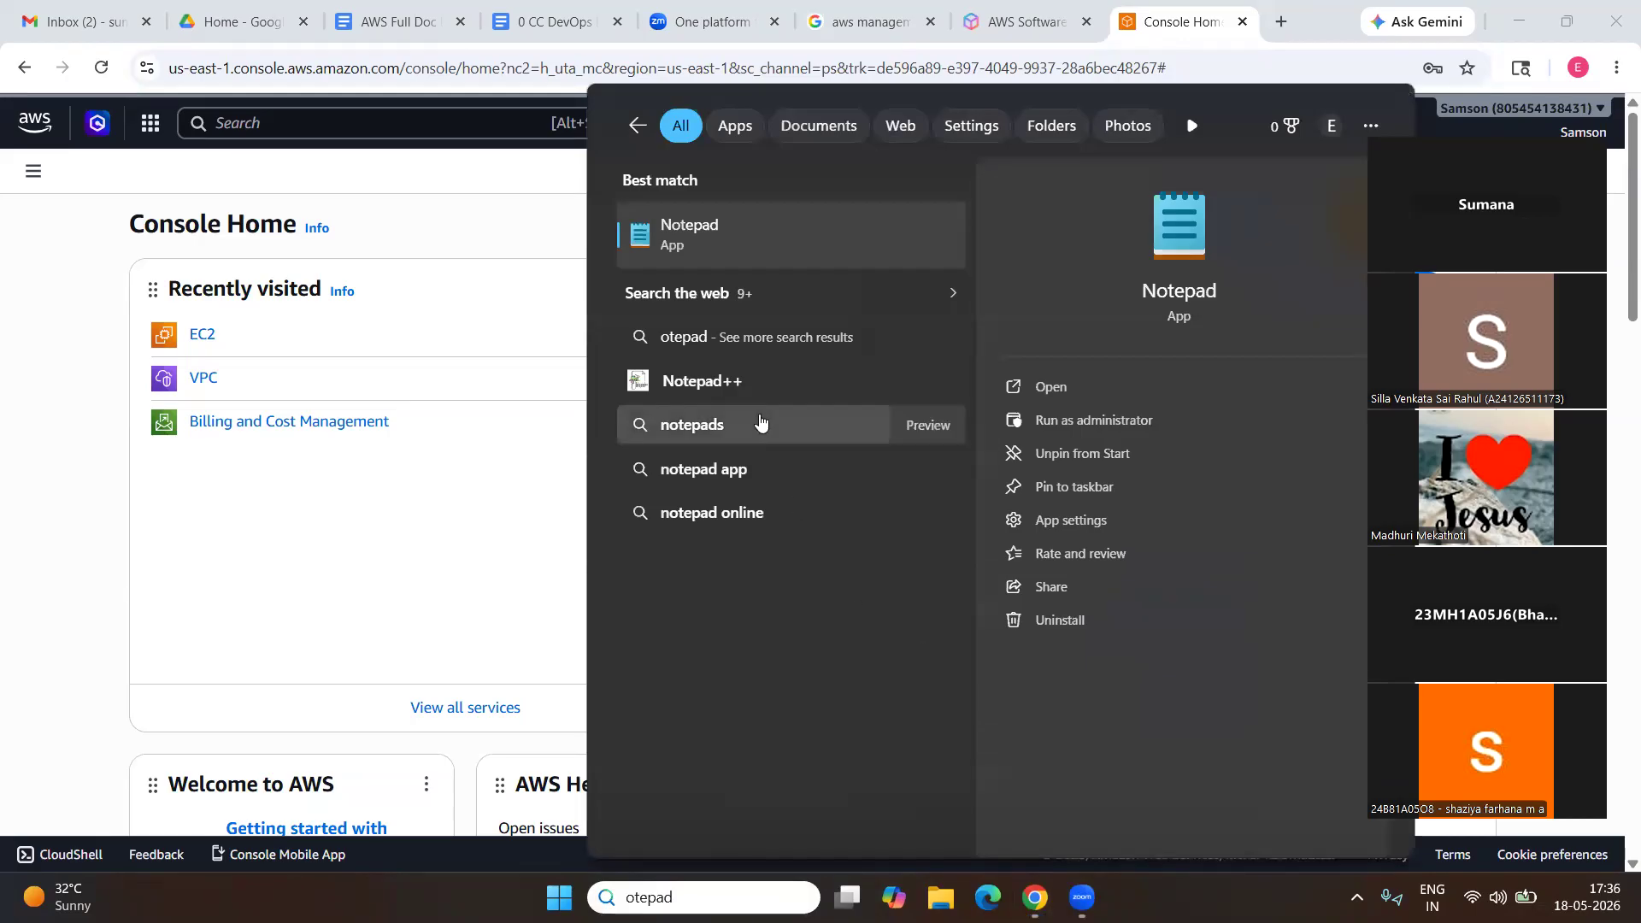
Switch to Notepad, show the CLI notes and highlight the AMI and Backup lines under 16/05/2026.
left_click(758, 256)
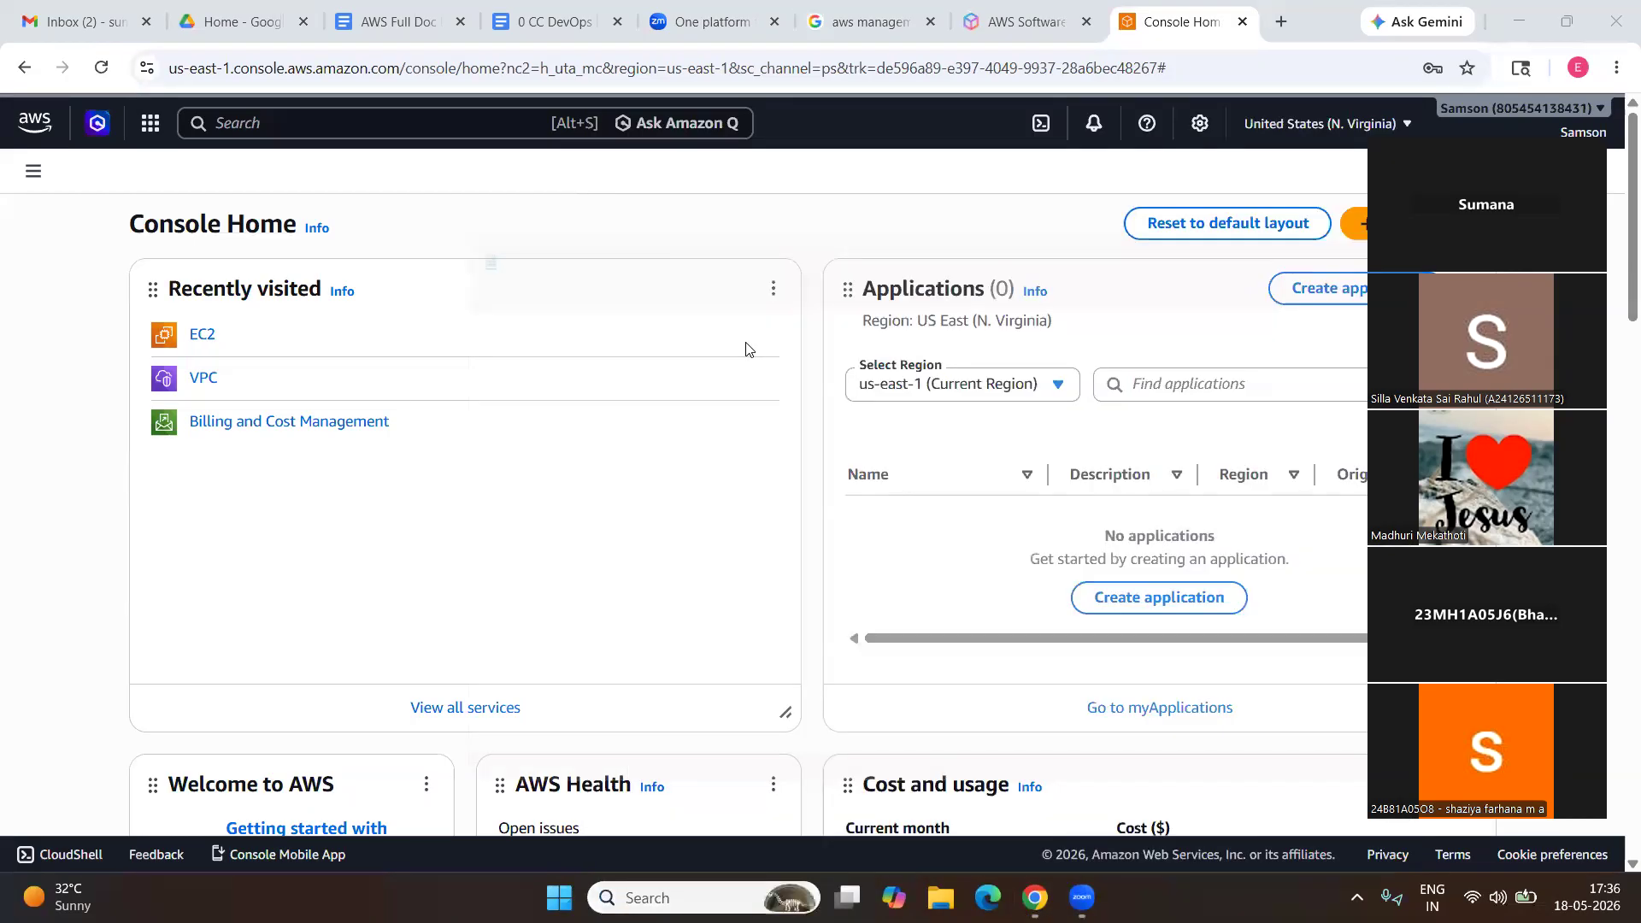
scroll(646, 520, "up", 2)
scroll(646, 519, "up", 2)
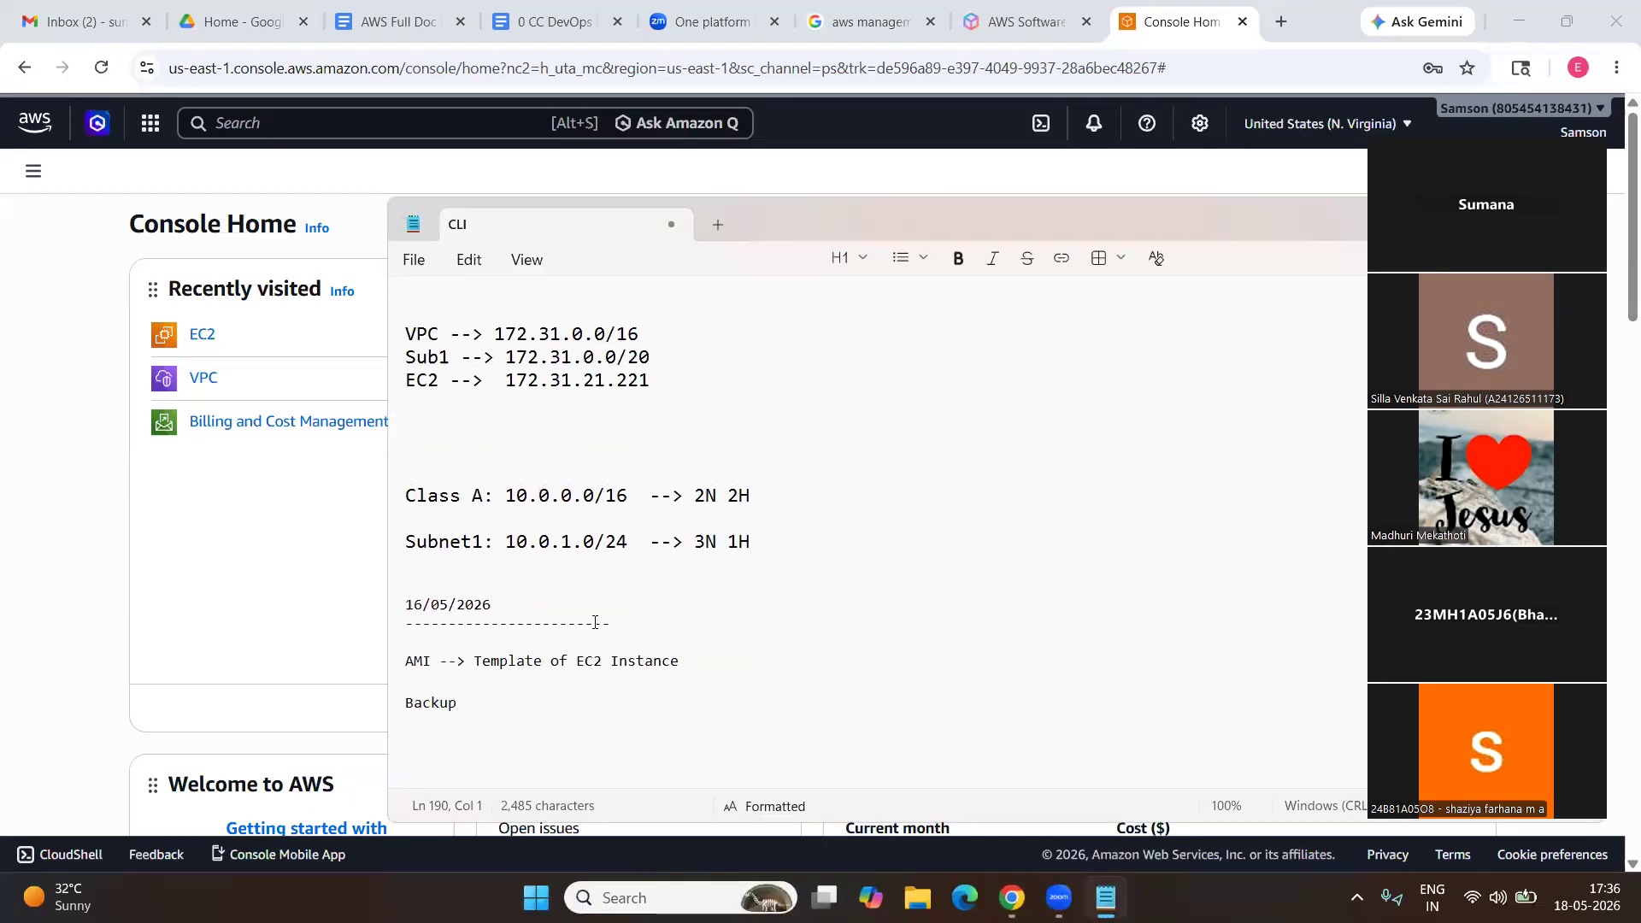
left_click_drag(472, 700, 408, 666)
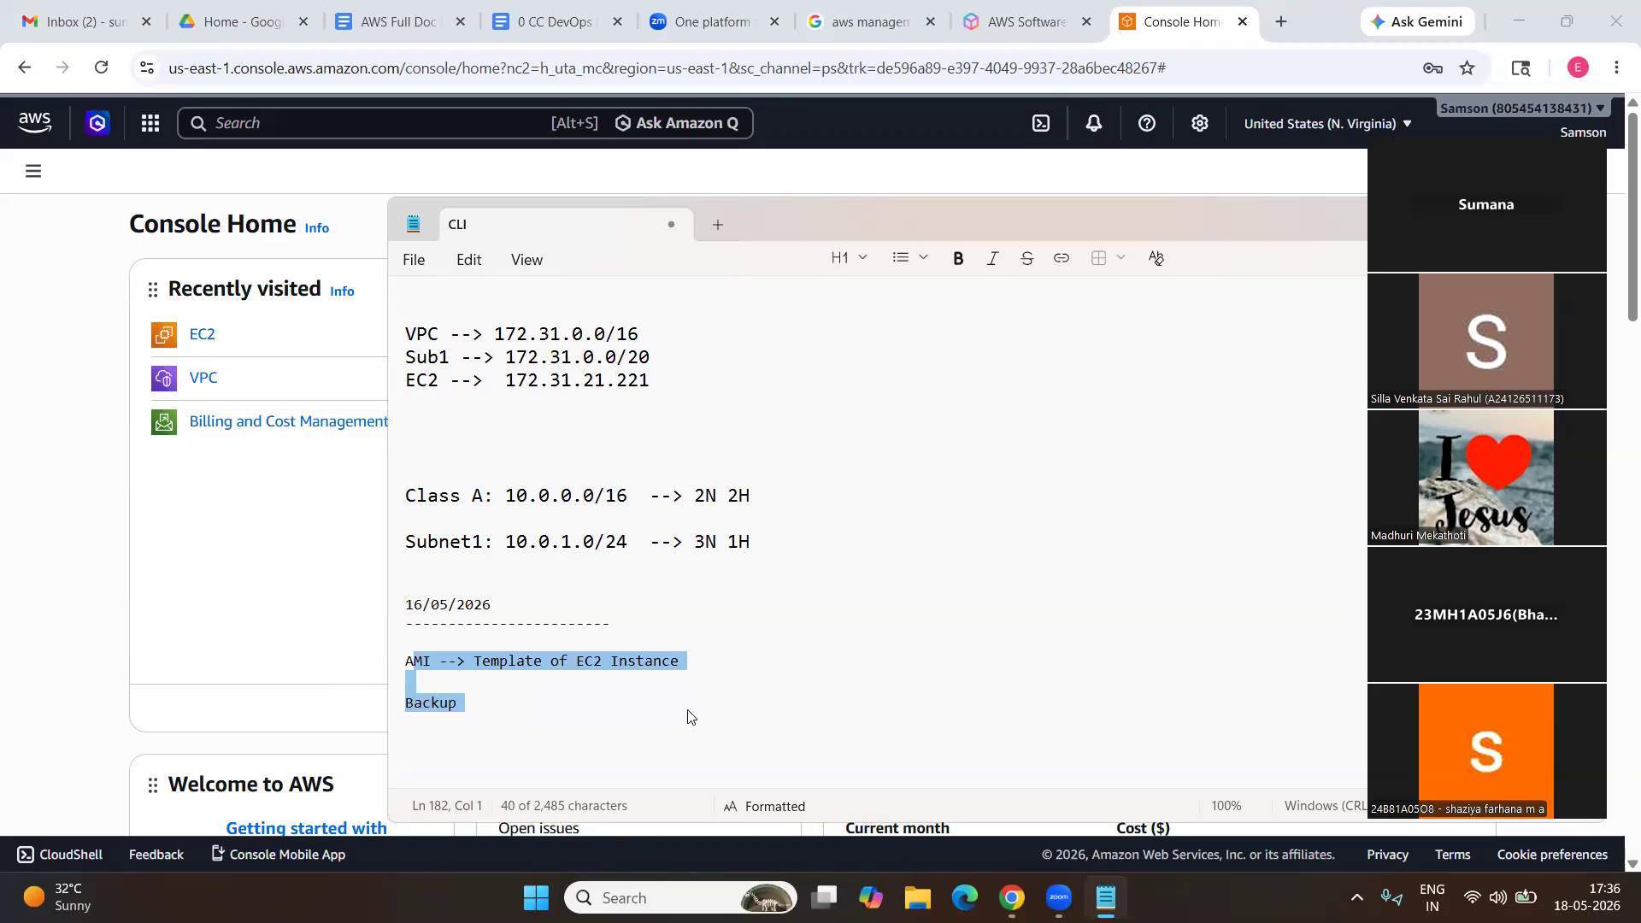
Insert blank lines below the Backup note and add a long dashed separator line.
left_click(593, 690)
left_click(593, 700)
key("Return")
key("Return")
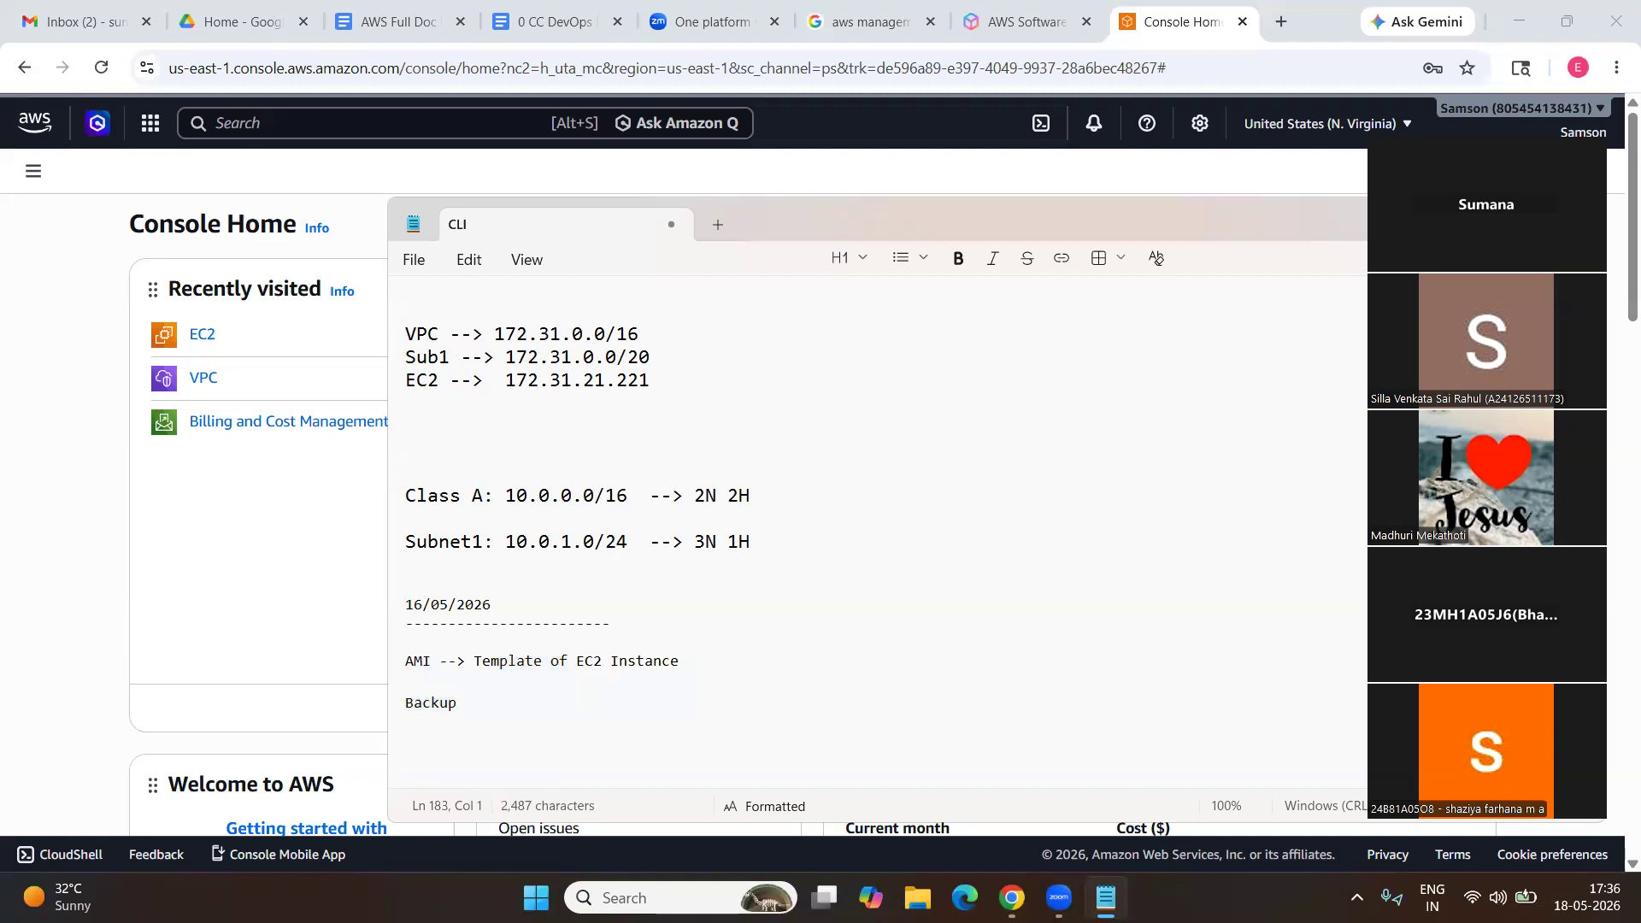
type("/")
key("Down")
key("Down")
key("Down")
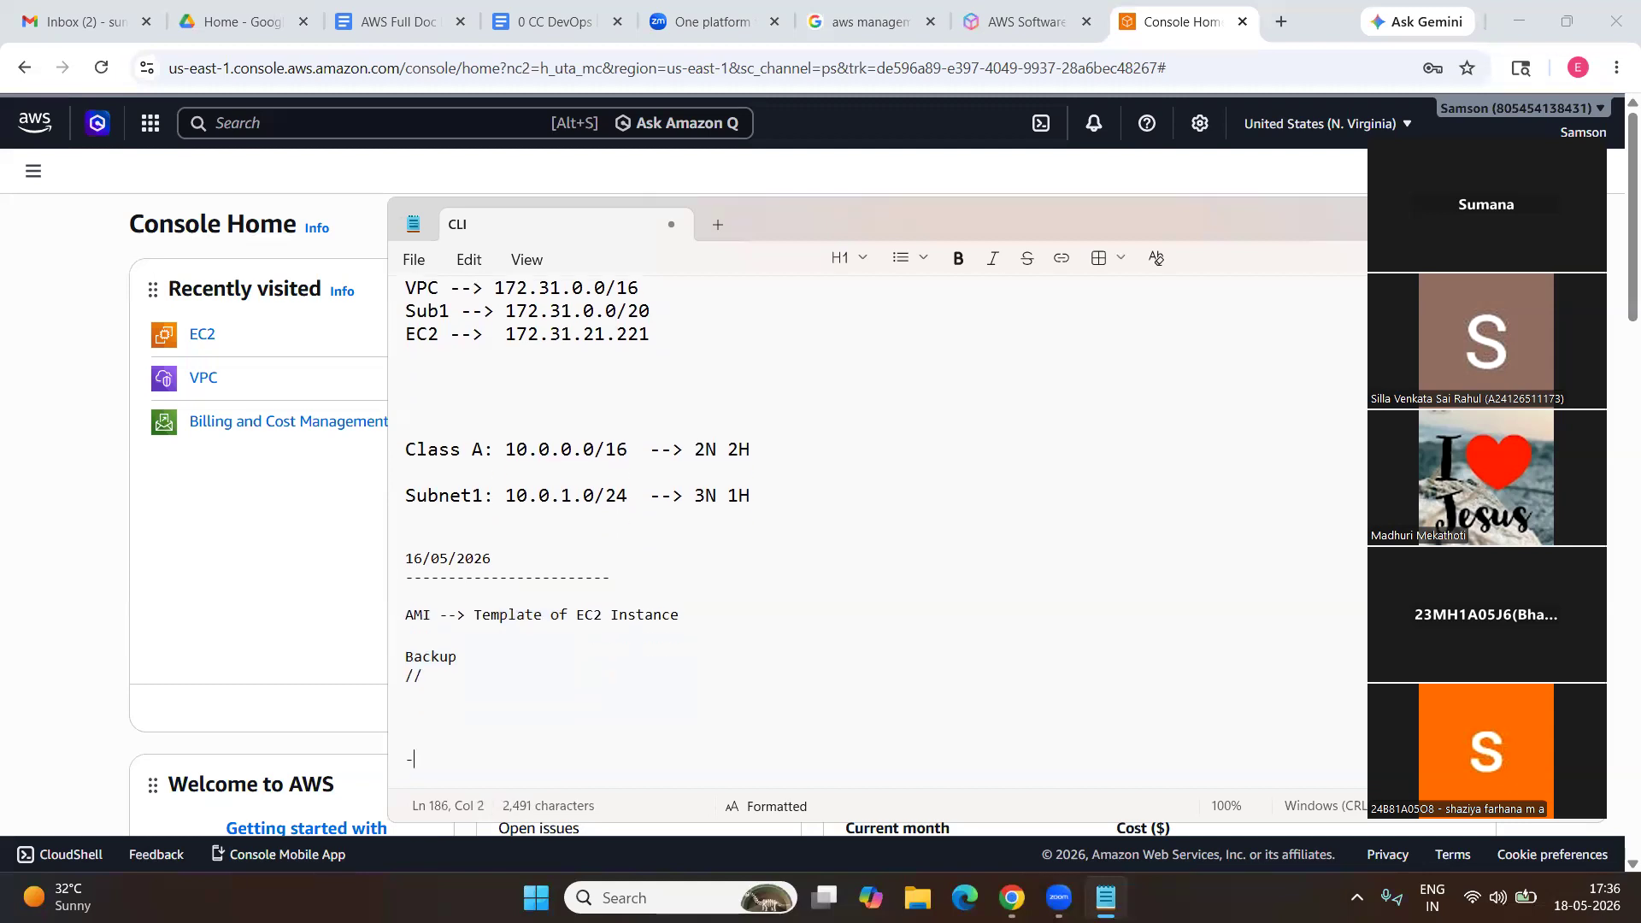
type("-----------------------------------------")
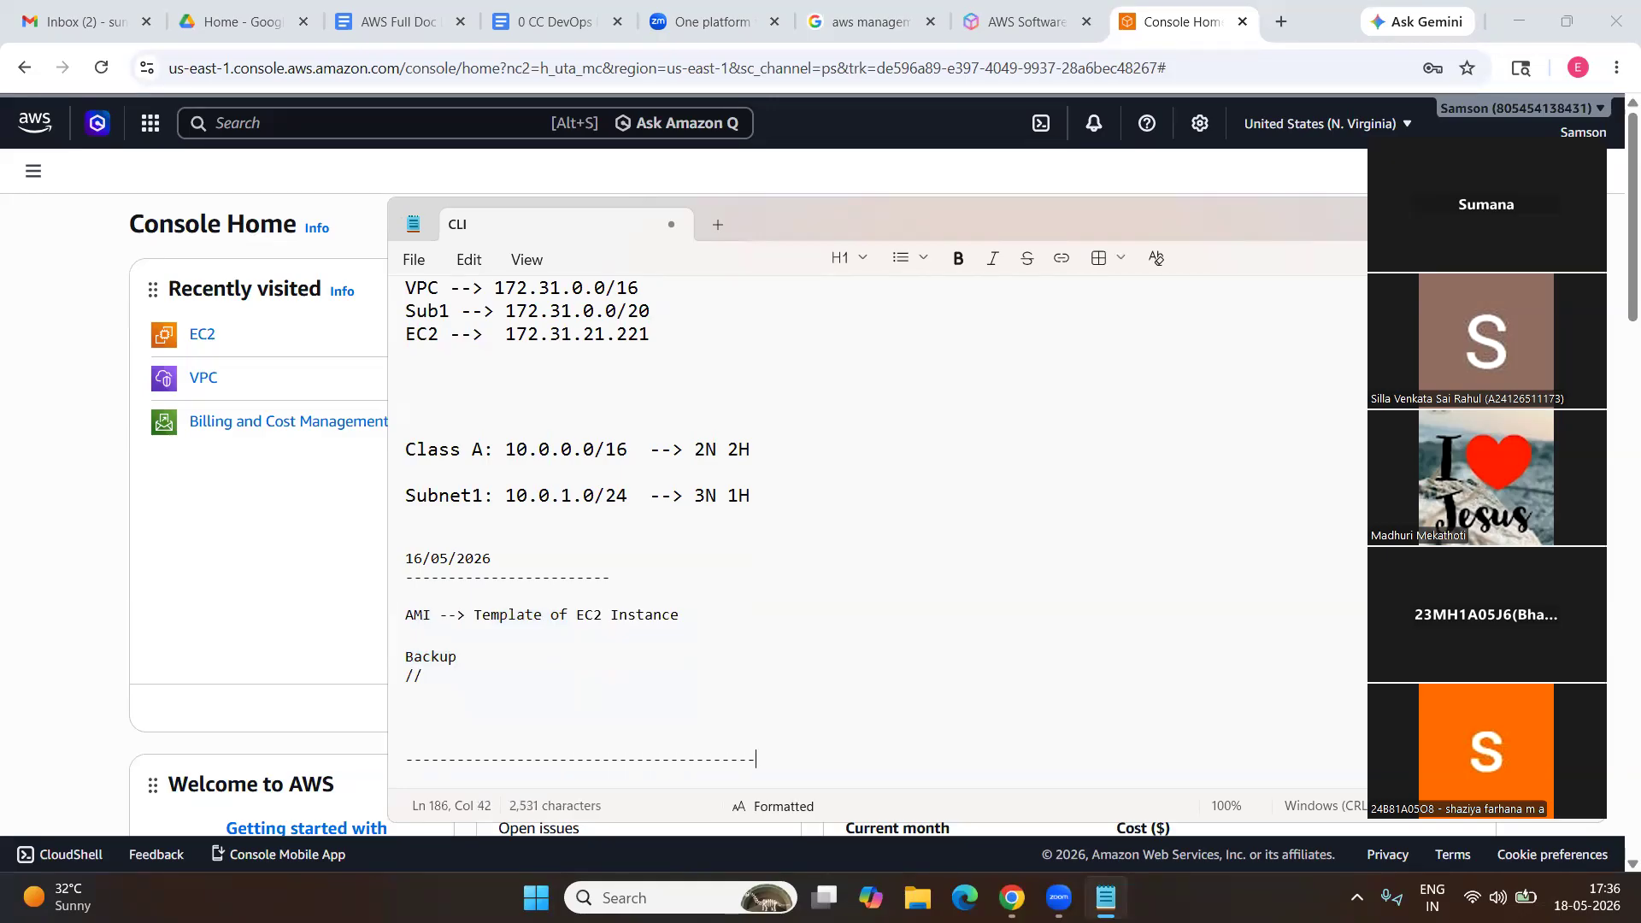
Delete the stray slashes below Backup and enter the date 18/05/2026 directly above the dashed separator.
double_click(413, 674)
key("BackSpace")
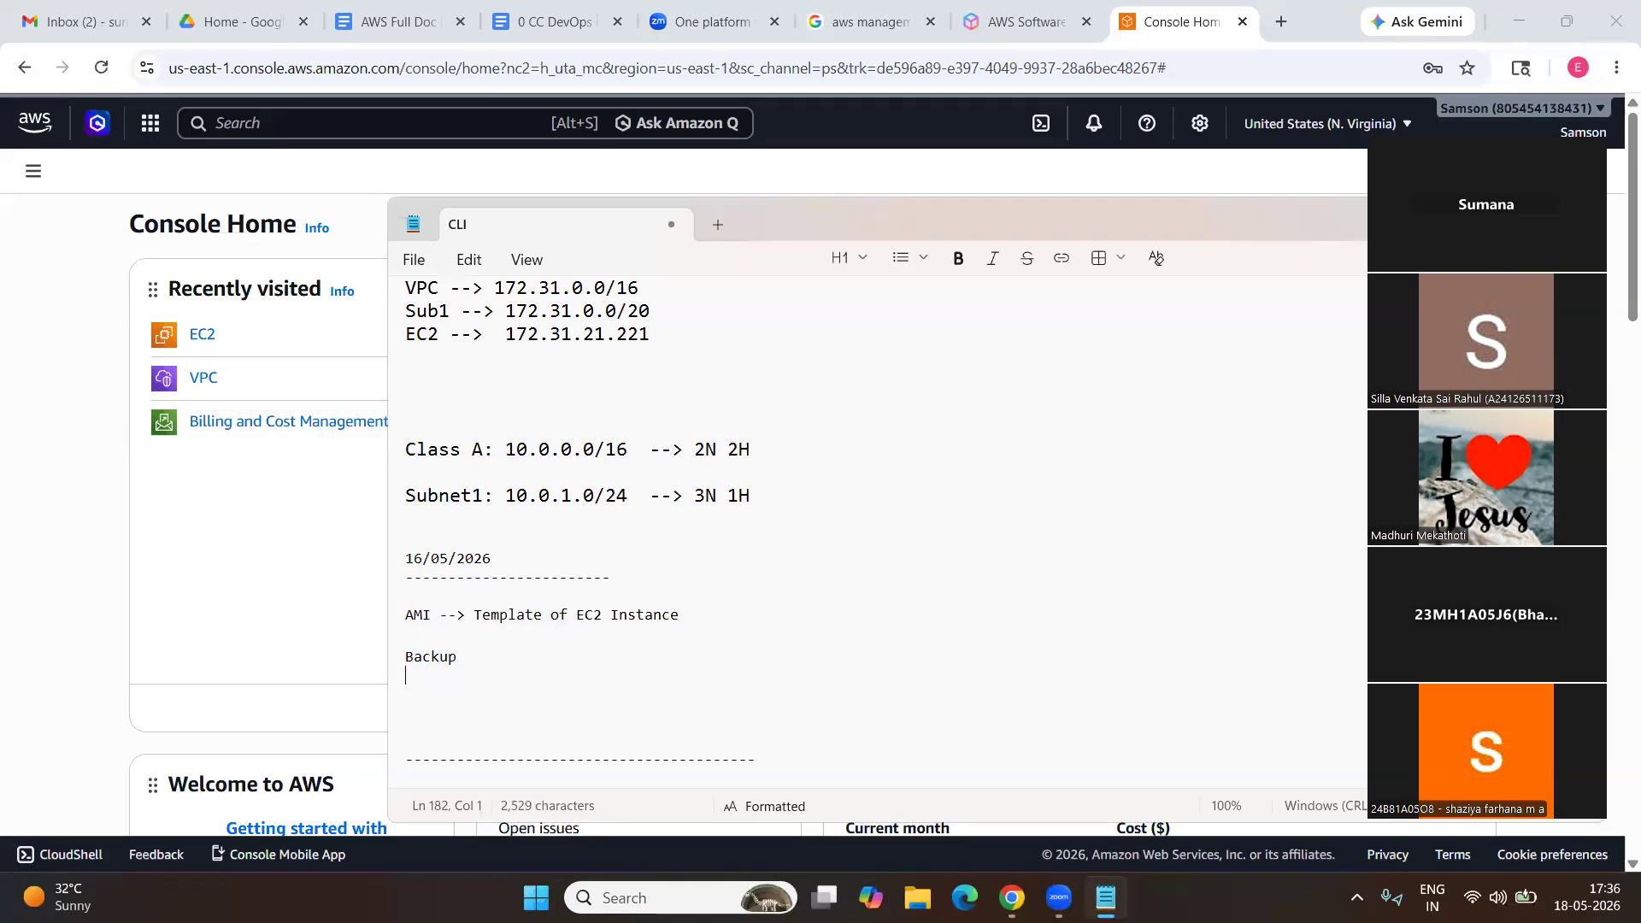
key("Num_Lock")
type("18/0")
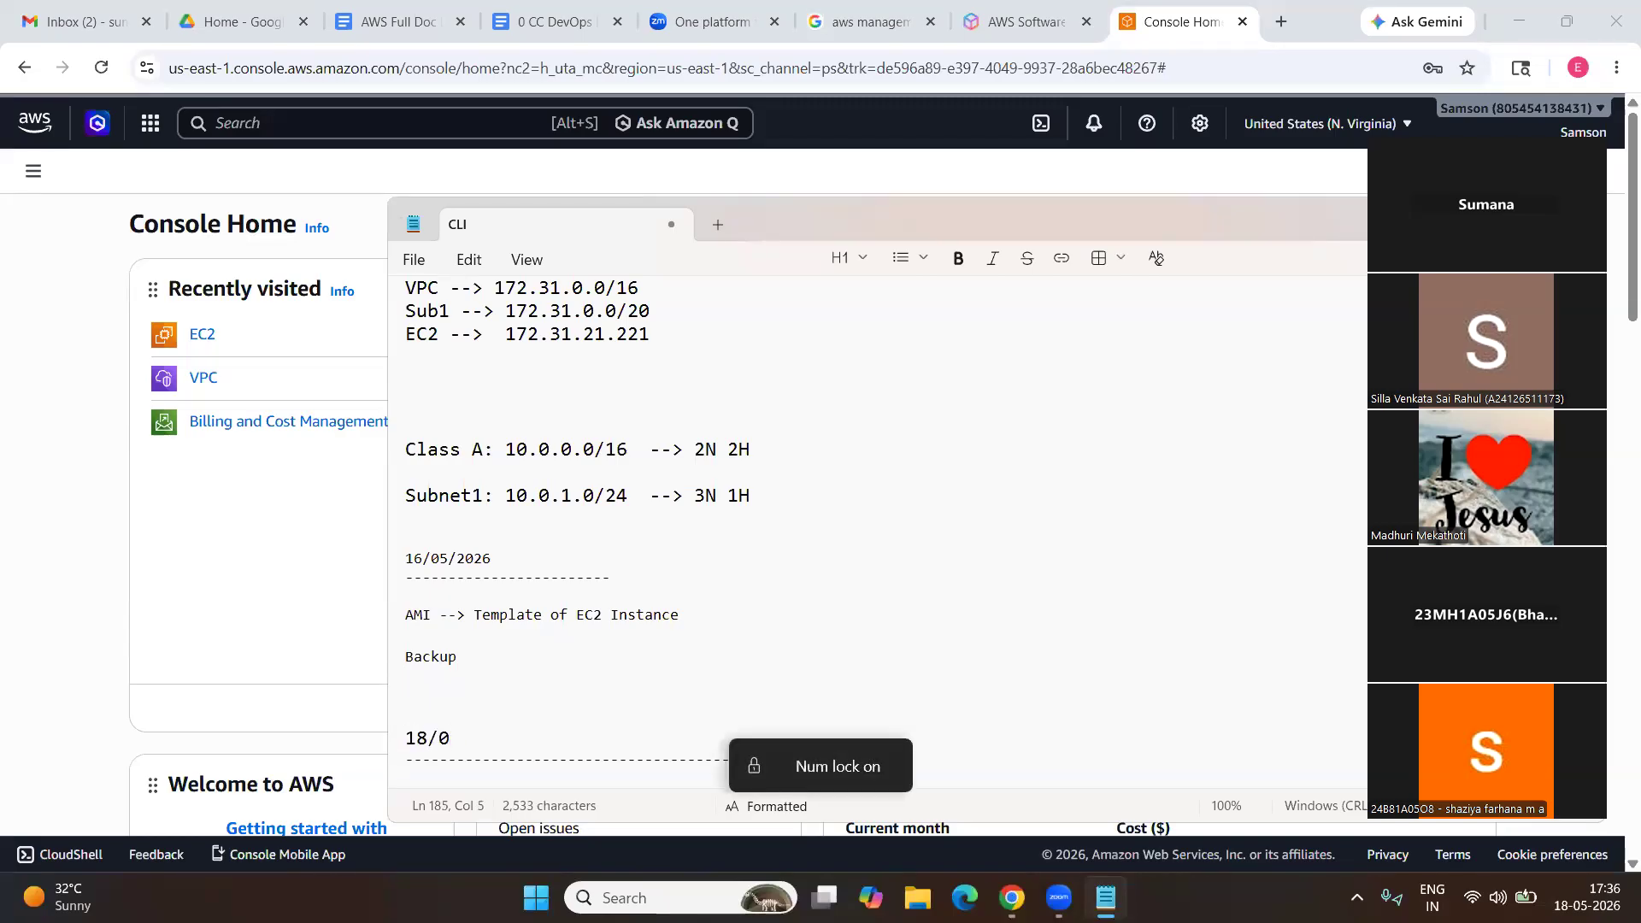
type("5/2026")
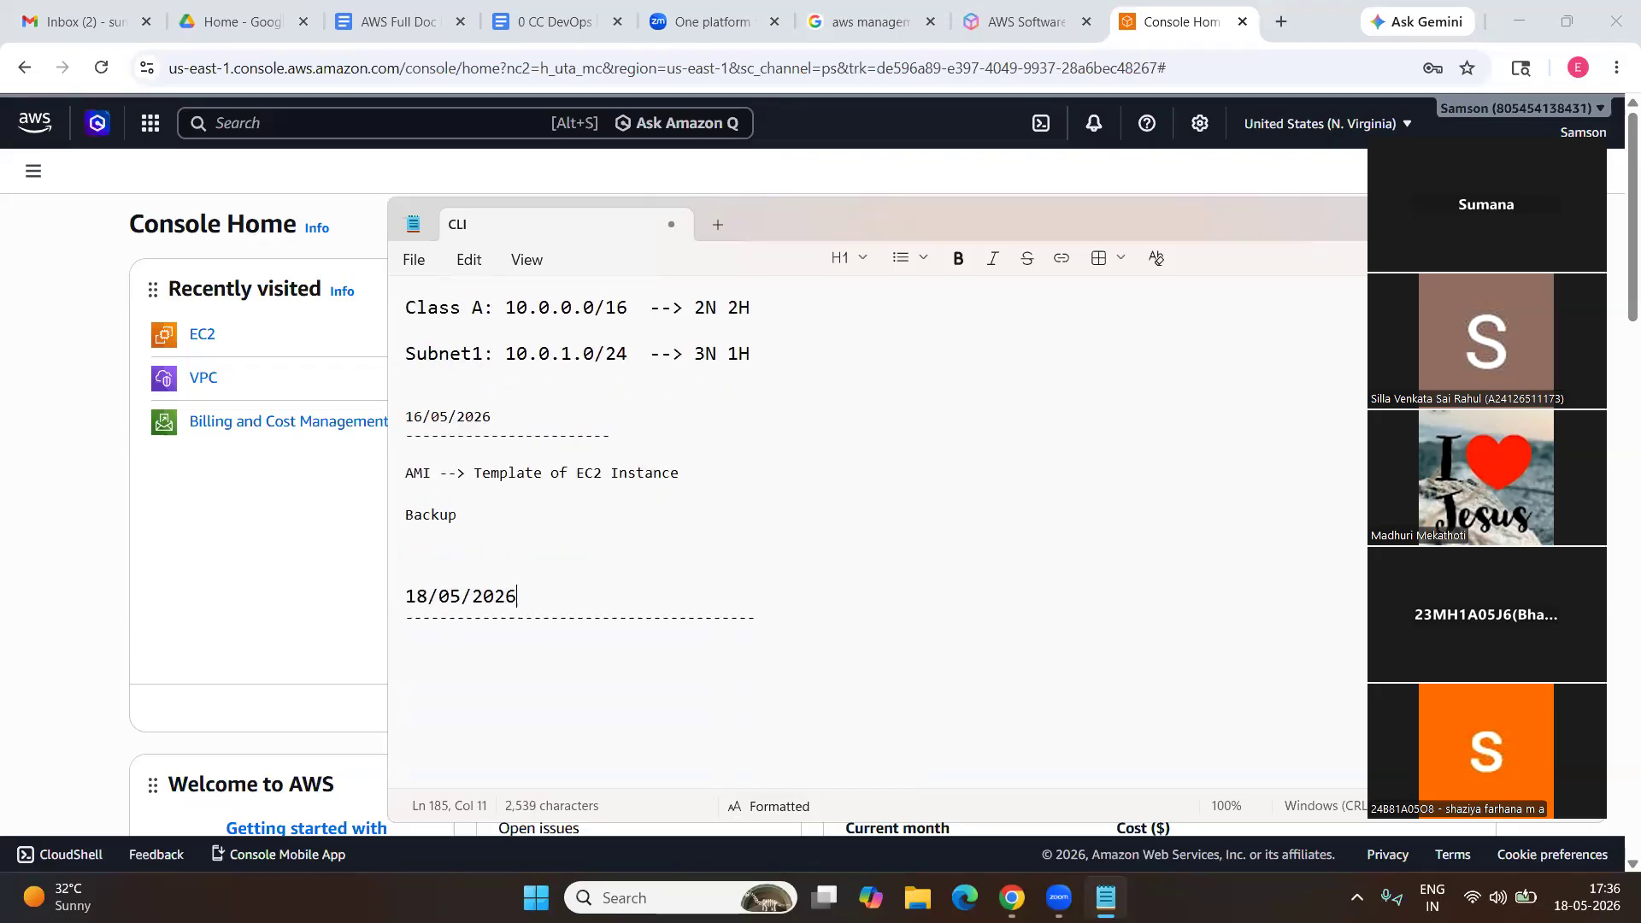
Add the heading "VPC Peering Connection" below the dashed separator, followed by about twenty blank lines.
left_click(791, 636)
type("VPC Peering")
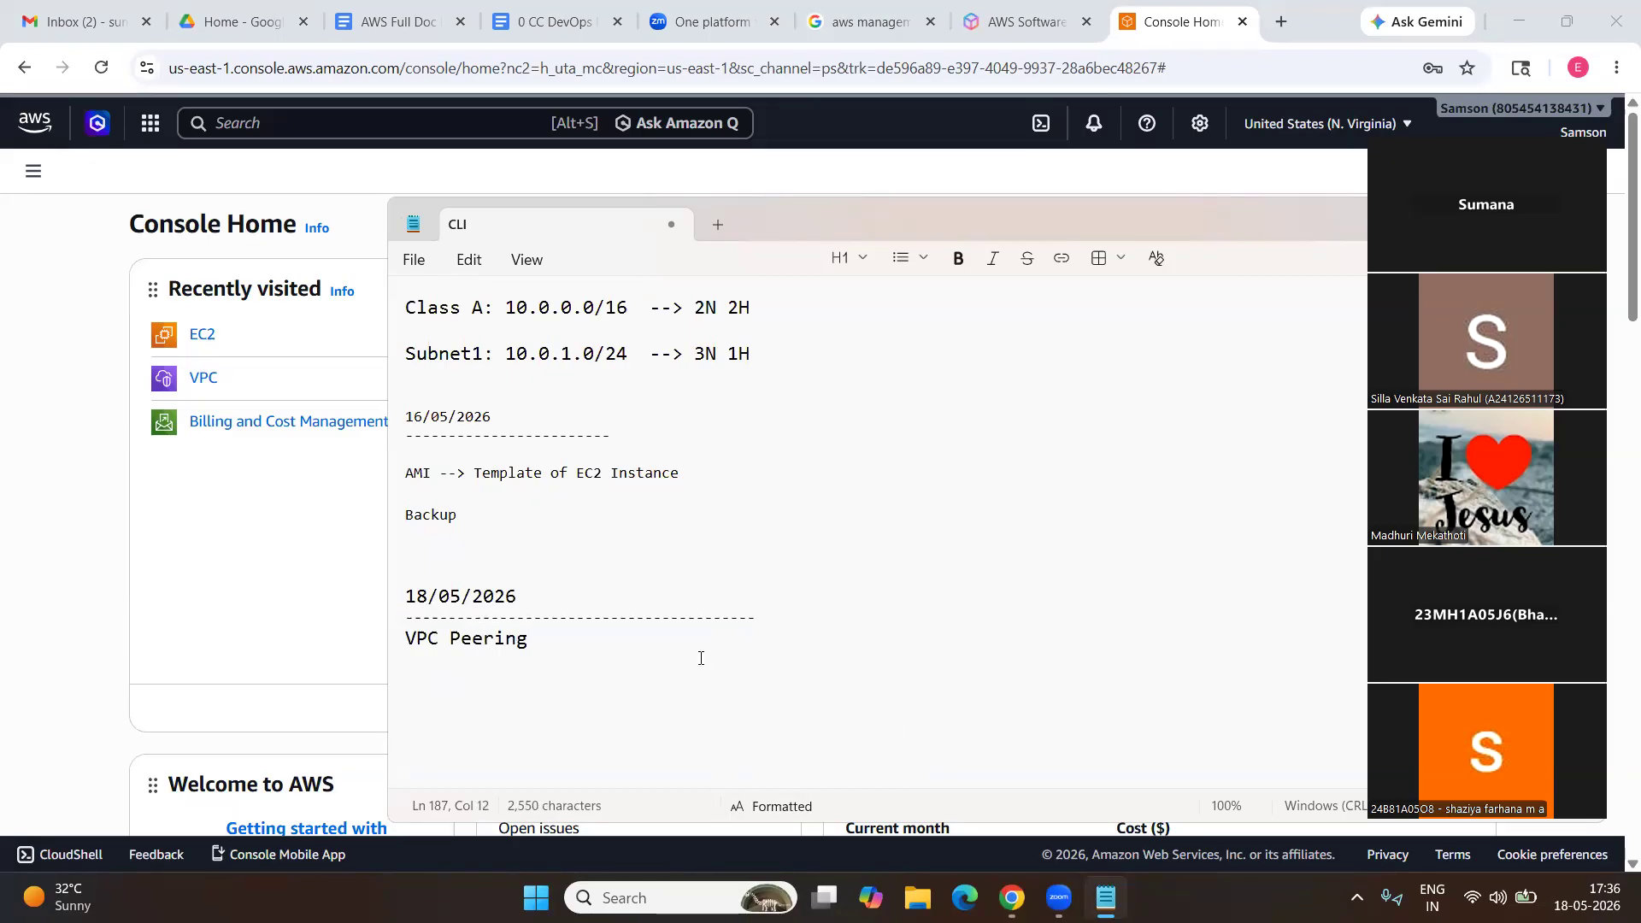
type(" Connection")
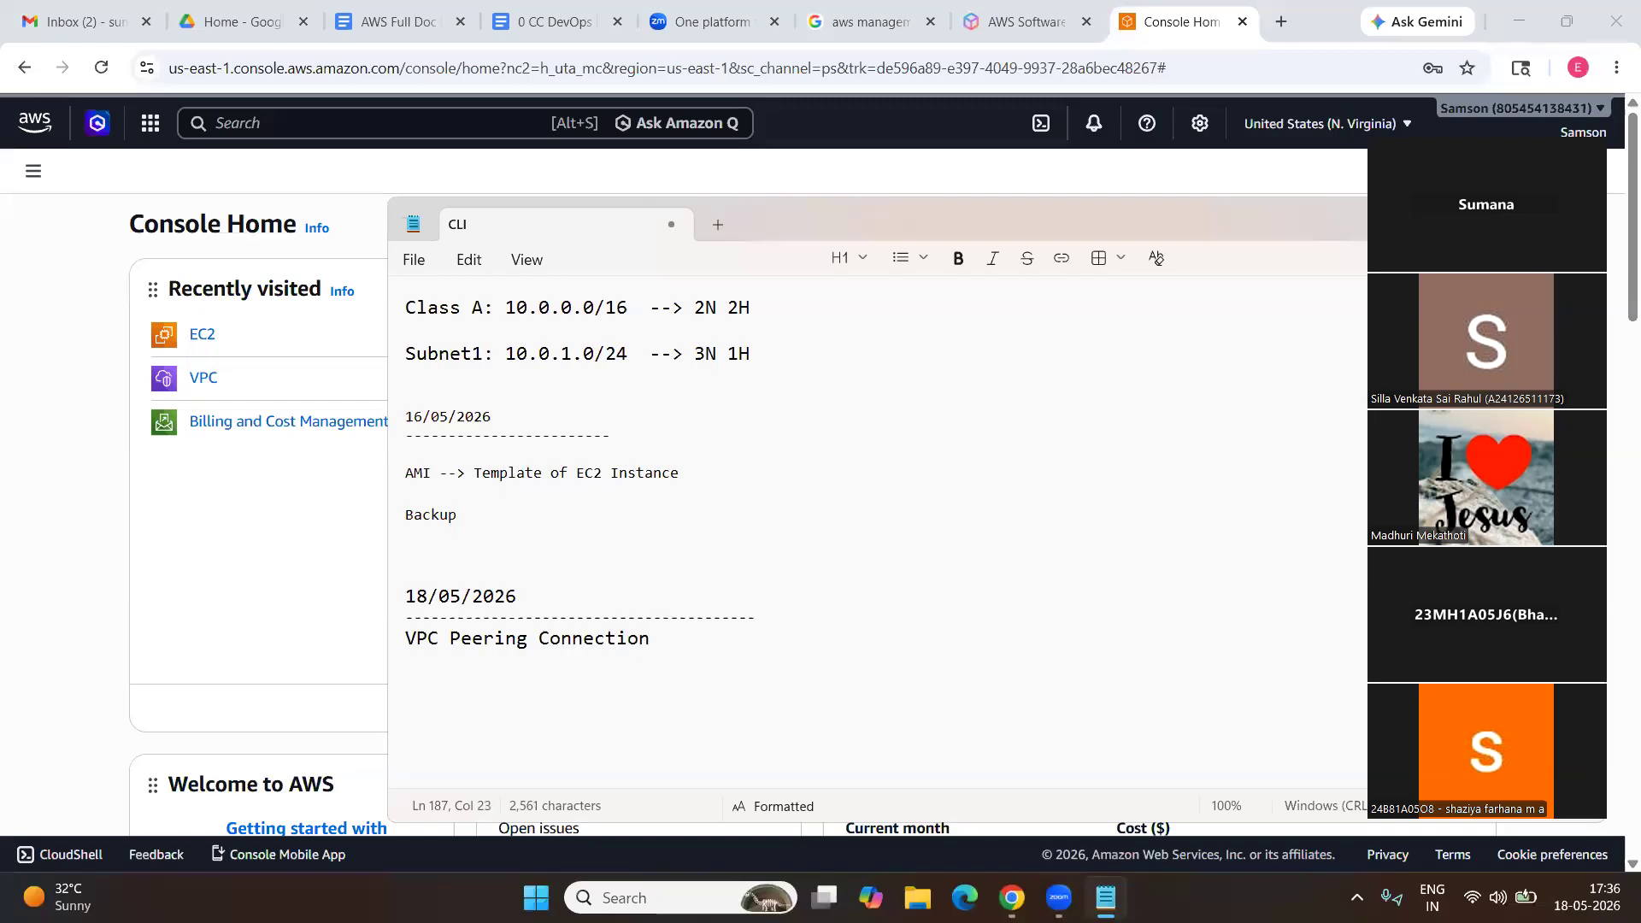
key("Return")
key("Return")
key("Return")
key("Return")
key("Return")
key("Return")
key("Return")
key("Return")
key("Return")
key("Return")
key("Return")
key("Return")
key("Return")
key("Return")
key("Return")
key("Return")
key("Return")
key("Return")
key("Return")
key("Return")
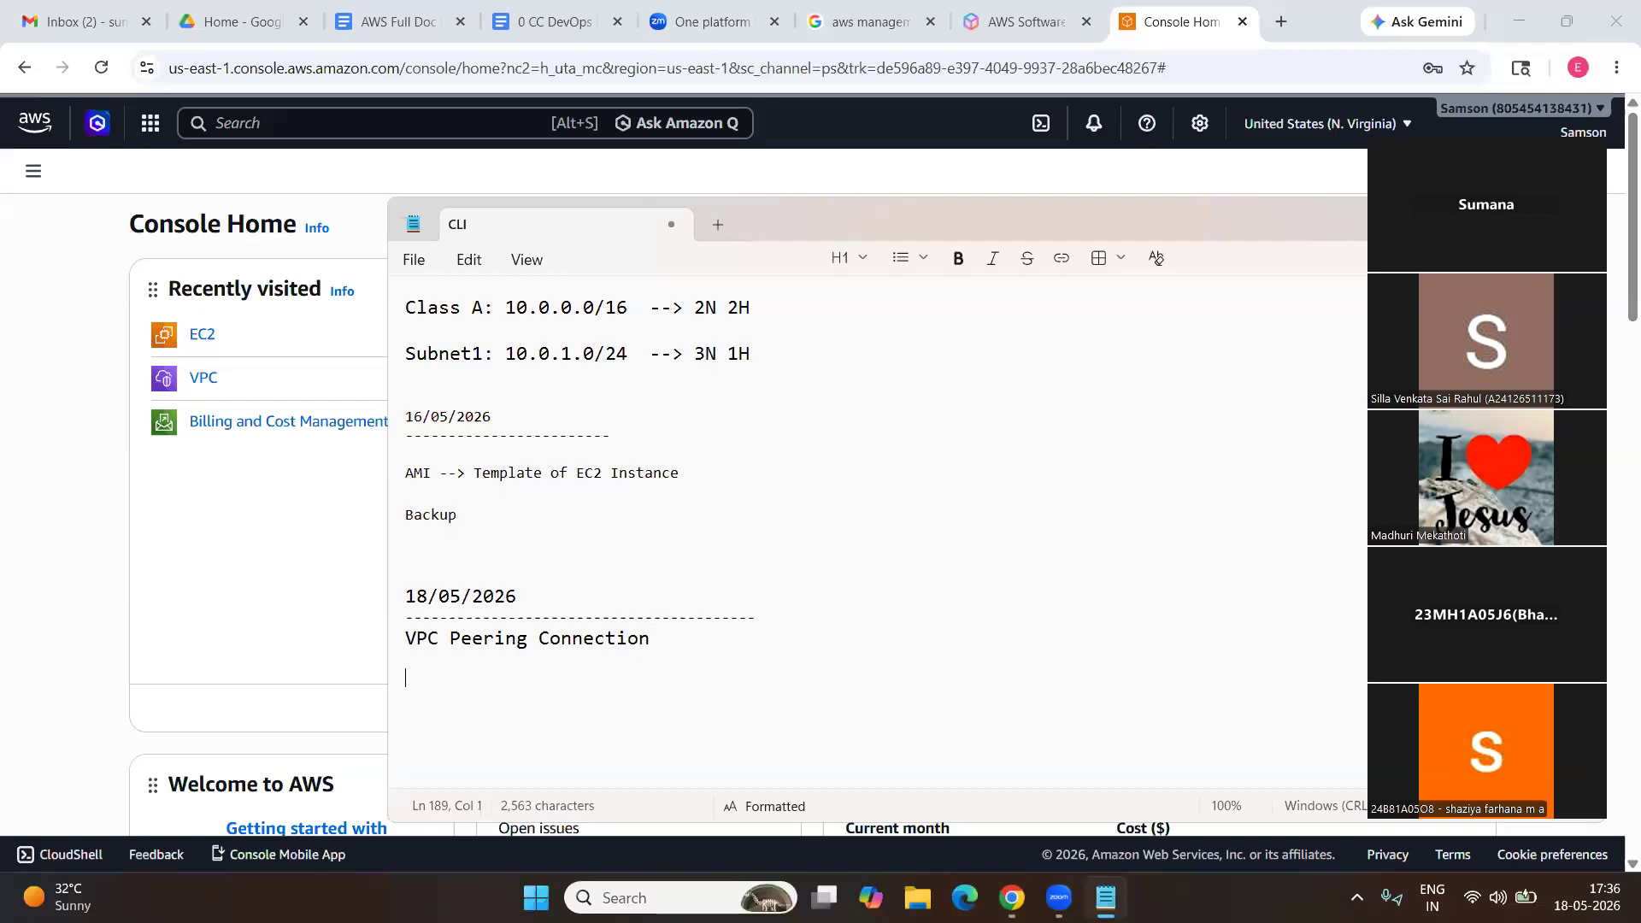
key("Return")
key("Return")
key("Return")
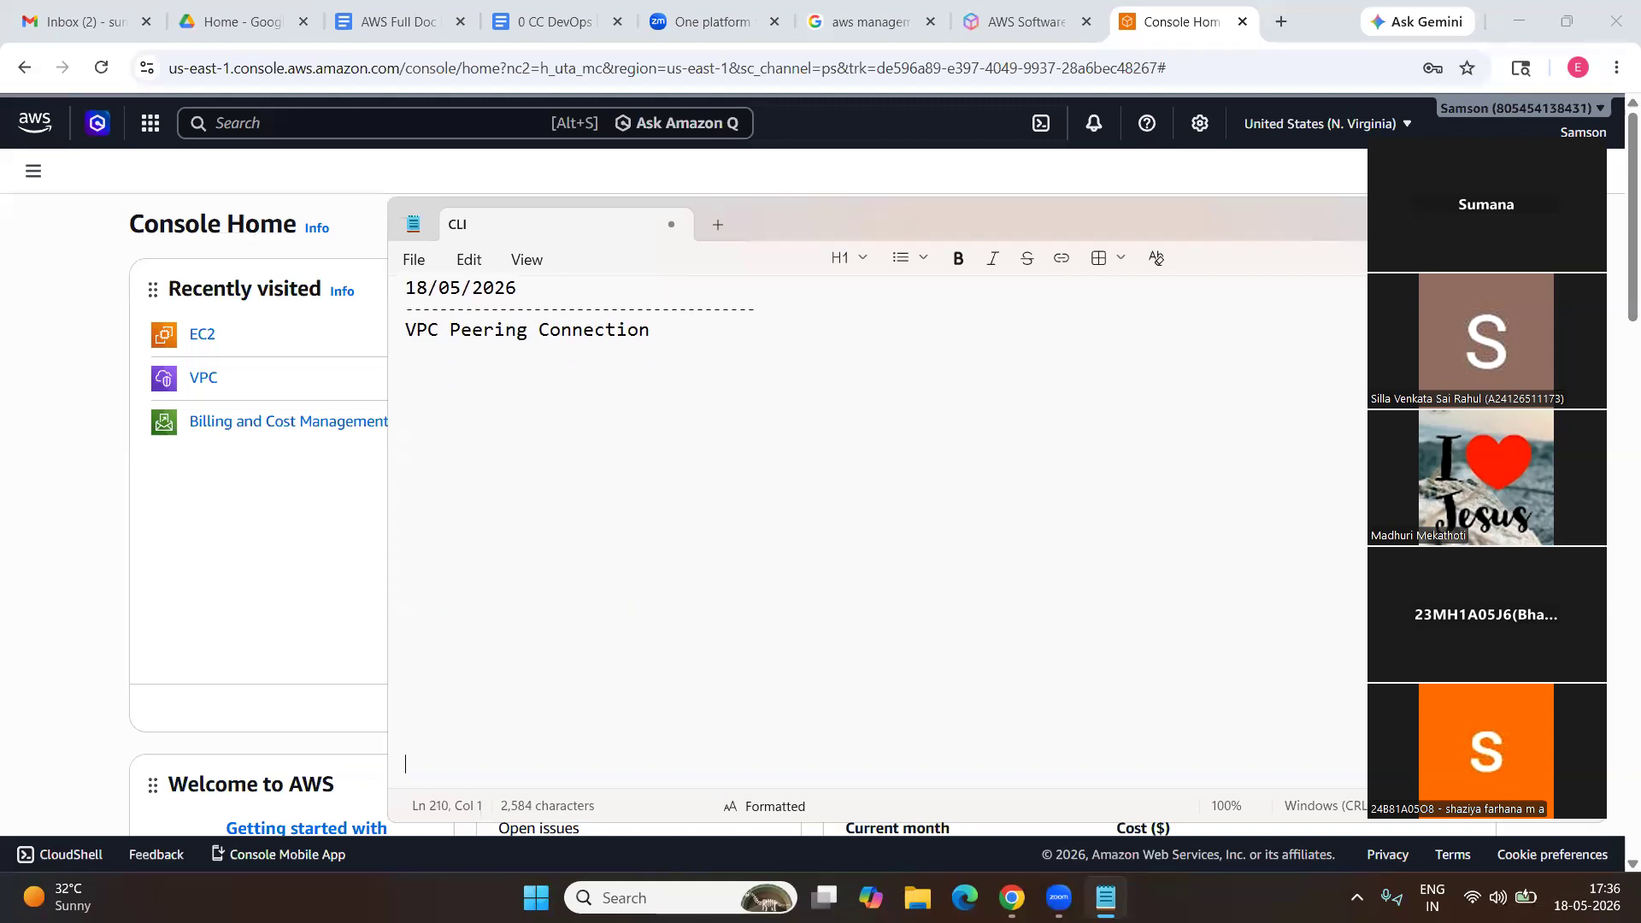
Add the label "Requirements:" below the VPC Peering Connection heading, followed by a blank line.
left_click(314, 499)
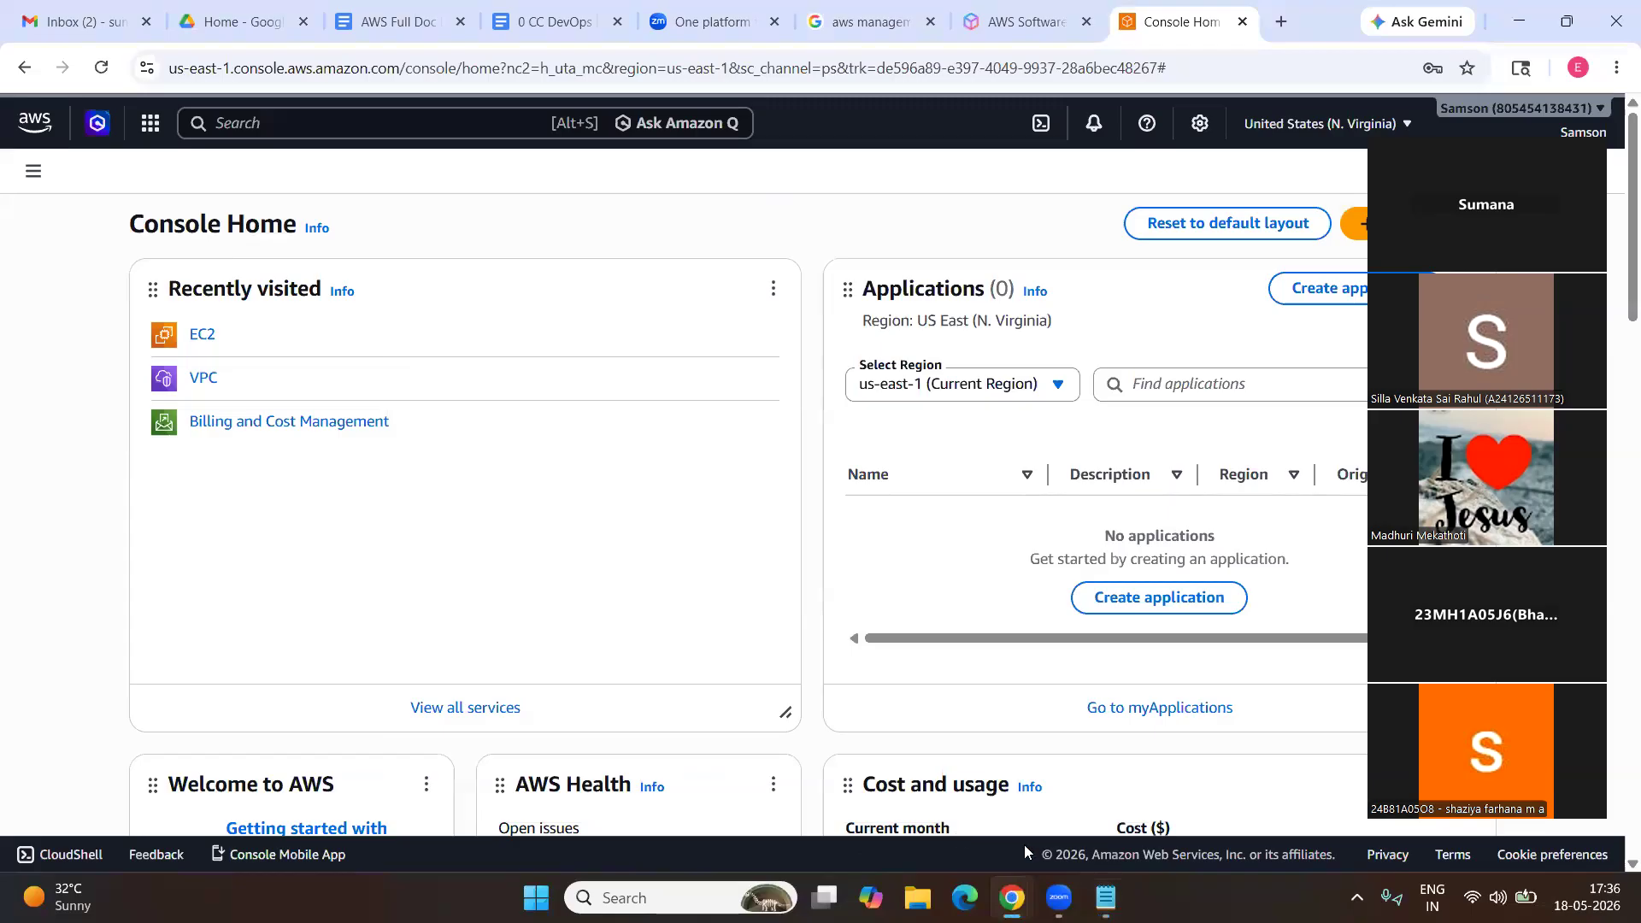
left_click(1112, 890)
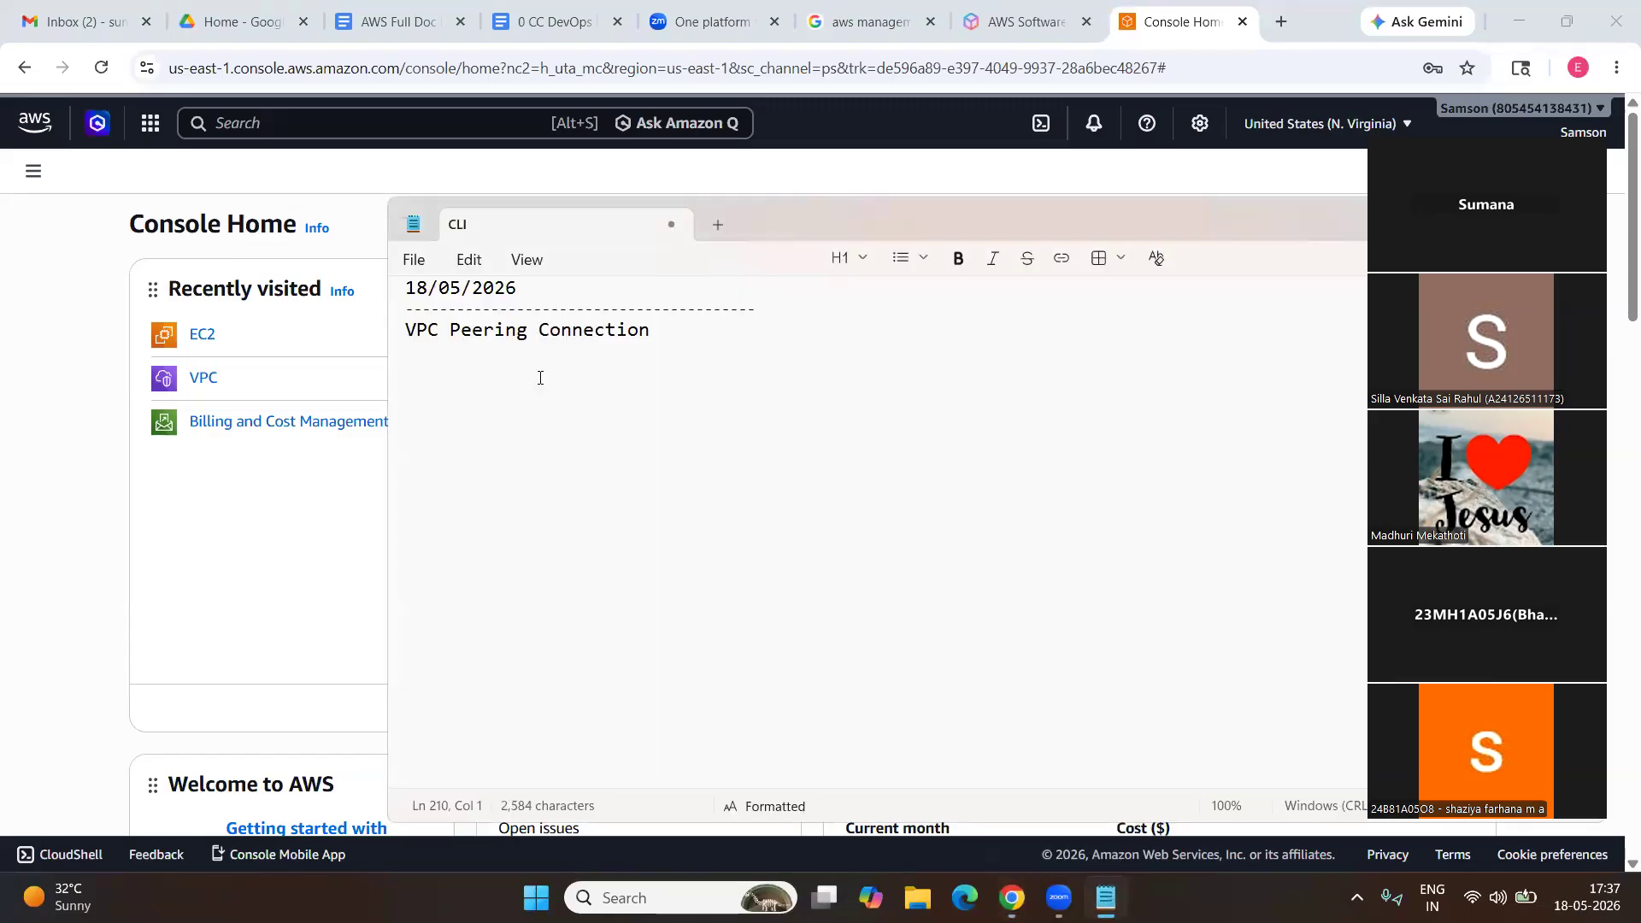
type("Requirements")
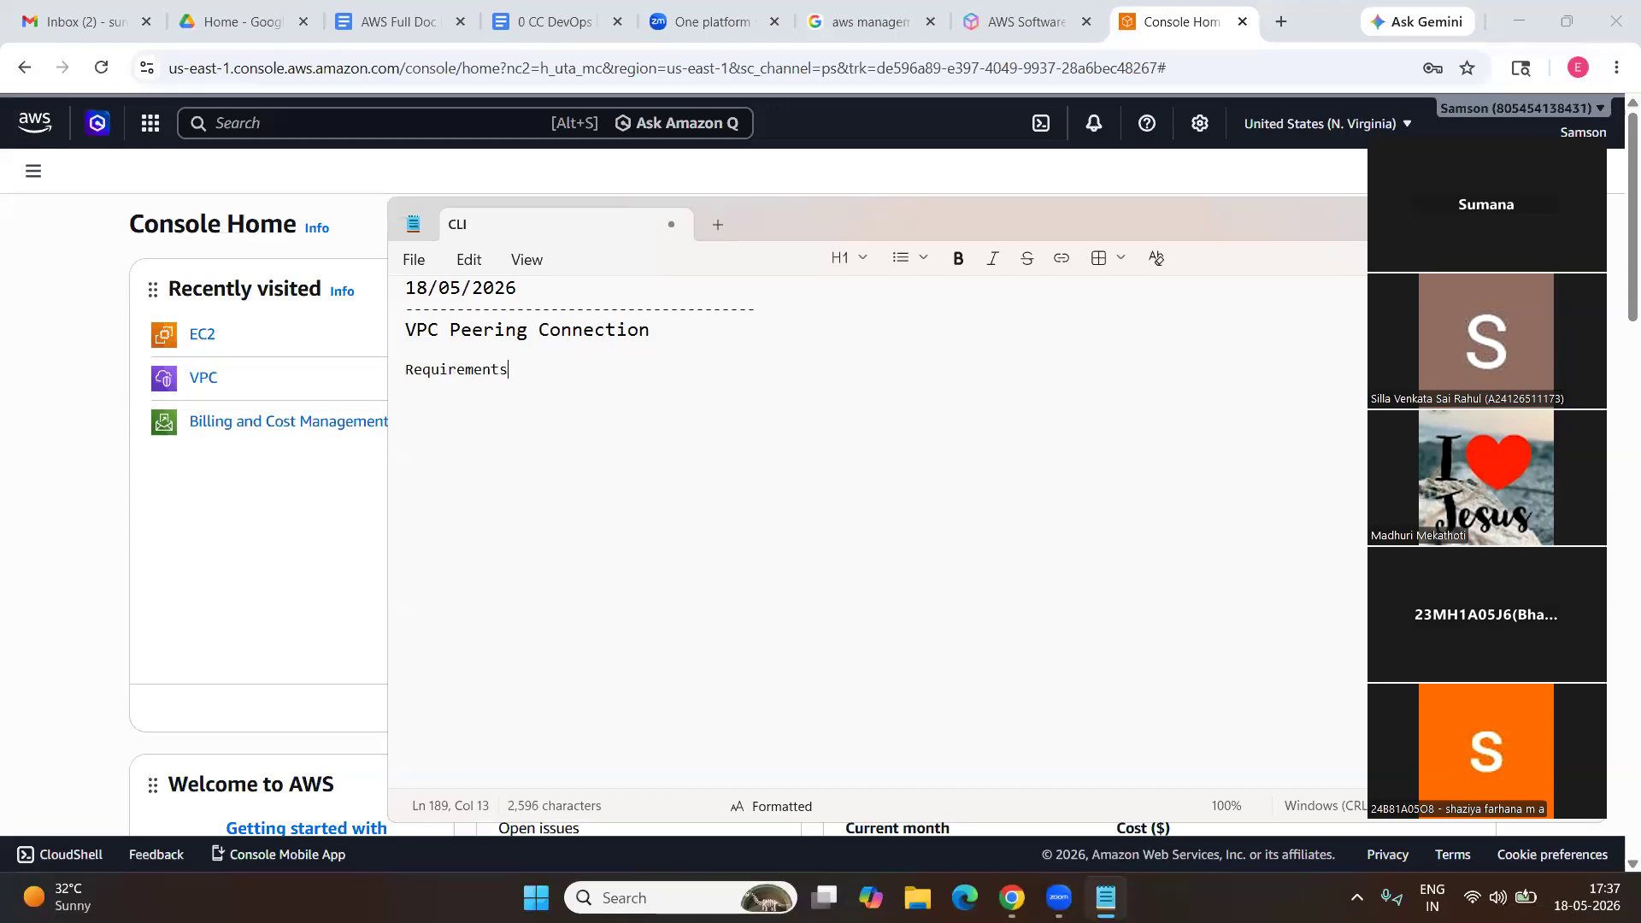
type(":")
key("Return")
key("Return")
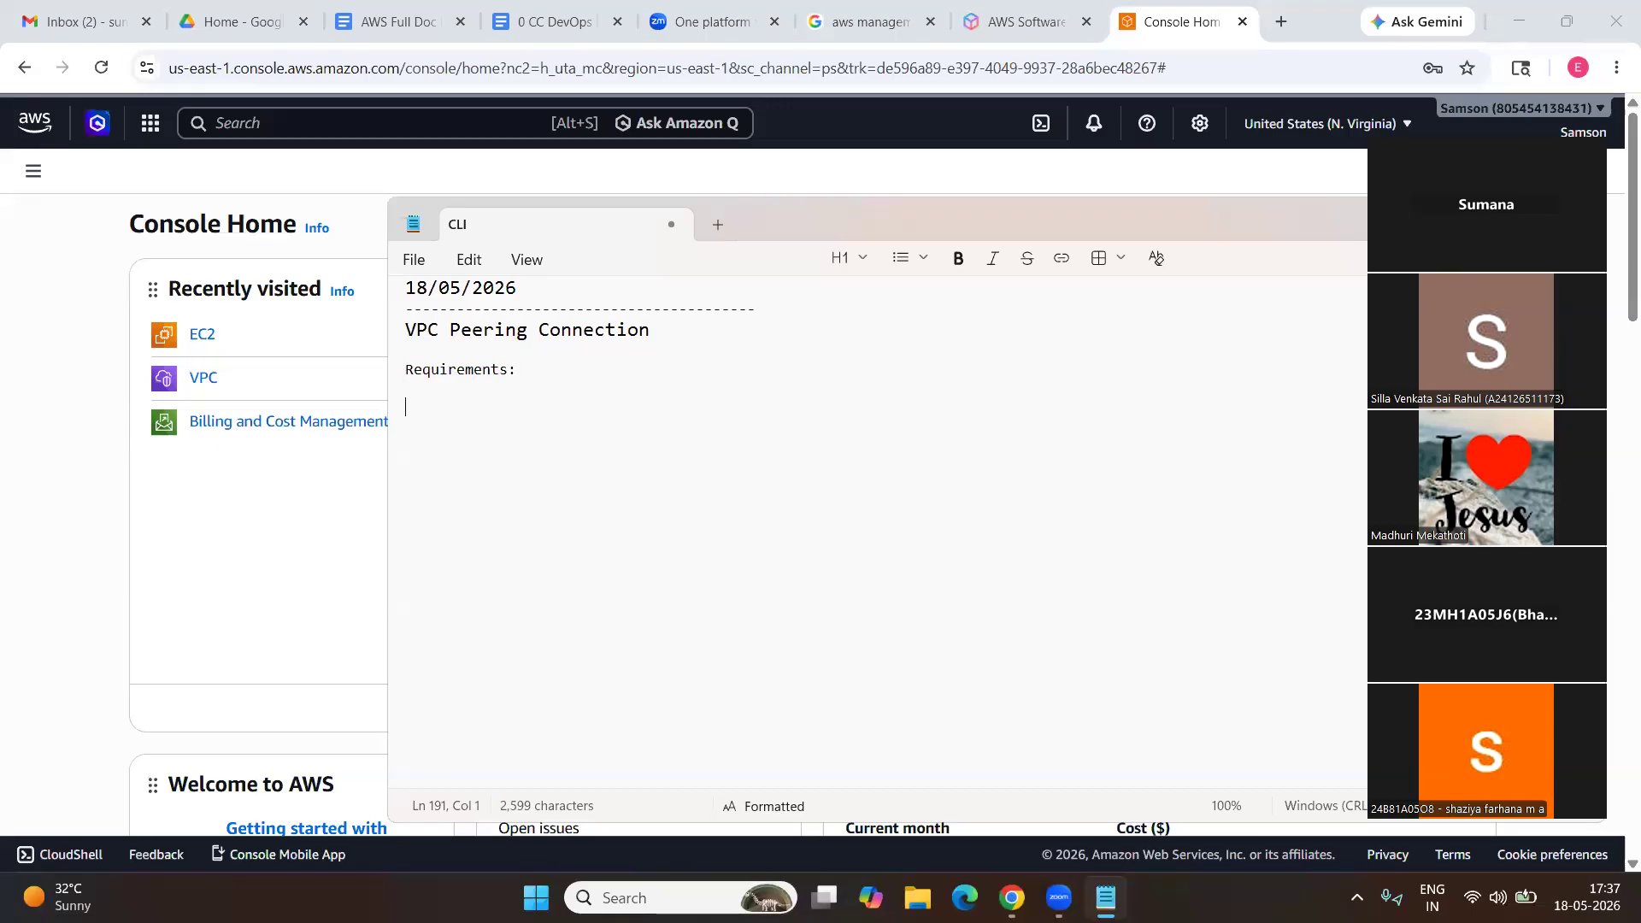
List VPC 1 and VPC 2 on separate lines under Requirements.
type("2")
key("BackSpace")
key("BackSpace")
type("2")
key("BackSpace")
key("BackSpace")
type("VPC1")
key("Return")
type("VPC 2")
Append "--> 10.0.0.0/16" to the VPC 1 line and "--> 172.16.0.0/16" to the VPC 2 line.
left_click(427, 408)
left_click(487, 408)
type("--> 10.0")
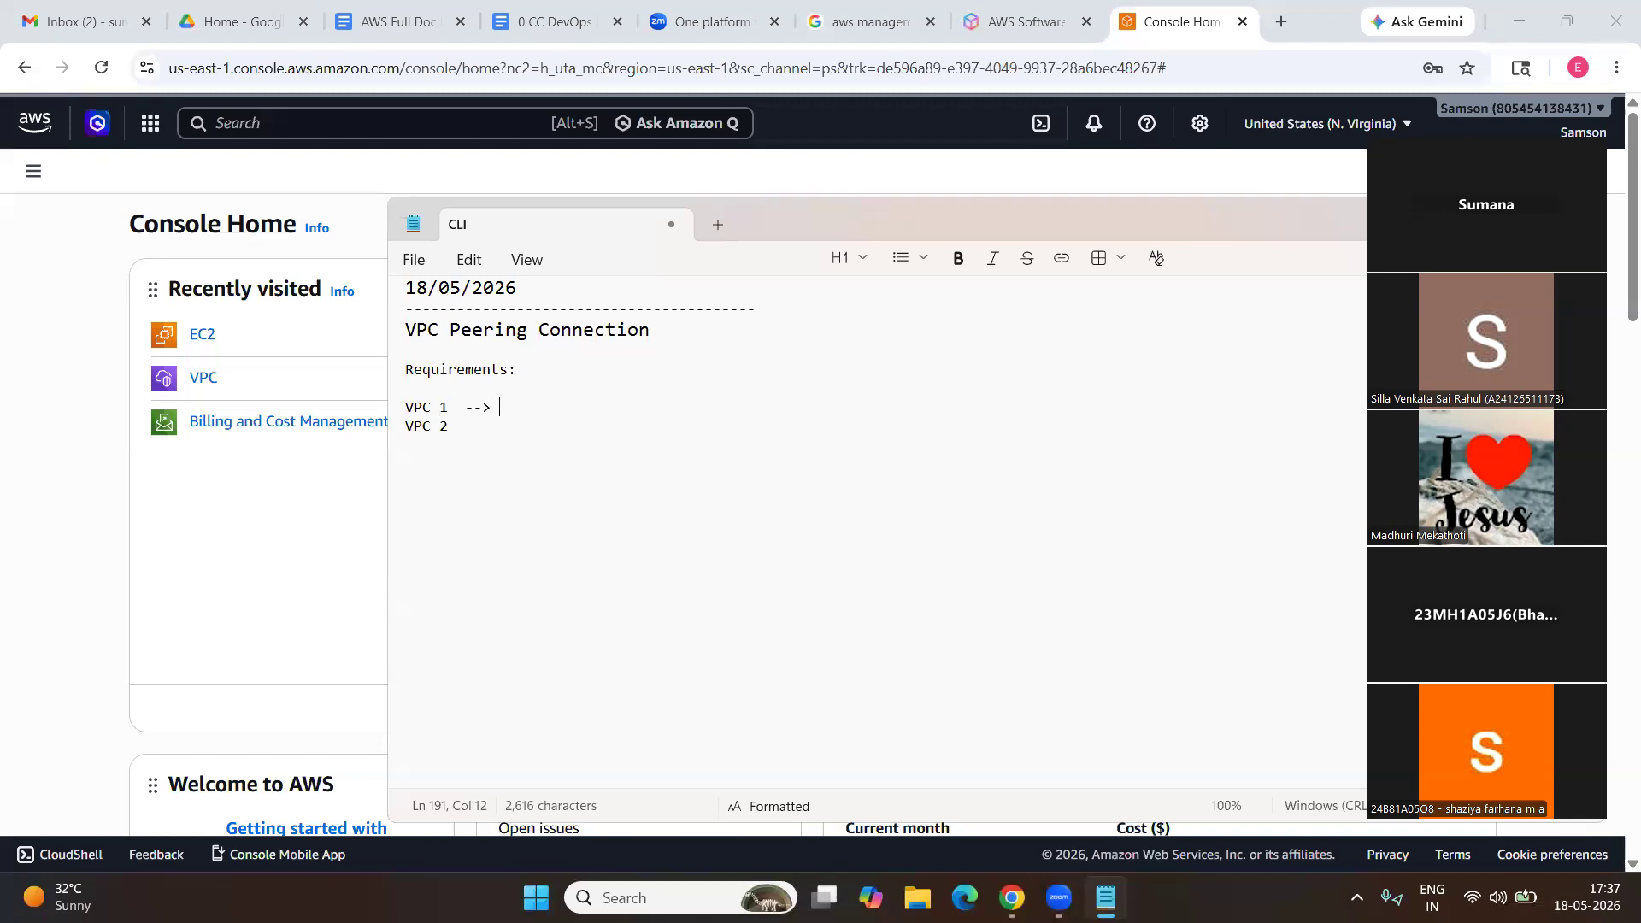
type(".0.0/16")
key("Down")
type("--> 172.16.0.0/16")
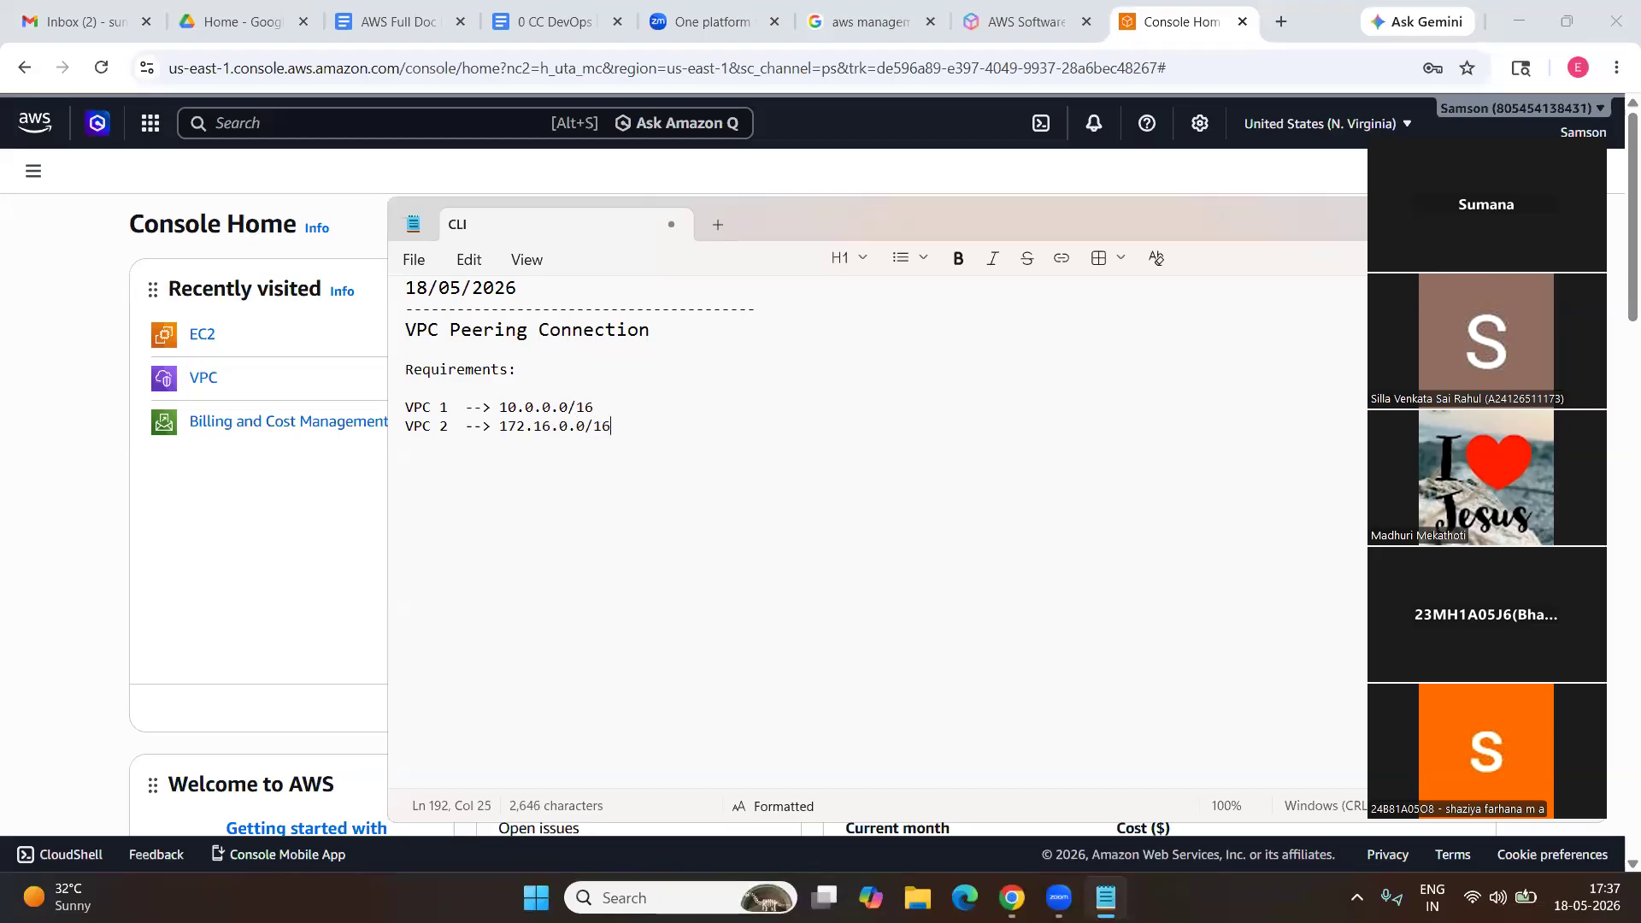
key("Return")
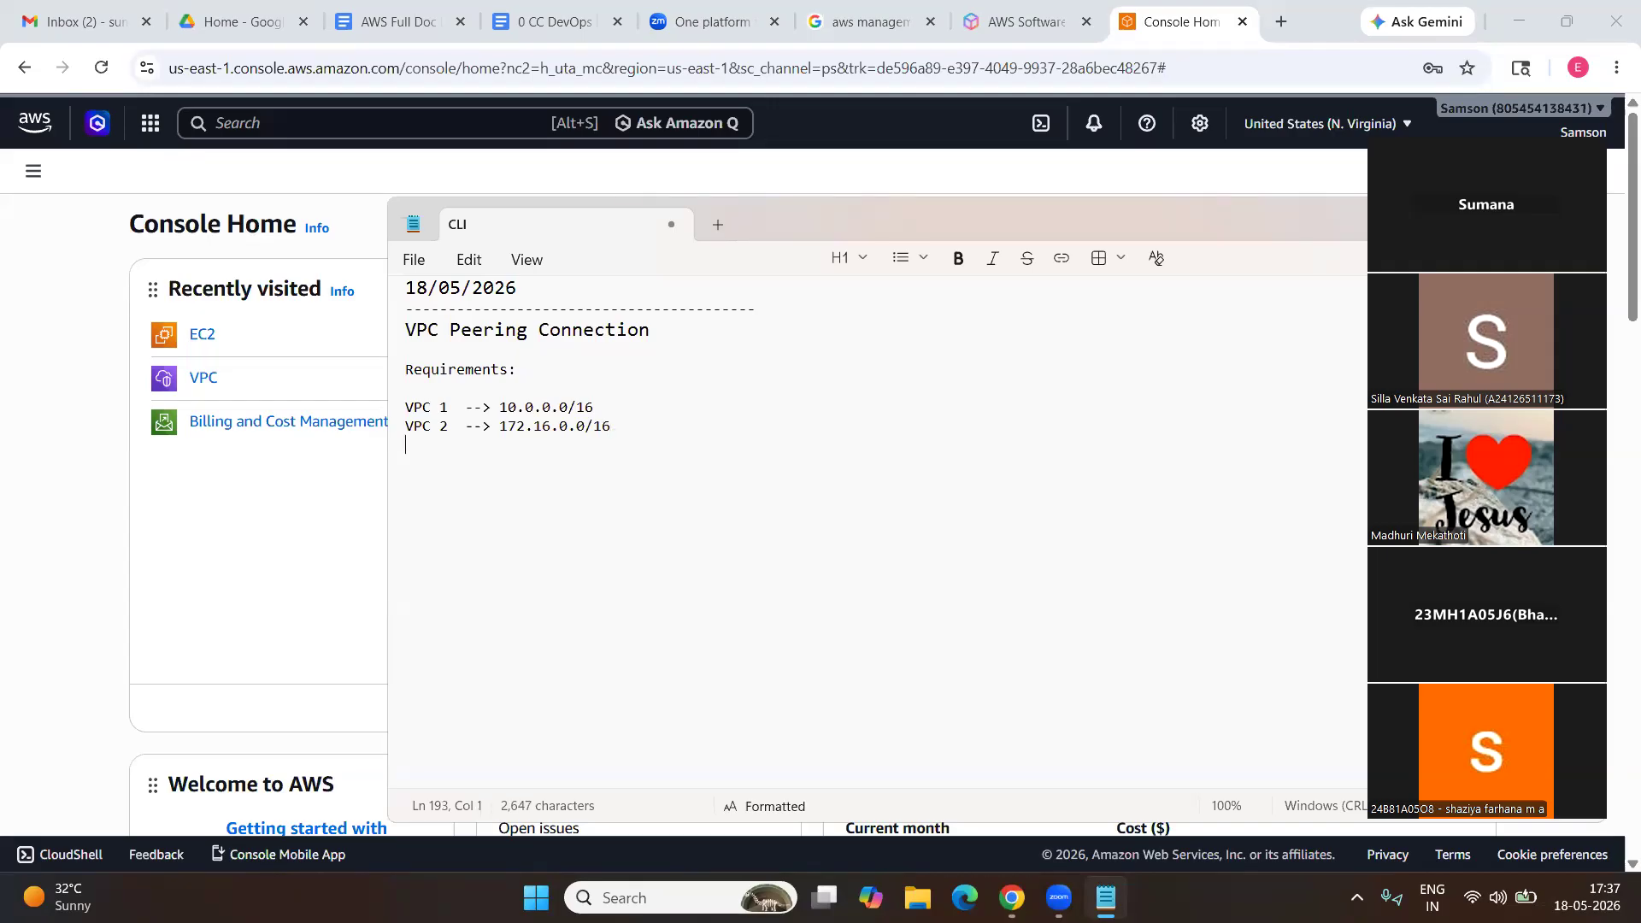
Add Subnet1 and Subnet2 lines below the VPC entries, each ending with an arrow "-->".
type("Subnet1")
key("Return")
type("Subnet")
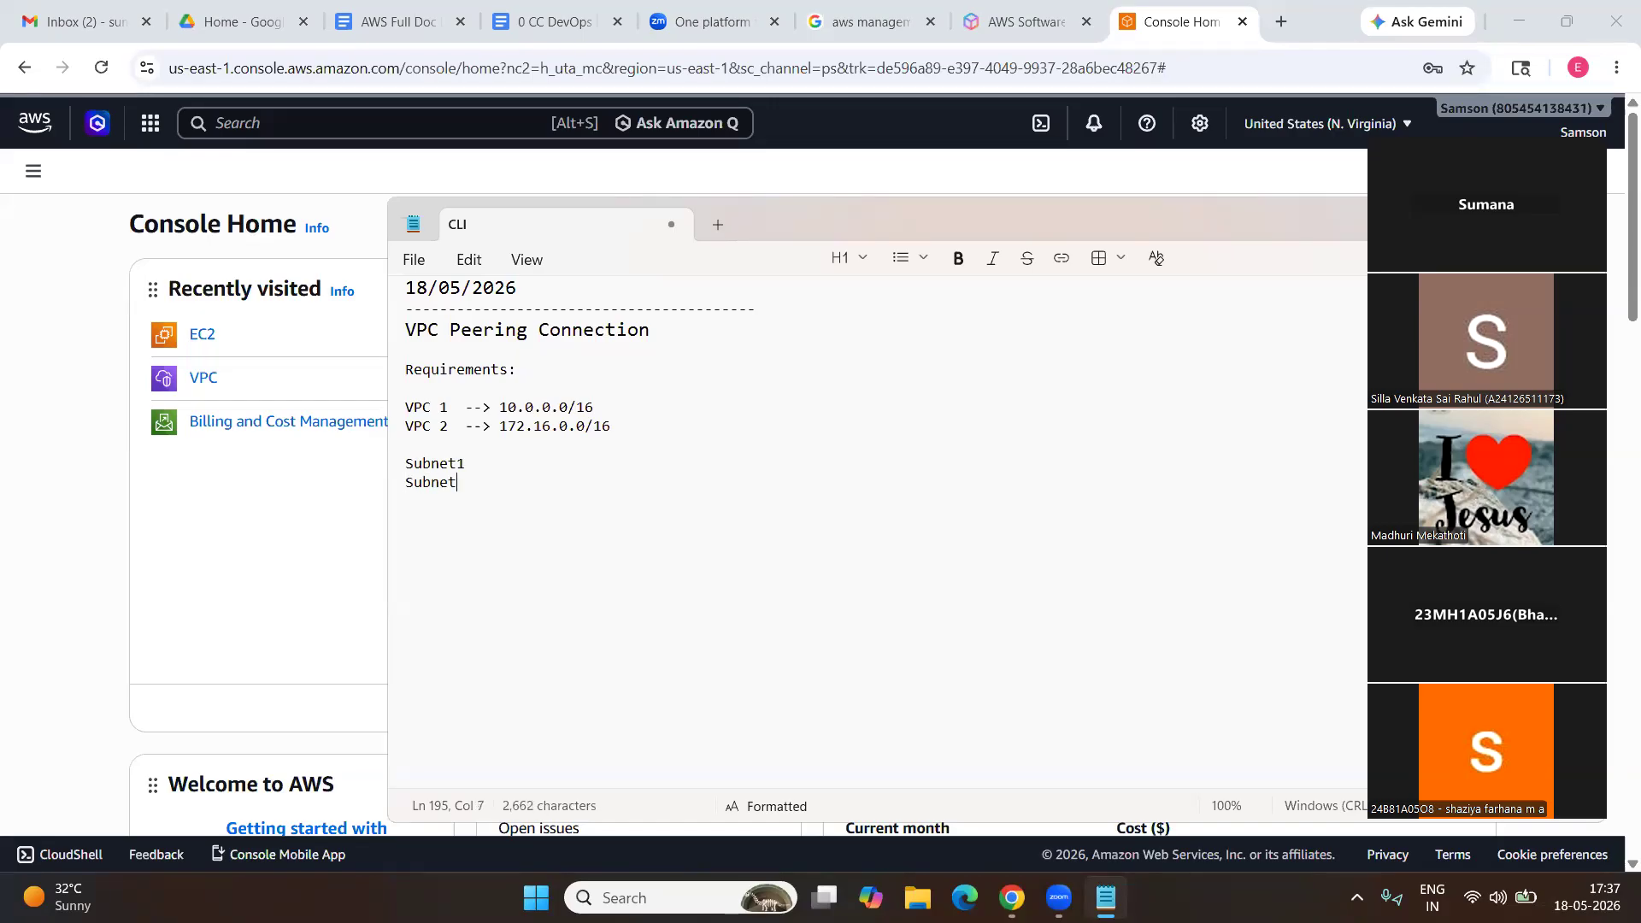
type("2 -->")
key("Up")
type("-->")
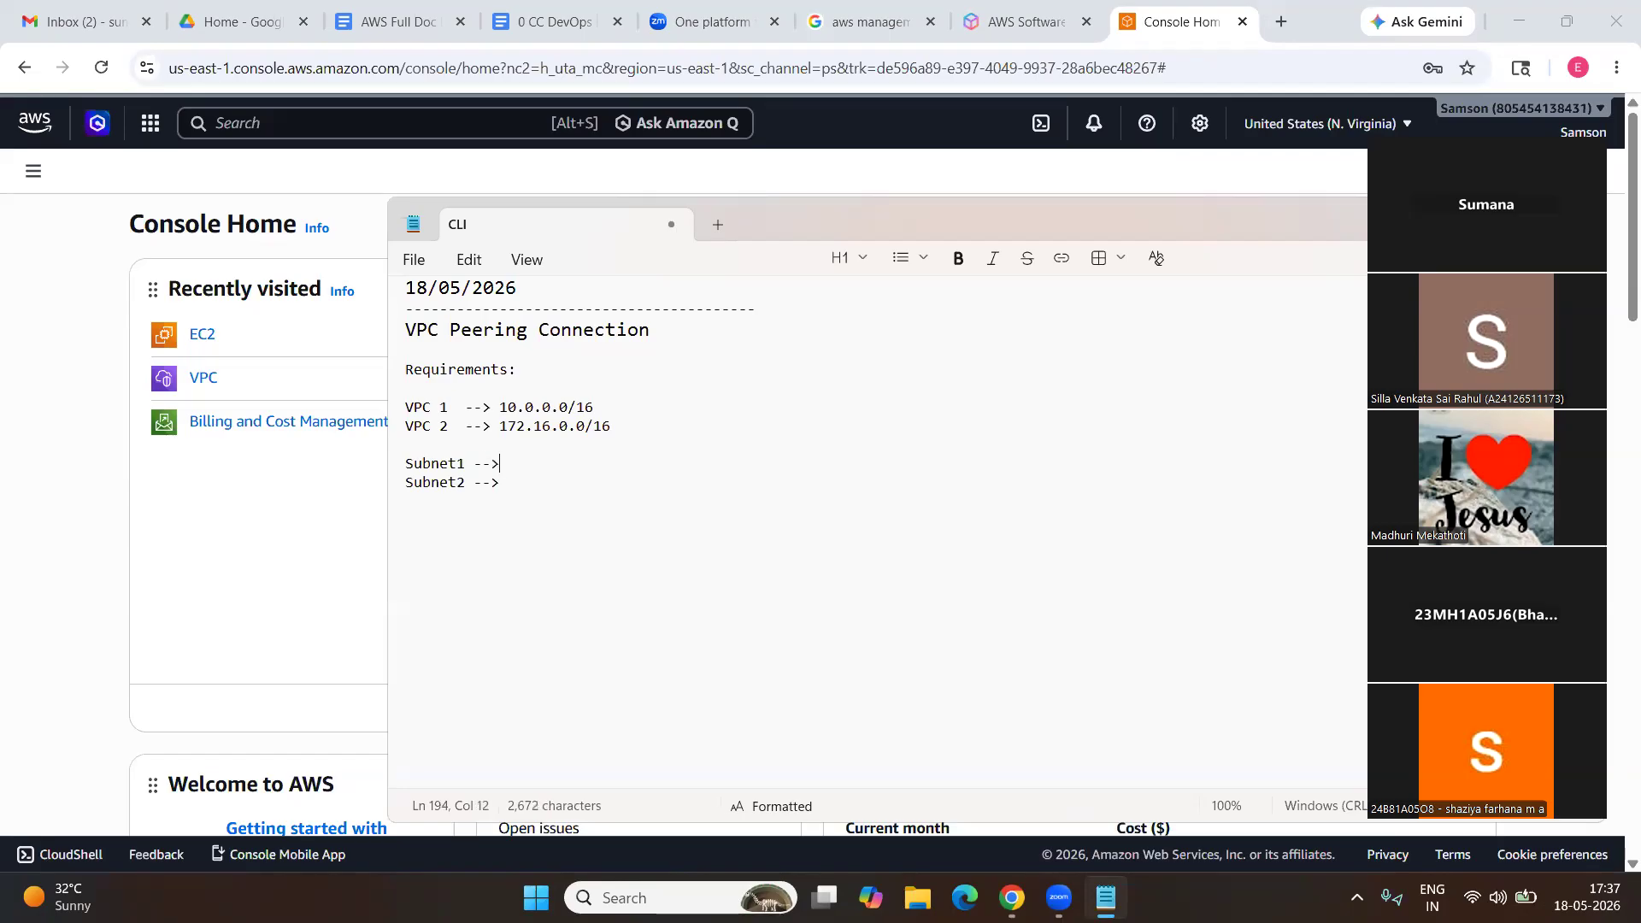
Enter the range 10.0.1.0/24 for Subnet1 and 172.16.1.0/24 for Subnet2.
type(" 10.0.1.0/24")
key("Down")
type("172.16.1.0/24")
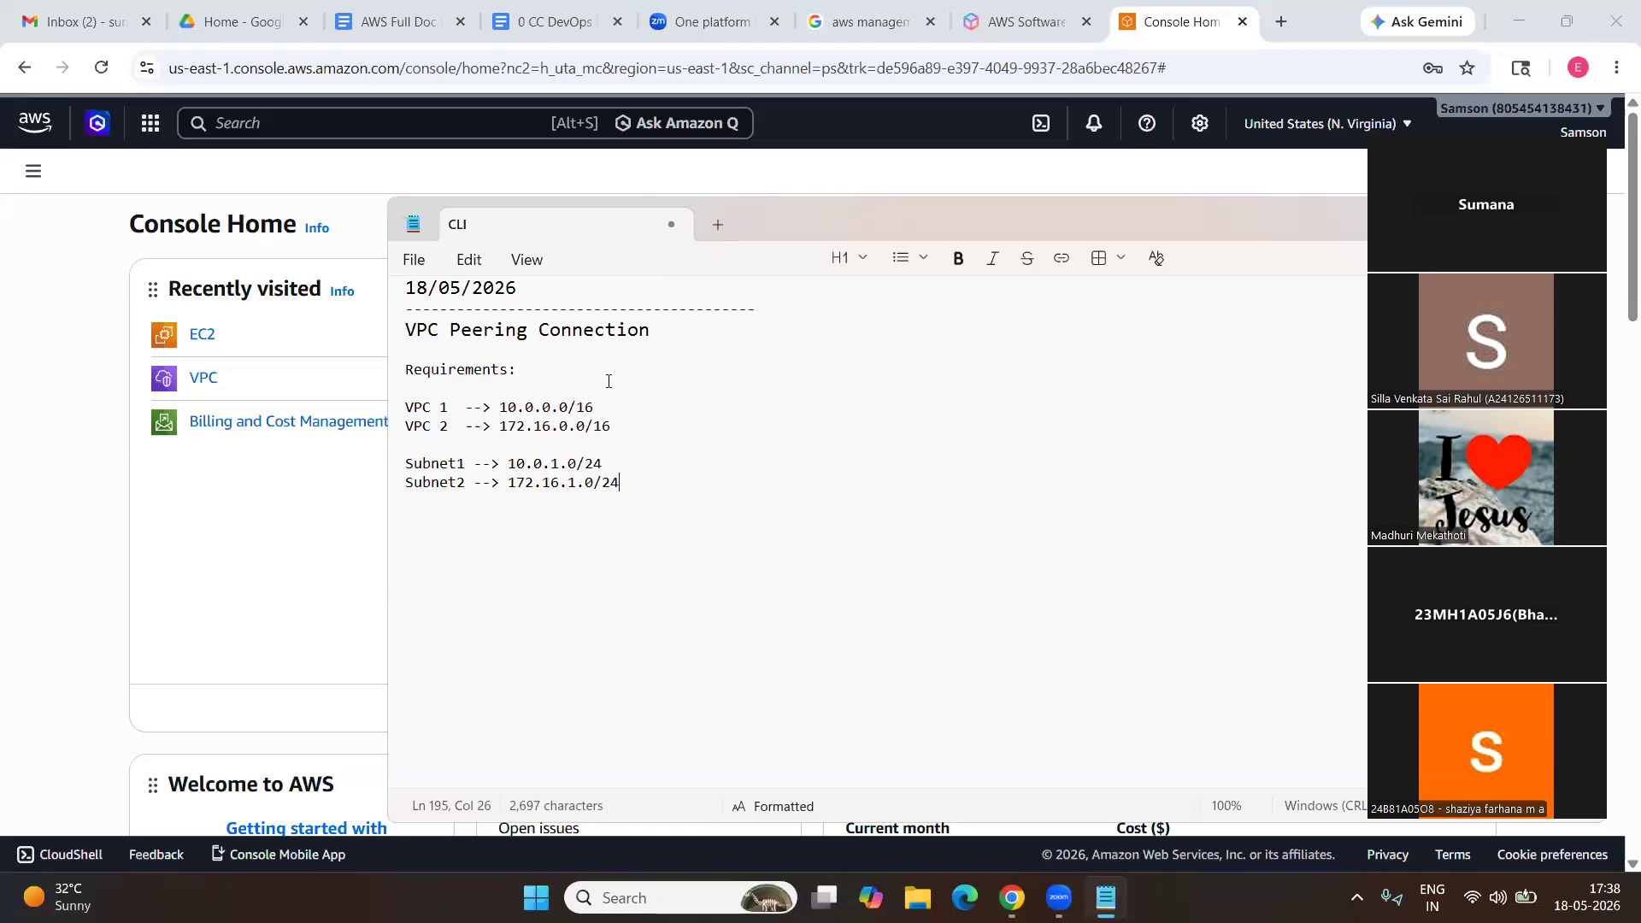
left_click(591, 457)
key("shift+Down")
key("shift+Down")
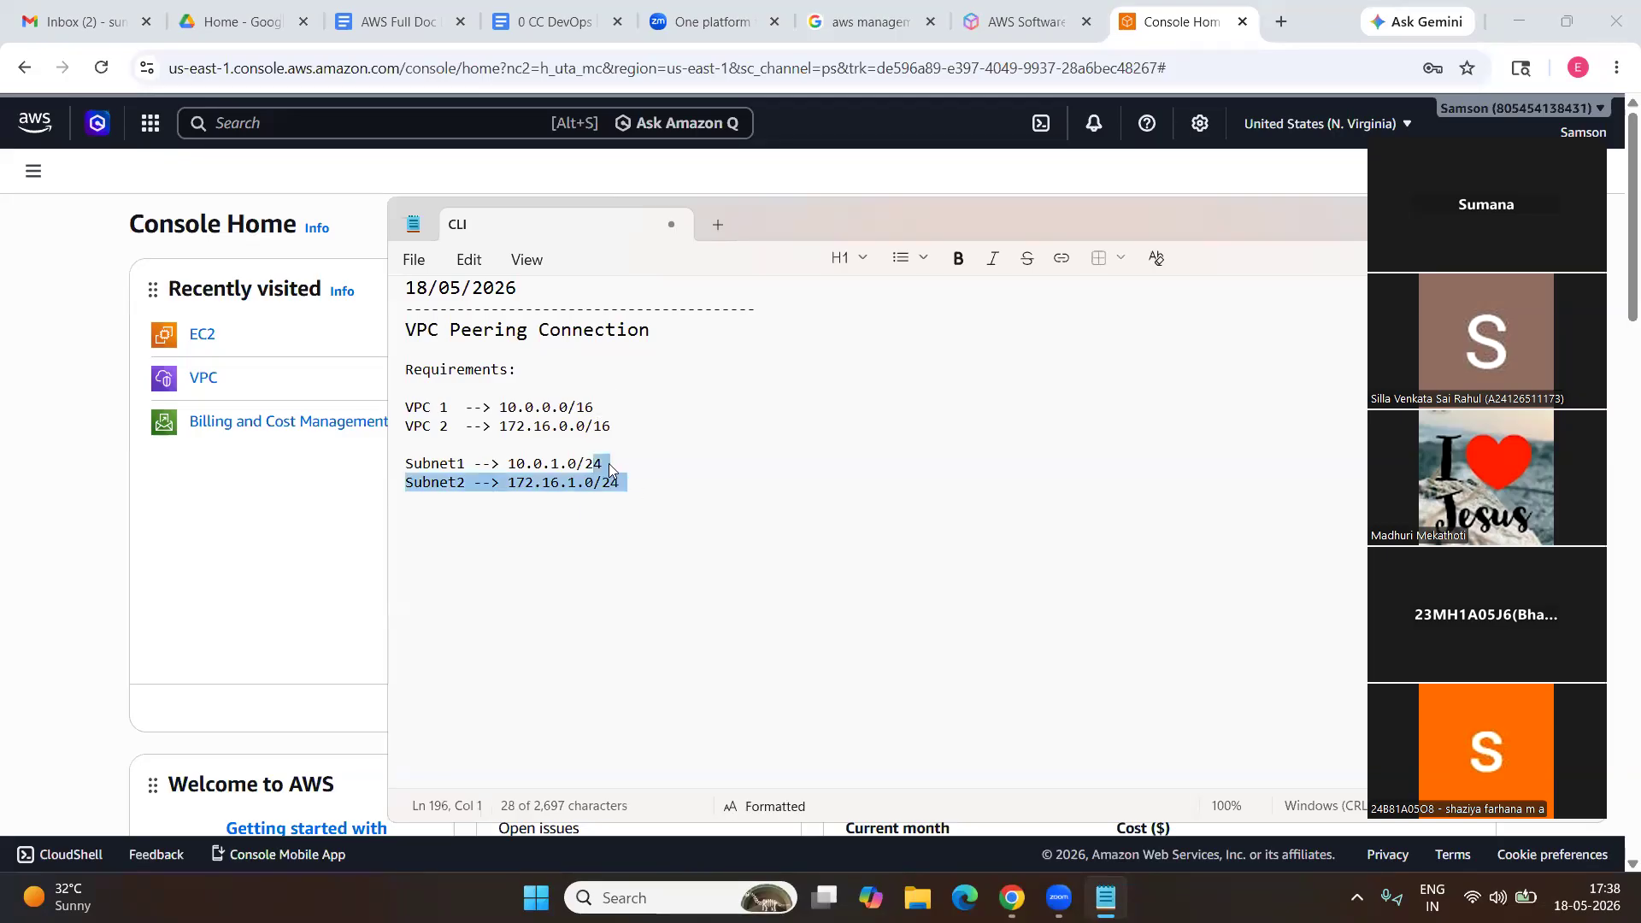
left_click(609, 467)
left_click(605, 404)
left_click_drag(605, 464, 408, 470)
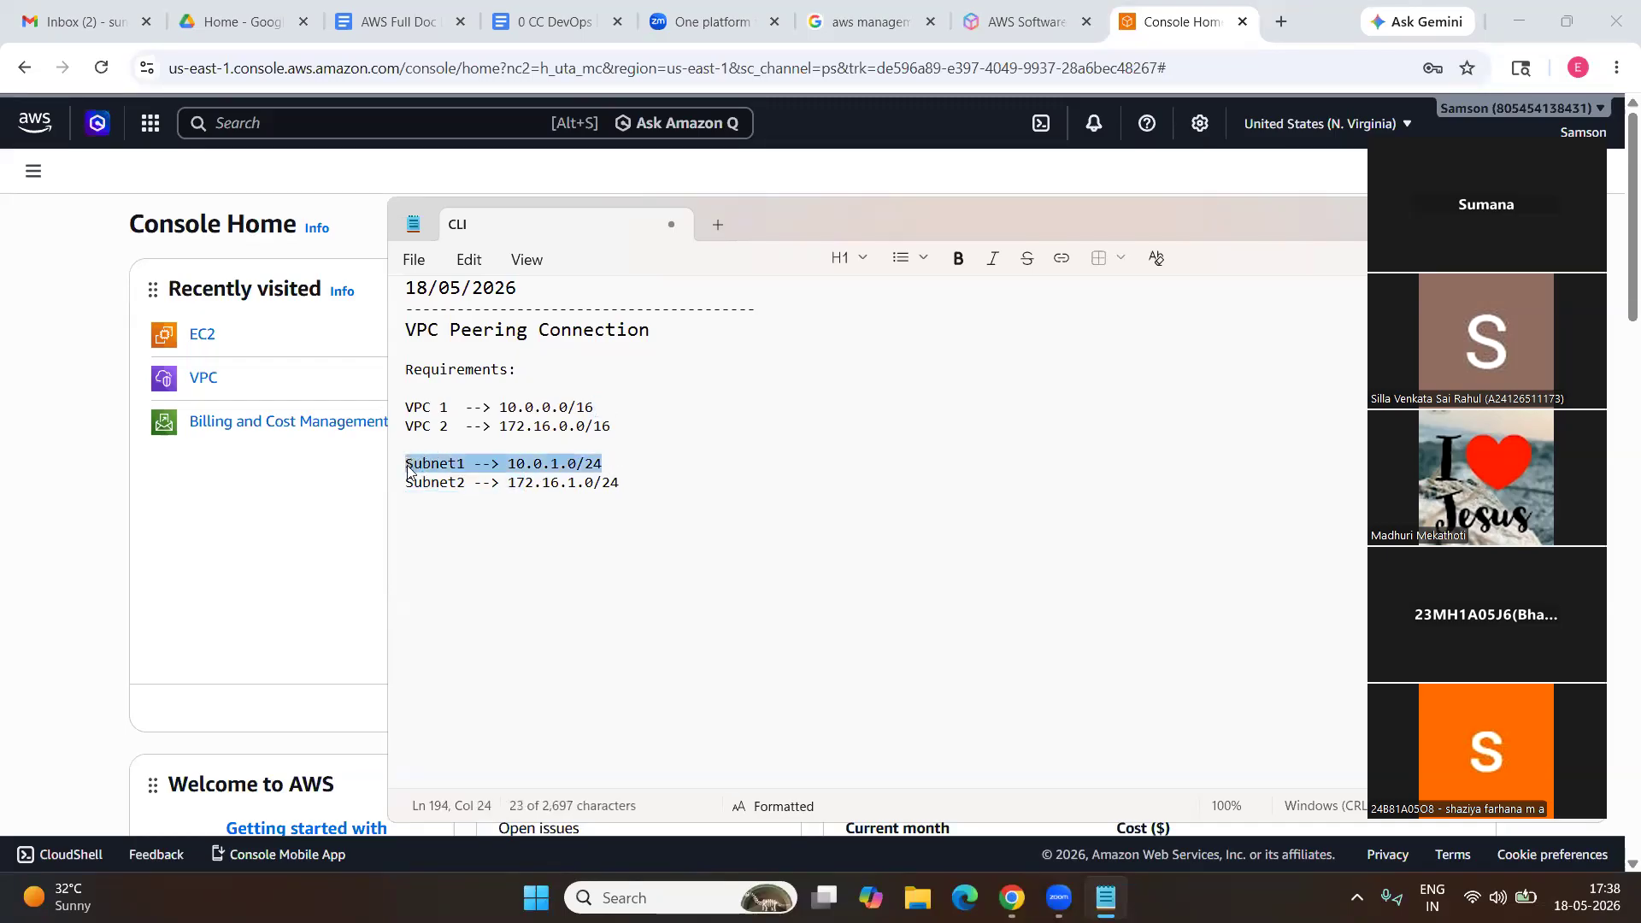
Append "--> us east 1a" to both the Subnet1 and Subnet2 lines.
left_click(626, 464)
type("-")
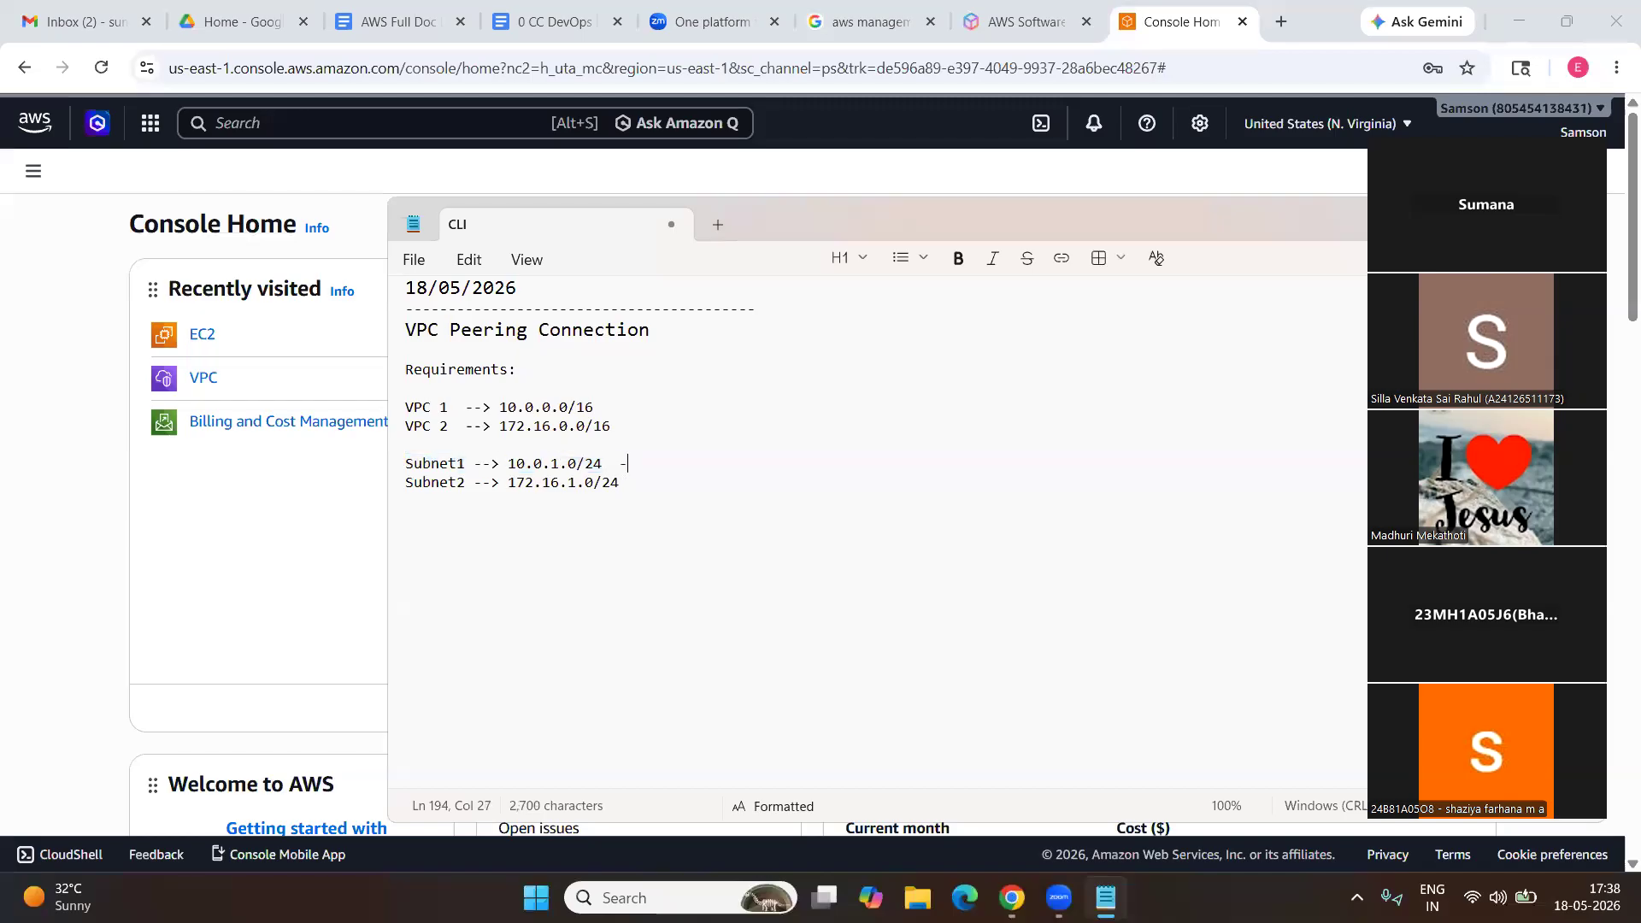
type("-> us east 1a")
left_click(657, 487)
type("--> ")
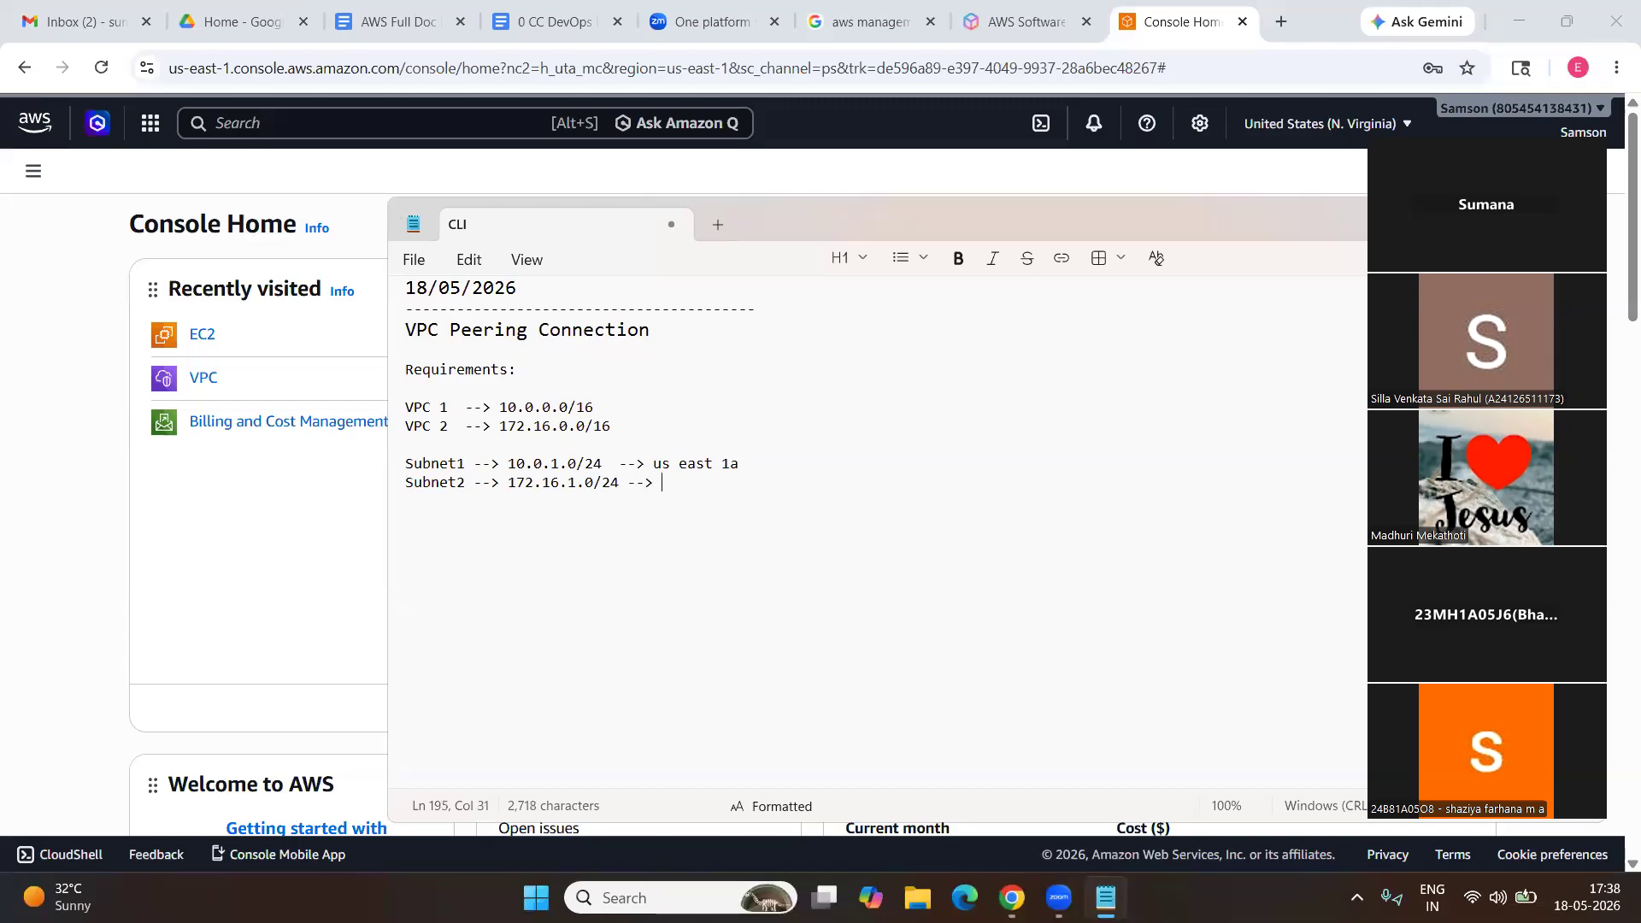
type("us e")
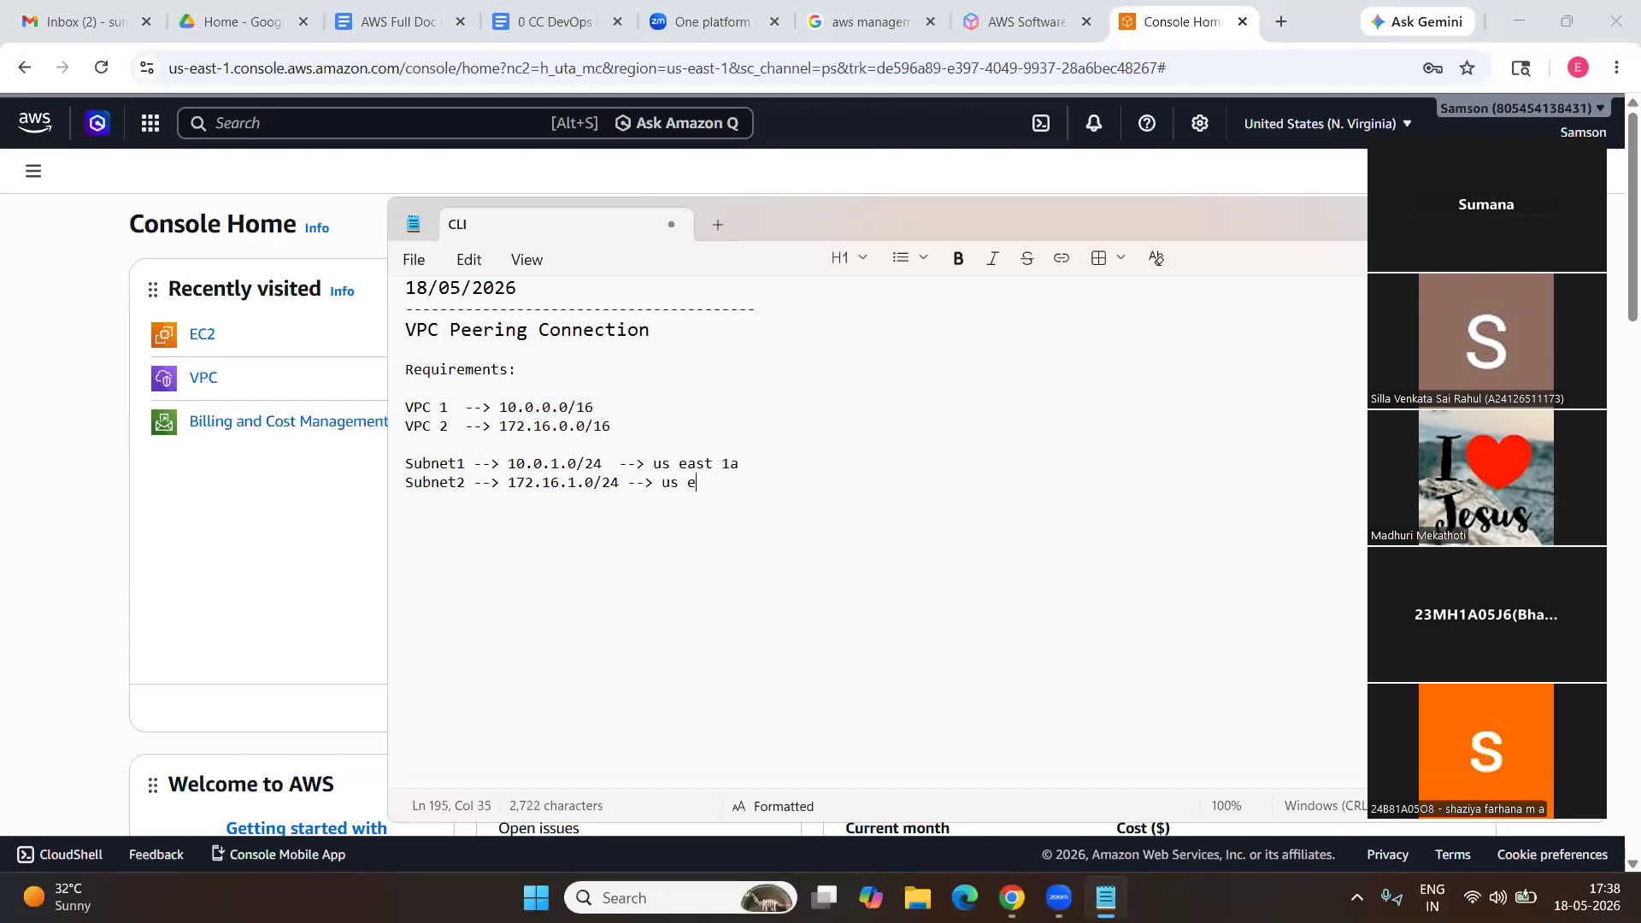
type("ast 1a")
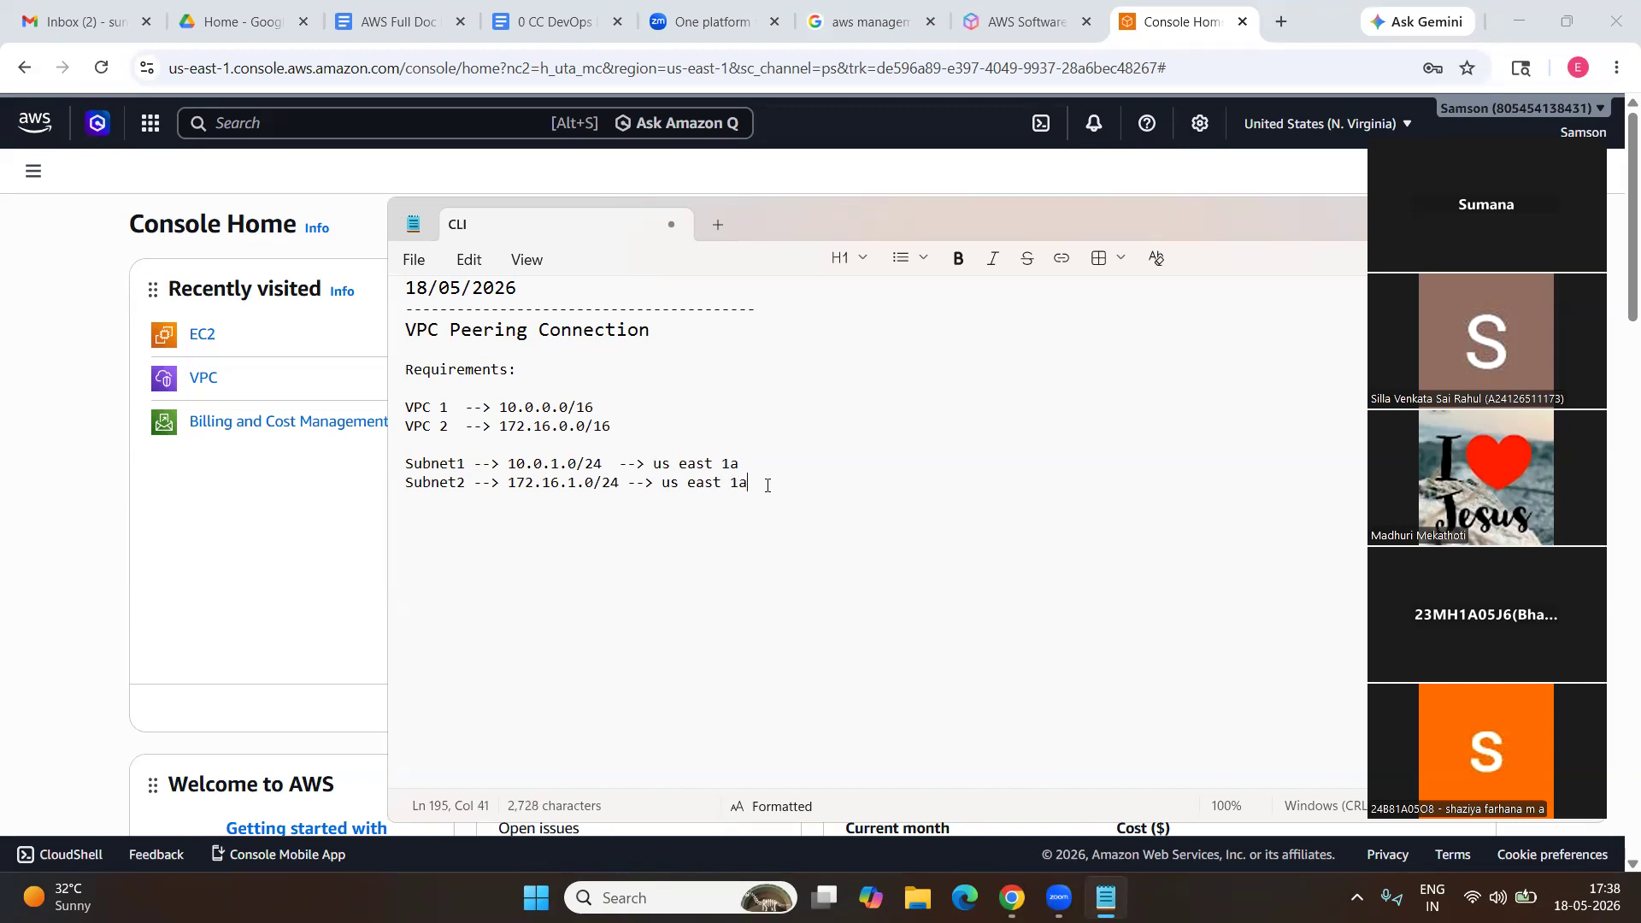
Add the abbreviated route table entries RT1 and RT2 on separate lines below the subnets.
key("Return")
key("Return")
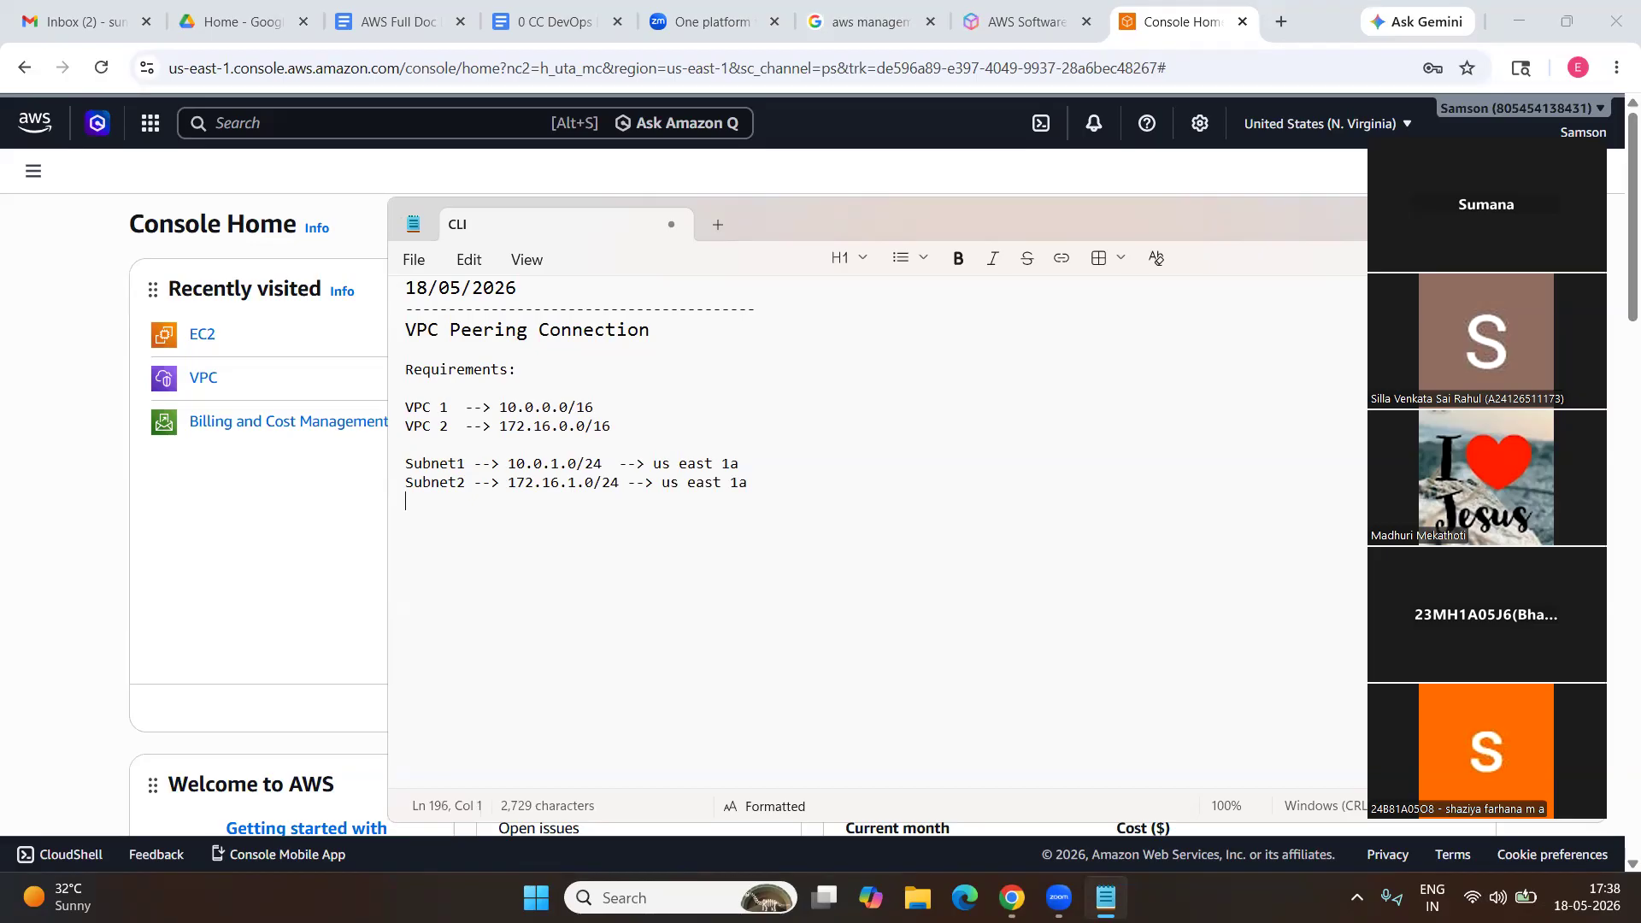
type("Route Tables")
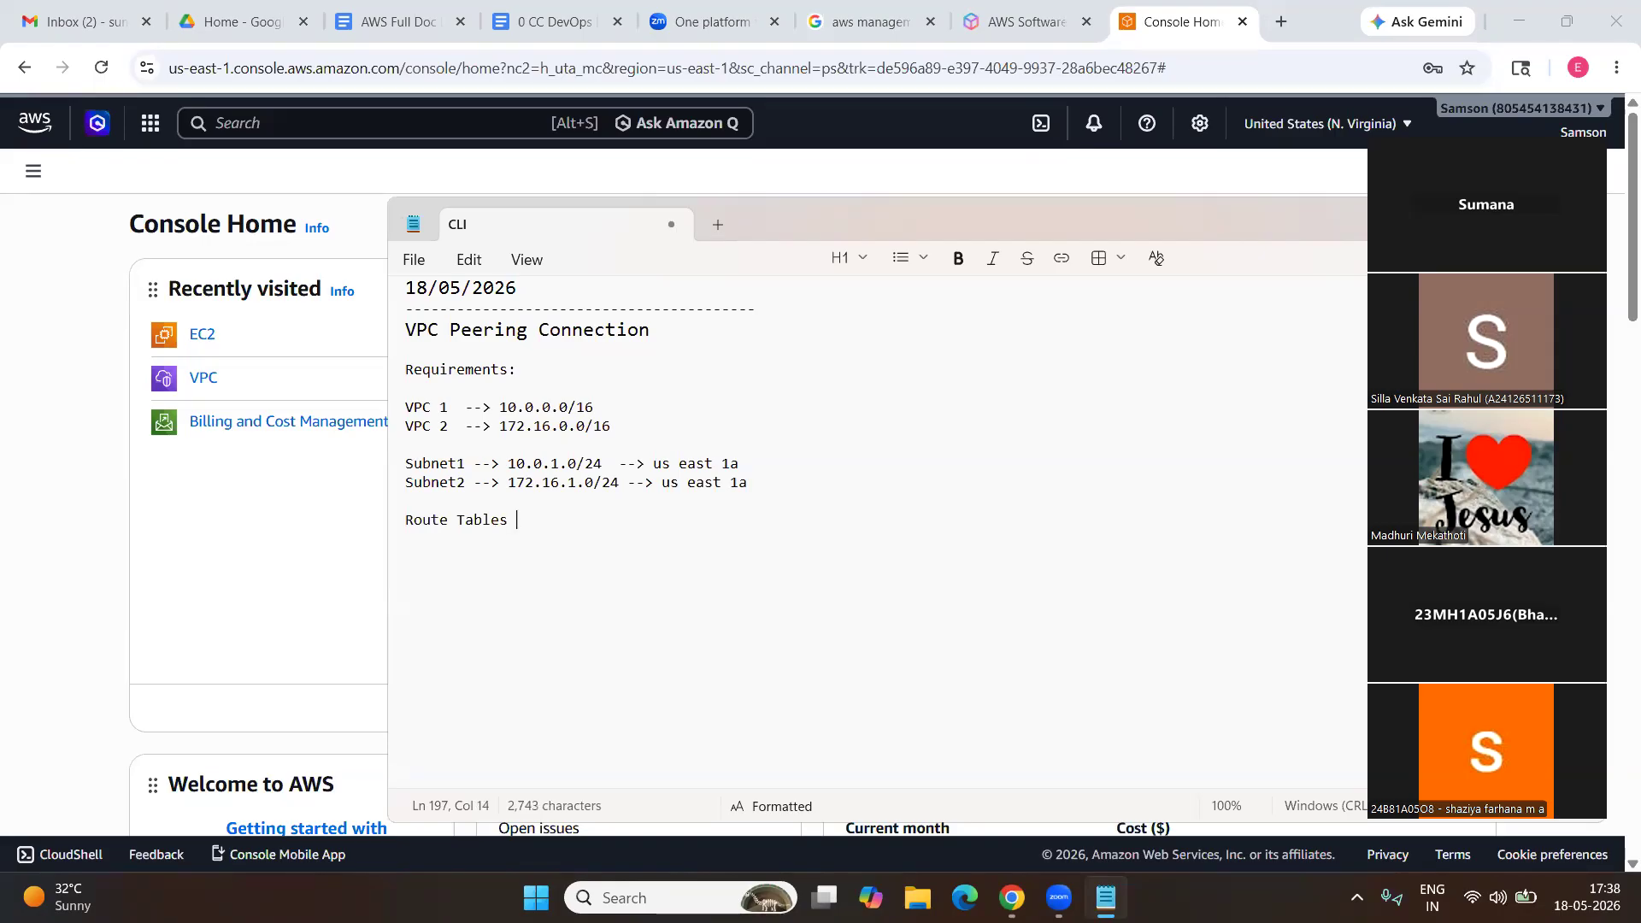
key("BackSpace")
key("BackSpace")
key("BackSpace")
key("BackSpace")
key("BackSpace")
key("BackSpace")
key("BackSpace")
key("BackSpace")
key("BackSpace")
key("BackSpace")
key("BackSpace")
type("T1 ")
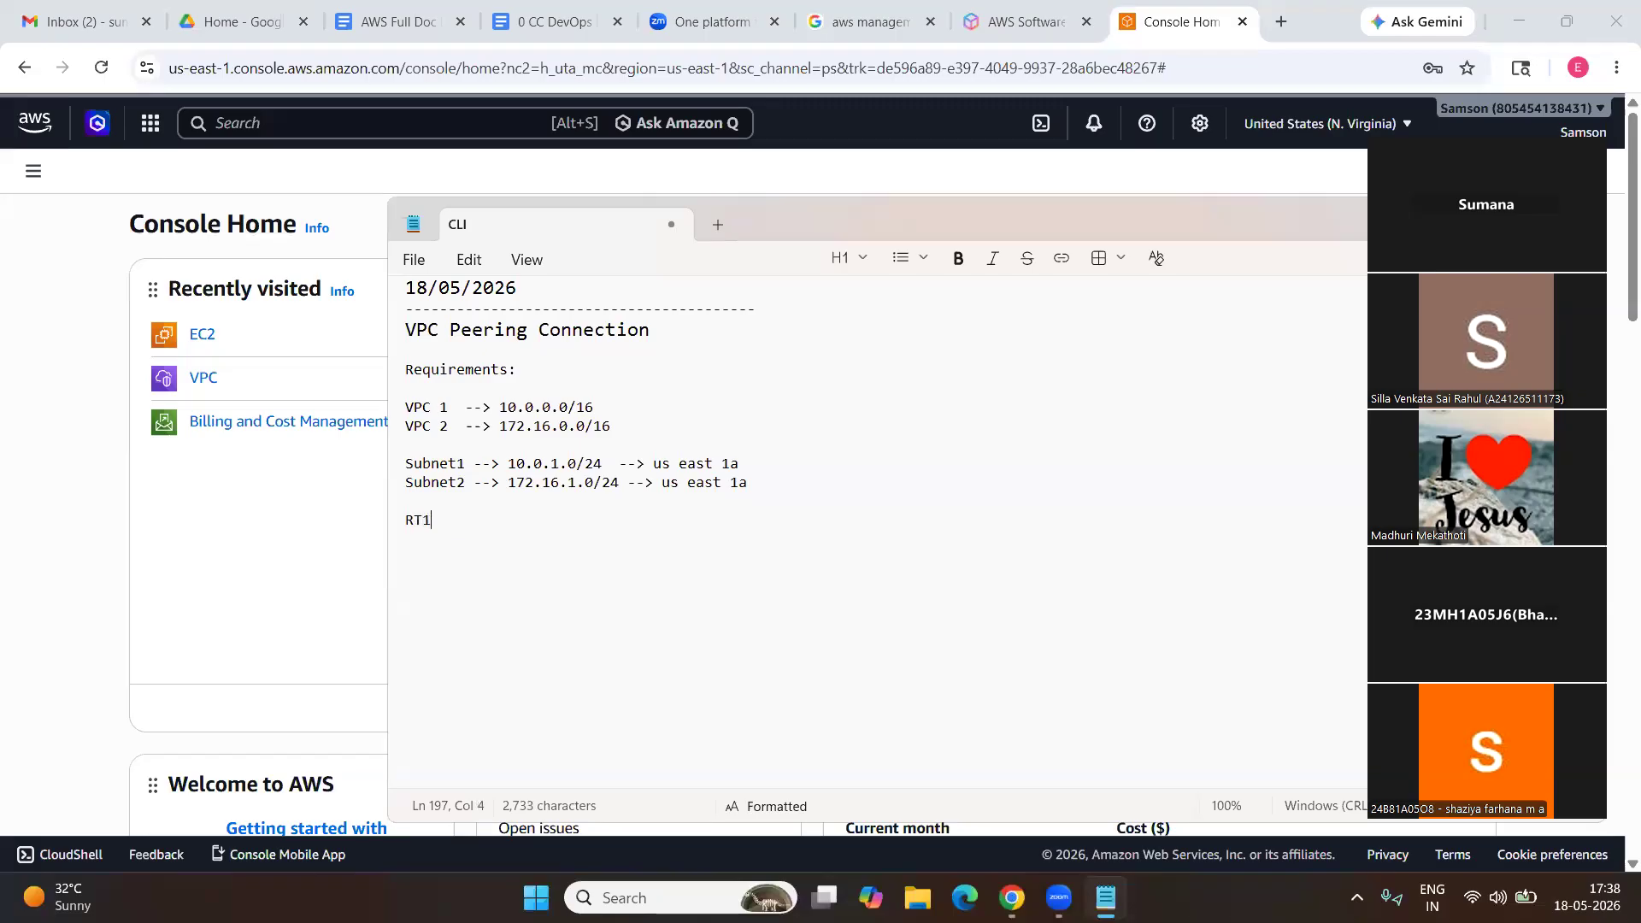
type("RT2")
Extend the RT1 line with "--> Subnet1 --> IFW1".
key("Up")
key("Home")
key("End")
type("--> Sub")
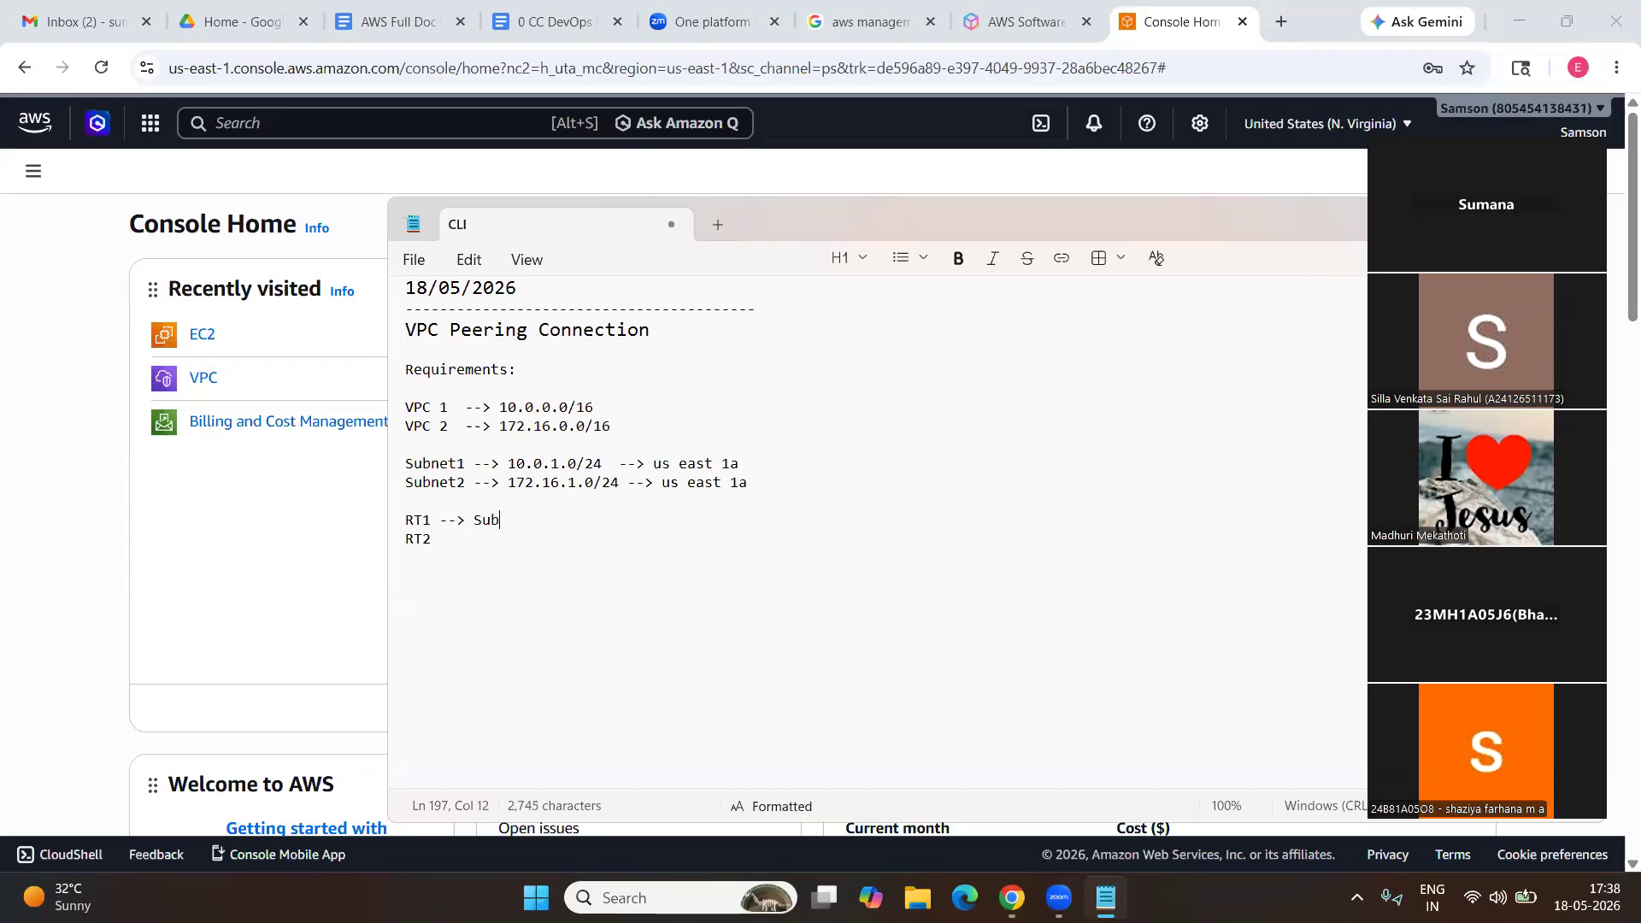
type("net1 --> IFW1")
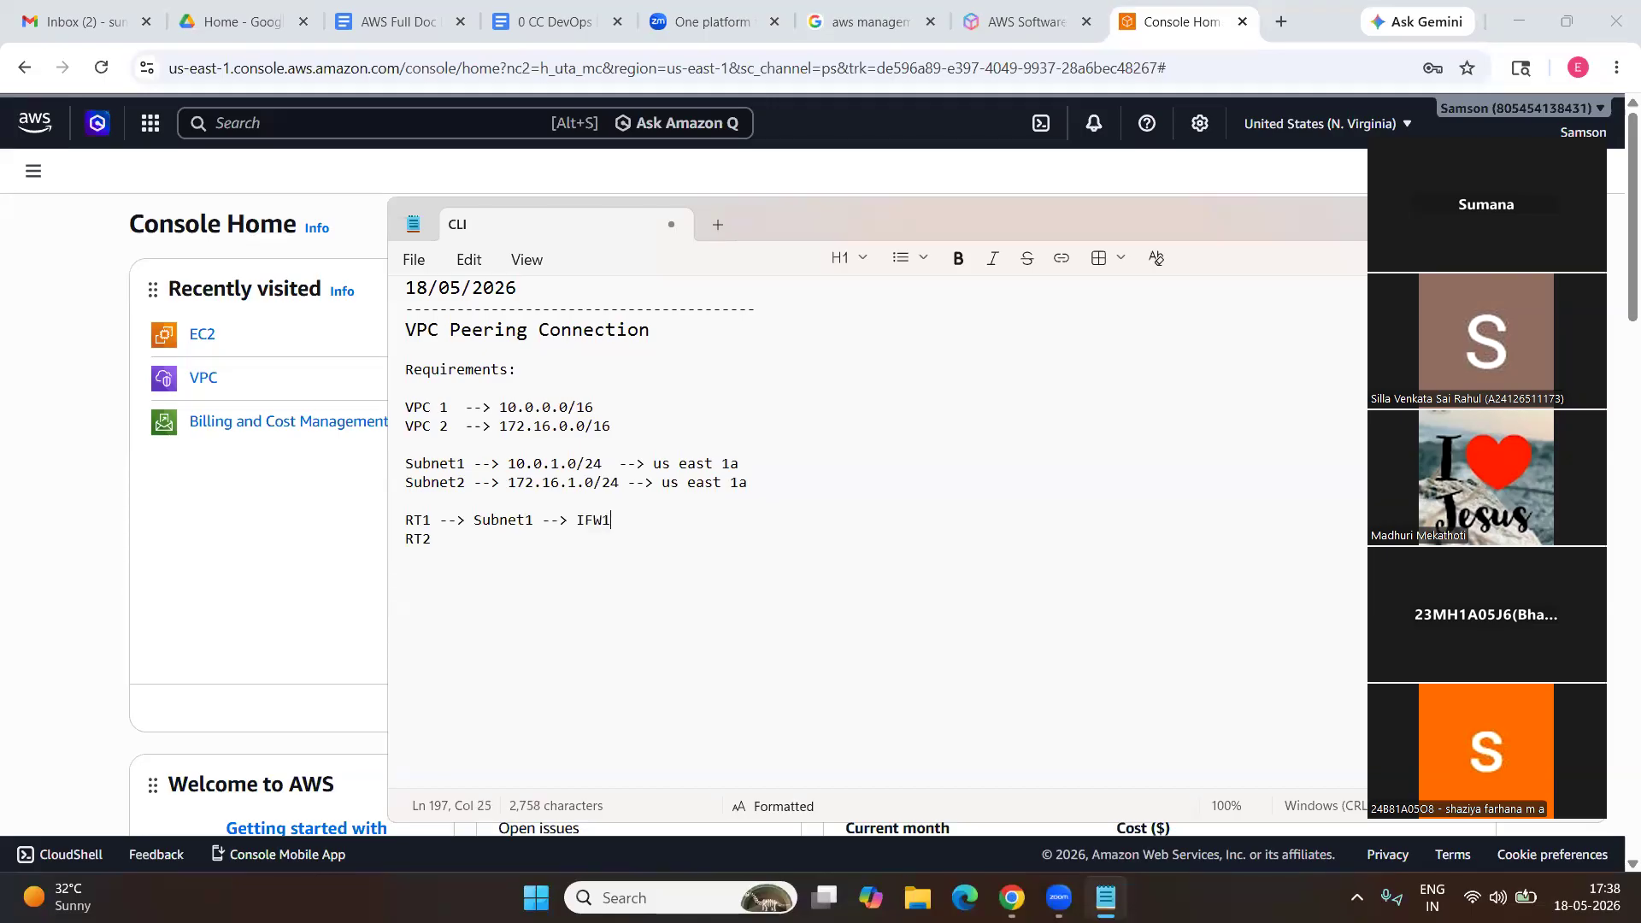
key("Up")
key("Down")
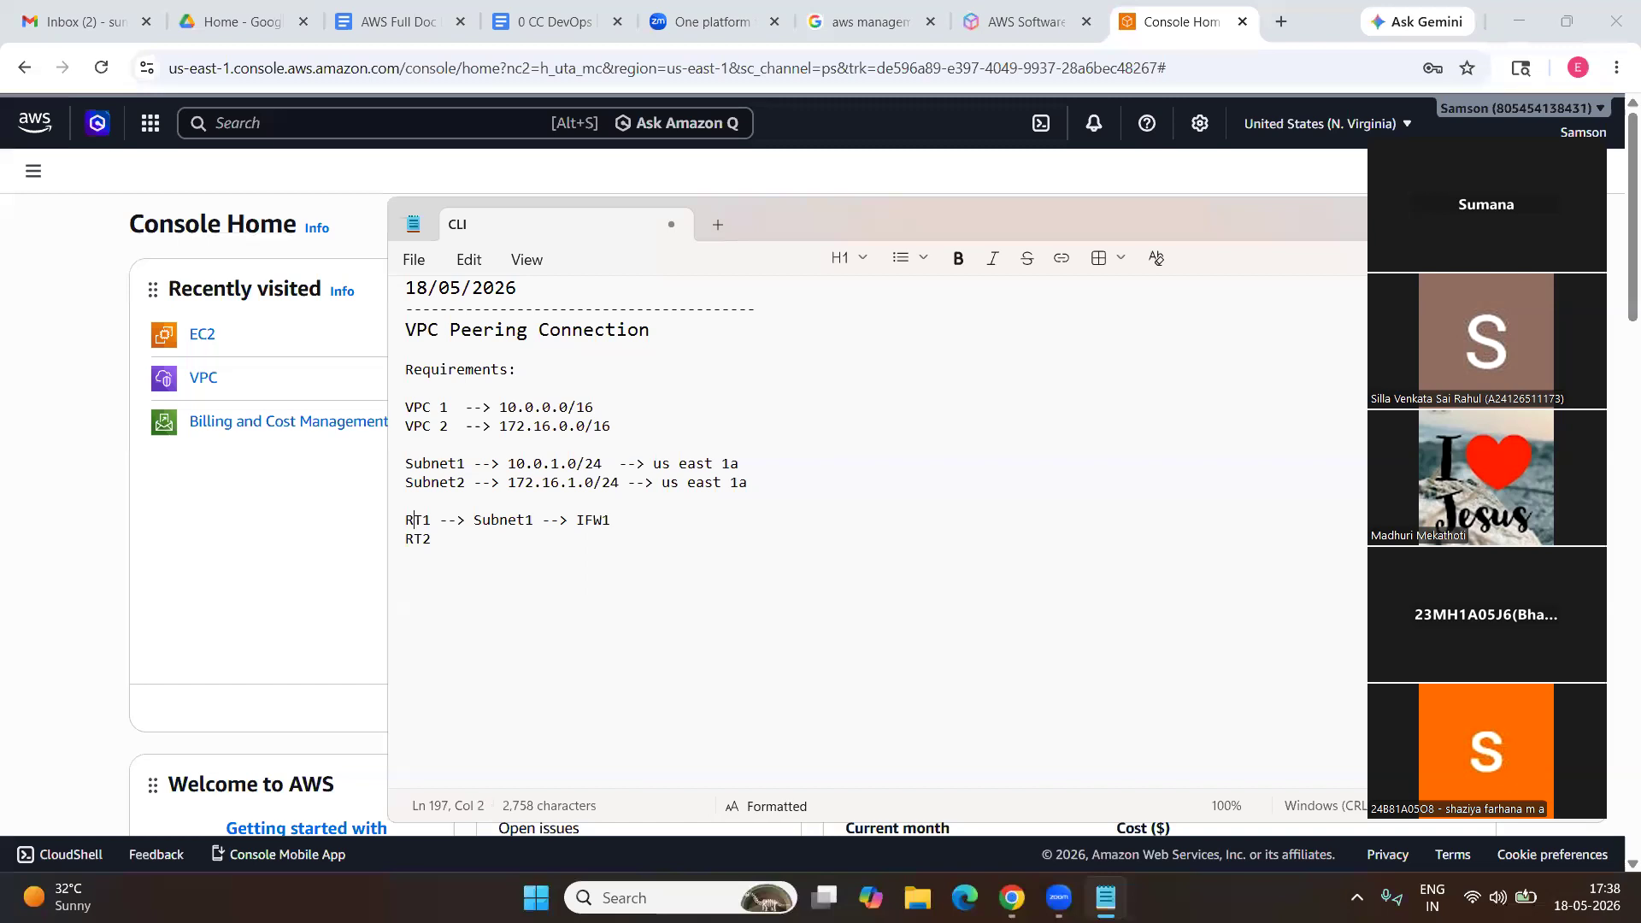
Correct the gateway on the RT1 line to IGW1 and extend the RT2 line with "--> Subnet2 --> IGW2".
key("BackSpace")
type("G")
key("Down")
type("--. Subnet2 --")
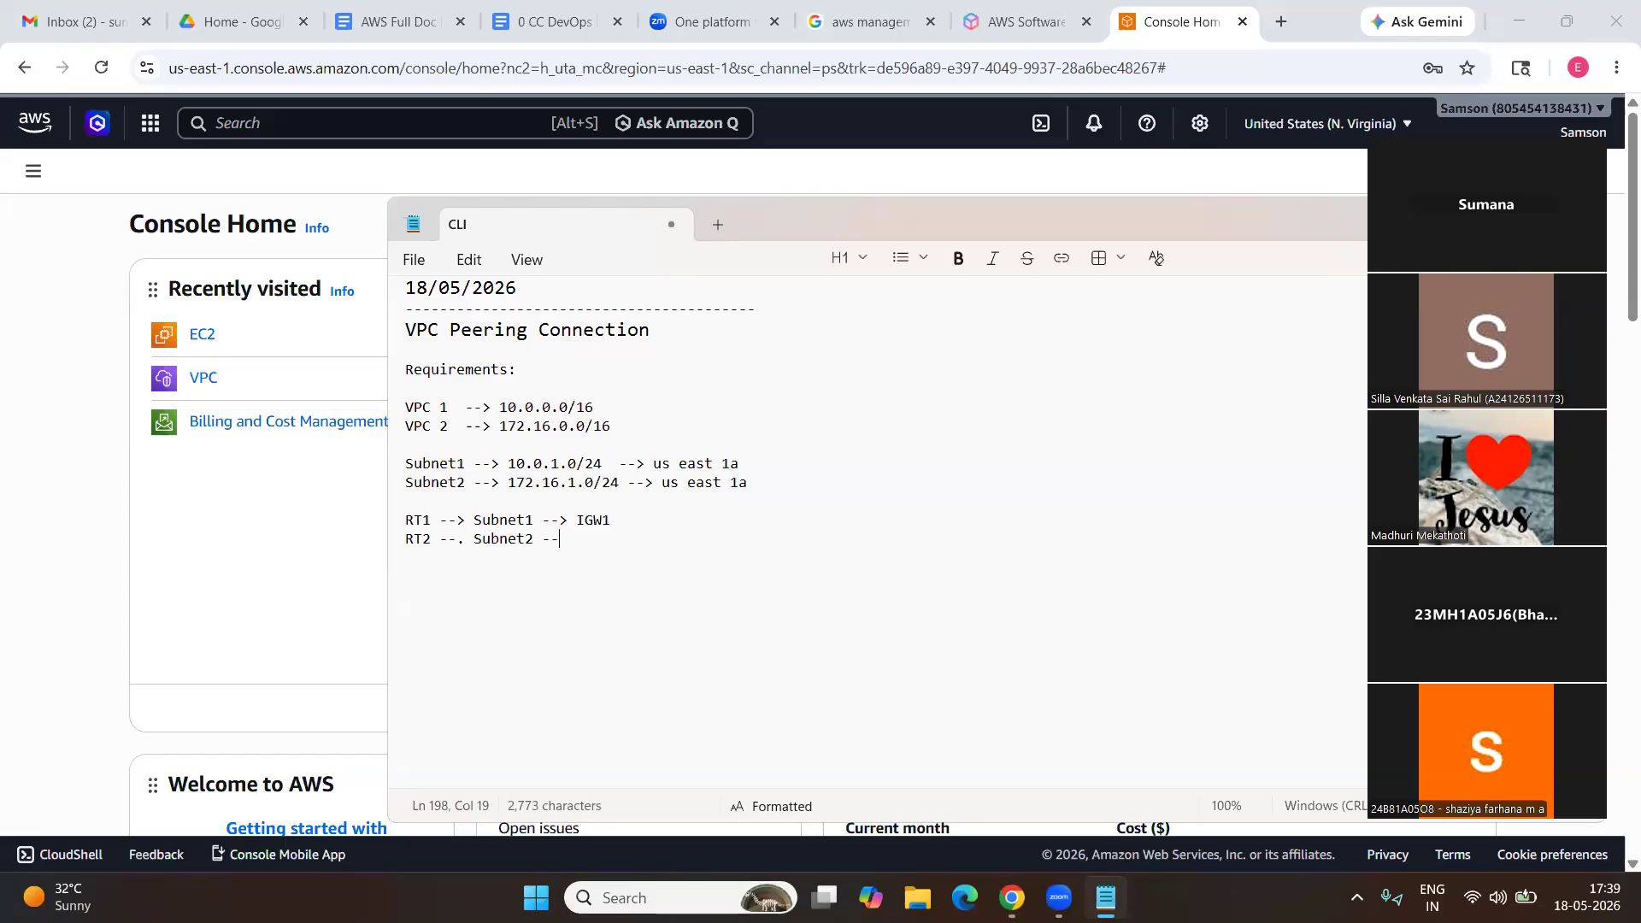
type("> IGE2")
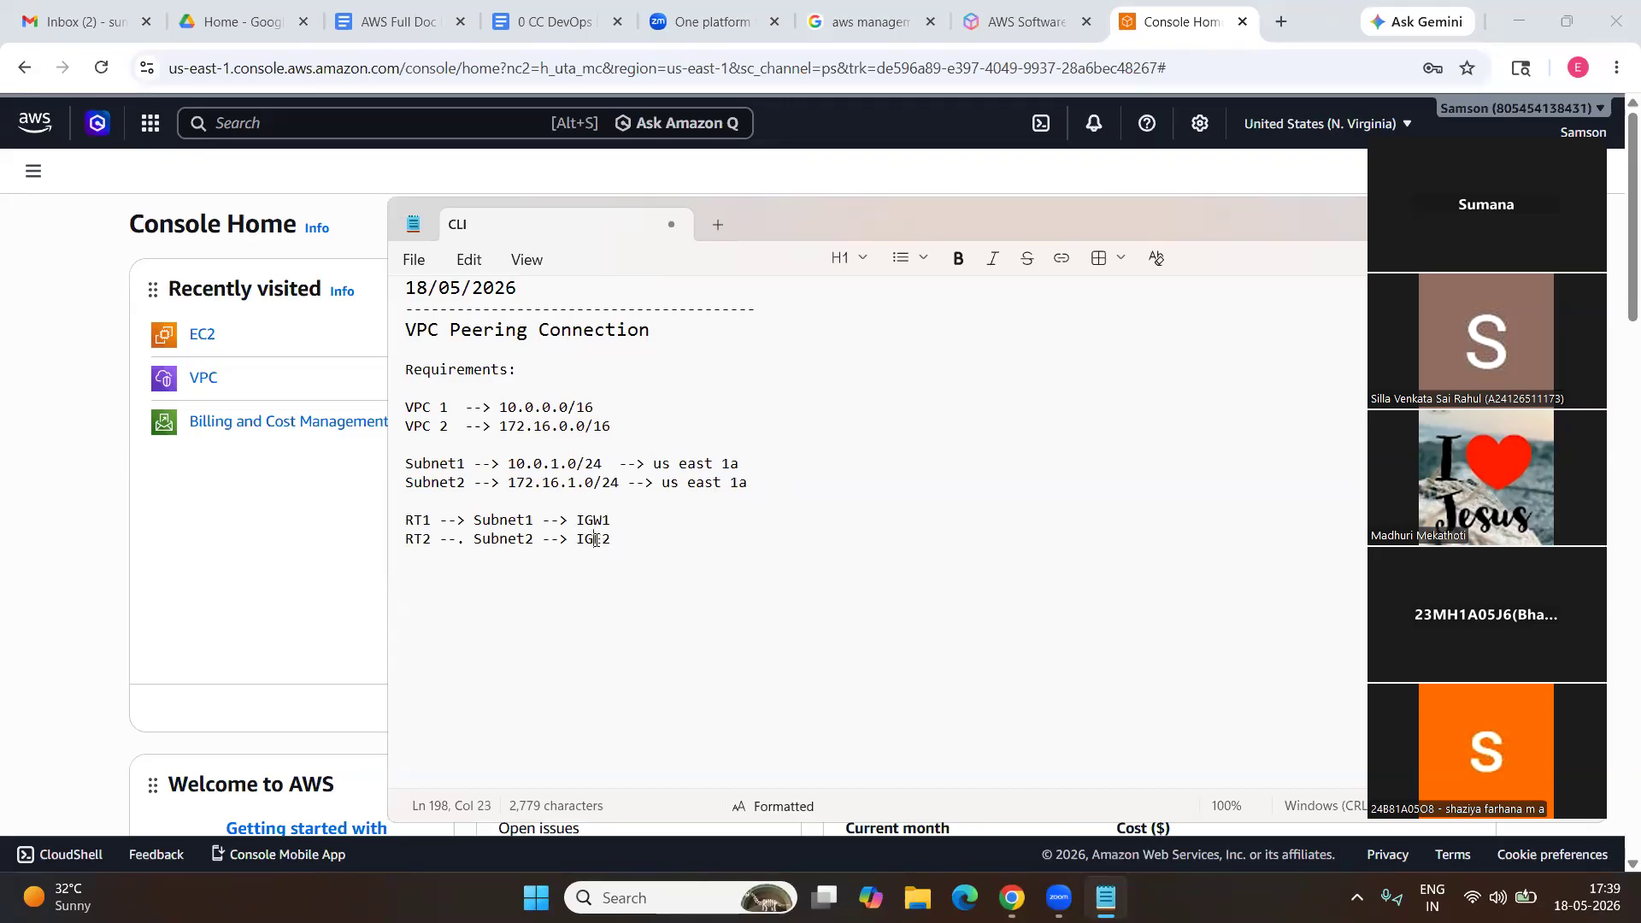
key("BackSpace")
type("W")
key("Return")
key("Return")
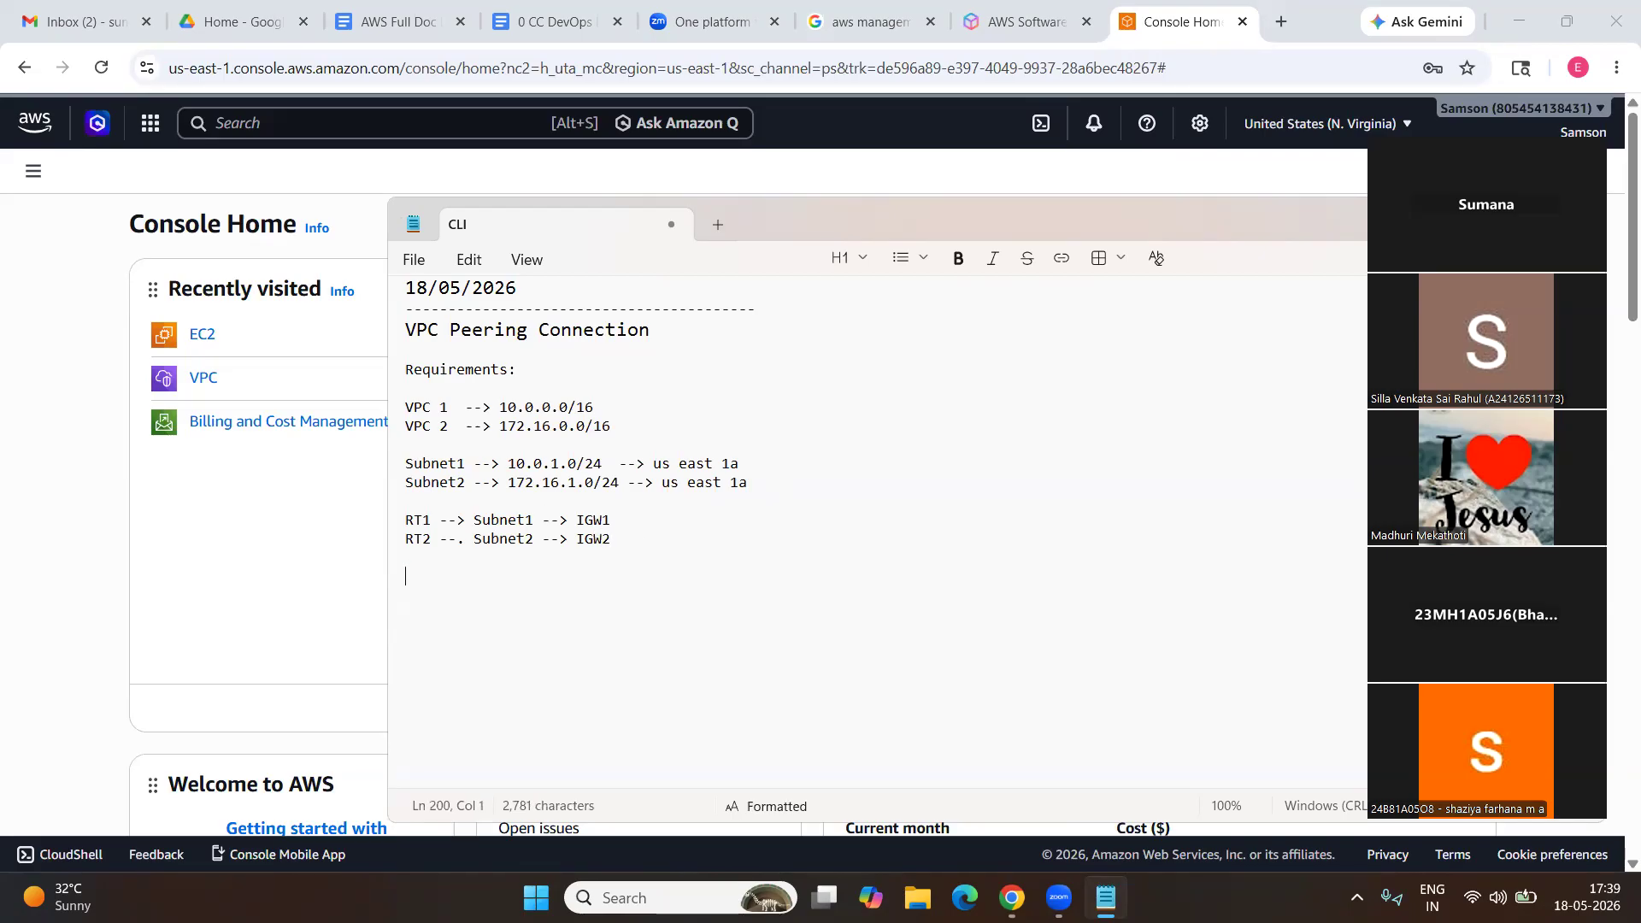
left_click(466, 538)
key("BackSpace")
type(">")
key("Down")
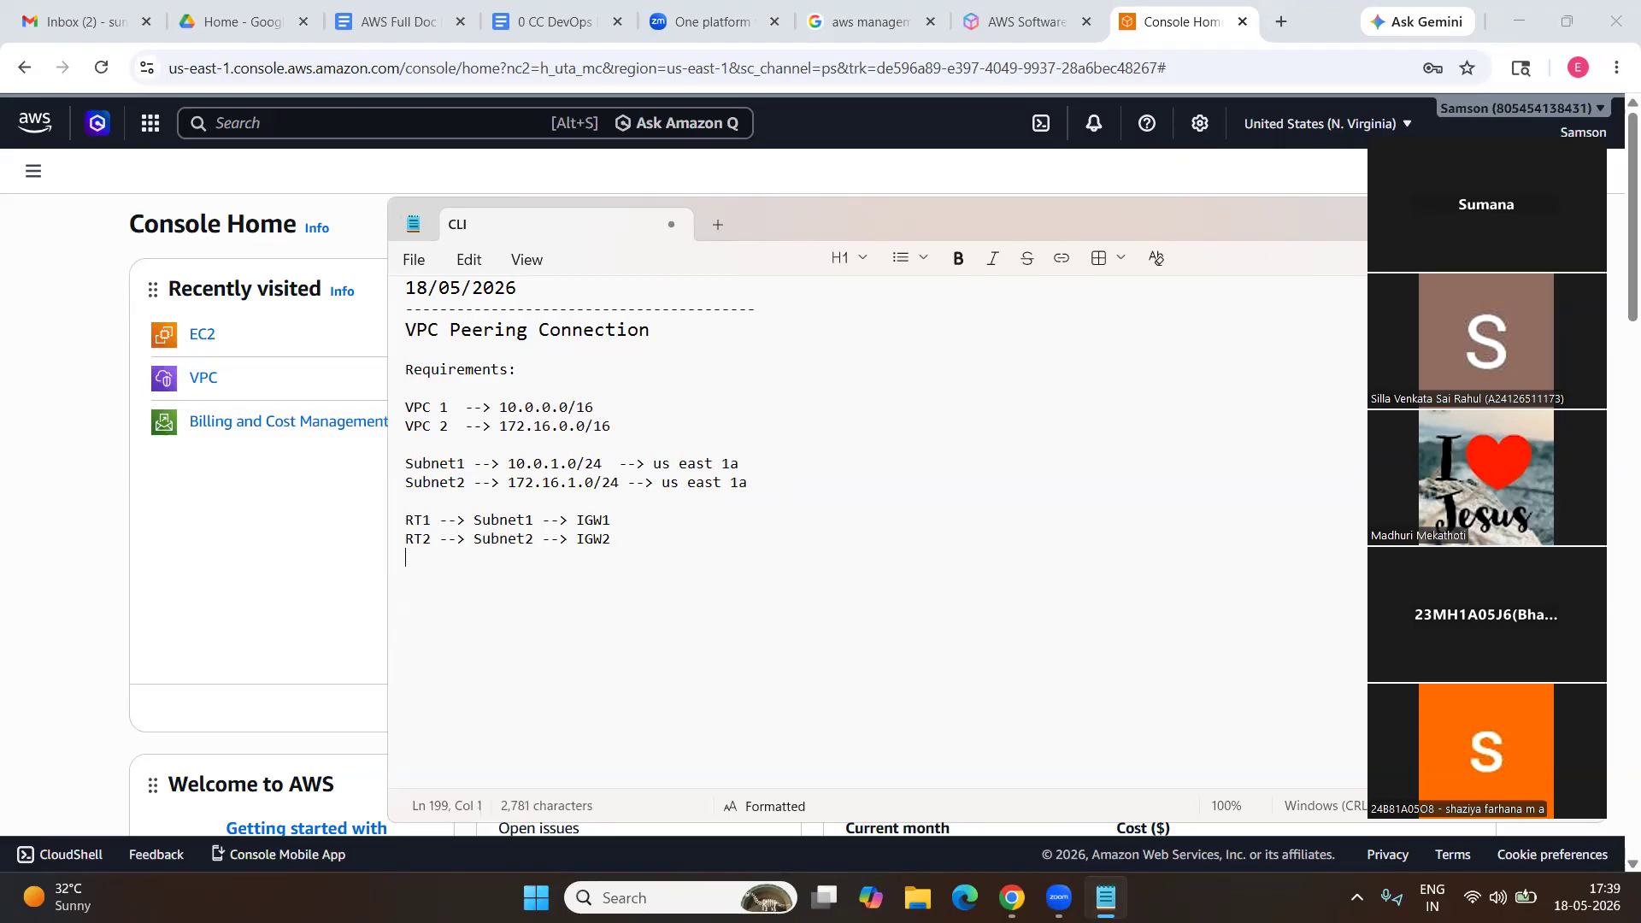
Add the line "Peering Connection --> VPC1toVPC2" below the route table entries, separated by a blank line.
key("Down")
type("Peering")
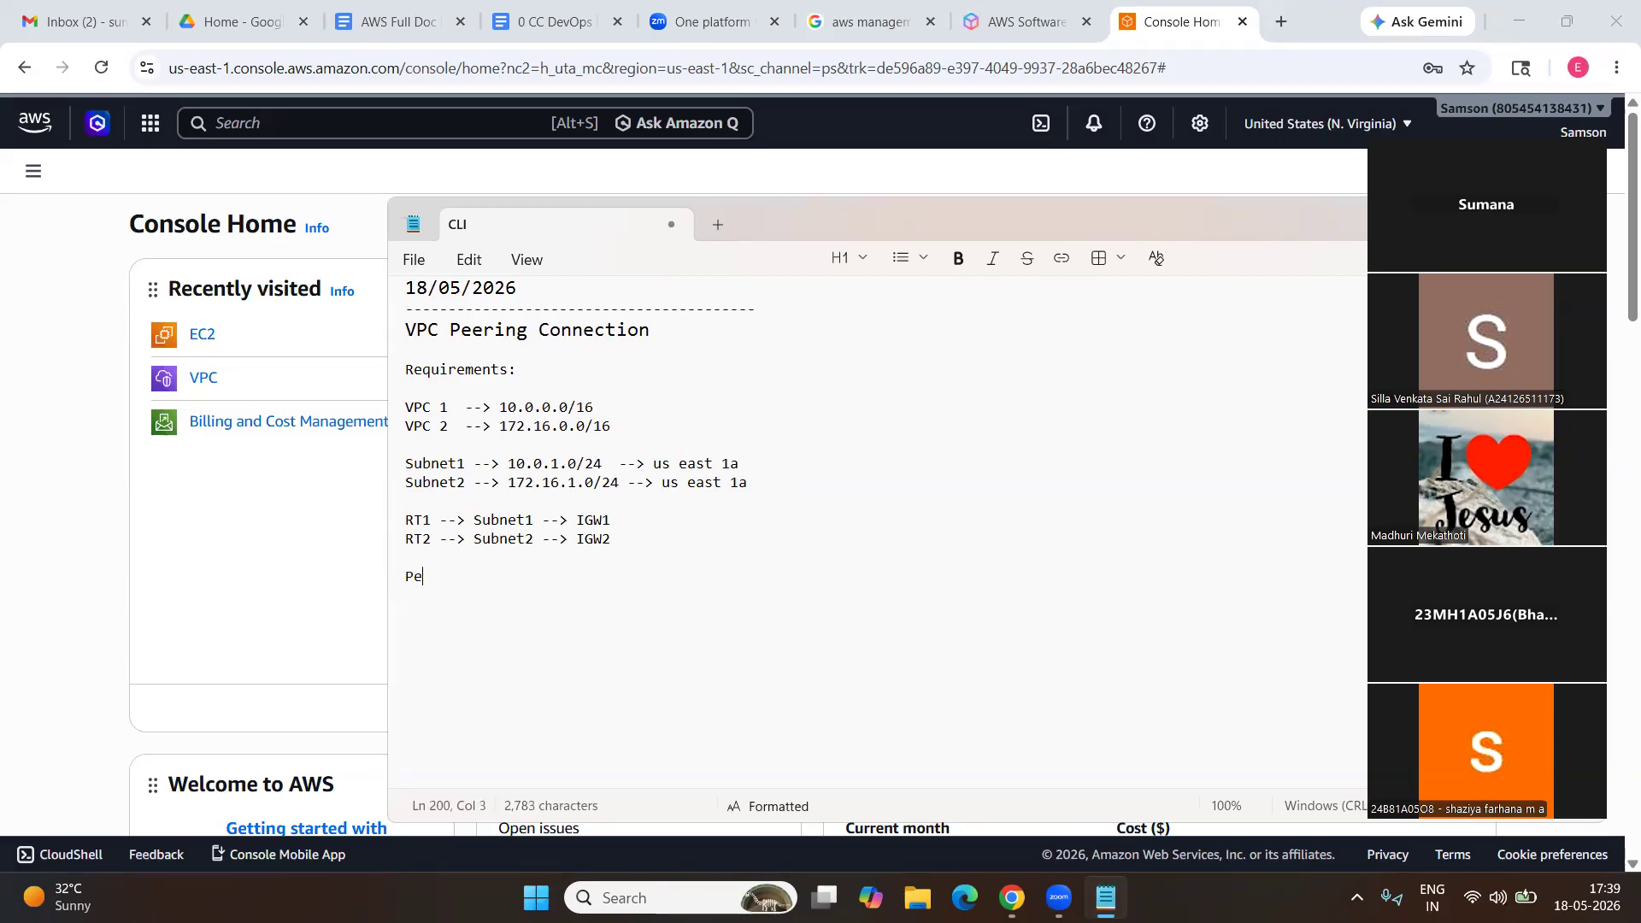
type("on")
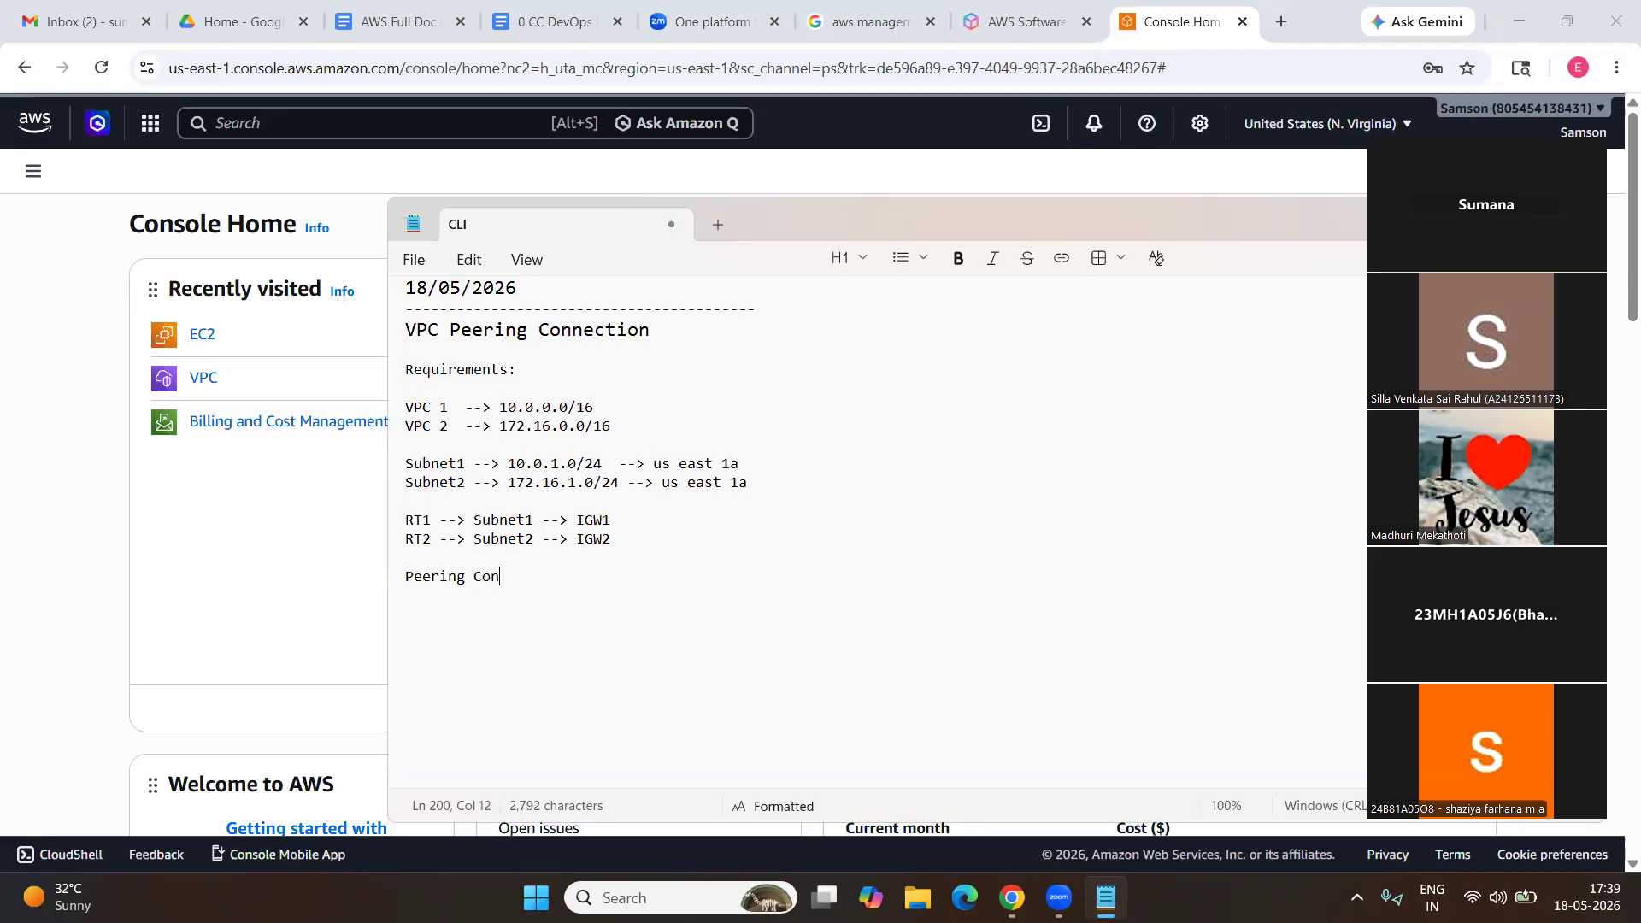
type("nection --> VPC1toVPC2")
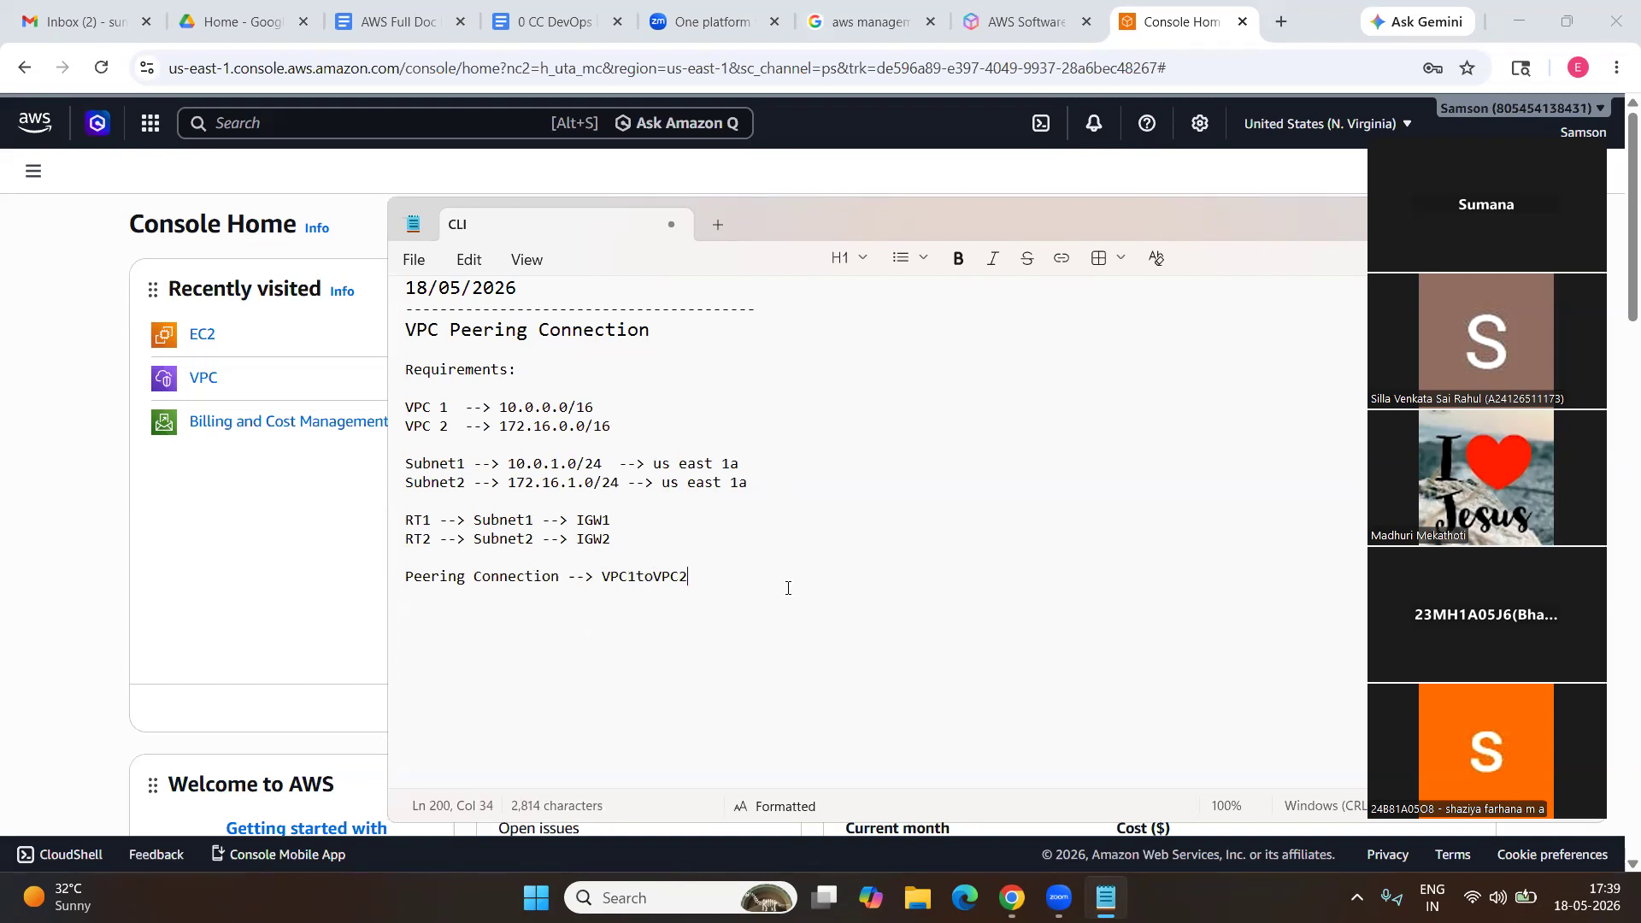
left_click(712, 256)
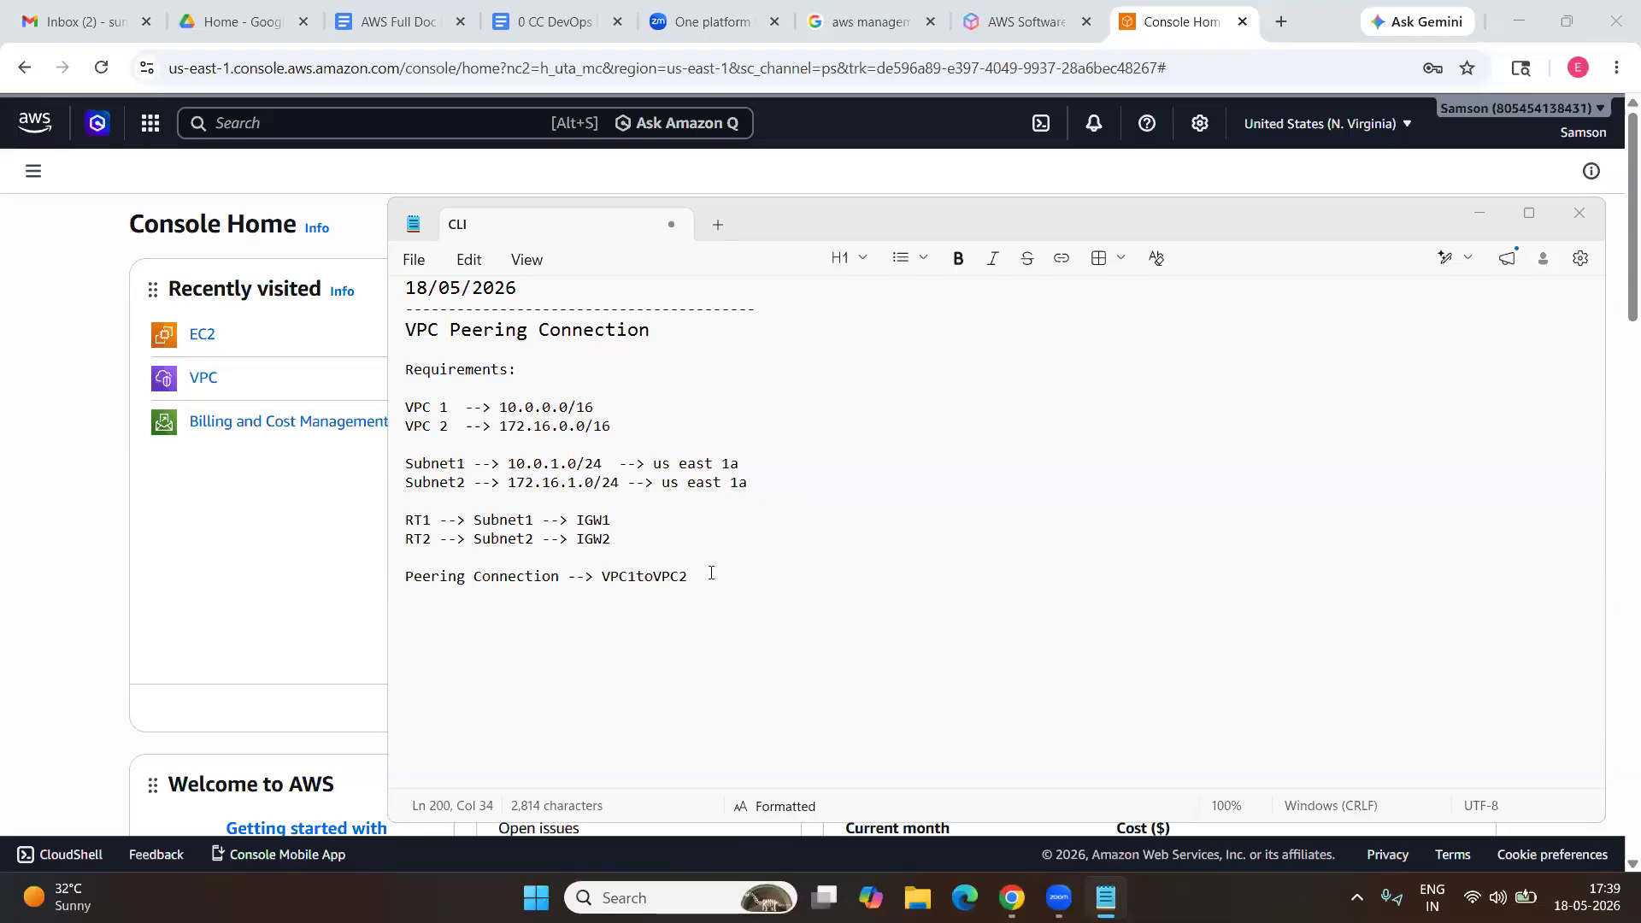
Add an empty line at the end of the notes, below the Peering Connection entry.
left_click_drag(711, 592, 396, 410)
left_click(518, 393)
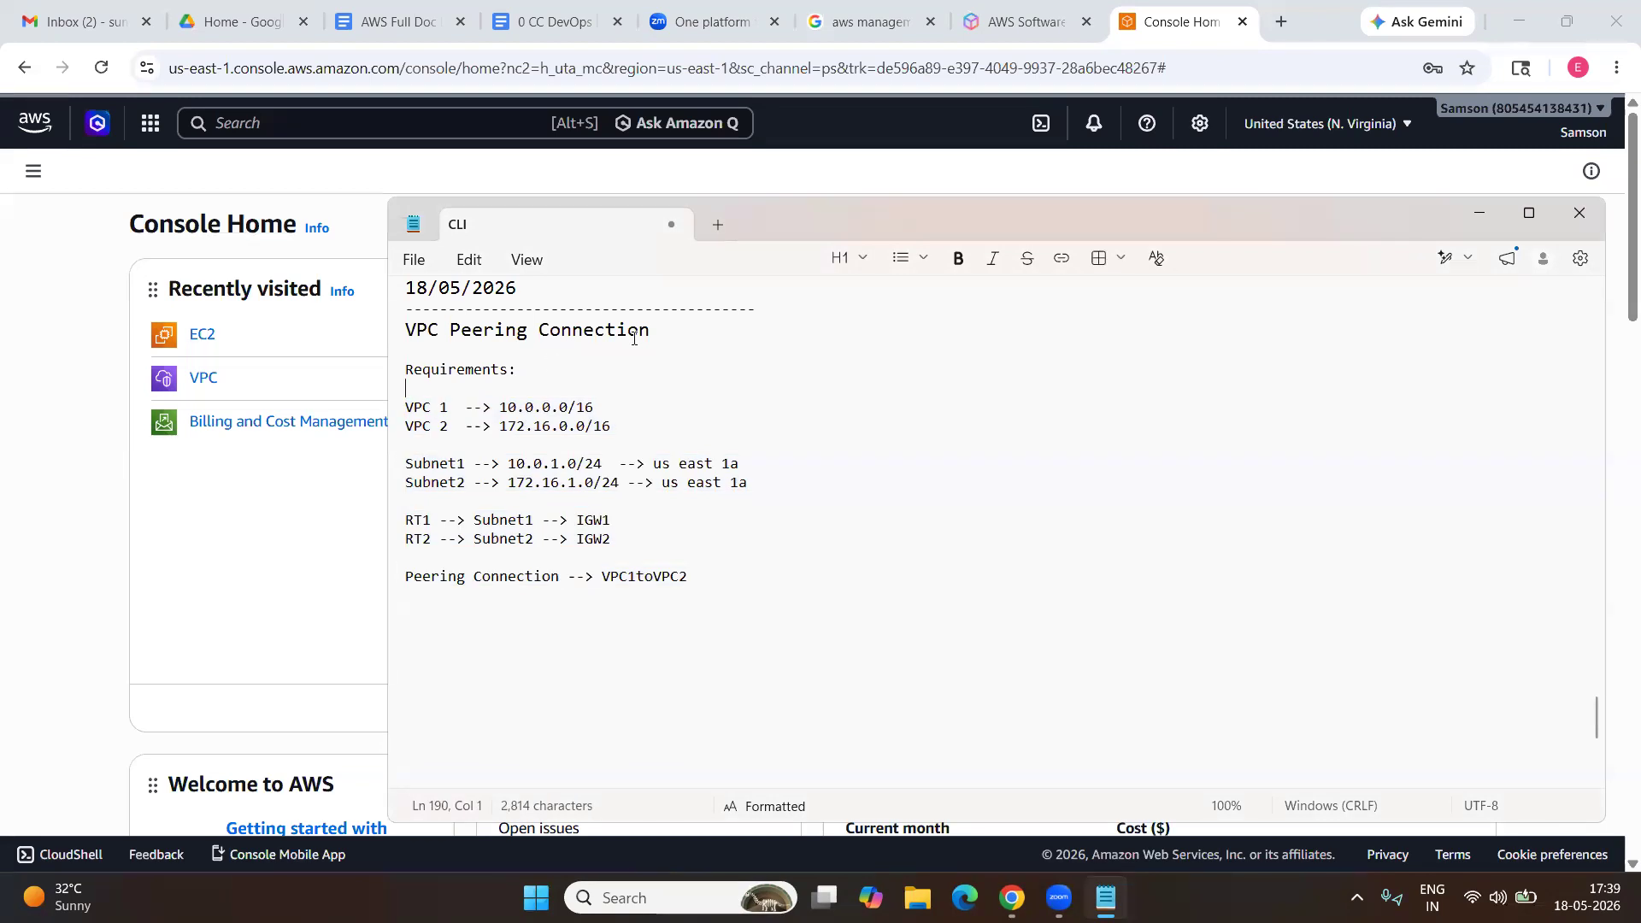
left_click(731, 604)
key("Return")
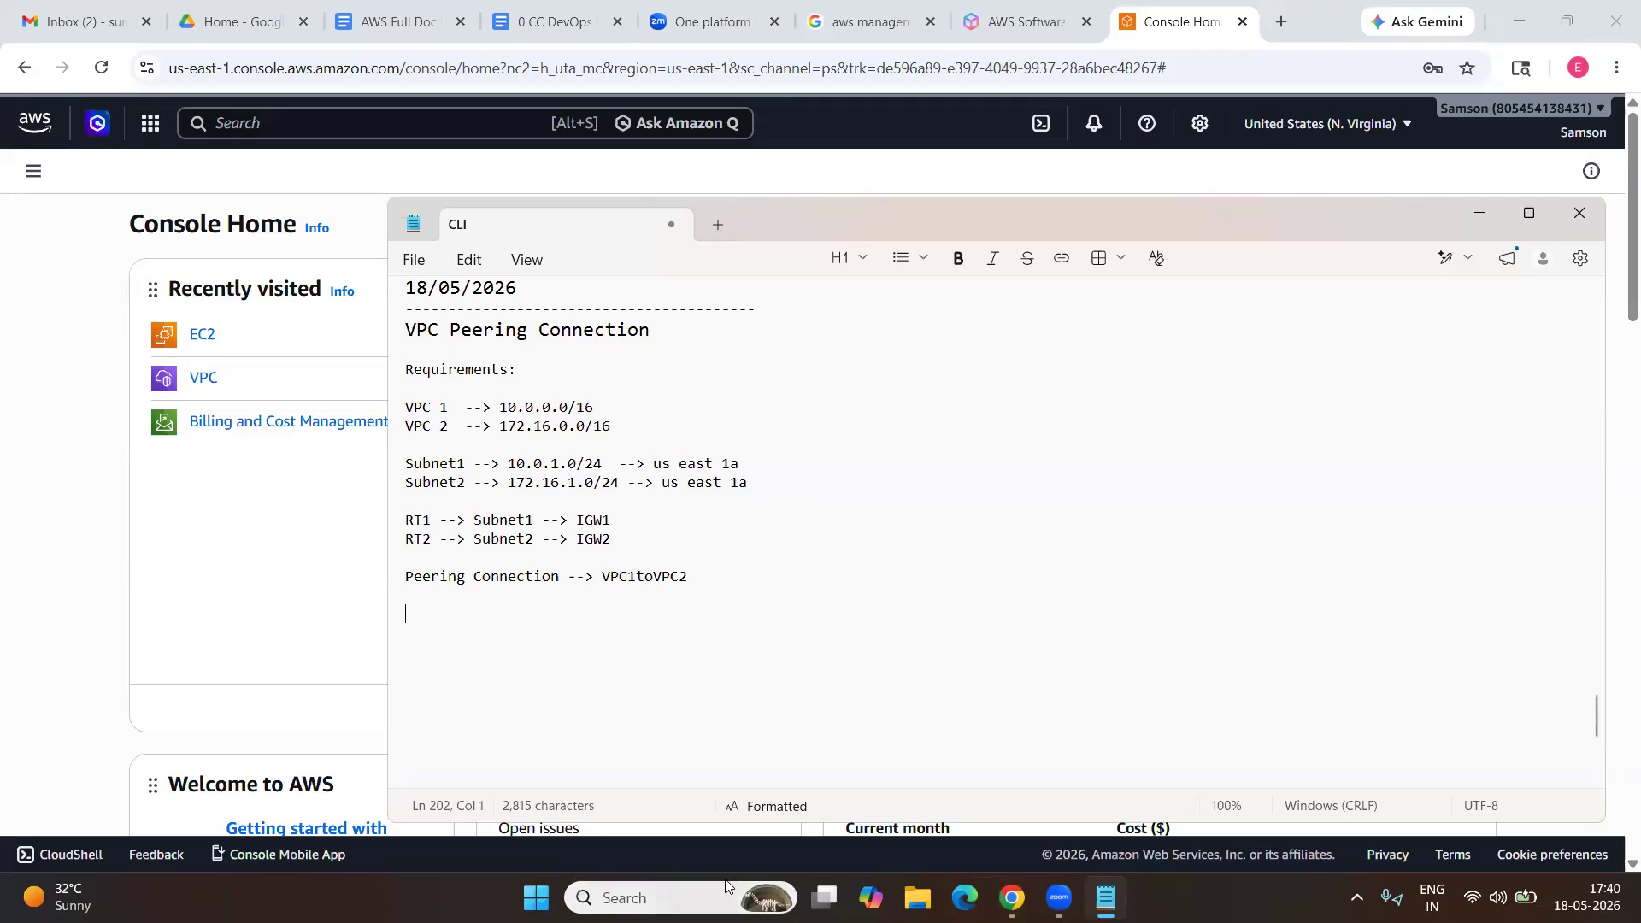
Launch Paint with a blank canvas and minimize it to return to the notes.
left_click(691, 896)
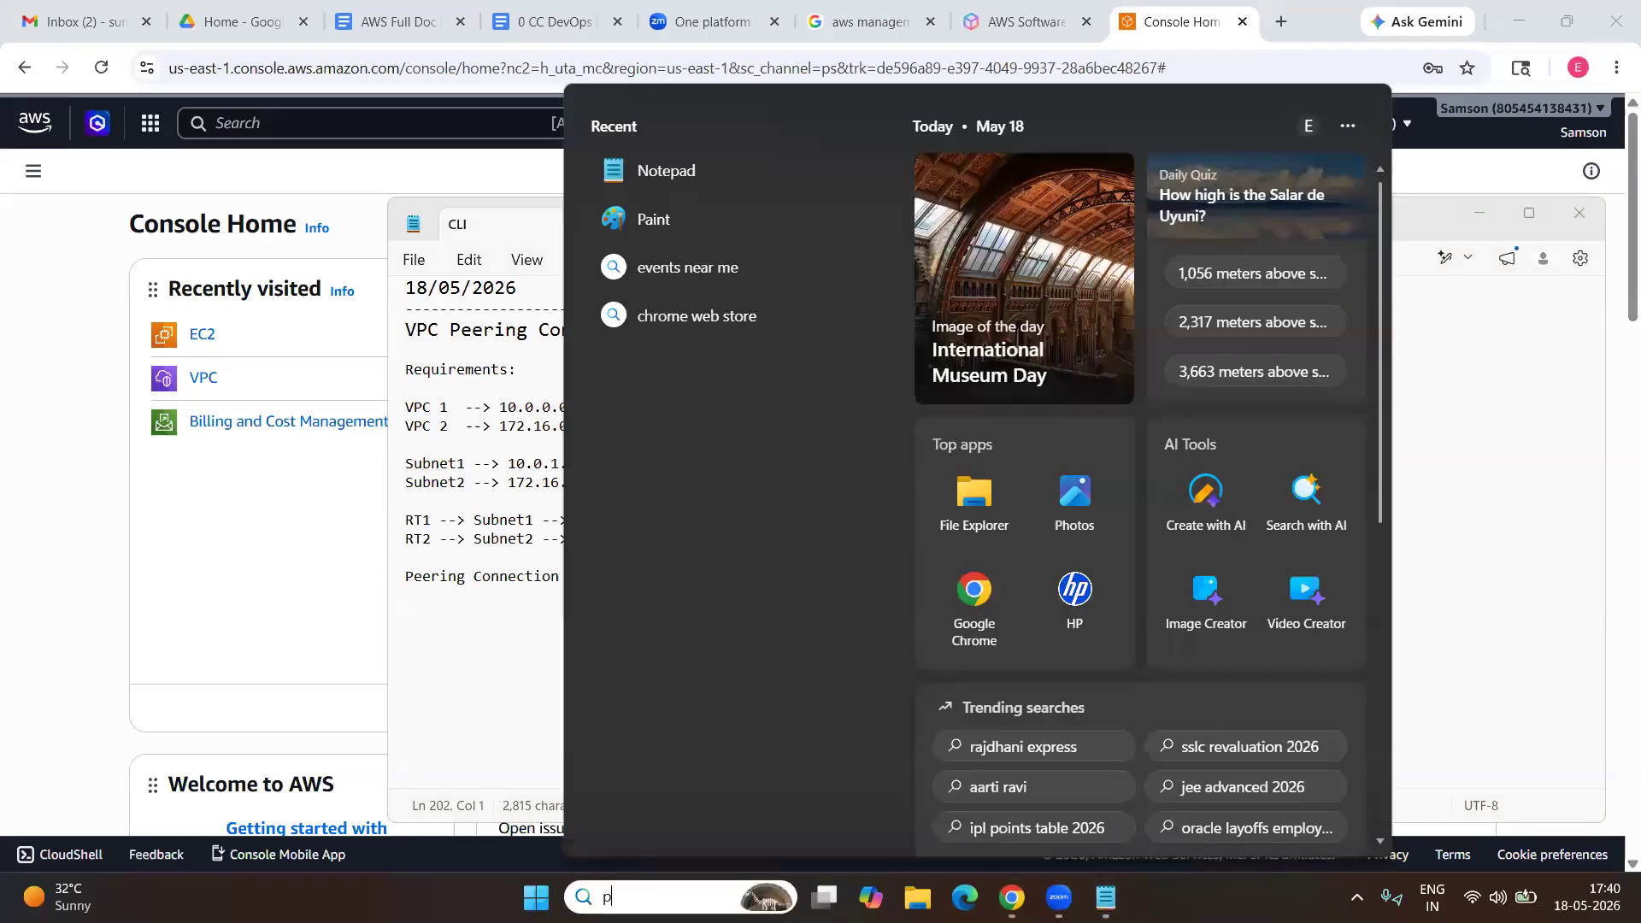
type("paint")
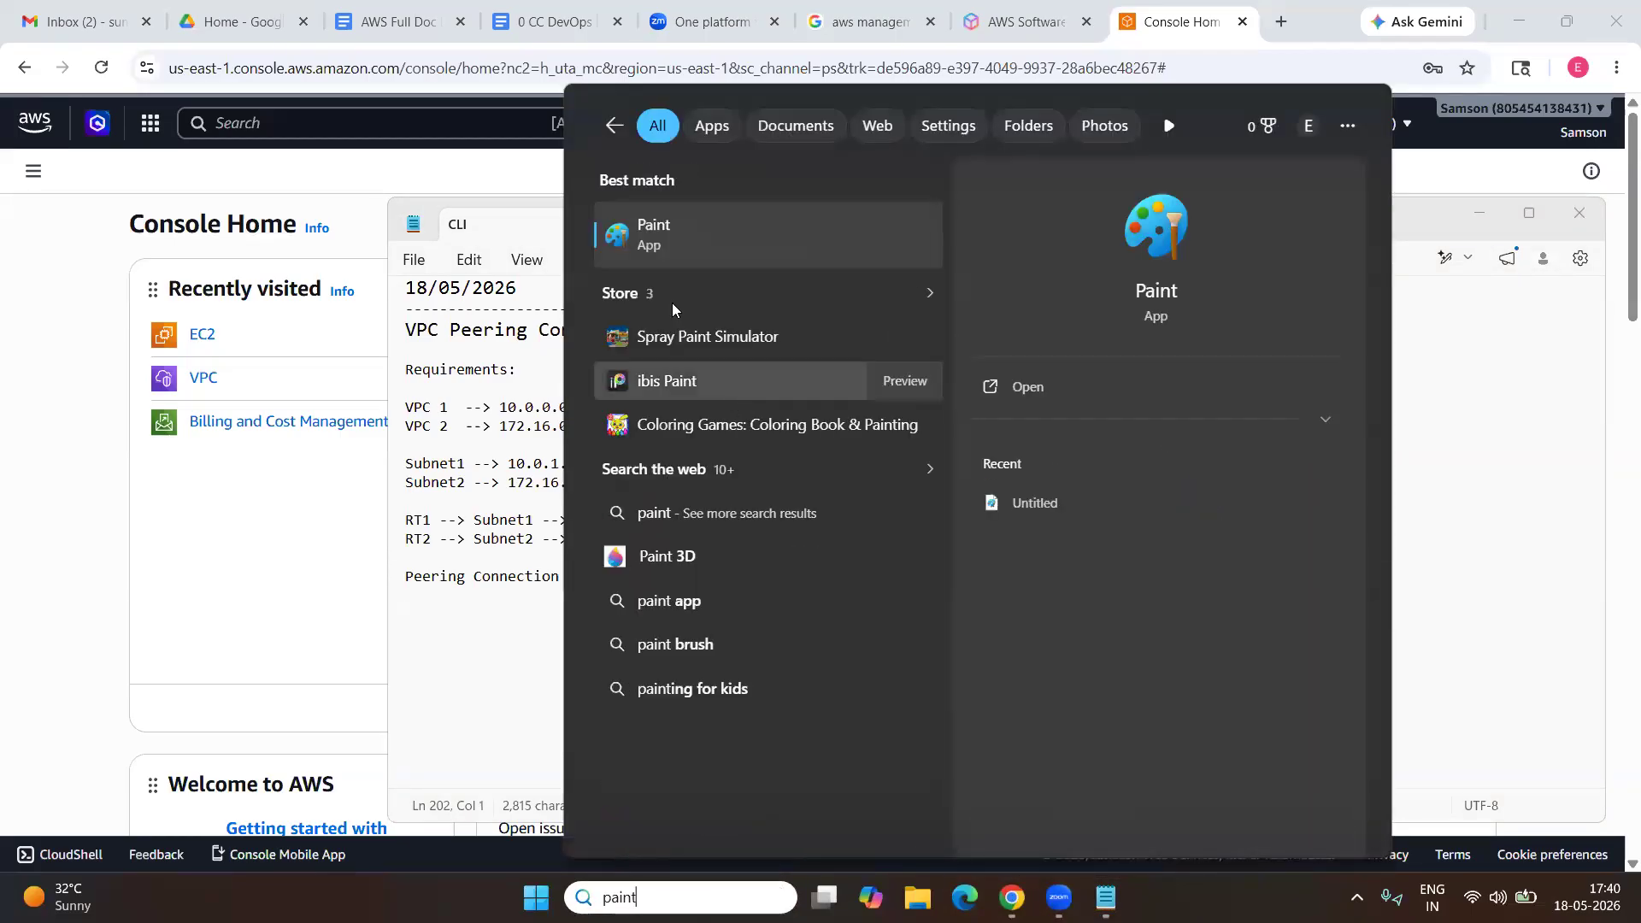
left_click(681, 229)
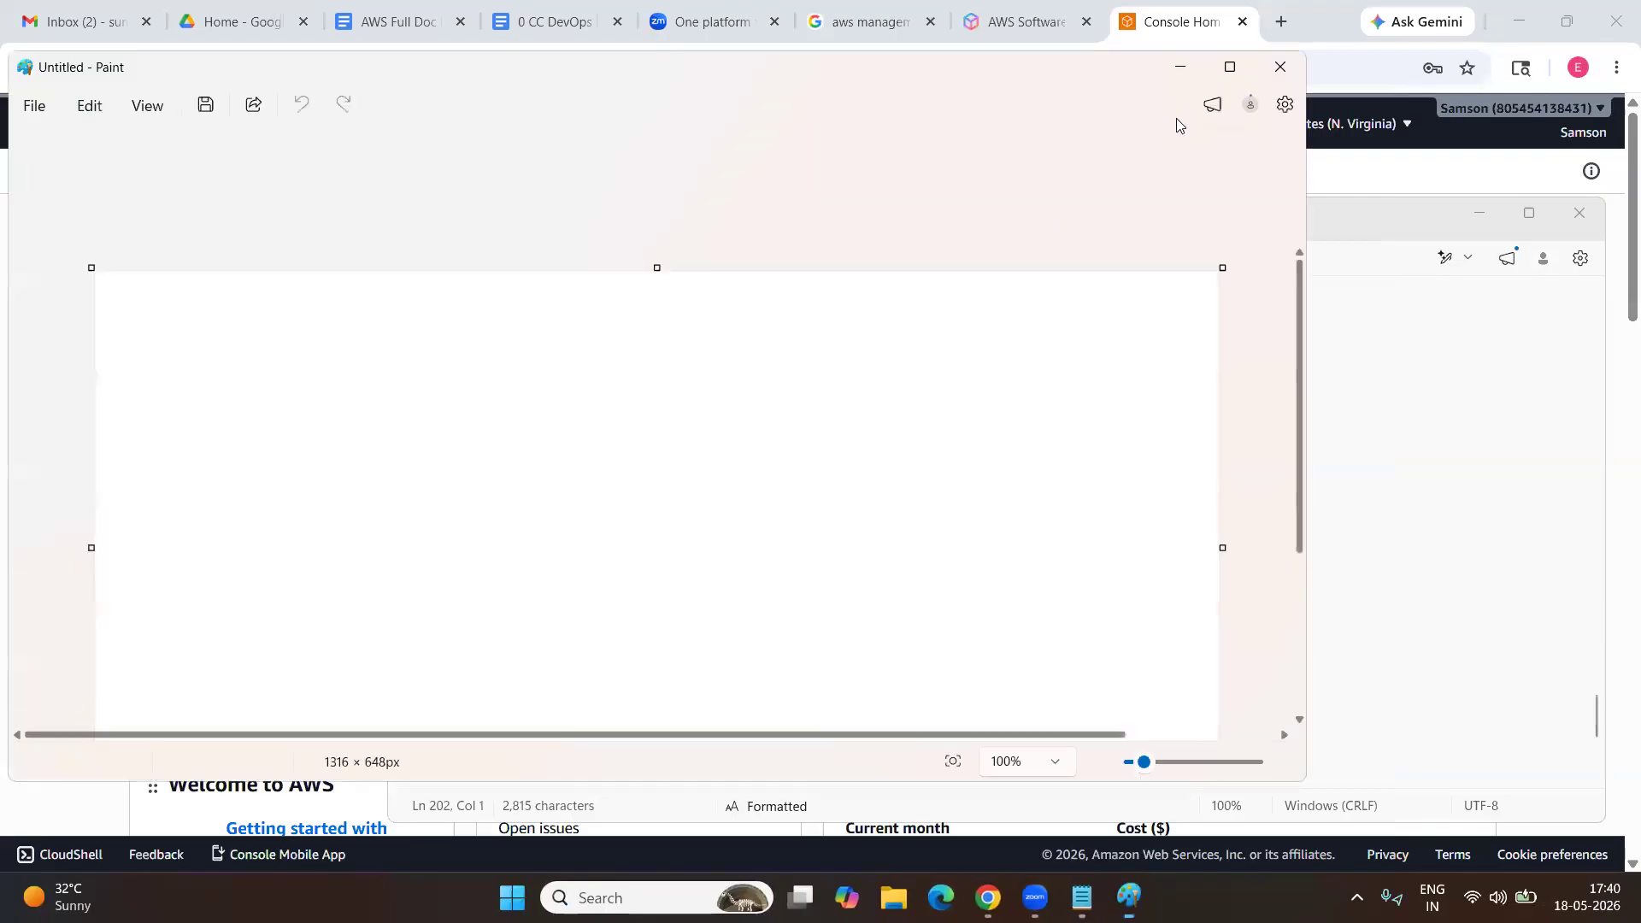
left_click(1184, 70)
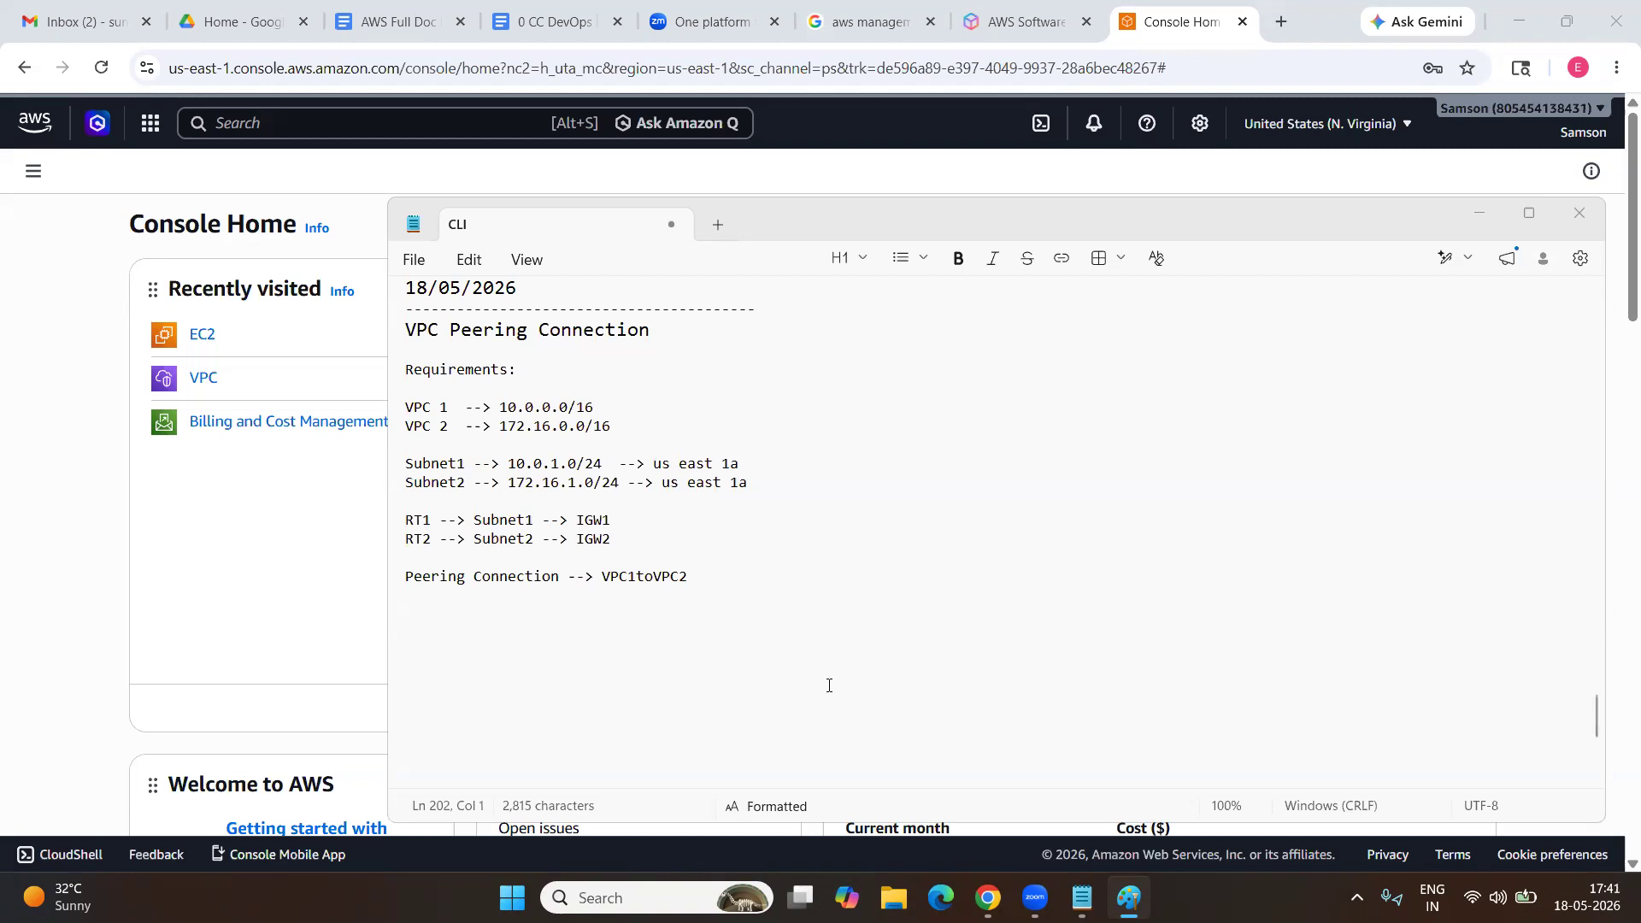
Switch from the notes to the AWS console and show the list of available regions.
left_click(708, 634)
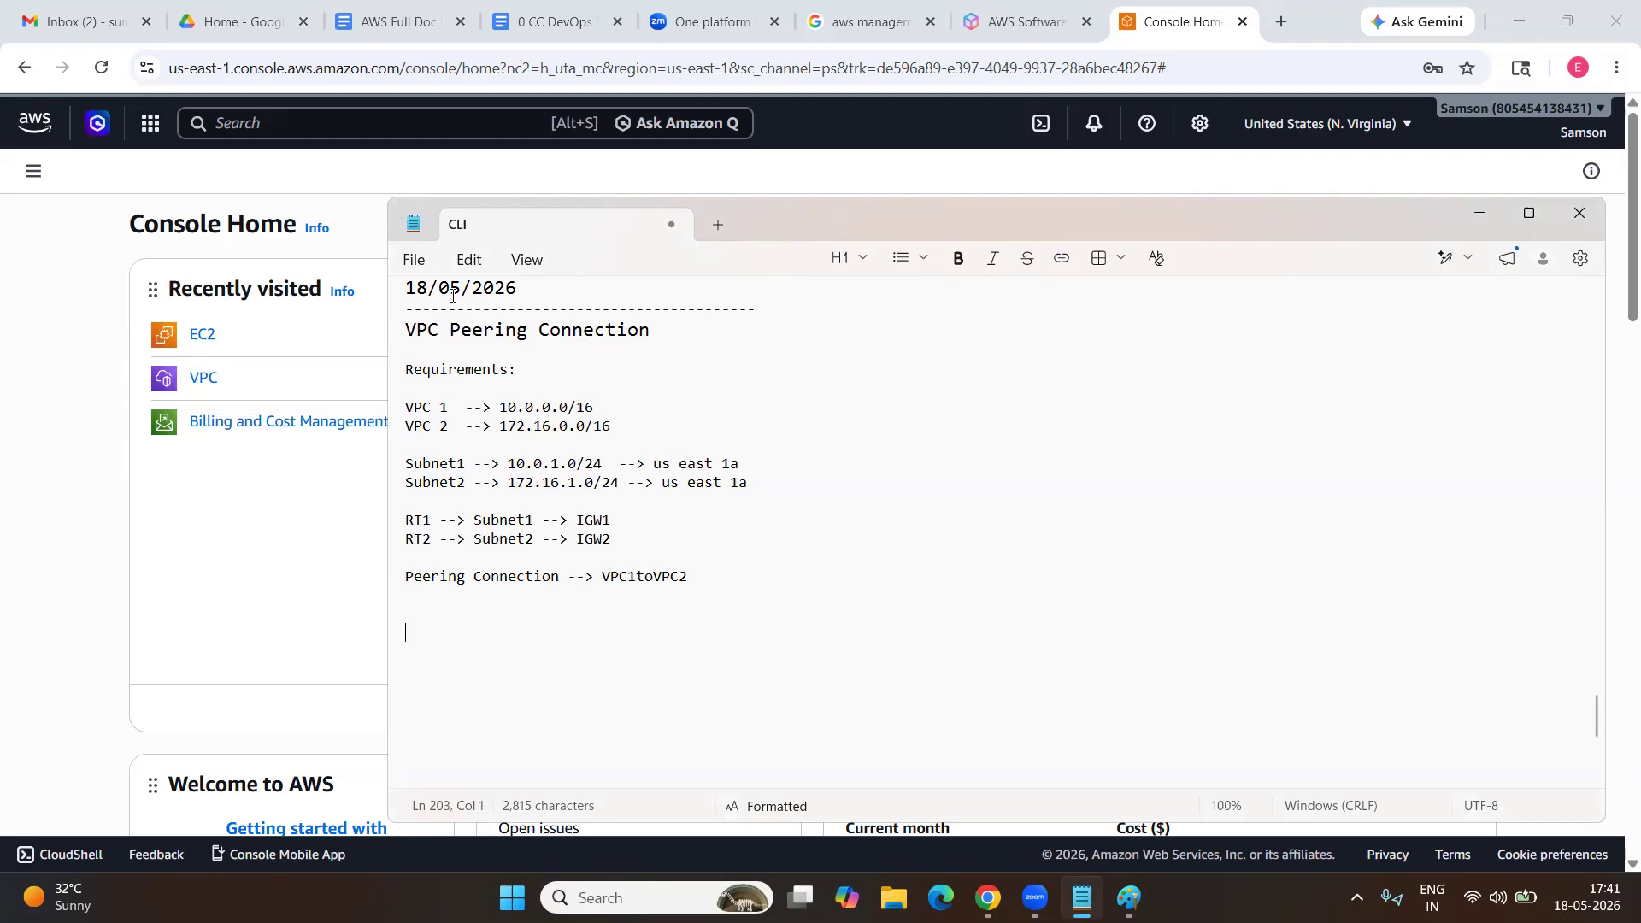
left_click(342, 242)
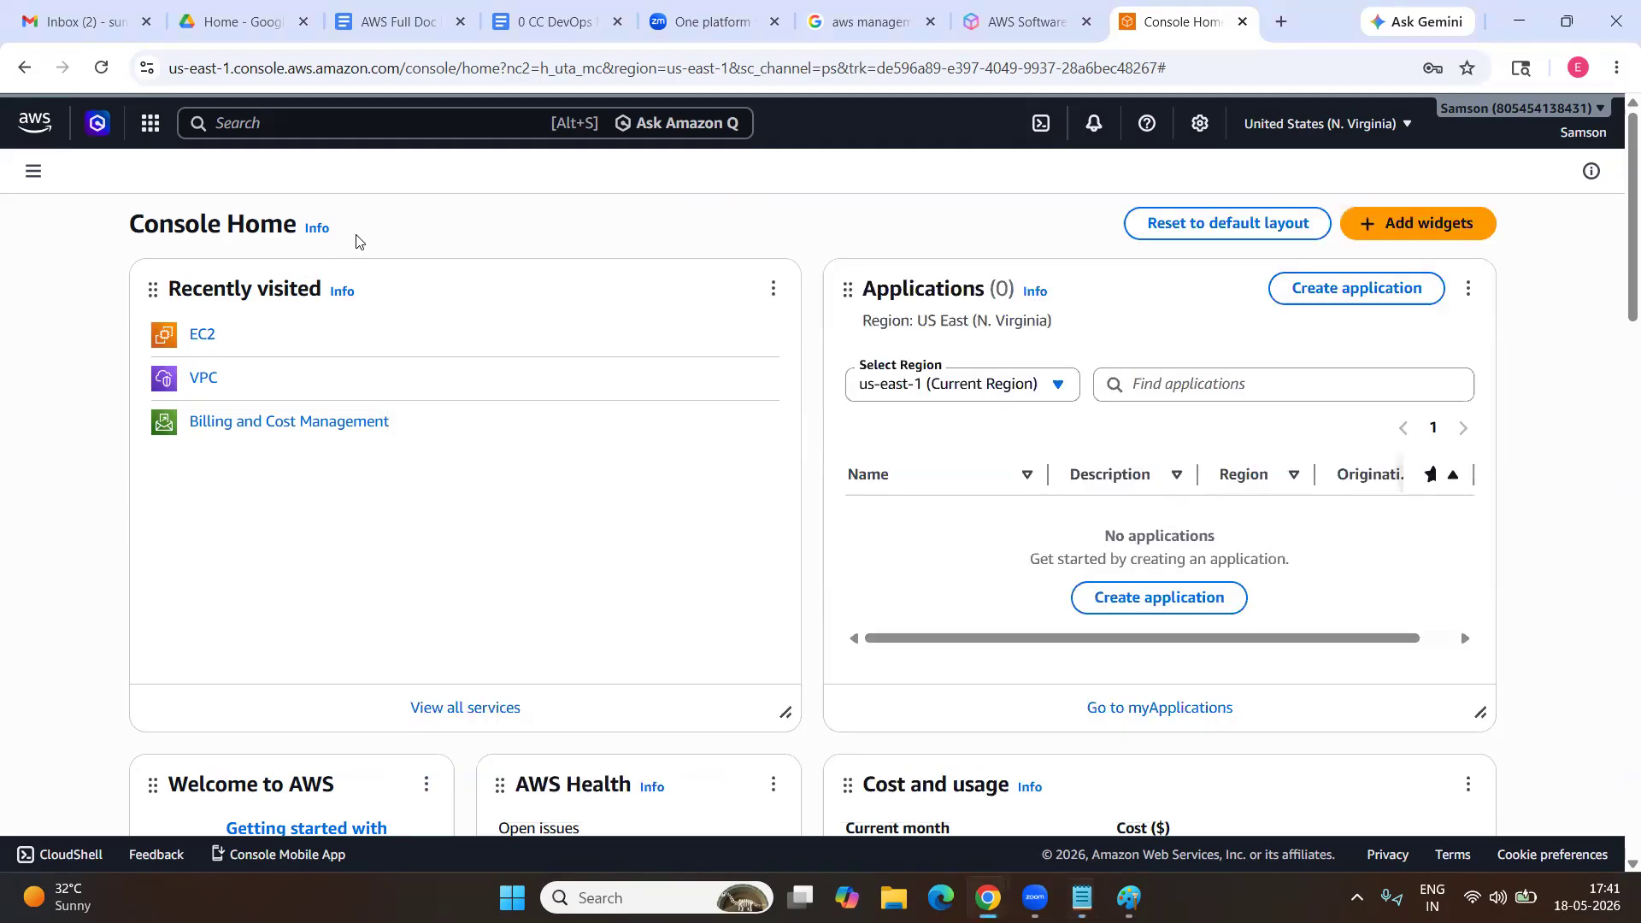
left_click(1327, 124)
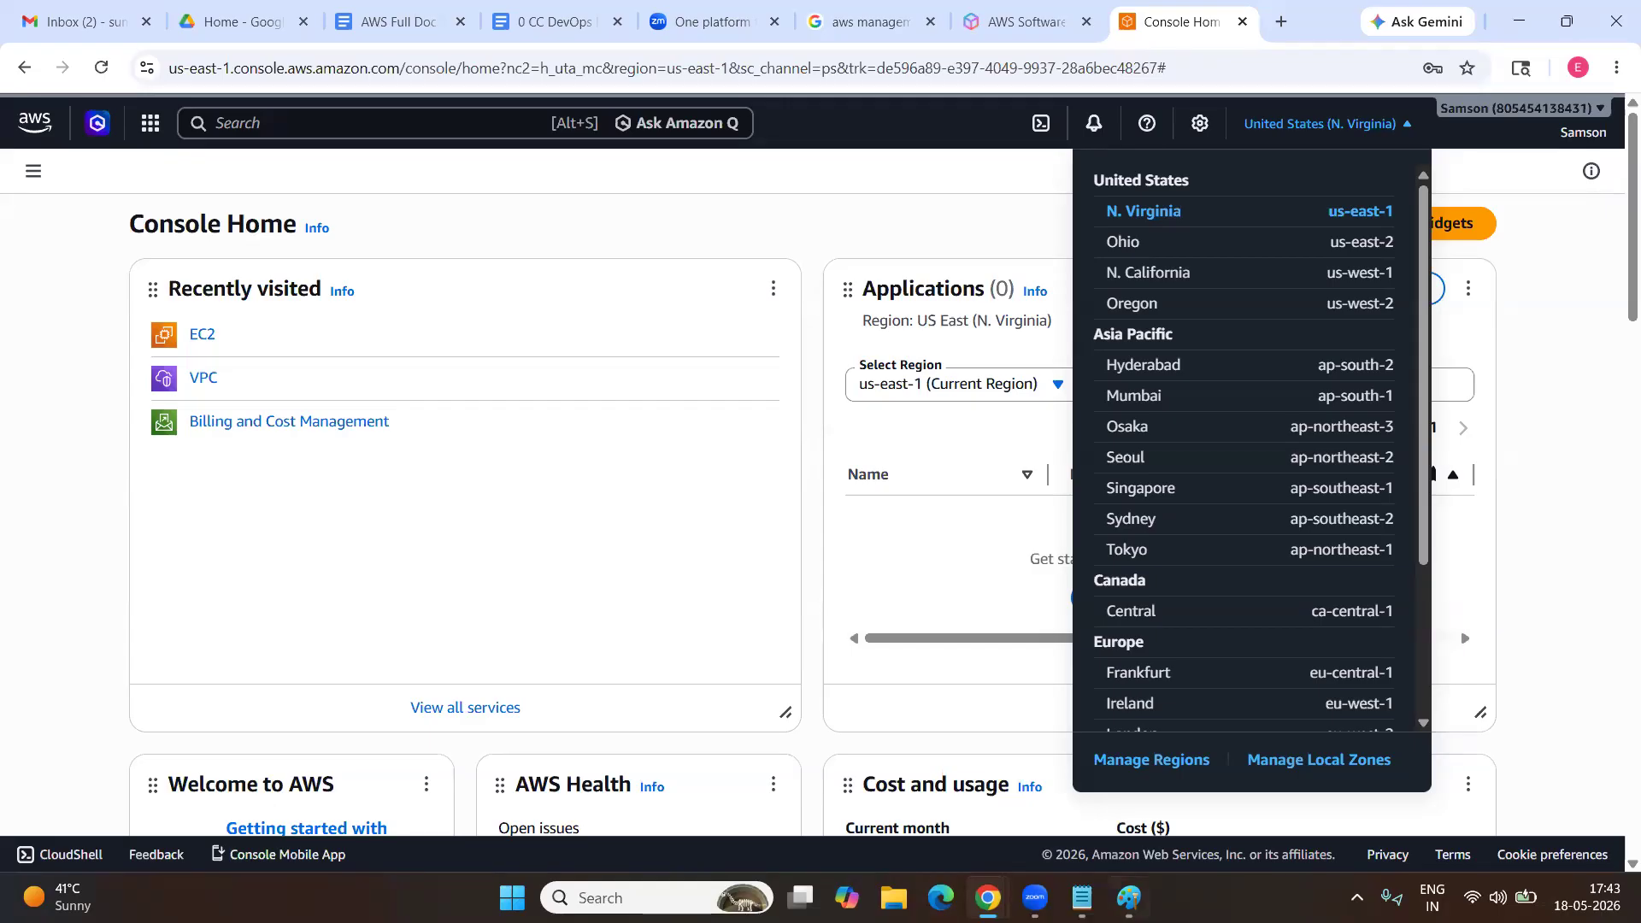
Switch to Paint and draw two tall black rectangles side by side, the second about 369 × 451 px.
mouse_move(1129, 898)
left_click(1128, 820)
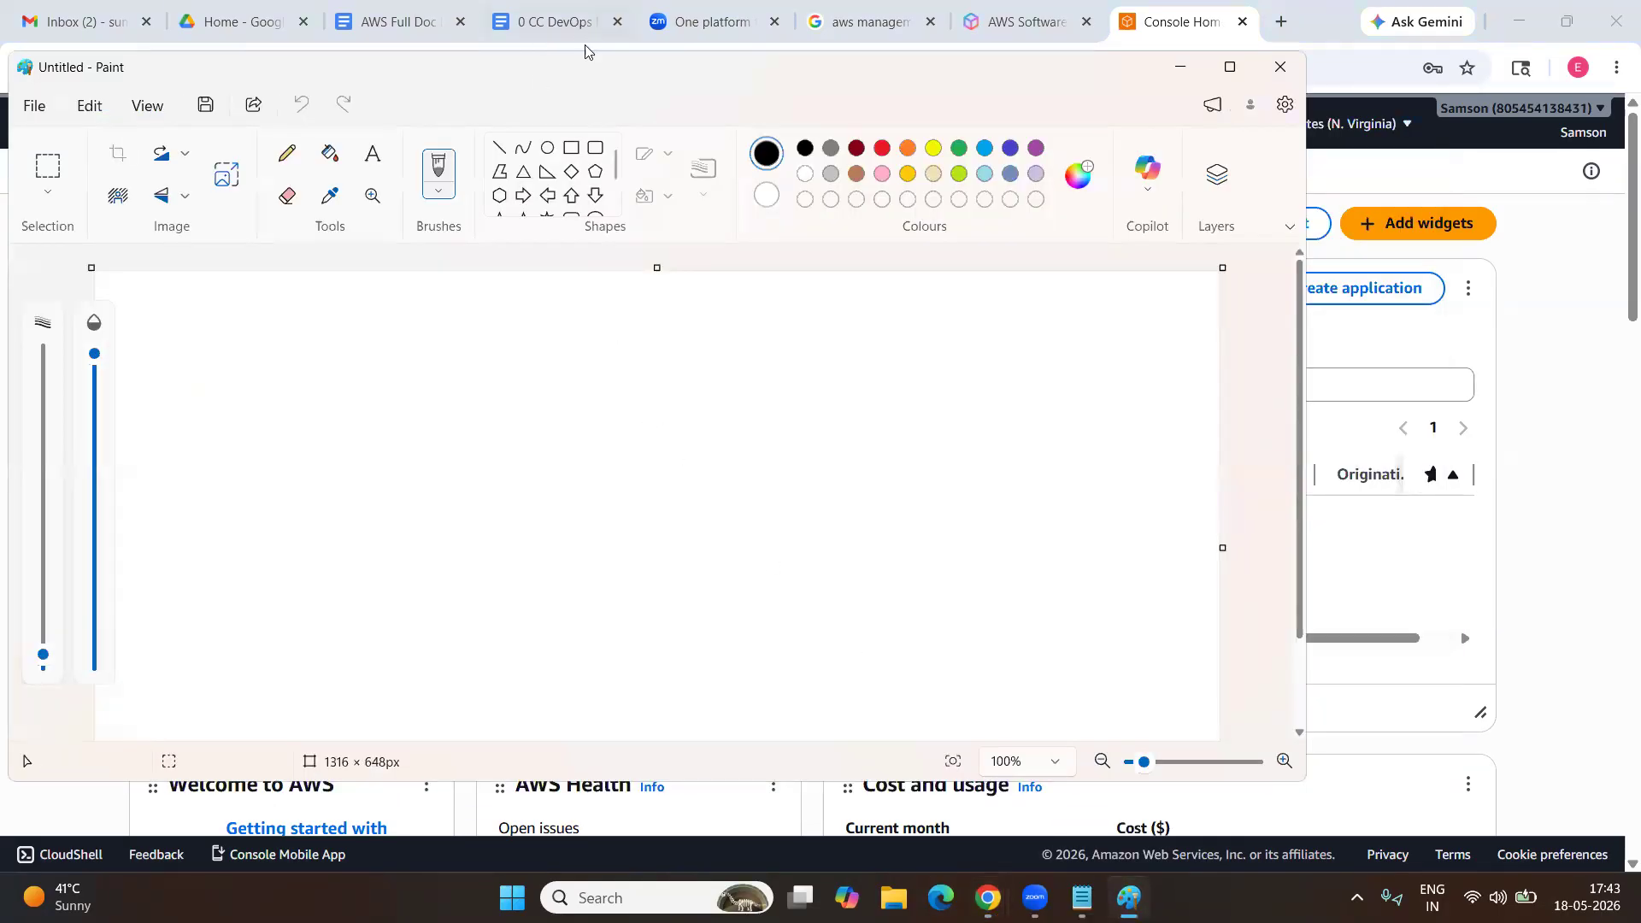
left_click(572, 147)
left_click_drag(189, 312, 505, 693)
left_click(634, 519)
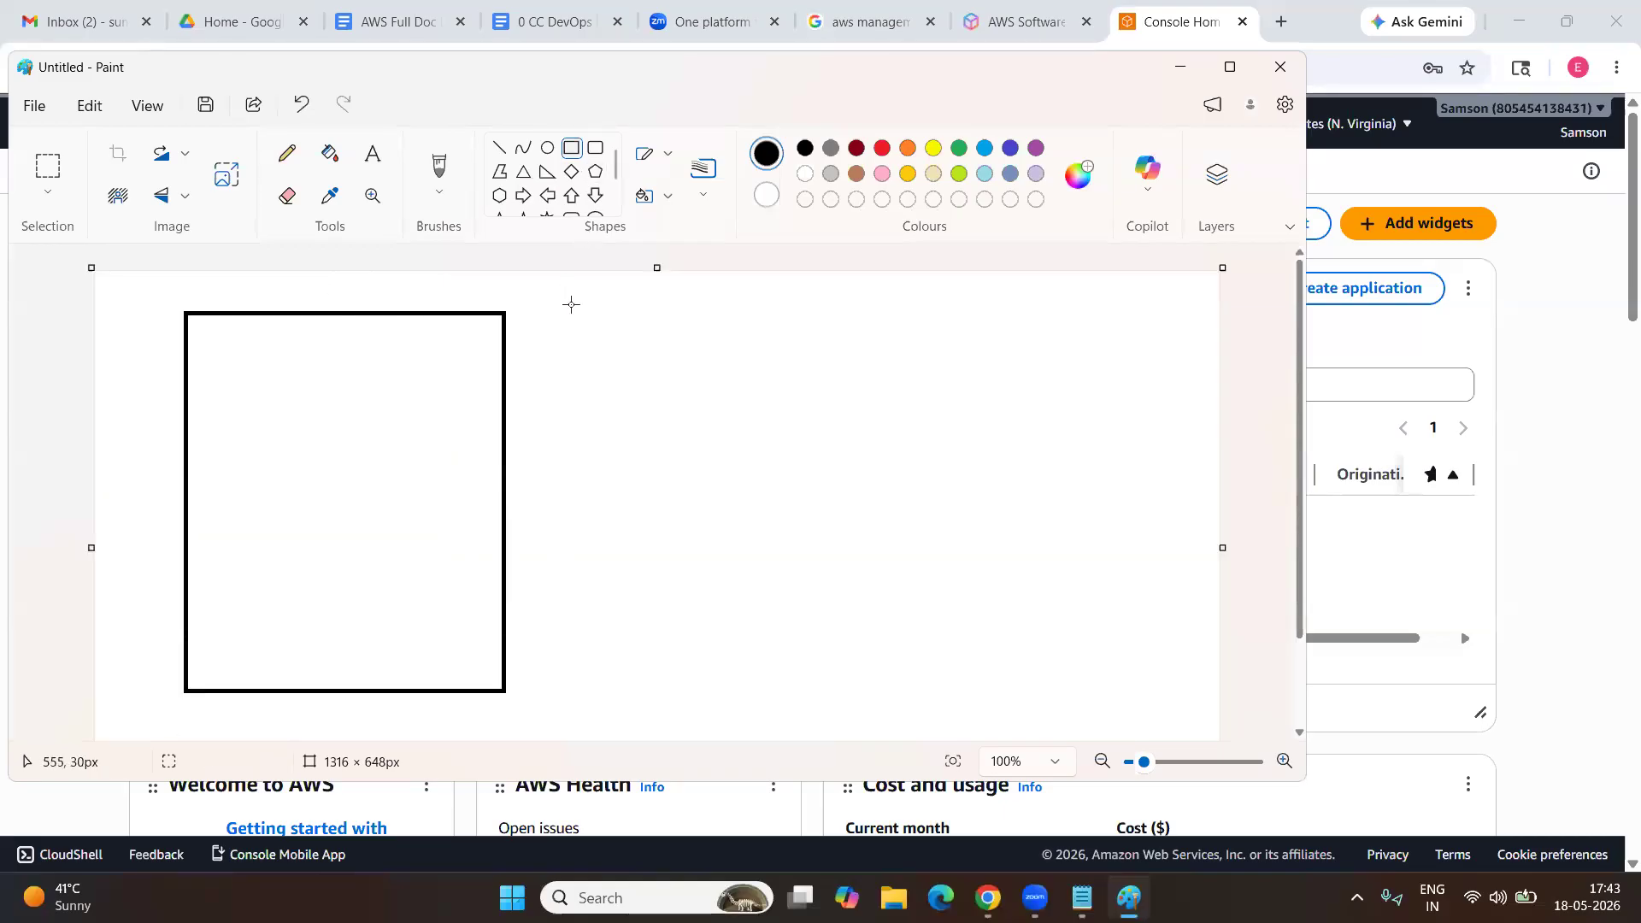
left_click_drag(573, 306, 890, 694)
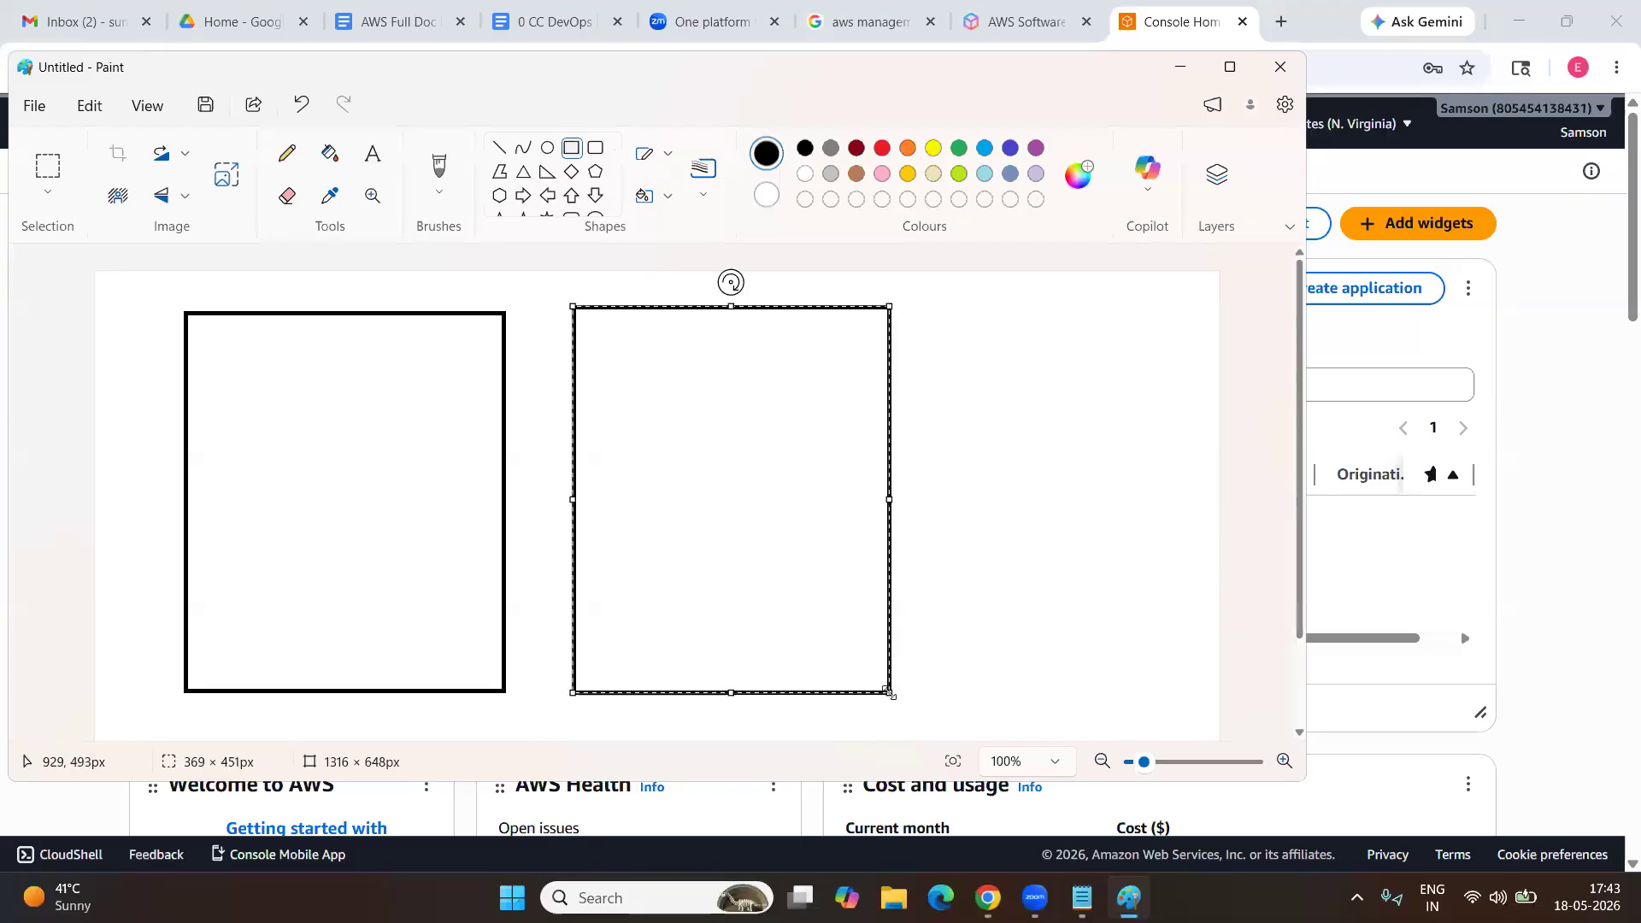
left_click(1066, 682)
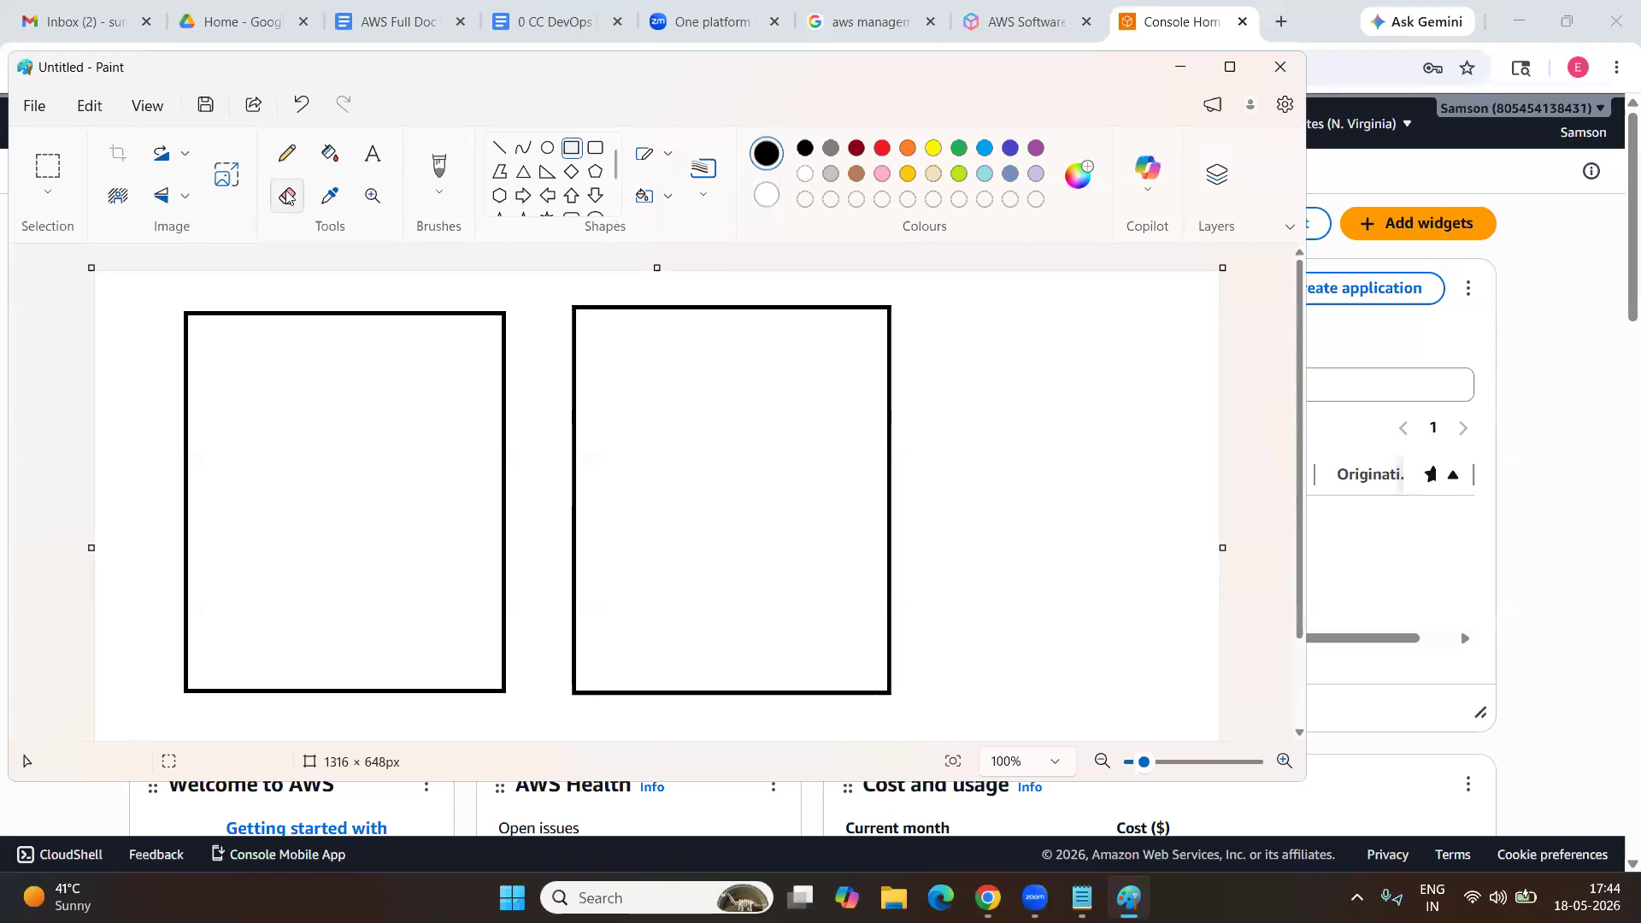
Add the text label "infosys" just above the first rectangle.
left_click(373, 153)
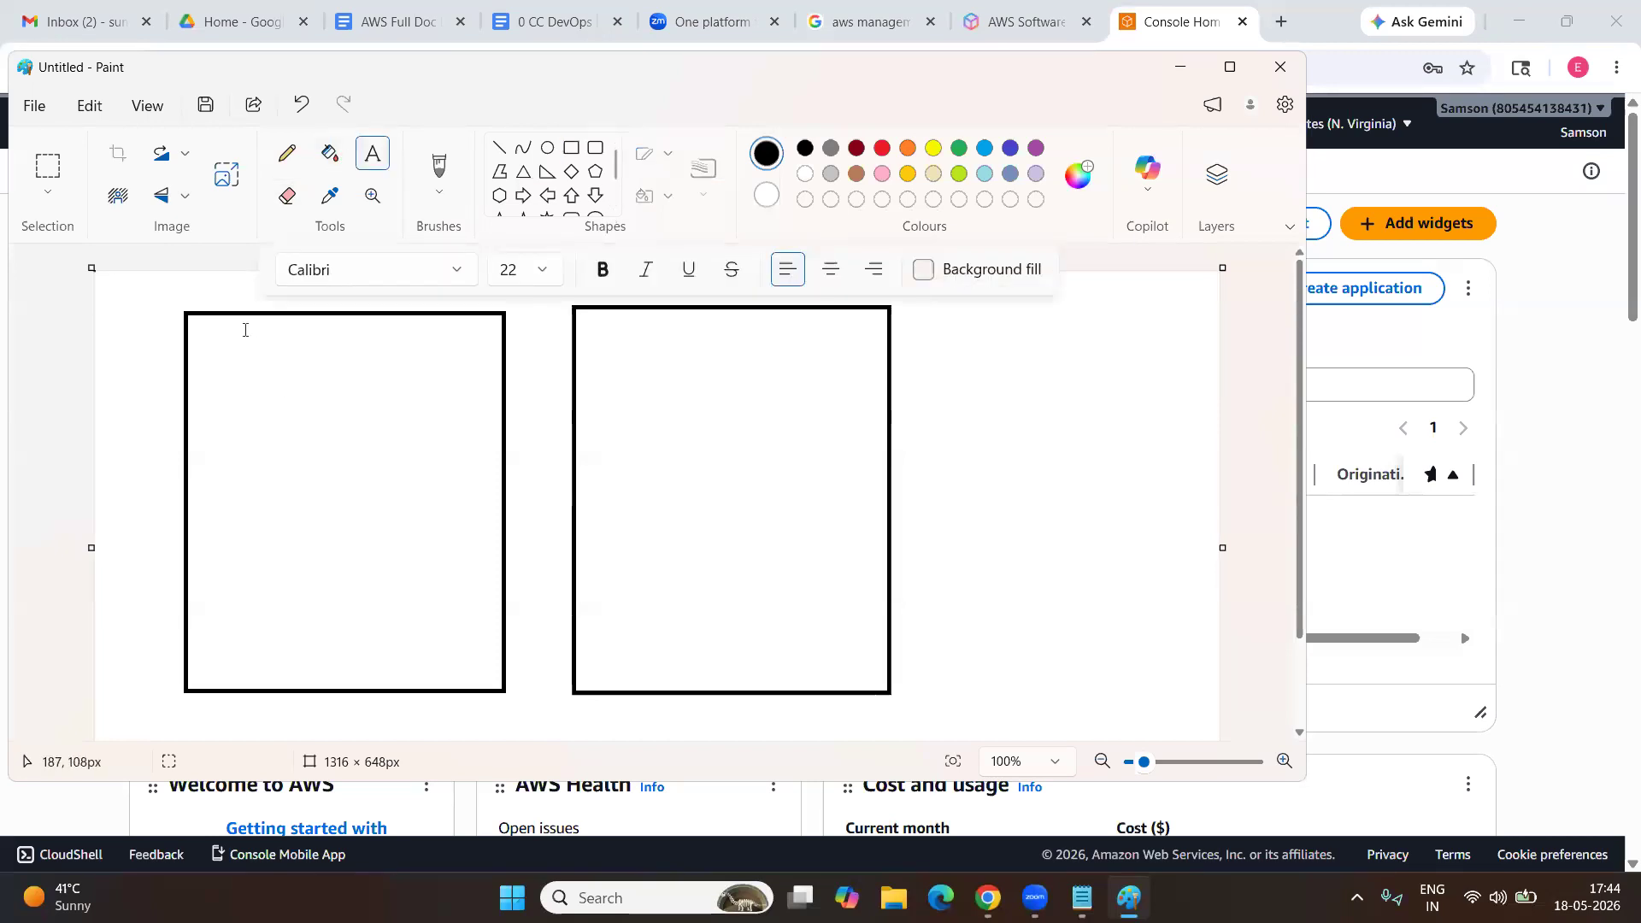
left_click(221, 297)
type("Infosys")
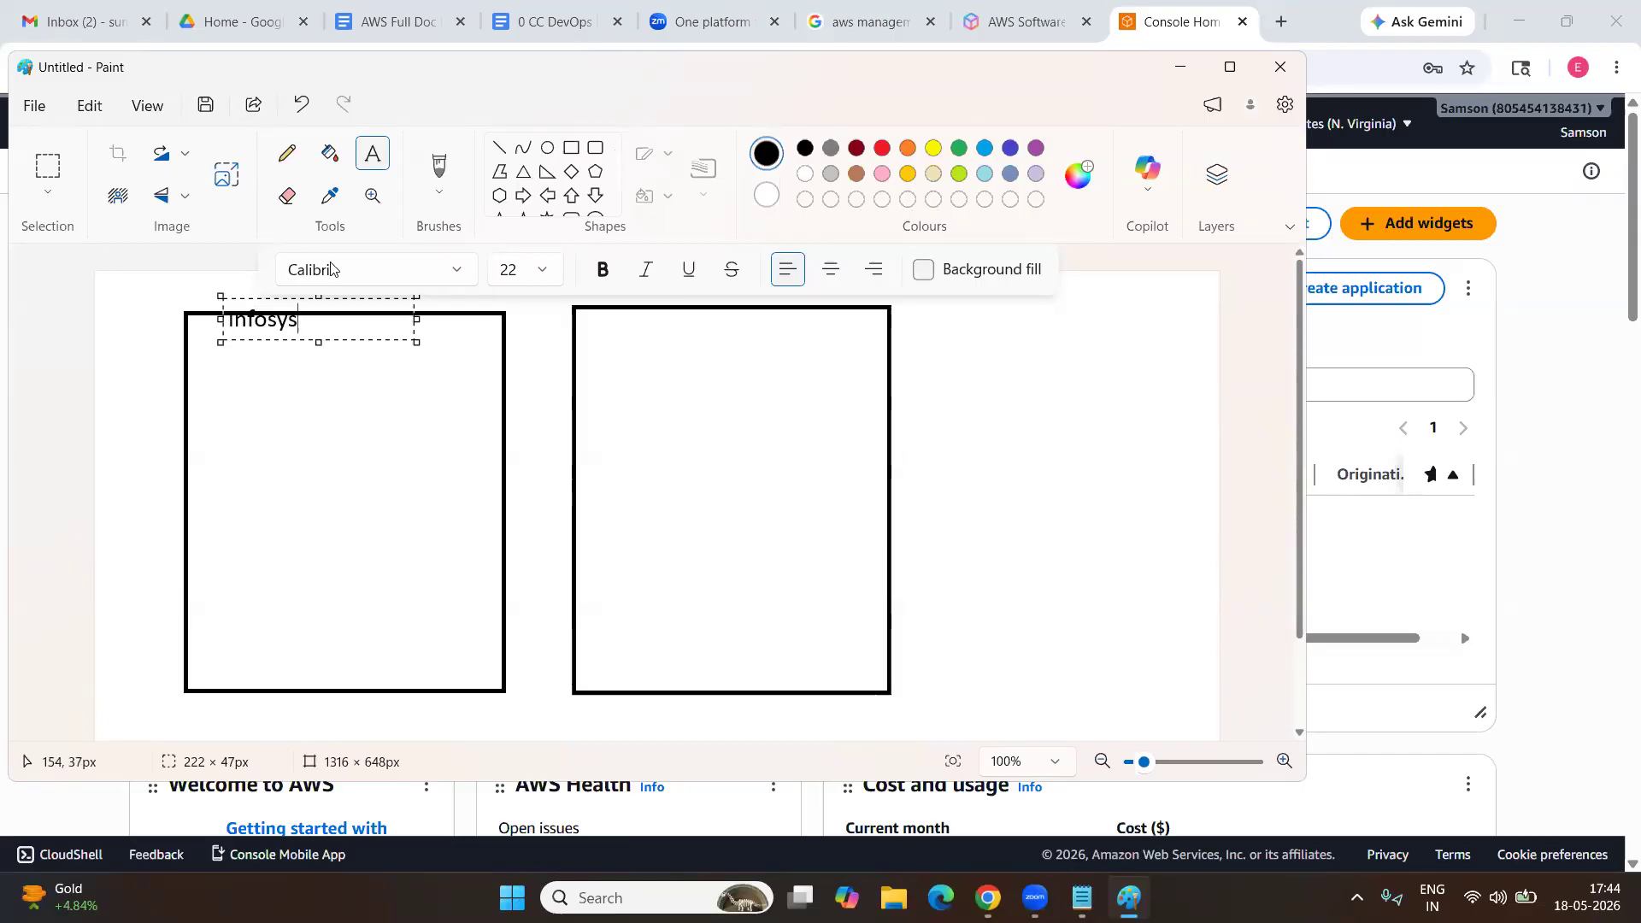
left_click_drag(242, 300, 232, 274)
left_click(936, 538)
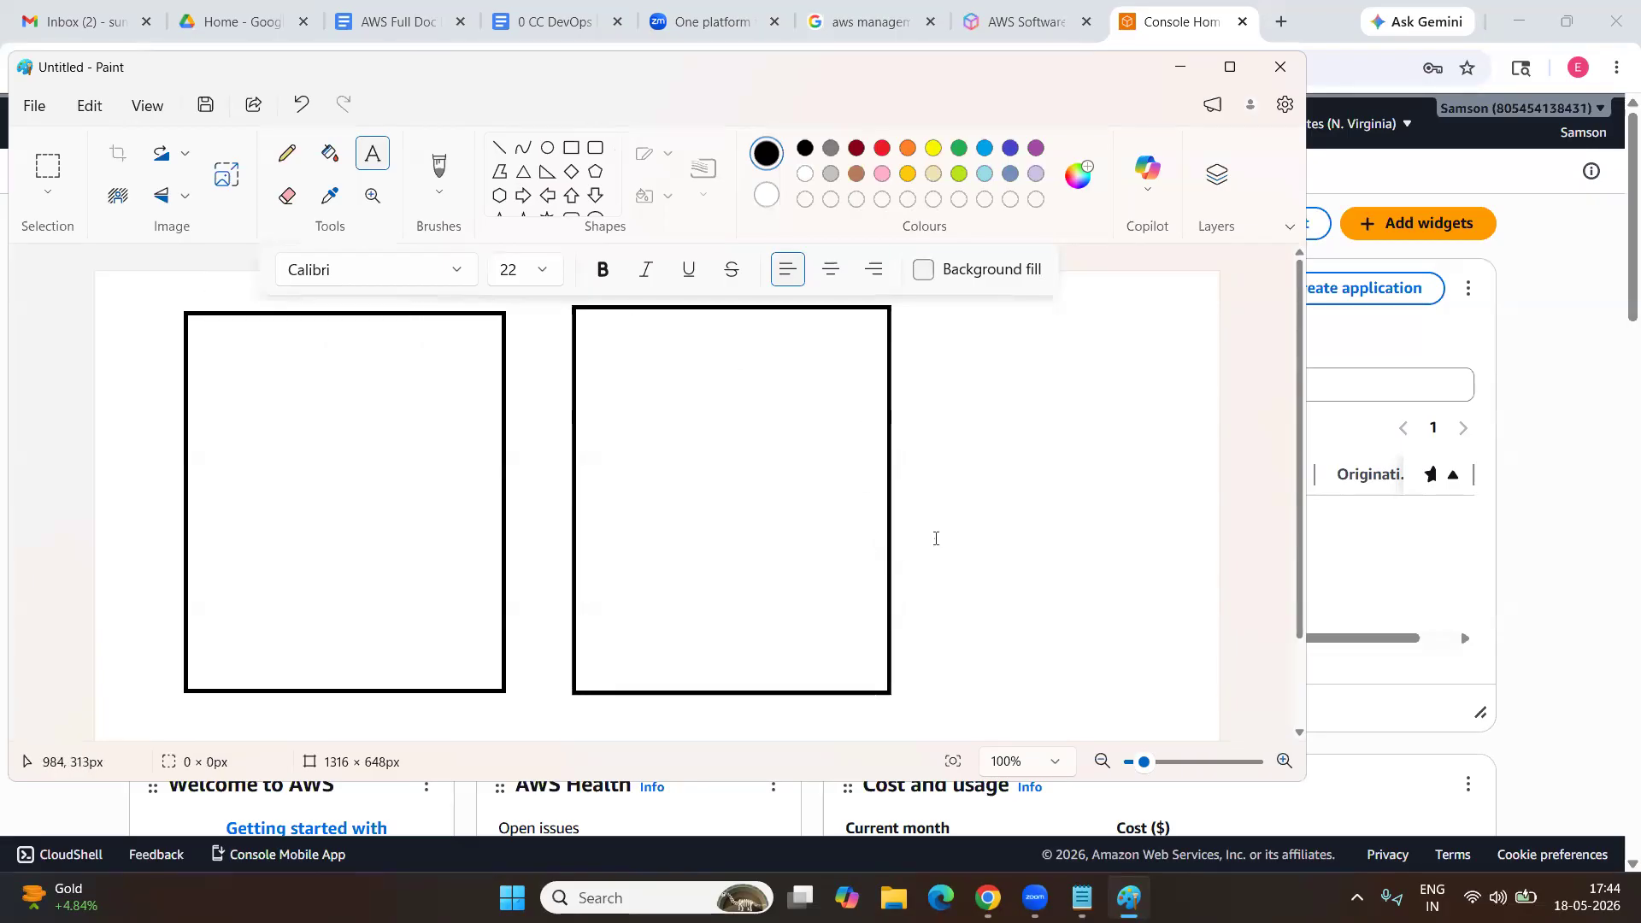
Add the text label "ibm" beside the outer edge of the second rectangle.
left_click(912, 532)
type("ibm")
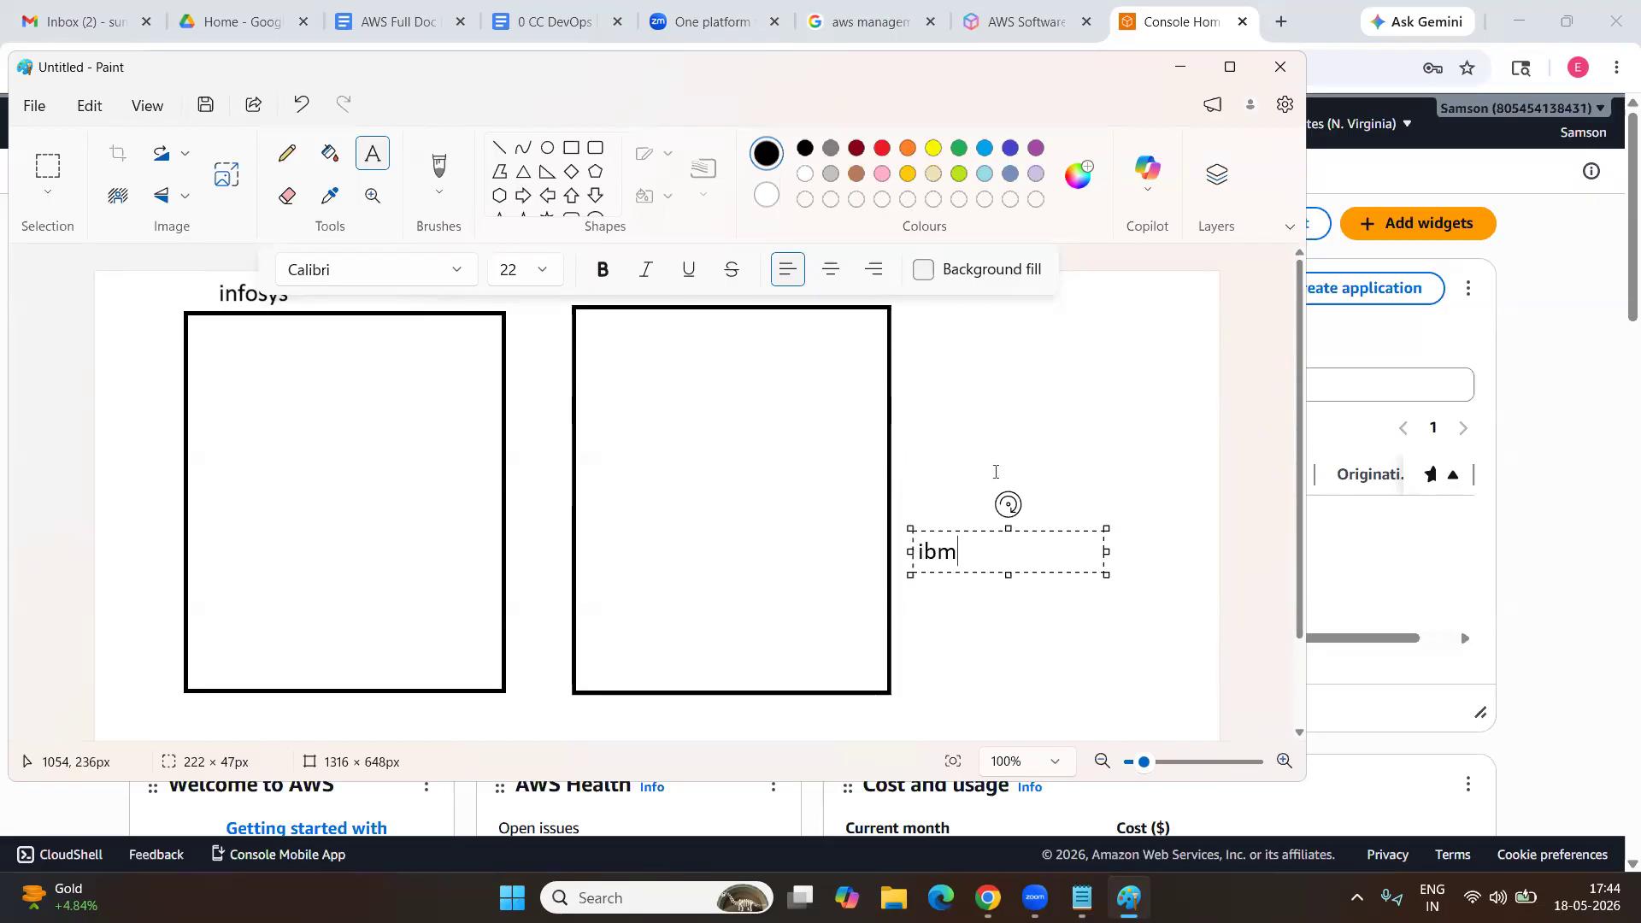
left_click(436, 481)
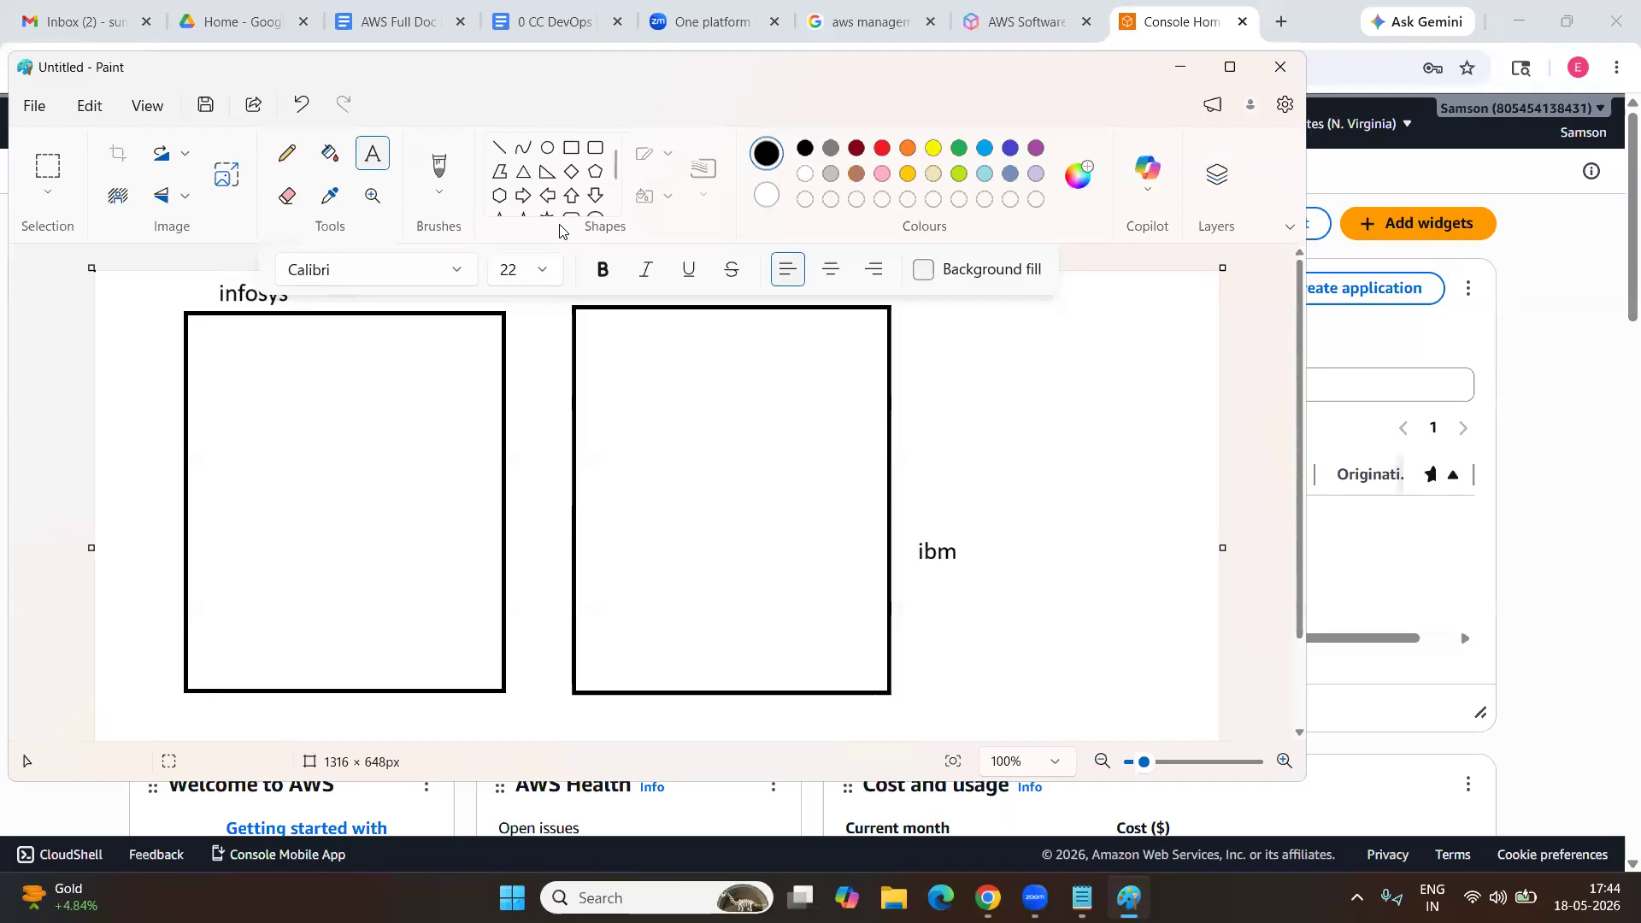
Draw two straight connecting lines between the rectangles, one horizontal about 117 px long and one slightly slanted above it.
left_click(500, 148)
left_click_drag(503, 523, 603, 524)
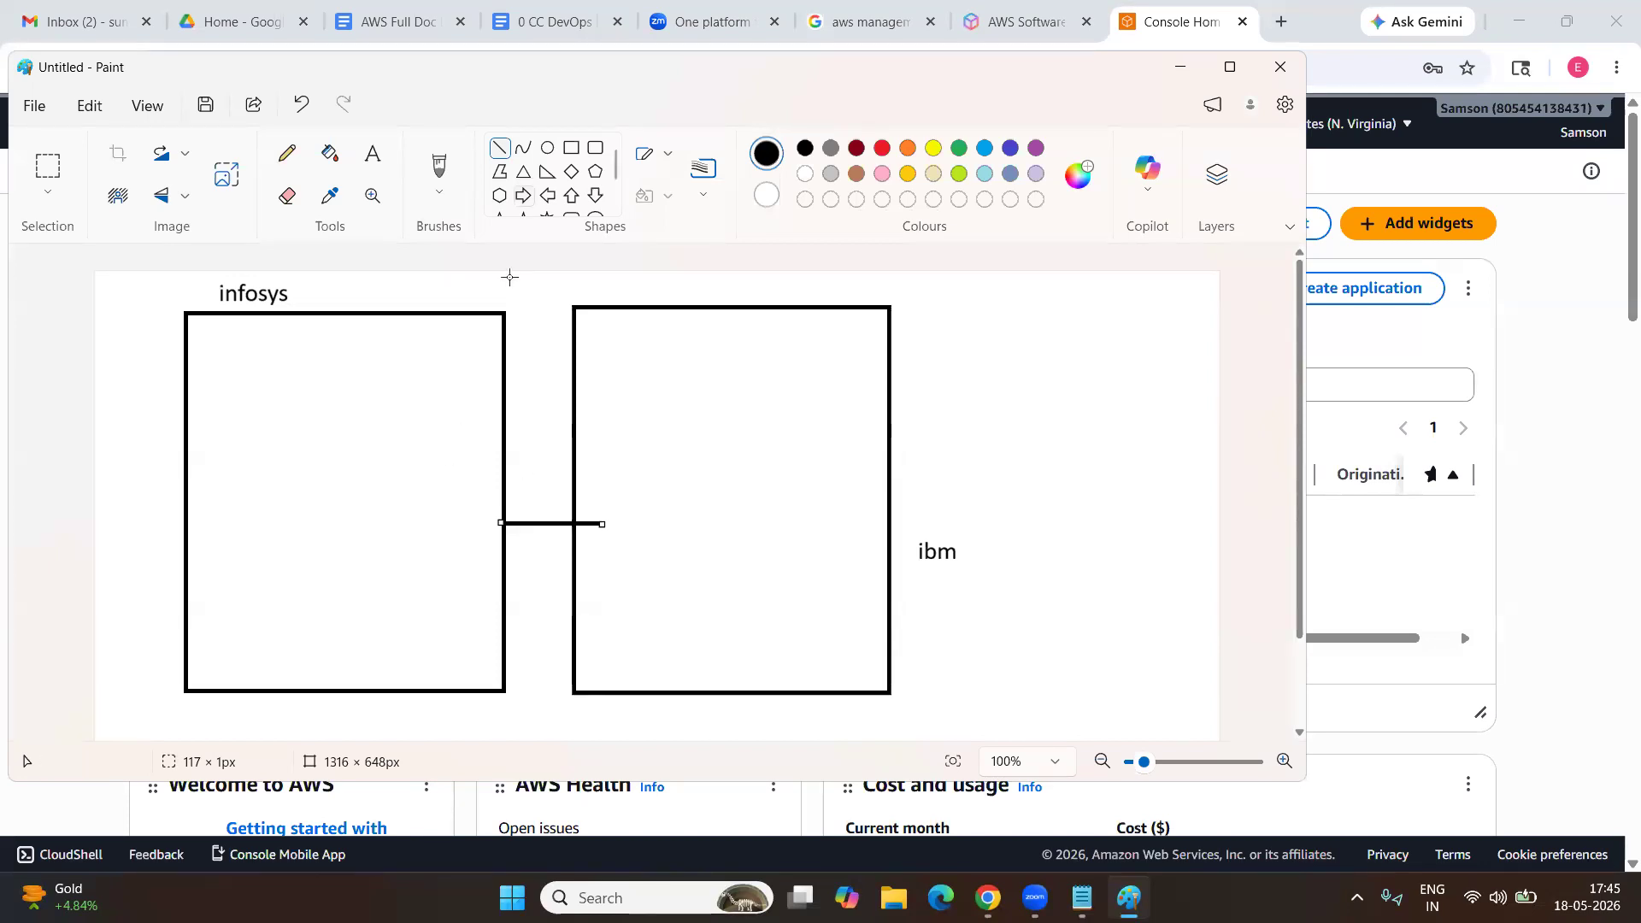
left_click_drag(422, 456, 616, 429)
left_click(670, 470)
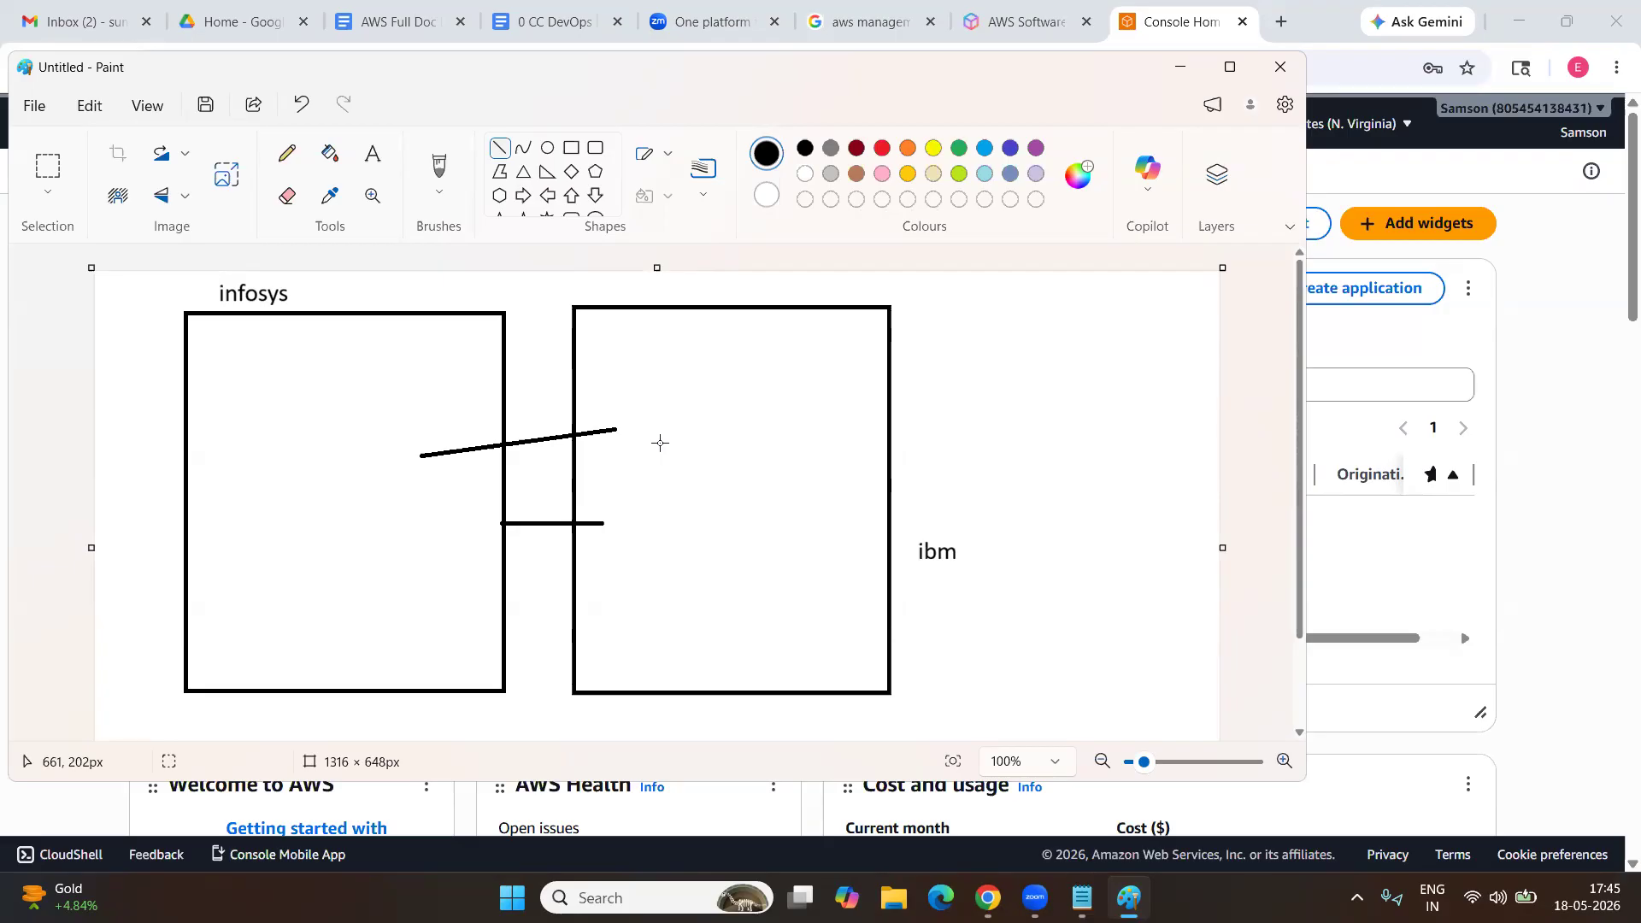
Undo both connecting lines and both text labels, keeping only the two rectangles.
key("ctrl+z")
key("ctrl+z")
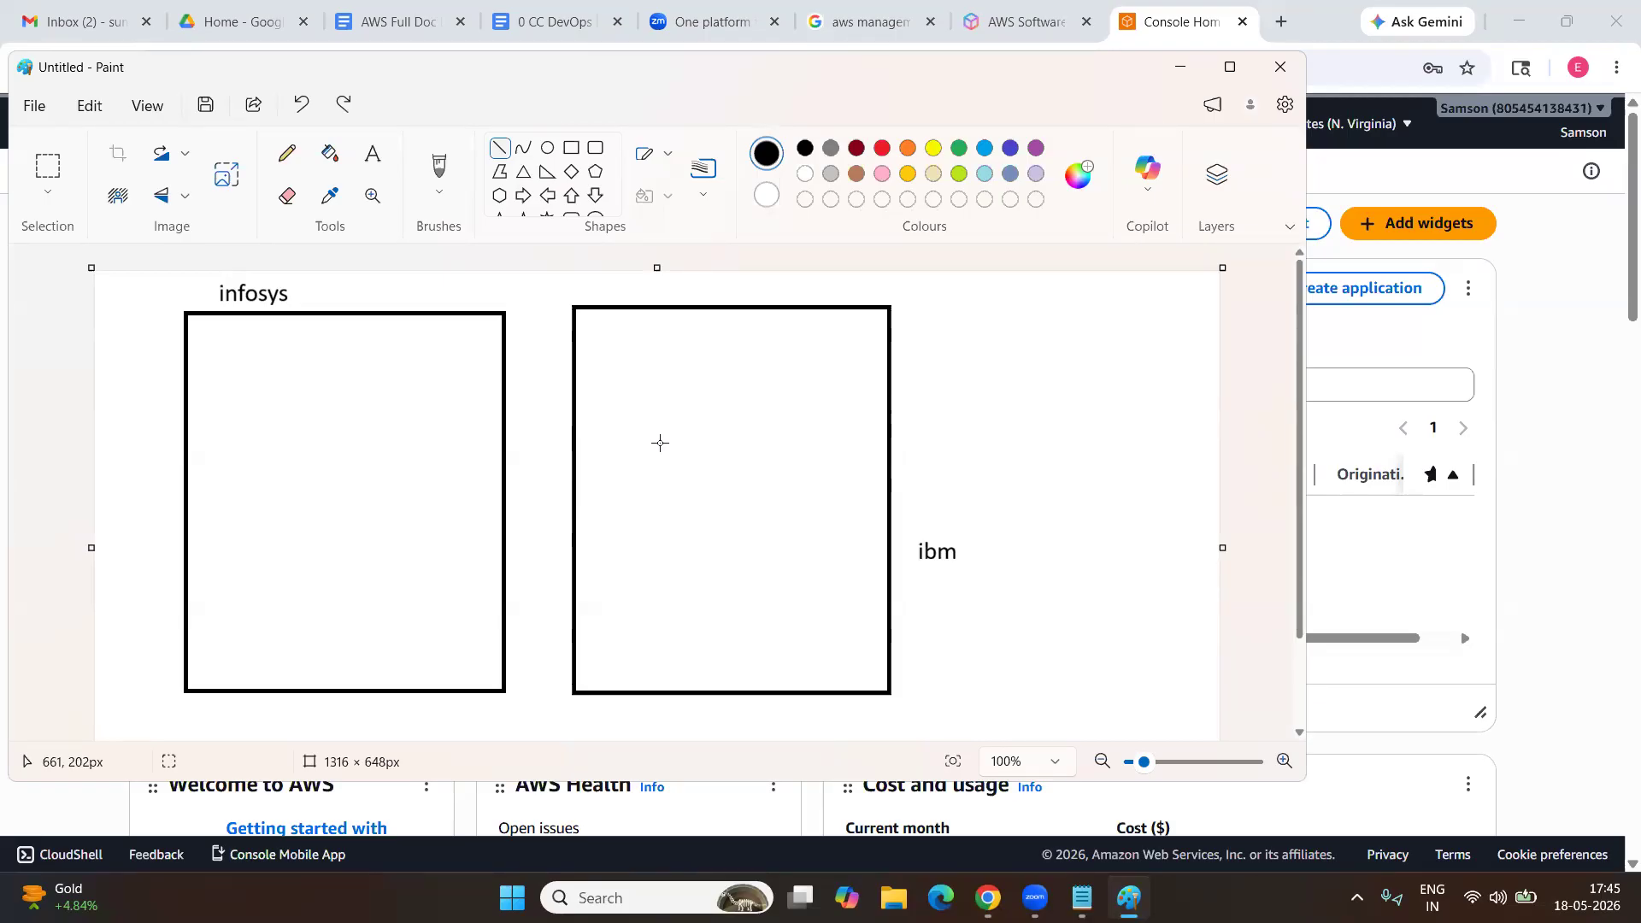
key("ctrl+z")
key("ctrl+z")
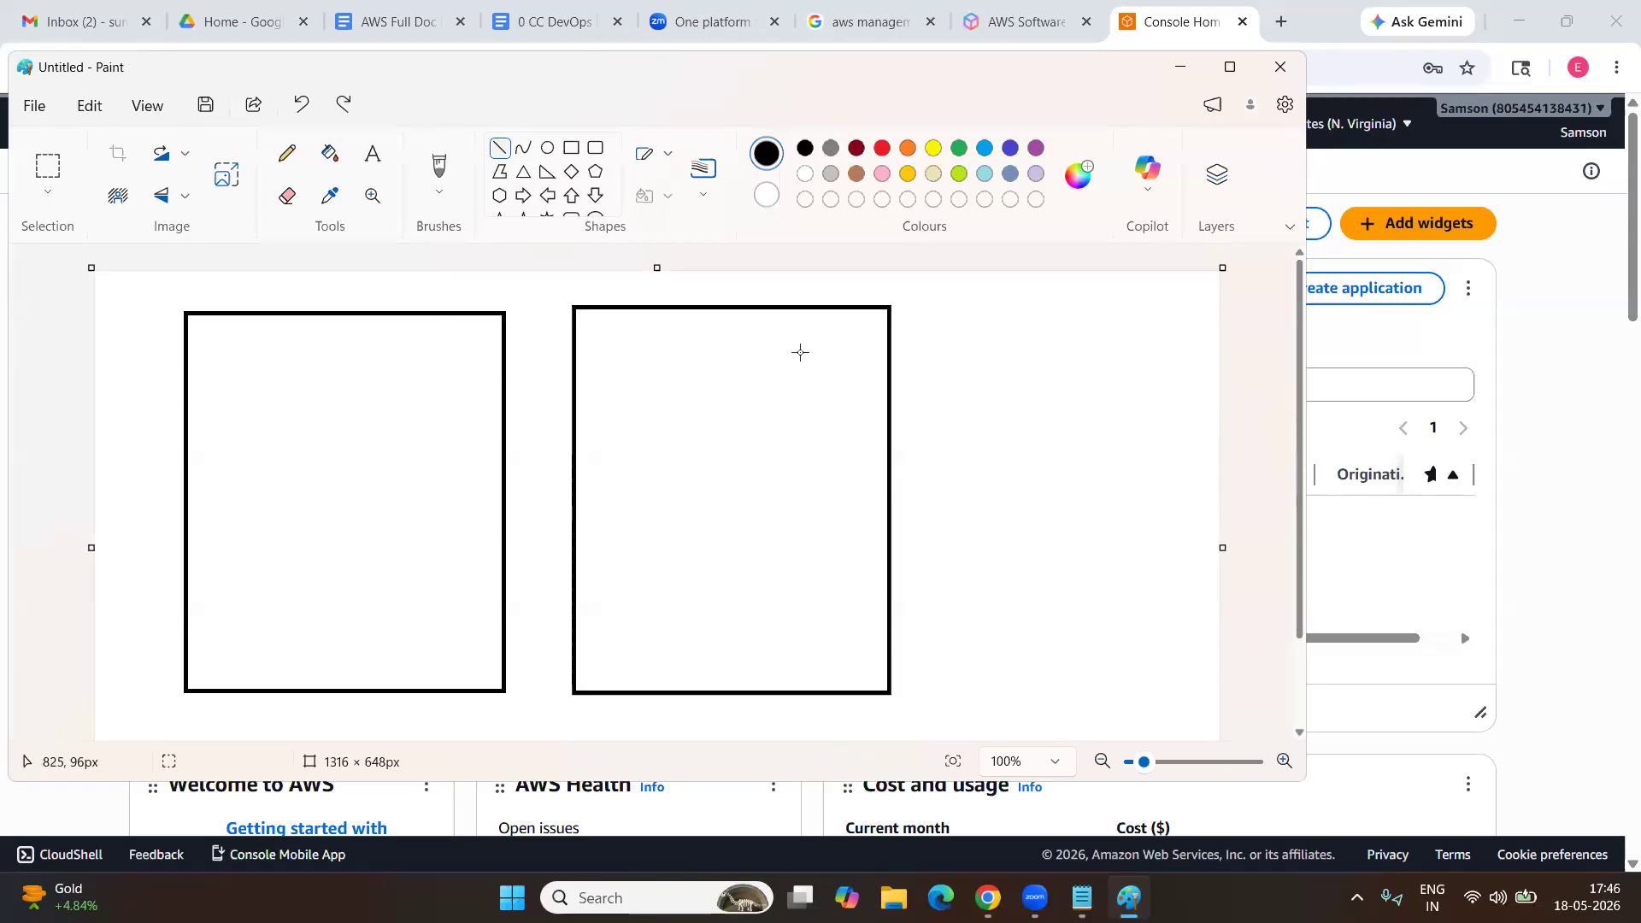
Switch to the AWS console and open the VPC creation form with the "VPC and more" option.
left_click(1176, 65)
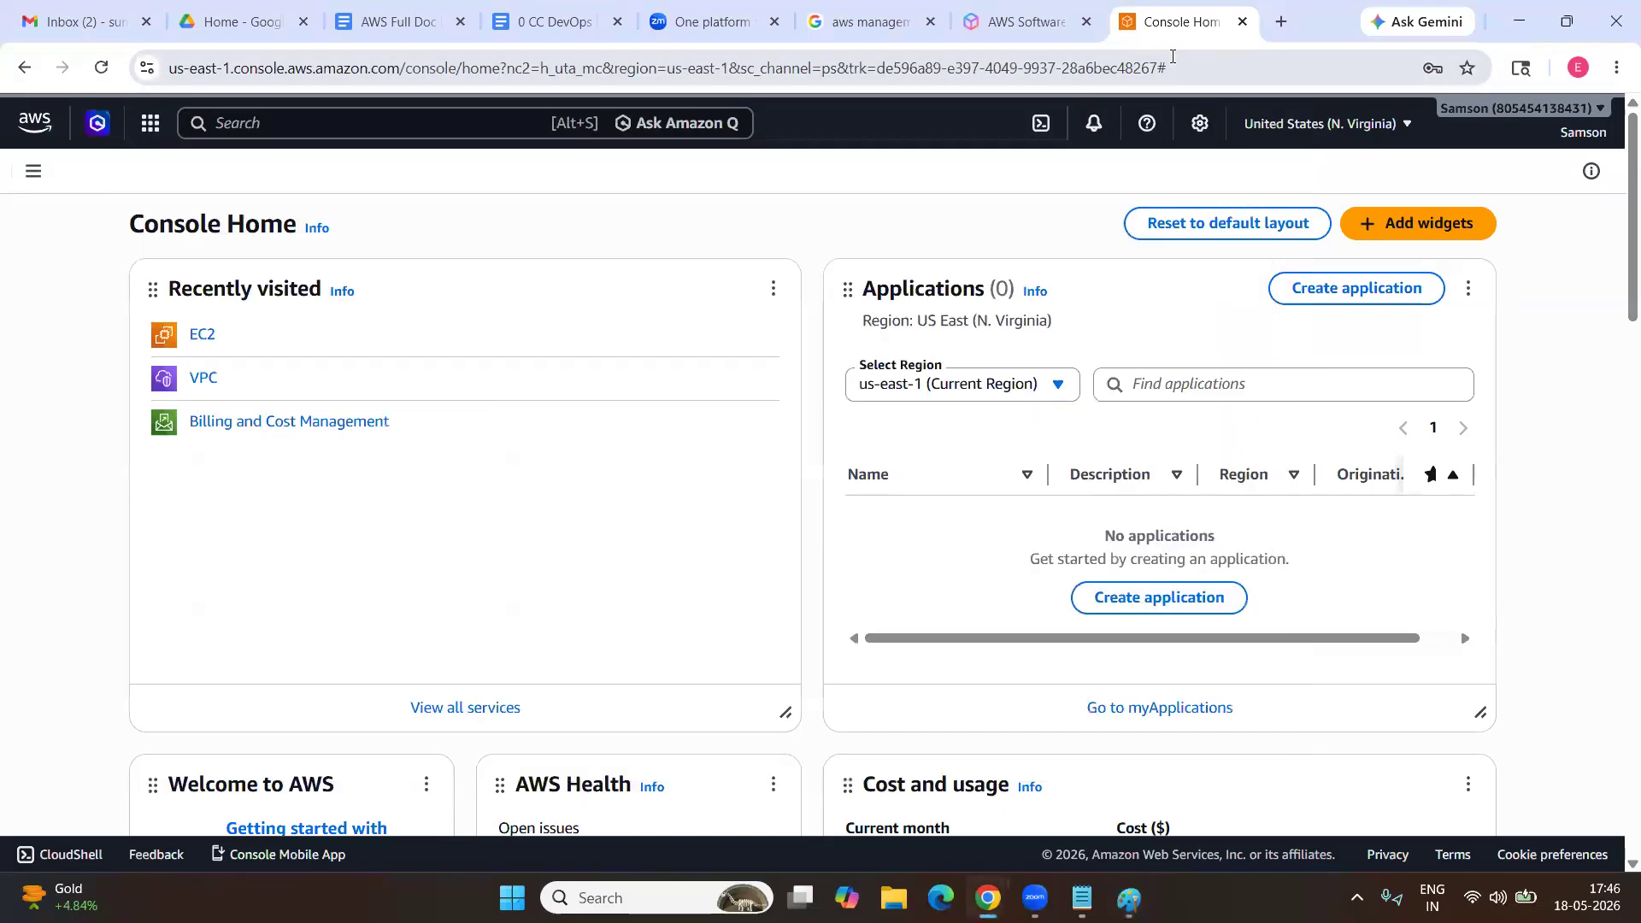
left_click(206, 383)
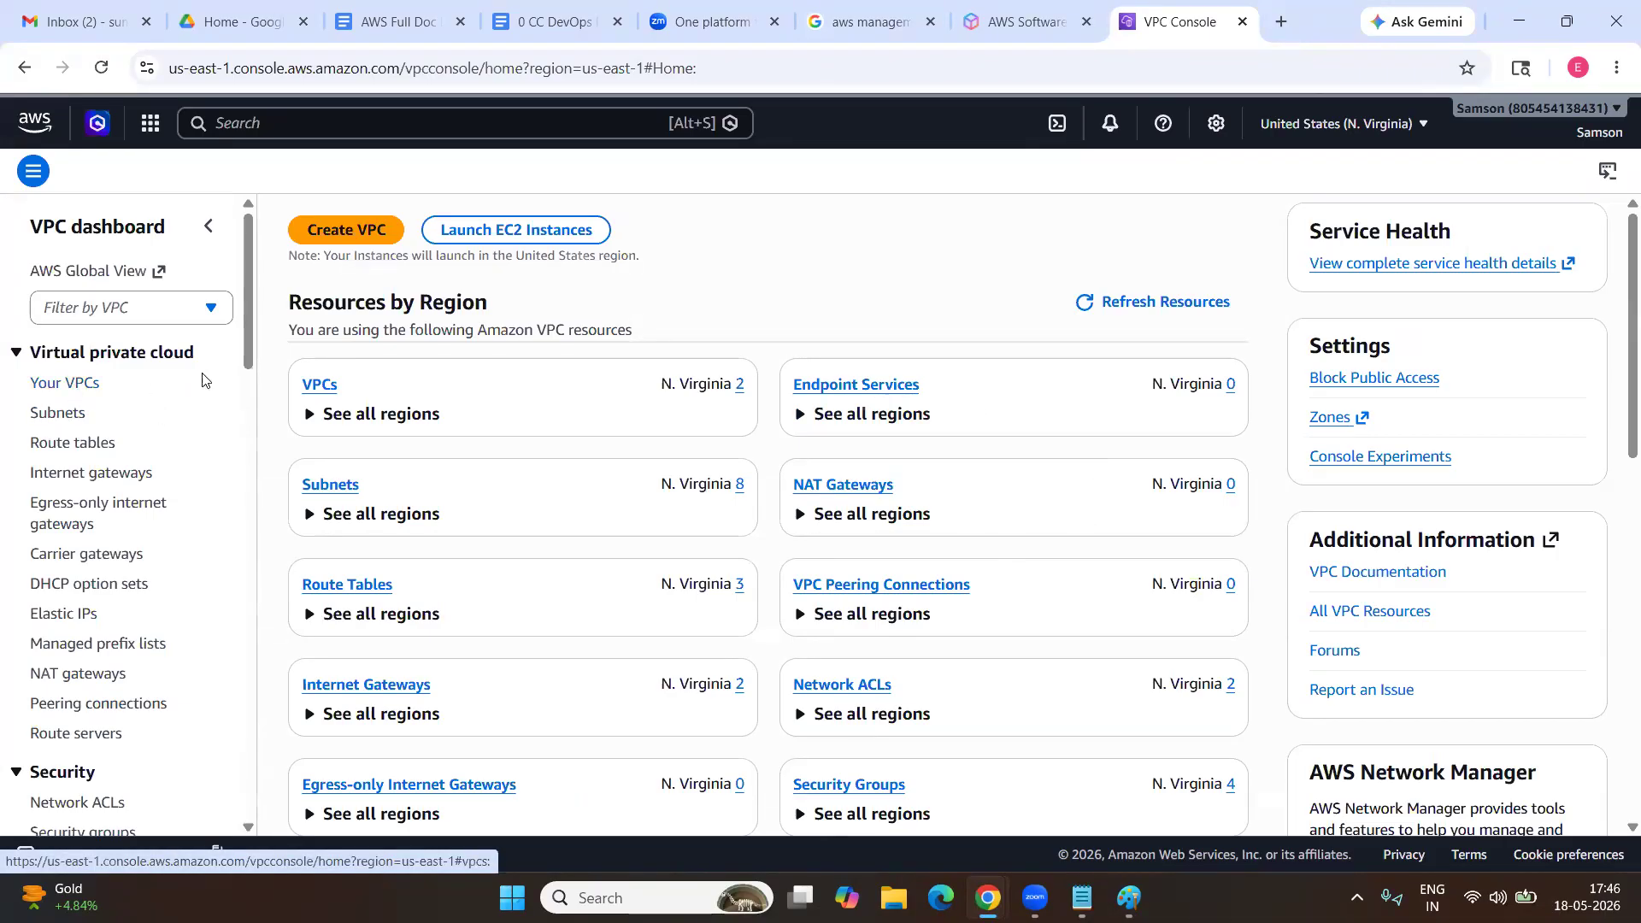
left_click(319, 386)
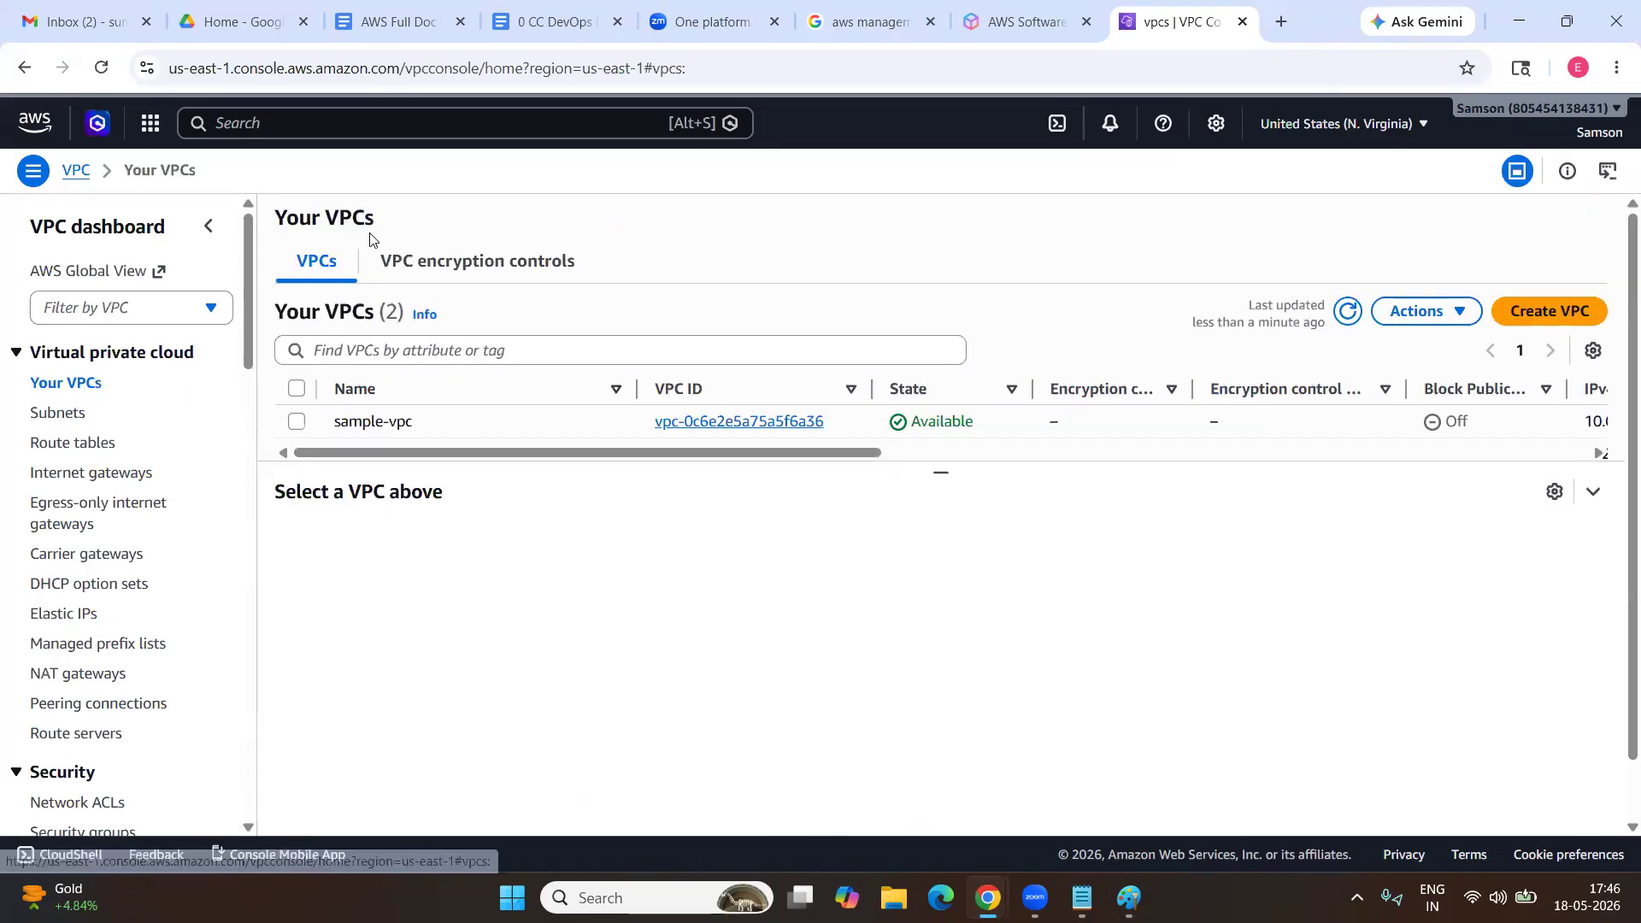
left_click(1550, 311)
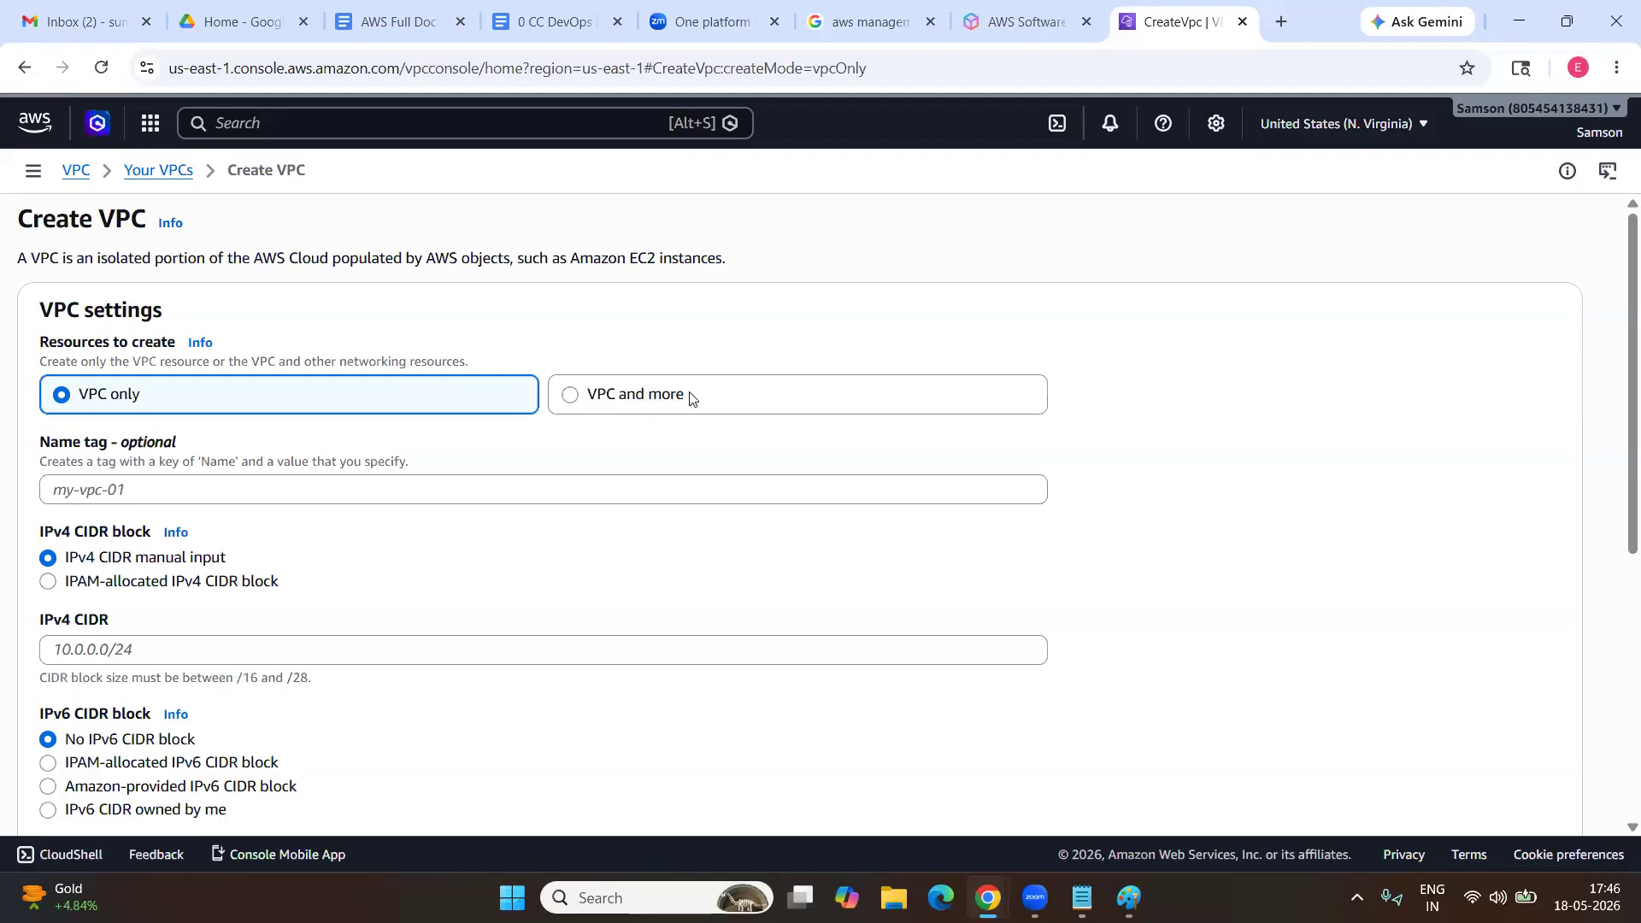
left_click(648, 399)
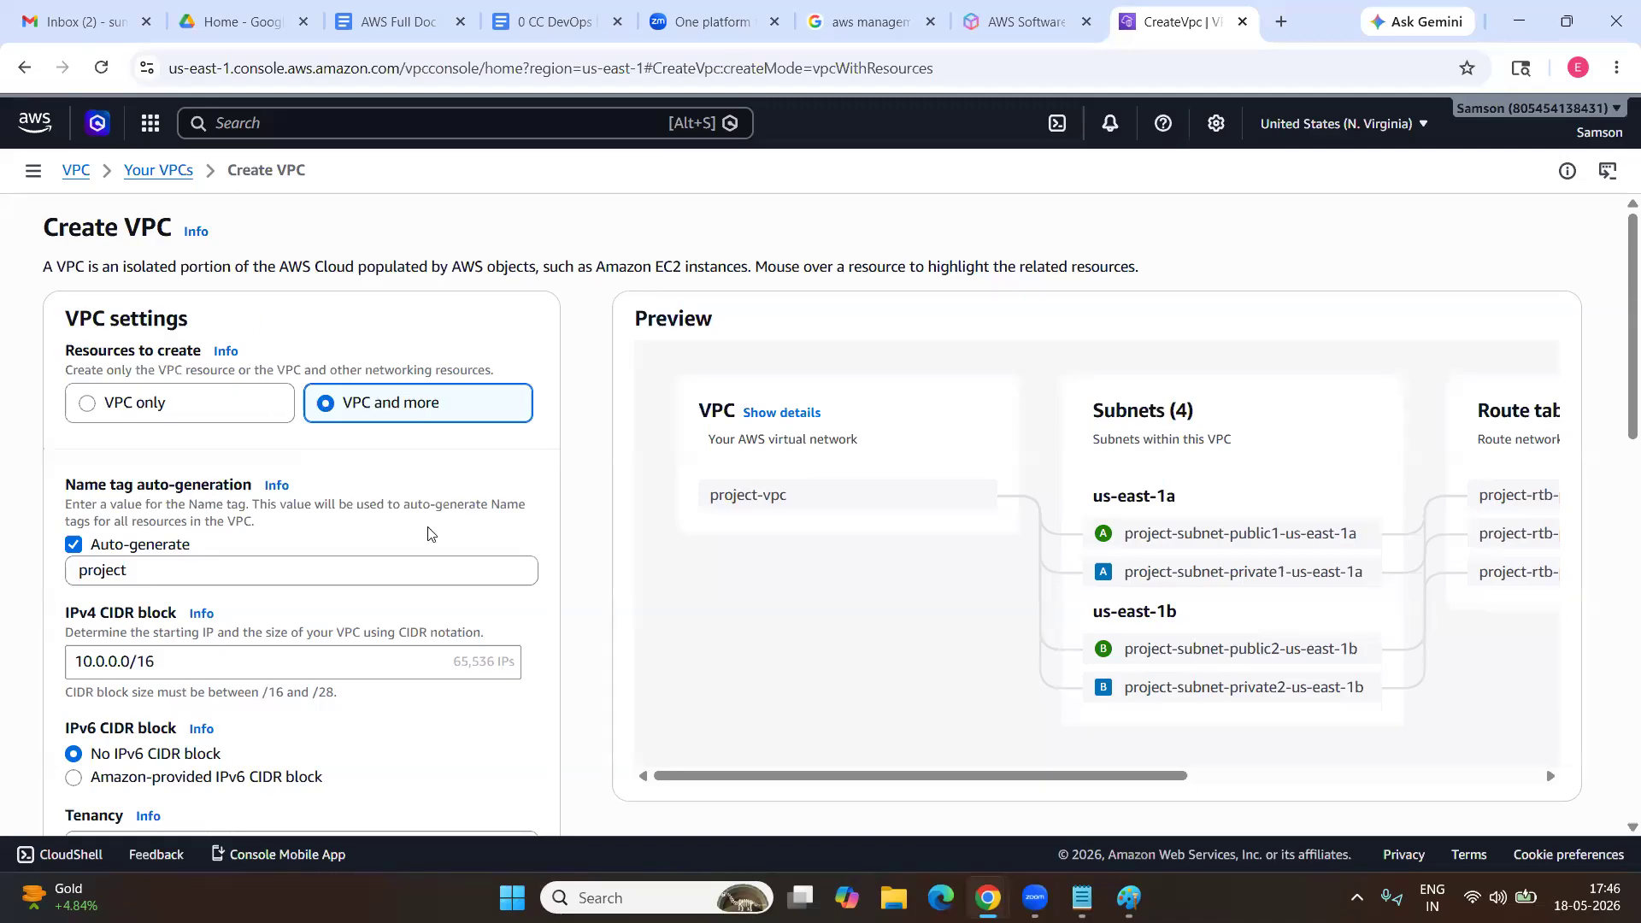
Set the auto-generated name tag to "vpc1".
scroll(432, 465, "down", 1)
left_click_drag(147, 489, 44, 503)
type("vpc1")
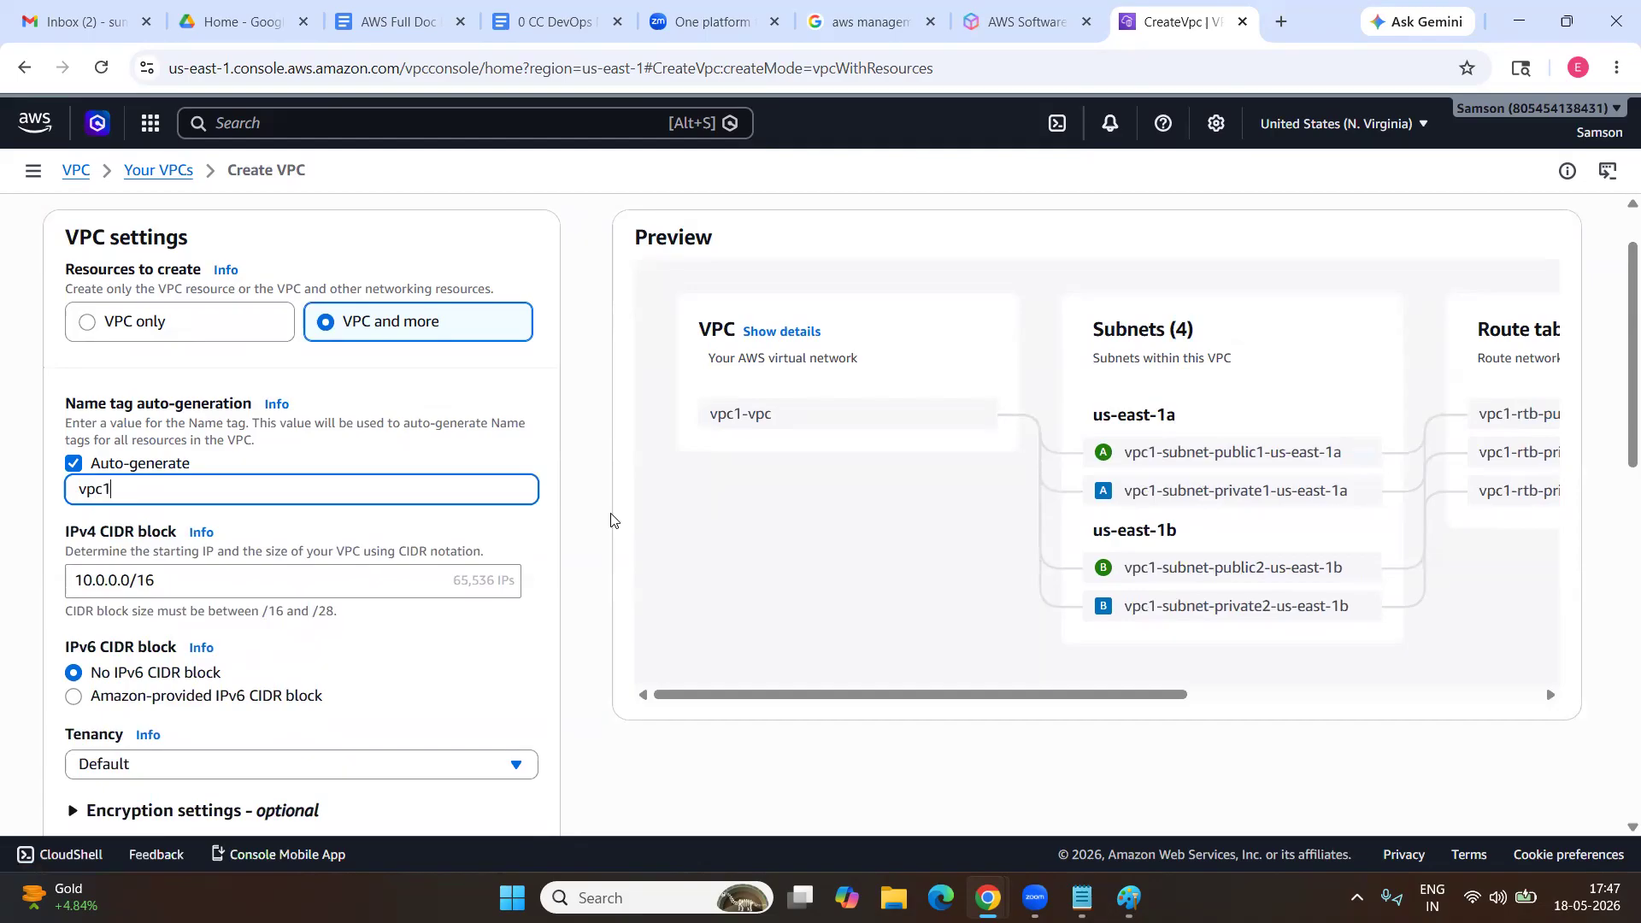
left_click(652, 535)
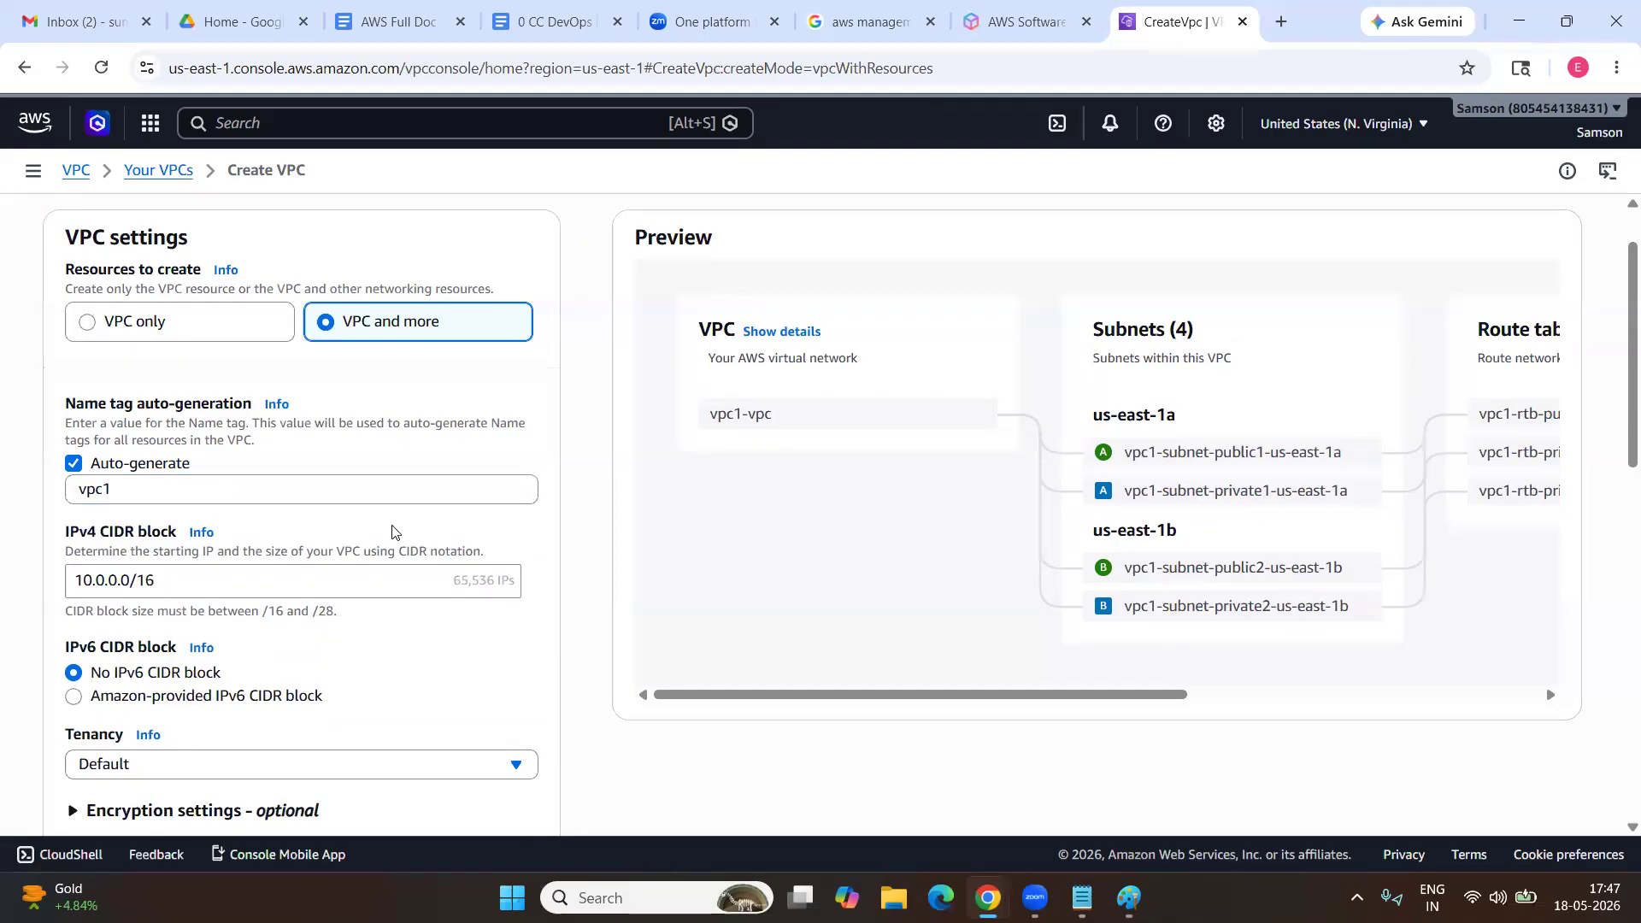
Set the number of Availability Zones to 1, and turn off name tag auto-generation to name the VPC "vpc1" manually.
scroll(209, 517, "down", 3)
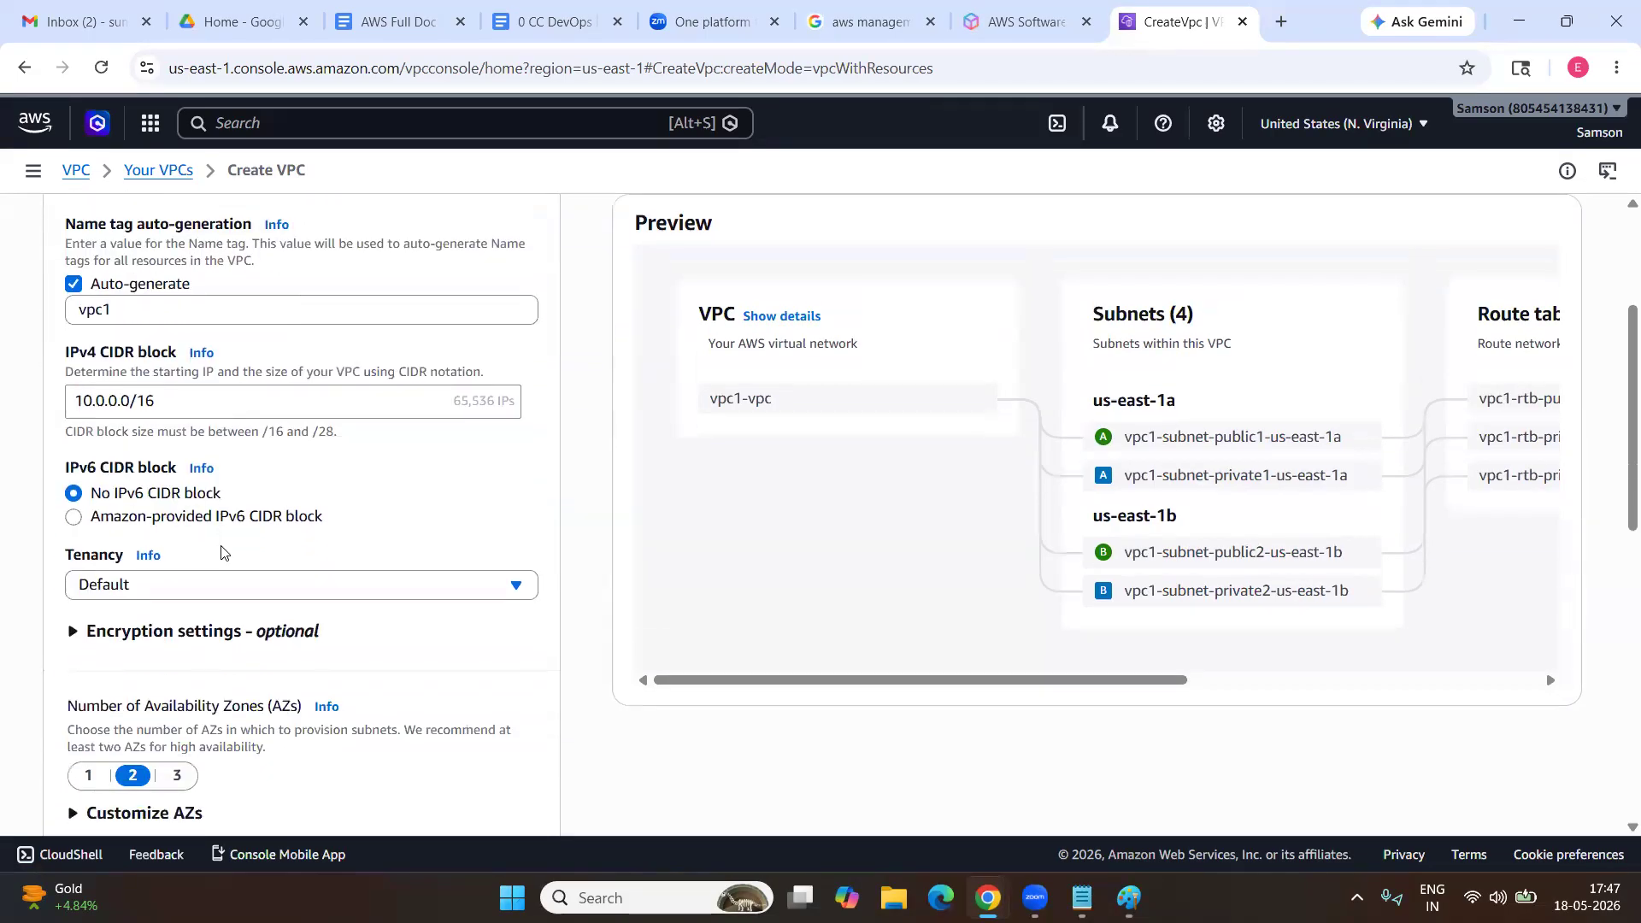
left_click(86, 753)
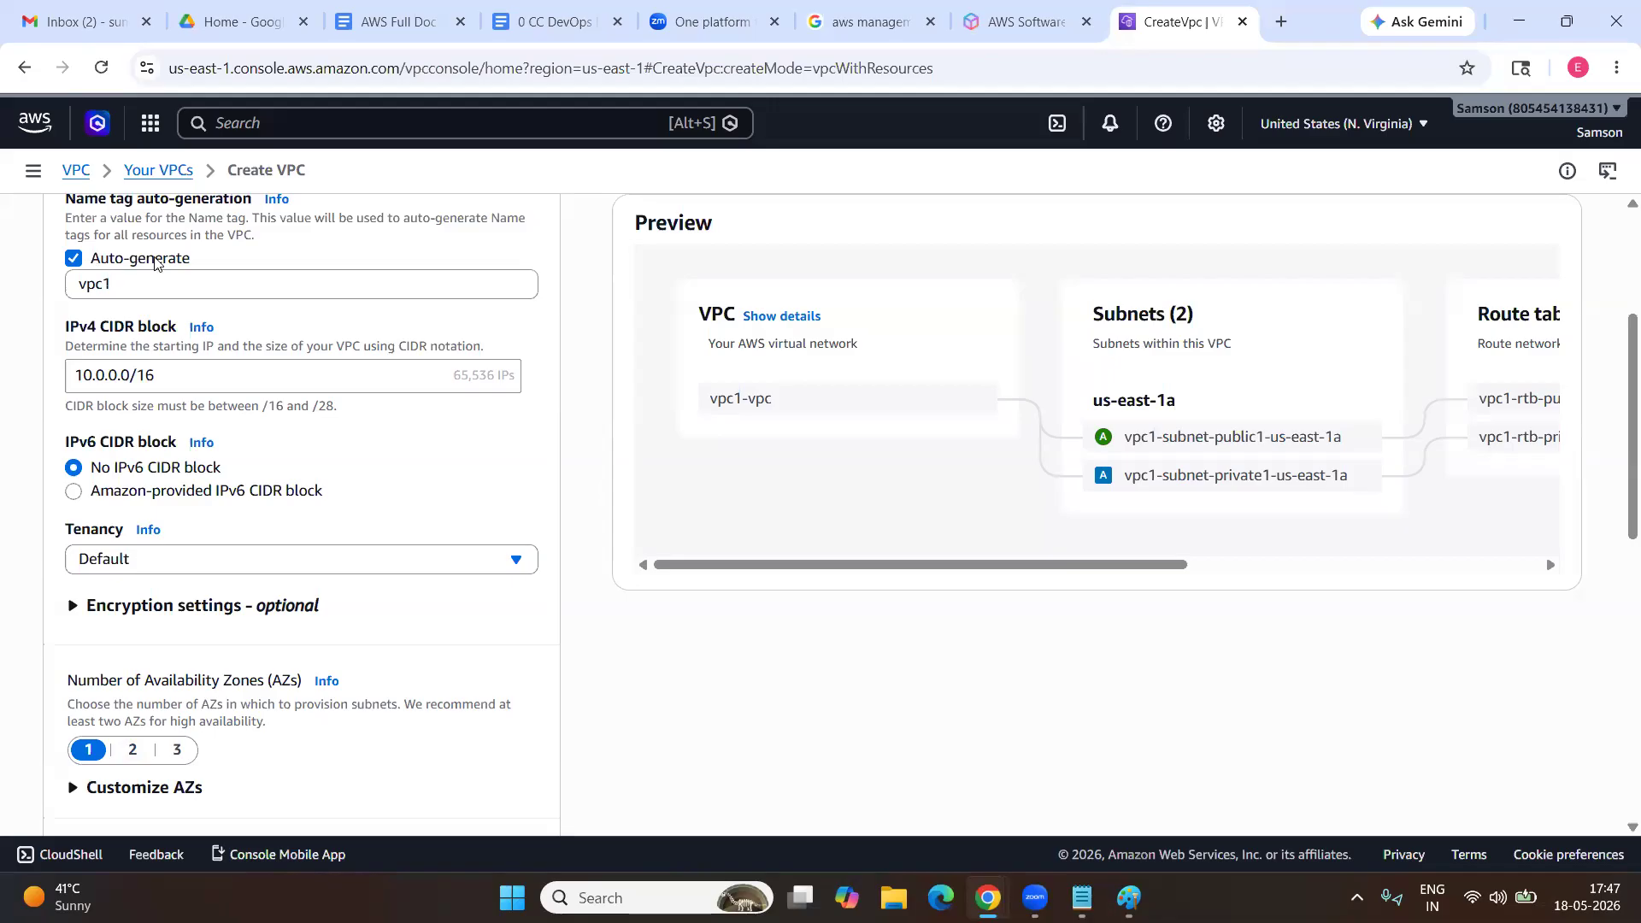
left_click(73, 259)
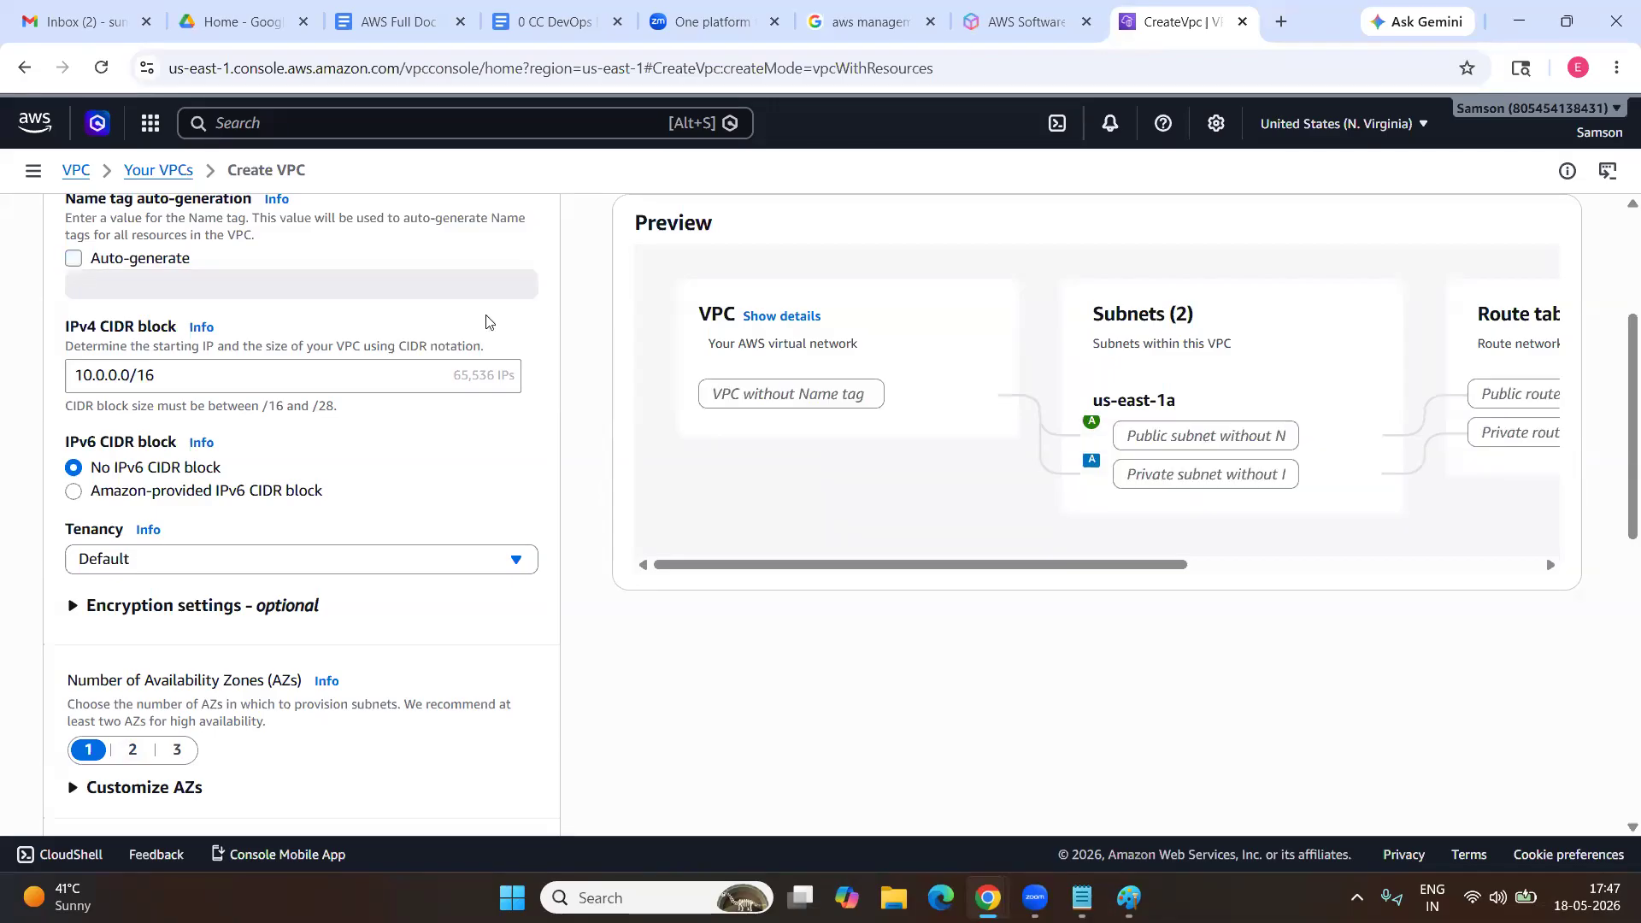
left_click(803, 384)
type("v")
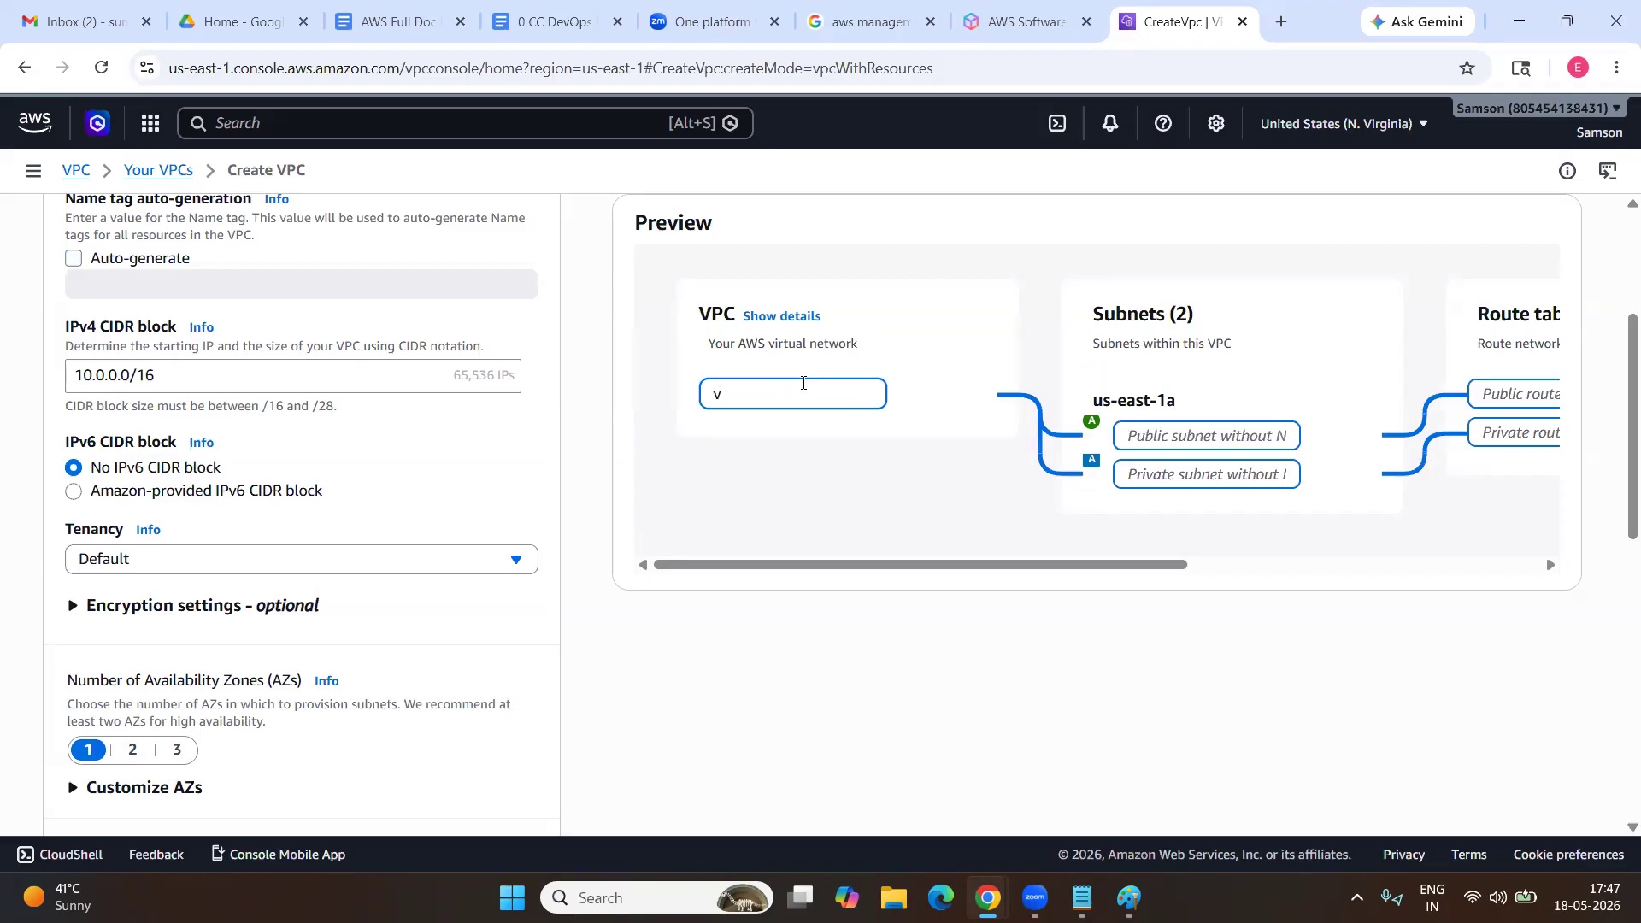
type("pc1")
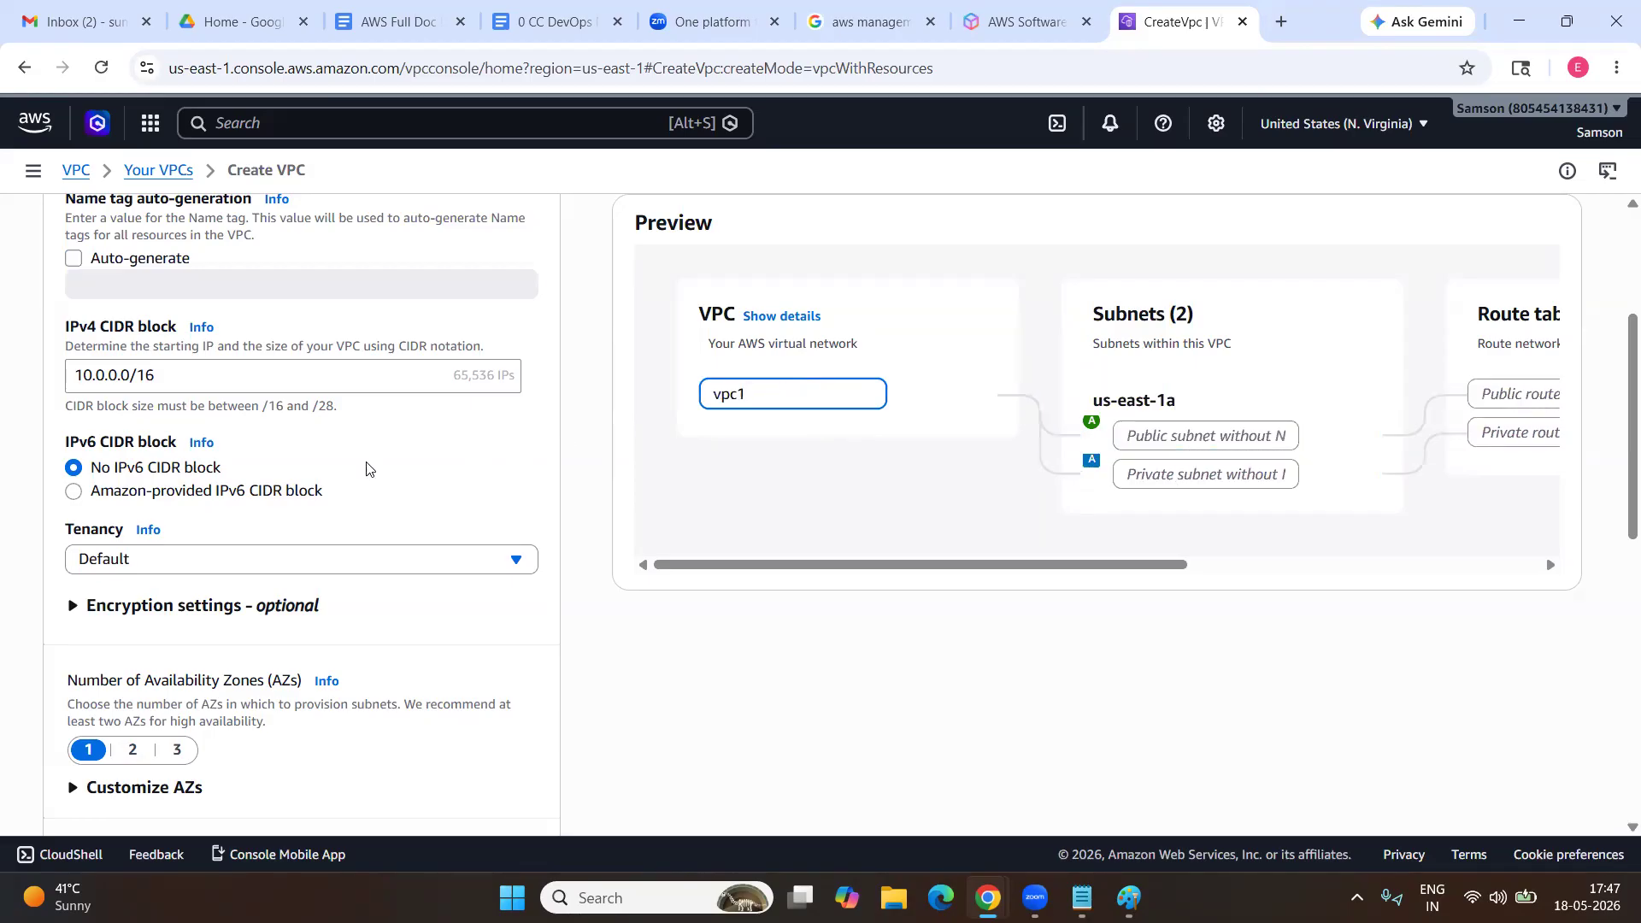
Examine the VPC preview's subnets, route tables and network connections.
scroll(245, 364, "up", 1)
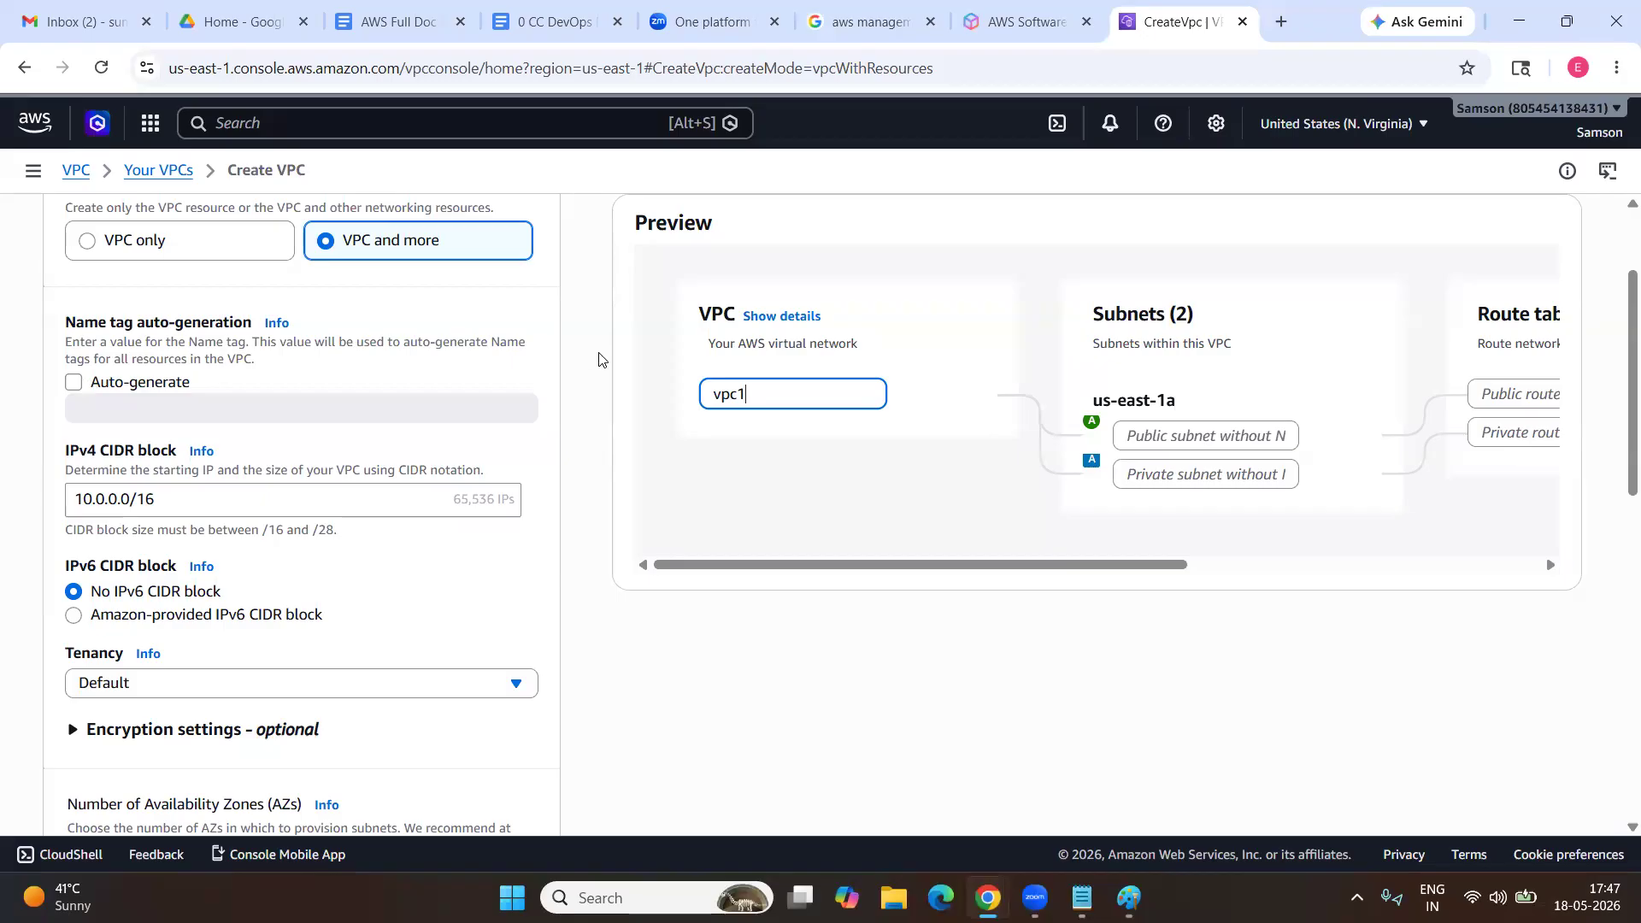
scroll(849, 400, "right", 4)
scroll(849, 400, "right", 3)
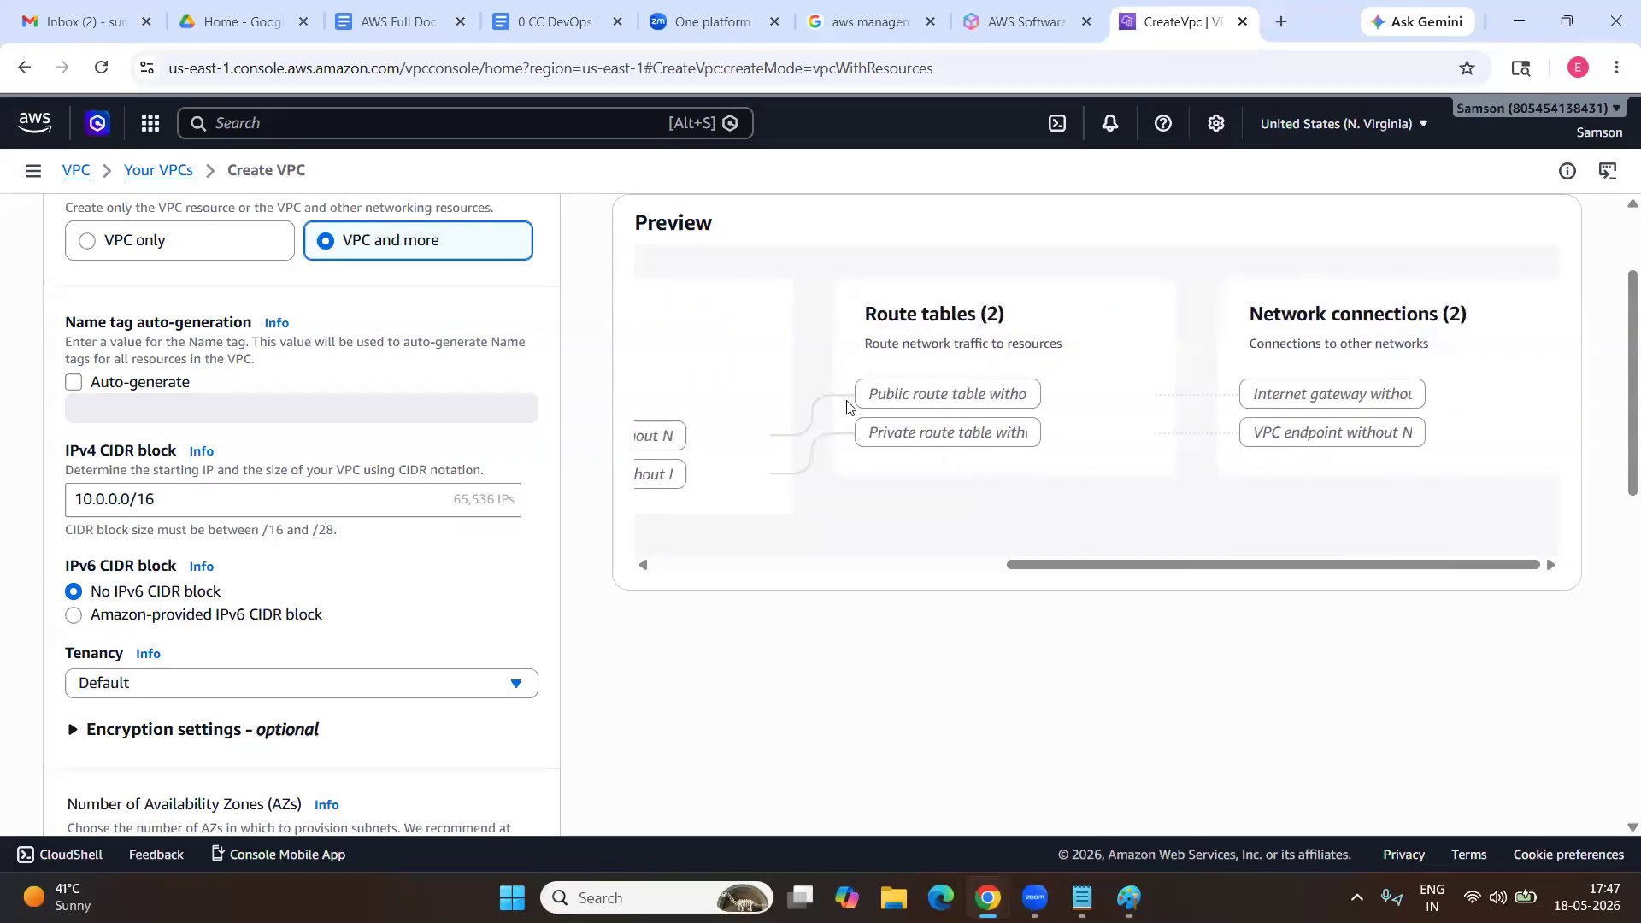
scroll(848, 406, "left", 3)
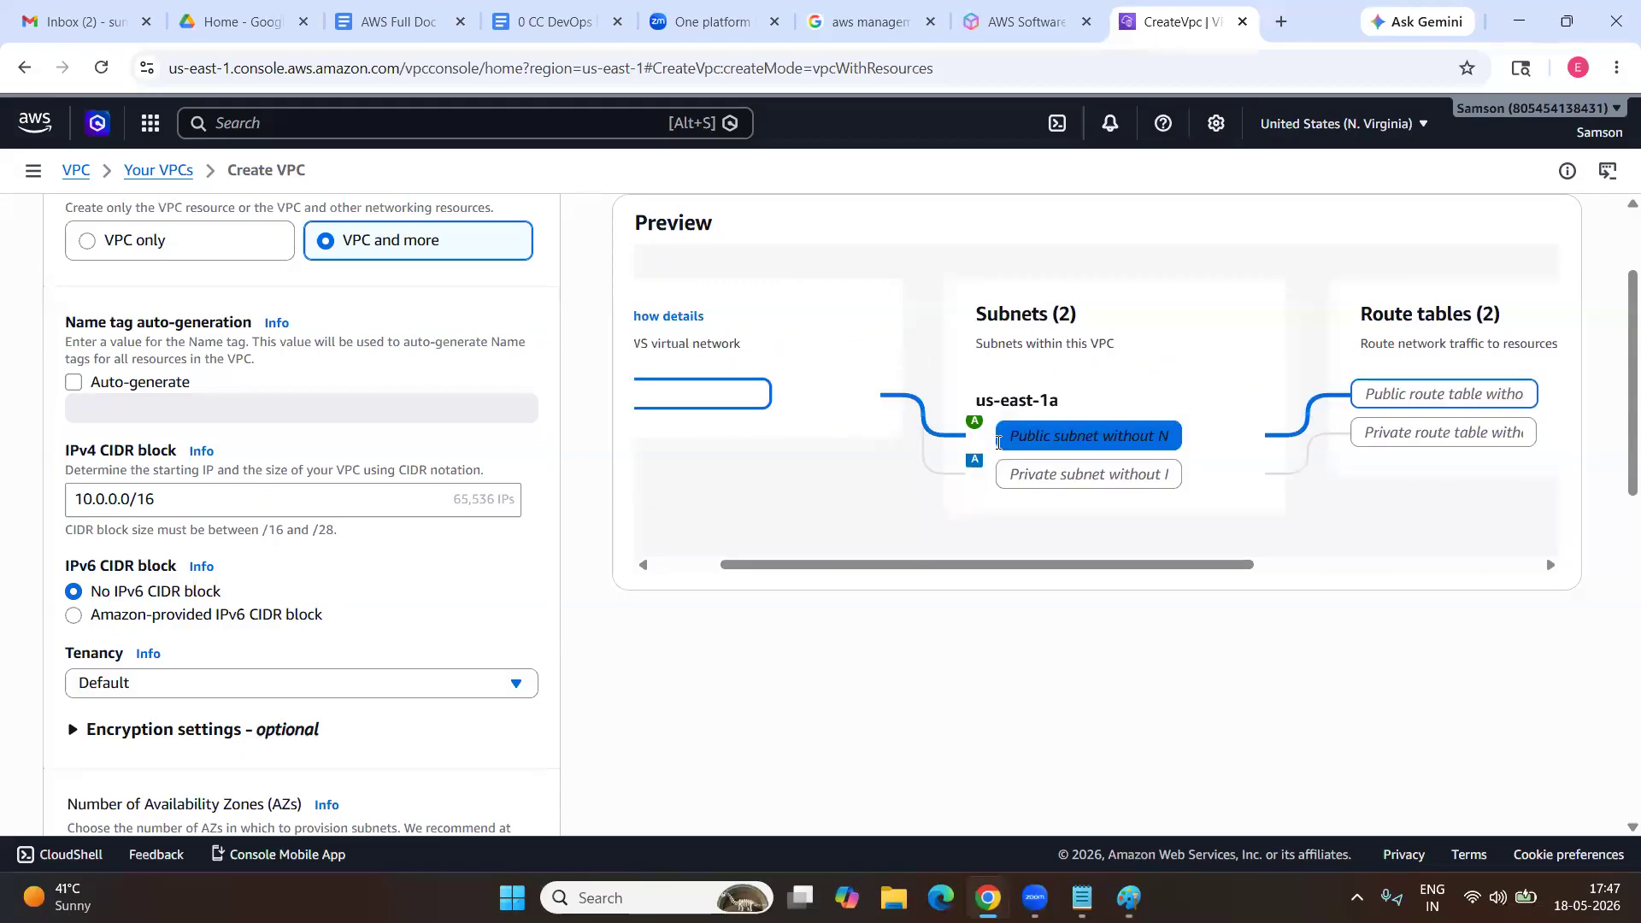
scroll(1012, 436, "left", 2)
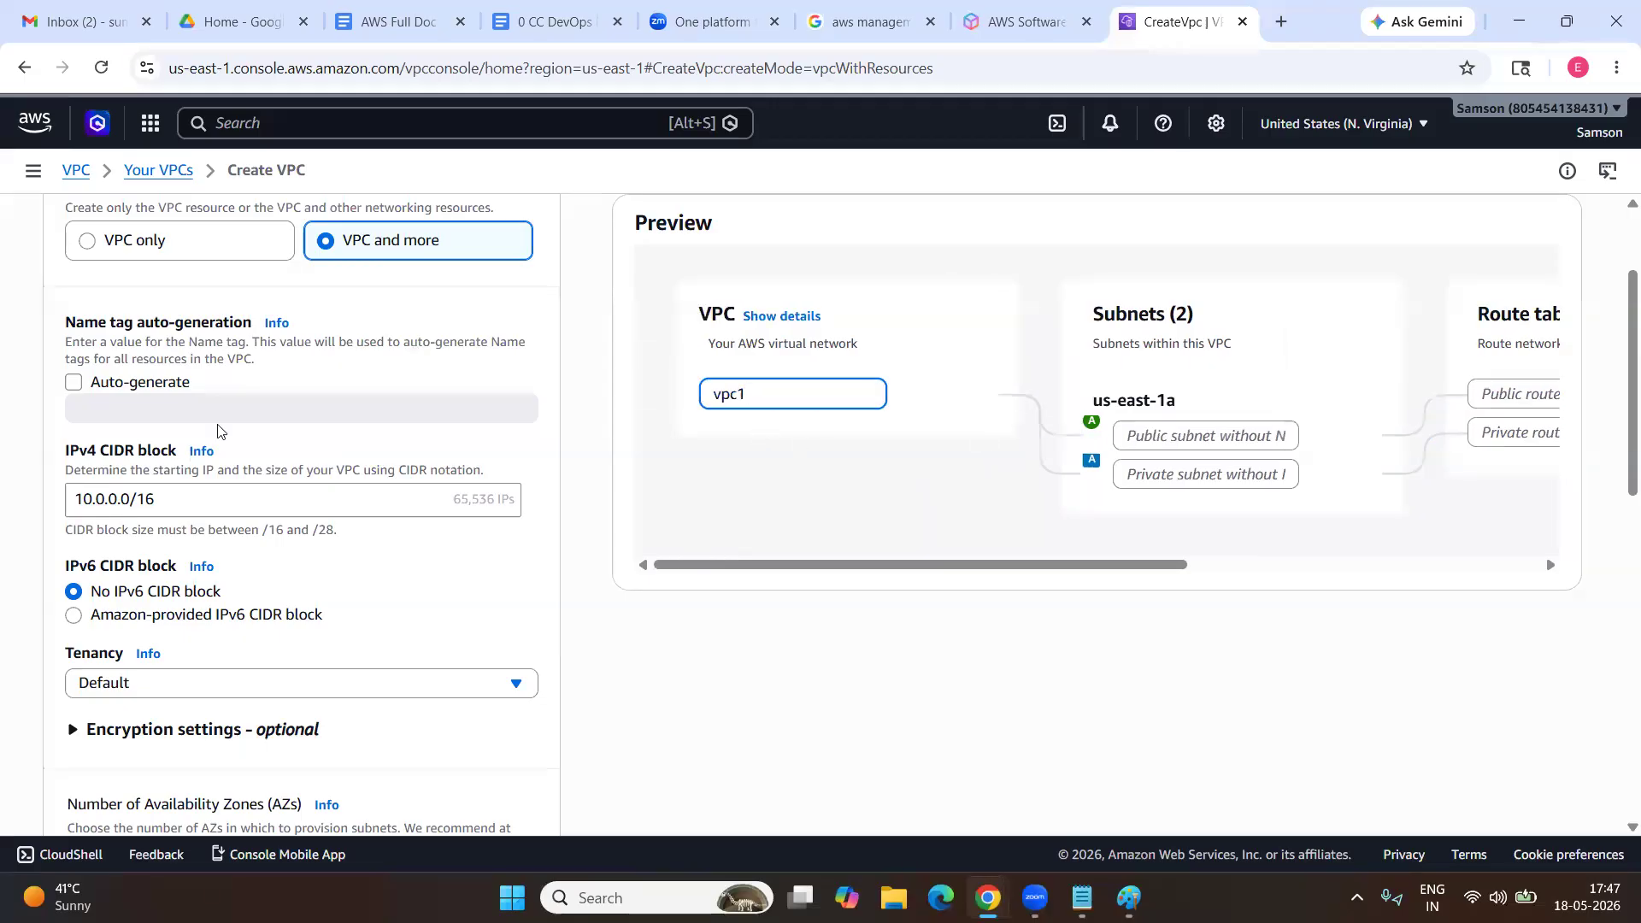
Compare the form's IPv4 CIDR block with the VPC 1 address range in the requirements notes.
scroll(128, 440, "down", 1)
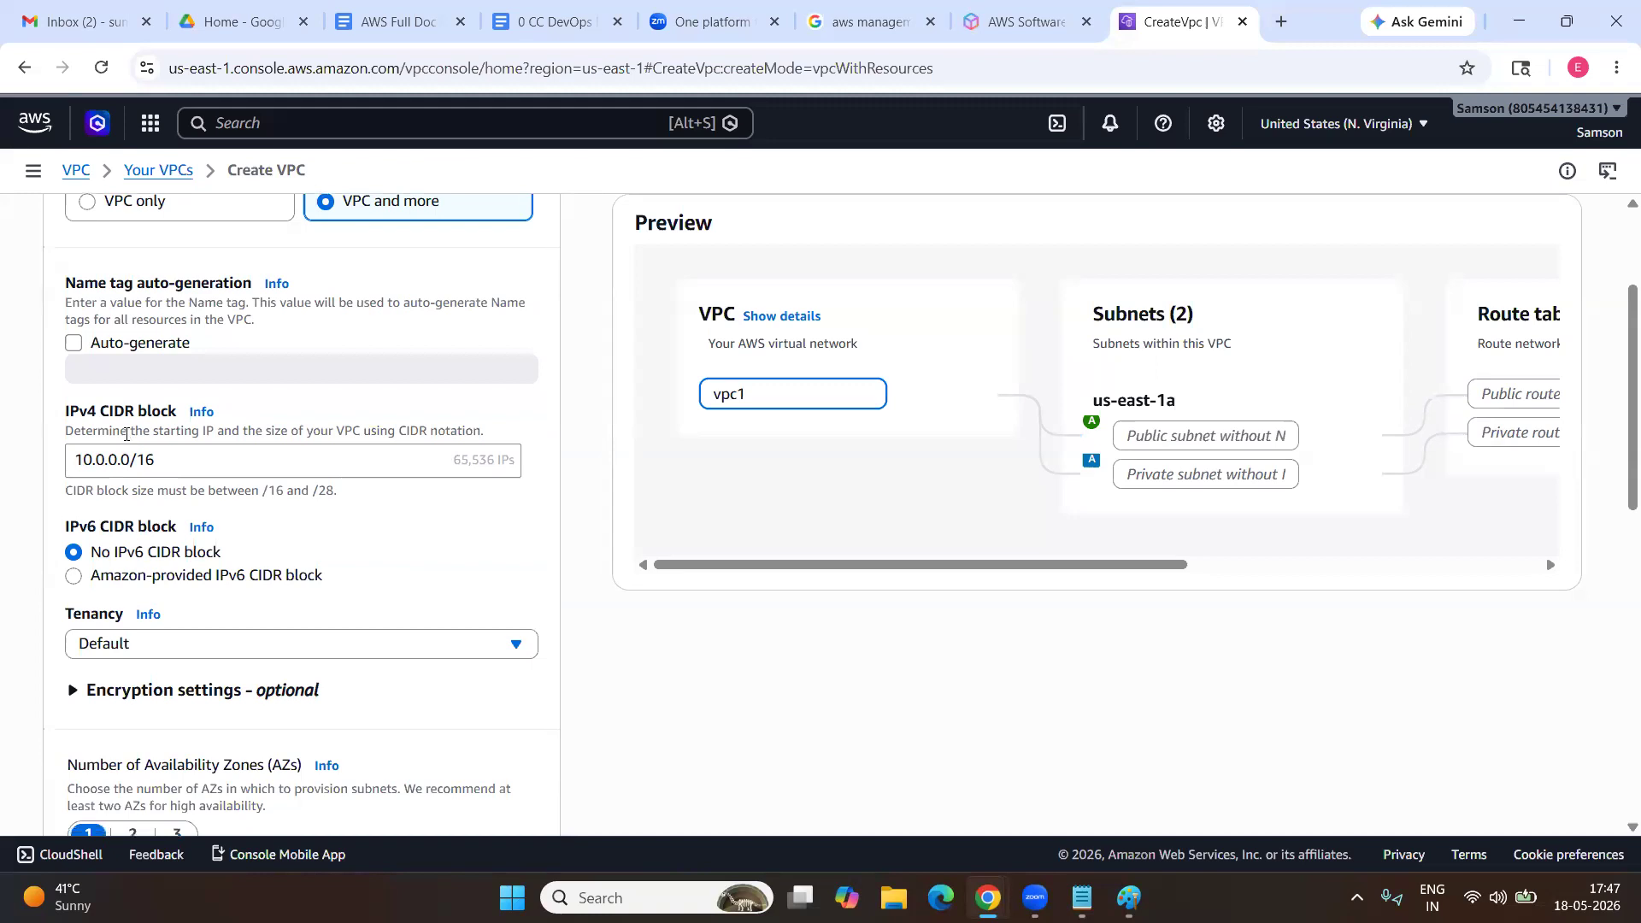
scroll(109, 374, "down", 2)
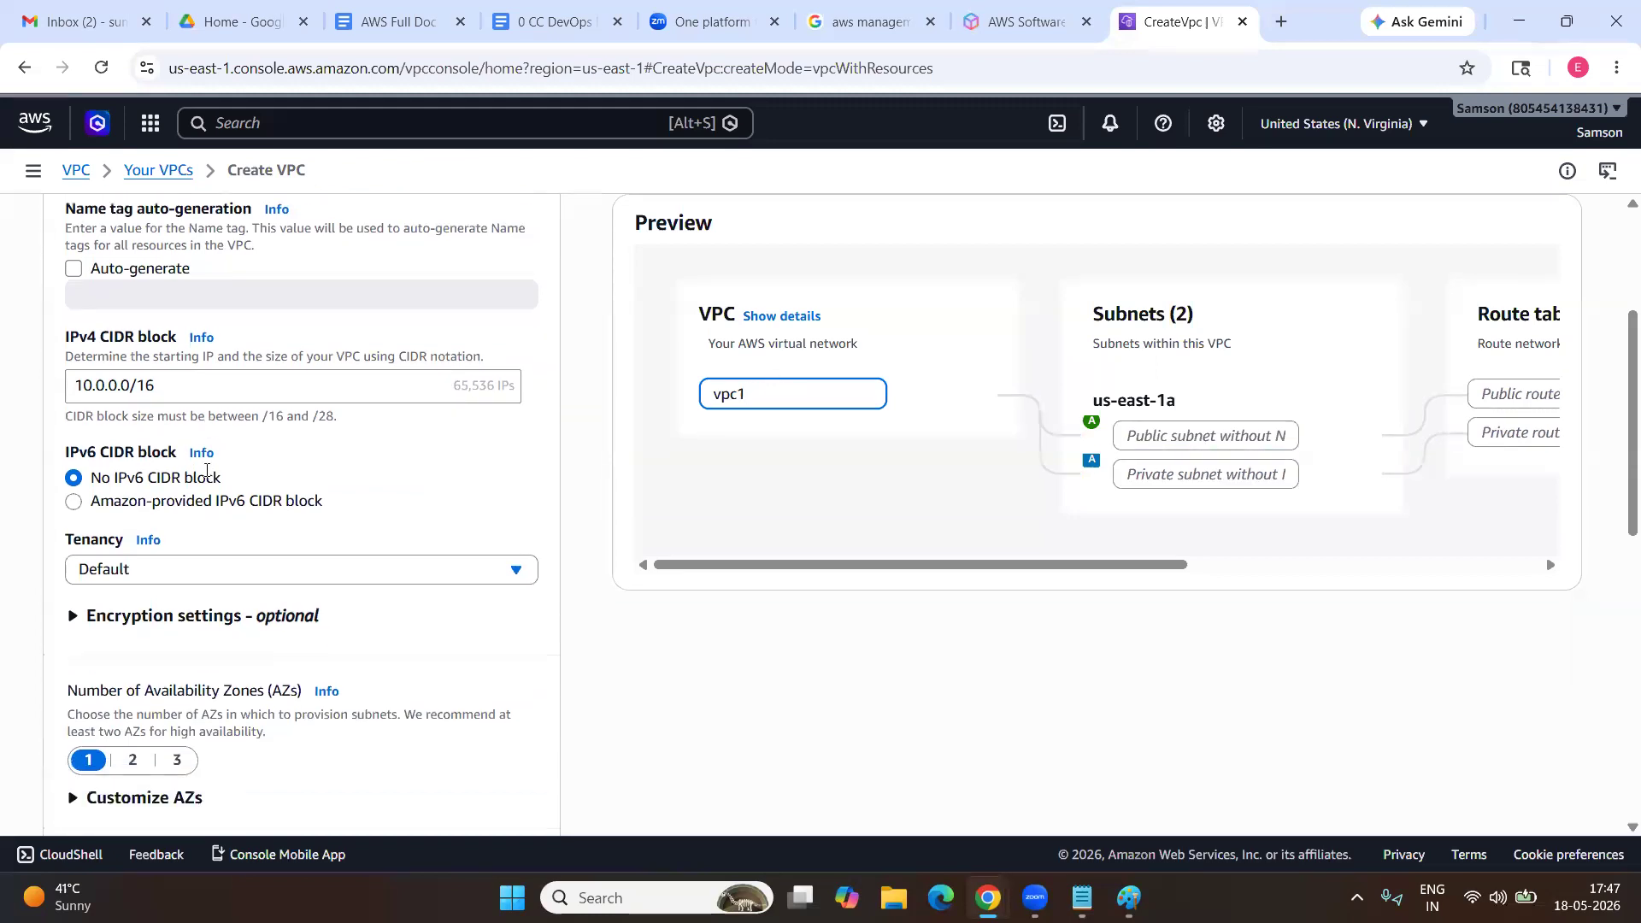
left_click_drag(63, 335, 137, 335)
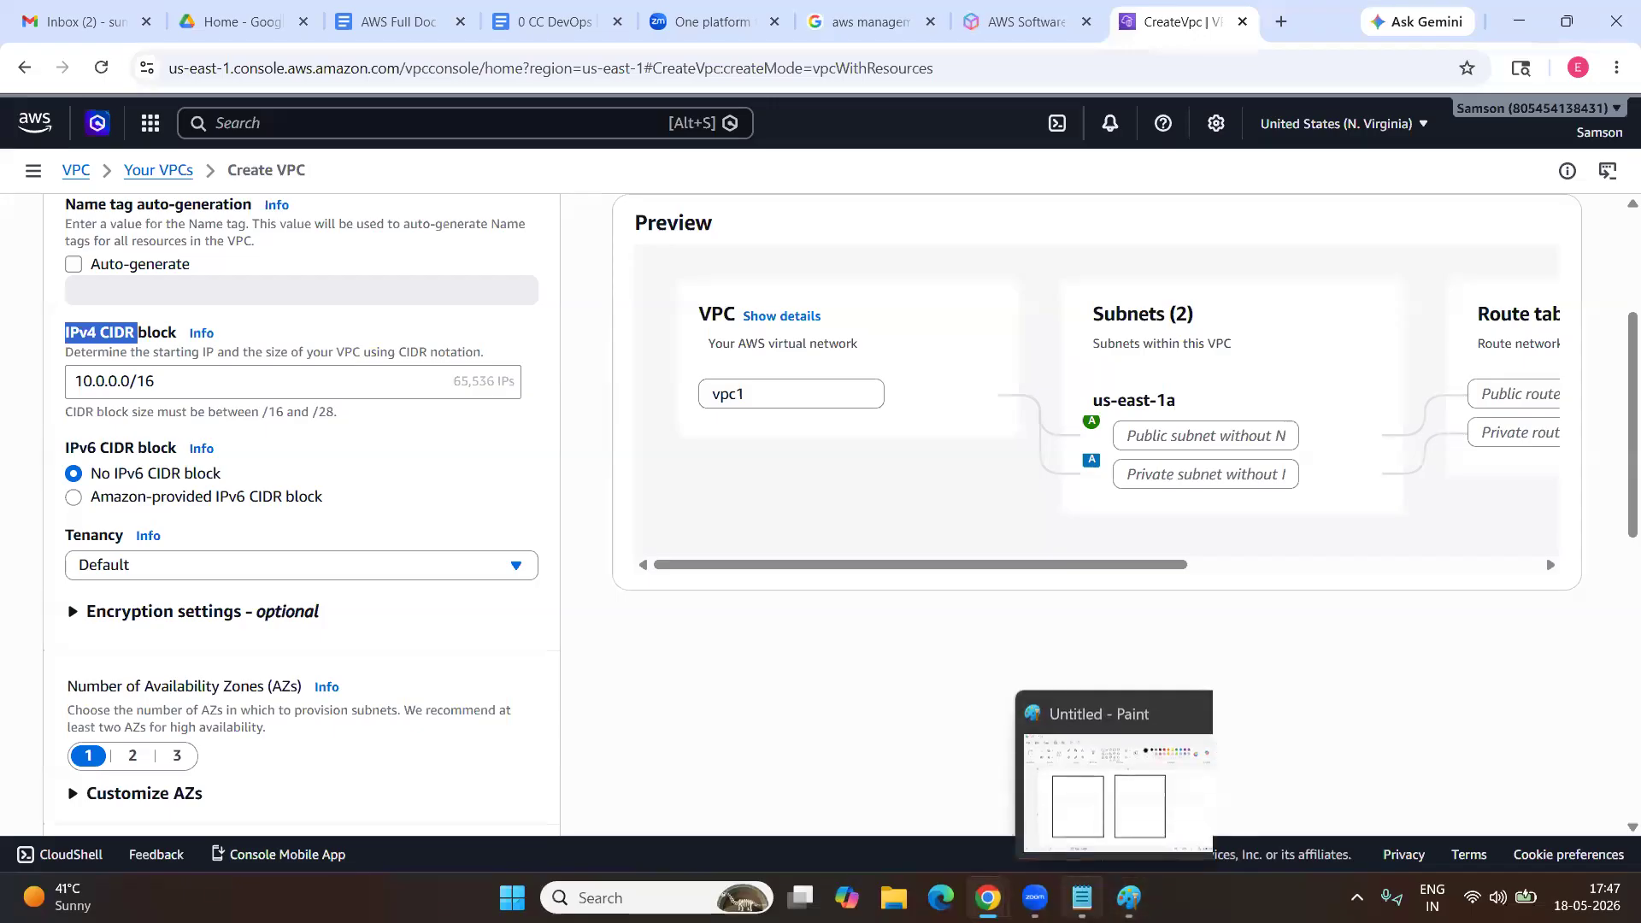
left_click(1082, 897)
left_click_drag(615, 407, 498, 409)
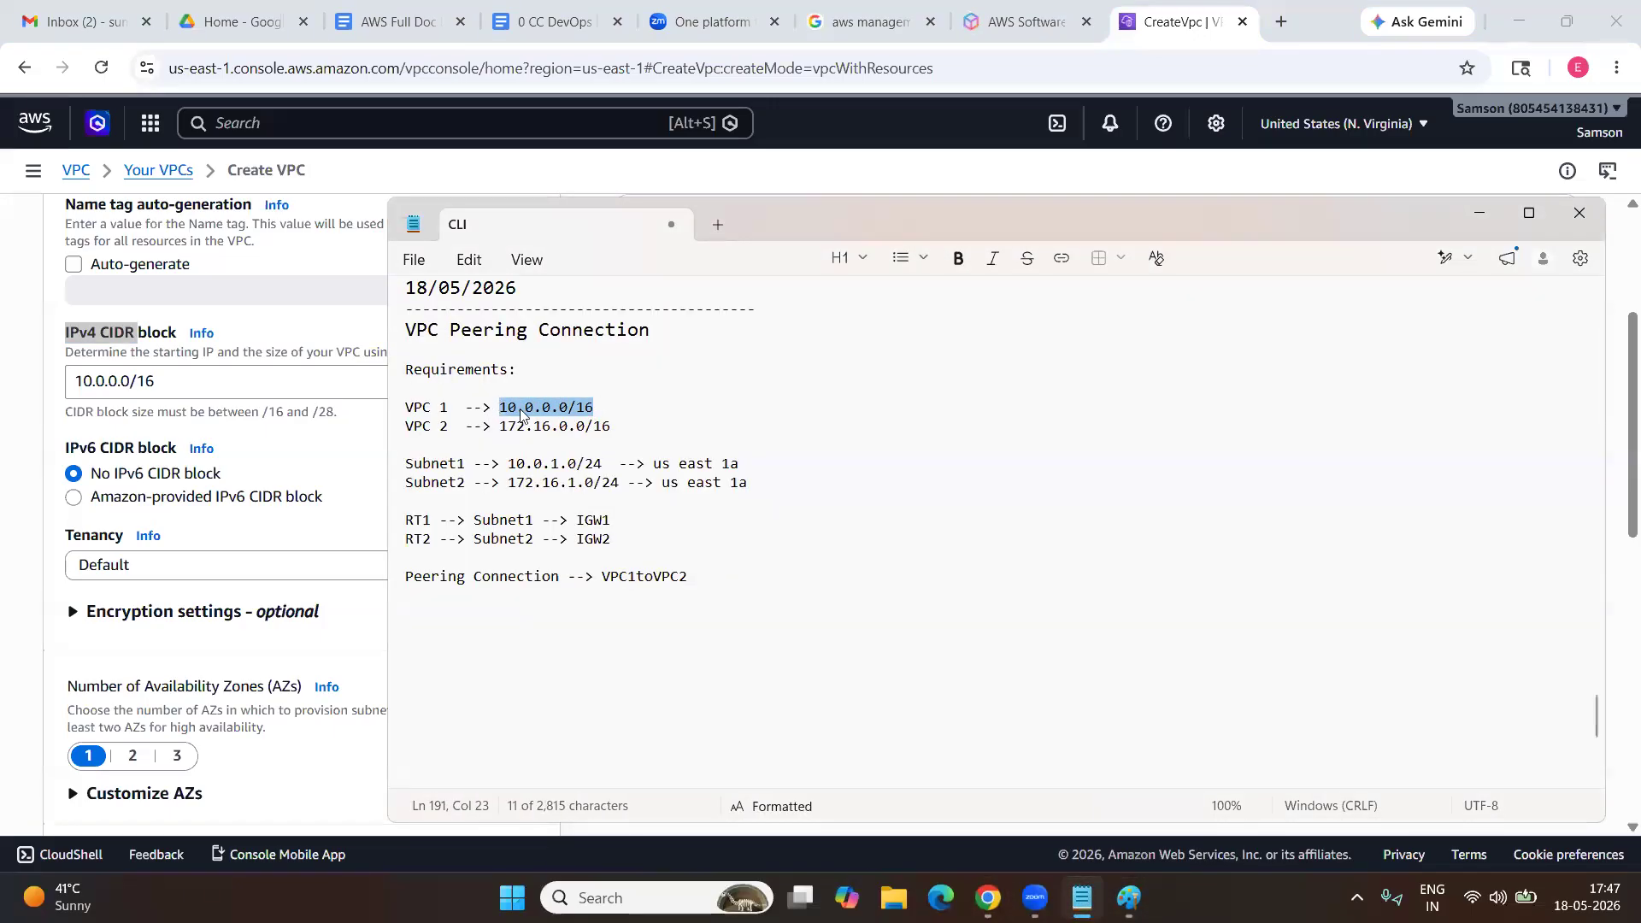
left_click(278, 476)
left_click_drag(182, 388, 77, 384)
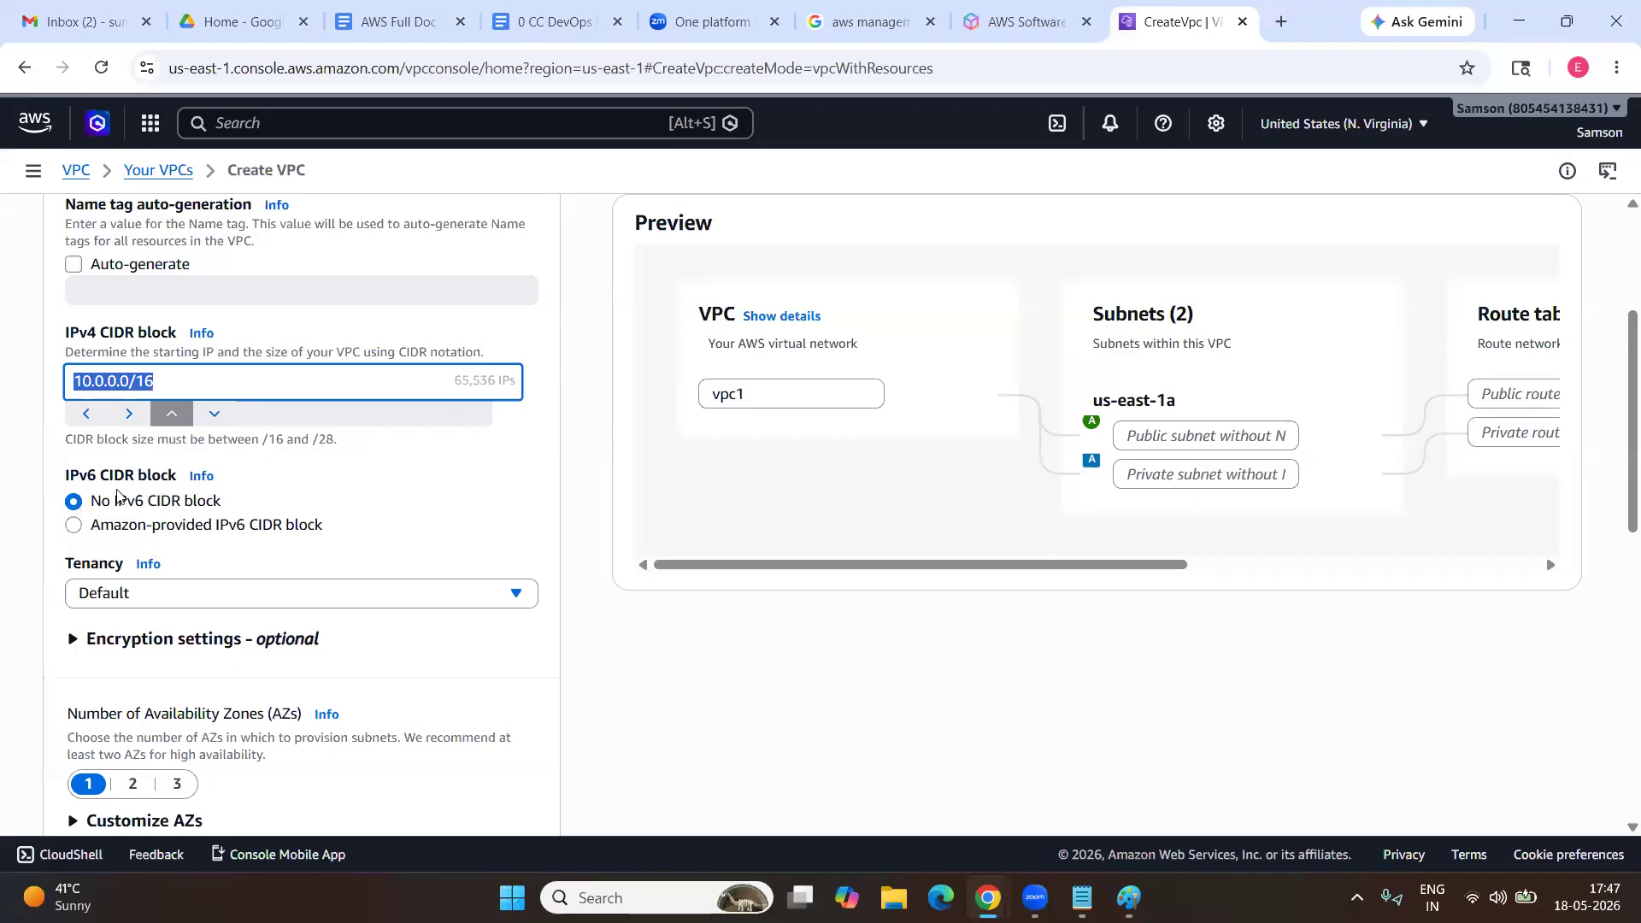
Expand the Availability Zone customization and keep use1-az1 (us-east-1a) as the first availability zone.
scroll(158, 617, "down", 1)
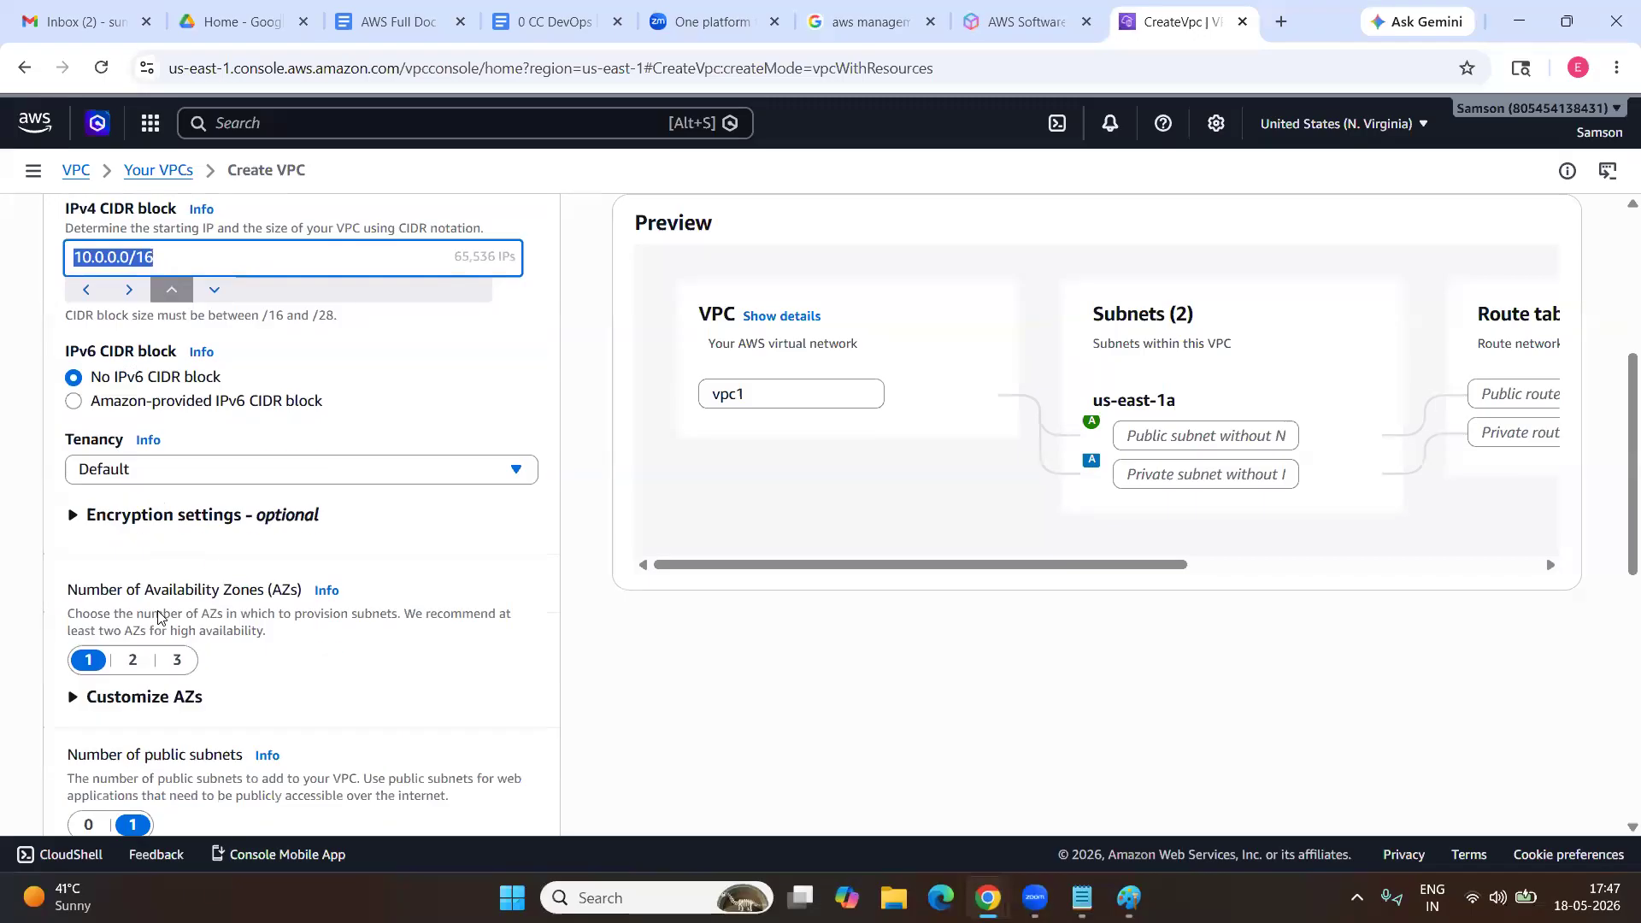
scroll(158, 617, "down", 1)
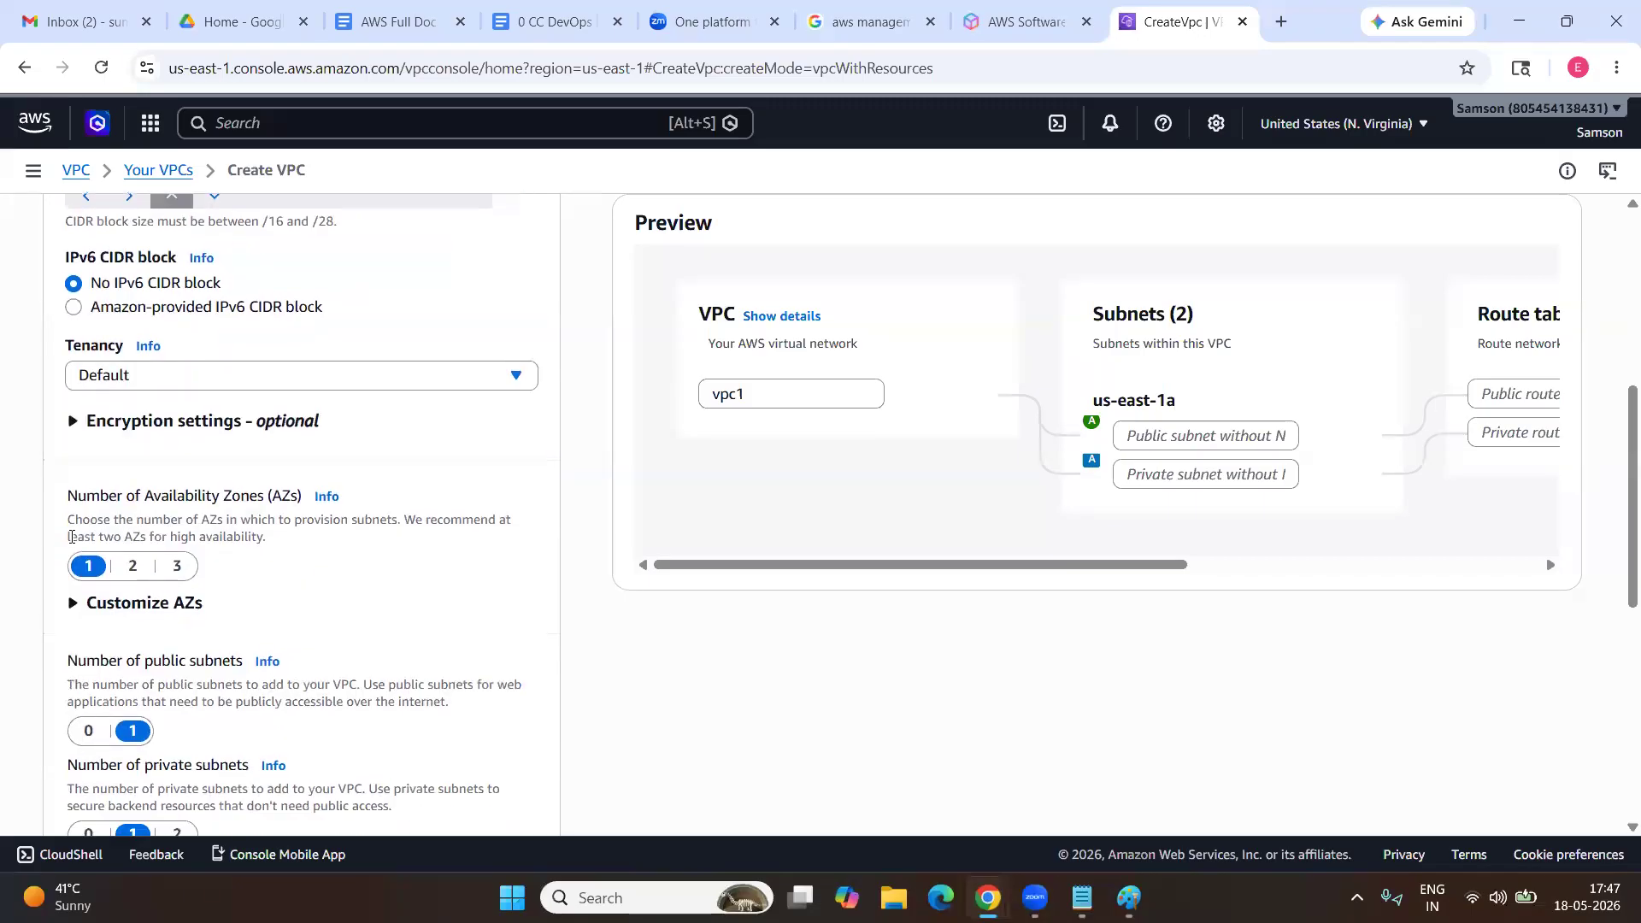
scroll(71, 537, "down", 1)
scroll(285, 484, "down", 2)
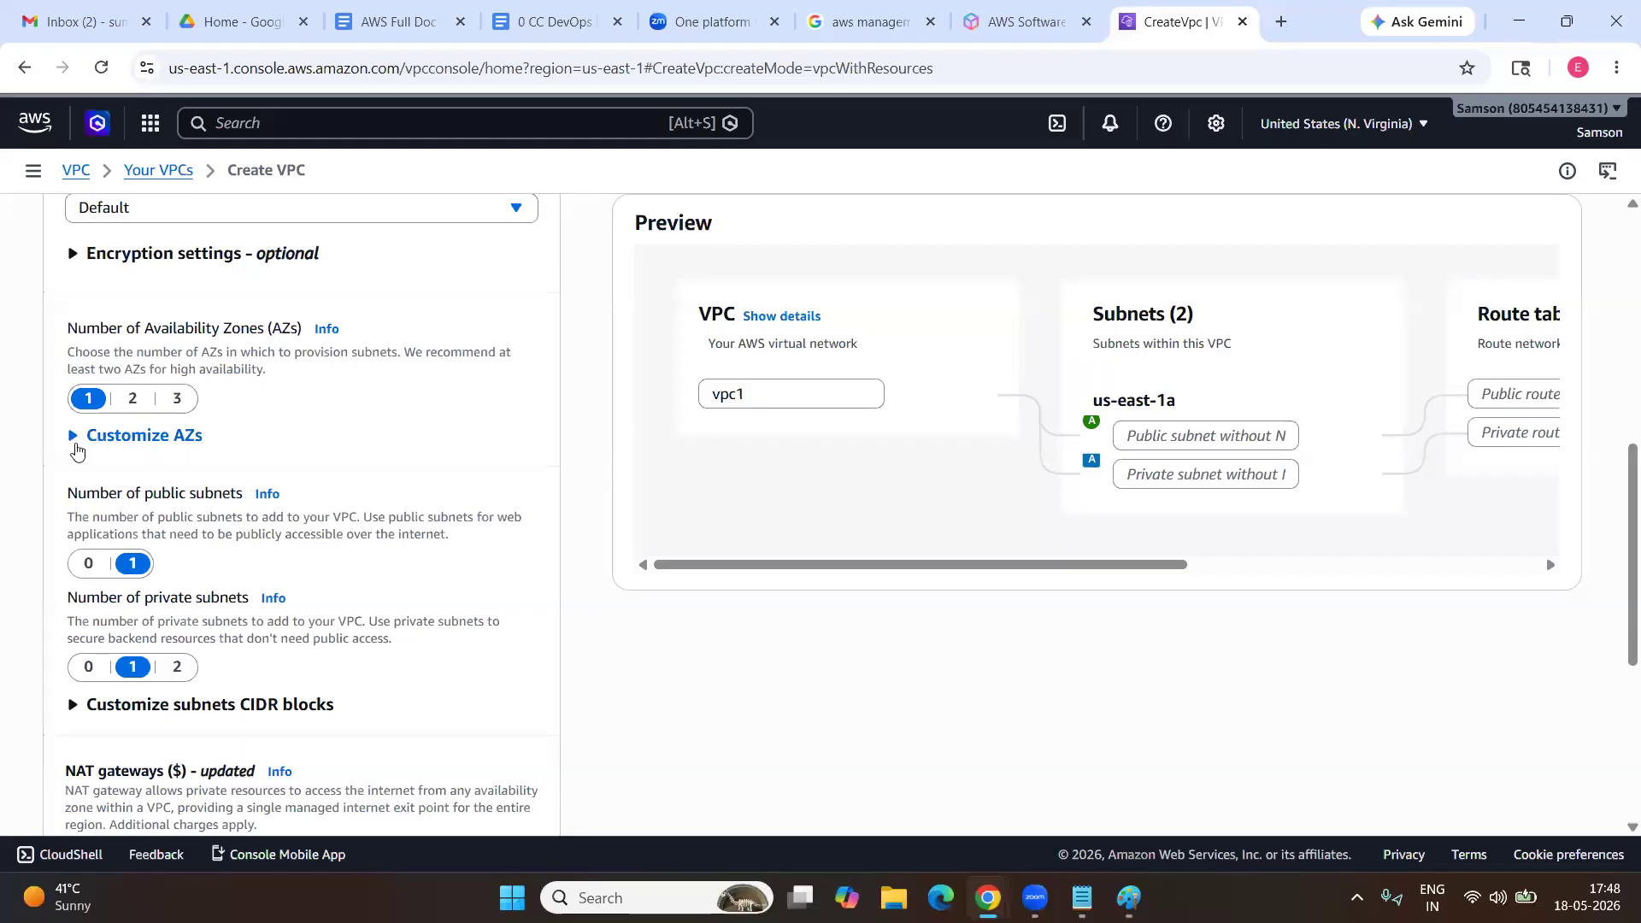
scroll(73, 442, "down", 1)
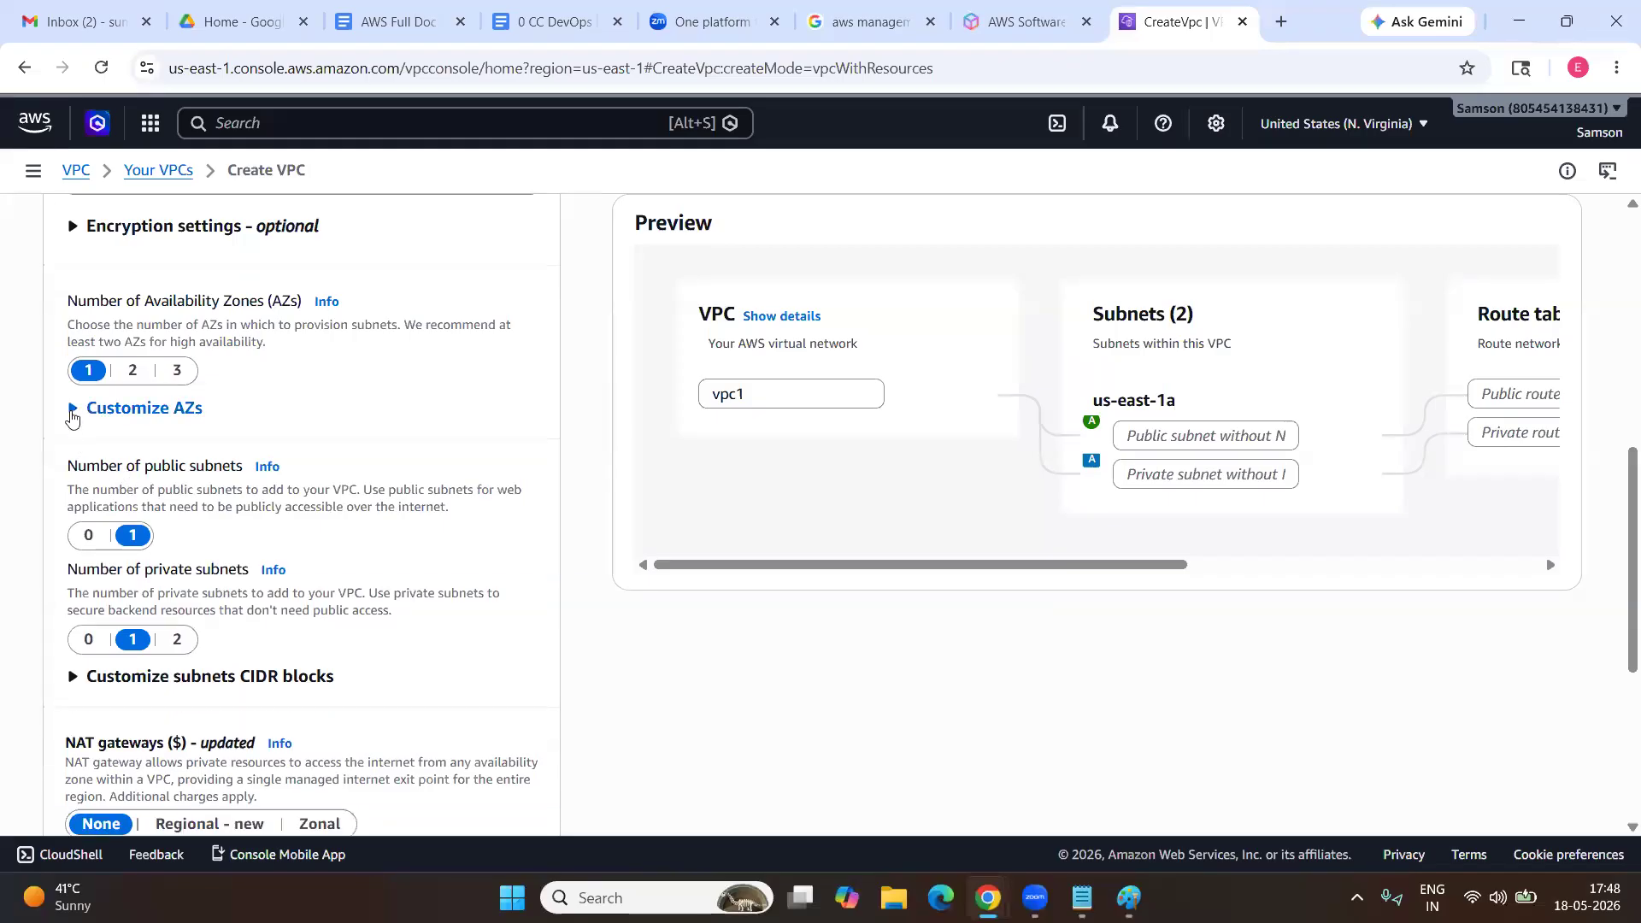
left_click(73, 417)
left_click(72, 417)
left_click(130, 414)
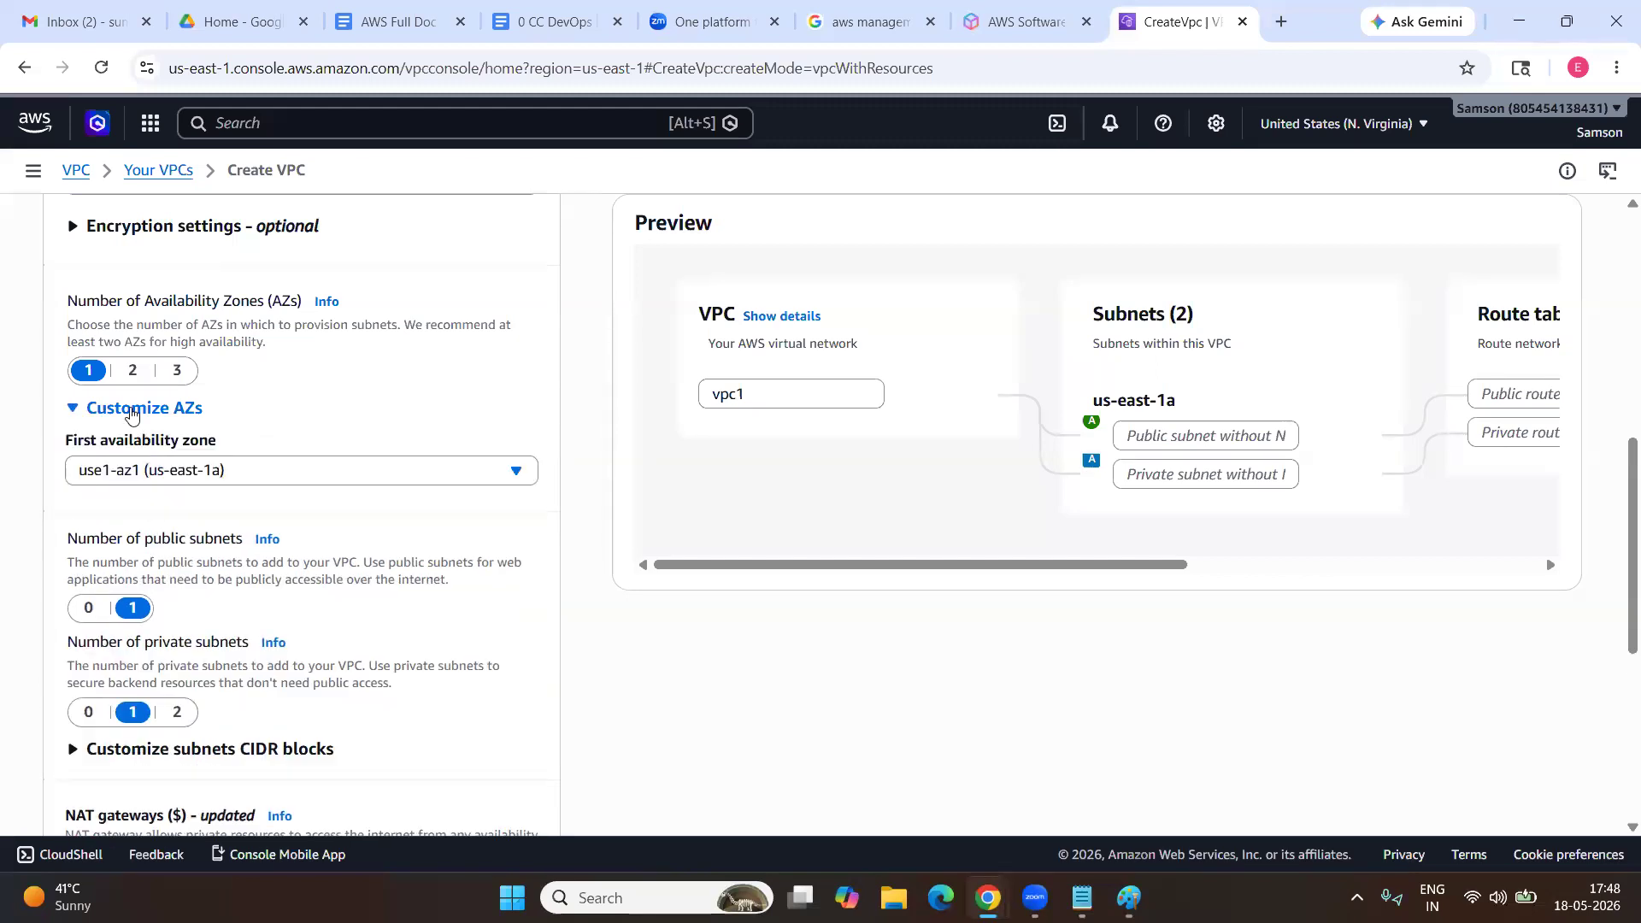
left_click(223, 473)
left_click(224, 473)
left_click(224, 474)
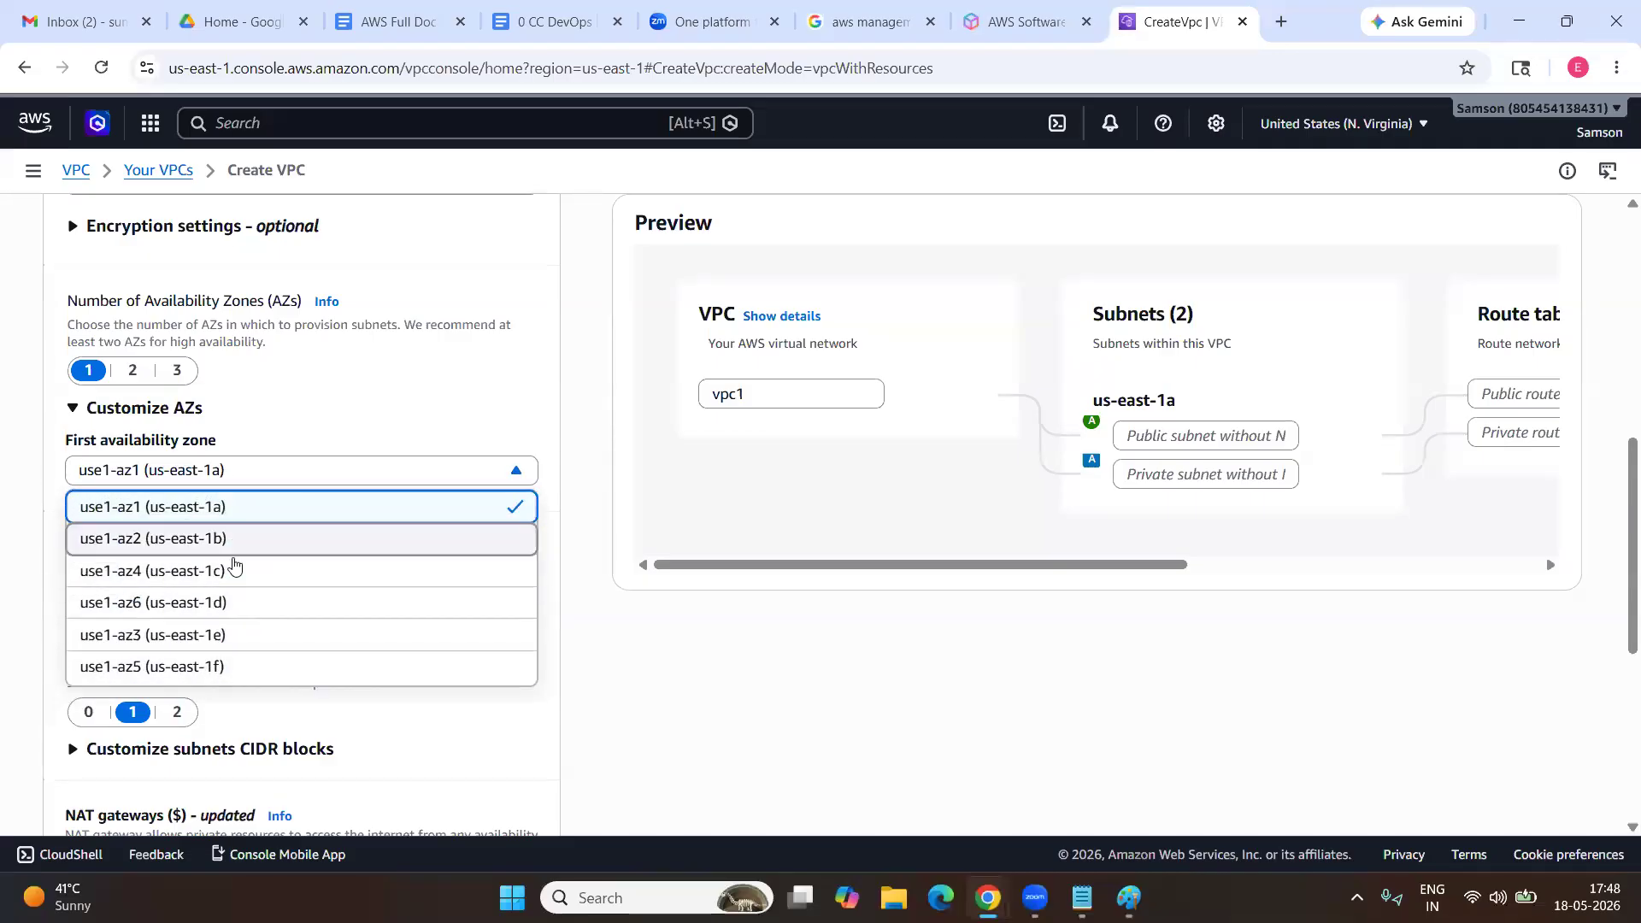
left_click(251, 484)
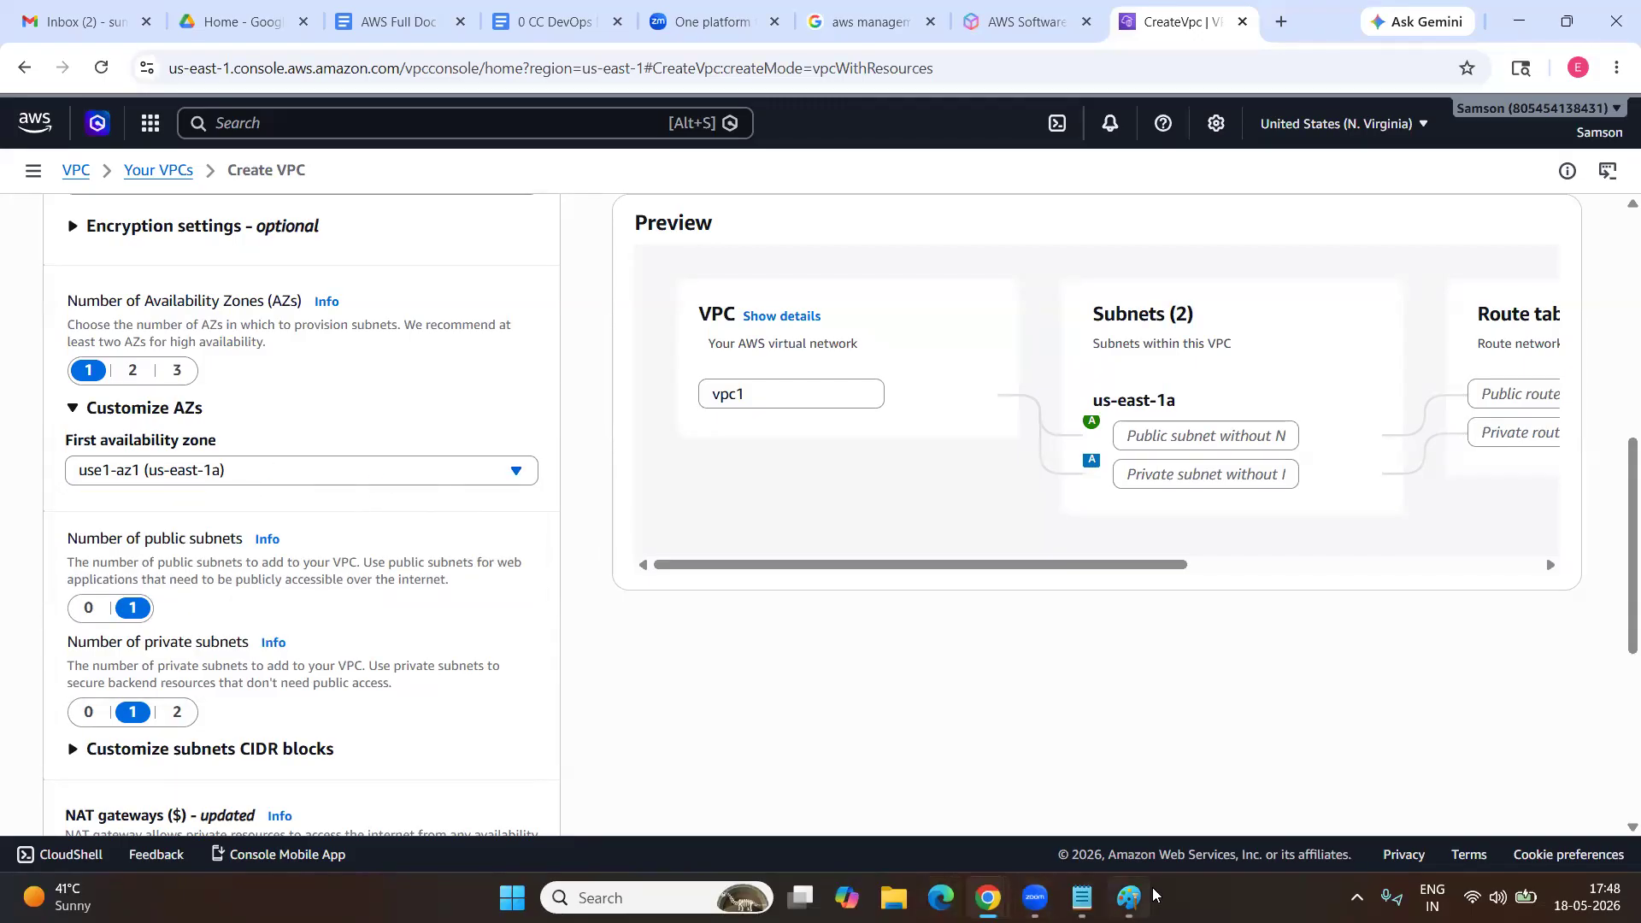
Switch to Paint and draw a circle inside each rectangle, about 246 × 249 px in the first, then return to the AWS console.
left_click(1128, 898)
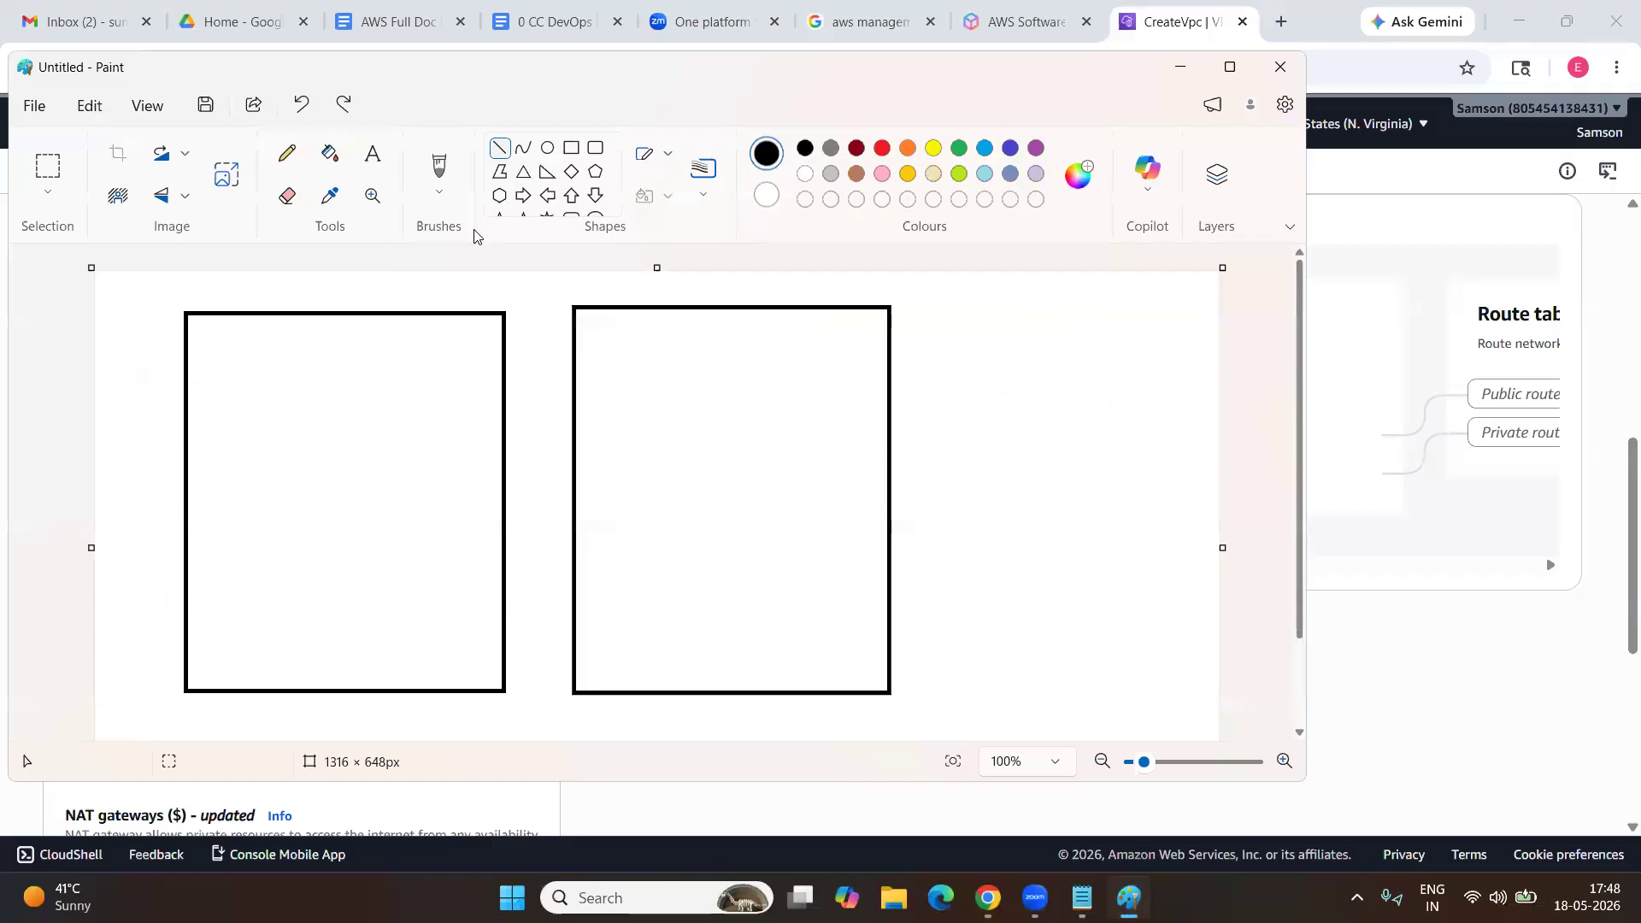
left_click(548, 147)
left_click_drag(251, 395, 464, 610)
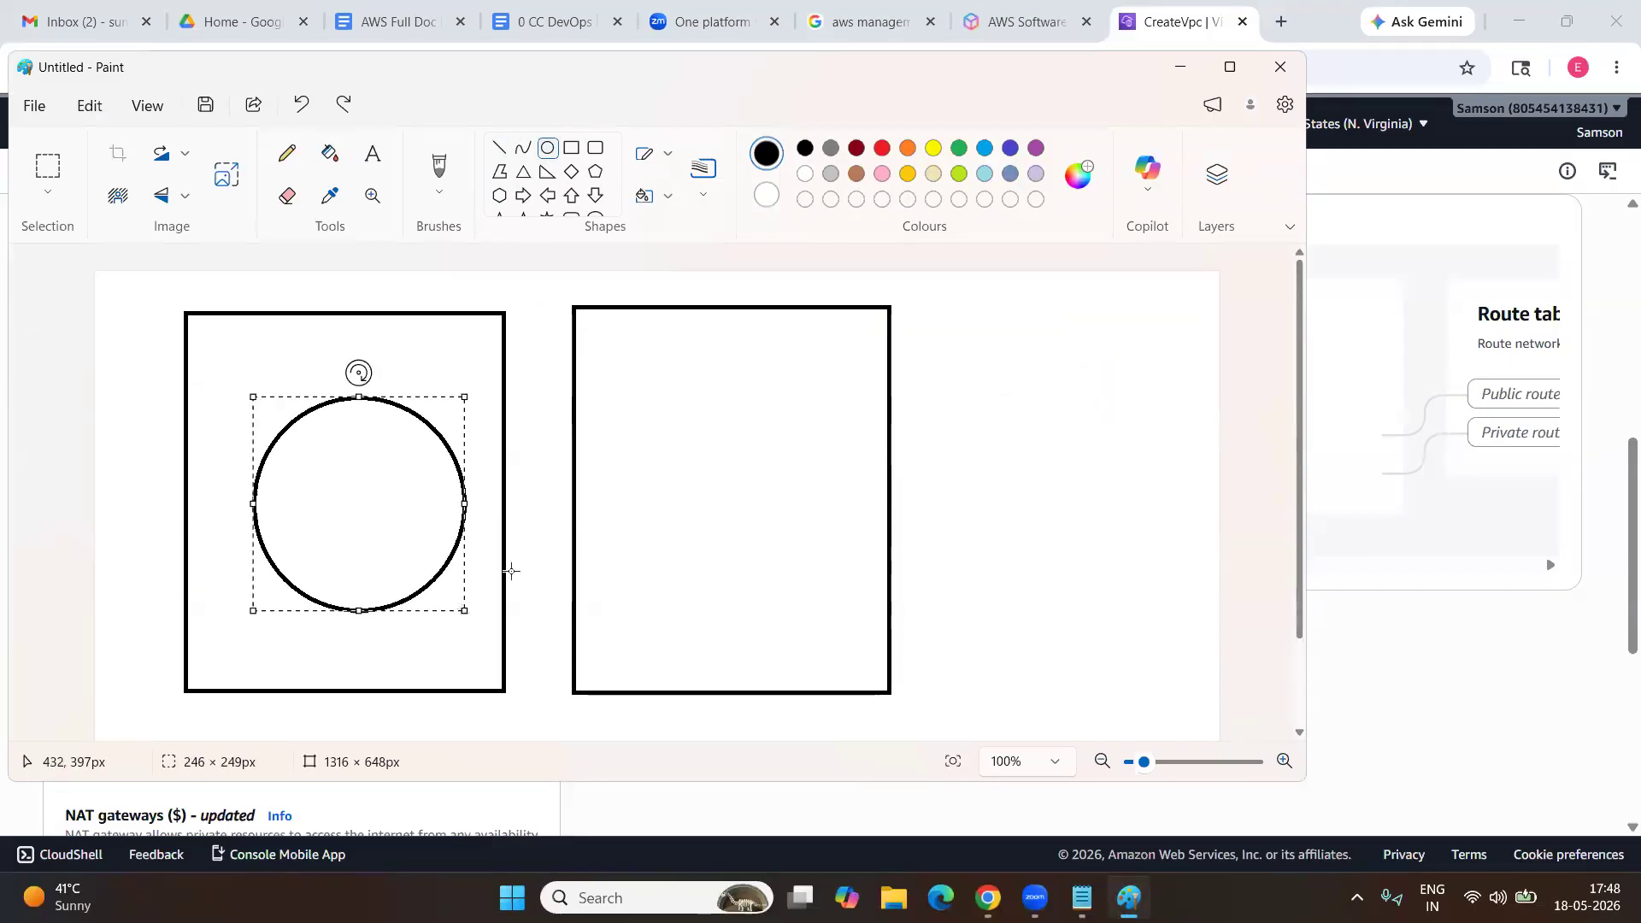
left_click_drag(621, 395, 837, 603)
left_click(956, 601)
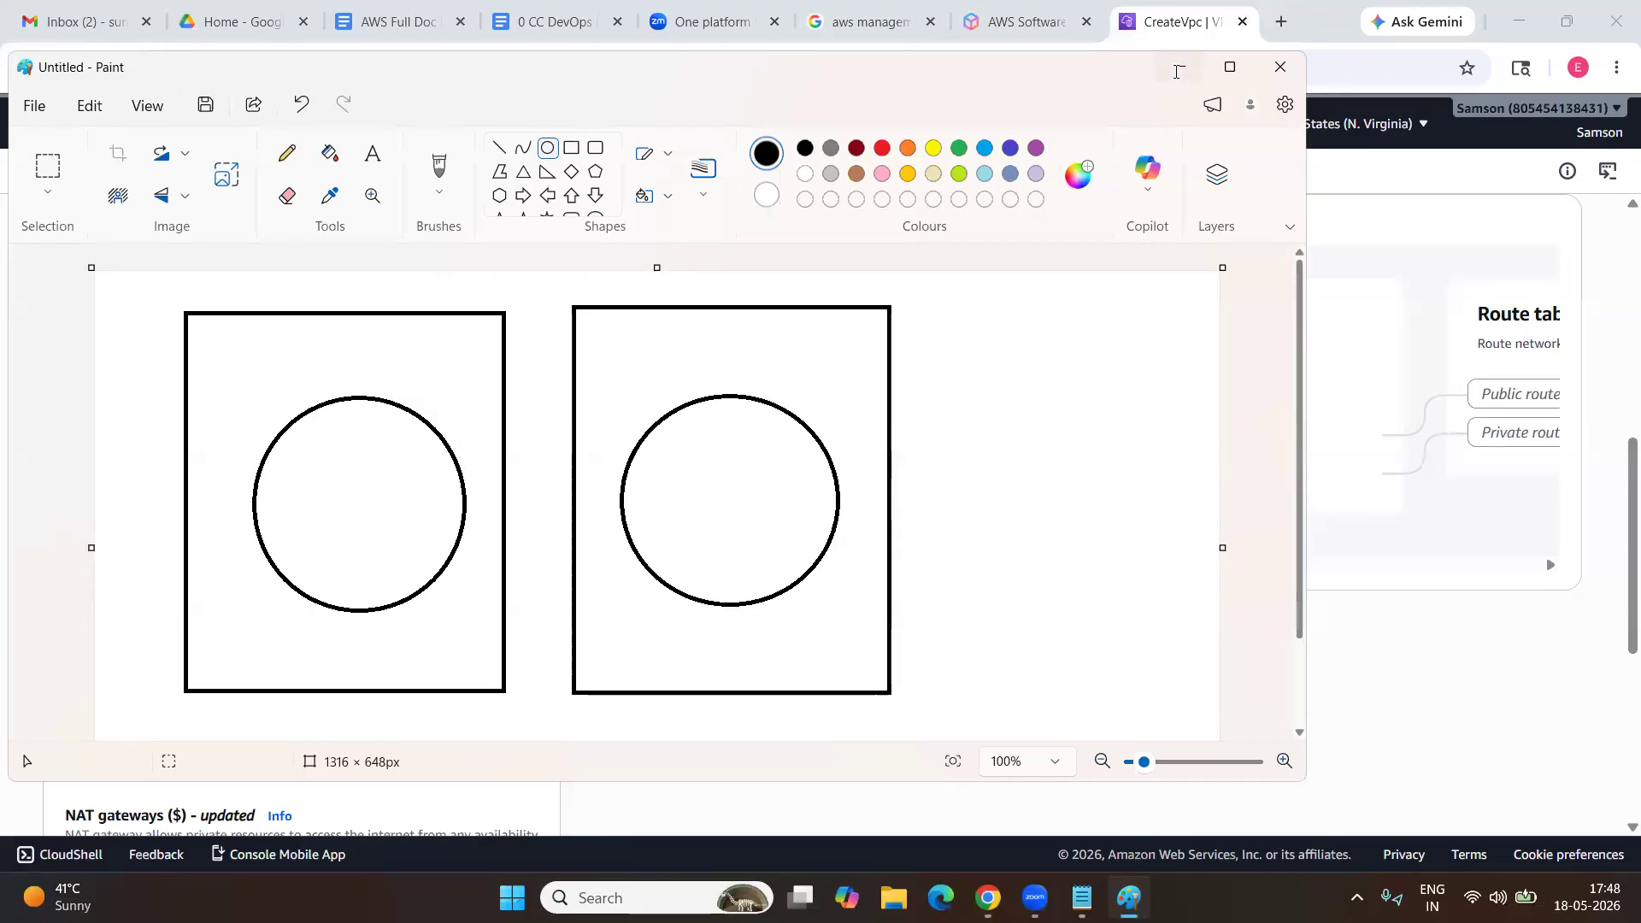
left_click(1178, 69)
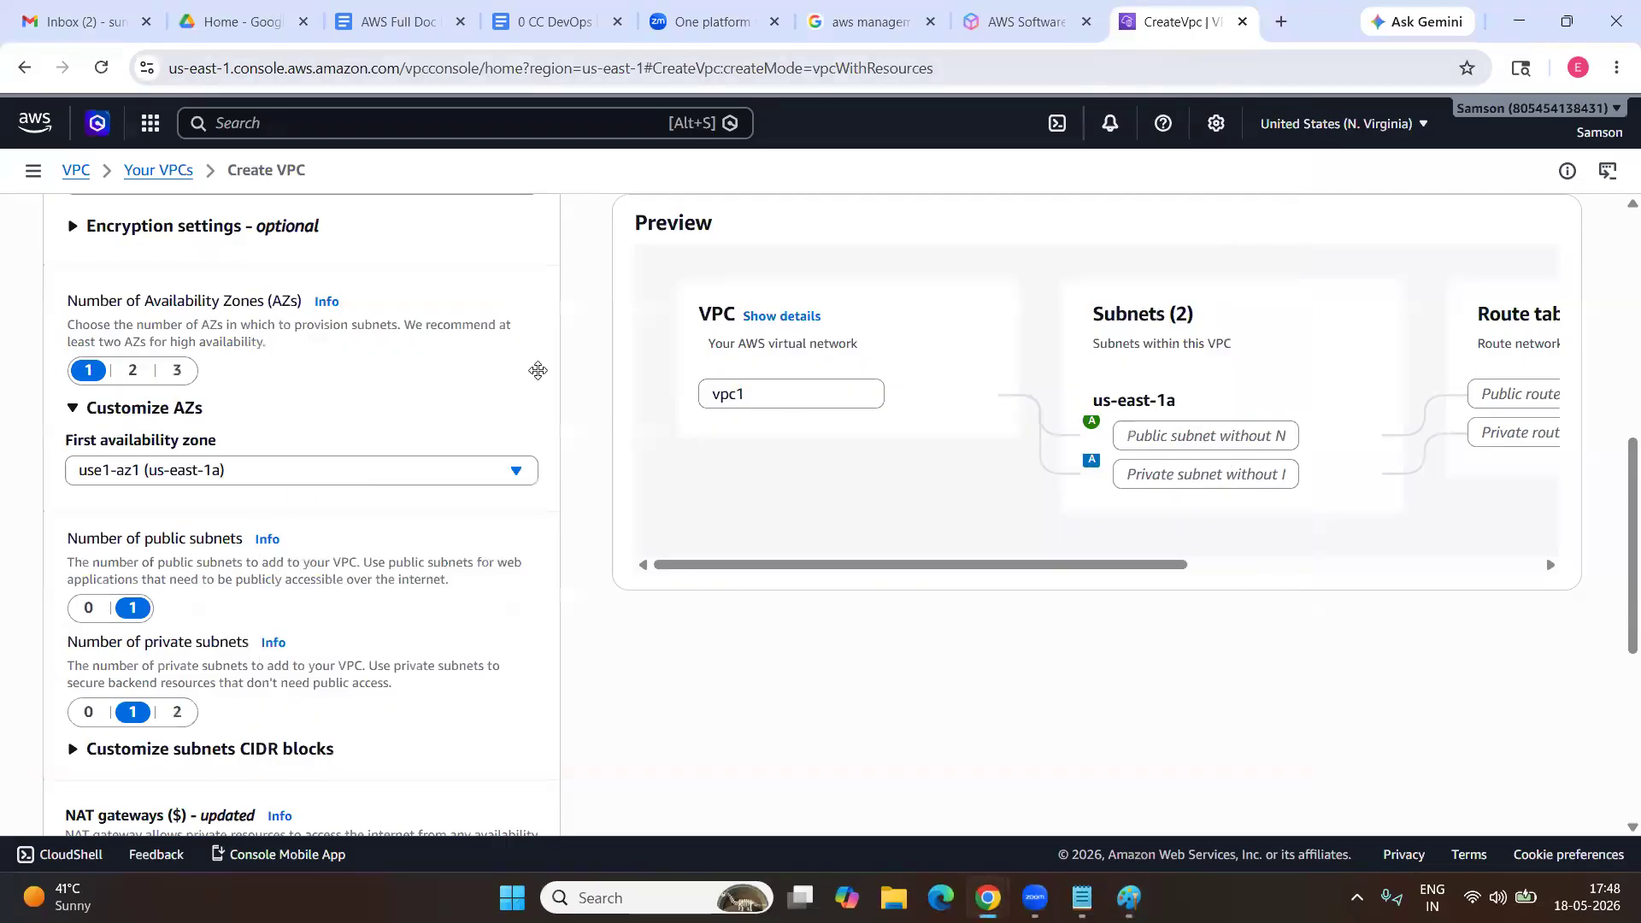
Set the number of private subnets to 0 and review the resulting resources in the VPC preview.
scroll(157, 568, "down", 2)
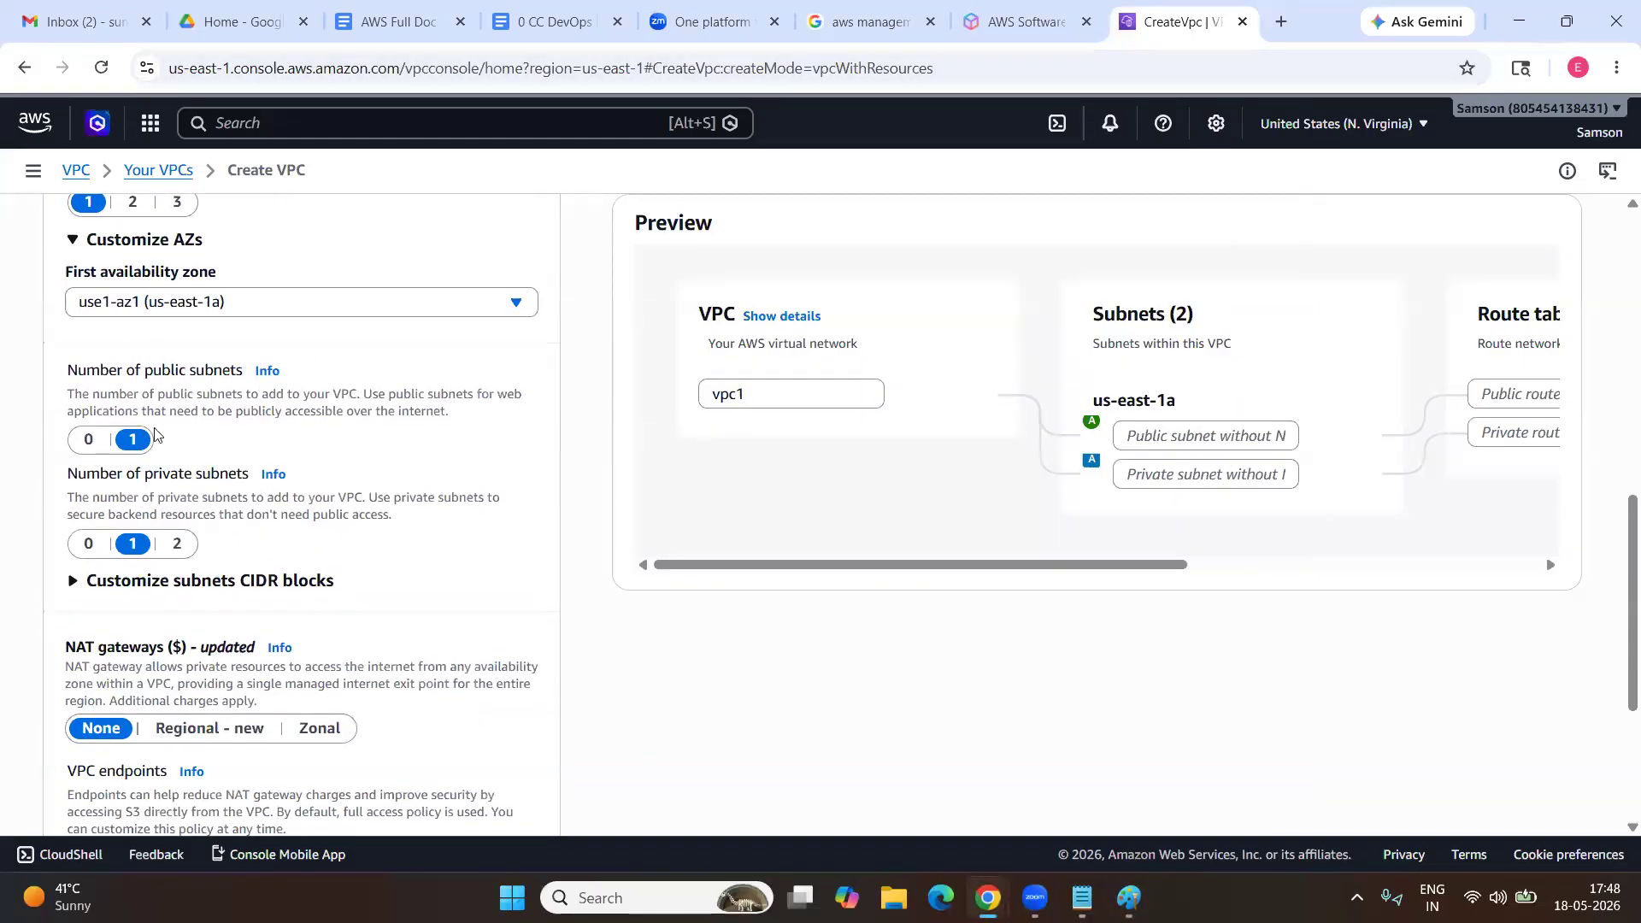
left_click(88, 545)
scroll(1023, 391, "right", 2)
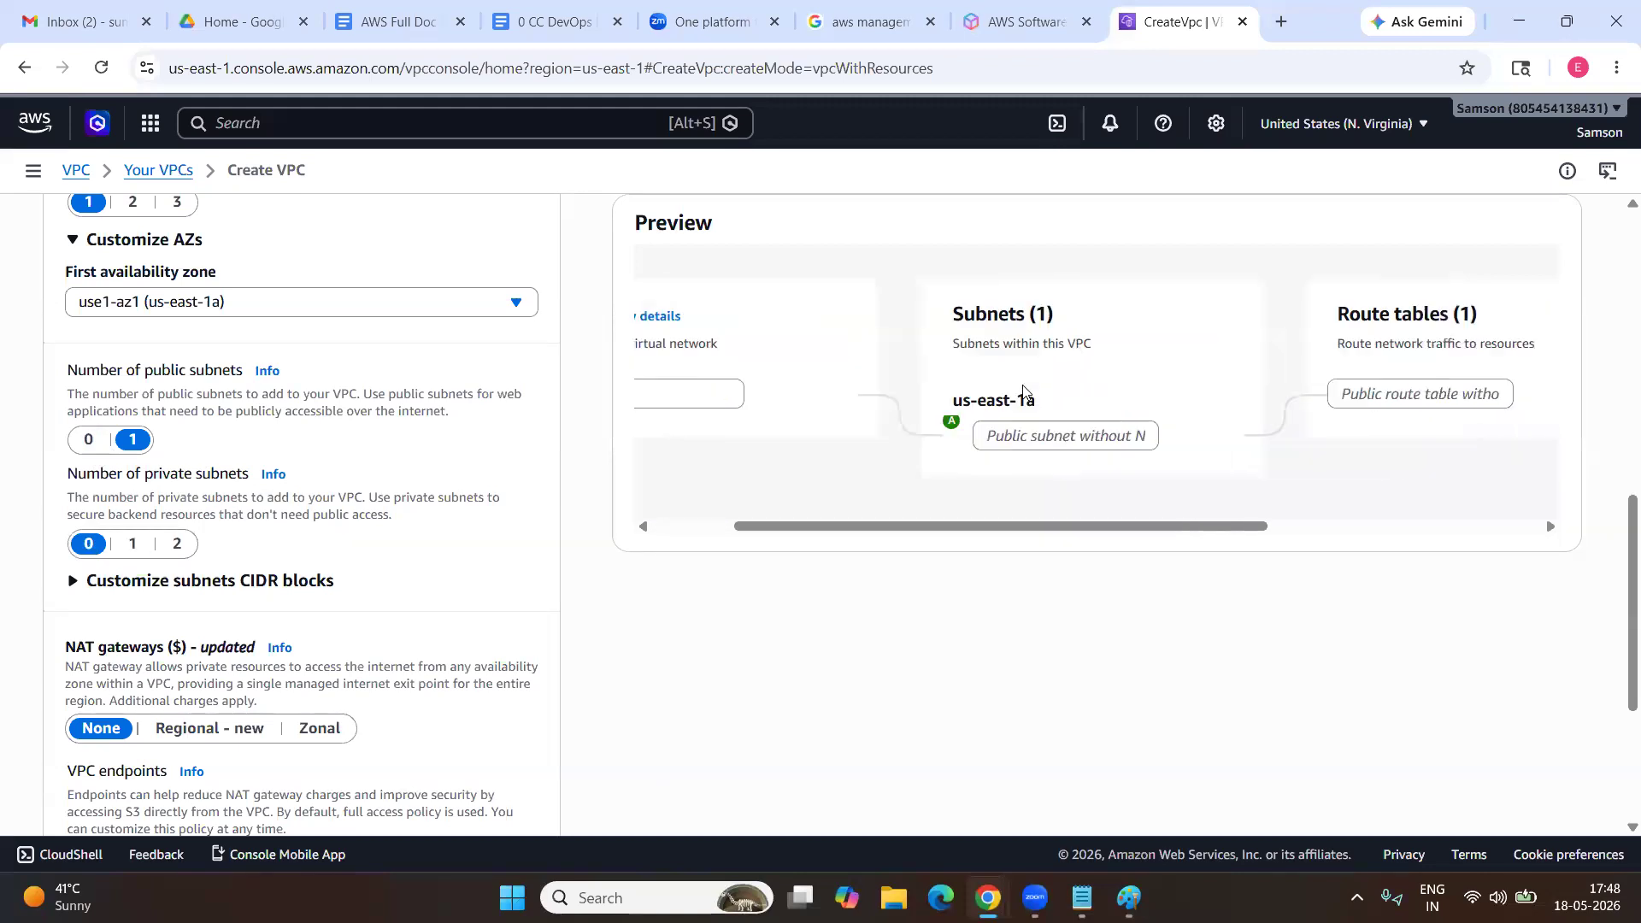
scroll(1023, 391, "right", 2)
scroll(974, 436, "right", 2)
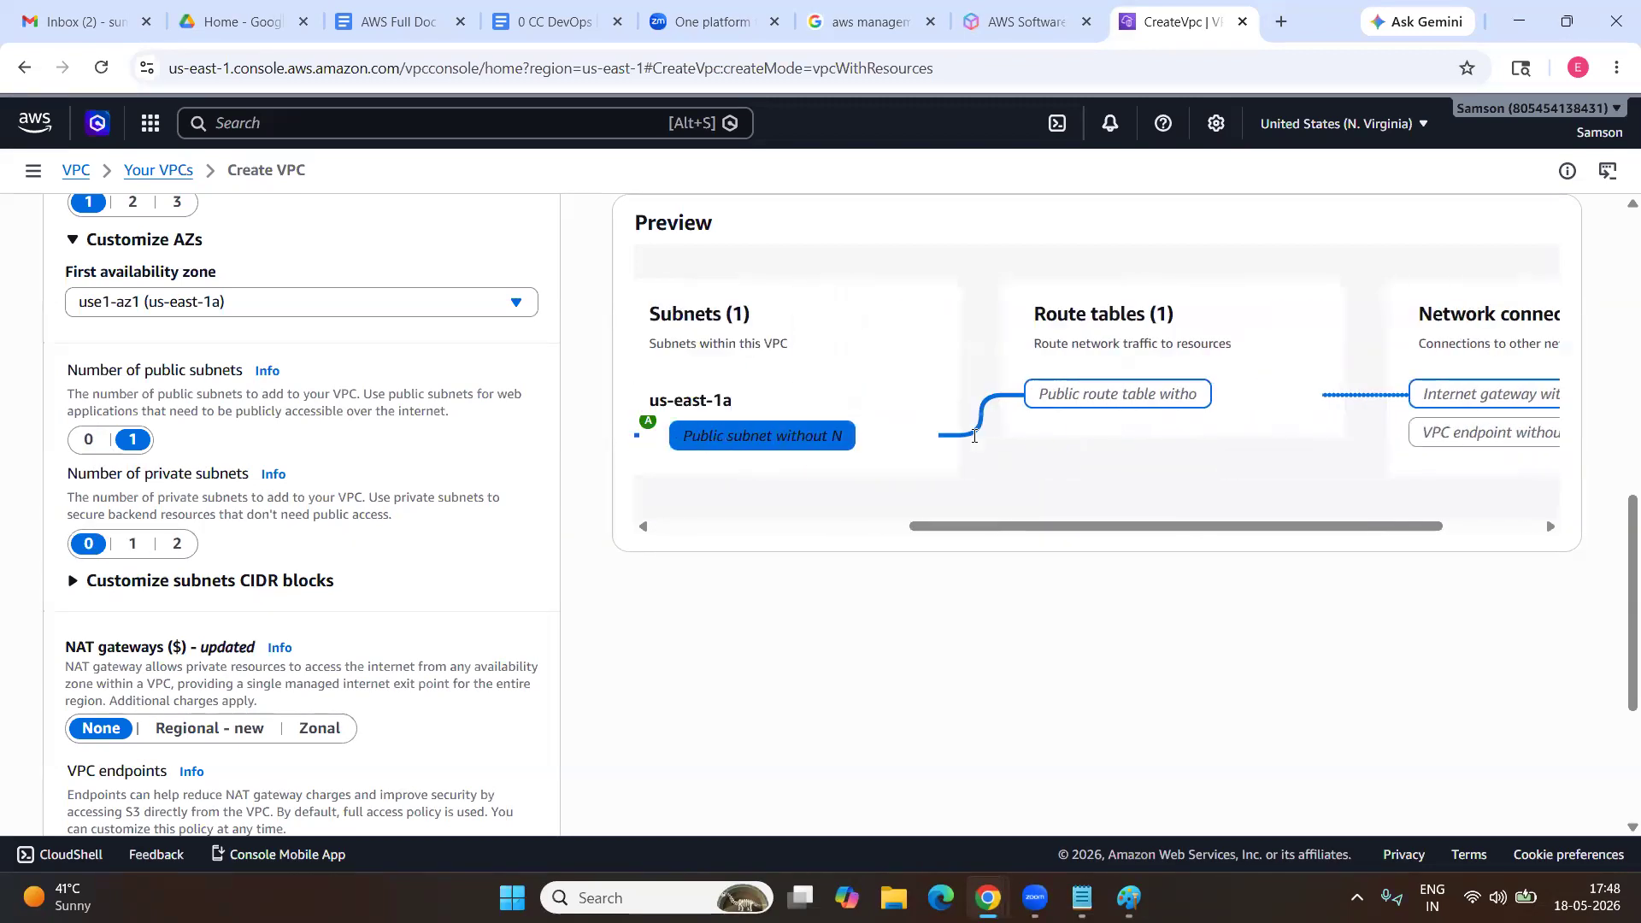
scroll(855, 384, "left", 5)
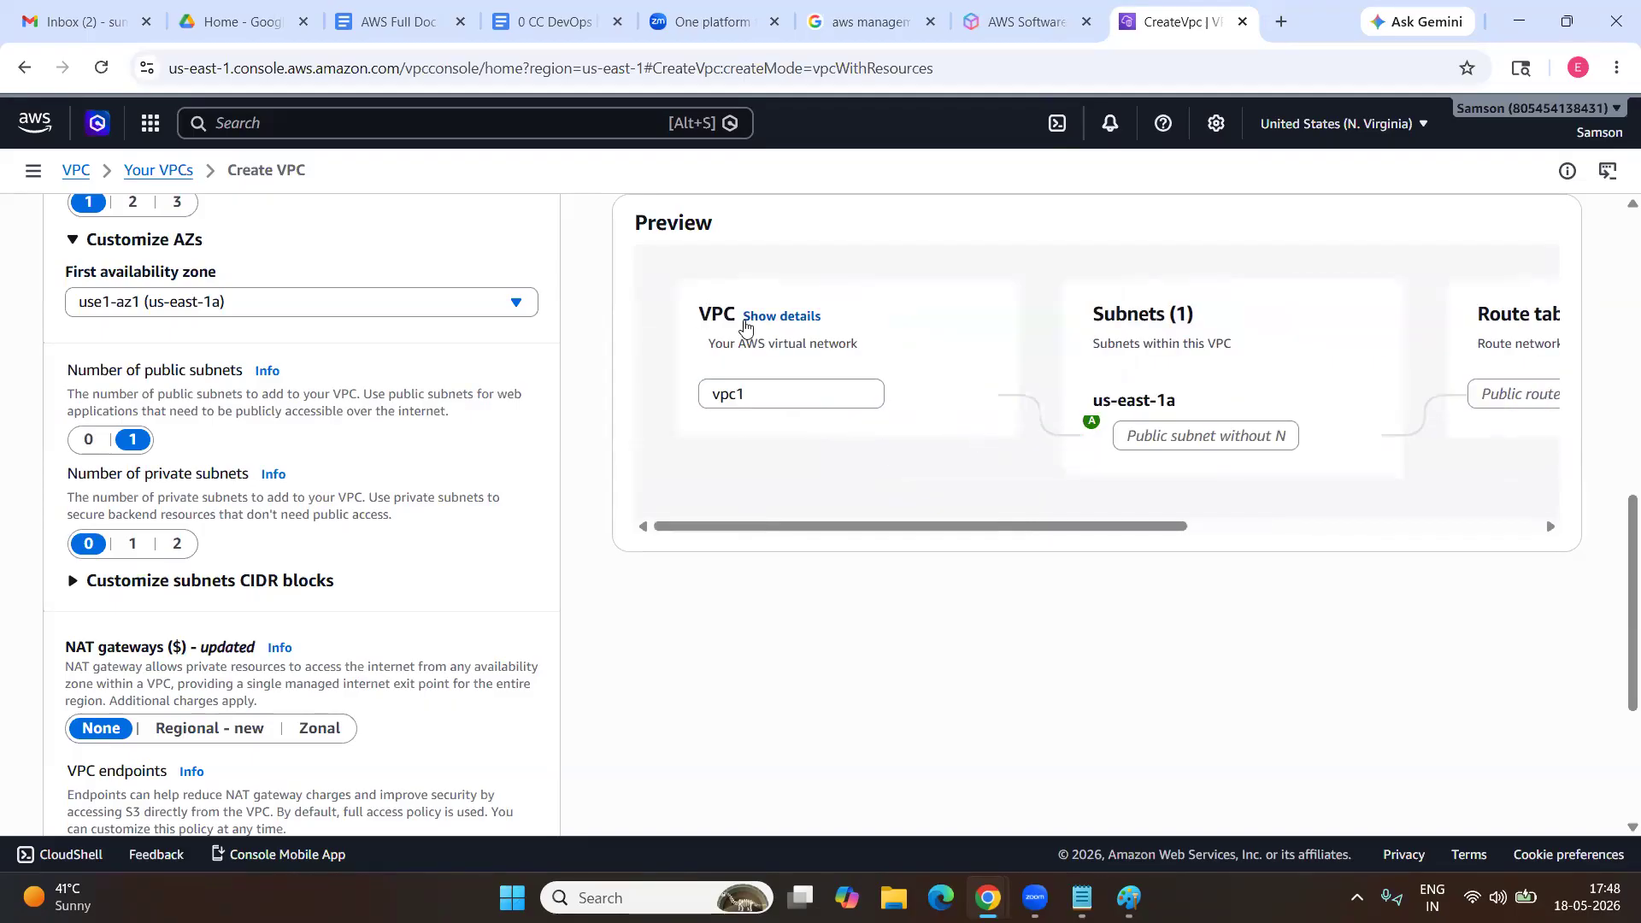
scroll(745, 325, "right", 4)
scroll(890, 318, "right", 3)
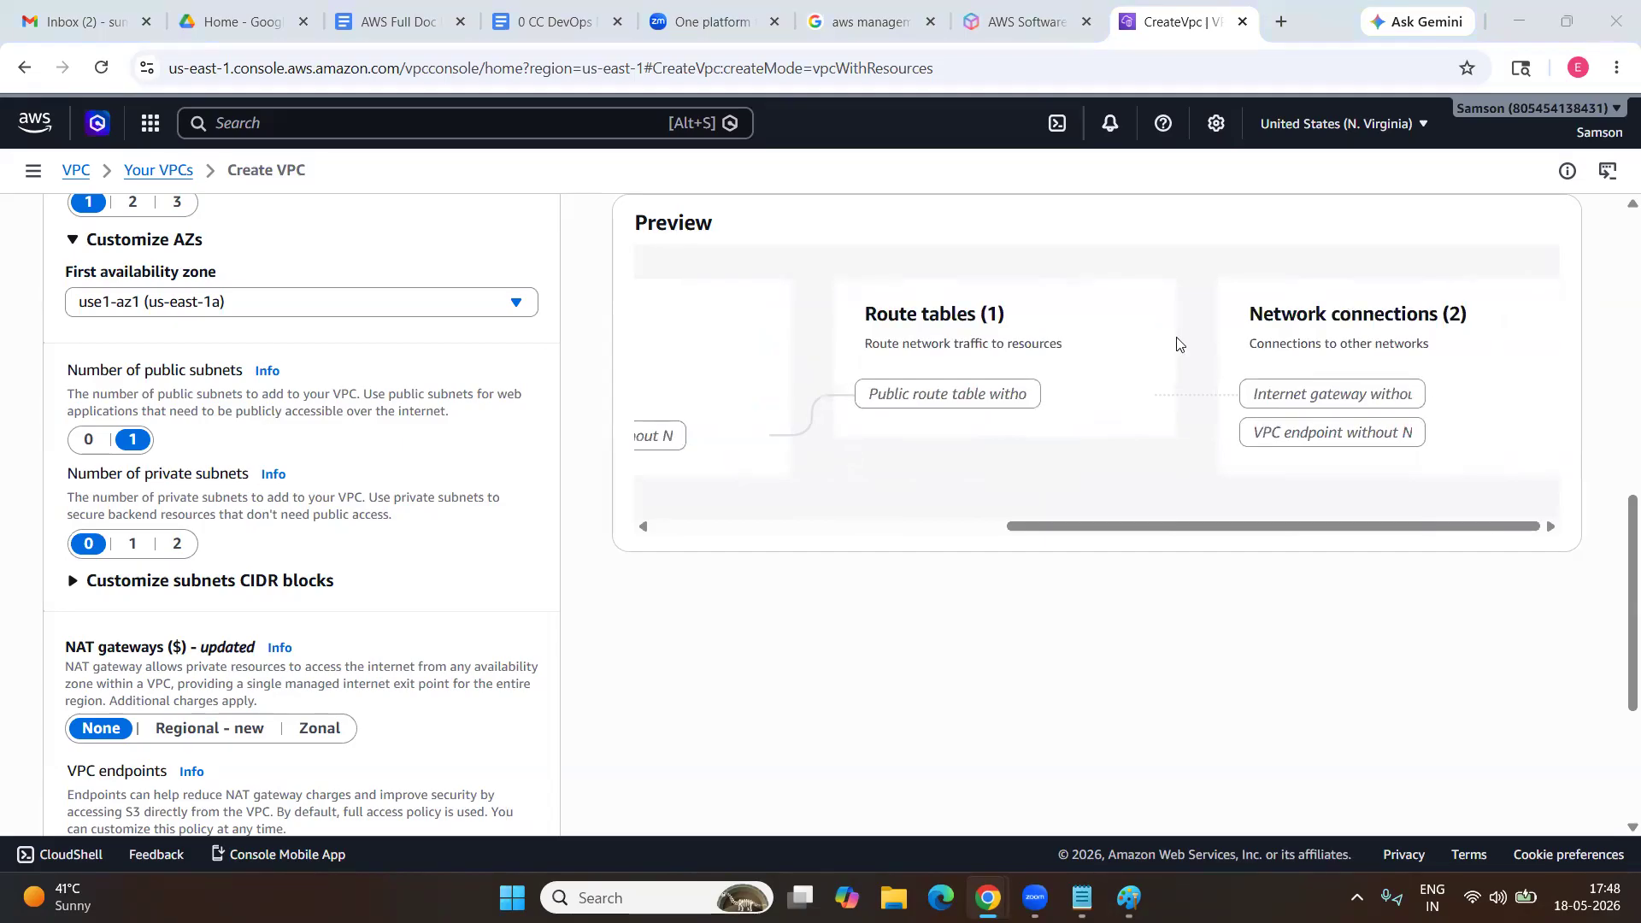
Expand the subnet CIDR block customization and set the public subnet CIDR block in us-east-1a to 10.0.1.0/24.
scroll(357, 604, "down", 1)
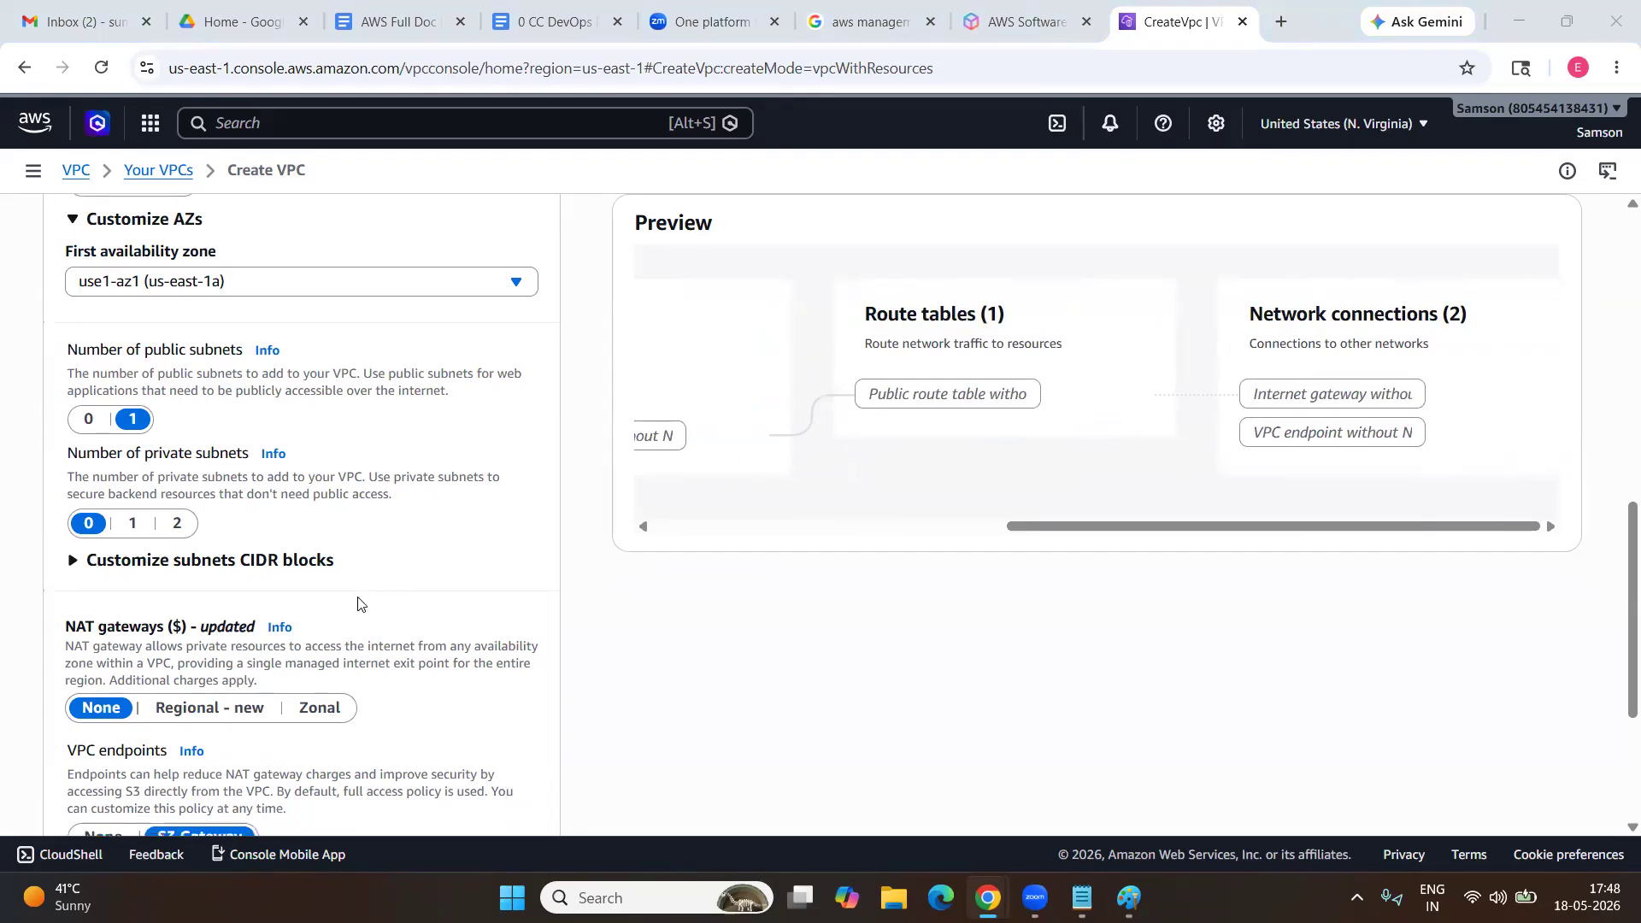
scroll(357, 603, "down", 2)
scroll(356, 601, "up", 2)
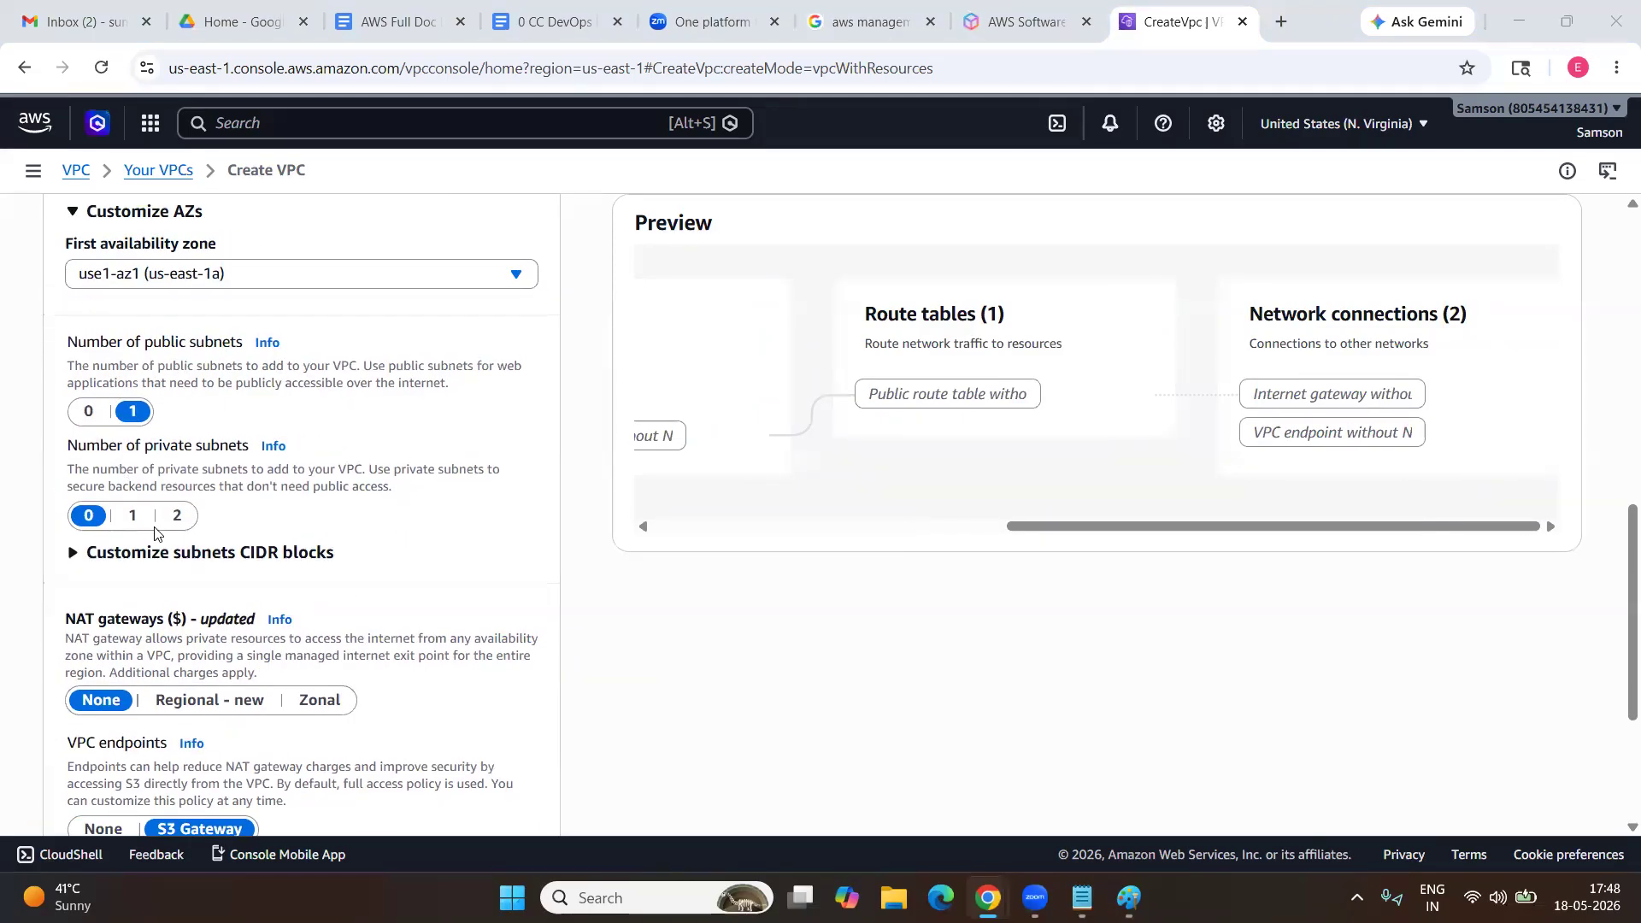
scroll(158, 530, "down", 3)
left_click(126, 351)
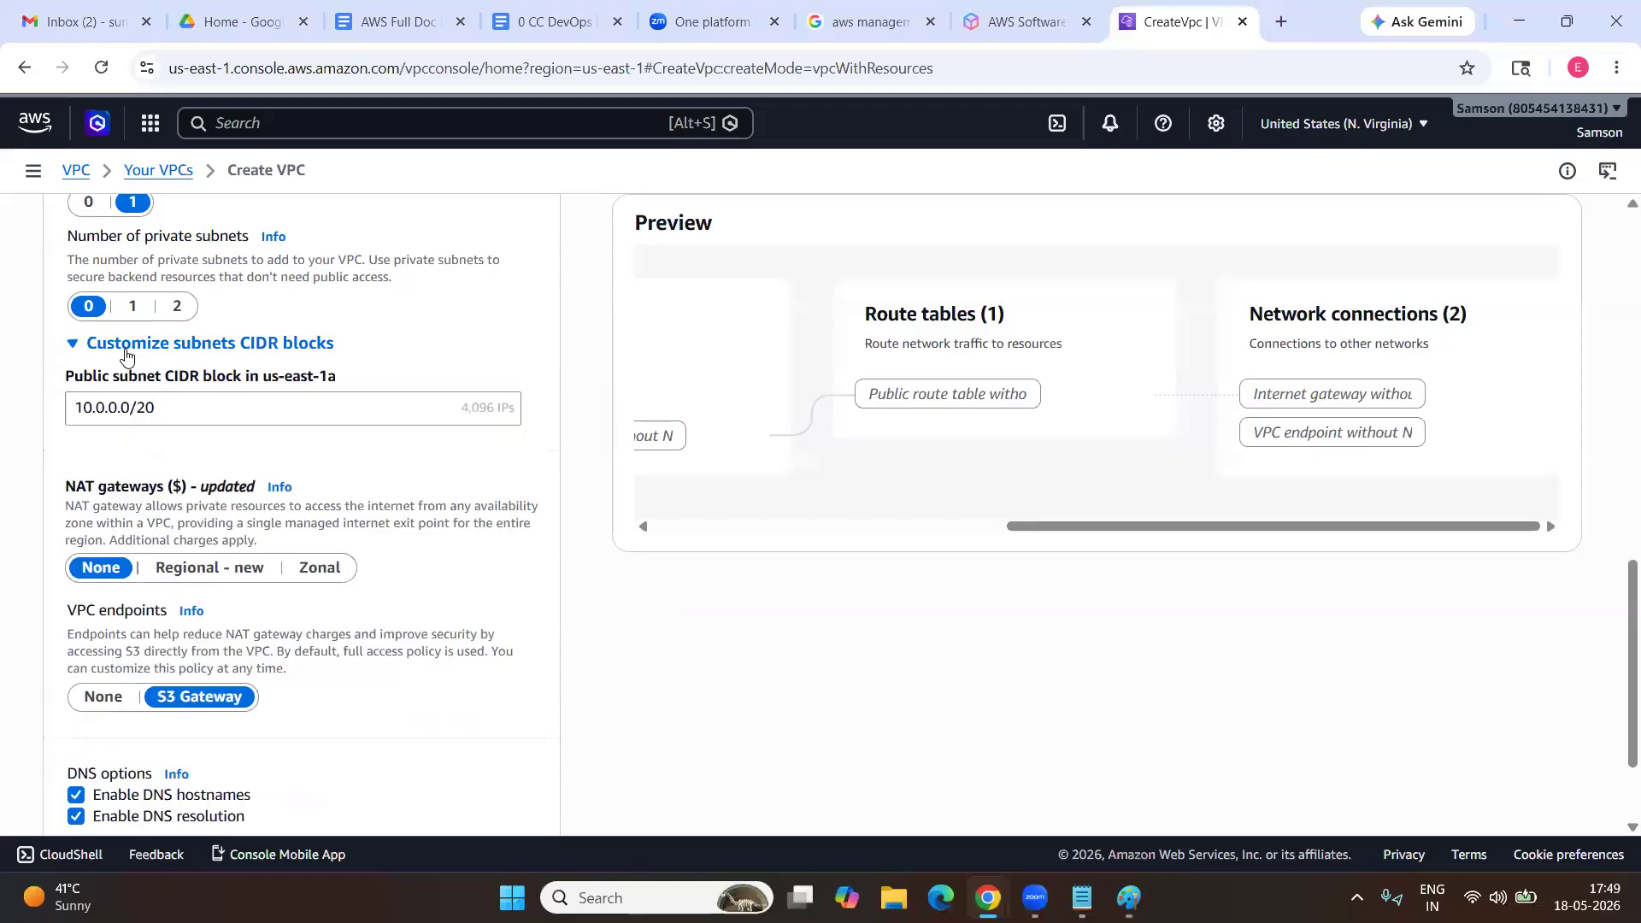
left_click(115, 408)
key("Up")
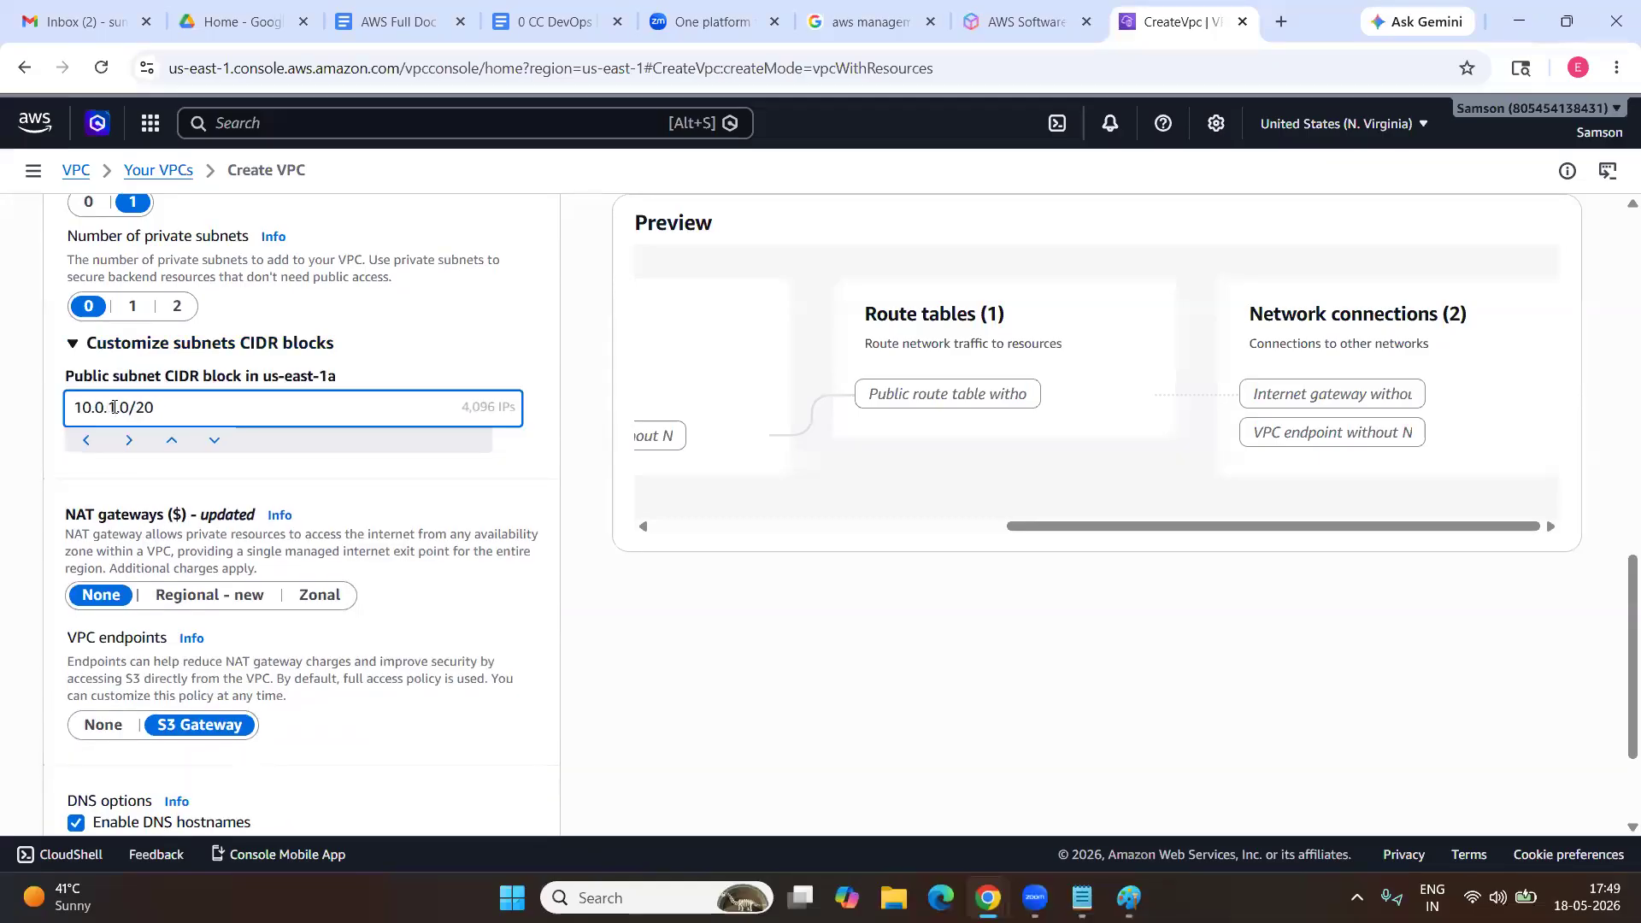
key("Up")
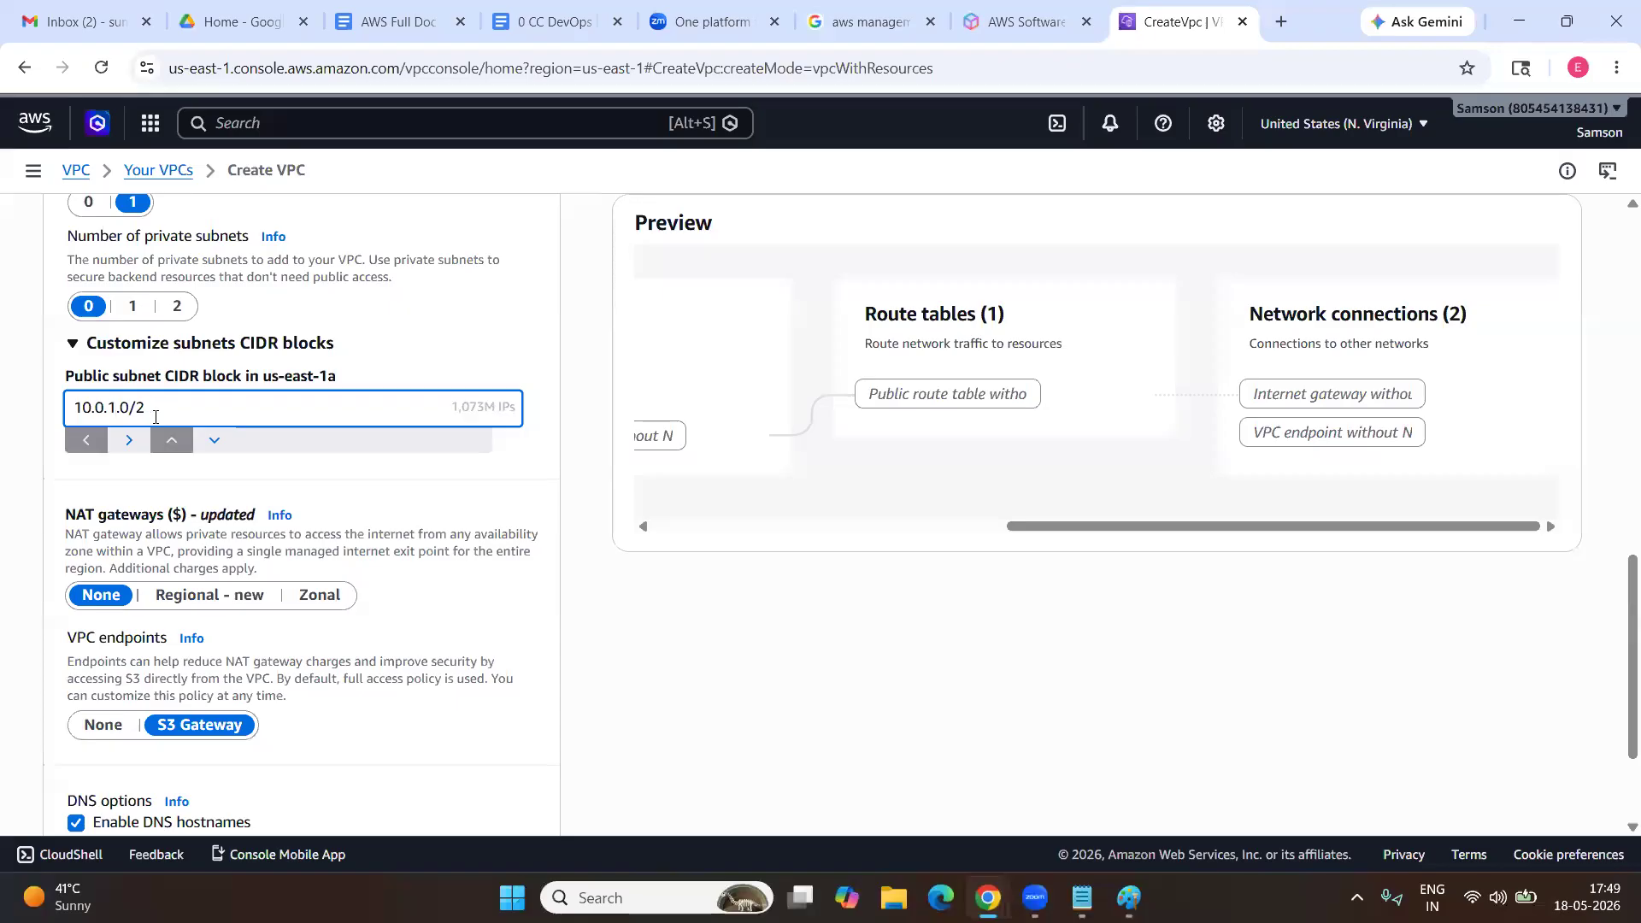
left_click(527, 332)
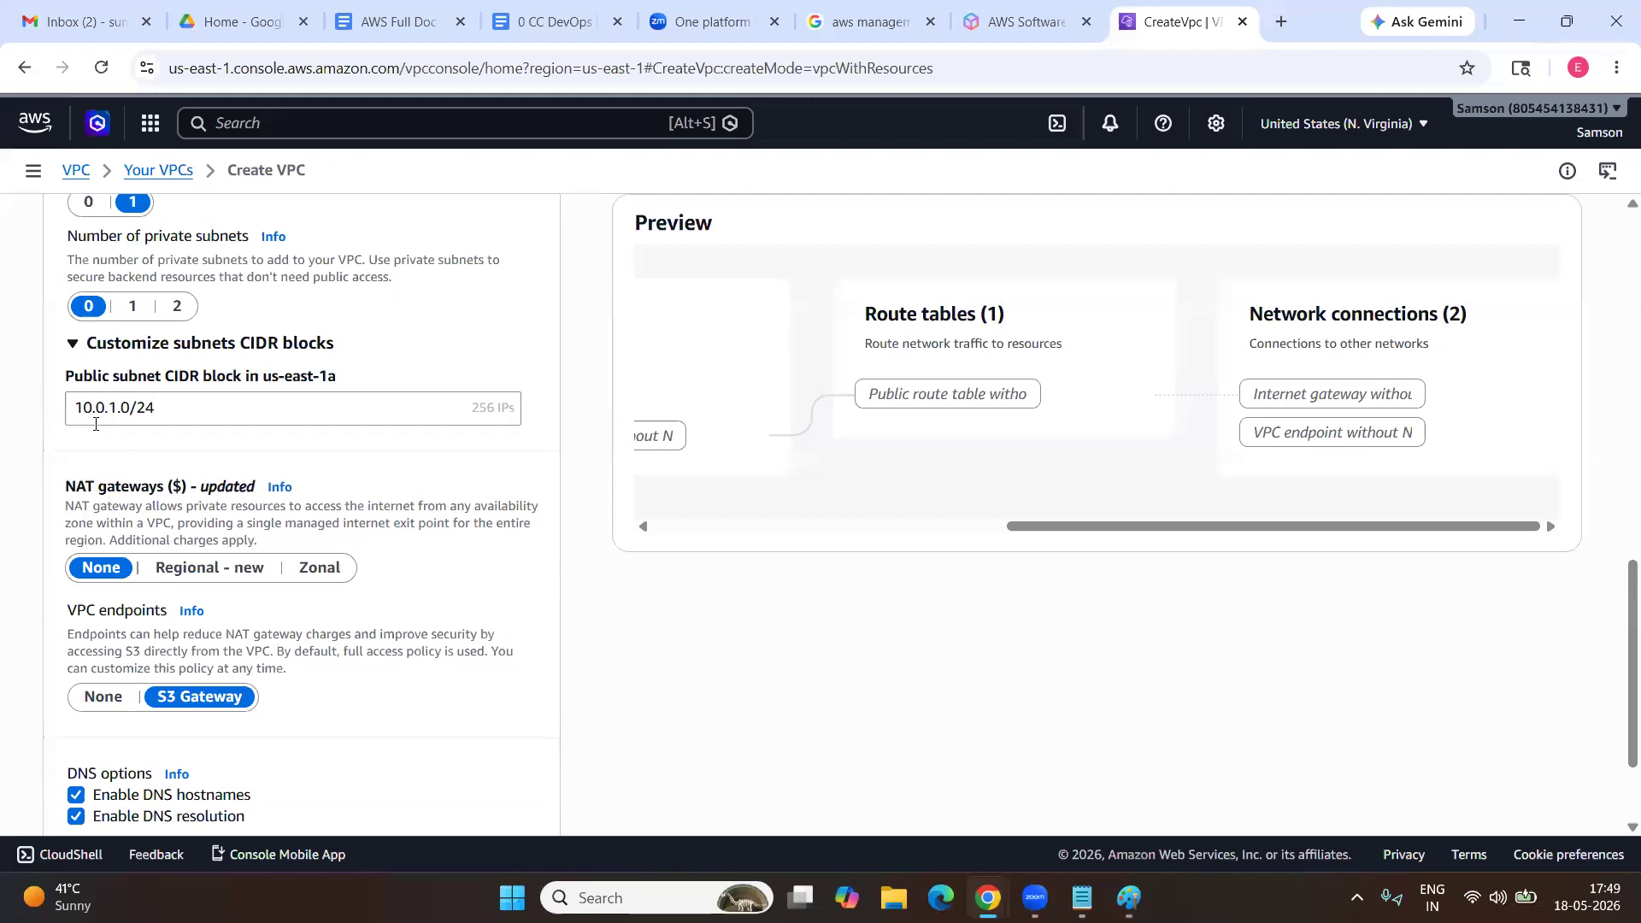
Set VPC endpoints to None and review the remaining network resources in the VPC preview.
scroll(166, 407, "down", 2)
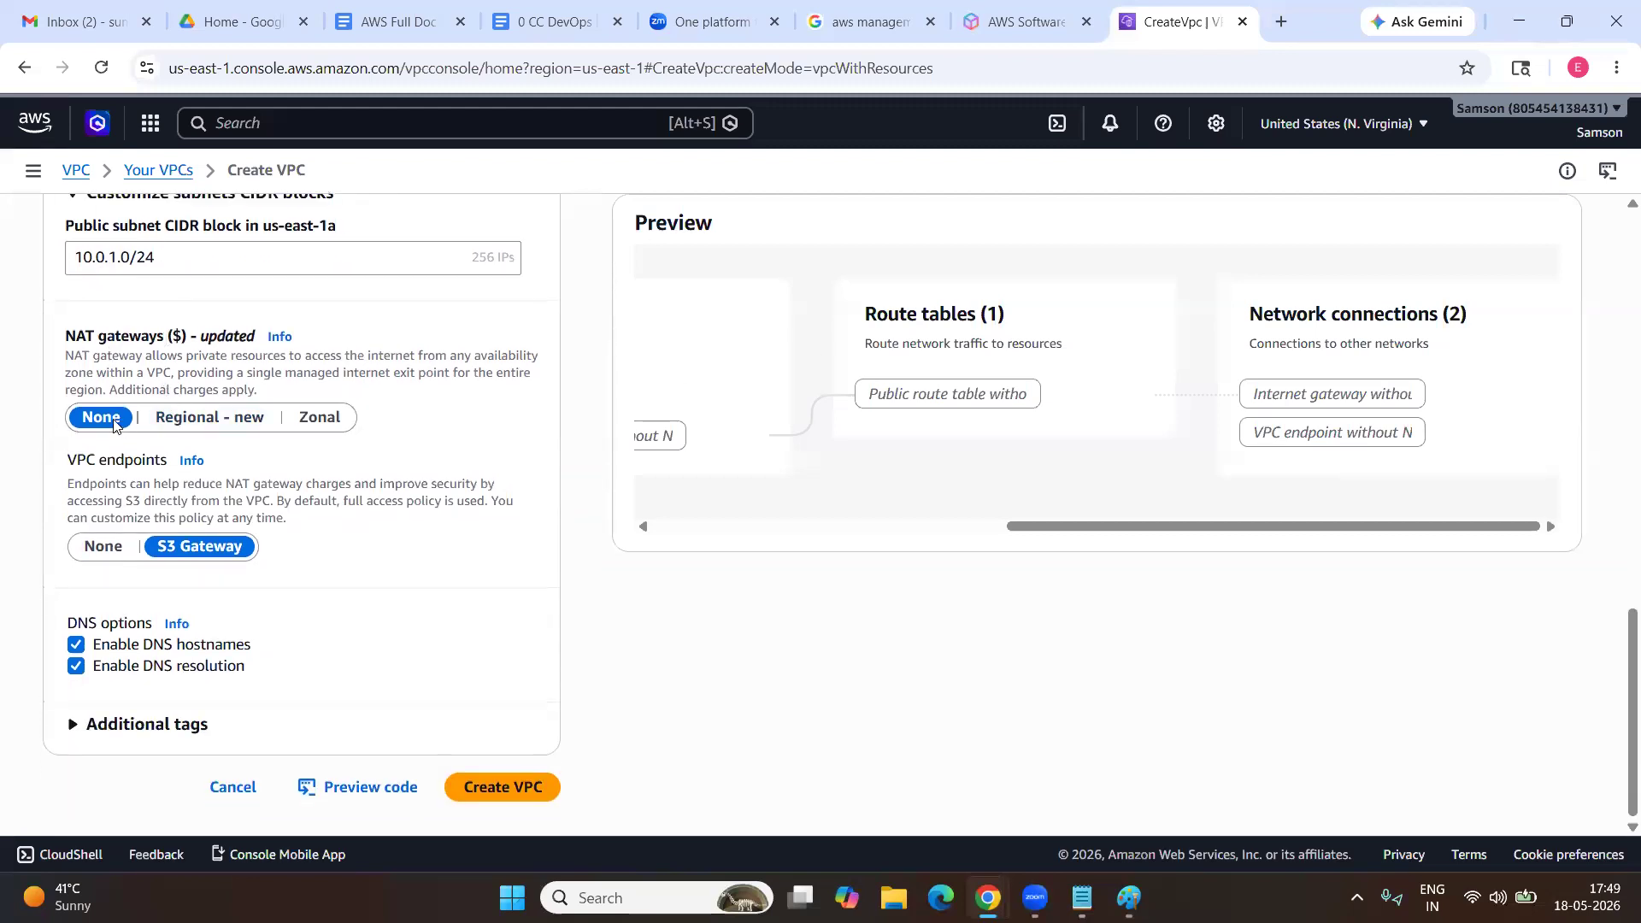
left_click(103, 546)
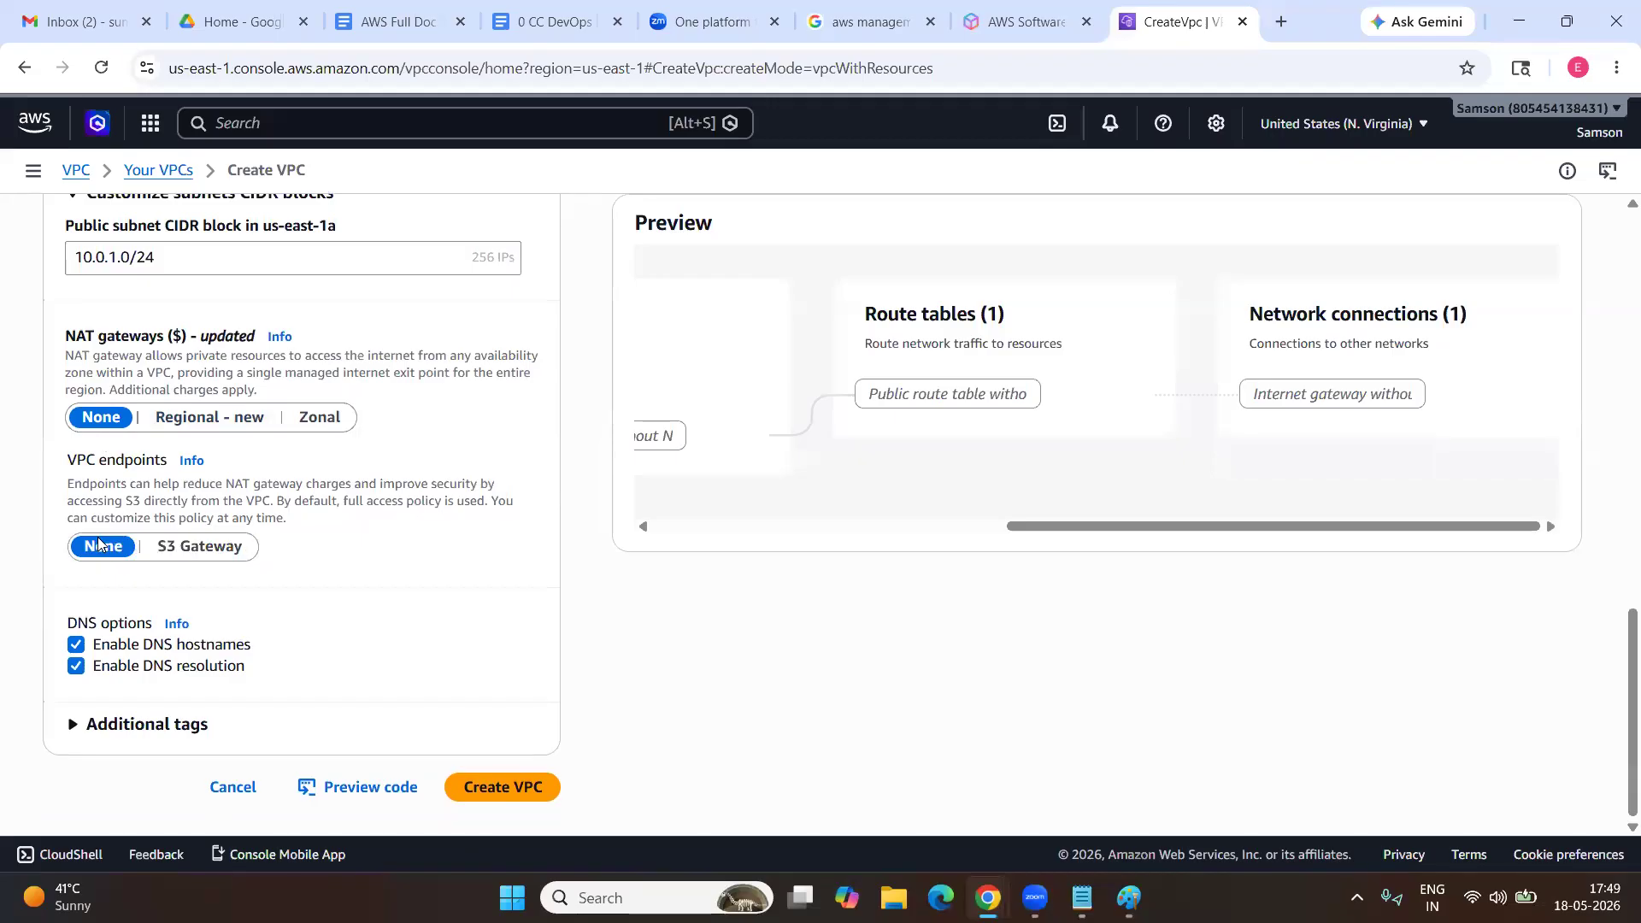
scroll(769, 384, "left", 5)
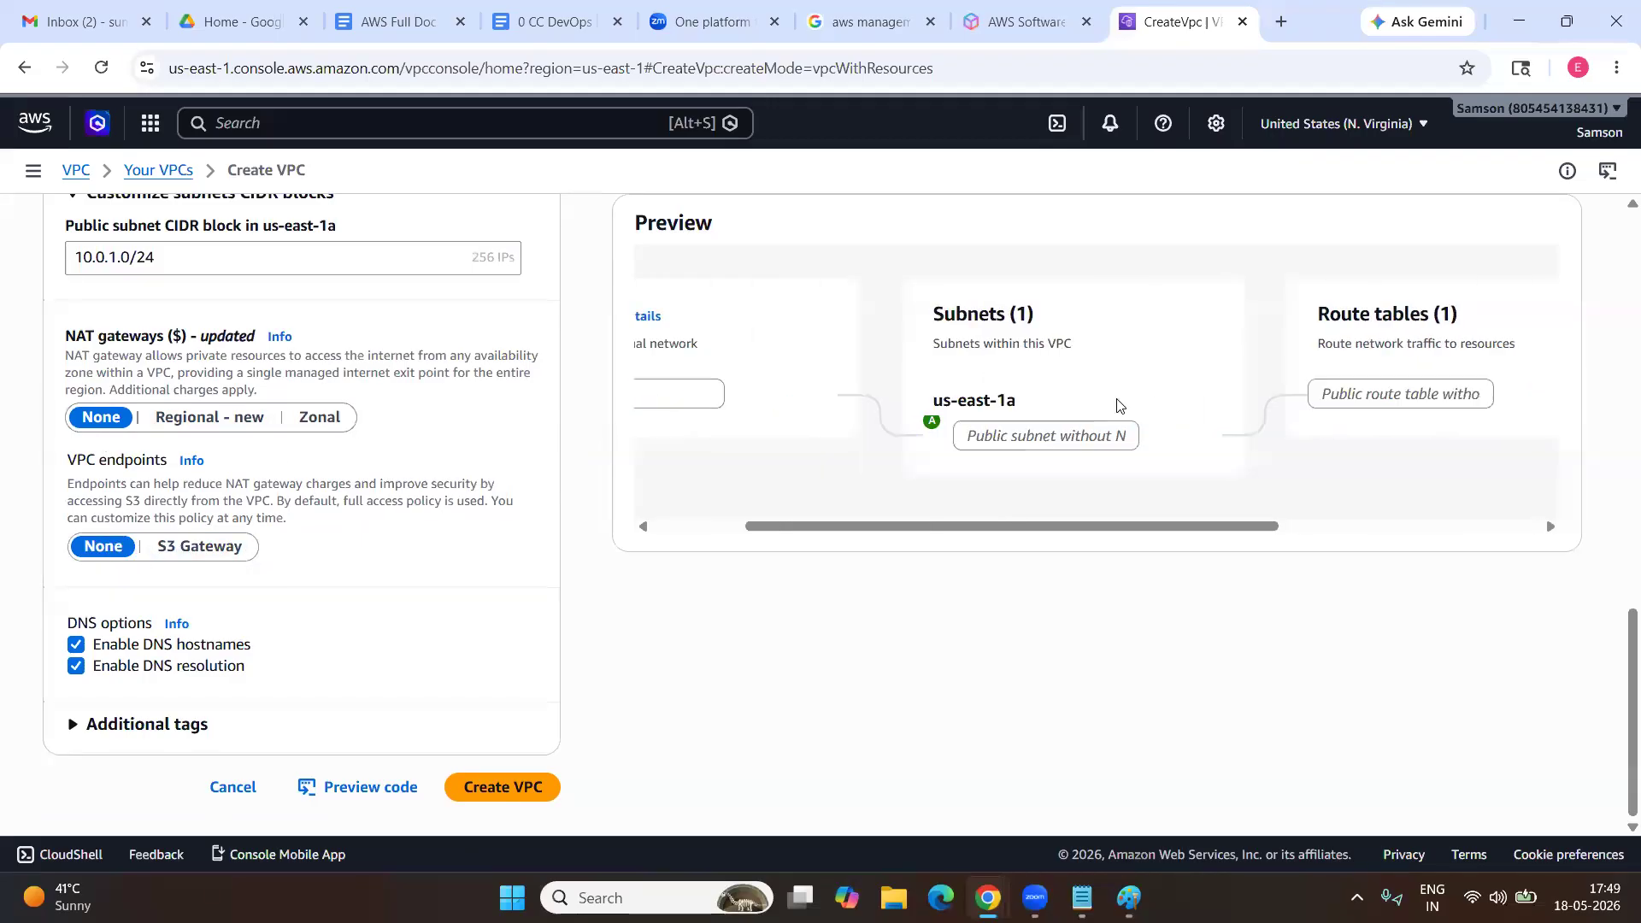
scroll(1203, 362, "right", 5)
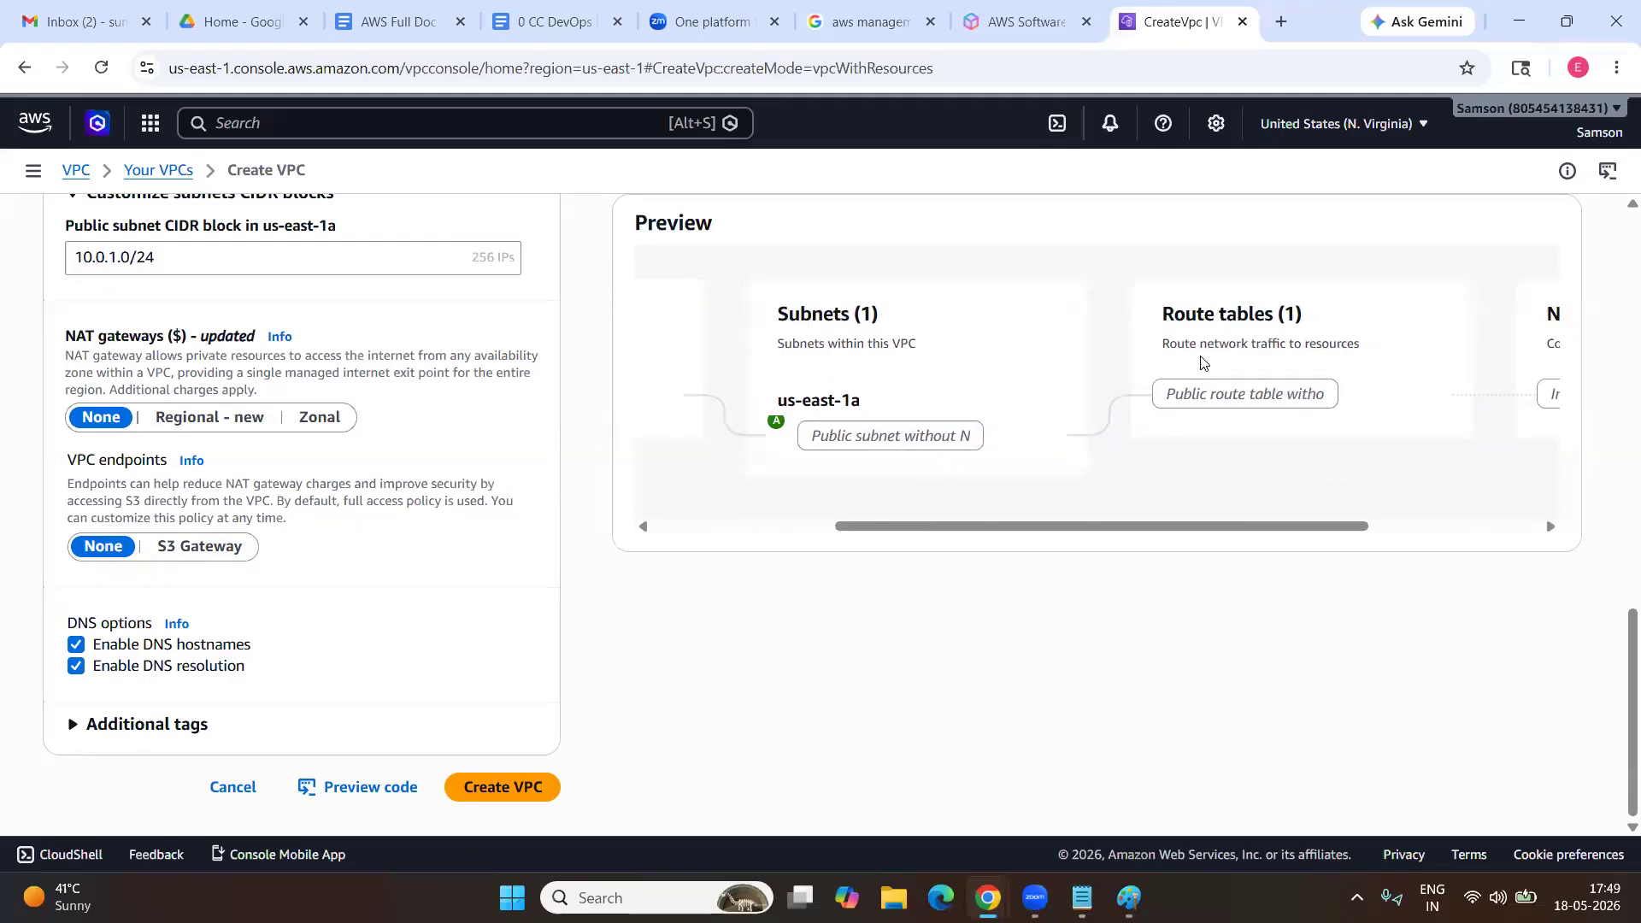
scroll(1200, 362, "right", 3)
scroll(1201, 362, "left", 8)
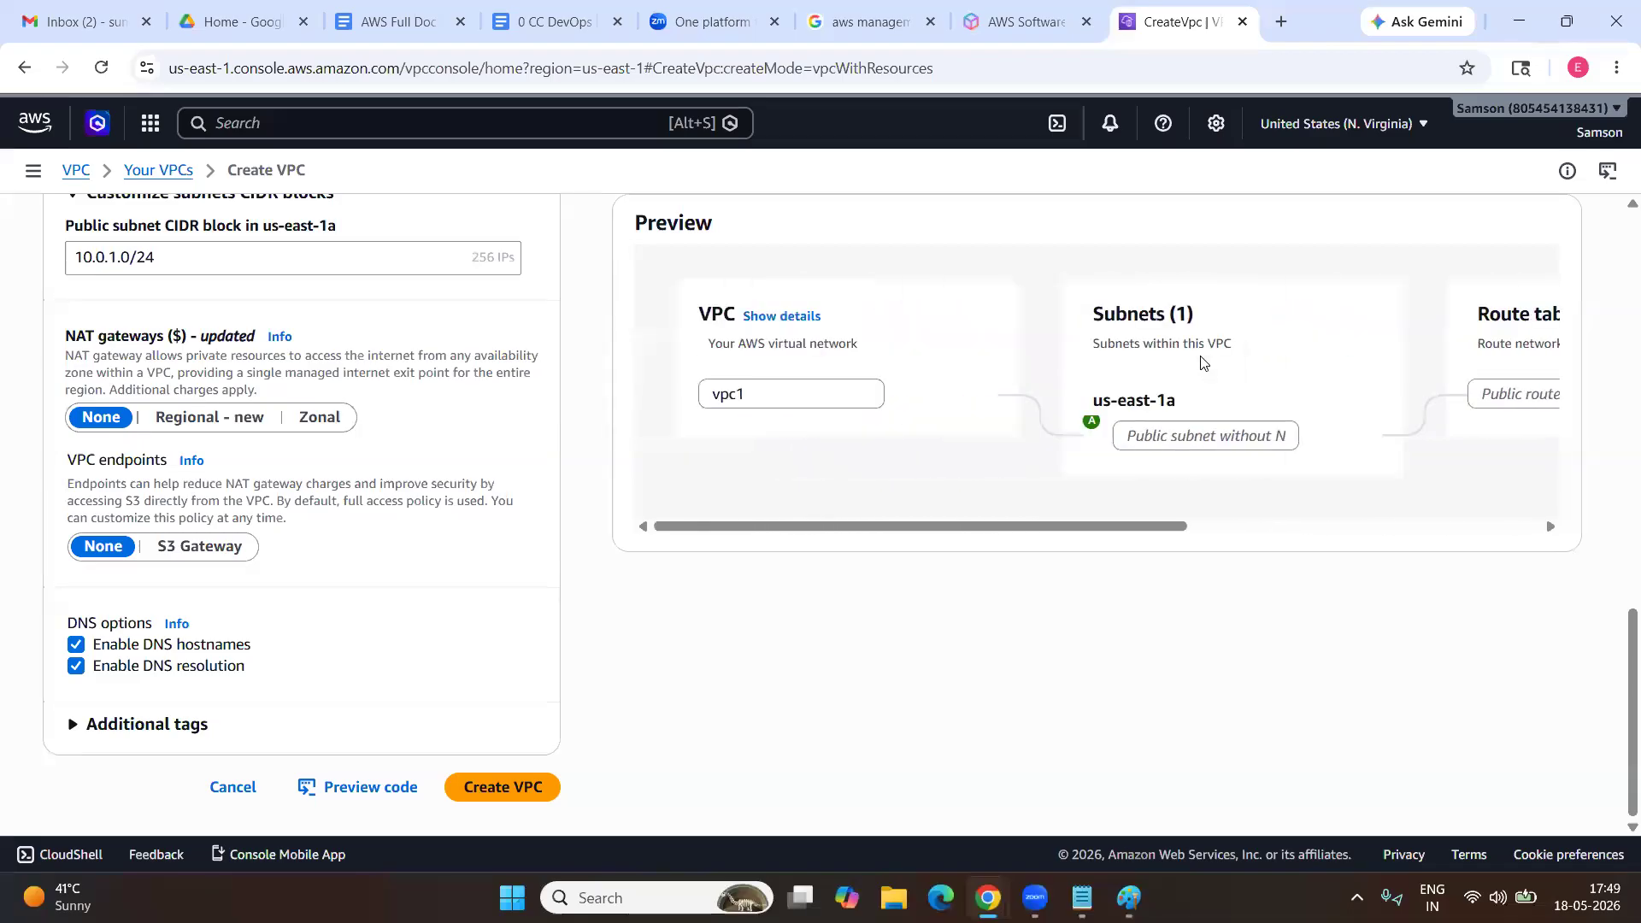
Name the public subnet in us-east-1a subnet1 in the VPC preview.
scroll(1201, 361, "right", 1)
scroll(1201, 362, "left", 1)
left_click(1160, 445)
type("subnwt")
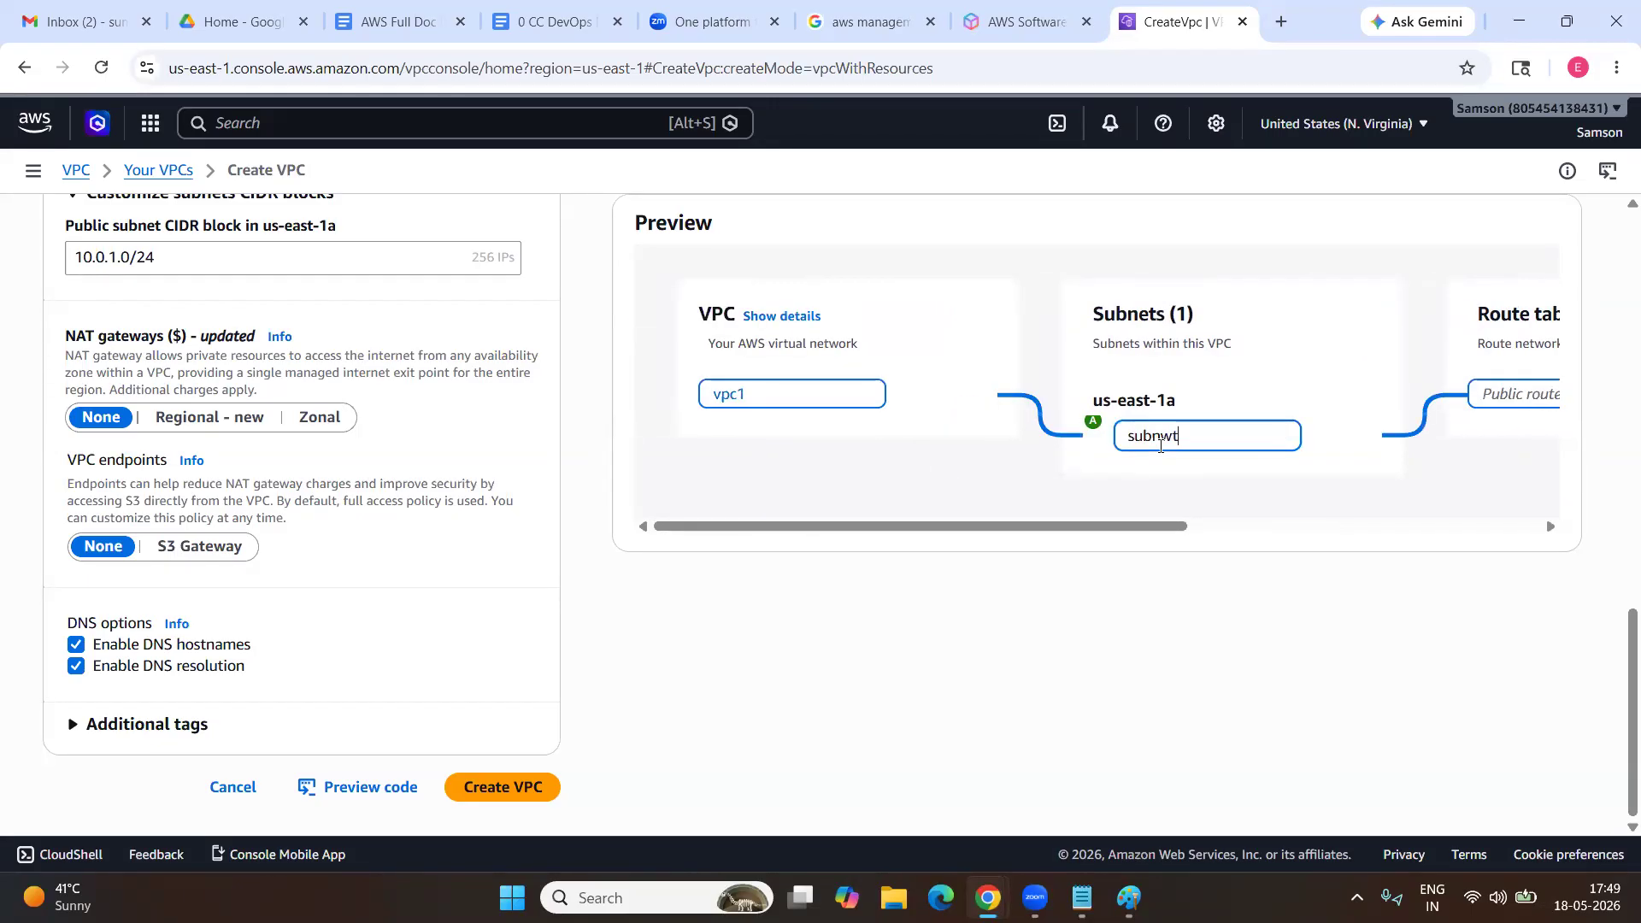
key("BackSpace")
key("BackSpace")
Name the public route table RT1 and the internet gateway IGW1 in the VPC preview.
scroll(1161, 445, "right", 5)
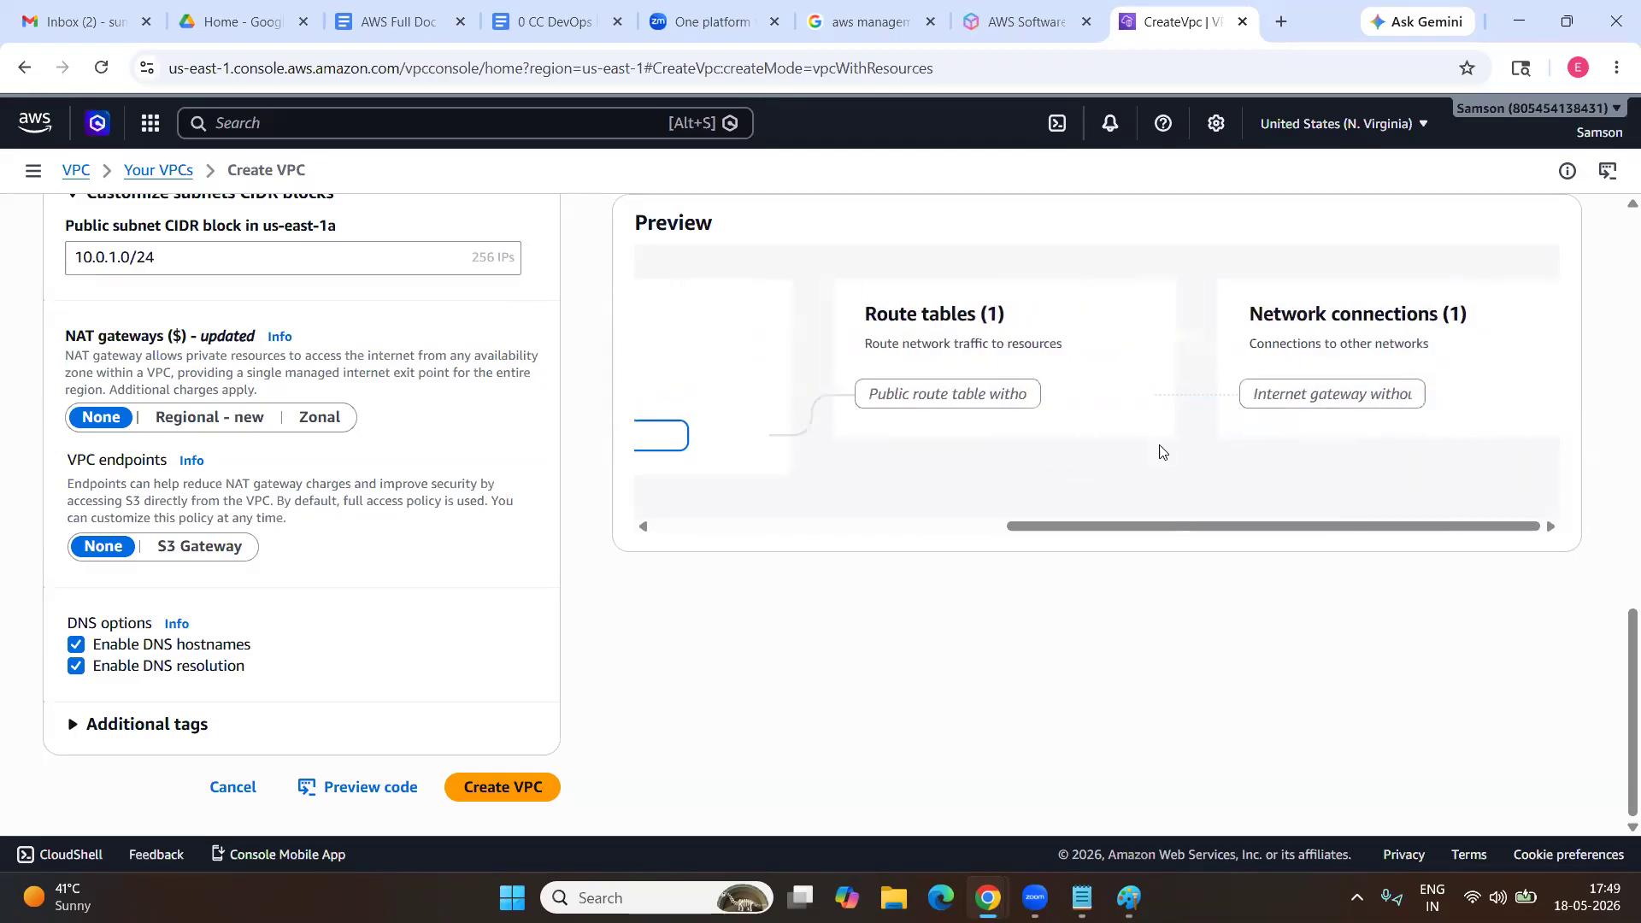
left_click(952, 388)
type("RT1")
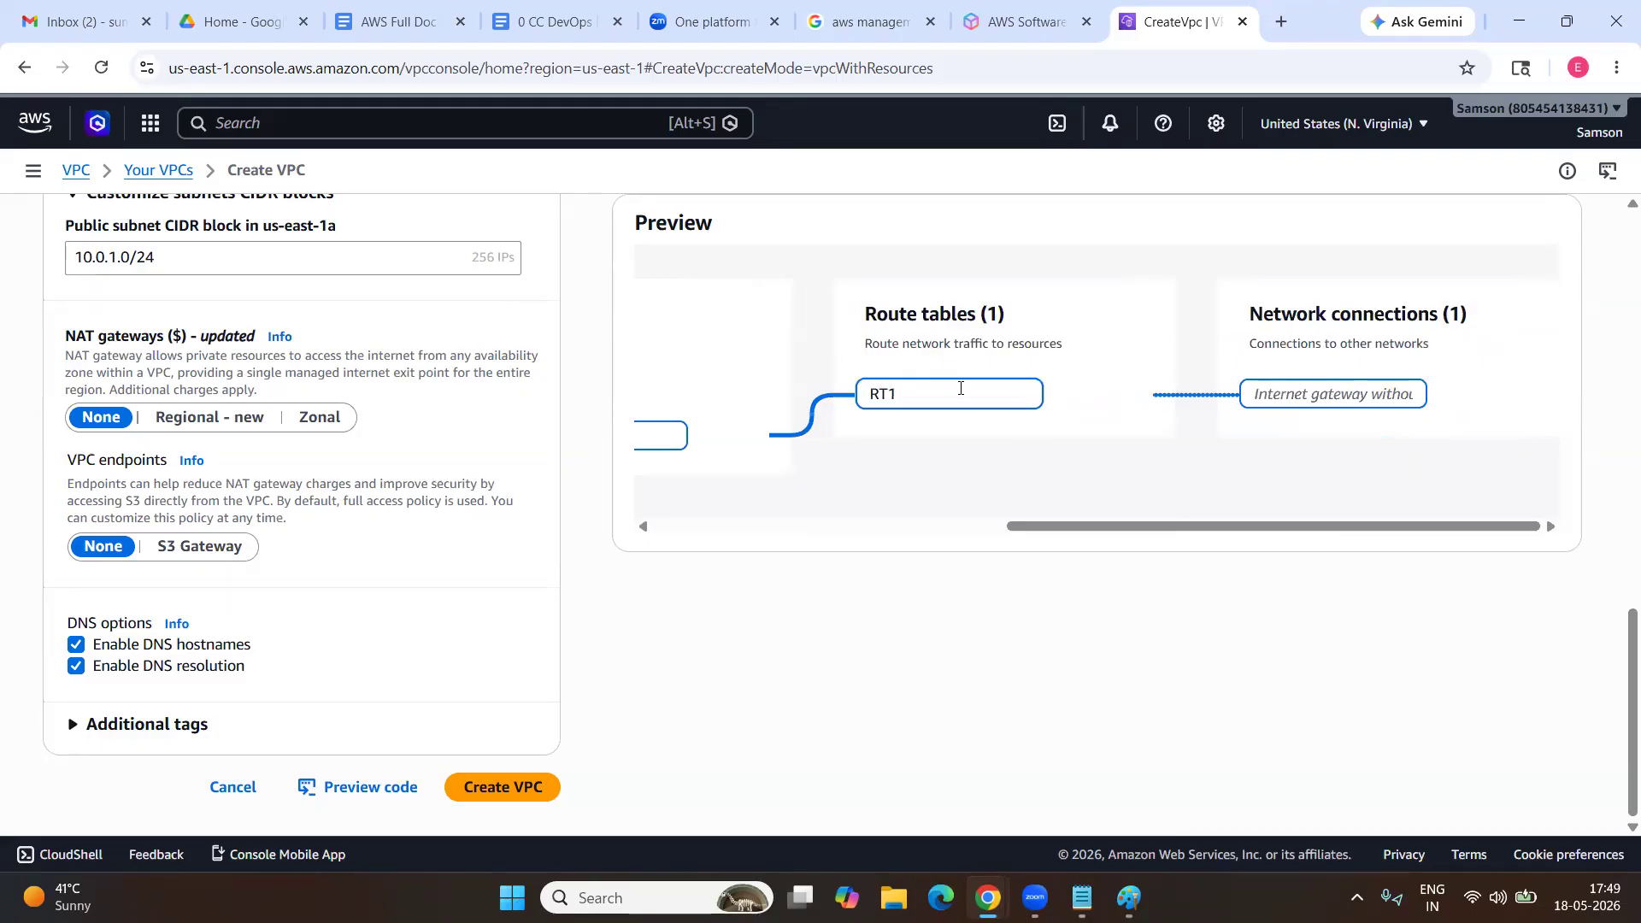
left_click(1289, 381)
type("IGW1")
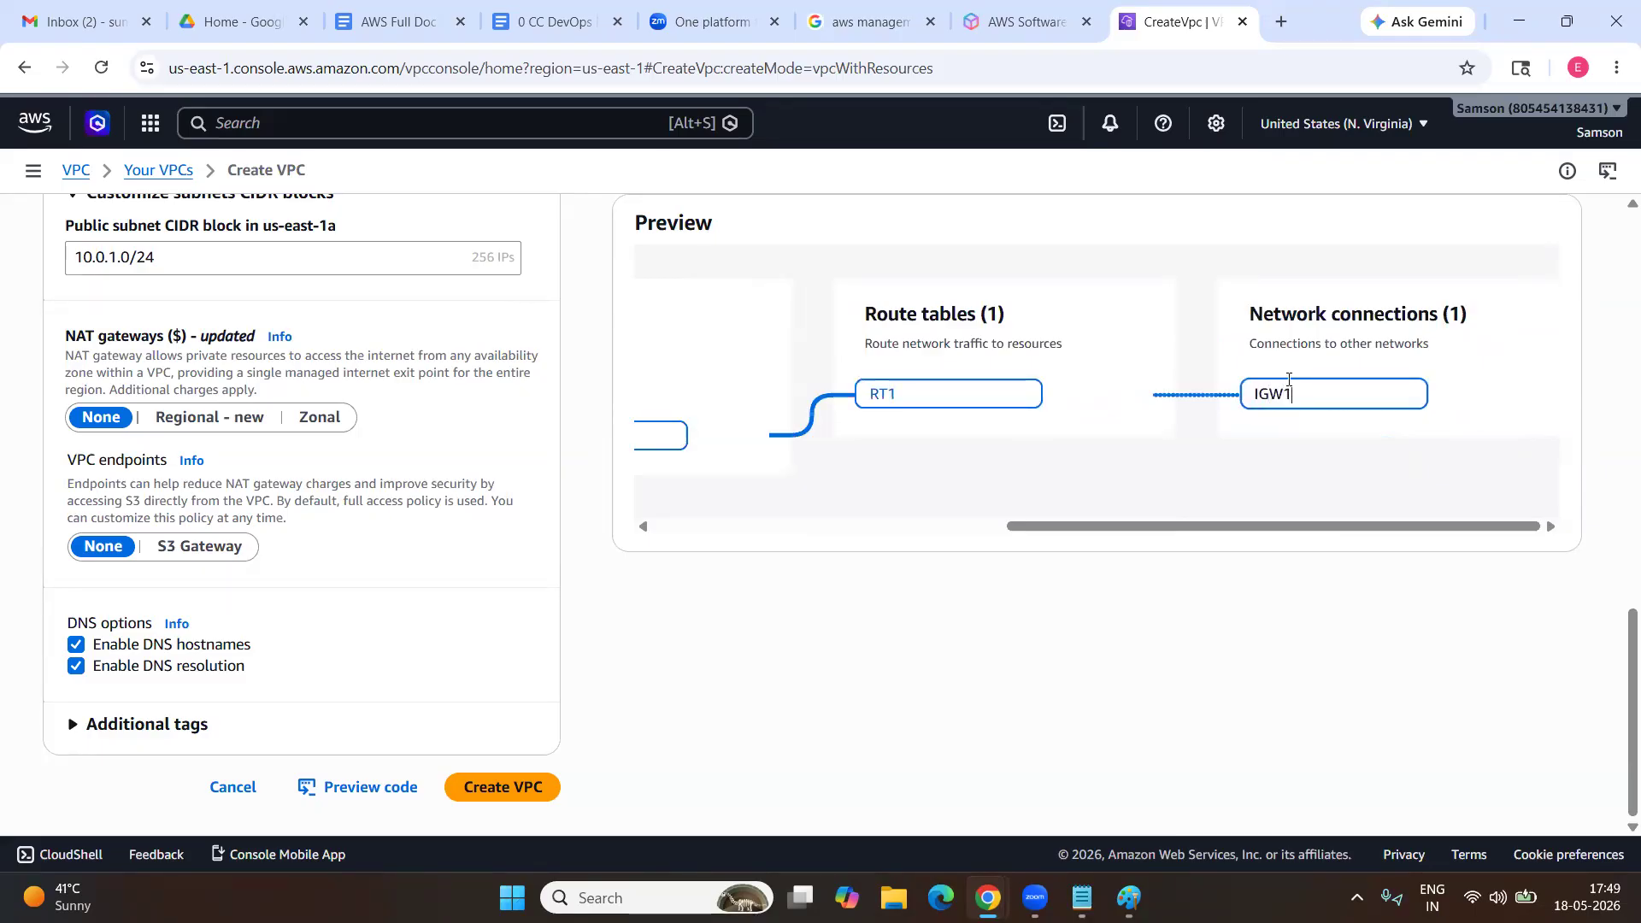
left_click(1197, 496)
Review the resource names in the preview, then the form's settings from resources to create down to the Availability Zones.
scroll(1197, 496, "left", 6)
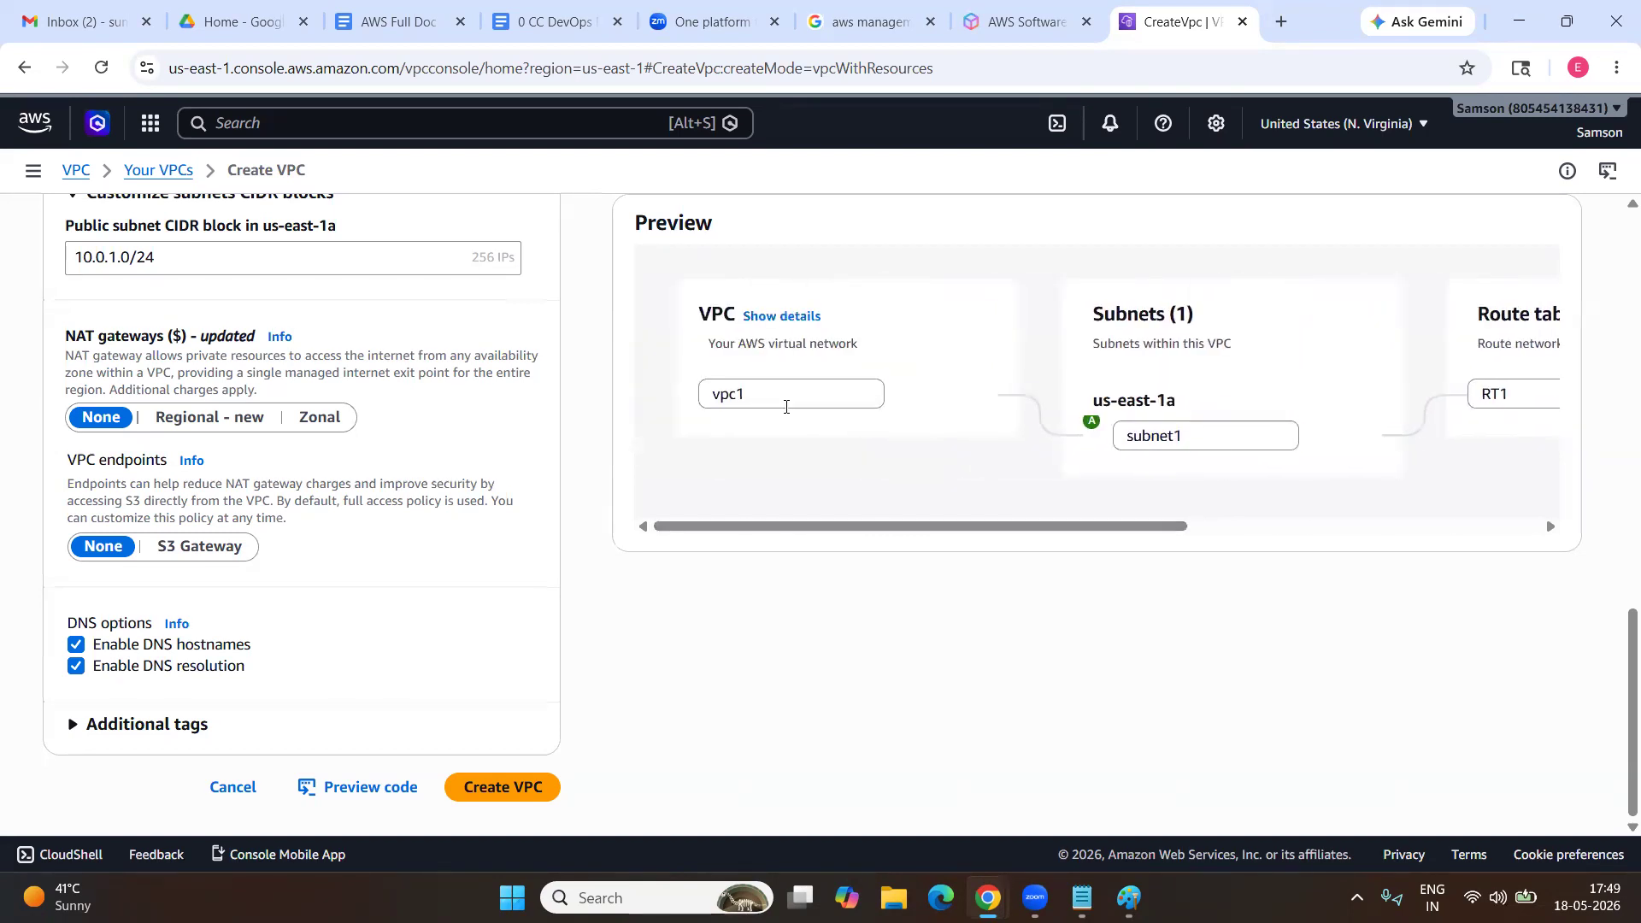
scroll(1174, 448, "right", 5)
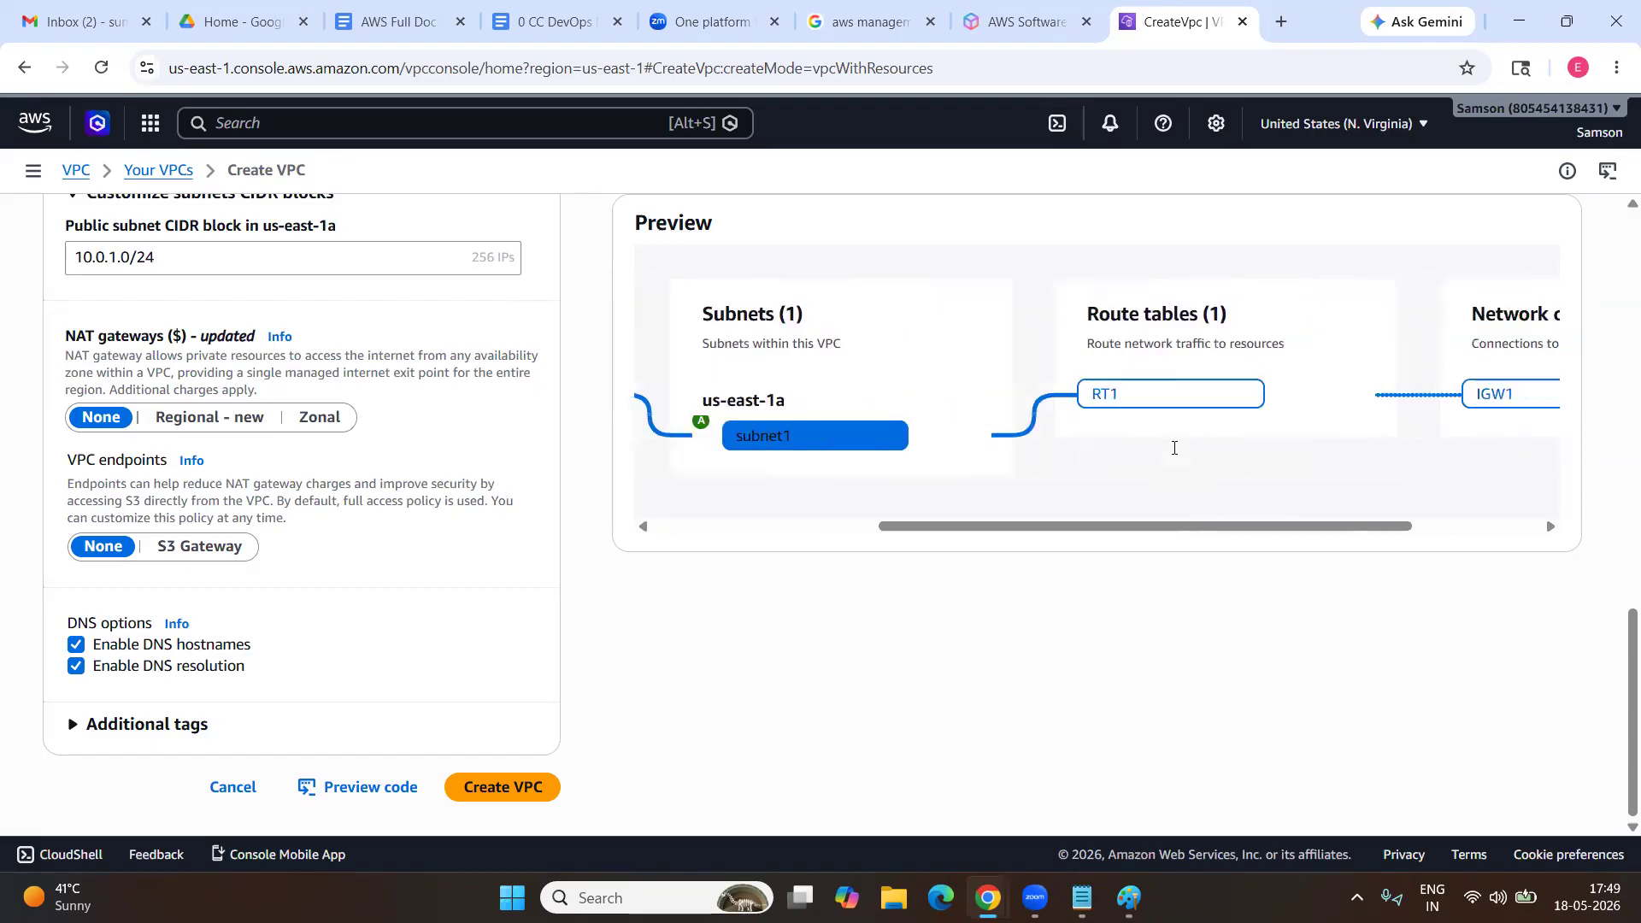
scroll(1175, 448, "right", 4)
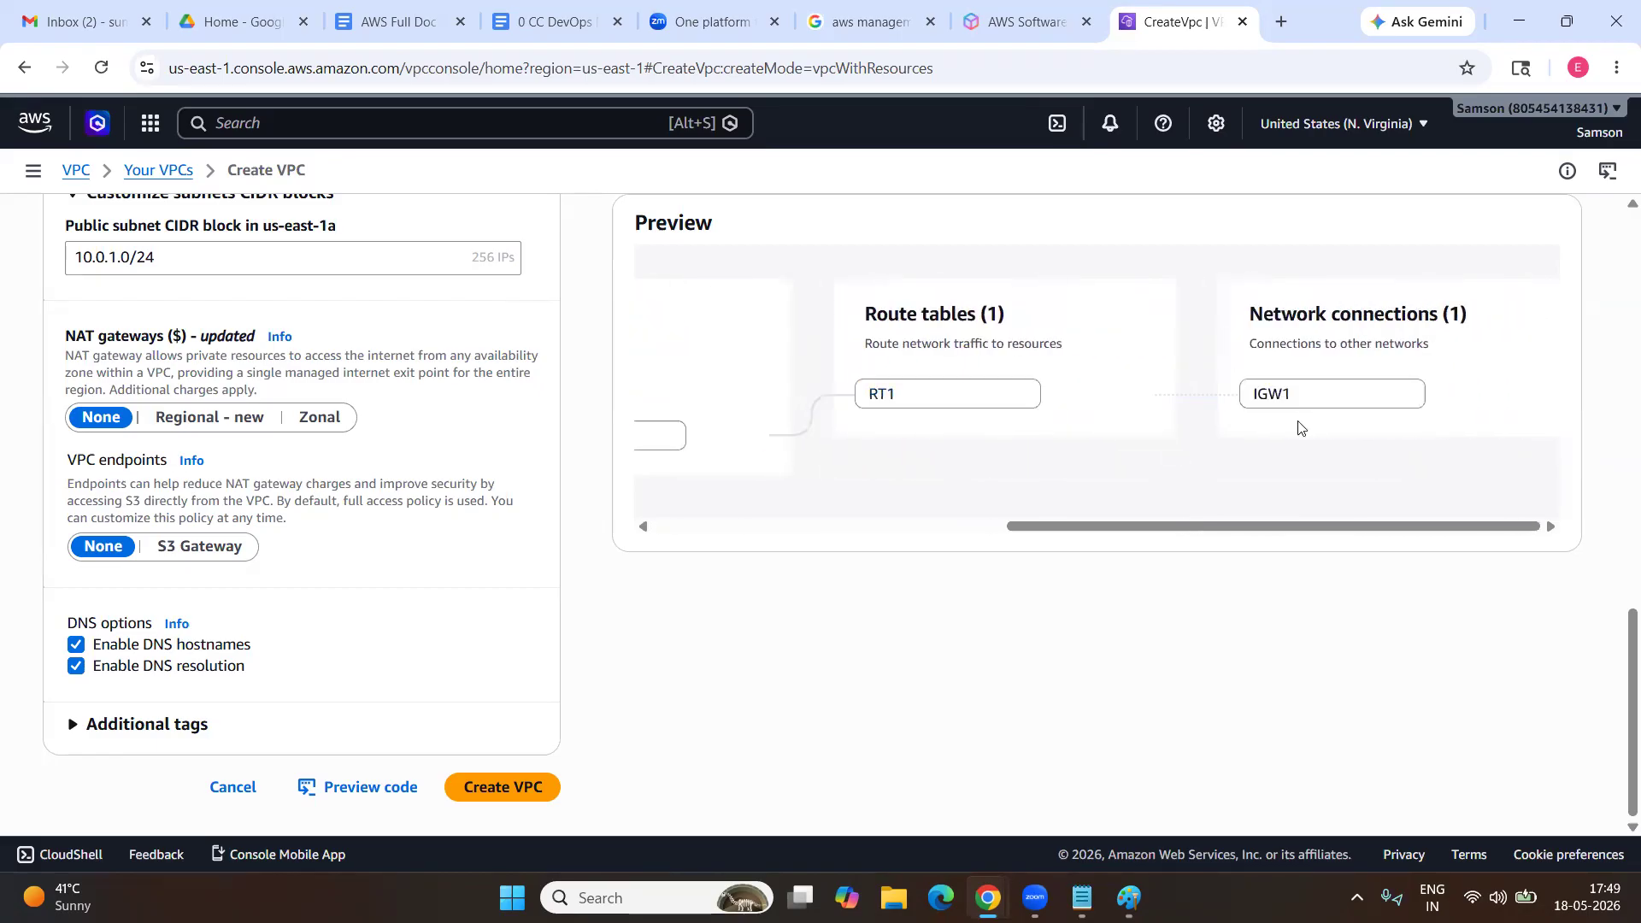
scroll(1298, 428, "left", 8)
scroll(305, 526, "up", 5)
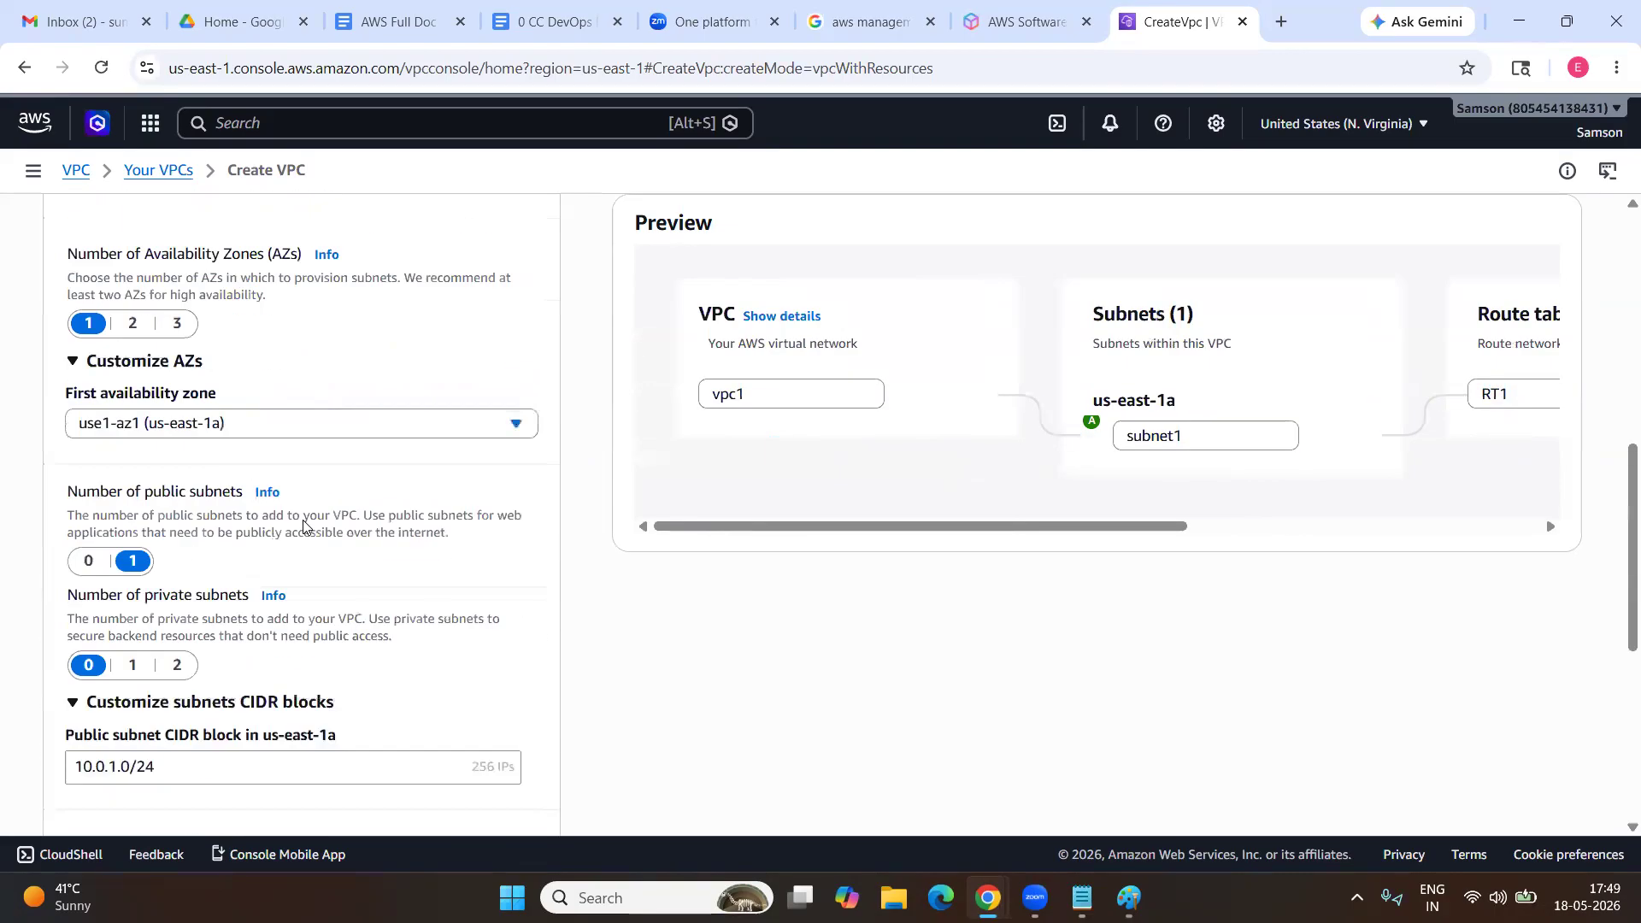
scroll(305, 525, "up", 10)
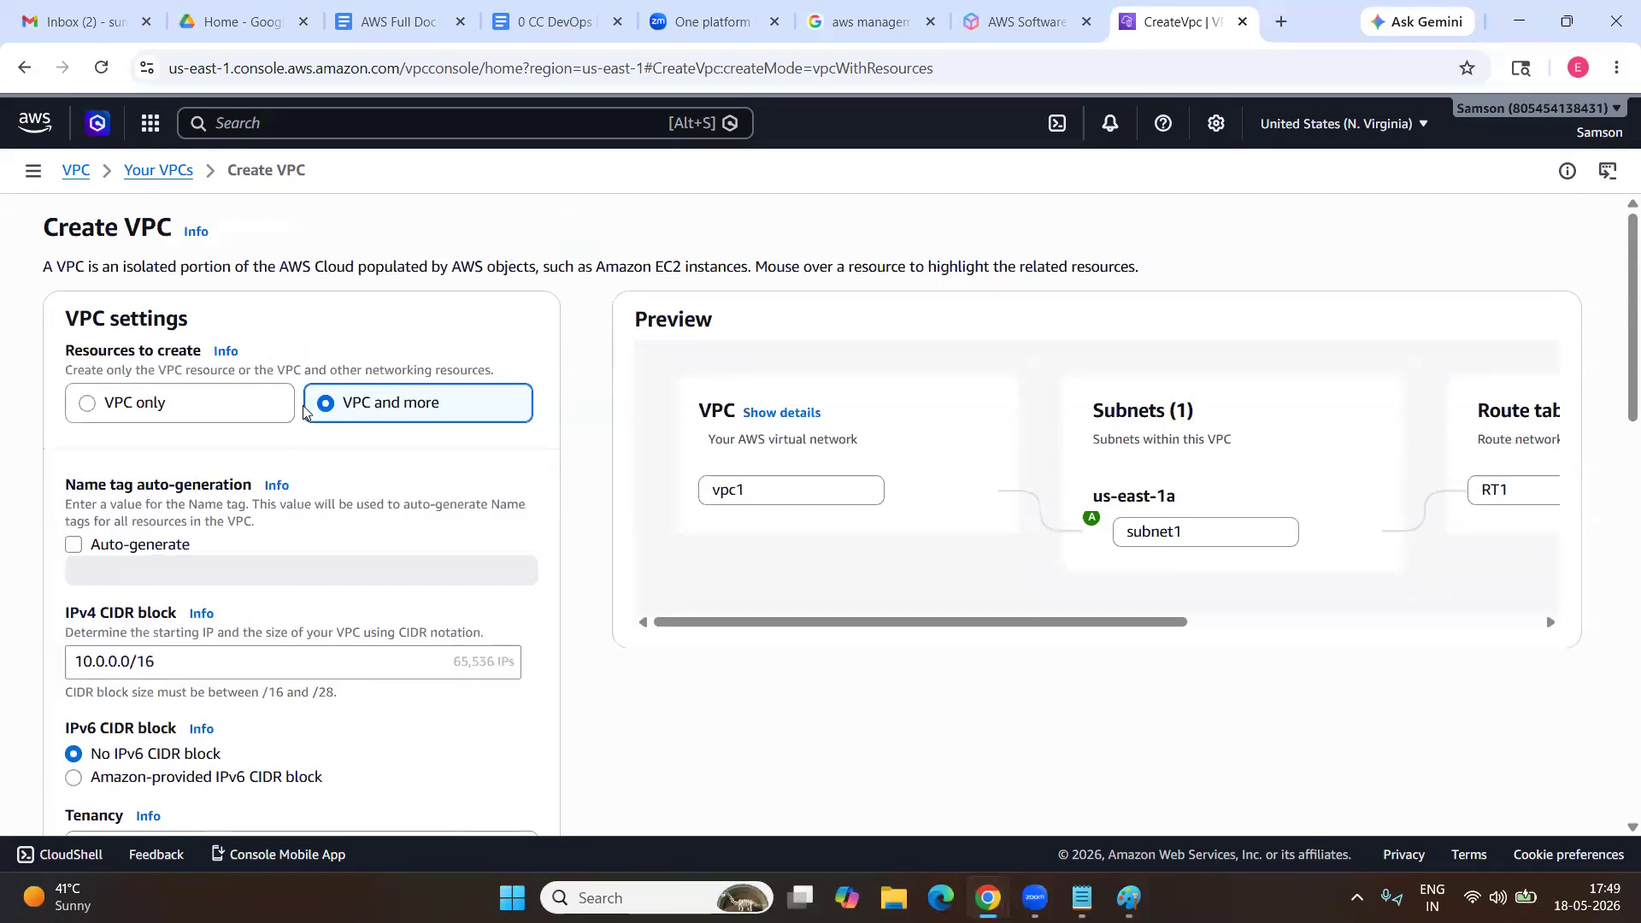
scroll(430, 421, "down", 2)
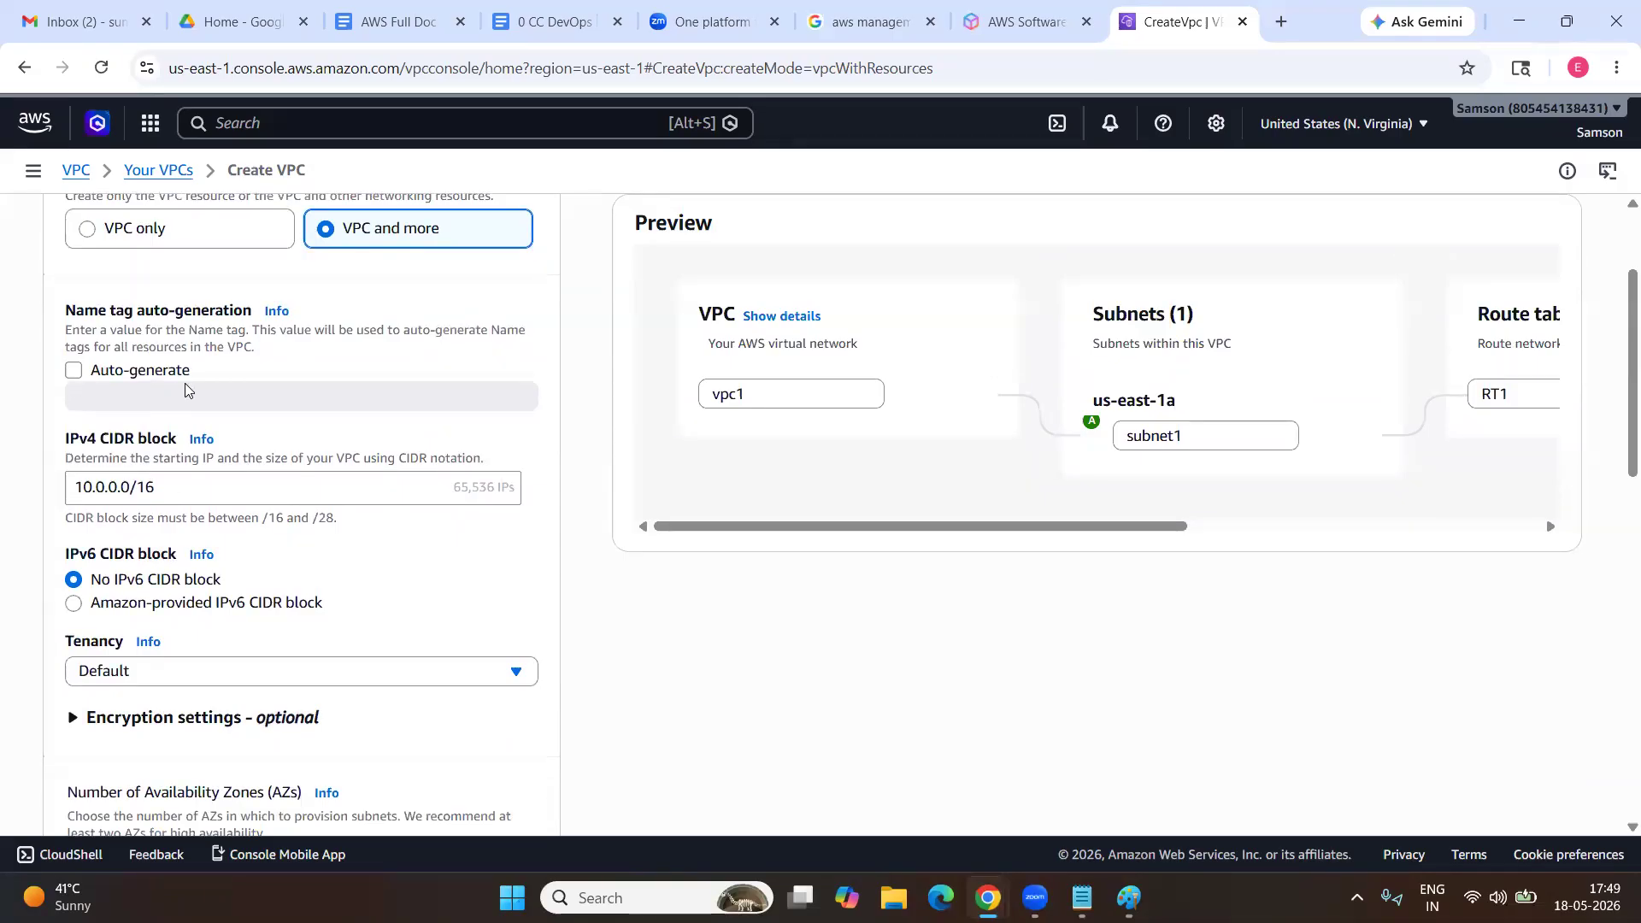
scroll(229, 377, "down", 1)
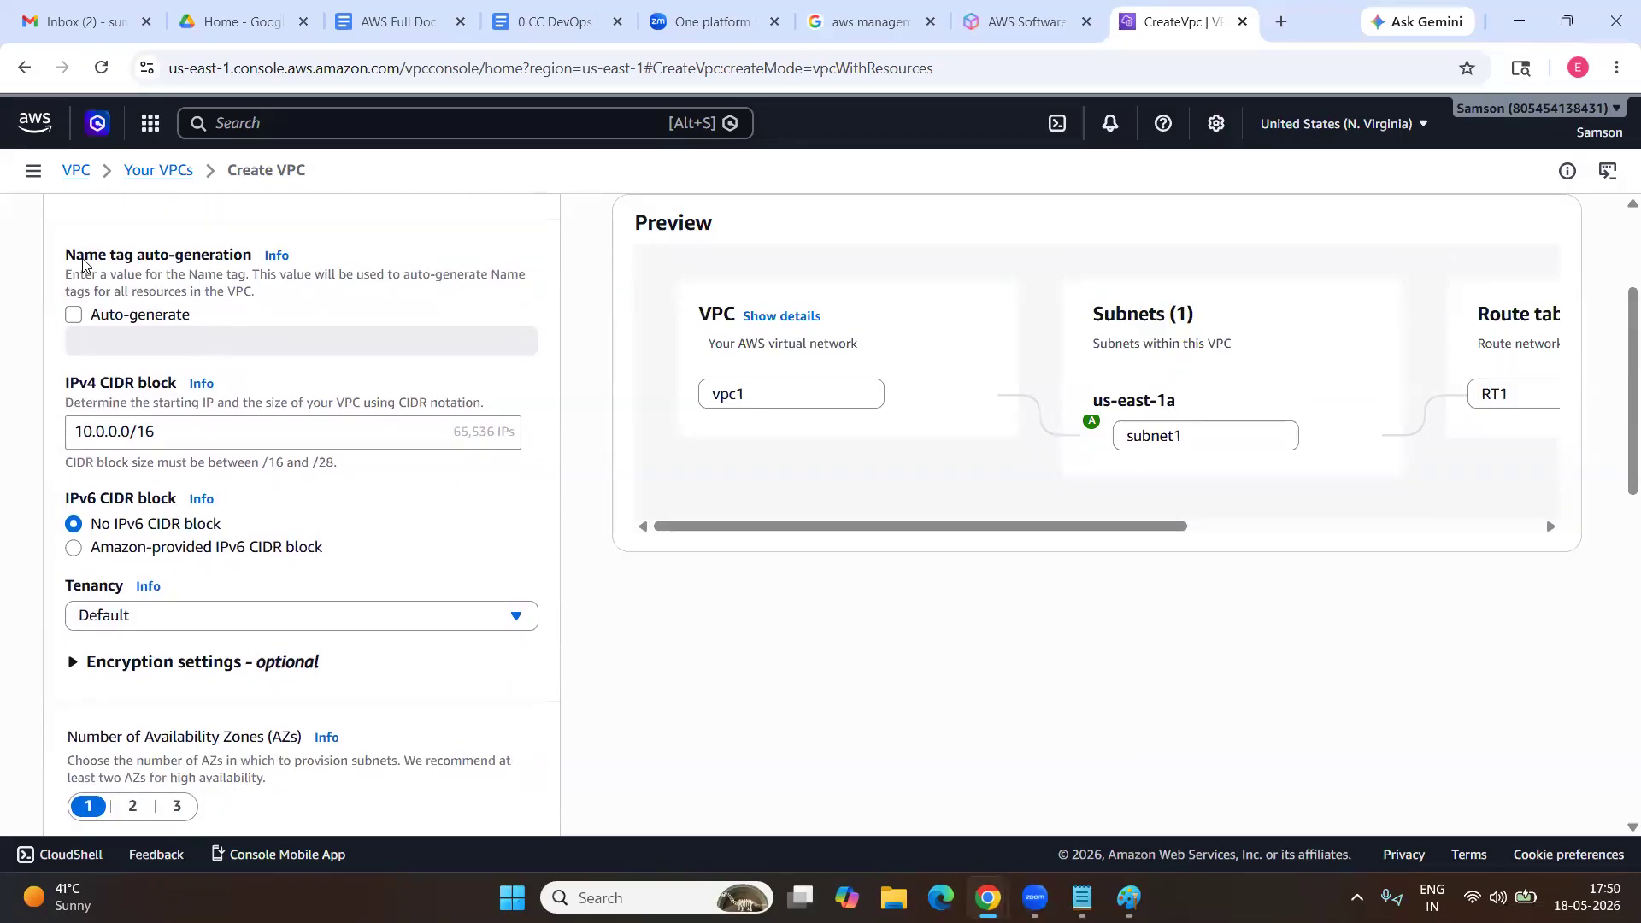
scroll(216, 395, "down", 2)
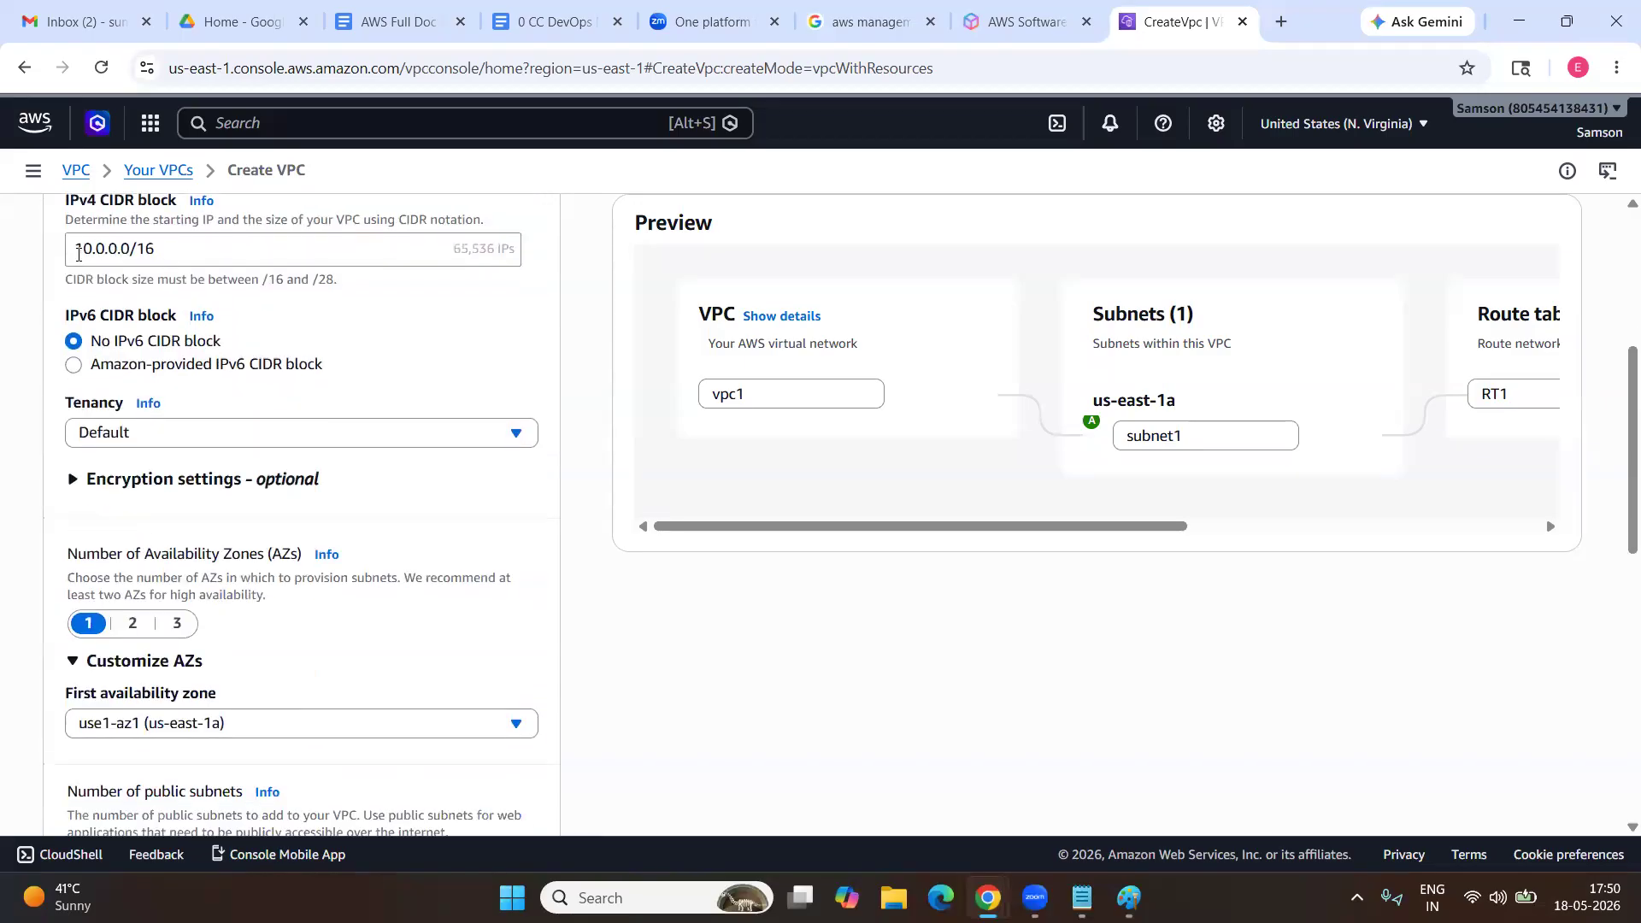
scroll(119, 313, "down", 2)
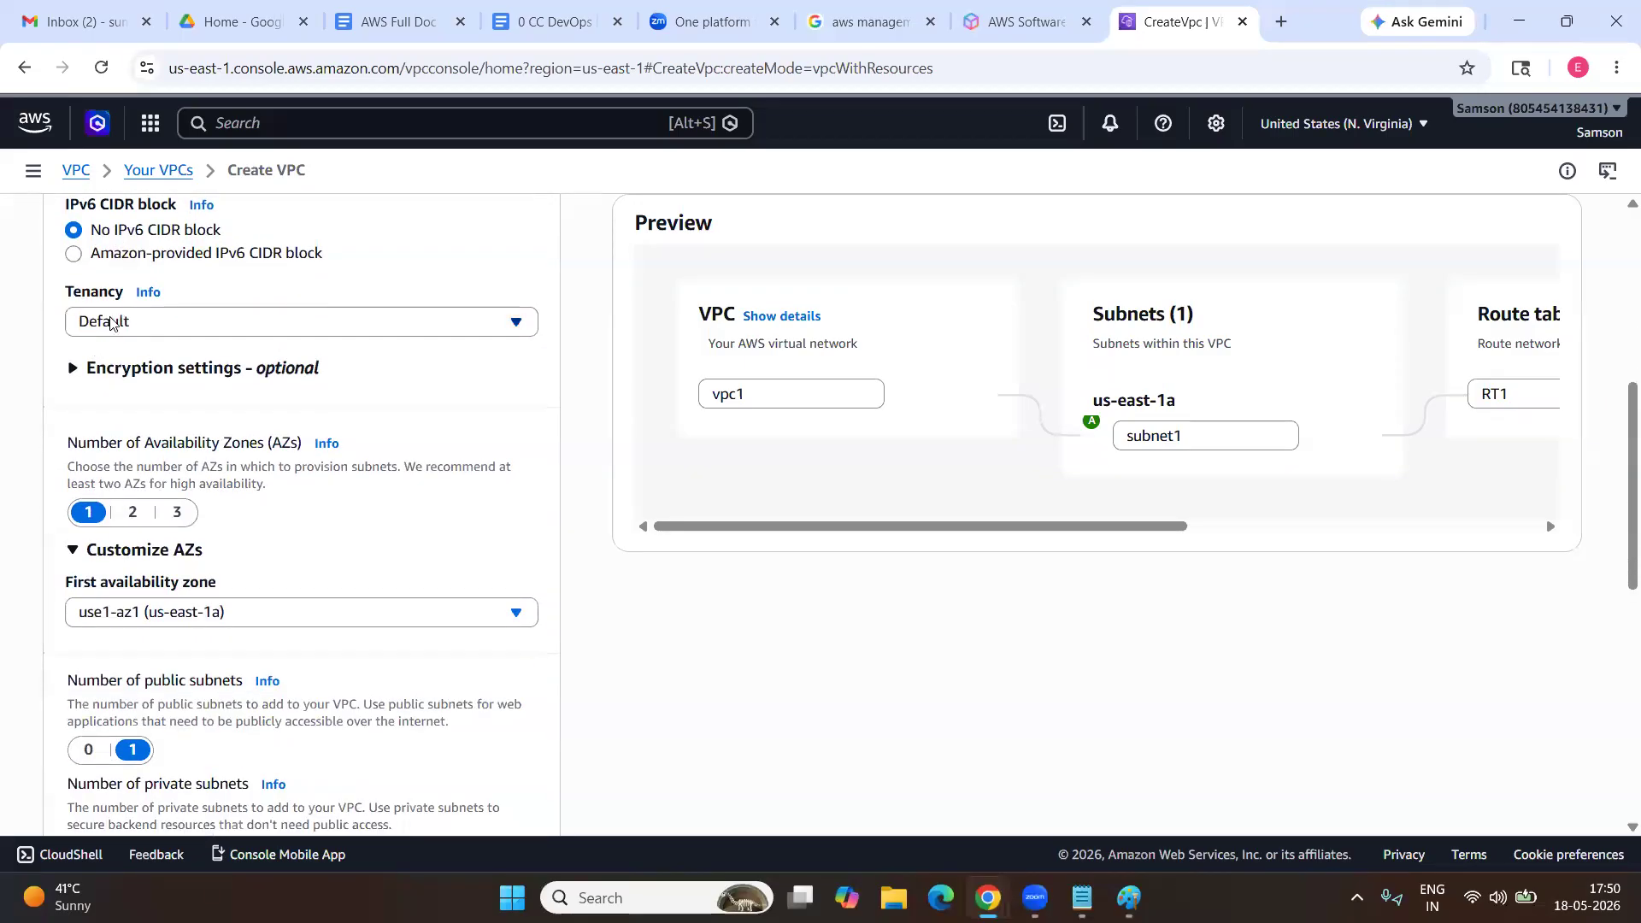
scroll(109, 322, "down", 2)
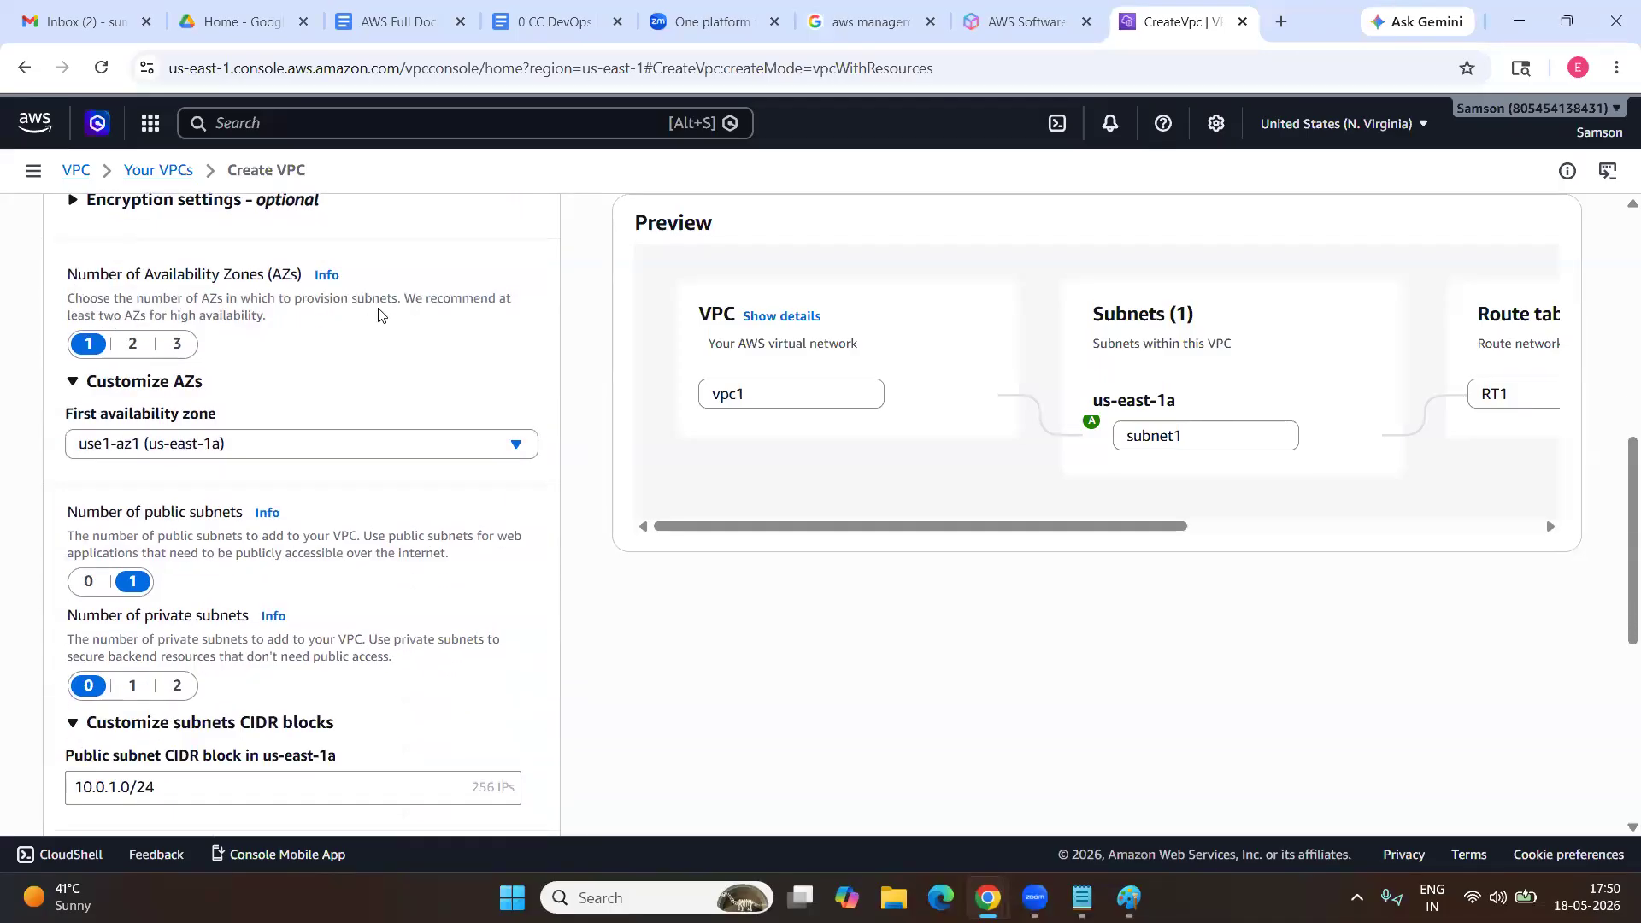
Check the subnet's Availability Zone in the preview and view the available first availability zone options without changing the selection.
scroll(882, 343, "right", 3)
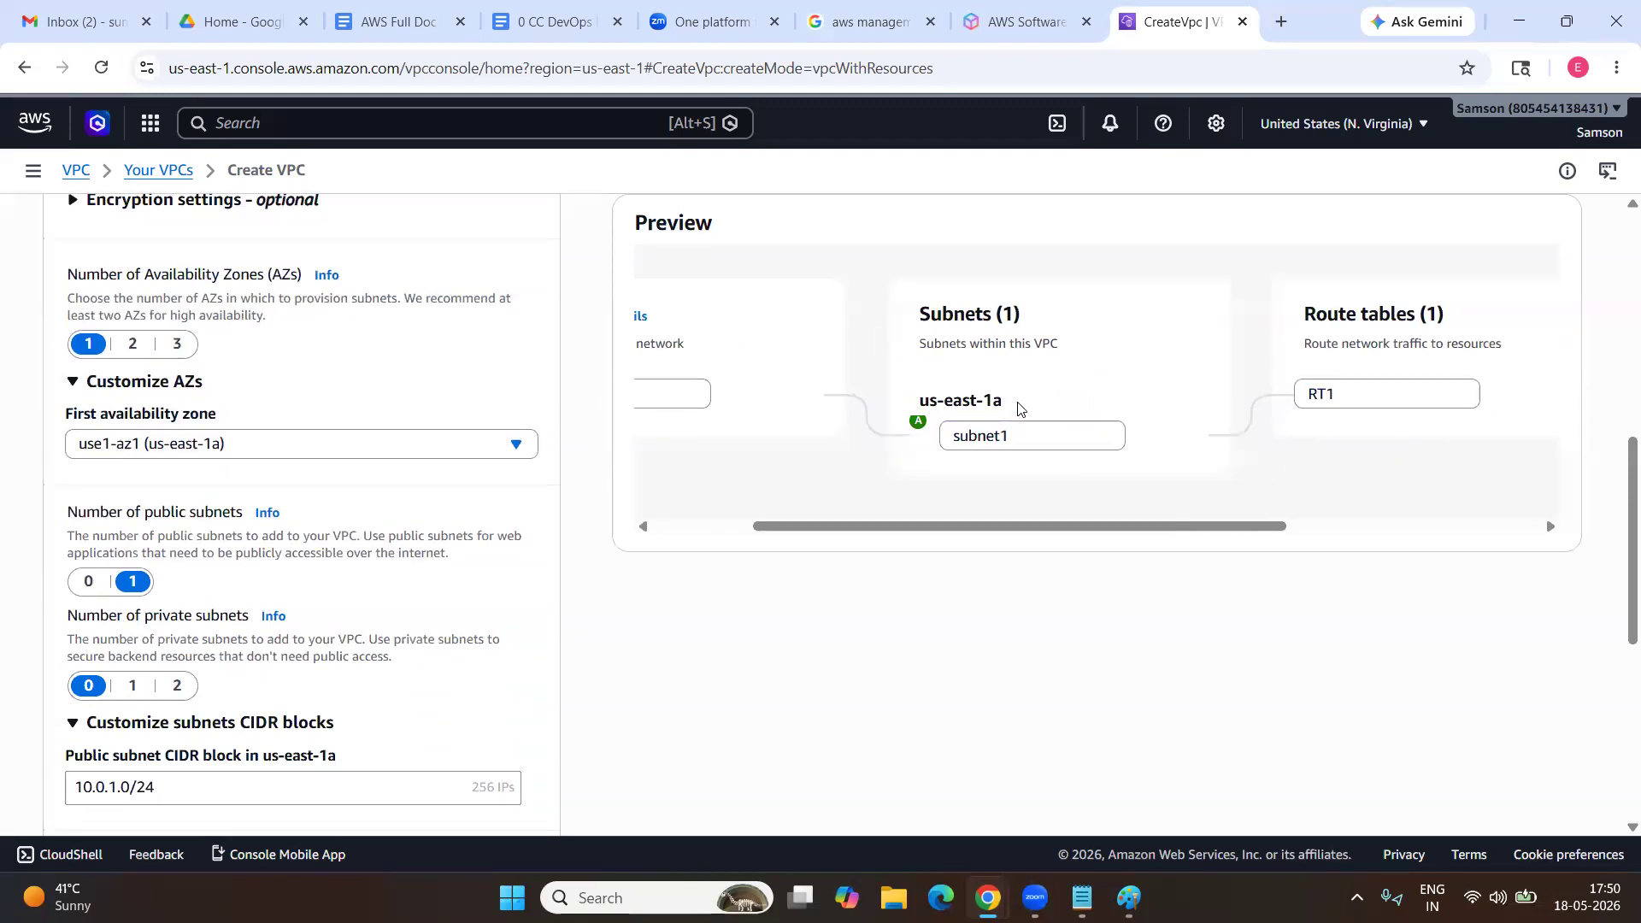
left_click_drag(920, 401, 969, 405)
left_click(1020, 407)
scroll(201, 300, "down", 1)
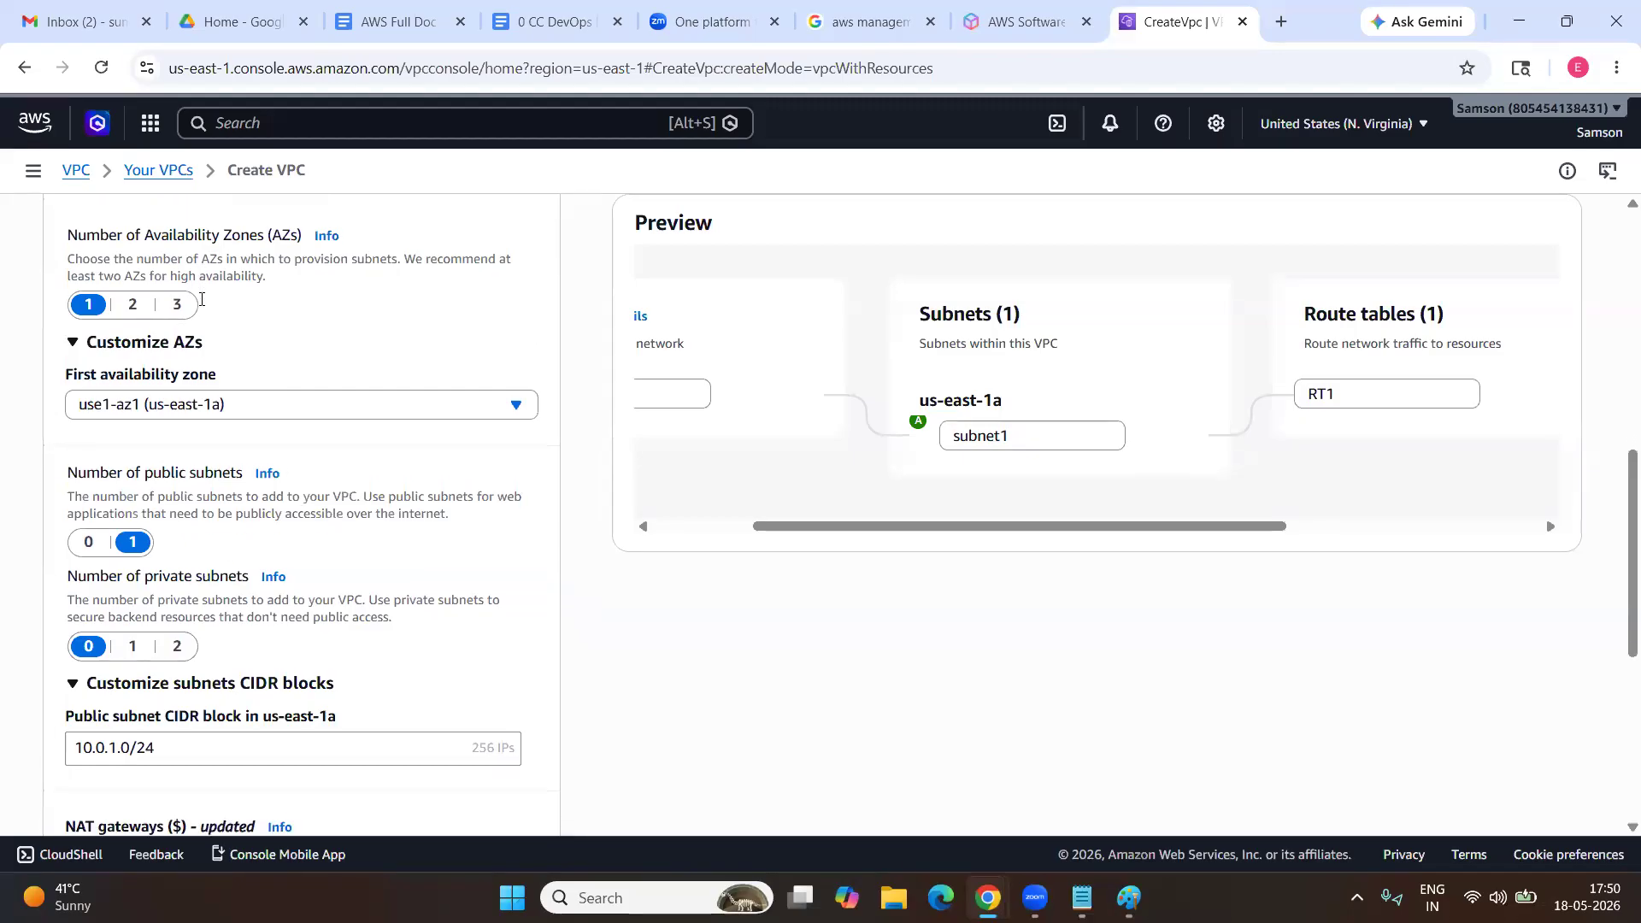
left_click(201, 407)
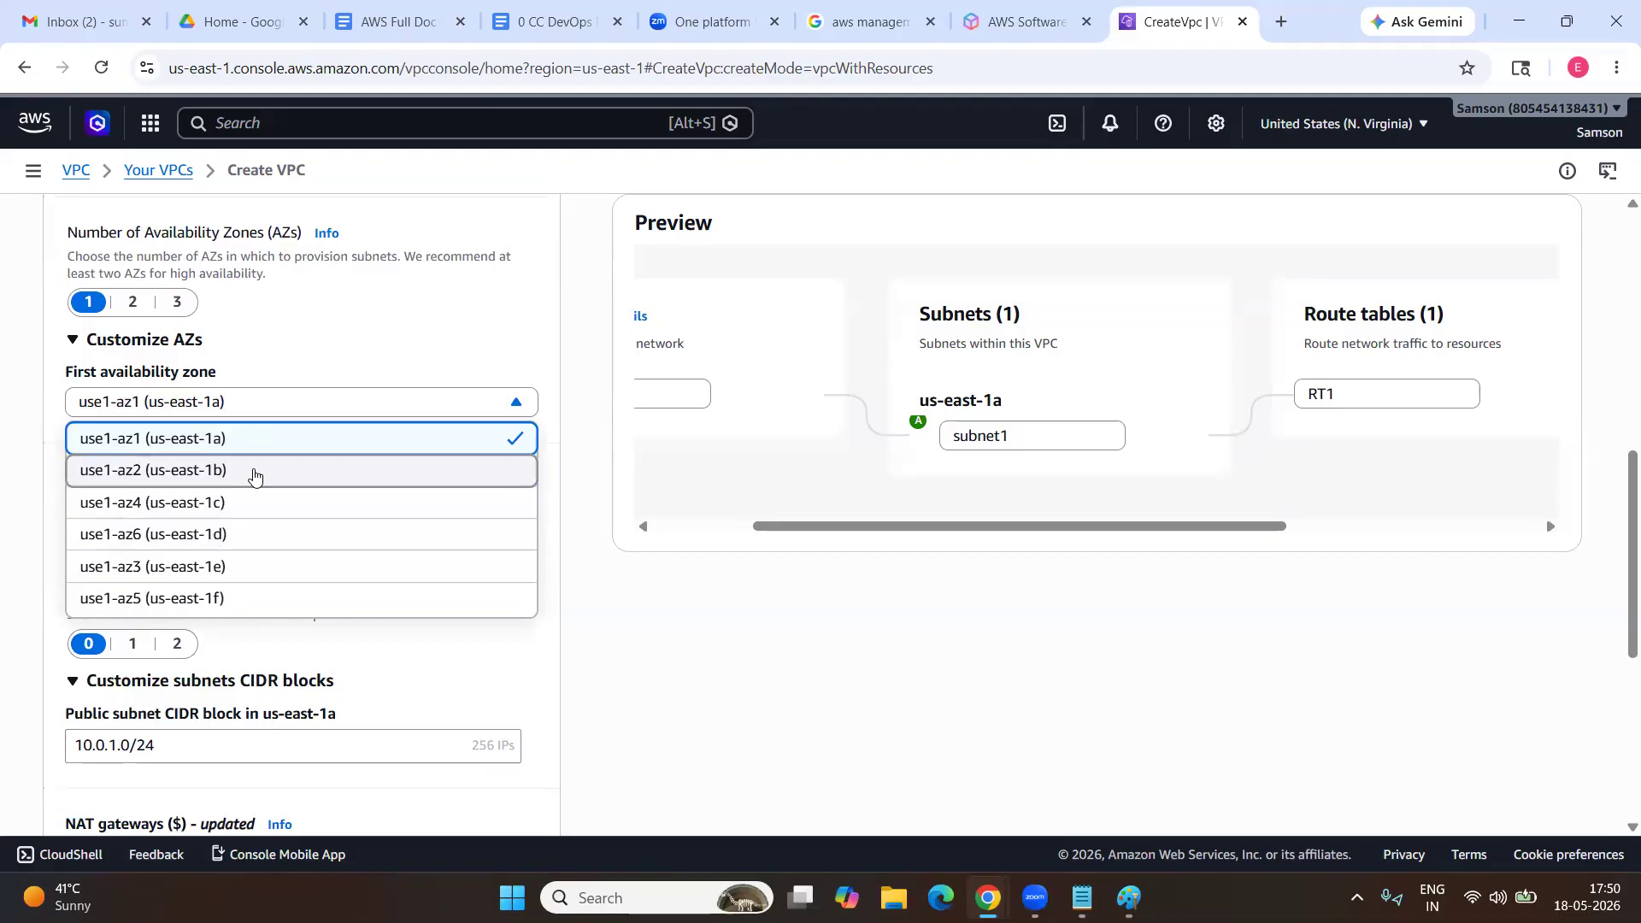
left_click(679, 528)
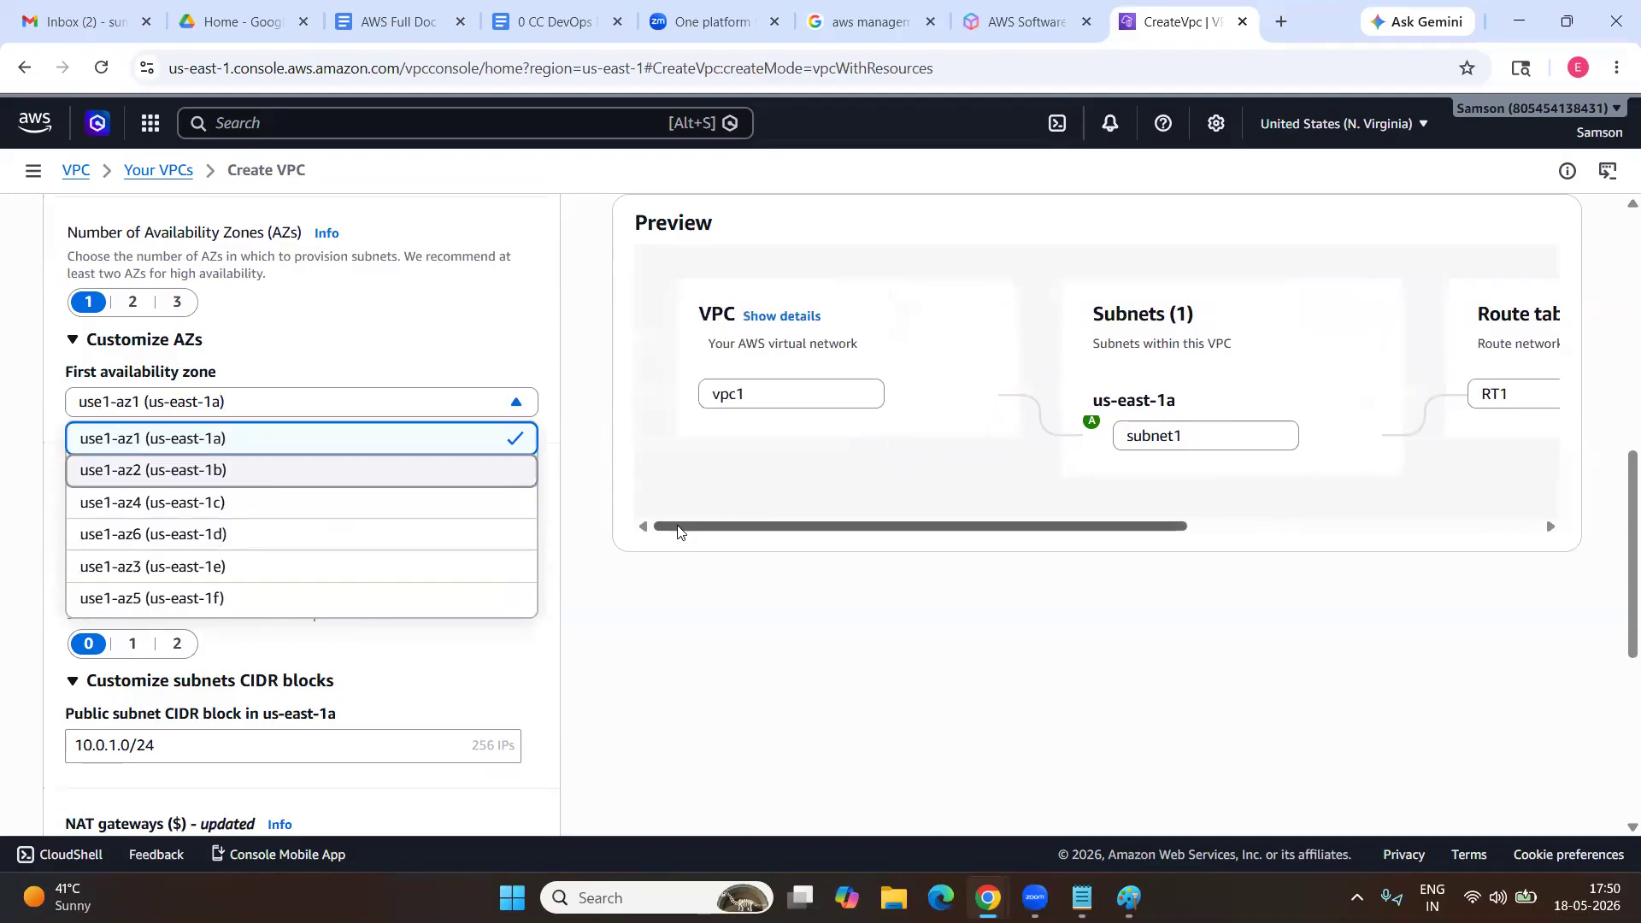
left_click(592, 523)
Examine the public and private subnet count settings and read the description of when to use private subnets.
scroll(276, 493, "down", 2)
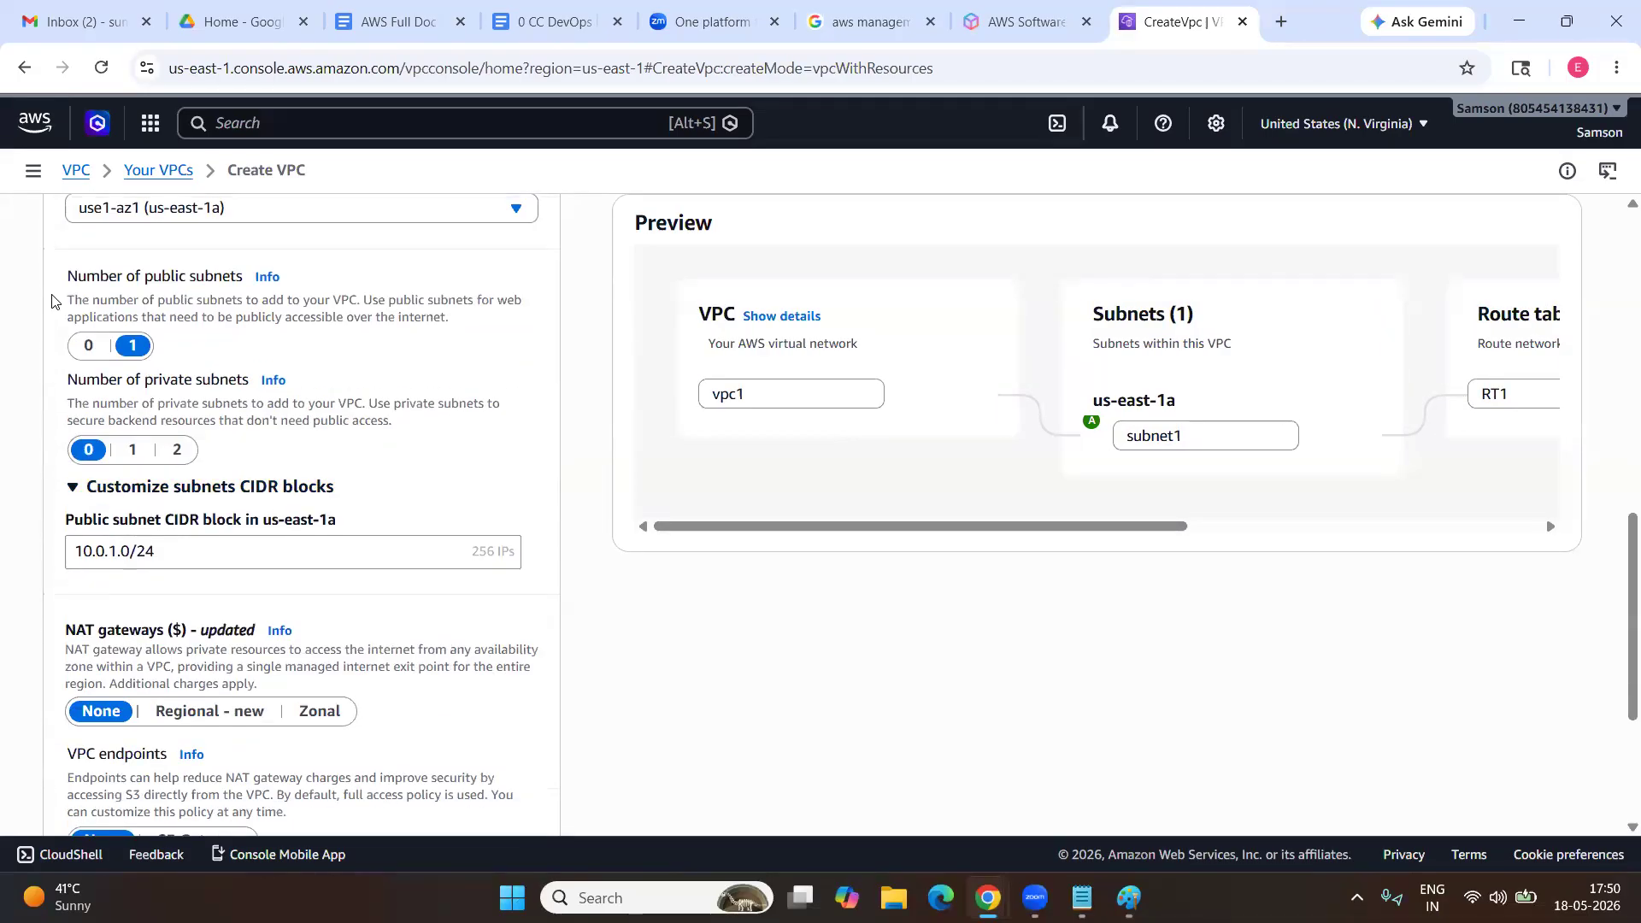
scroll(170, 400, "down", 1)
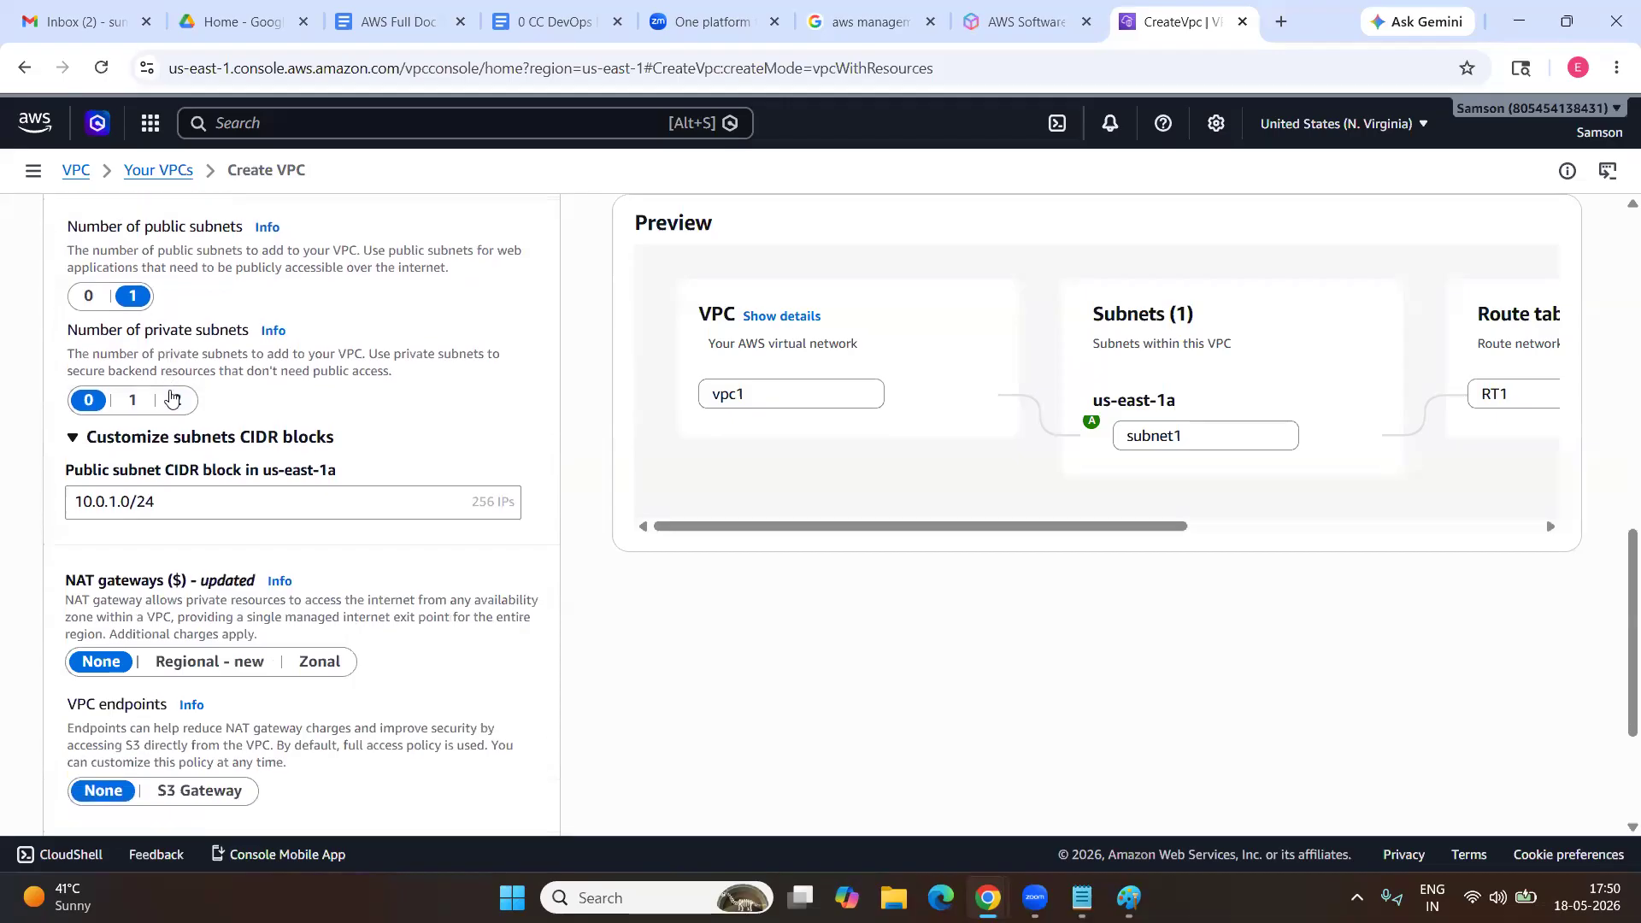
scroll(108, 419, "down", 1)
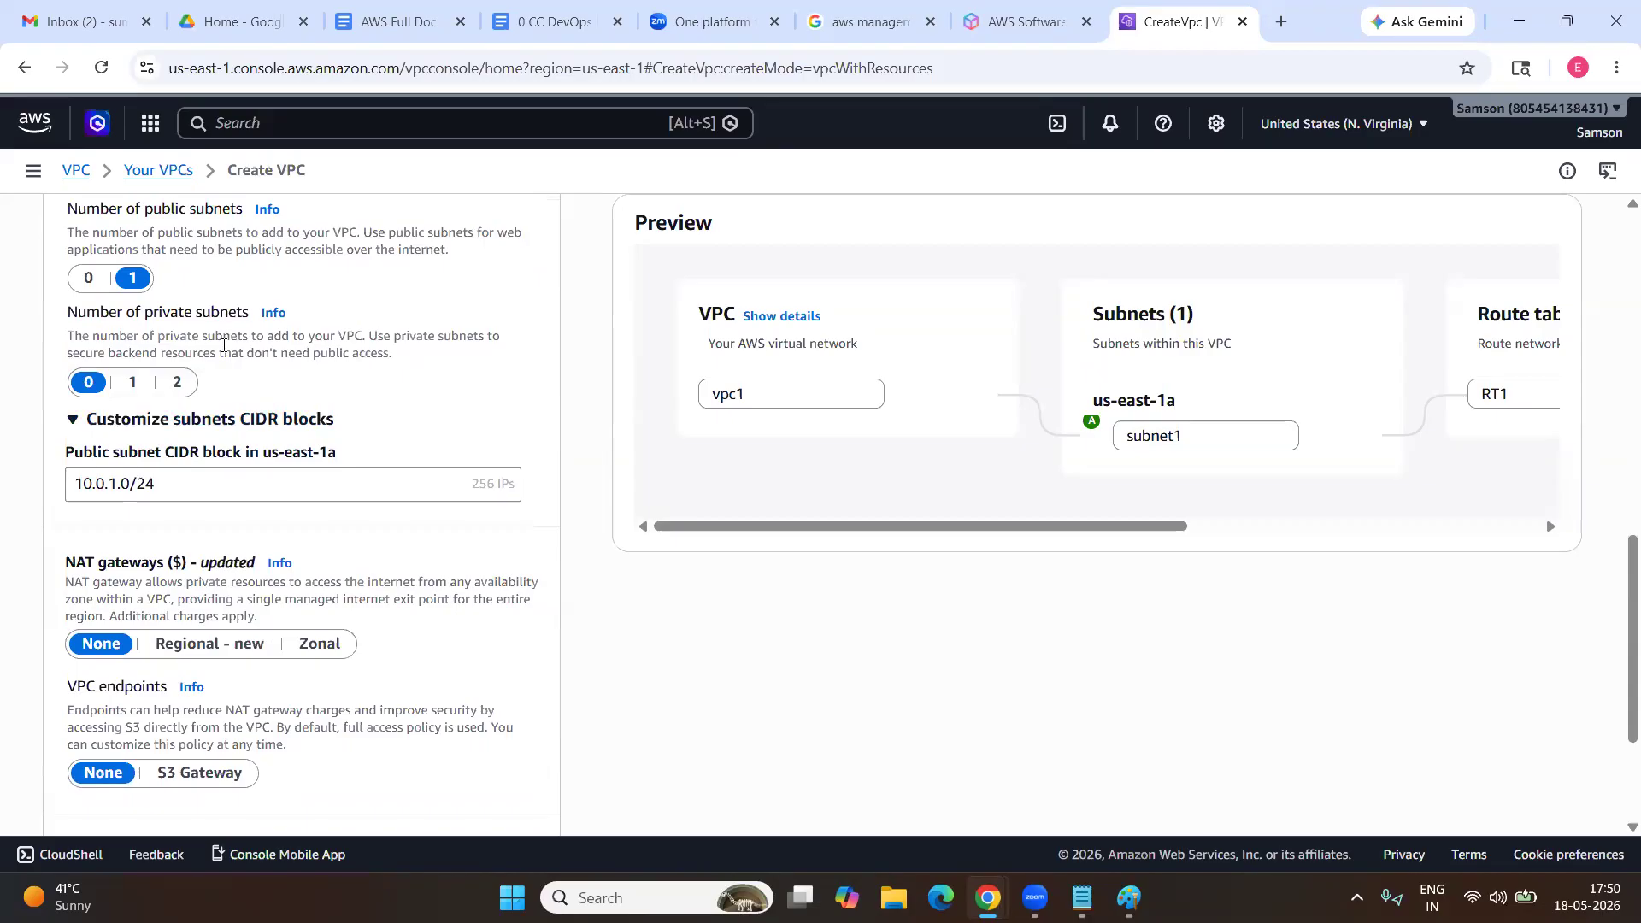
left_click_drag(413, 368, 70, 342)
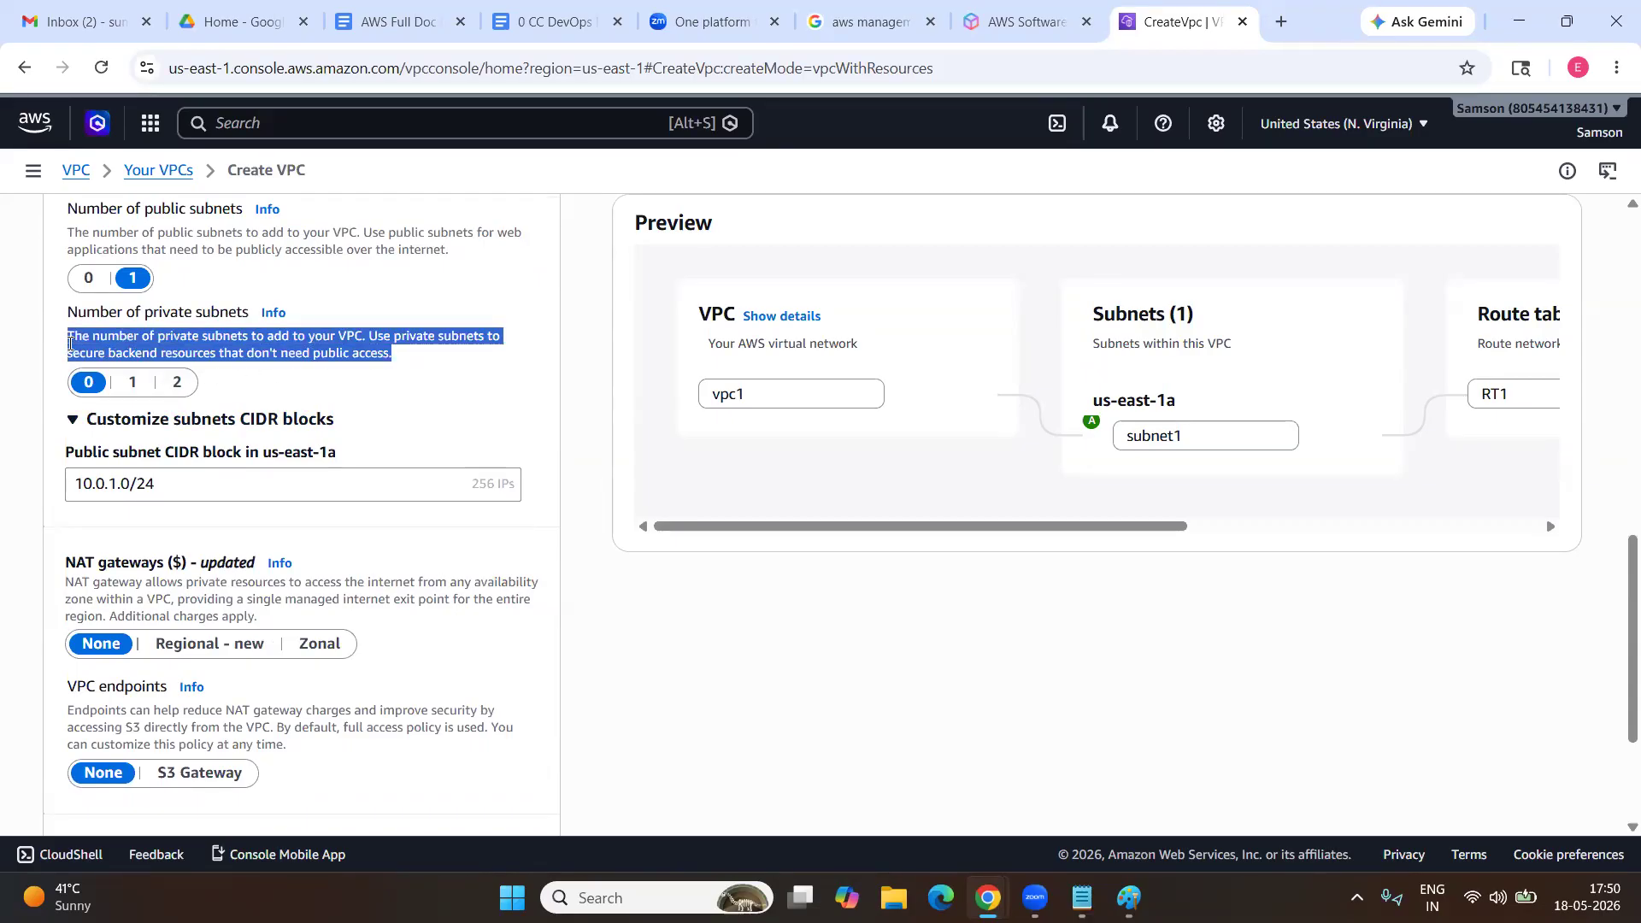
left_click(475, 369)
left_click_drag(393, 354, 371, 331)
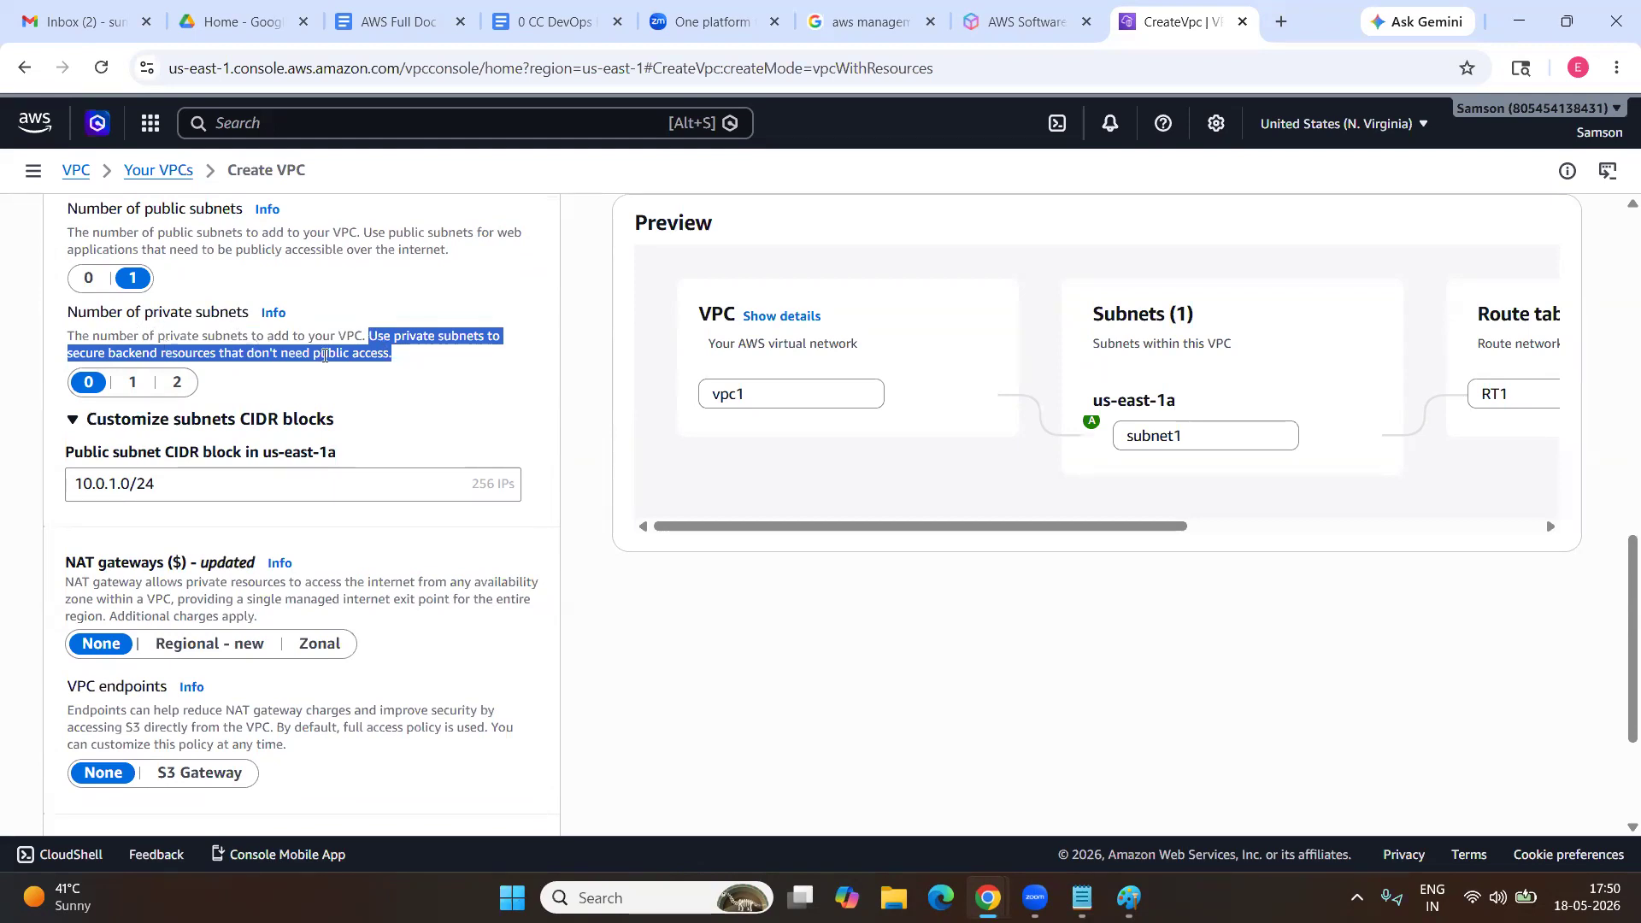
left_click(432, 304)
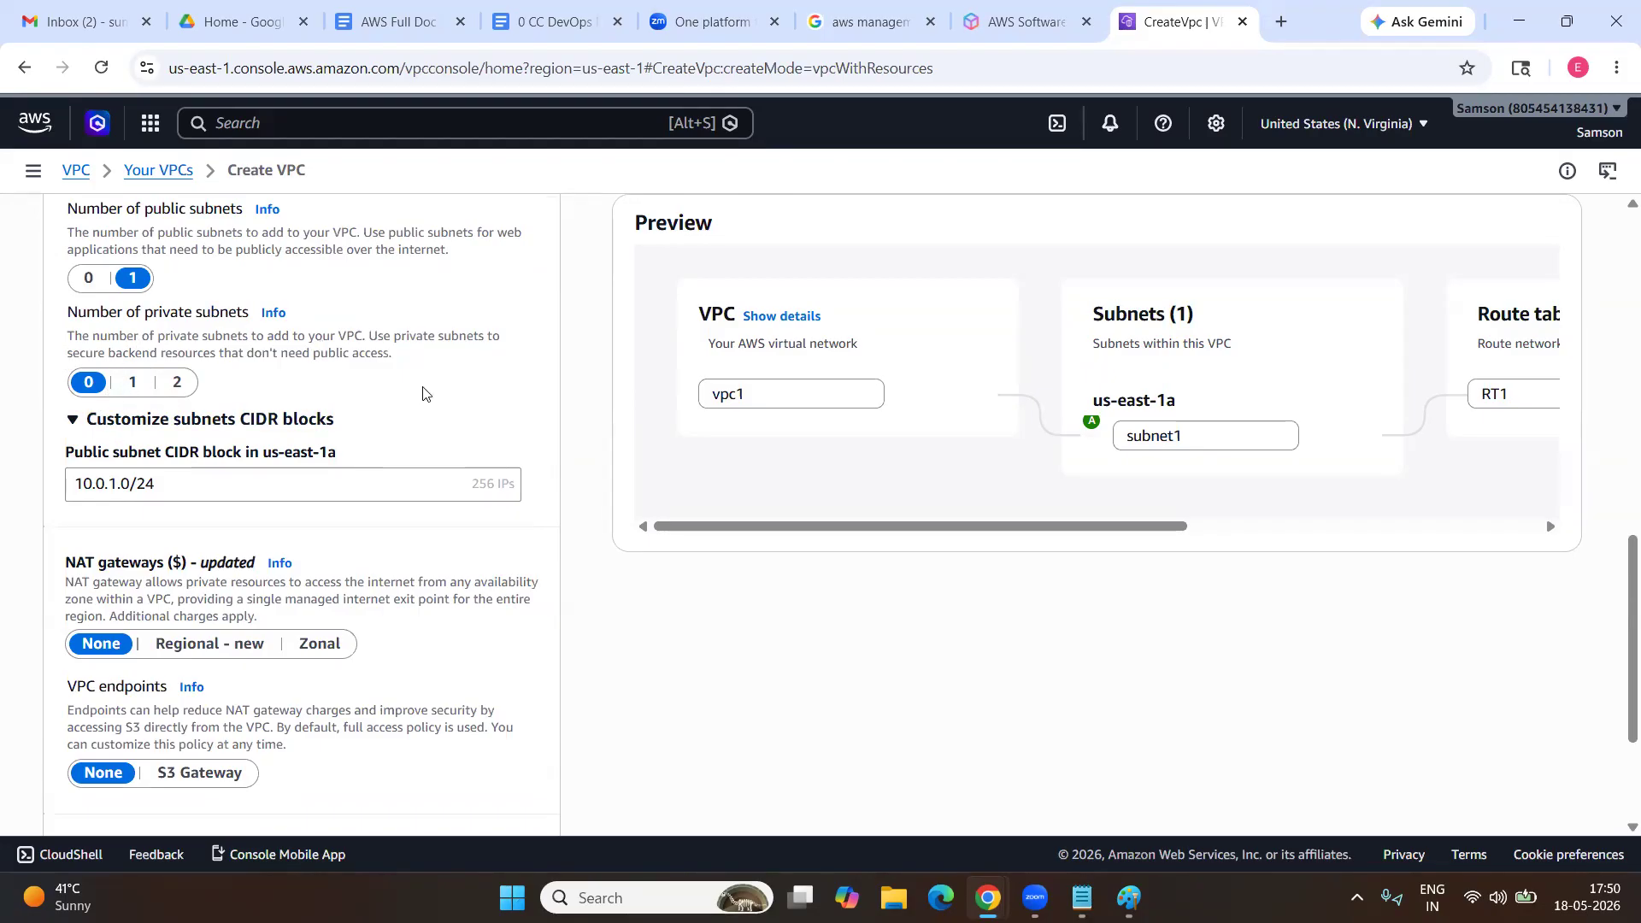
Review the resource preview and the public subnet CIDR block, and create vpc1 with the configured settings.
scroll(846, 433, "right", 5)
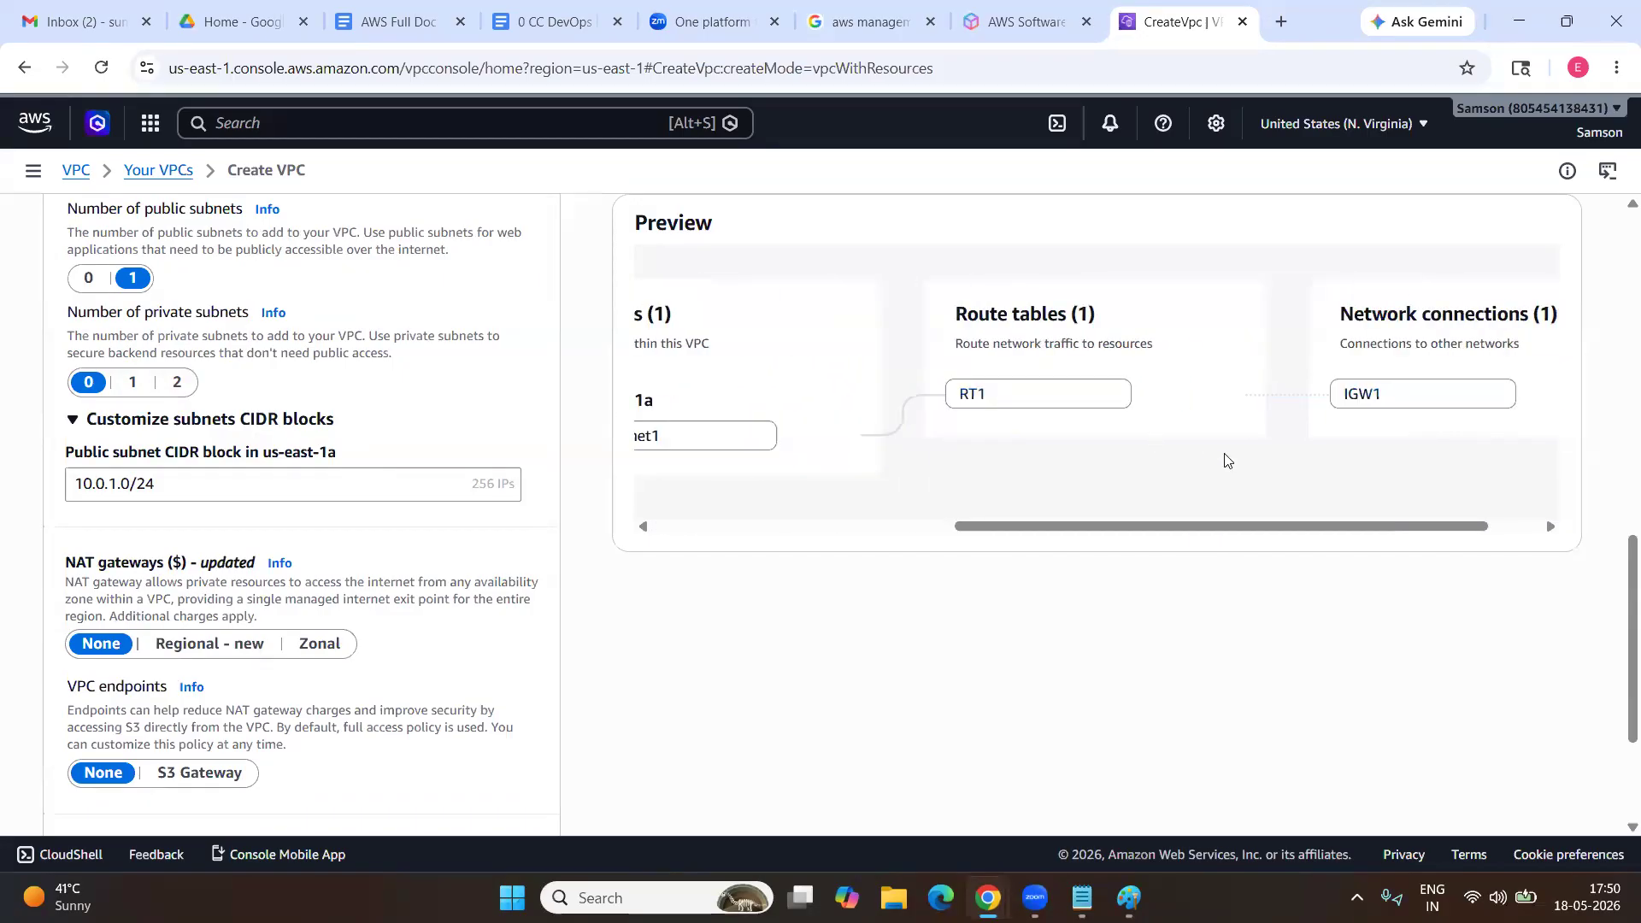
scroll(923, 398, "left", 5)
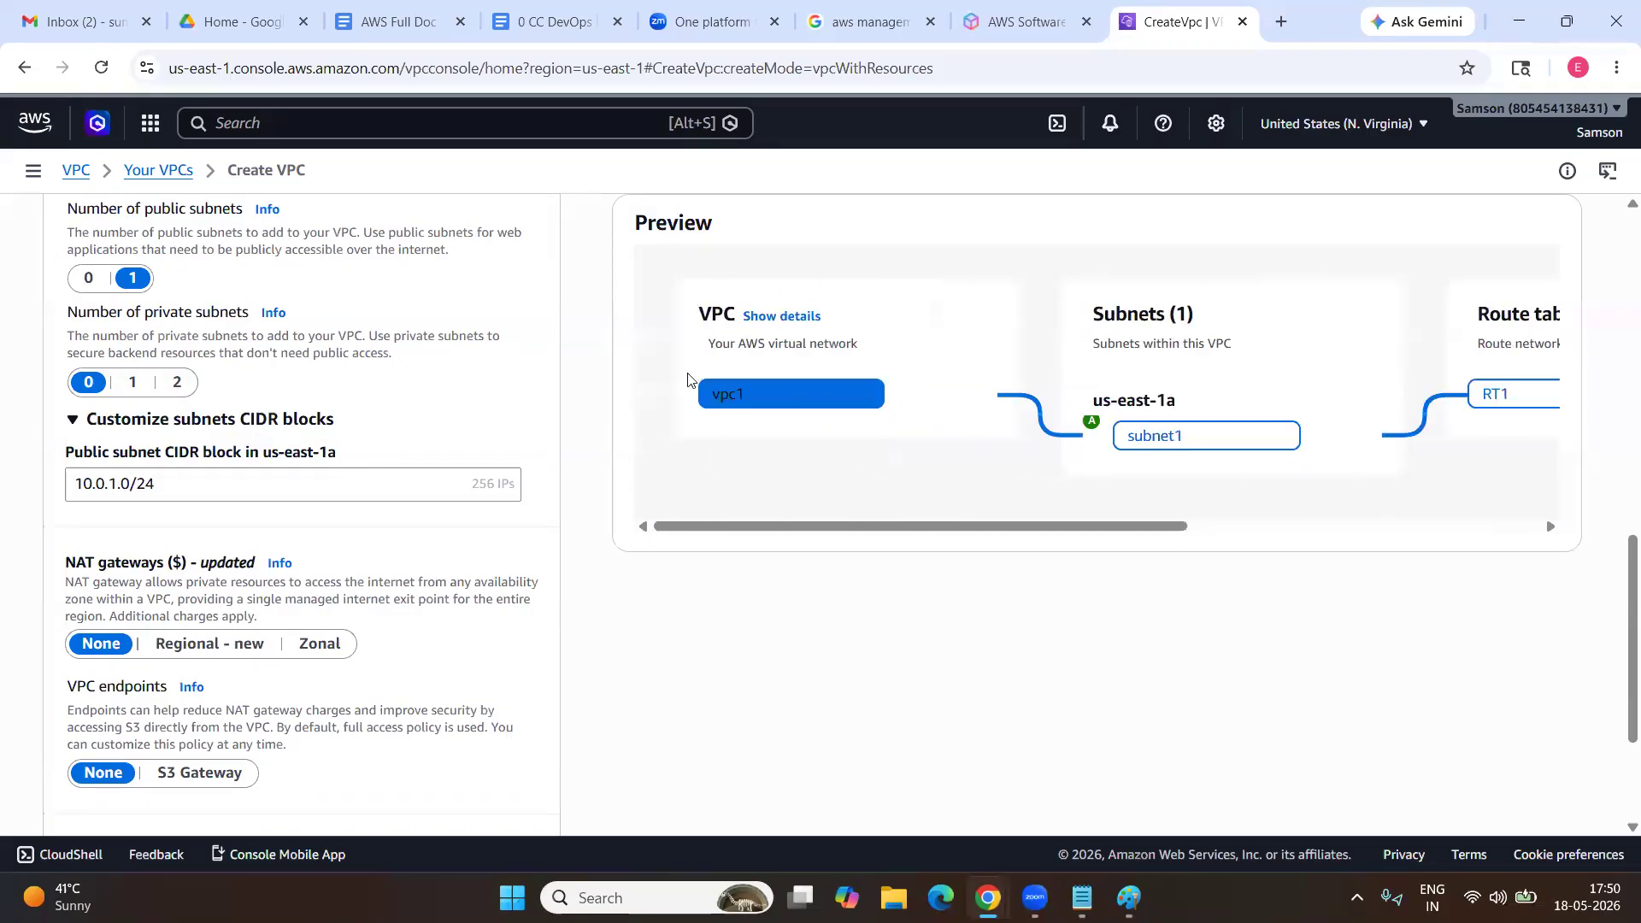
scroll(231, 316, "up", 1)
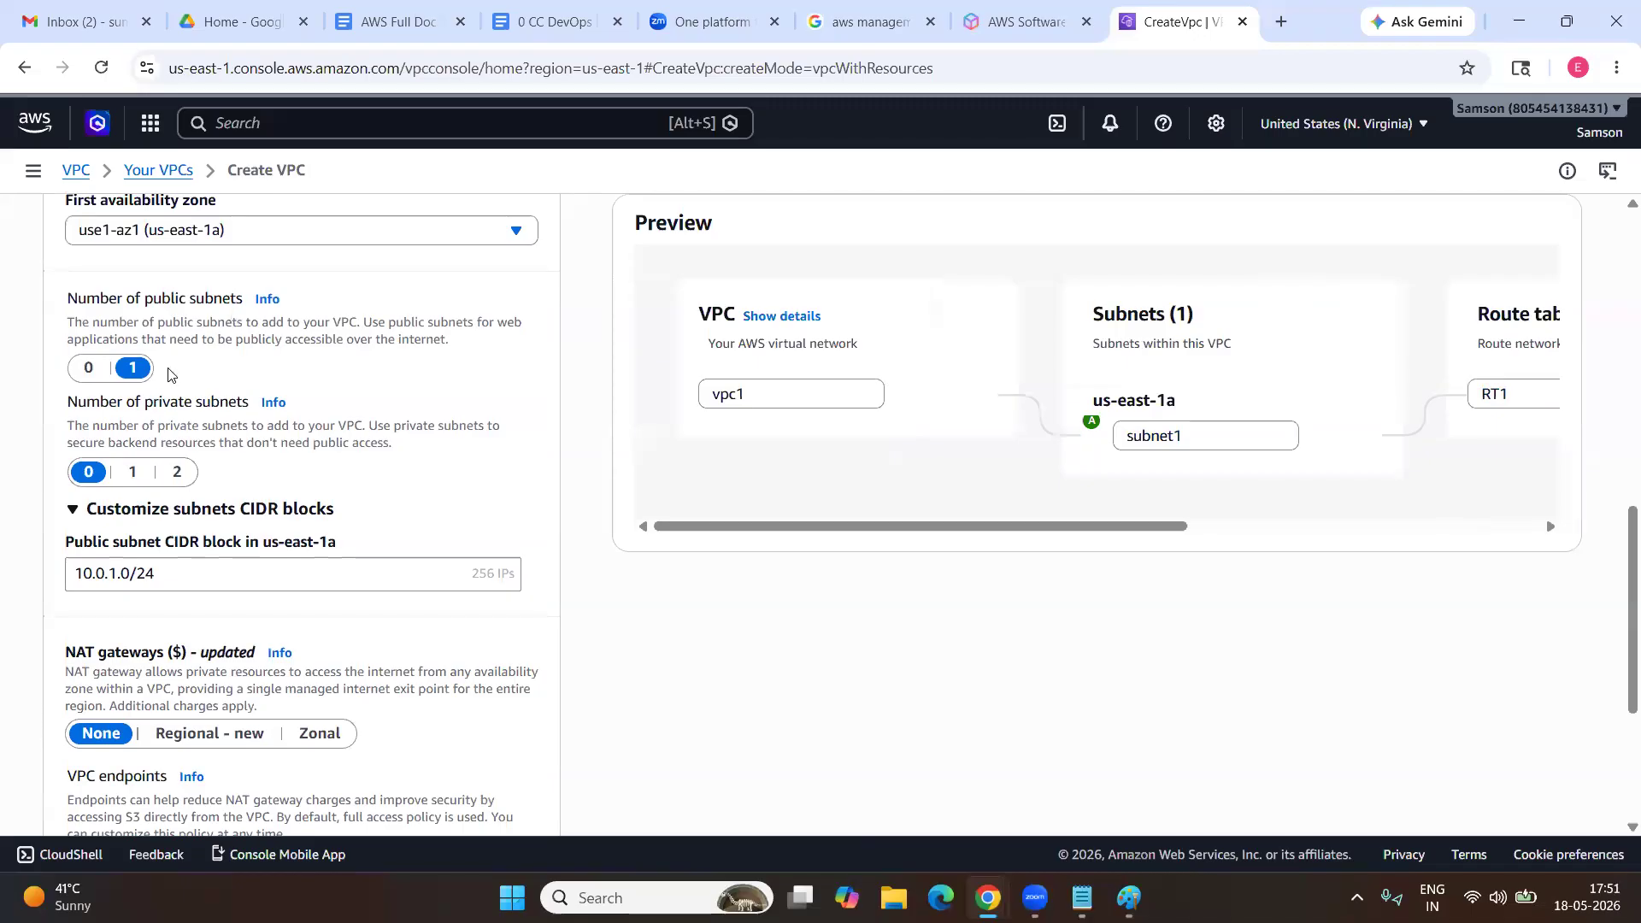
scroll(125, 408, "down", 3)
left_click_drag(155, 357, 61, 364)
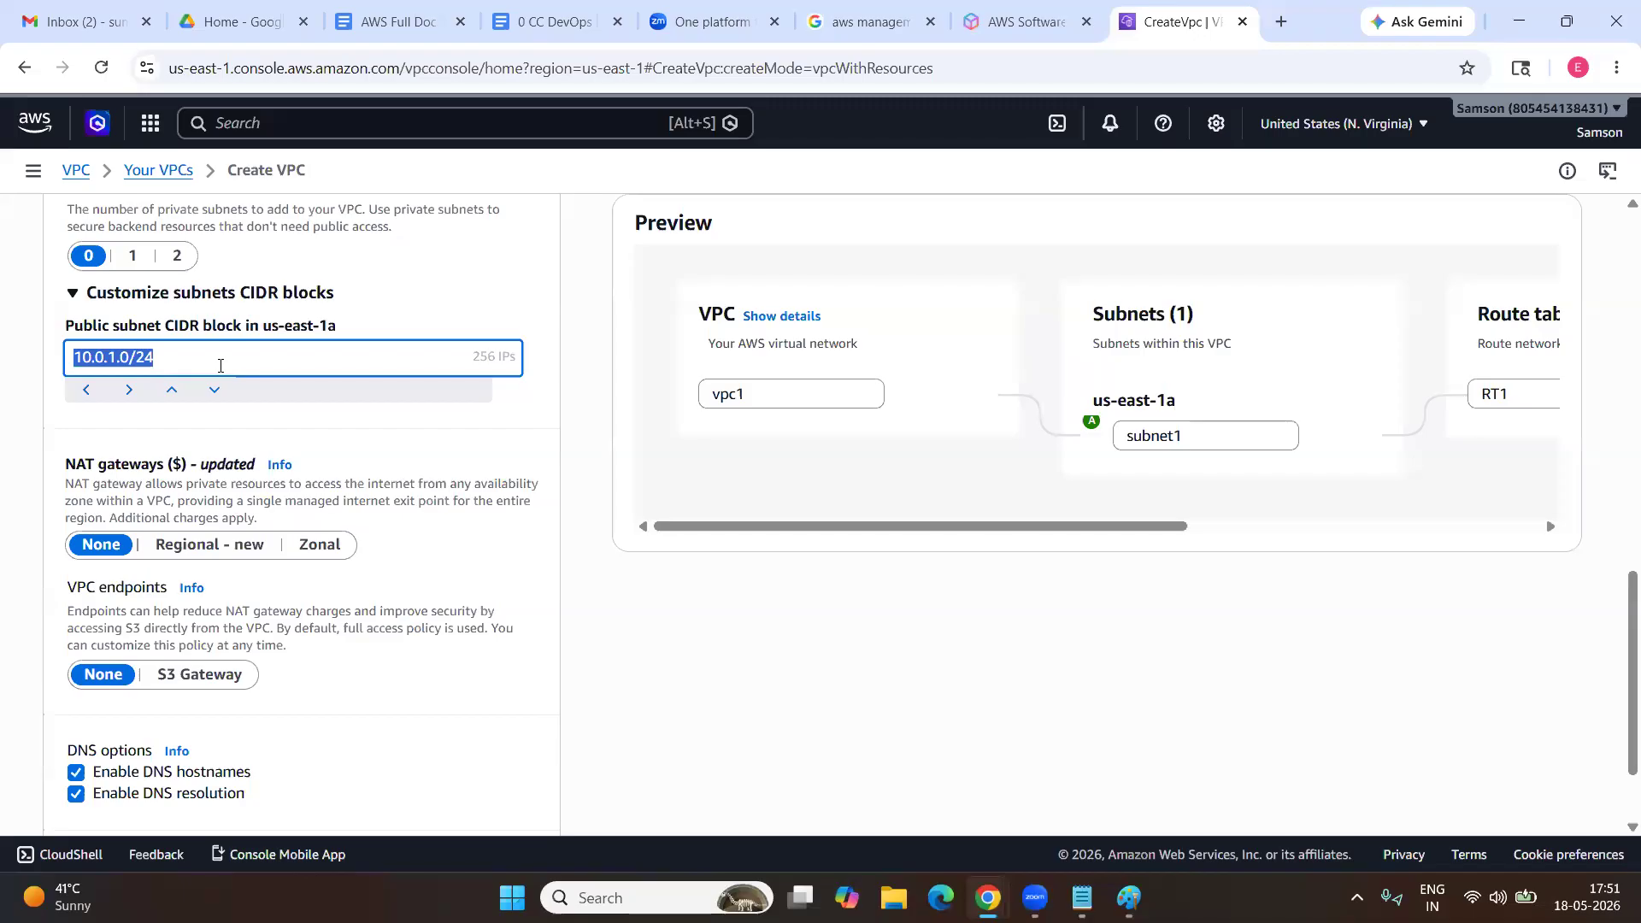
scroll(224, 422, "down", 2)
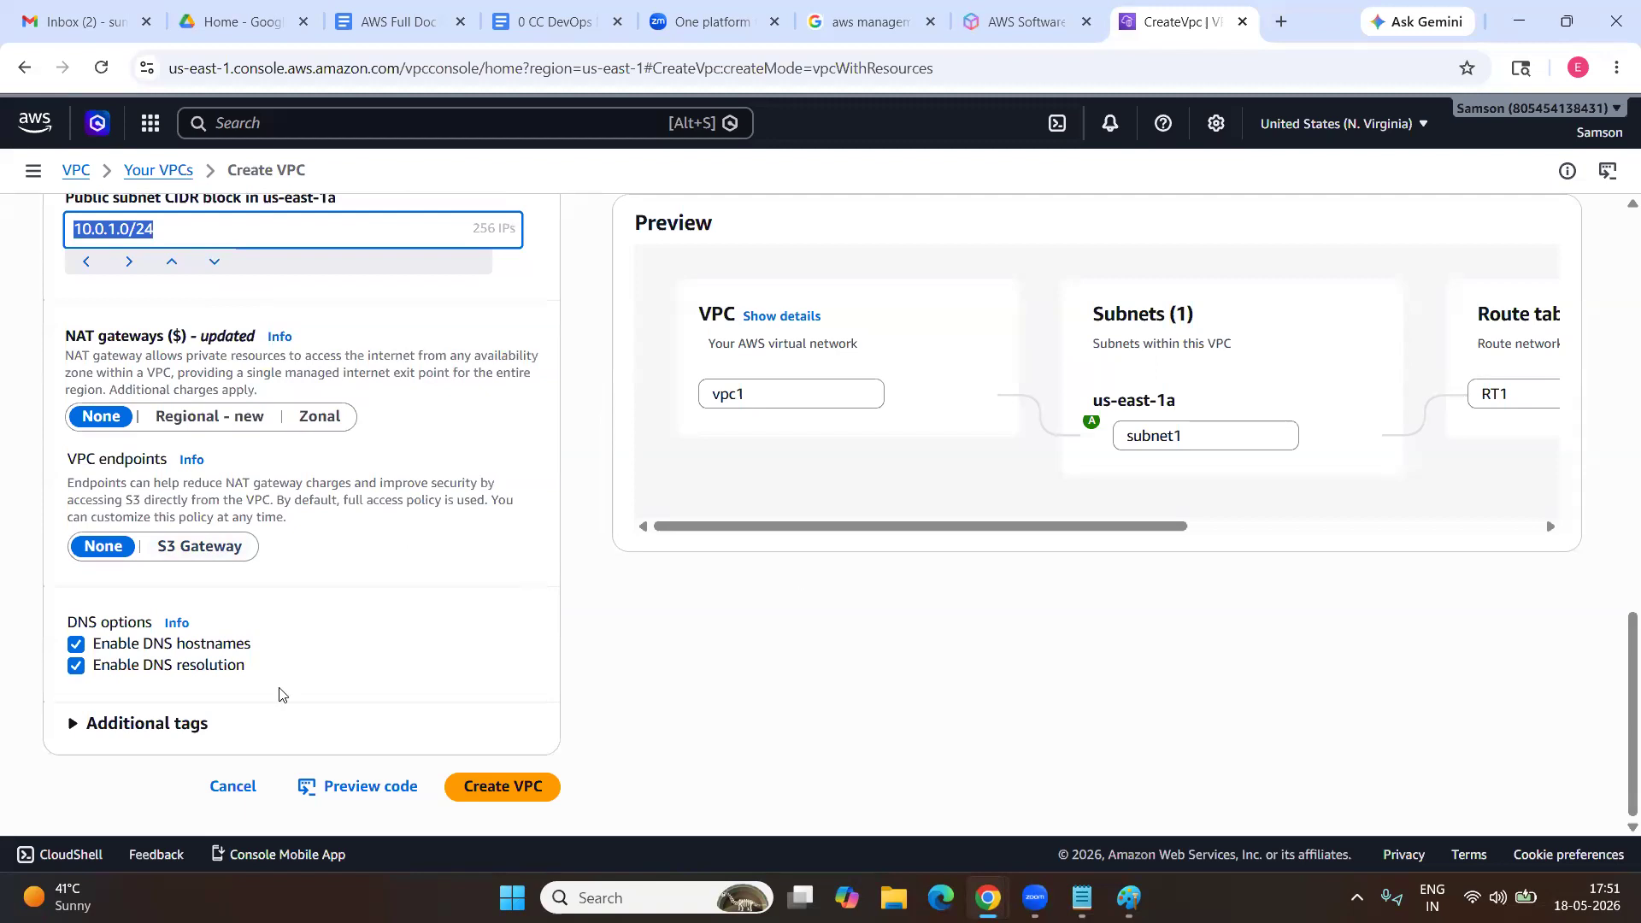
left_click(479, 801)
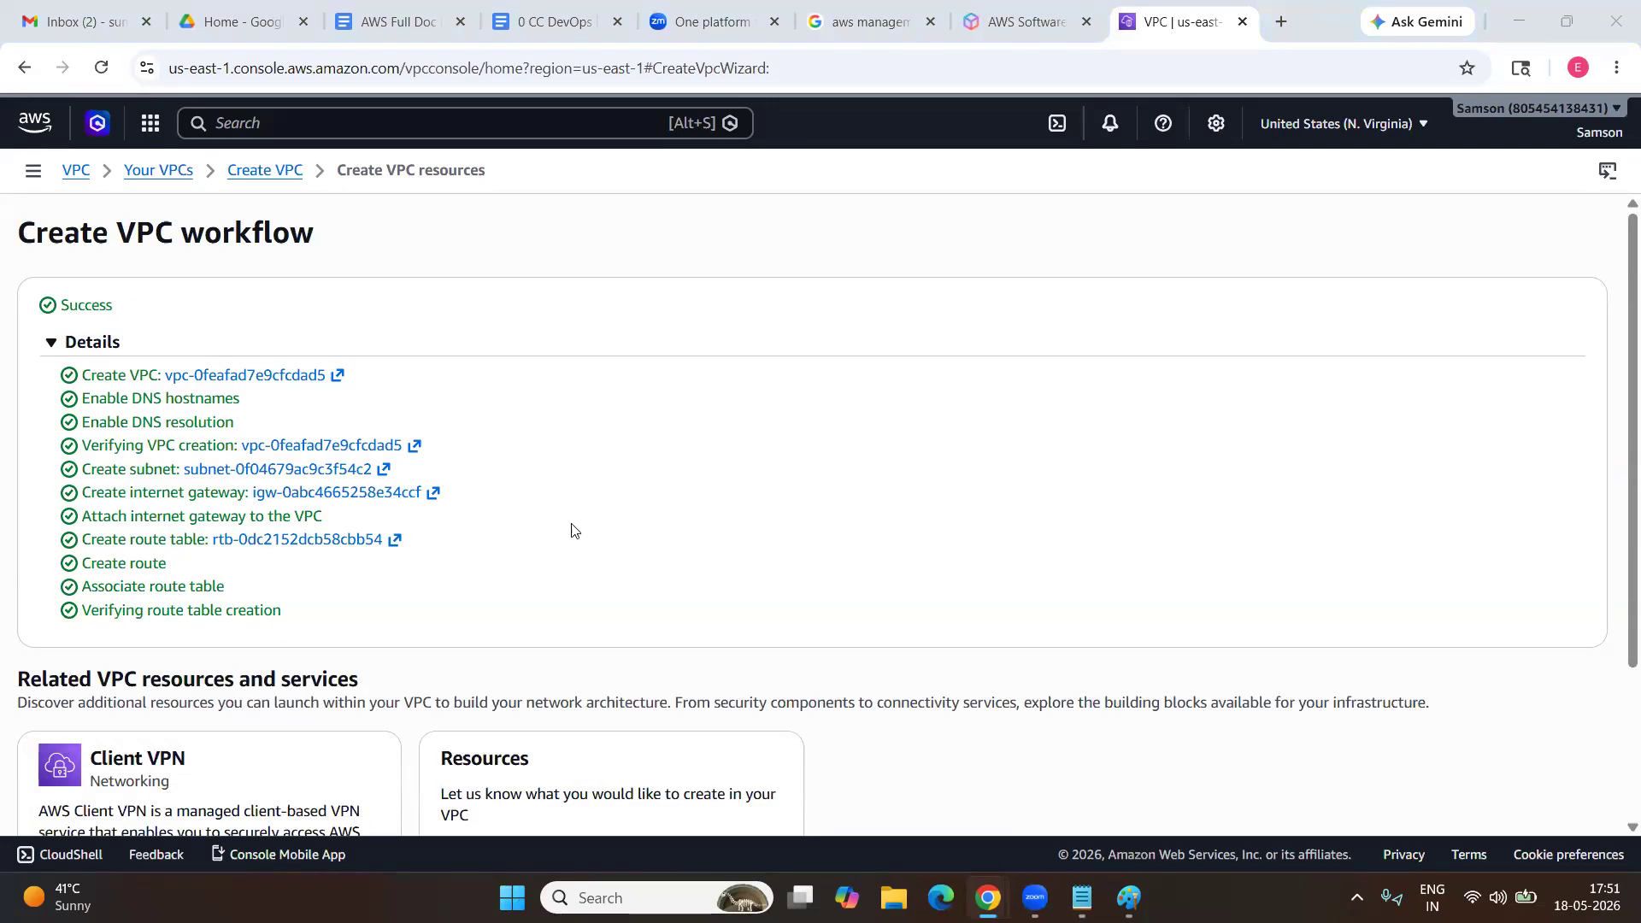
Open the newly created vpc1 and trace its resource map through subnet1, RT1 and IGW1.
scroll(572, 530, "down", 3)
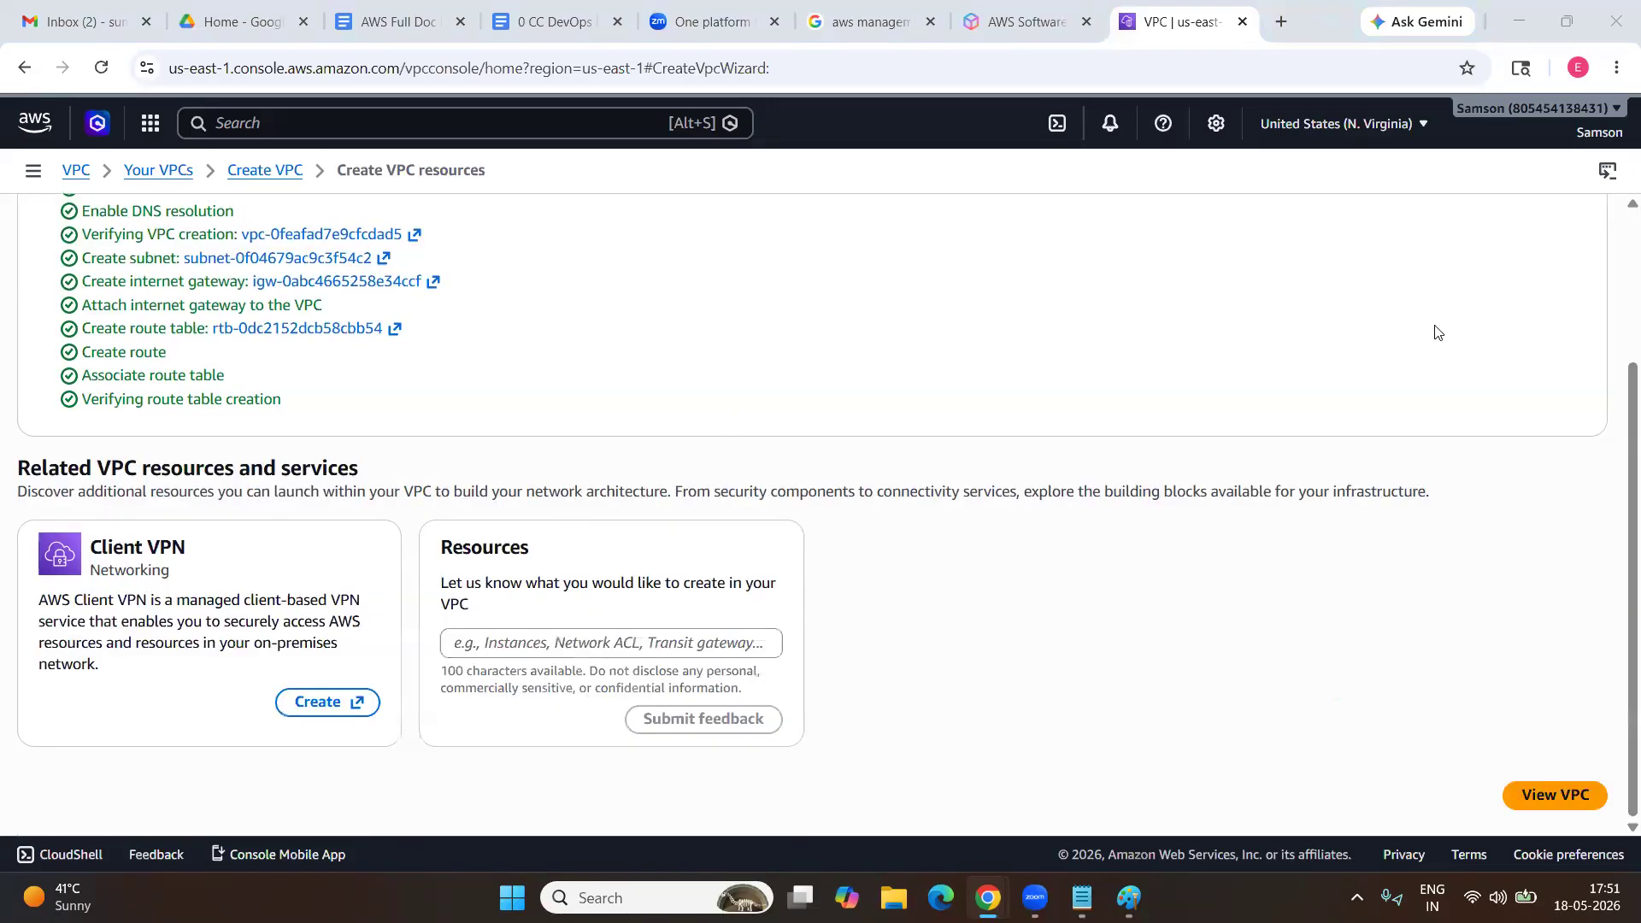
left_click(1565, 794)
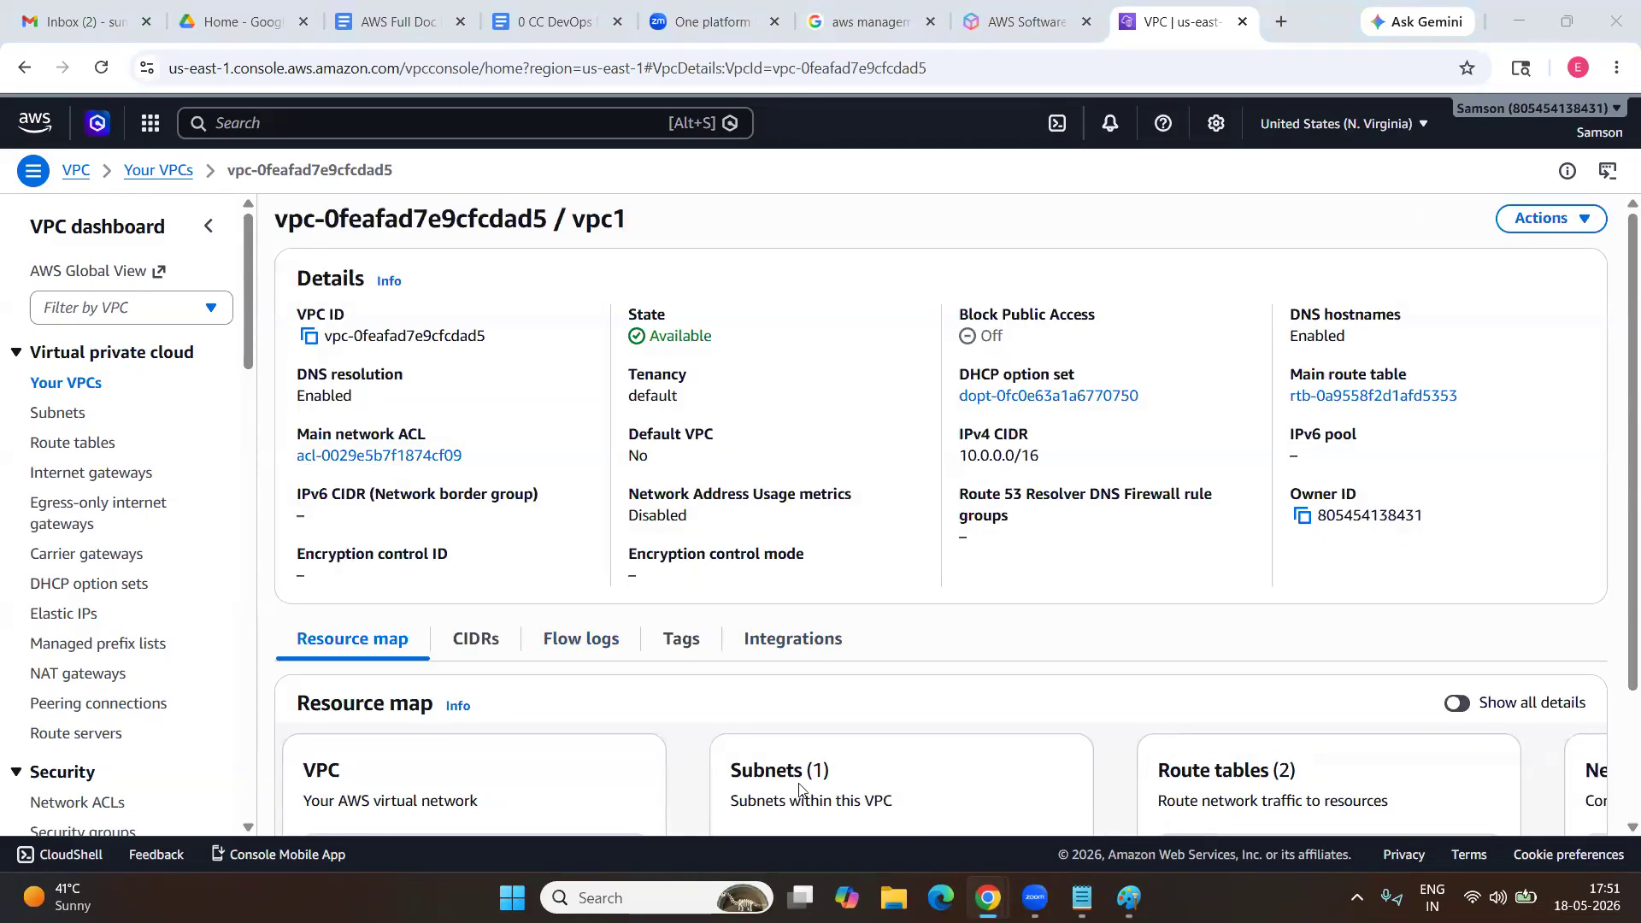
scroll(954, 767, "down", 2)
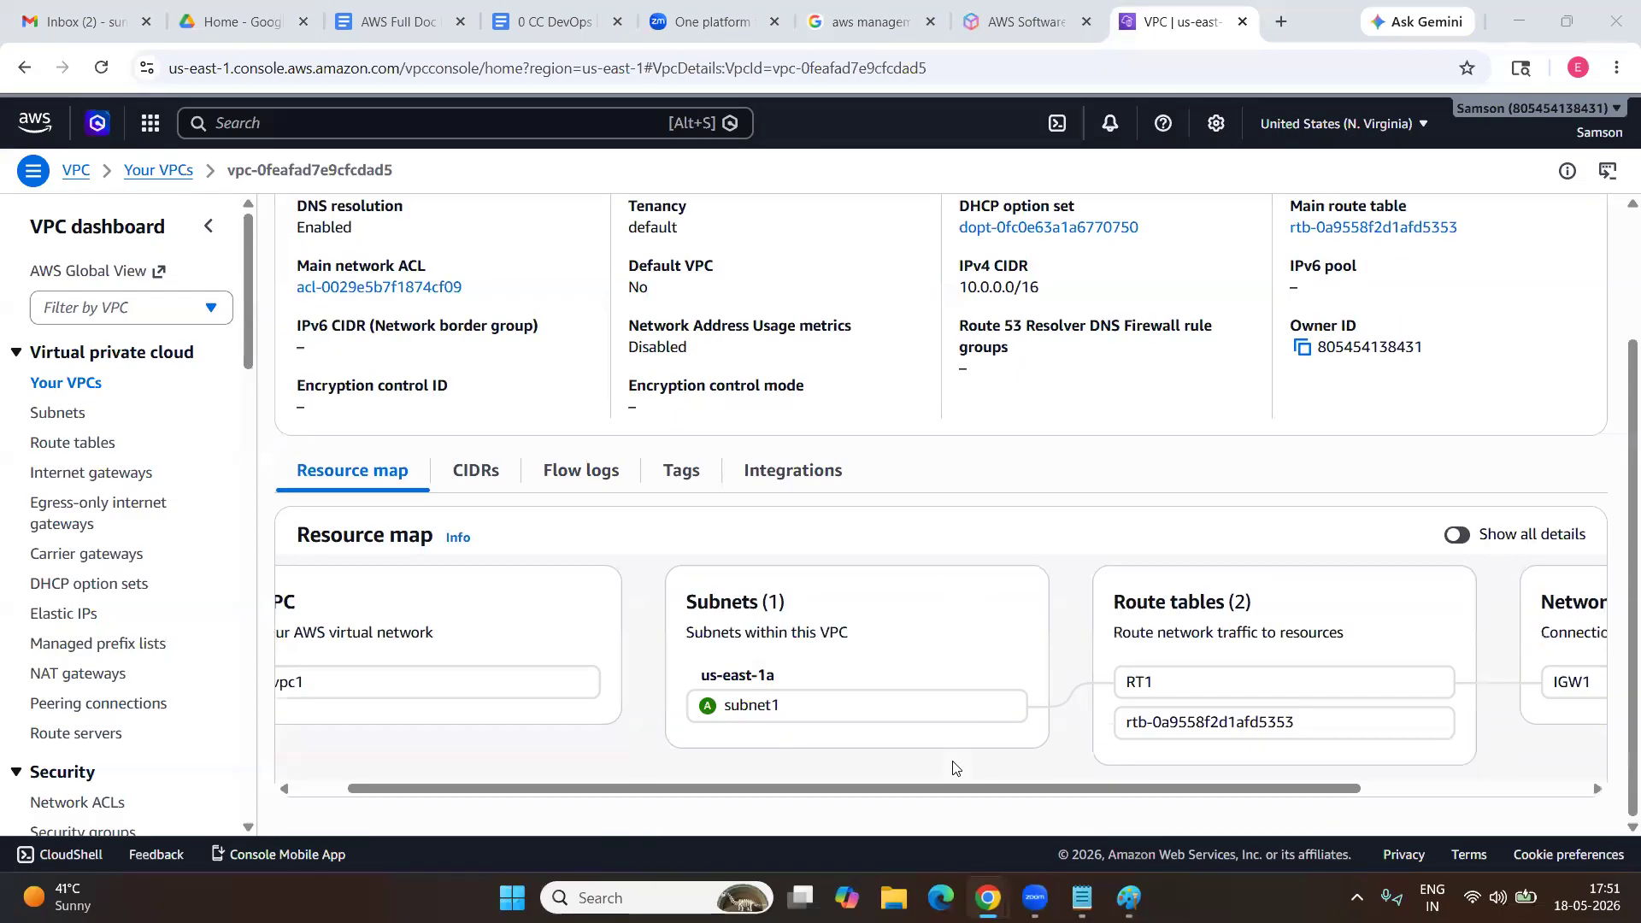
scroll(955, 767, "left", 1)
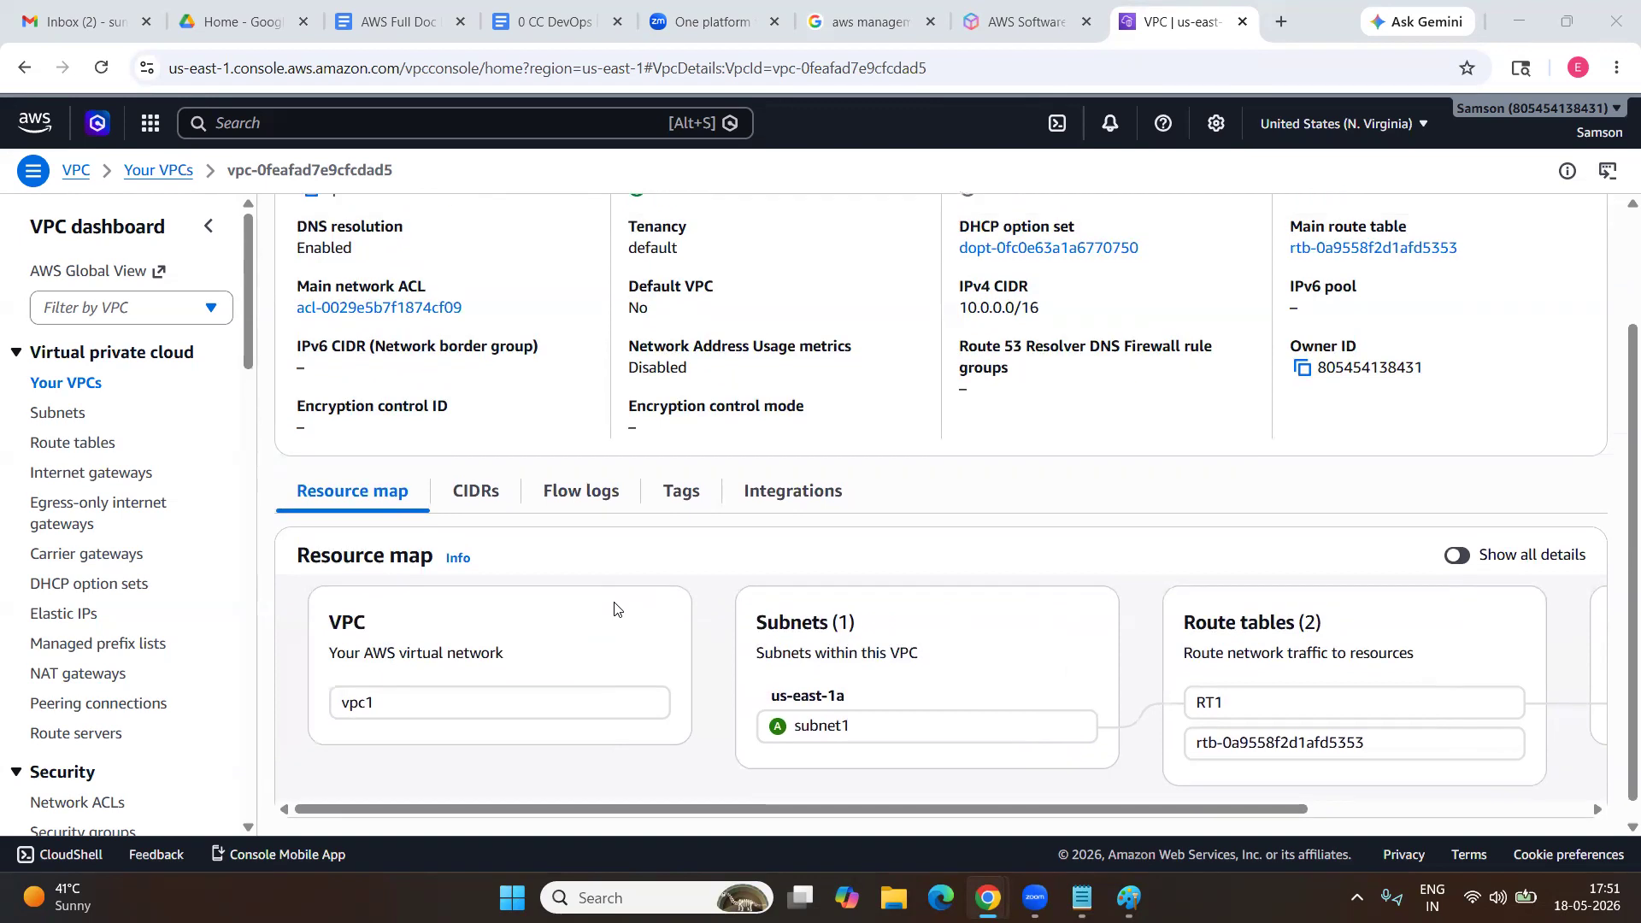
left_click(609, 697)
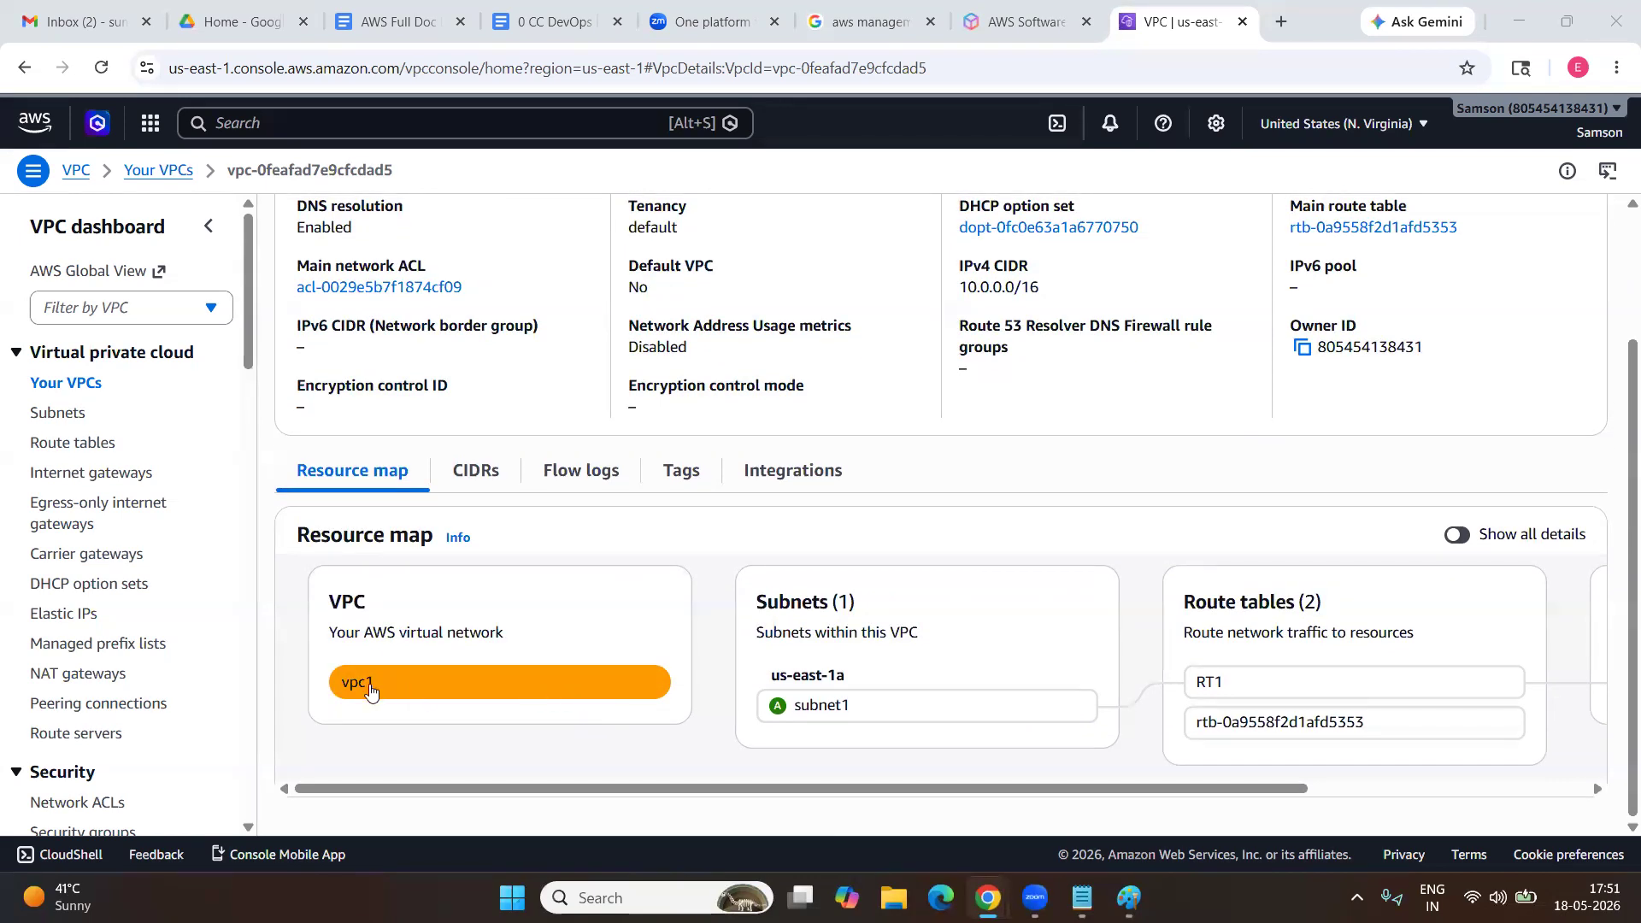
left_click(854, 717)
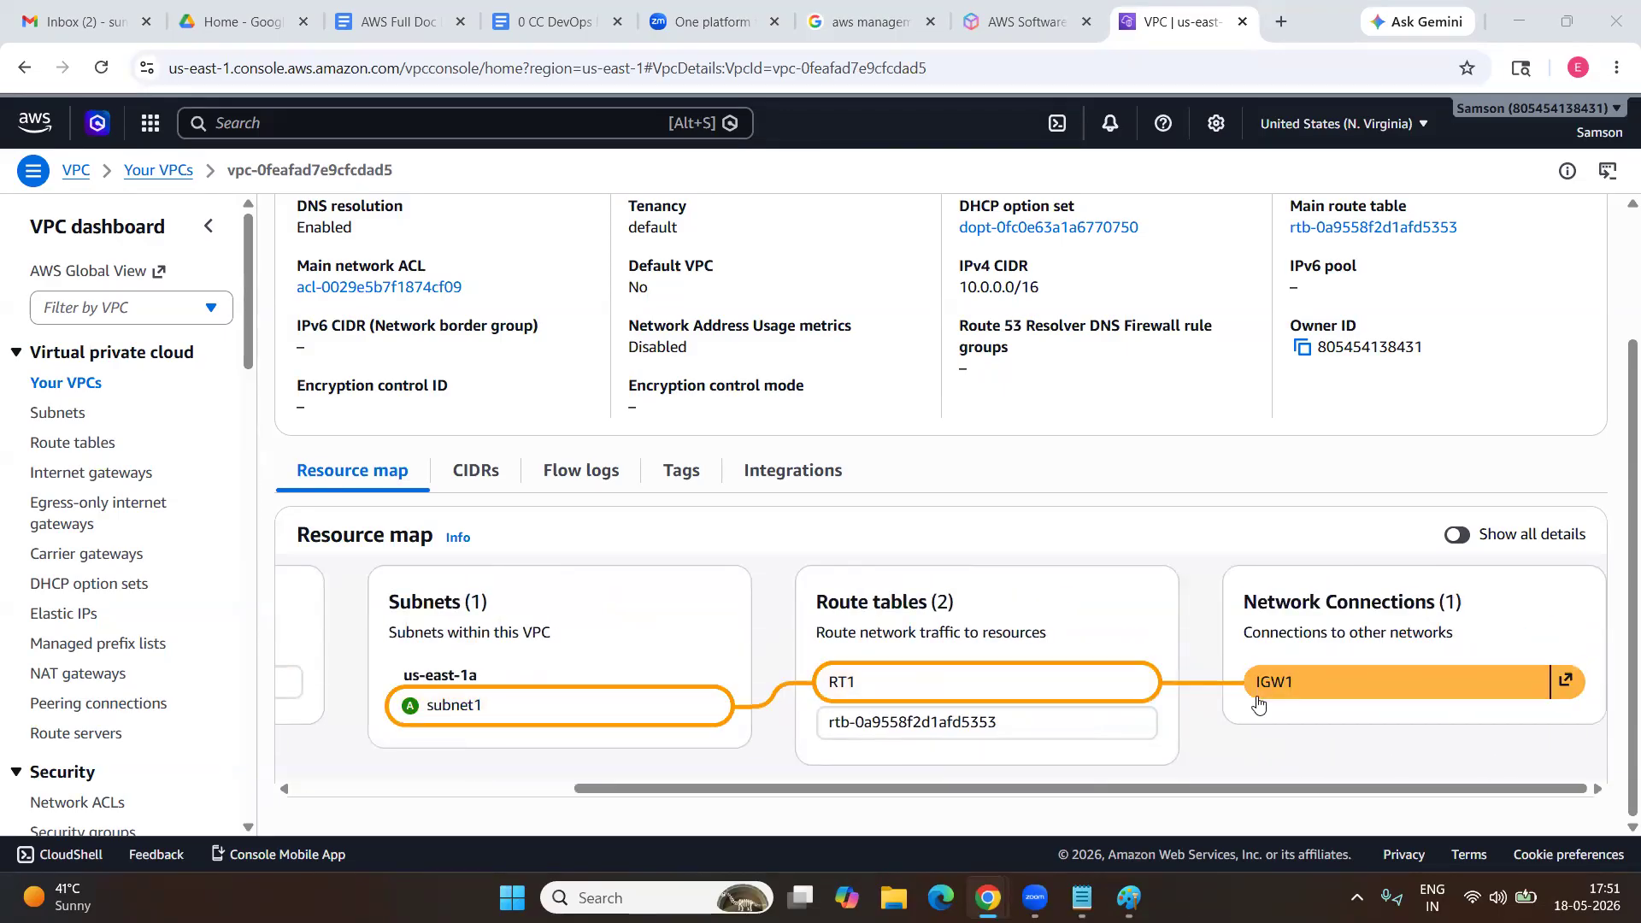
scroll(1040, 659, "up", 2)
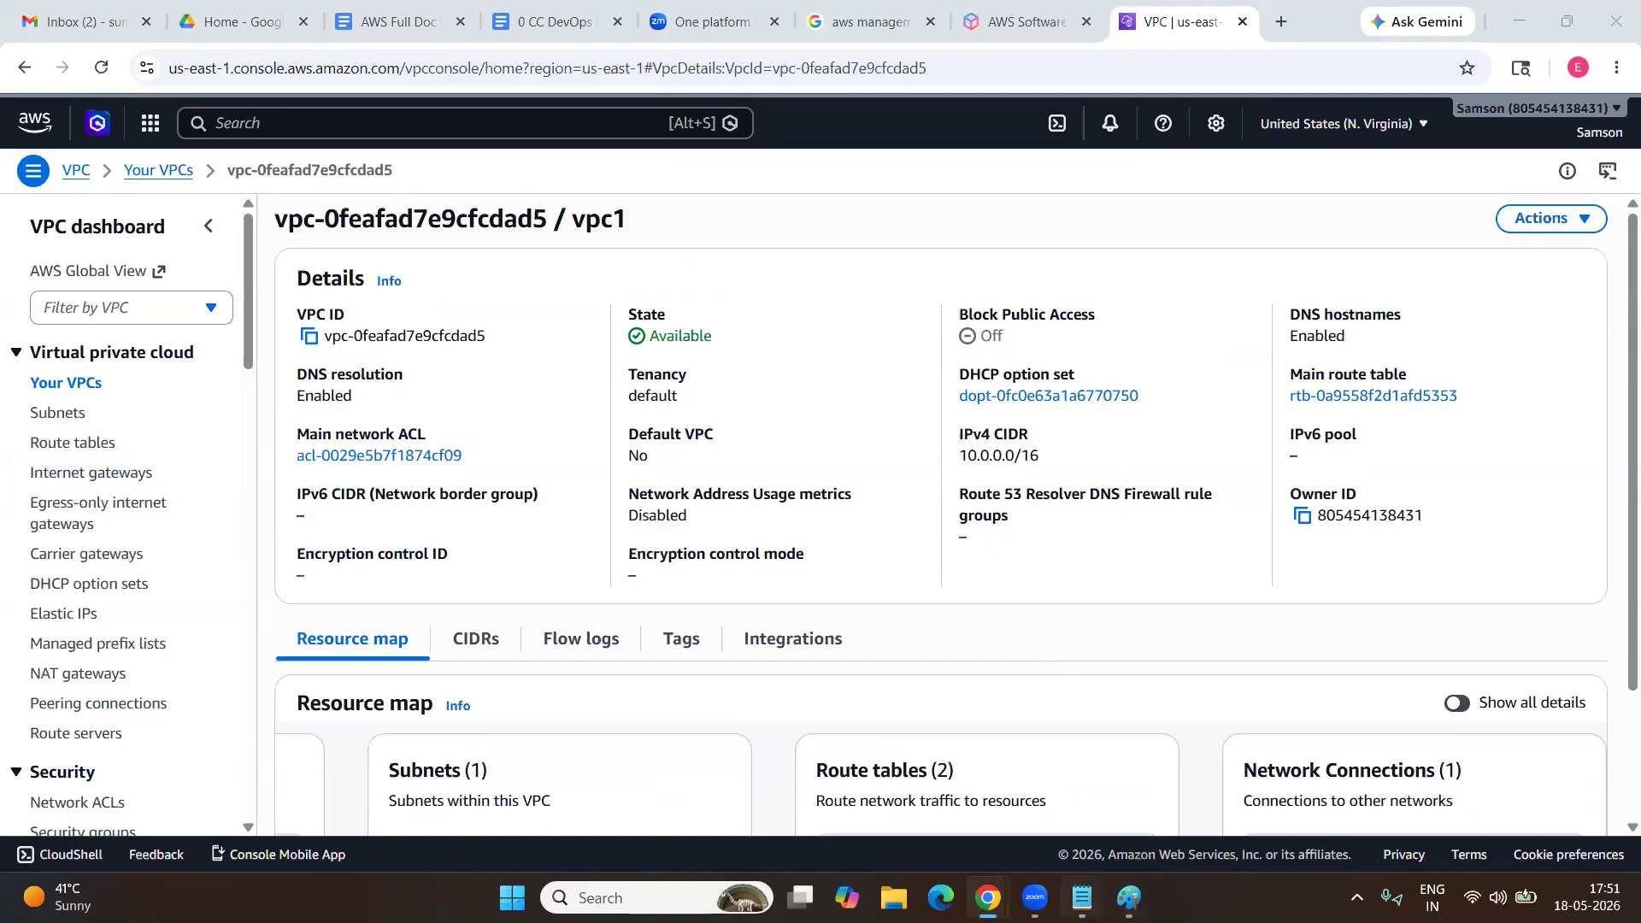
Switch to the Notepad requirements and review the VPC 1, Subnet1 and RT1 lines against what was created.
mouse_move(1083, 897)
left_click(1082, 897)
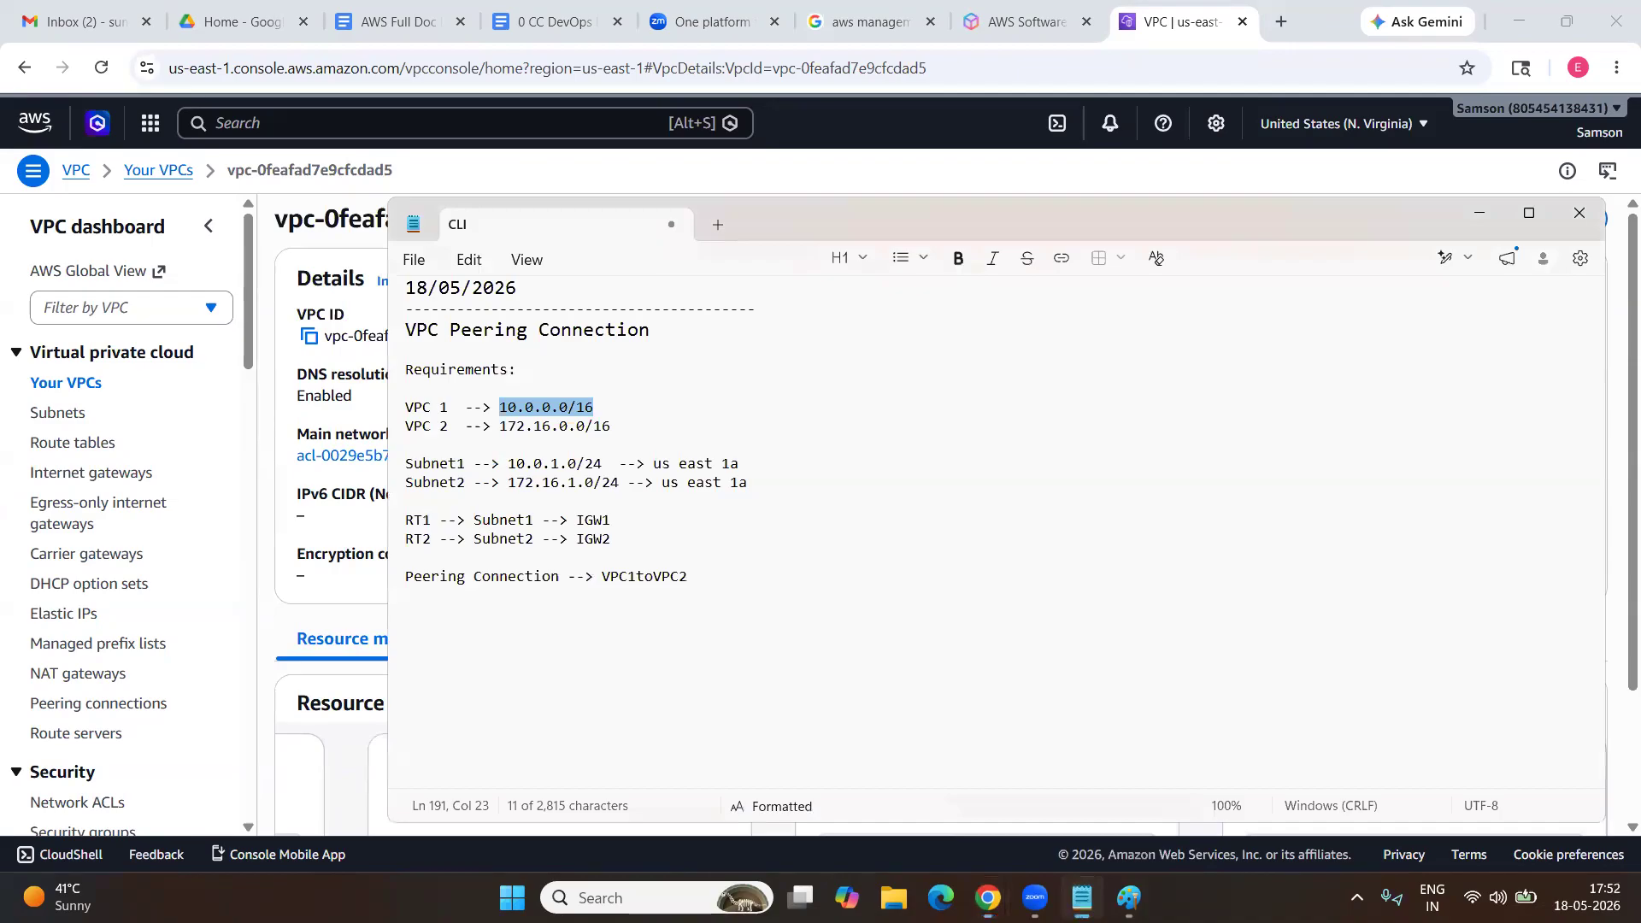
left_click(397, 411)
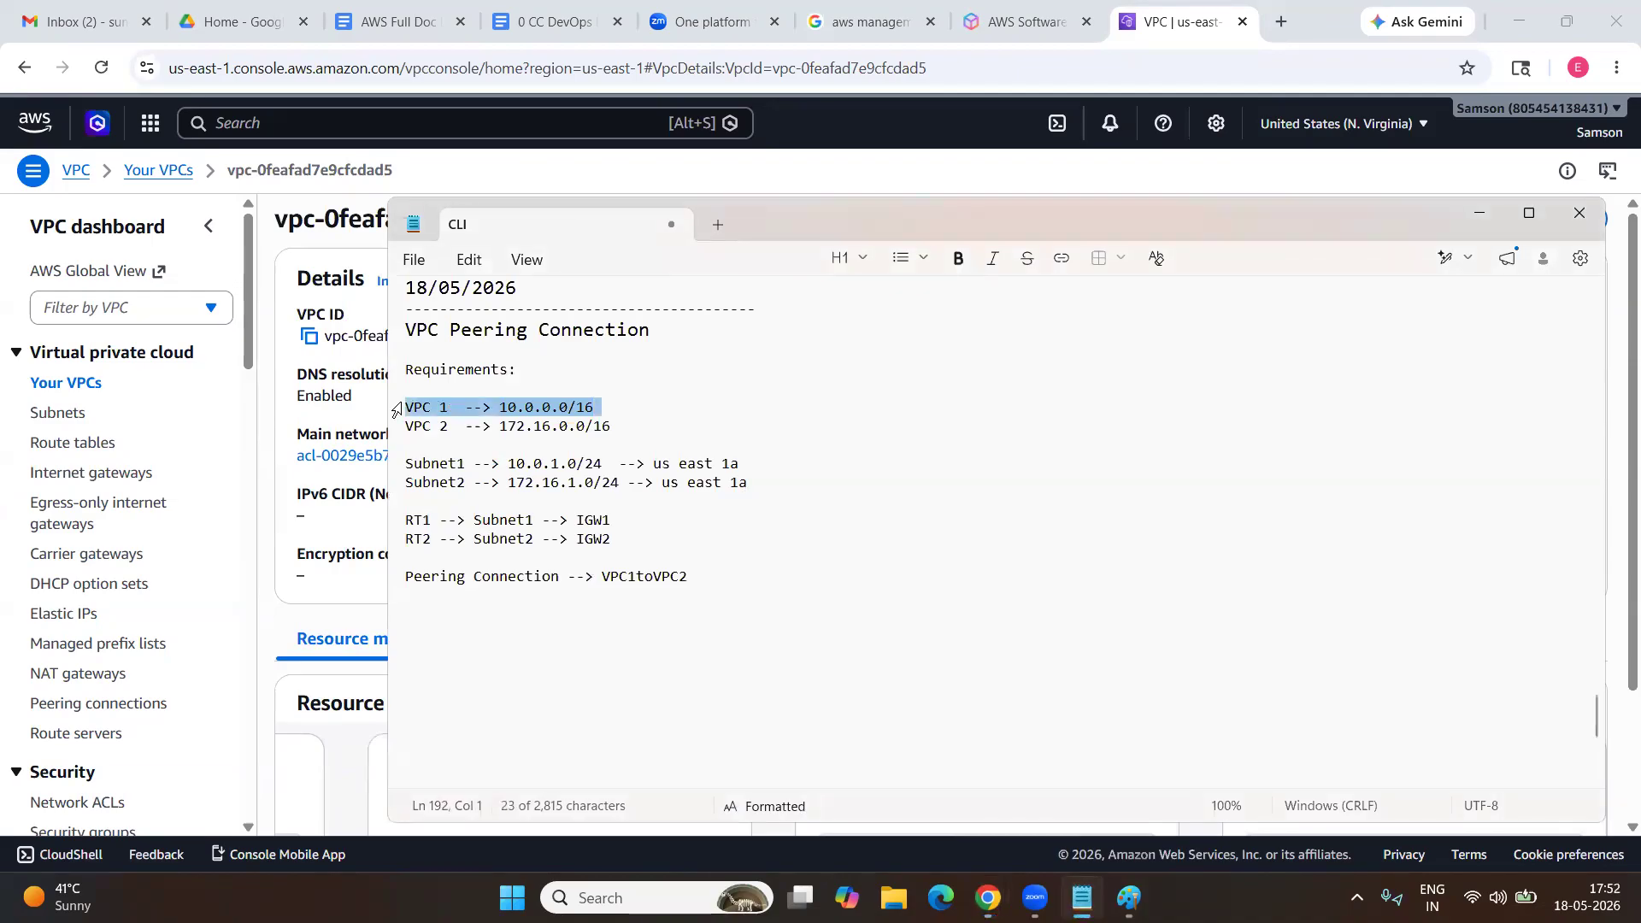
left_click(398, 470)
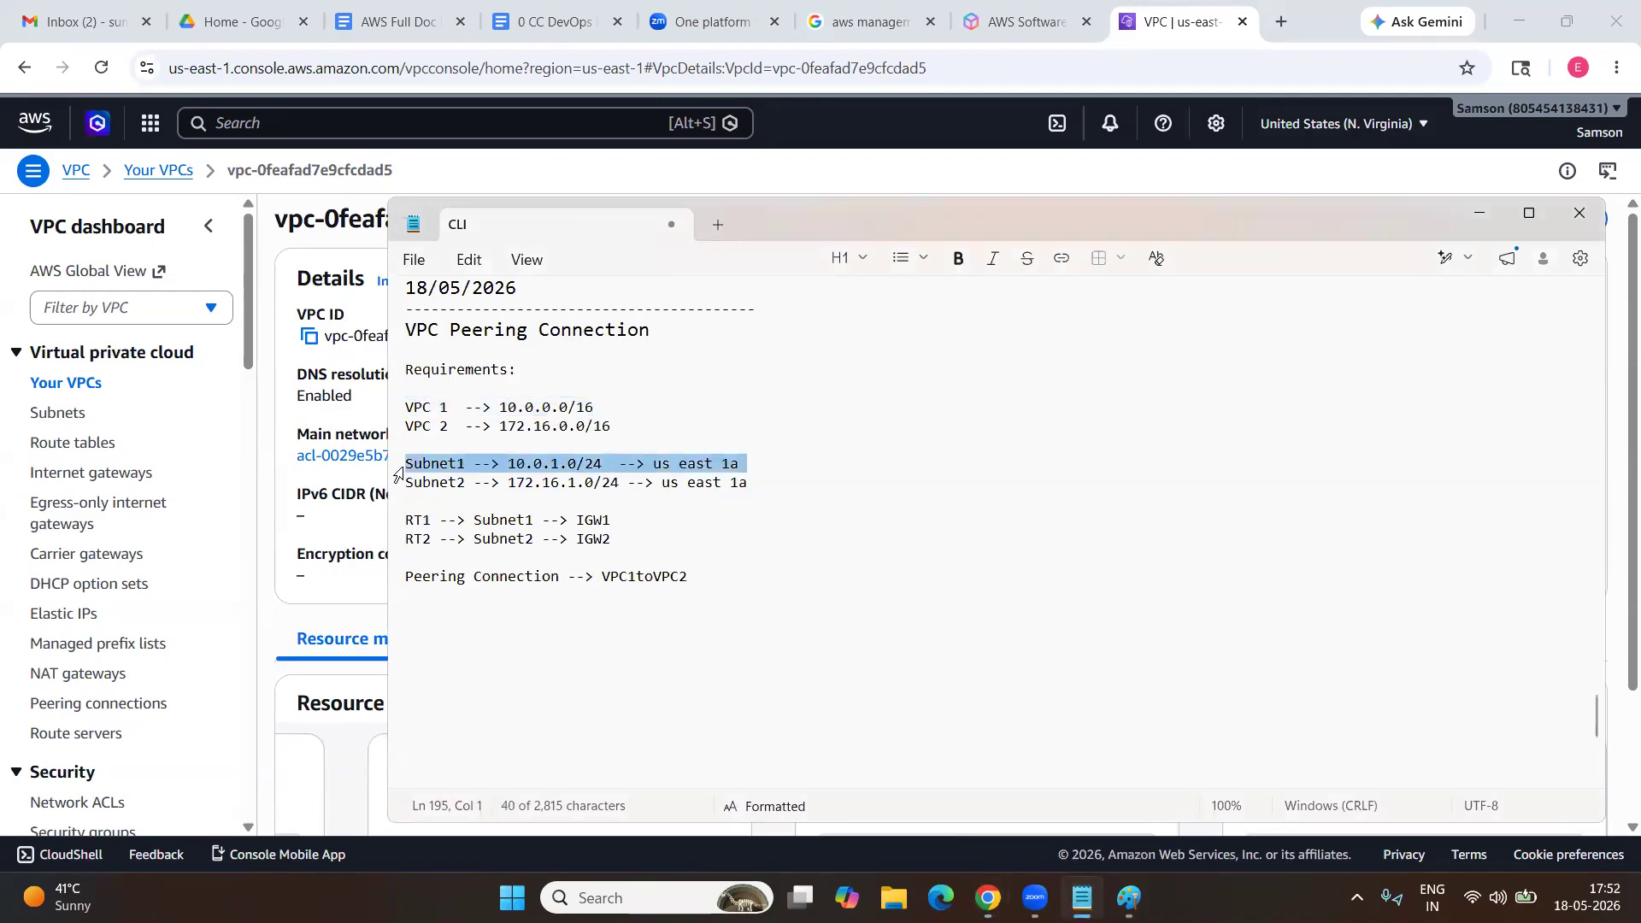
left_click(392, 523)
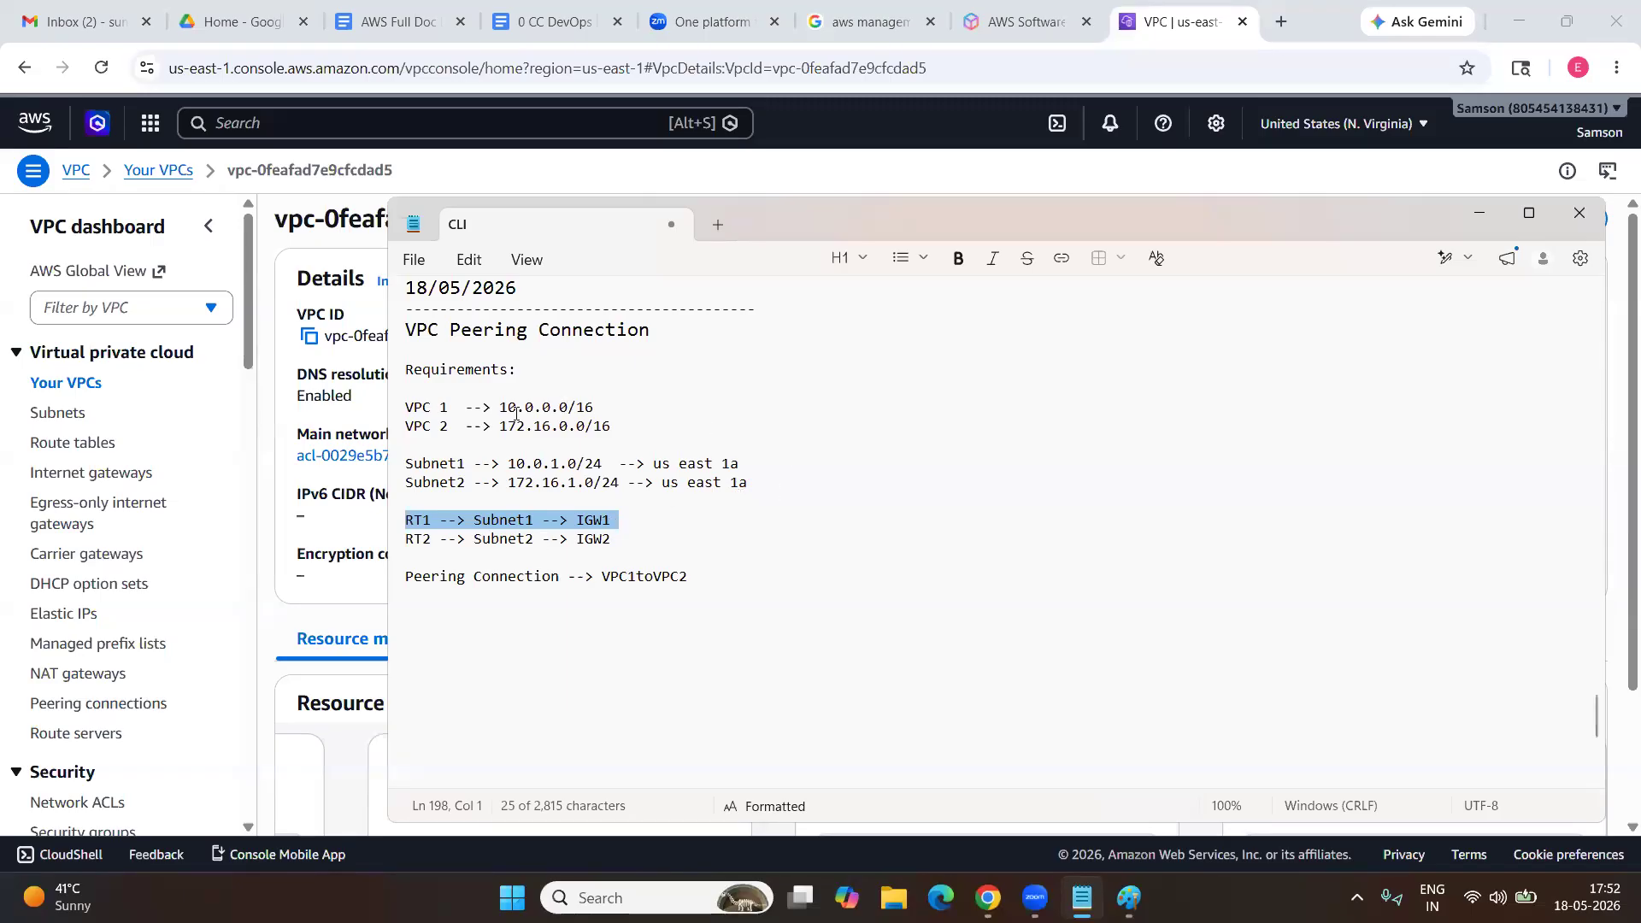
left_click_drag(600, 406, 508, 409)
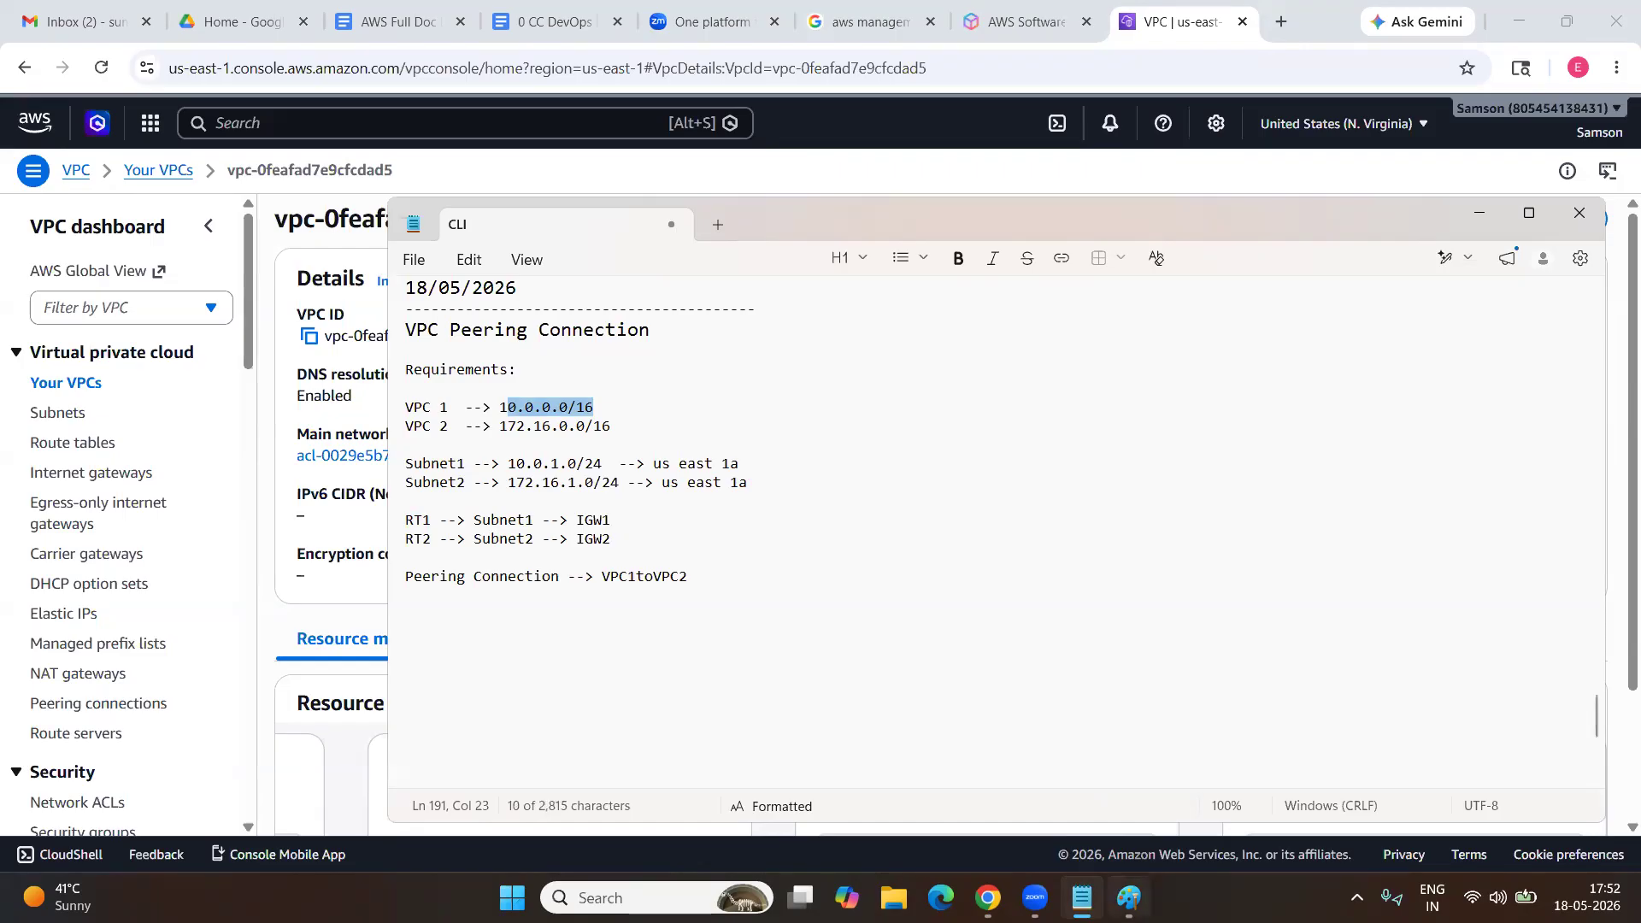
Switch to the Paint diagram and label the first rectangle 10.0.0.0/16 above its upper edge.
left_click(1128, 897)
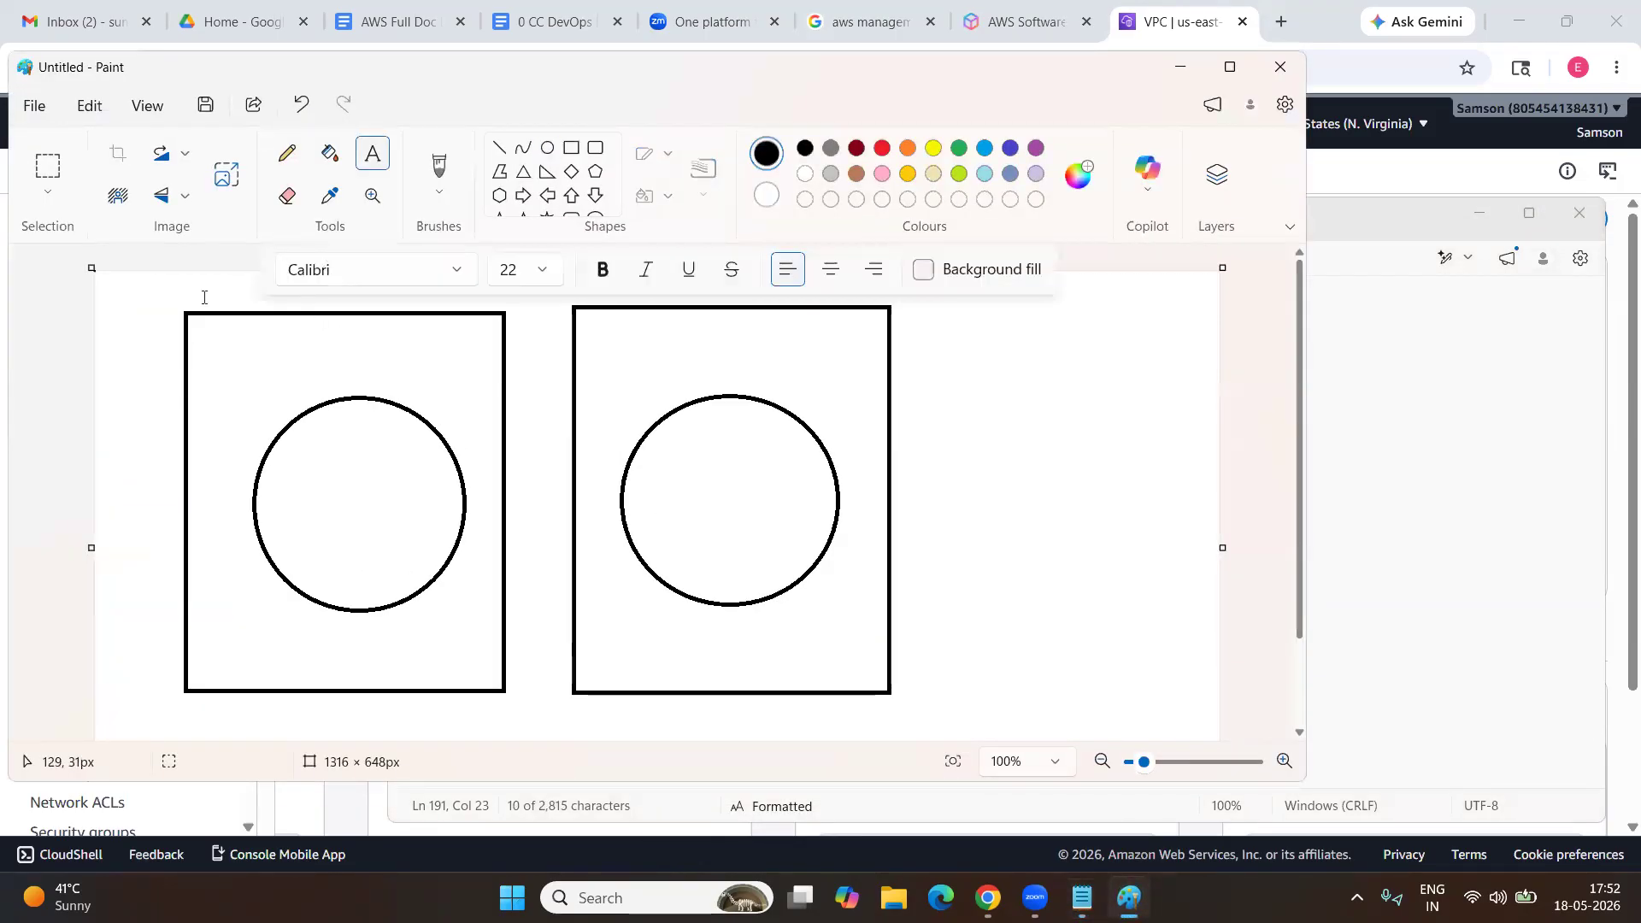
left_click(202, 295)
left_click_drag(196, 279, 194, 276)
type("10.0.0.0/16")
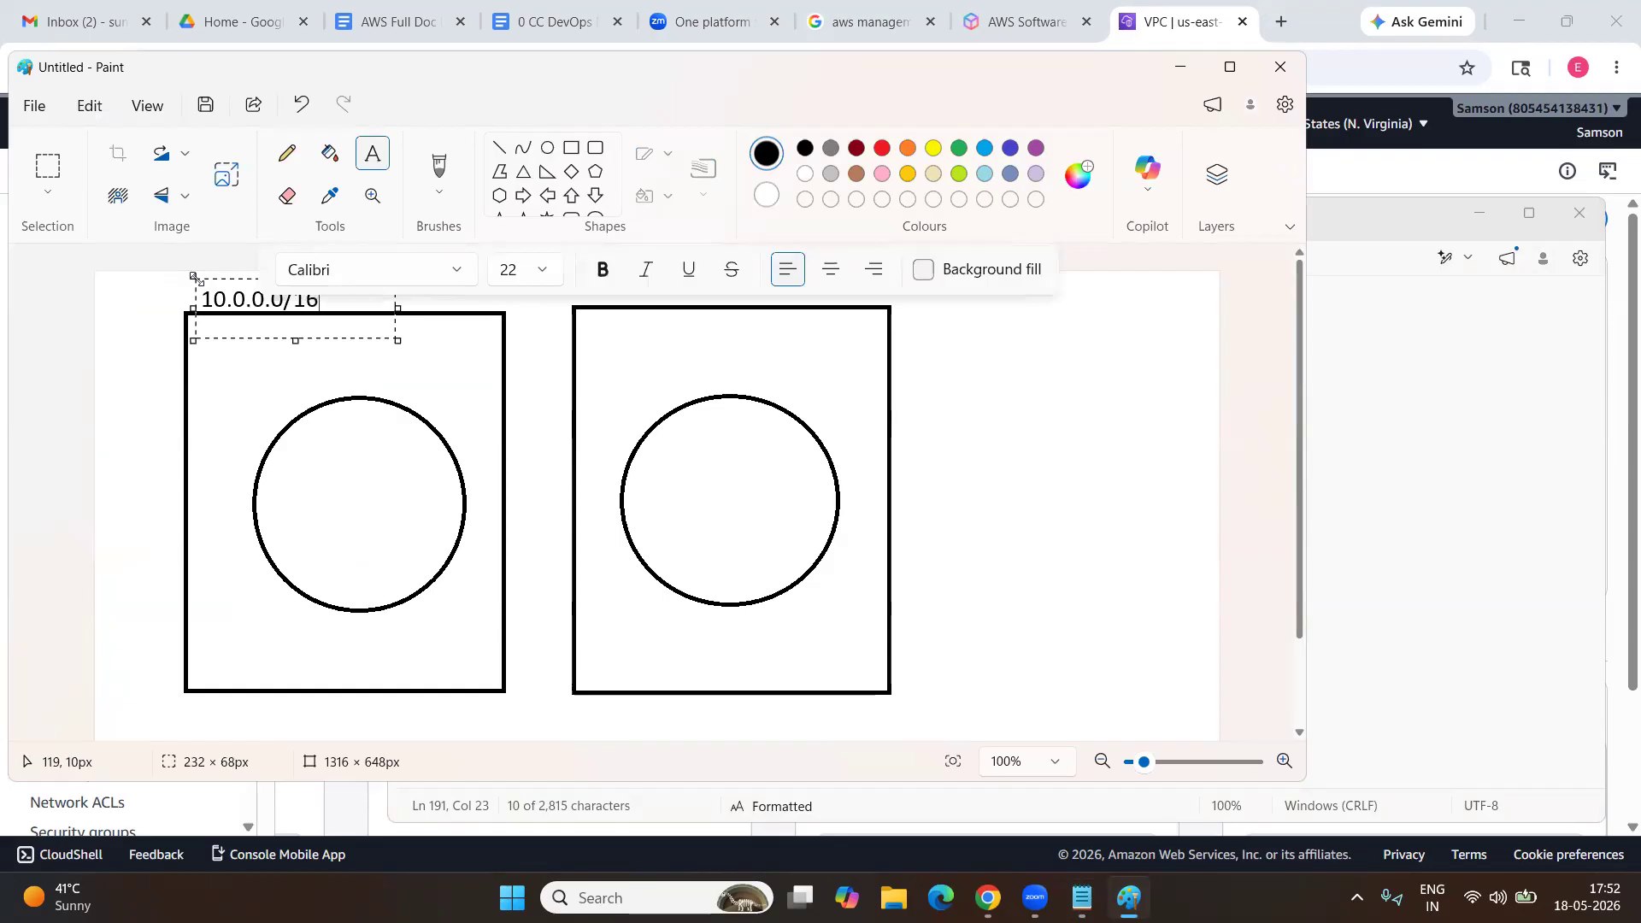
left_click(362, 446)
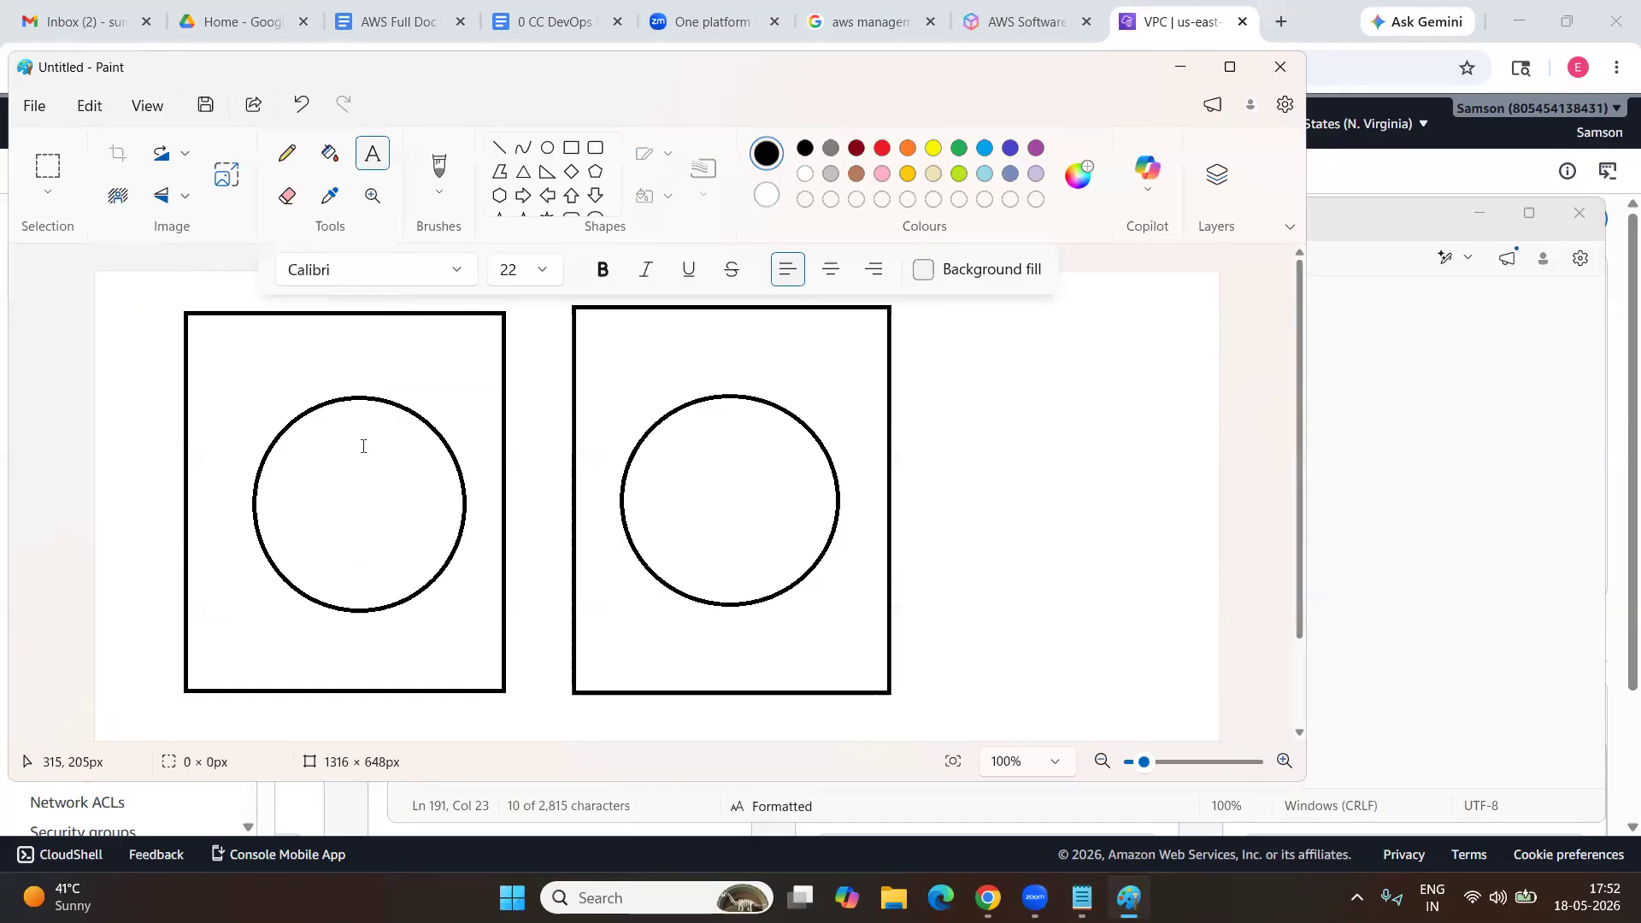
Add the label 10.0.1.0/24 just above the circle inside the 10.0.0.0/16 rectangle.
left_click(280, 384)
left_click_drag(281, 385, 265, 369)
type("10.0.")
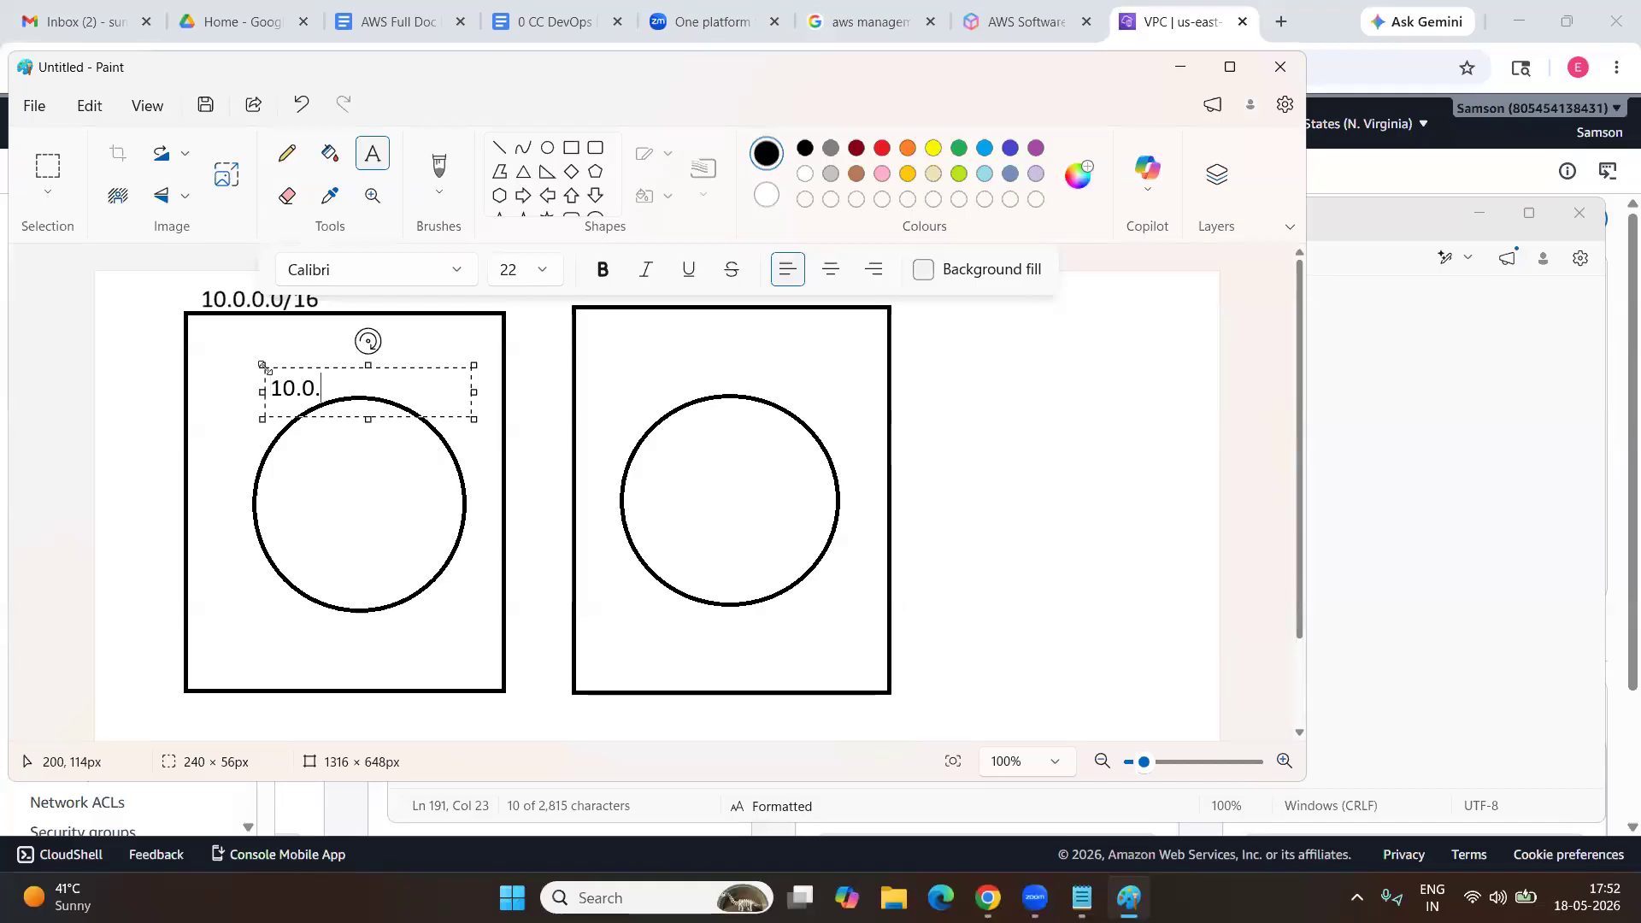
type("1.0/24")
left_click_drag(256, 362, 254, 355)
left_click(357, 450)
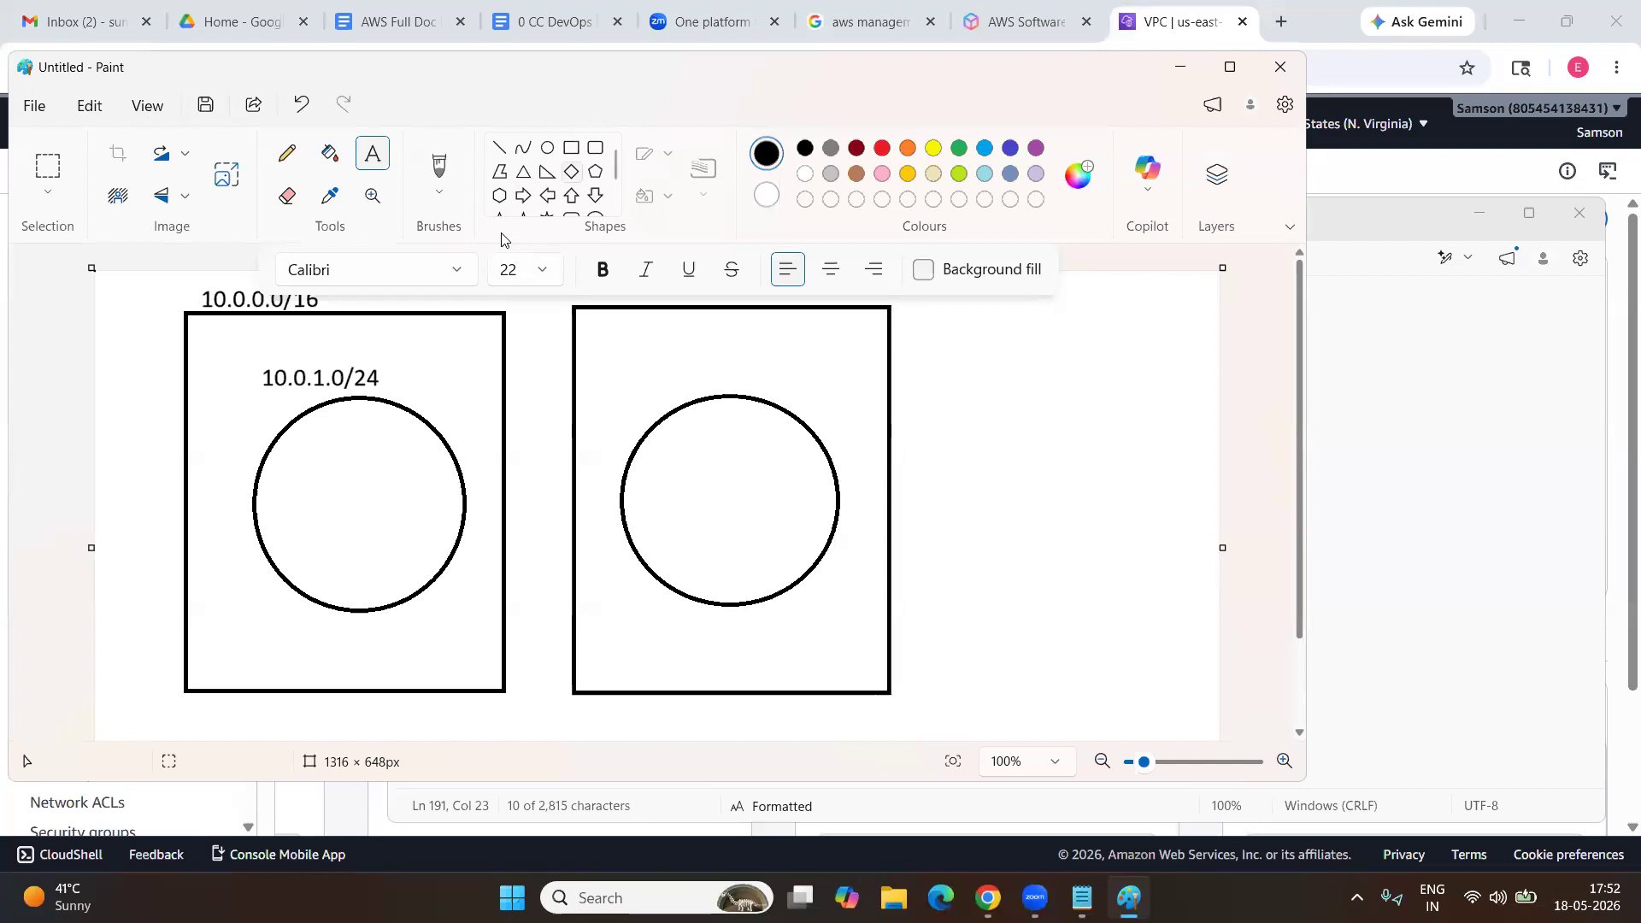
left_click(571, 171)
left_click_drag(380, 657, 430, 692)
key("ctrl+z")
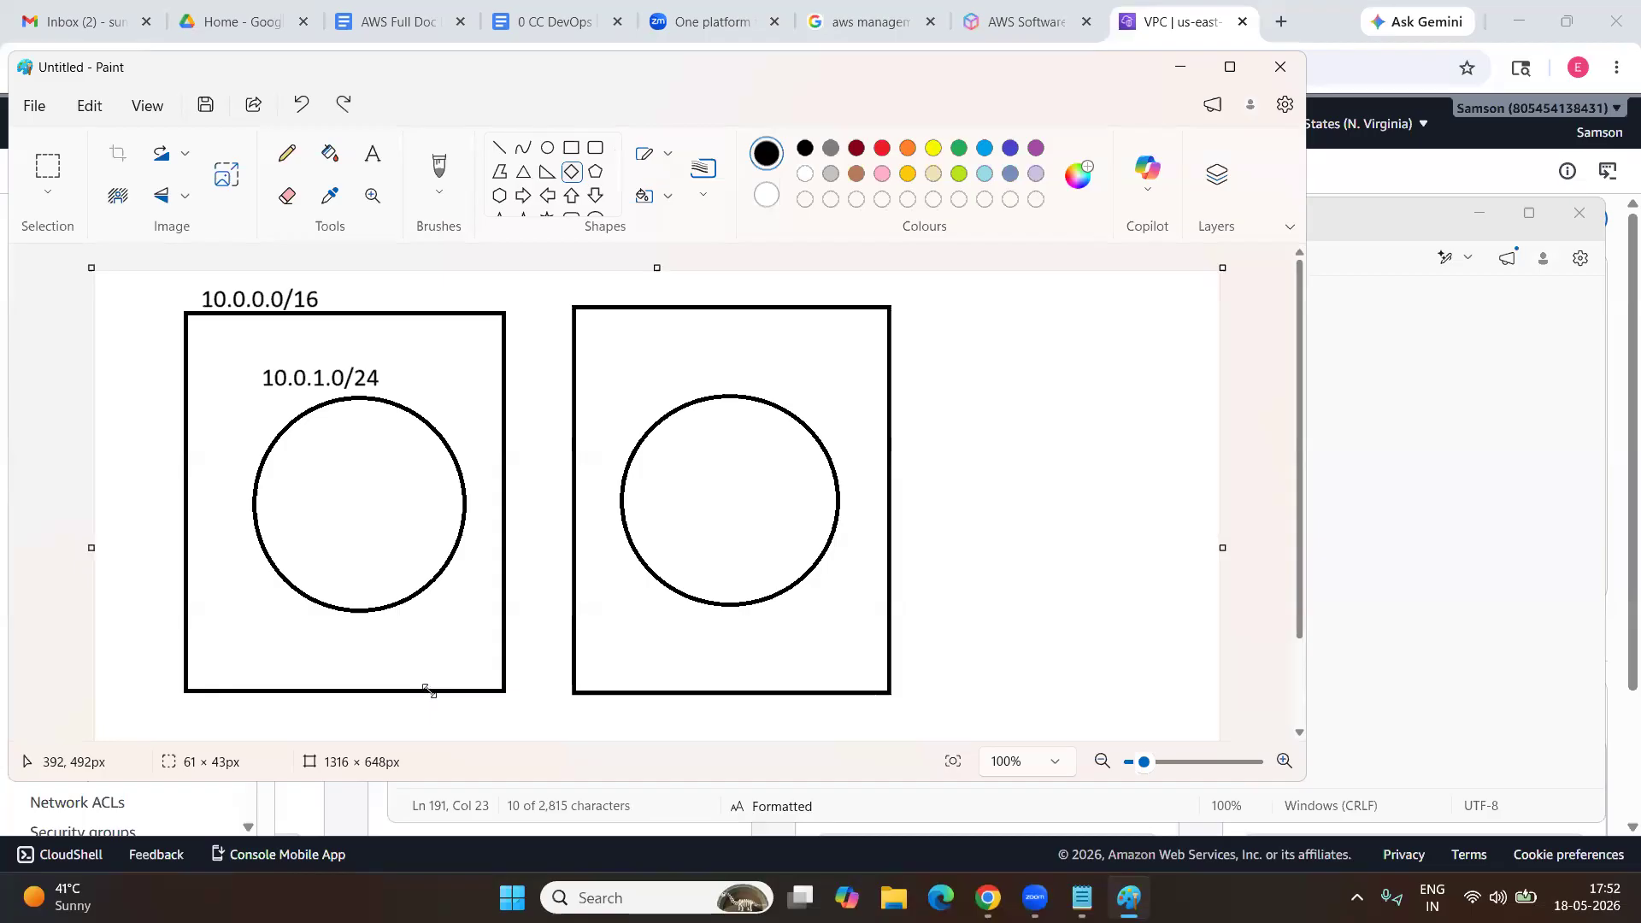
Draw a right-pointing block arrow crossing the lower right edge of the 10.0.0.0/16 rectangle.
left_click(523, 196)
left_click_drag(402, 632, 525, 688)
left_click(573, 687)
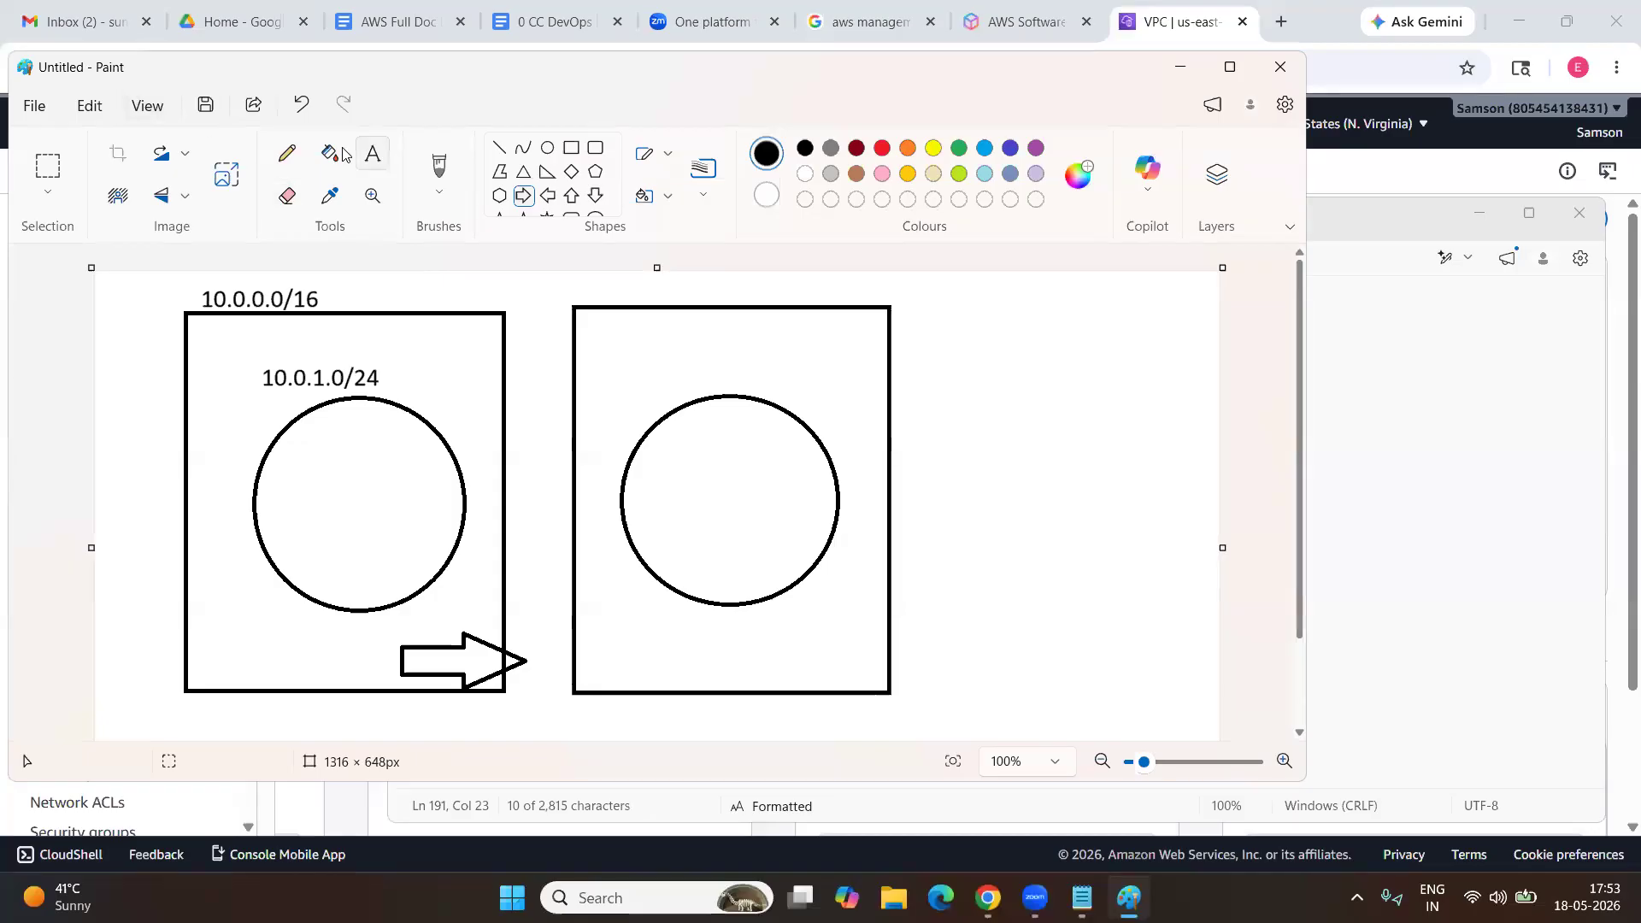
Add the text "rt1 --> igw1" and place it just above the block arrow.
left_click(372, 153)
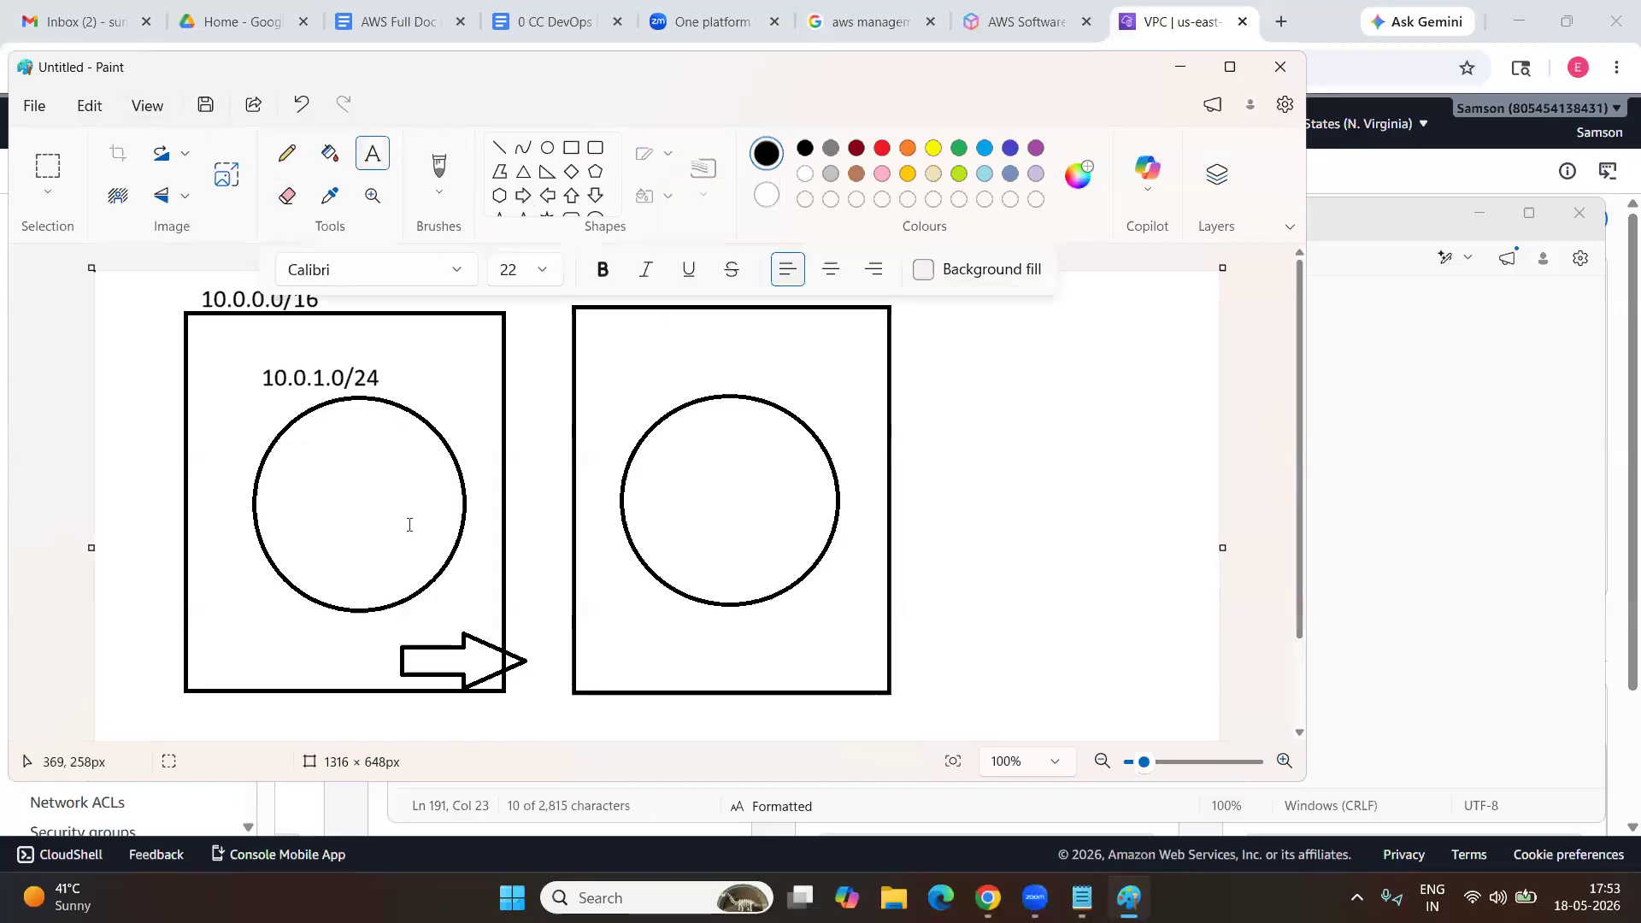
left_click(436, 666)
left_click_drag(433, 663, 409, 639)
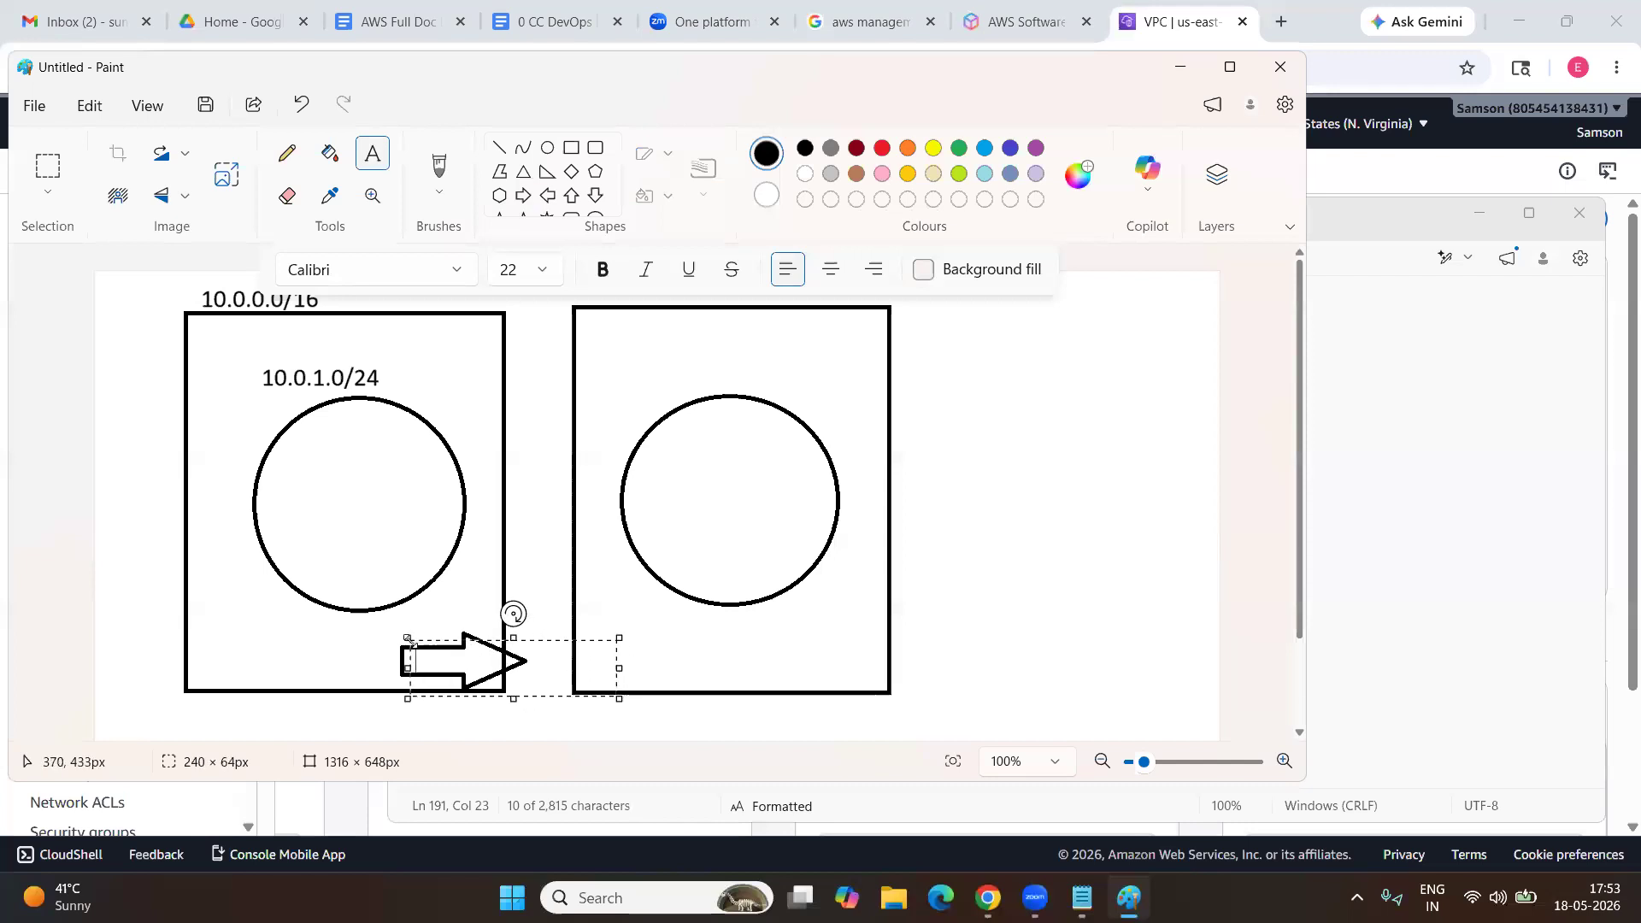
type("rt1 --> igw1")
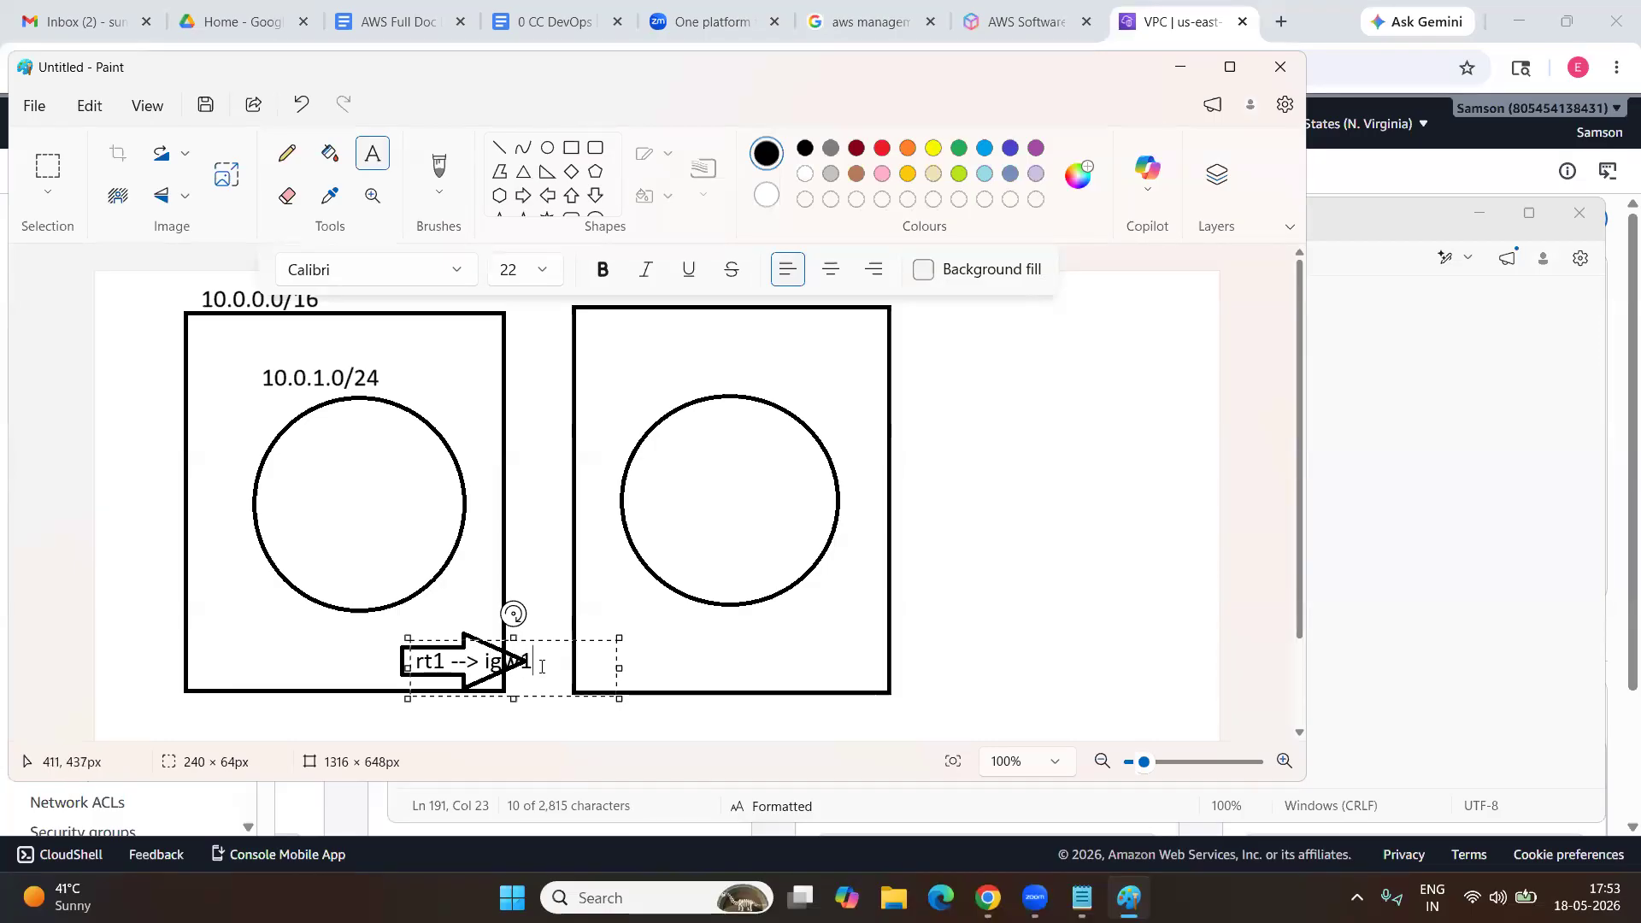
left_click_drag(557, 642, 519, 600)
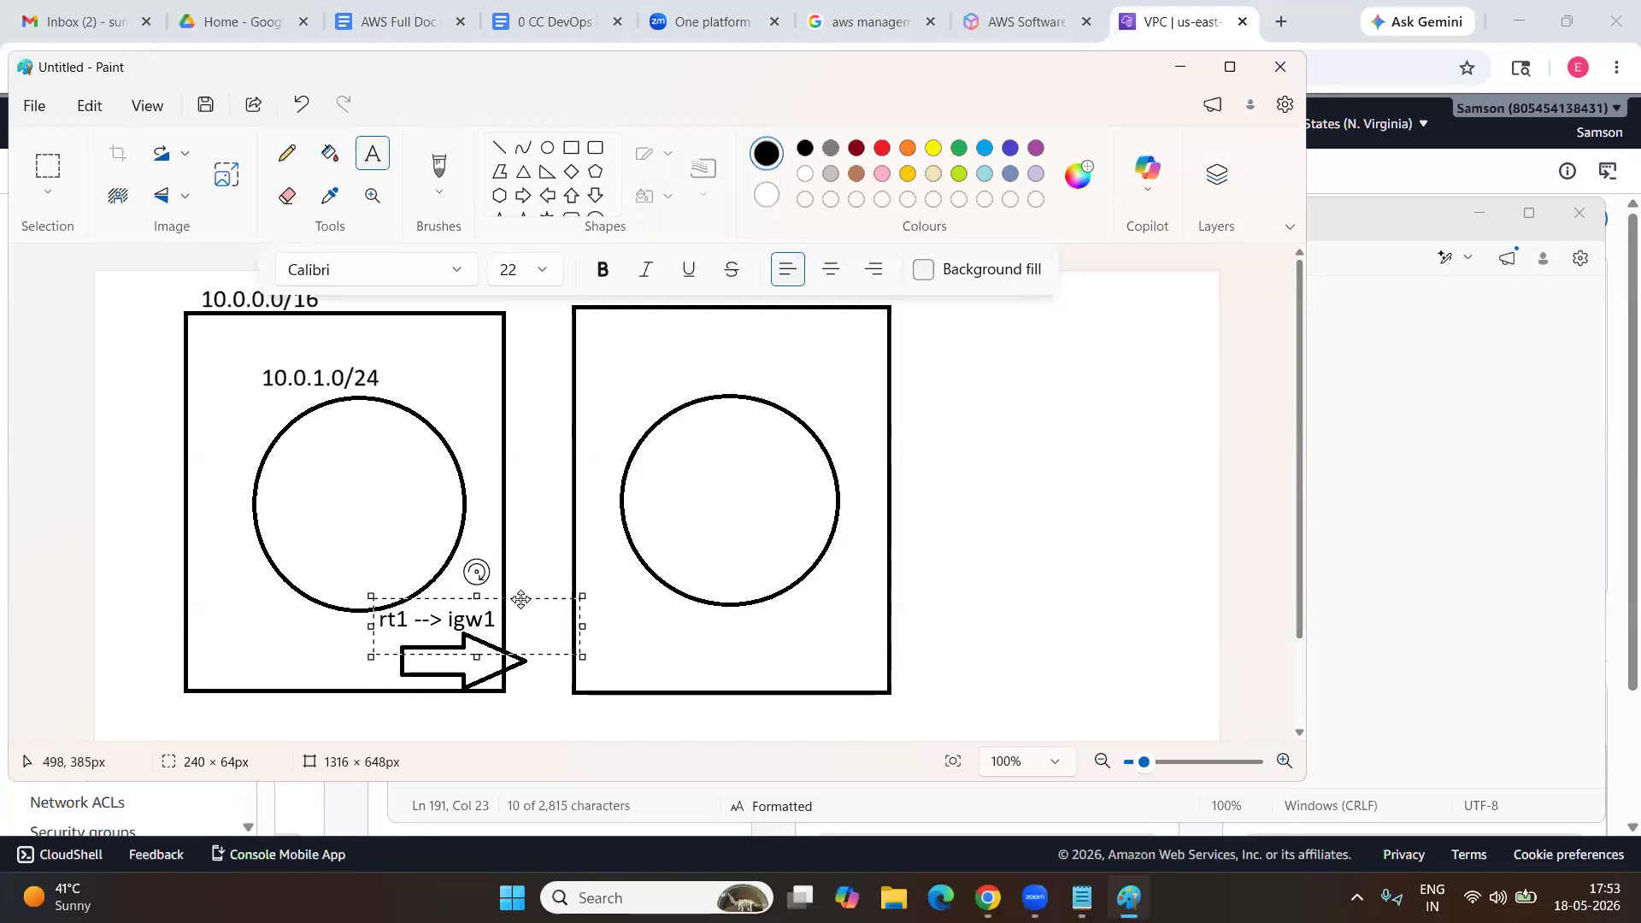
left_click(625, 526)
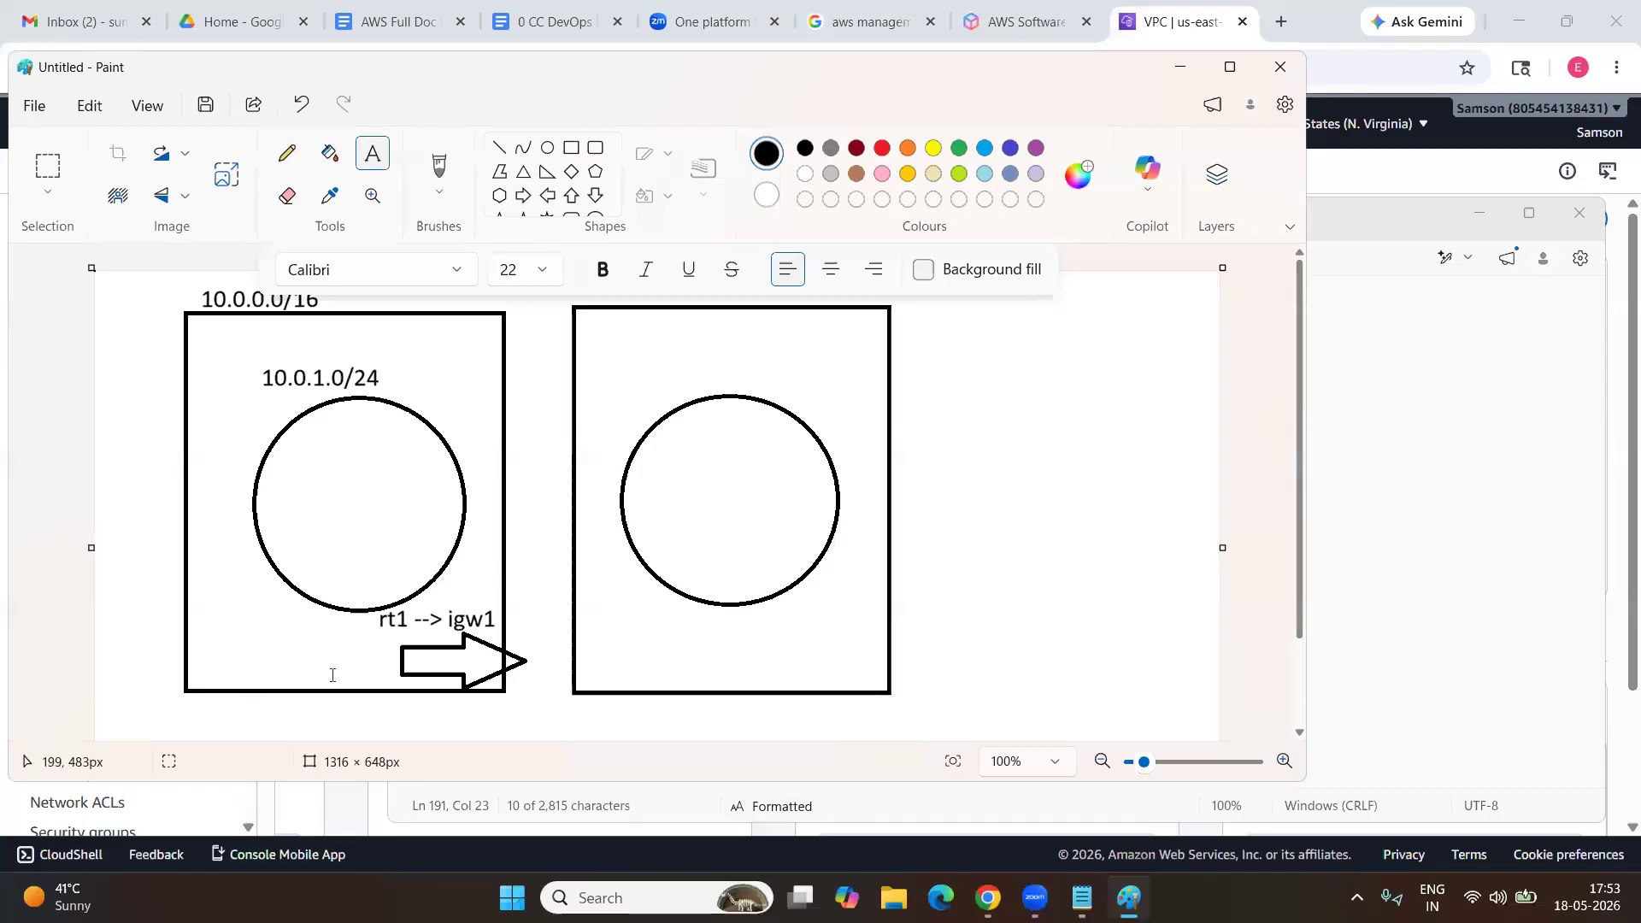
Switch back to the AWS console in Chrome and go through the list of VPCs to the VPC dashboard.
key("alt+Tab")
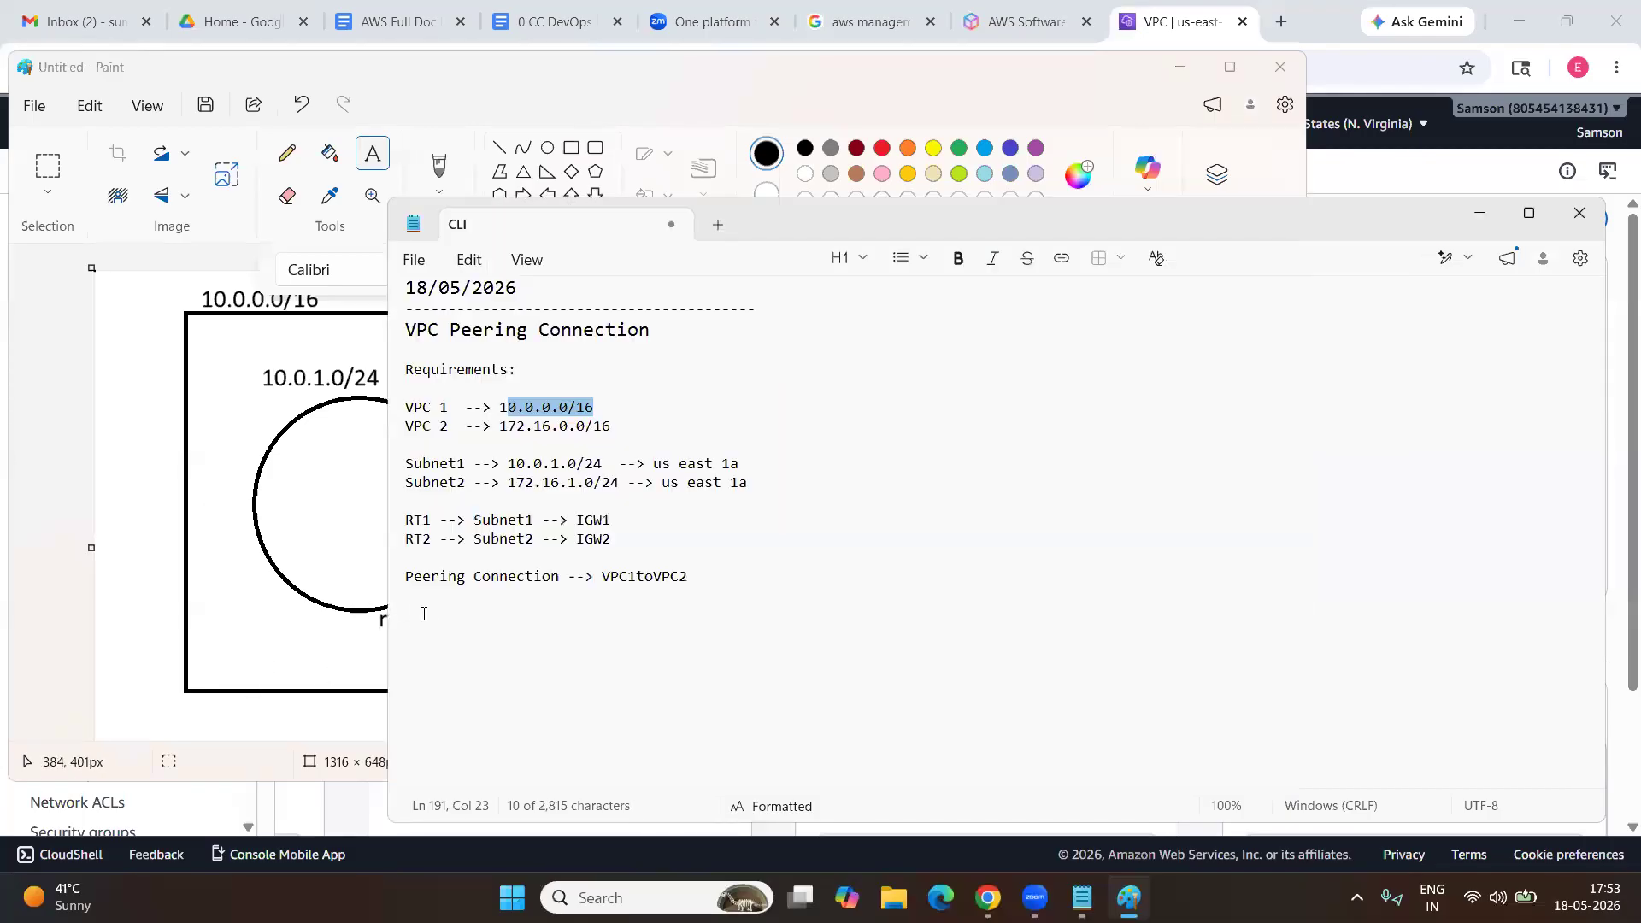
key("alt+Tab")
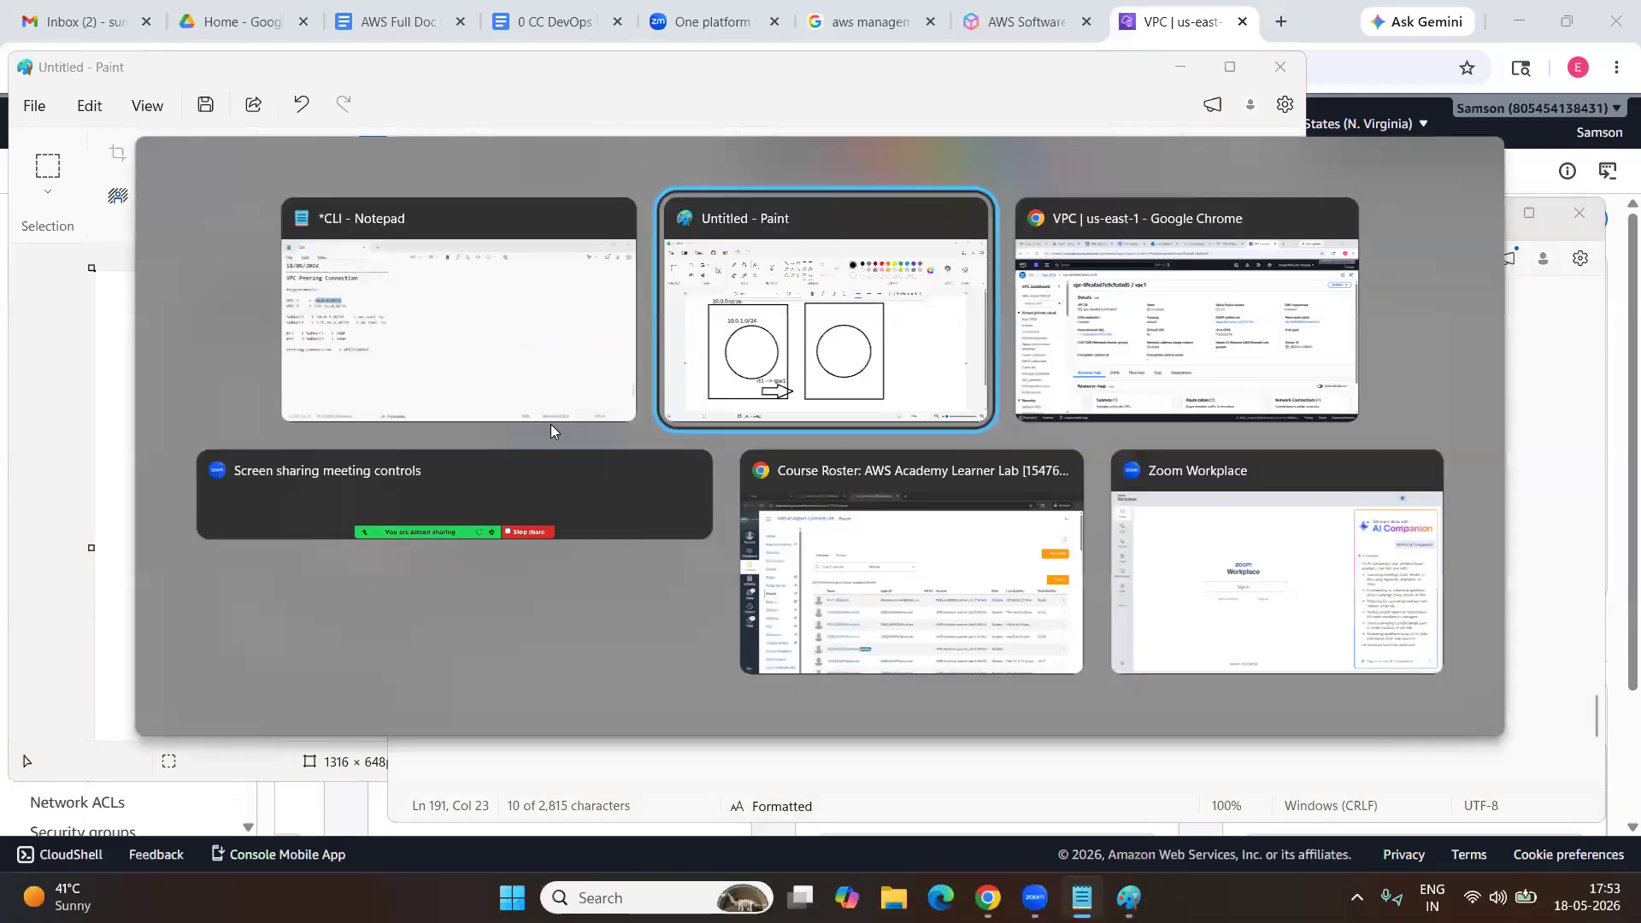
left_click(1050, 287)
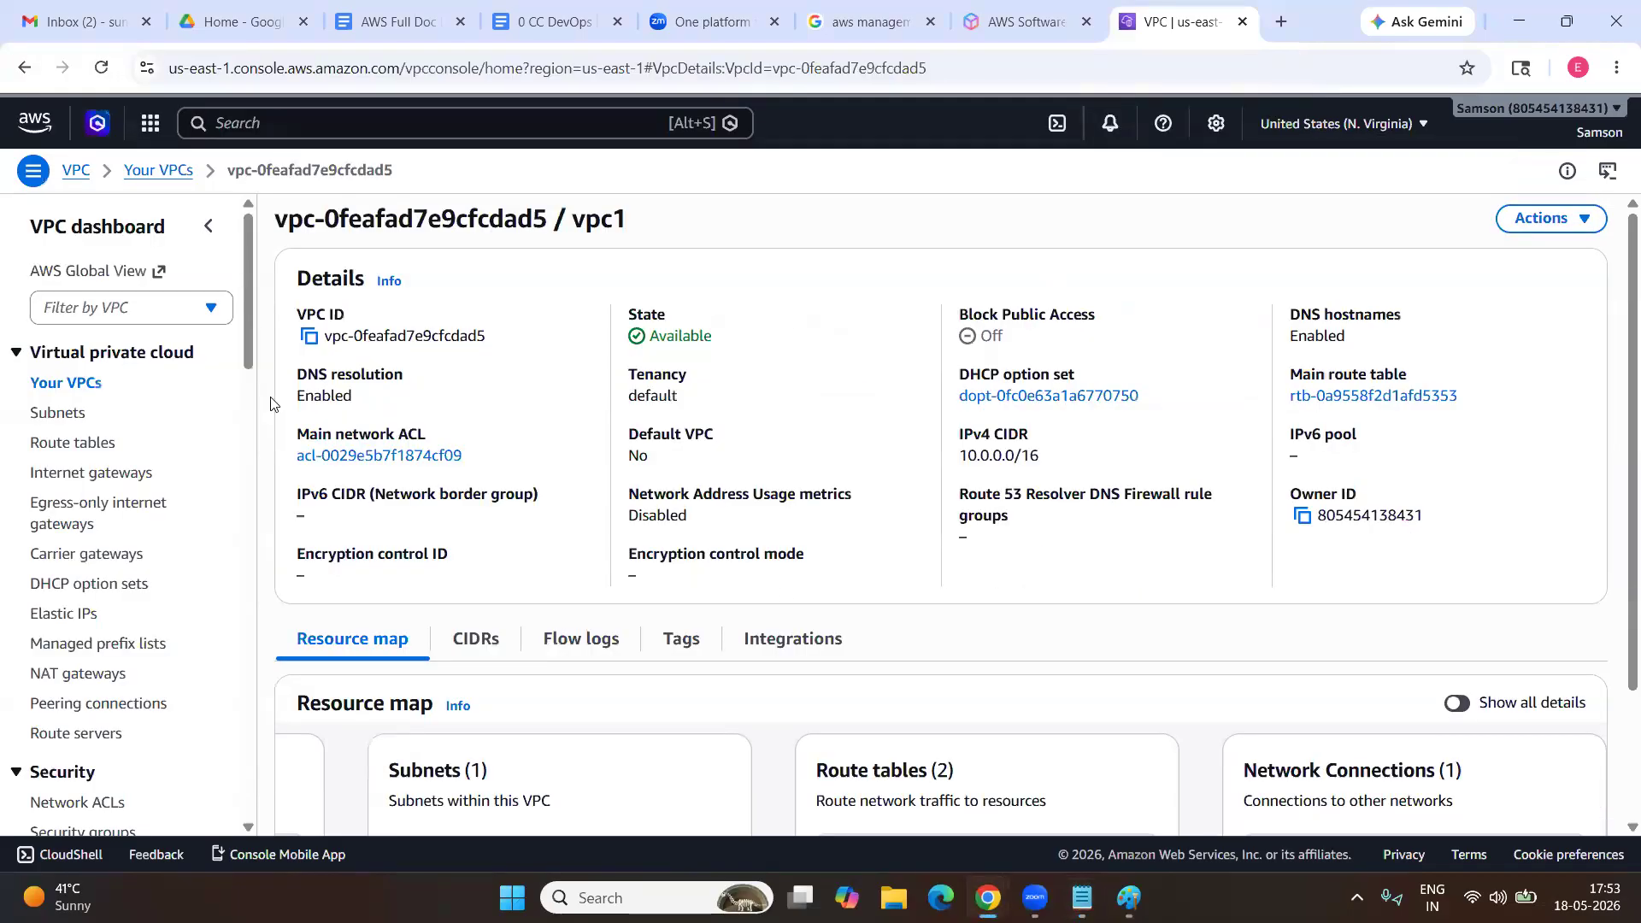
left_click(85, 382)
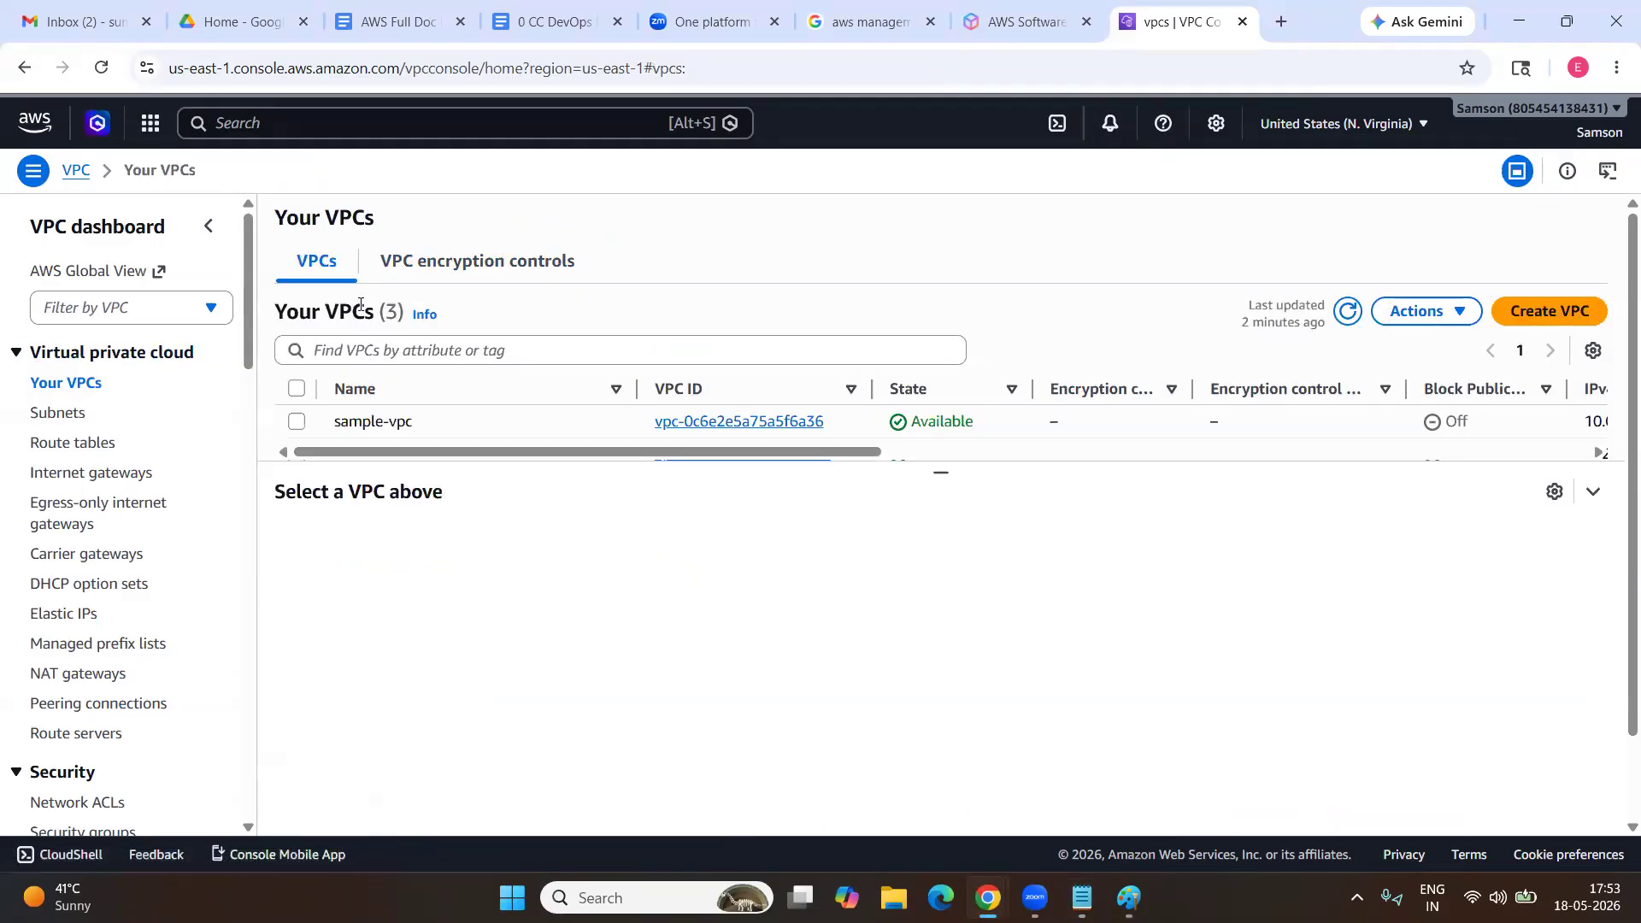
left_click(75, 227)
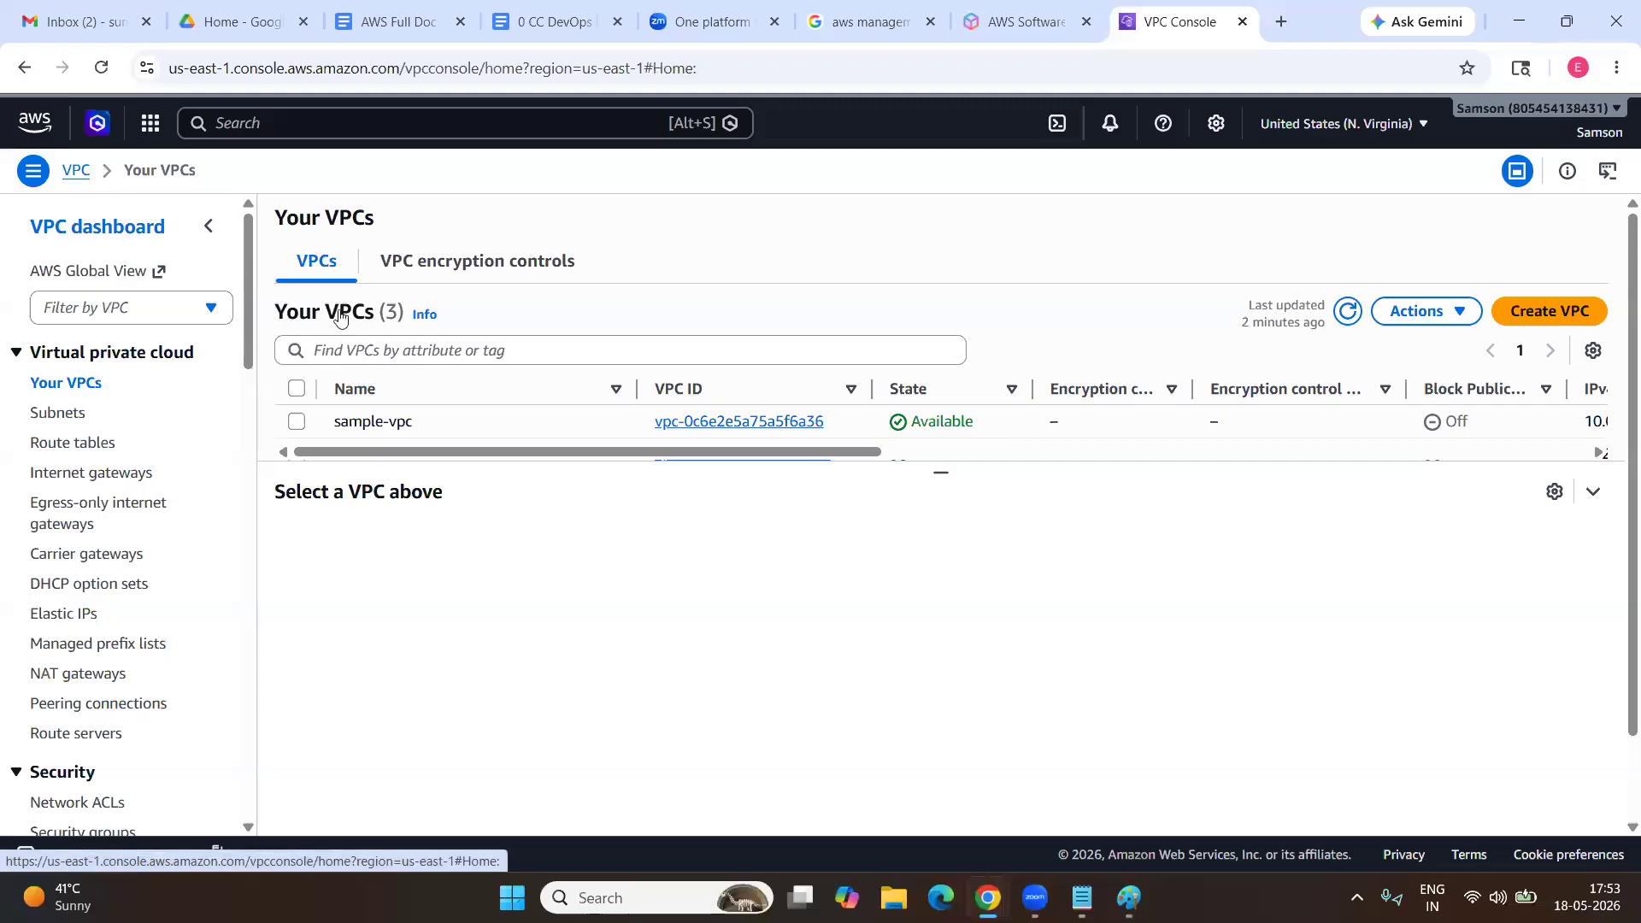
Start creating a VPC, compare the noted CIDR requirements, and limit the resources to create to VPC only.
left_click(376, 228)
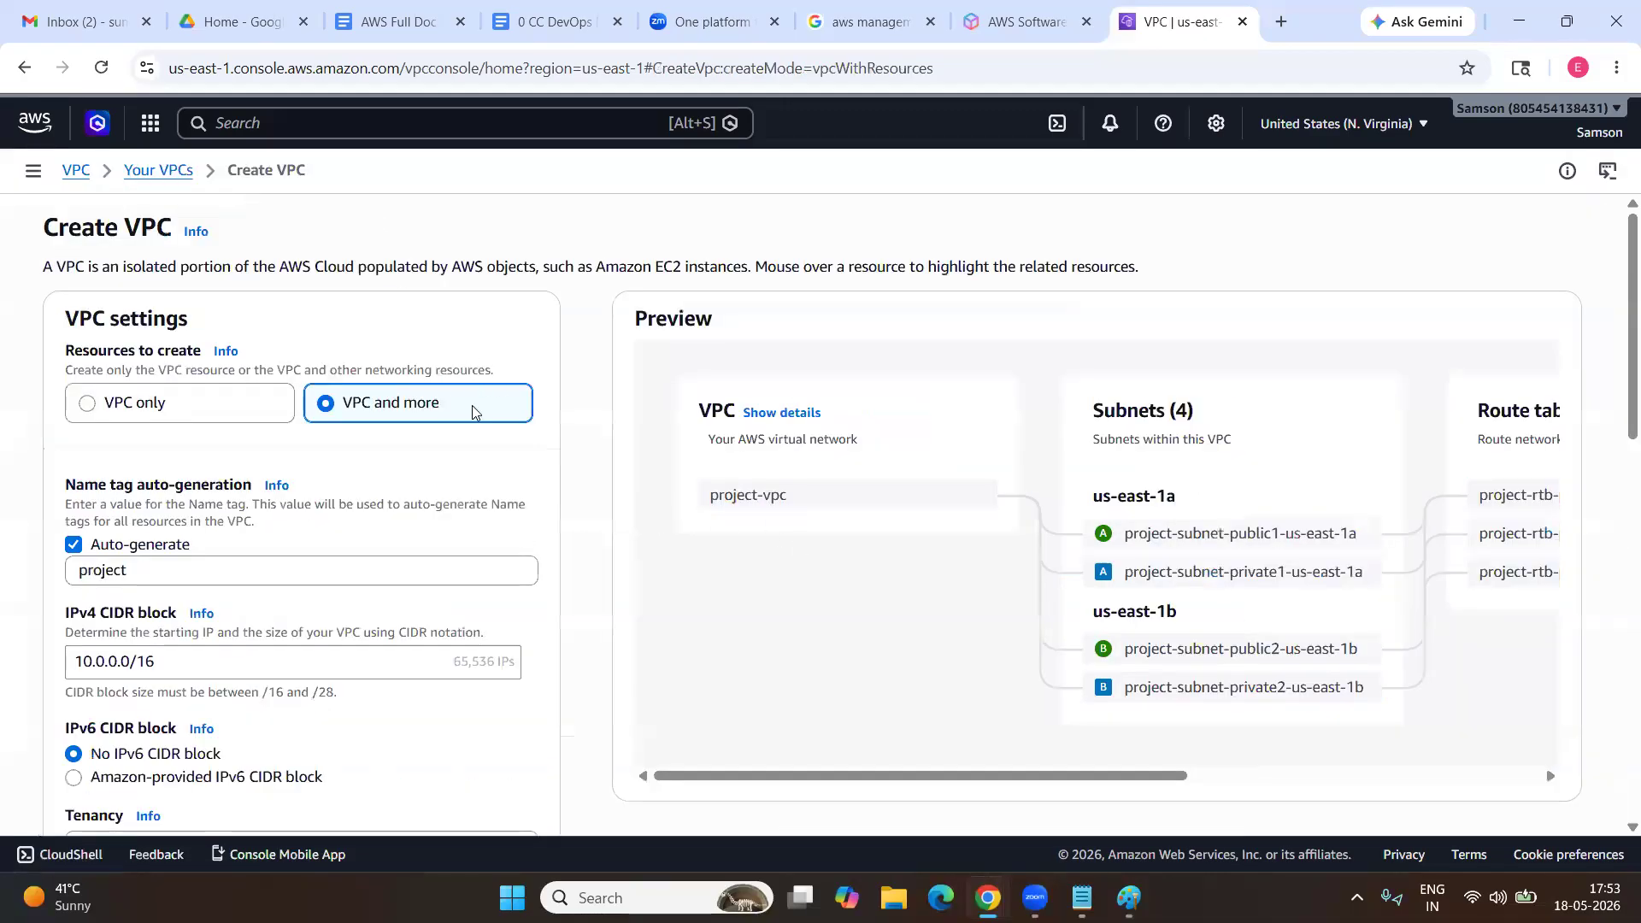
key("alt+Tab")
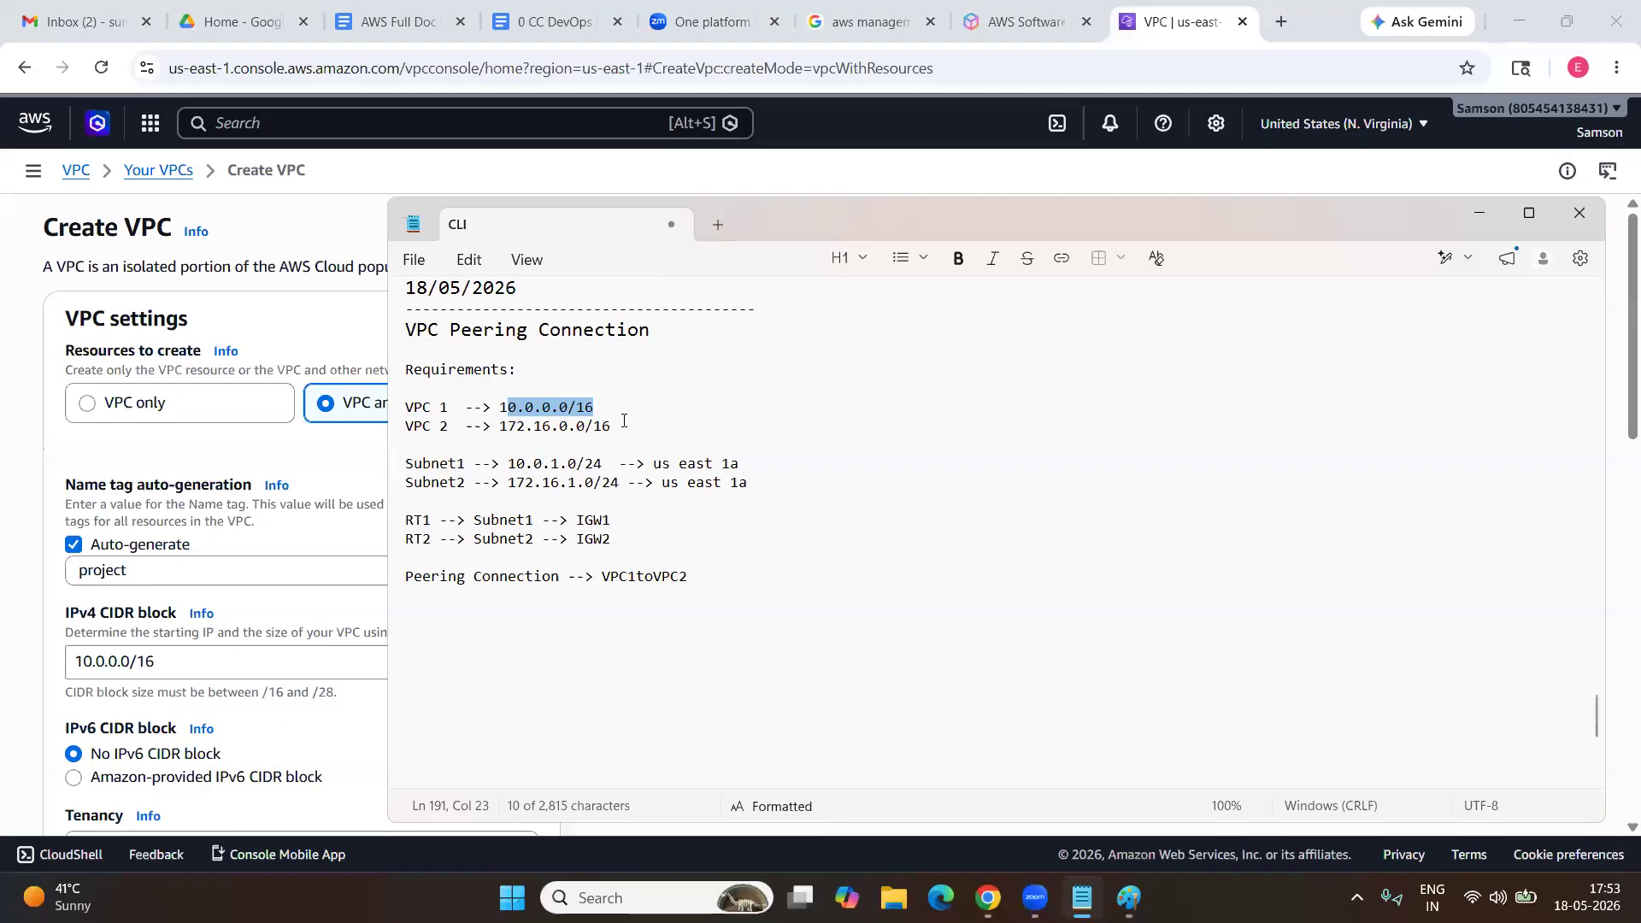
key("alt+Tab")
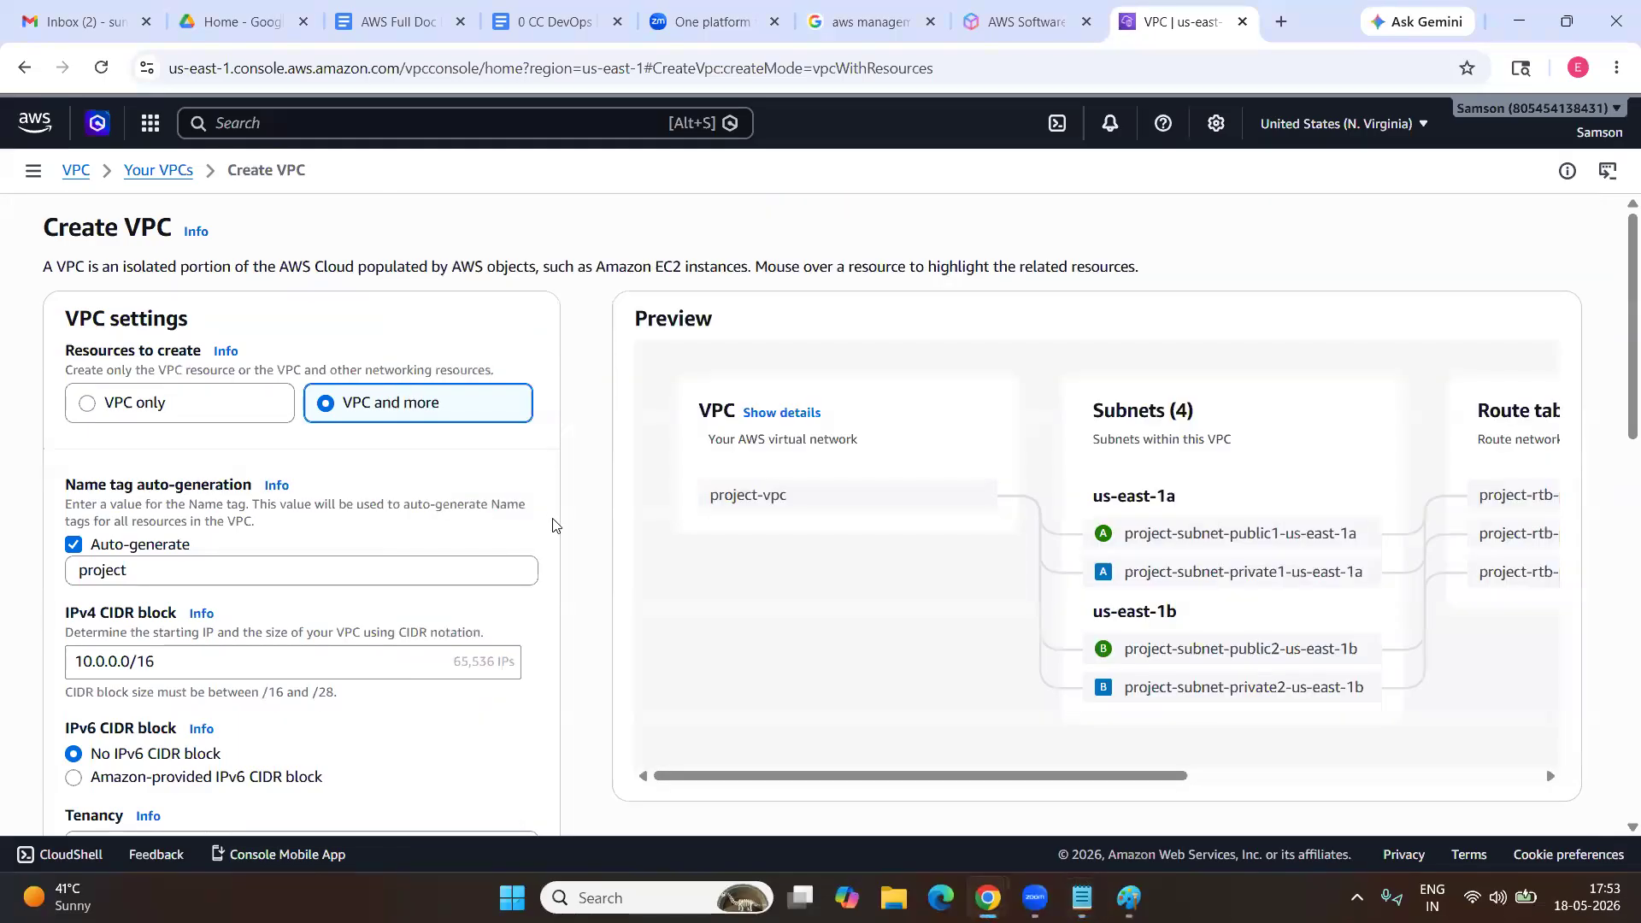
left_click(209, 409)
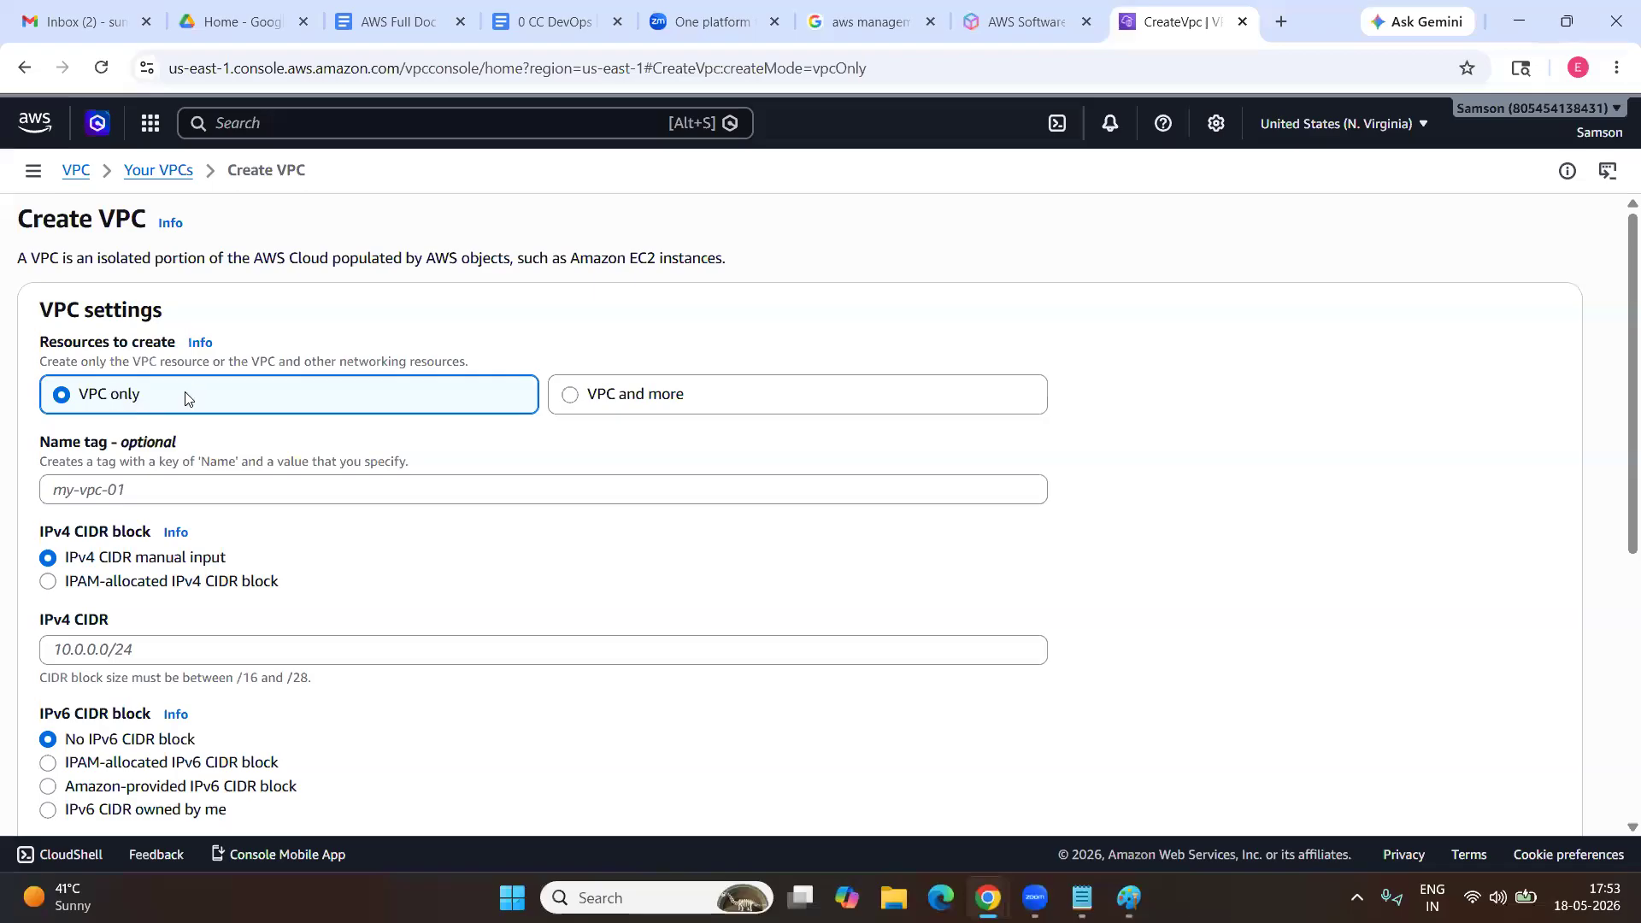
Check the VPC 2 line in the notes and set the VPC's name tag to vpc2.
left_click(215, 490)
key("alt+Tab")
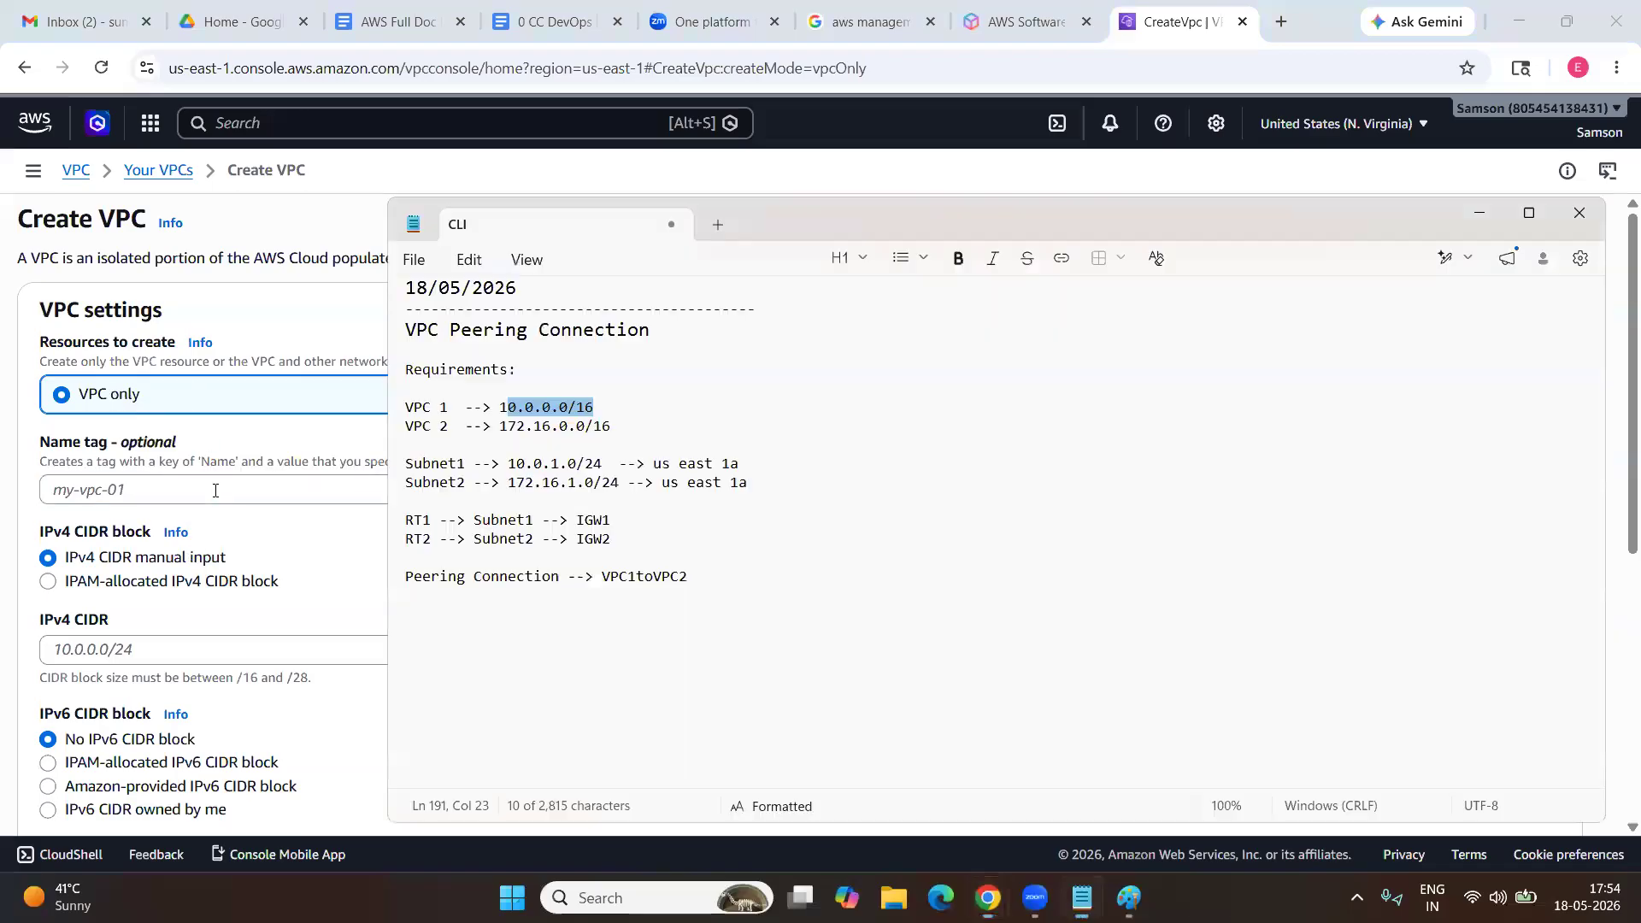
left_click_drag(621, 431, 395, 429)
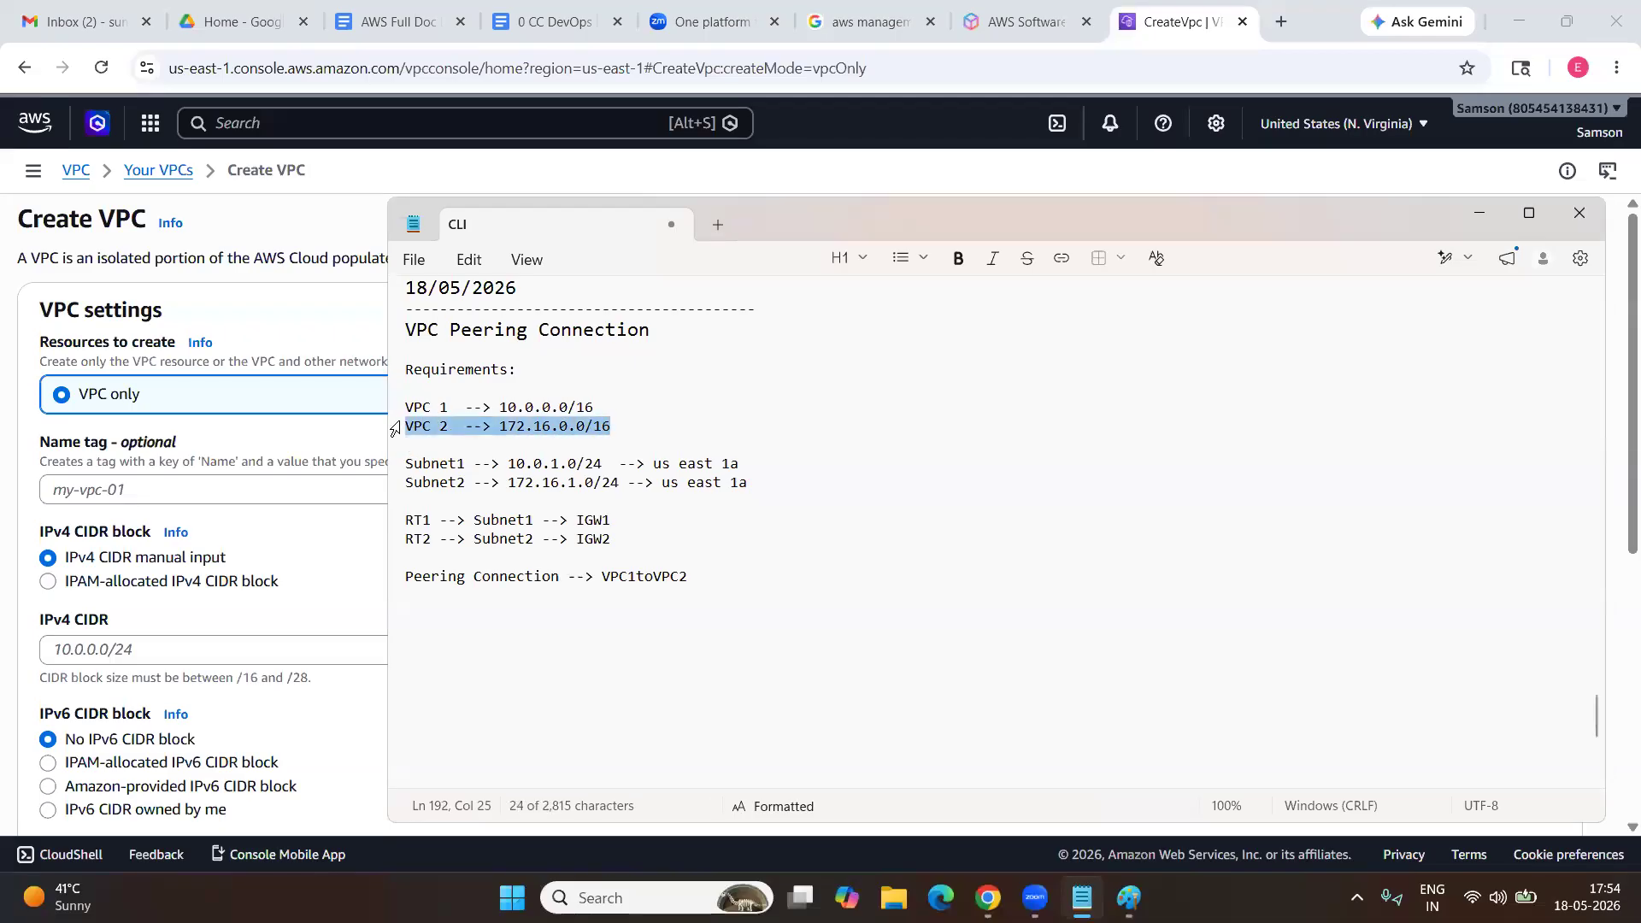
key("alt+Tab")
type("v")
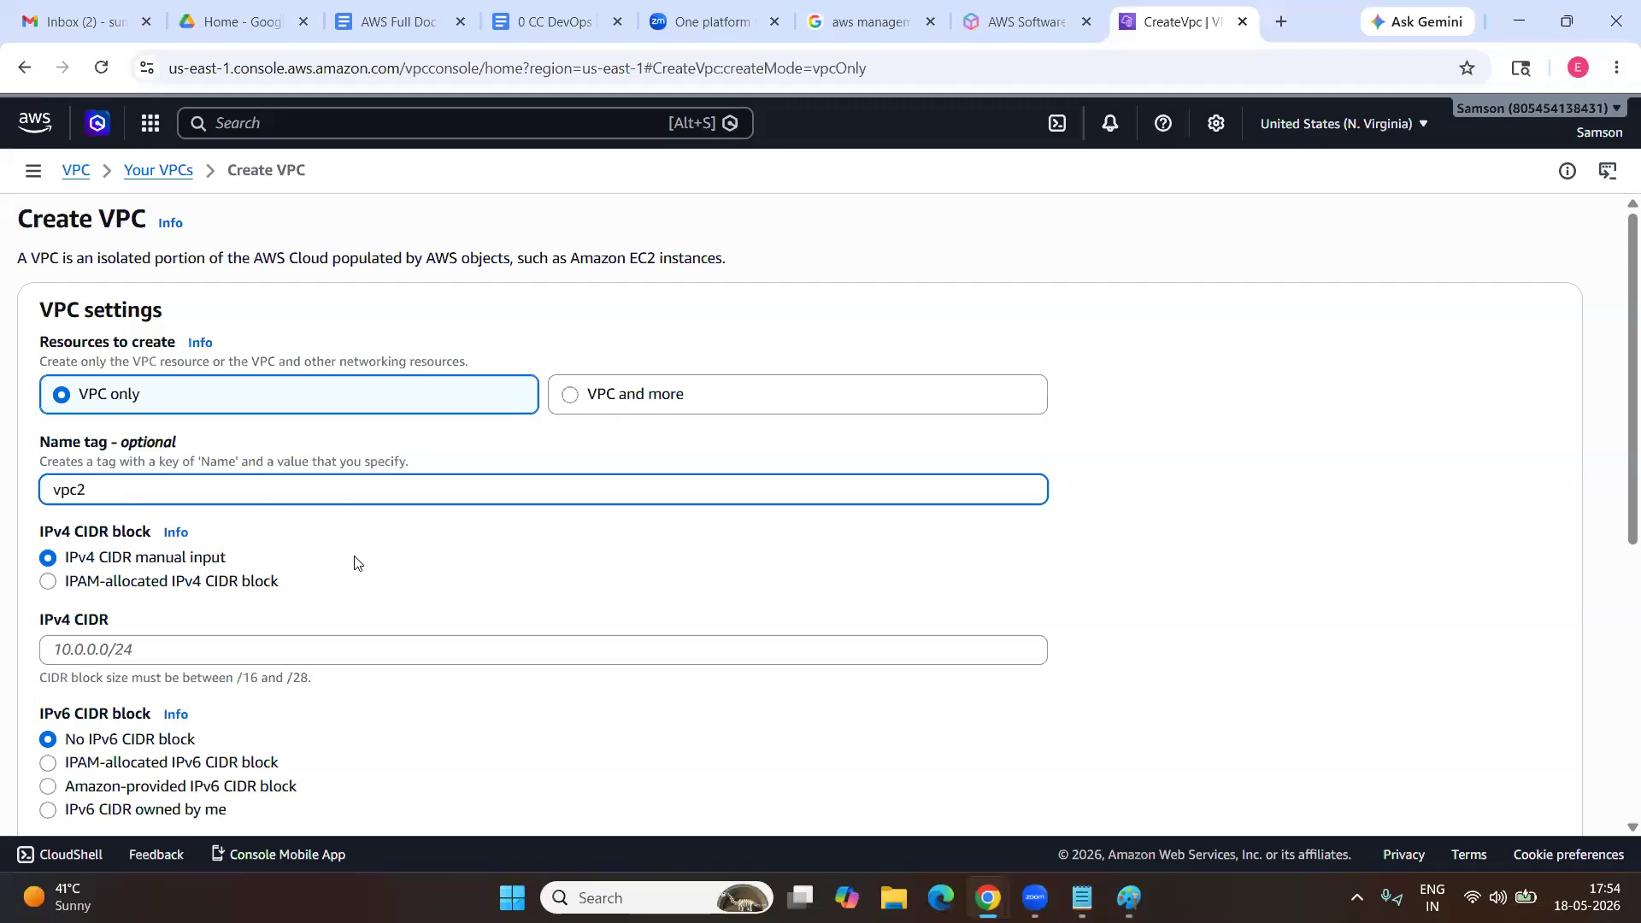
Set the IPv4 CIDR of vpc2 to 172.16.0.0/16 as manual input.
scroll(332, 582, "down", 2)
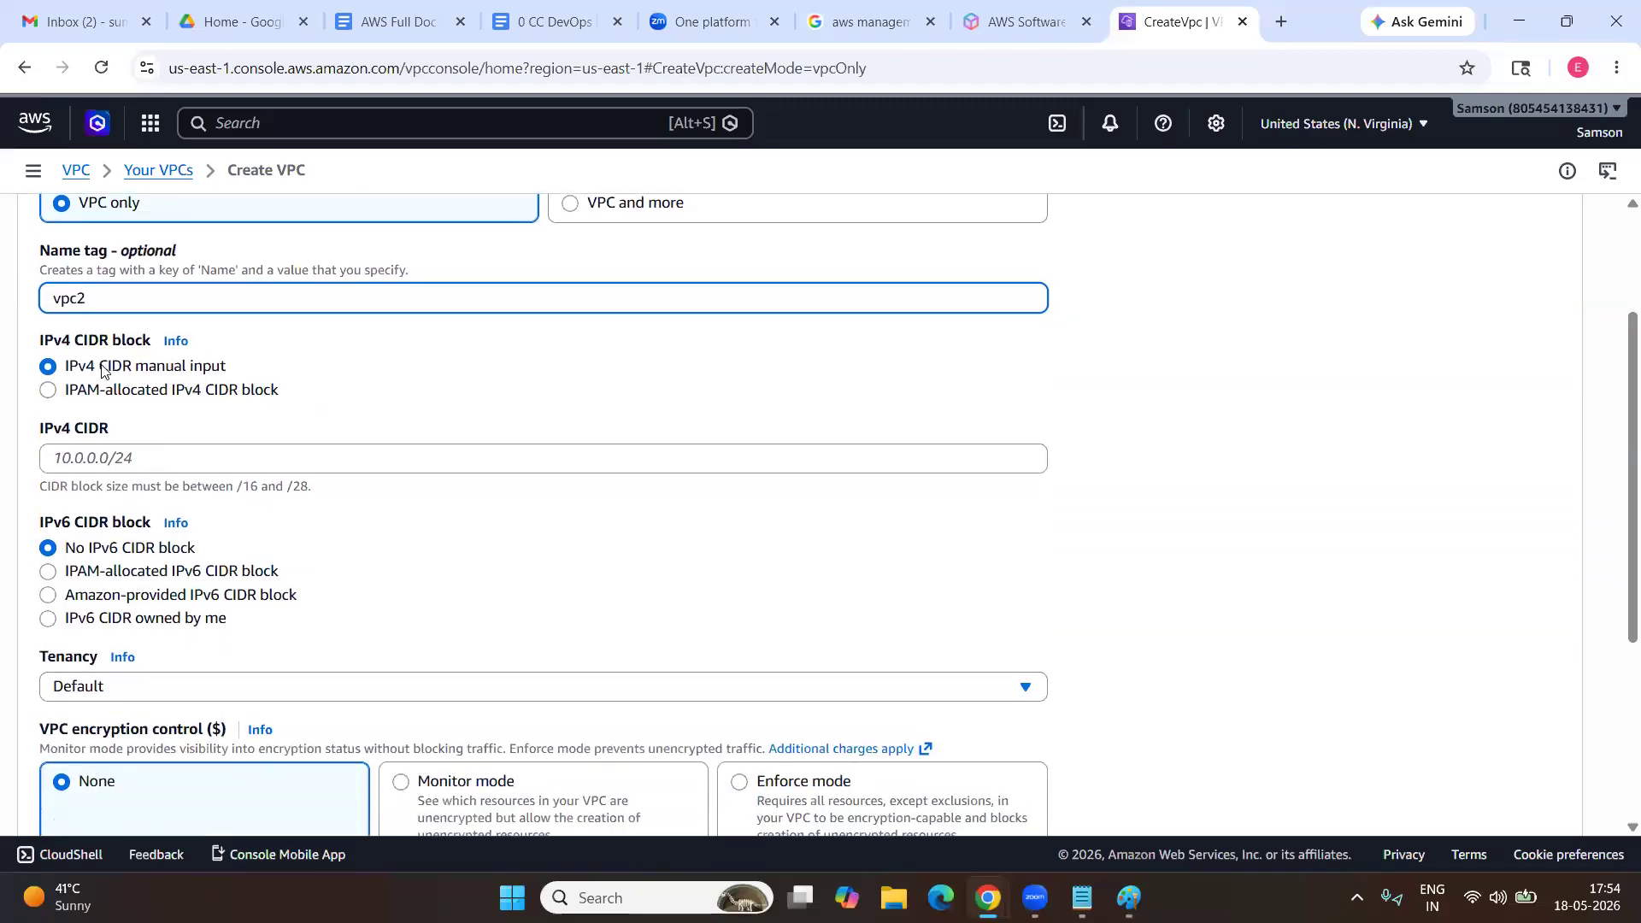
left_click(186, 458)
type("172.16.0.0/16")
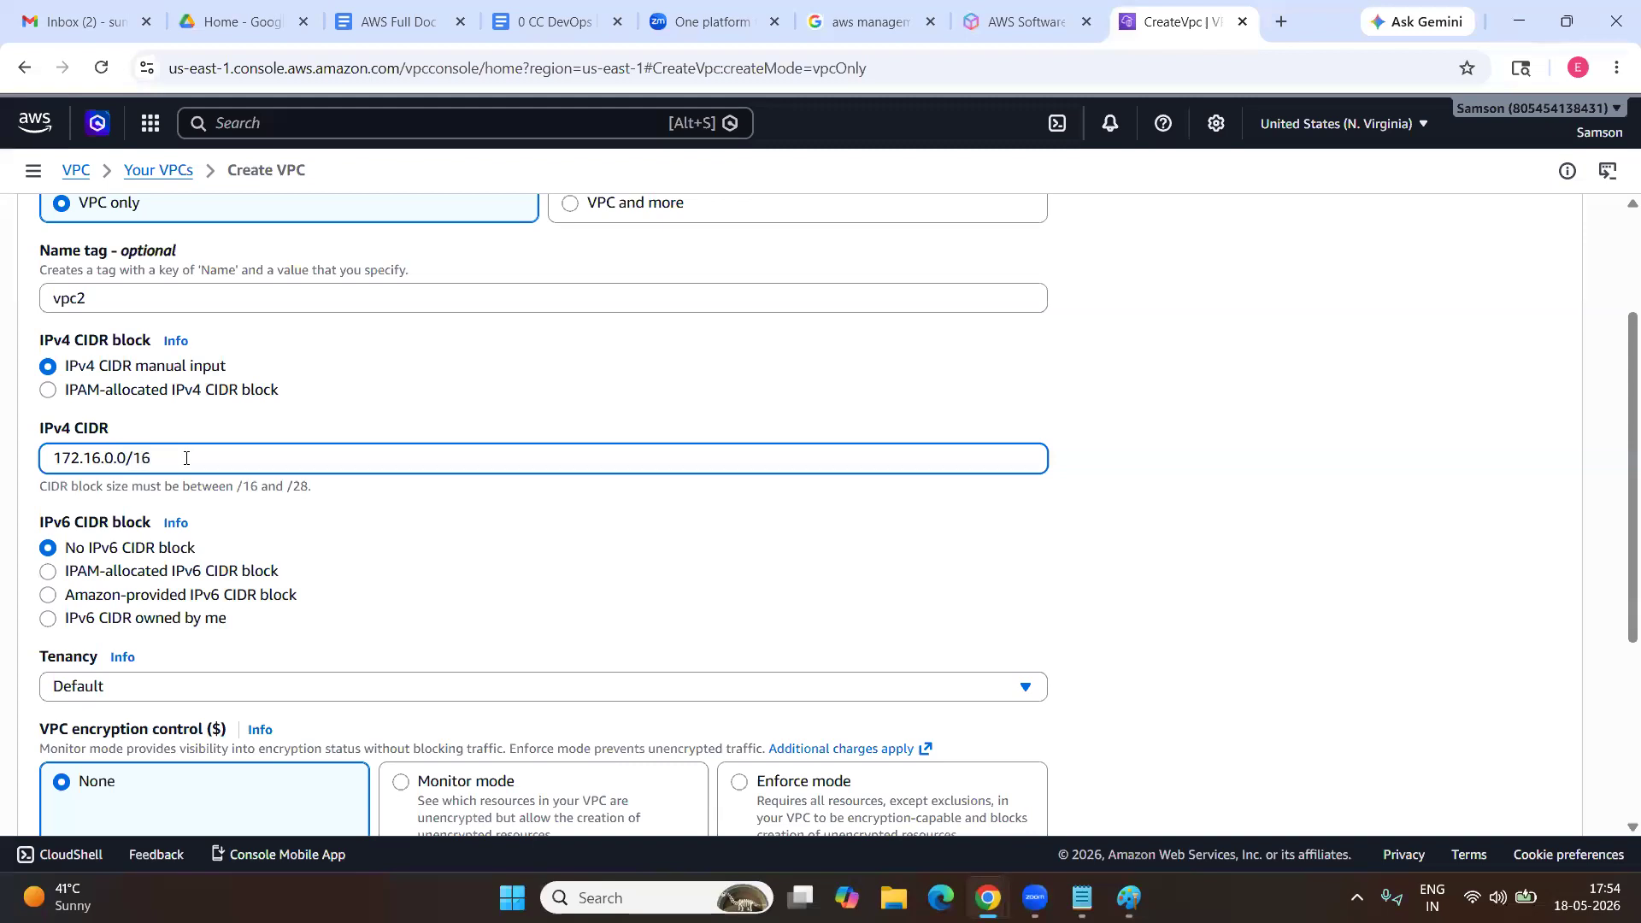
left_click(299, 430)
left_click_drag(182, 458, 46, 458)
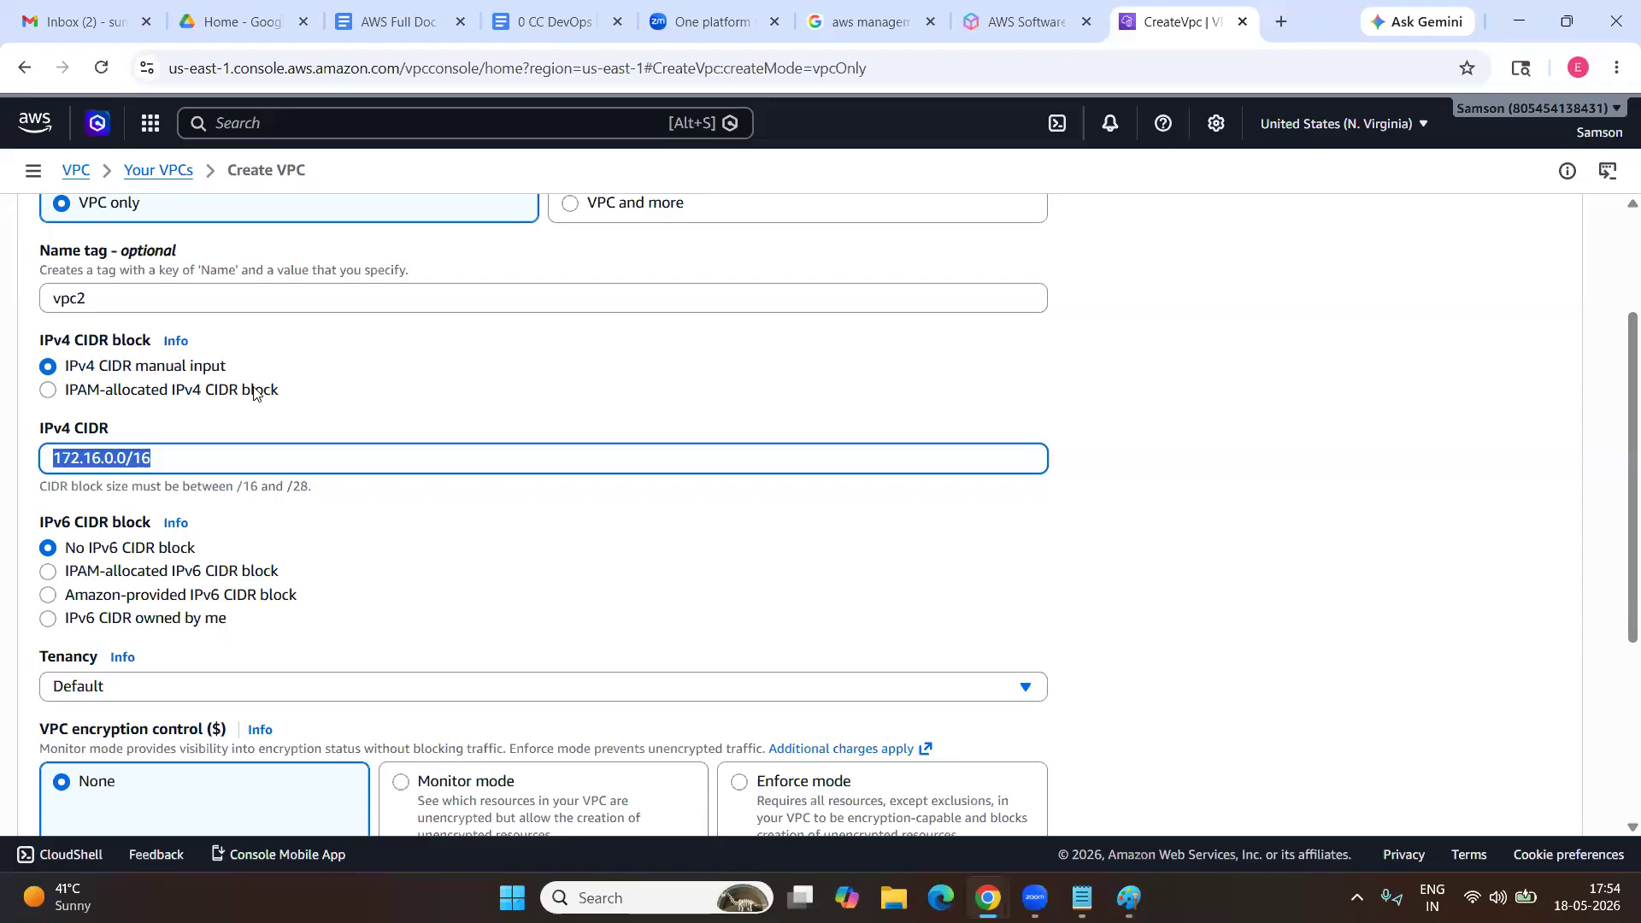
Examine the pool and netmask choices of the IPAM-allocated IPv4 CIDR block option and return to manual CIDR input.
left_click(170, 393)
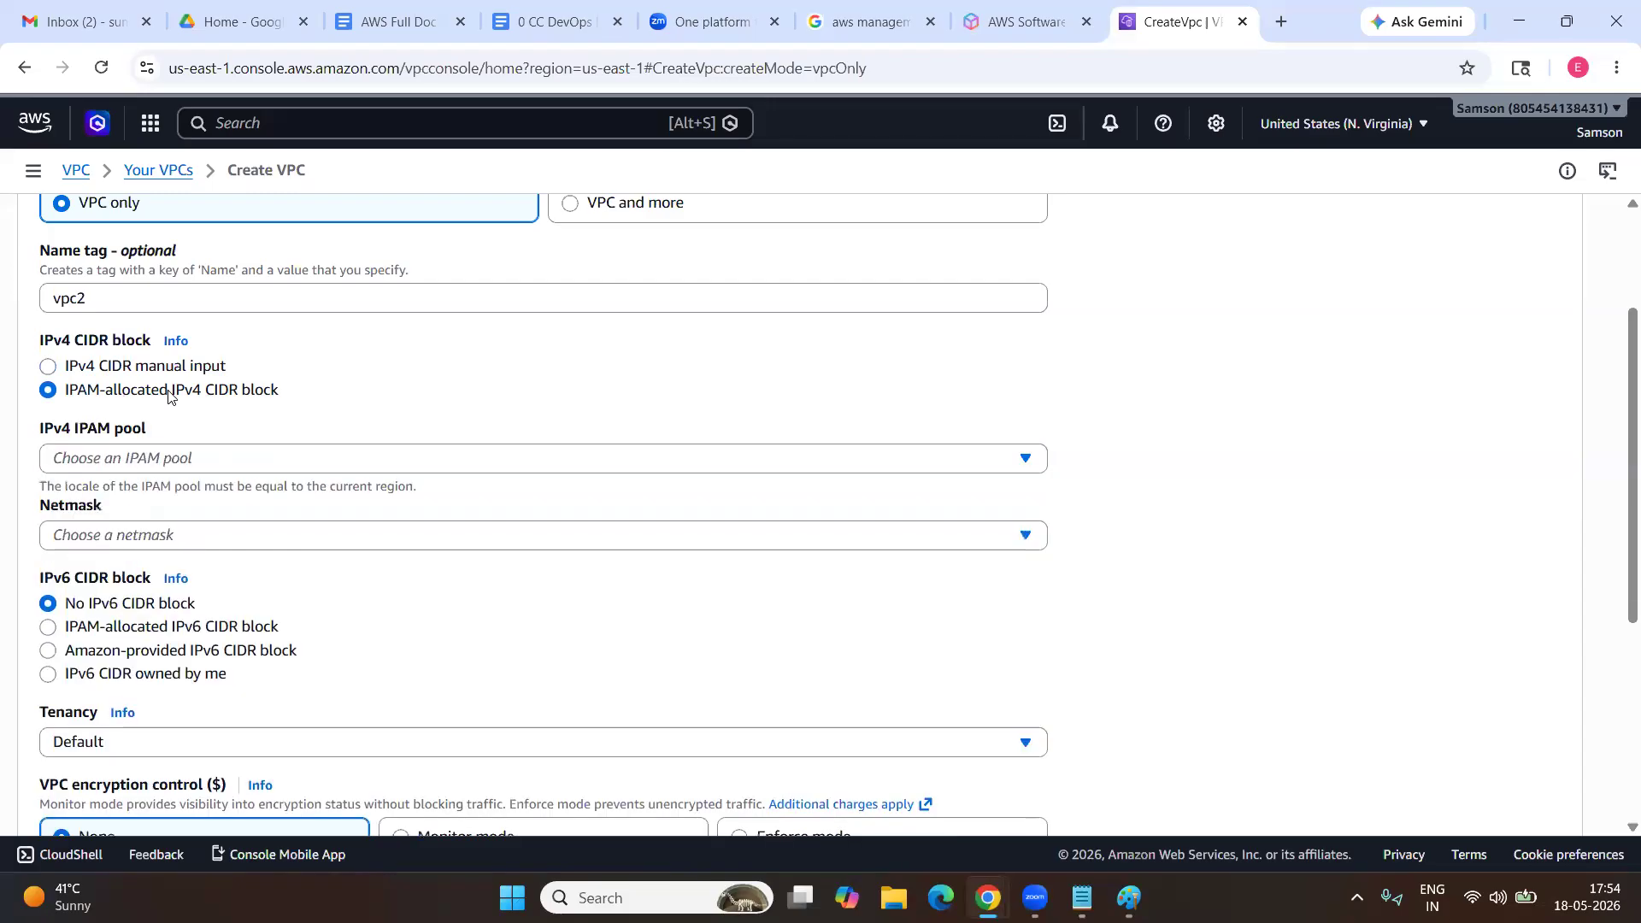
left_click(187, 458)
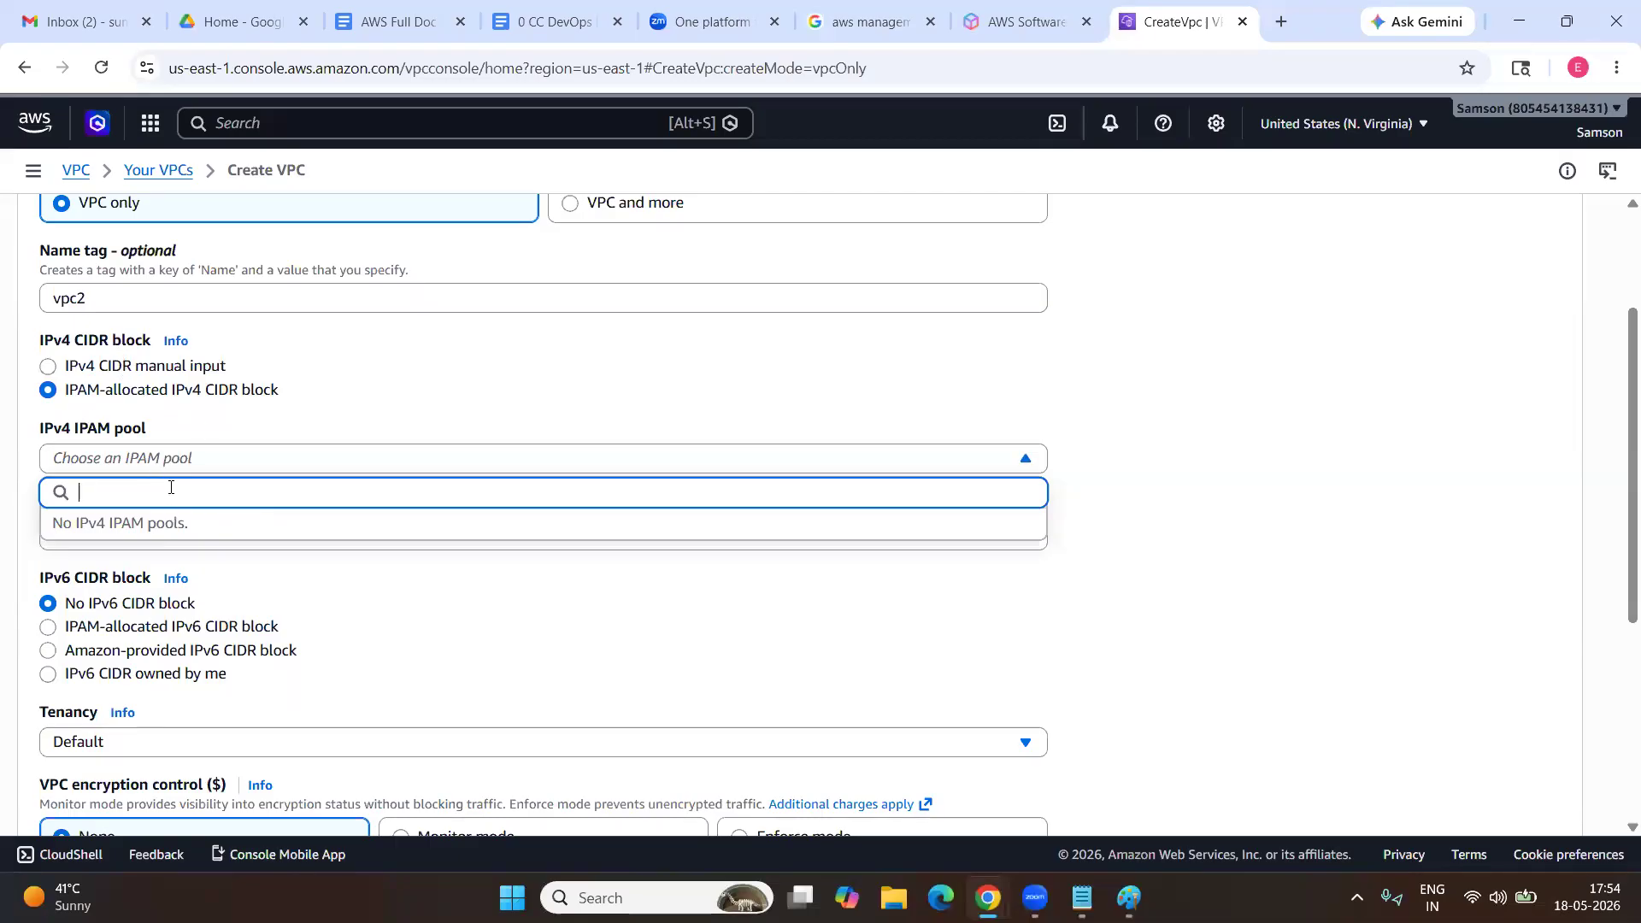
left_click(275, 441)
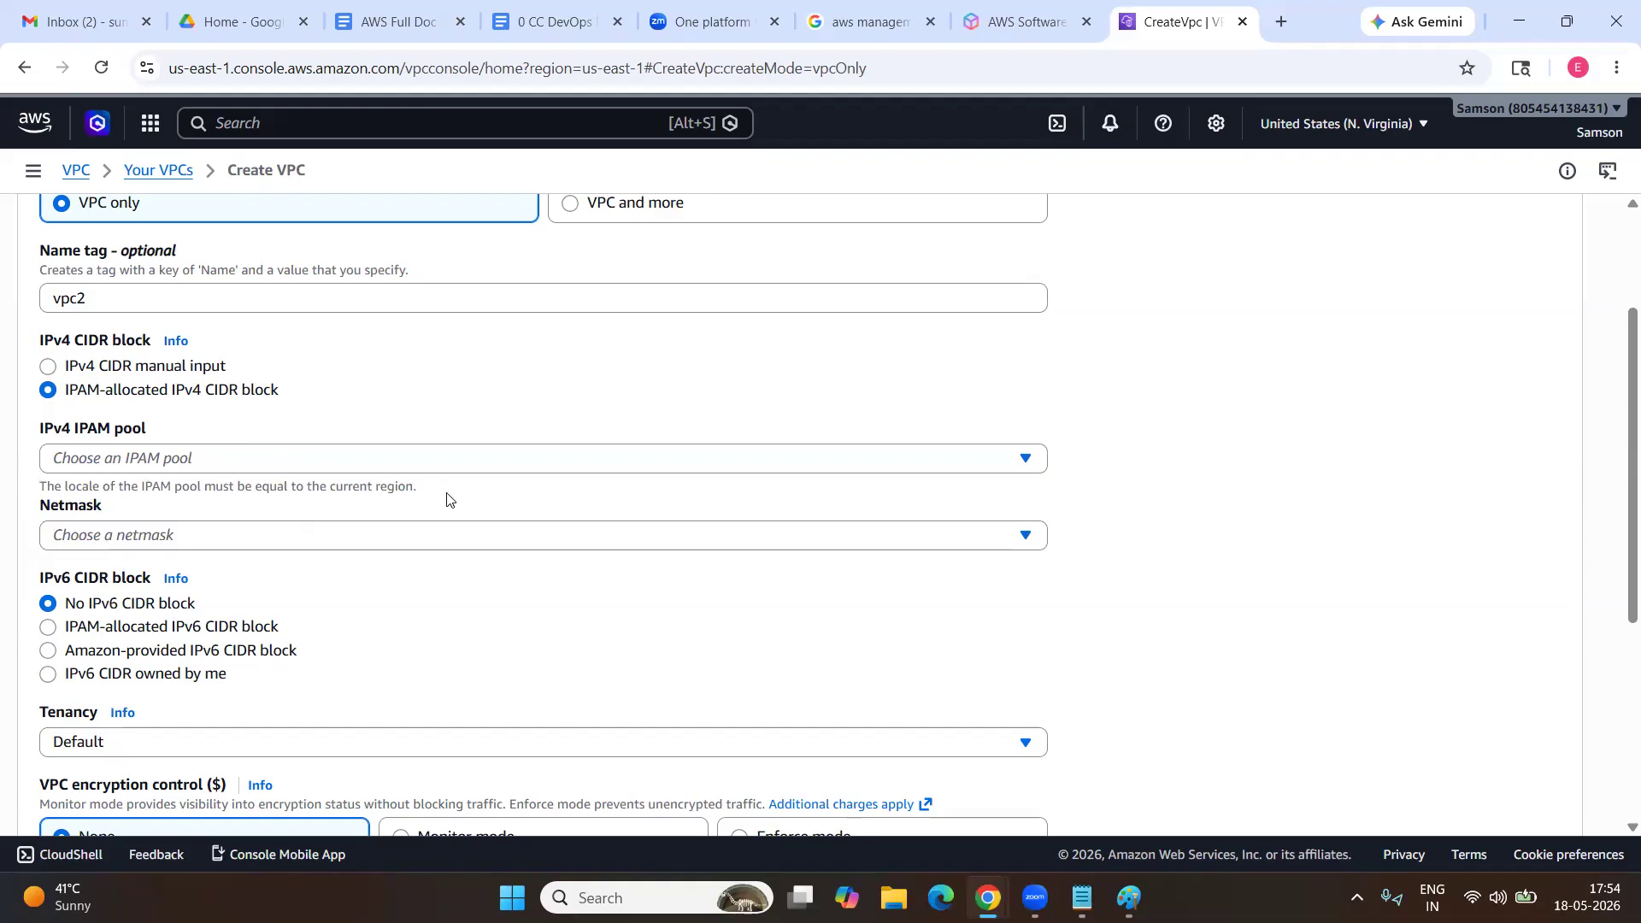
left_click_drag(85, 485, 422, 493)
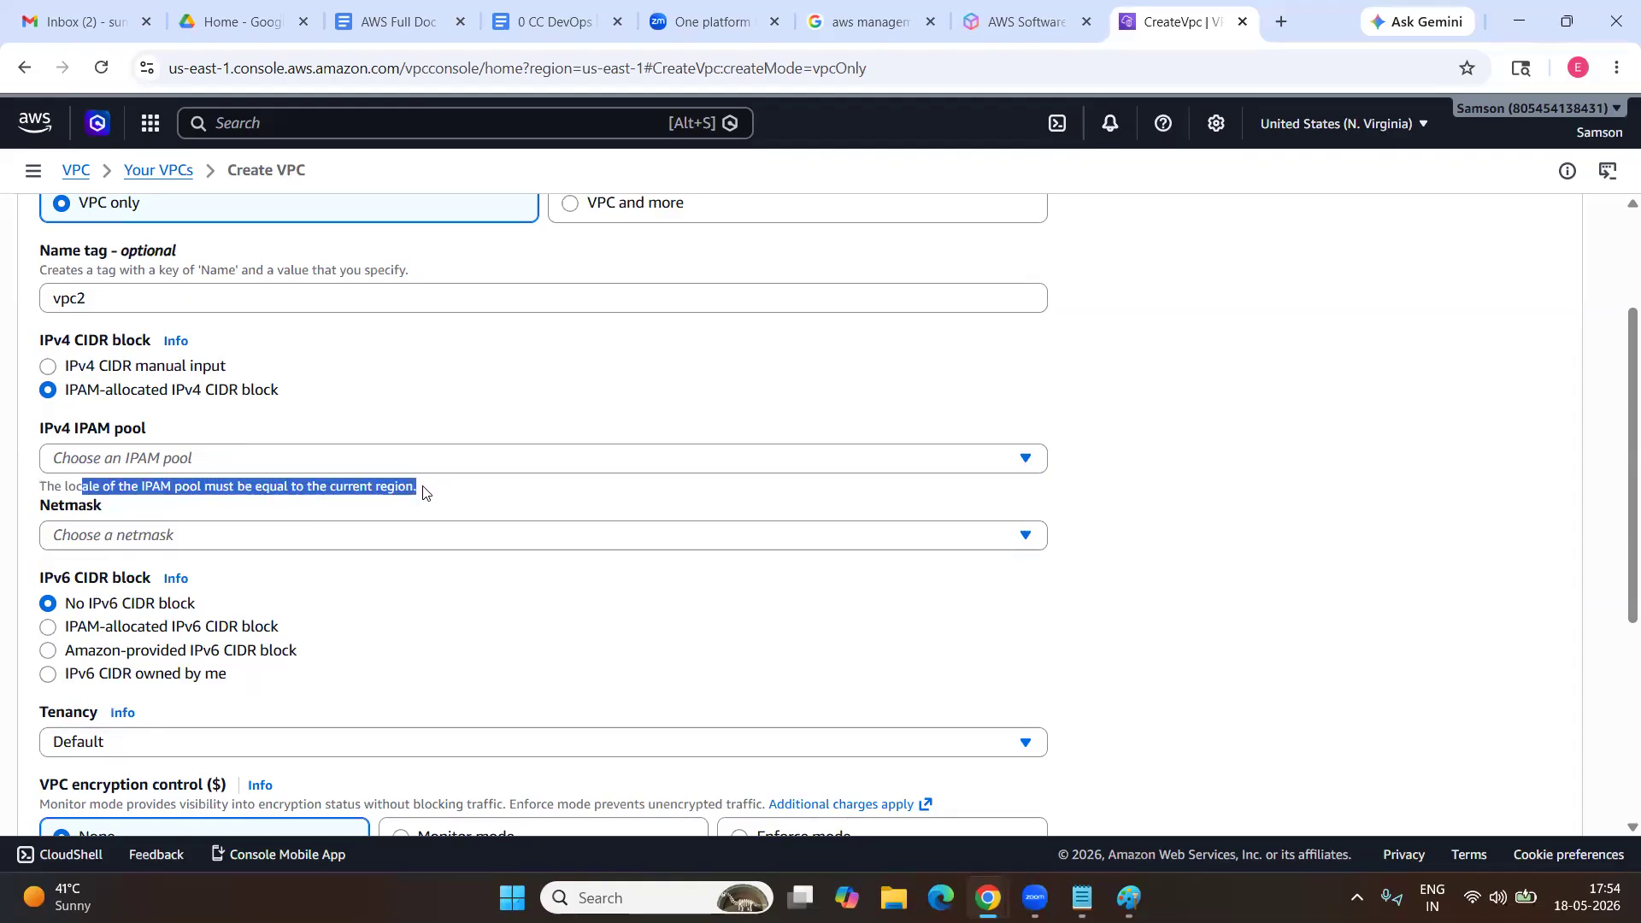
left_click(438, 537)
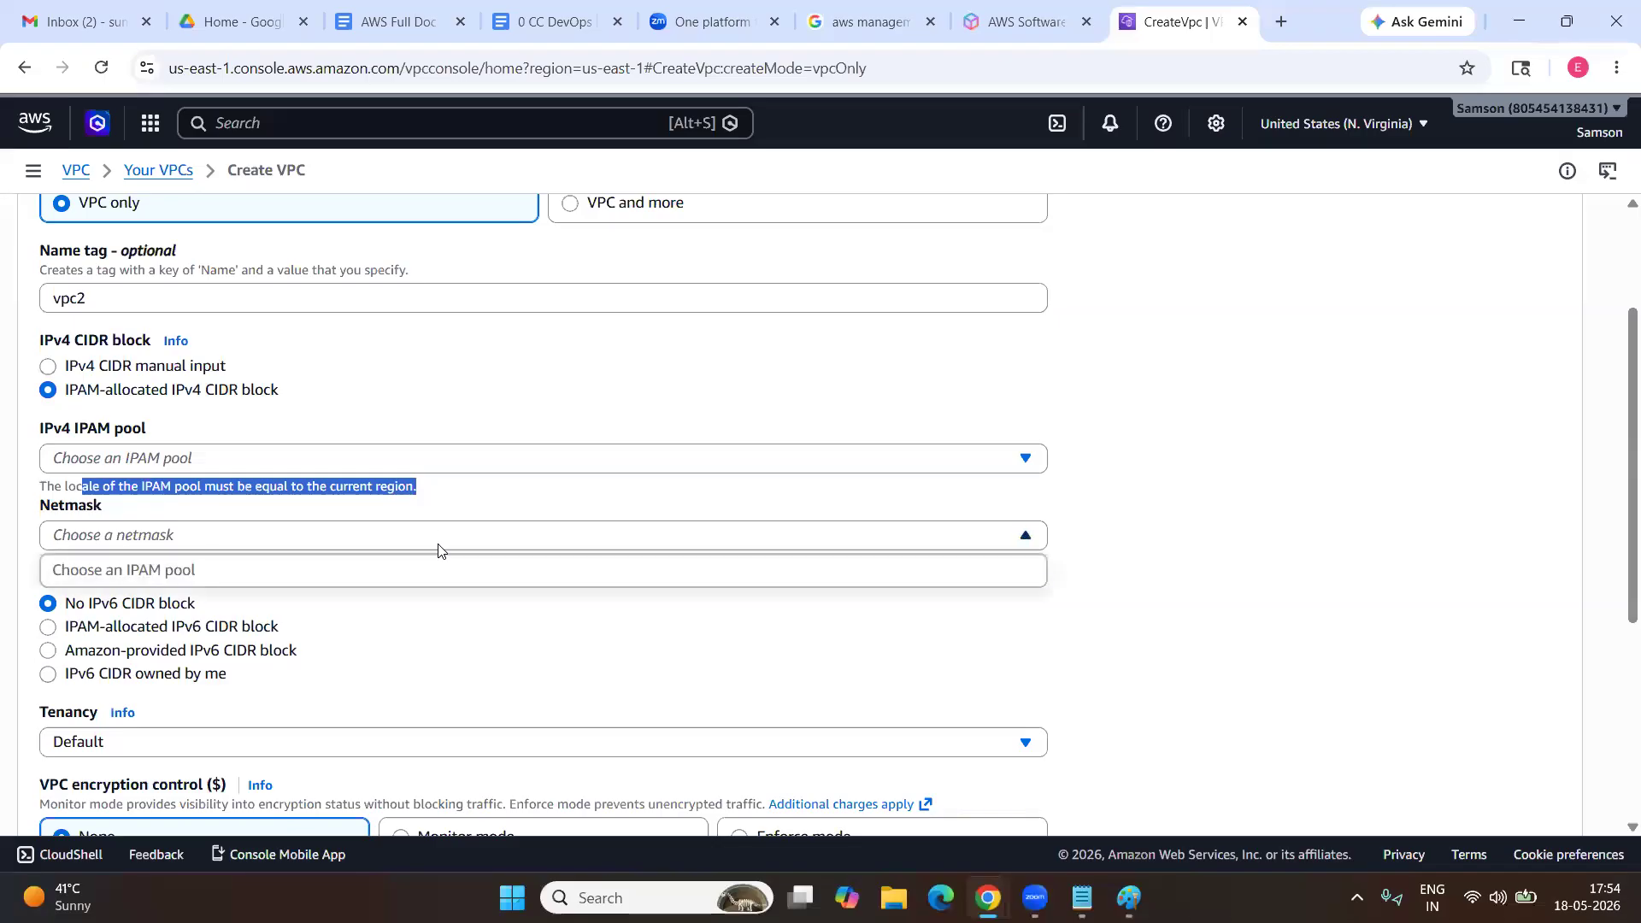
left_click(265, 535)
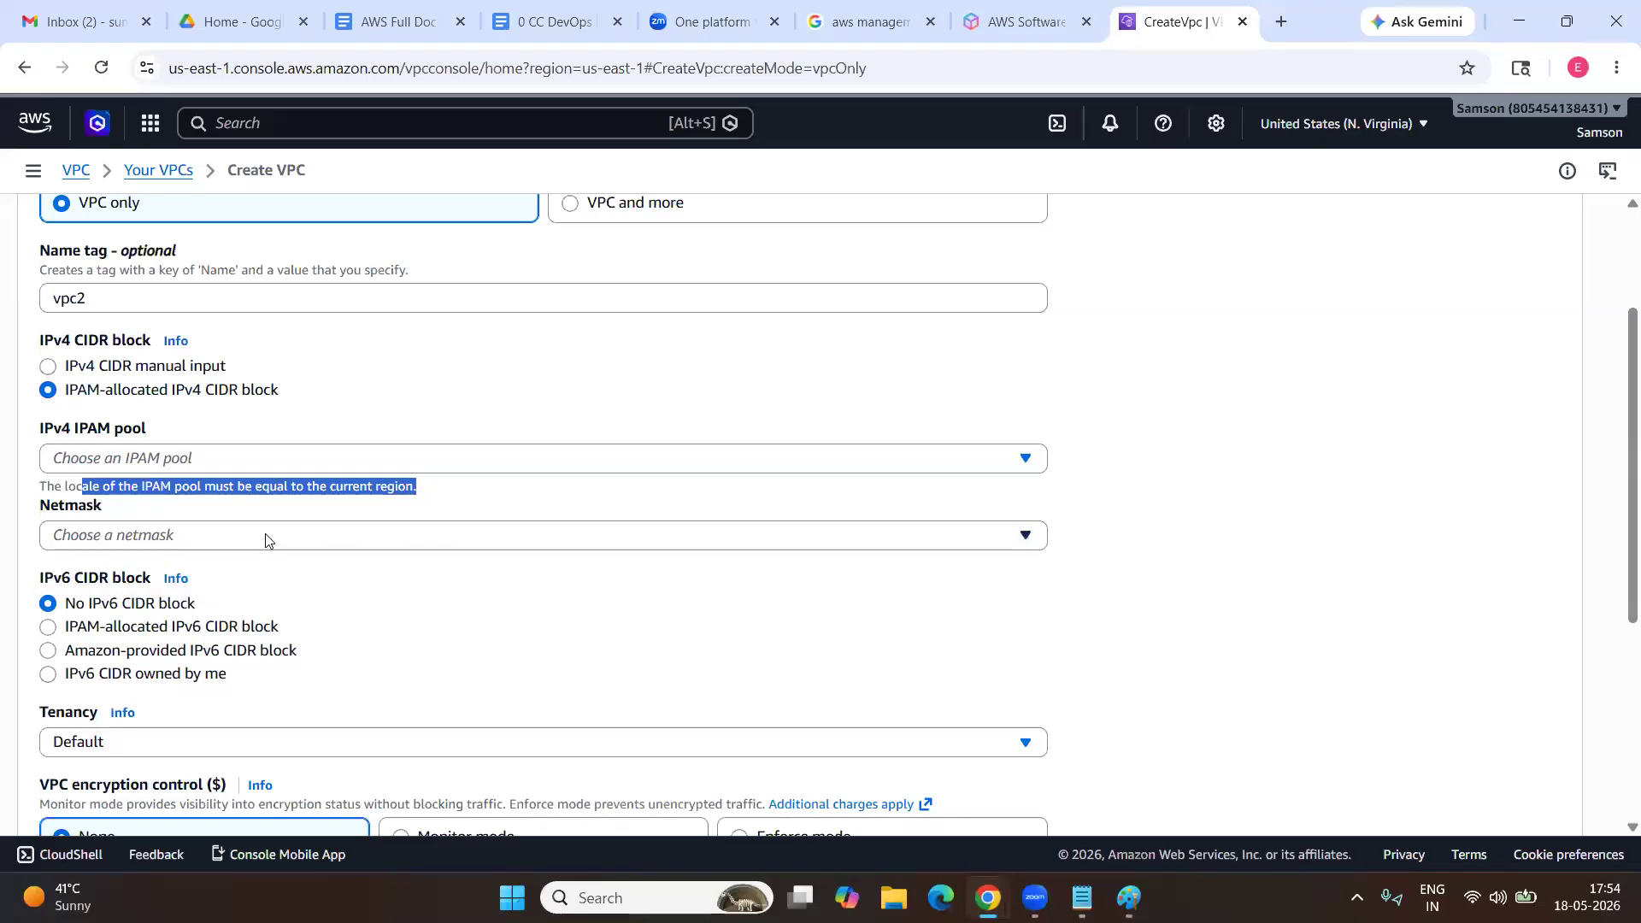
left_click(152, 362)
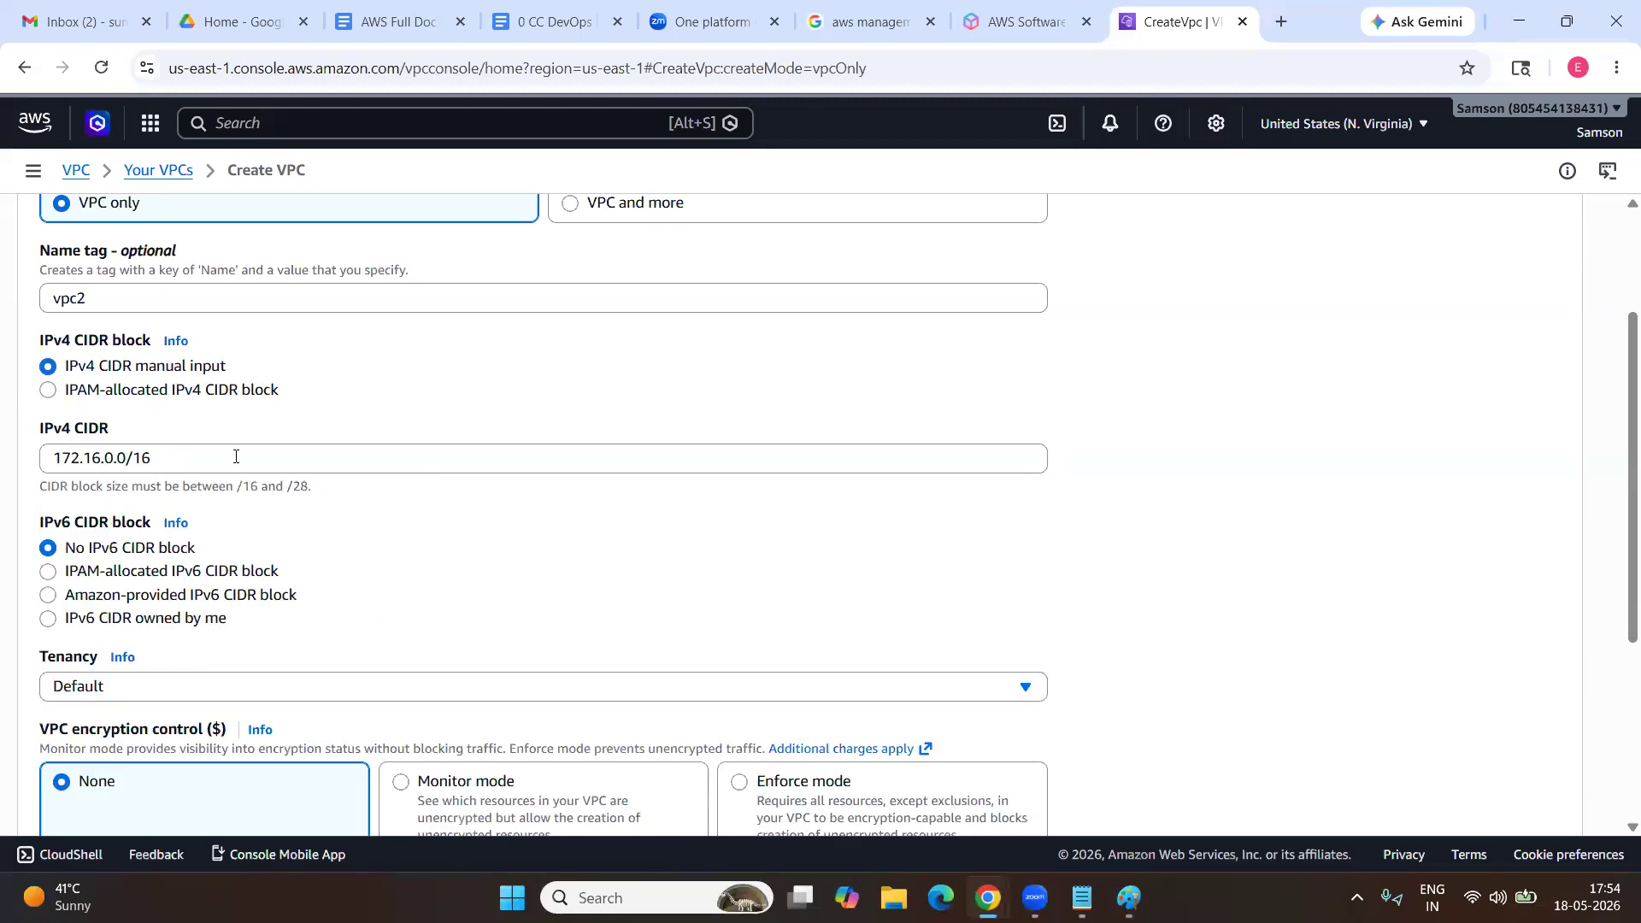
Review the resources to create, name tag, IPv4 CIDR, IPv6, encryption control and tag settings of the VPC form.
left_click_drag(188, 458, 46, 451)
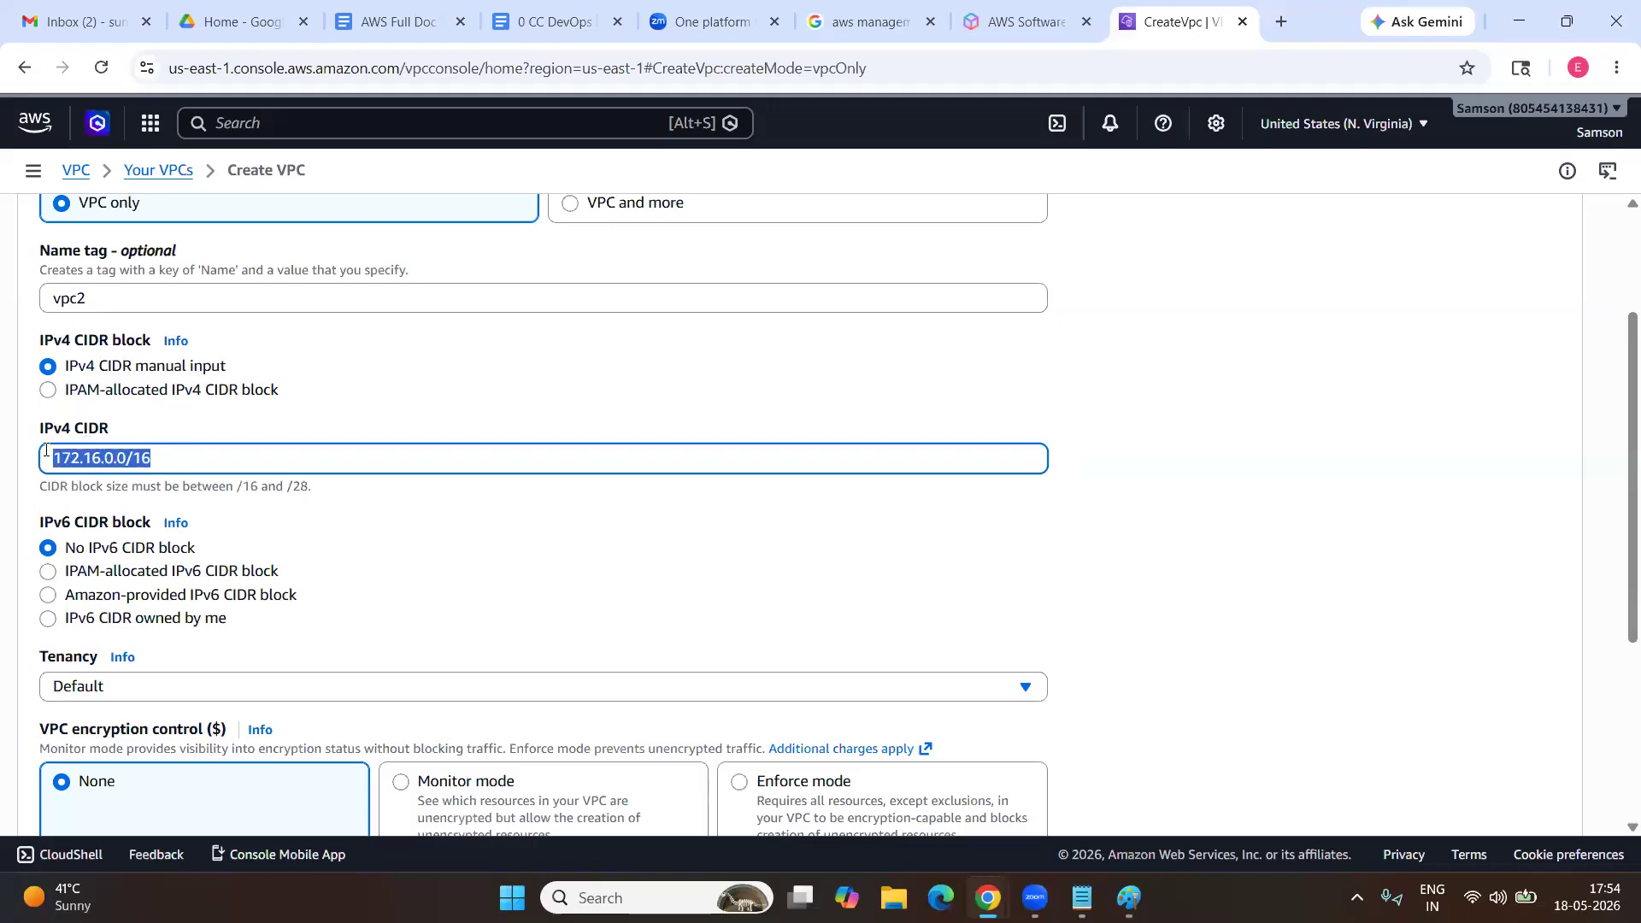
left_click(233, 459)
scroll(256, 484, "down", 3)
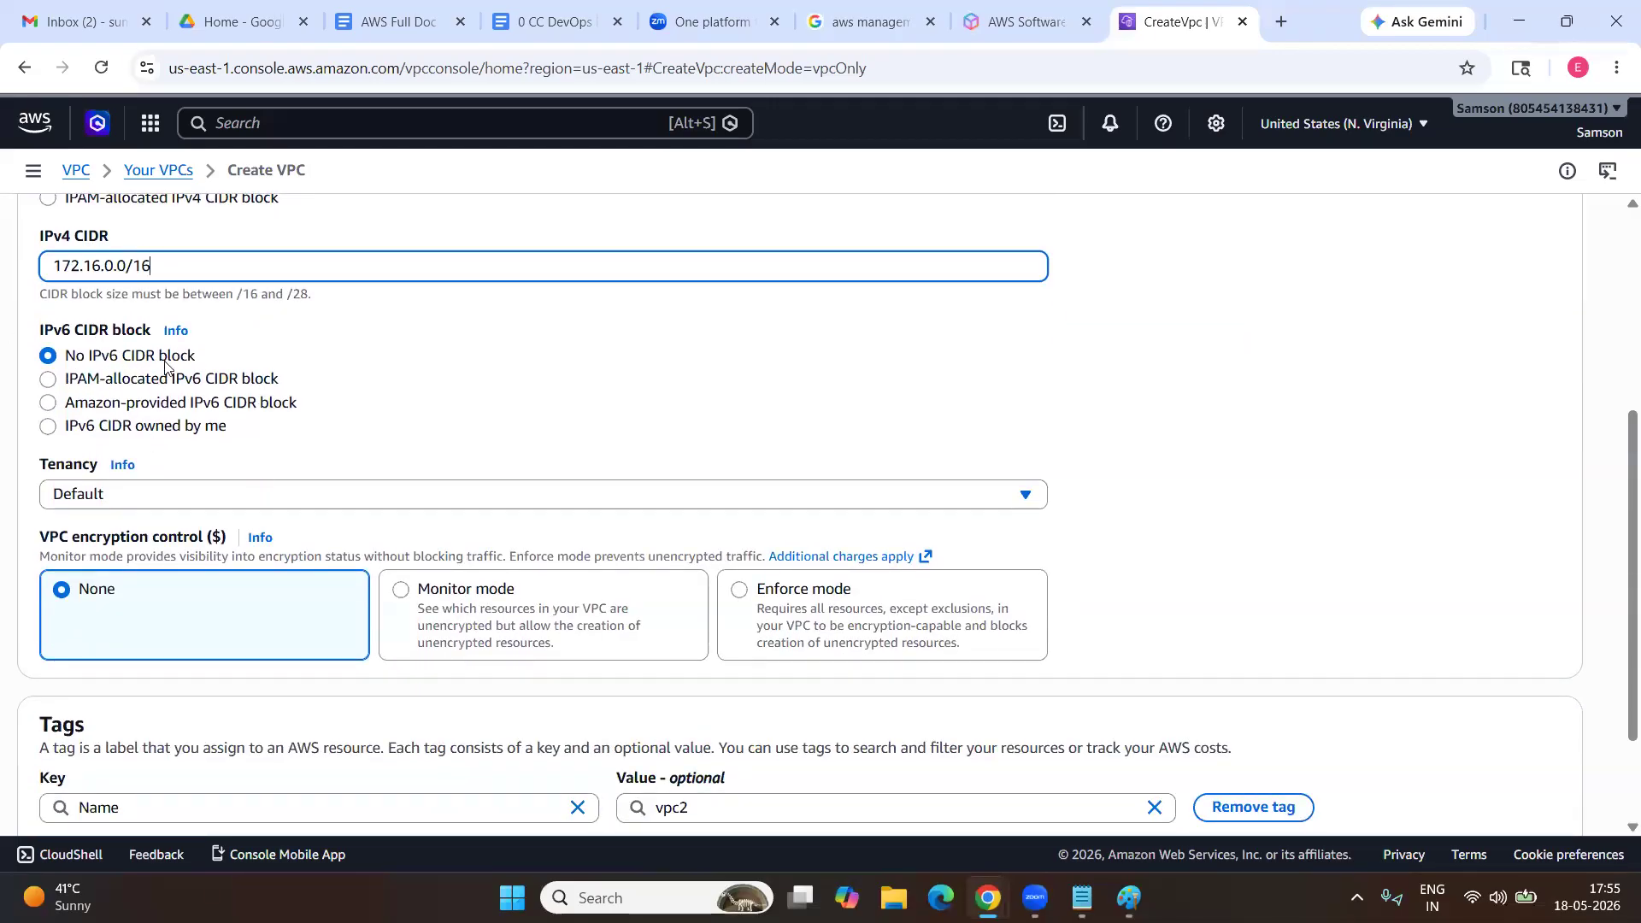
scroll(358, 609, "down", 2)
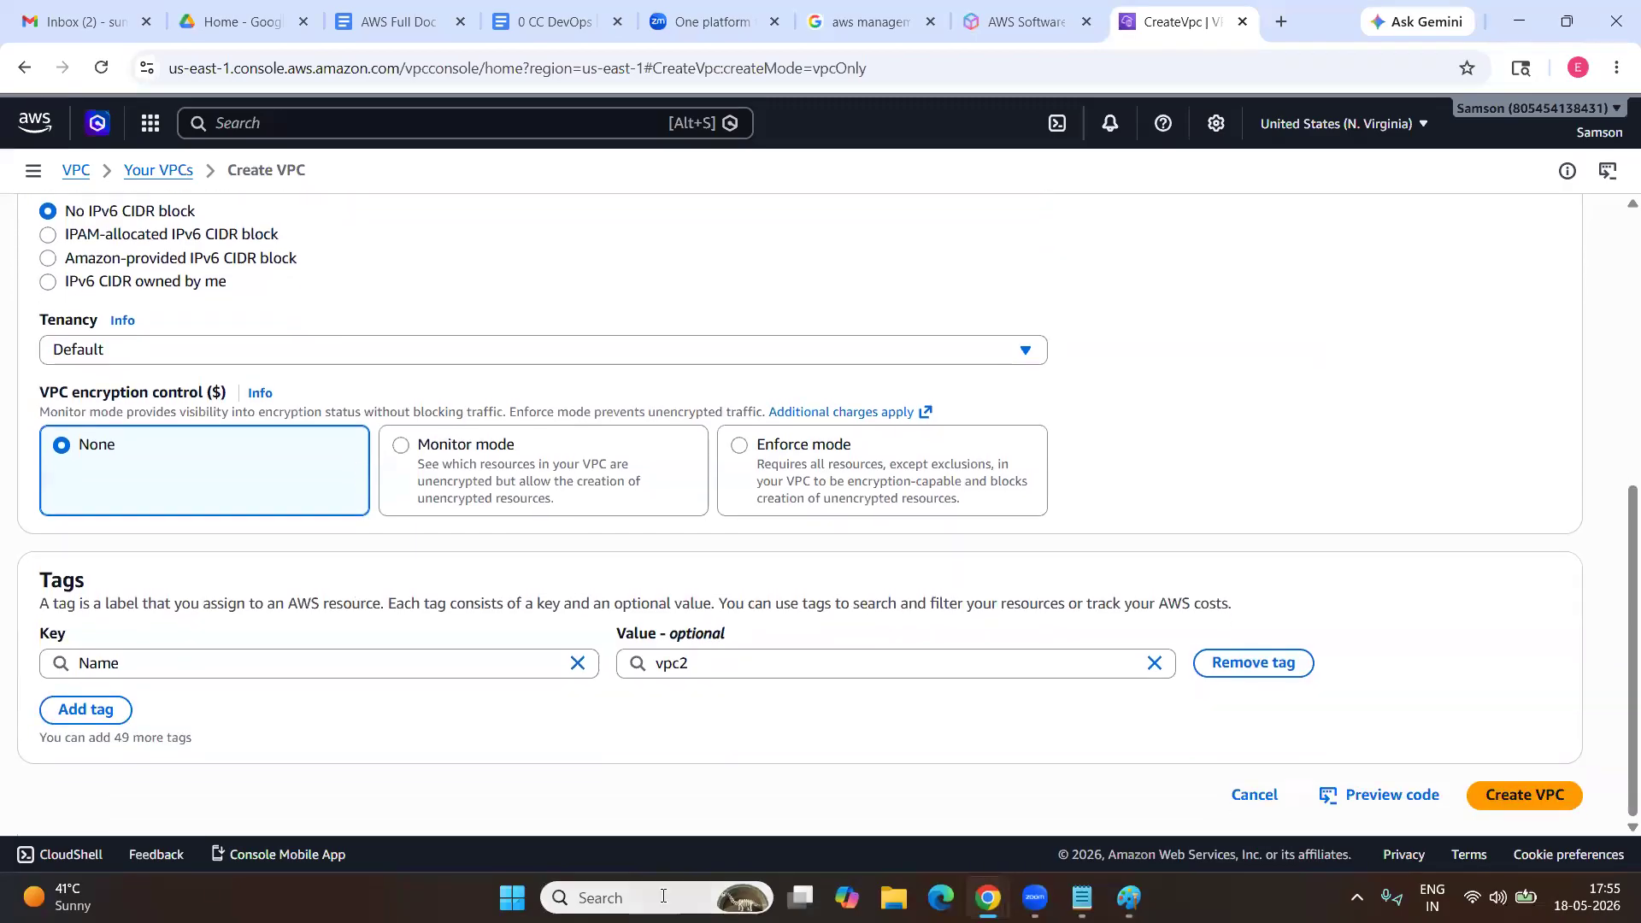
left_click_drag(134, 659, 79, 657)
left_click_drag(731, 648, 631, 654)
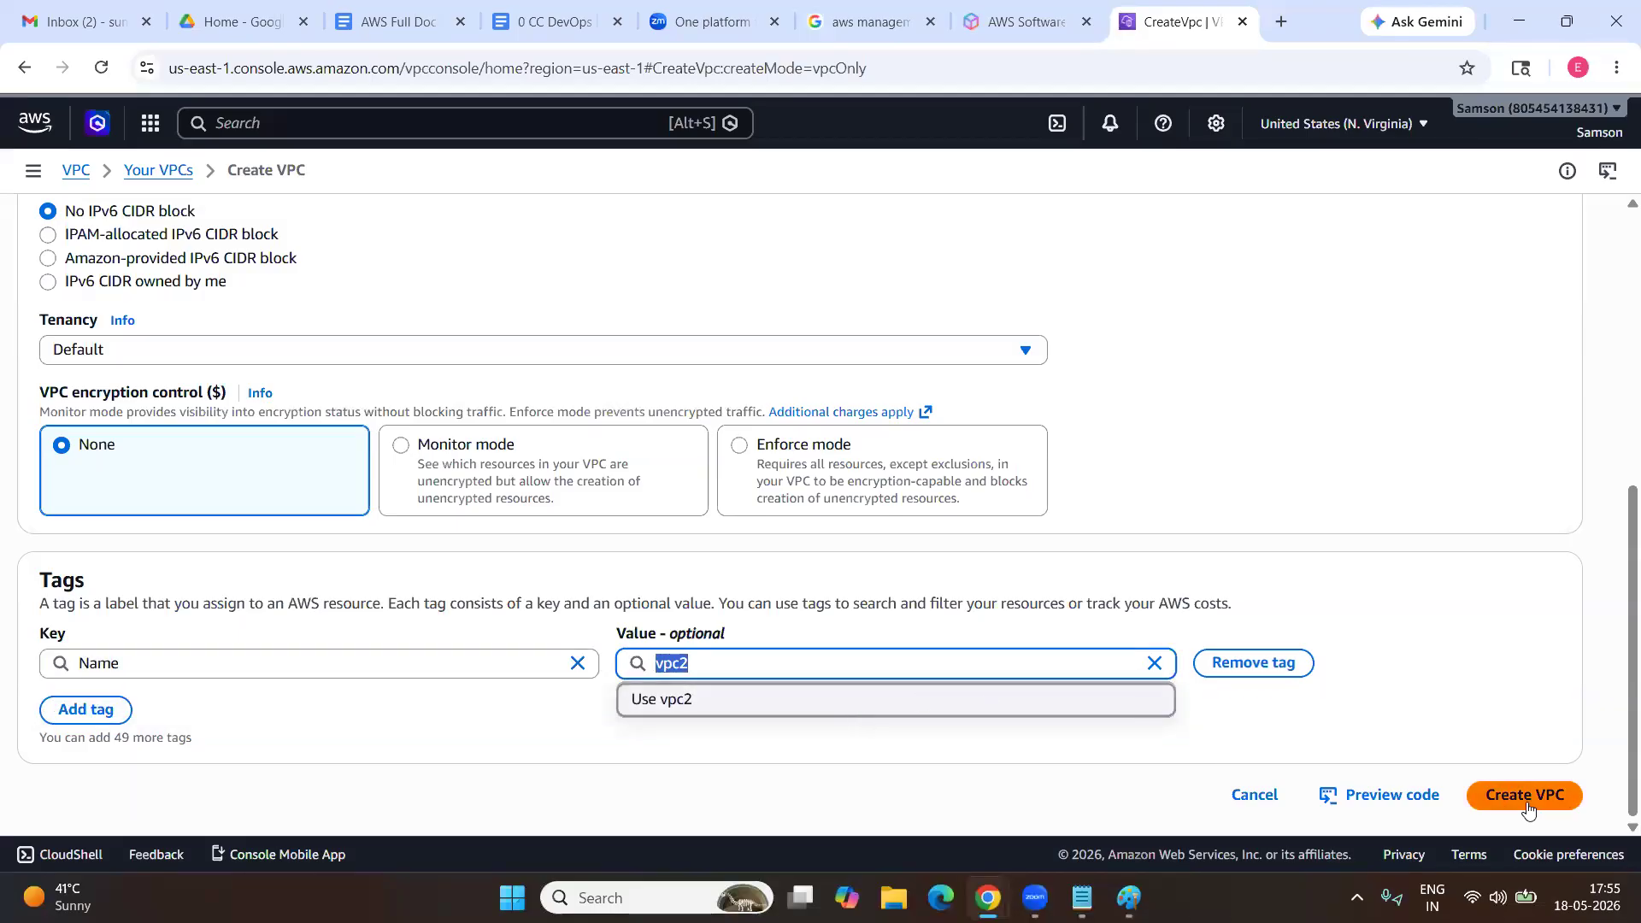
scroll(1053, 599, "up", 1)
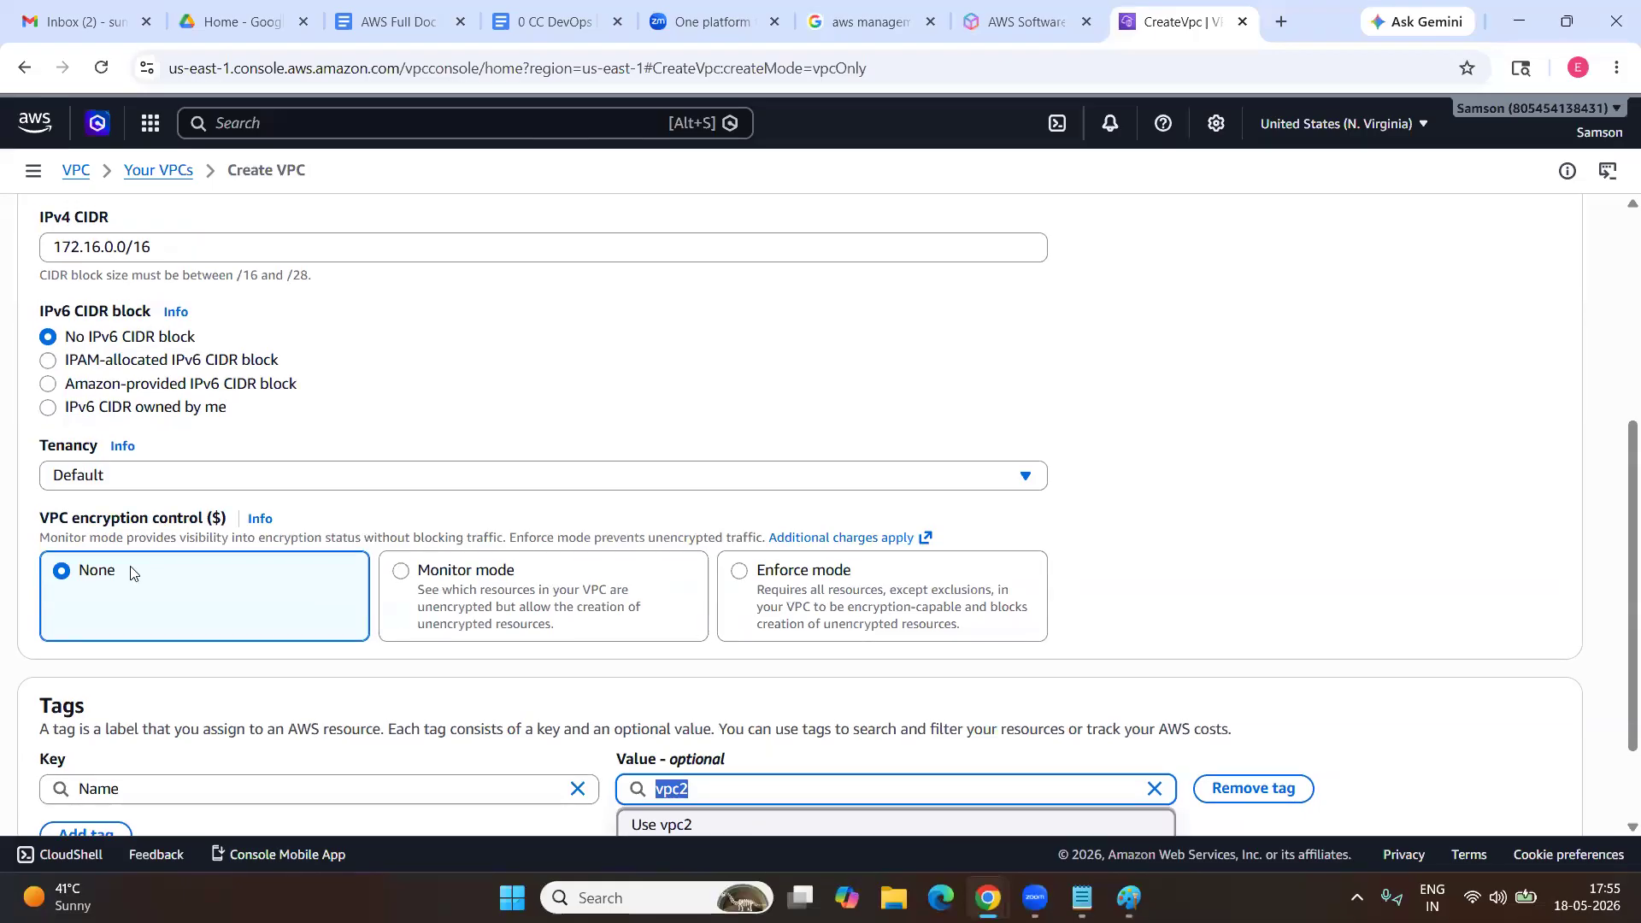
scroll(130, 571, "up", 3)
scroll(130, 571, "up", 2)
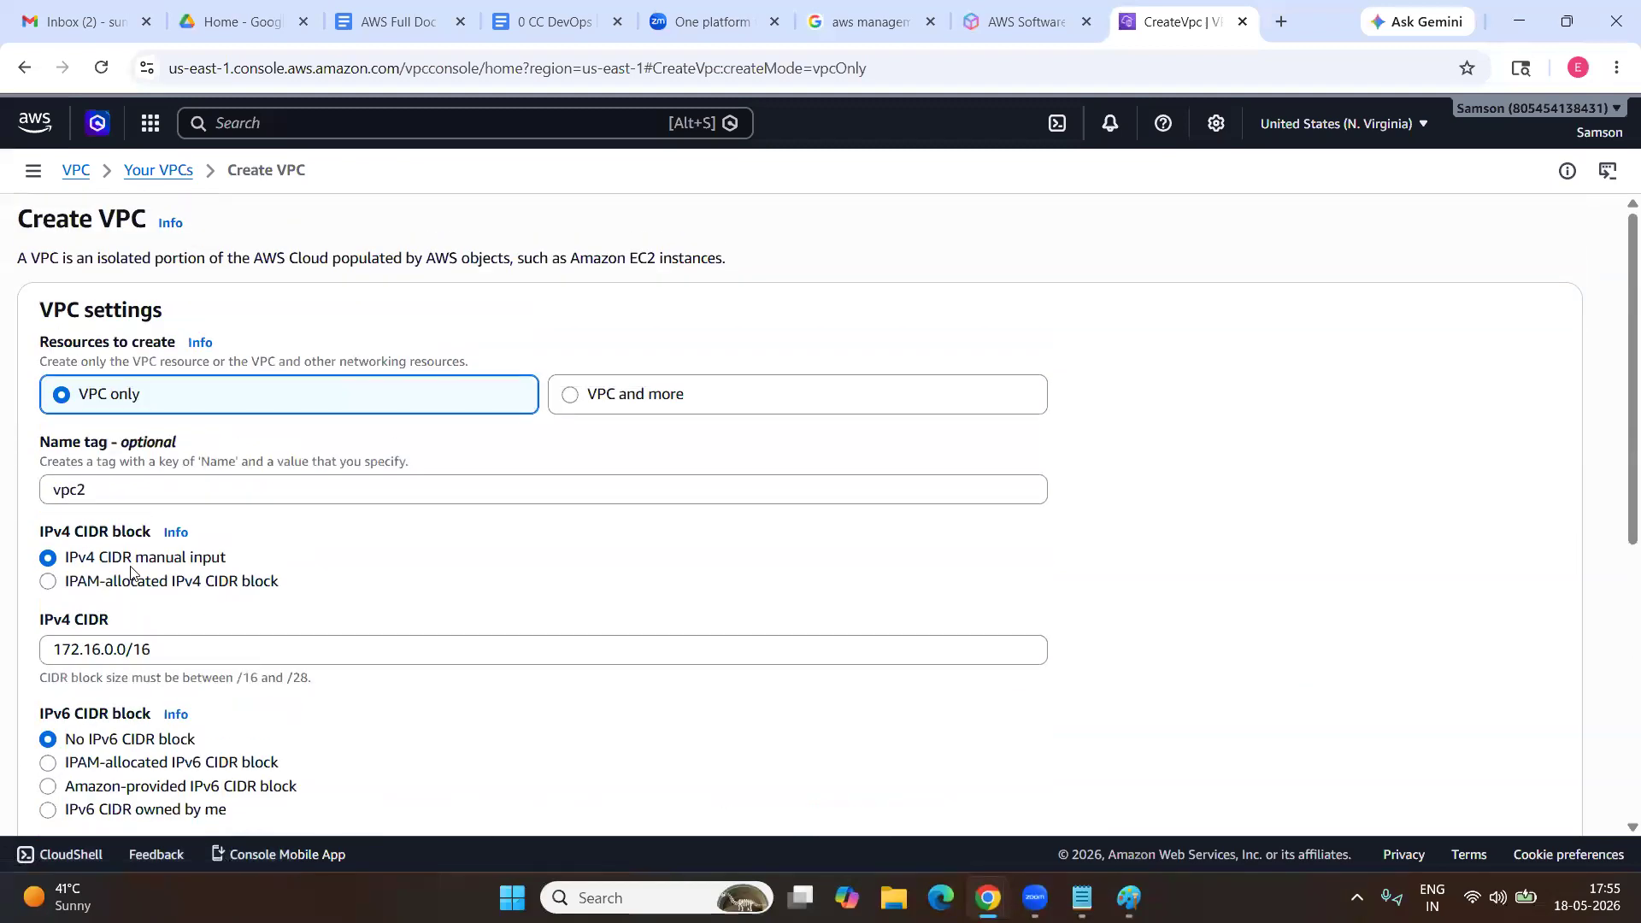
scroll(130, 570, "down", 1)
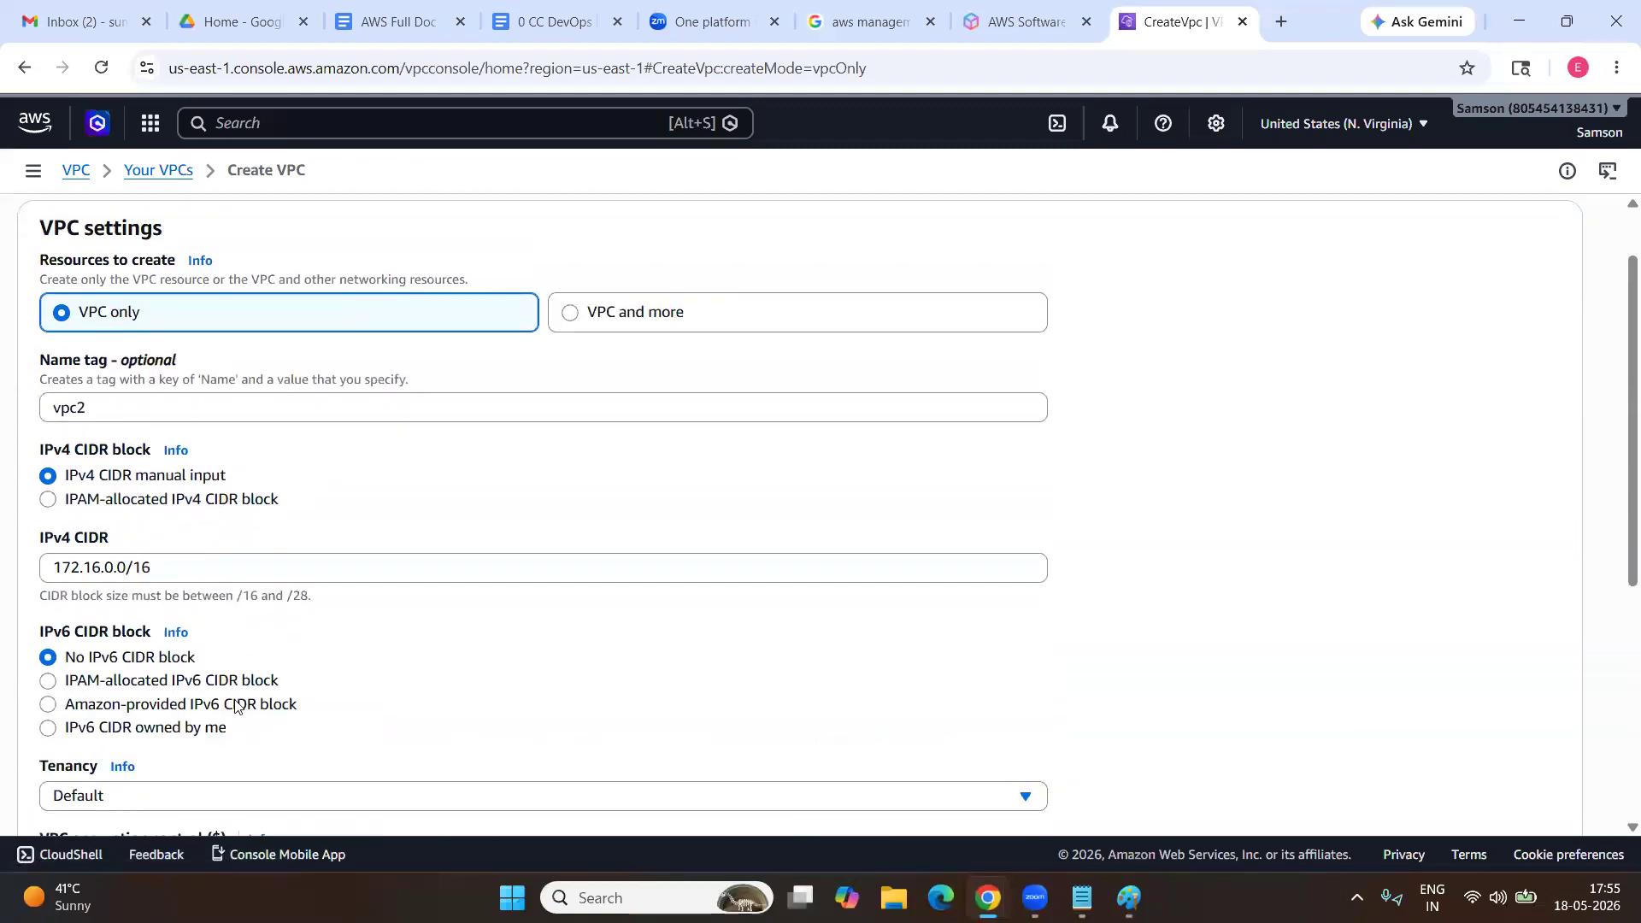
scroll(427, 506, "up", 1)
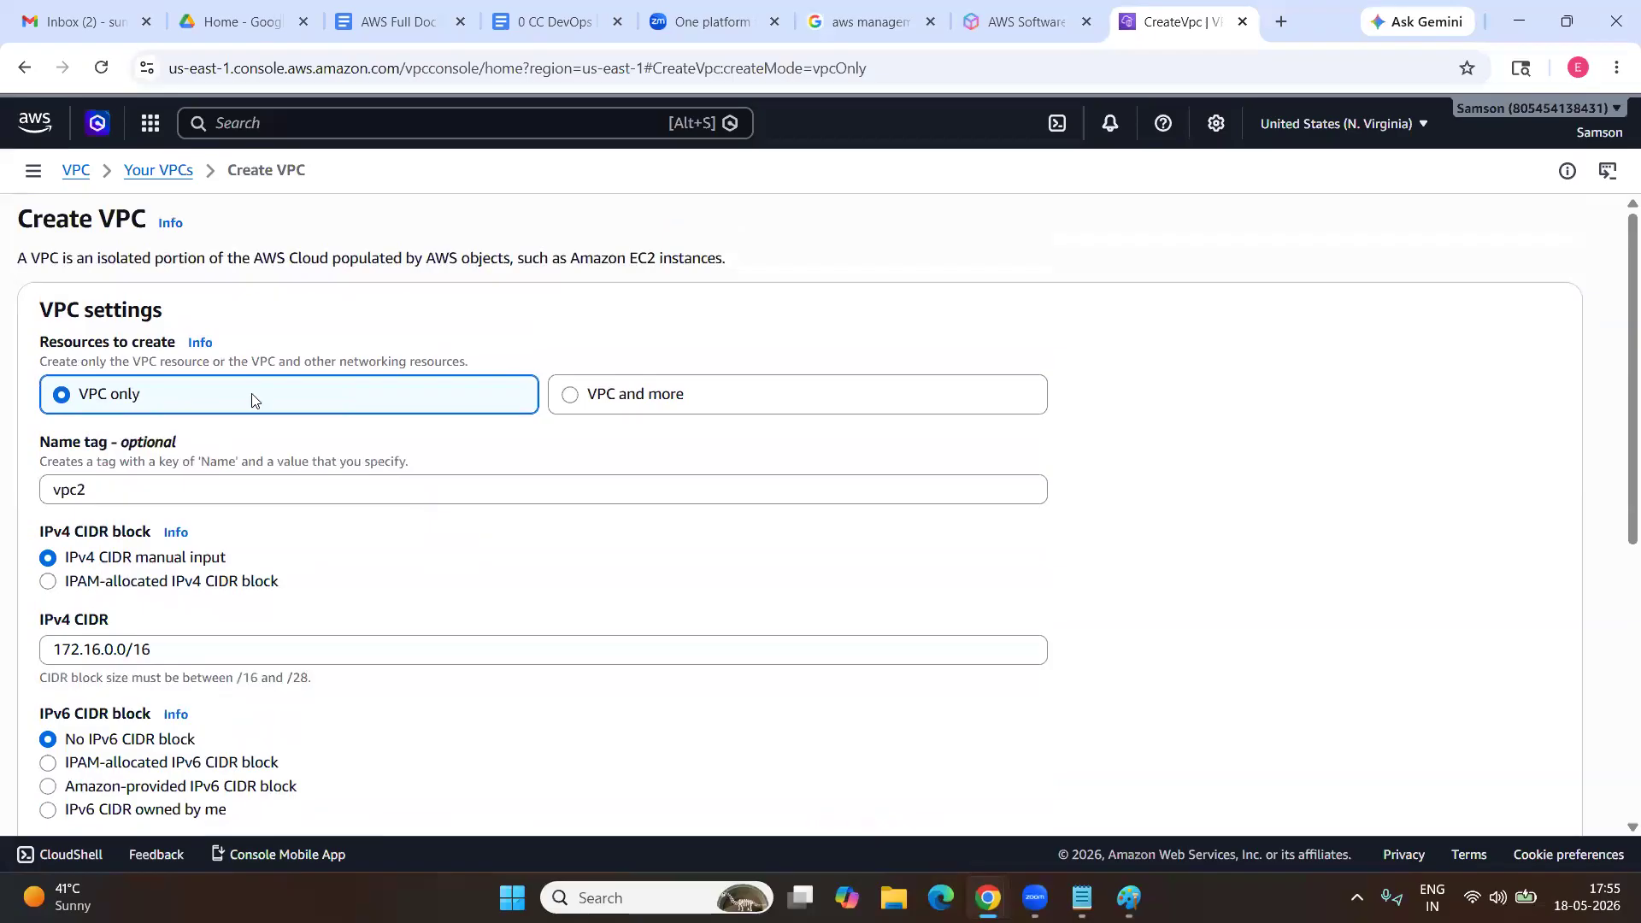
left_click_drag(154, 403, 75, 398)
left_click_drag(106, 496, 52, 496)
left_click_drag(171, 644, 42, 642)
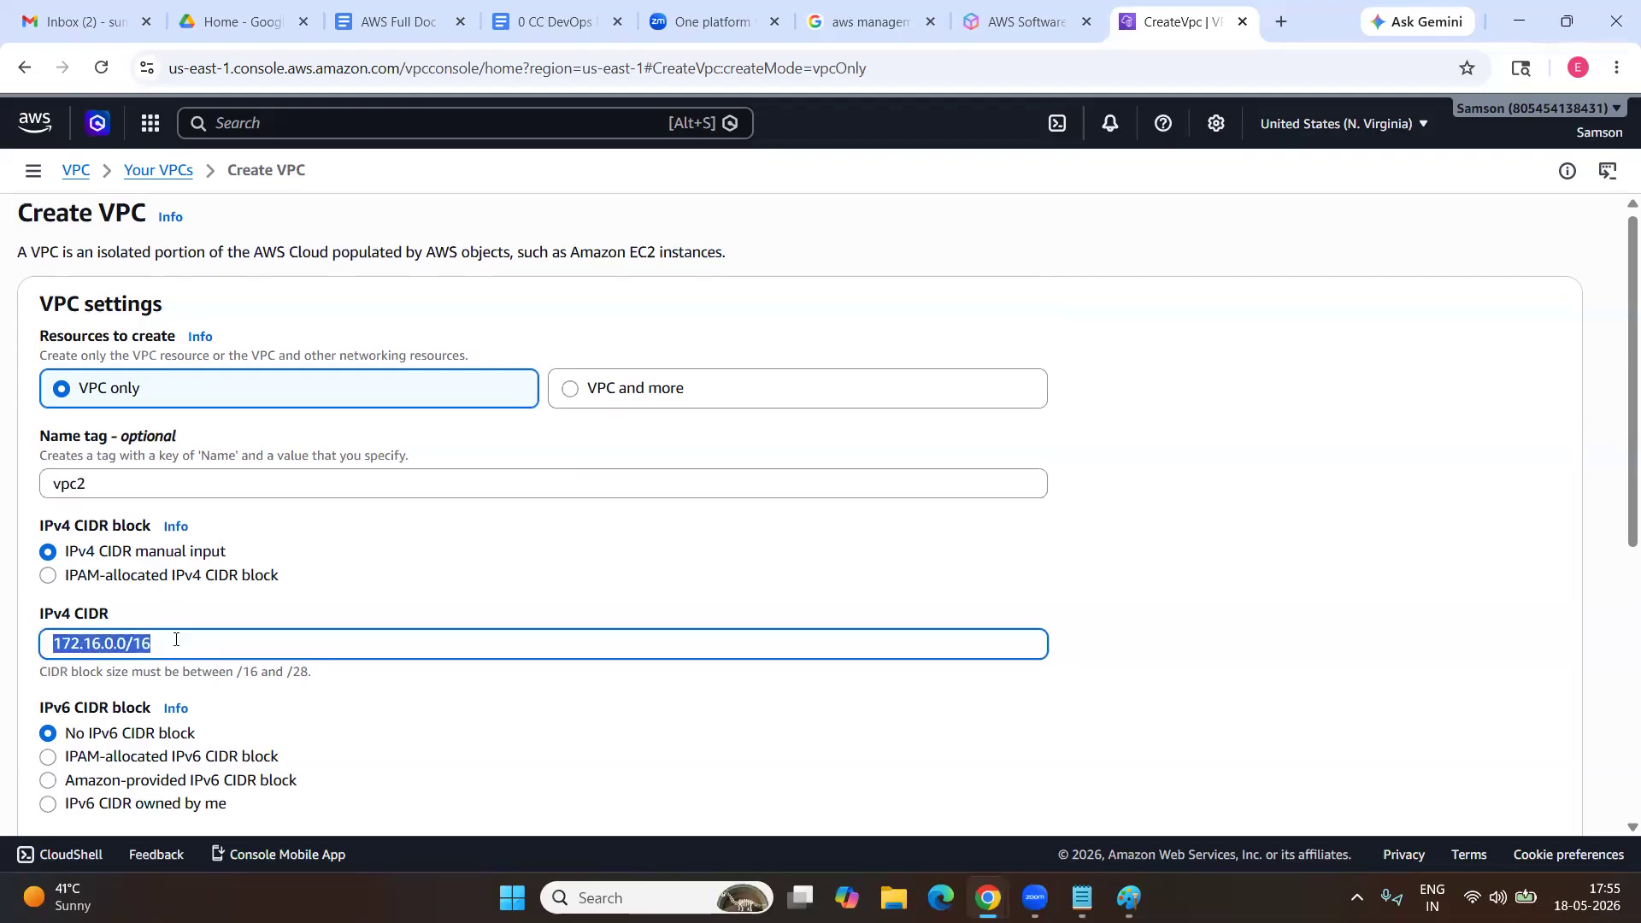
Create vpc2 with the entered settings and go through its resource map of subnets, route tables and network connections.
scroll(107, 584, "down", 2)
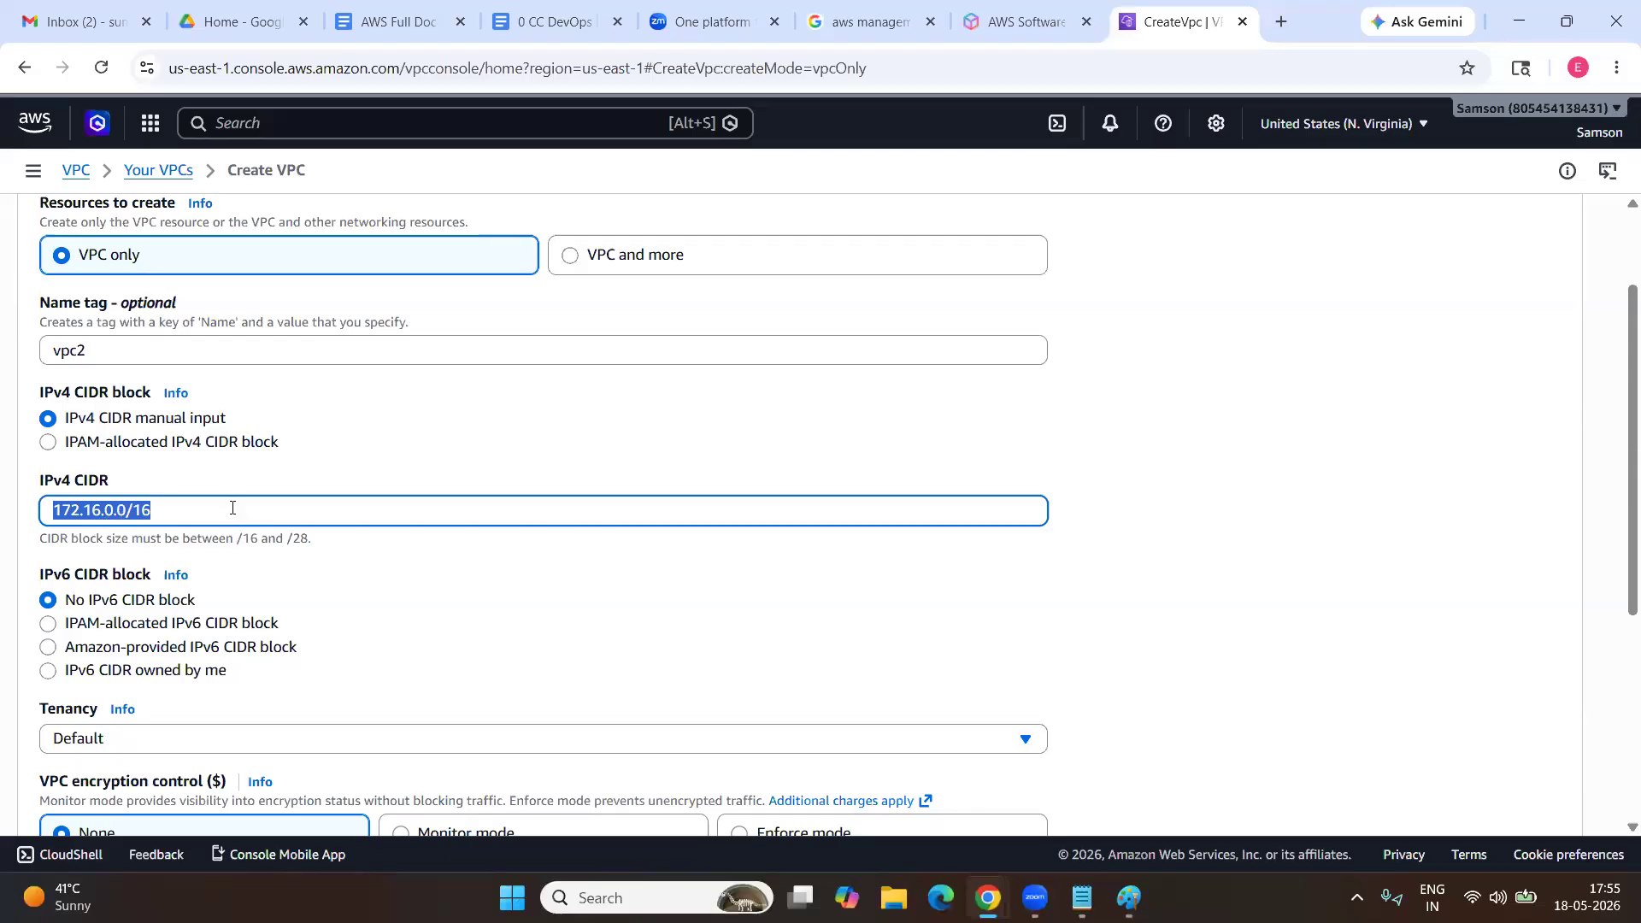
scroll(206, 521, "down", 5)
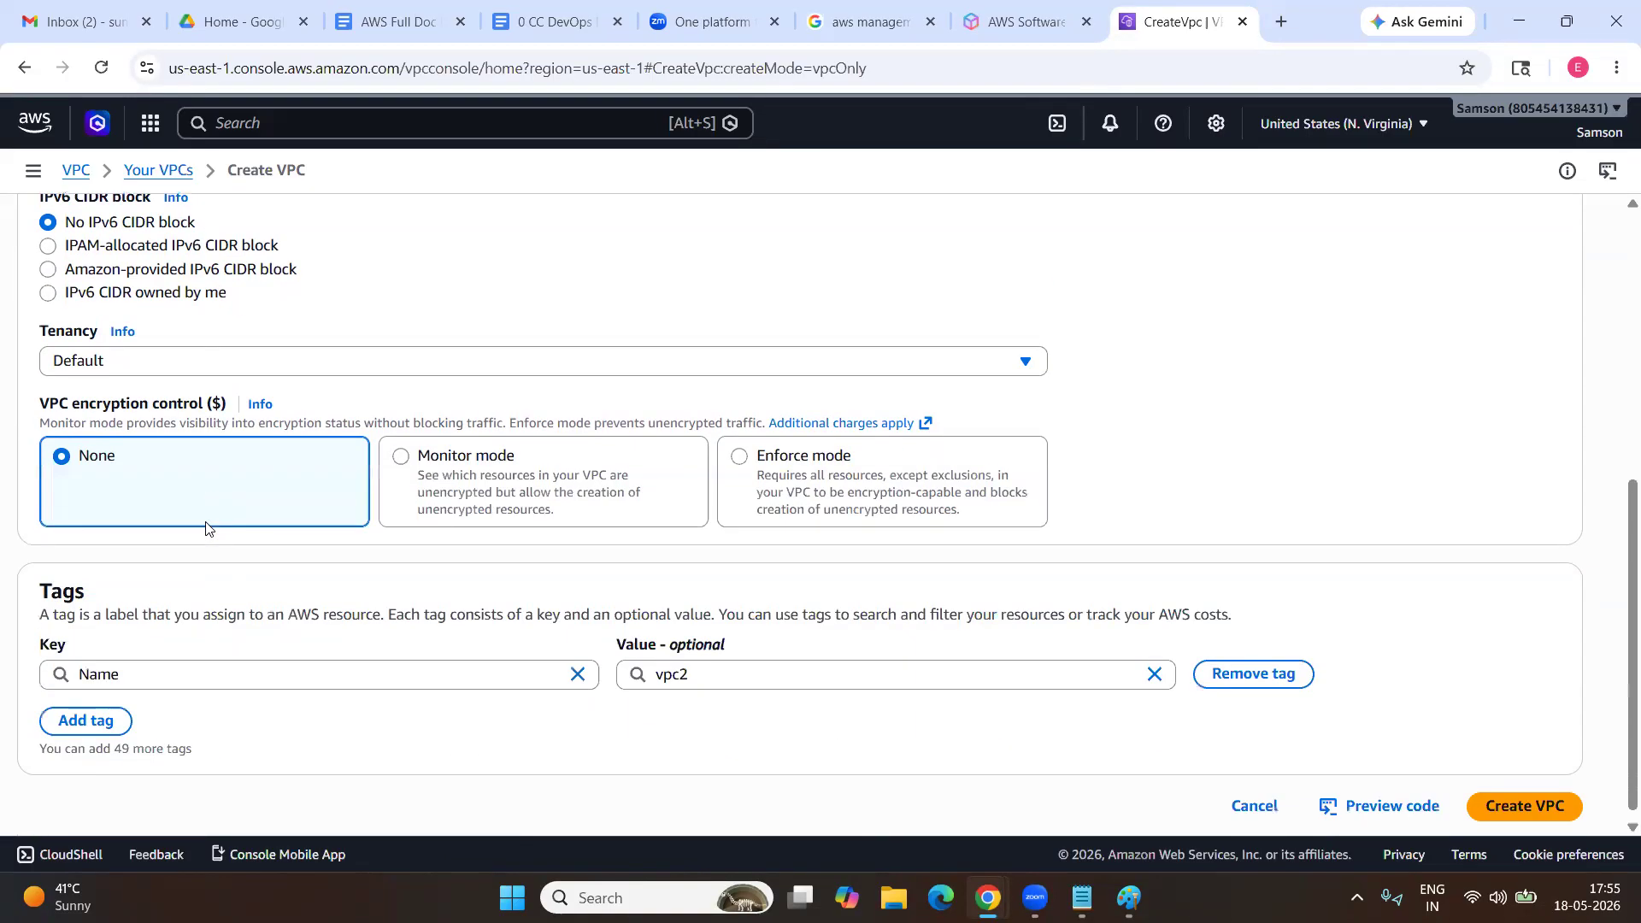
left_click(1501, 796)
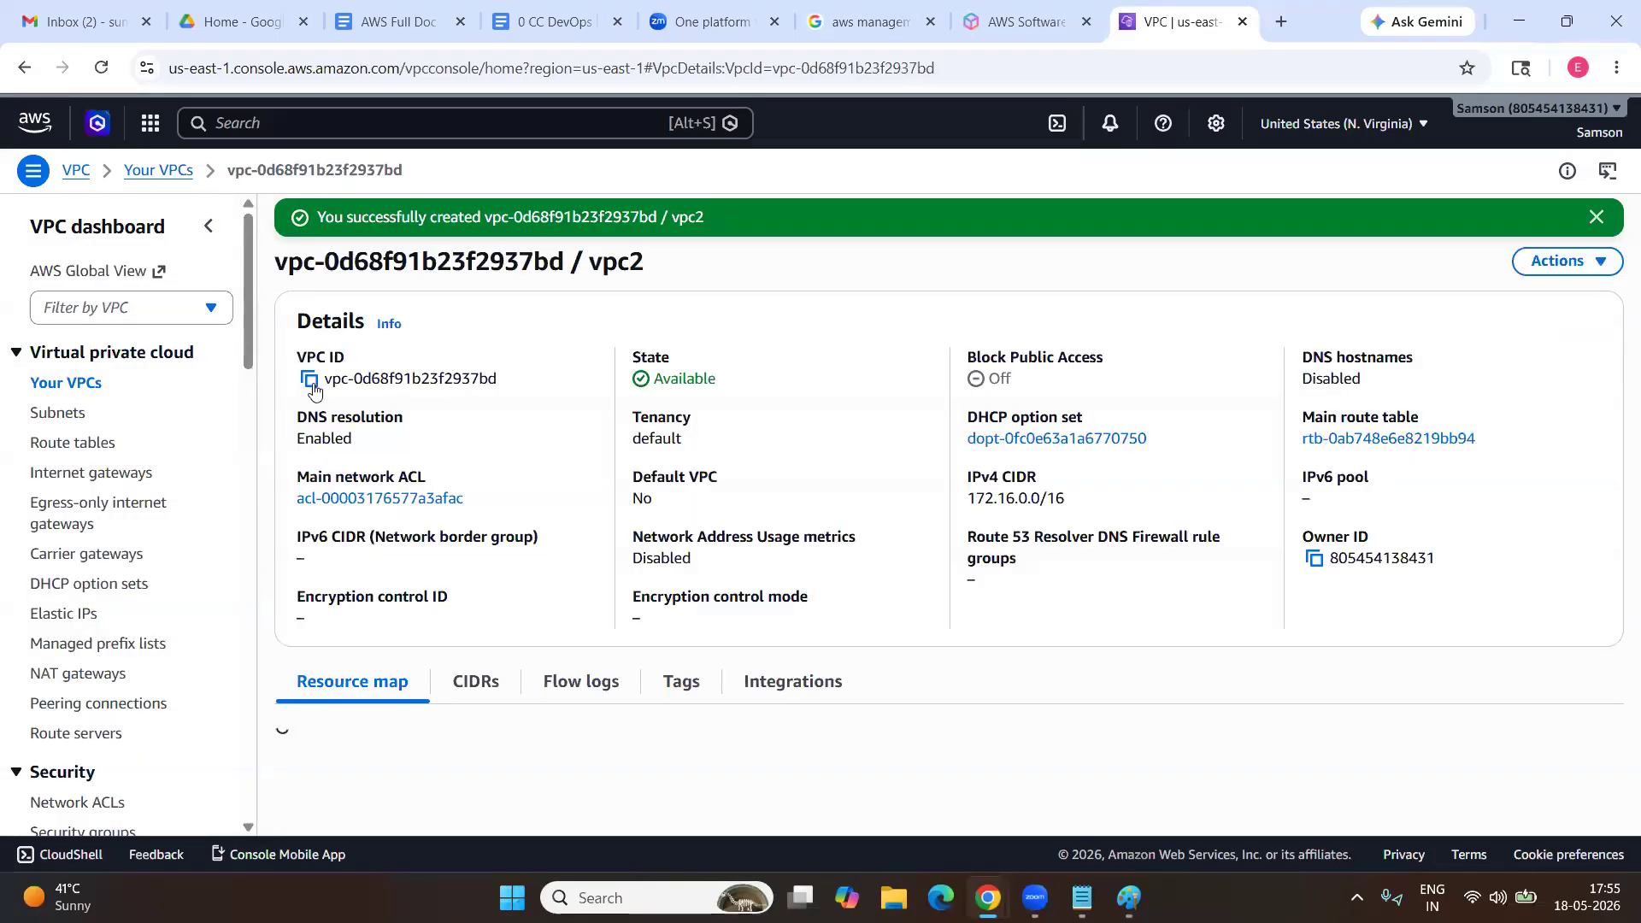
scroll(596, 509, "down", 1)
scroll(595, 508, "down", 2)
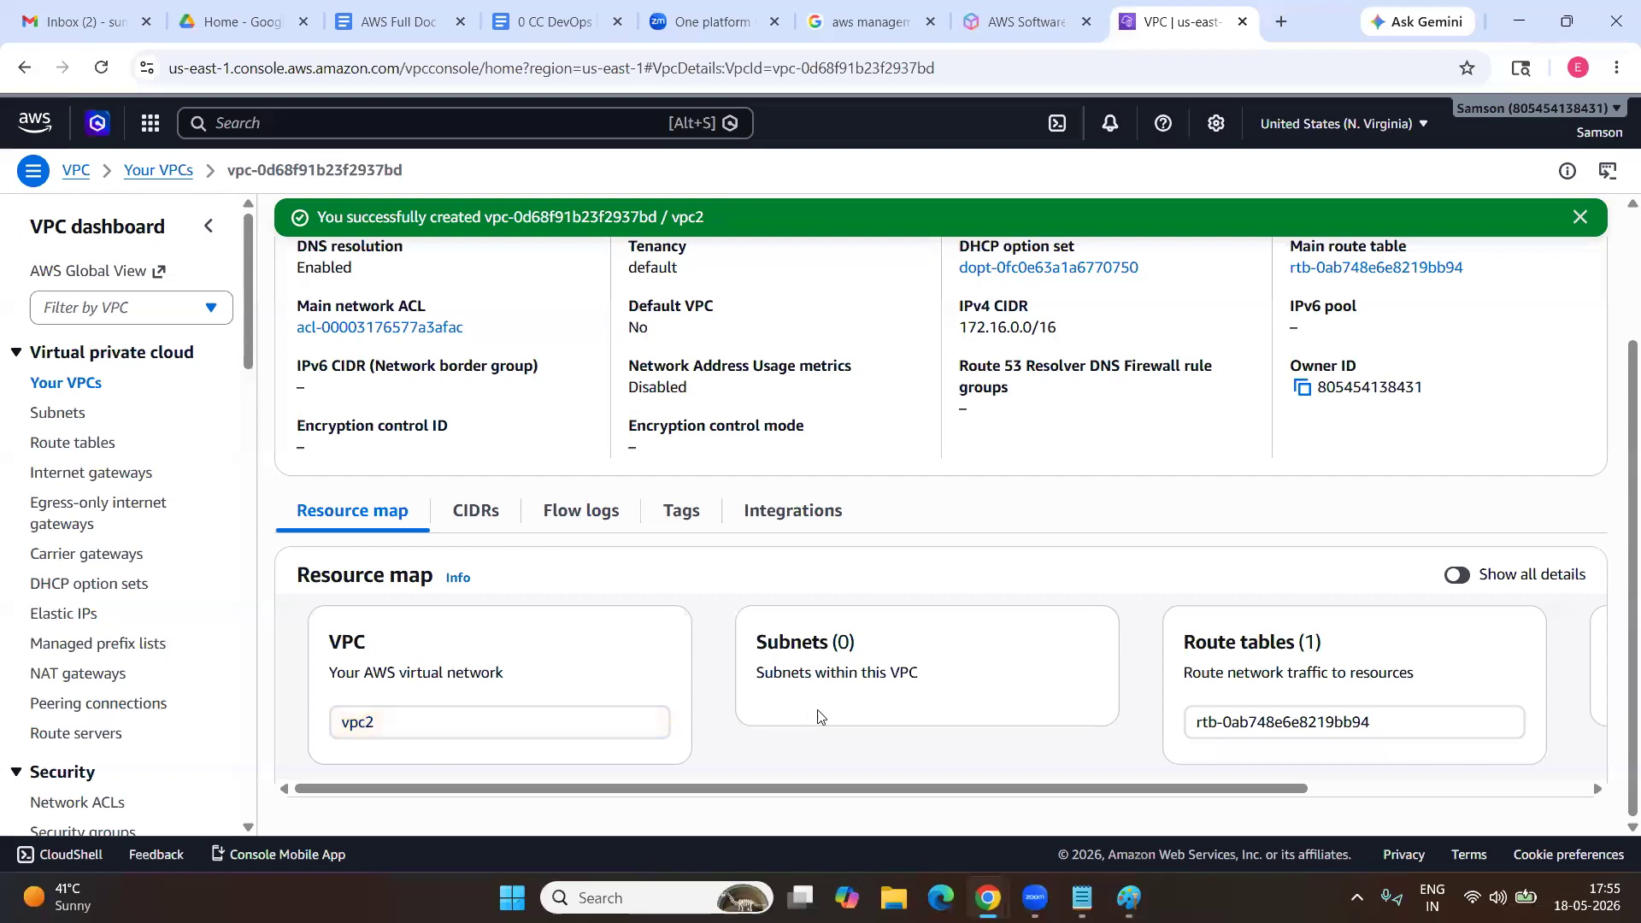
scroll(819, 710, "right", 4)
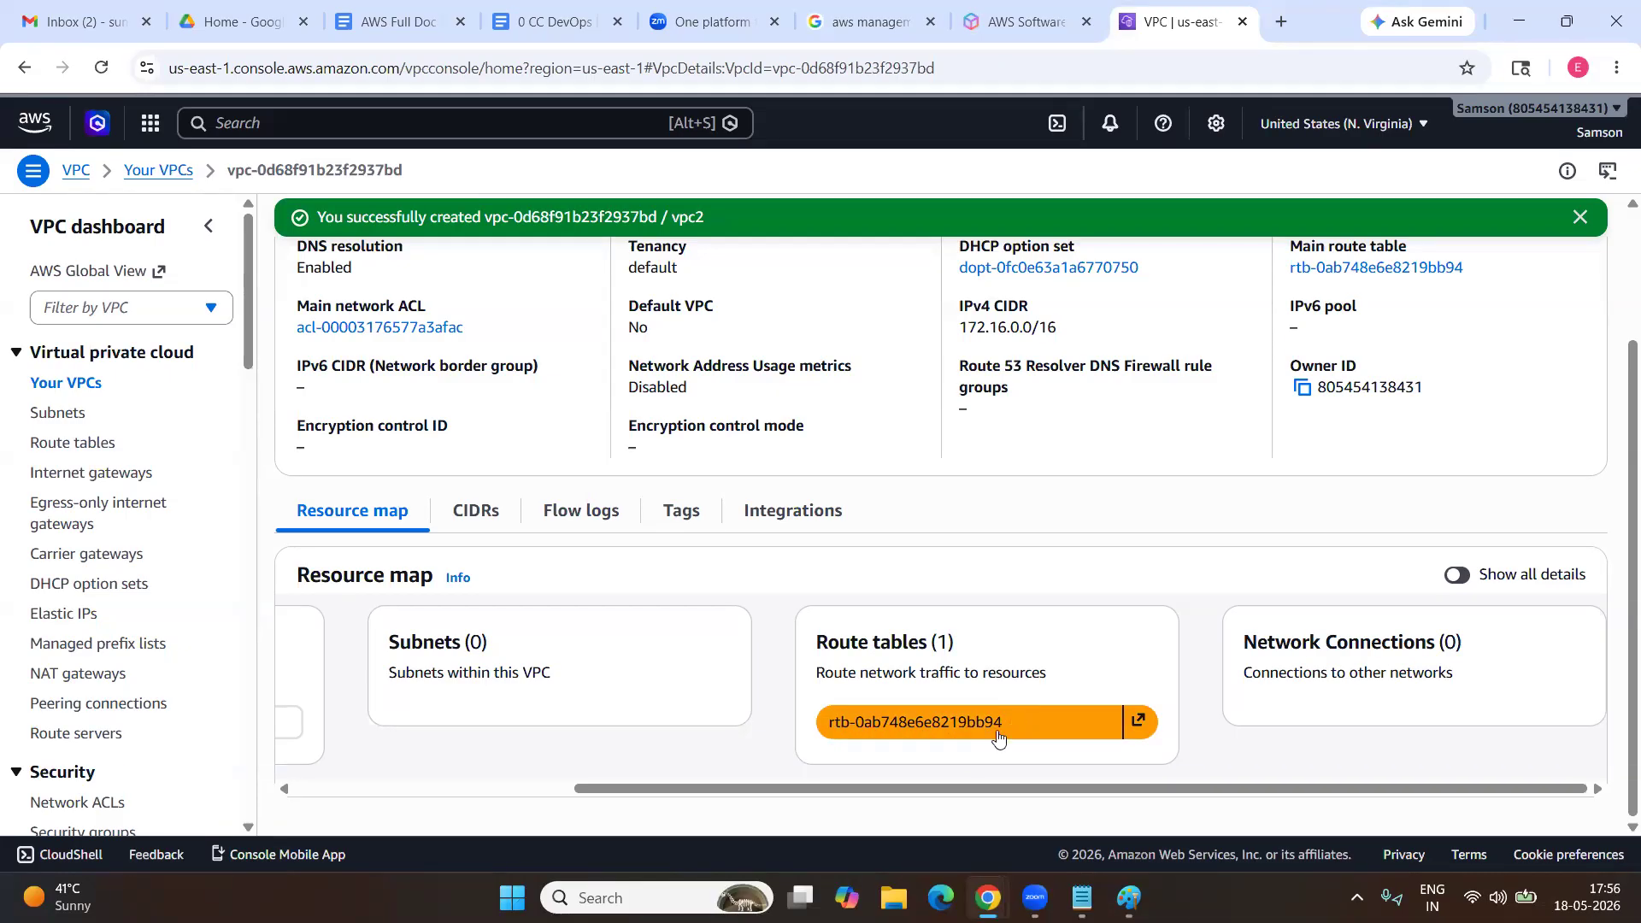
scroll(880, 721, "left", 4)
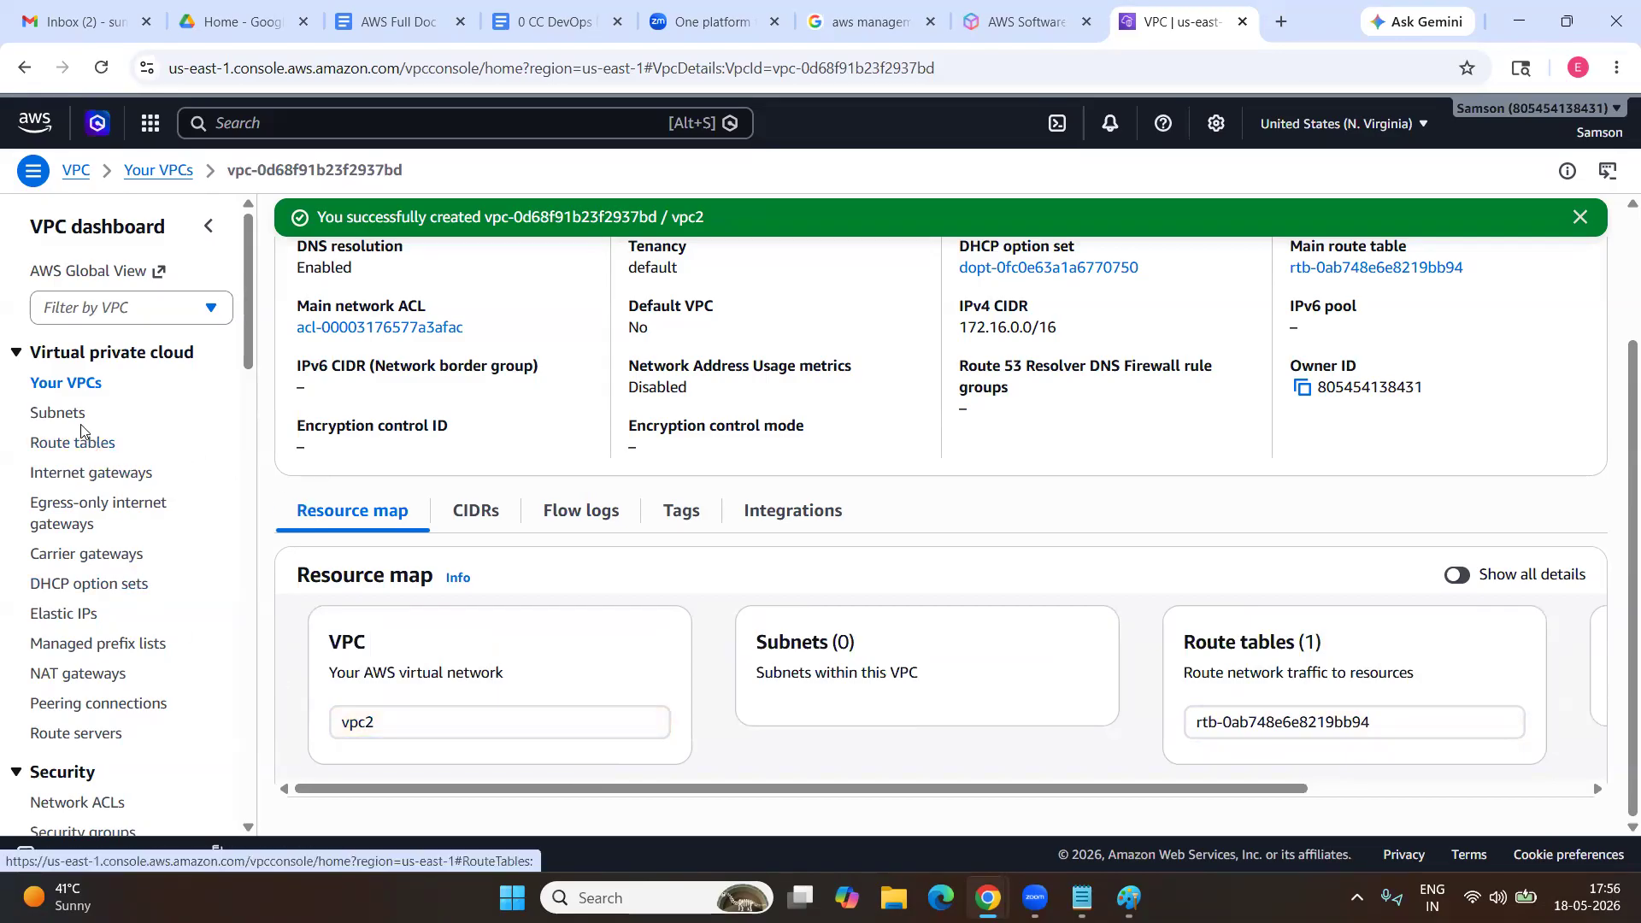
Open the list of subnets and sort it by name in descending order.
left_click(64, 419)
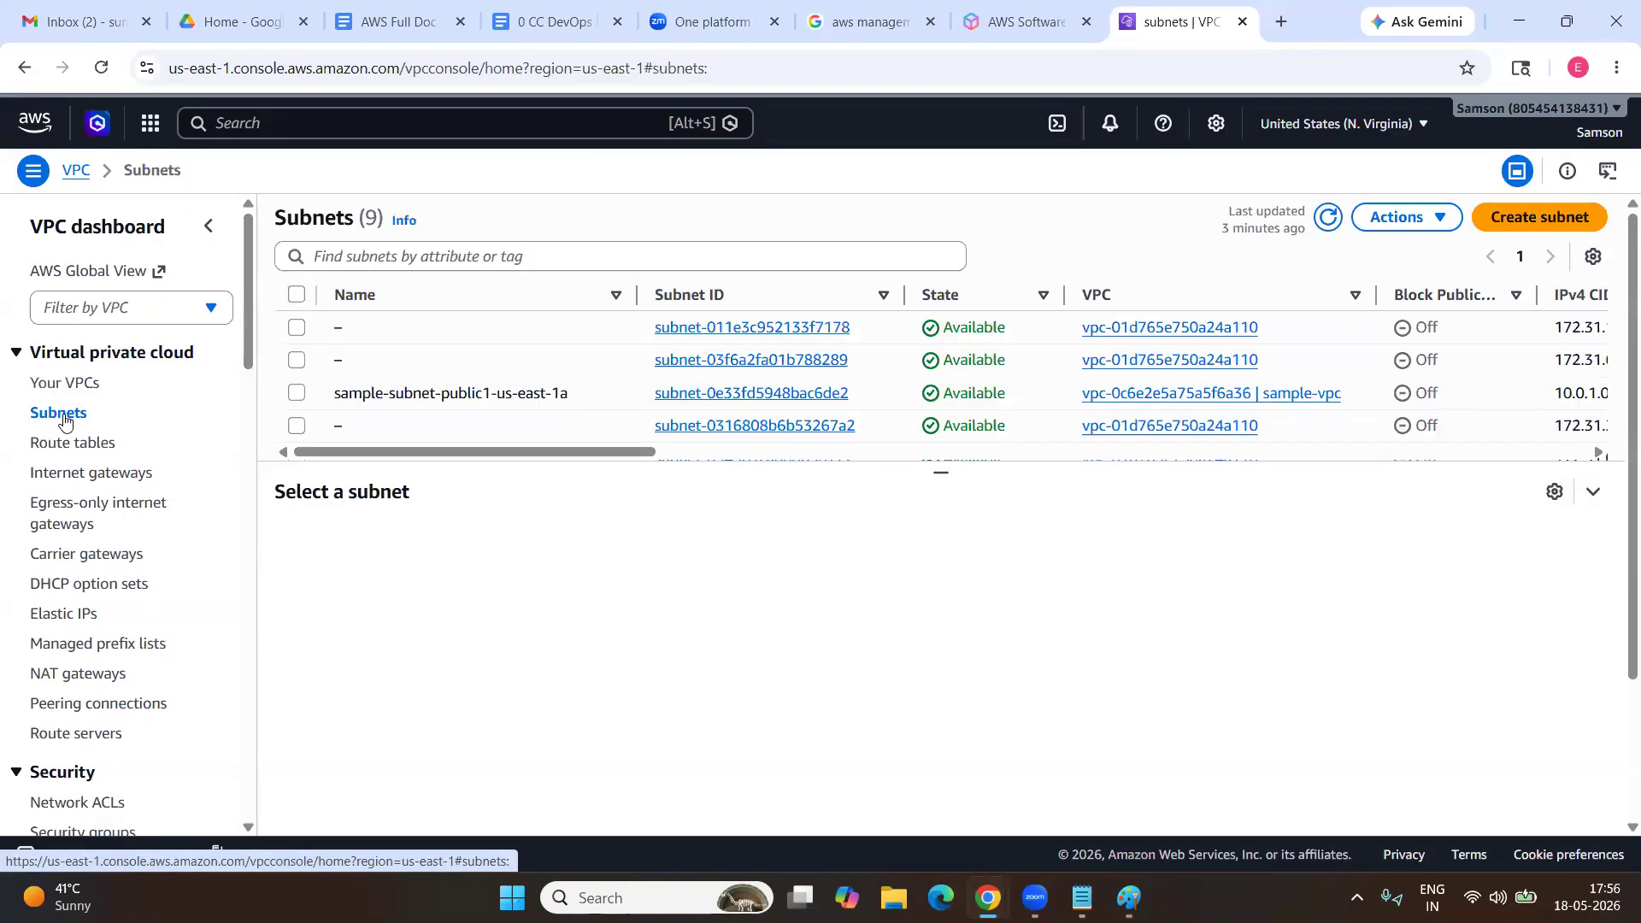
left_click(616, 296)
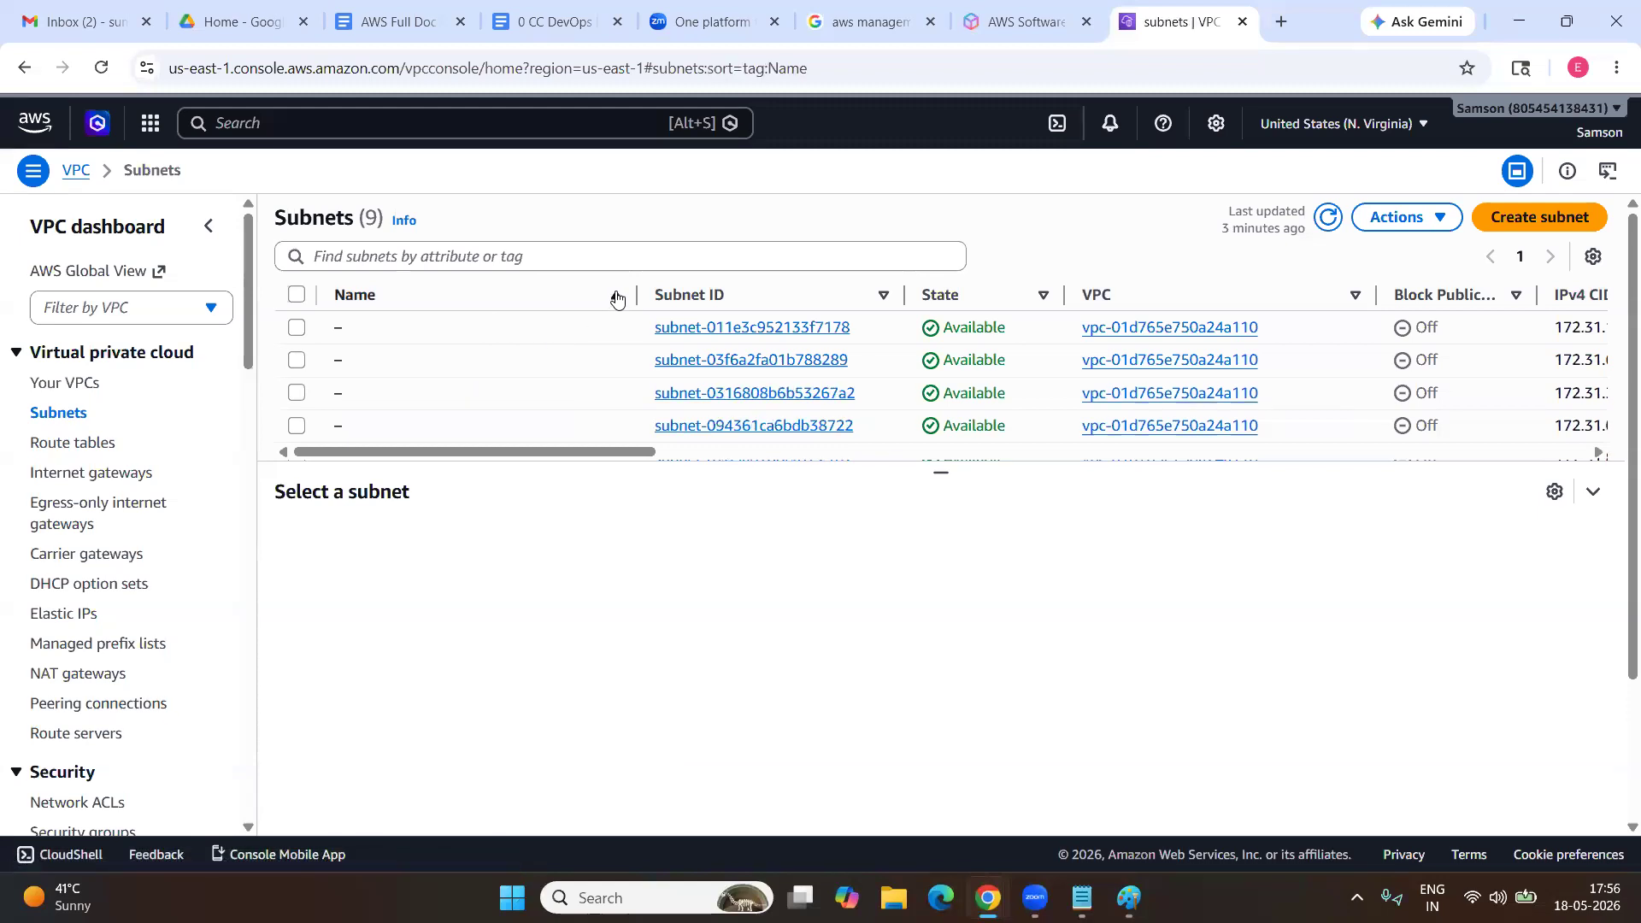
left_click(616, 295)
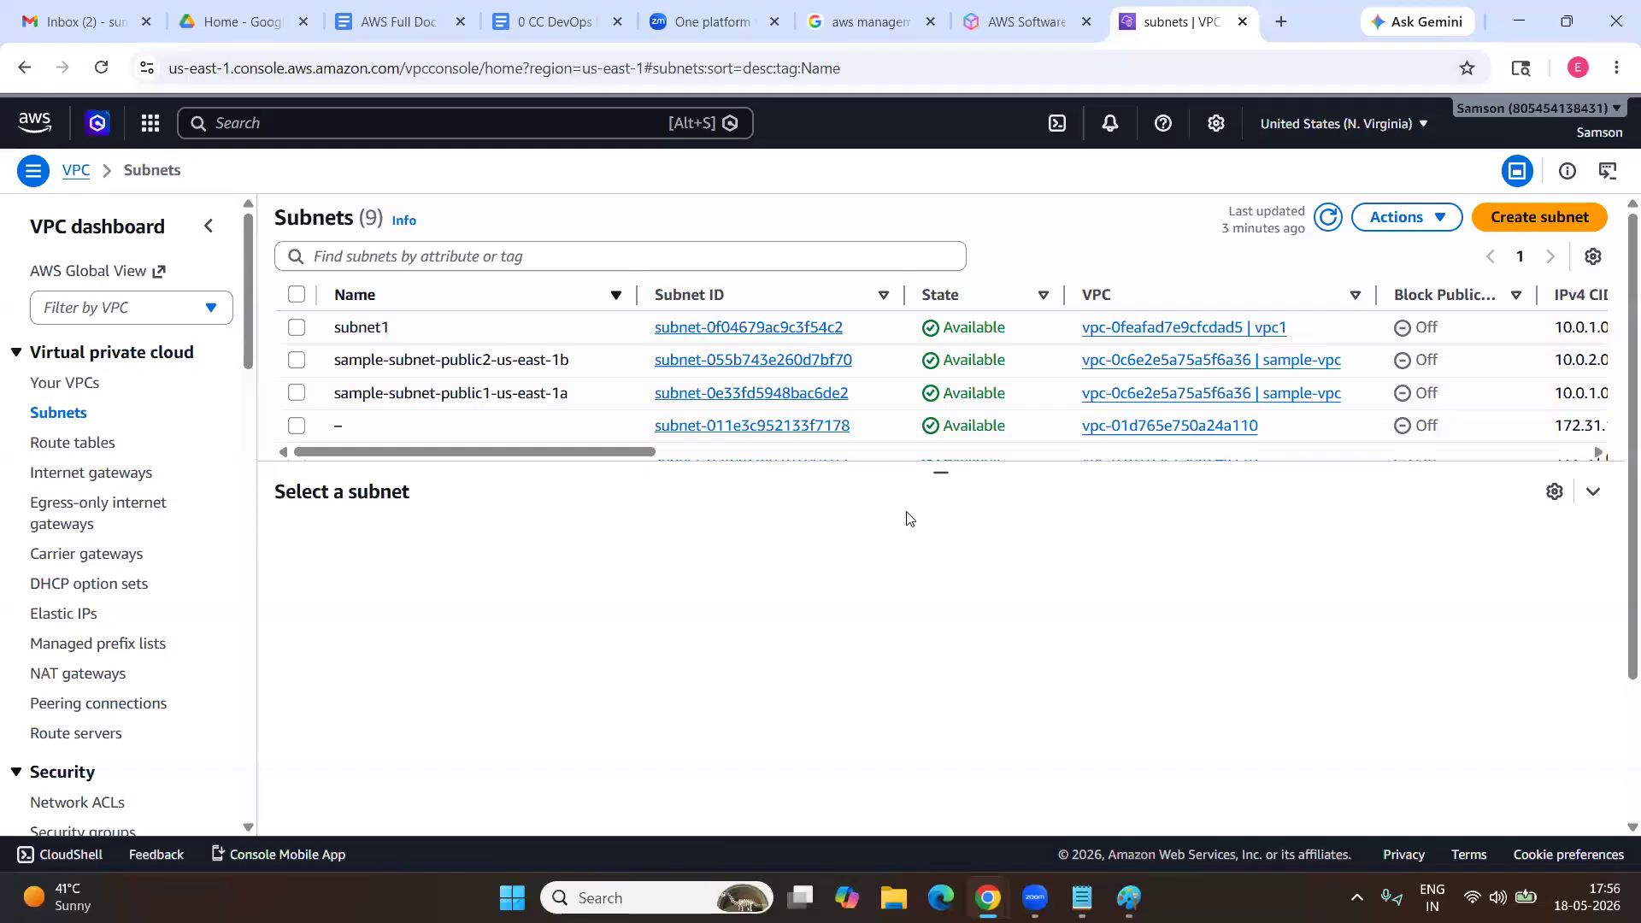
Switch to the Notepad notes and move the Subnet1 line directly below VPC 1, with a blank line before VPC 2.
key("alt+Tab")
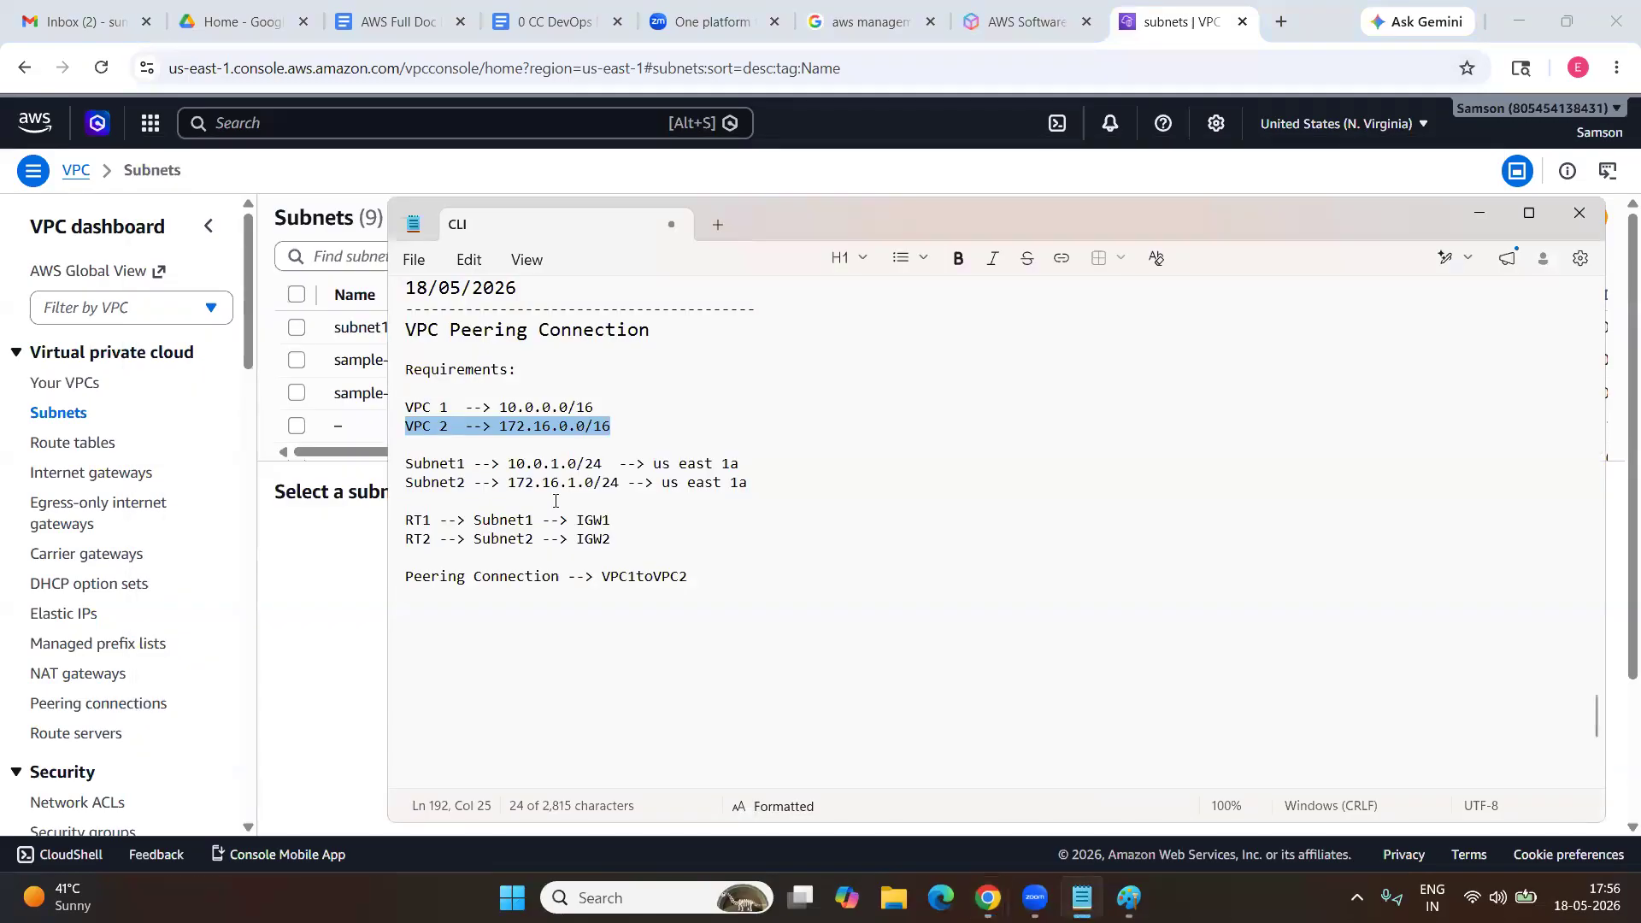
left_click_drag(407, 484, 769, 496)
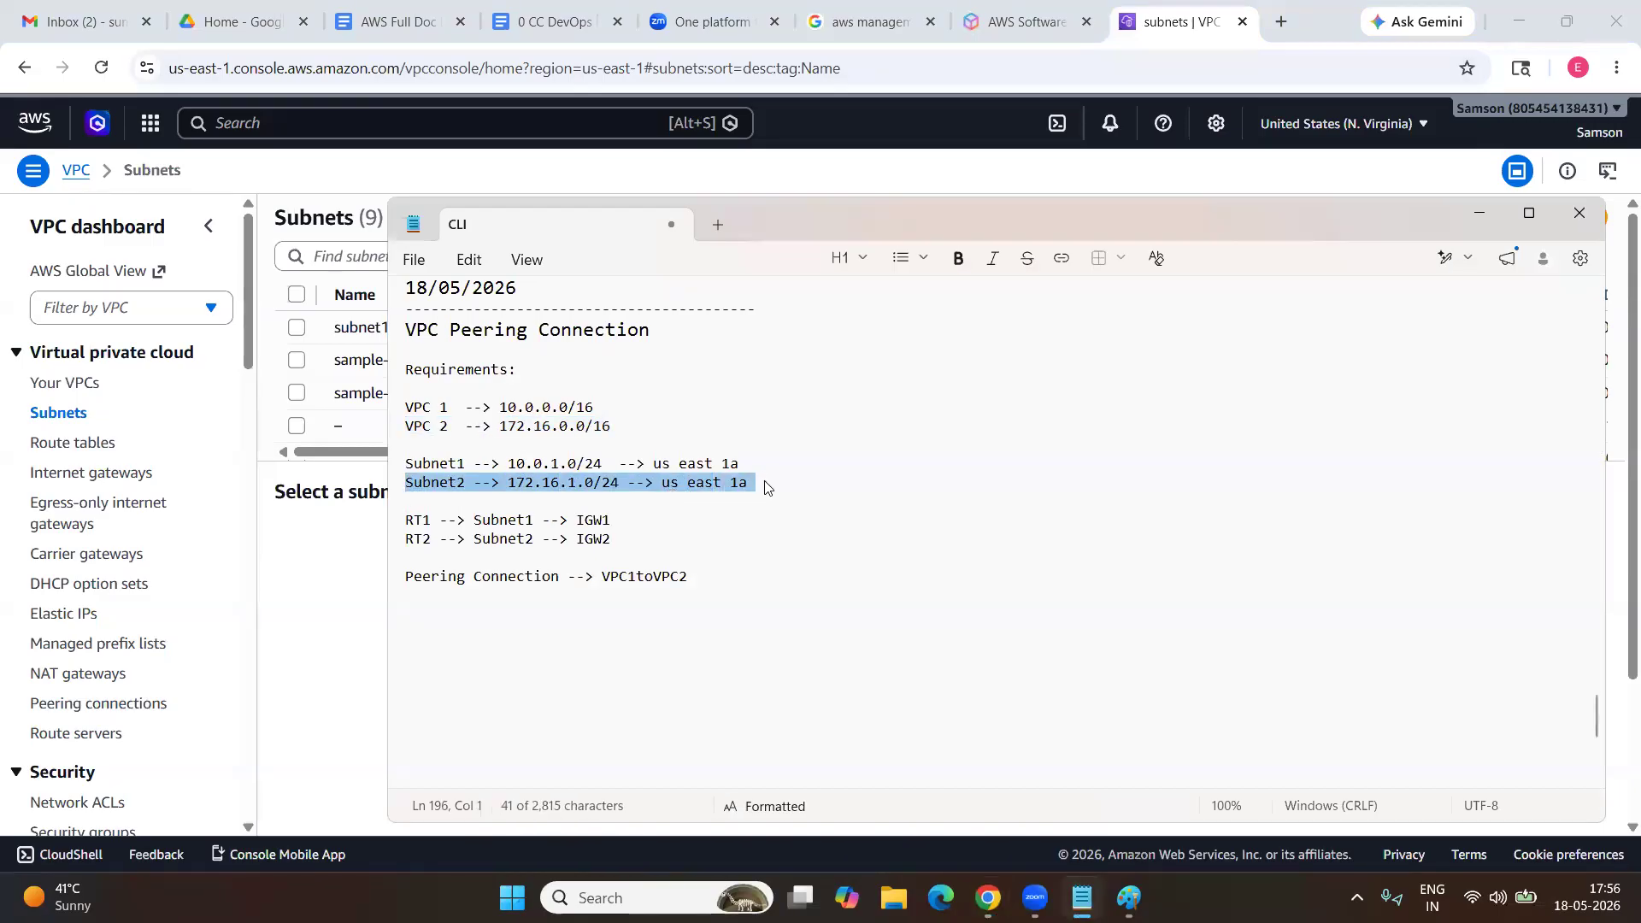
left_click(634, 400)
key("Return")
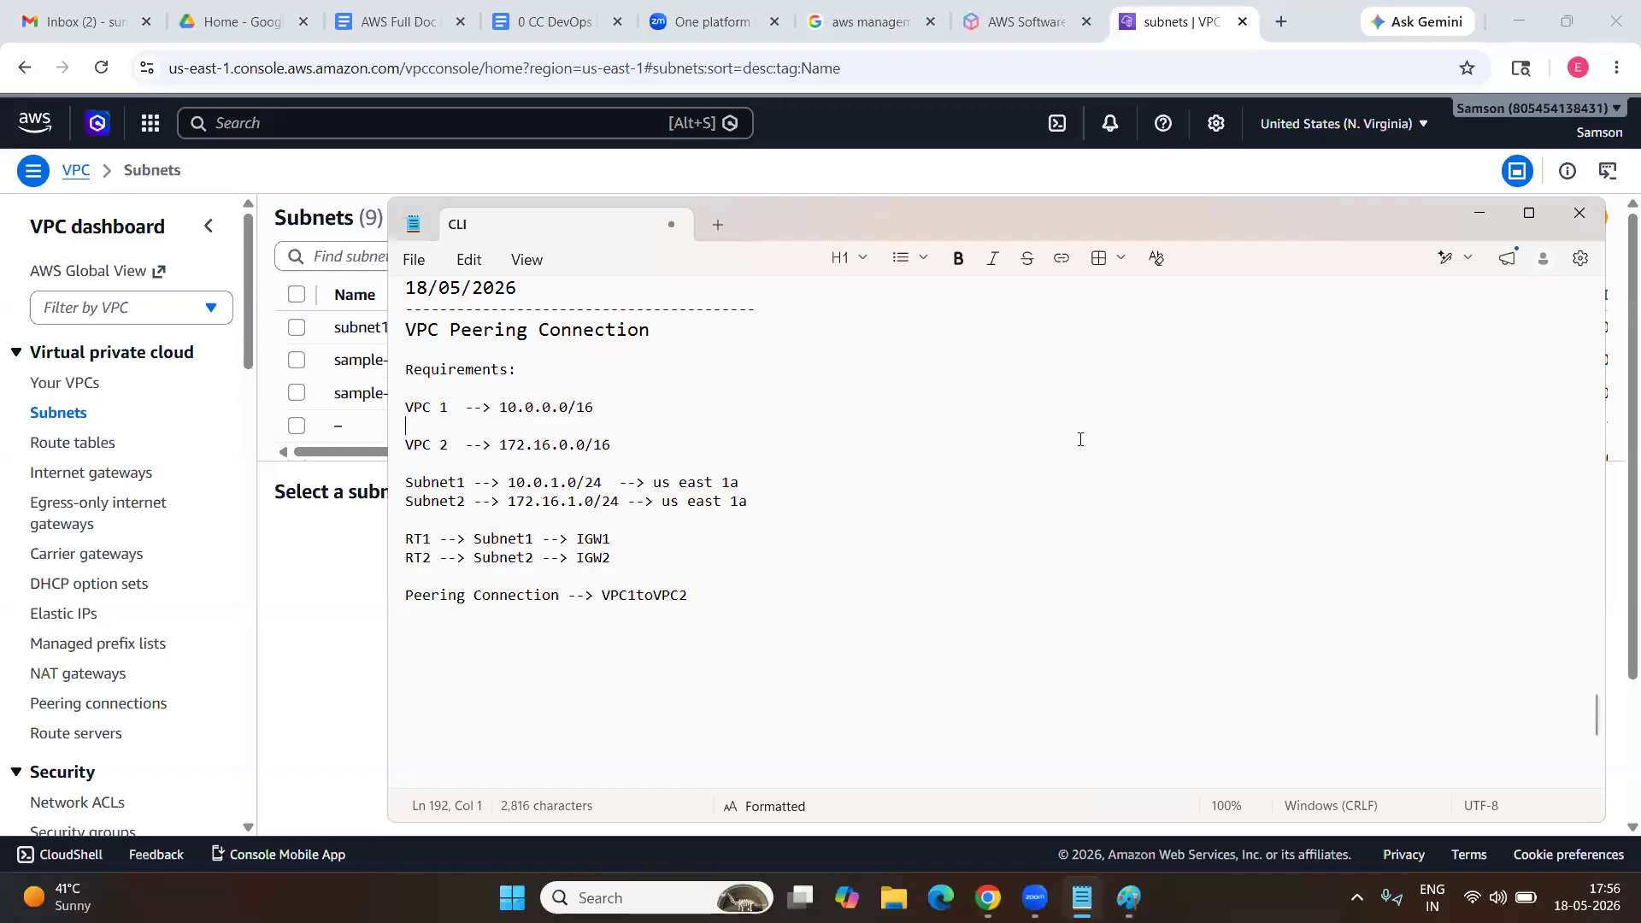
key("alt+Tab")
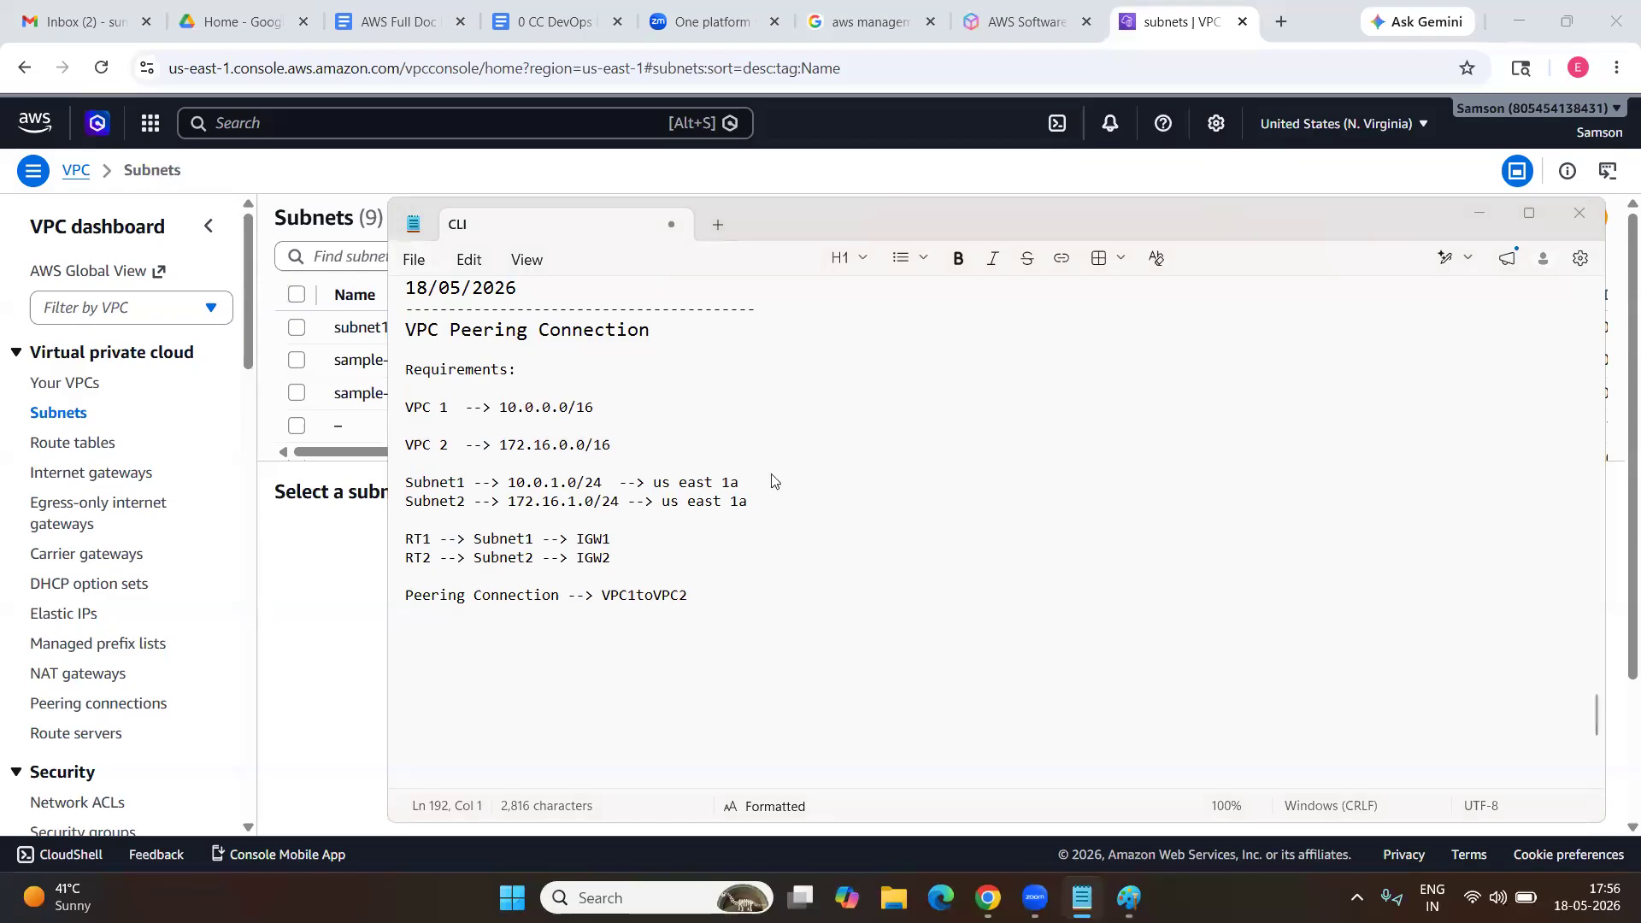
left_click_drag(749, 502, 569, 500)
left_click_drag(742, 482, 389, 490)
key("ctrl+x")
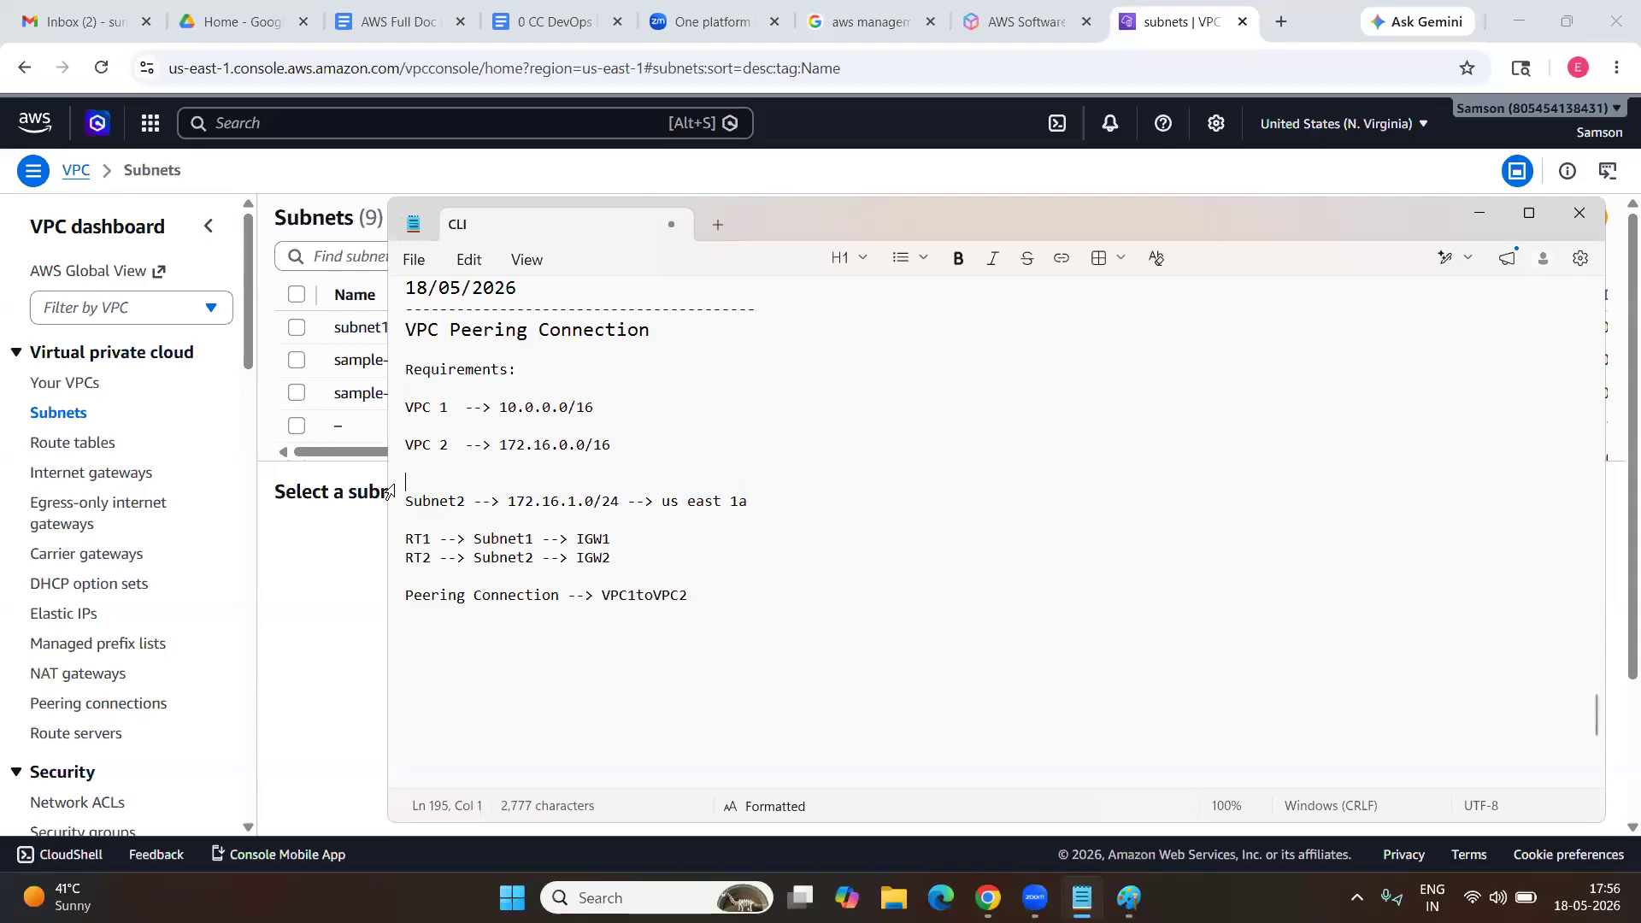
key("ctrl+v")
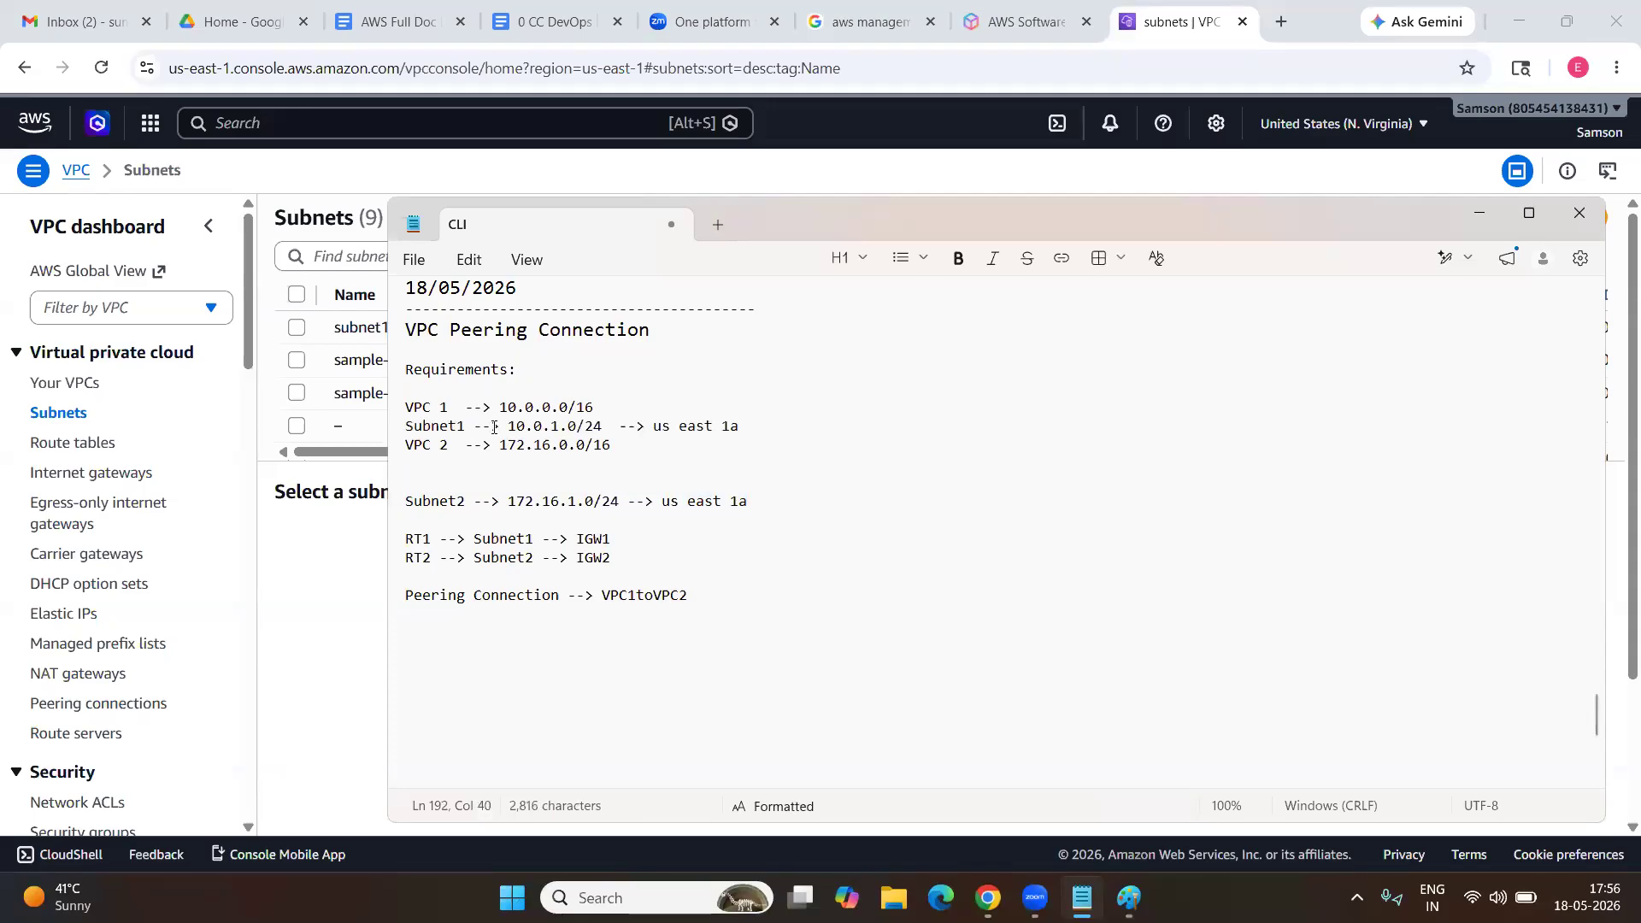
key("Return")
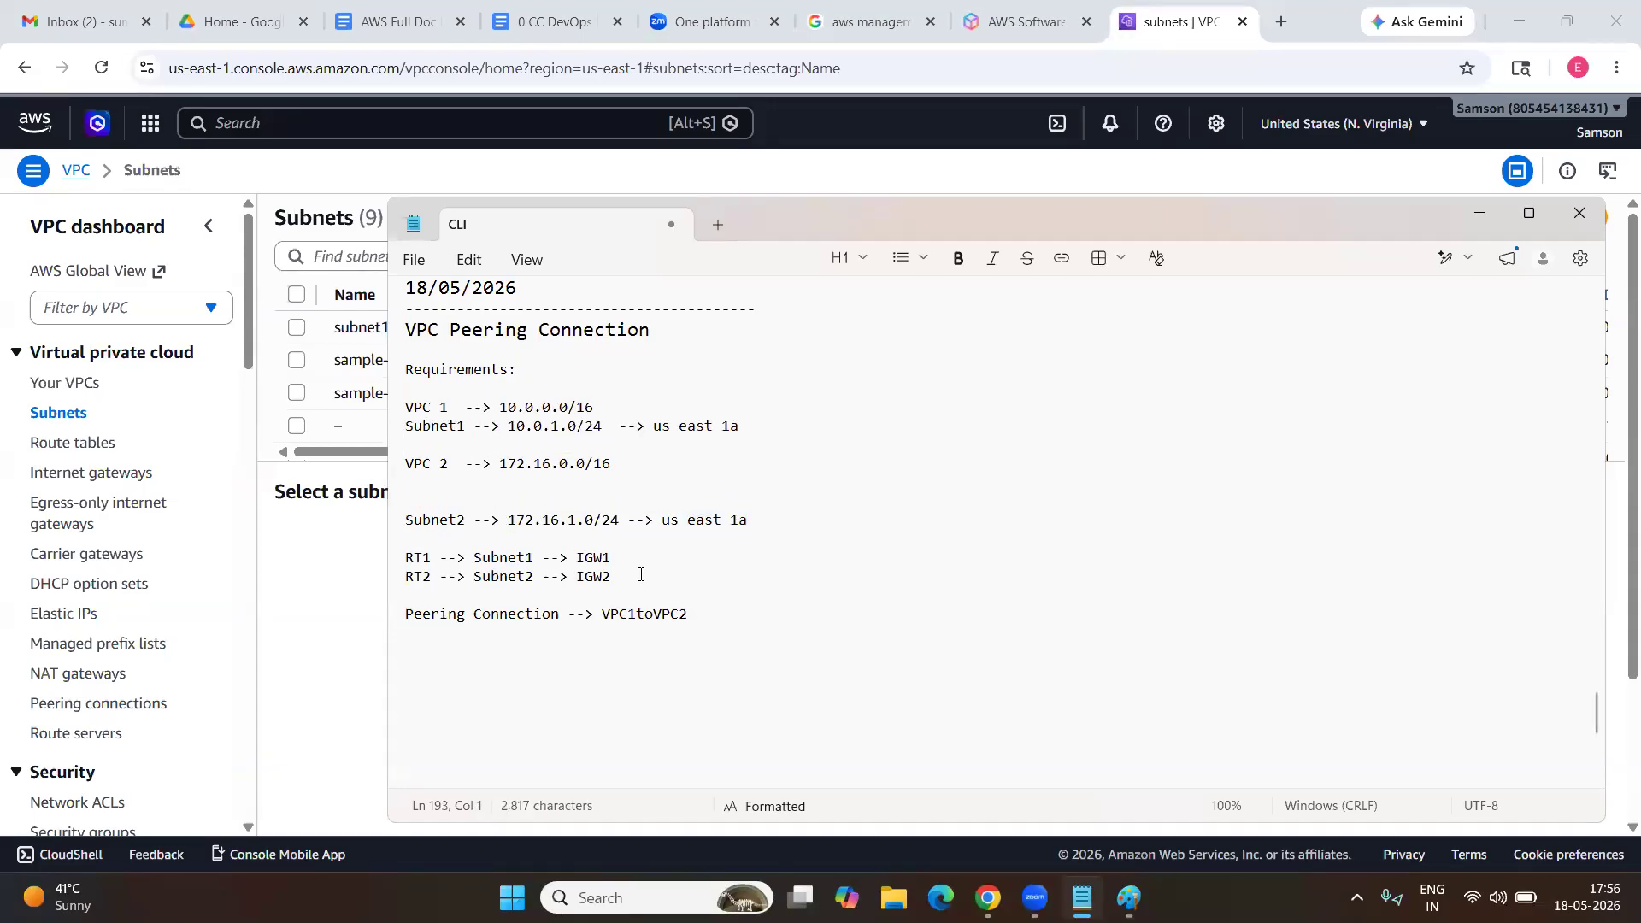
Move the RT1 --> Subnet1 --> IGW1 line directly below the Subnet1 line and add blank lines before VPC 2.
left_click_drag(639, 556, 402, 557)
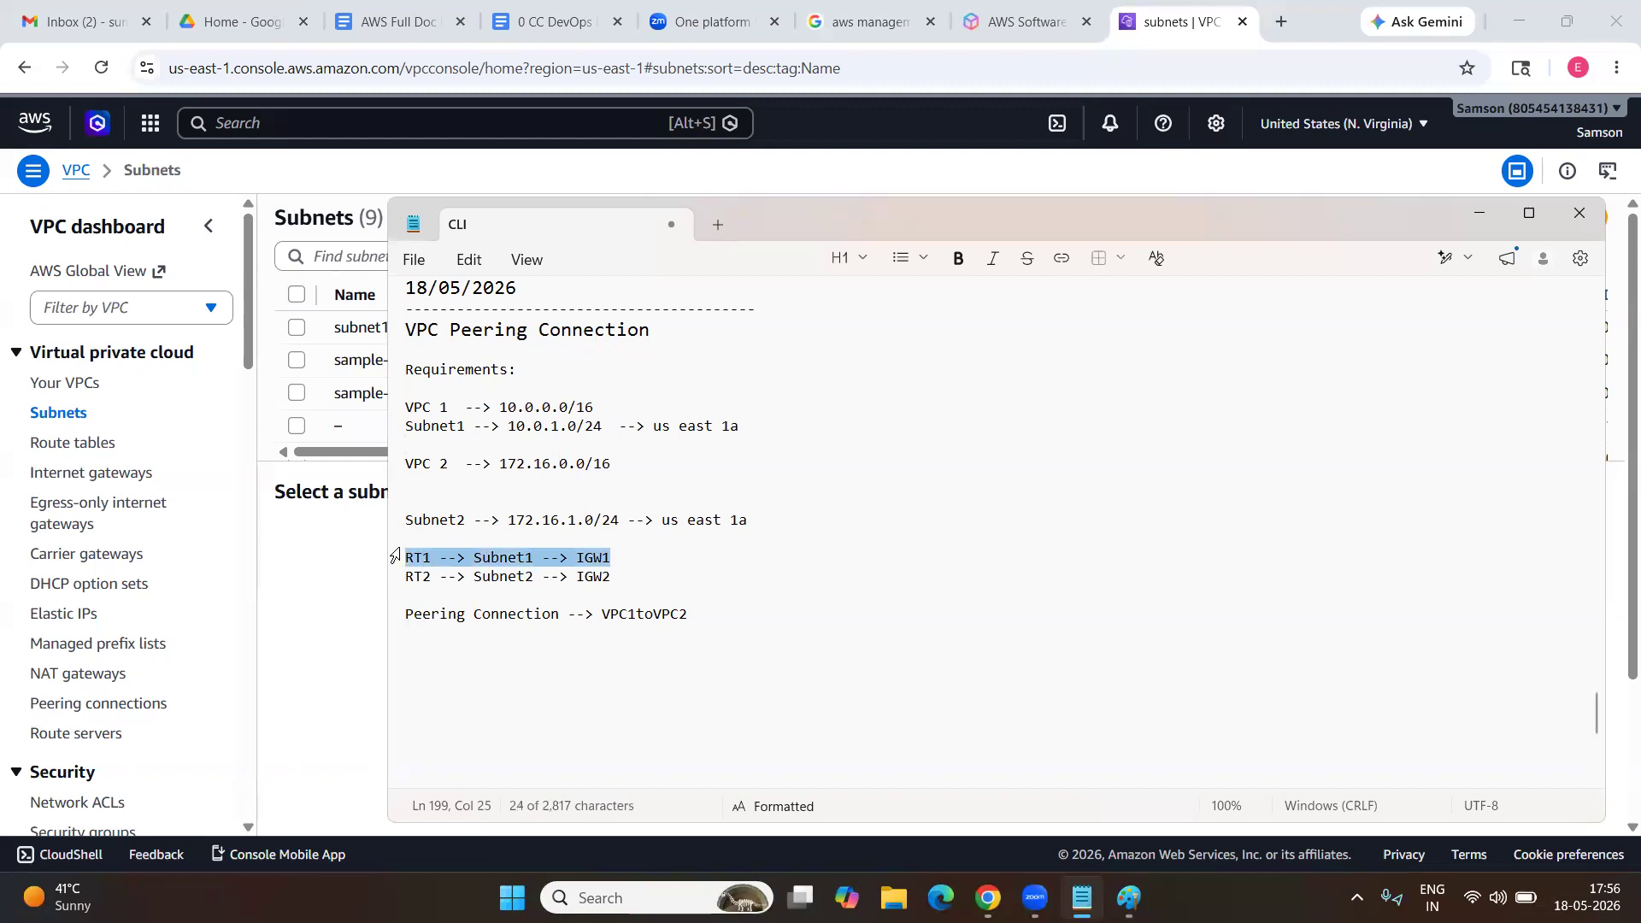
key("ctrl+x")
key("ctrl+v")
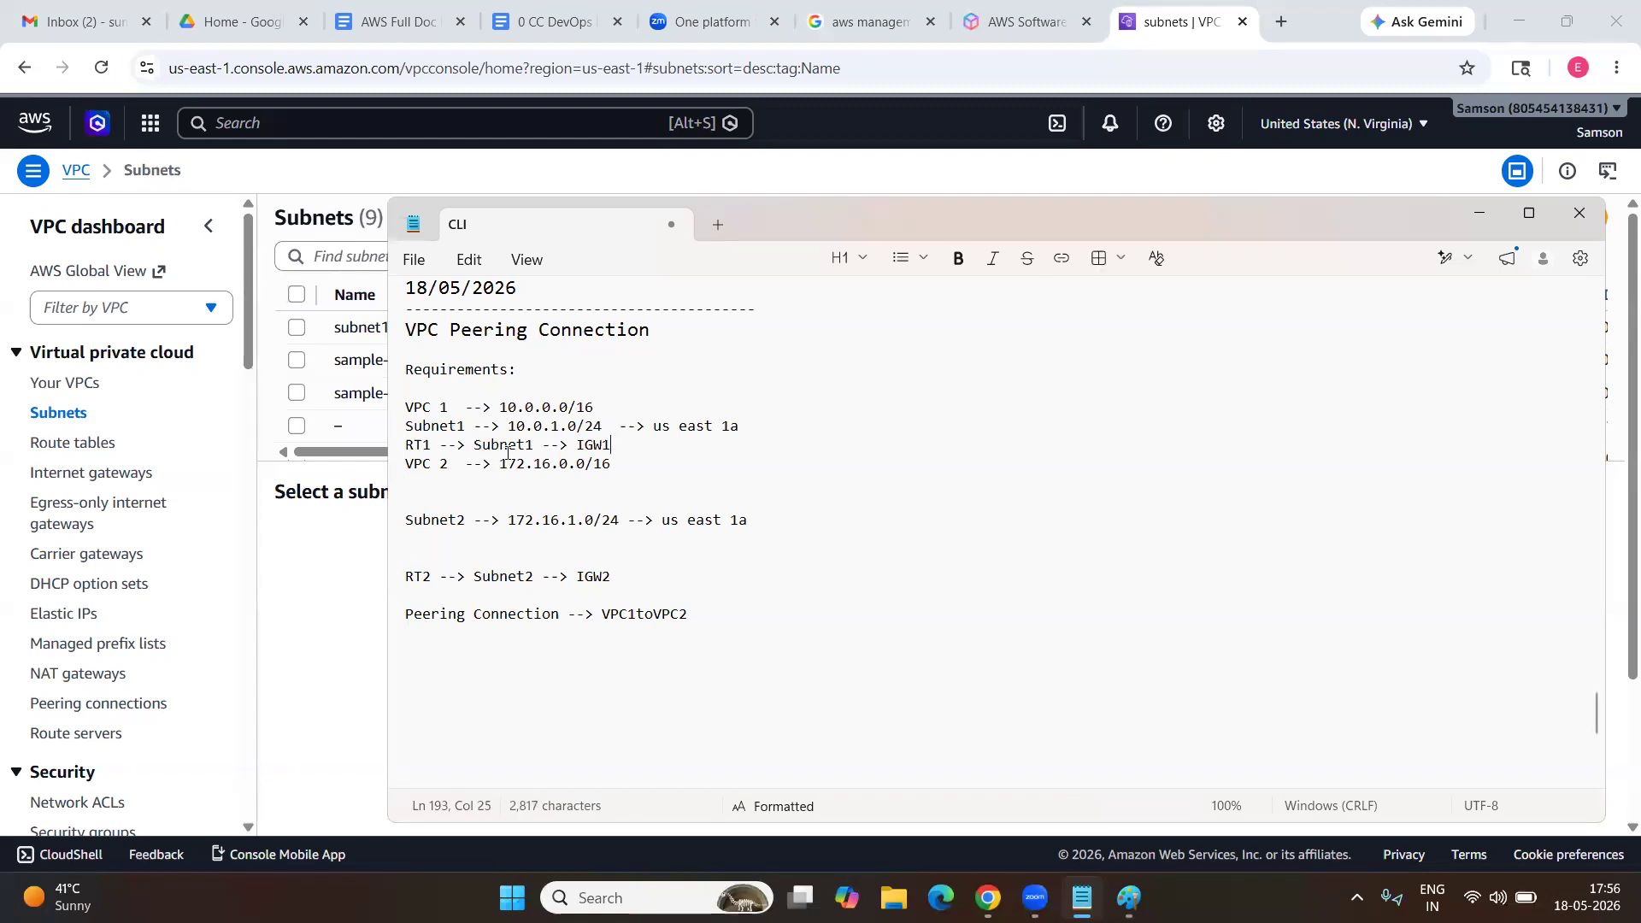
key("Return")
key("Return")
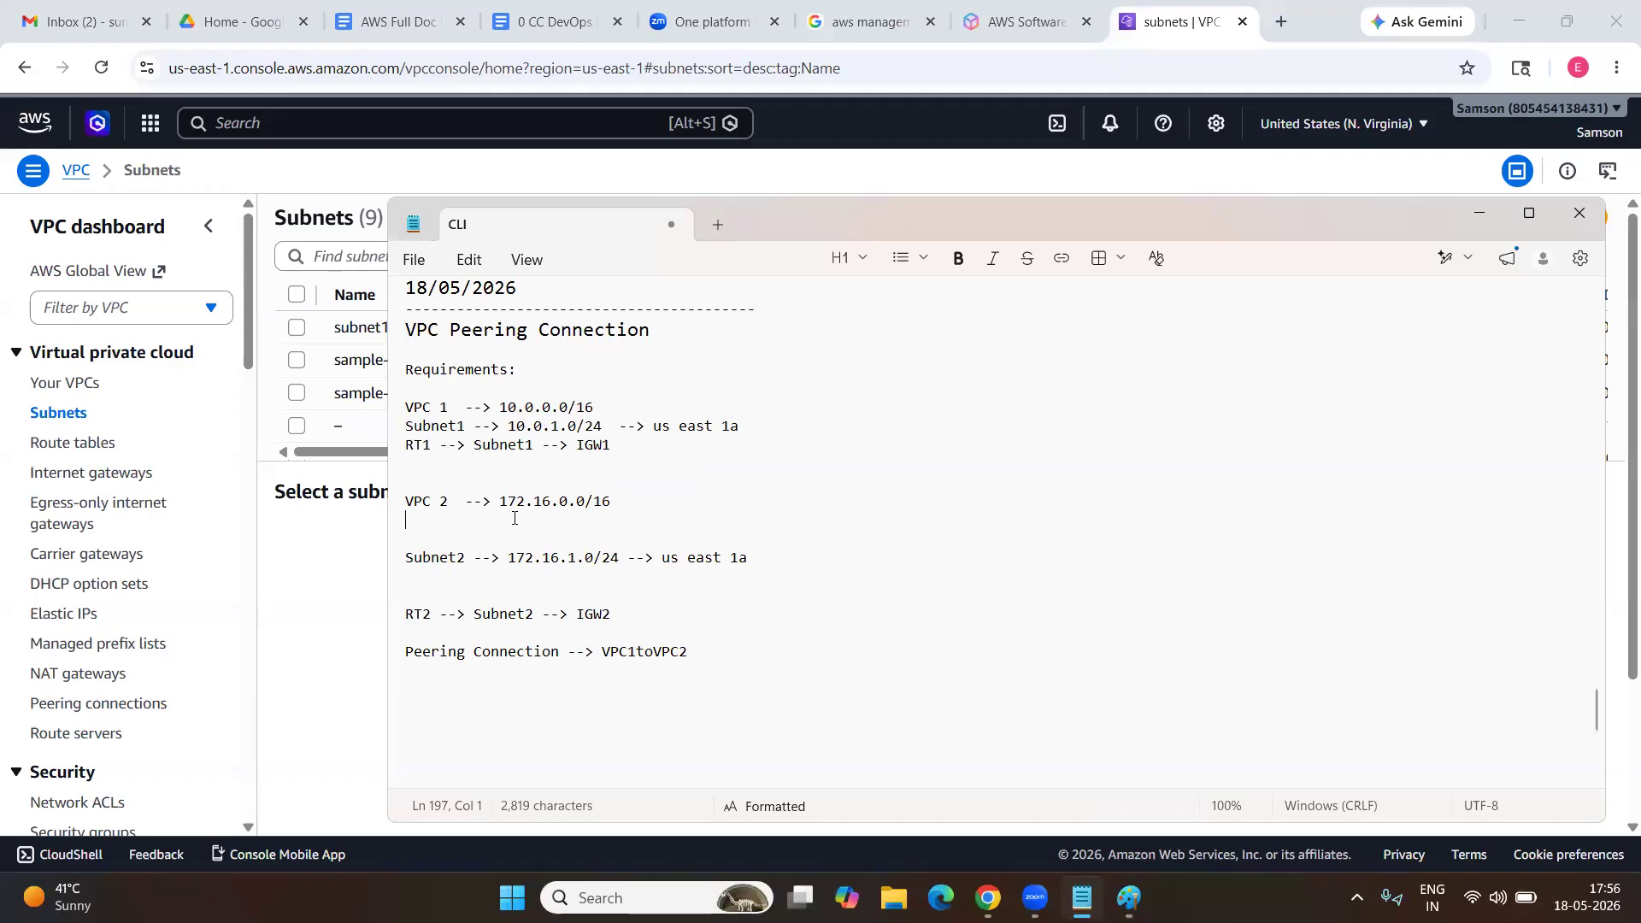
Remove the blank lines between the VPC 2, Subnet2 and RT2 lines so they form one group in the notes.
key("BackSpace")
key("Delete")
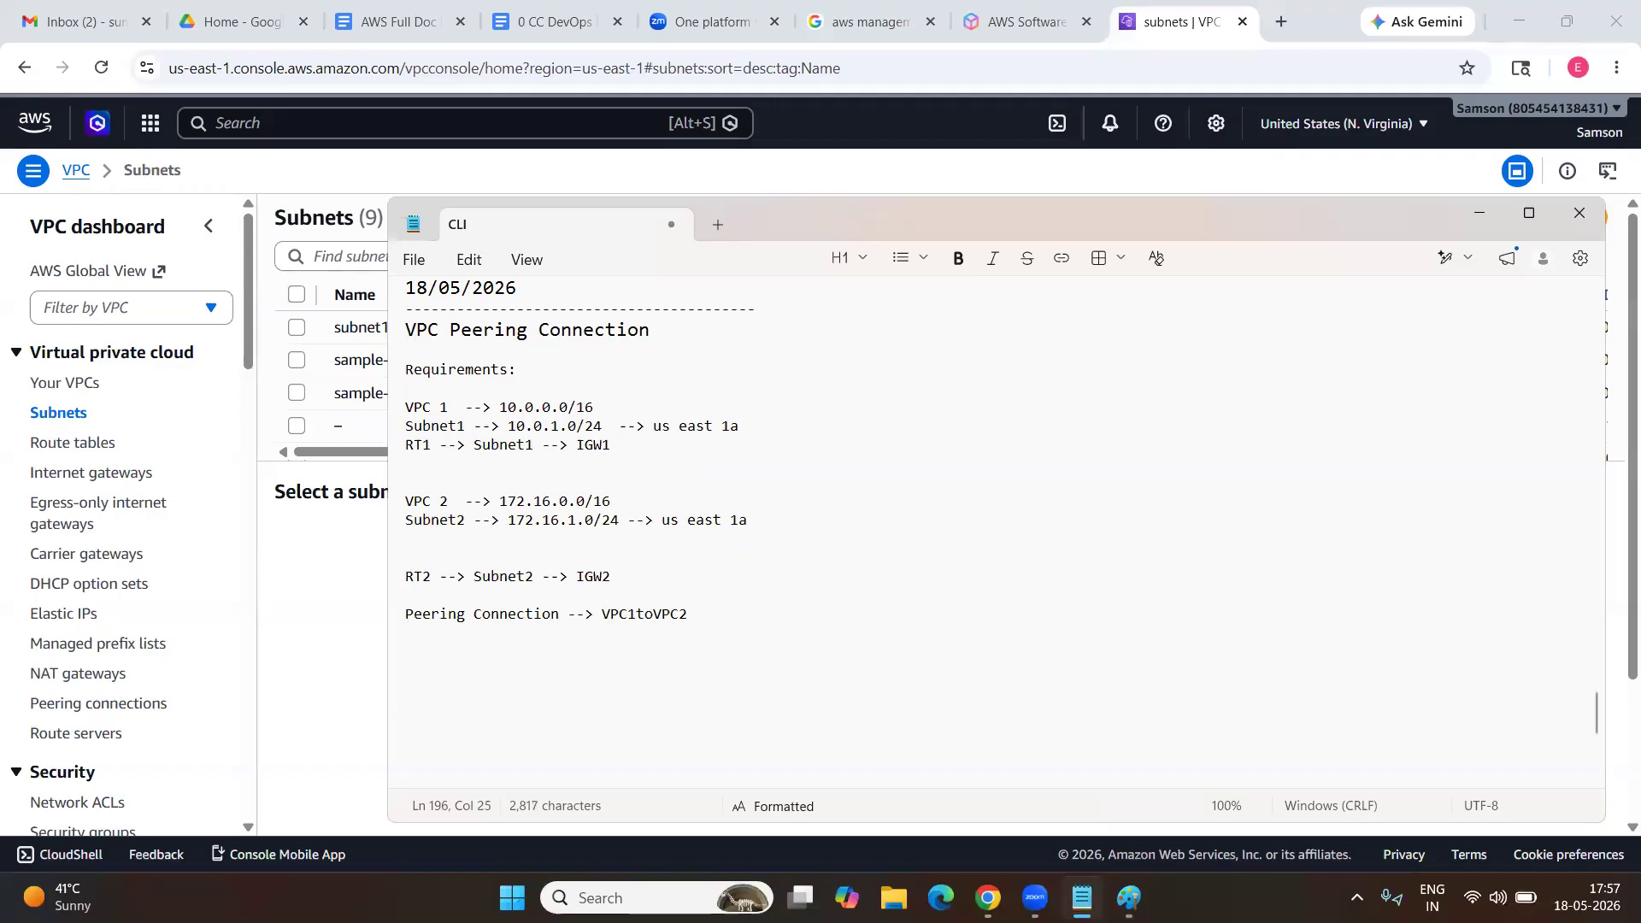
left_click(524, 557)
key("BackSpace")
key("BackSpace")
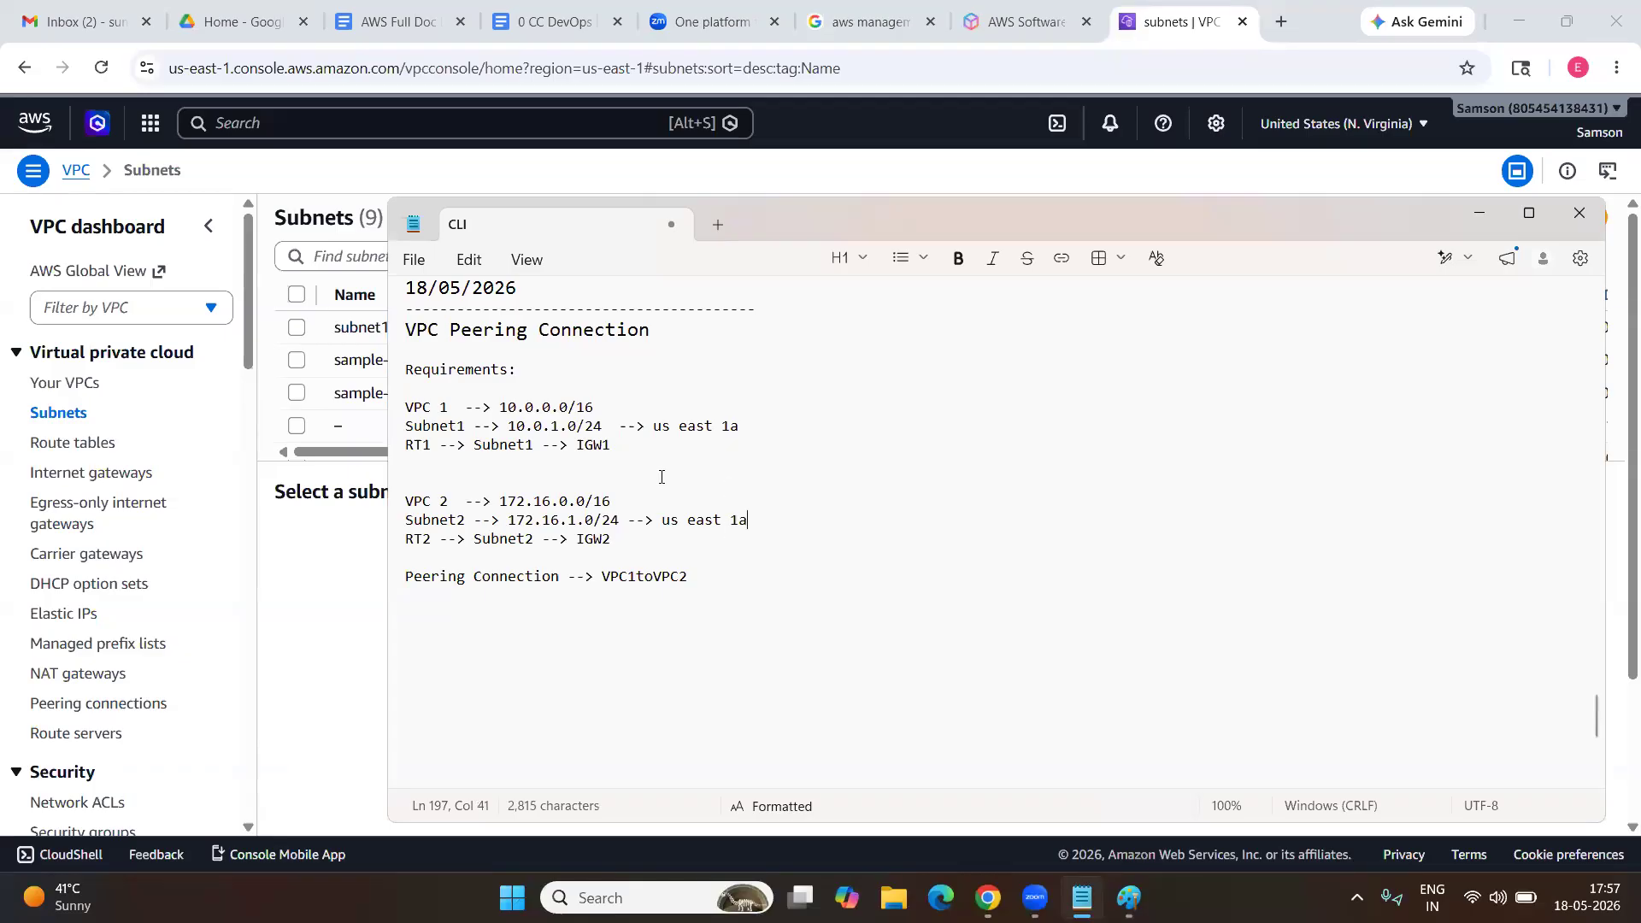
left_click_drag(667, 464, 405, 389)
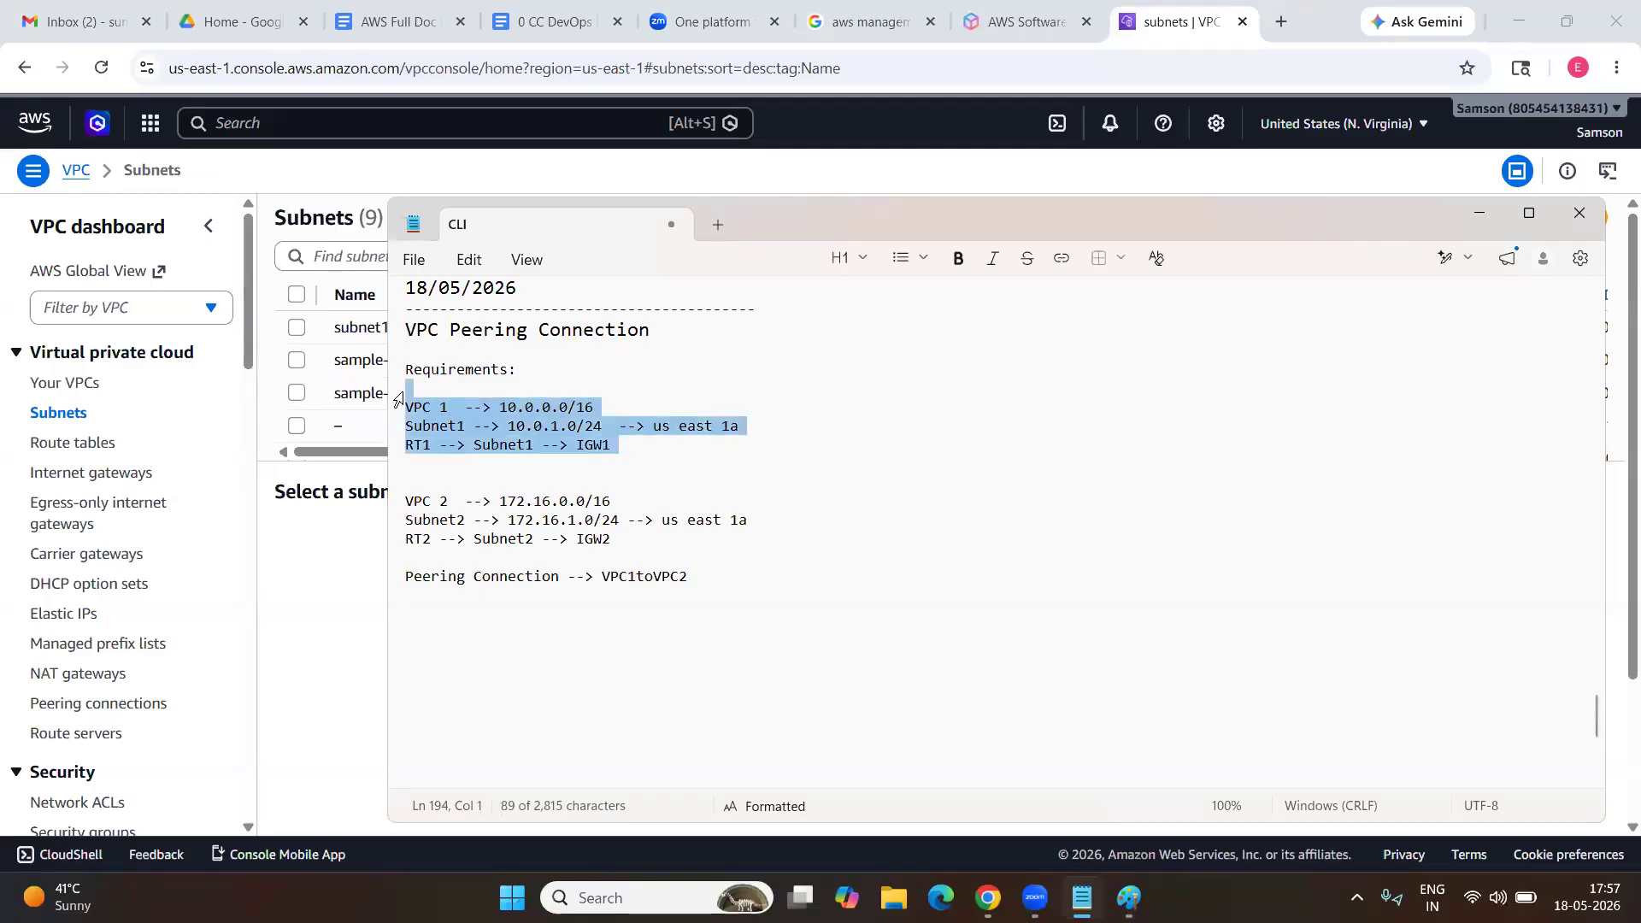
left_click_drag(409, 501, 617, 494)
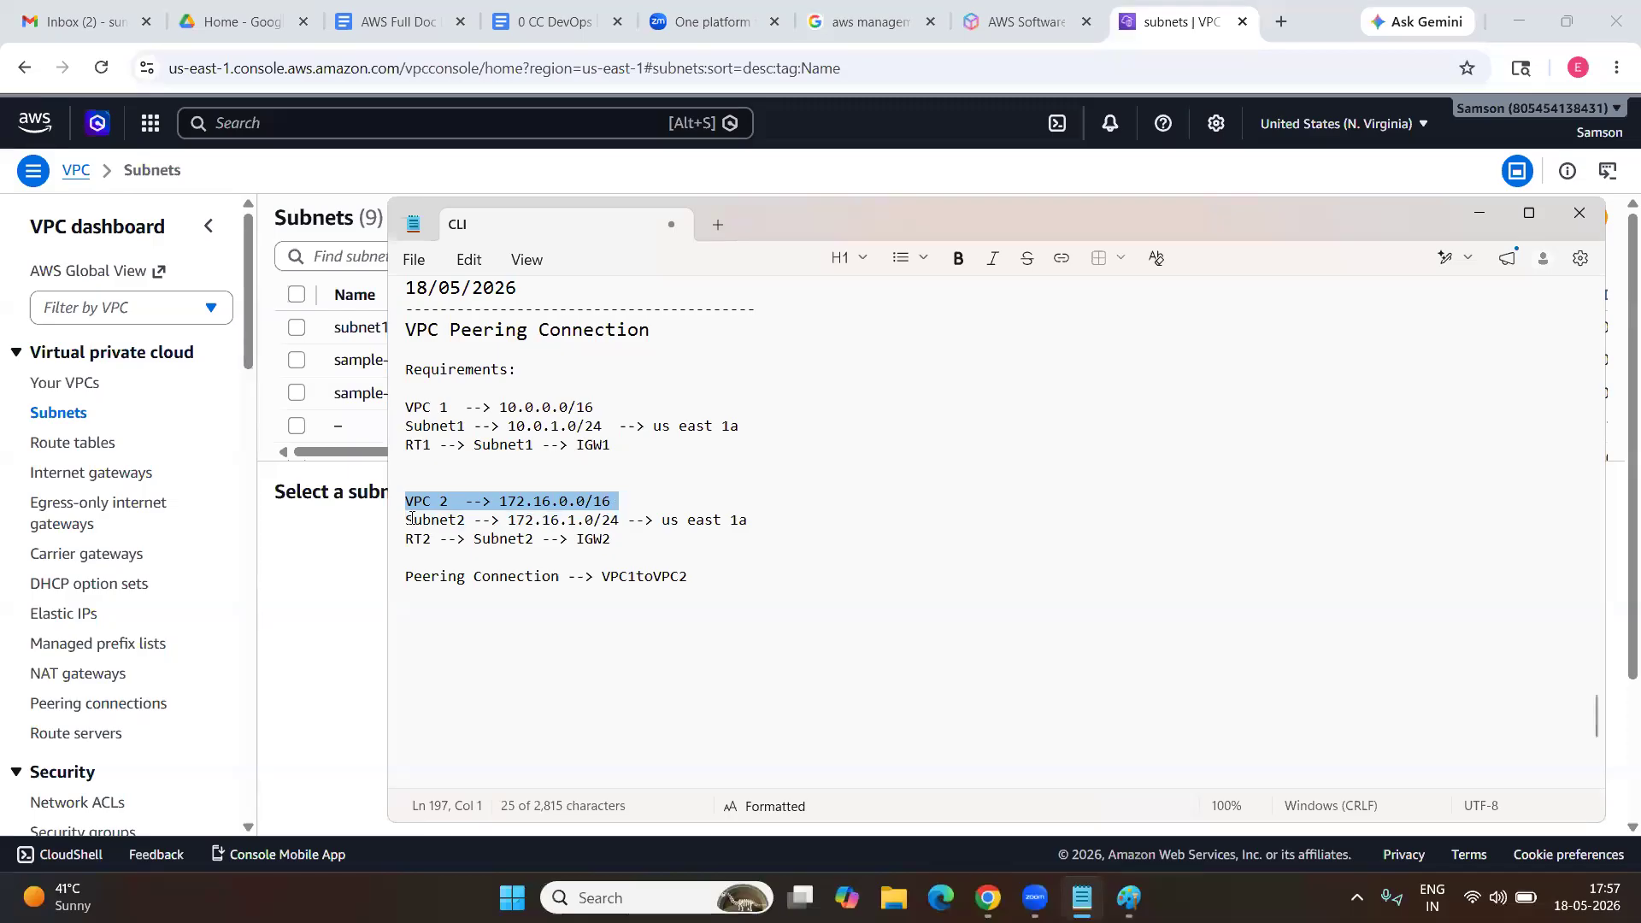
left_click_drag(408, 520, 707, 521)
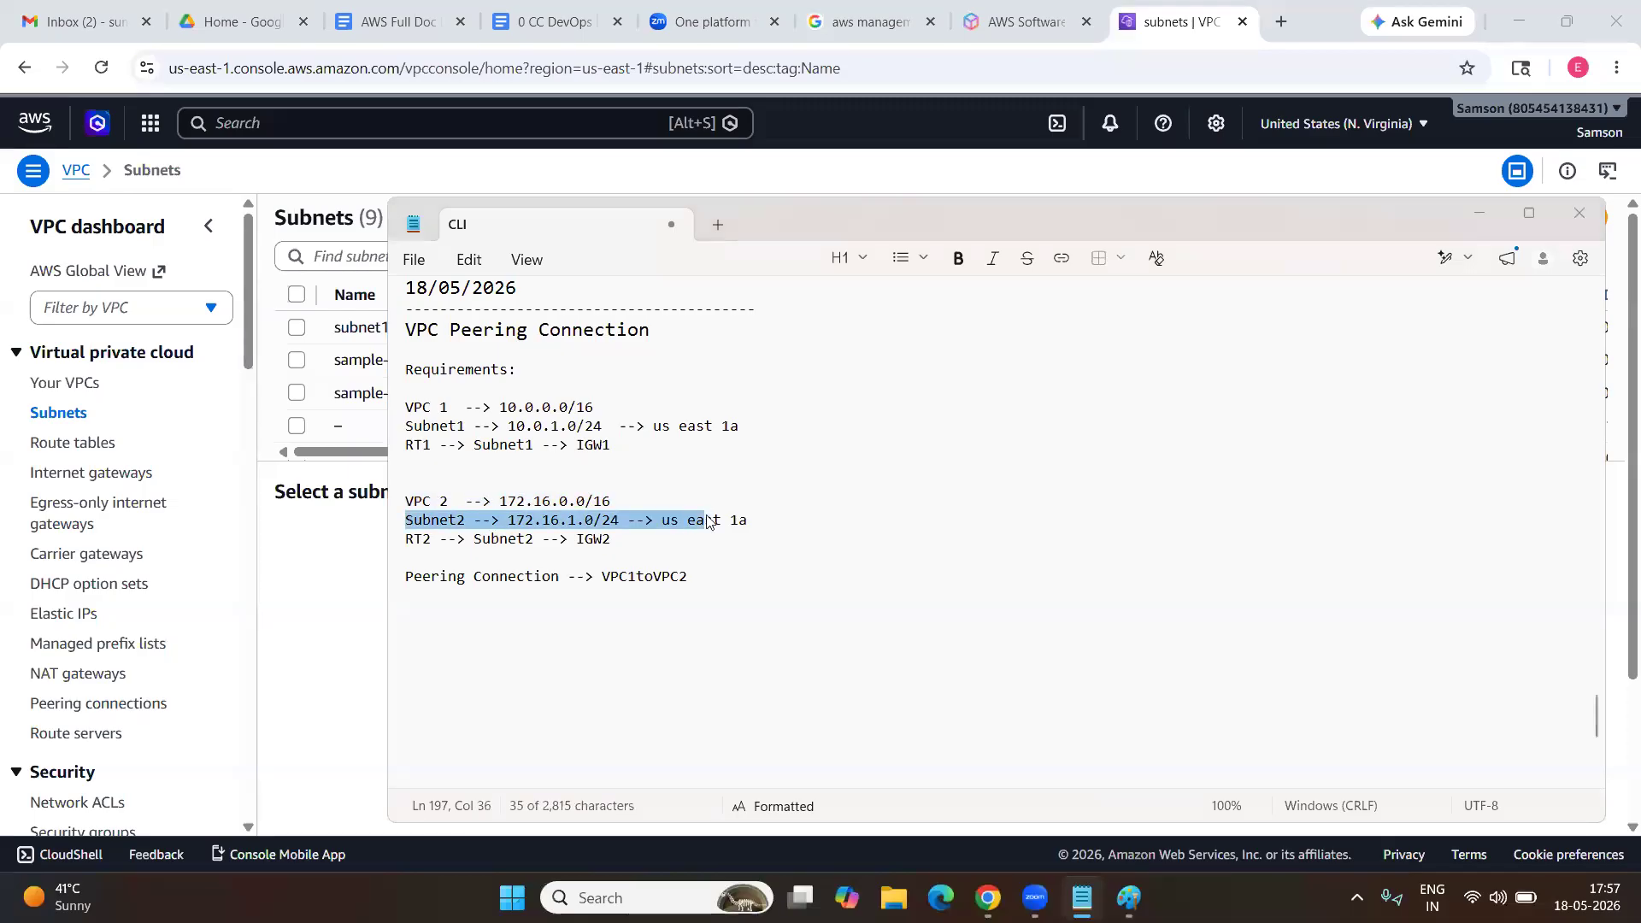
Switch back to the AWS console in Chrome, start creating a subnet and choose vpc2 as its VPC.
key("alt+Tab")
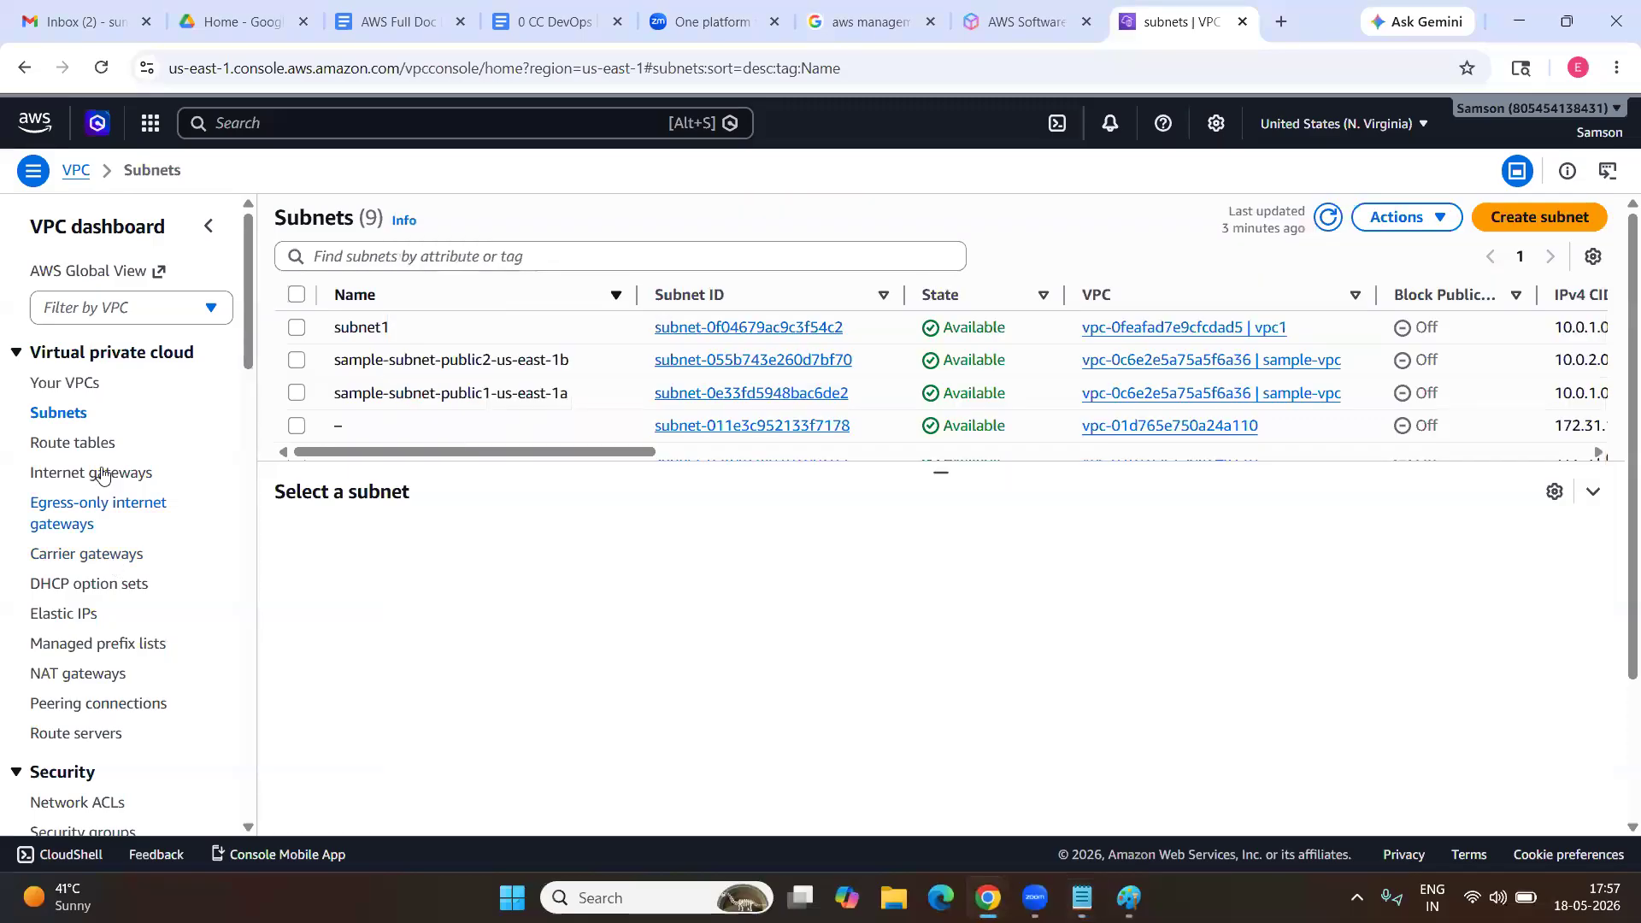
left_click(59, 421)
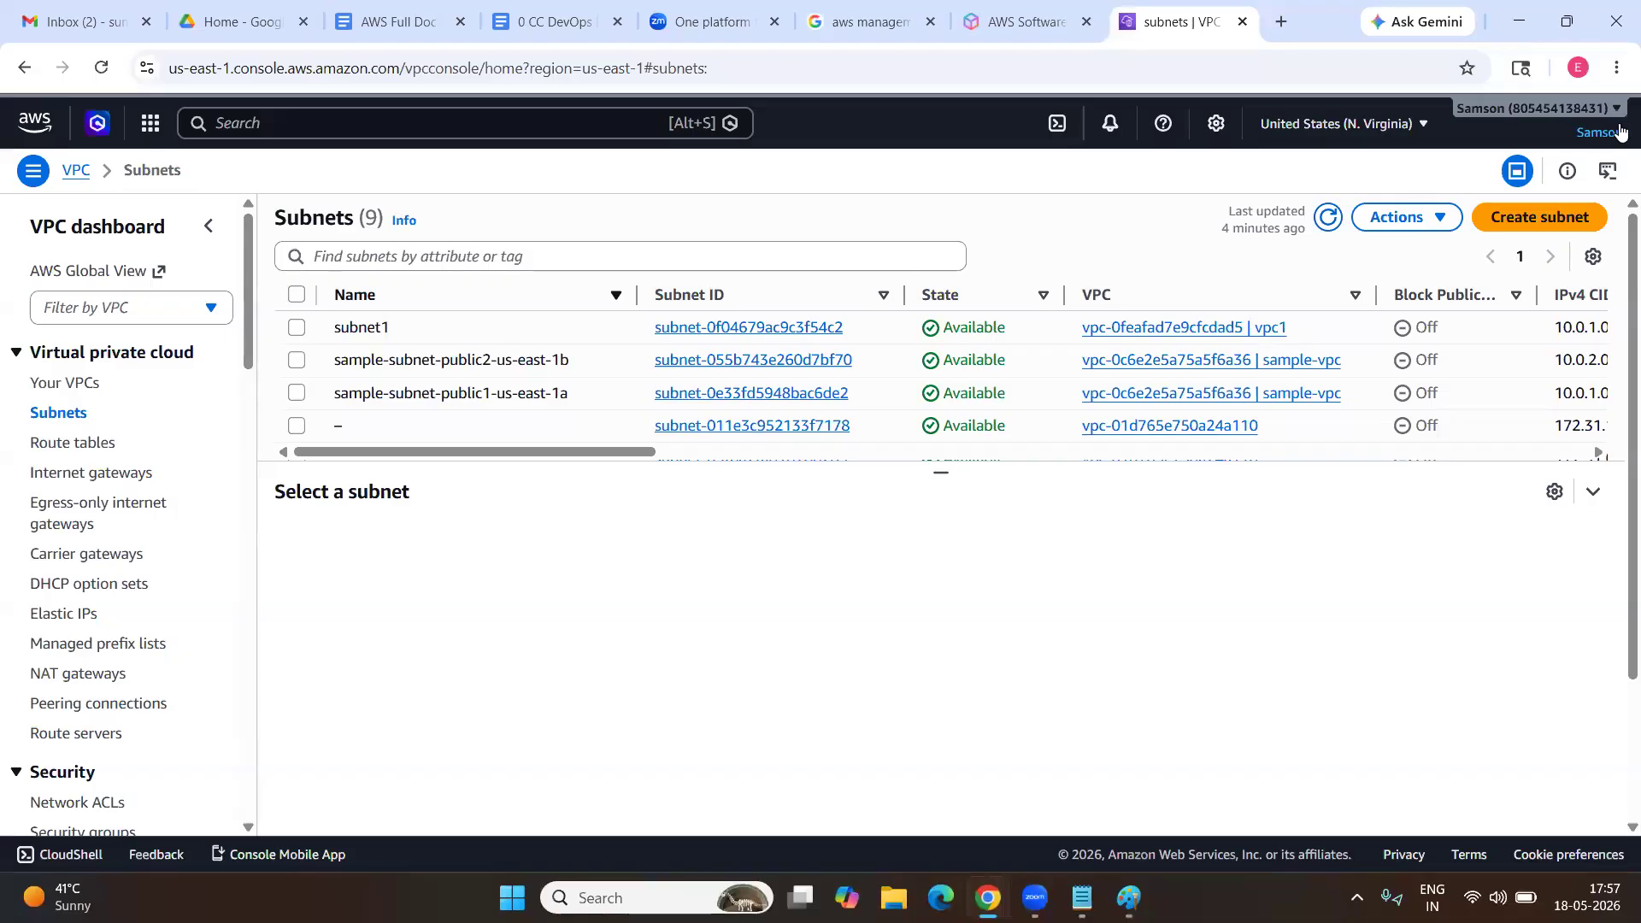
left_click(1543, 224)
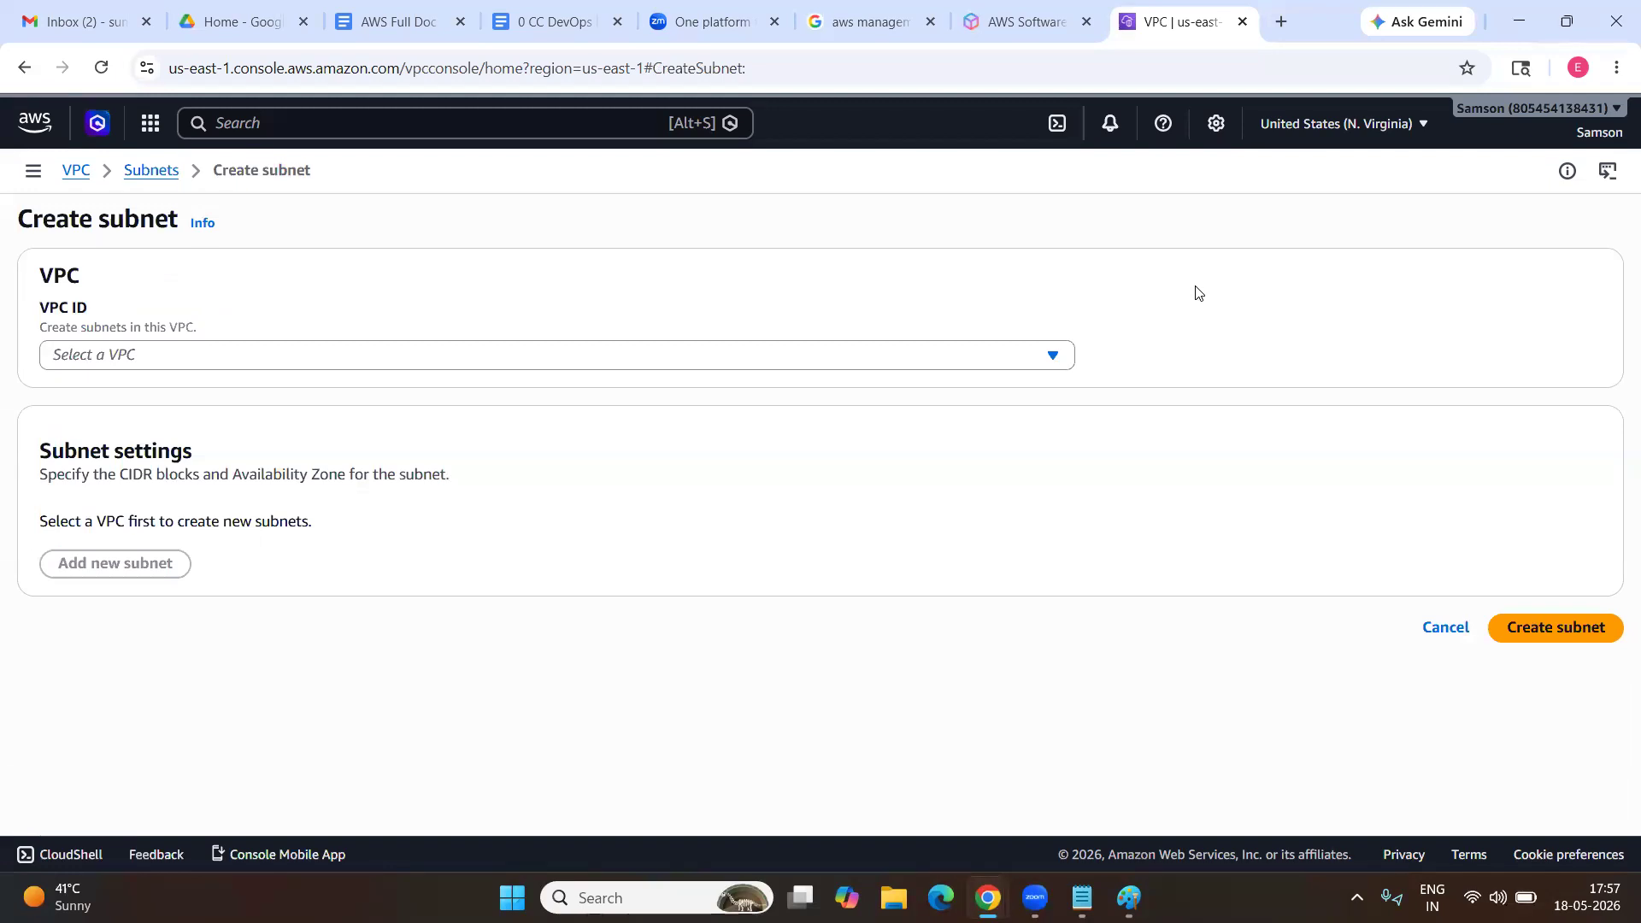
left_click(676, 355)
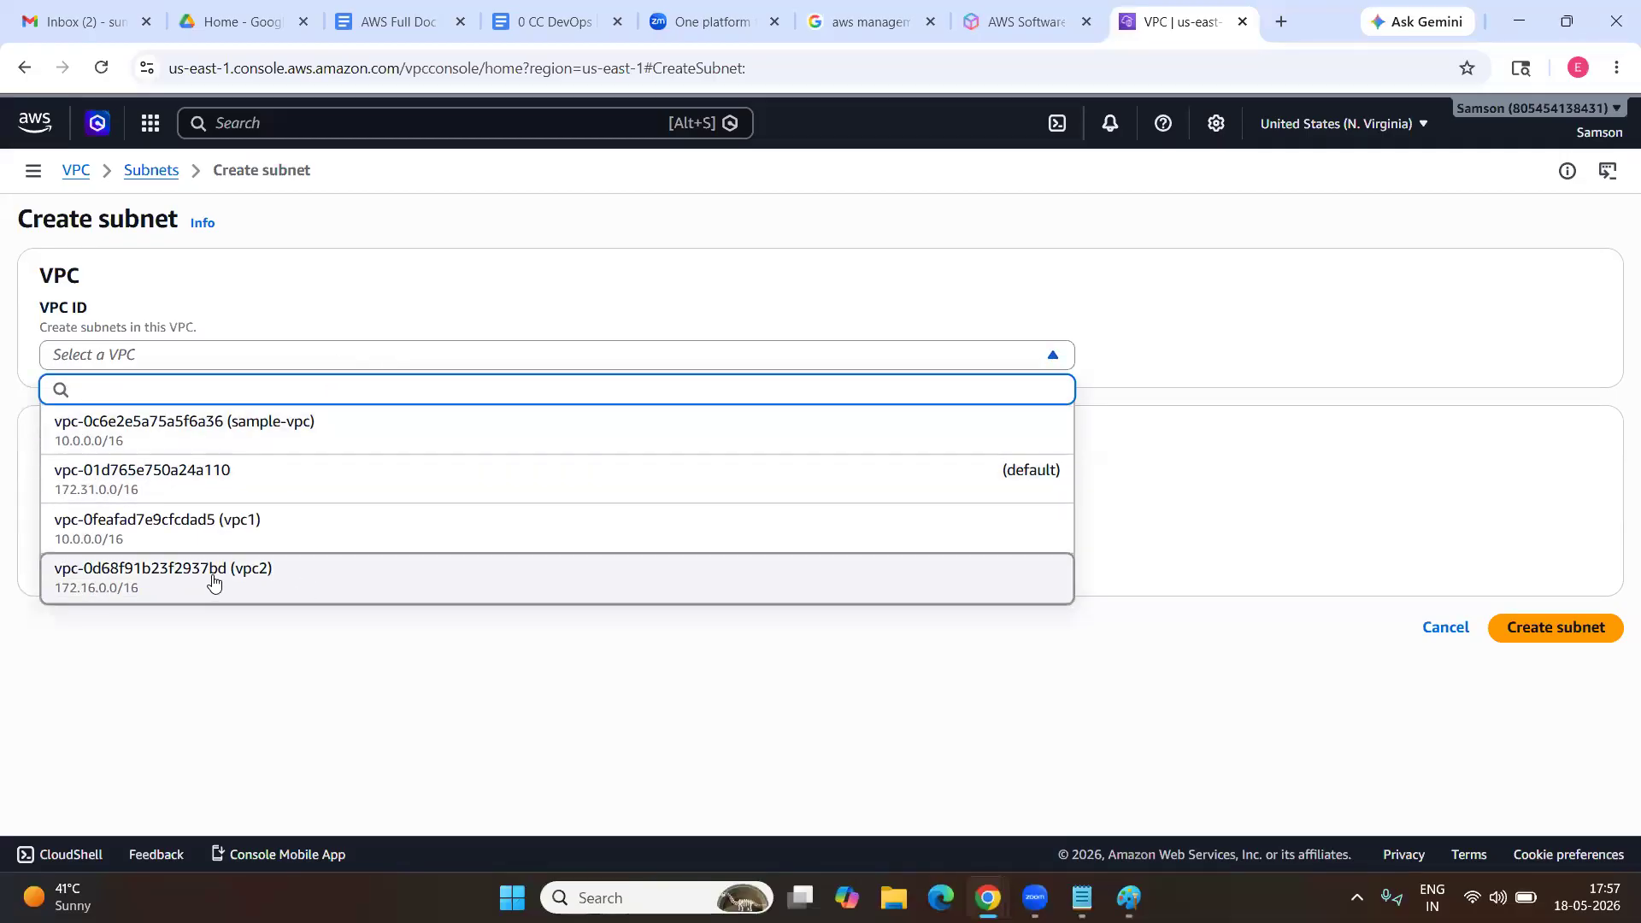
left_click(258, 583)
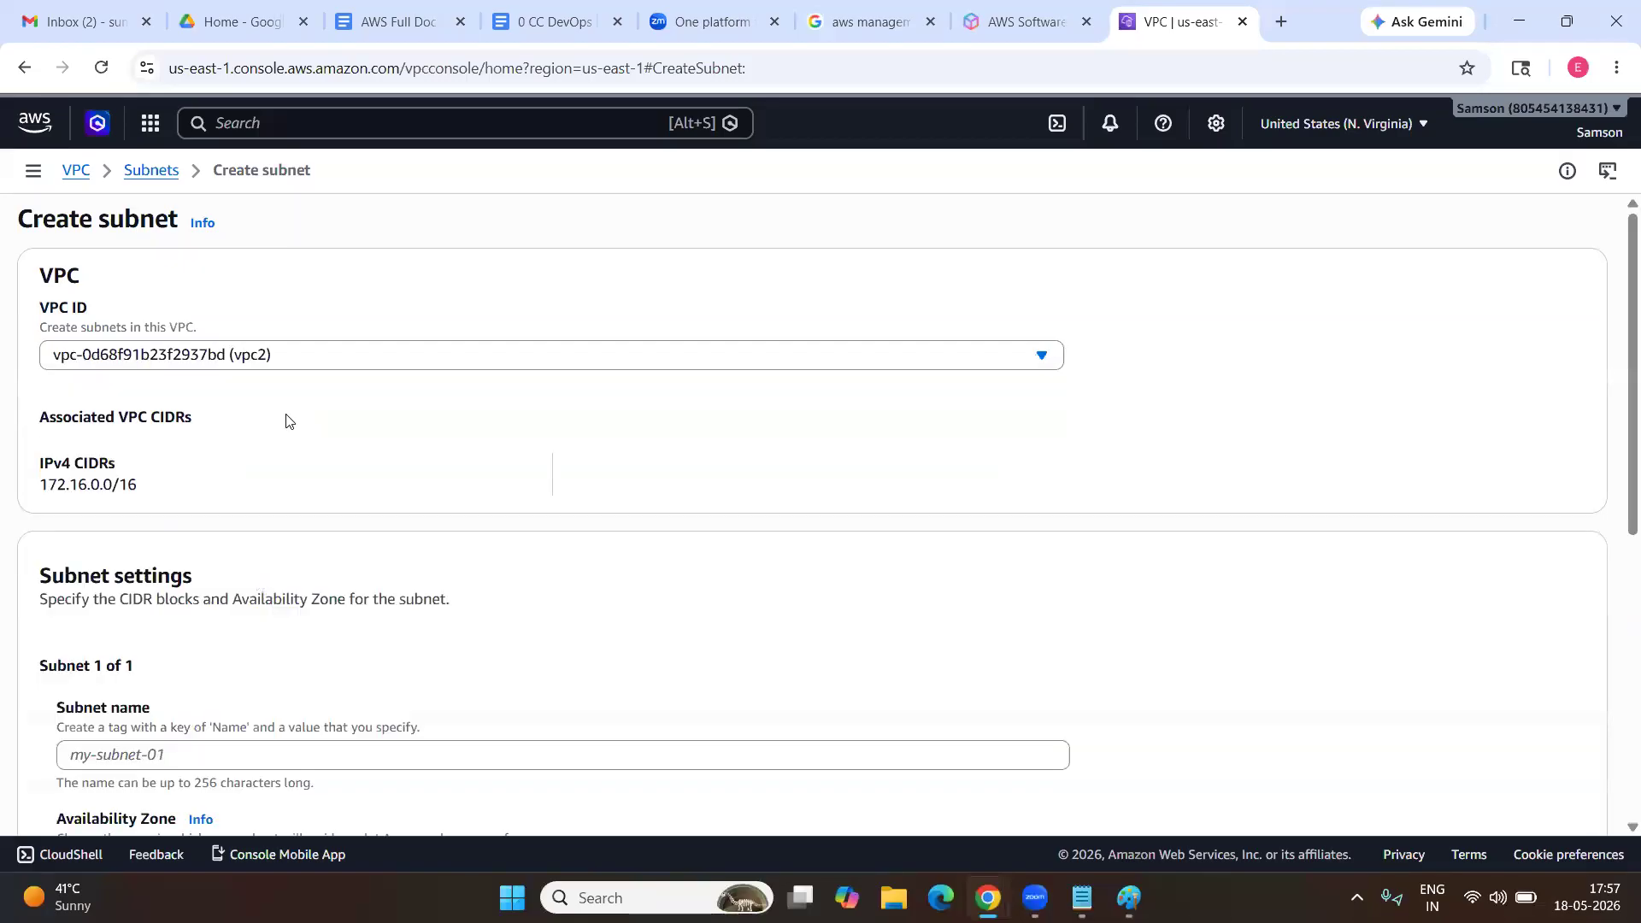
Name the subnet subnet2 and set its Availability Zone to us-east-1a.
scroll(158, 473, "down", 3)
left_click(156, 498)
type("subnet2")
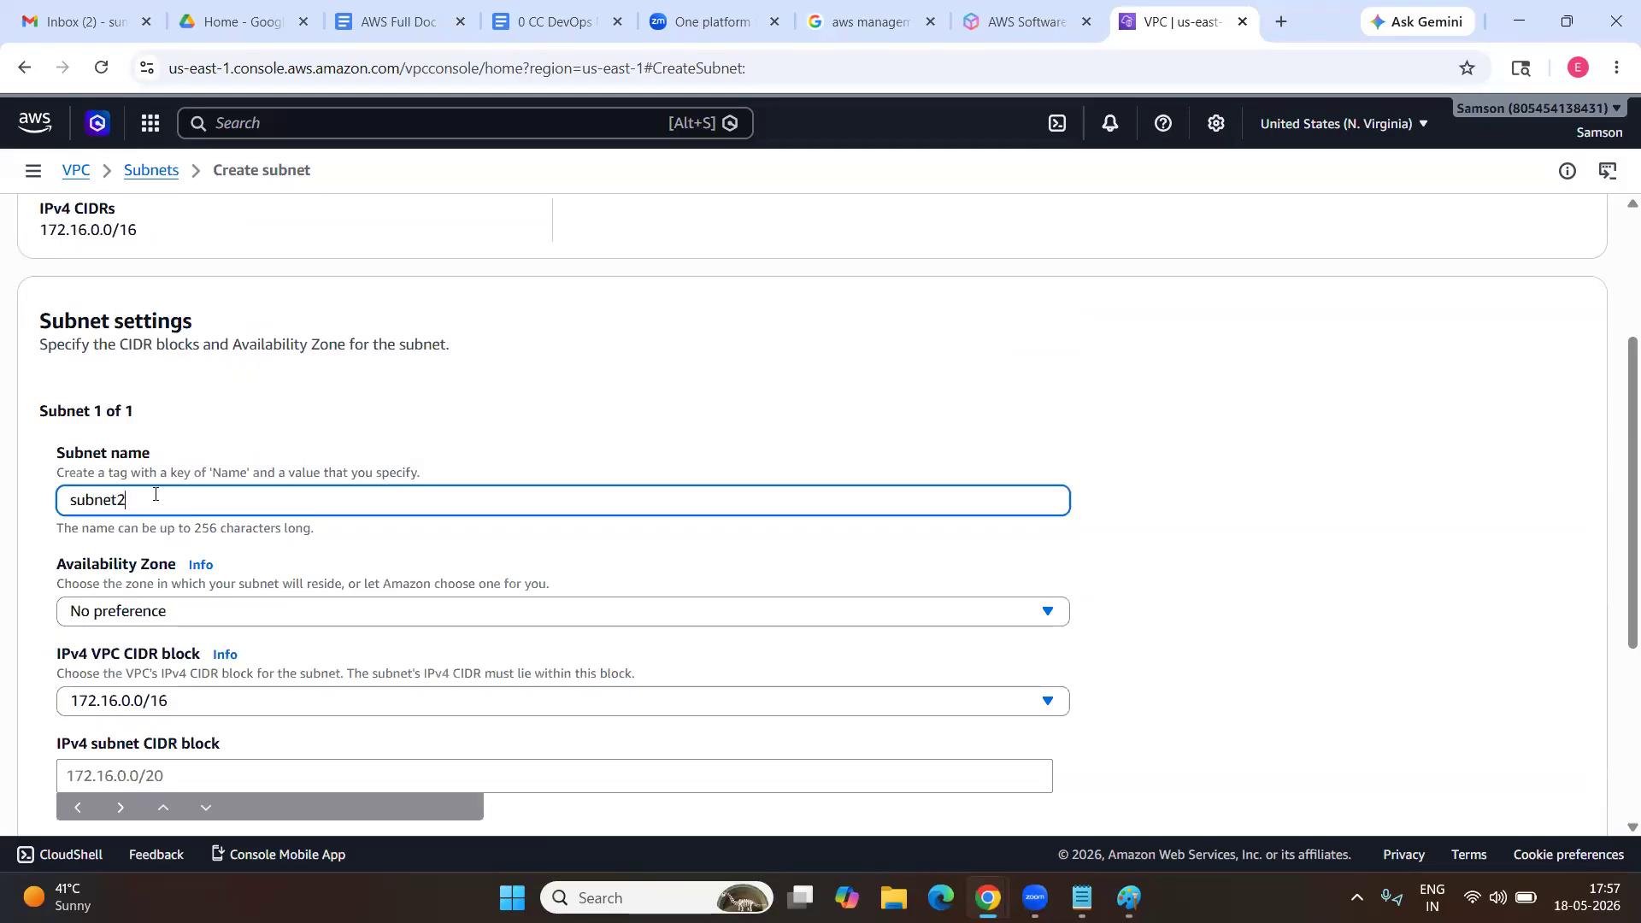
left_click(237, 614)
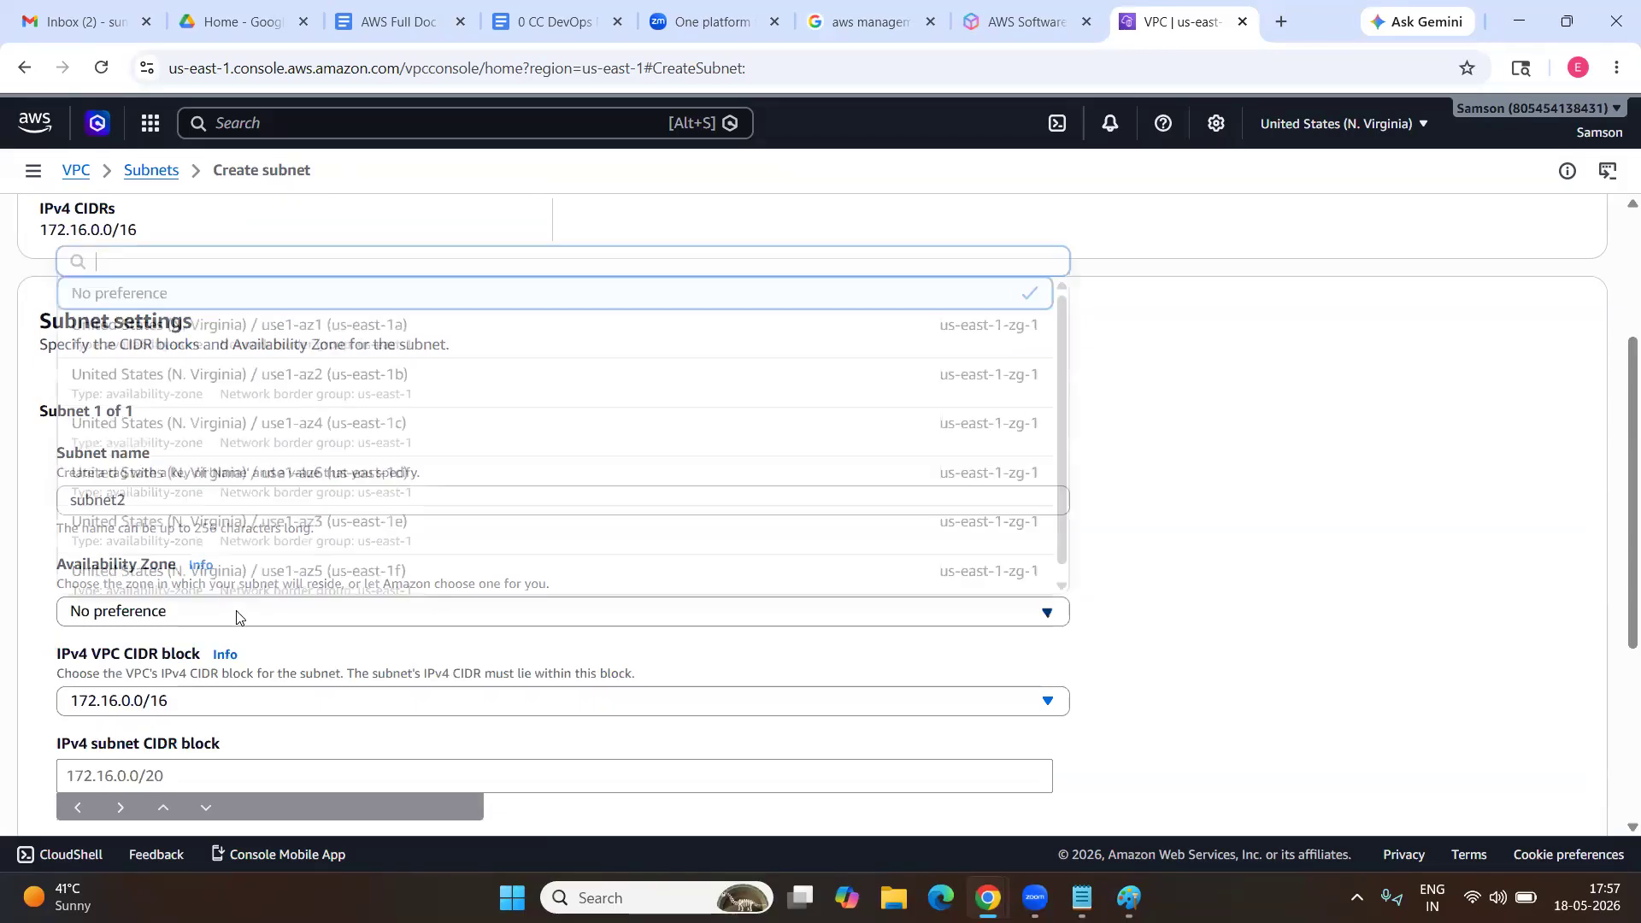
left_click(310, 332)
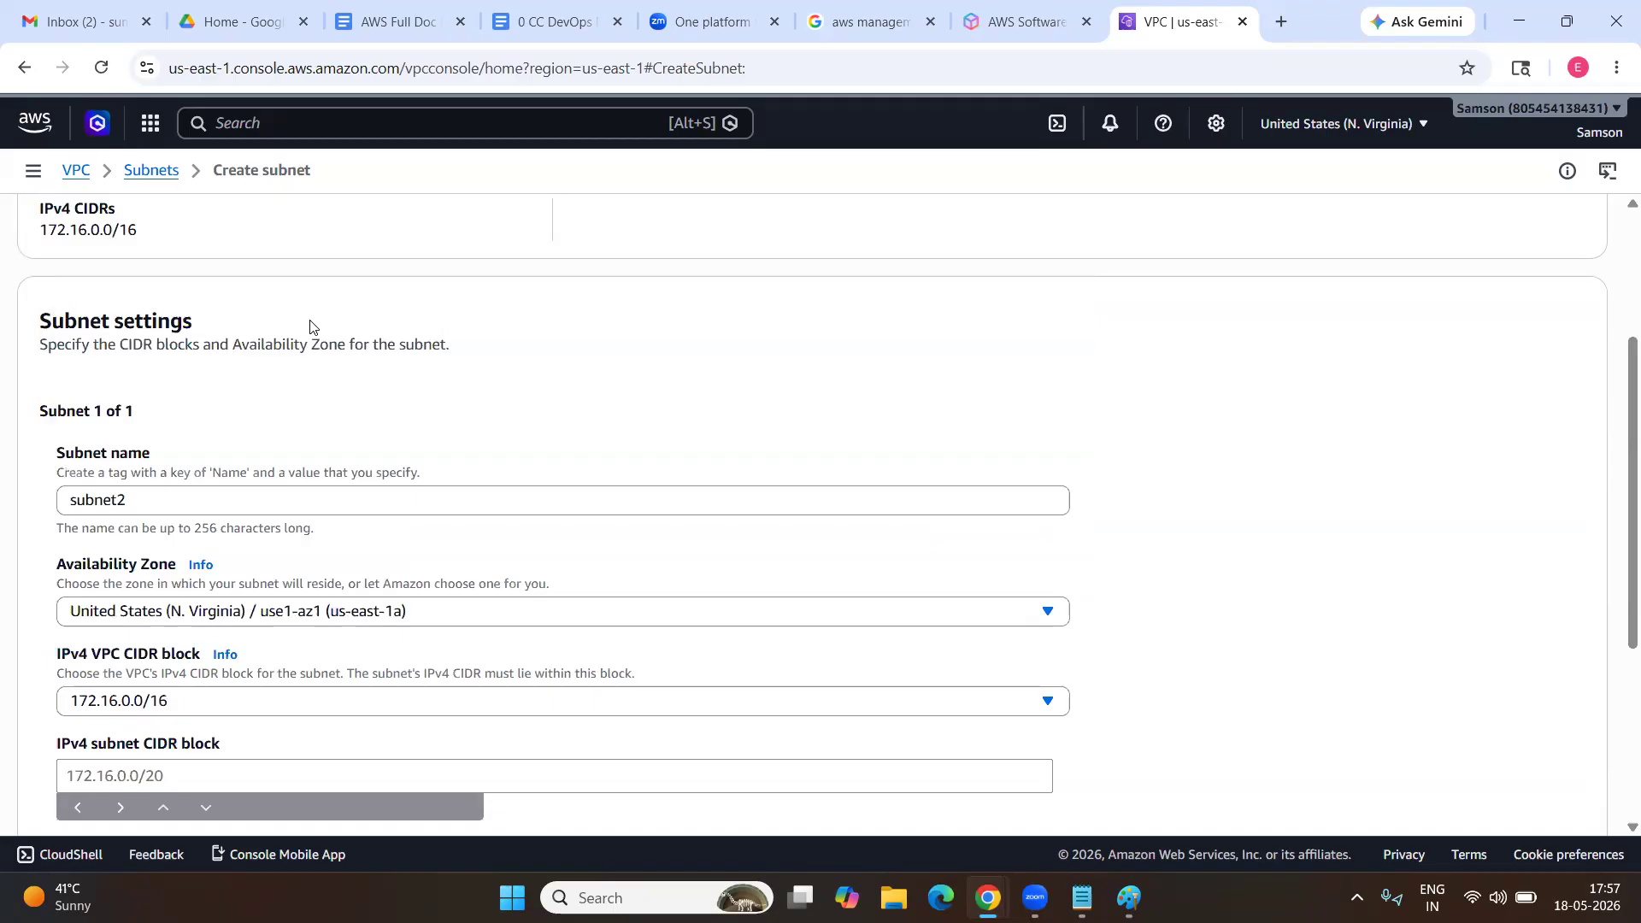
Examine the IPv4 VPC CIDR block setting and its available choices for the new subnet.
scroll(370, 472, "down", 2)
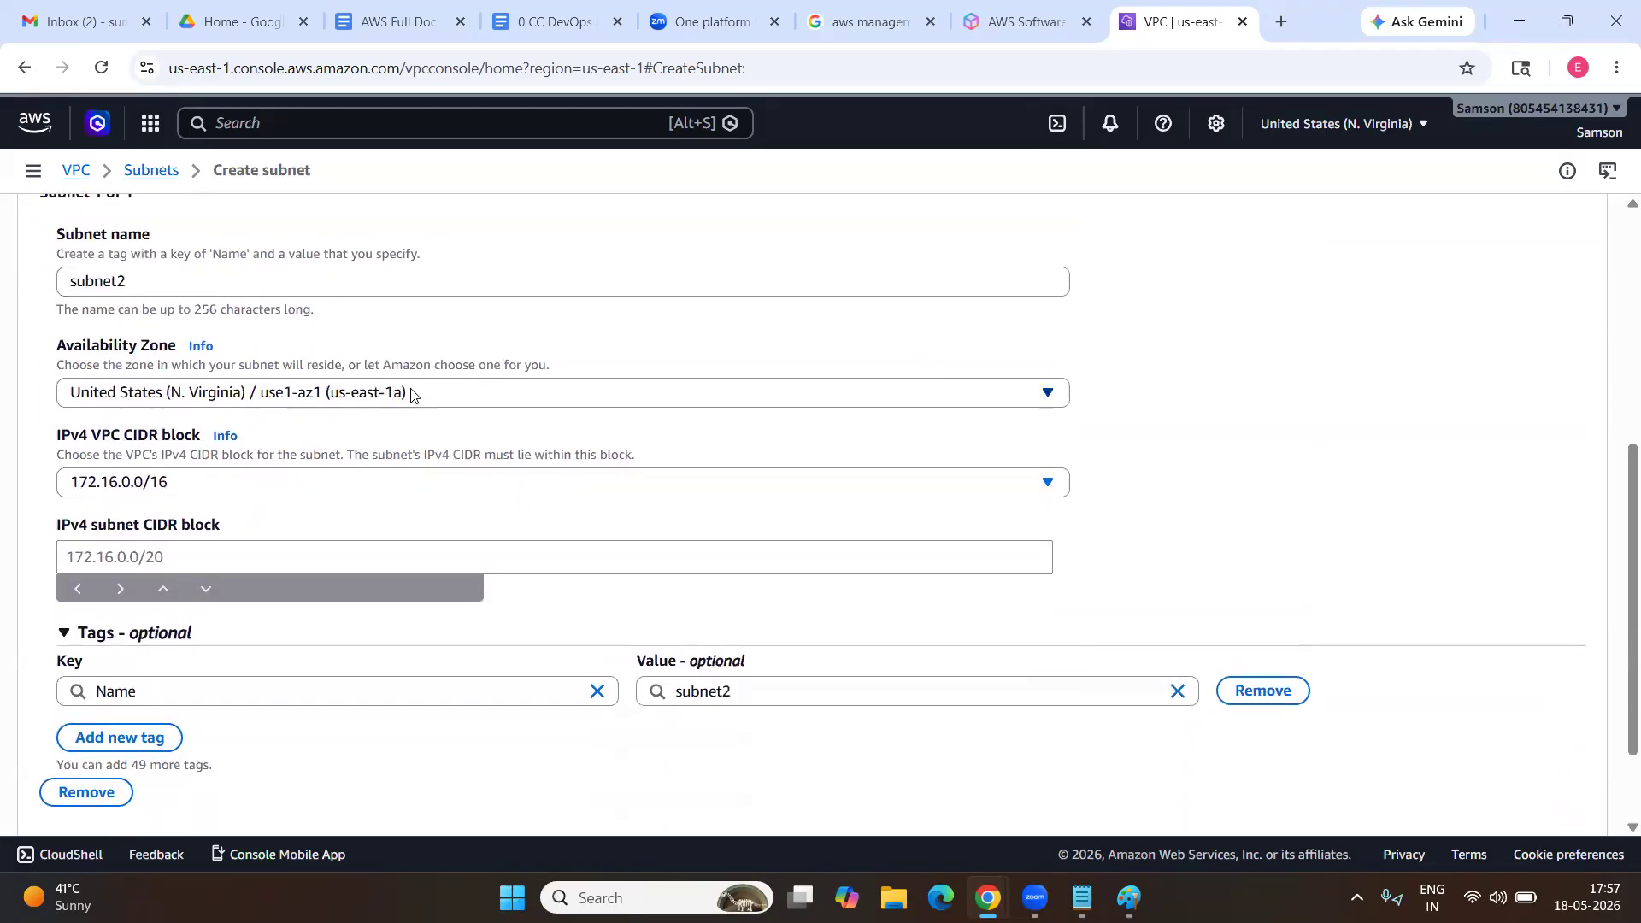
left_click(302, 483)
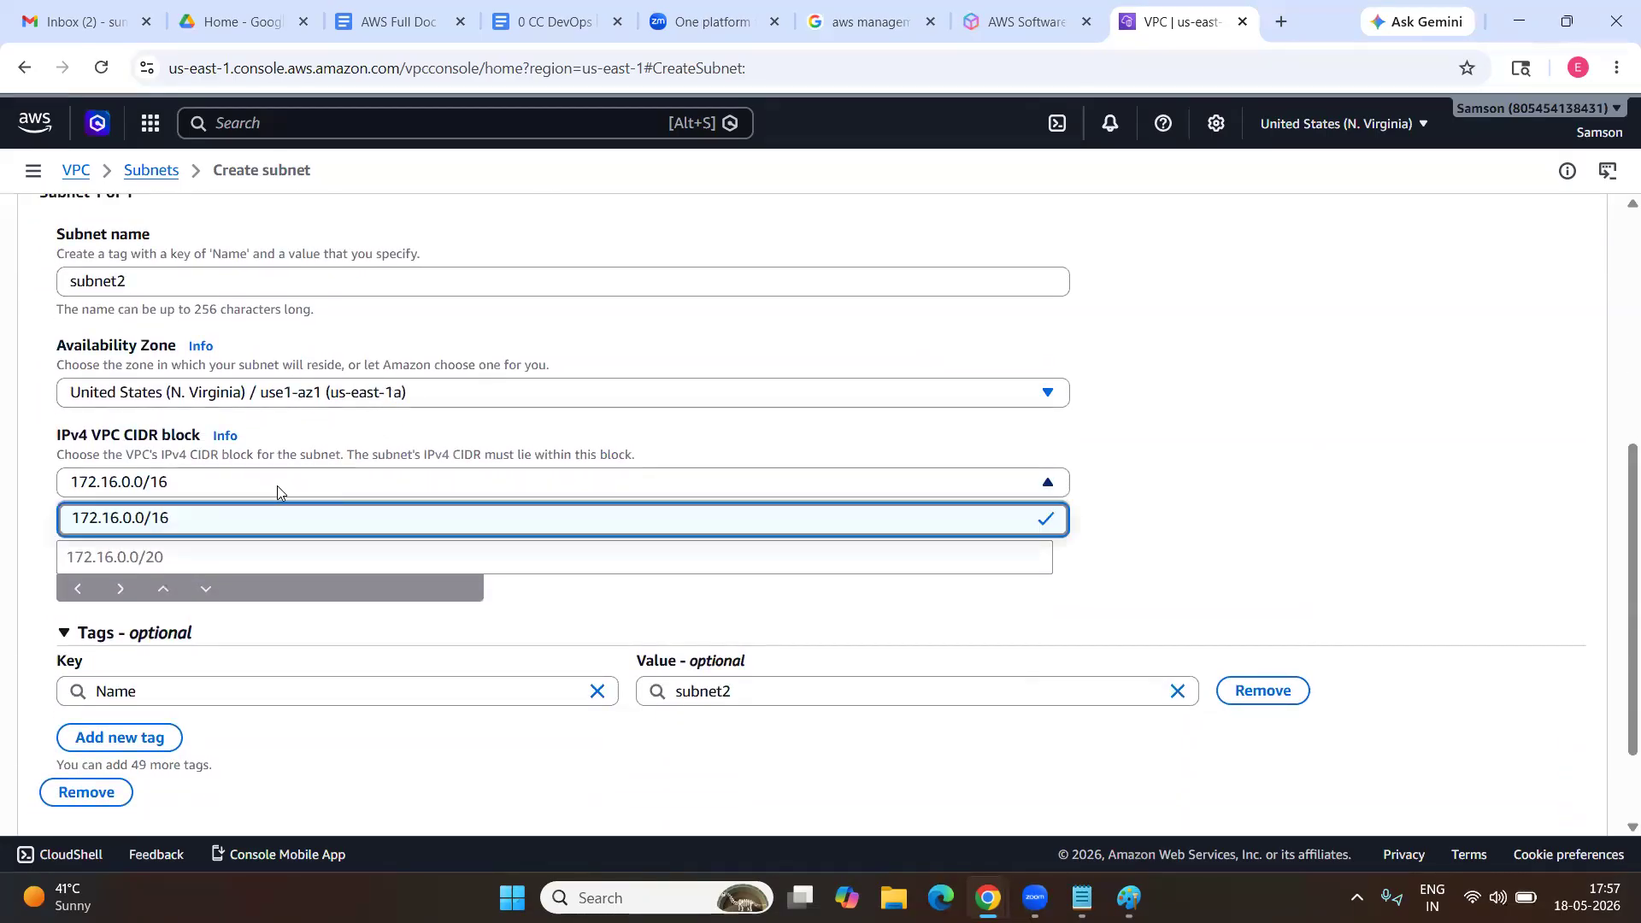
left_click(277, 486)
left_click_drag(53, 443, 206, 484)
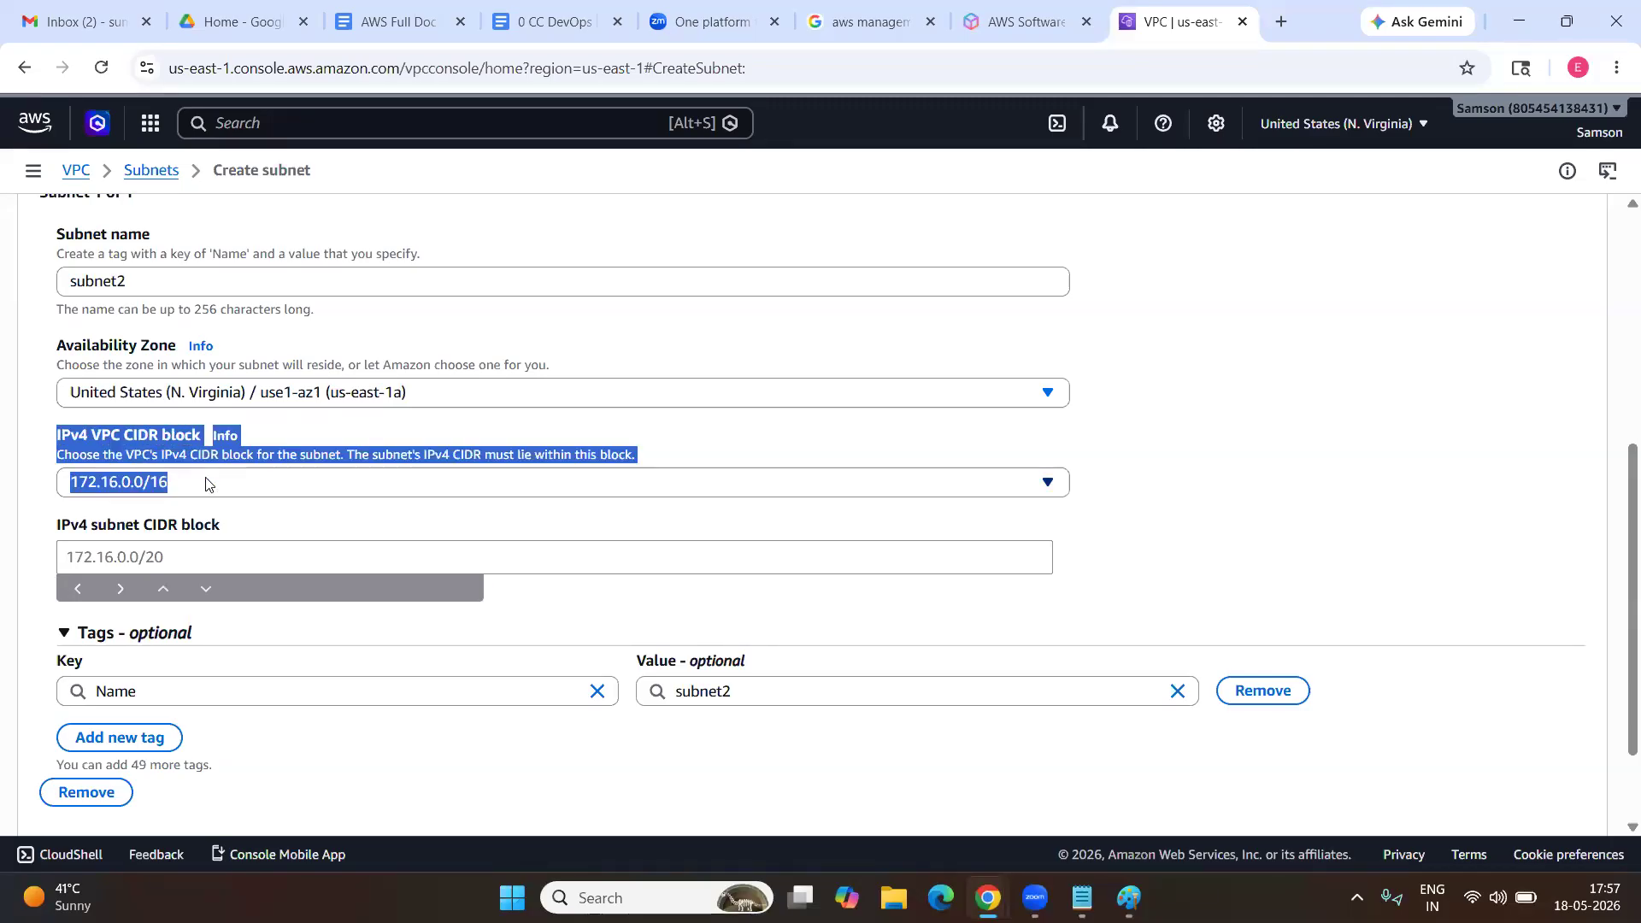
left_click(218, 487)
left_click(157, 487)
left_click(224, 484)
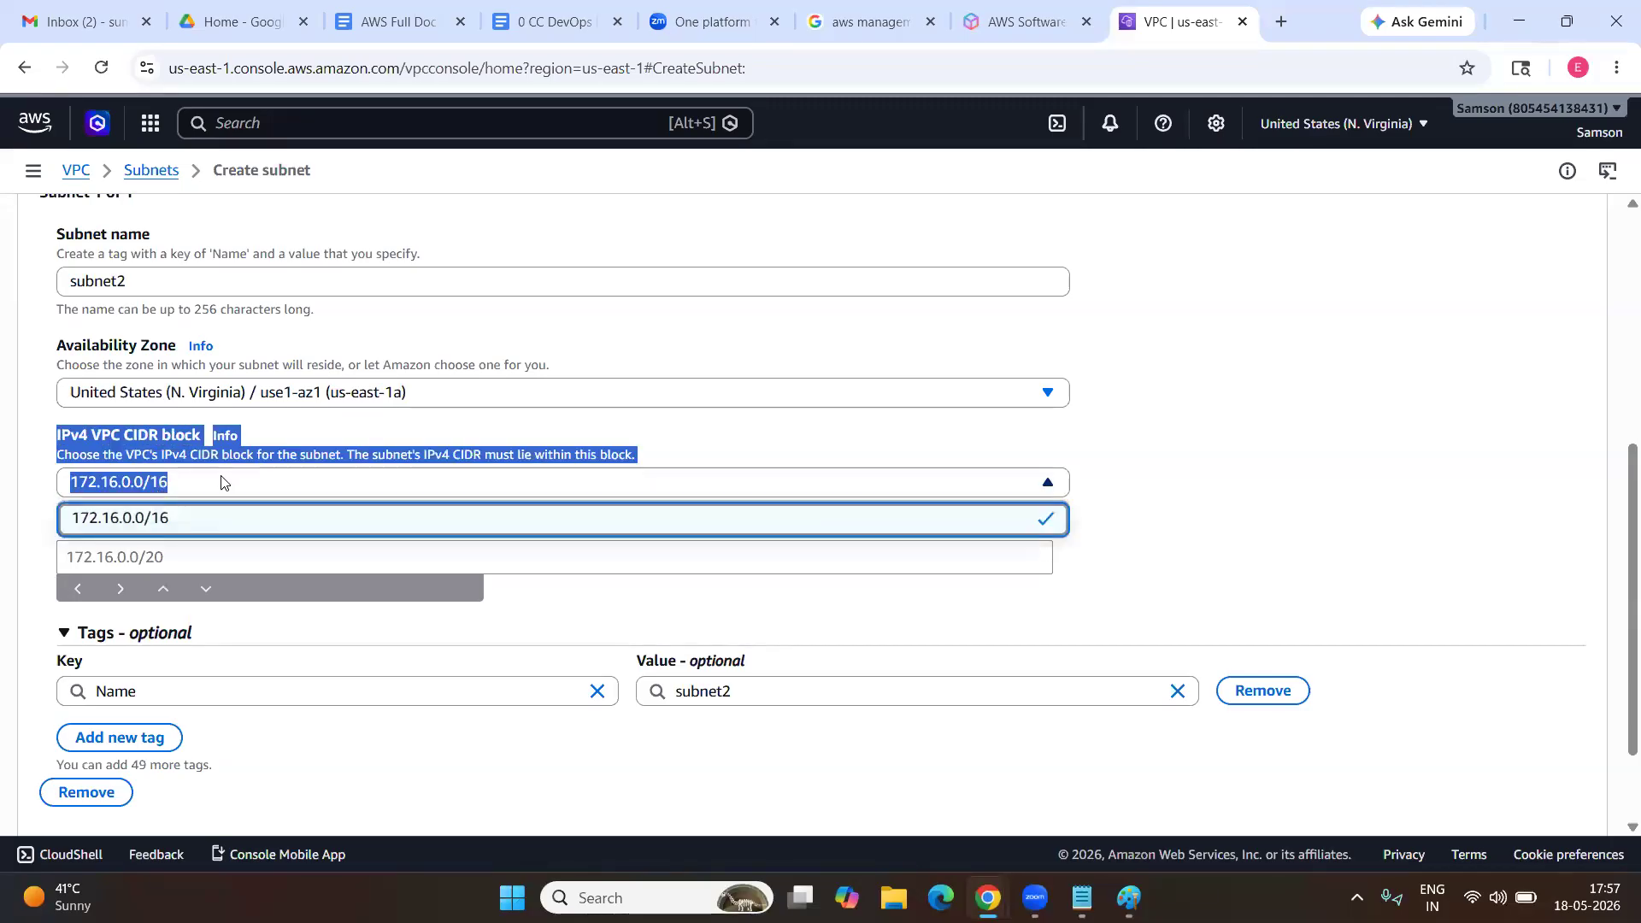
left_click(255, 579)
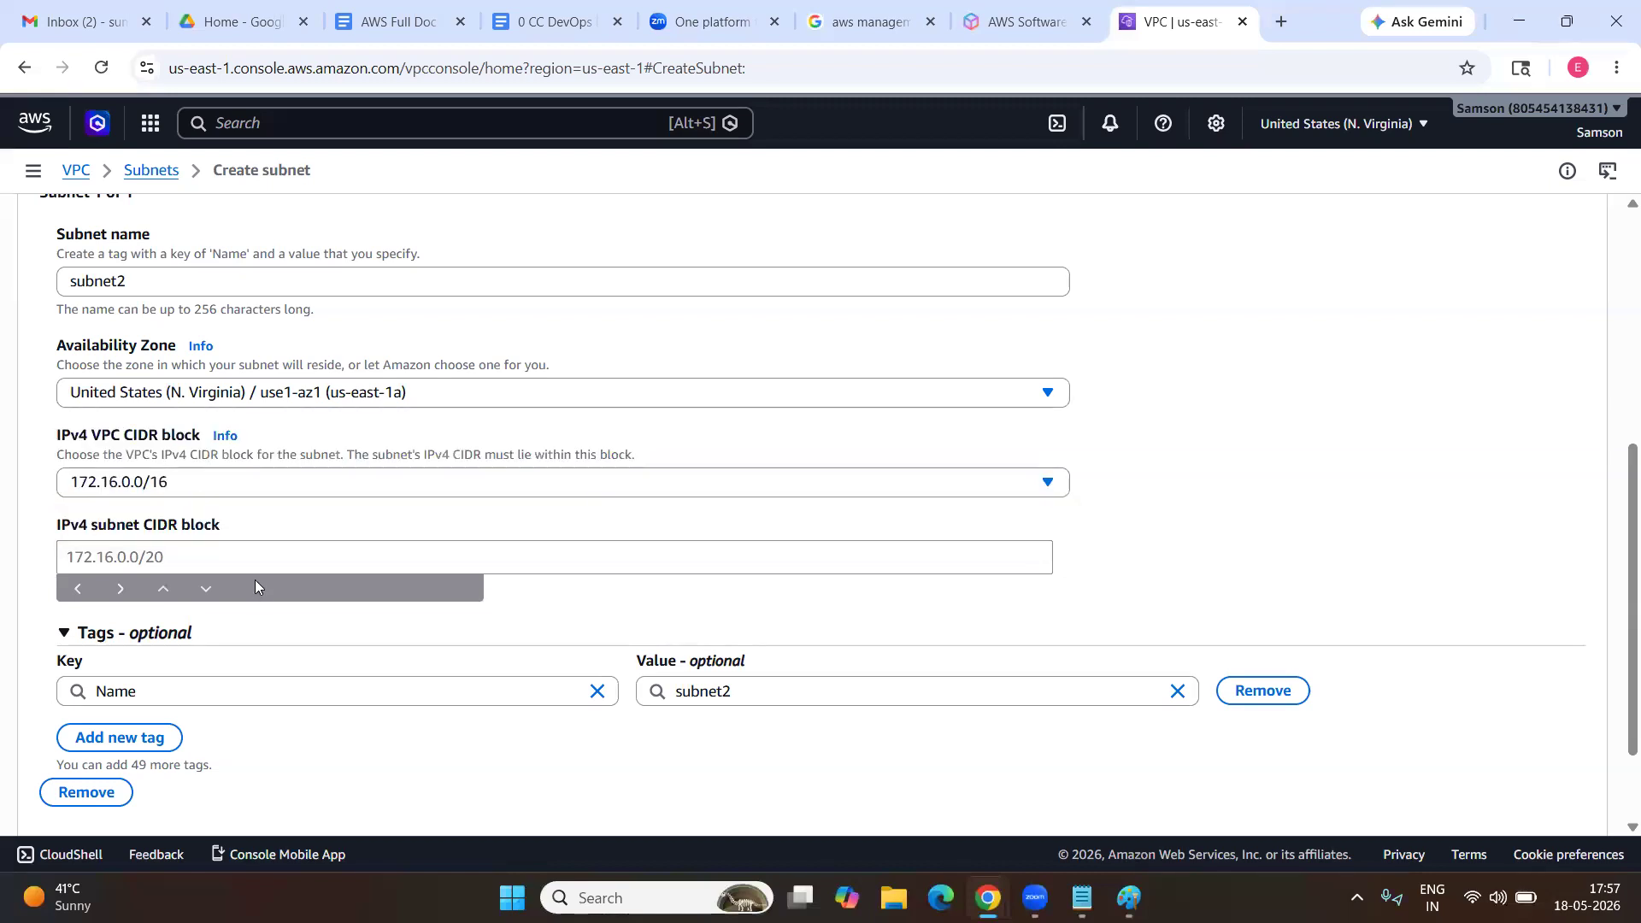
Set the IPv4 subnet CIDR block of subnet2 to 172.16.1.0/24.
left_click_drag(52, 532, 249, 547)
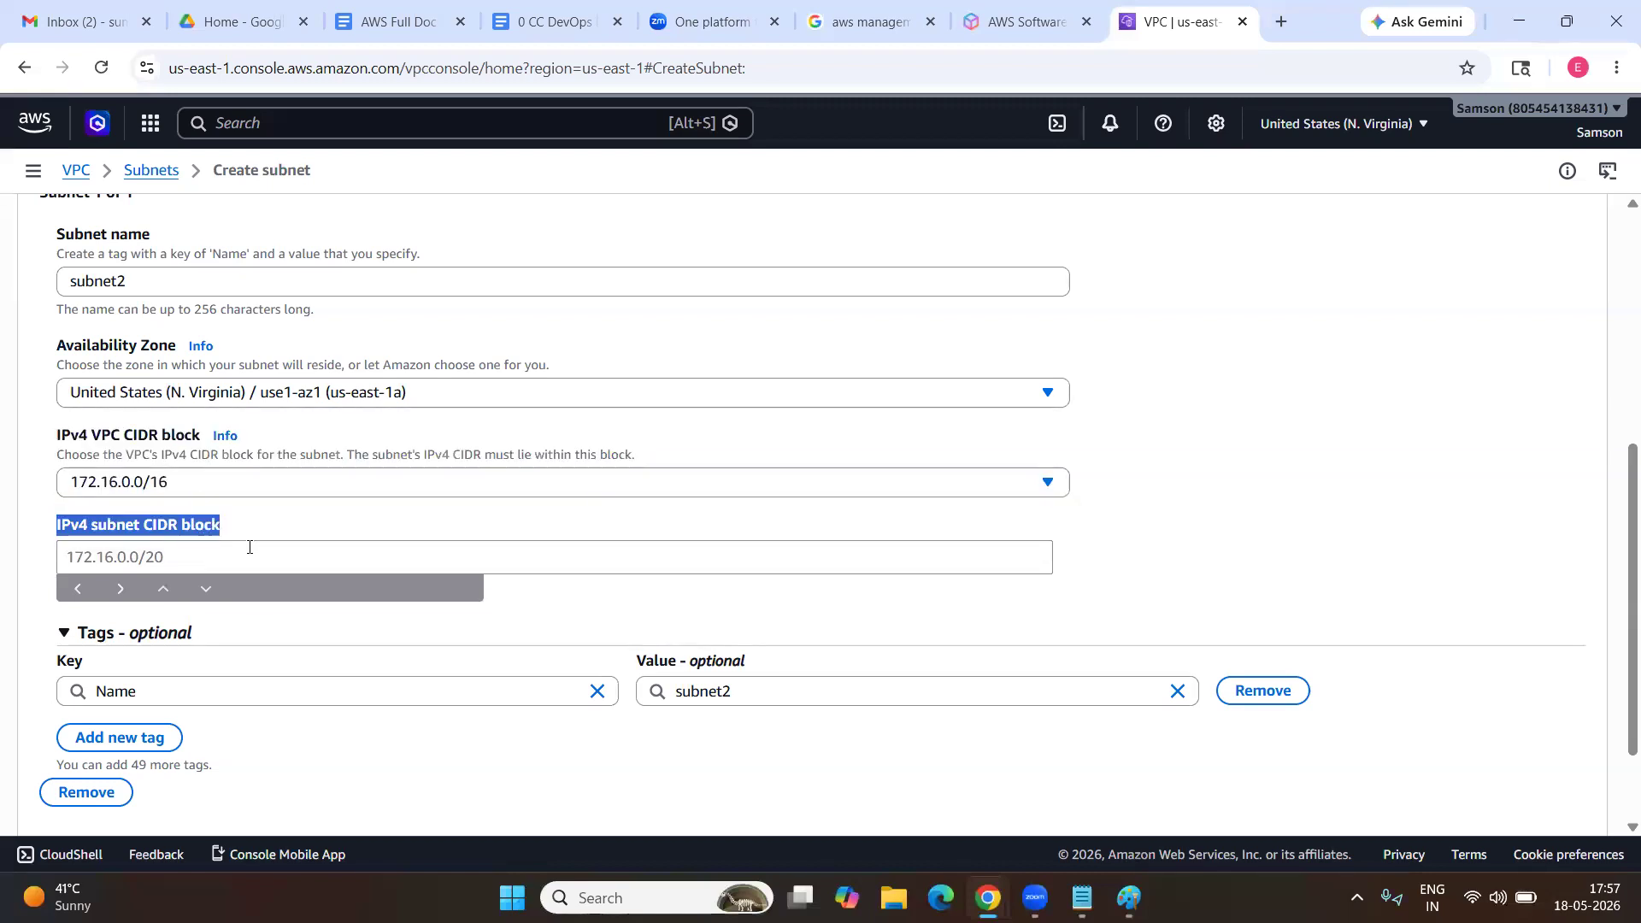
left_click(261, 559)
type("172.16")
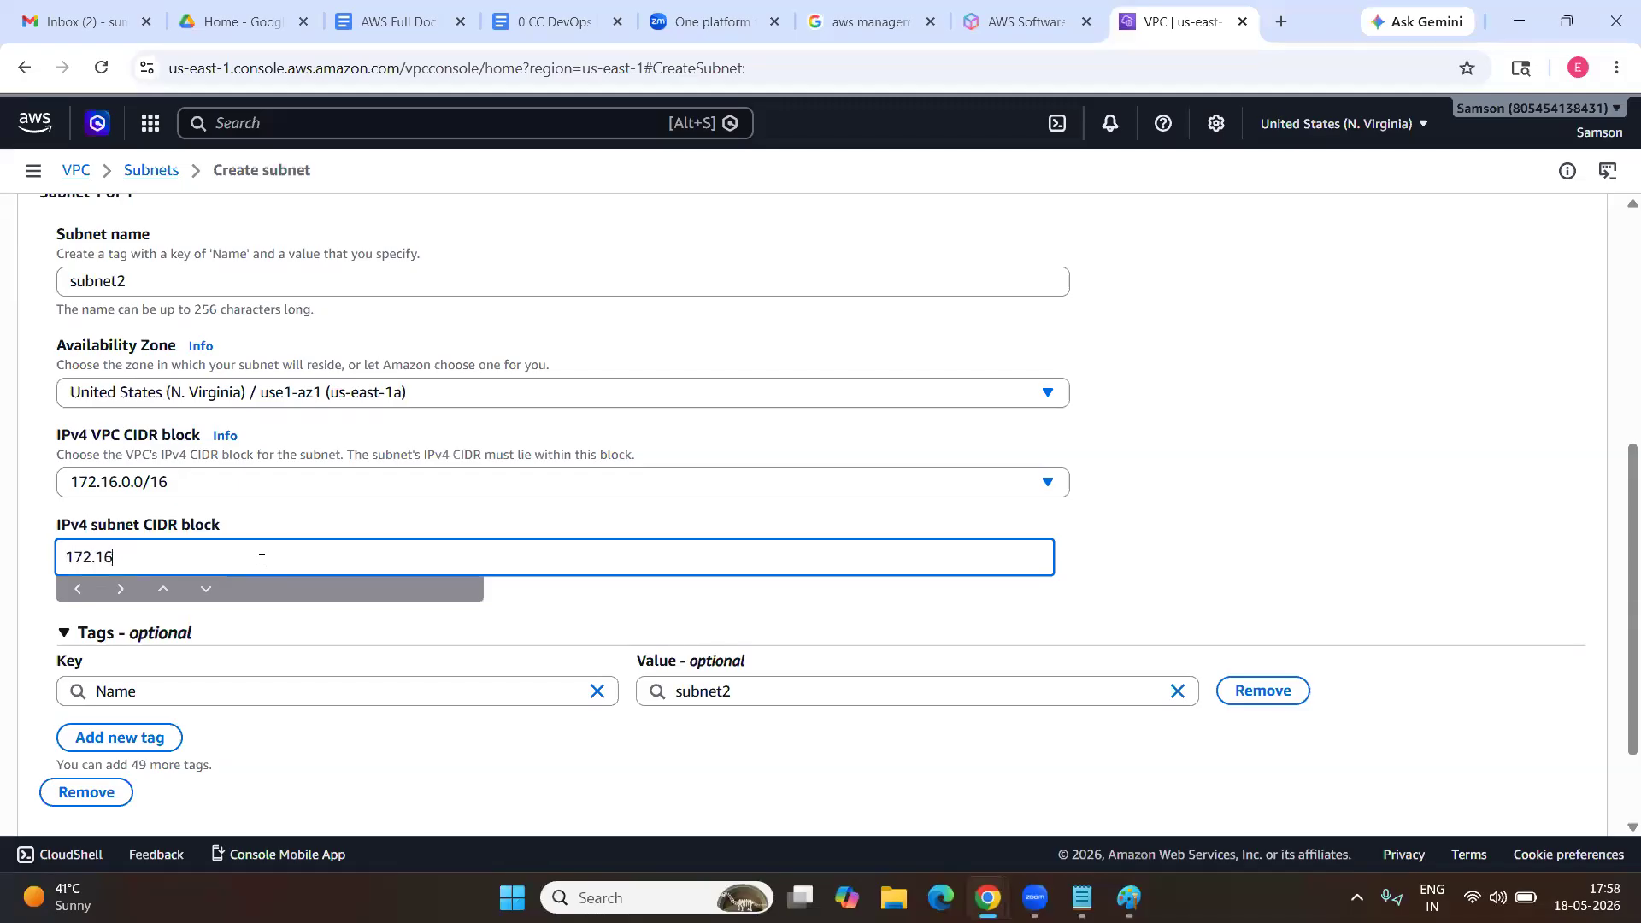
type(".1.0/24")
left_click(31, 495)
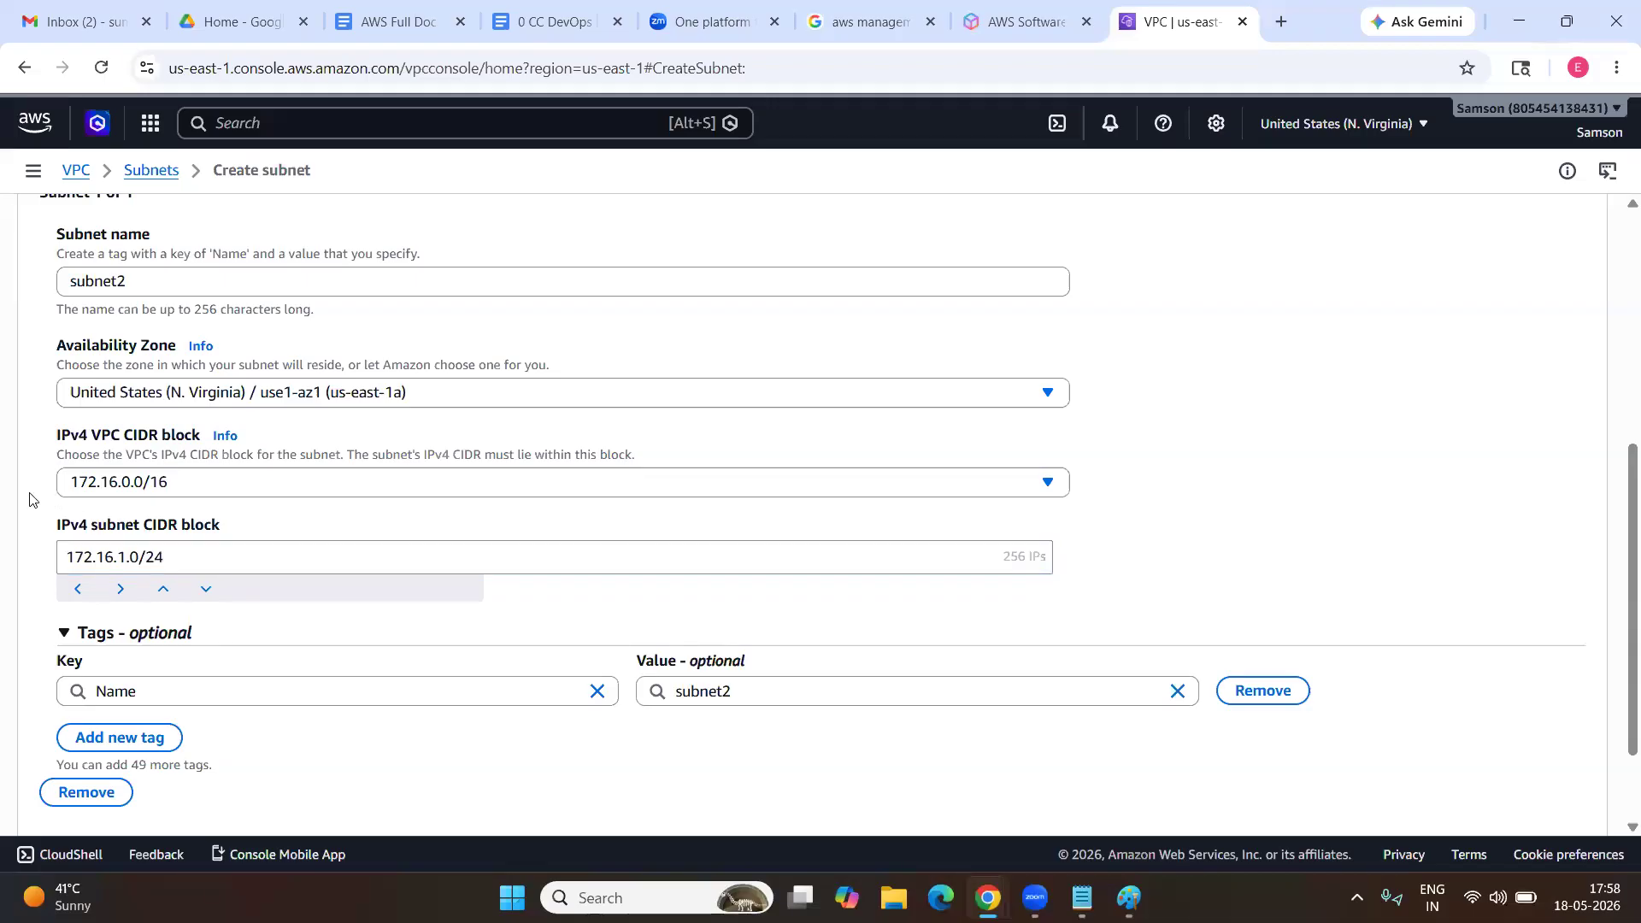
Review the VPC CIDR, subnet CIDR, tag and VPC ID settings of the subnet form.
left_click(199, 485)
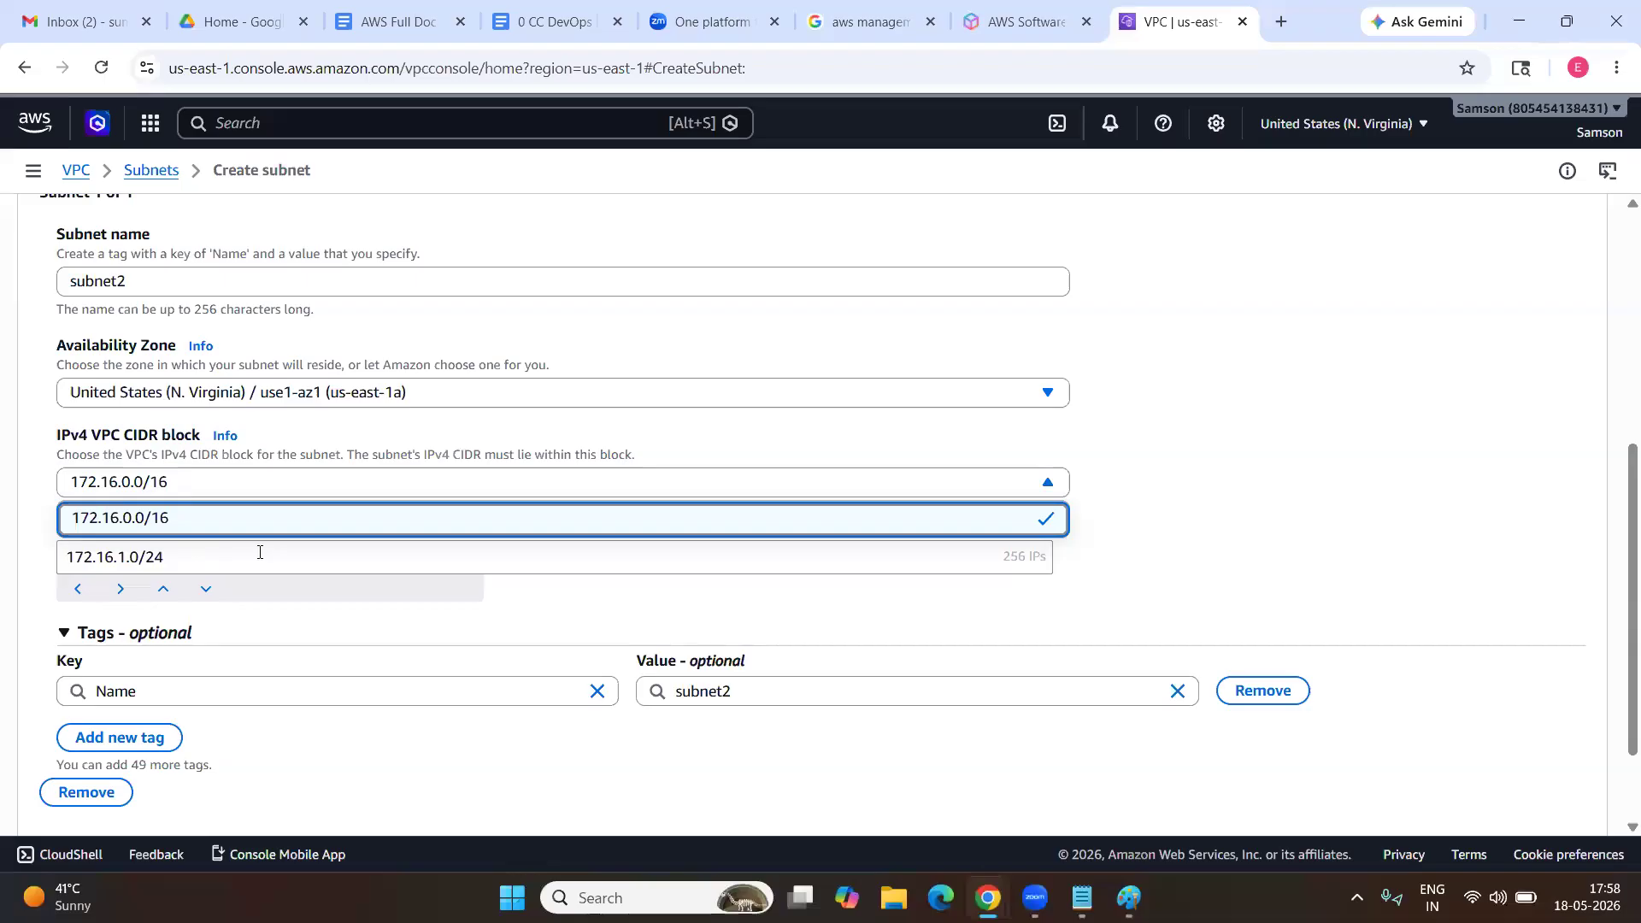
left_click(195, 562)
left_click_drag(194, 561, 61, 565)
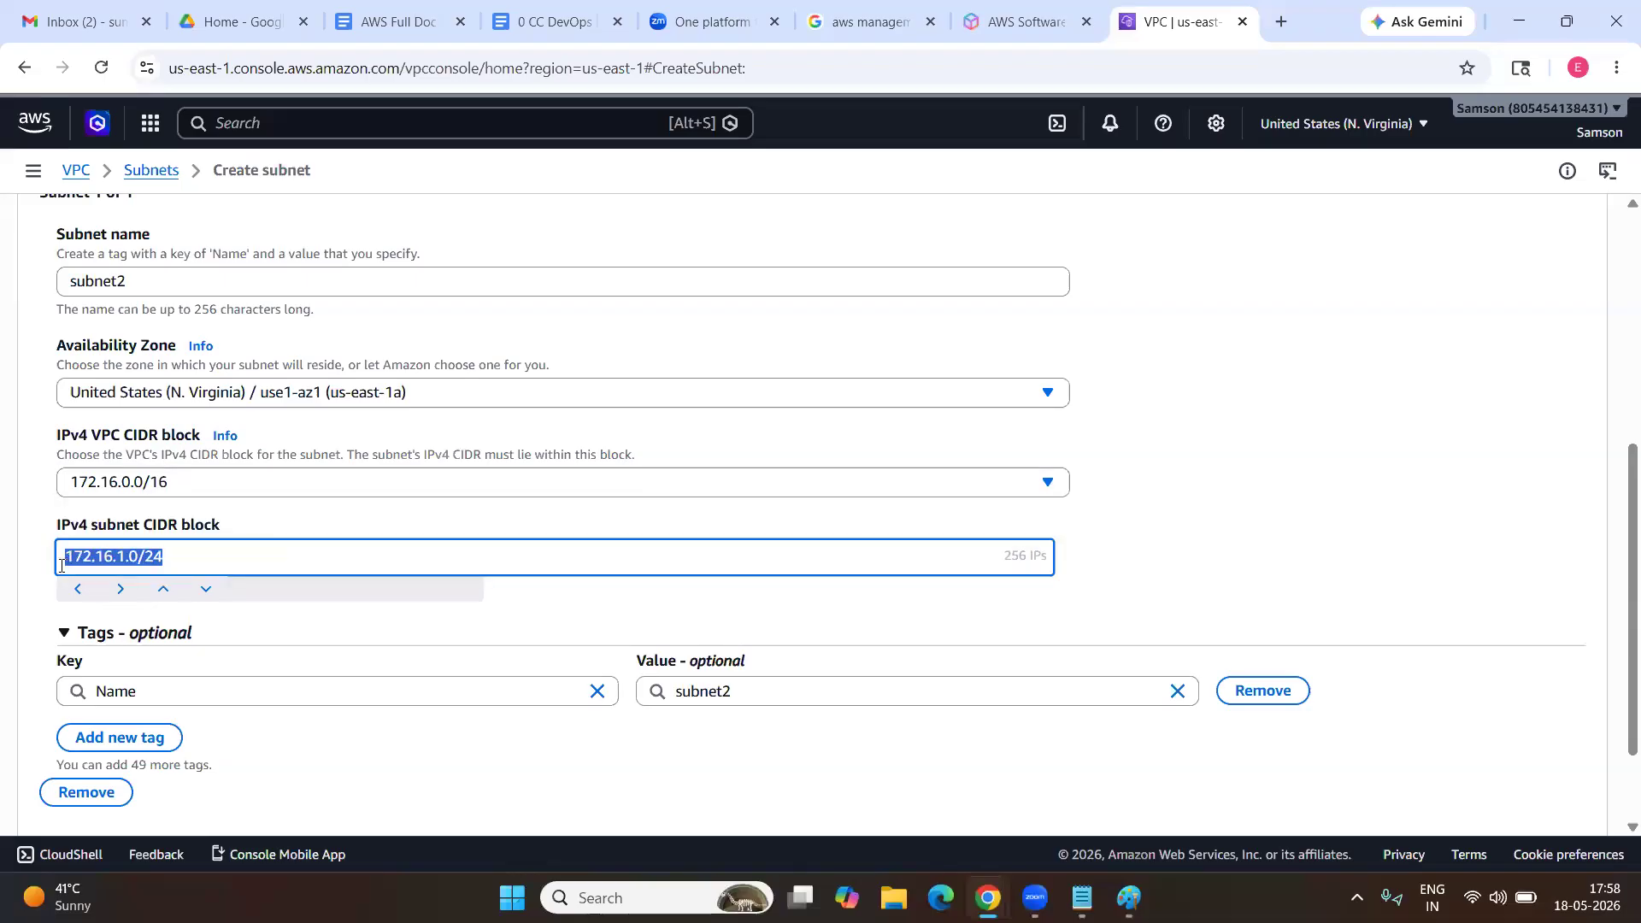
left_click(204, 551)
scroll(294, 540, "down", 2)
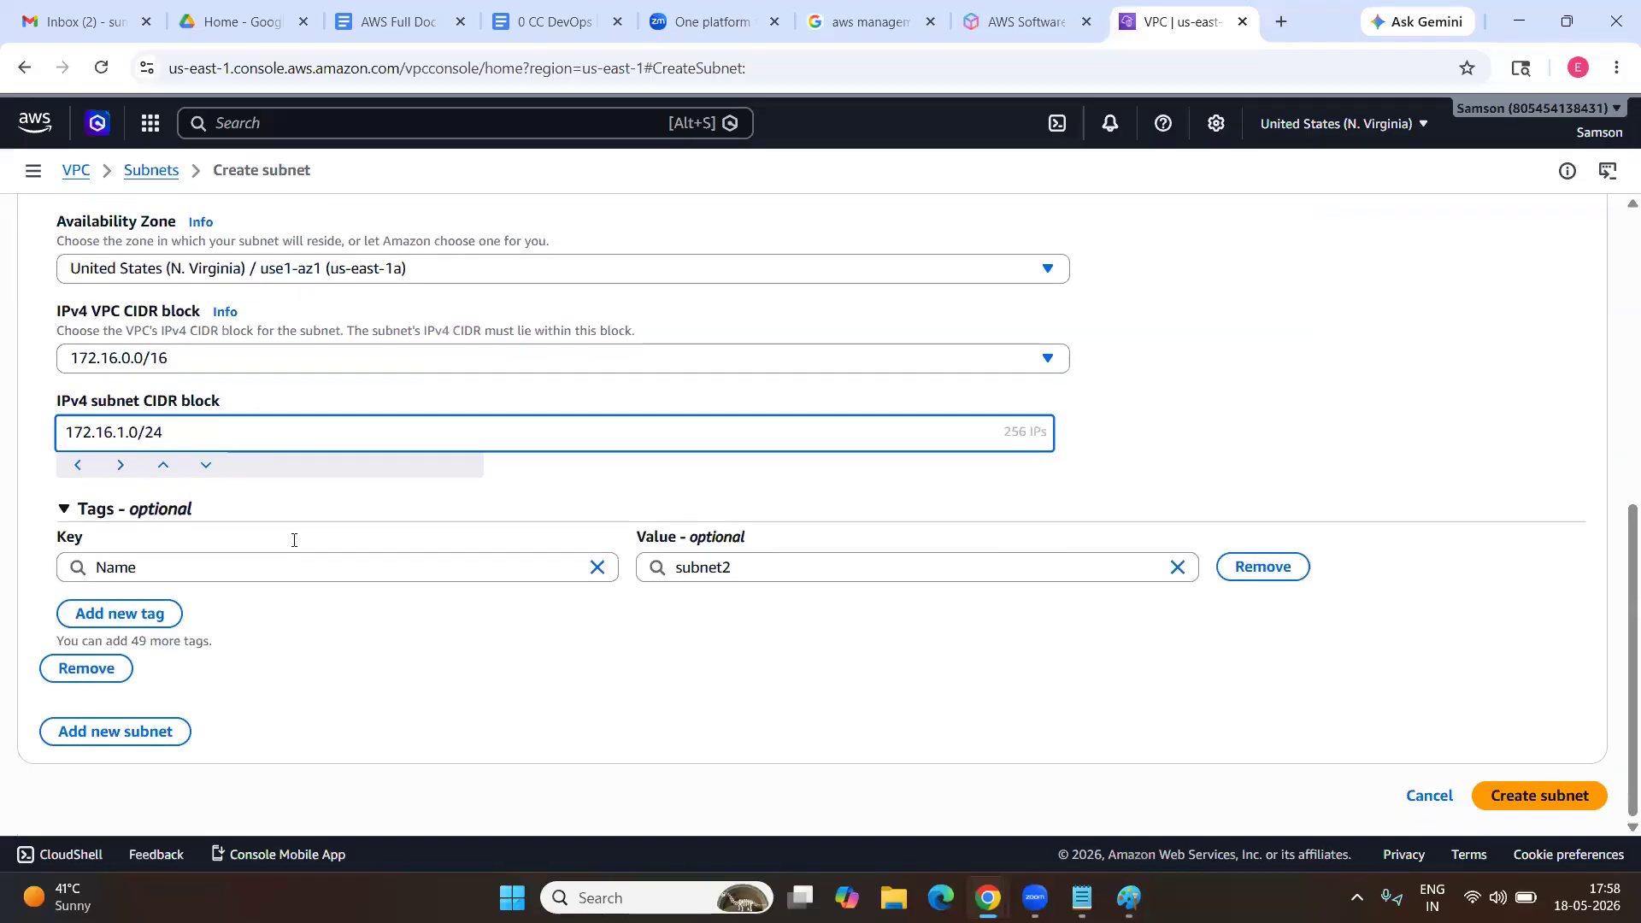
scroll(294, 542, "up", 6)
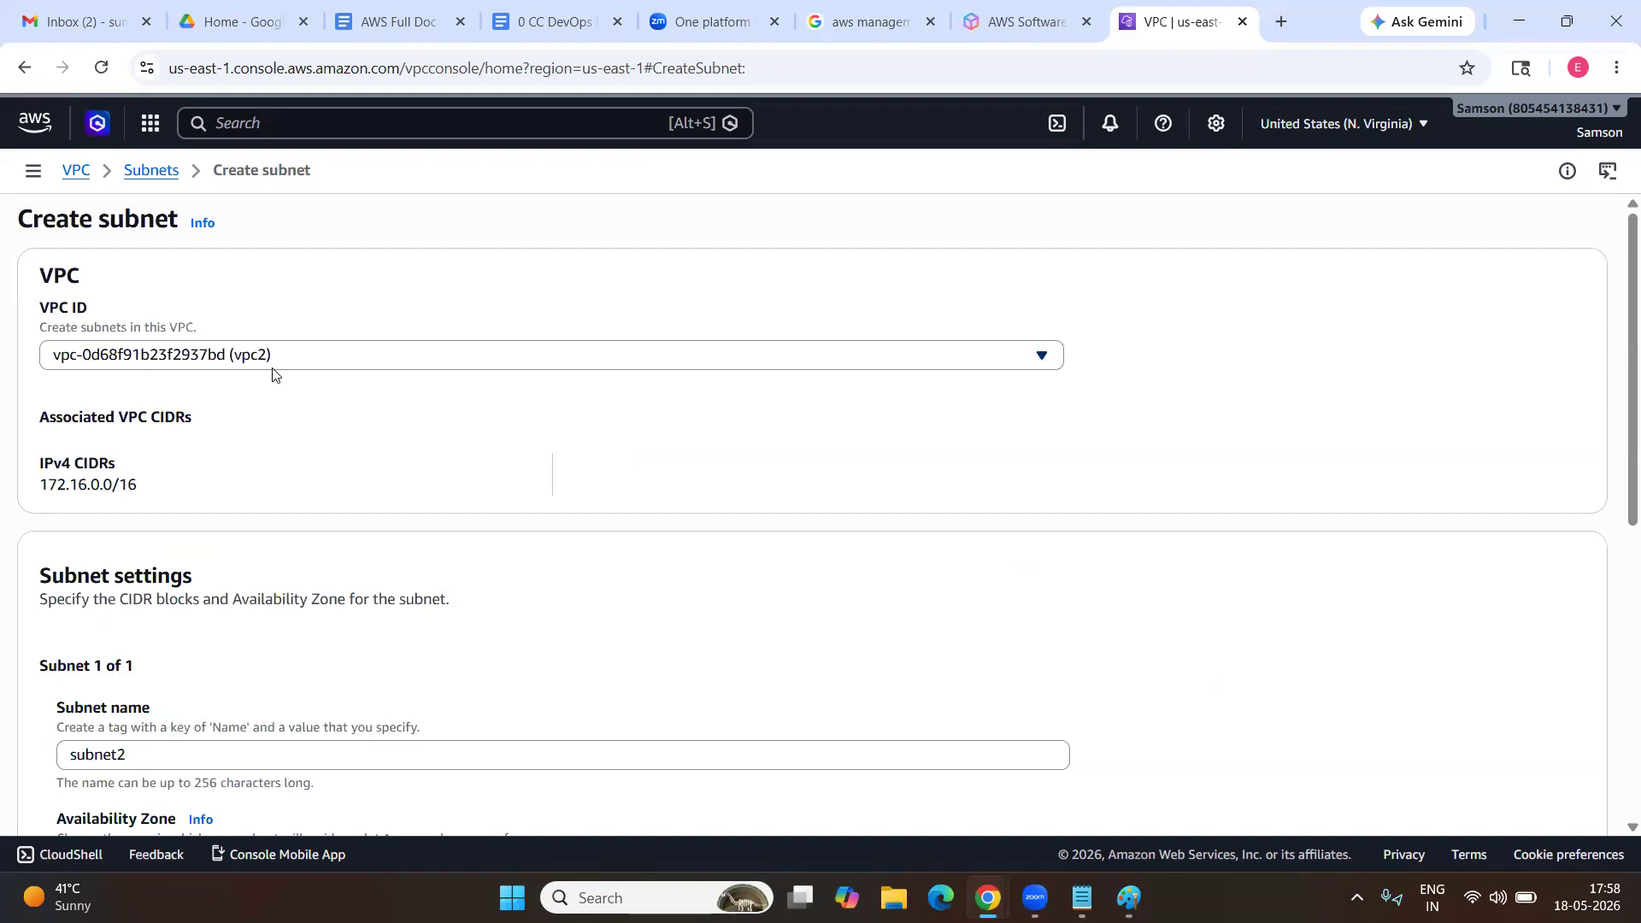
Check subnet2's name, Availability Zone and IPv4 CIDR block in the subnet form against the requirements in the Notepad notes.
scroll(132, 446, "down", 4)
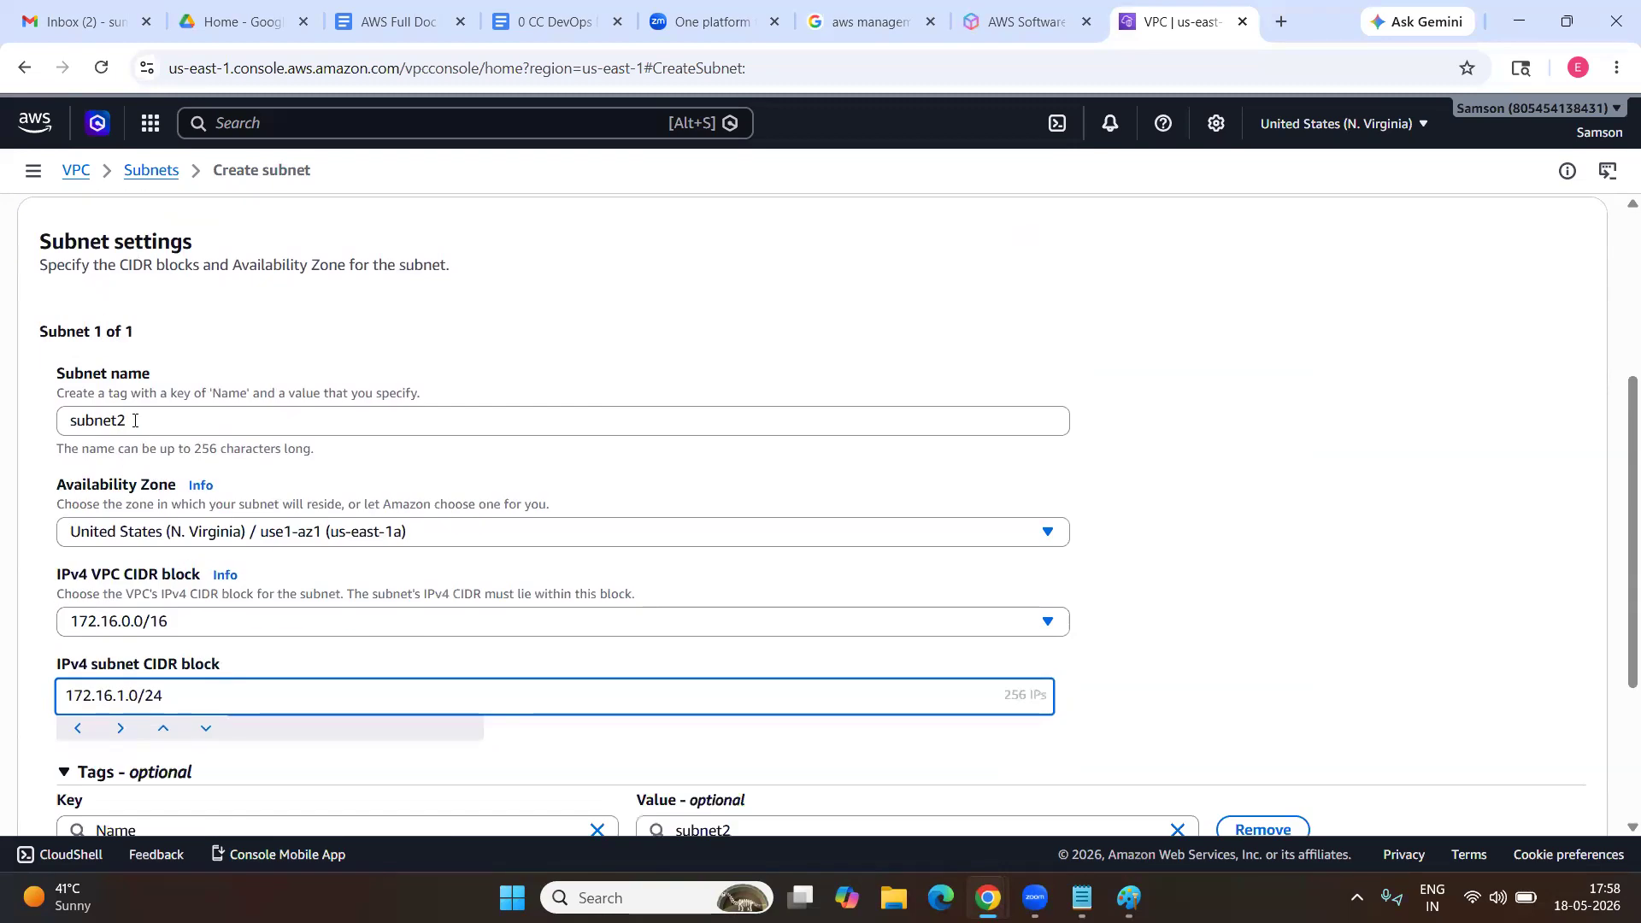
scroll(135, 421, "down", 1)
left_click_drag(149, 320, 62, 321)
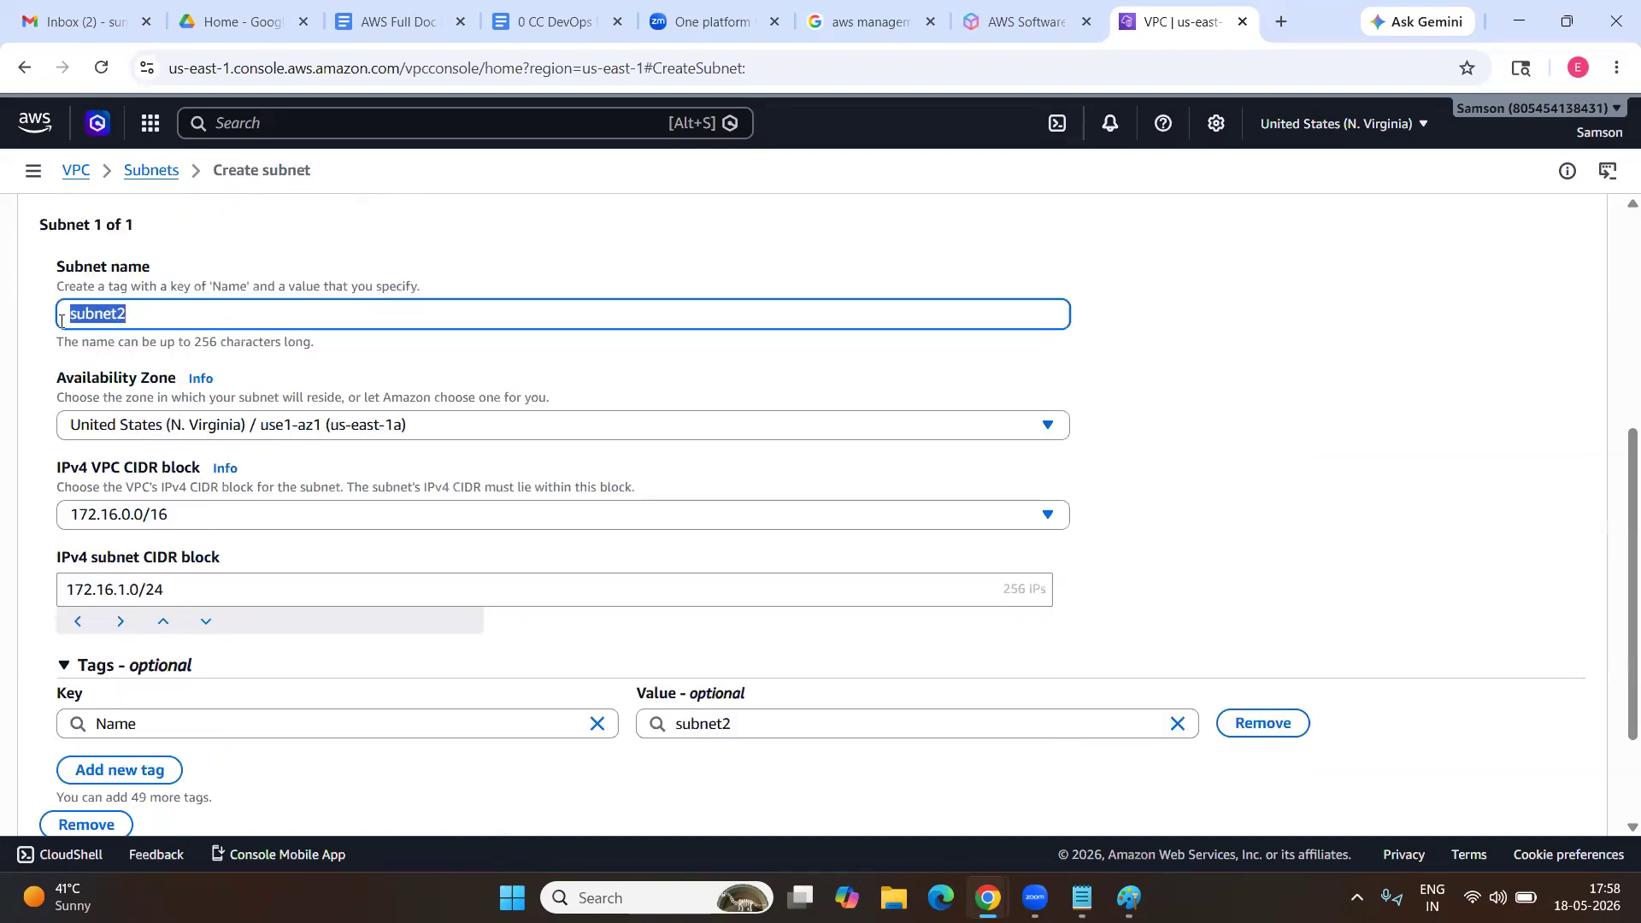
left_click(385, 425)
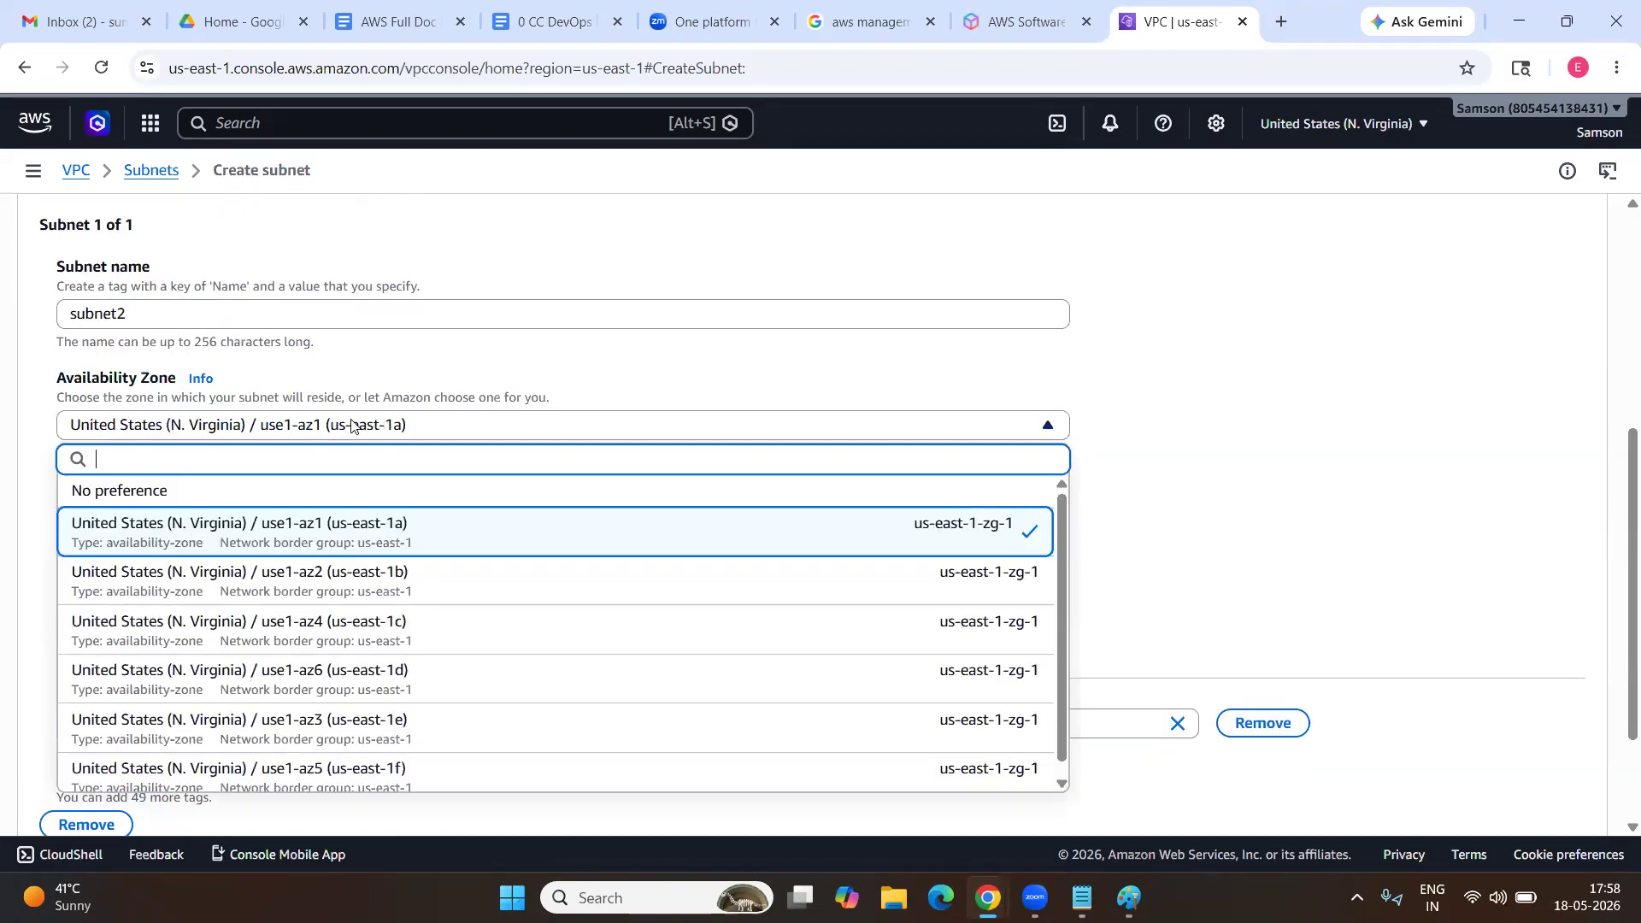
scroll(351, 424, "down", 2)
left_click(12, 443)
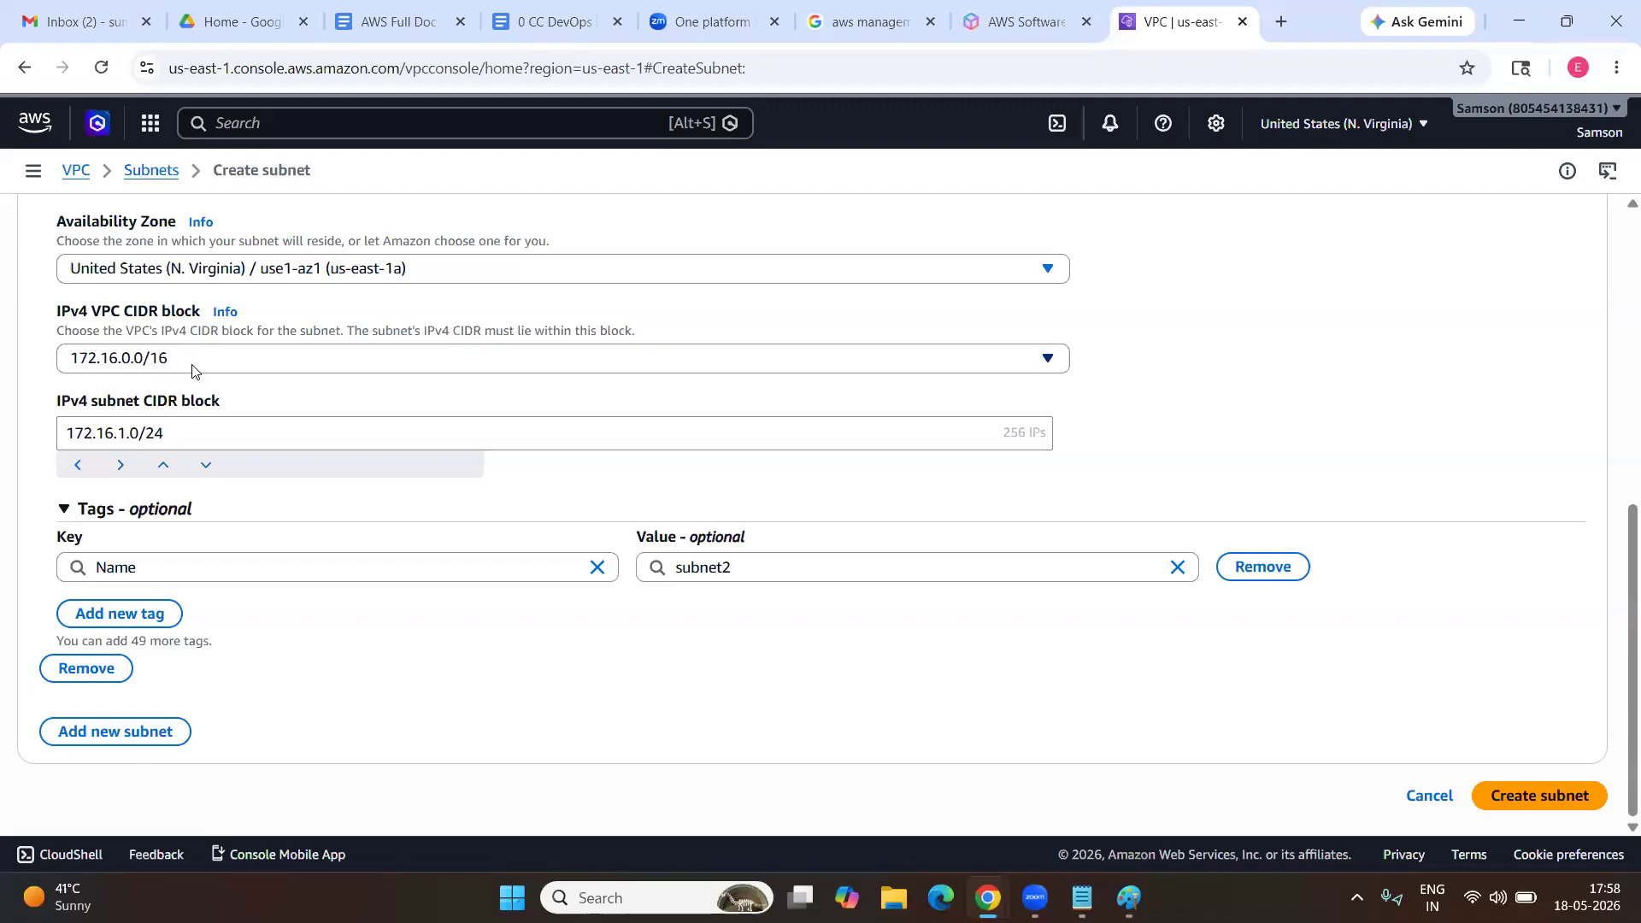
left_click_drag(193, 440, 63, 440)
key("alt+Tab")
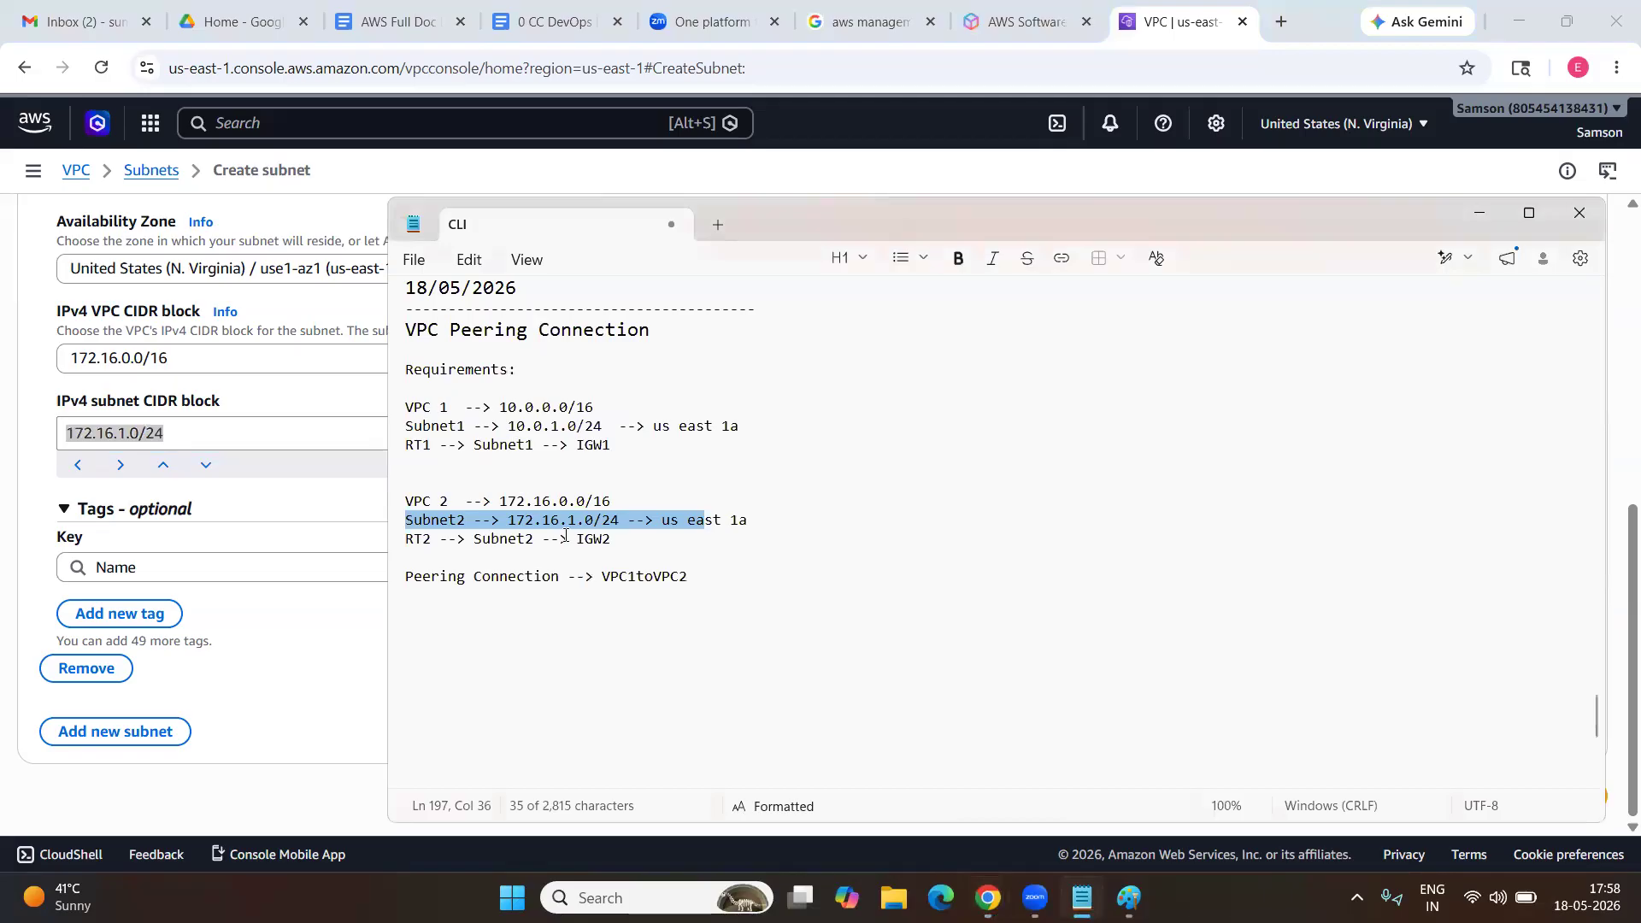
left_click(565, 535)
left_click_drag(619, 520, 450, 531)
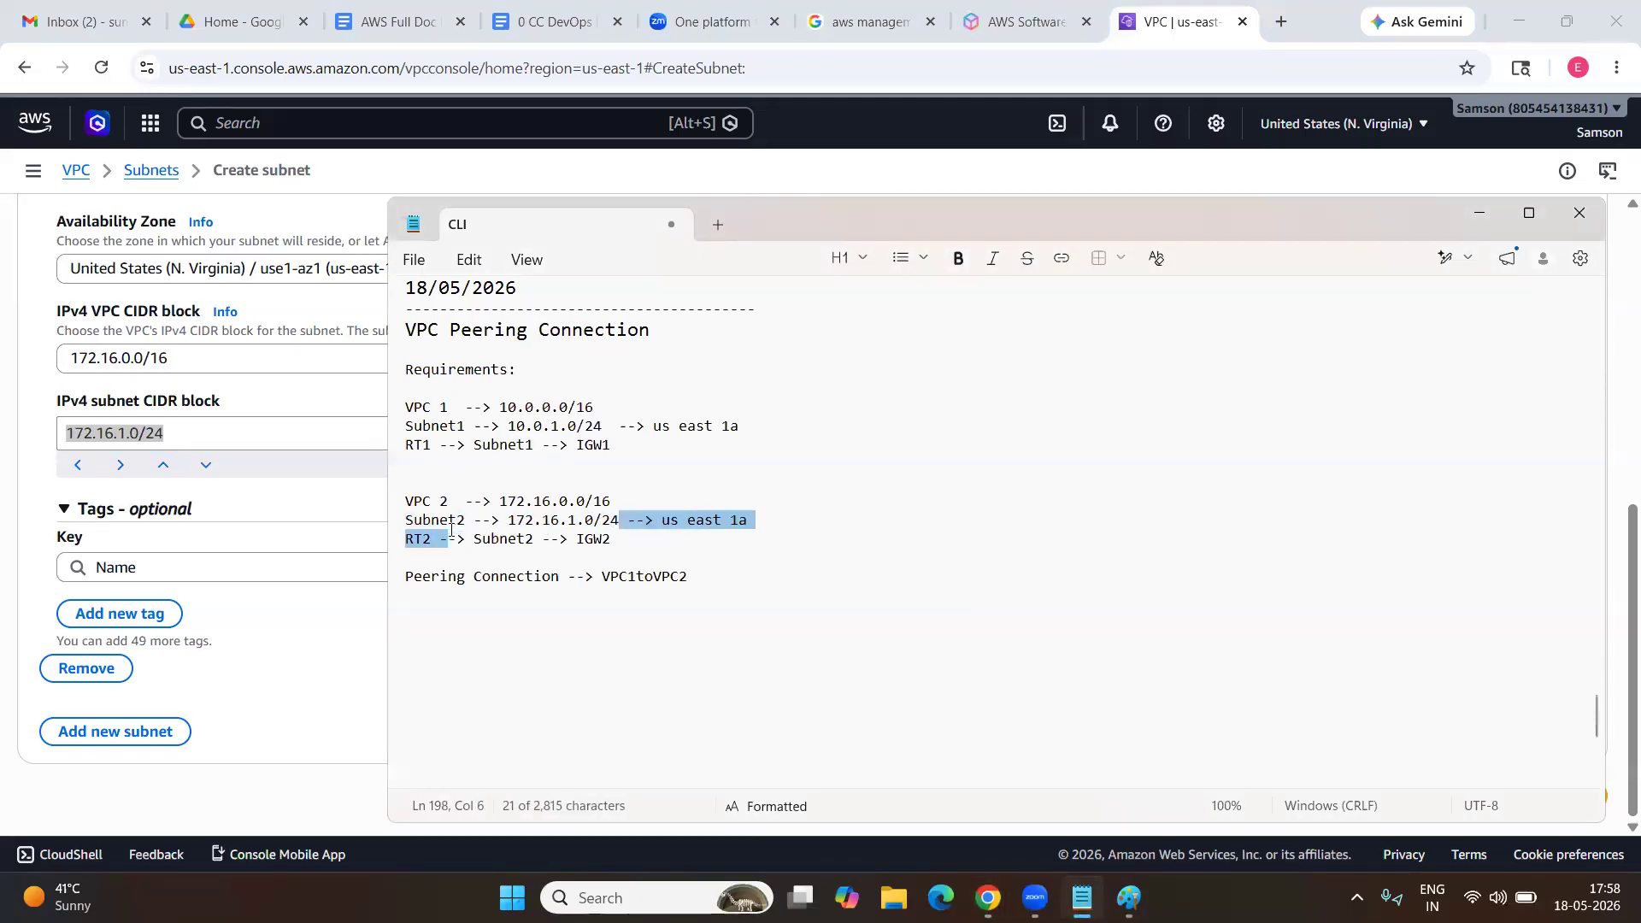
key("alt+Tab")
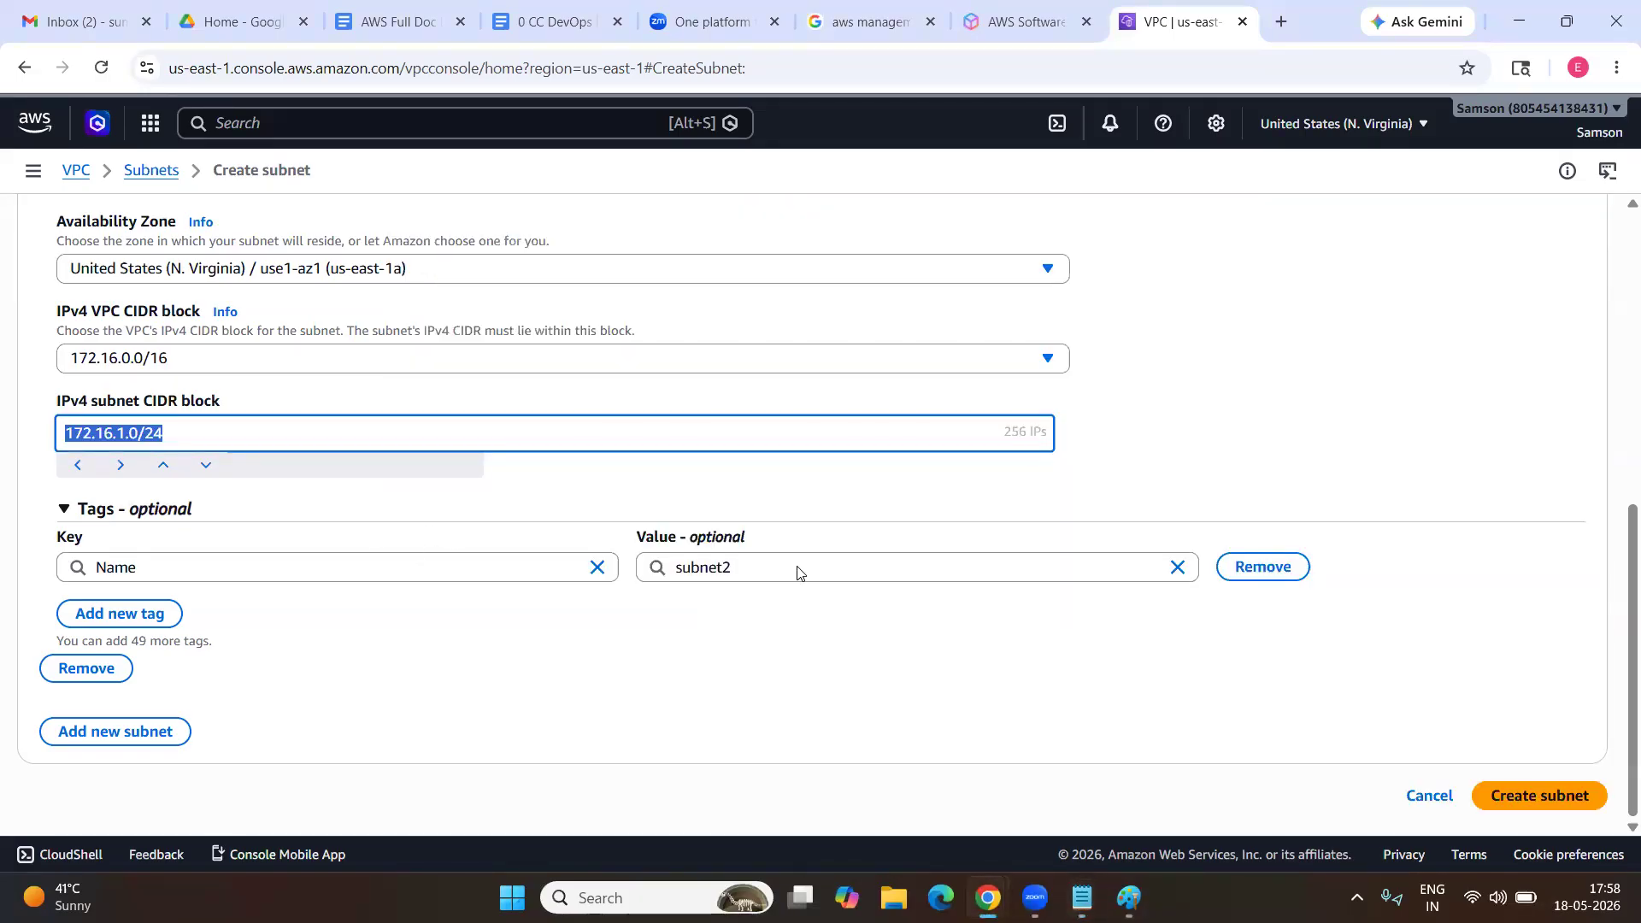
Create subnet2, clear the subnet ID filter and enlarge the list to show all subnets.
left_click(1573, 802)
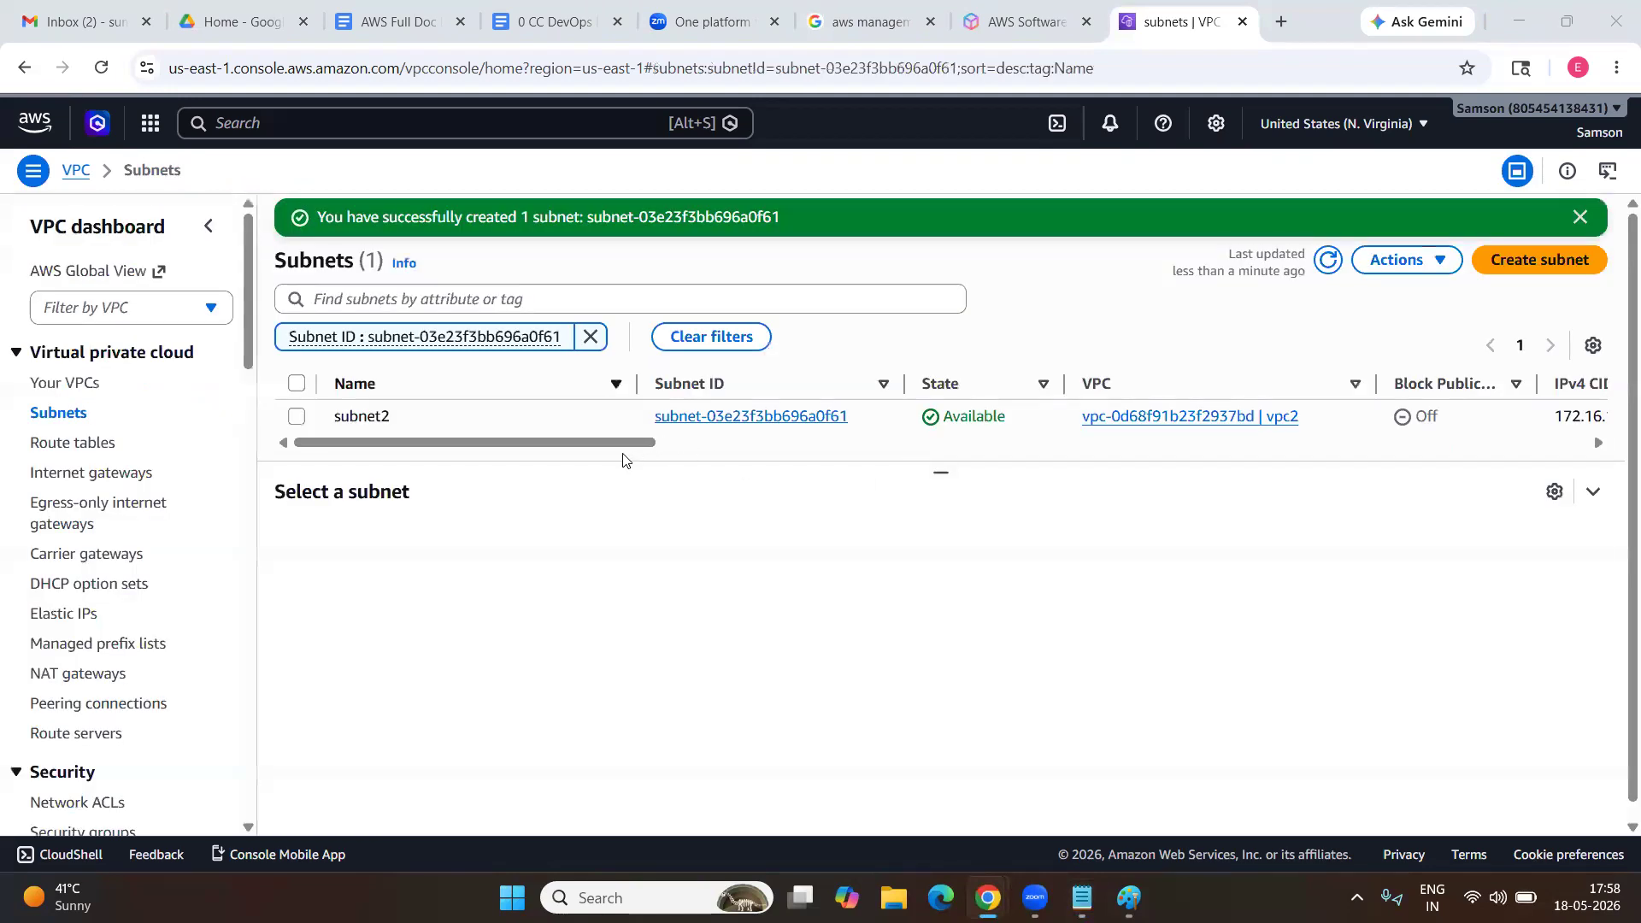
left_click_drag(609, 443, 439, 417)
left_click(690, 339)
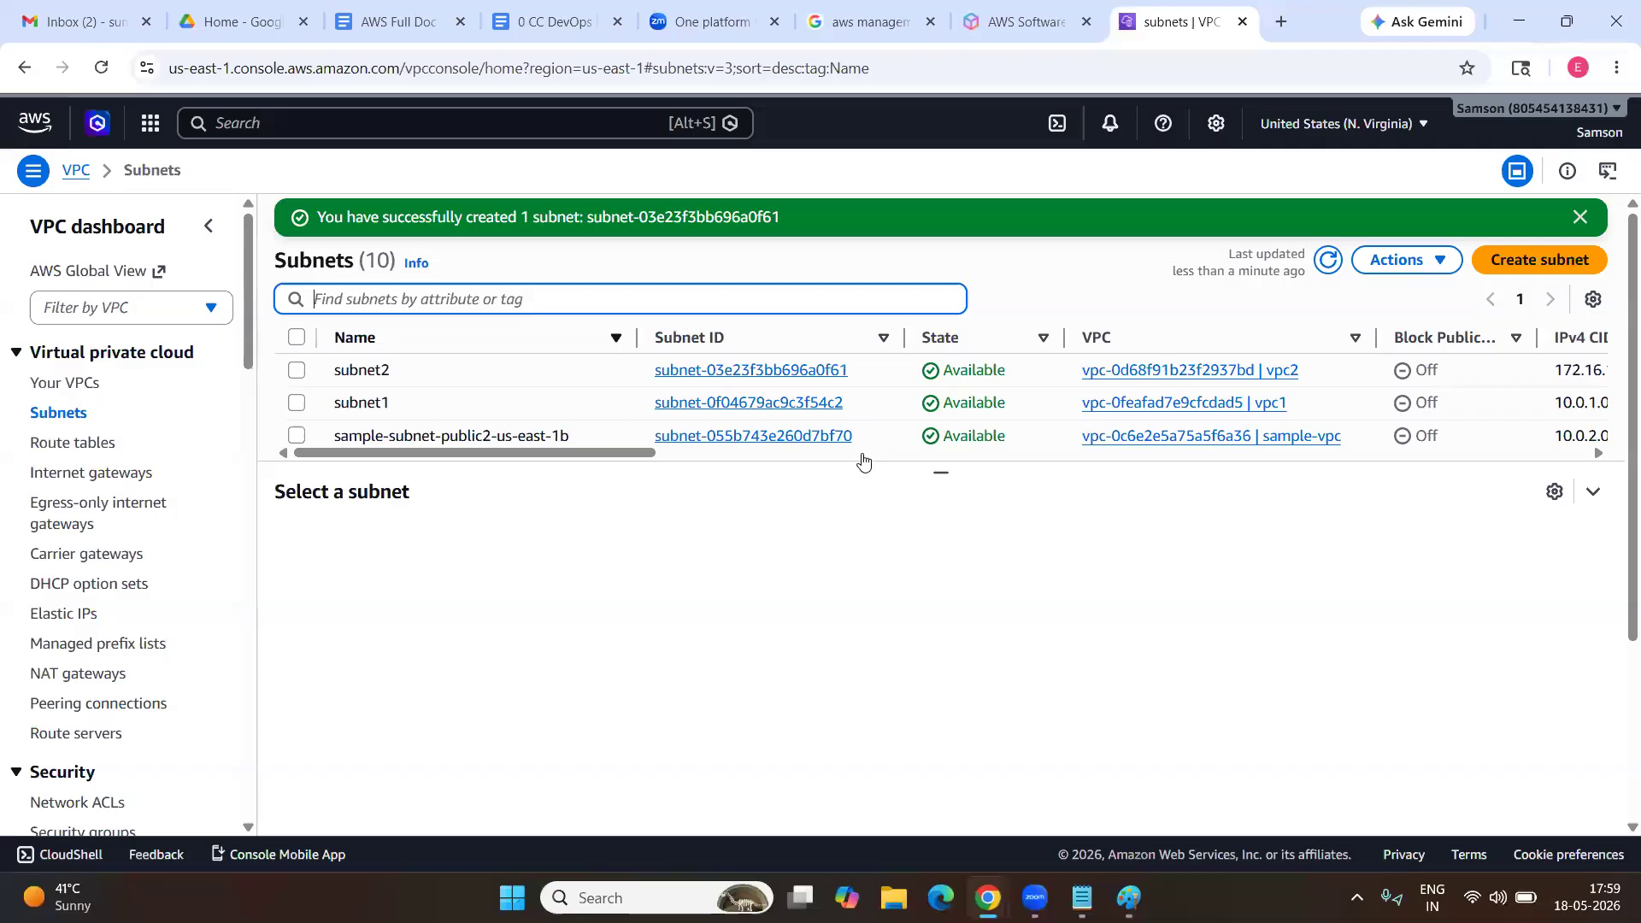
left_click_drag(937, 470, 937, 771)
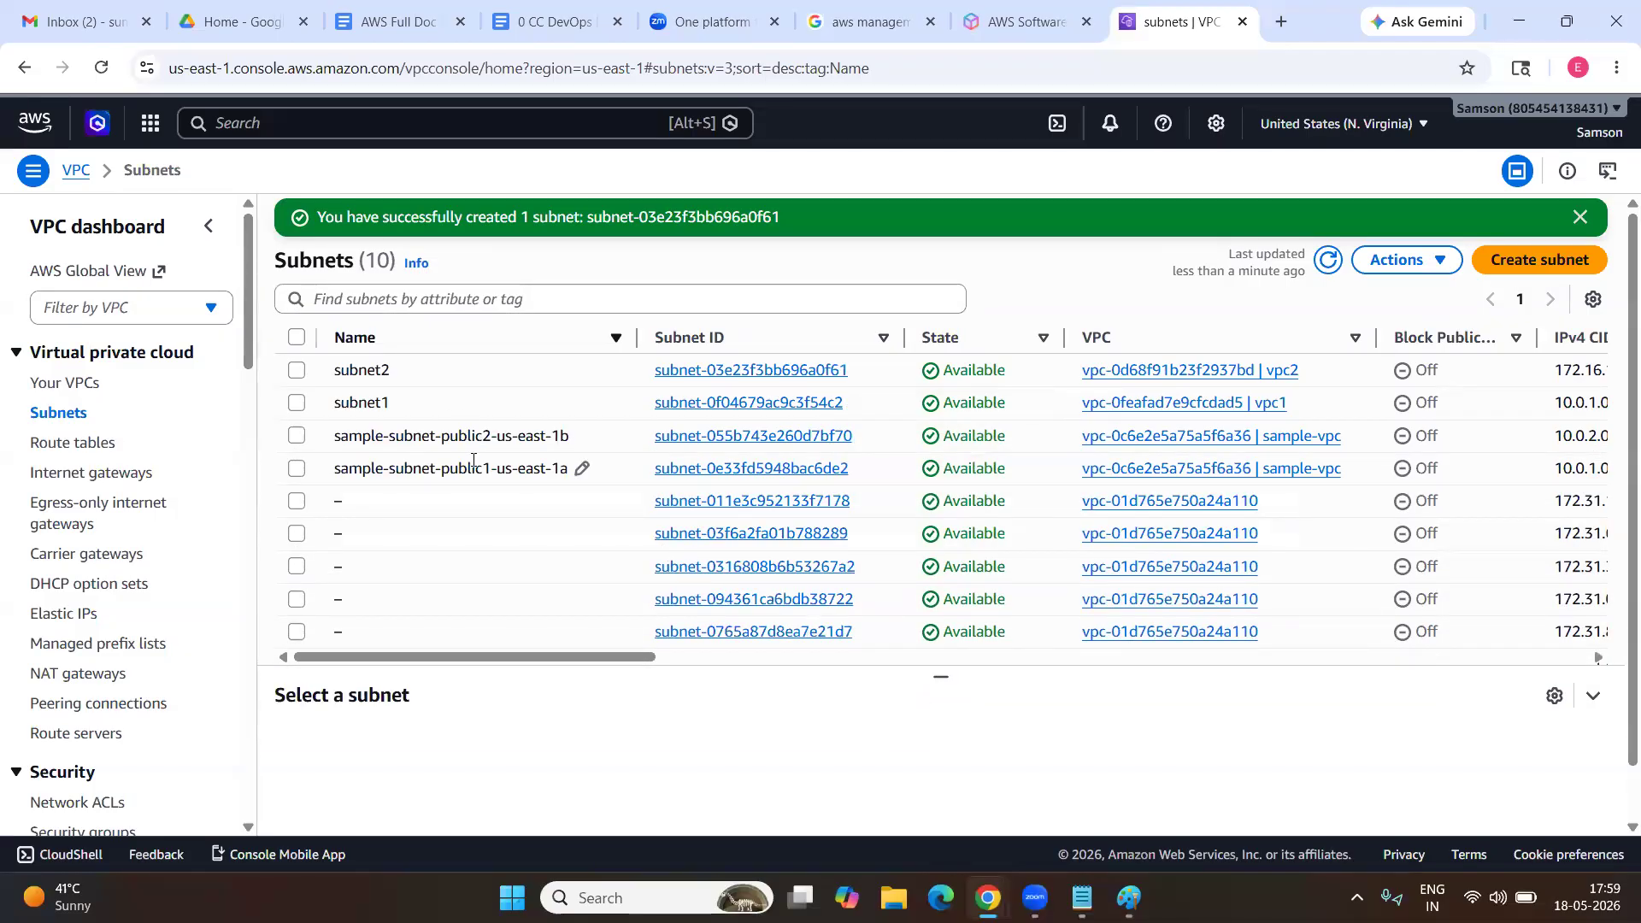
key("alt+Tab")
key("alt+Tab")
Open the details of vpc2 and examine its subnets, route tables and network connections in the resource map.
left_click(70, 393)
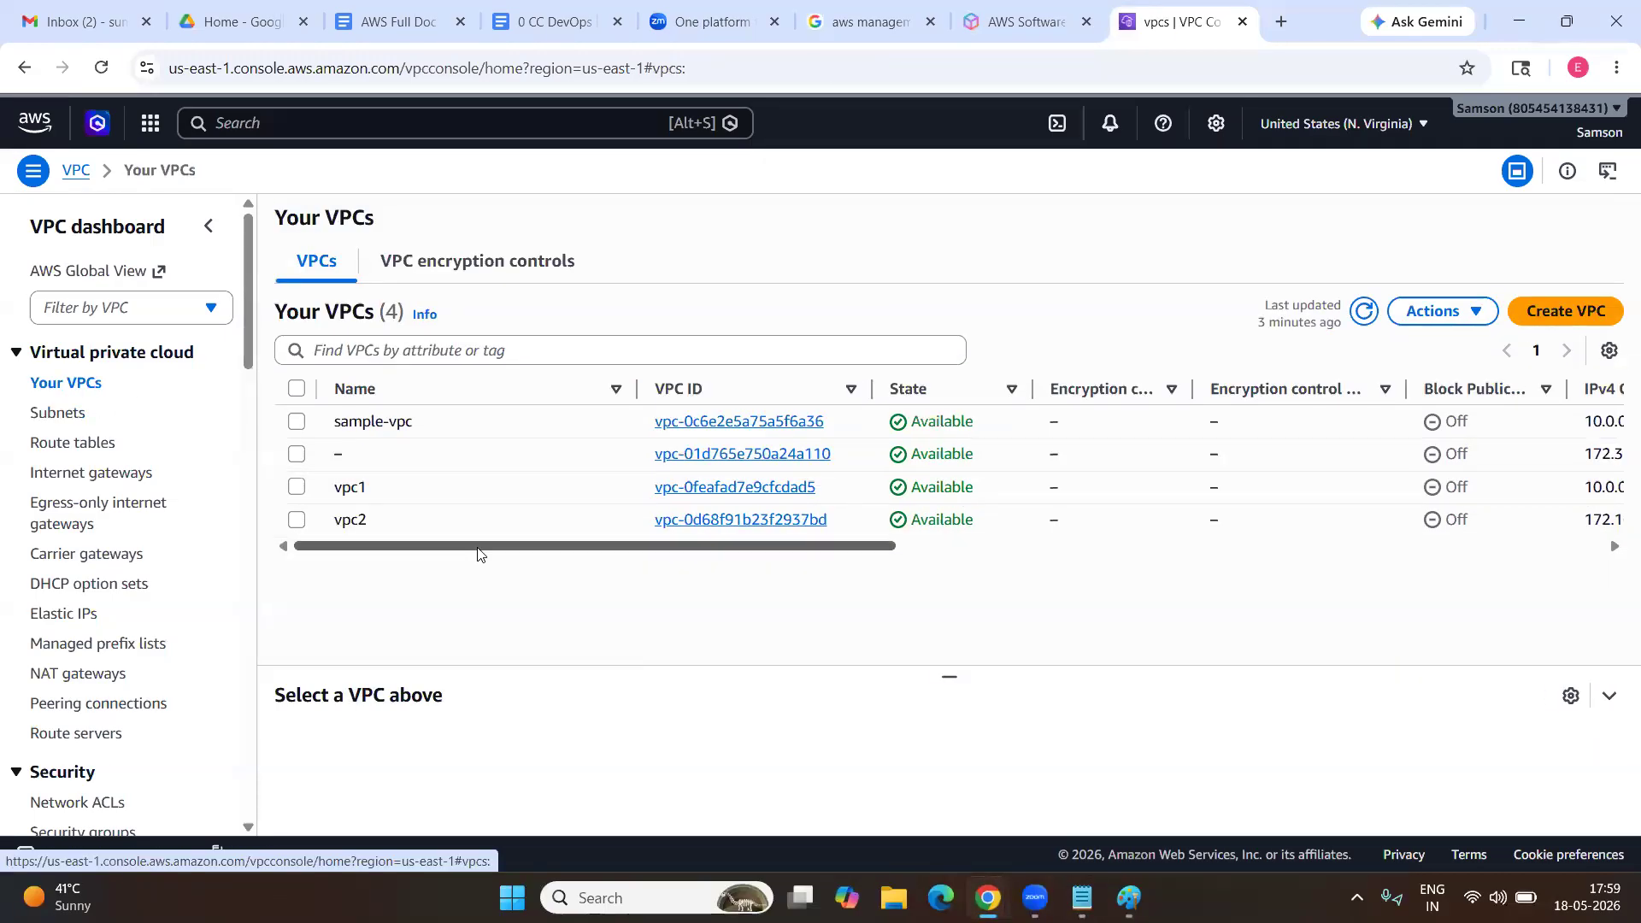
left_click(344, 520)
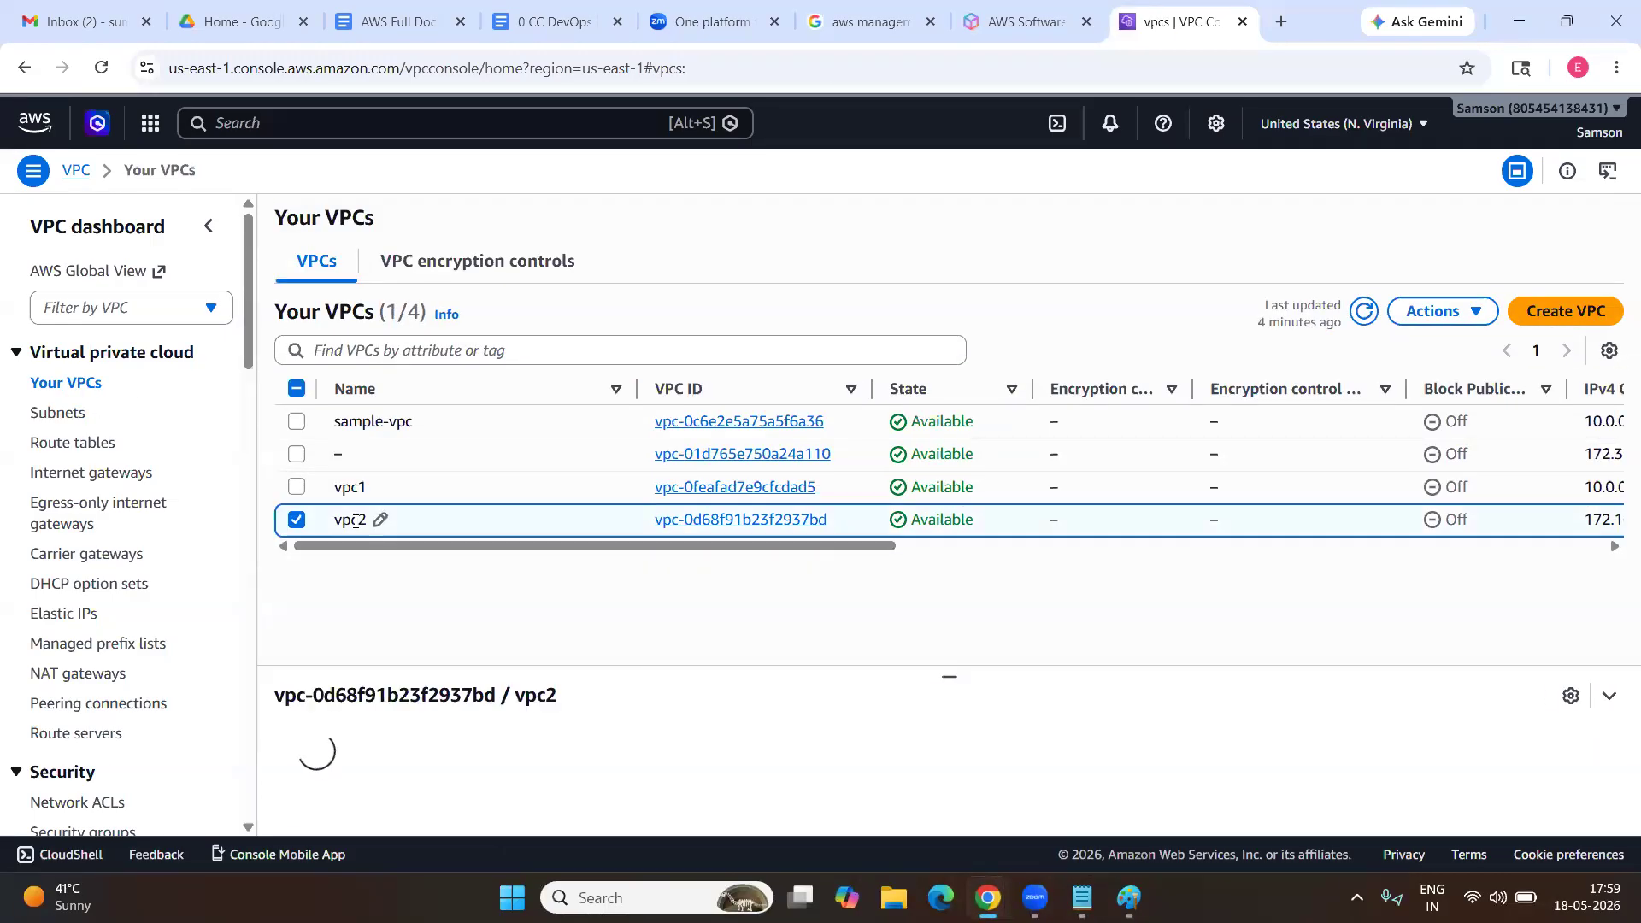
left_click(685, 520)
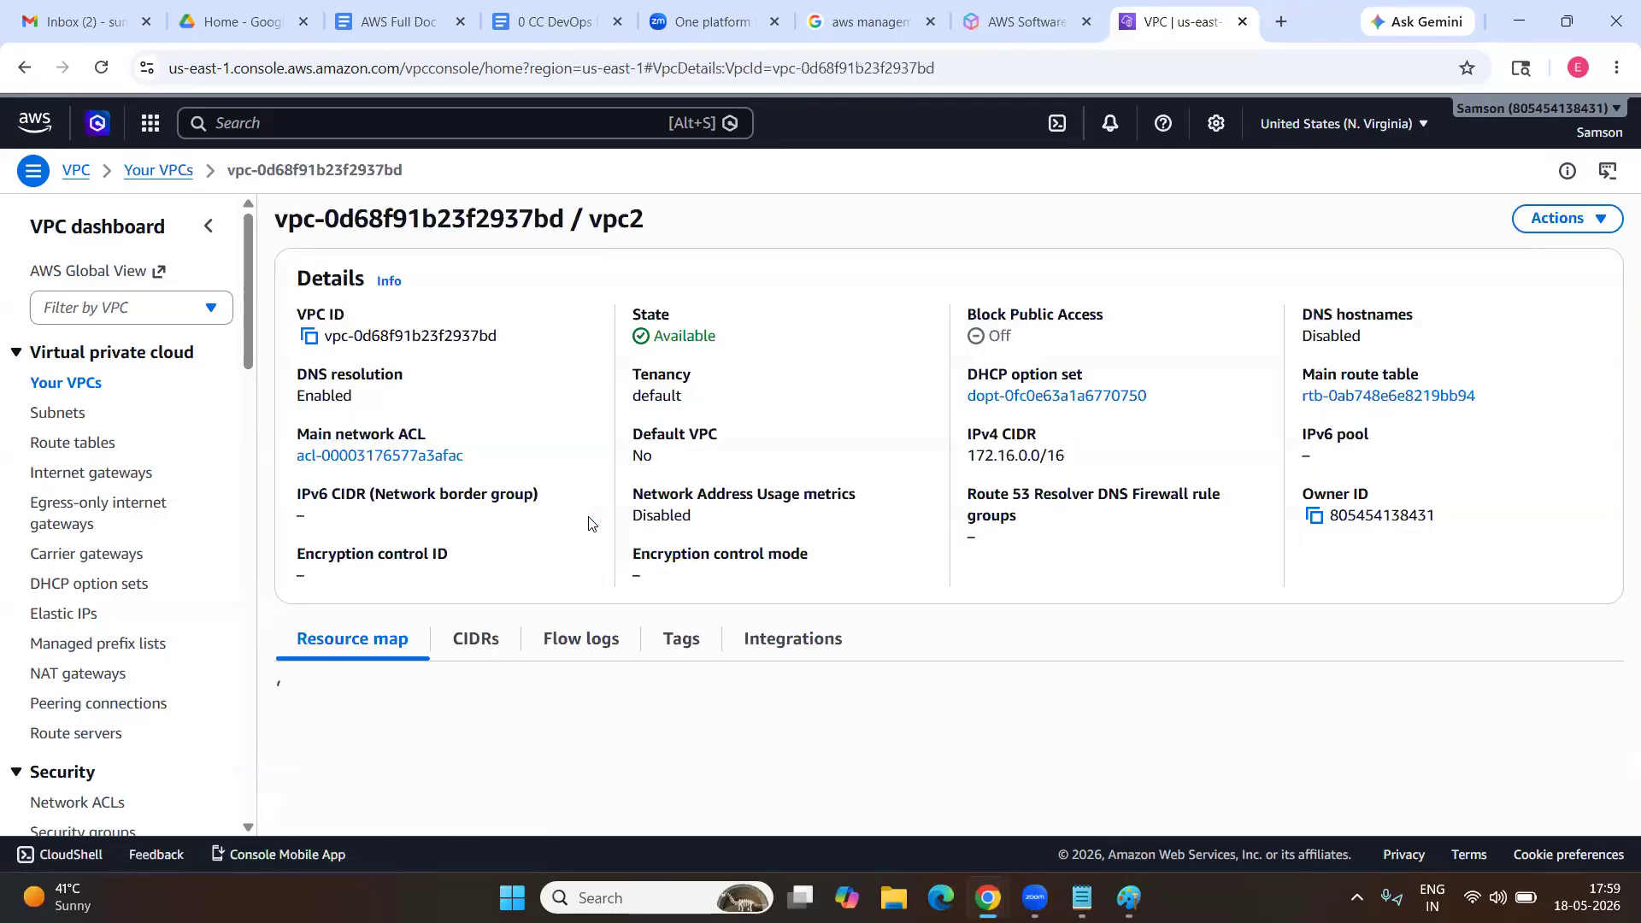
scroll(588, 523, "down", 2)
scroll(885, 739, "down", 1)
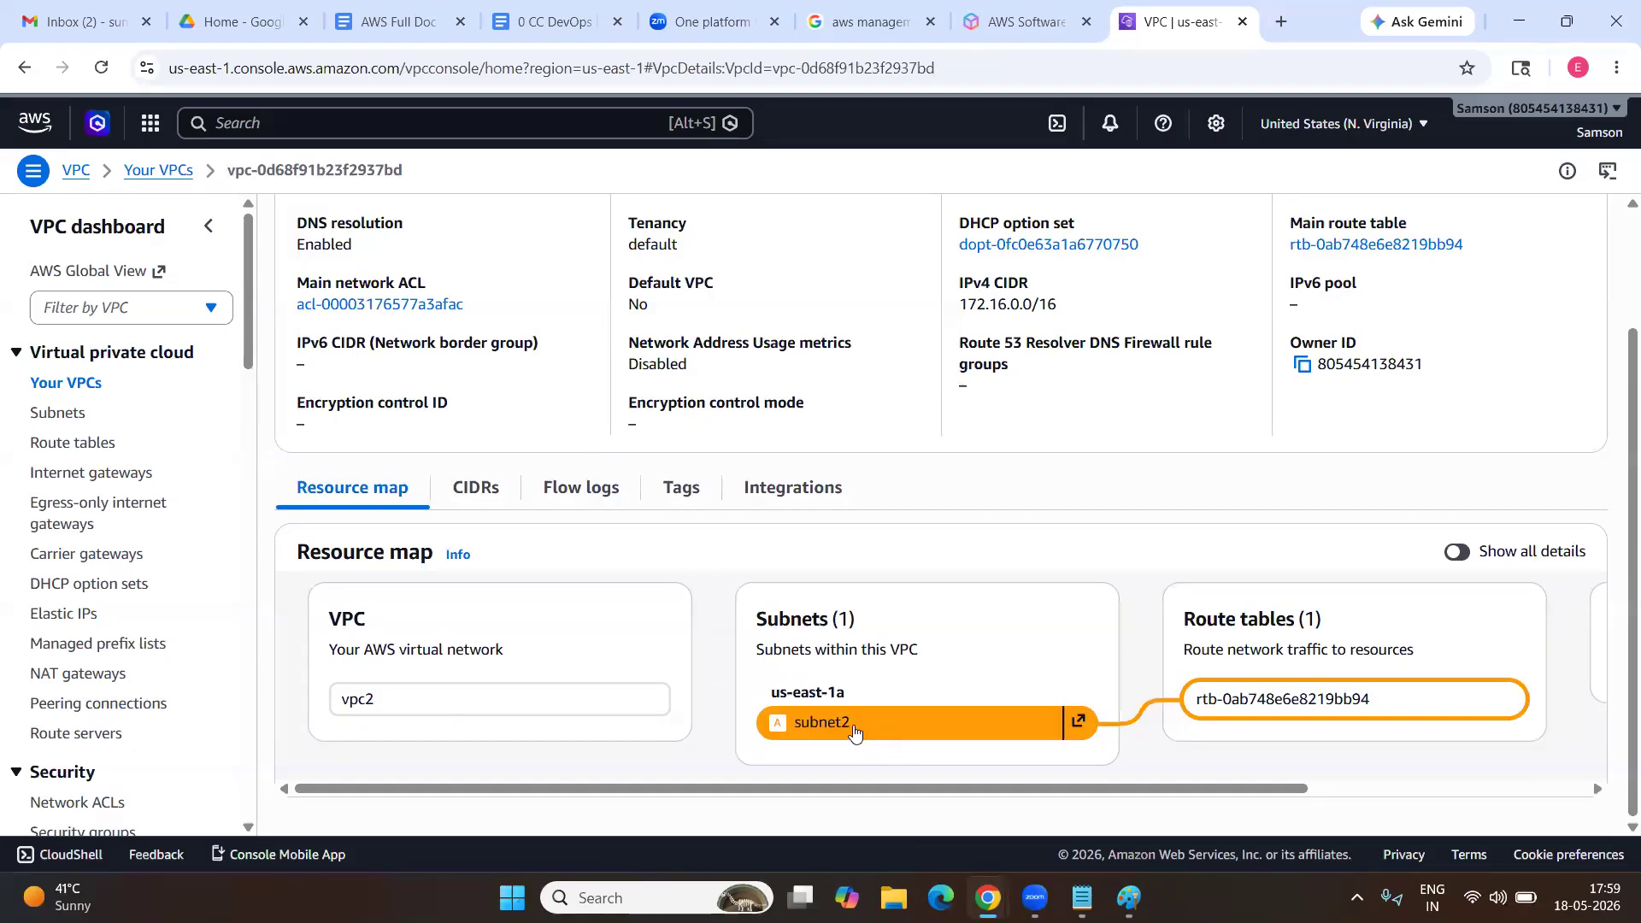
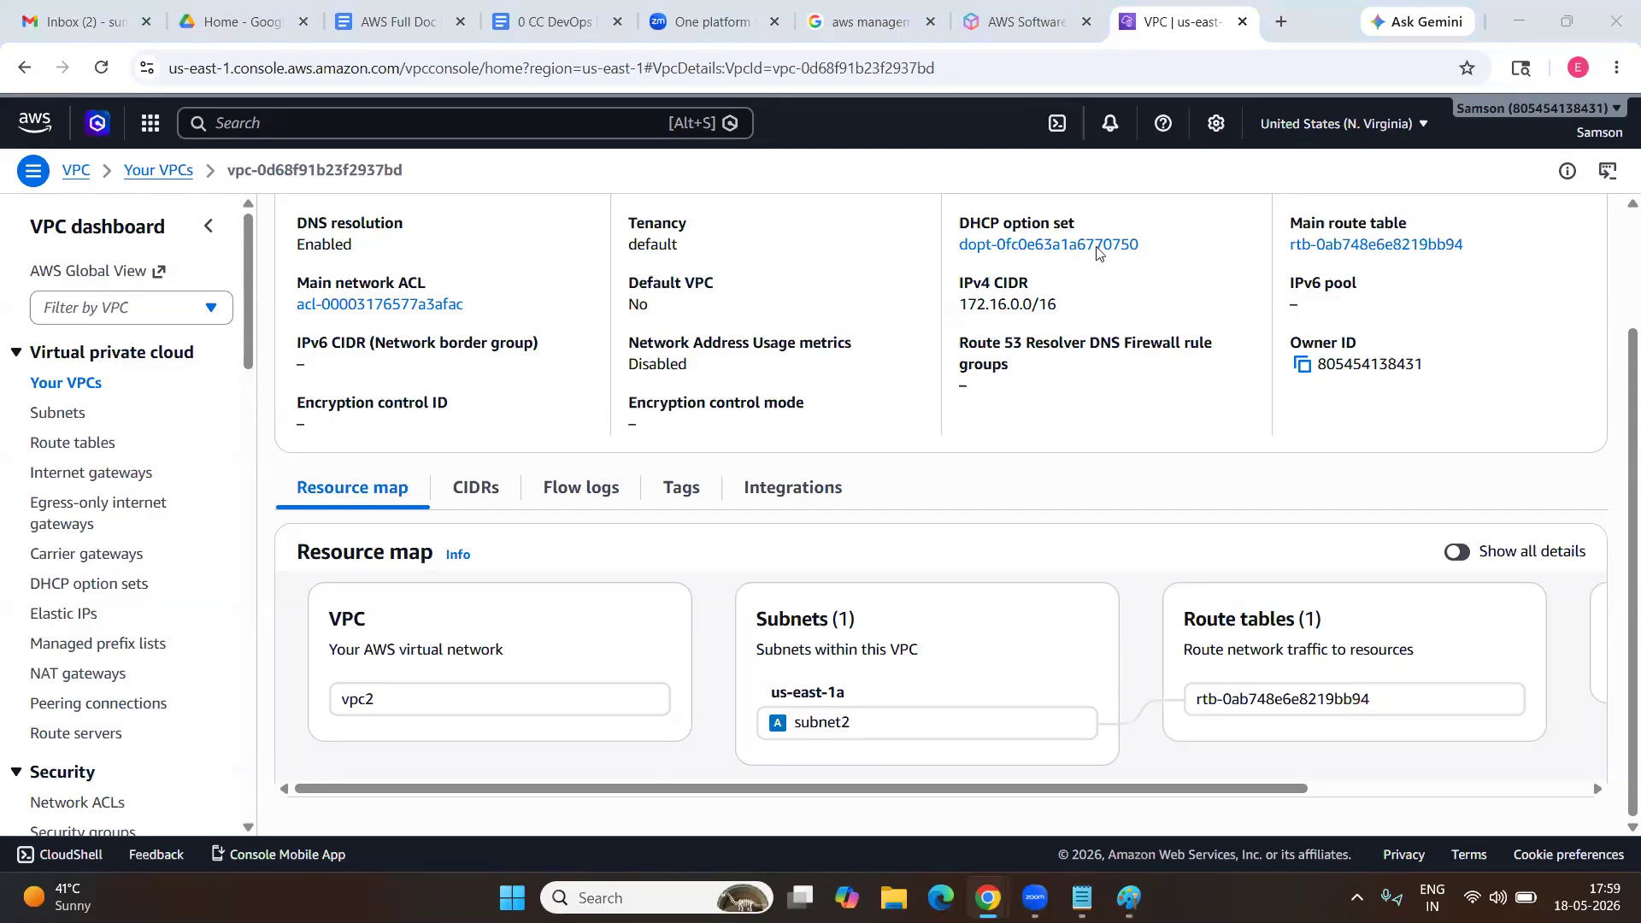
scroll(1377, 695, "right", 4)
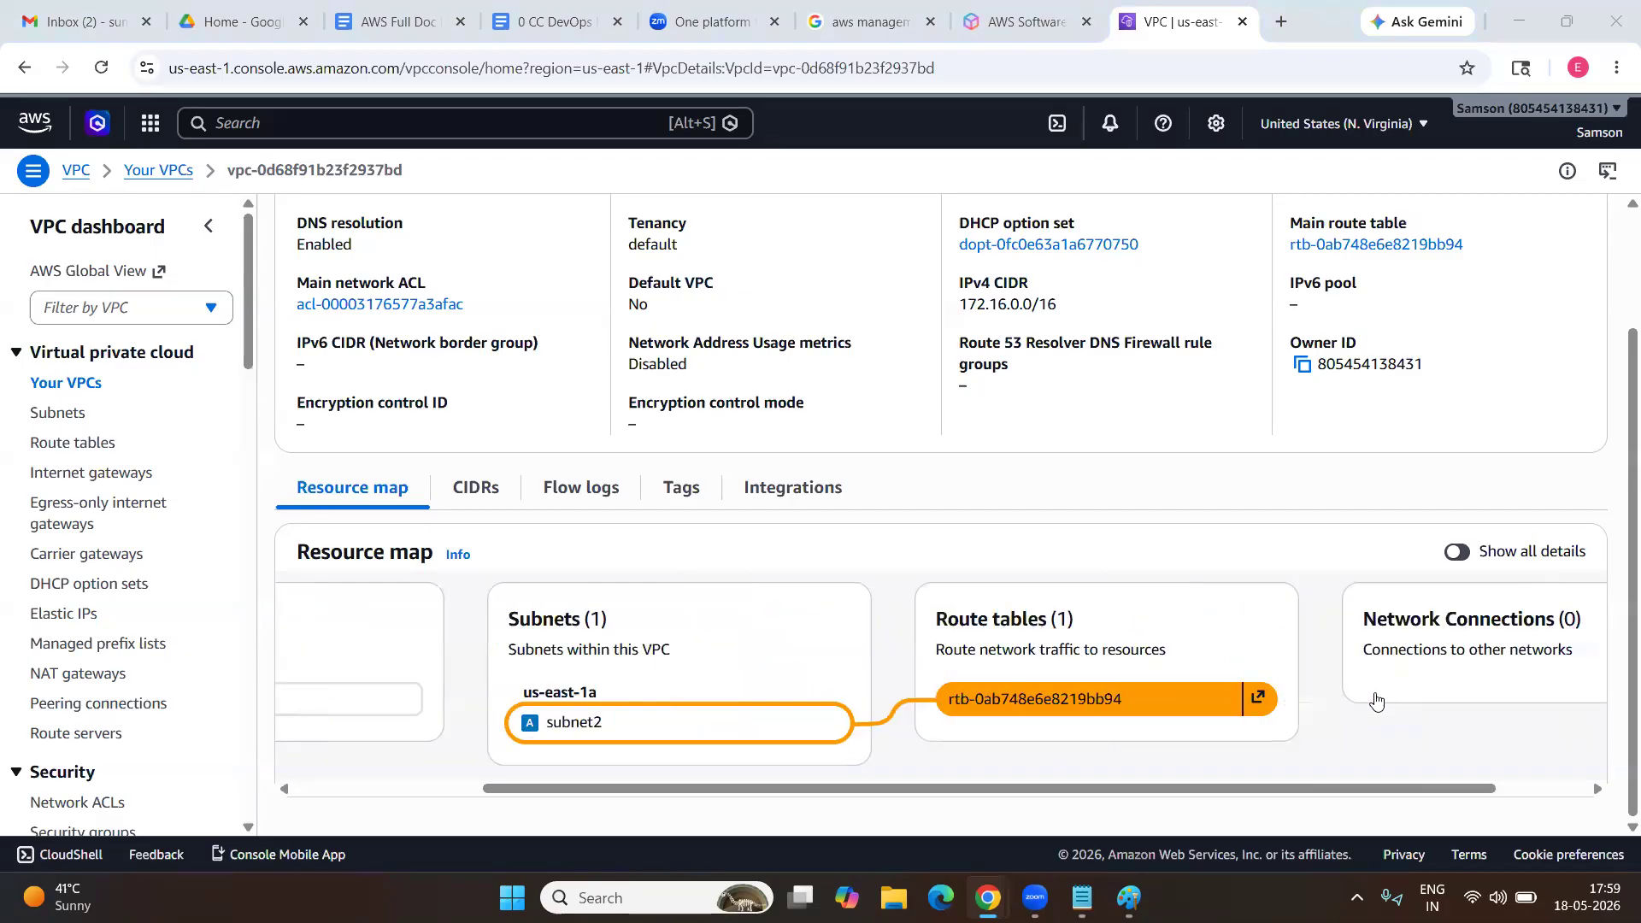
left_click_drag(1502, 612, 1255, 620)
left_click(1507, 612)
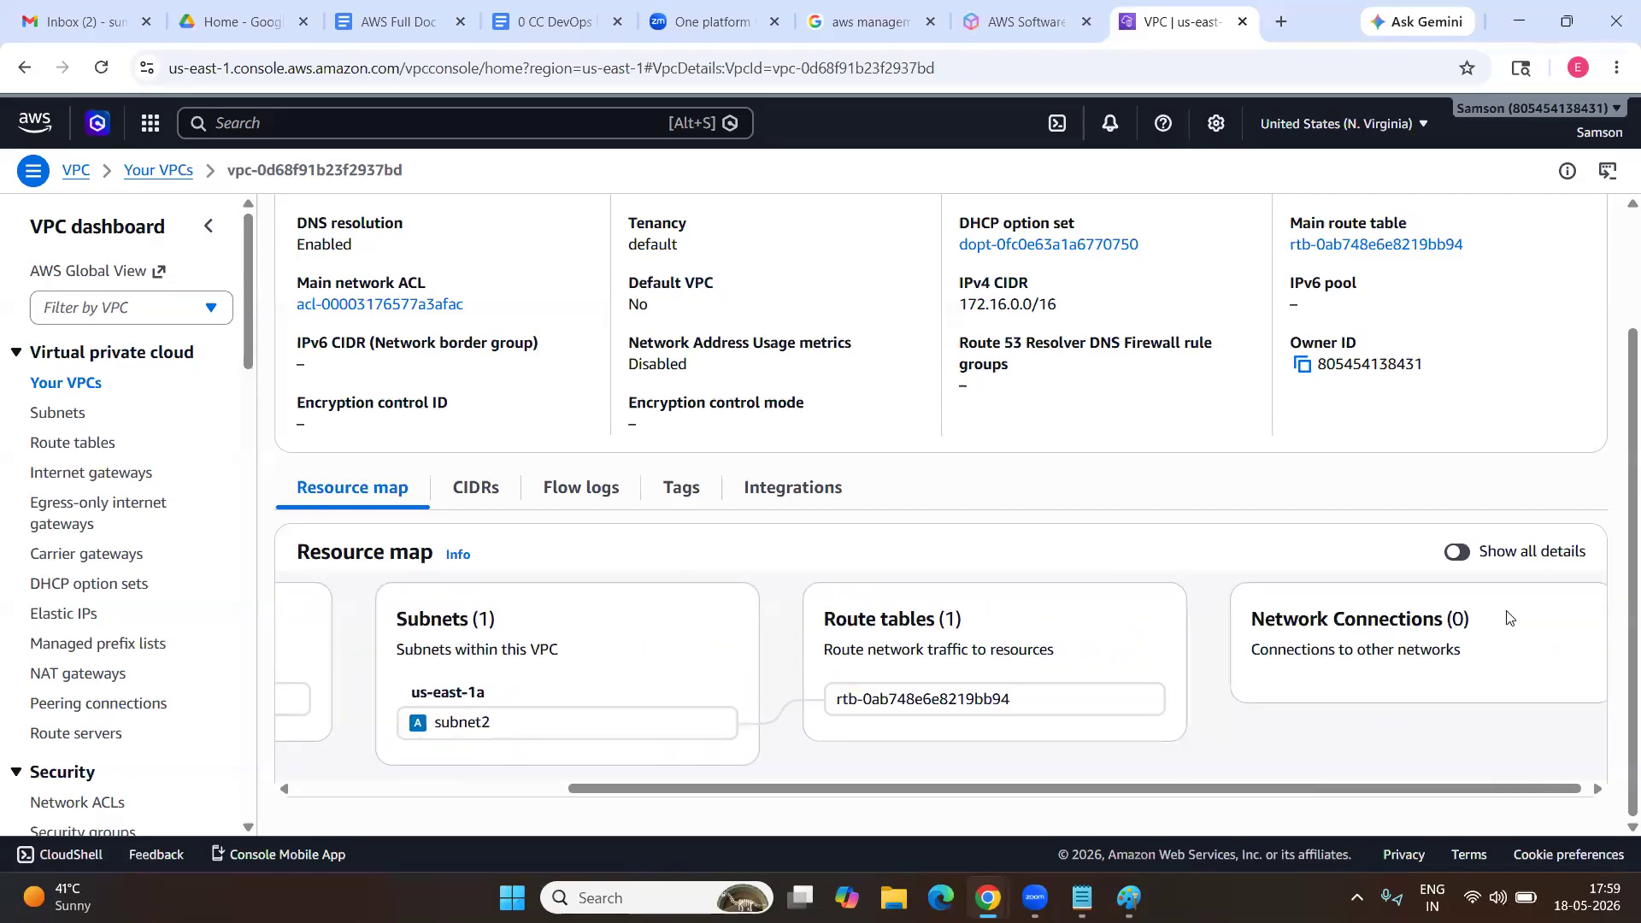
Create a new internet gateway with the name tag IGW2.
left_click(118, 482)
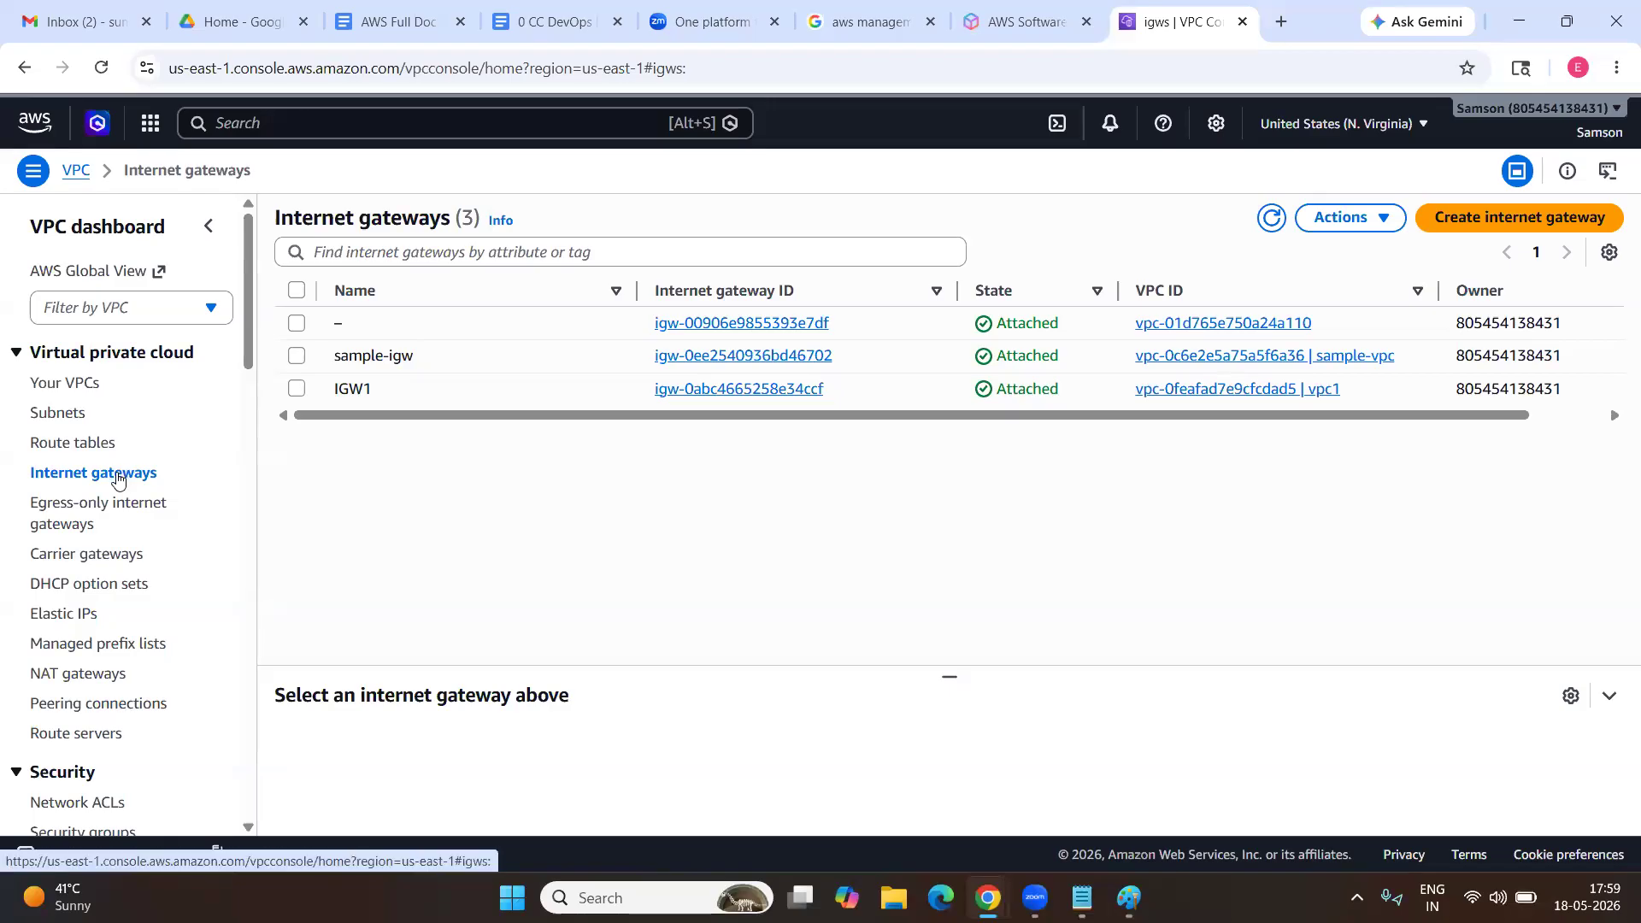
left_click(1579, 218)
left_click(445, 390)
type("I")
key("BackSpace")
type("IGW2")
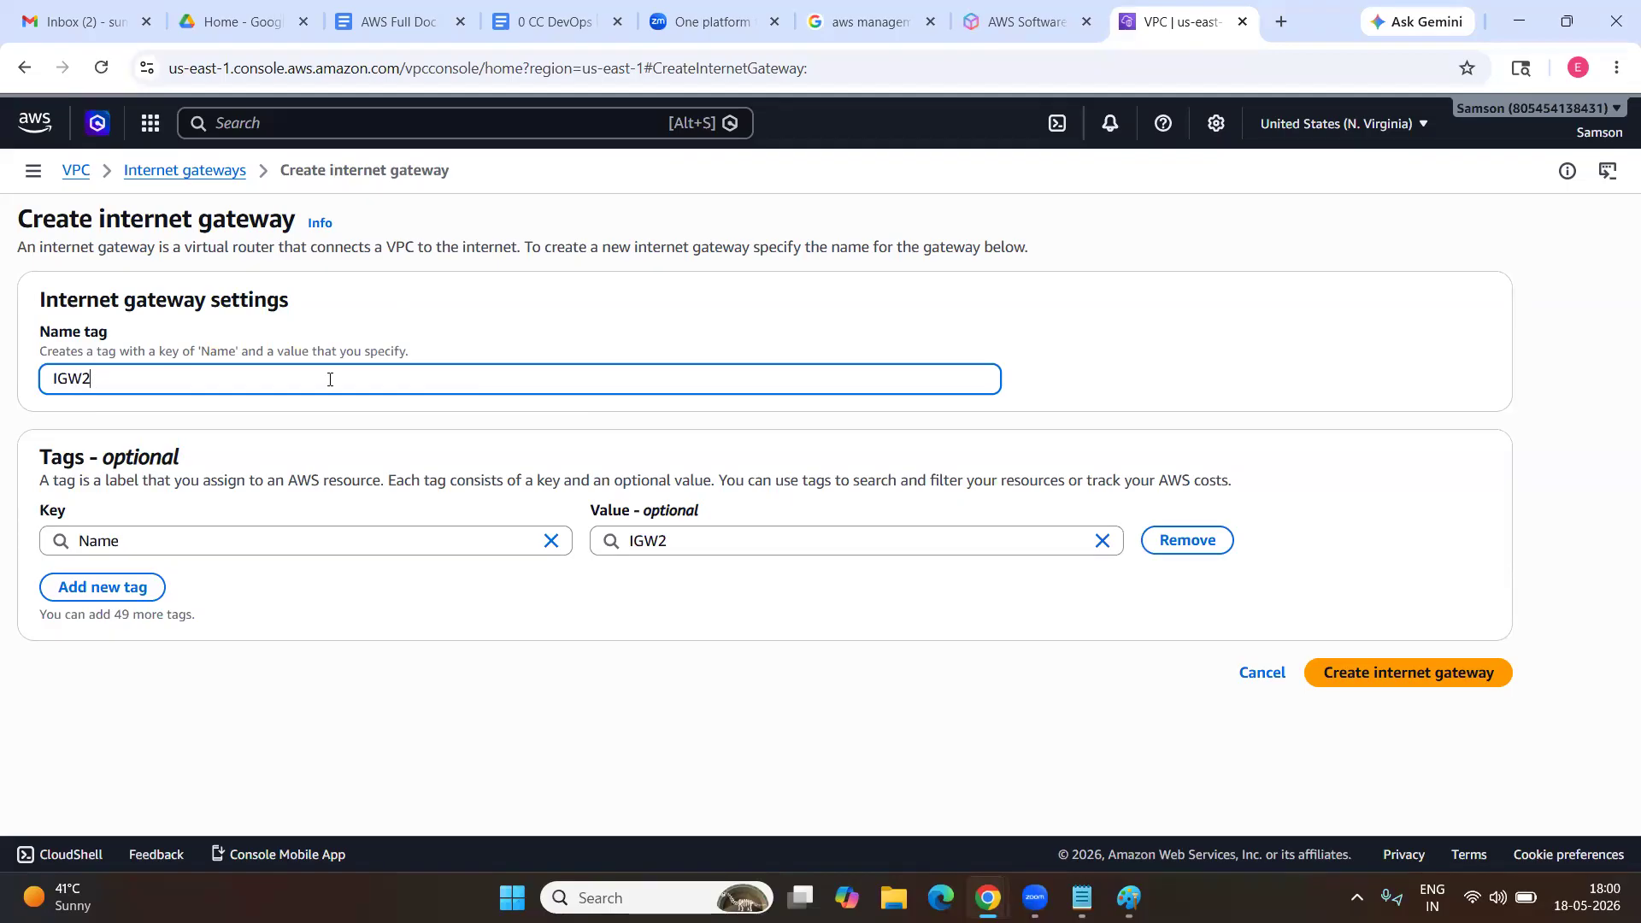
left_click(1410, 682)
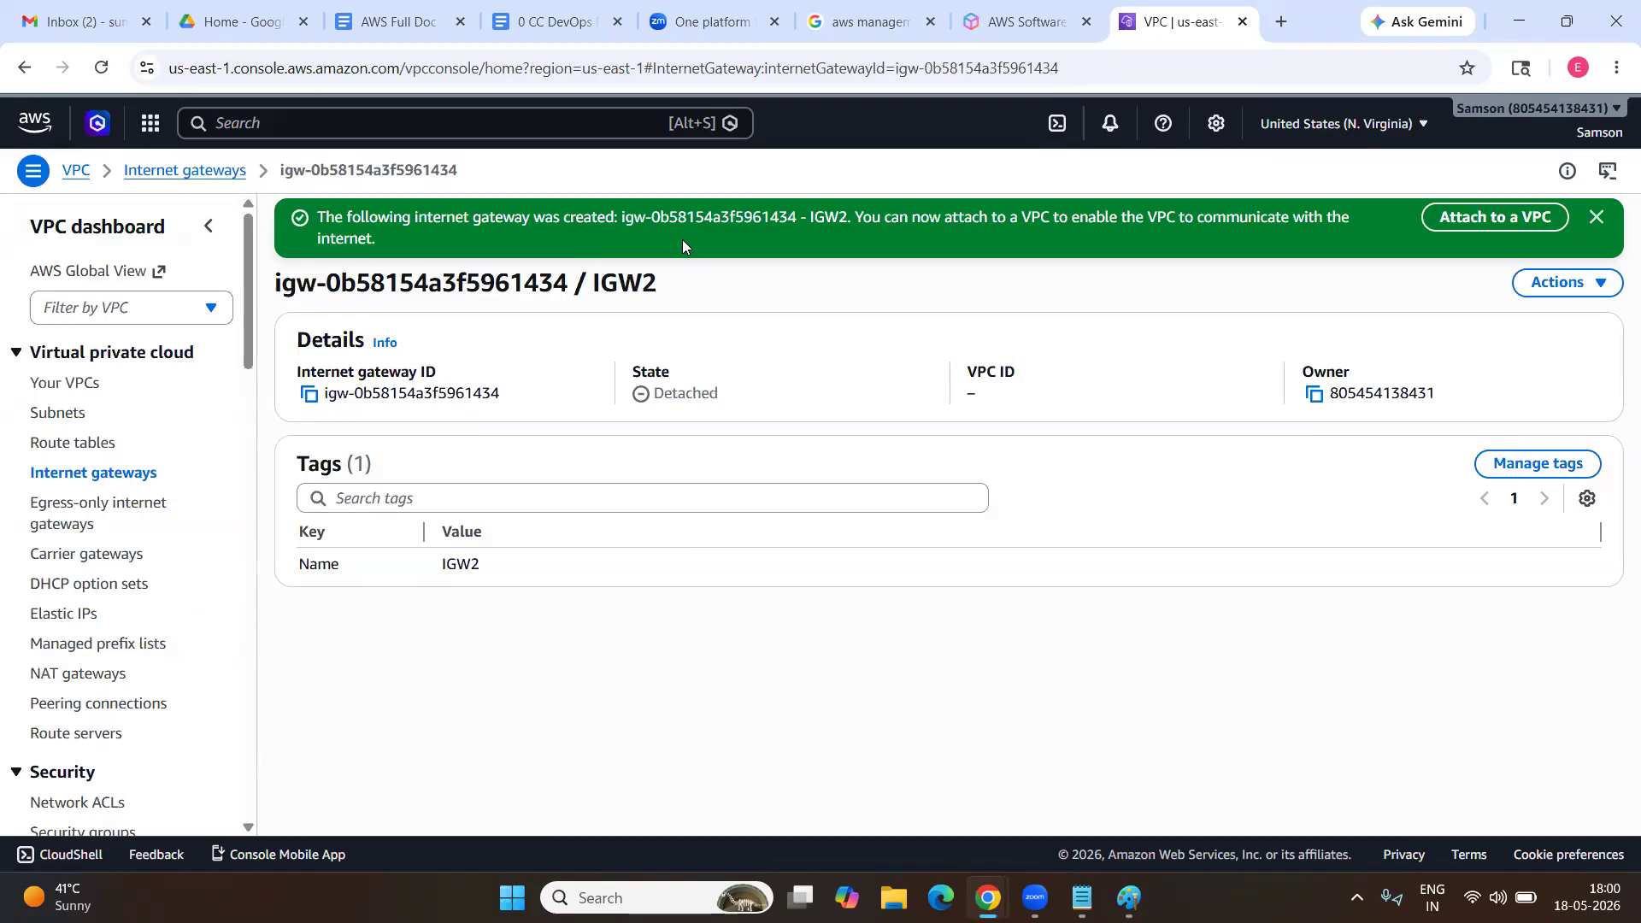
Open the VPC attachment form for IGW2 and choose vpc2 as its VPC.
left_click(1470, 220)
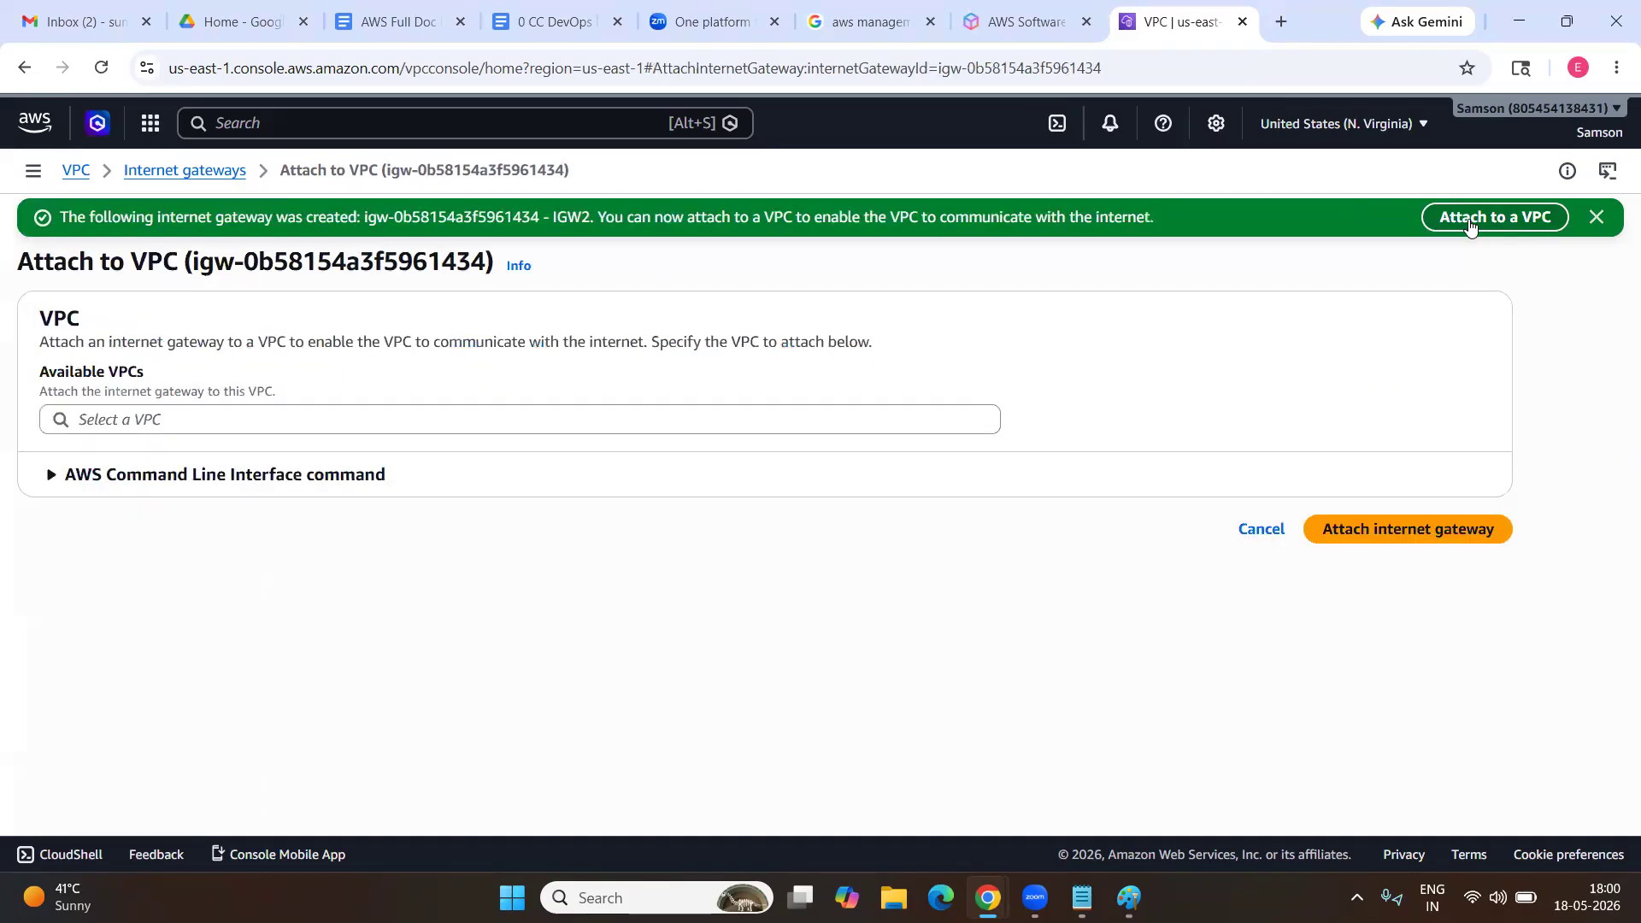
left_click(501, 410)
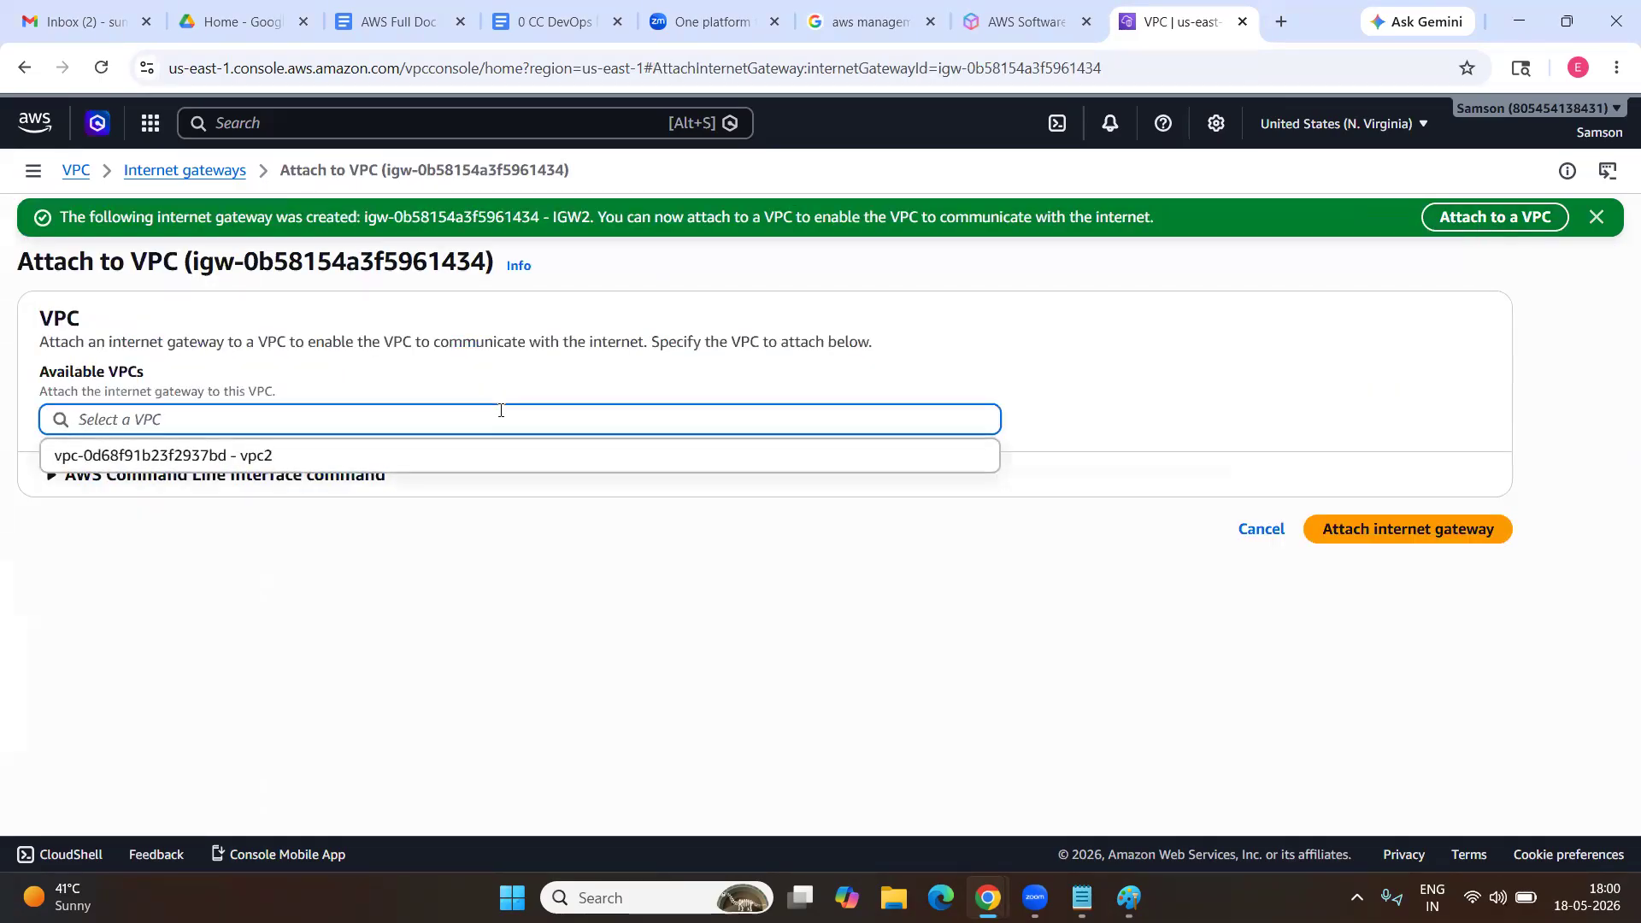
left_click(277, 457)
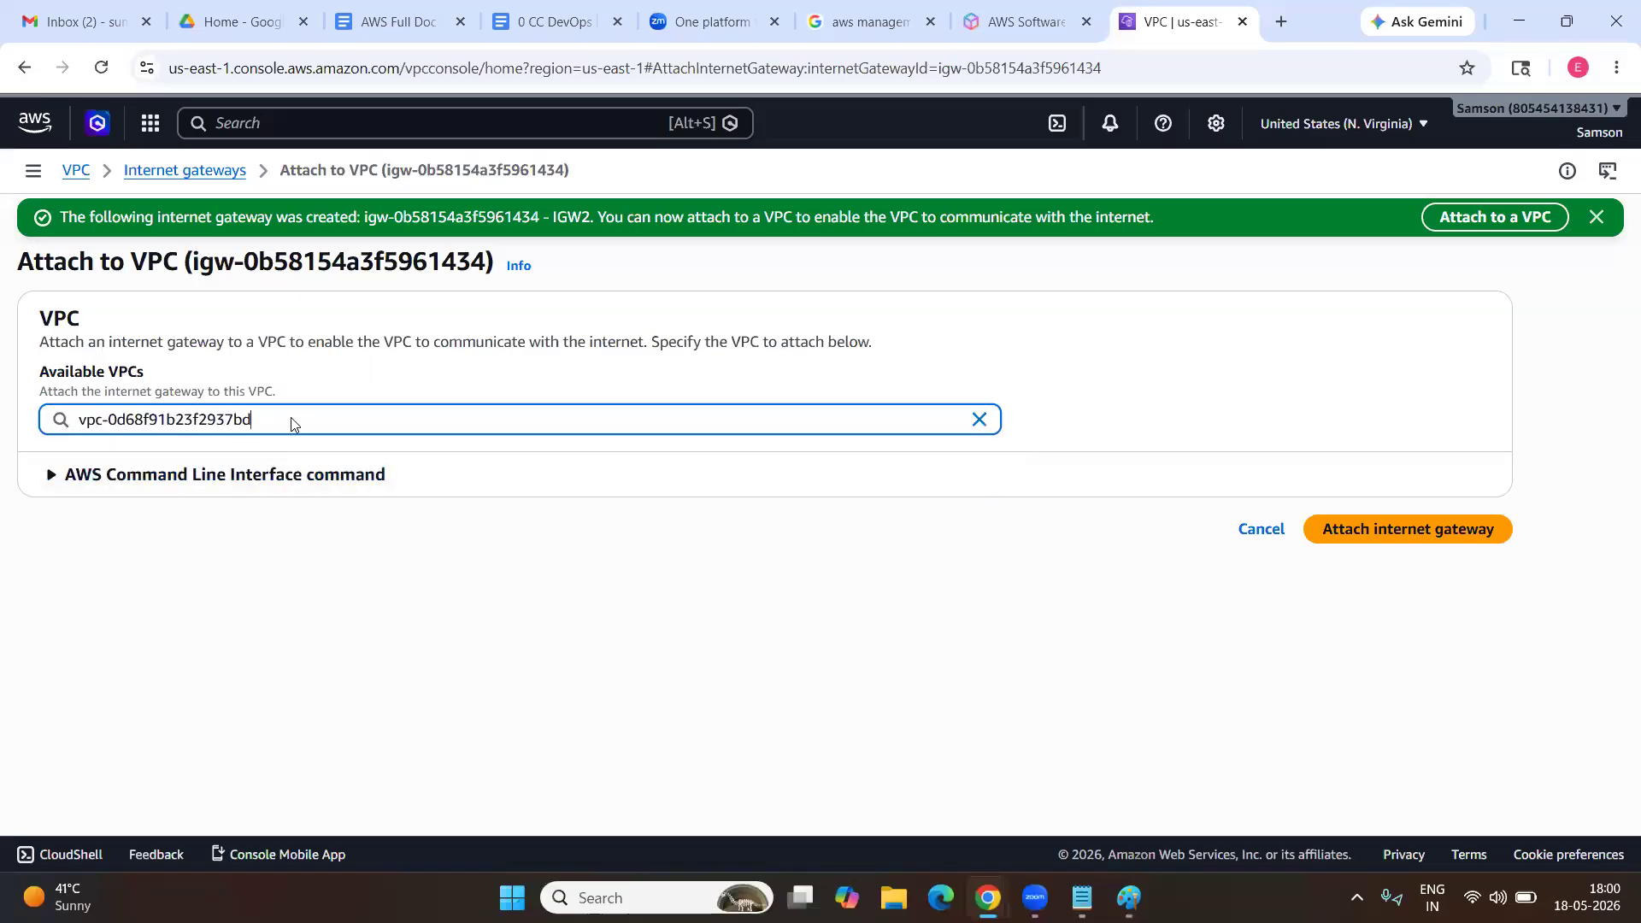
Compare the VPC choices available for IGW2 with the Notepad requirements and the VPC diagram in Paint.
left_click(291, 427)
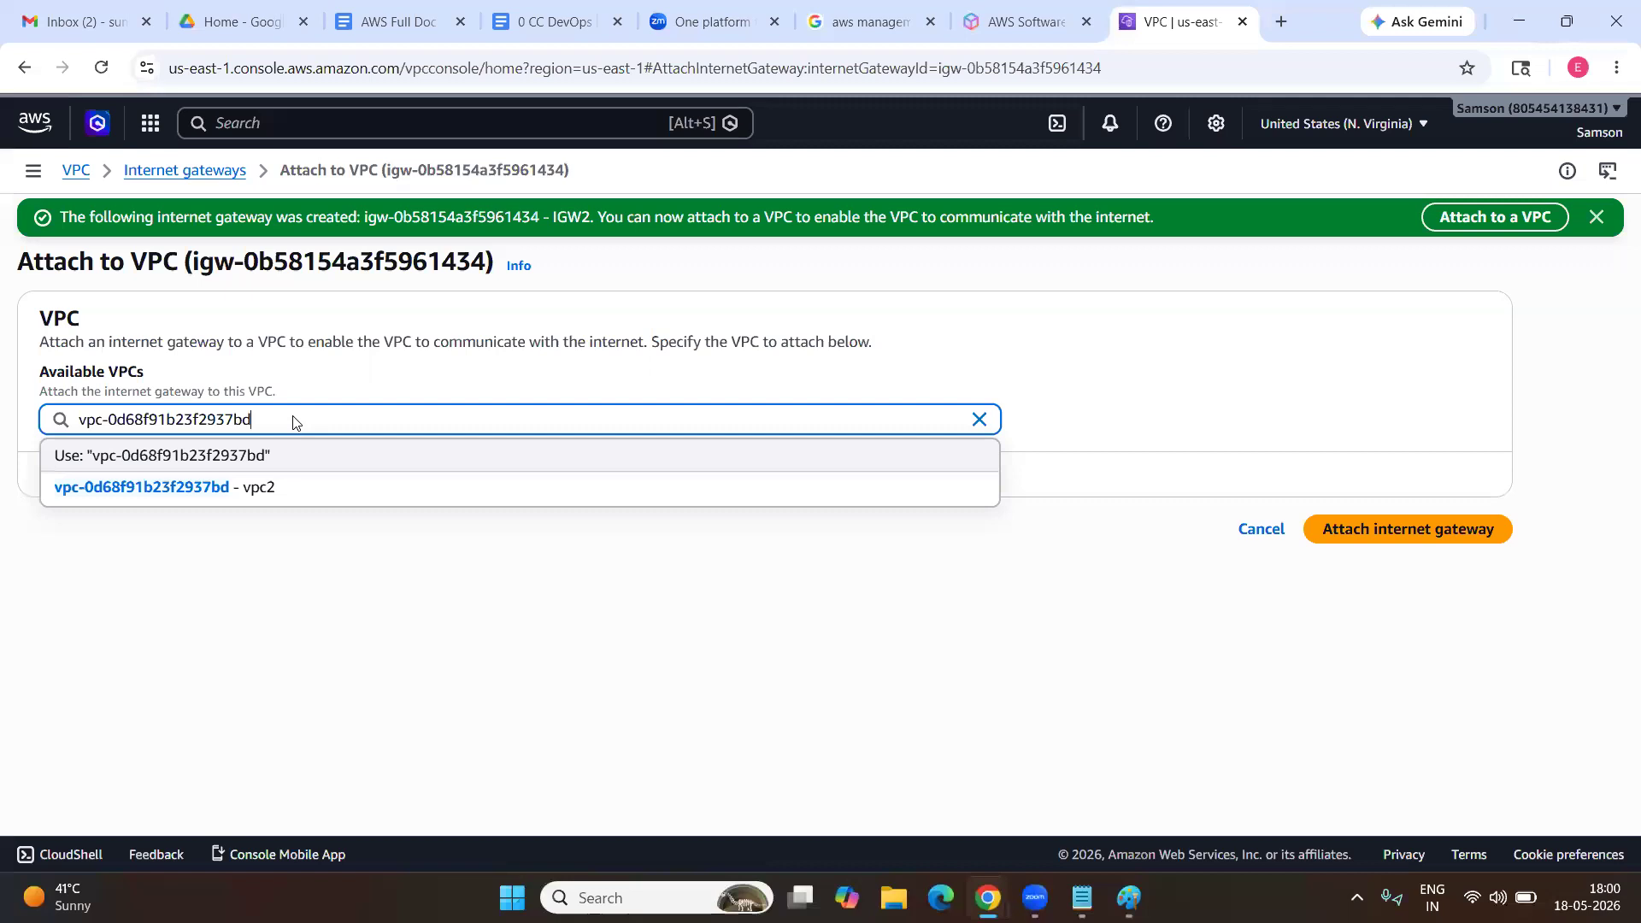
key("alt+Tab")
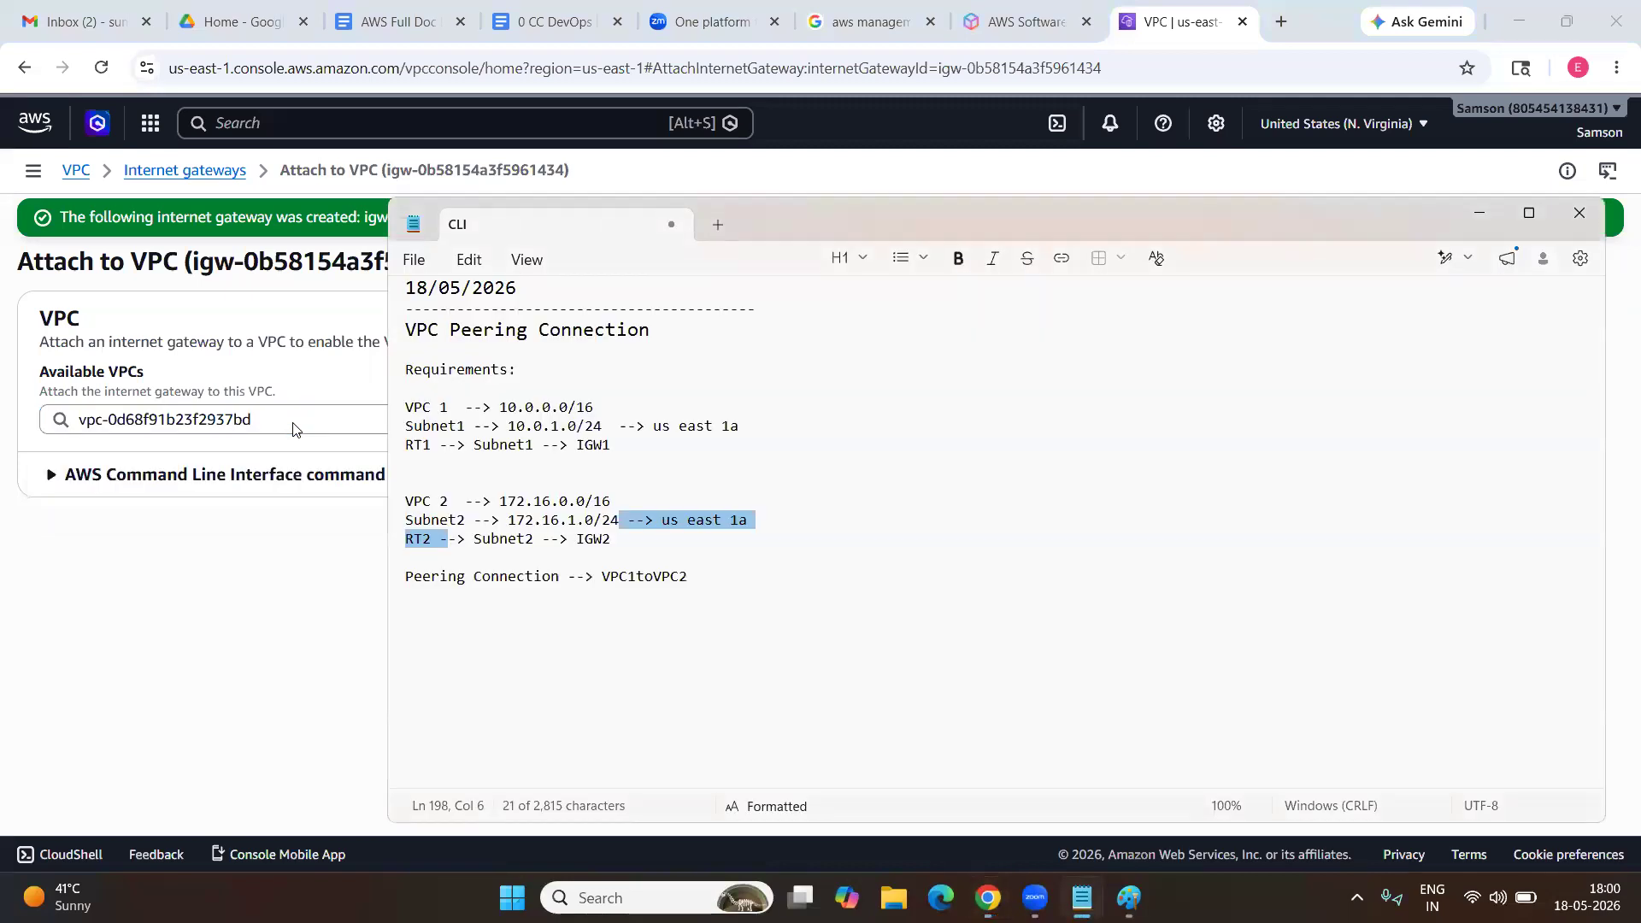
key("alt+Tab+Tab")
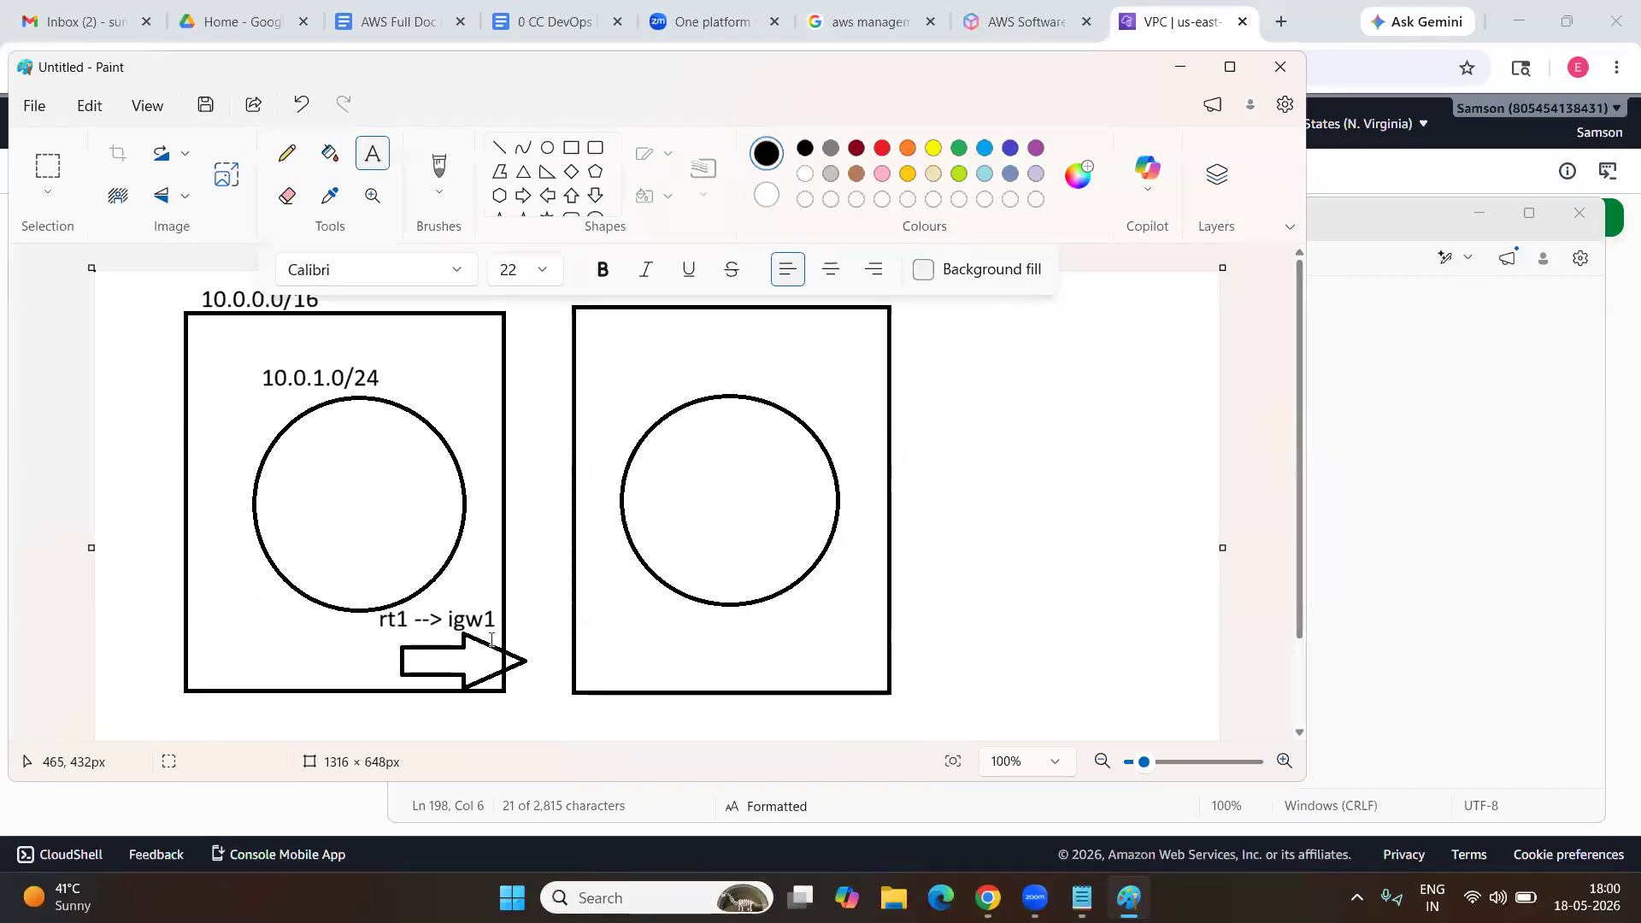
left_click(1178, 72)
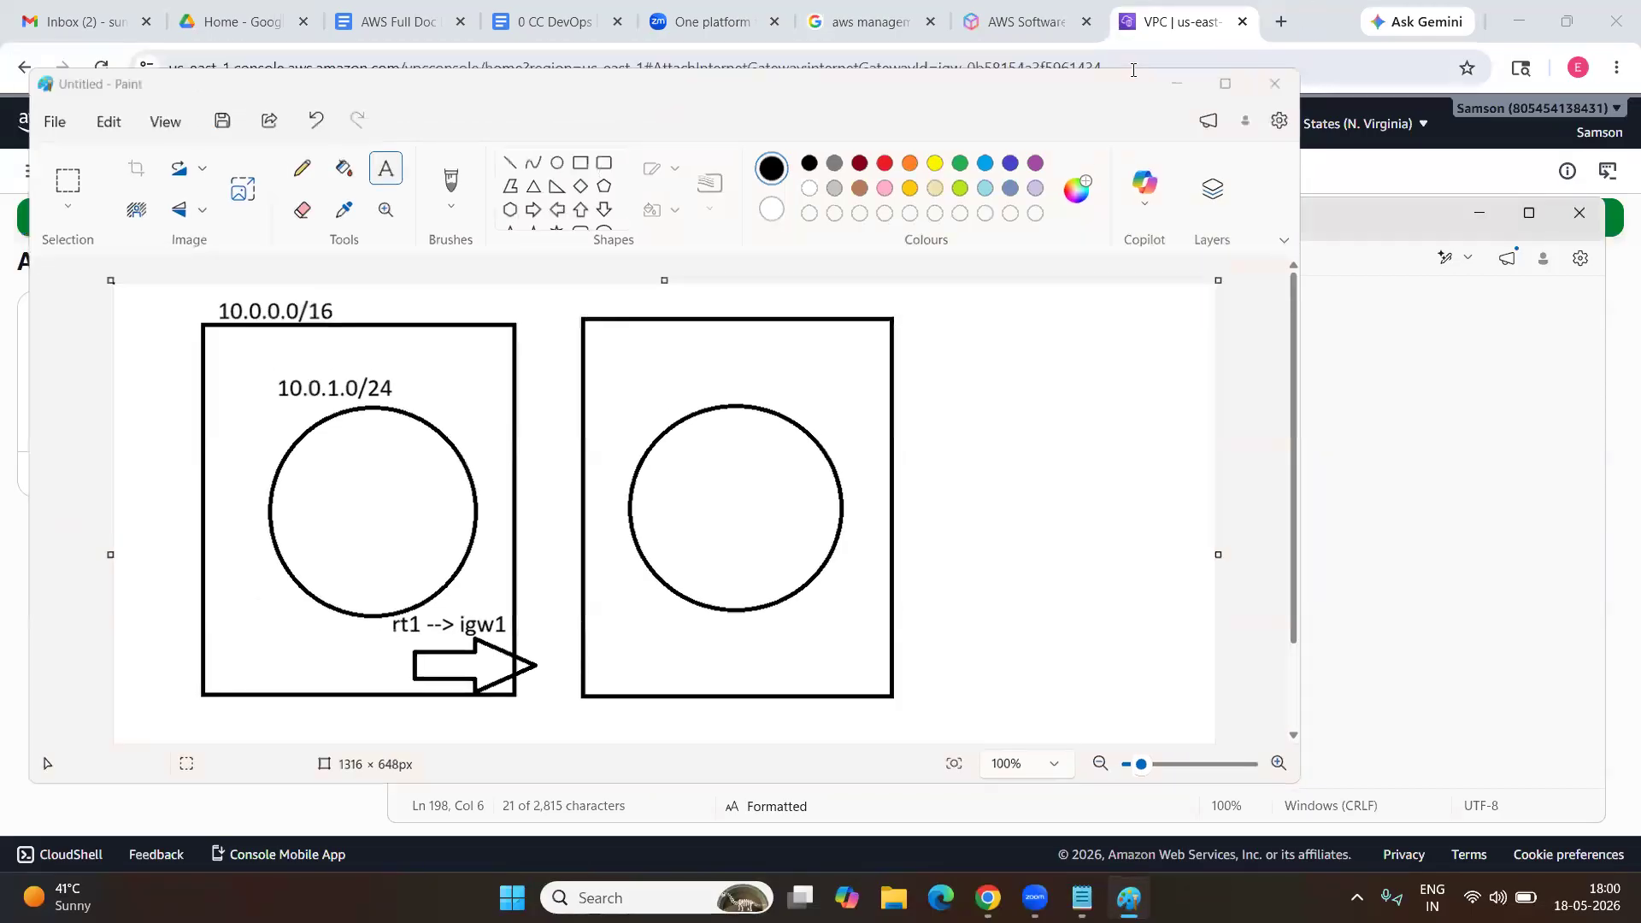
left_click(306, 544)
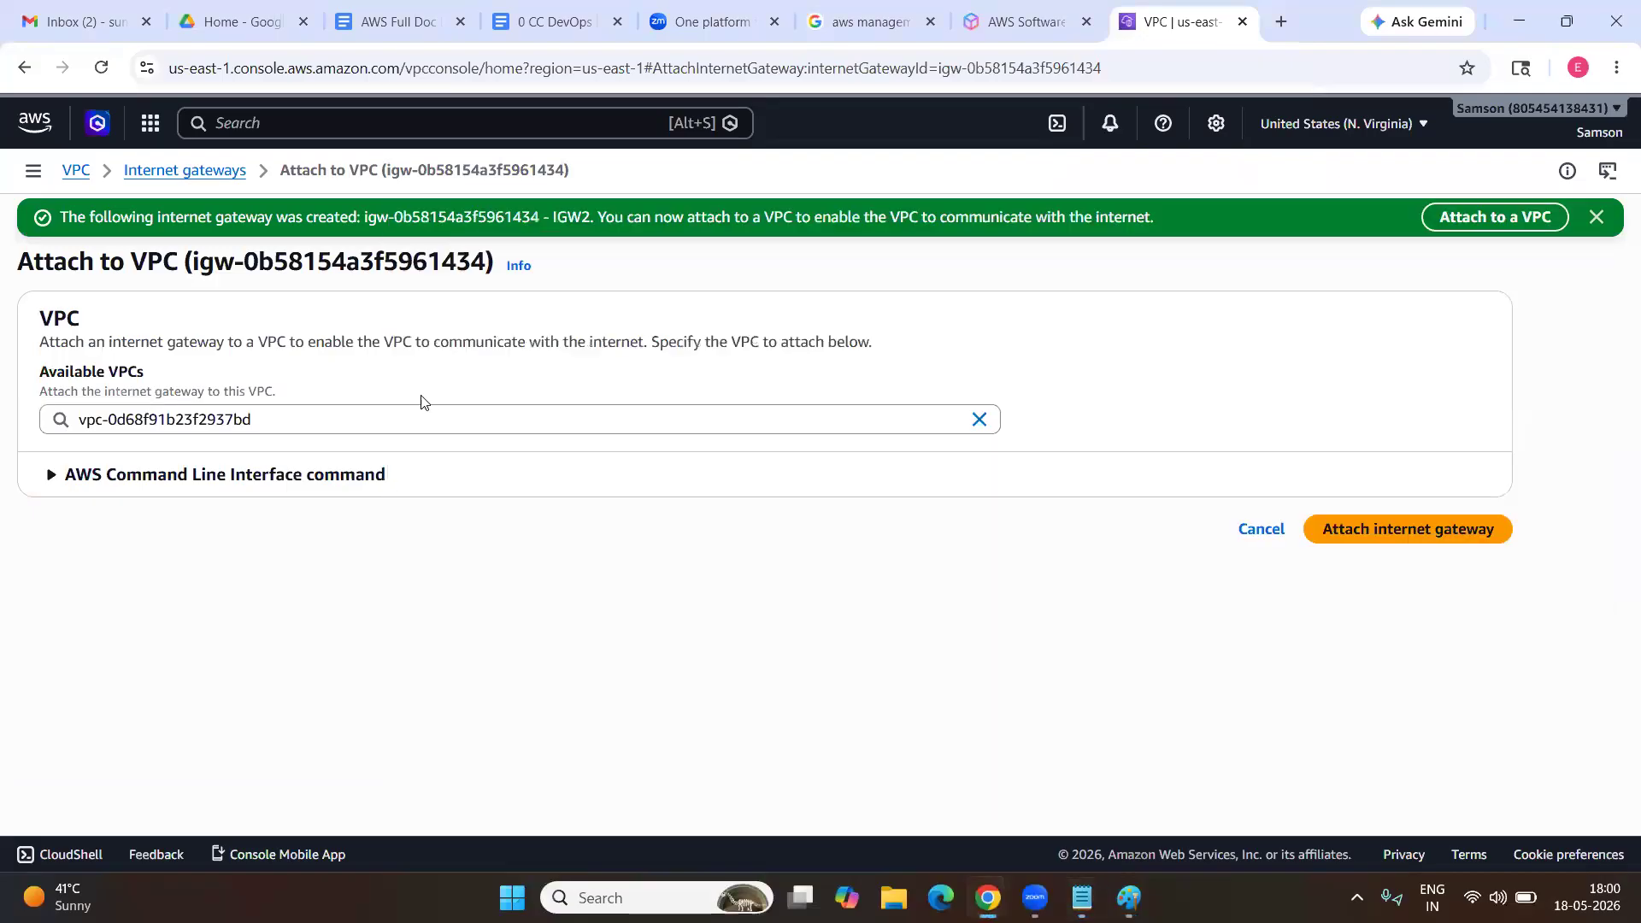
left_click(427, 419)
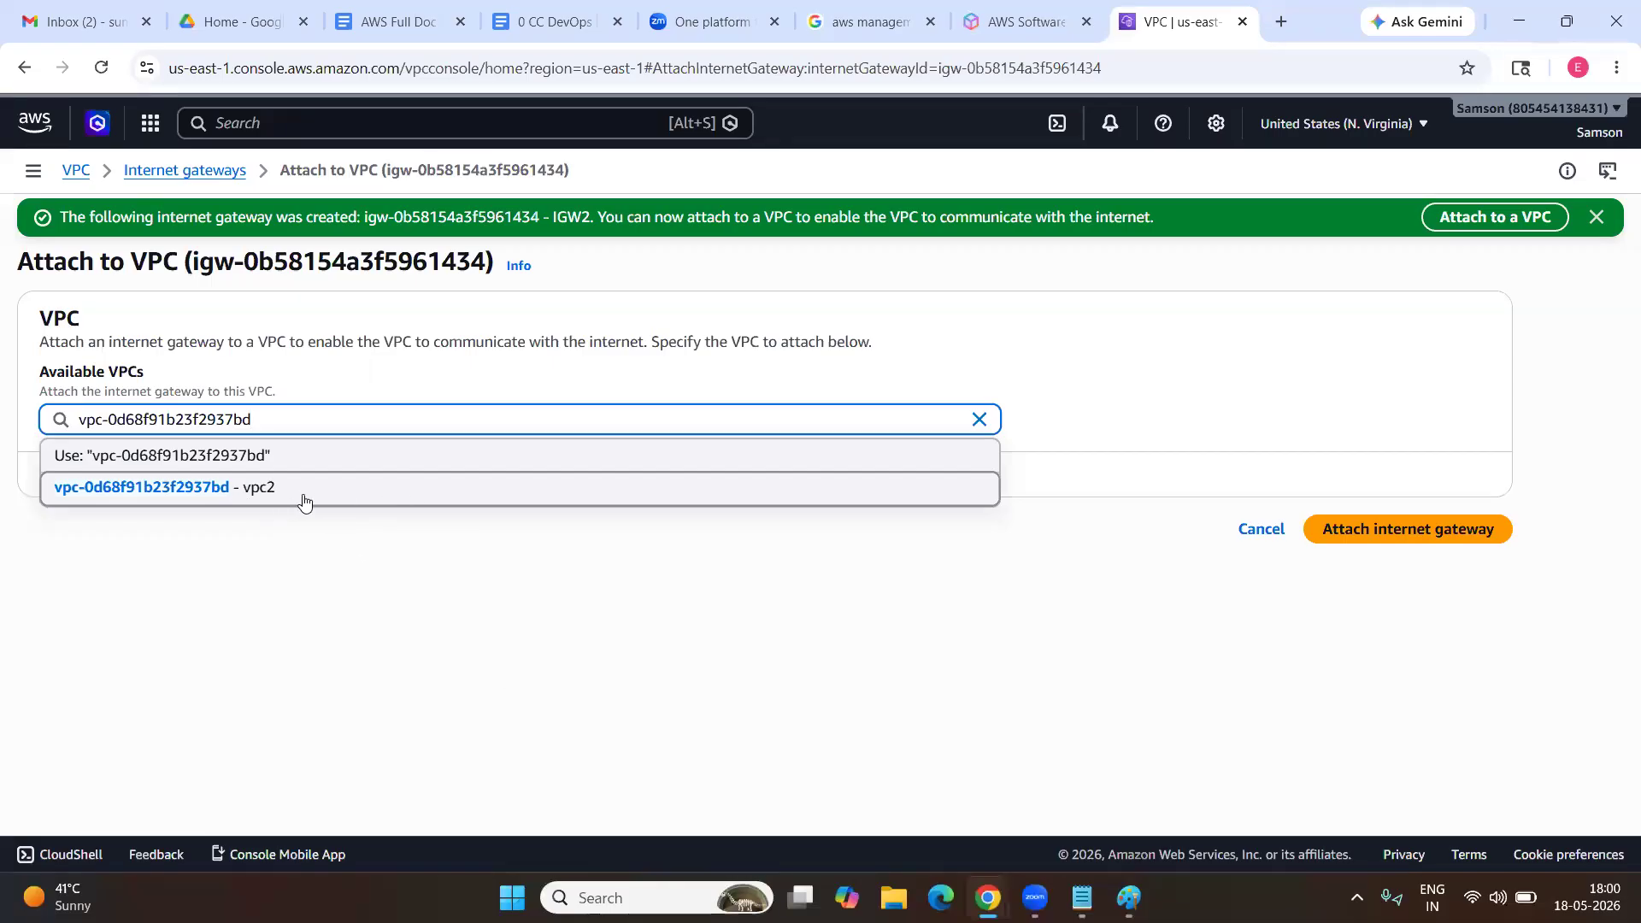
key("alt+Tab")
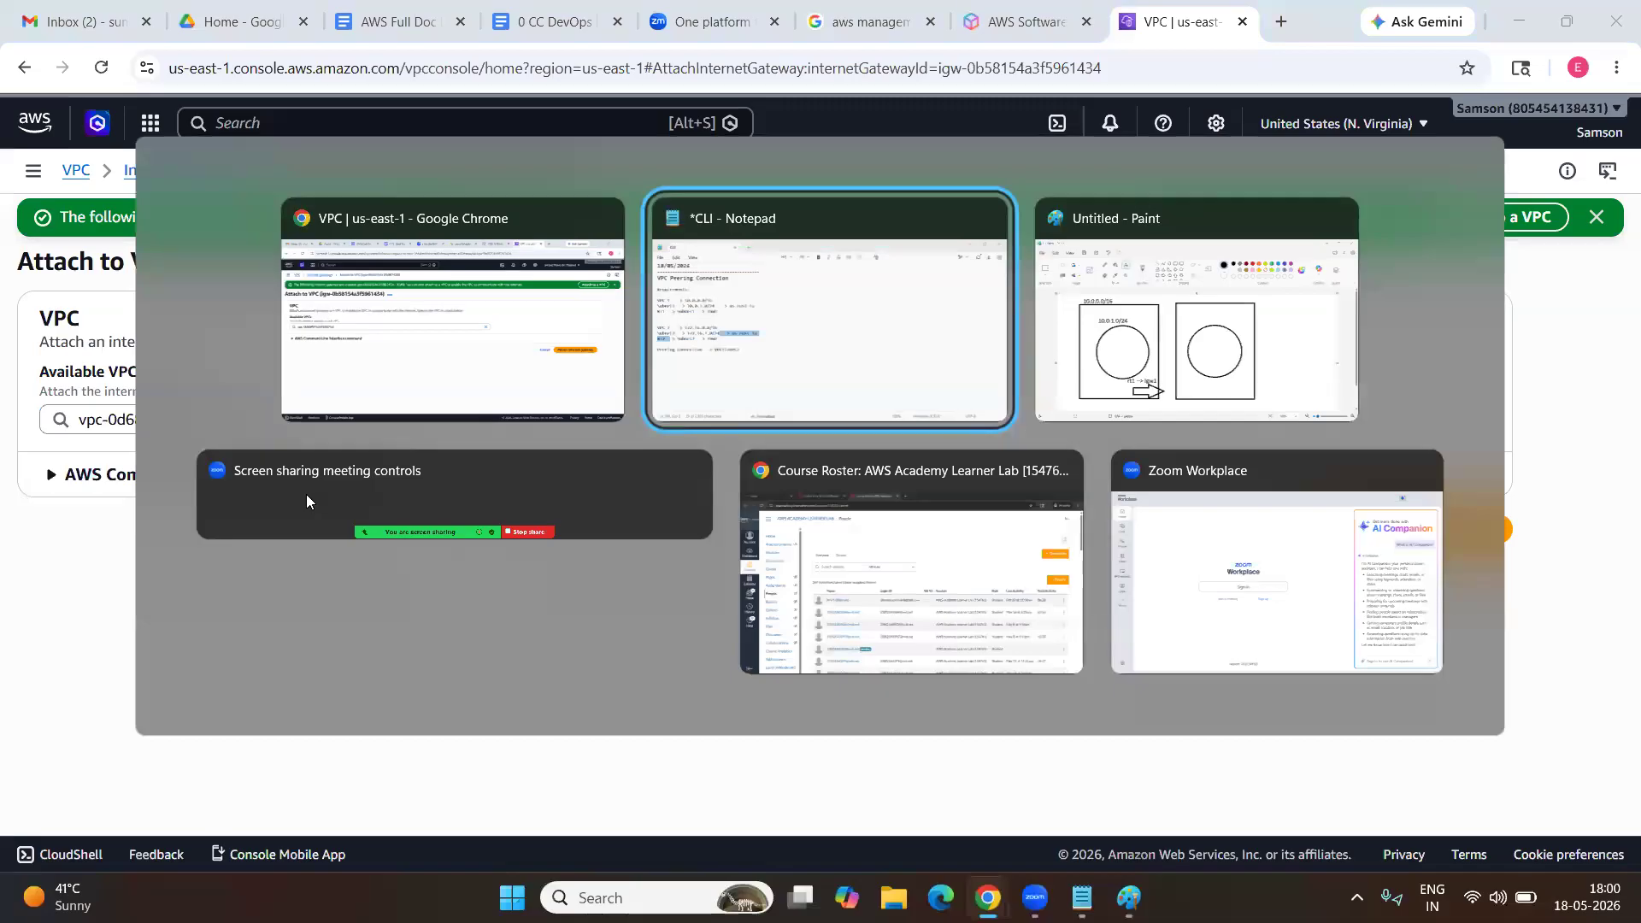
key("Tab")
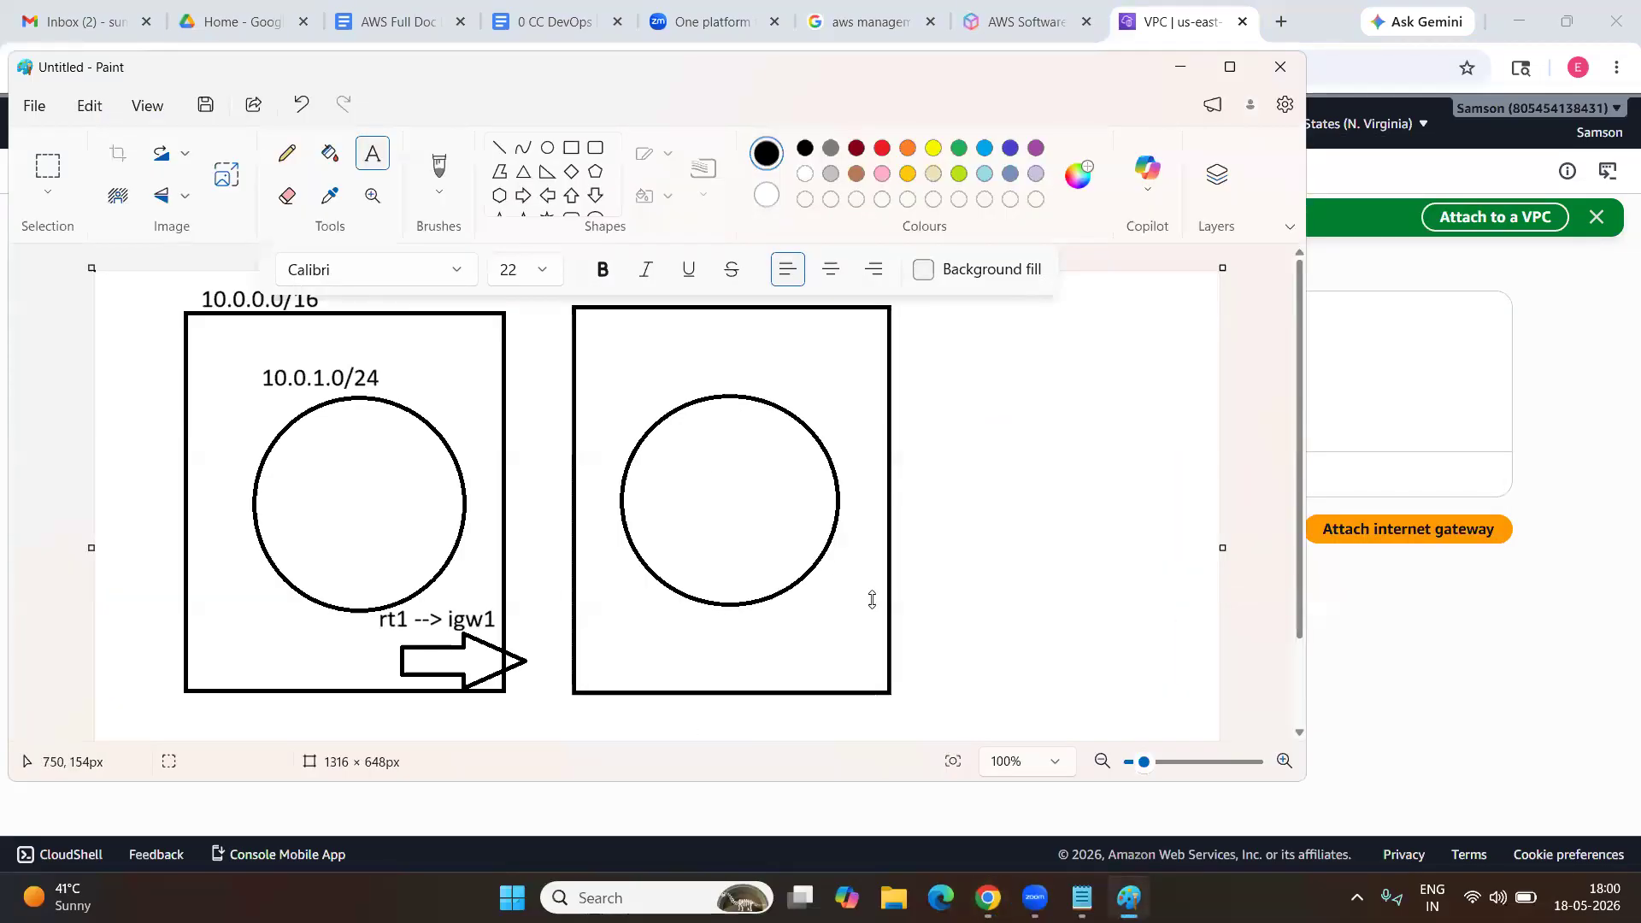
key("alt+Tab")
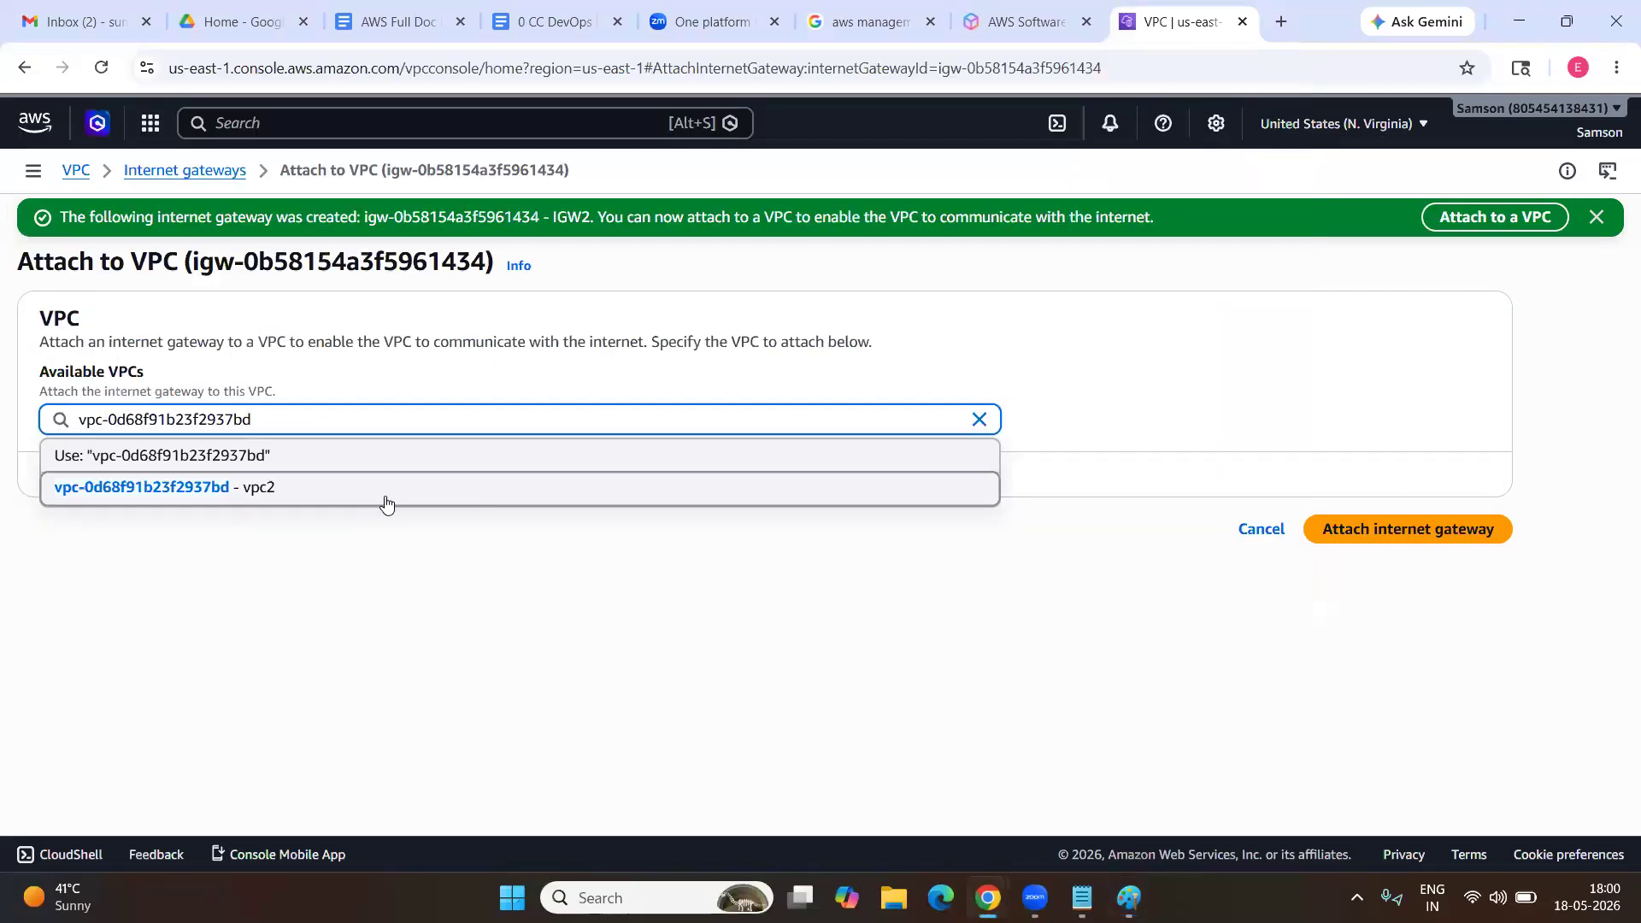
Attach internet gateway IGW2 to vpc2 and return to the list of VPCs.
left_click(261, 500)
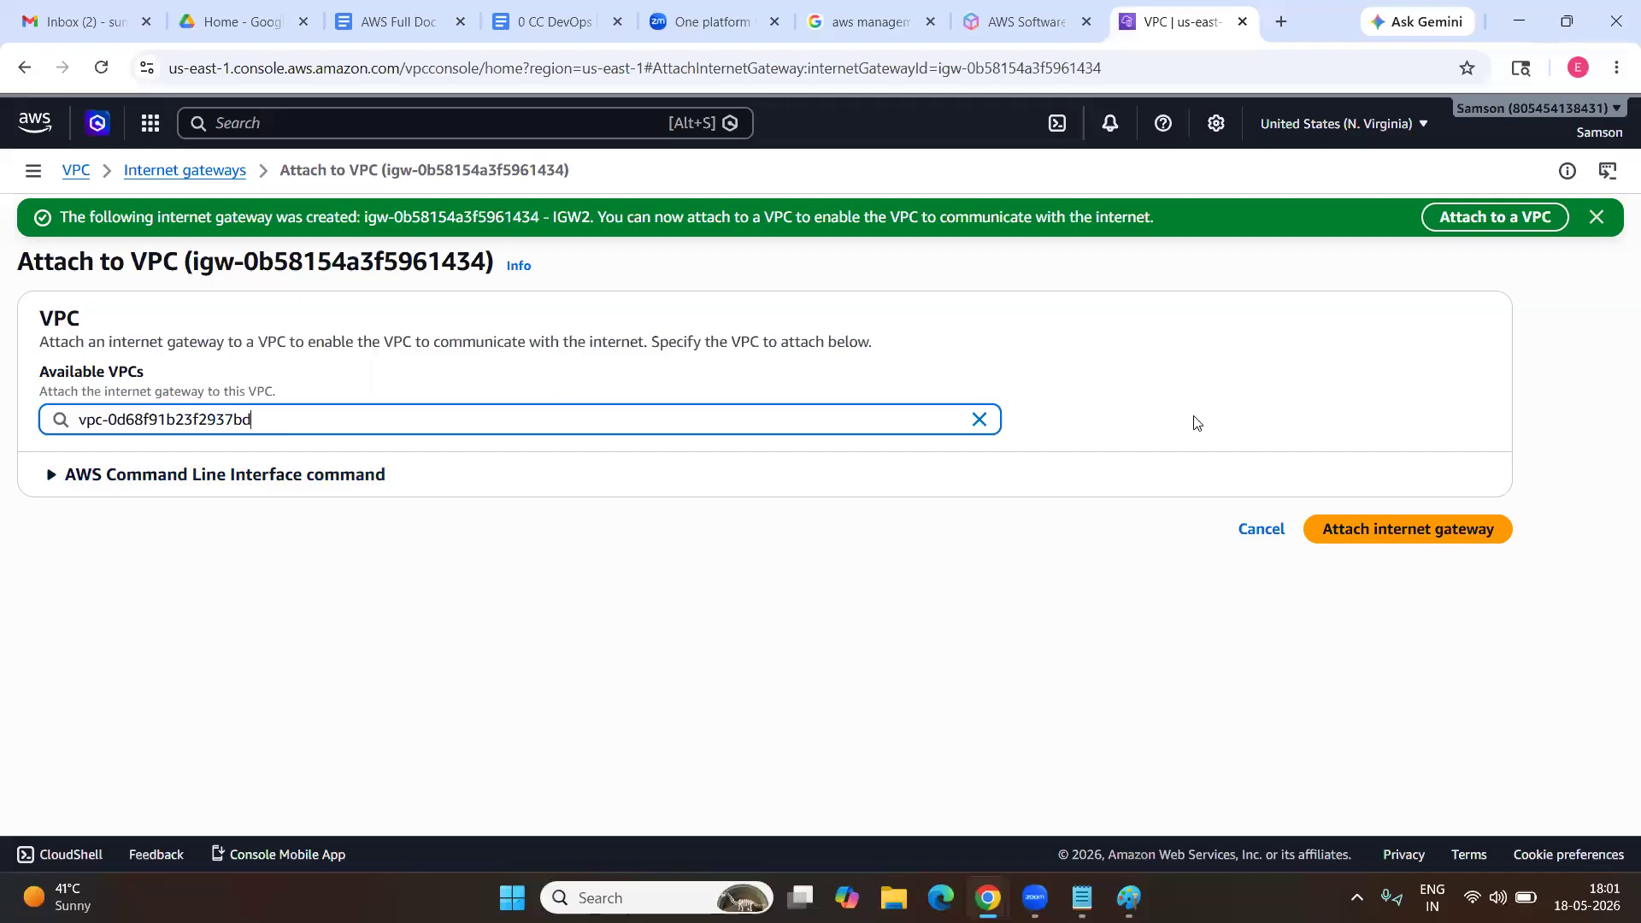
left_click(1436, 544)
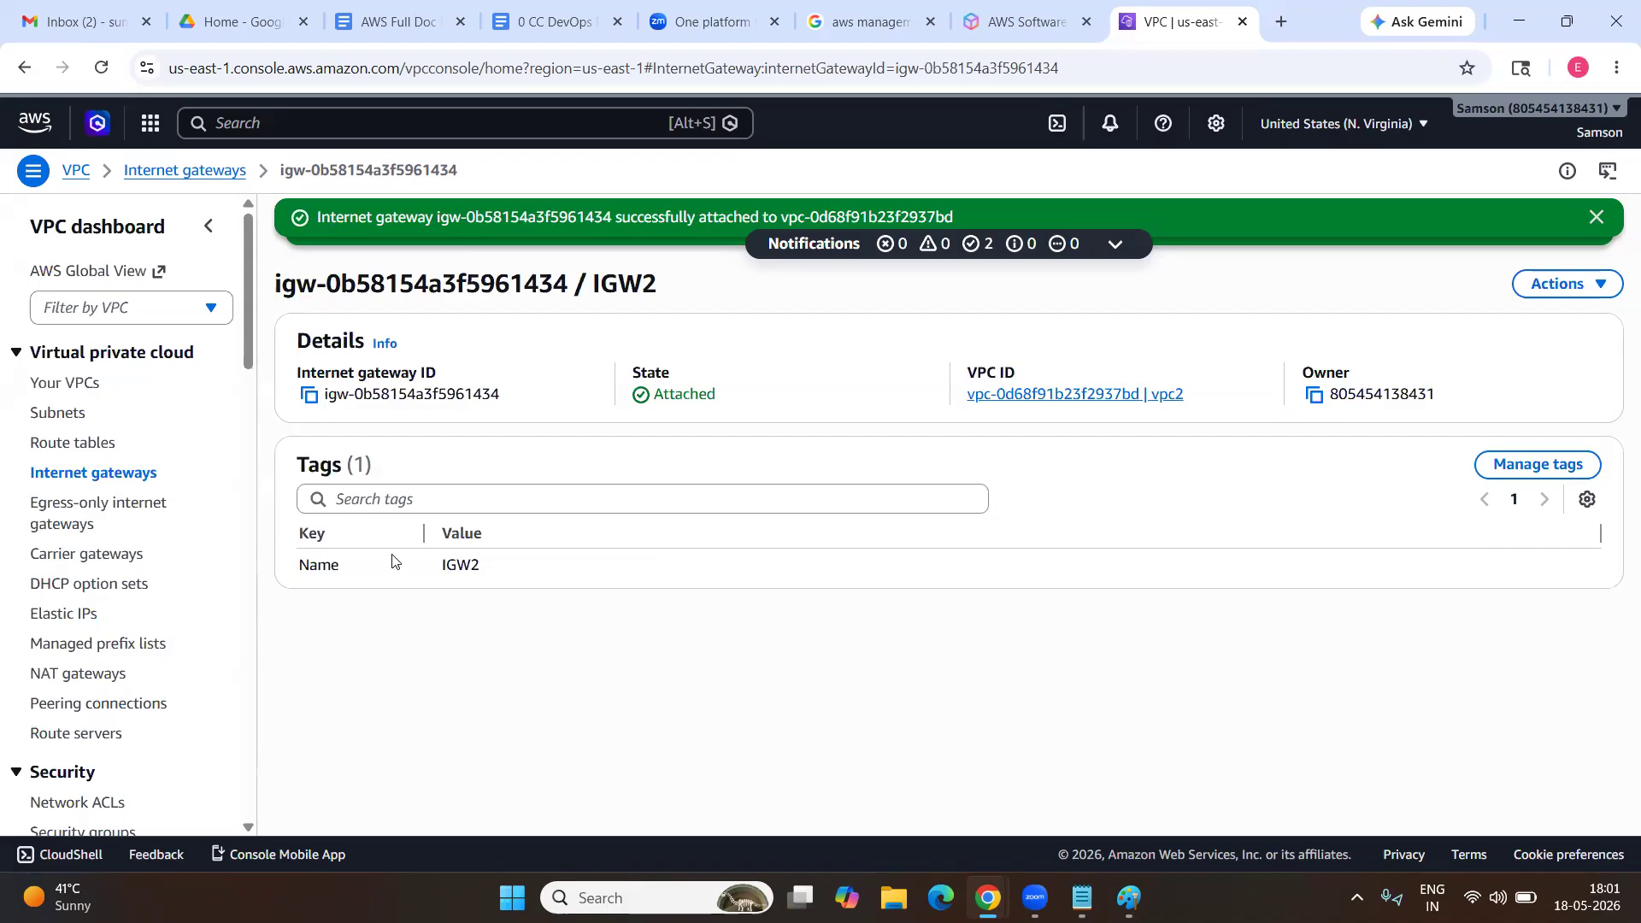
left_click(72, 392)
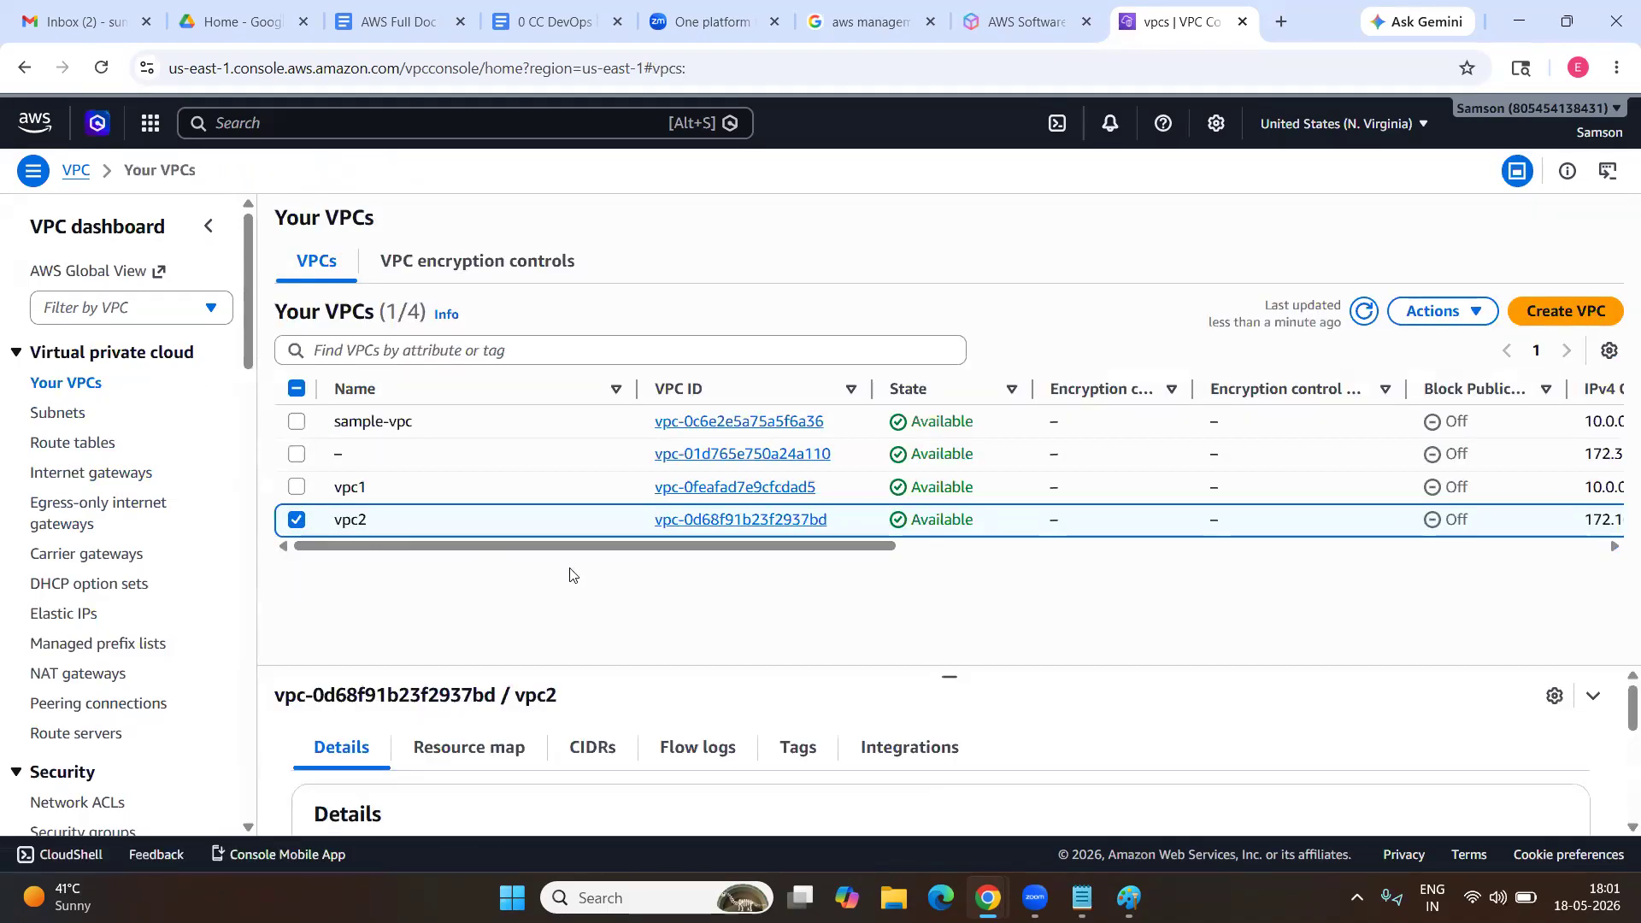
Open vpc2's details and examine its resource map, including subnets, route tables and network connections.
left_click(726, 526)
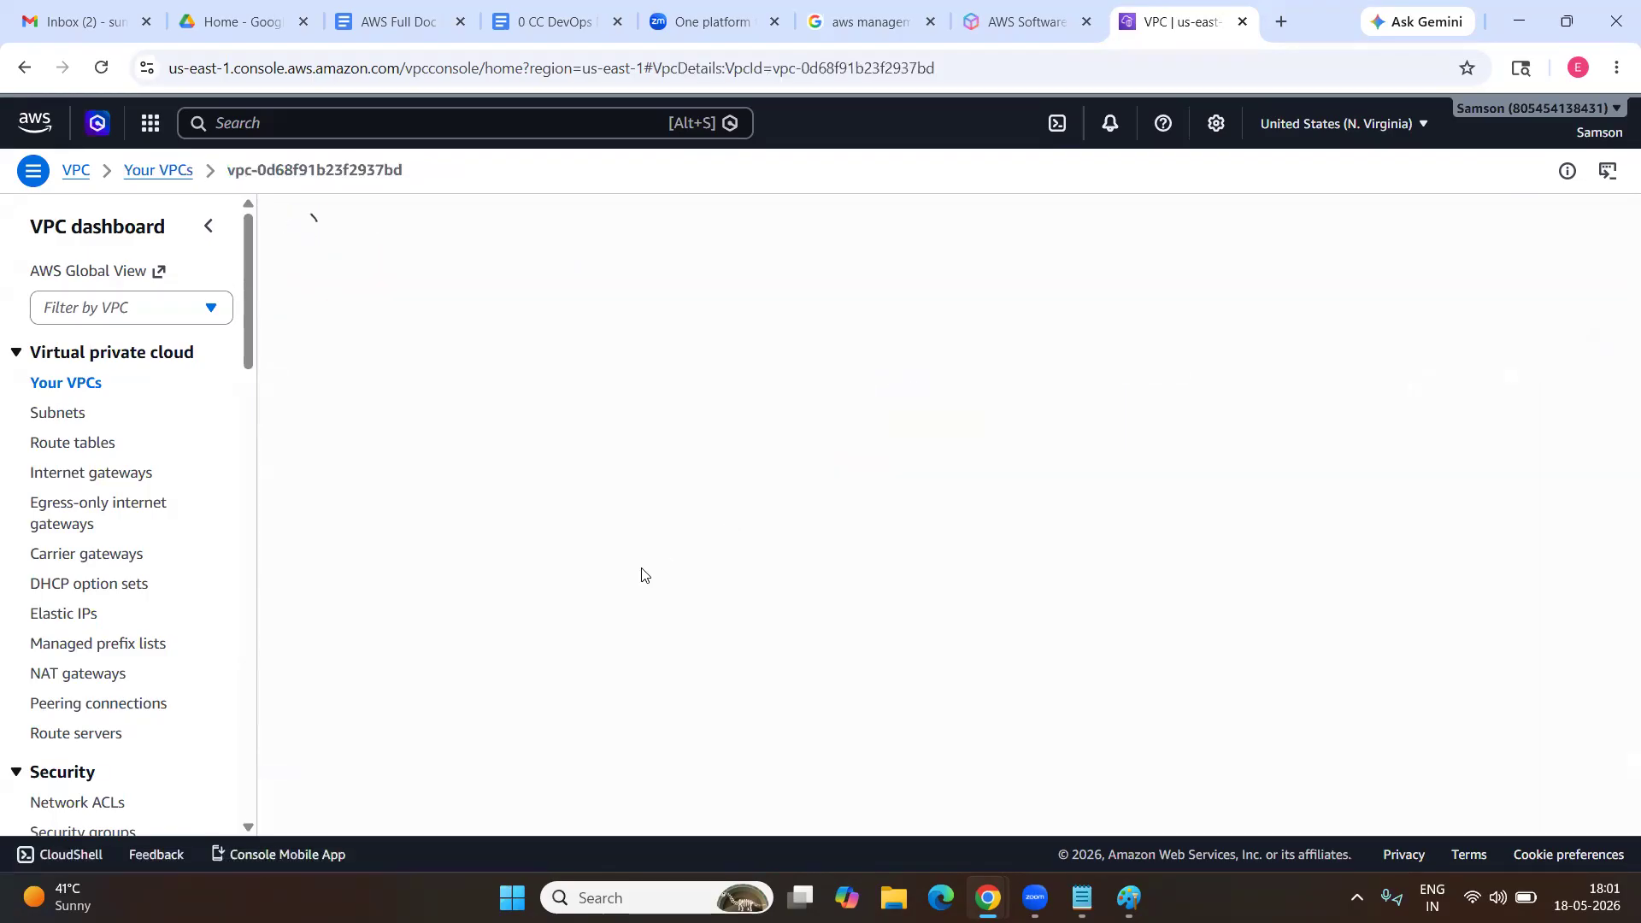
scroll(642, 575, "down", 2)
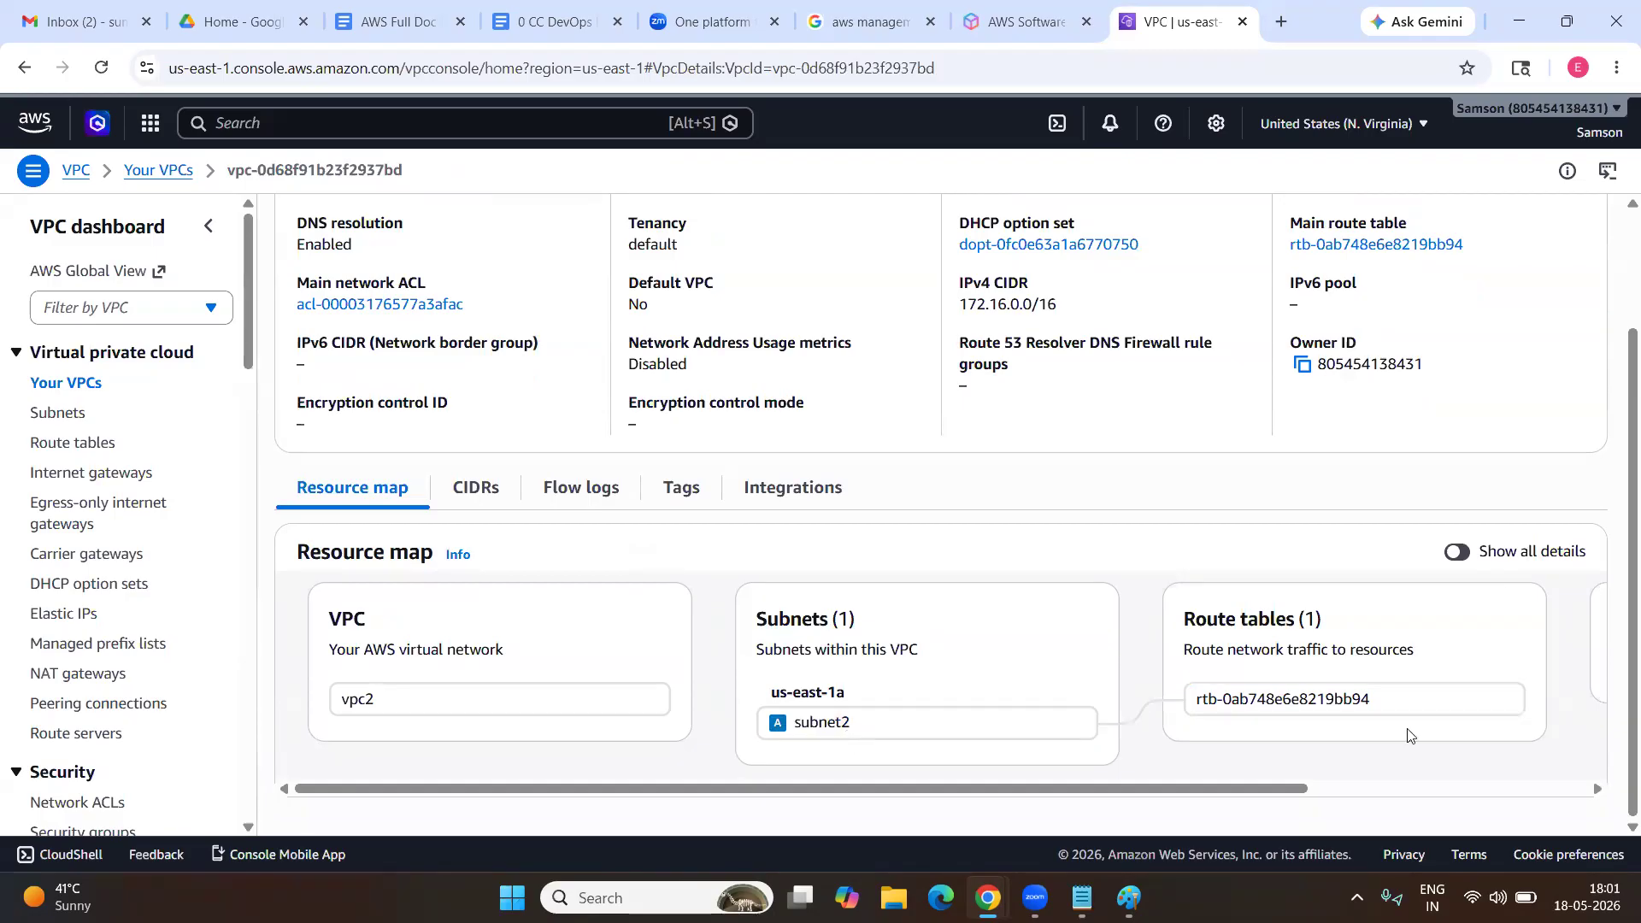
scroll(1410, 735, "right", 3)
scroll(1447, 681, "left", 3)
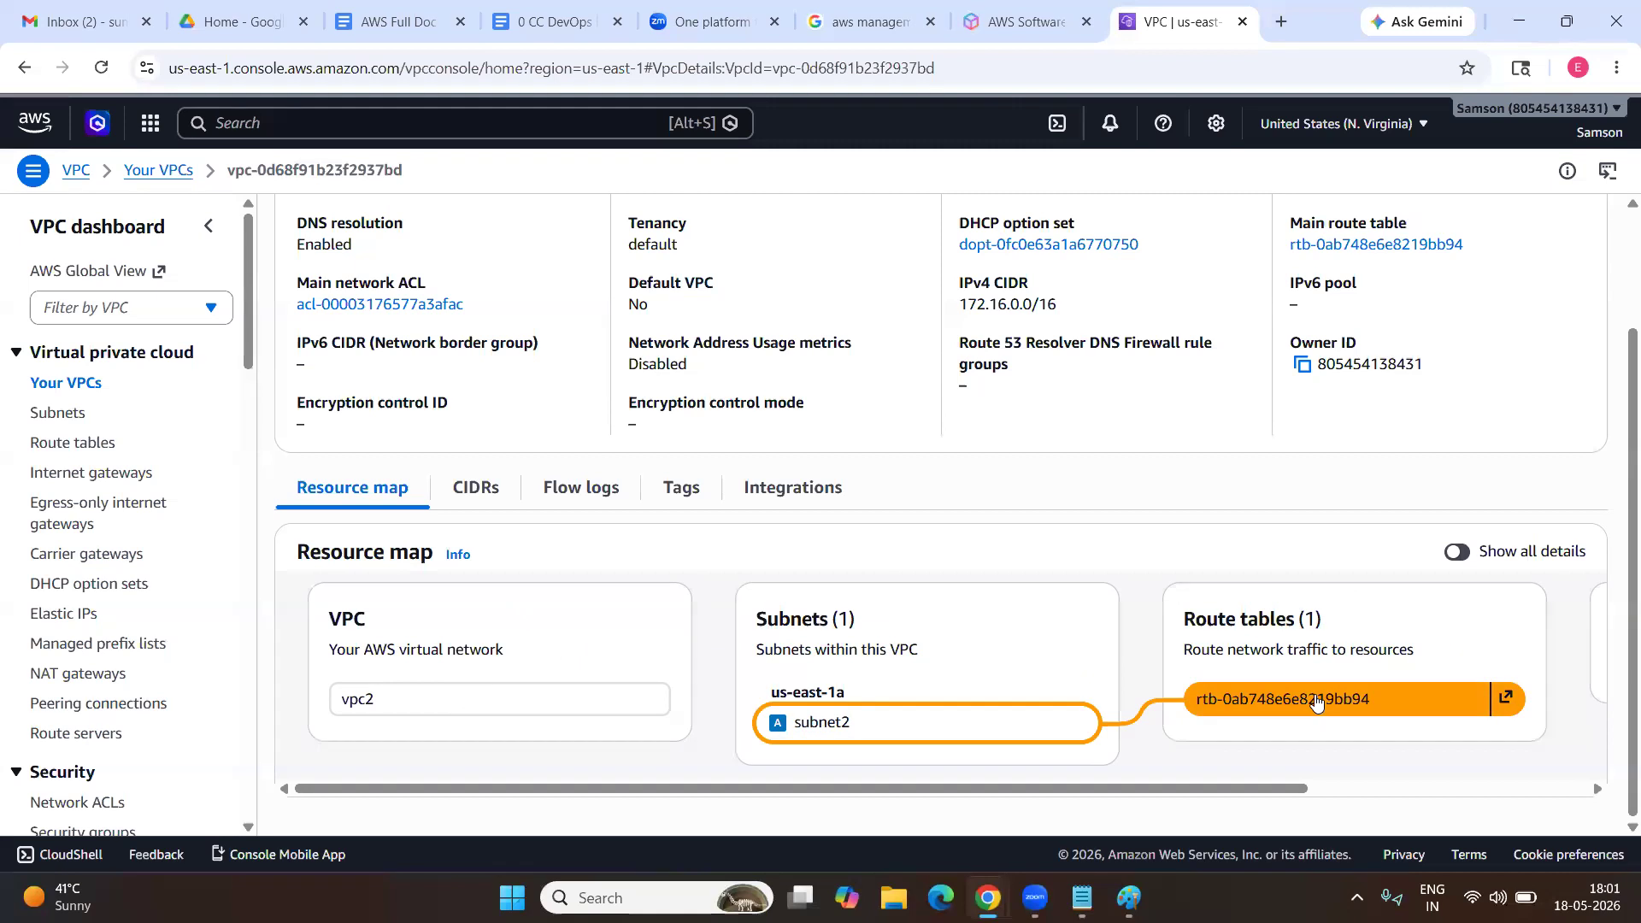
scroll(1316, 701, "right", 3)
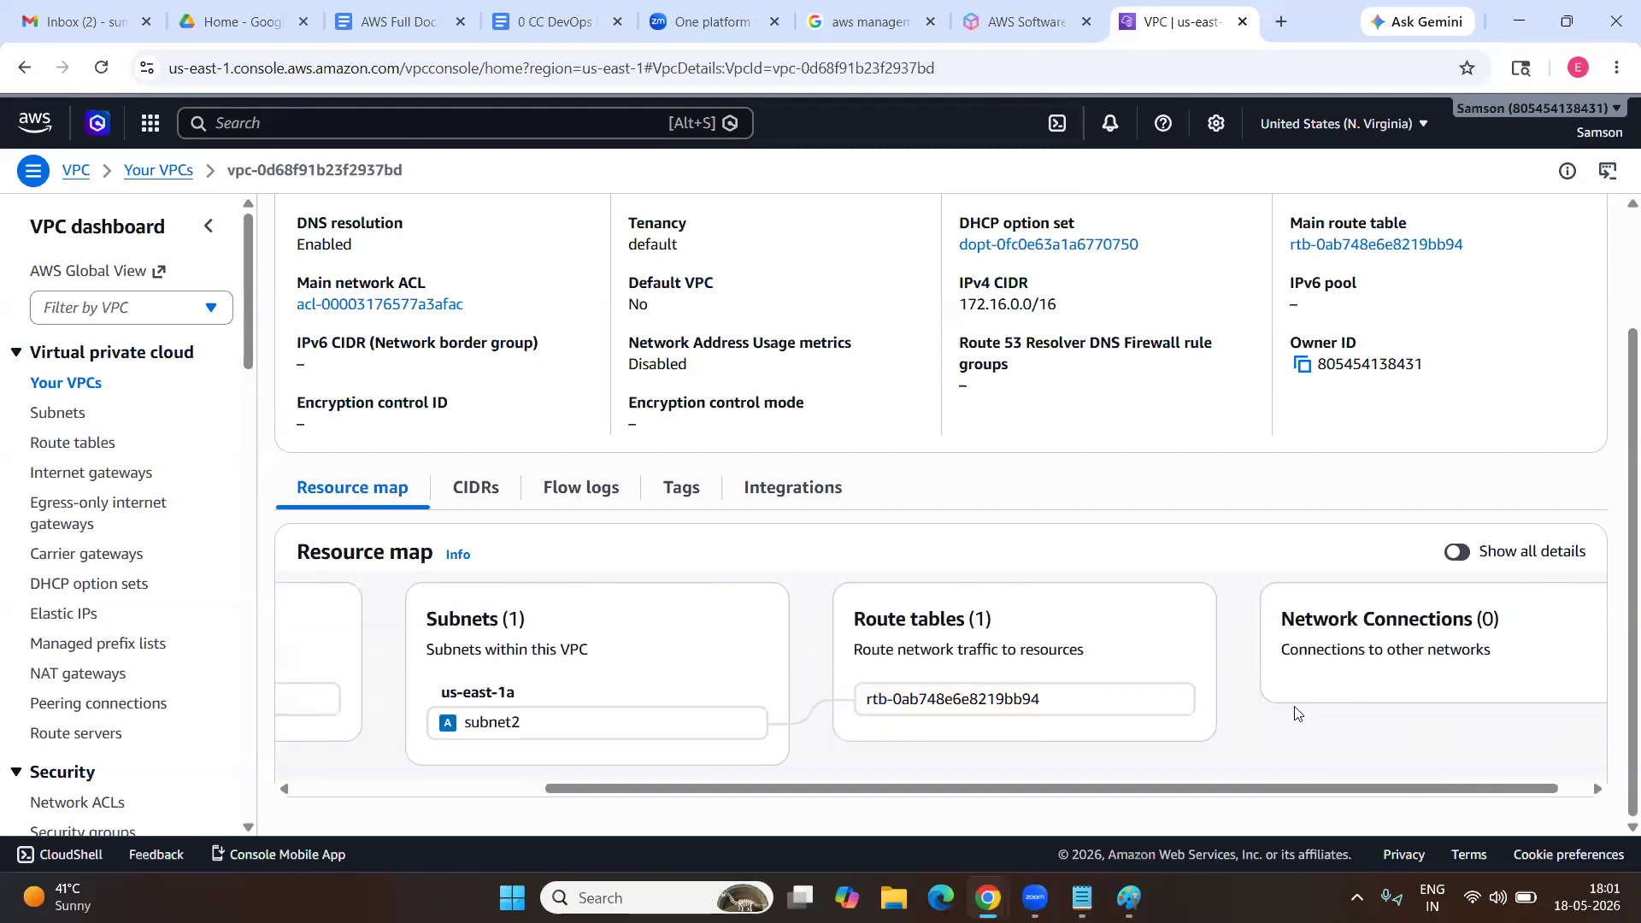
scroll(1428, 669, "left", 3)
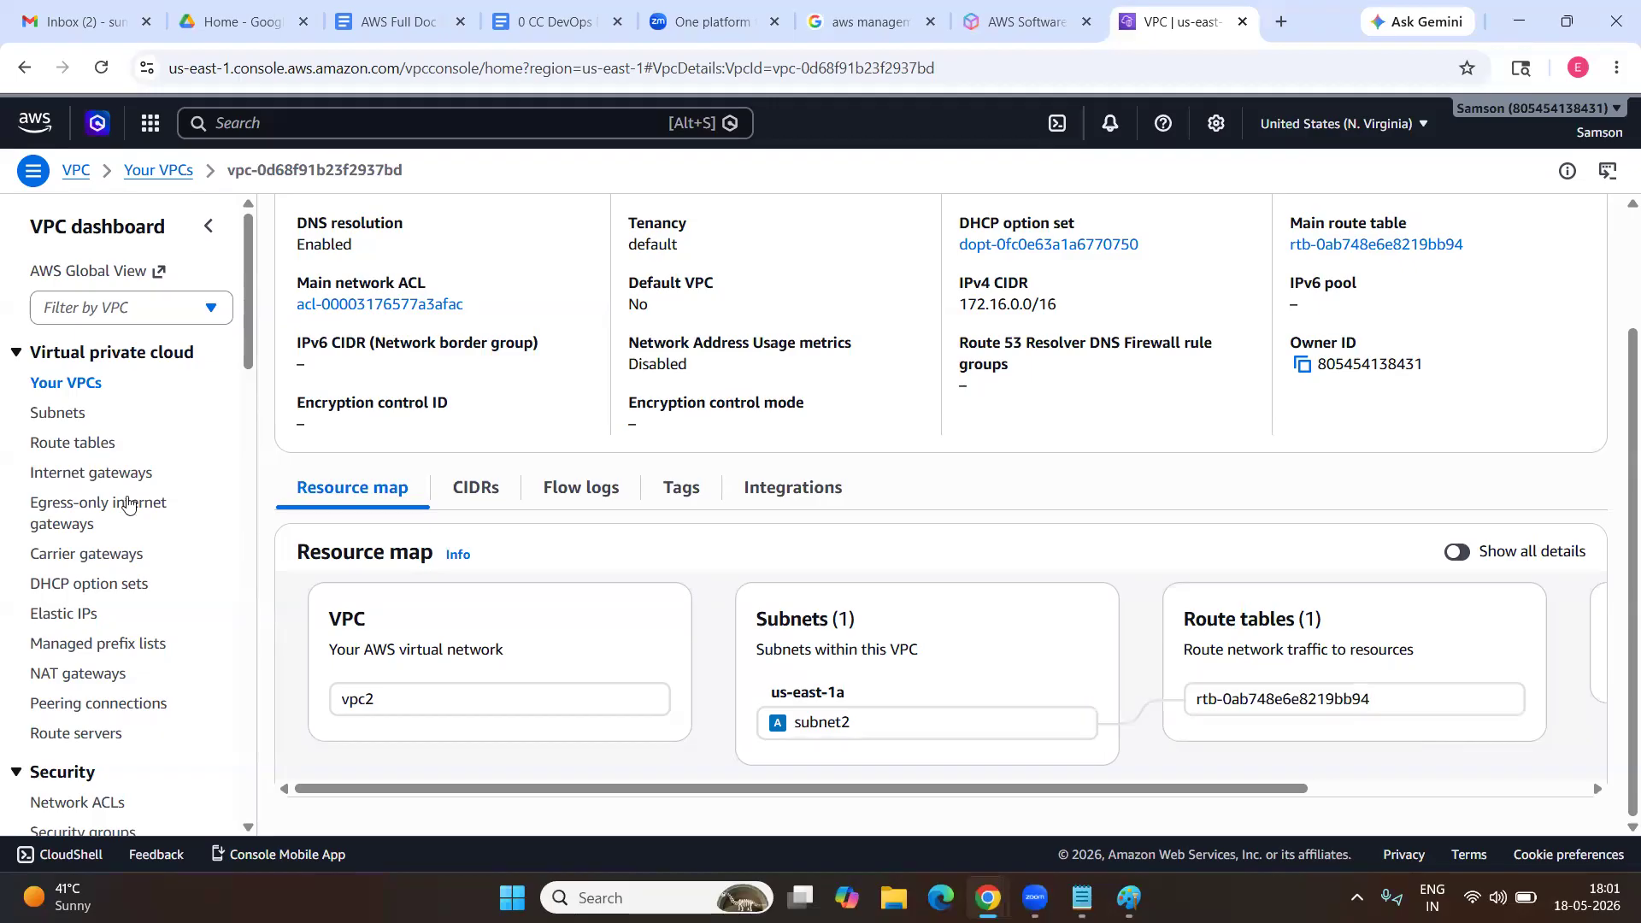
Refresh the route tables list, widen its VPC column and examine the main route table belonging to vpc2.
left_click(58, 448)
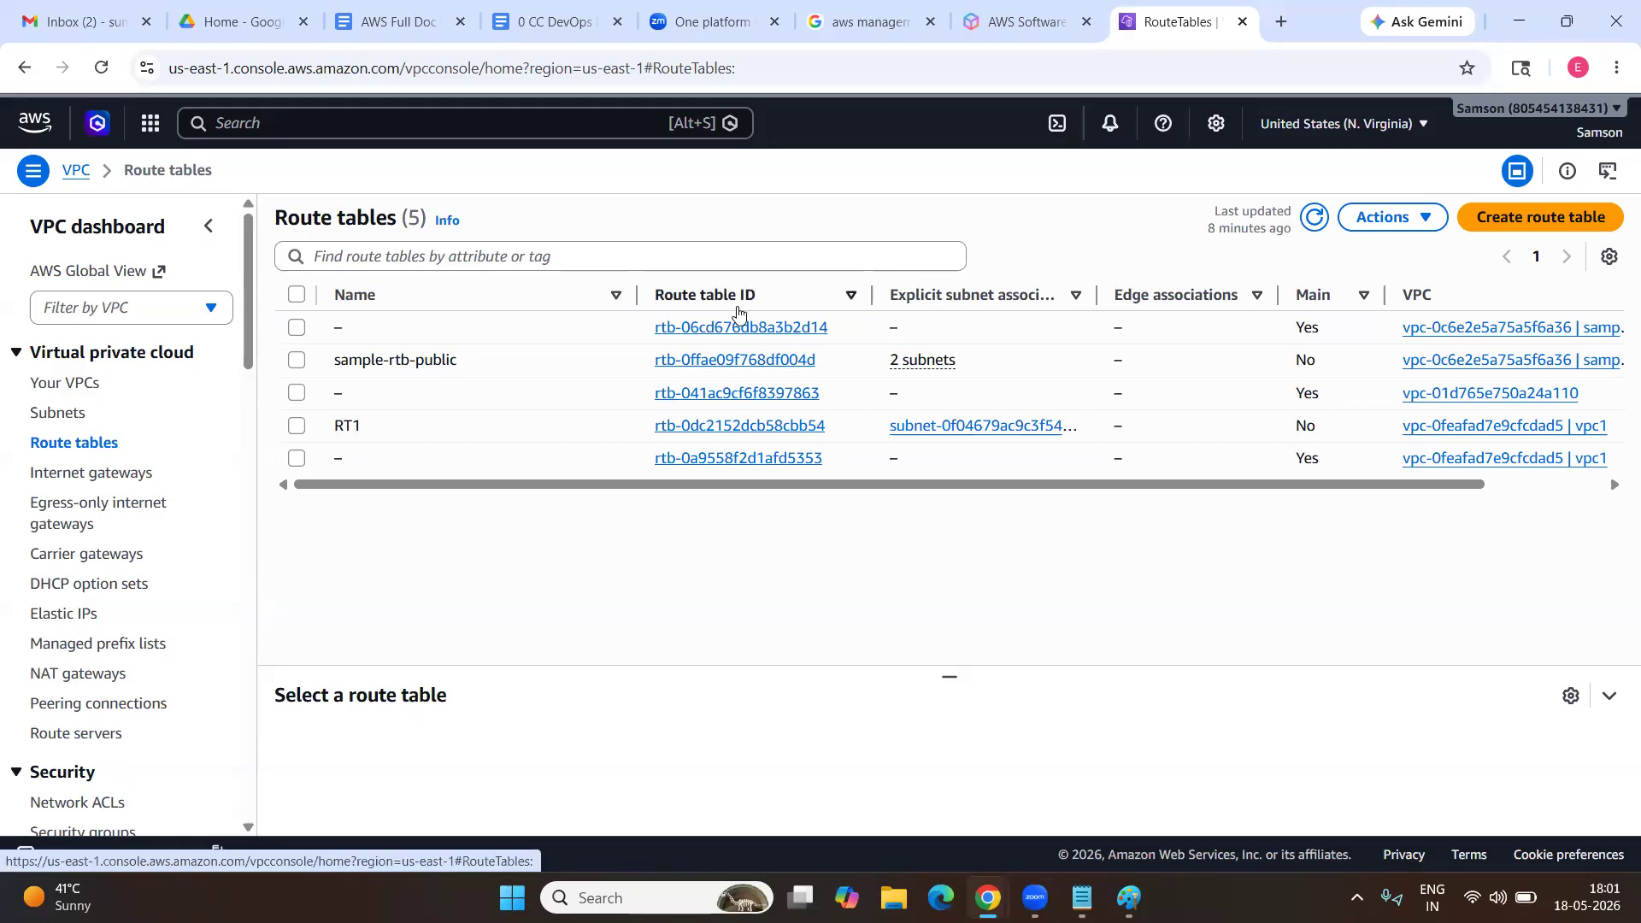
left_click(1310, 224)
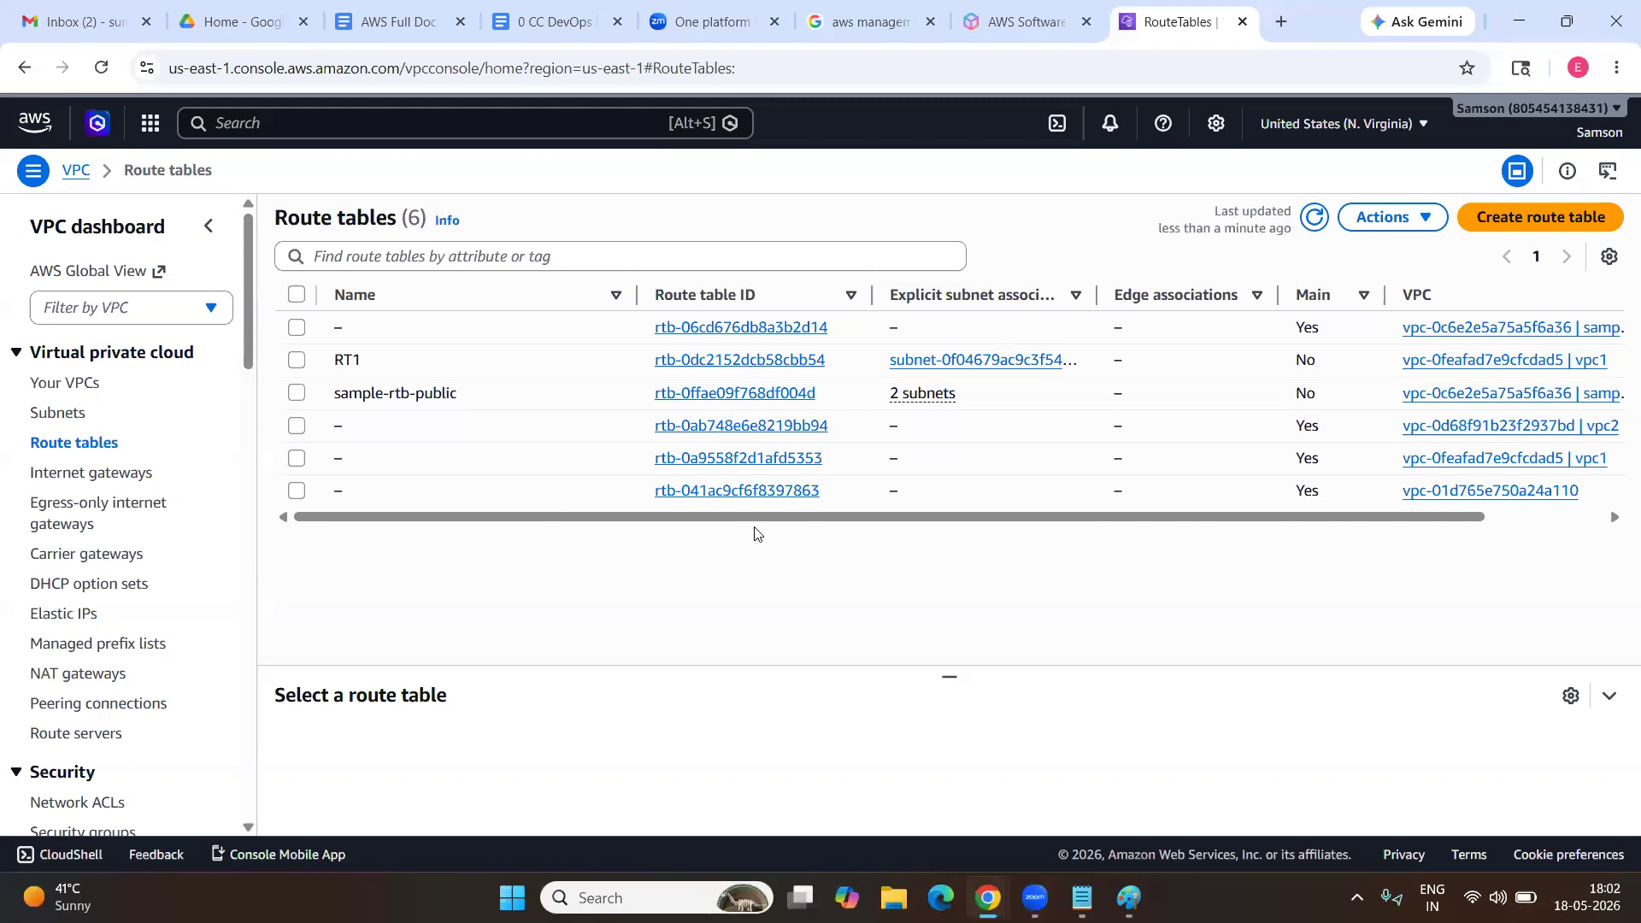
left_click_drag(754, 516, 865, 498)
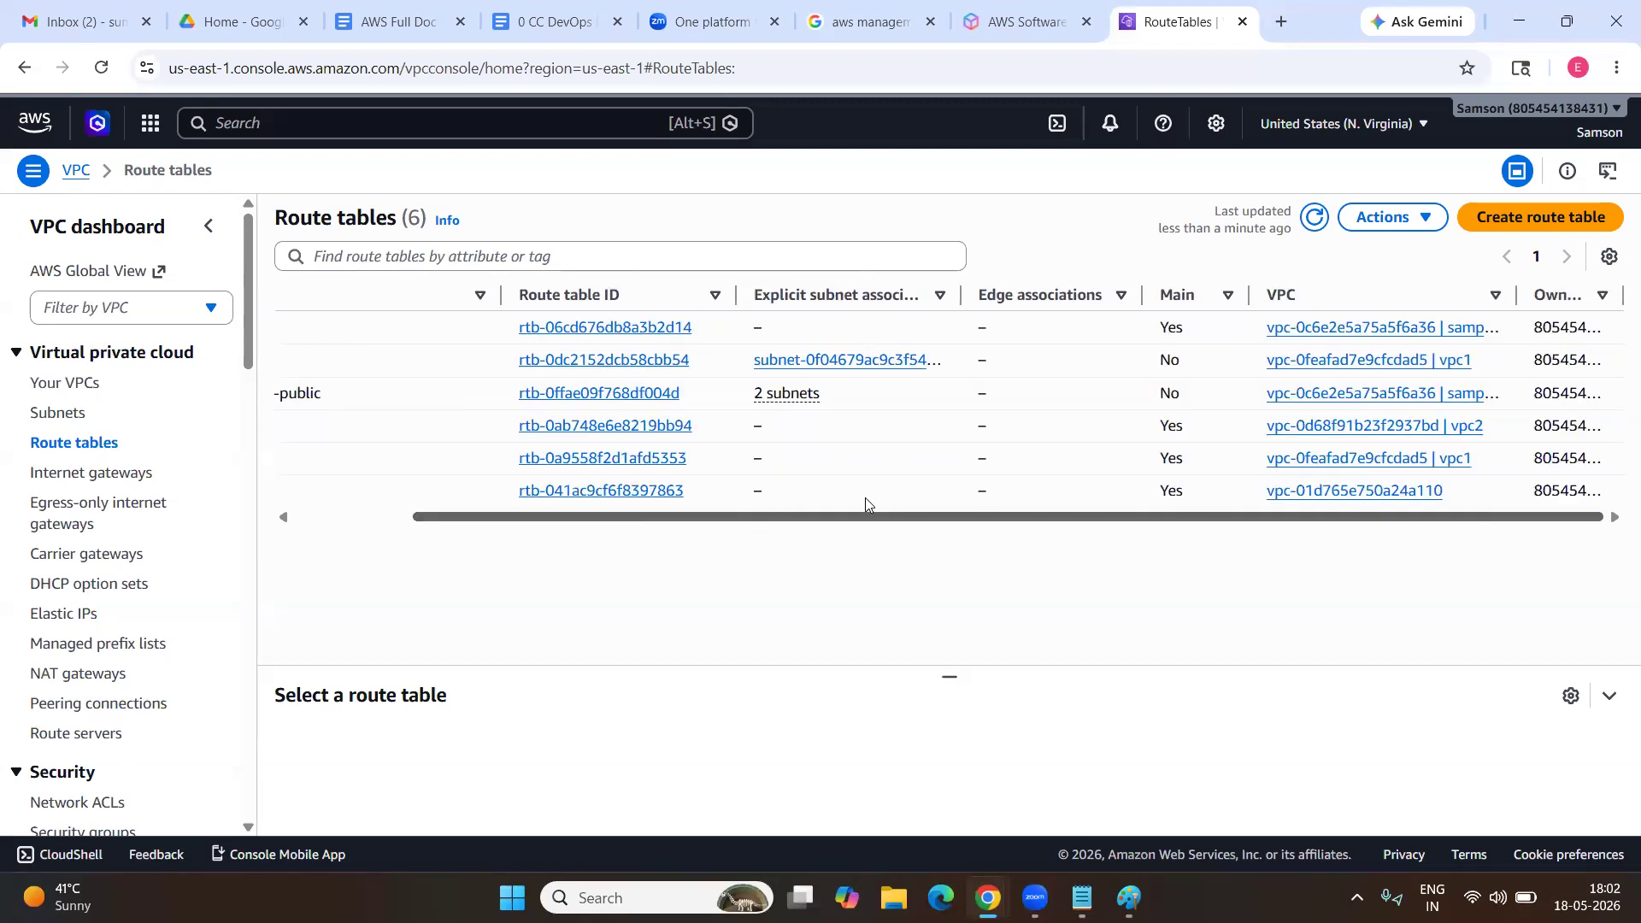
left_click_drag(1513, 294, 1587, 293)
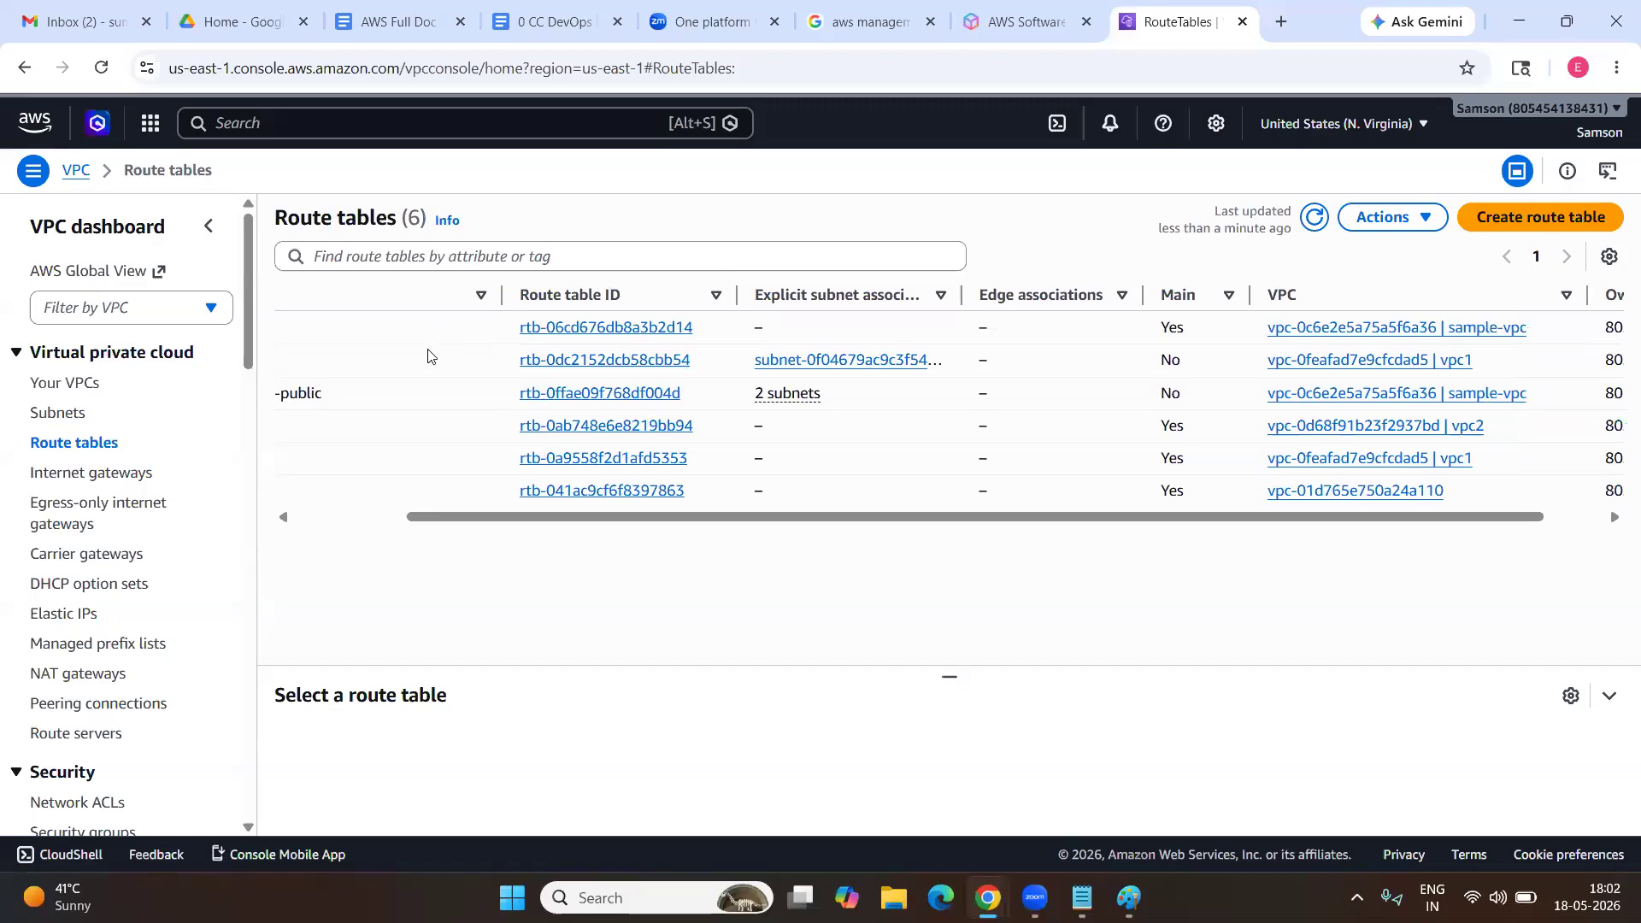
scroll(598, 359, "left", 5)
scroll(940, 355, "right", 6)
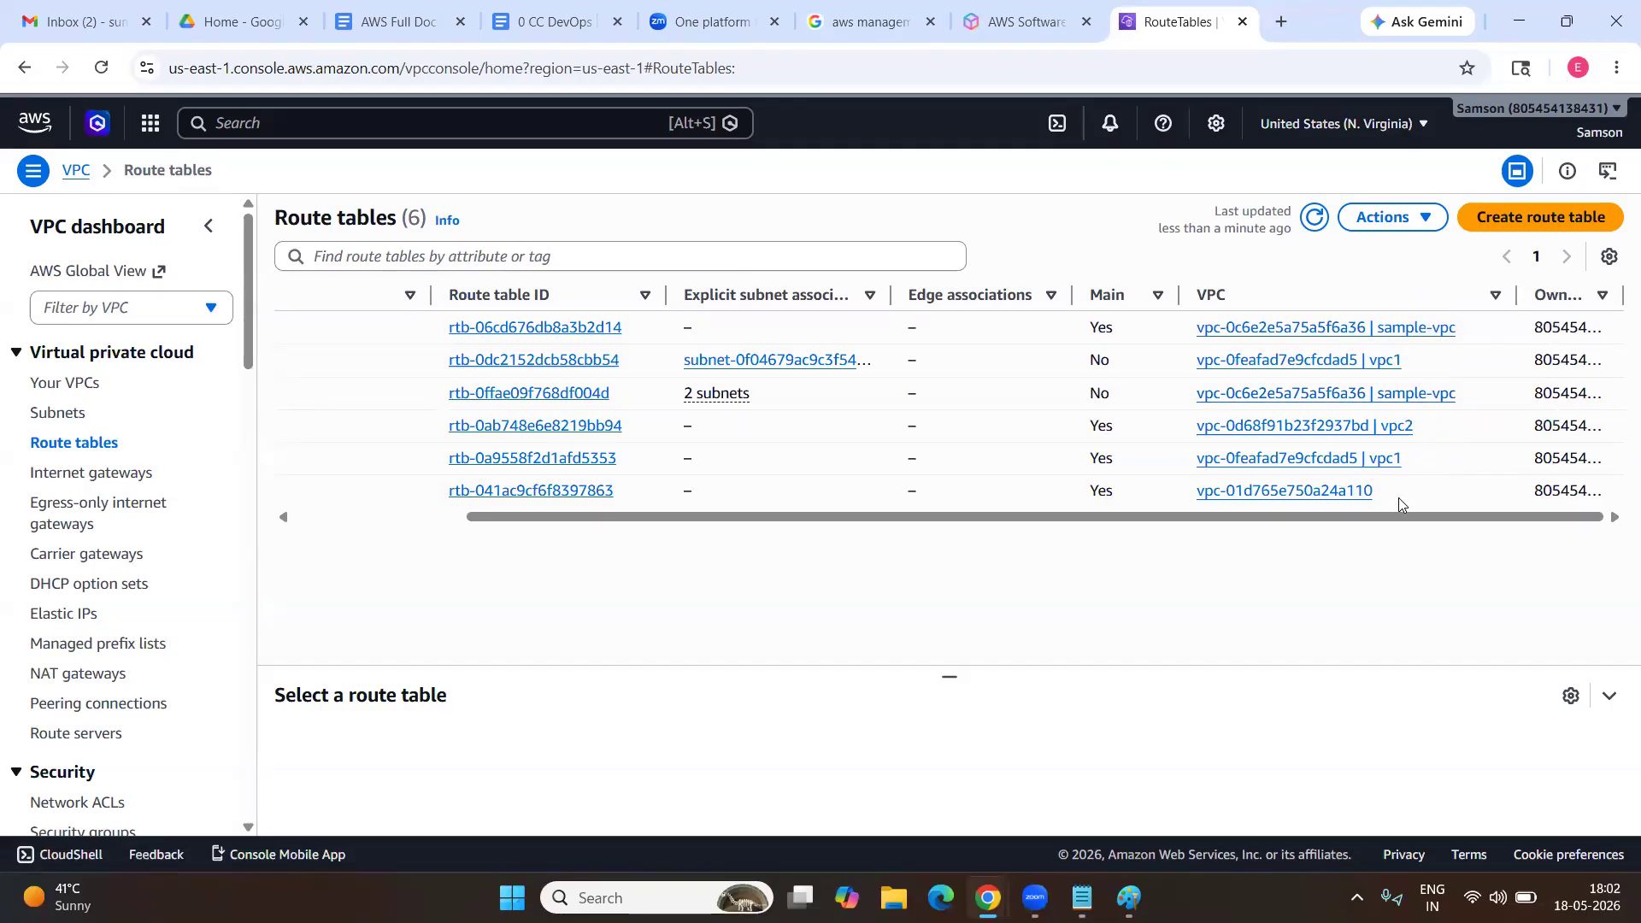
left_click(1423, 440)
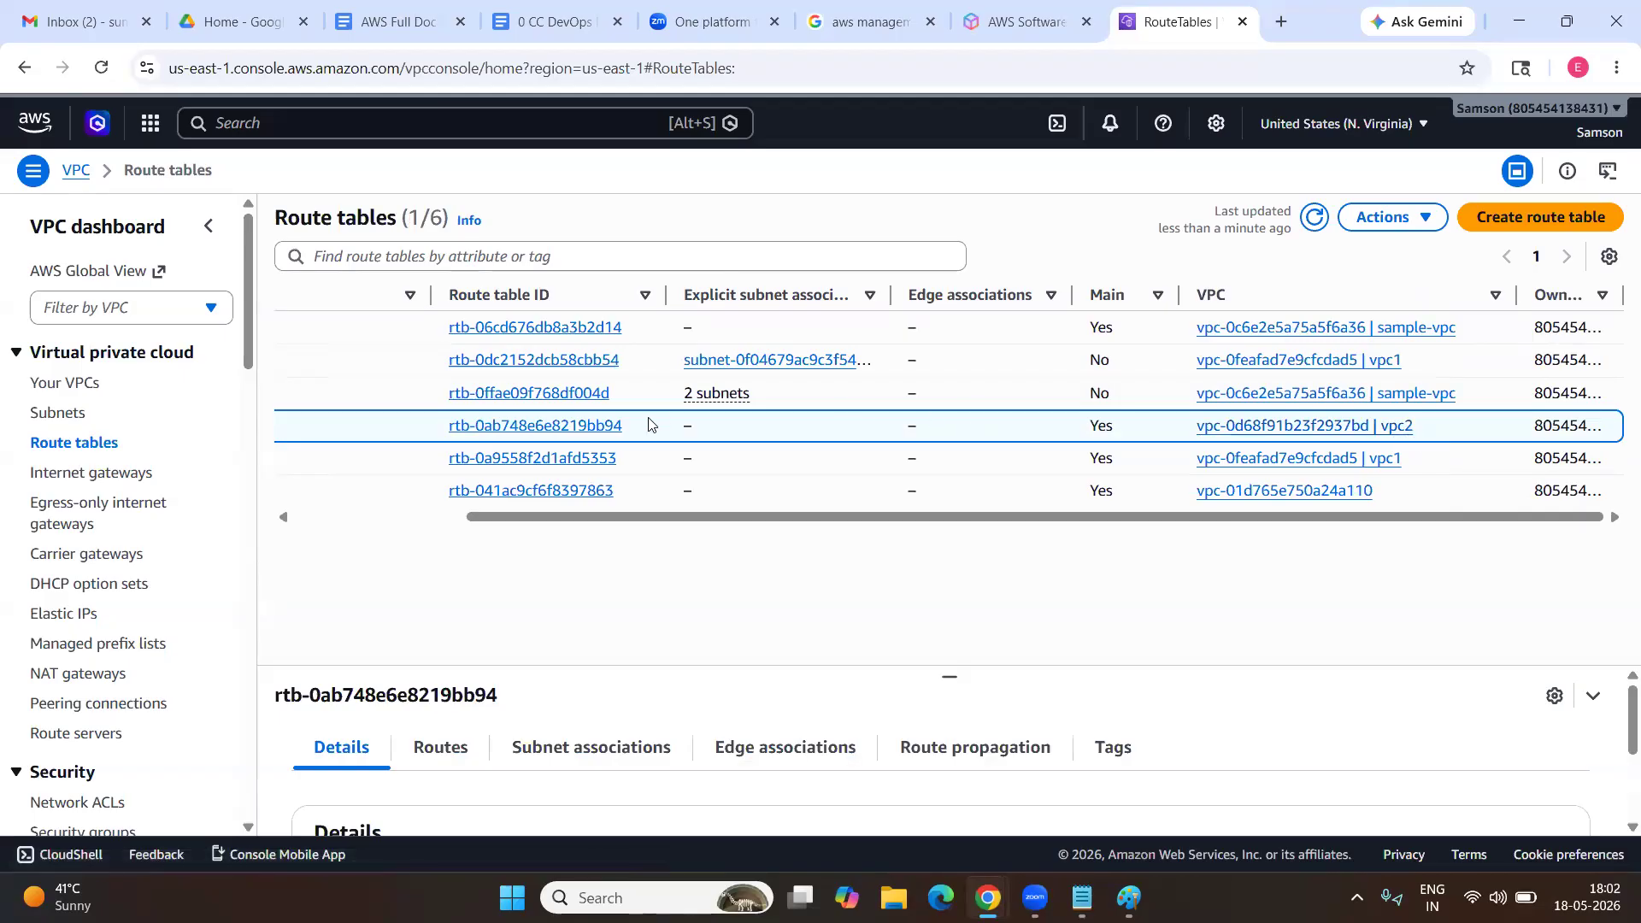
left_click_drag(628, 428, 578, 428)
Switch to Notepad and add the line "By default A route table will create parallel to VPC" below the peering connection requirement.
key("alt+Tab")
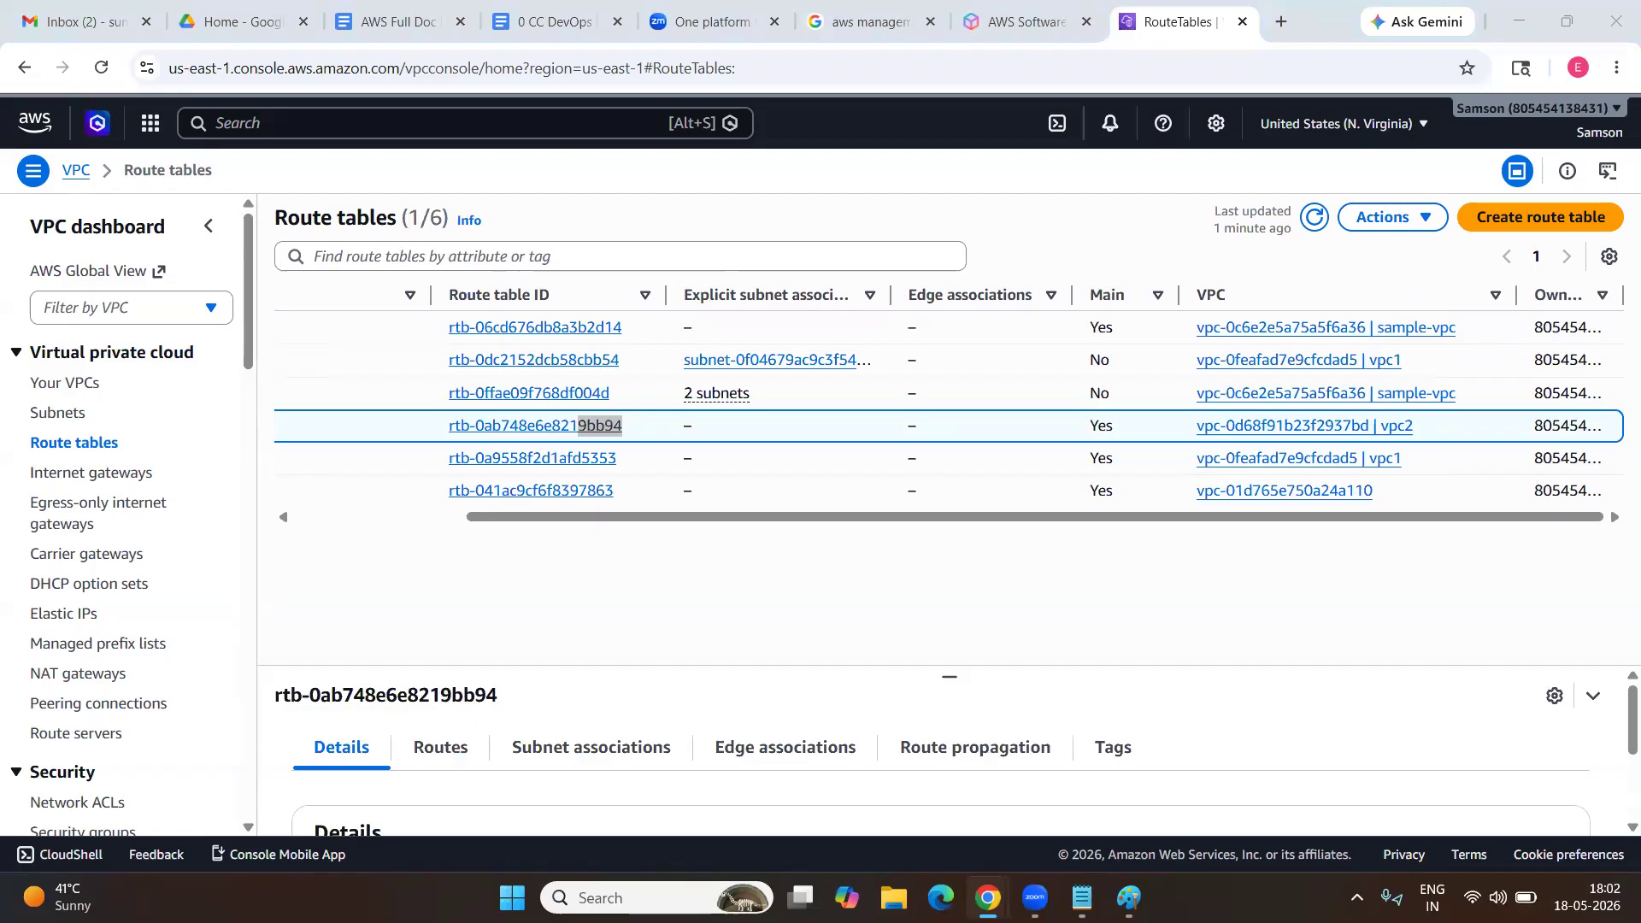
left_click(1082, 897)
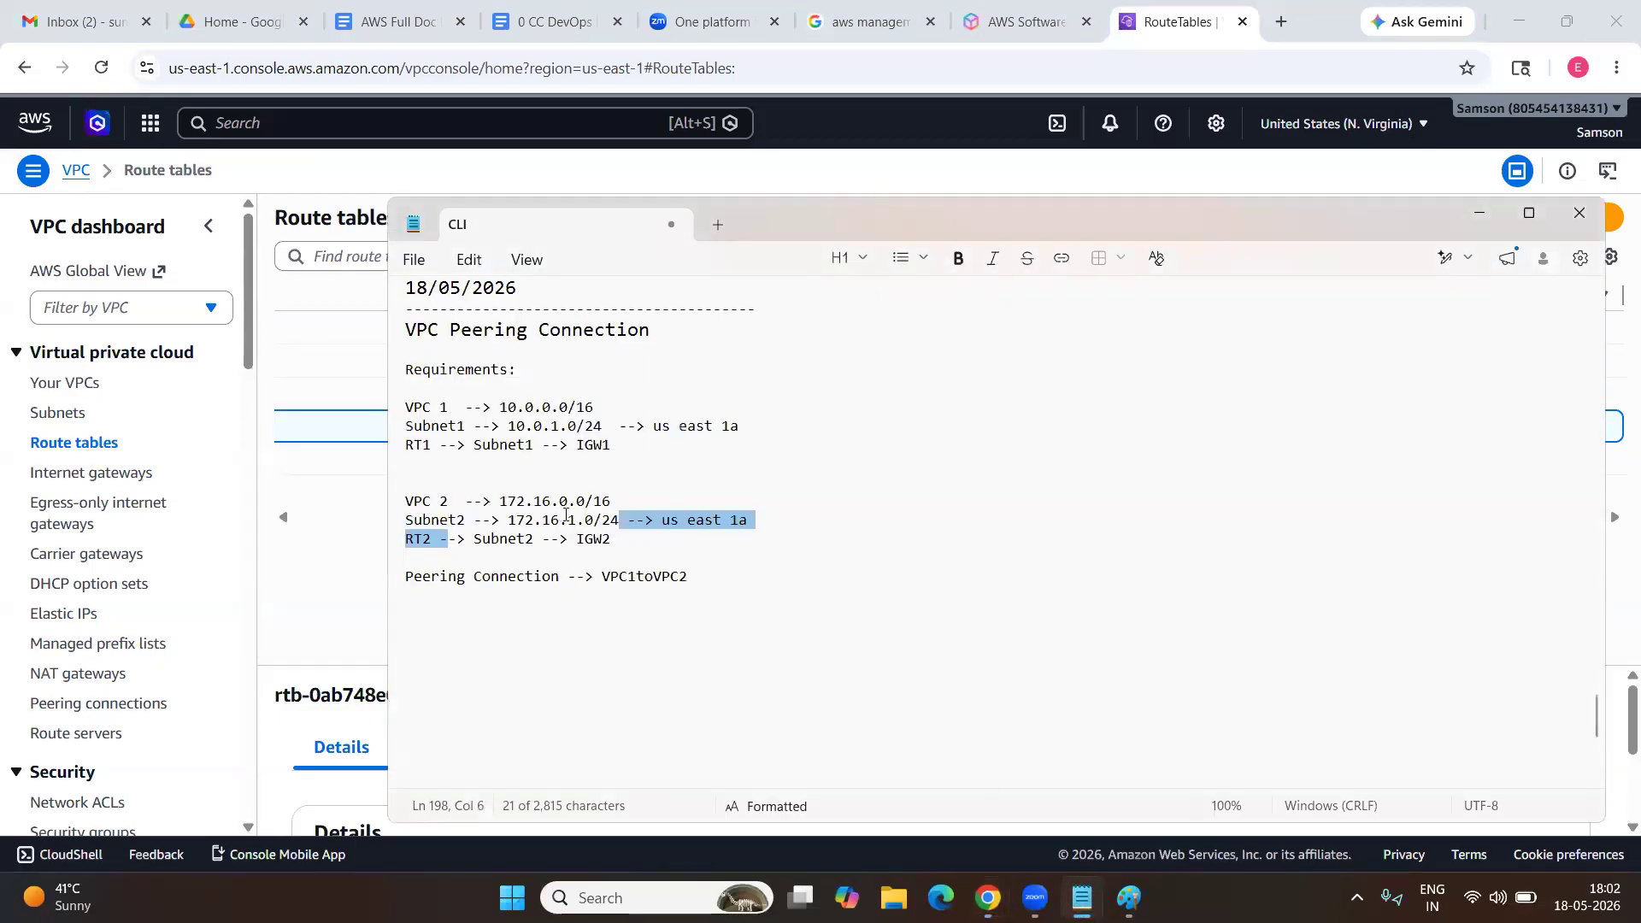
left_click(724, 577)
key("Return")
key("Return")
type("By default")
type("A ")
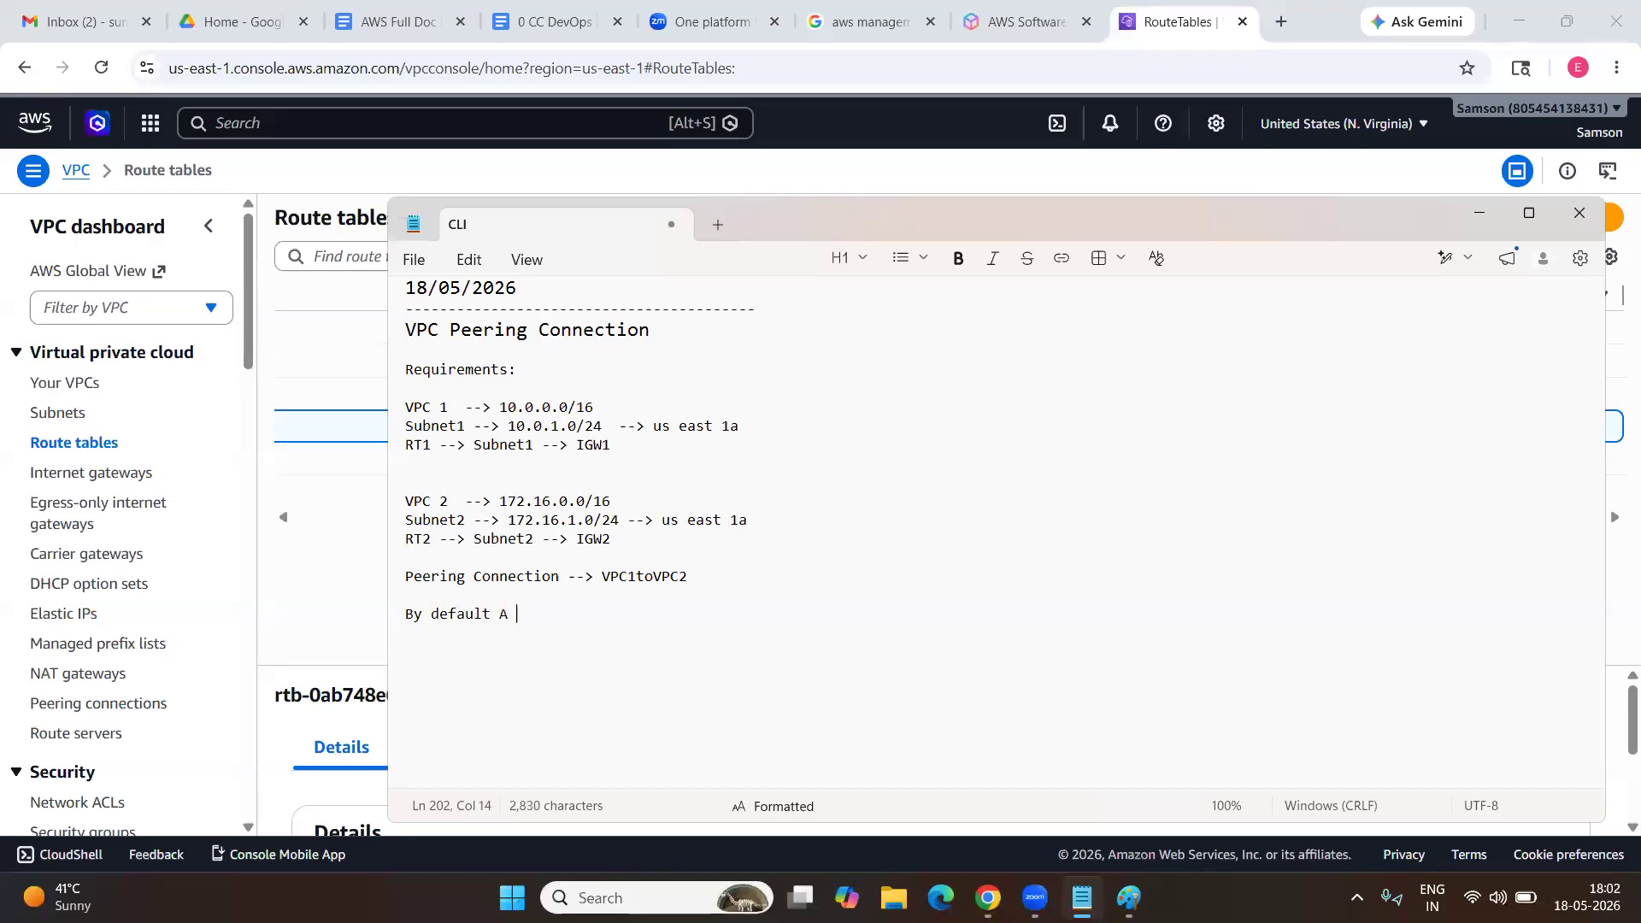
type("route tab")
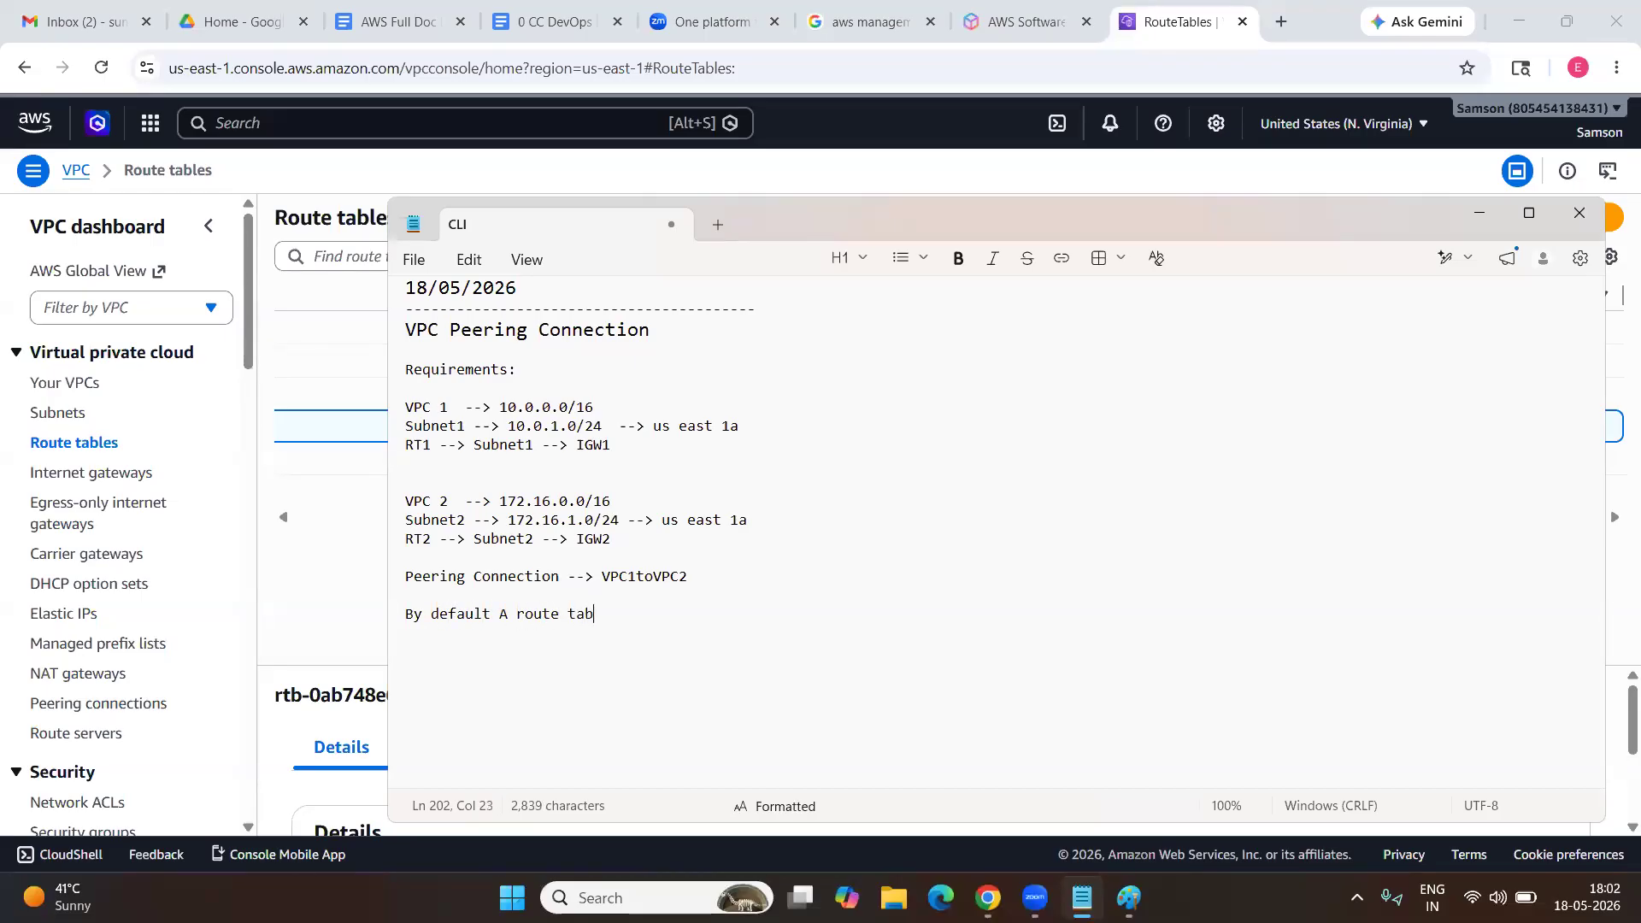
type("le will create parallel to VPC")
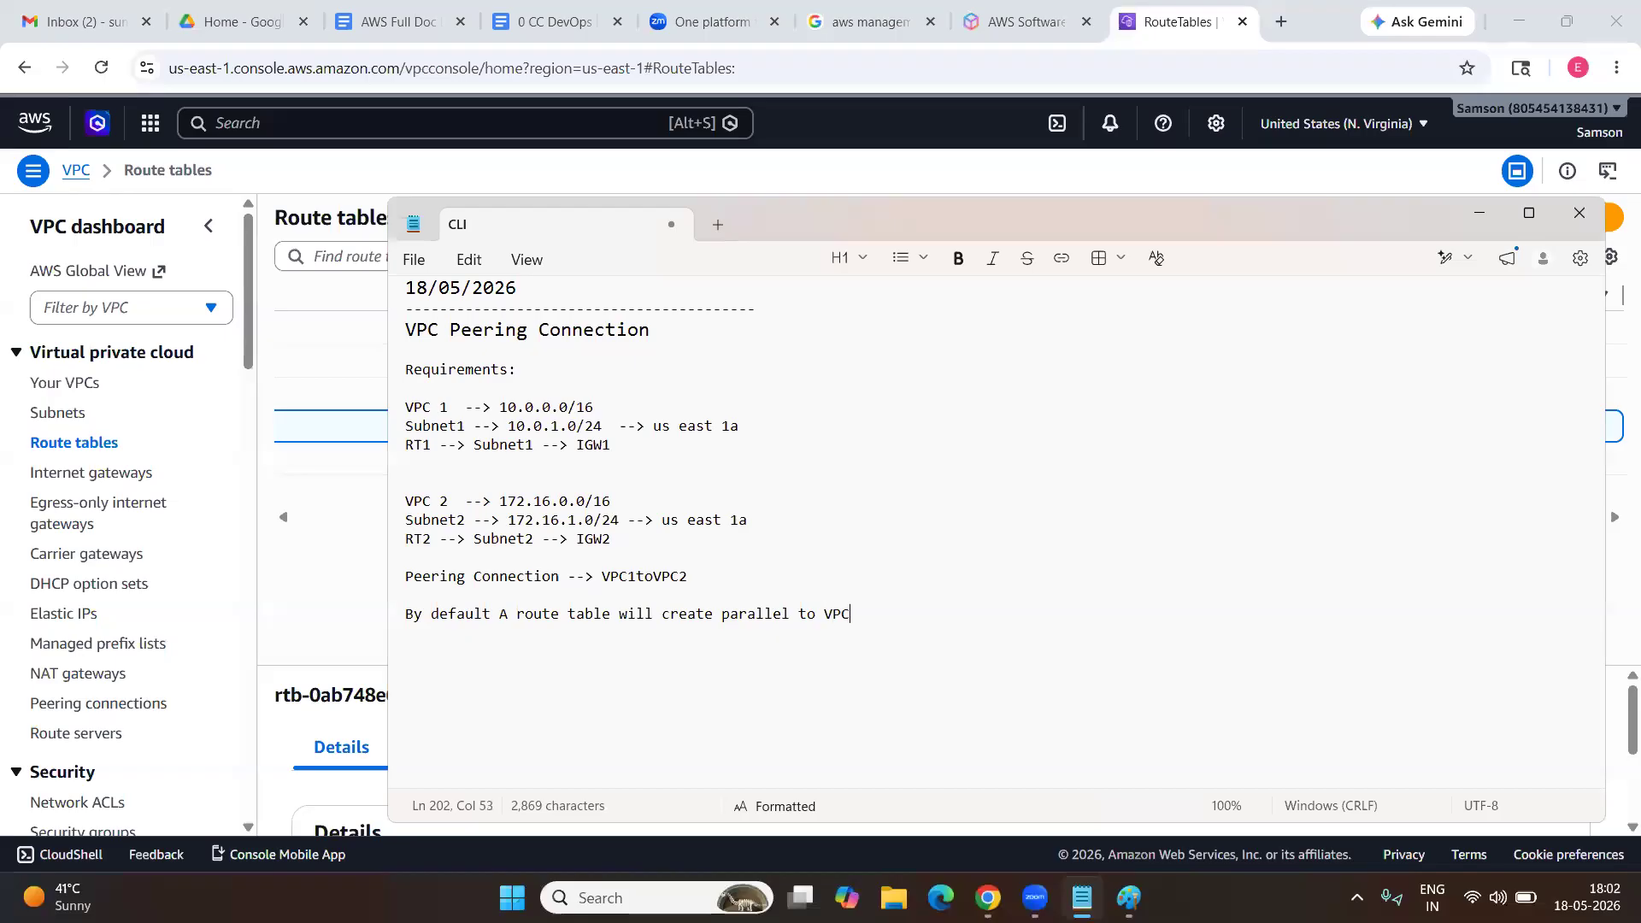
Insert the word "main" before "route table" in the new Notepad line.
left_click_drag(843, 611, 815, 612)
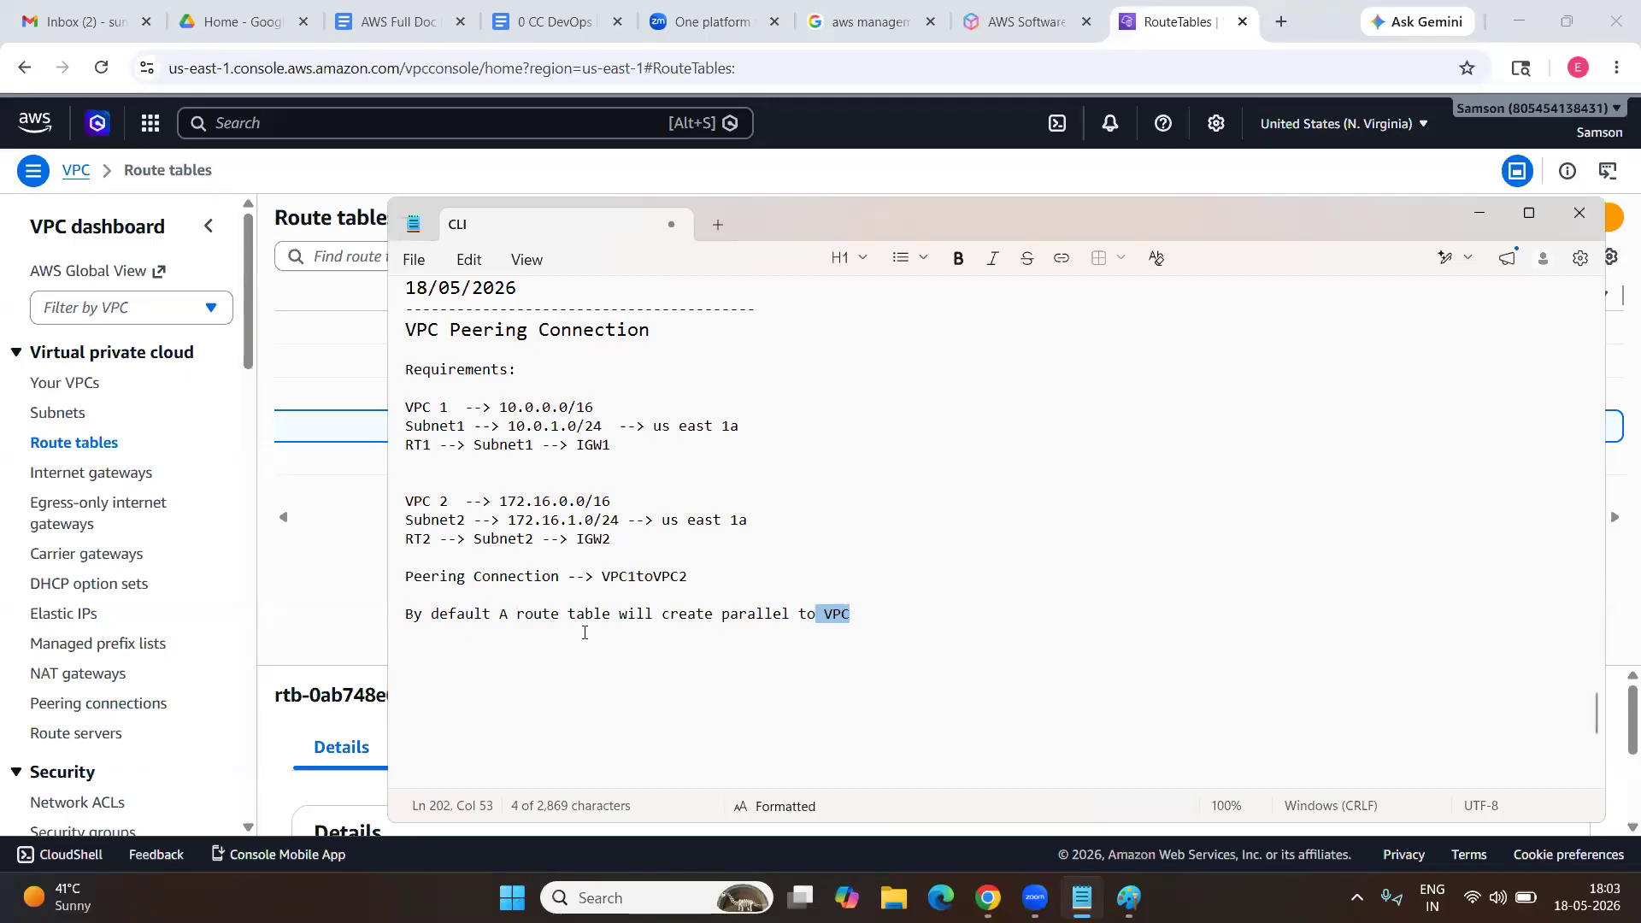
left_click_drag(525, 613, 598, 613)
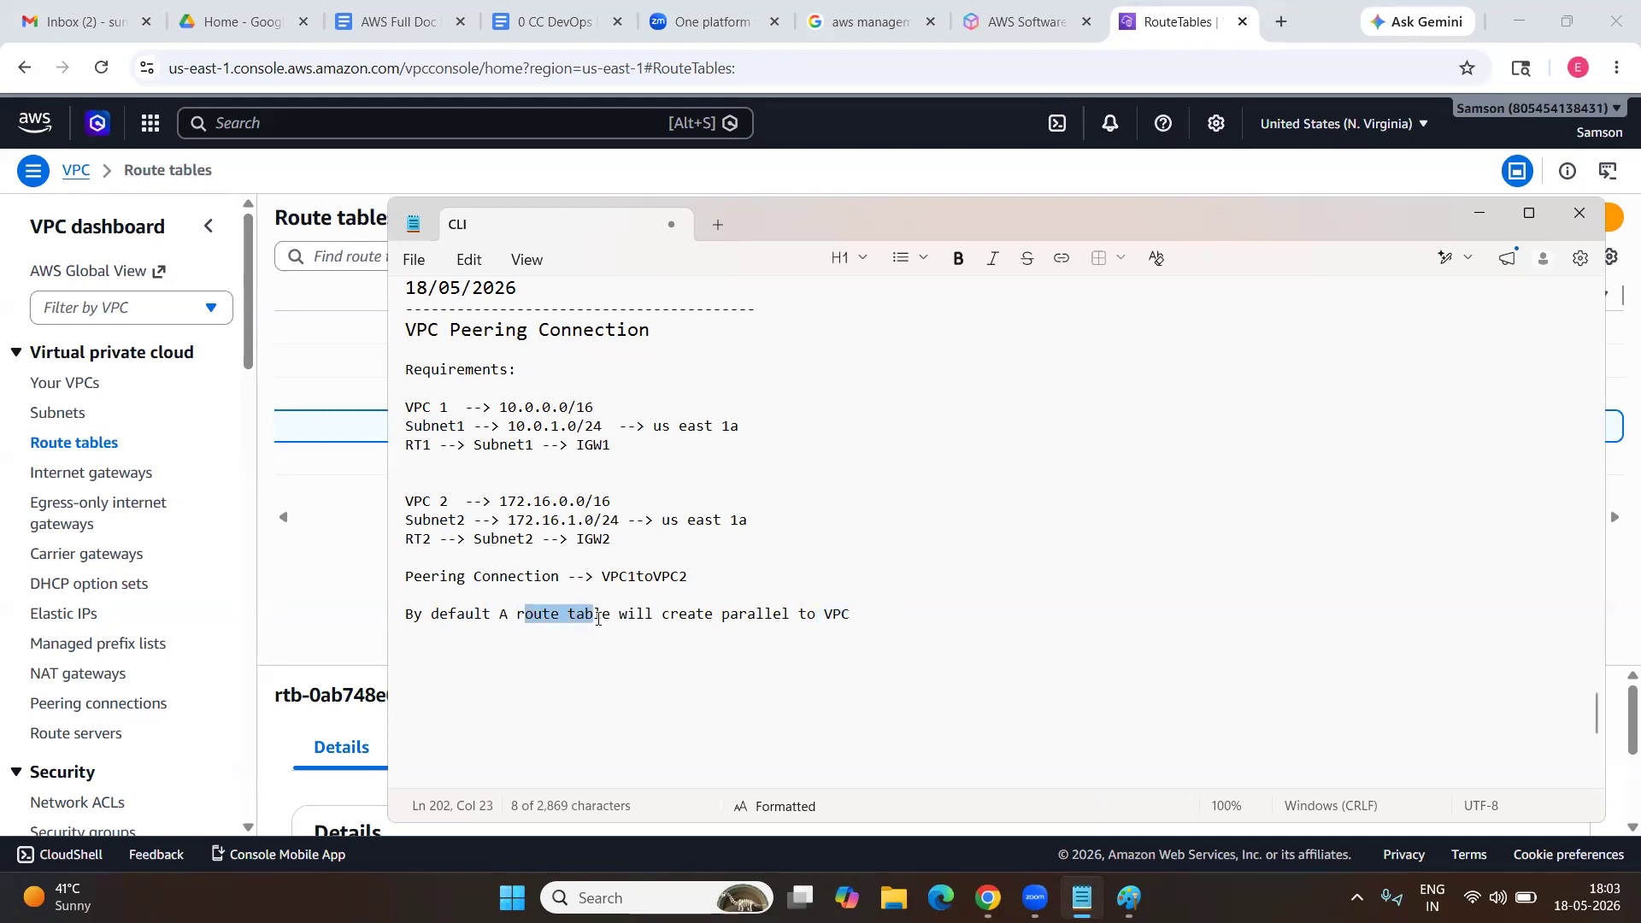
left_click(527, 615)
type("main")
key("Return")
key("BackSpace")
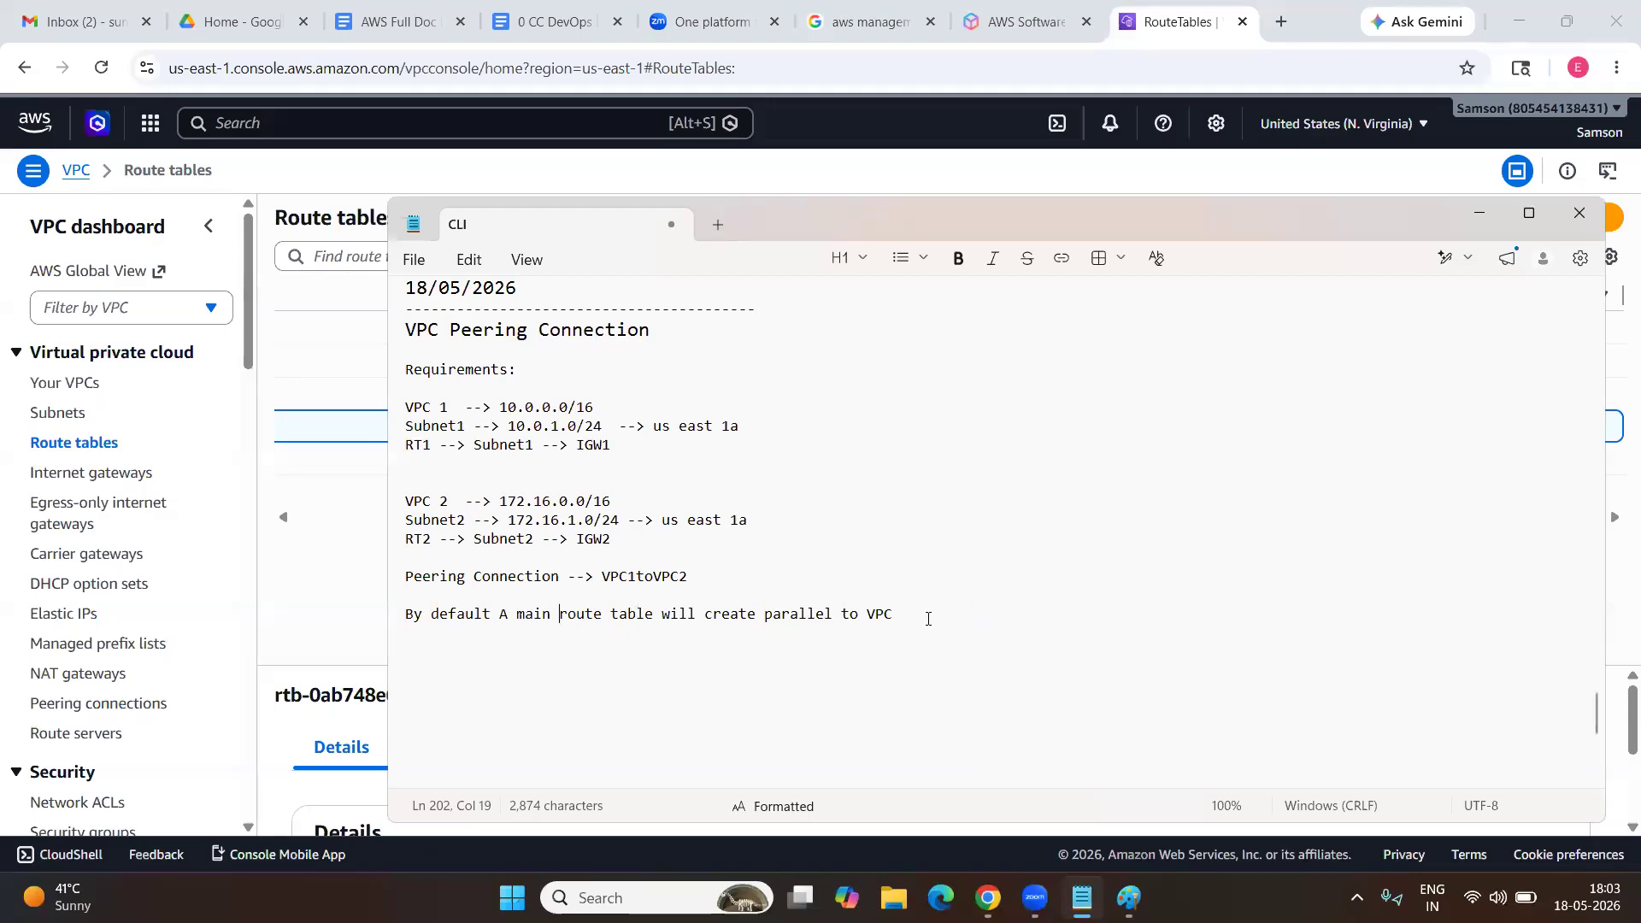
left_click_drag(921, 617, 834, 614)
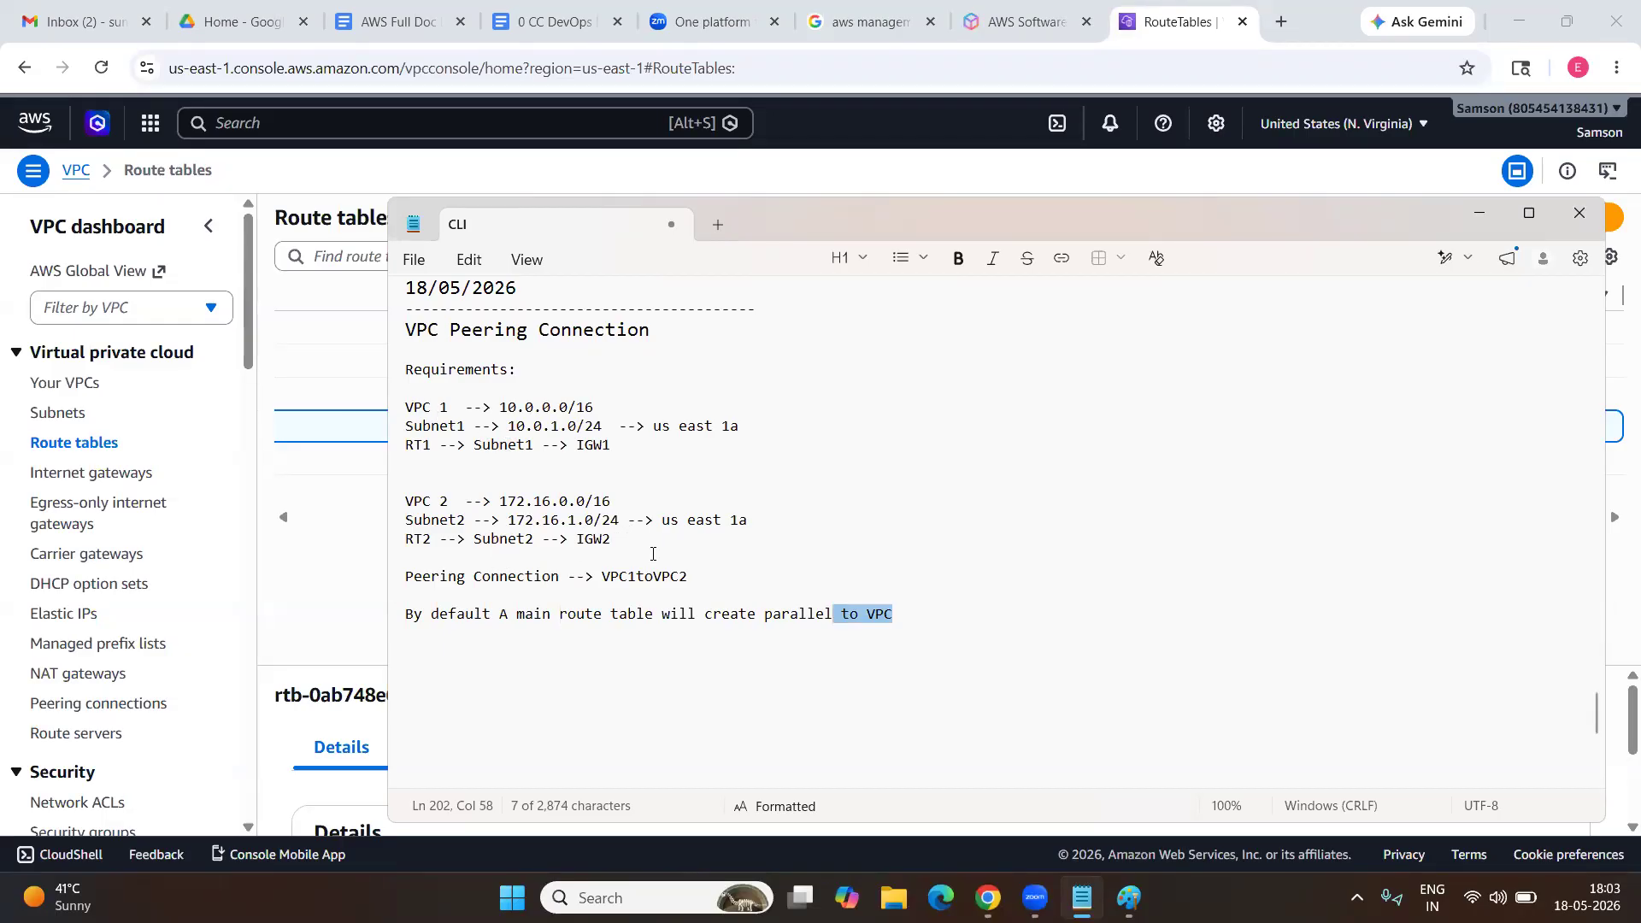
Switch back to the AWS console and start creating a VPC from the VPC list with the VPC and more option.
left_click(349, 556)
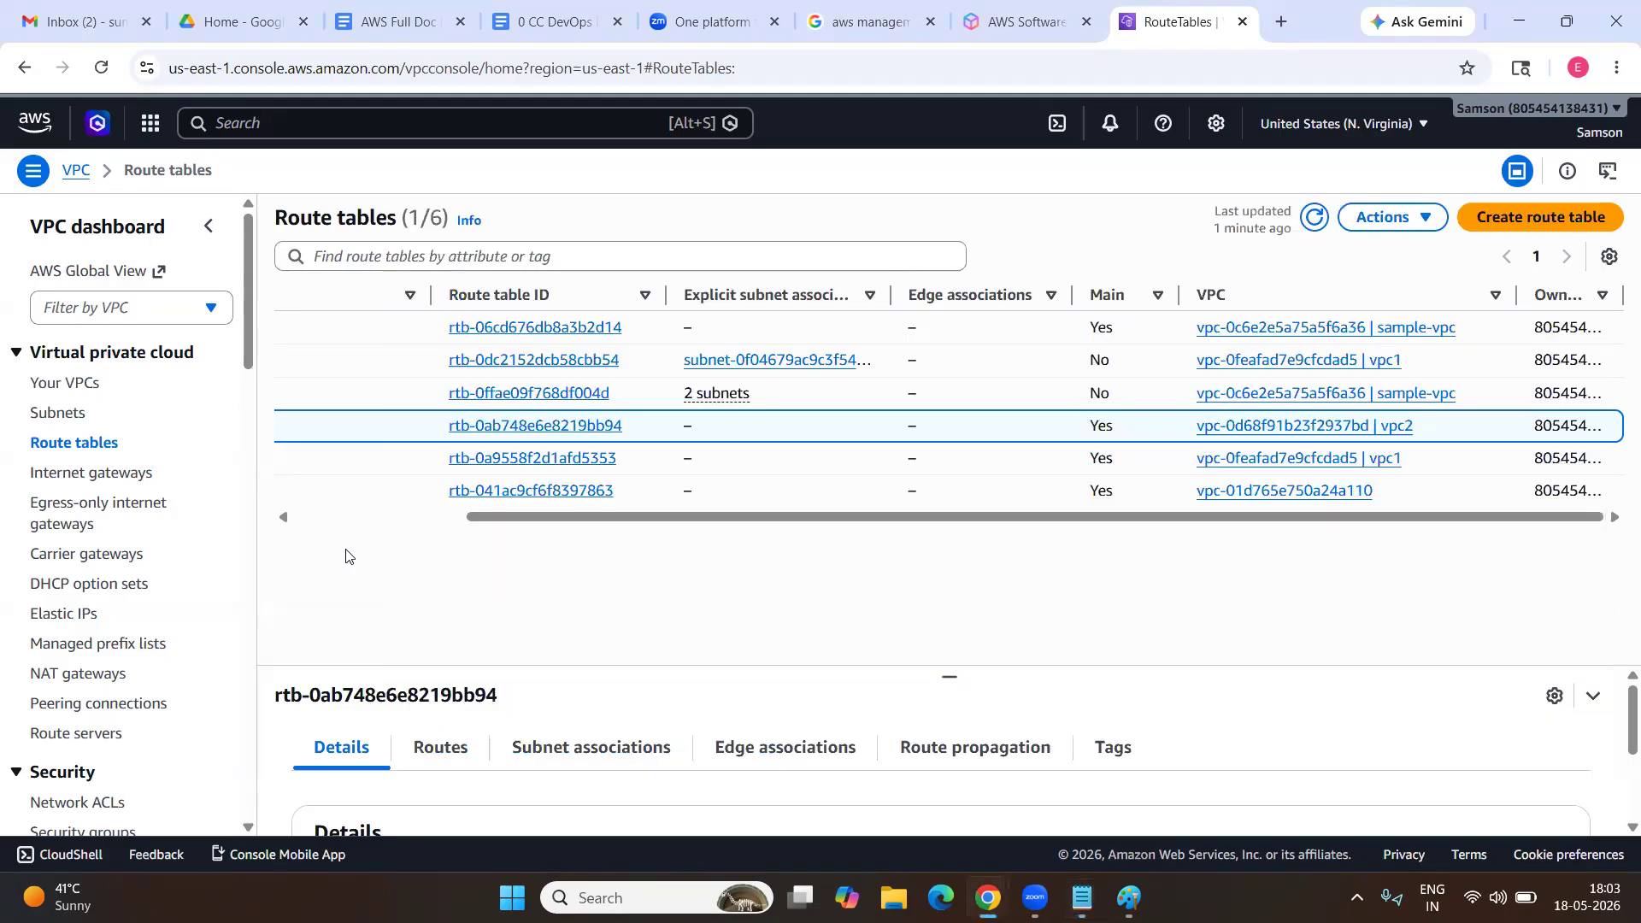
left_click(75, 386)
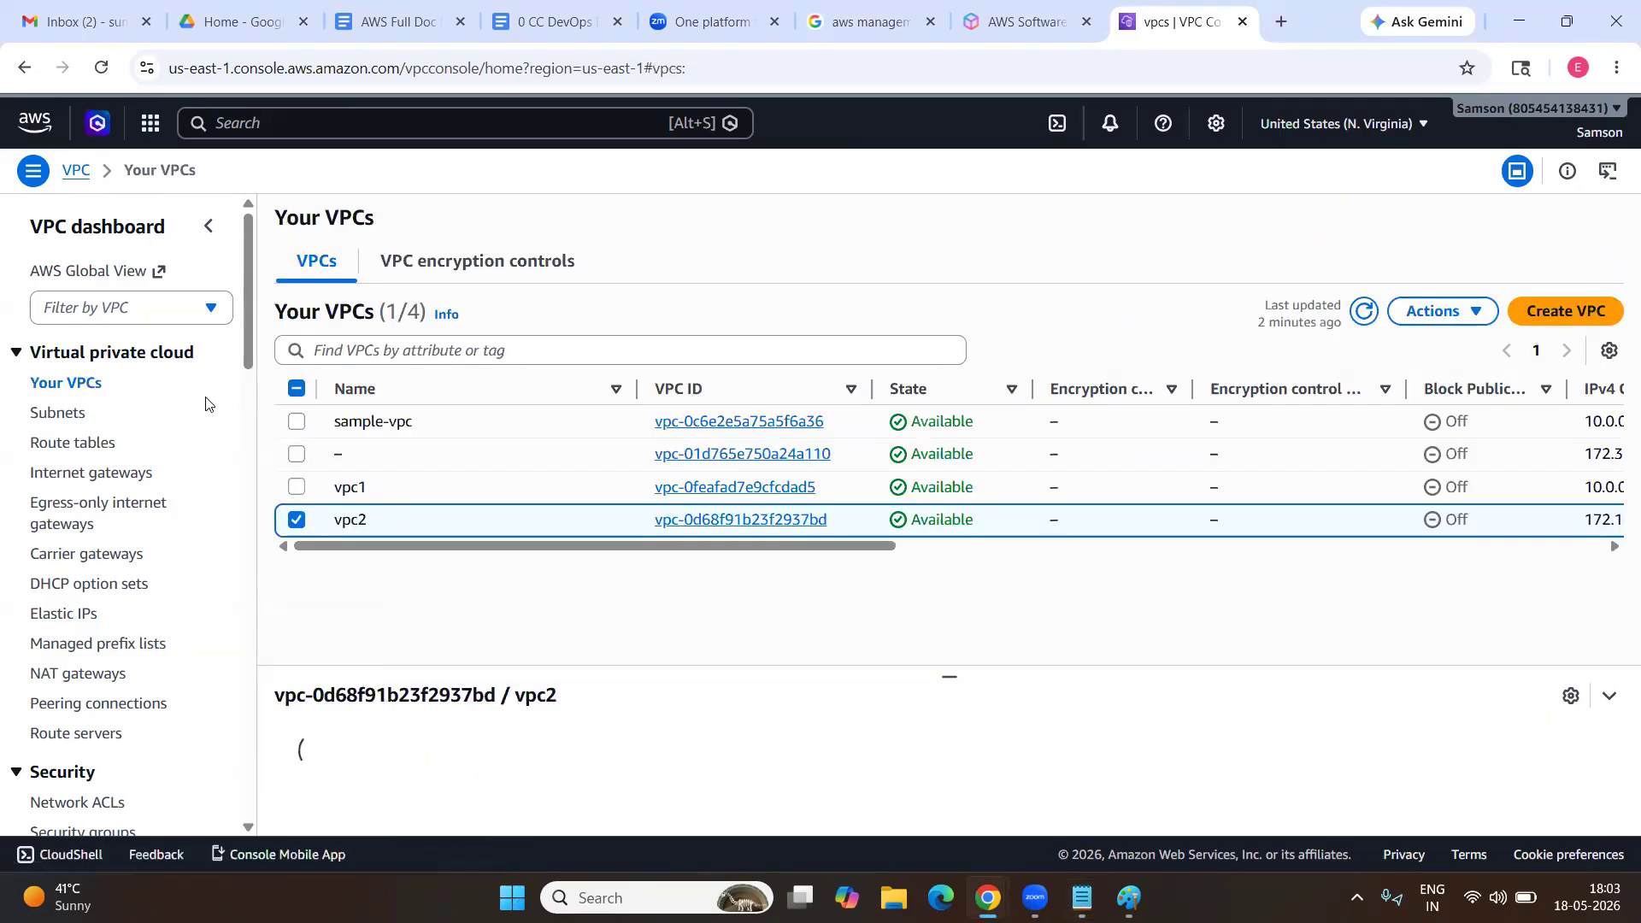
left_click(353, 494)
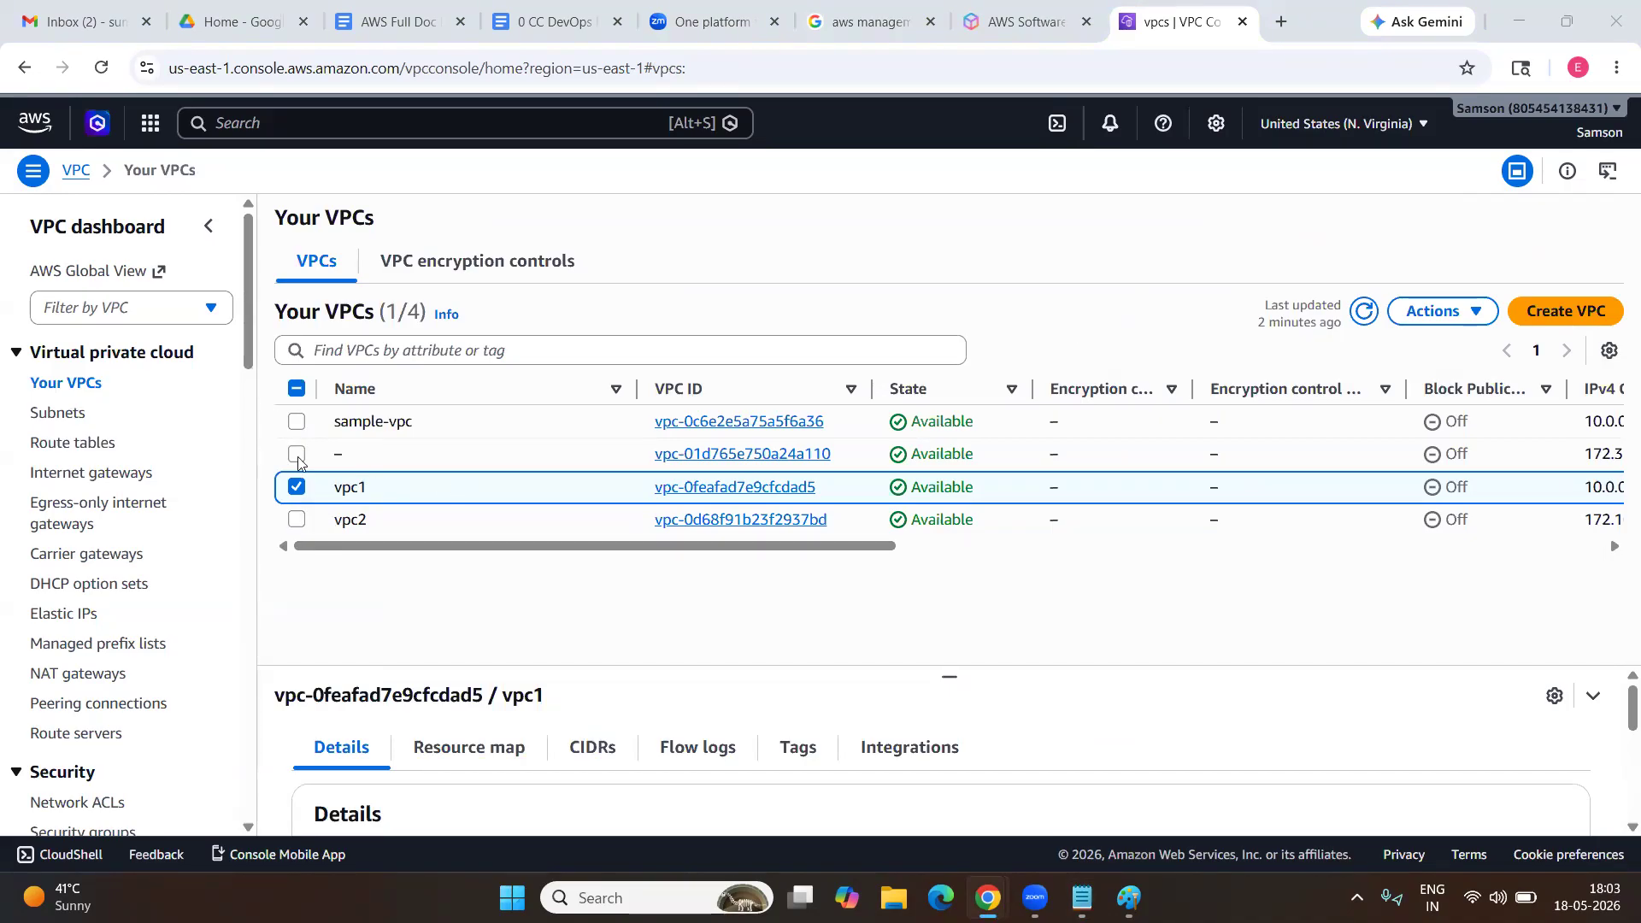
left_click(1591, 315)
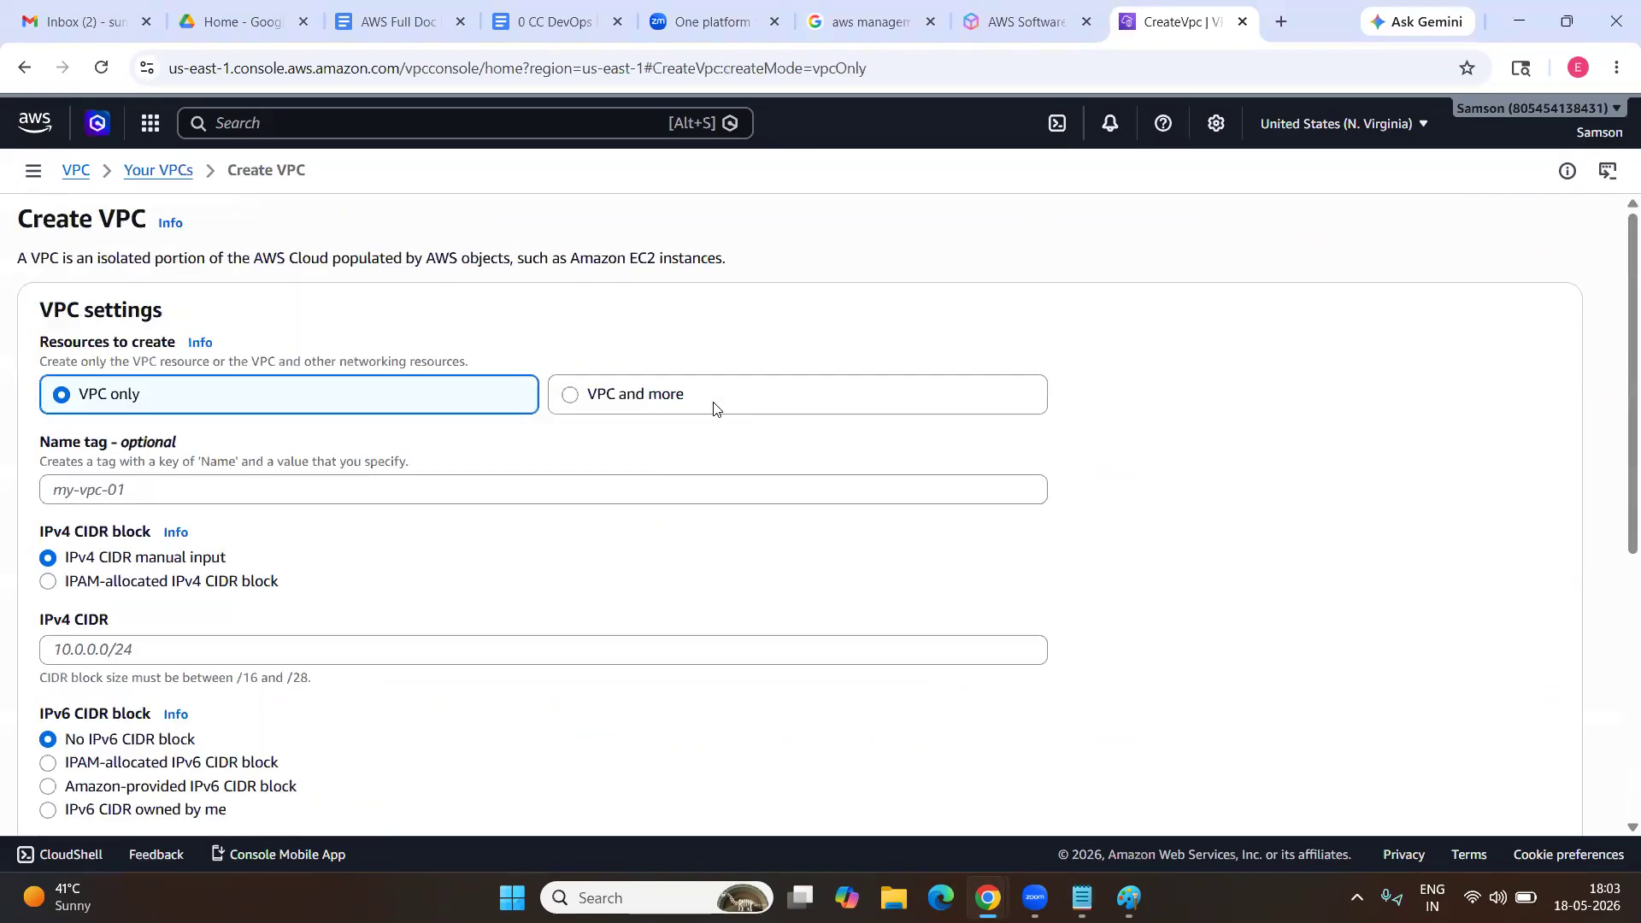
left_click(716, 409)
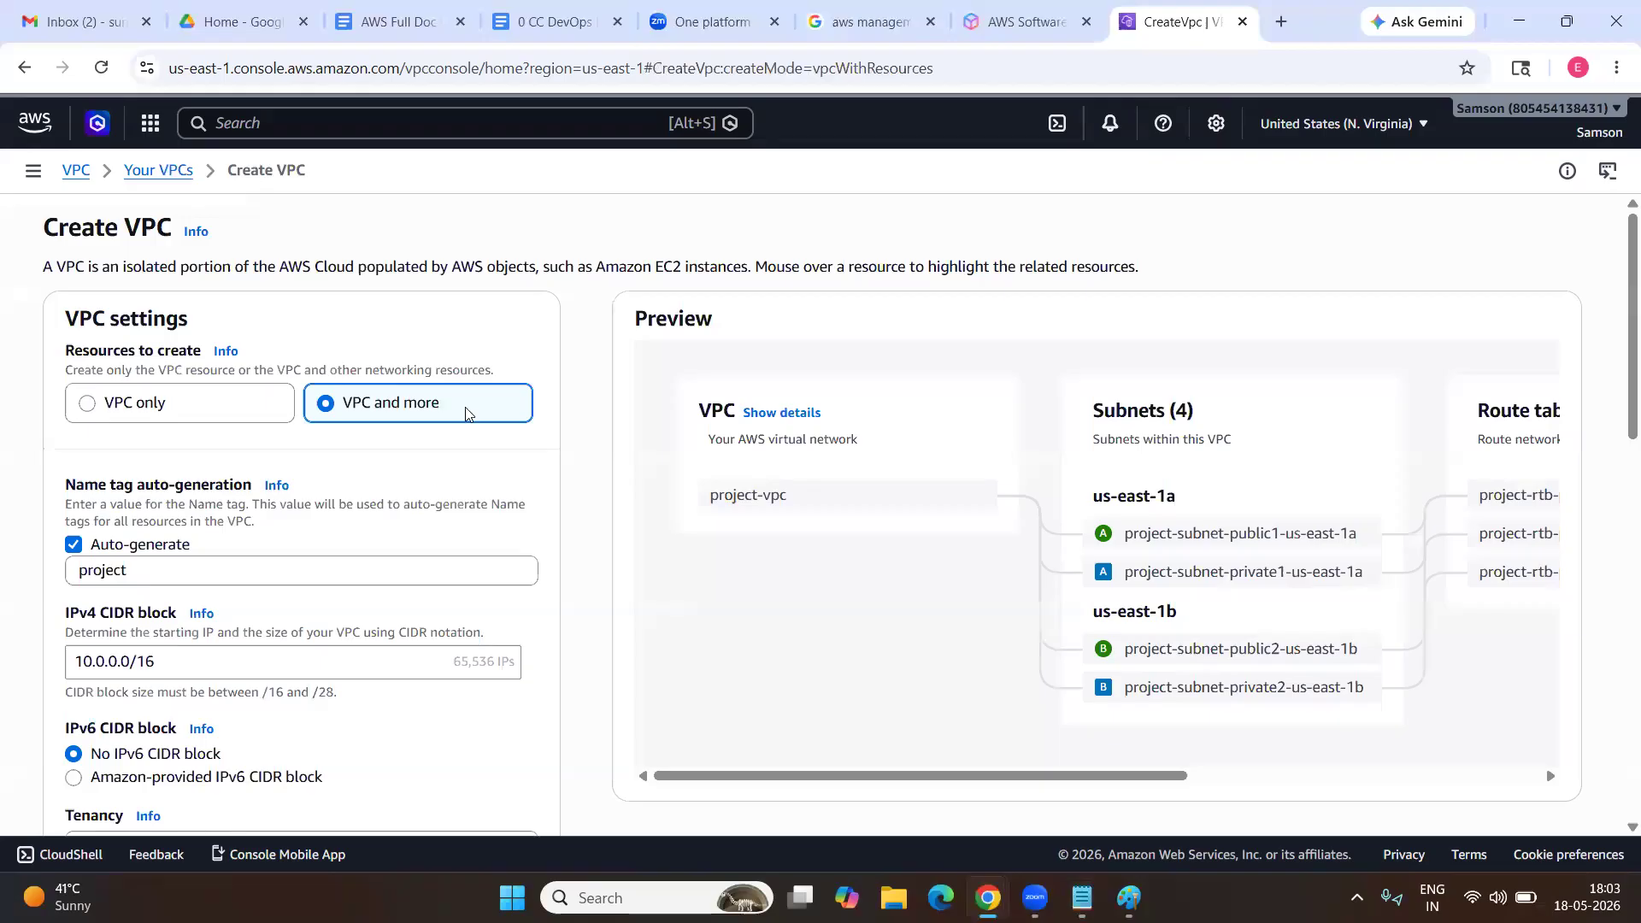
Turn off name tag auto-generation and name the VPC vpc1 in the preview.
scroll(470, 414, "down", 3)
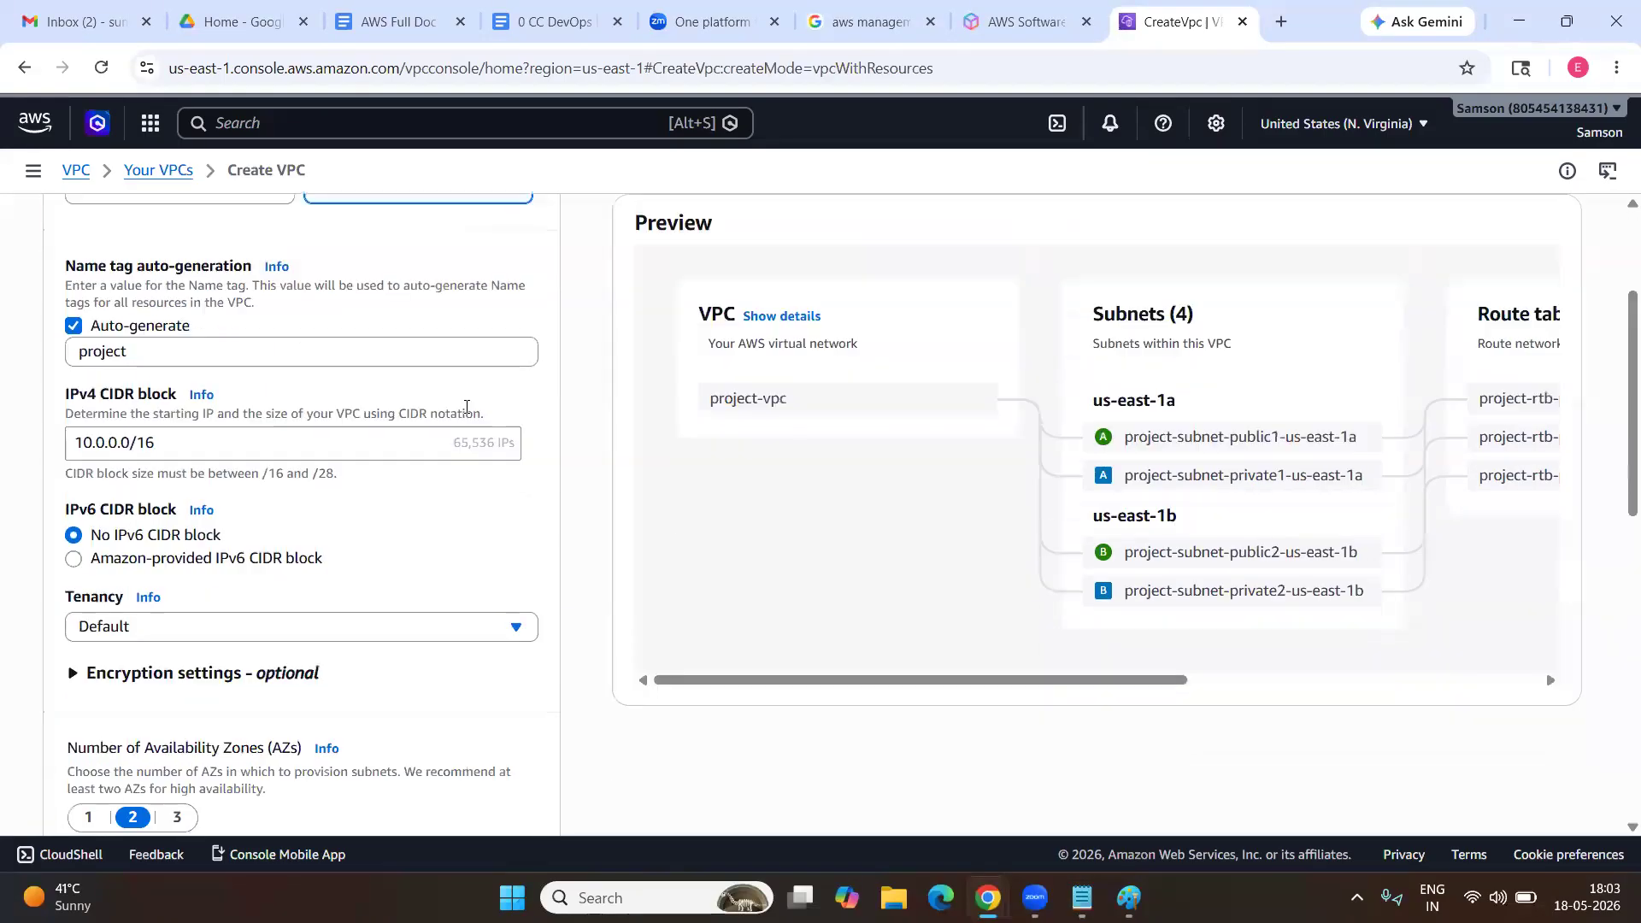
left_click(73, 330)
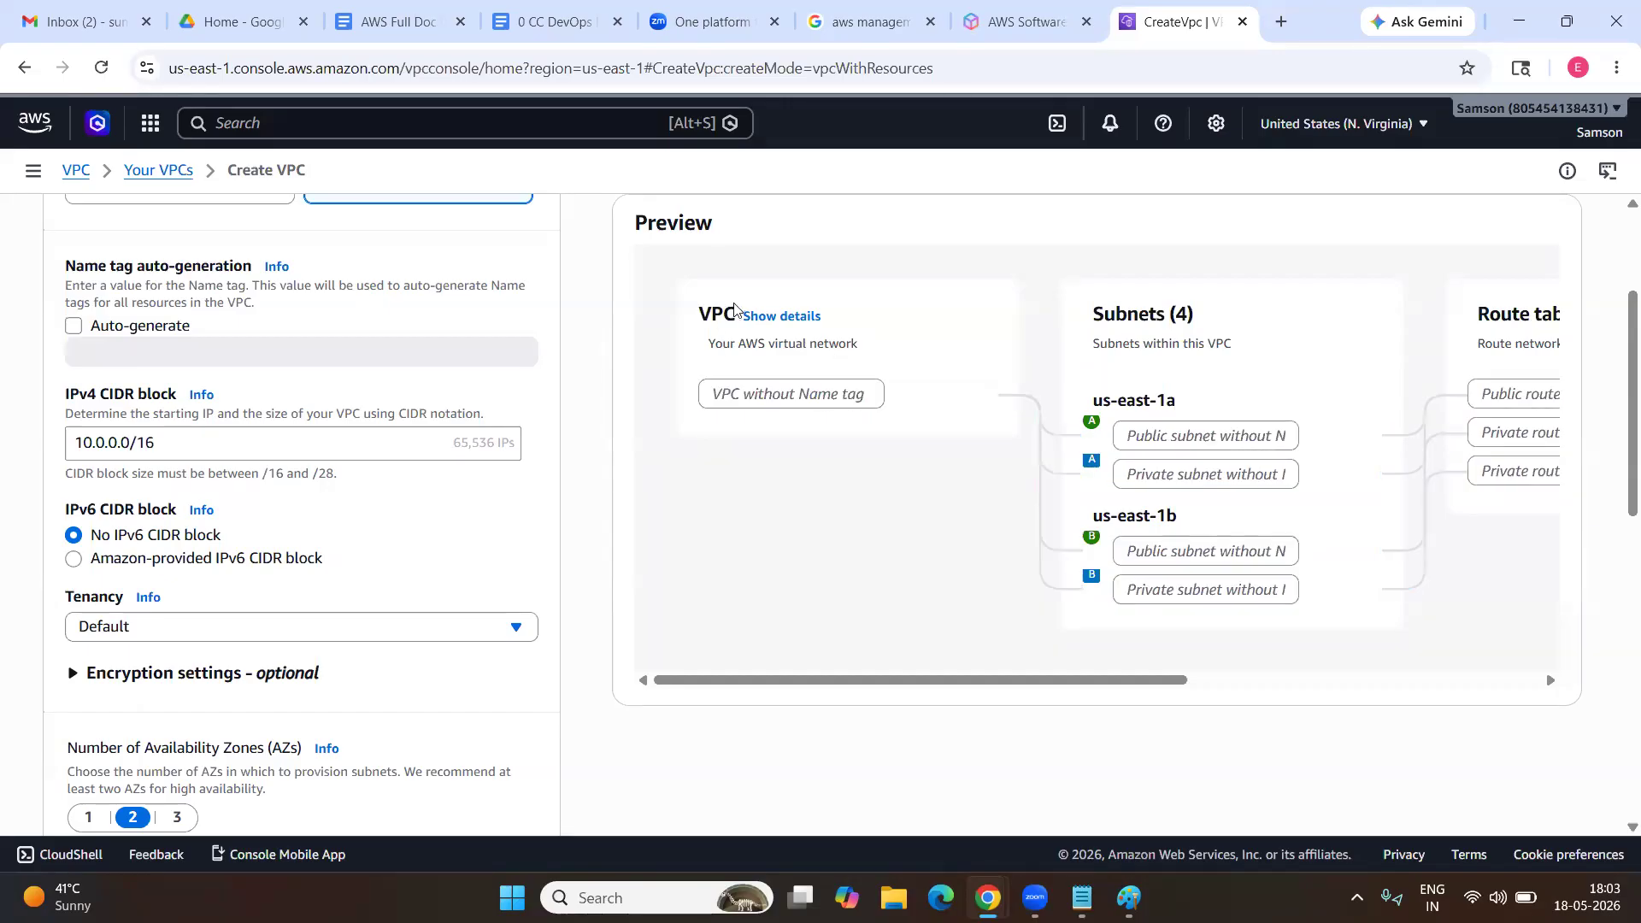
left_click(769, 393)
type("vpc1")
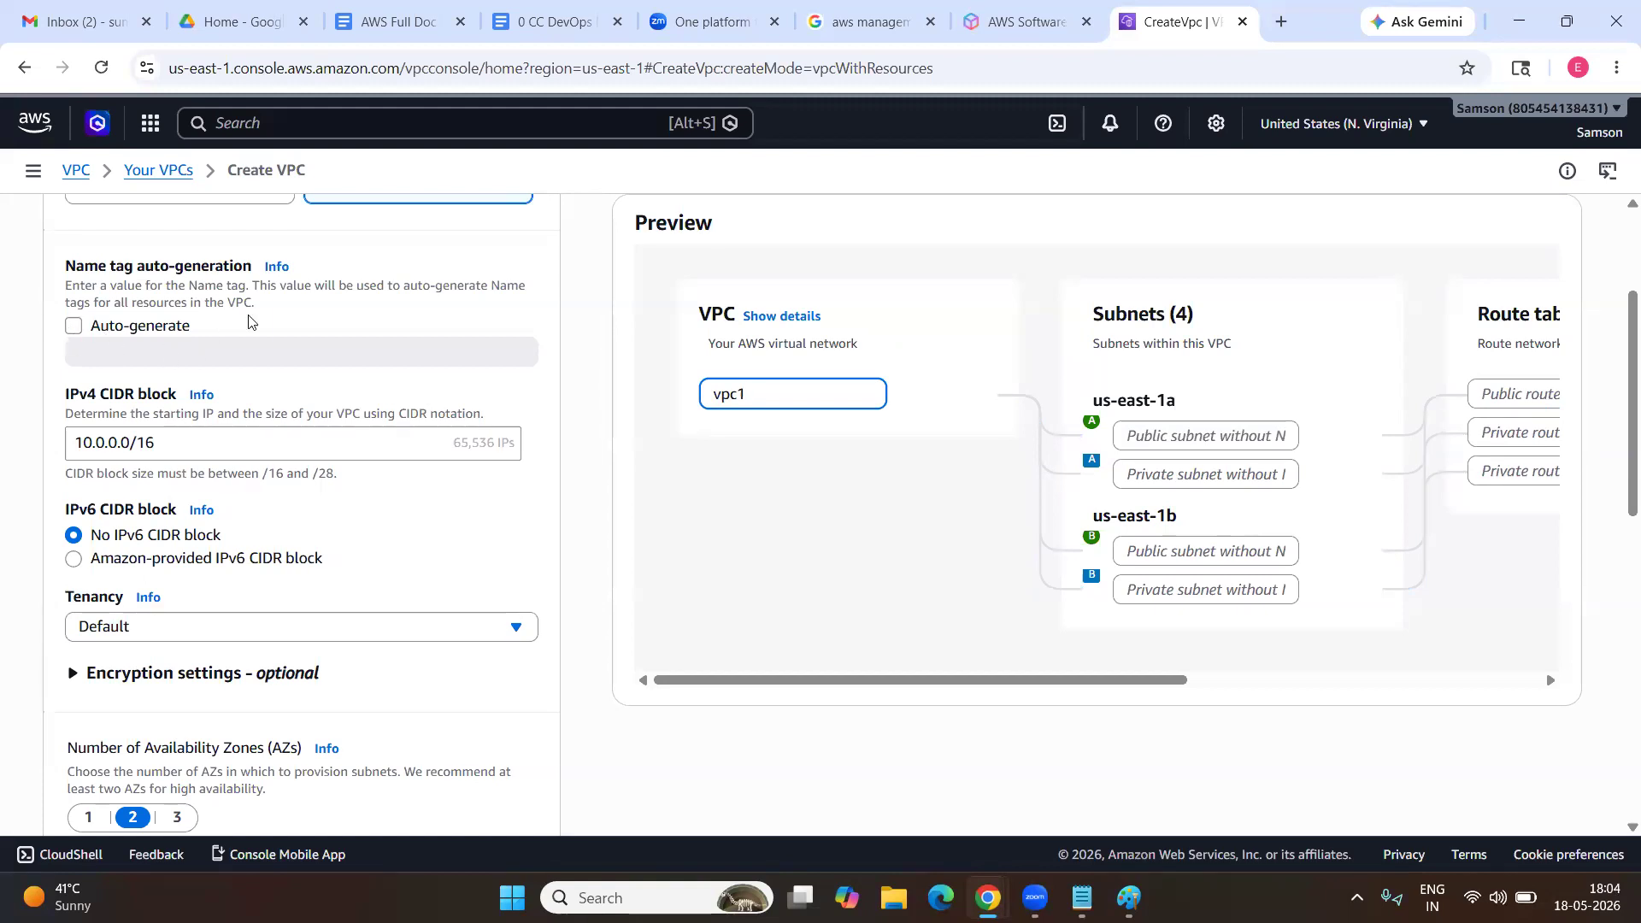
Check the VPC 1 requirements in Notepad and set the number of Availability Zones to 1 in the VPC form.
scroll(268, 314, "down", 1)
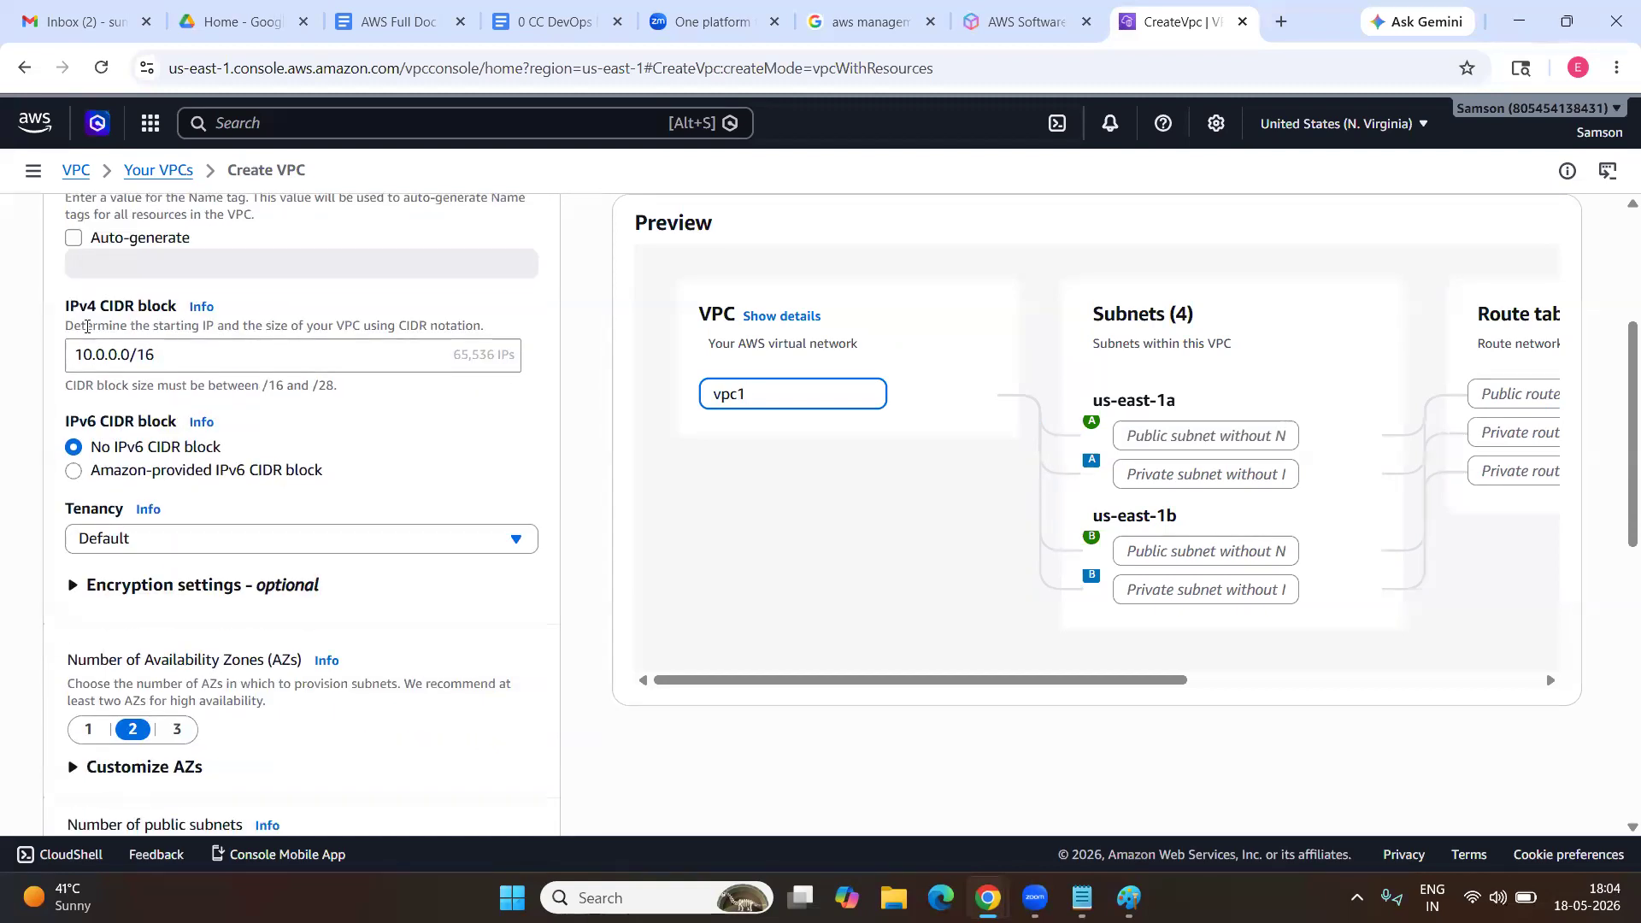
left_click_drag(155, 354, 71, 354)
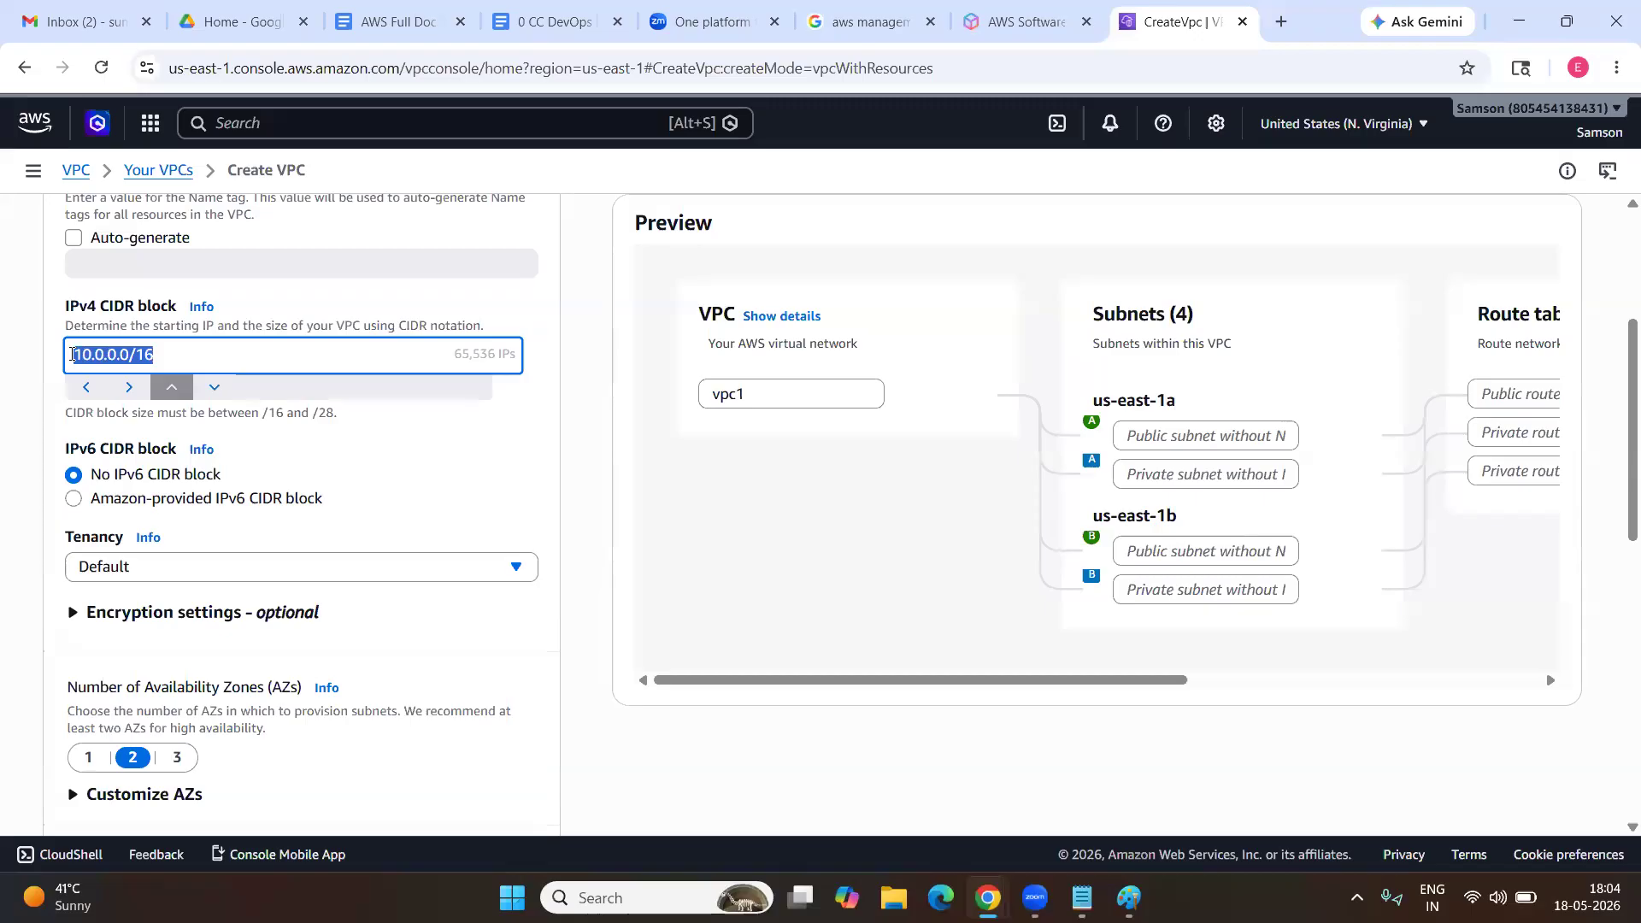
scroll(414, 469, "down", 4)
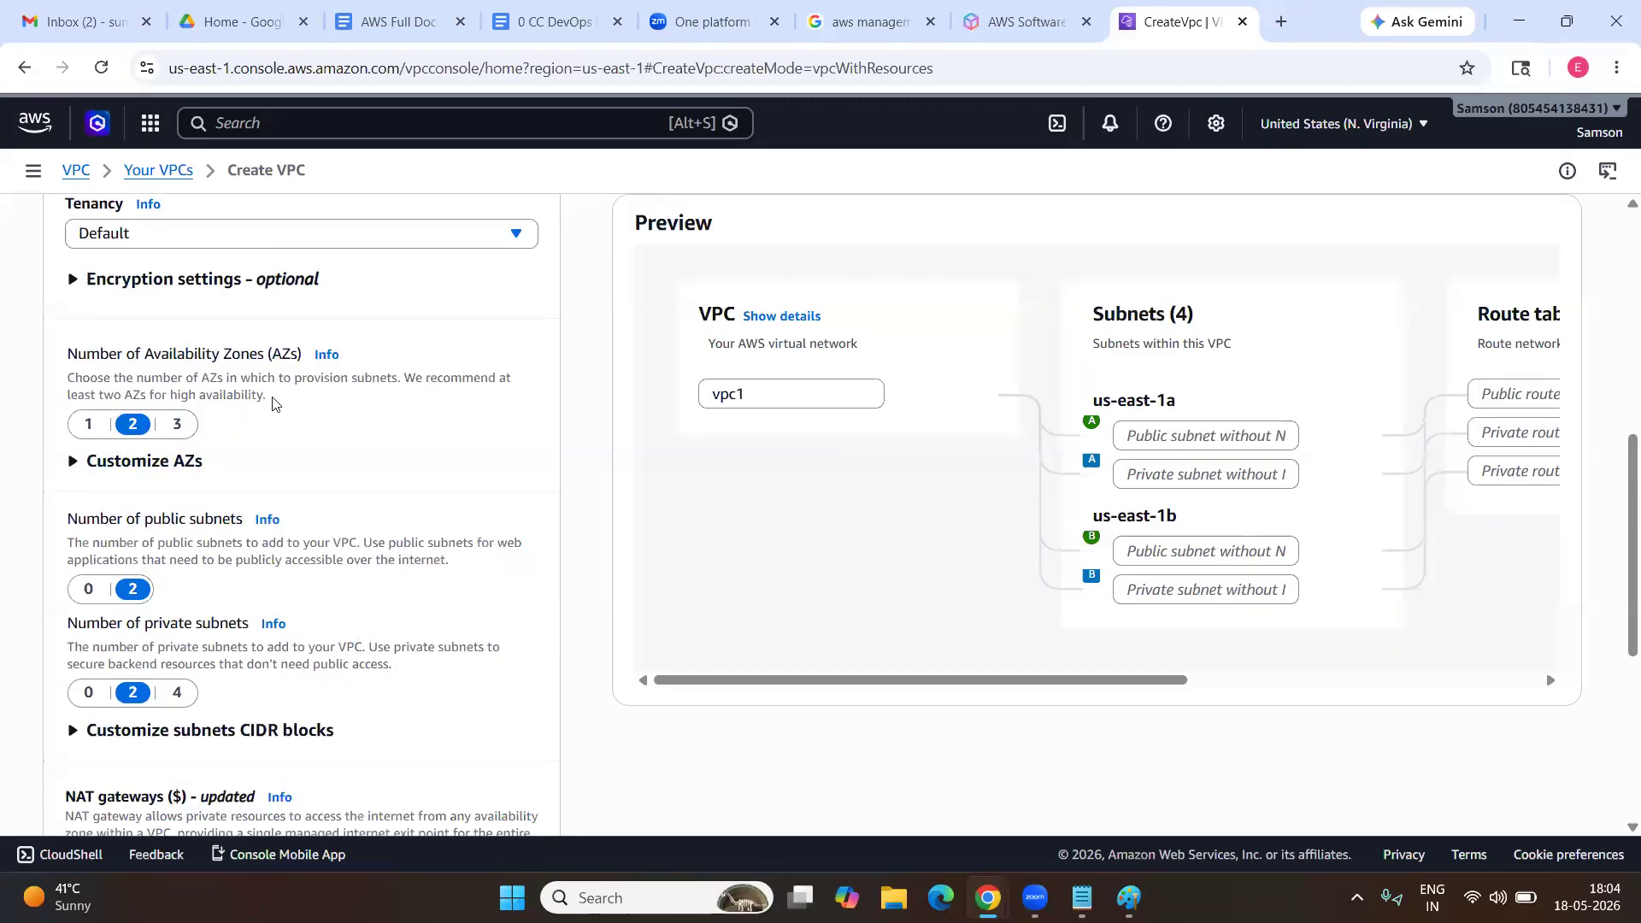
key("alt+Tab")
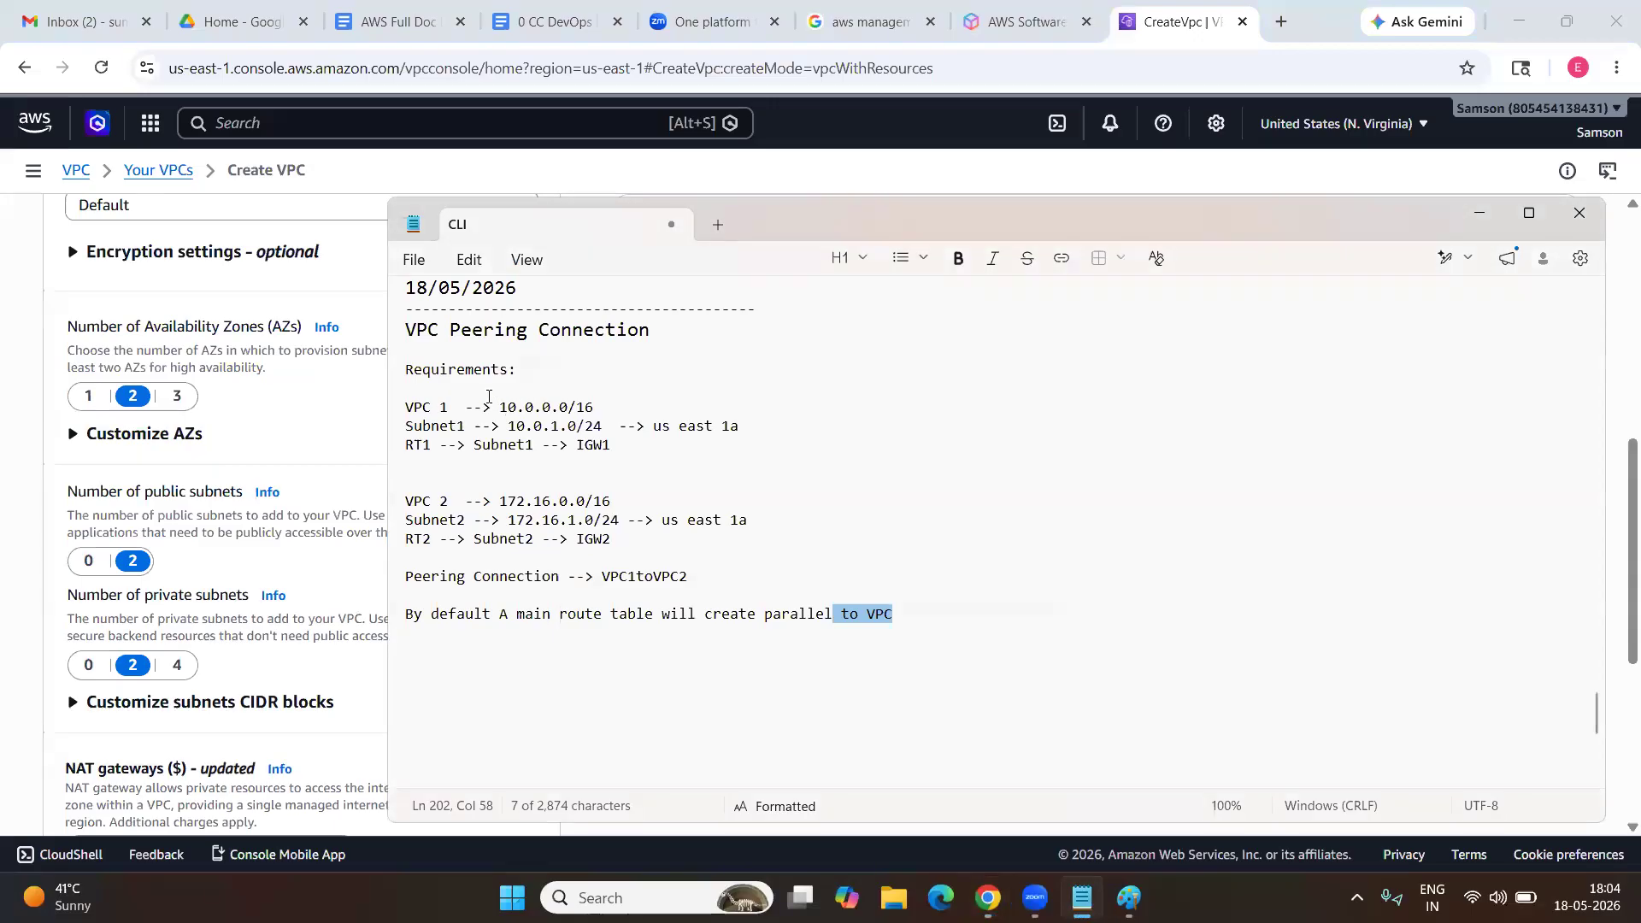
left_click_drag(438, 403, 467, 427)
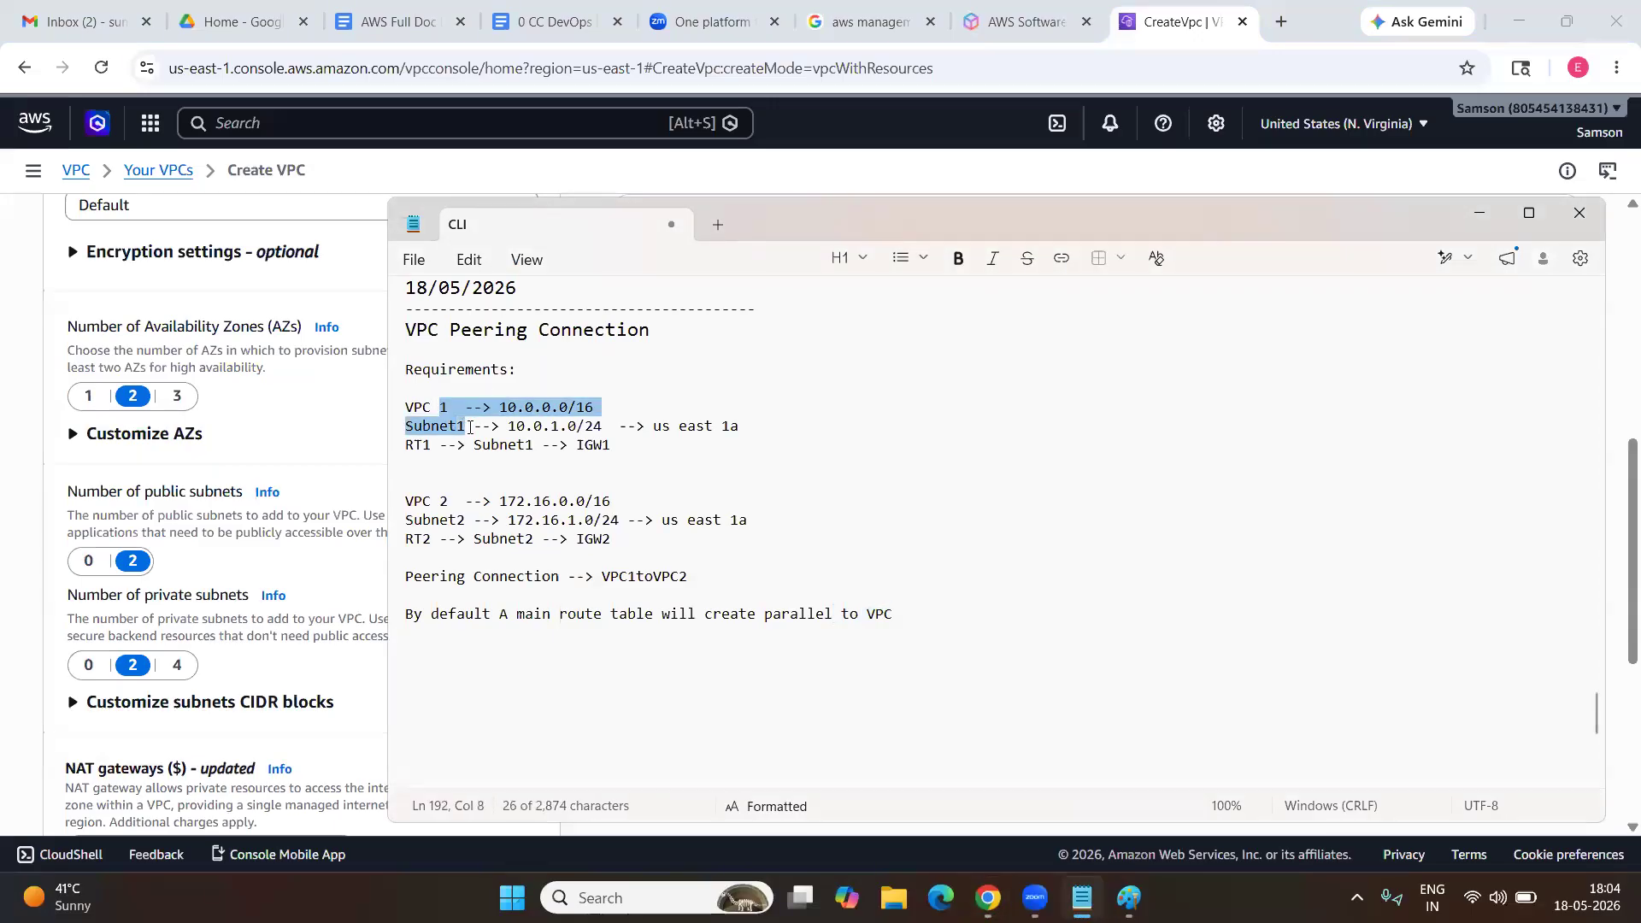
left_click(523, 387)
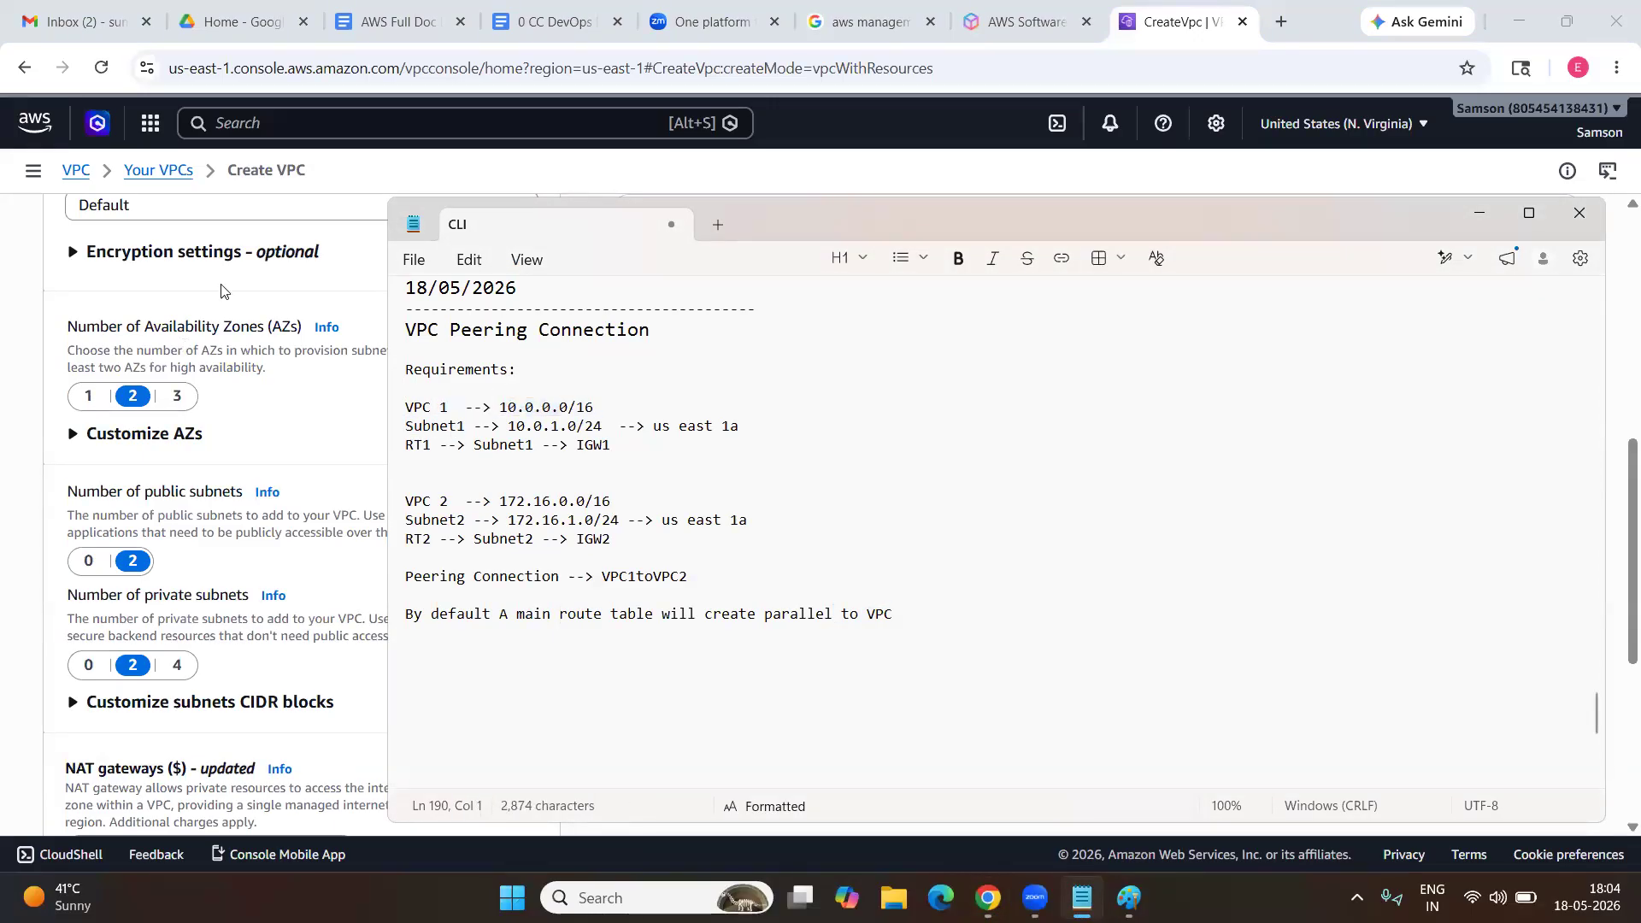
left_click(221, 293)
left_click(88, 397)
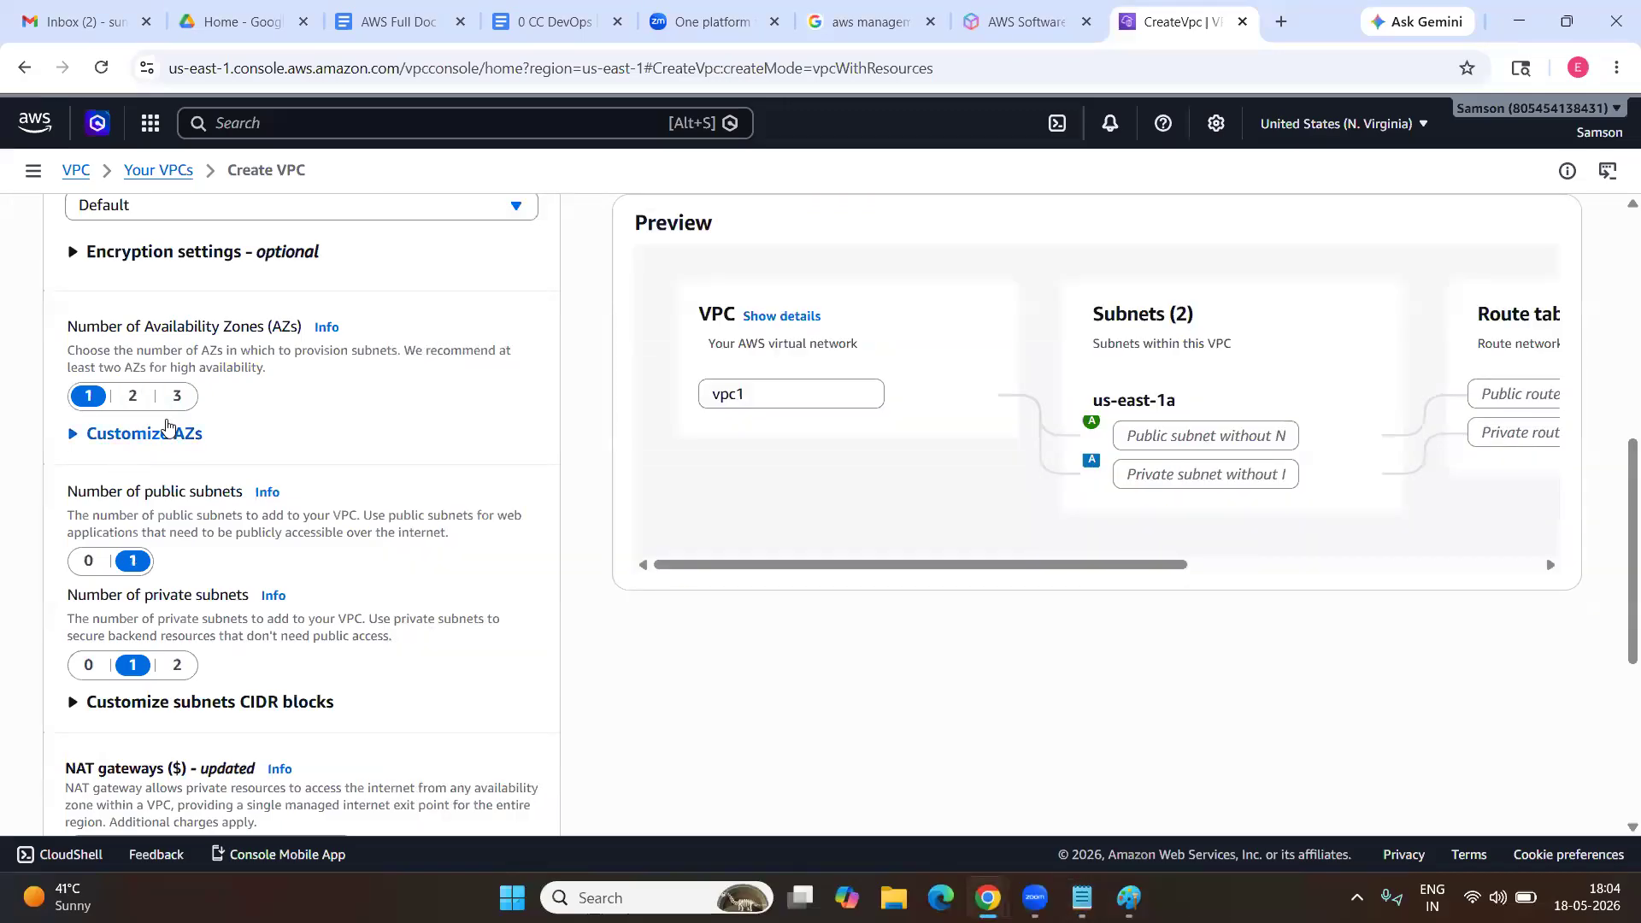
Expand the Availability Zone customization and keep use1-az1 (us-east-1a) as the first availability zone.
left_click(175, 437)
left_click(308, 498)
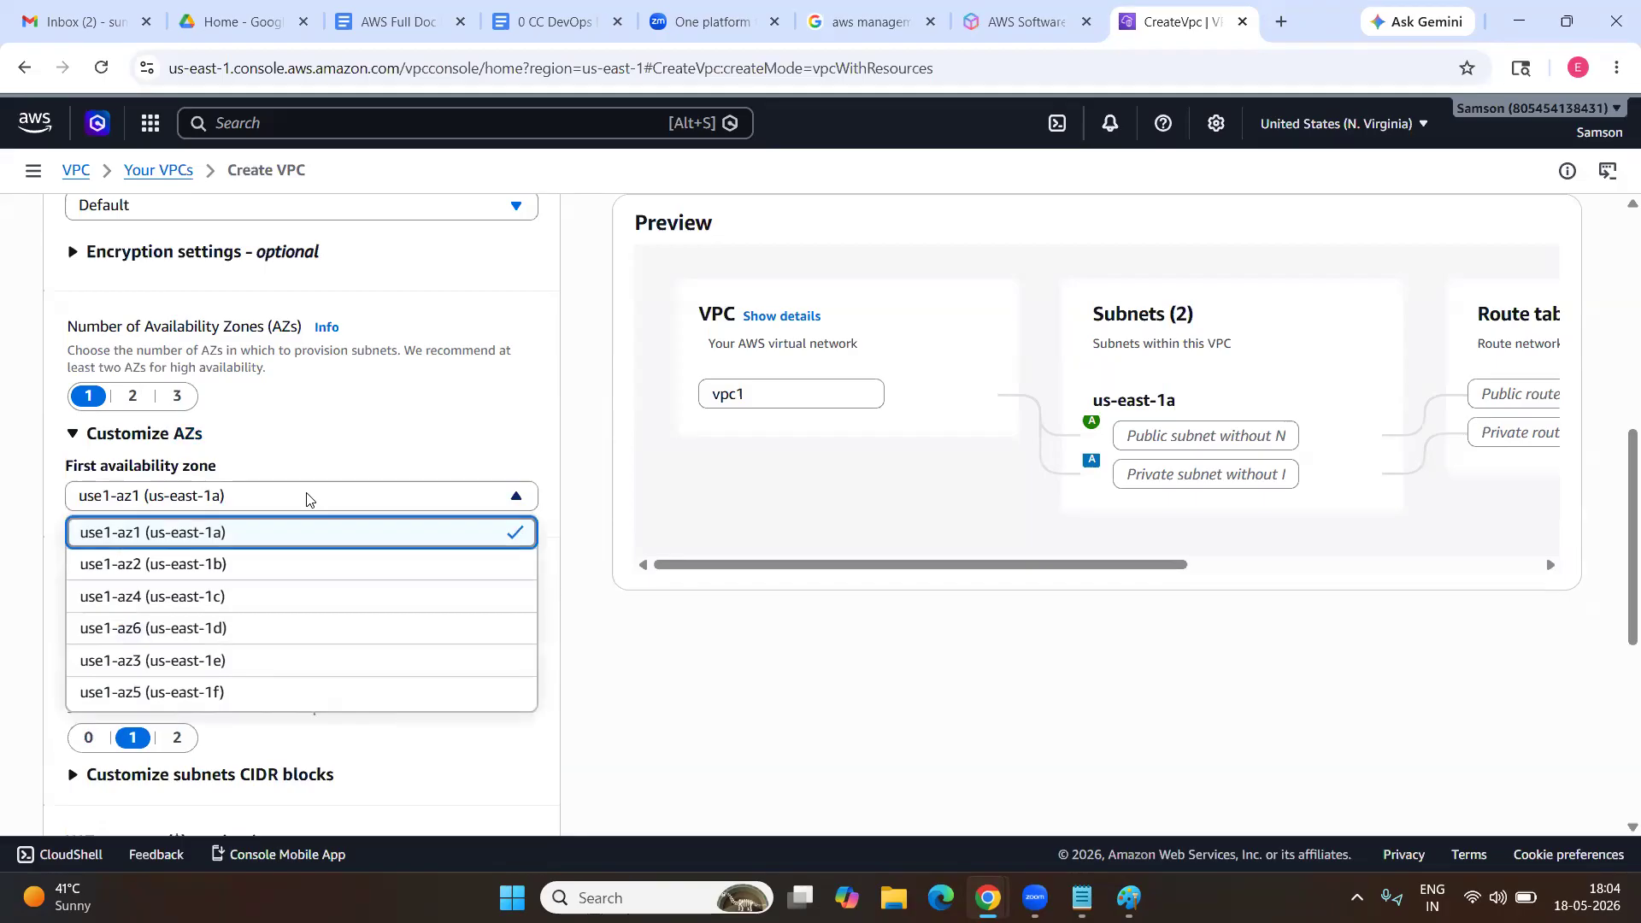
left_click(241, 506)
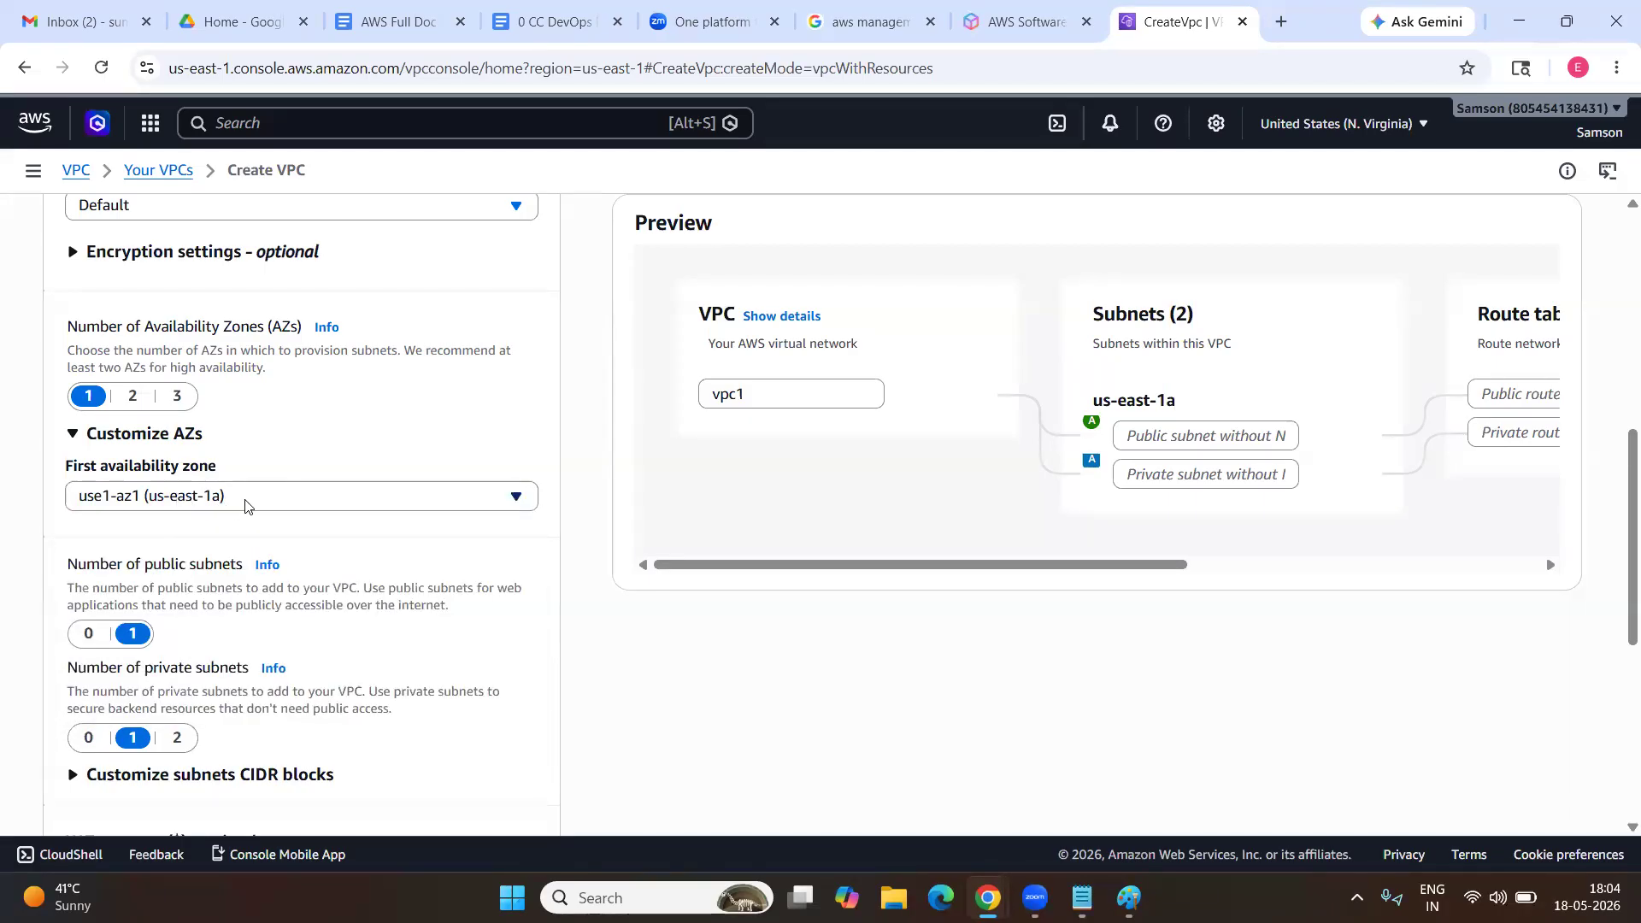
scroll(188, 488, "down", 3)
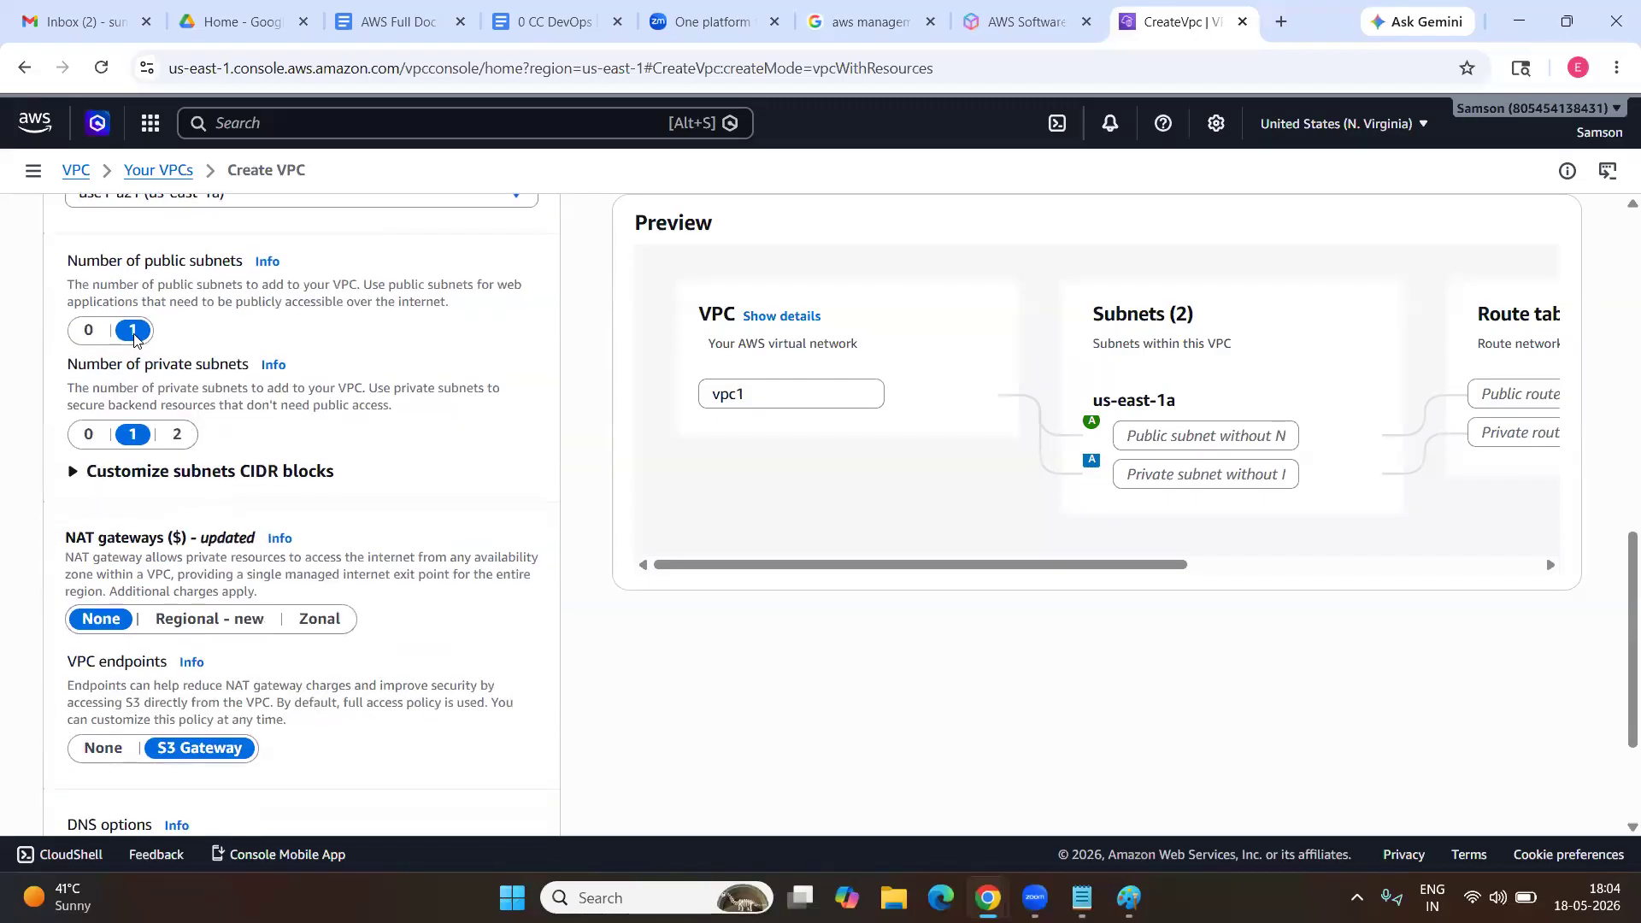
scroll(132, 342, "up", 1)
scroll(113, 254, "up", 1)
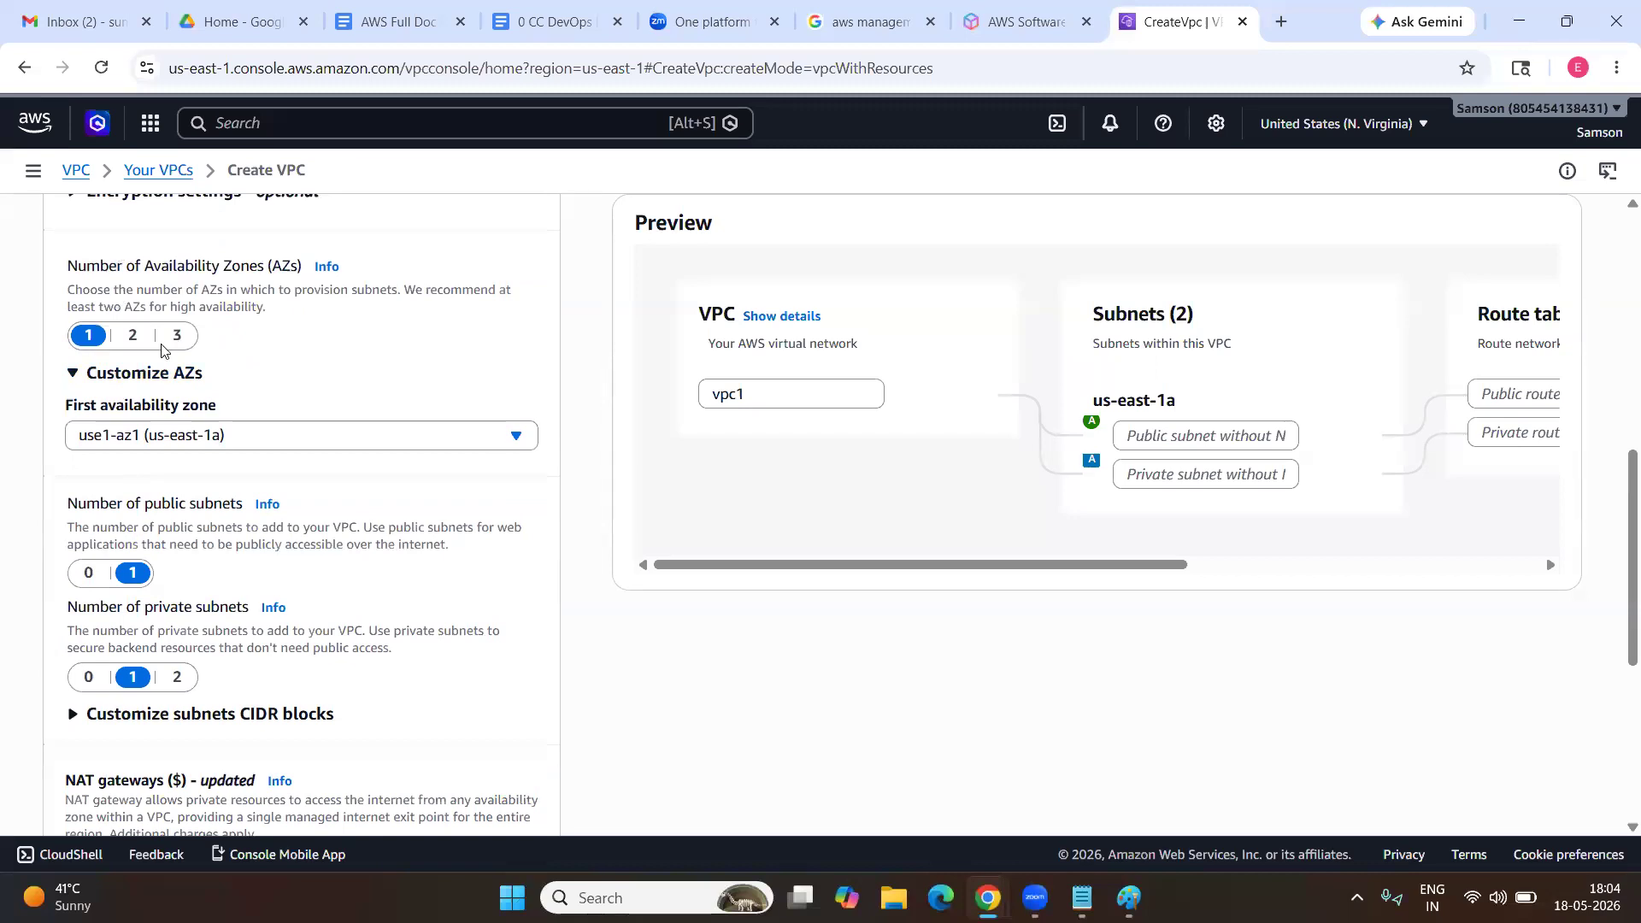
scroll(165, 352, "down", 1)
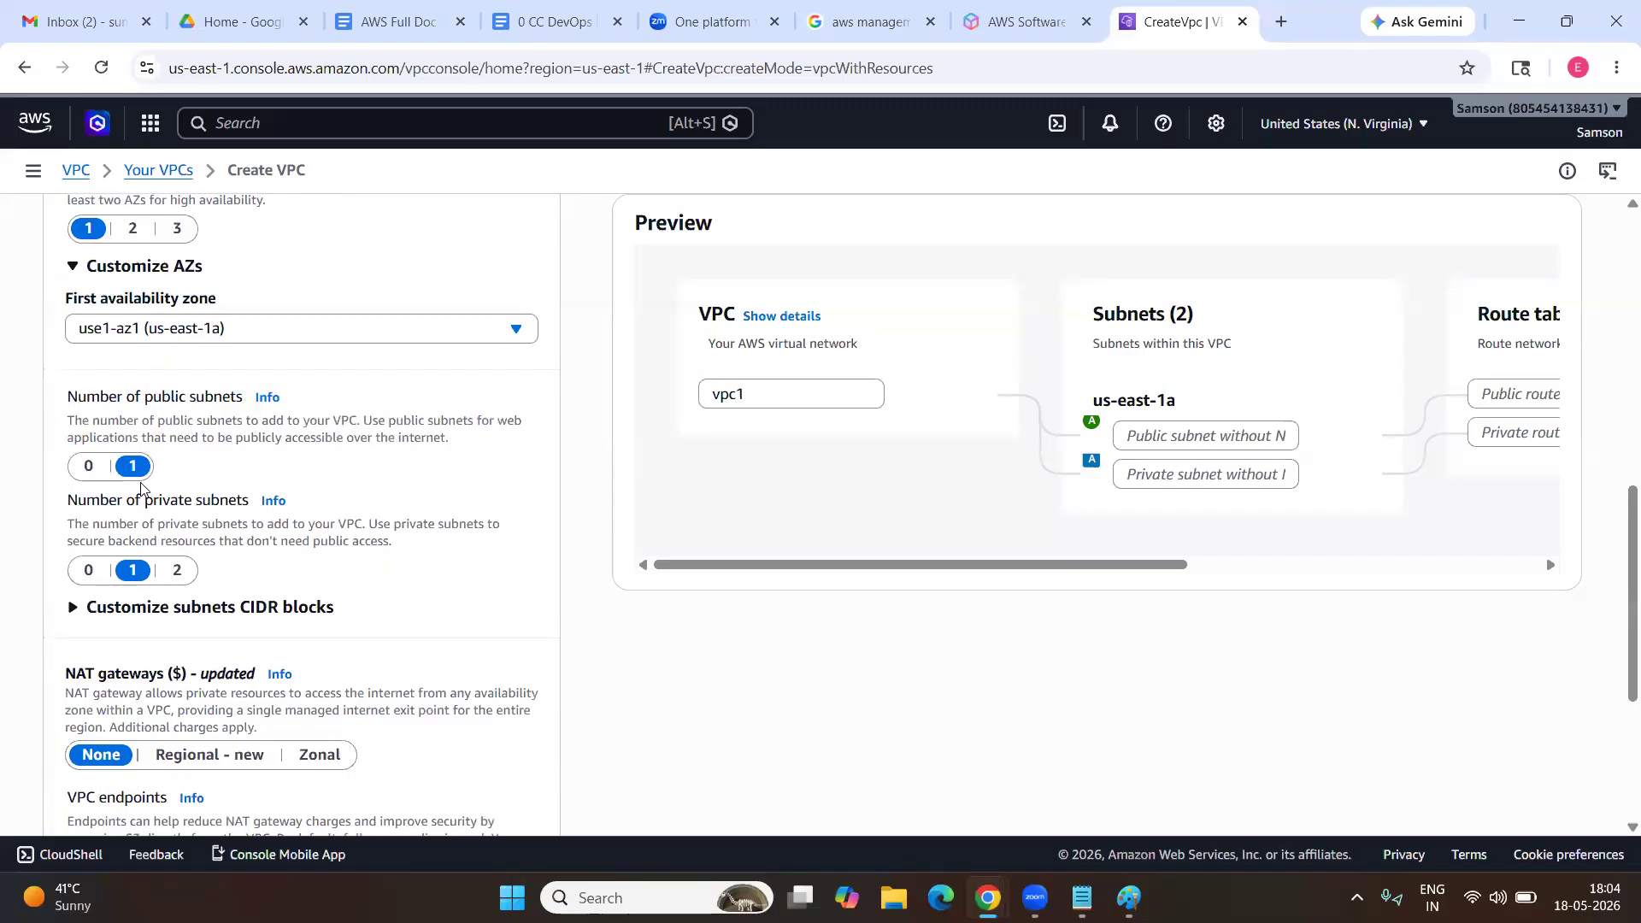
Try the VPC layout with 2 Availability Zones and return the number to 1.
left_click(132, 239)
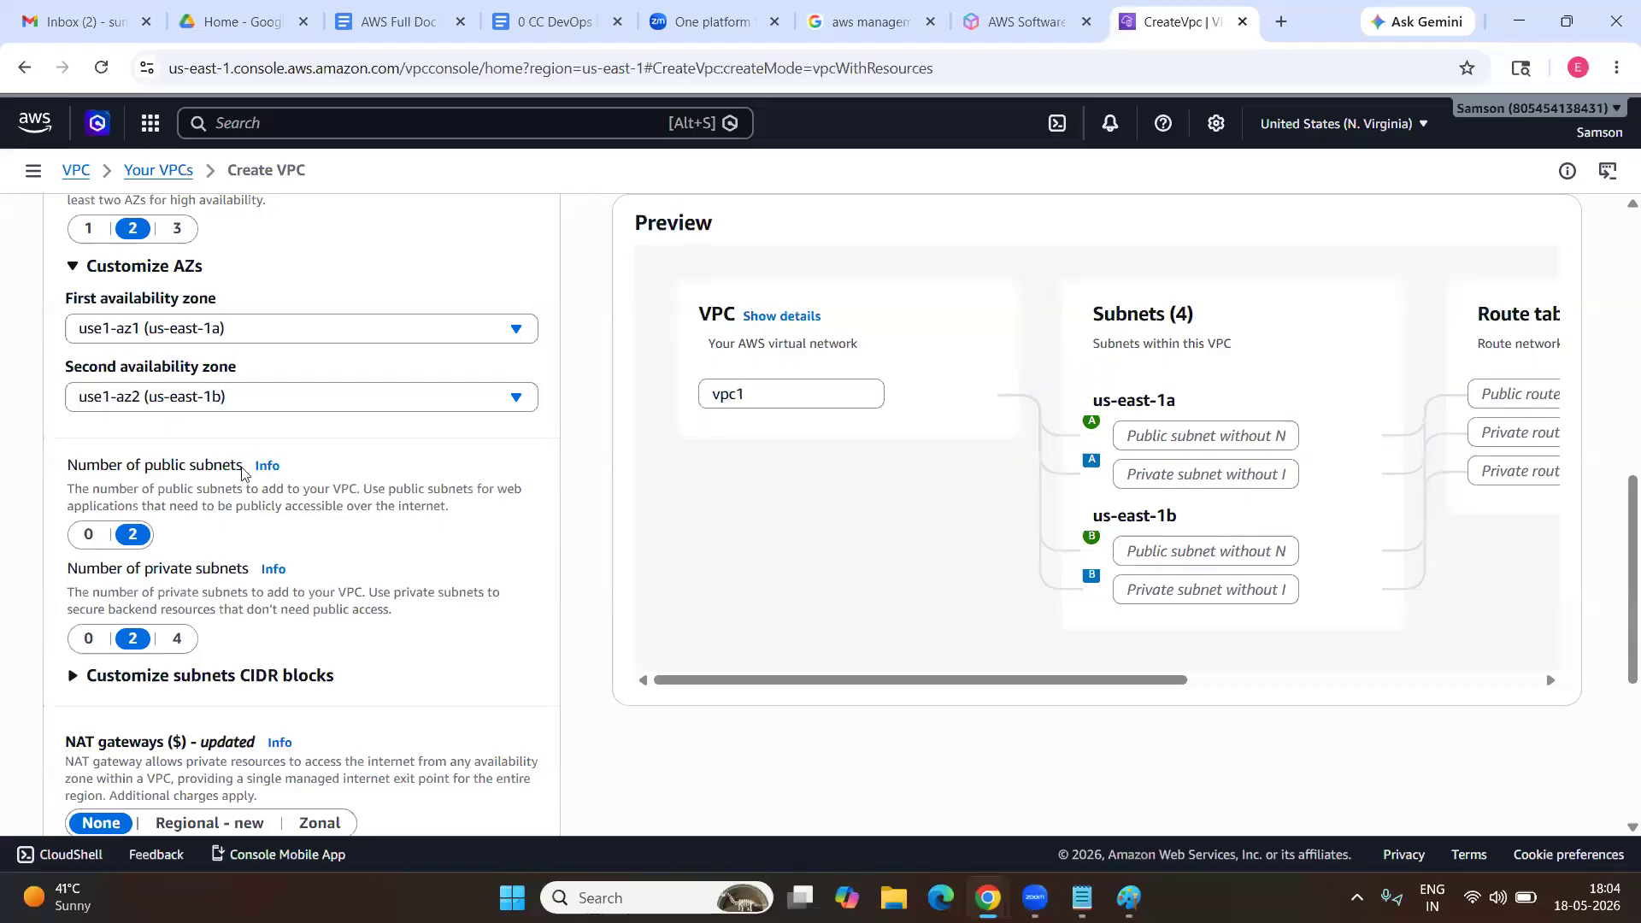
scroll(113, 482, "up", 1)
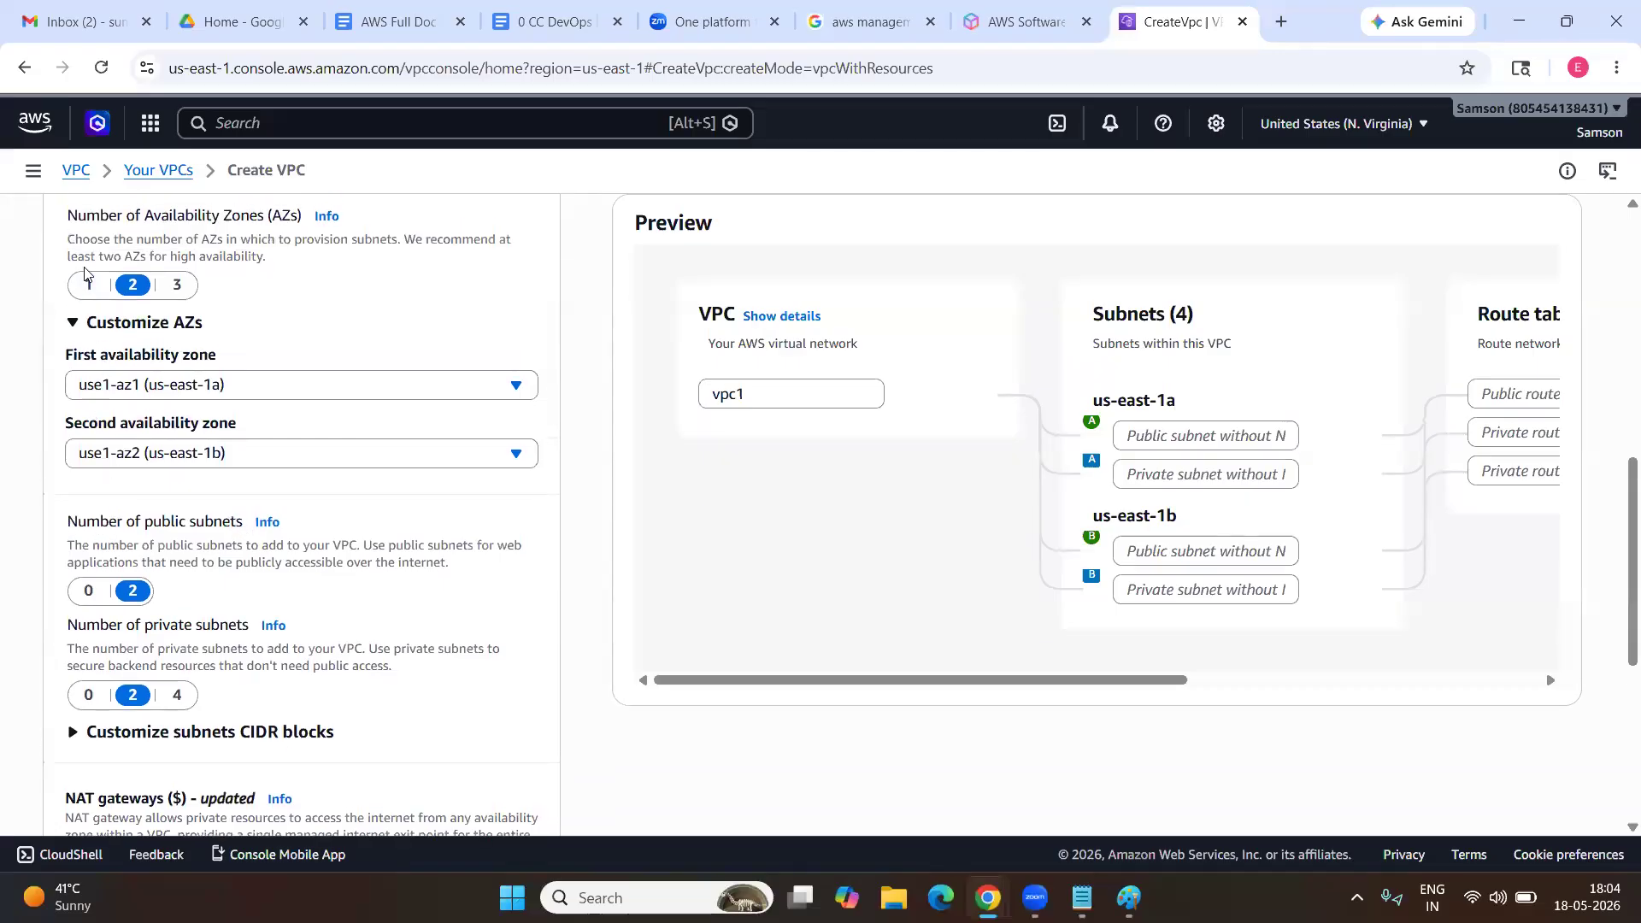
left_click(92, 290)
Set the number of private subnets to 0, keeping 1 public subnet, and check the resulting VPC preview.
scroll(195, 565, "down", 1)
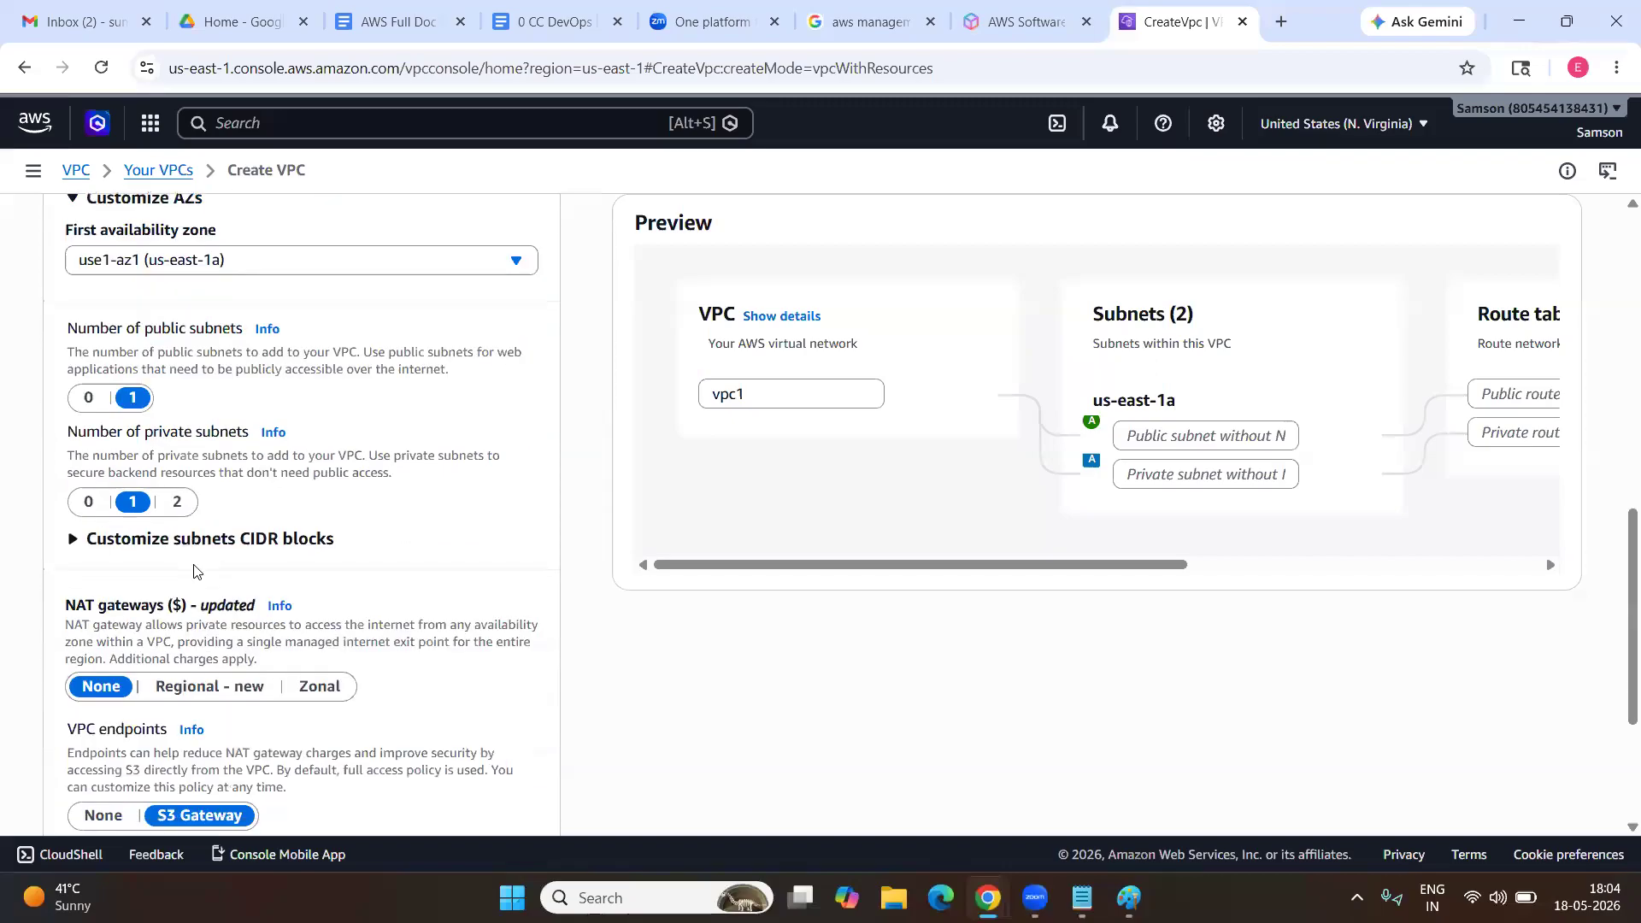
left_click_drag(68, 329, 242, 330)
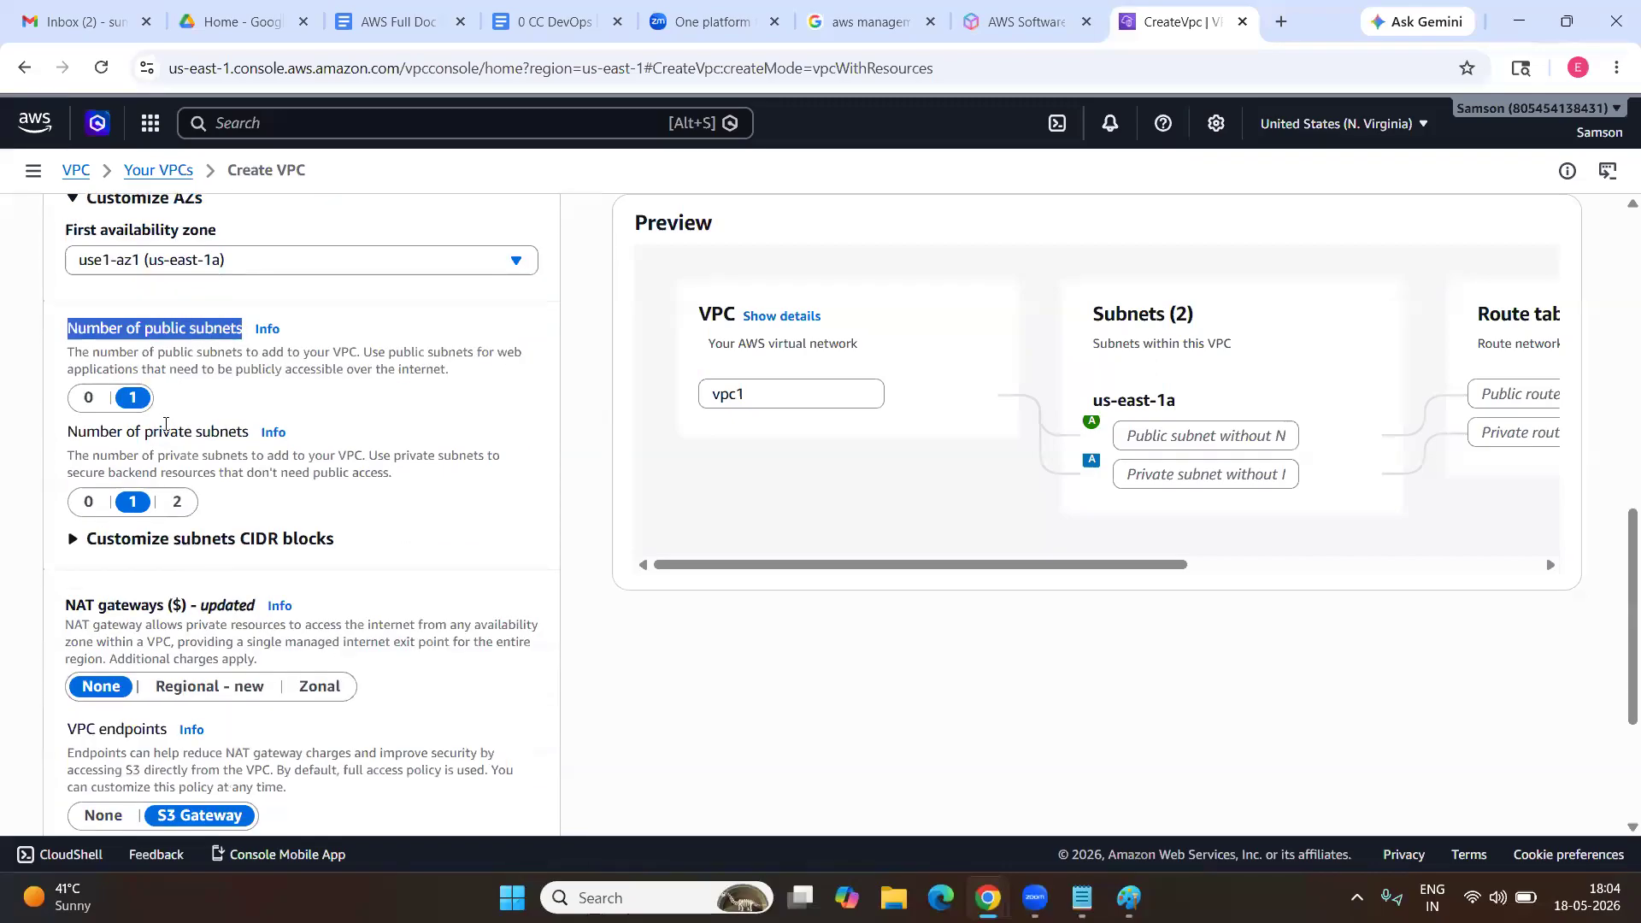
left_click_drag(67, 434, 233, 443)
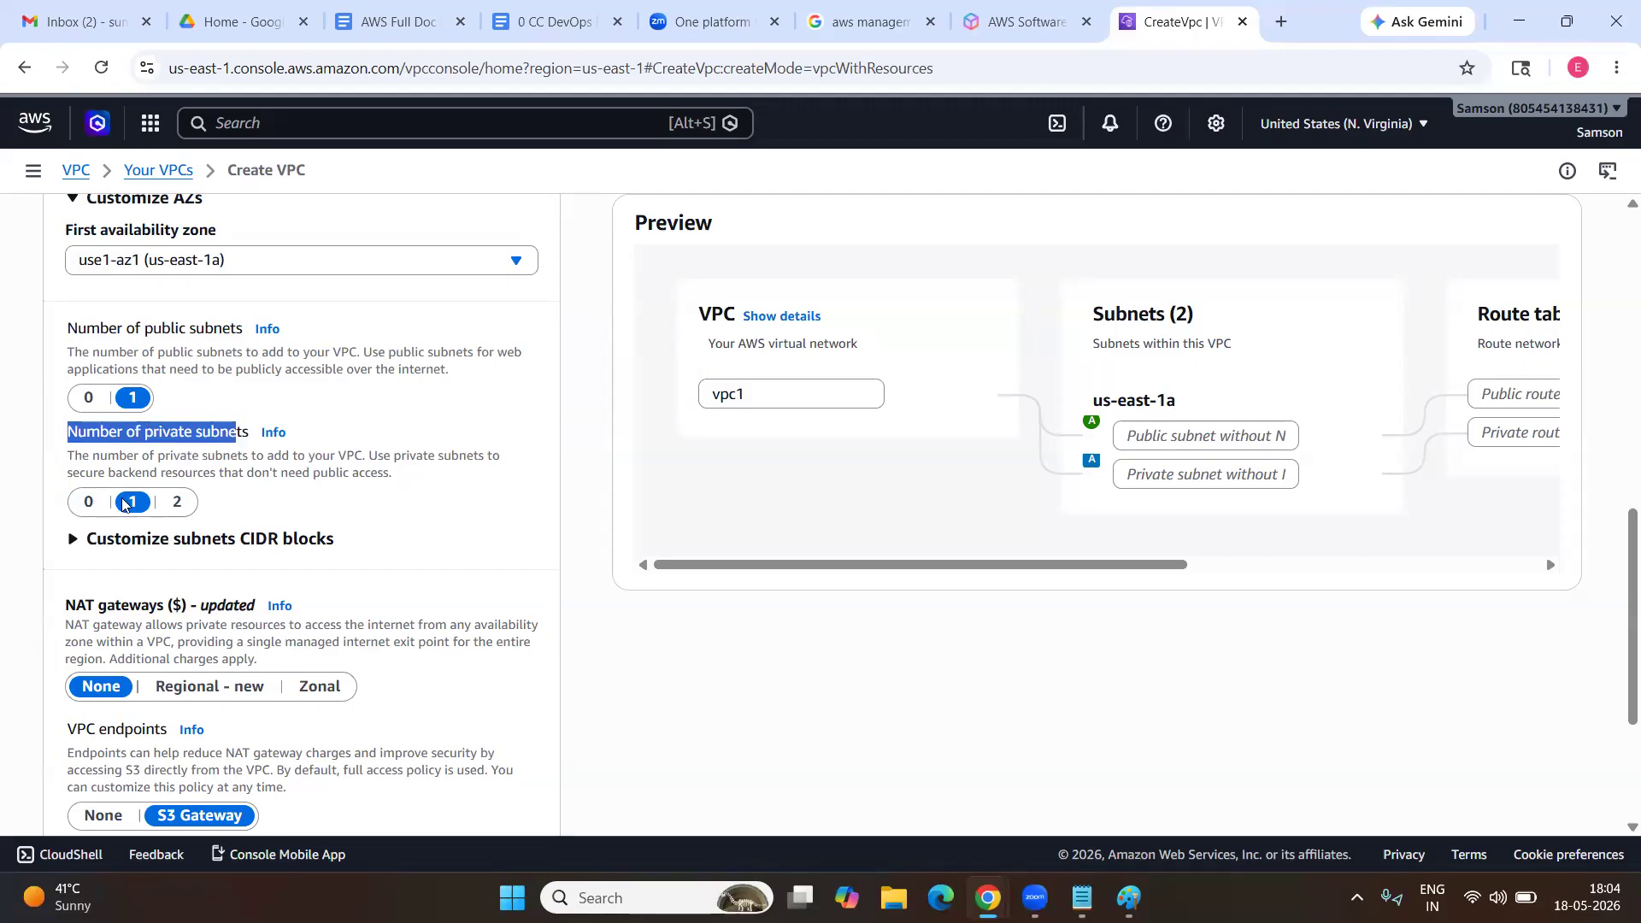
left_click(89, 502)
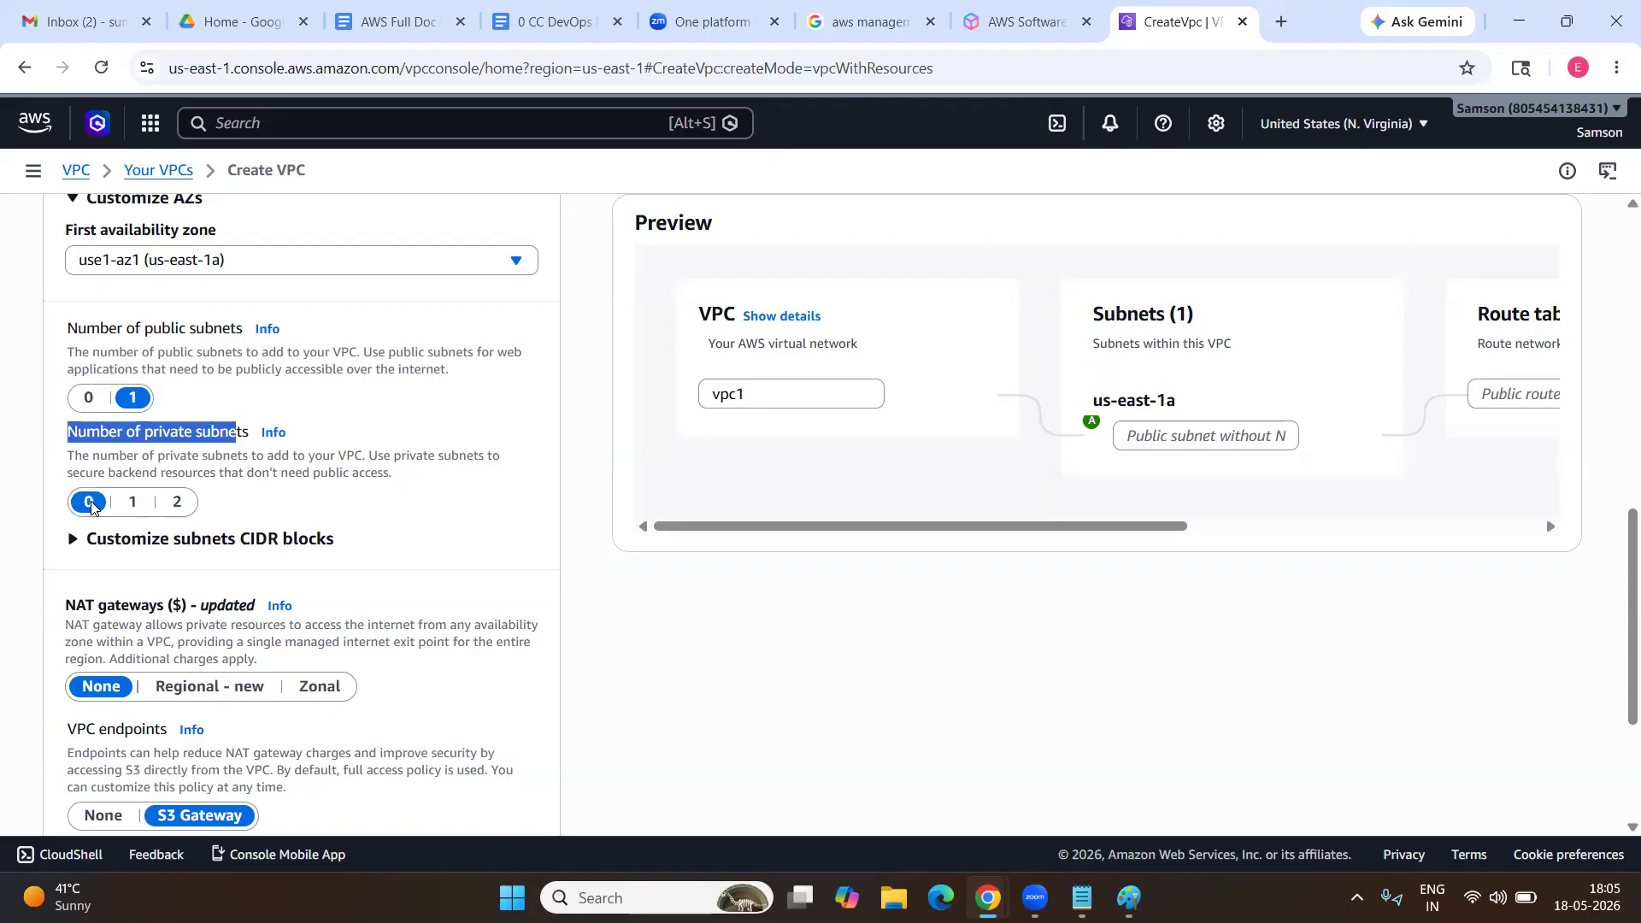
scroll(1198, 441, "right", 5)
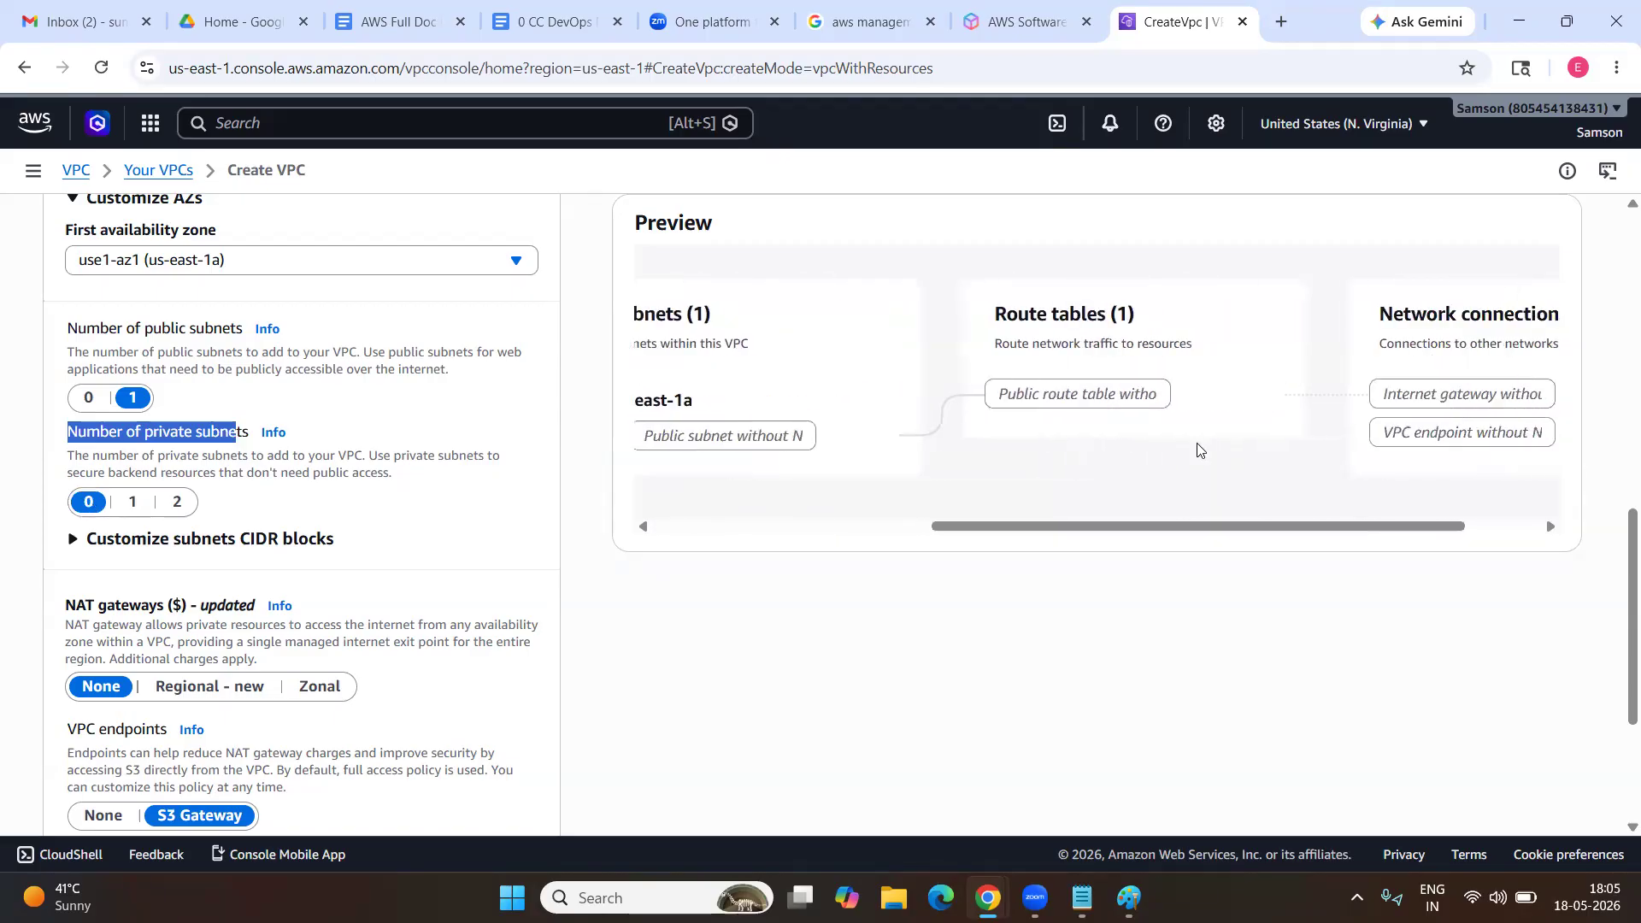
scroll(864, 444, "left", 4)
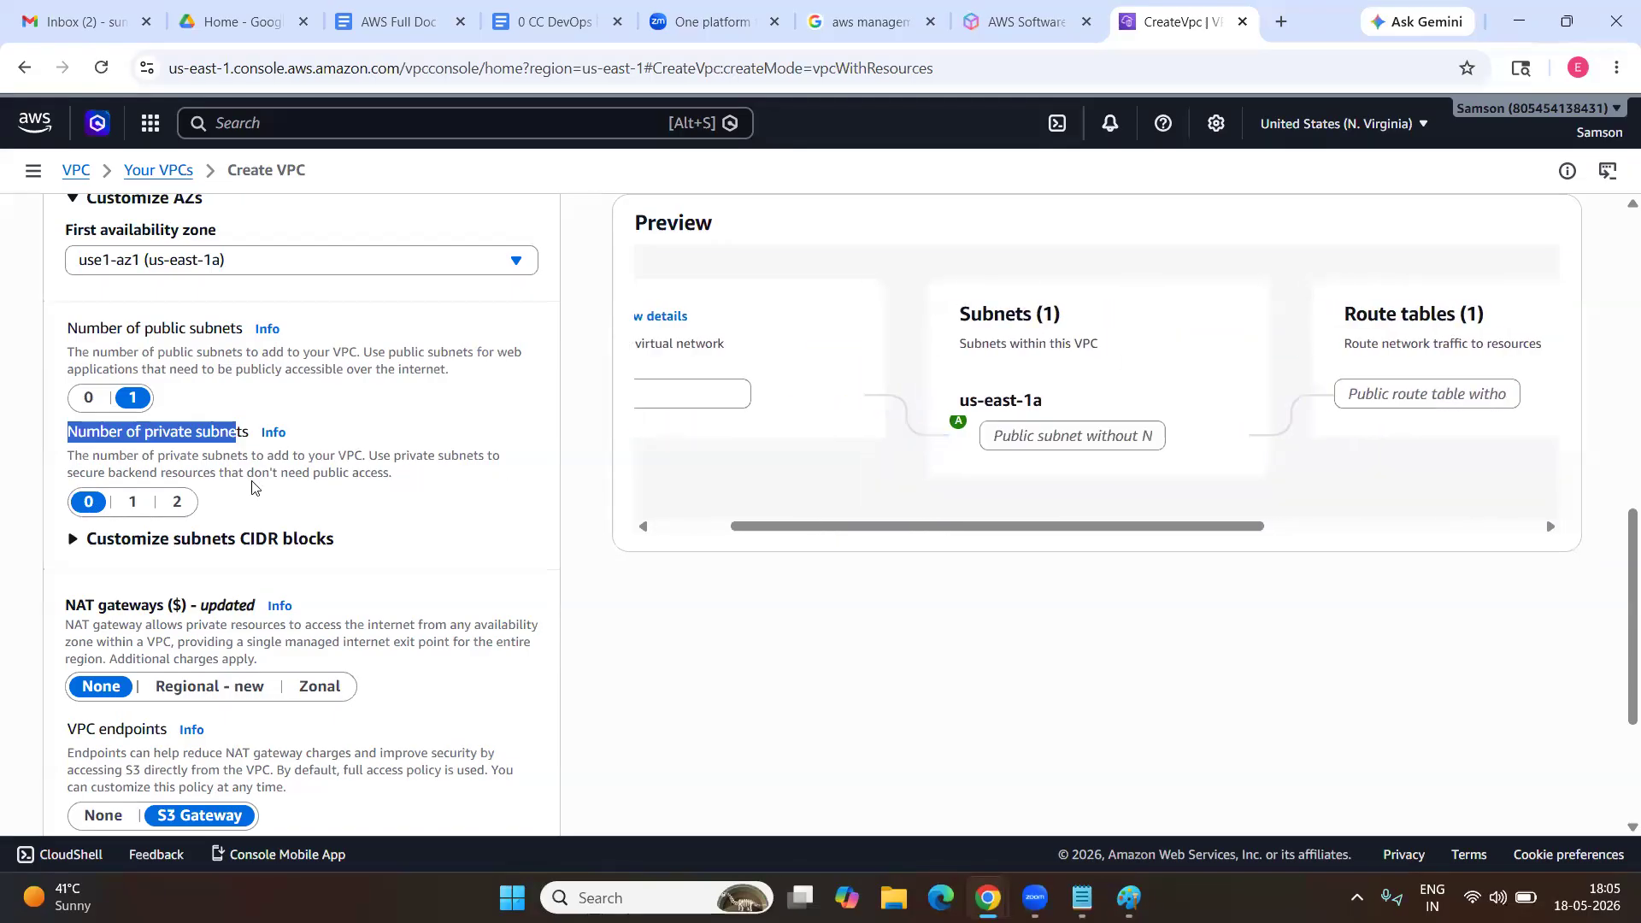
Customize the public subnet CIDR block in us-east-1a to 10.0.1.0/24.
left_click(132, 538)
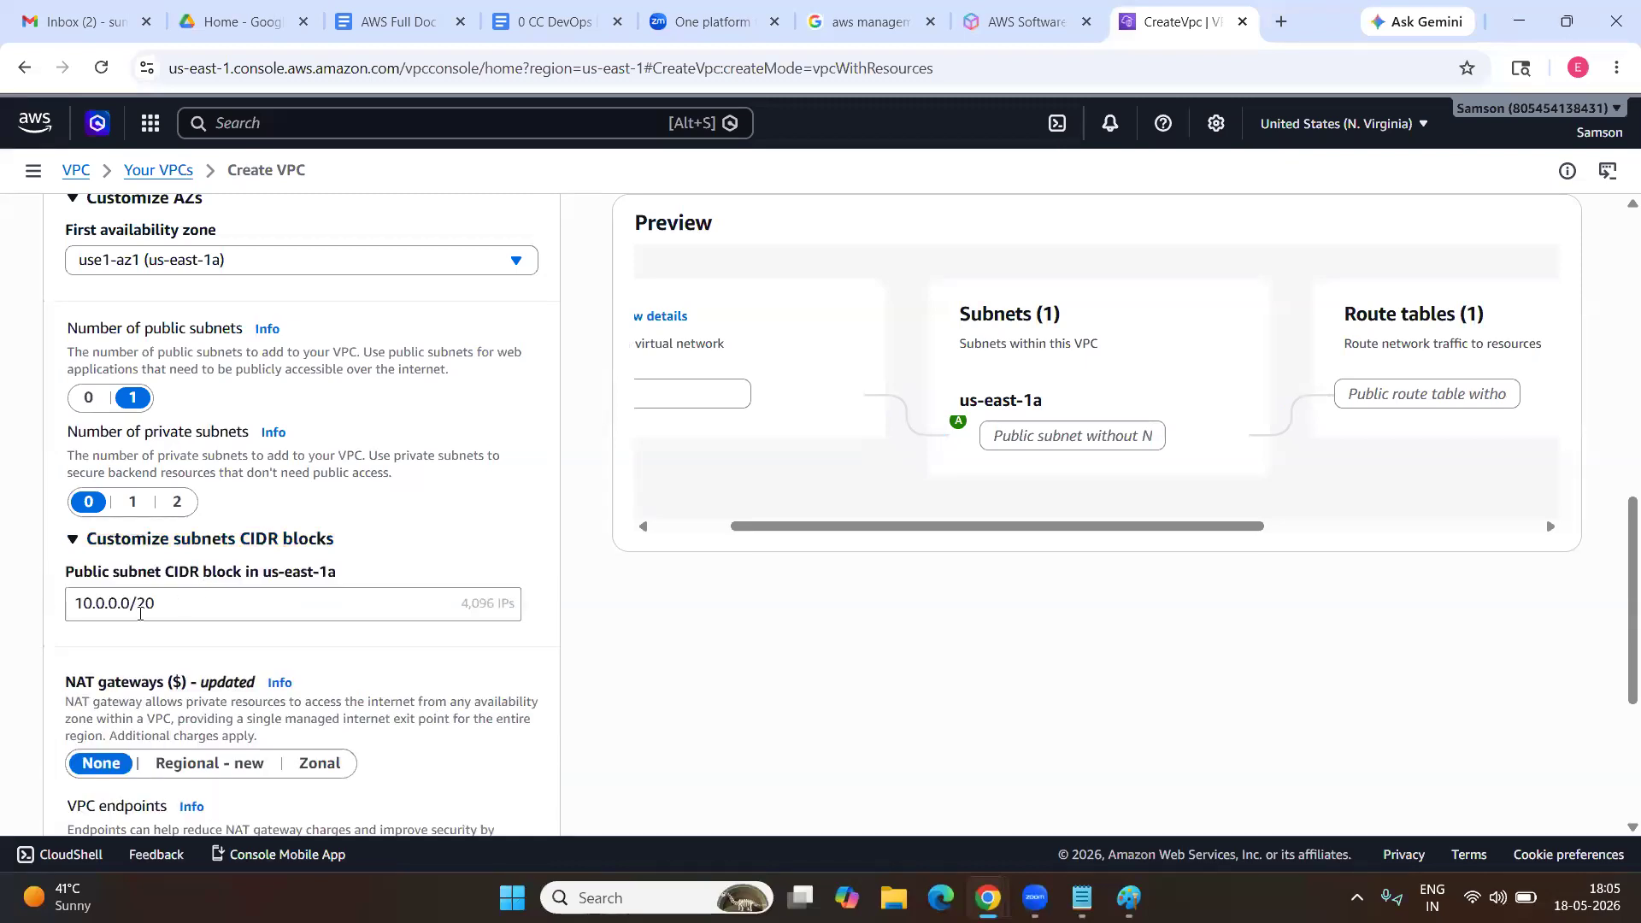
left_click(118, 604)
key("BackSpace")
type("1")
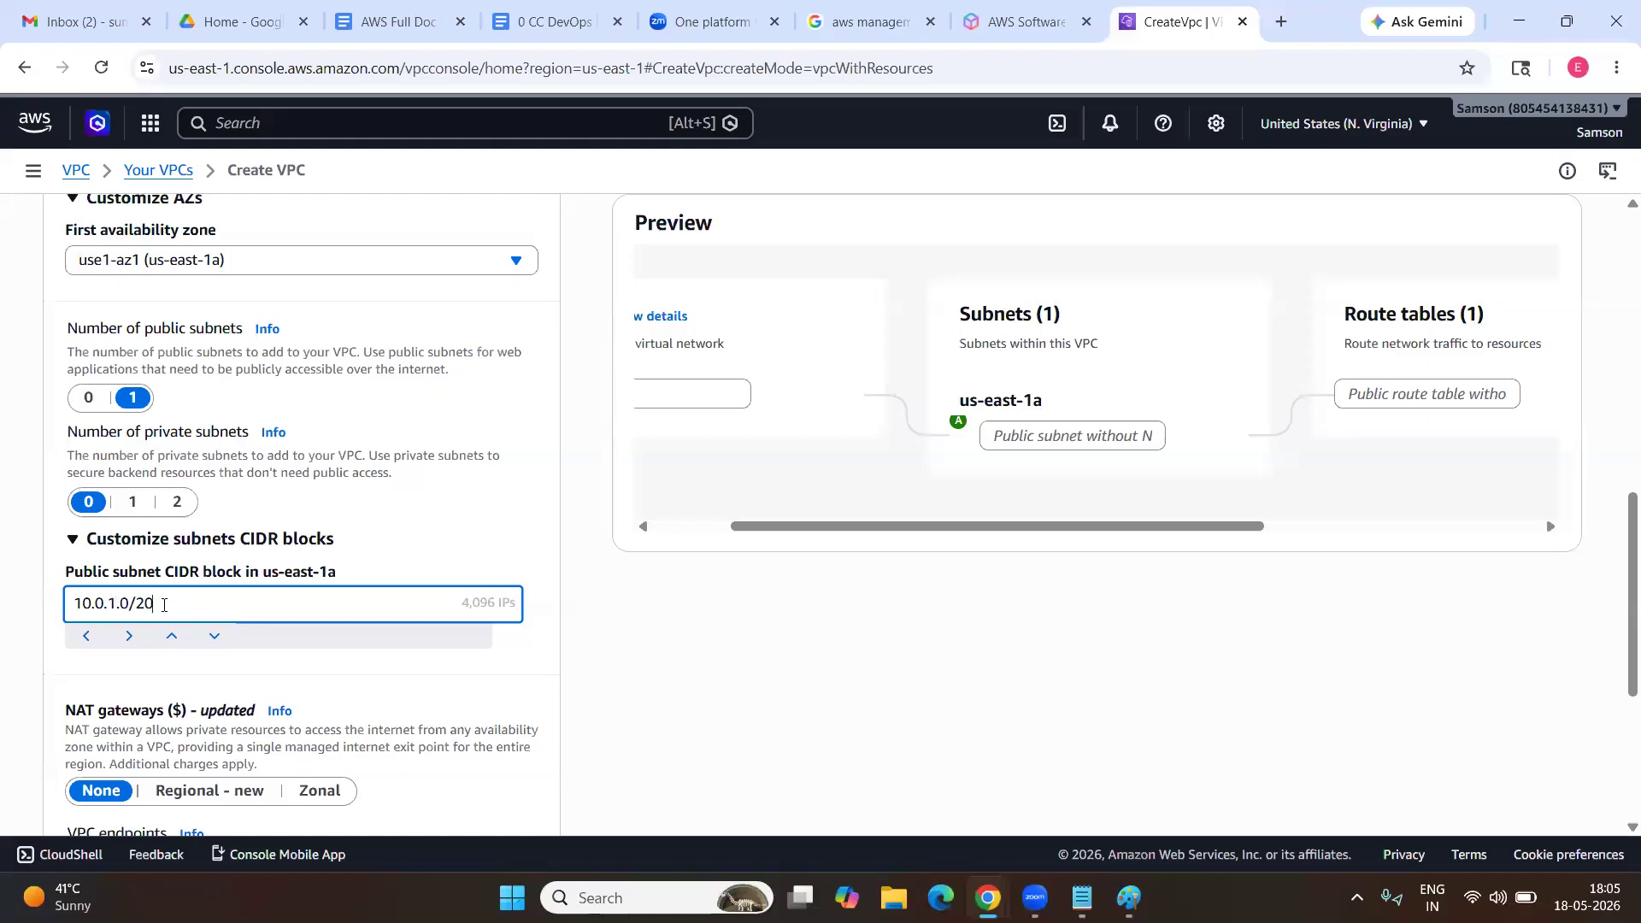
key("BackSpace")
type("4")
left_click(438, 571)
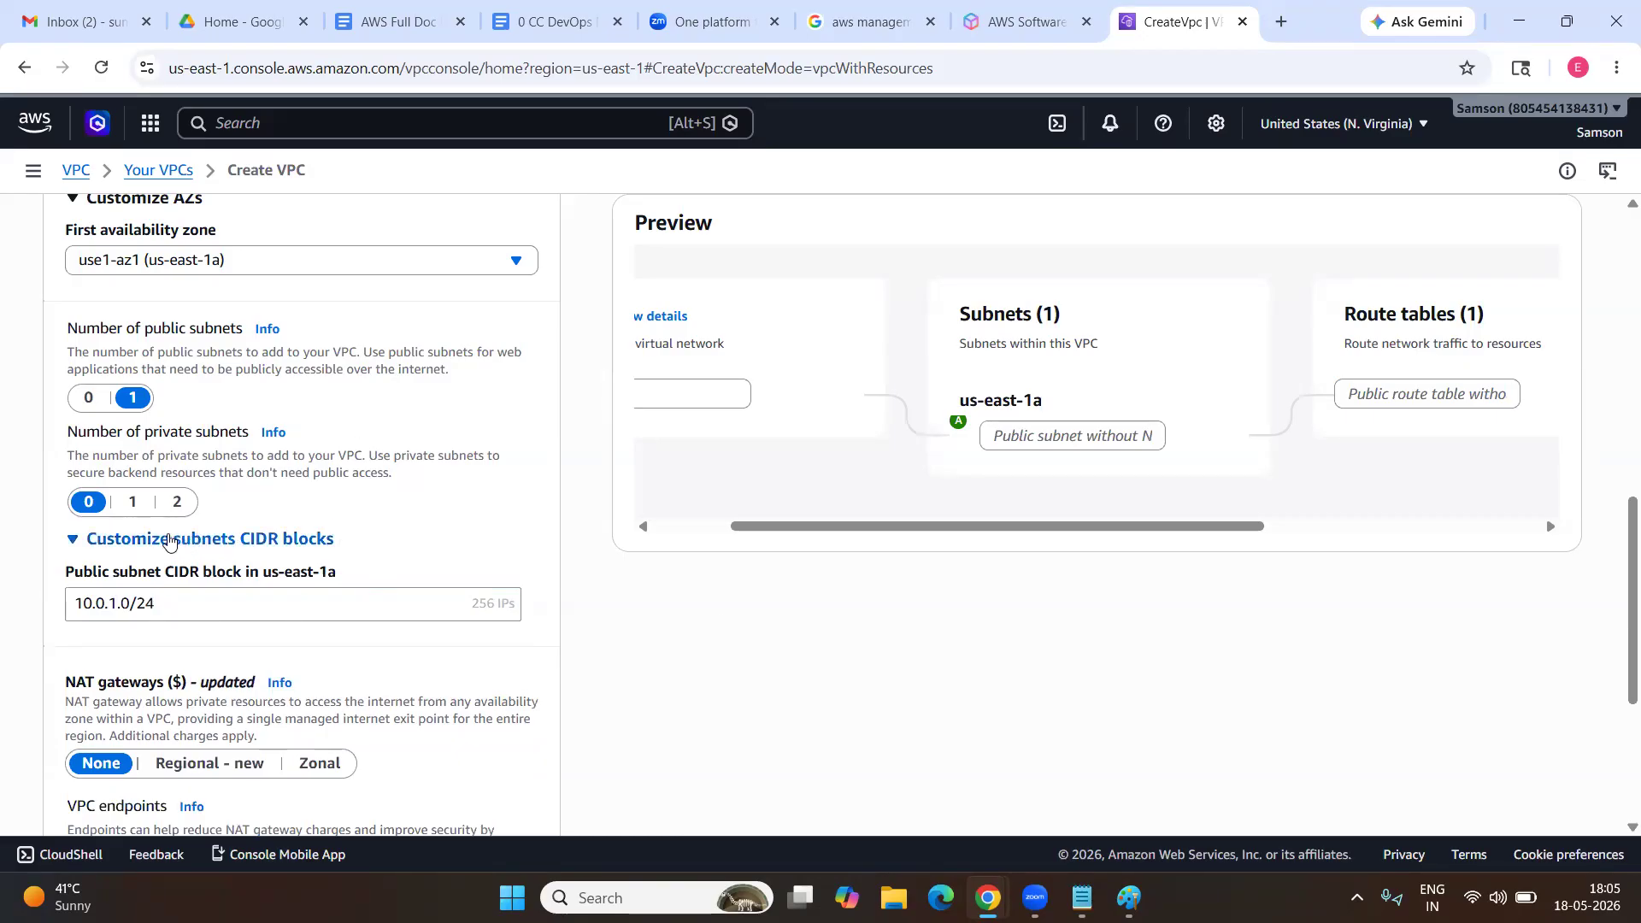
Review the VPC's IPv4 CIDR block alongside the customized public subnet CIDR block.
double_click(170, 541)
left_click(340, 541)
scroll(340, 541, "up", 6)
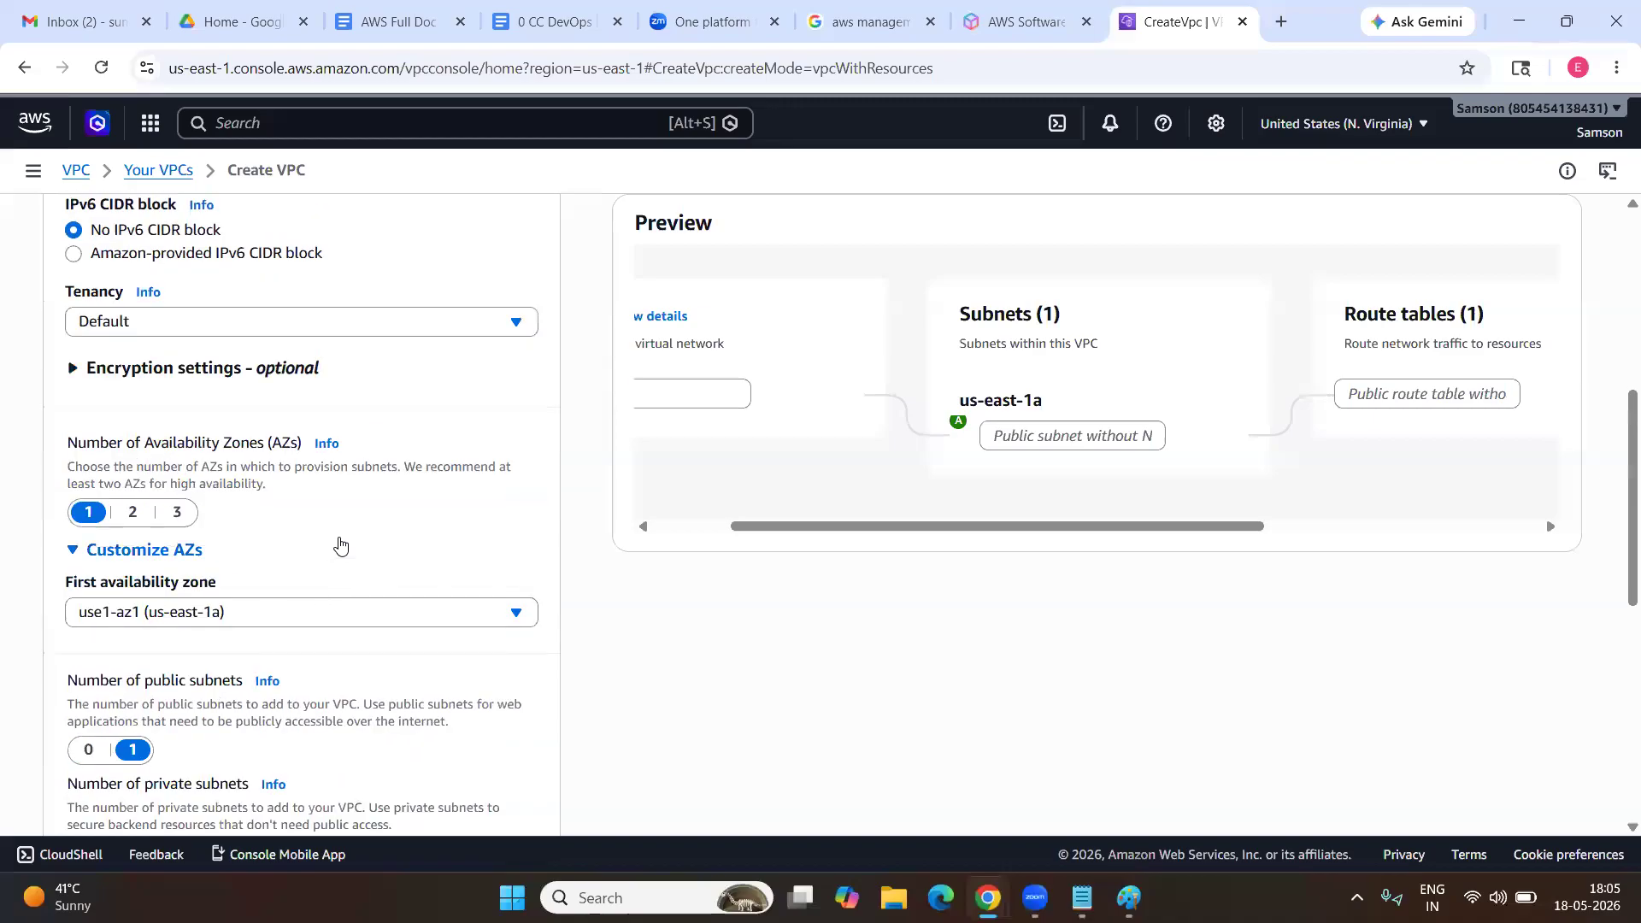
scroll(338, 543, "up", 3)
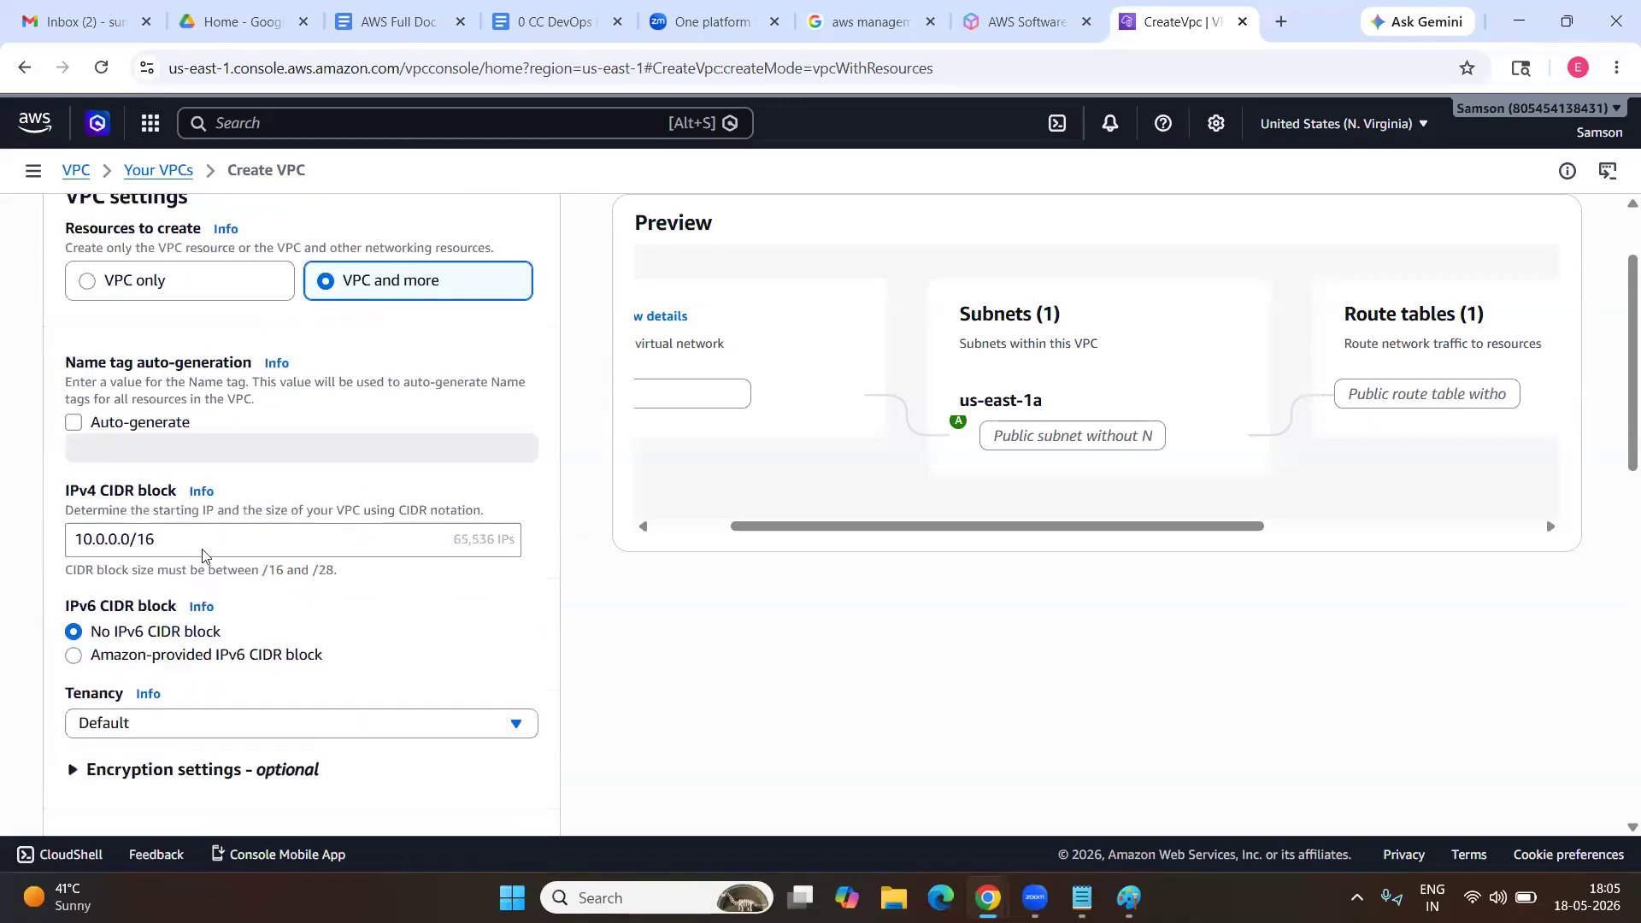
left_click_drag(64, 493, 179, 501)
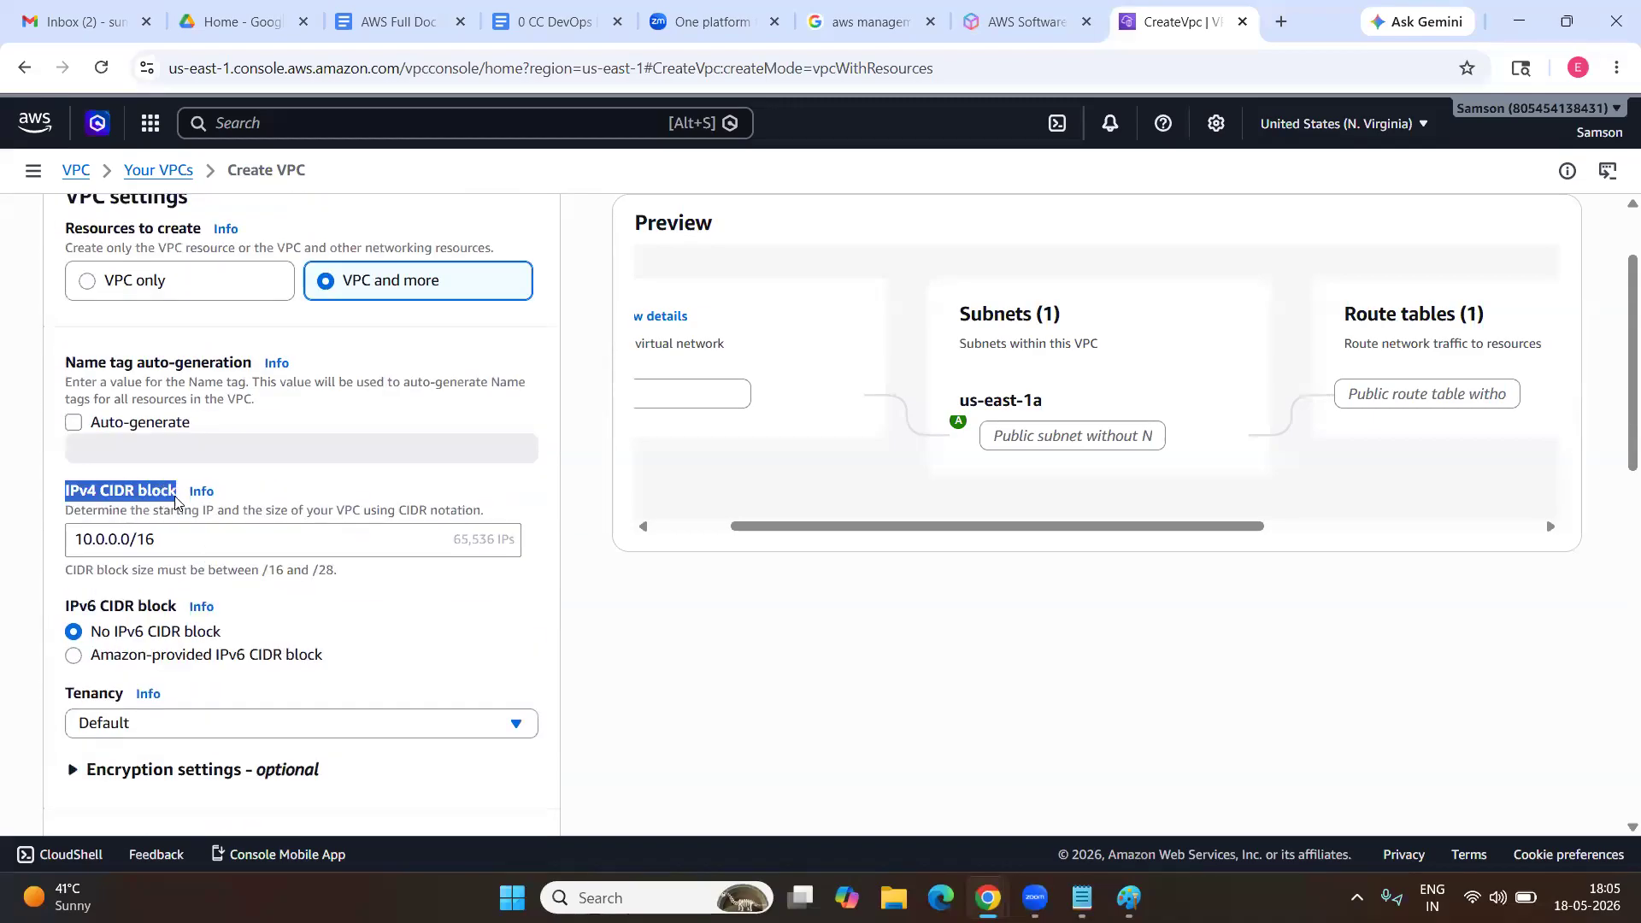
scroll(180, 537, "down", 10)
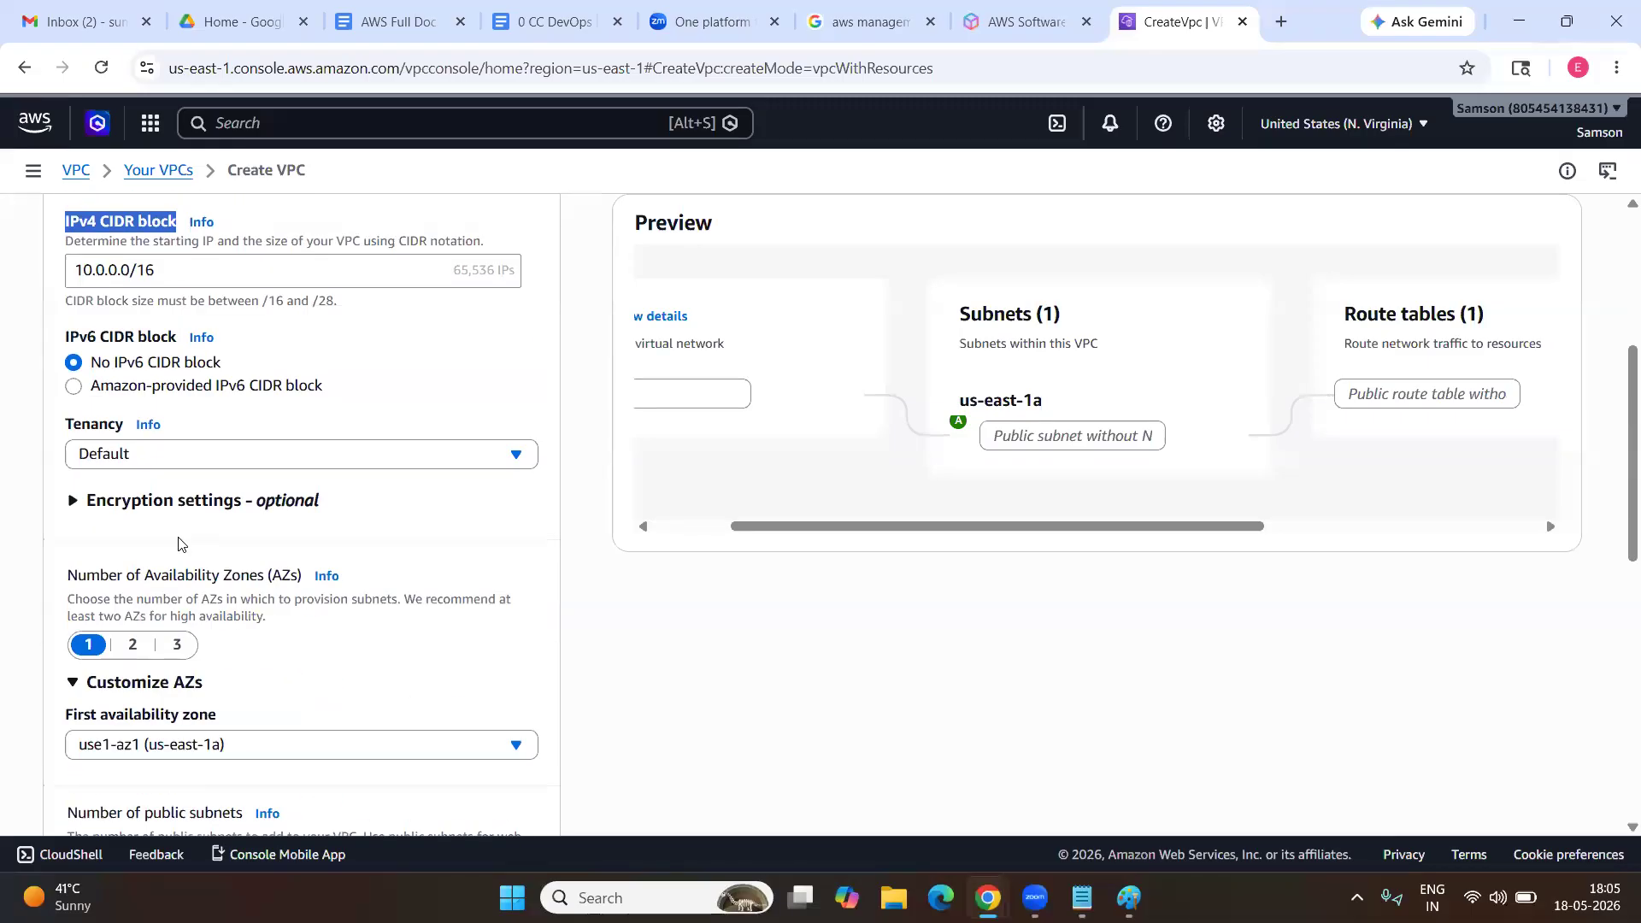
scroll(179, 536, "down", 1)
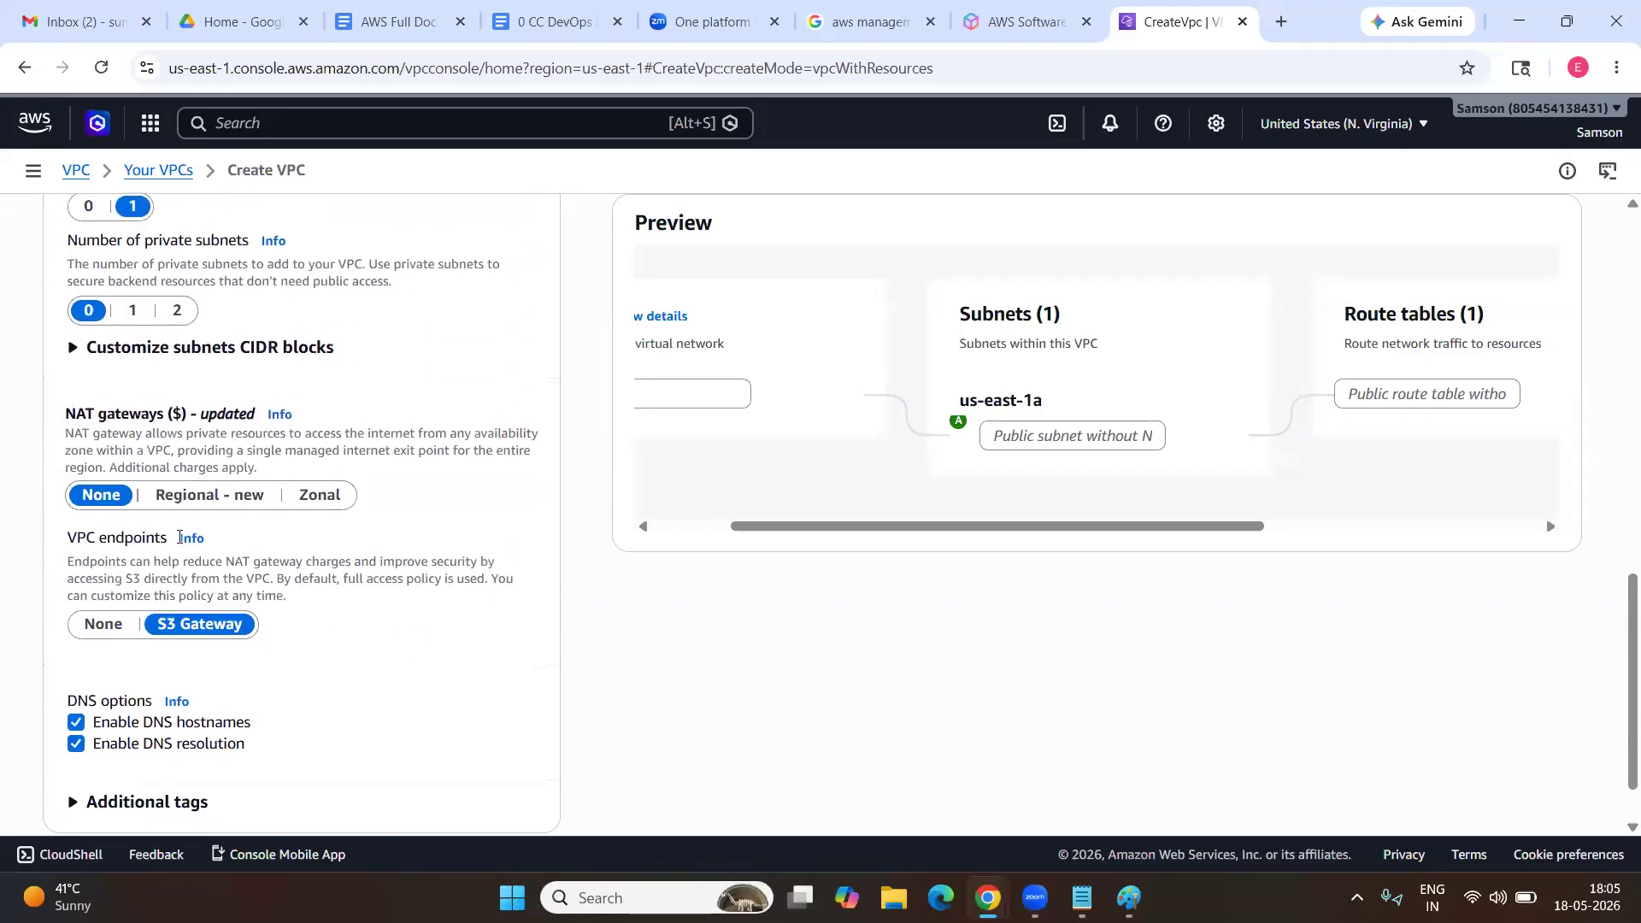
scroll(183, 538, "up", 3)
left_click(162, 651)
scroll(171, 599, "down", 2)
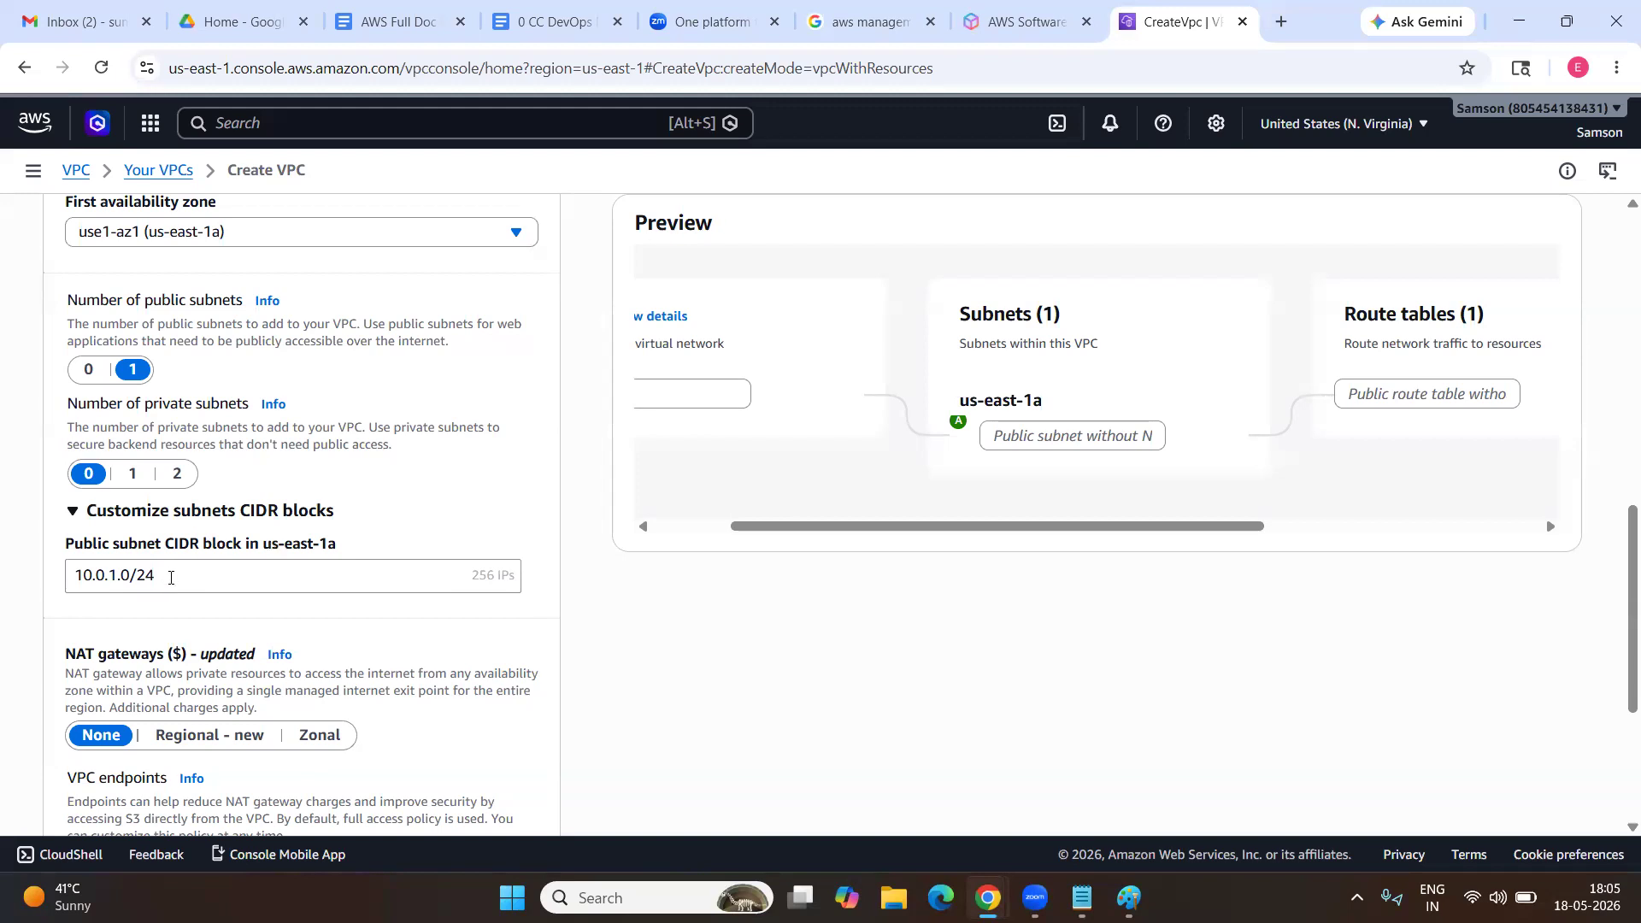
left_click(171, 577)
left_click_drag(171, 577, 72, 584)
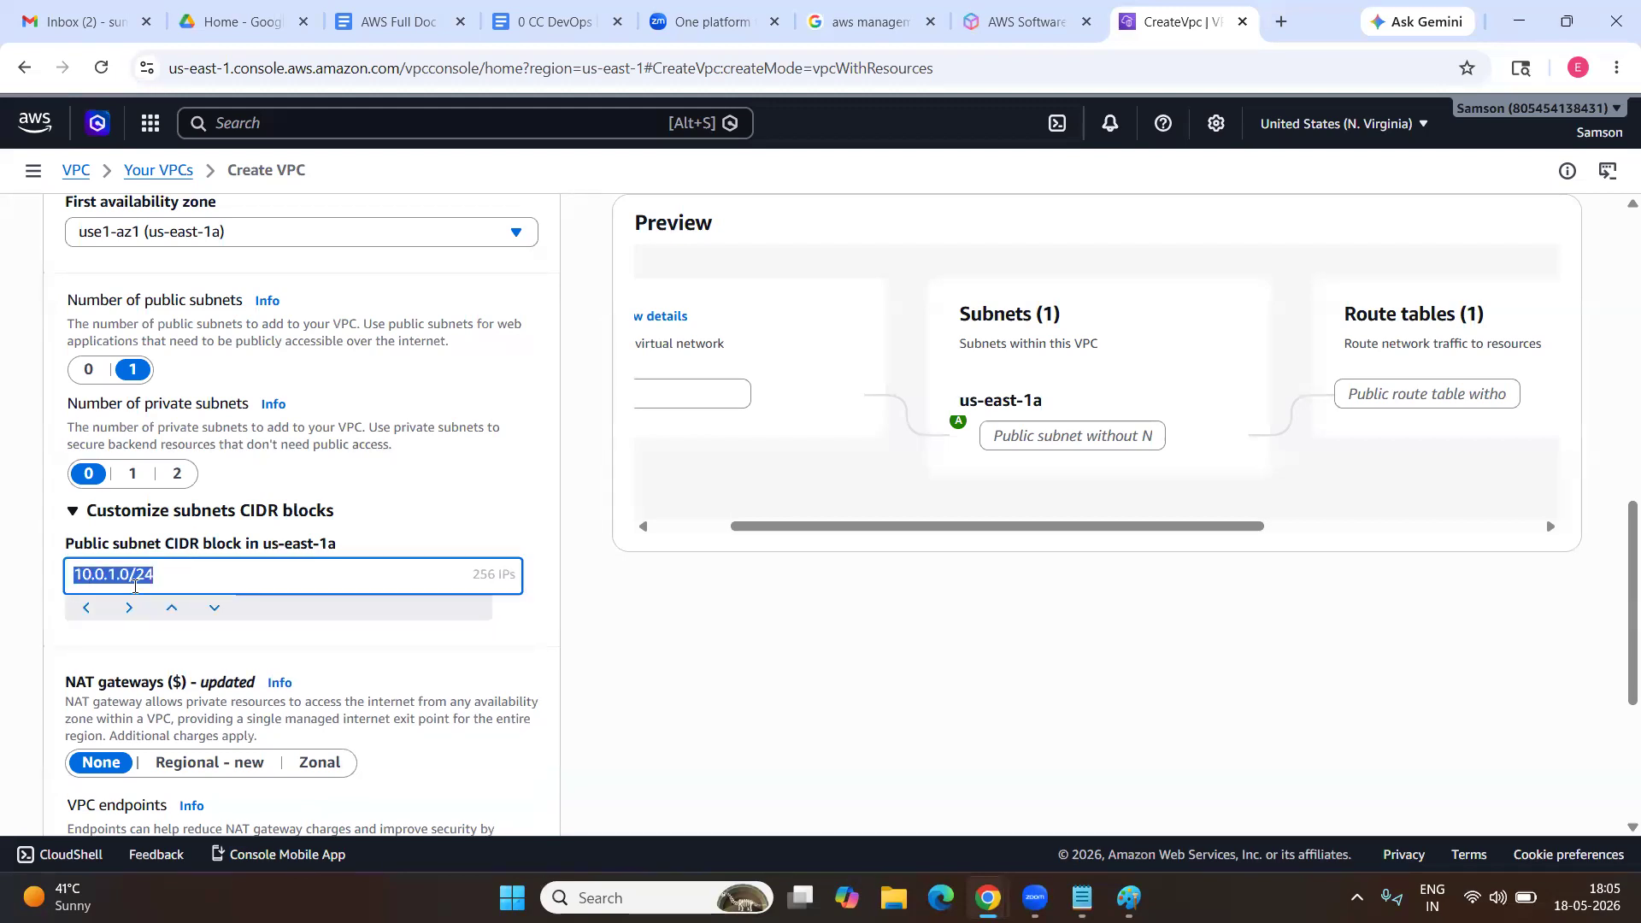
left_click(206, 569)
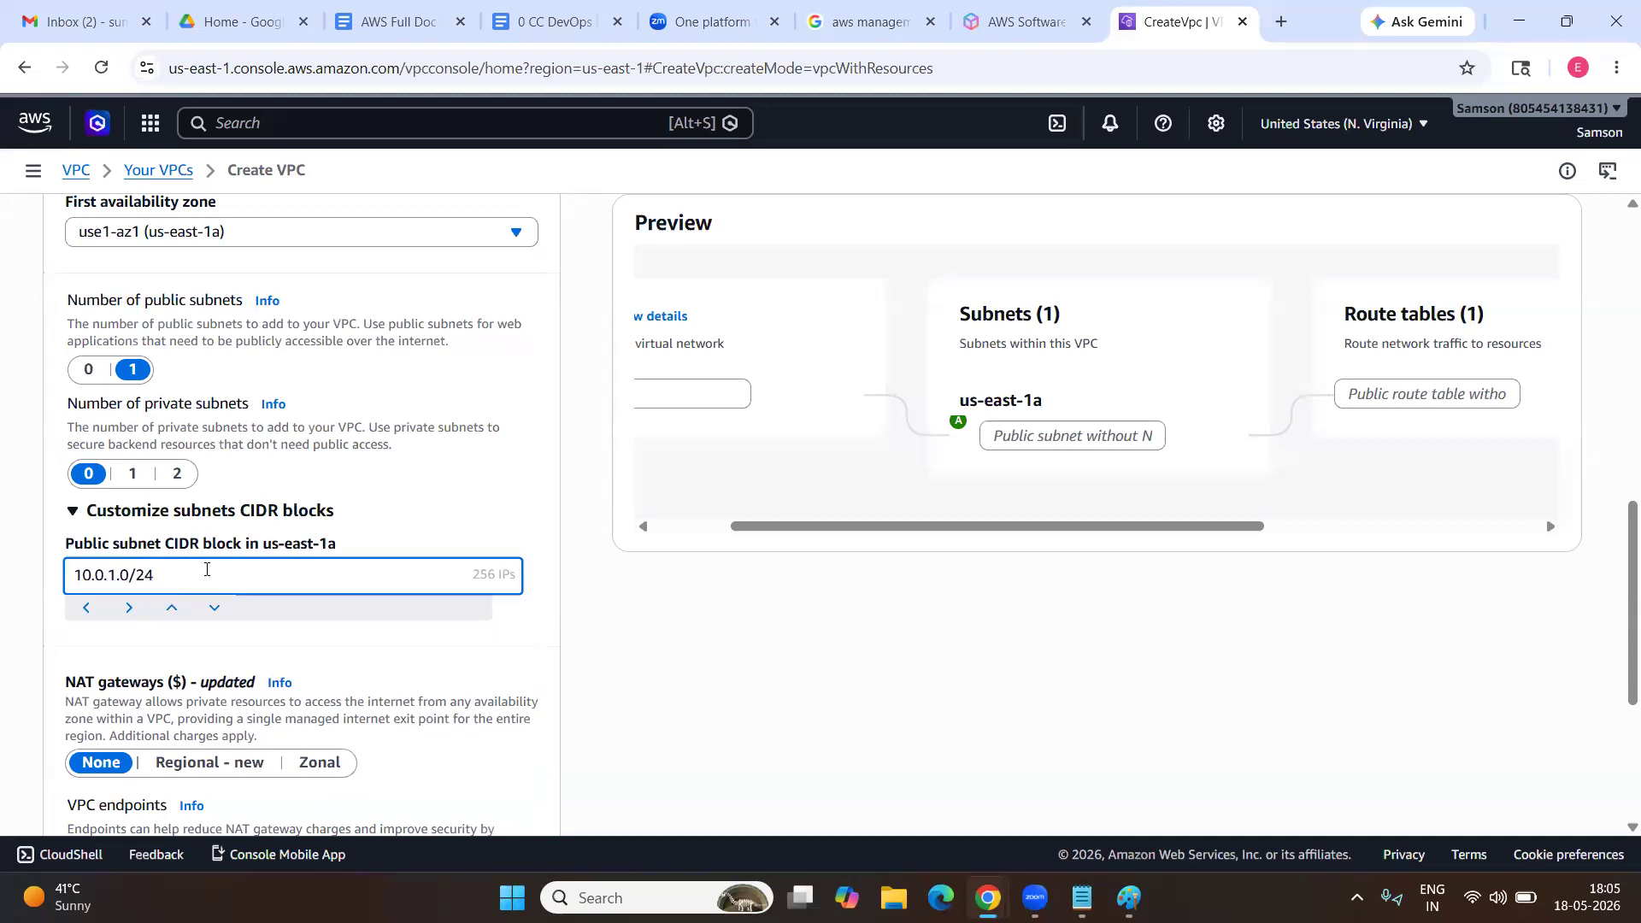
Set VPC endpoints to None and review the DNS options.
scroll(206, 569, "down", 4)
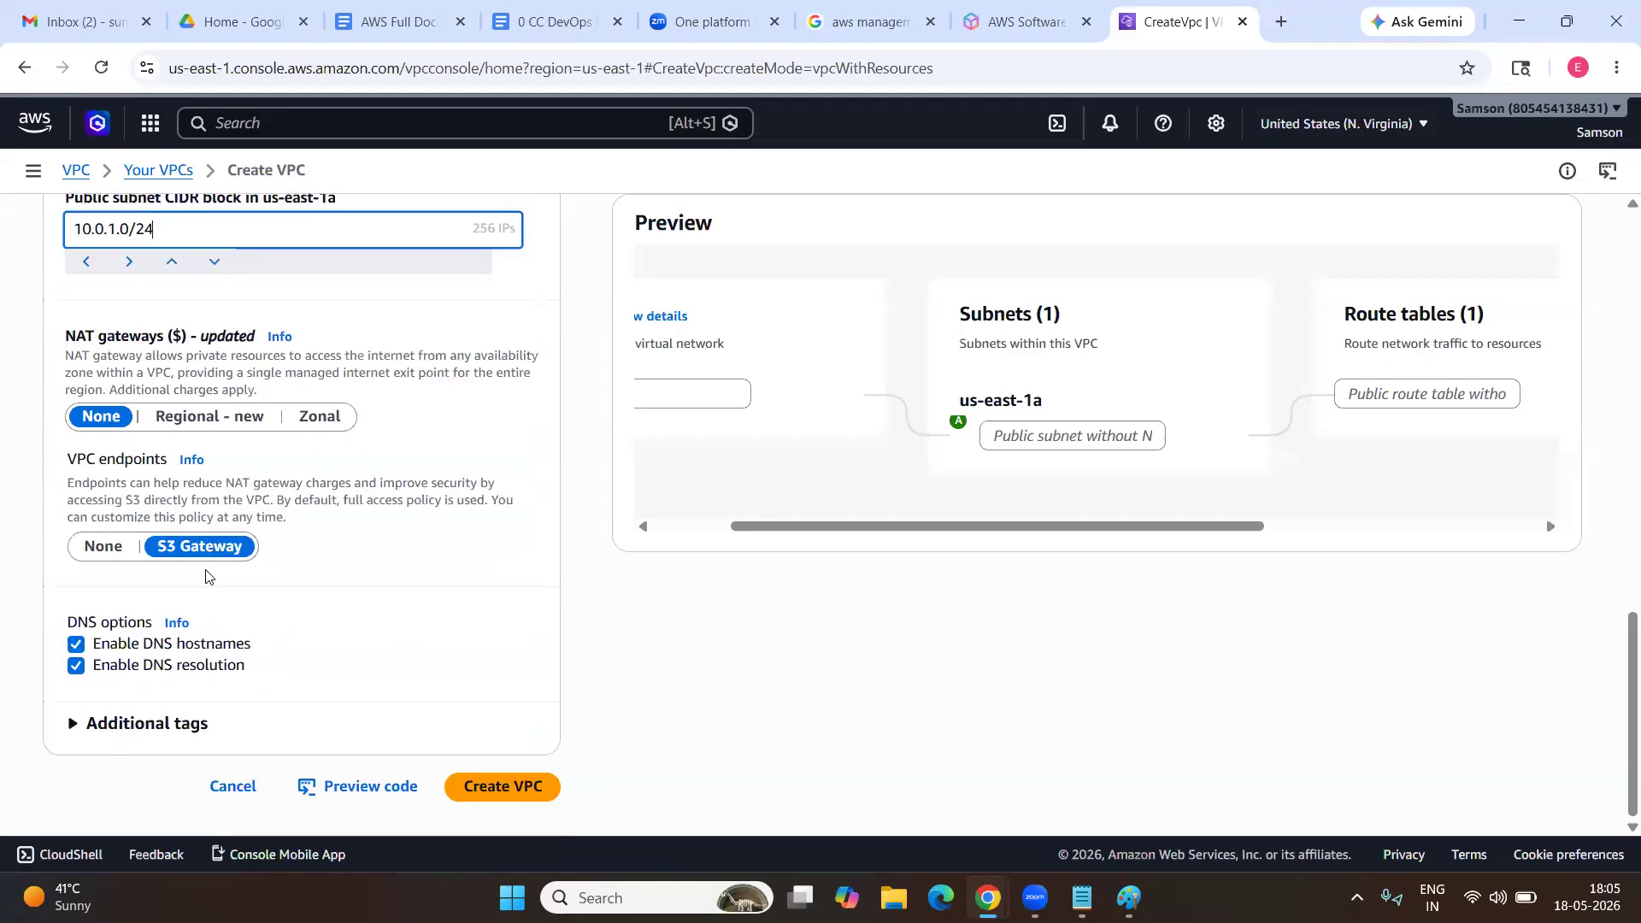
left_click(103, 545)
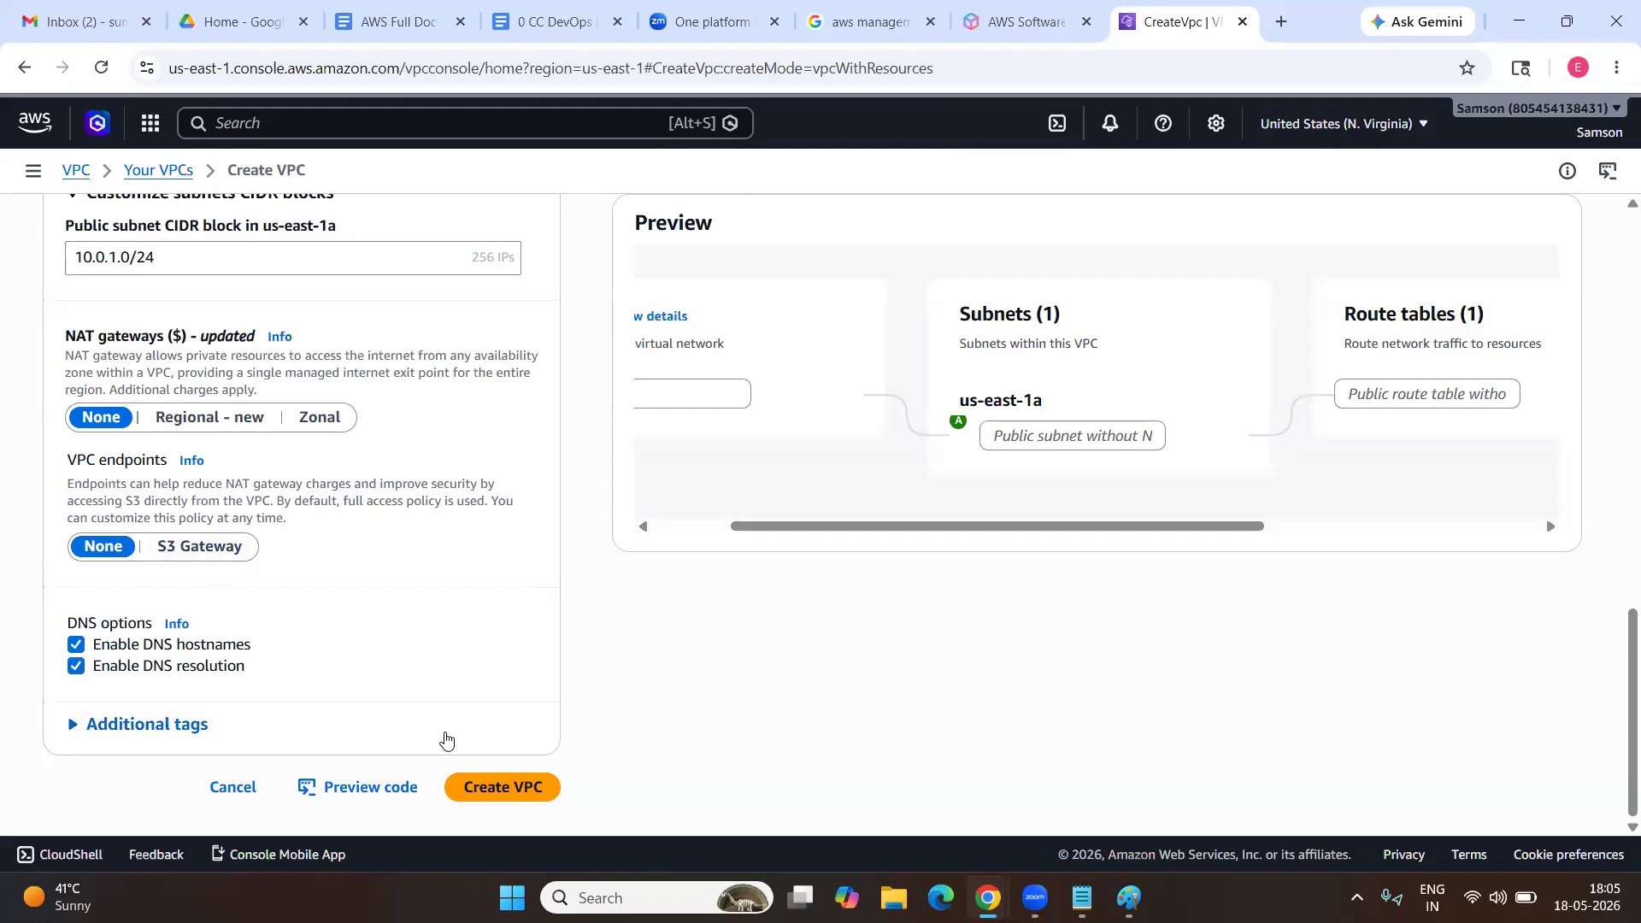
left_click_drag(61, 615, 285, 679)
left_click(285, 680)
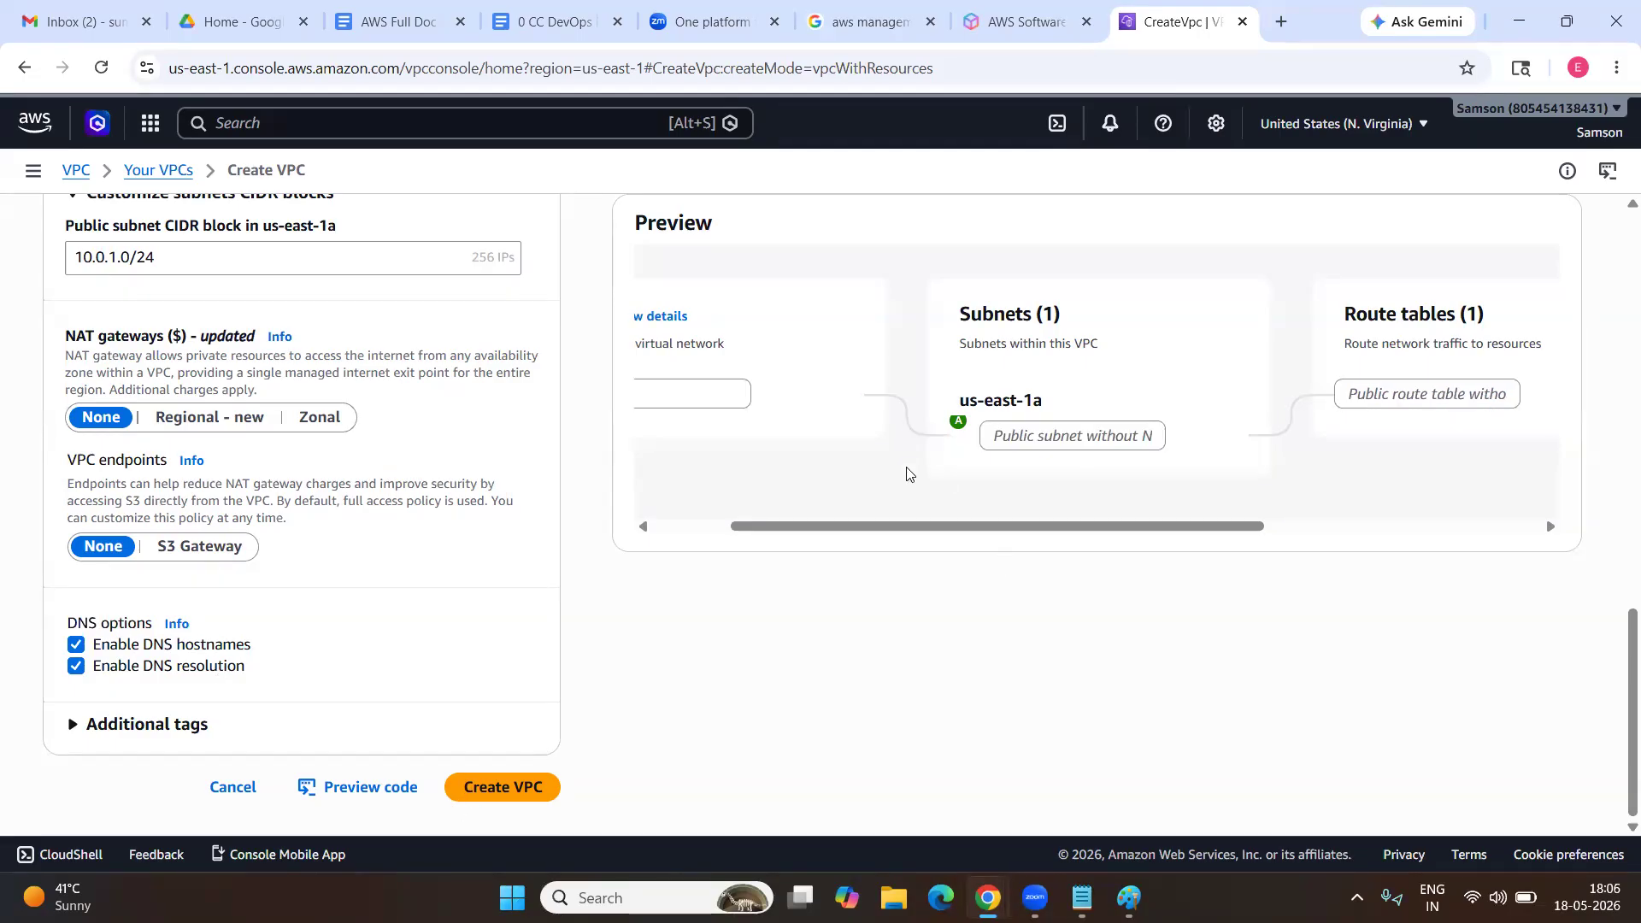
Name the subnet subnet1, the public route table rt1 and the internet gateway IGW1 in the preview, and recheck the VPC settings.
scroll(904, 470, "right", 3)
type("subnet")
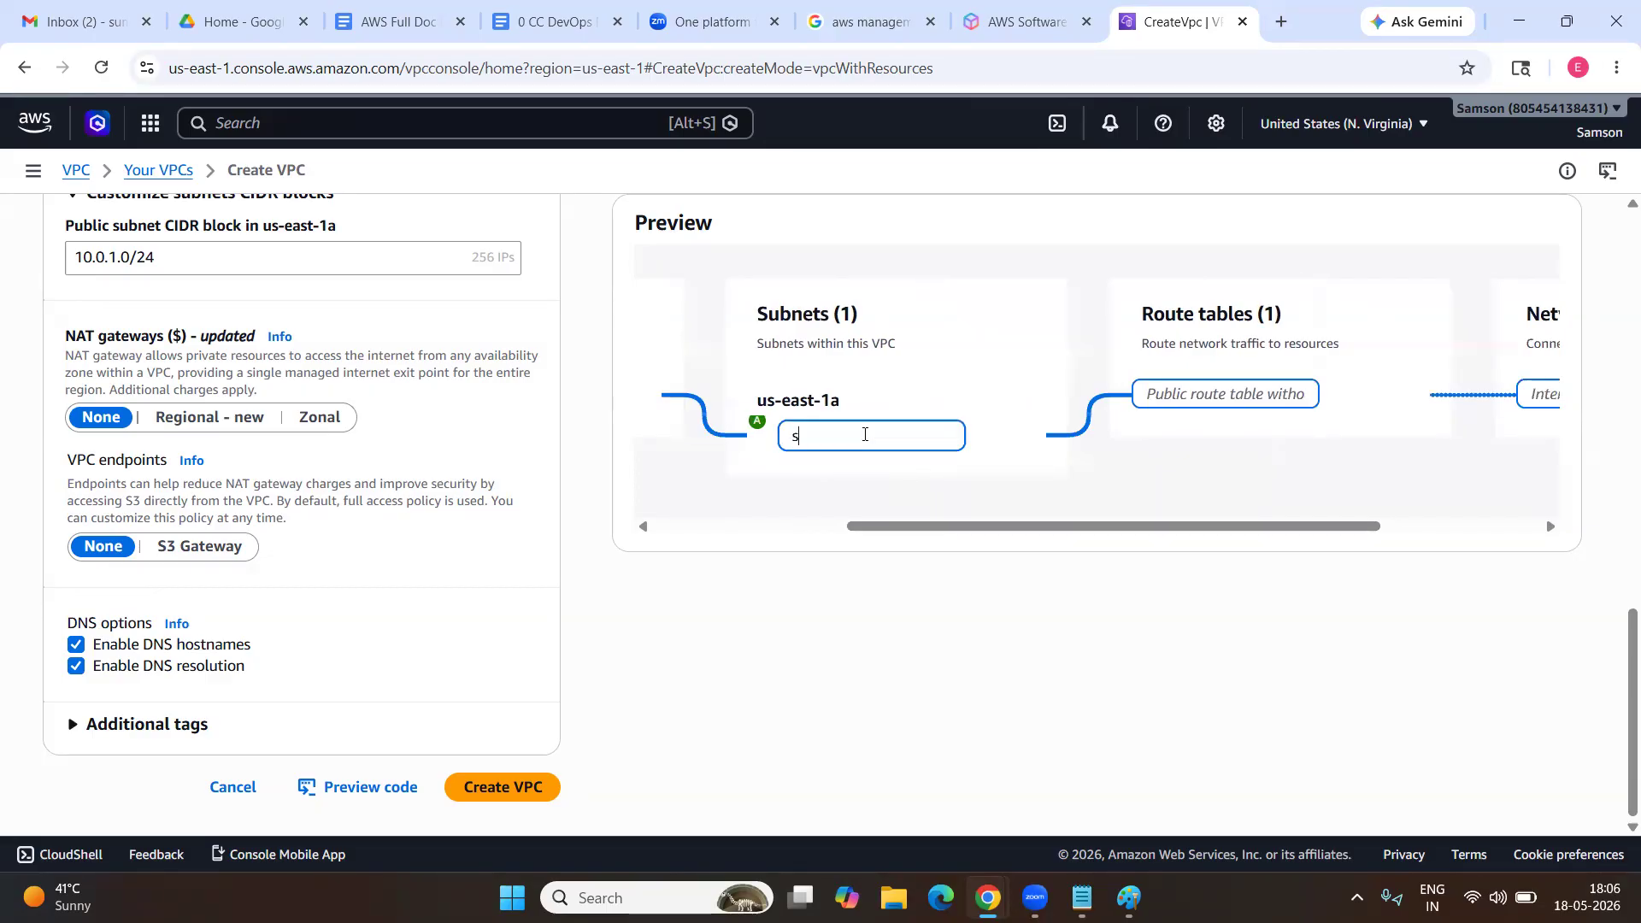
left_click(1192, 389)
type("rt1")
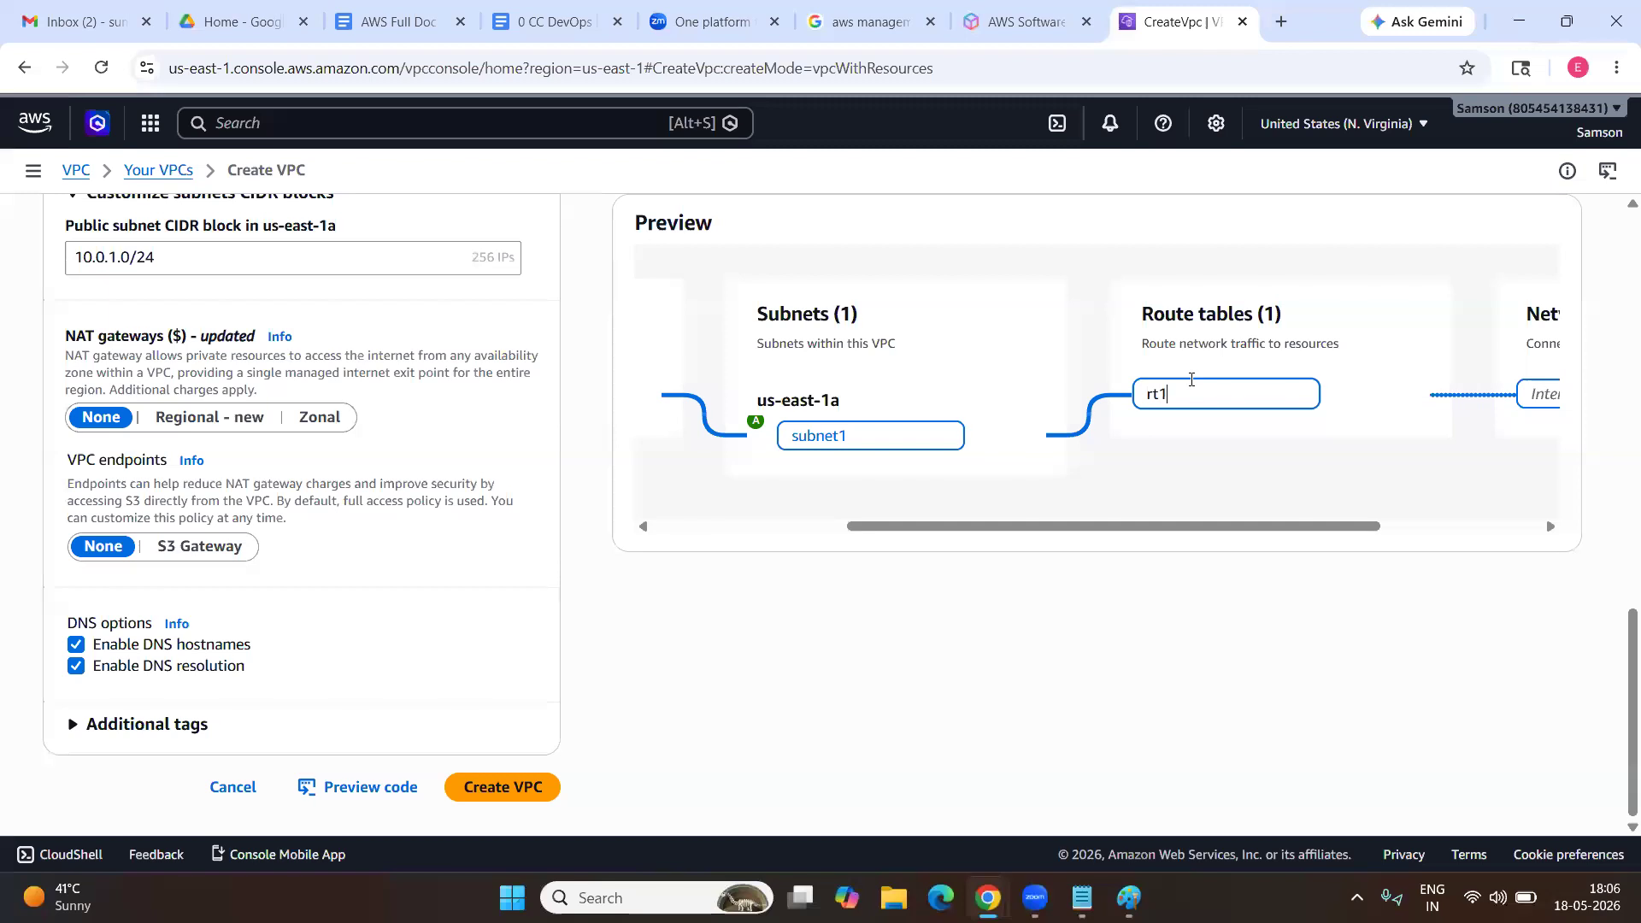
key("Tab")
type("IGW")
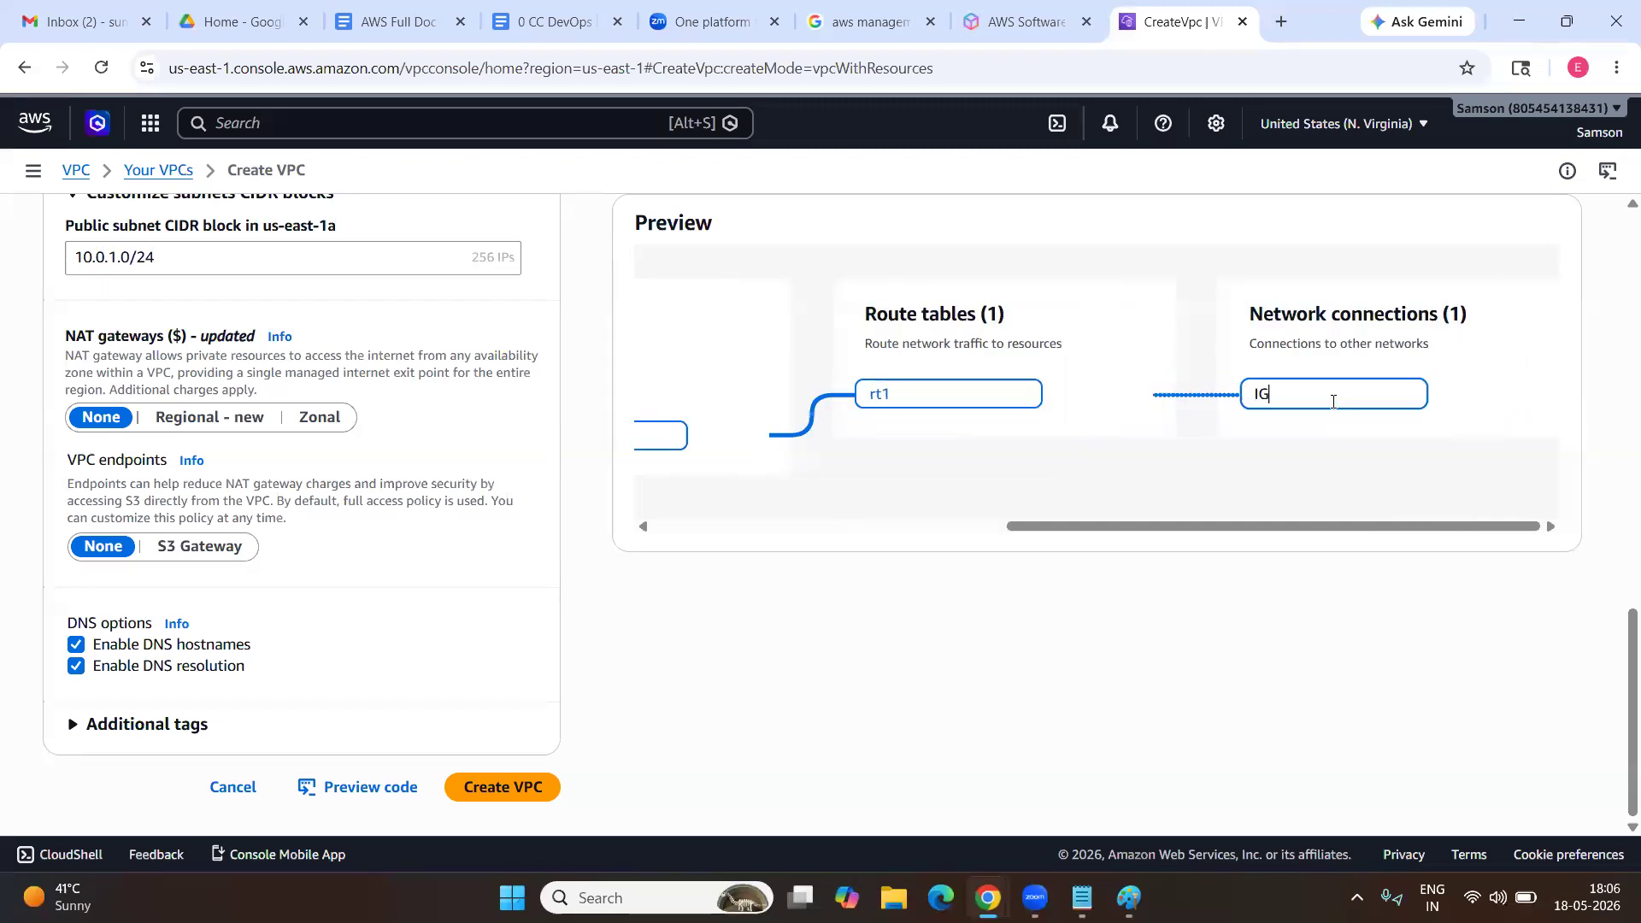
scroll(1333, 402, "left", 6)
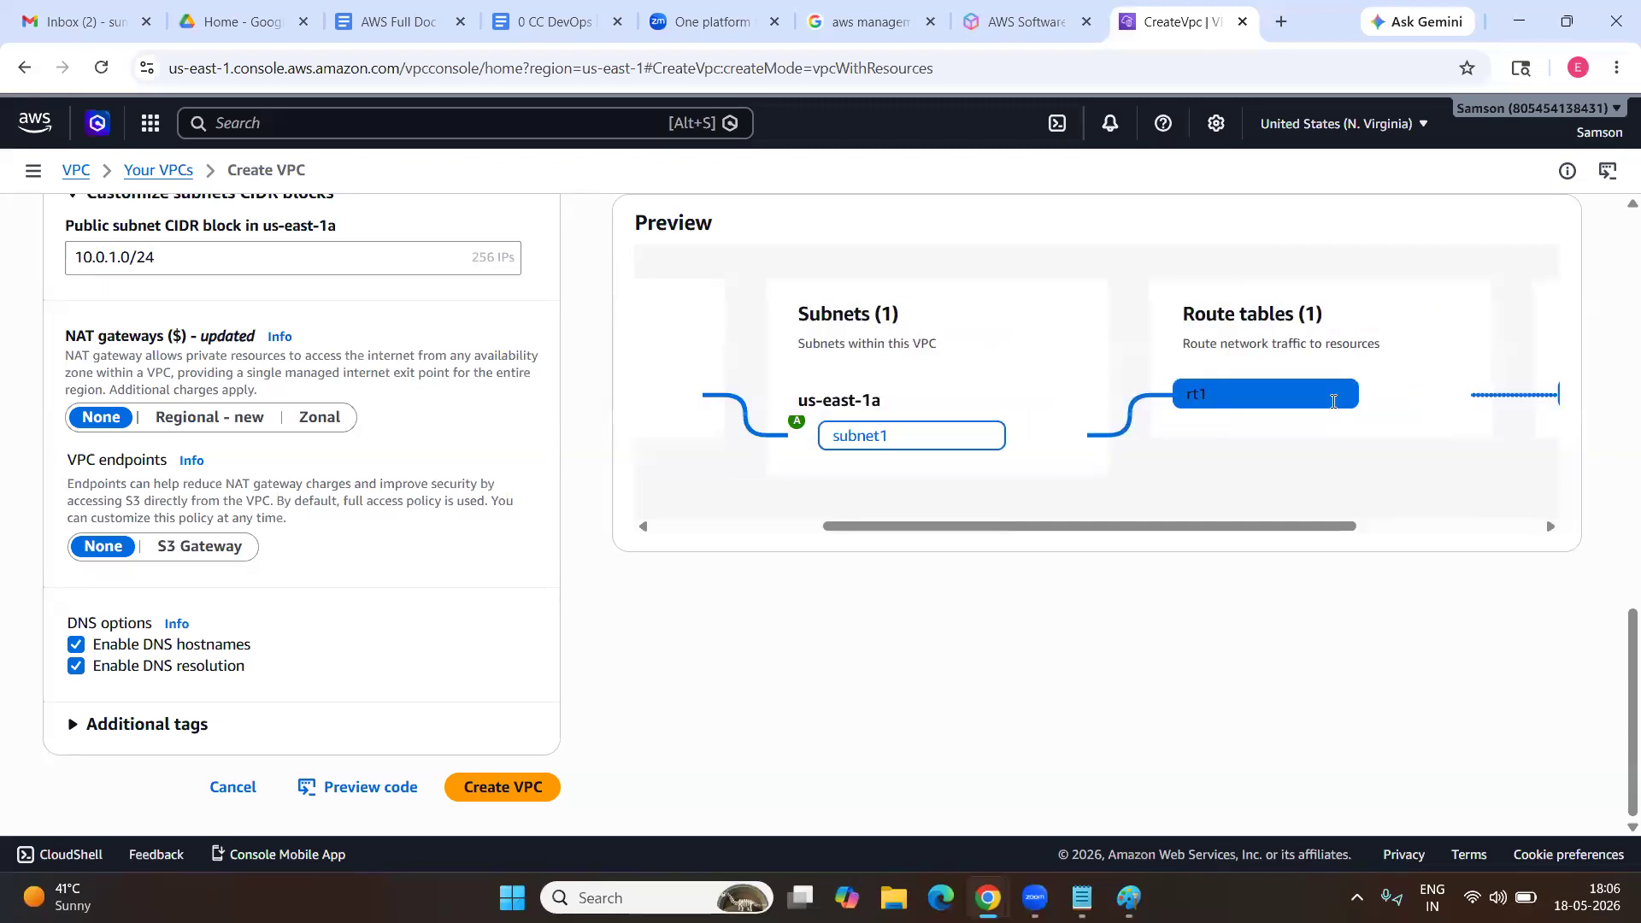
scroll(992, 466, "right", 6)
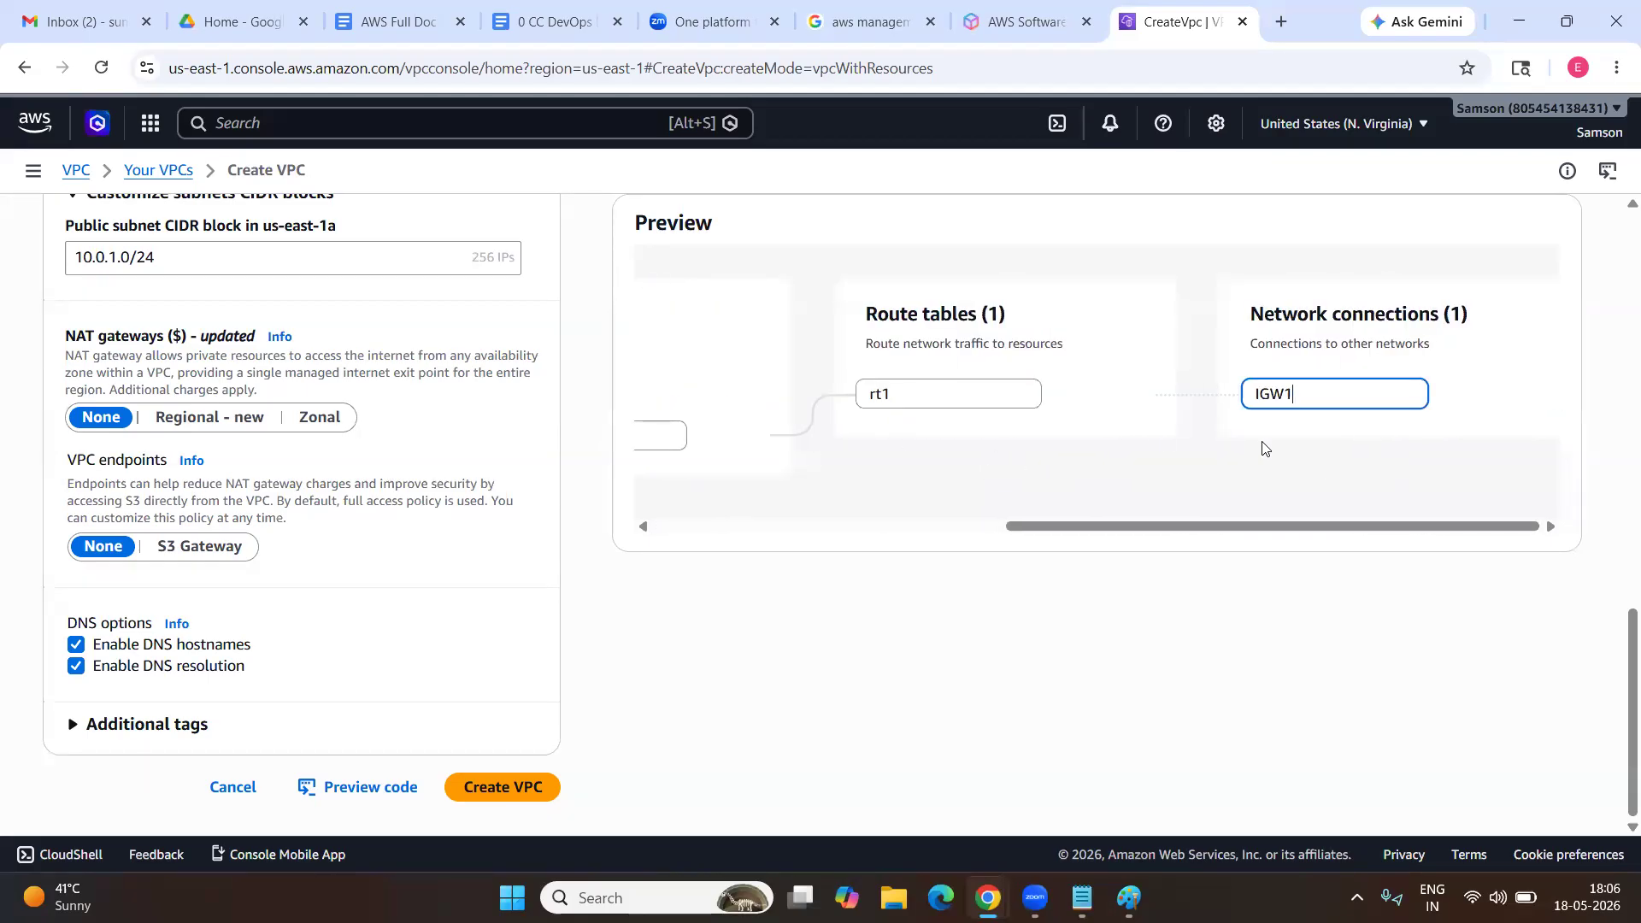
scroll(1261, 447, "left", 6)
scroll(1264, 448, "right", 6)
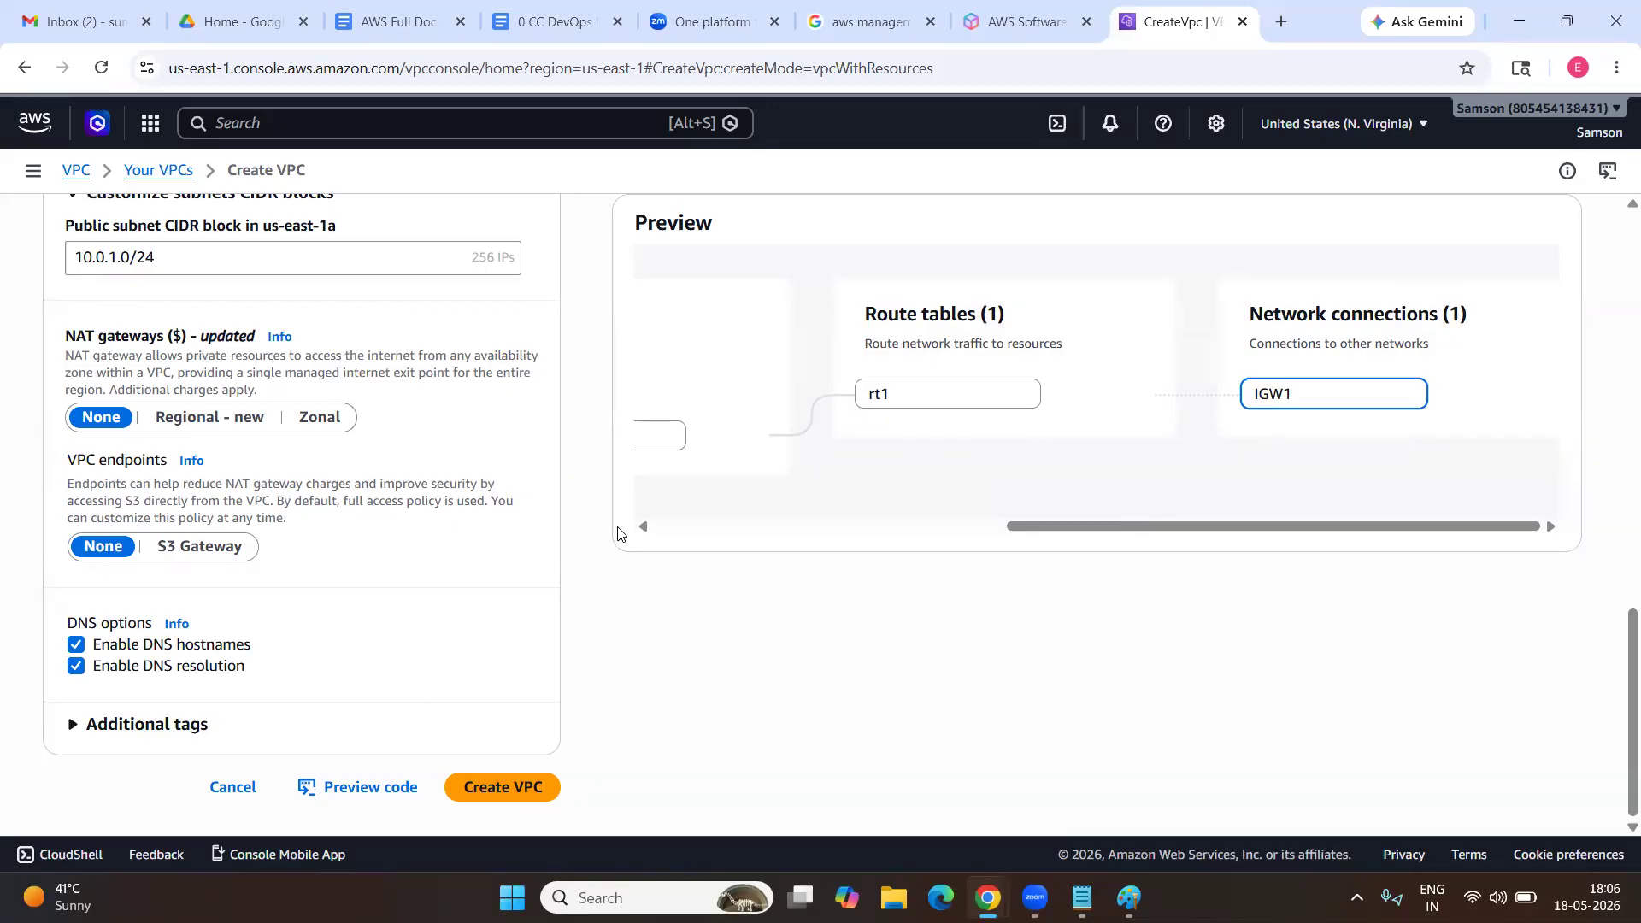
scroll(537, 445, "up", 10)
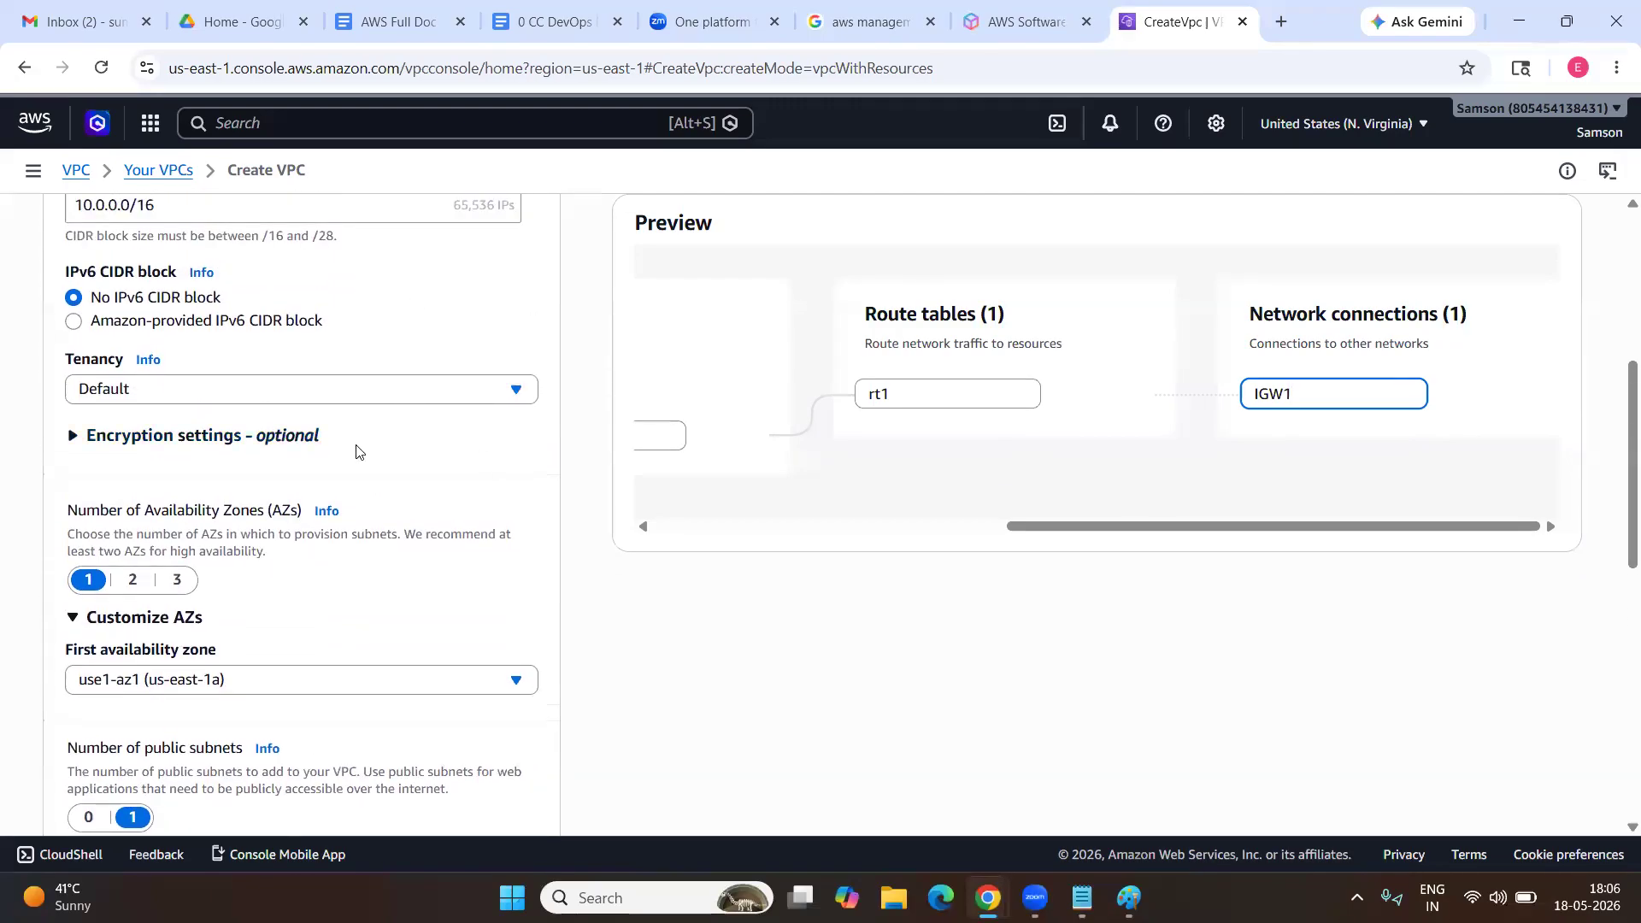
scroll(530, 396, "up", 4)
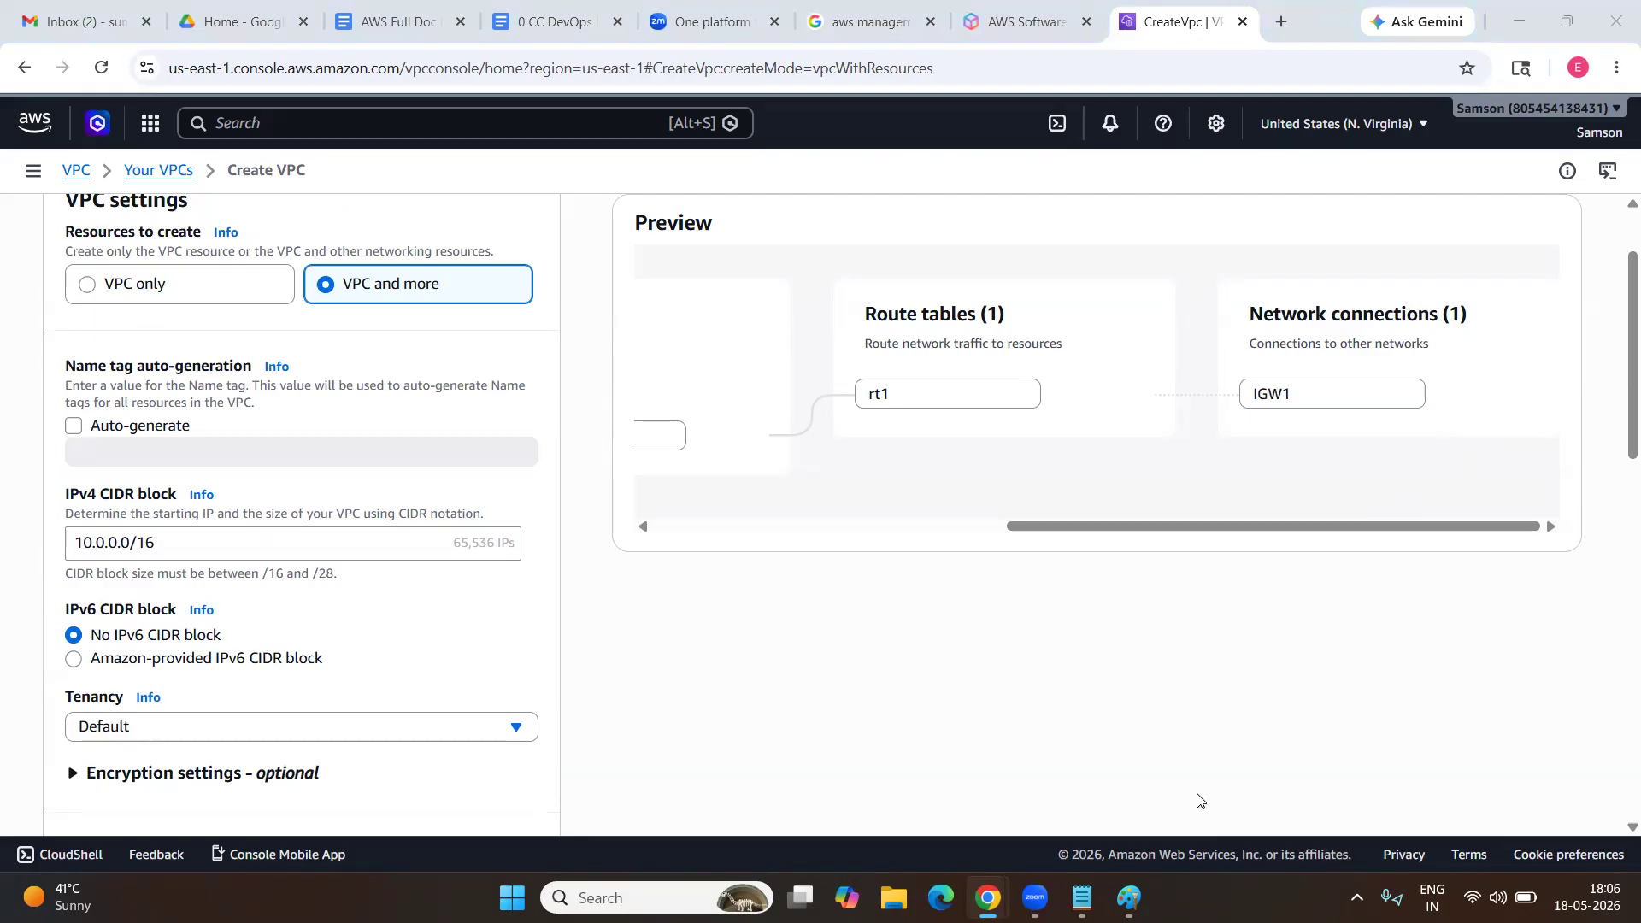
Review the remaining VPC and more settings down to the DNS options and cancel the VPC creation.
scroll(1077, 747, "down", 5)
scroll(1155, 754, "down", 9)
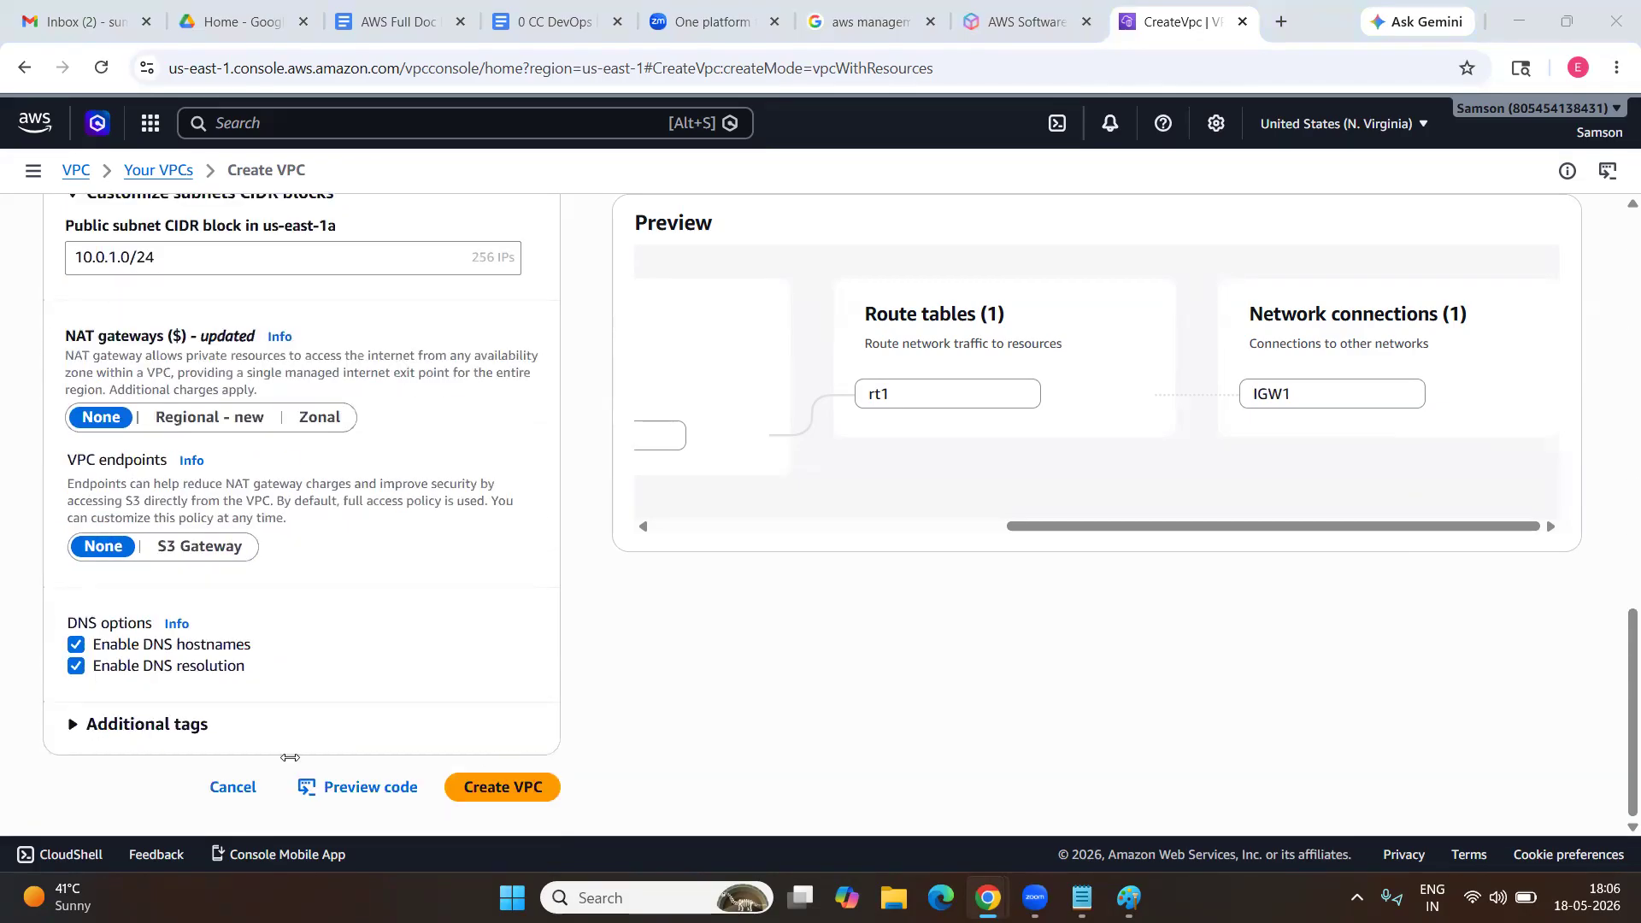
left_click(232, 786)
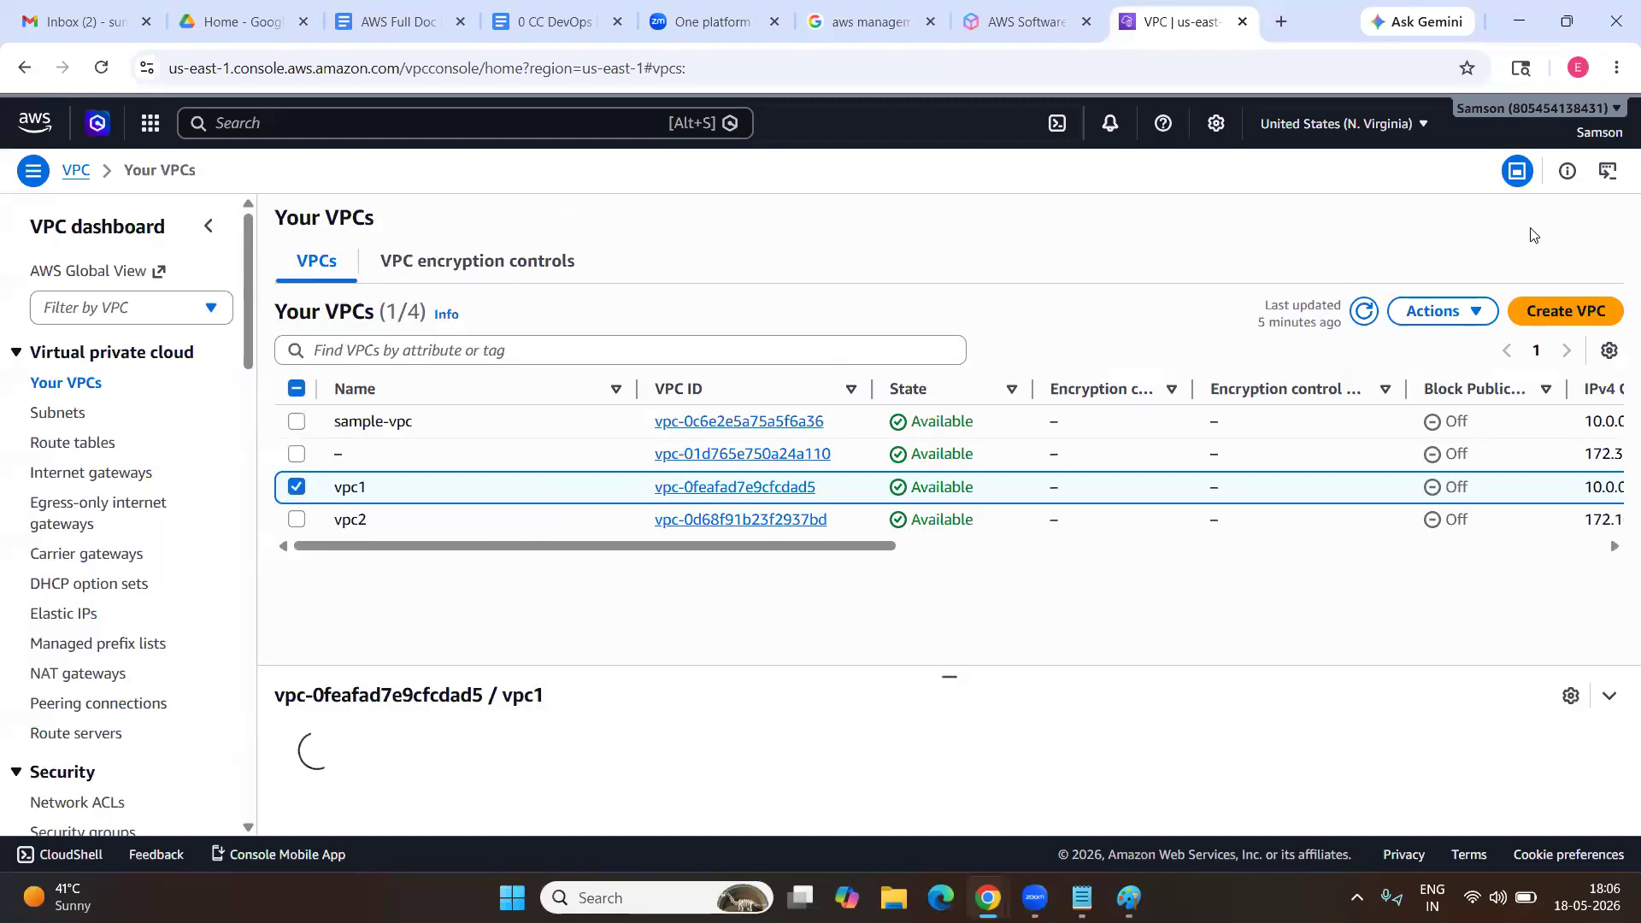
Start a new VPC with the VPC only option and set its name tag to vpc2.
left_click(1614, 313)
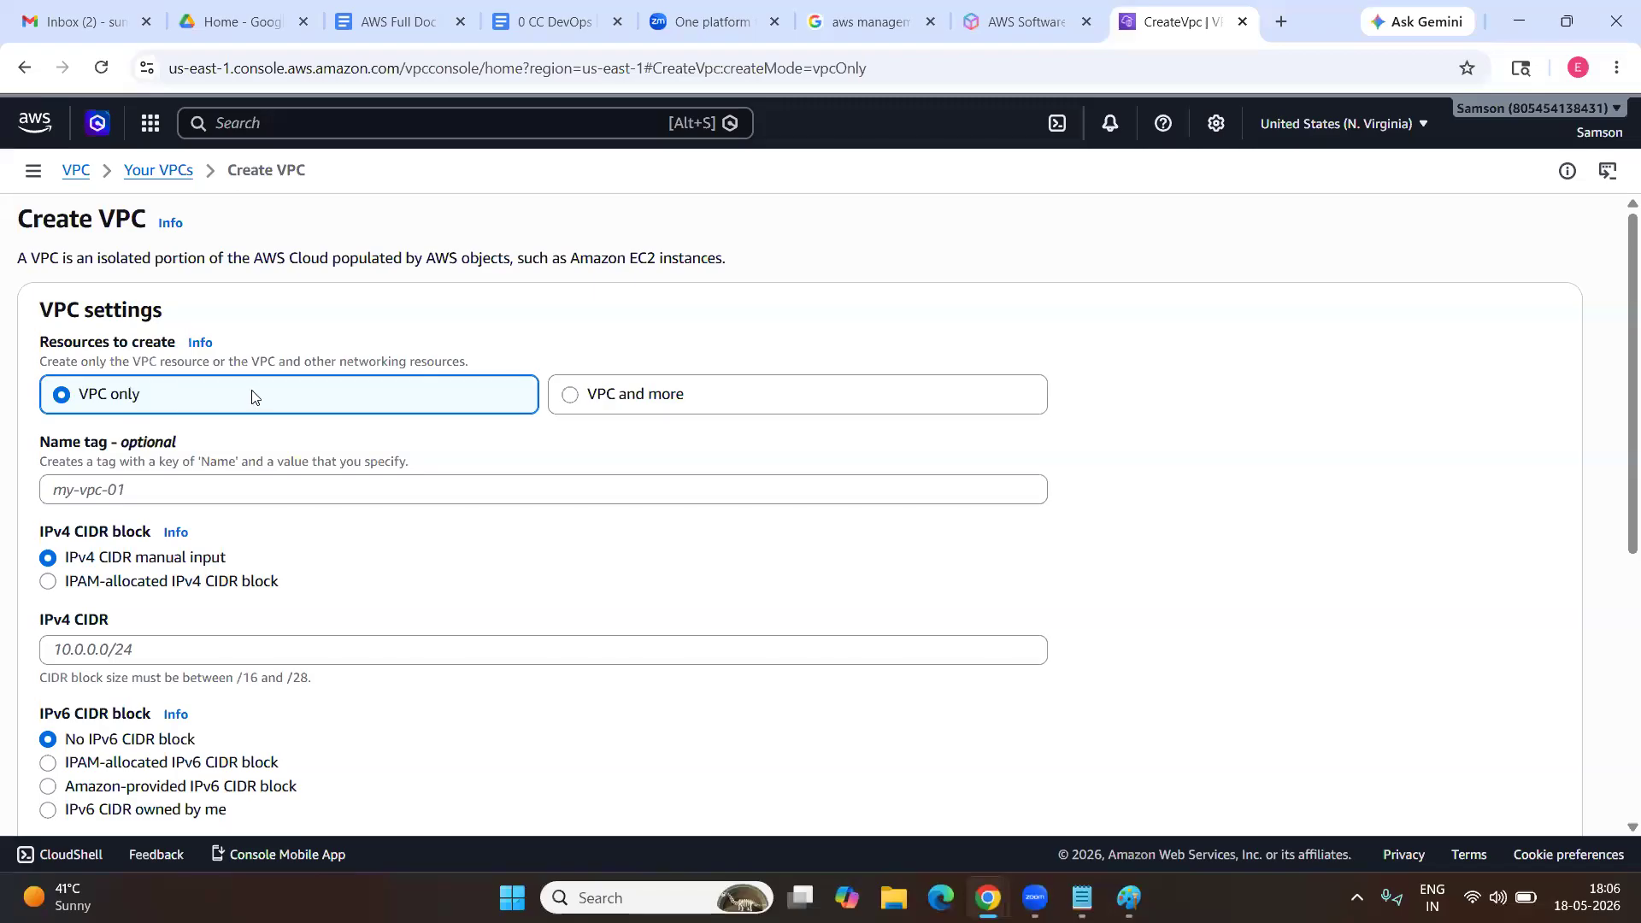
left_click(219, 494)
type("vpc")
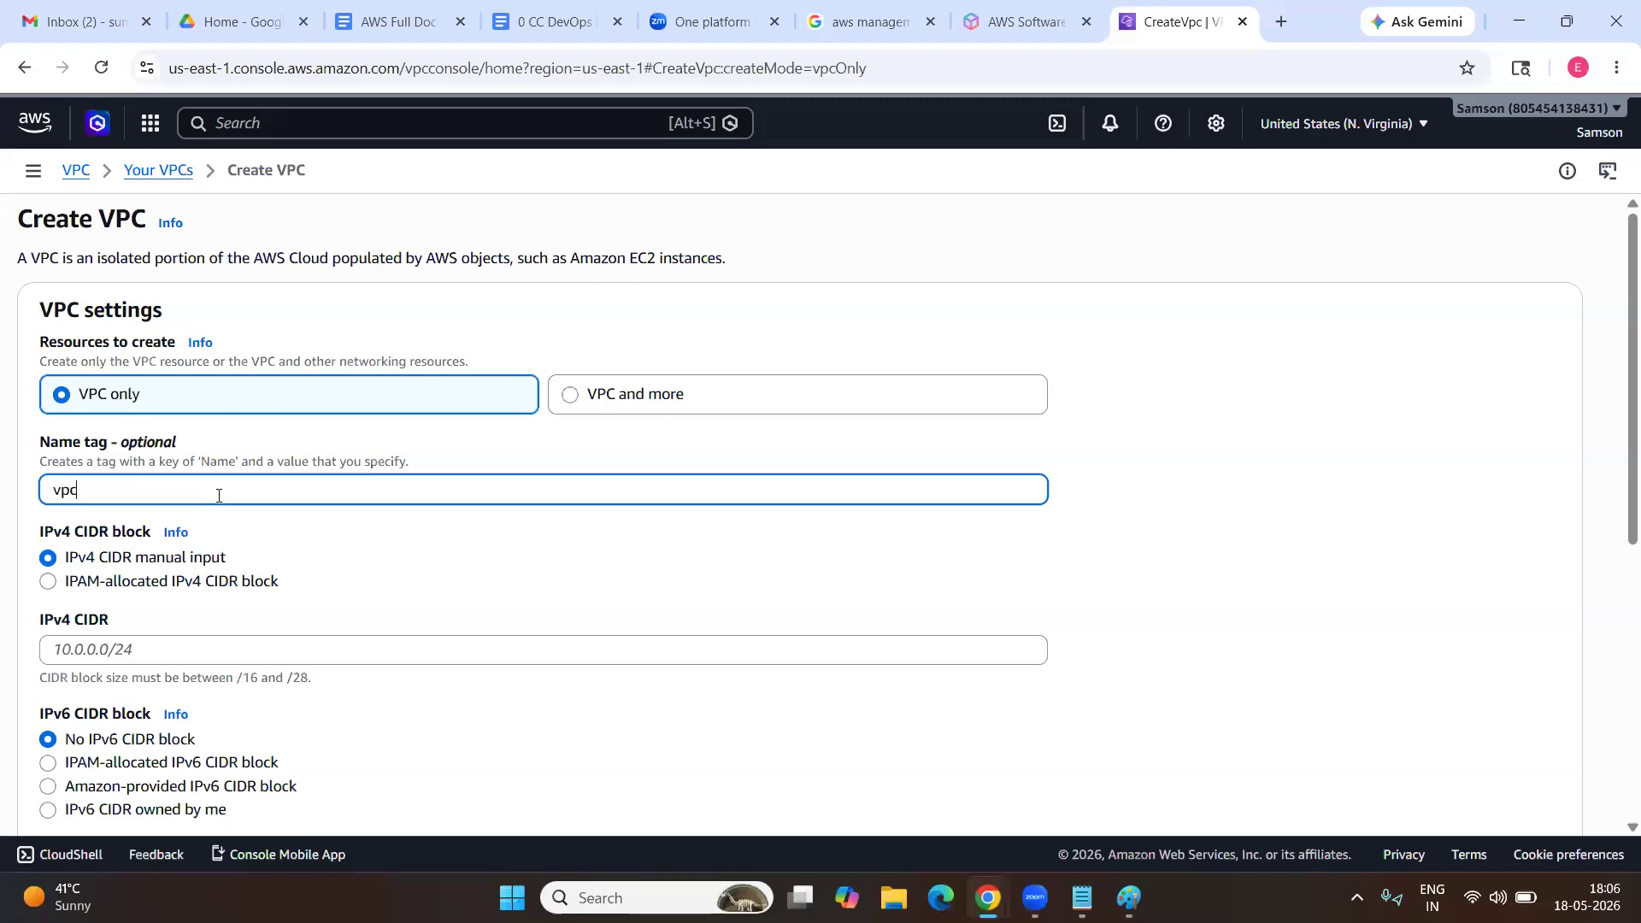
type("2")
scroll(209, 578, "down", 2)
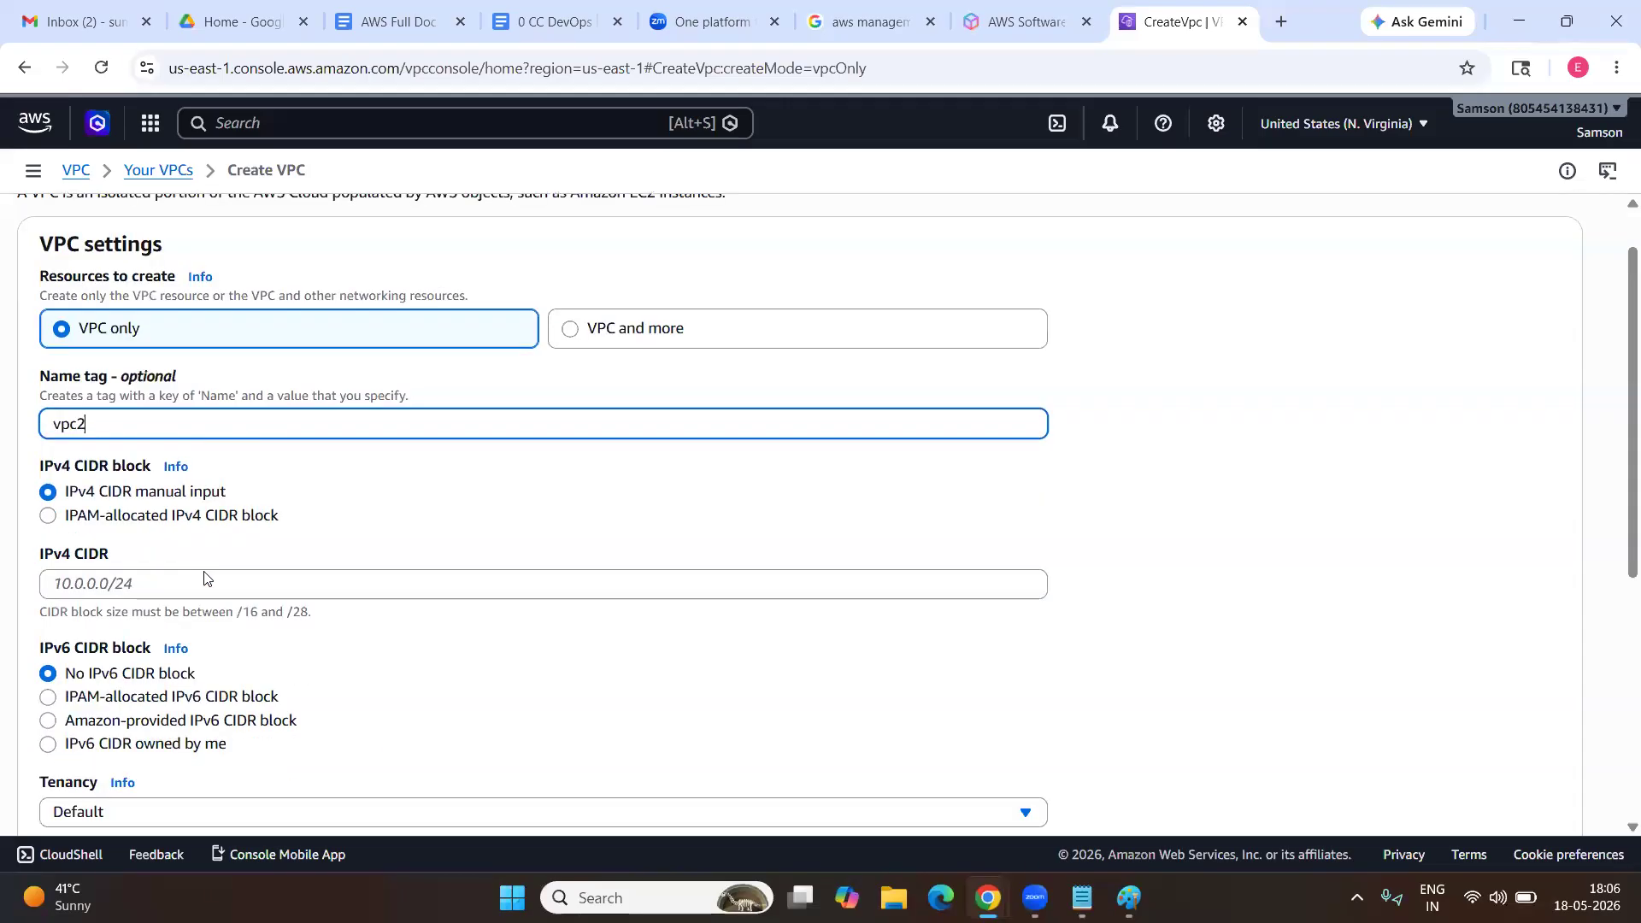
Set the IPv4 CIDR of vpc2 to 172.16.0.0/16 as a manual input.
left_click(145, 476)
type("1")
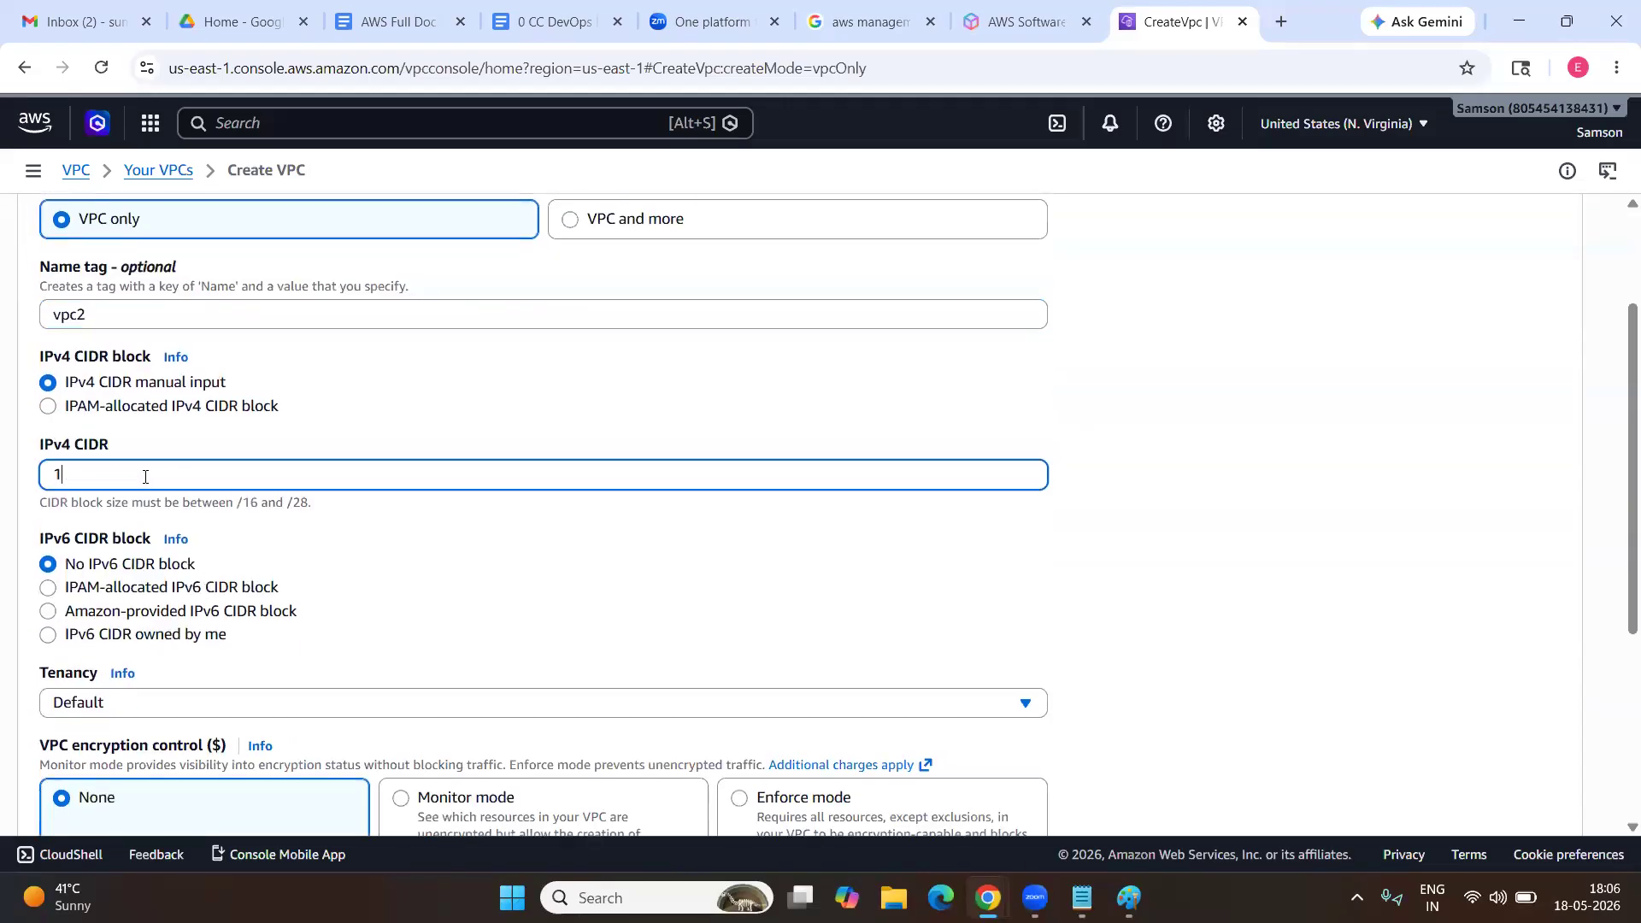
type("72.16.0.0/1")
left_click_drag(200, 476, 50, 475)
left_click(178, 480)
Review the VPC encryption control options, tags and IPv4 CIDR of the vpc2 form, and cancel the VPC creation.
scroll(178, 480, "down", 3)
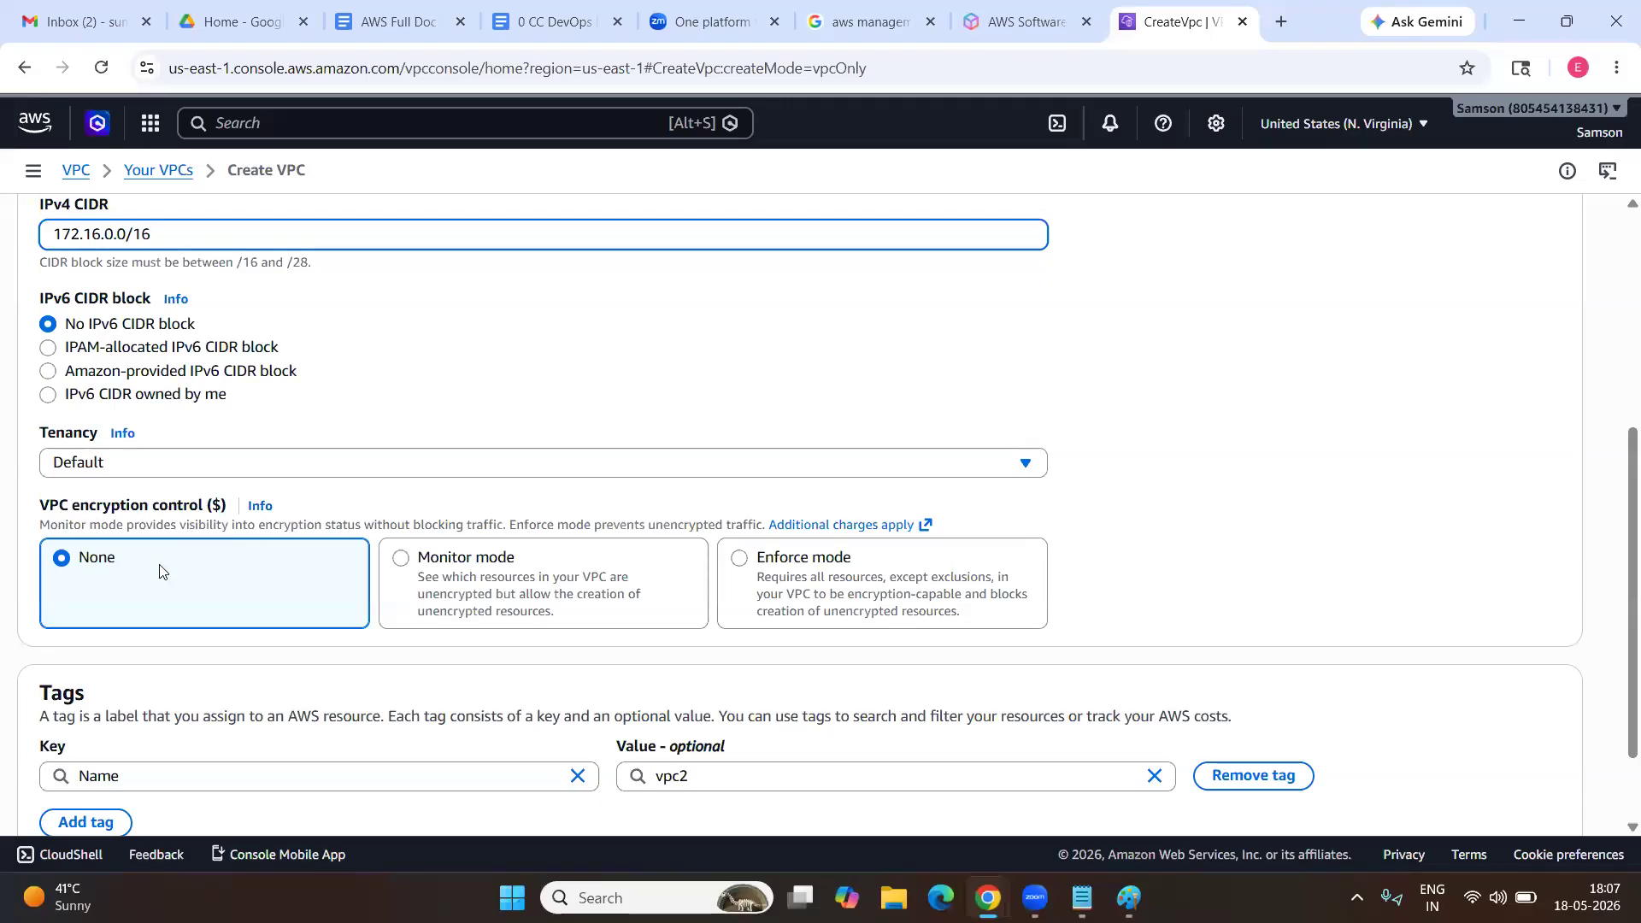
left_click_drag(124, 528, 490, 531)
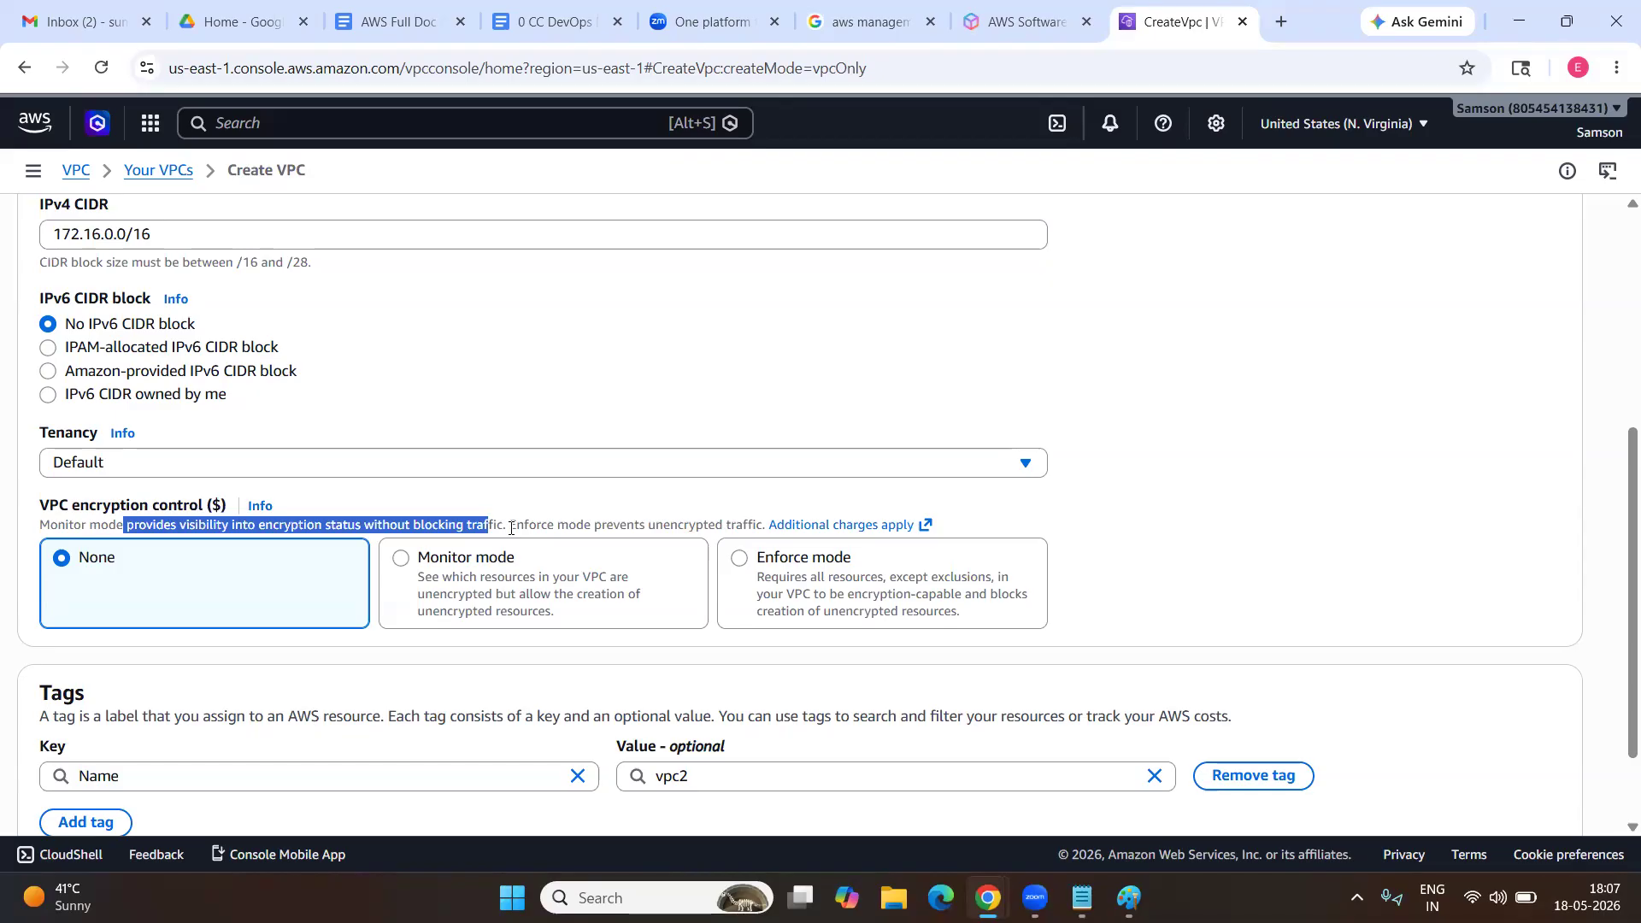
left_click(511, 524)
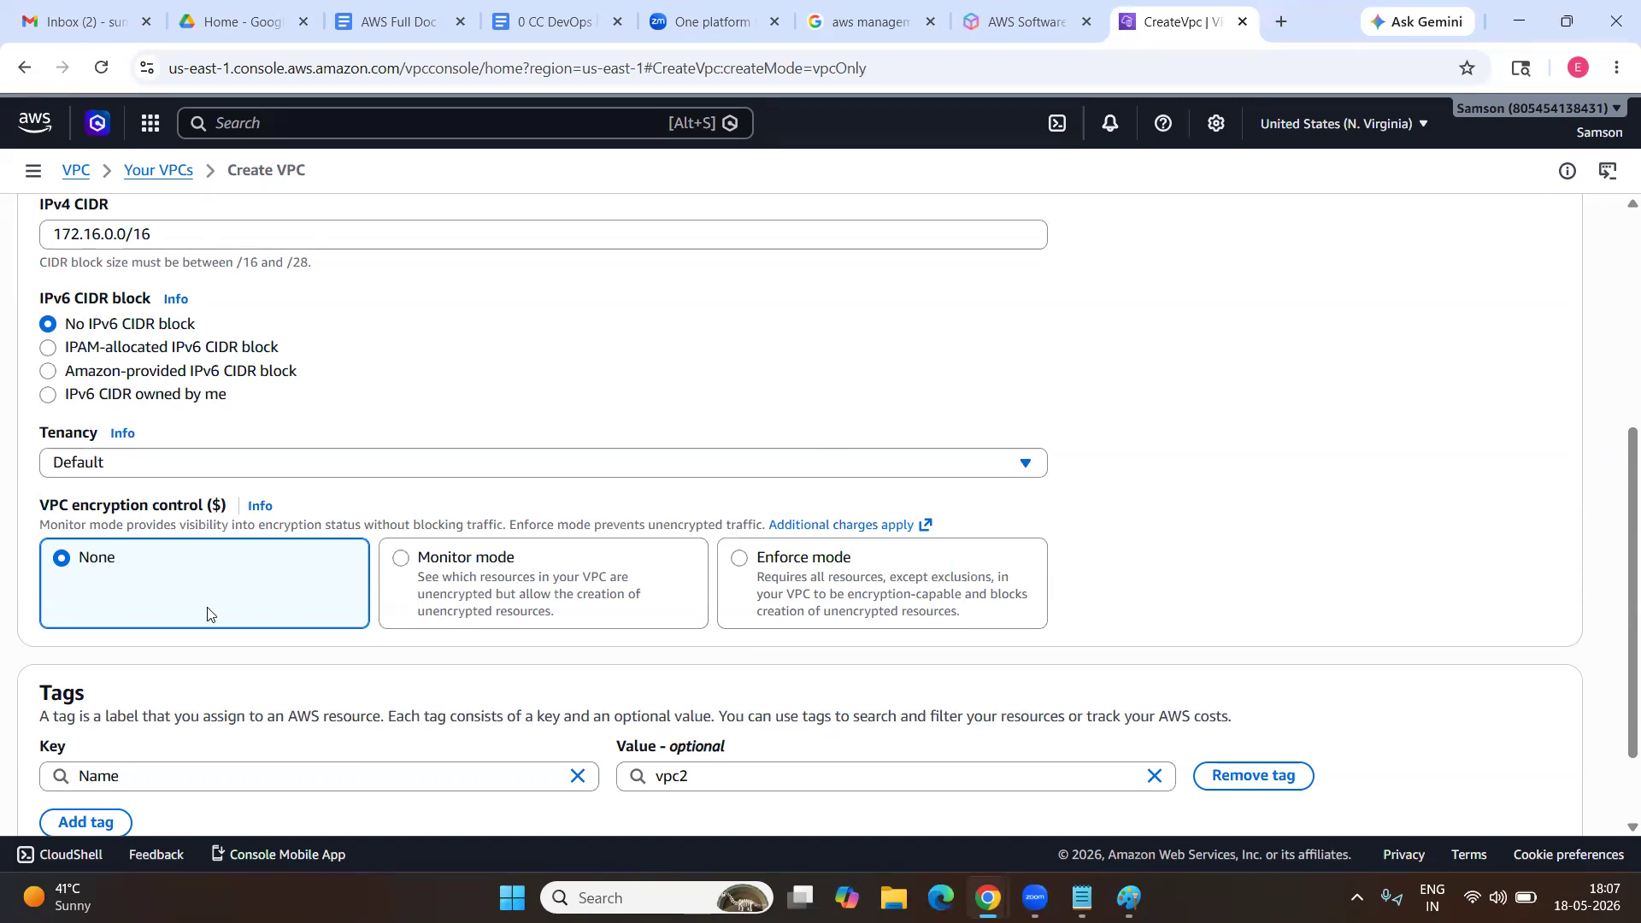
scroll(801, 610, "down", 1)
scroll(803, 613, "up", 1)
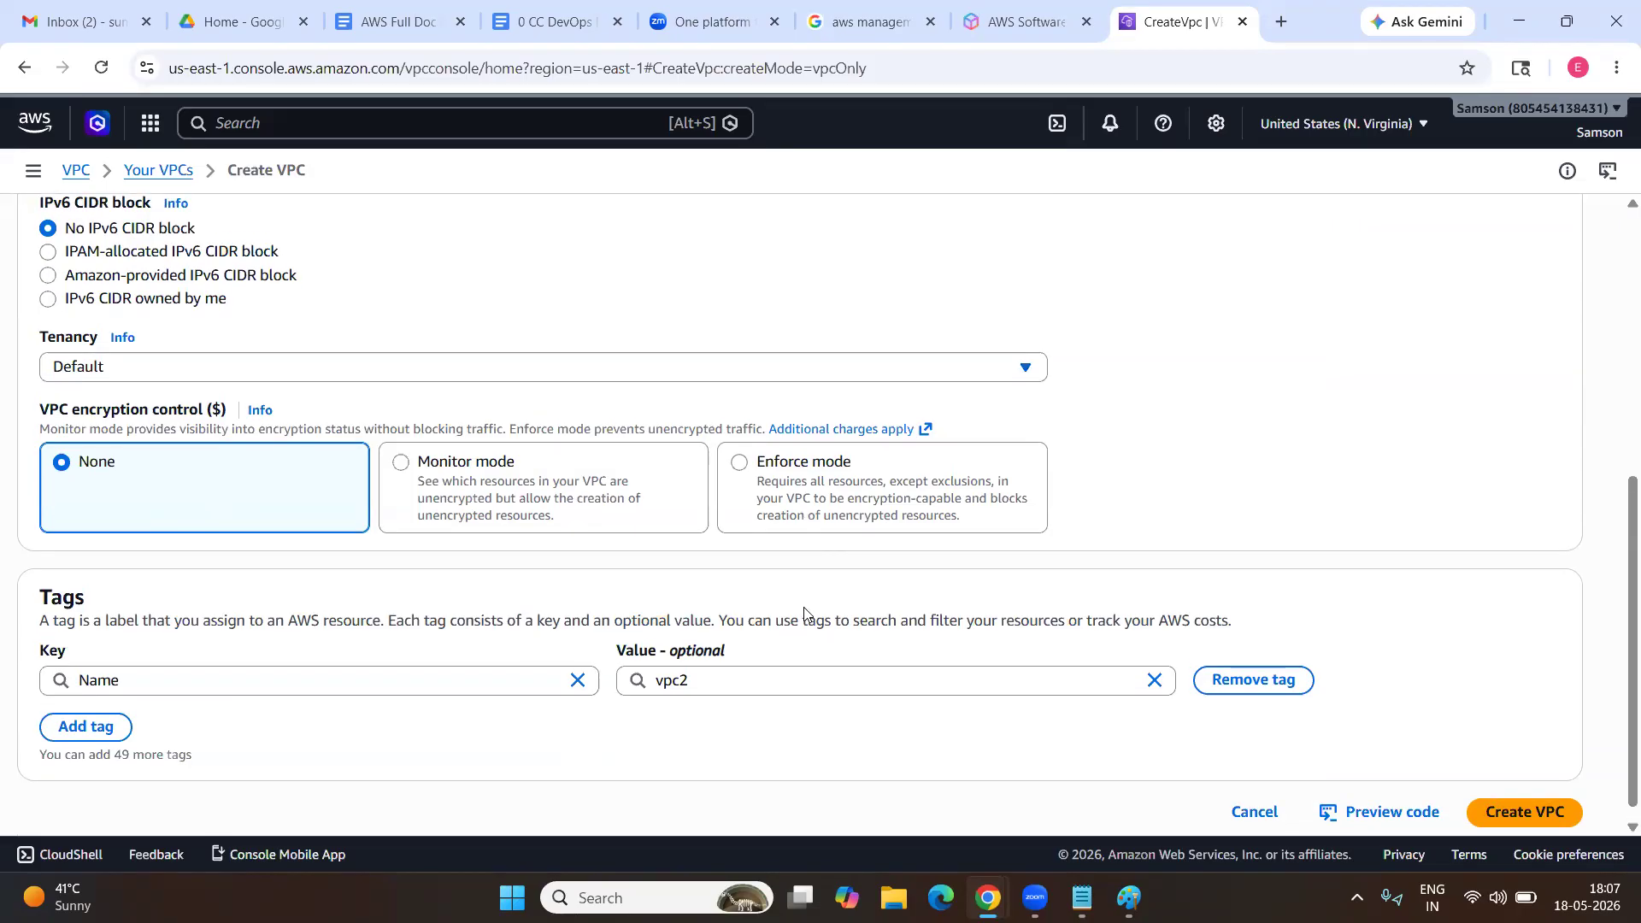
scroll(693, 684, "up", 5)
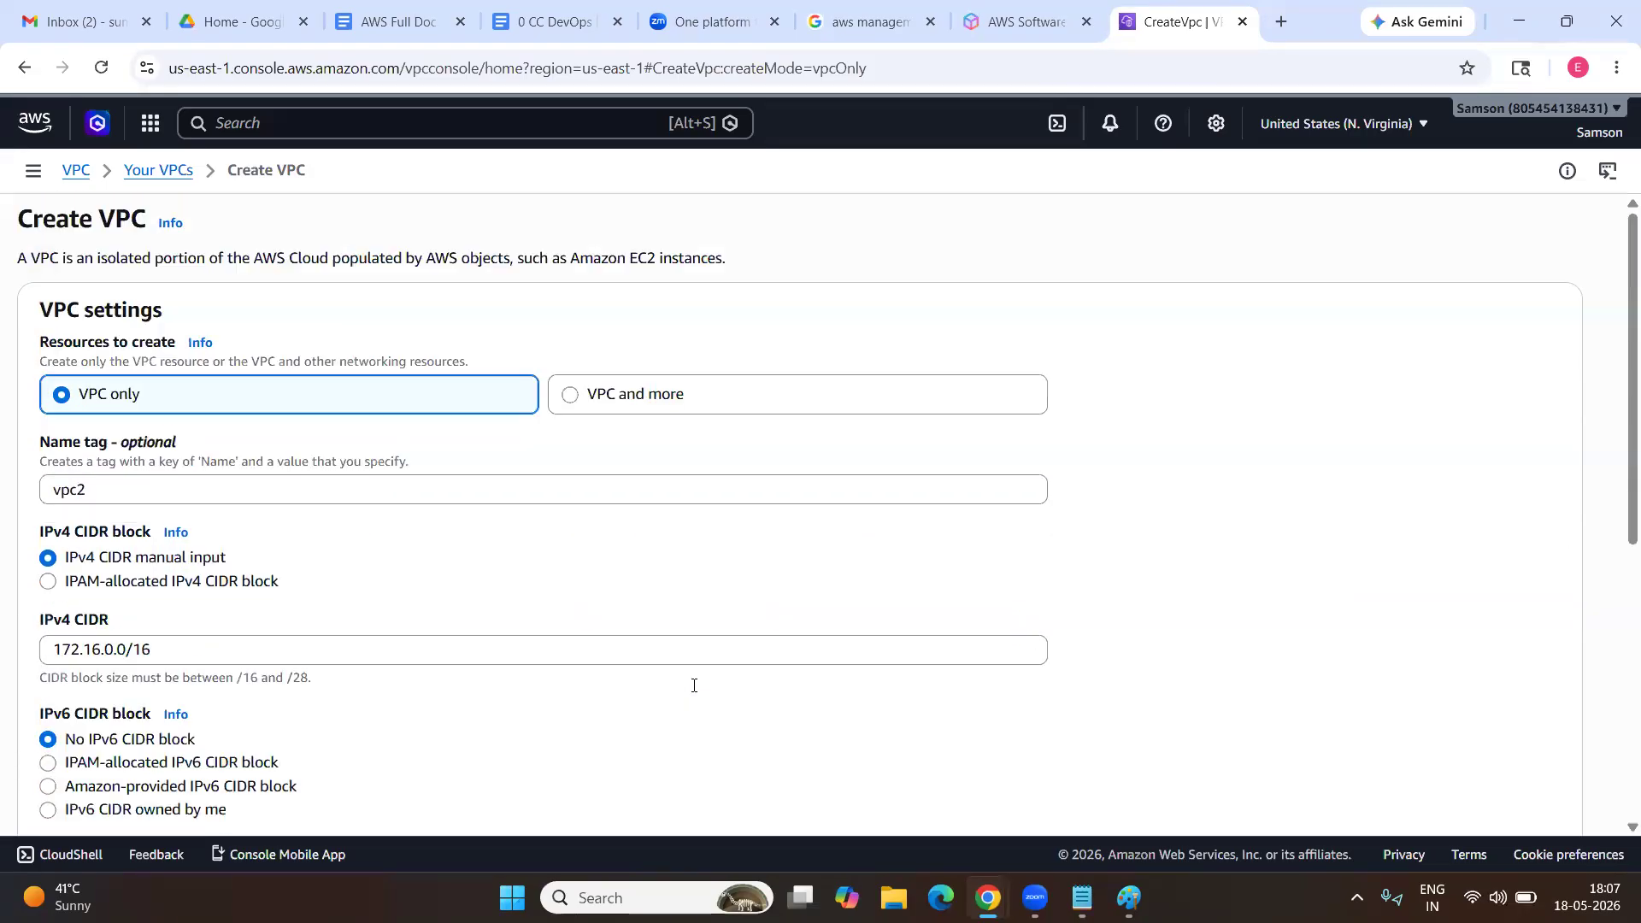
left_click_drag(365, 647, 45, 637)
scroll(406, 530, "down", 6)
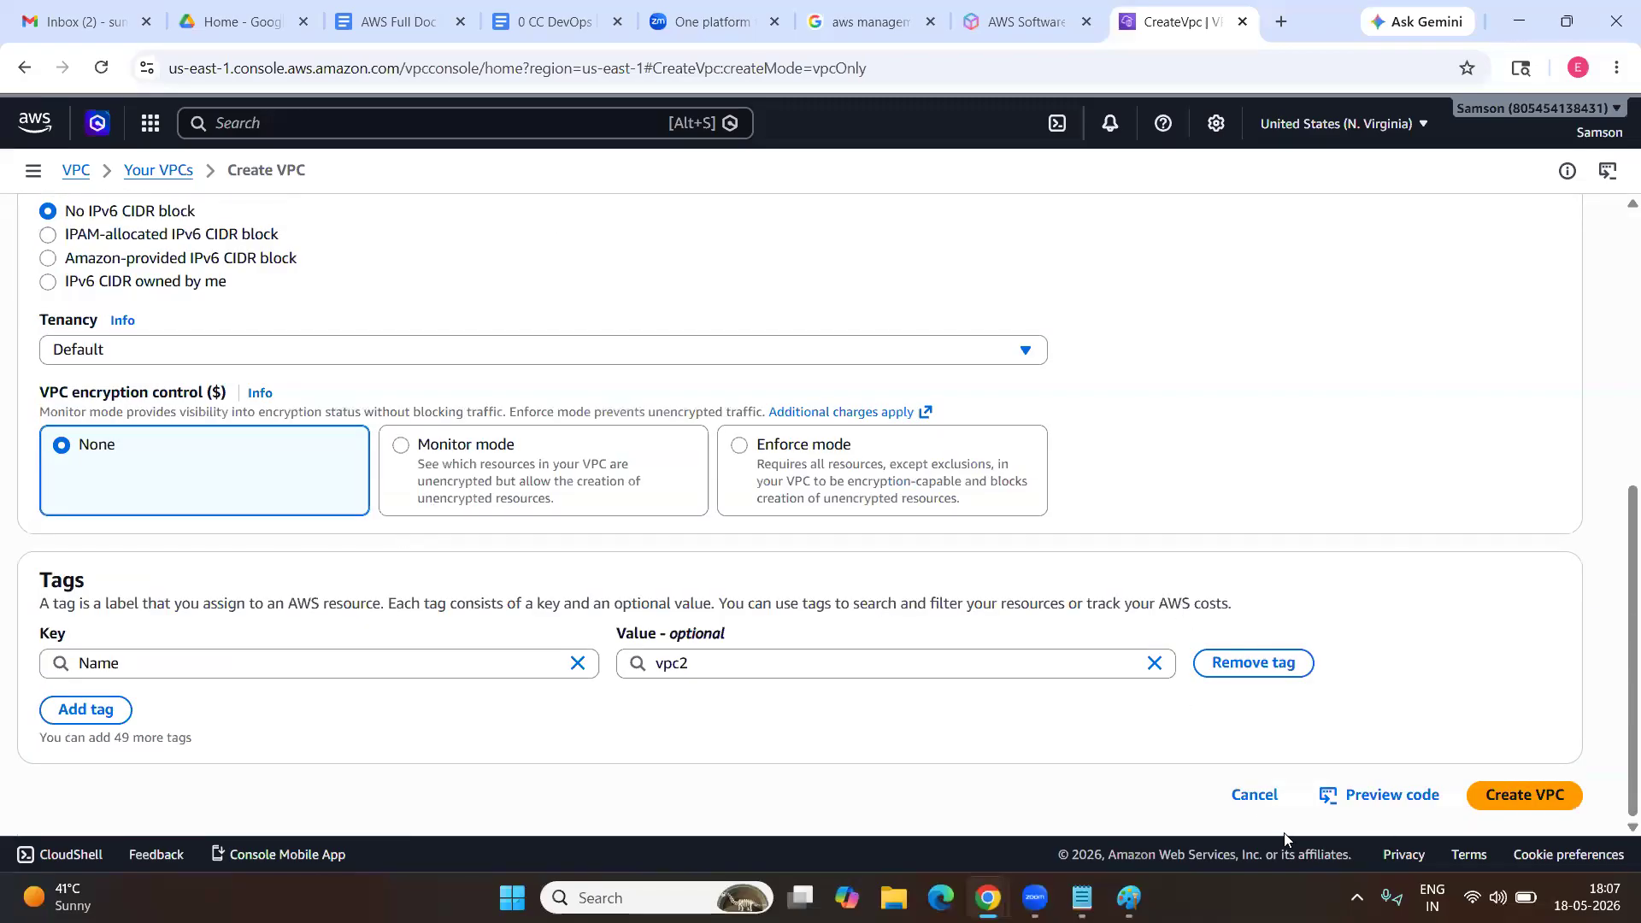
left_click(1270, 808)
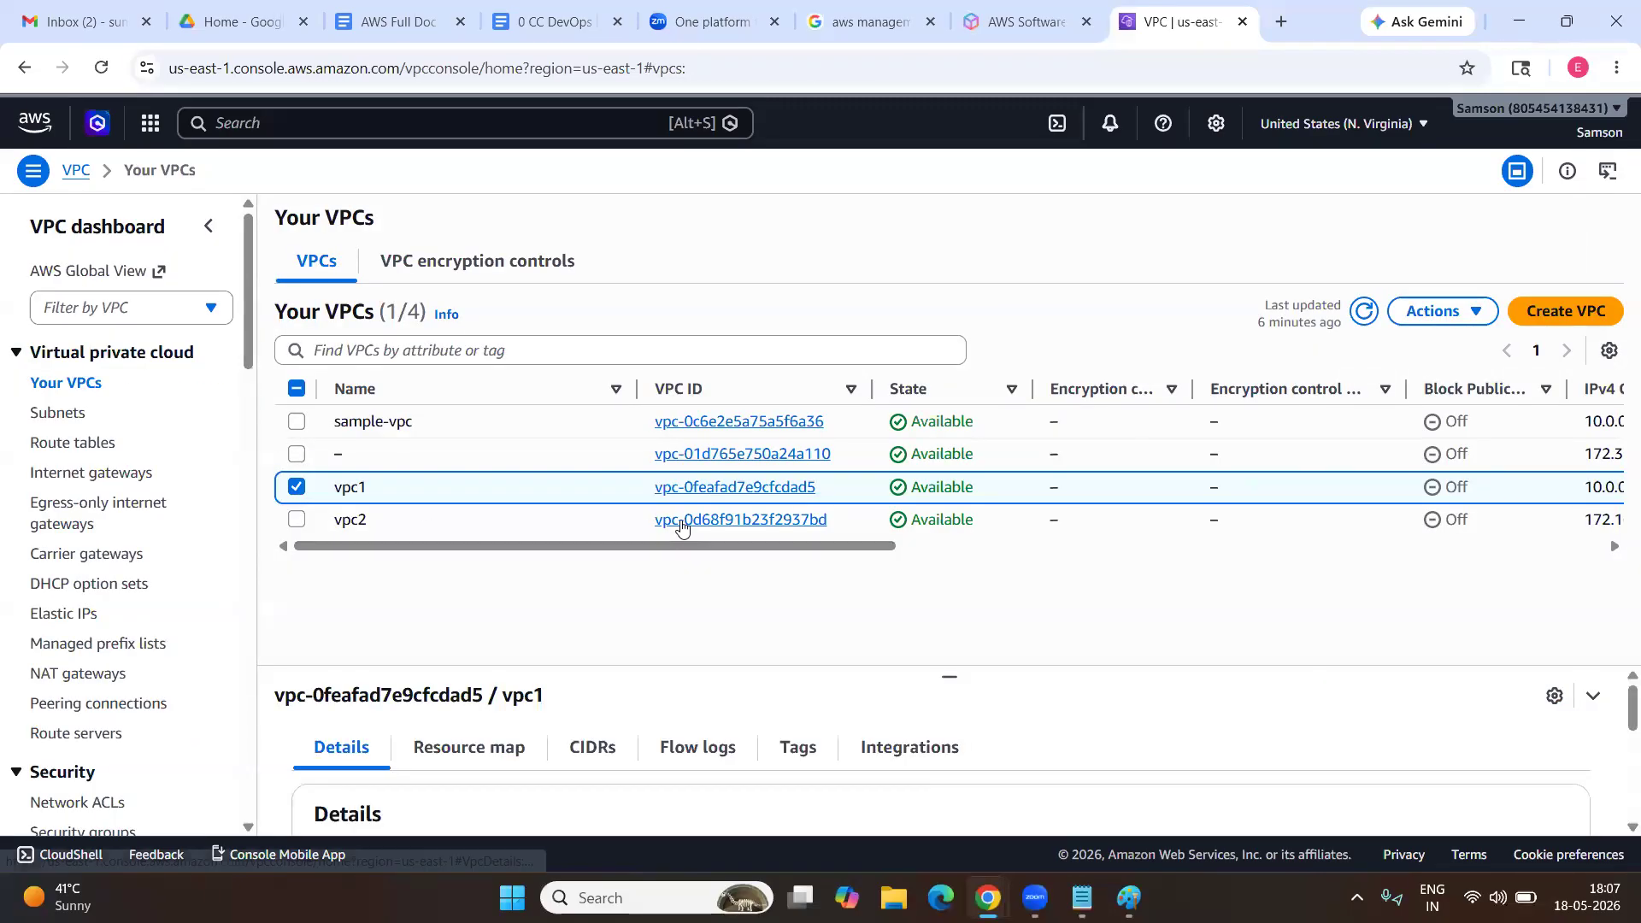
Examine the resource map of the existing vpc2 in an enlarged details pane.
left_click(497, 751)
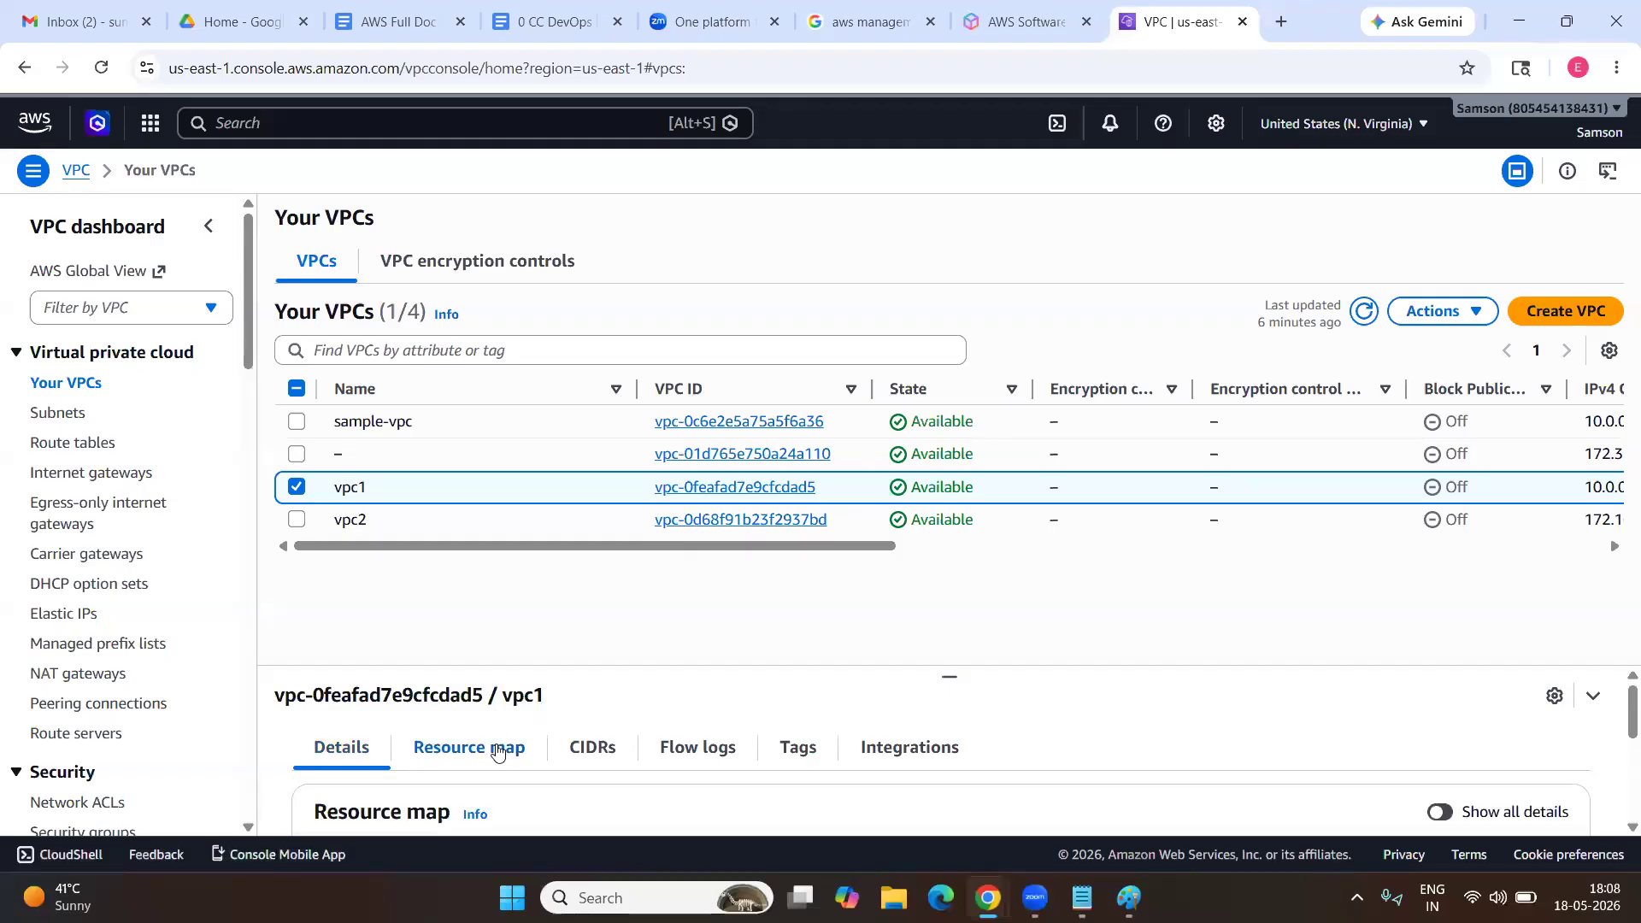
left_click(359, 521)
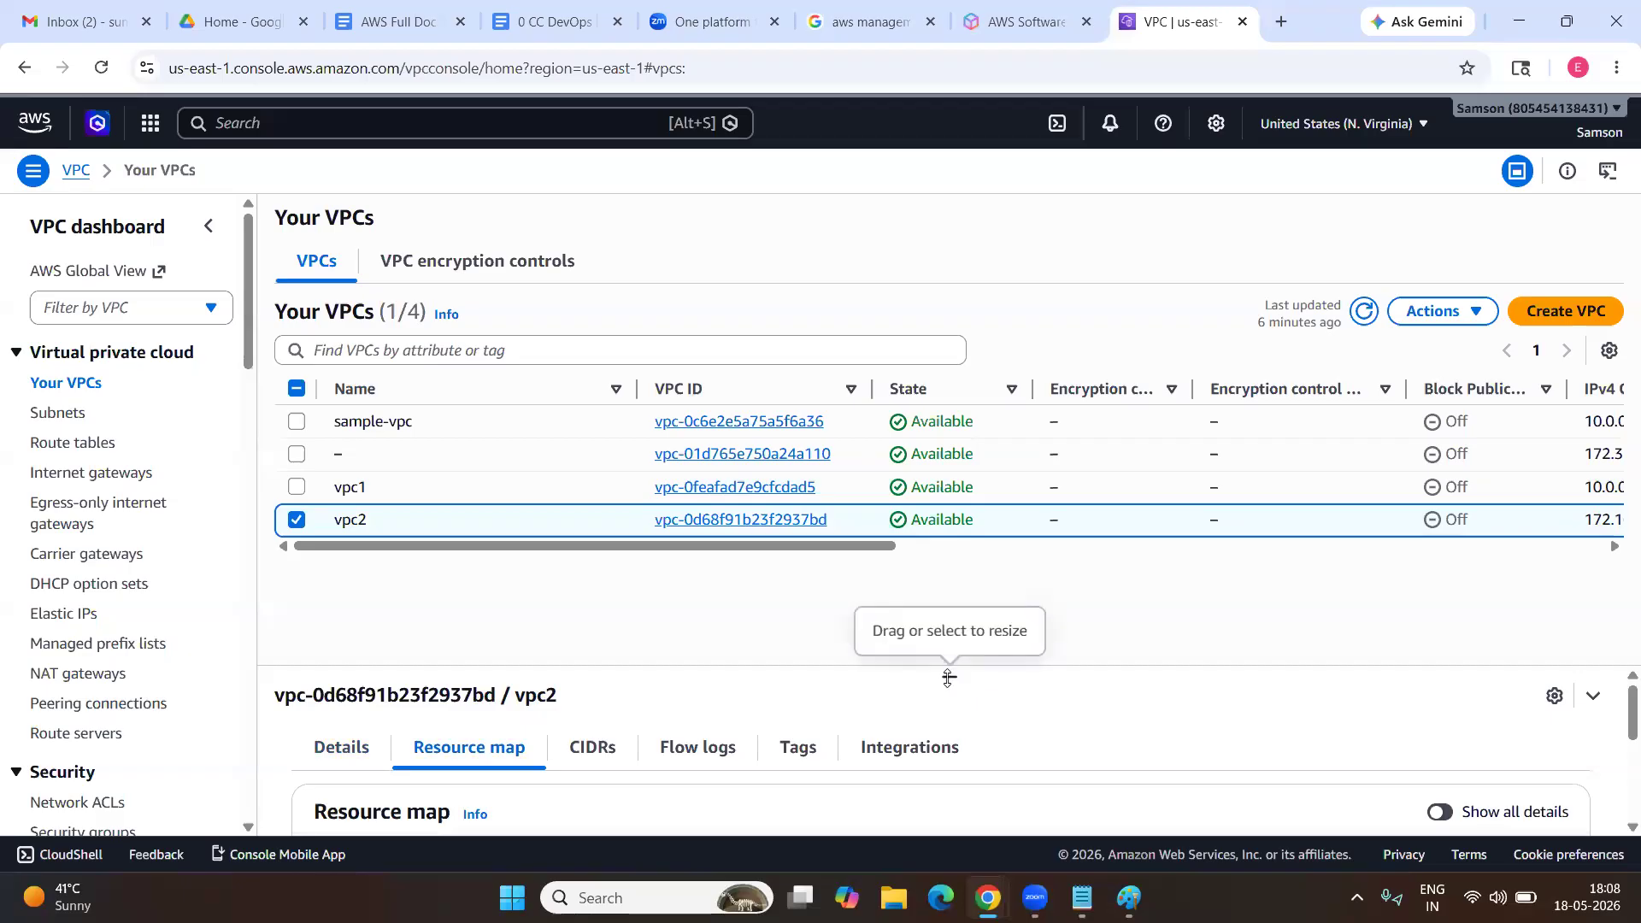
left_click_drag(947, 676, 922, 410)
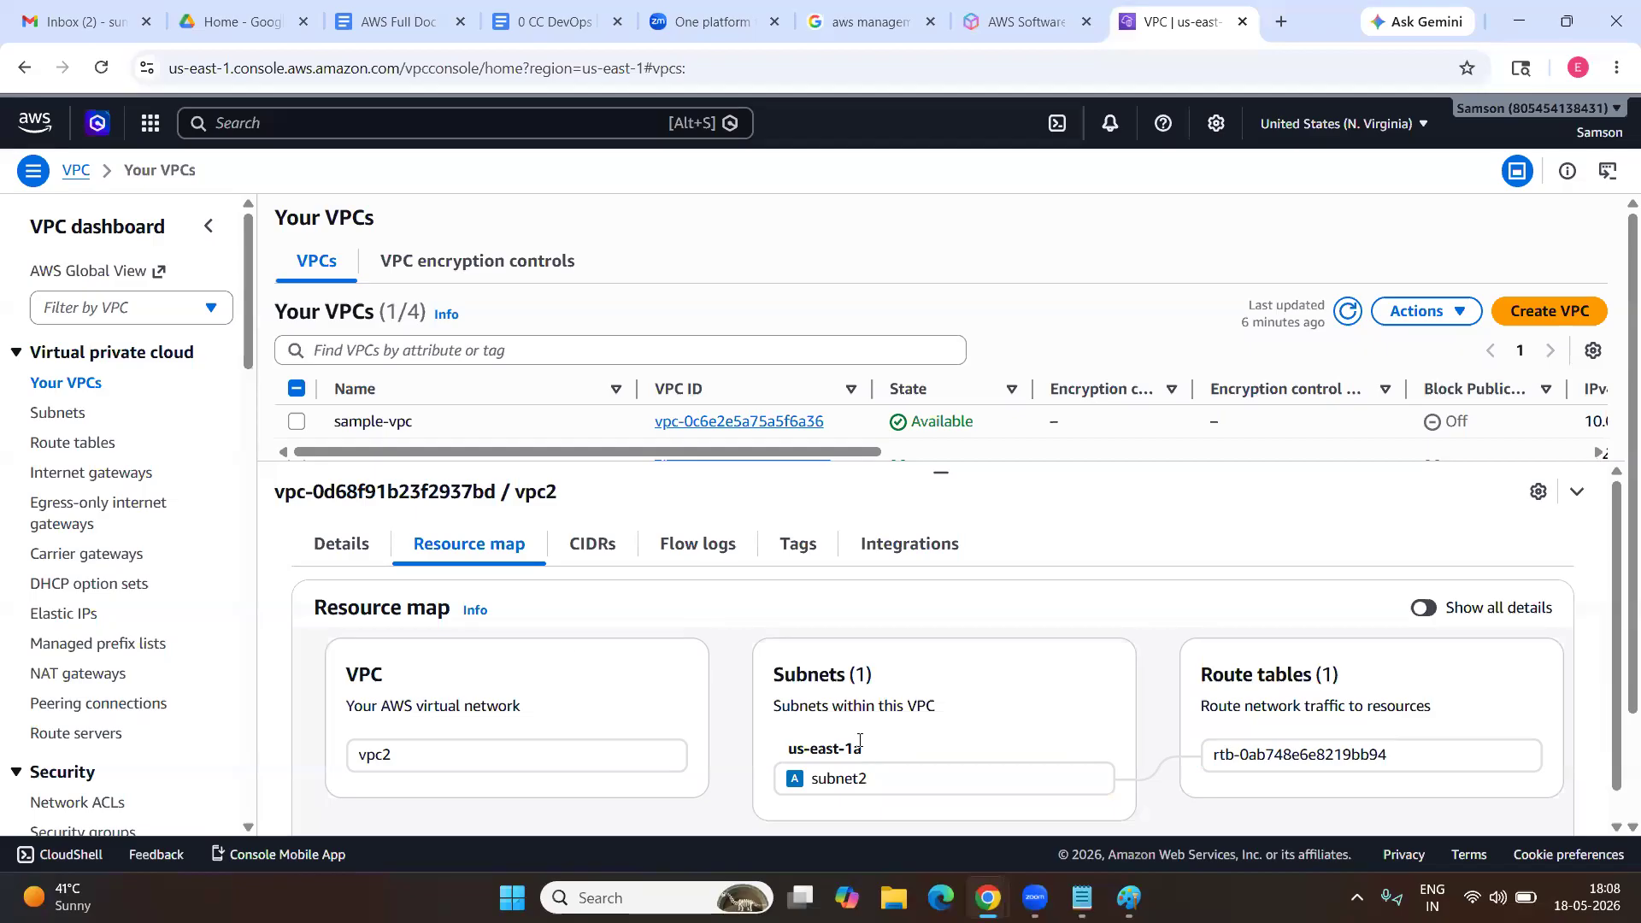
Start creating a subnet in vpc2 and name it subnet2.
left_click(60, 415)
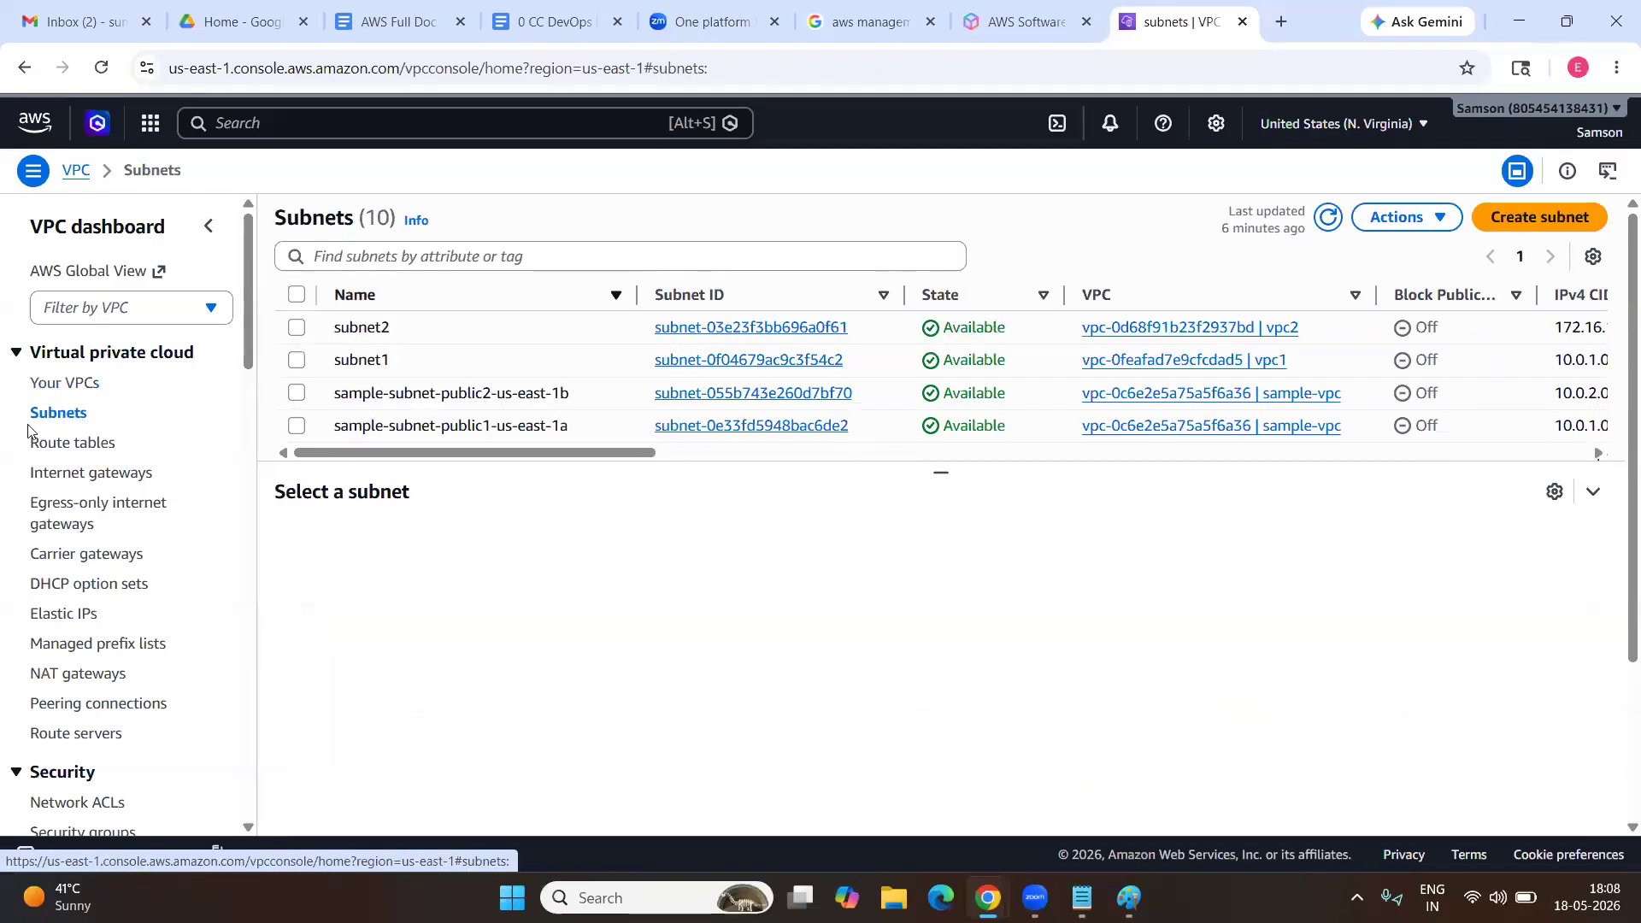
left_click(1544, 219)
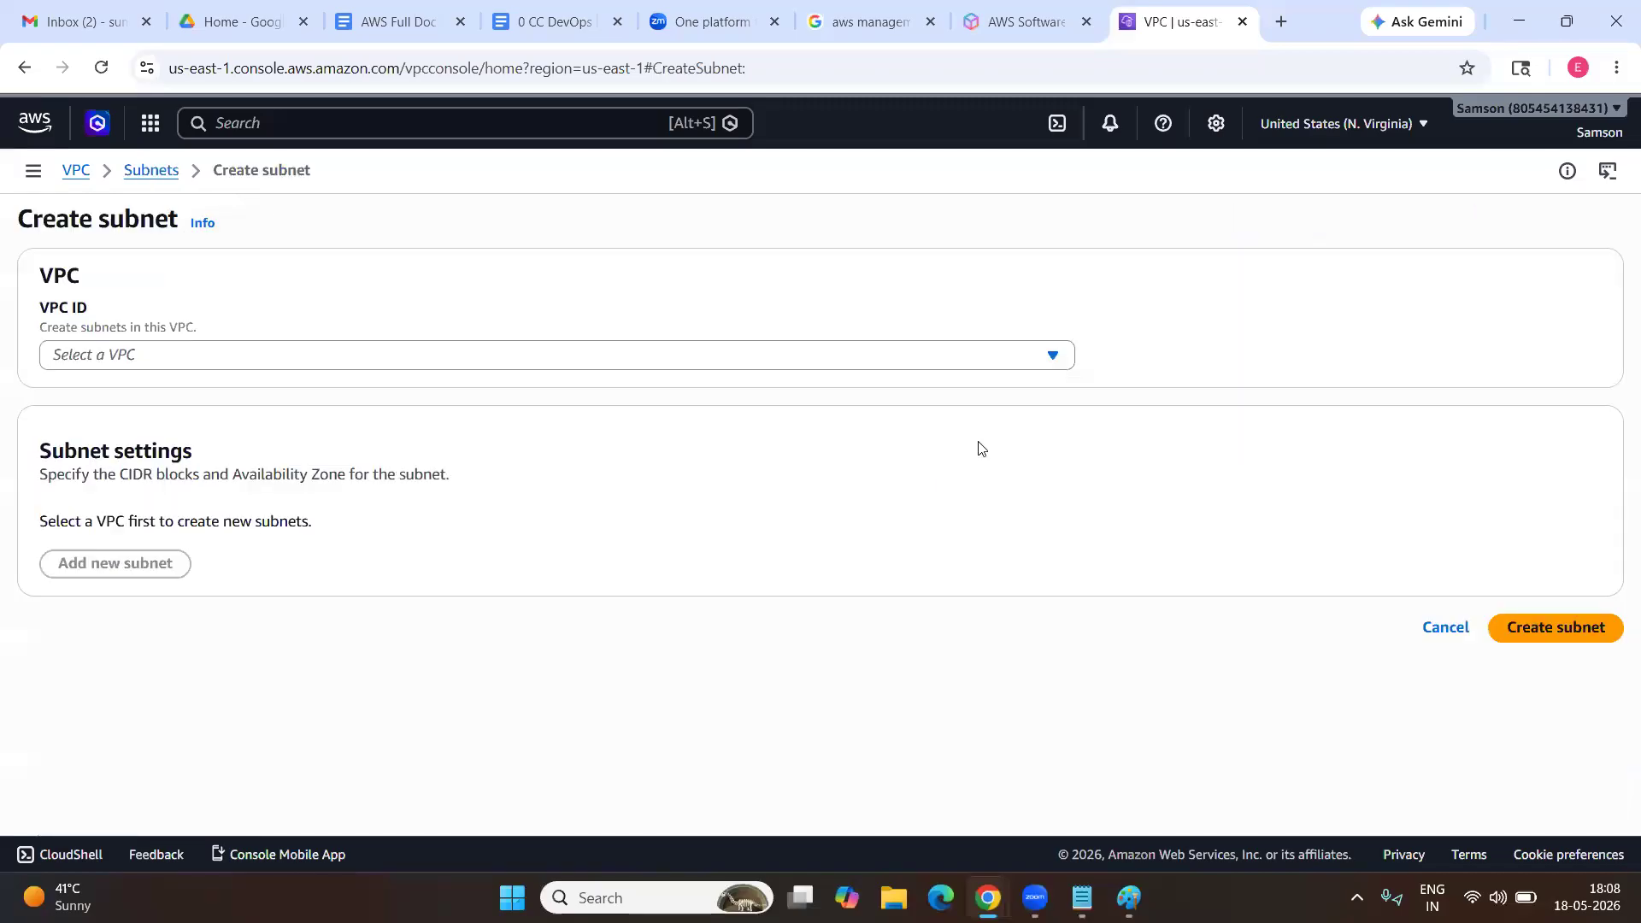
left_click(563, 360)
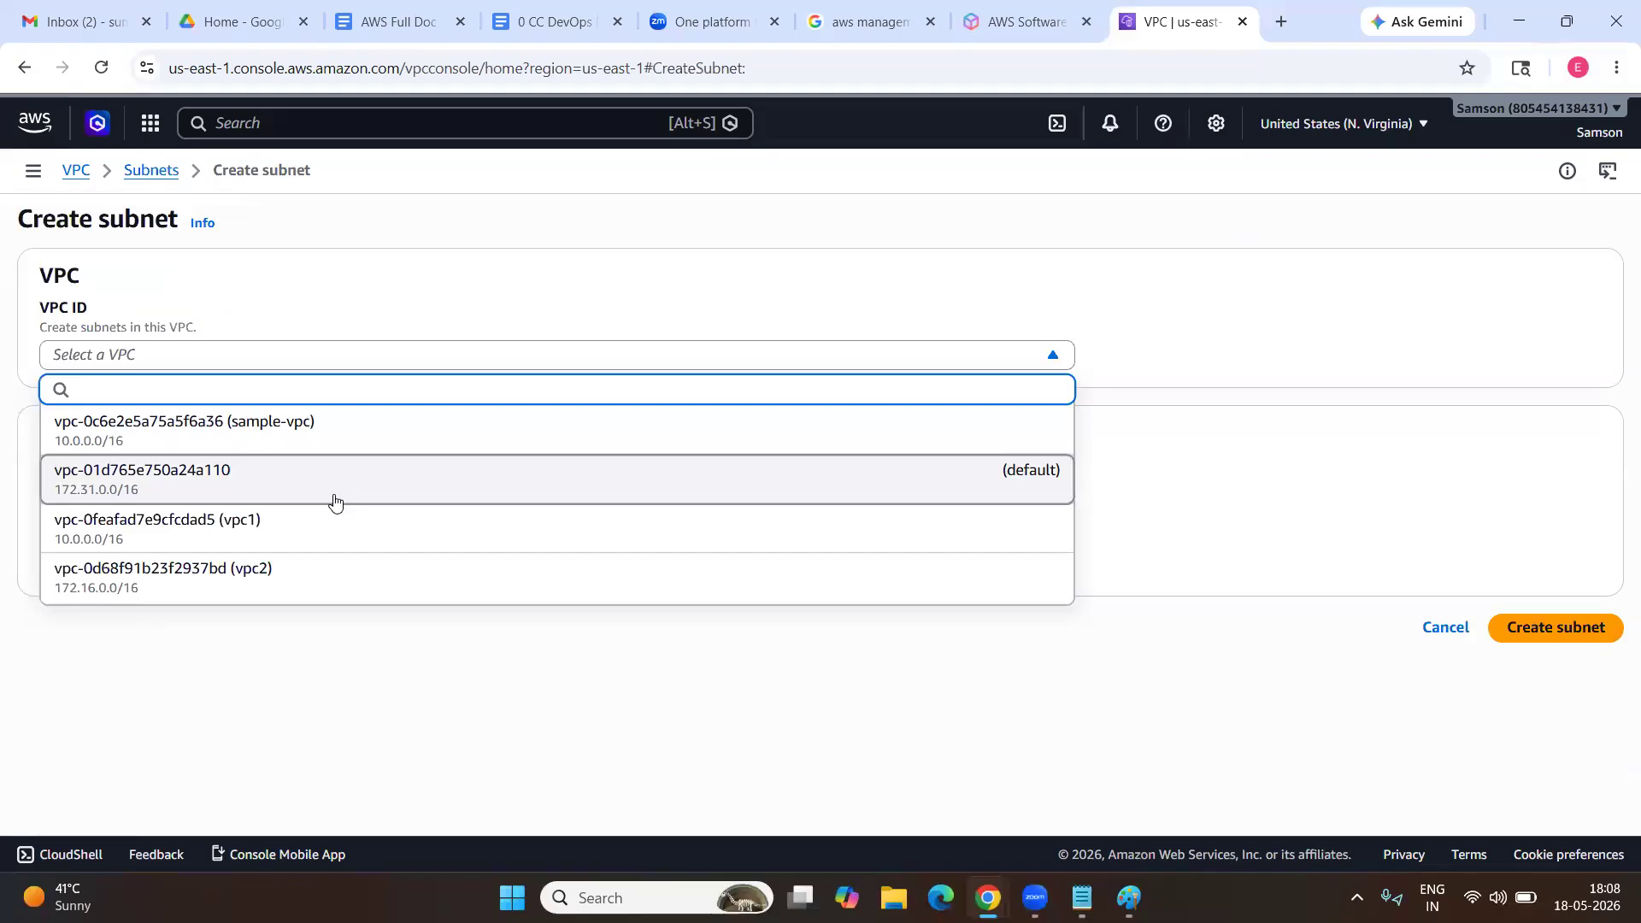
left_click(342, 574)
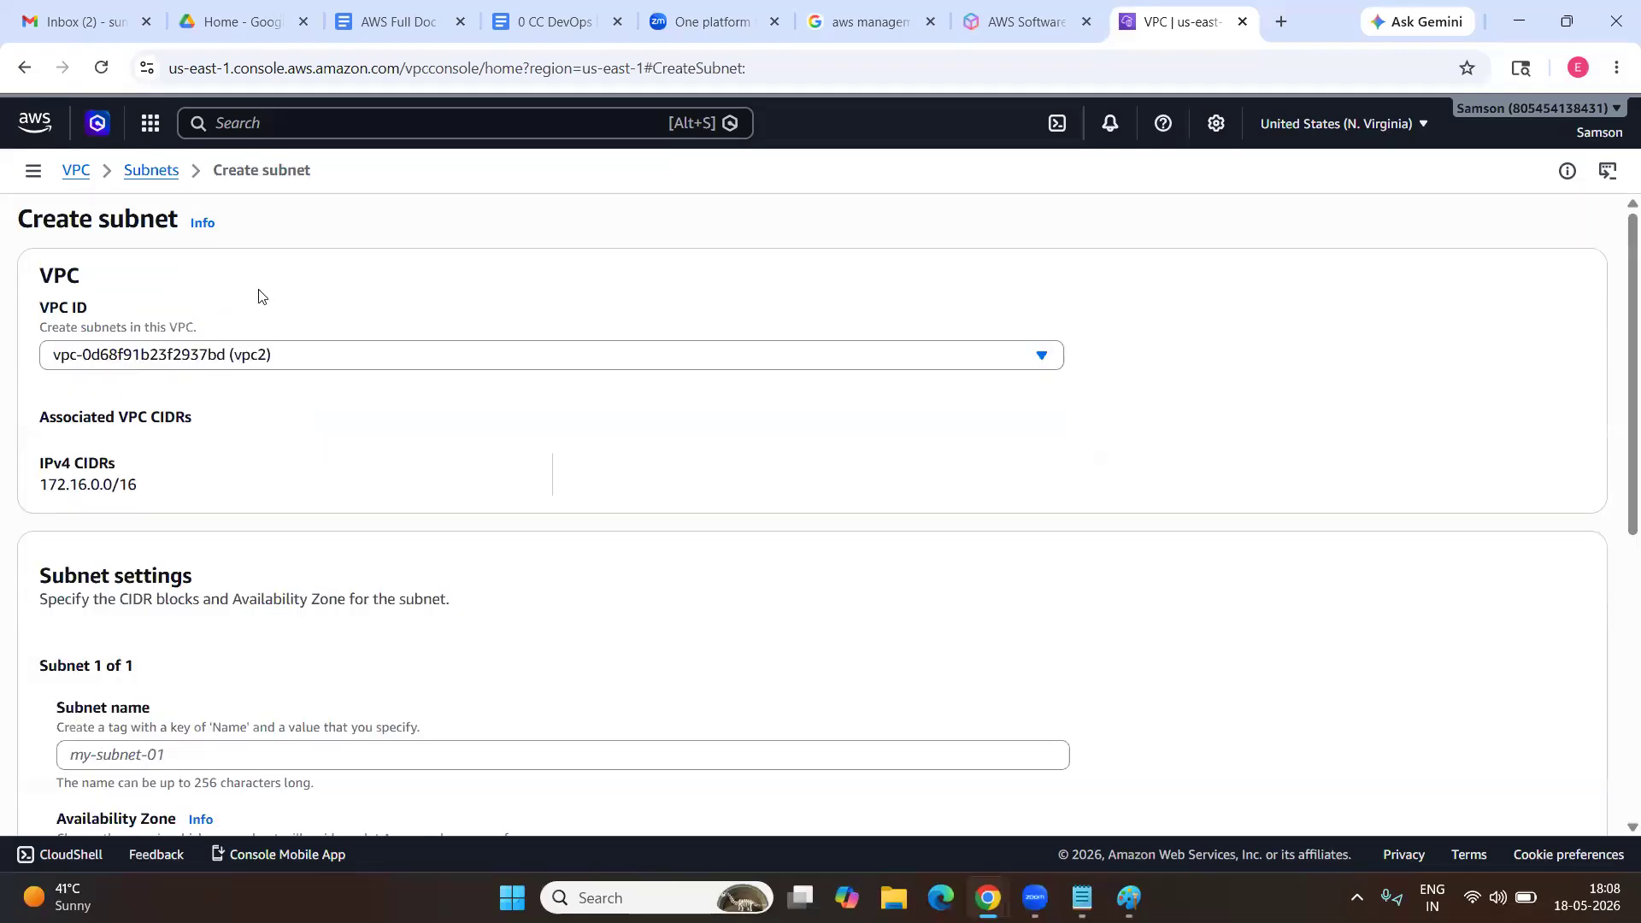
scroll(260, 367, "down", 1)
scroll(260, 366, "down", 3)
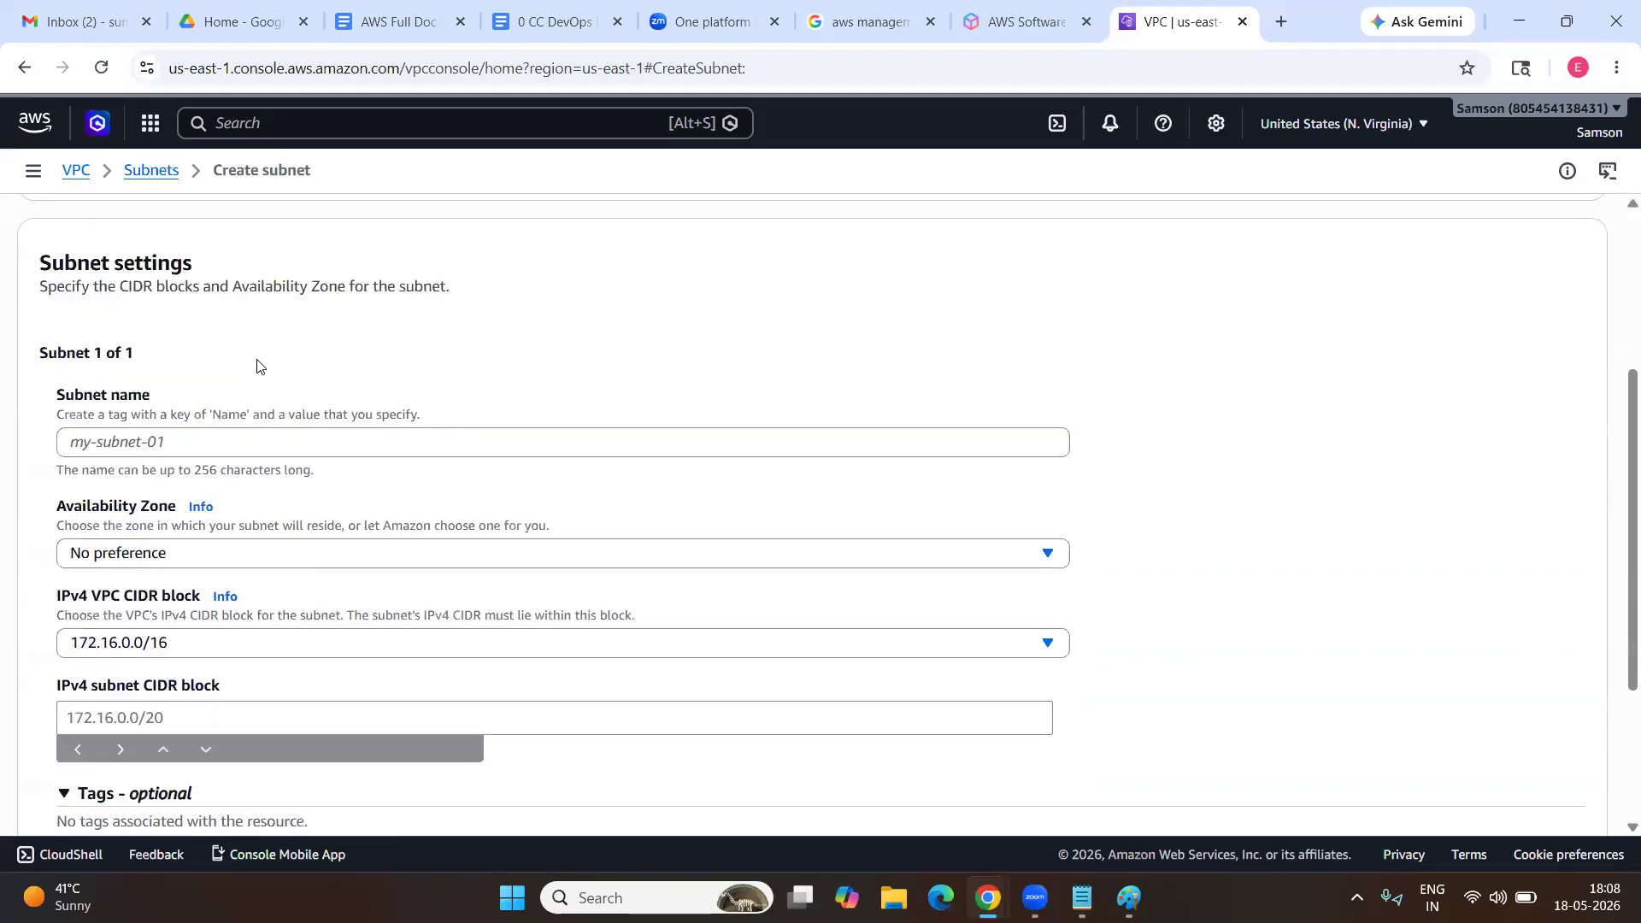
left_click(212, 453)
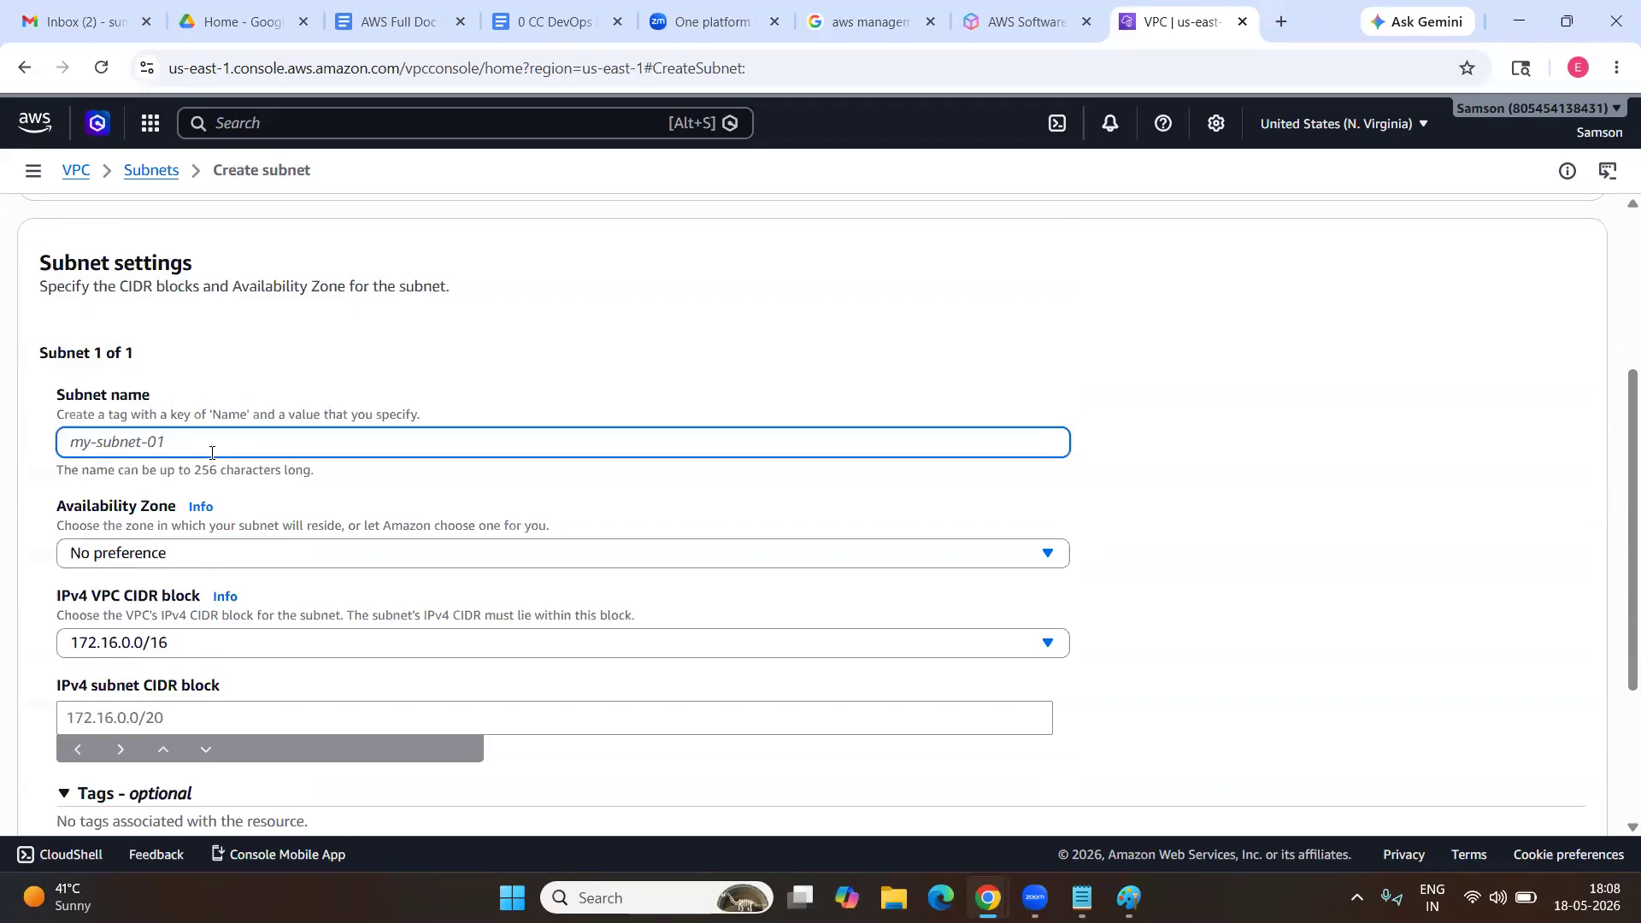
type("subnet2")
Set the subnet's Availability Zone to us-east-1a and its IPv4 subnet CIDR block to 172.16.1.0/24.
scroll(212, 453, "up", 3)
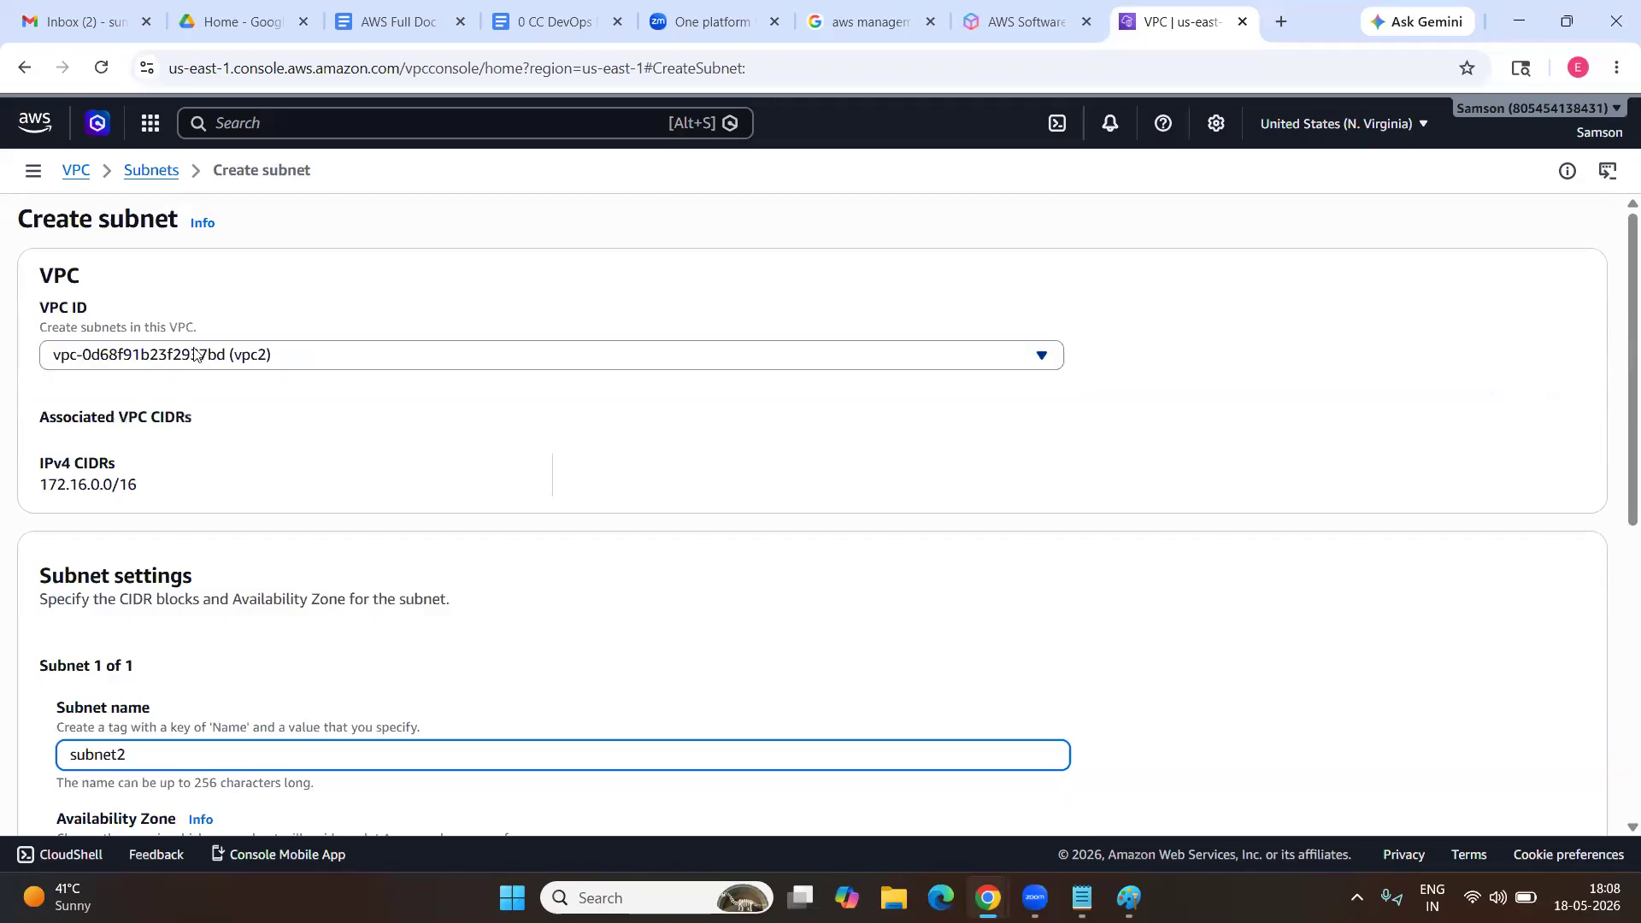
scroll(183, 617, "down", 4)
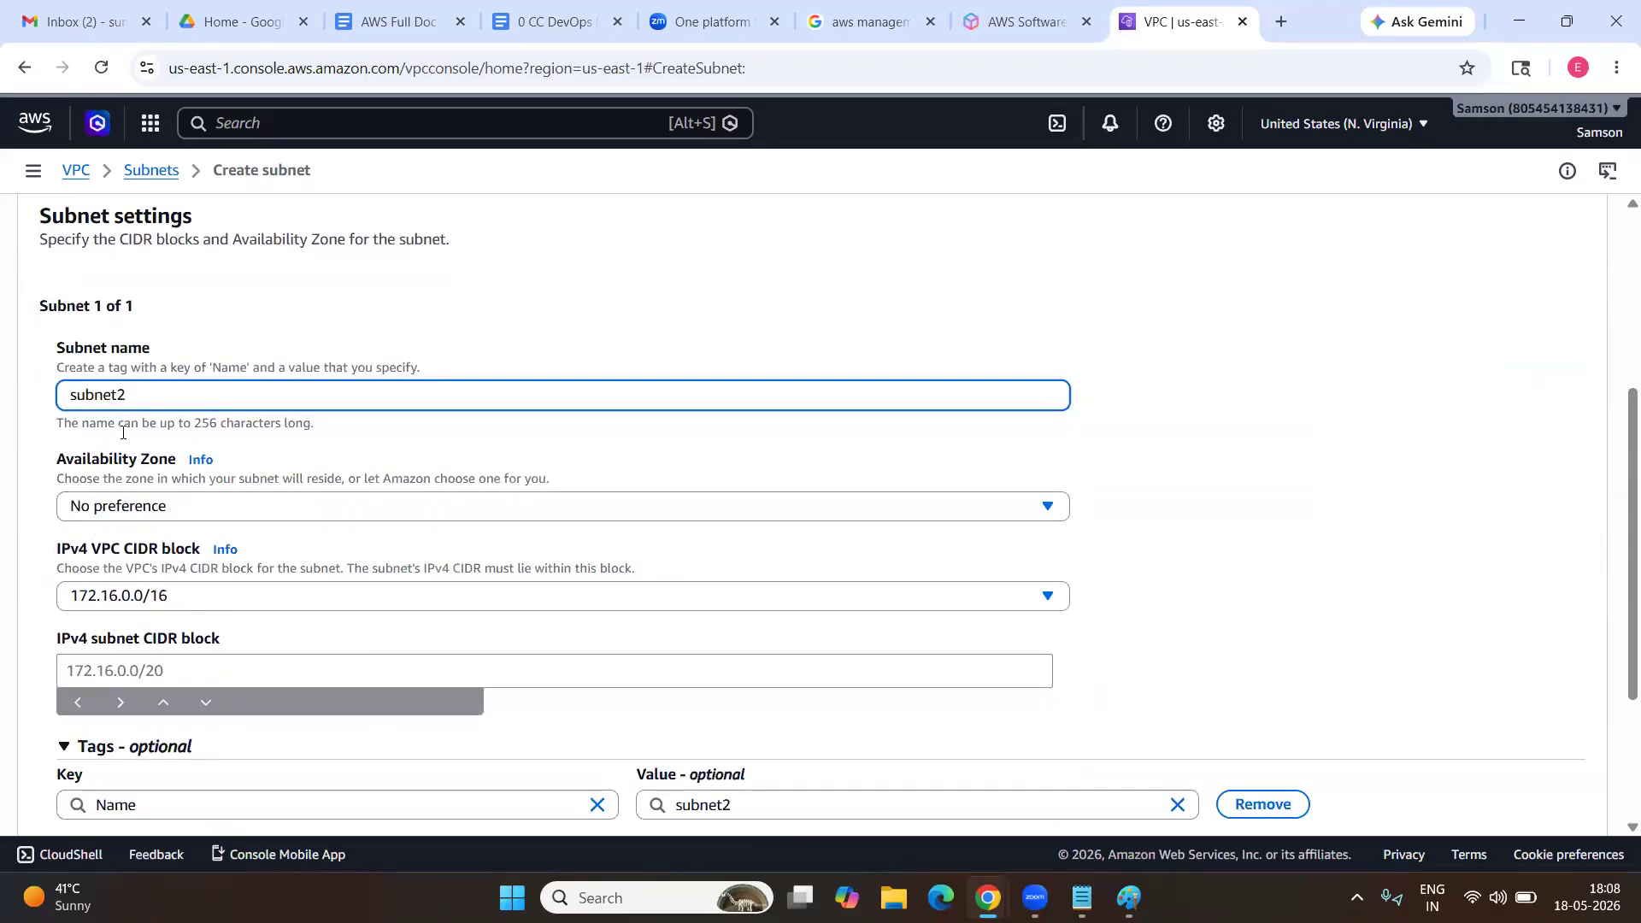
left_click(210, 517)
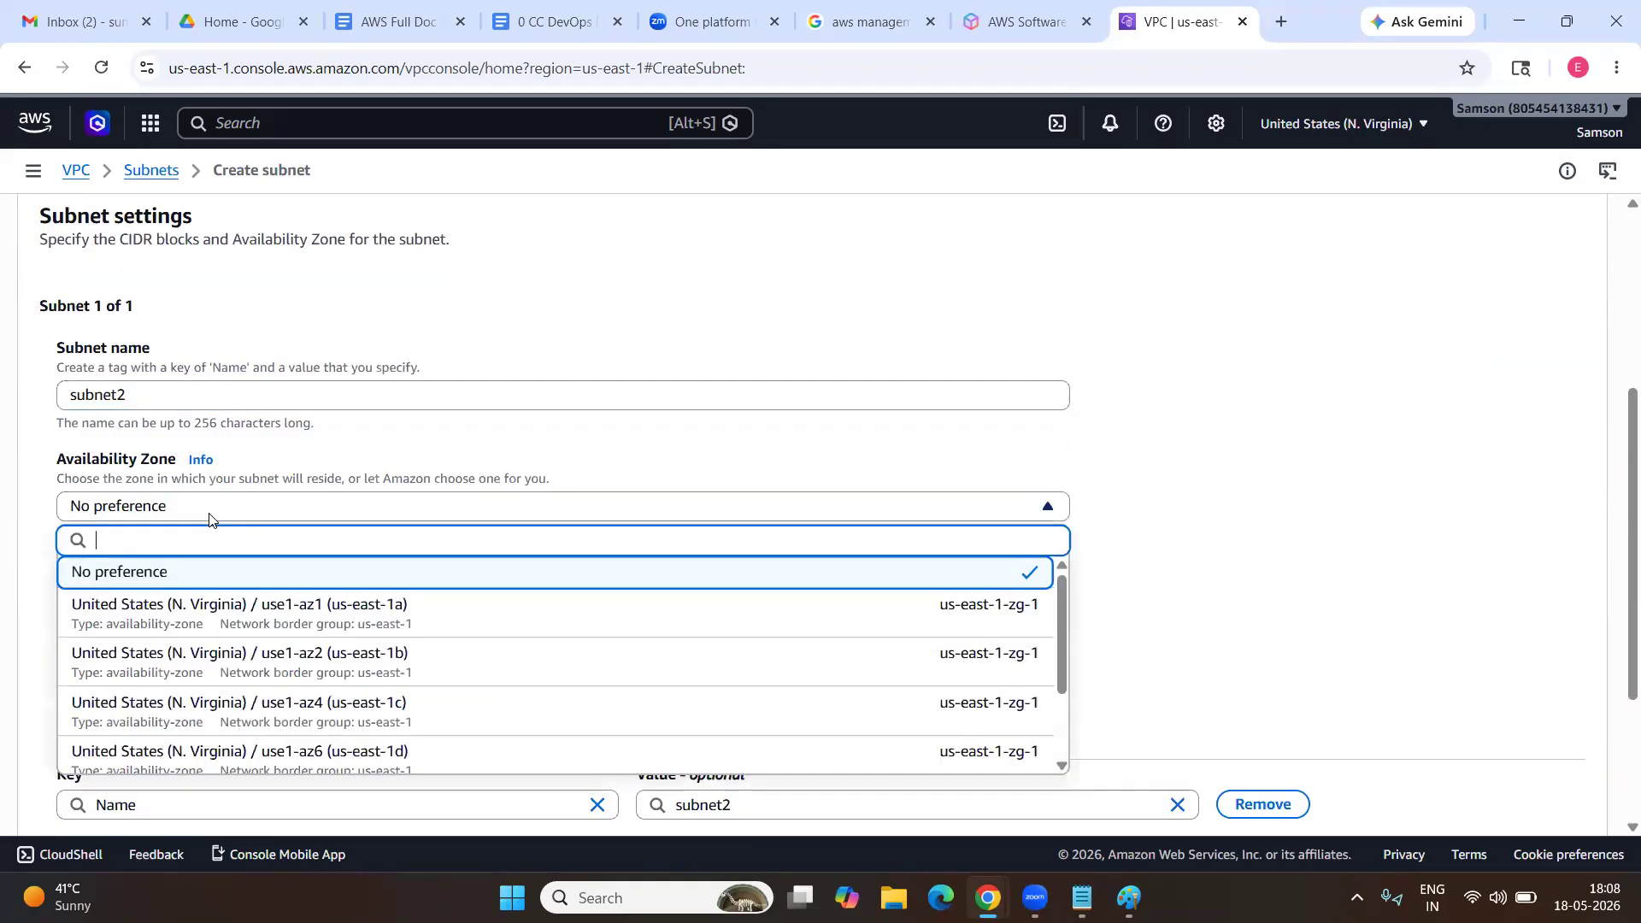
left_click(208, 600)
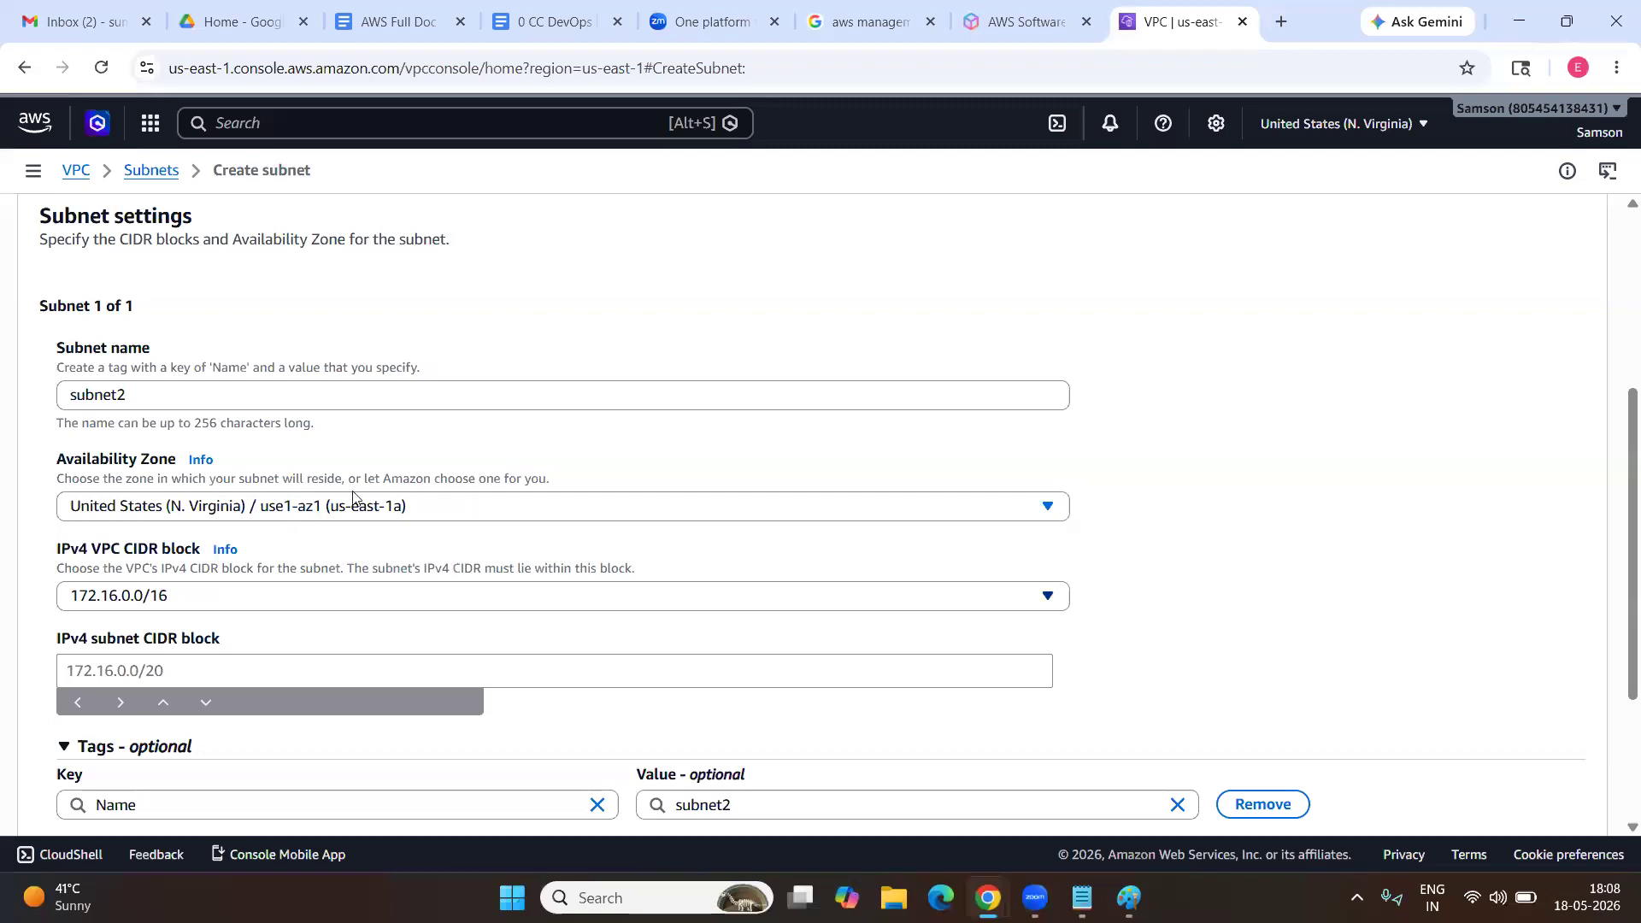
left_click(200, 673)
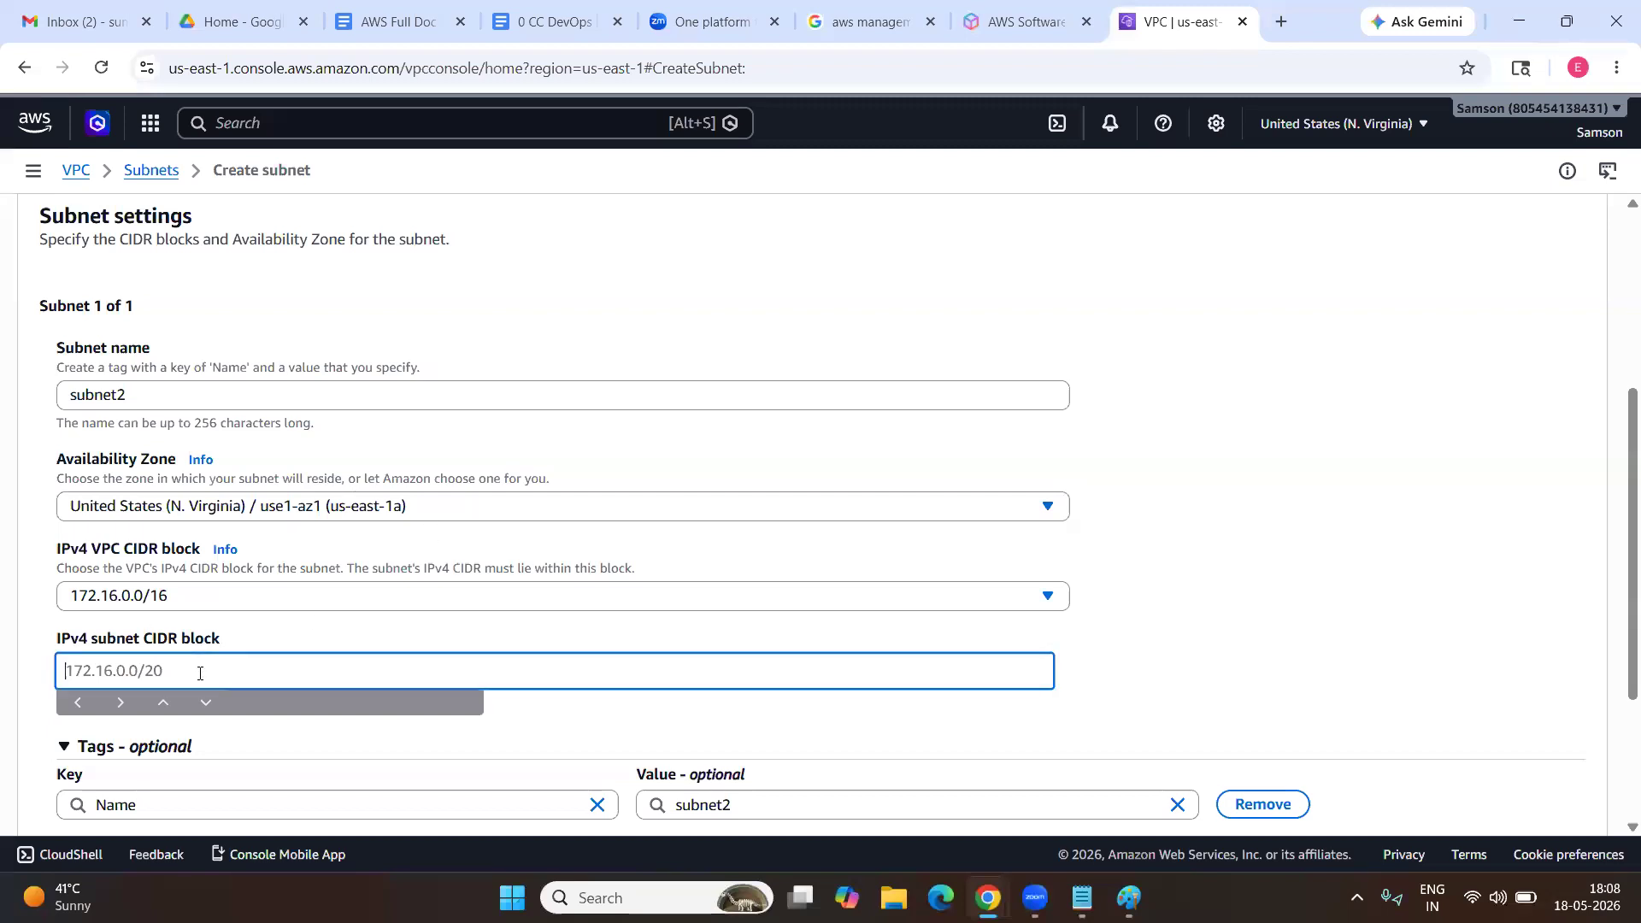
type("172.16.1.0/24")
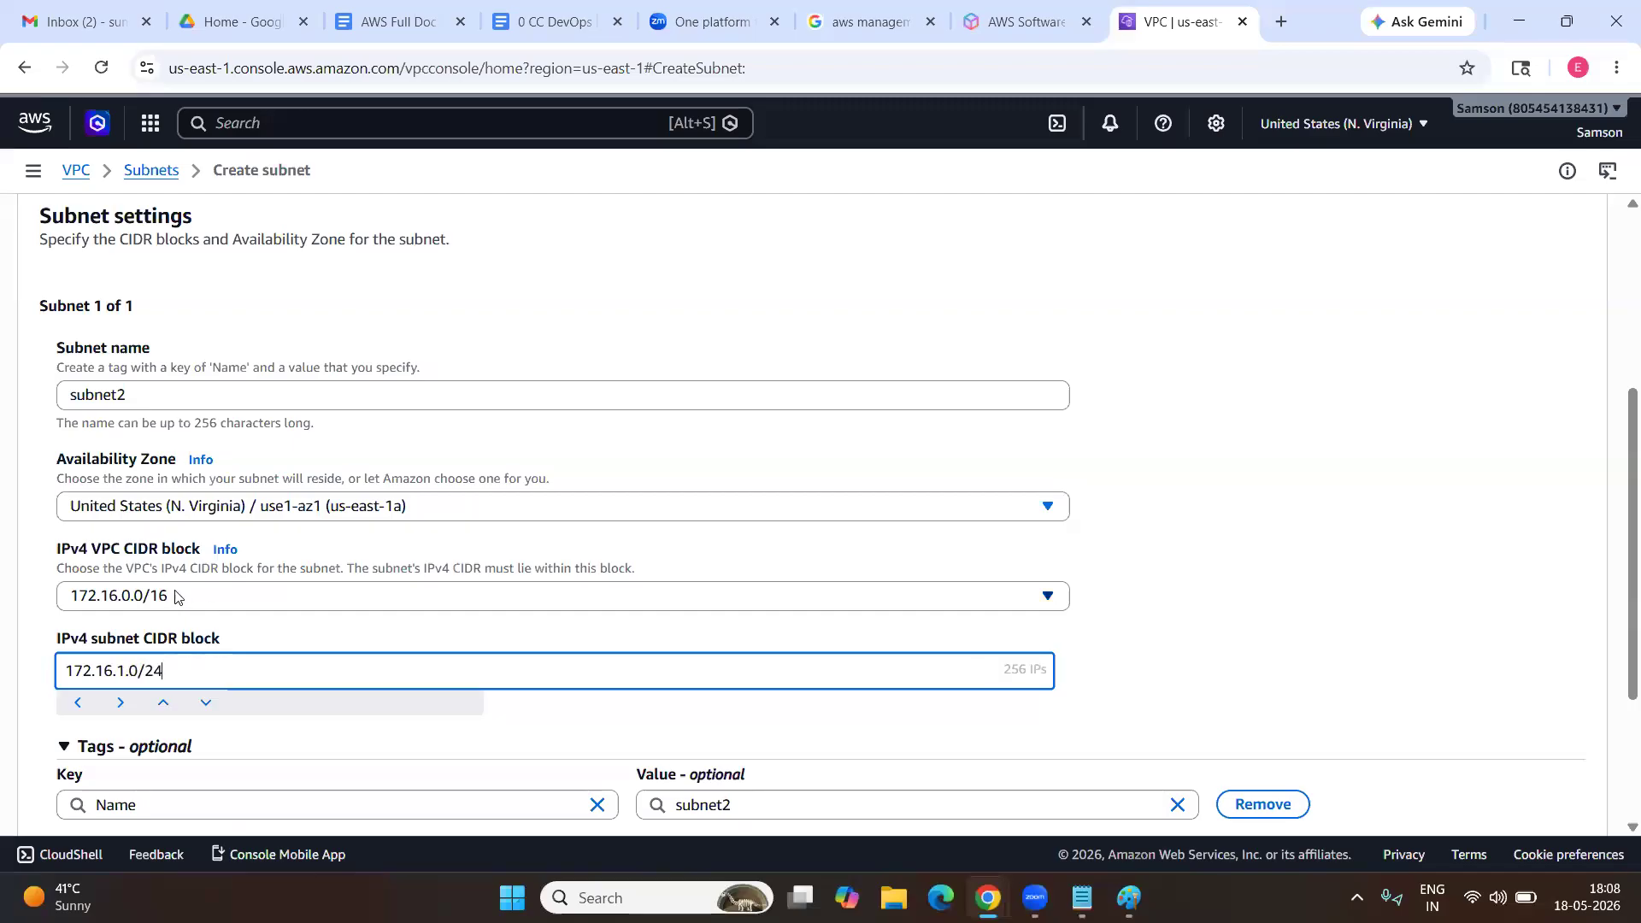
Compare the IPv4 VPC CIDR block with the subnet CIDR block, and undo the accidental text move in the subnet CIDR.
left_click(177, 596)
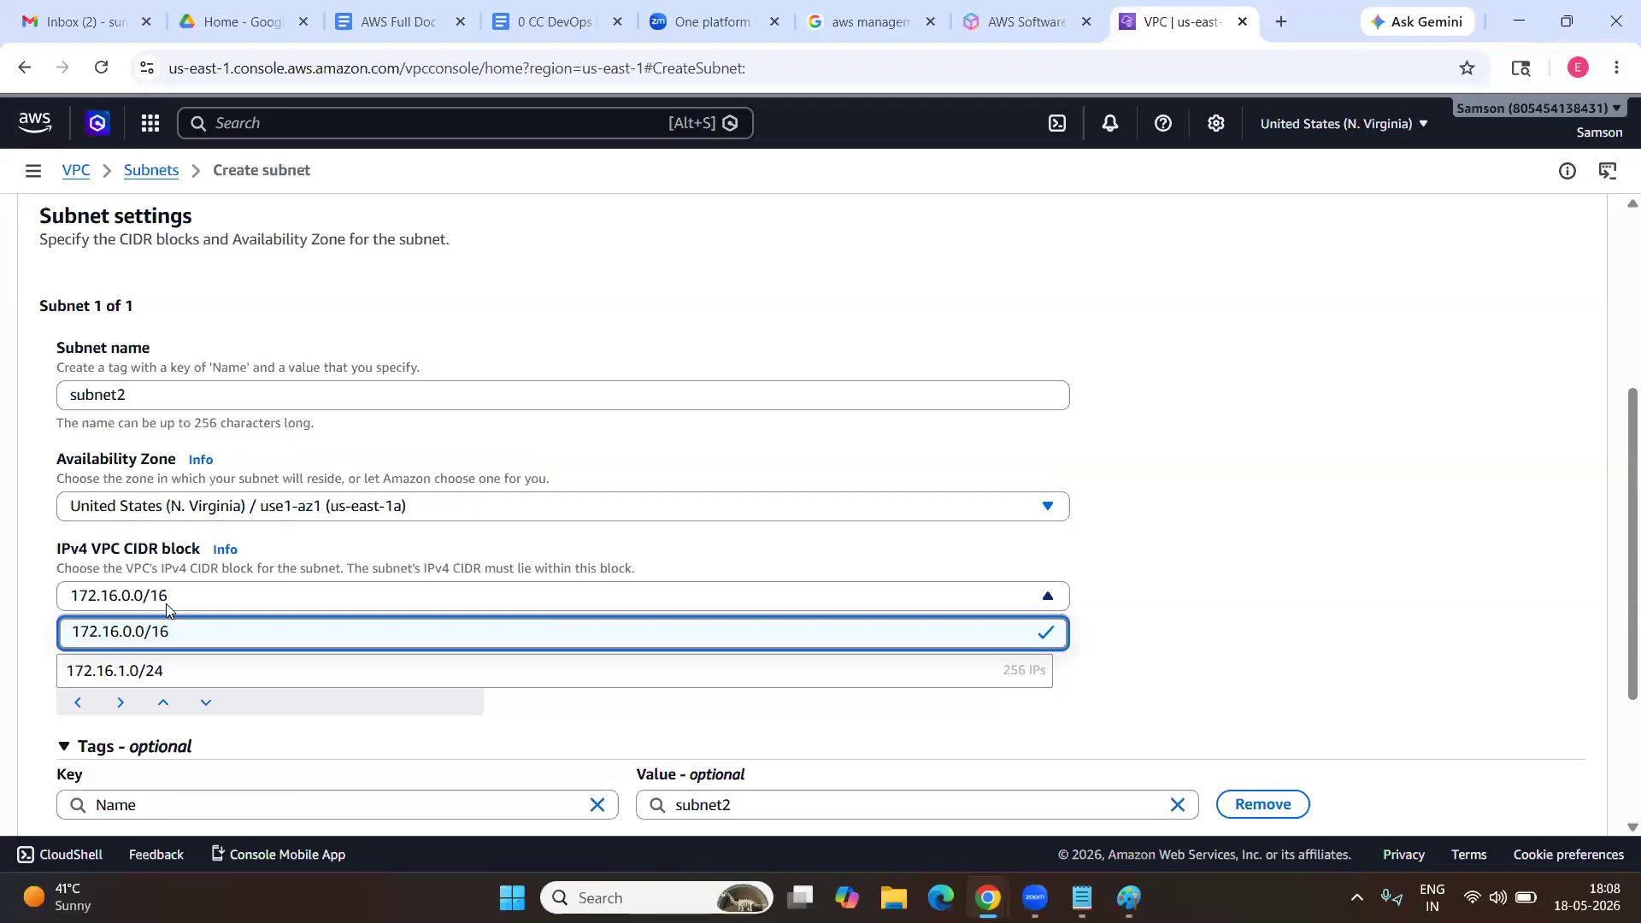
left_click(176, 600)
left_click_drag(65, 672, 112, 675)
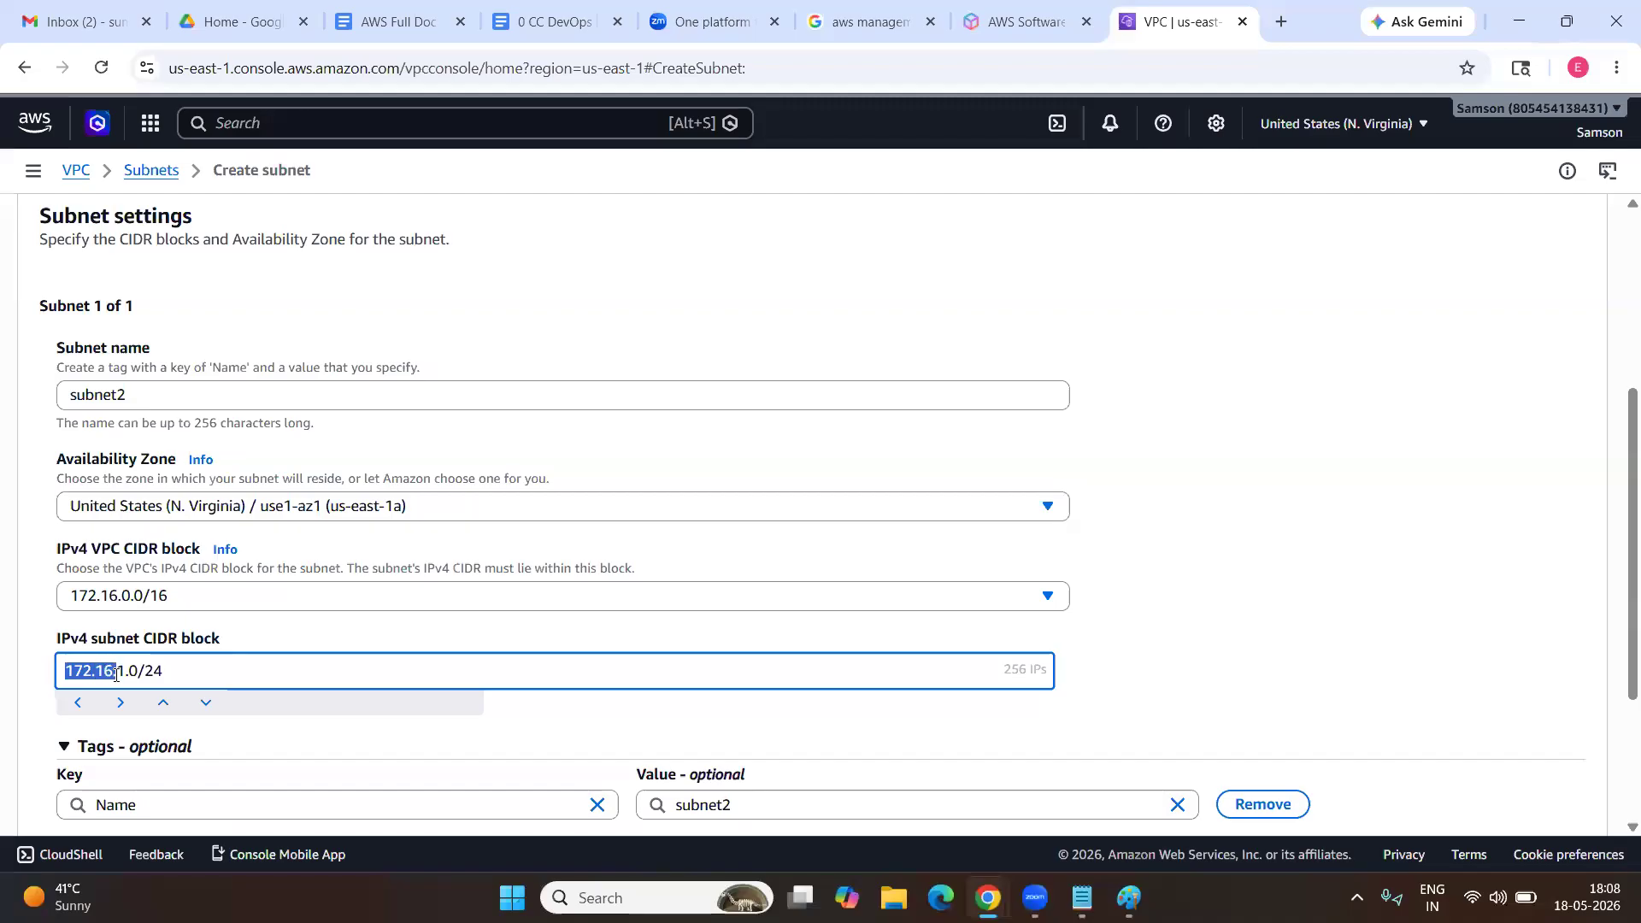
left_click_drag(123, 674, 138, 676)
left_click(138, 675)
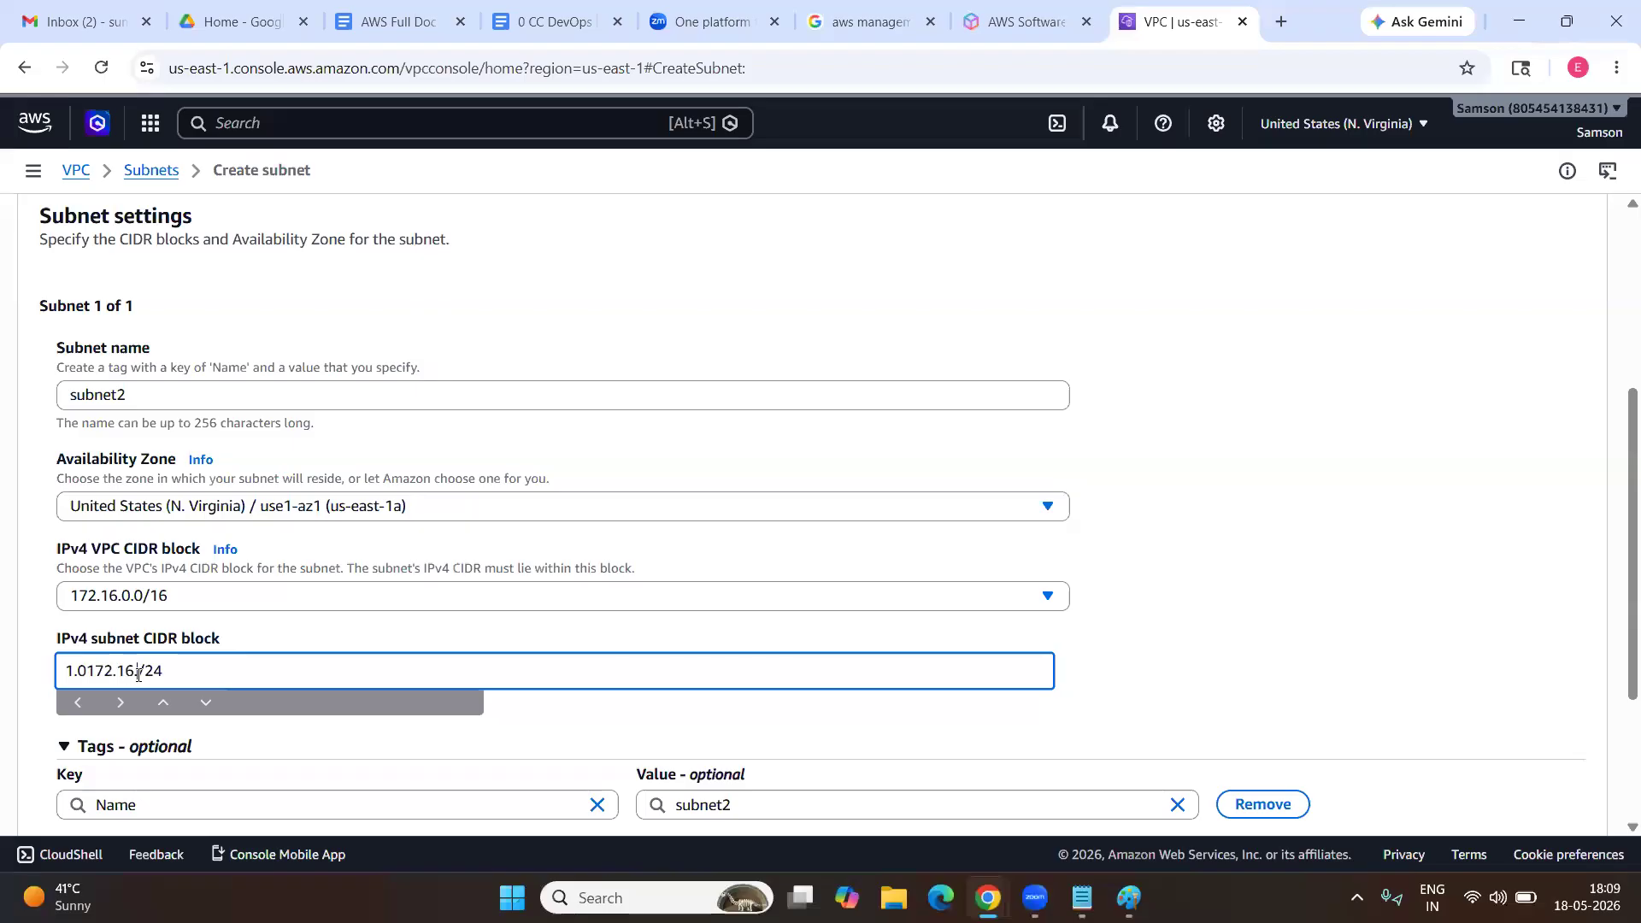
key("ctrl+z")
left_click(164, 671)
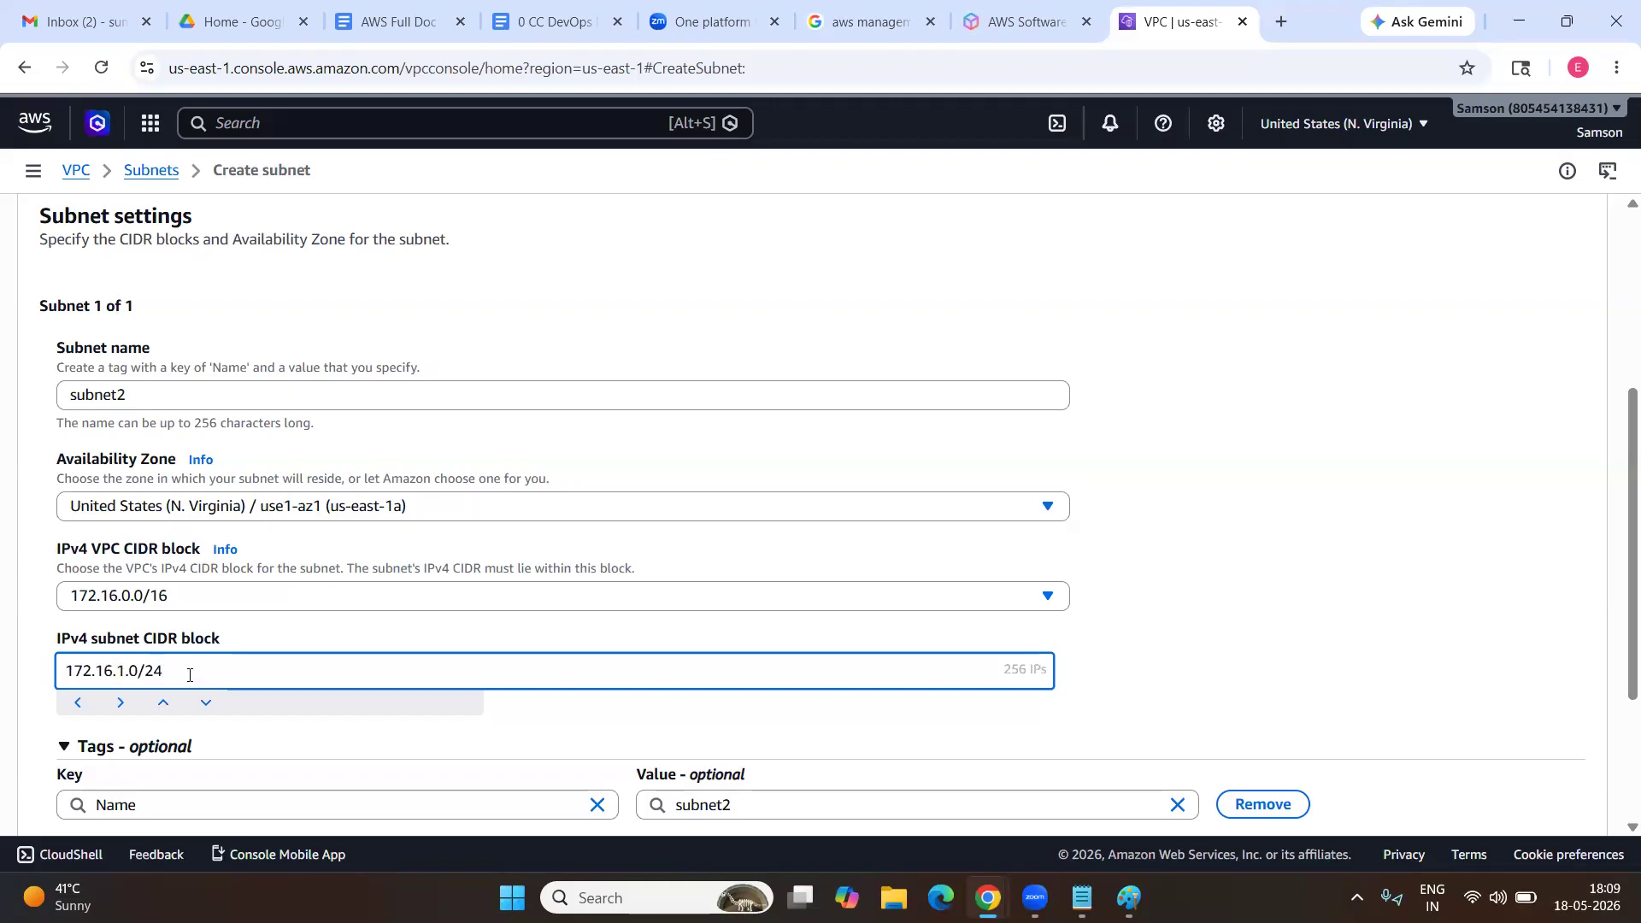
key("ctrl+a")
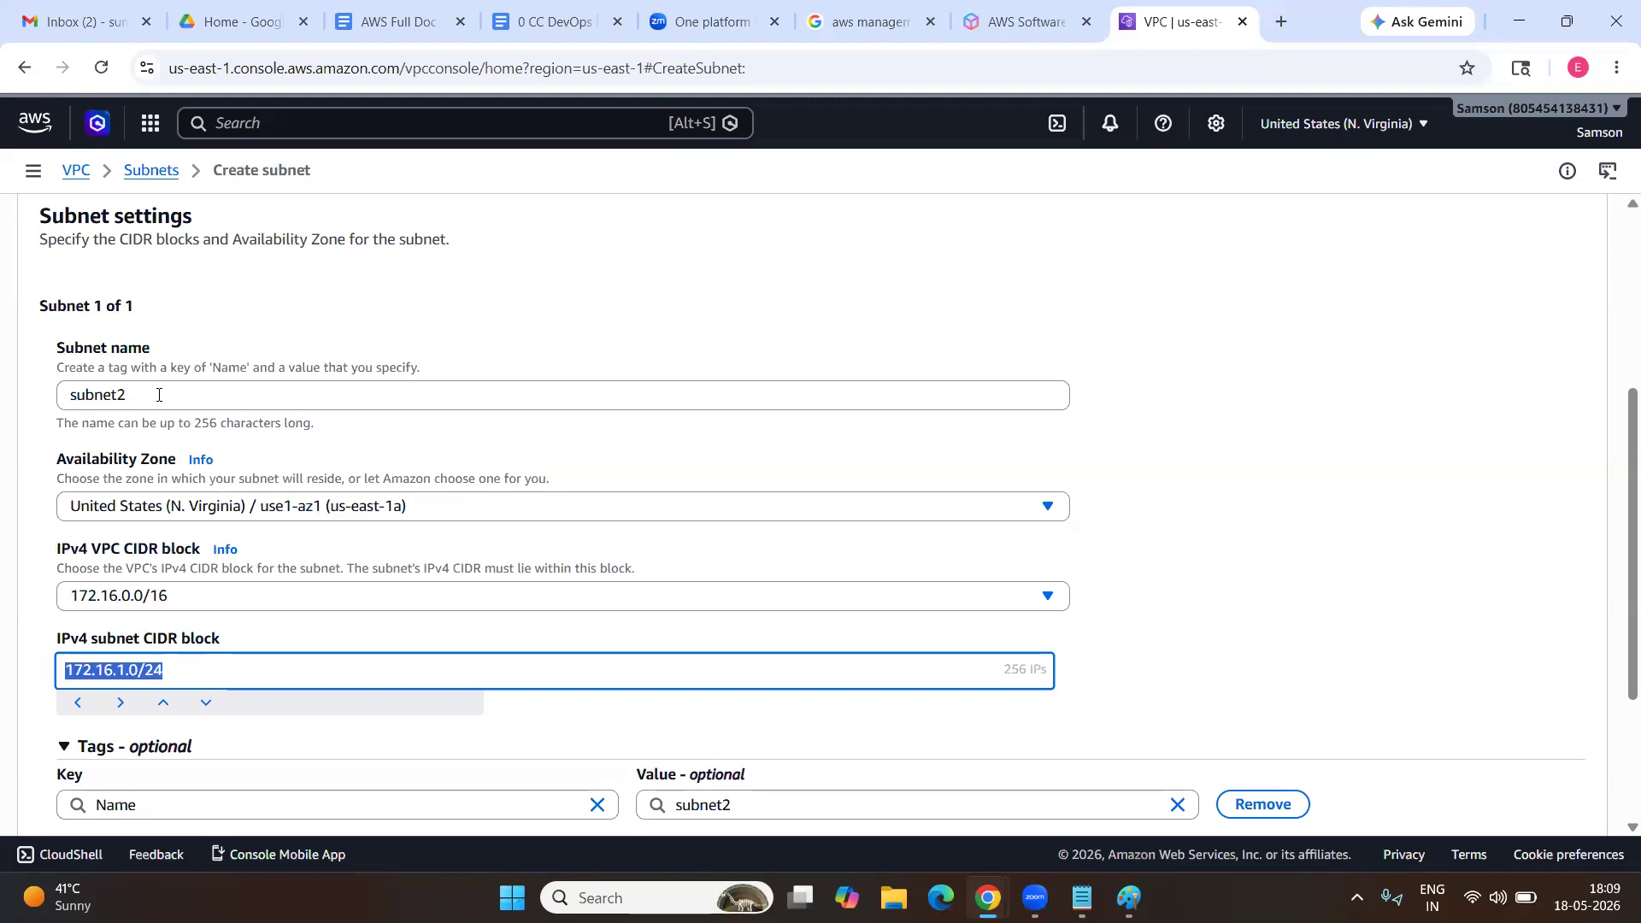
left_click(158, 395)
key("ctrl+a")
scroll(336, 466, "down", 3)
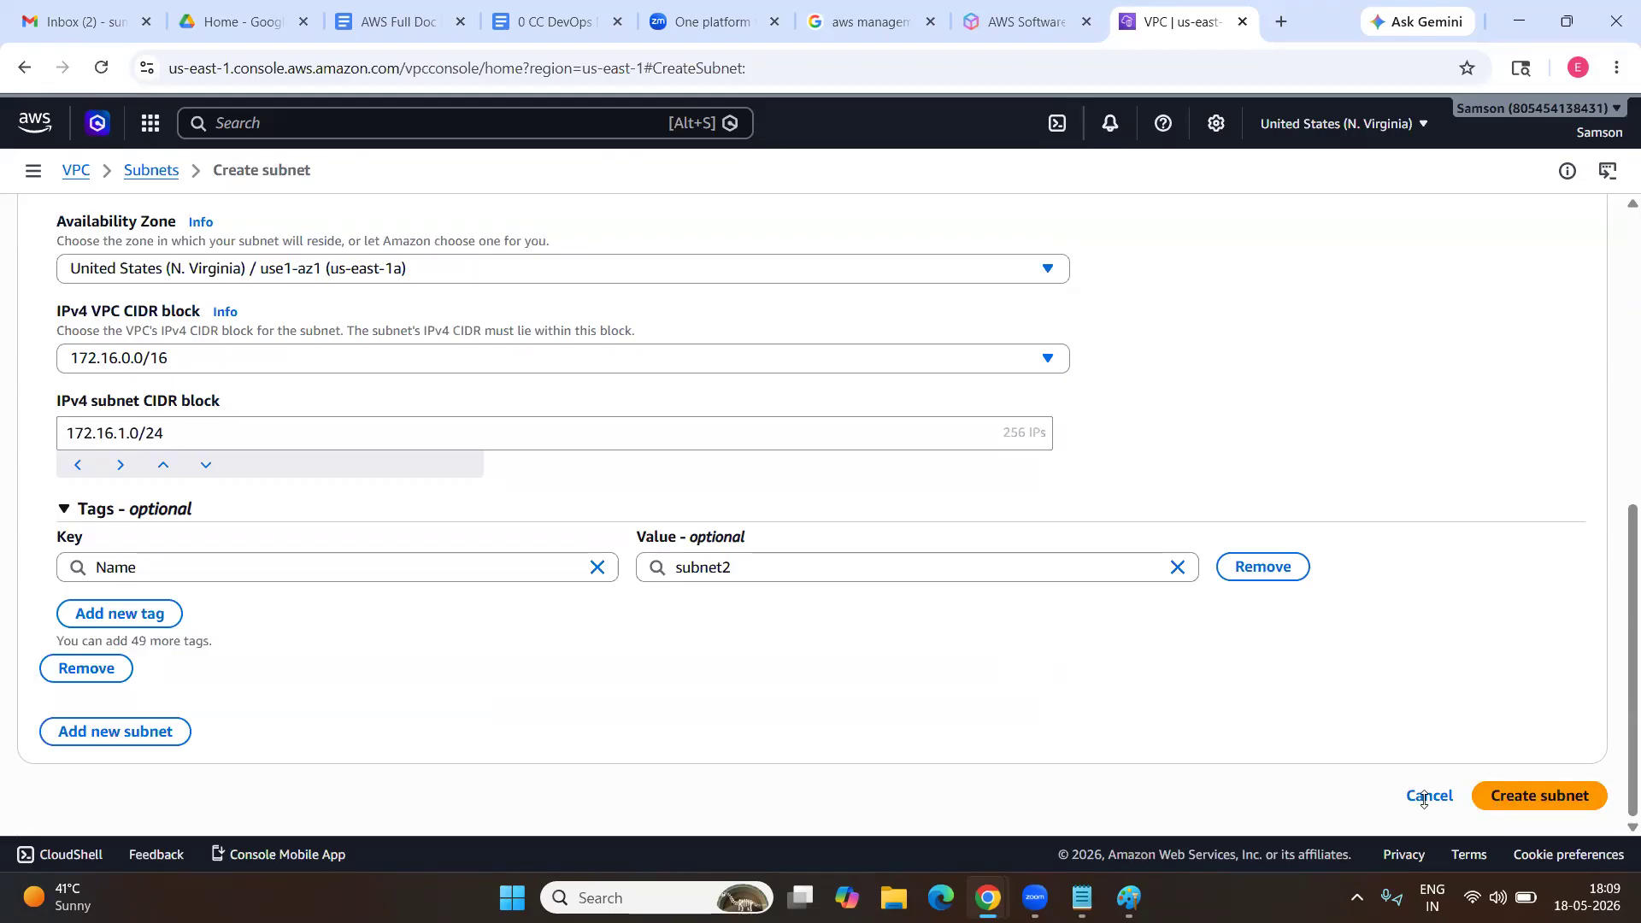
left_click(1426, 799)
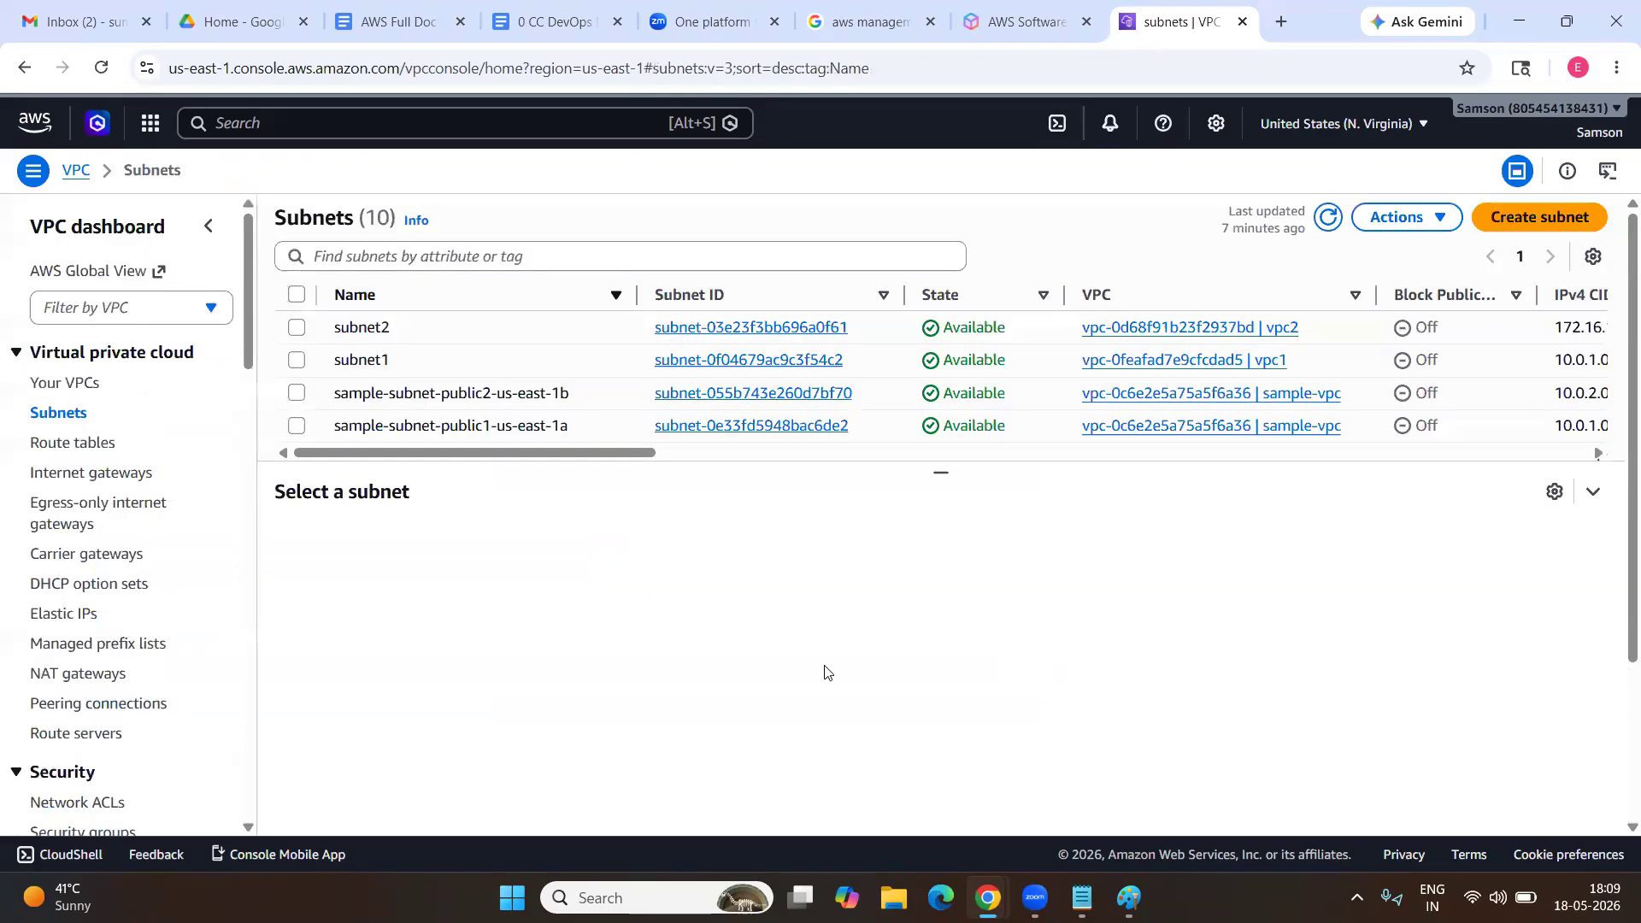
Select subnet2 in the subnets list and check its IPv4 CIDR.
left_click(322, 338)
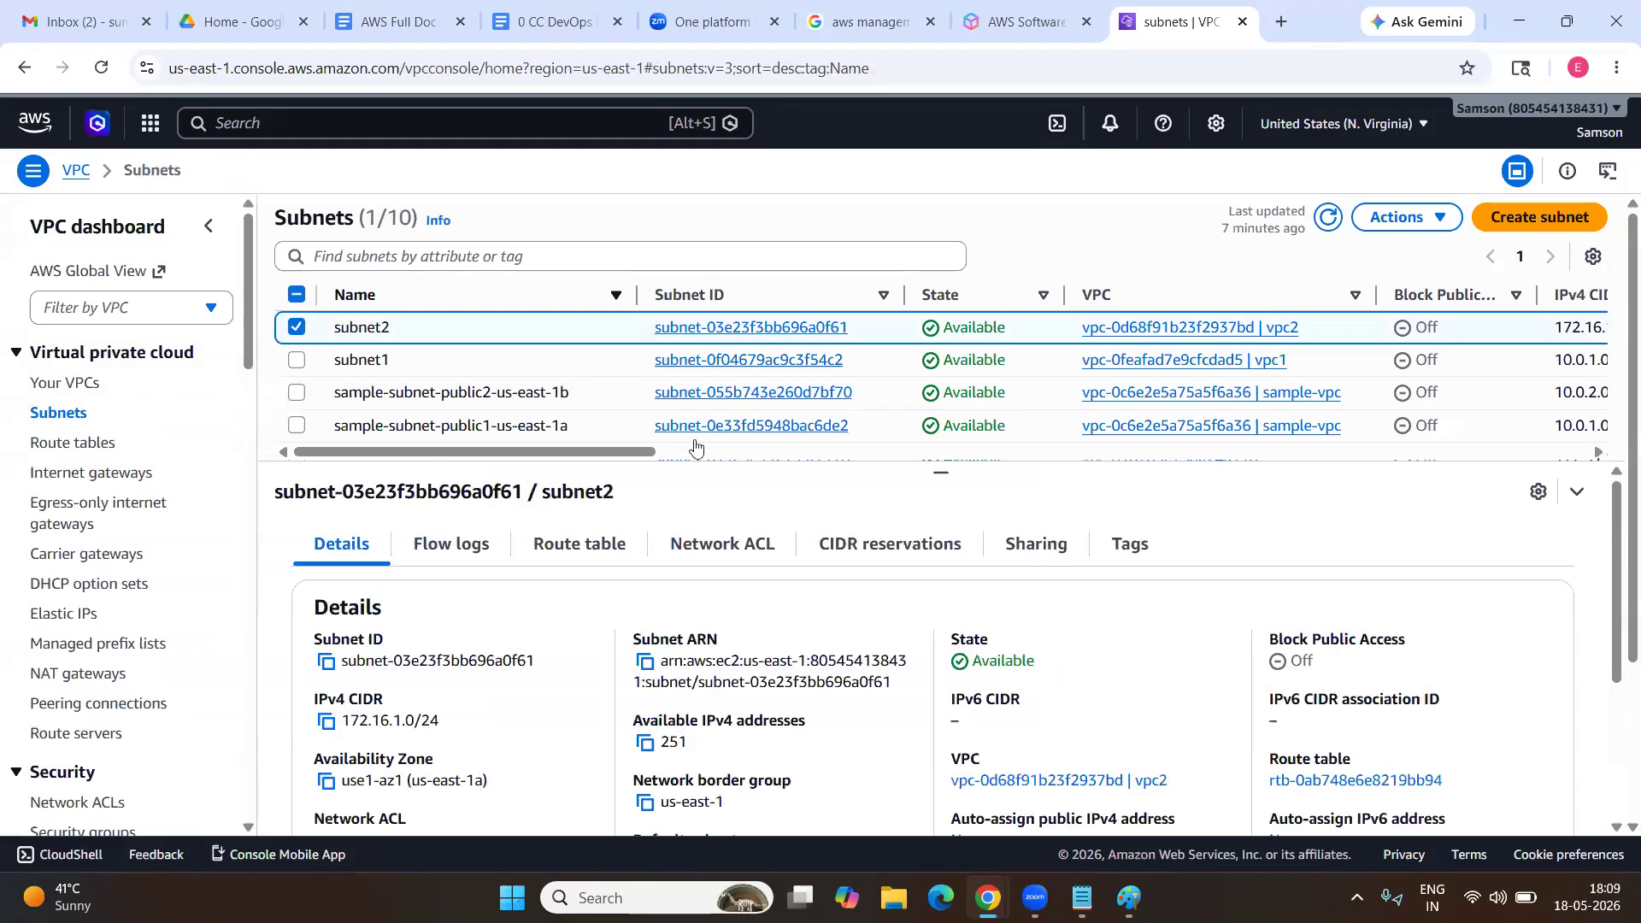
scroll(887, 453, "right", 3)
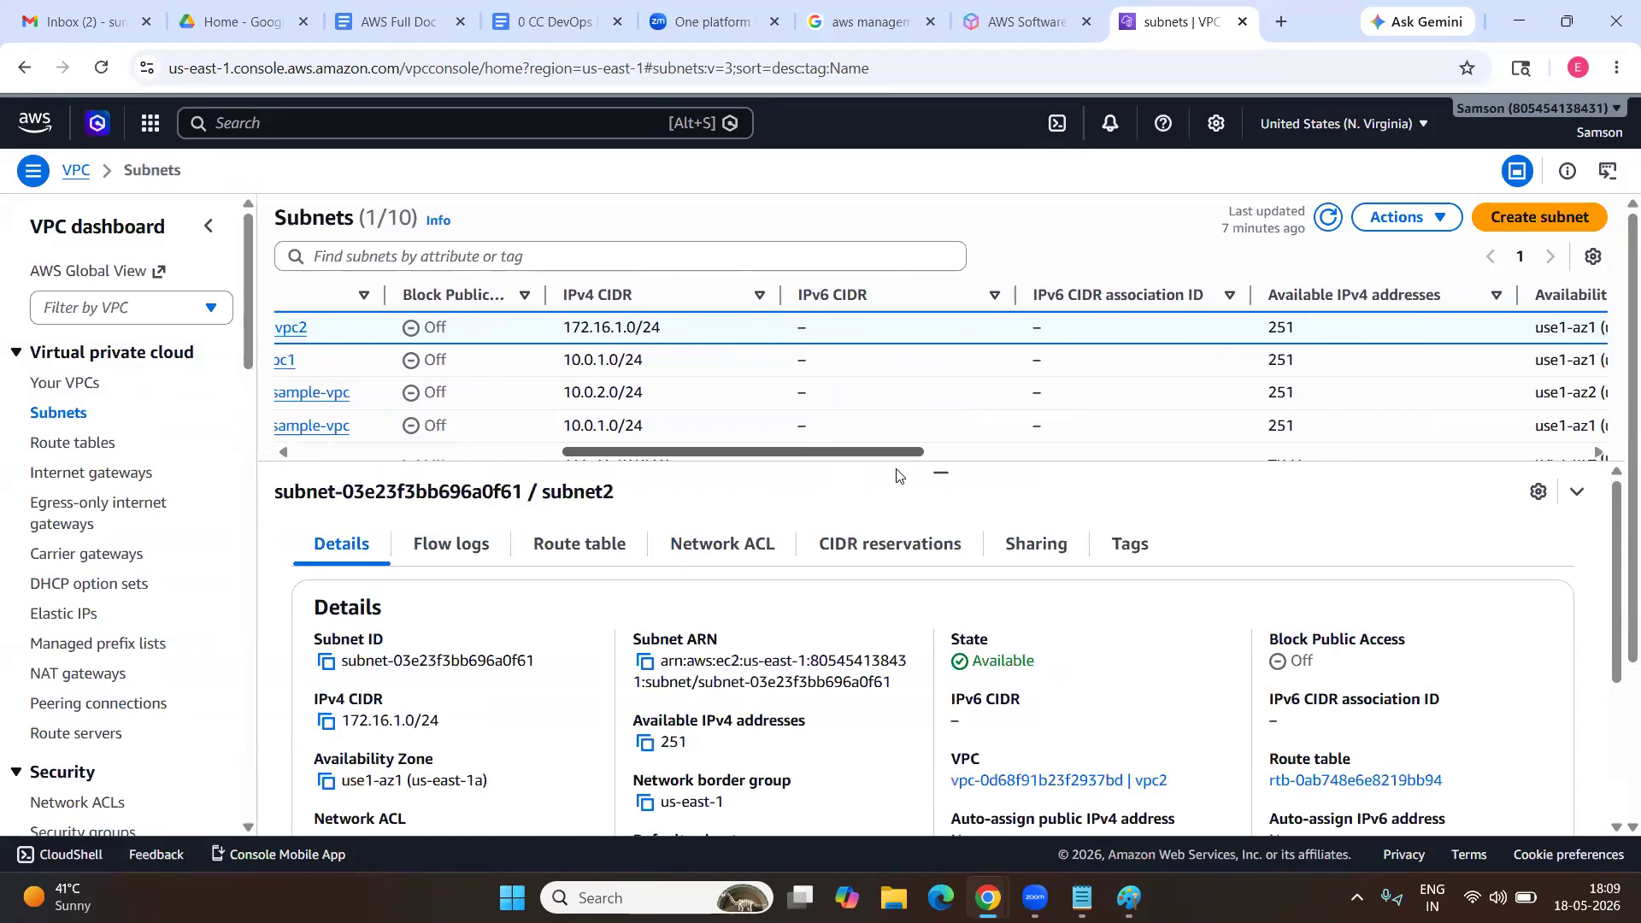
left_click_drag(681, 334, 566, 338)
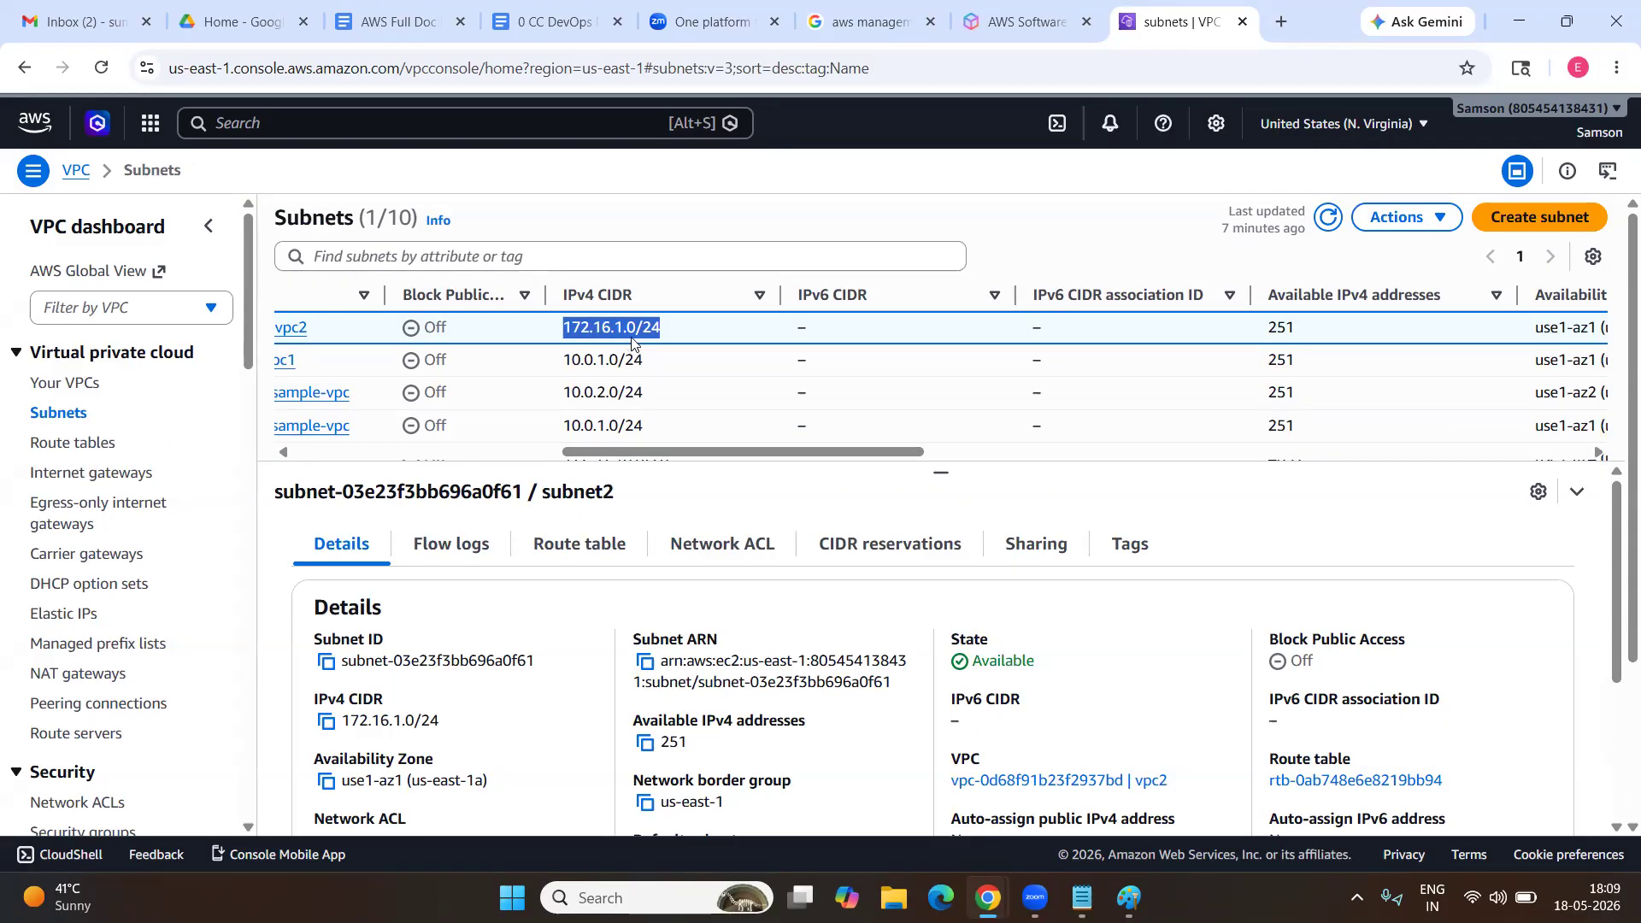
Open the resource map of vpc2 and check its subnets, route tables and network connections.
left_click(88, 390)
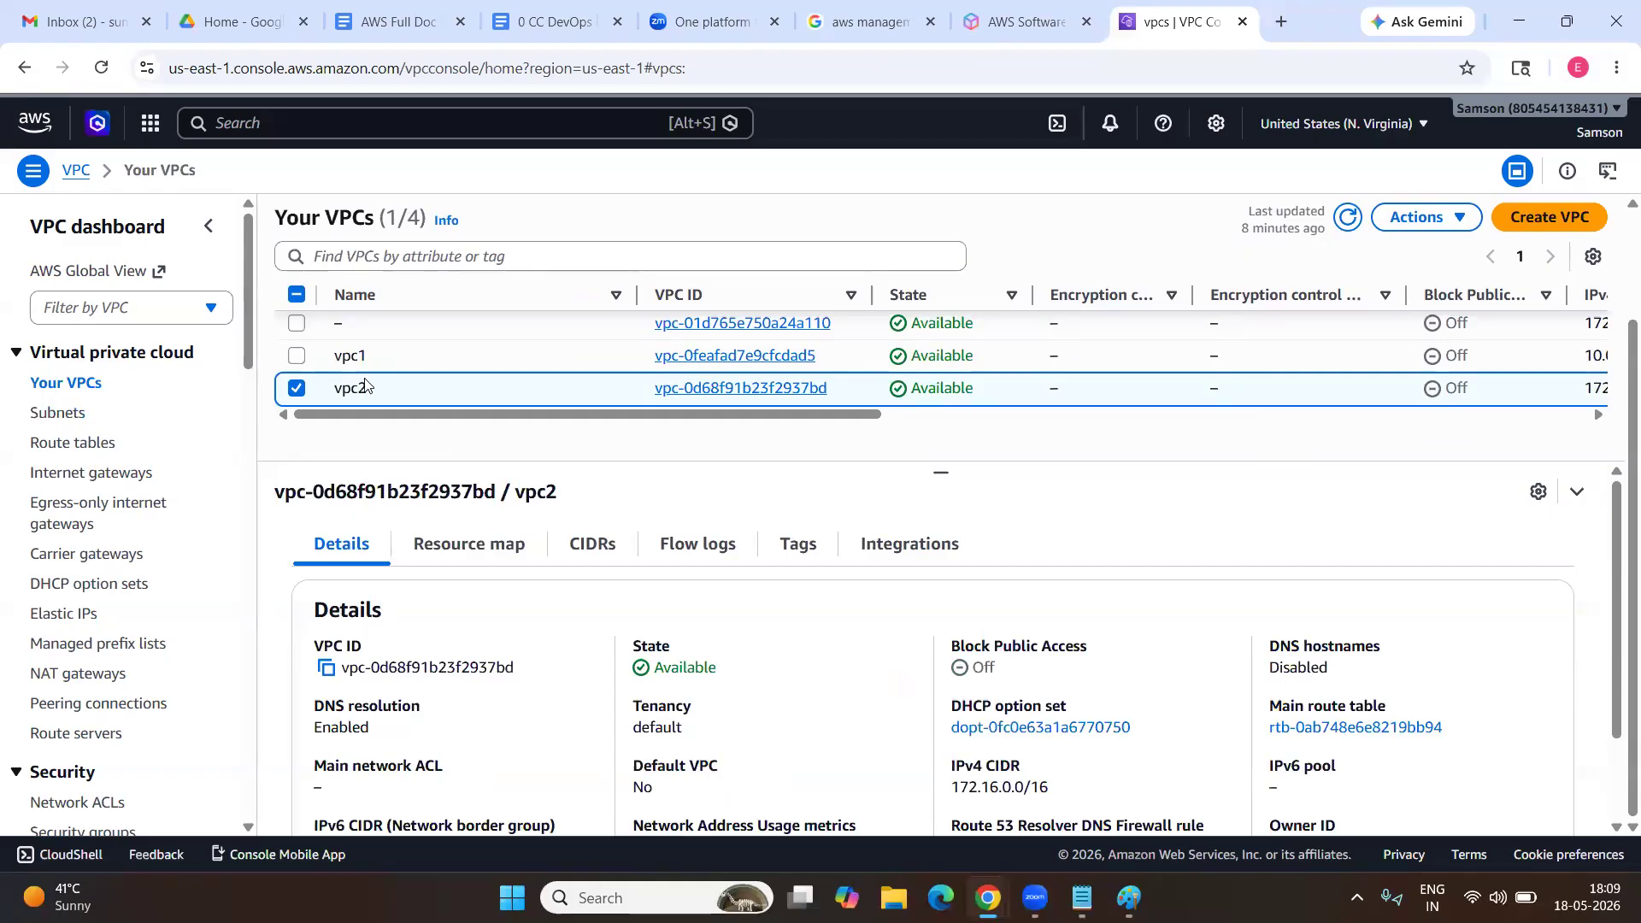
left_click(437, 547)
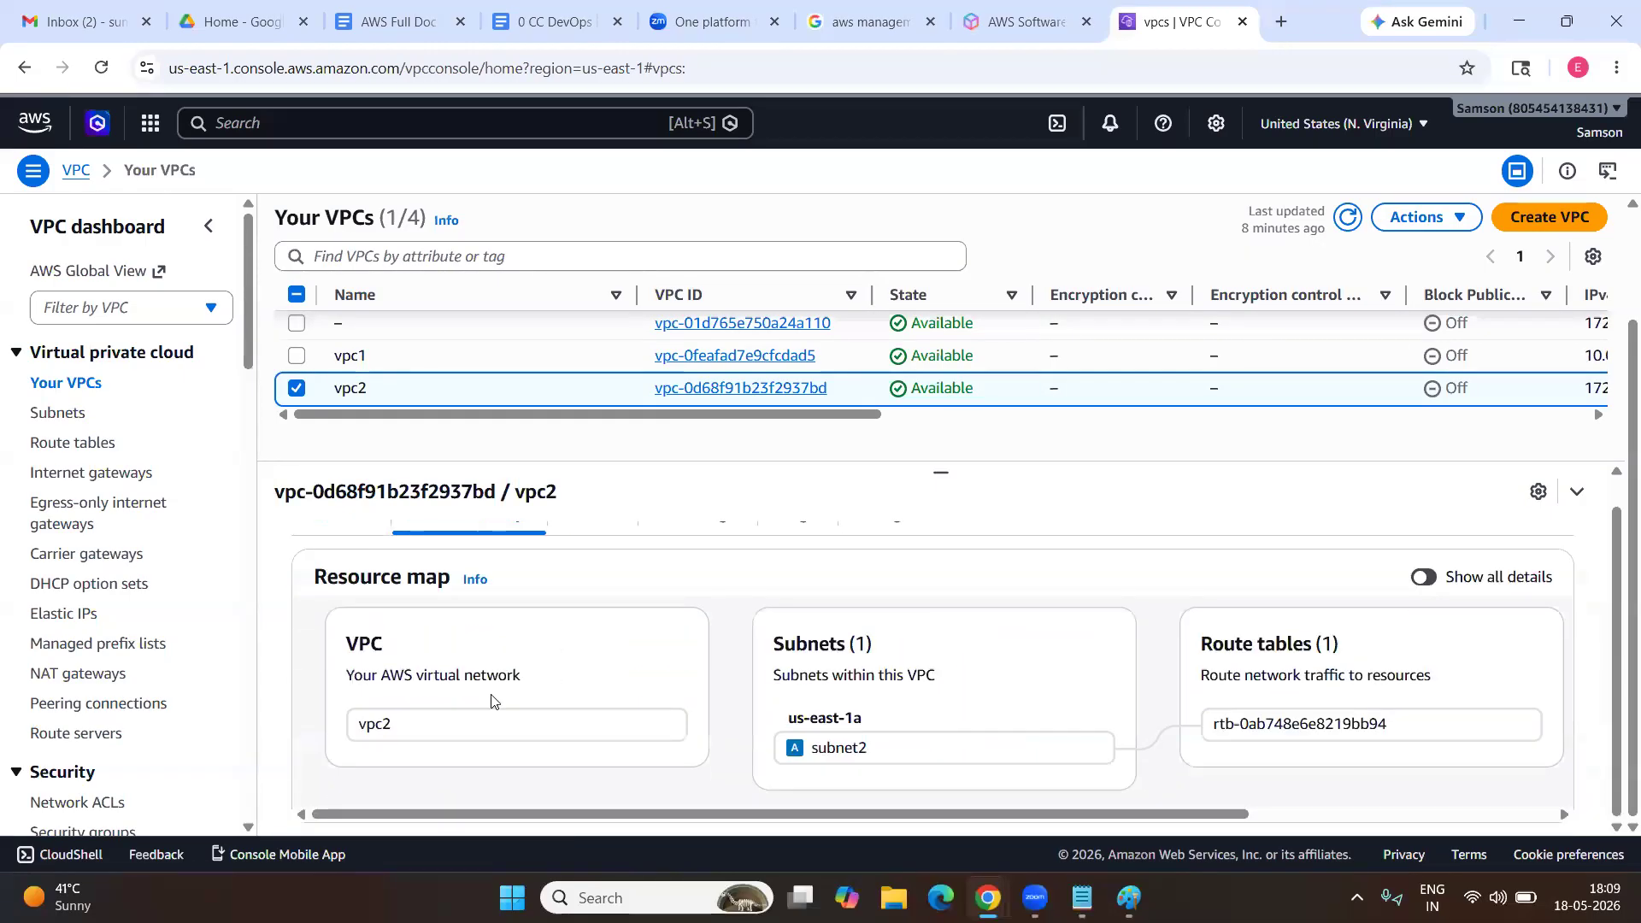
scroll(921, 722, "down", 1)
scroll(920, 723, "right", 5)
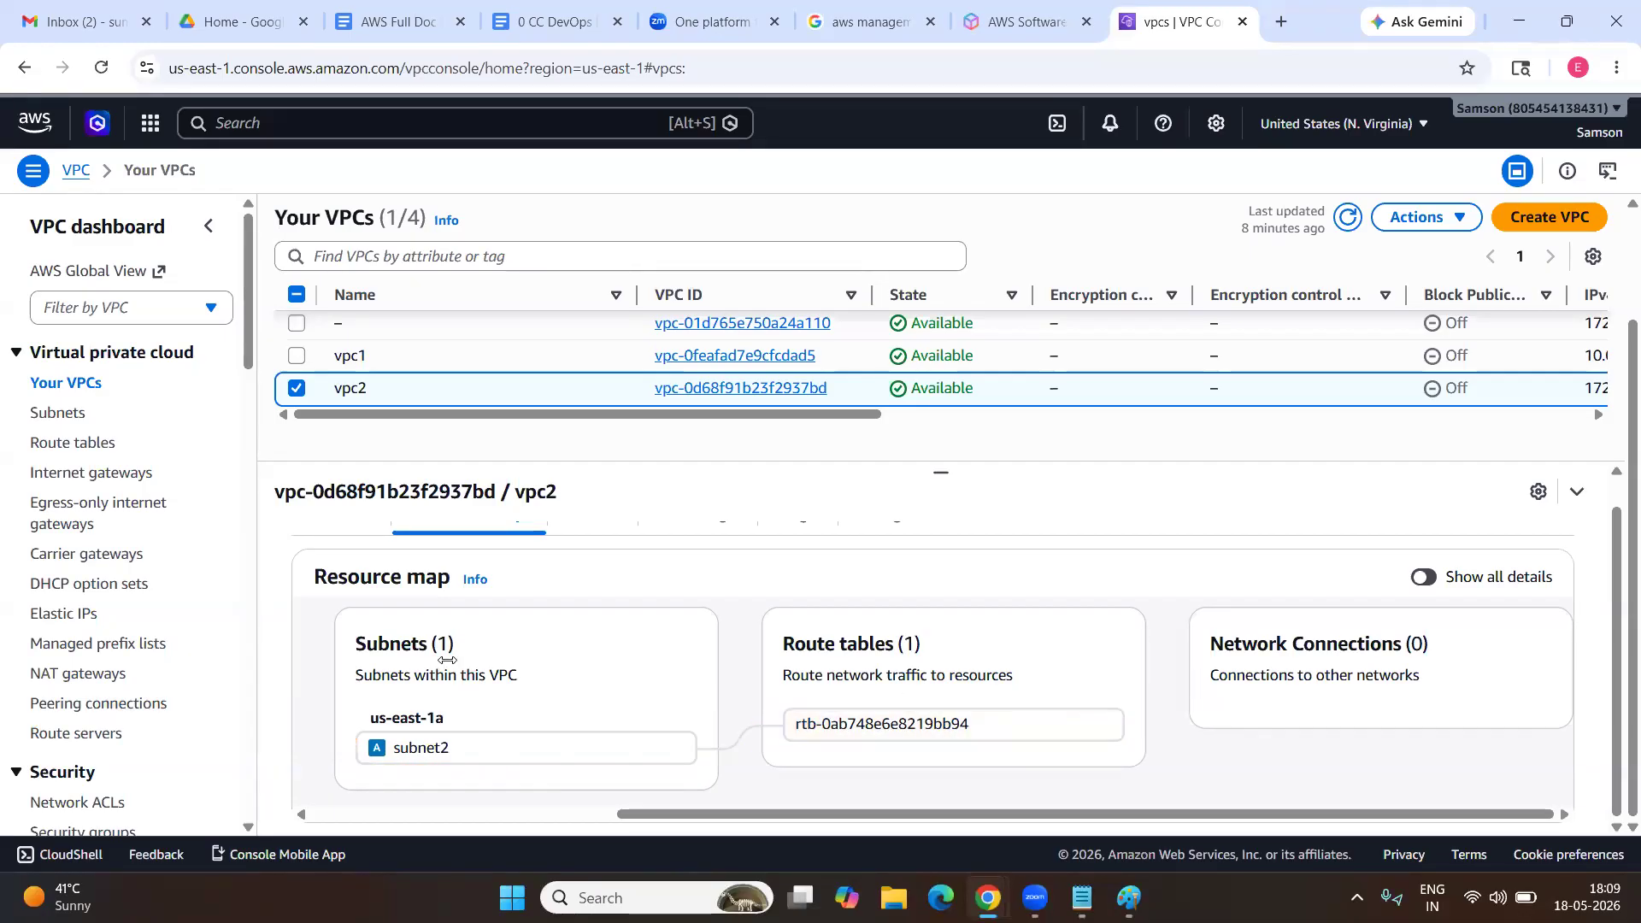
Detach the internet gateway IGW2 from vpc2, entering "detach" as the confirmation text.
left_click(85, 476)
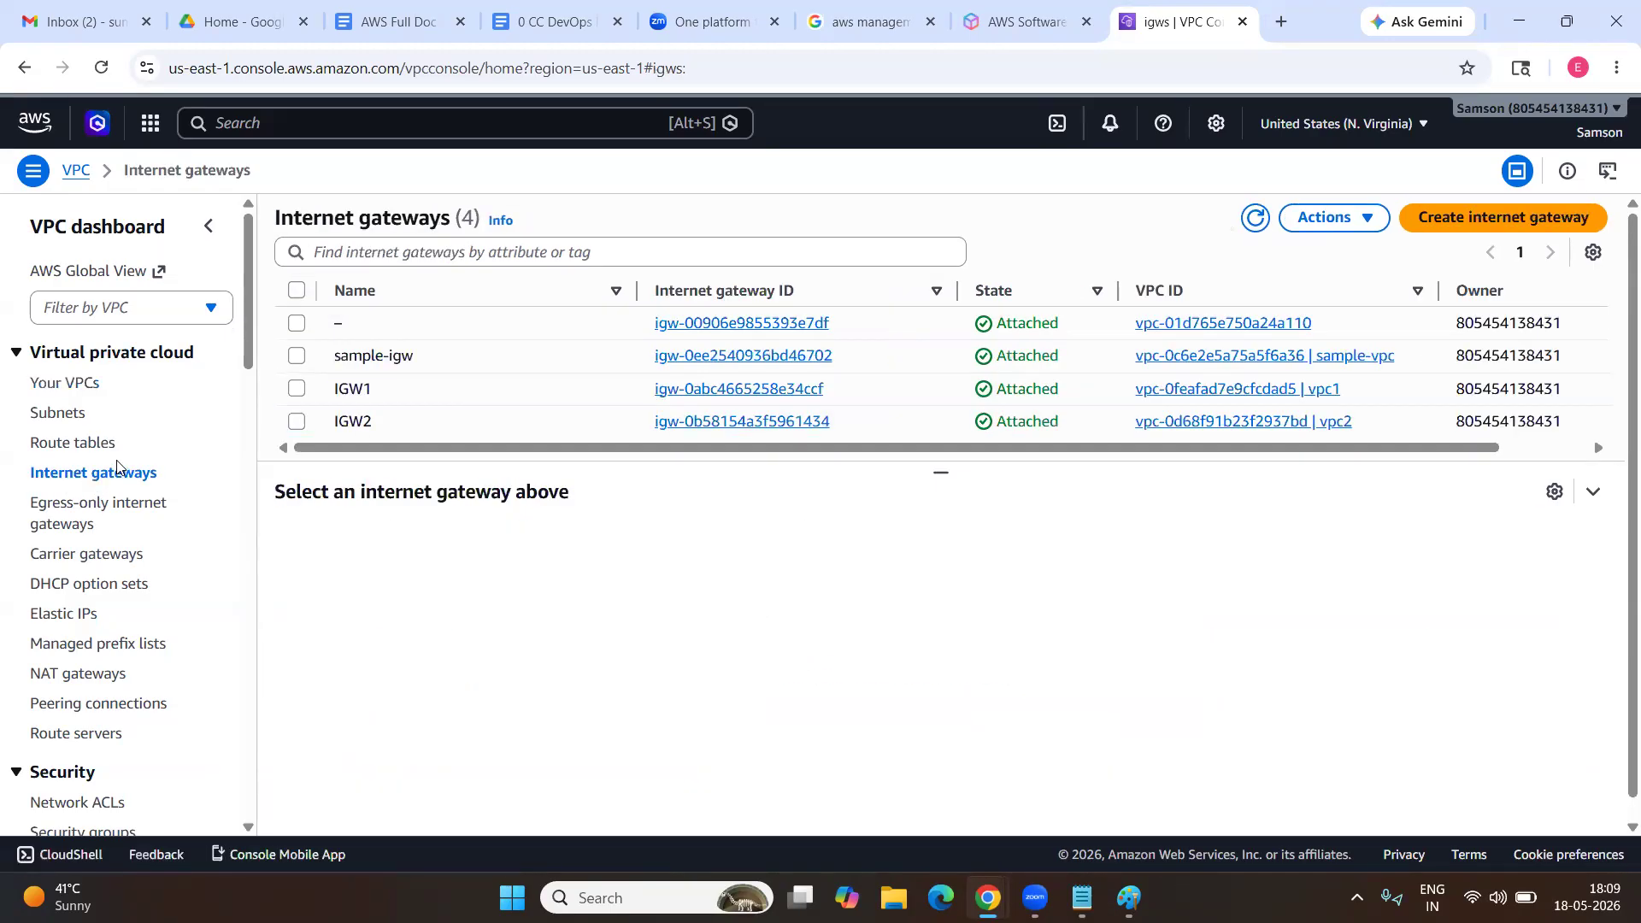
left_click(297, 422)
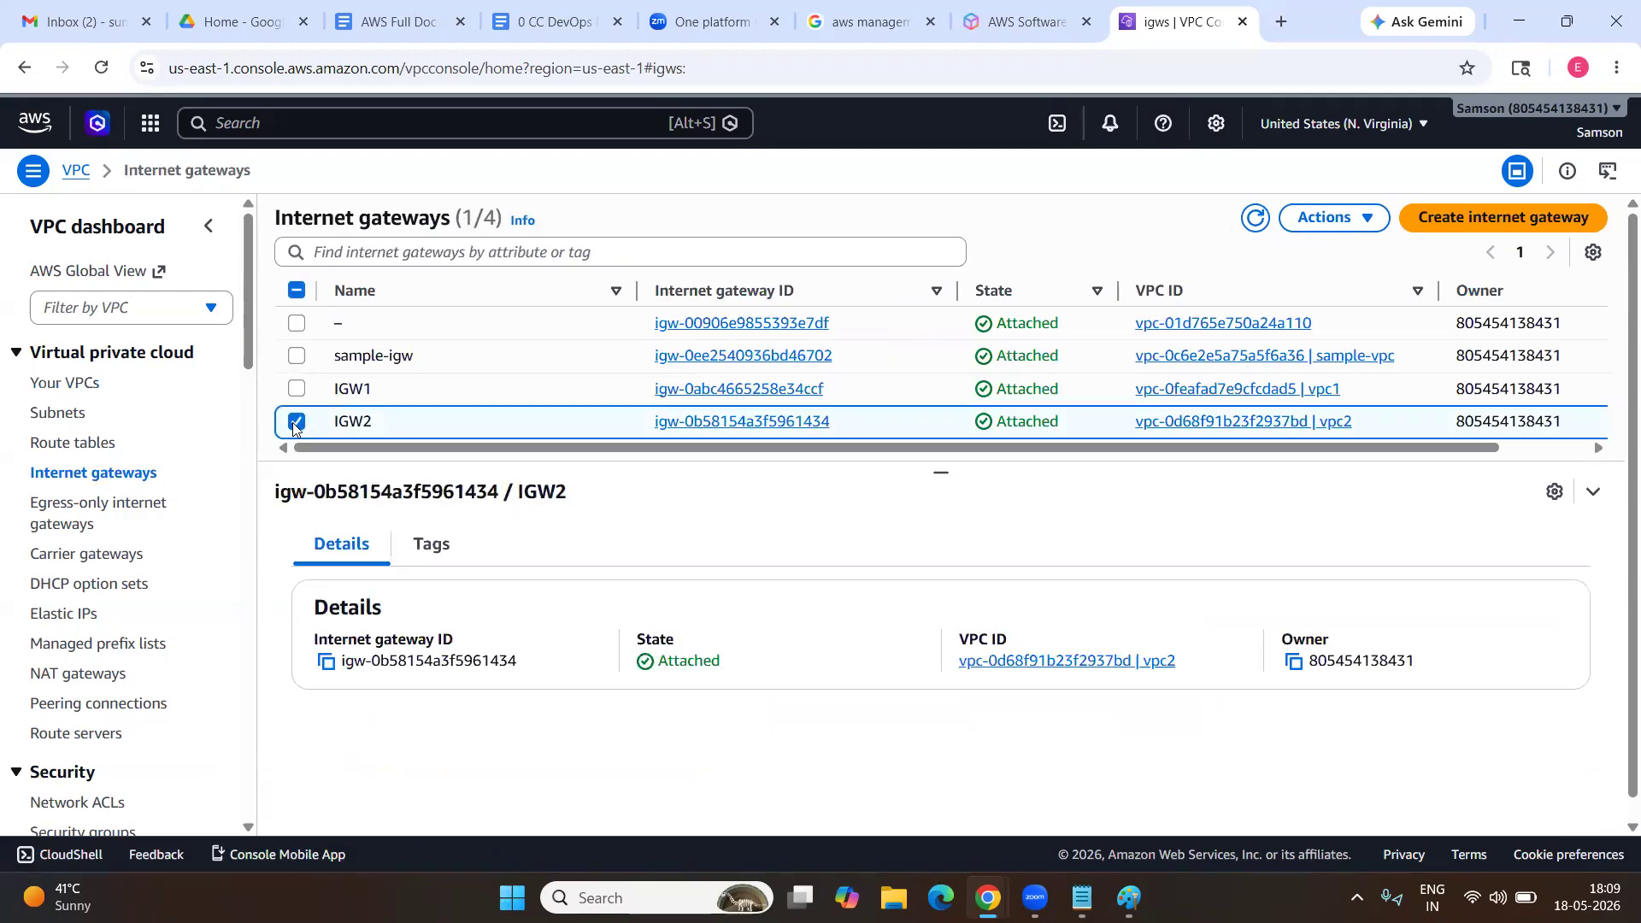
right_click(394, 421)
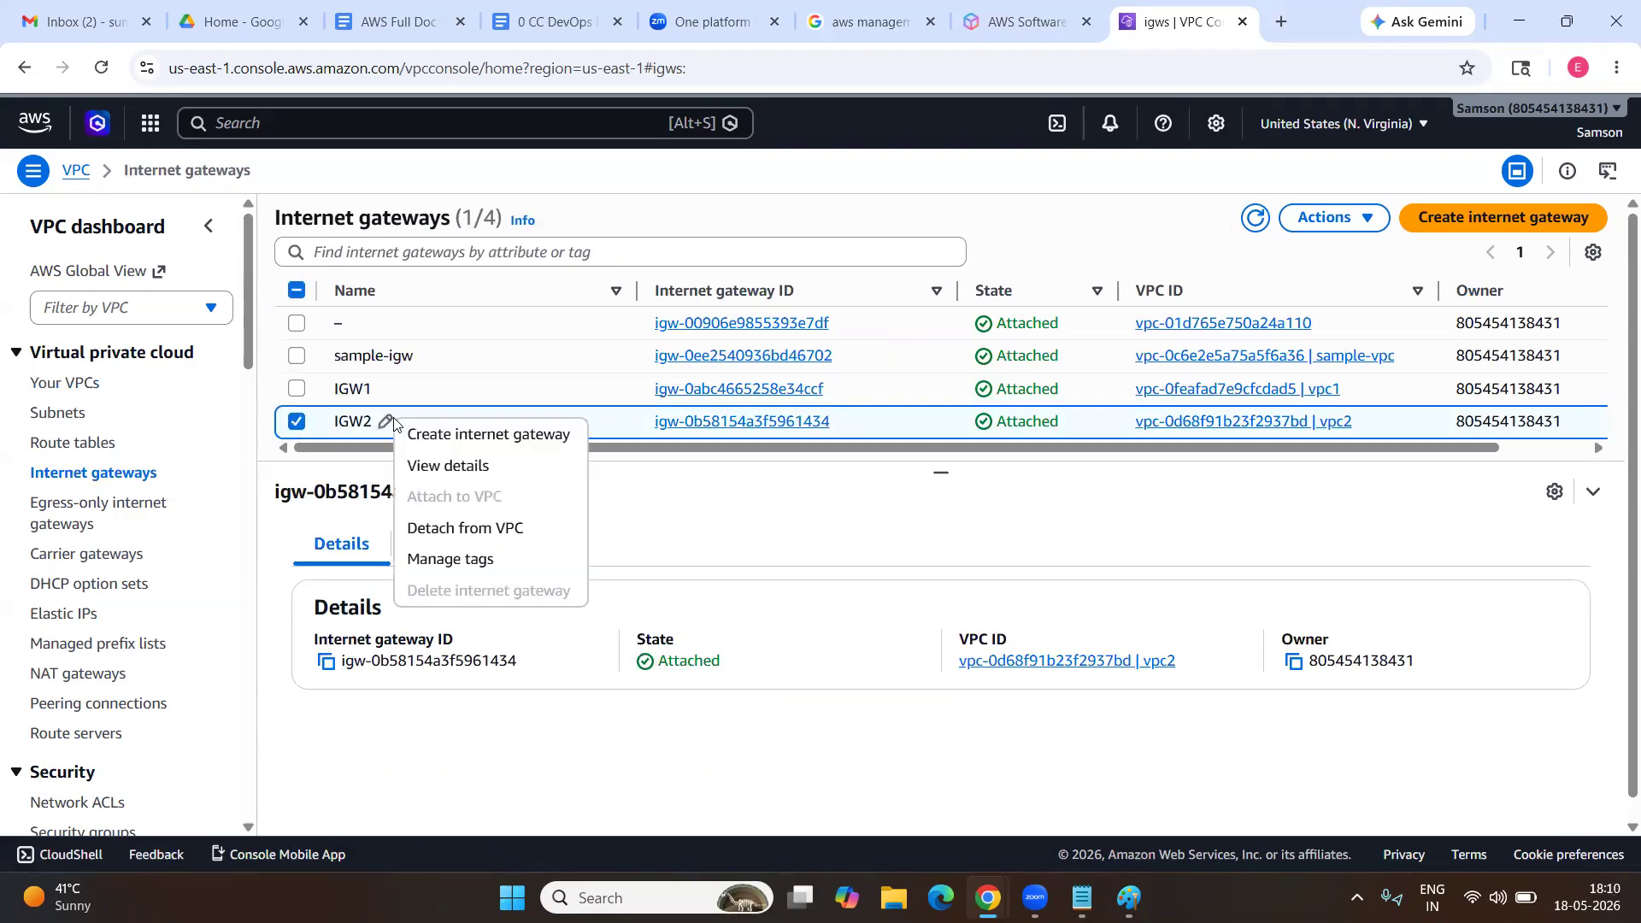
left_click(461, 529)
left_click(784, 627)
type("detach")
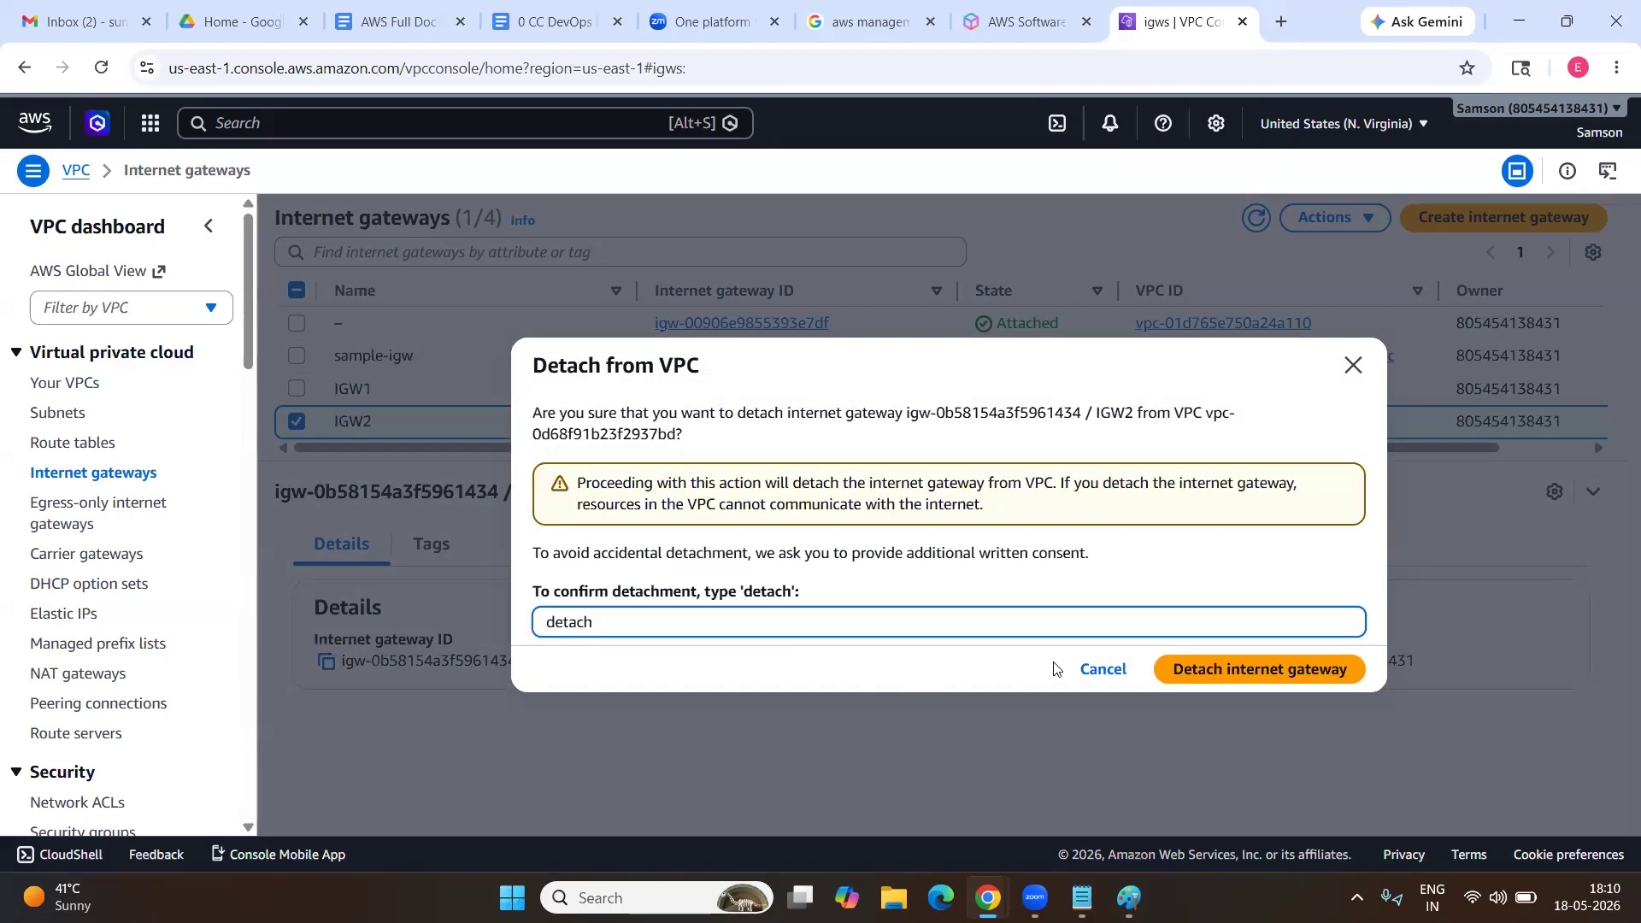
left_click(1181, 671)
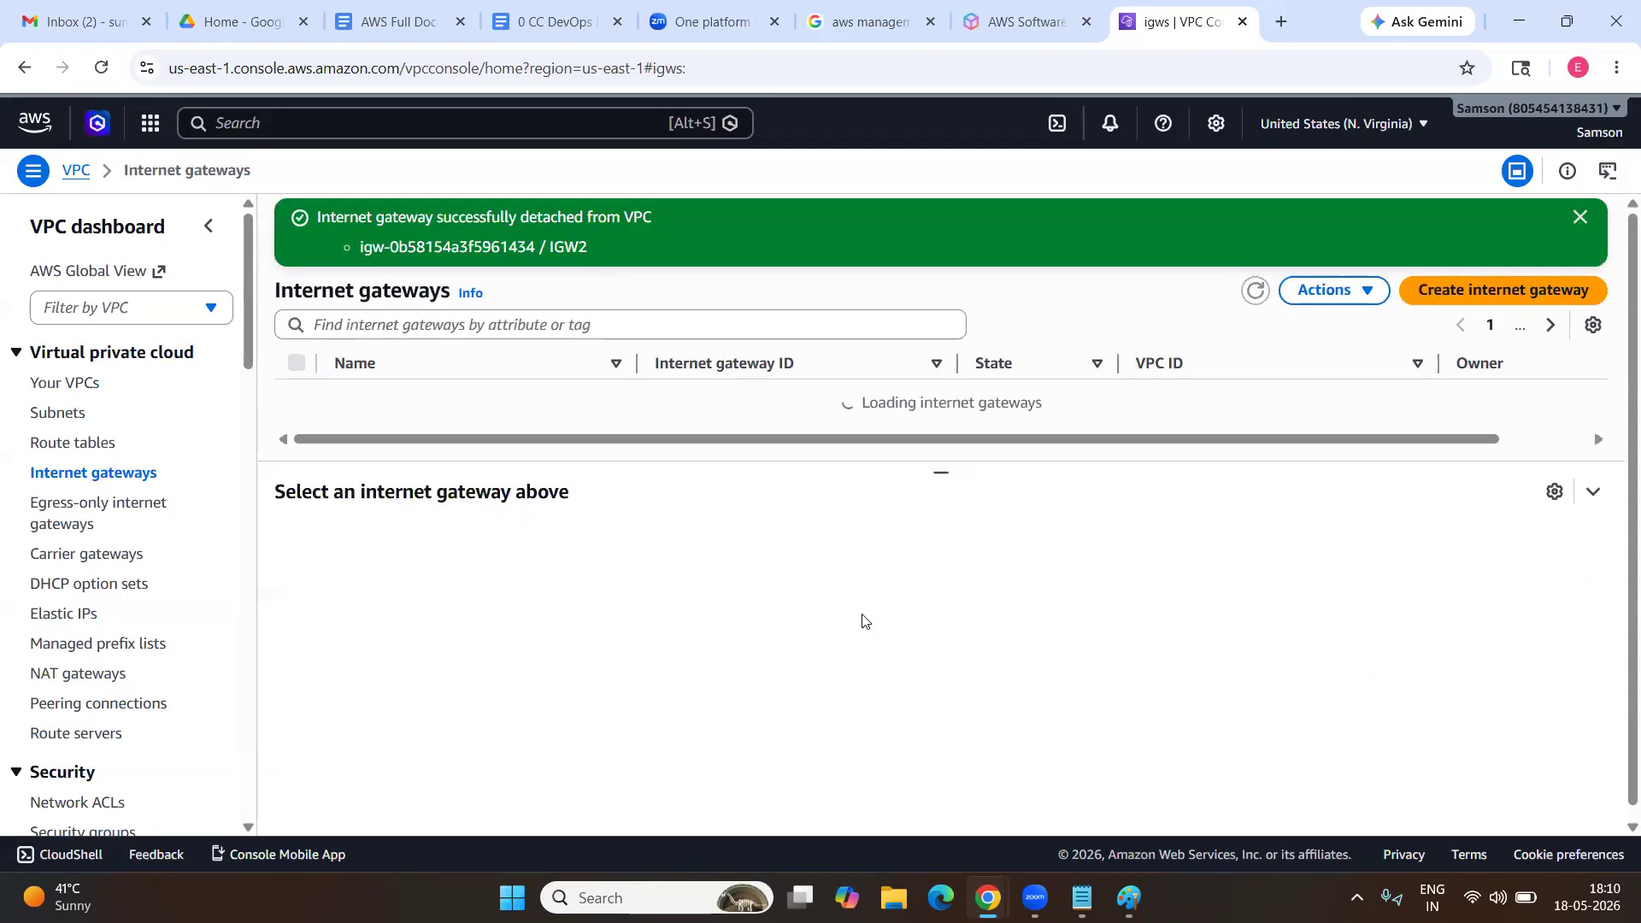
Delete the detached internet gateway IGW2, entering "delete" as the confirmation text.
scroll(395, 436, "down", 2)
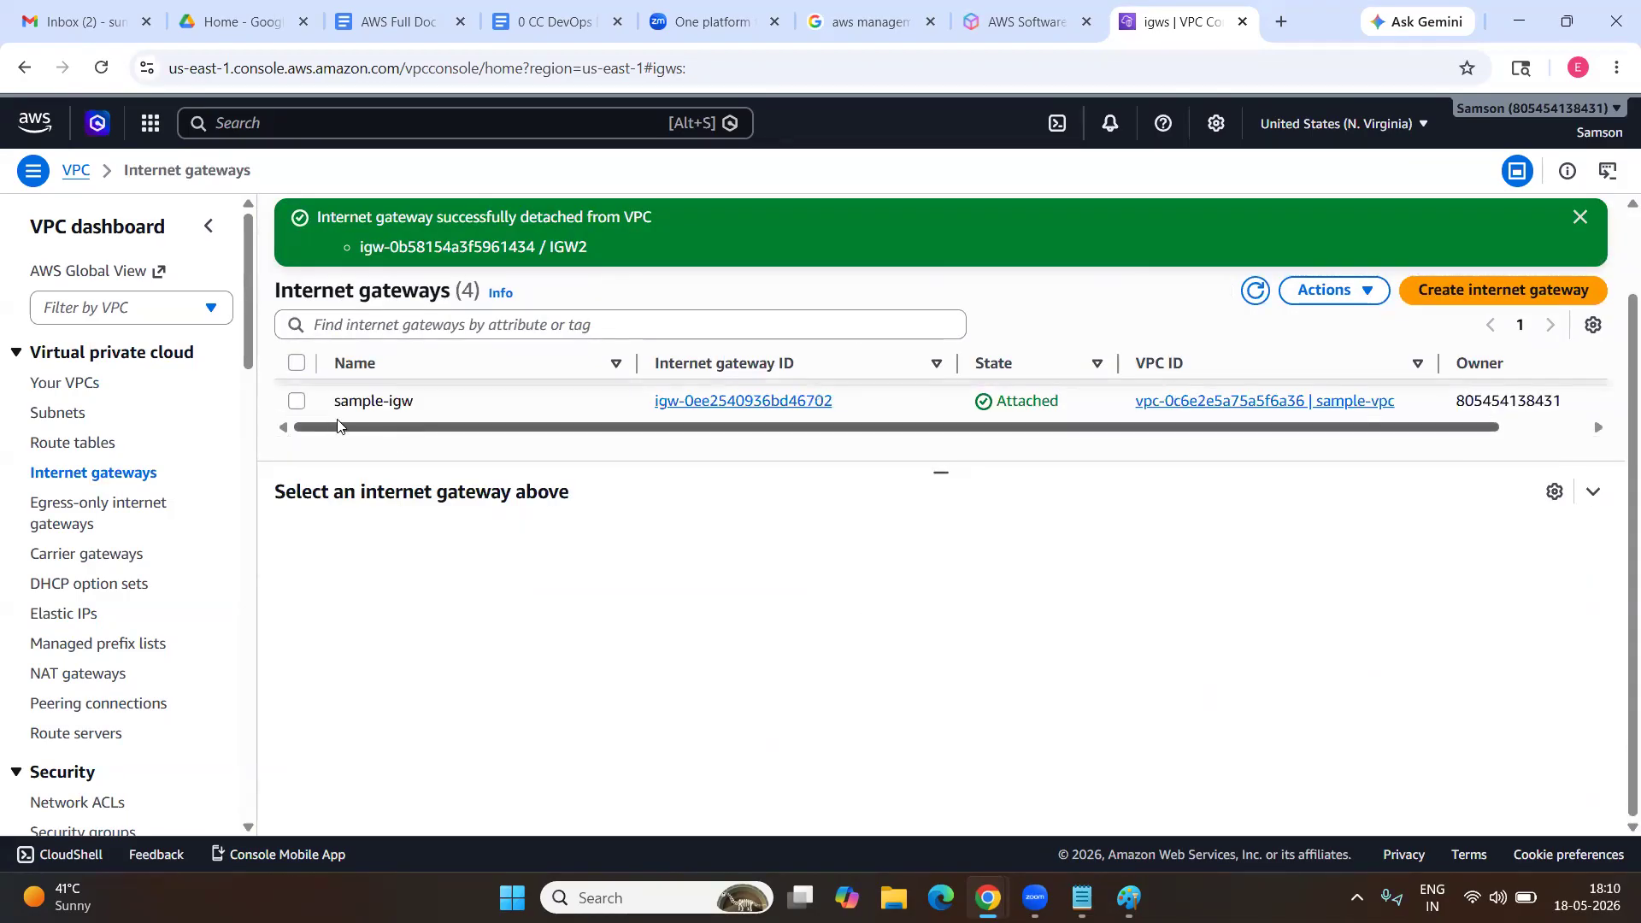
scroll(359, 428, "up", 2)
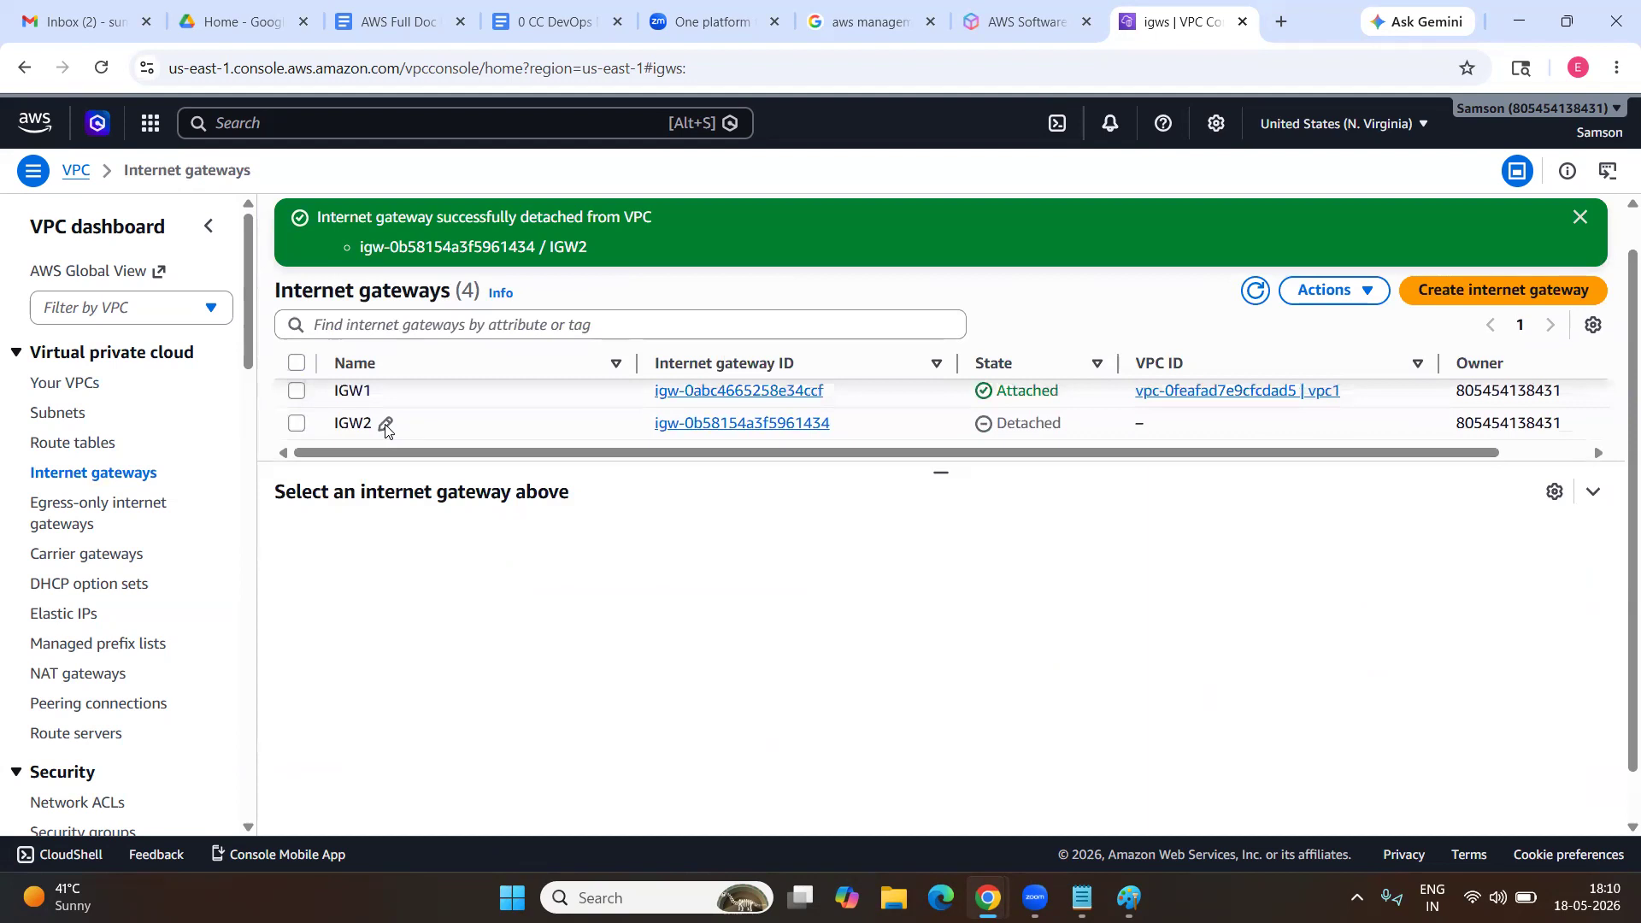
left_click(386, 425)
left_click(575, 523)
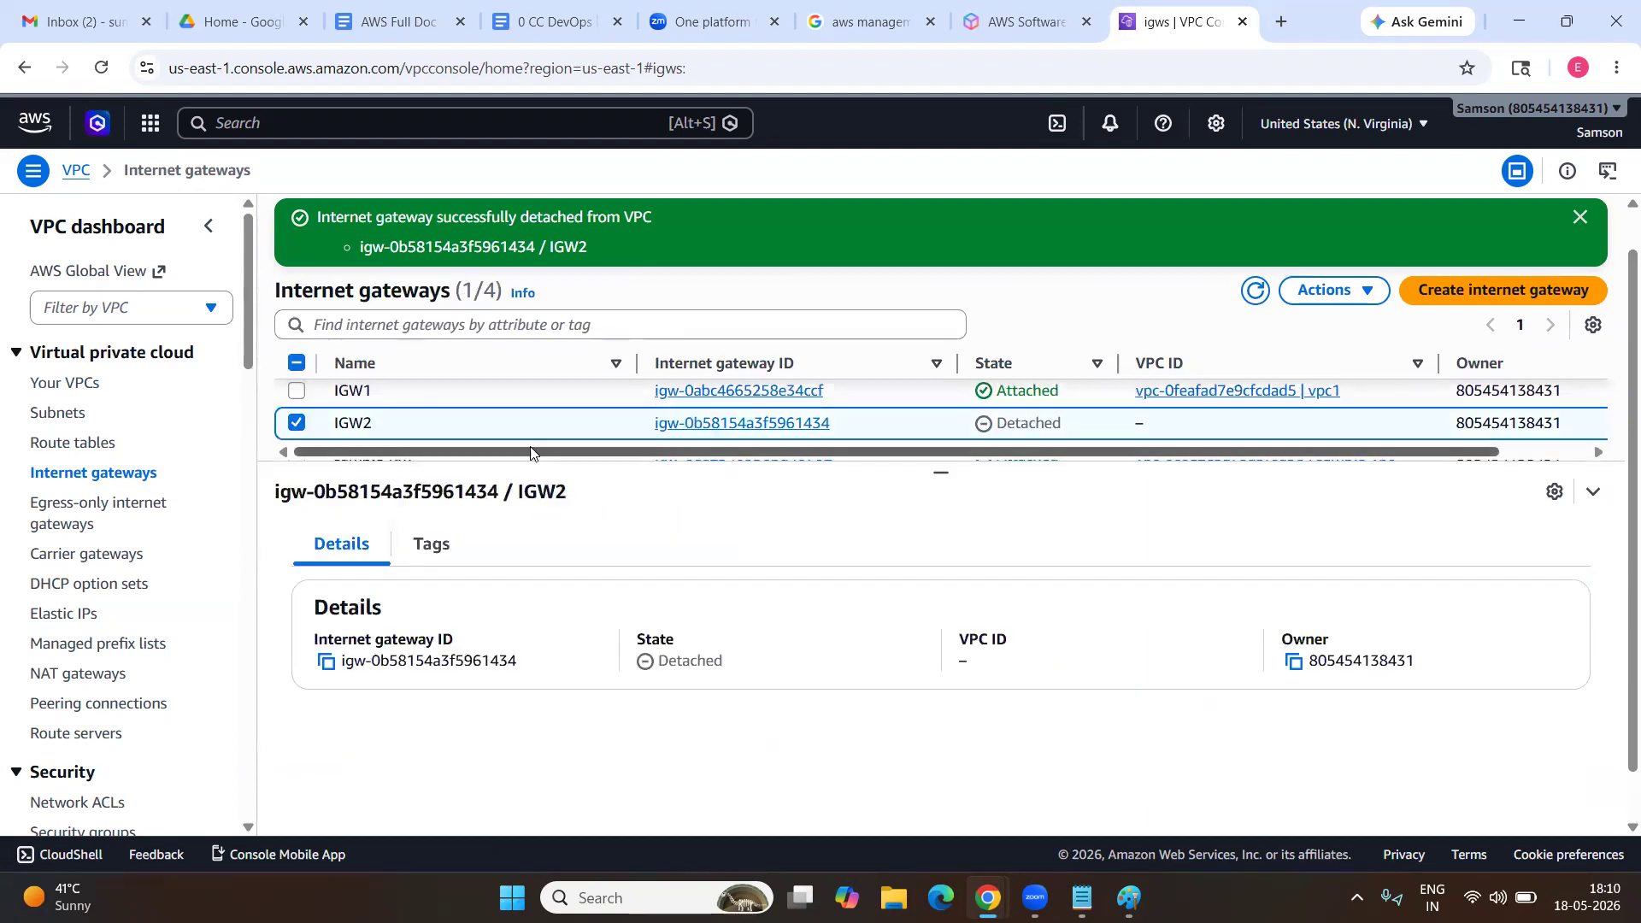
right_click(528, 431)
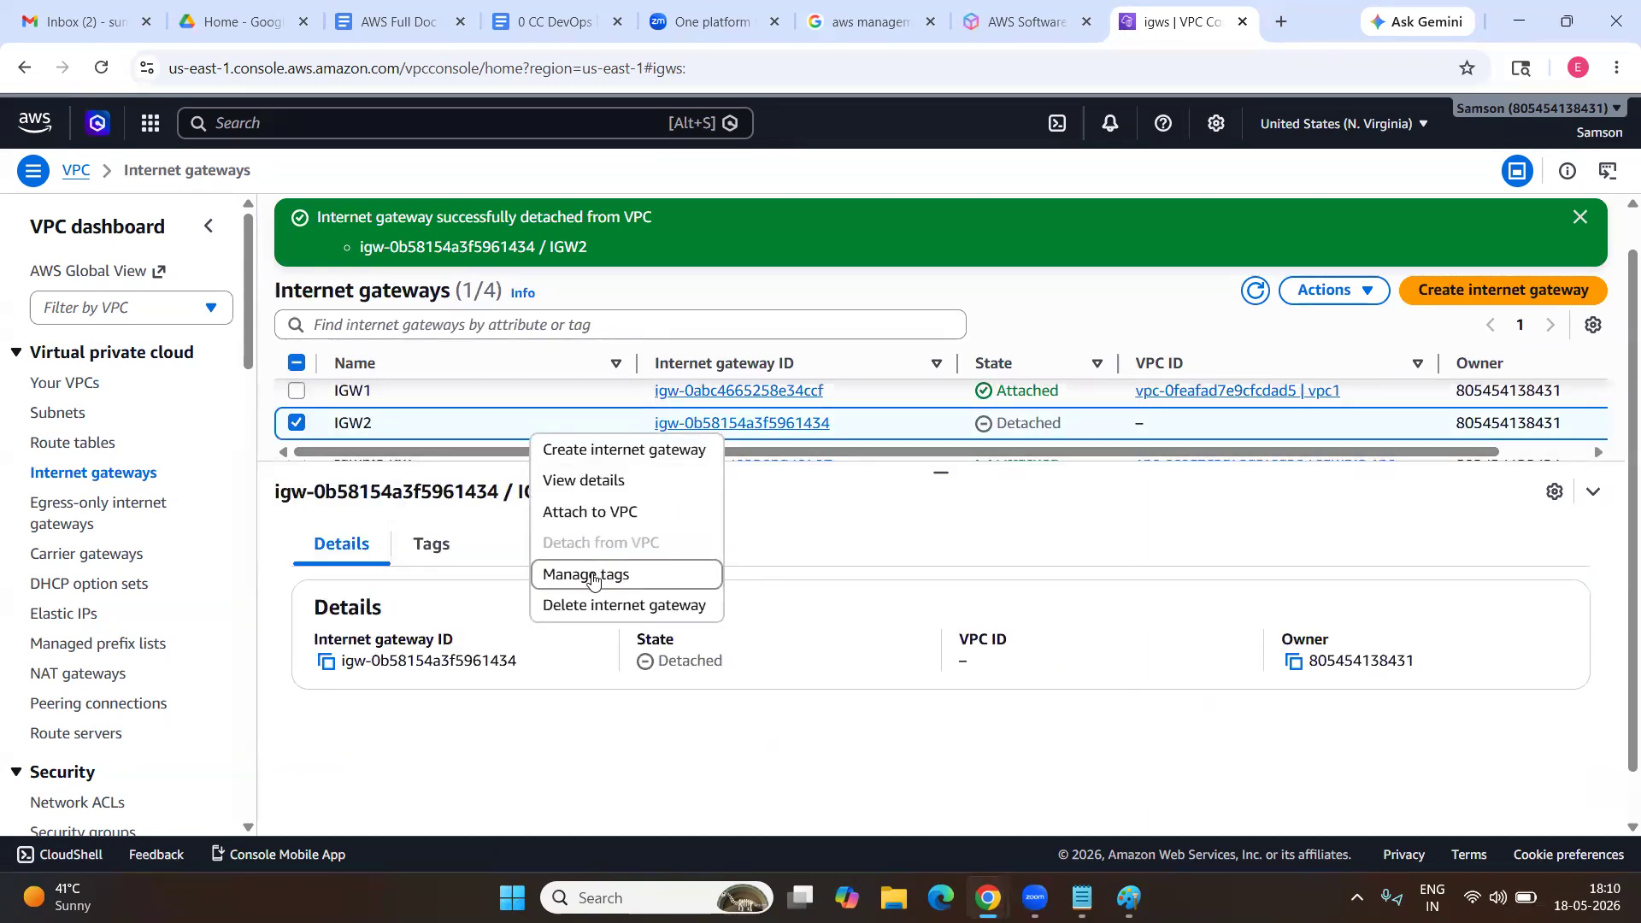
left_click(599, 604)
left_click(742, 595)
type("delet")
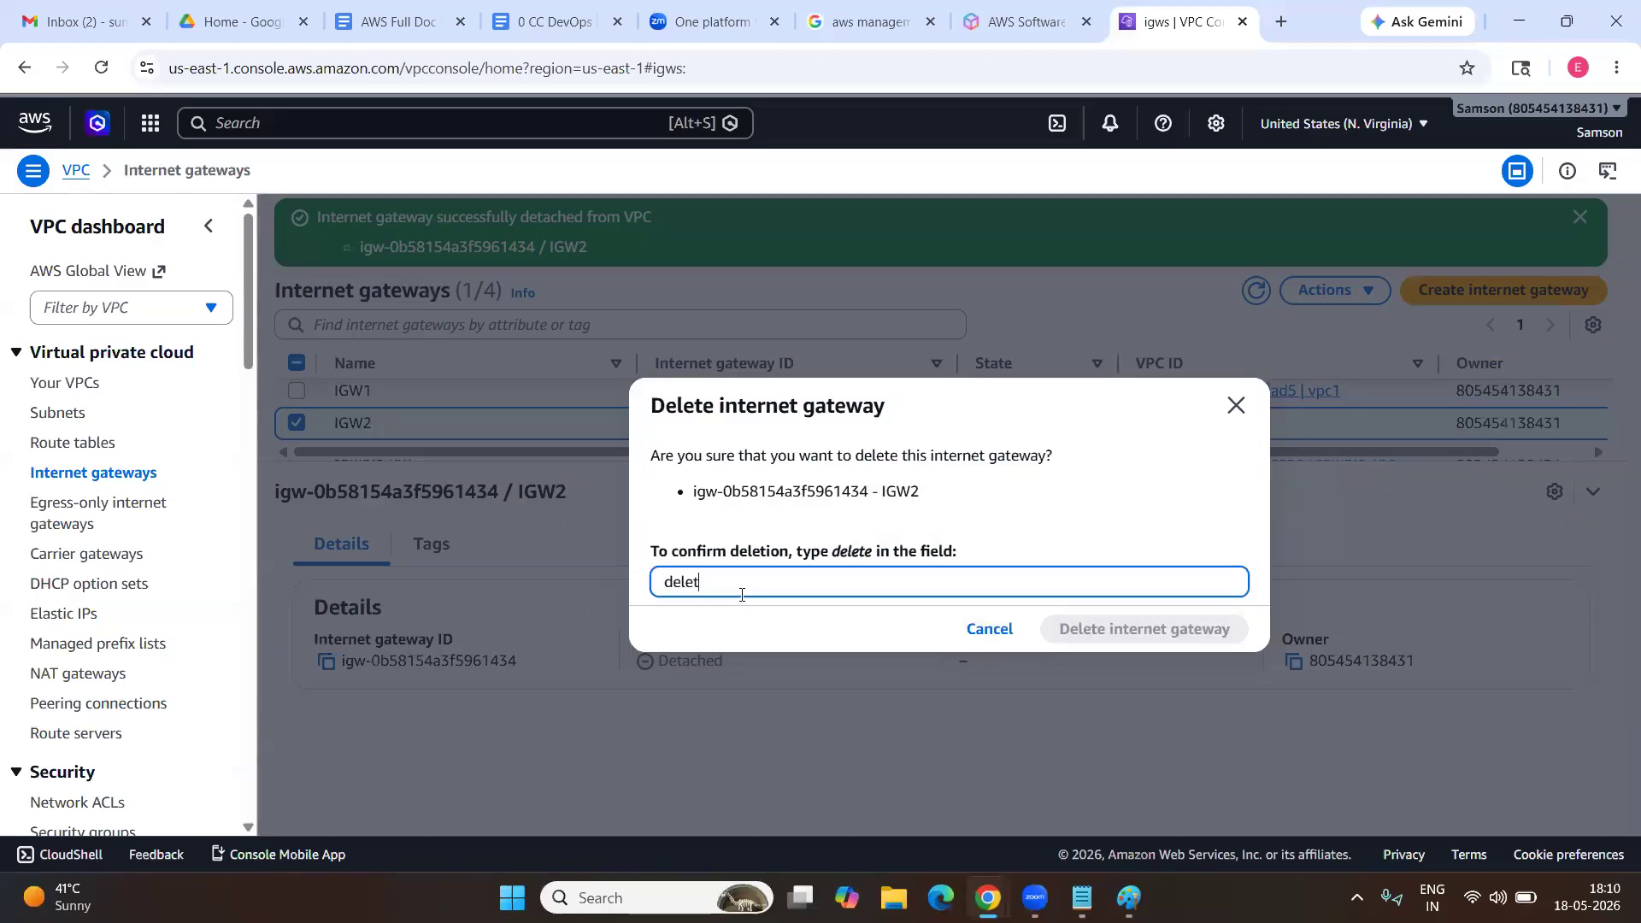
type("e")
key("Return")
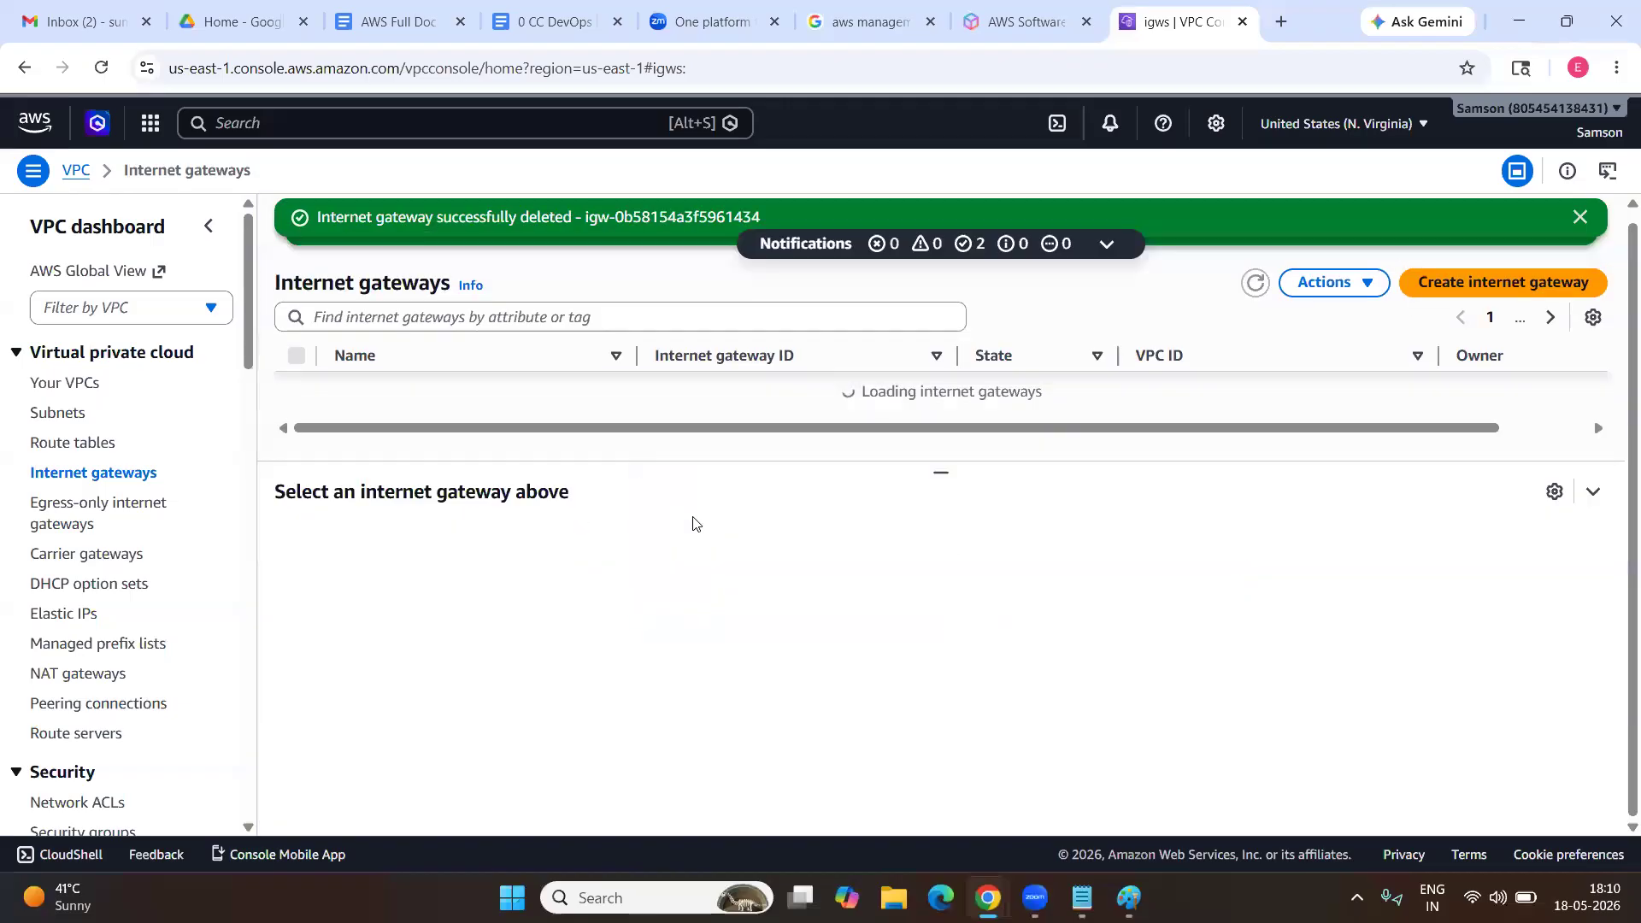
Create a new internet gateway with the name tag IGW2.
scroll(470, 411, "down", 1)
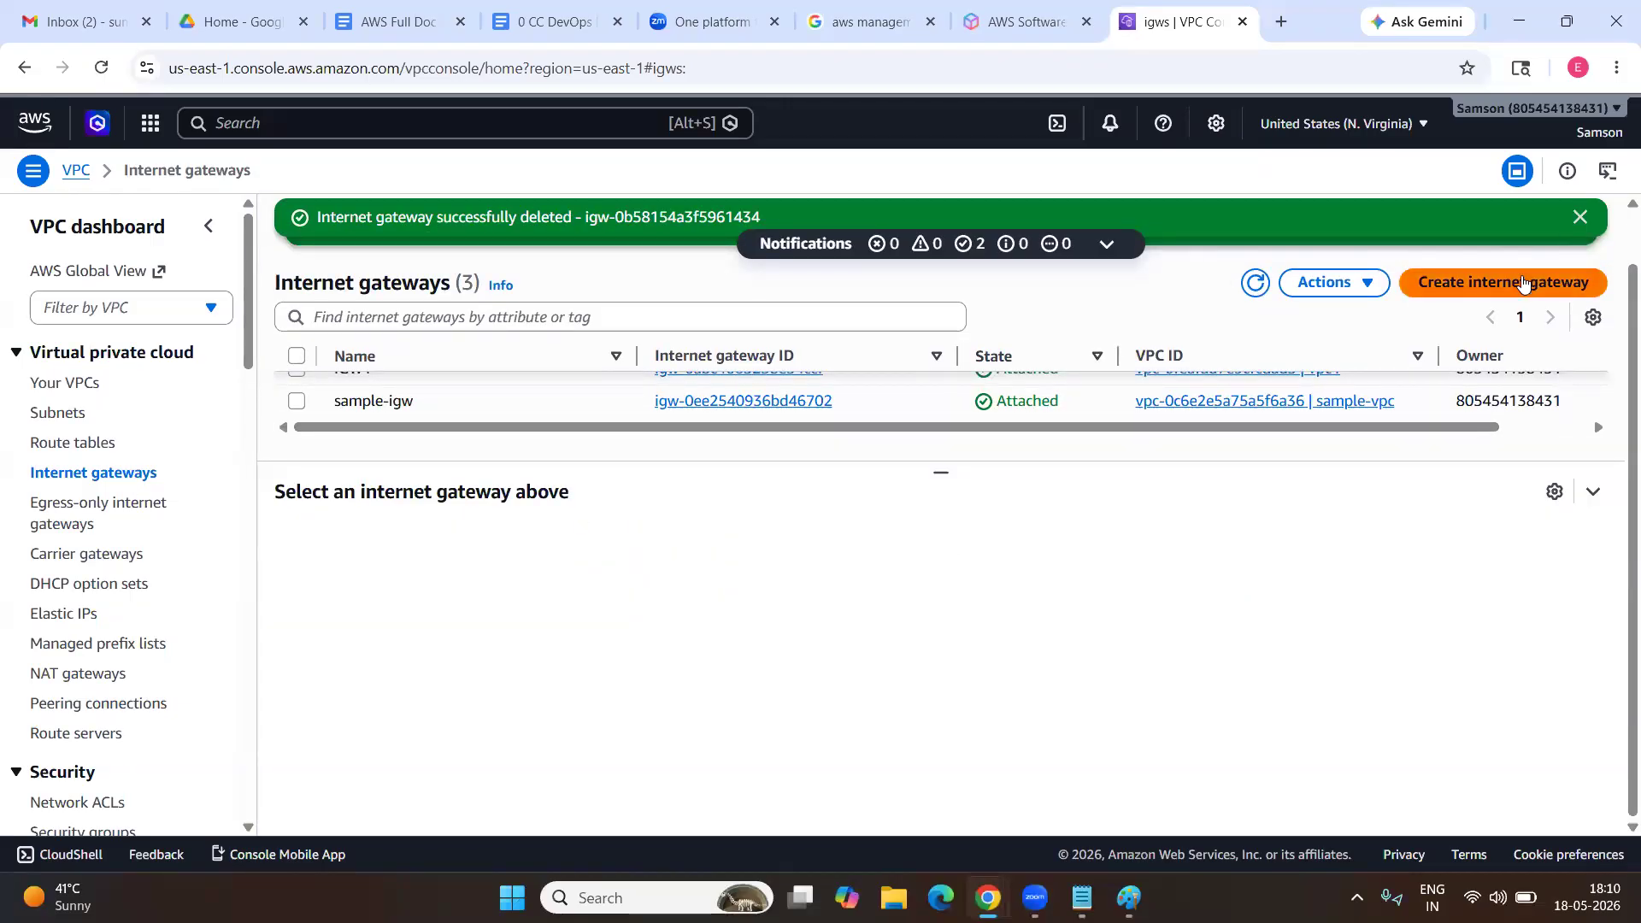
left_click(1524, 283)
left_click(785, 437)
type("I")
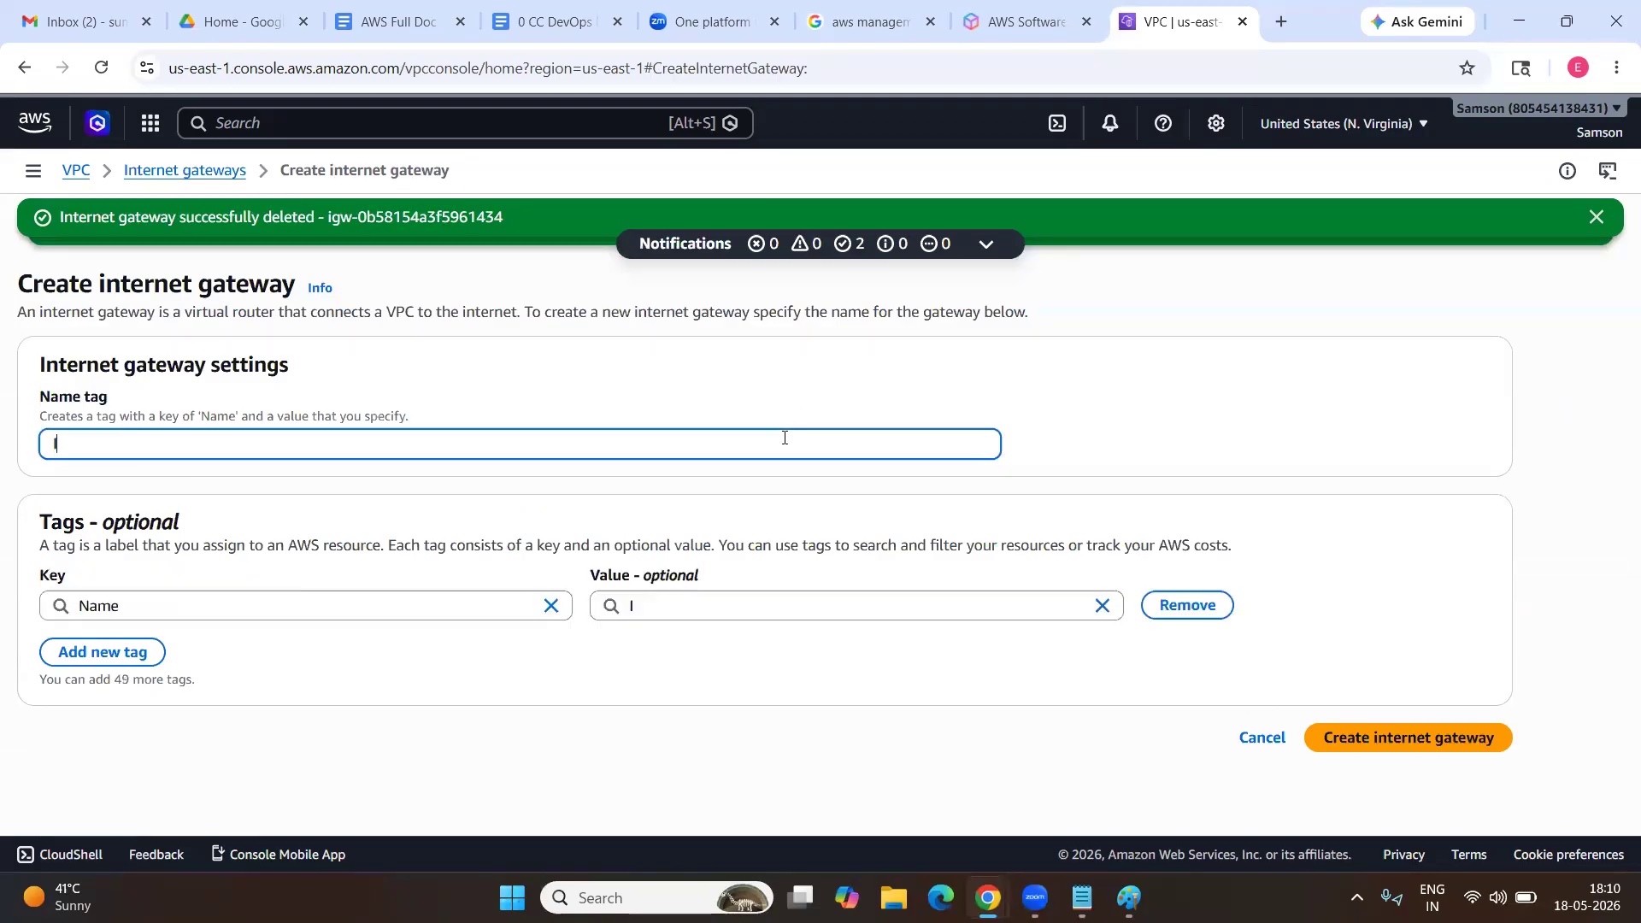
type("GW2")
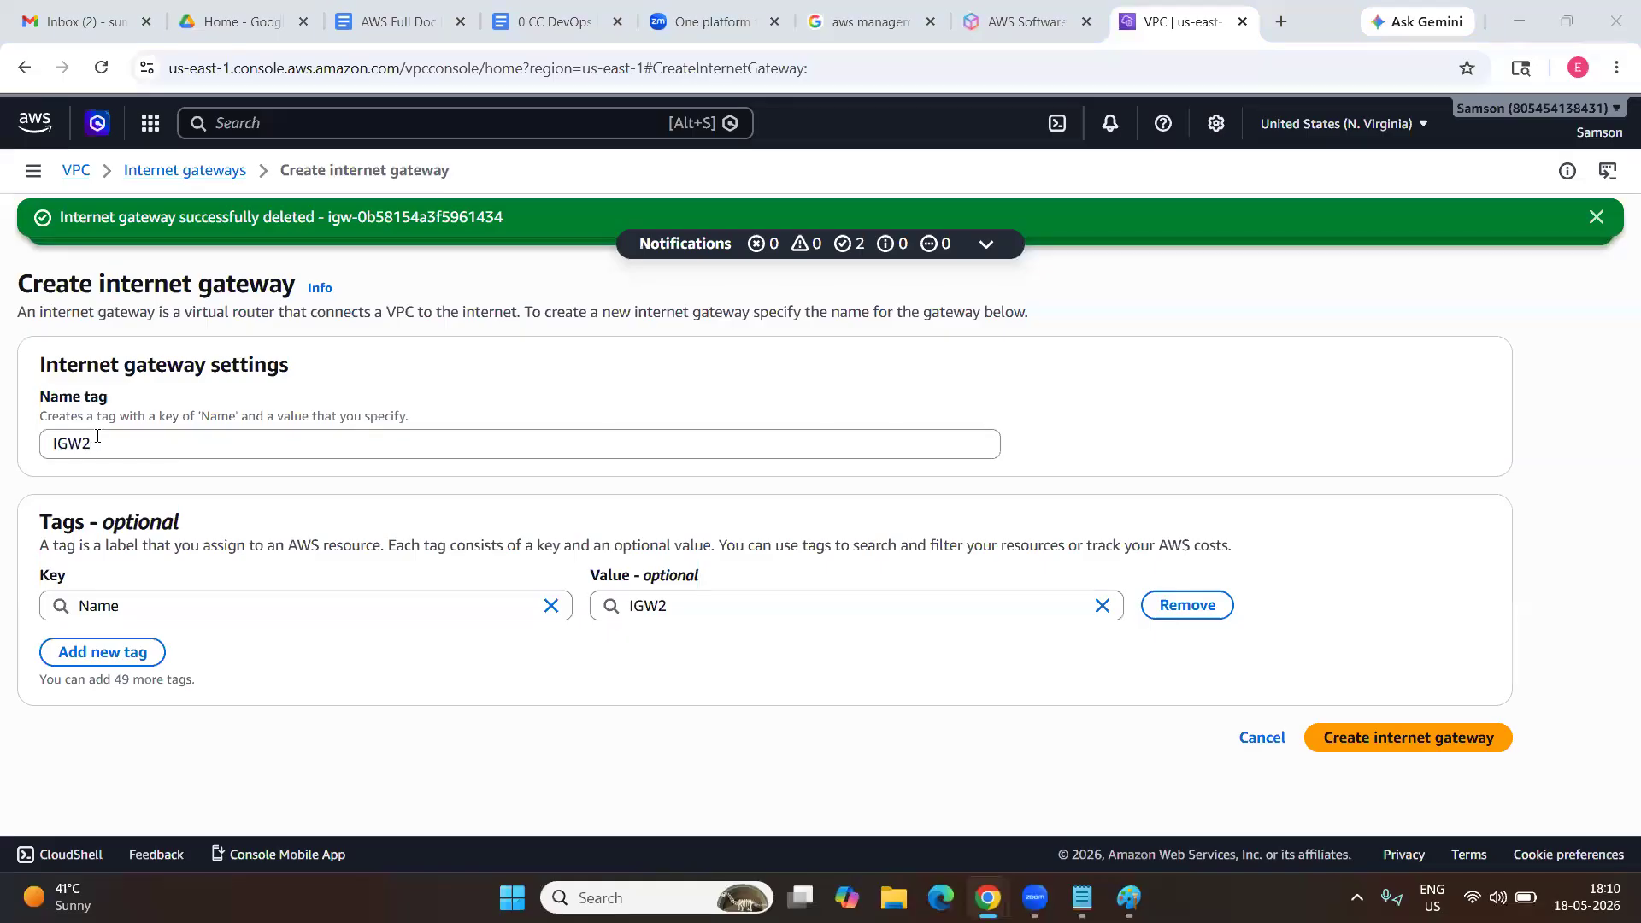
left_click(1382, 736)
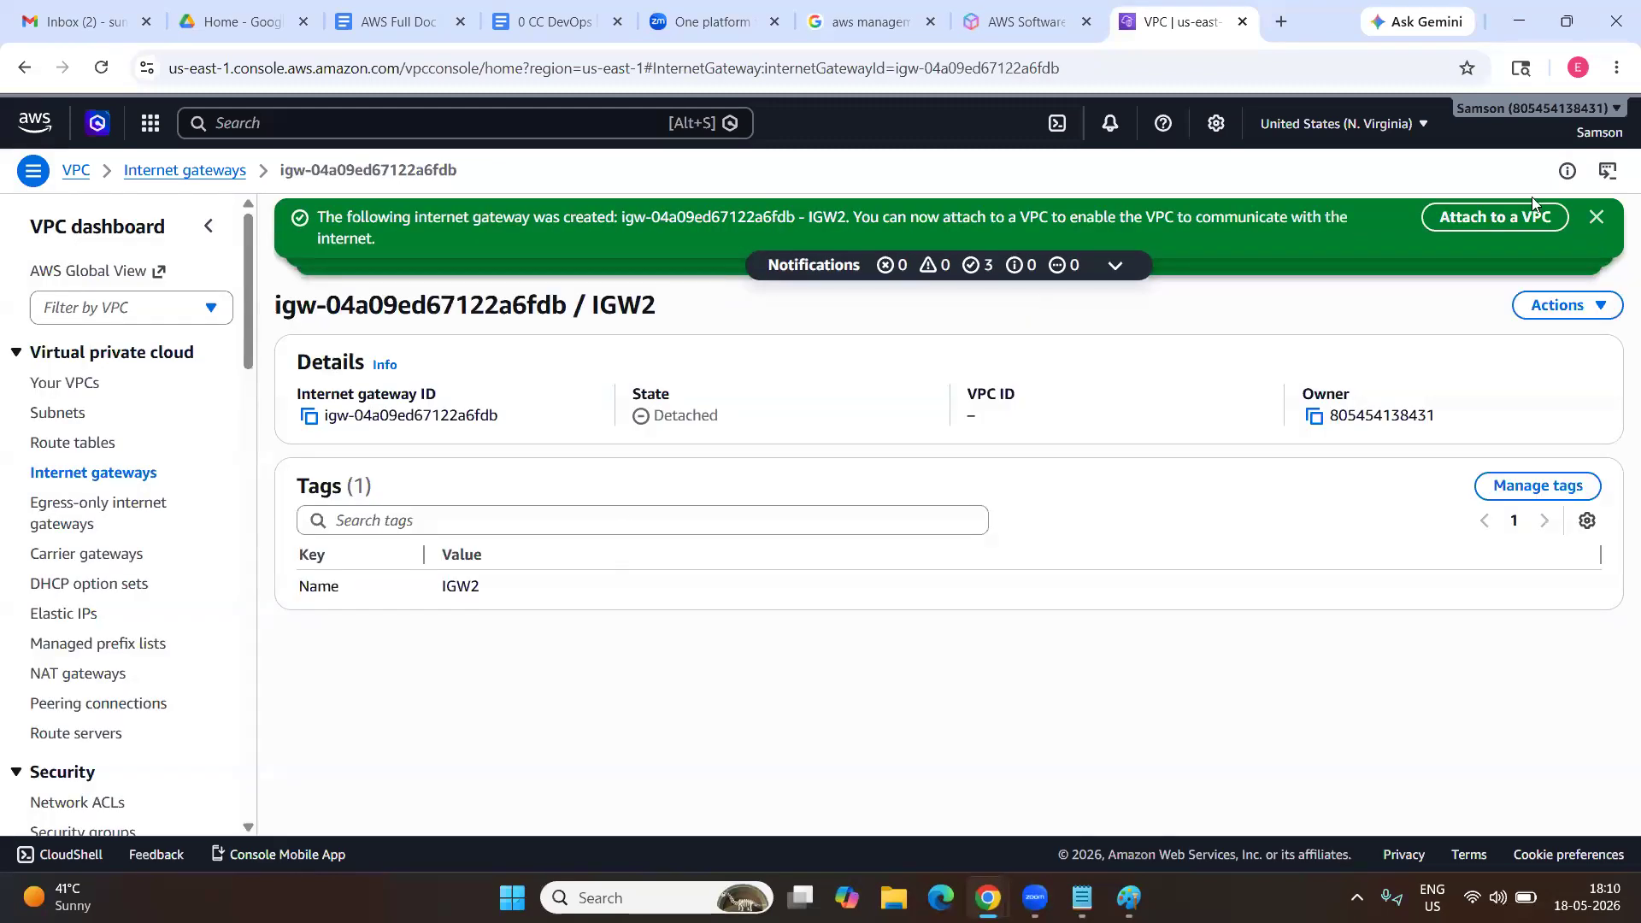
Attach the new IGW2 internet gateway to vpc2.
left_click(1481, 222)
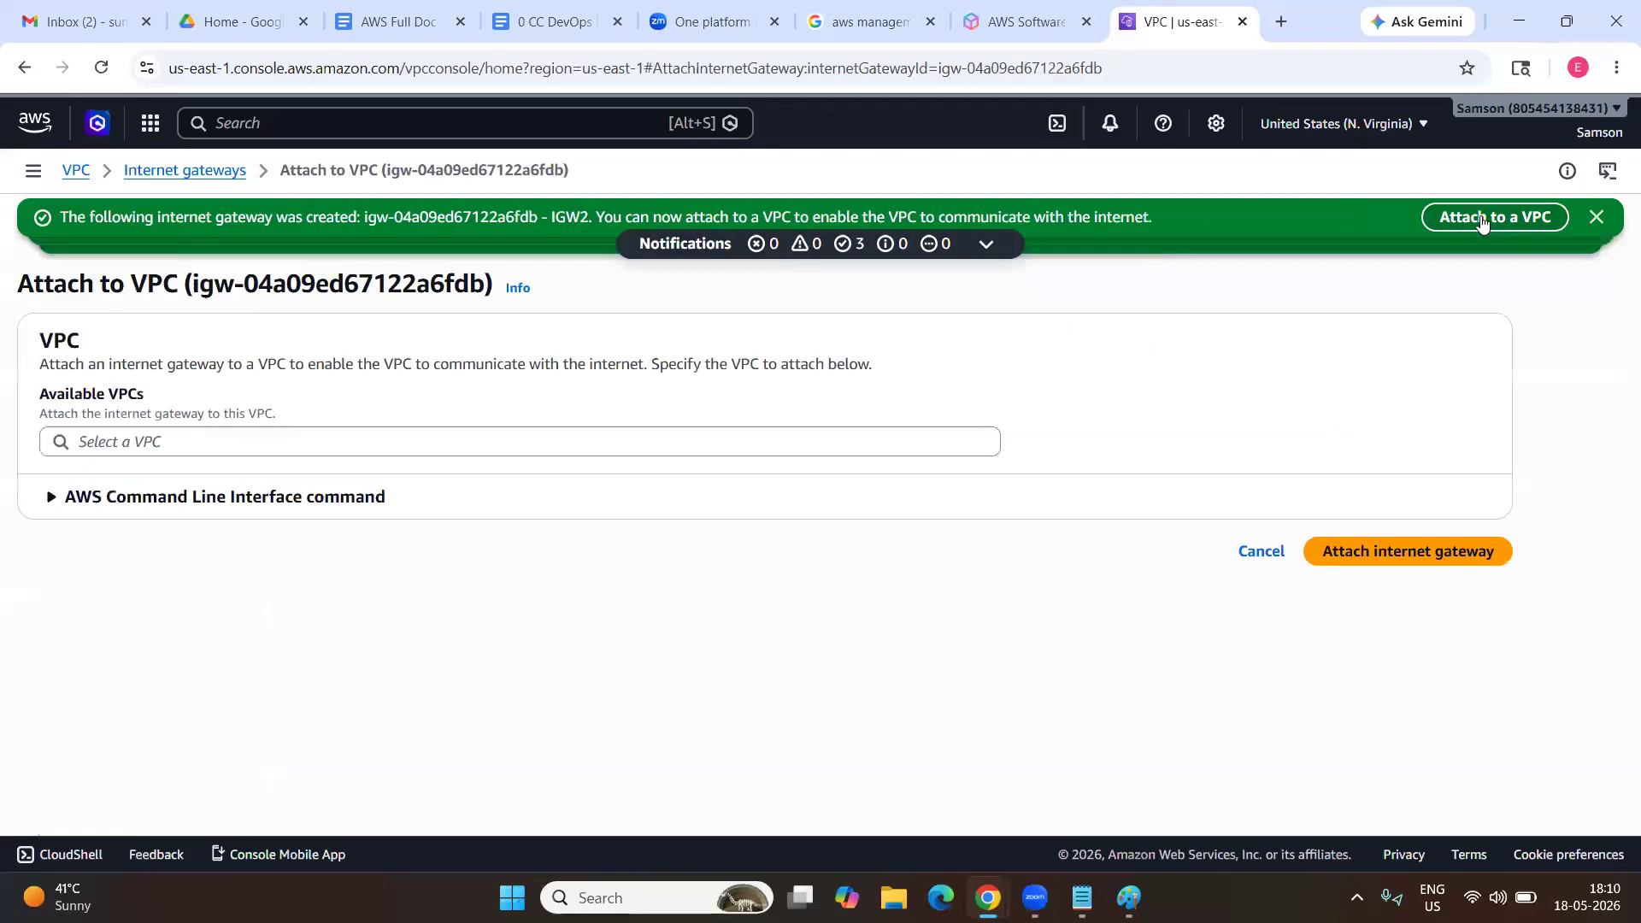
left_click(598, 441)
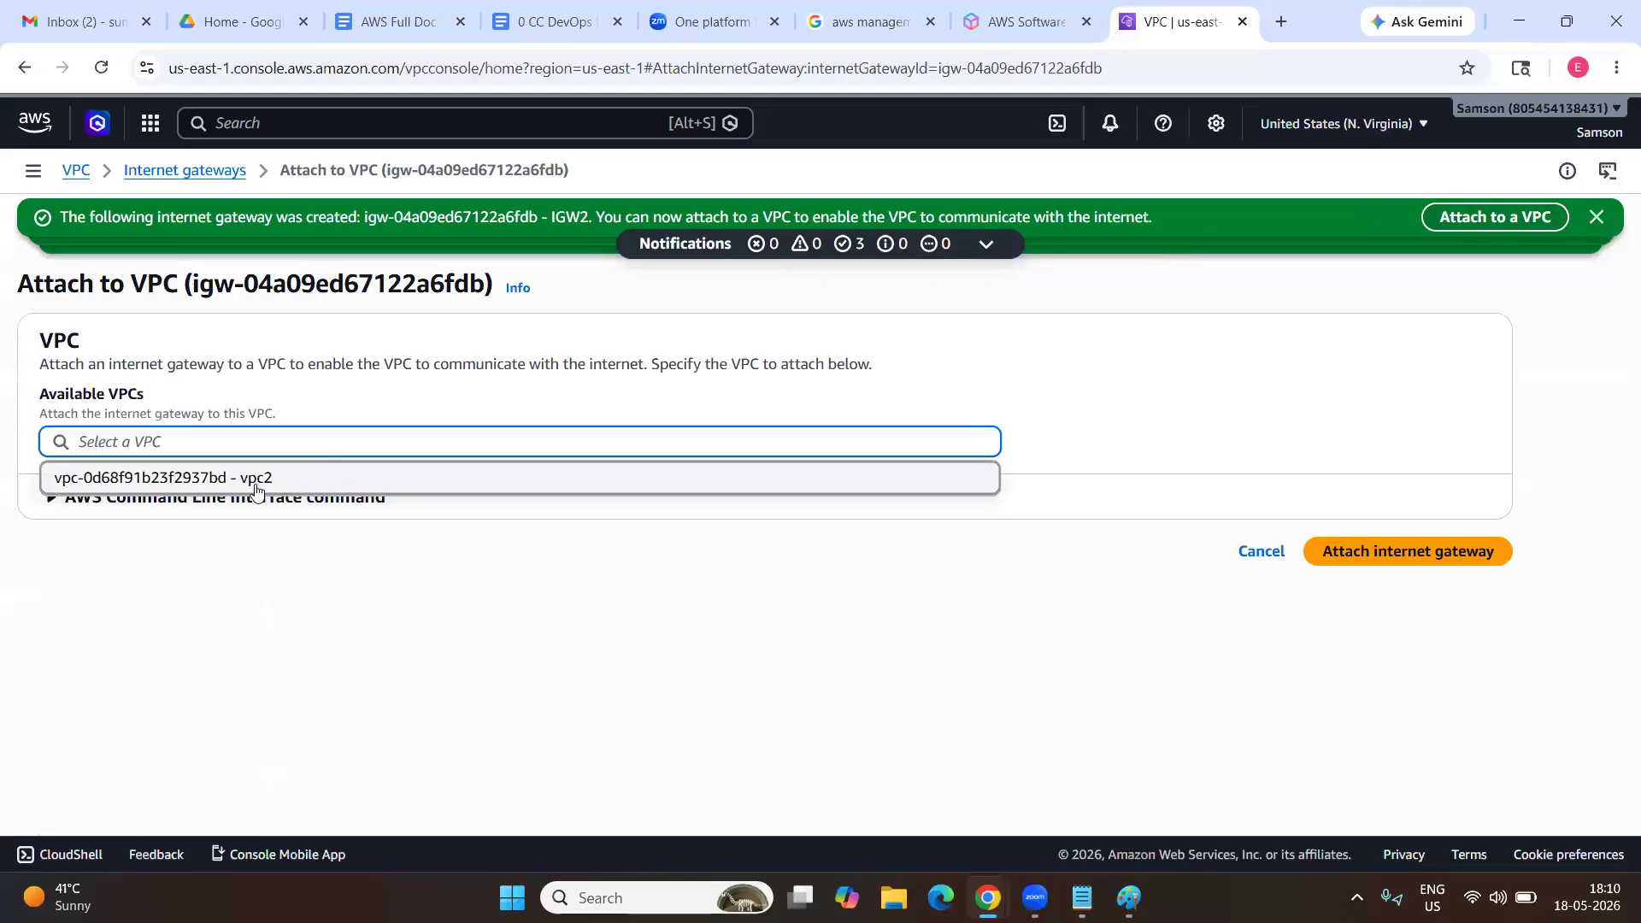
left_click(301, 479)
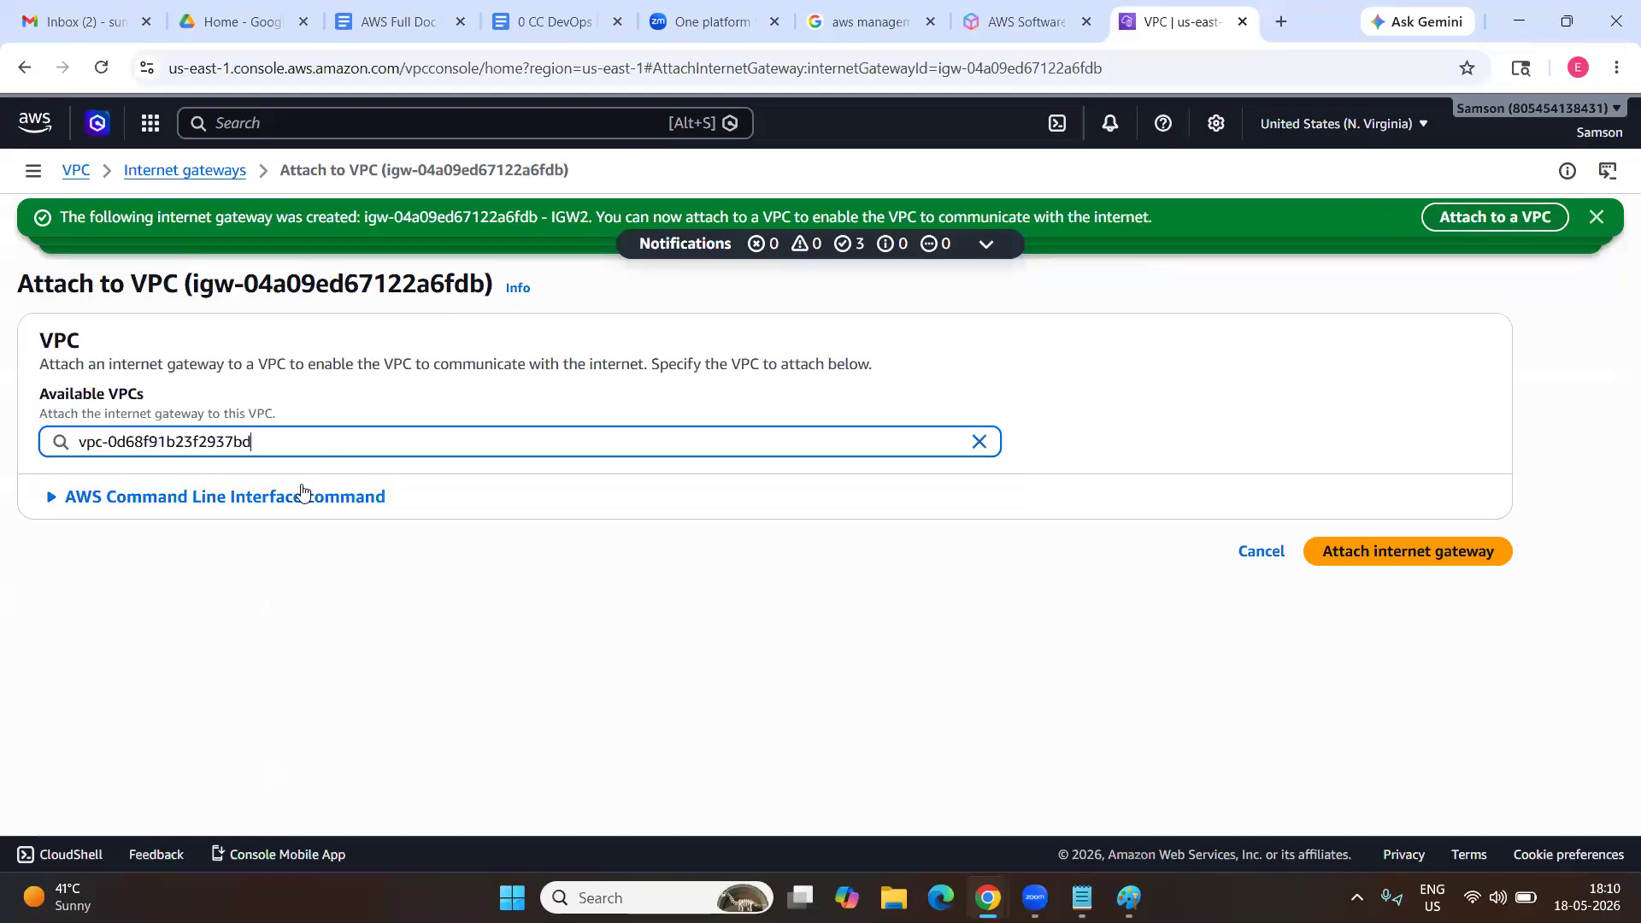
left_click(1412, 551)
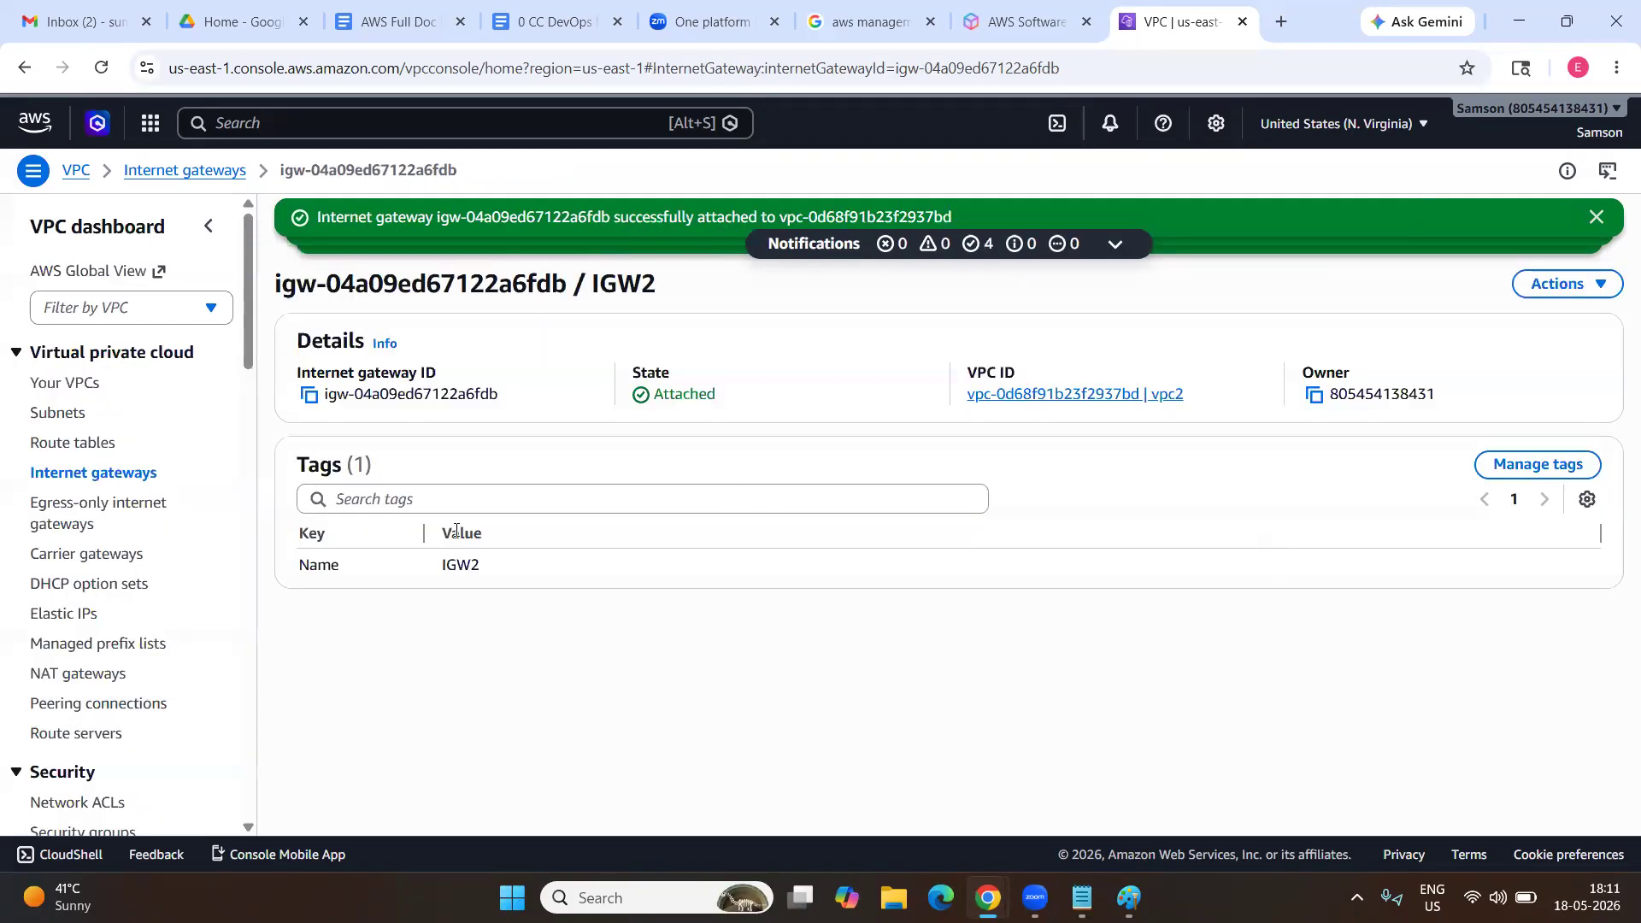
Review the resource map of vpc2 again, checking the network connections and route tables after attaching IGW2.
left_click(64, 386)
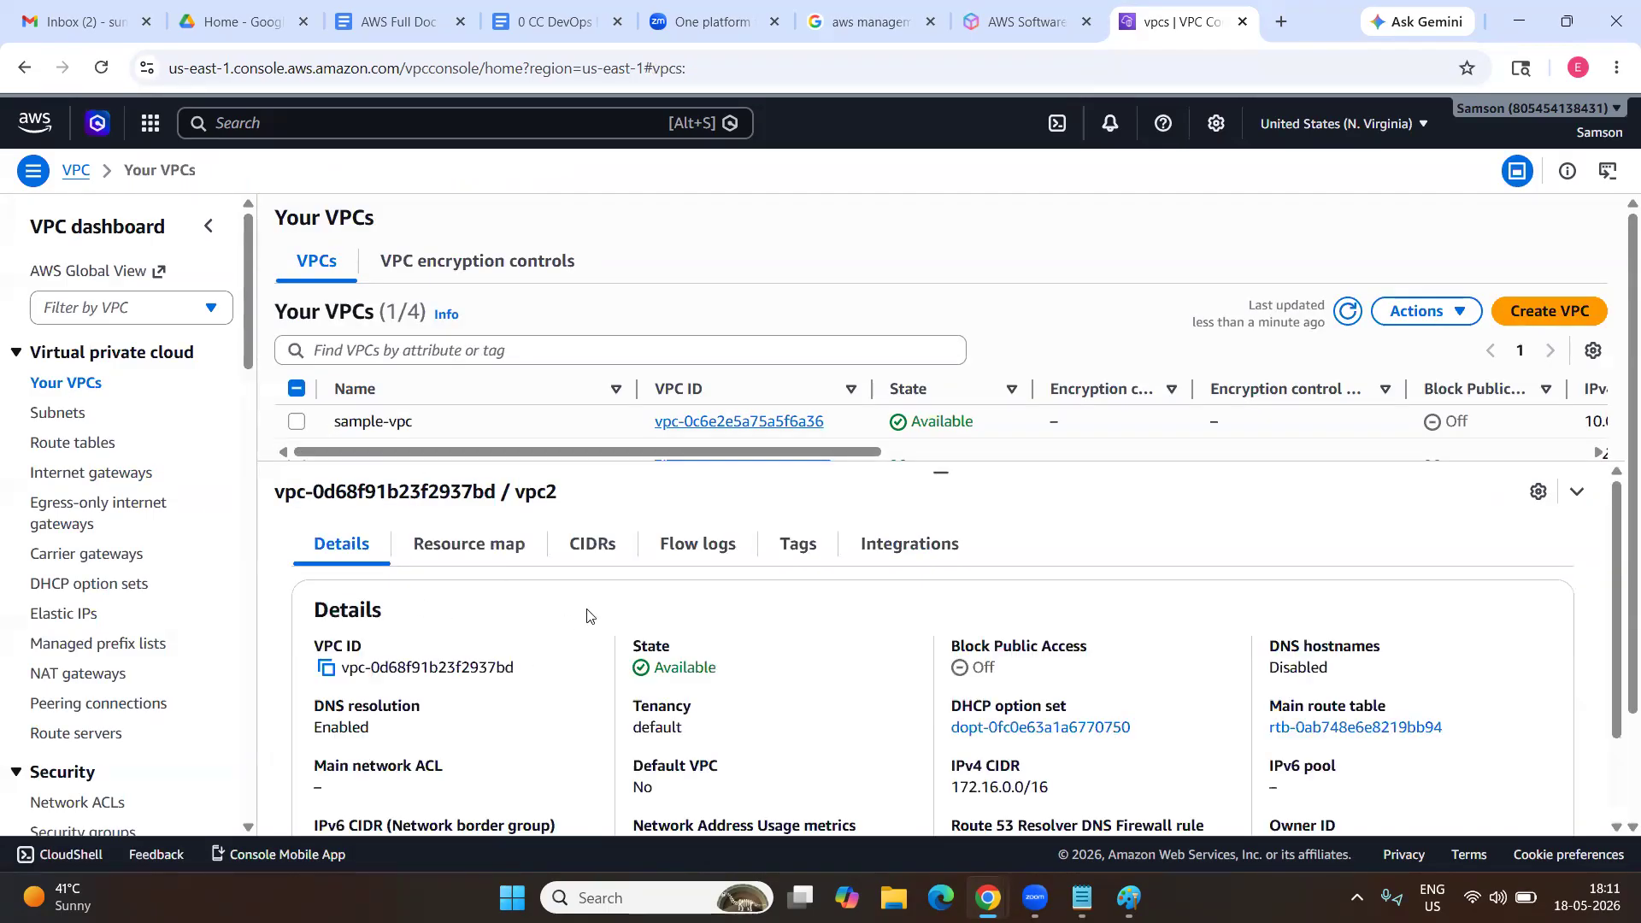
left_click(494, 551)
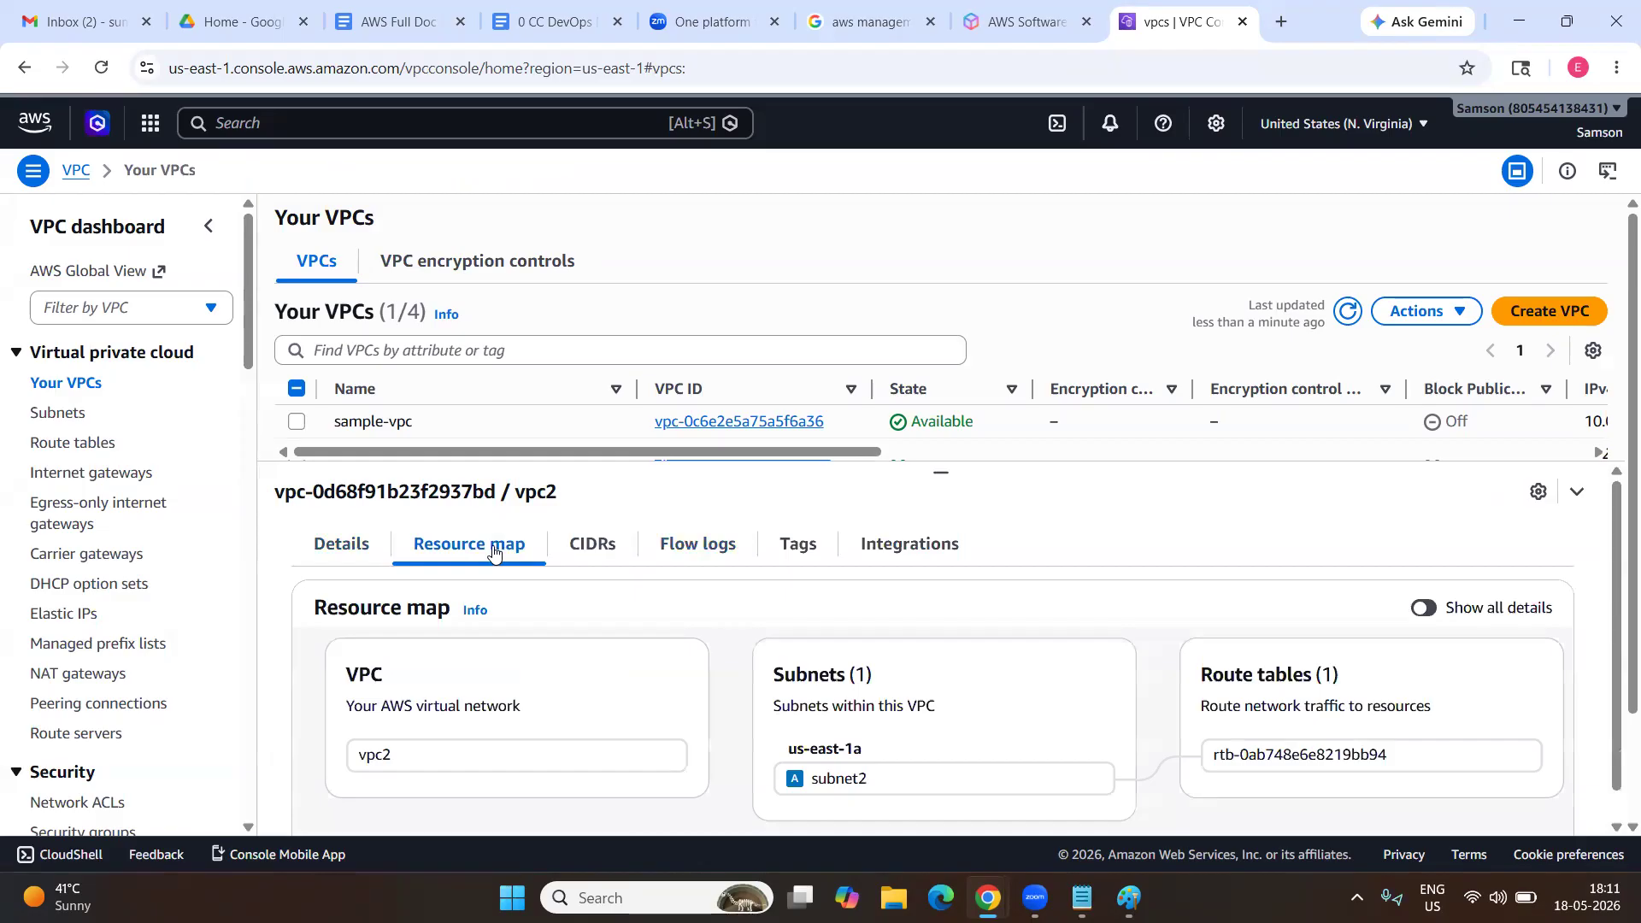
scroll(1368, 782, "right", 5)
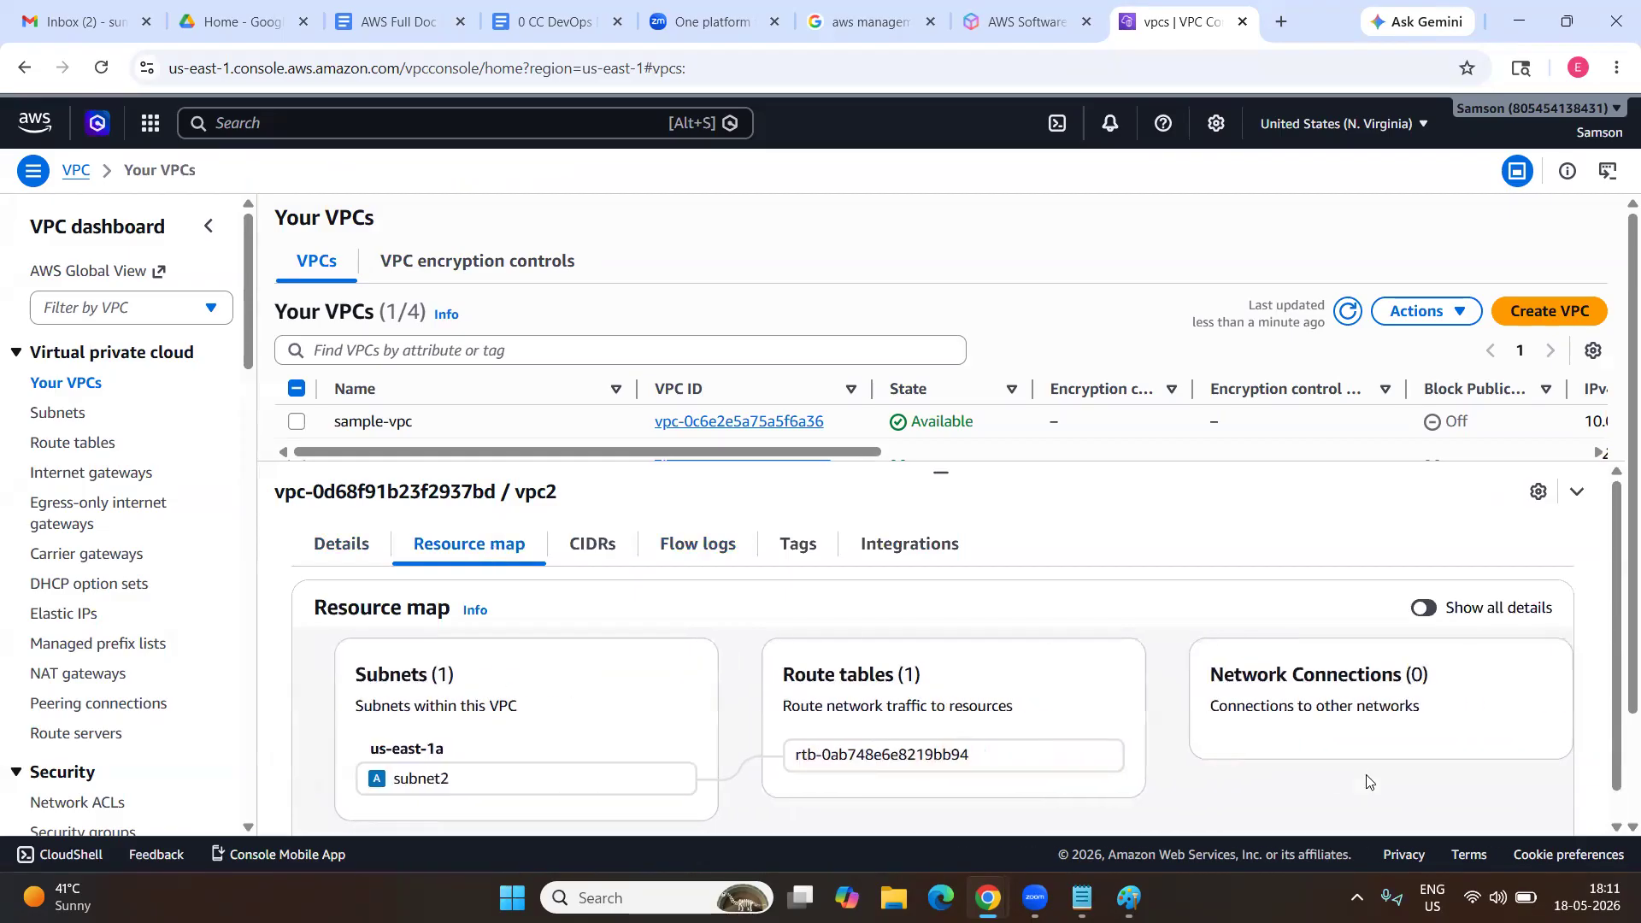
left_click_drag(1458, 678, 1270, 666)
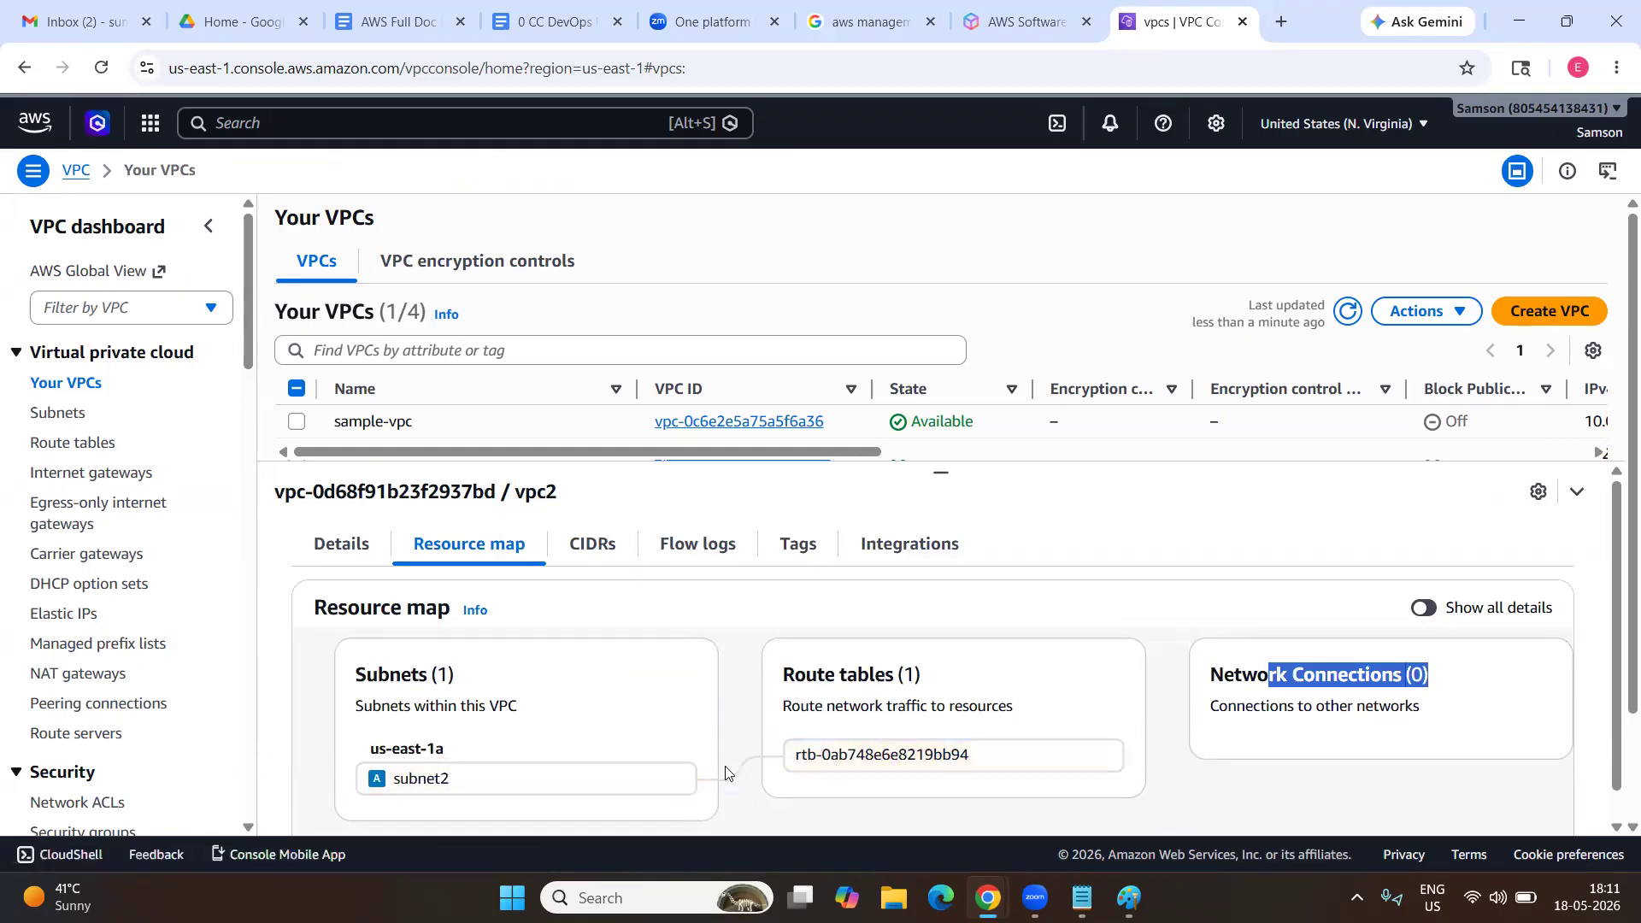
triple_click(785, 674)
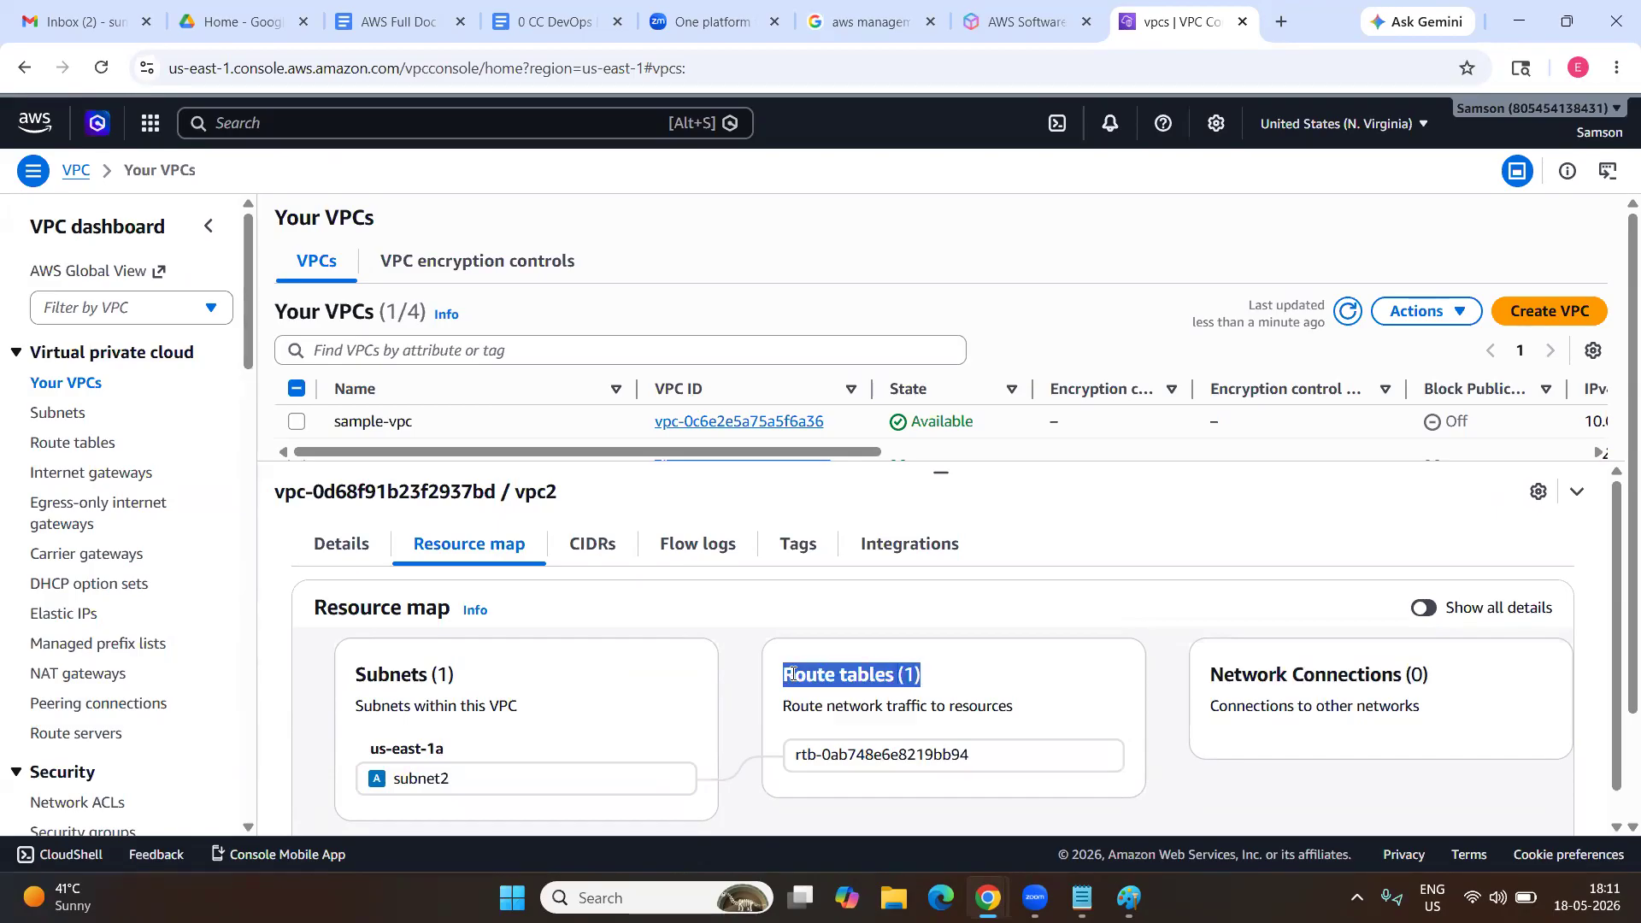
left_click_drag(784, 674, 733, 693)
Name the main route table belonging to vpc2 RT2.
left_click(76, 442)
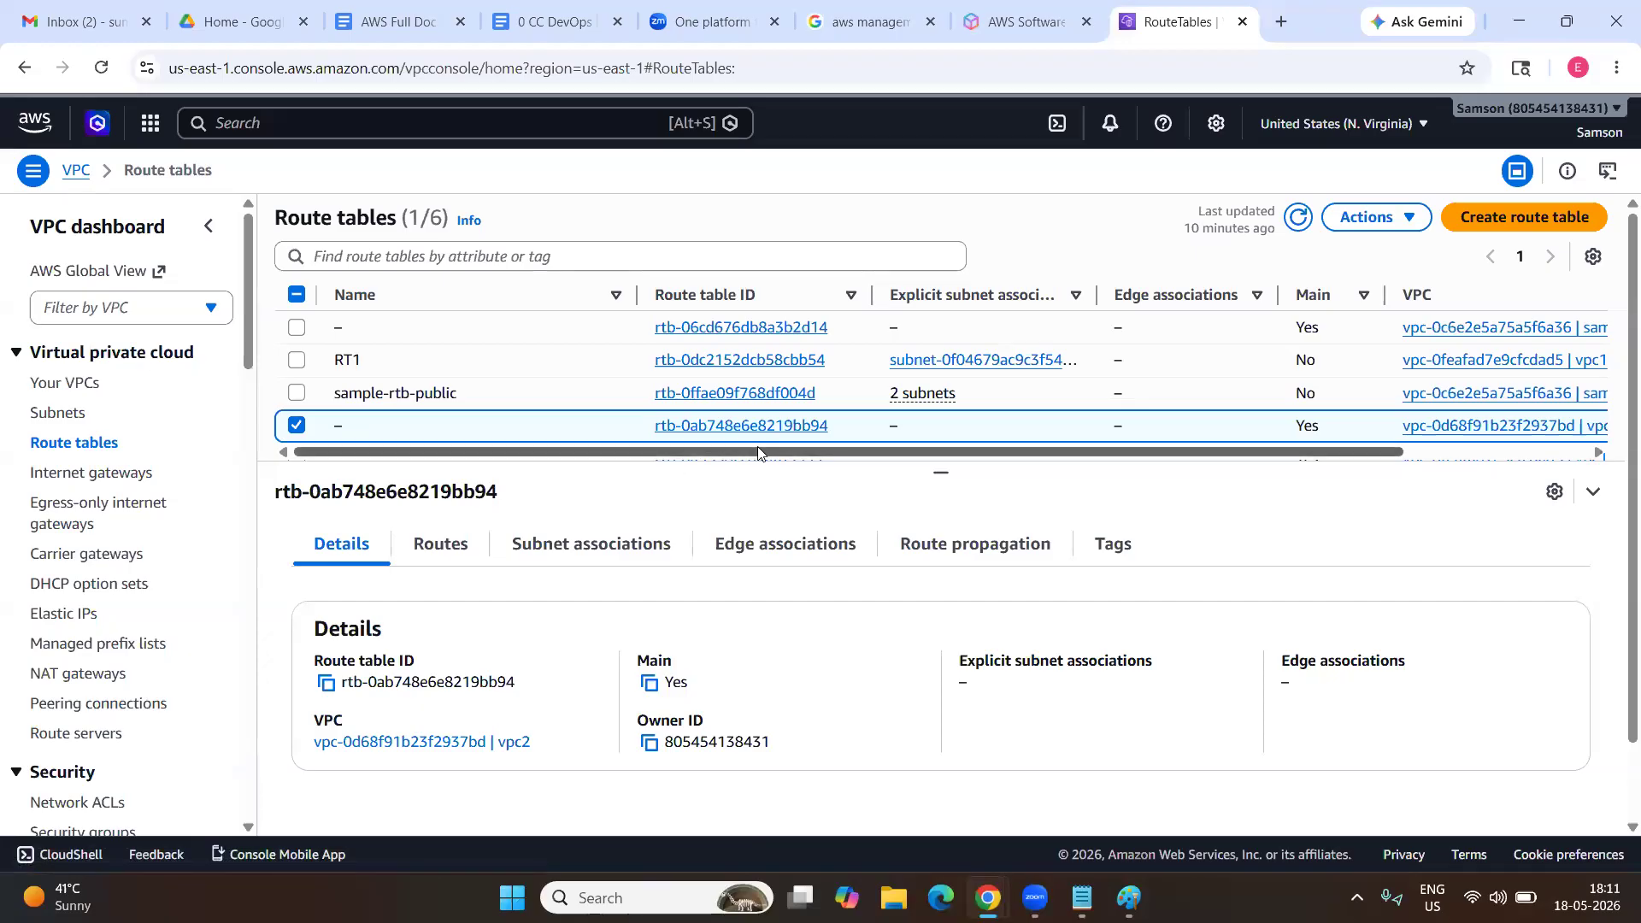
scroll(757, 446, "right", 3)
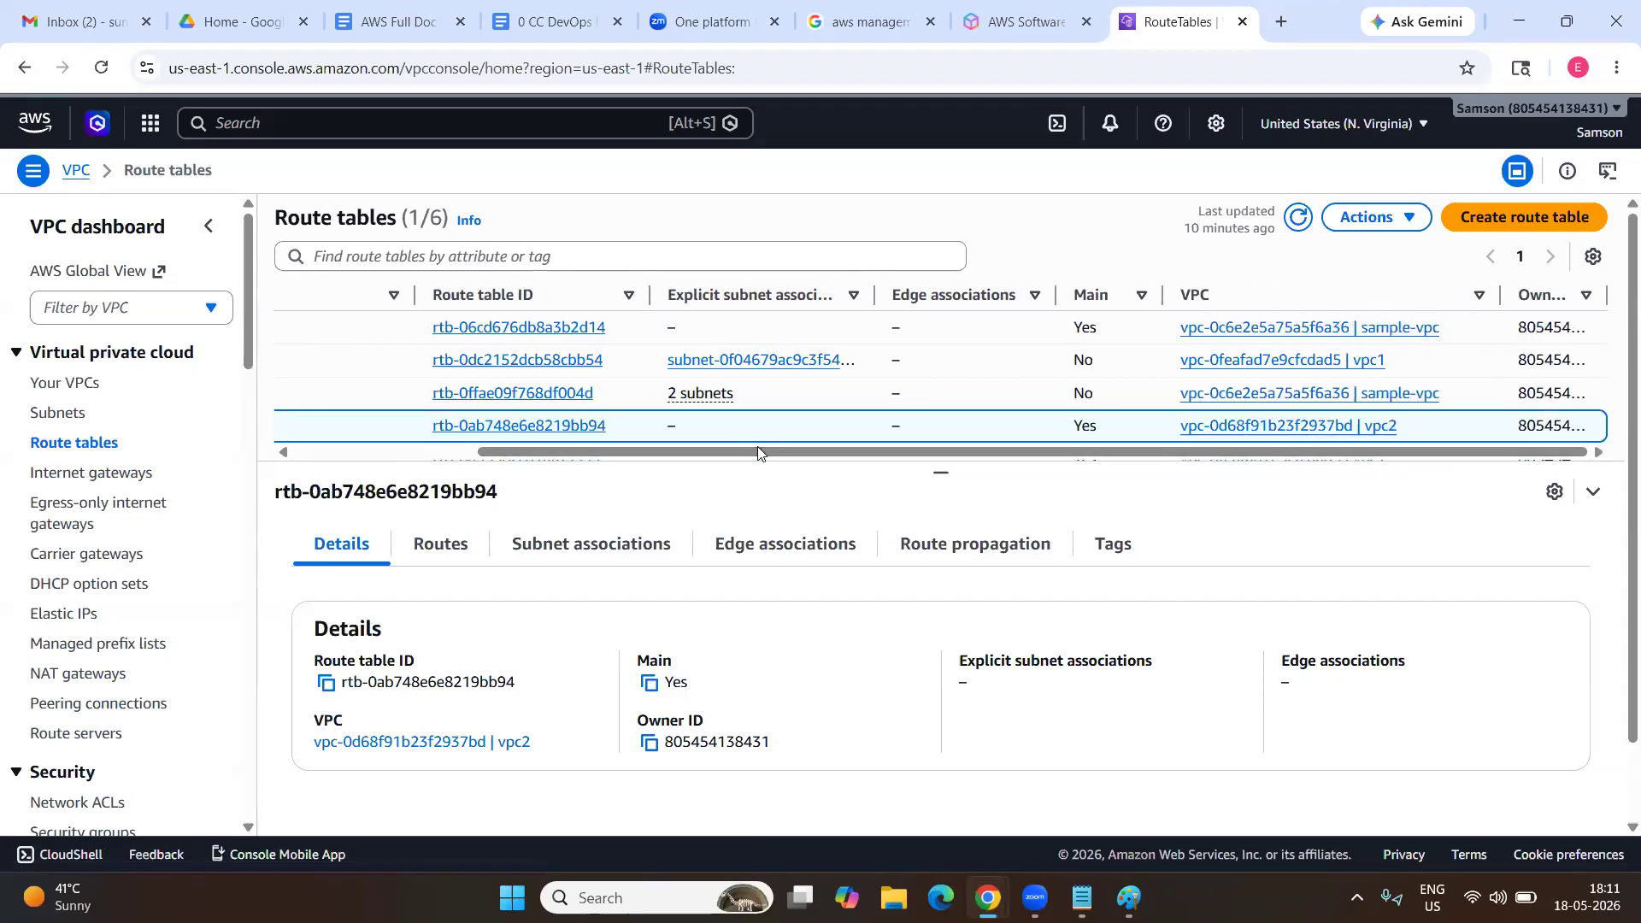
left_click_drag(1417, 422, 1249, 419)
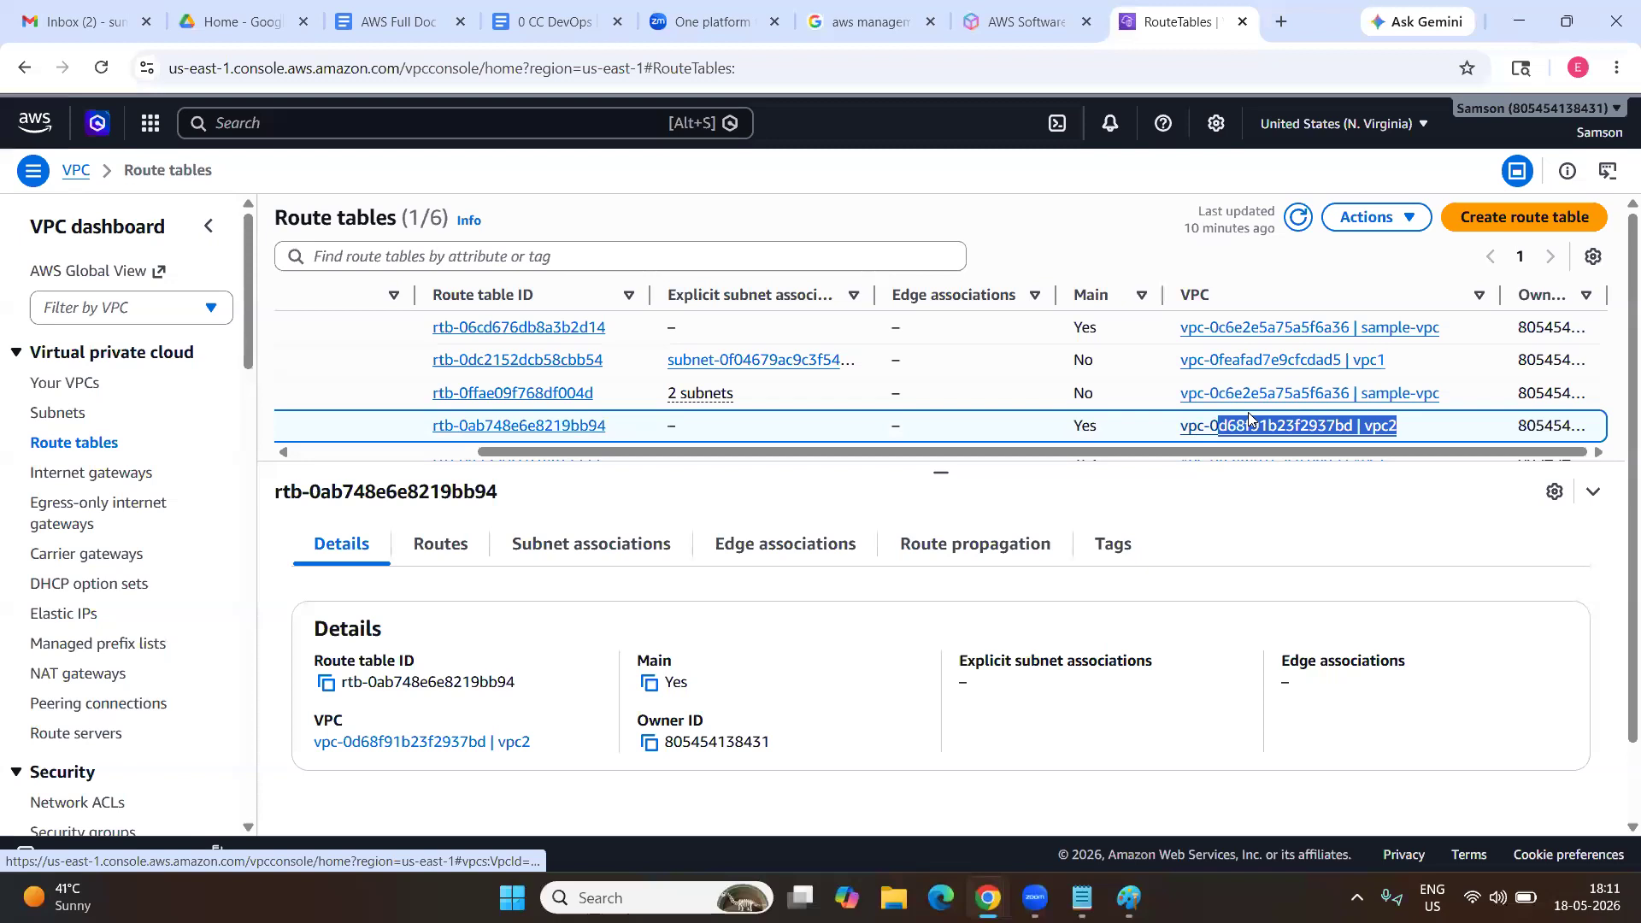
scroll(667, 462, "left", 3)
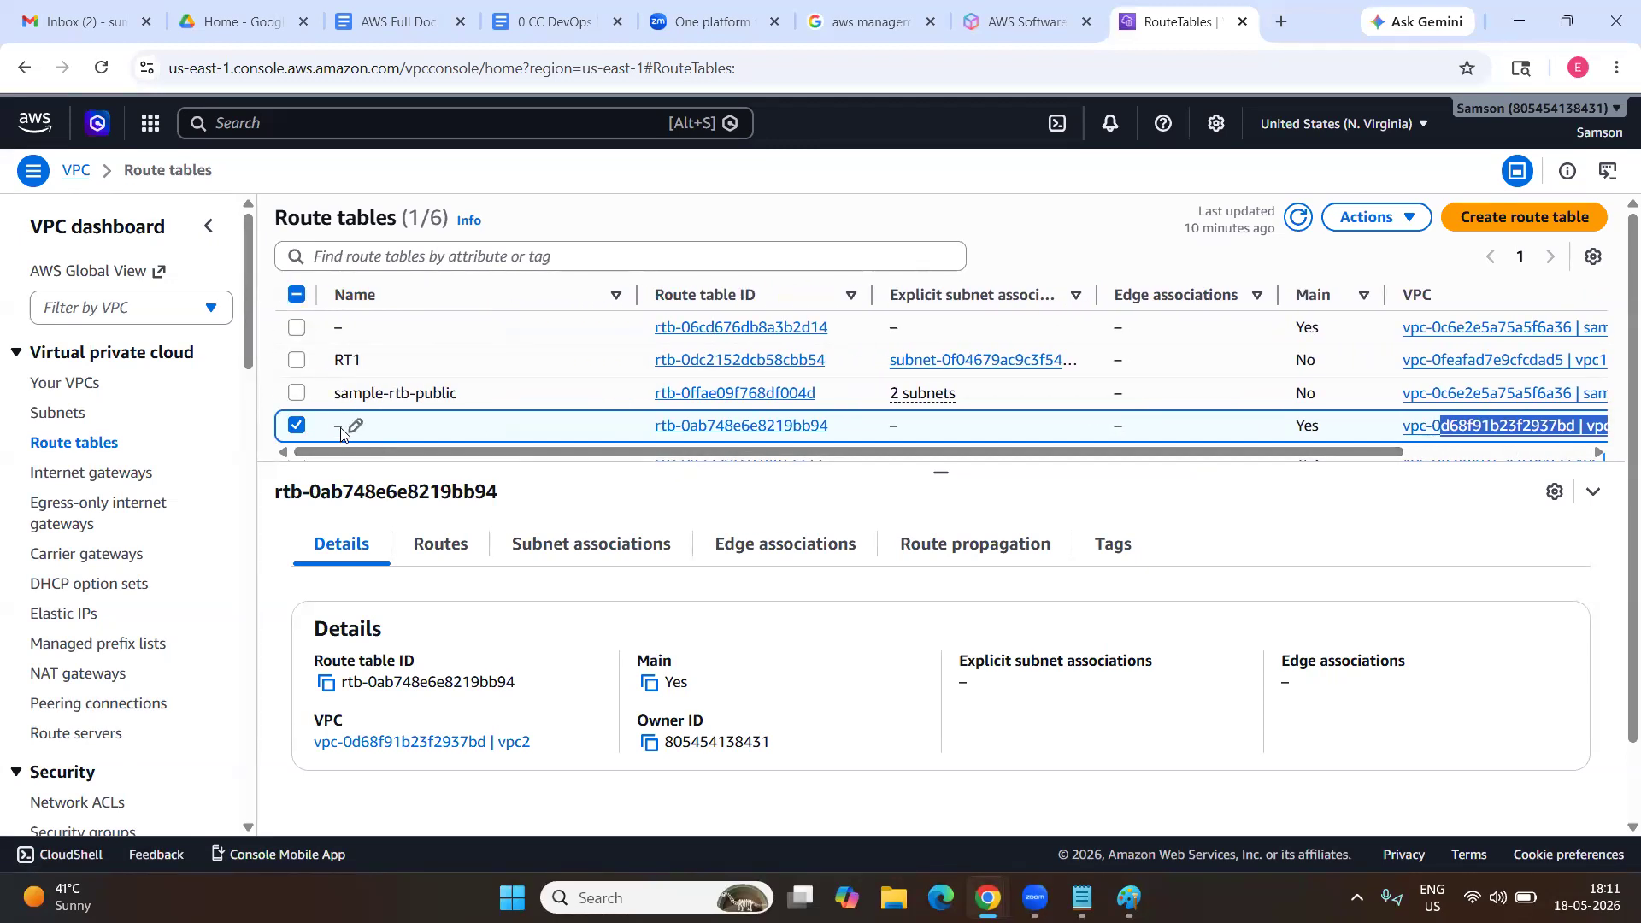
left_click(356, 428)
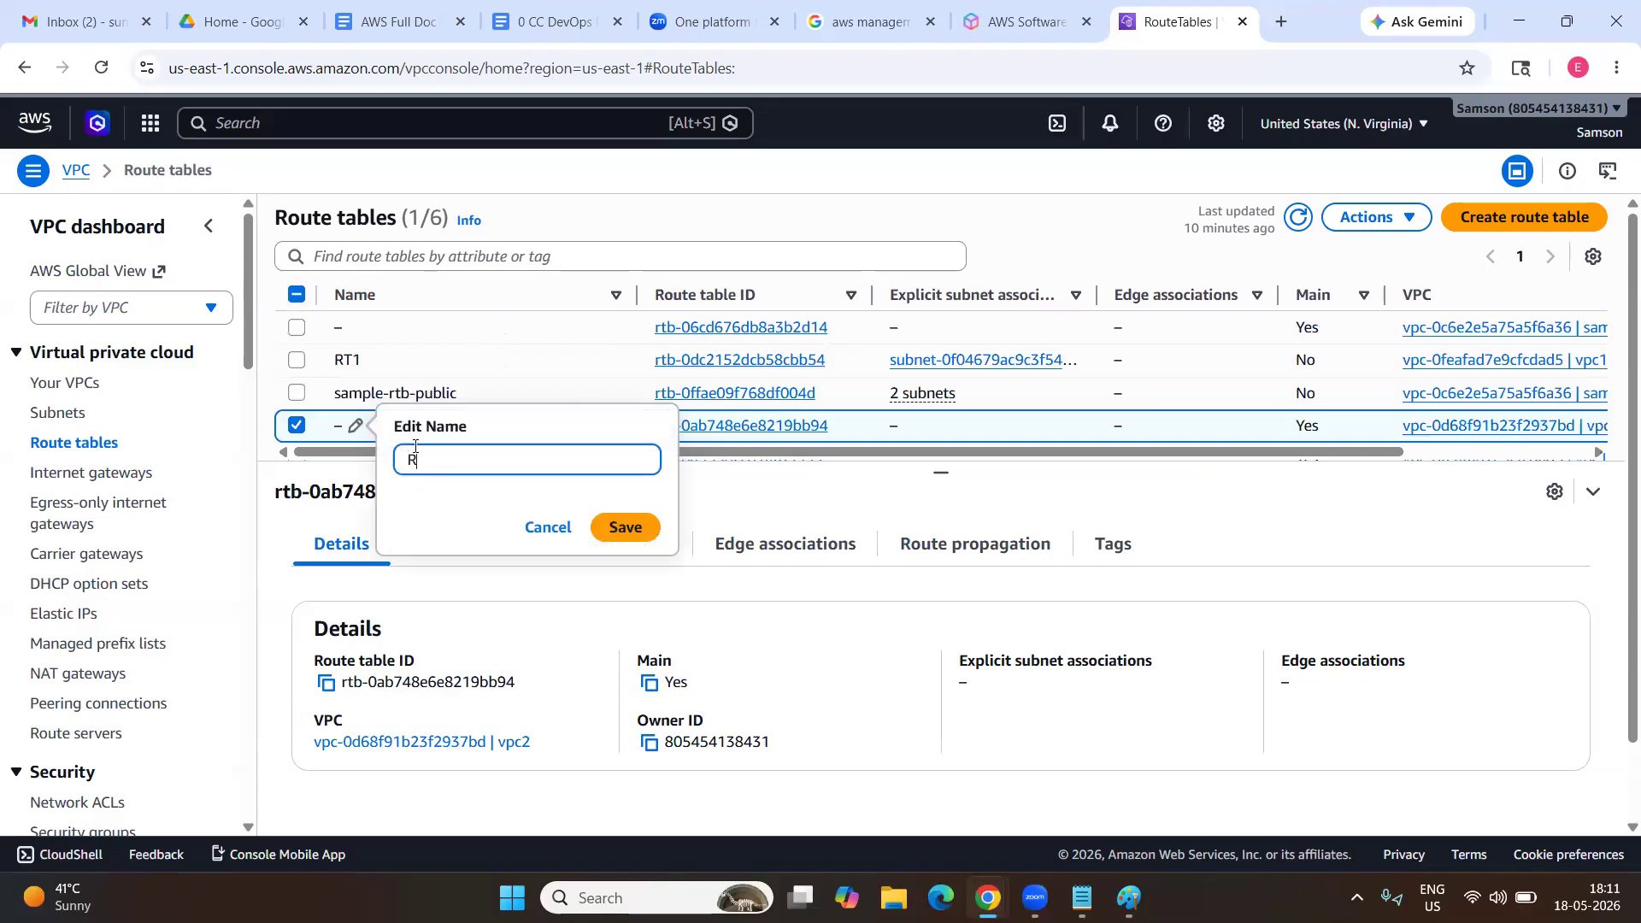
left_click(623, 528)
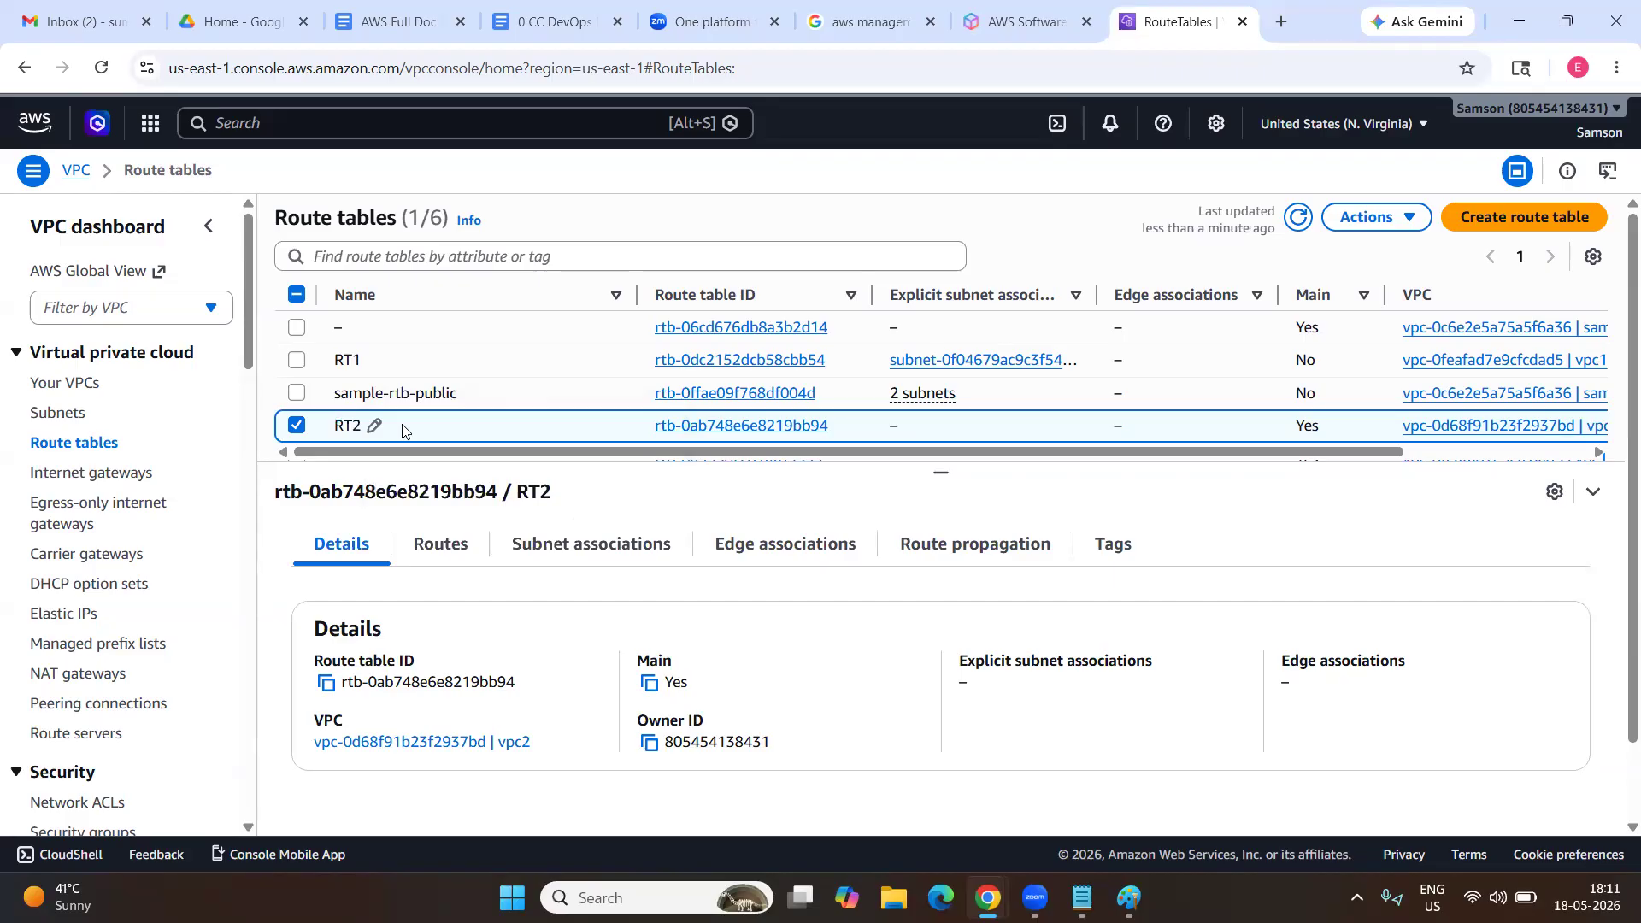
Examine which VPC route table RT2 belongs to, and open its details to check the destination and target of its existing route.
left_click(1503, 222)
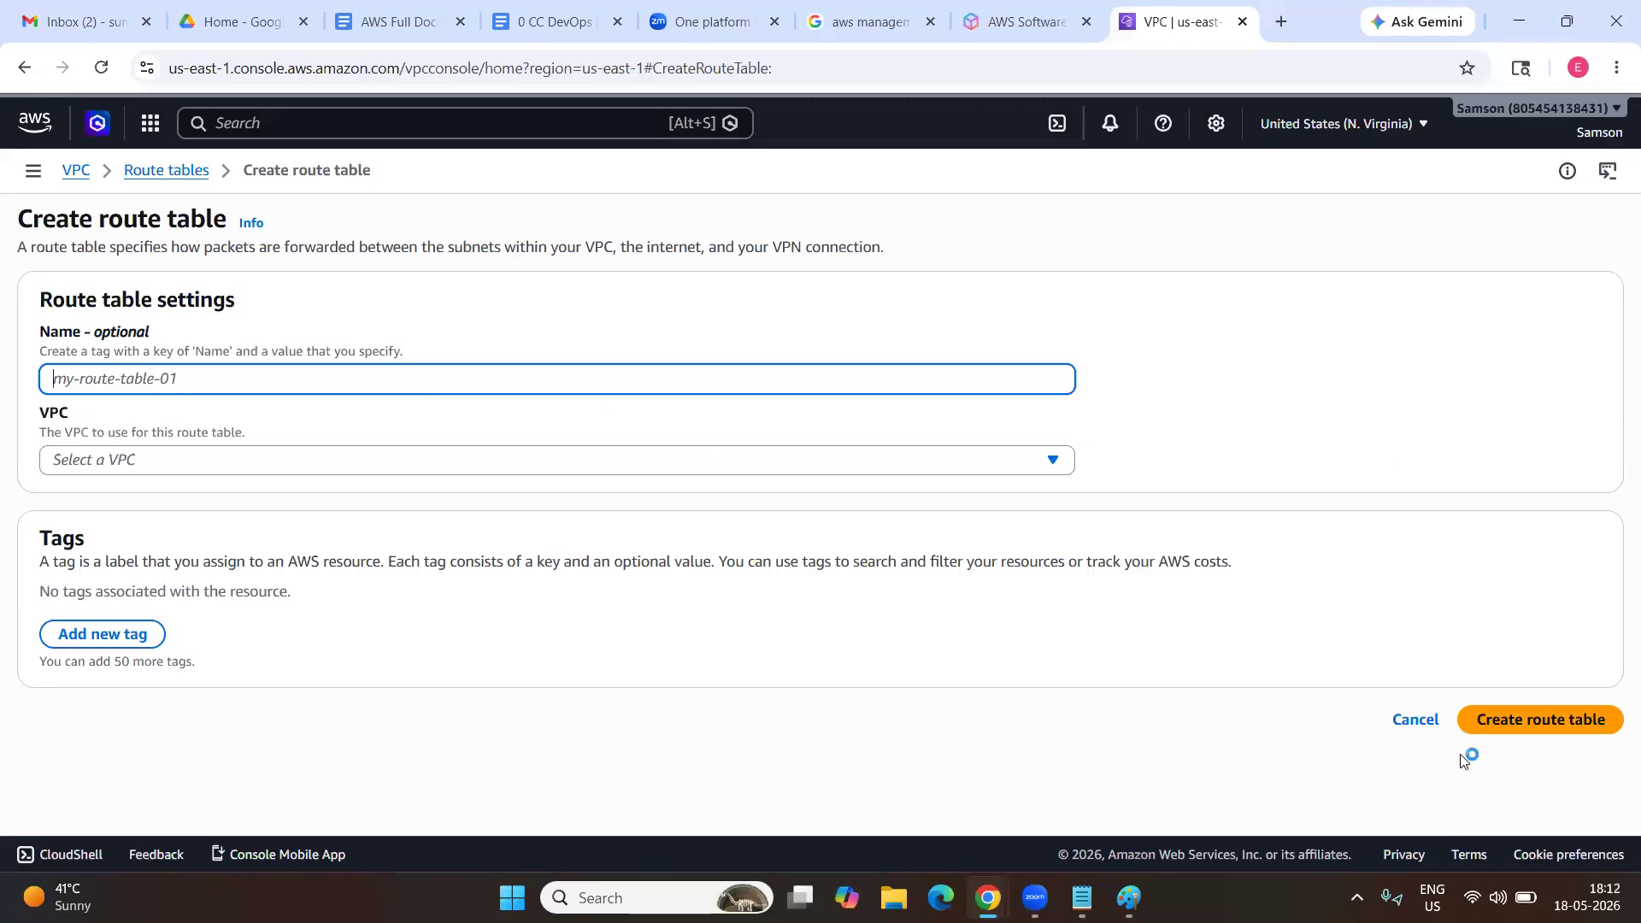
left_click(1415, 719)
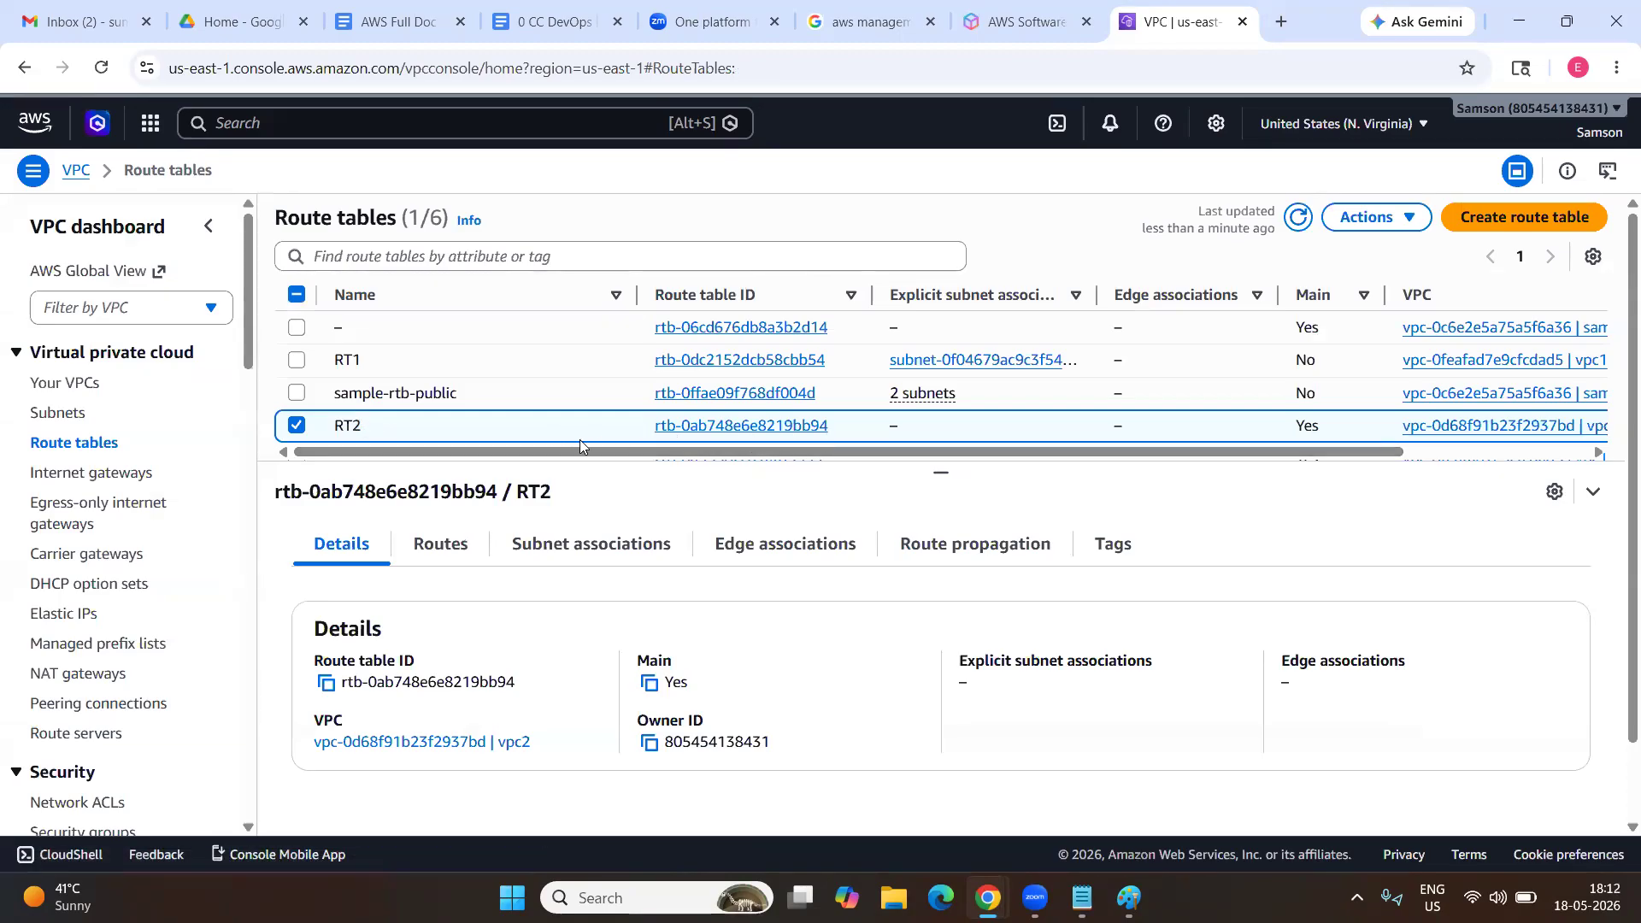
left_click_drag(671, 453, 757, 455)
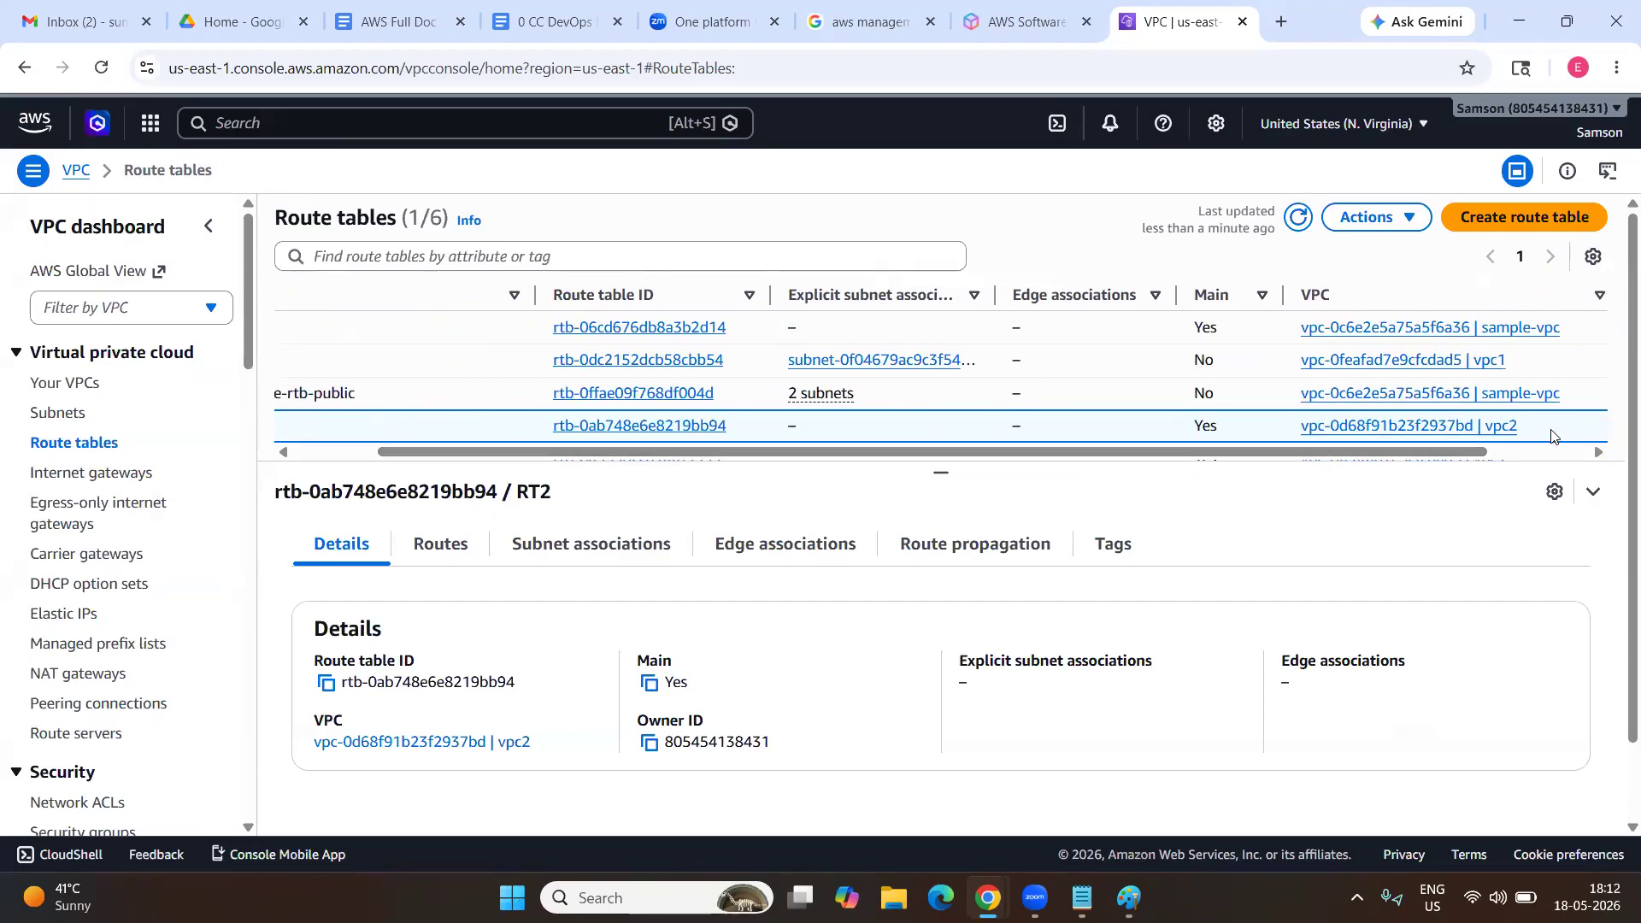
left_click_drag(1554, 434, 1295, 428)
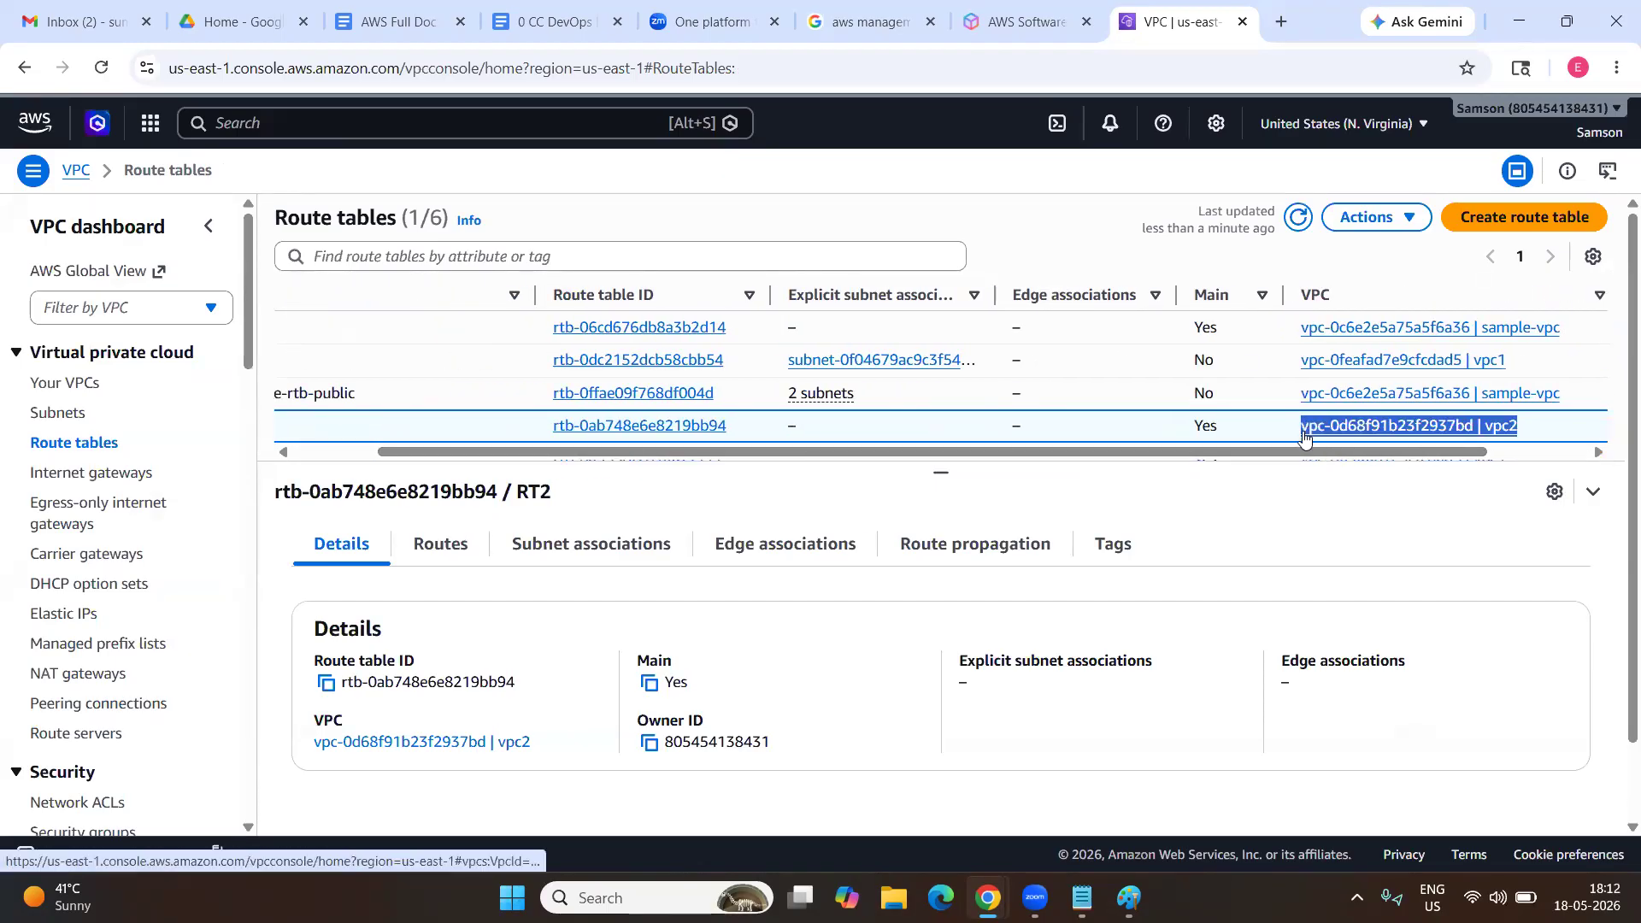
left_click_drag(721, 453, 599, 452)
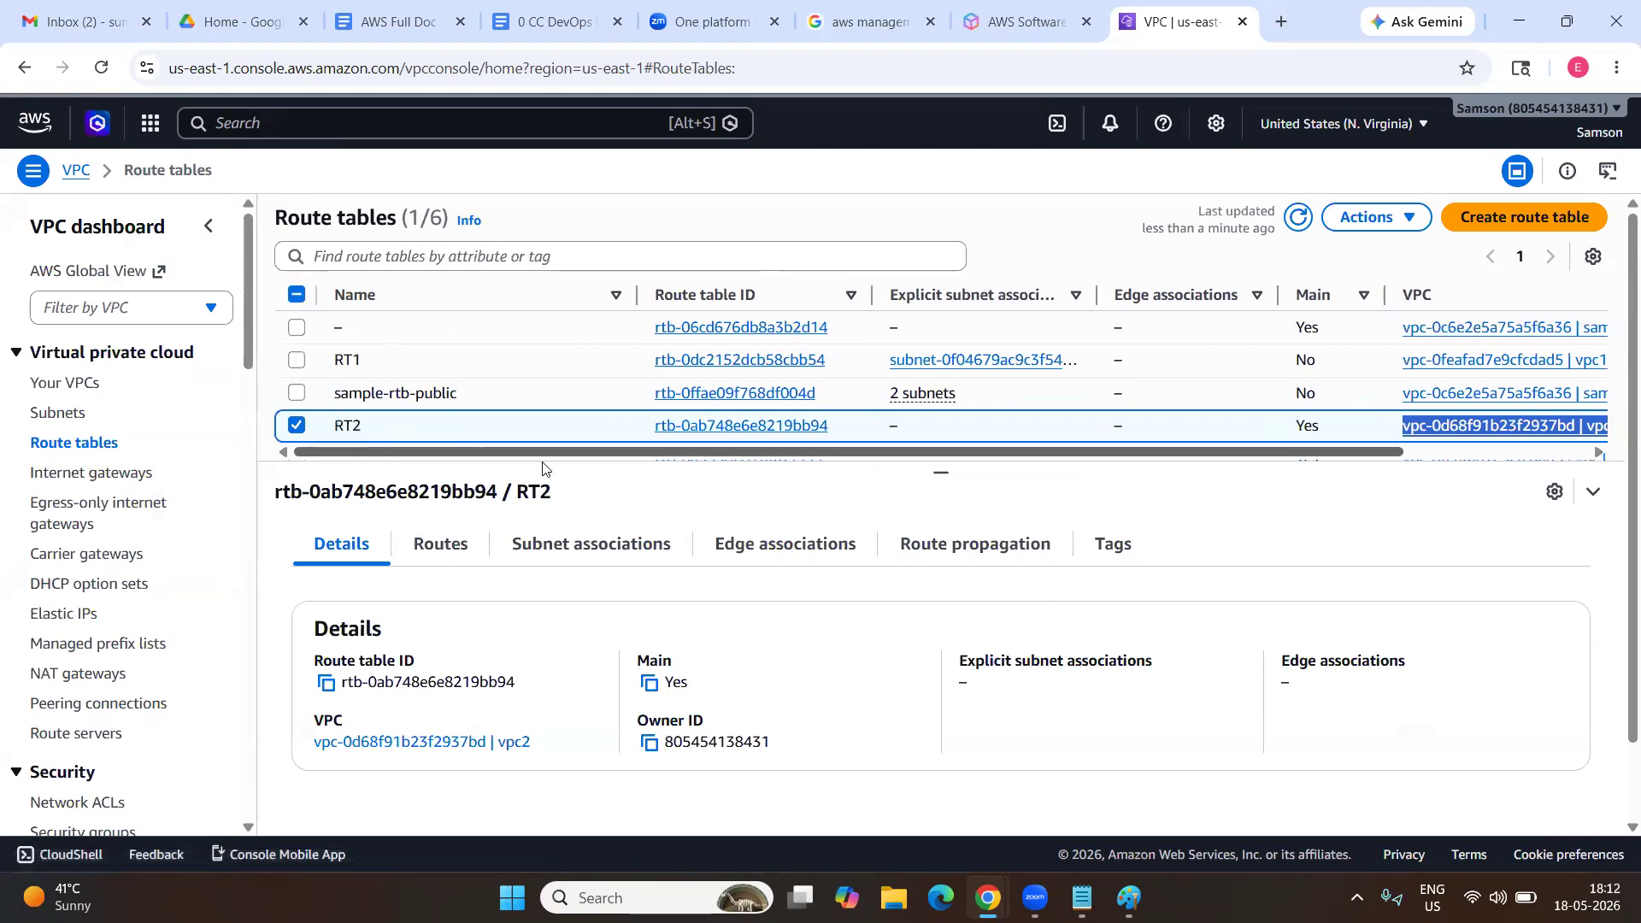
left_click_drag(398, 426, 337, 430)
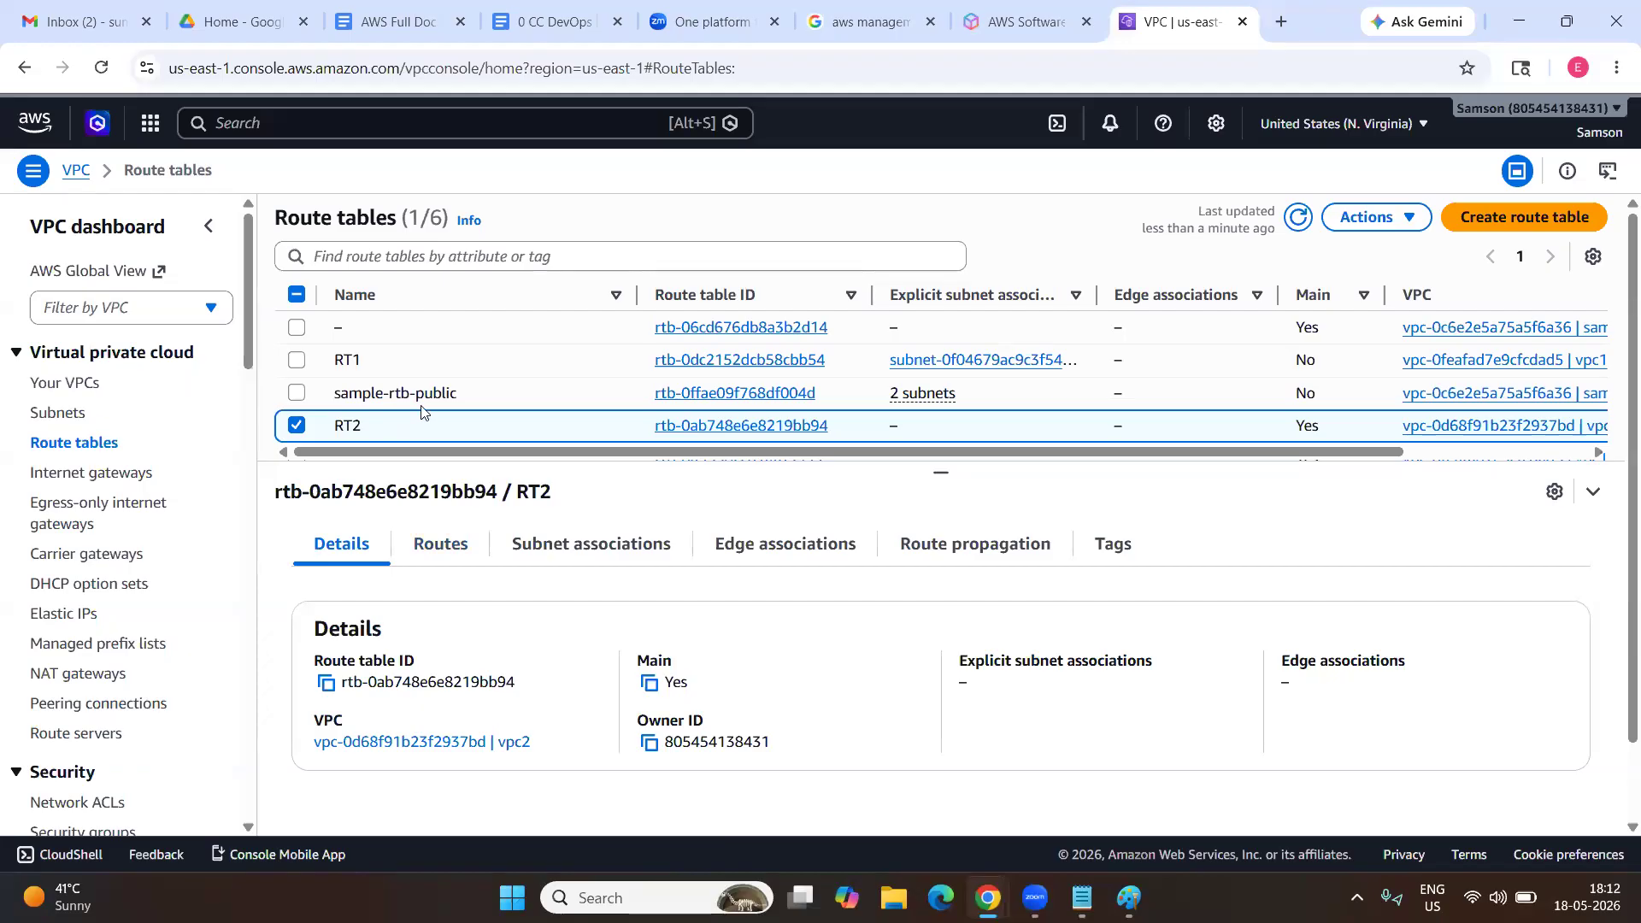
left_click(692, 426)
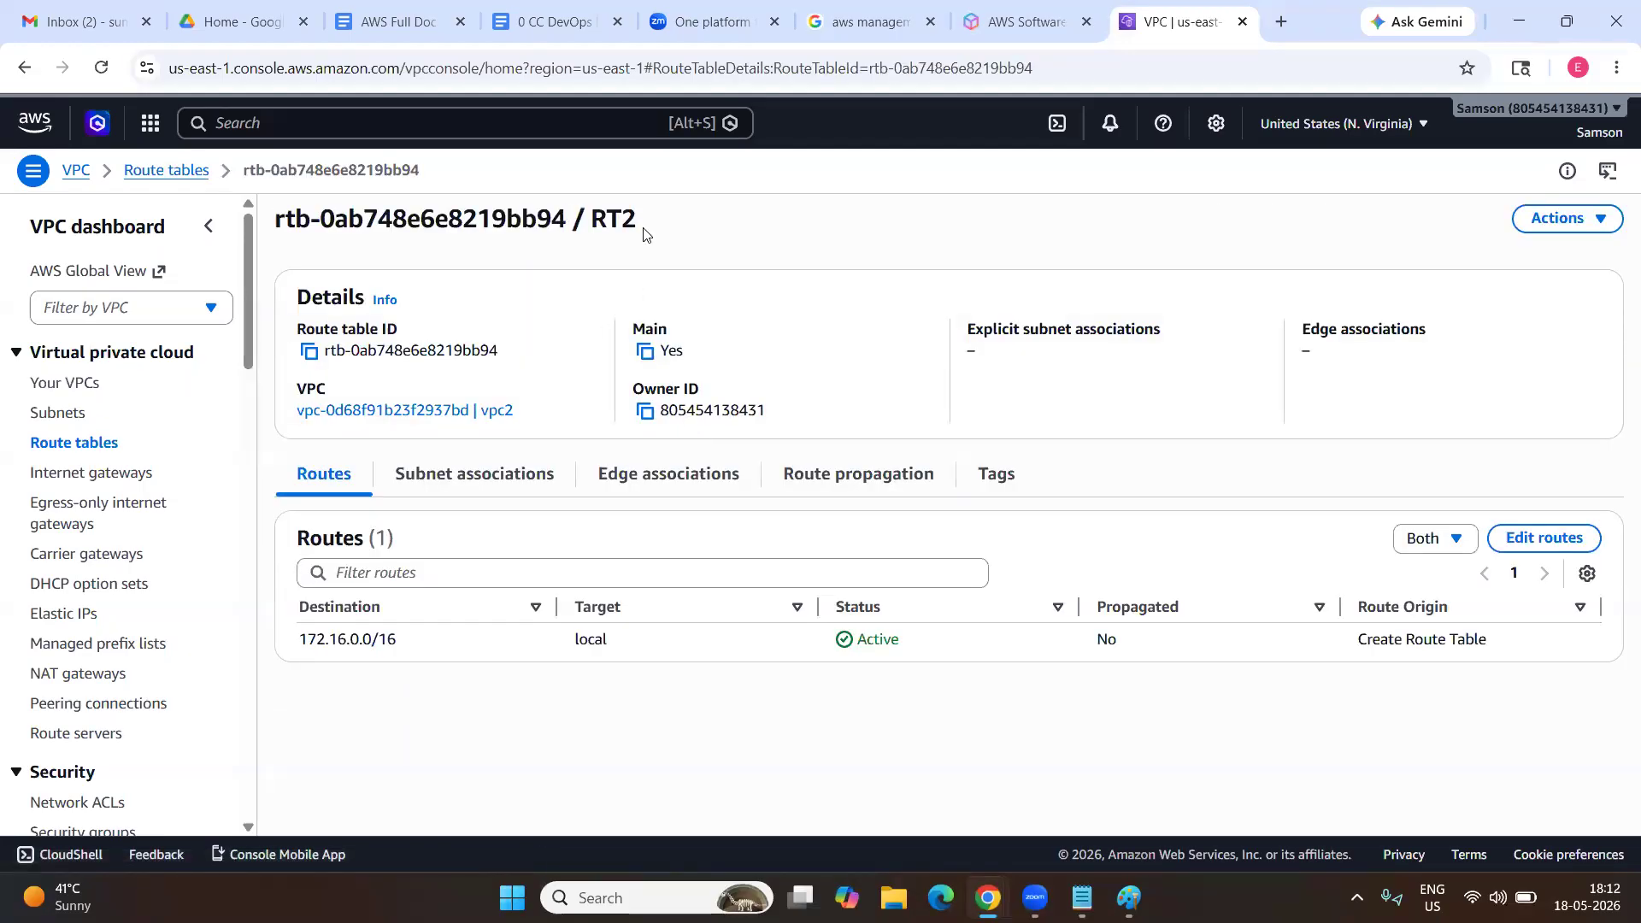
left_click_drag(639, 224, 554, 231)
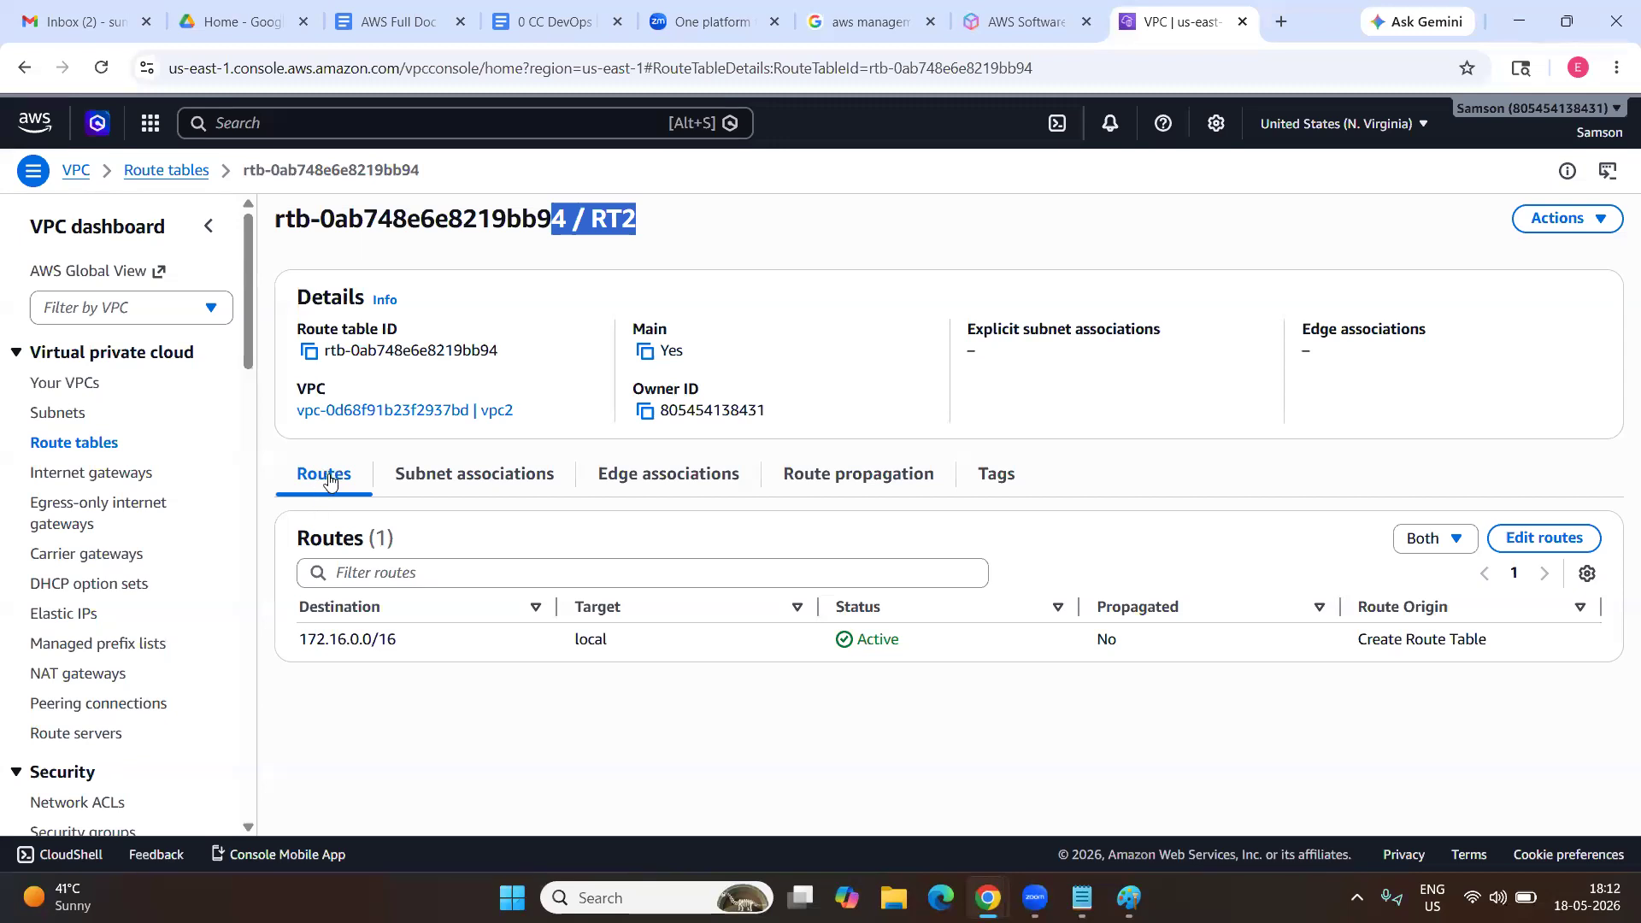
double_click(629, 641)
left_click_drag(397, 641, 302, 643)
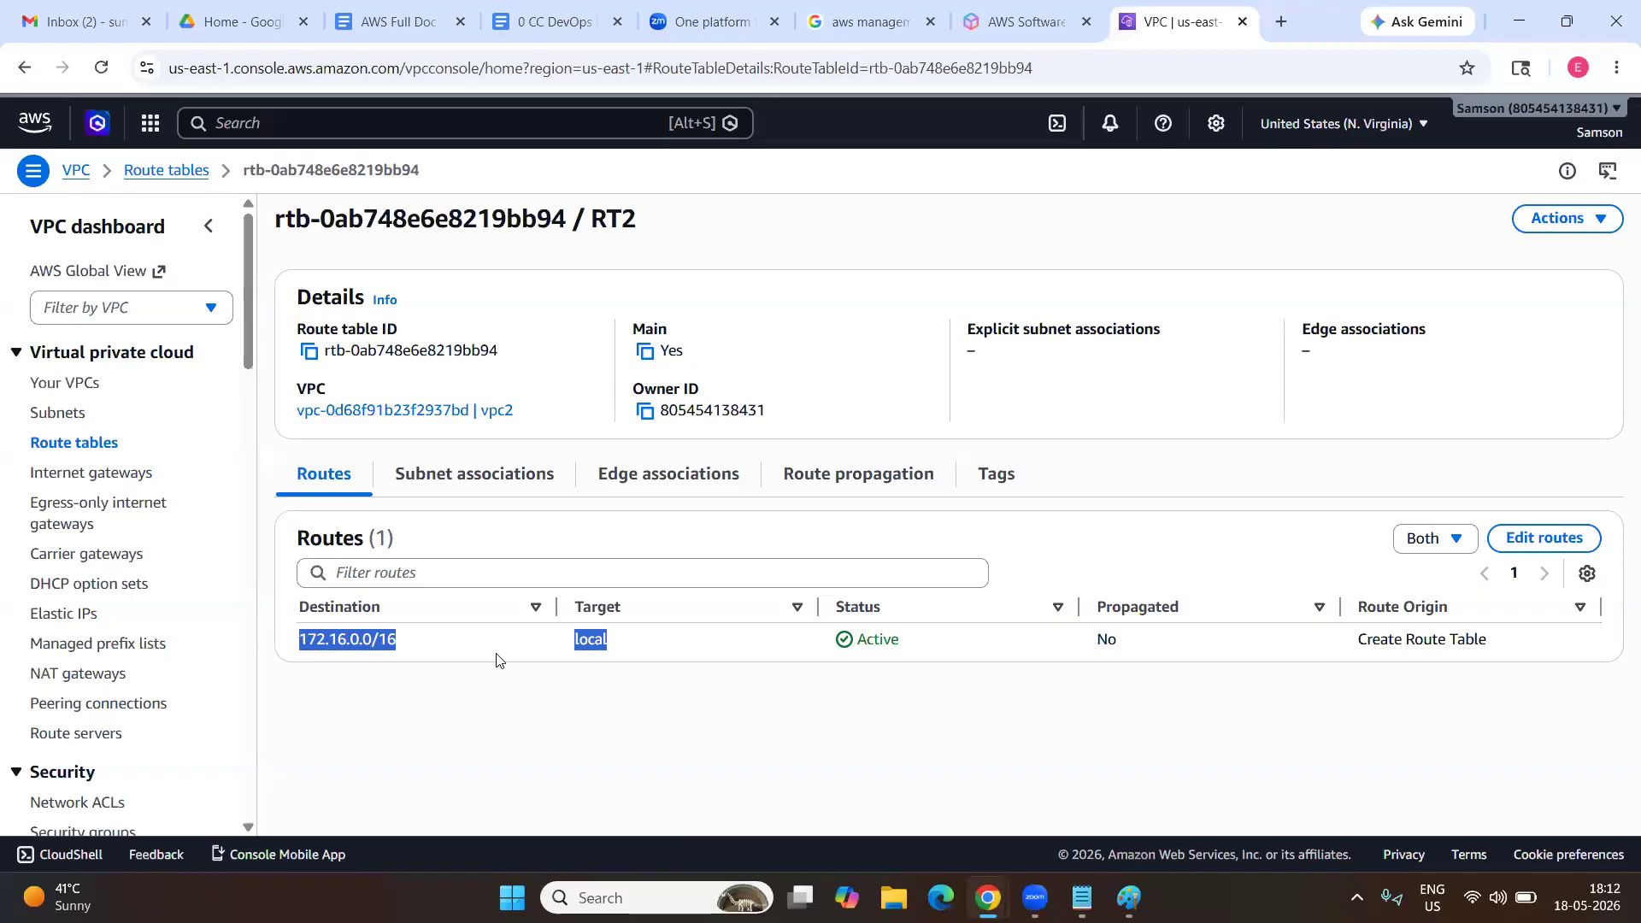
Start editing RT2's routes and add a new route with destination 0.0.0.0/0.
left_click(1527, 539)
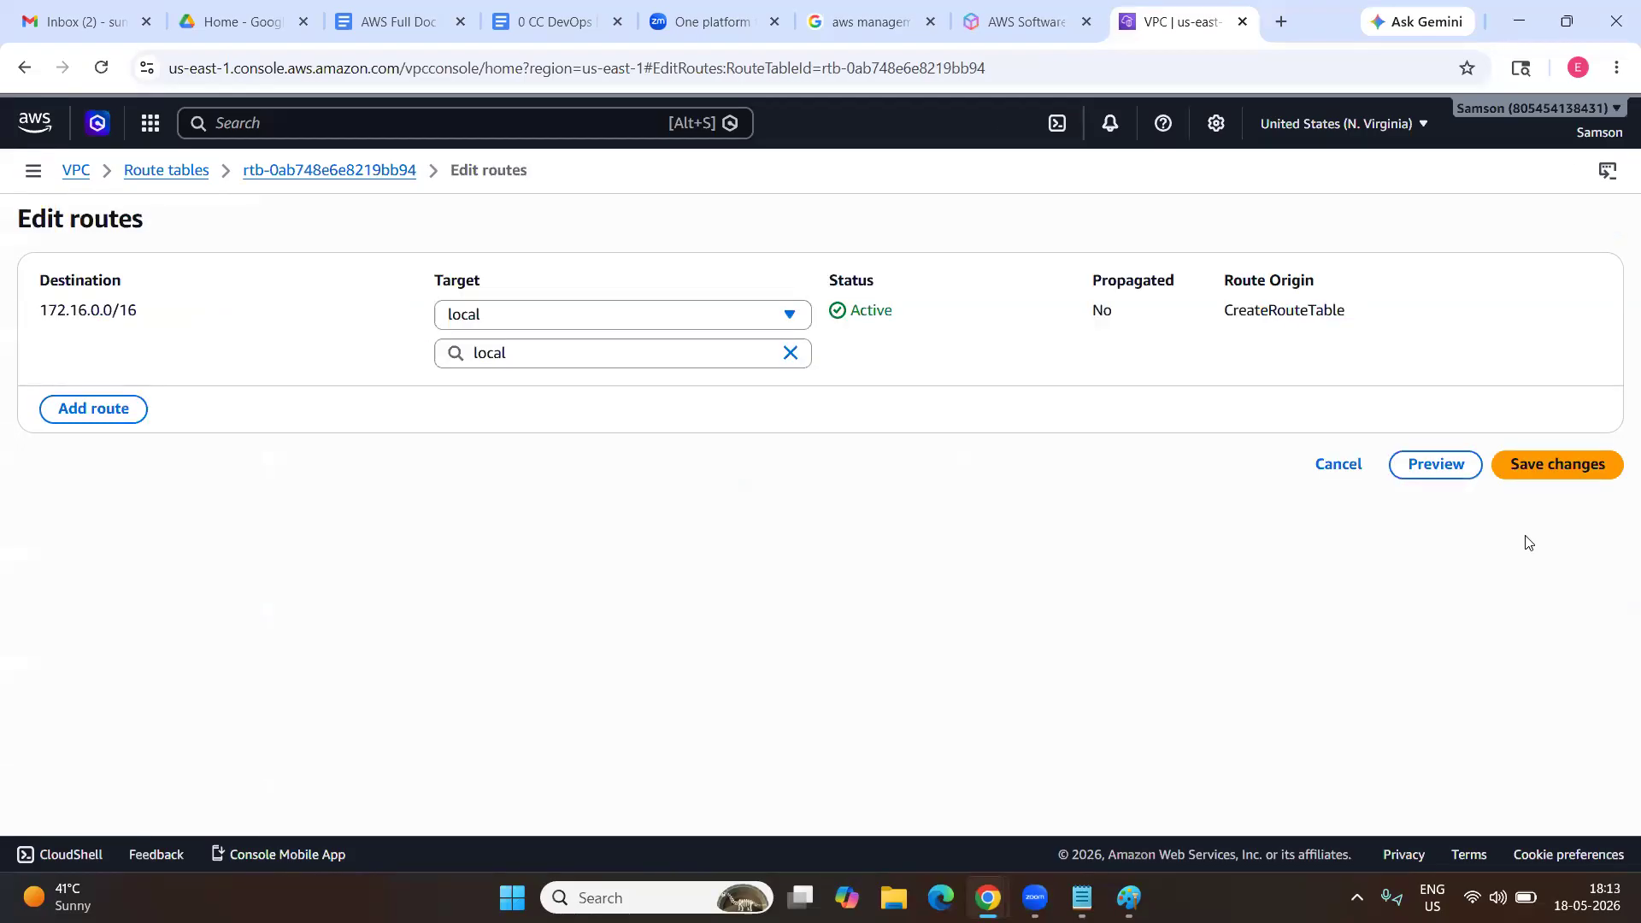
left_click(120, 411)
left_click(146, 395)
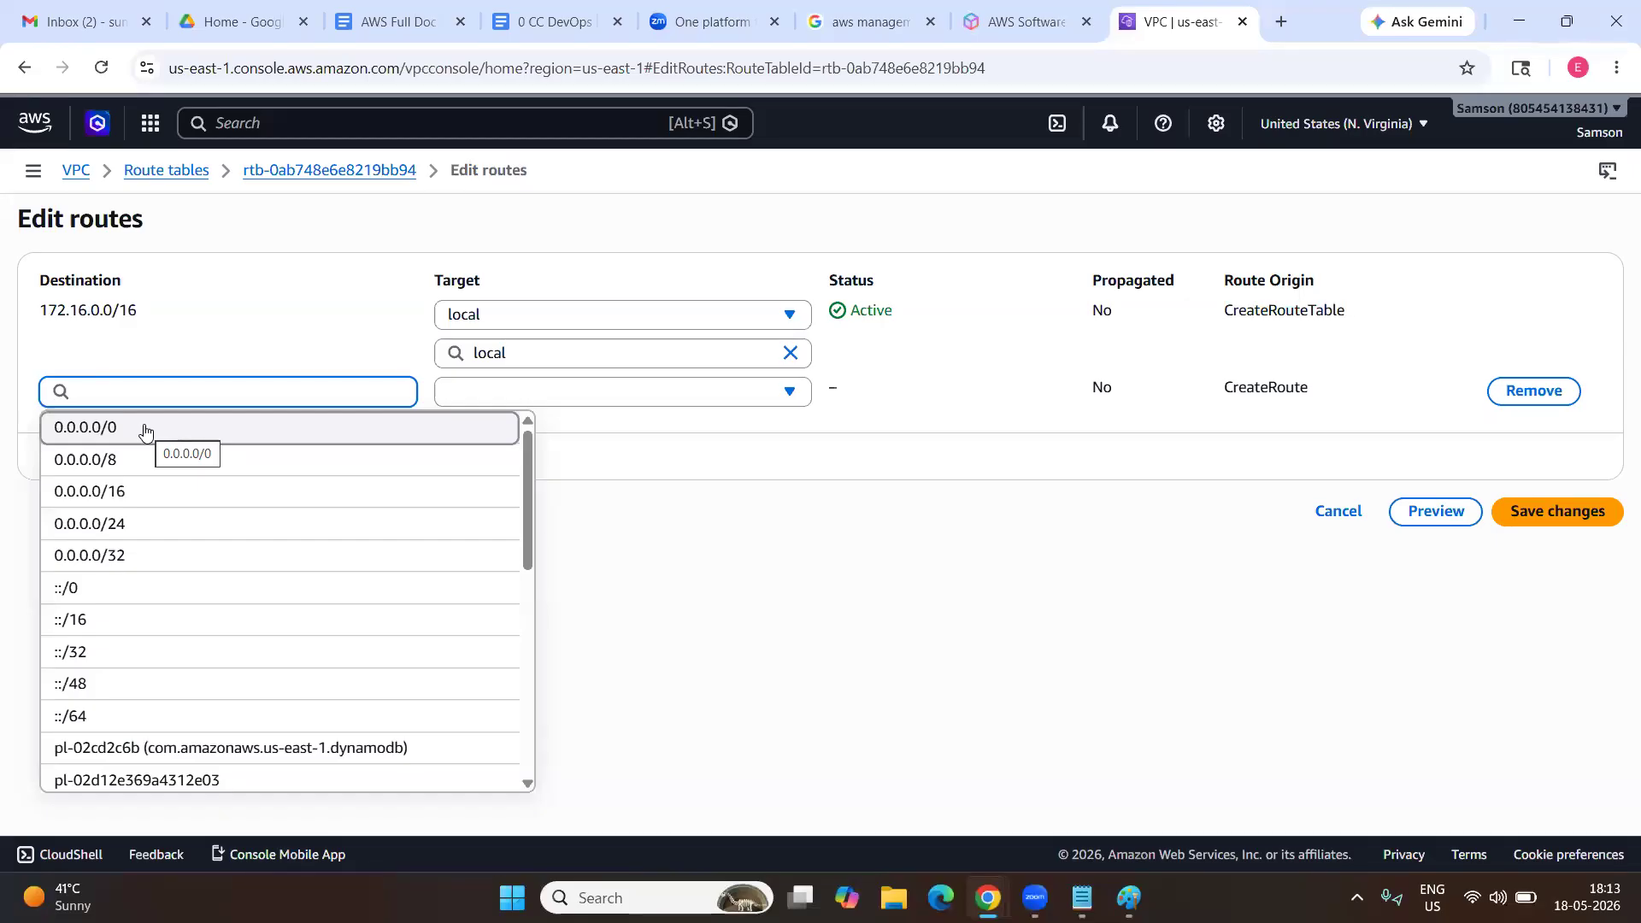
left_click(144, 429)
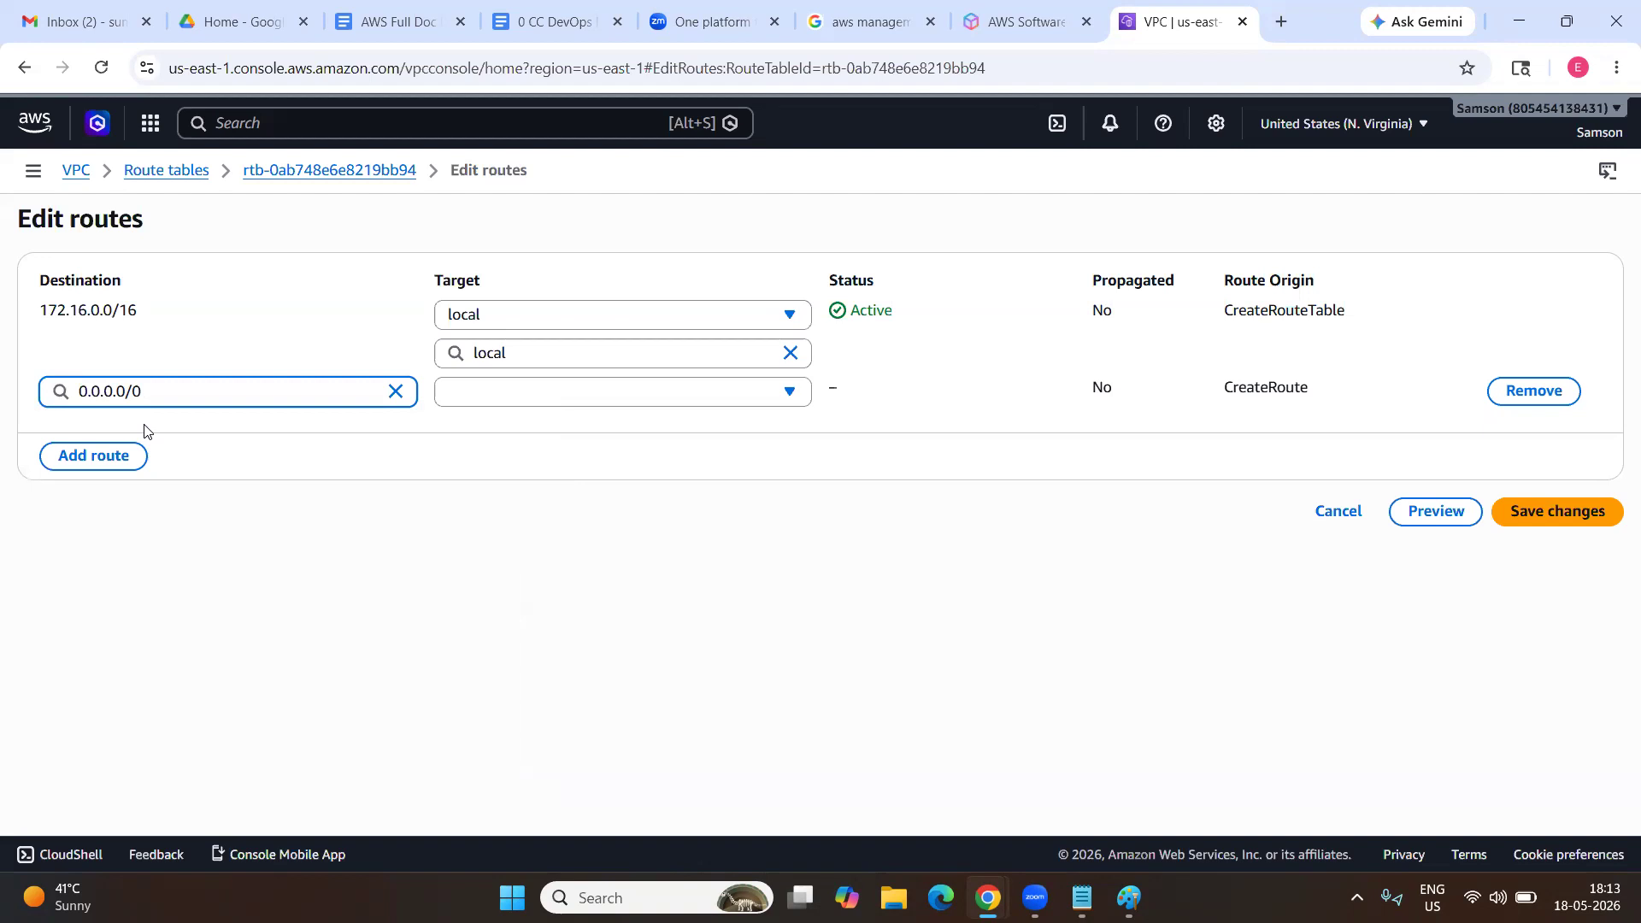
left_click_drag(157, 394, 88, 398)
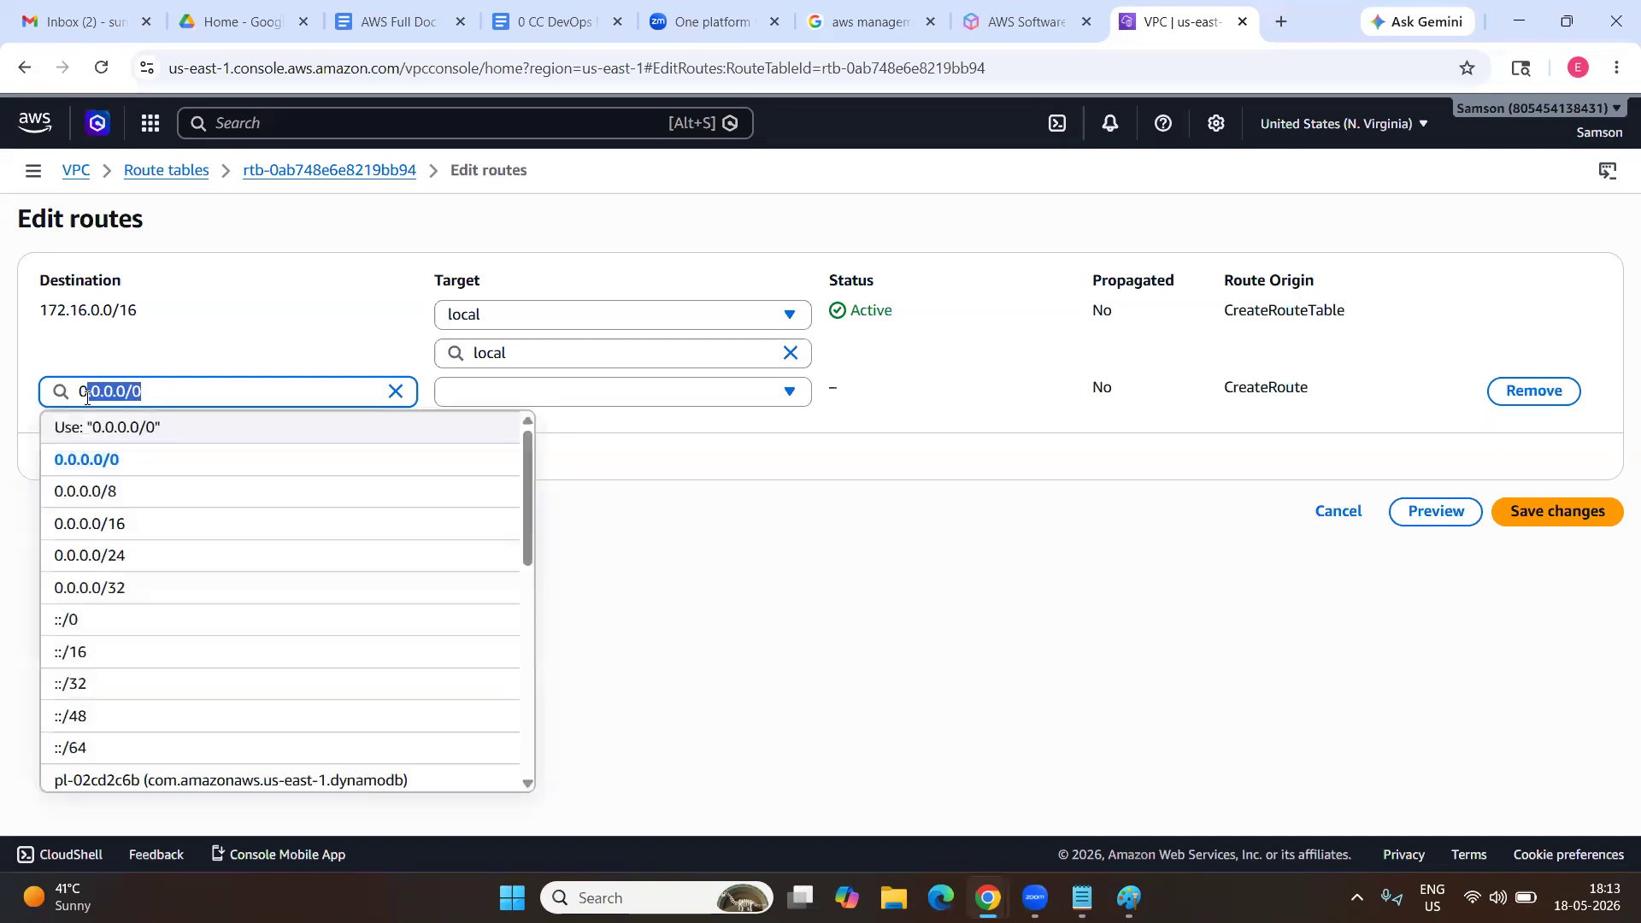
left_click(157, 393)
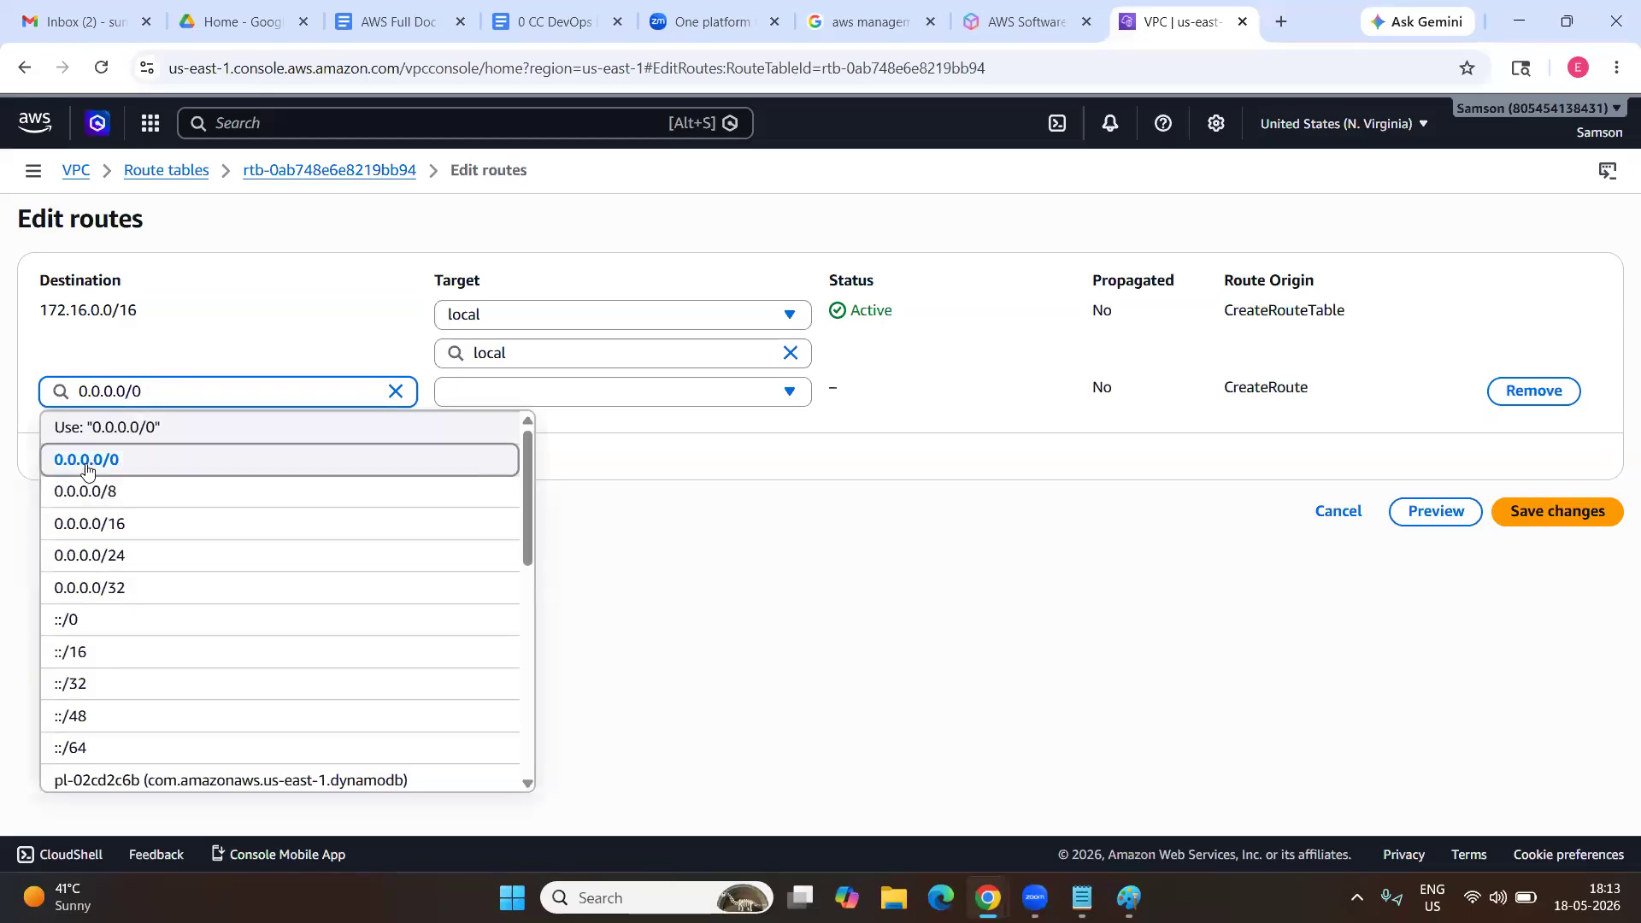
left_click(132, 462)
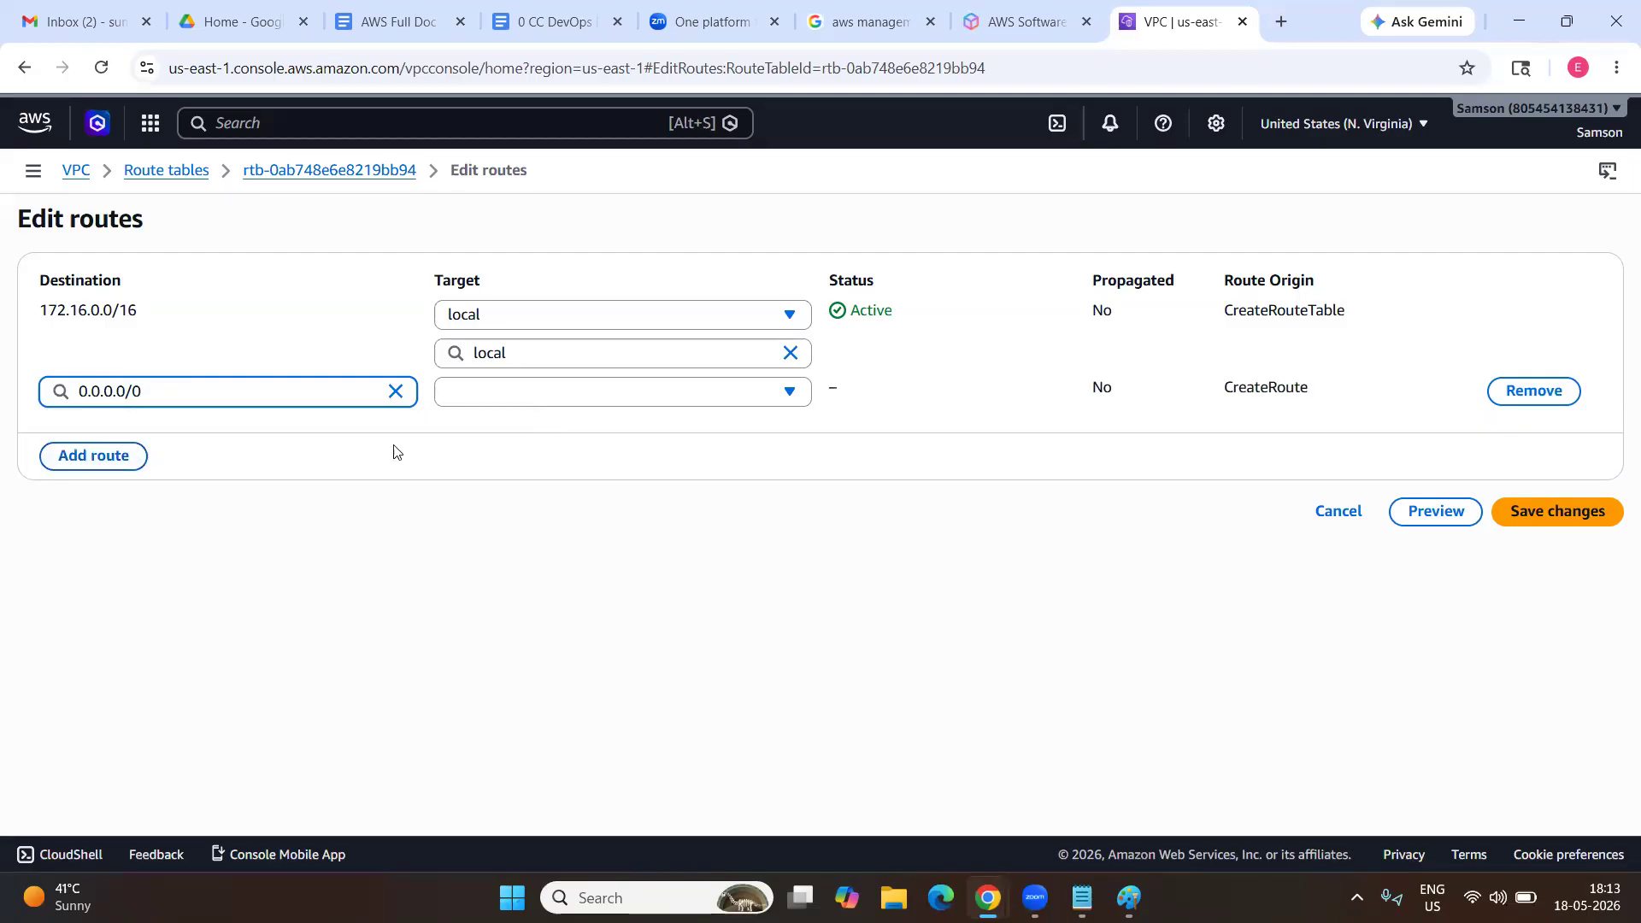
Try targeting the new 0.0.0.0/0 route at the internet gateway IGW2, and clear that target.
left_click(528, 393)
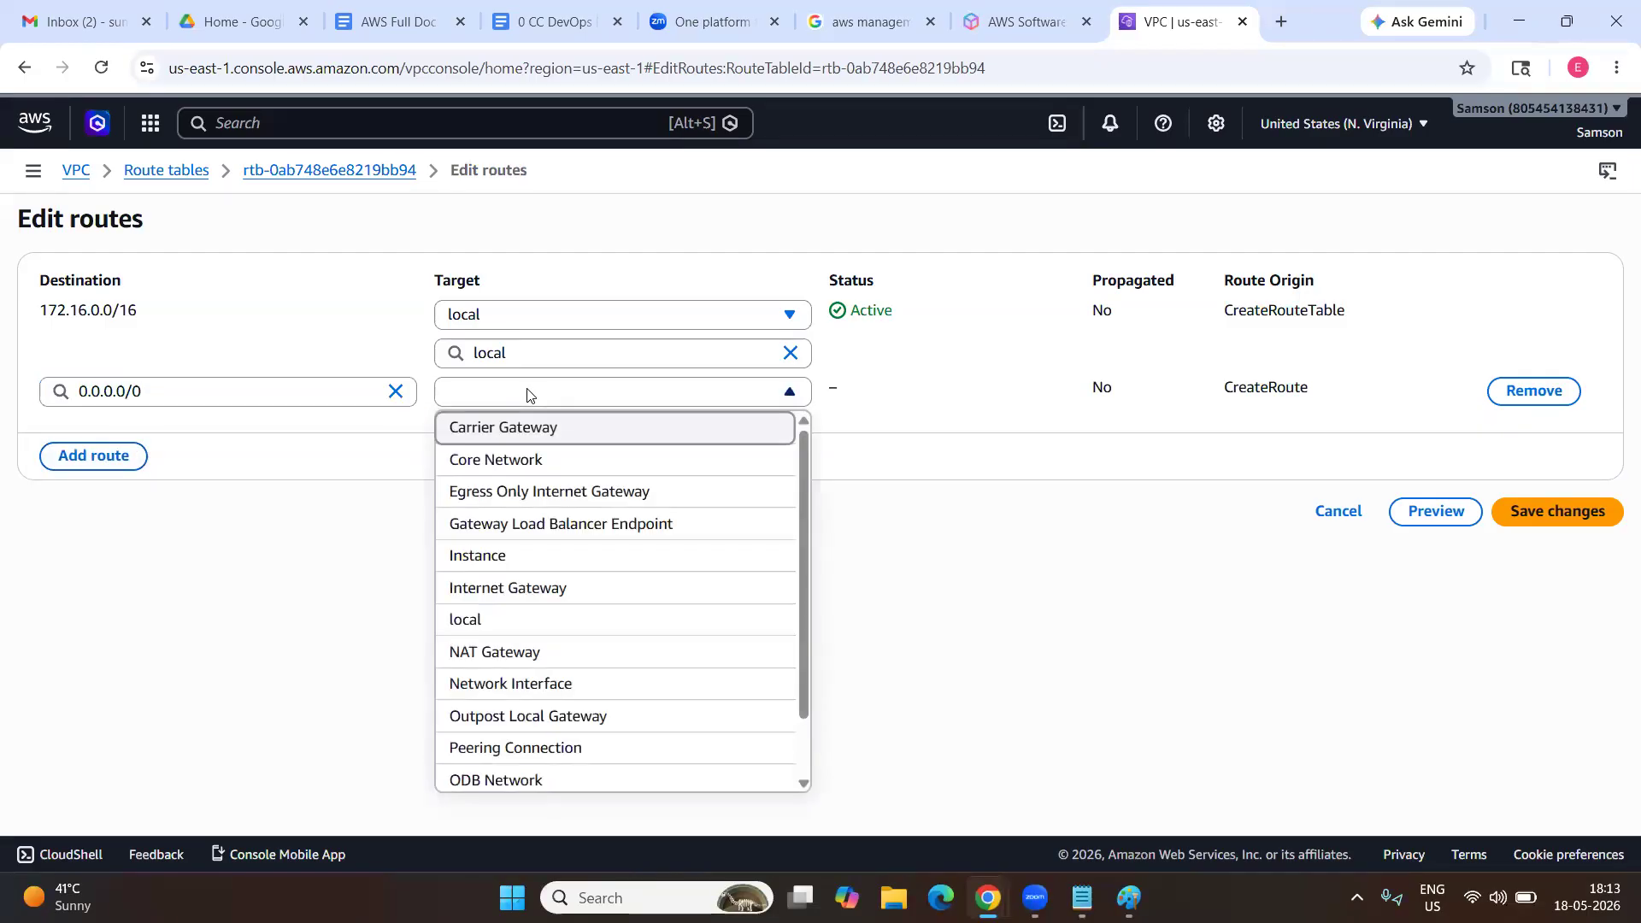
left_click(482, 592)
left_click(563, 429)
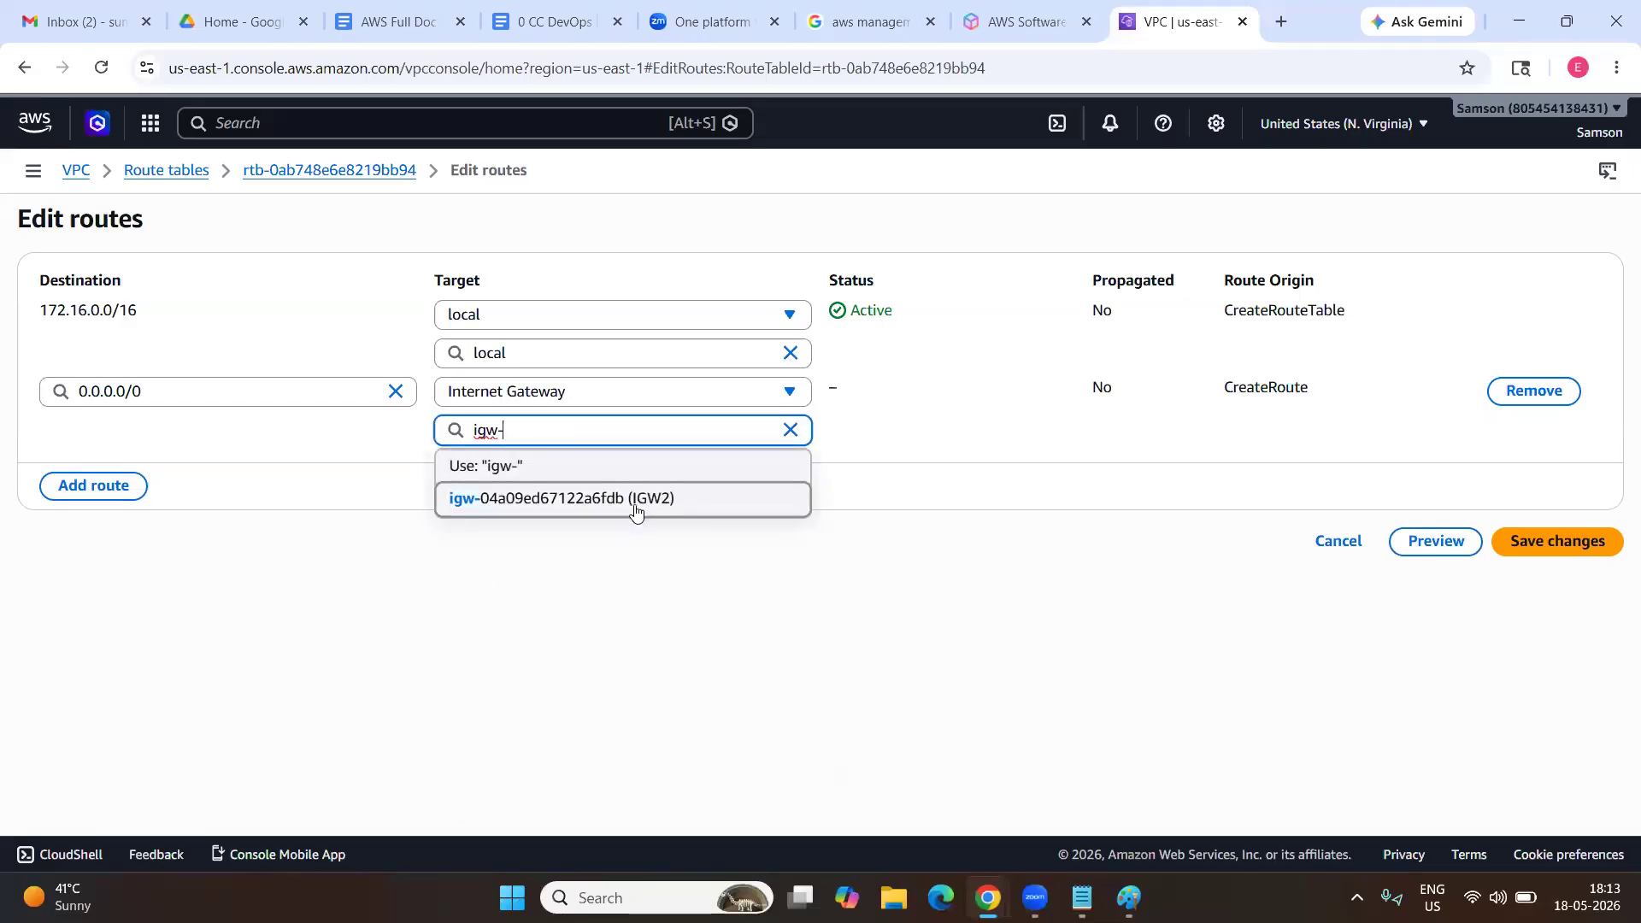
left_click(674, 505)
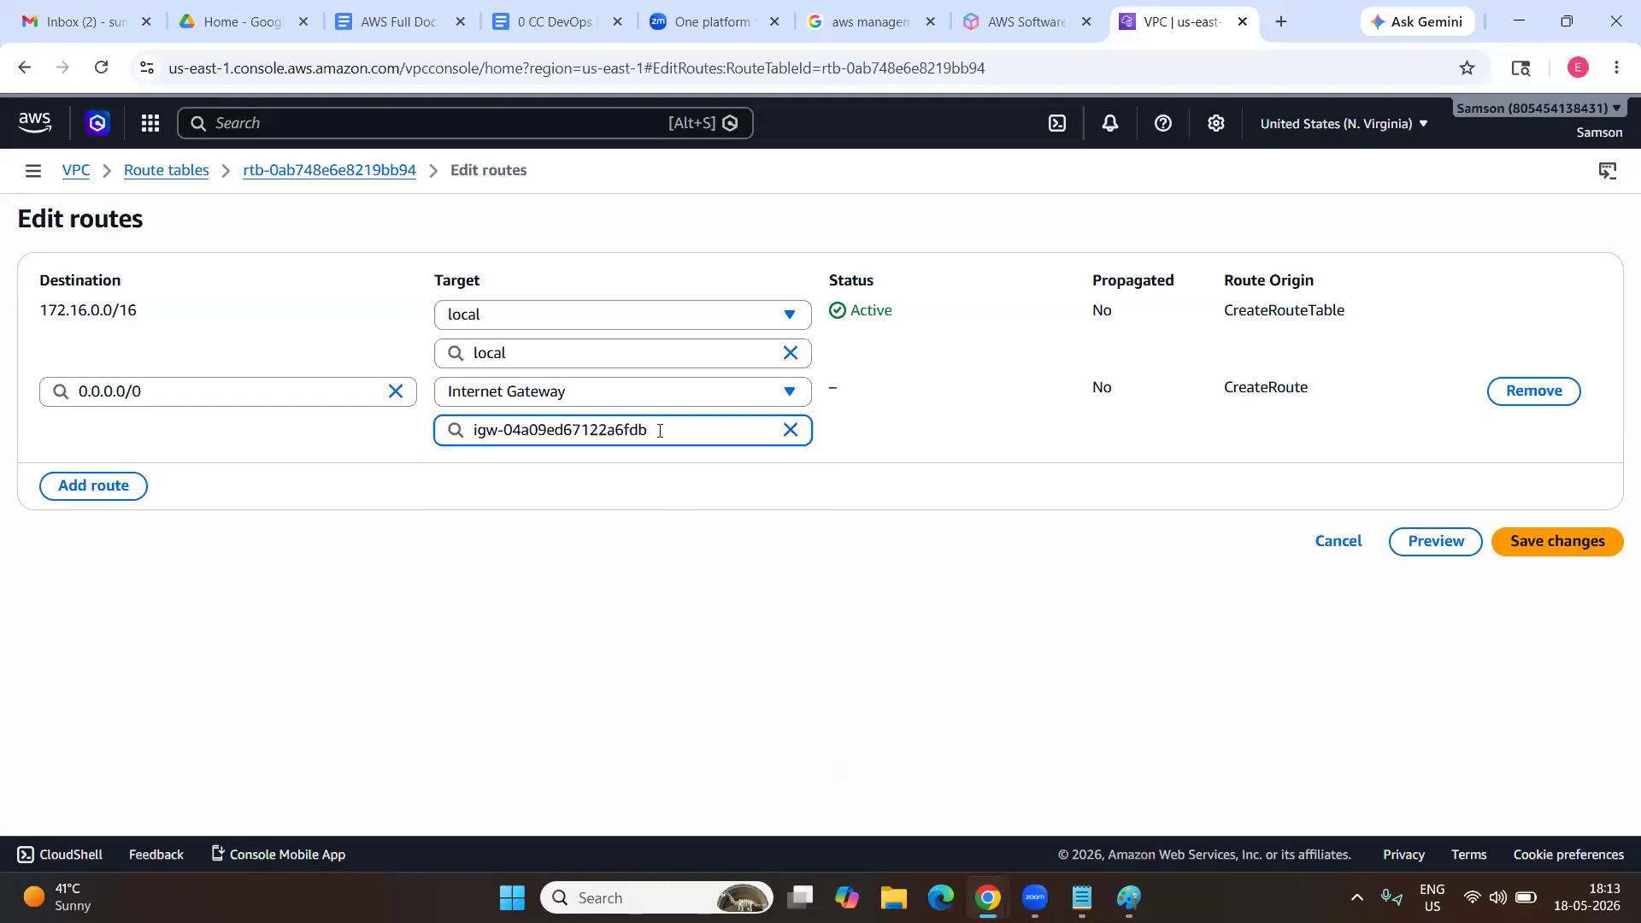
left_click(790, 430)
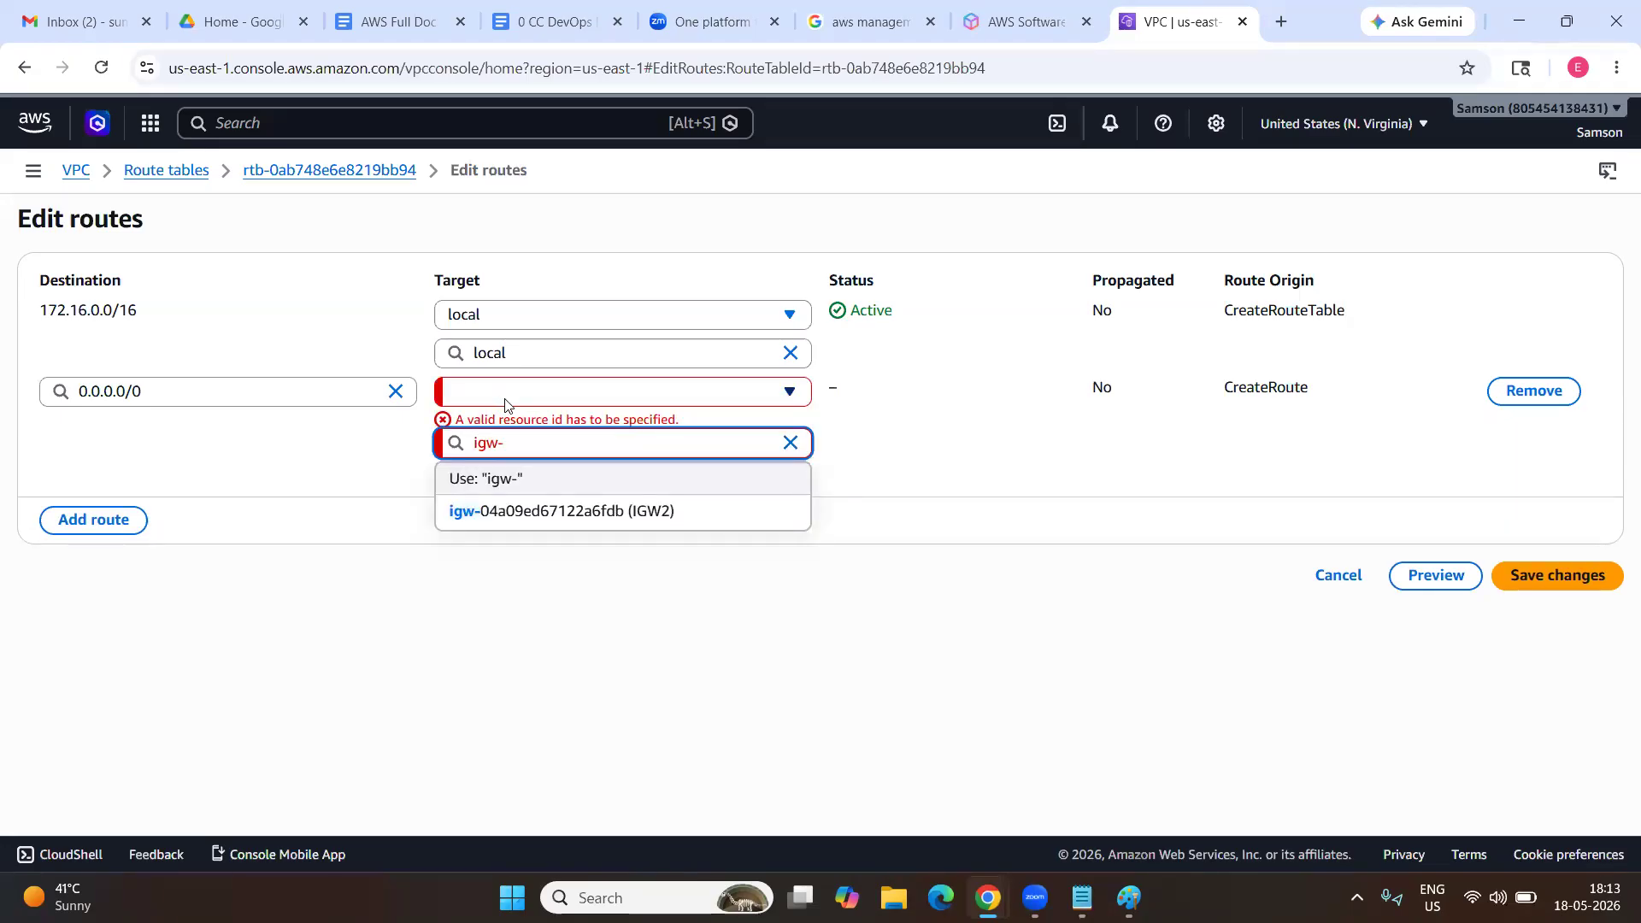
Review the 0.0.0.0/0 destination and the target types available for the new route.
left_click_drag(205, 394, 73, 390)
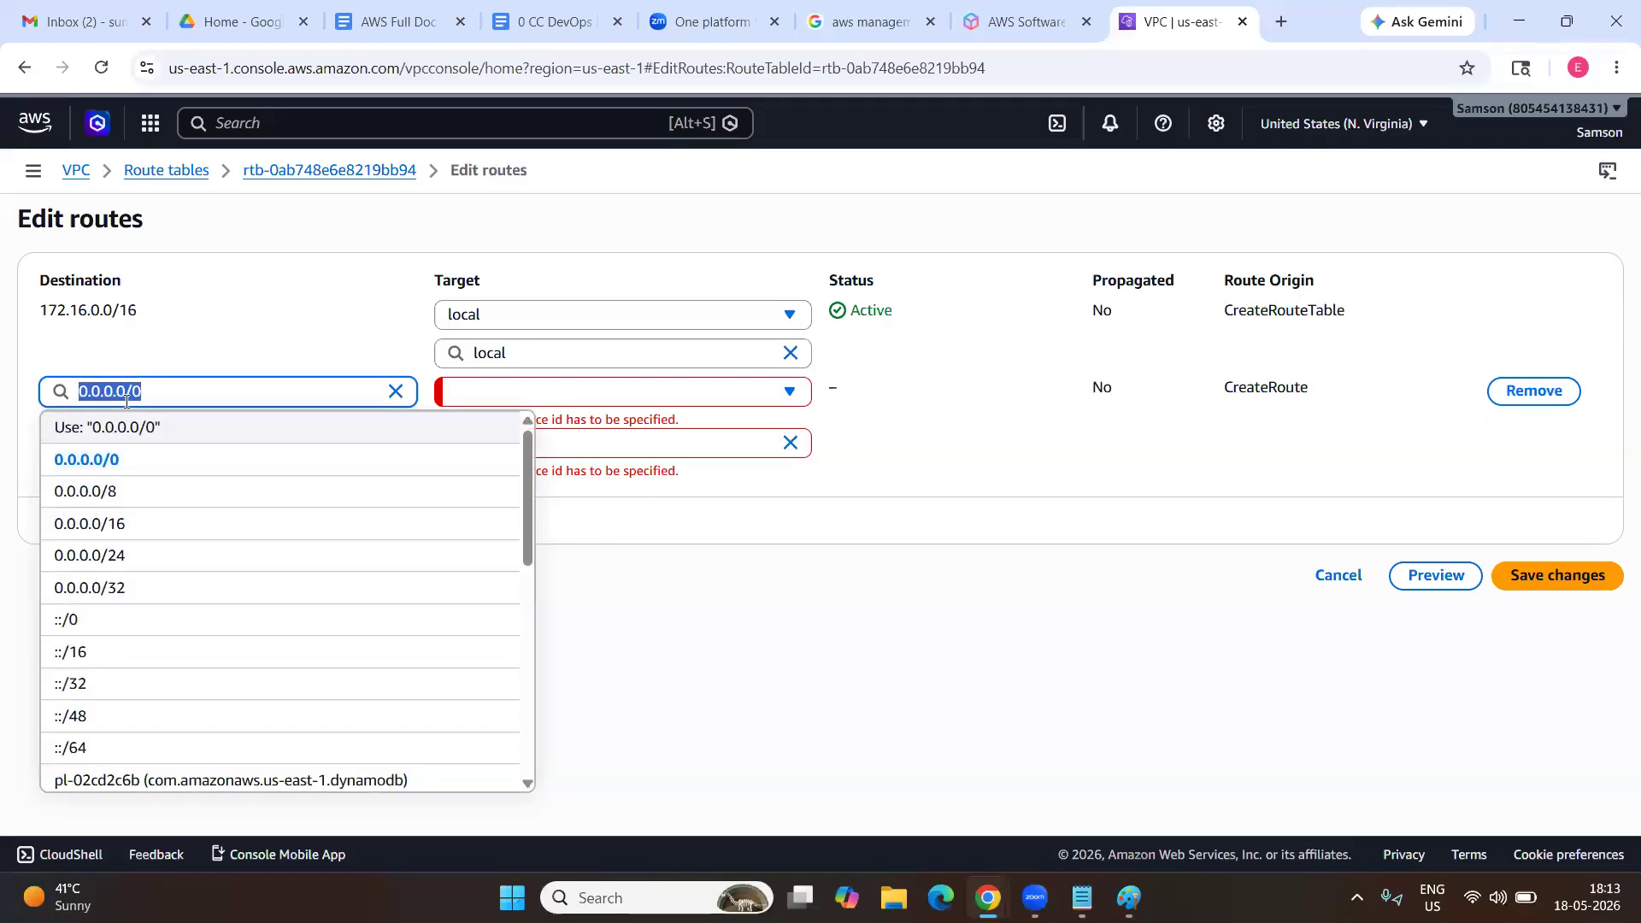
double_click(156, 396)
left_click(572, 400)
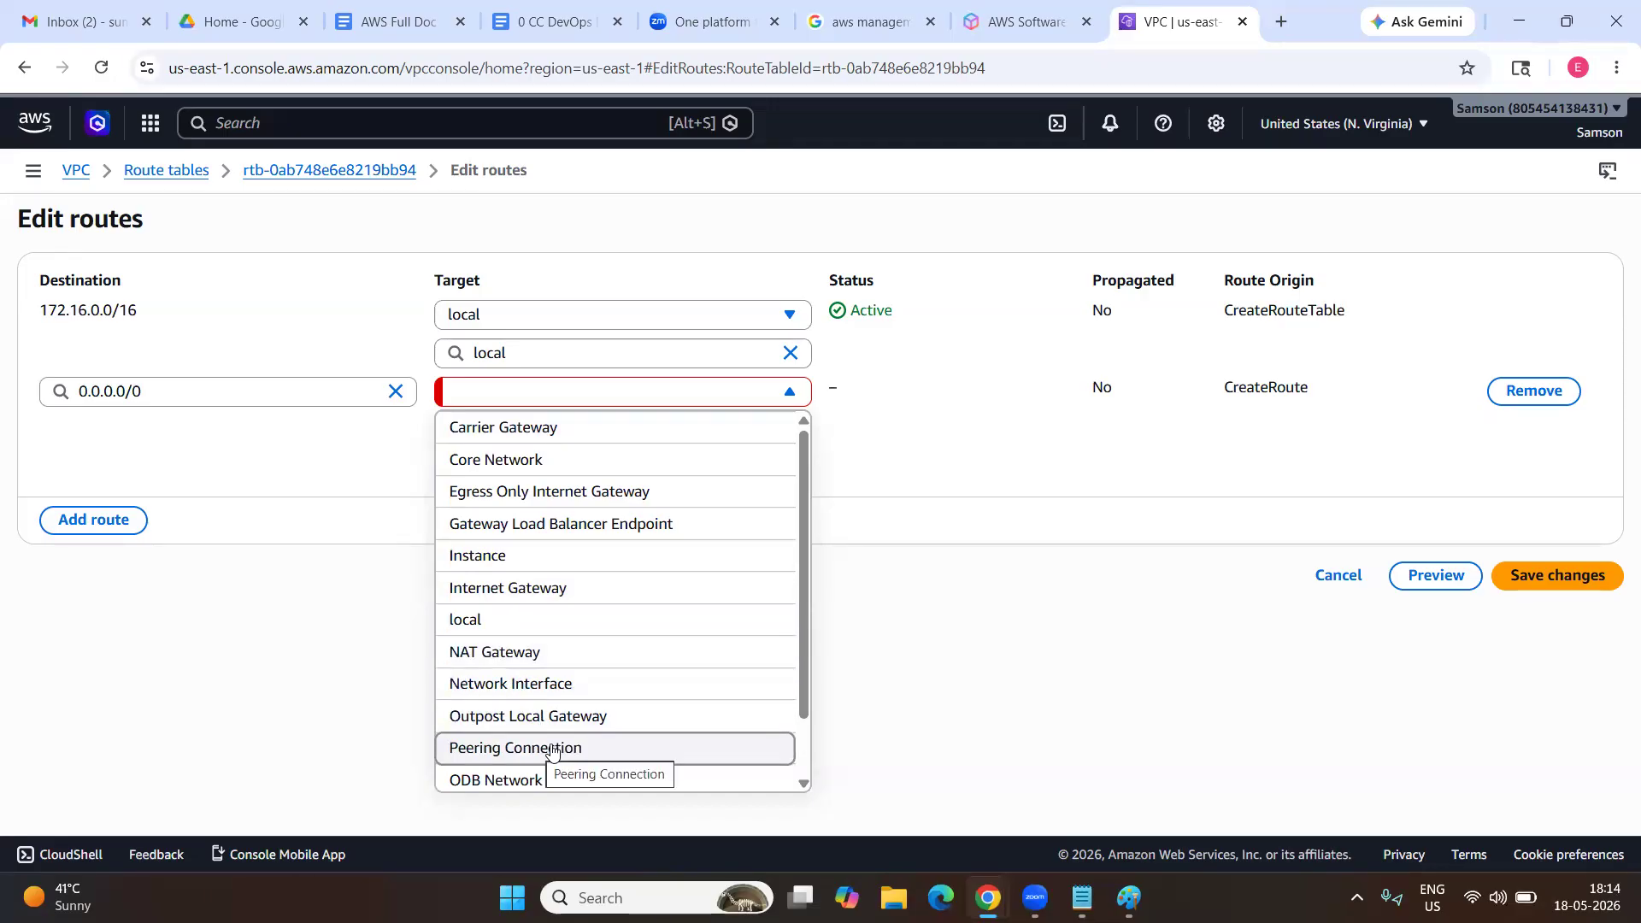
scroll(536, 753, "down", 1)
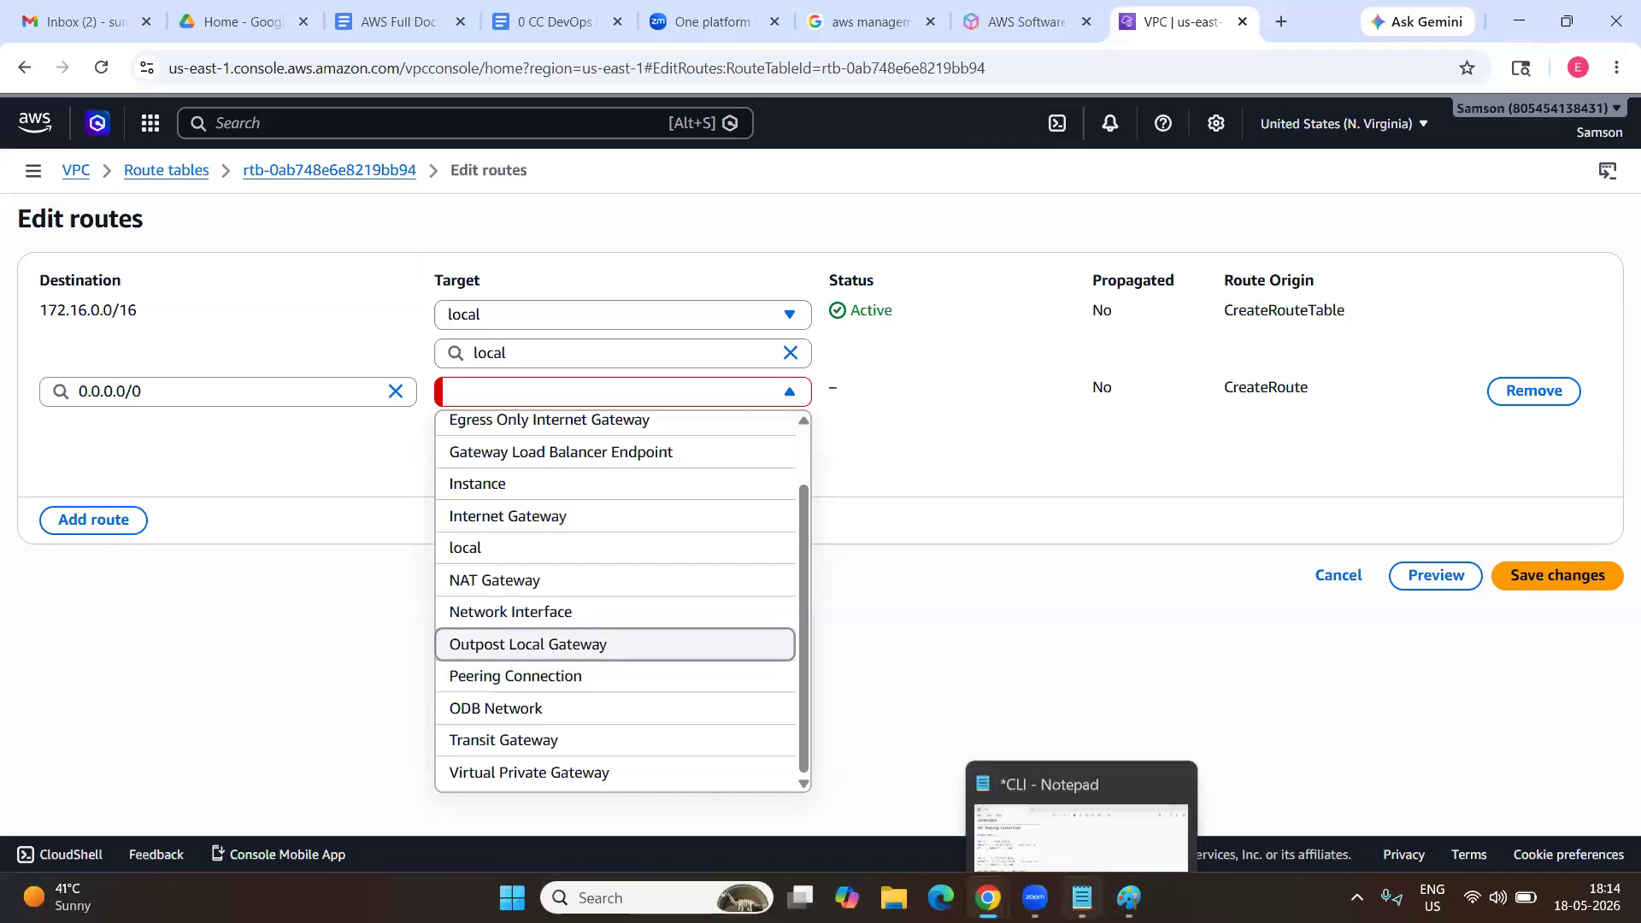
Switch to Paint and draw a vertical and a 73 px horizontal line connecting the 10.0.1.0/24 circle to the rt1 --> igw1 arrow.
left_click(1082, 897)
left_click(1128, 897)
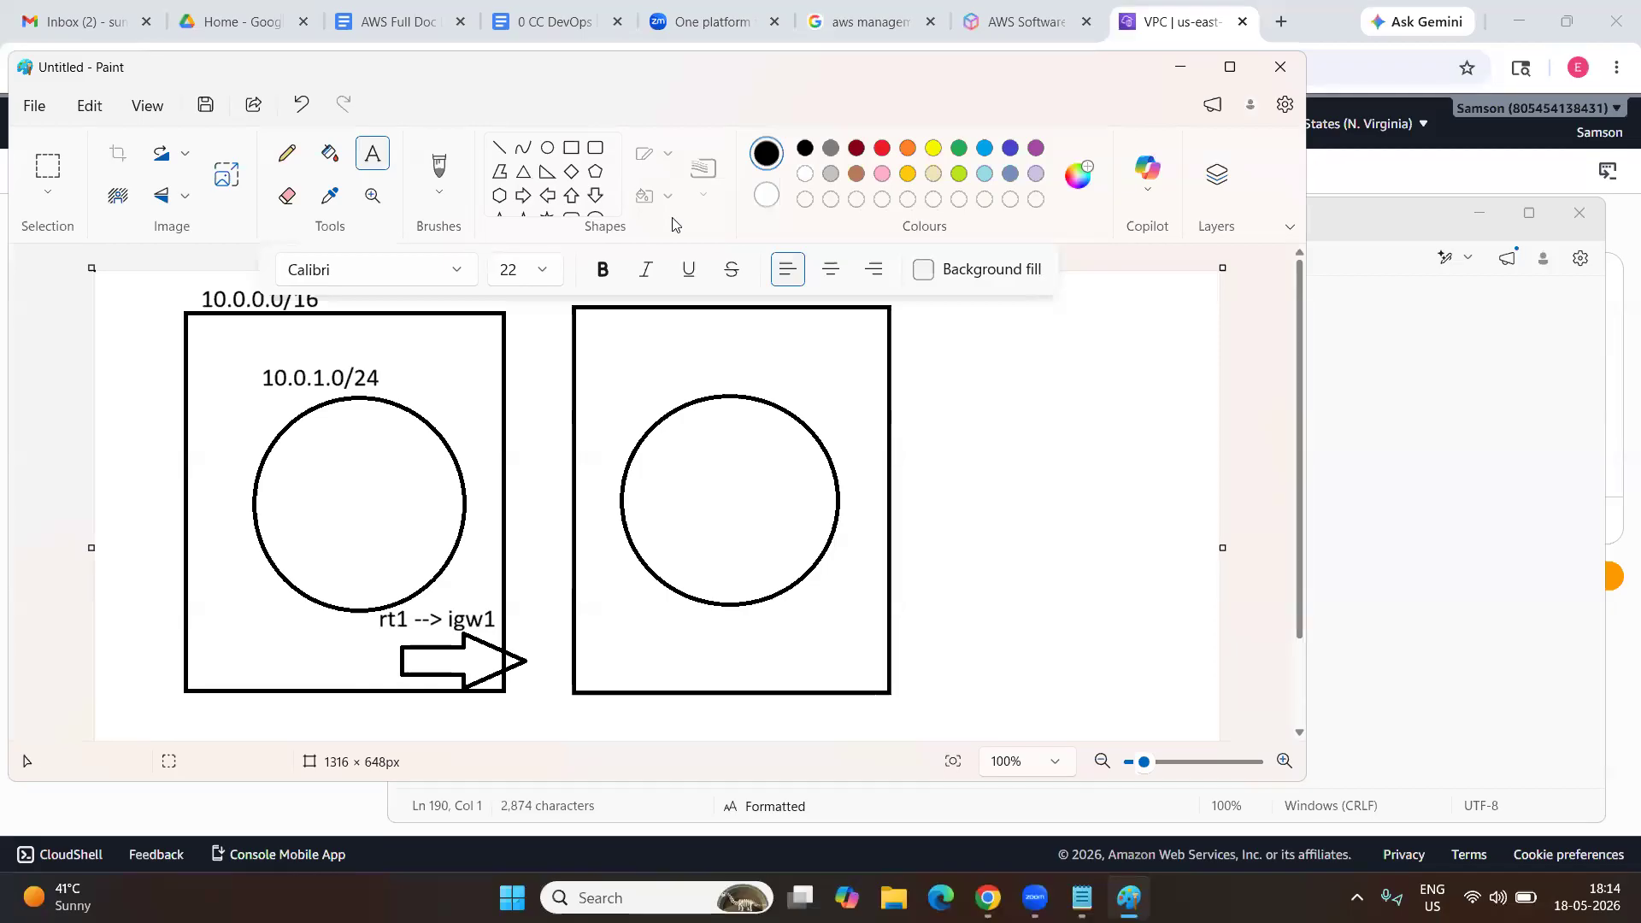
left_click(500, 148)
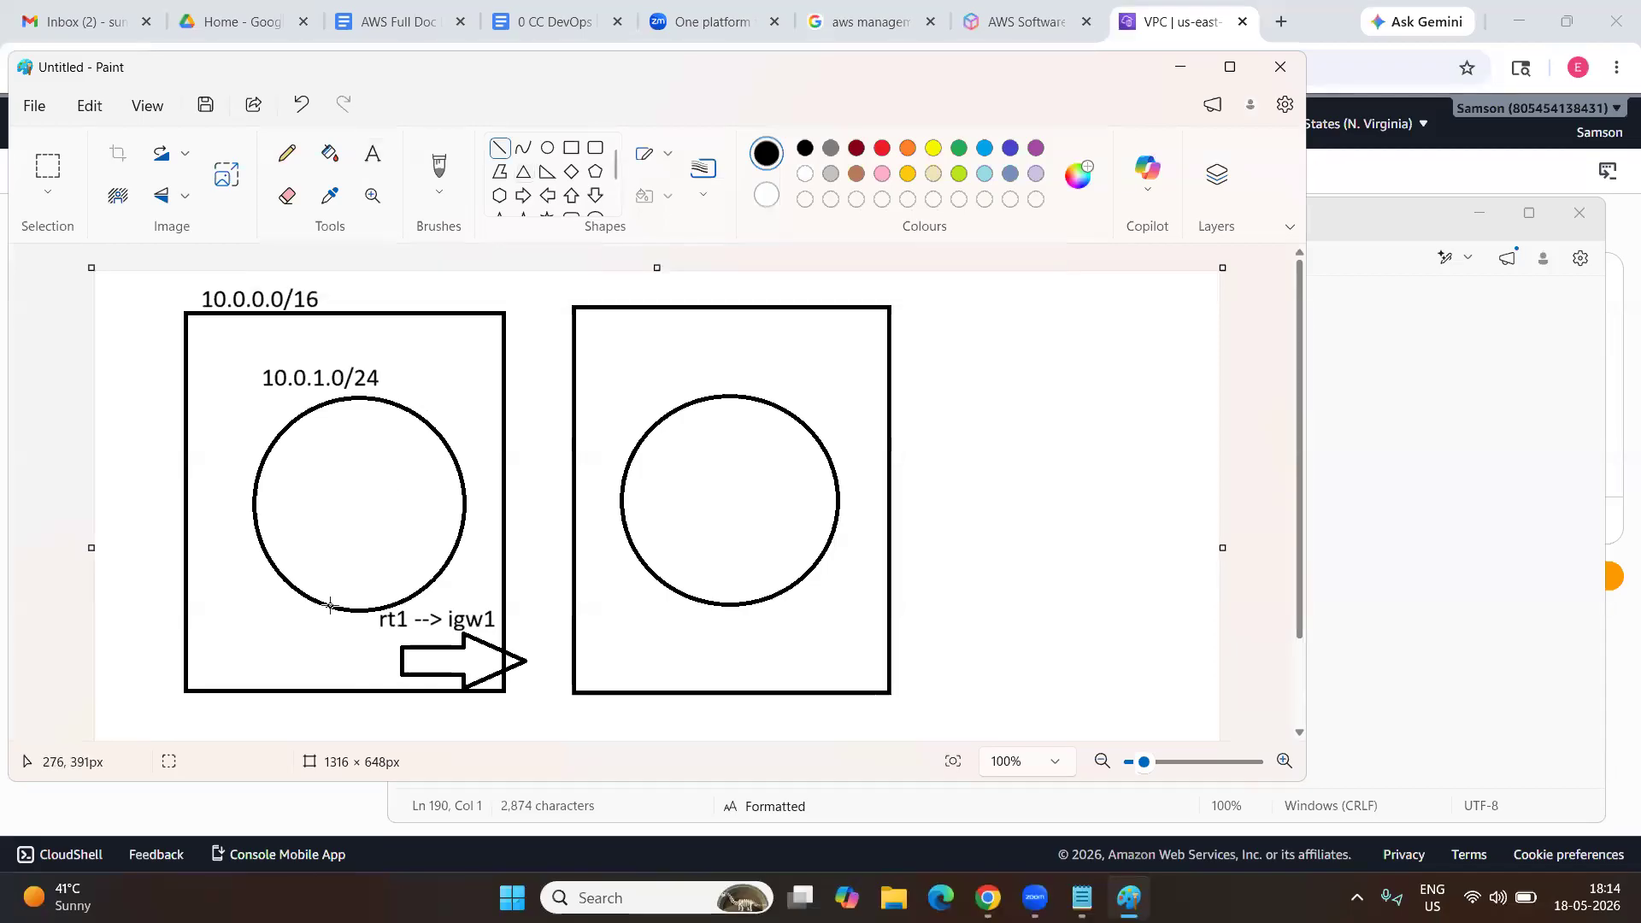
mouse_move(340, 609)
left_mouse_down()
mouse_move(341, 655)
mouse_move(398, 656)
mouse_move(339, 656)
left_mouse_up()
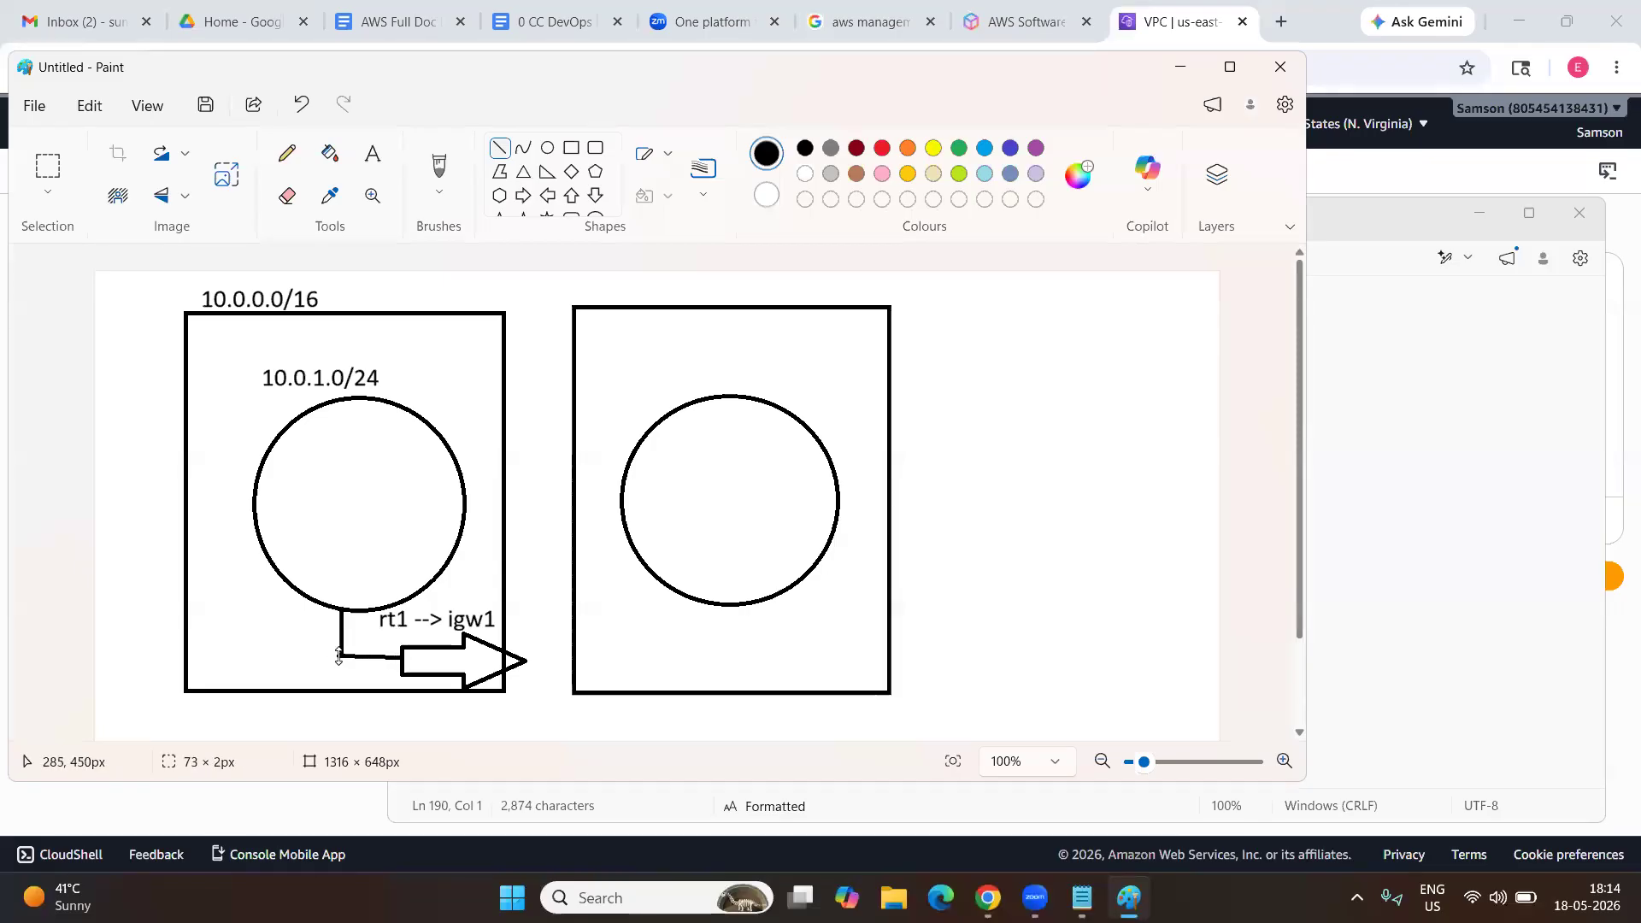
left_click(1179, 69)
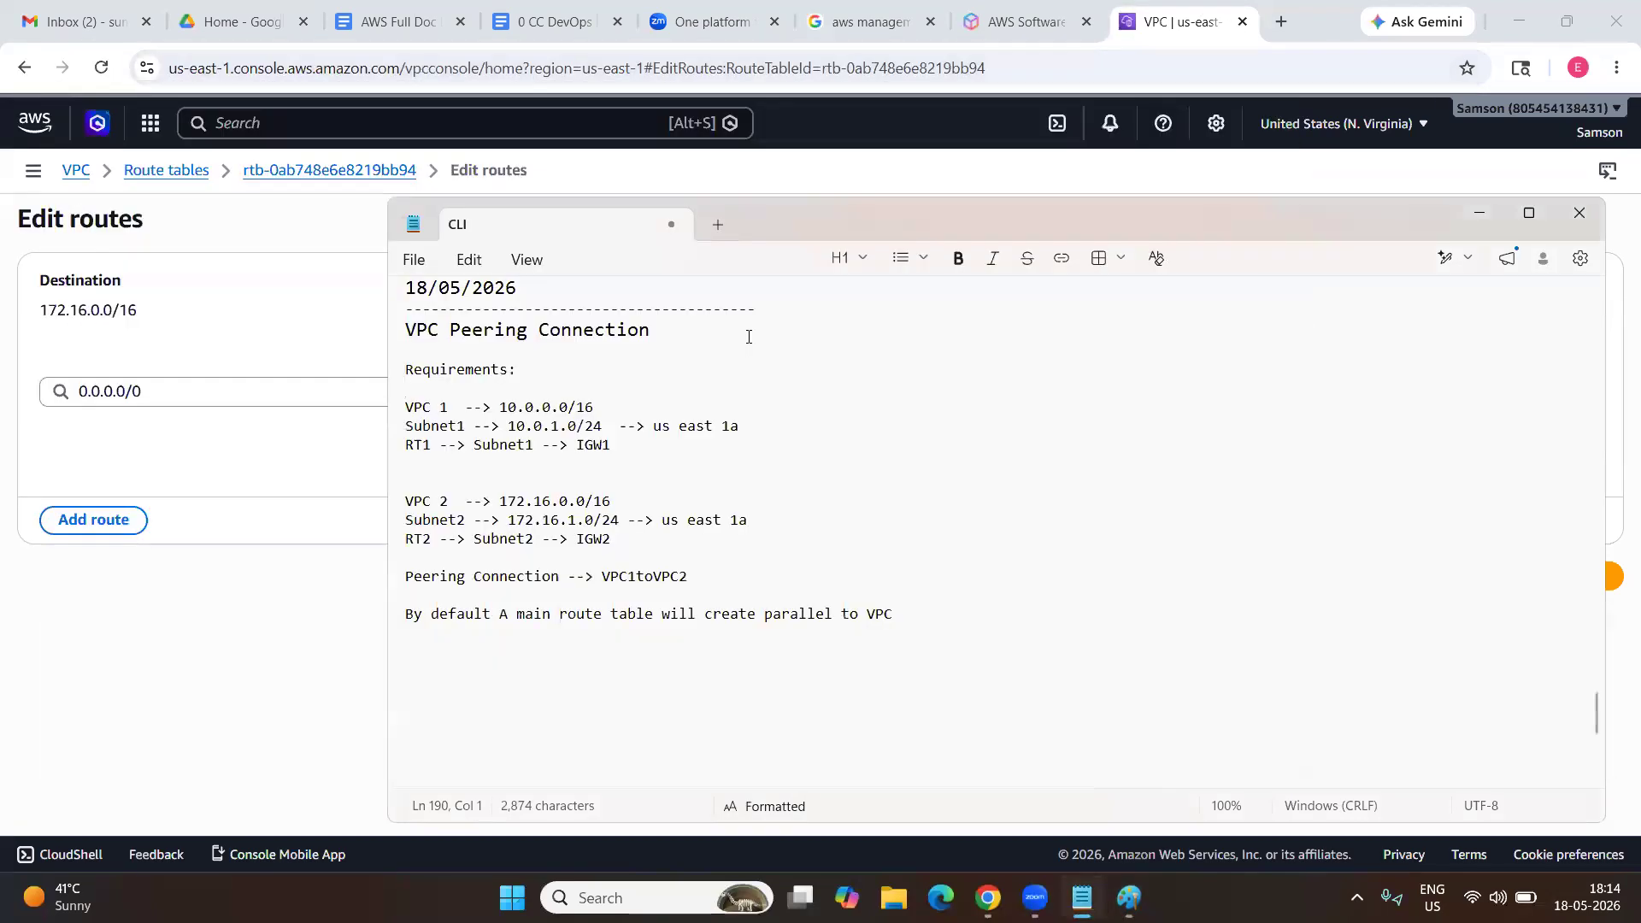
Target RT2's 0.0.0.0/0 route at the vpc2 internet gateway igw-04a09ed67122a6fdb and save the route changes.
left_click(287, 564)
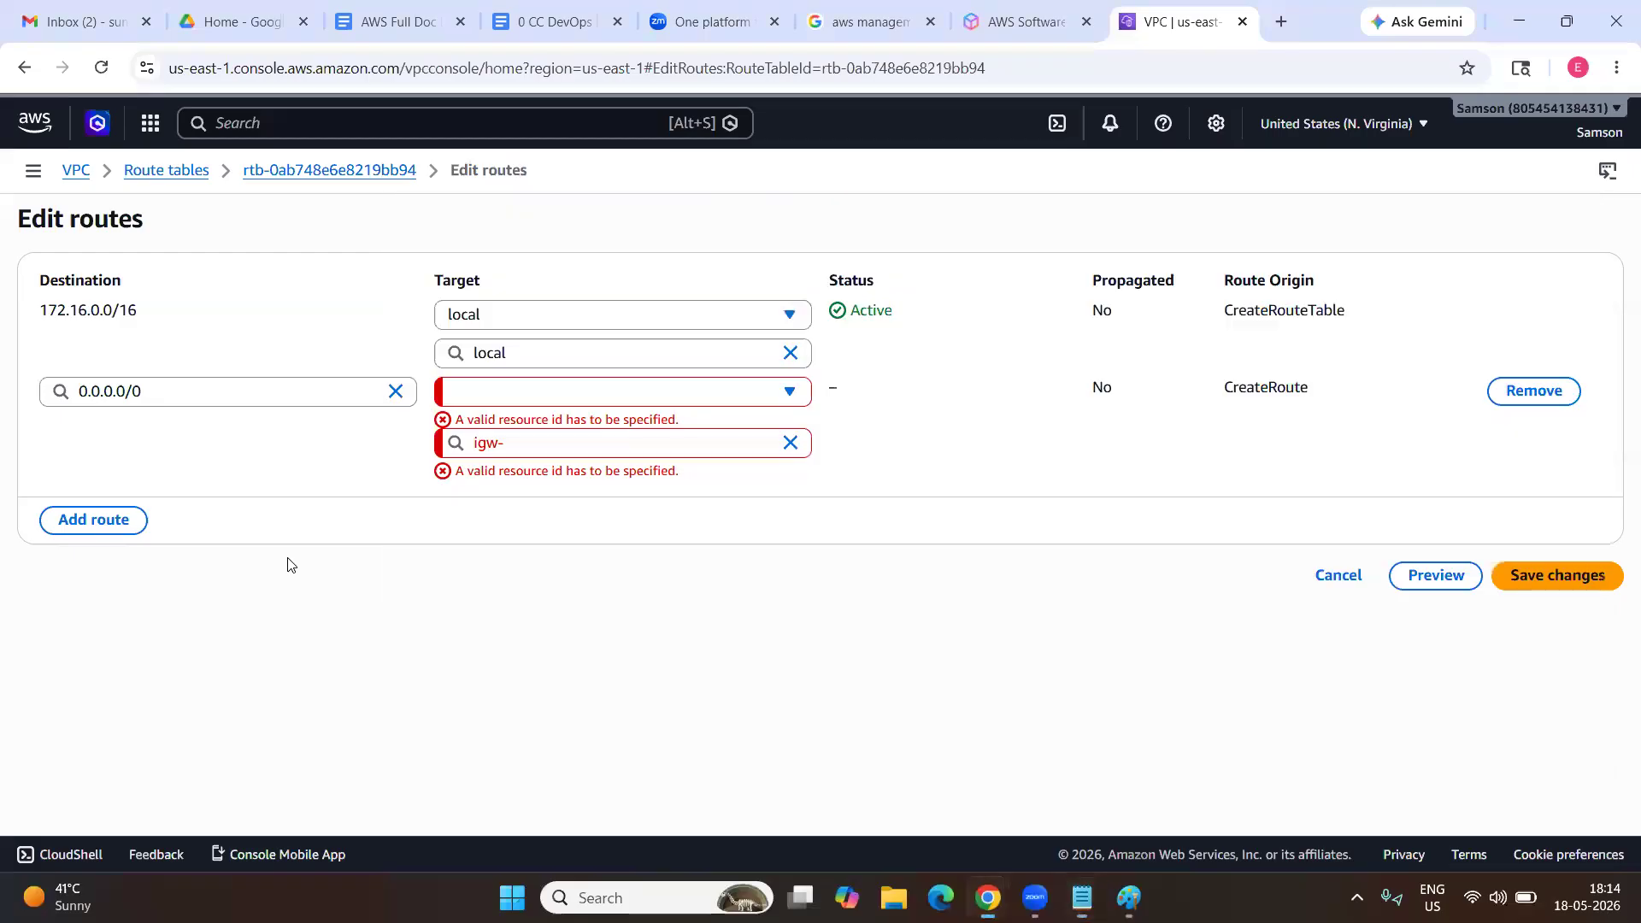
left_click(543, 398)
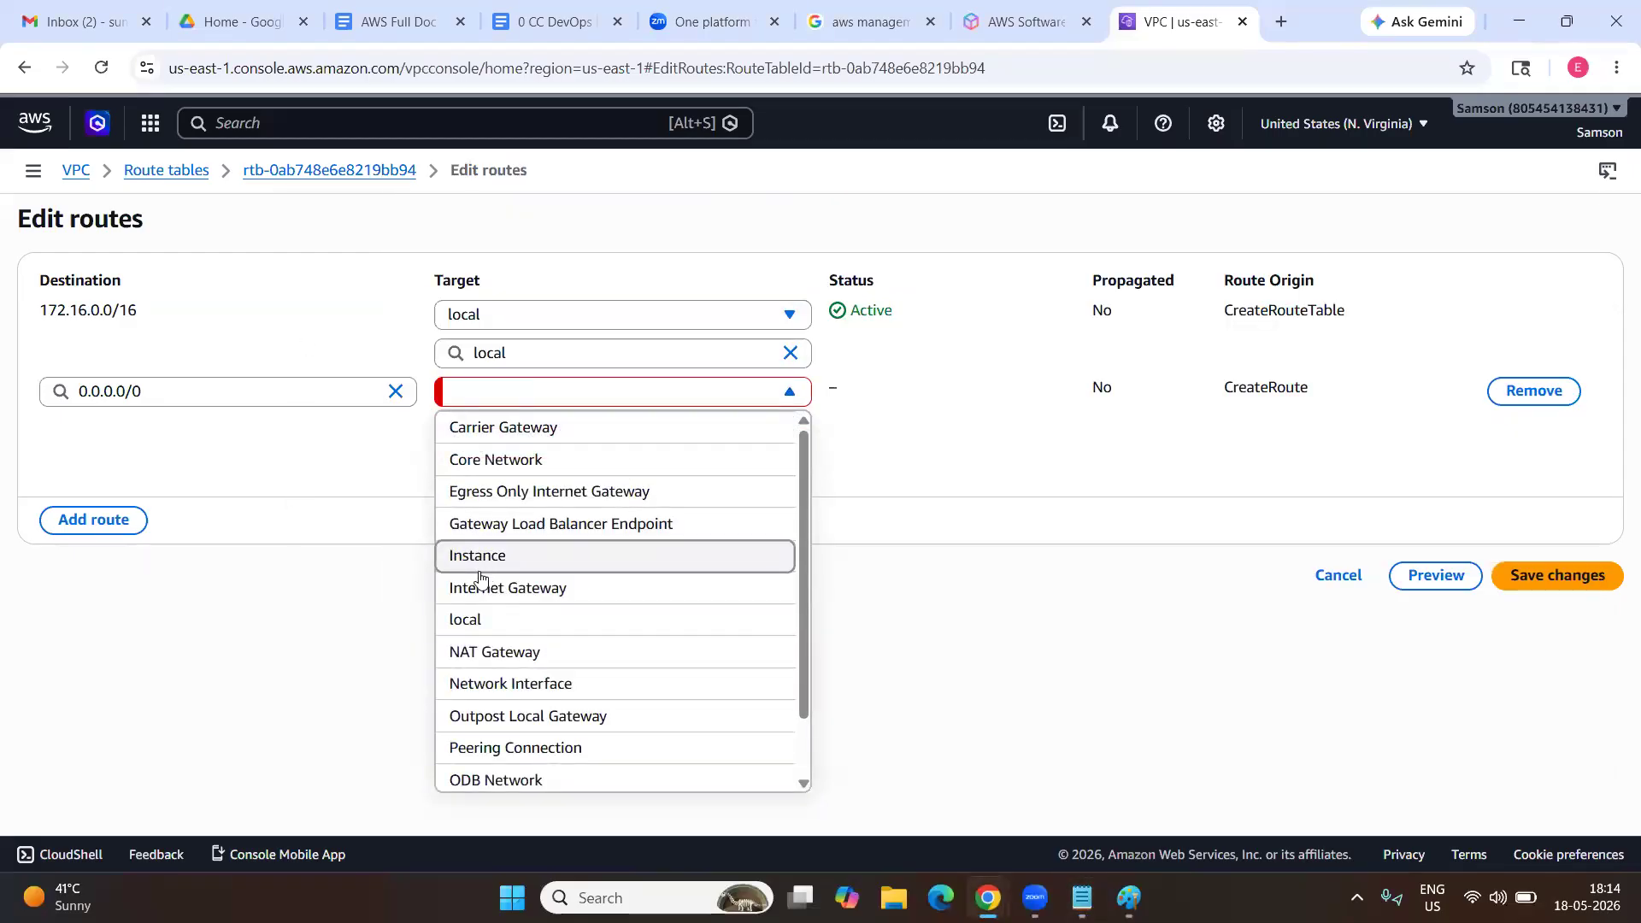
left_click(509, 588)
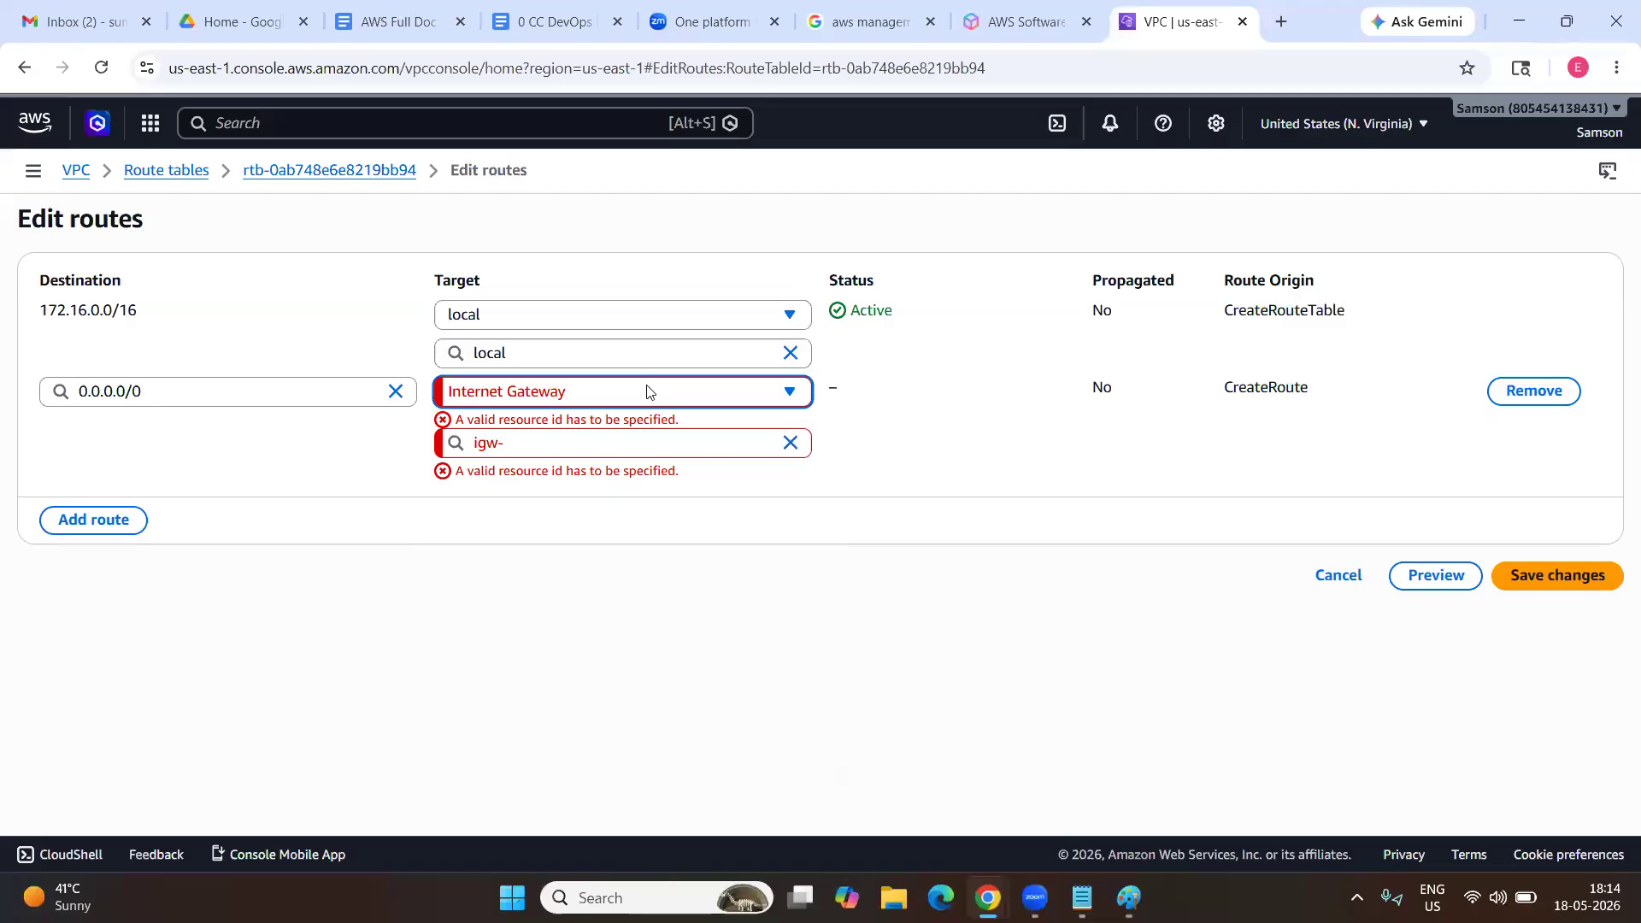
left_click(583, 453)
left_click(601, 513)
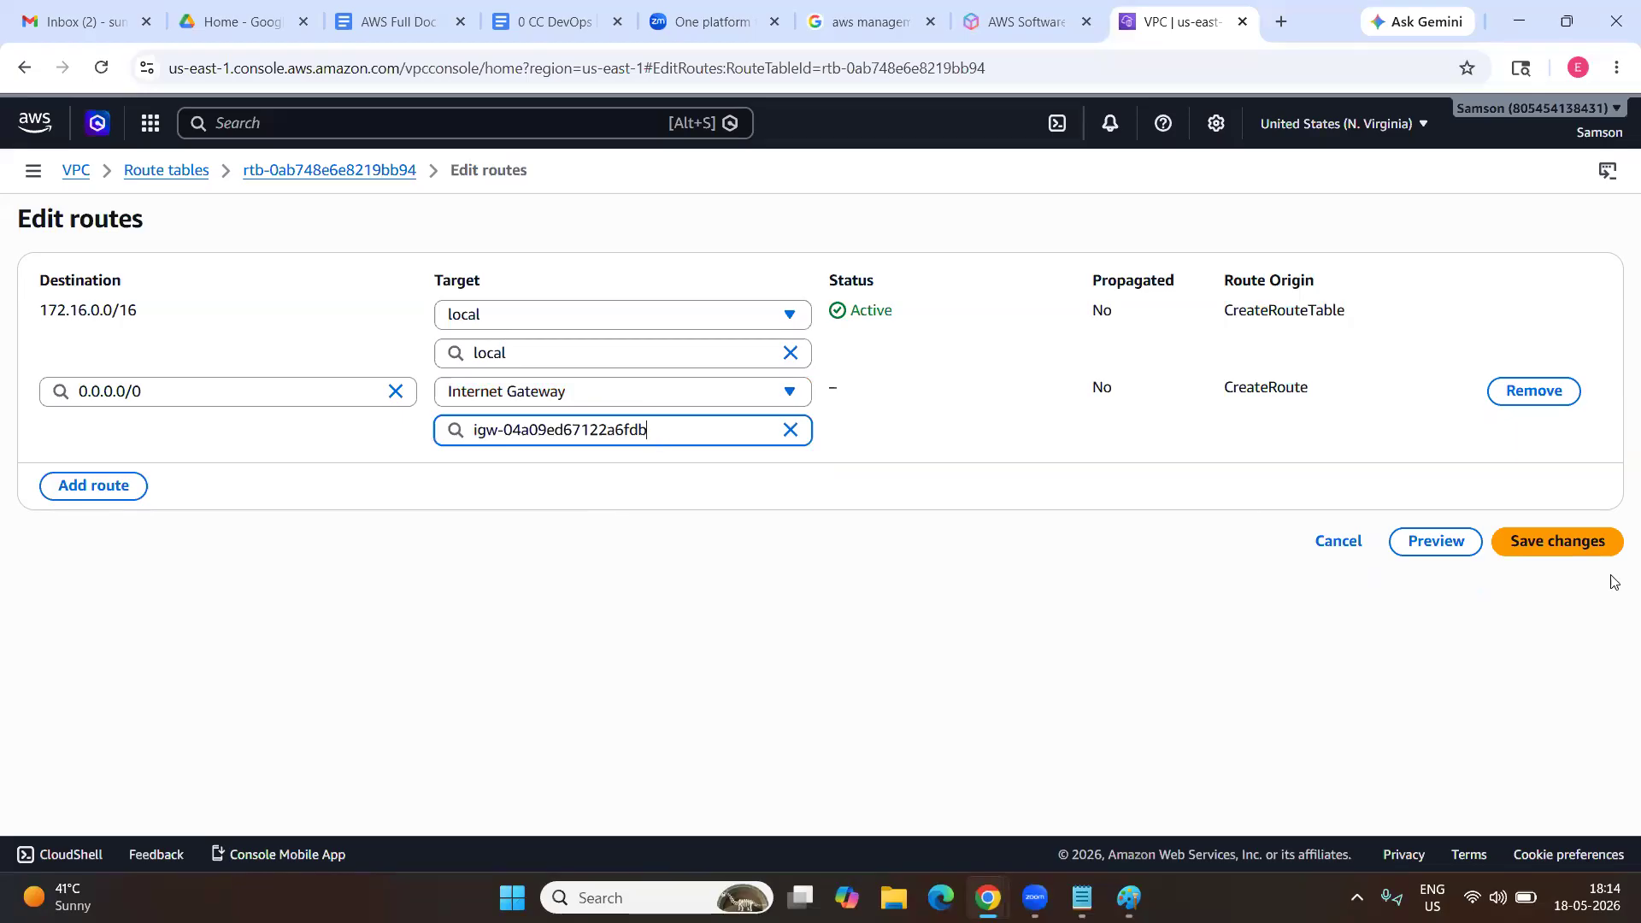
left_click(1563, 542)
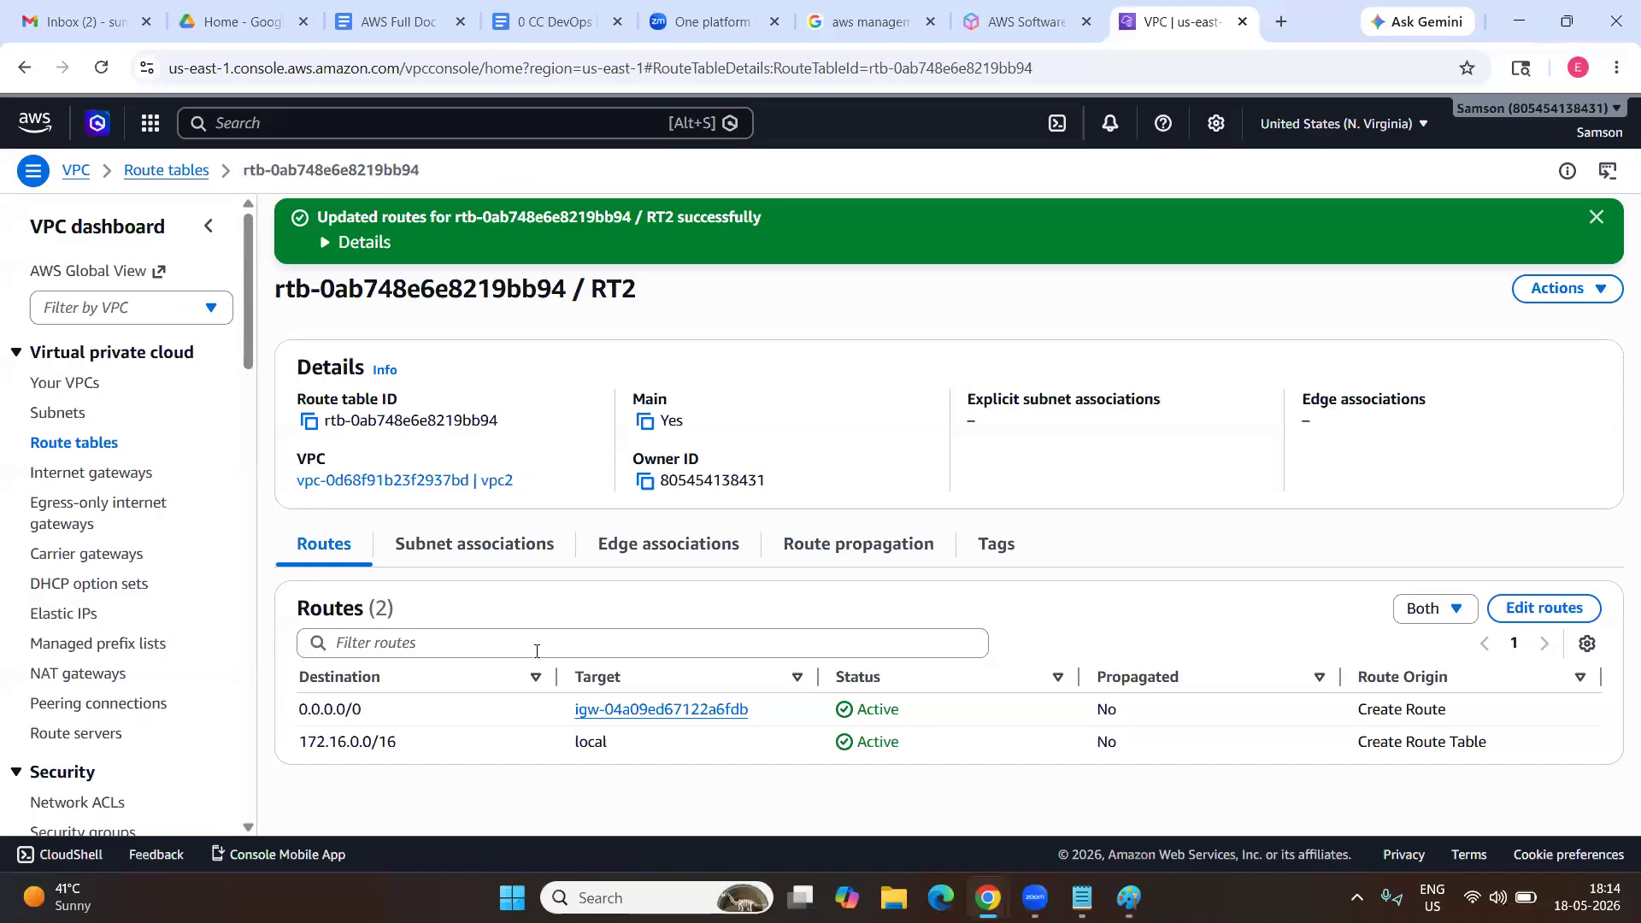
Review the destinations and targets of RT2's saved routes.
left_click_drag(415, 614, 293, 619)
left_click_drag(375, 709, 296, 718)
left_click_drag(424, 753, 299, 749)
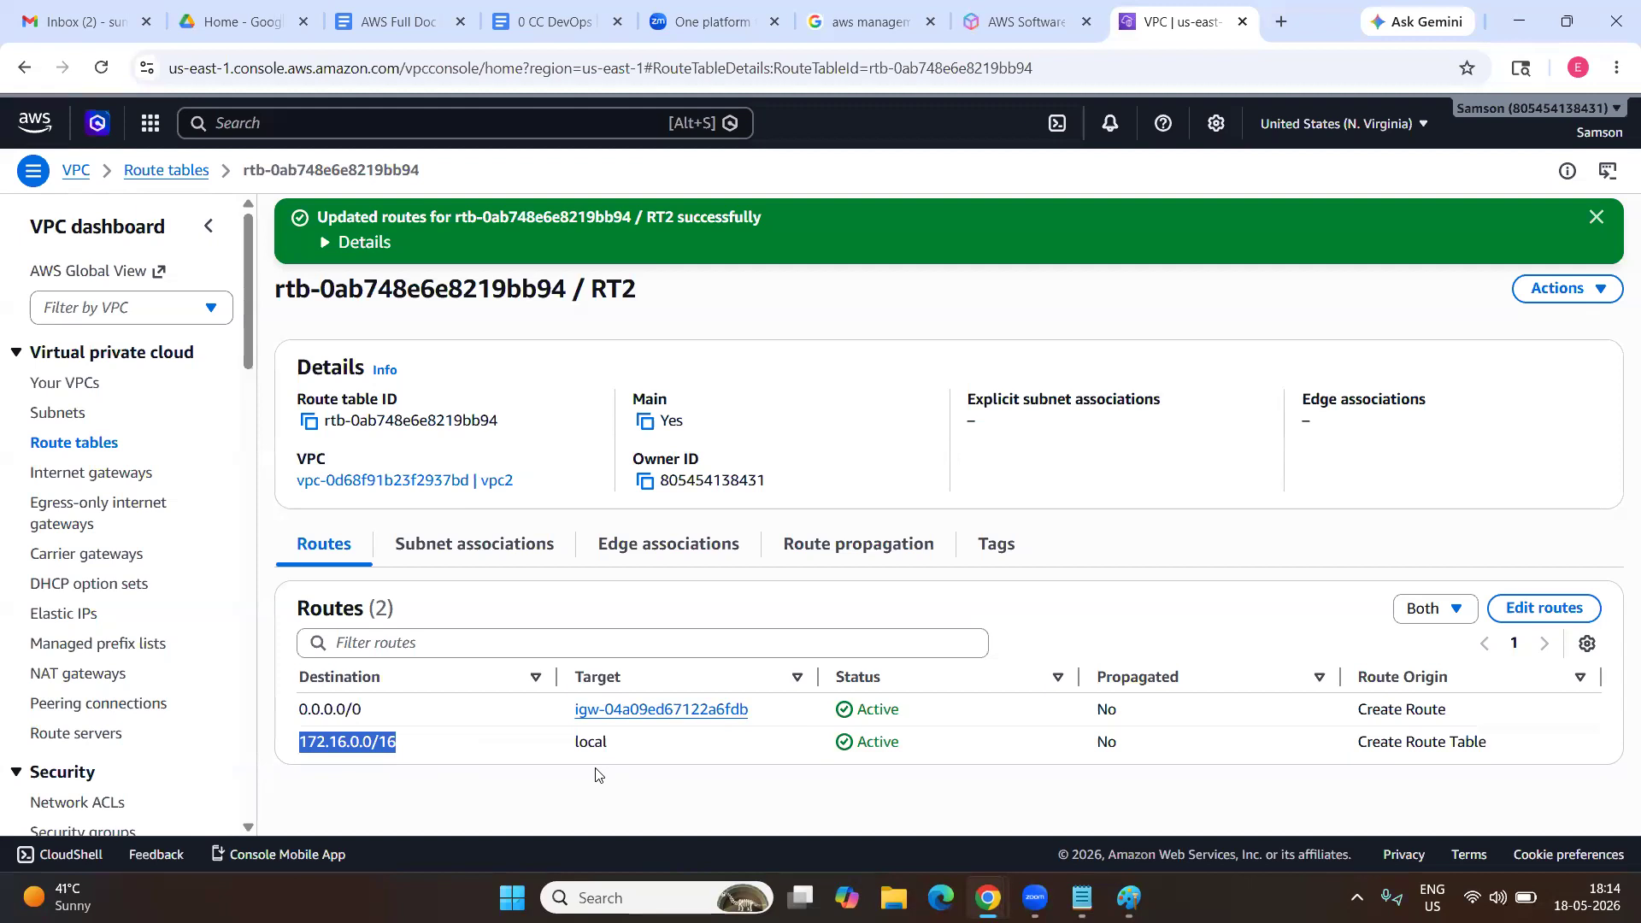
left_click_drag(637, 749, 541, 749)
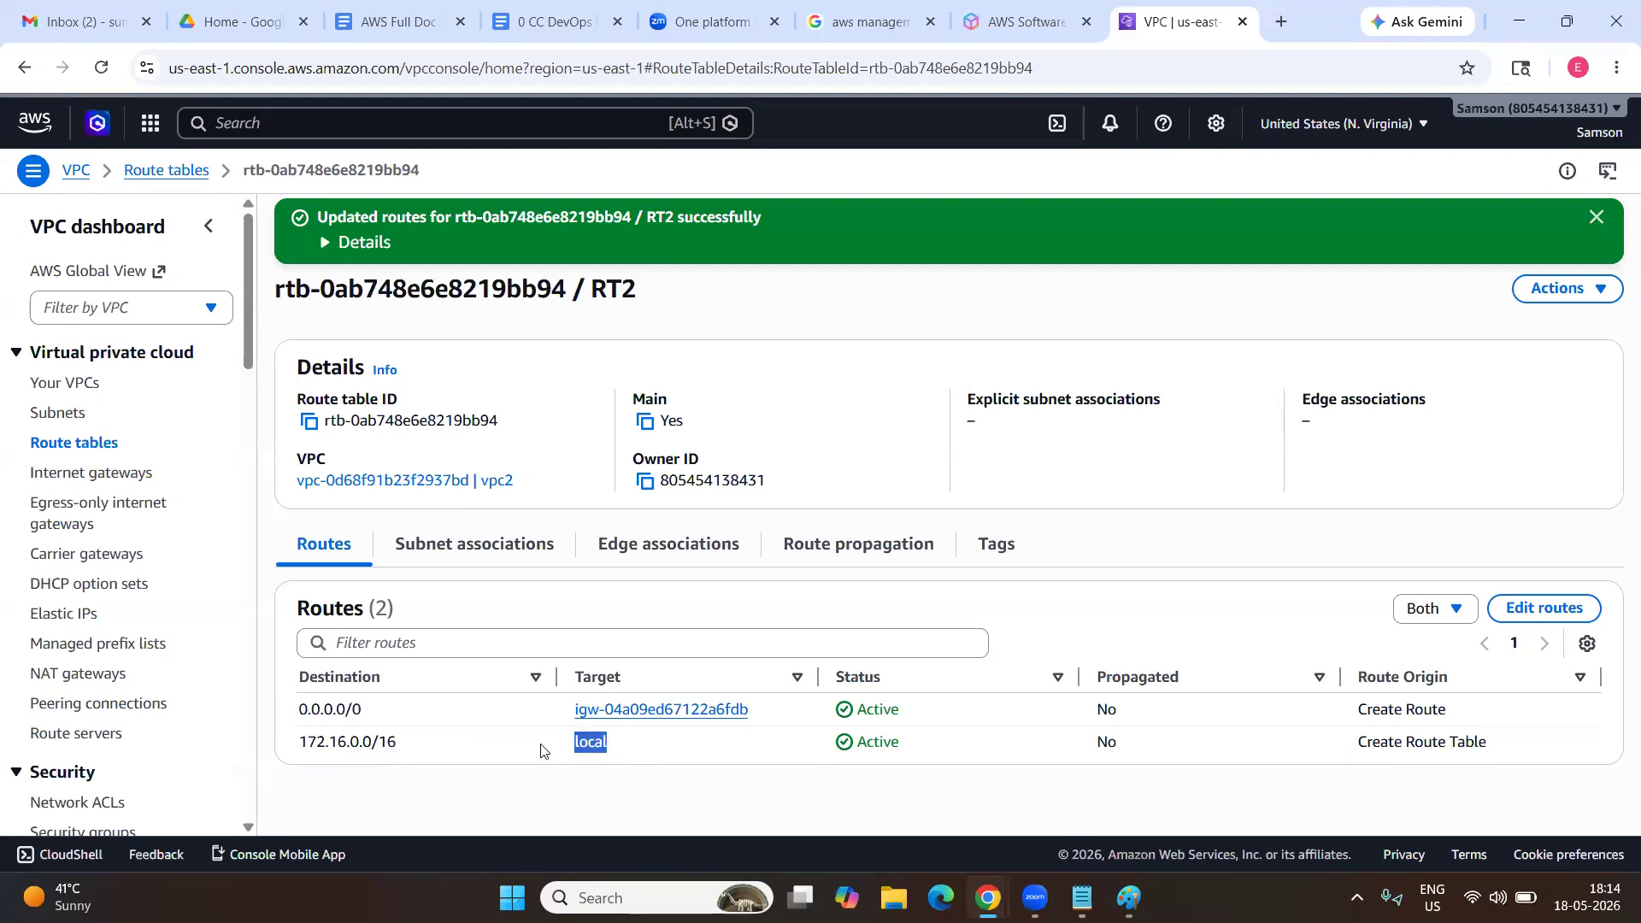
left_click(676, 764)
Explicitly associate subnet2 with route table RT2 and save the association.
left_click(492, 556)
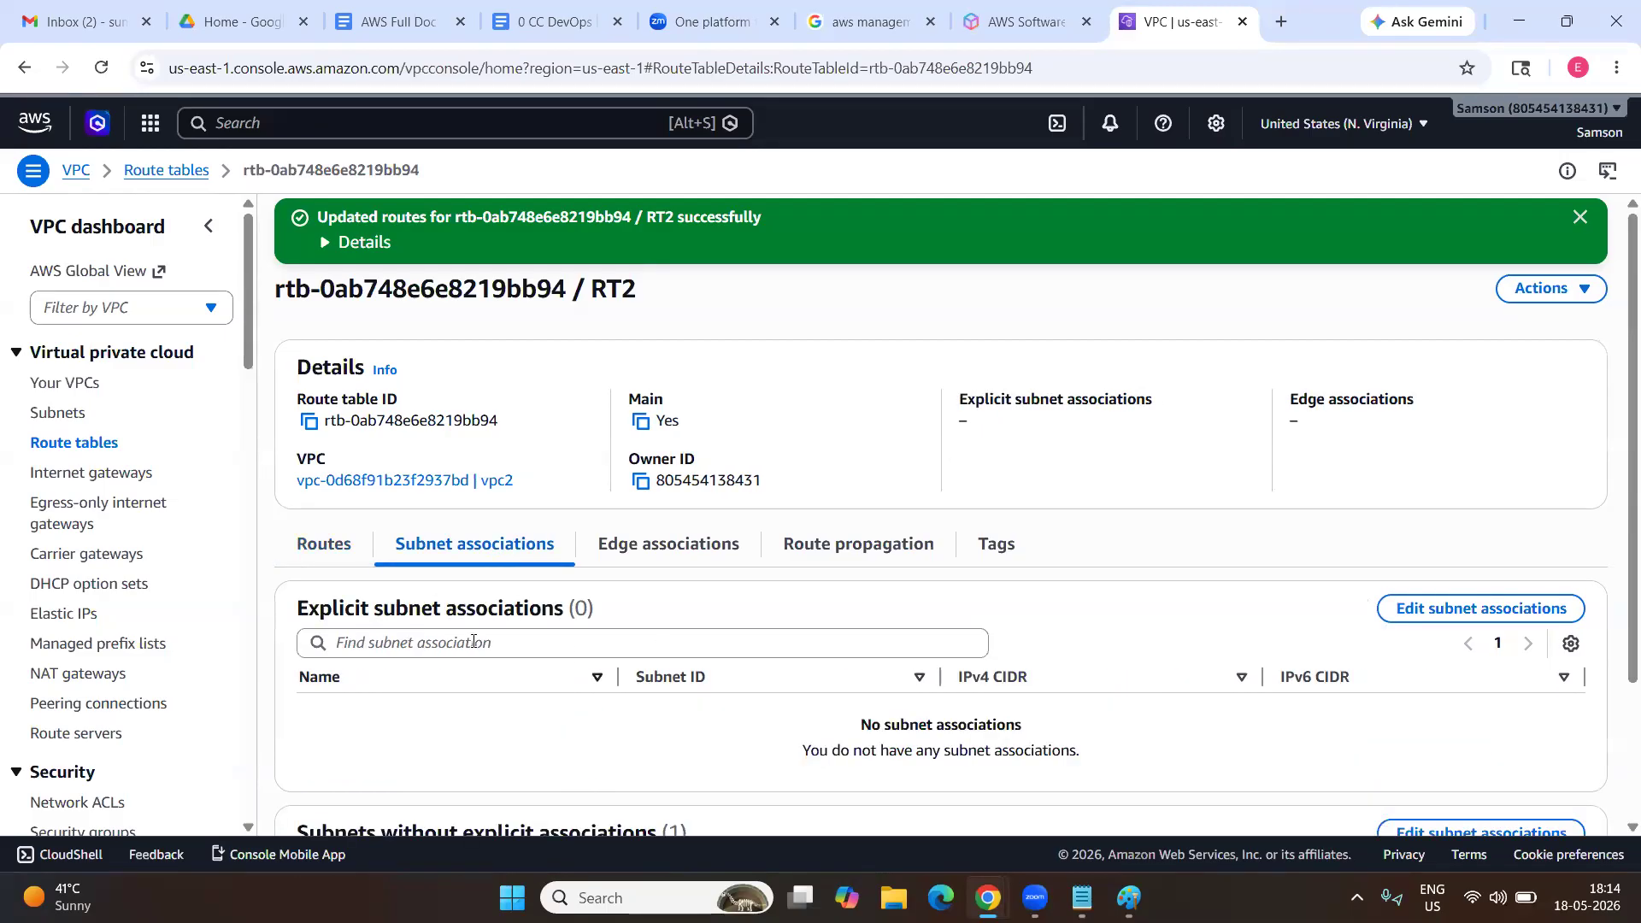
left_click_drag(598, 610, 310, 619)
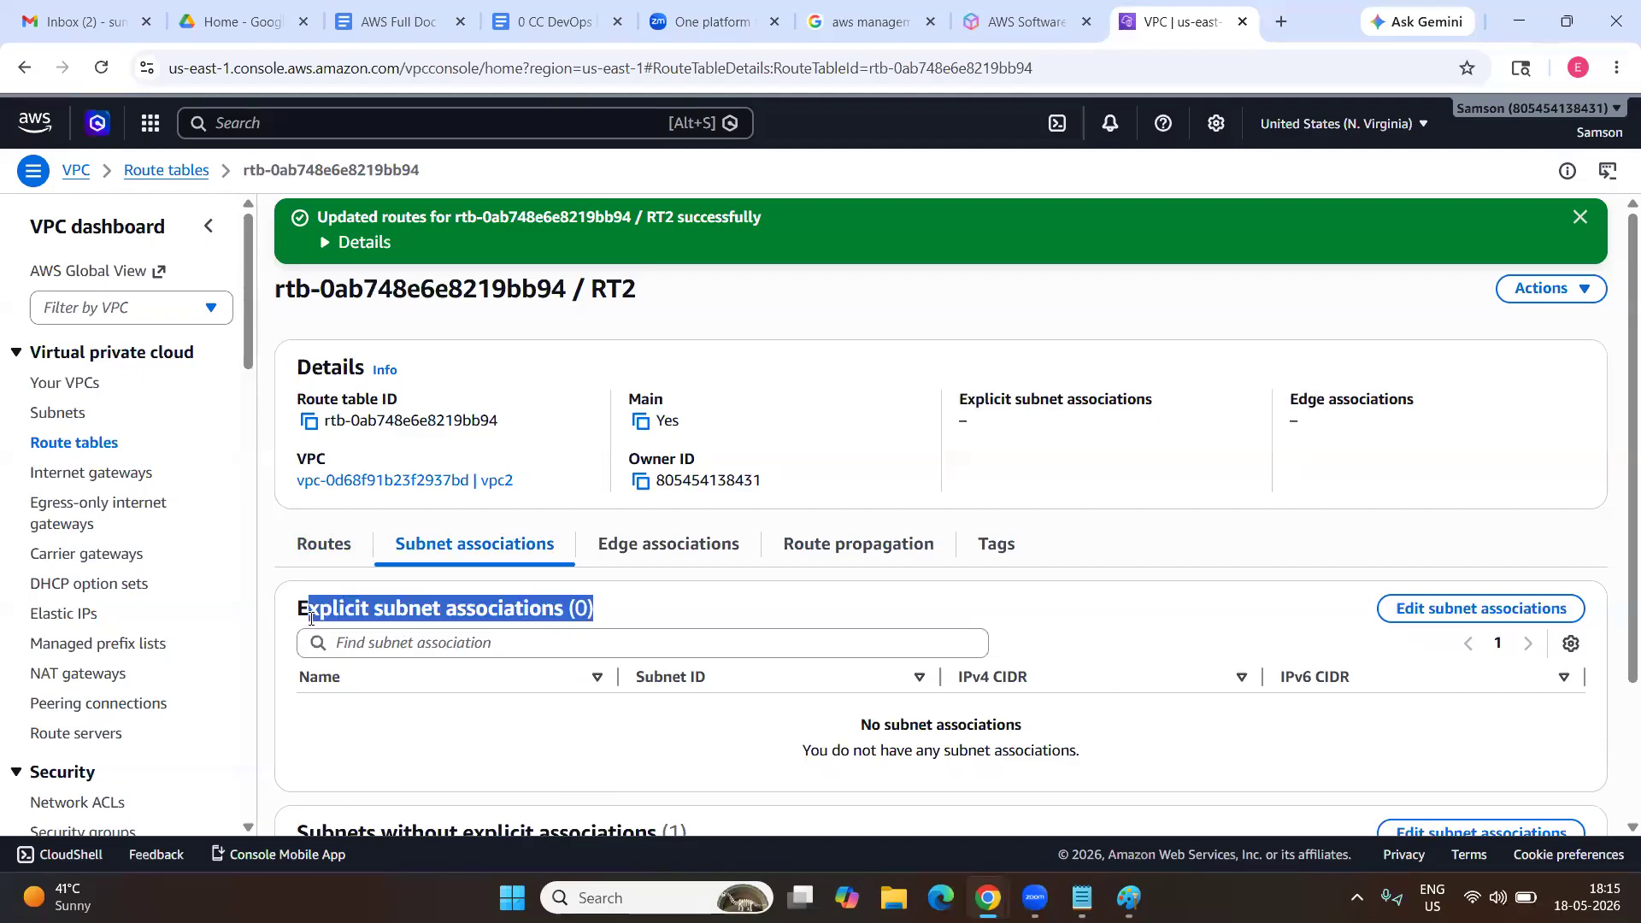
left_click(1461, 610)
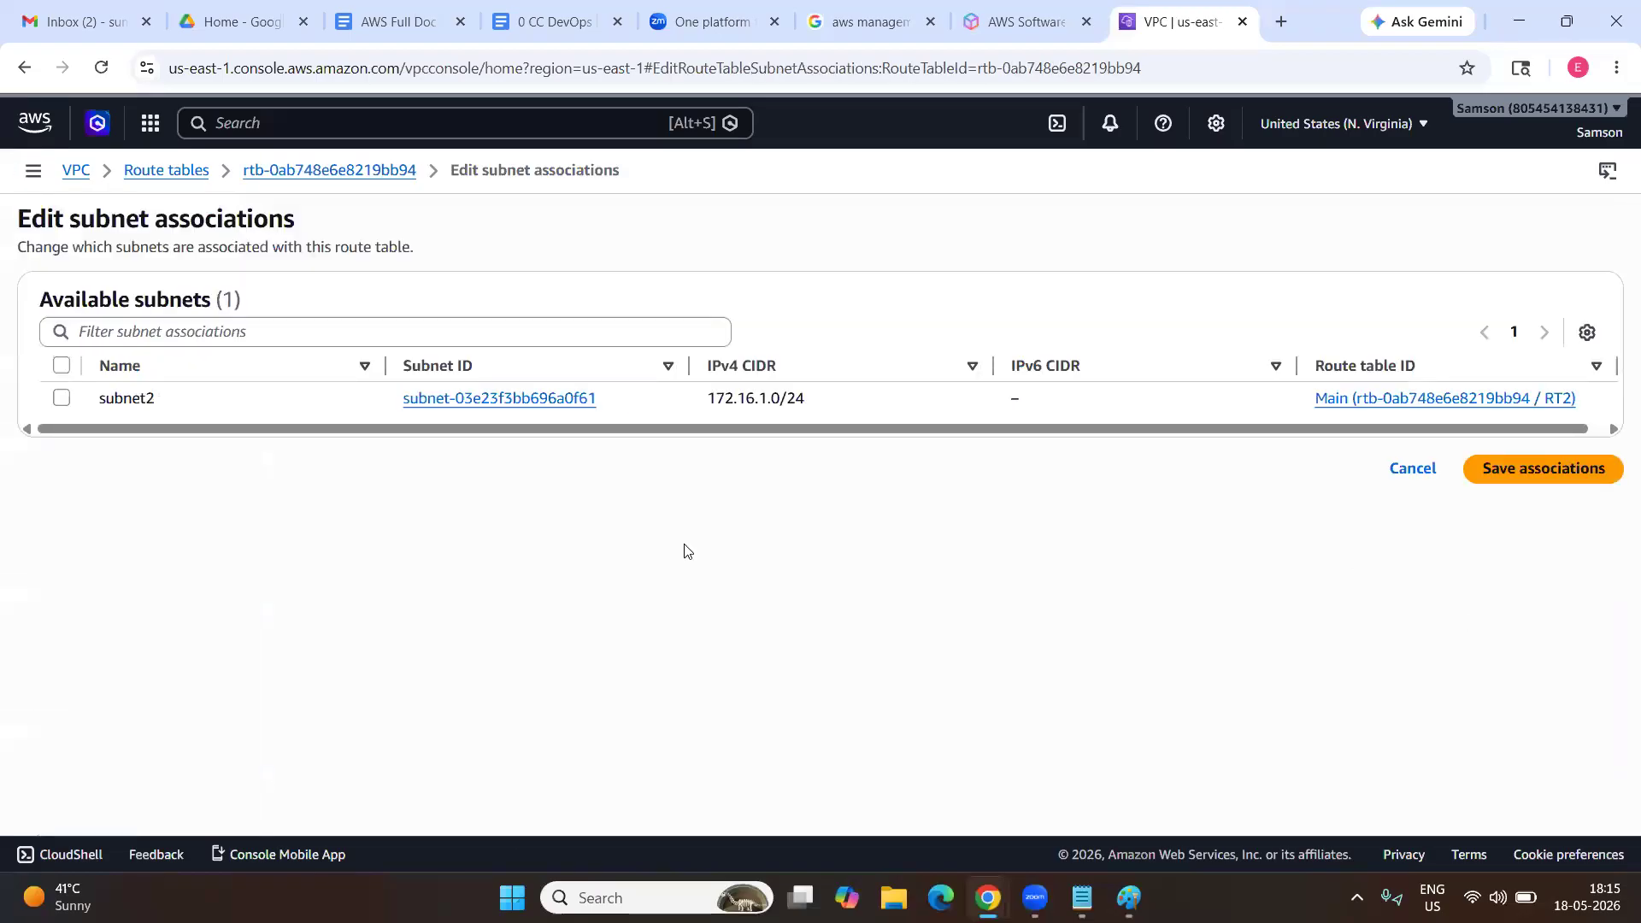
left_click(63, 399)
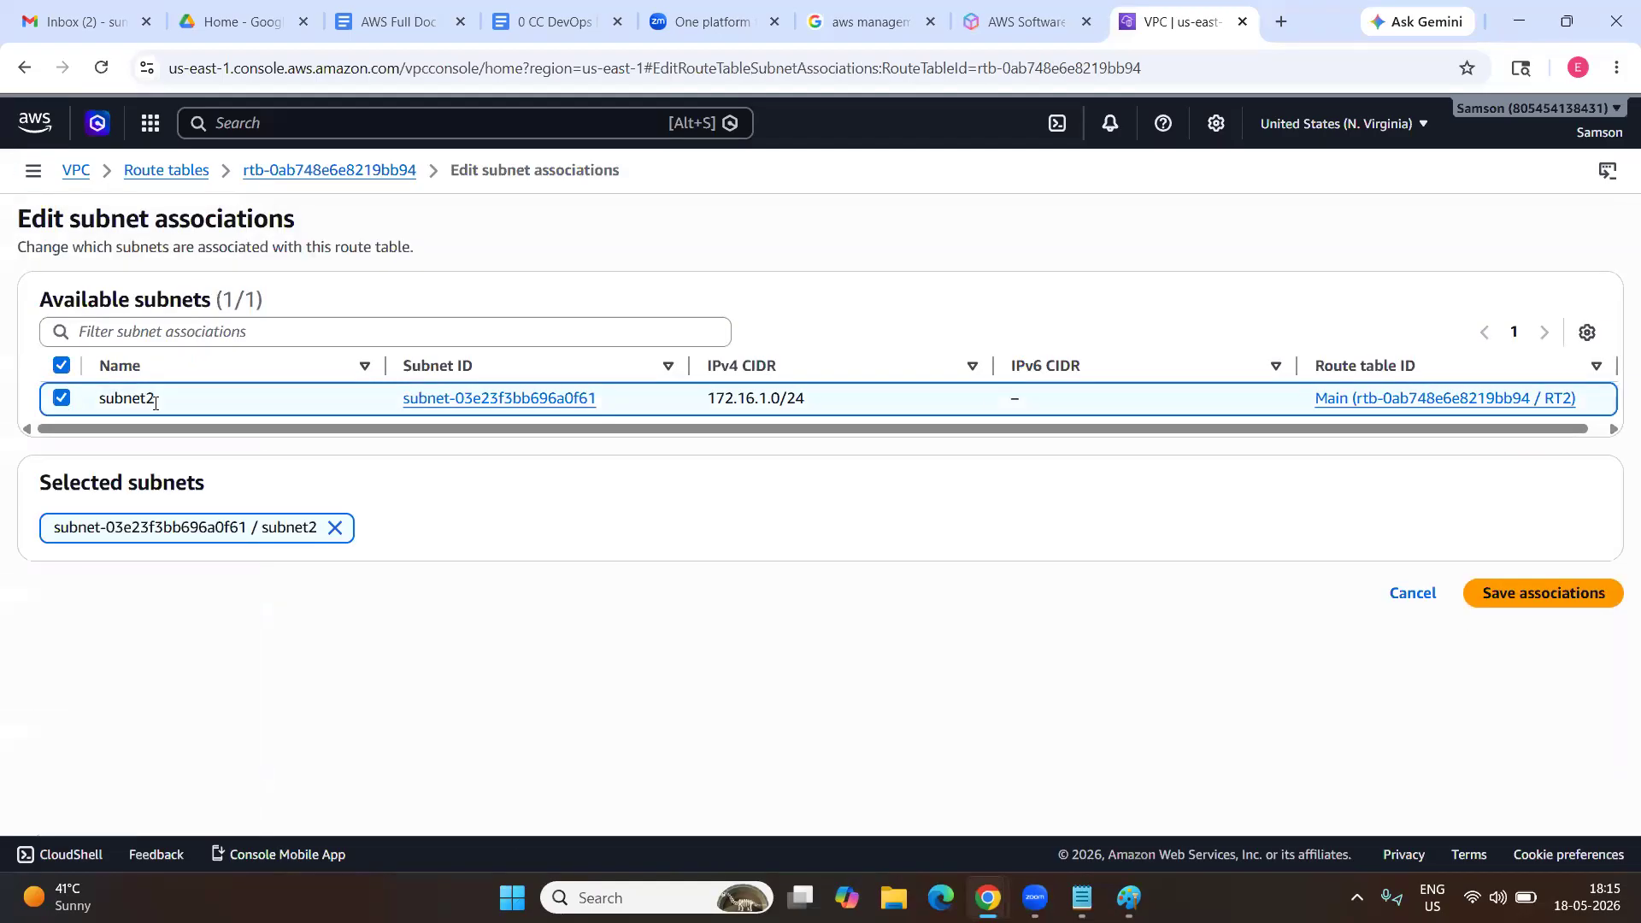
left_click(1516, 597)
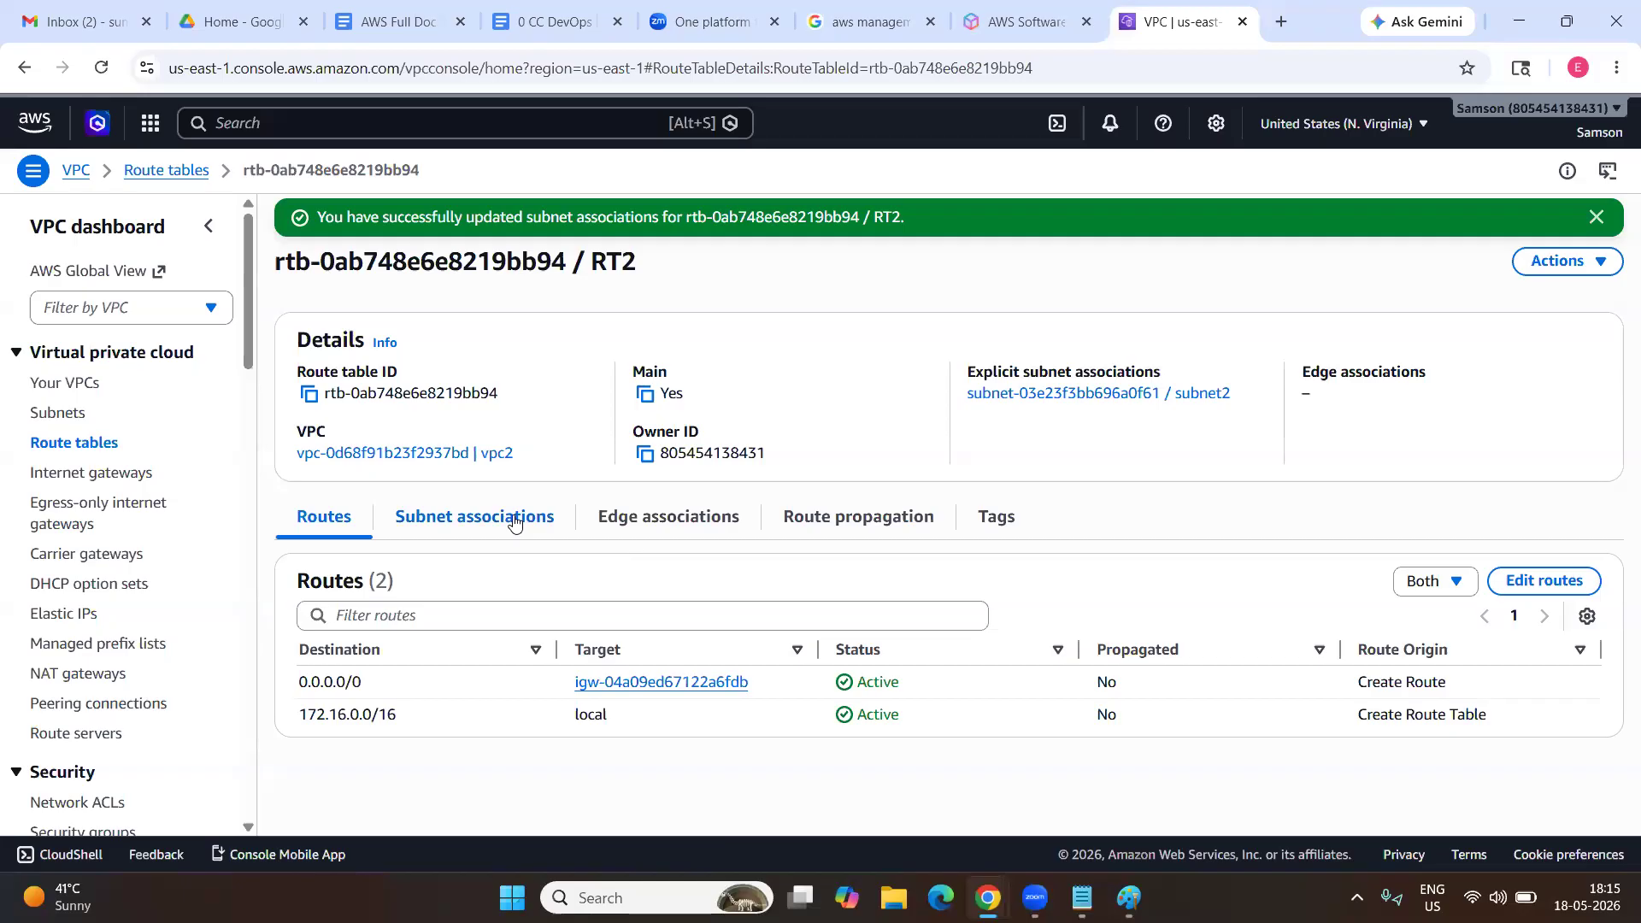
Check RT2's explicit subnet association and its route destinations.
left_click(513, 523)
left_click_drag(381, 689, 301, 688)
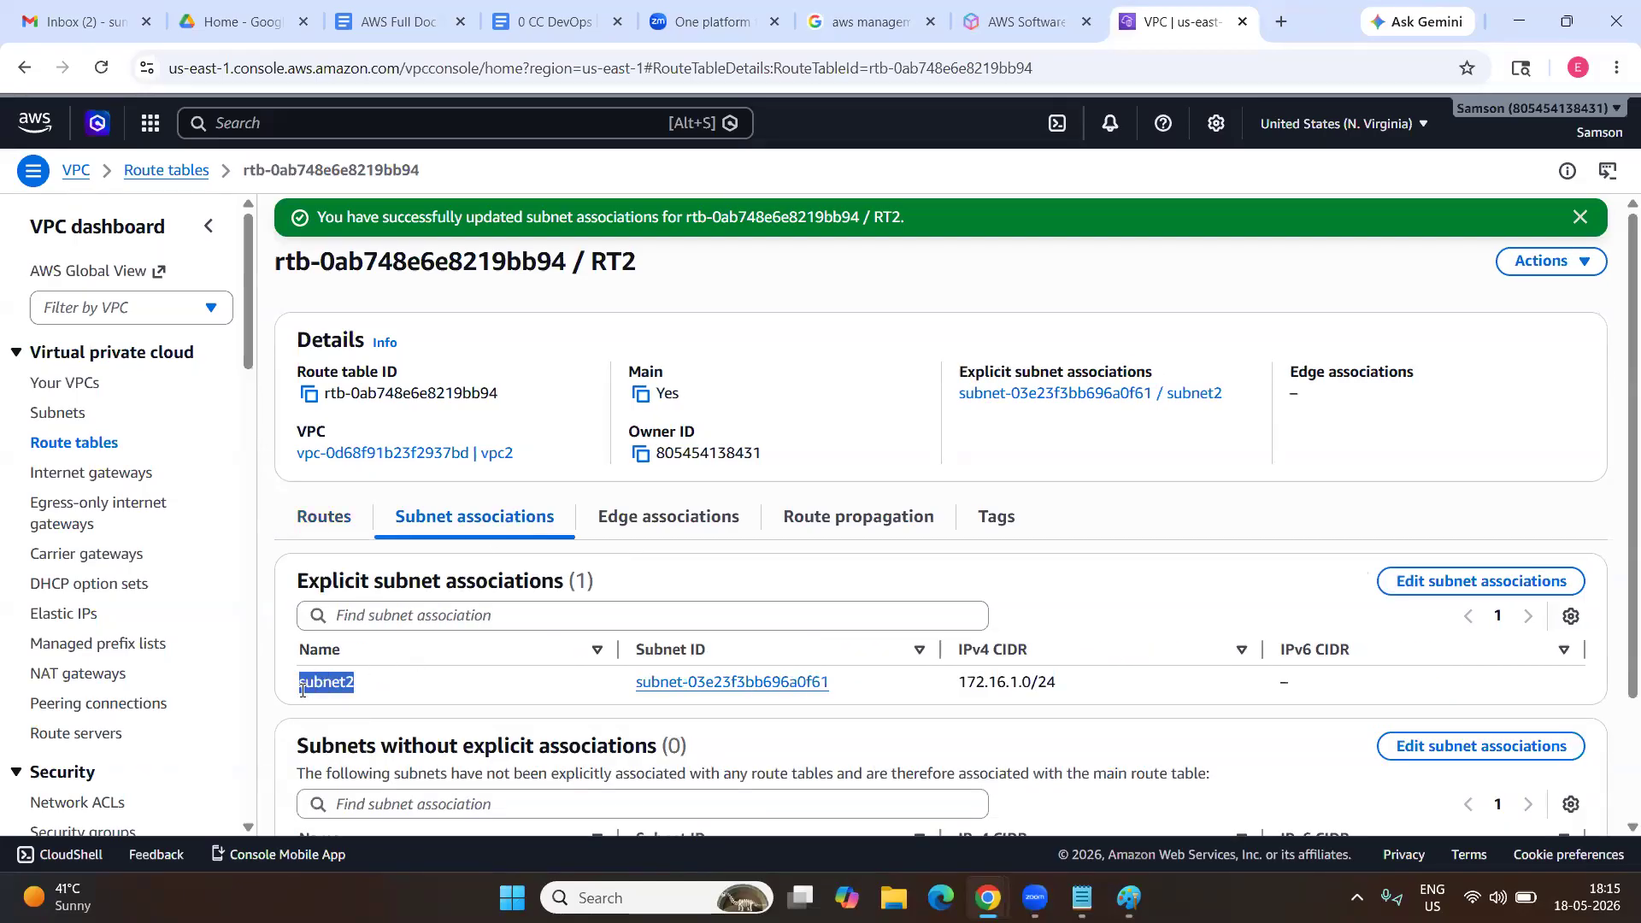
left_click(336, 537)
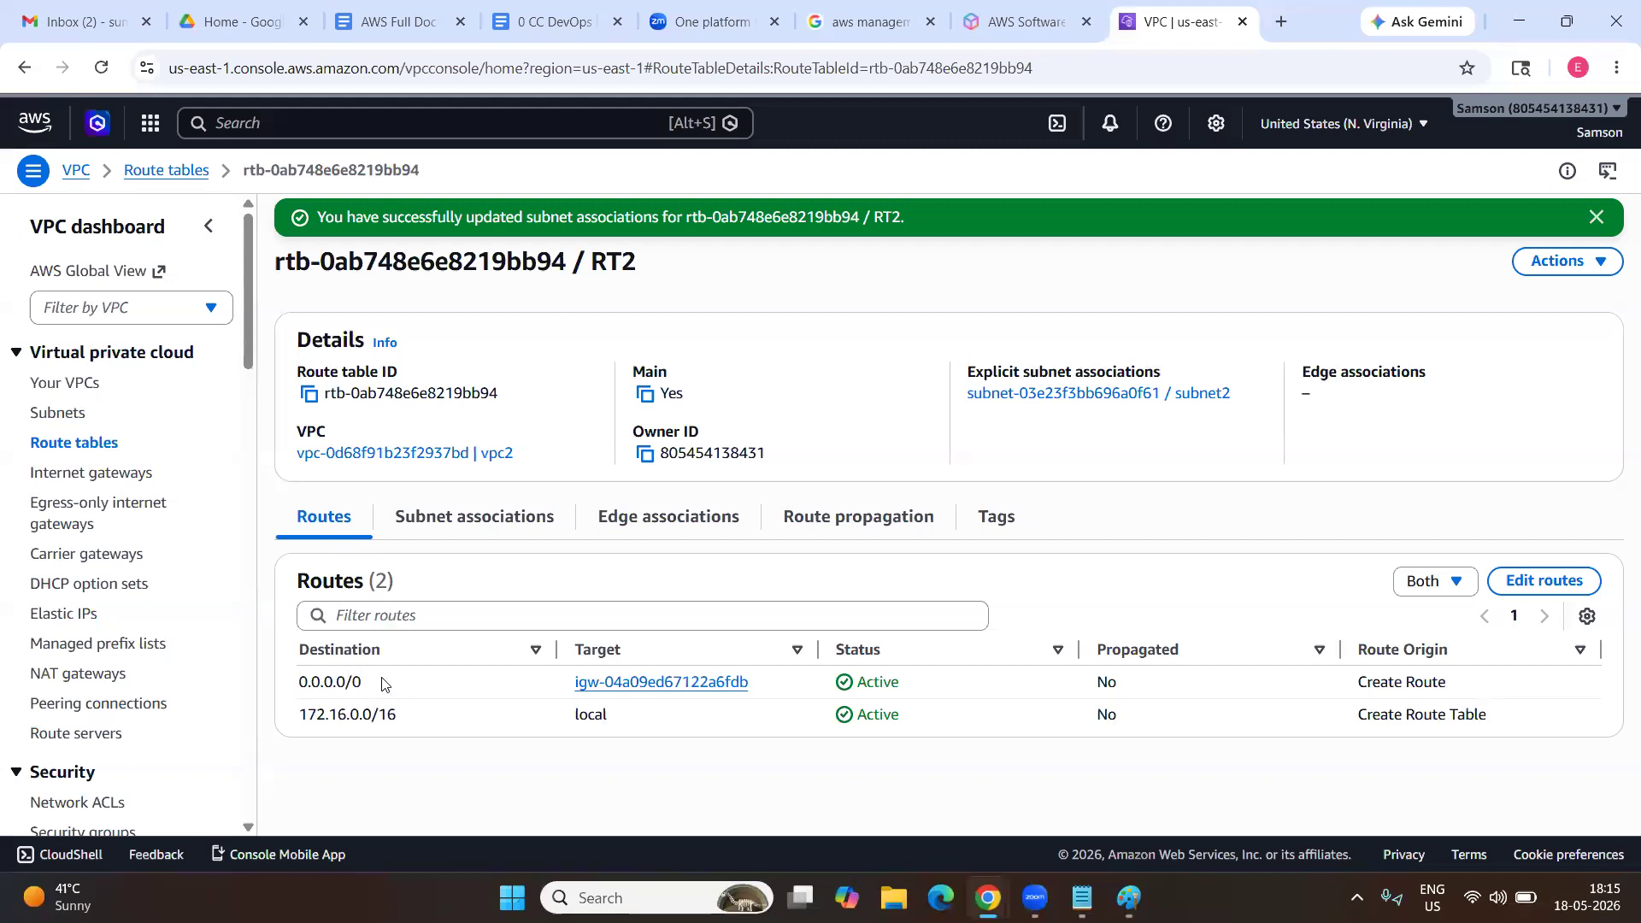
left_click_drag(363, 683, 298, 682)
left_click(411, 715)
left_click_drag(412, 720, 300, 718)
left_click_drag(678, 265, 568, 273)
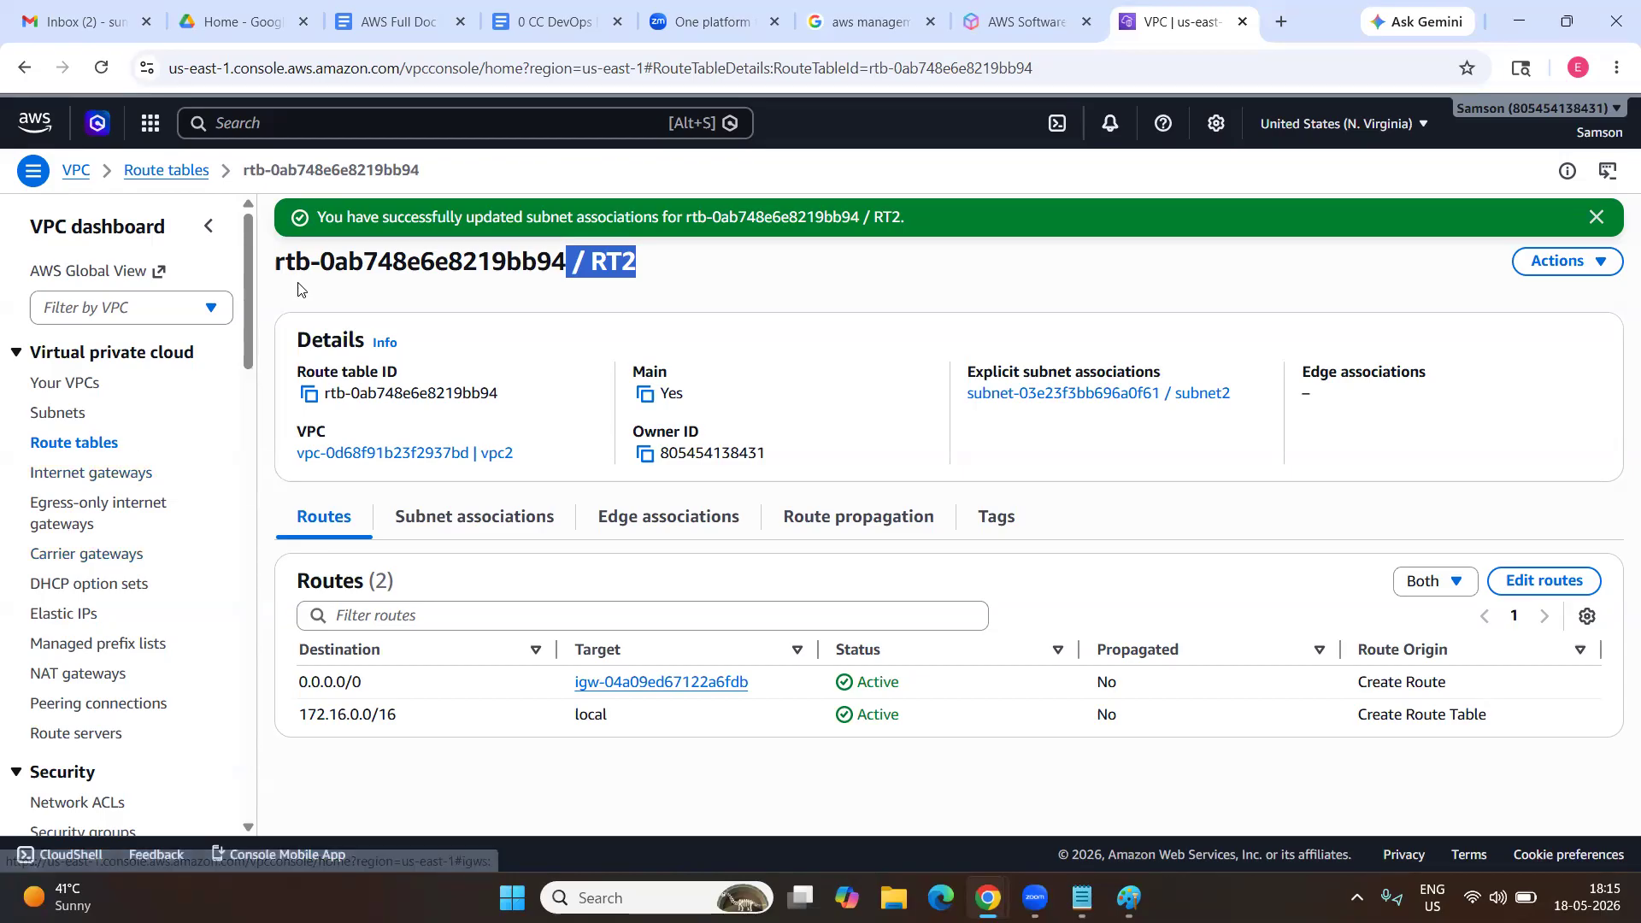
Open route table RT1 and check its route targets and explicit subnet association.
left_click(100, 445)
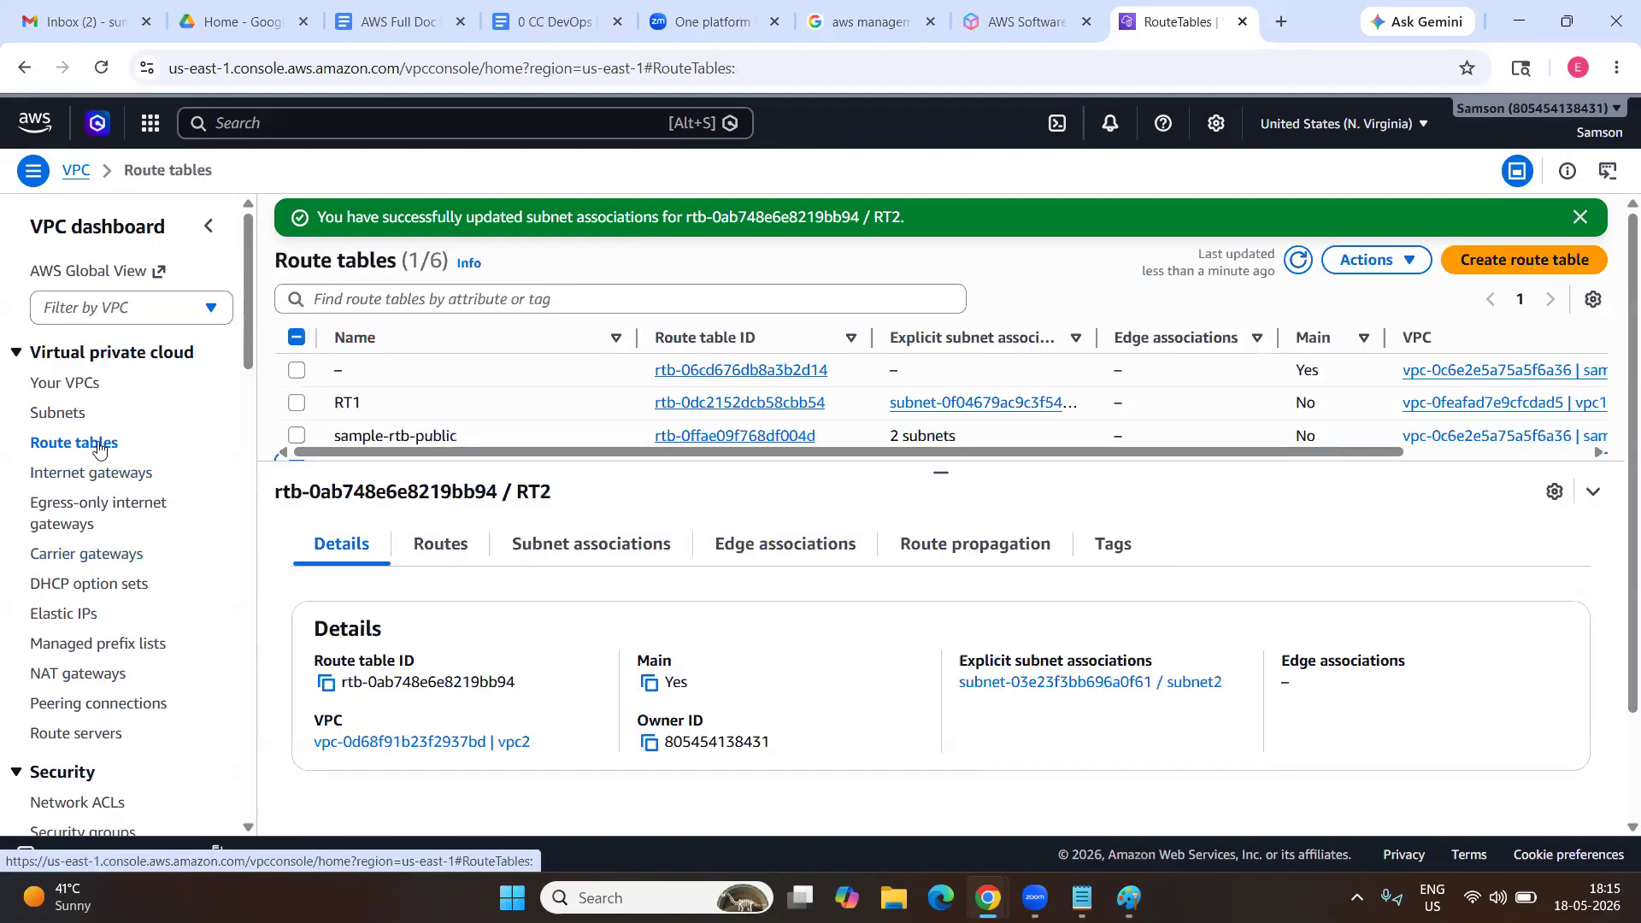
left_click(725, 396)
left_click(726, 402)
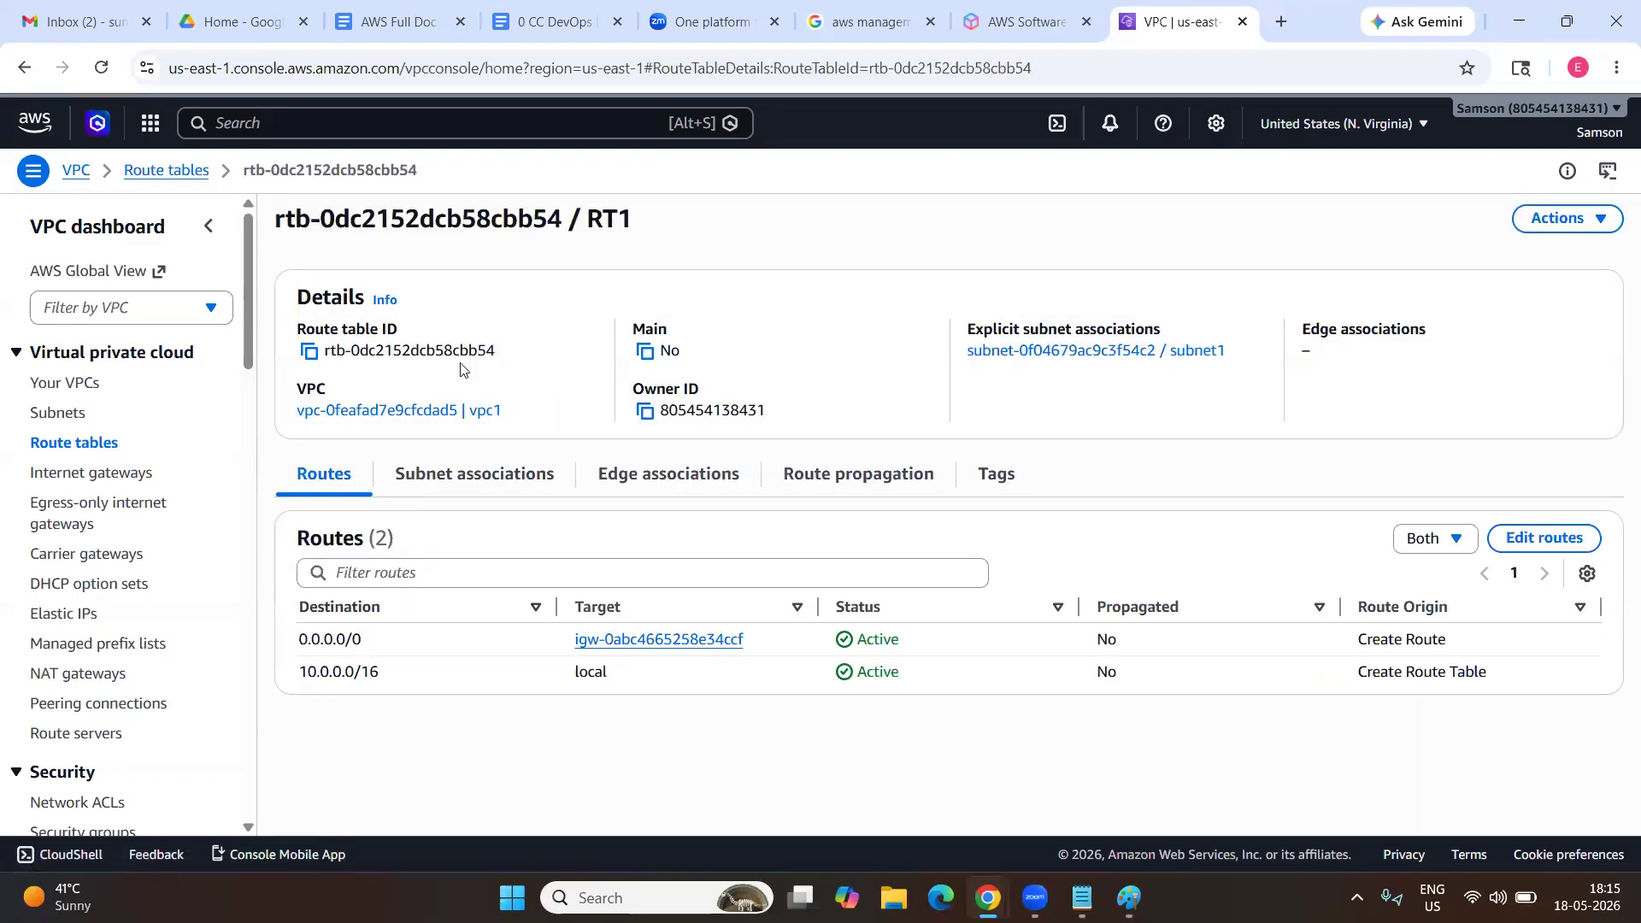
left_click_drag(635, 232, 582, 227)
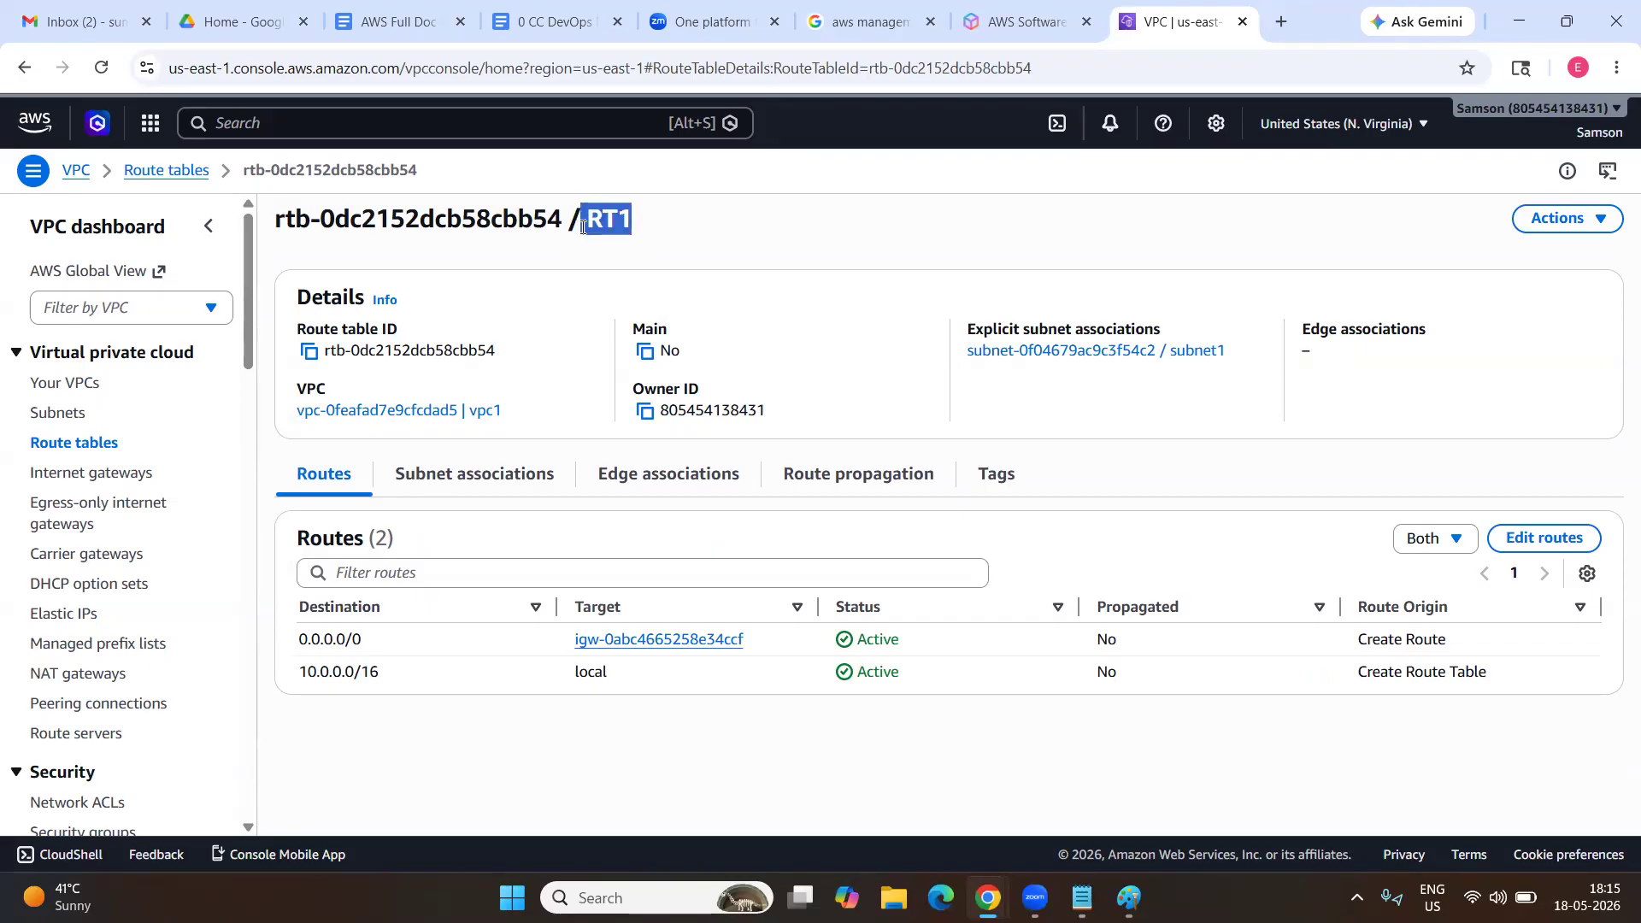
left_click_drag(565, 643, 757, 643)
left_click_drag(647, 675, 555, 675)
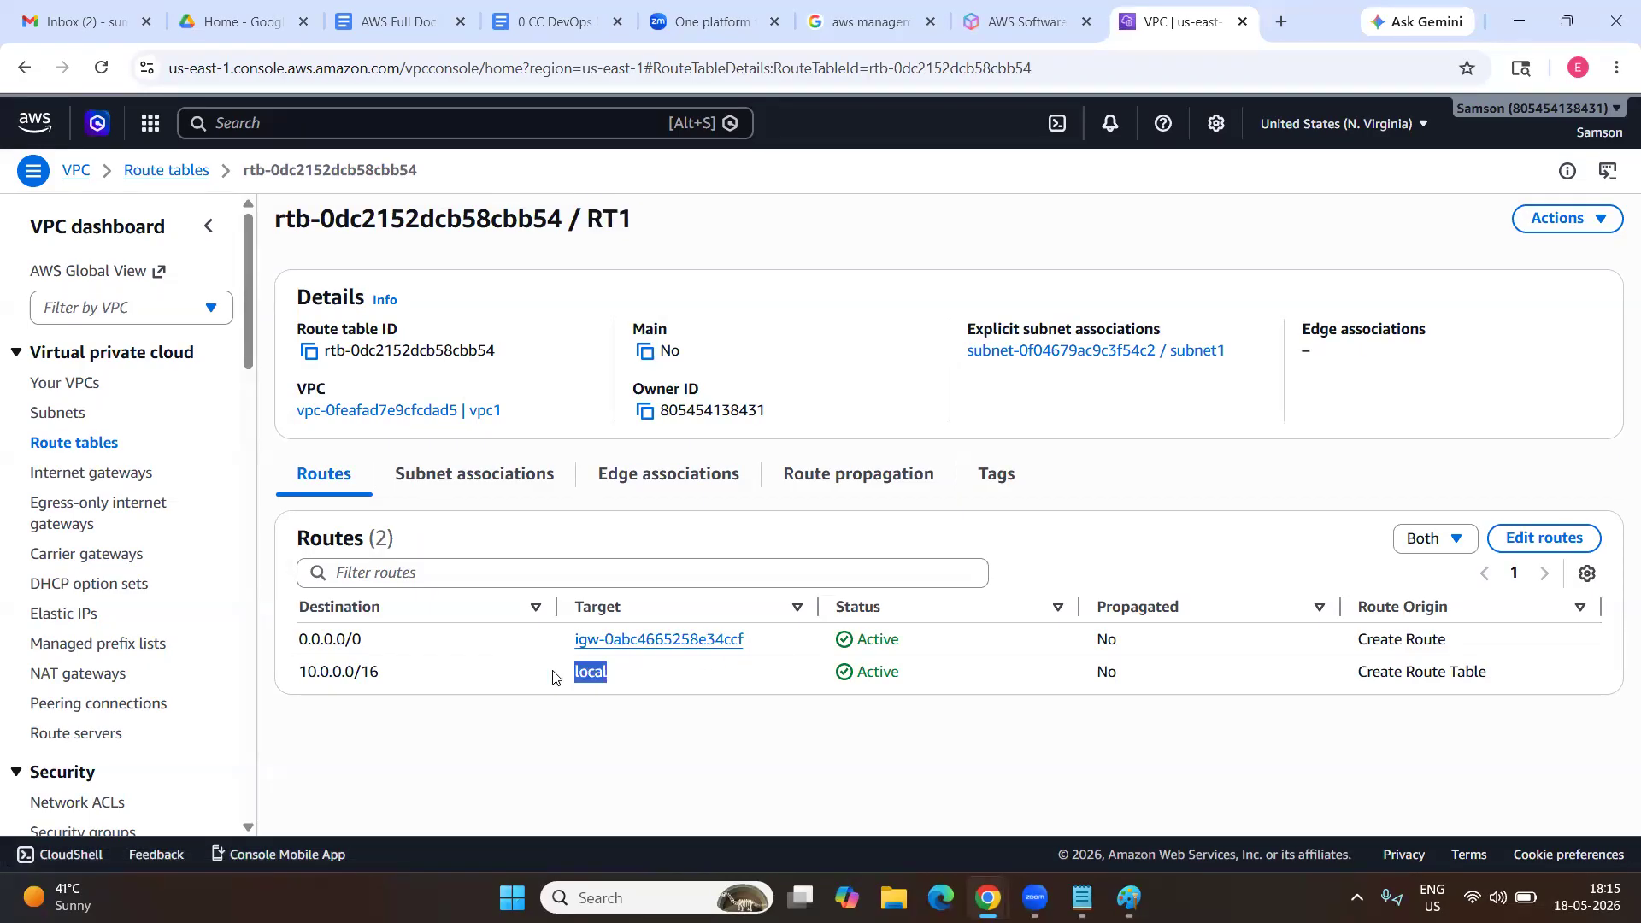
left_click(513, 486)
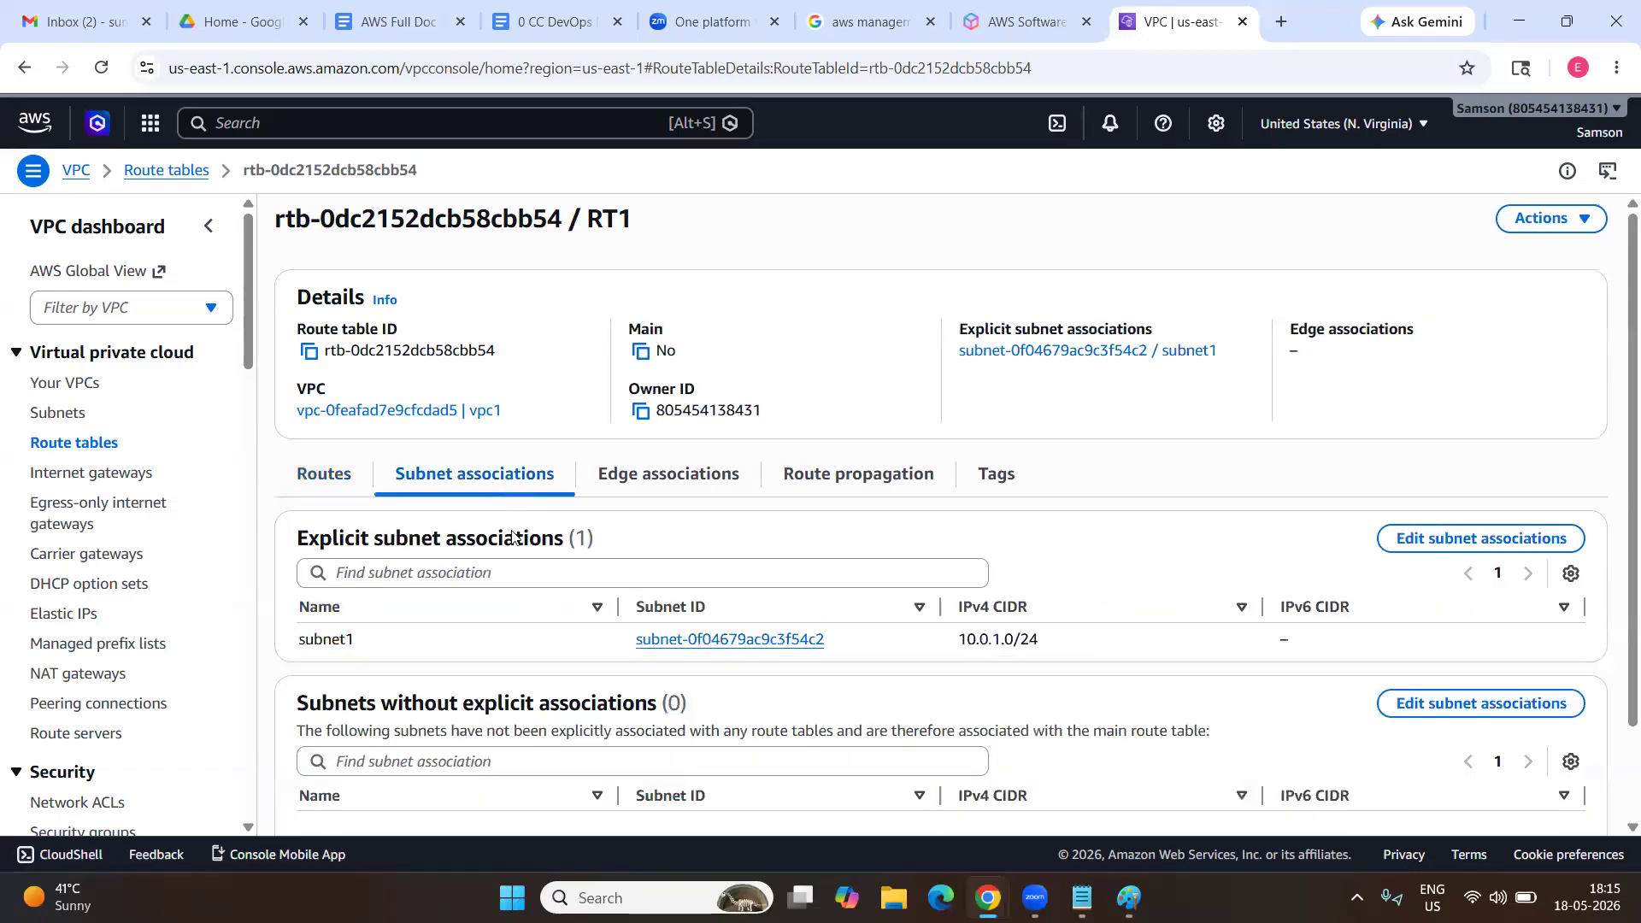
left_click_drag(366, 647, 297, 658)
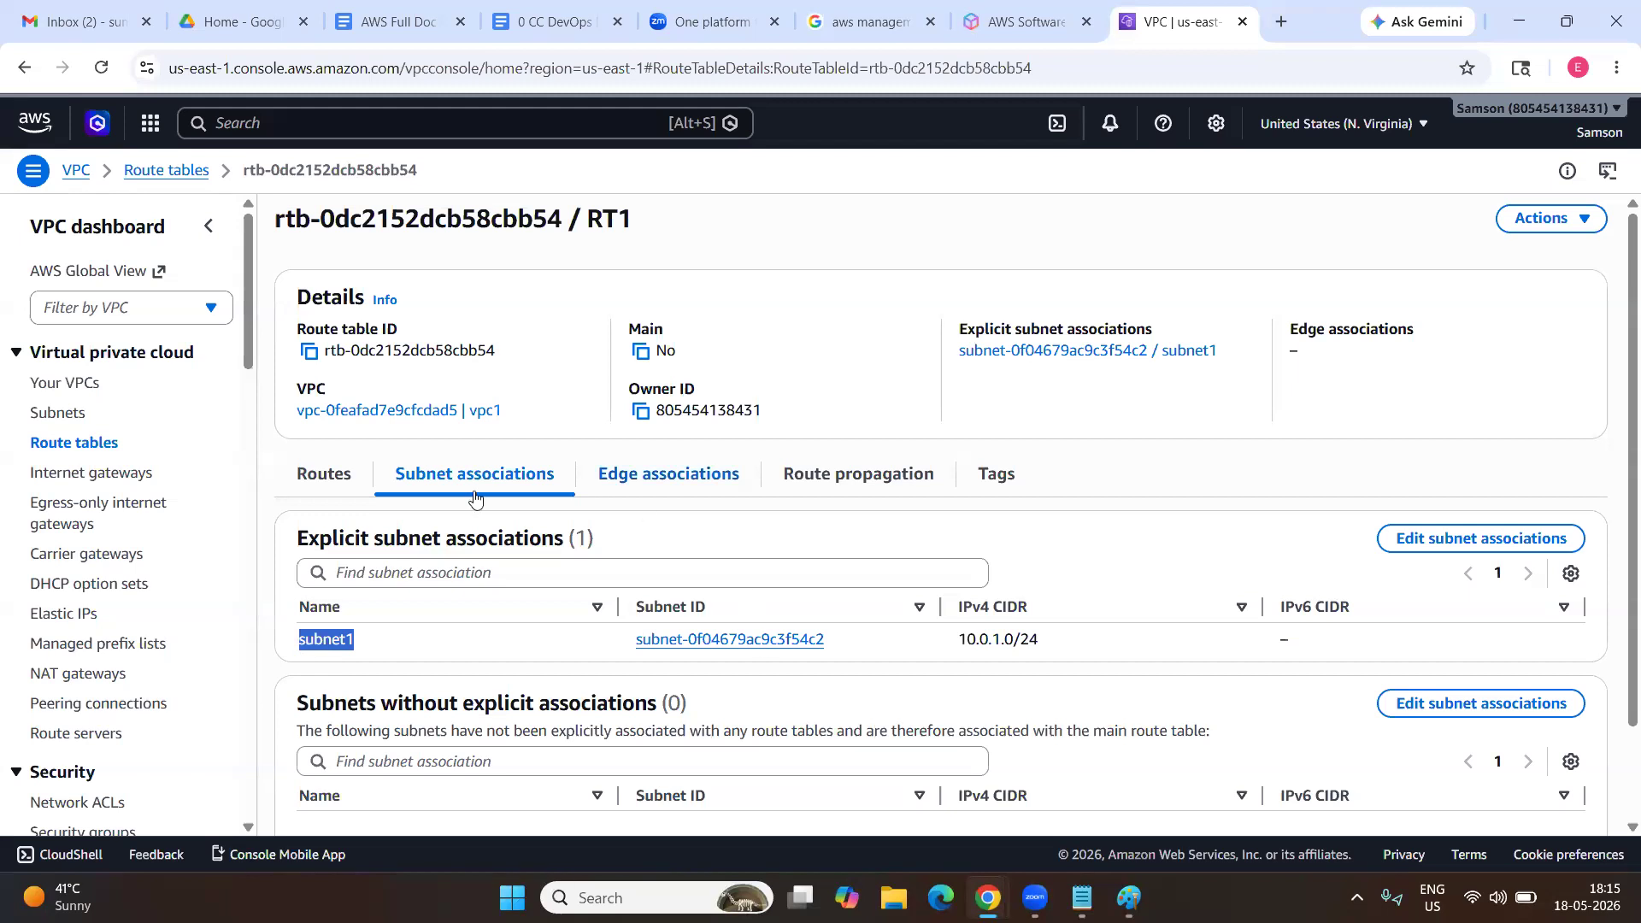
Preview the resources that the VPC and more creation option sets up, and return to the VPC list.
left_click(83, 389)
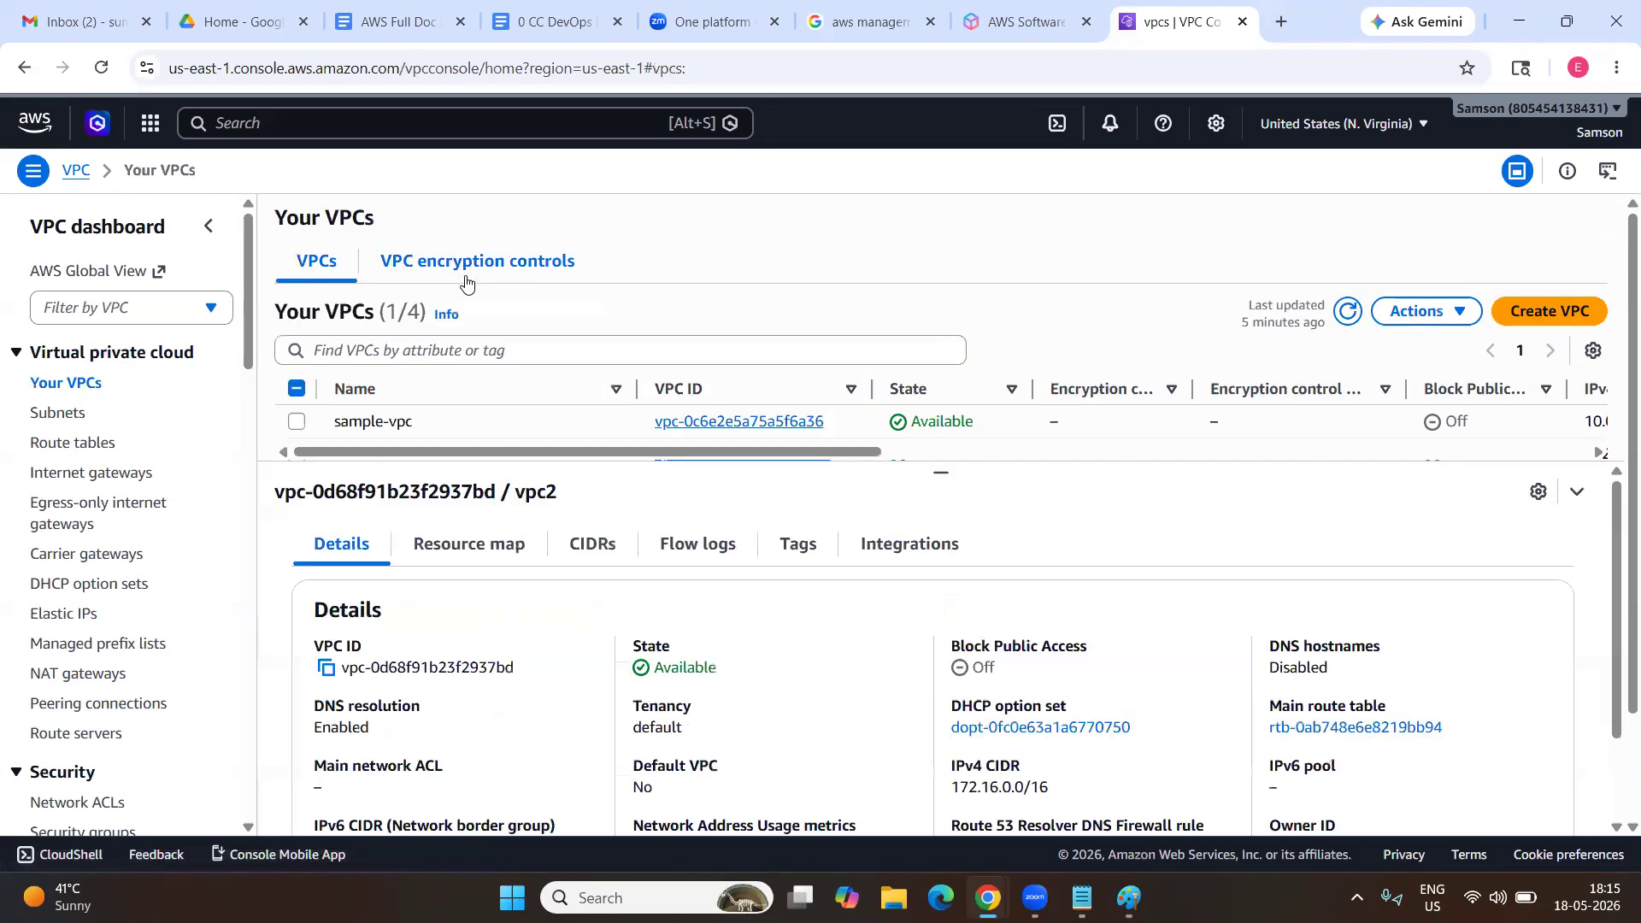
left_click(1551, 312)
left_click(632, 391)
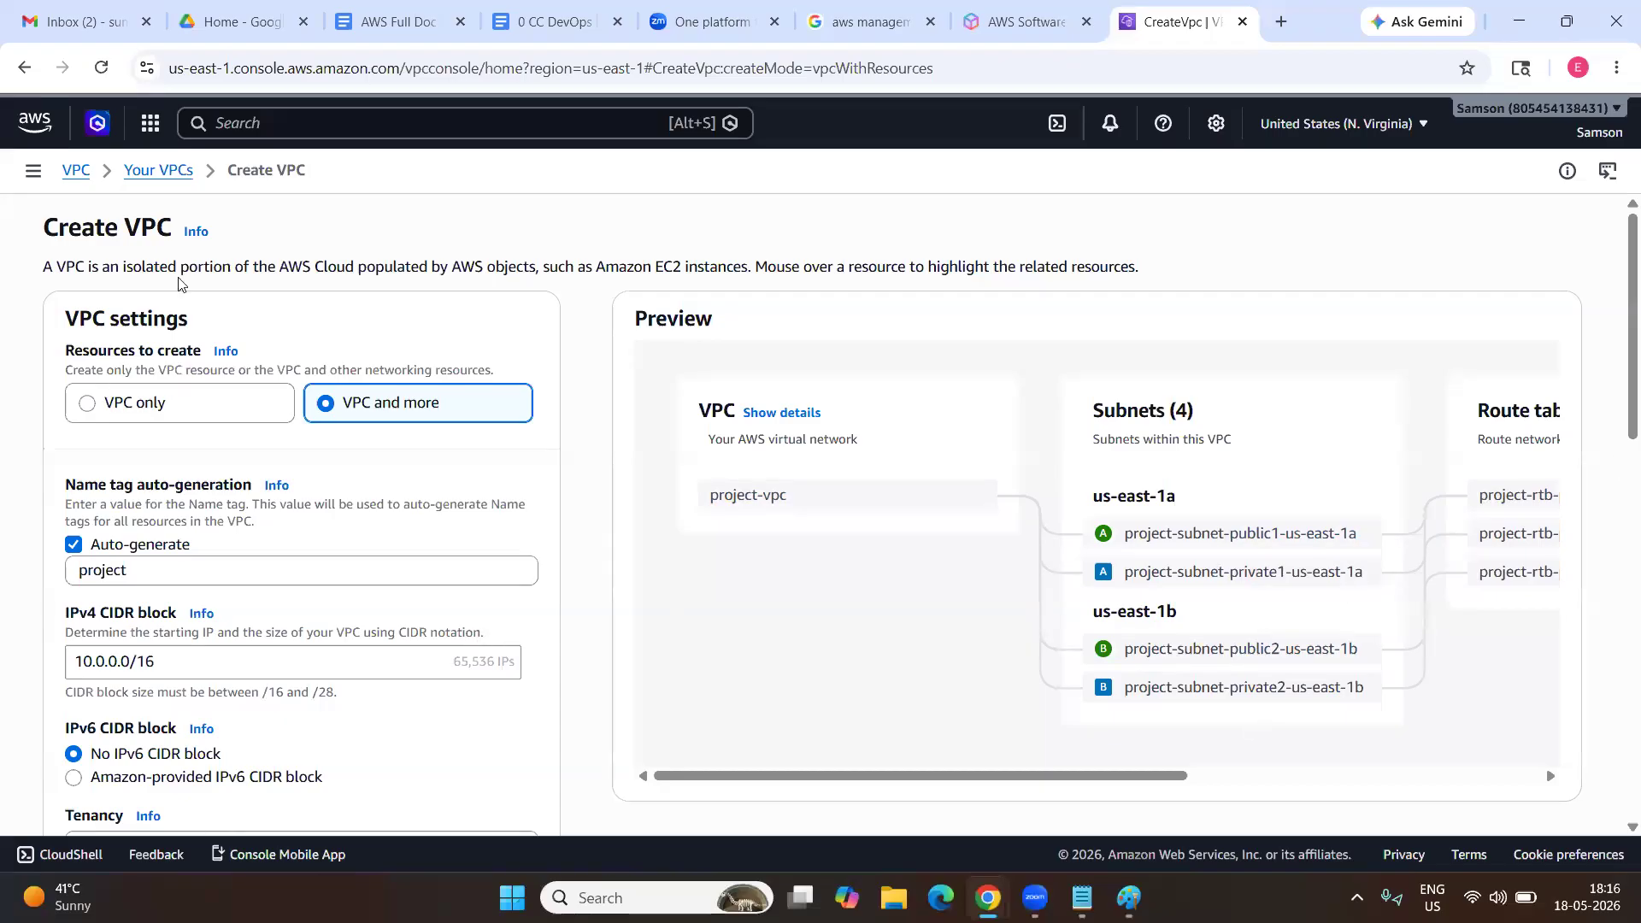
left_click(141, 171)
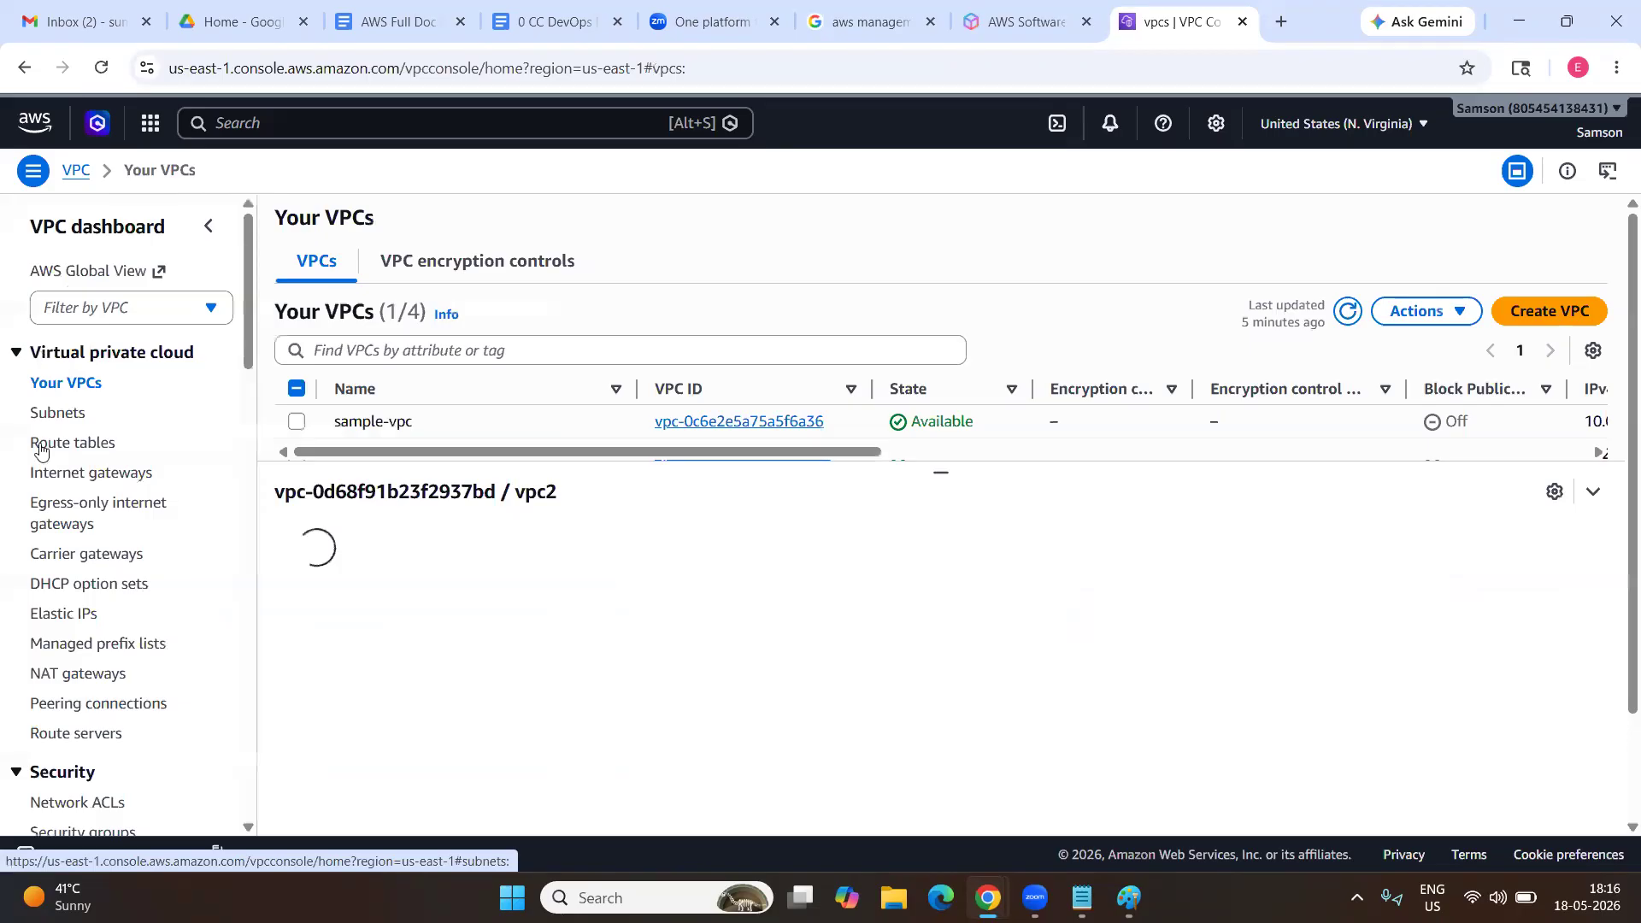
Compare the routes and subnet associations of RT1 and RT2 in the route tables list.
left_click(100, 453)
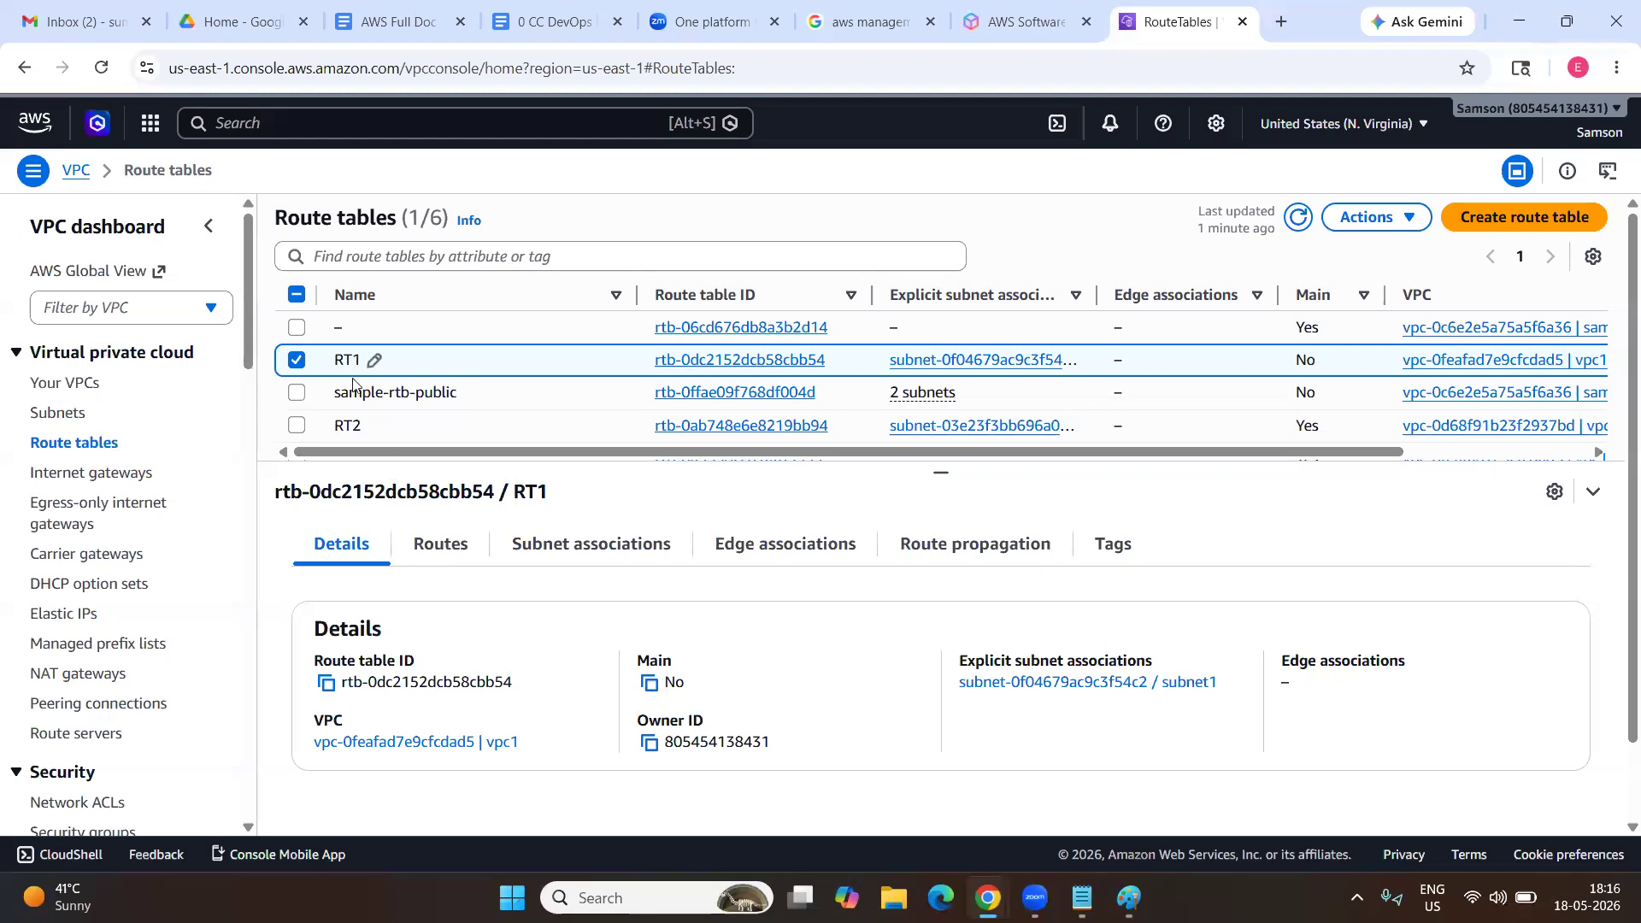
left_click(444, 545)
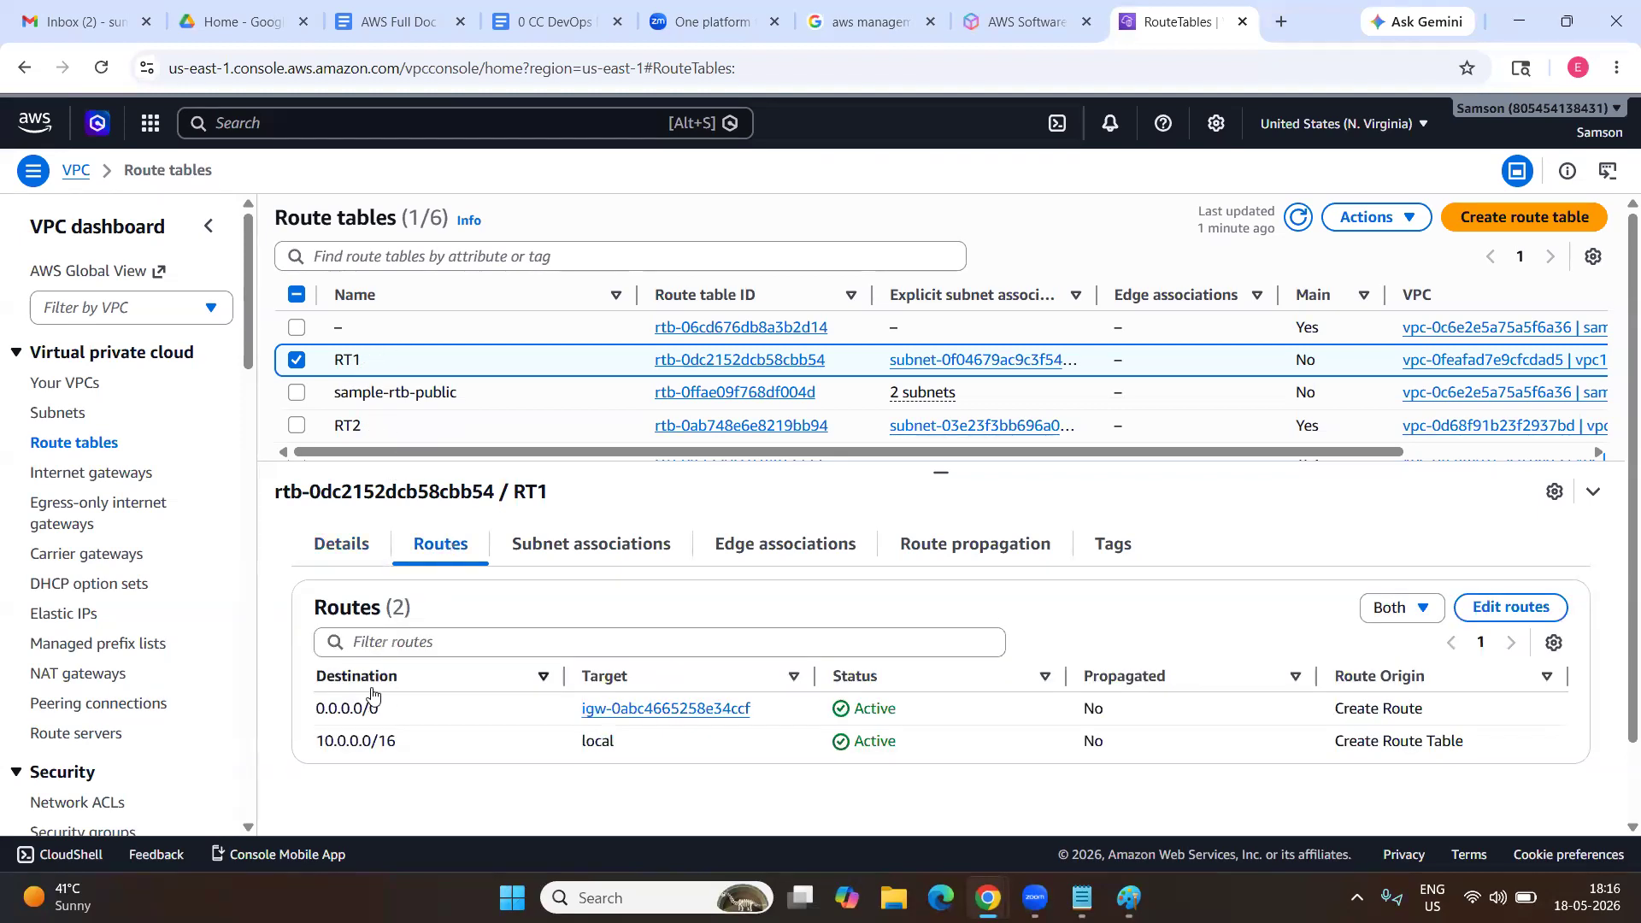
left_click(529, 542)
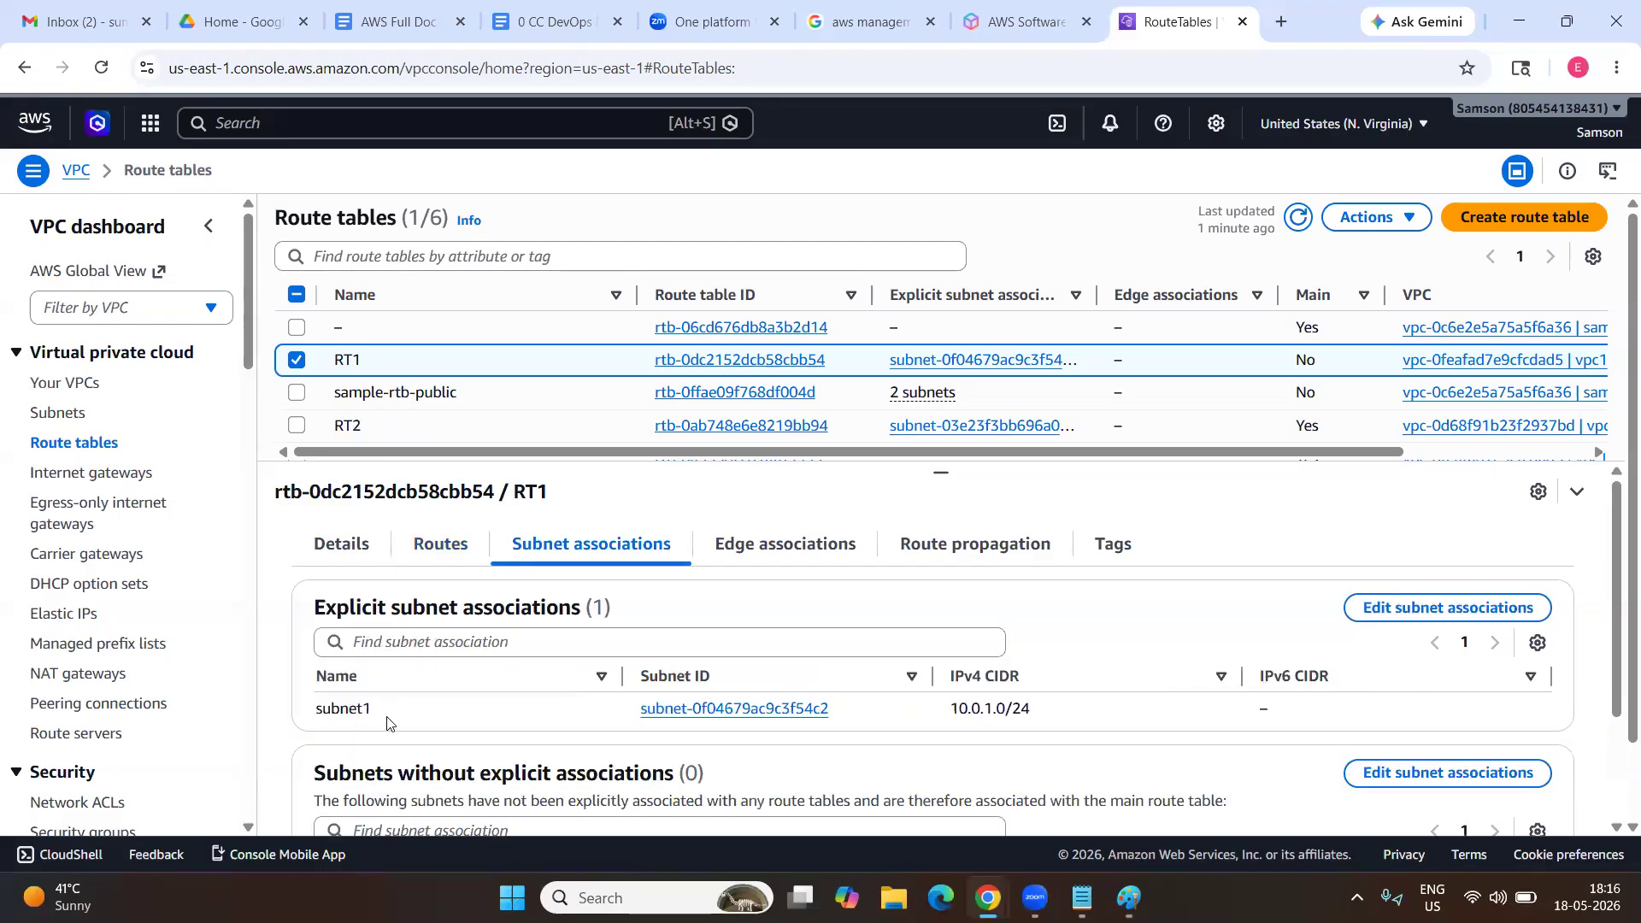
left_click(389, 423)
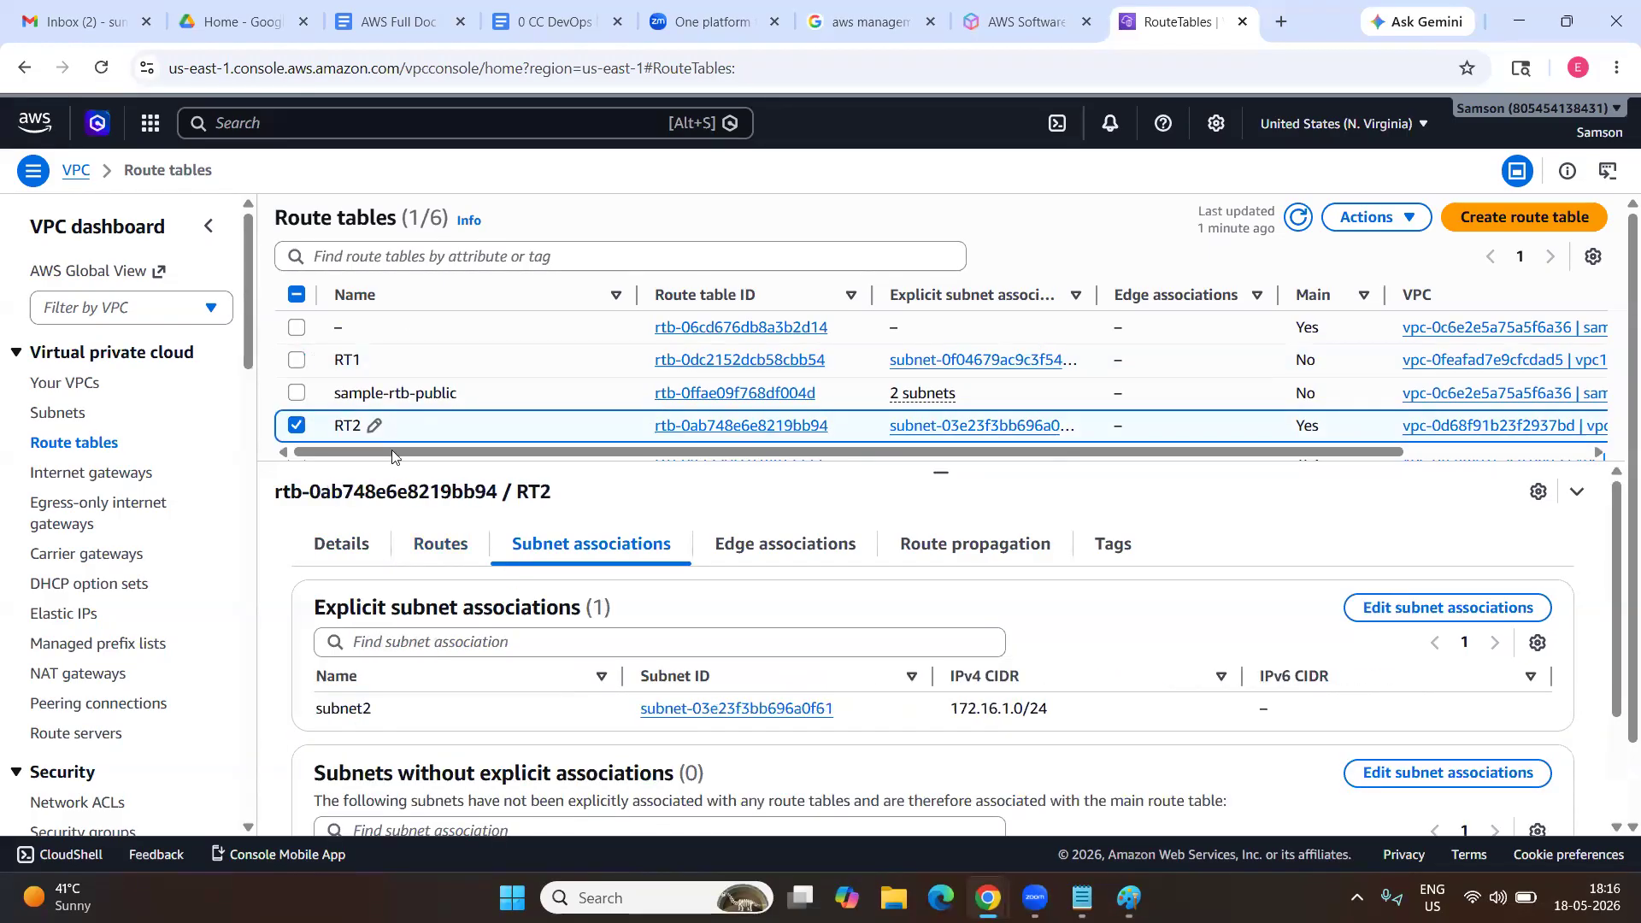
double_click(374, 714)
left_click(435, 555)
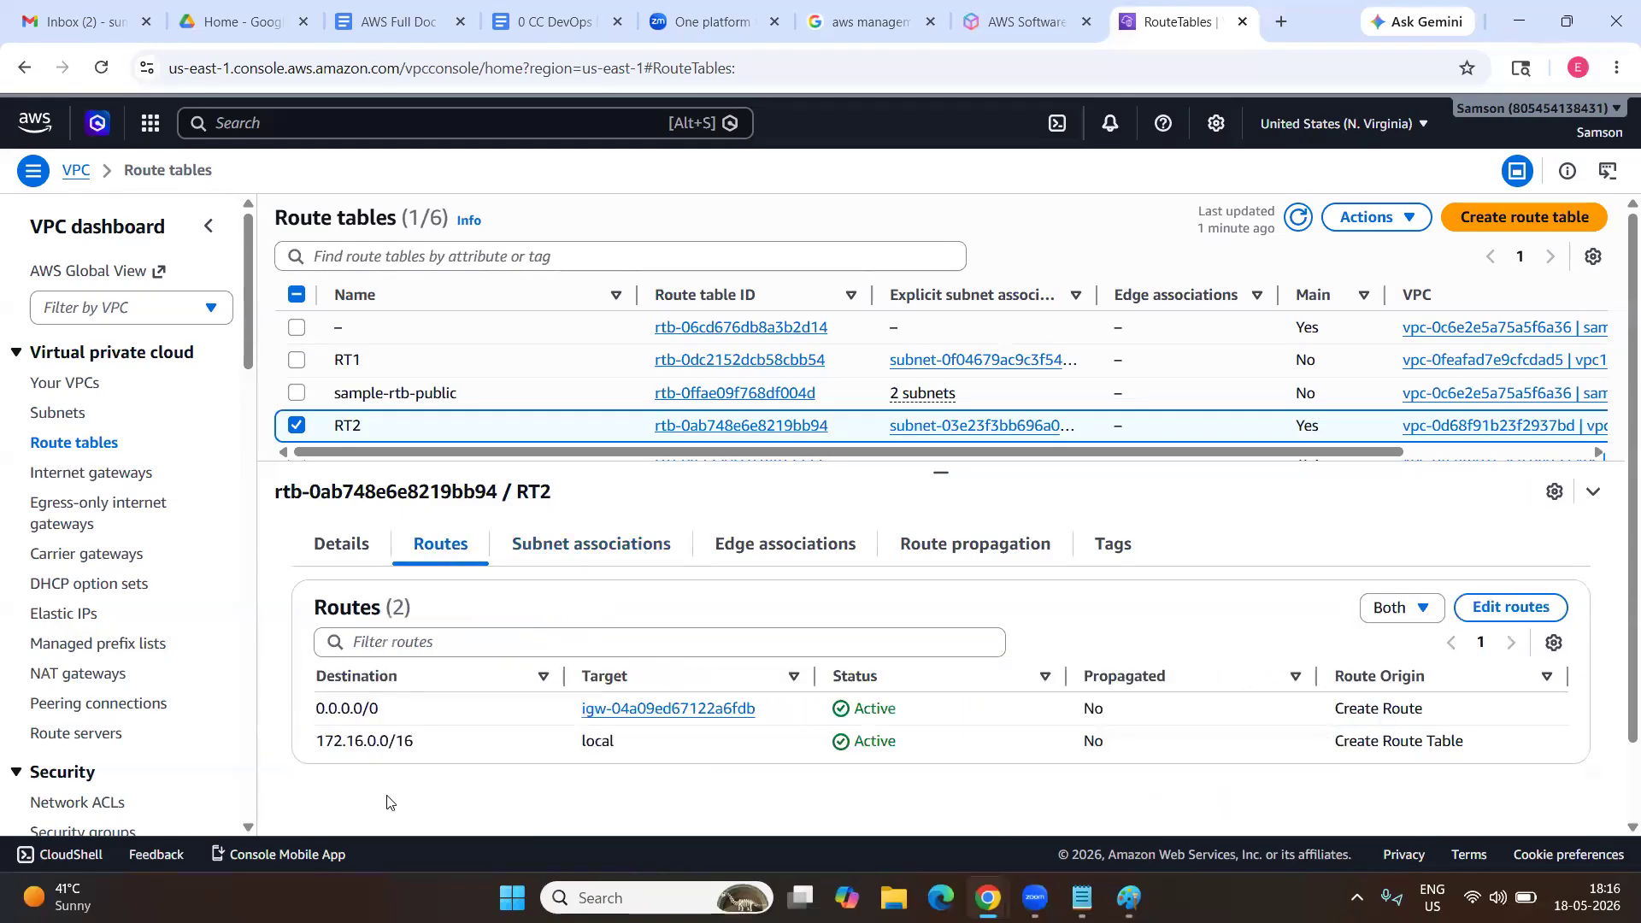
left_click_drag(391, 721, 430, 754)
left_click(430, 754)
Examine the DNS options in the VPC and more creation form, and leave it without creating a VPC.
left_click(81, 382)
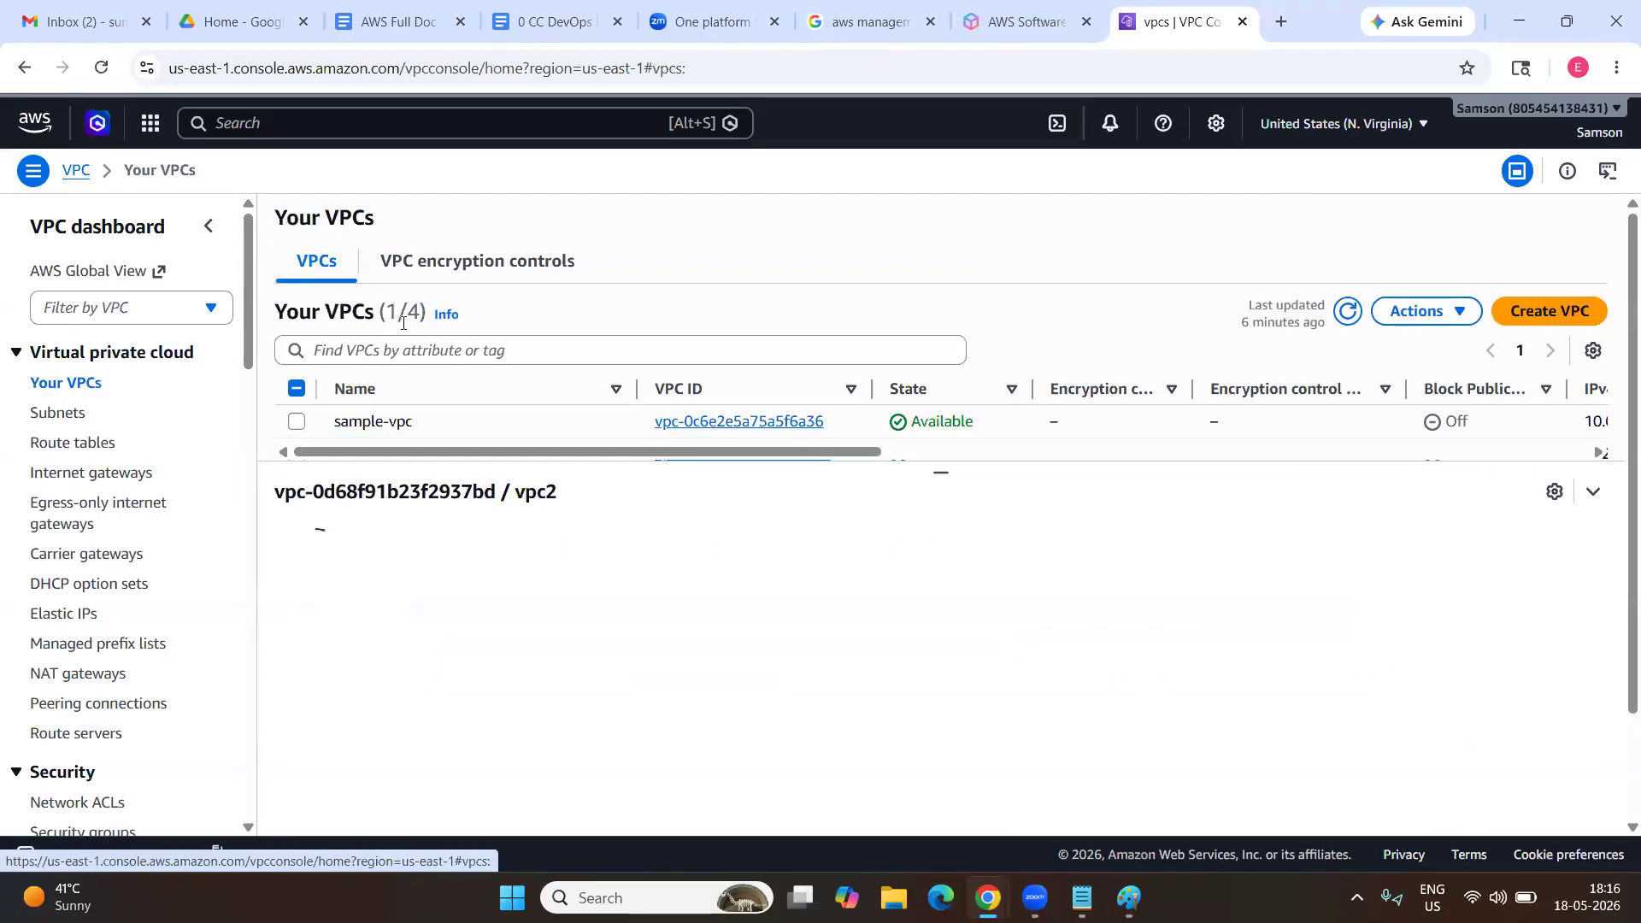
left_click(1575, 312)
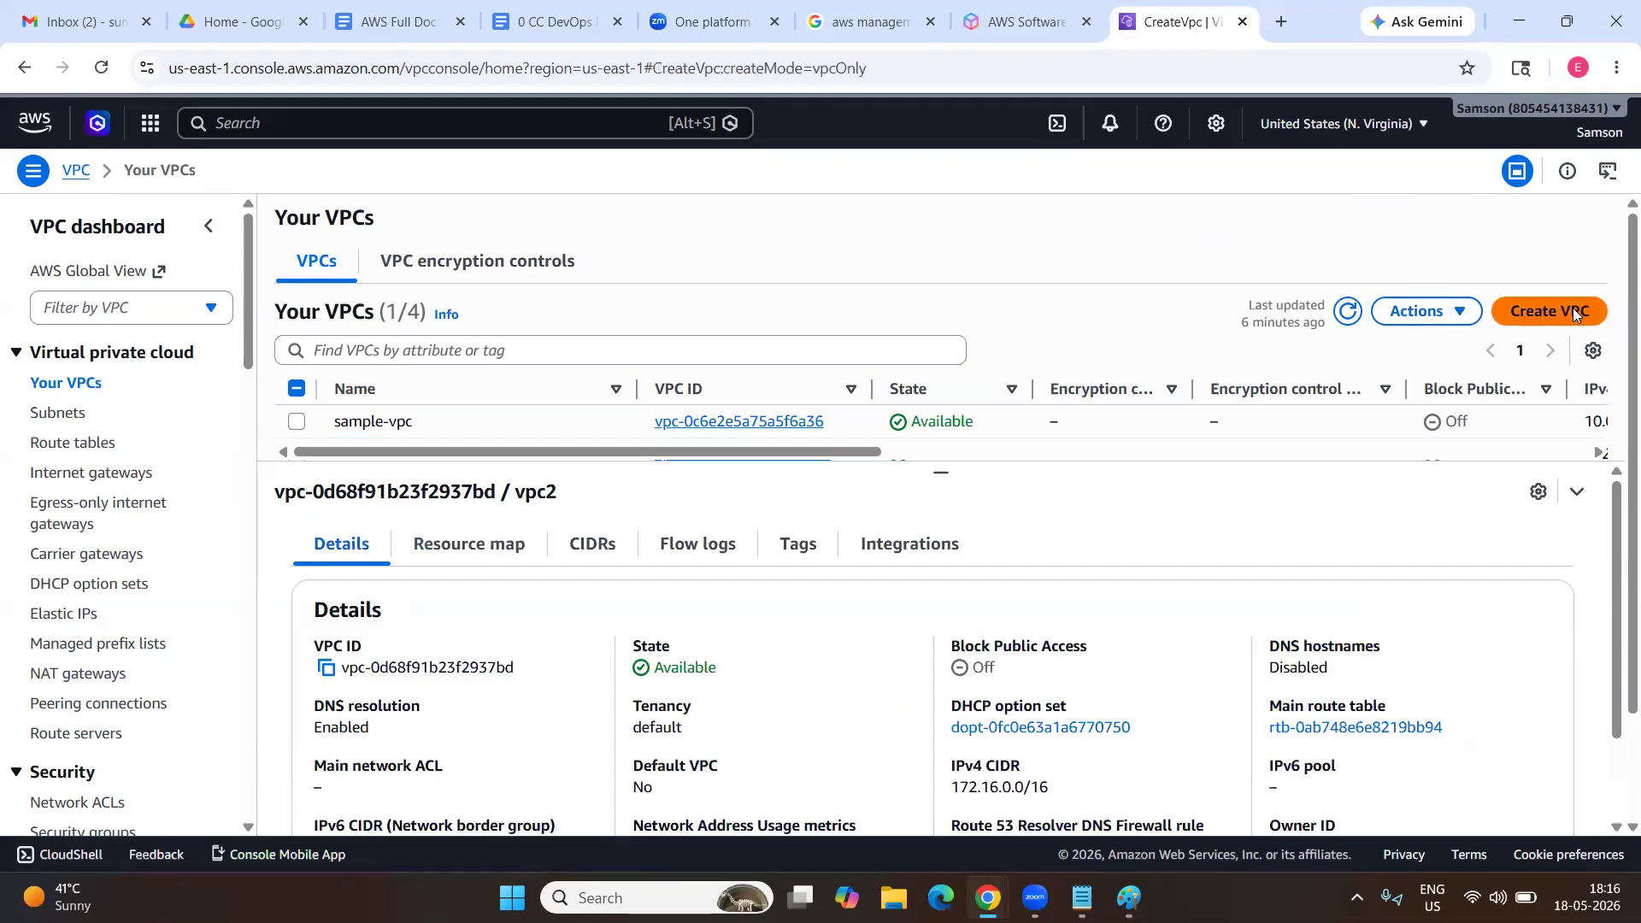
left_click(600, 385)
scroll(444, 543, "down", 15)
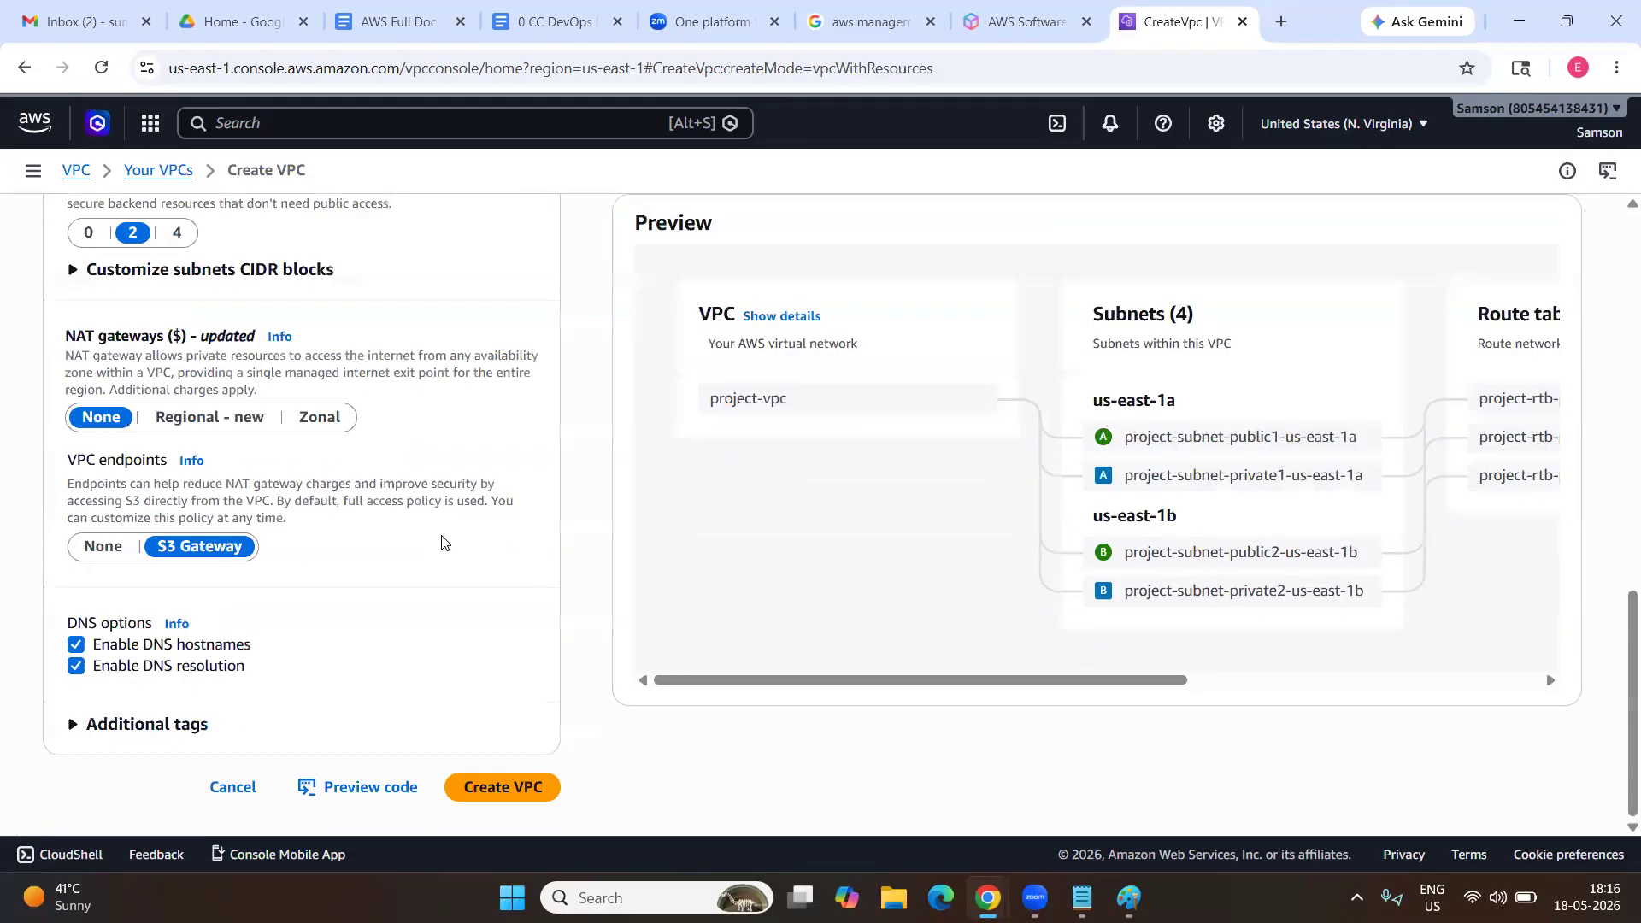
left_click_drag(62, 631, 341, 649)
left_click(339, 649)
left_click(236, 791)
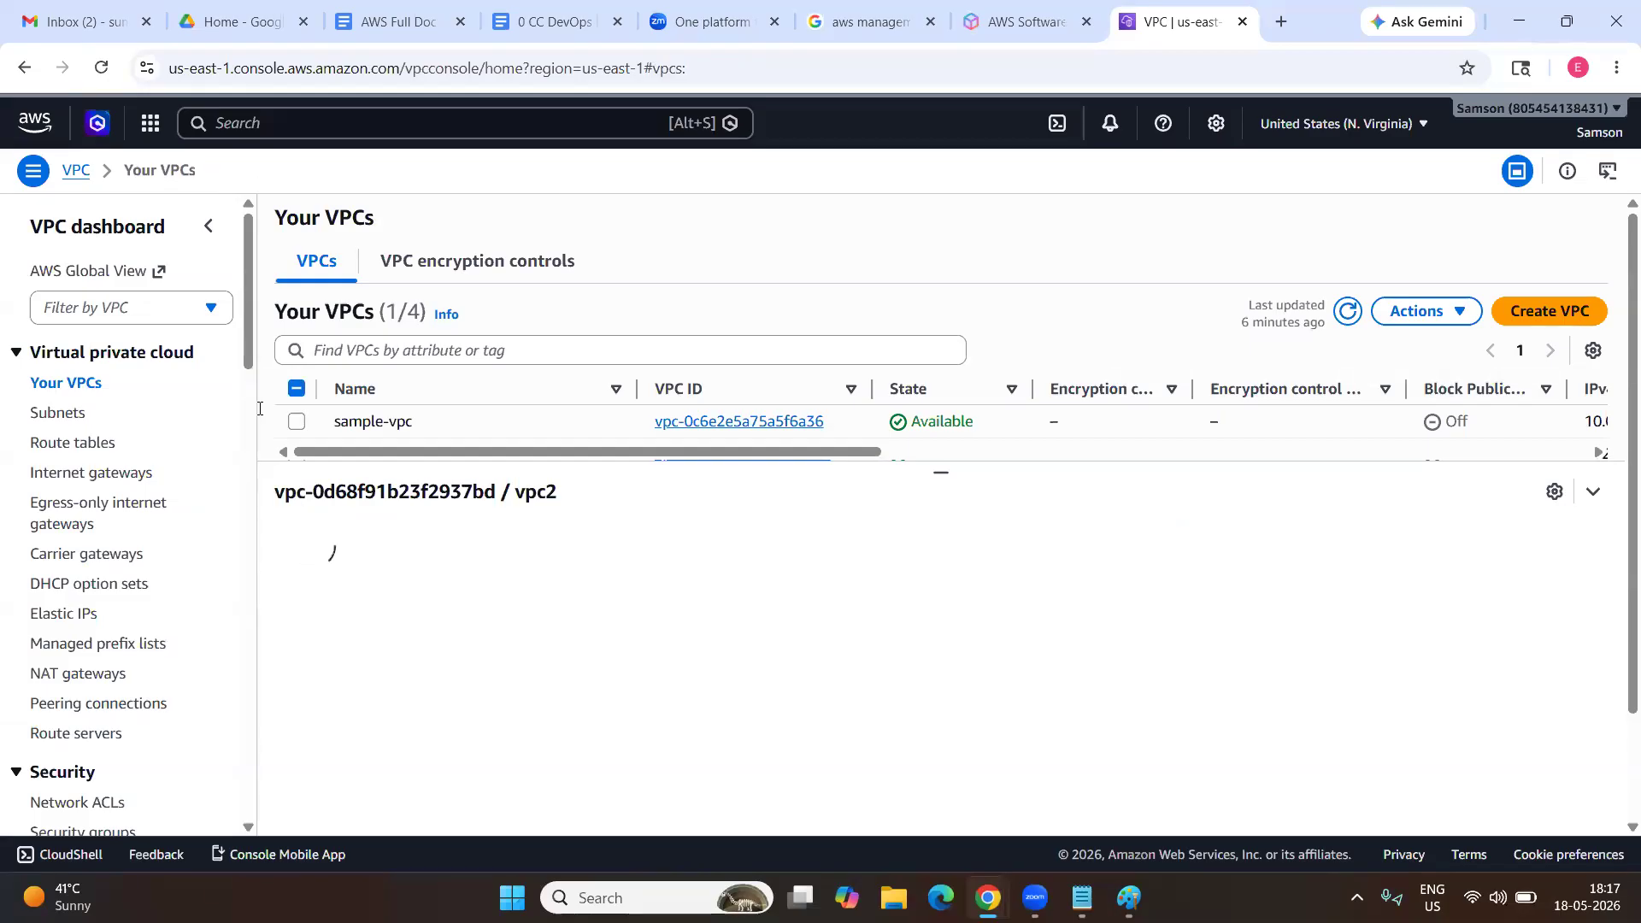
Enable DNS hostnames in the VPC settings of vpc2 and save the change.
scroll(342, 415, "down", 3)
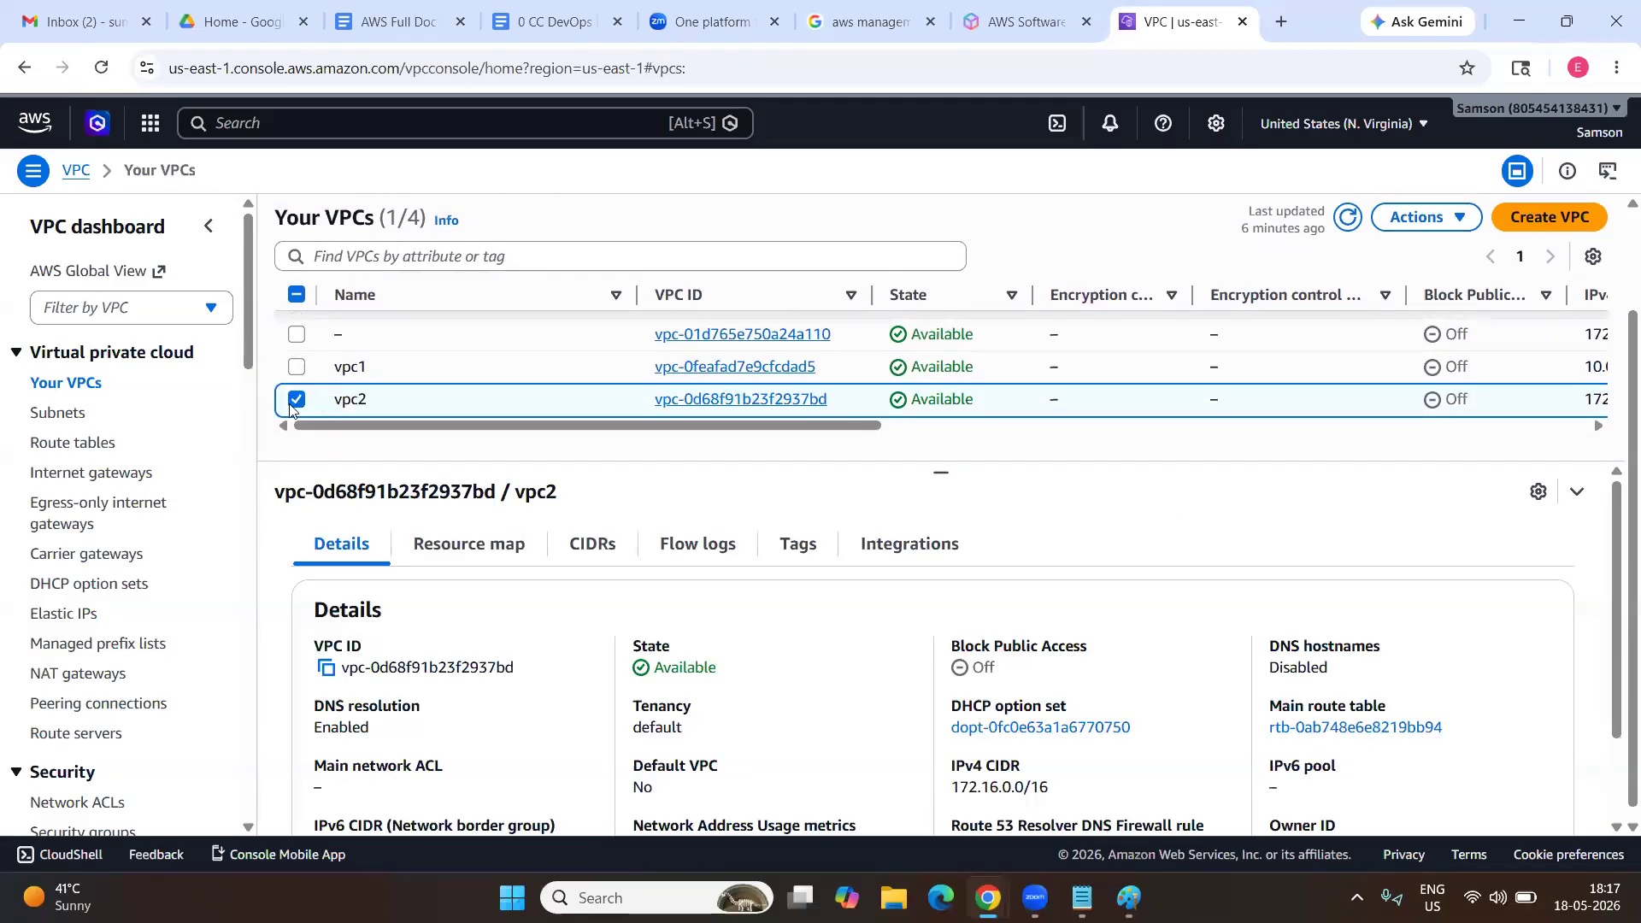
right_click(438, 406)
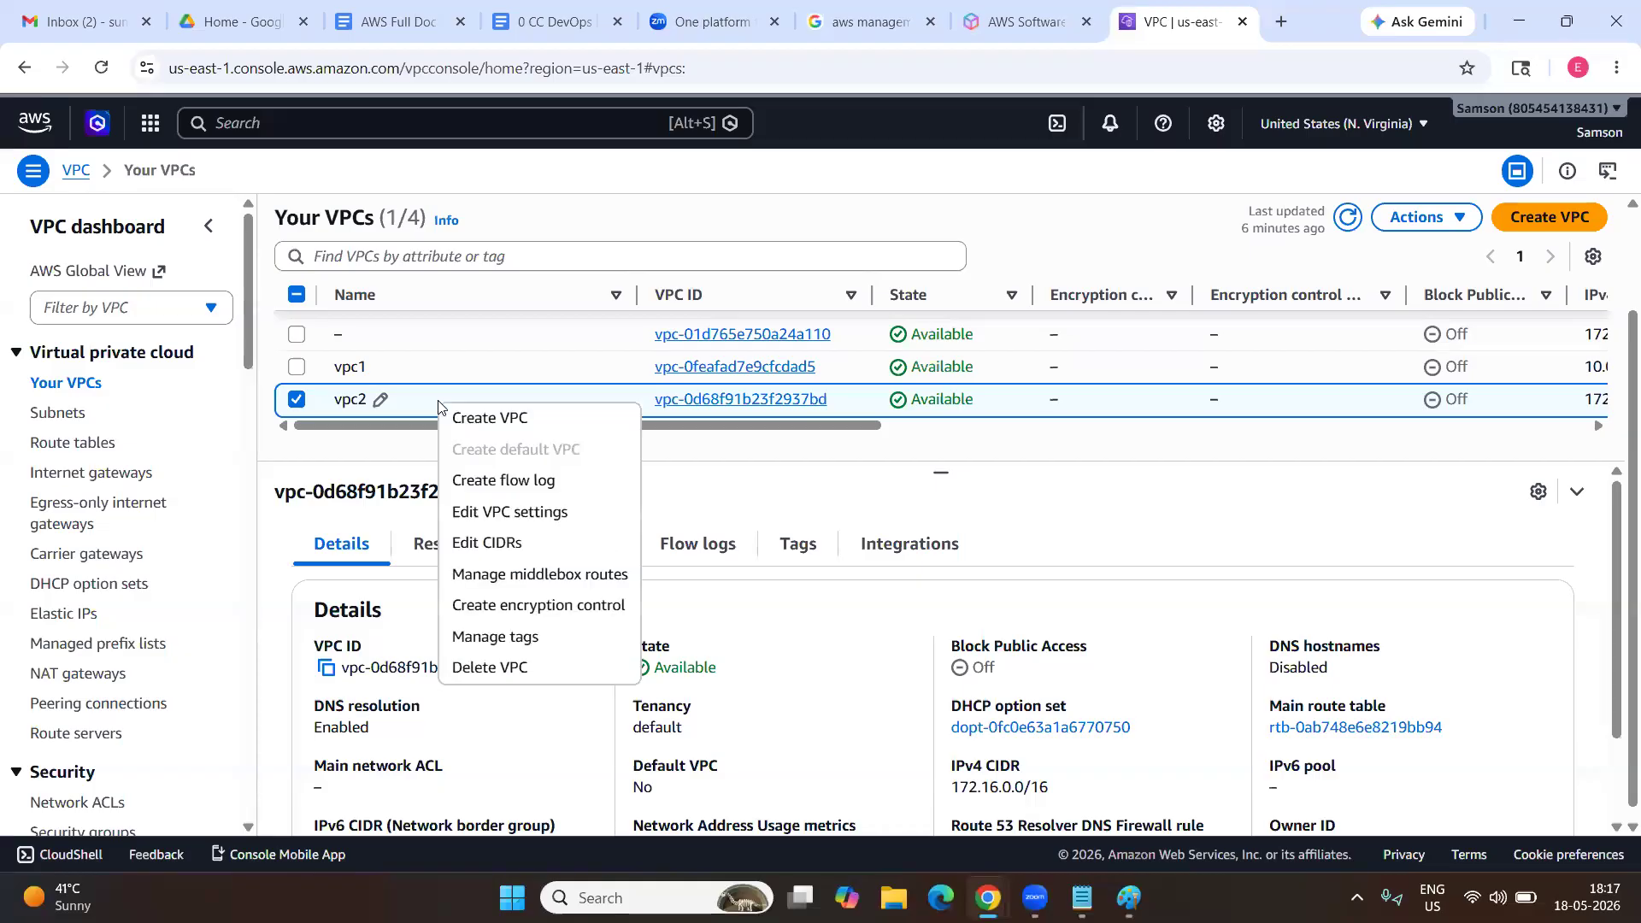
left_click(542, 513)
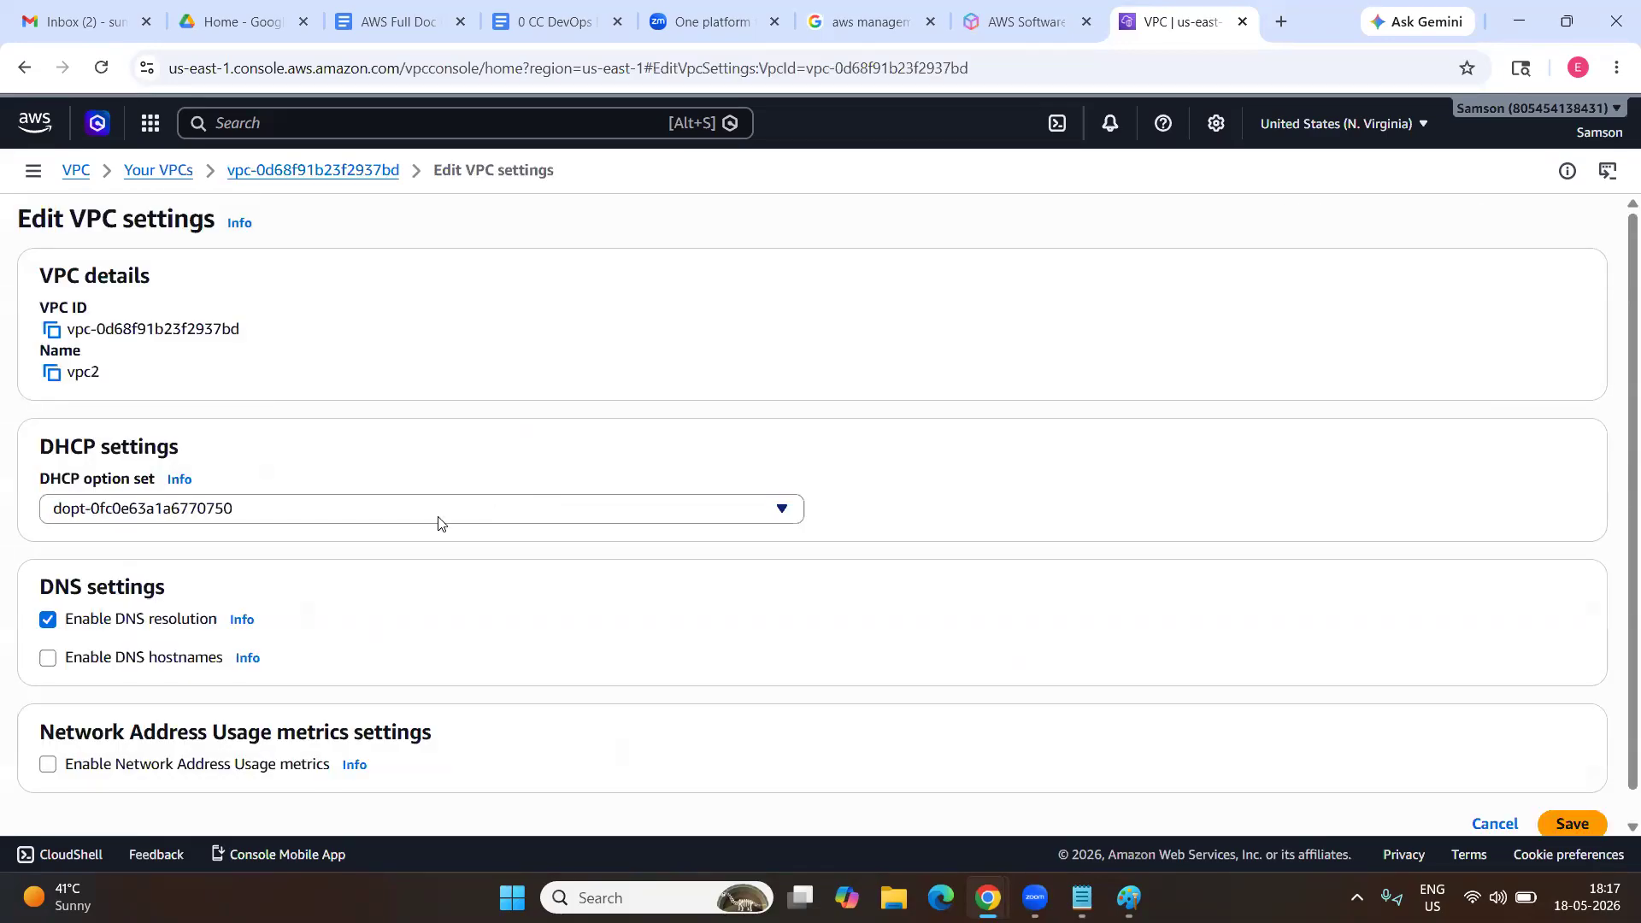
scroll(441, 523, "down", 1)
left_click(48, 632)
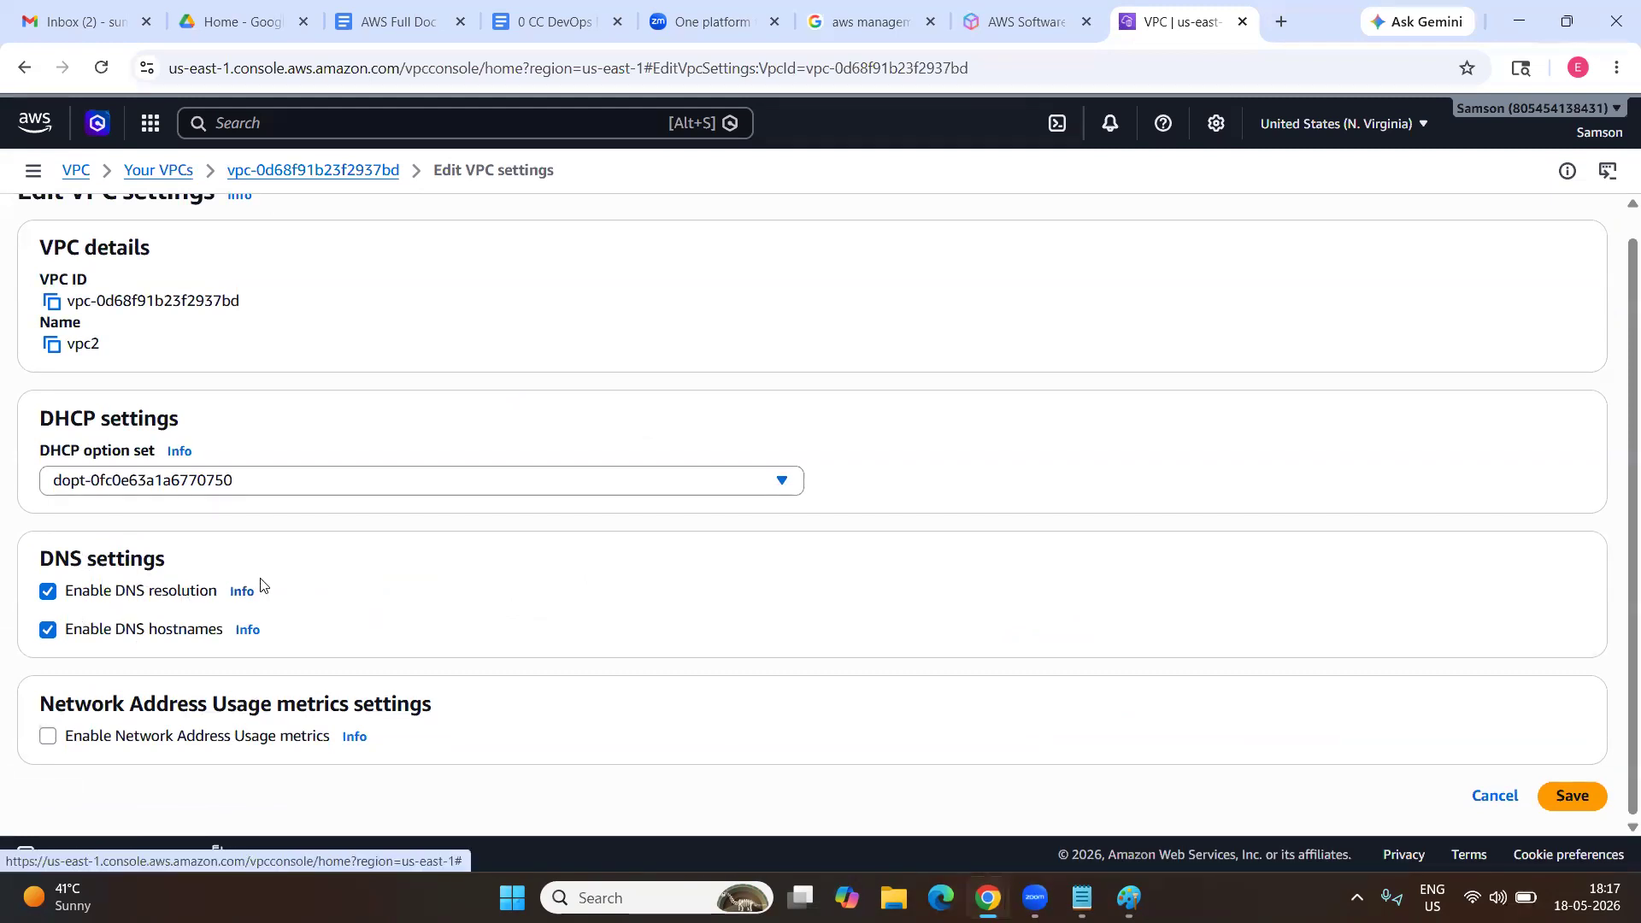
scroll(328, 586, "up", 1)
scroll(328, 587, "down", 1)
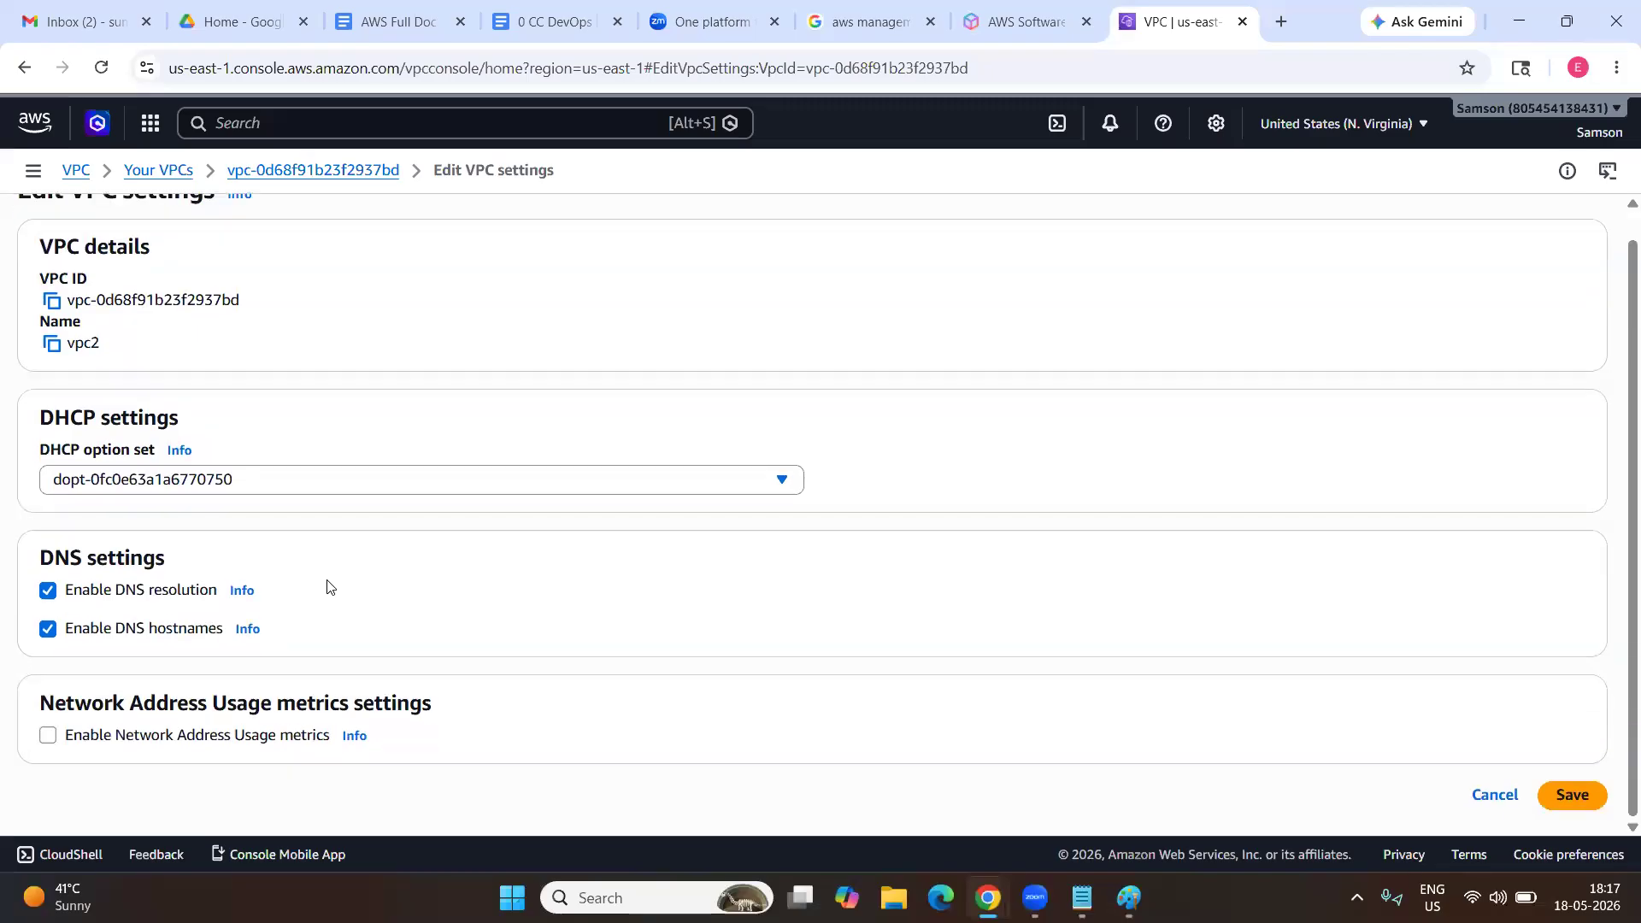
left_click(1600, 804)
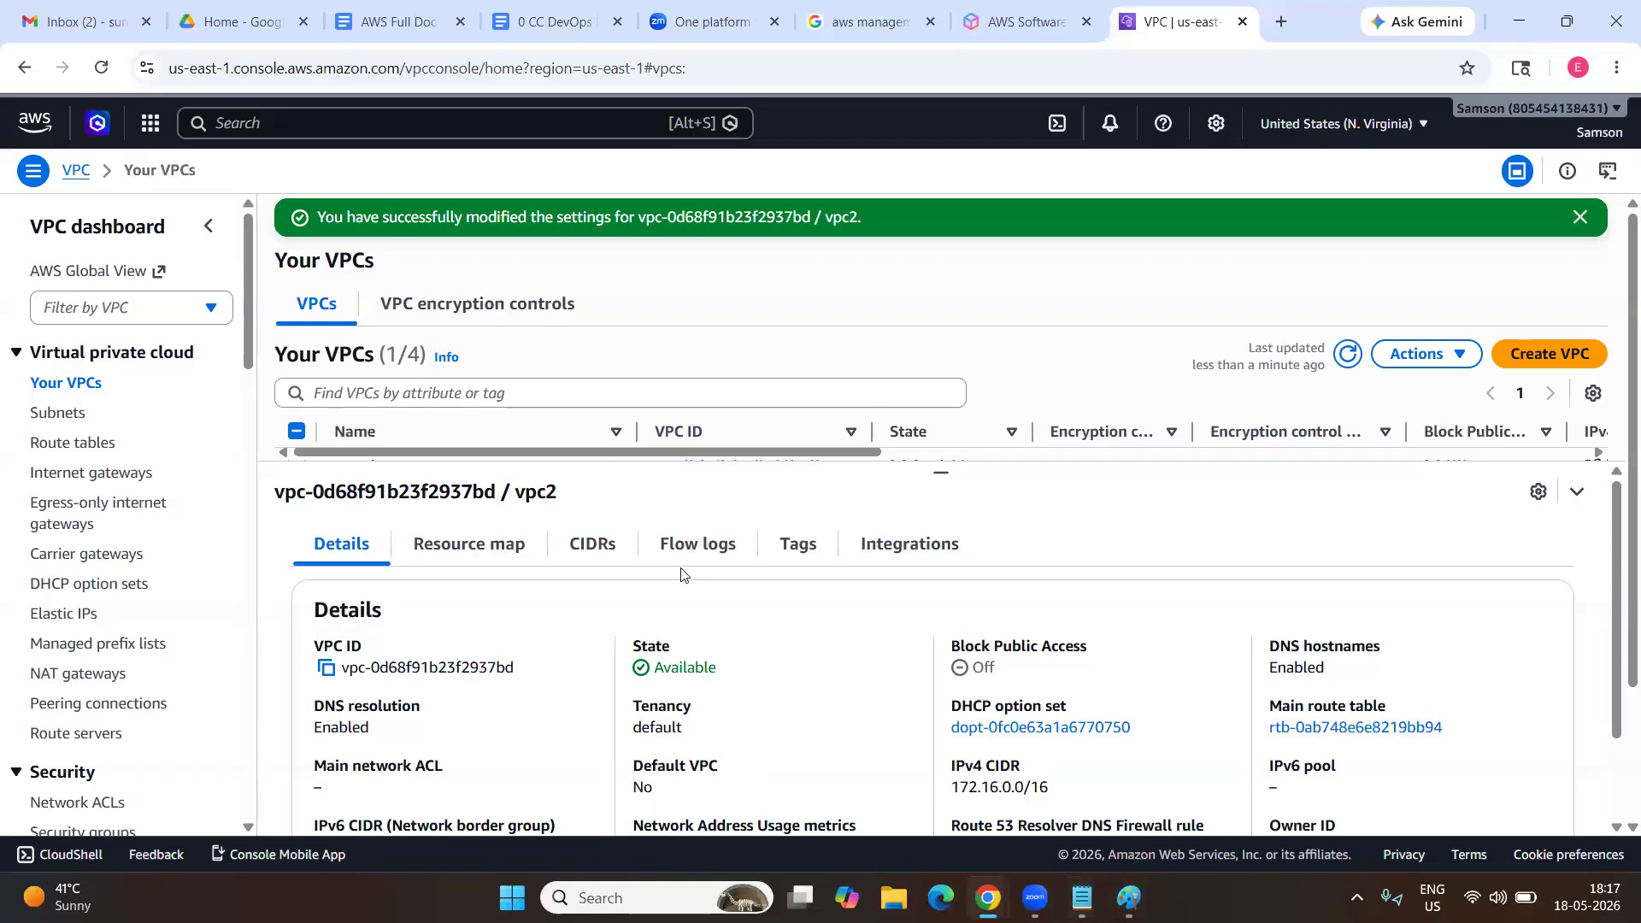
scroll(539, 433, "down", 1)
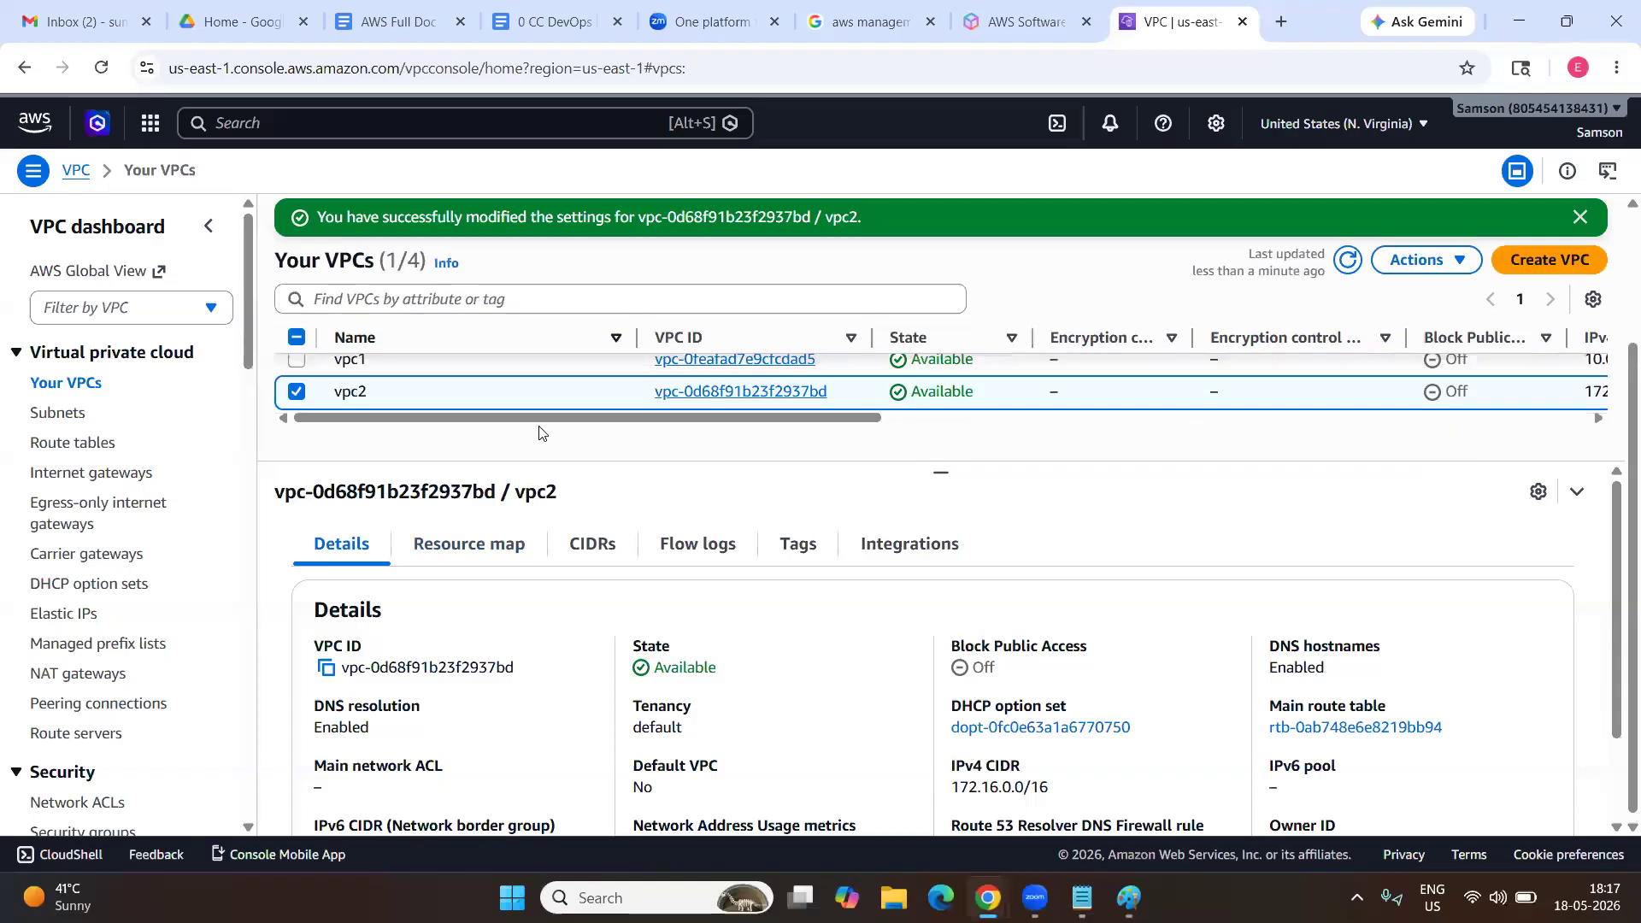
Start a VPC creation with the VPC and more option, turn off name auto-generation, and name the VPC vpc2.
mouse_move(1082, 898)
left_click(1540, 267)
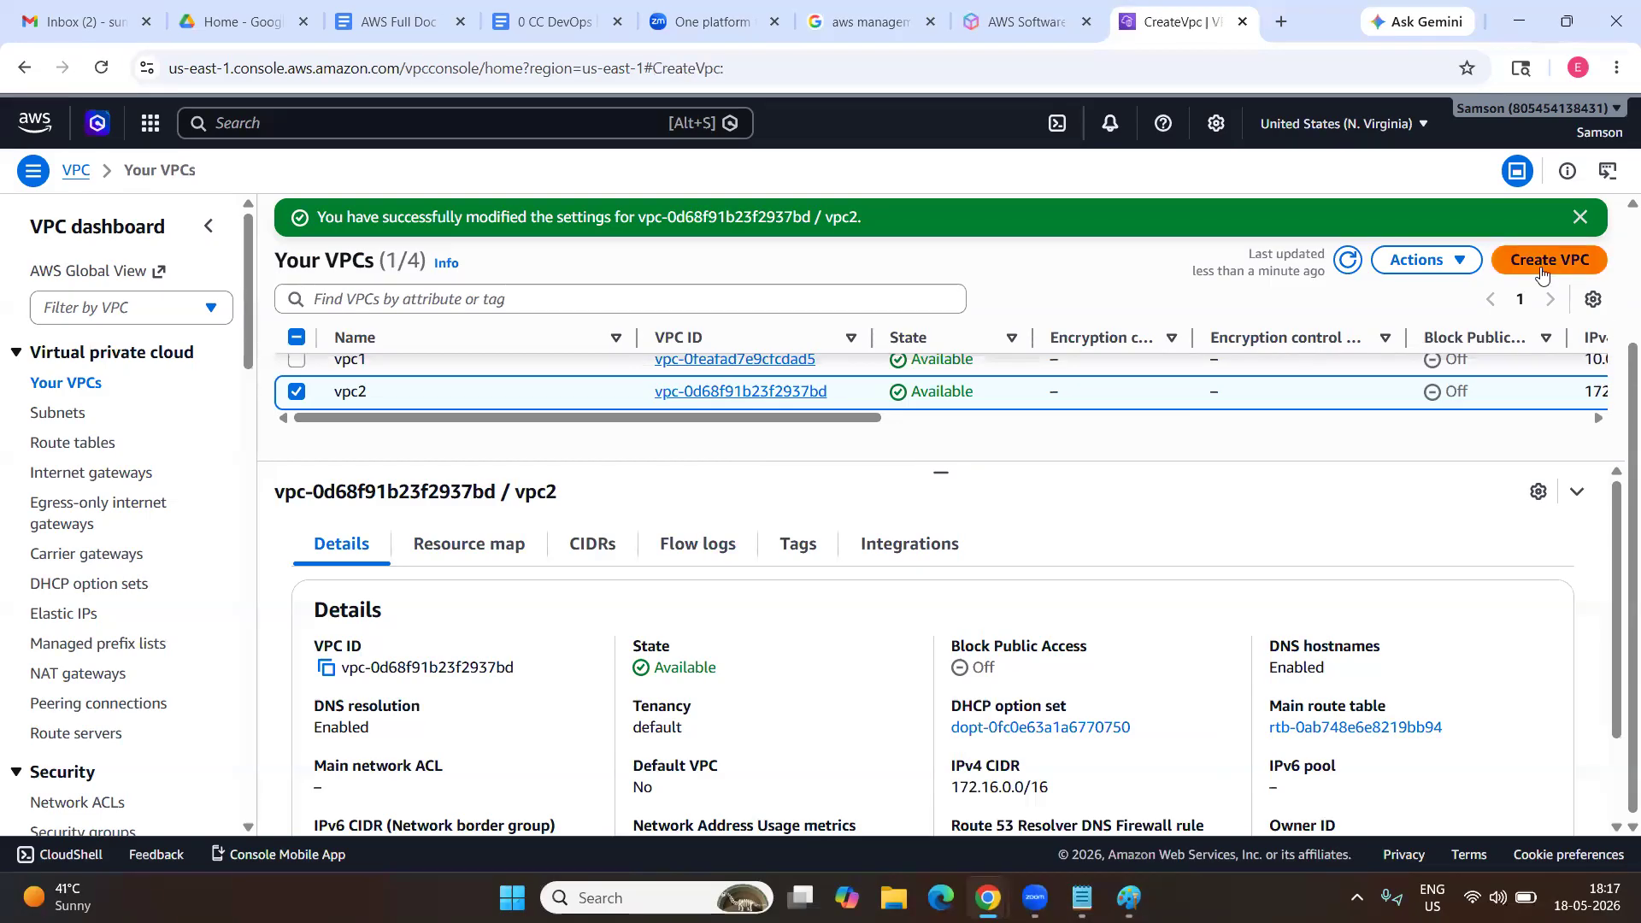
left_click(625, 403)
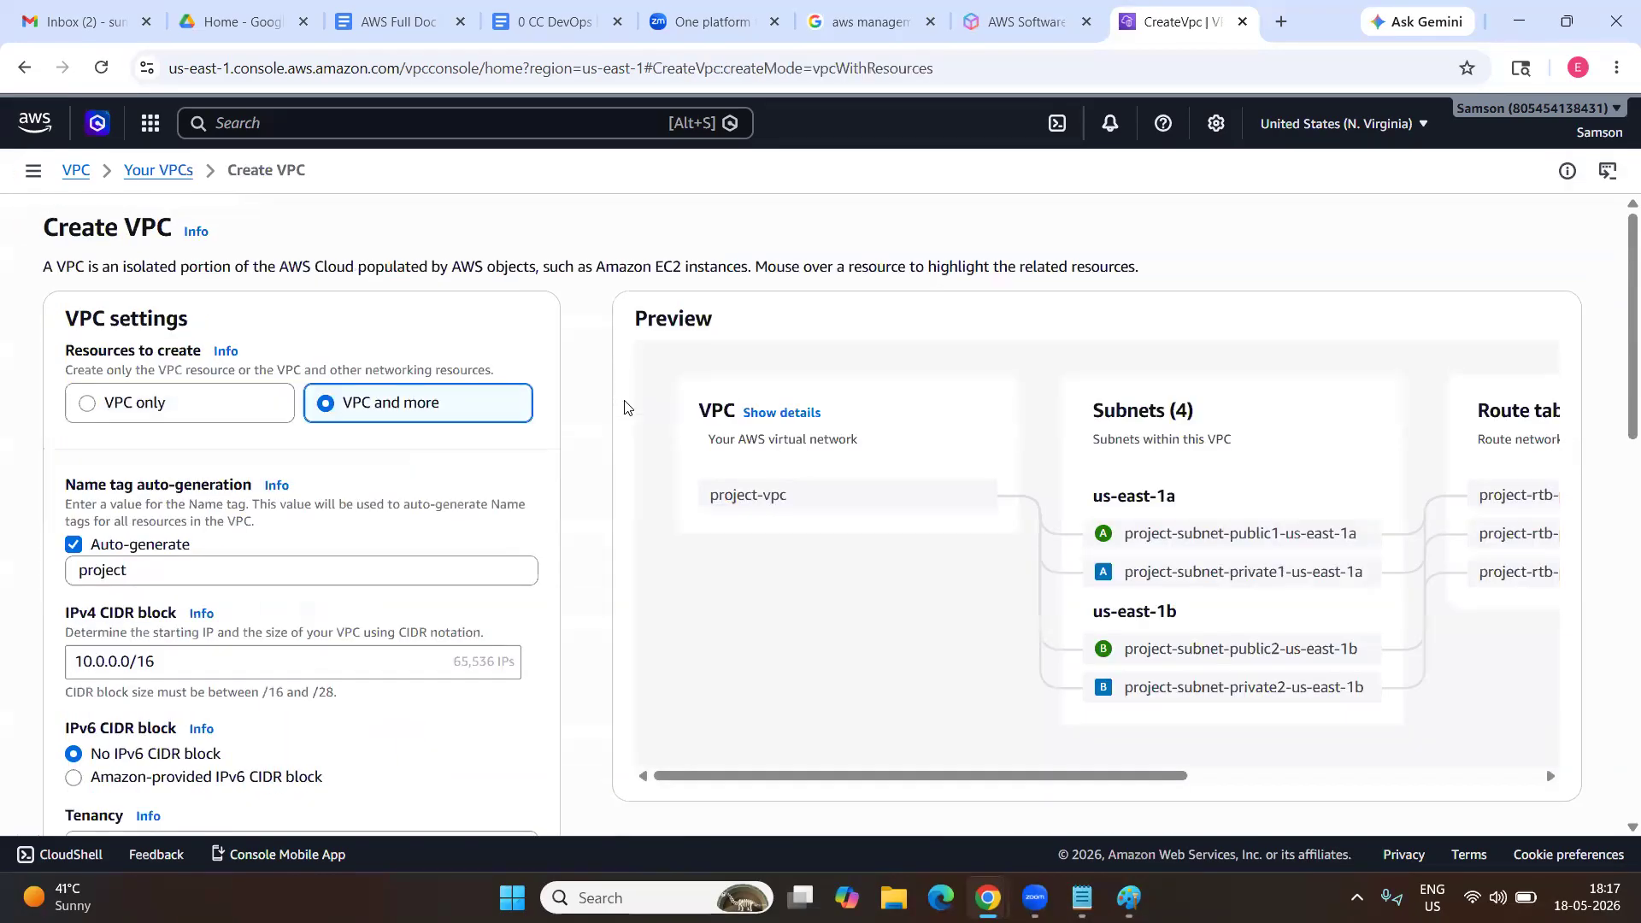
left_click(74, 545)
left_click(736, 494)
type("V")
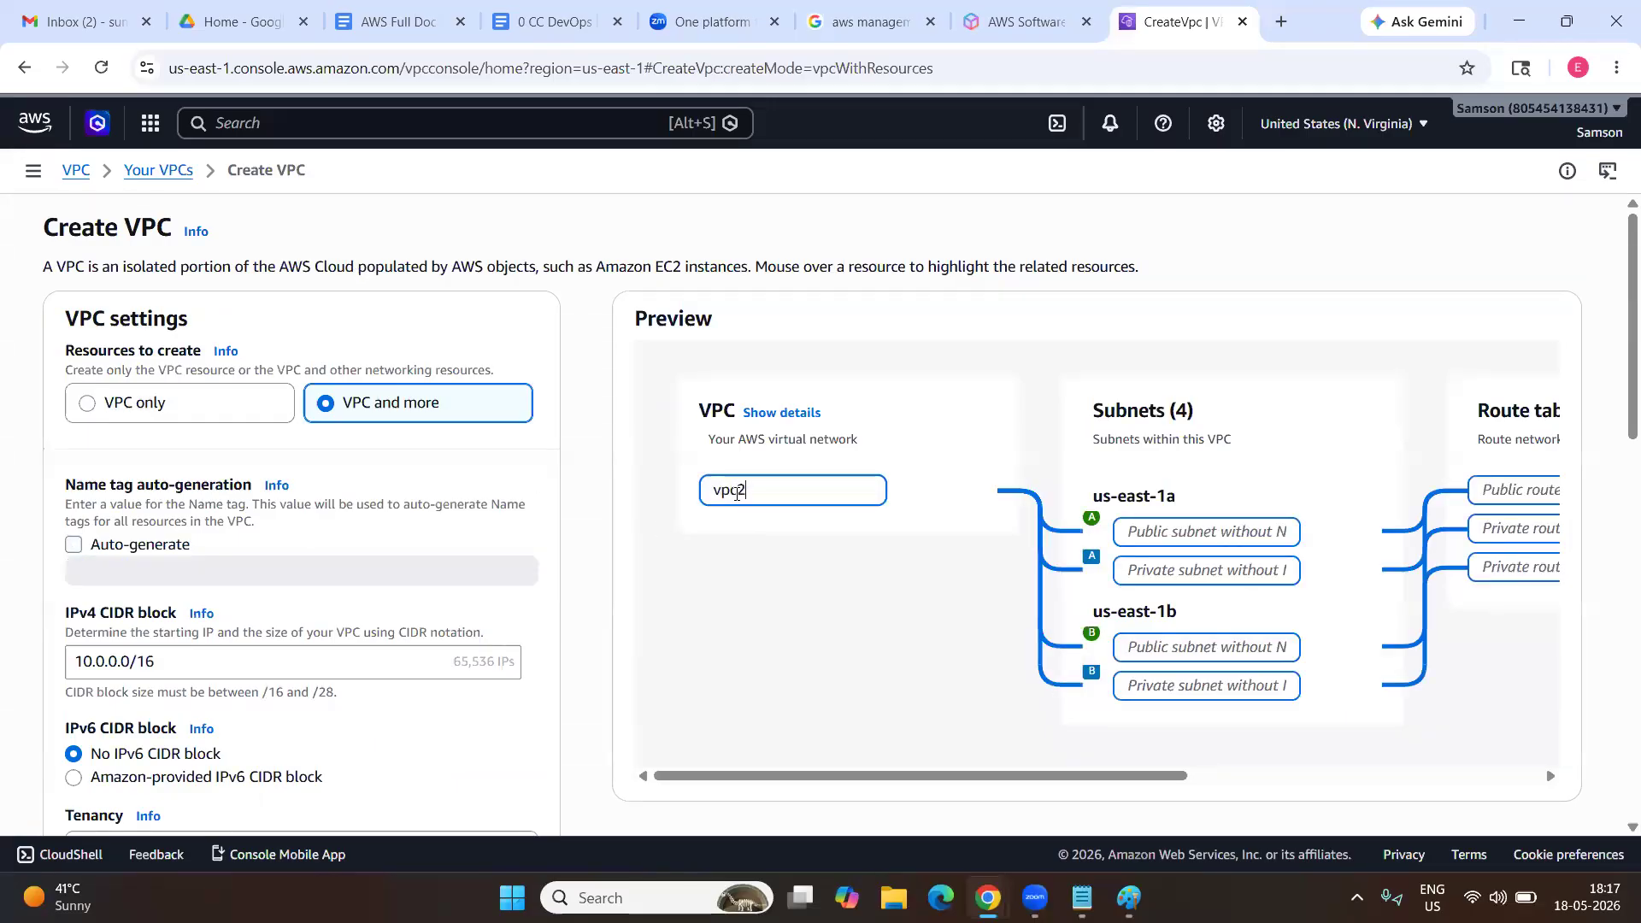
type("pc2")
Set the IPv4 CIDR block of the VPC being created to 172.16.0.0/16.
scroll(271, 683, "down", 1)
left_click_drag(195, 559, 22, 565)
type("172")
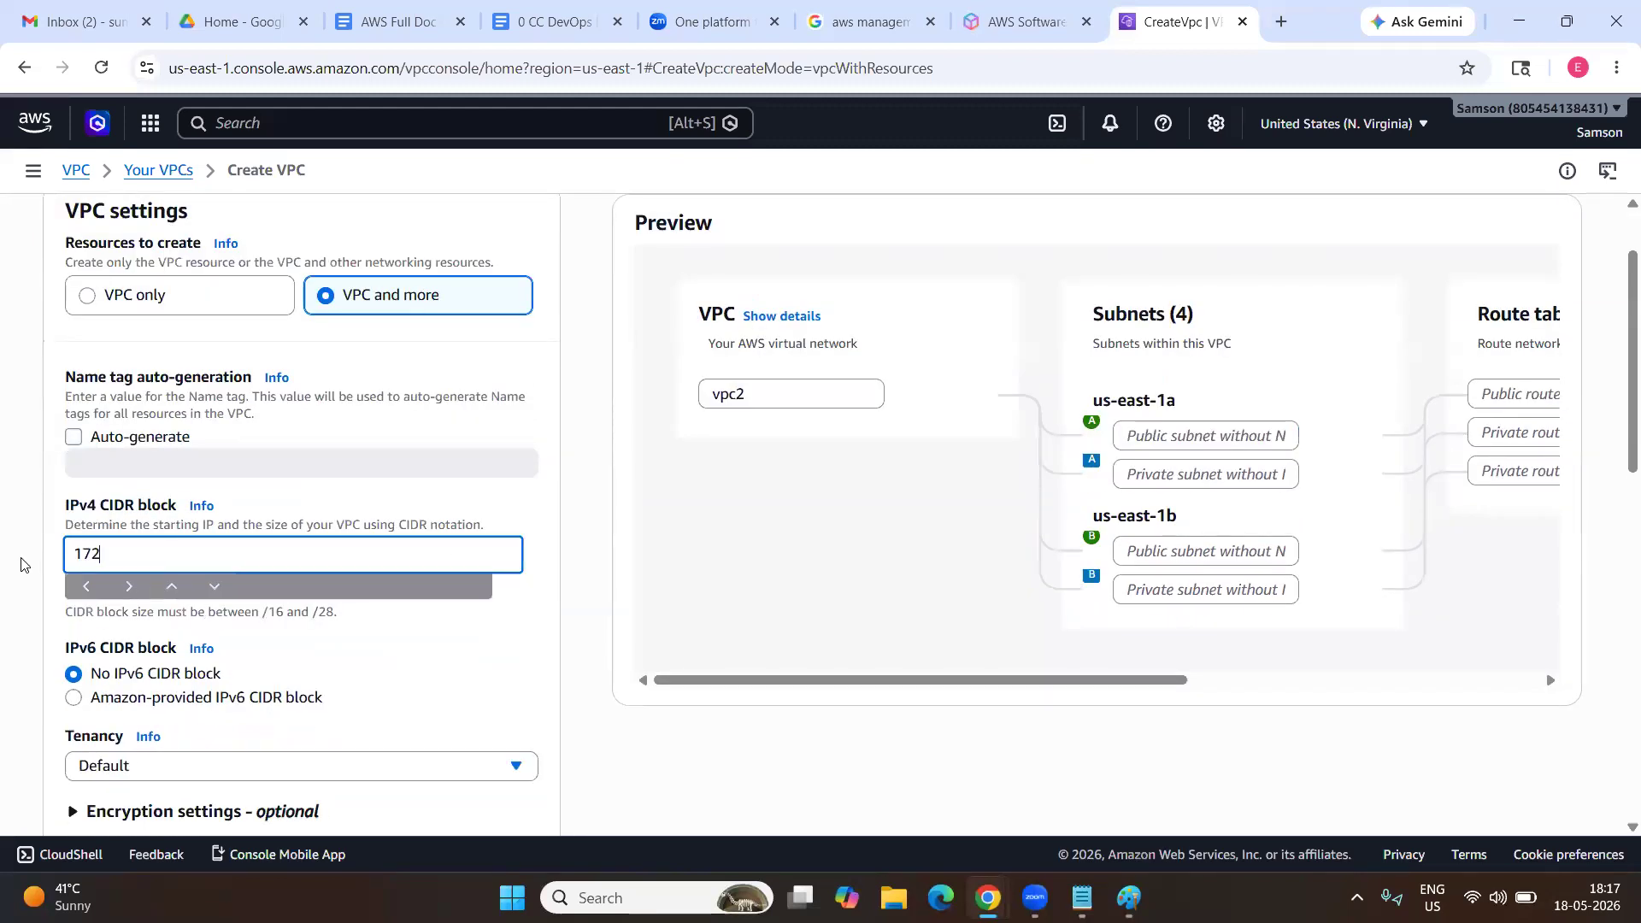
type(".16.0.0/16")
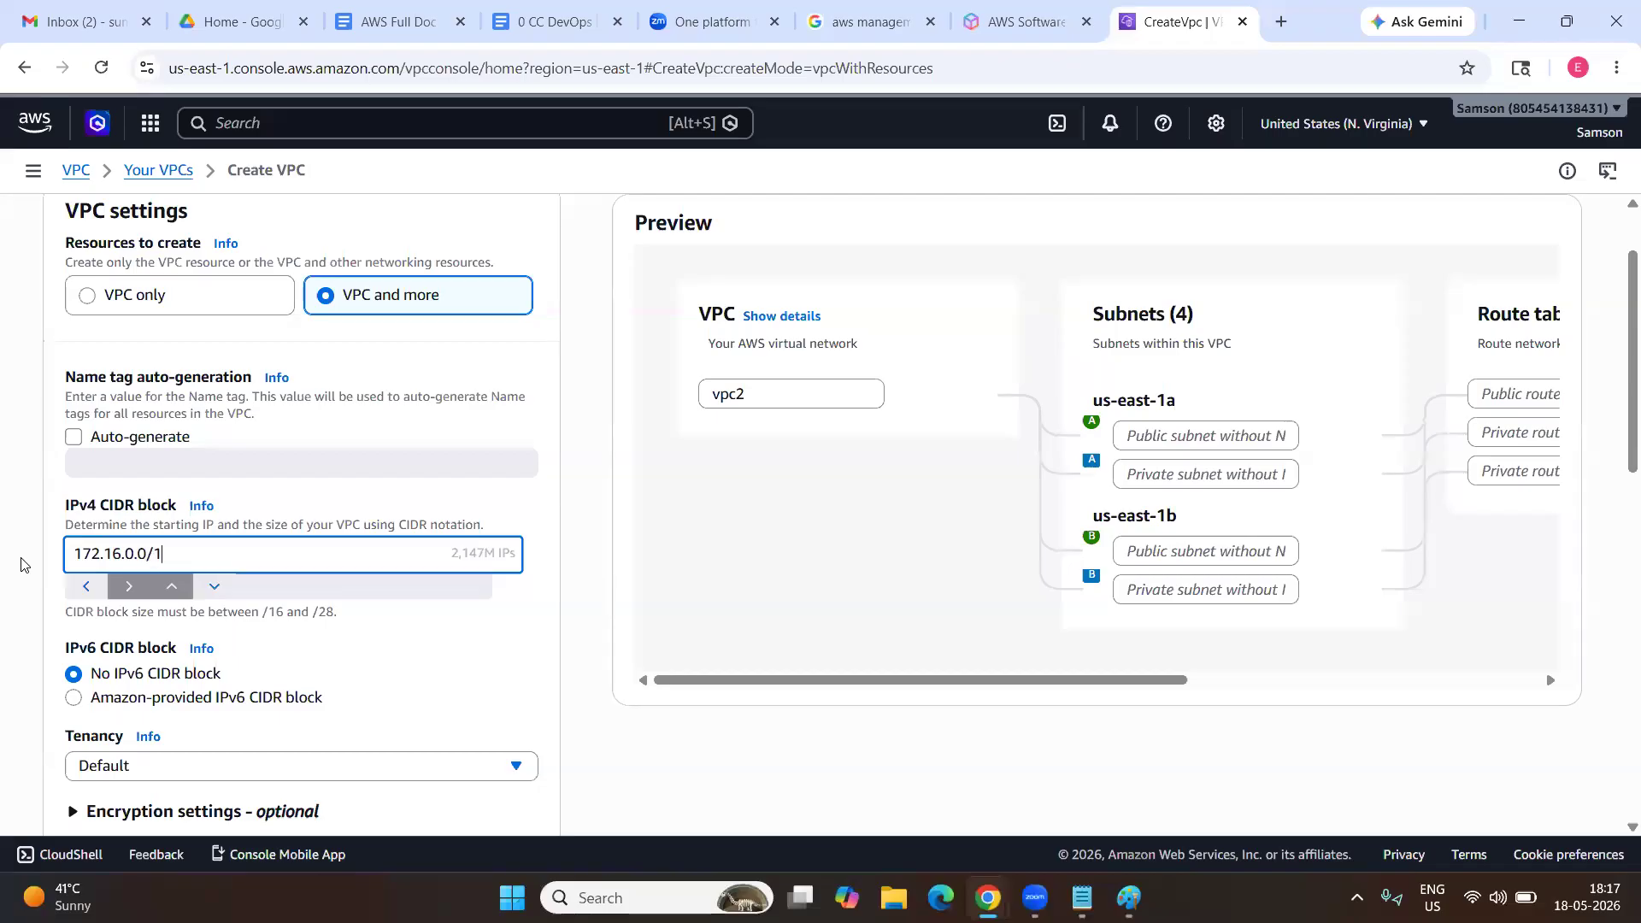
left_click(475, 649)
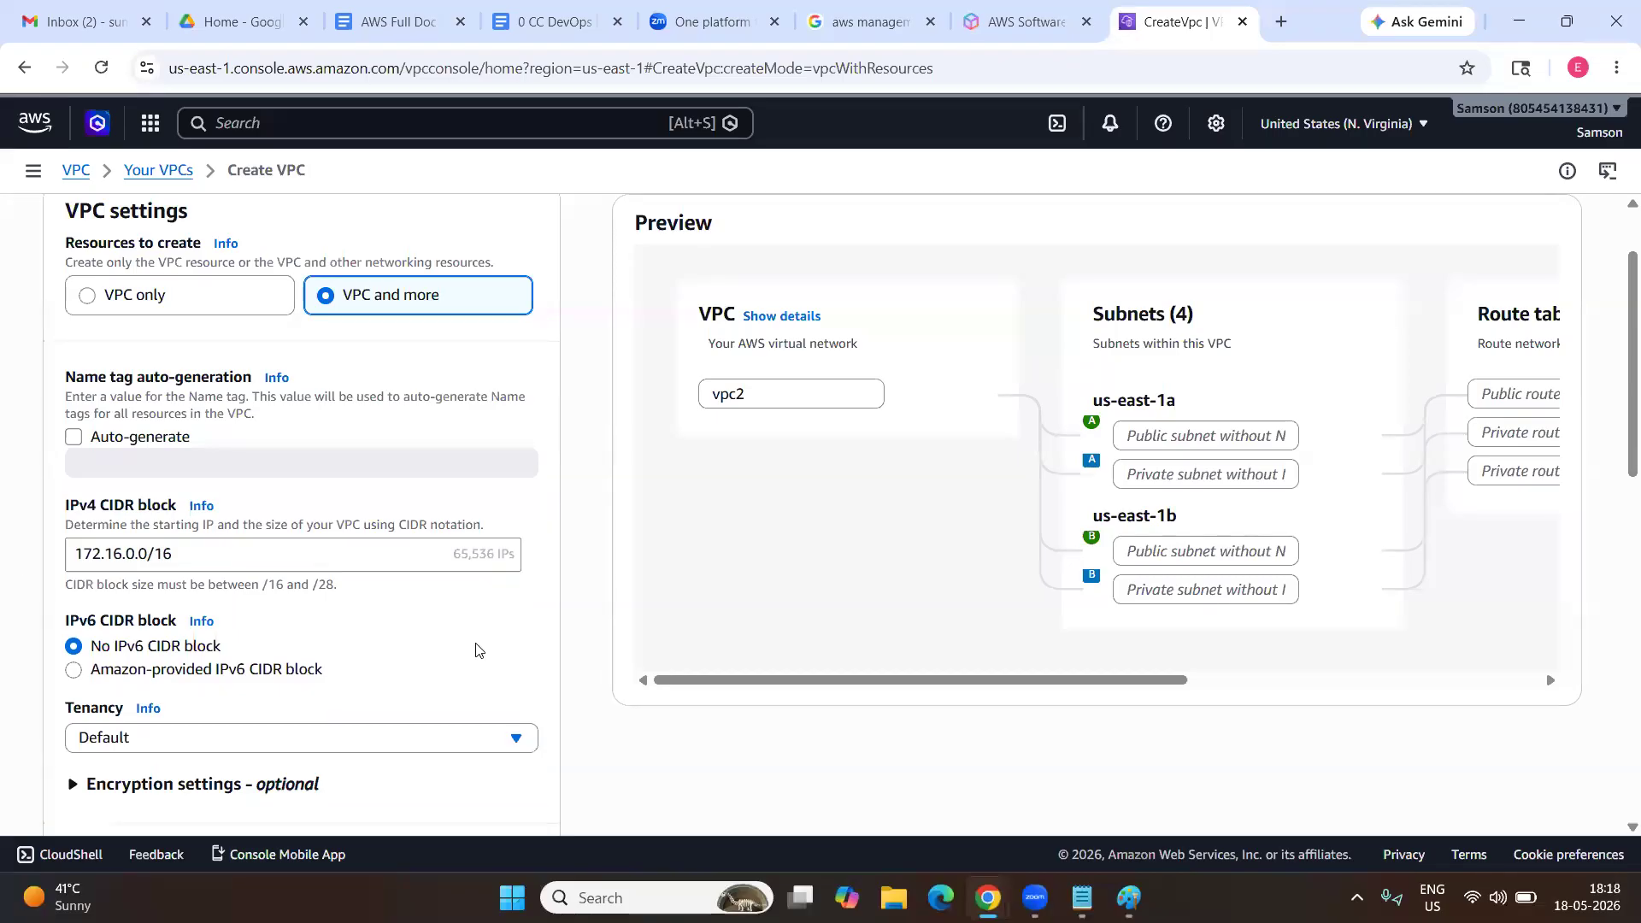
Configure the VPC being created with 1 Availability Zone, 0 private subnets and no VPC endpoints.
scroll(444, 633, "down", 3)
scroll(162, 611, "down", 2)
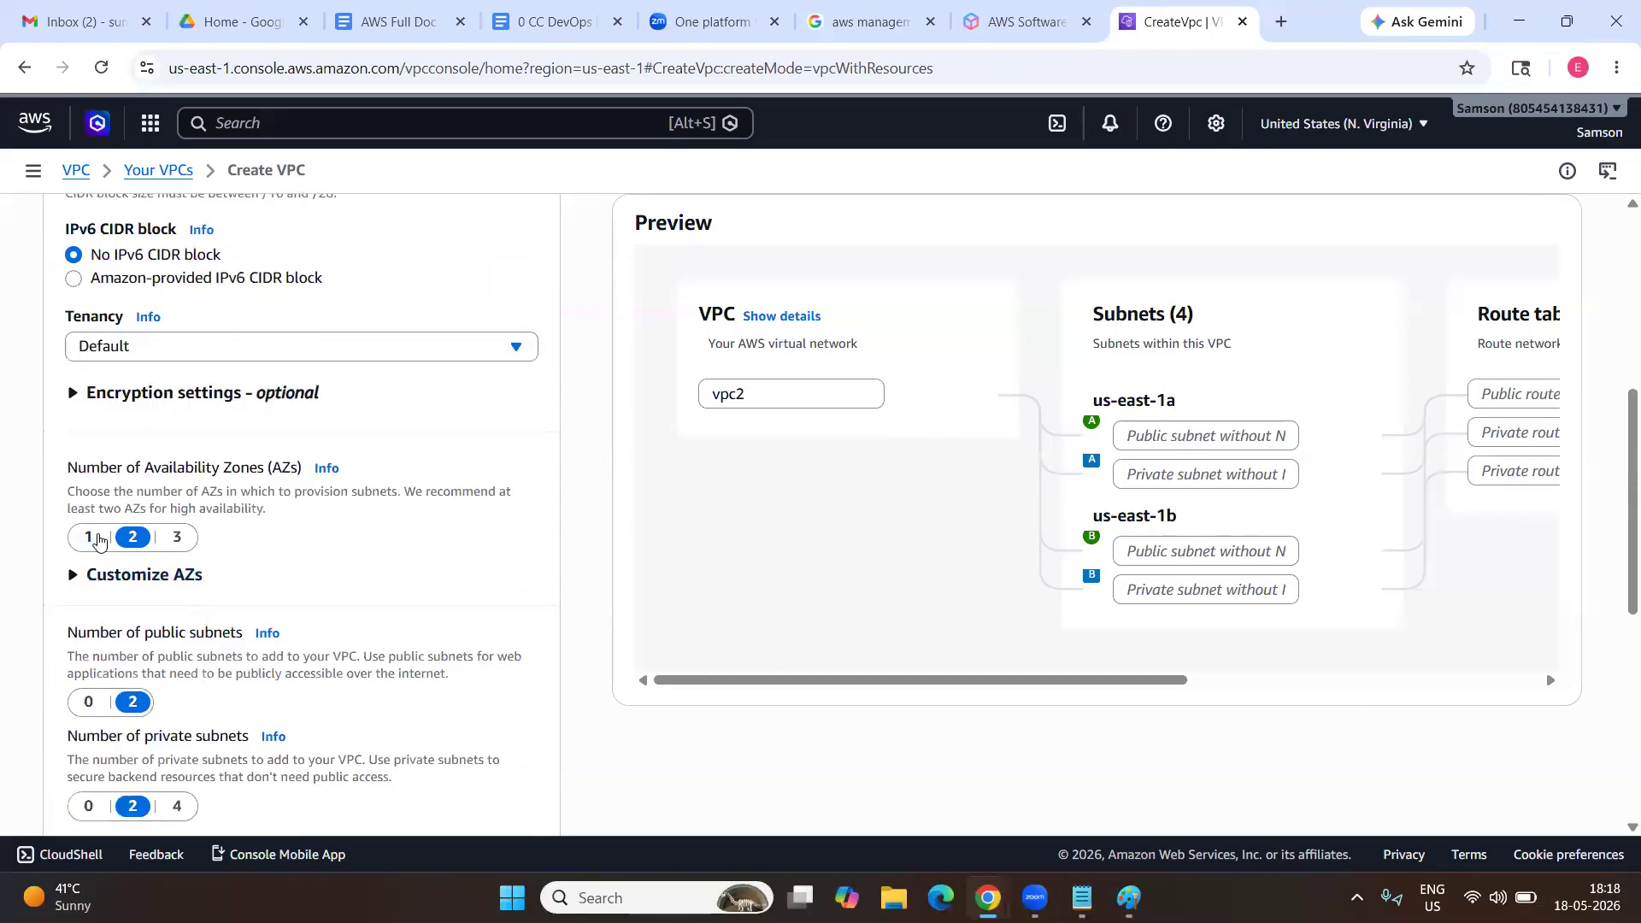
left_click(88, 537)
left_click(156, 575)
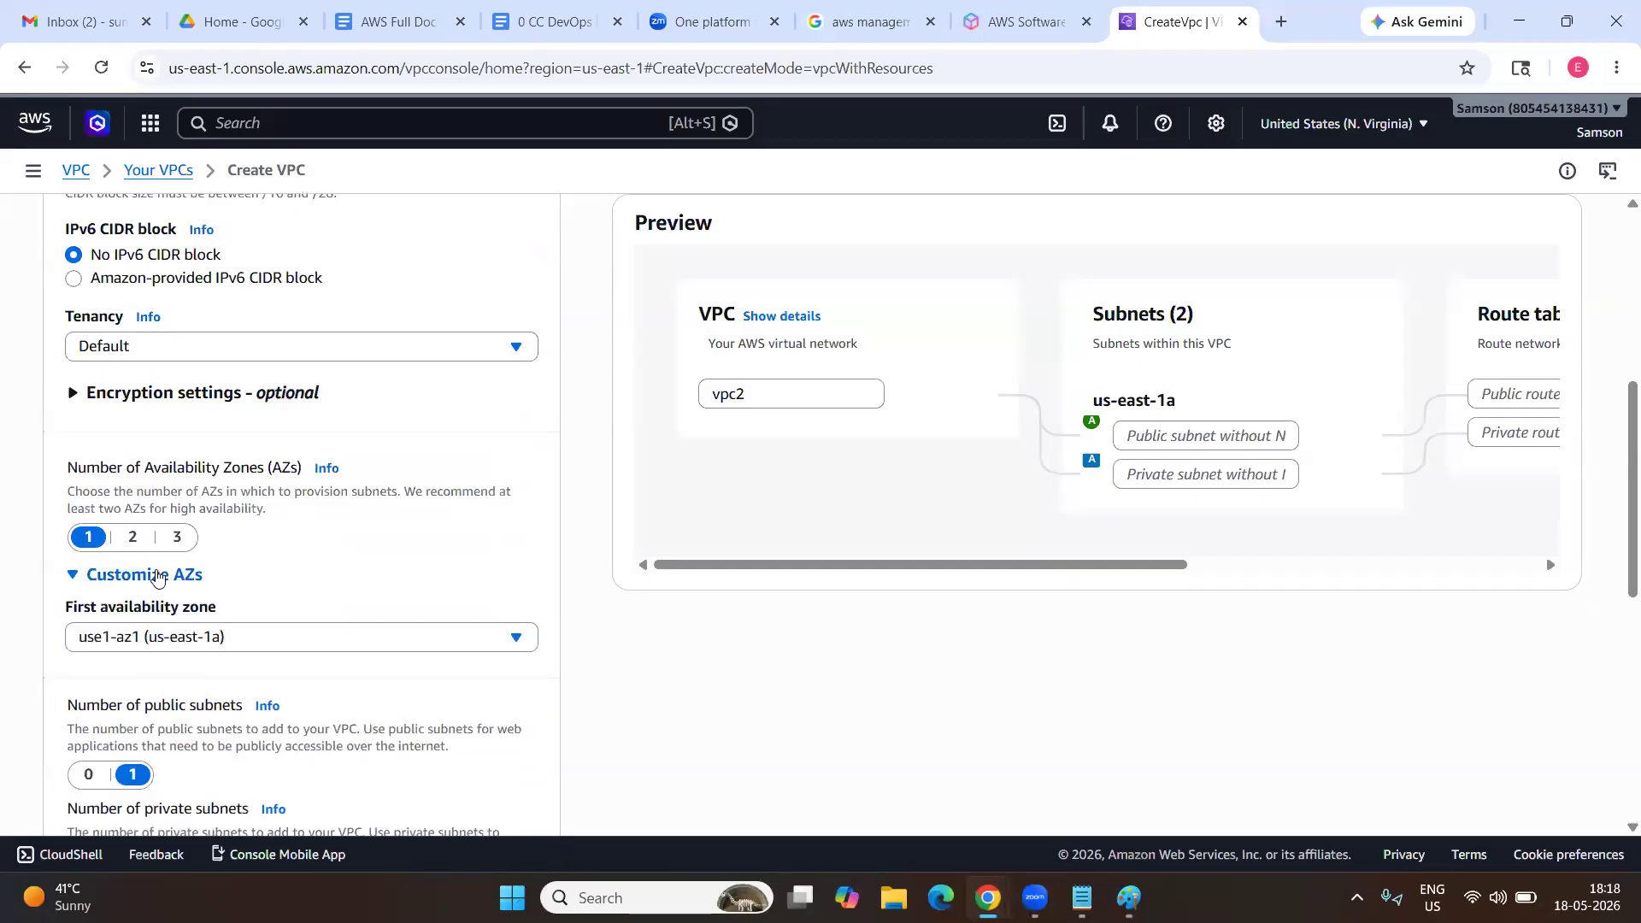
left_click(157, 575)
scroll(233, 569, "down", 2)
scroll(139, 623, "down", 1)
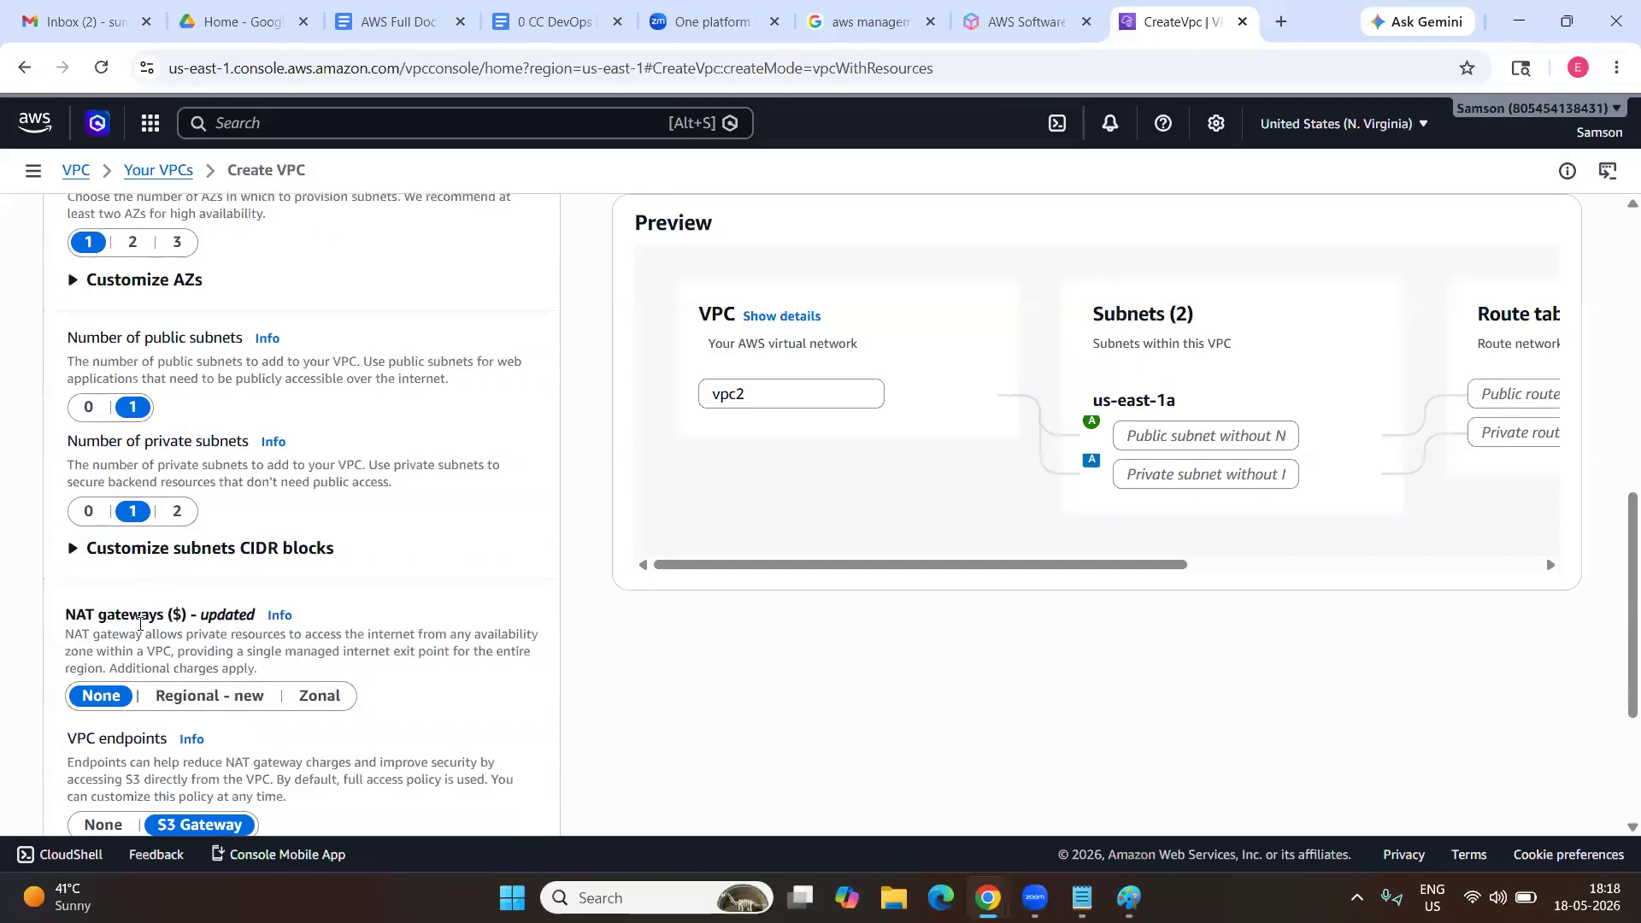
left_click(90, 498)
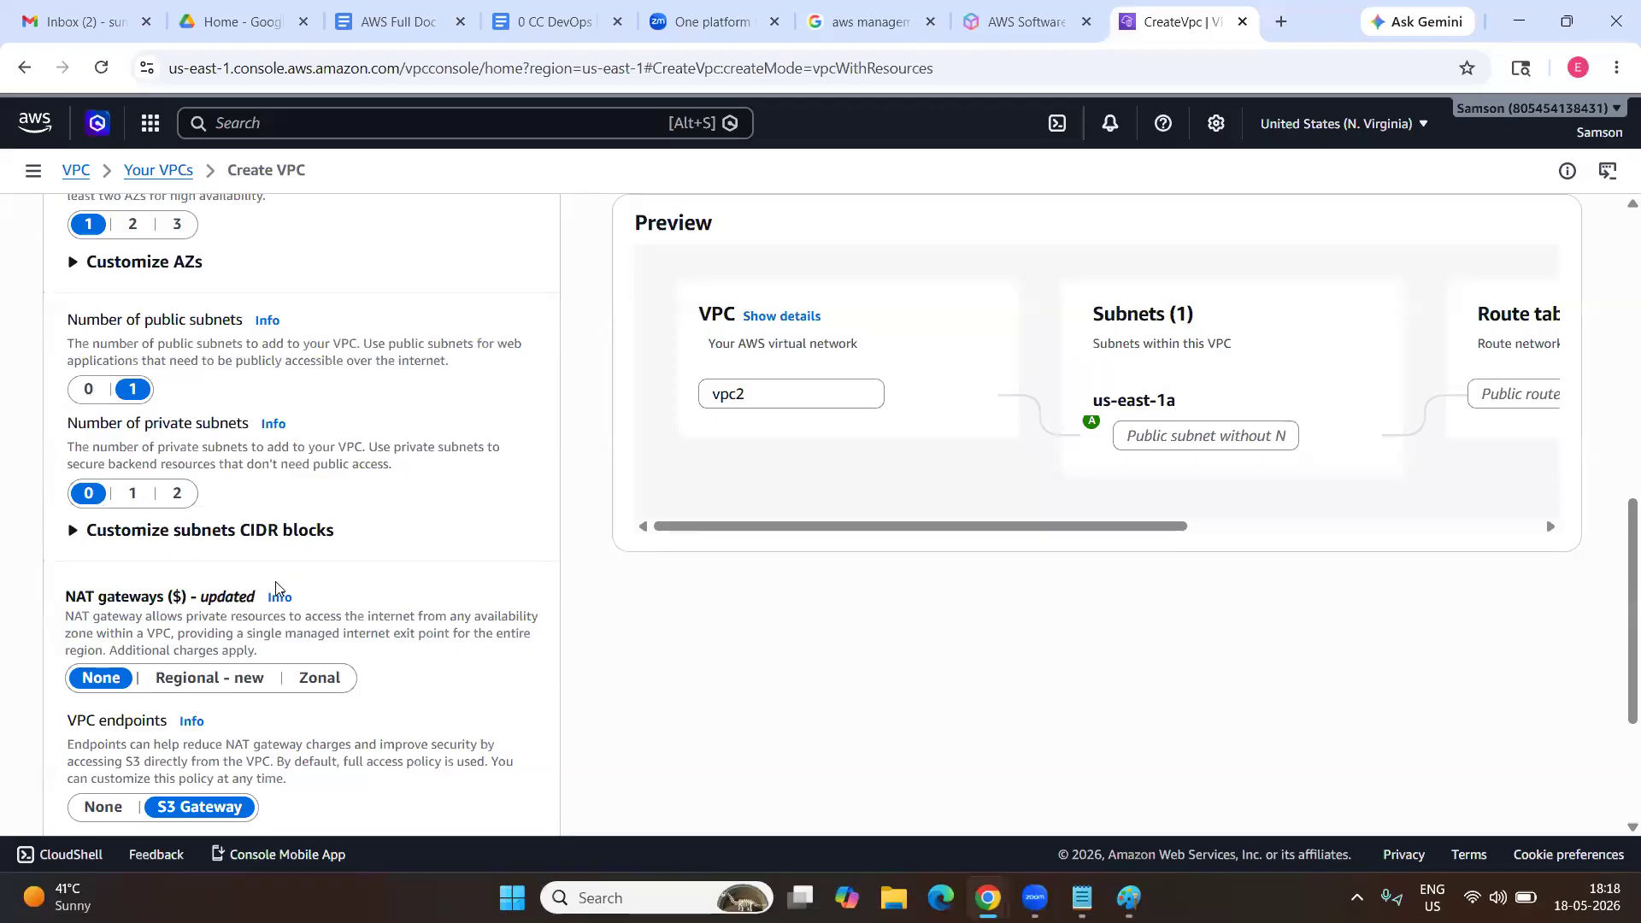
scroll(276, 588, "down", 2)
left_click(104, 659)
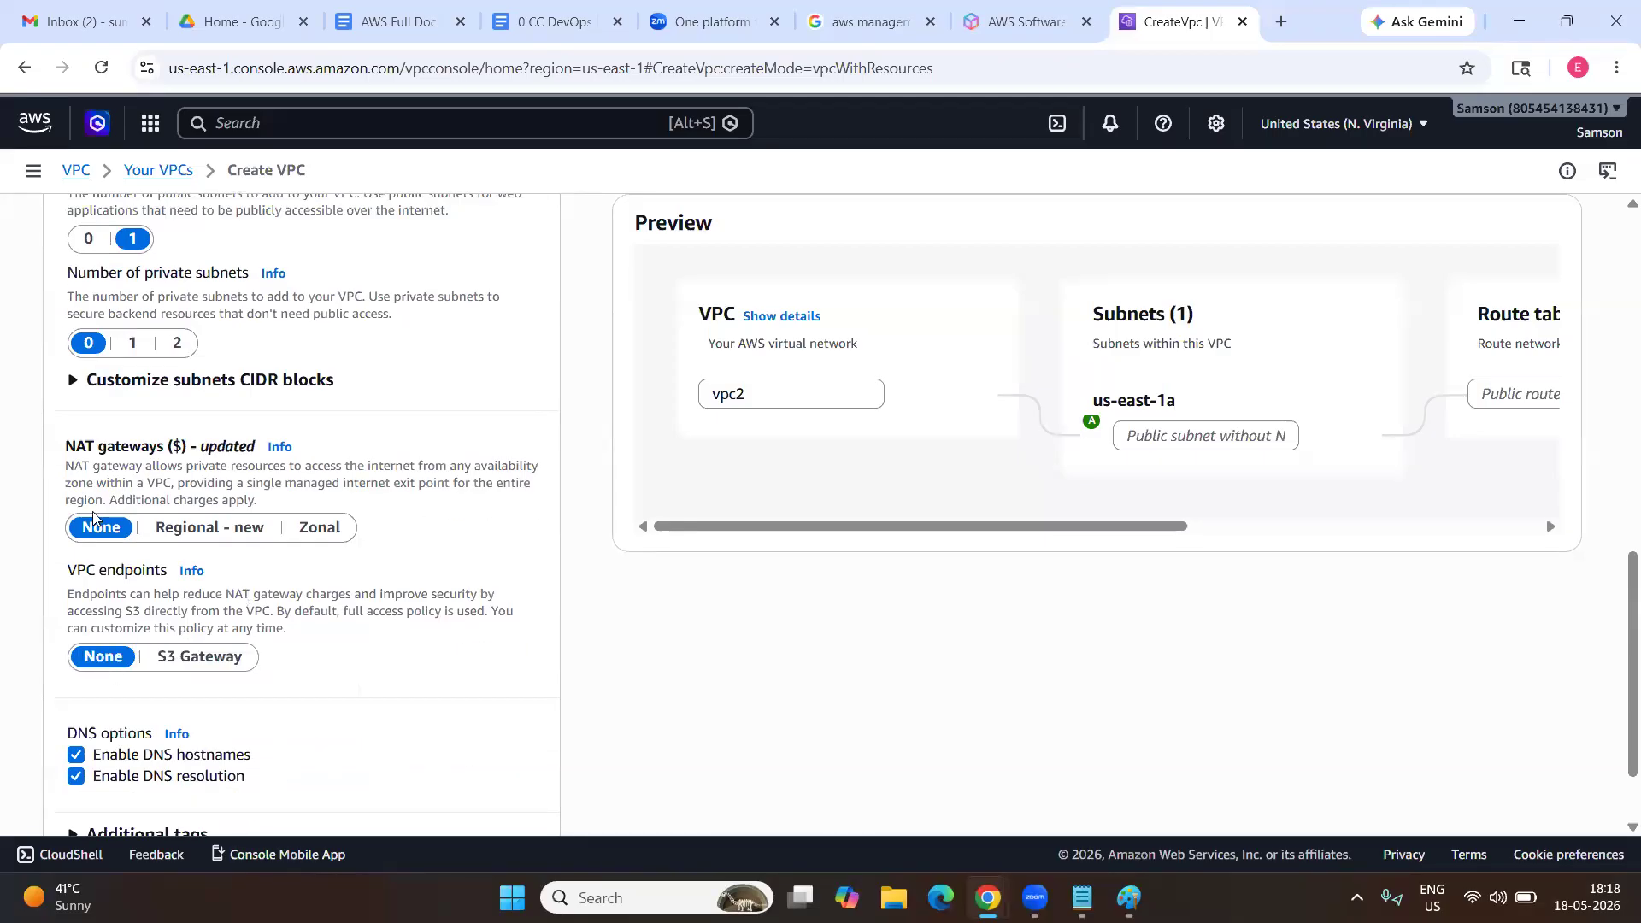
In the resource preview, name the public subnet subnet2, the route table rt2 and the internet gateway igw2.
scroll(151, 574, "down", 2)
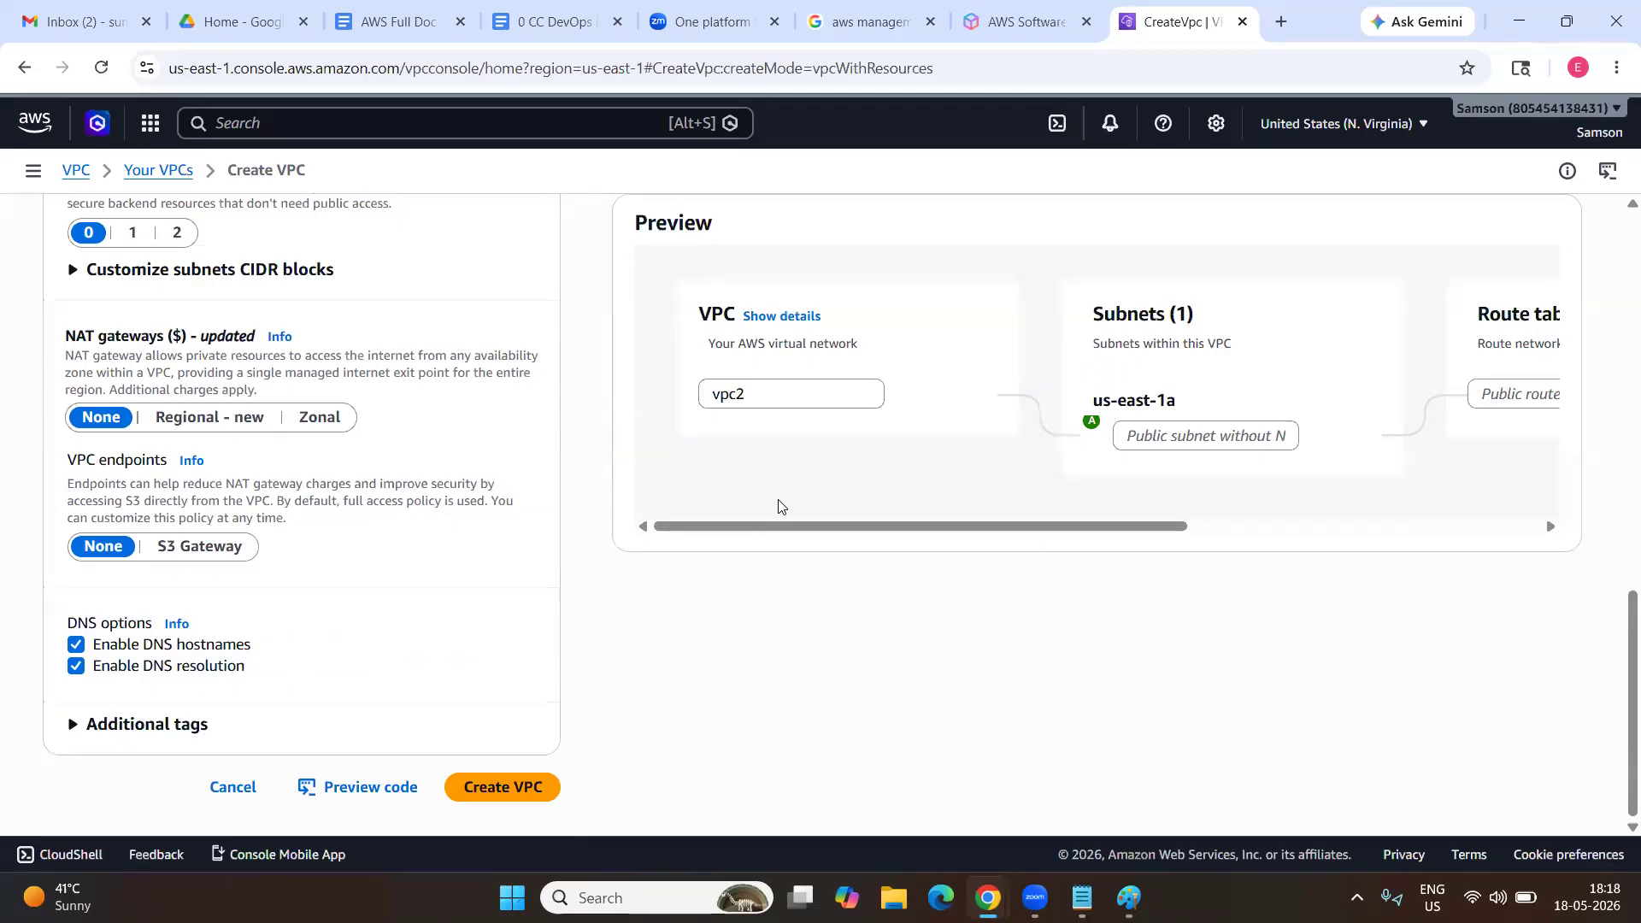
scroll(778, 505, "right", 3)
left_click(1029, 438)
type("suv")
key("BackSpace")
type("bnet")
left_click(1316, 402)
type("r")
key("BackSpace")
type("r")
key("Tab")
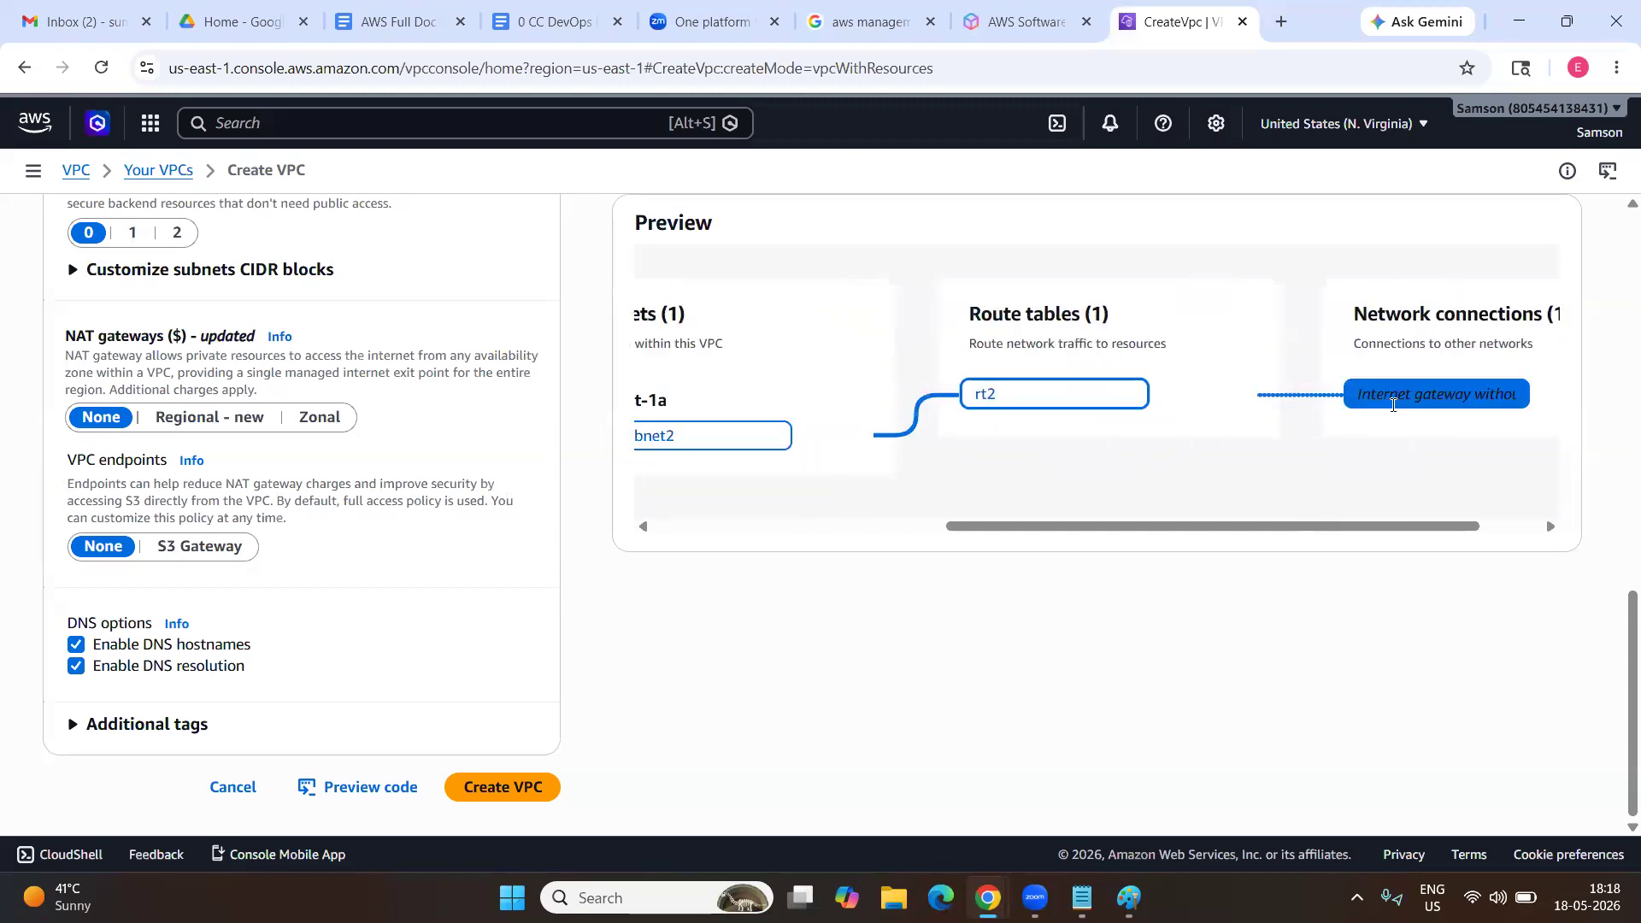
type("ig")
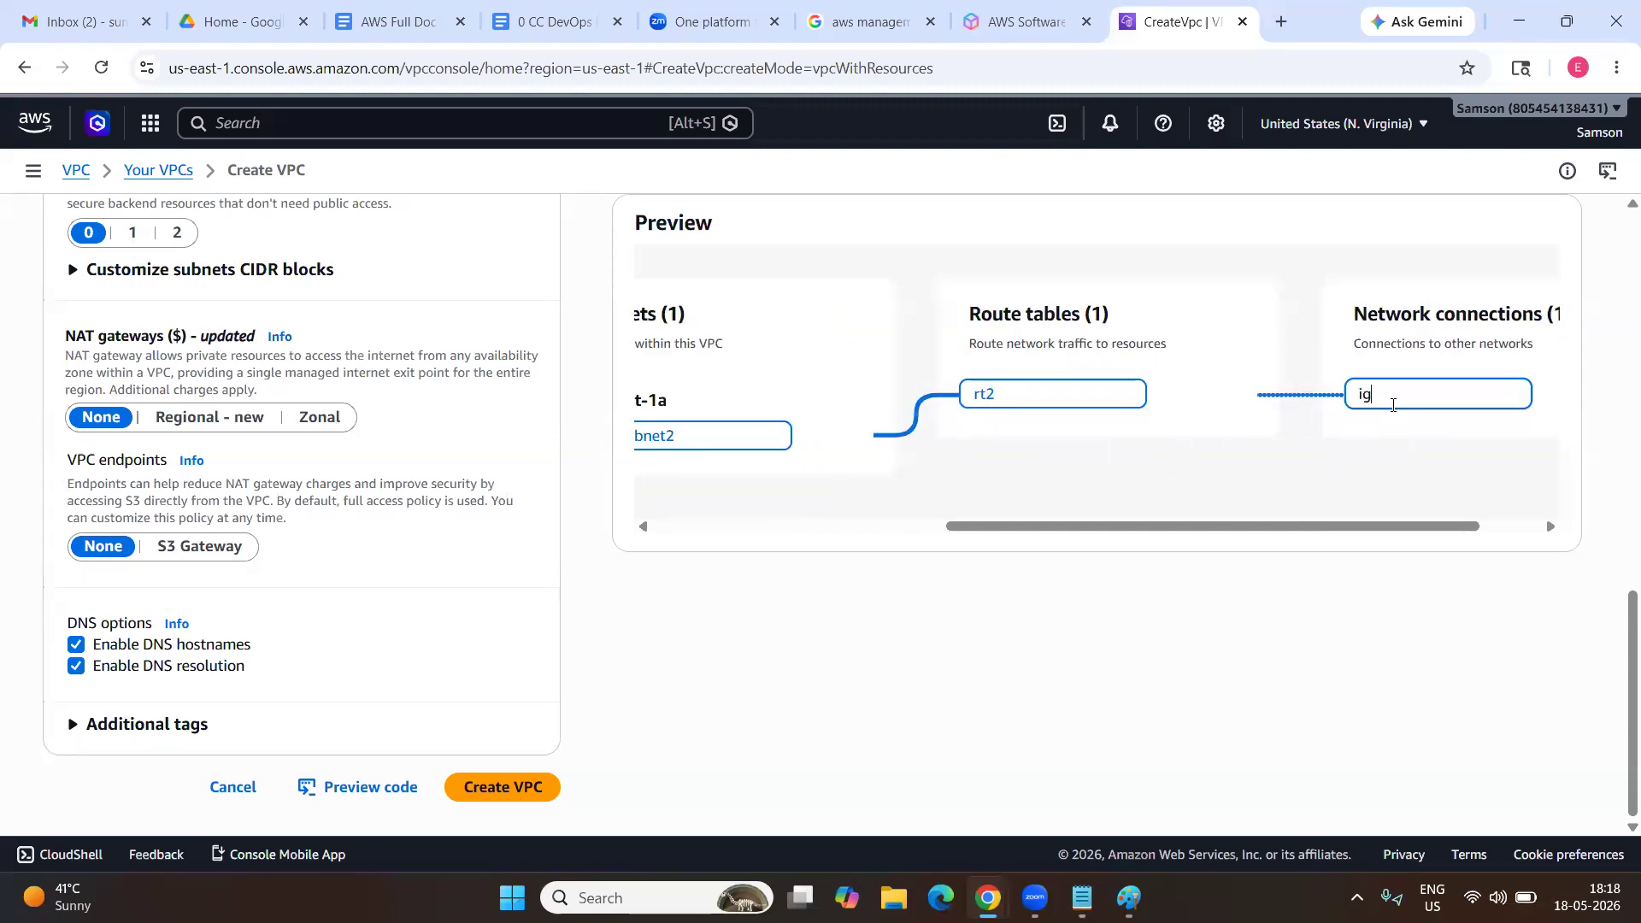
type("w2")
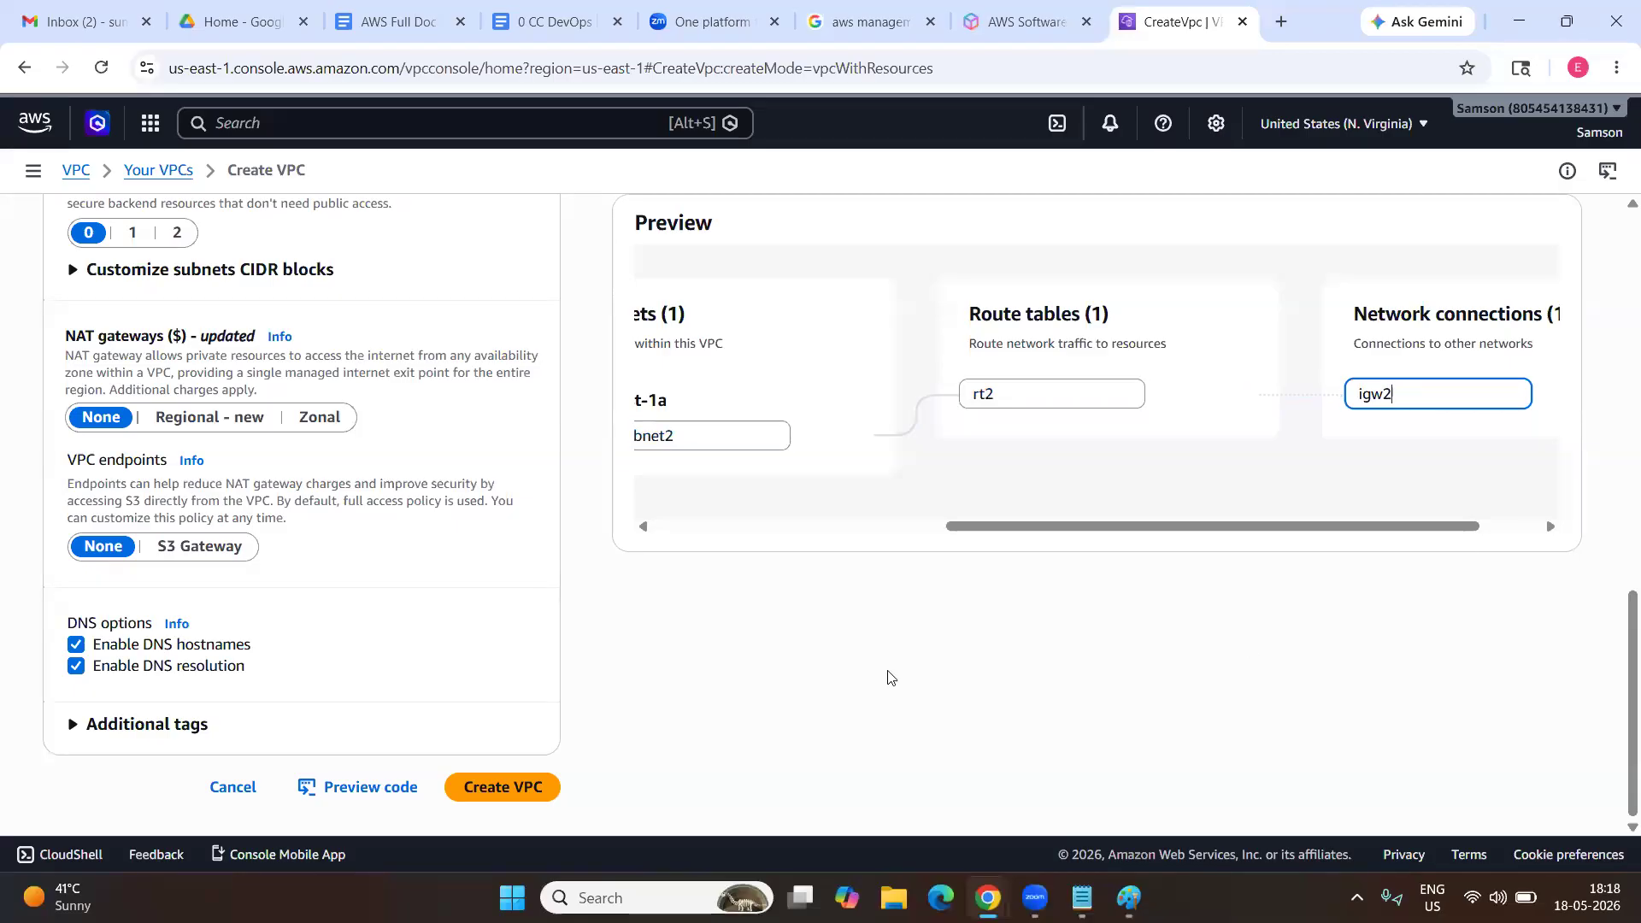
left_click(657, 763)
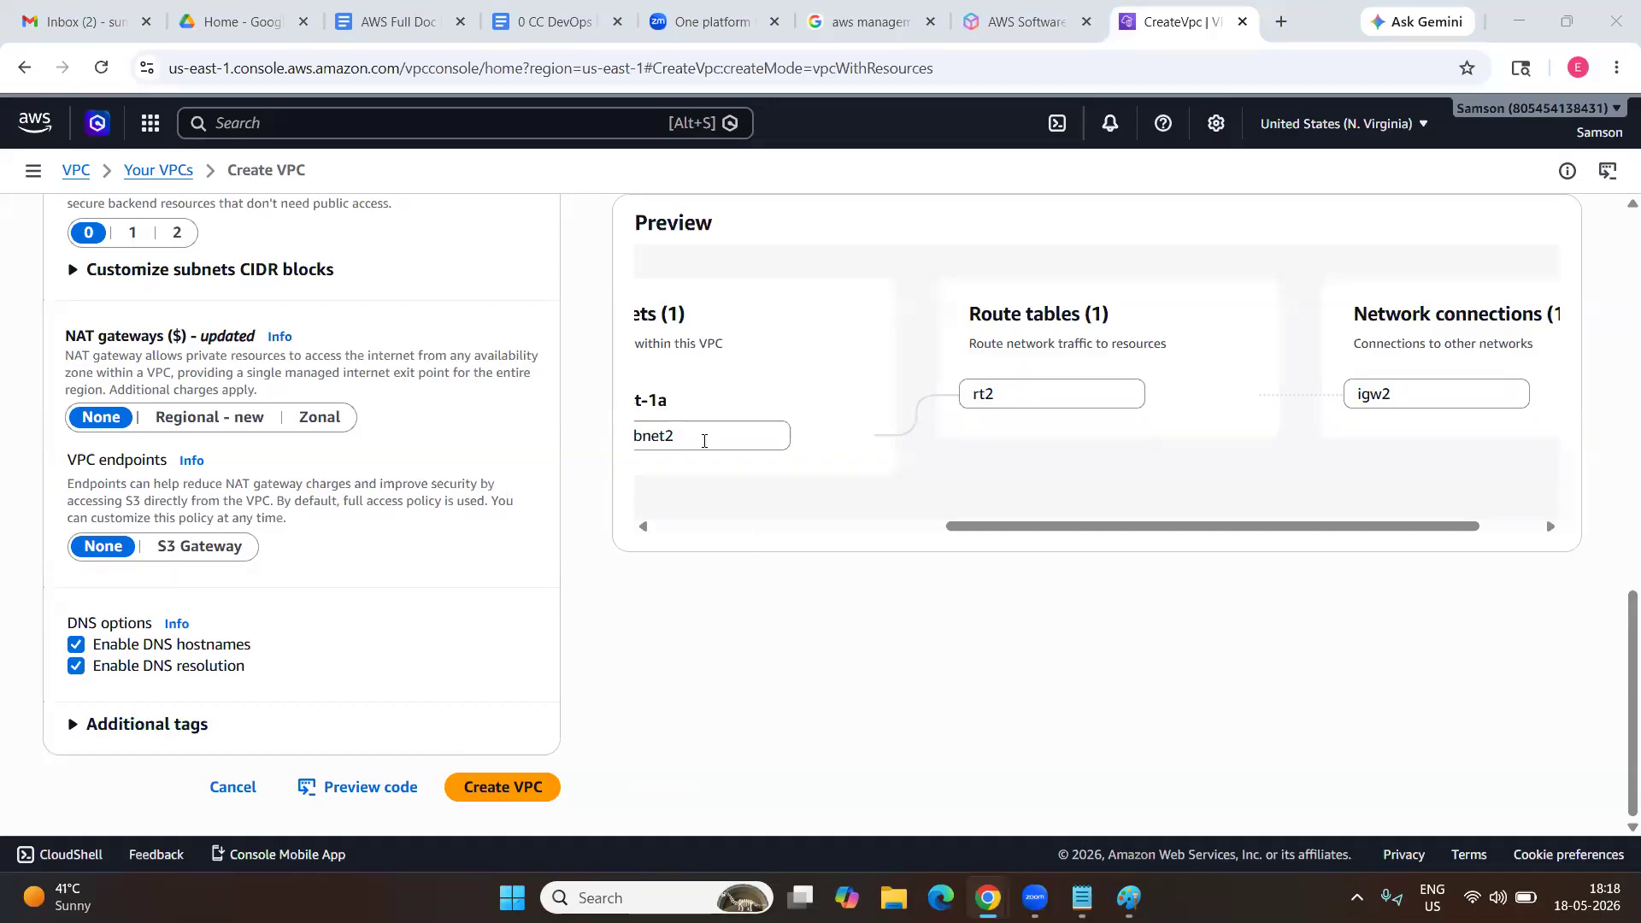
Review the settings and resource preview of the VPC form, and return to the VPC list without creating it.
scroll(608, 459, "up", 10)
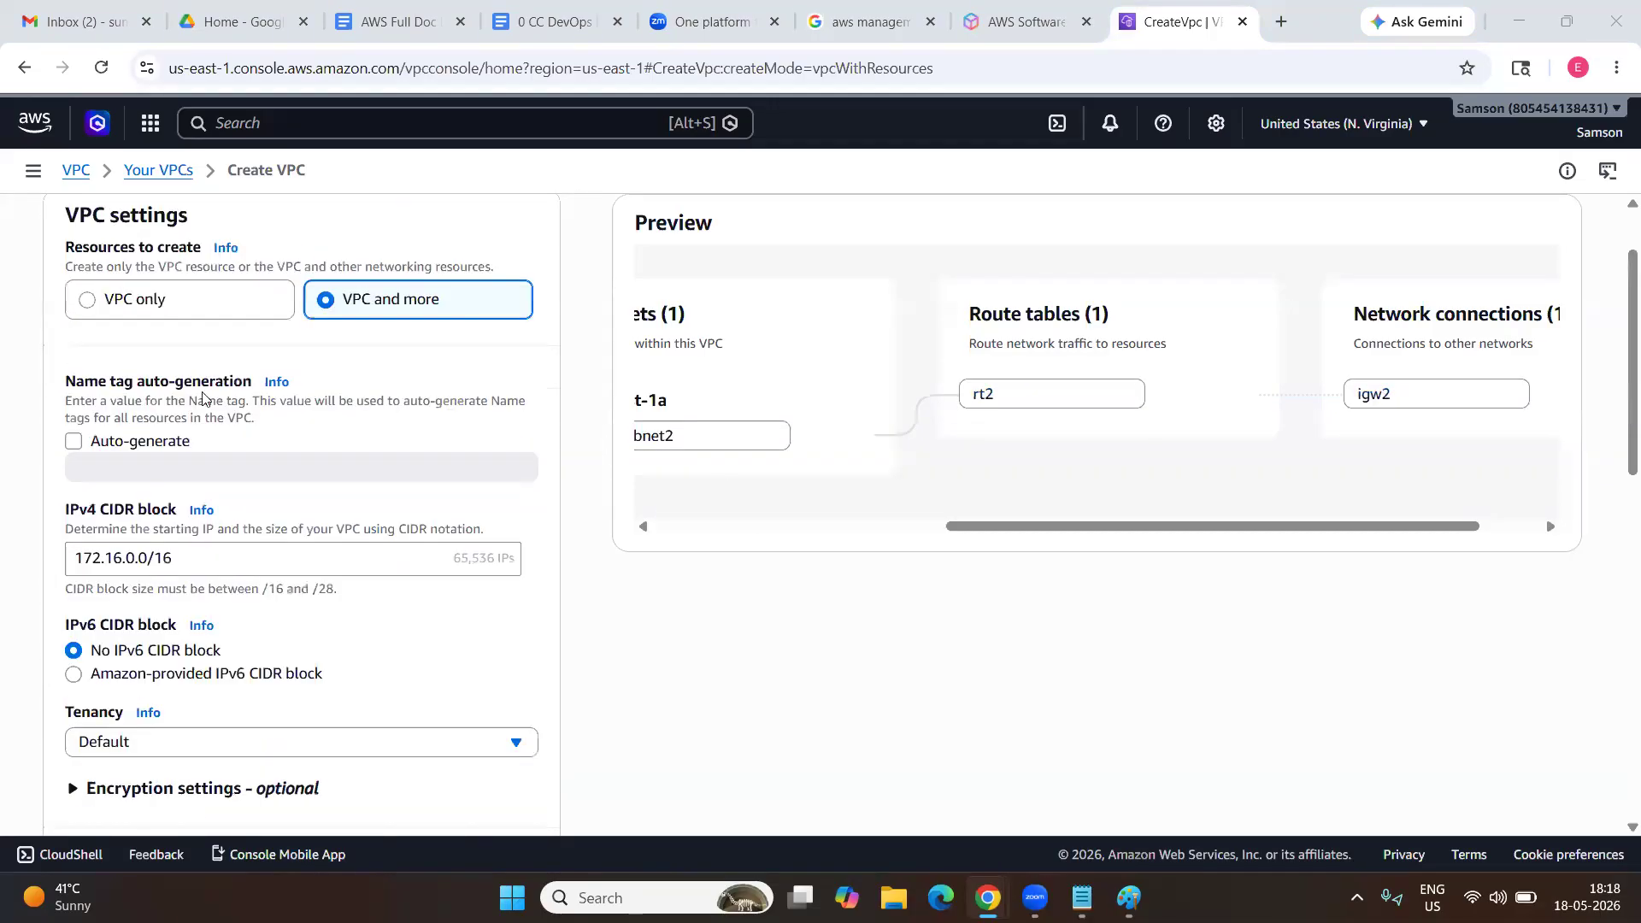
scroll(210, 404, "up", 1)
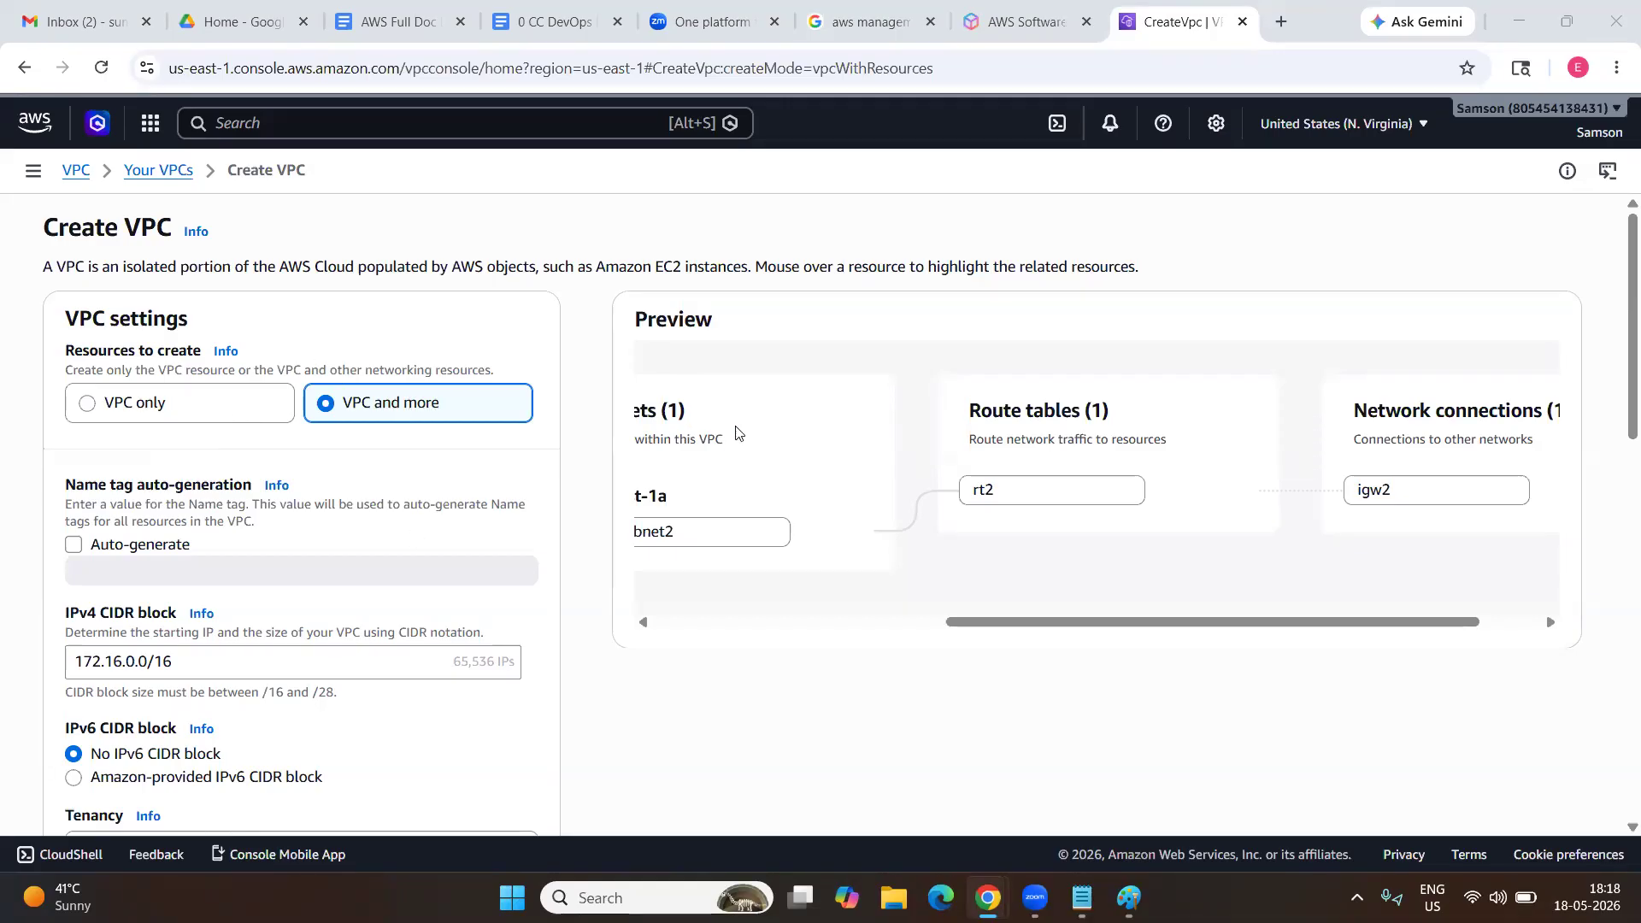
scroll(719, 442, "left", 5)
scroll(1223, 433, "right", 5)
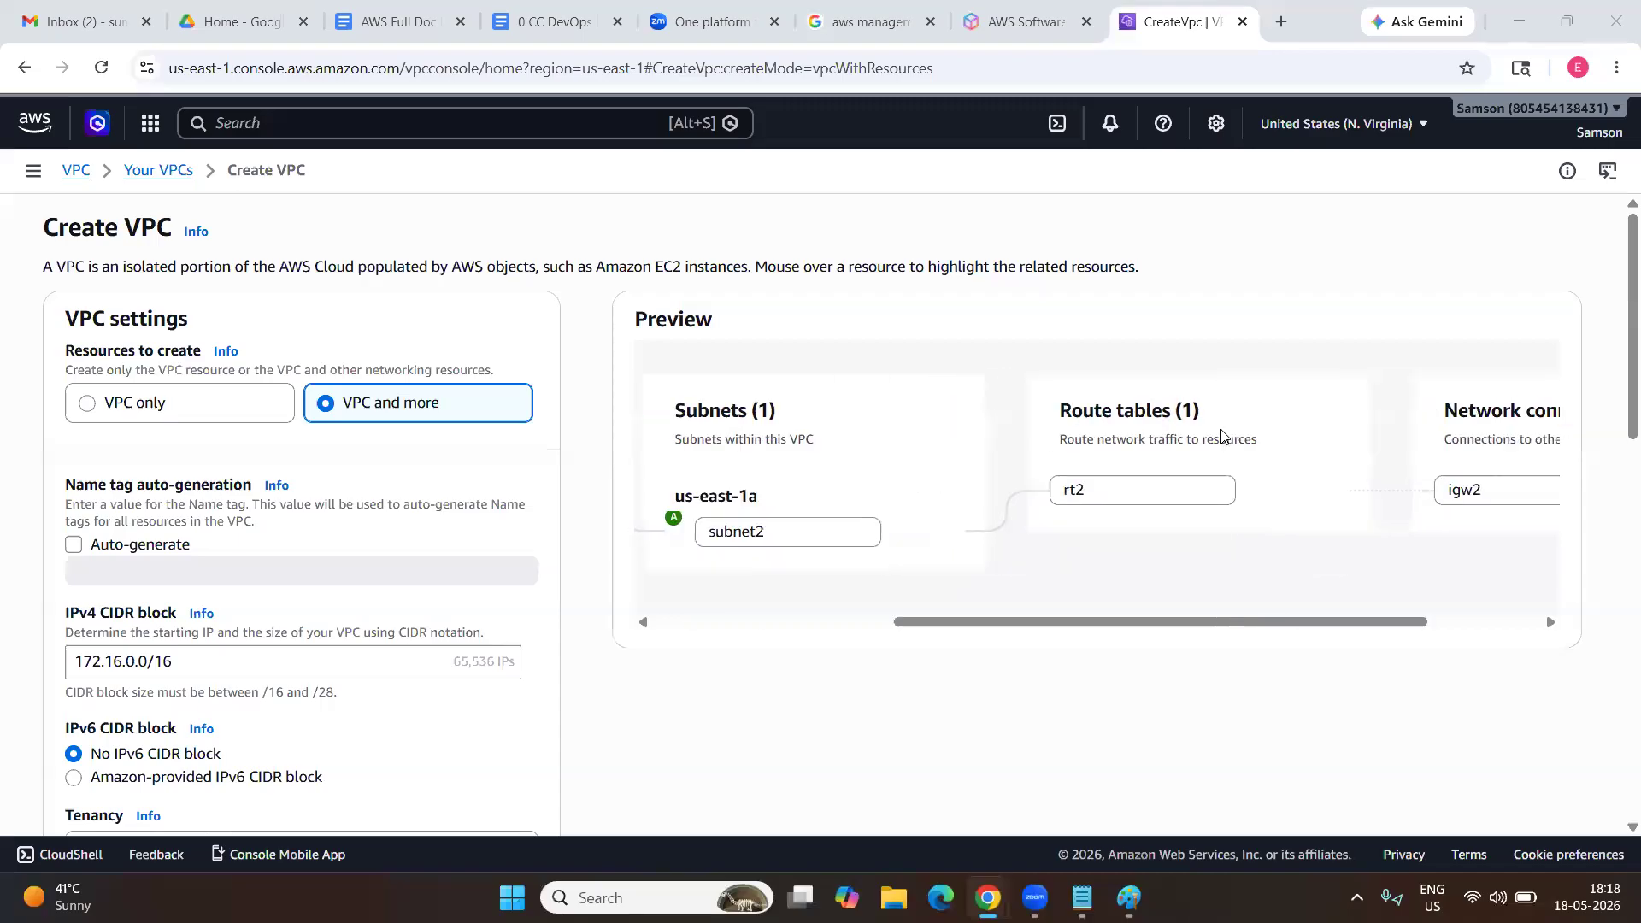
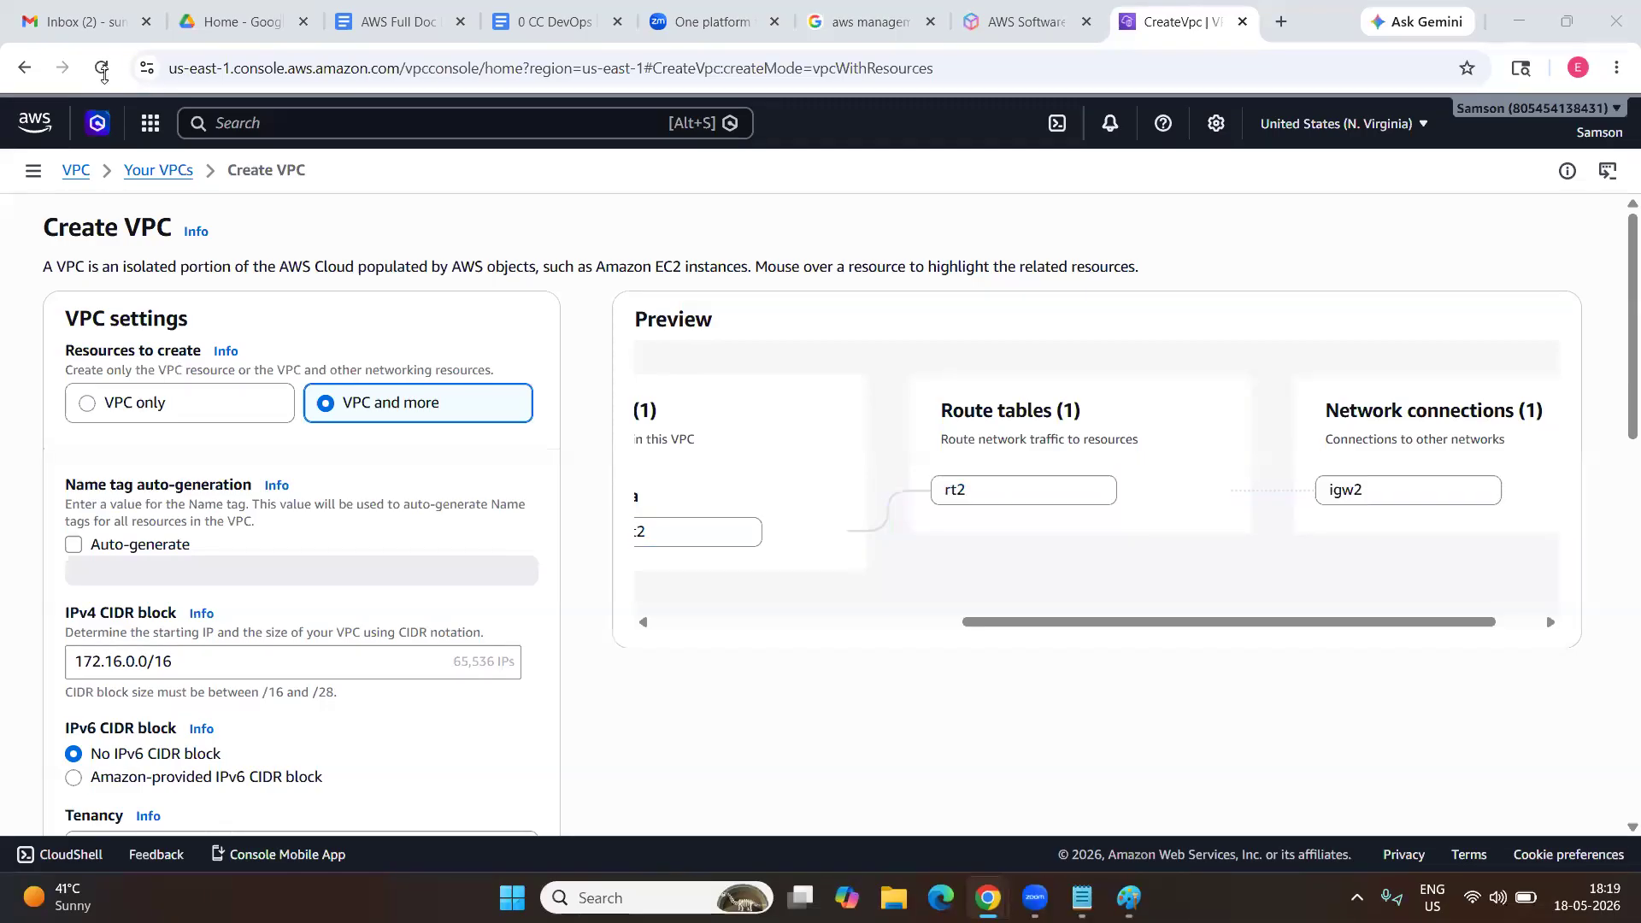
left_click(157, 172)
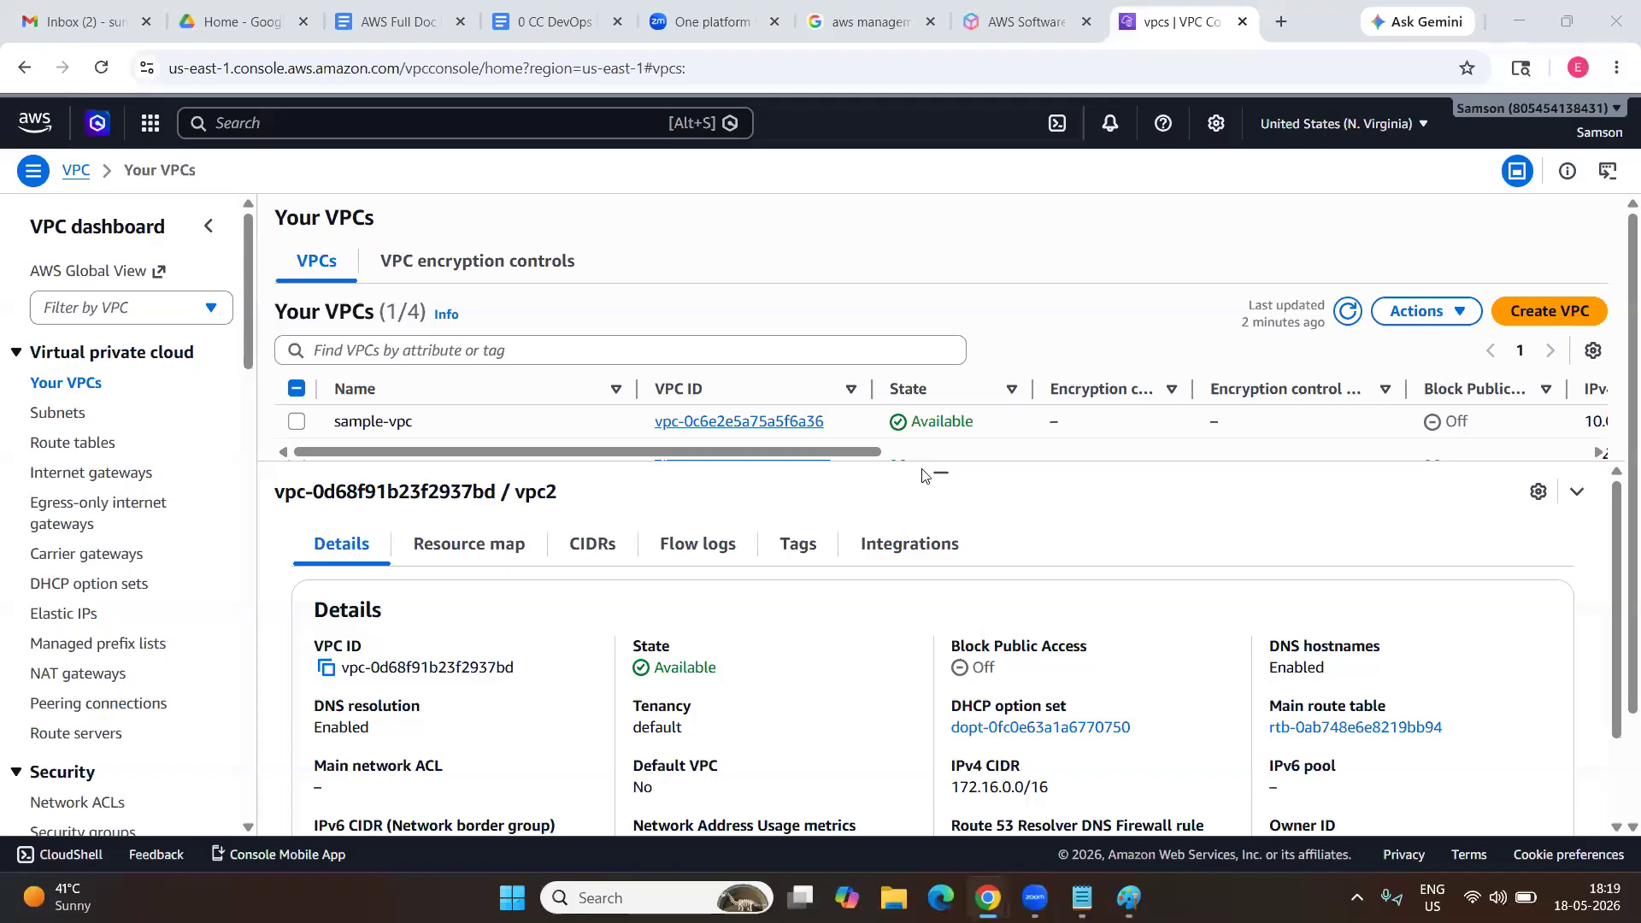
Examine the resource map of vpc2, following its subnet through the route table to the network connection.
left_click_drag(949, 462, 947, 666)
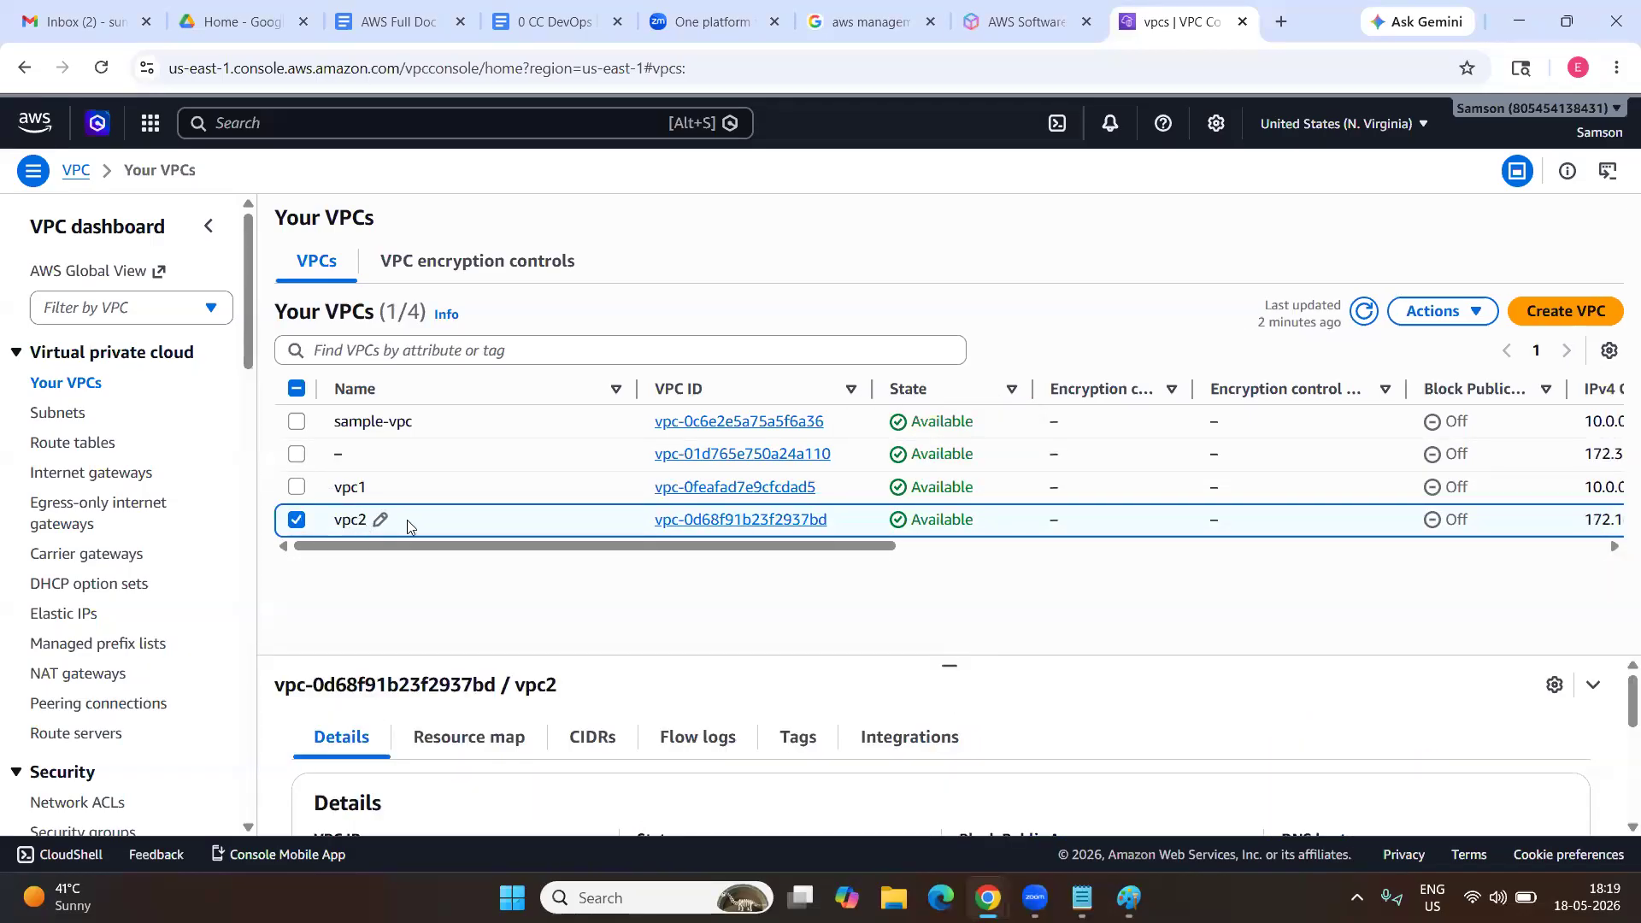
left_click(495, 729)
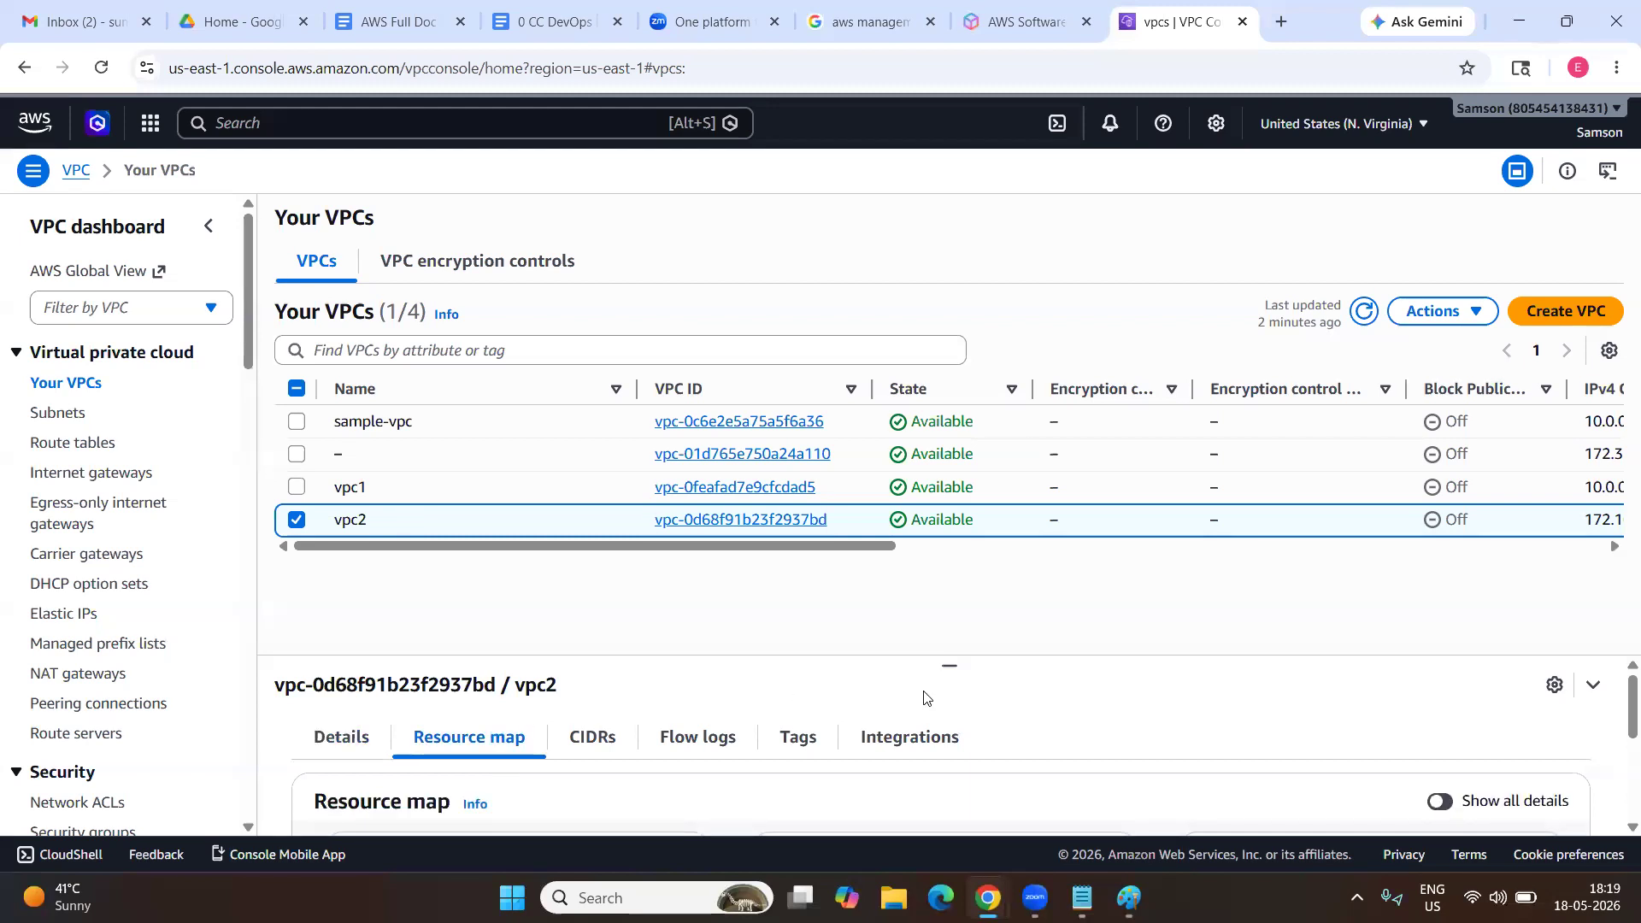
left_click_drag(941, 666, 938, 421)
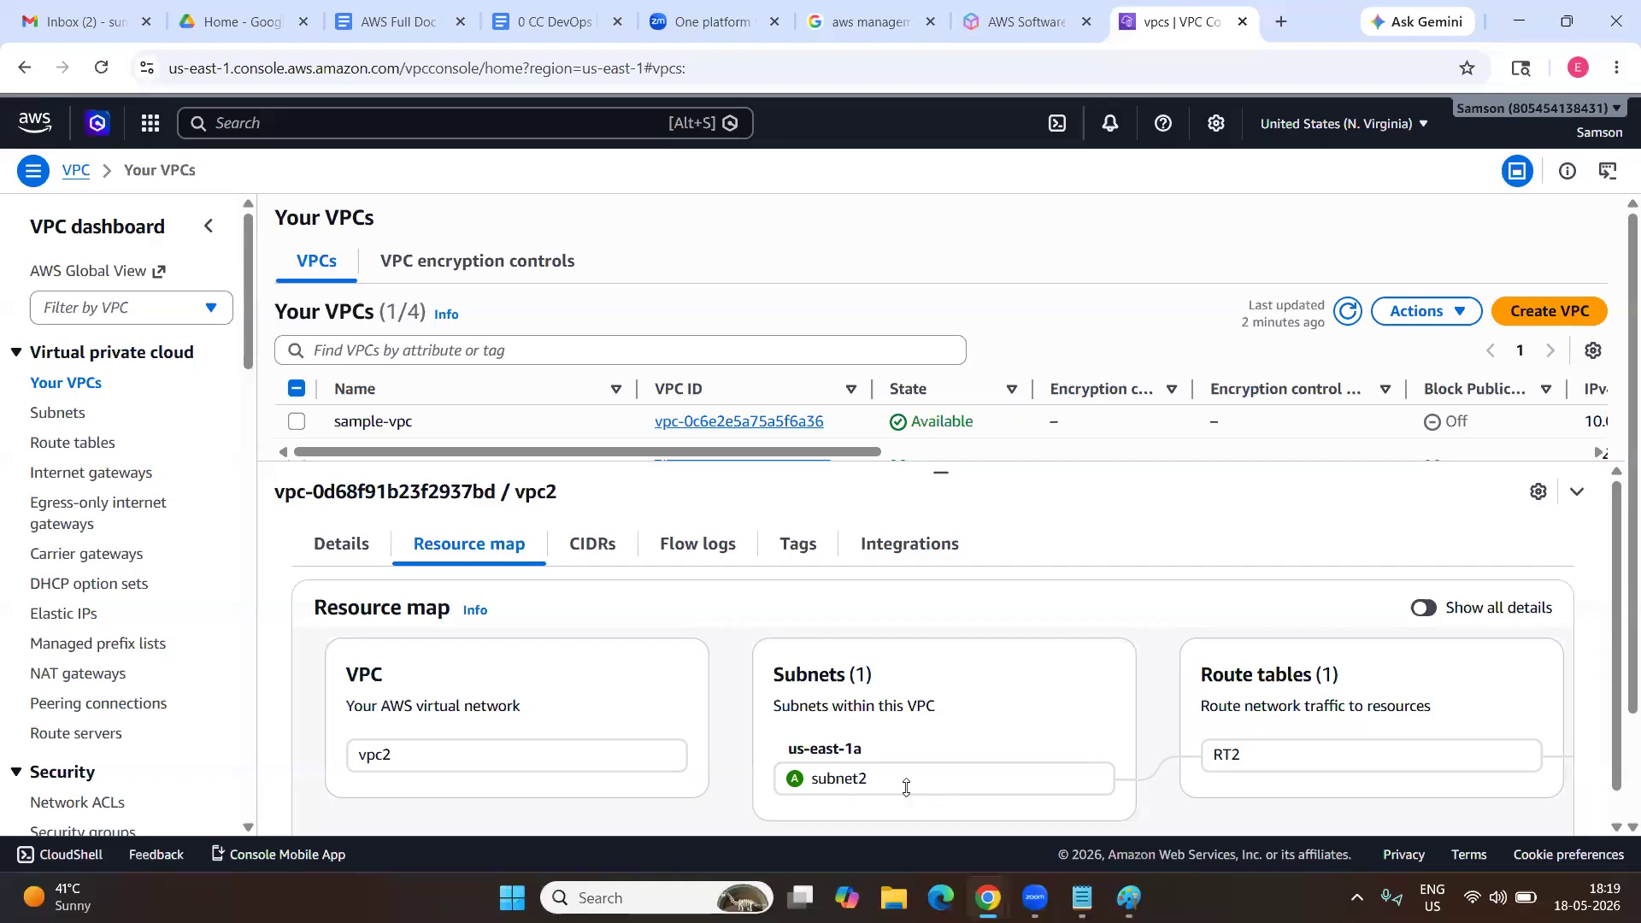
scroll(1084, 778, "right", 5)
scroll(1086, 793, "right", 1)
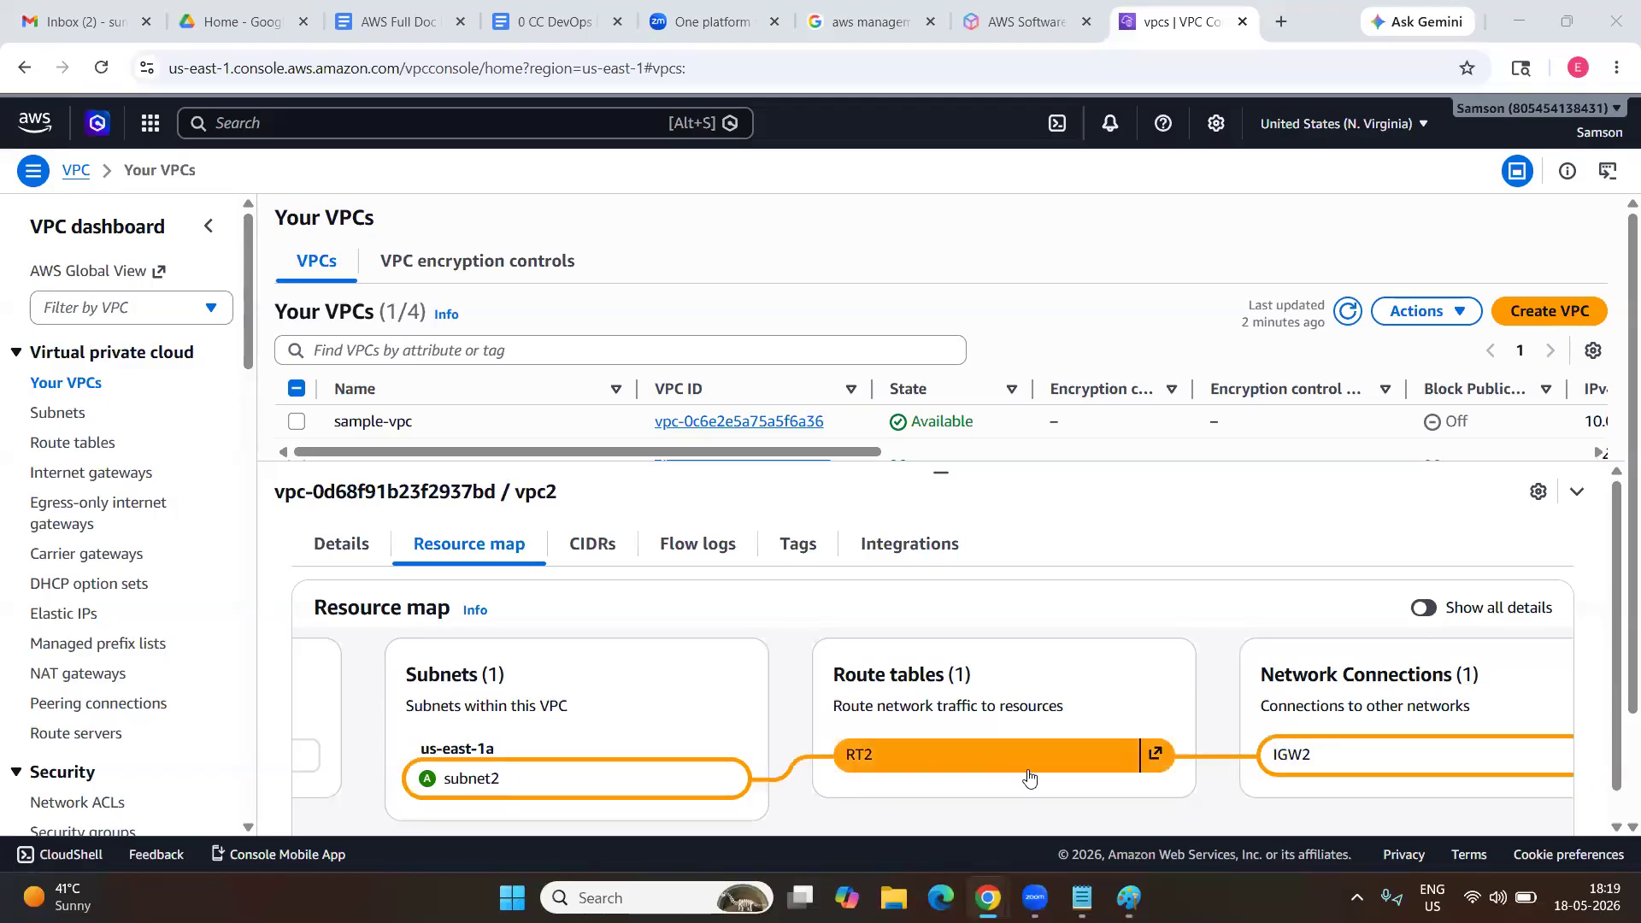
Remove the 0.0.0.0/0 internet gateway route from route table RT2 and save the changes.
left_click(75, 445)
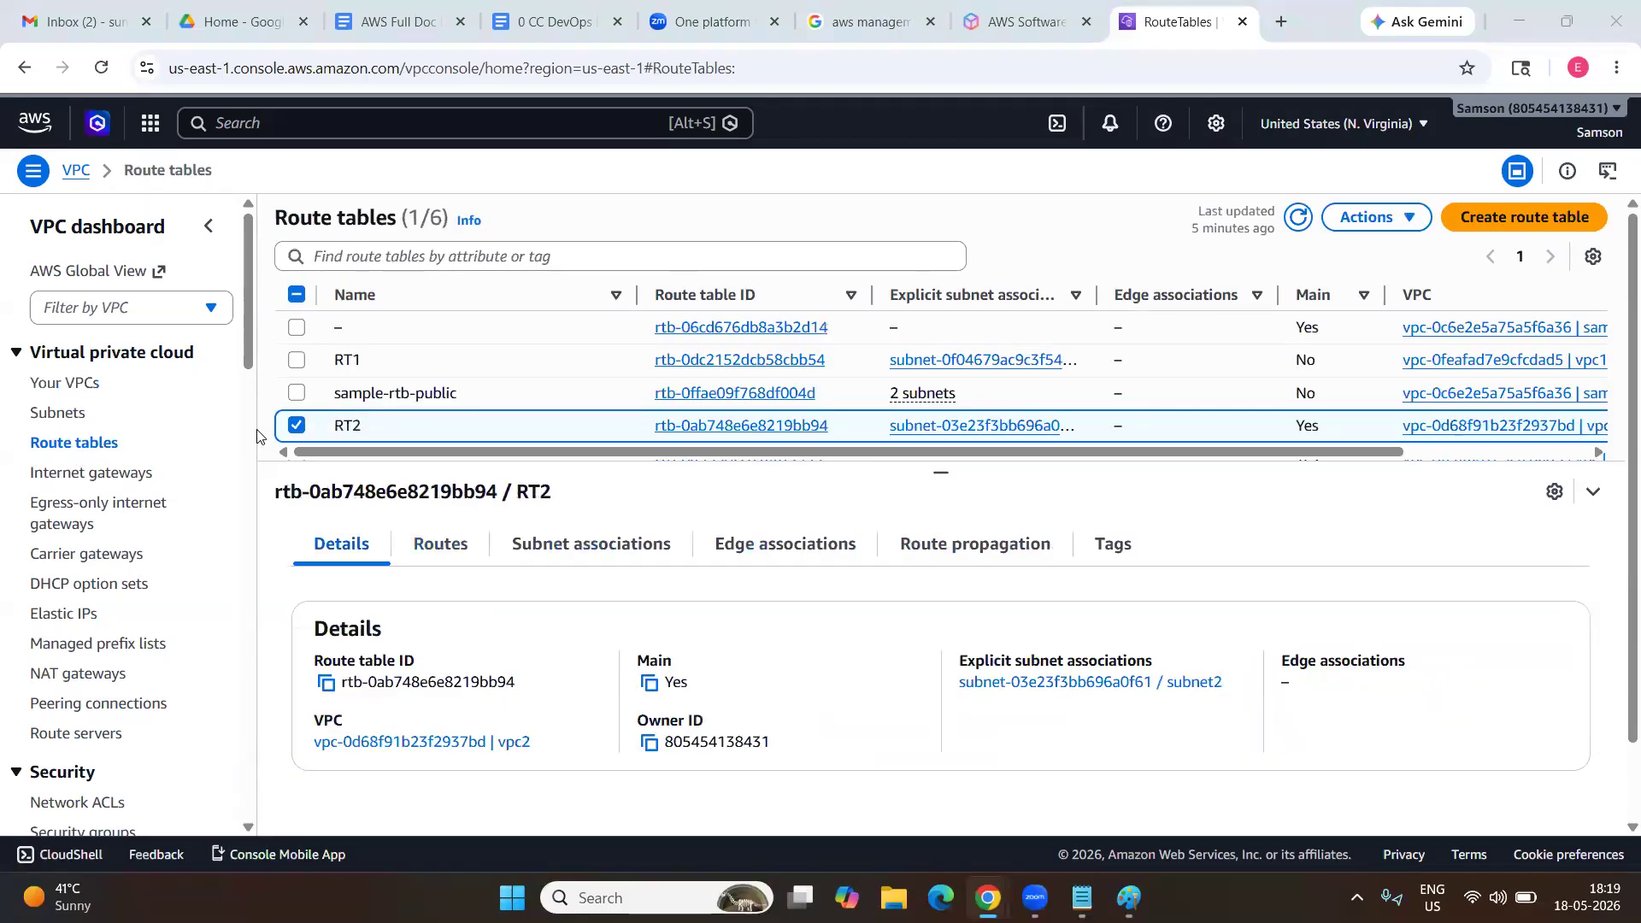
left_click(443, 547)
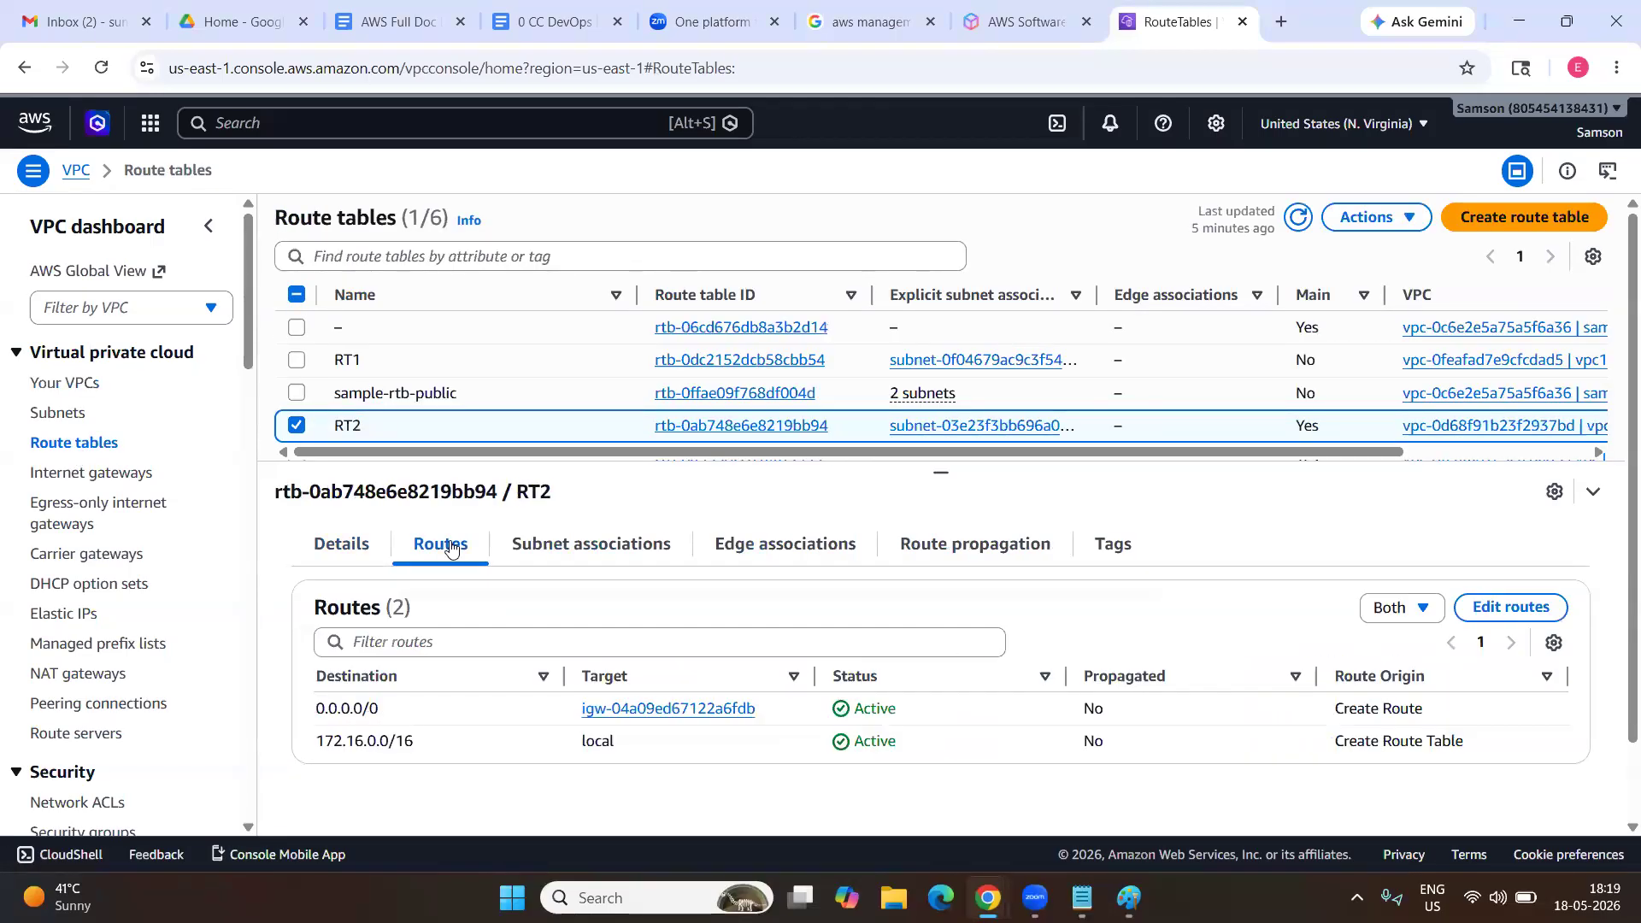
left_click(1510, 607)
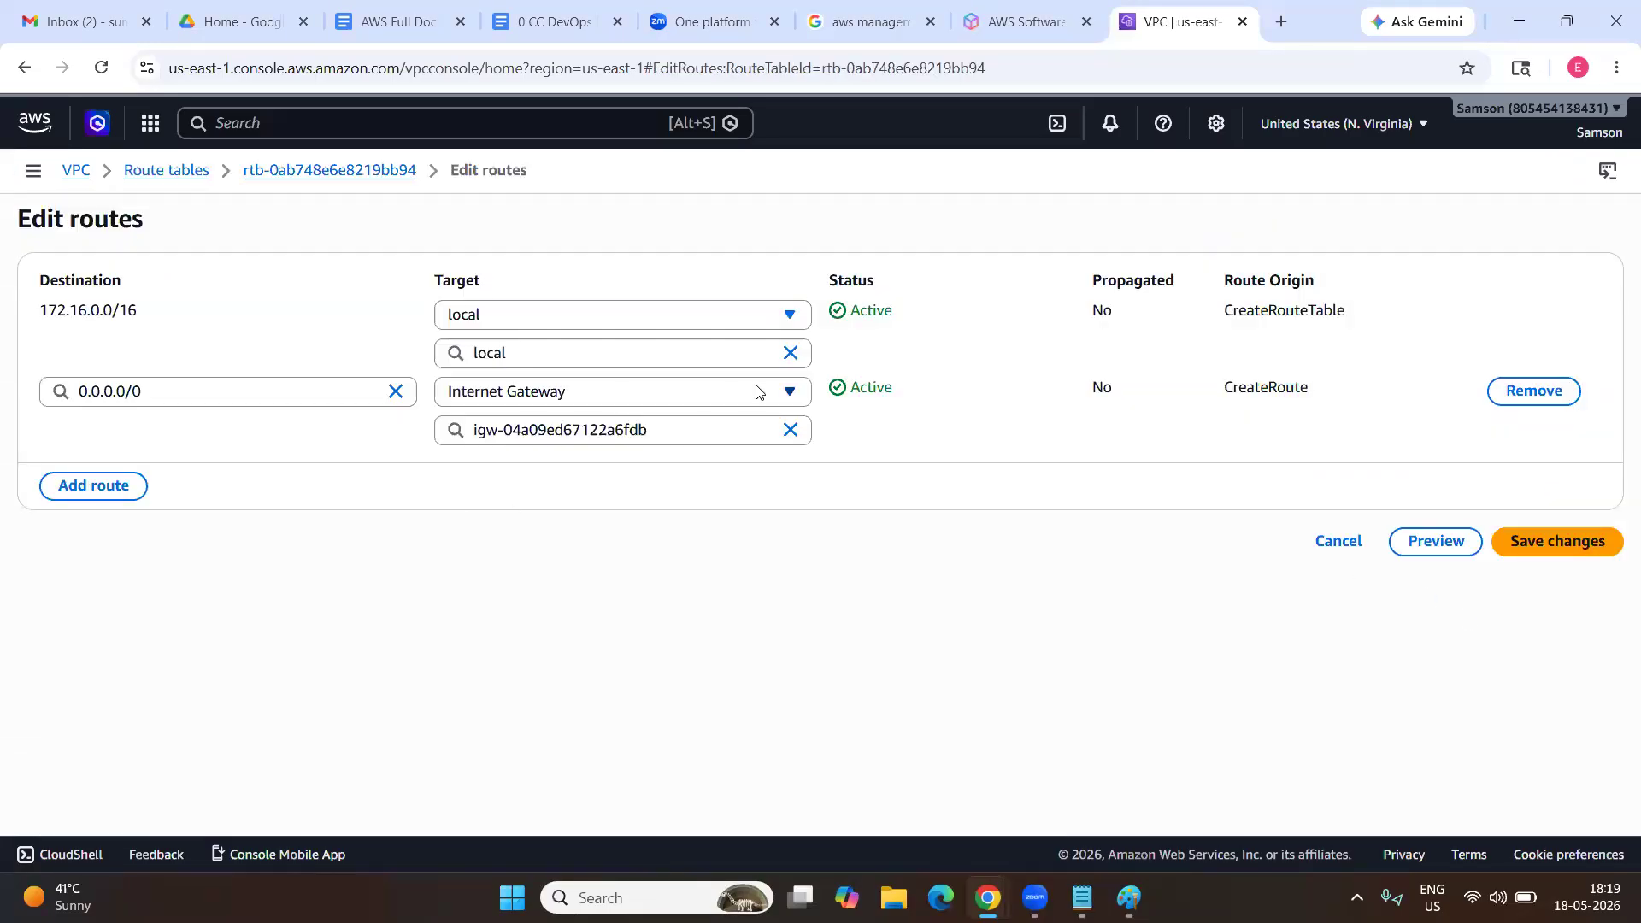
left_click(1536, 402)
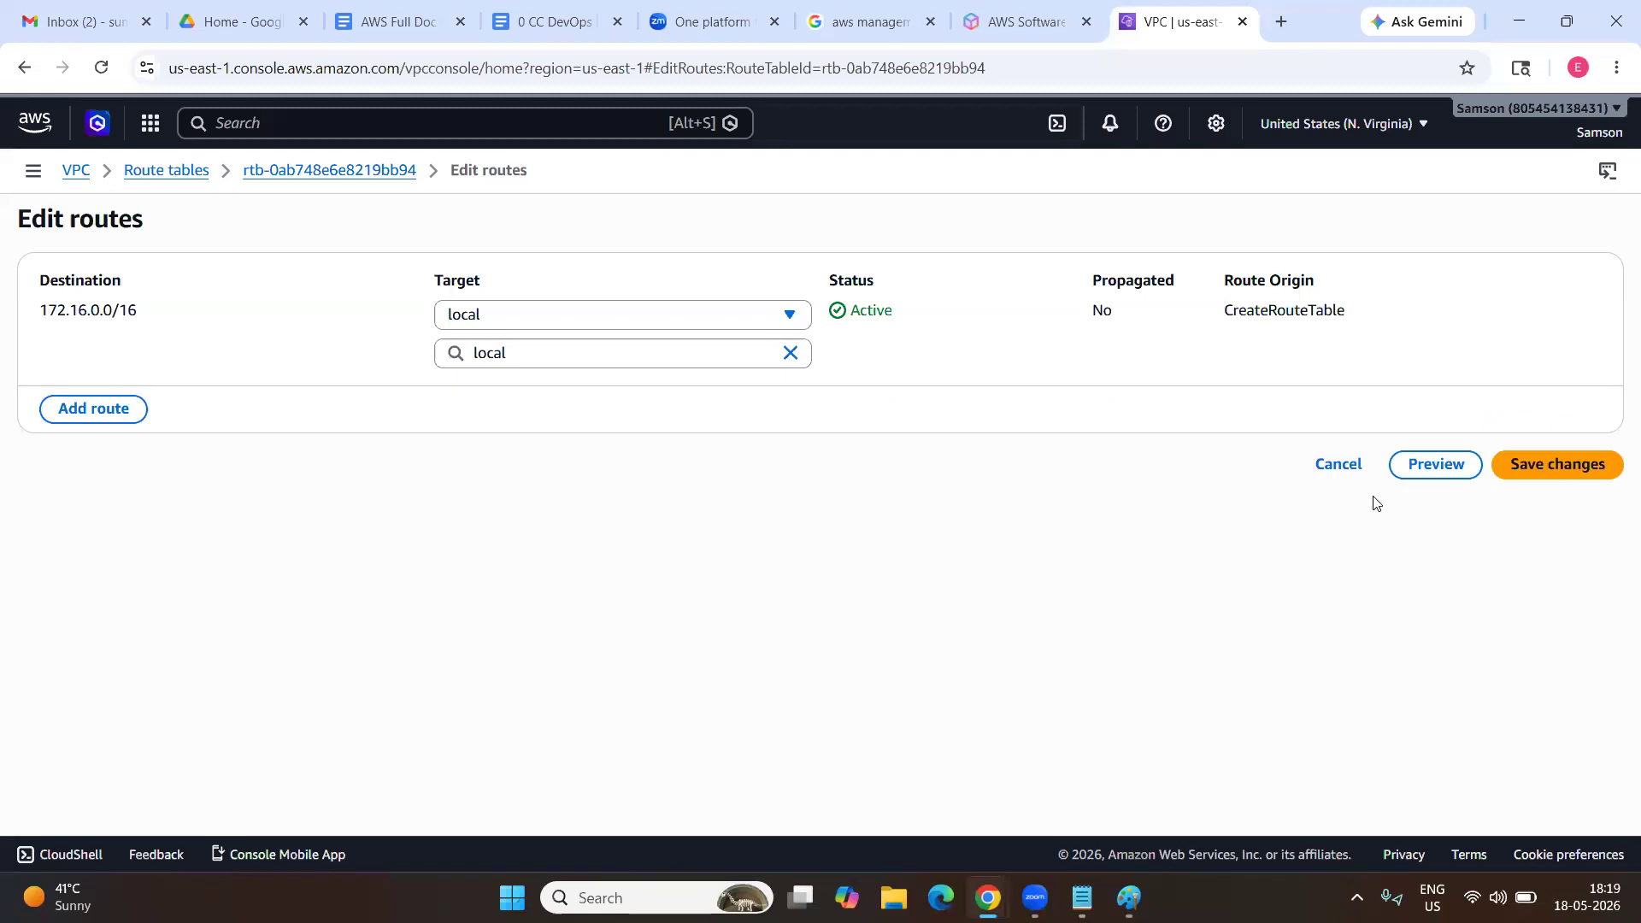
left_click(1586, 466)
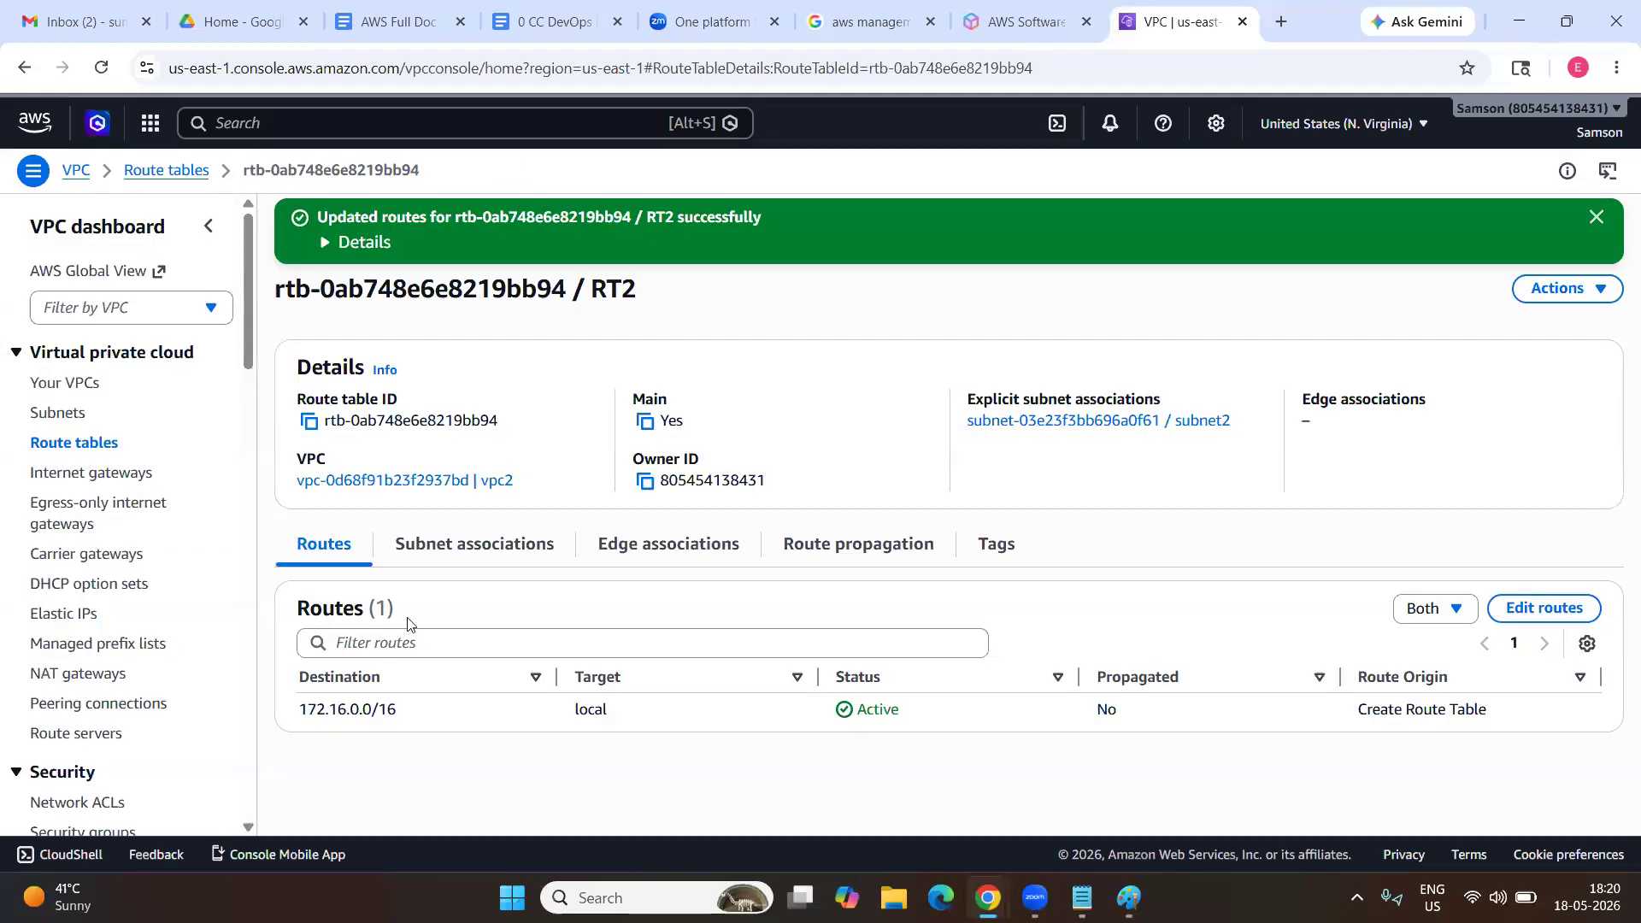
Inspect the vpc2 resource map with the default route removed, following subnet2 through RT2 to the network connections.
left_click(444, 480)
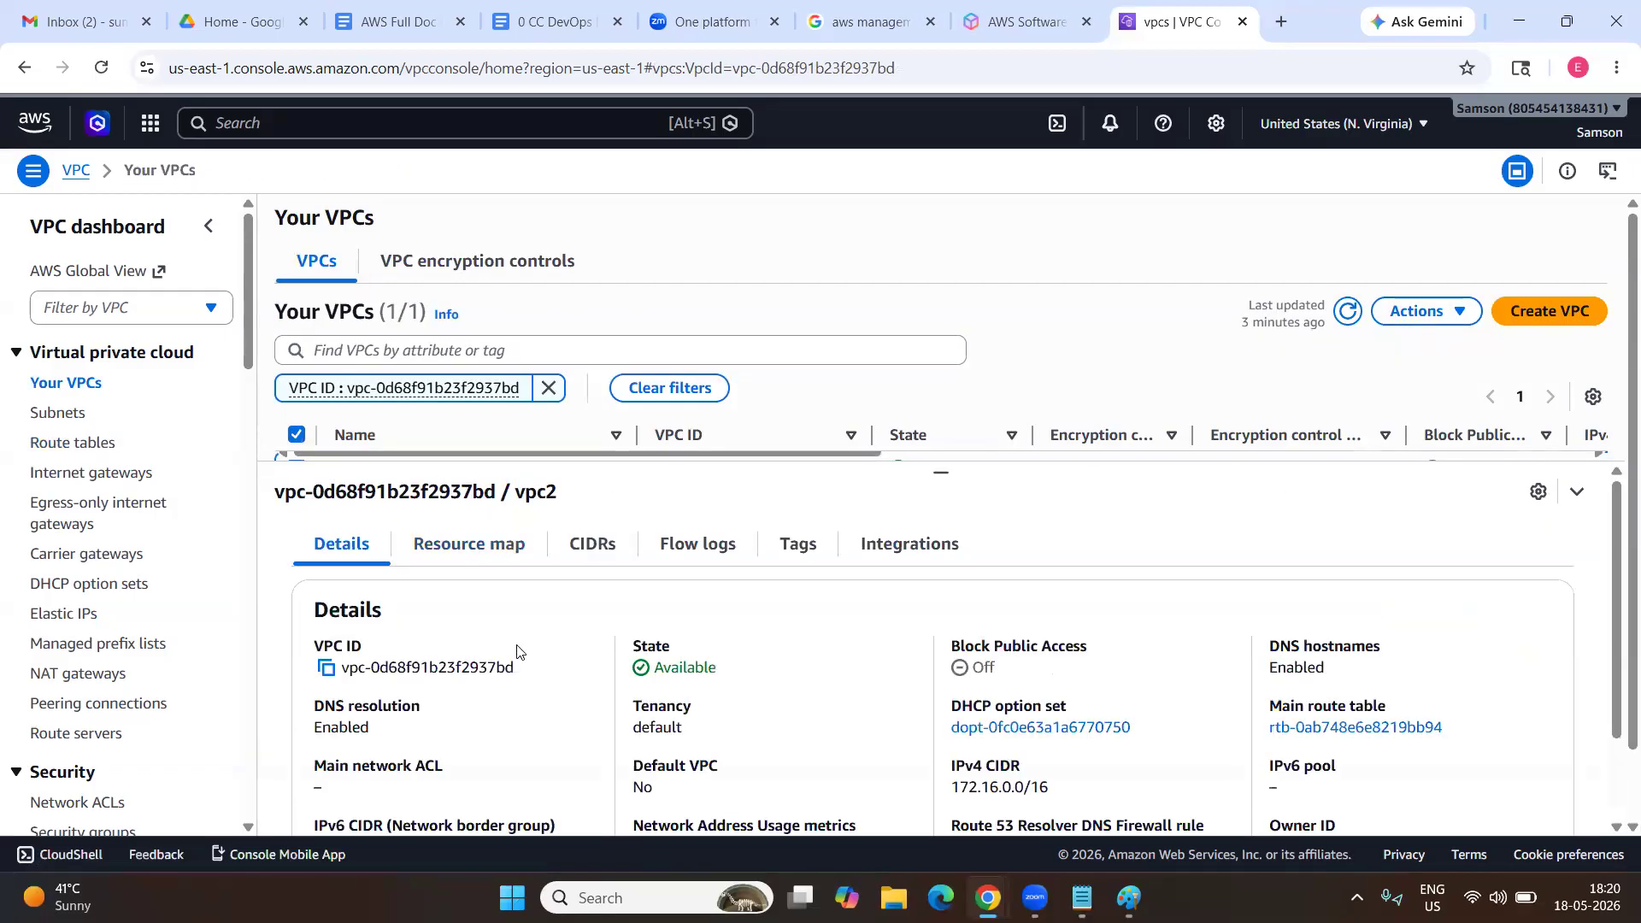
left_click(472, 538)
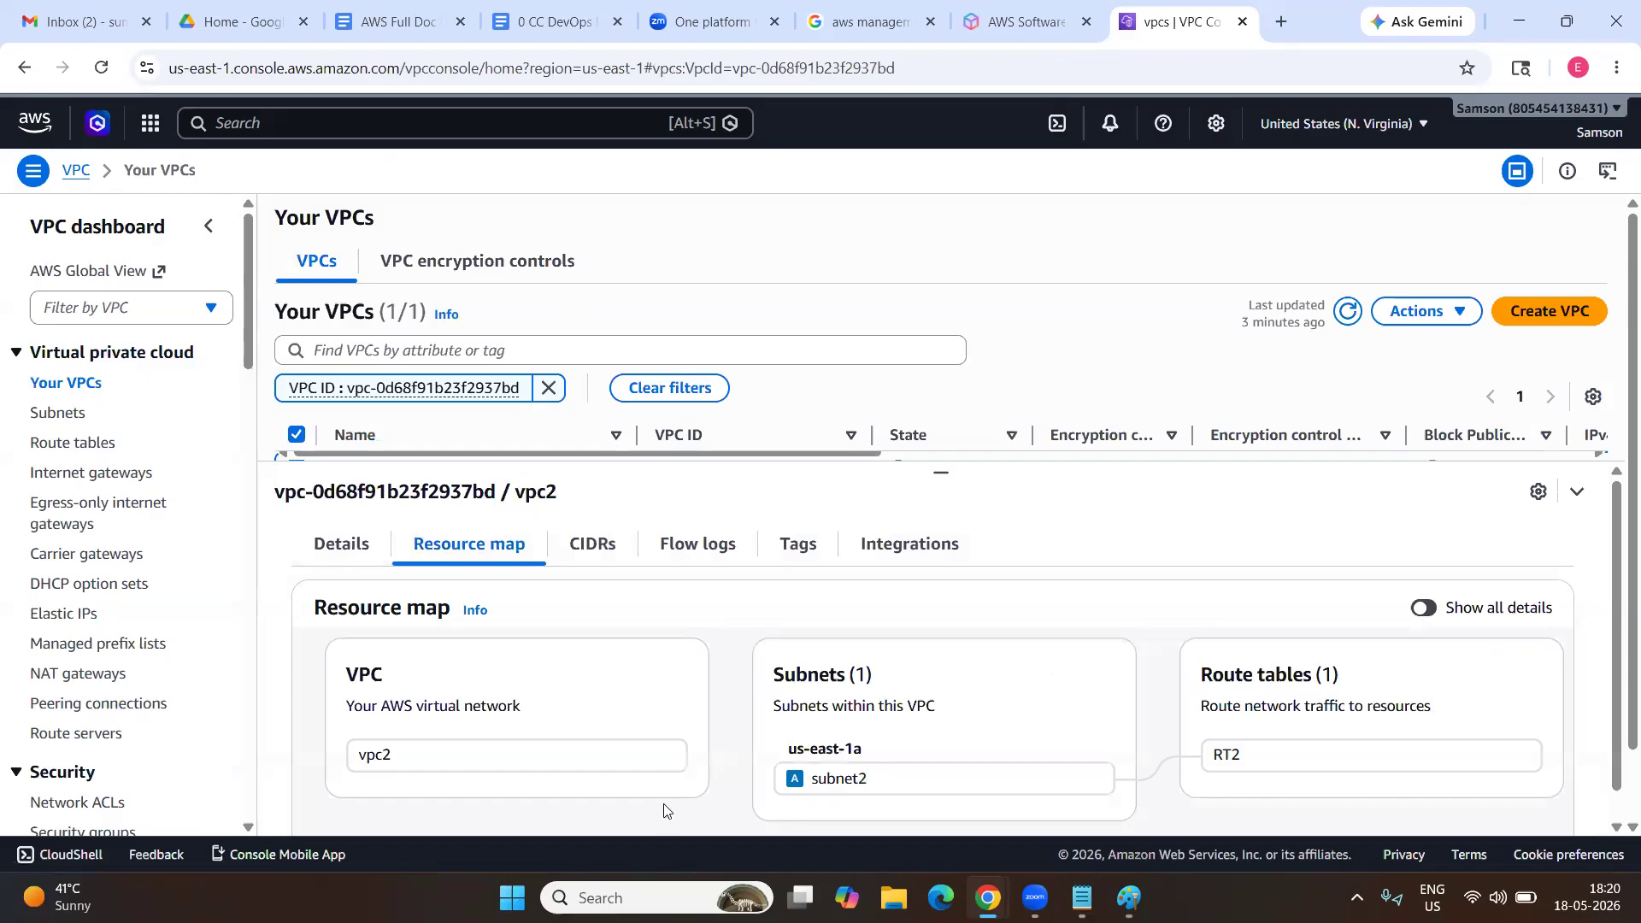
scroll(987, 793, "right", 5)
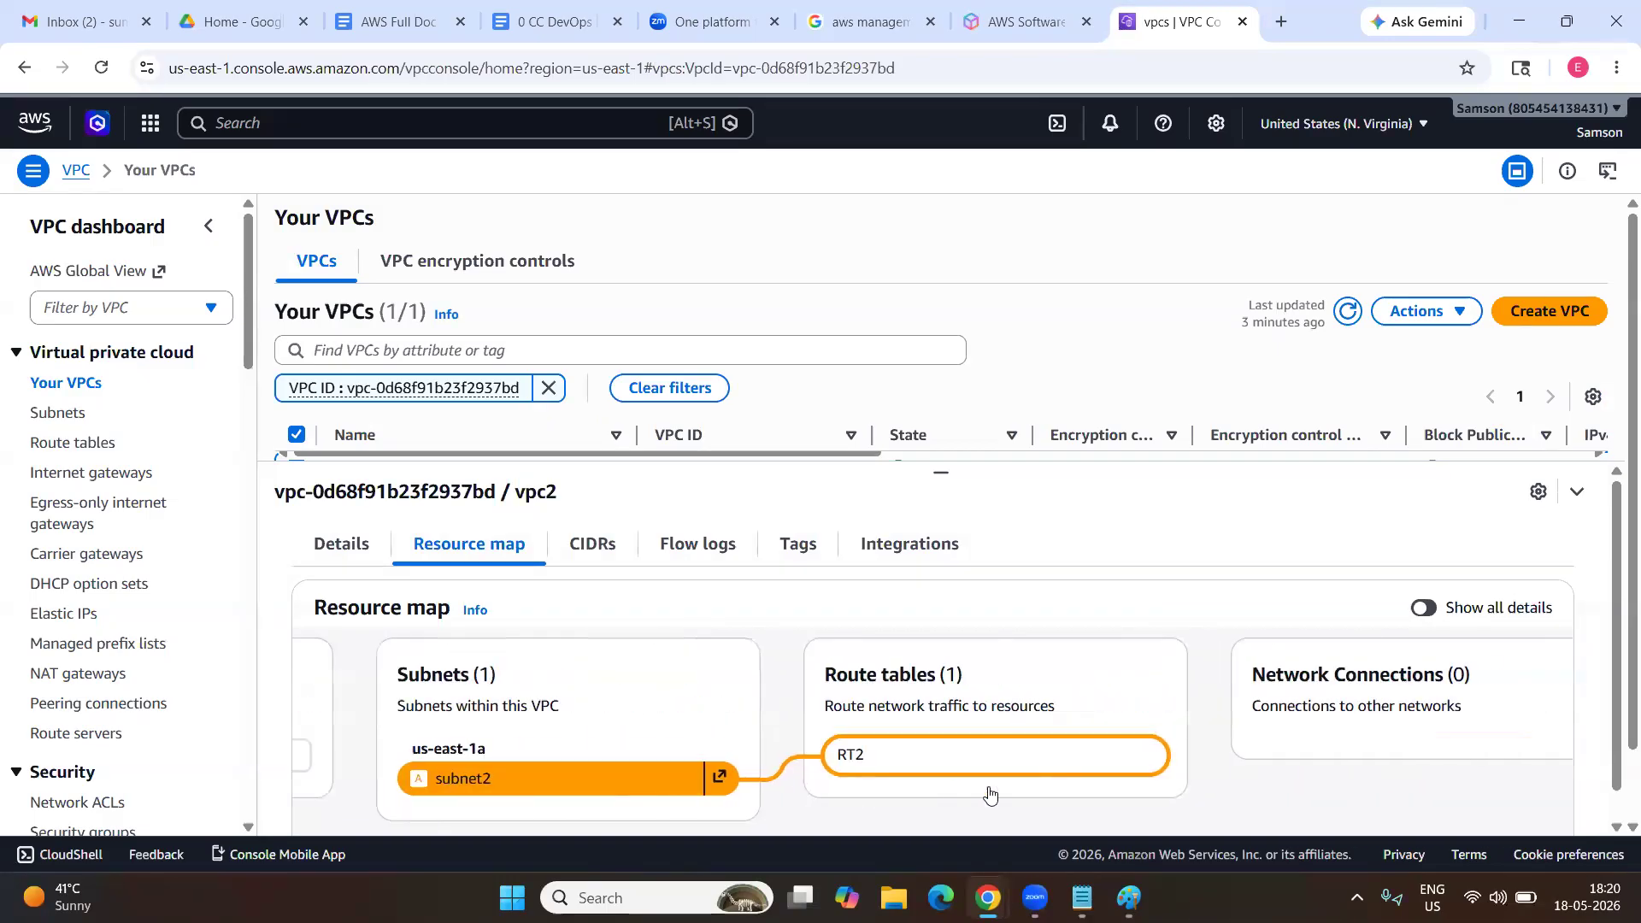
scroll(773, 752, "right", 1)
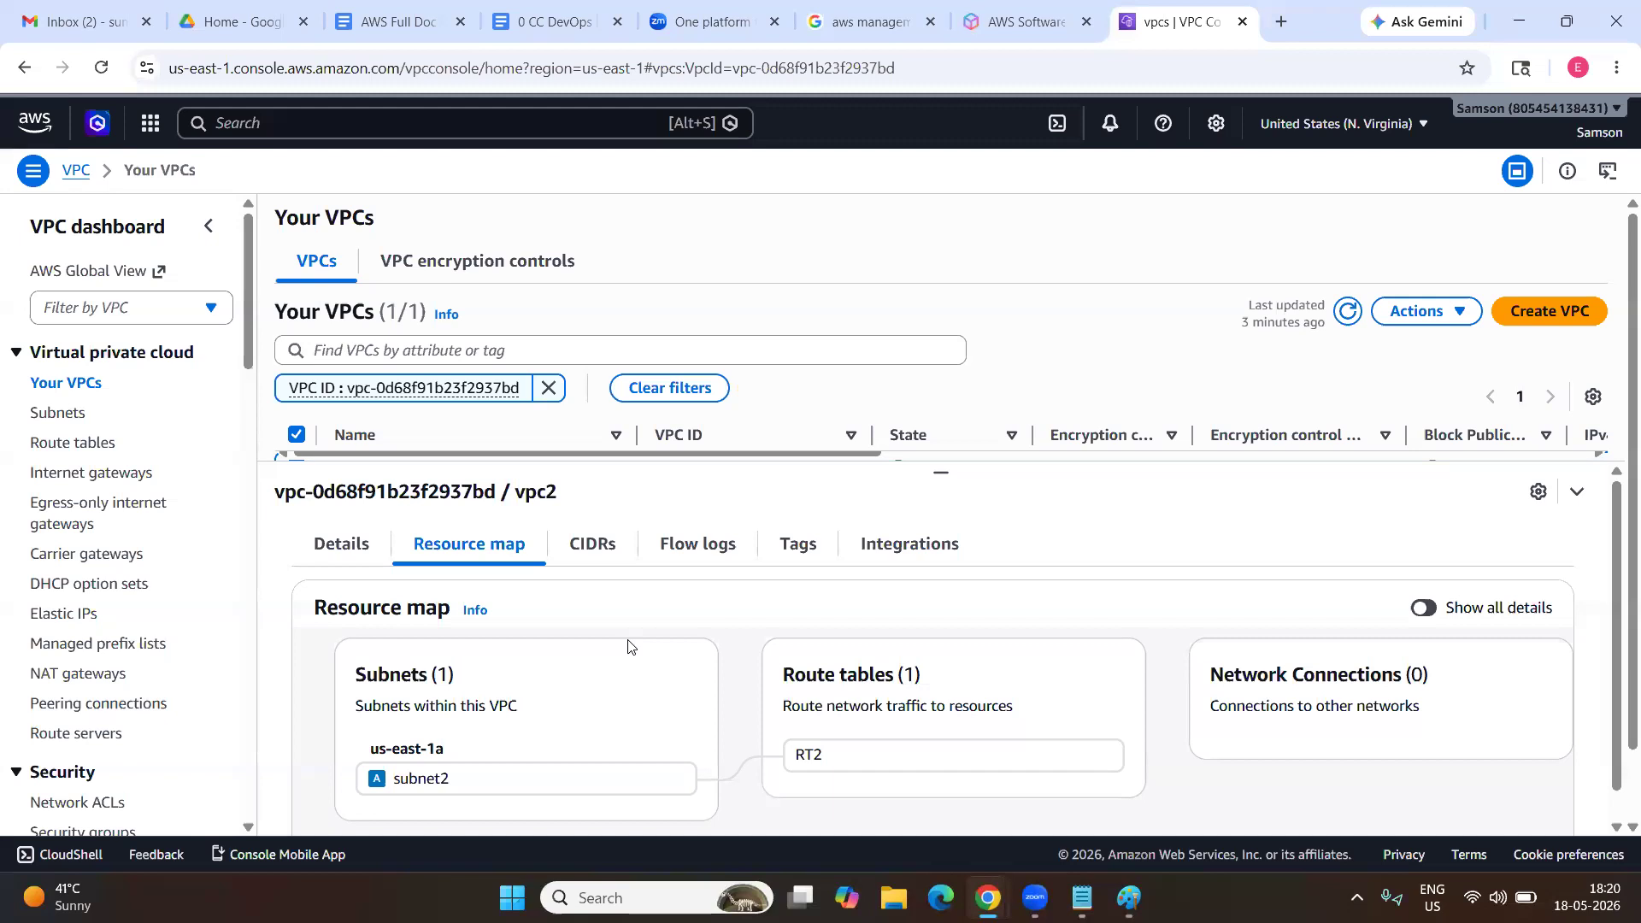
mouse_move(564, 789)
Add a 0.0.0.0/0 route in RT2 targeting internet gateway IGW2 and save the changes.
left_click(100, 444)
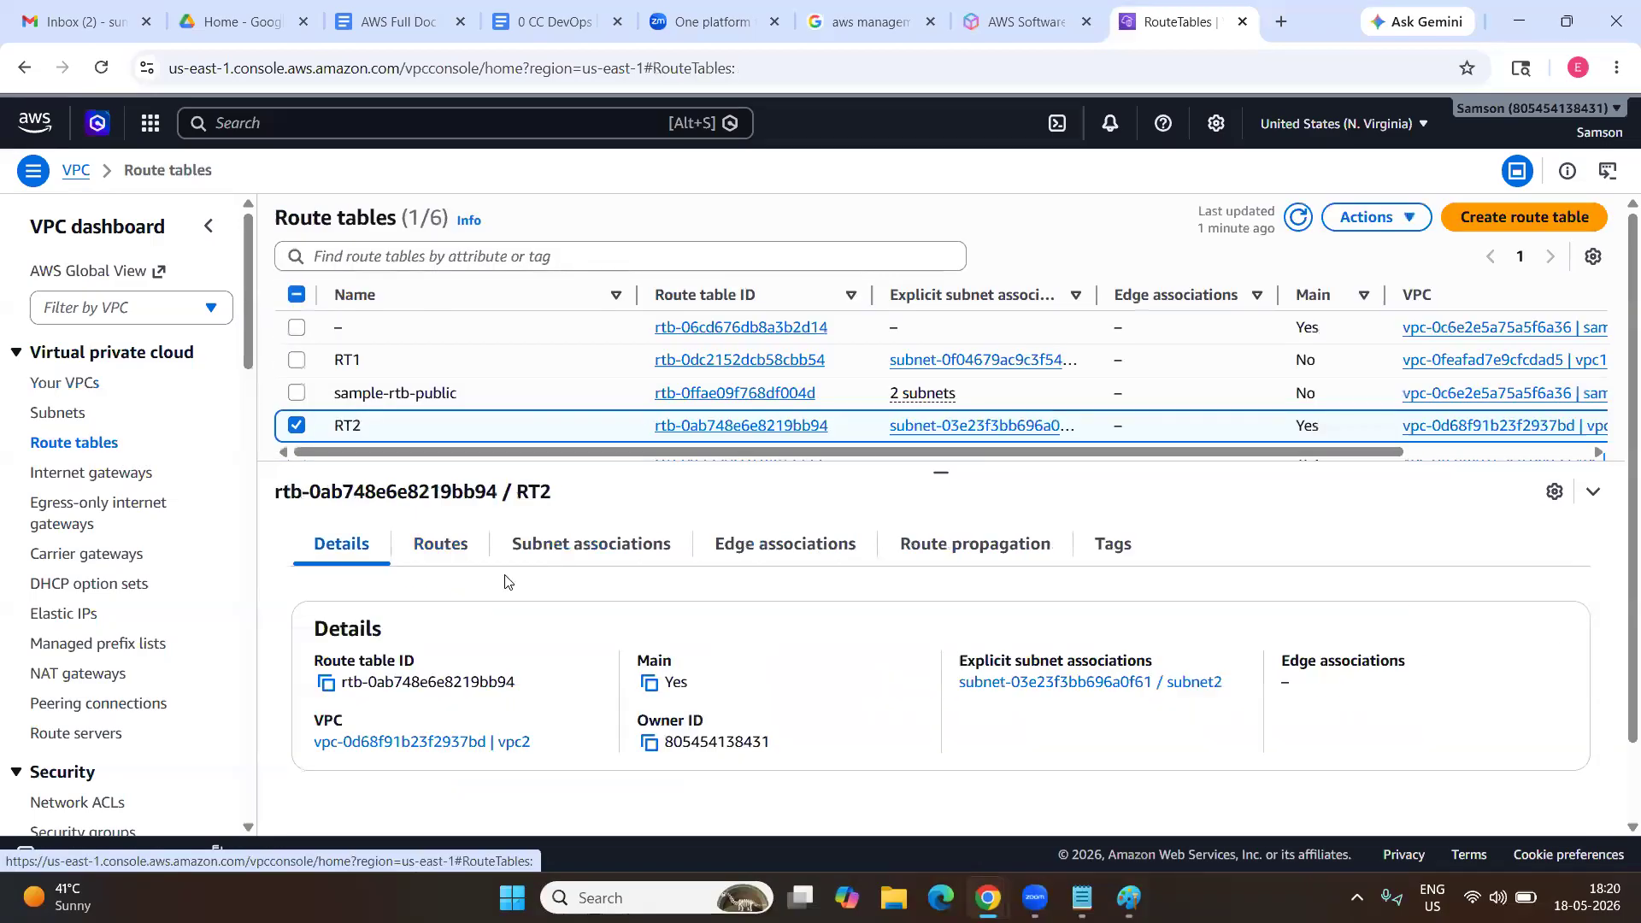
left_click(470, 560)
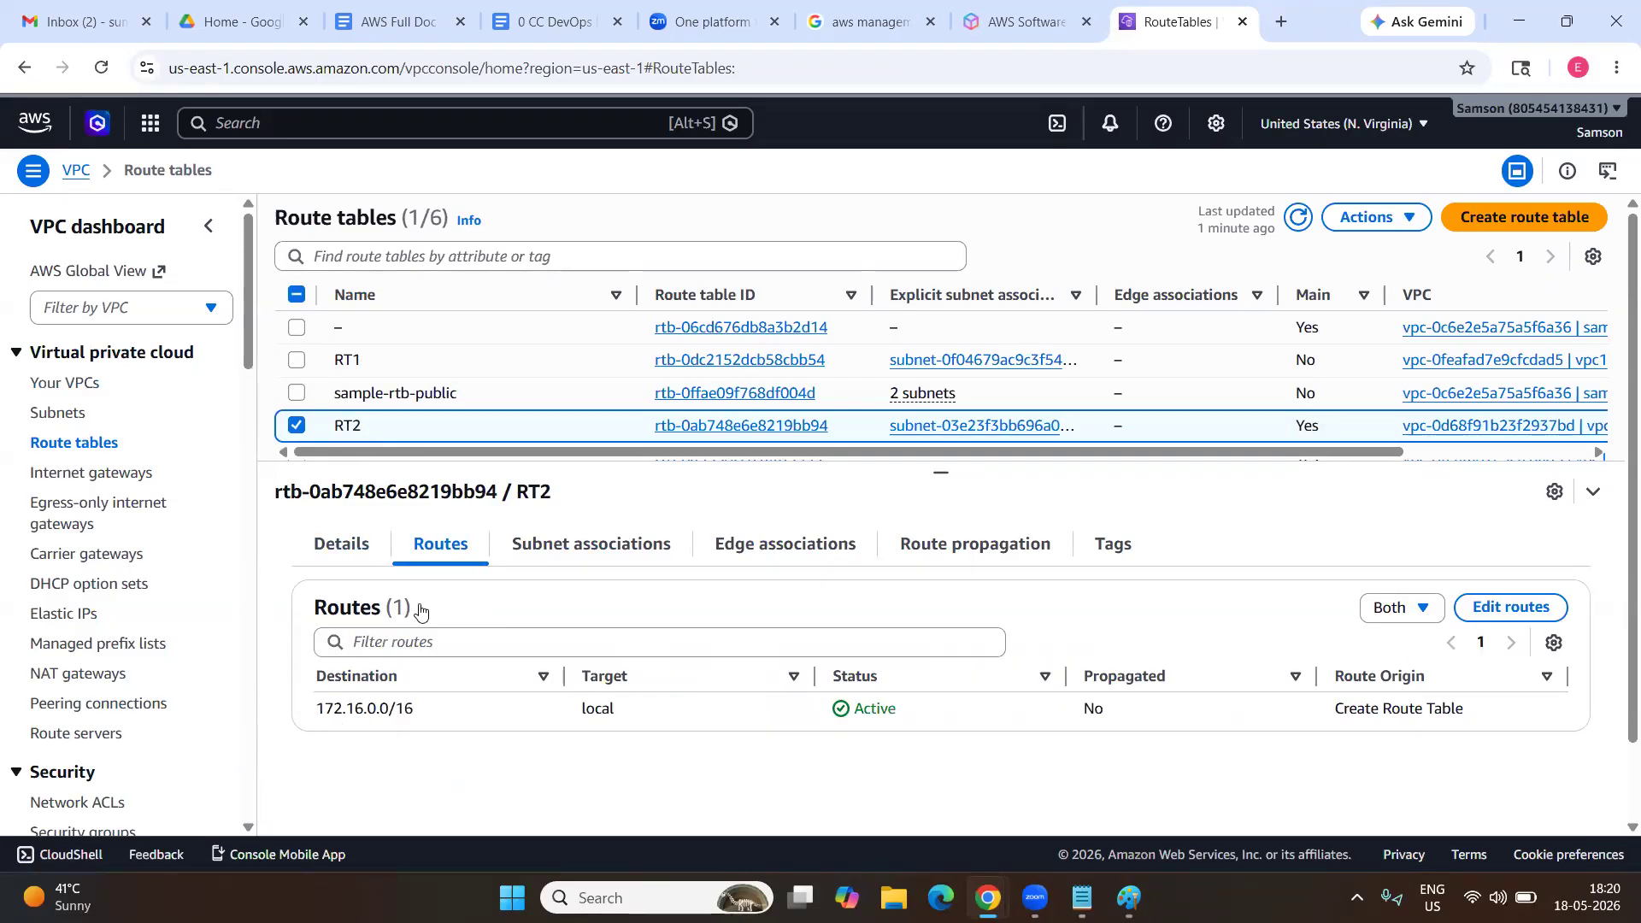
left_click(1510, 607)
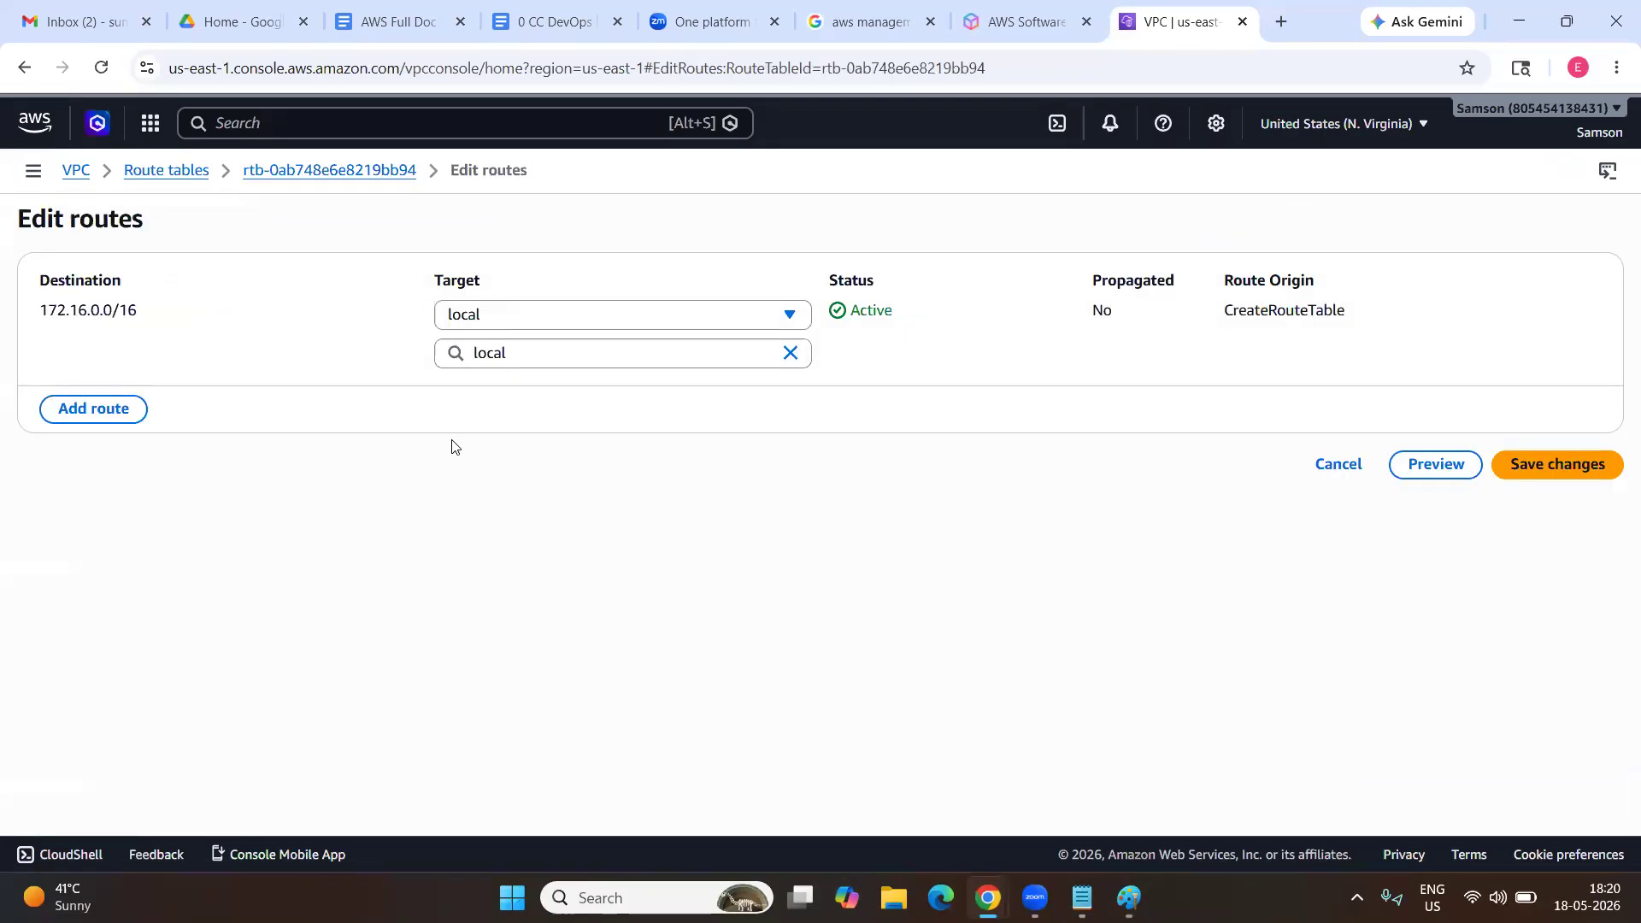
left_click(93, 409)
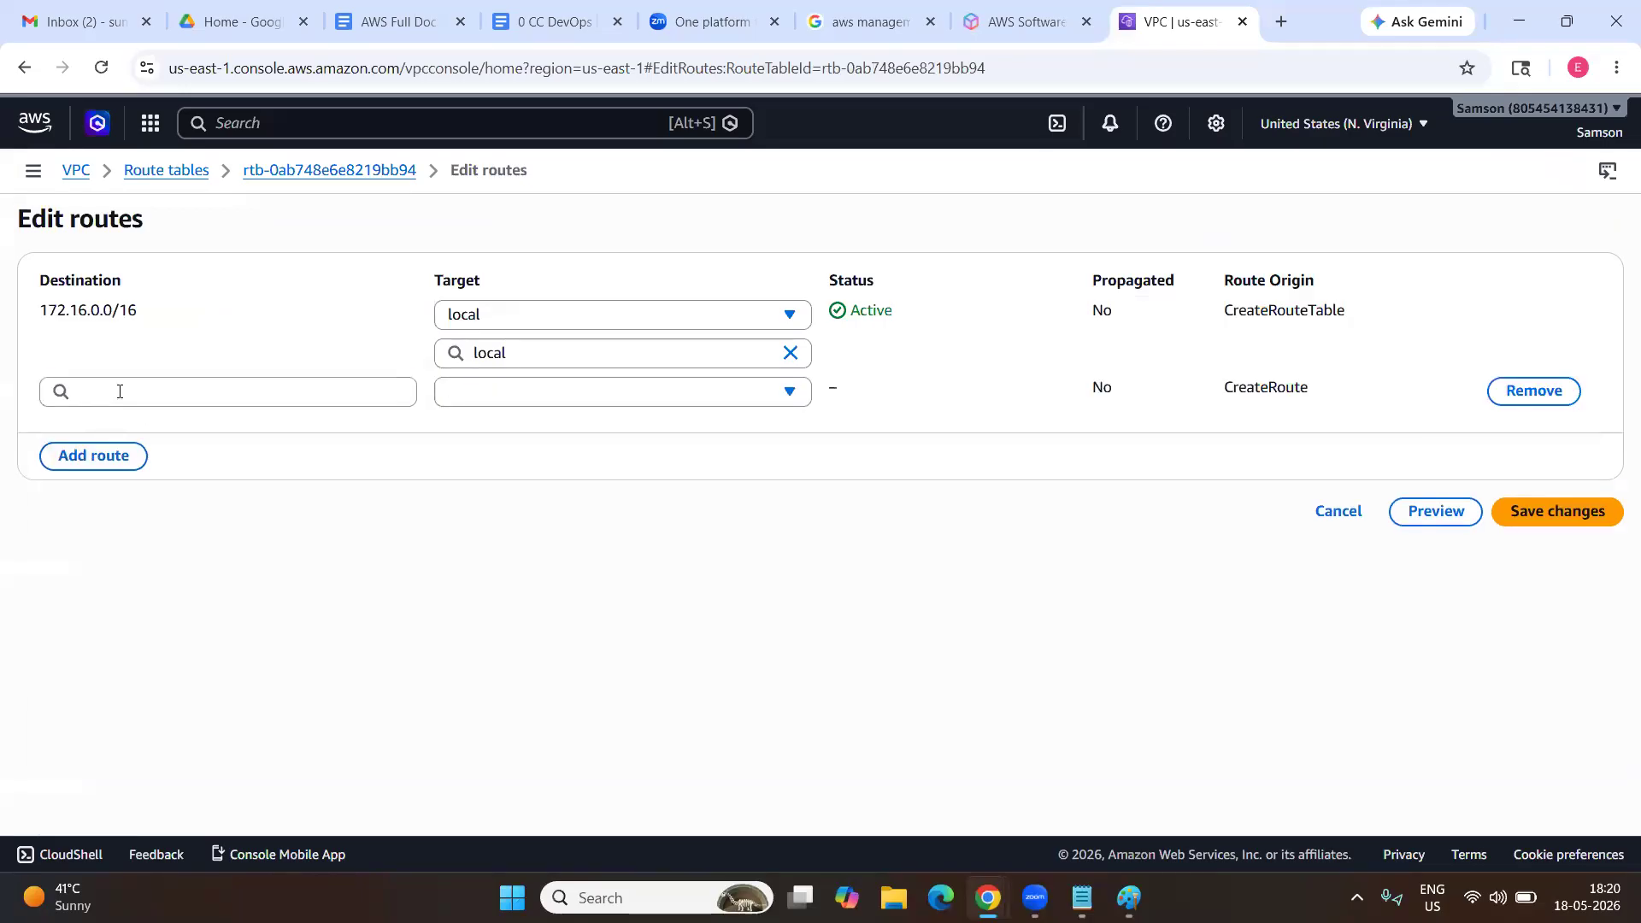
left_click(120, 391)
left_click(115, 427)
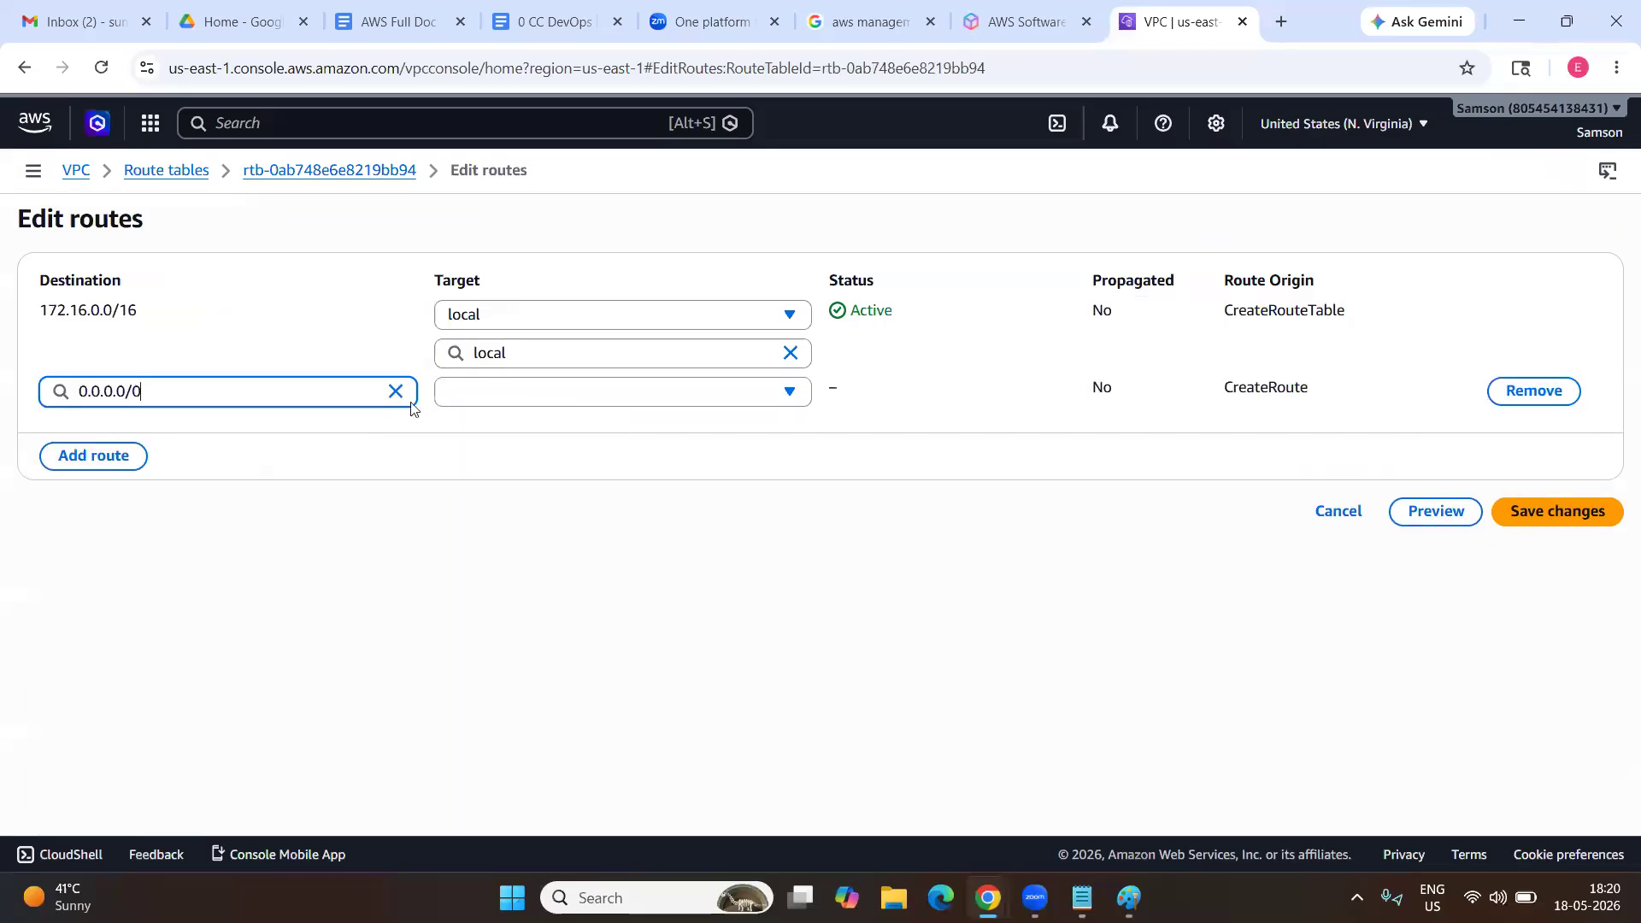
left_click(485, 395)
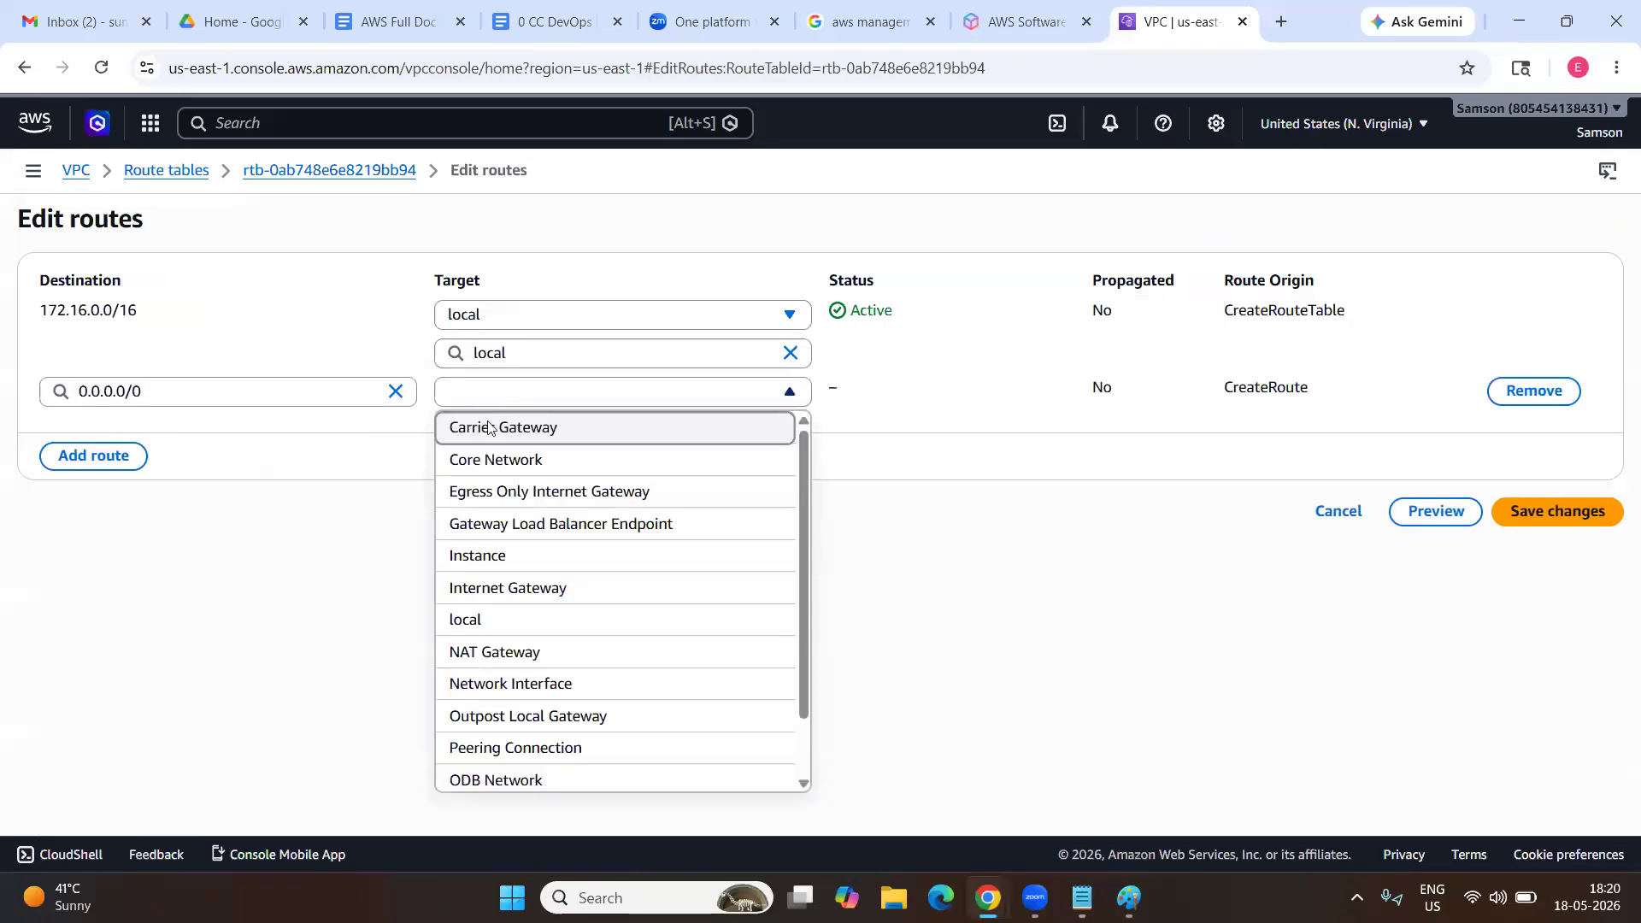
left_click(510, 589)
left_click(585, 421)
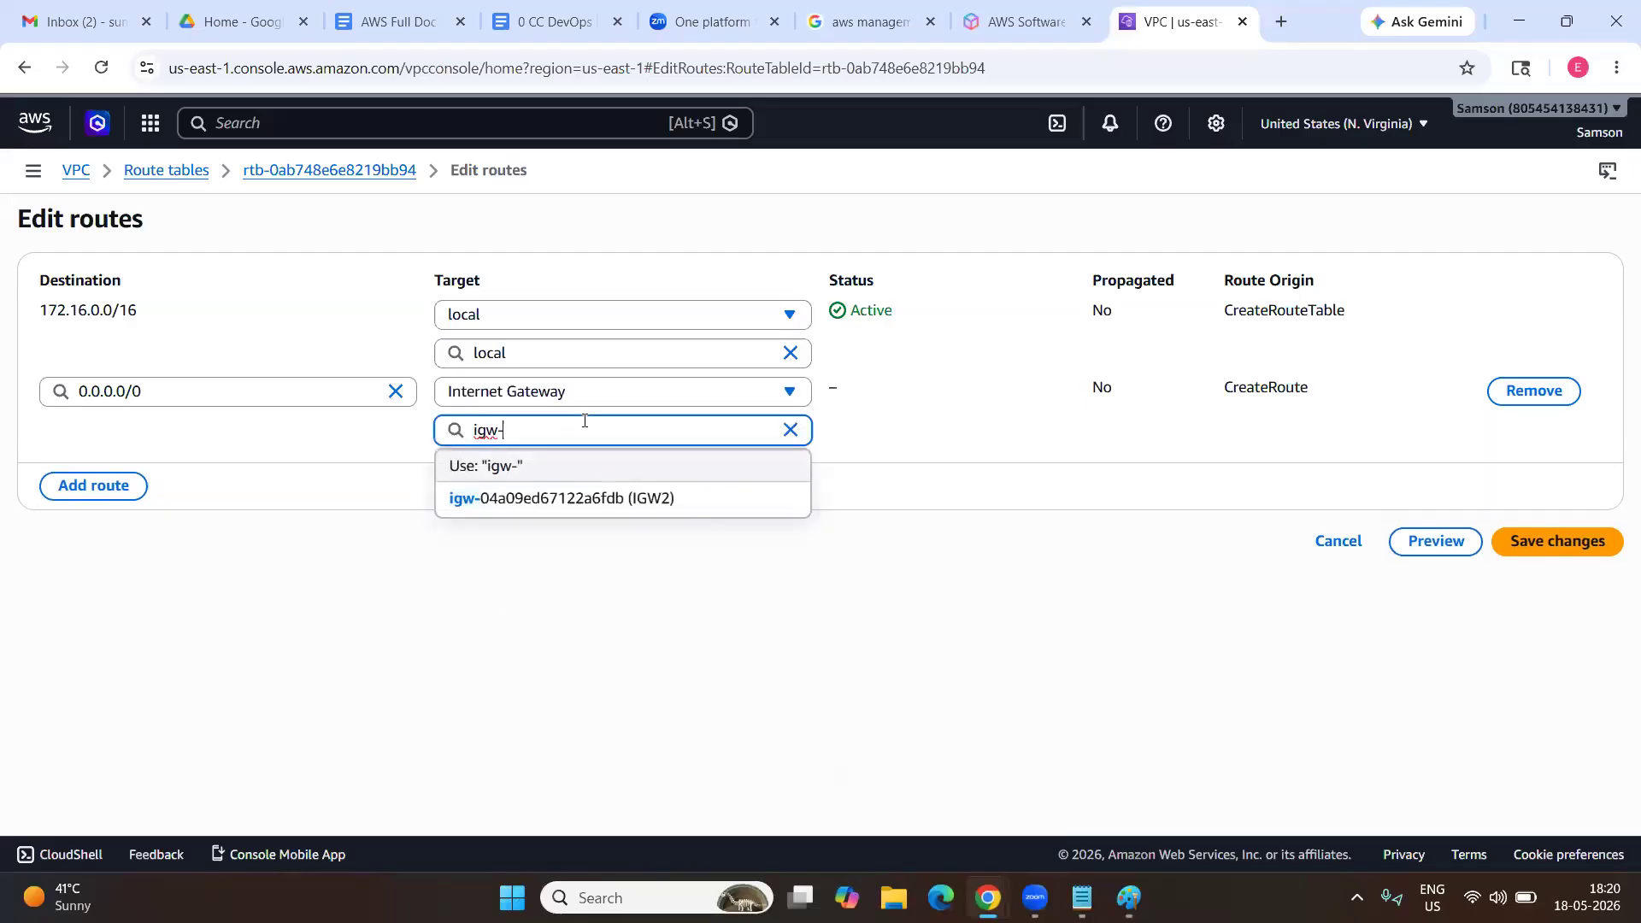
left_click(585, 508)
left_click(1560, 541)
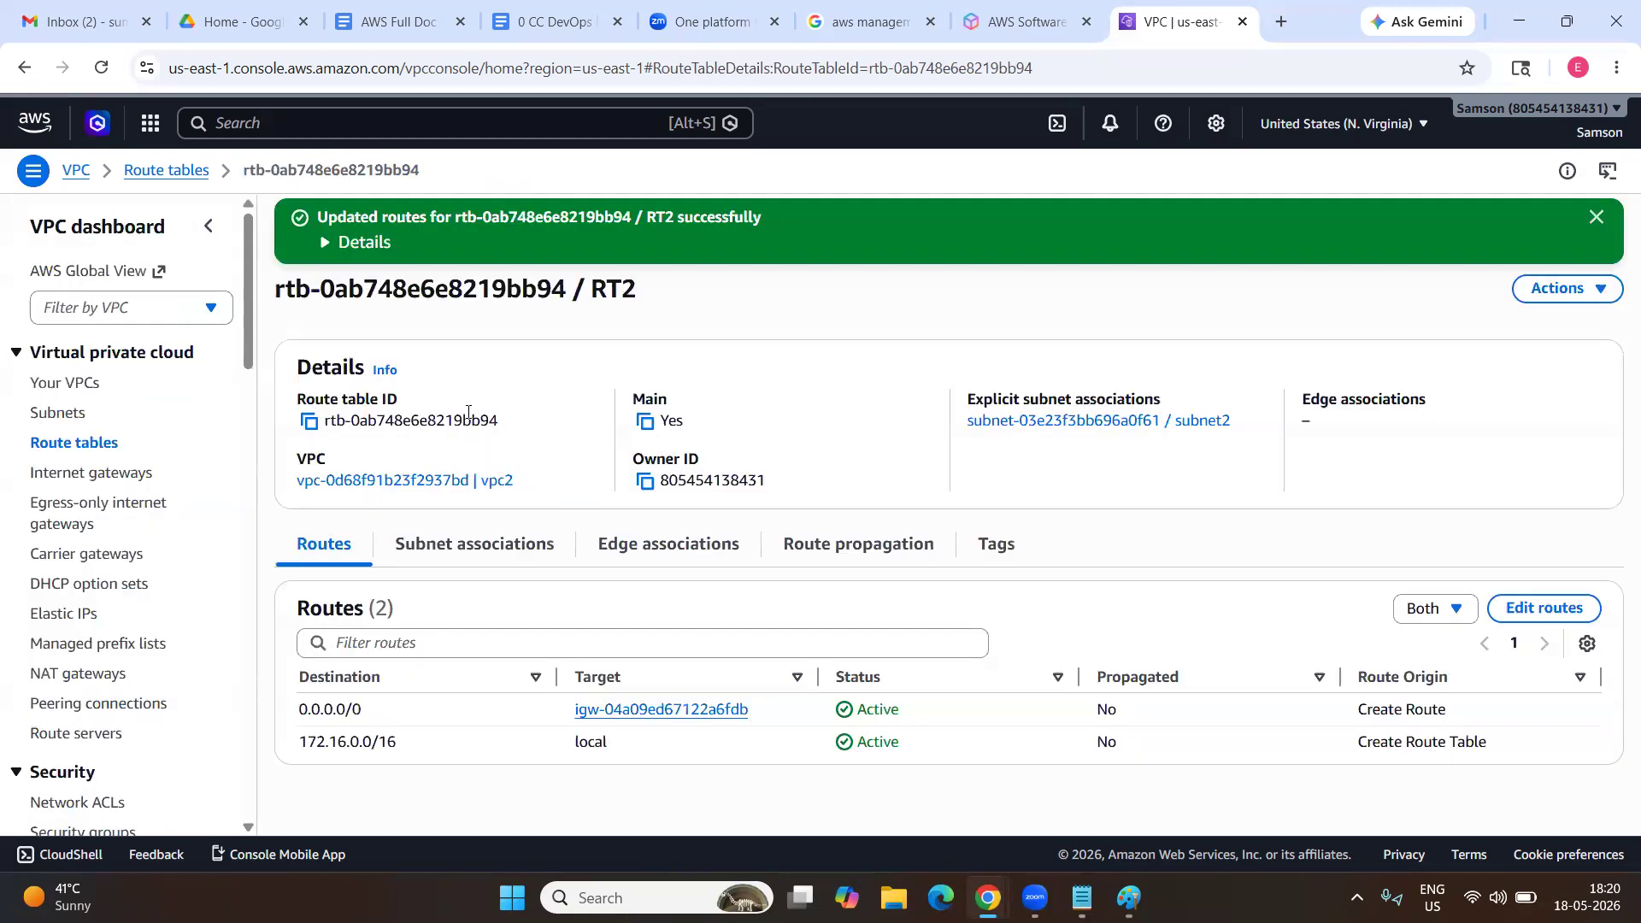
Check the vpc2 resource map for the path from subnet2 through RT2 to IGW2.
left_click(408, 484)
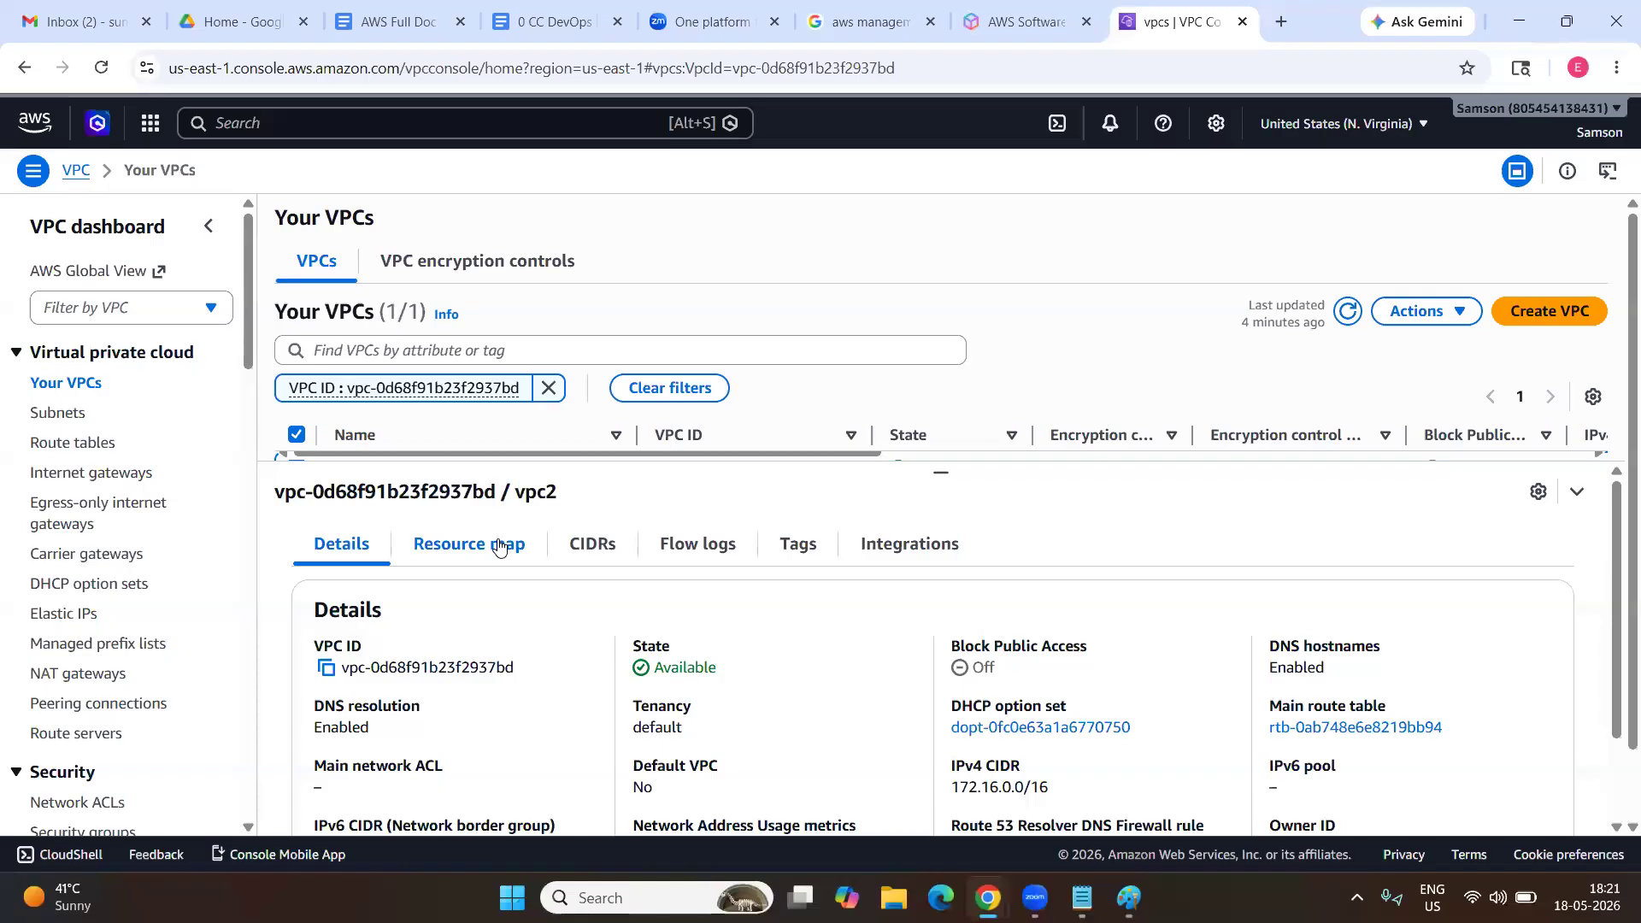
left_click(500, 547)
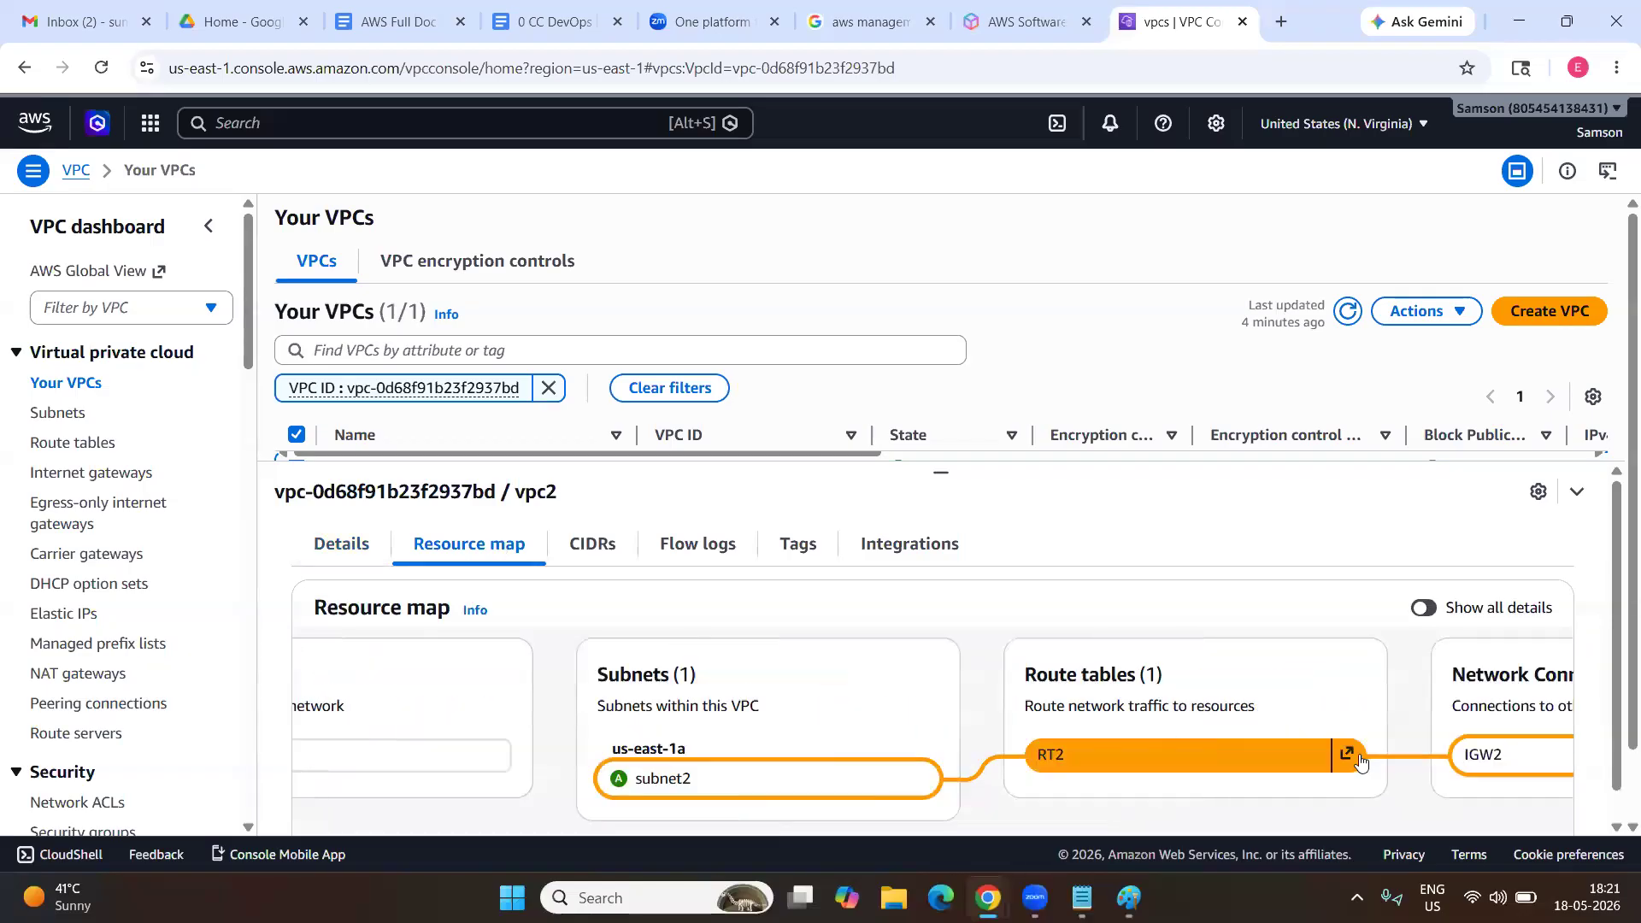
scroll(1361, 763, "right", 1)
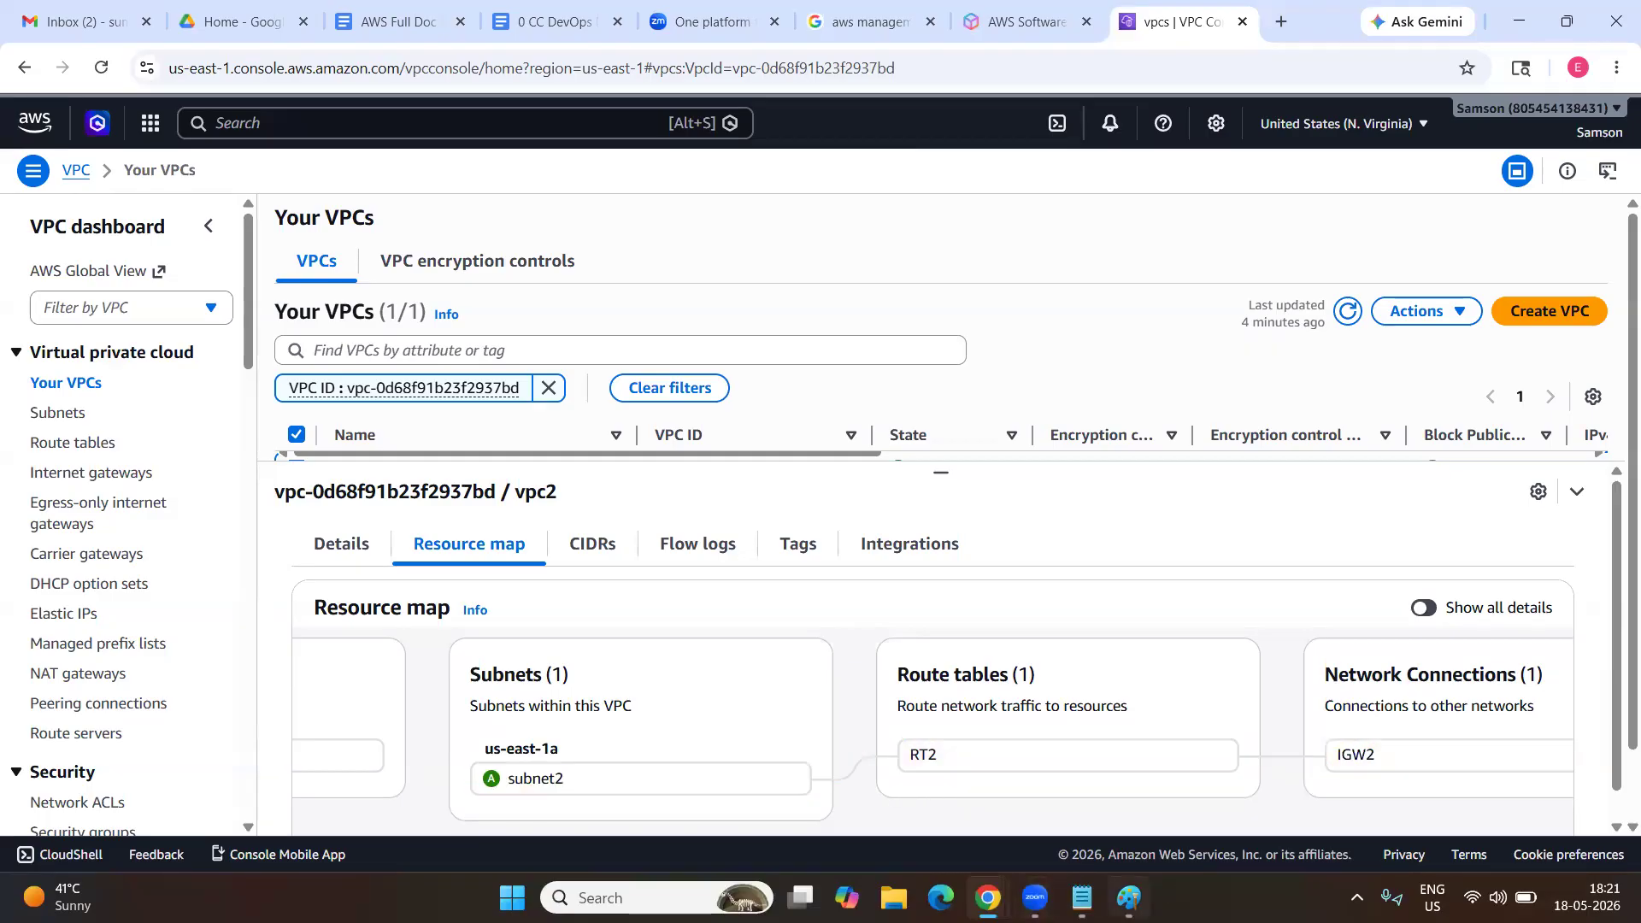
Switch to the CLI notes in Notepad and add the line "Instances1 --> VPC1" between the RT2 and Peering Connection lines.
left_click(1082, 897)
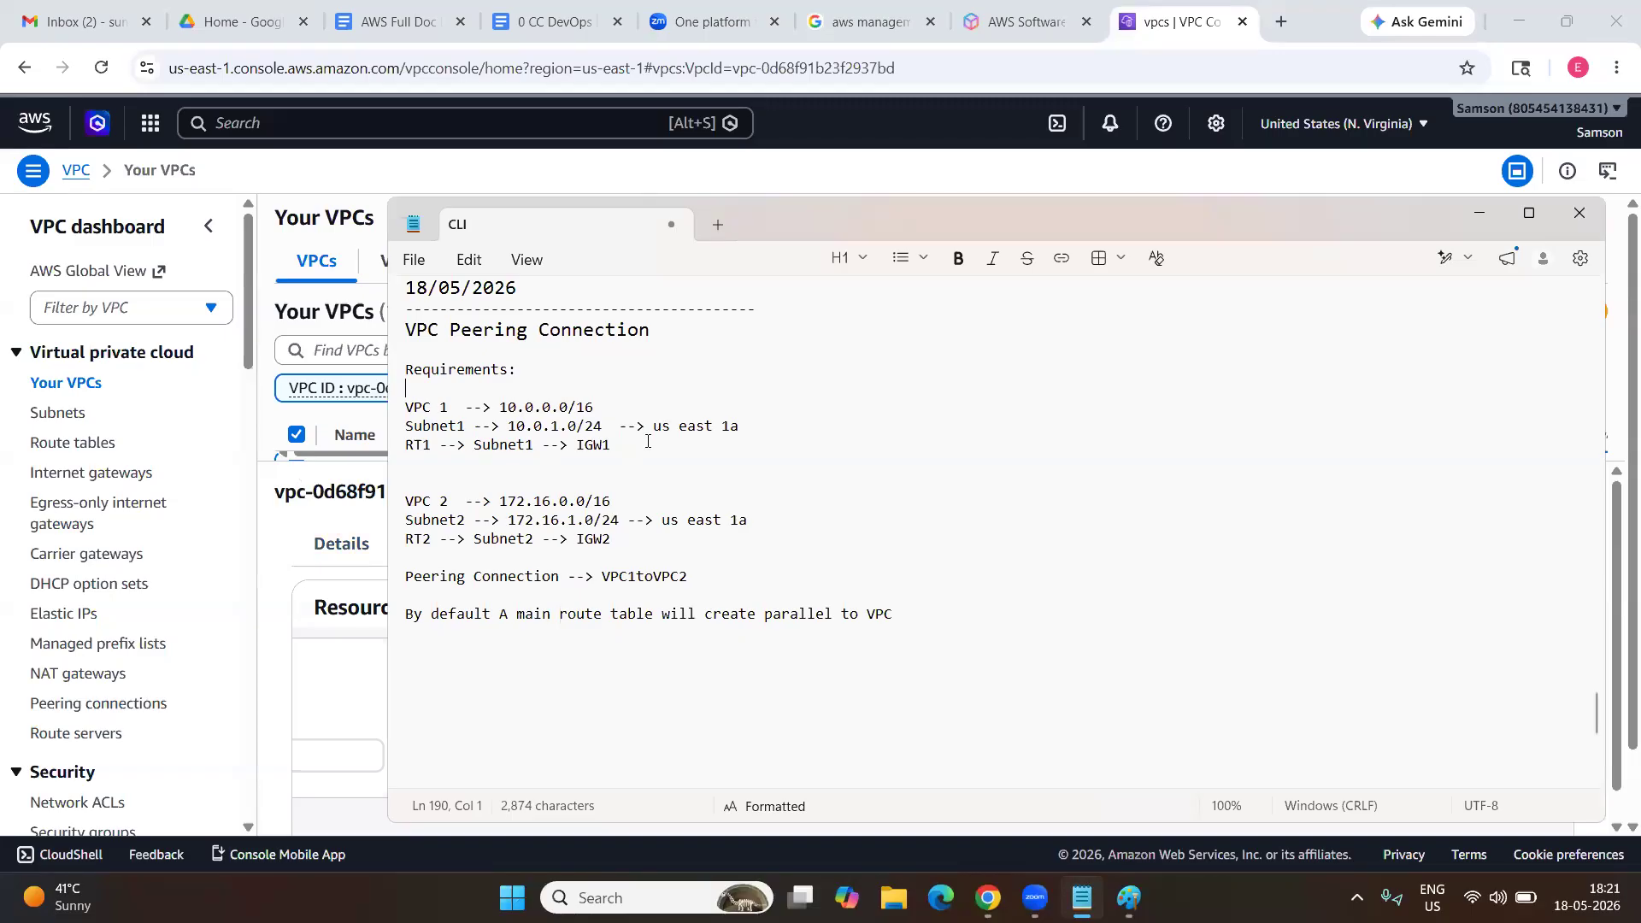
scroll(648, 441, "down", 2)
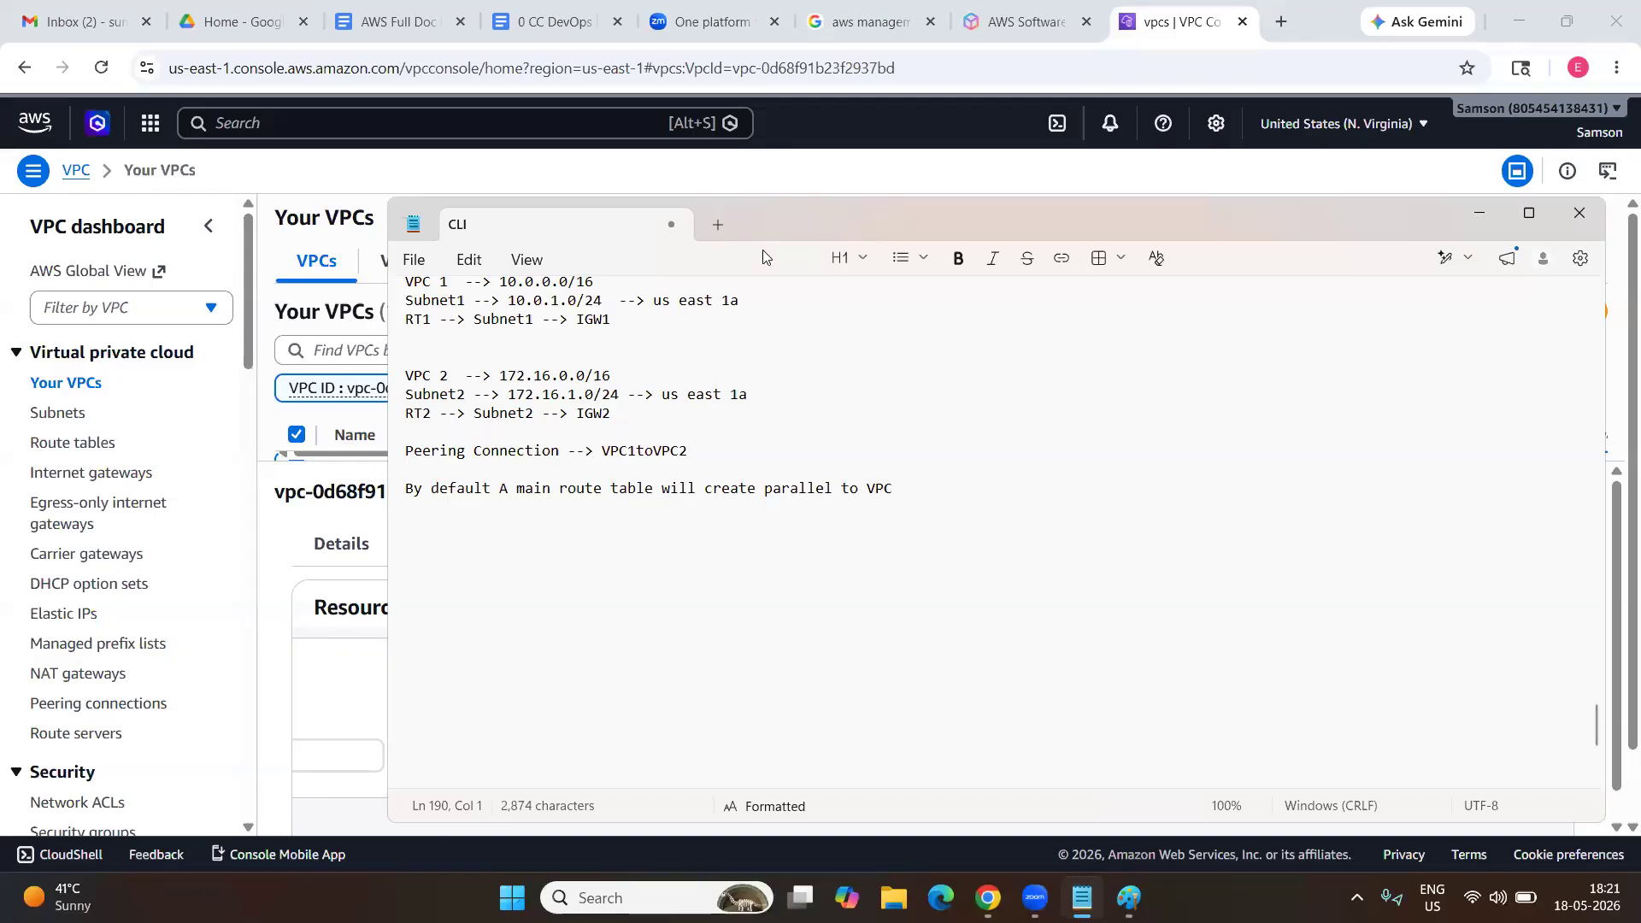
left_click_drag(603, 427, 402, 294)
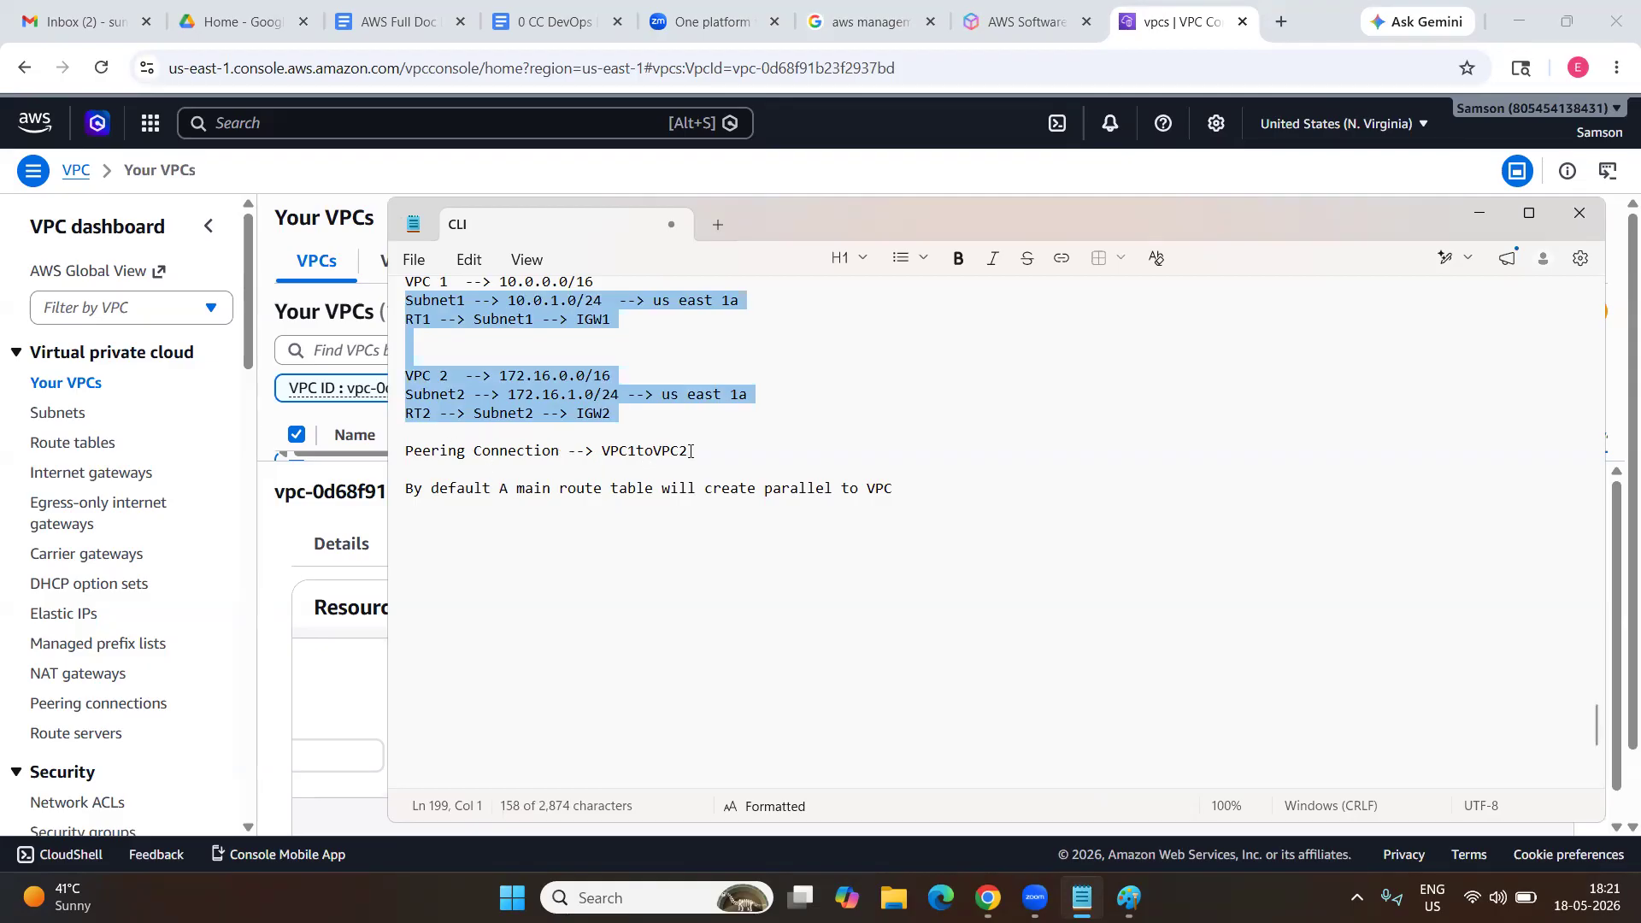
left_click(650, 414)
key("Return")
key("Return")
key("Return")
type("Instances1 --")
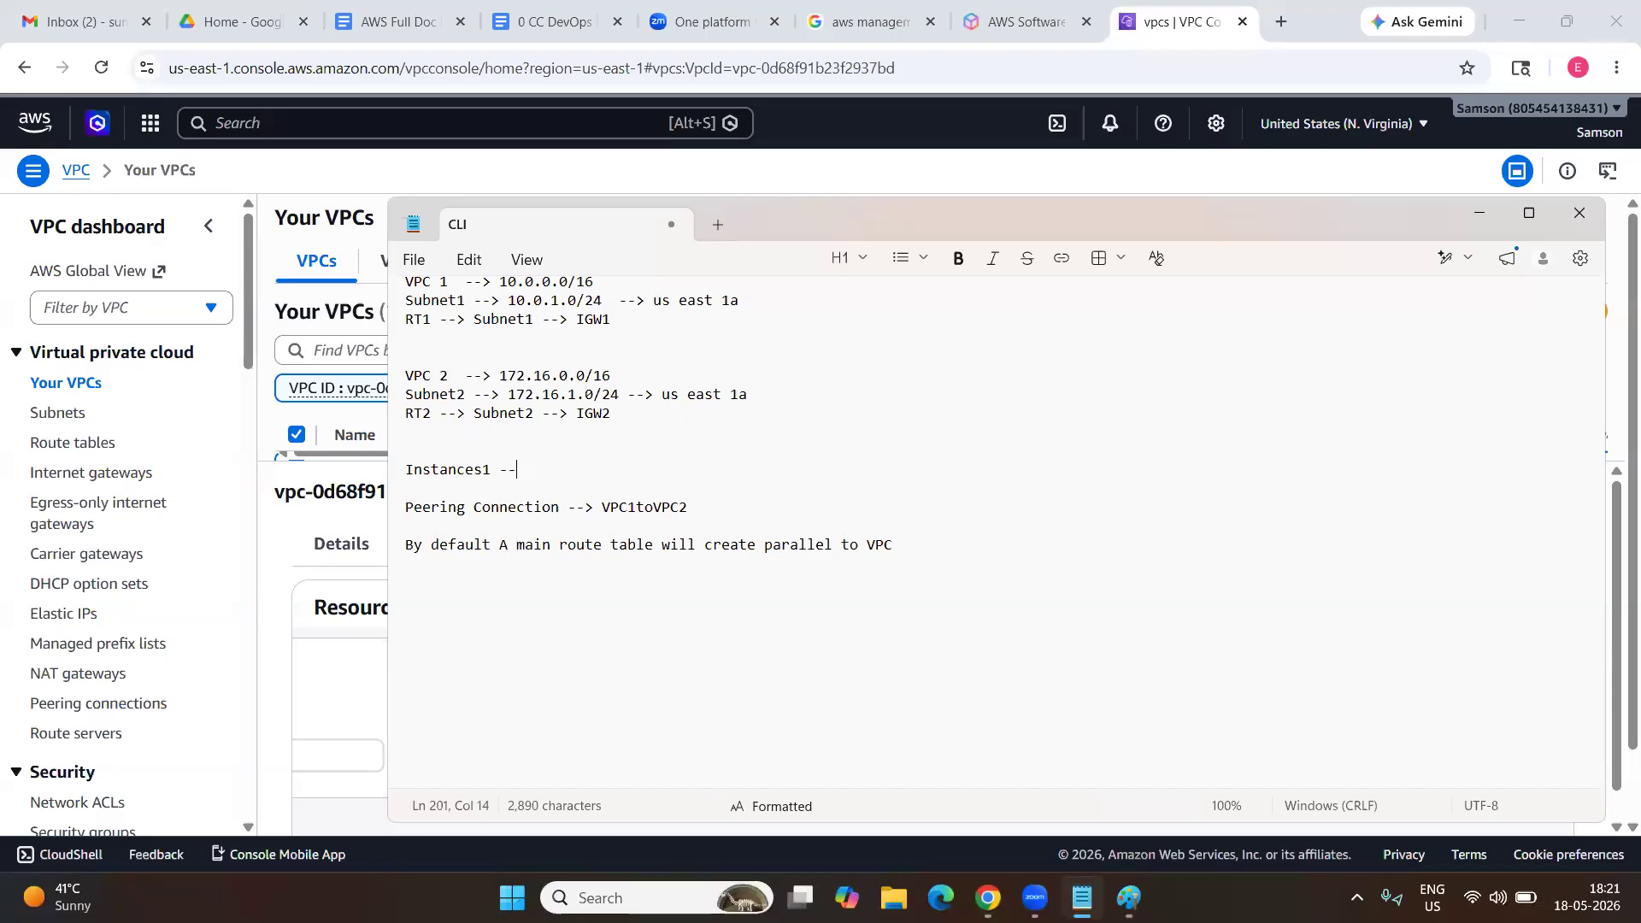
type("> VPC1 --")
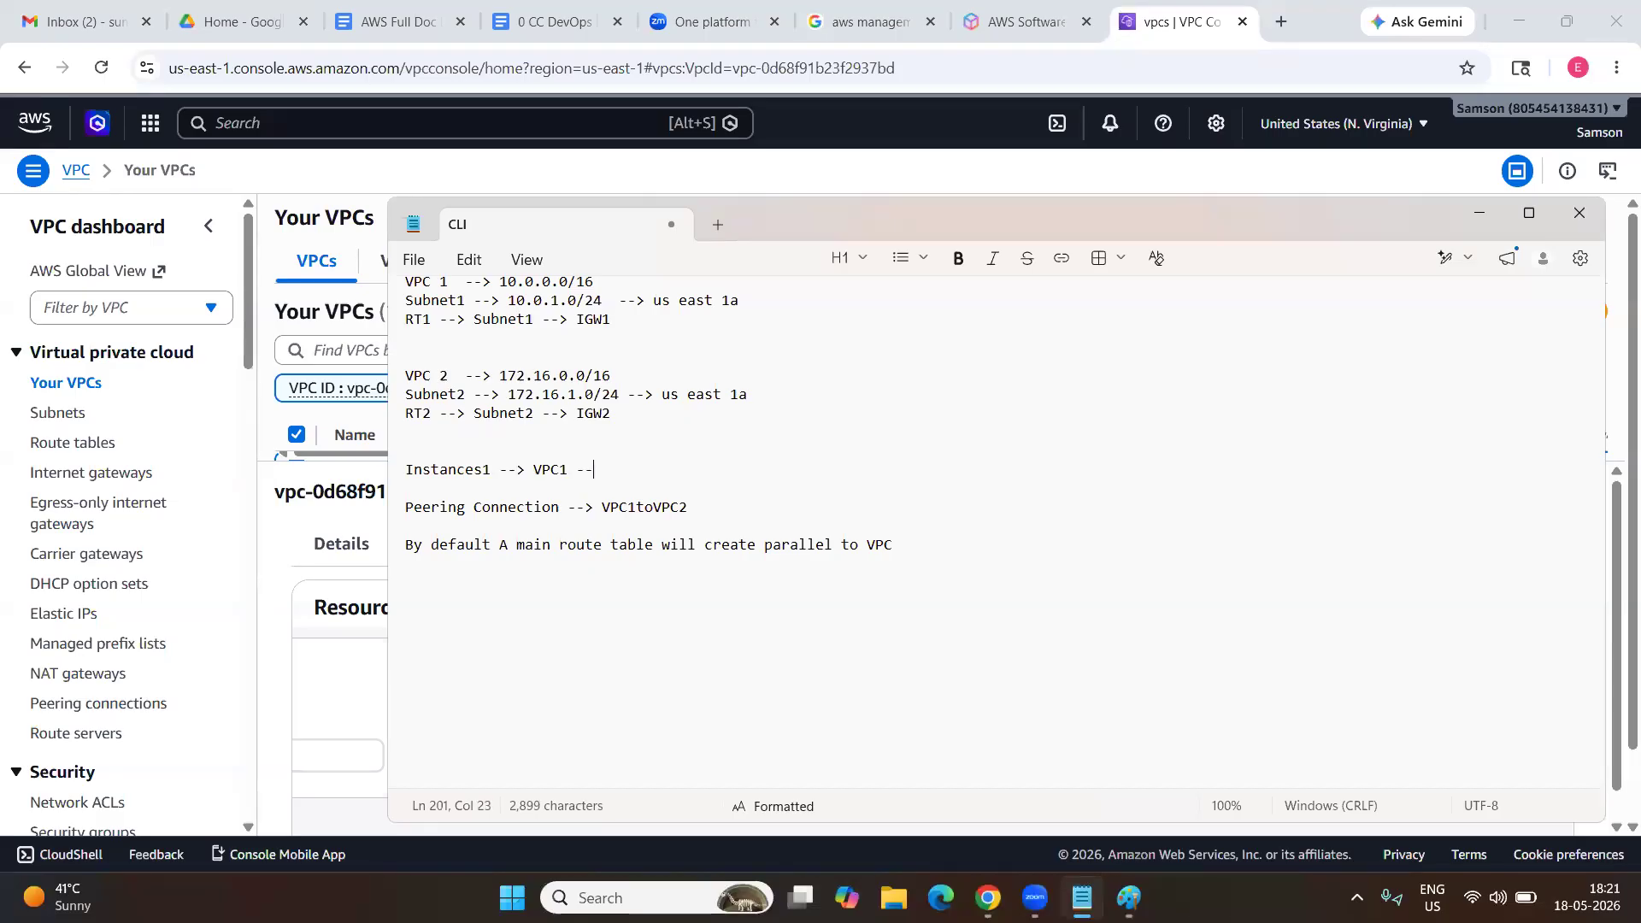
key("BackSpace")
key("BackSpace")
key("BackSpace")
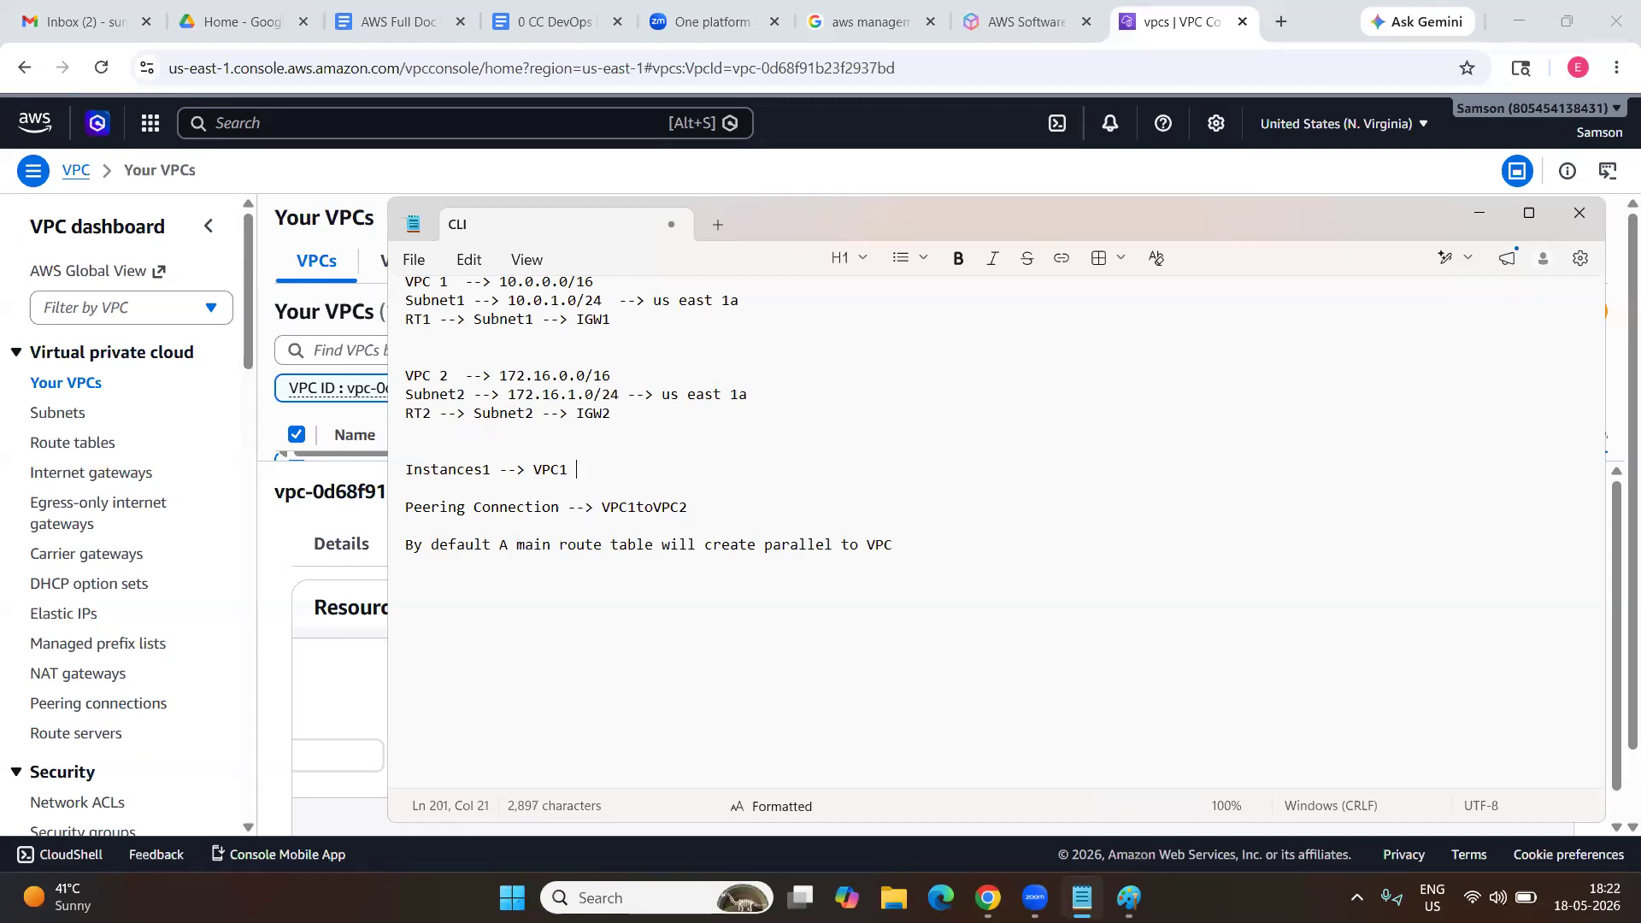
Add the line "Instances2 --> VPC2" directly below the Instances1 line in the notes.
key("Return")
type("Insta")
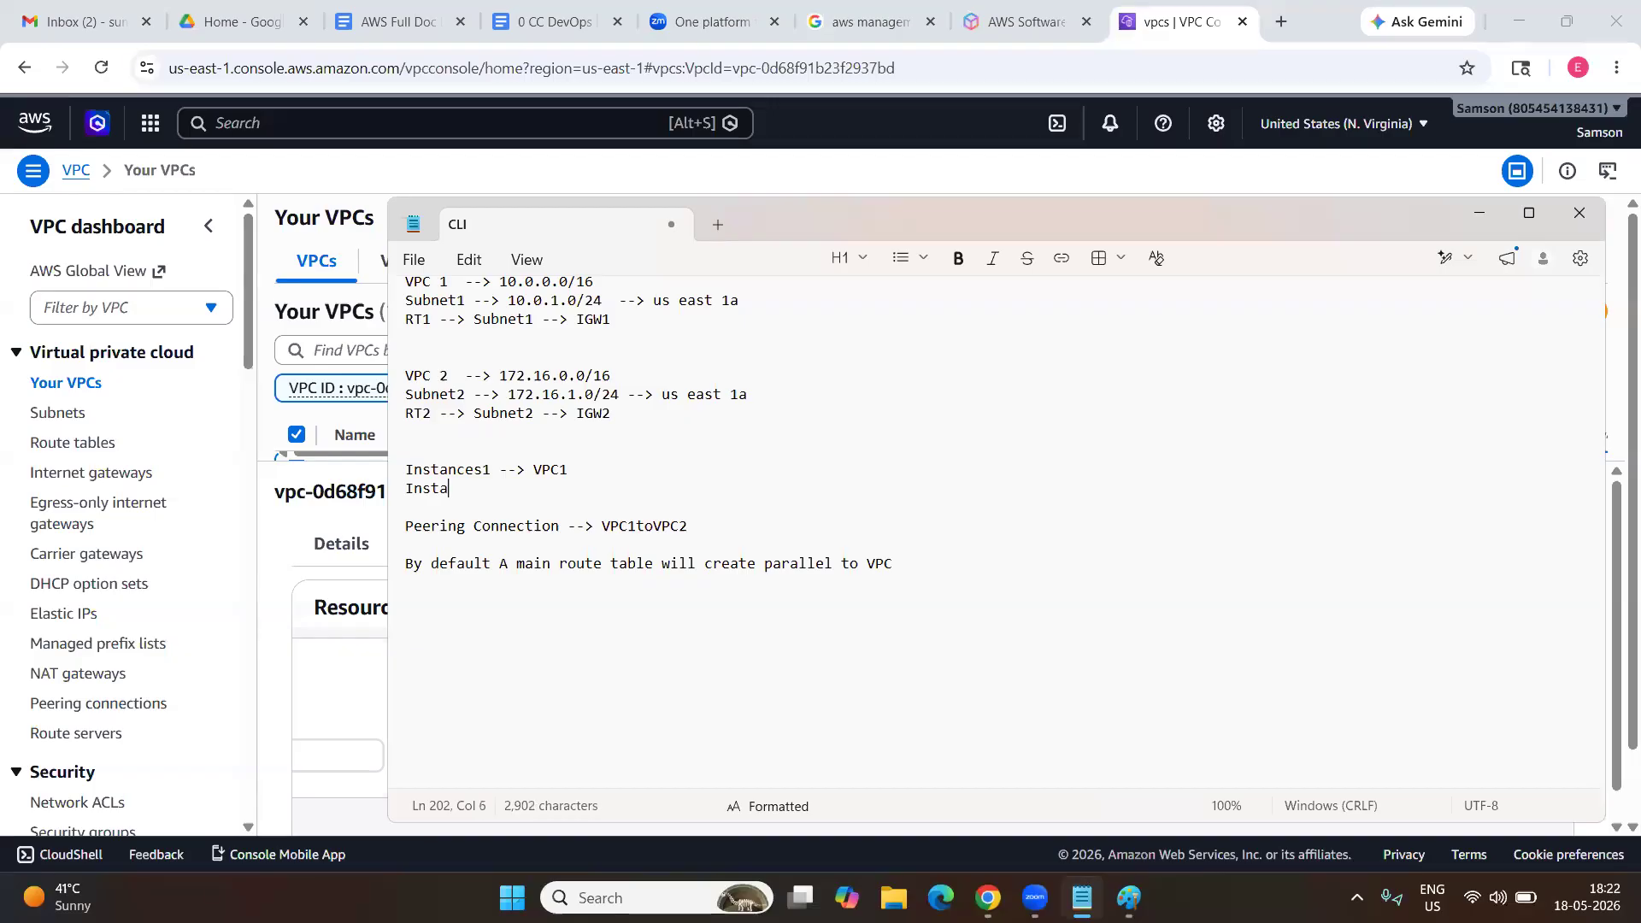
type("nces2")
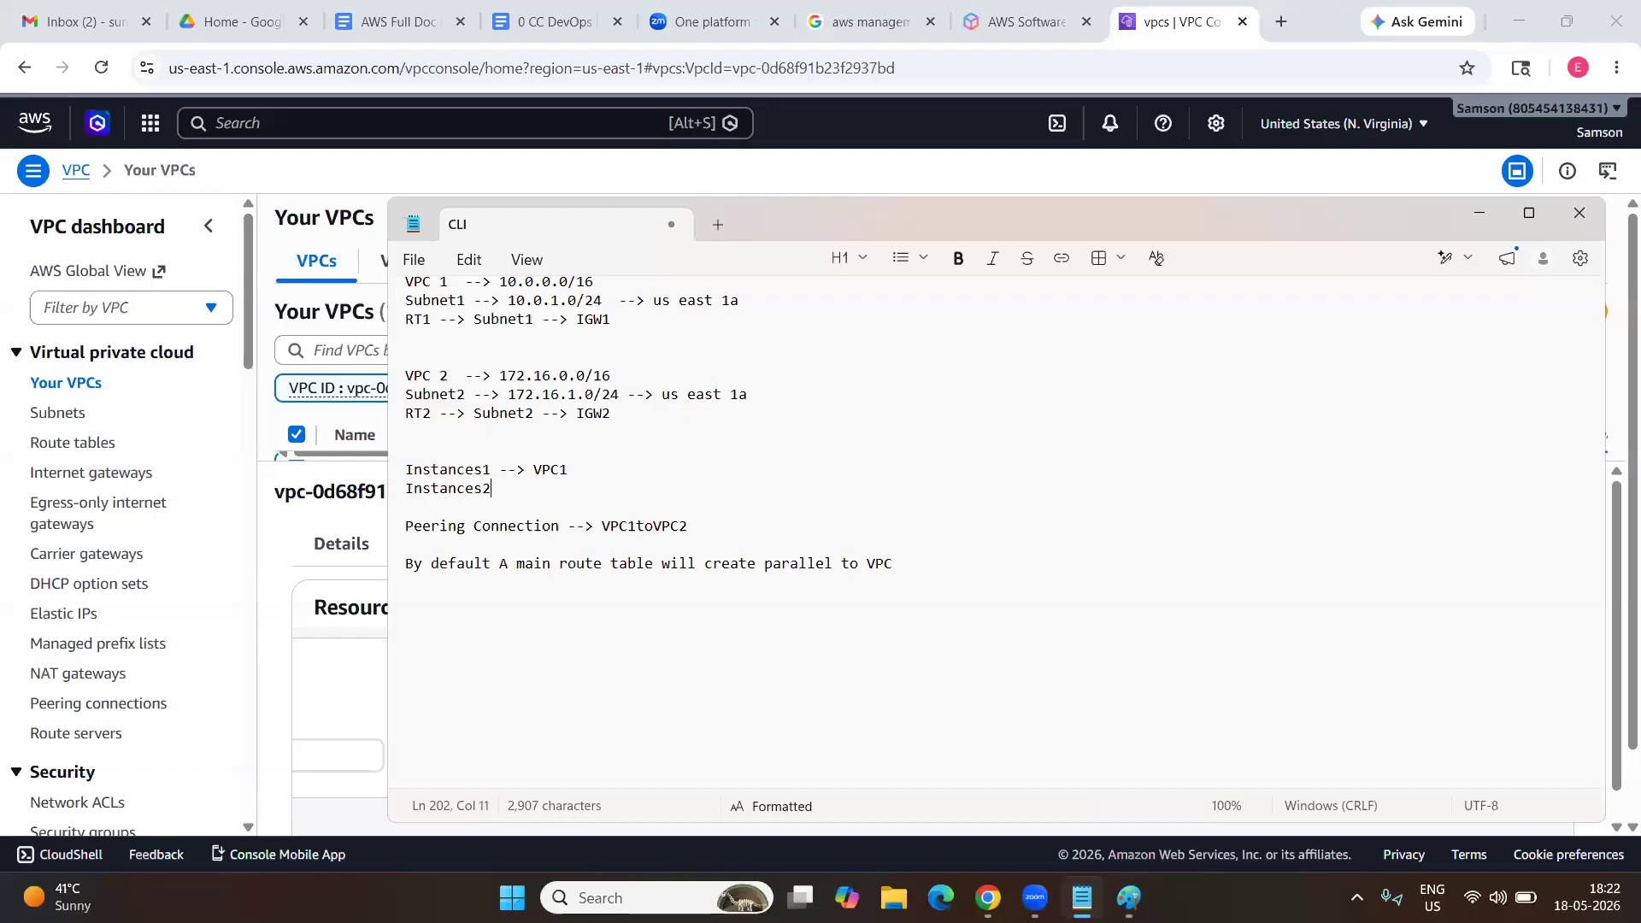
type(" --> VPC2")
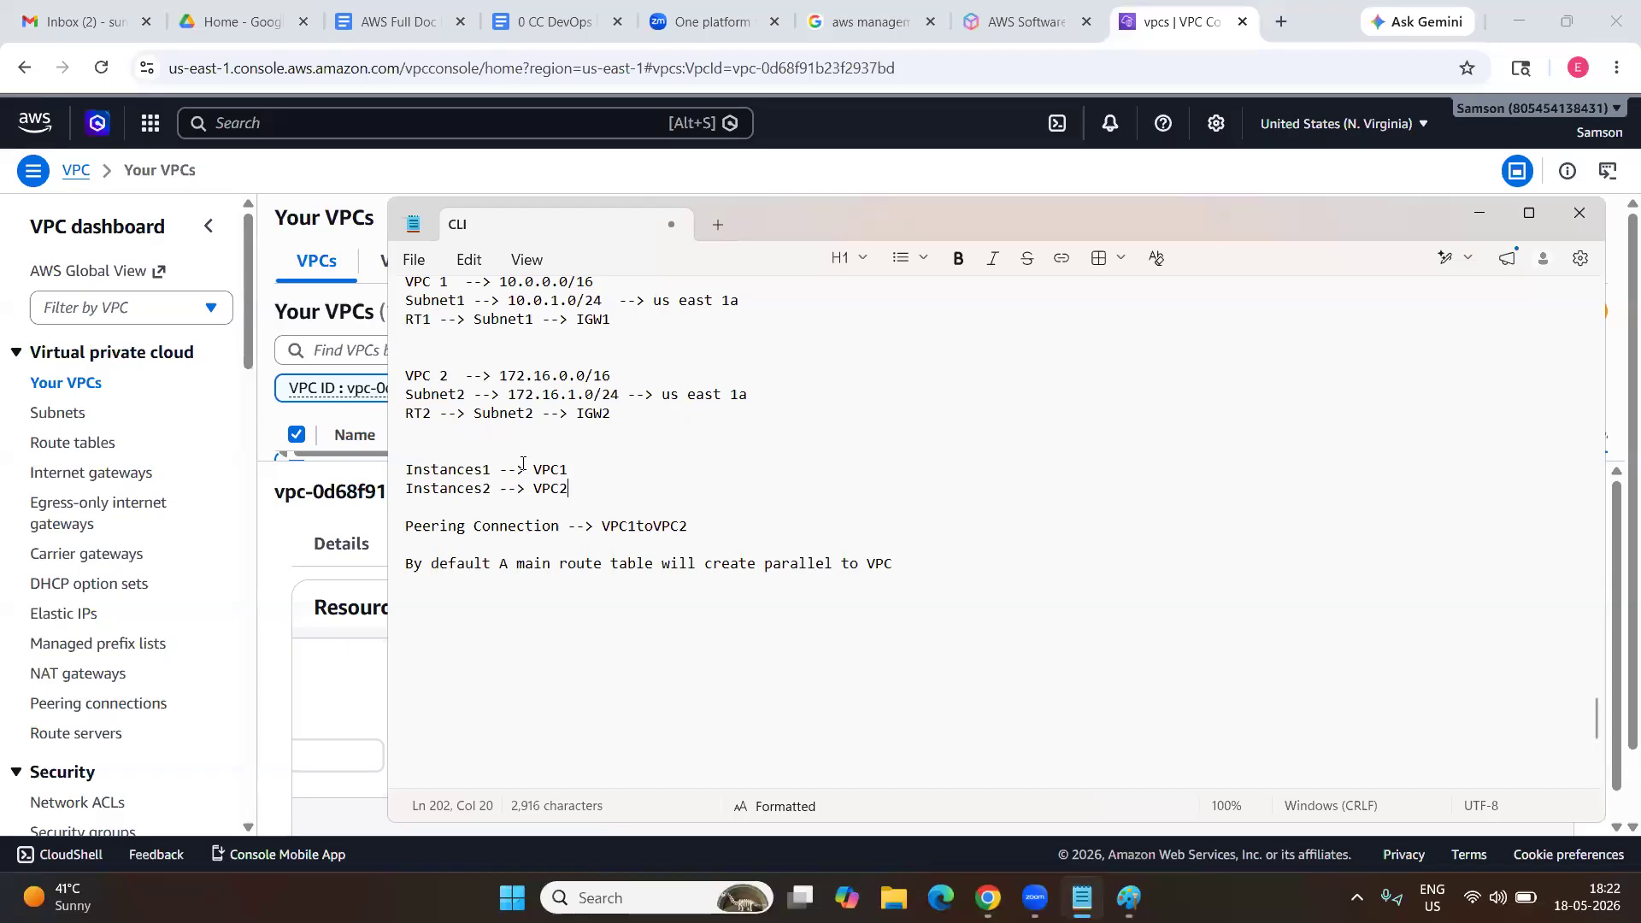
left_click(581, 474)
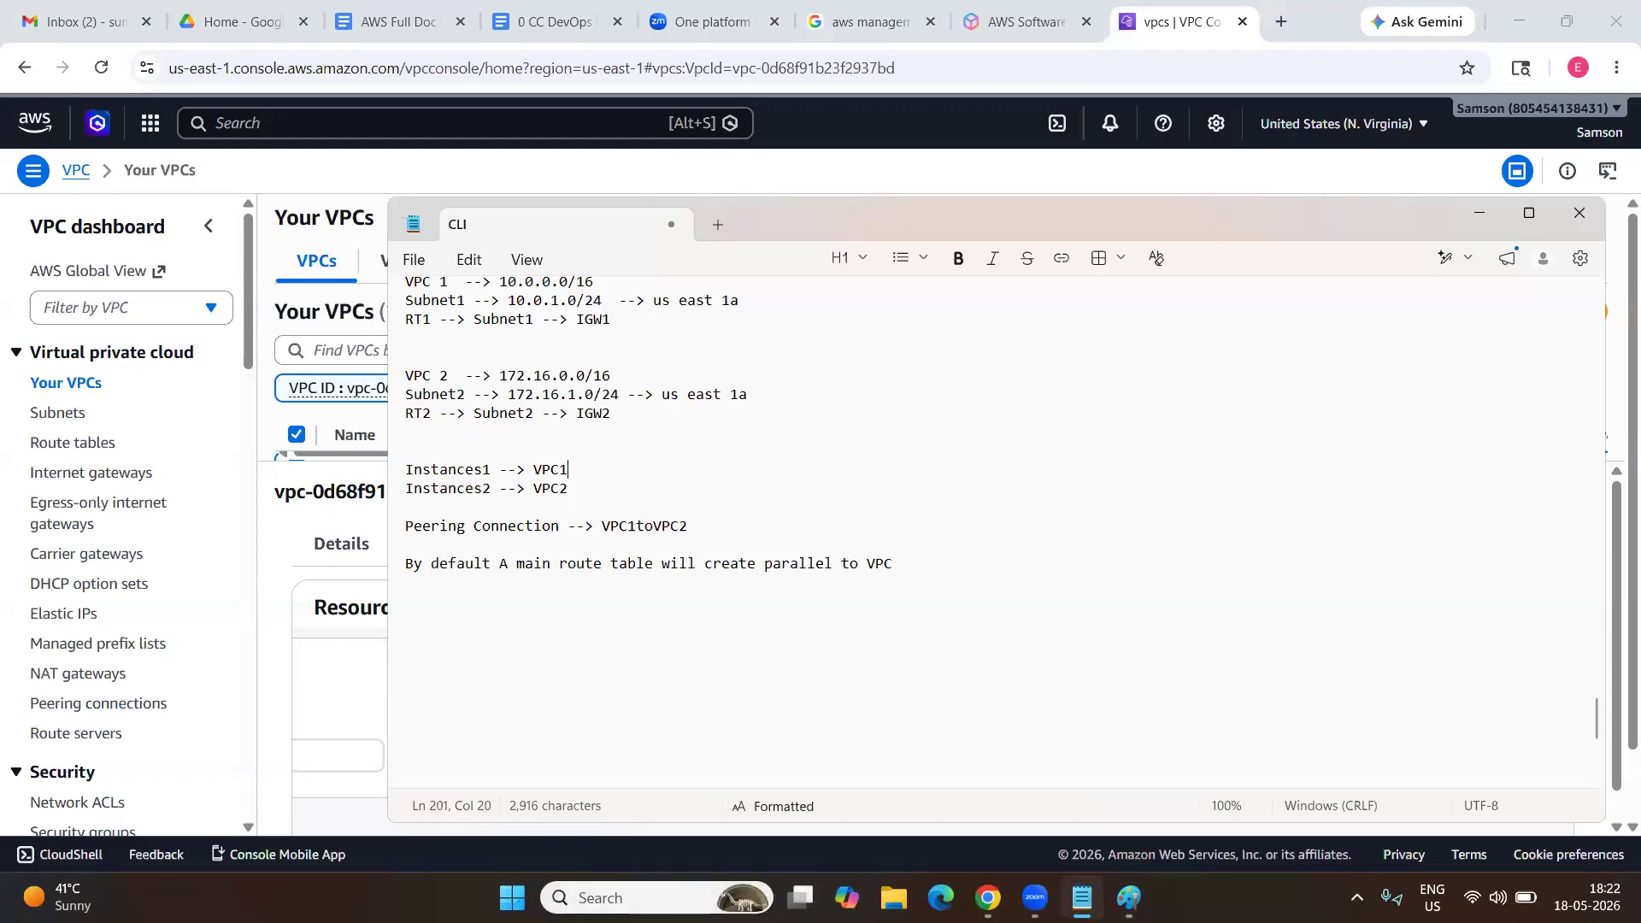
Switch to the Paint diagram and draw a right arrow about 152 × 62 px across the second rectangle's right edge, near its lower corner.
left_click(1129, 897)
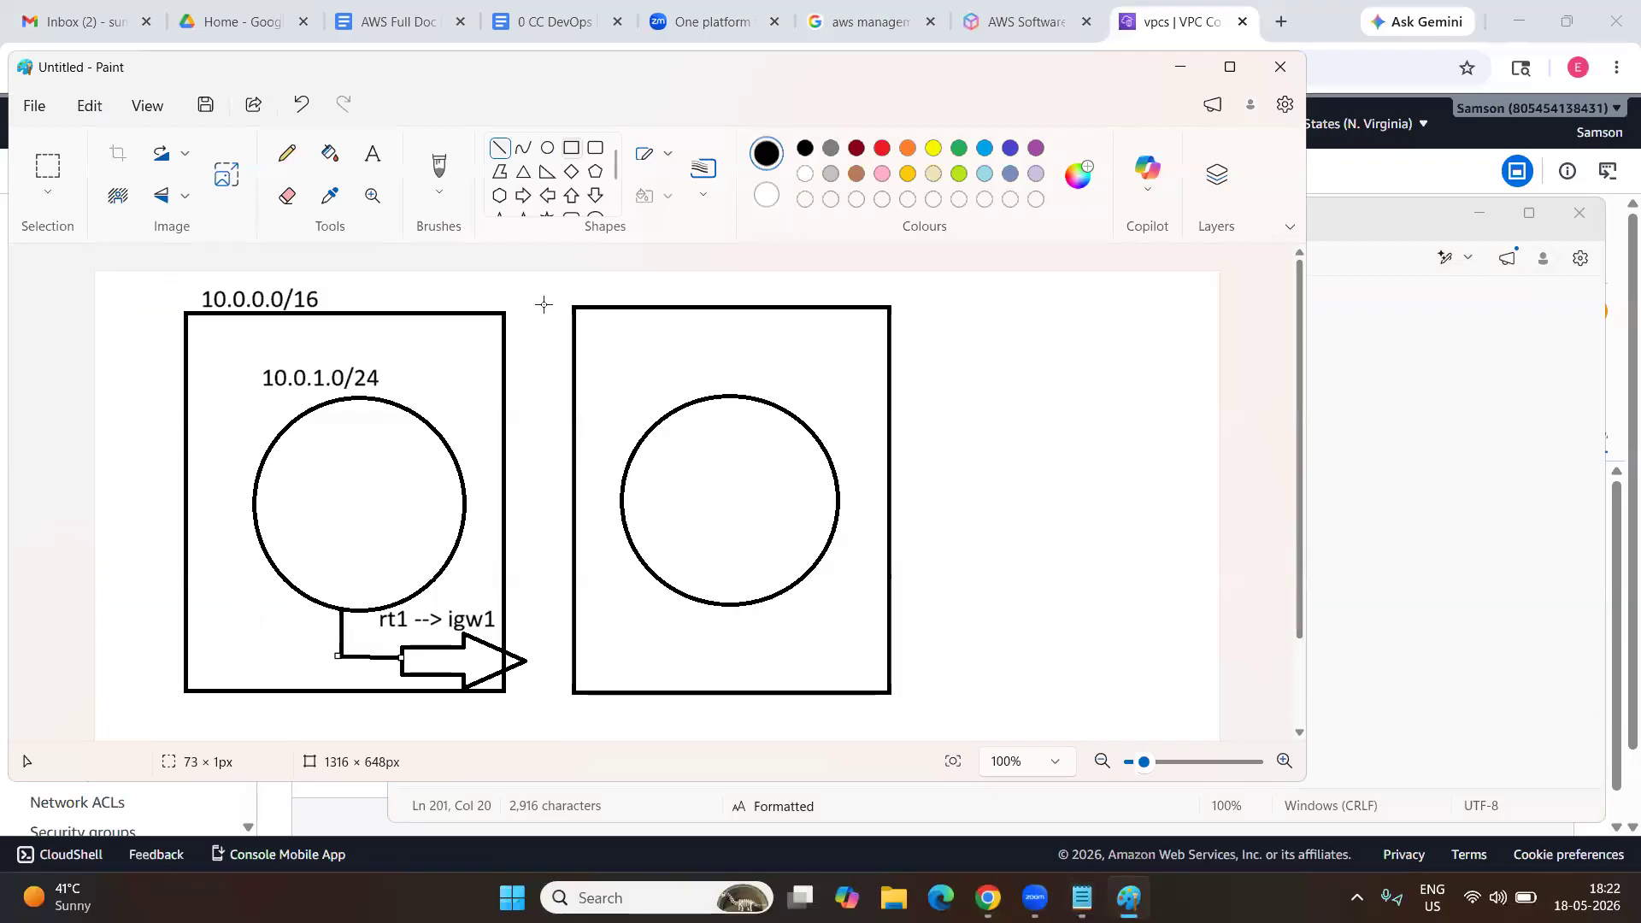
left_click(523, 195)
left_click(783, 648)
left_click_drag(783, 648, 909, 681)
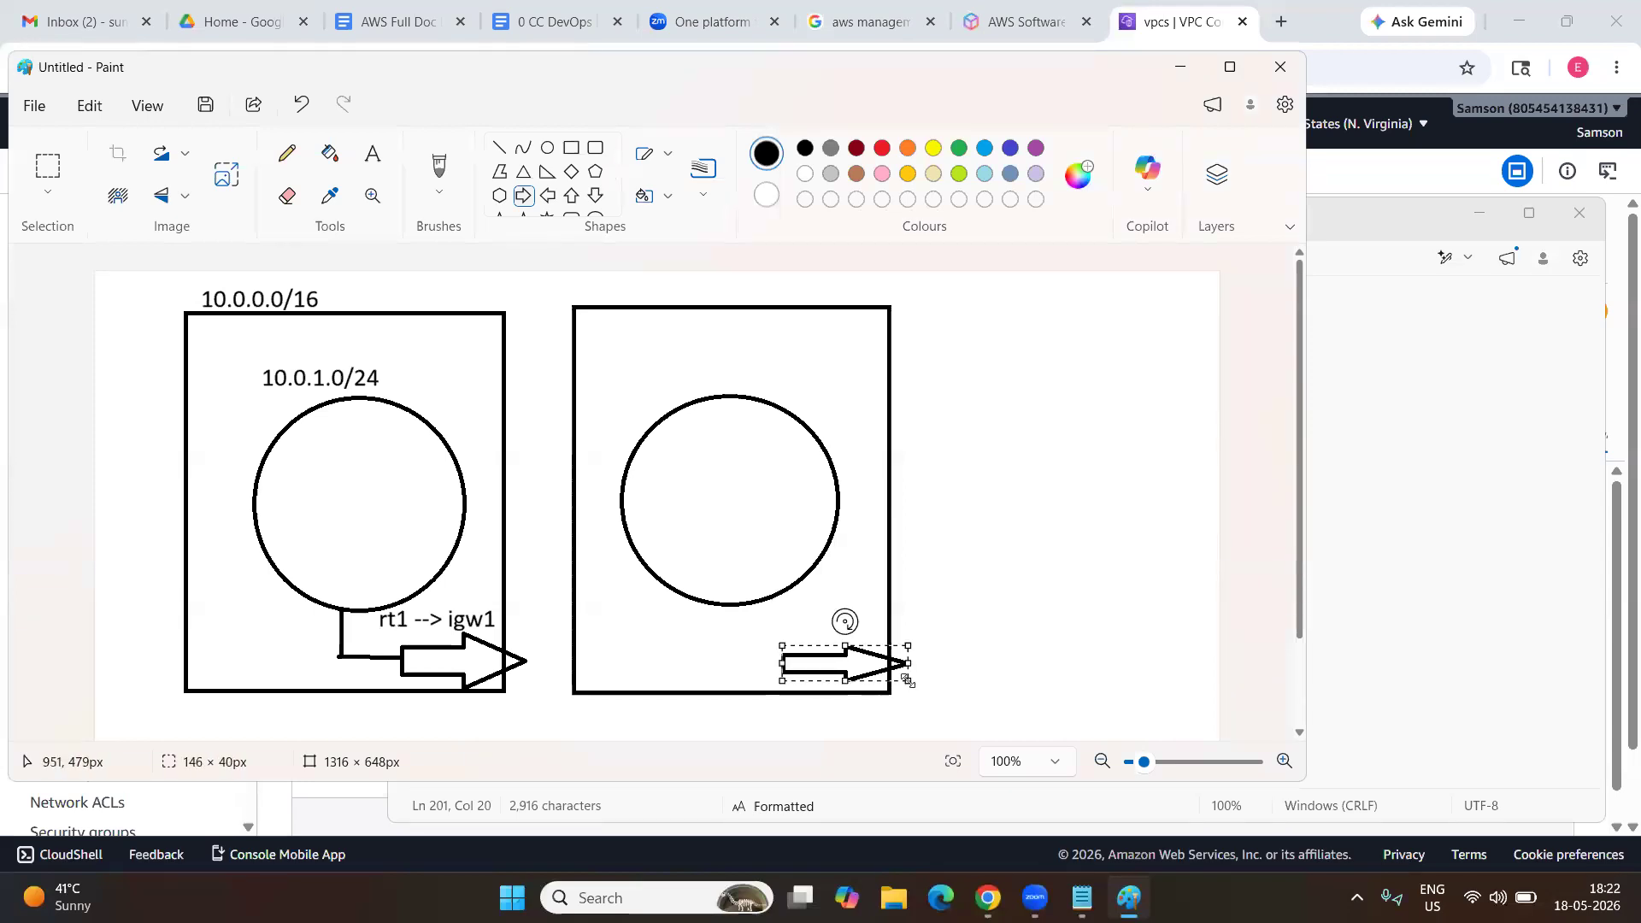
left_click_drag(780, 645, 775, 627)
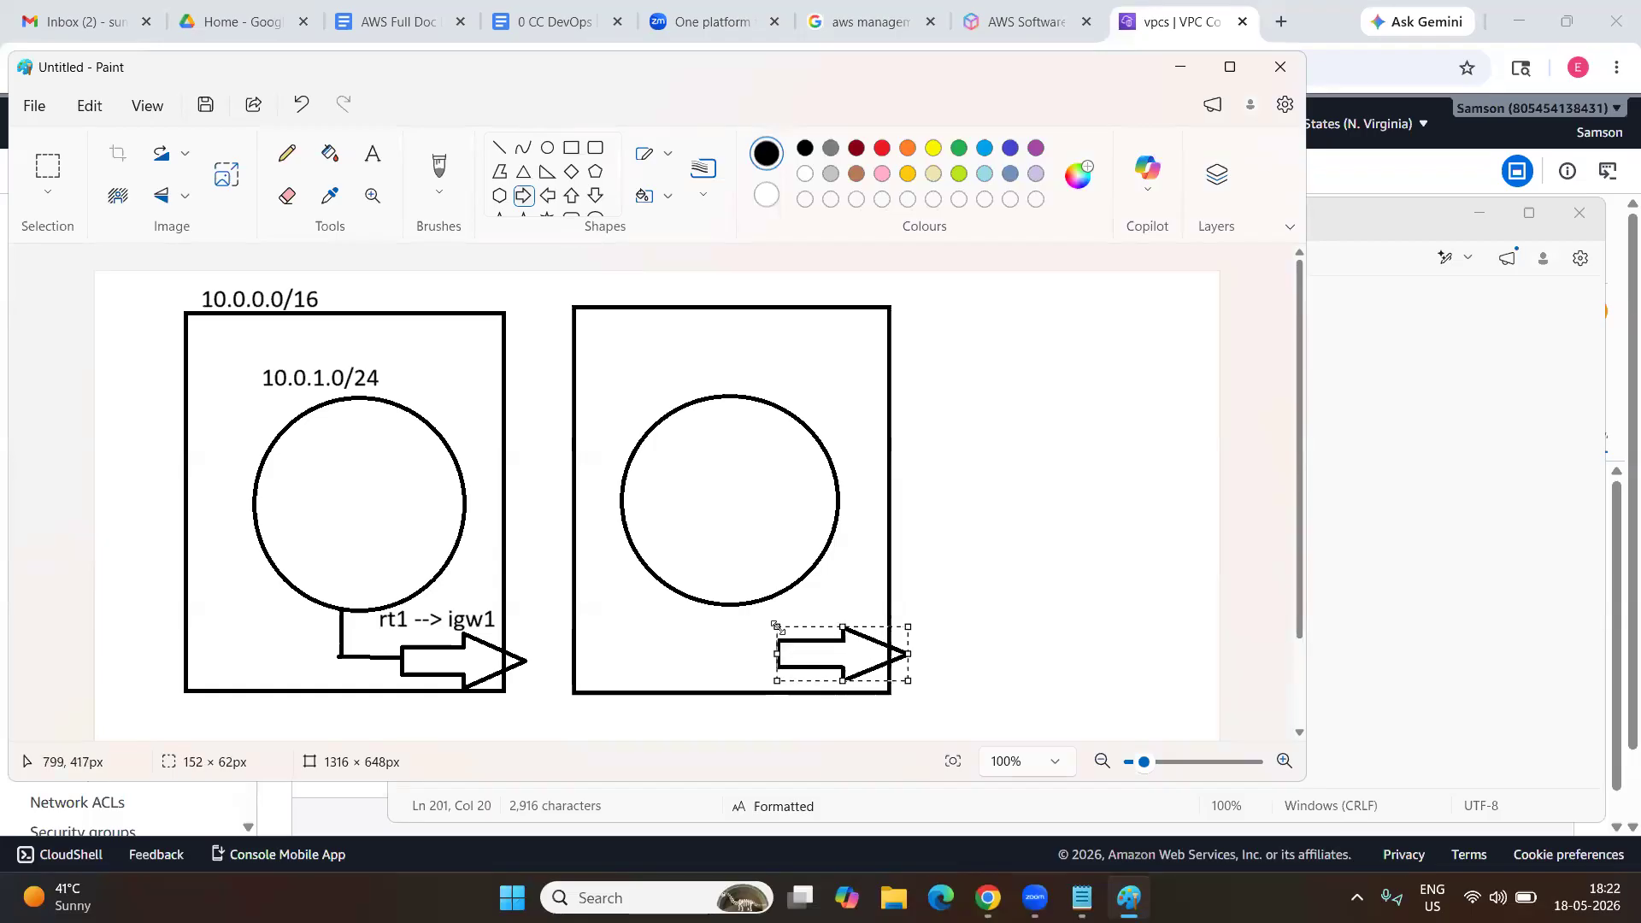
left_click(1003, 591)
Add the text label "rt2 --> igw2" just above the arrow in the second rectangle, below the circle.
left_click(372, 153)
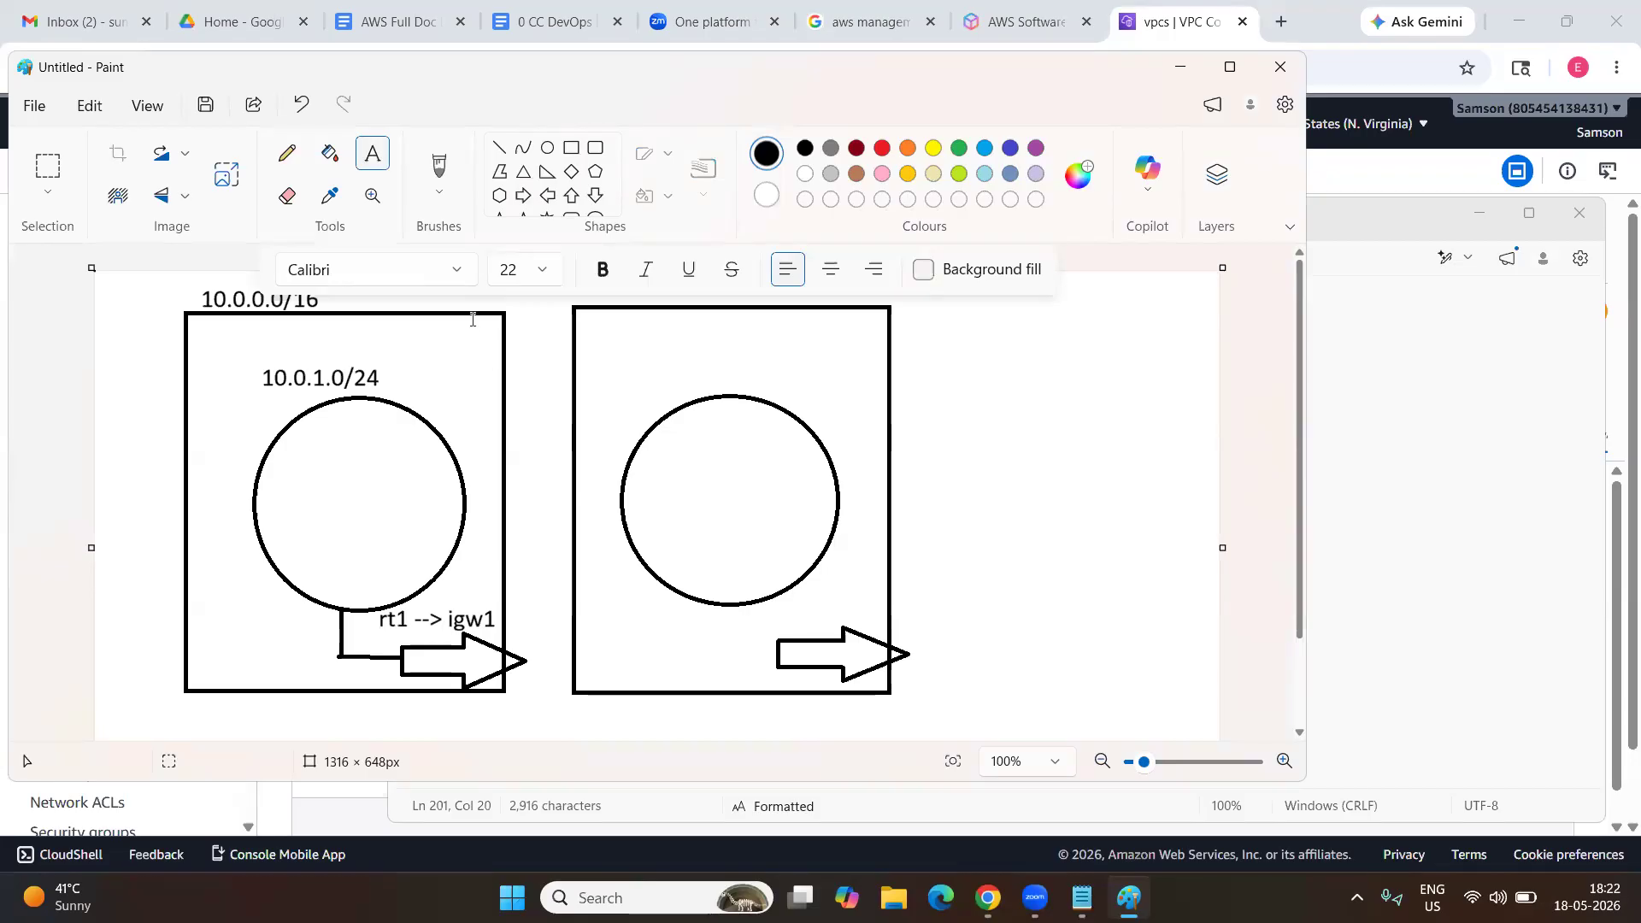
left_click(790, 649)
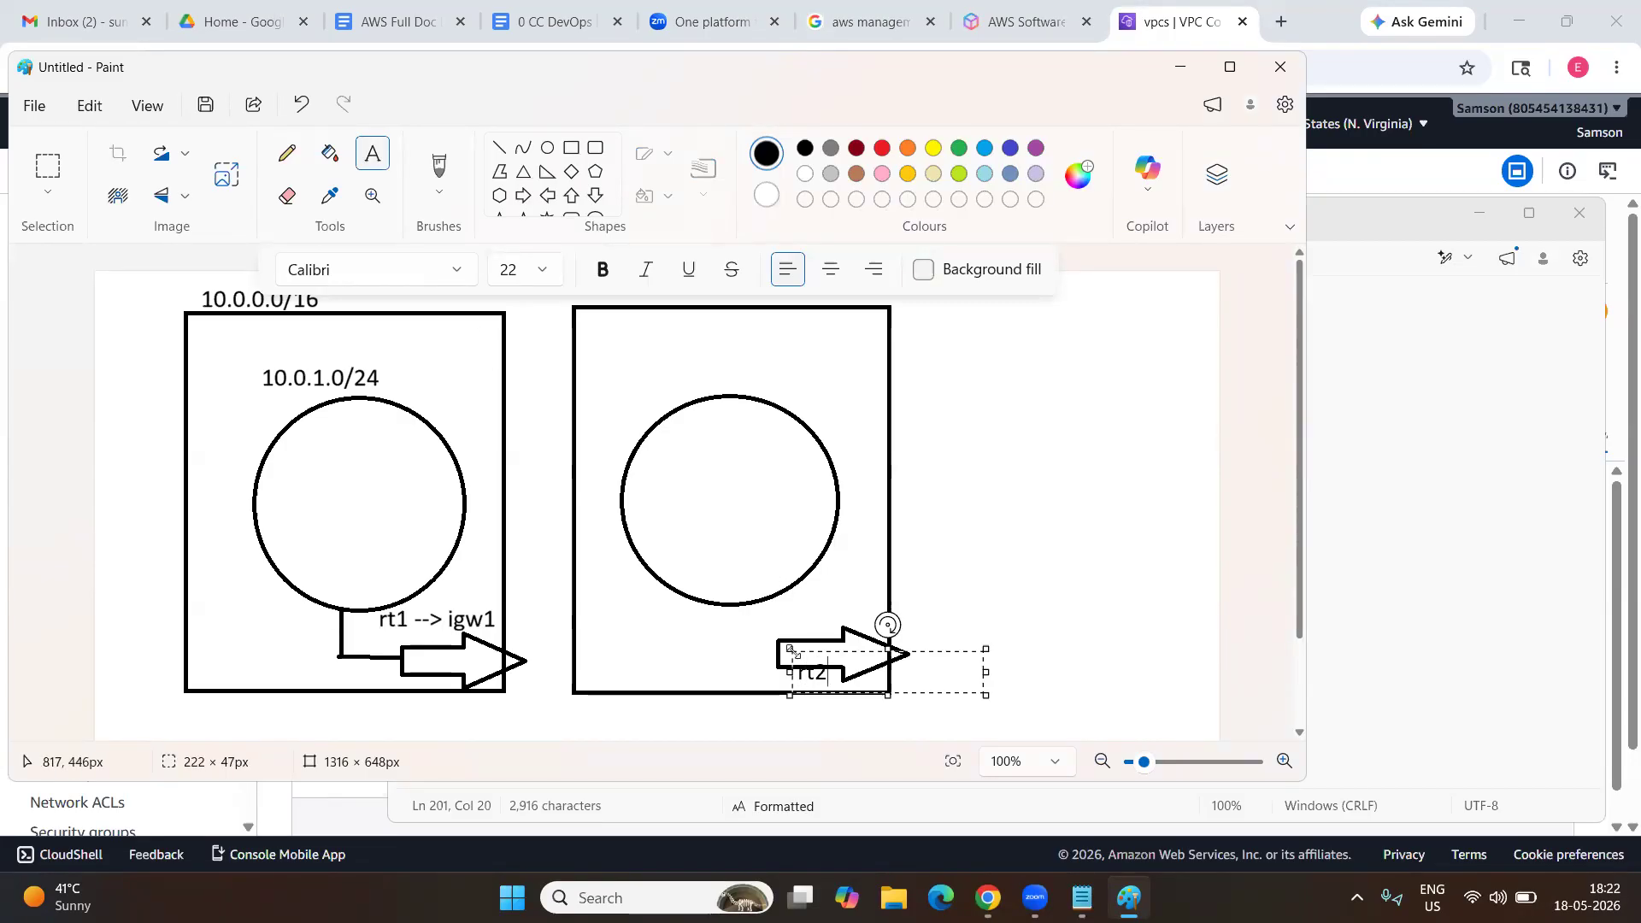
type("igw2")
left_click_drag(792, 650, 744, 591)
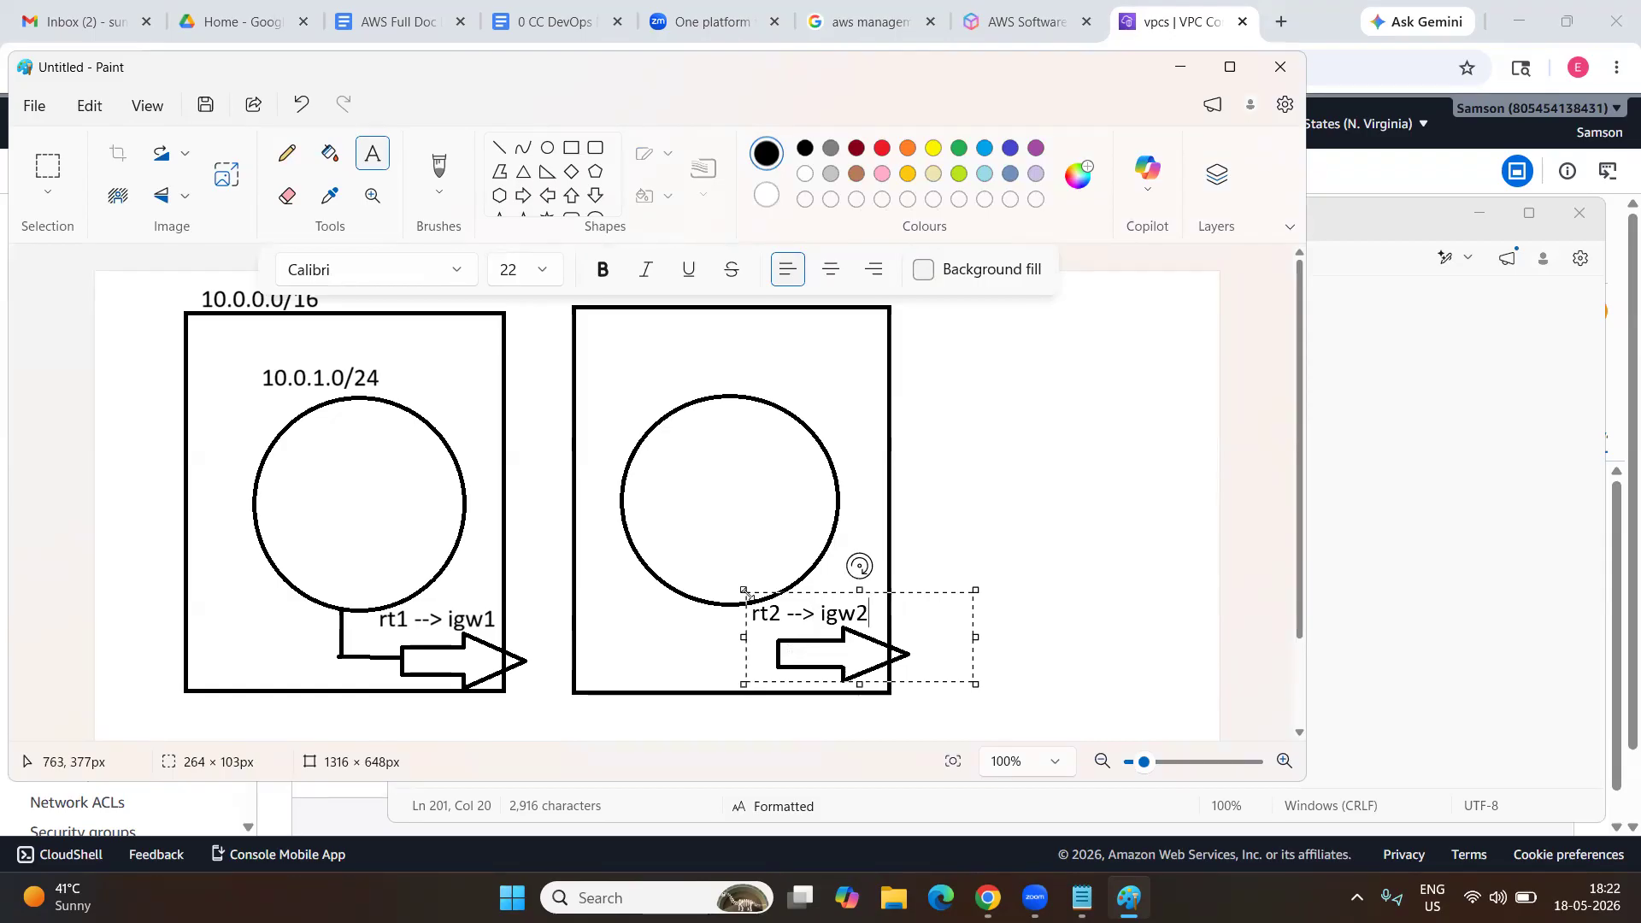
left_click(714, 499)
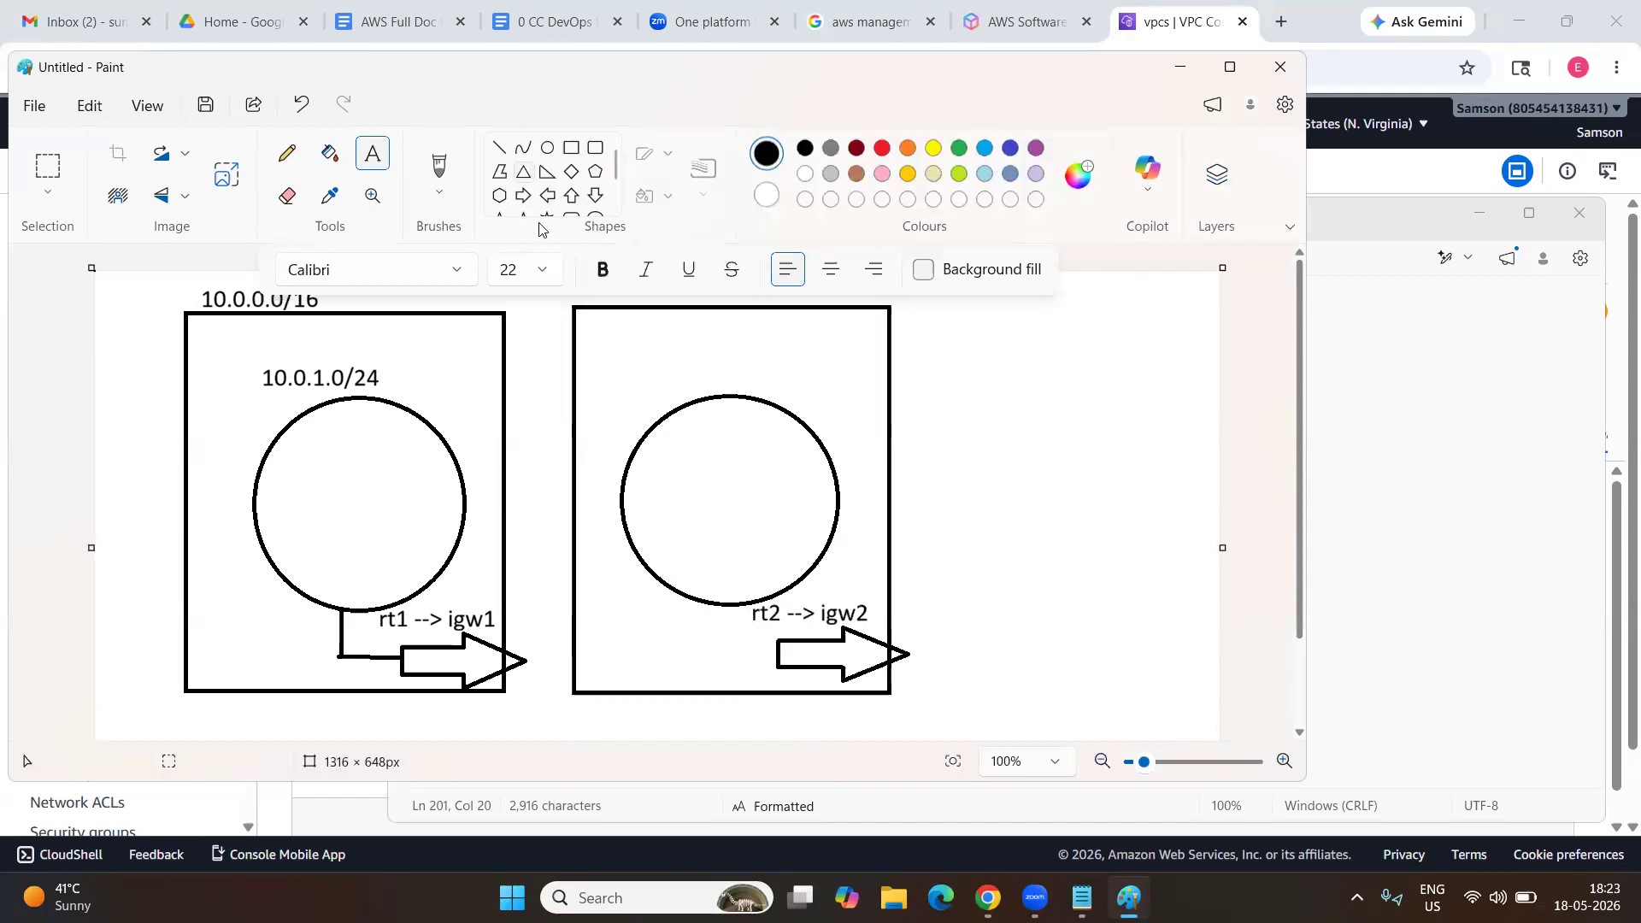
Draw a vertical and a horizontal line connecting the base of the second circle to the rt2 arrow.
left_click(500, 147)
mouse_move(718, 605)
left_mouse_down()
mouse_move(718, 656)
mouse_move(752, 652)
mouse_move(714, 653)
left_mouse_up()
left_click(672, 653)
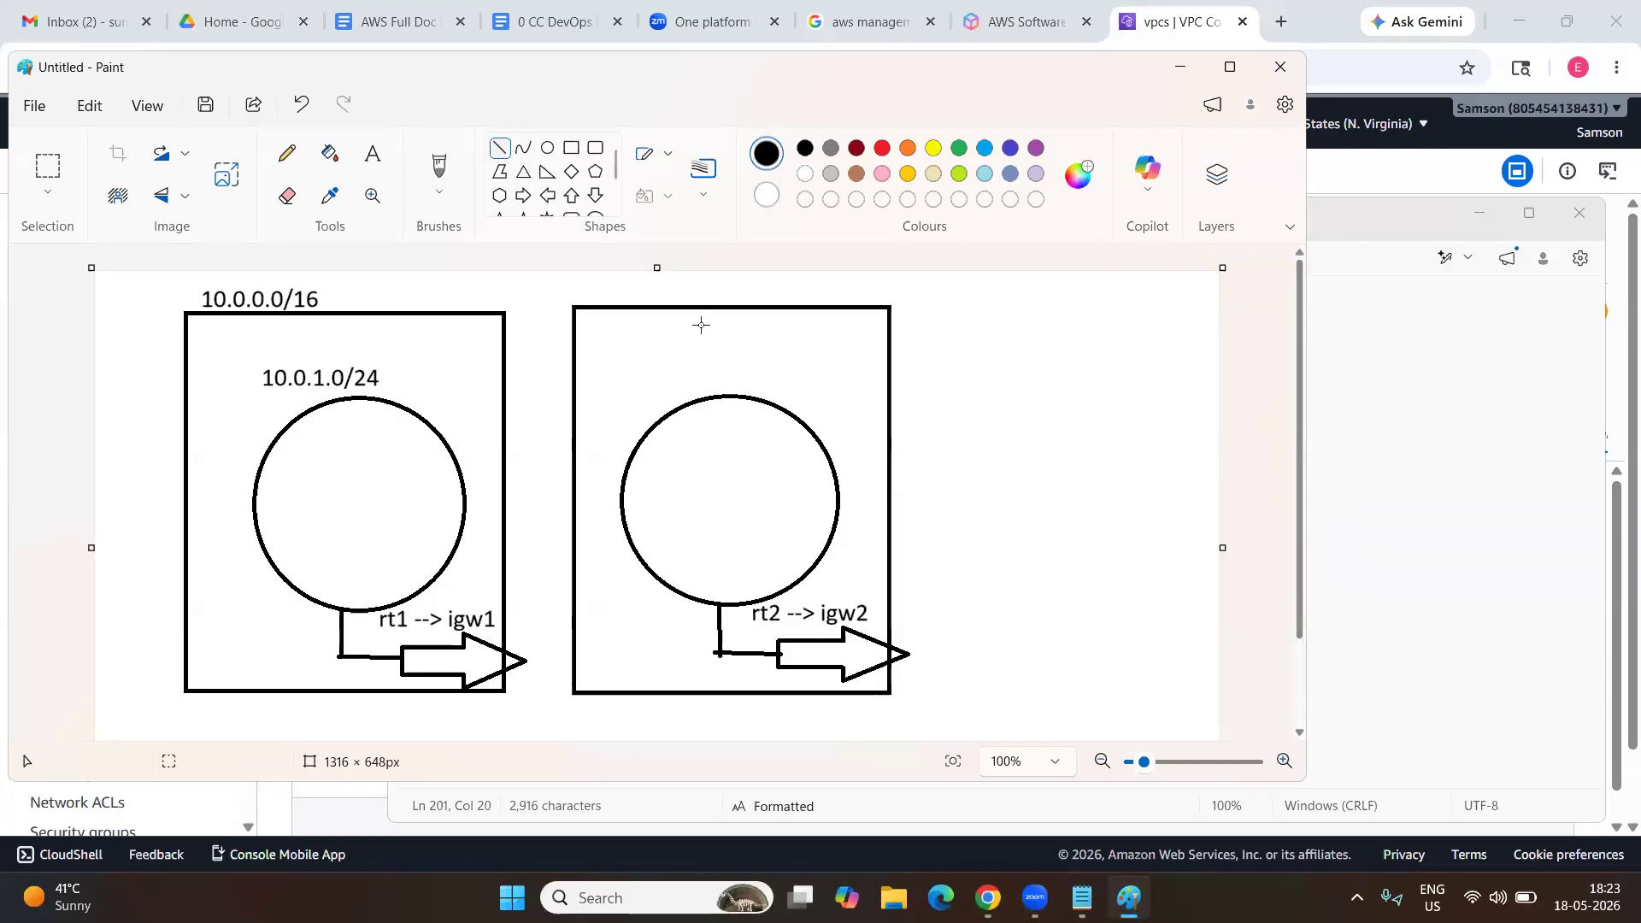
Draw a rounded rectangle inside each of the two circles to represent the instances.
left_click(595, 148)
left_click_drag(311, 453, 421, 523)
left_click_drag(665, 460, 790, 525)
left_click(877, 513)
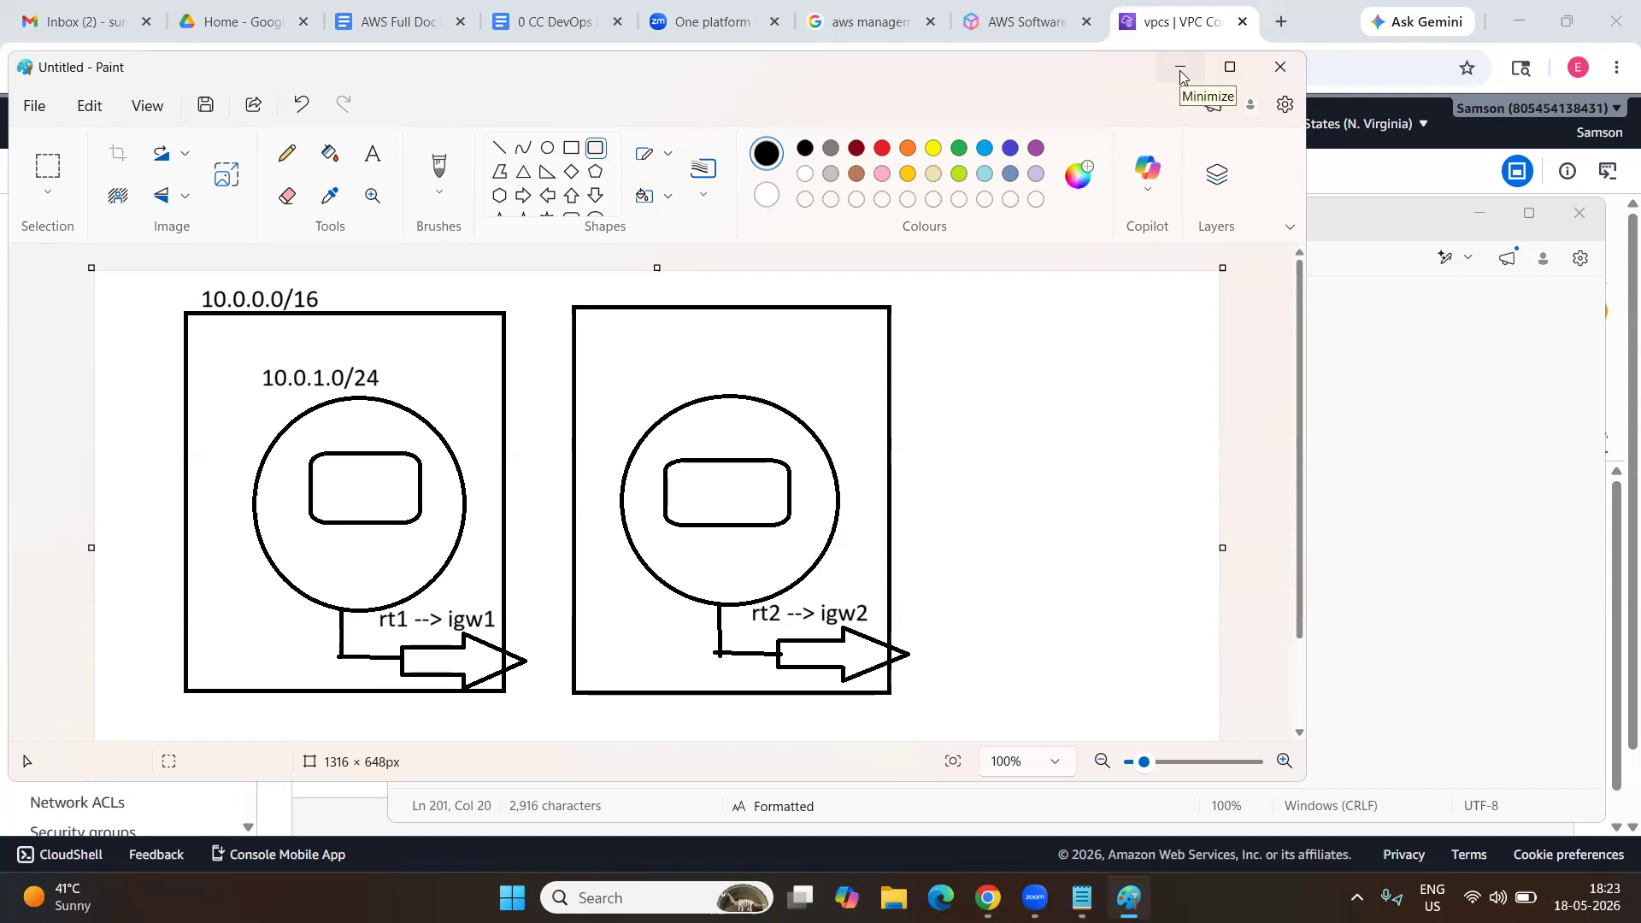
Return to the CLI notes in Notepad and add two blank lines below the main route table sentence.
left_click(1179, 75)
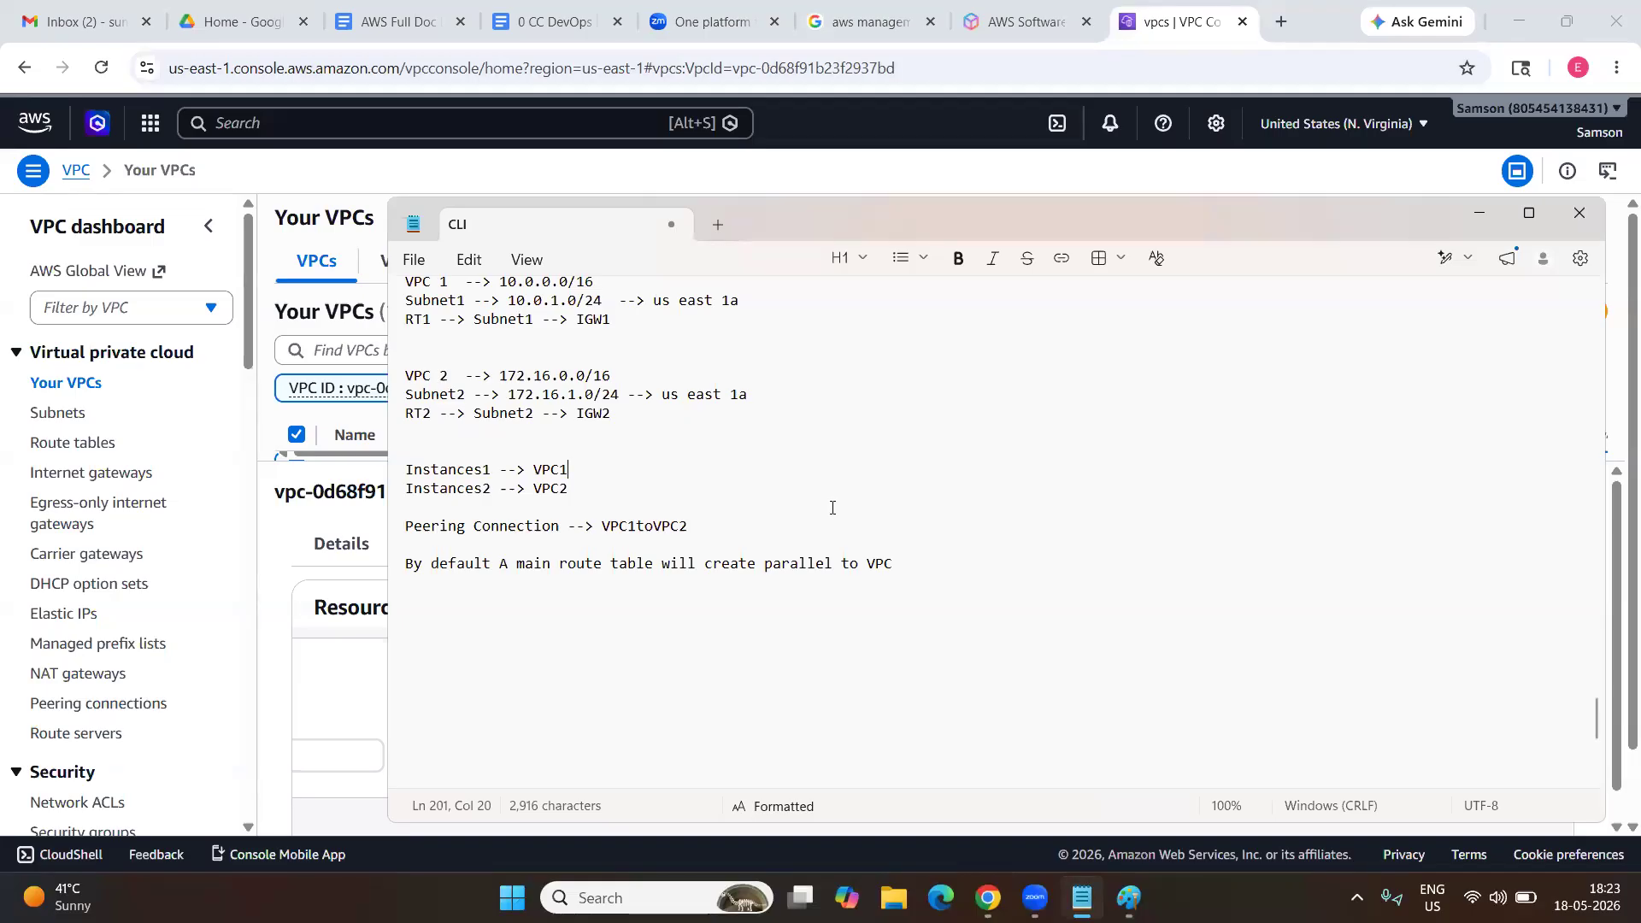
left_click(907, 563)
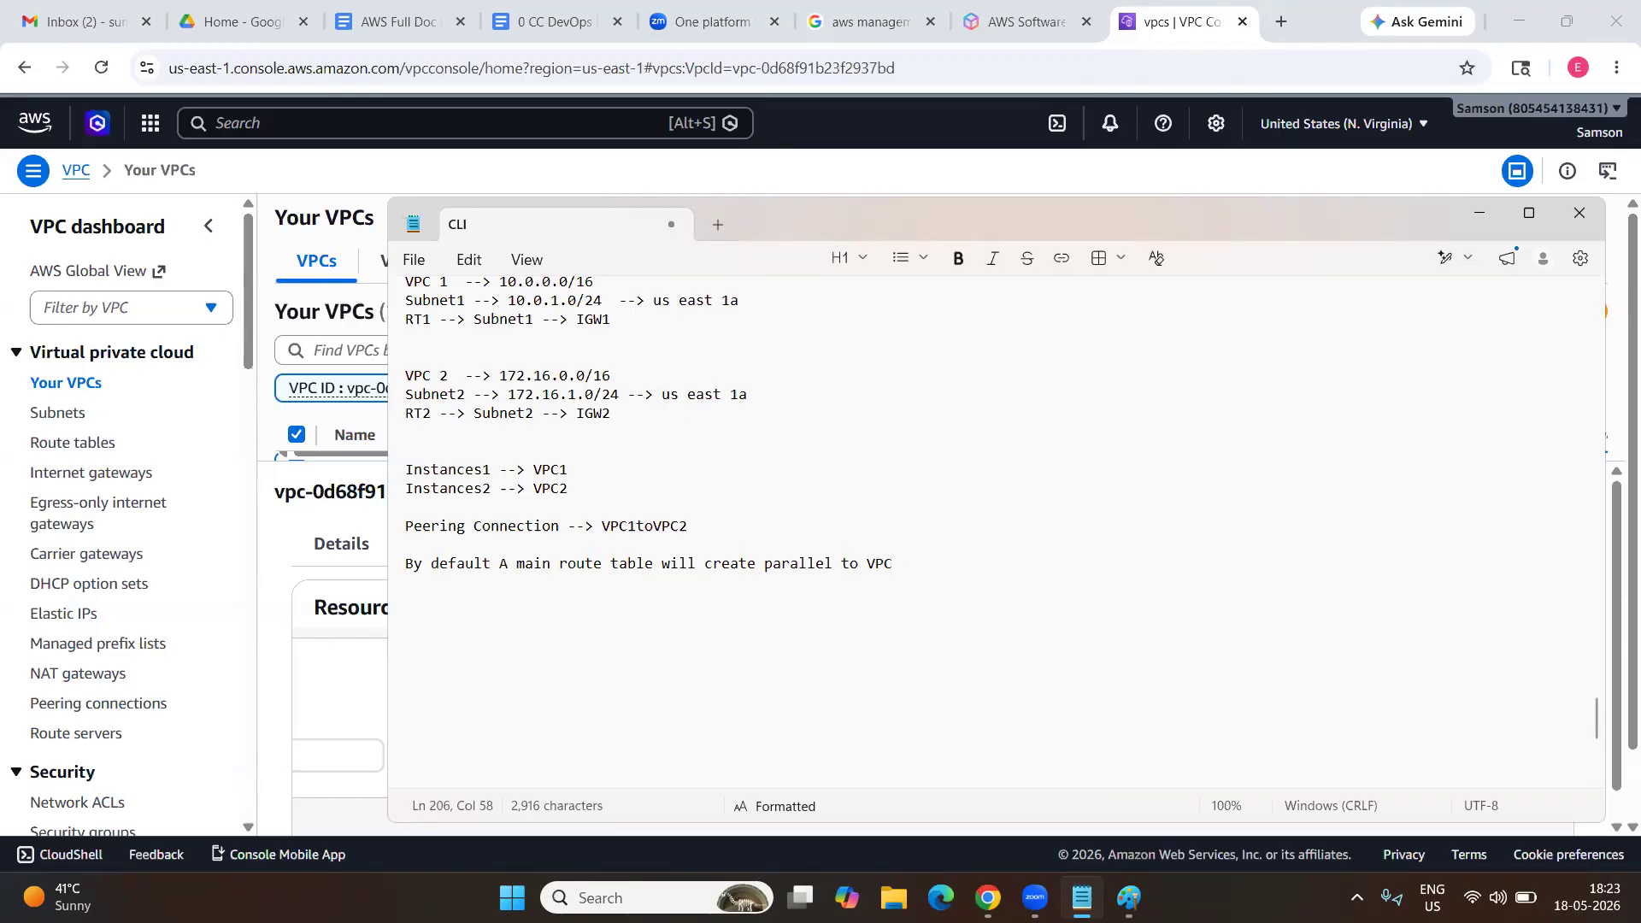
key("Return")
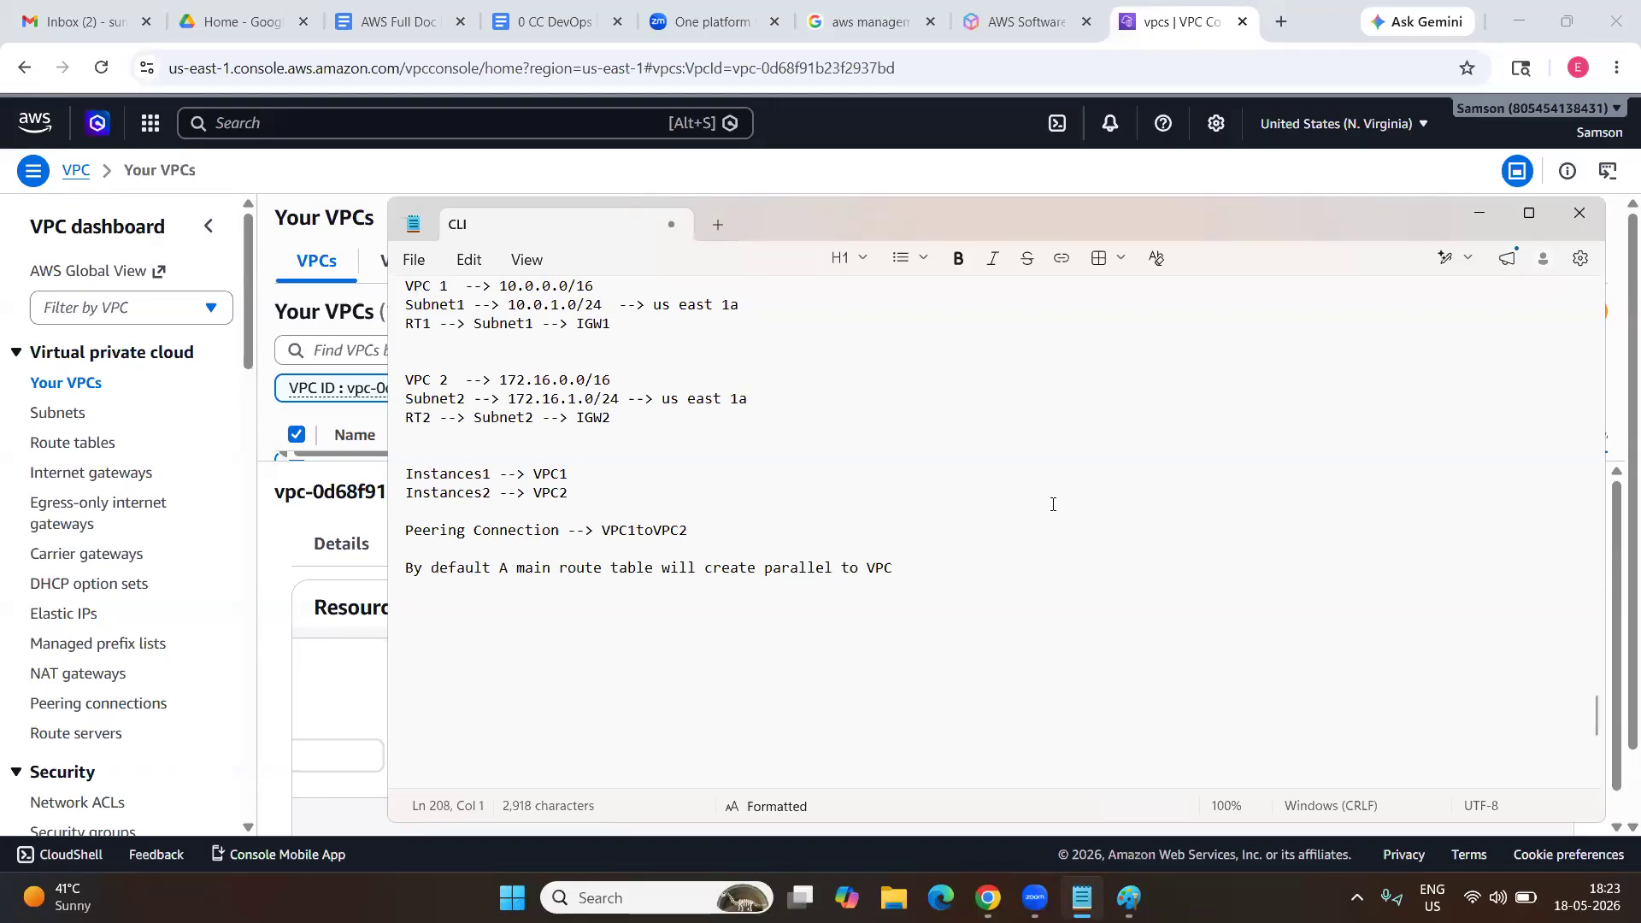
left_click(872, 535)
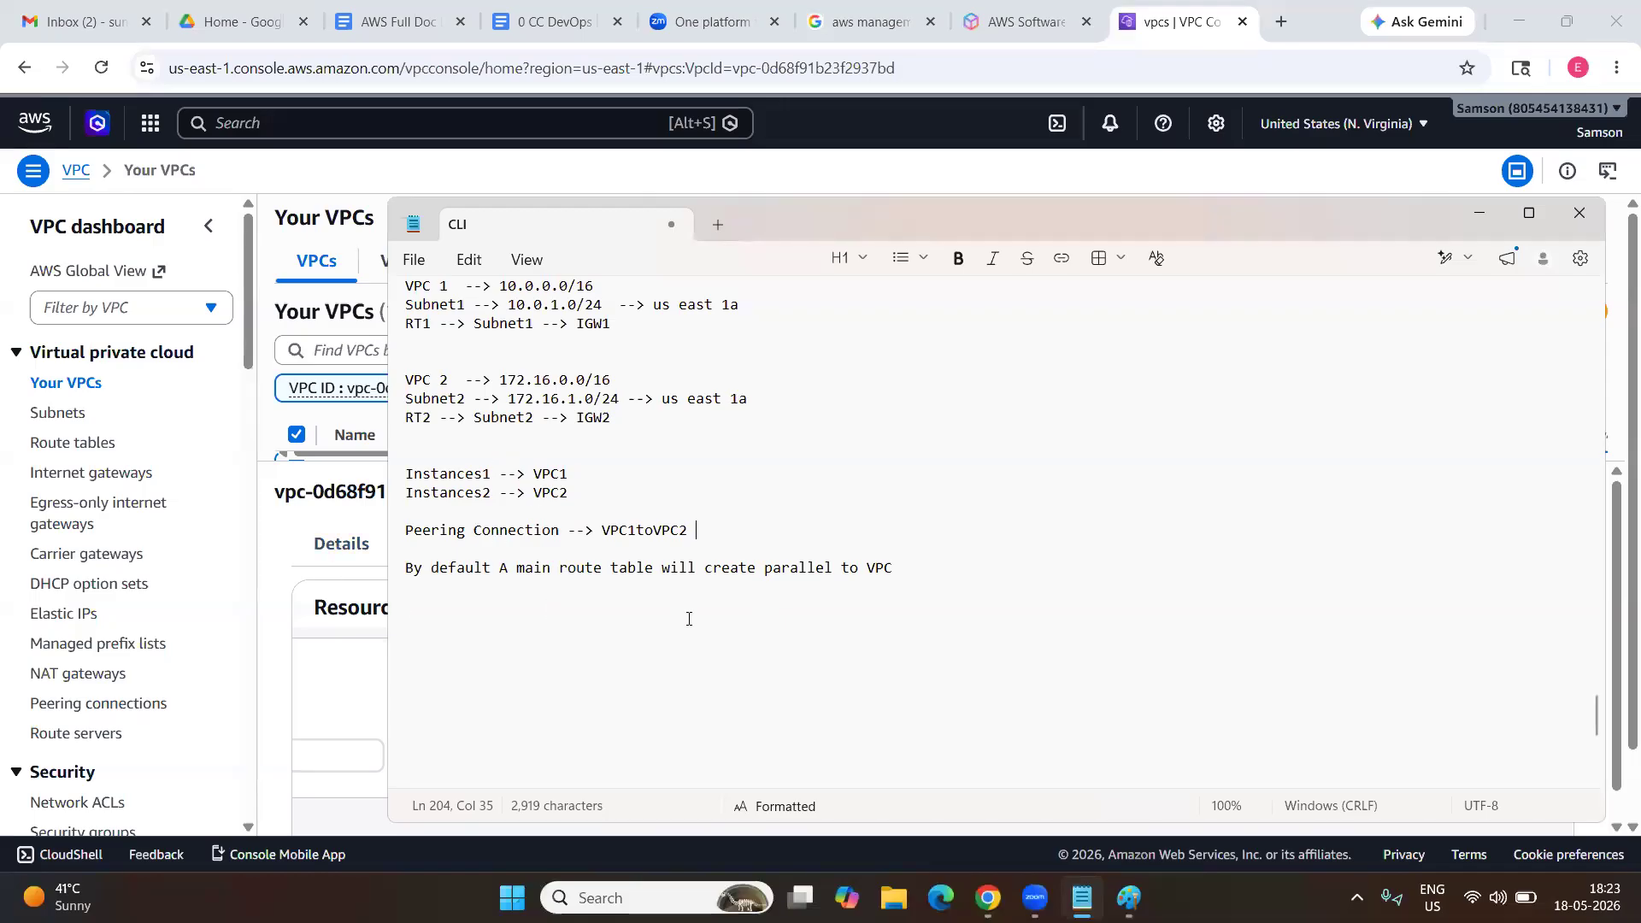
left_click(362, 712)
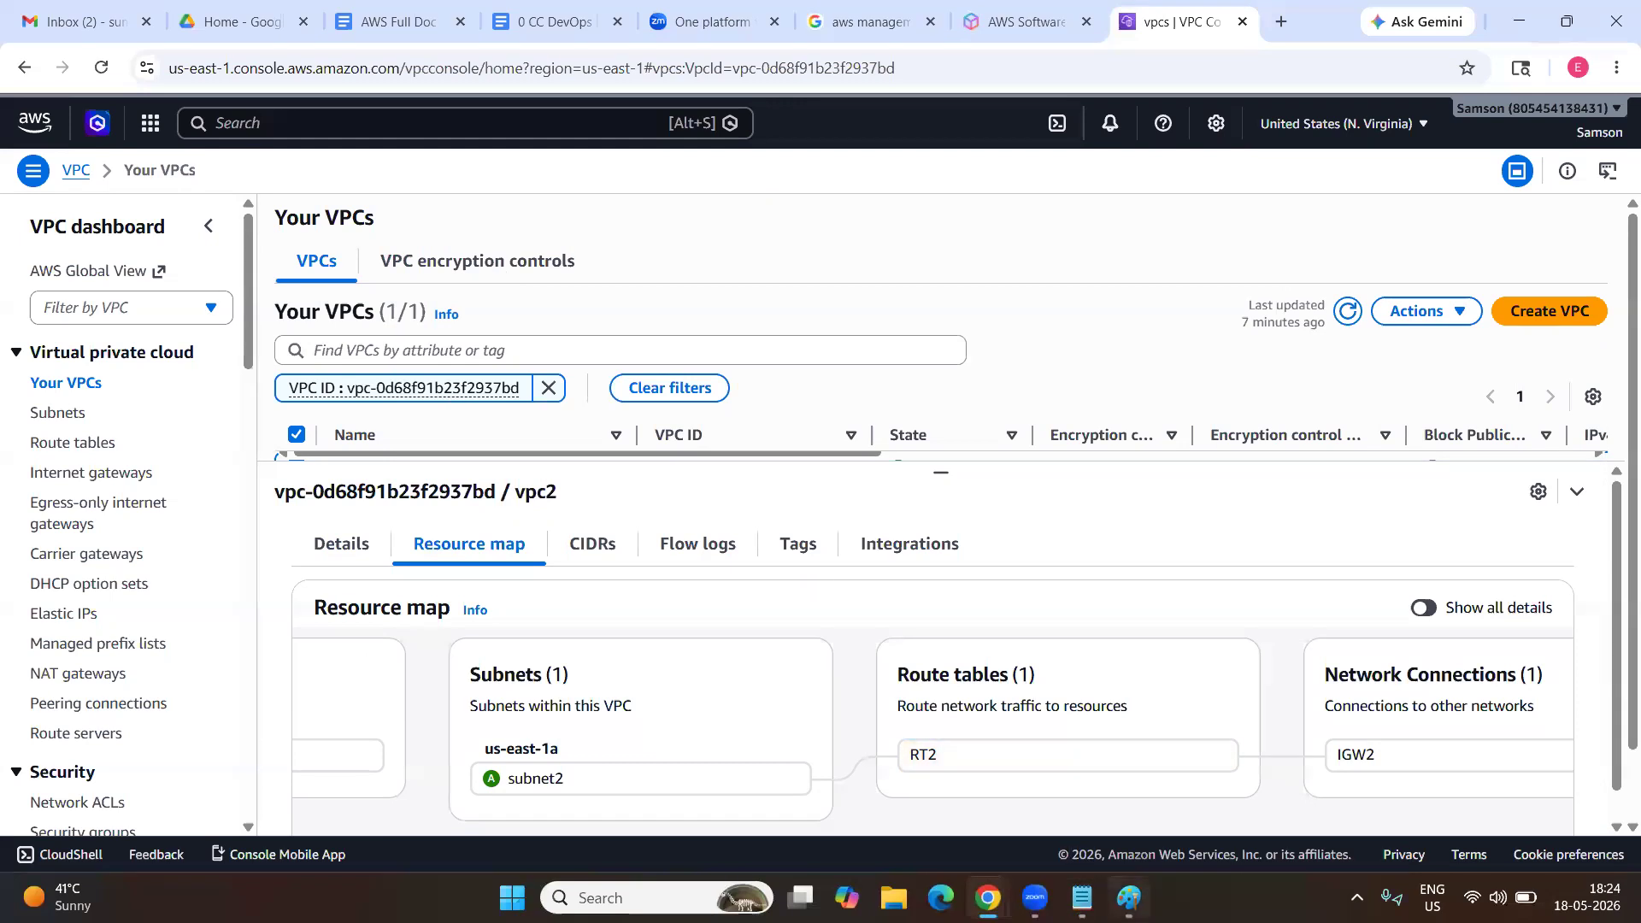
Append "linux" to the Instances1 line and "ubuntu" to the Instances2 line in the CLI notes.
left_click(1082, 897)
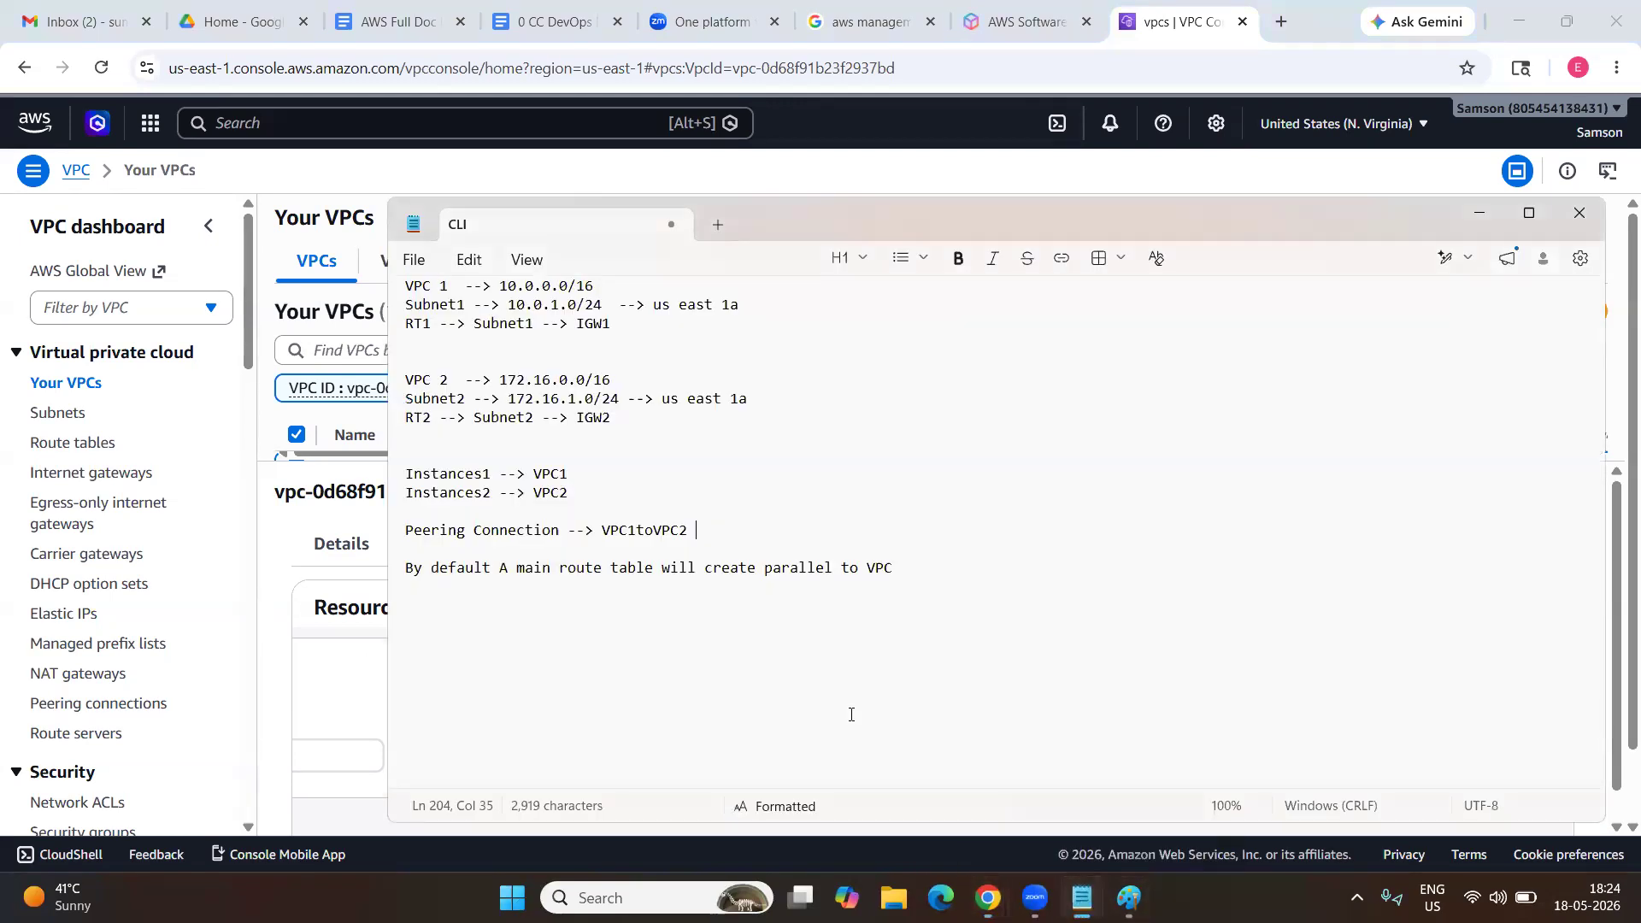
left_click(602, 474)
type("linux")
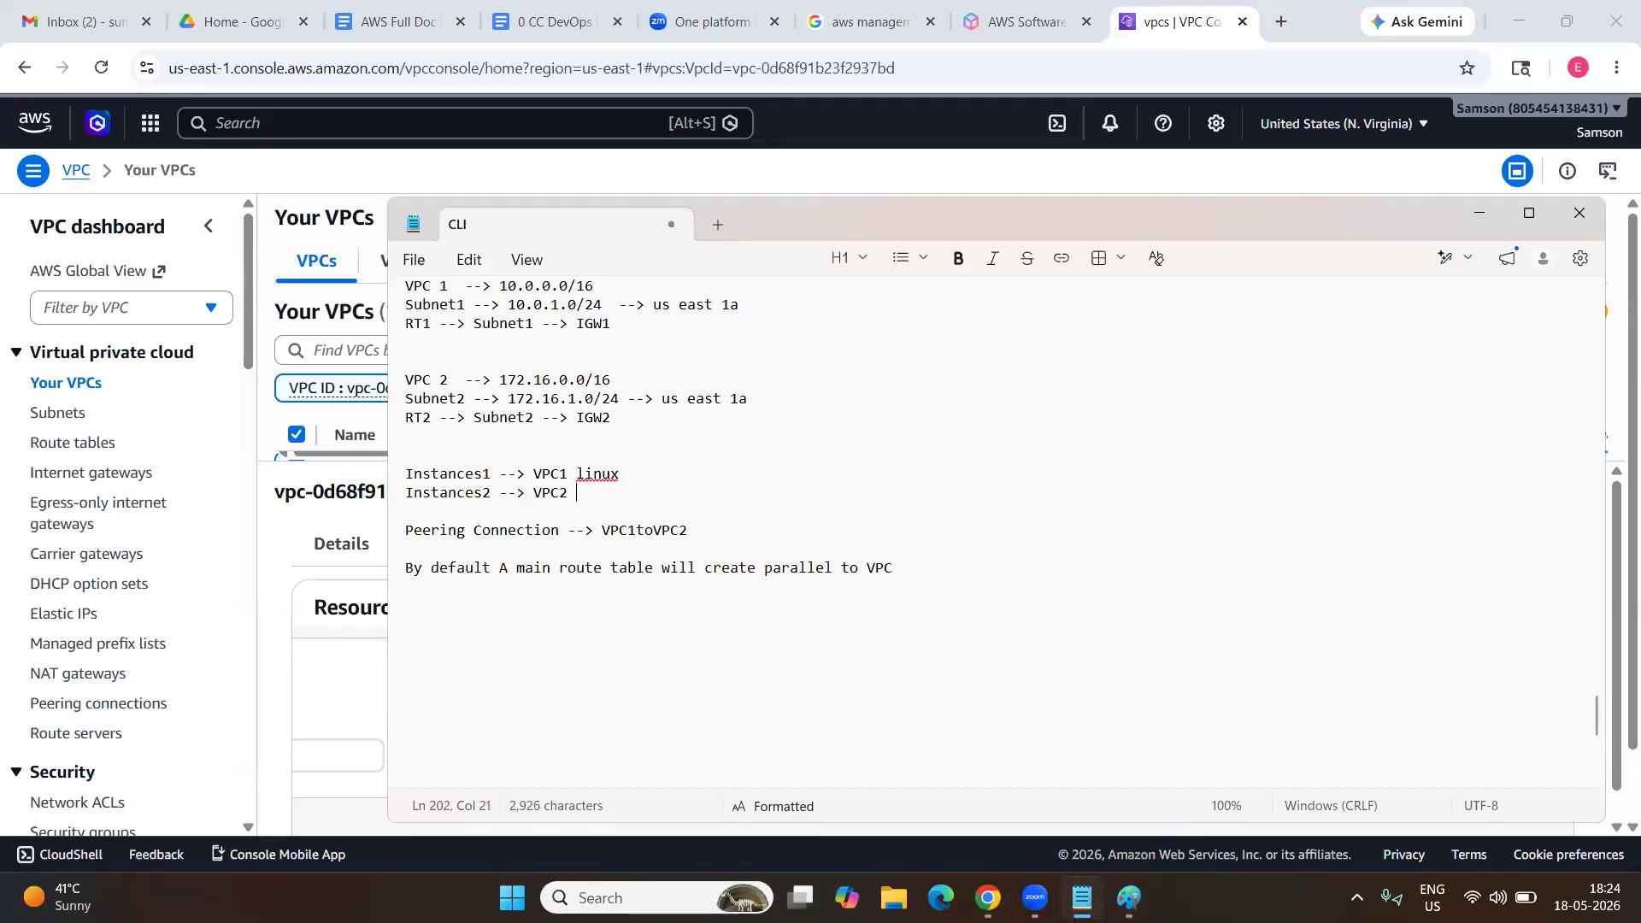
type(" ubuntu")
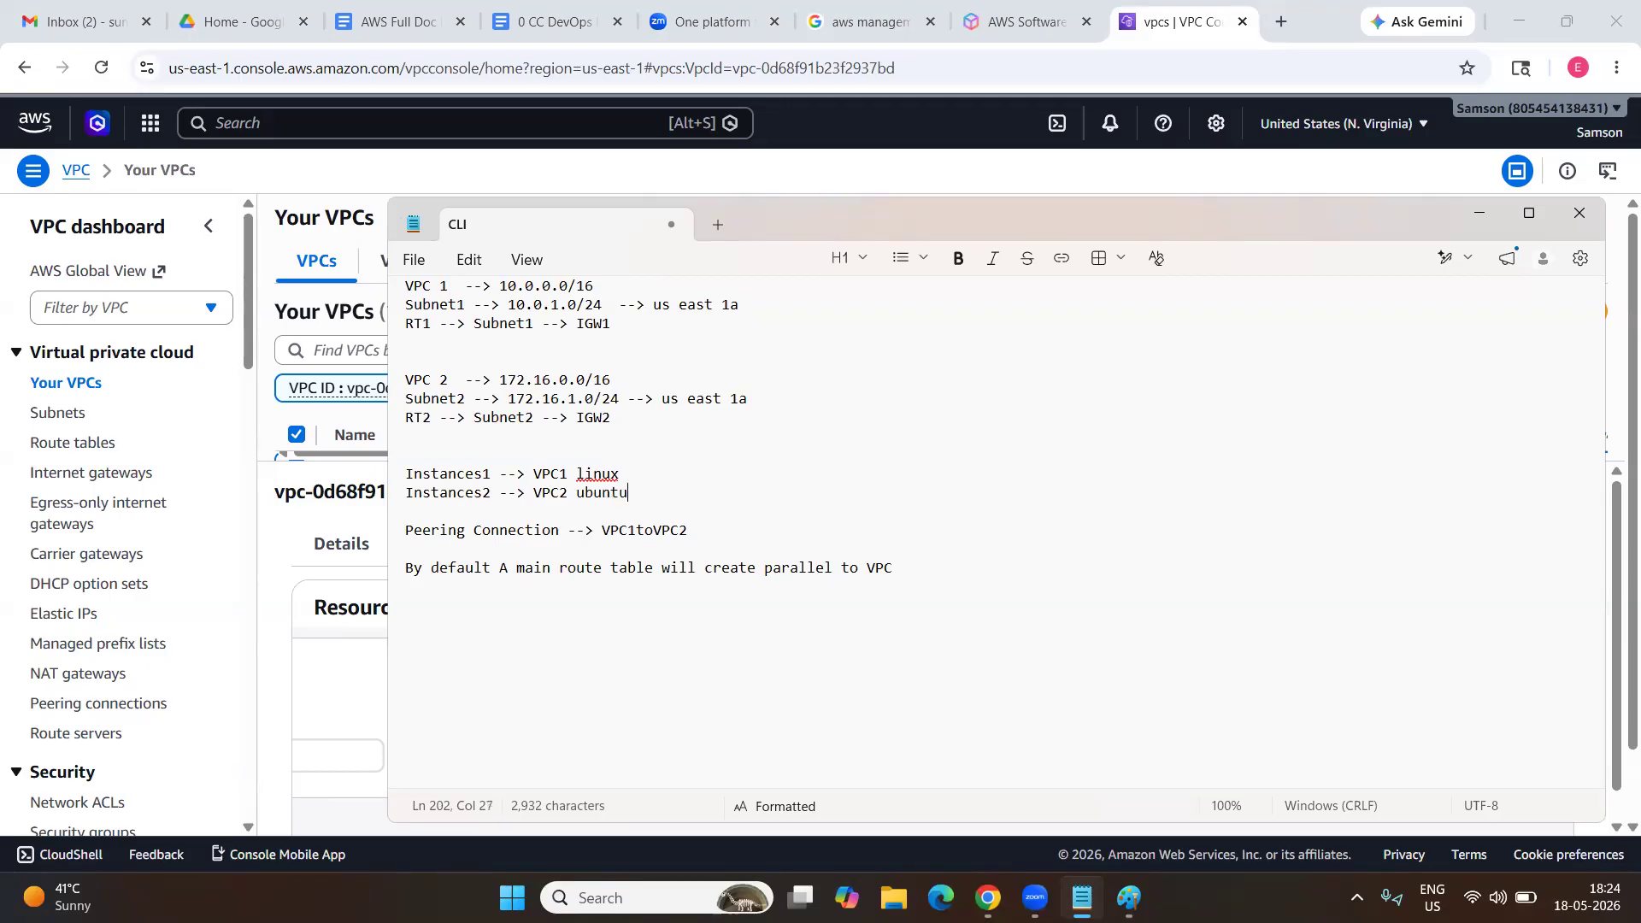
Switch to the AWS console, start launching an EC2 instance and name it Instance1.
left_click(350, 645)
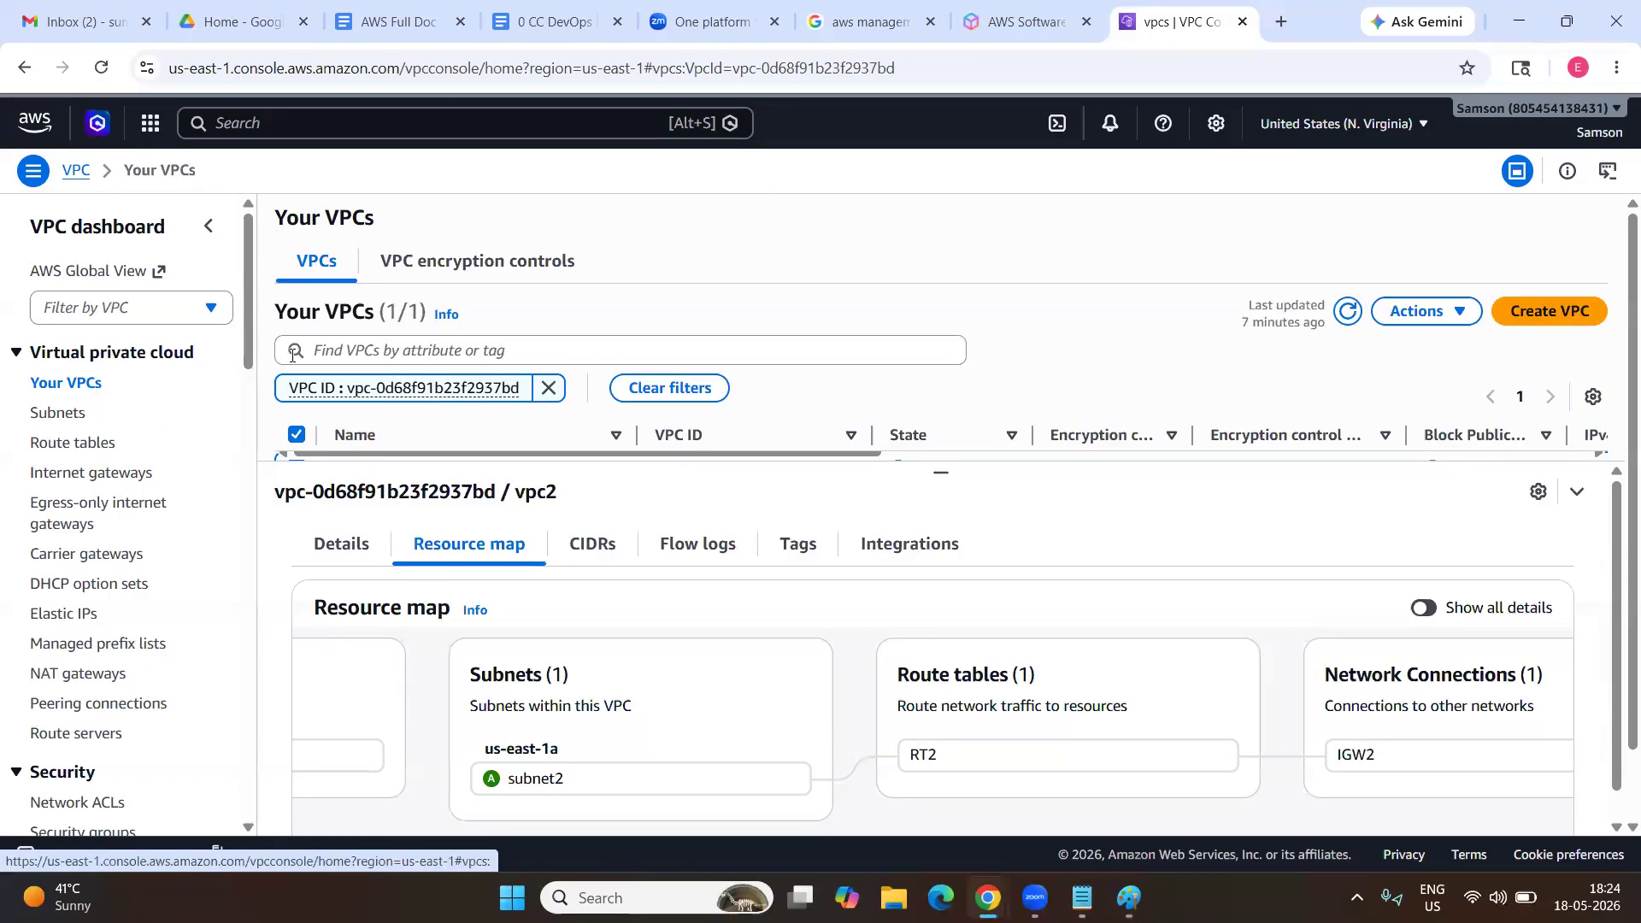
left_click(151, 124)
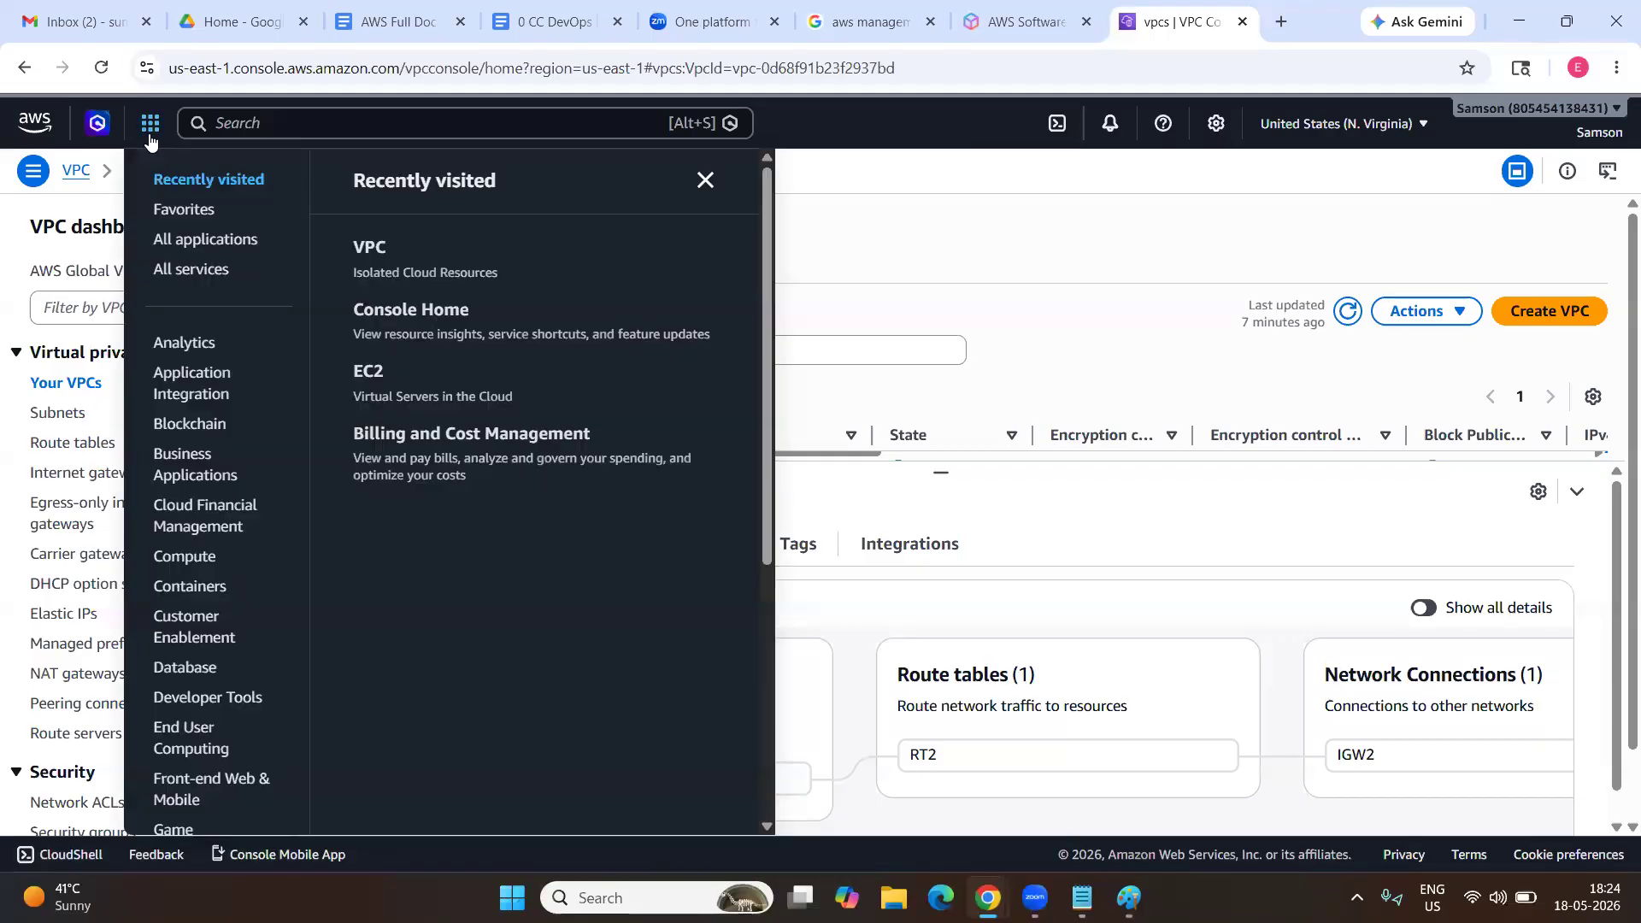
left_click(363, 373)
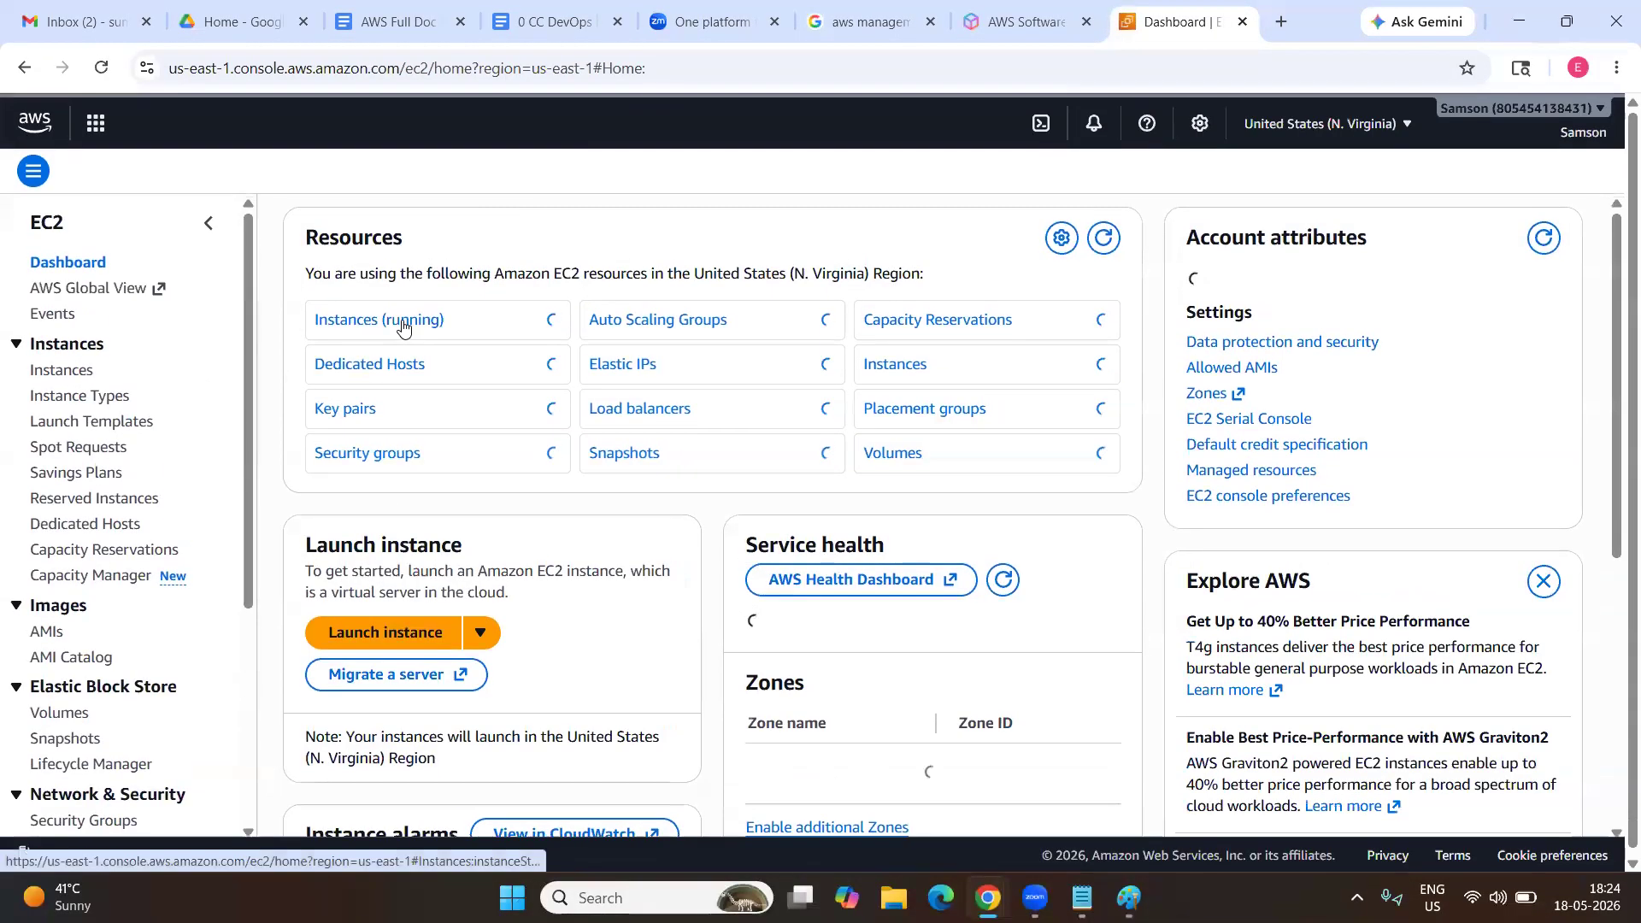
left_click(360, 635)
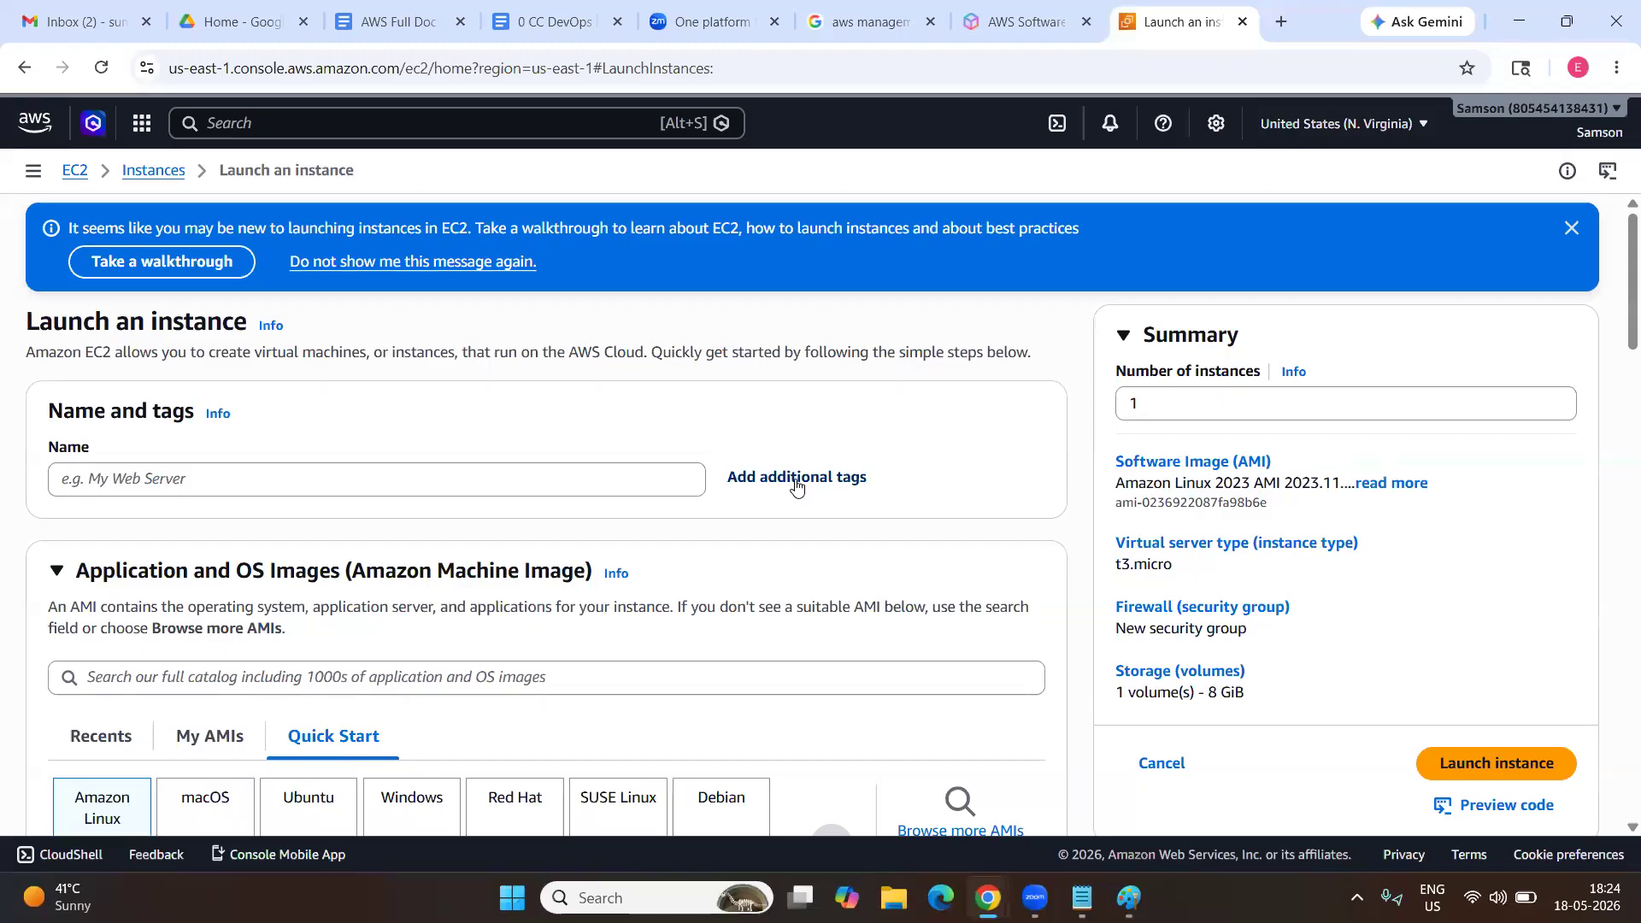
left_click(642, 470)
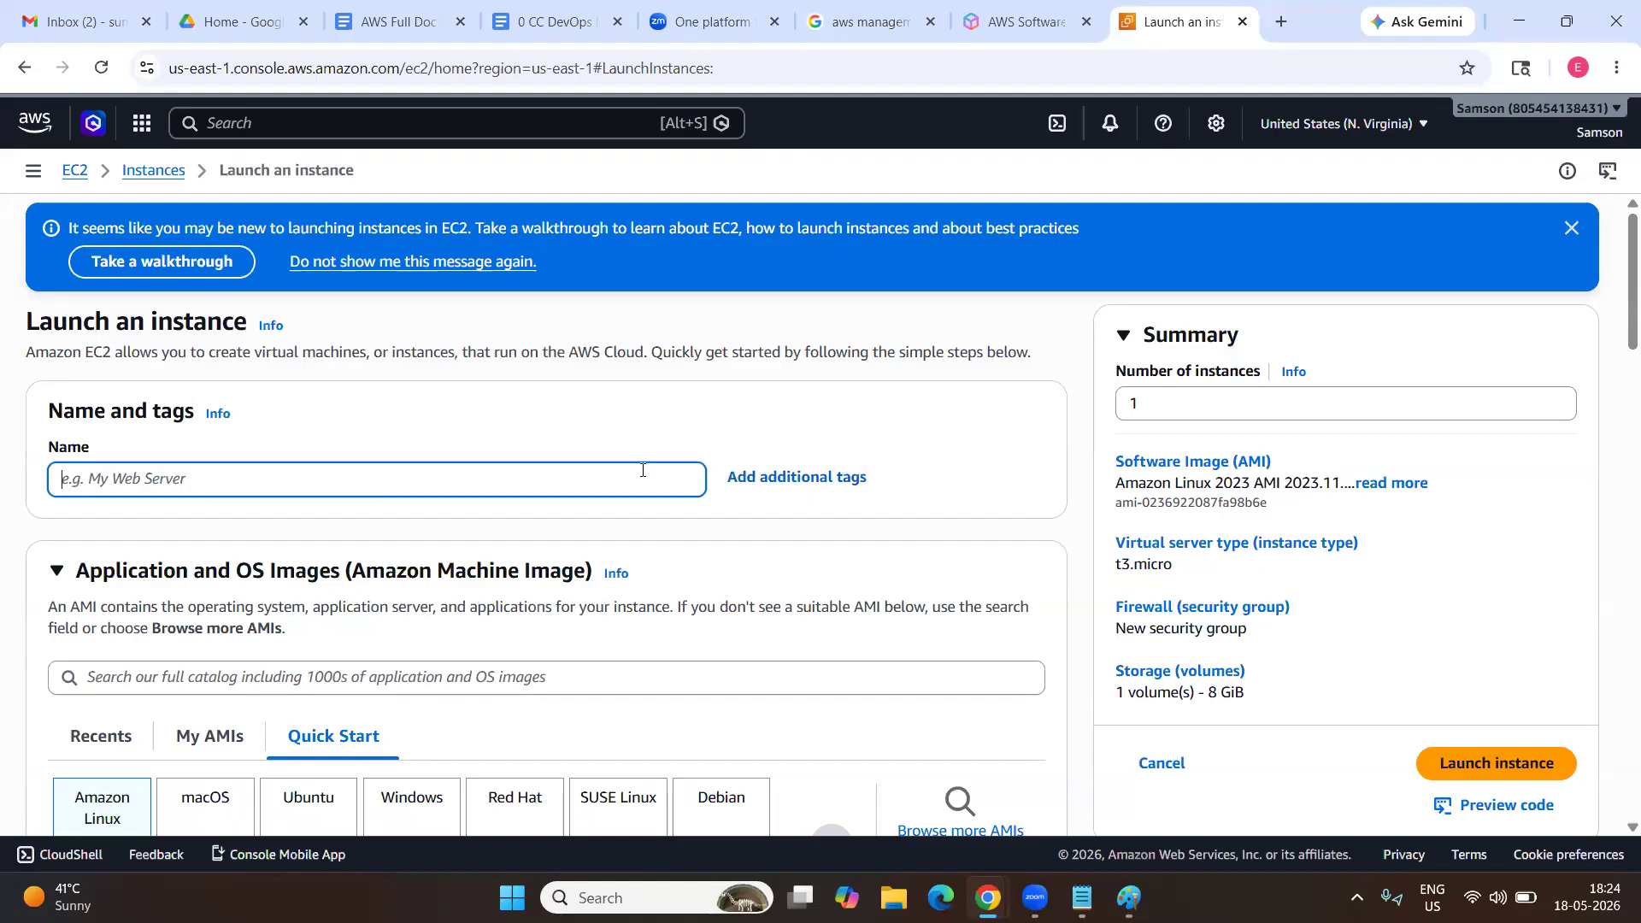
type("Instance1")
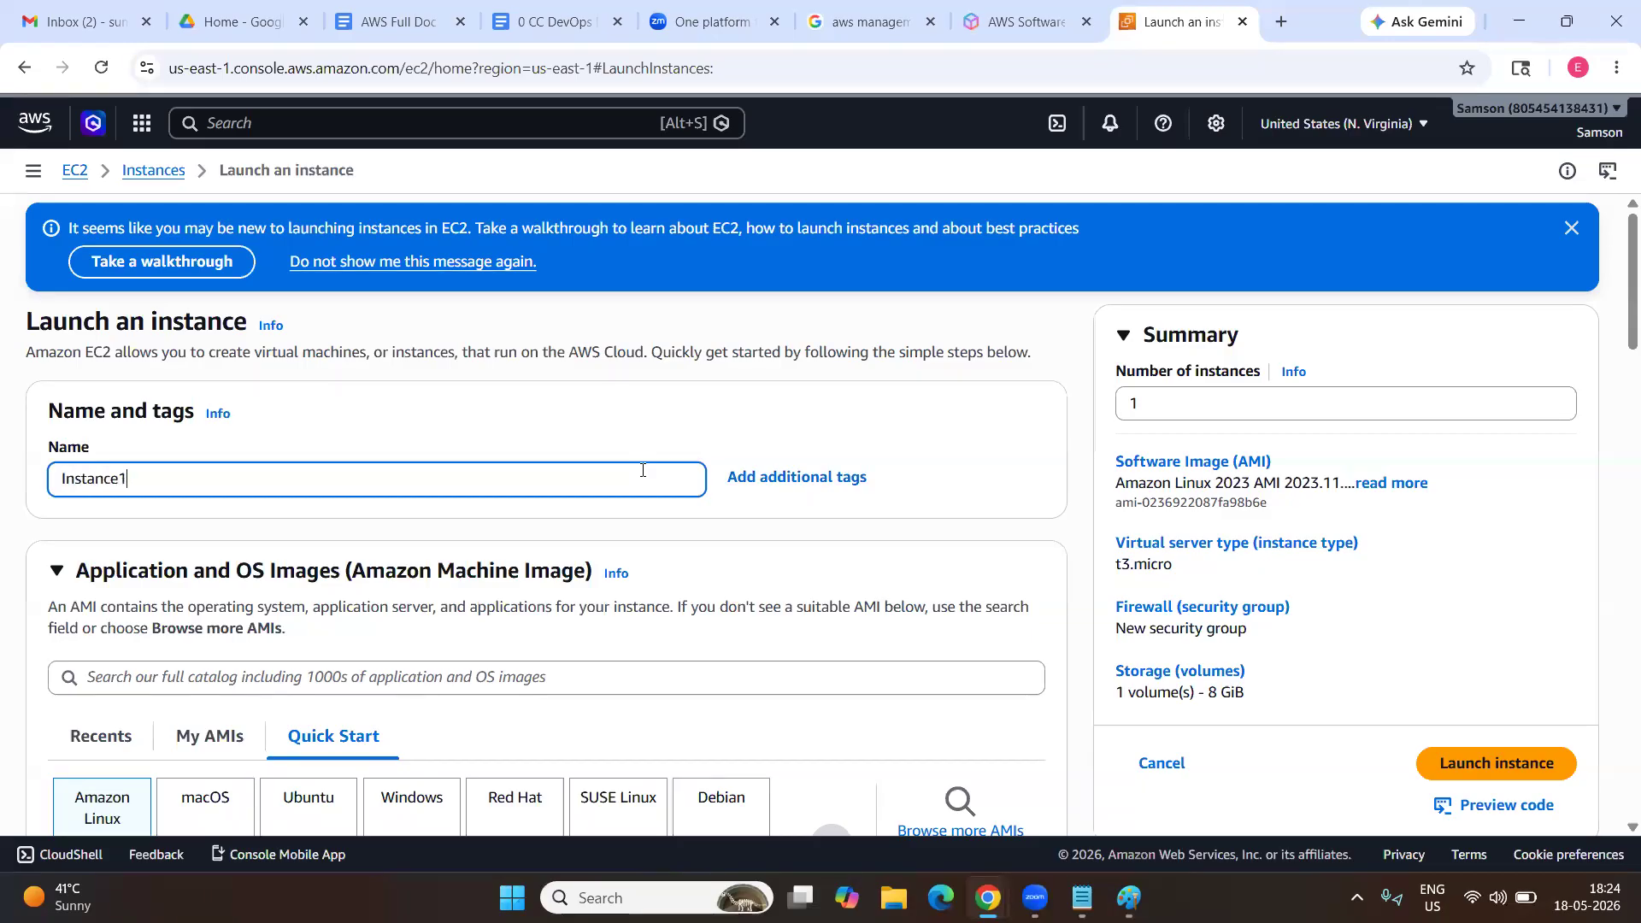
Select the existing key pair newkey for logging in to Instance1.
scroll(643, 470, "down", 3)
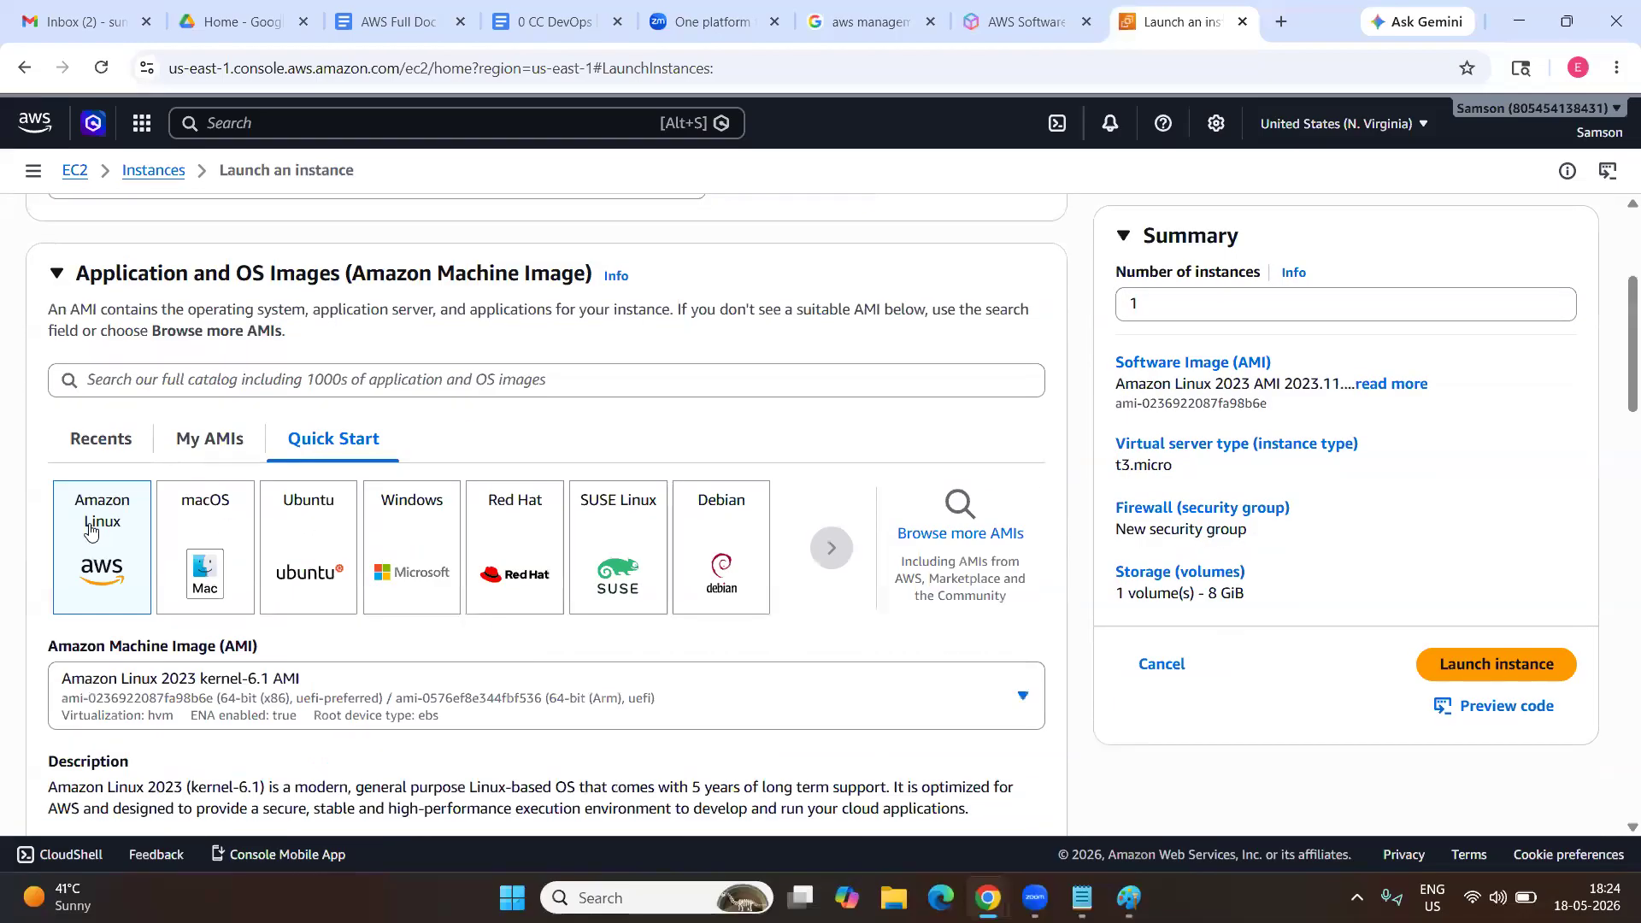
scroll(93, 531, "down", 2)
scroll(93, 531, "down", 5)
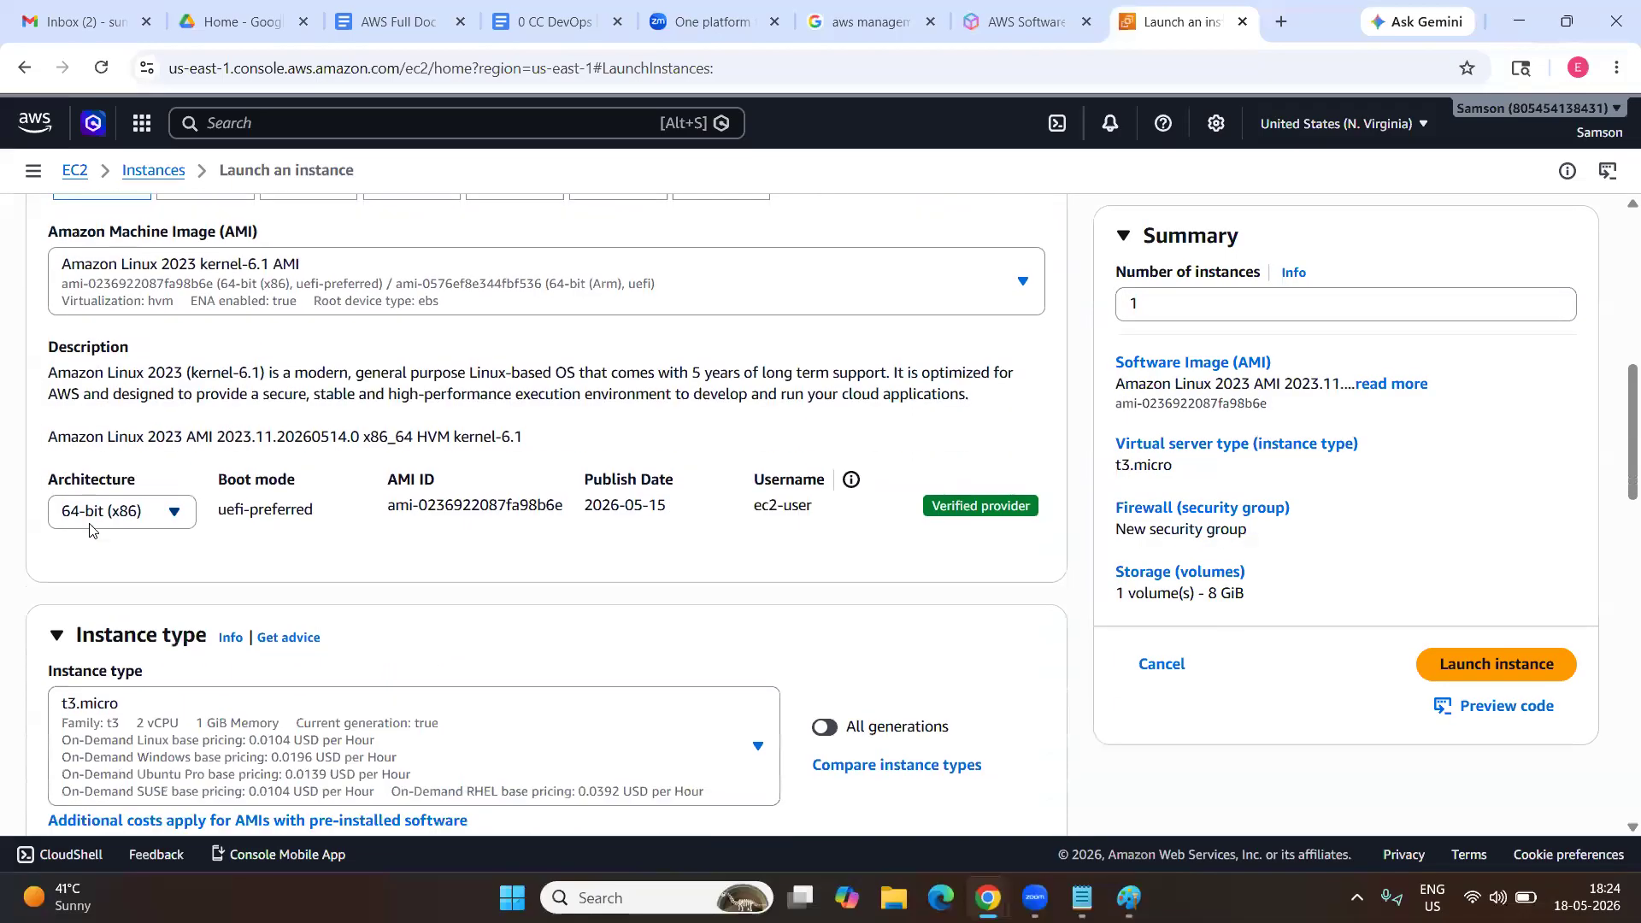
scroll(92, 532, "down", 7)
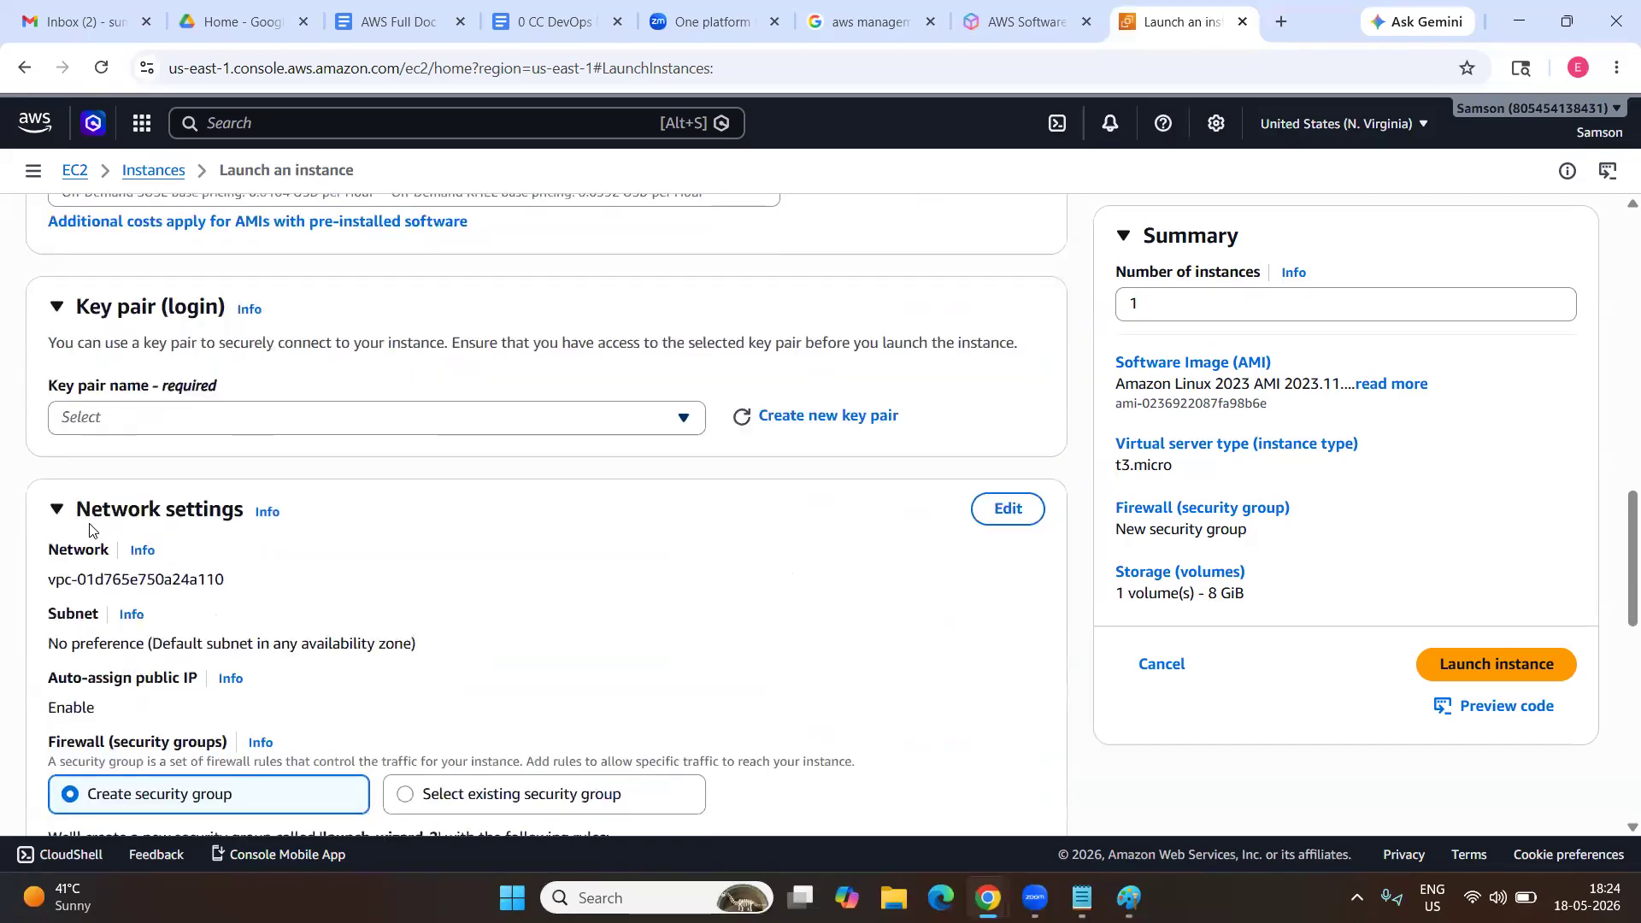
left_click(286, 411)
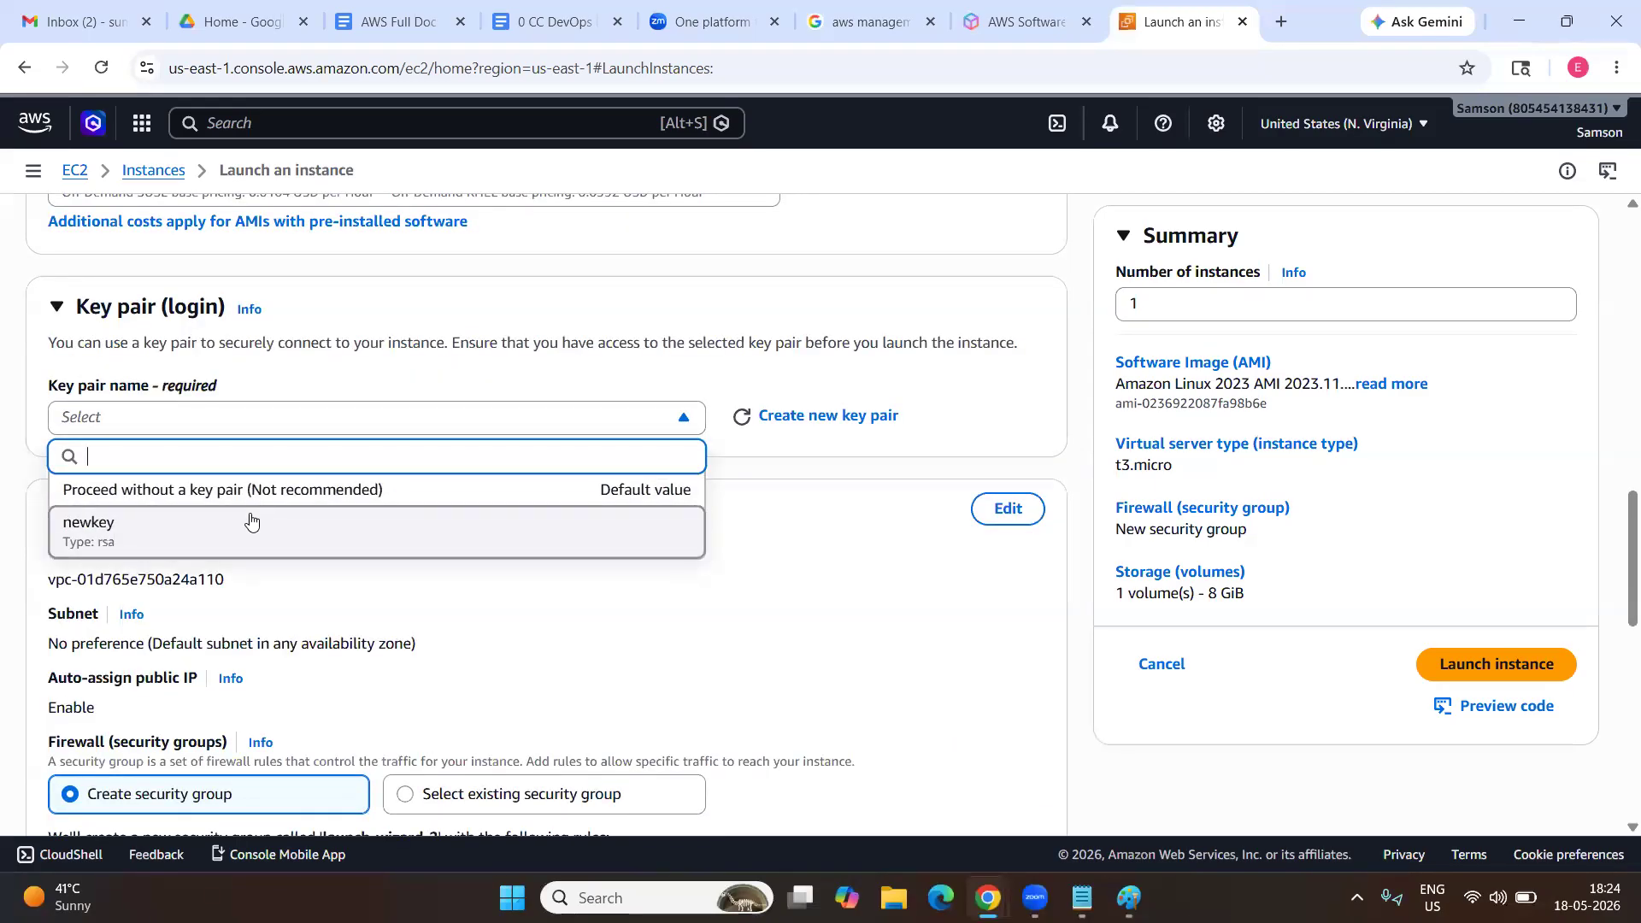
left_click(252, 521)
Make the network settings editable and set the instance's VPC to vpc1 (10.0.0.0/16).
scroll(251, 518, "down", 1)
scroll(240, 504, "down", 1)
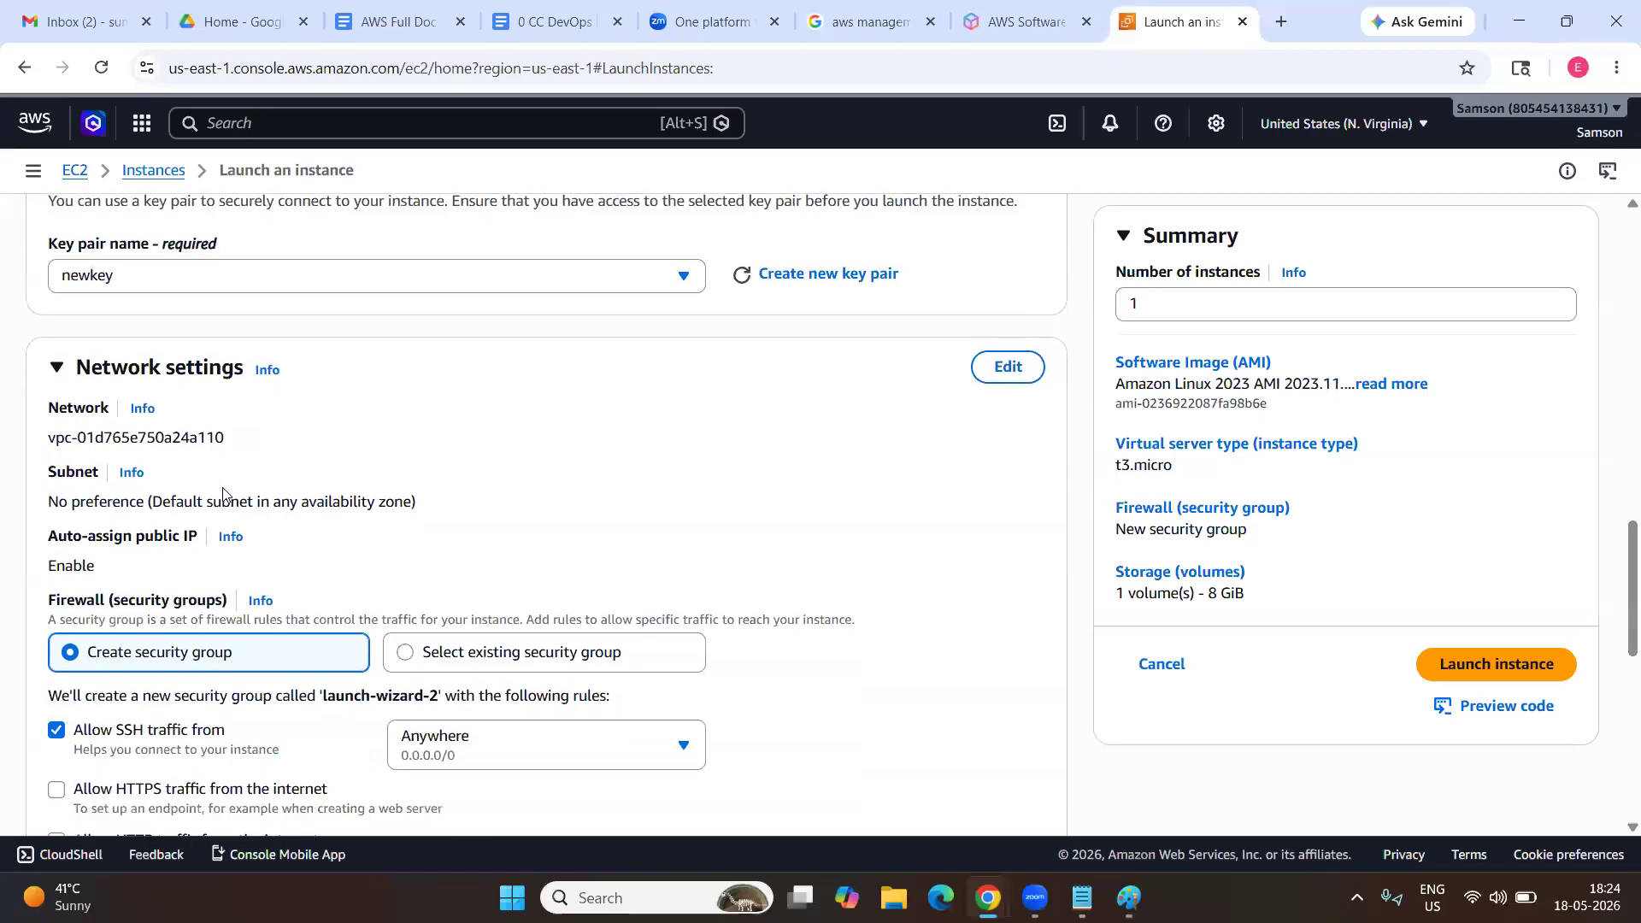
left_click(1006, 353)
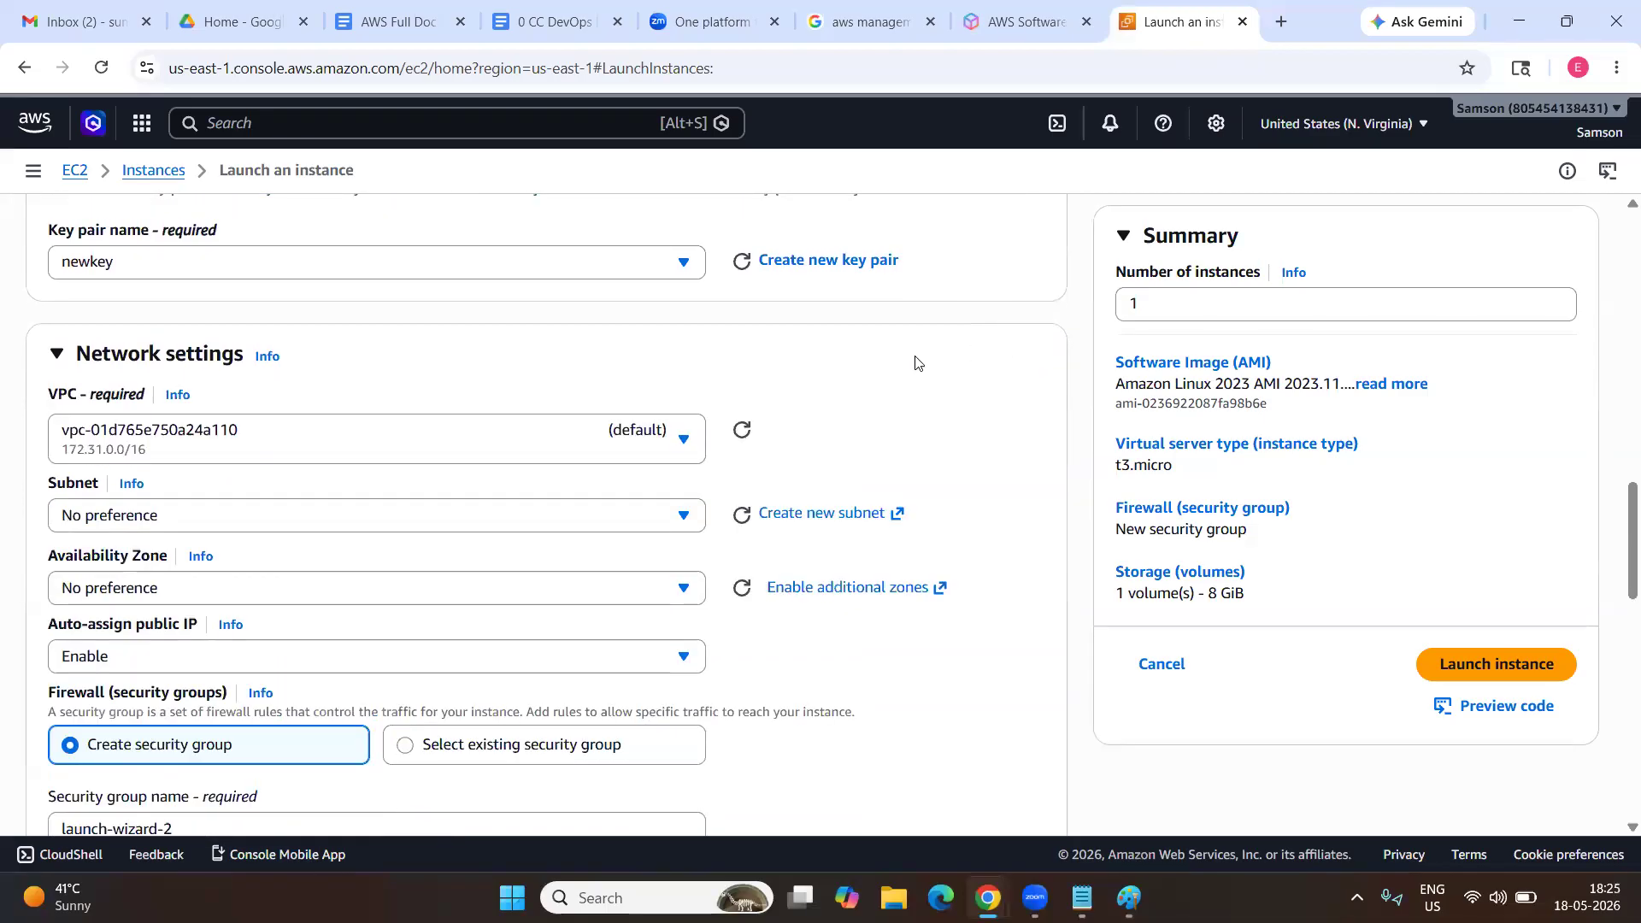
left_click(637, 449)
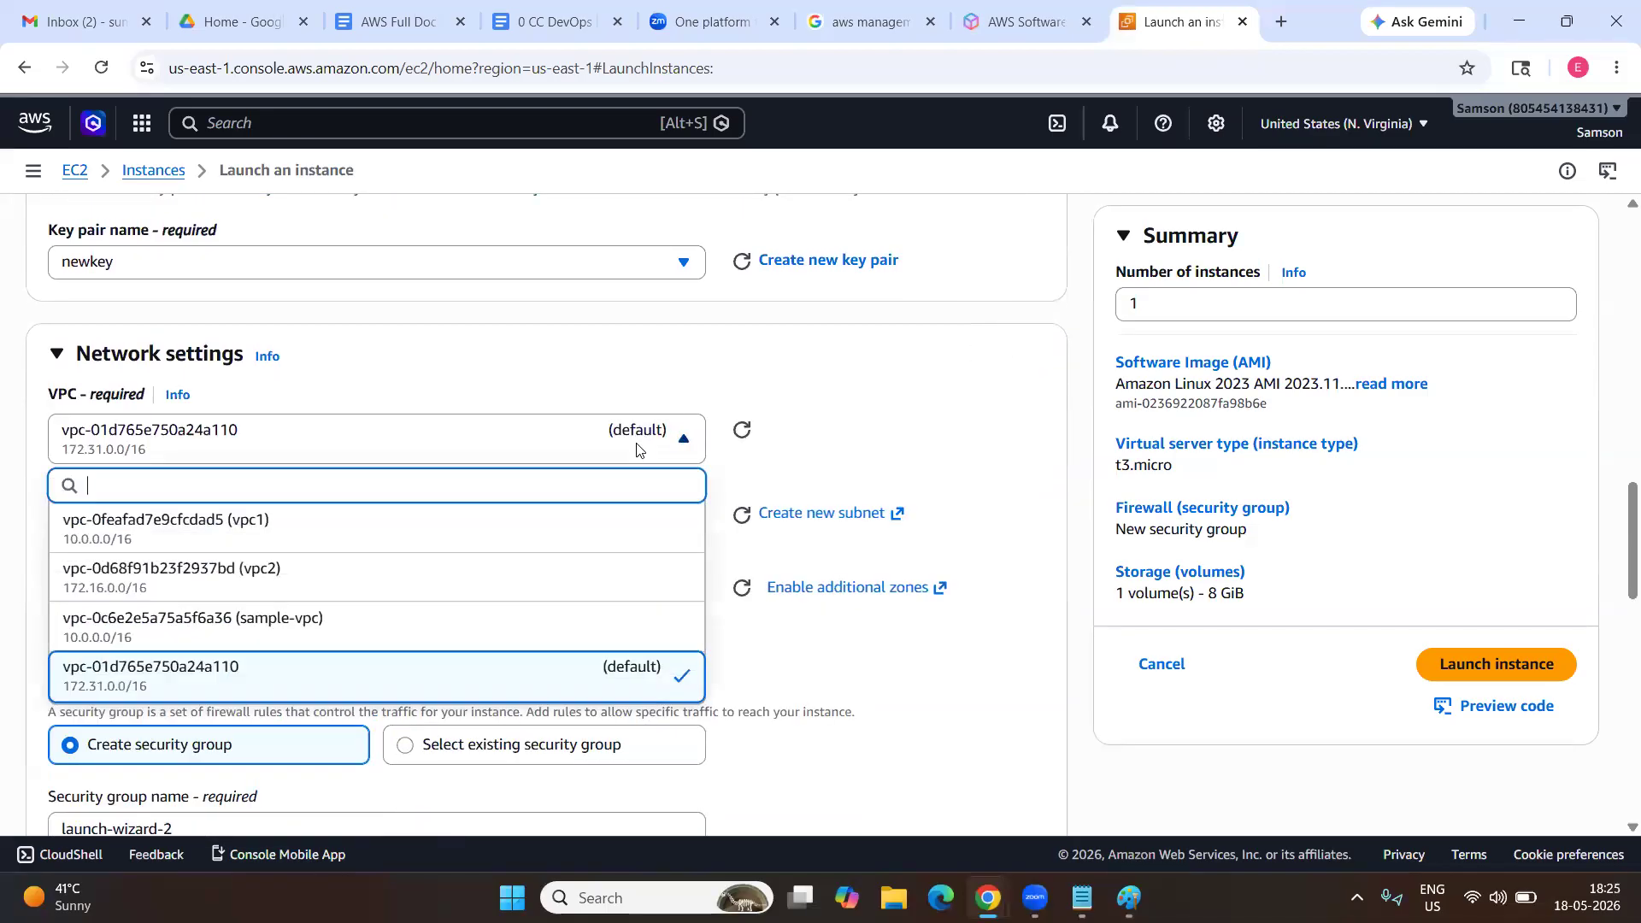
left_click(428, 536)
Choose subnet1 as the instance's subnet and enable auto-assigning of a public IP.
scroll(628, 399, "up", 10)
scroll(628, 399, "up", 8)
scroll(176, 467, "down", 4)
scroll(176, 467, "down", 14)
scroll(177, 474, "up", 1)
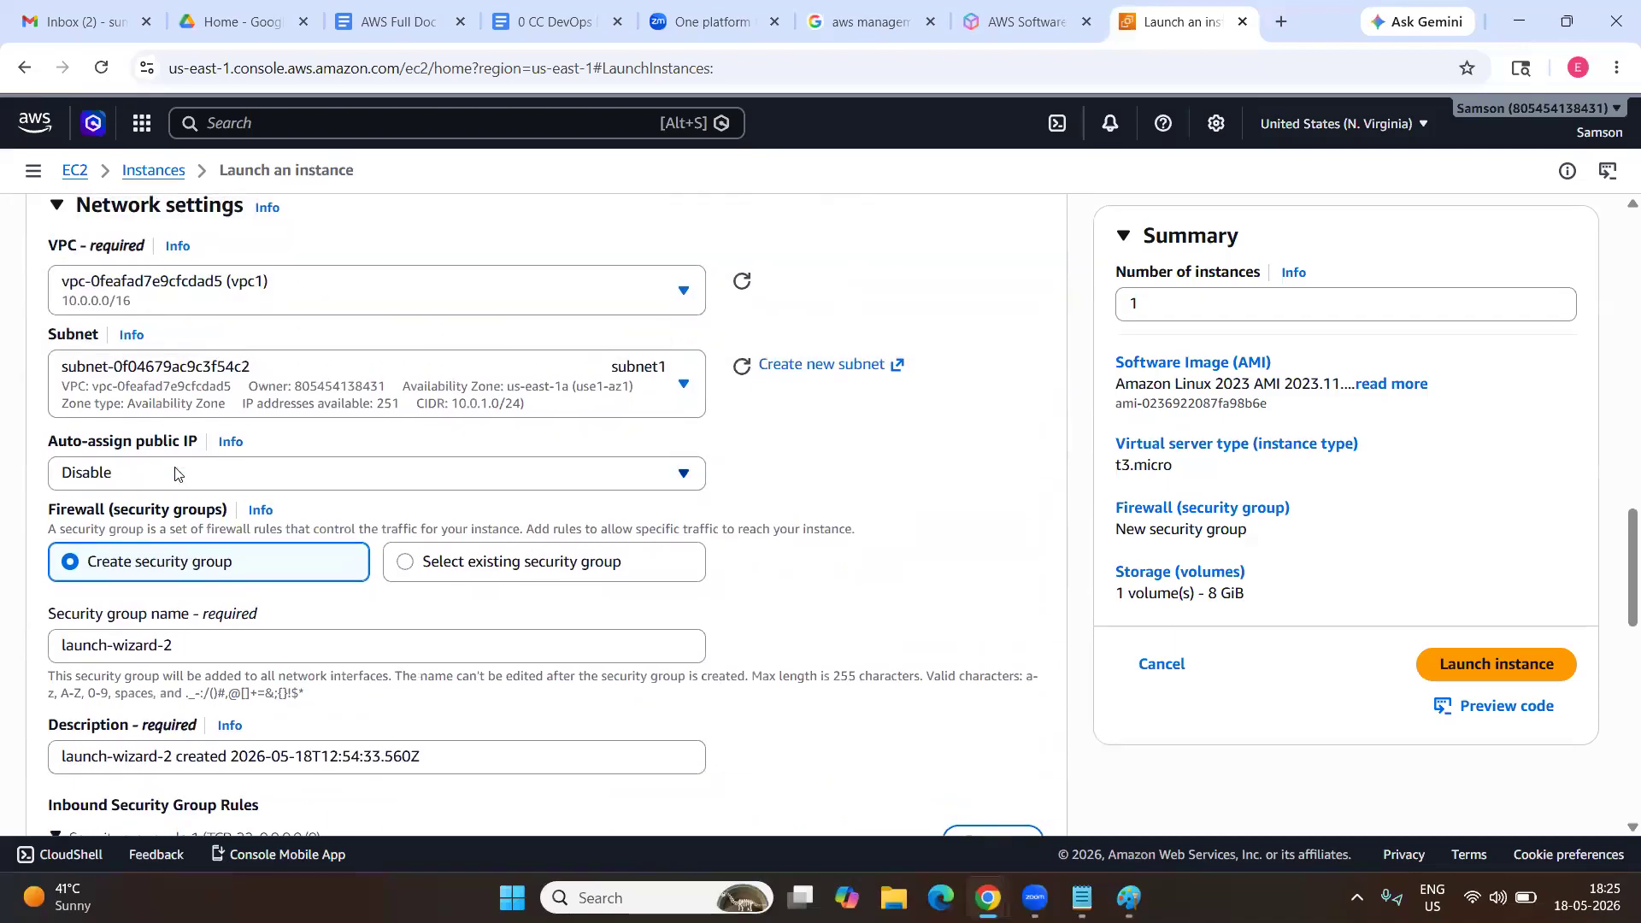
left_click(262, 376)
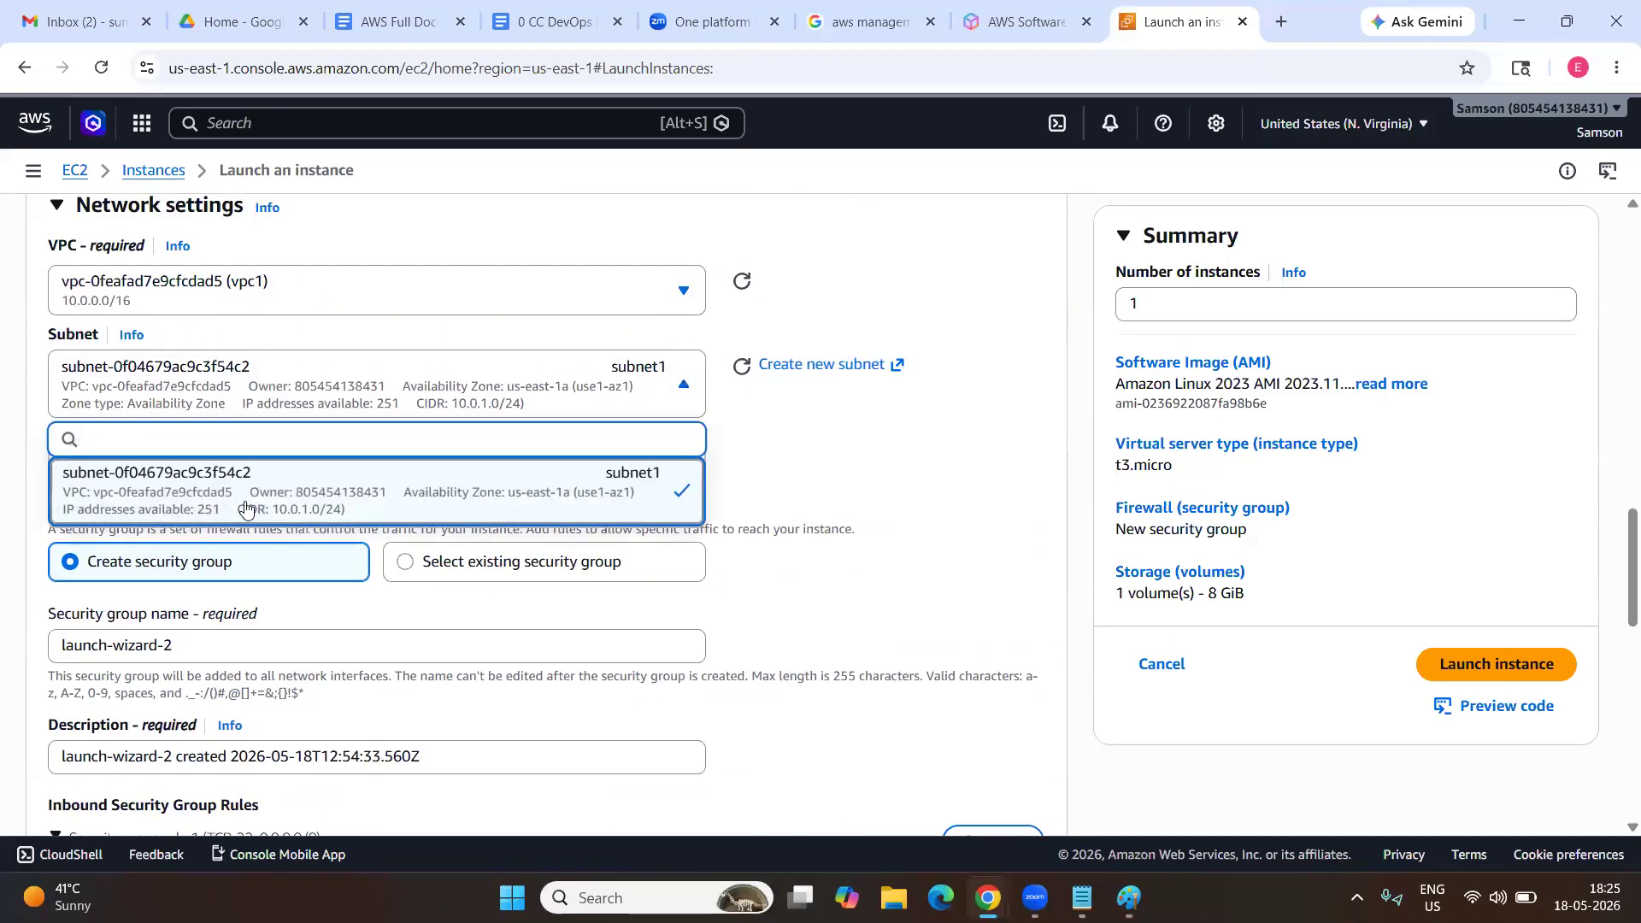
left_click(246, 508)
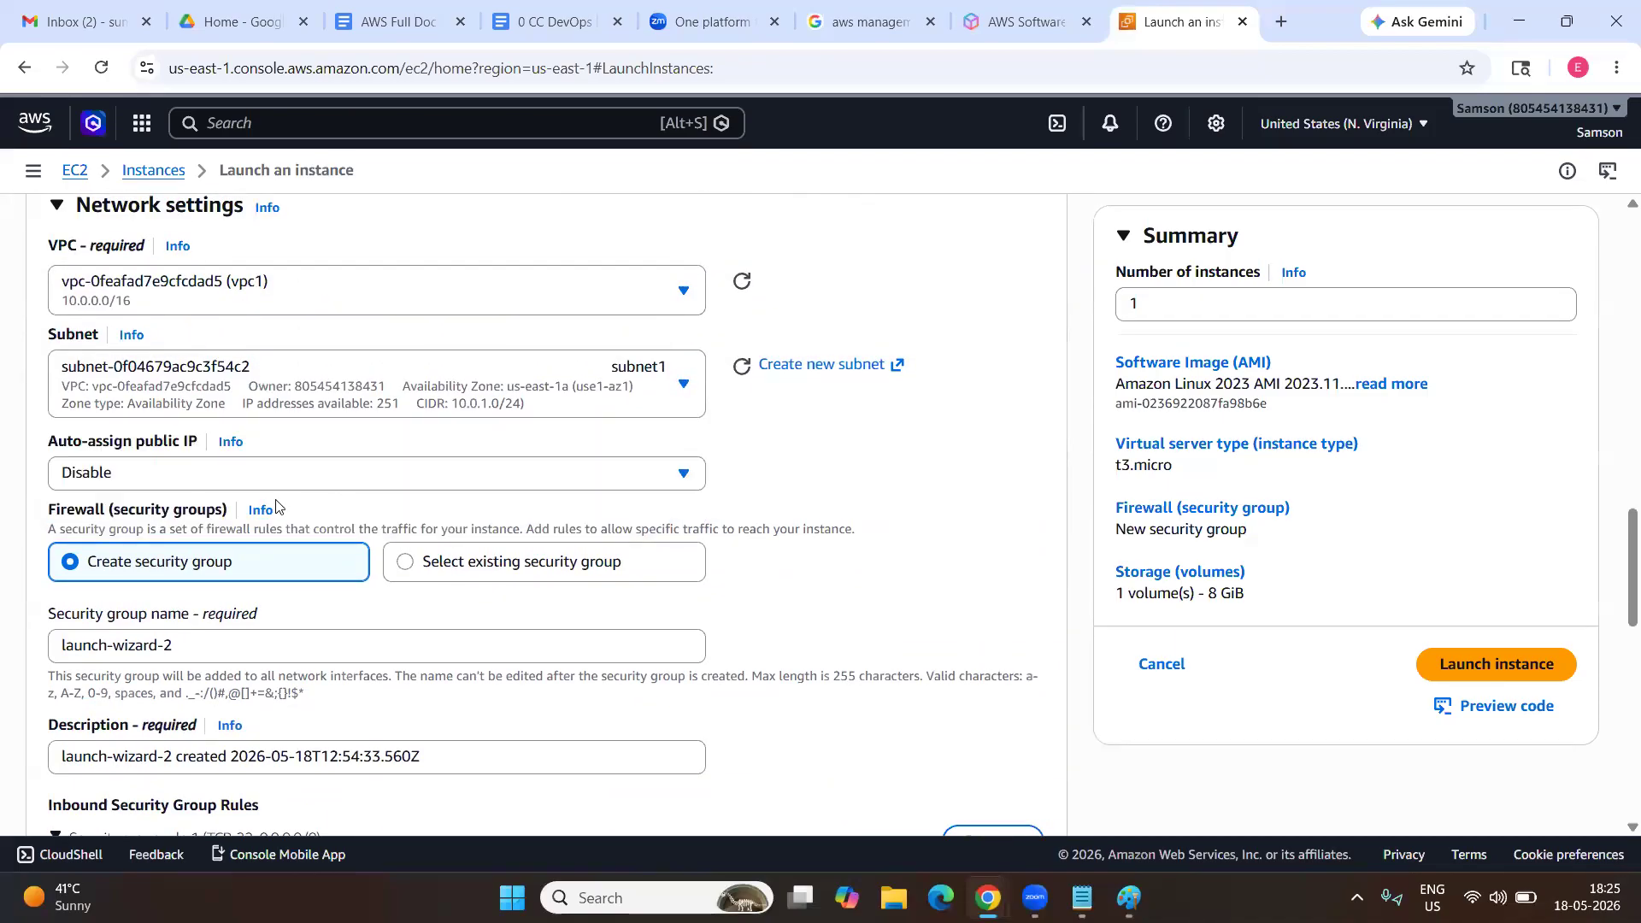
left_click(127, 476)
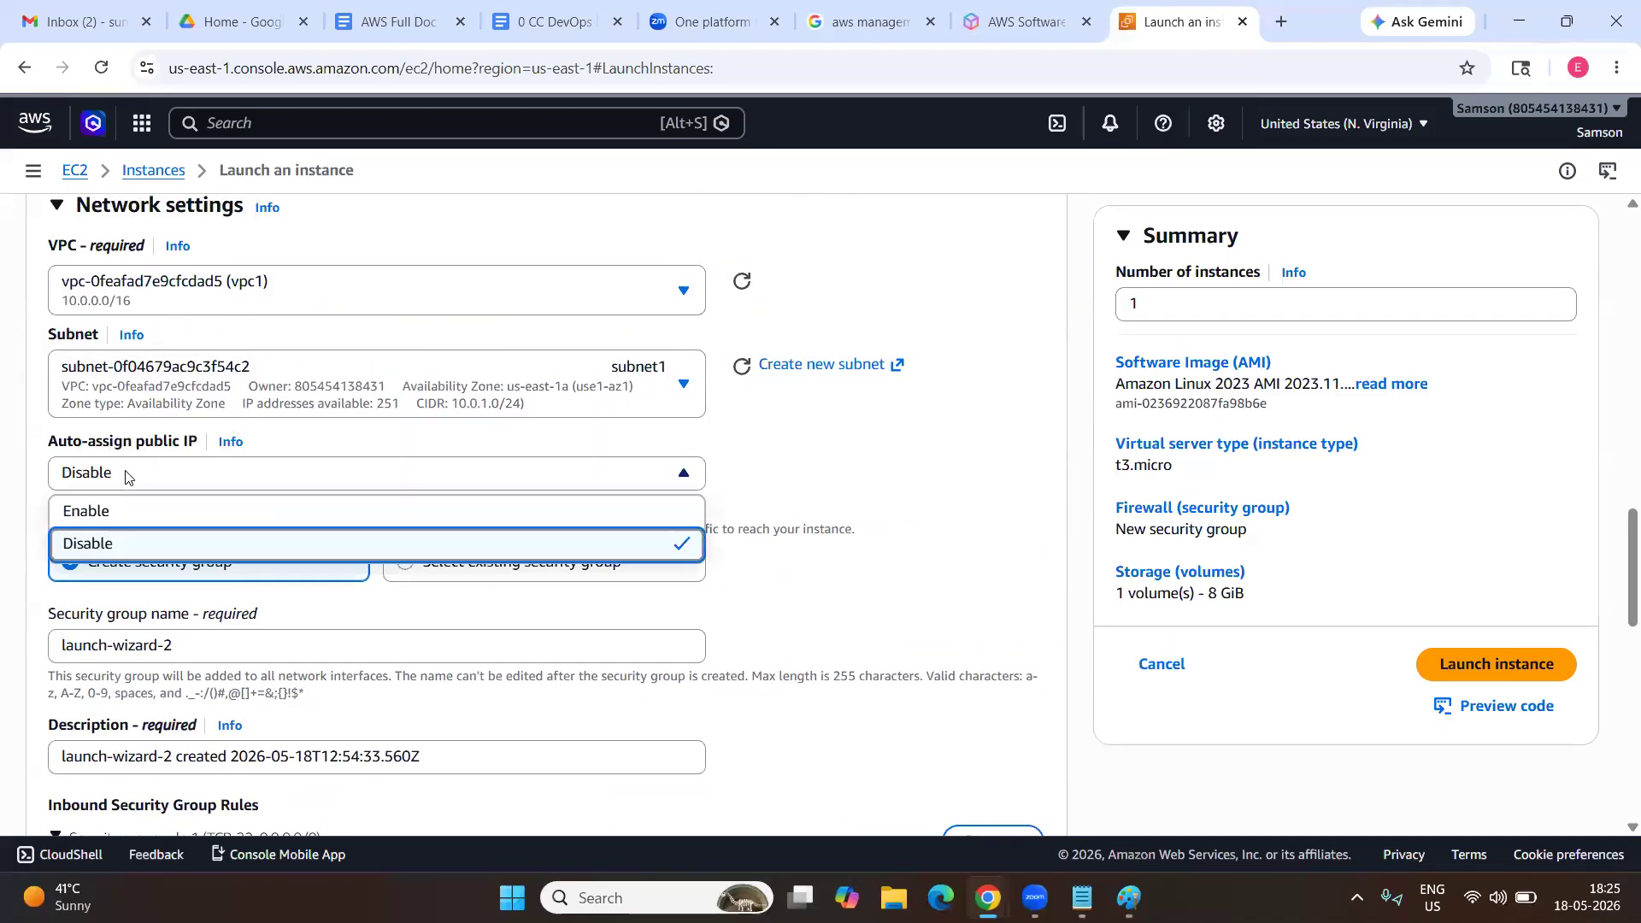
left_click(166, 510)
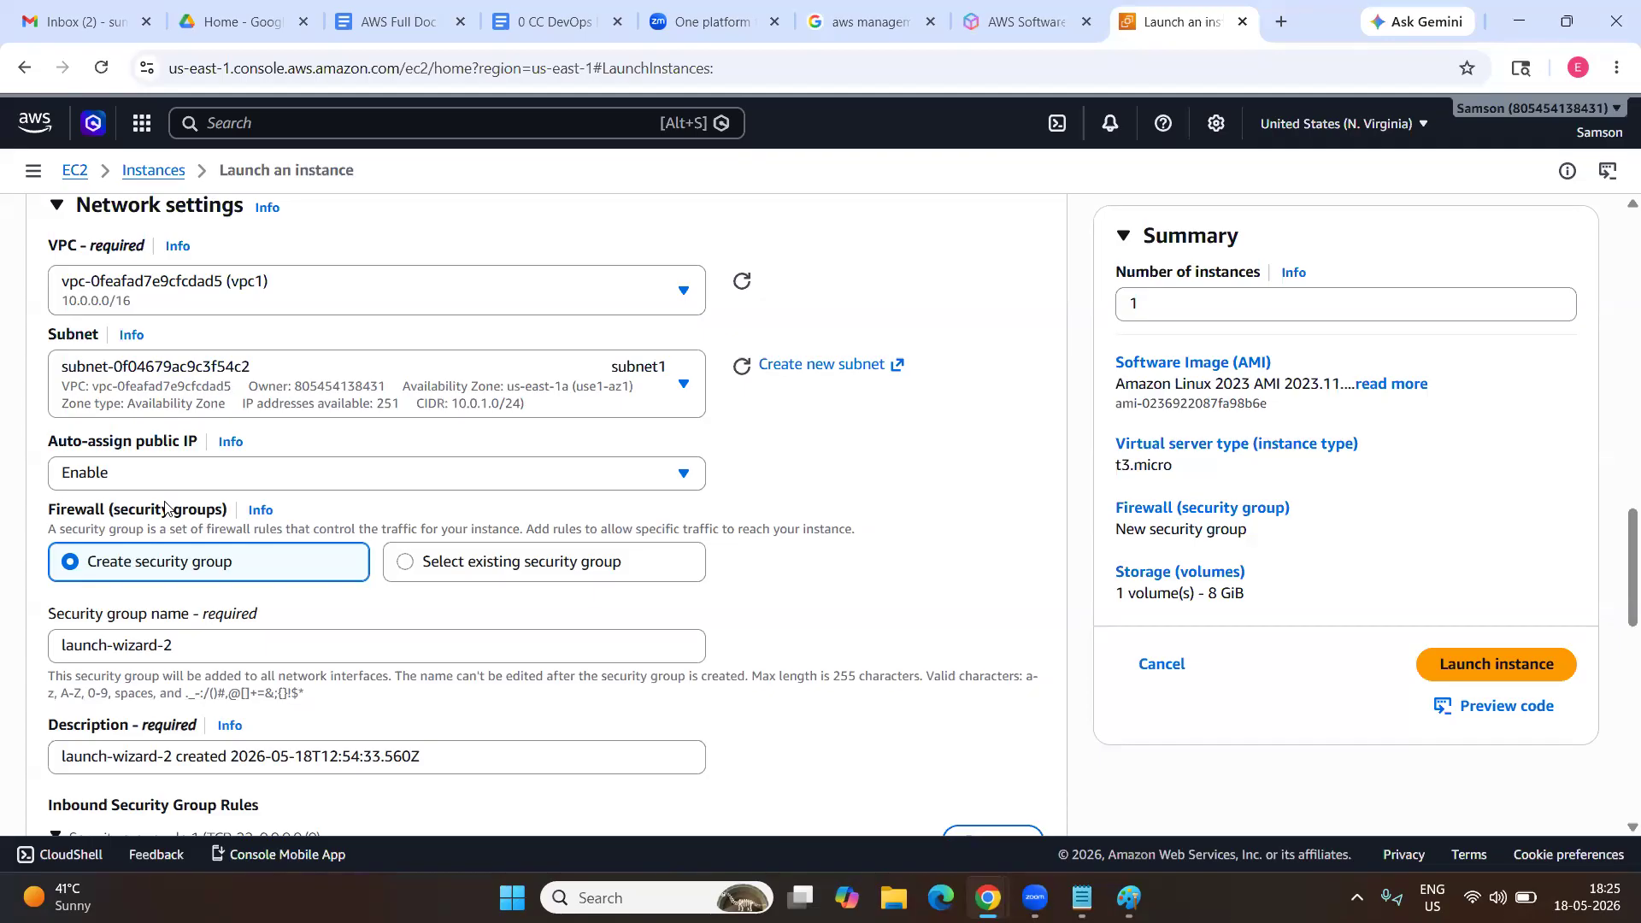
Keep the option to create a new security group for the instance and name it sg1.
scroll(197, 513, "down", 2)
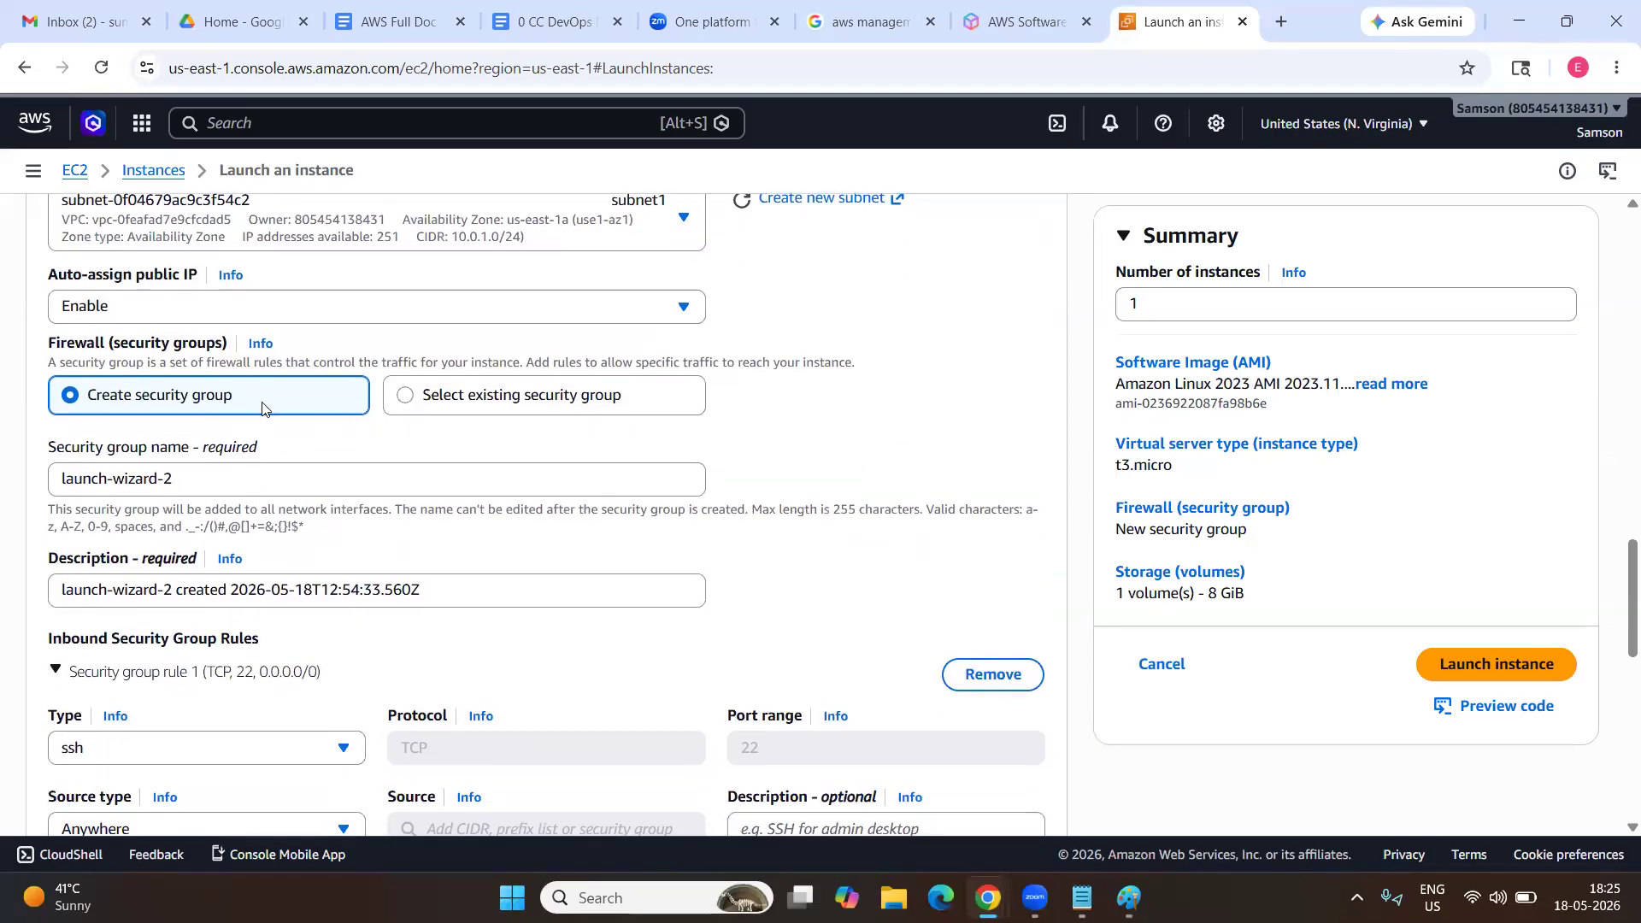
left_click(417, 406)
left_click(305, 412)
left_click(359, 484)
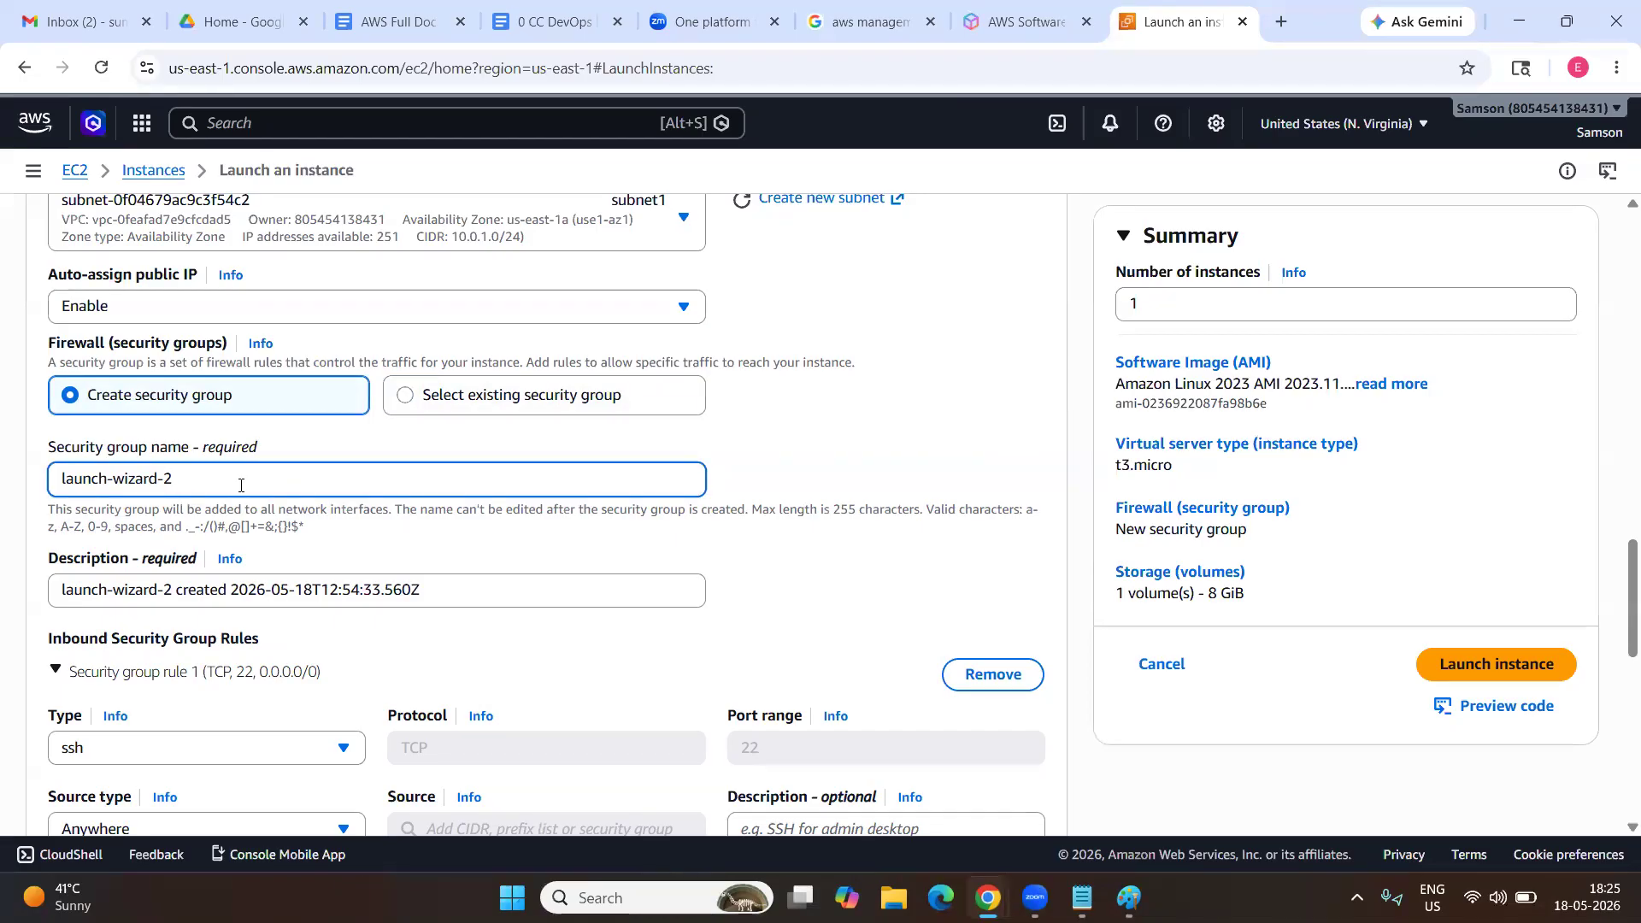
scroll(241, 486, "down", 1)
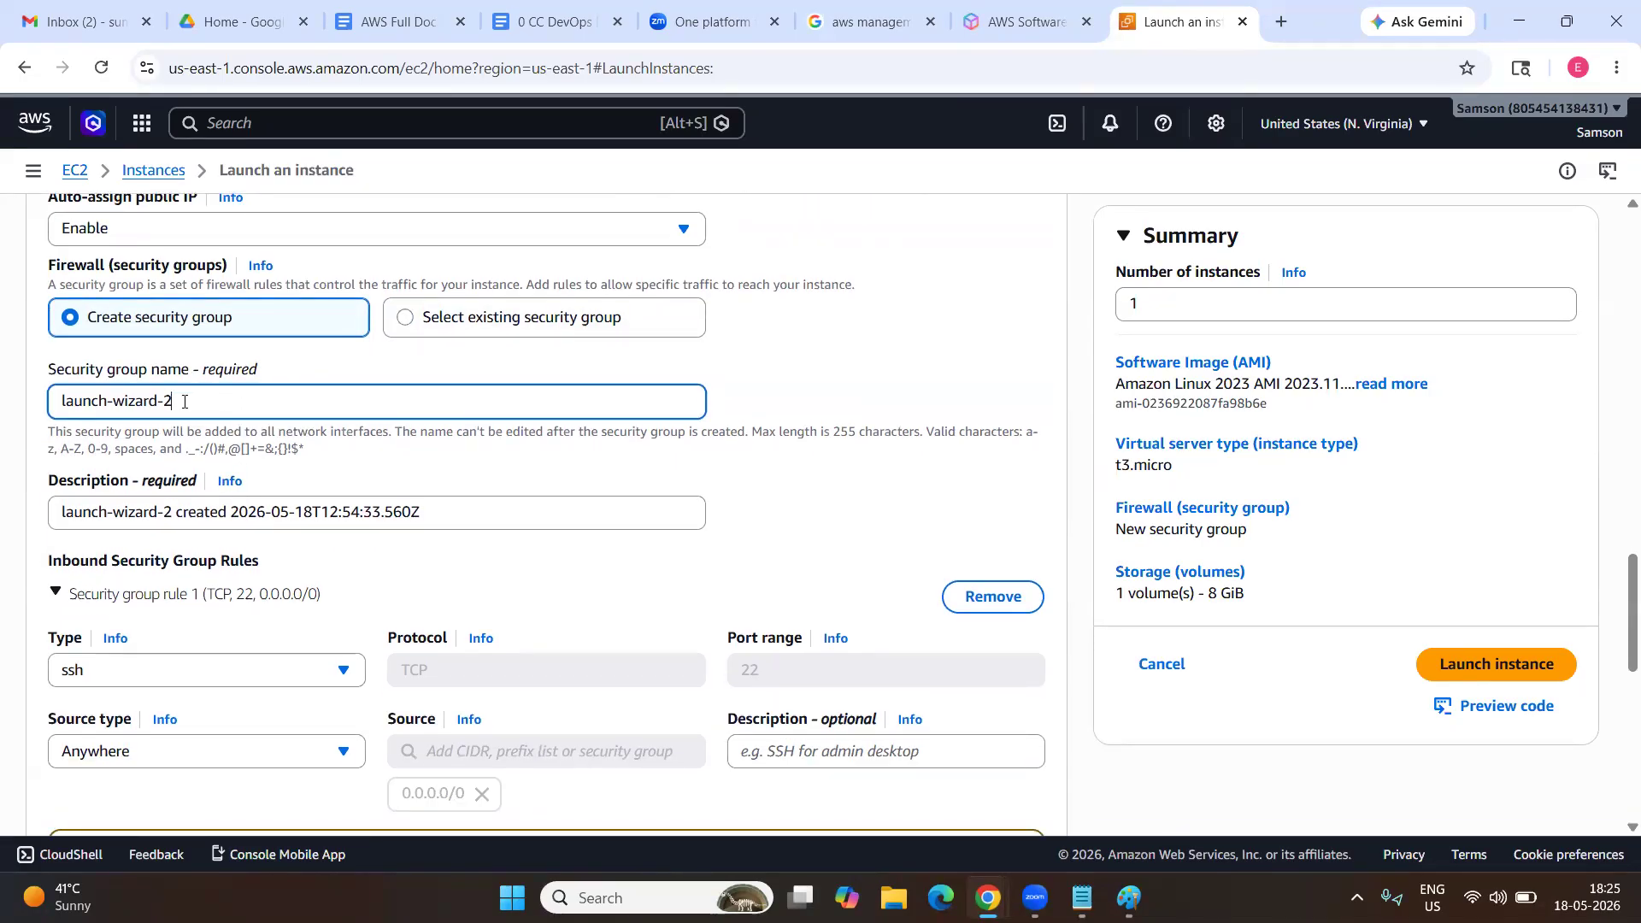
left_click_drag(184, 402, 34, 413)
type("sh")
type("g1")
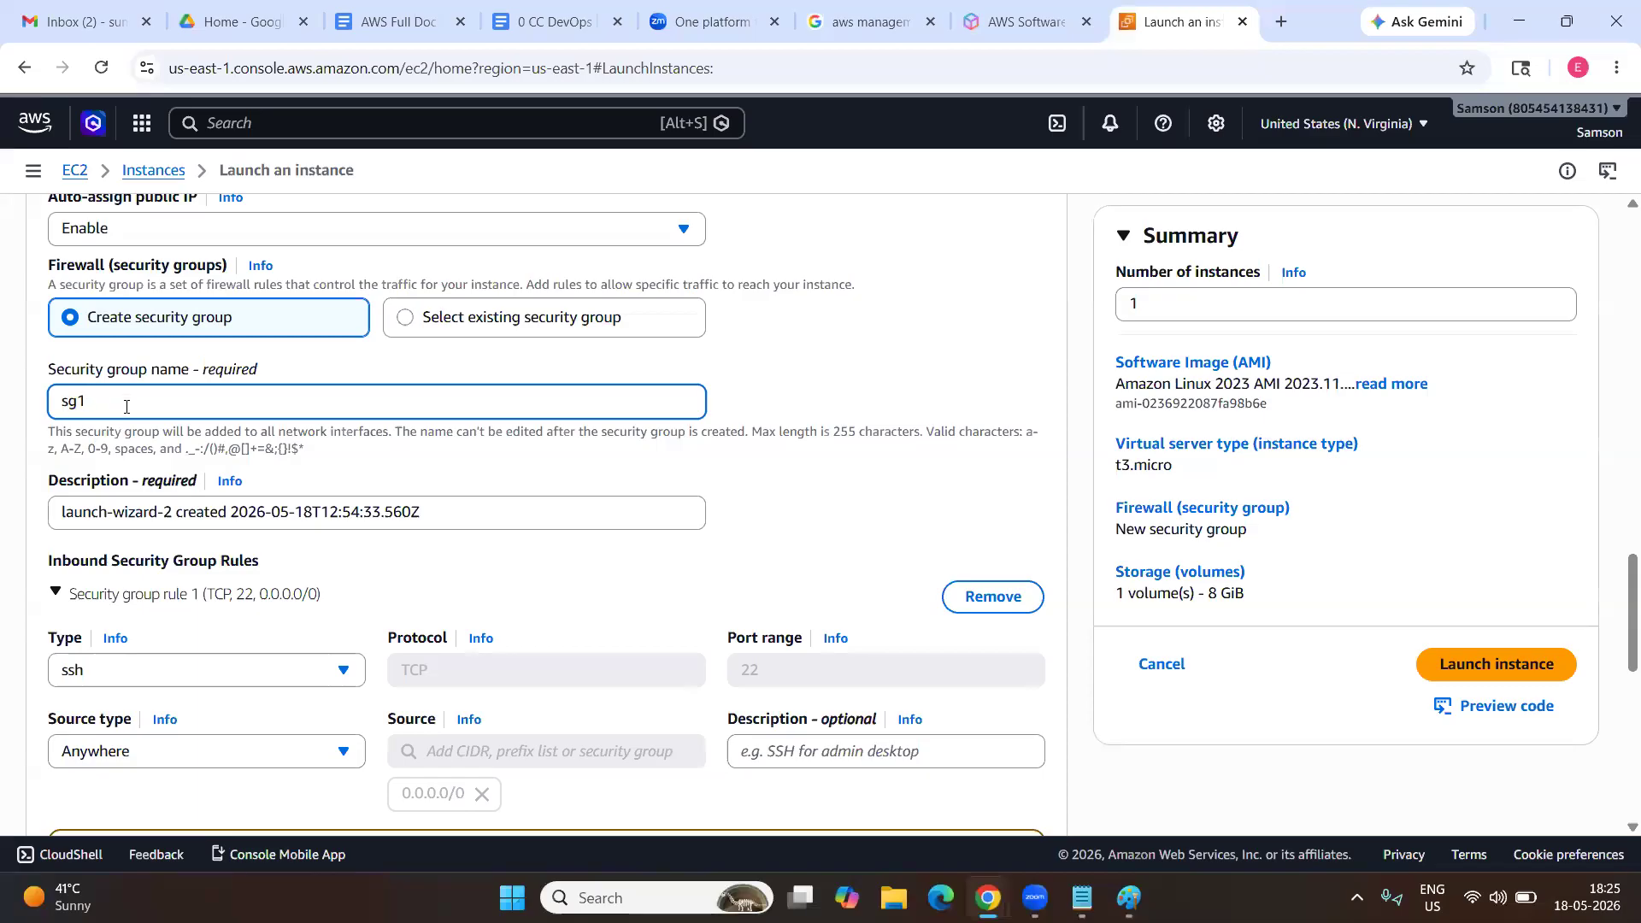
scroll(174, 411, "down", 1)
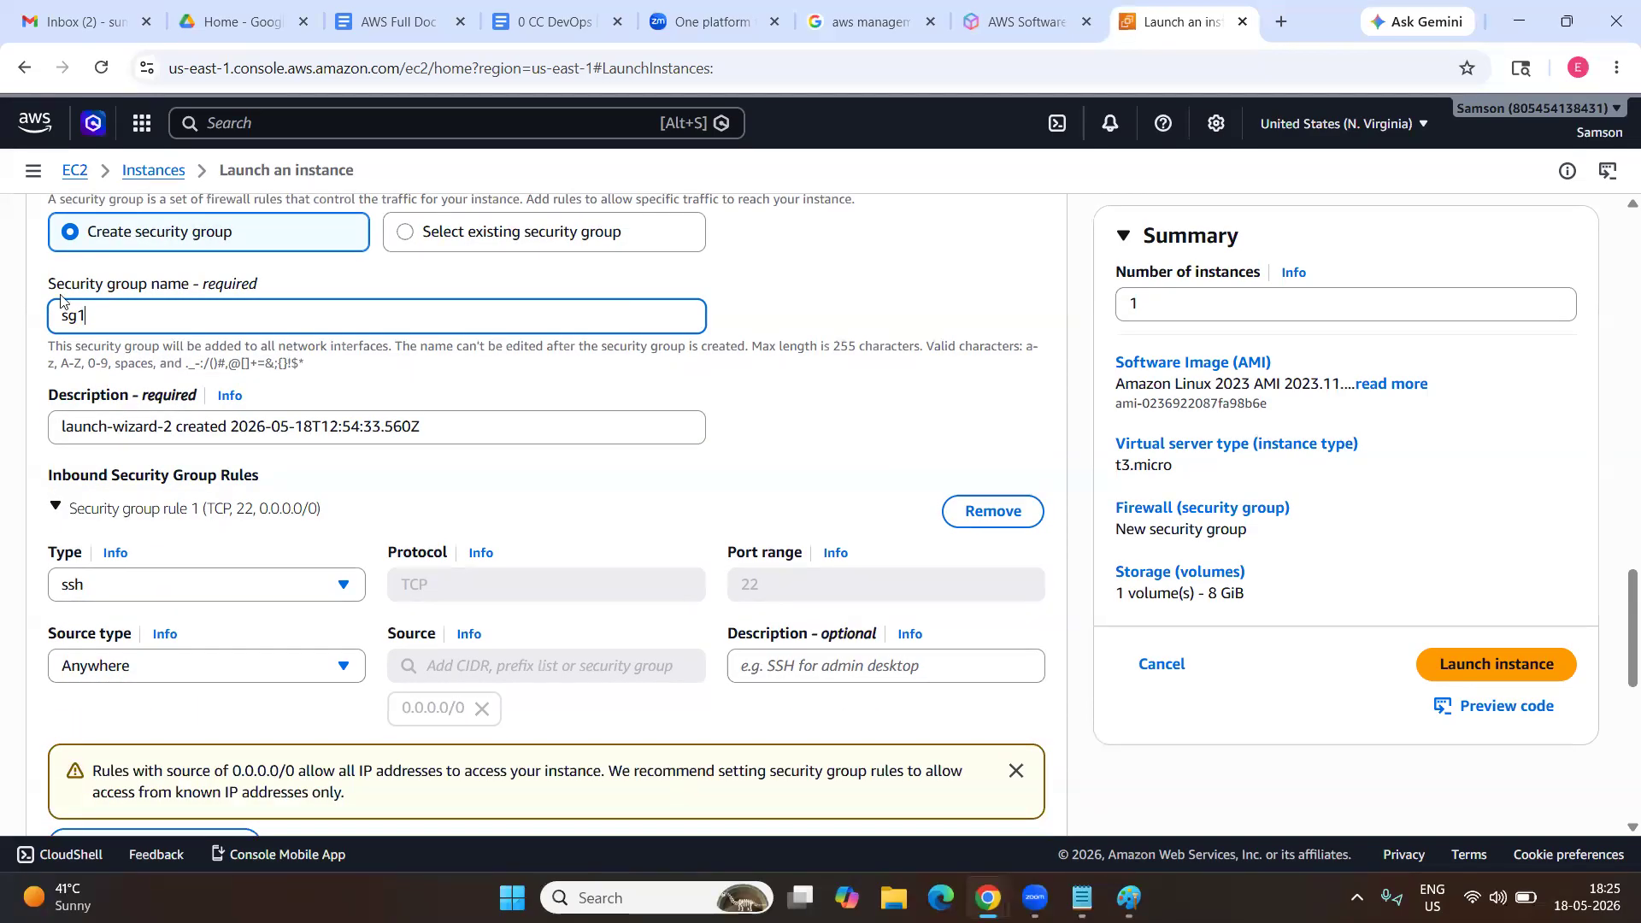
scroll(257, 324, "up", 1)
scroll(214, 327, "down", 1)
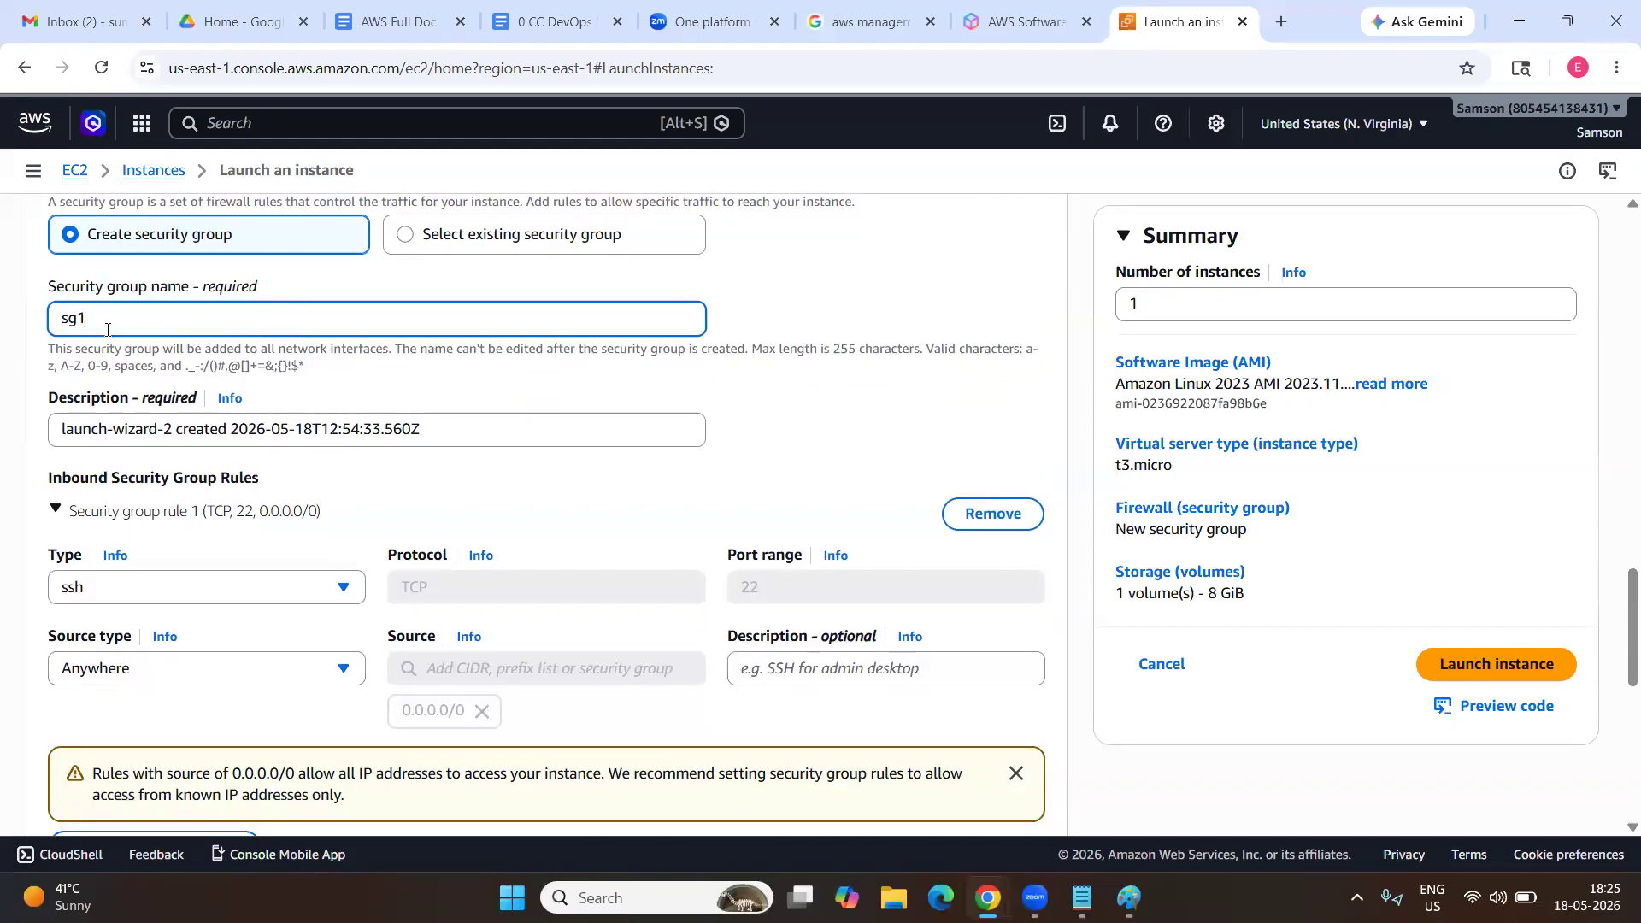
Add a second inbound security group rule allowing All traffic with source type Anywhere.
scroll(106, 330, "down", 1)
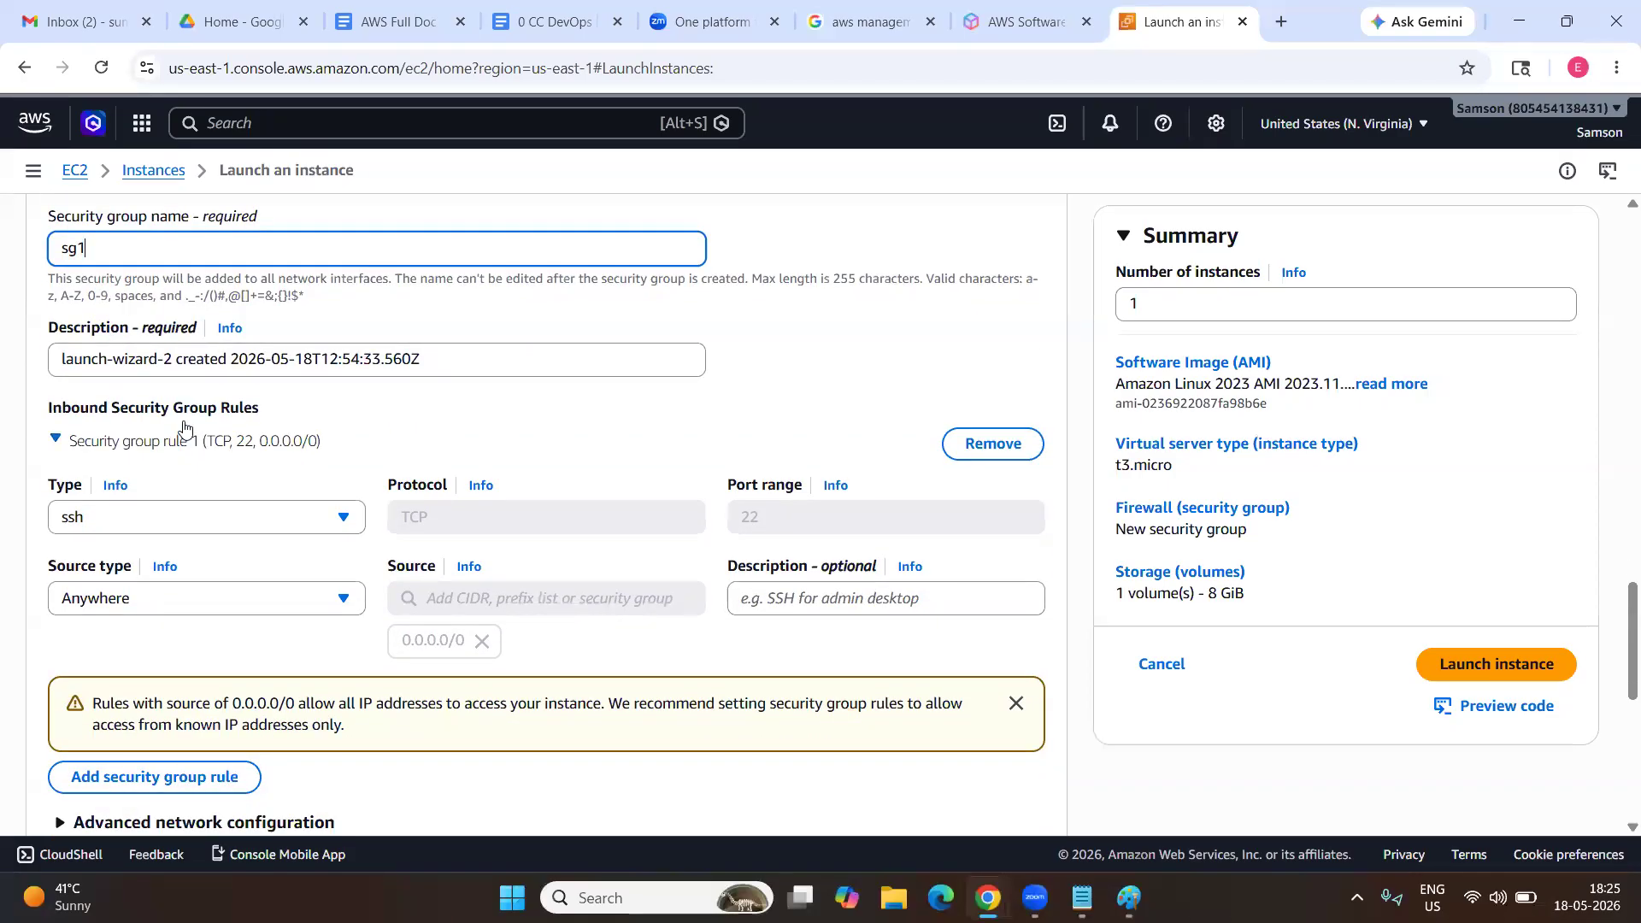
scroll(167, 461, "down", 1)
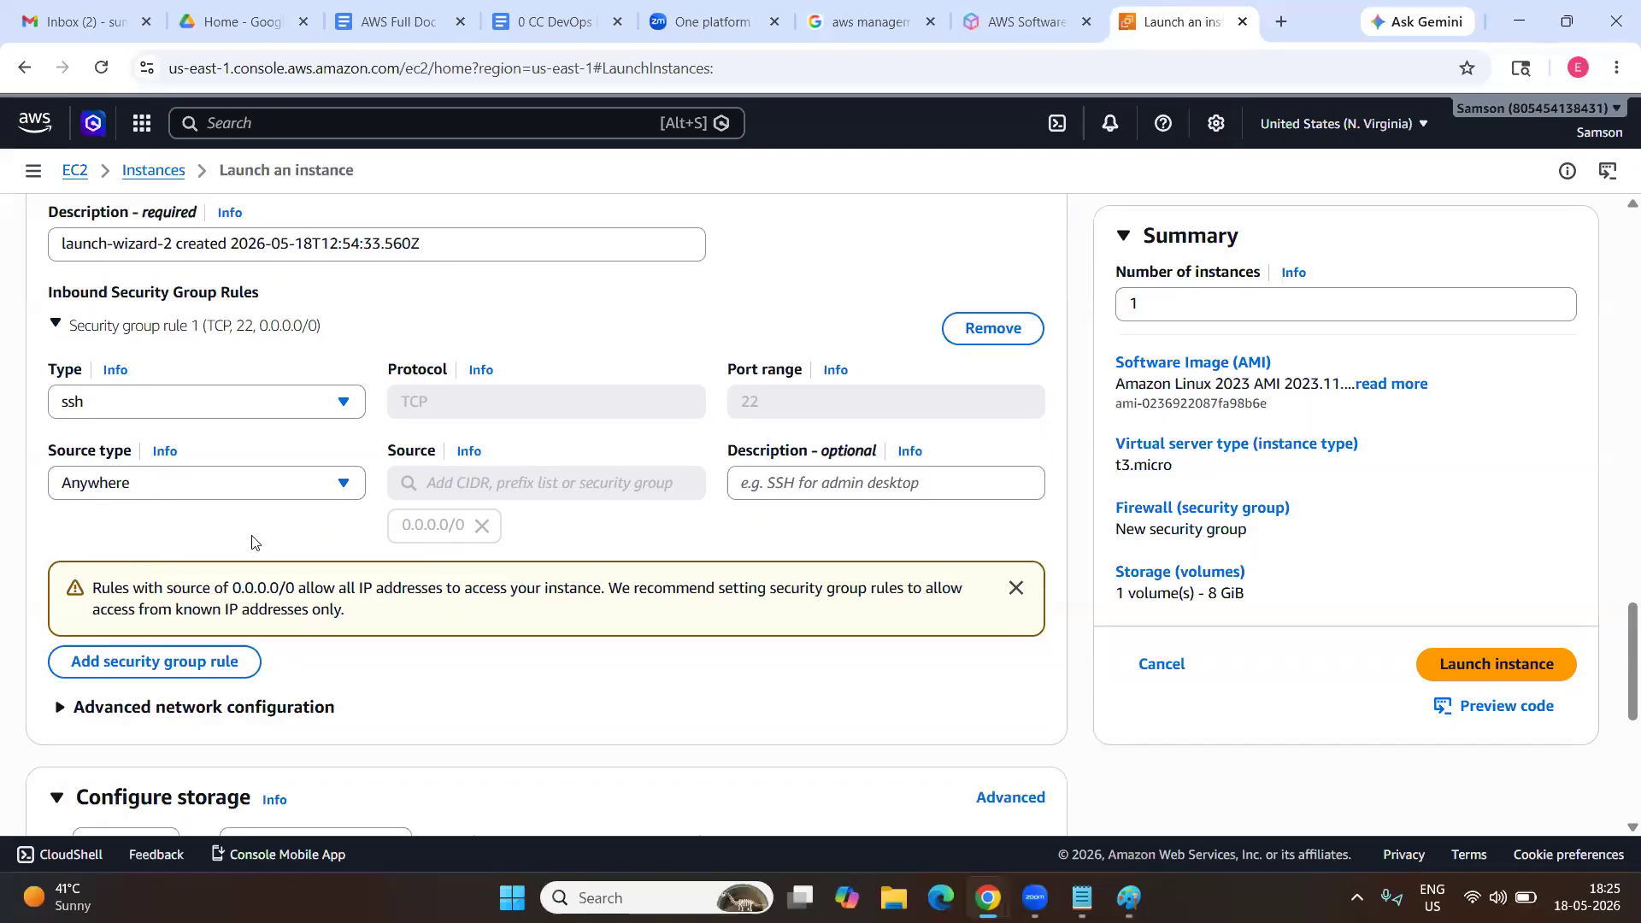
scroll(253, 542, "down", 1)
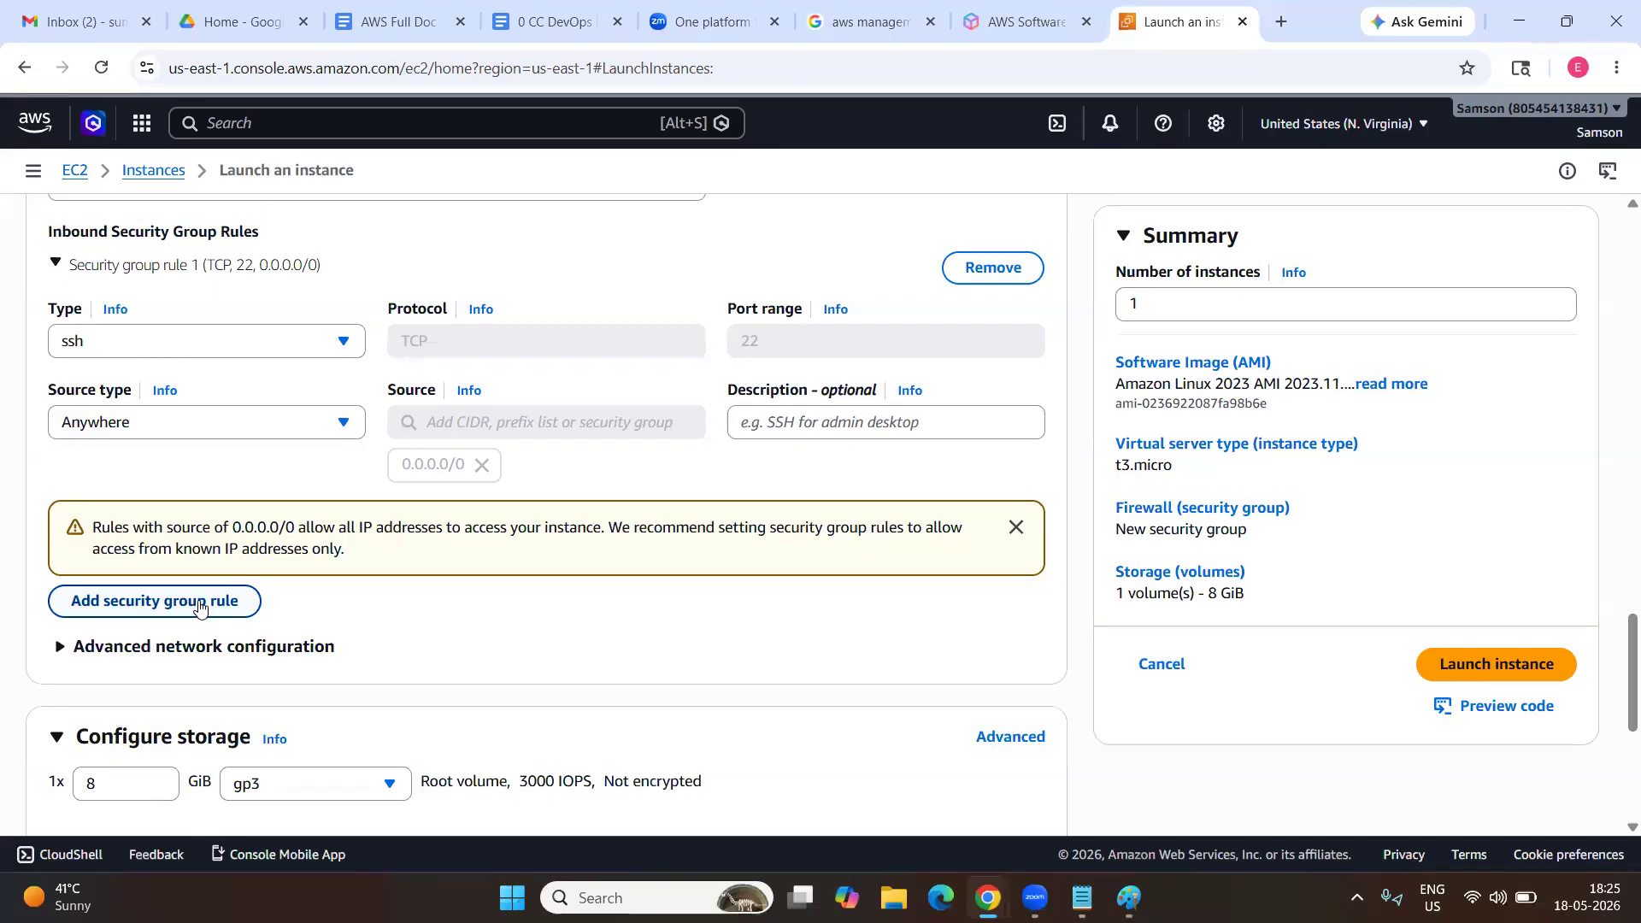
left_click(199, 607)
left_click(236, 598)
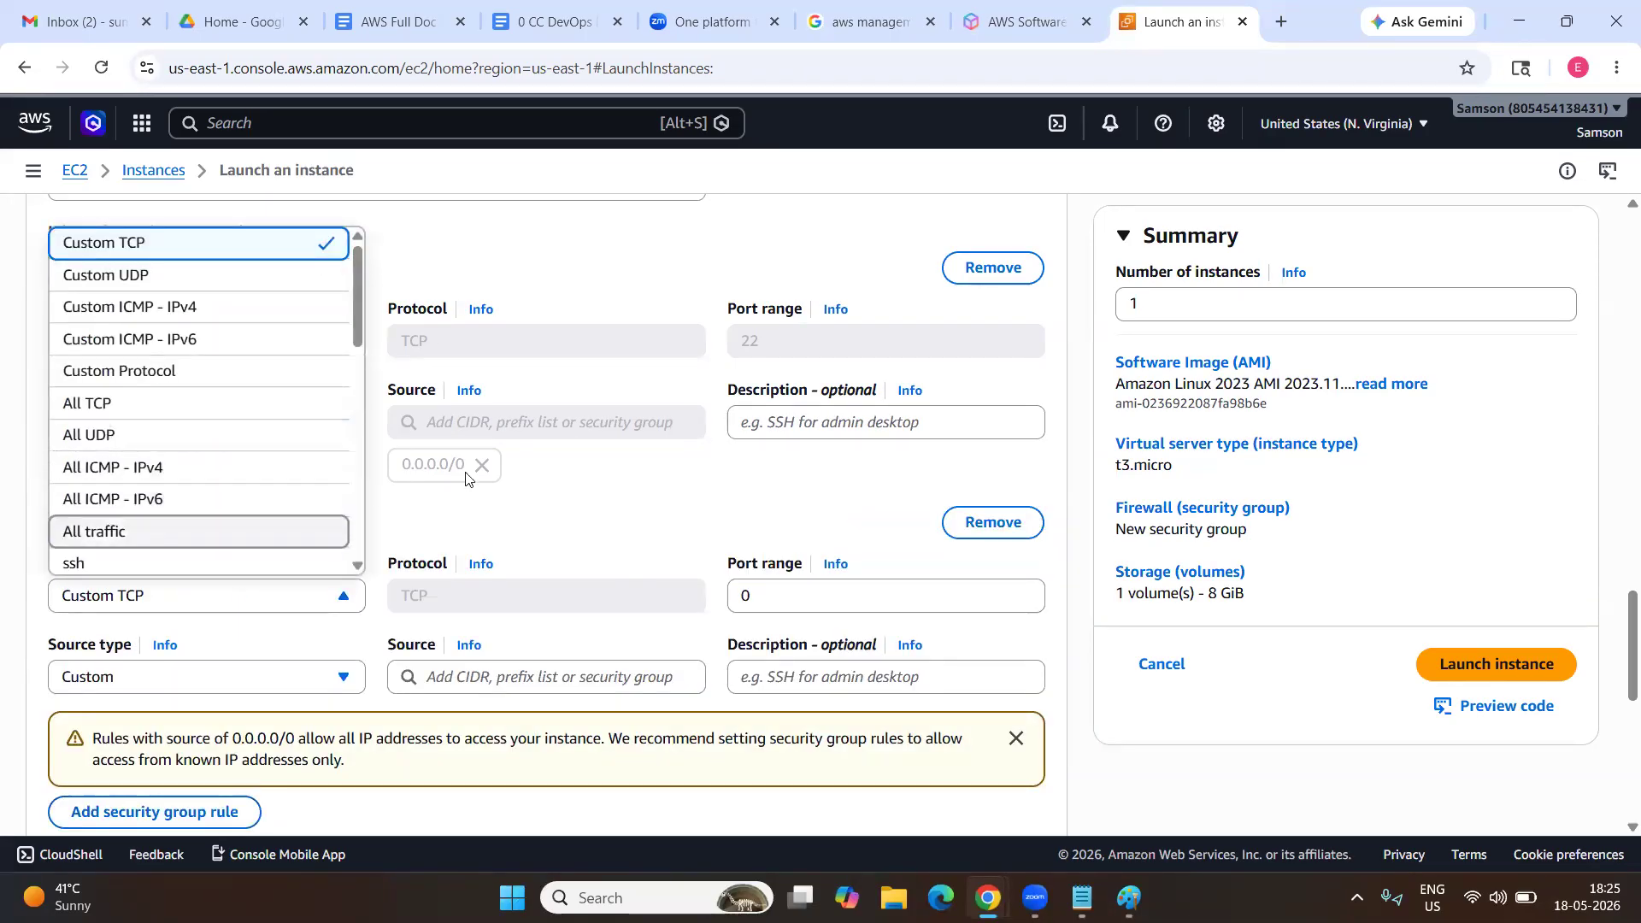
left_click(285, 531)
scroll(259, 557, "down", 1)
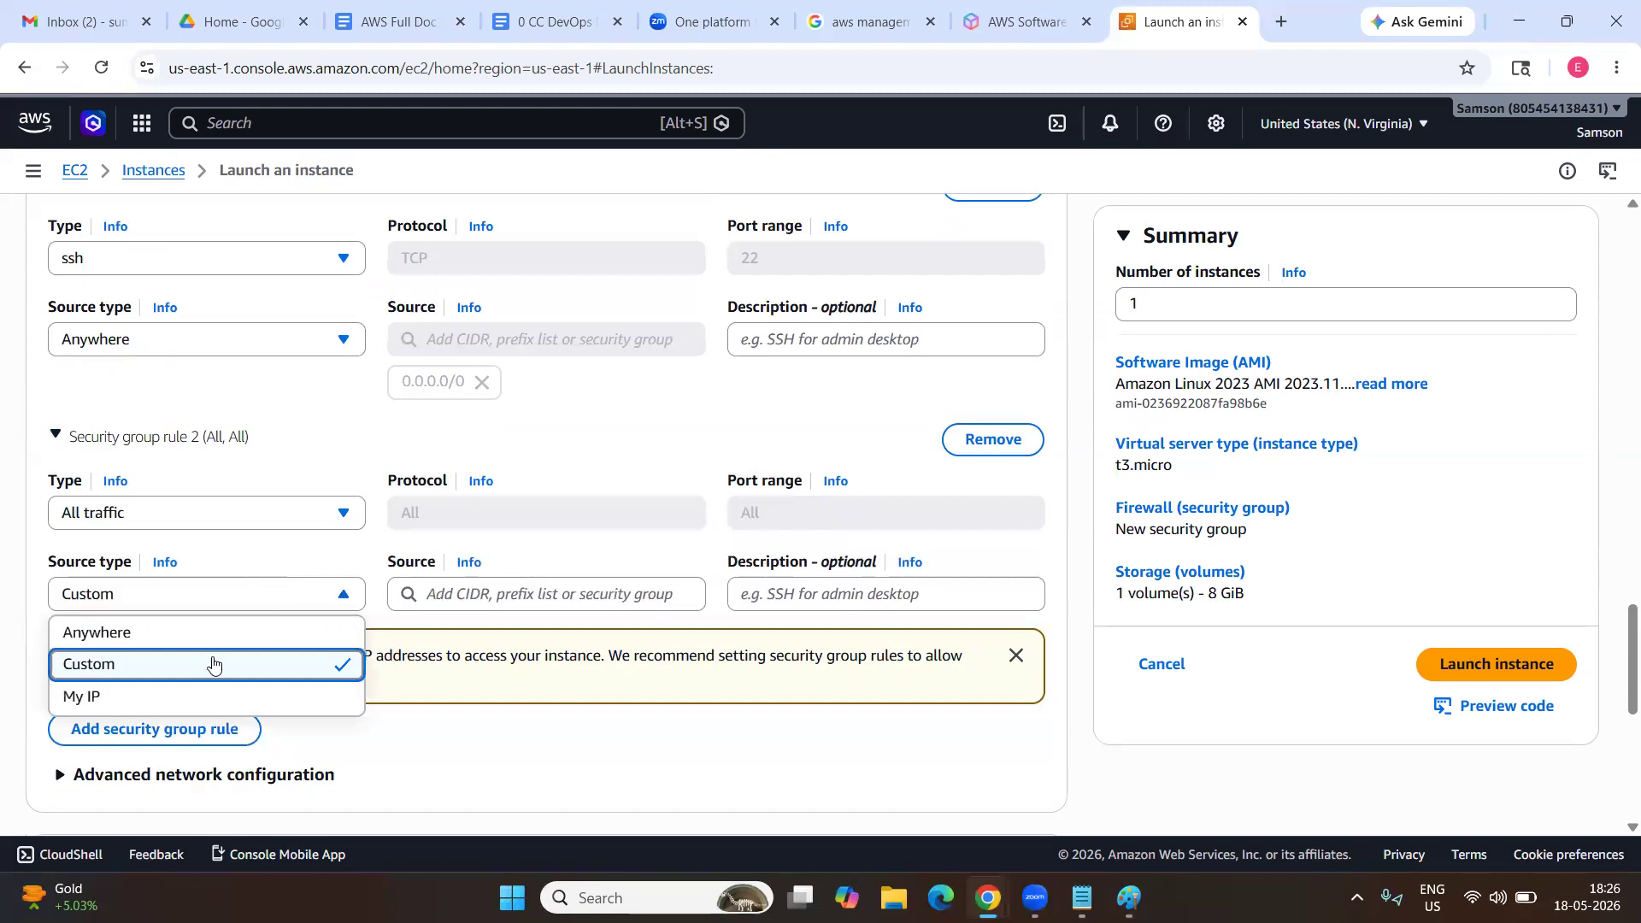
left_click(222, 639)
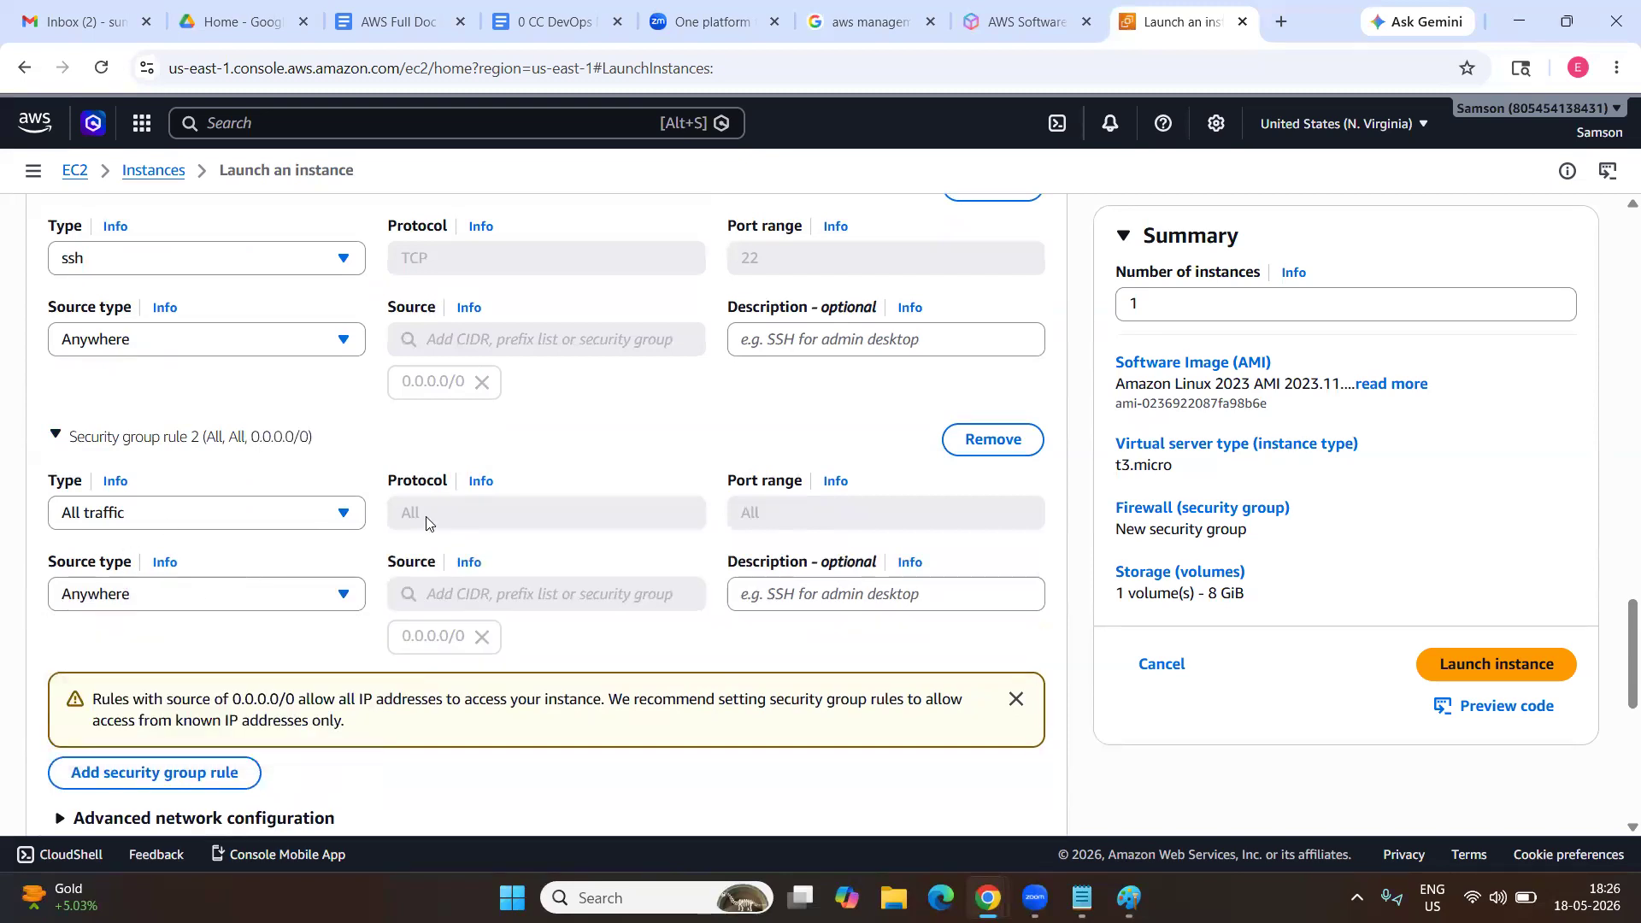
Check the second rule's type options, both inbound rules and the storage settings.
left_click_drag(426, 522, 387, 524)
left_click(339, 515)
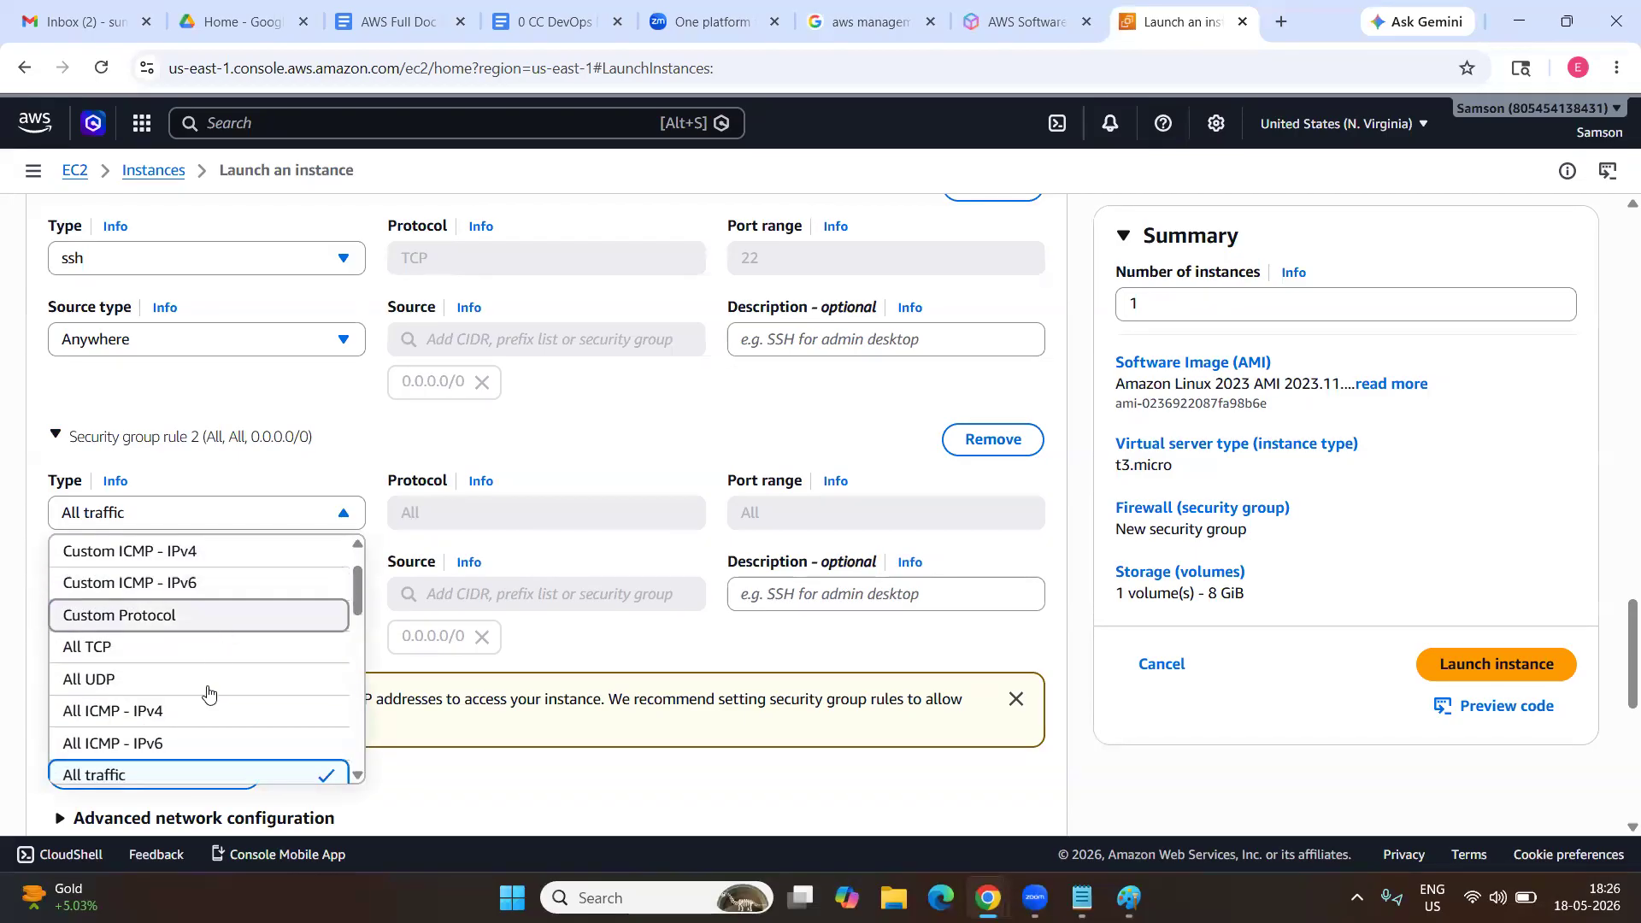
left_click(316, 494)
scroll(340, 428, "up", 3)
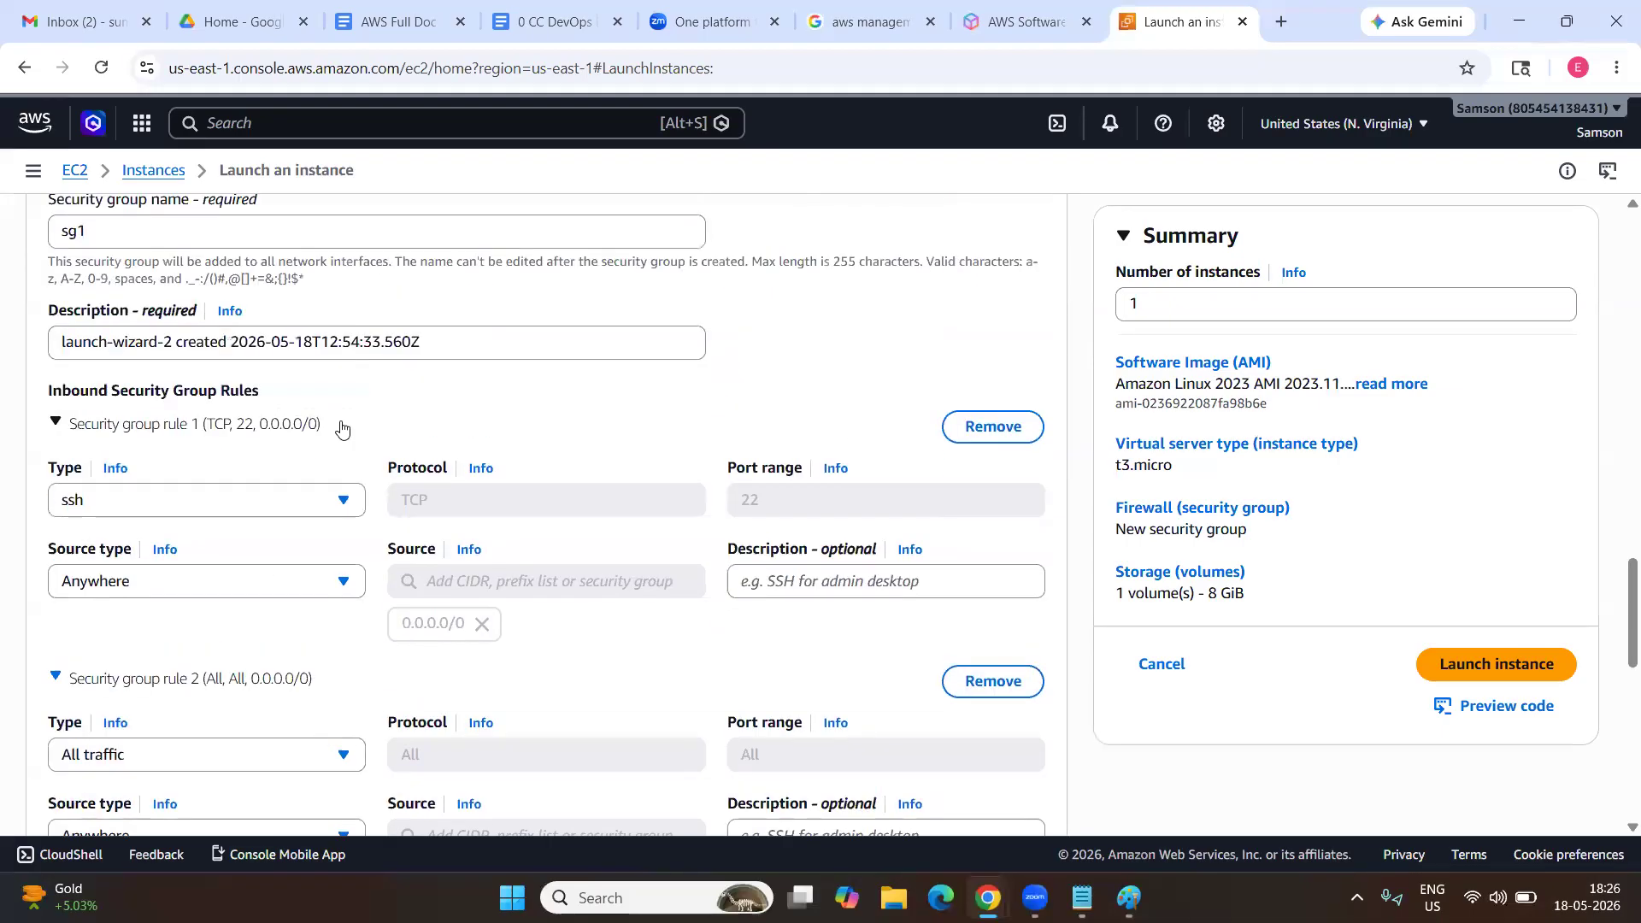
scroll(340, 428, "down", 2)
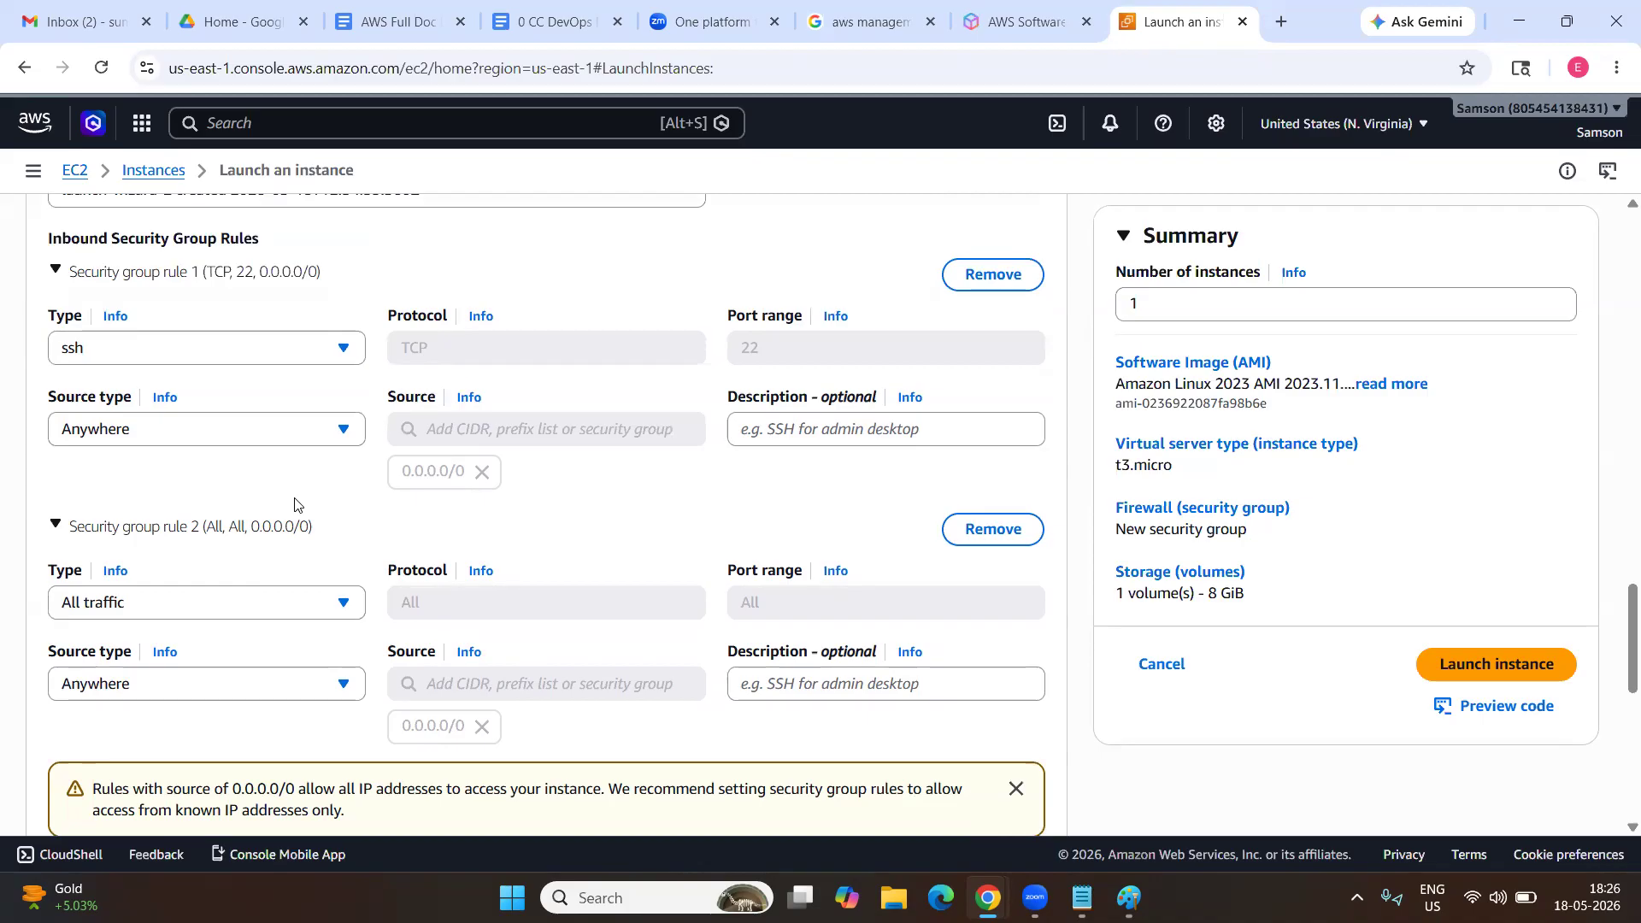
scroll(481, 537, "down", 7)
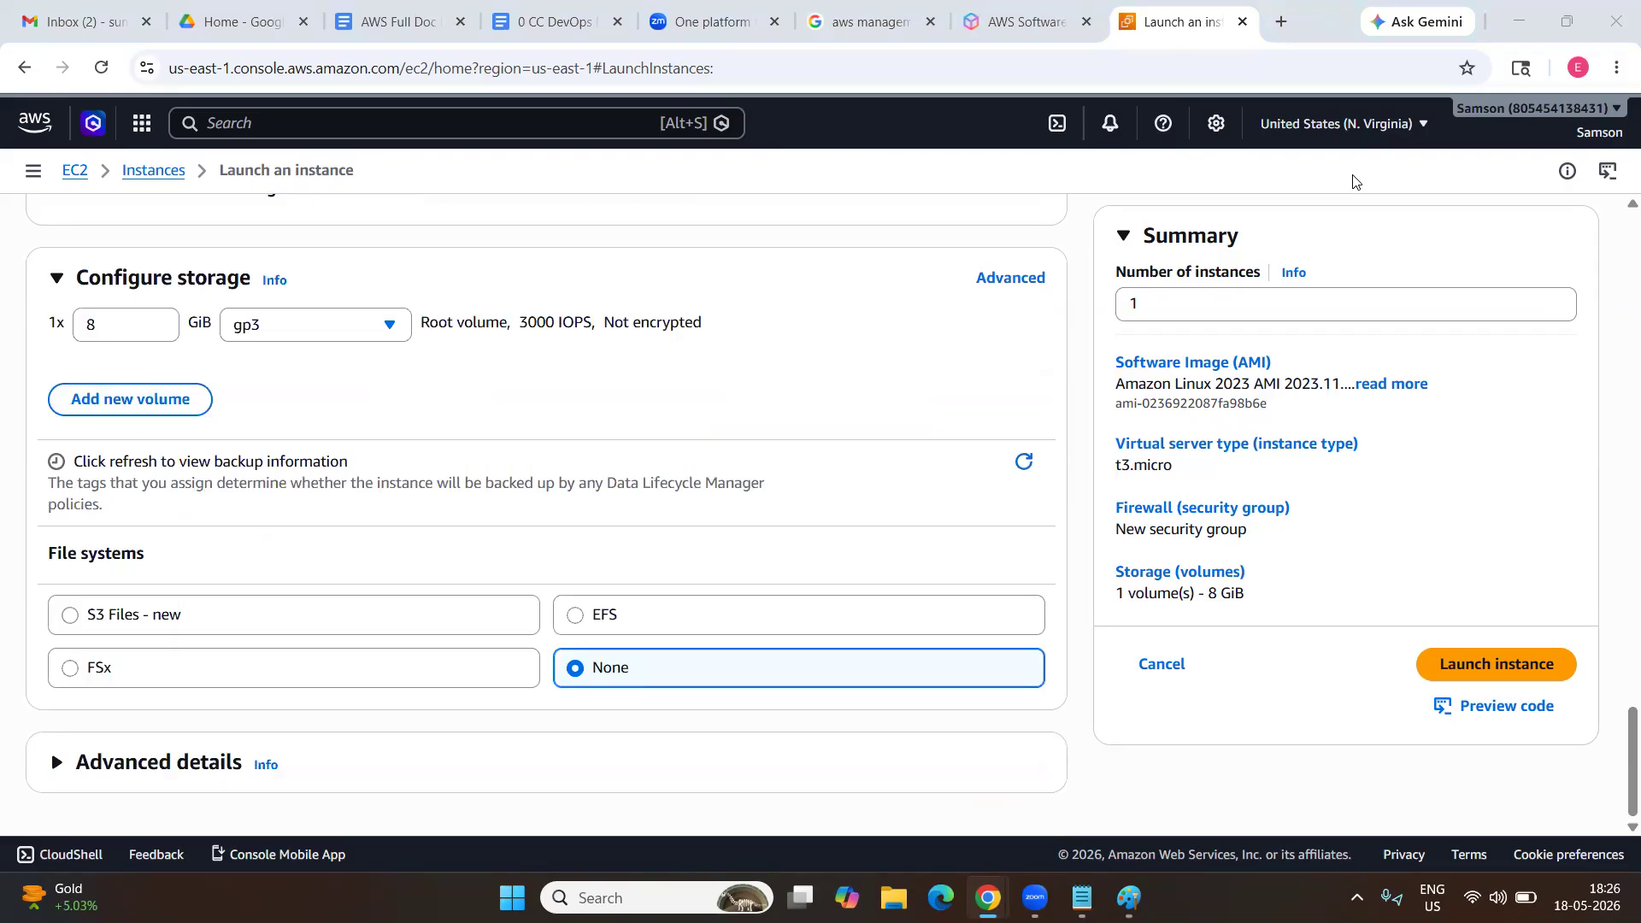
Review the launch configuration from the top: instance name, operating system image, instance type and key pair.
scroll(884, 490, "up", 10)
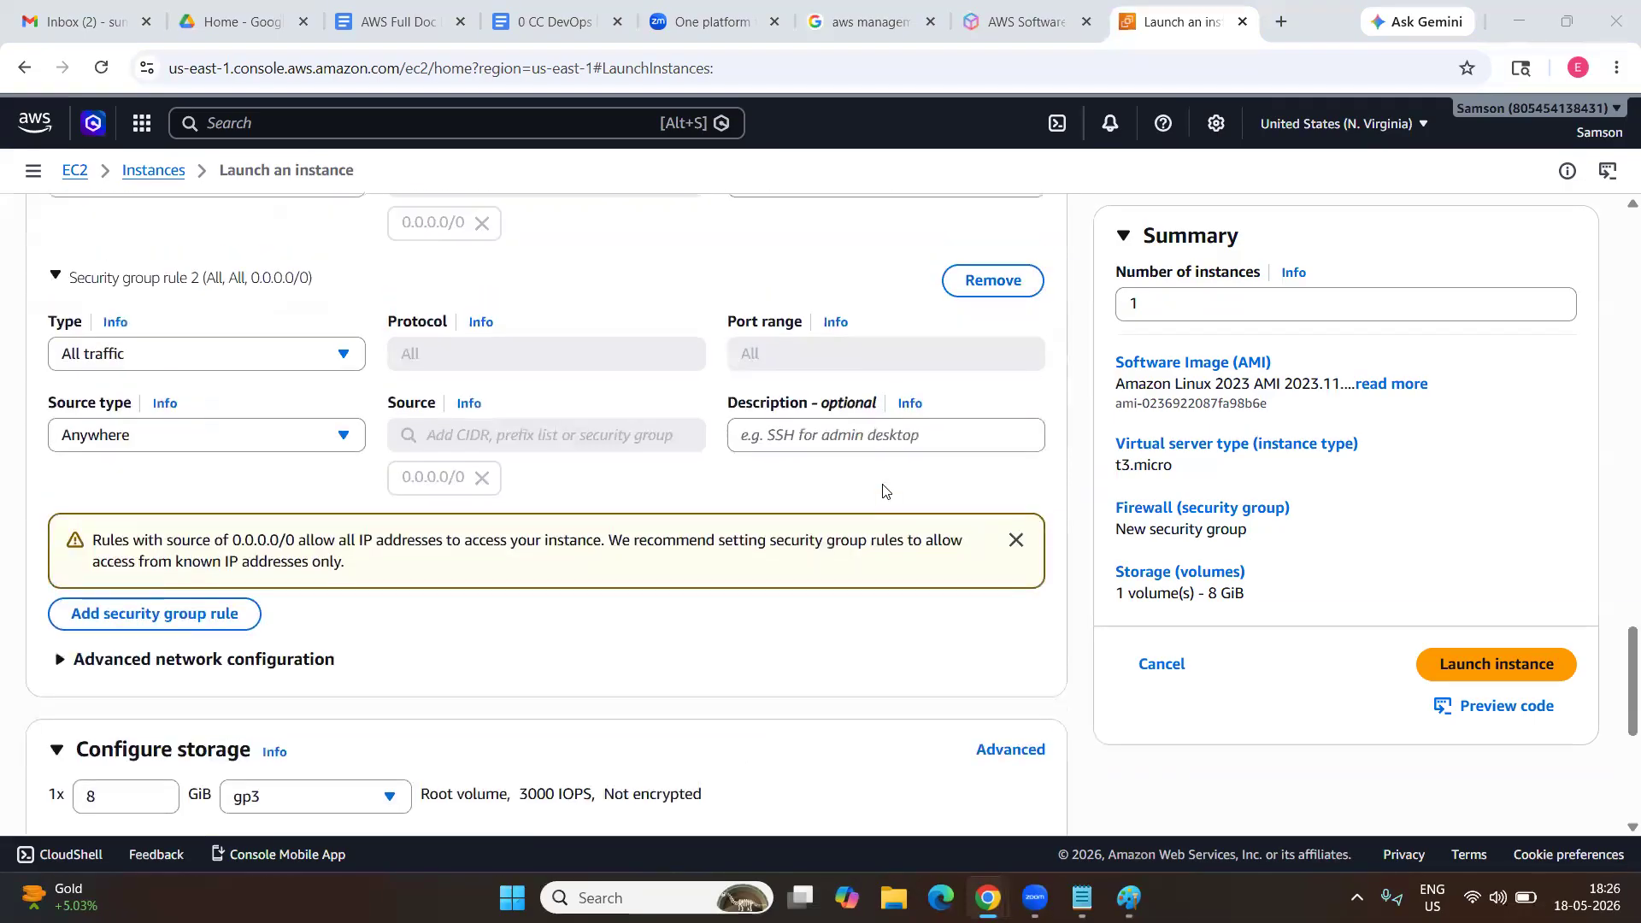
scroll(884, 491, "up", 10)
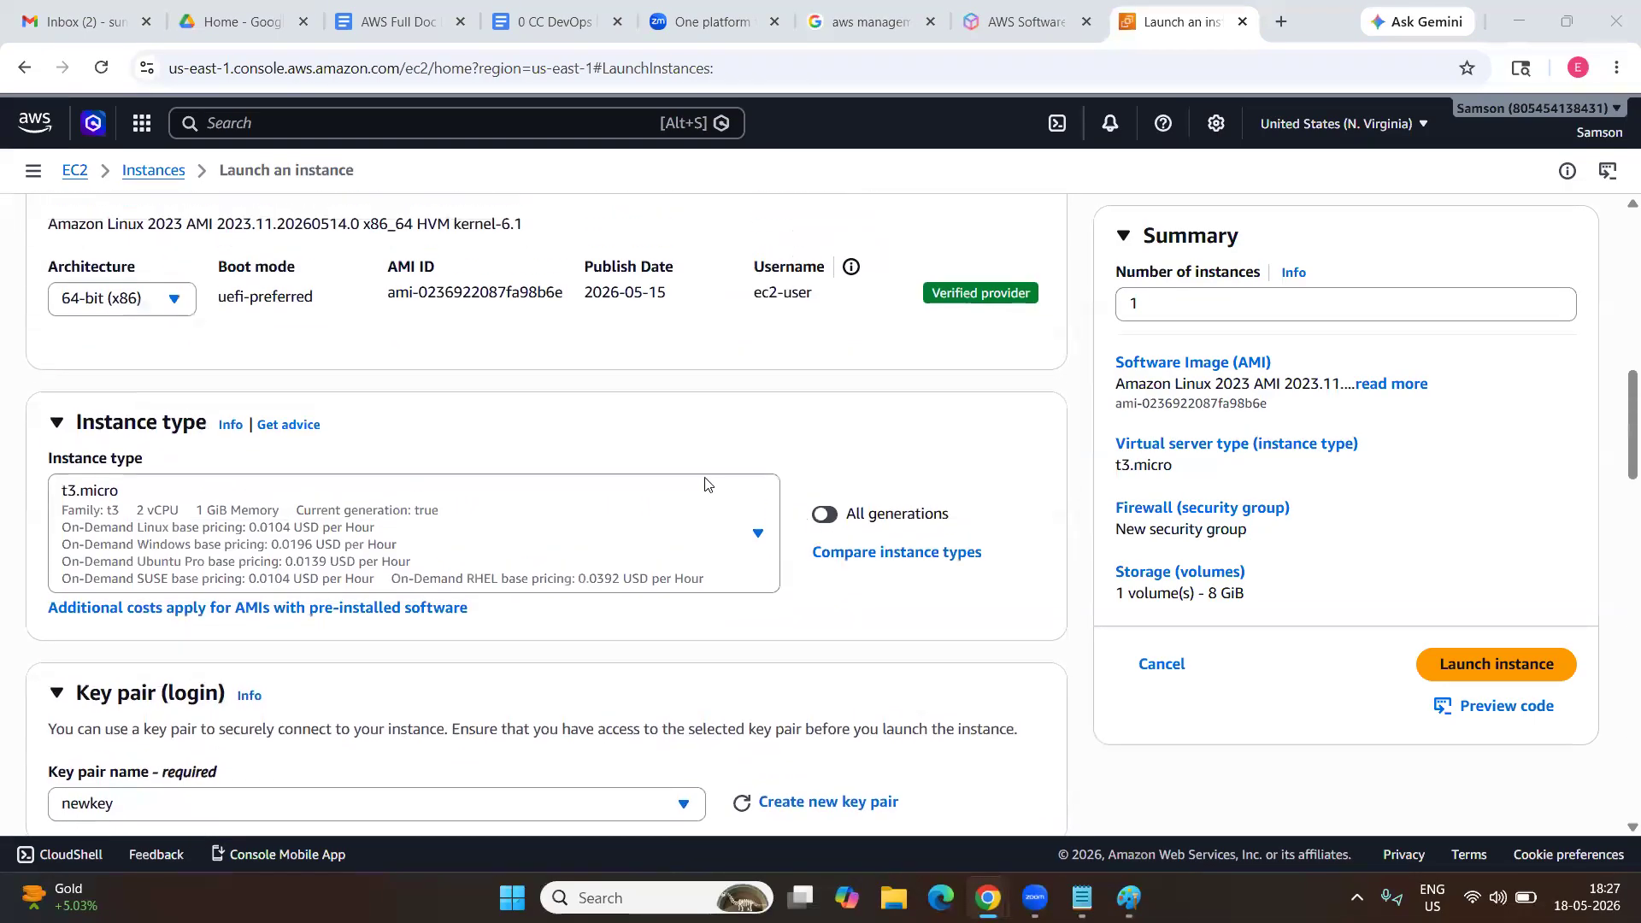
scroll(795, 430, "up", 8)
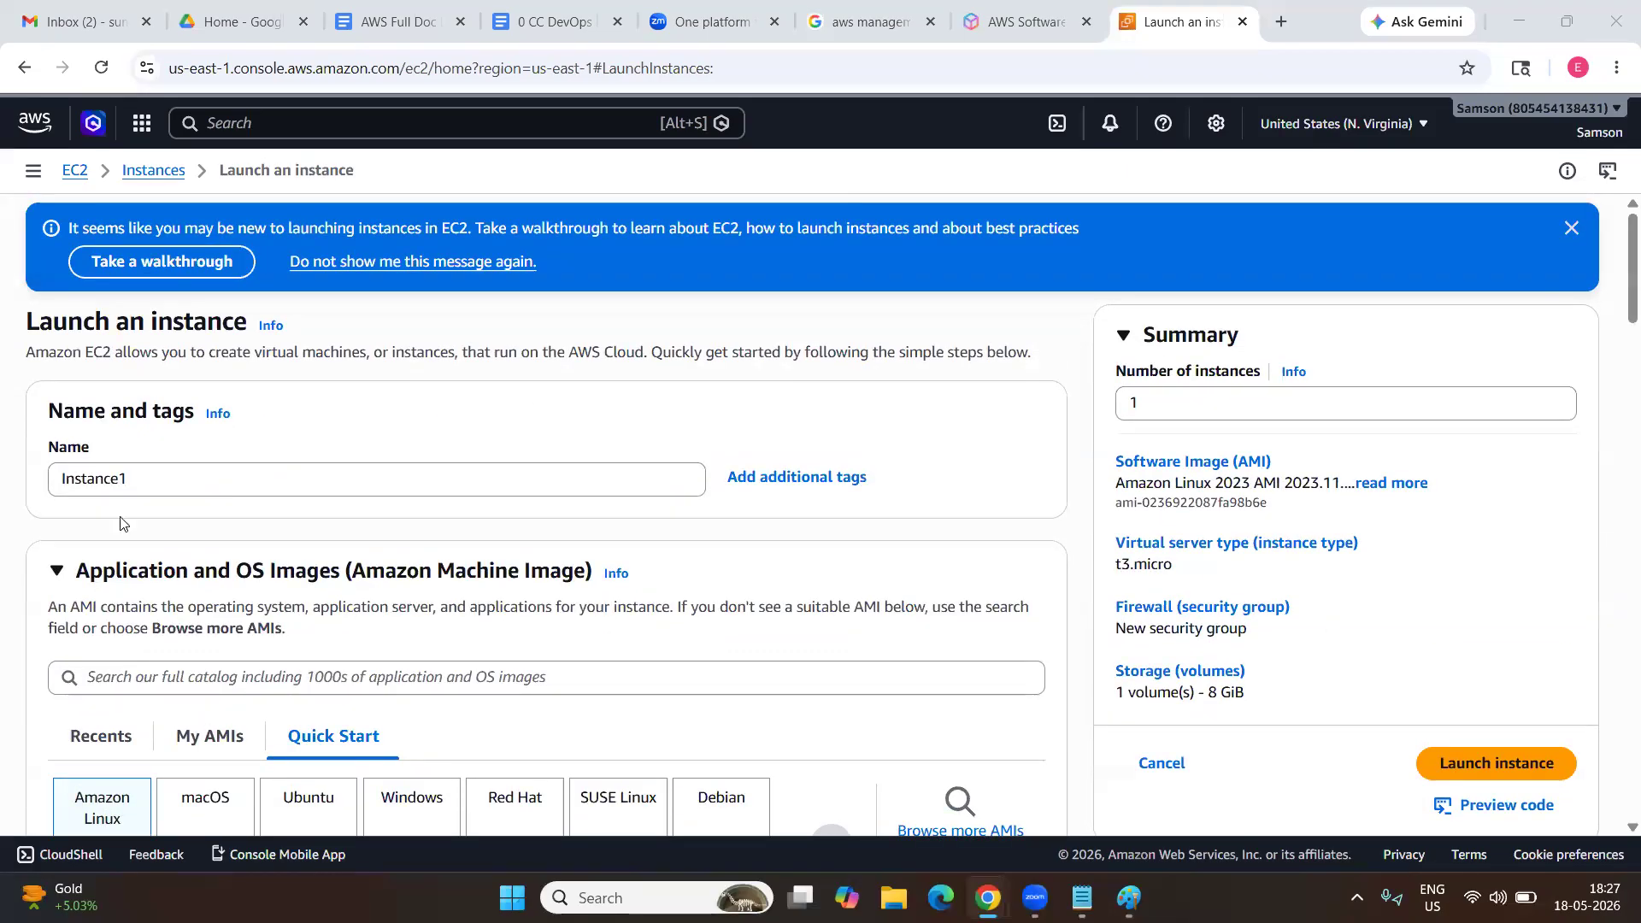
scroll(60, 419, "down", 1)
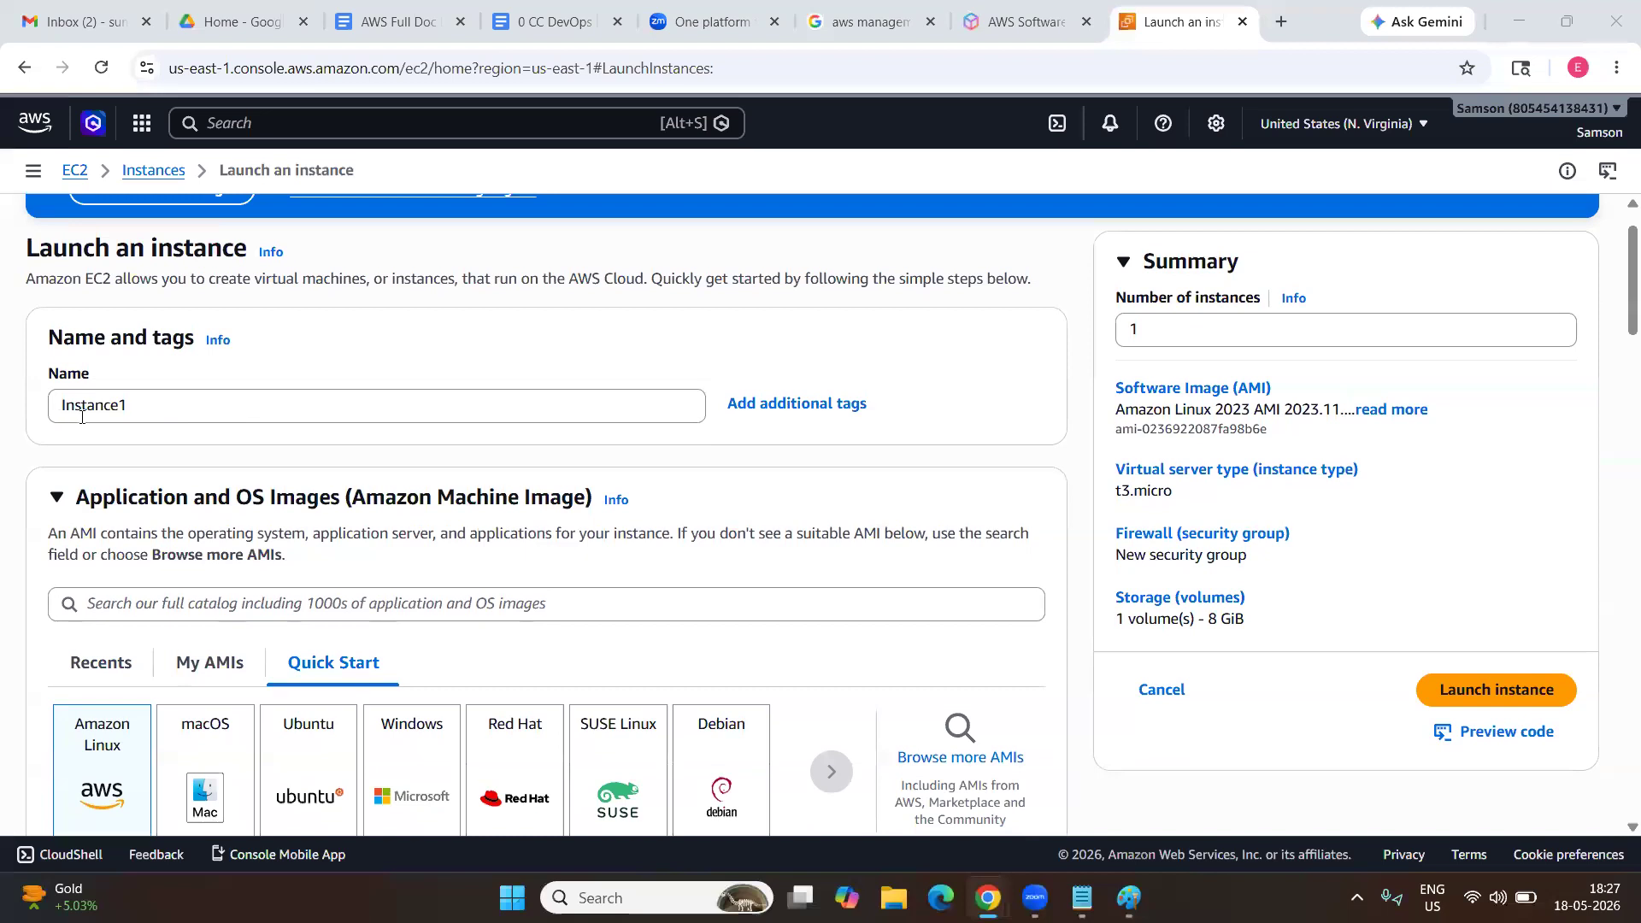
scroll(158, 484, "down", 3)
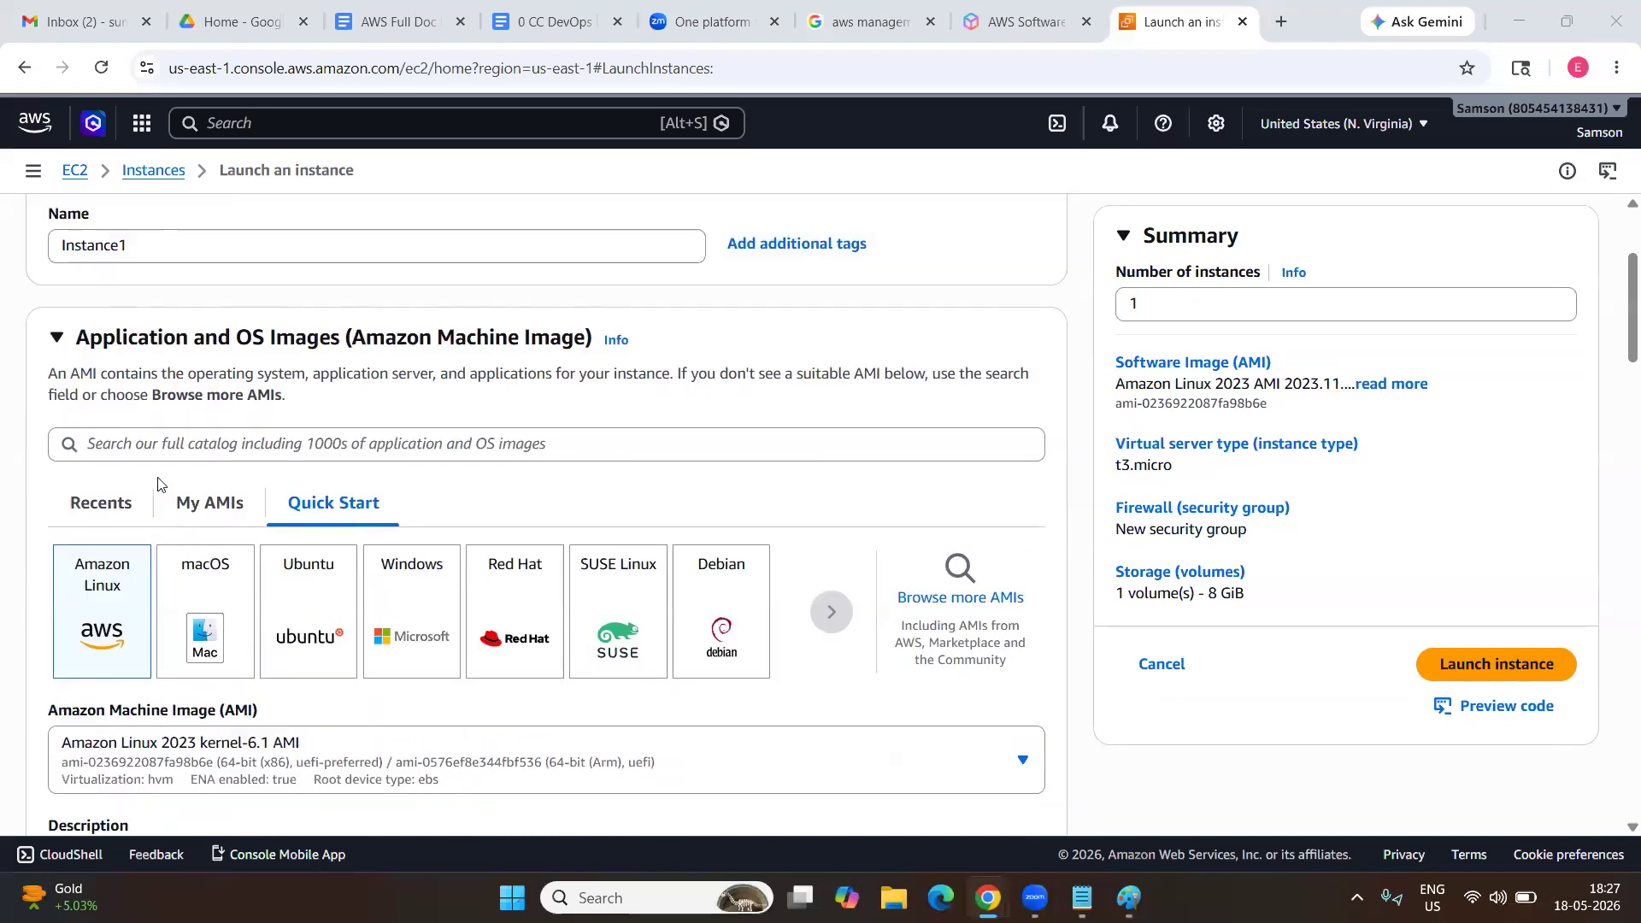
scroll(158, 485, "down", 1)
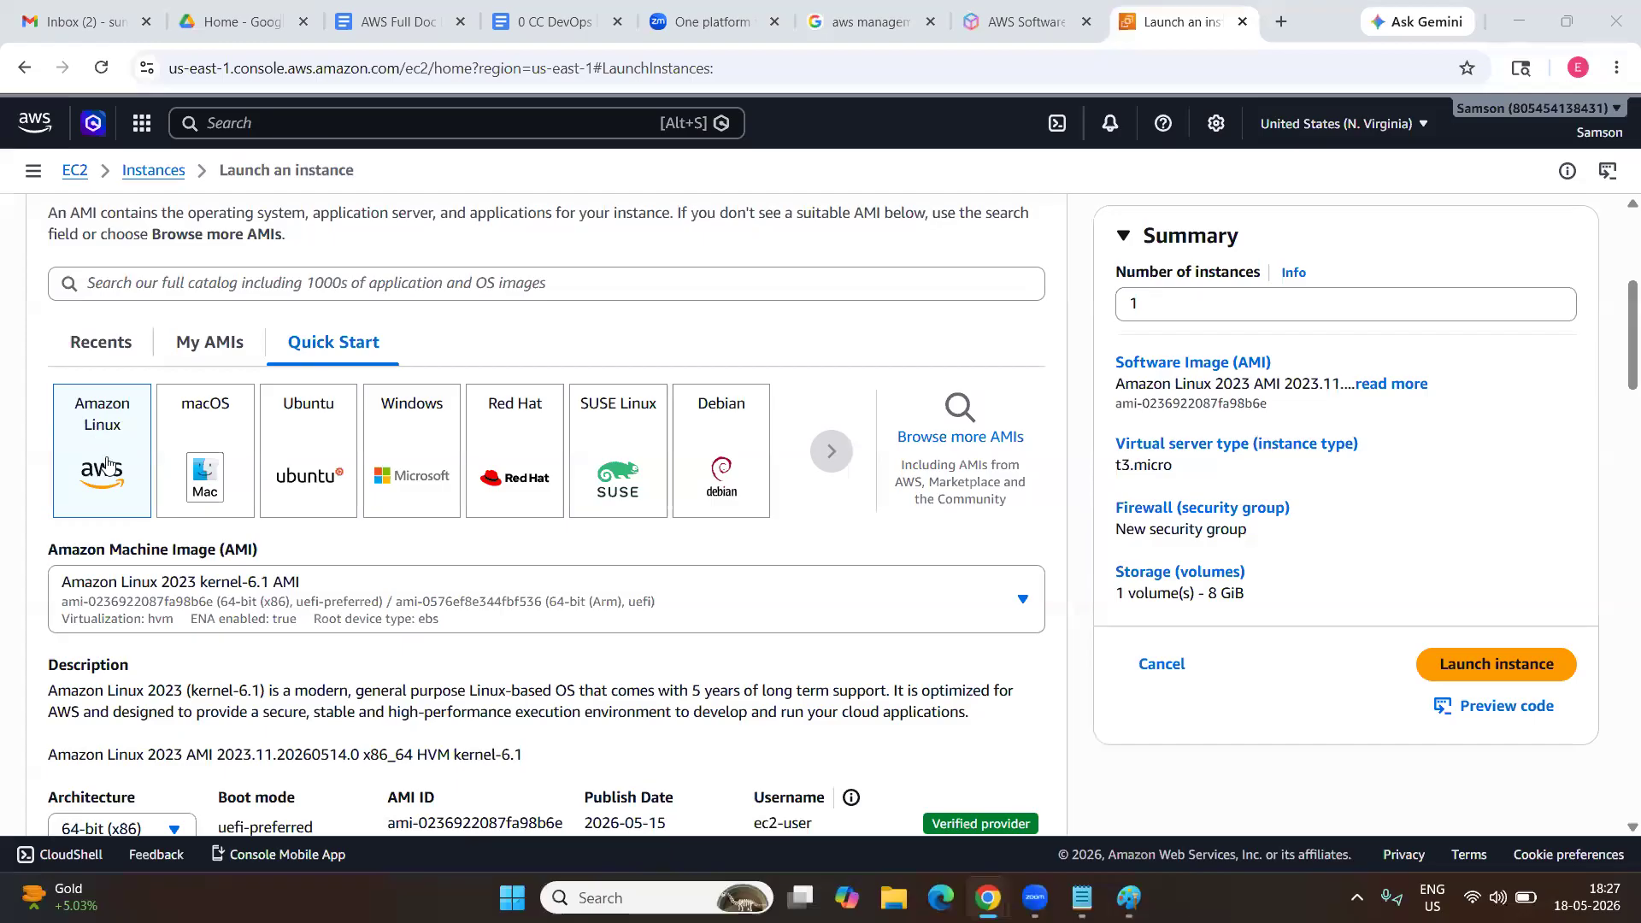
scroll(107, 462, "down", 7)
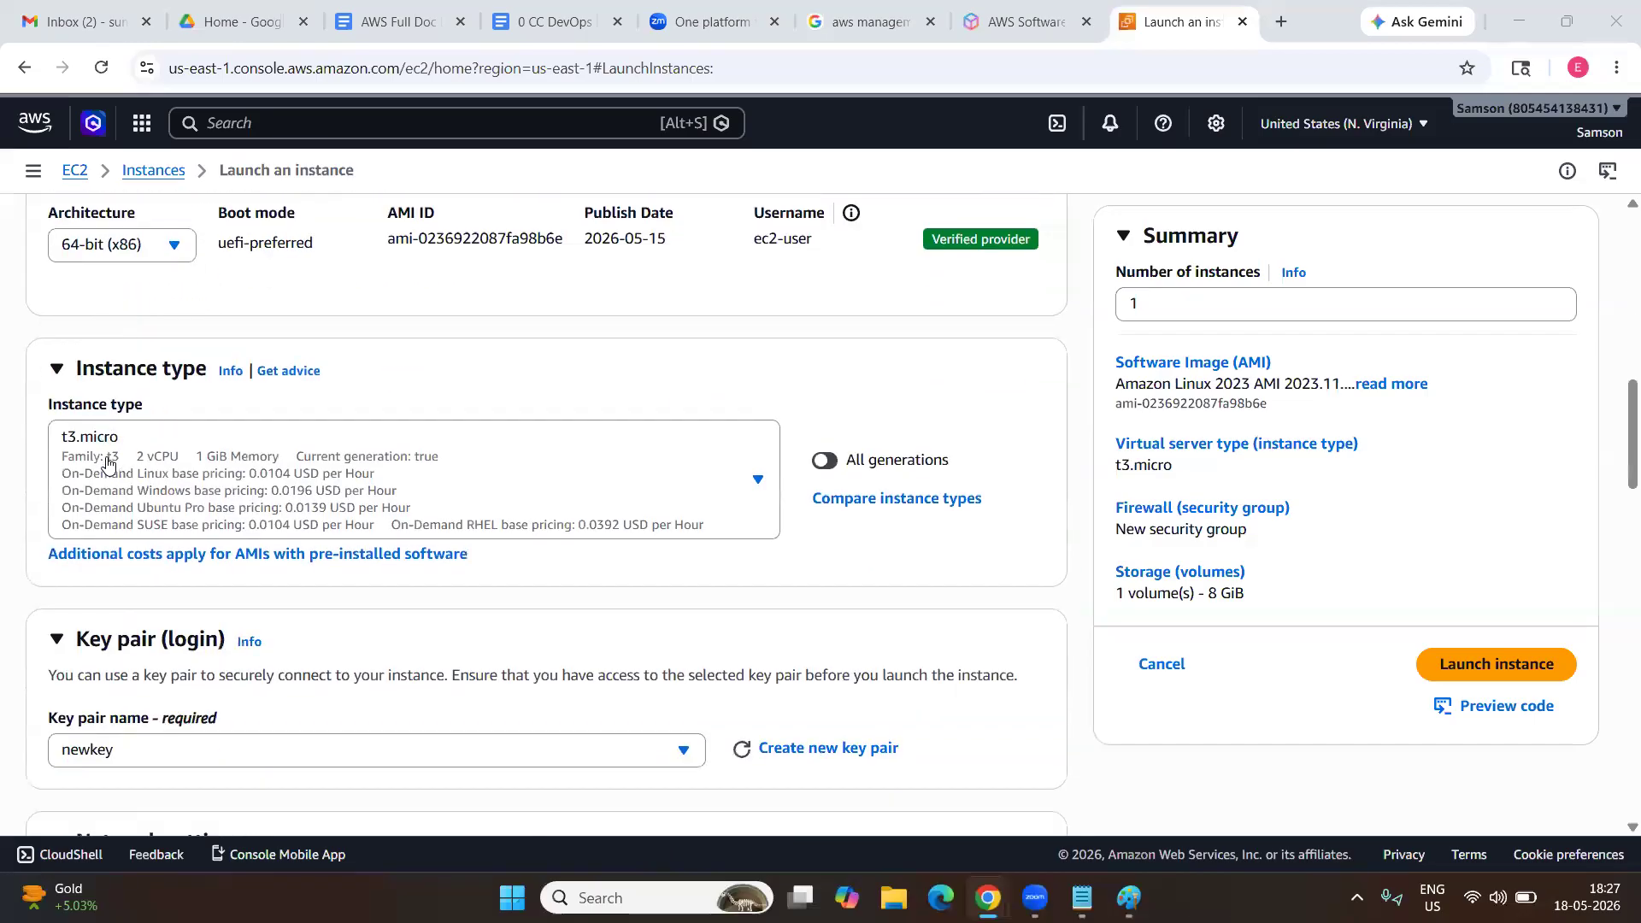
scroll(107, 462, "down", 1)
scroll(154, 443, "down", 2)
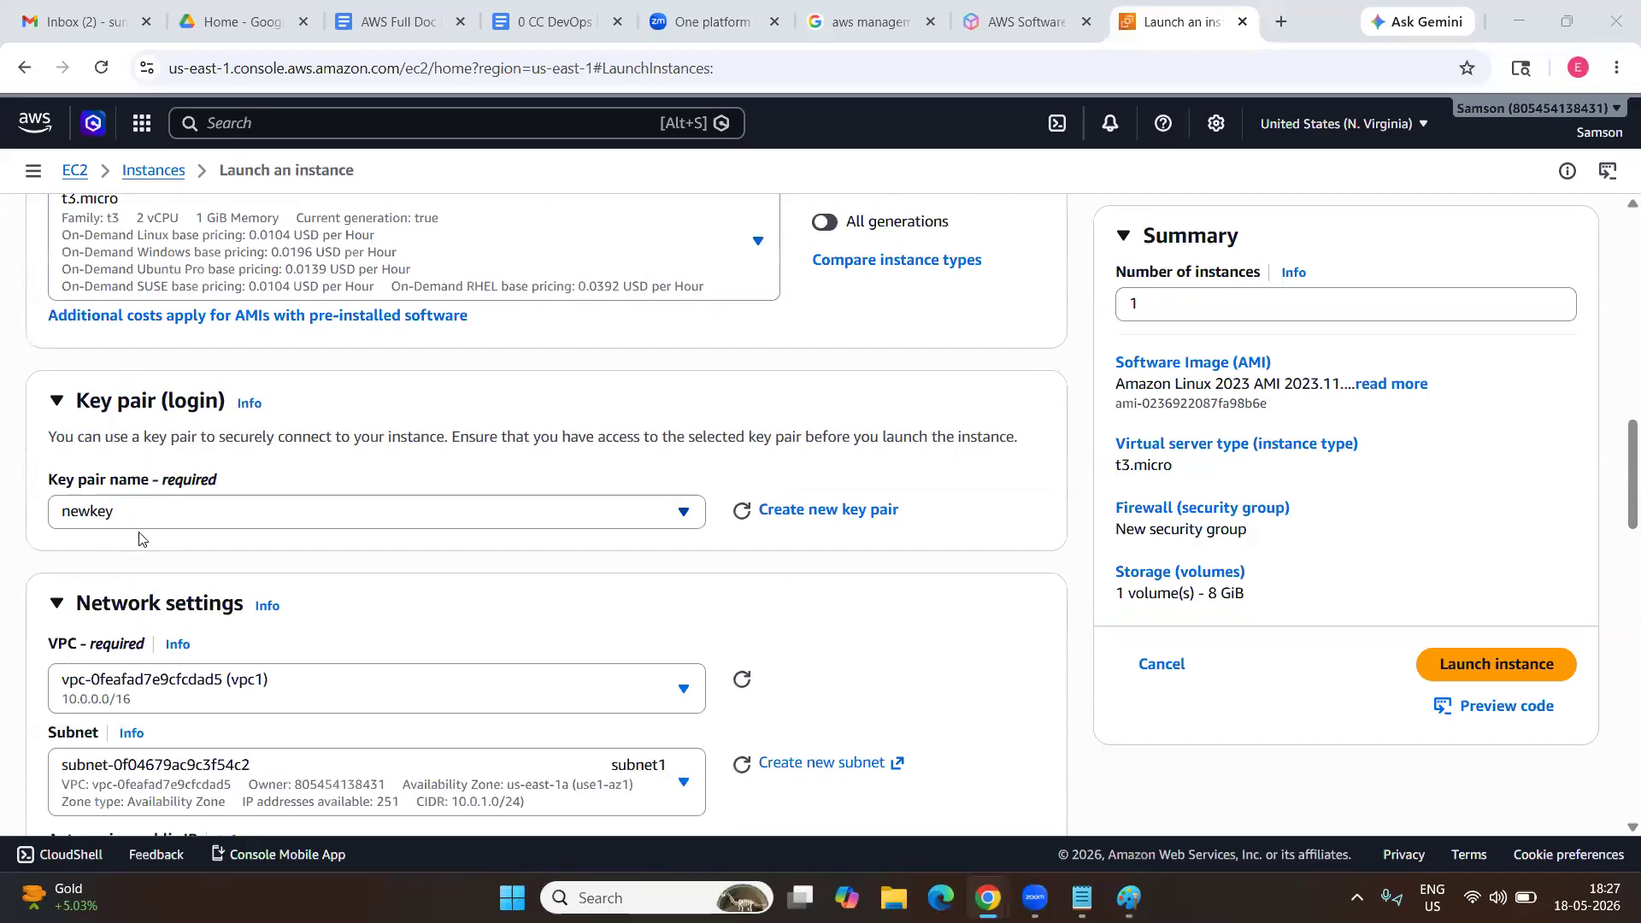
left_click(198, 516)
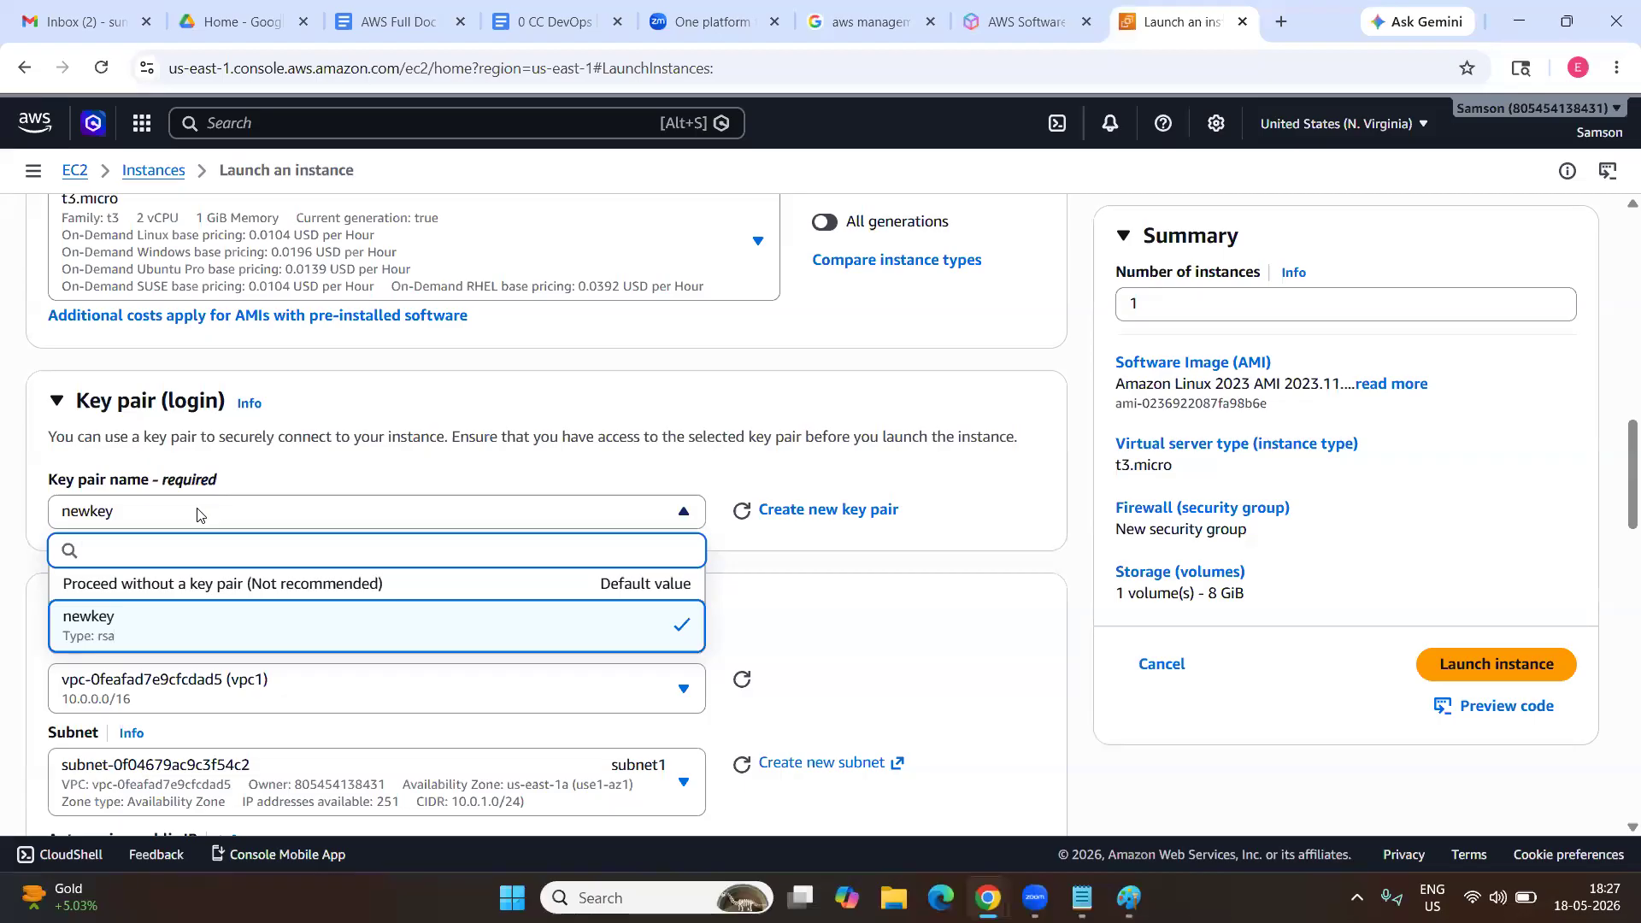
scroll(198, 514, "down", 2)
left_click(838, 392)
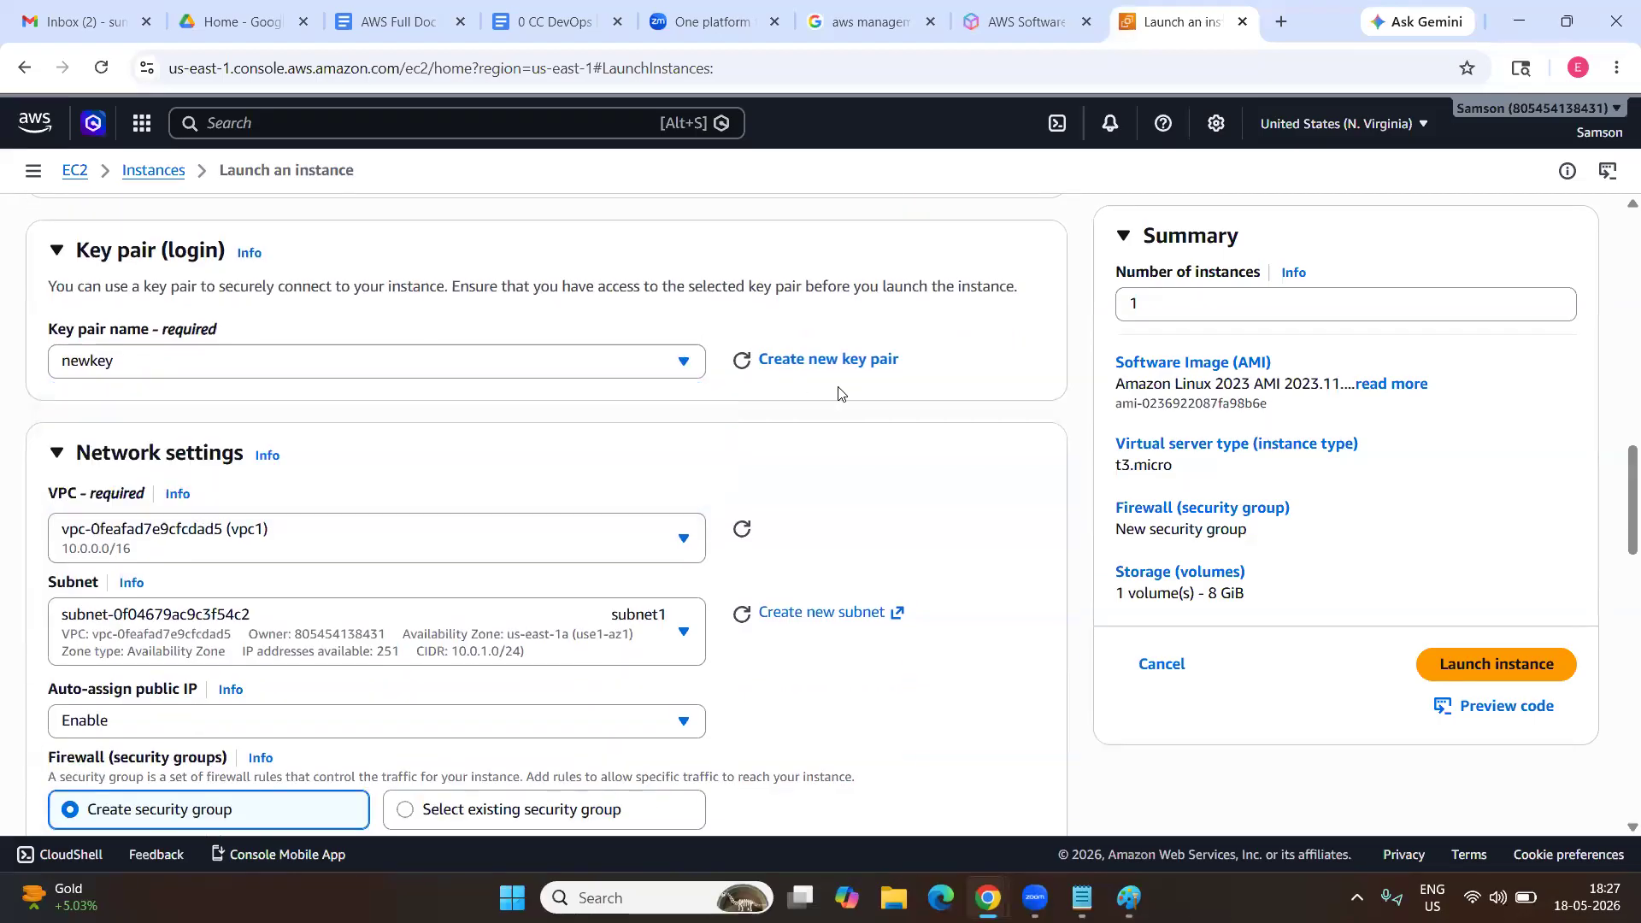
Review the network settings: the available VPCs, the chosen subnet, the public IP auto-assignment and the new security group's name.
scroll(314, 485, "down", 2)
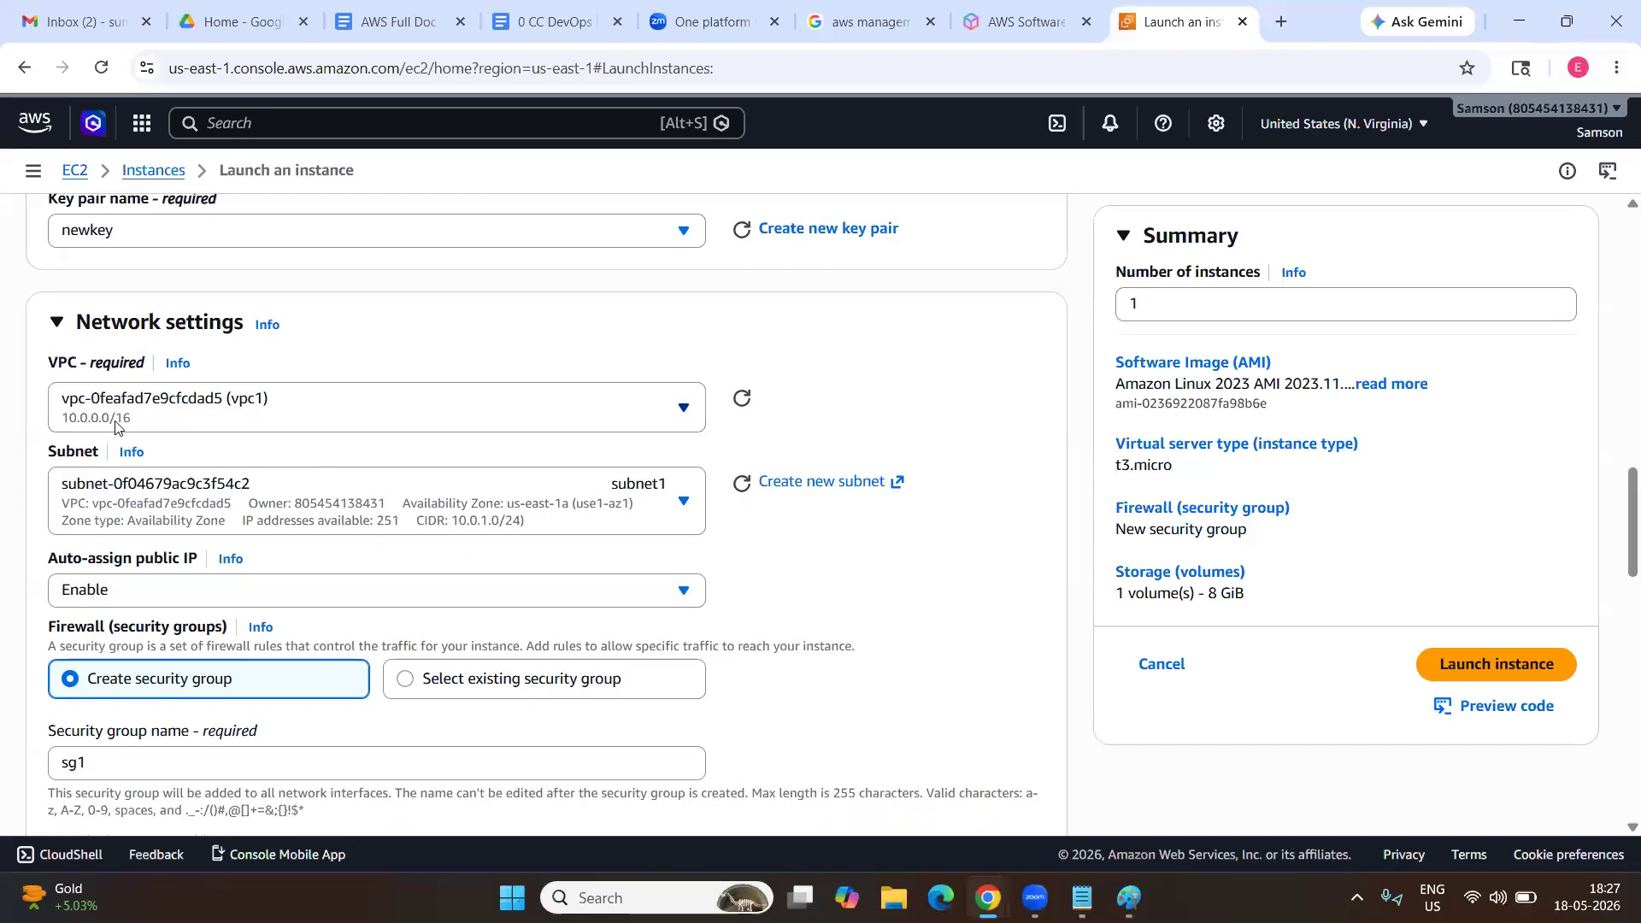
left_click(291, 407)
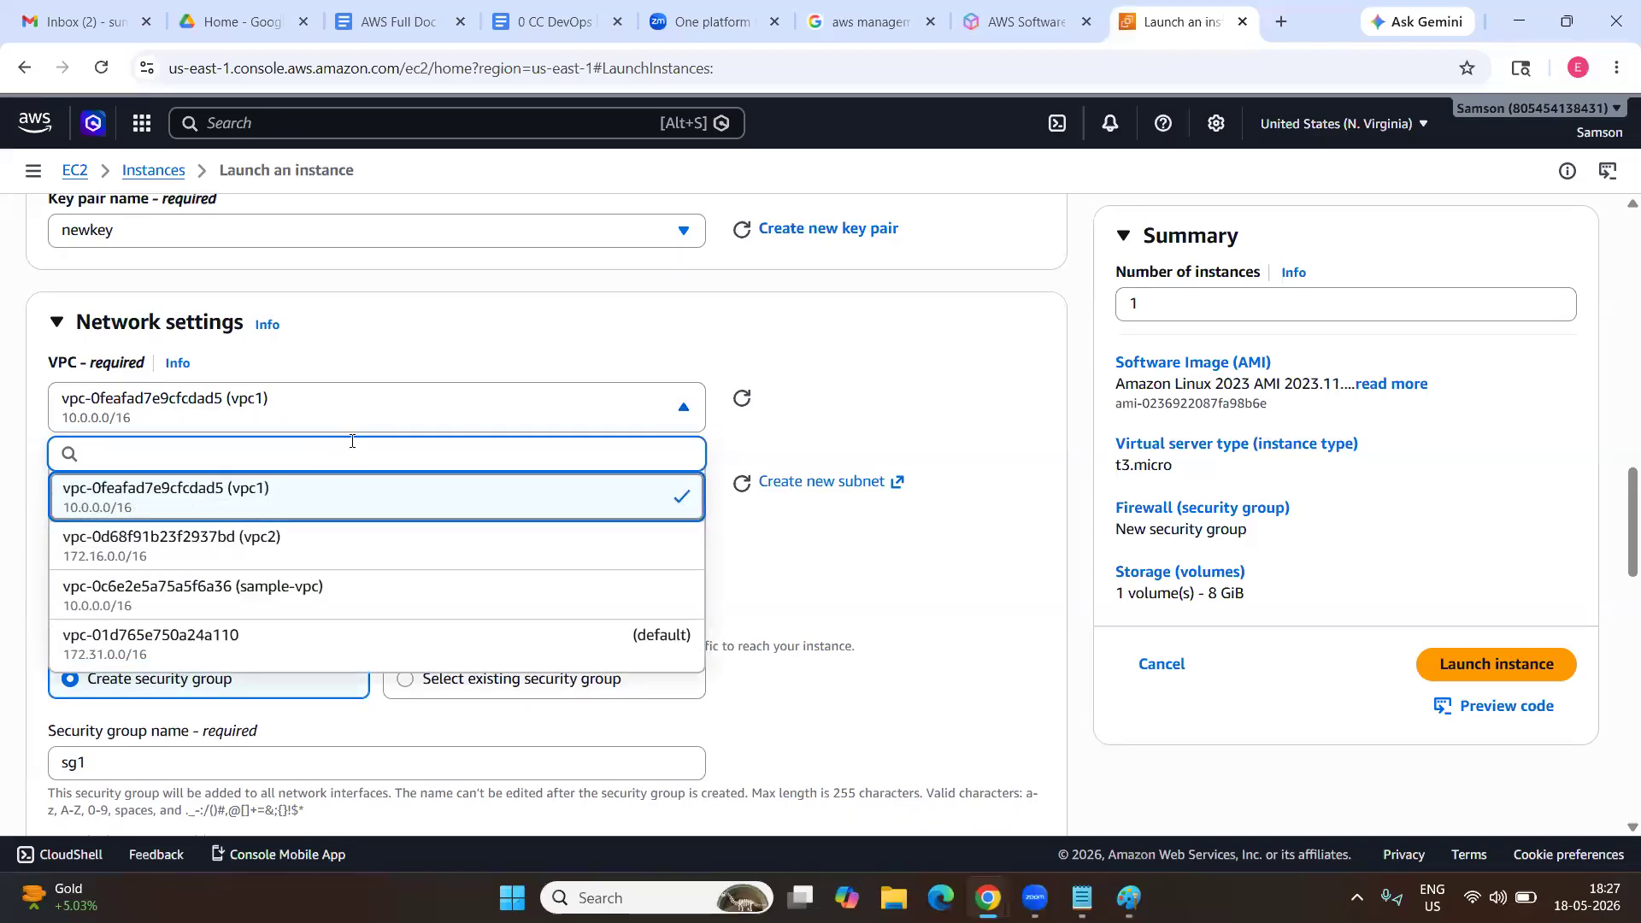
scroll(368, 432, "down", 1)
left_click(779, 419)
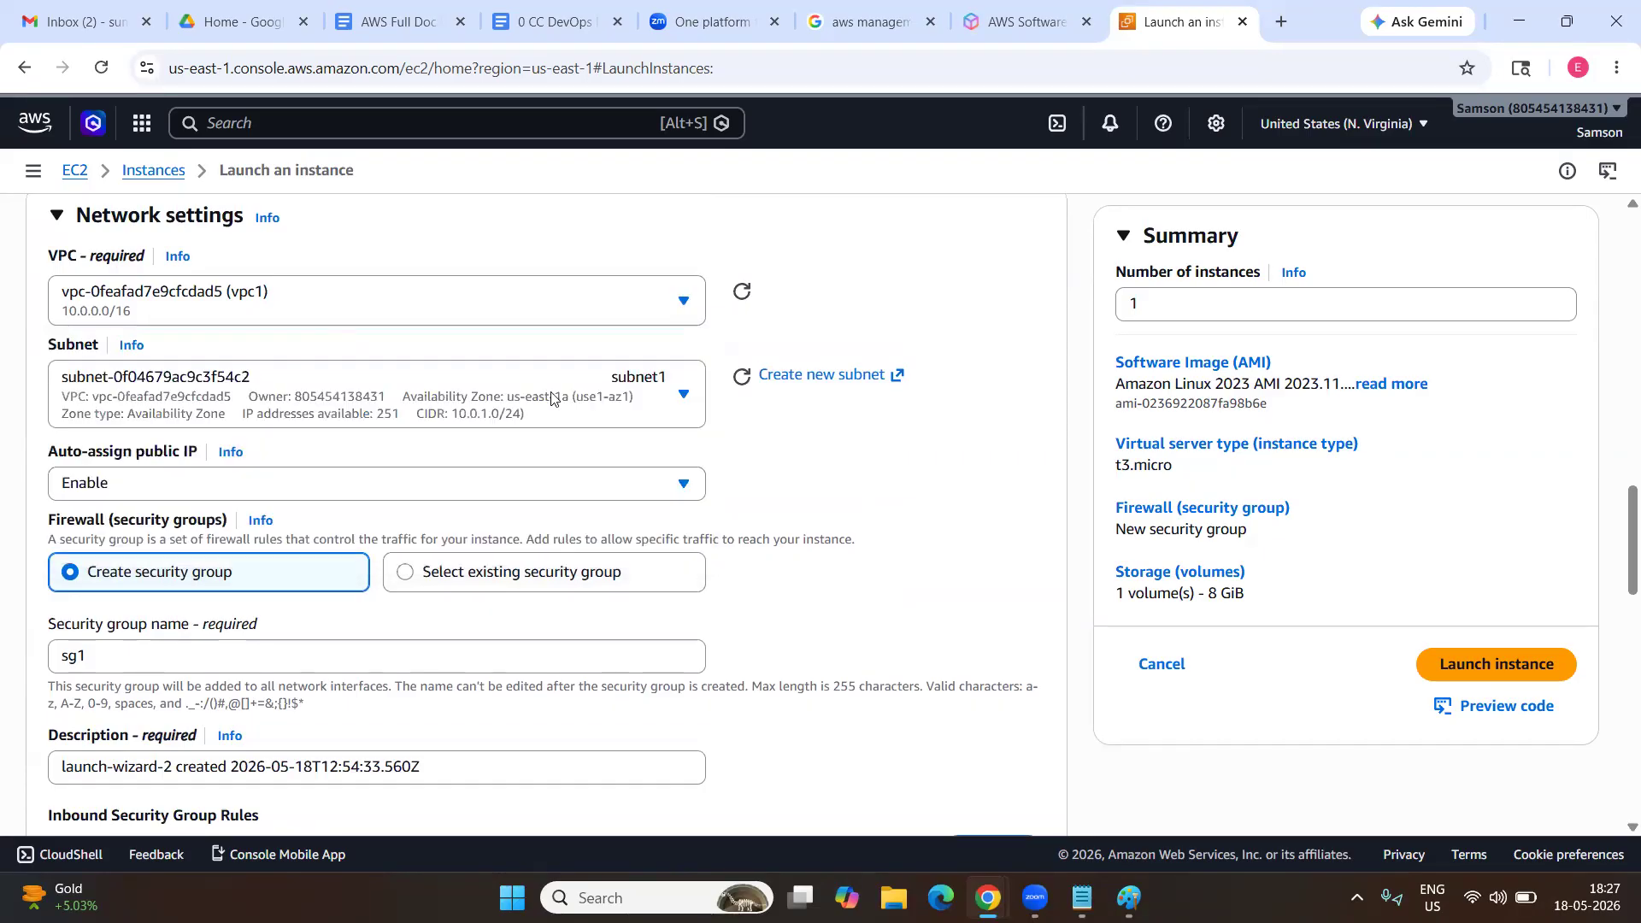
scroll(644, 381, "down", 1)
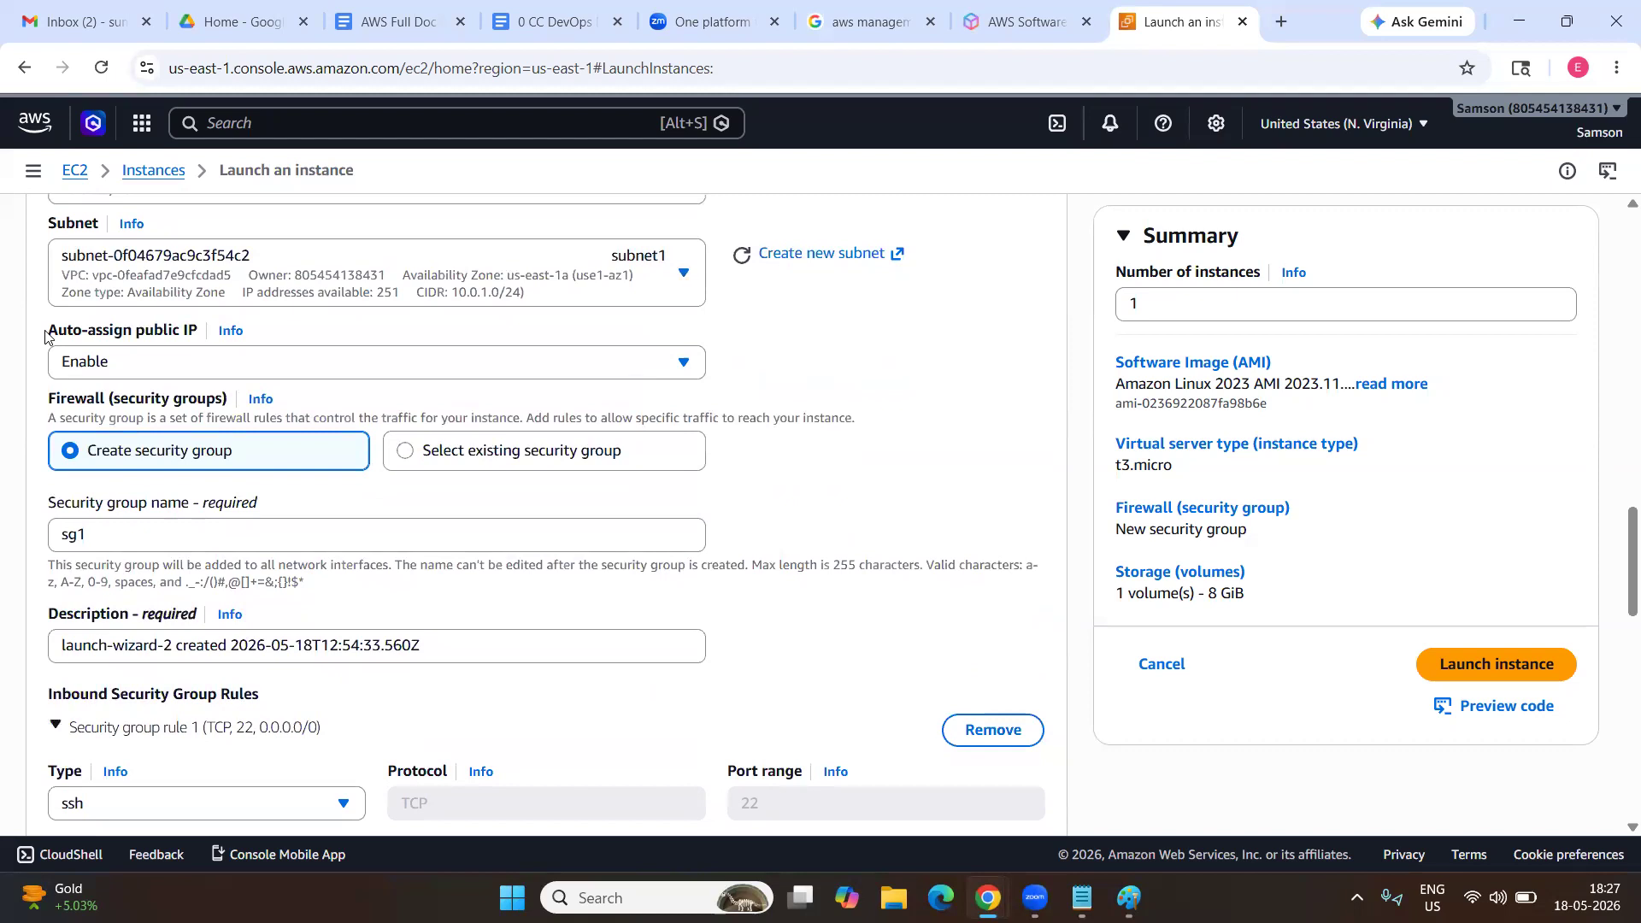
left_click_drag(45, 336, 171, 352)
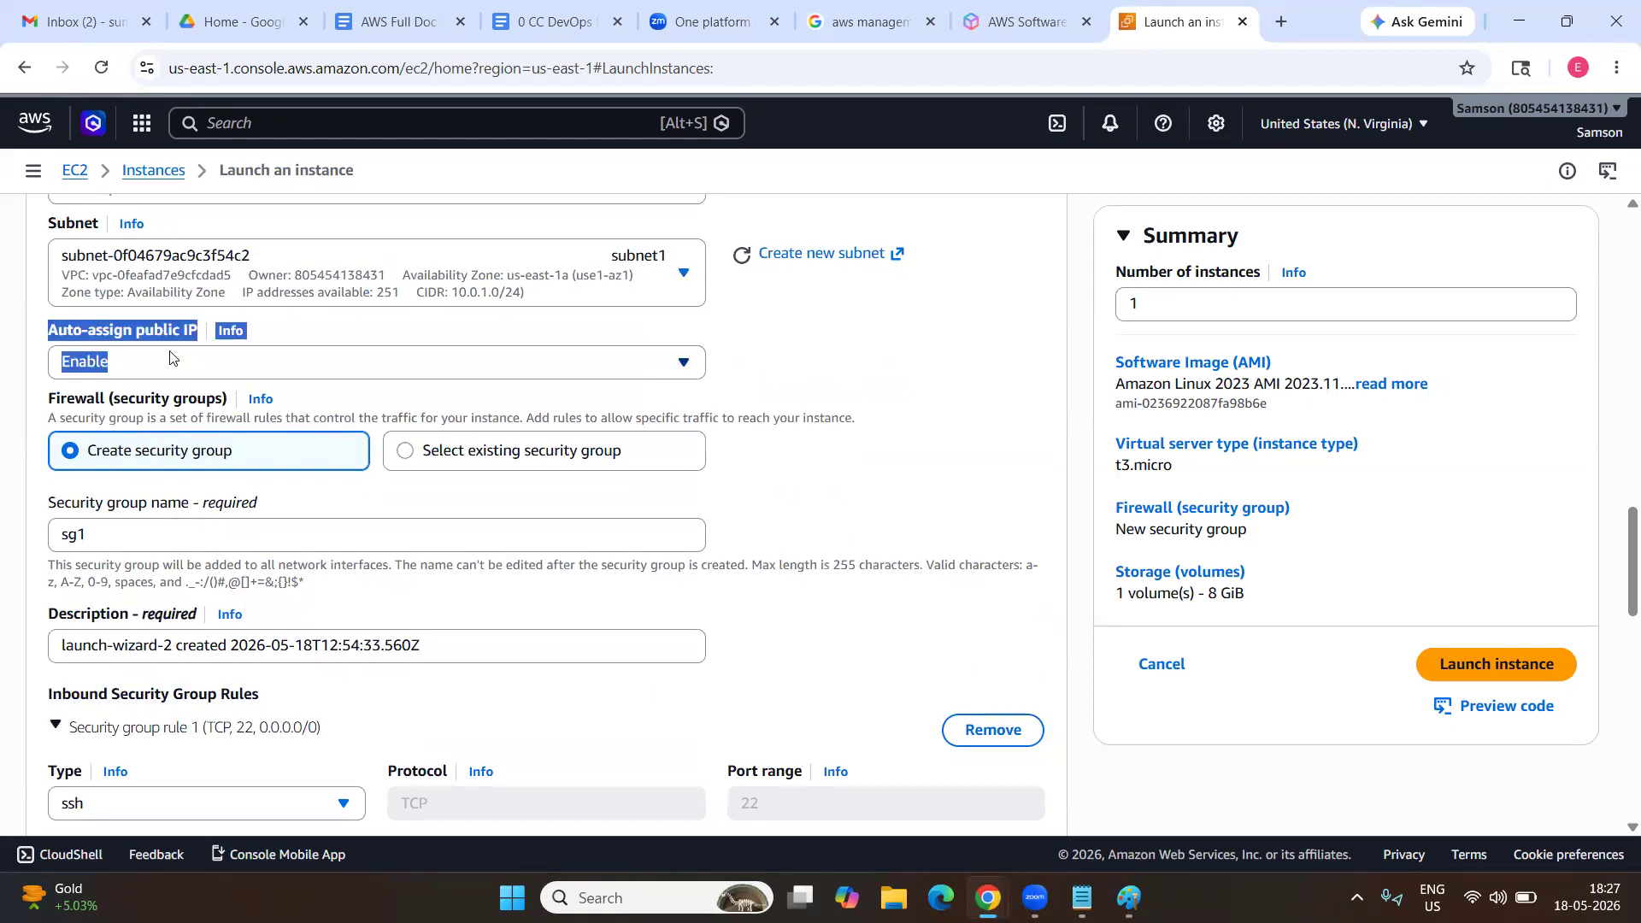
left_click(171, 357)
left_click(152, 365)
scroll(421, 432, "down", 2)
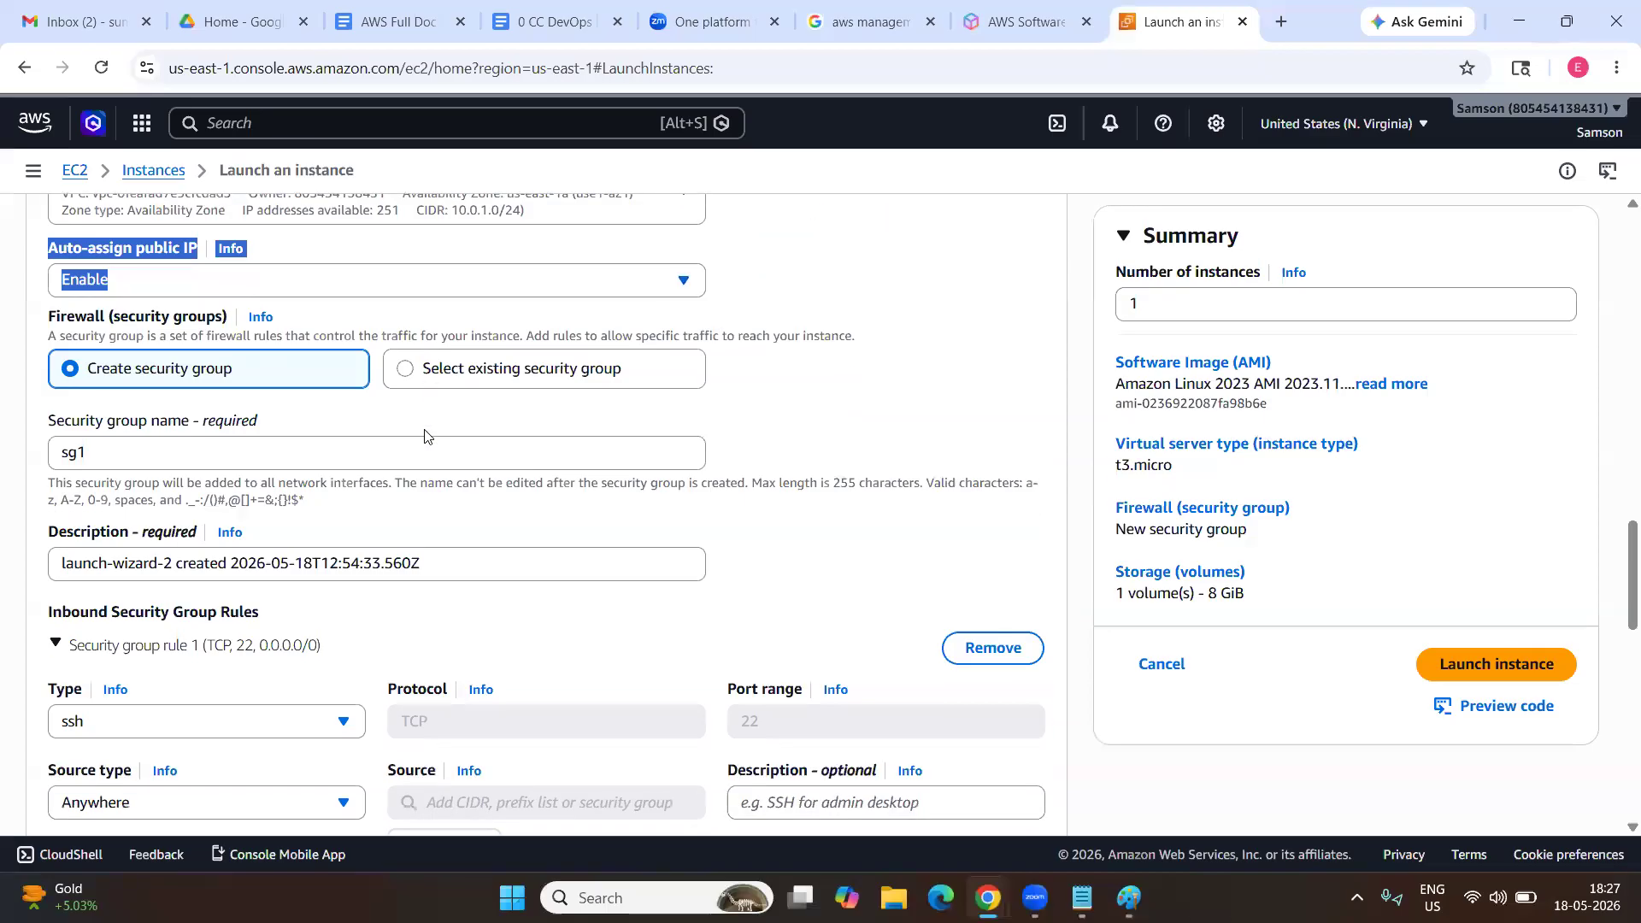
scroll(425, 436, "down", 1)
left_click_drag(252, 316, 57, 398)
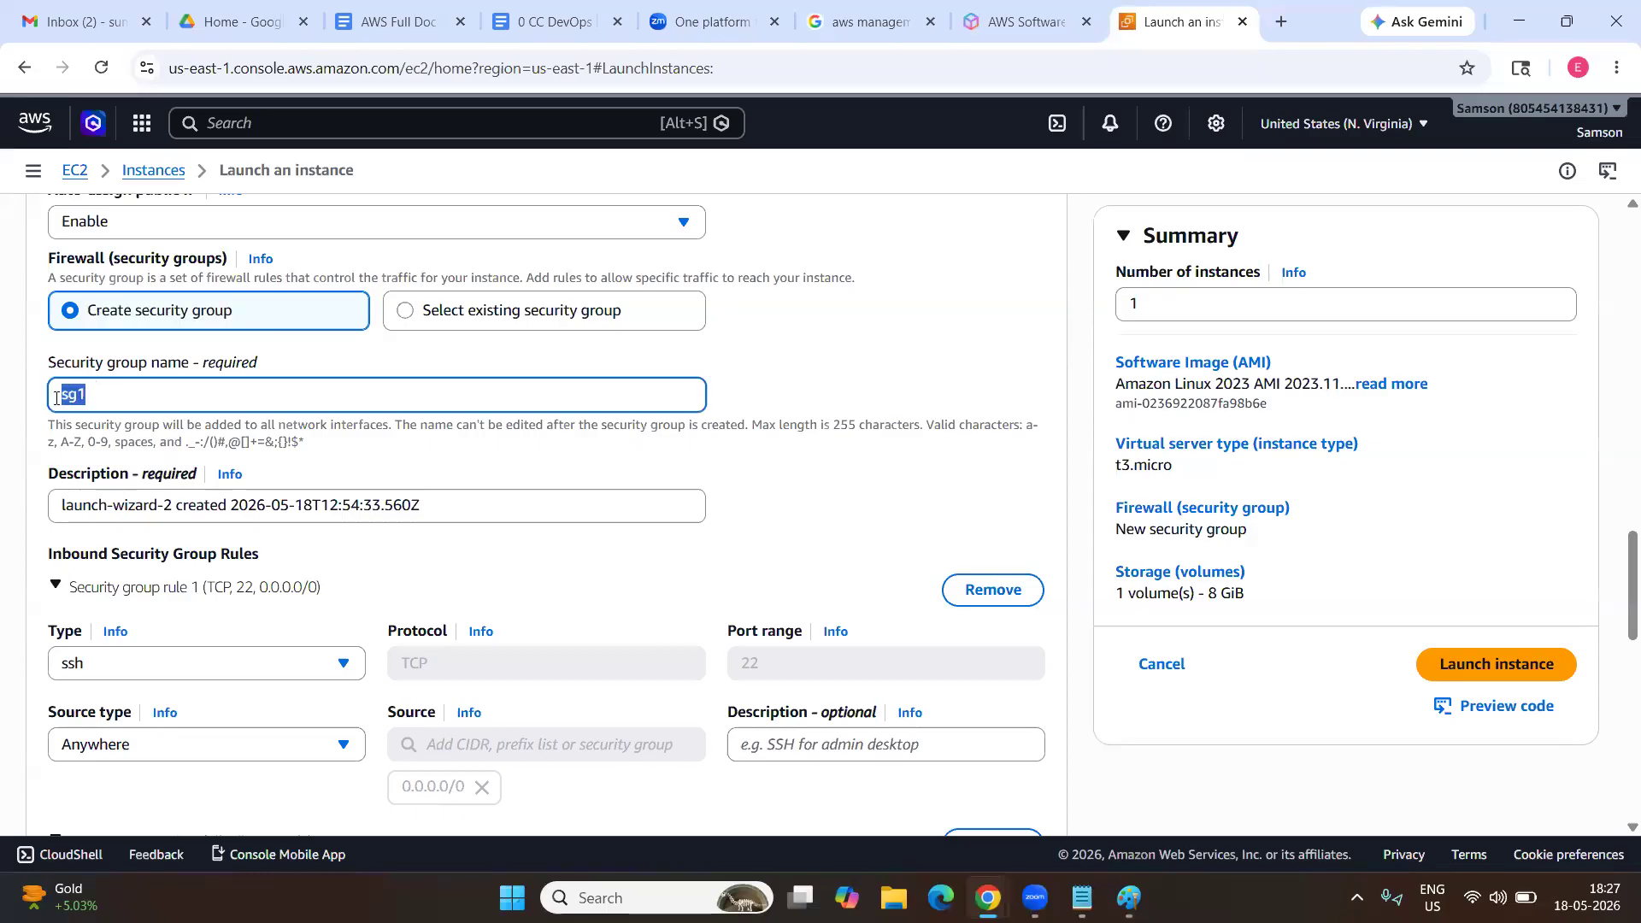
left_click(171, 407)
Examine the inbound security group rules, including the first rule's type options and the second rule's header.
scroll(162, 406, "down", 3)
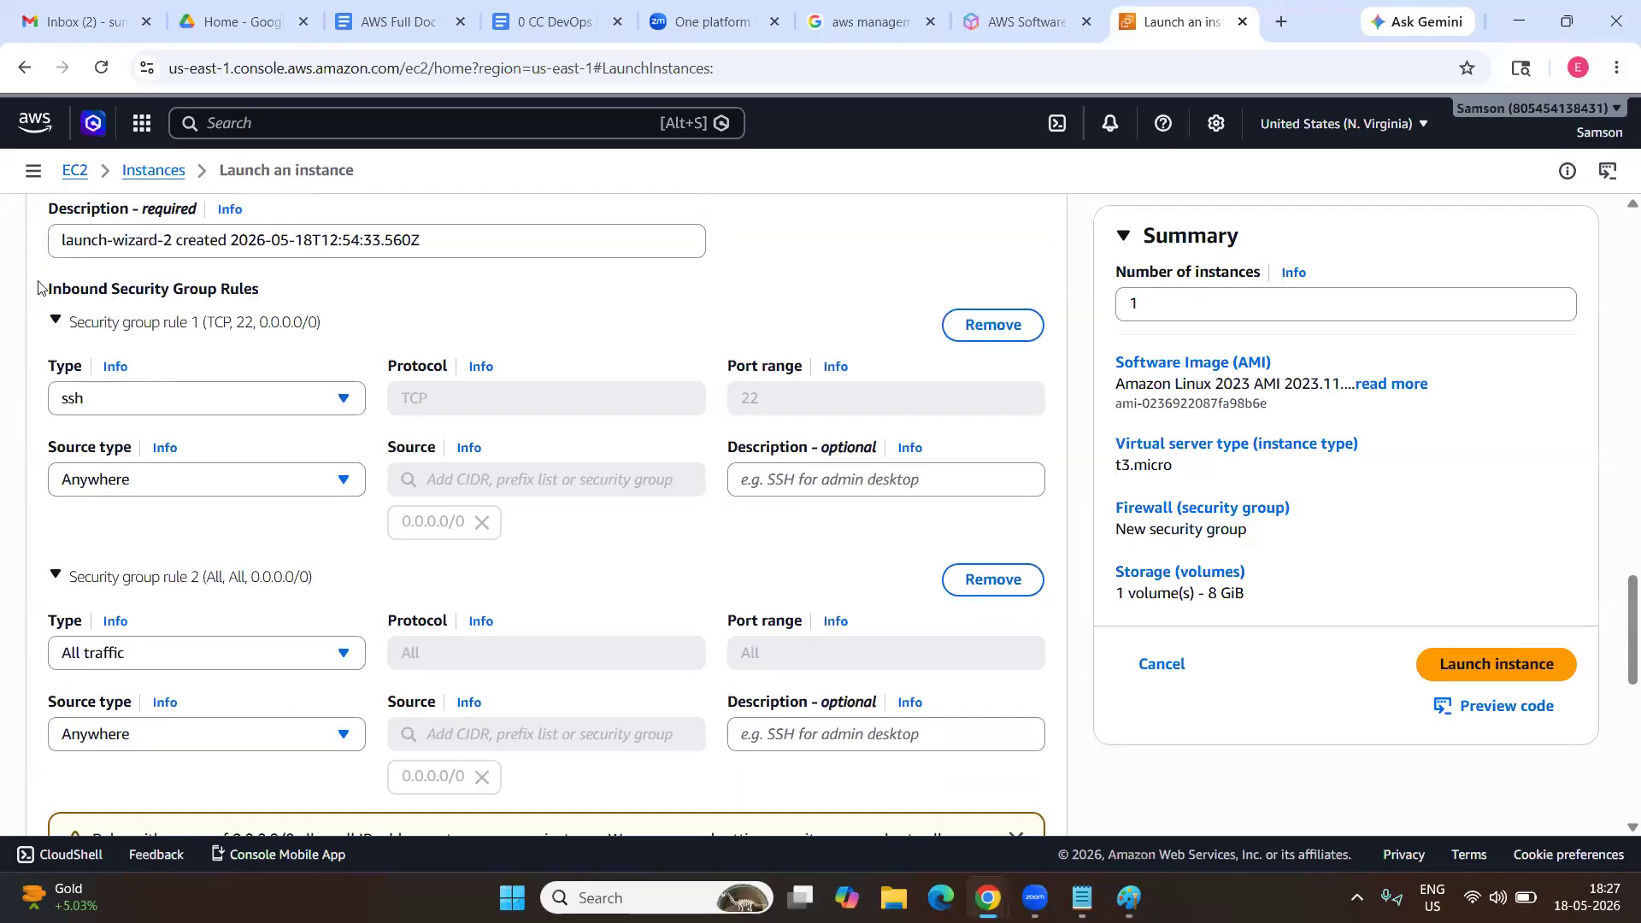
left_click_drag(38, 286, 271, 305)
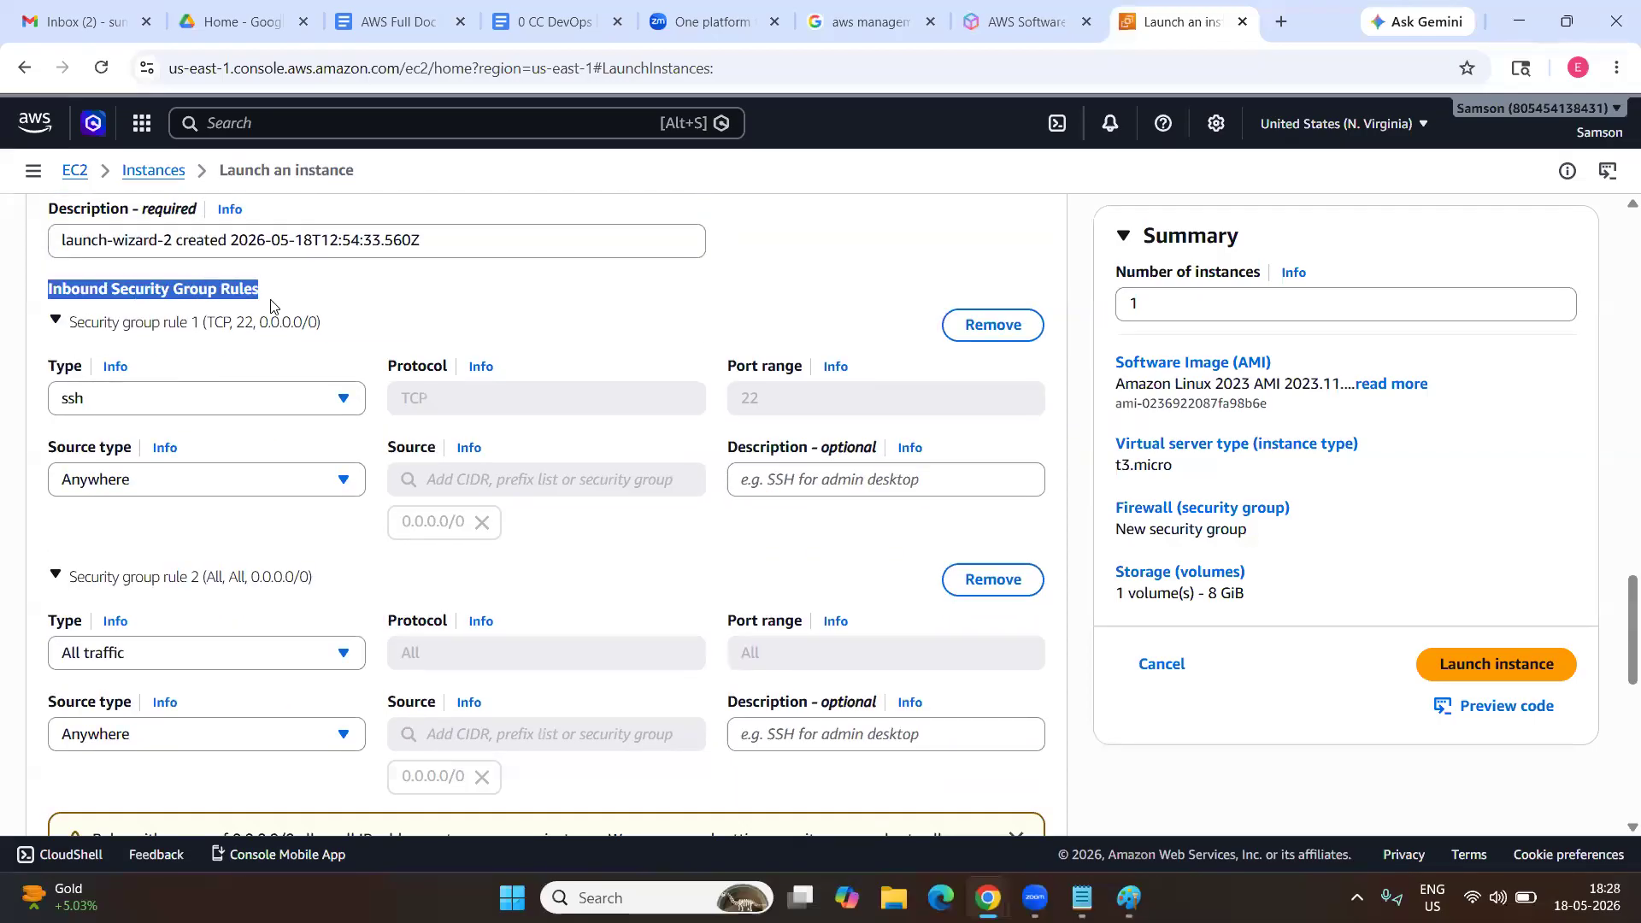
left_click(84, 400)
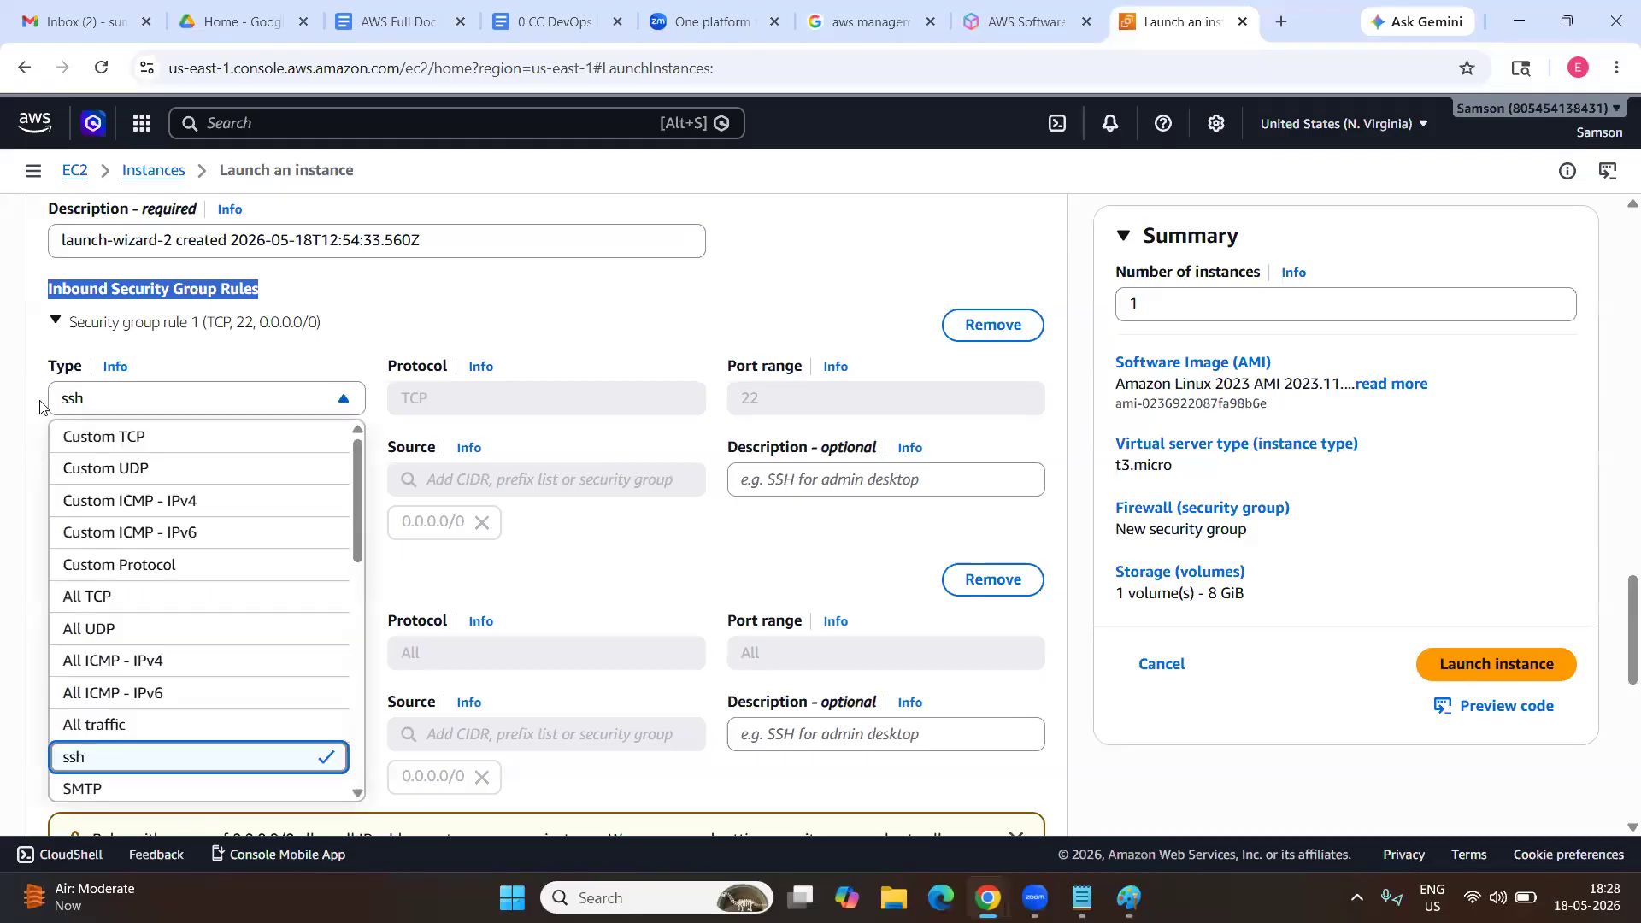
left_click(108, 398)
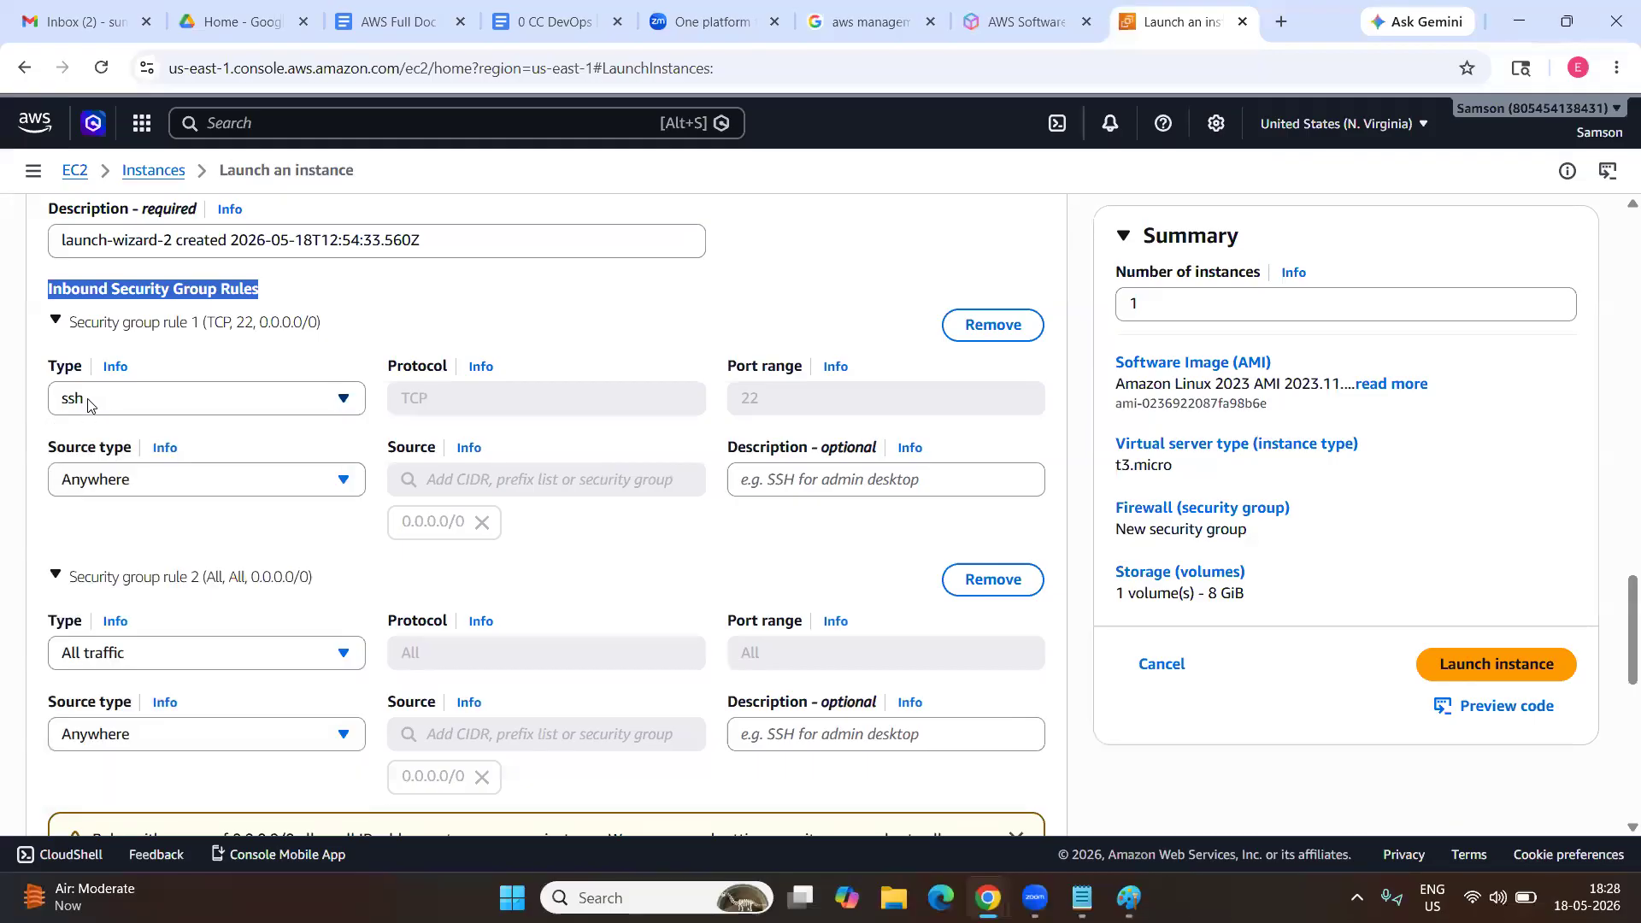
scroll(88, 405, "down", 2)
scroll(88, 405, "down", 1)
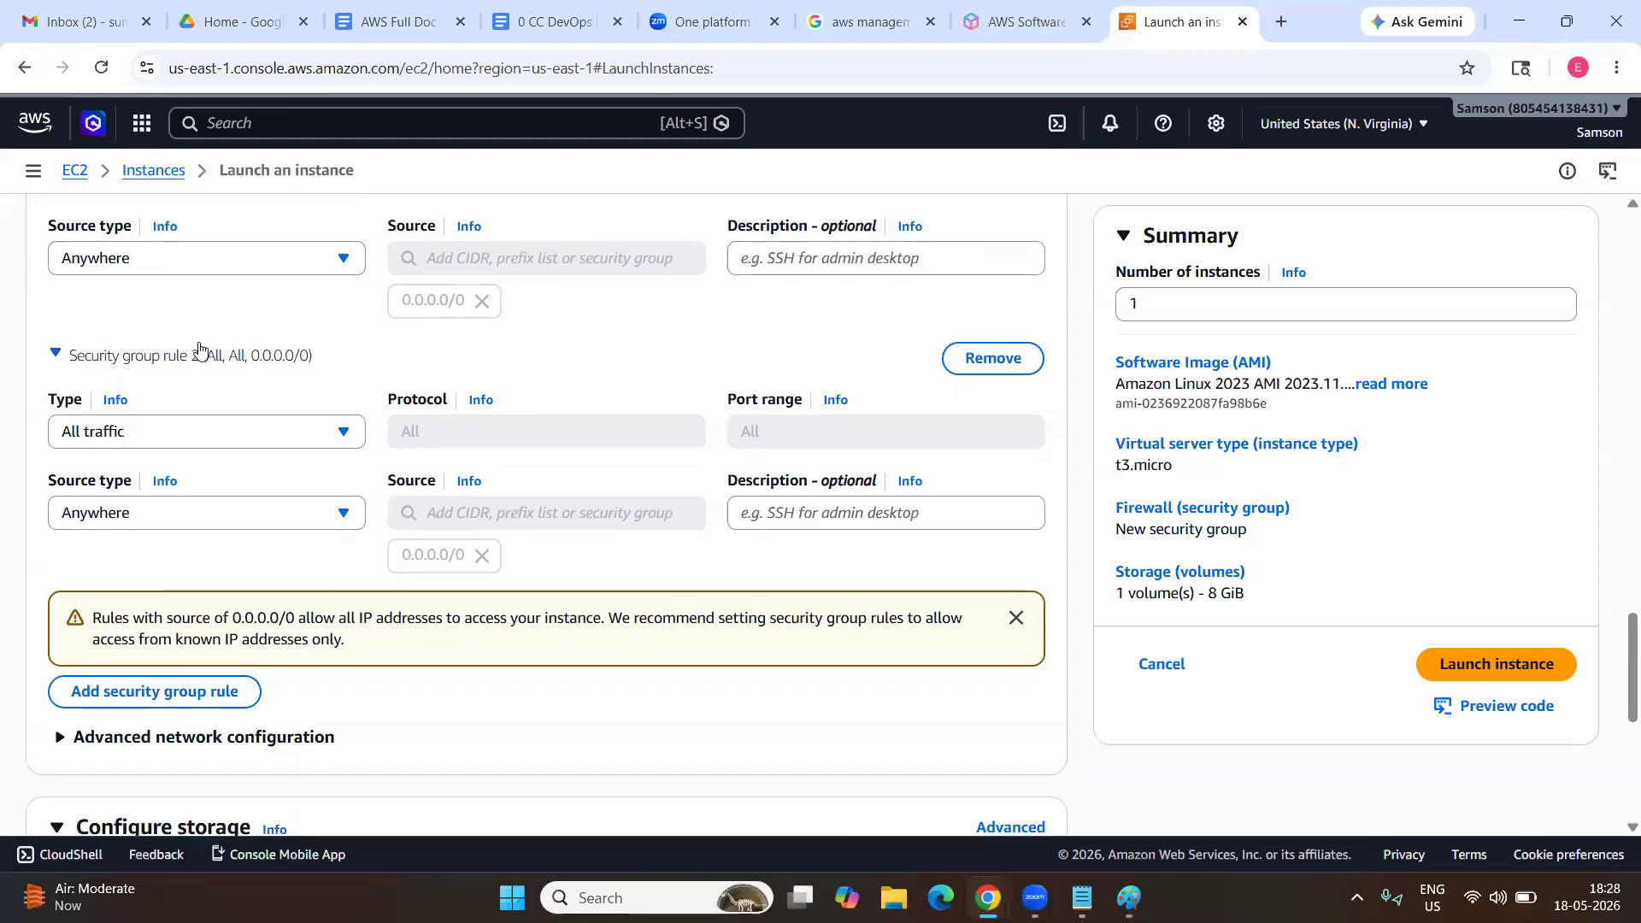
left_click_drag(203, 360, 145, 376)
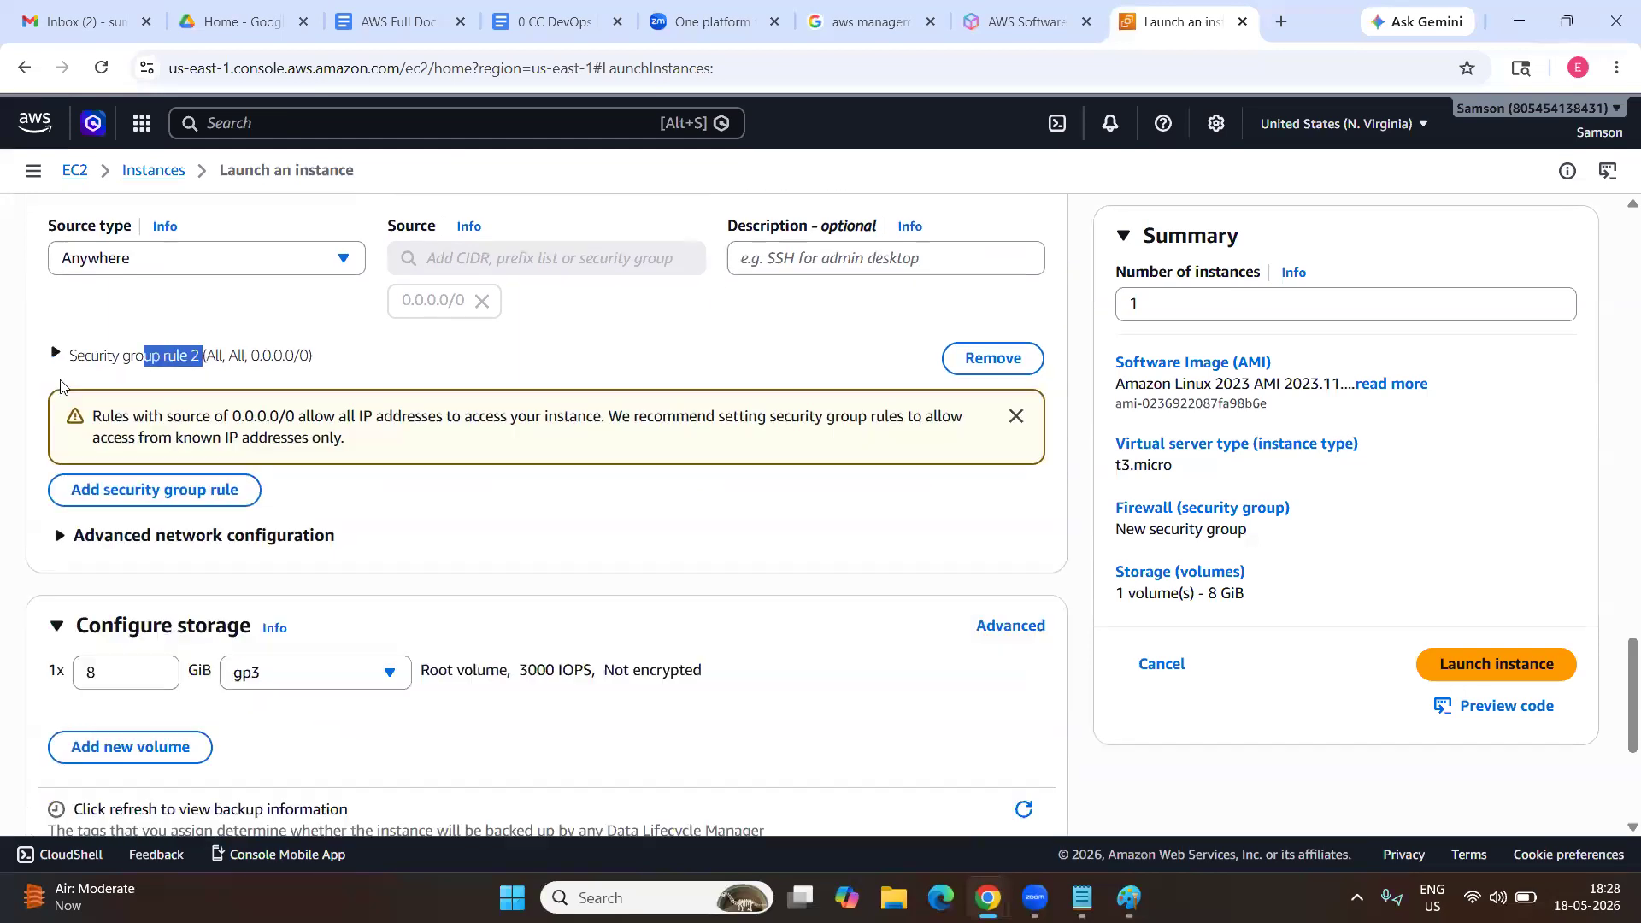
left_click(186, 366)
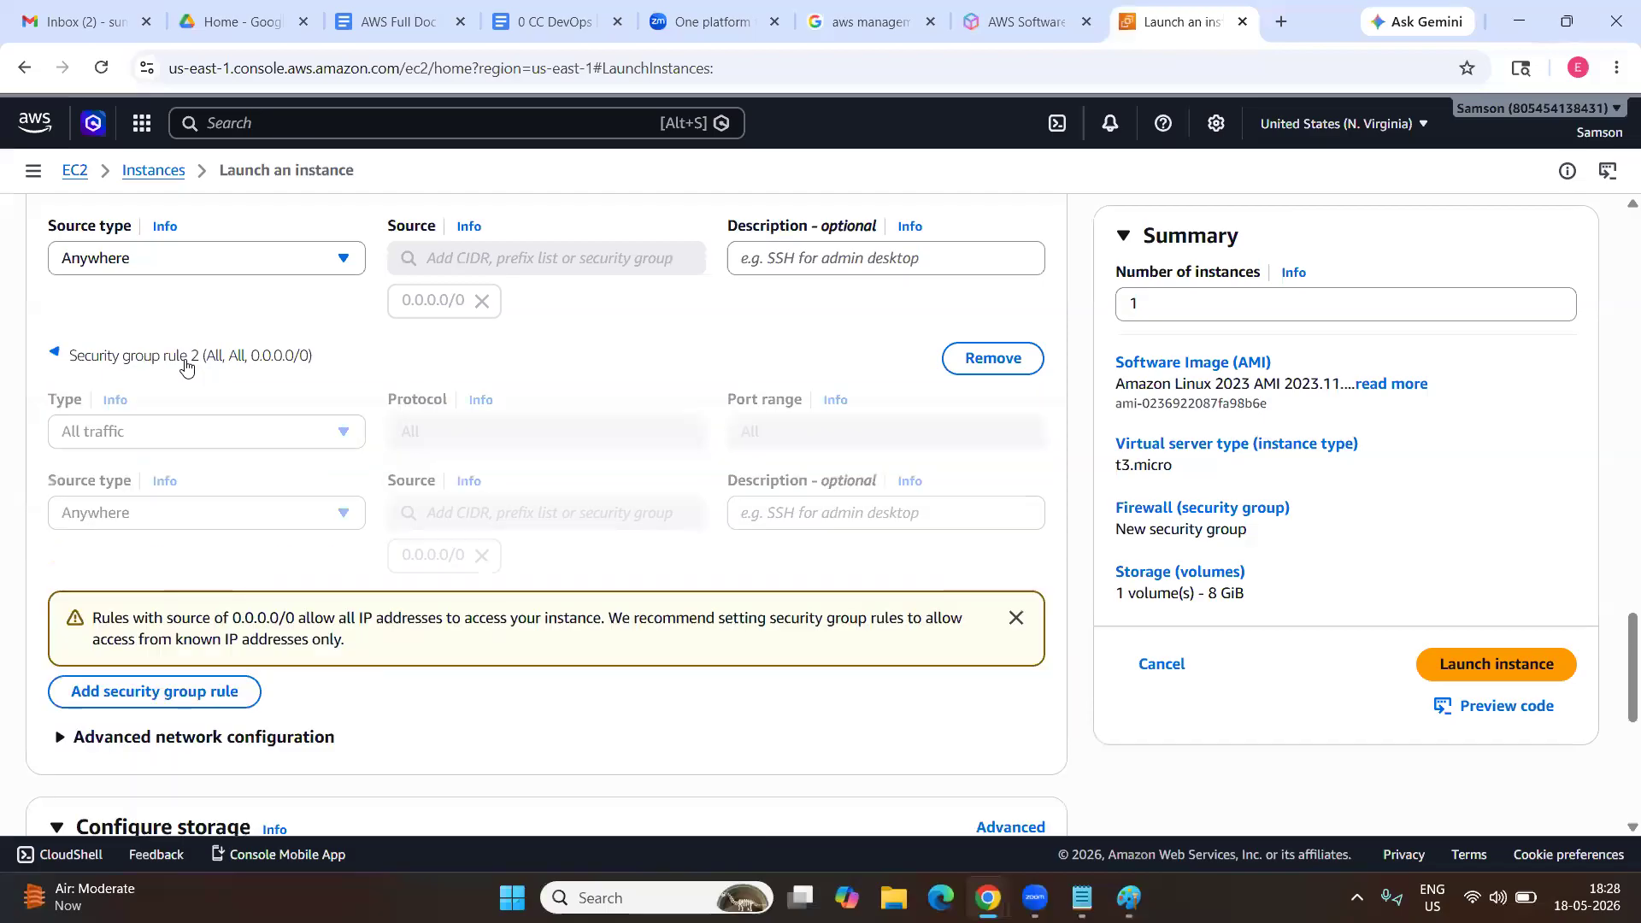
Look through the full list of traffic types offered for the second inbound security group rule.
left_click(141, 433)
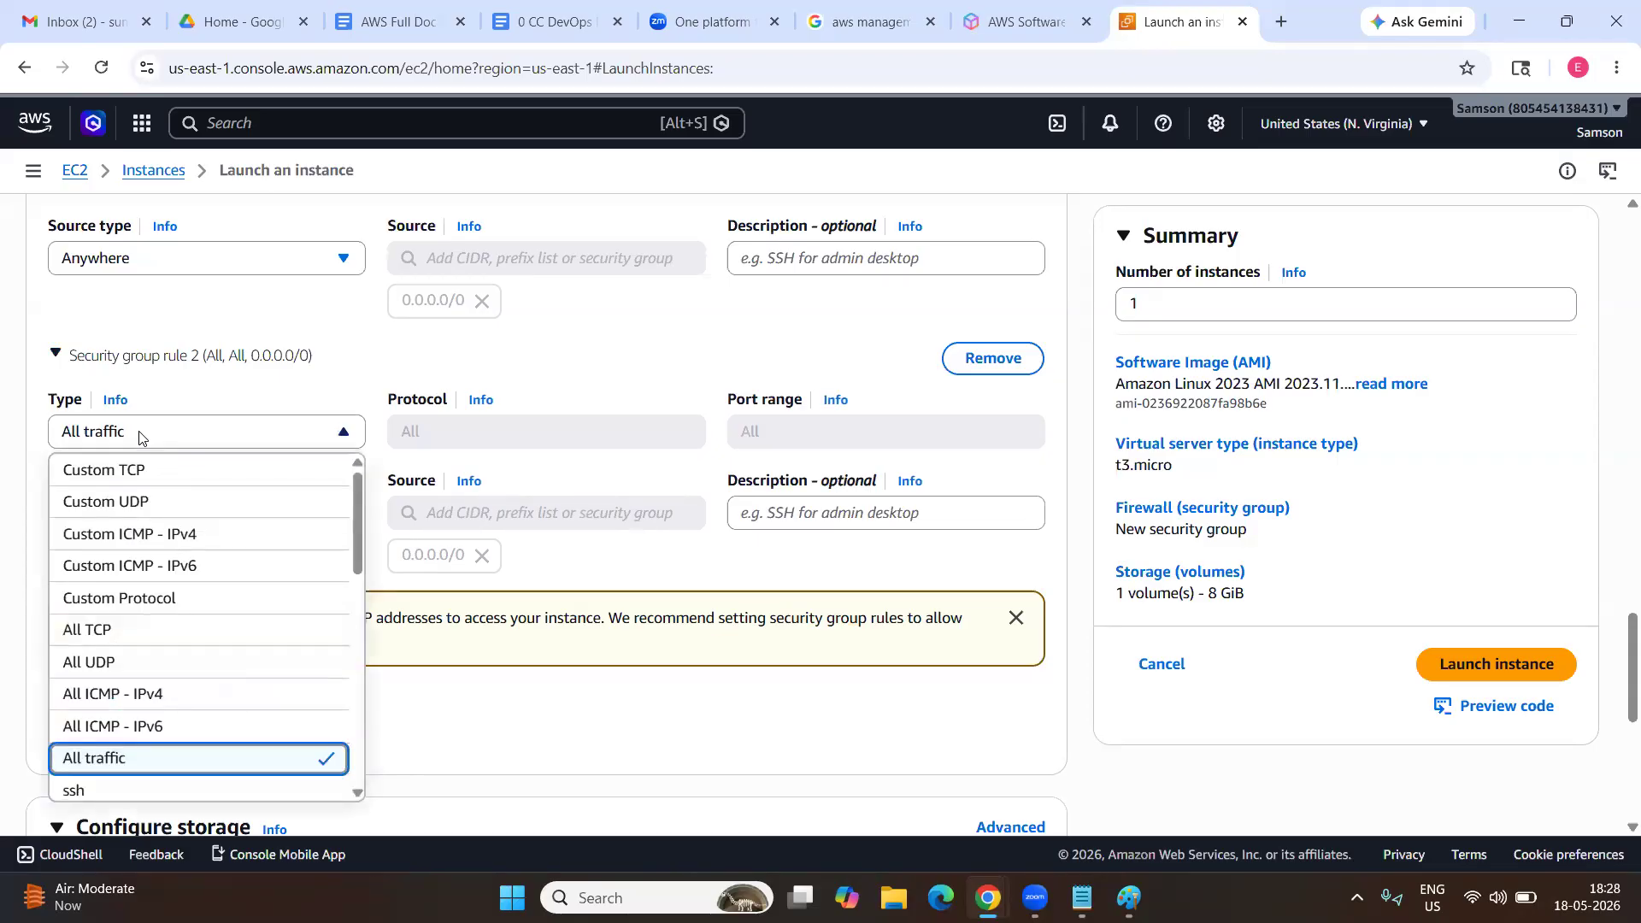
scroll(167, 621, "down", 2)
scroll(167, 619, "down", 3)
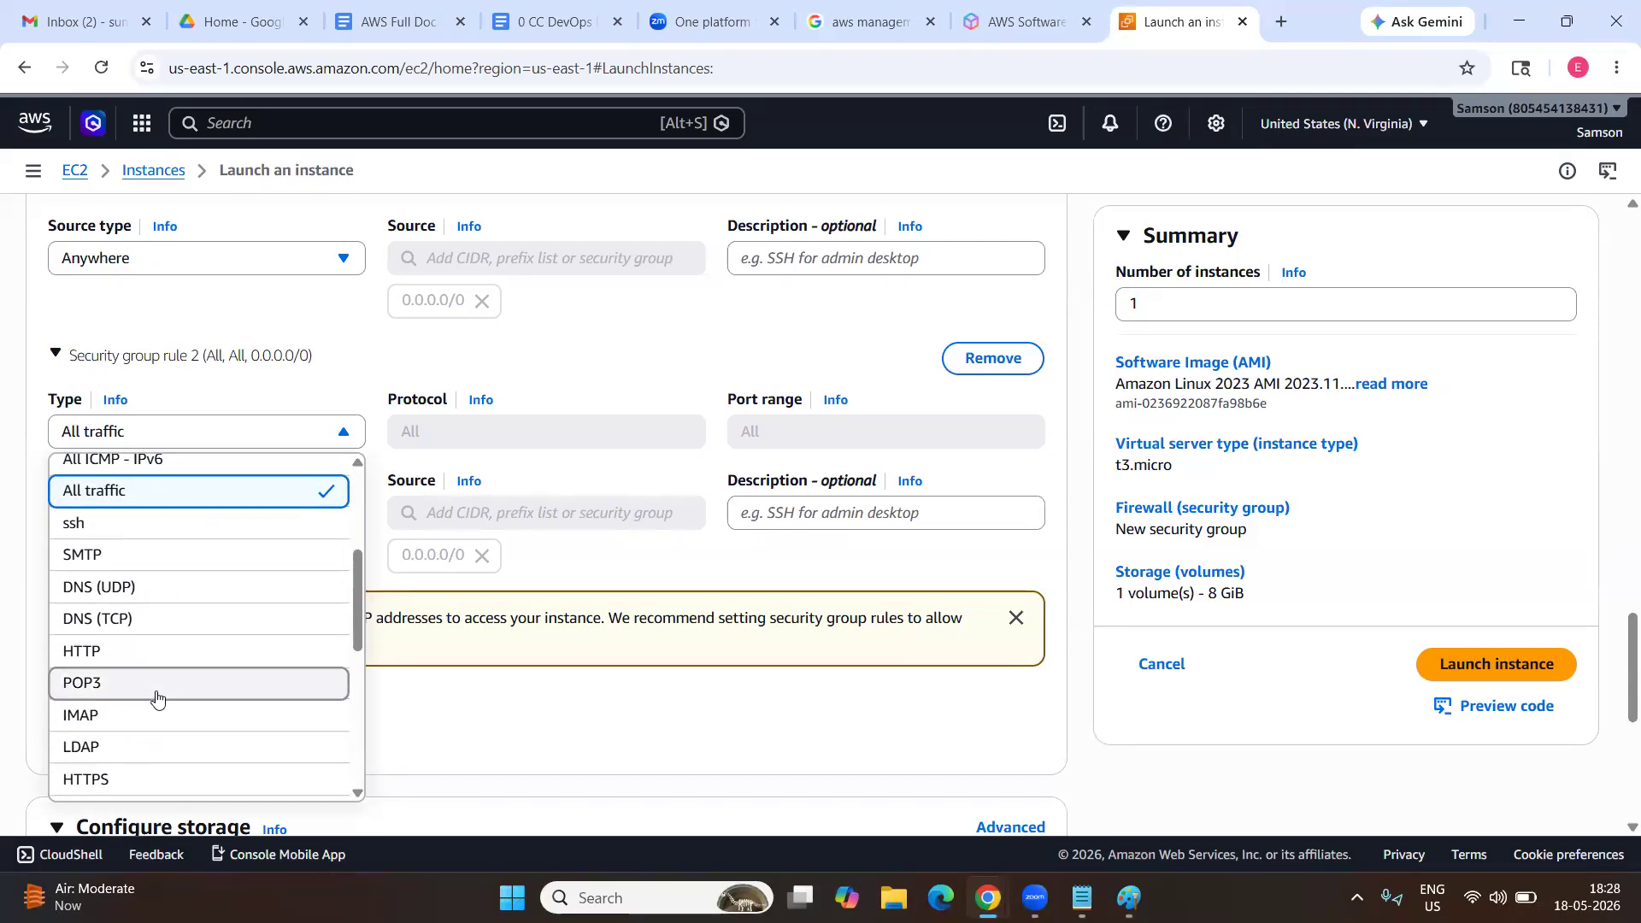
scroll(169, 620, "up", 3)
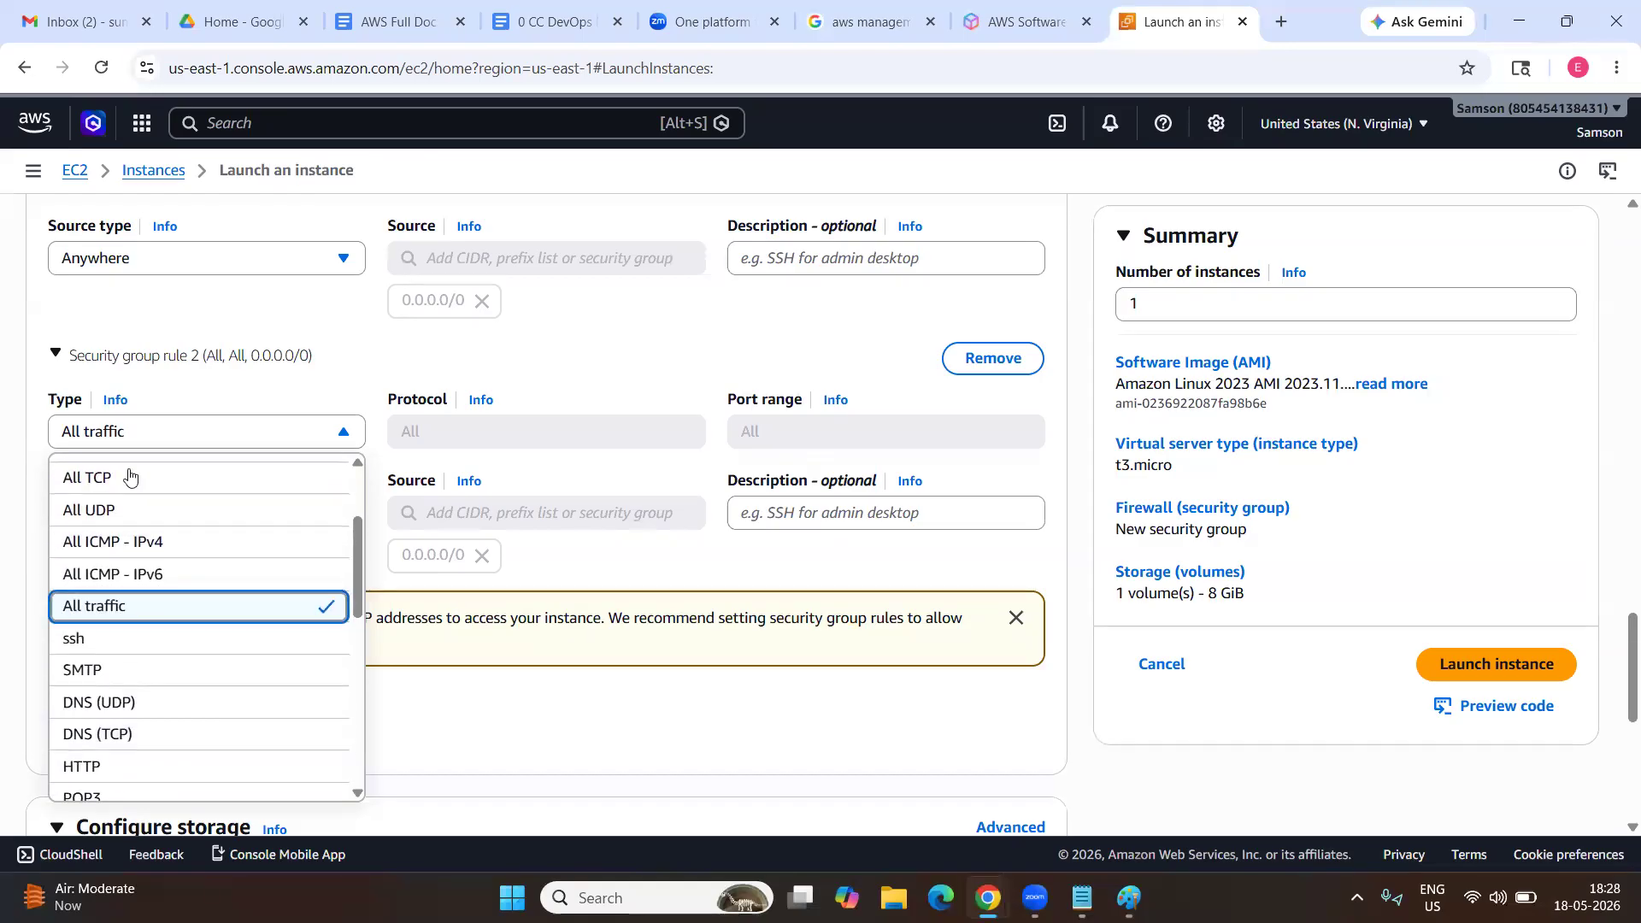
scroll(169, 583, "up", 4)
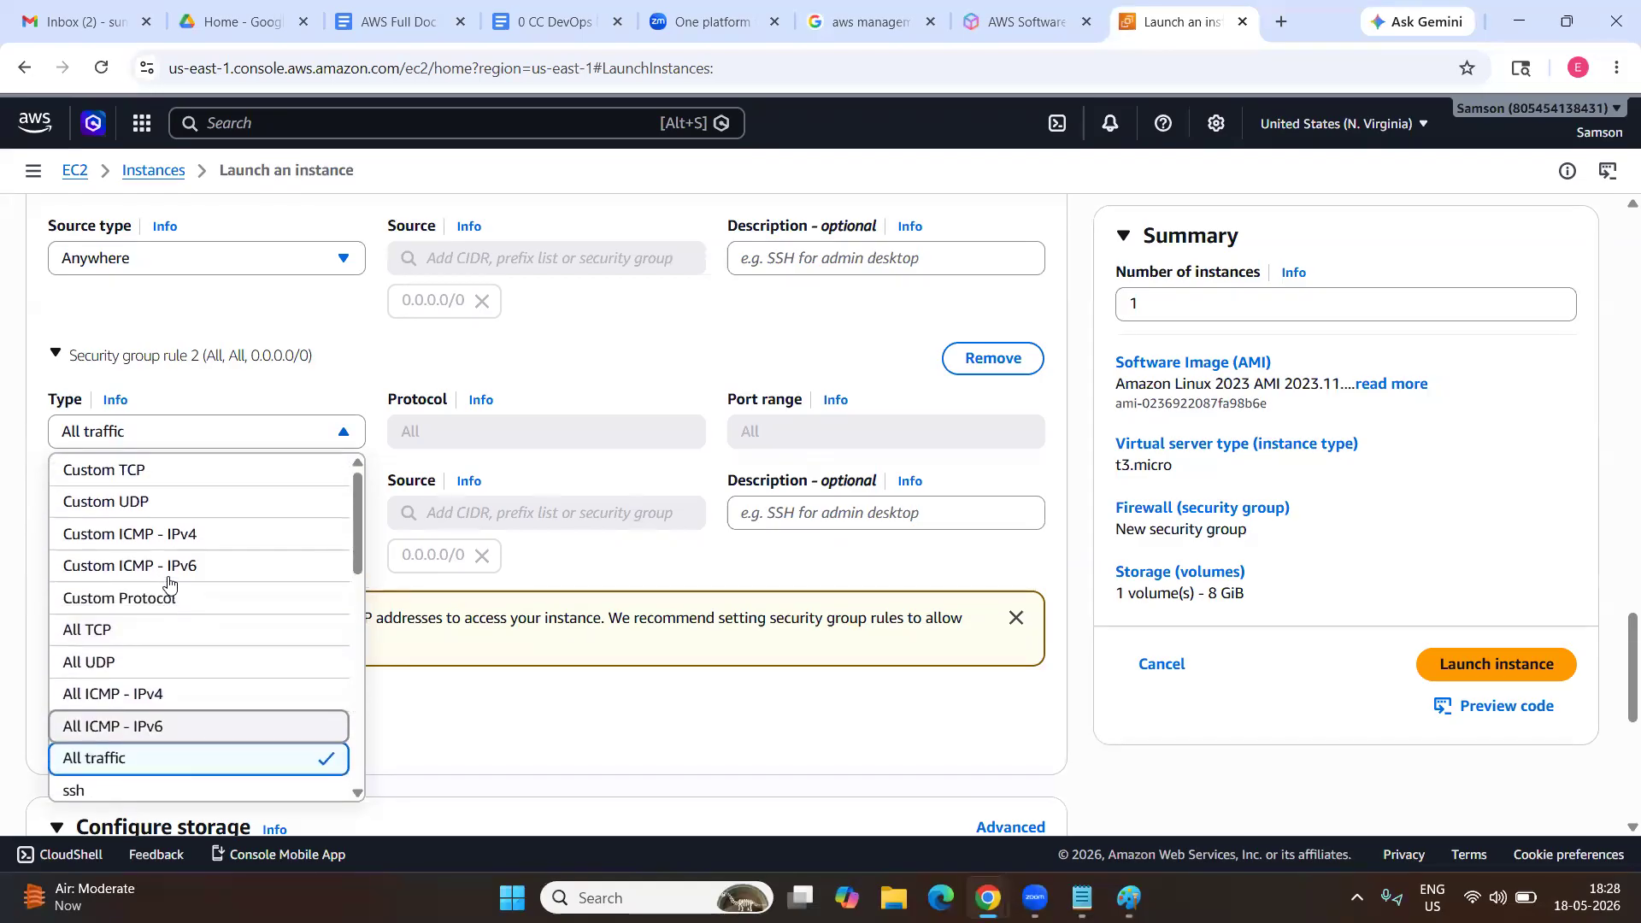
left_click(172, 444)
left_click(184, 435)
left_click(187, 438)
left_click(187, 441)
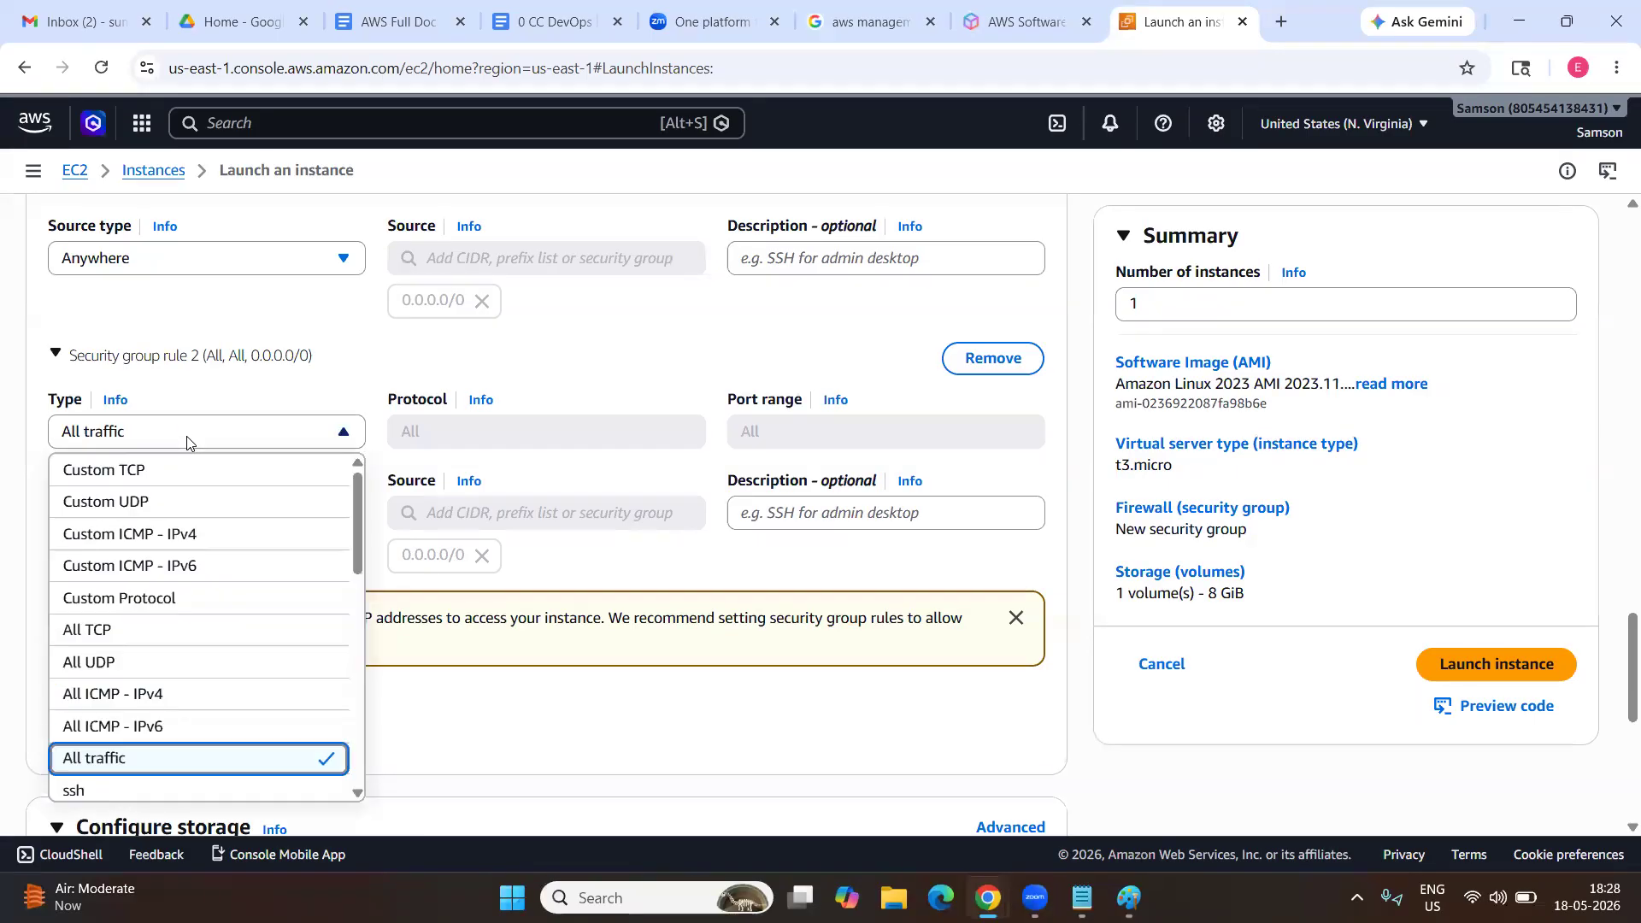
scroll(172, 634, "down", 5)
scroll(172, 638, "down", 3)
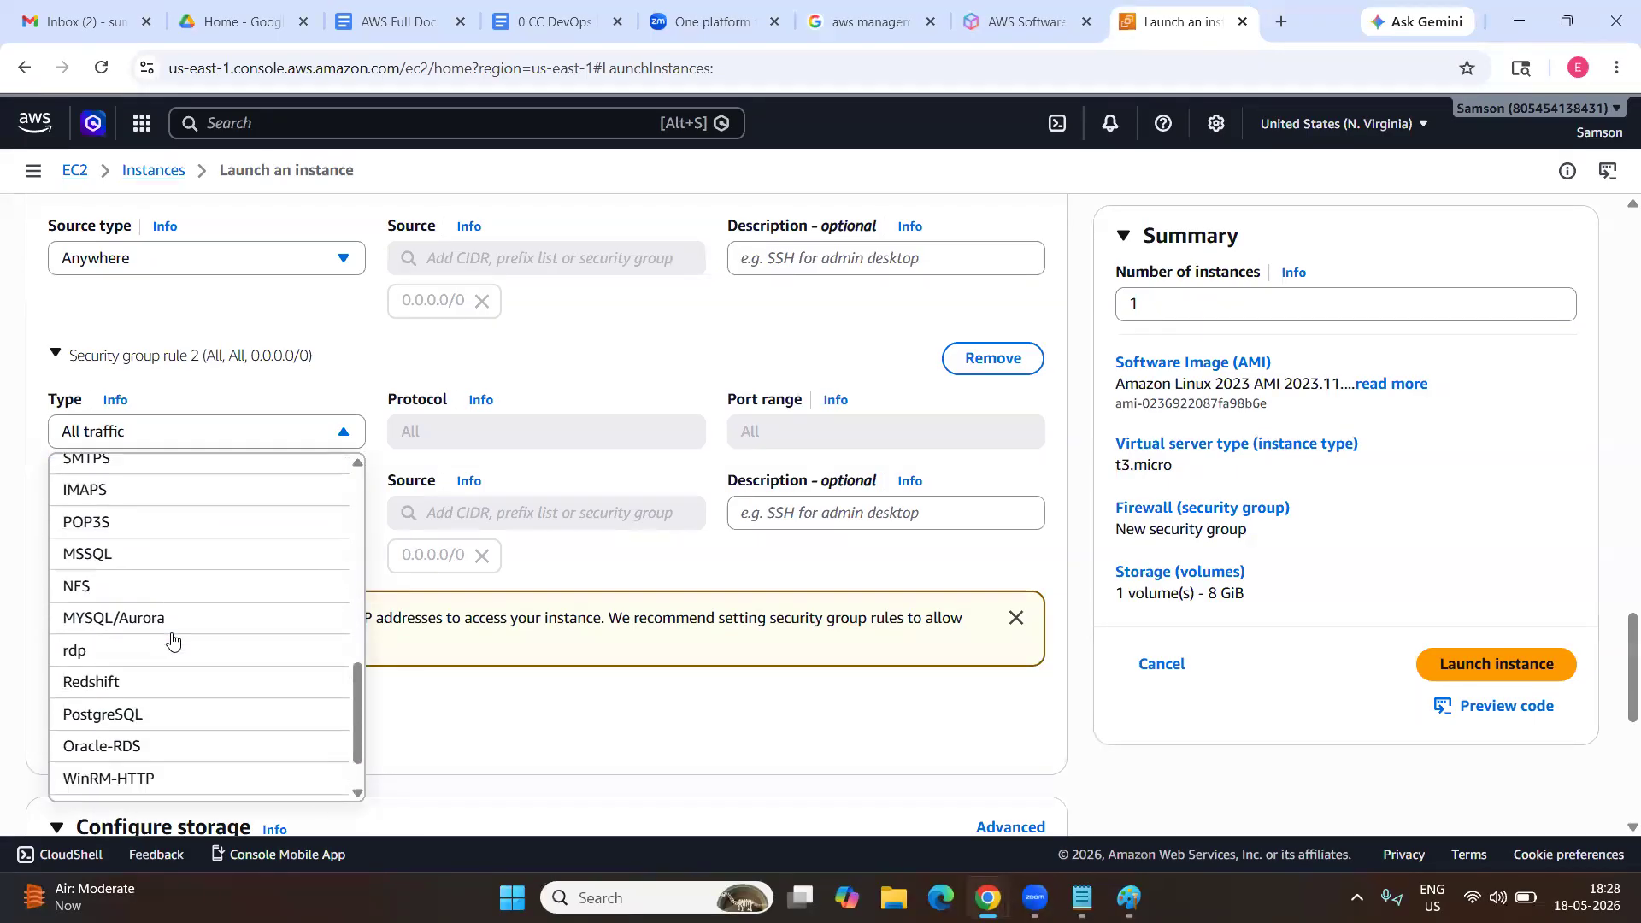
scroll(172, 639, "down", 1)
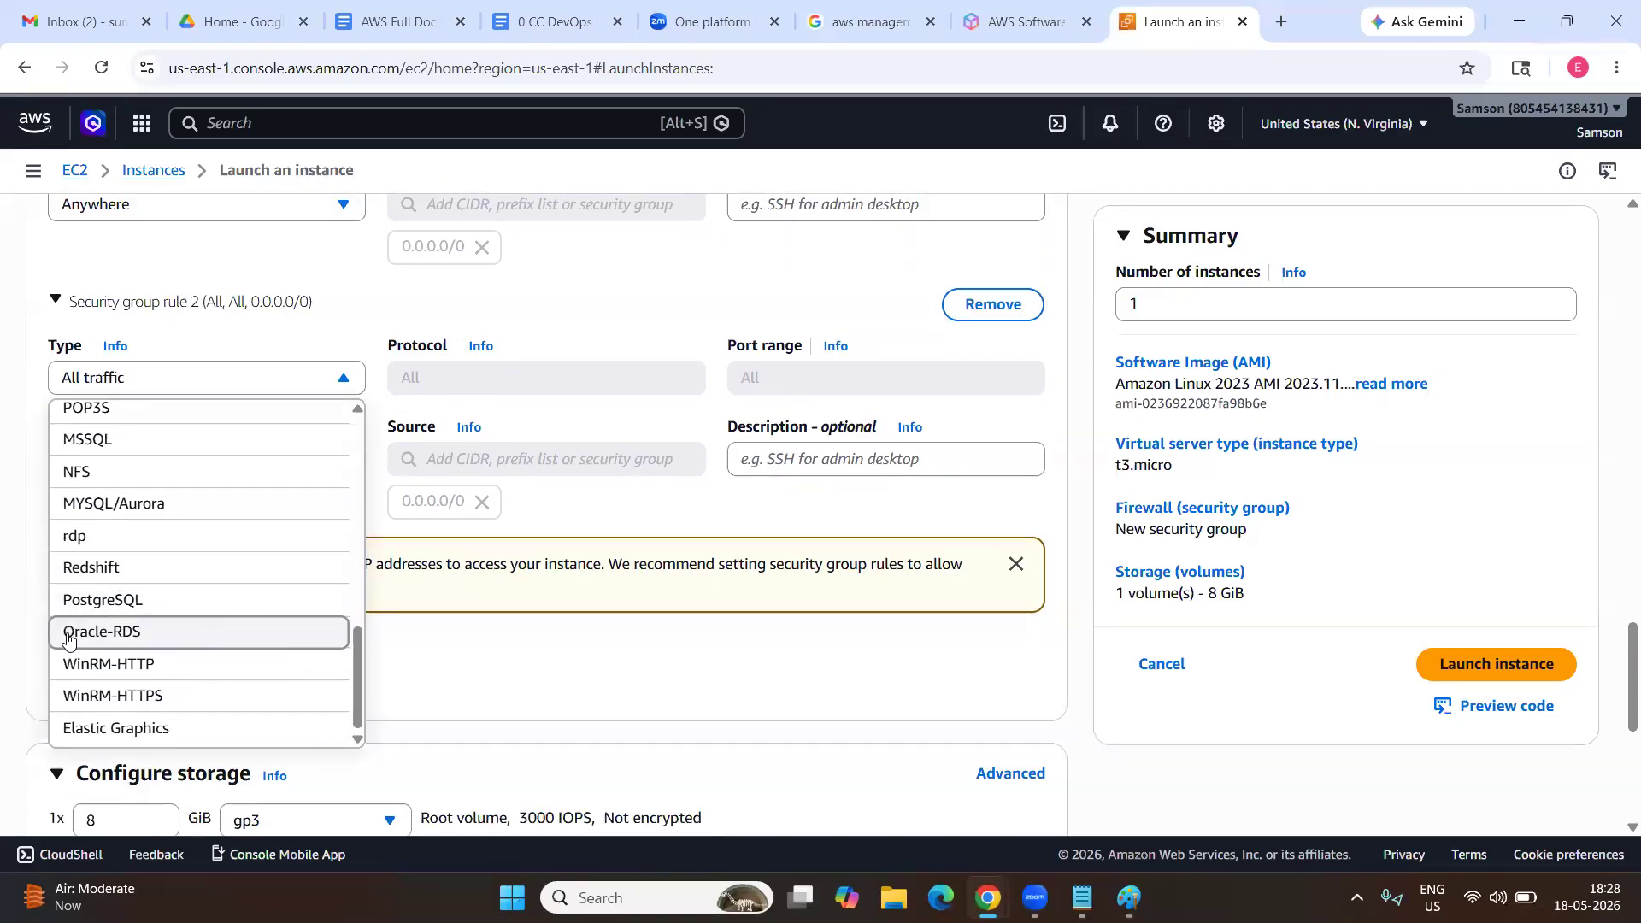
scroll(244, 589, "up", 1)
scroll(244, 588, "up", 1)
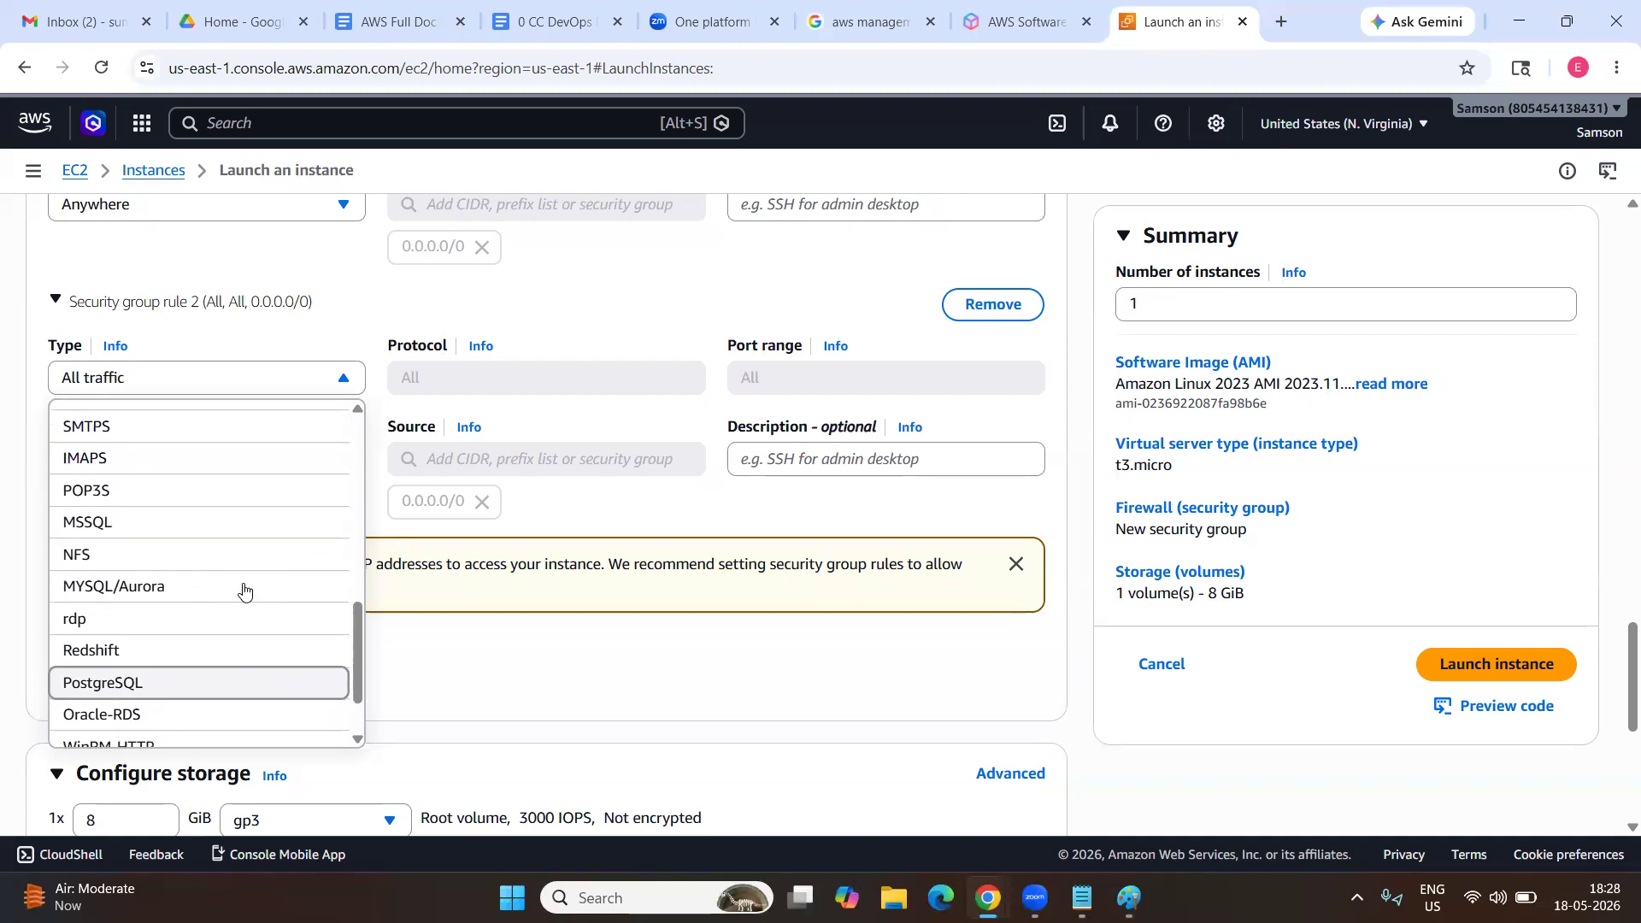
scroll(154, 545, "up", 2)
scroll(155, 547, "up", 3)
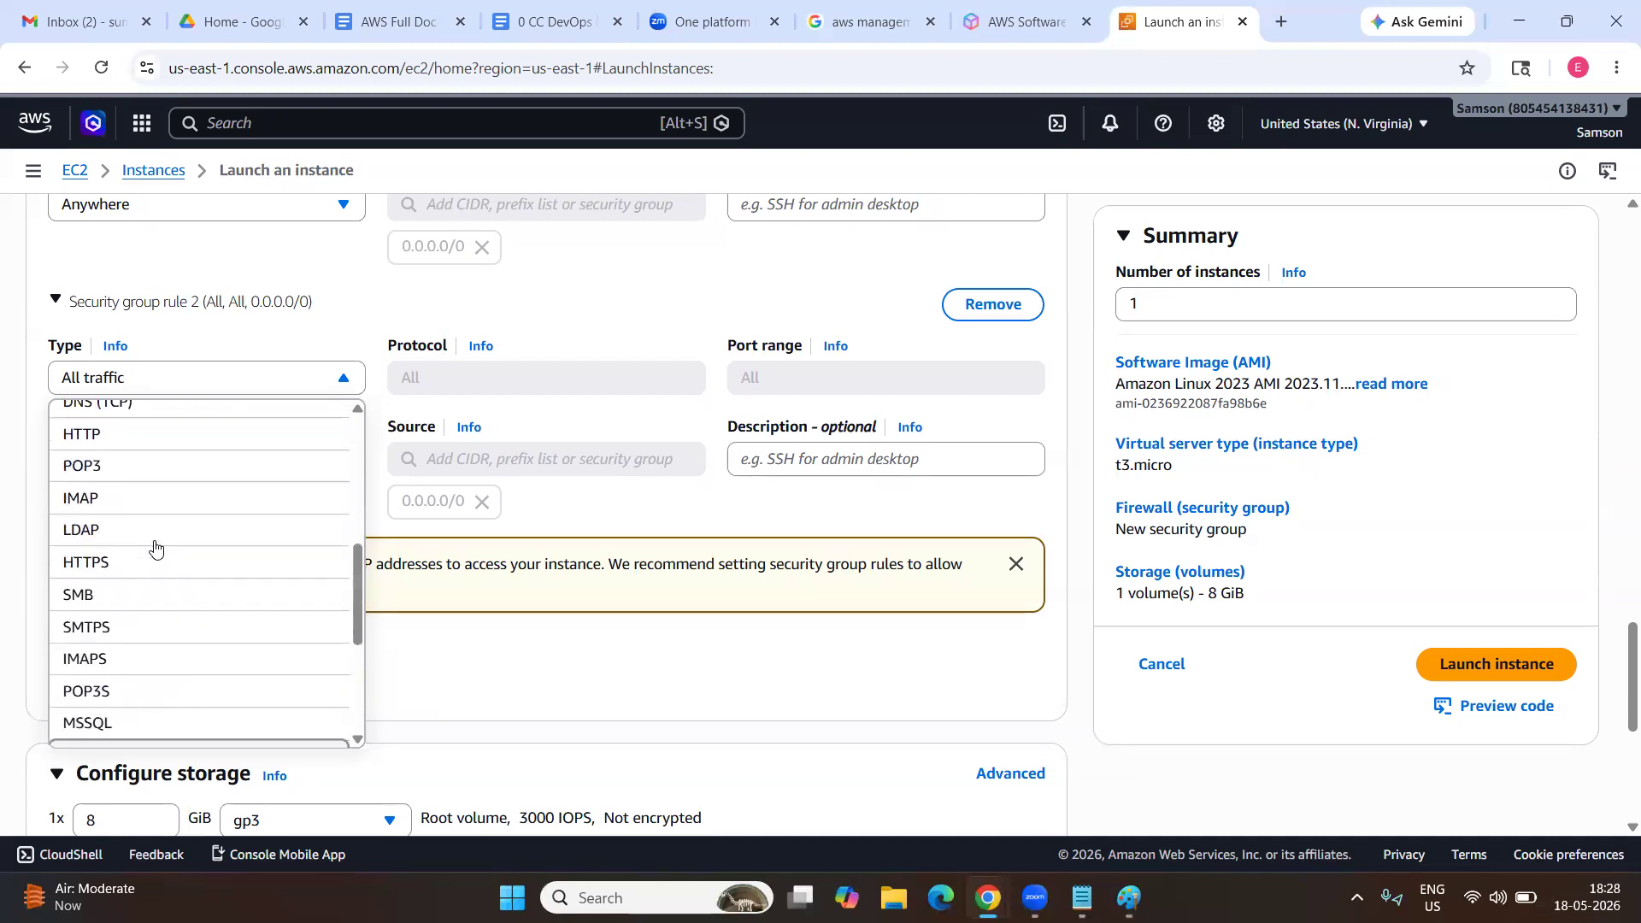
scroll(155, 547, "up", 3)
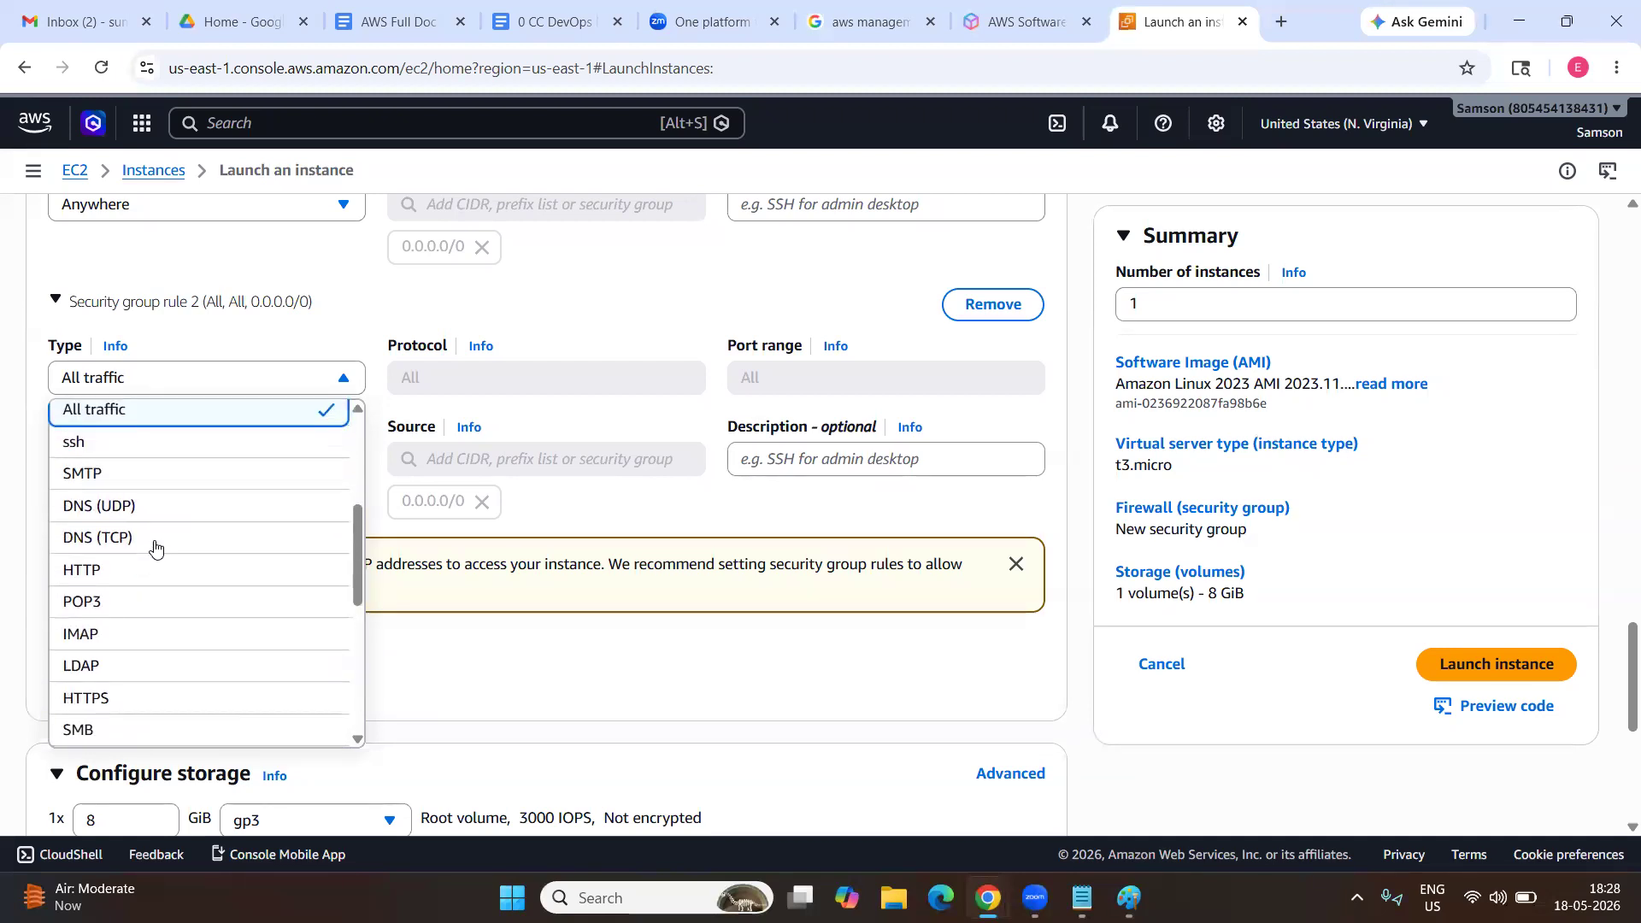
scroll(155, 547, "up", 2)
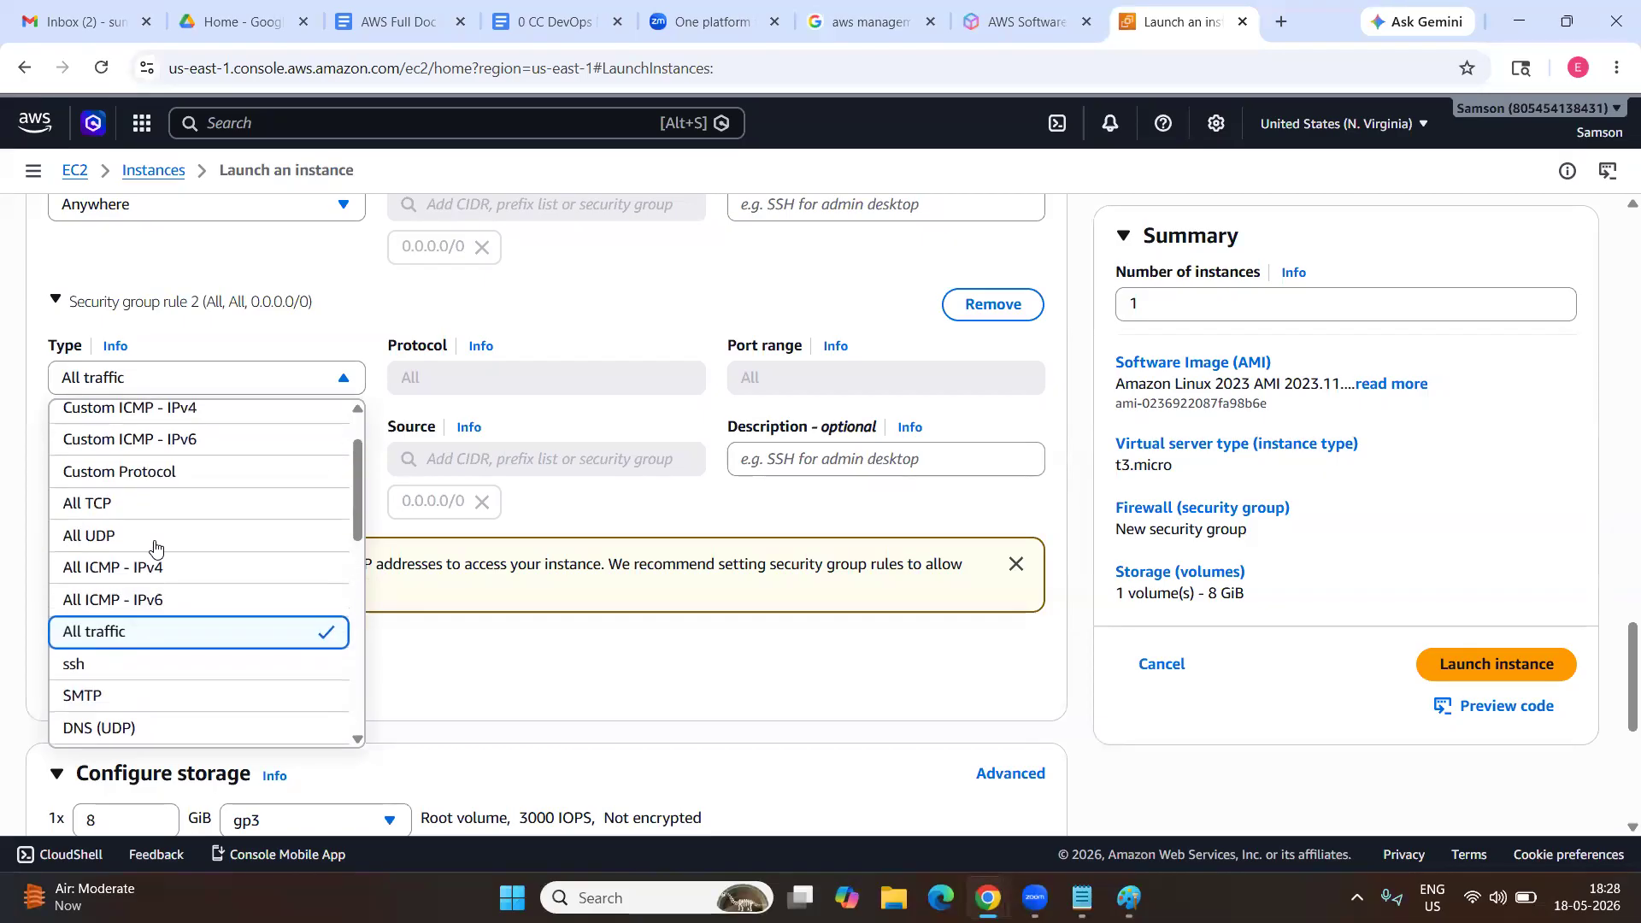
scroll(155, 547, "down", 1)
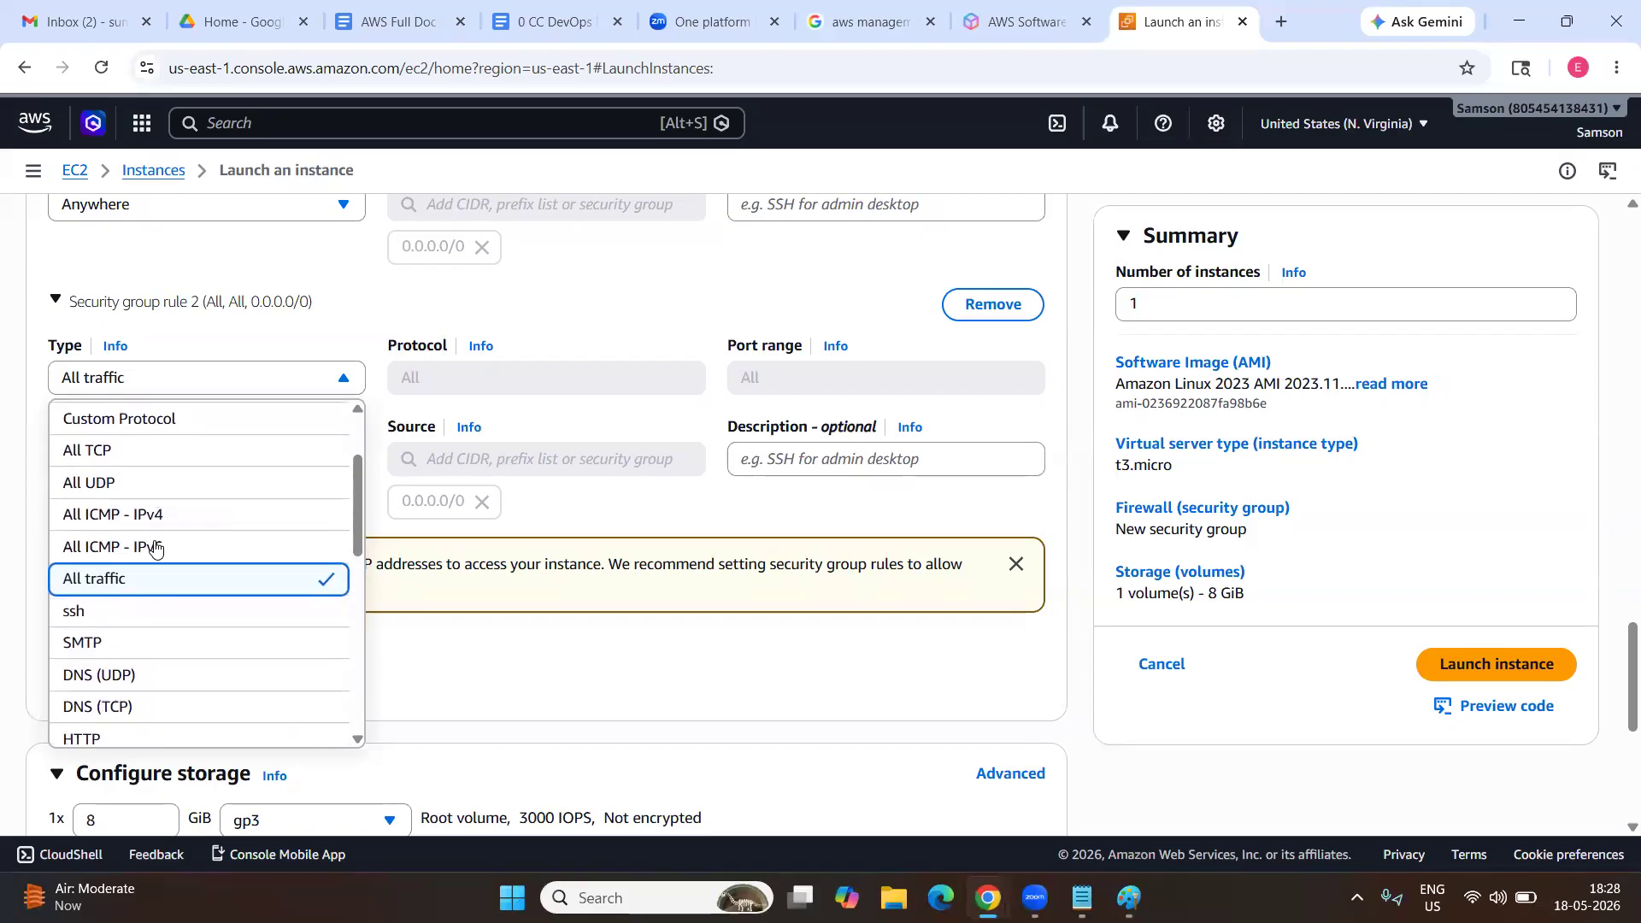
scroll(155, 547, "down", 4)
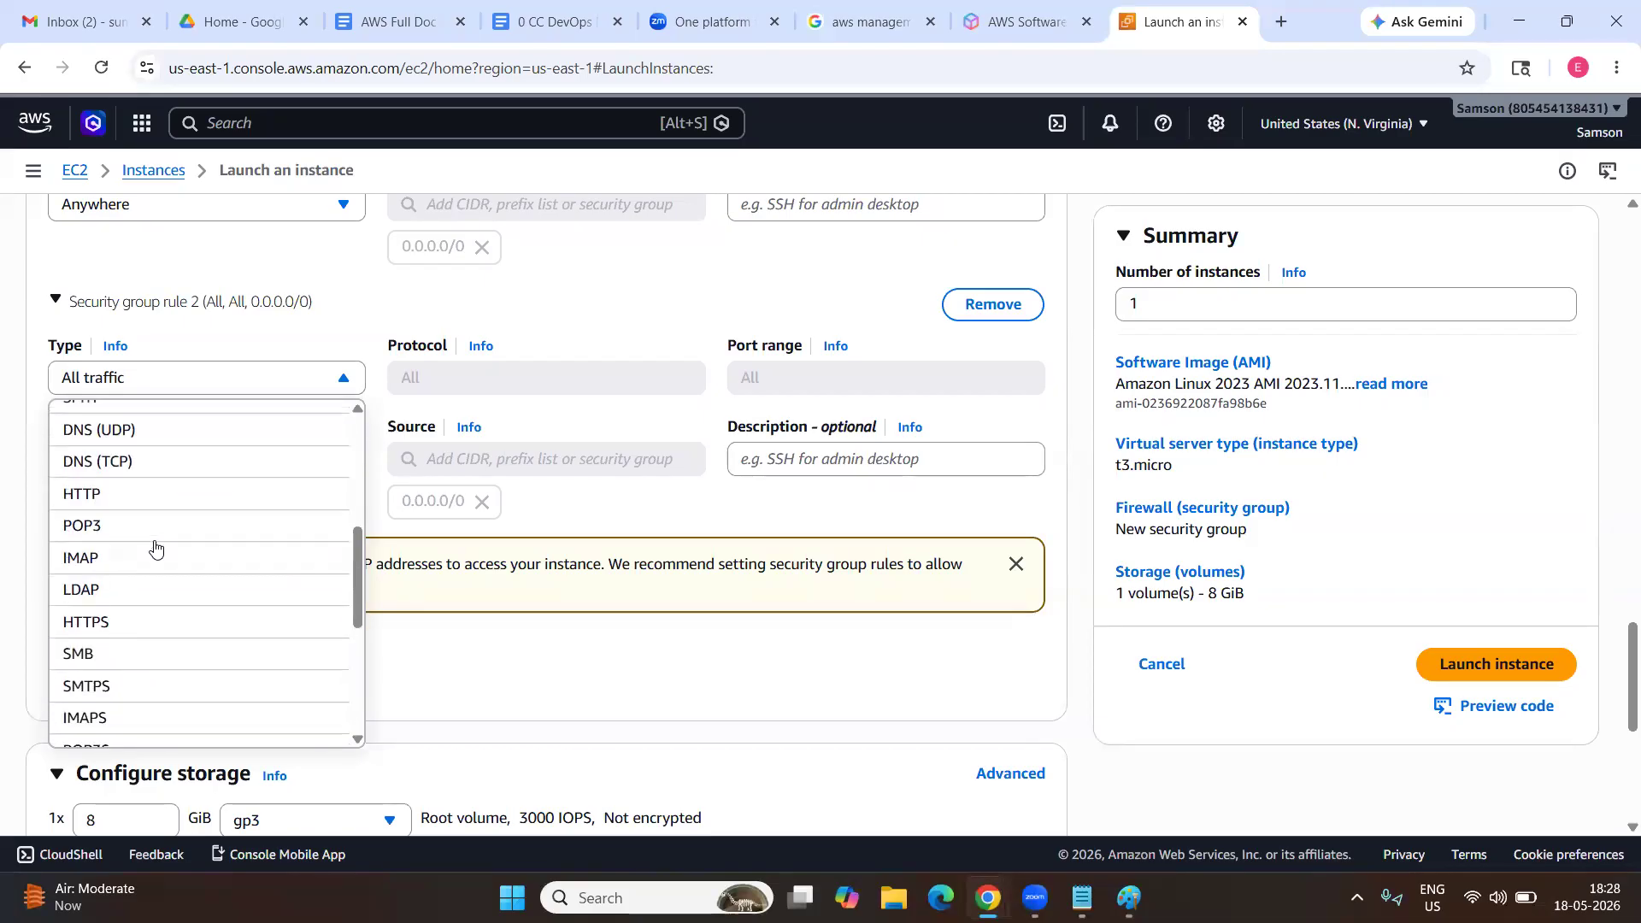
left_click(321, 344)
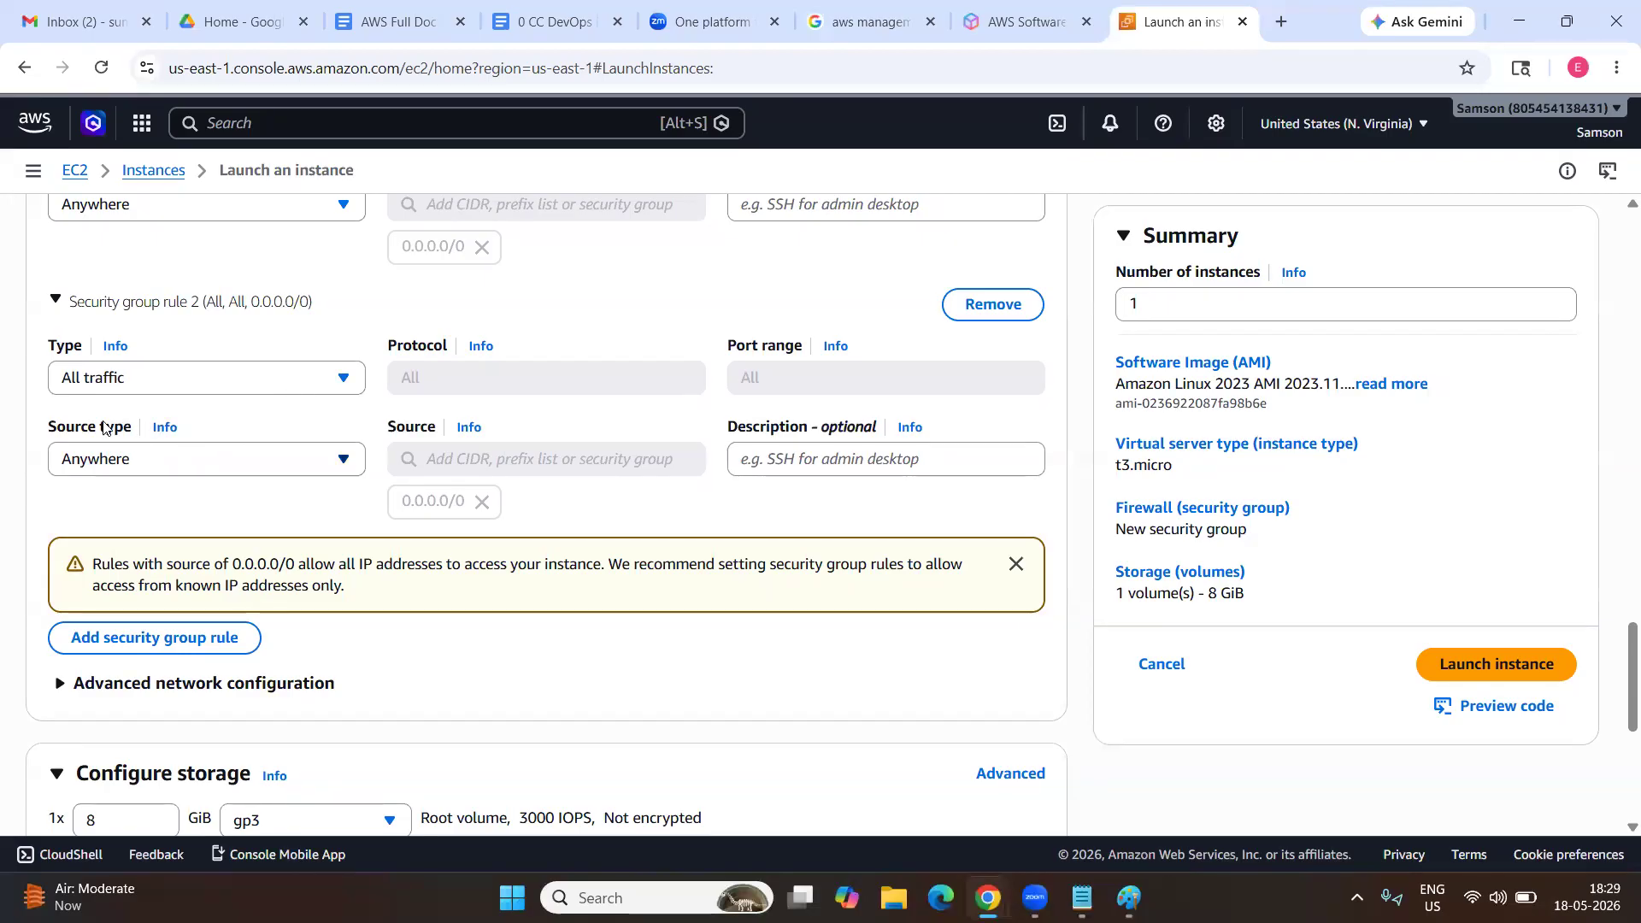
left_click(187, 378)
left_click(187, 377)
Expand the advanced details below the storage settings and examine them down to the optional User data field.
scroll(187, 394, "down", 2)
scroll(187, 393, "down", 5)
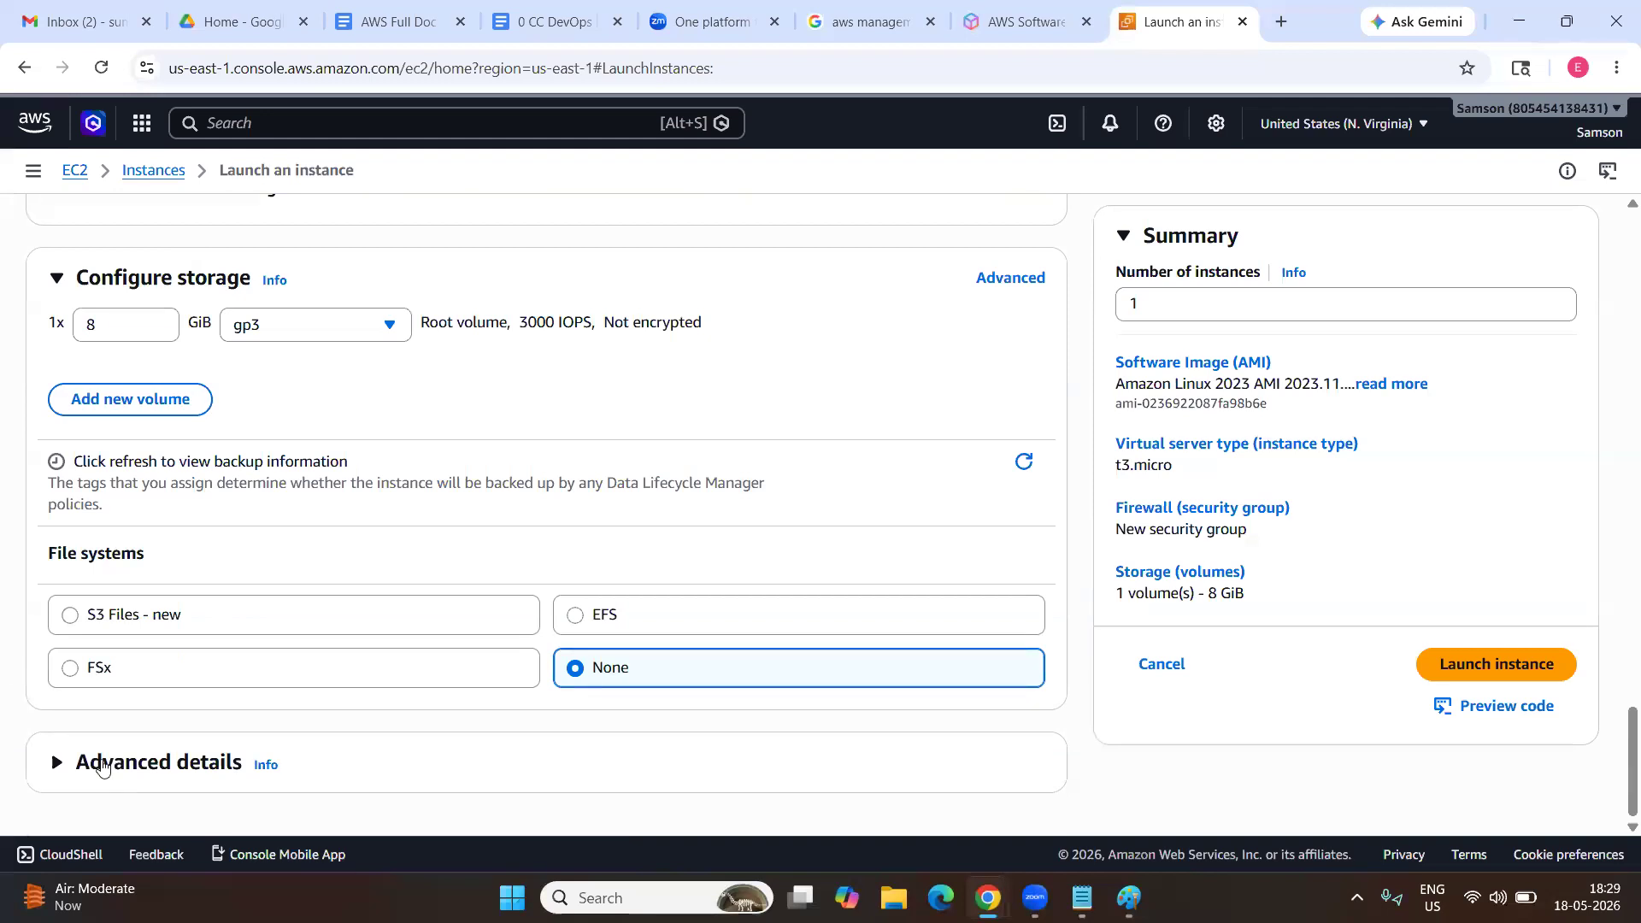
left_click(101, 765)
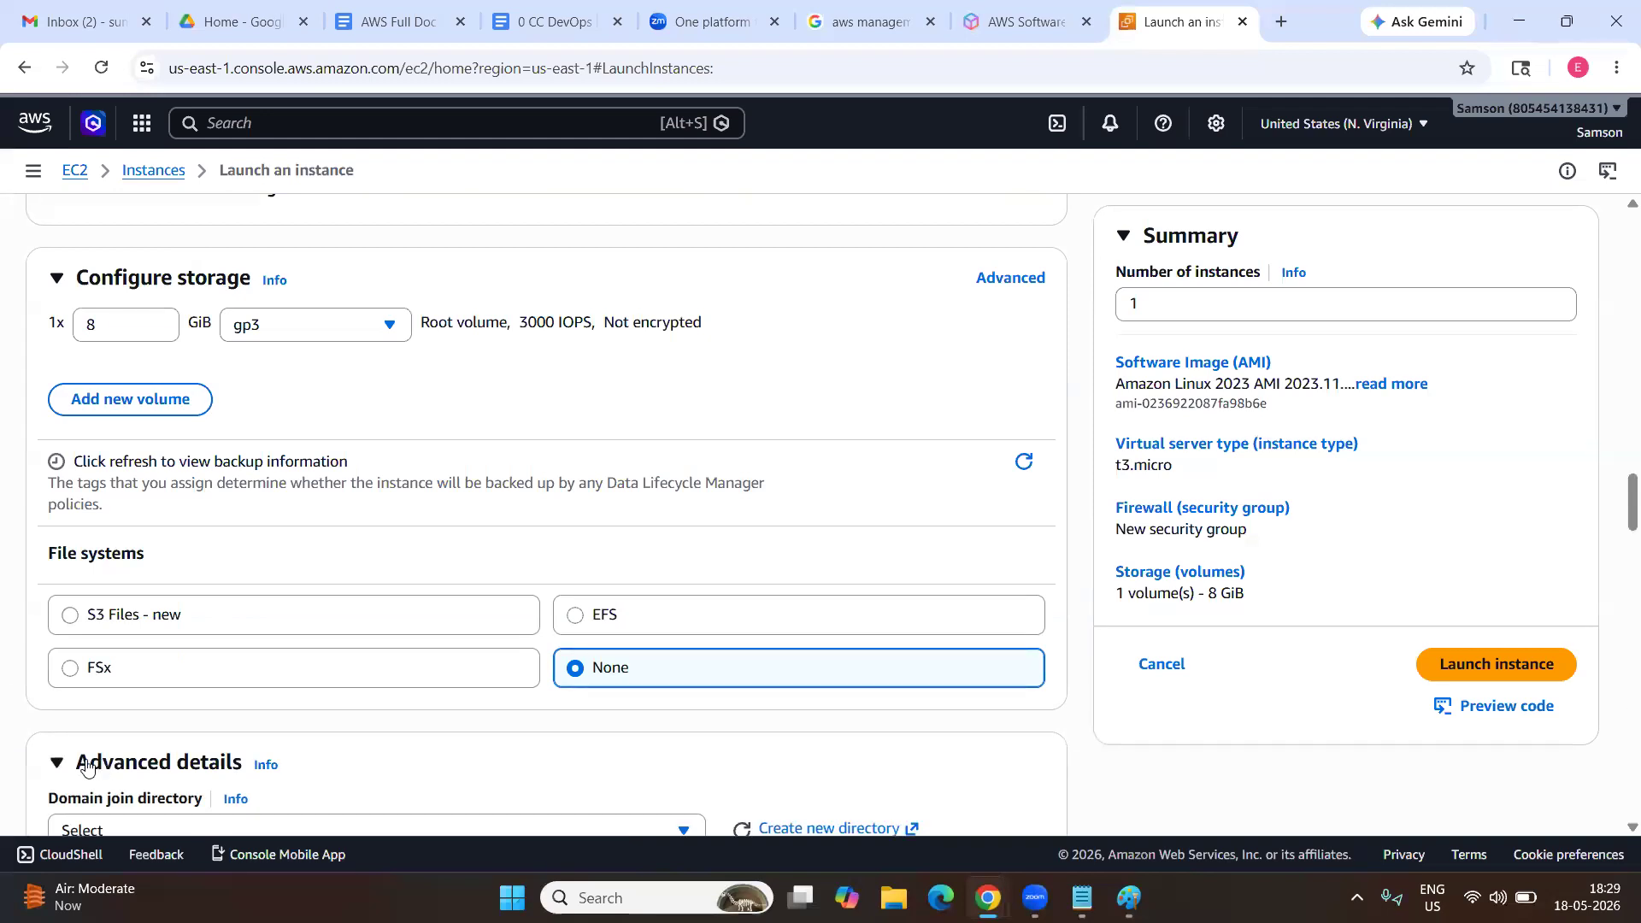
scroll(86, 767, "down", 6)
scroll(86, 767, "down", 2)
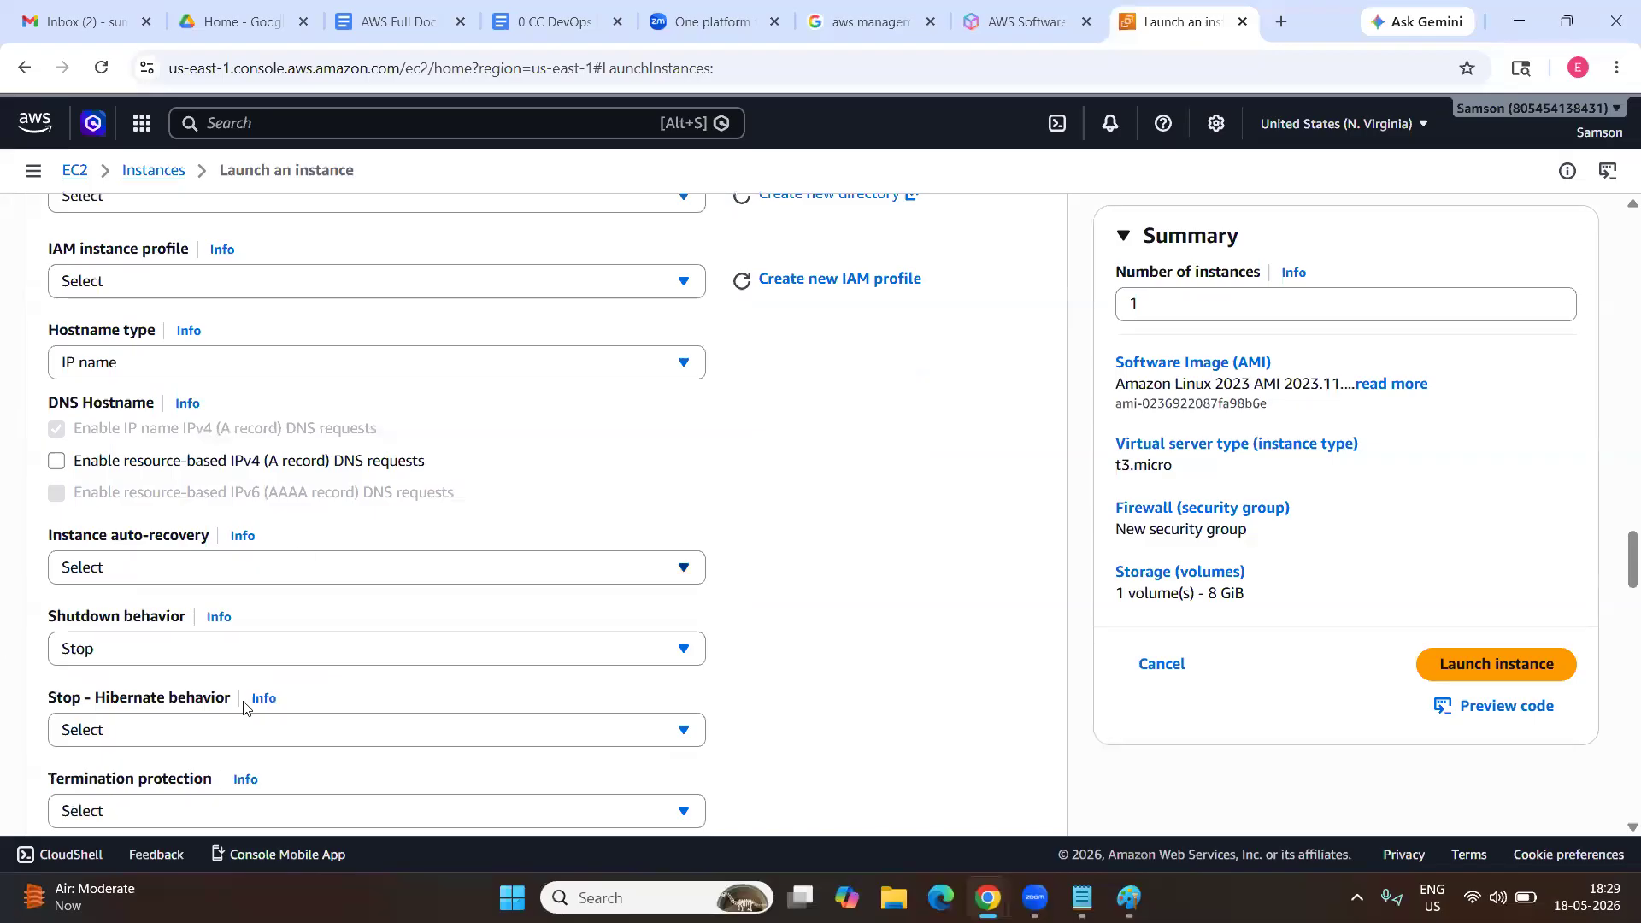
scroll(205, 780, "down", 3)
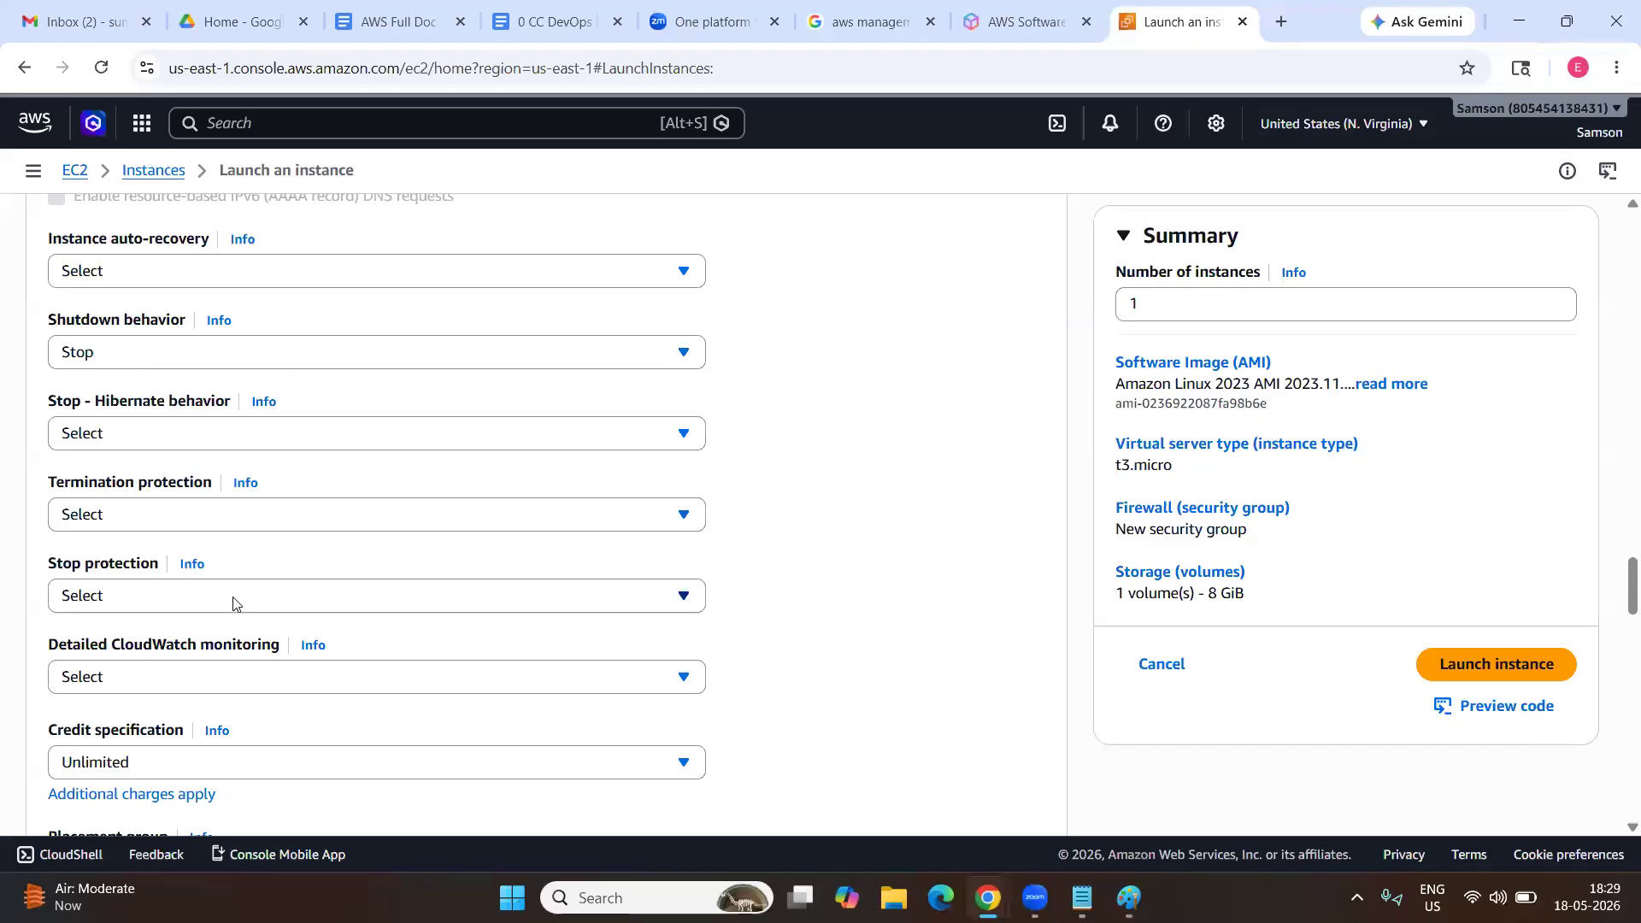
scroll(211, 510, "down", 10)
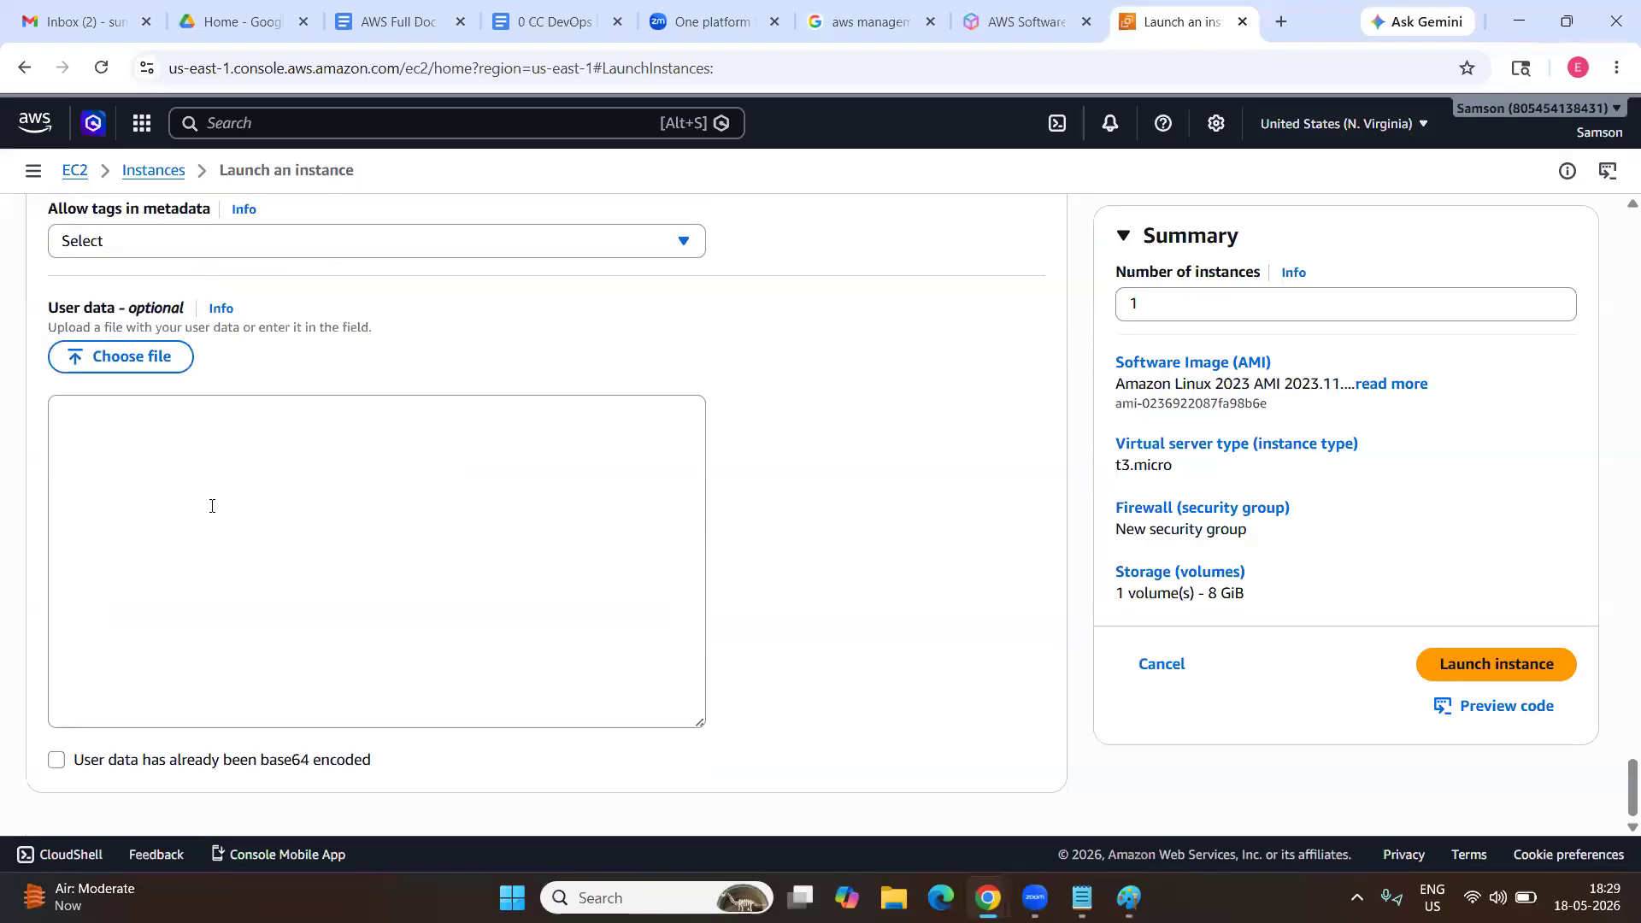
left_click_drag(34, 318, 198, 306)
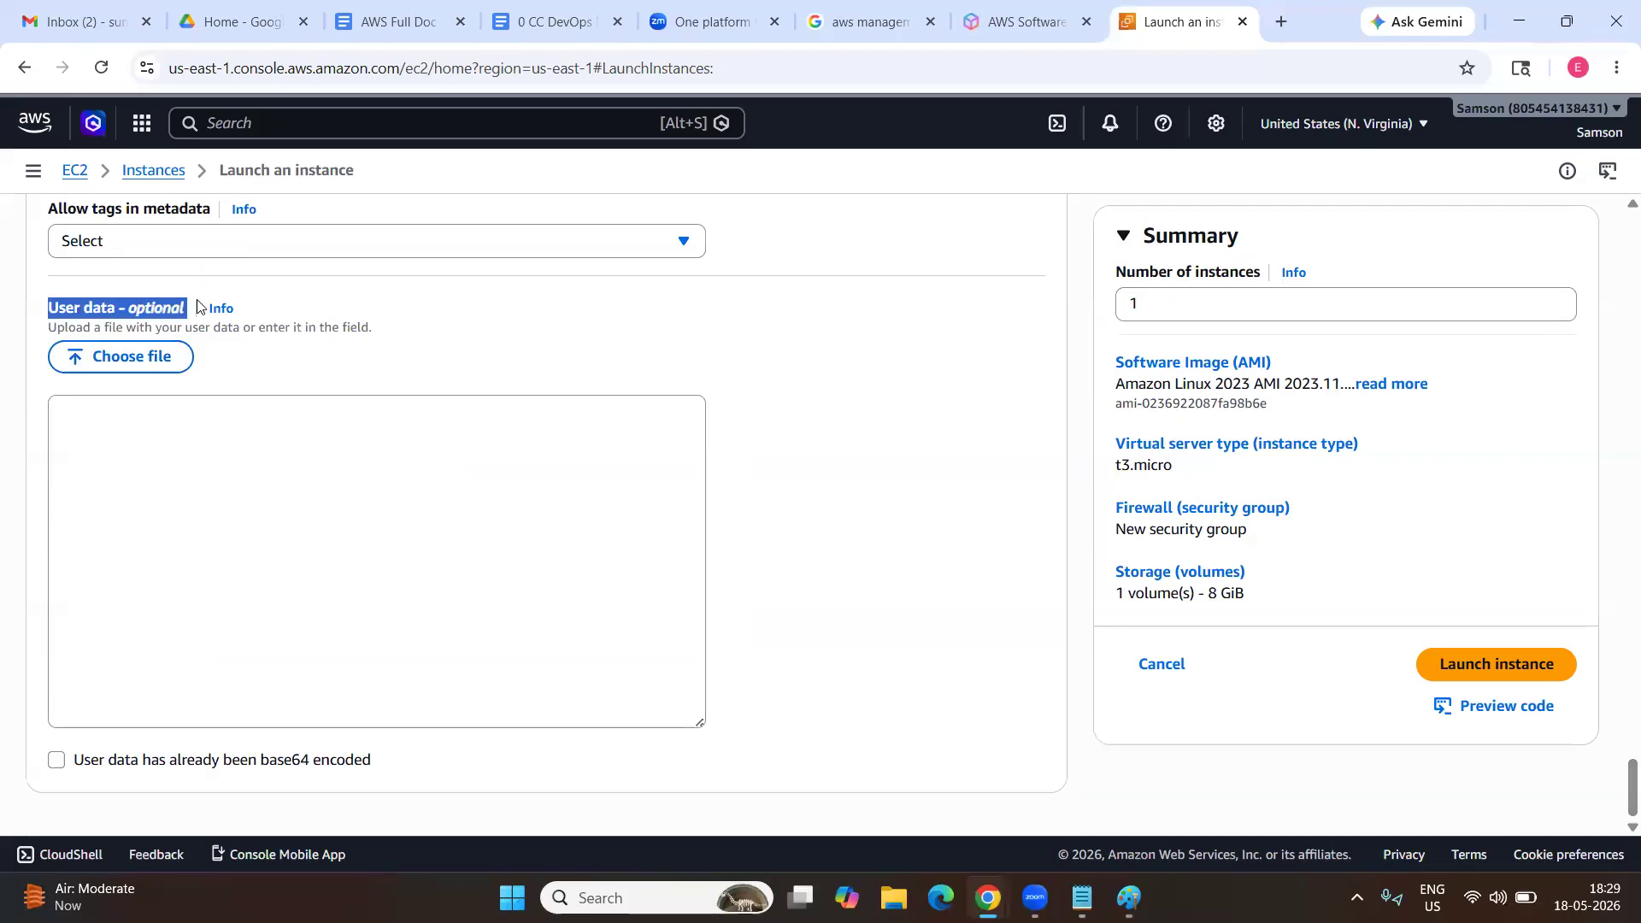
left_click(304, 529)
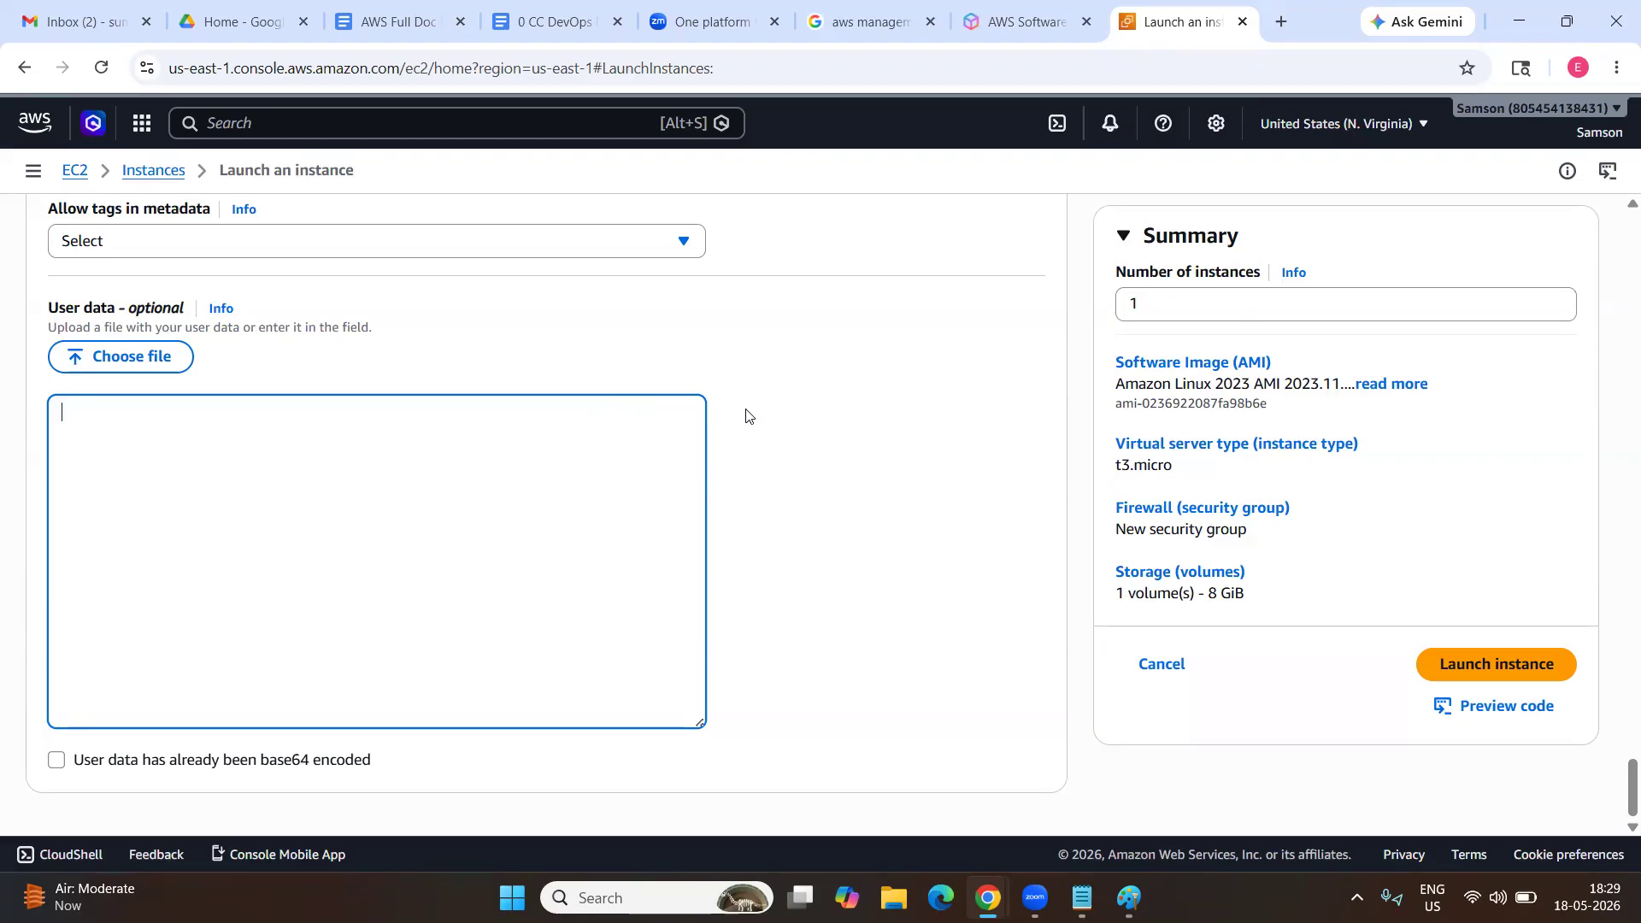
Switch to the CLI notes in Notepad and review the Linux nginx and Ubuntu apache2 installation commands.
left_click(1082, 897)
scroll(823, 501, "up", 20)
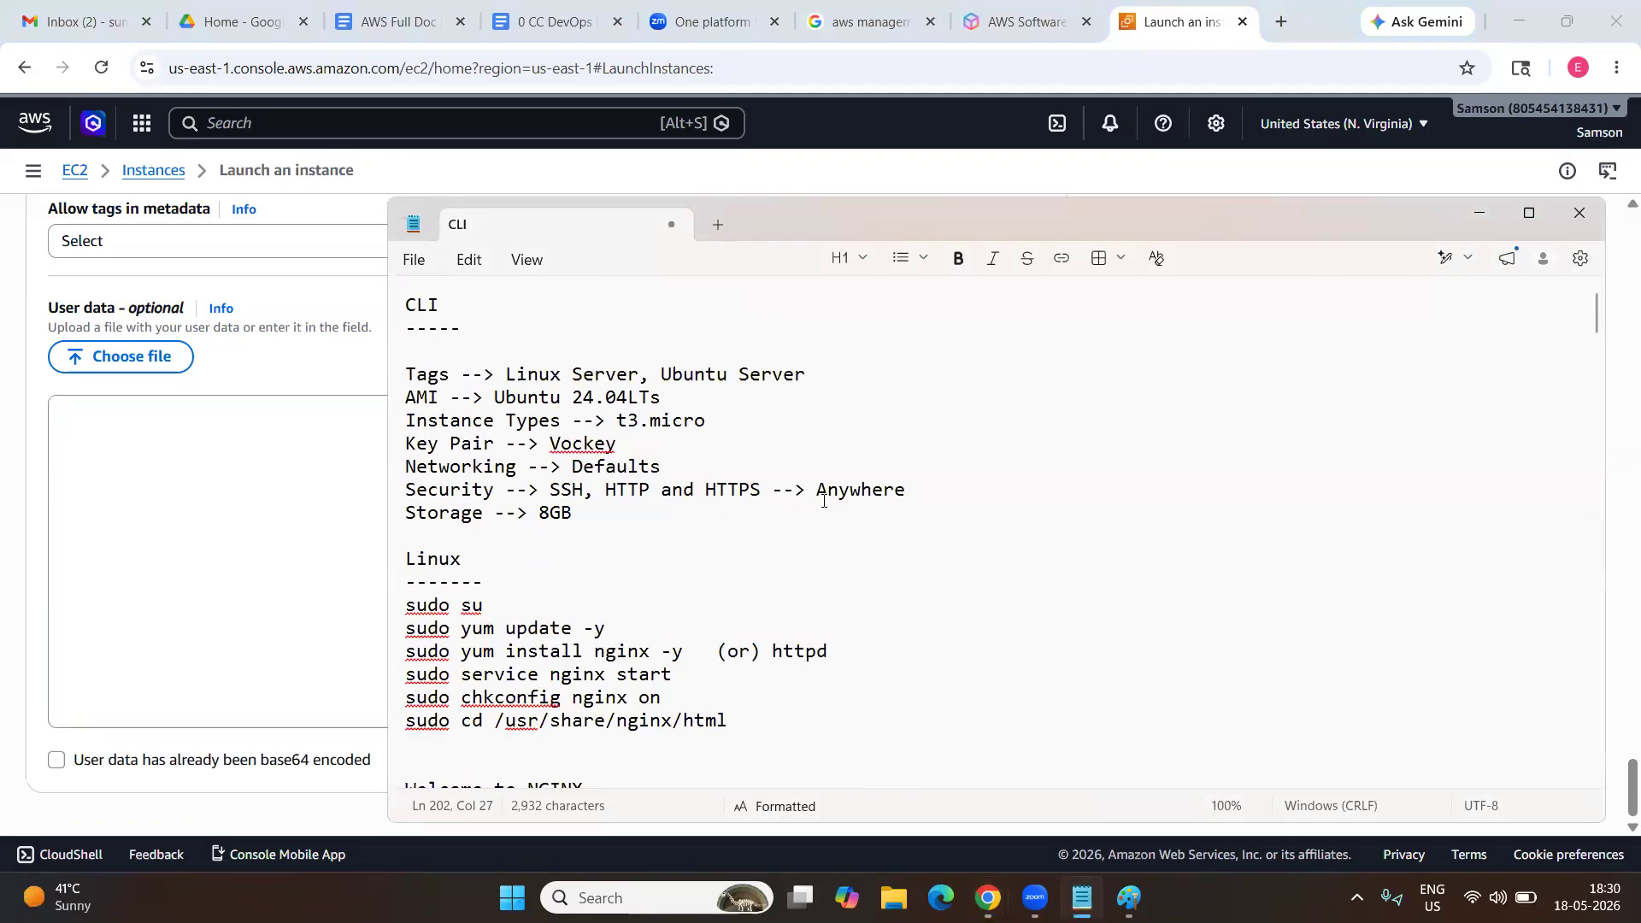
scroll(580, 461, "down", 4)
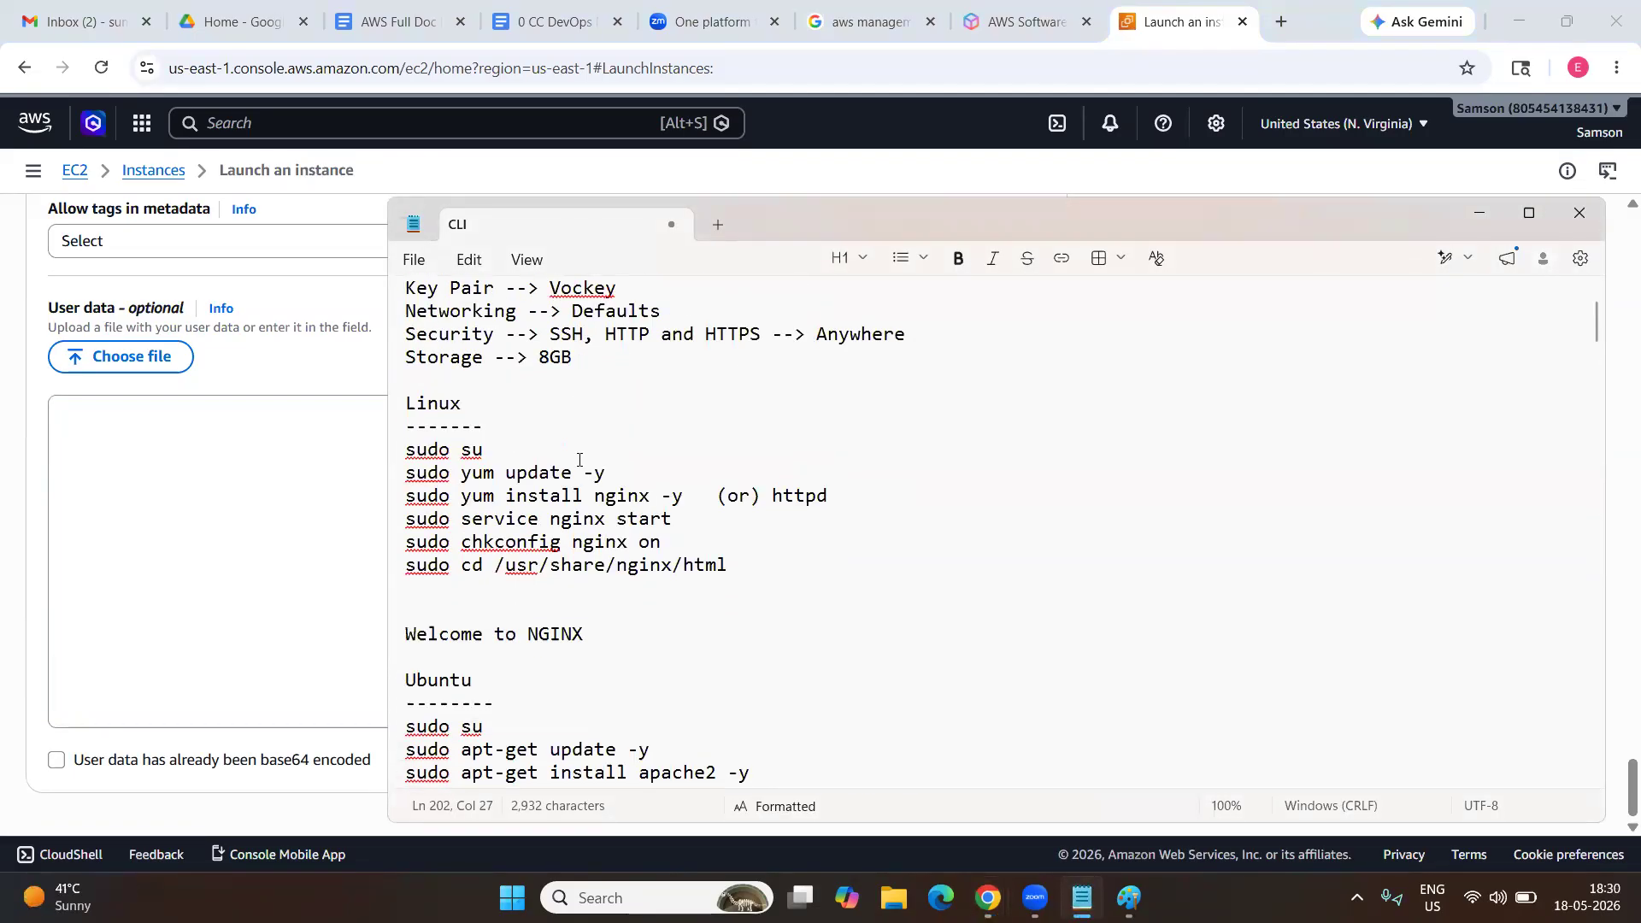
left_click_drag(690, 459, 398, 376)
scroll(703, 471, "down", 5)
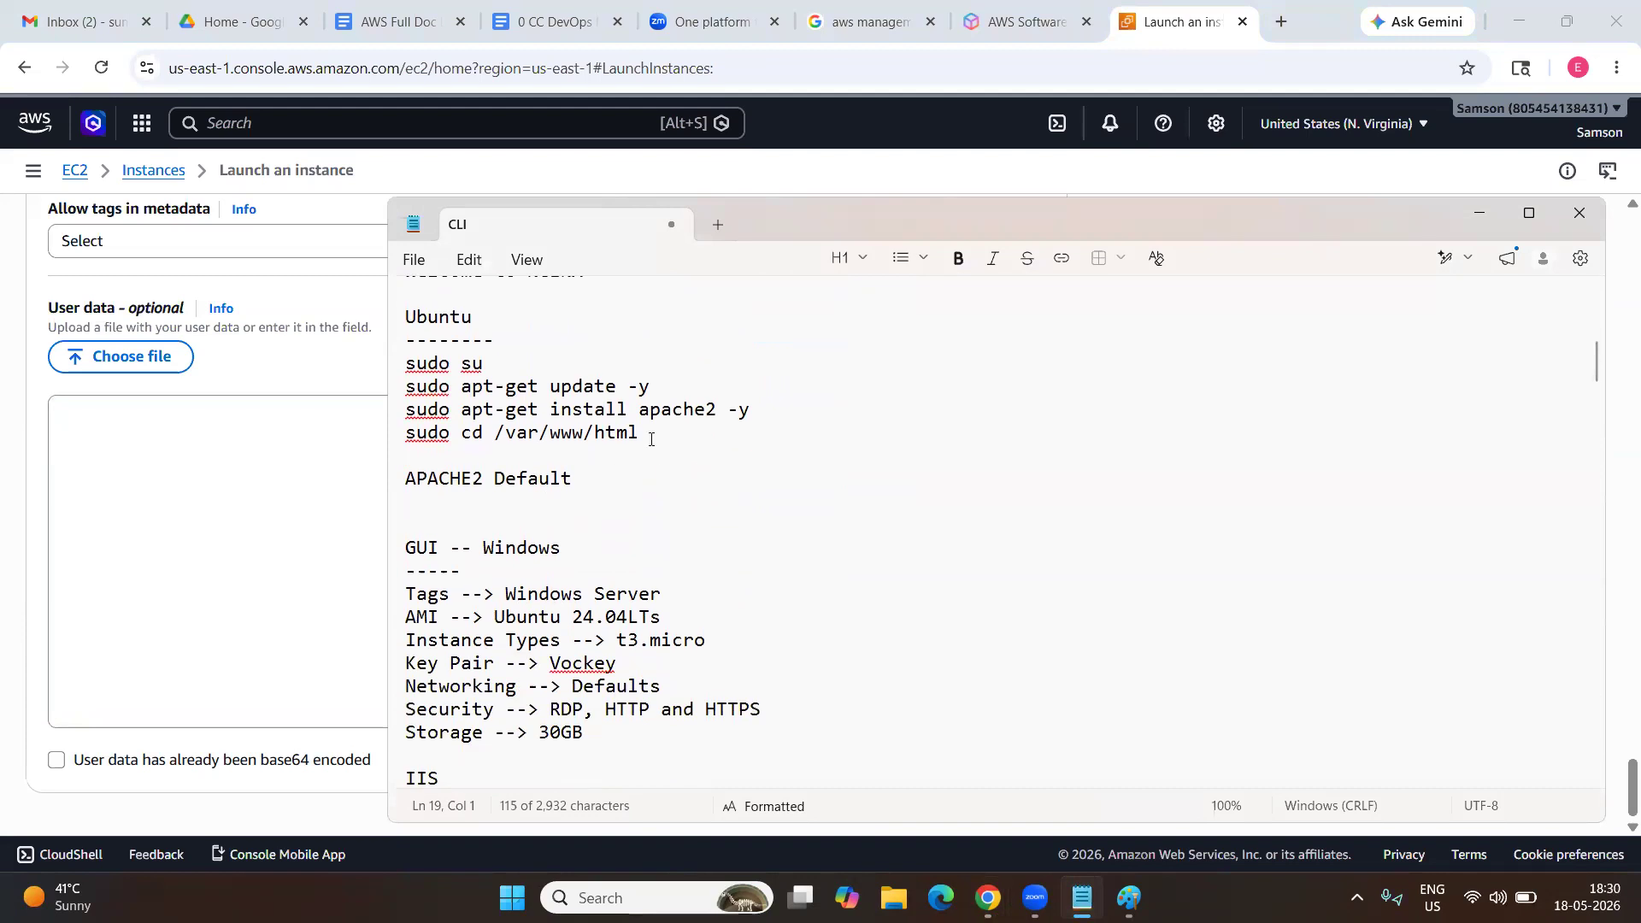
left_click_drag(650, 439, 391, 373)
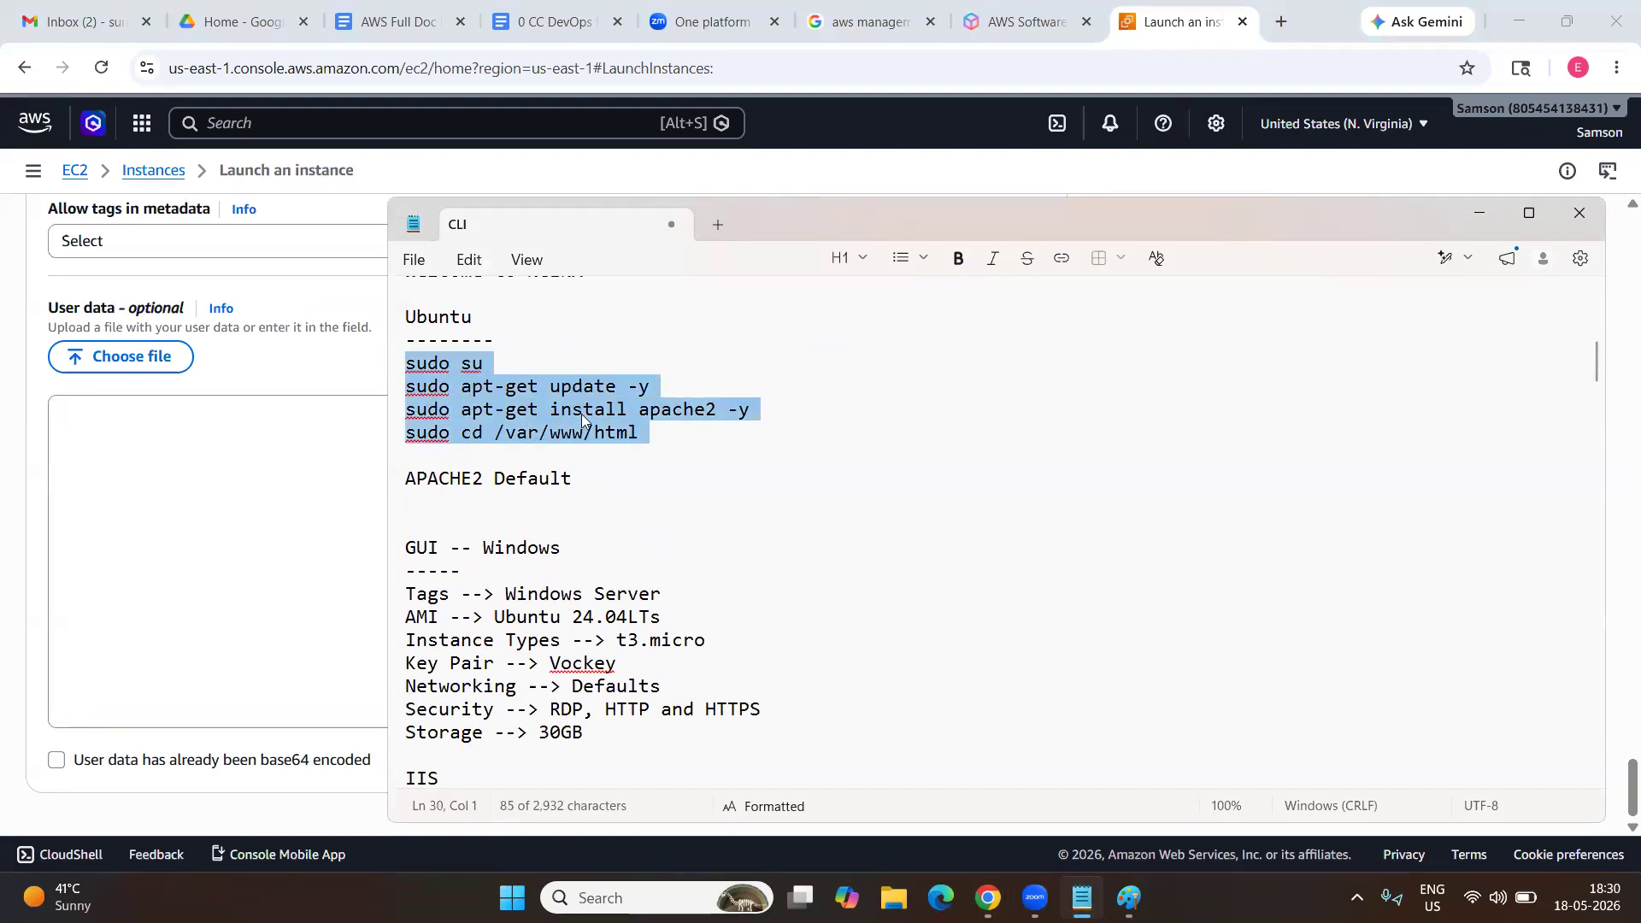
left_click(685, 412)
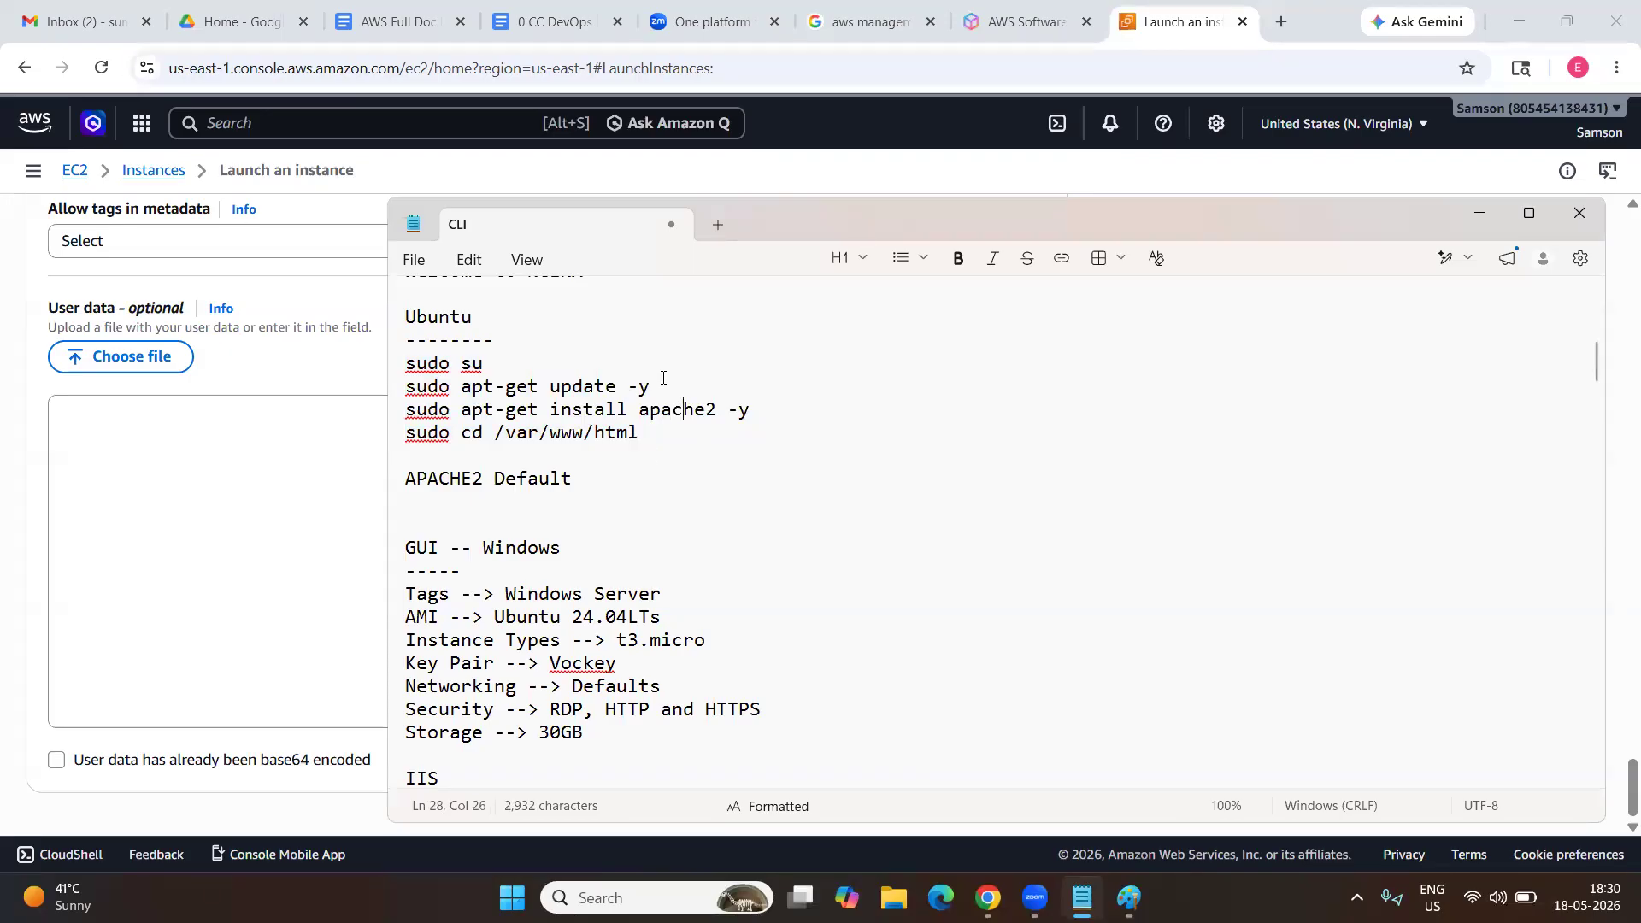
Back in the instance's User data field, enter the script lines #!/bin/bash, sudo su, yum update -y and yum install nginx -y.
left_click(190, 453)
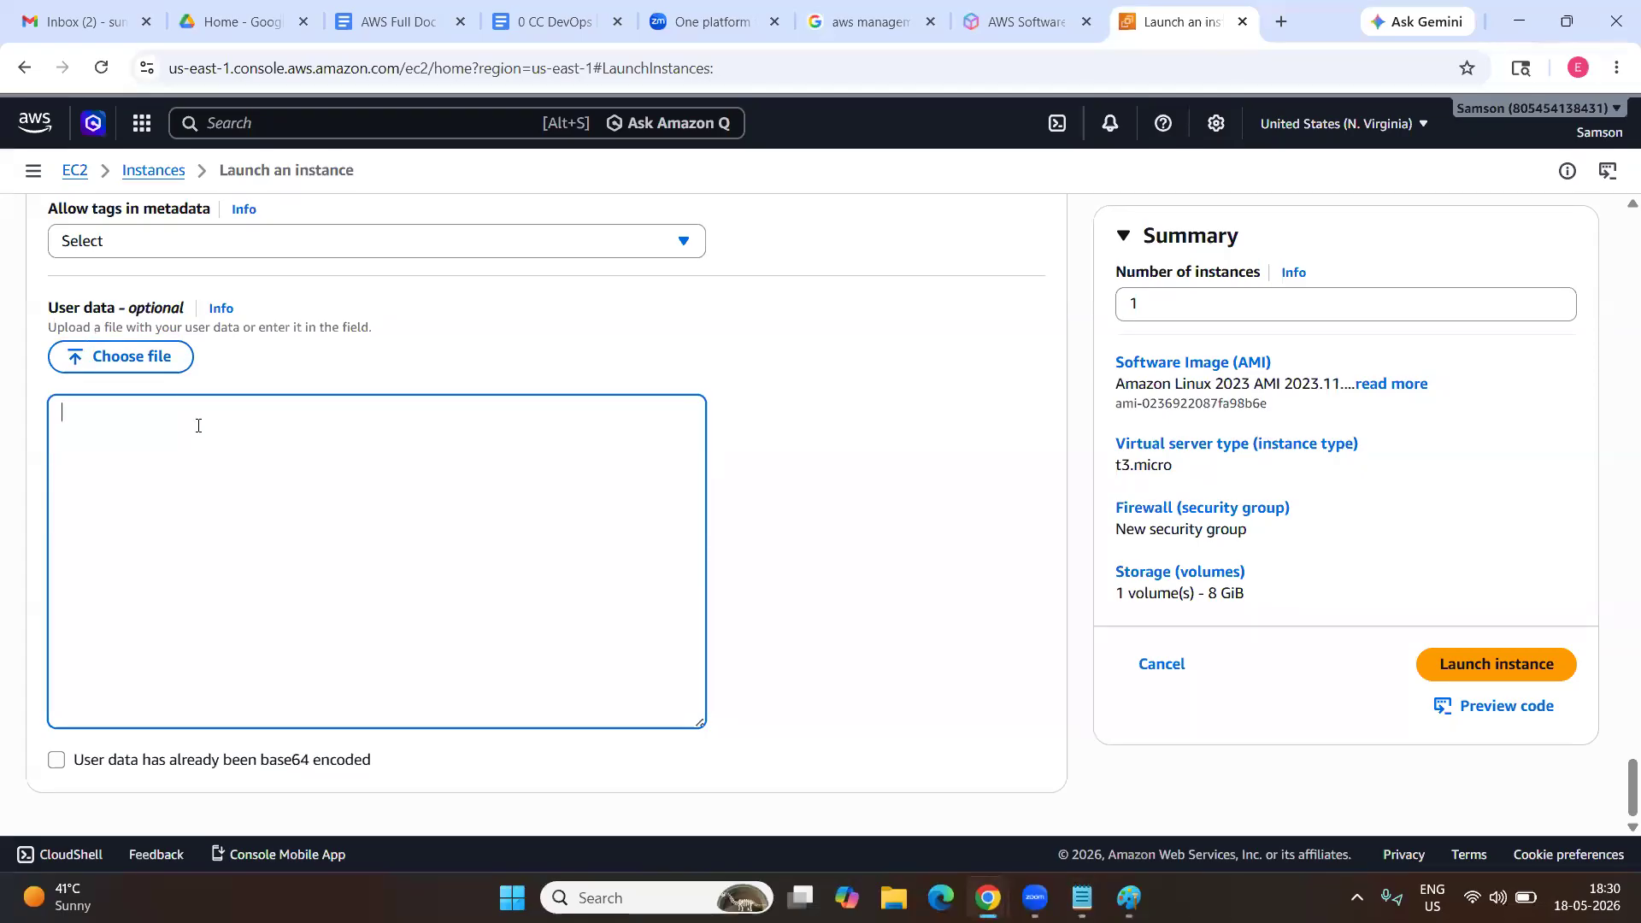
type("#!/bin/bash")
left_click_drag(178, 414, 61, 416)
left_click(84, 430)
type("sudo su")
key("Return")
type("yum update -y")
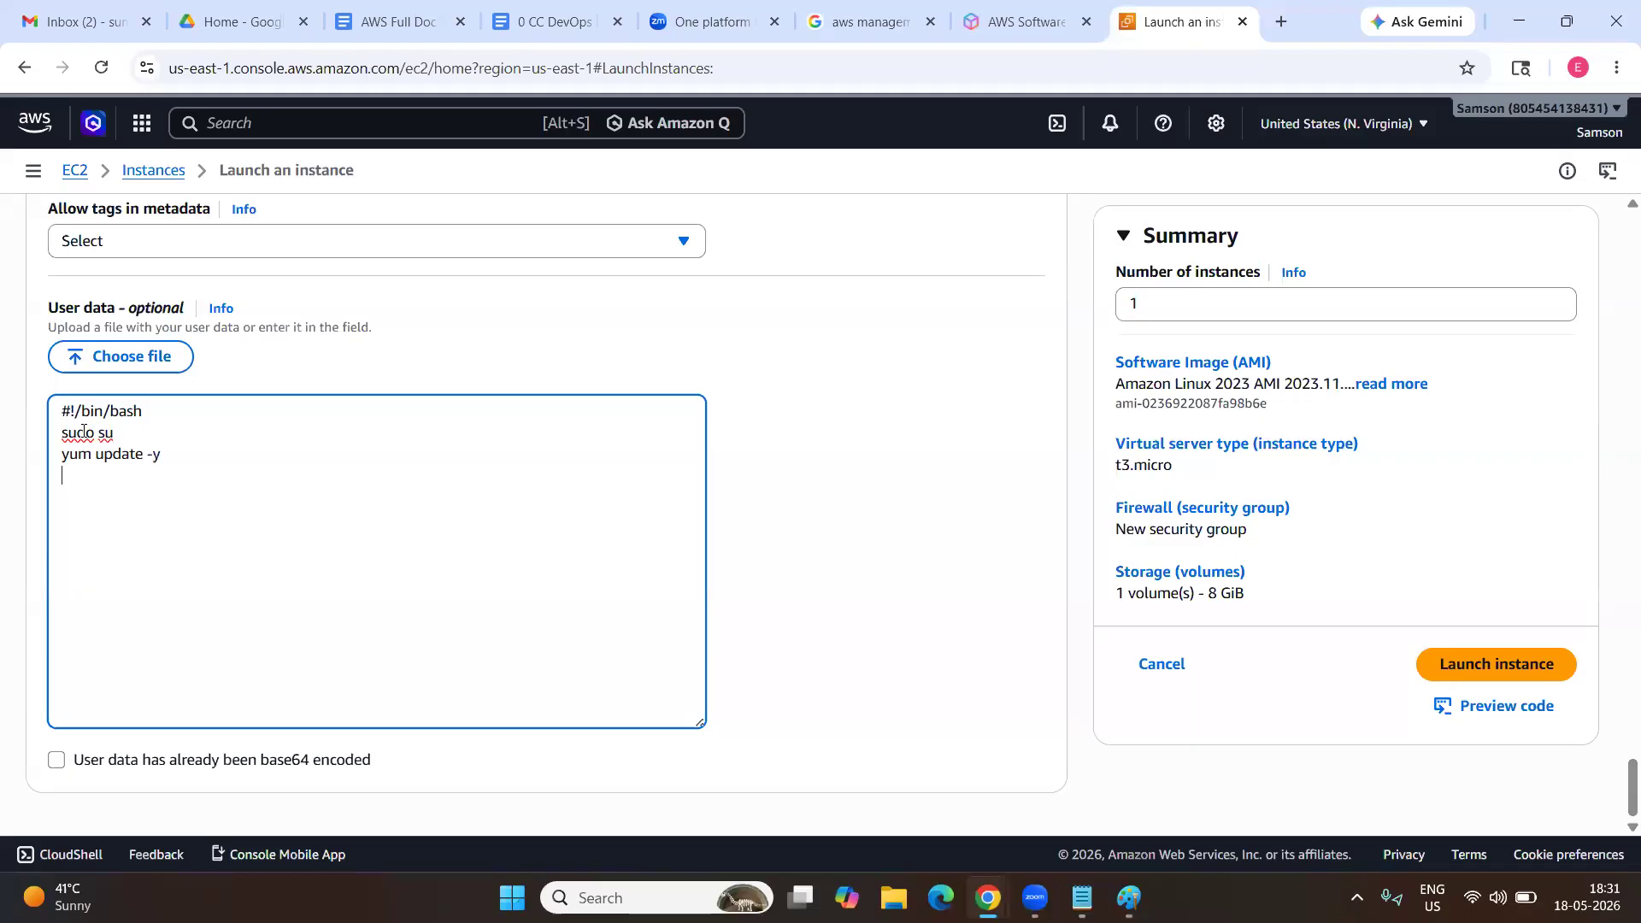
key("Return")
type("yum install nginx -ys")
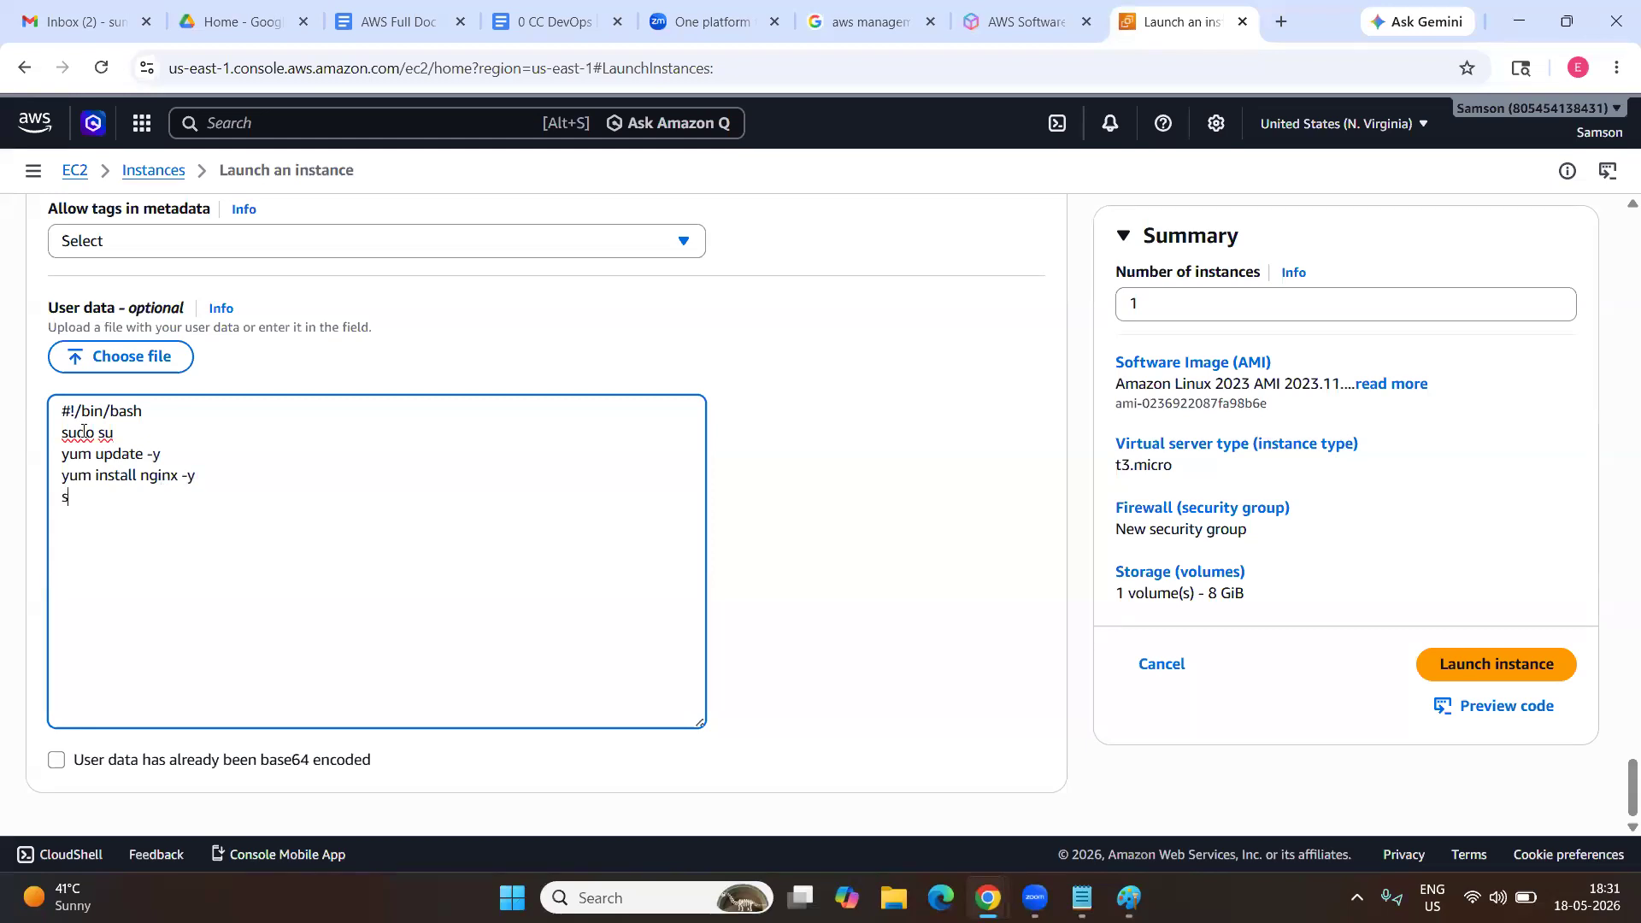
type("ys")
type("temct")
type("r")
type("l")
left_click(975, 223)
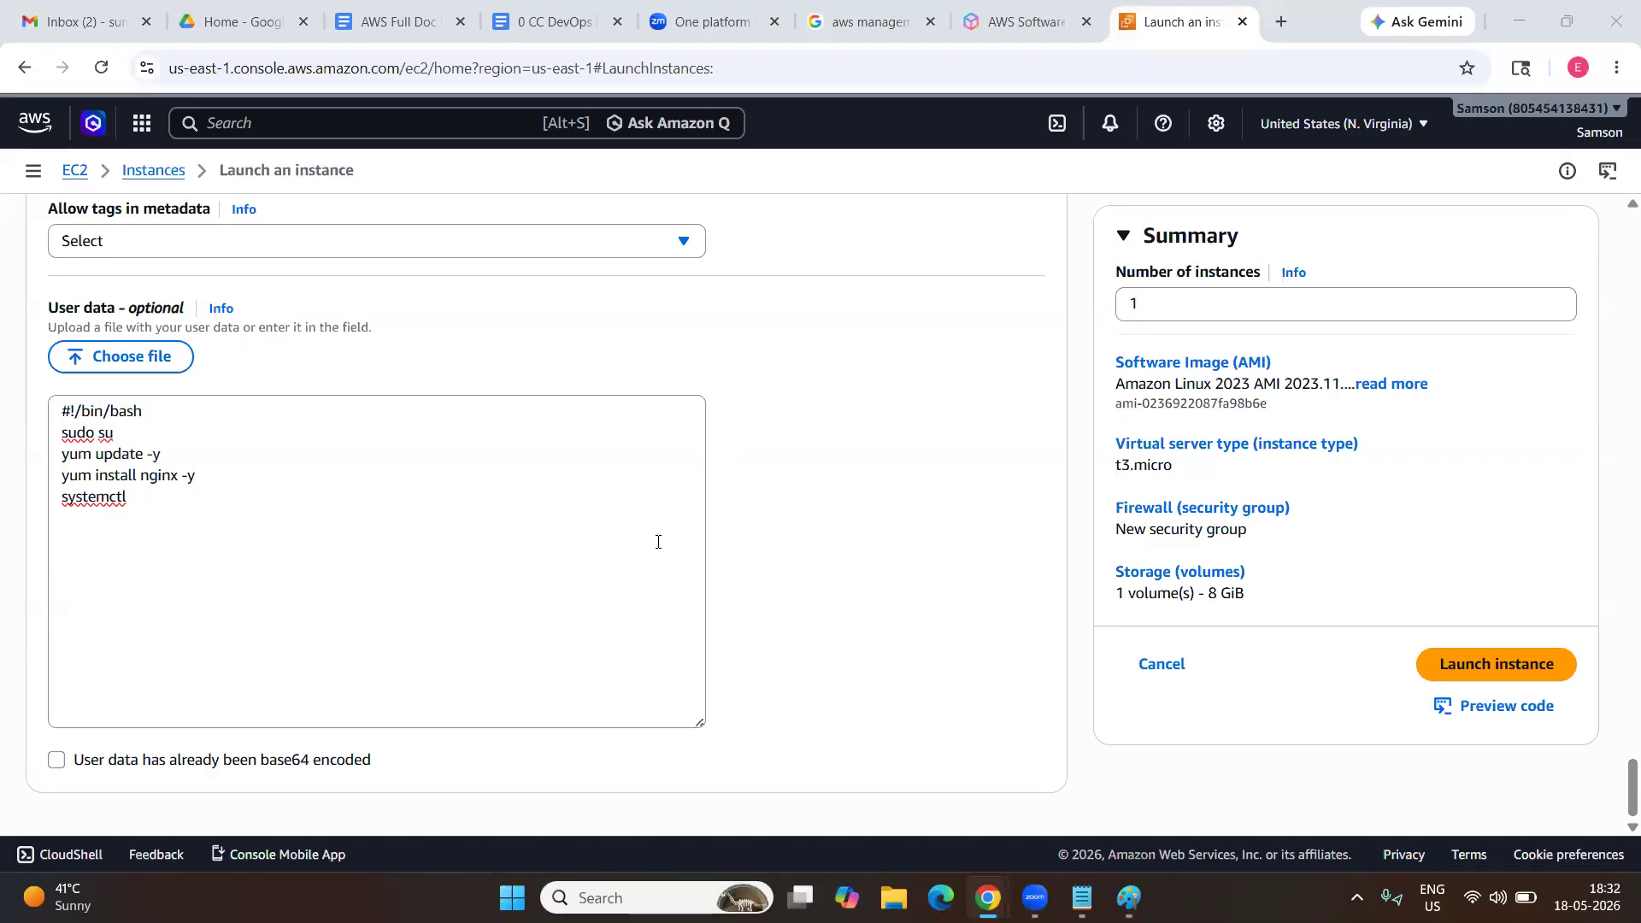
left_click(268, 504)
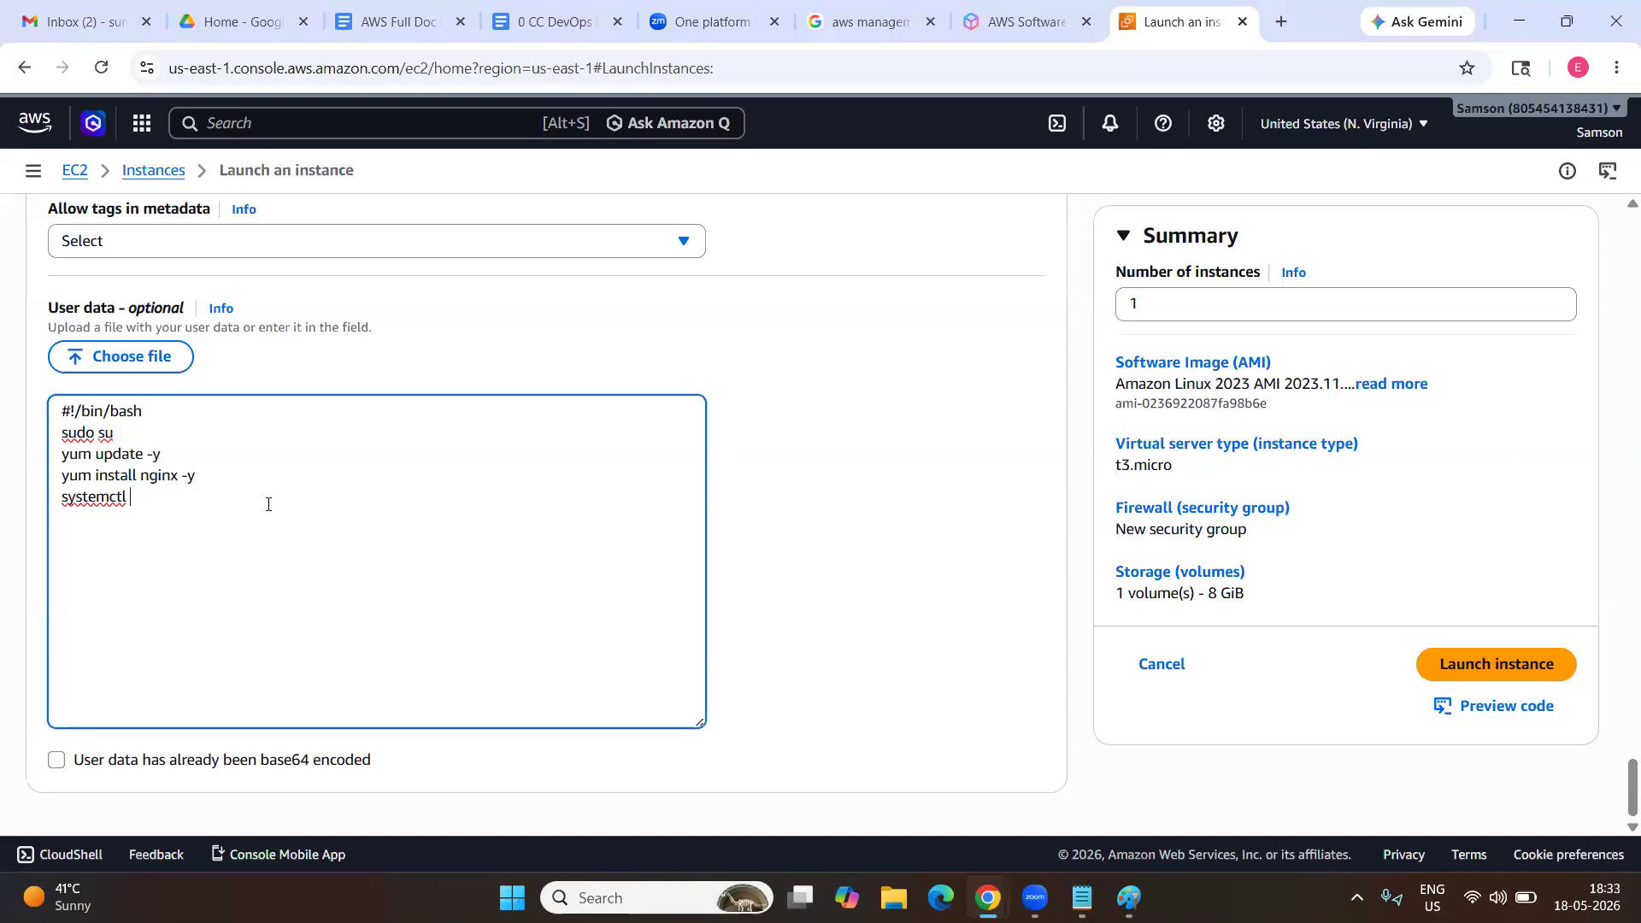
Replace the script's systemctl line with service nginx start and add a final line chkconfig nginx on.
double_click(123, 497)
type("sw")
key("BackSpace")
type("ervice nginx start")
key("Return")
type("chkconfig nginx on")
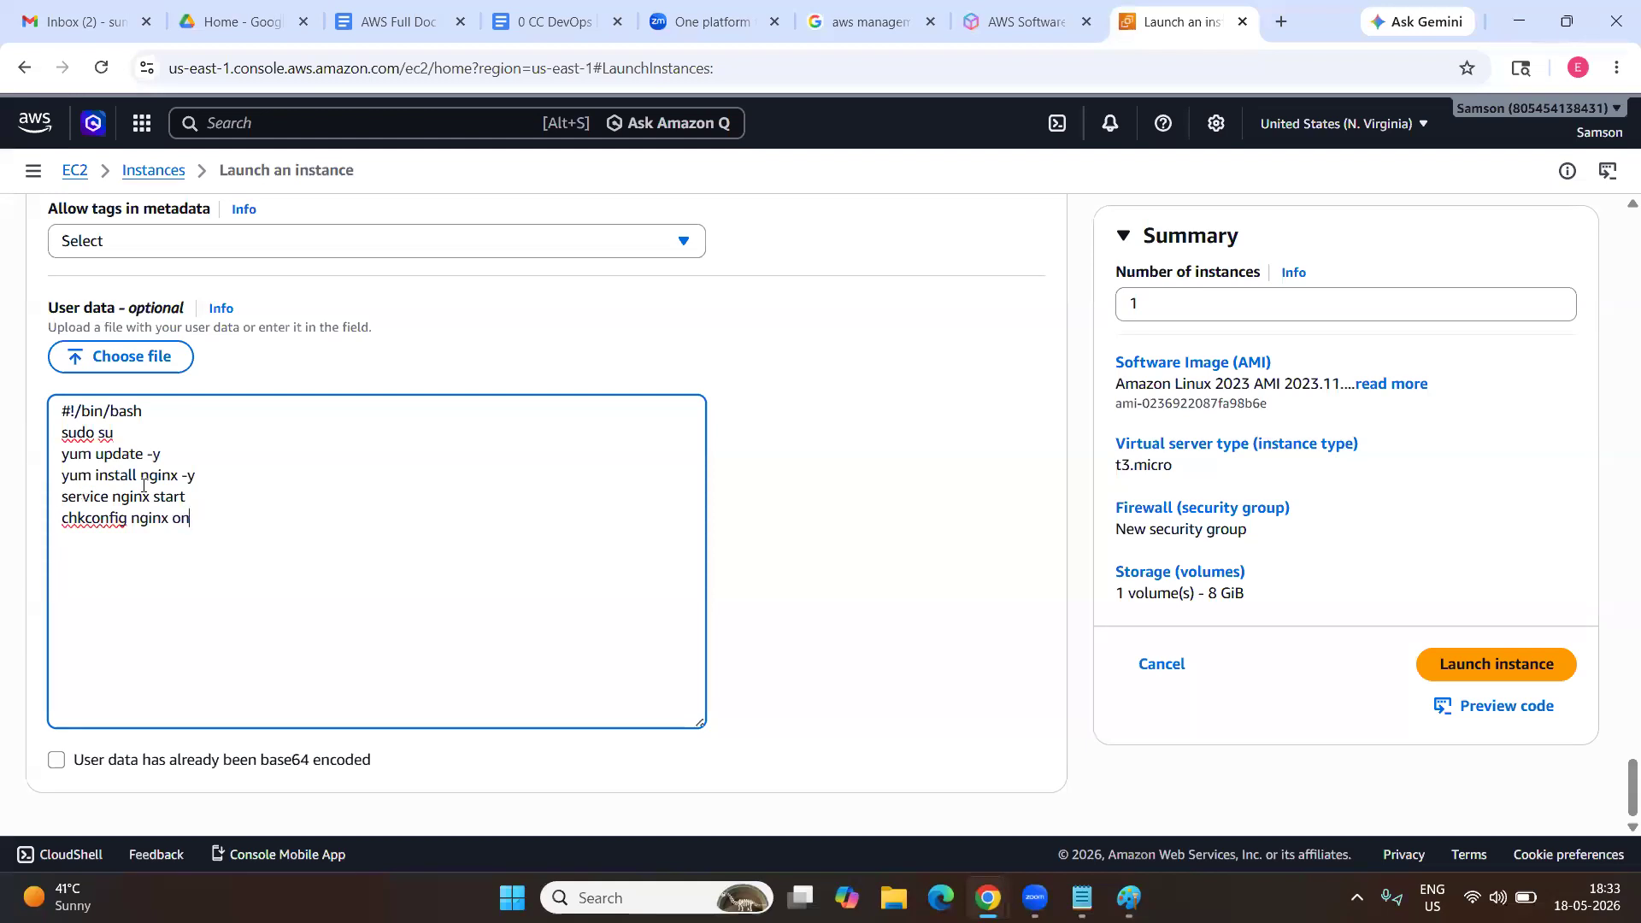
Go back up to the key pair section and look at the available key pair options.
scroll(167, 501, "up", 10)
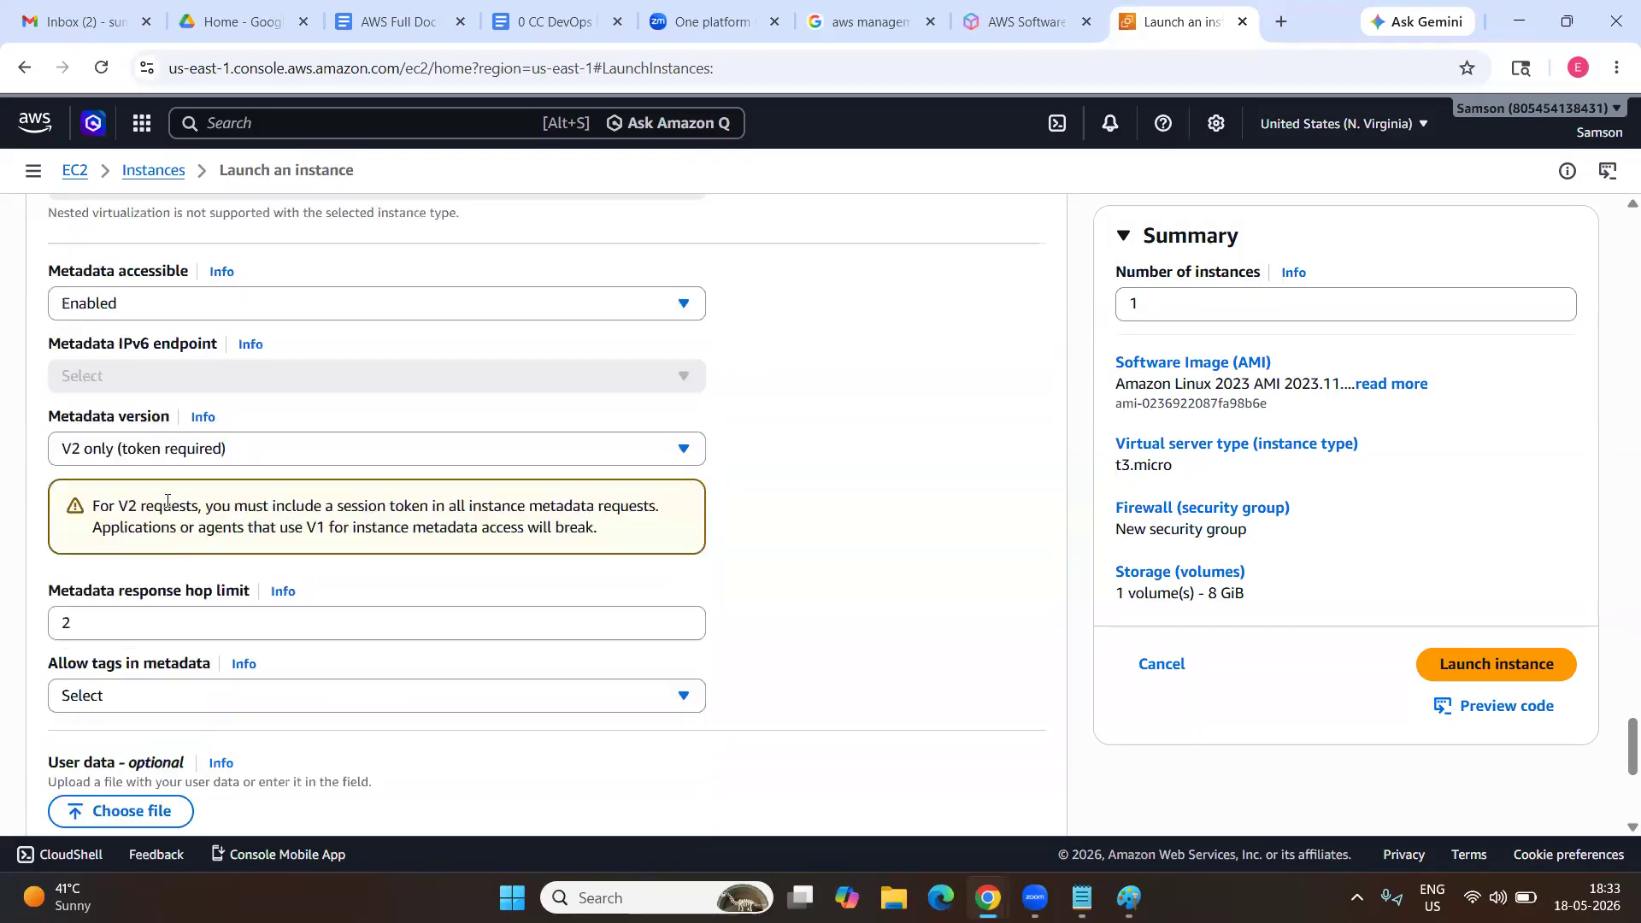
scroll(167, 504, "up", 12)
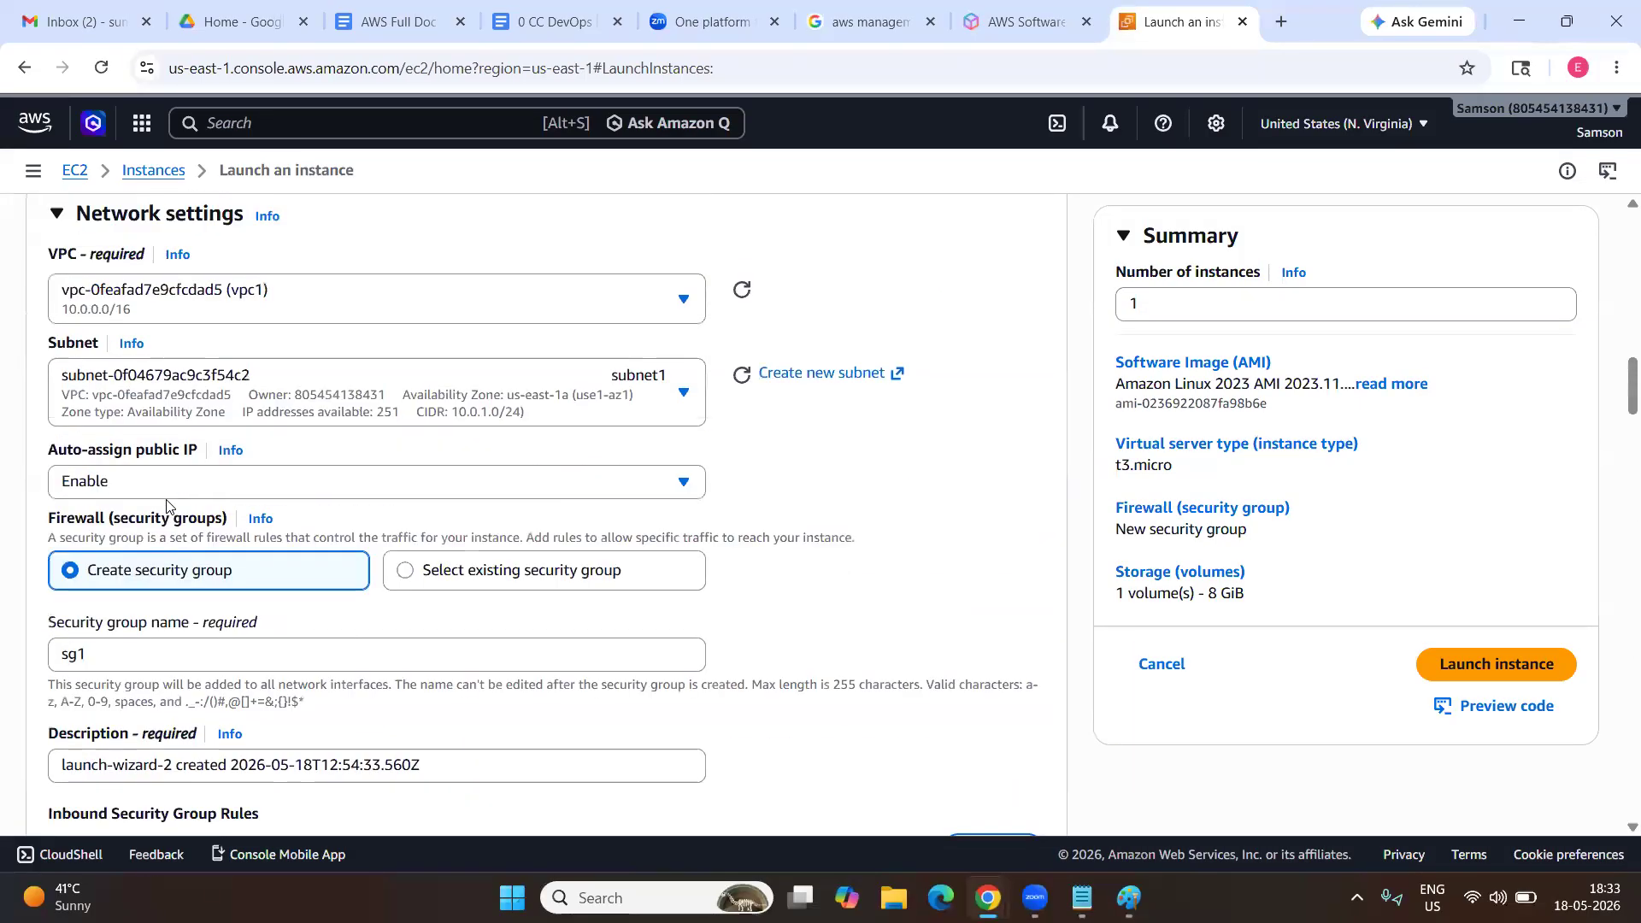
scroll(167, 506, "up", 4)
scroll(168, 504, "down", 5)
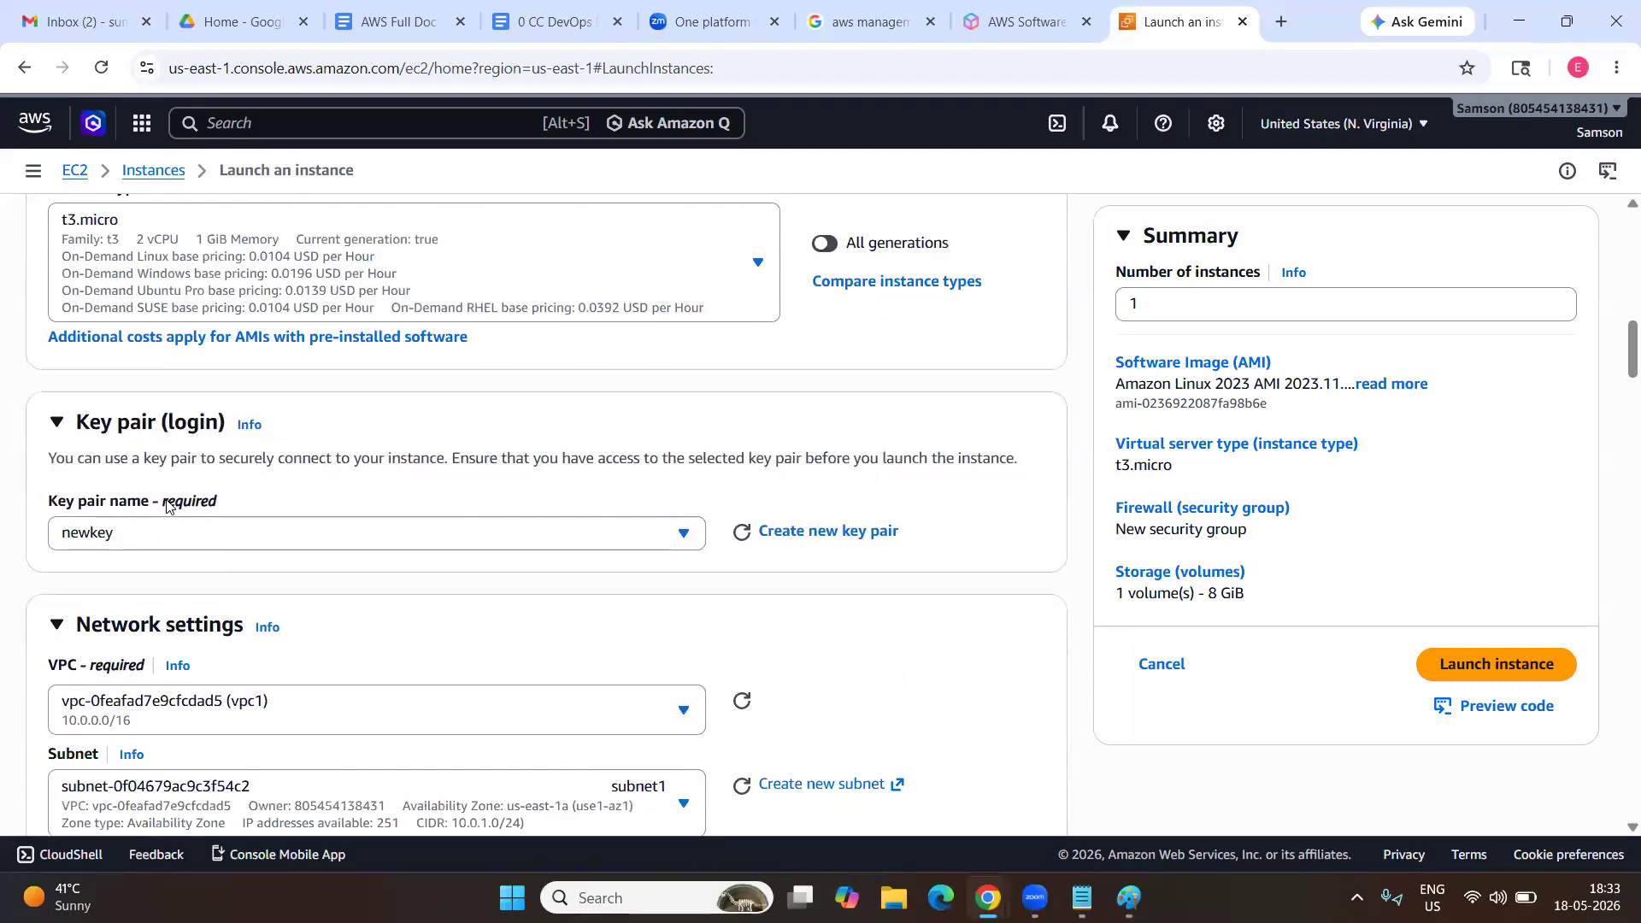
scroll(167, 504, "up", 1)
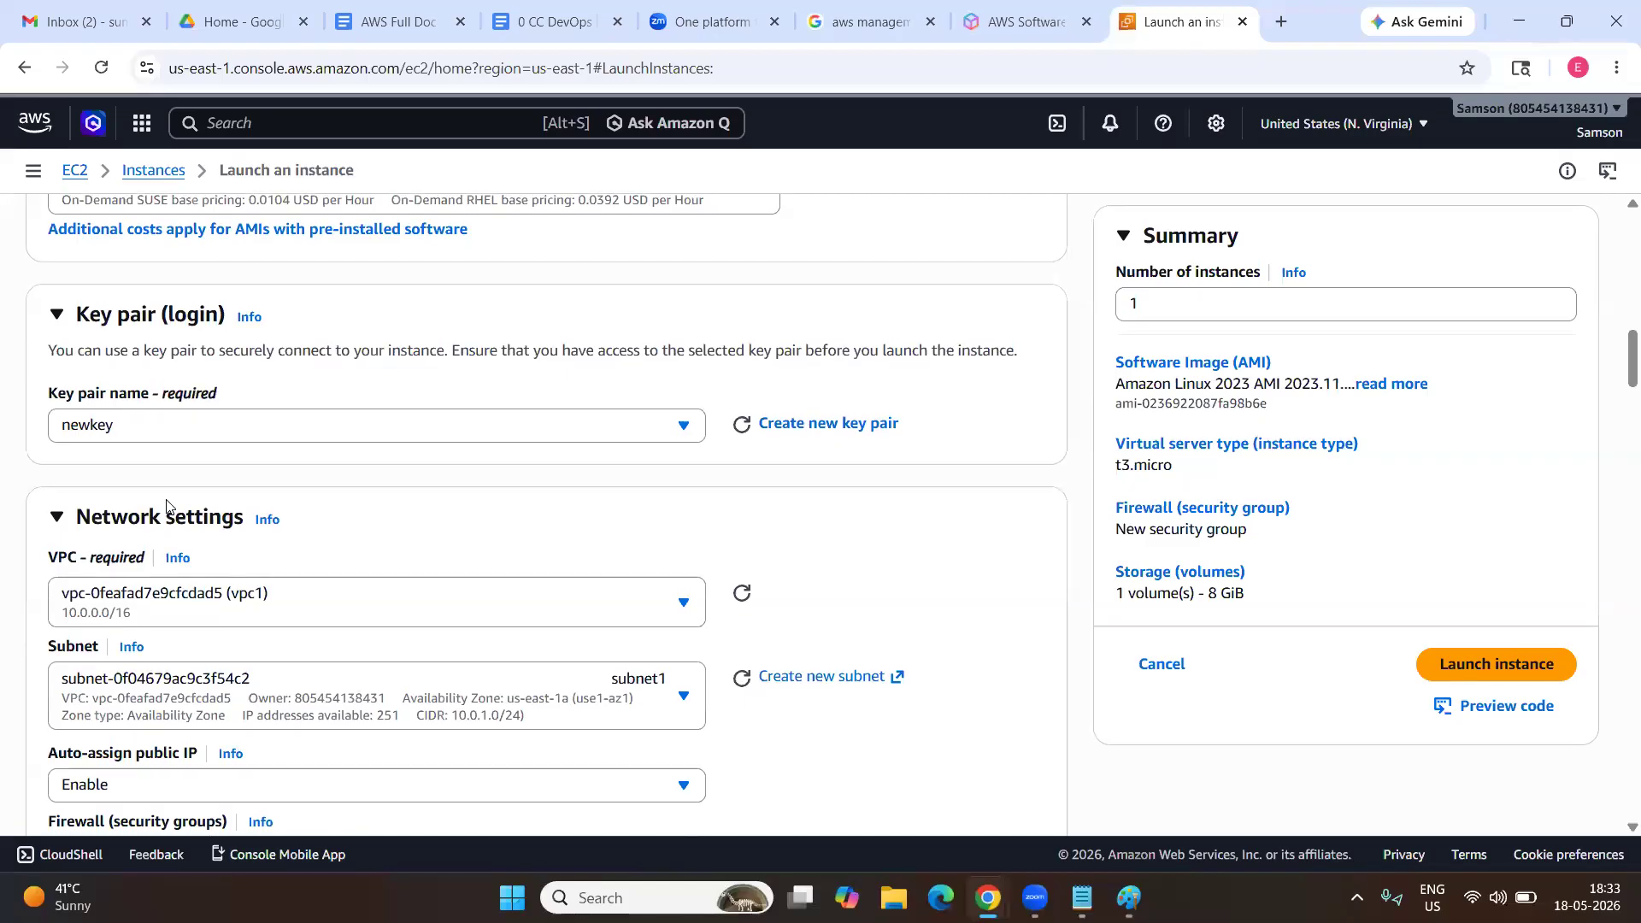
left_click(416, 435)
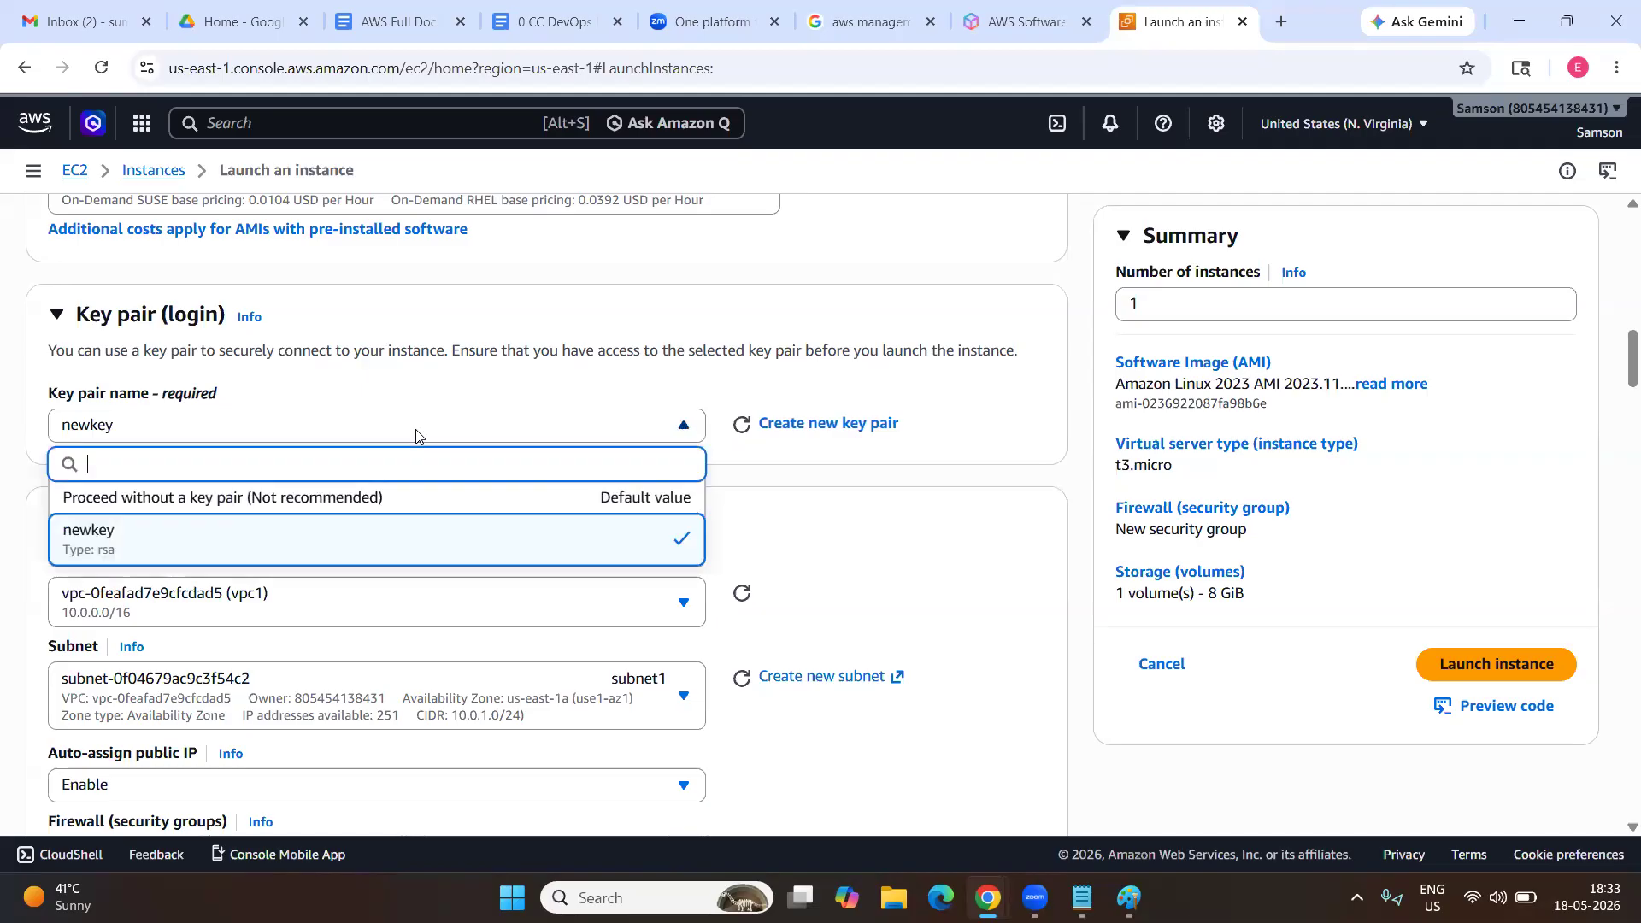
left_click(481, 435)
Recheck the network settings: VPC, subnet, public IP auto-assignment and the new security group's name.
scroll(308, 480, "down", 3)
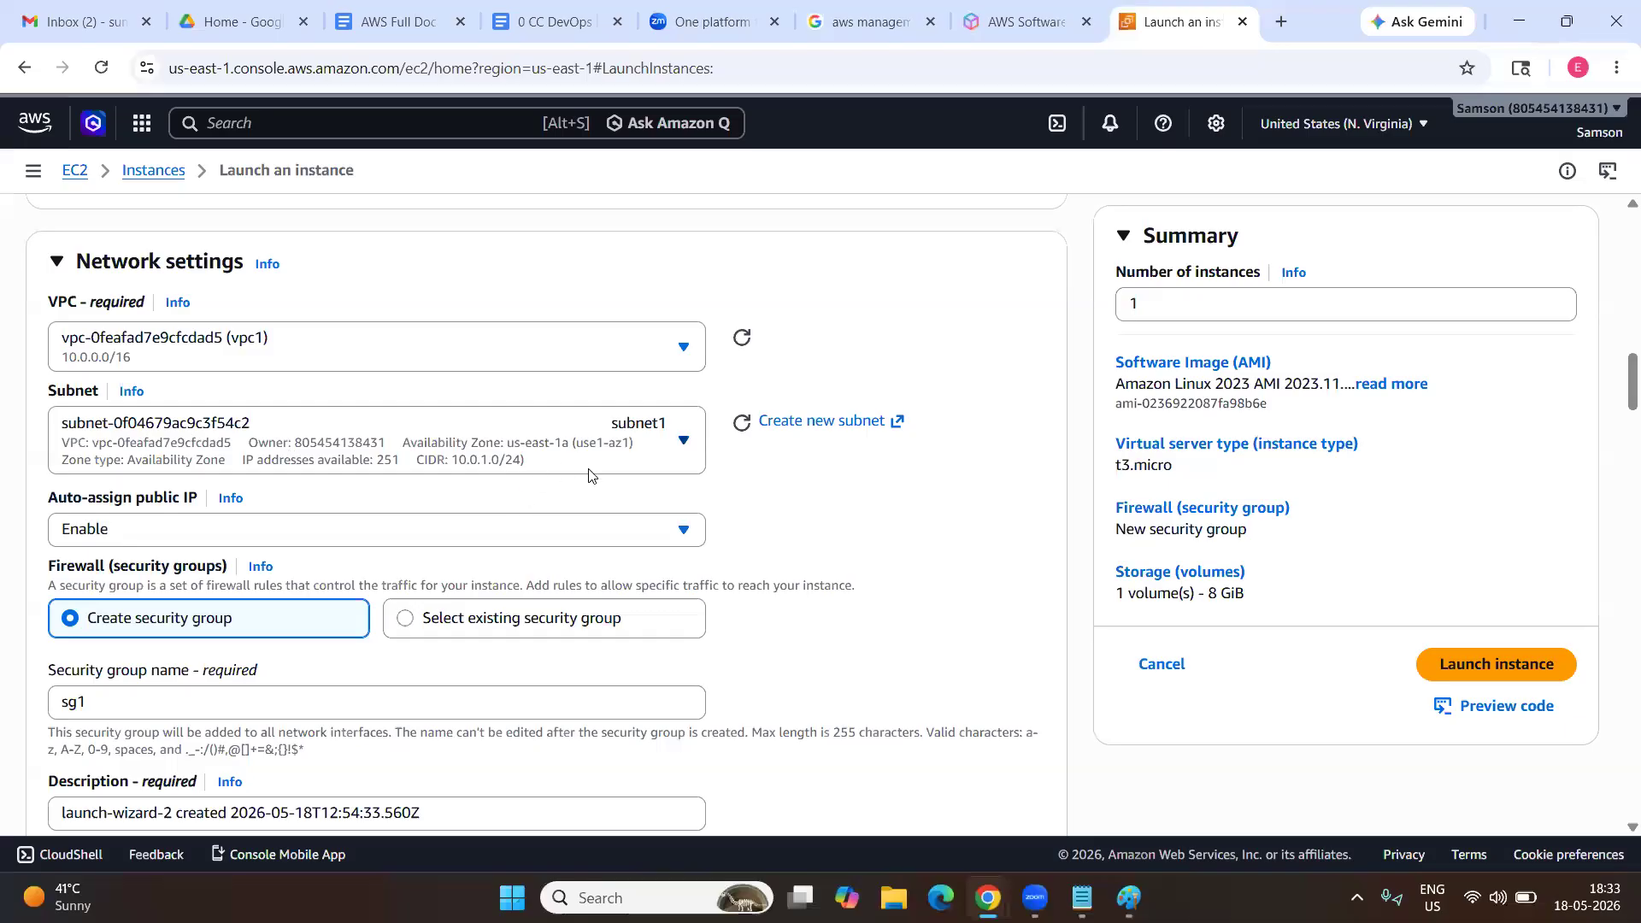
scroll(581, 425, "down", 2)
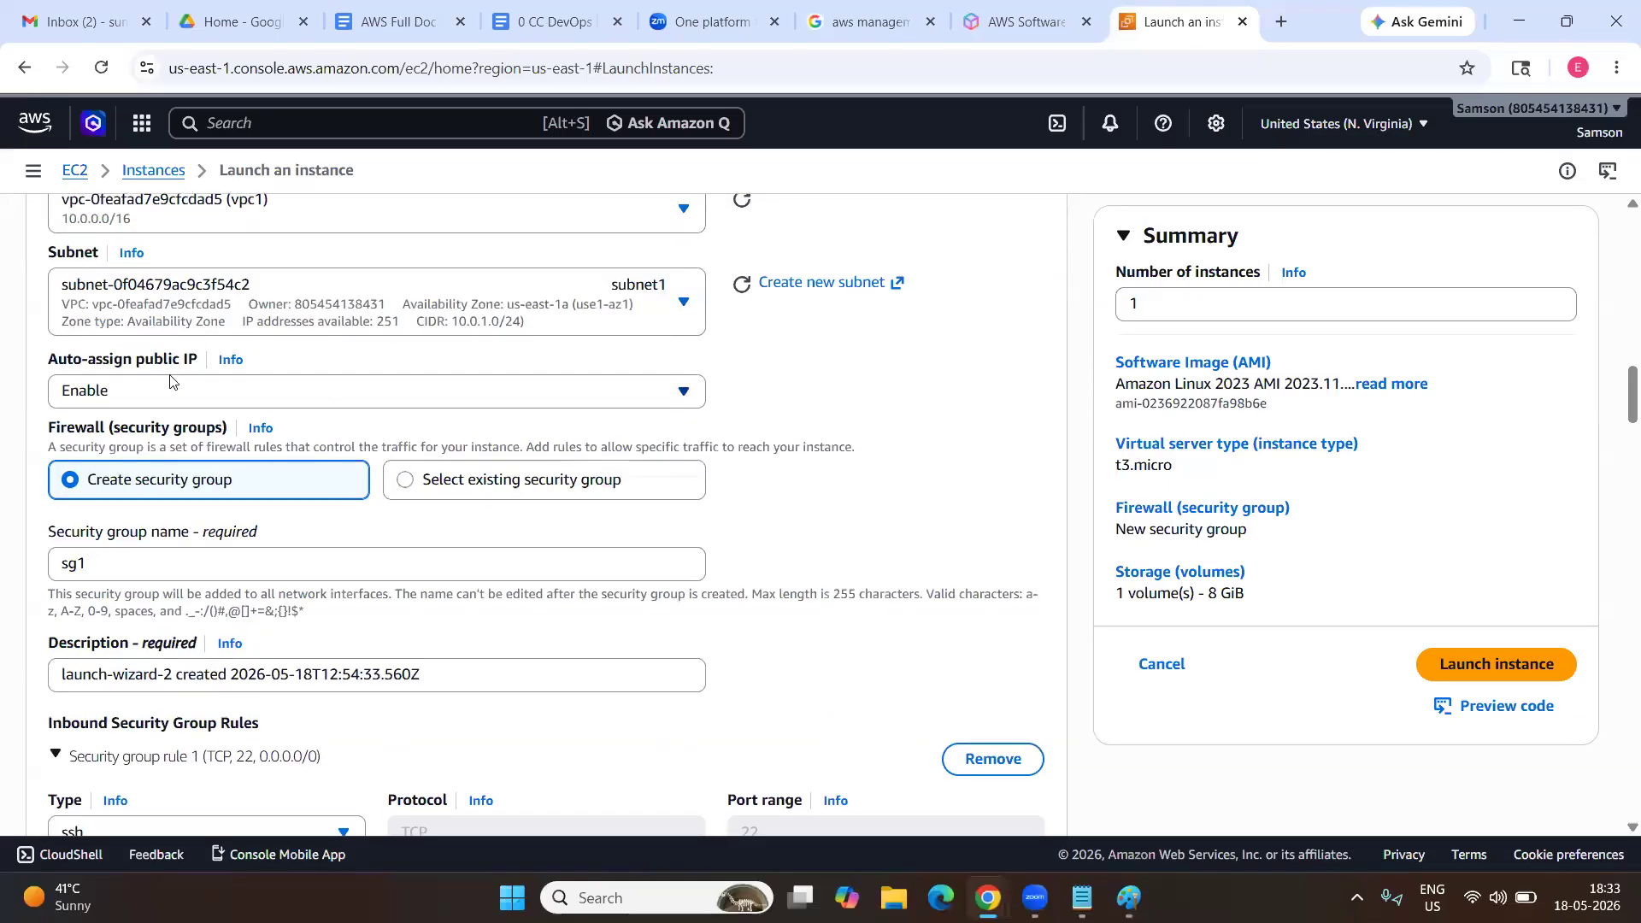
left_click(199, 398)
left_click(198, 399)
scroll(213, 510, "down", 2)
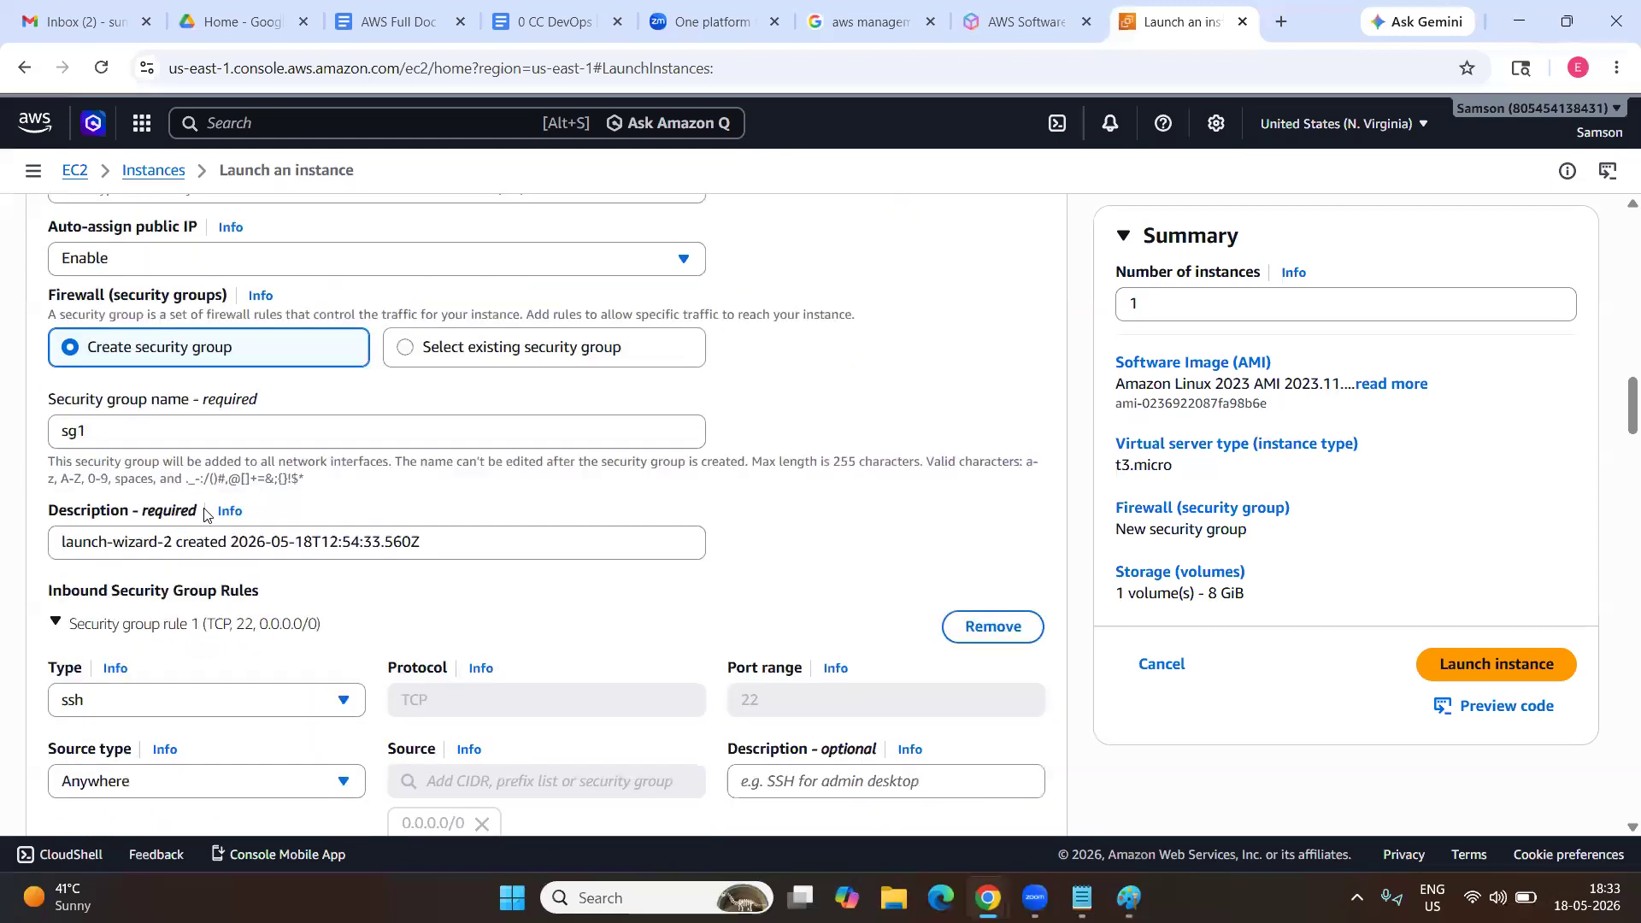
left_click_drag(272, 358, 79, 347)
left_click_drag(116, 437, 59, 438)
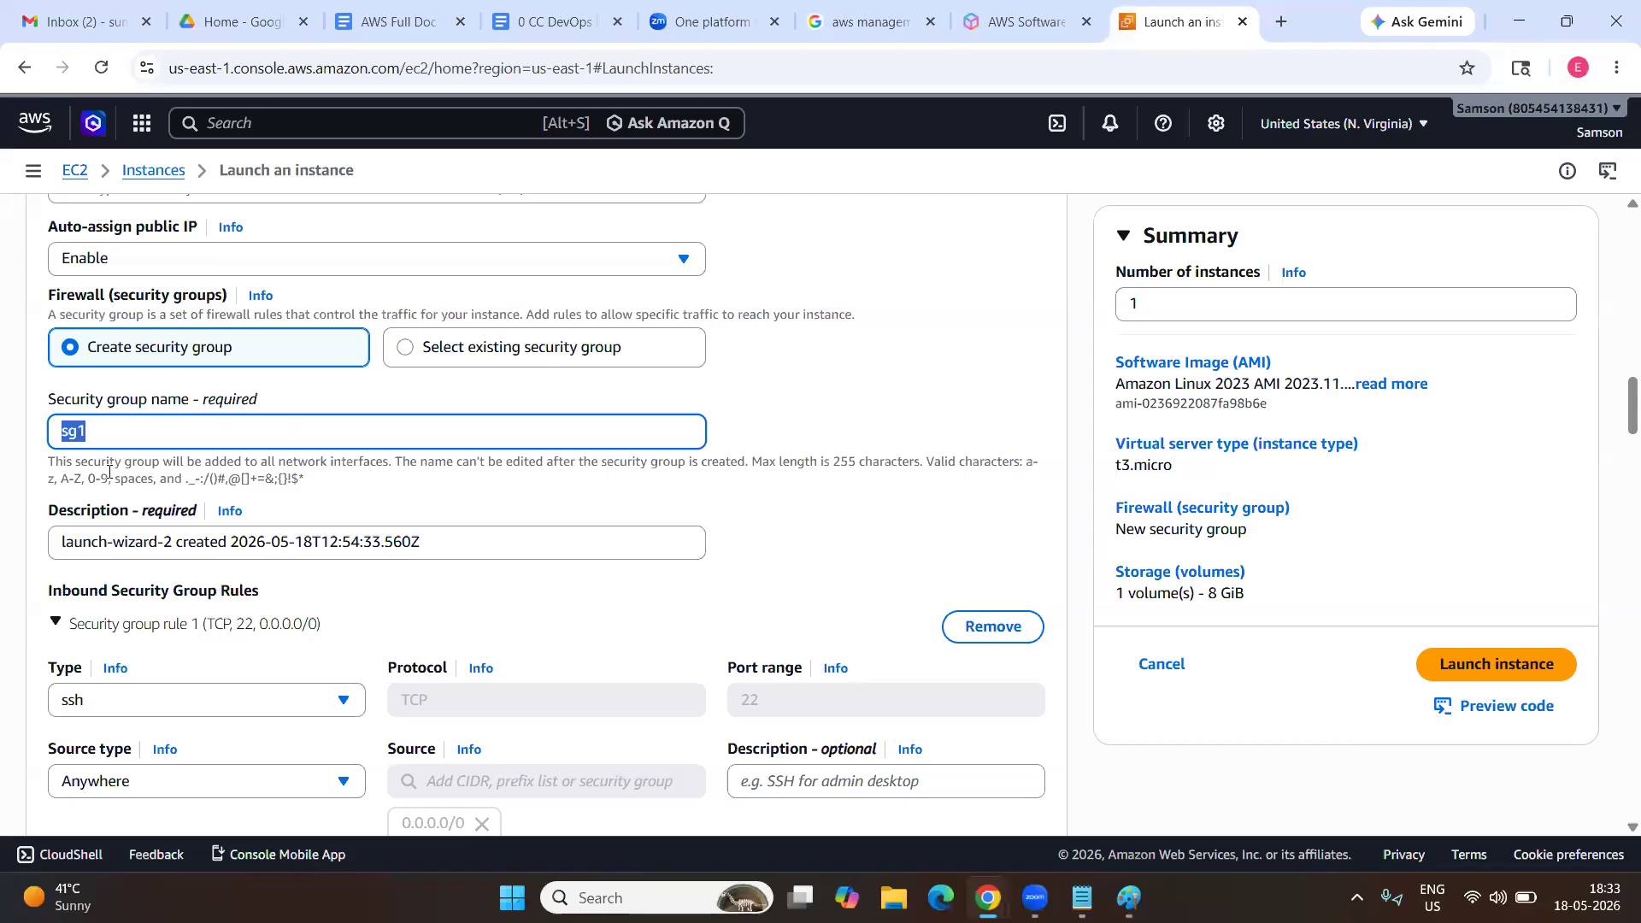
Recheck the type and source settings of both inbound security group rules.
scroll(153, 445, "down", 2)
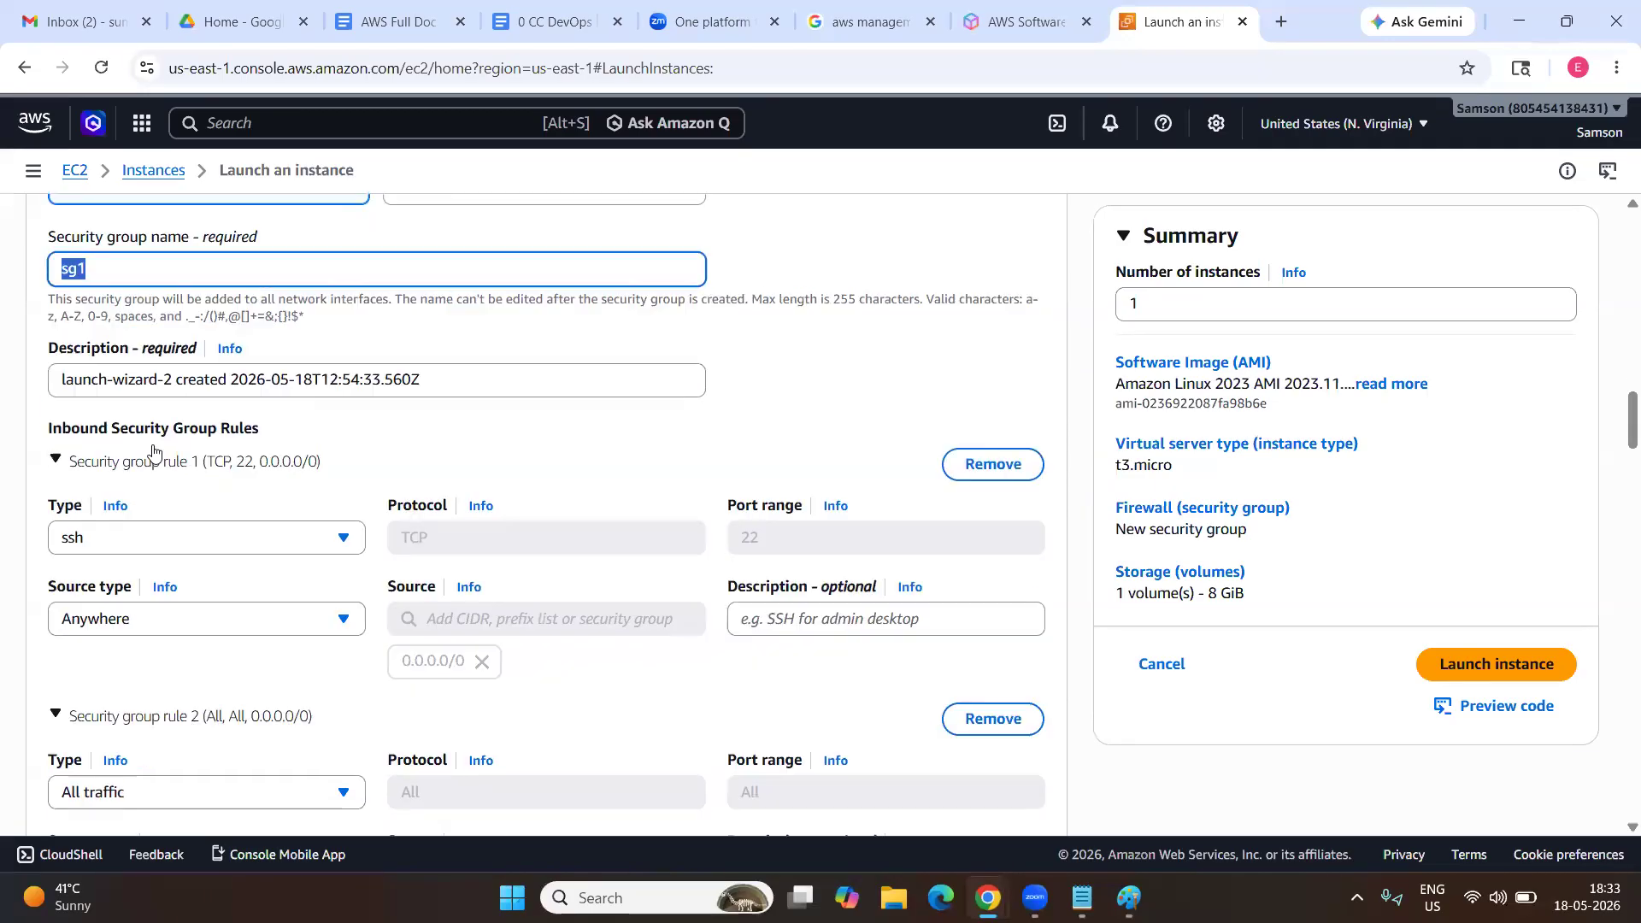
scroll(115, 432, "down", 1)
scroll(213, 455, "down", 1)
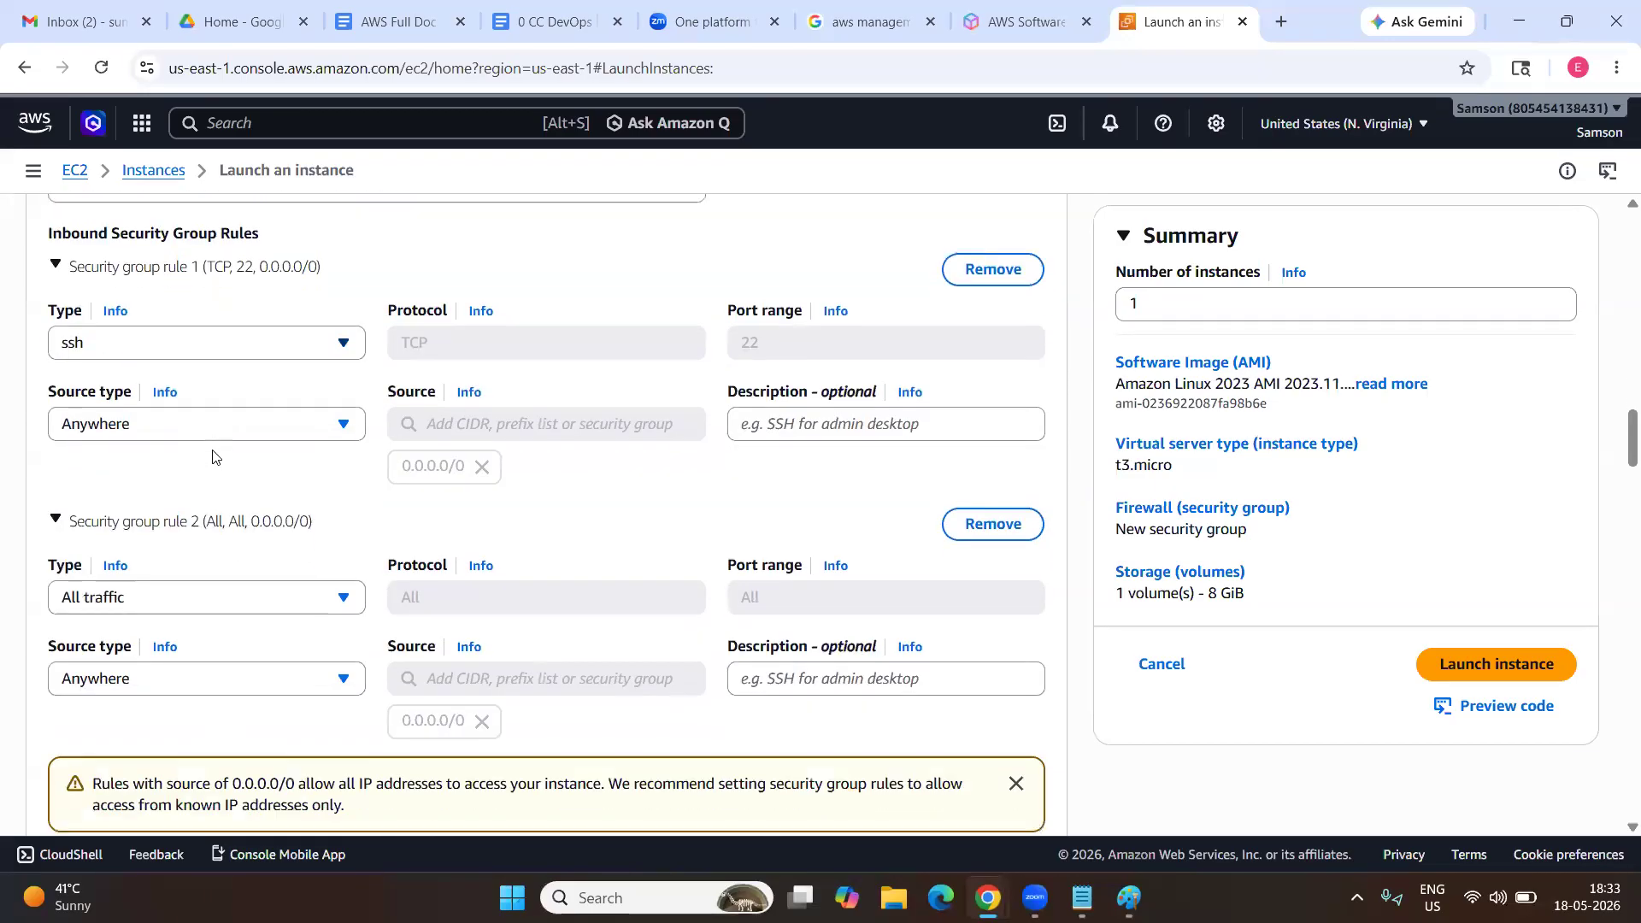
left_click(109, 352)
left_click(53, 363)
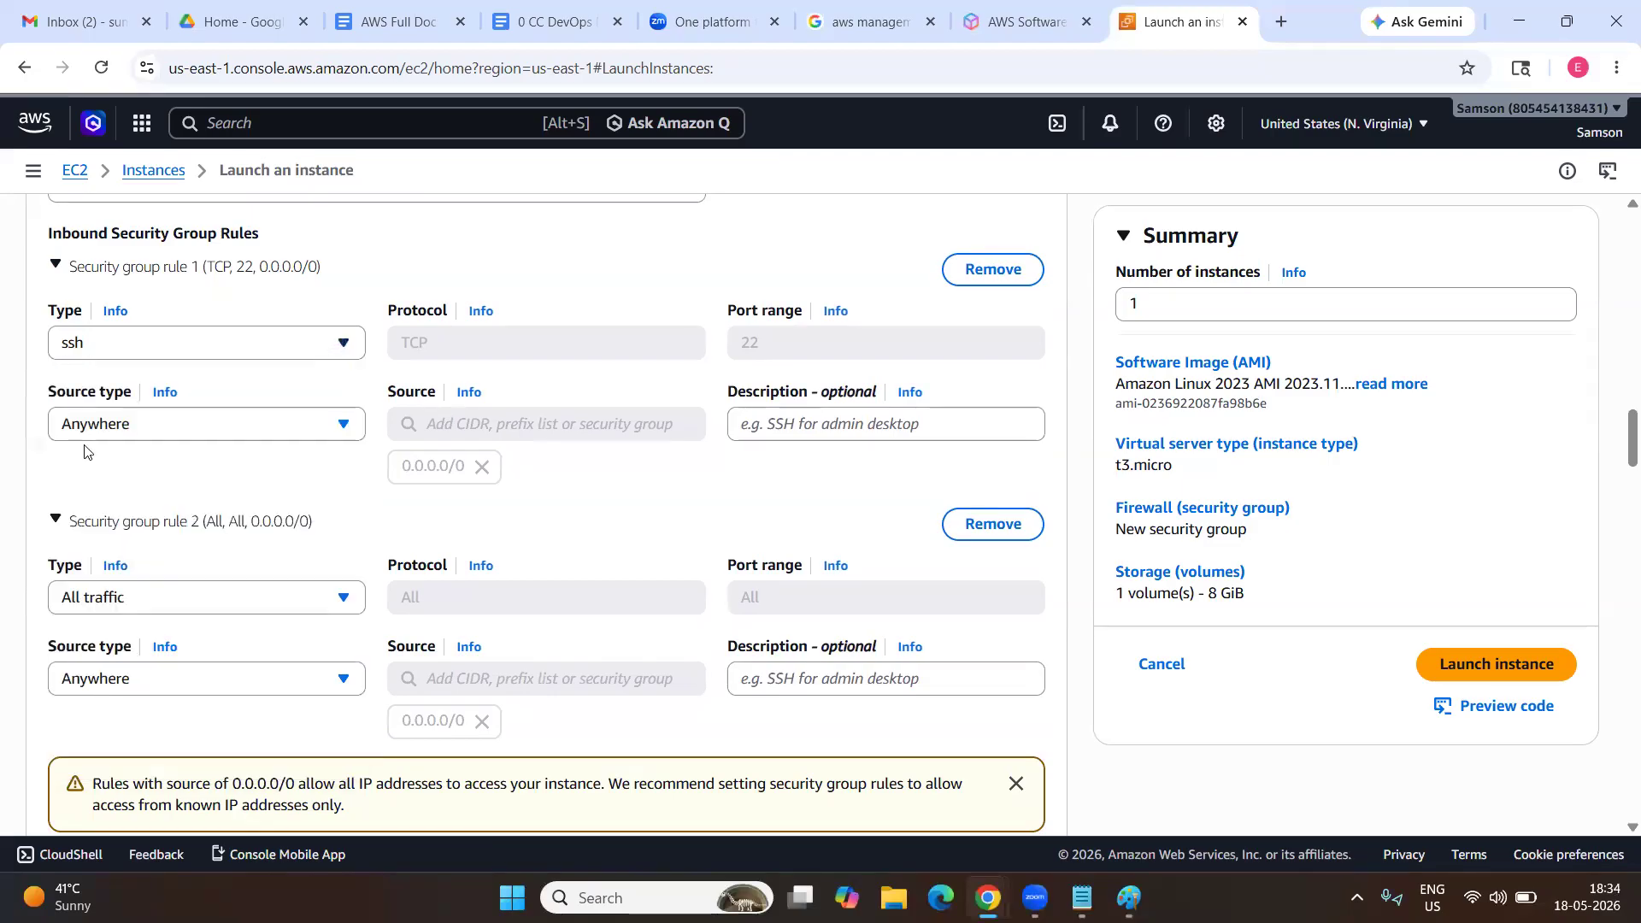
scroll(117, 598, "down", 1)
left_click(175, 333)
left_click(175, 334)
left_click(175, 579)
left_click(174, 579)
Review the storage settings, then collapse and reopen the advanced details and go down to the User data script.
scroll(233, 539, "down", 8)
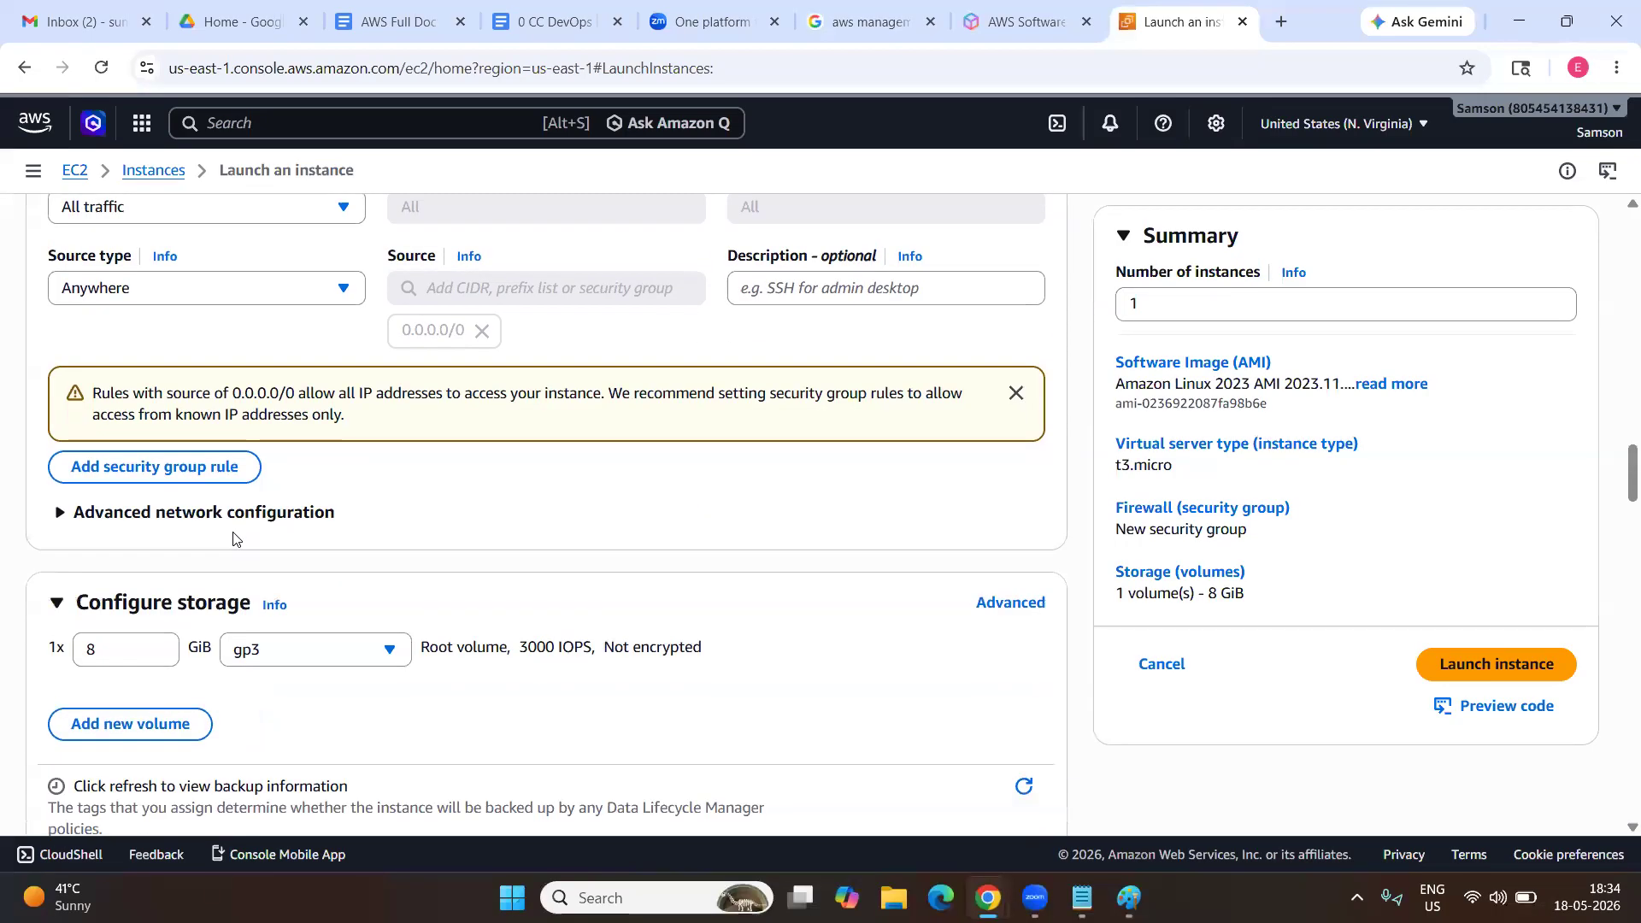
scroll(233, 538, "down", 3)
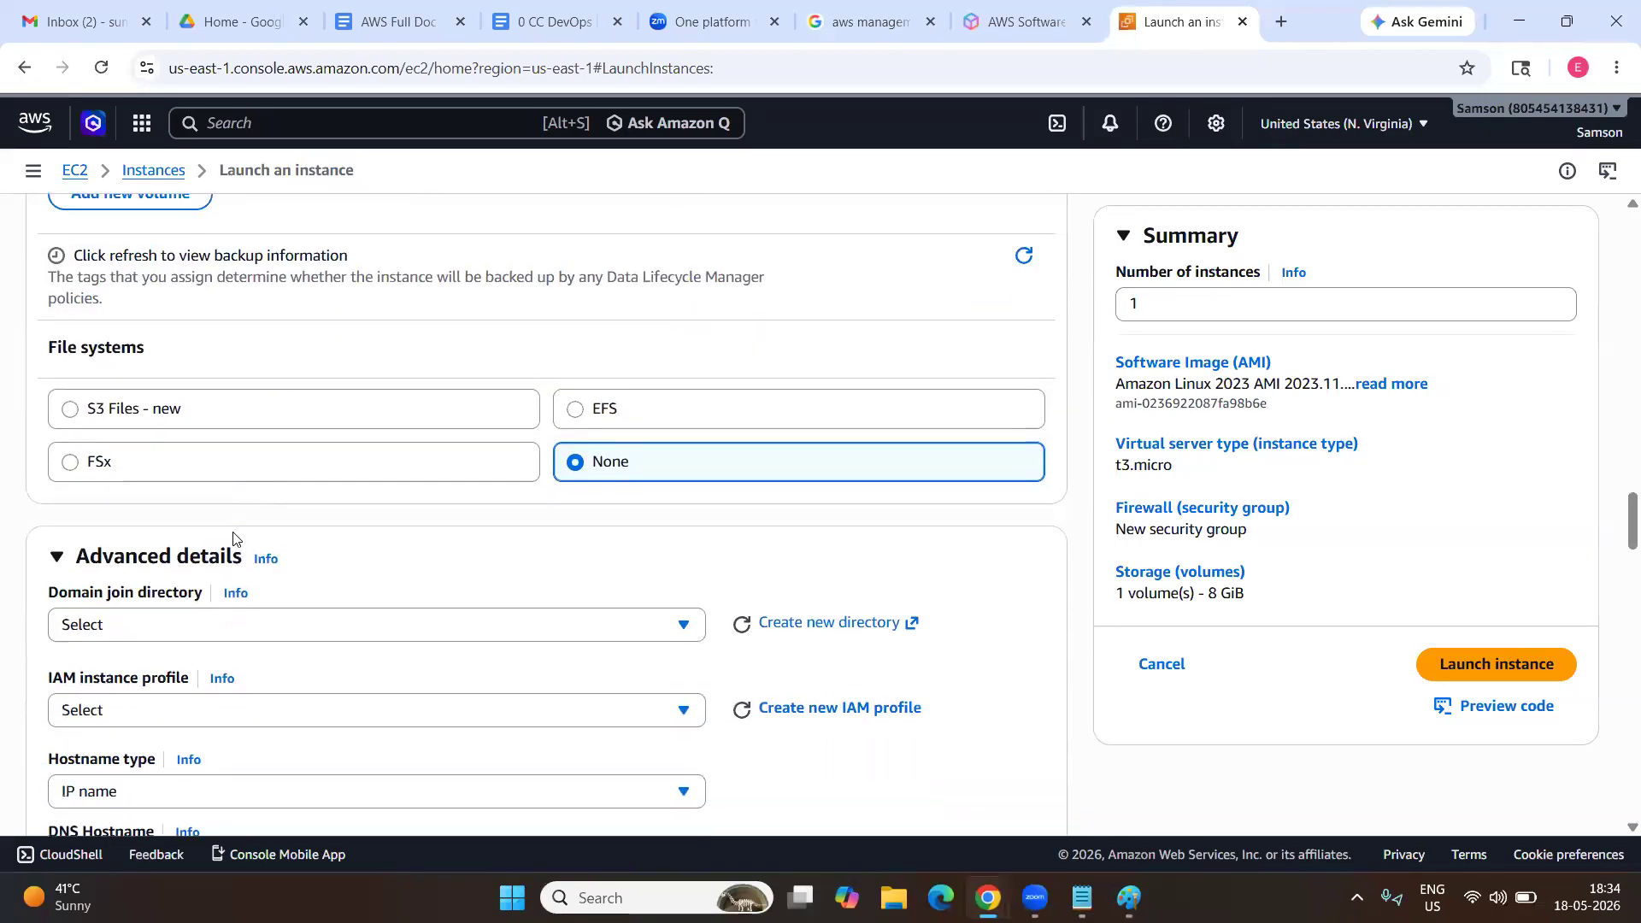
scroll(220, 535, "up", 3)
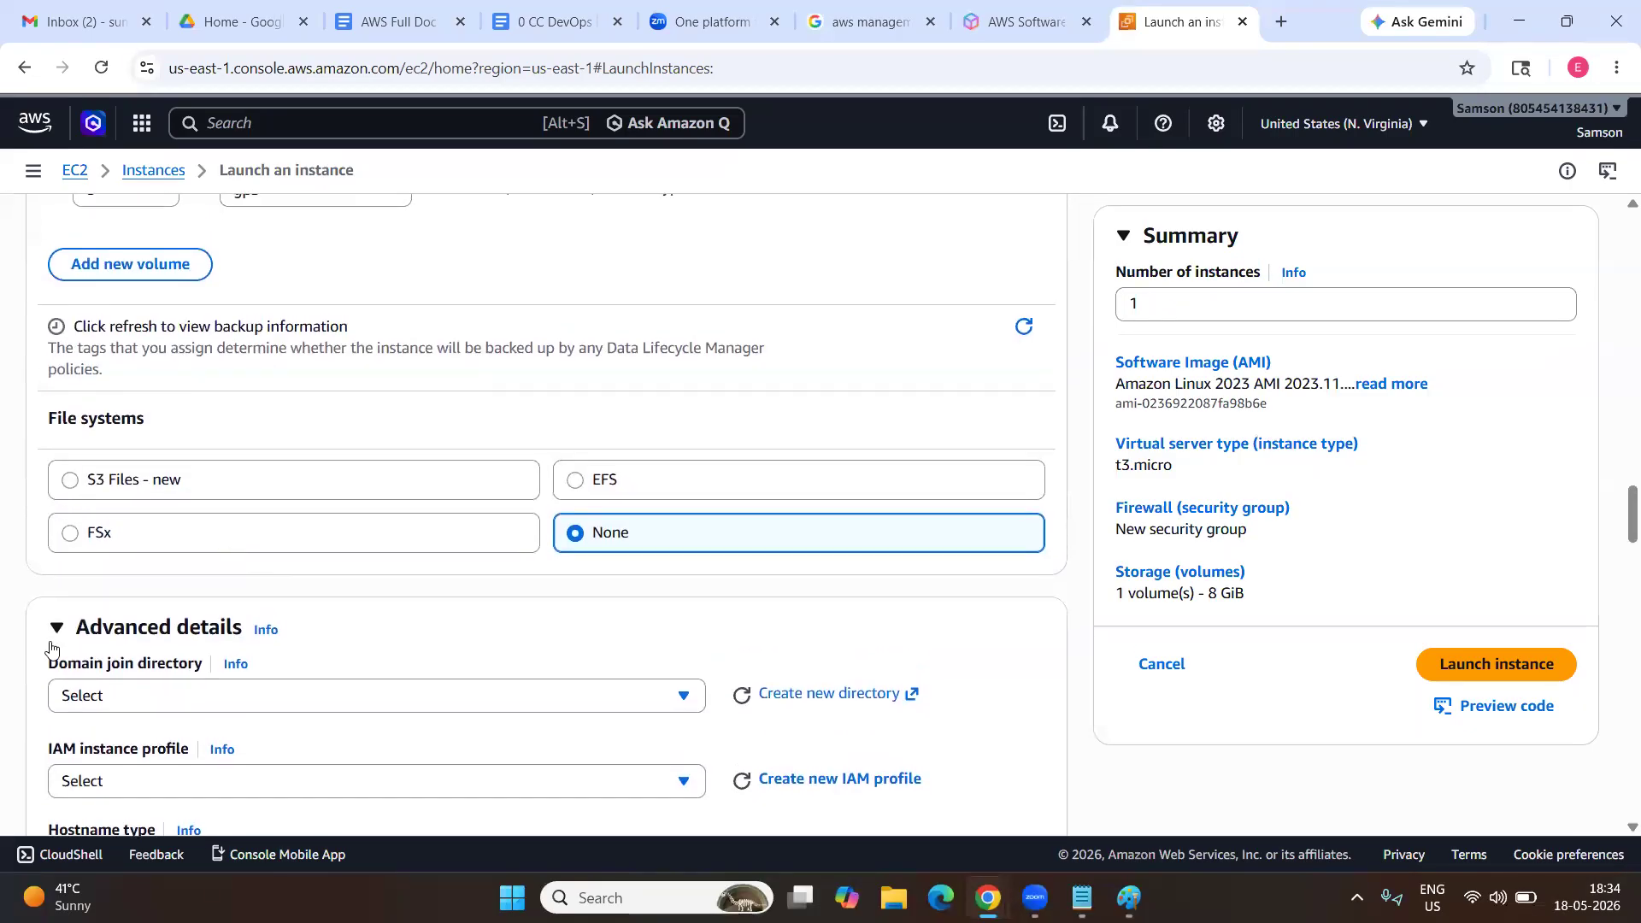
left_click(64, 638)
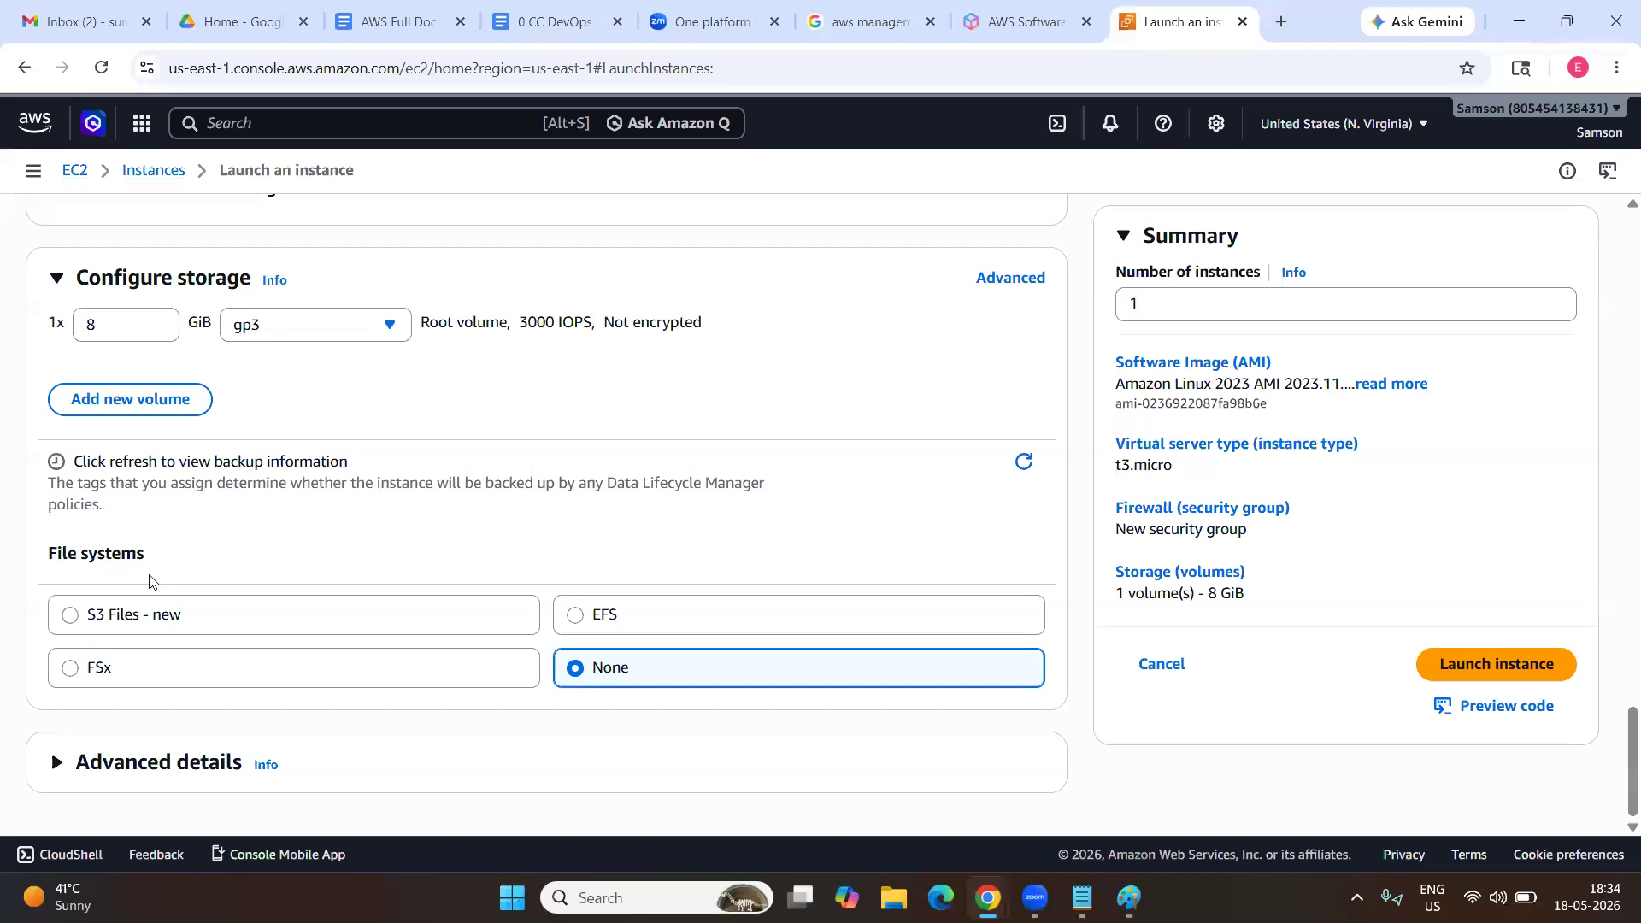
left_click(55, 770)
scroll(209, 769, "down", 20)
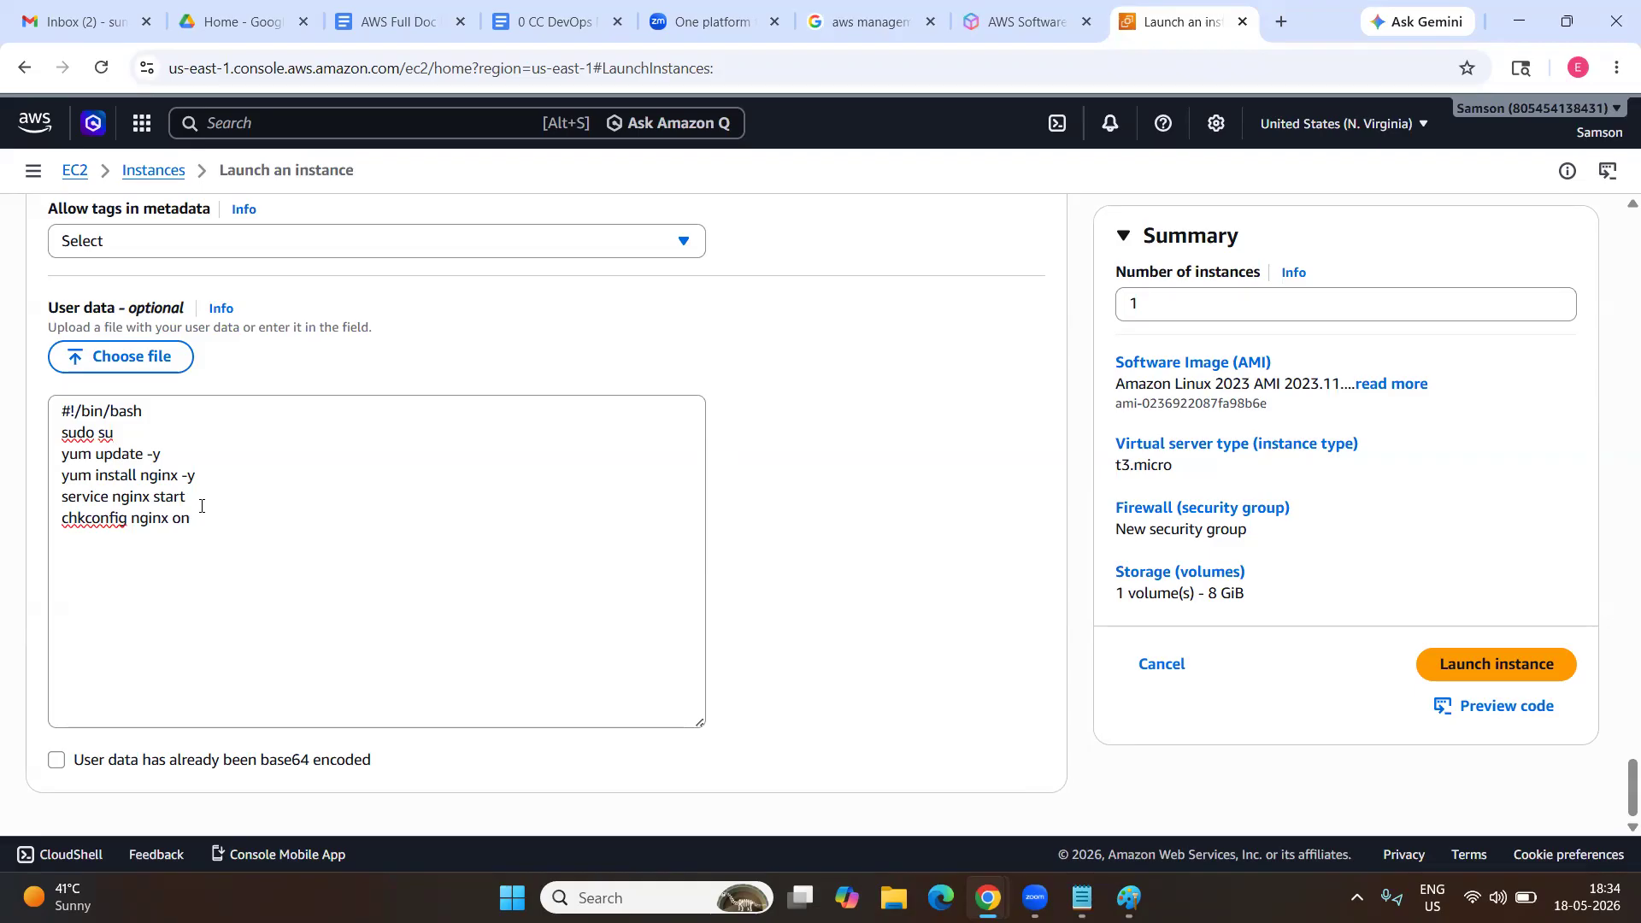
Highlight the whole User data script and review its lines from #!/bin/bash to chkconfig nginx on.
left_click_drag(65, 417, 200, 523)
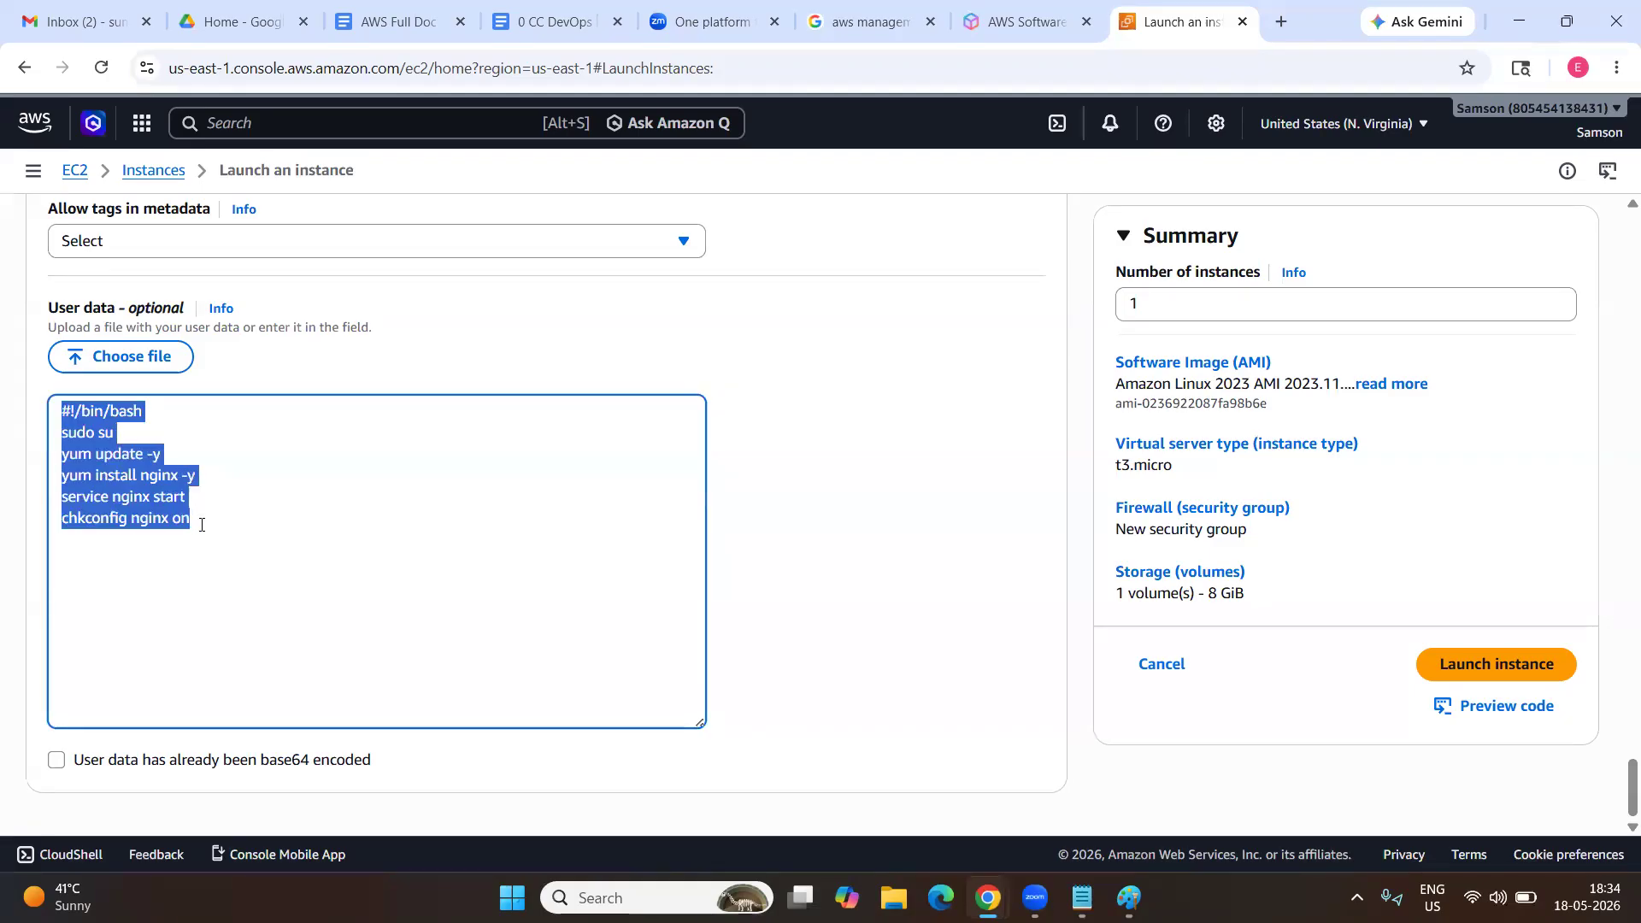
left_click(202, 525)
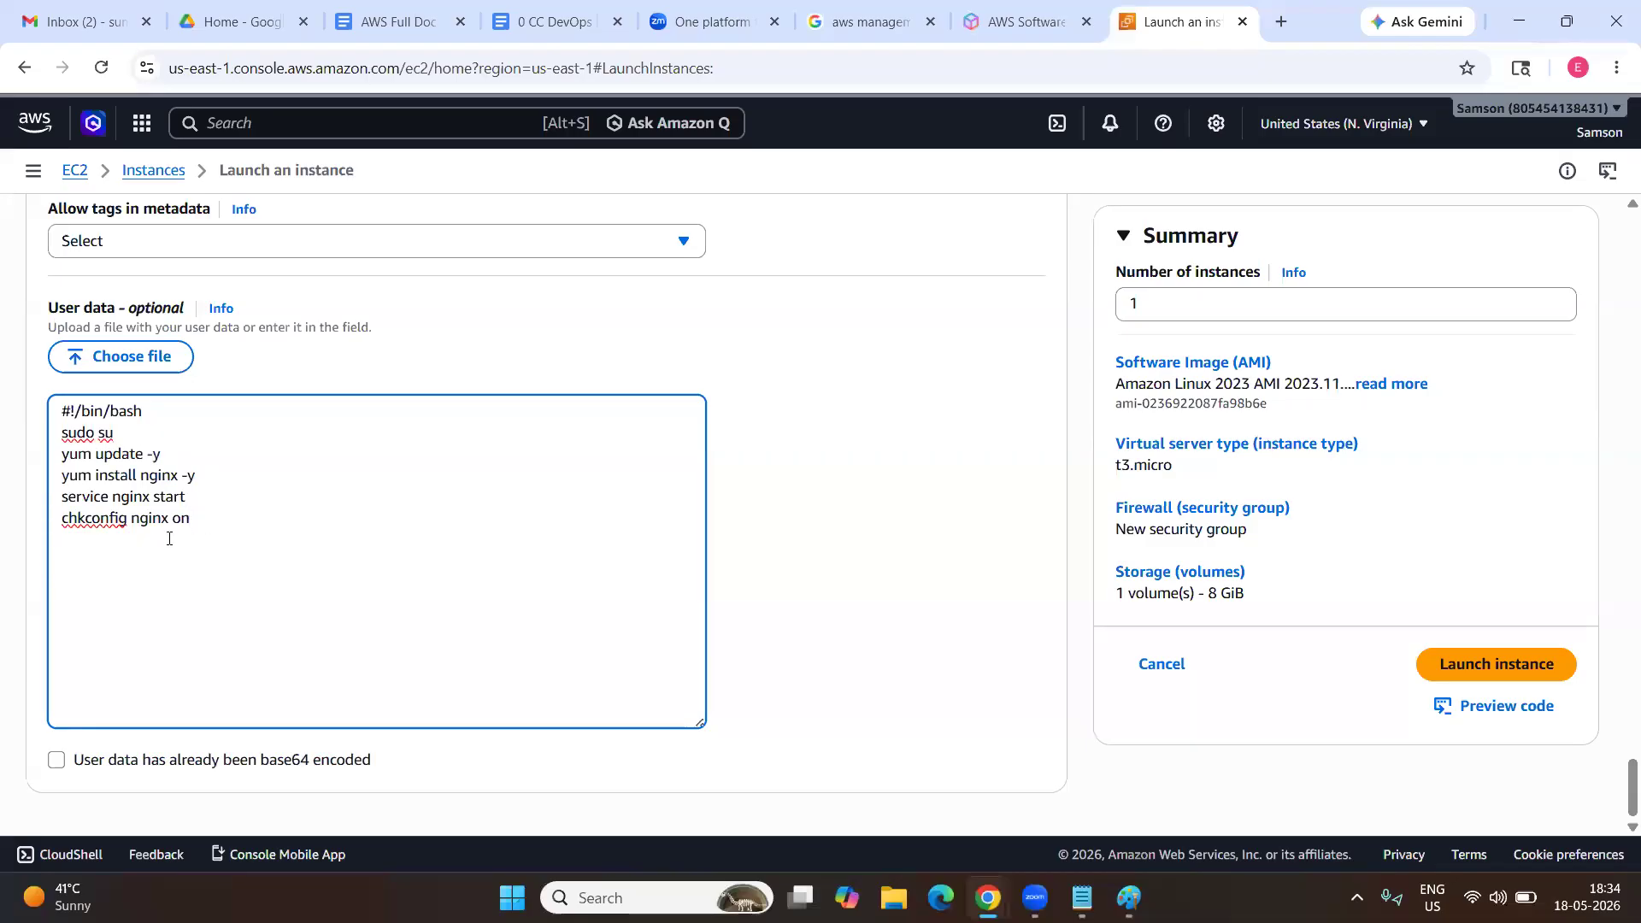
left_click_drag(188, 525, 53, 417)
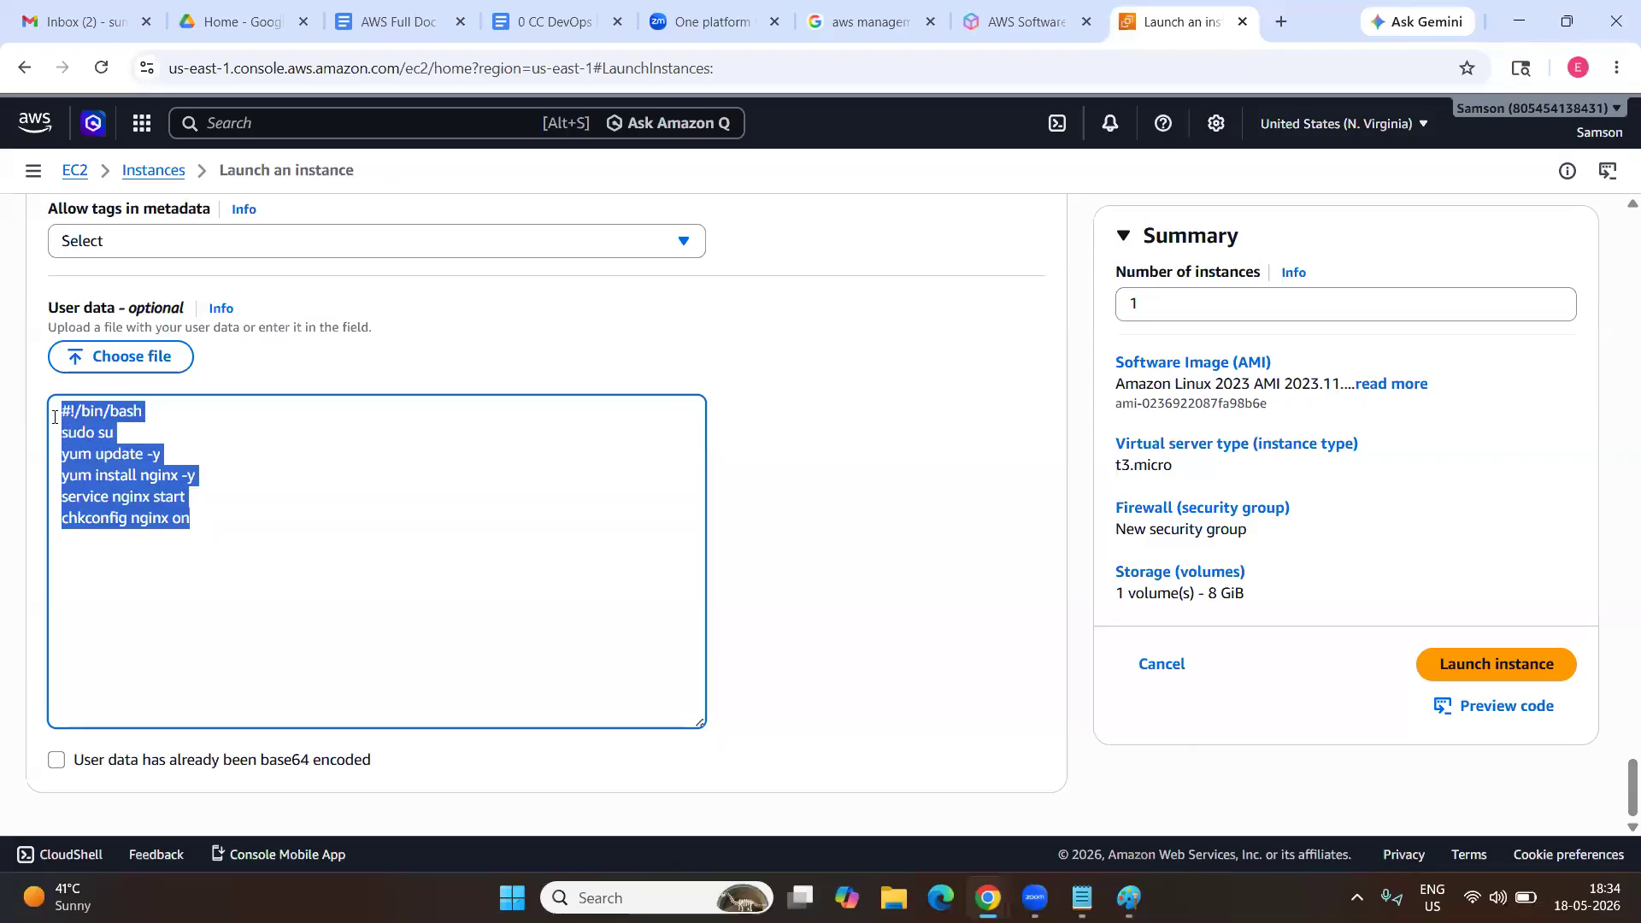
left_click(243, 455)
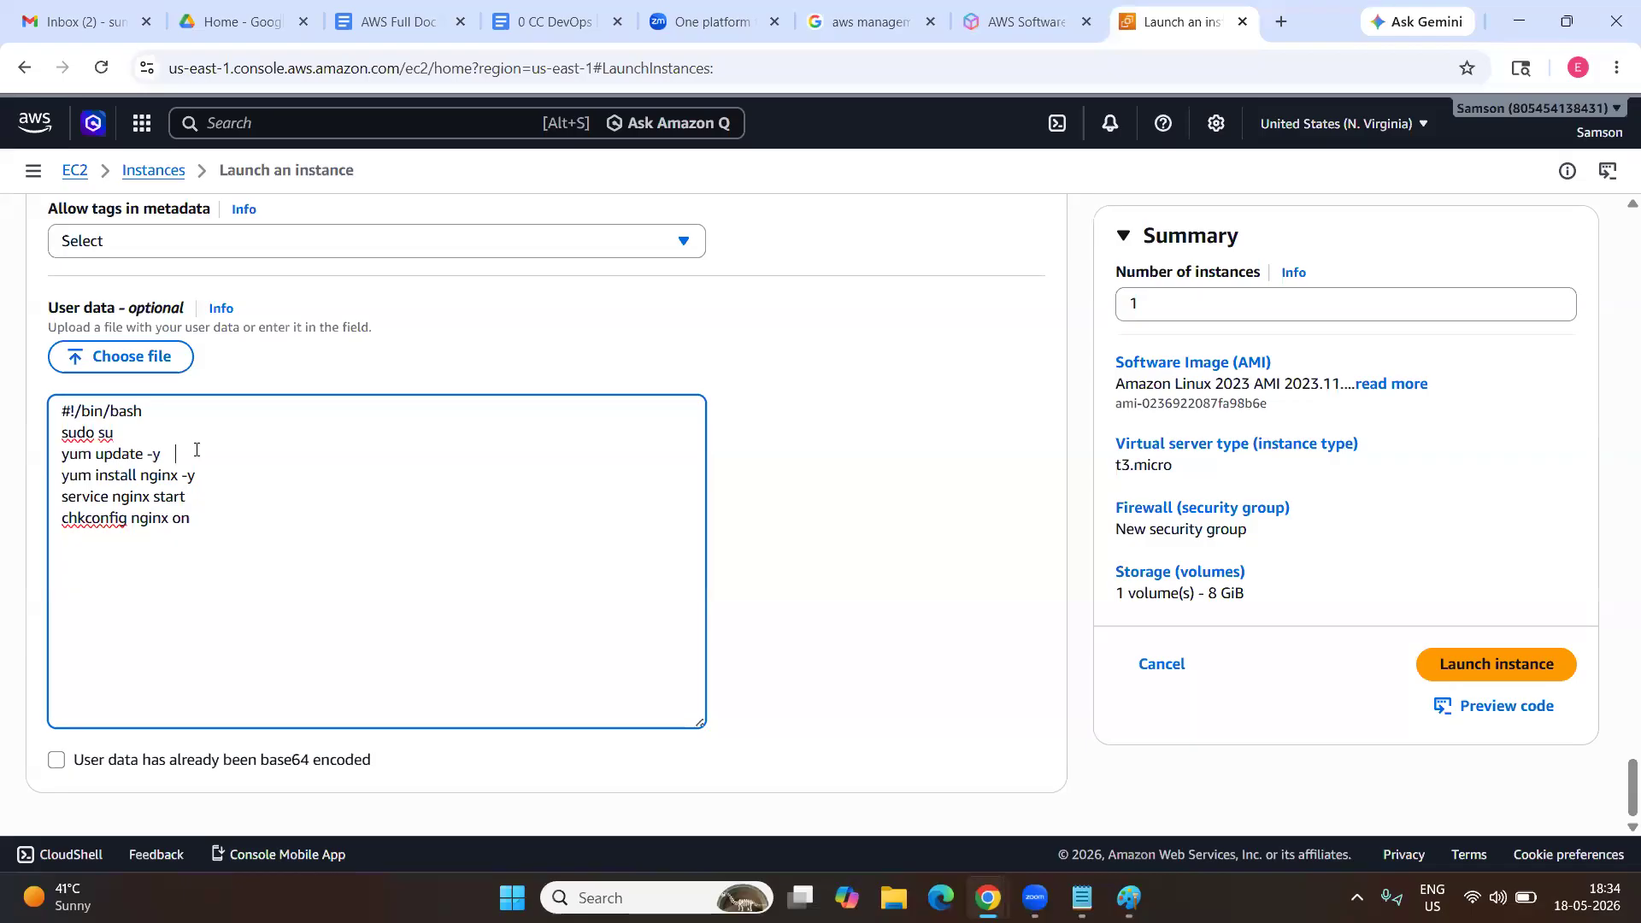
left_click_drag(195, 533, 51, 409)
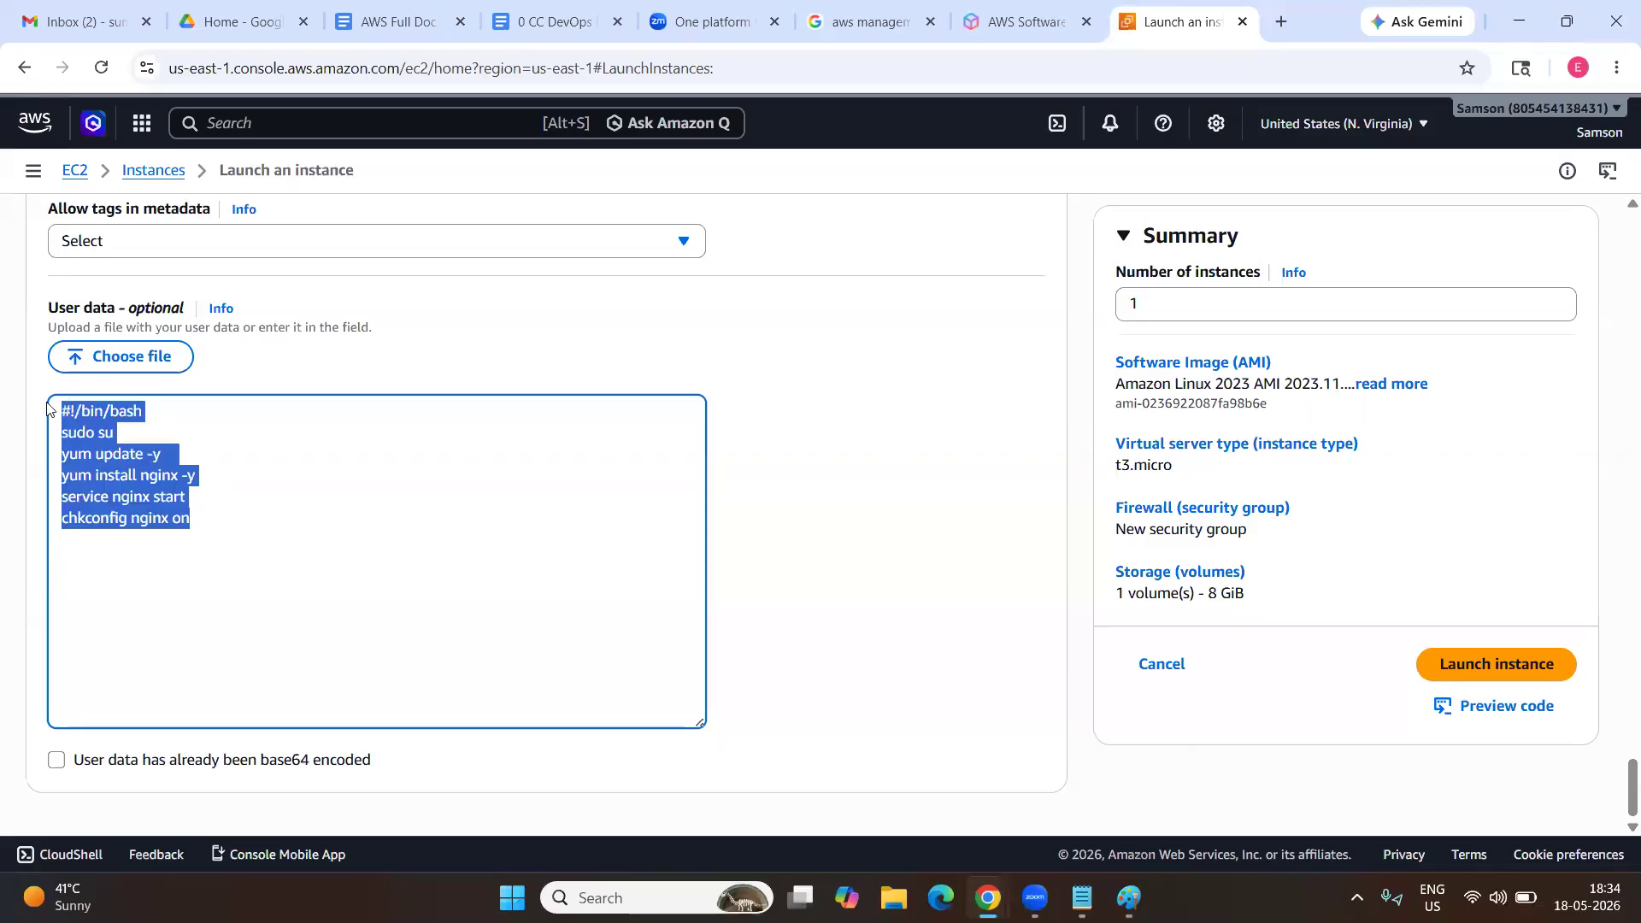
left_click(180, 452)
Examine the space after yum update -y and the opening #!/bin/bash line in the User data script.
left_click_drag(180, 451, 160, 452)
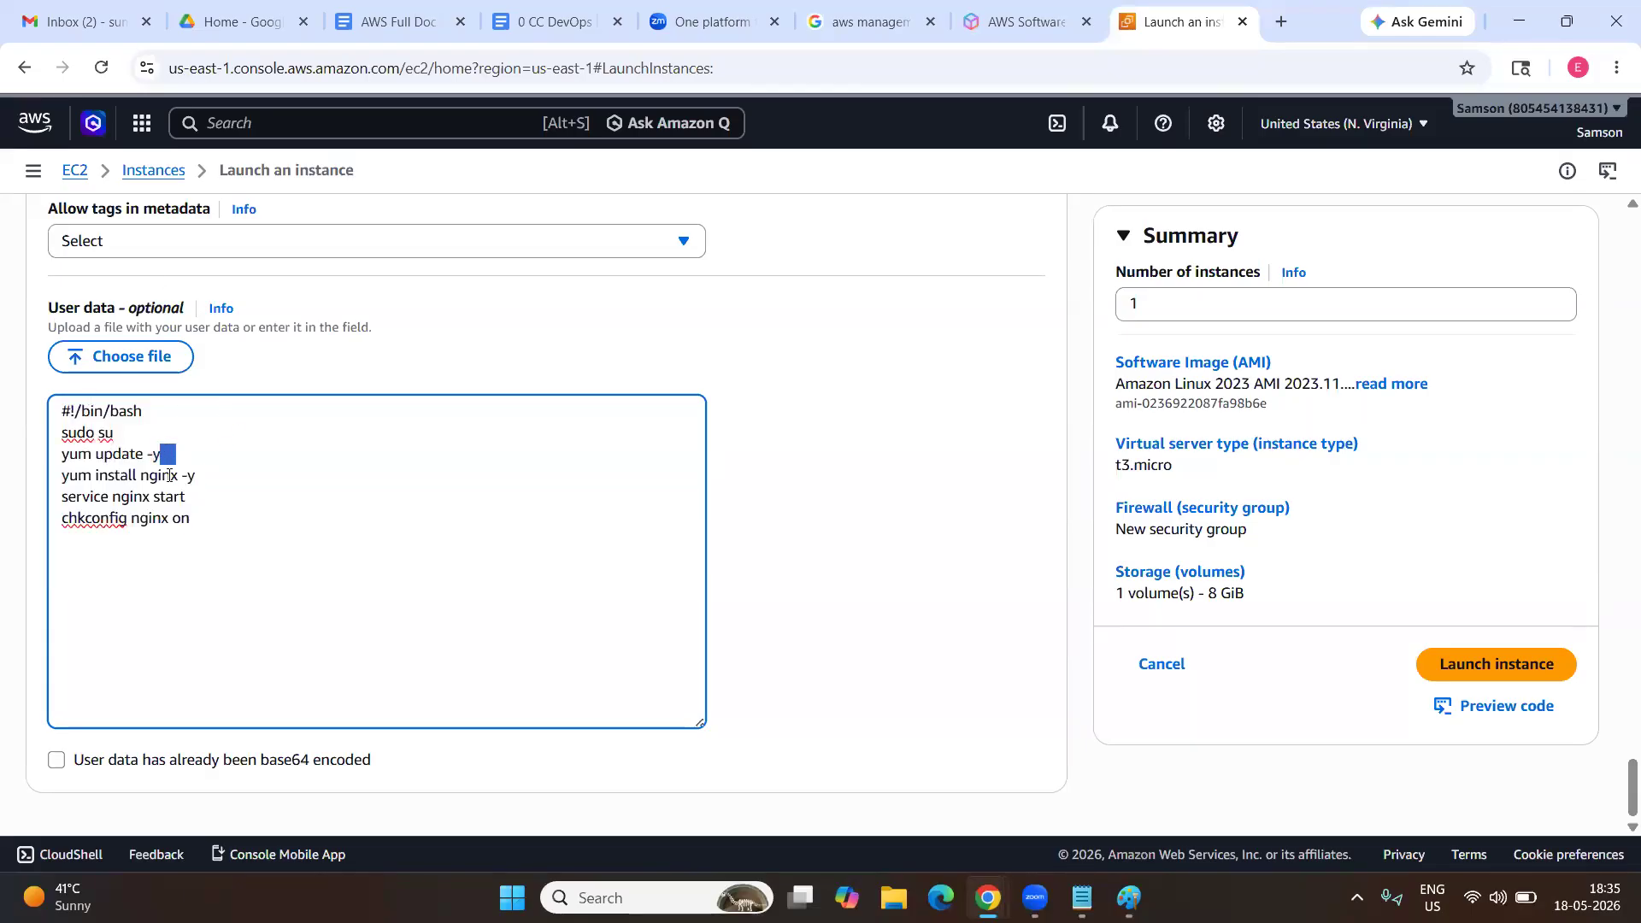
left_click(217, 490)
left_click(195, 458)
left_click_drag(200, 458, 166, 455)
left_click_drag(60, 411, 147, 408)
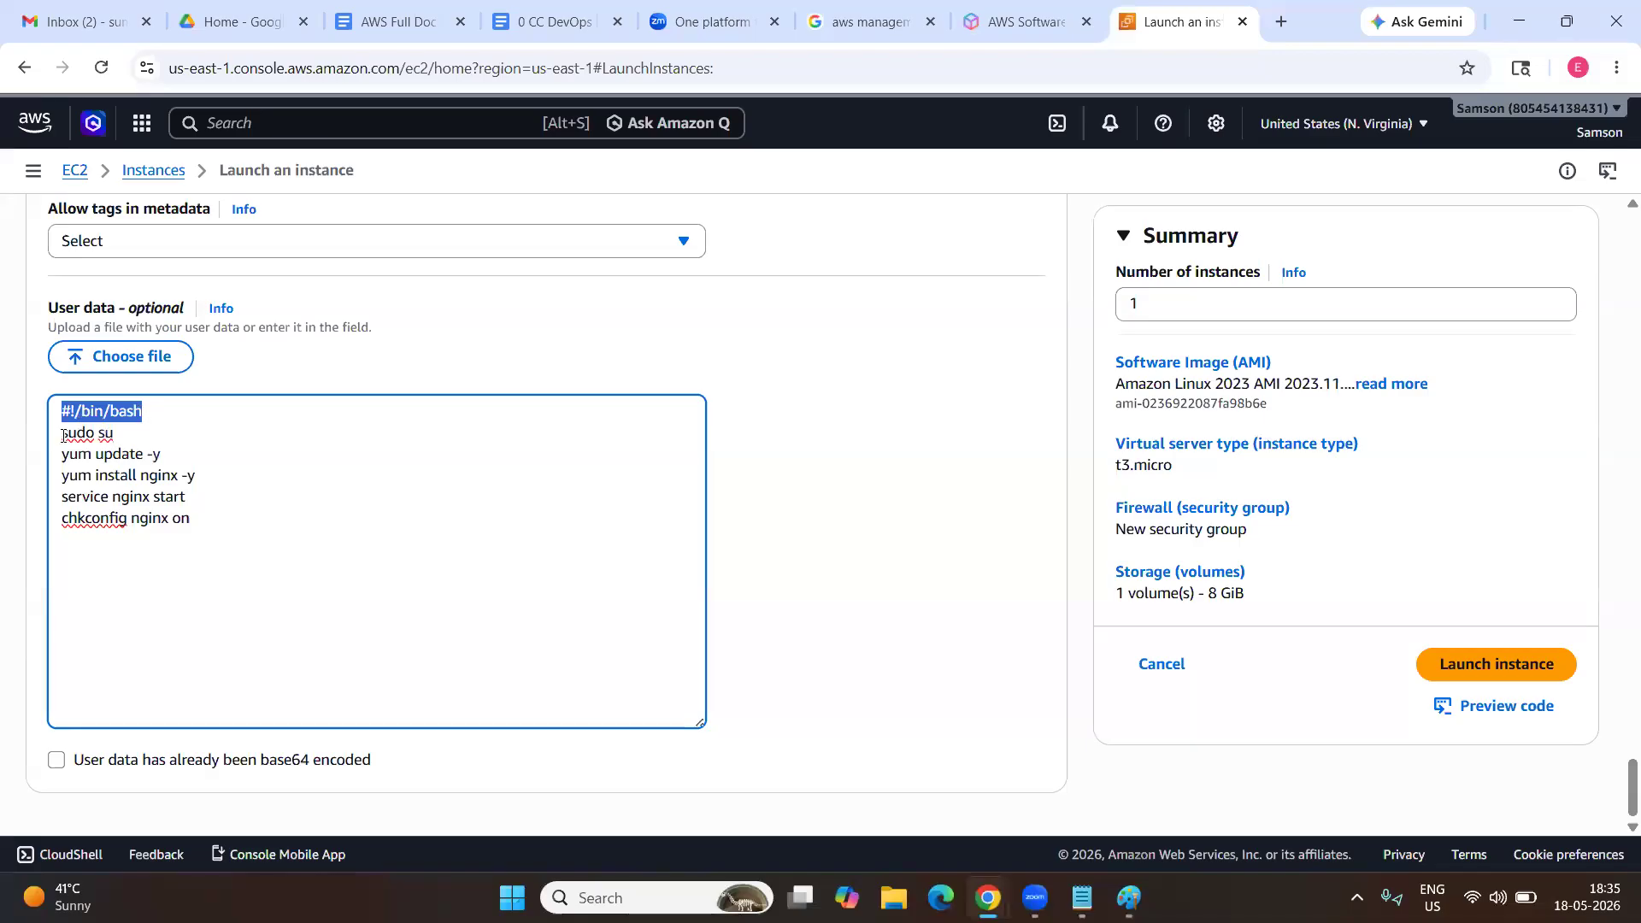
Launch the configured Amazon Linux instance, and start another instance launch from the instances list.
left_click(179, 463)
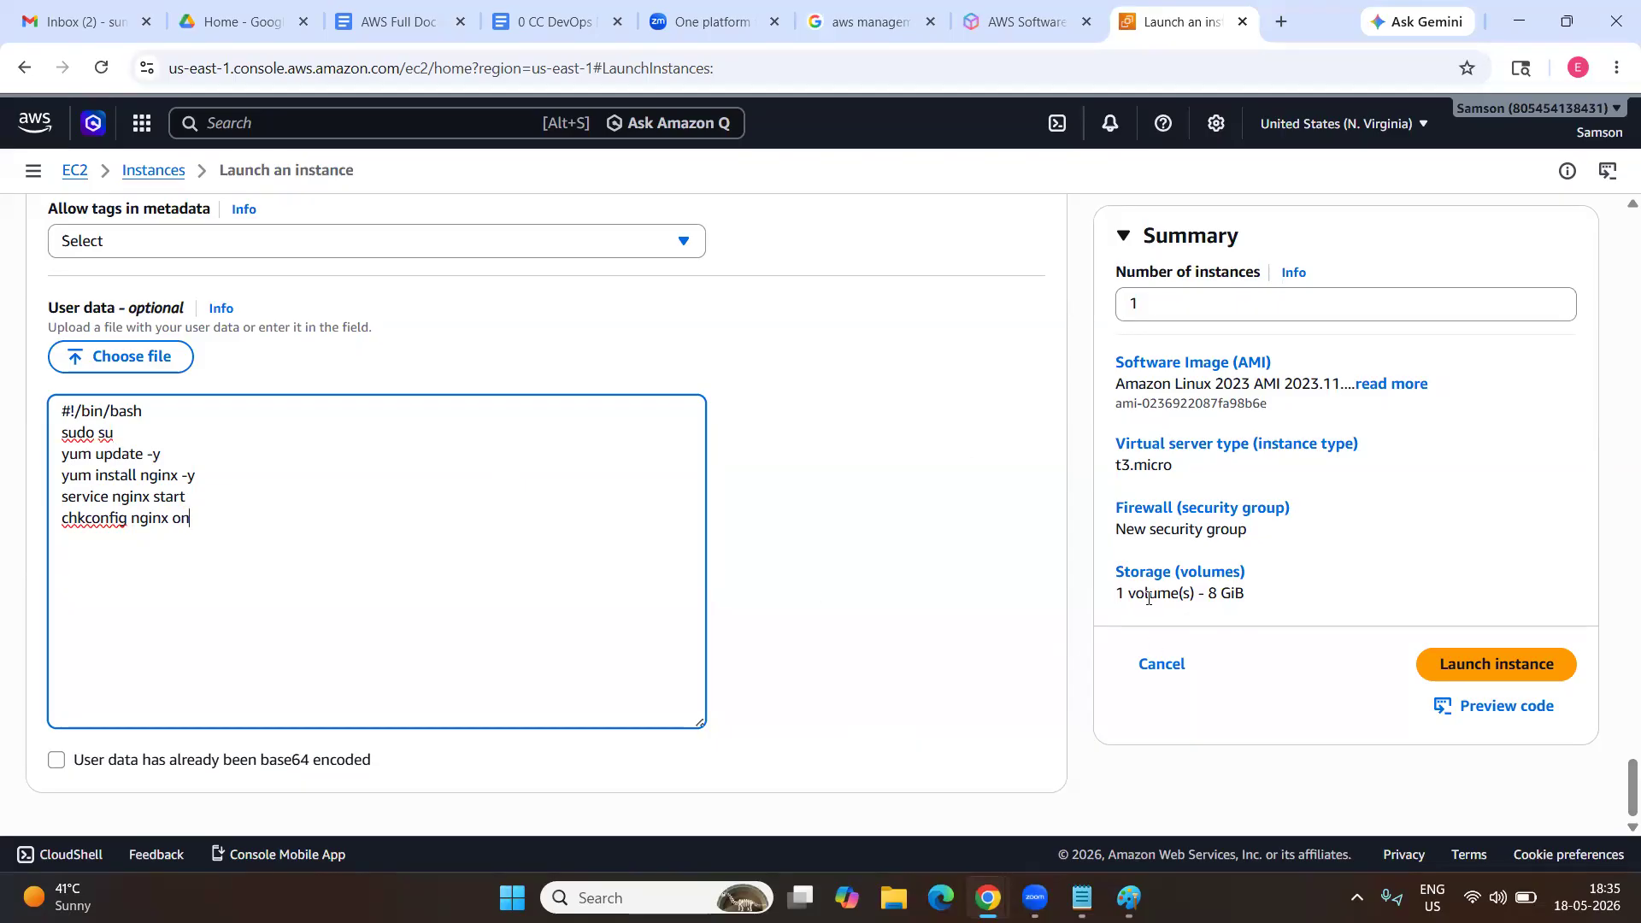
left_click(1509, 684)
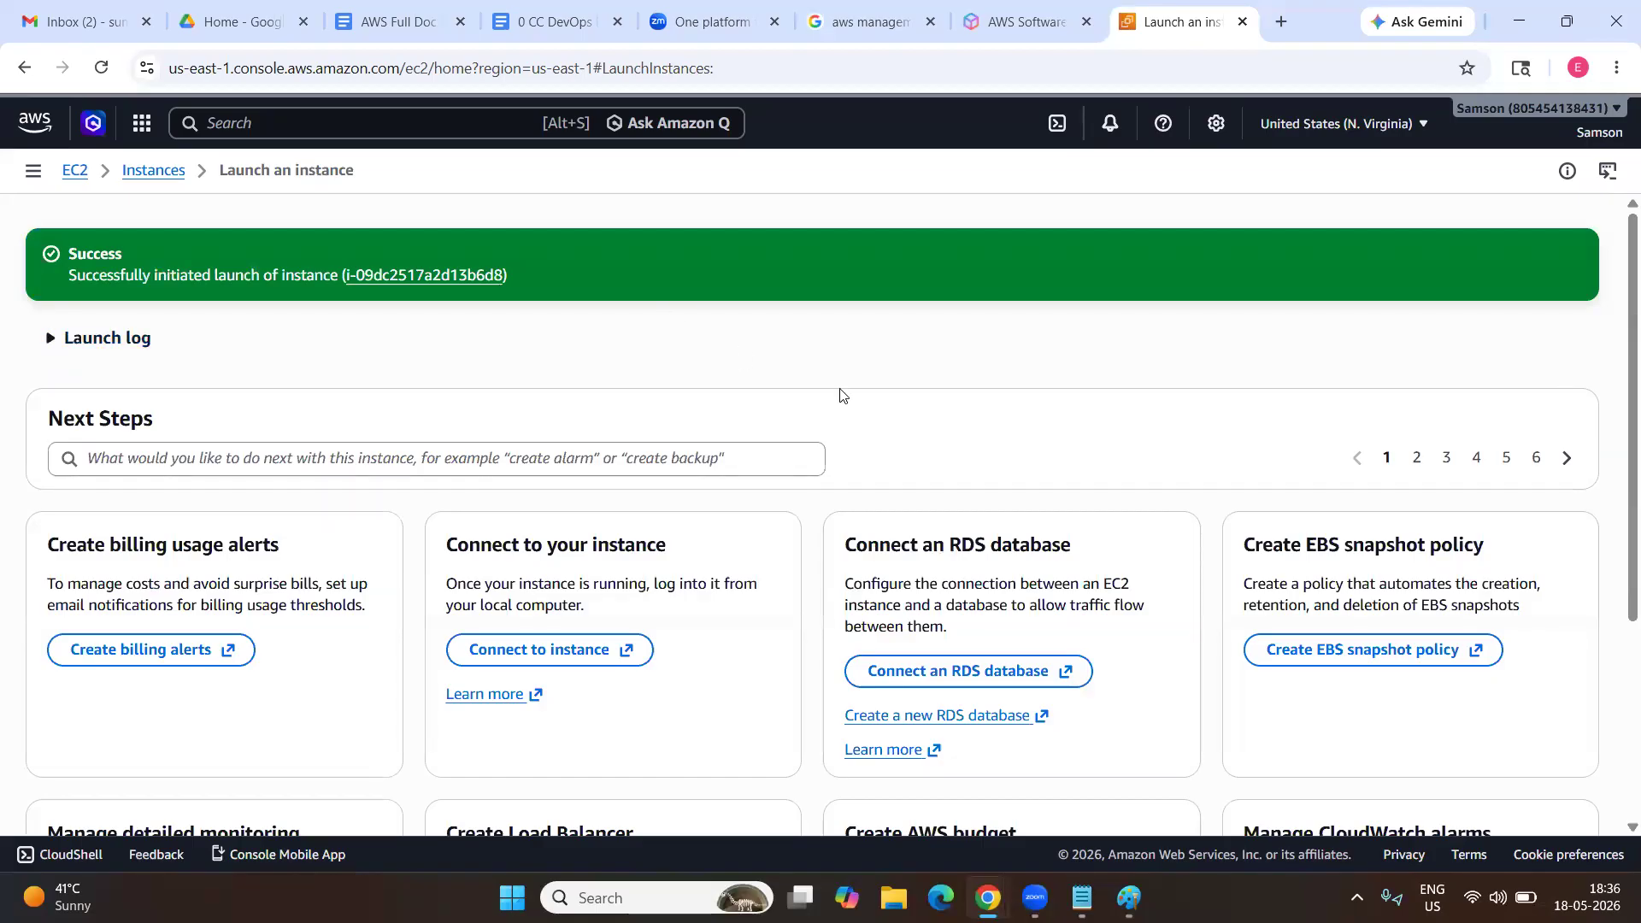
scroll(841, 395, "down", 4)
left_click(1540, 799)
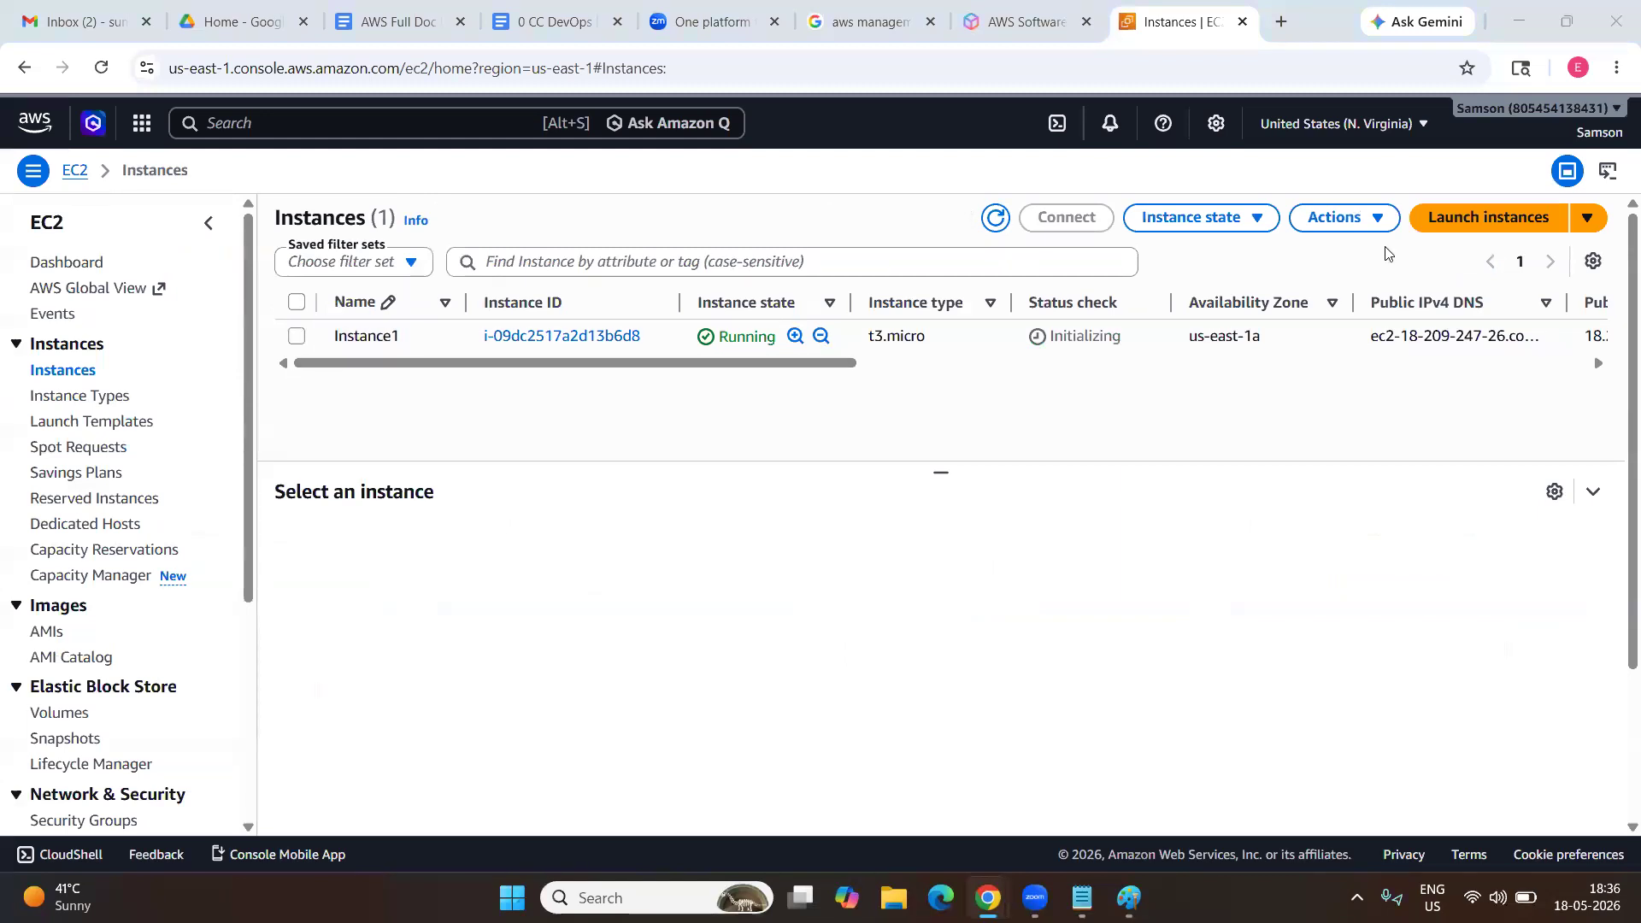
left_click(1470, 224)
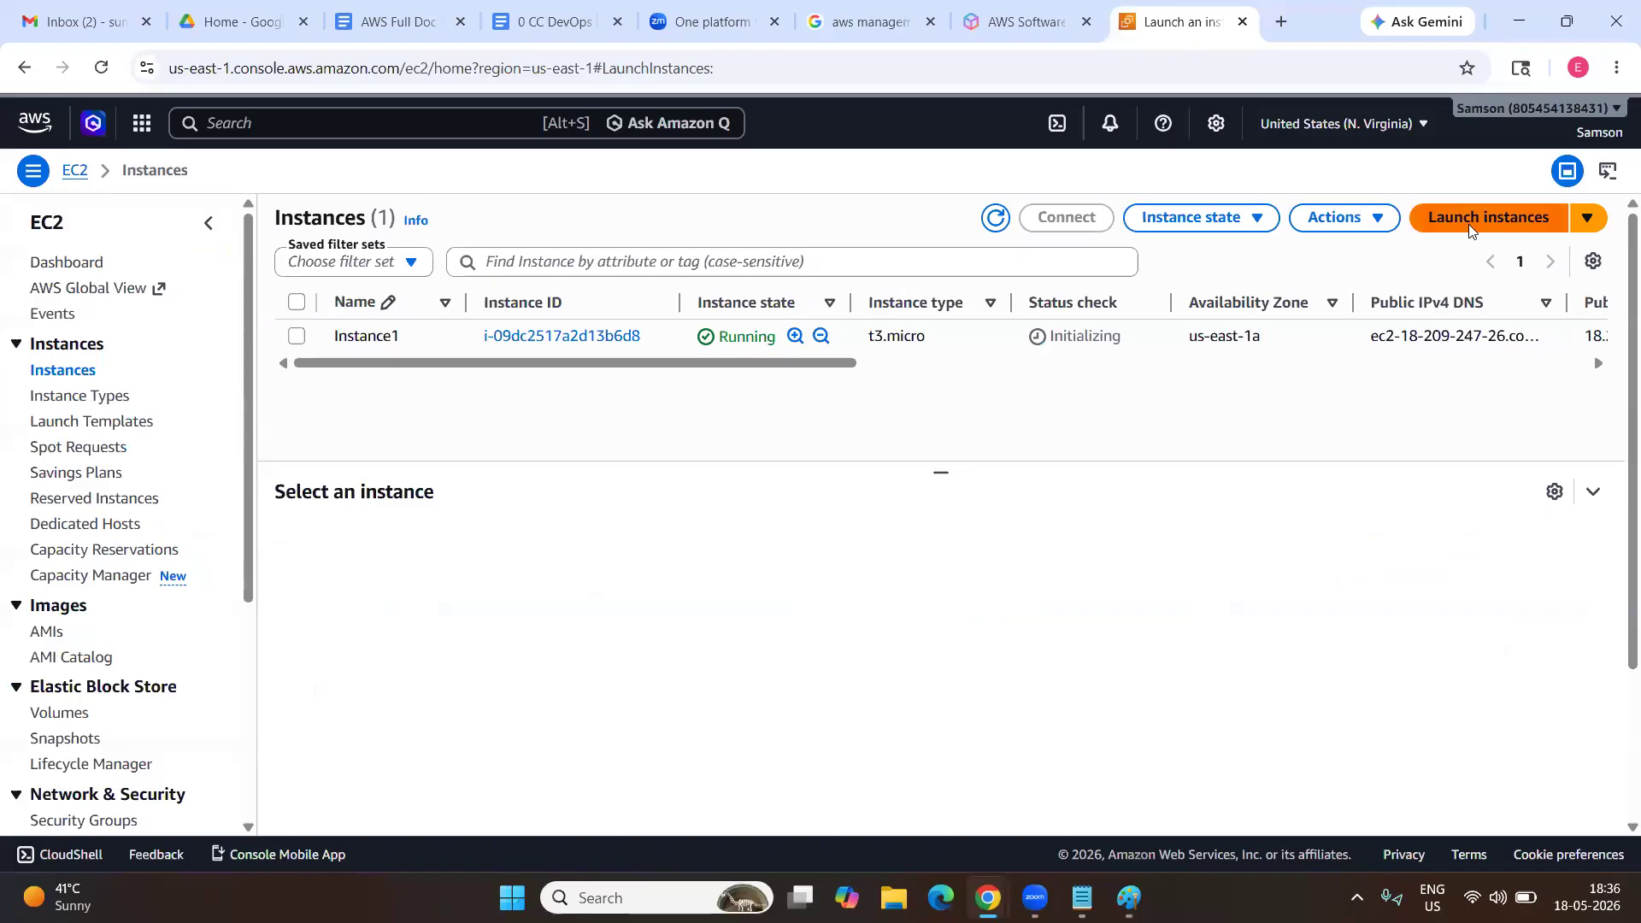
Switch to the Paint diagram and label the rounded box in the 10.0.1.0/24 circle "instance1", centring the text inside it.
left_click(1128, 897)
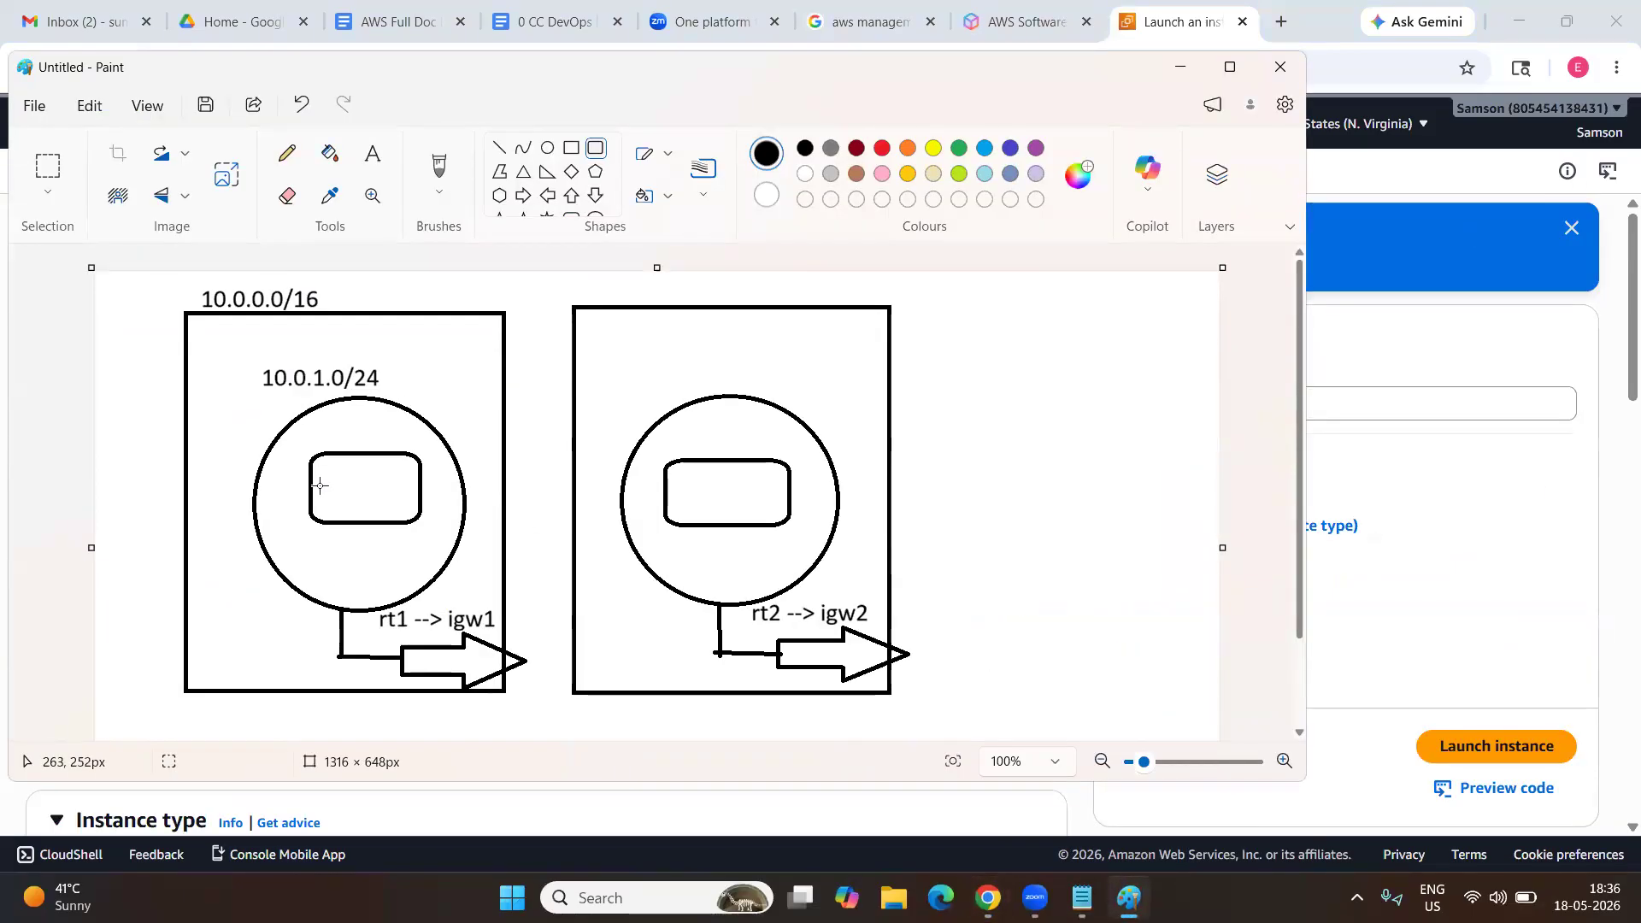
left_click(371, 153)
left_click(324, 481)
type("in")
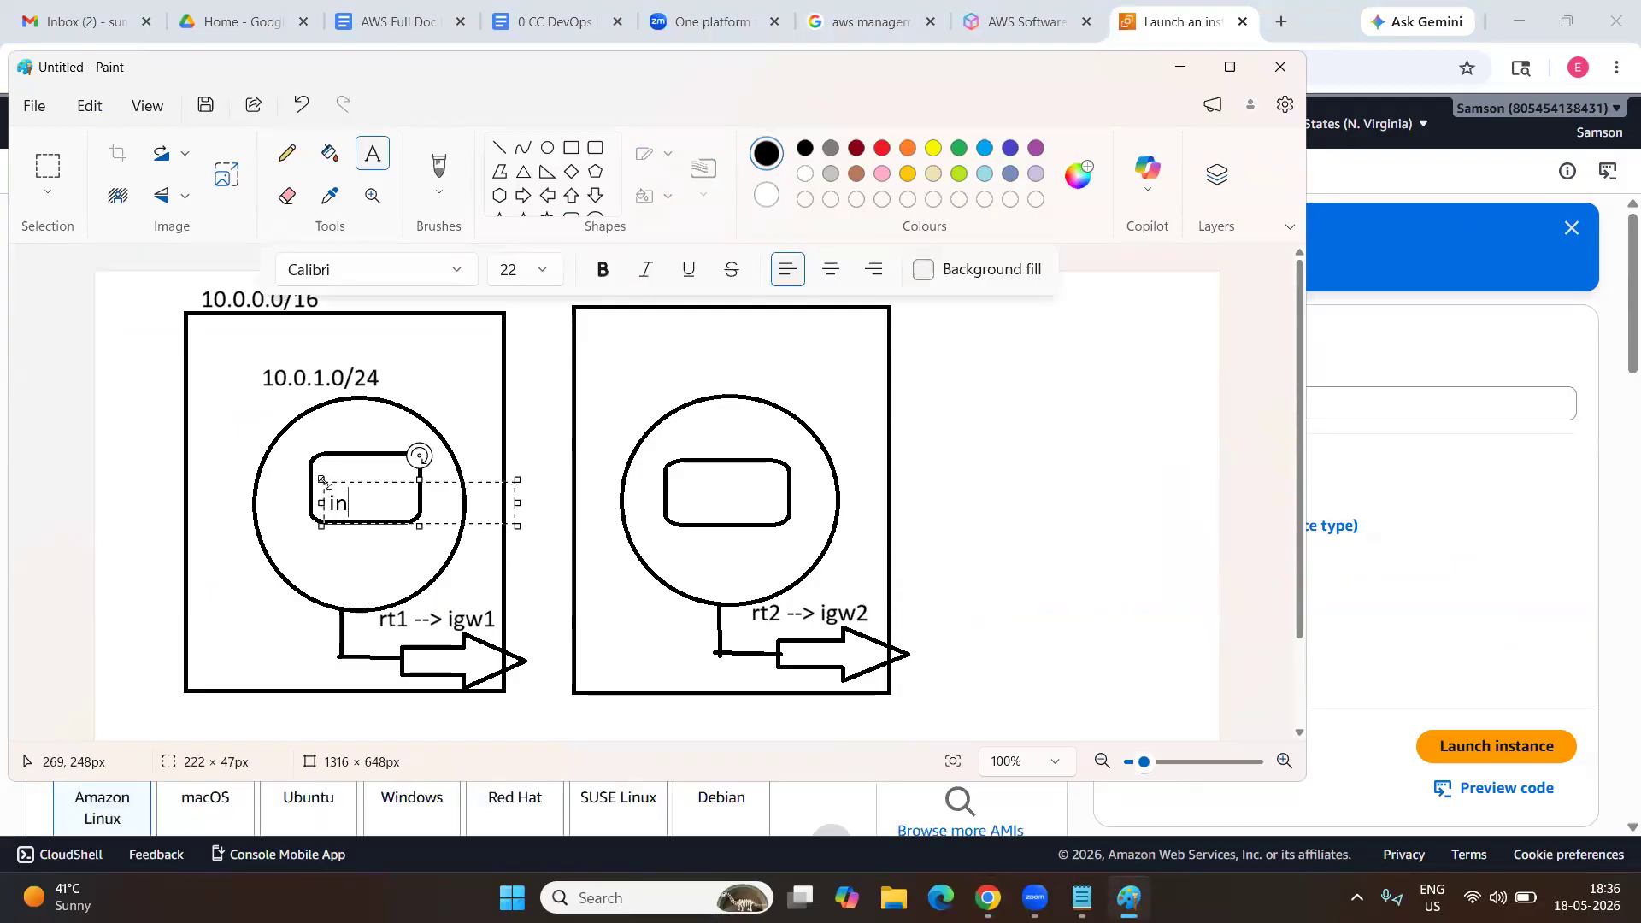
type("stance1")
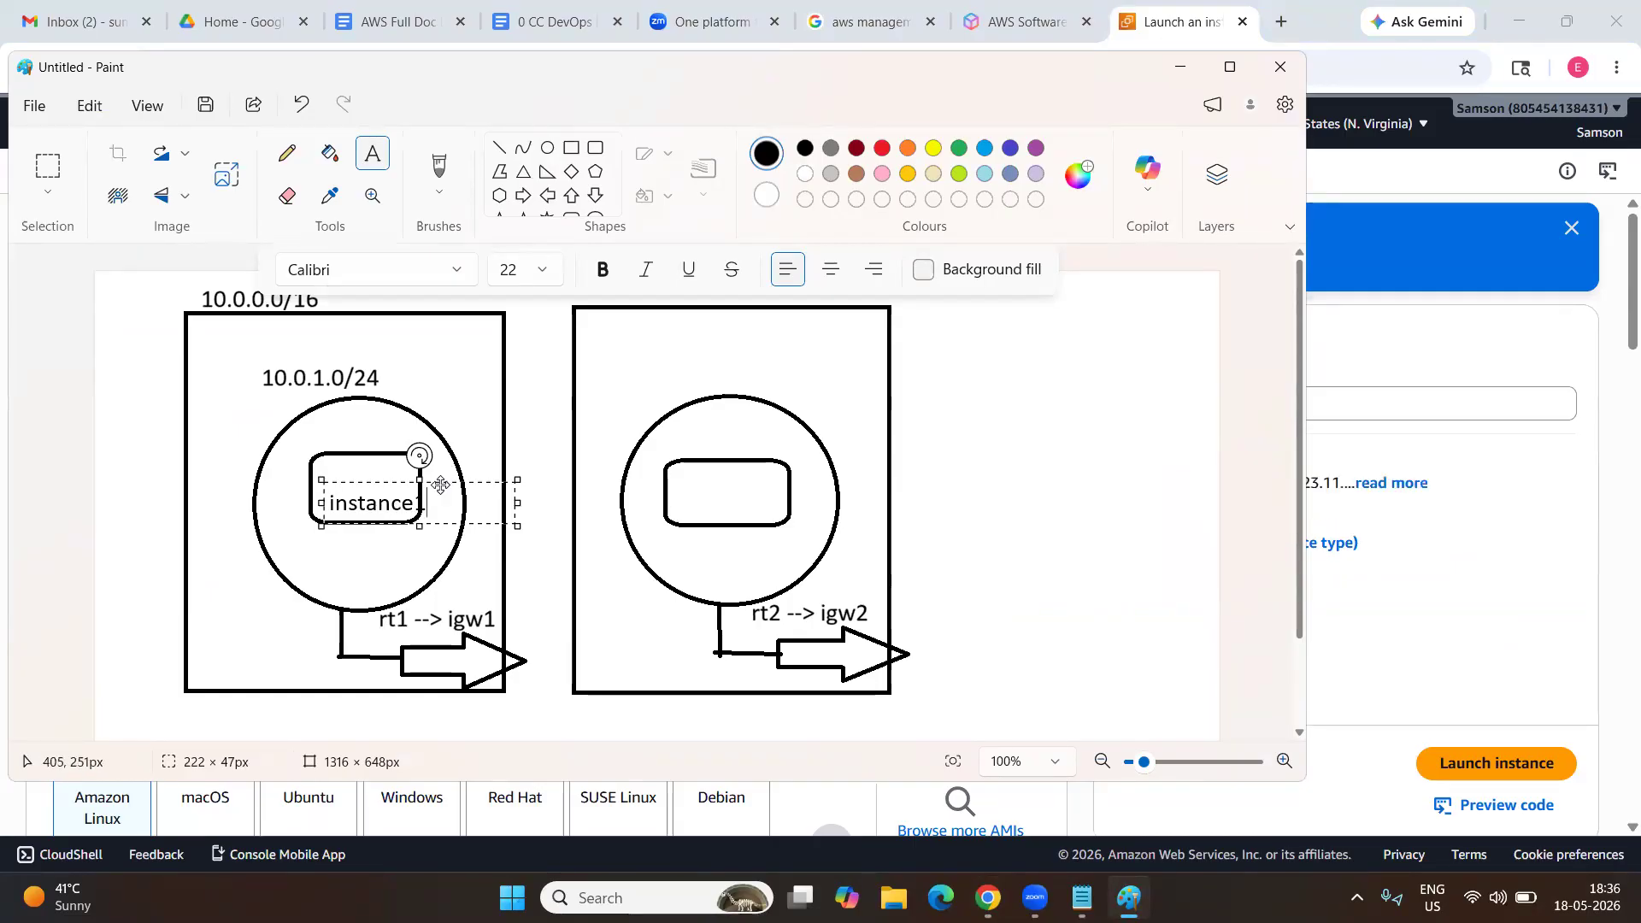
left_click_drag(442, 484, 430, 468)
left_click(545, 397)
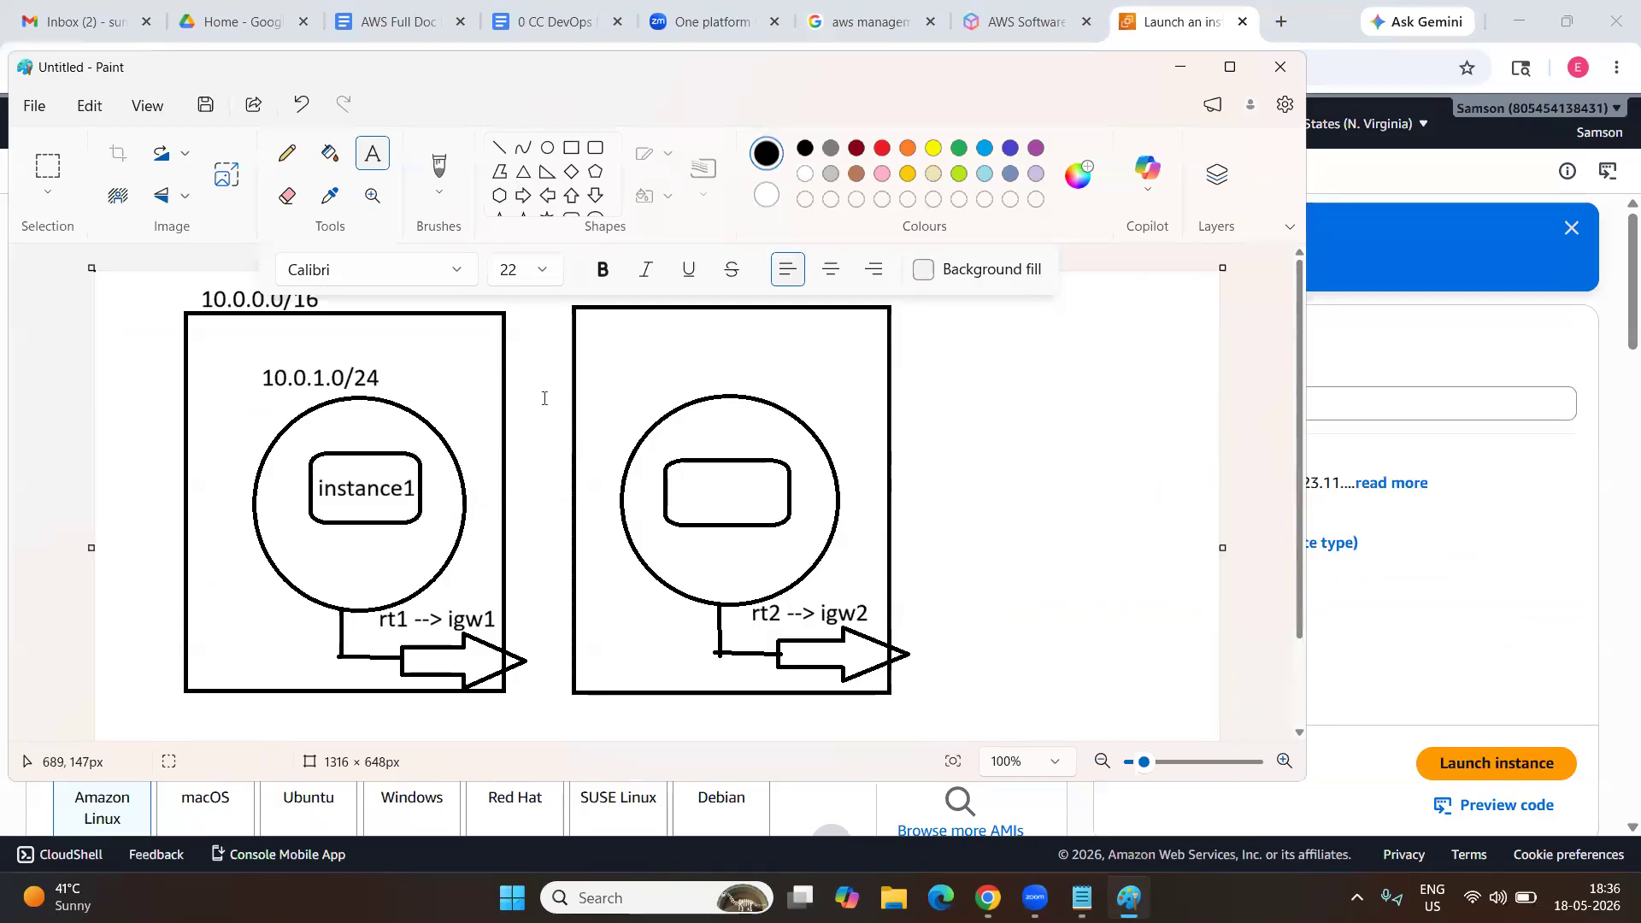
Label the rounded box in the second VPC's circle "instance2" and centre the text inside it.
left_click(675, 494)
type("instance2")
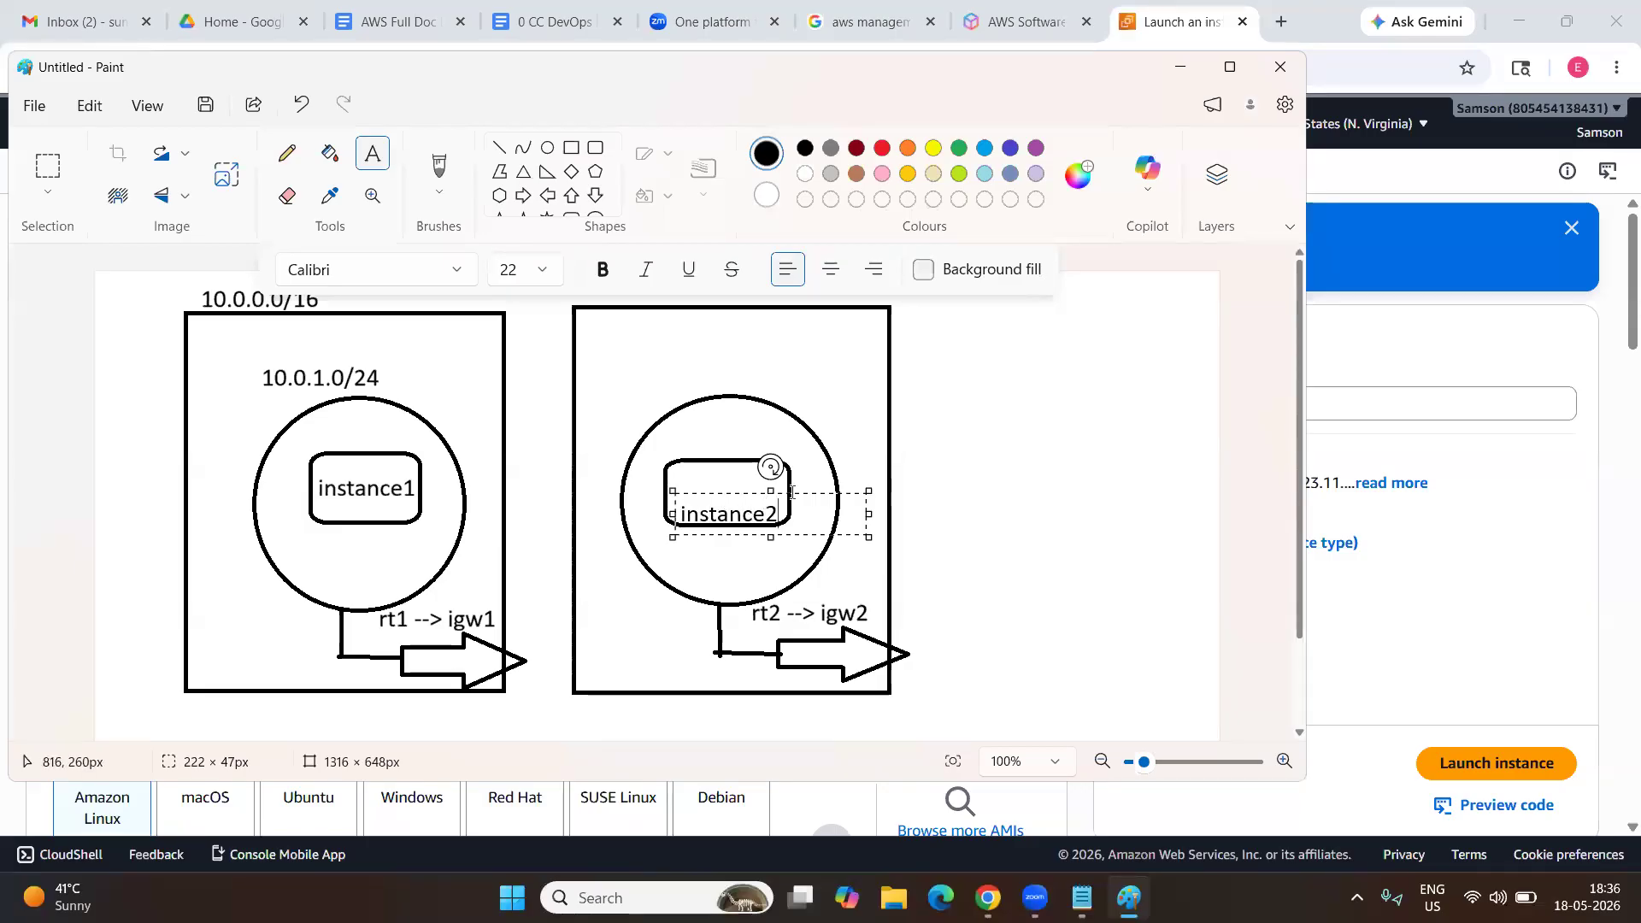
left_click_drag(806, 493, 806, 470)
left_click(648, 375)
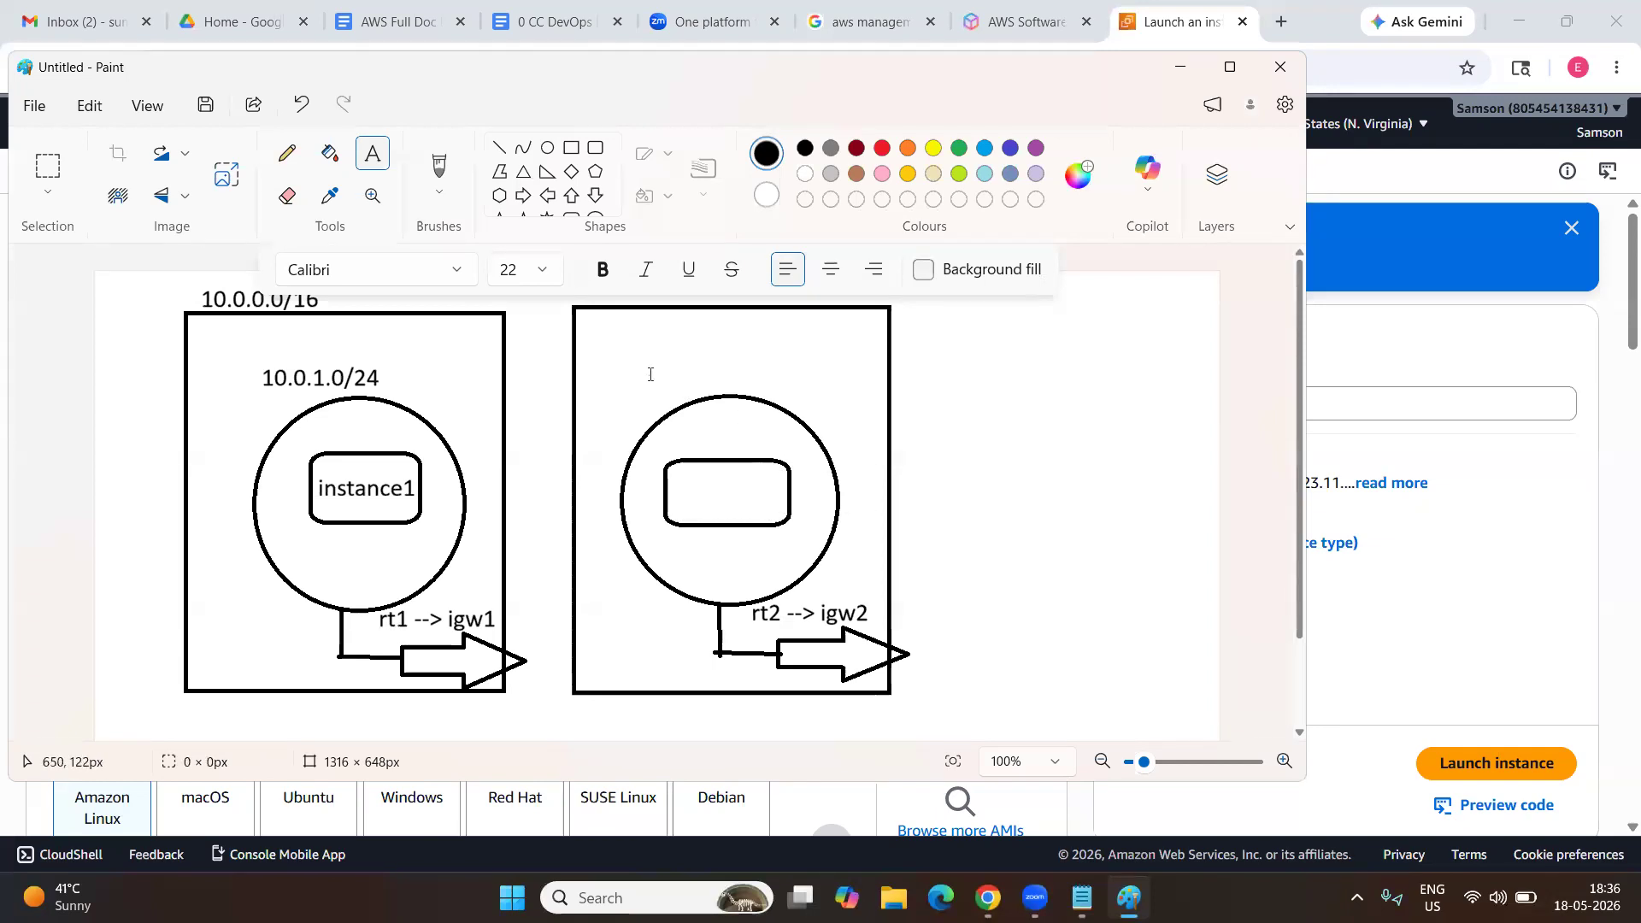
Add the subnet label "172.16.1.0/24" just above the circle in the second VPC rectangle.
left_click(648, 374)
type("1")
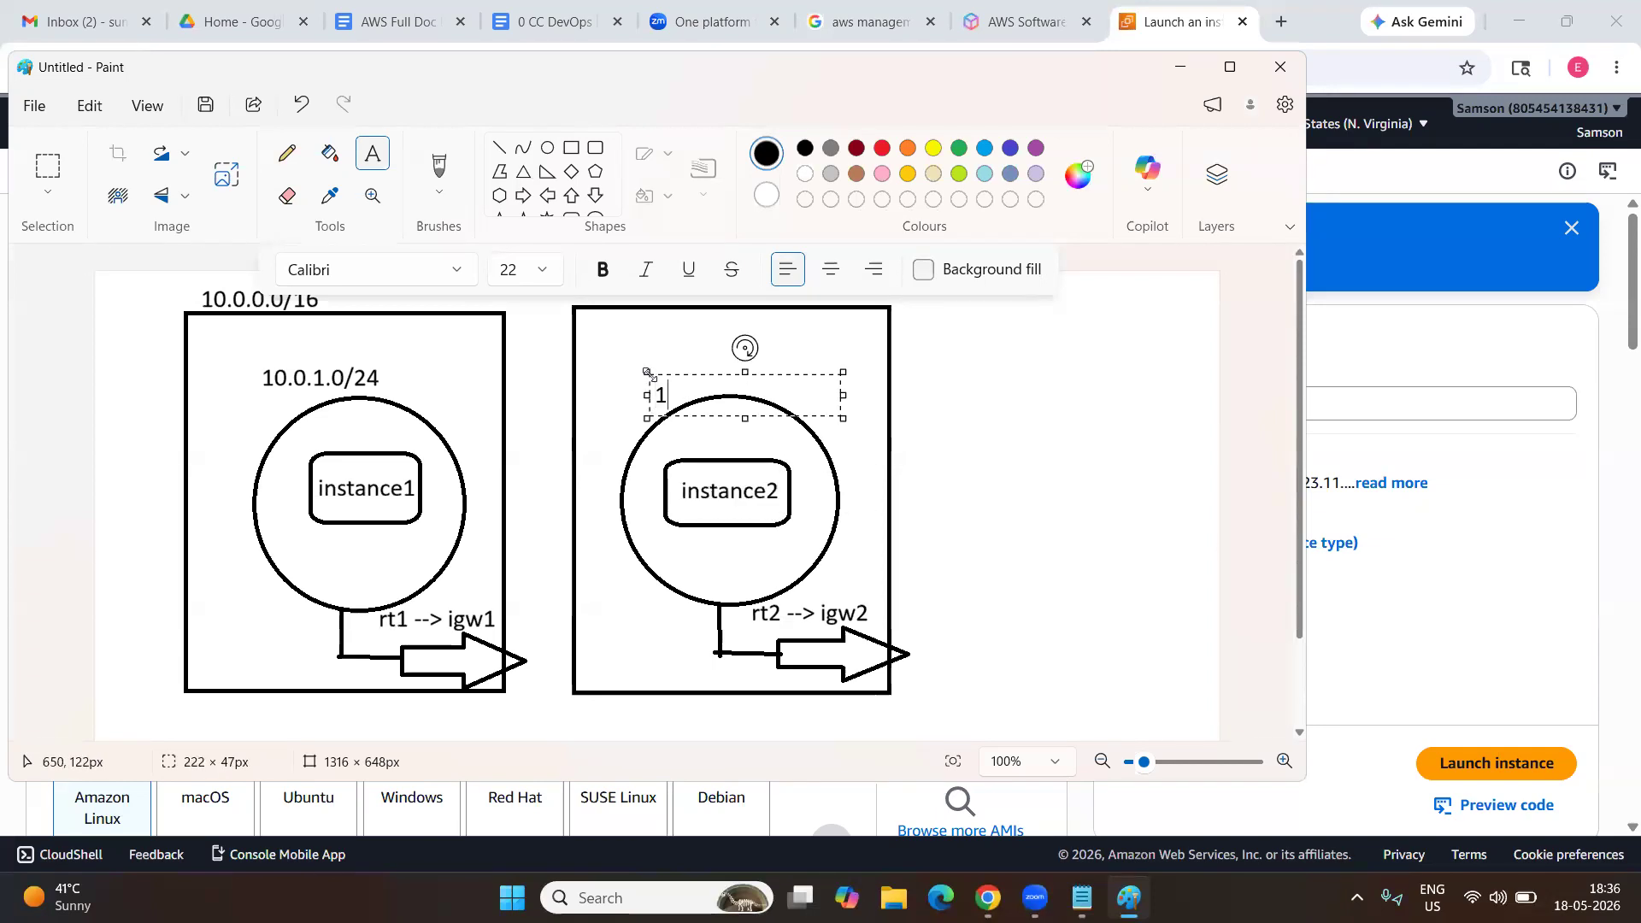
type("72.16.1.0/24")
left_click_drag(647, 373, 630, 359)
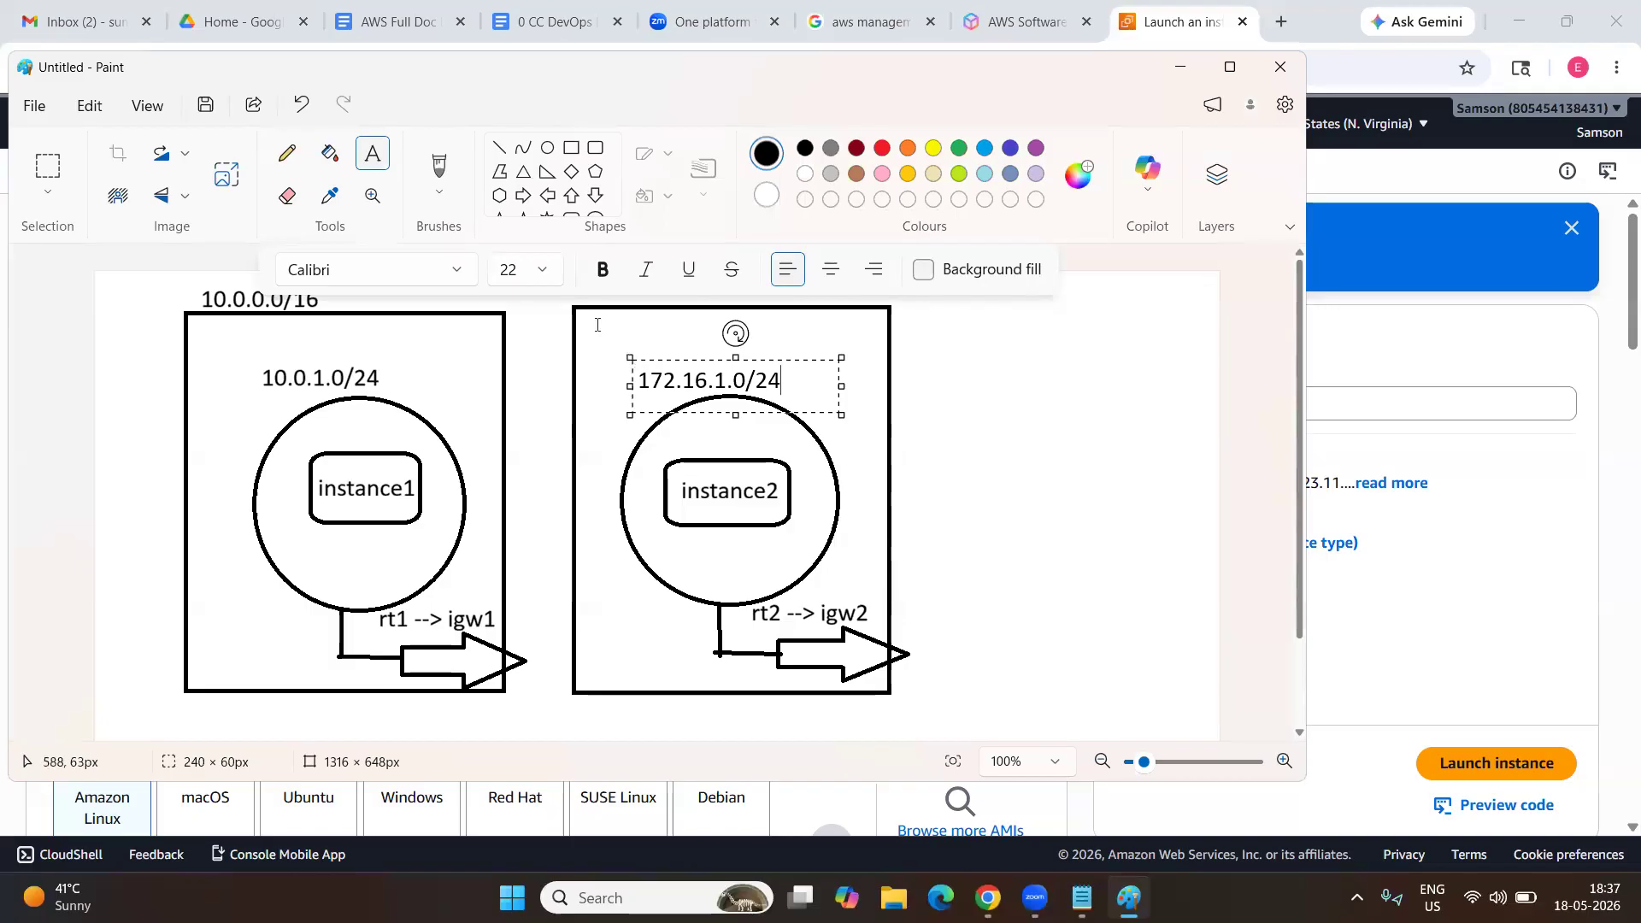
left_click(947, 350)
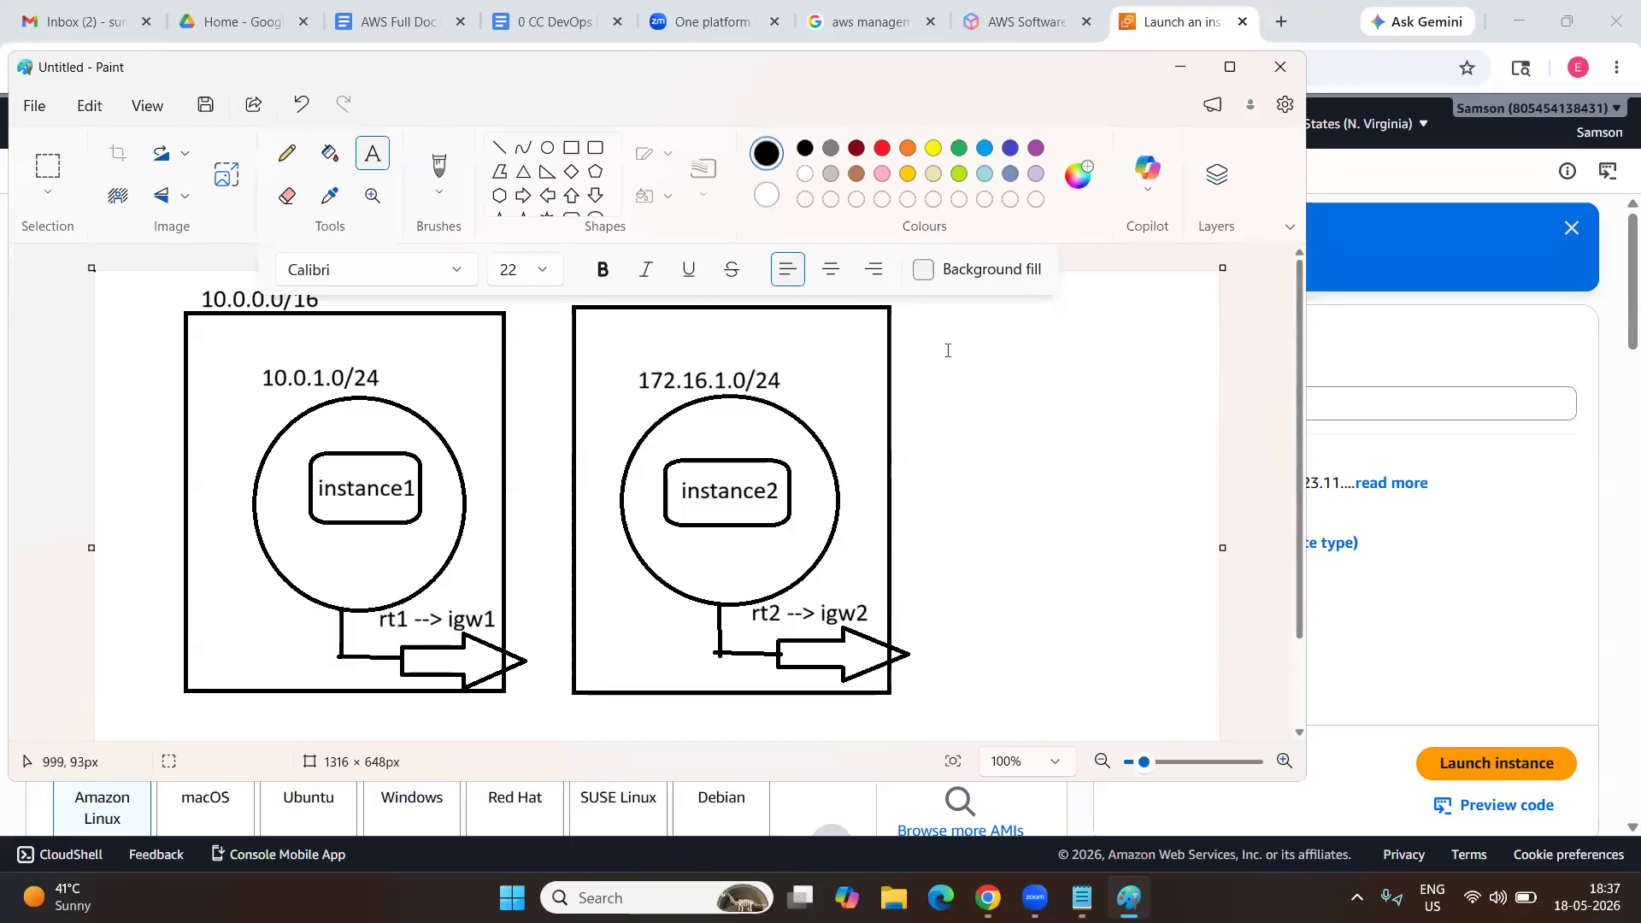
Add the network label "172.16.0.0/16" just above the second VPC rectangle.
left_click(995, 323)
left_click(610, 312)
left_click(612, 313)
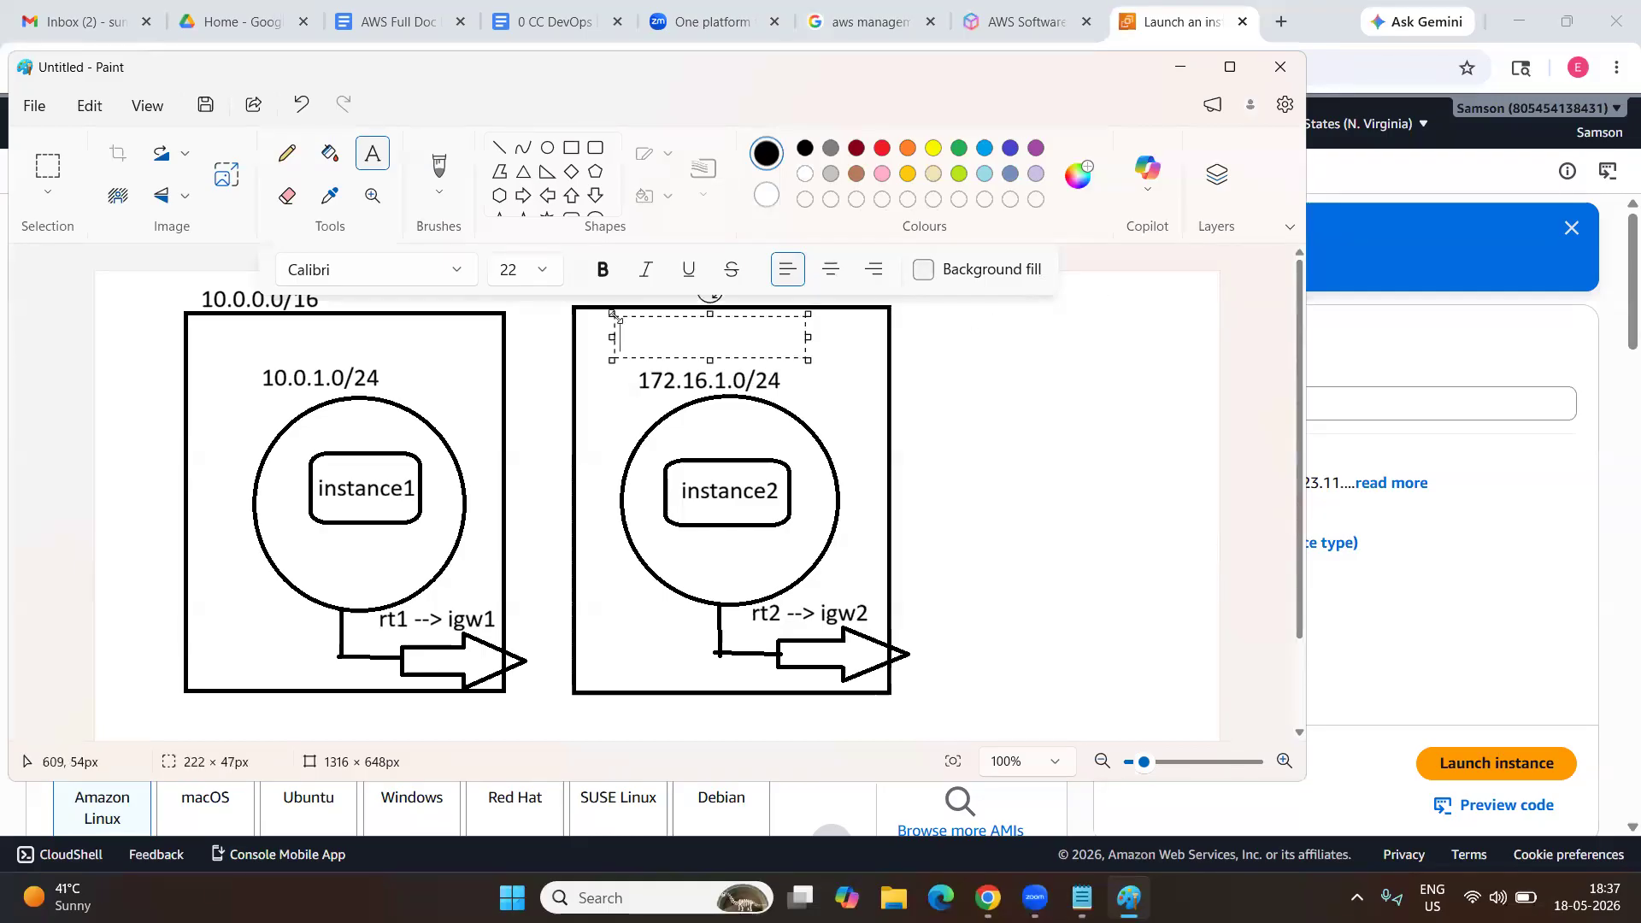
type("172.16.0.0/16")
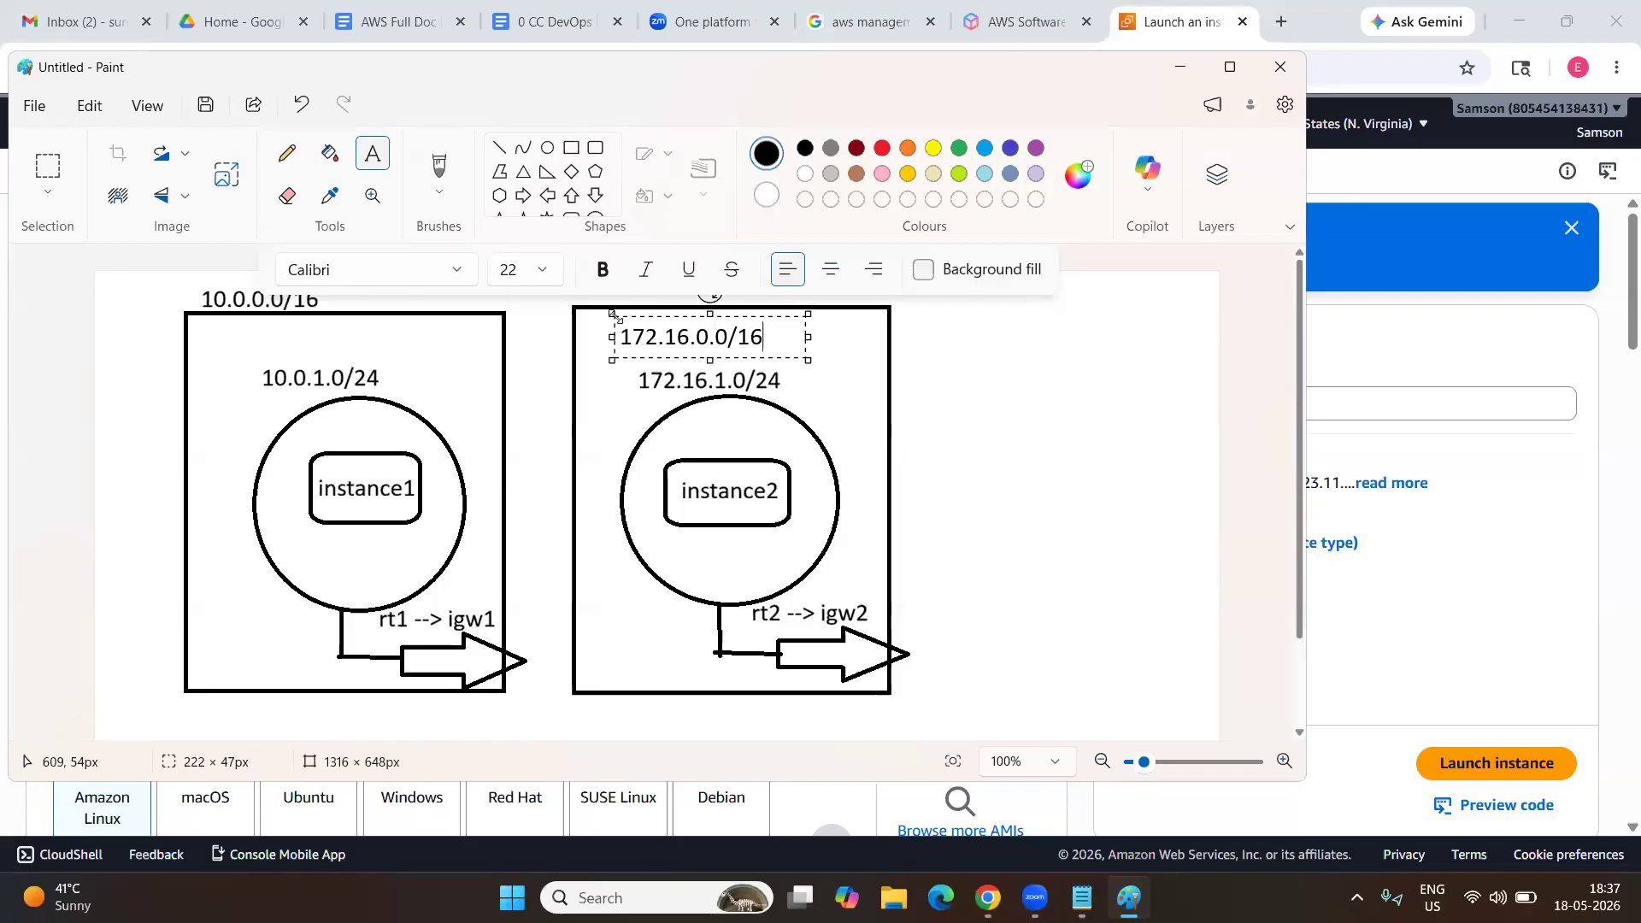
left_click_drag(612, 313, 602, 280)
left_click(570, 313)
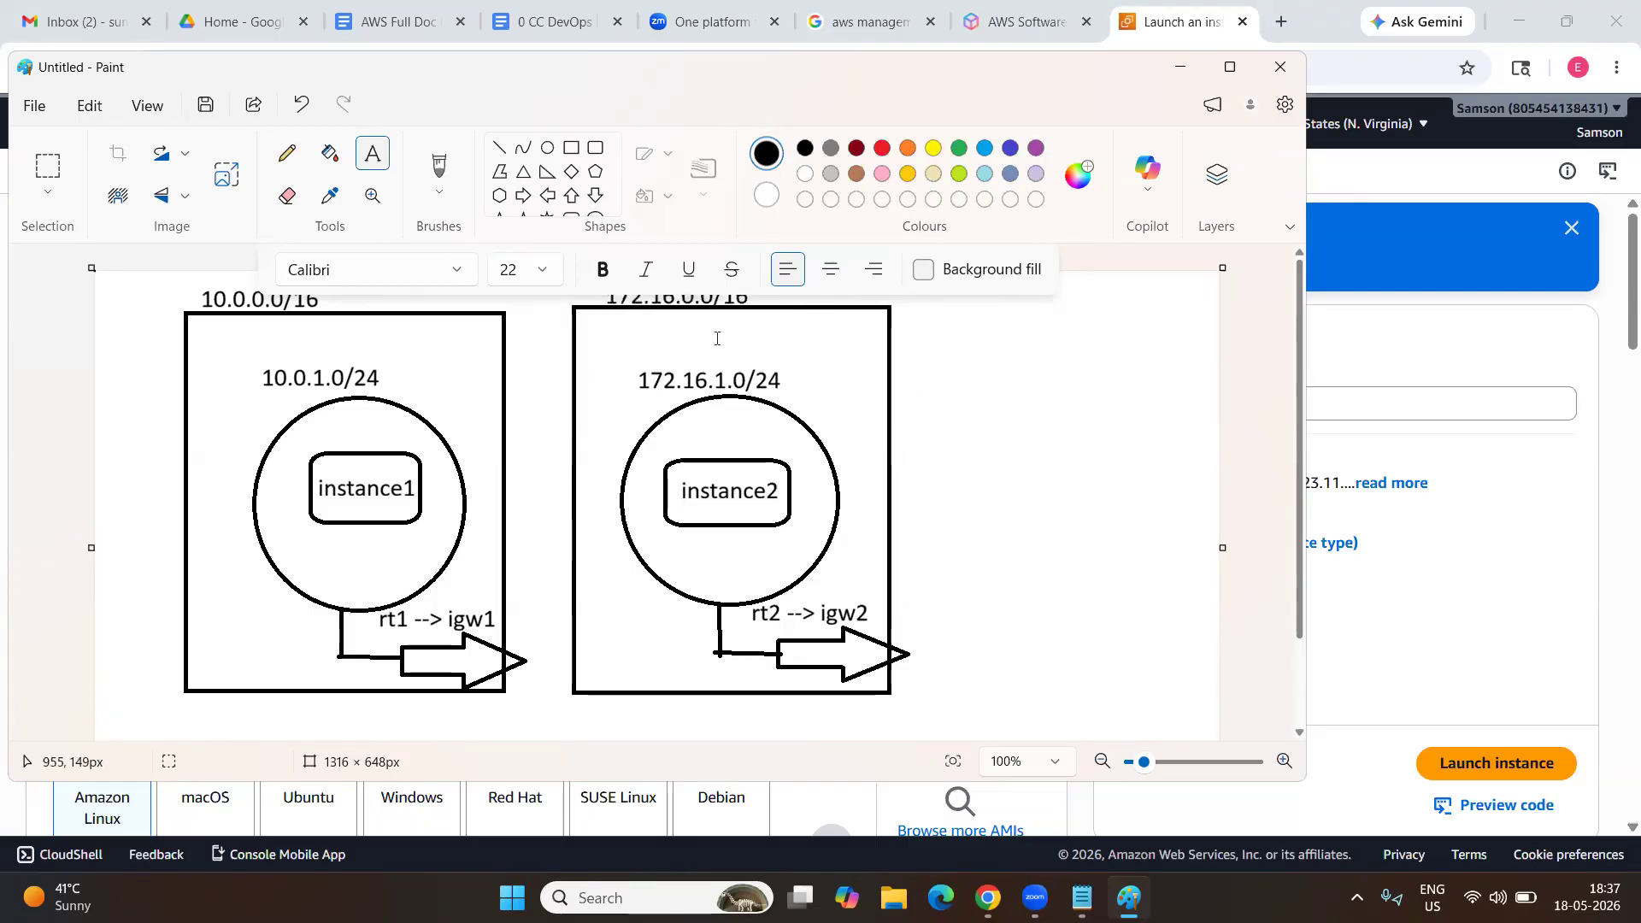
left_click(595, 148)
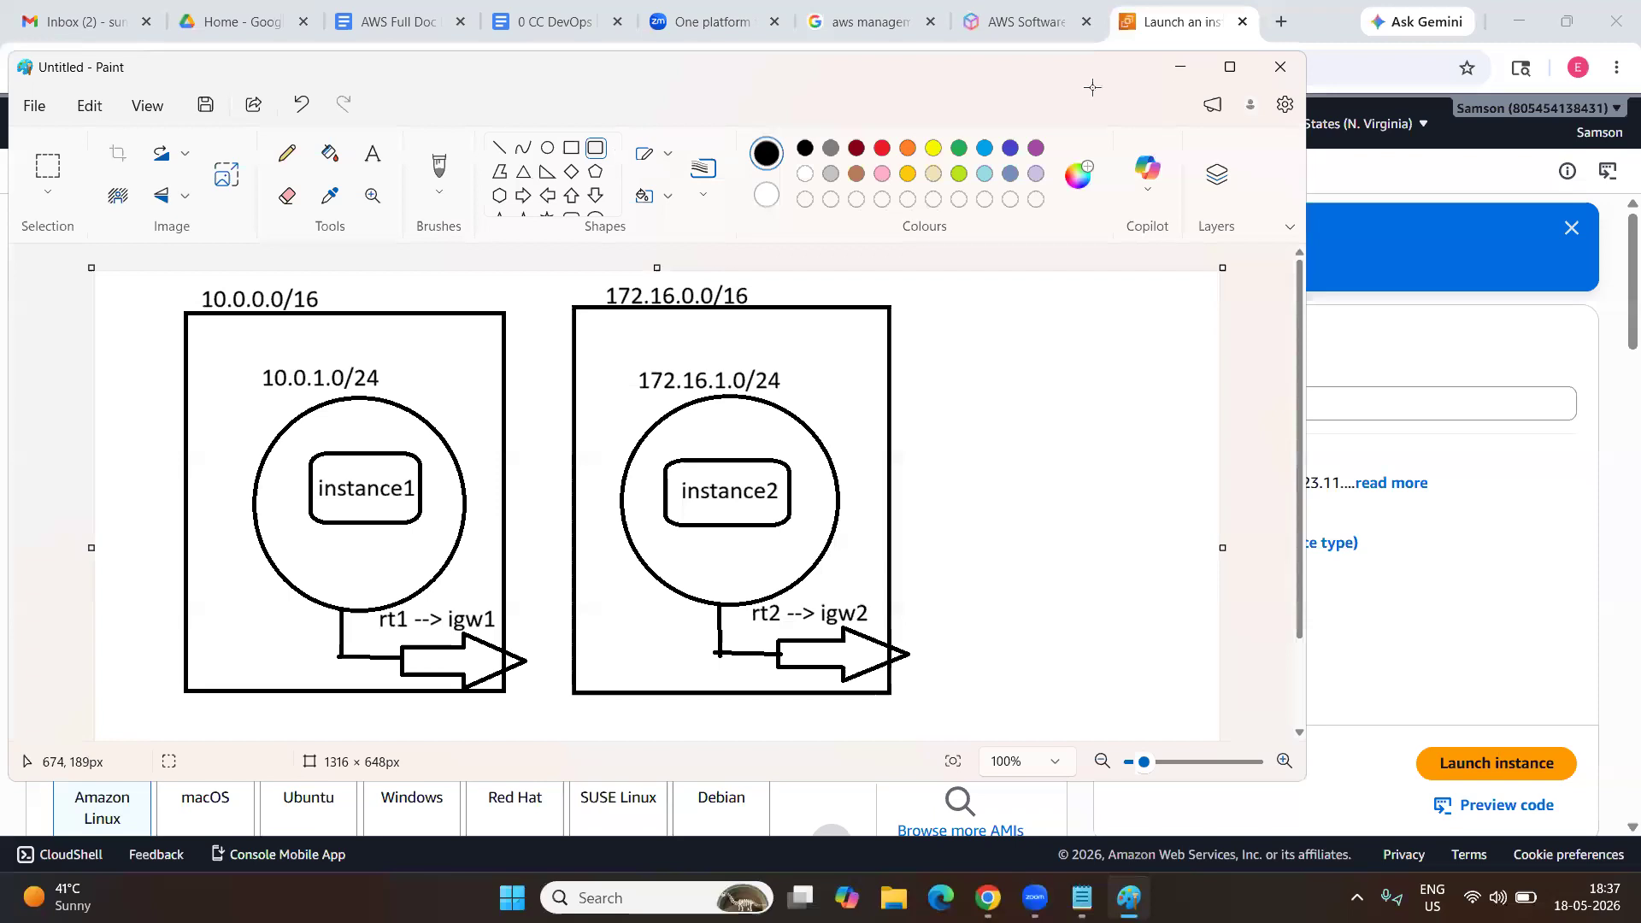
Switch back to the AWS launch form, name the instance "instance2" and choose the Ubuntu Server 26.04 LTS image.
left_click(1182, 68)
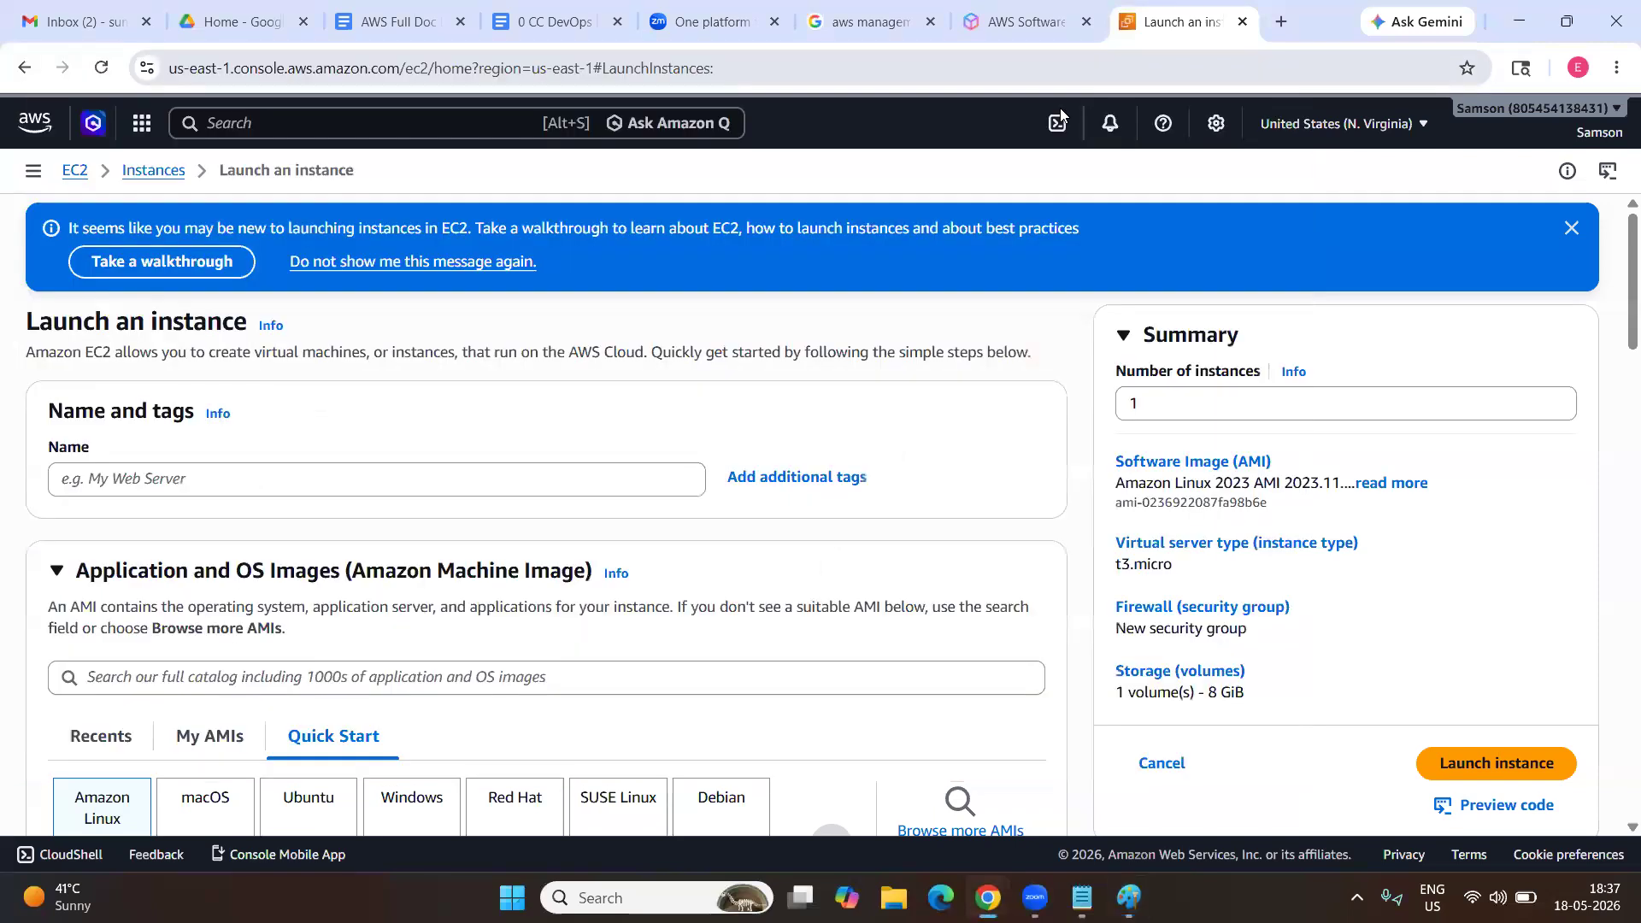
left_click(236, 482)
type("instance")
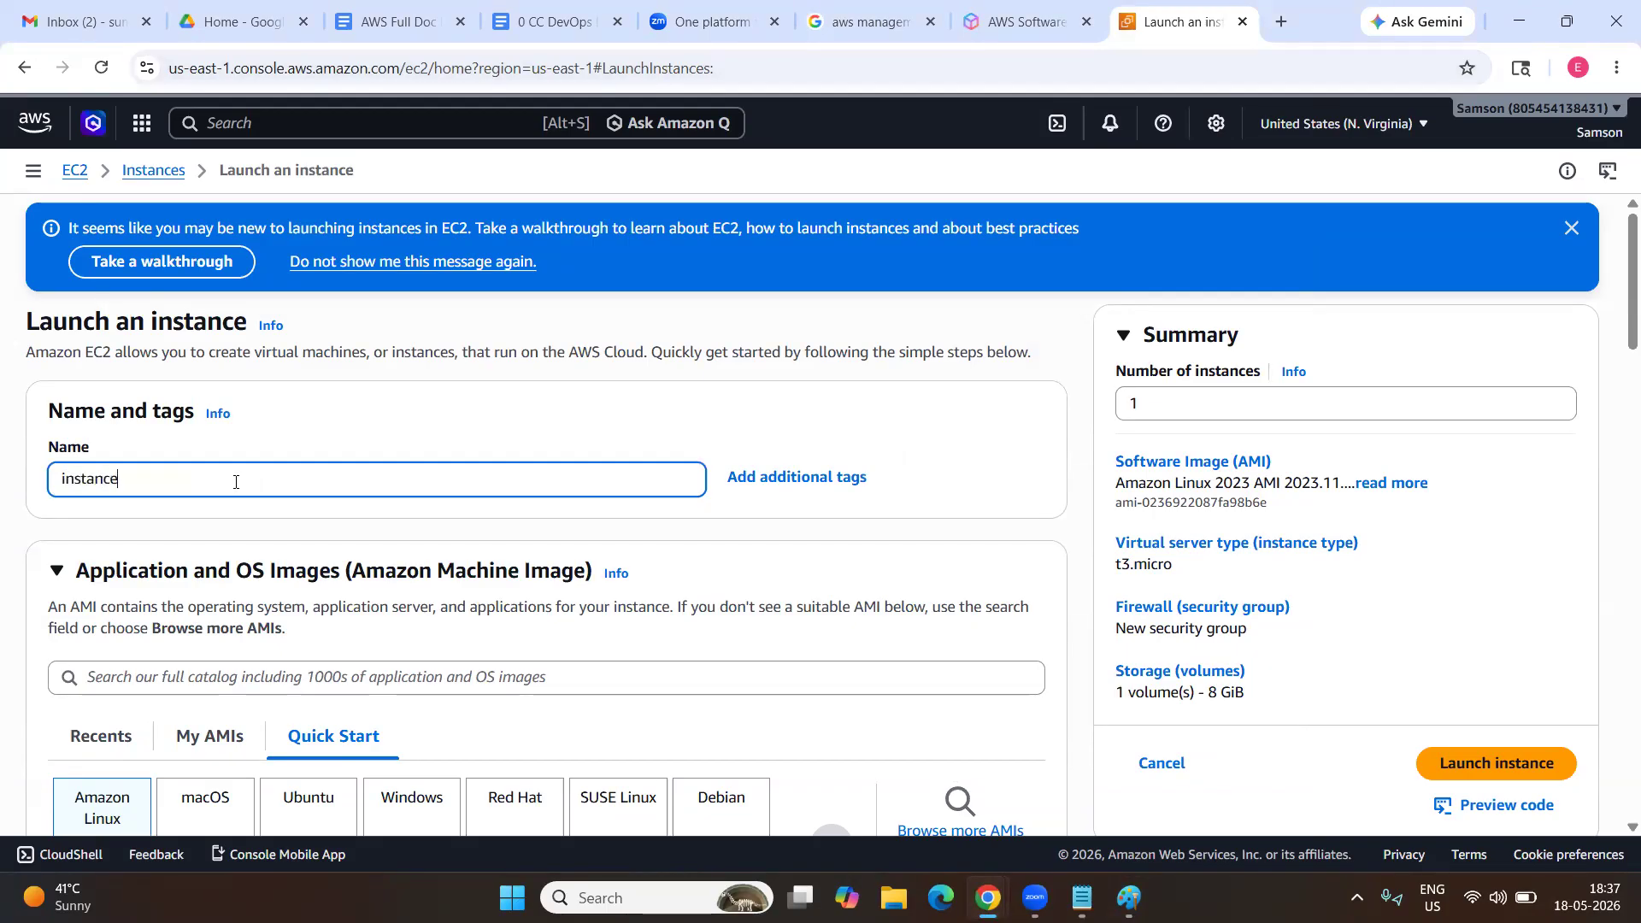
type("2")
scroll(236, 482, "down", 4)
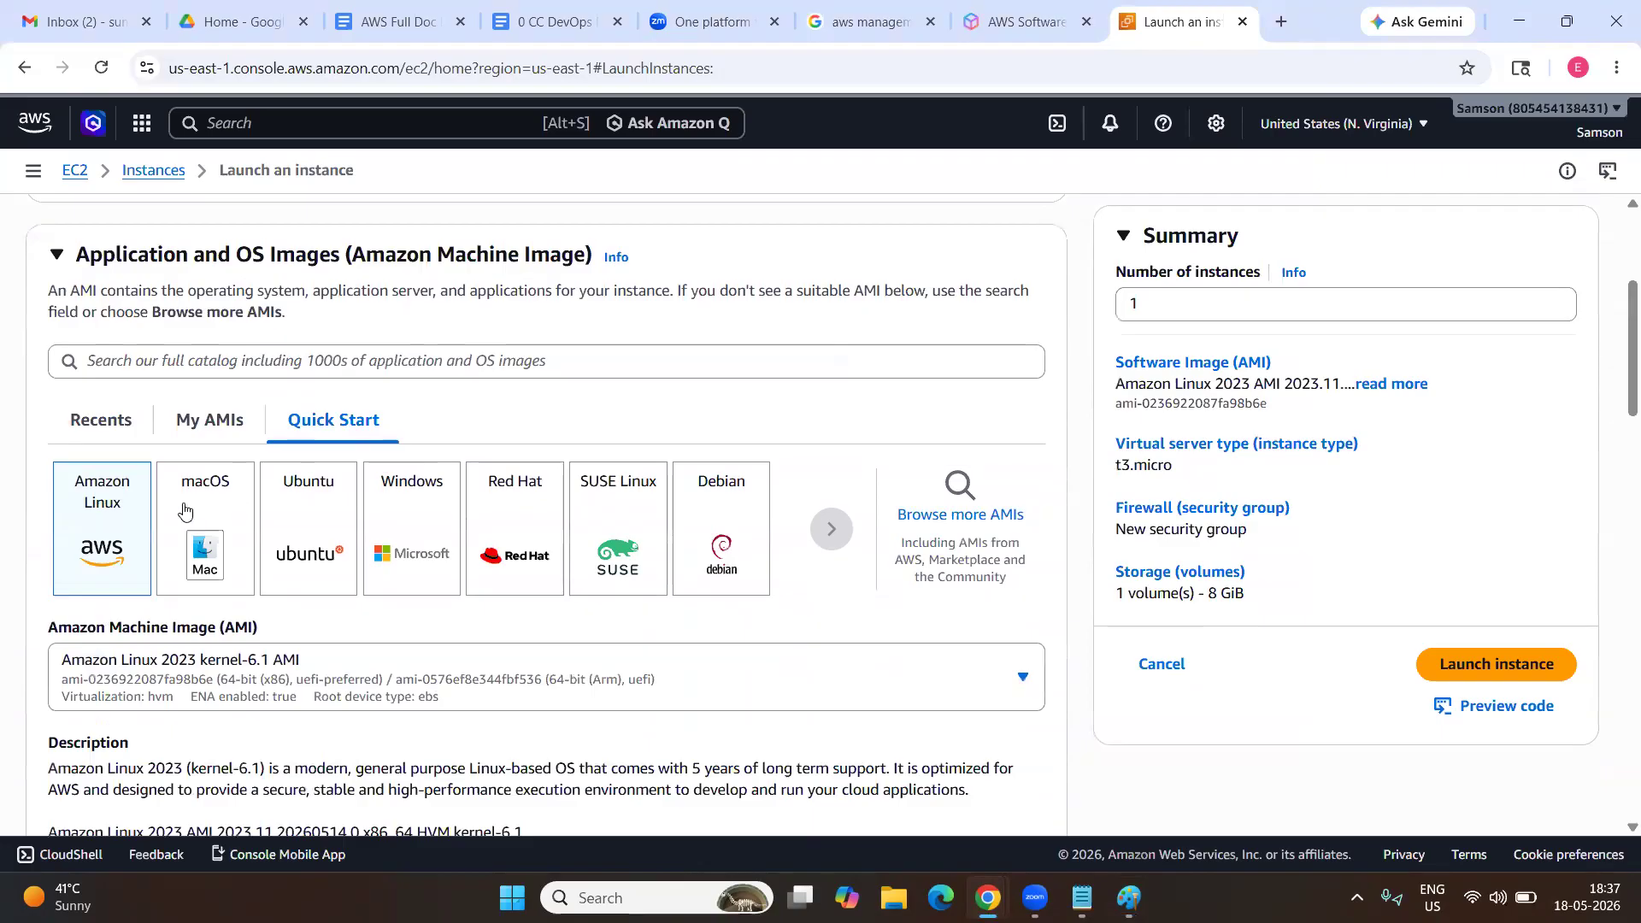
left_click(298, 539)
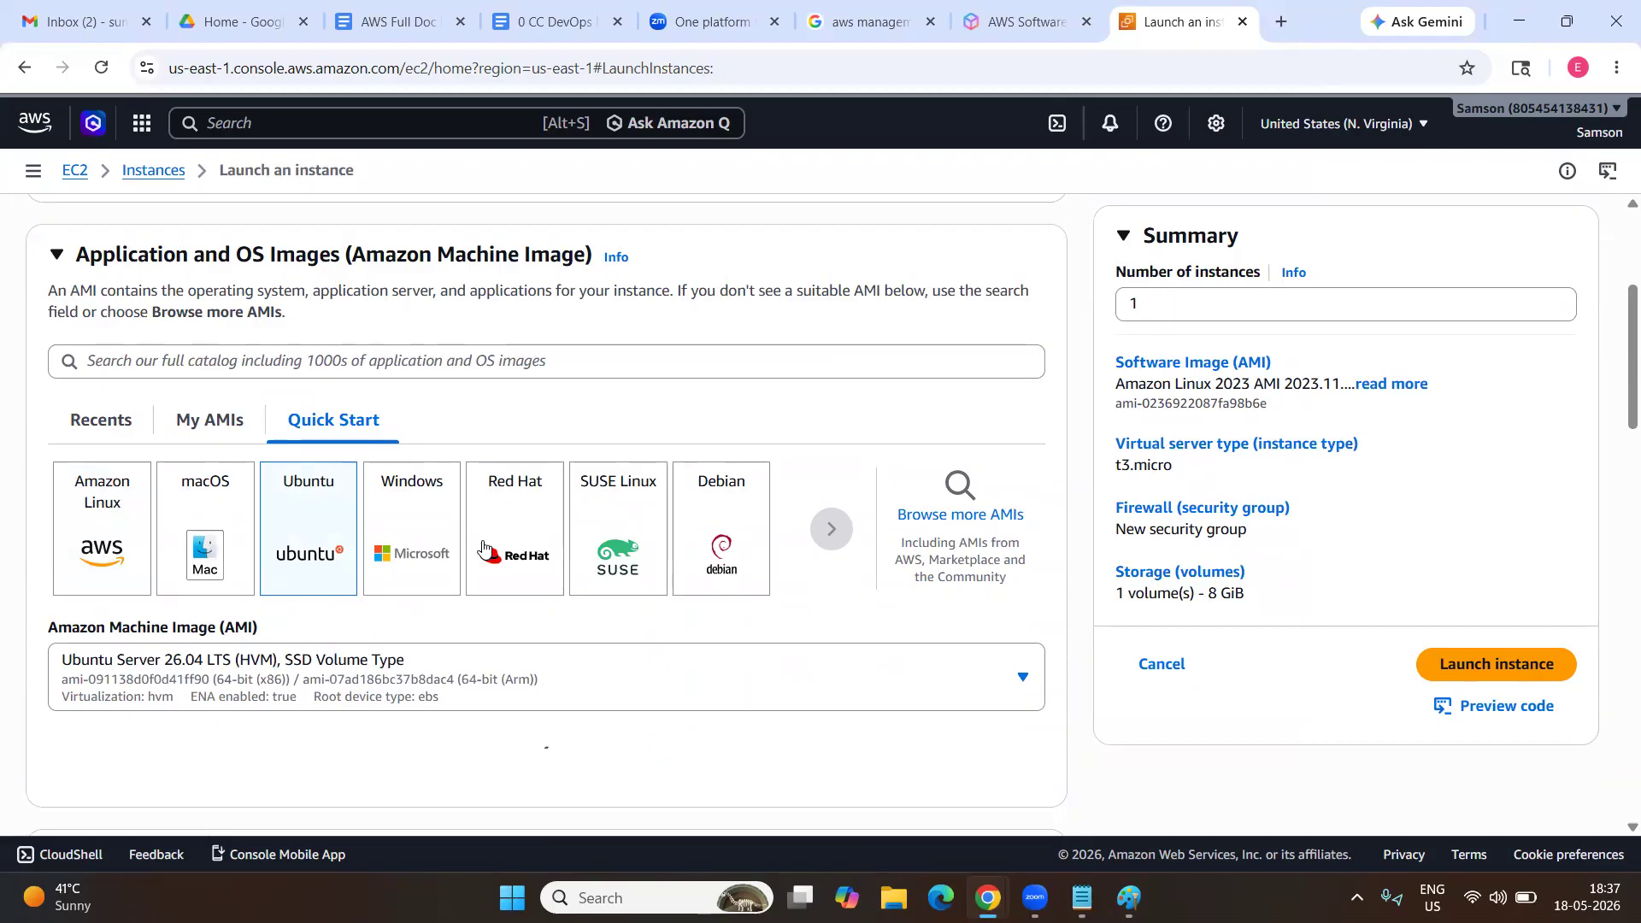
Keep the t3.micro instance type and select newkey as the login key pair.
scroll(423, 579, "down", 2)
scroll(425, 584, "down", 7)
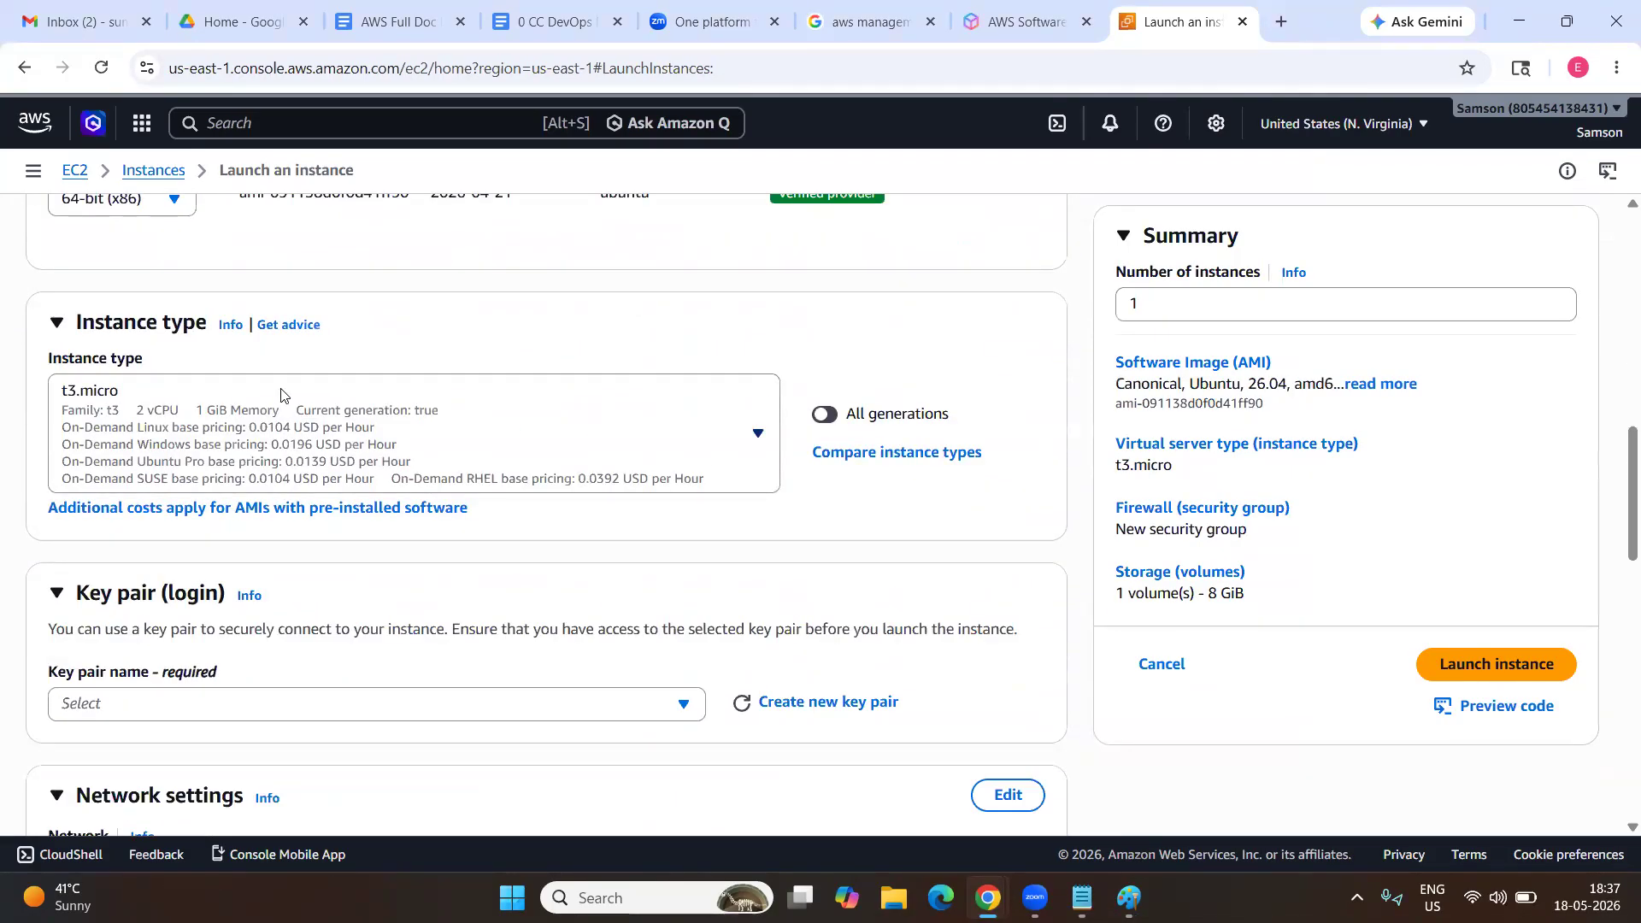
scroll(291, 355, "down", 3)
left_click(265, 444)
left_click(228, 577)
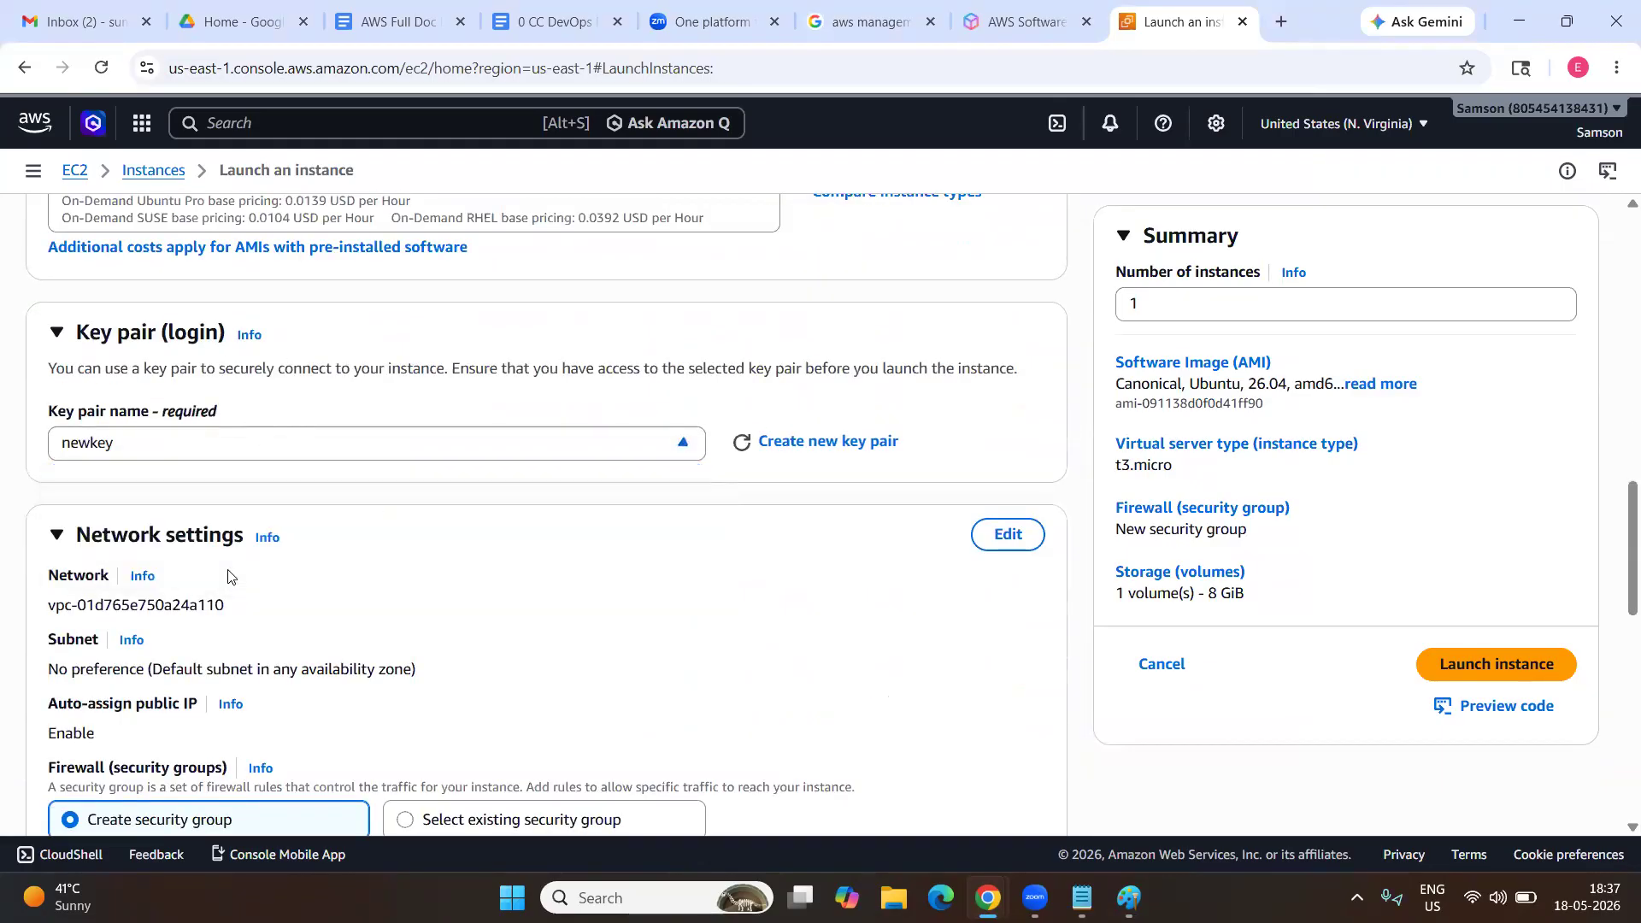
Edit the network settings to place the instance in vpc2 (172.16.0.0/16).
scroll(356, 571, "down", 1)
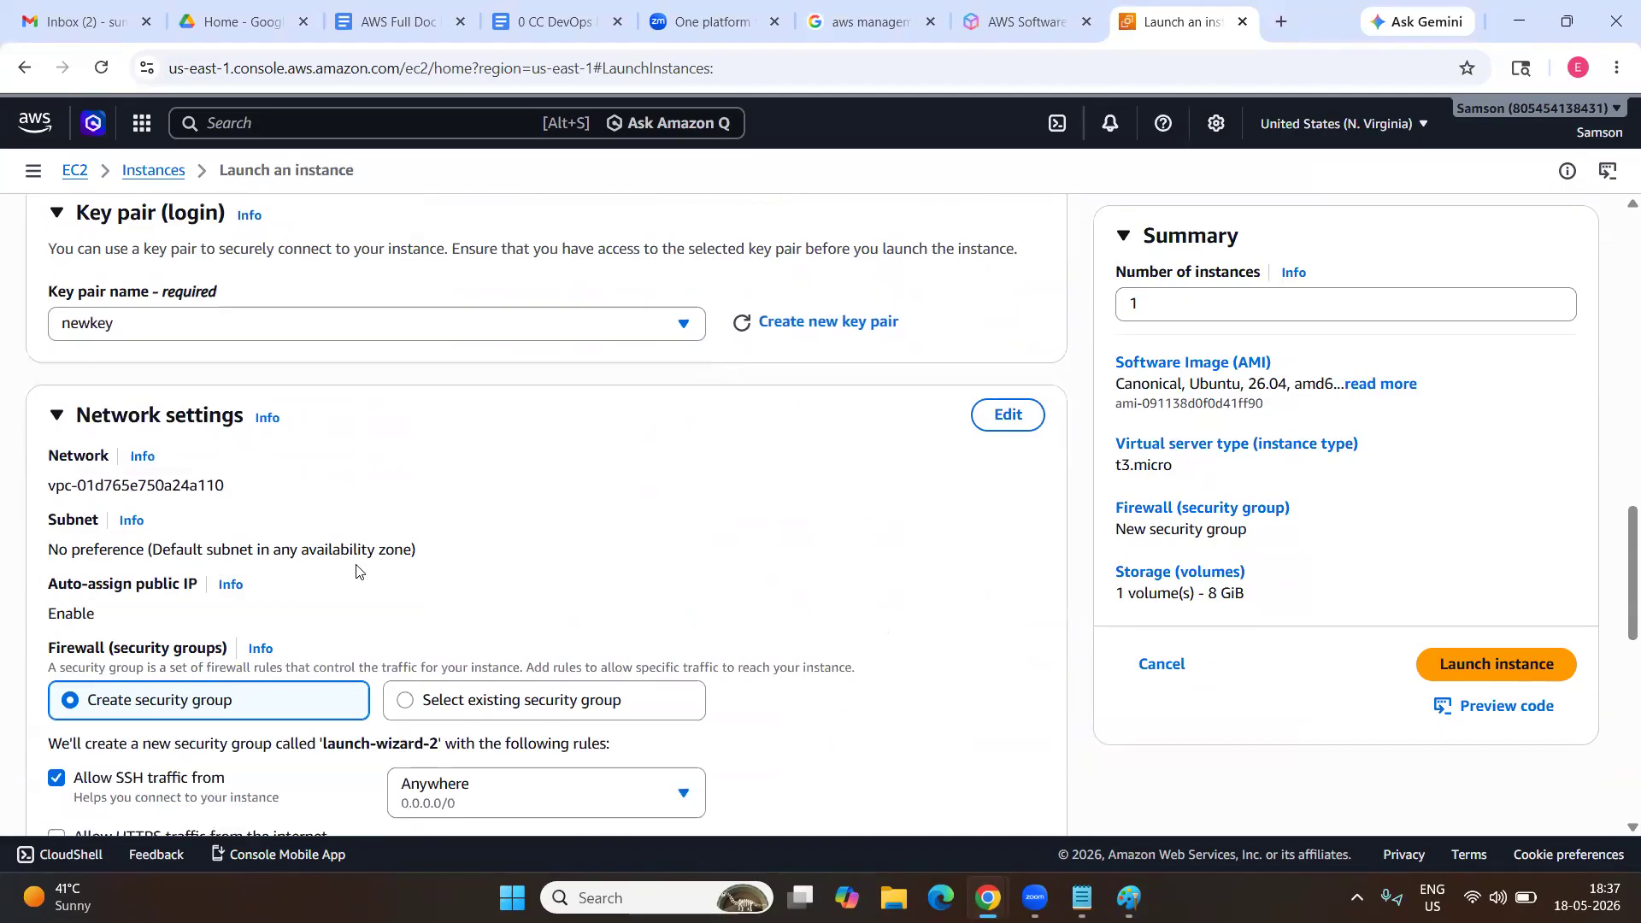
left_click(1008, 418)
left_click(557, 521)
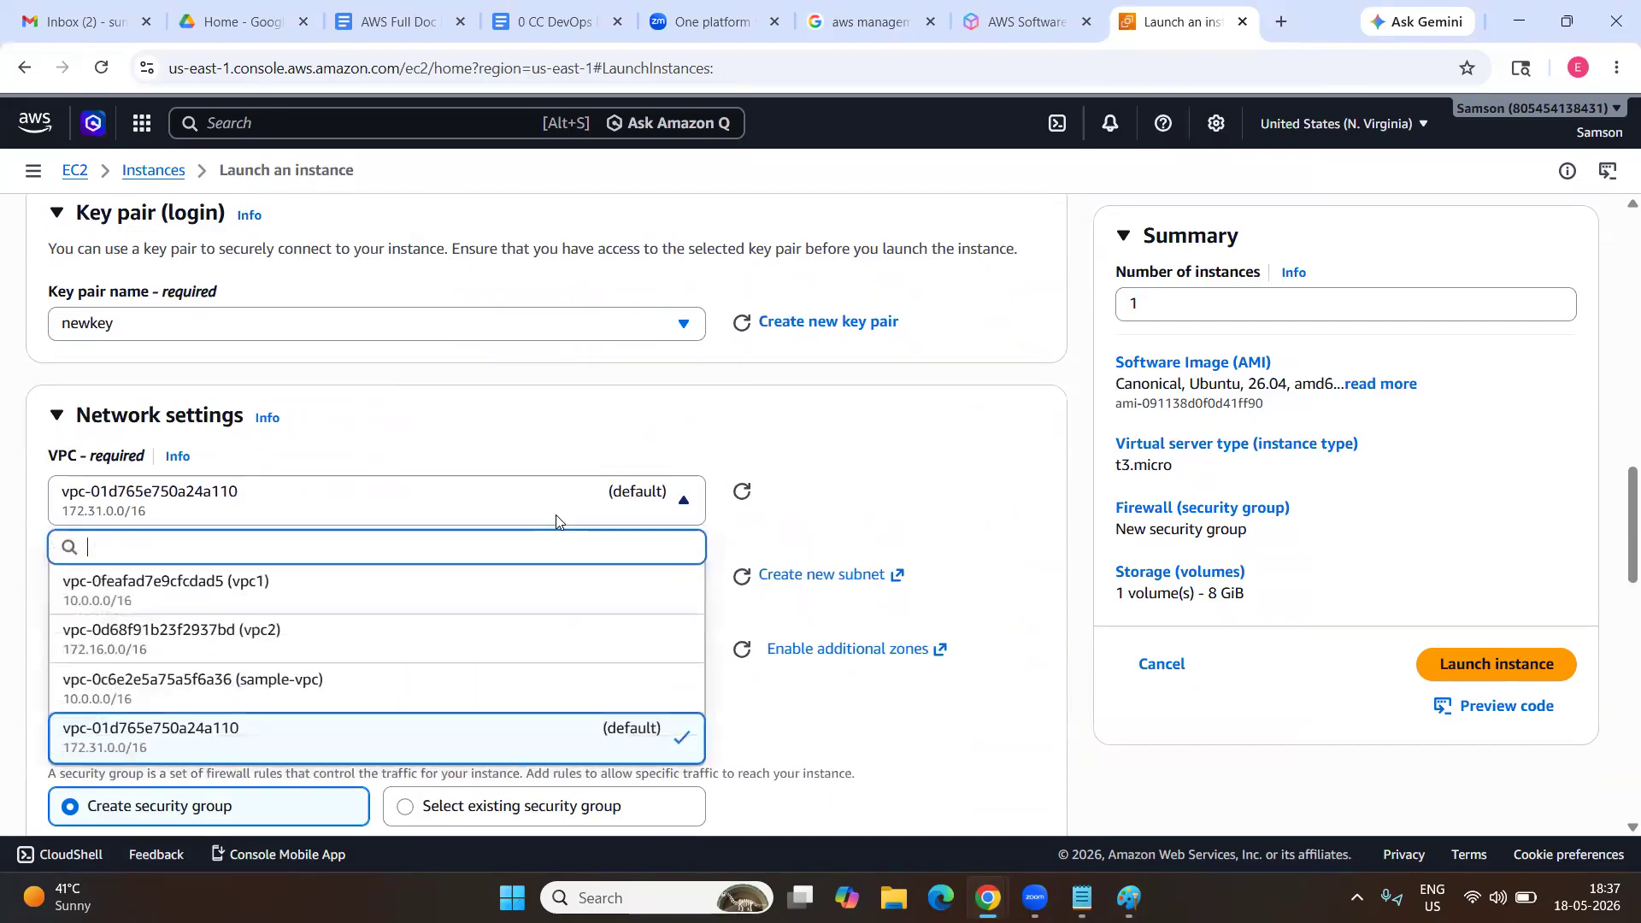
left_click(376, 655)
scroll(606, 541, "down", 2)
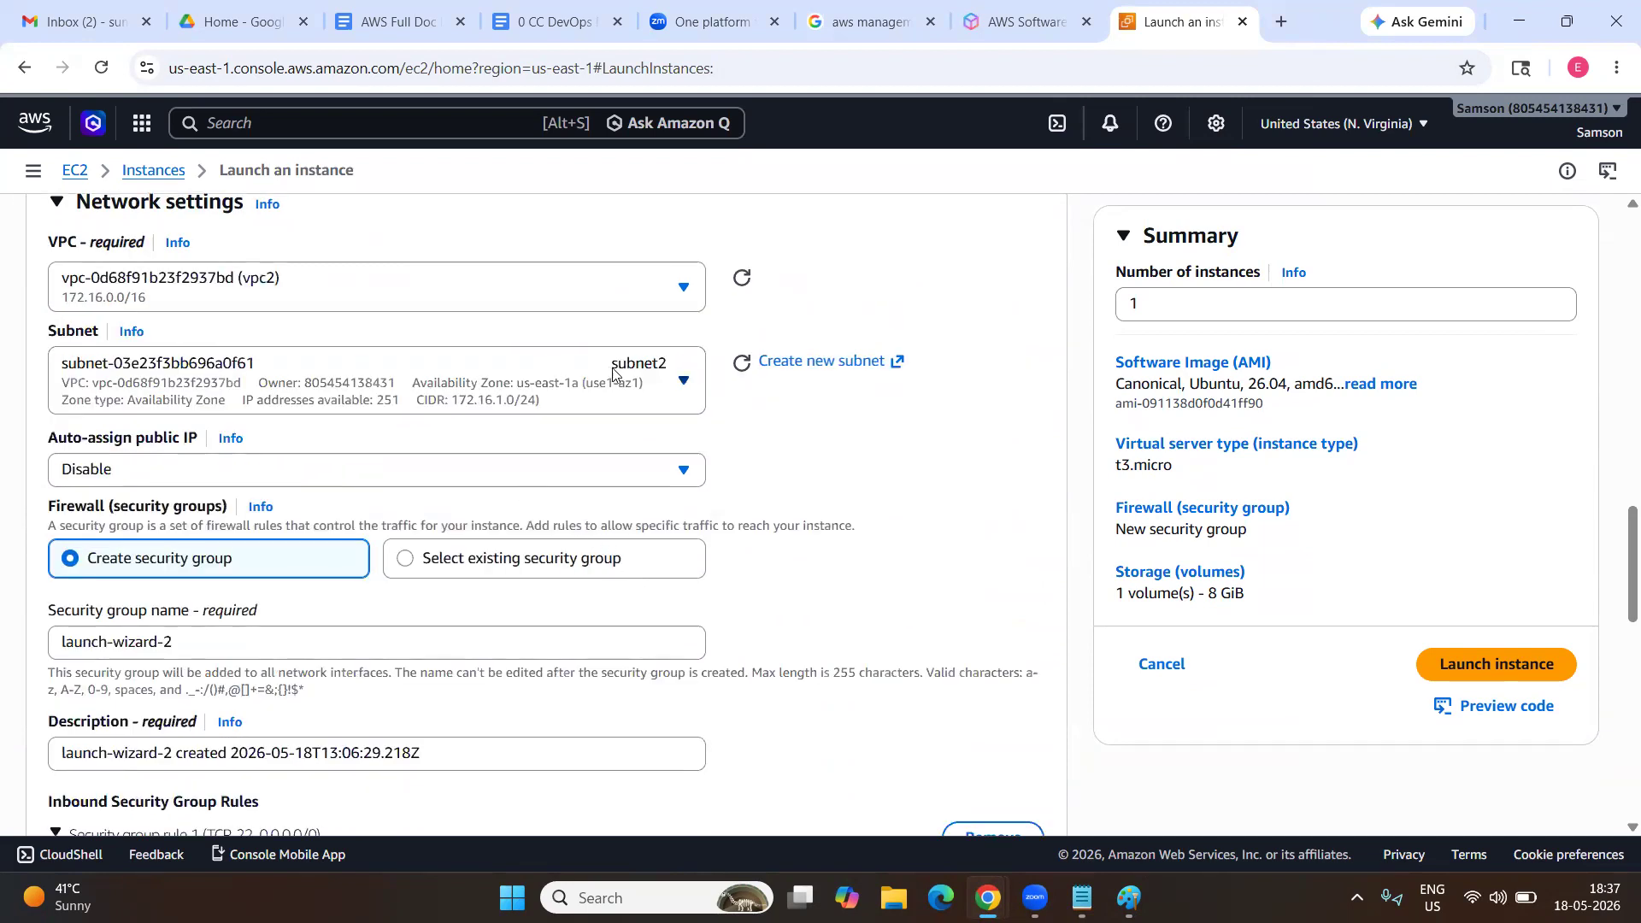
Examine the auto-assign public IP setting for subnet2 and its Enable and Disable options.
scroll(559, 519, "down", 1)
left_click(217, 376)
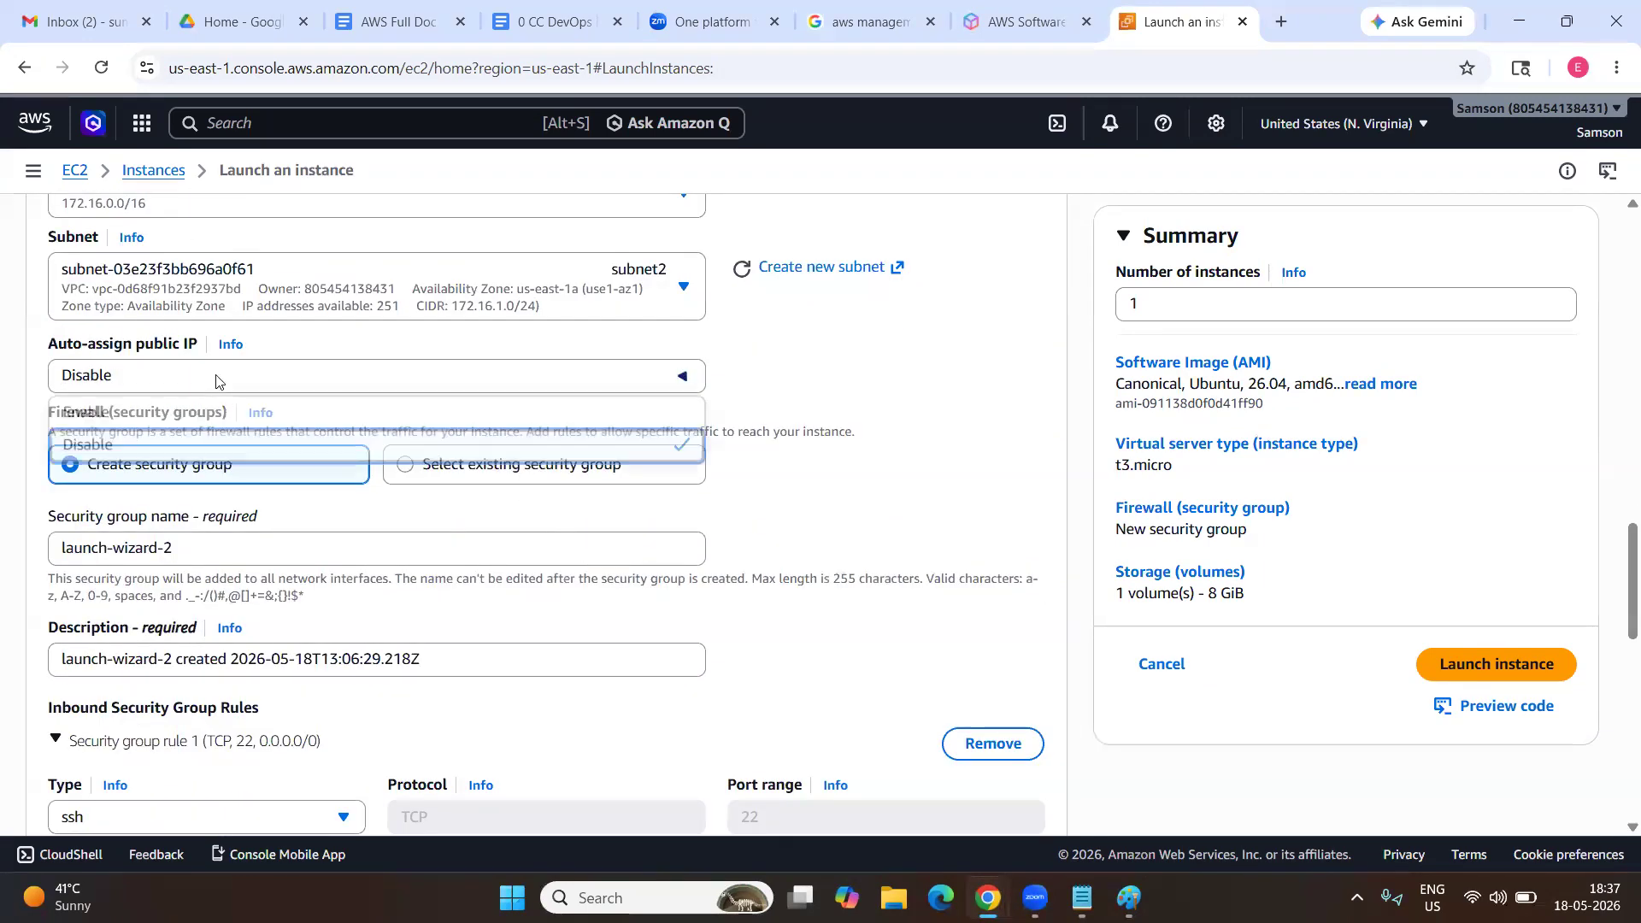
left_click(217, 378)
left_click(217, 378)
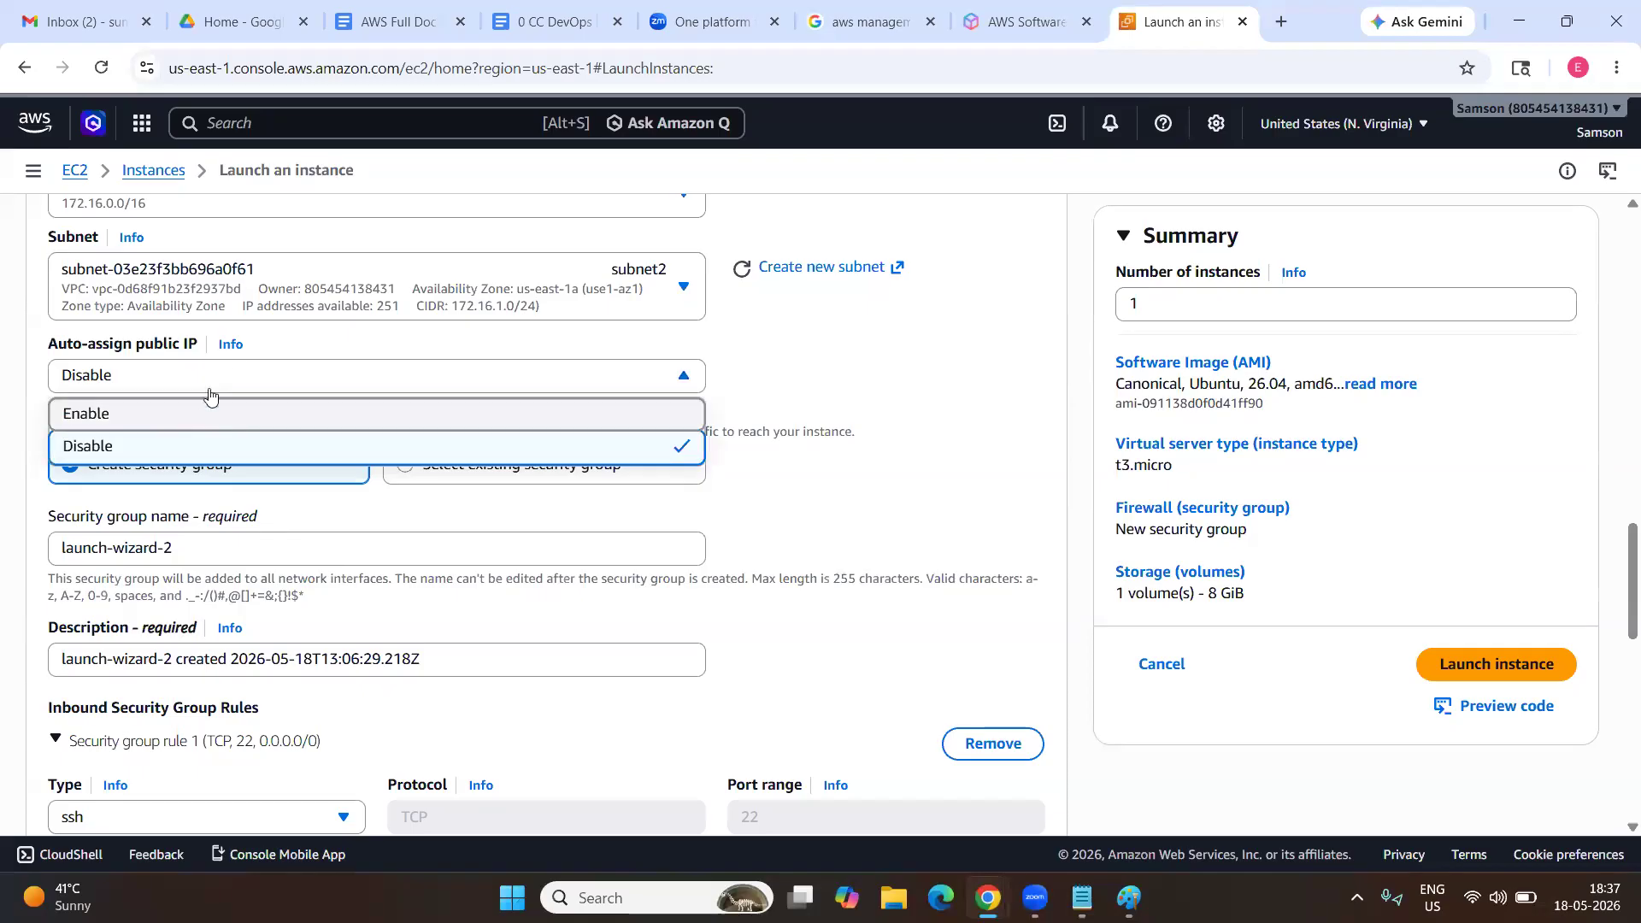
left_click(272, 381)
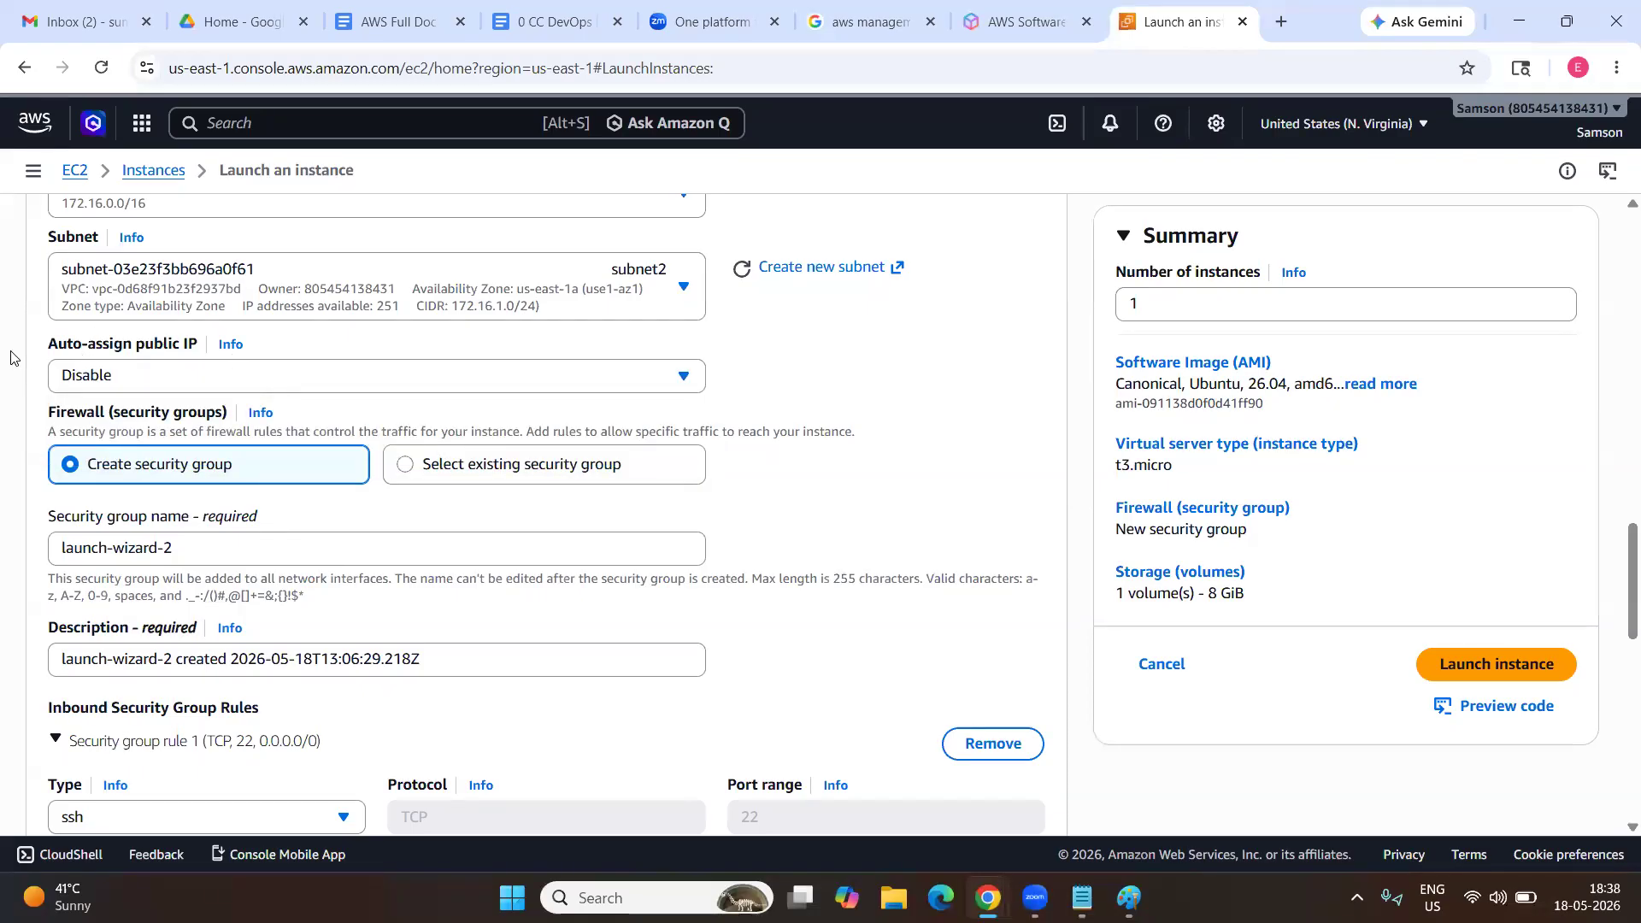
left_click_drag(35, 357, 200, 351)
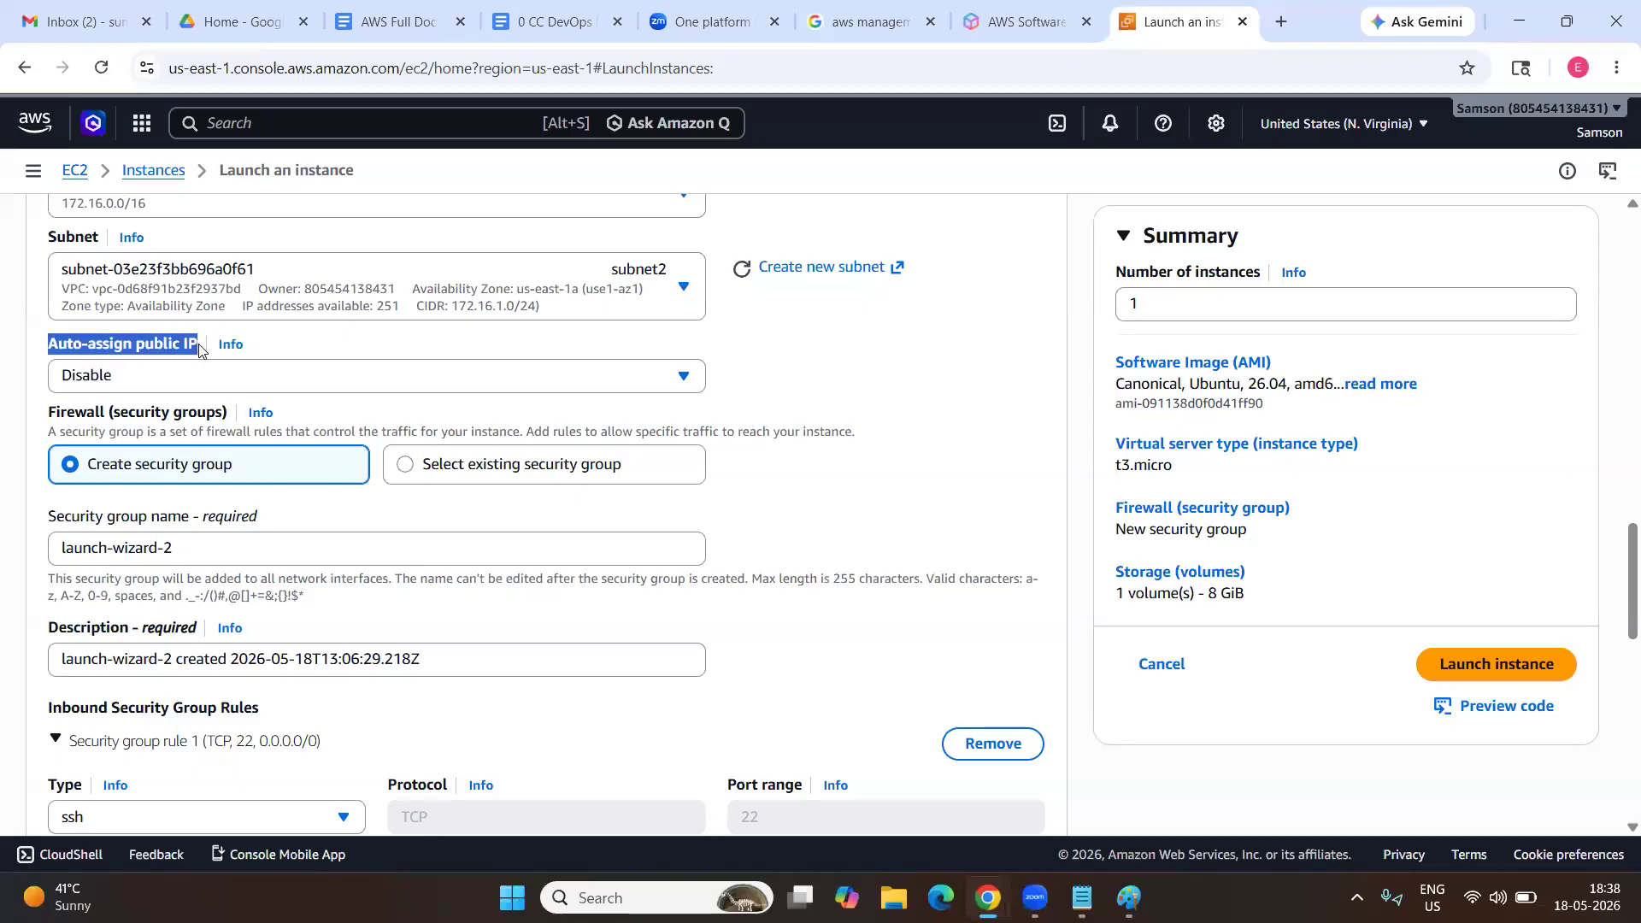
left_click(329, 358)
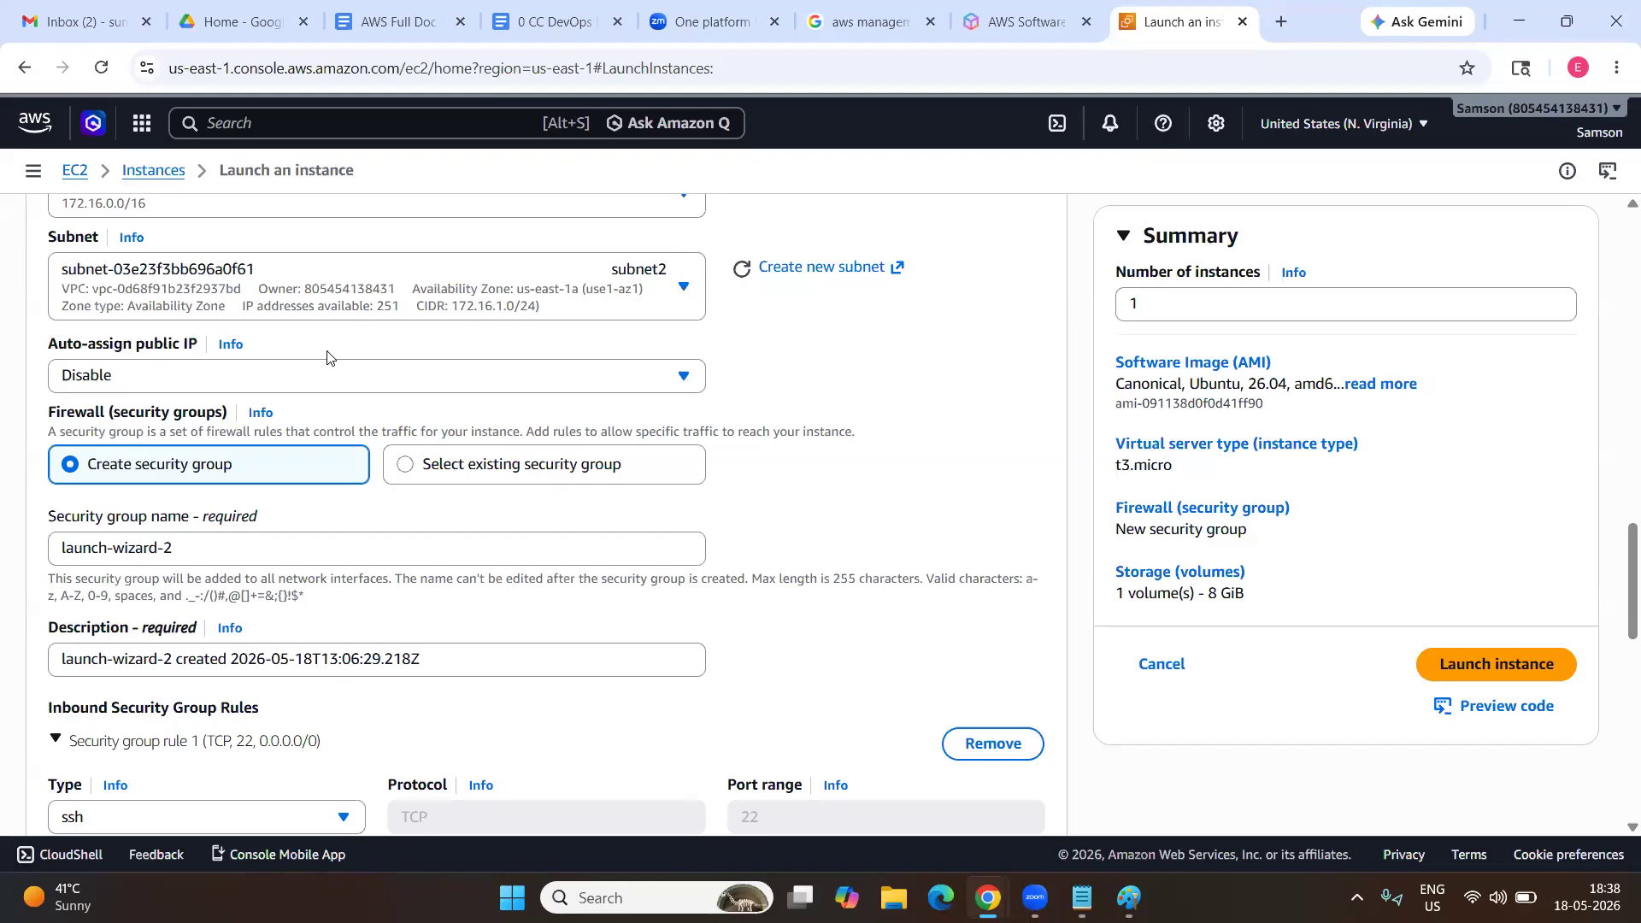
left_click(125, 378)
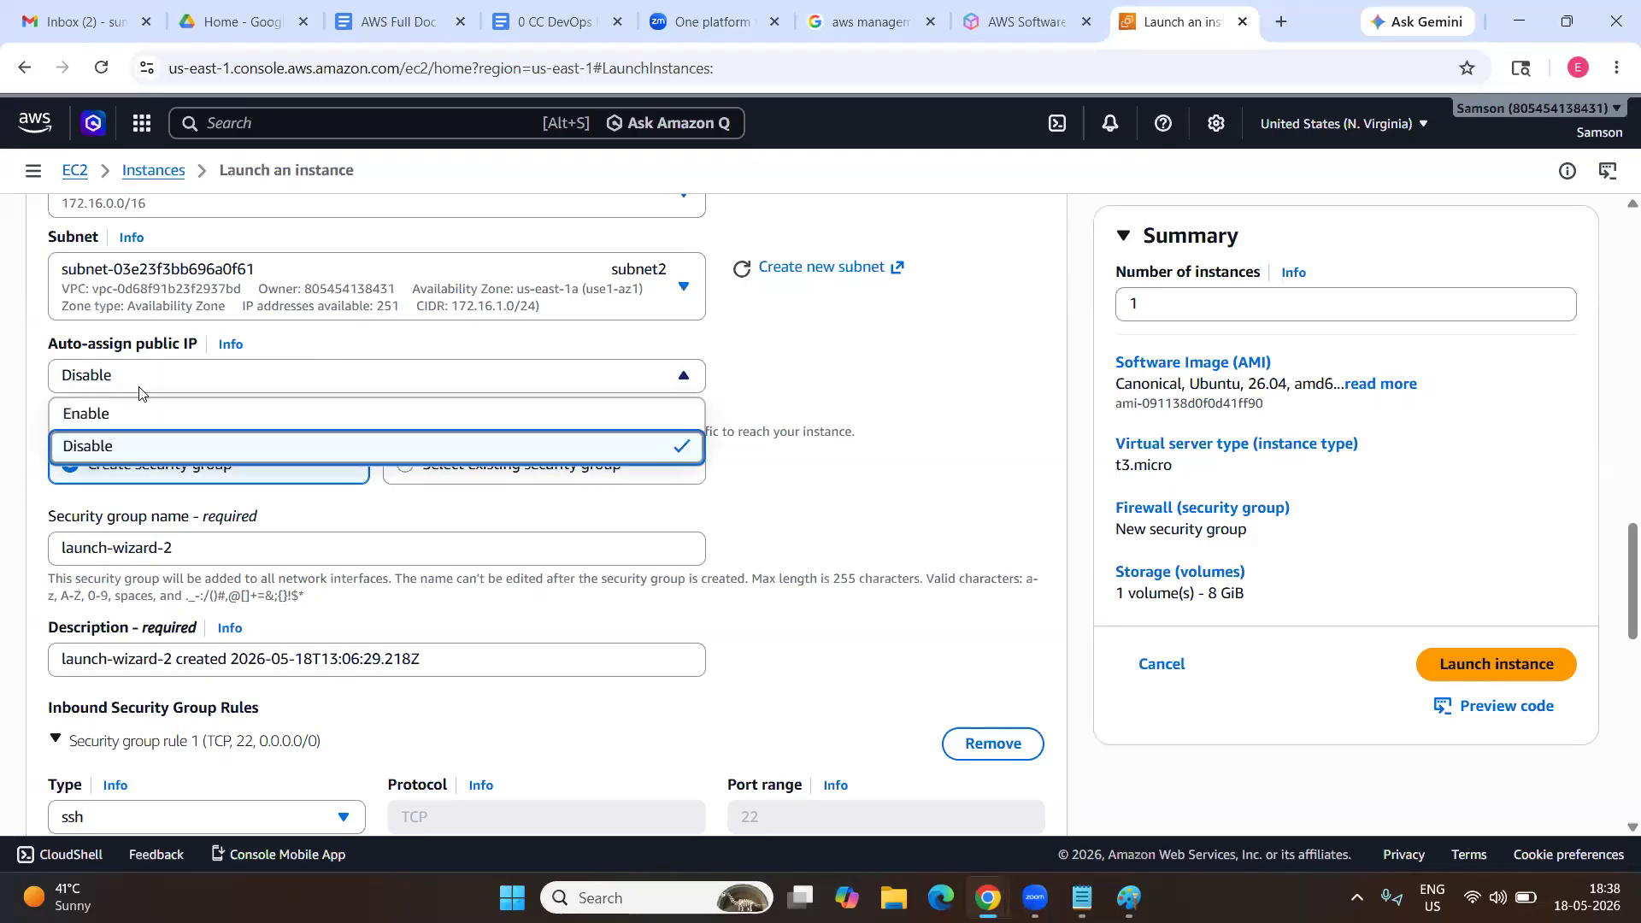
left_click(239, 367)
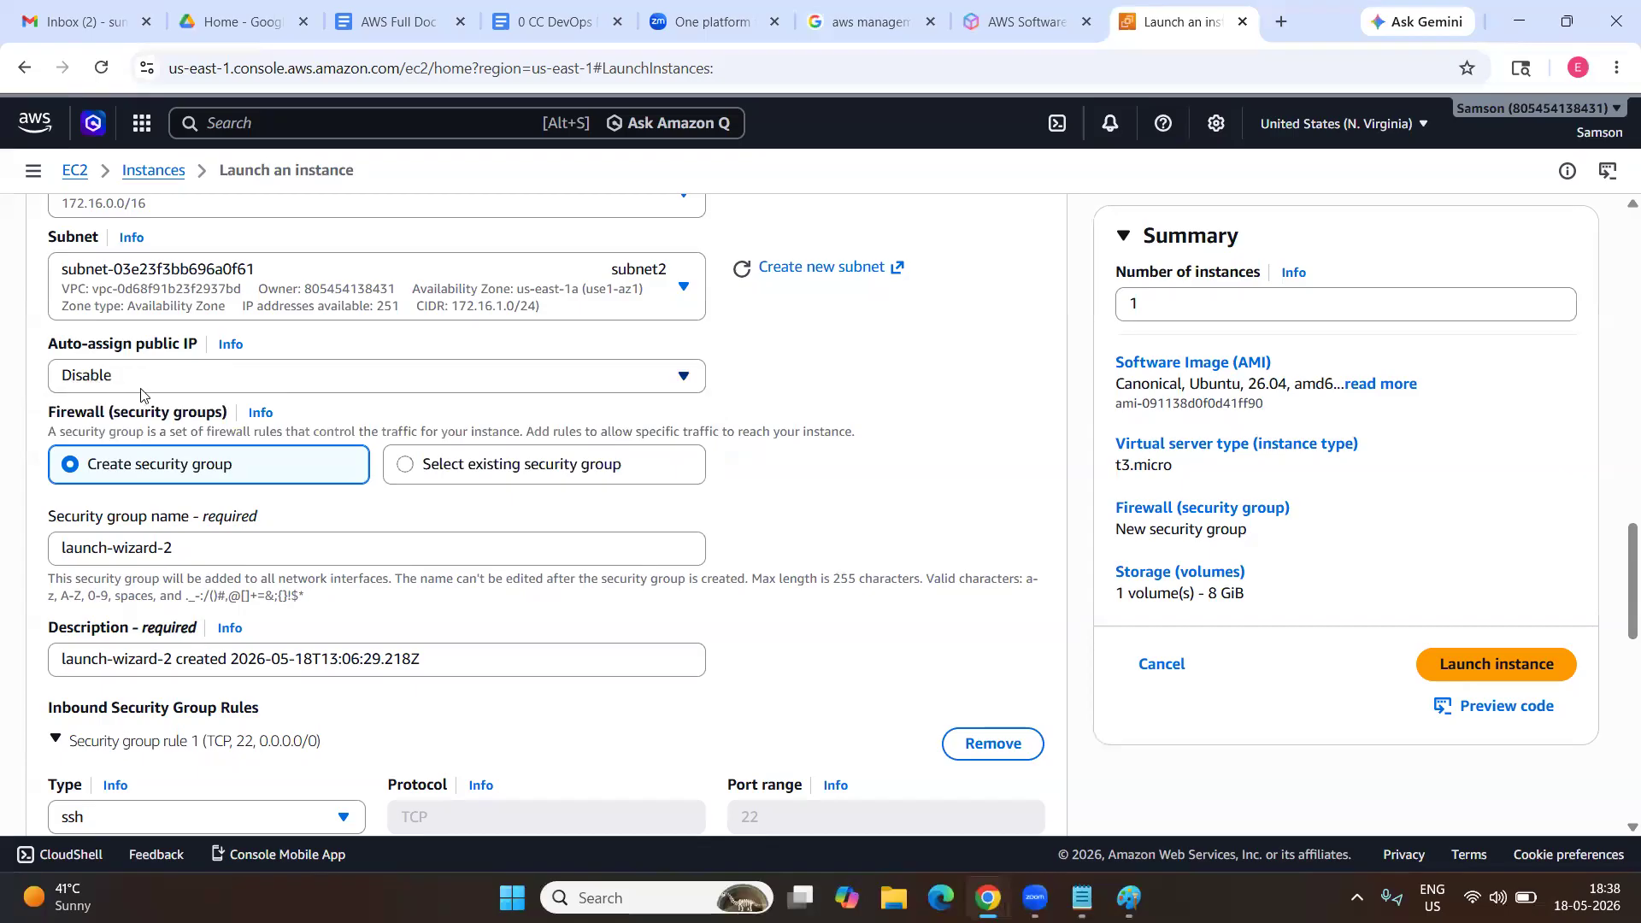
Name the new security group "sg2".
scroll(125, 465, "down", 1)
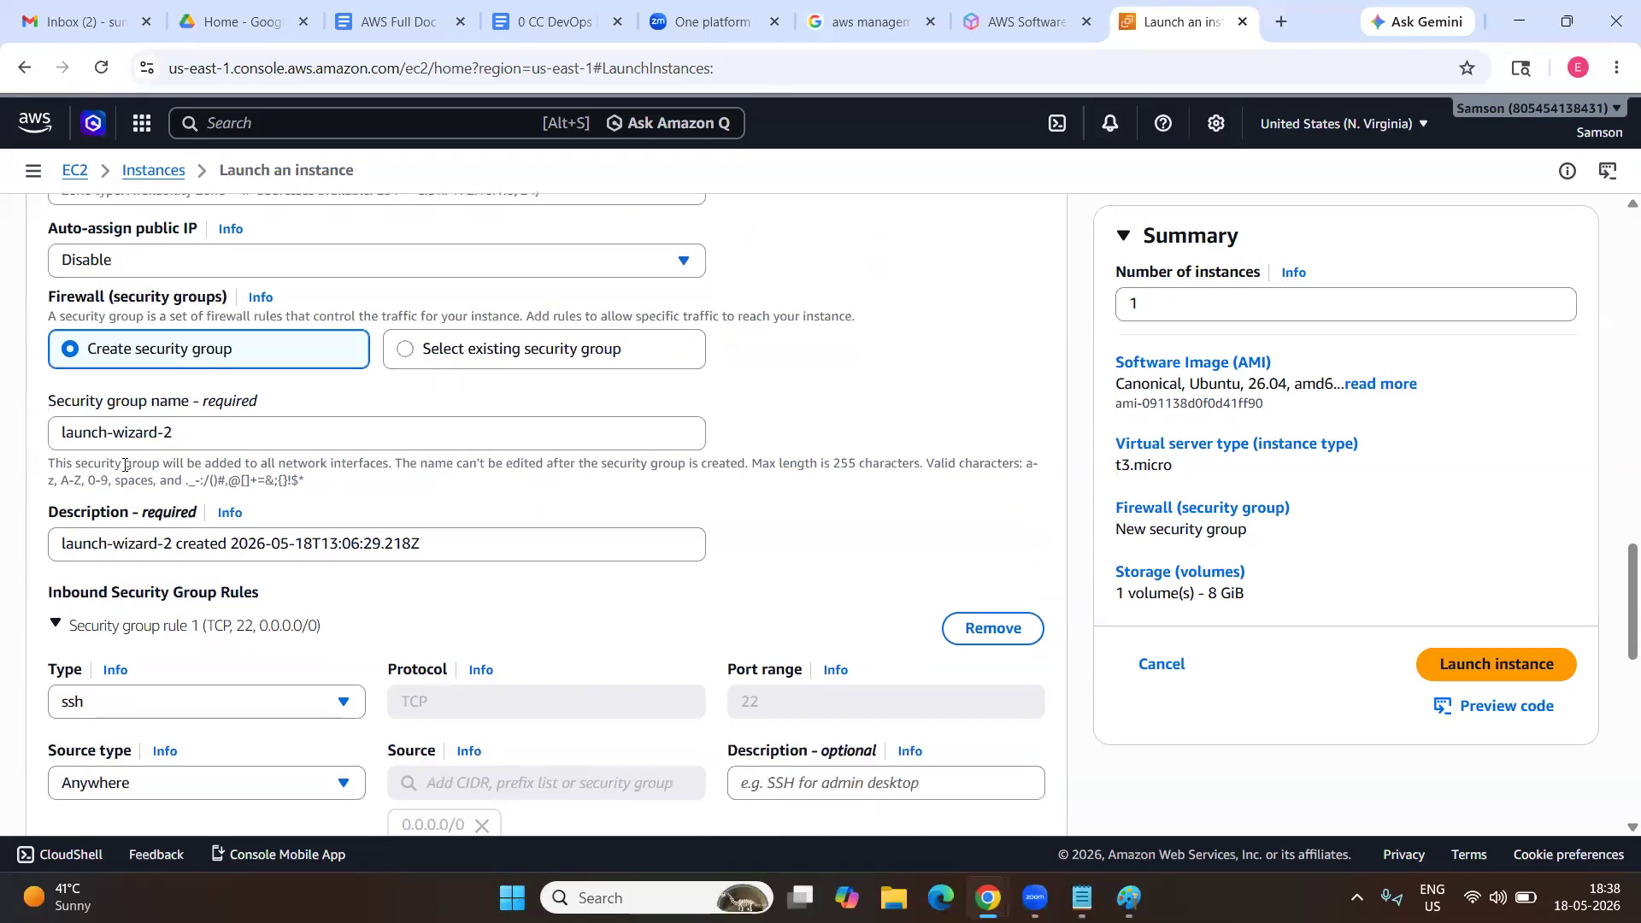
left_click(202, 436)
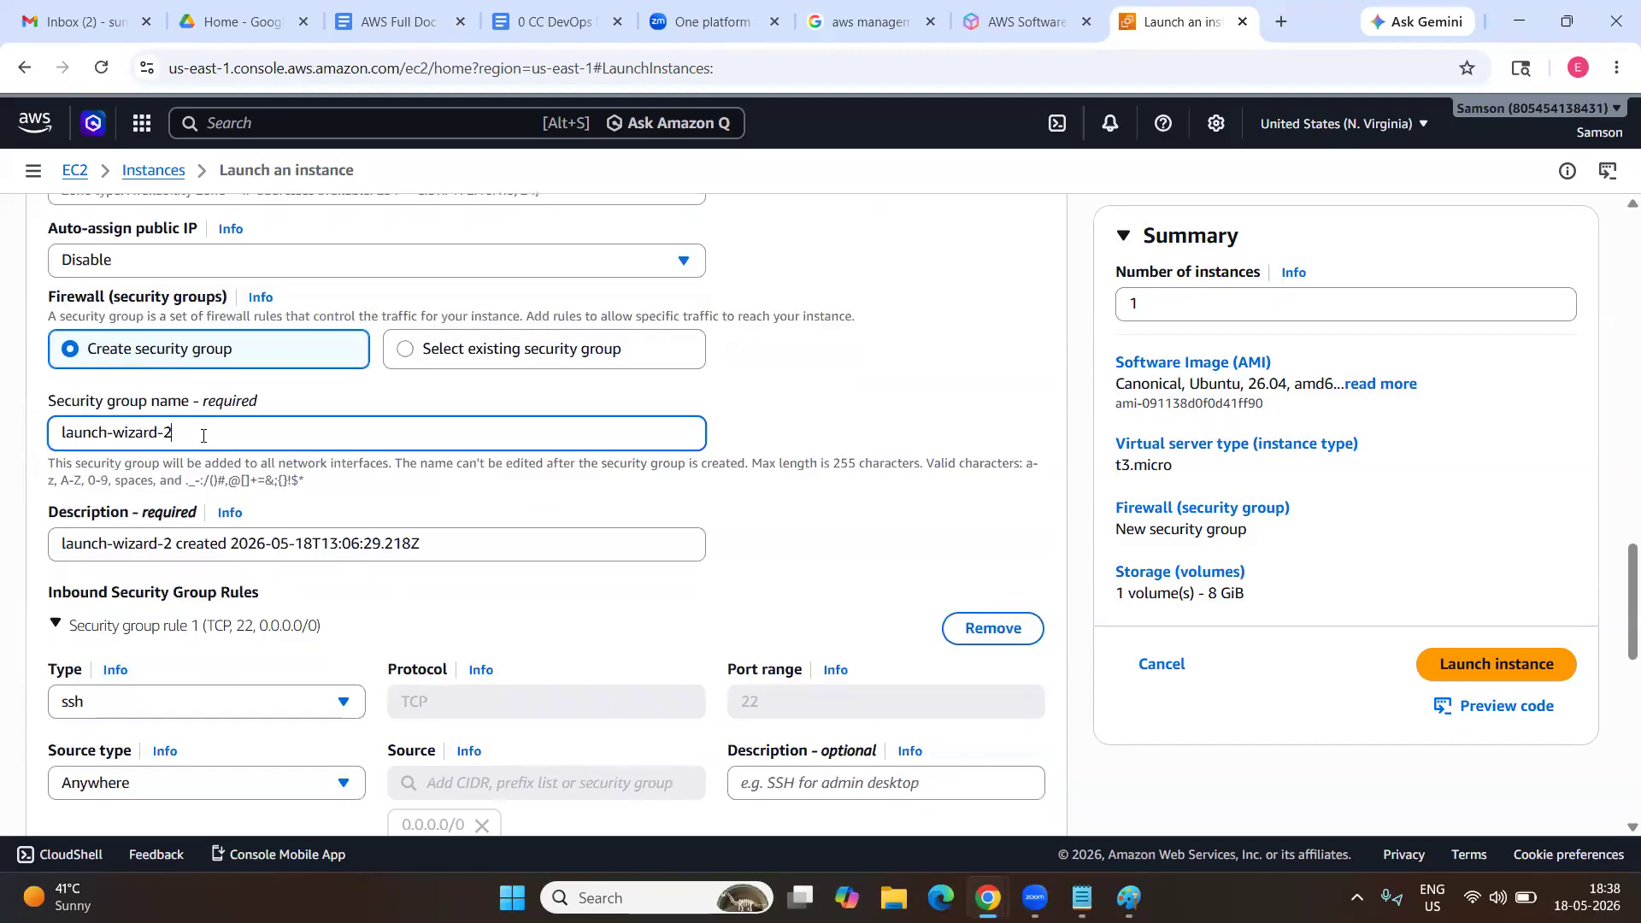
left_click_drag(201, 436, 21, 414)
type("sg")
Add a second inbound security group rule that allows all traffic from anywhere.
scroll(152, 436, "down", 4)
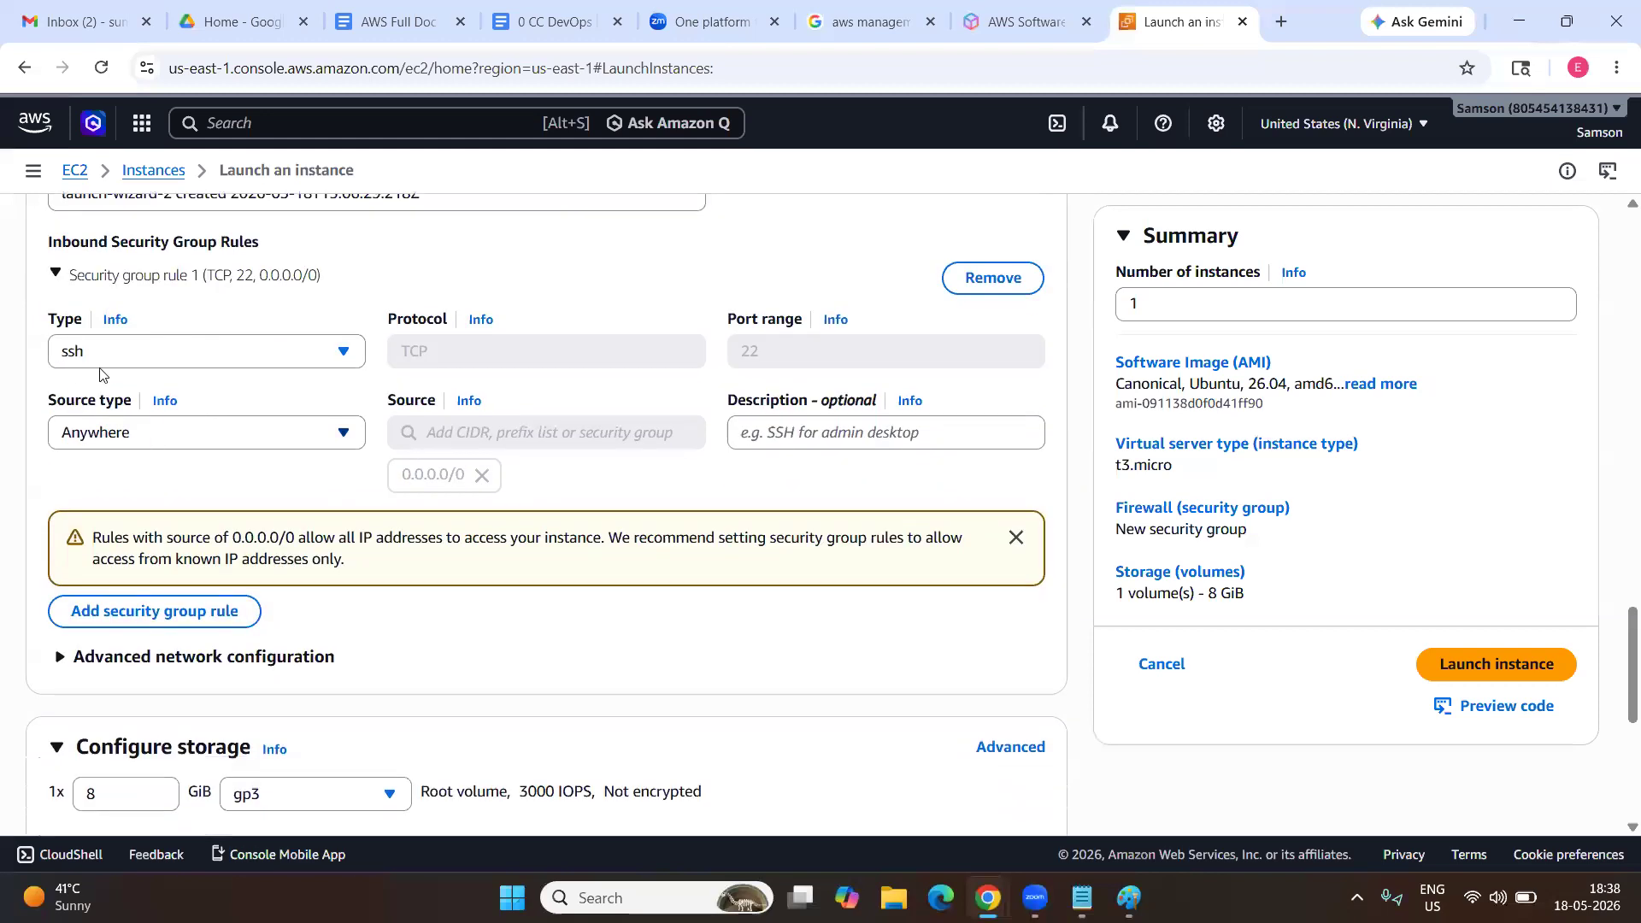
left_click(109, 612)
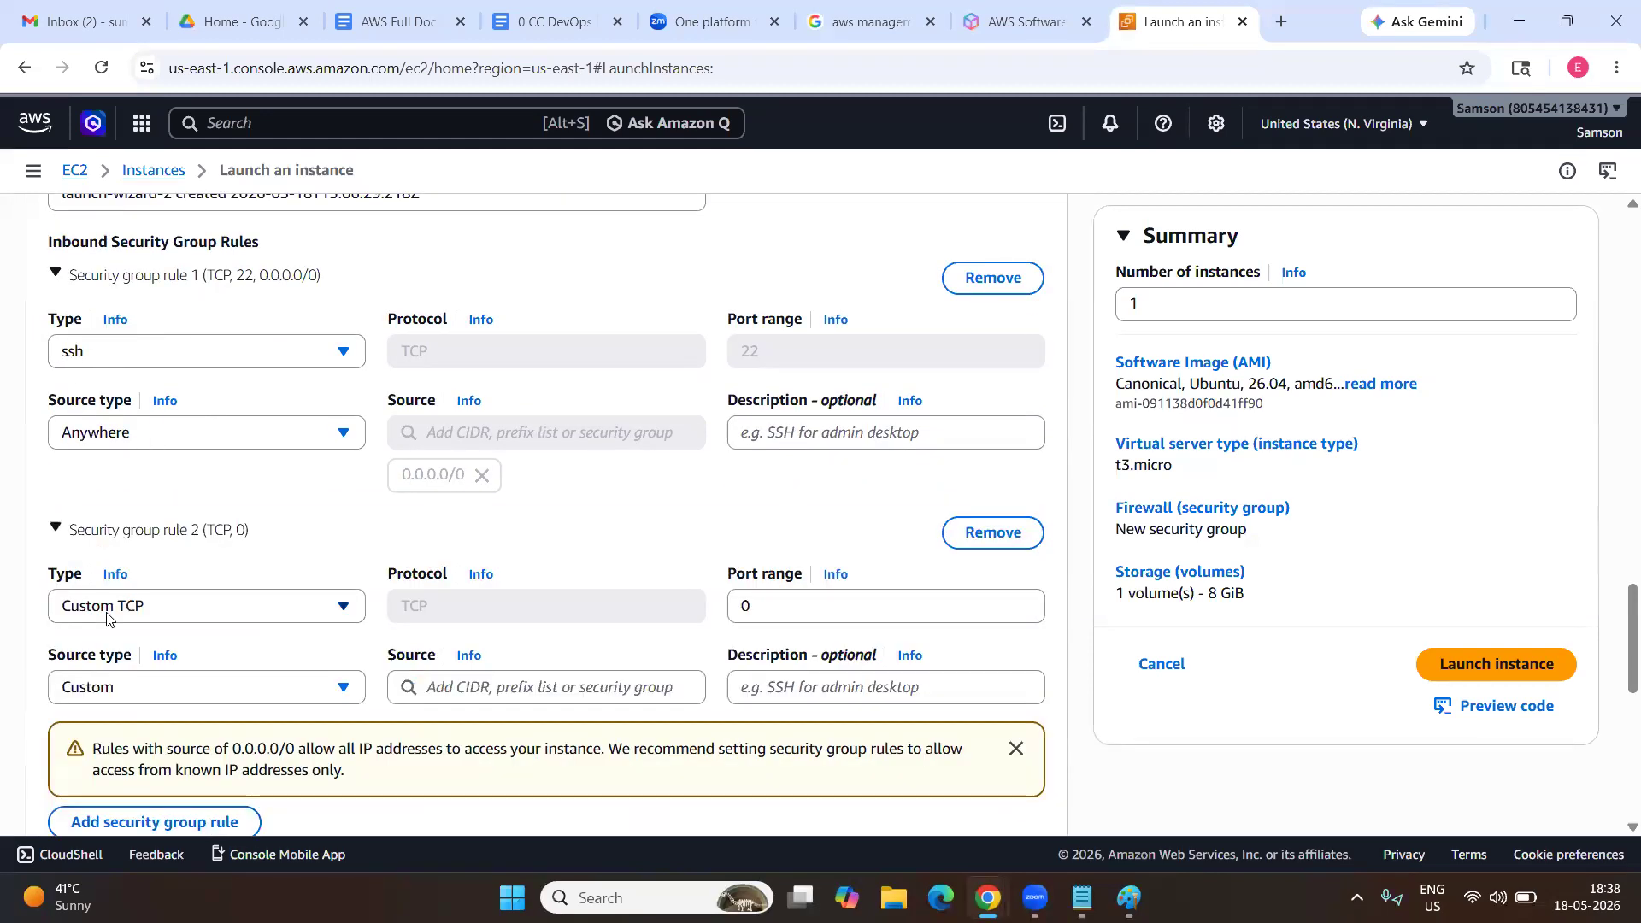
left_click(108, 614)
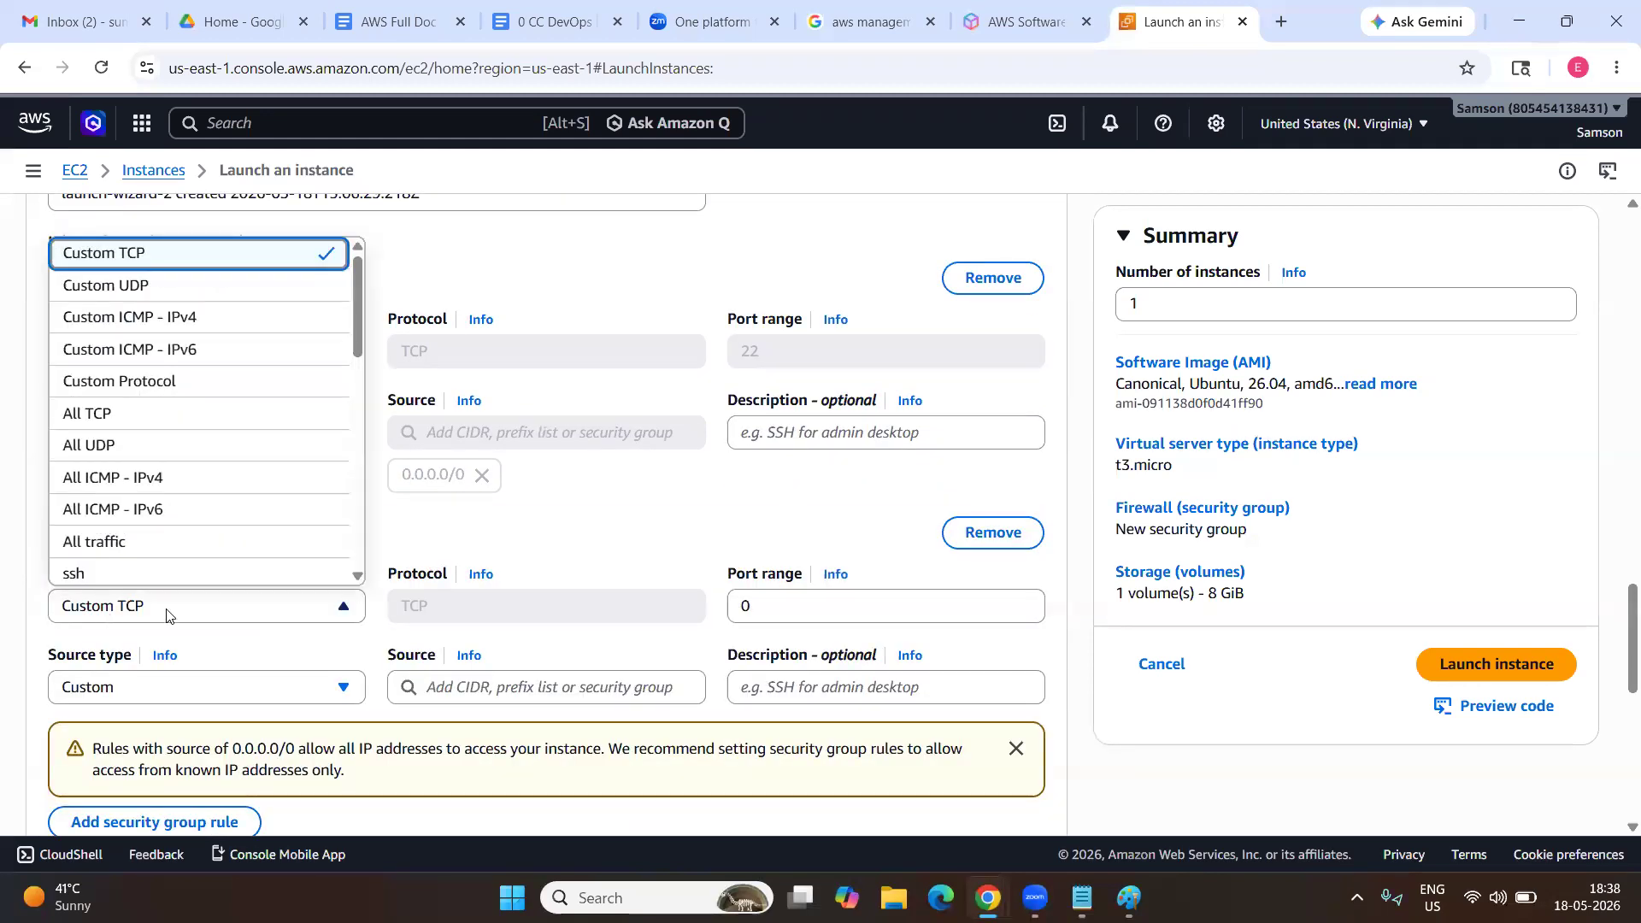
left_click(132, 536)
scroll(209, 543, "down", 2)
left_click(268, 507)
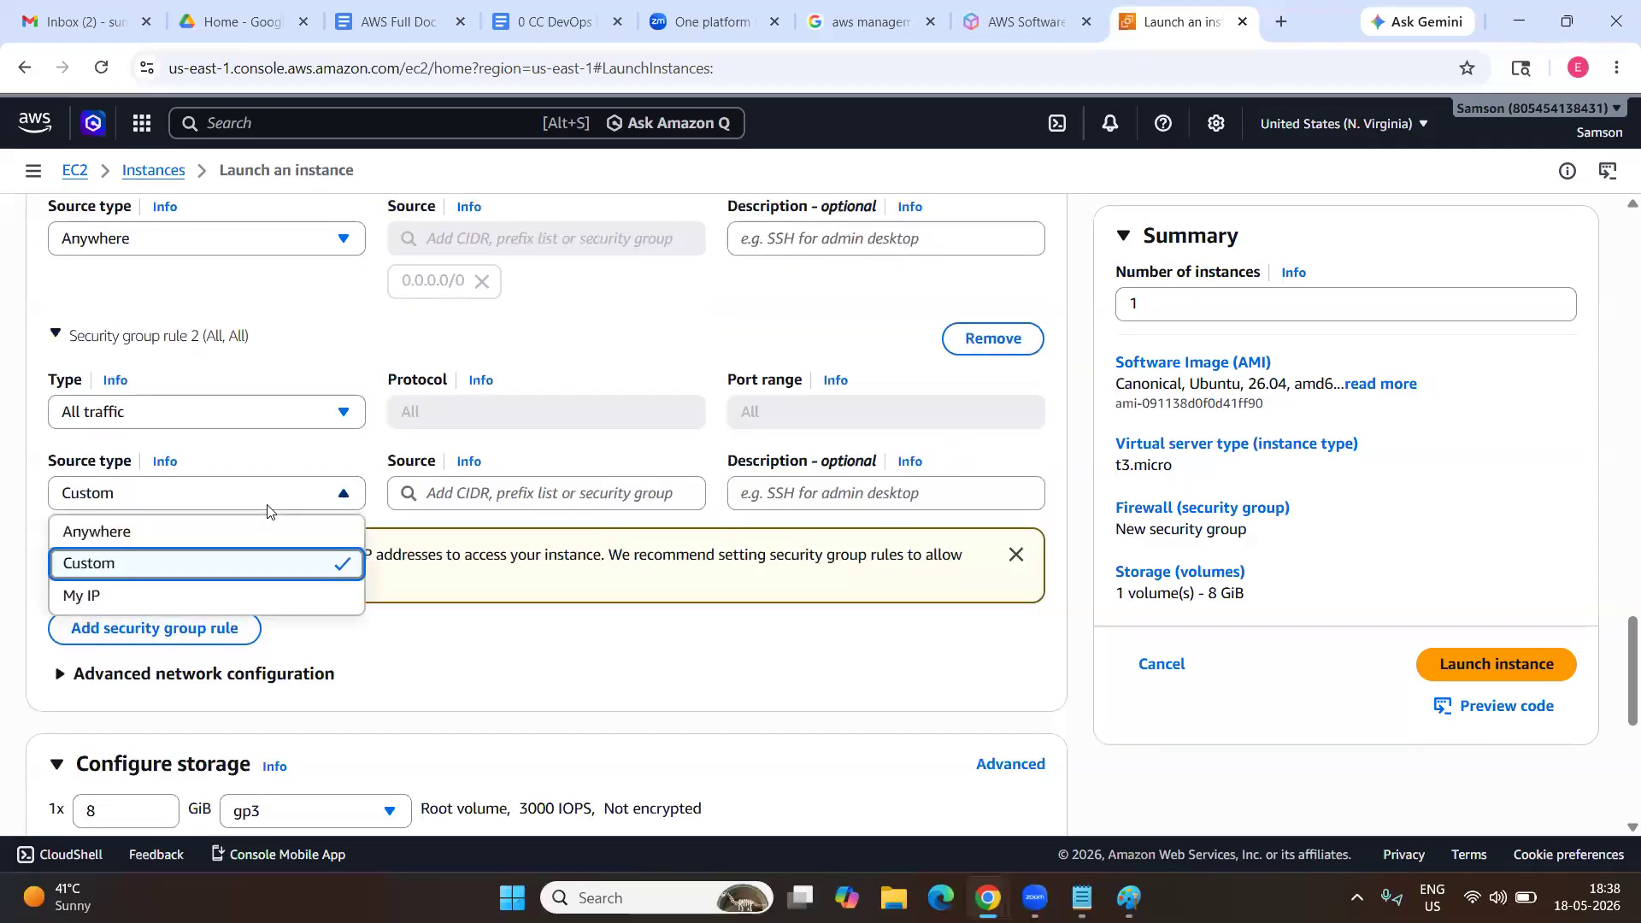
left_click(214, 531)
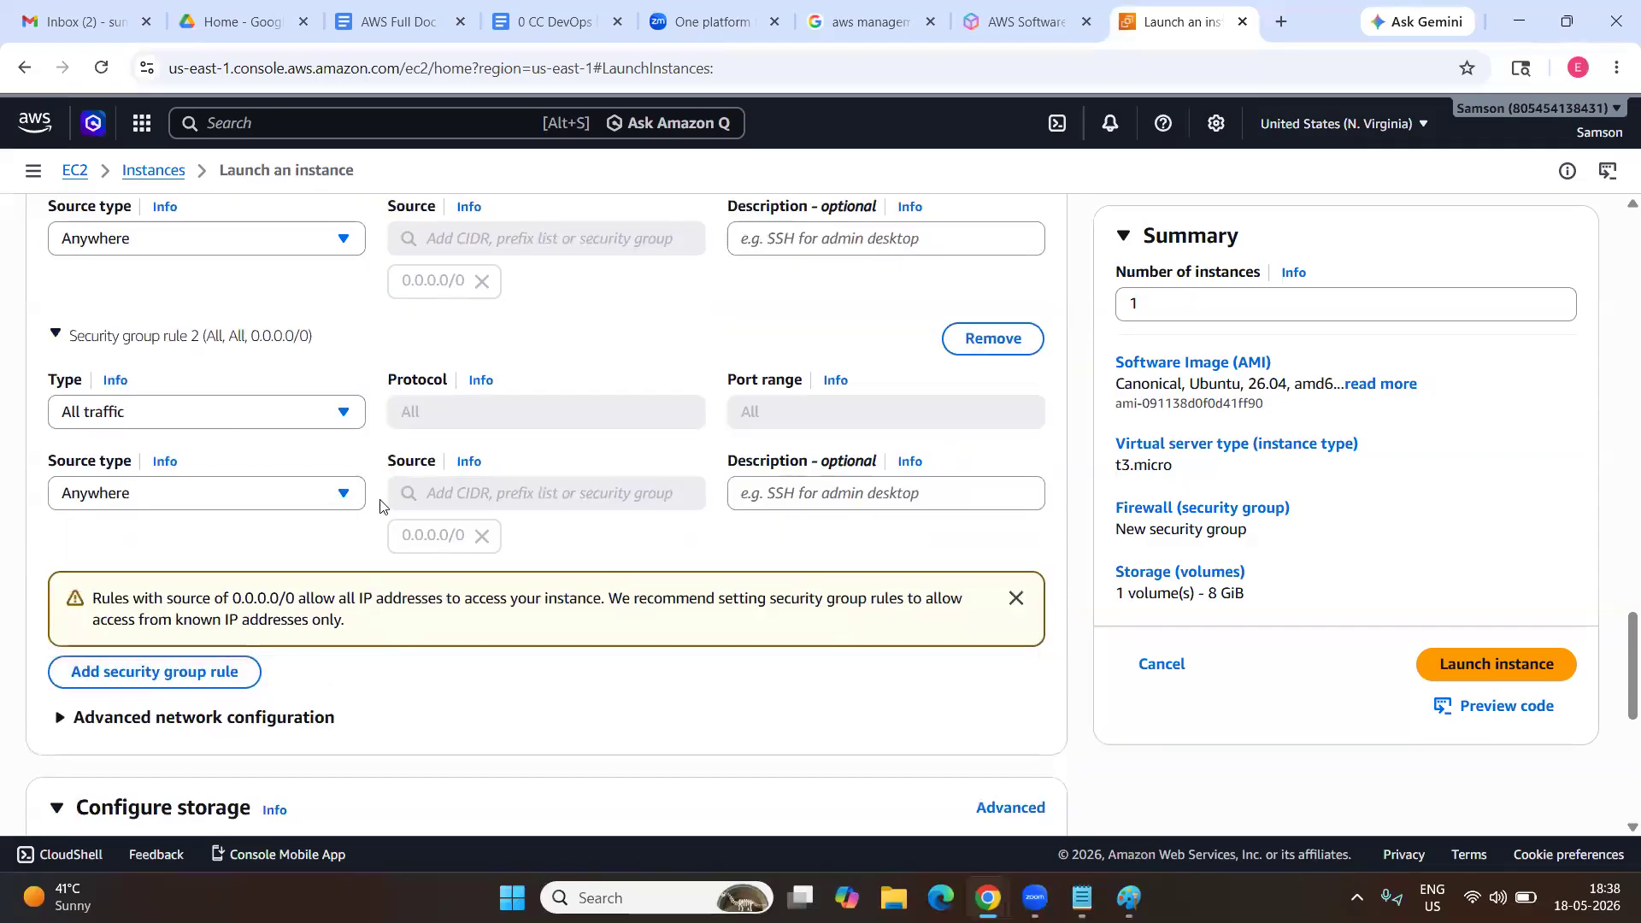
Review instance2's network settings, including the VPC, subnet, public IP setting, security group name and both inbound rules.
scroll(381, 506, "up", 4)
scroll(381, 505, "up", 3)
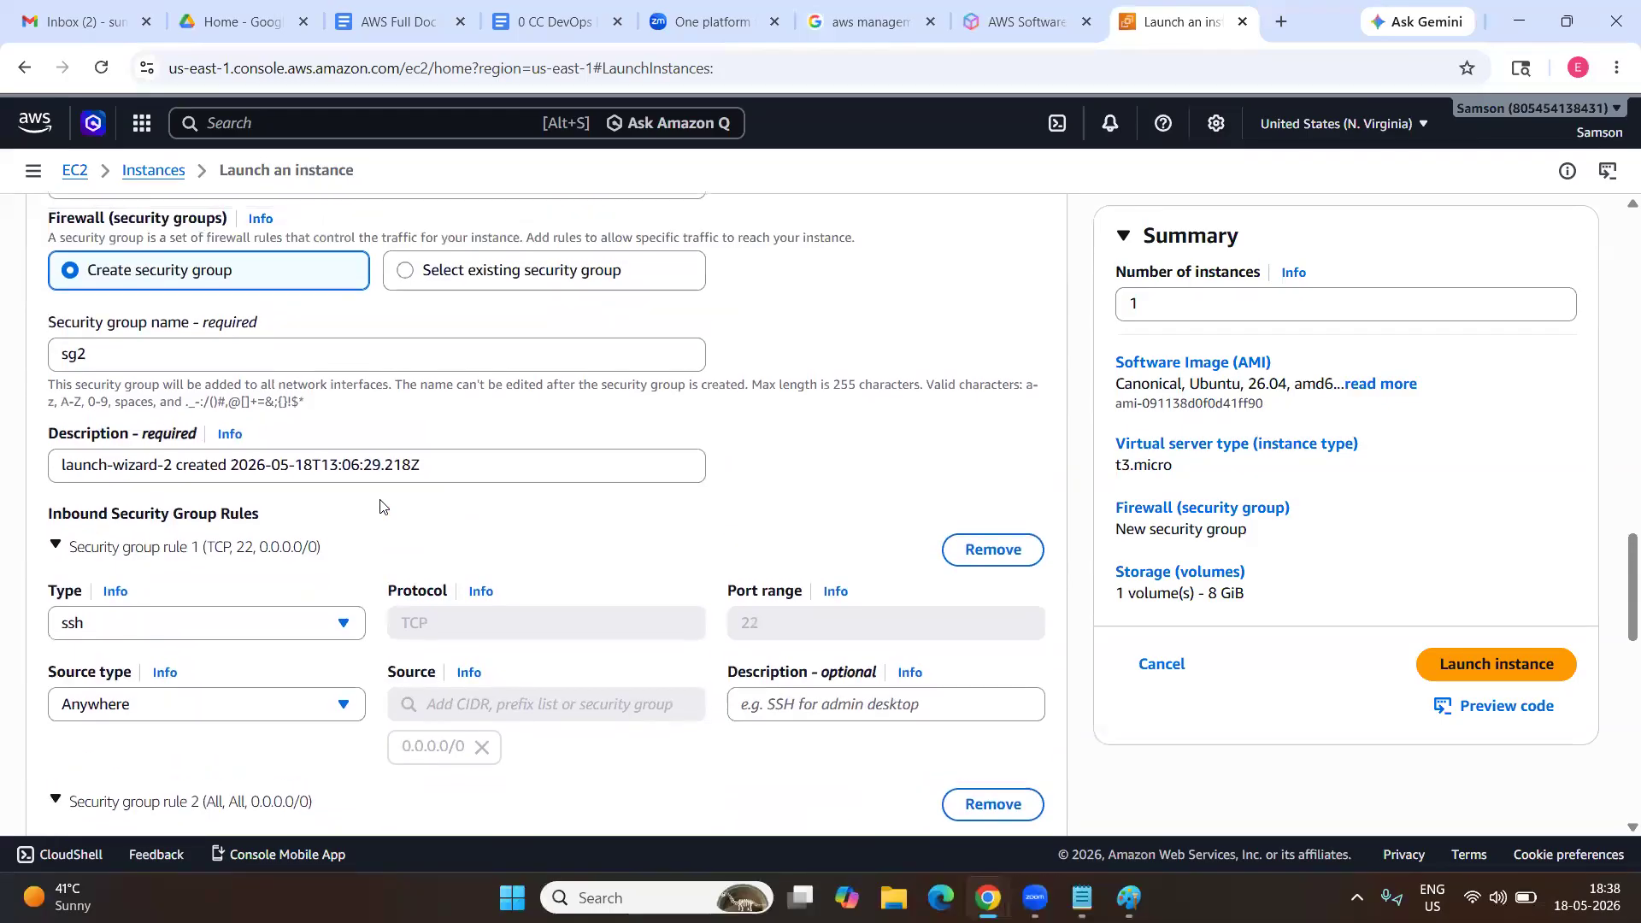
scroll(380, 505, "down", 4)
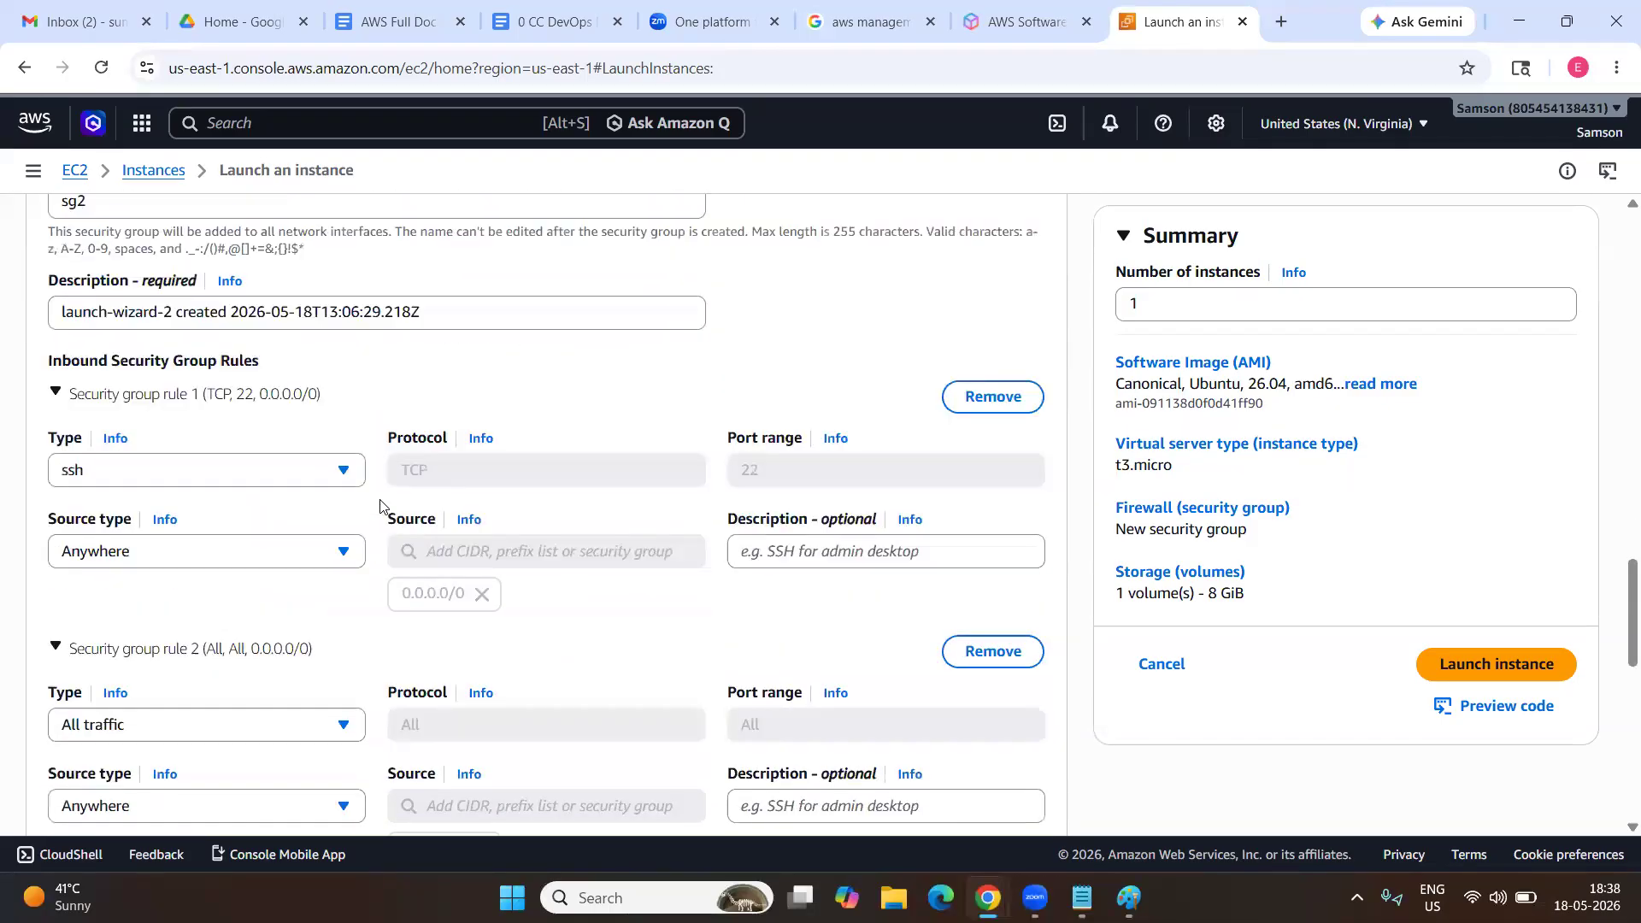
scroll(380, 505, "up", 7)
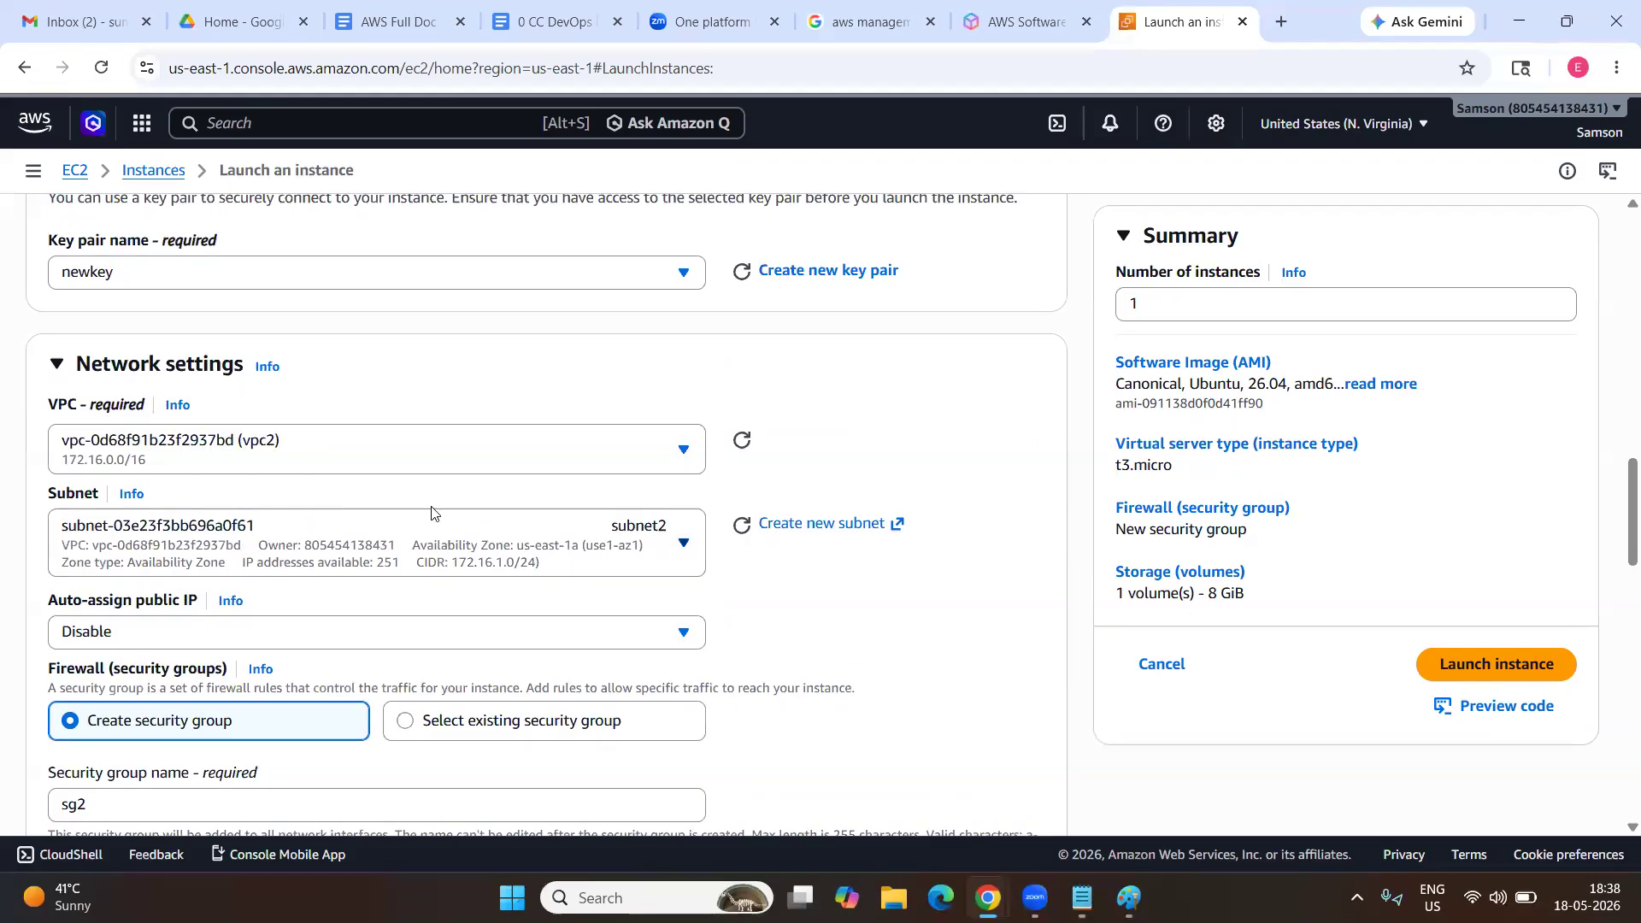
scroll(547, 512, "down", 5)
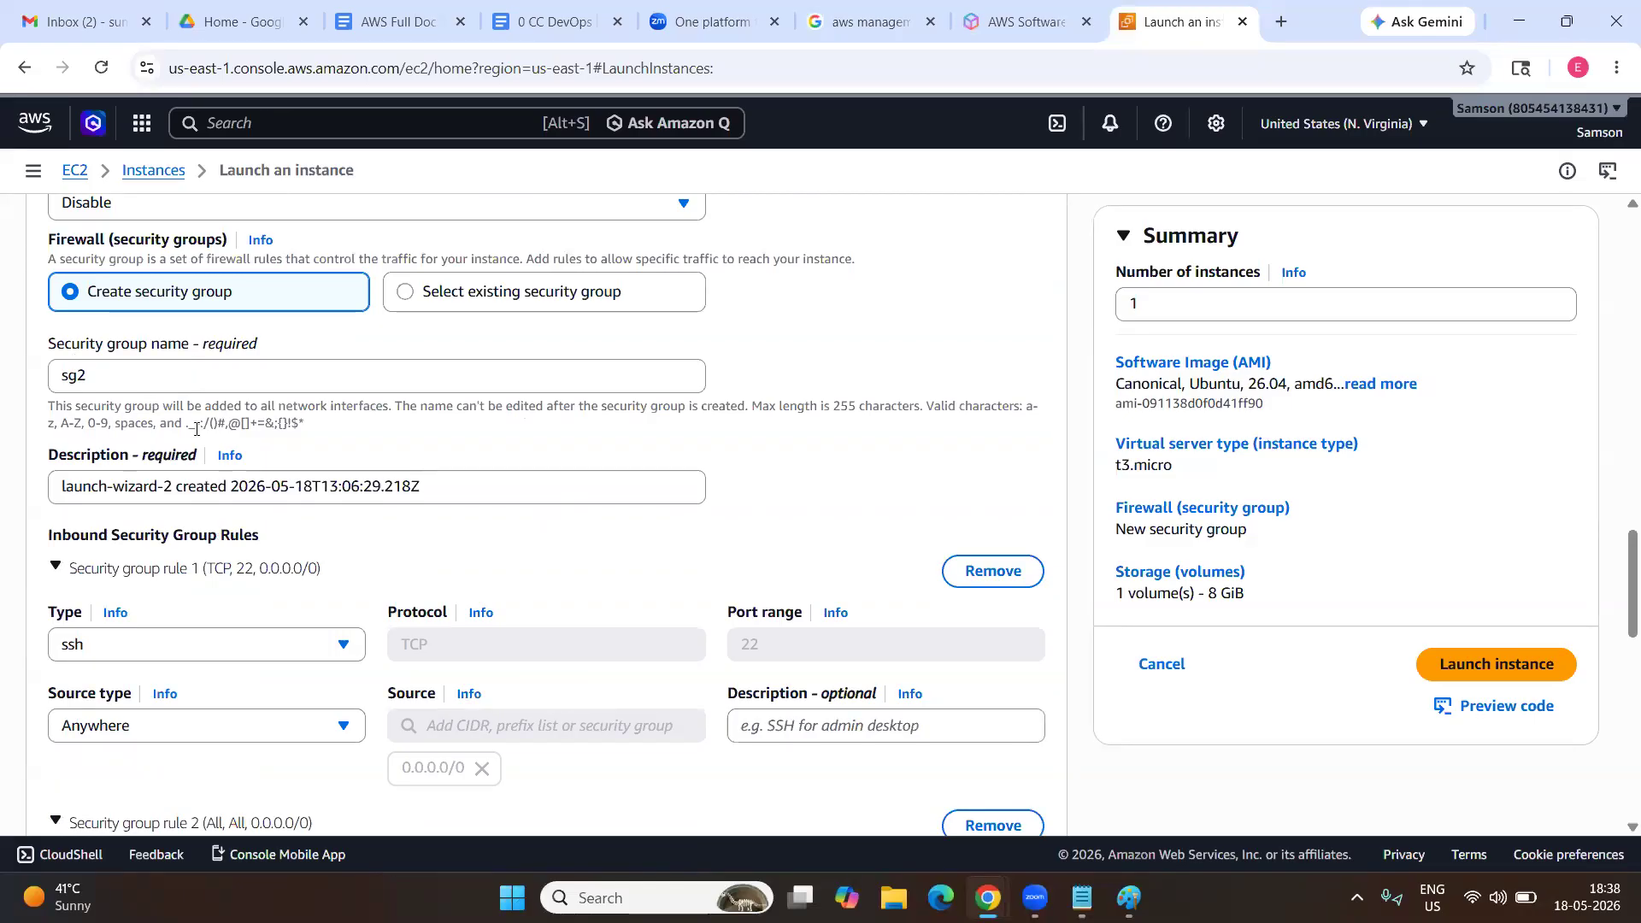
scroll(196, 428, "down", 2)
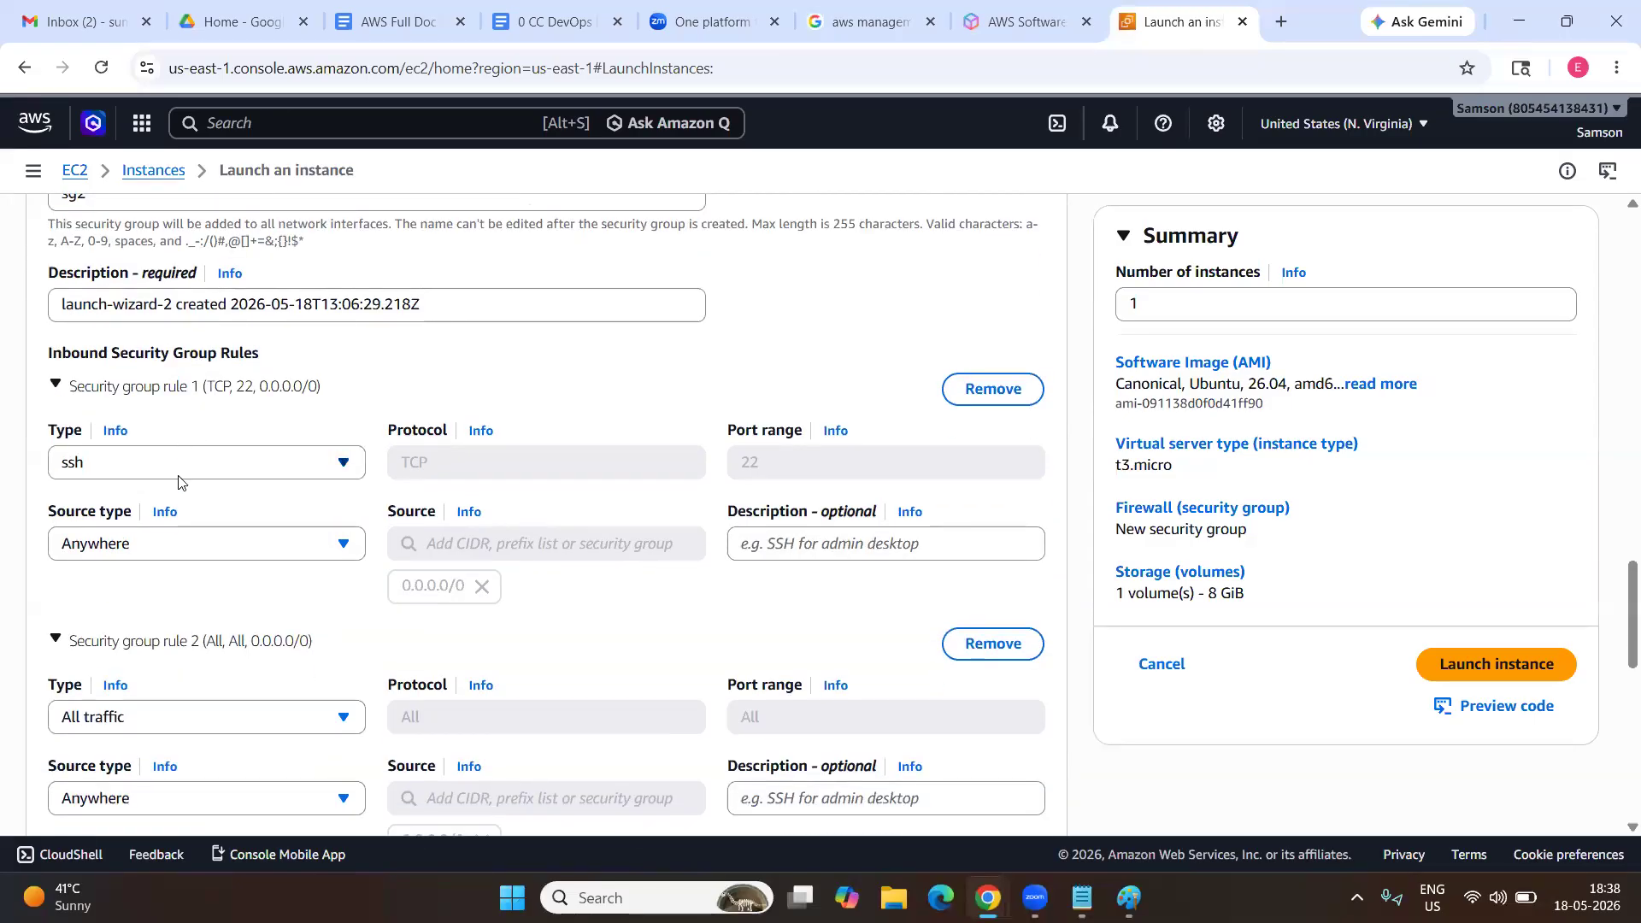
scroll(179, 483, "down", 1)
scroll(170, 457, "down", 4)
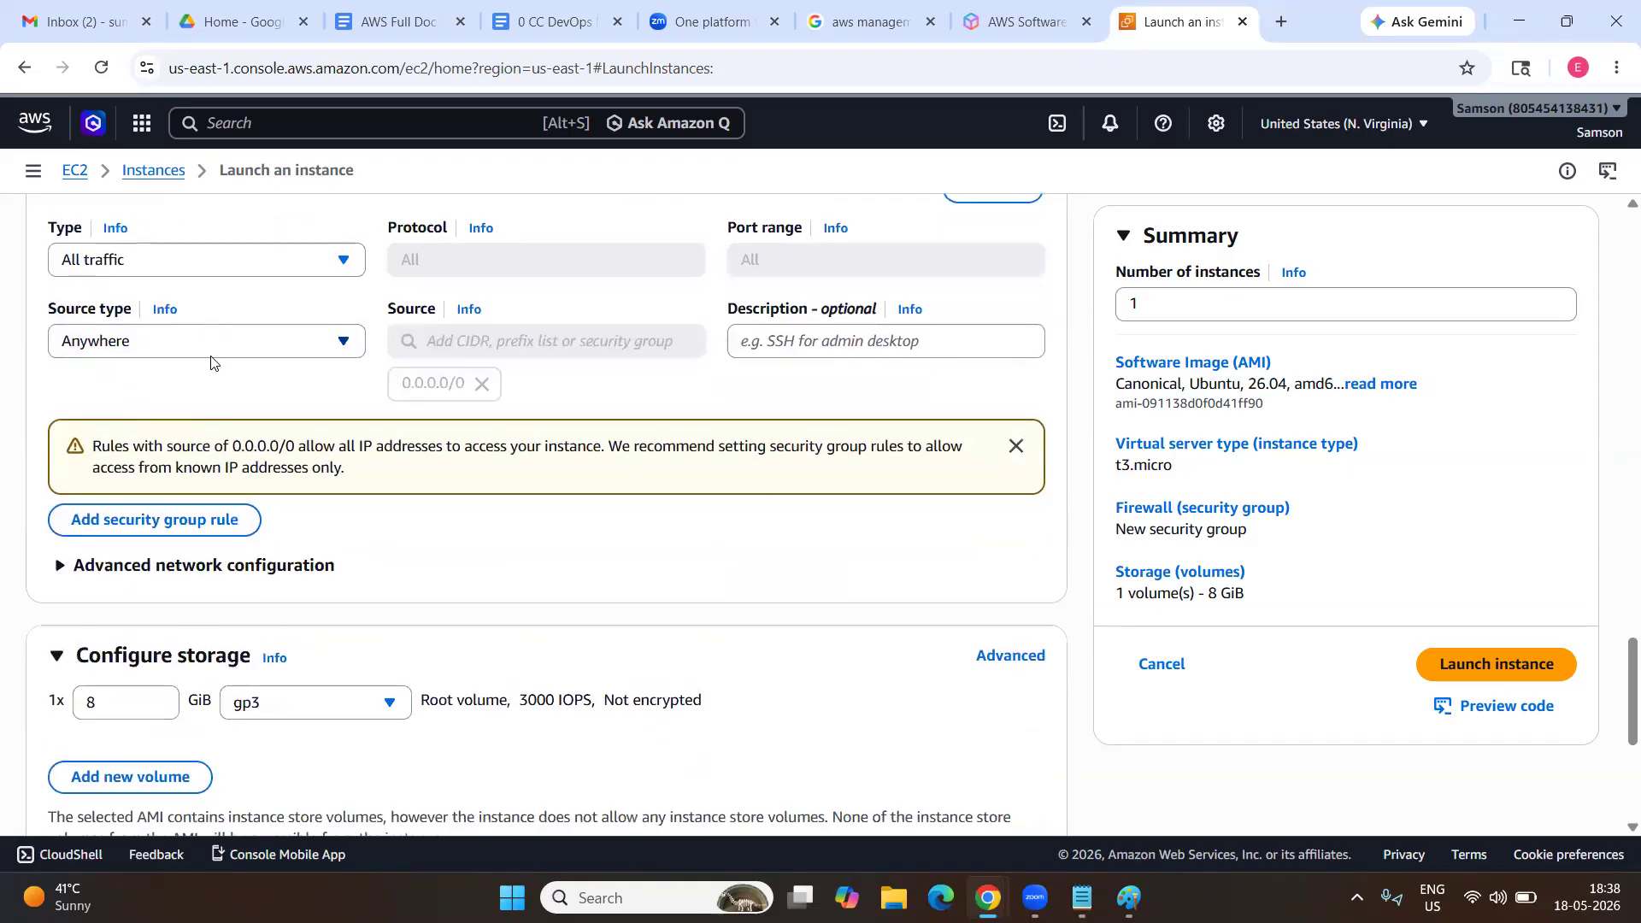
In the advanced details, enter a user data script with the lines #!/bin/bash, sudo su, apt-get update -y and apt-get install apache2 -y.
scroll(211, 363, "down", 5)
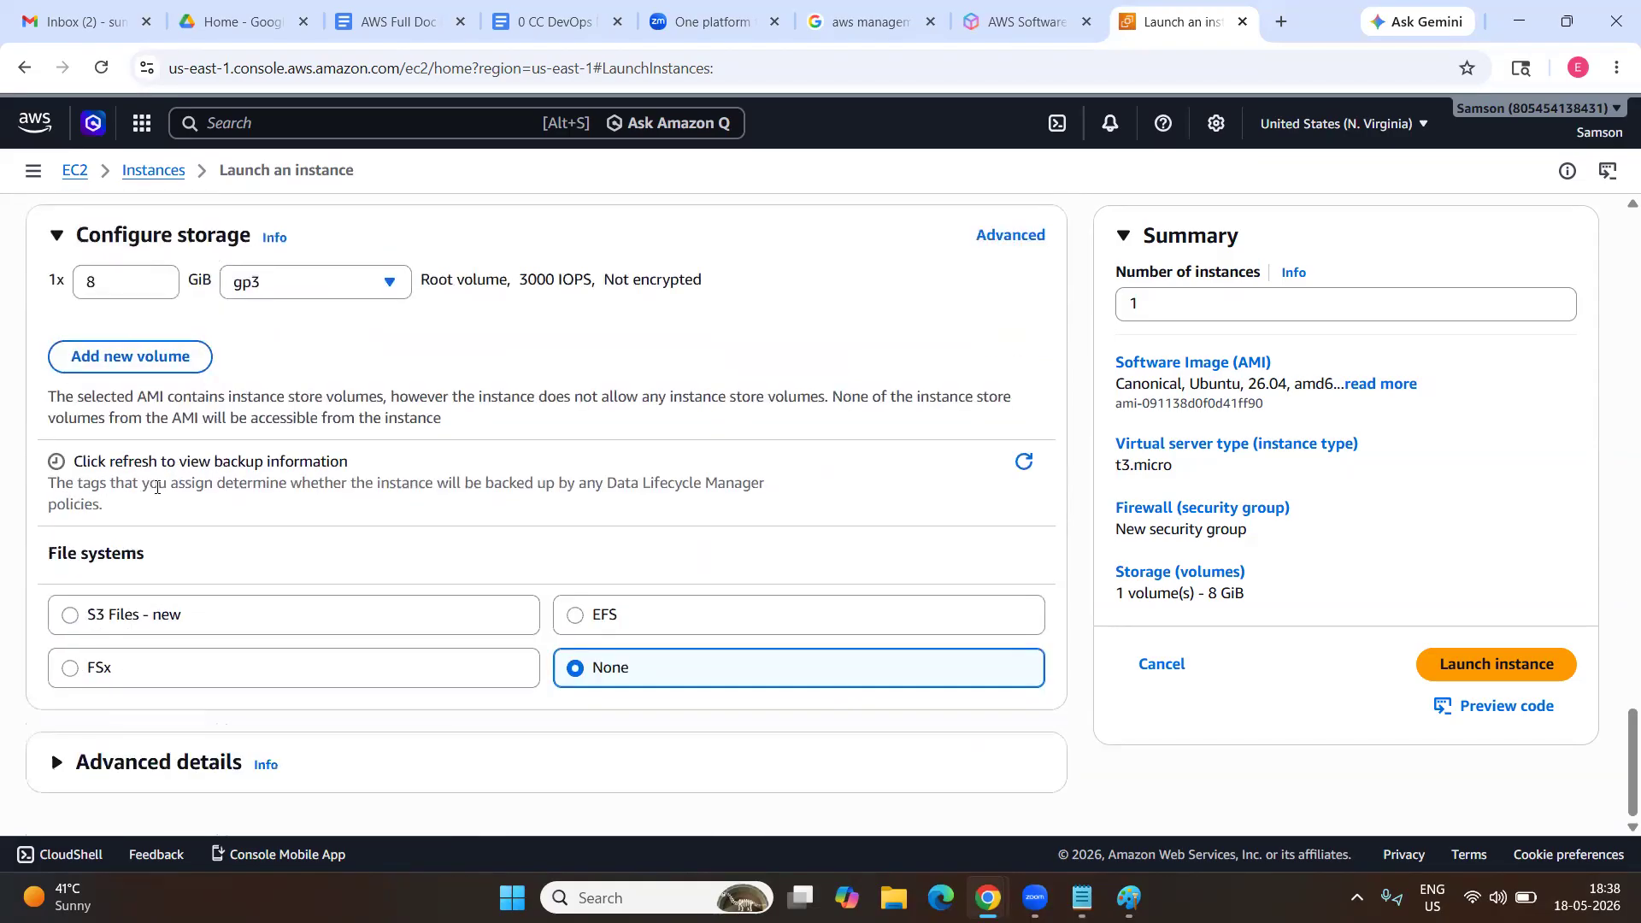
left_click(193, 773)
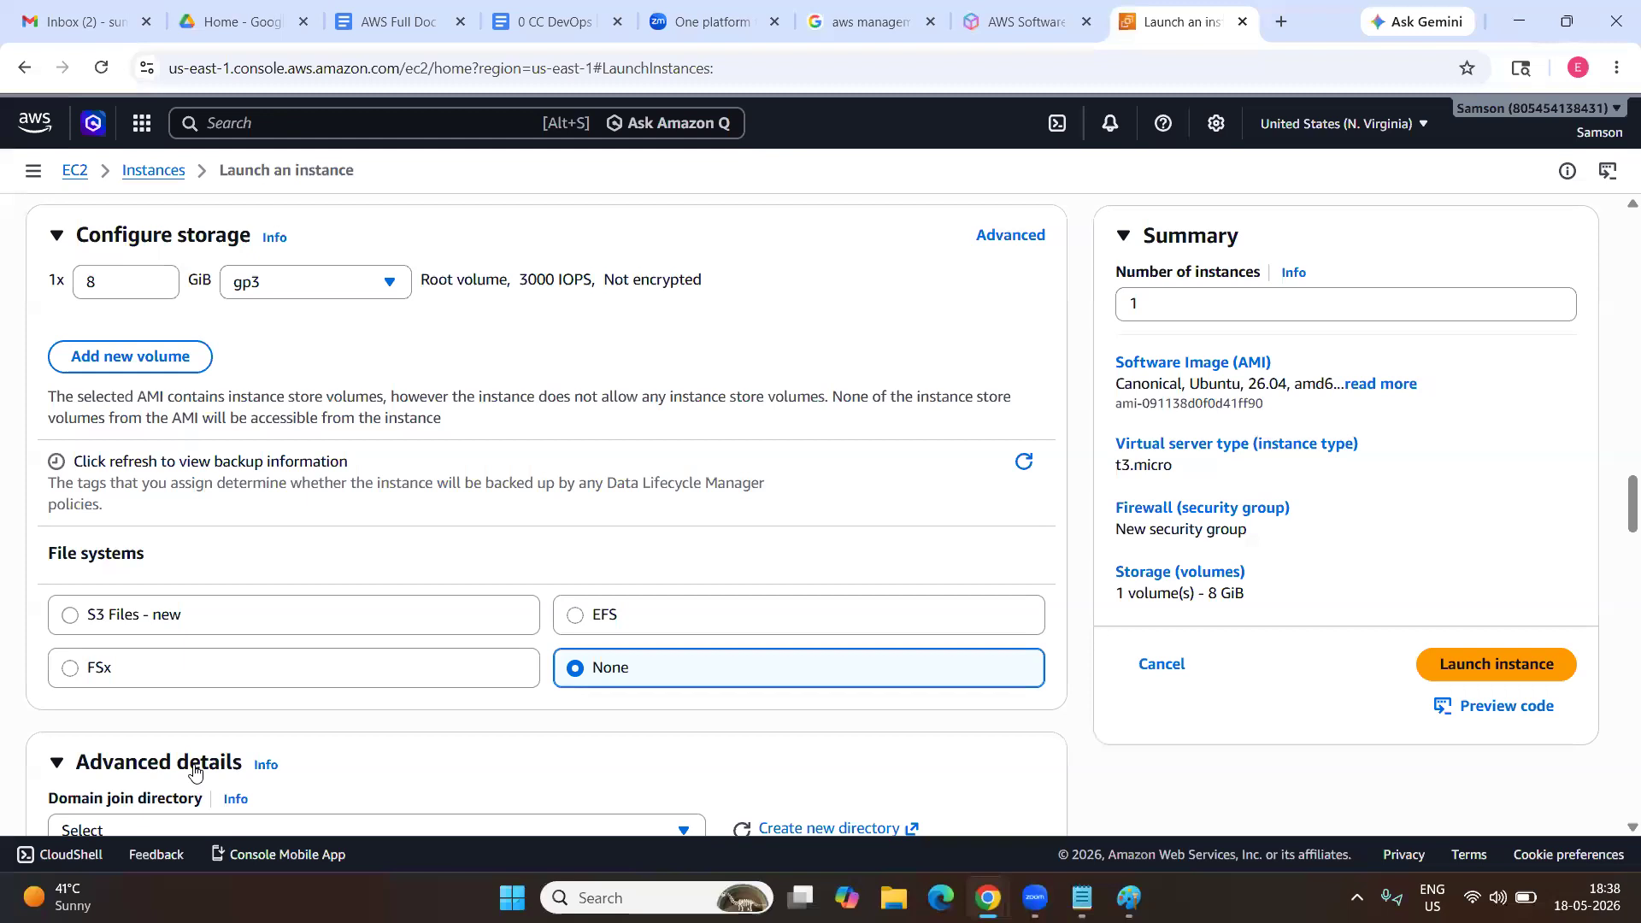
scroll(195, 772, "down", 10)
scroll(193, 772, "down", 10)
left_click(249, 439)
type("#")
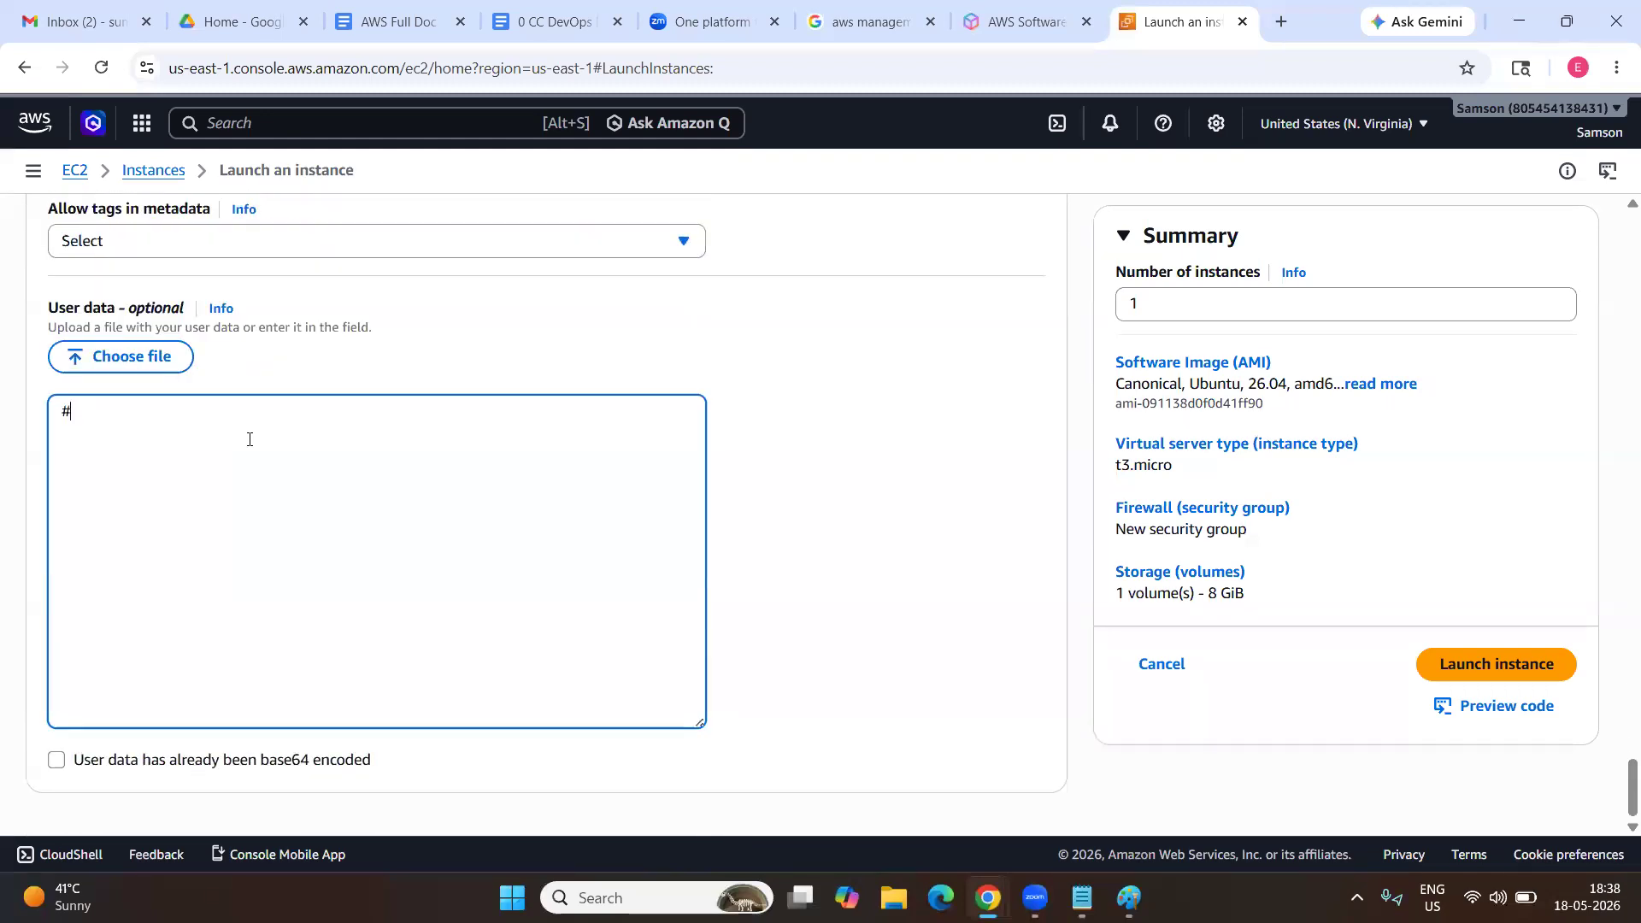
type("!/bin/ba")
type("sh sudo su ap")
type("t-")
type("get update -y")
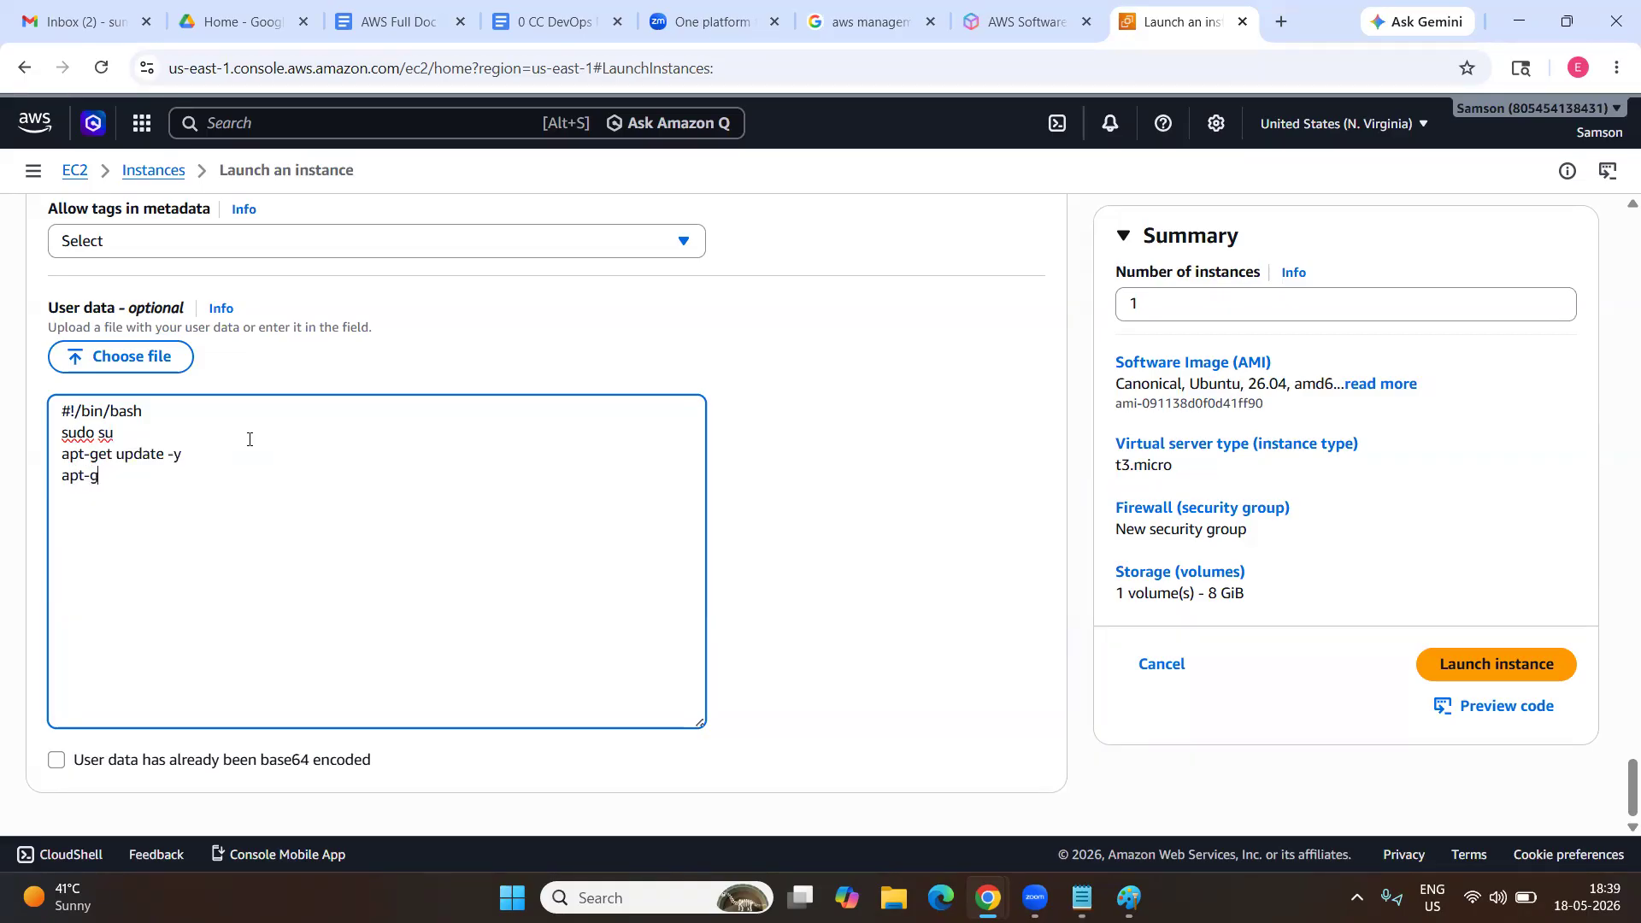
type("all apache2")
left_click(805, 524)
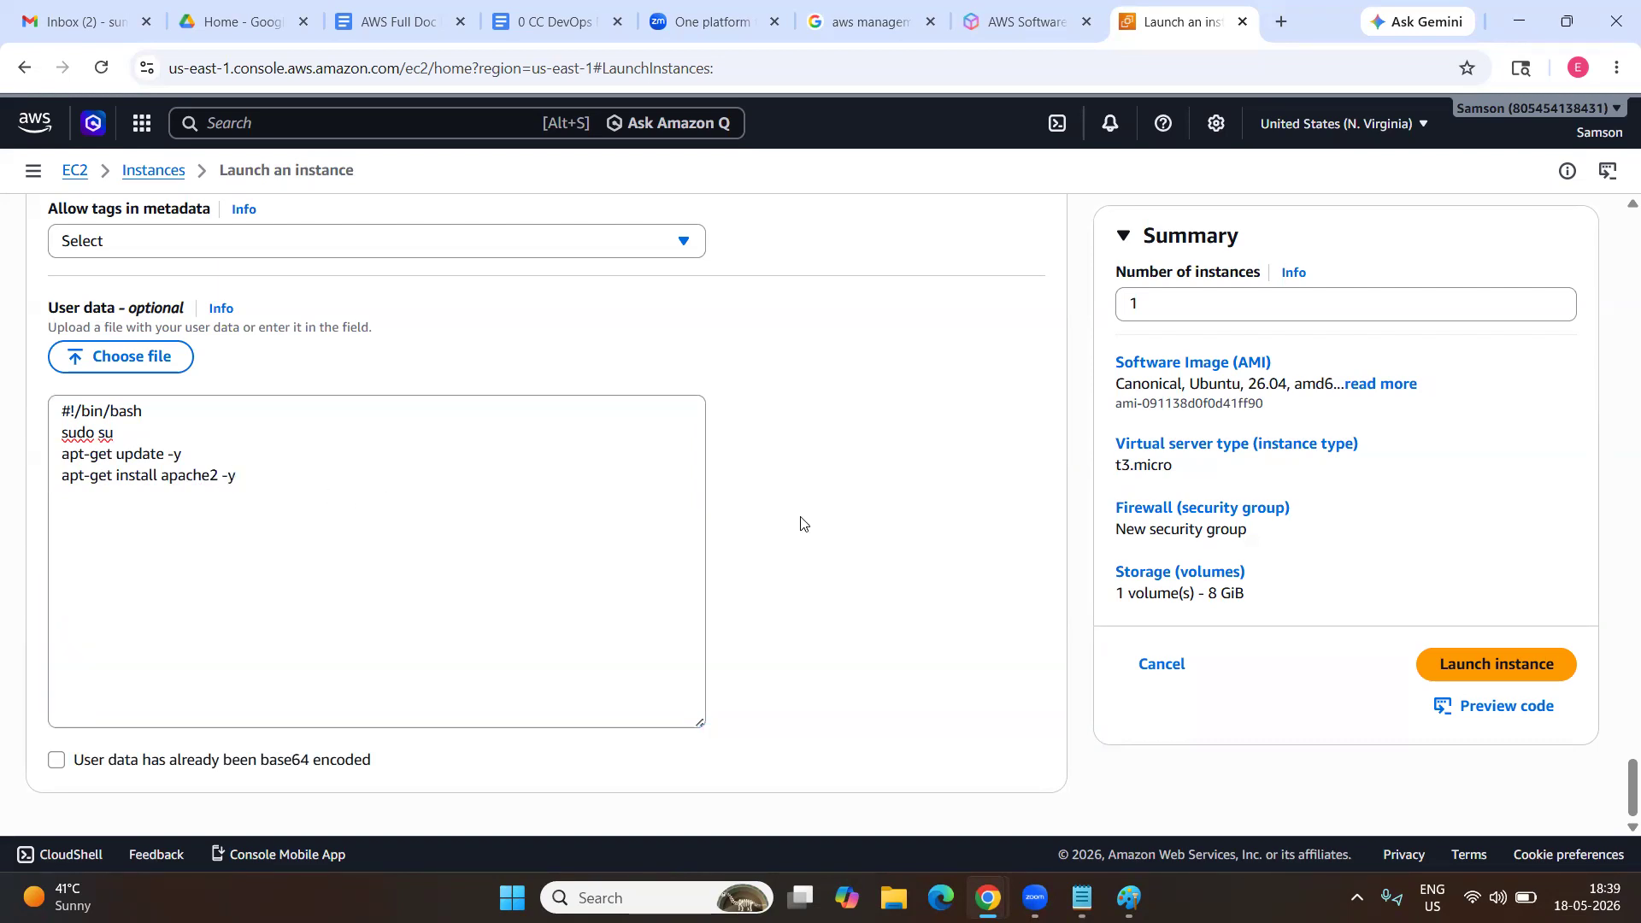
Launch instance2 and open the list of all instances.
left_click(1540, 656)
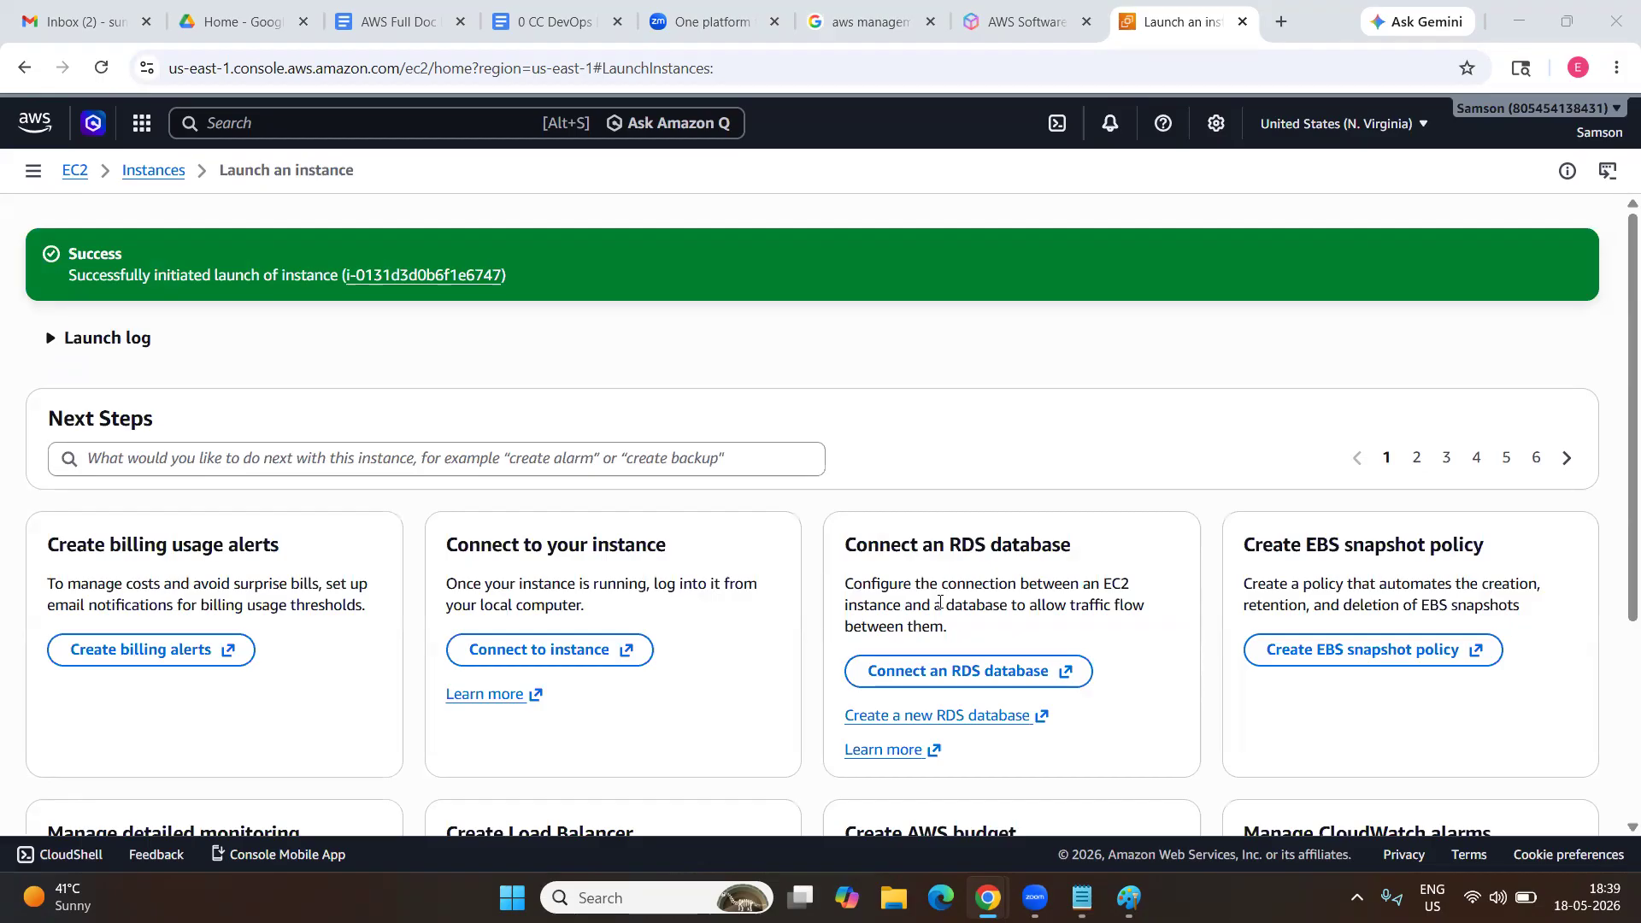
scroll(889, 381, "down", 4)
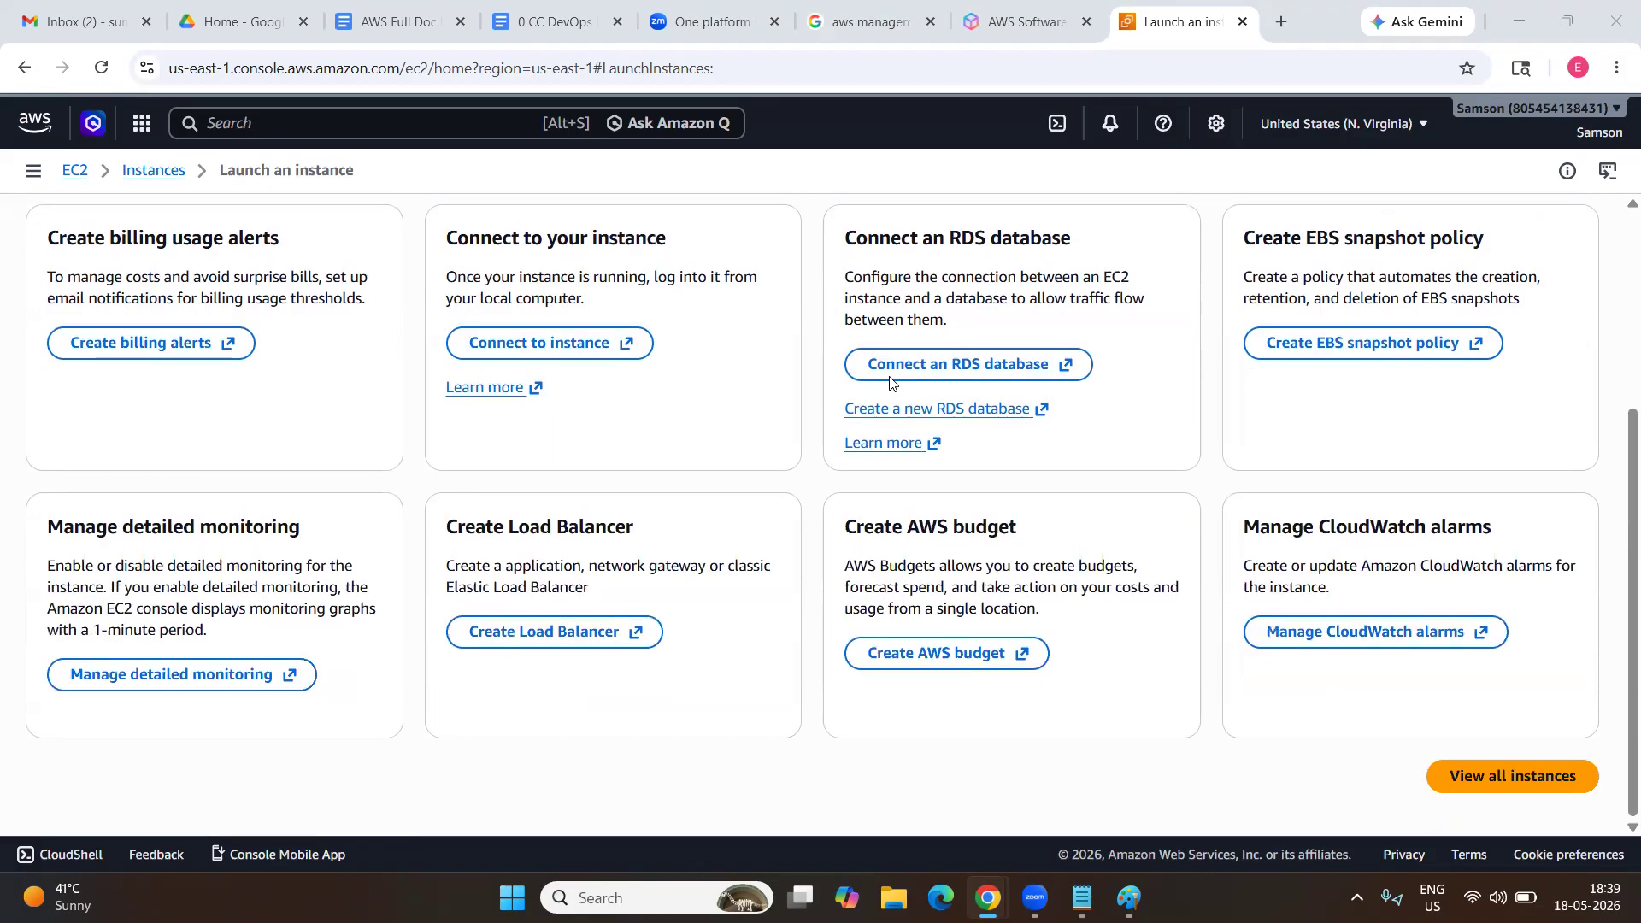
left_click(1530, 774)
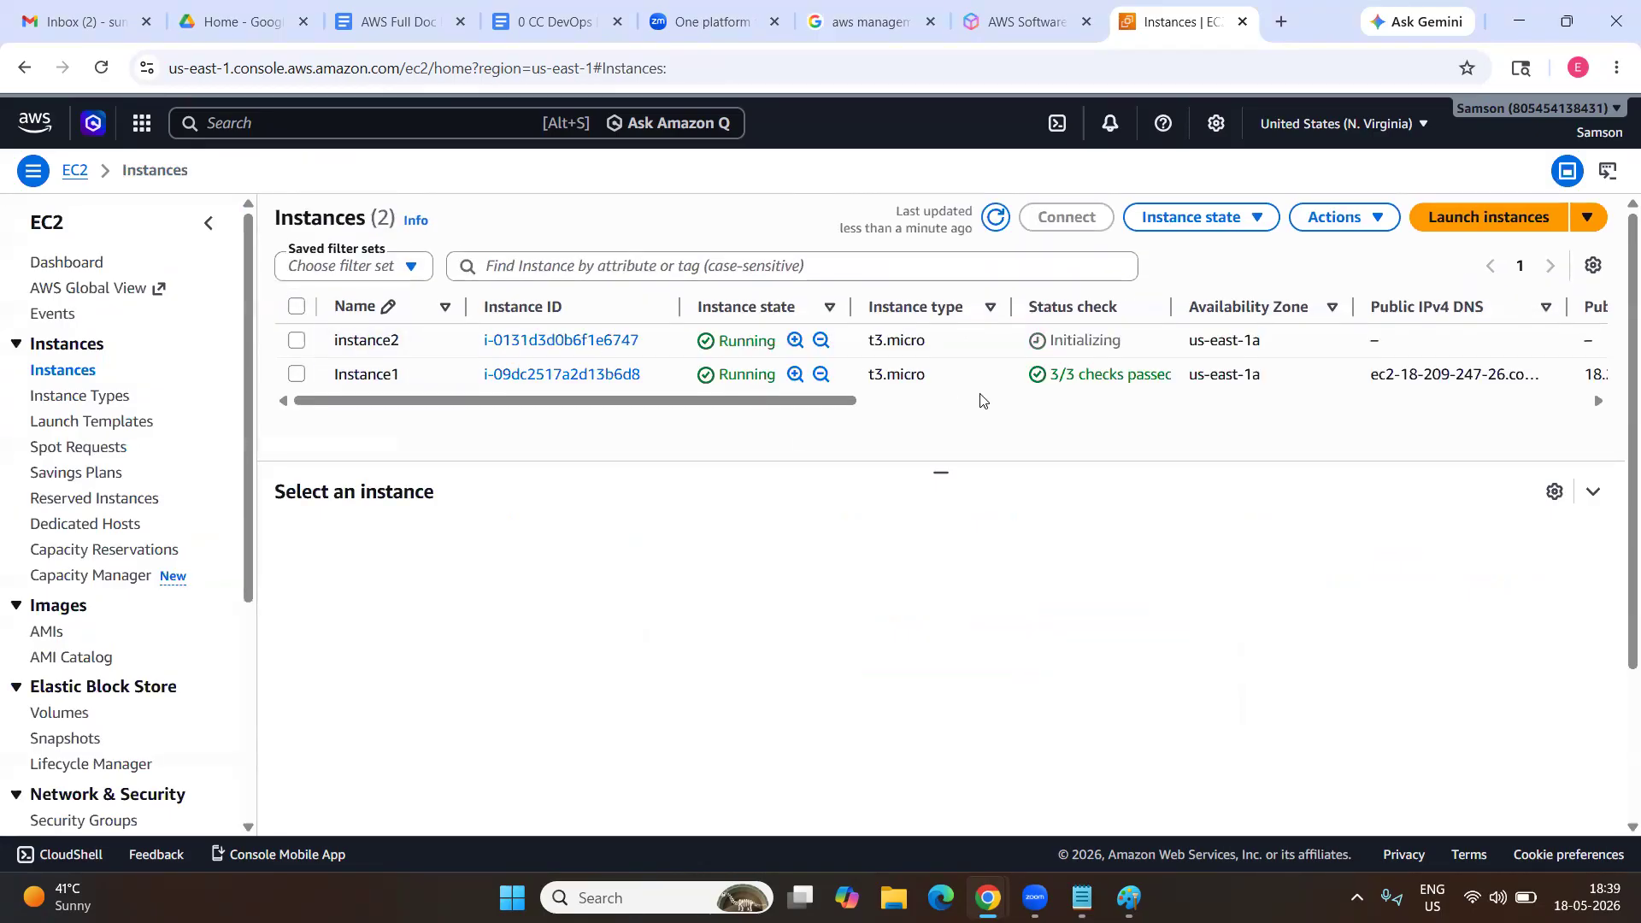
Switch to the CLI notes in Notepad and highlight the Linux commands from "sudo su" through "sudo chkconfig nginx on".
mouse_move(1082, 897)
left_click(1032, 754)
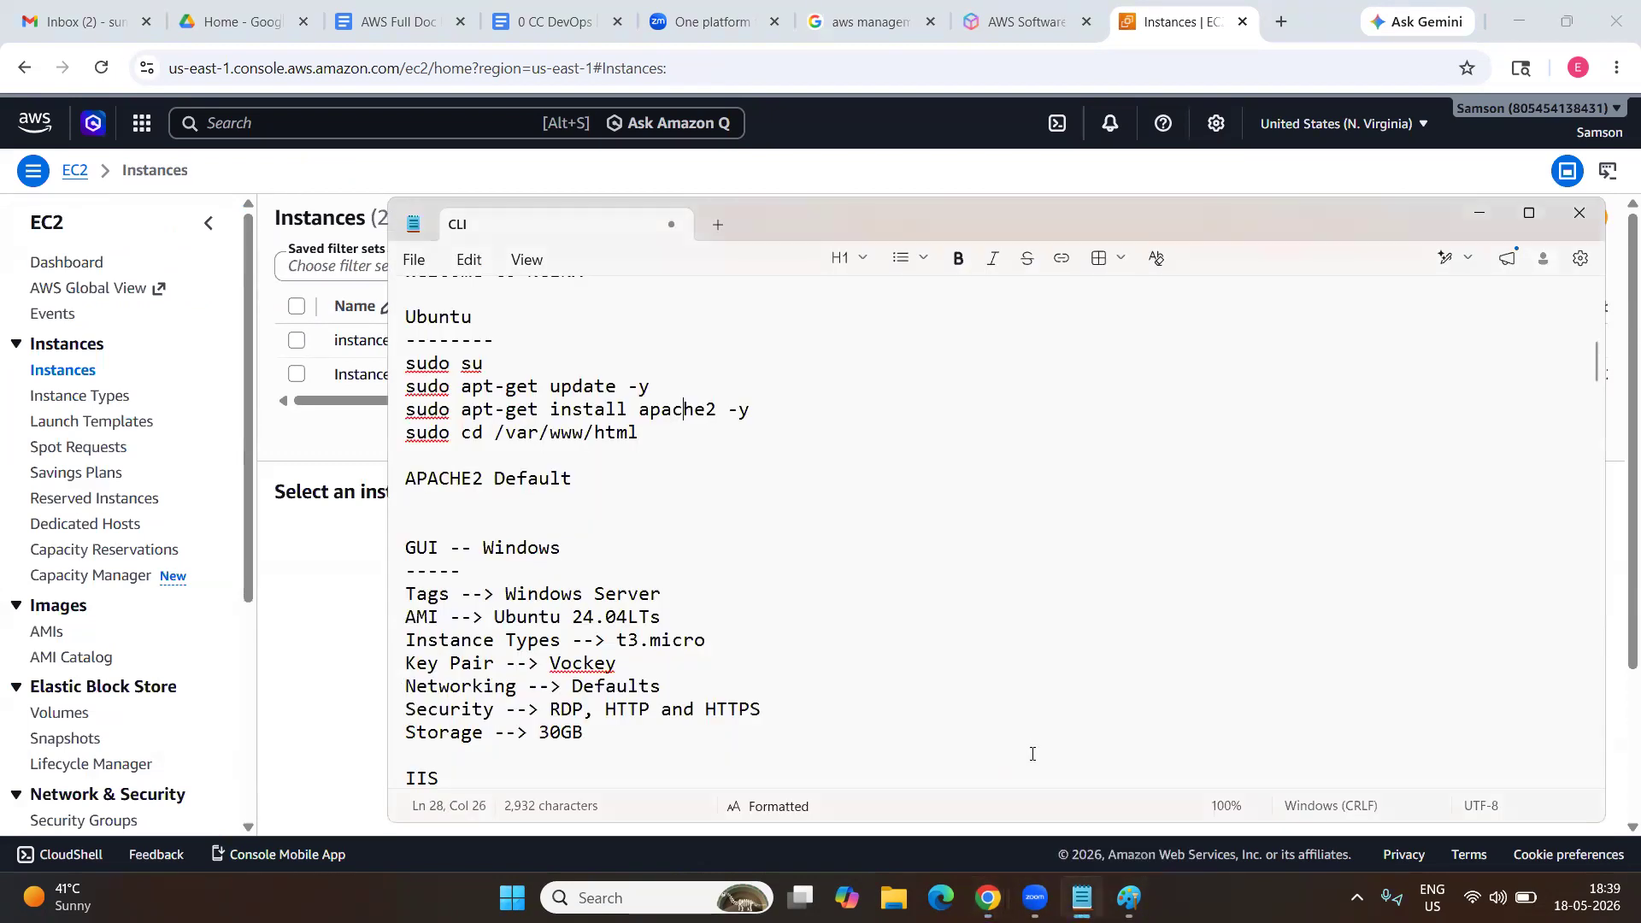
scroll(600, 561, "up", 3)
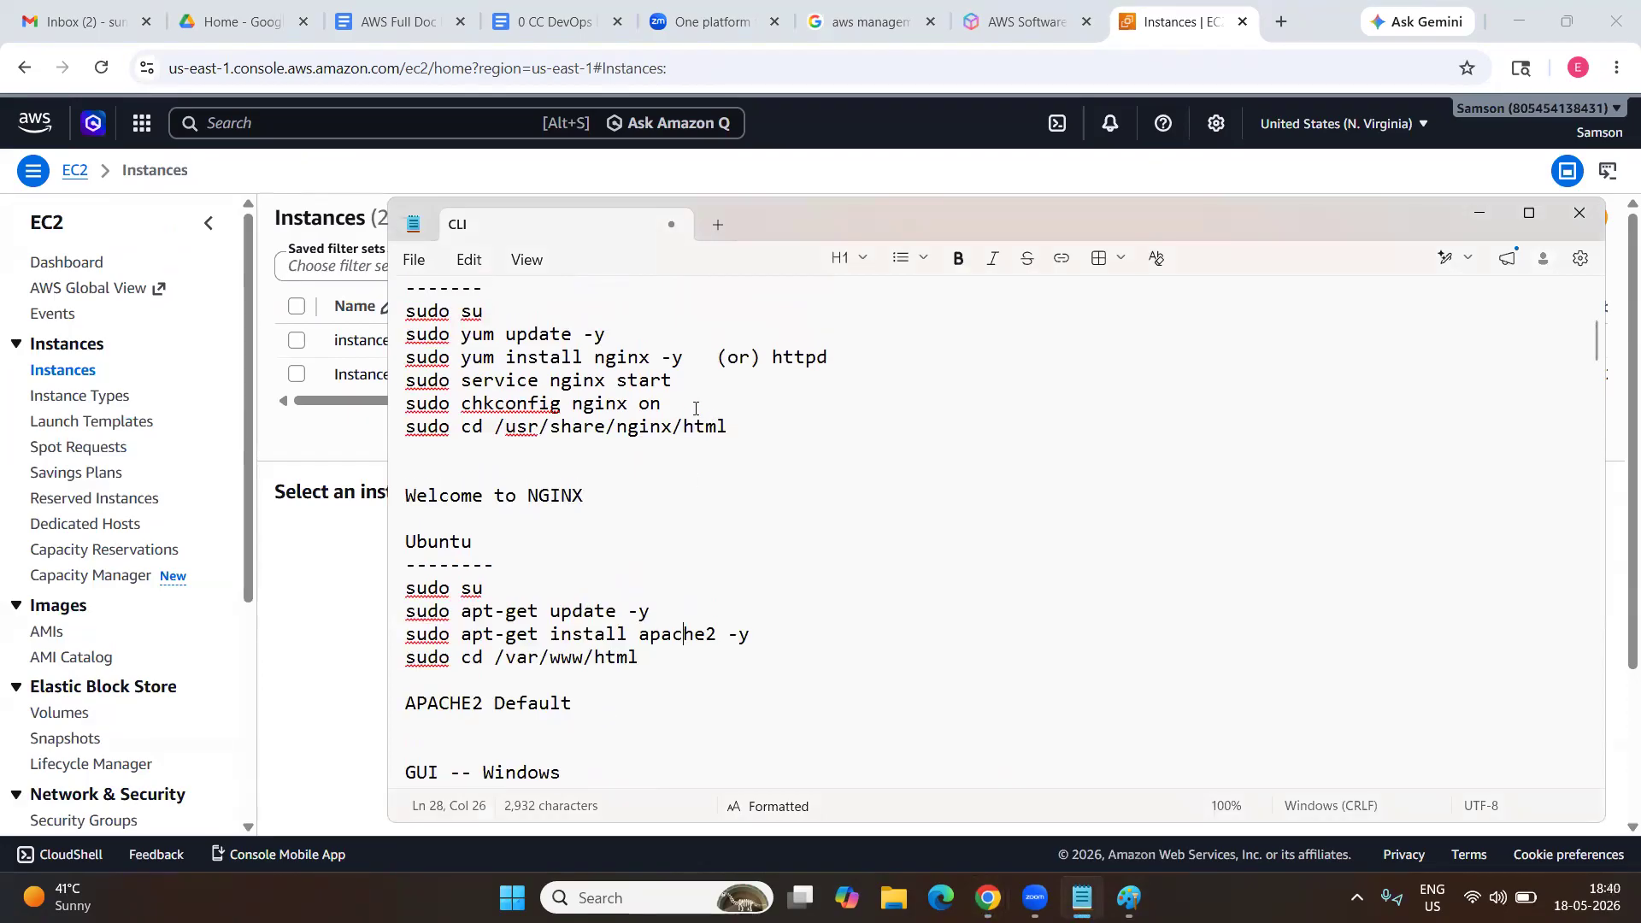
left_click_drag(684, 405, 409, 311)
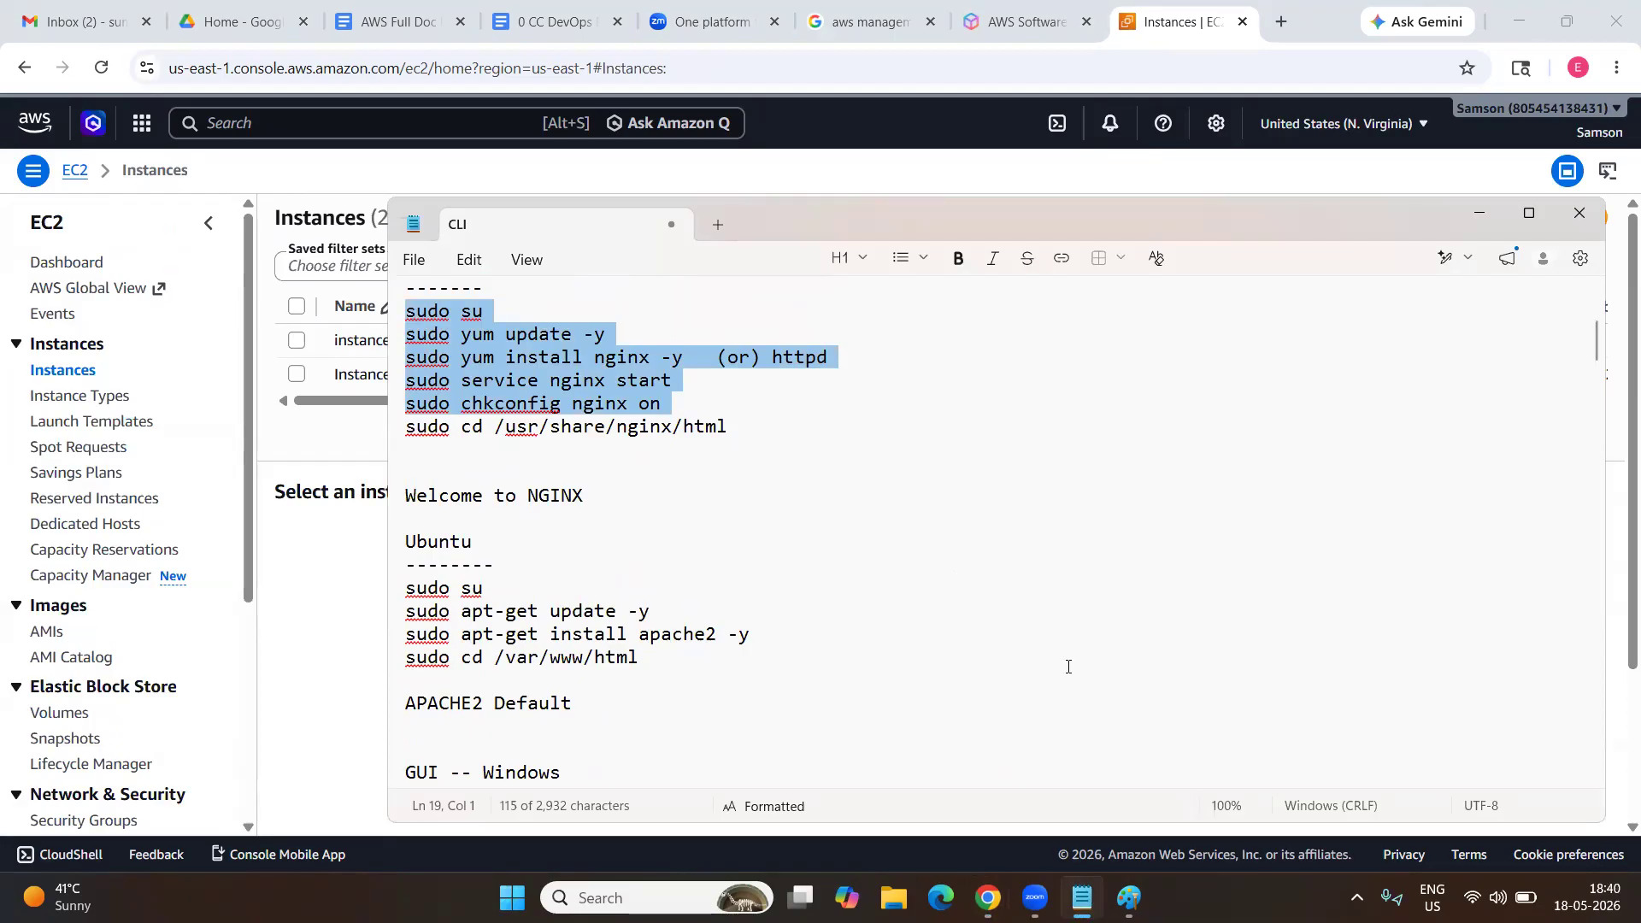
key("alt+Tab")
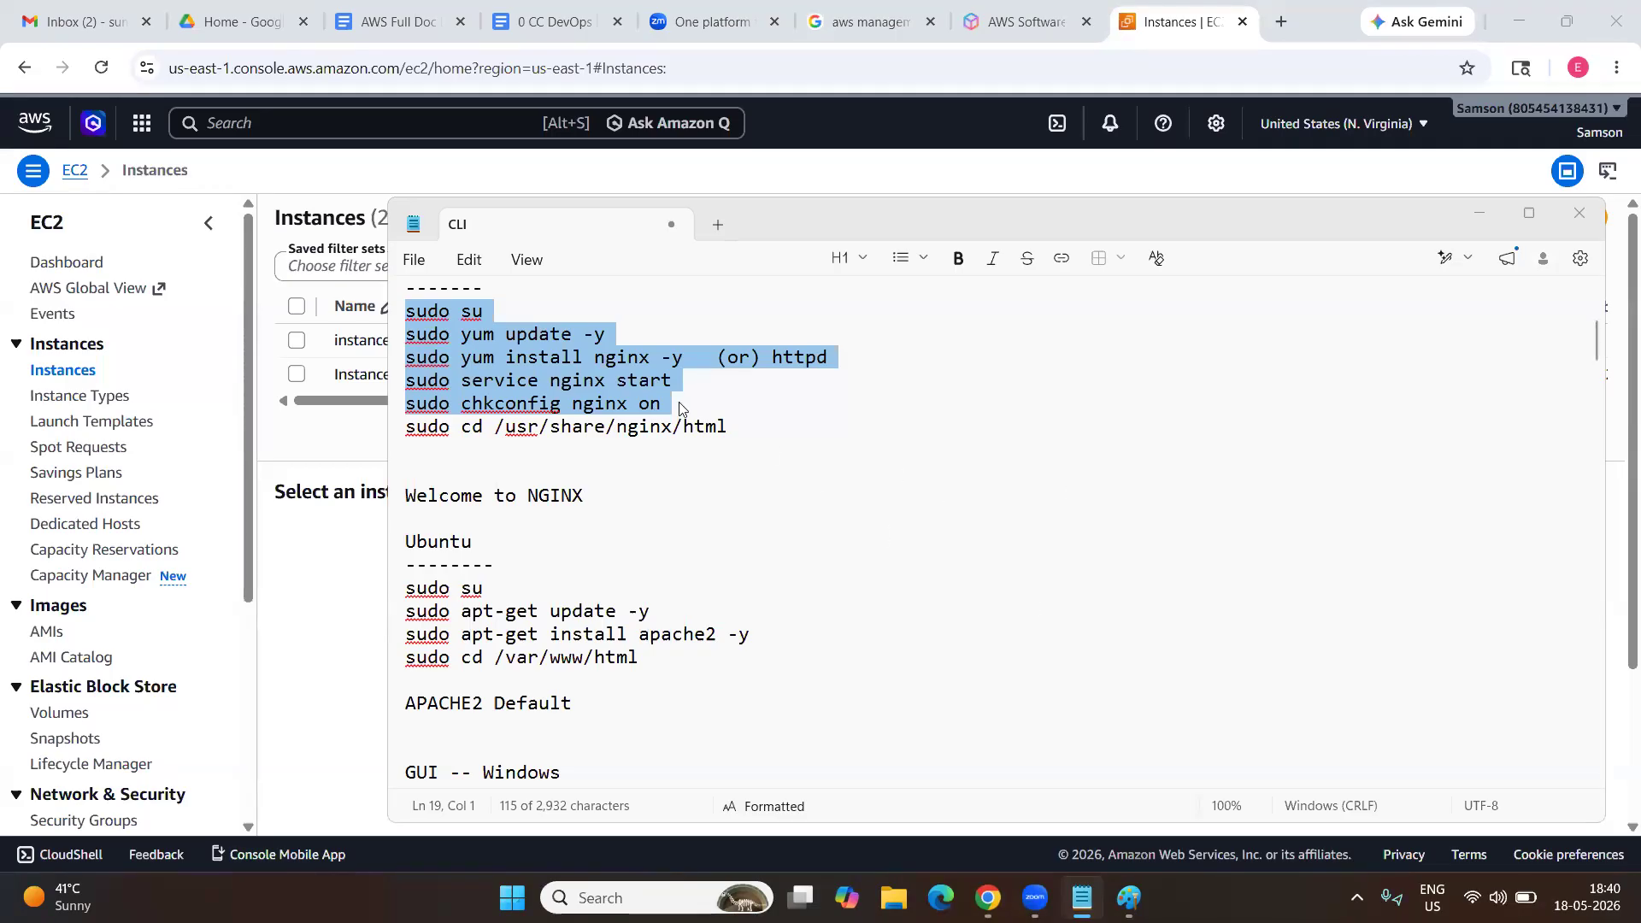
Highlight the Ubuntu commands from "sudo su" through "sudo apt-get install apache2 -y" for review, and return to the instances list.
left_click(873, 337)
scroll(677, 539, "down", 3)
left_click_drag(756, 426, 398, 395)
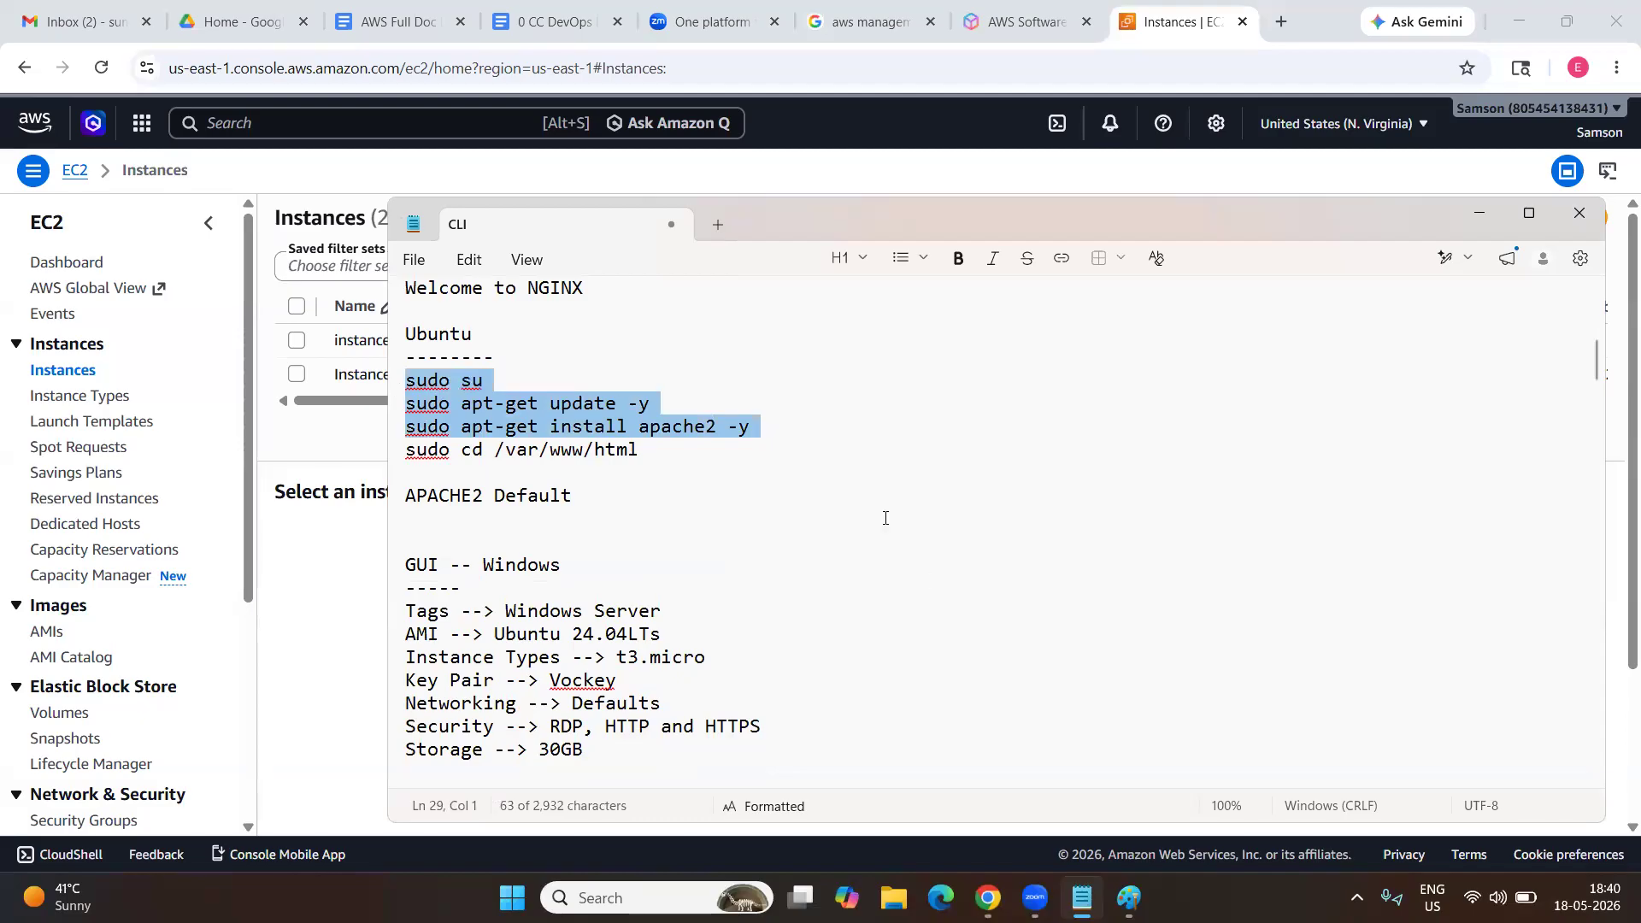
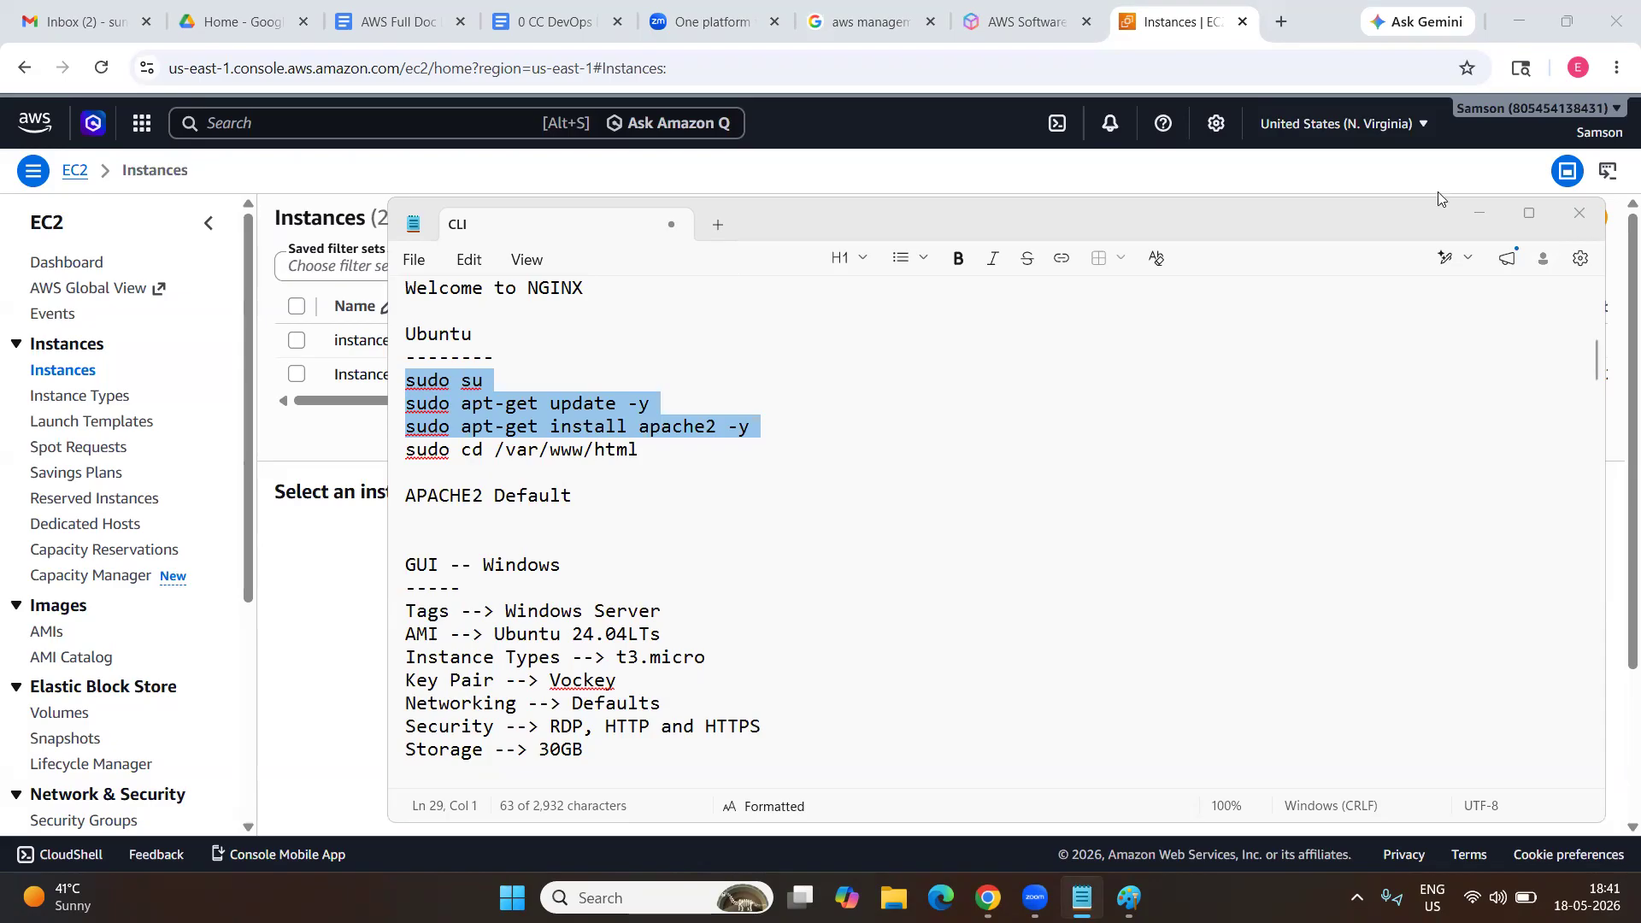
left_click(1480, 213)
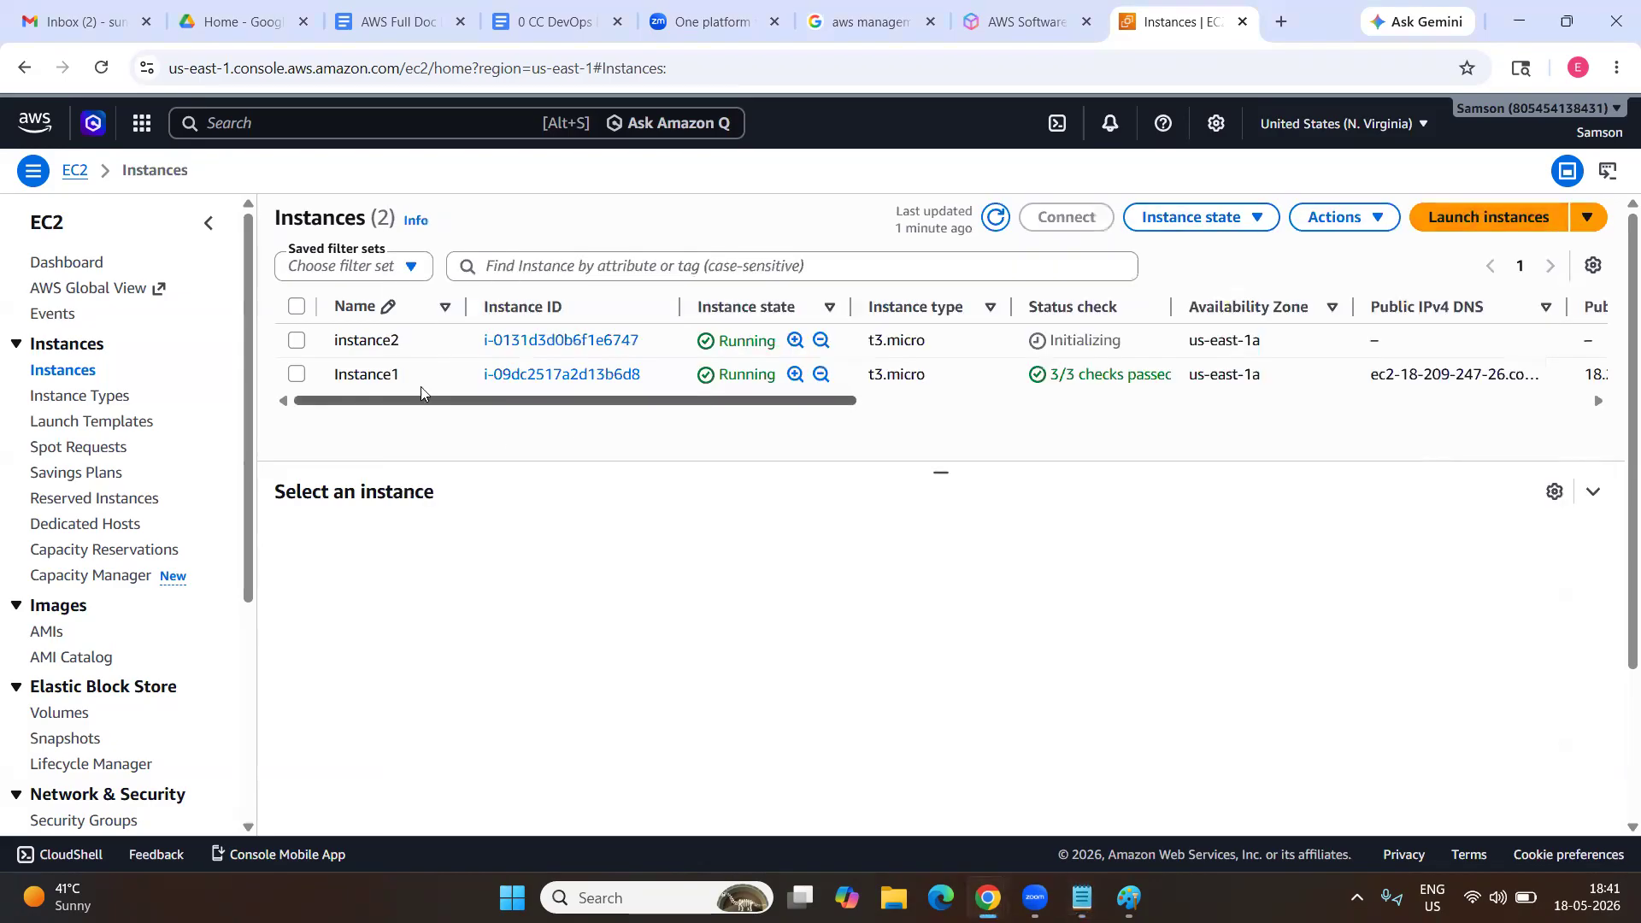
Refresh the instances list, select Instance1 and copy its public IPv4 address.
left_click(996, 229)
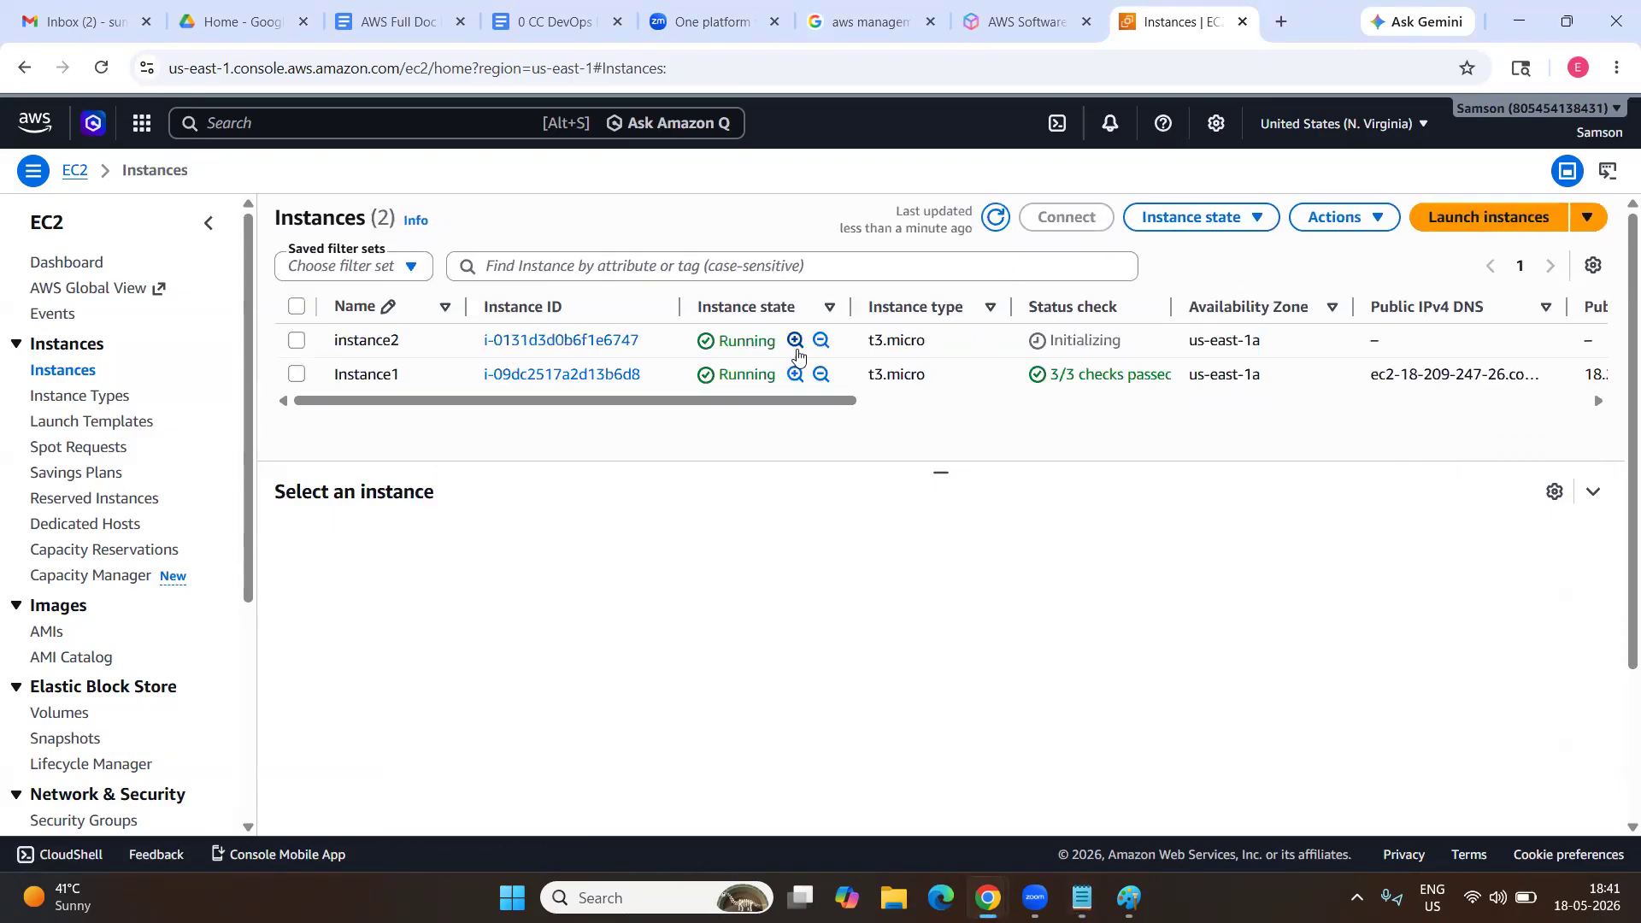
left_click(310, 375)
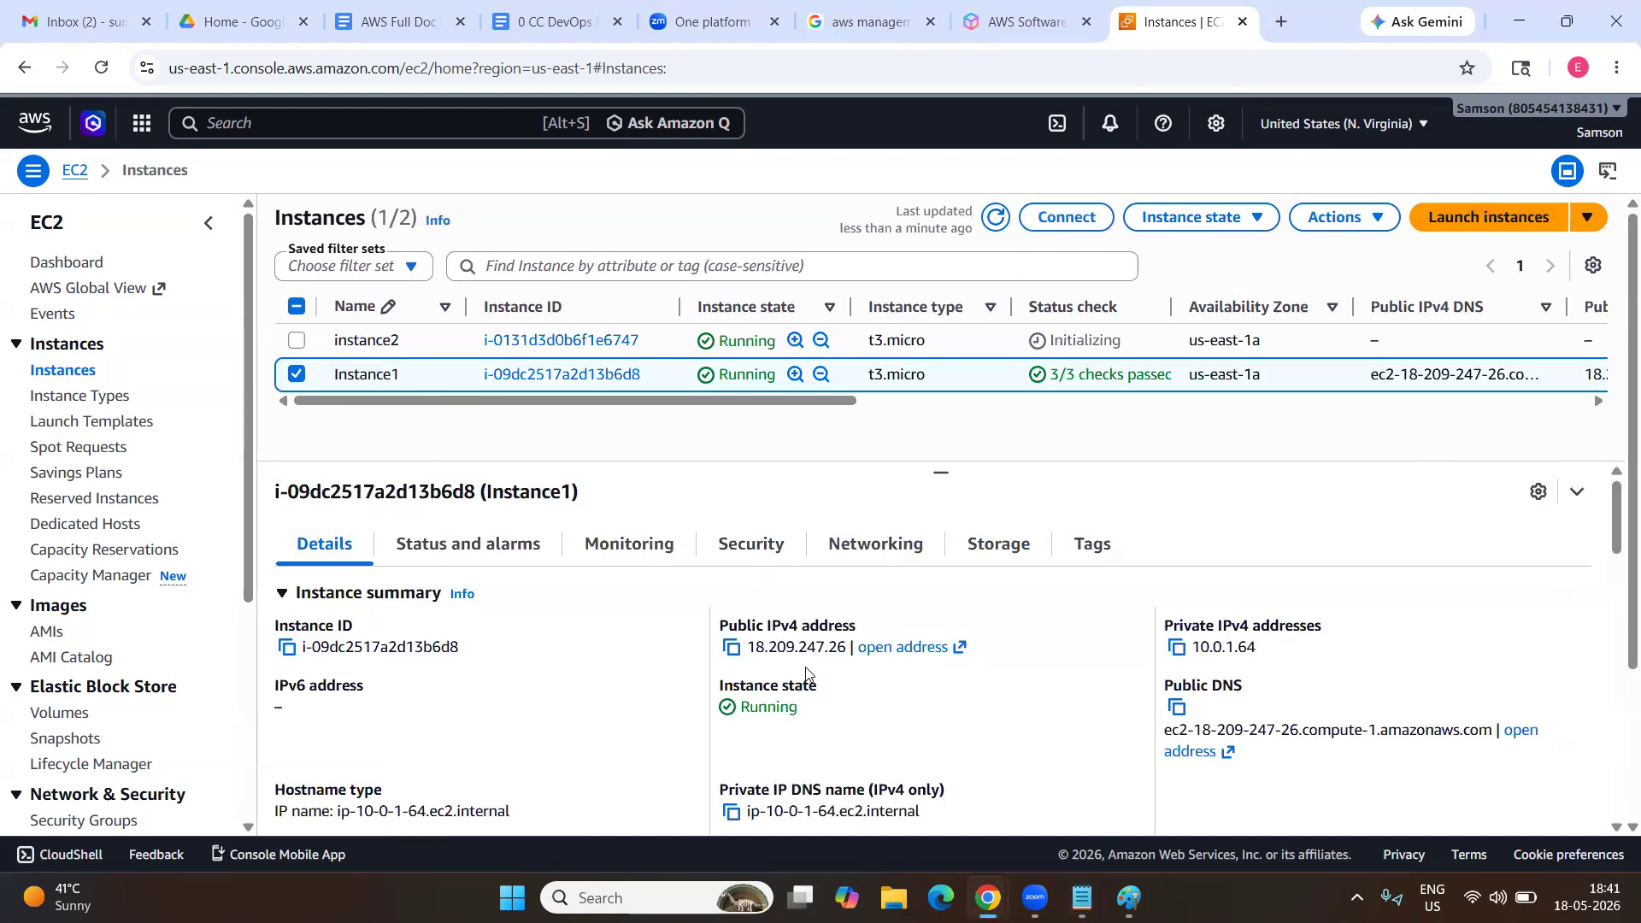
left_click(732, 650)
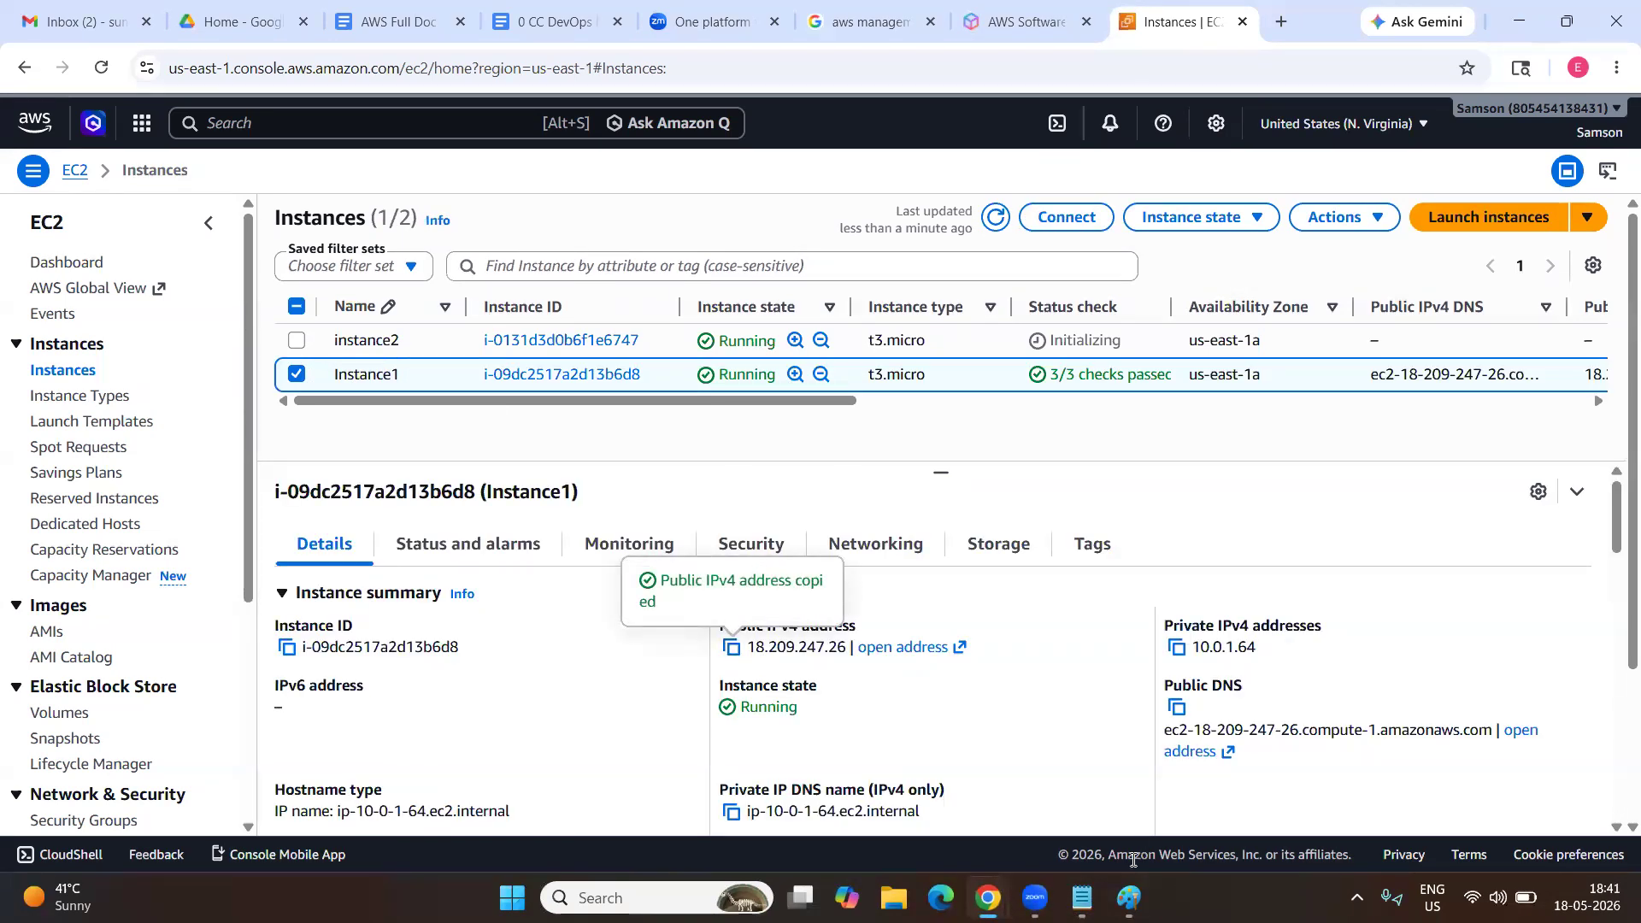
Switch to the CLI notes in Notepad and apply the Subsection text style to the entire document.
left_click(1082, 897)
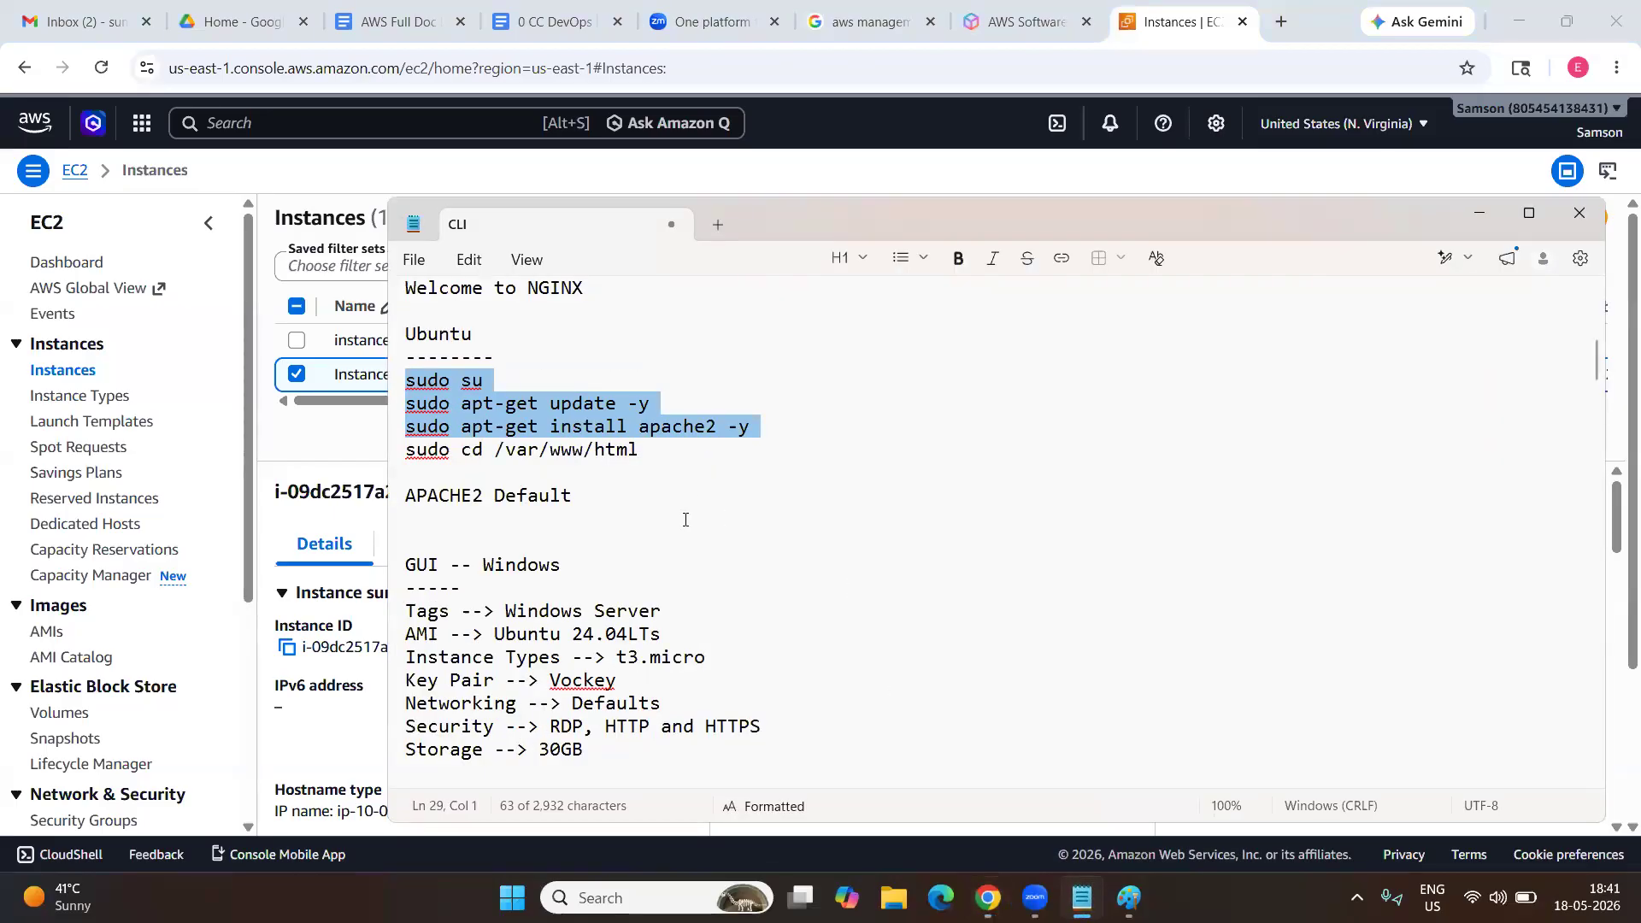
scroll(685, 519, "down", 20)
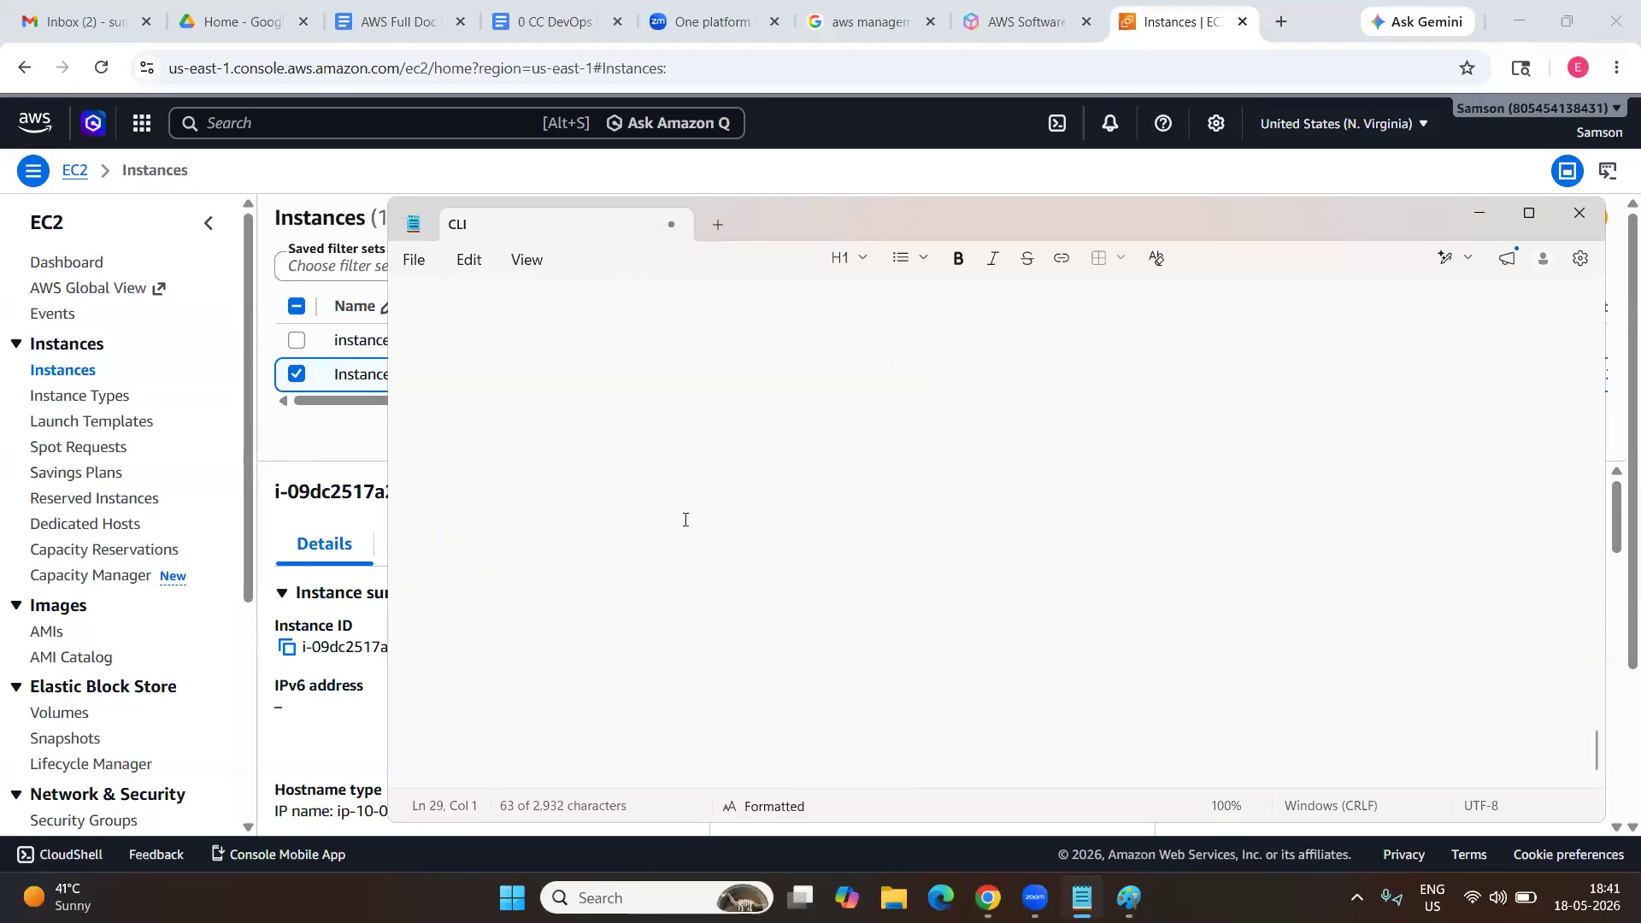
key("ctrl+a")
left_click(839, 256)
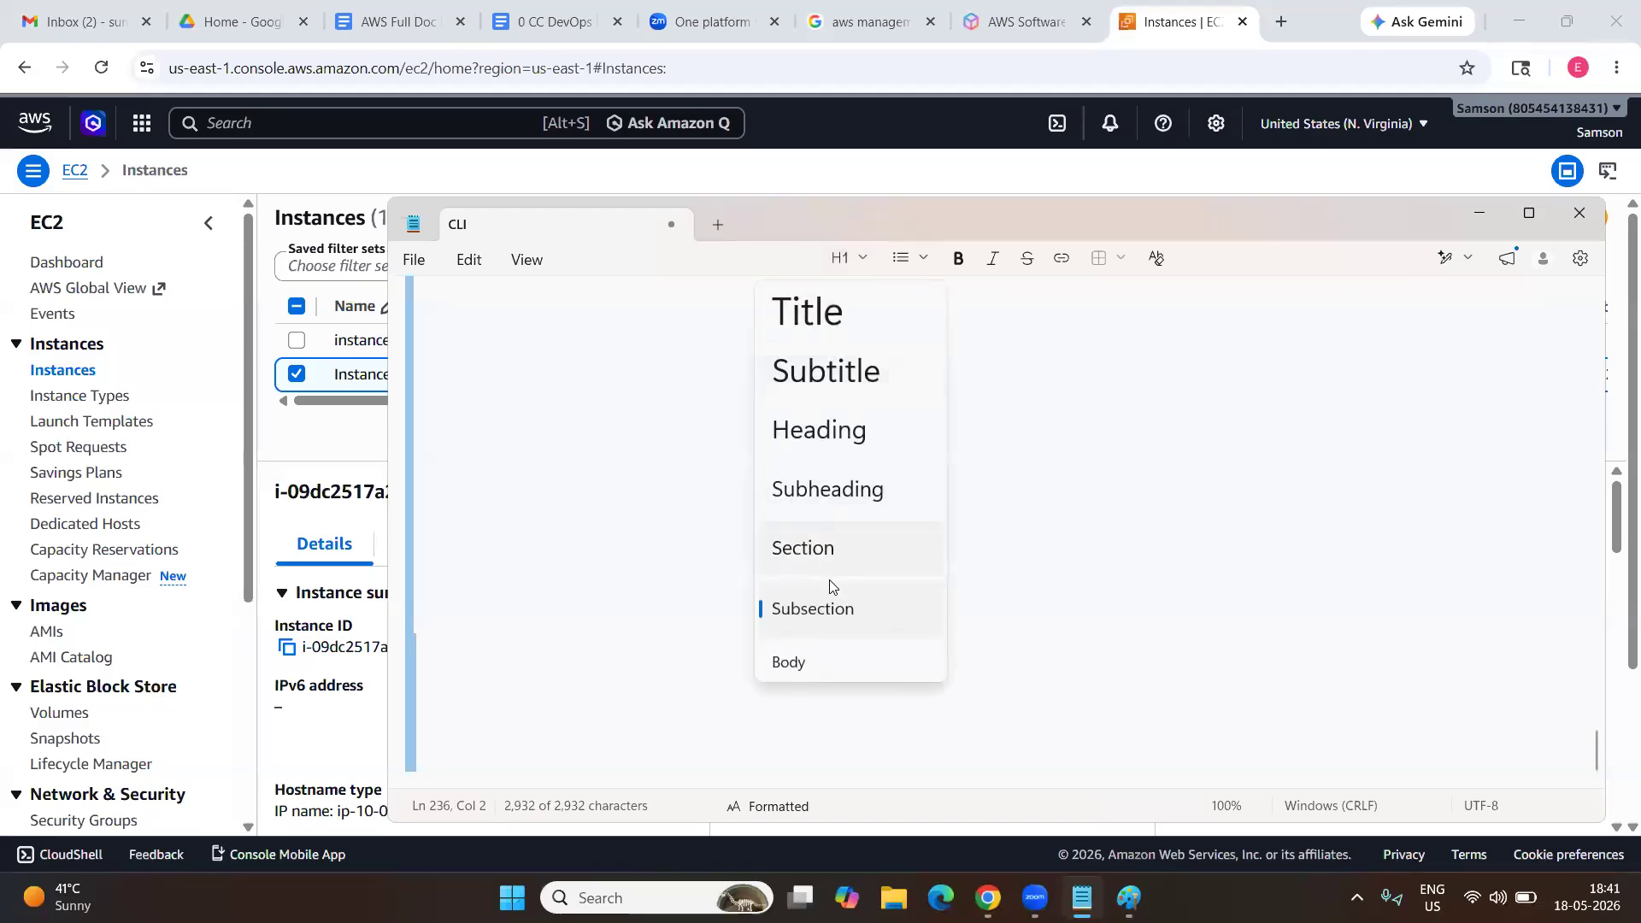
left_click(833, 608)
left_click(780, 553)
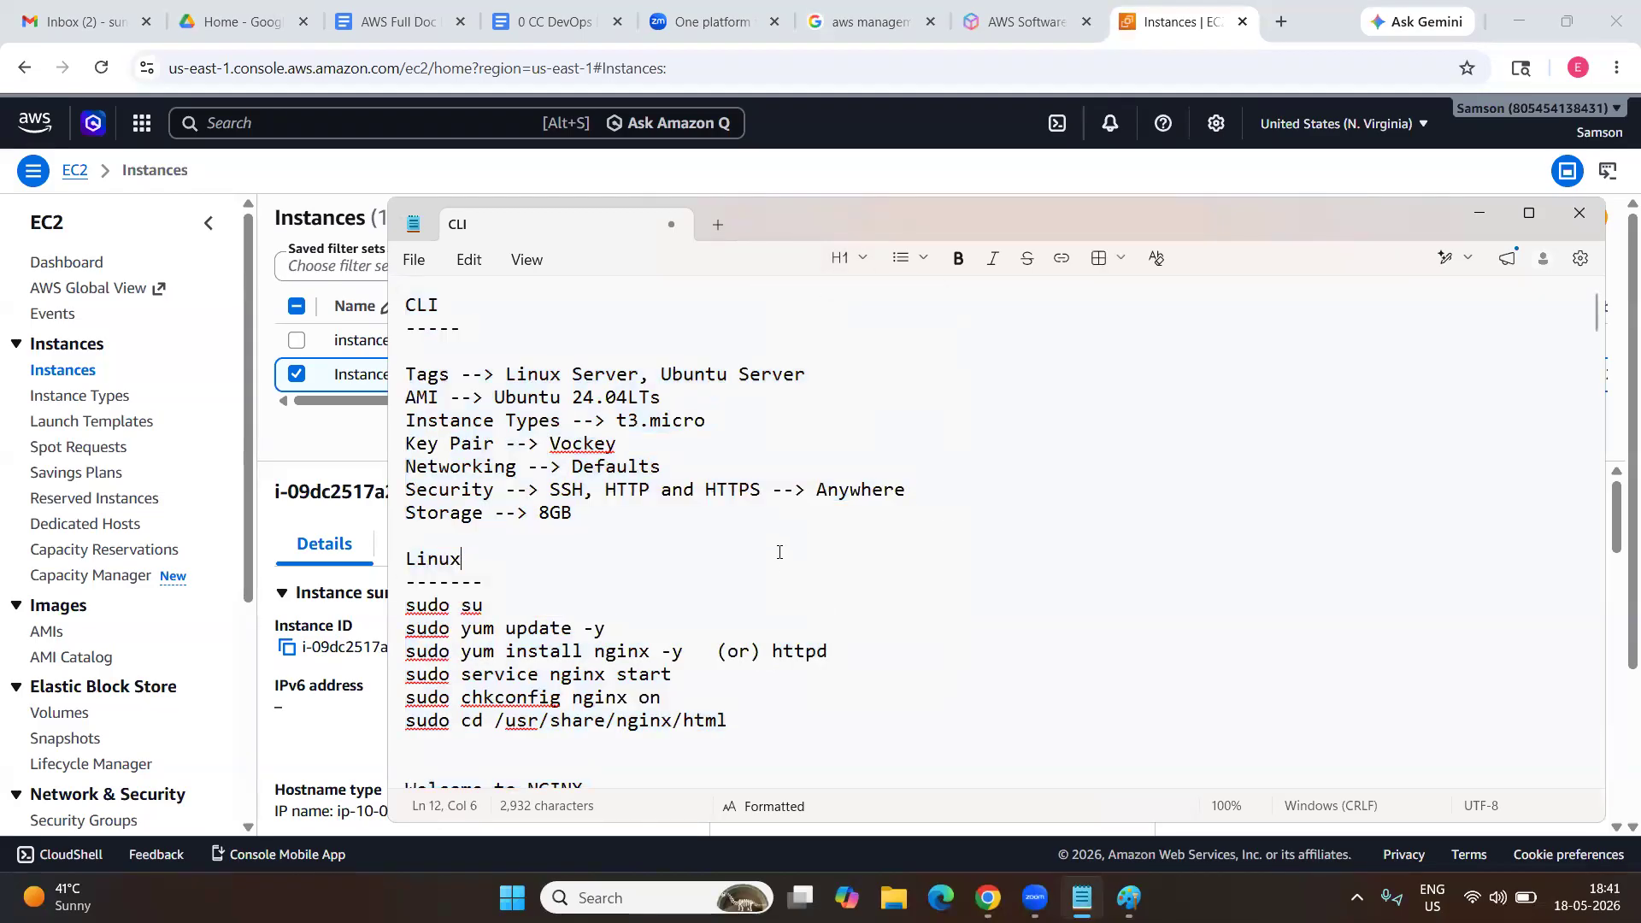
Append "--> Public IP 18.209.247.26 Private IP" to the Instances1 VPC1 Linux line in the VPC peering notes.
scroll(779, 552, "down", 20)
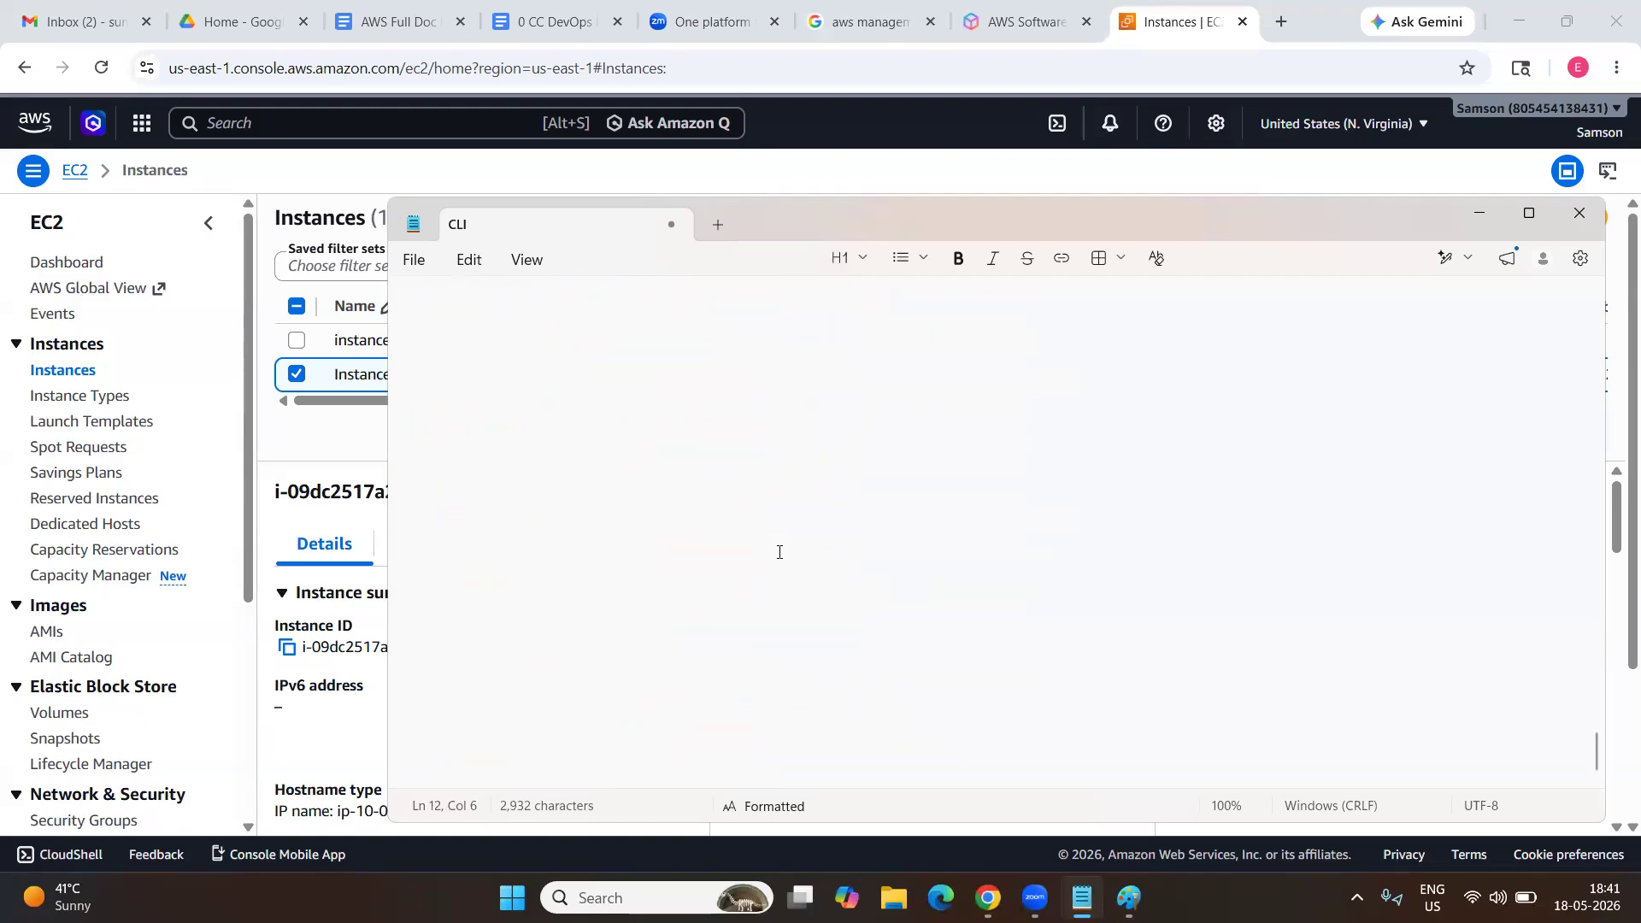
scroll(779, 553, "up", 12)
scroll(780, 552, "down", 10)
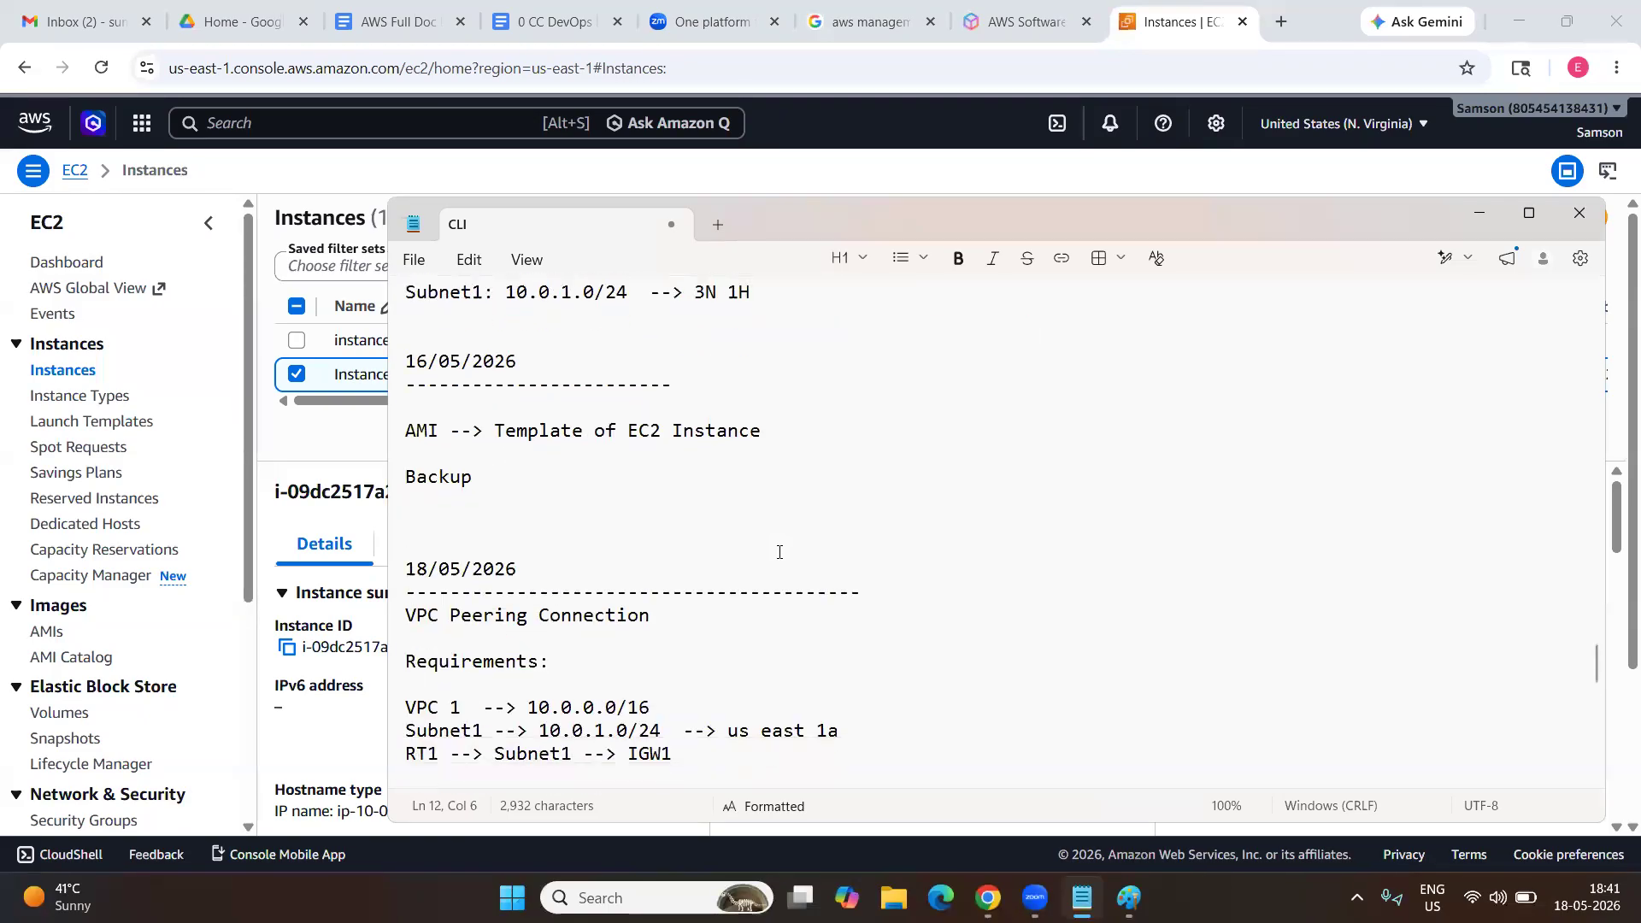
scroll(780, 552, "up", 8)
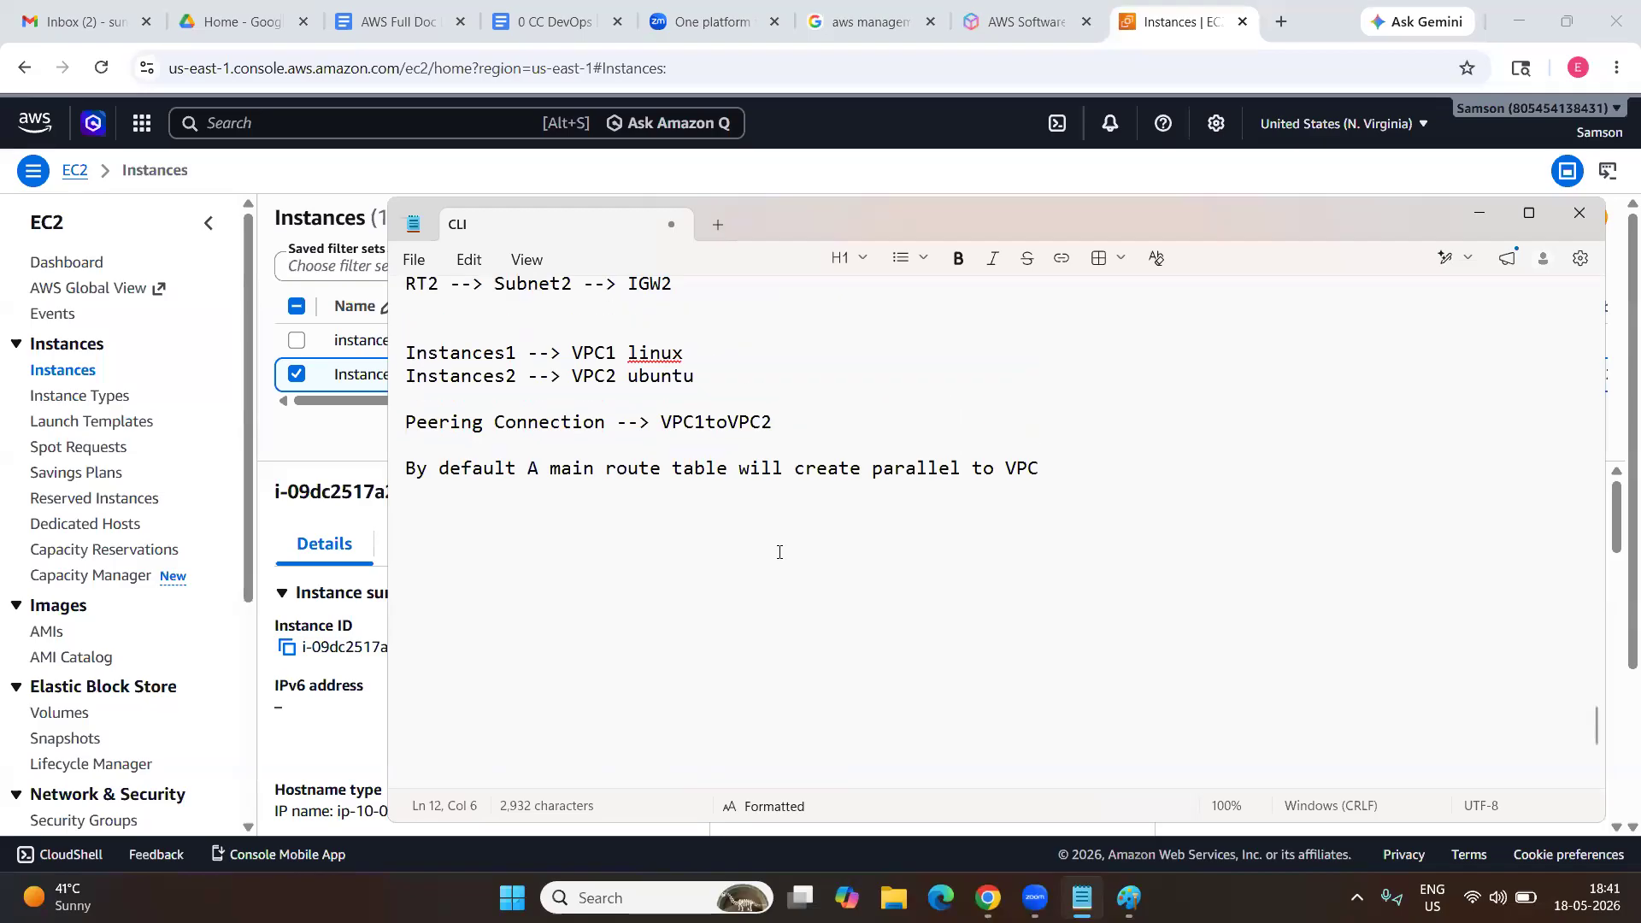
left_click(733, 392)
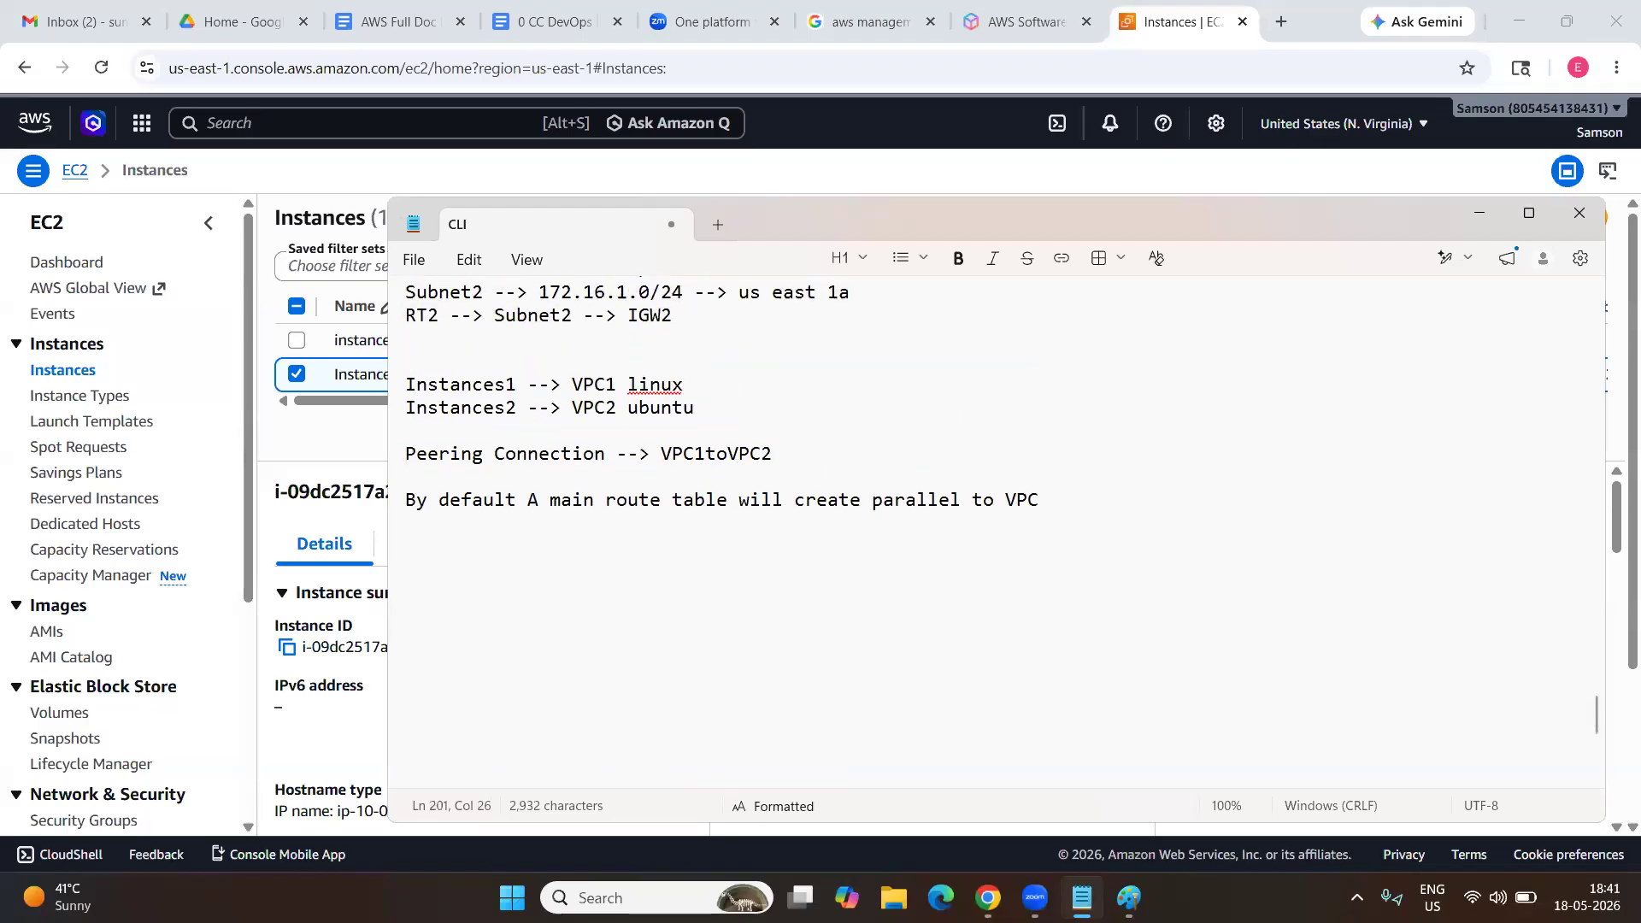
type("--> ")
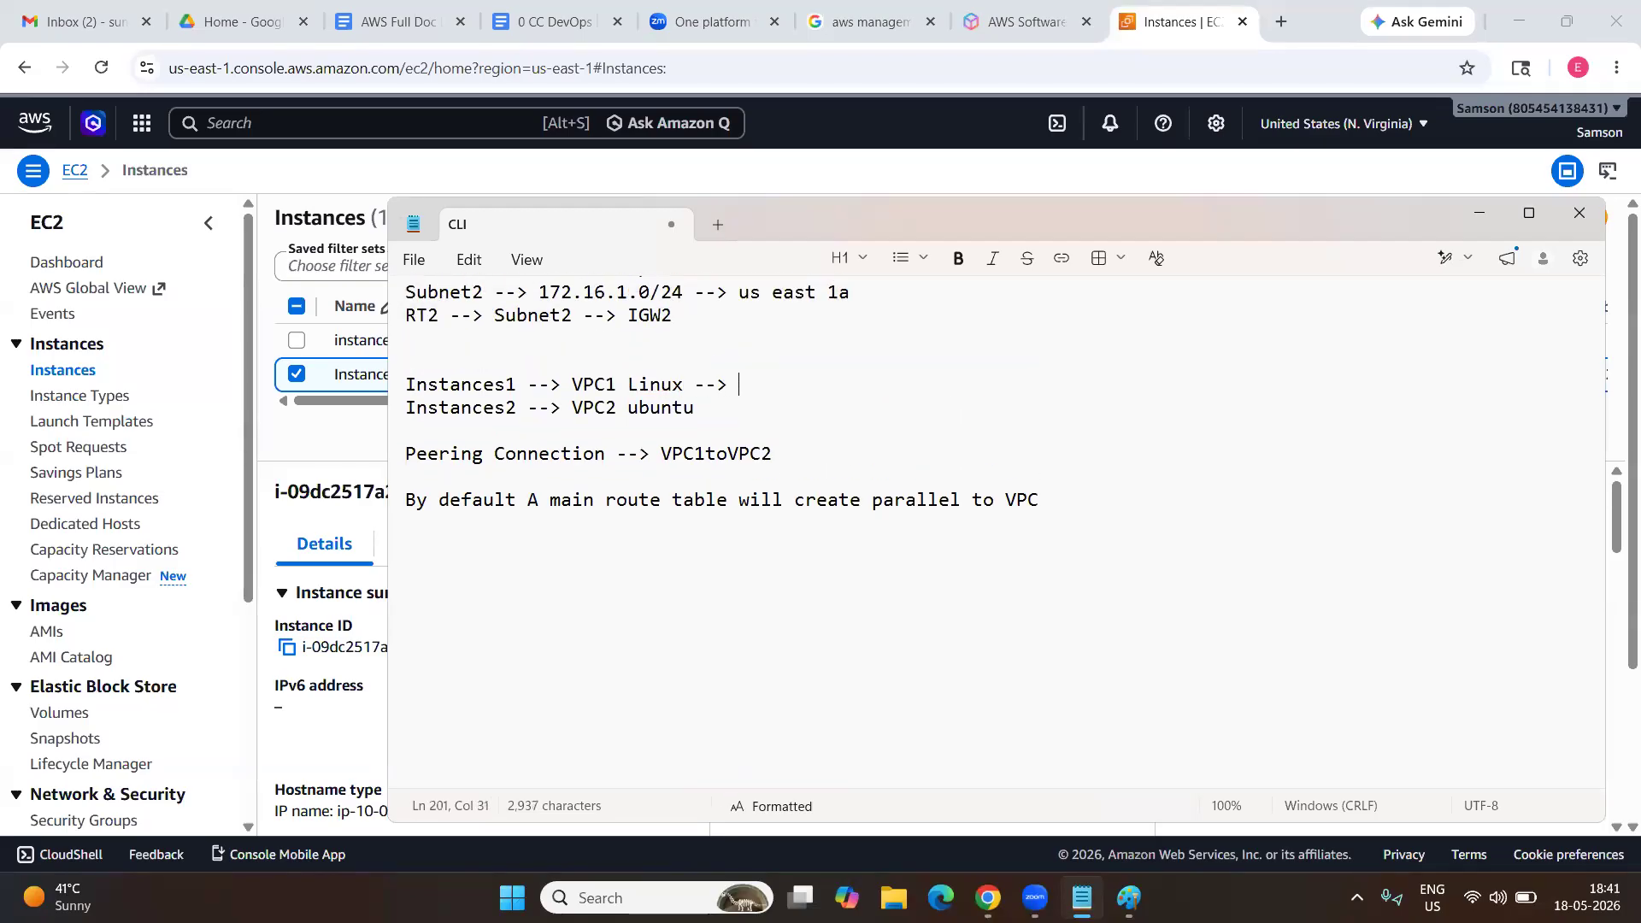
type("Public IP")
key("ctrl+v")
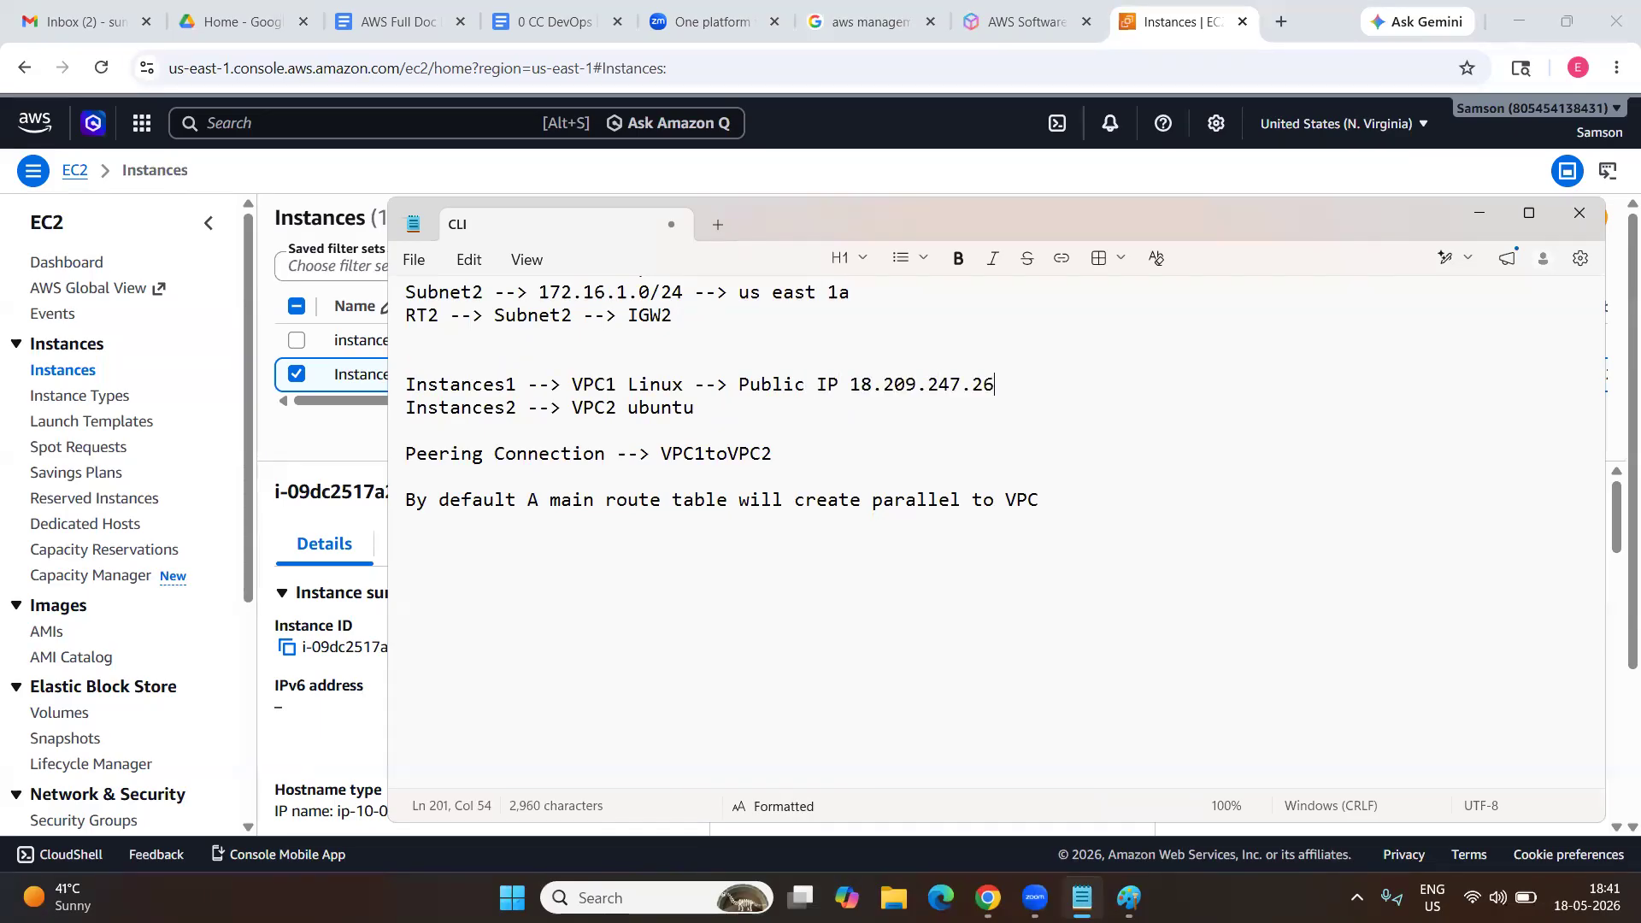
type("Public IP 18.209.247.26 Private IP")
Split the Public IP and Private IP entries onto separate indented lines under Instances1 and tab-space the public address from its label.
left_click(739, 386)
key("Return")
key("Tab")
left_click(1047, 387)
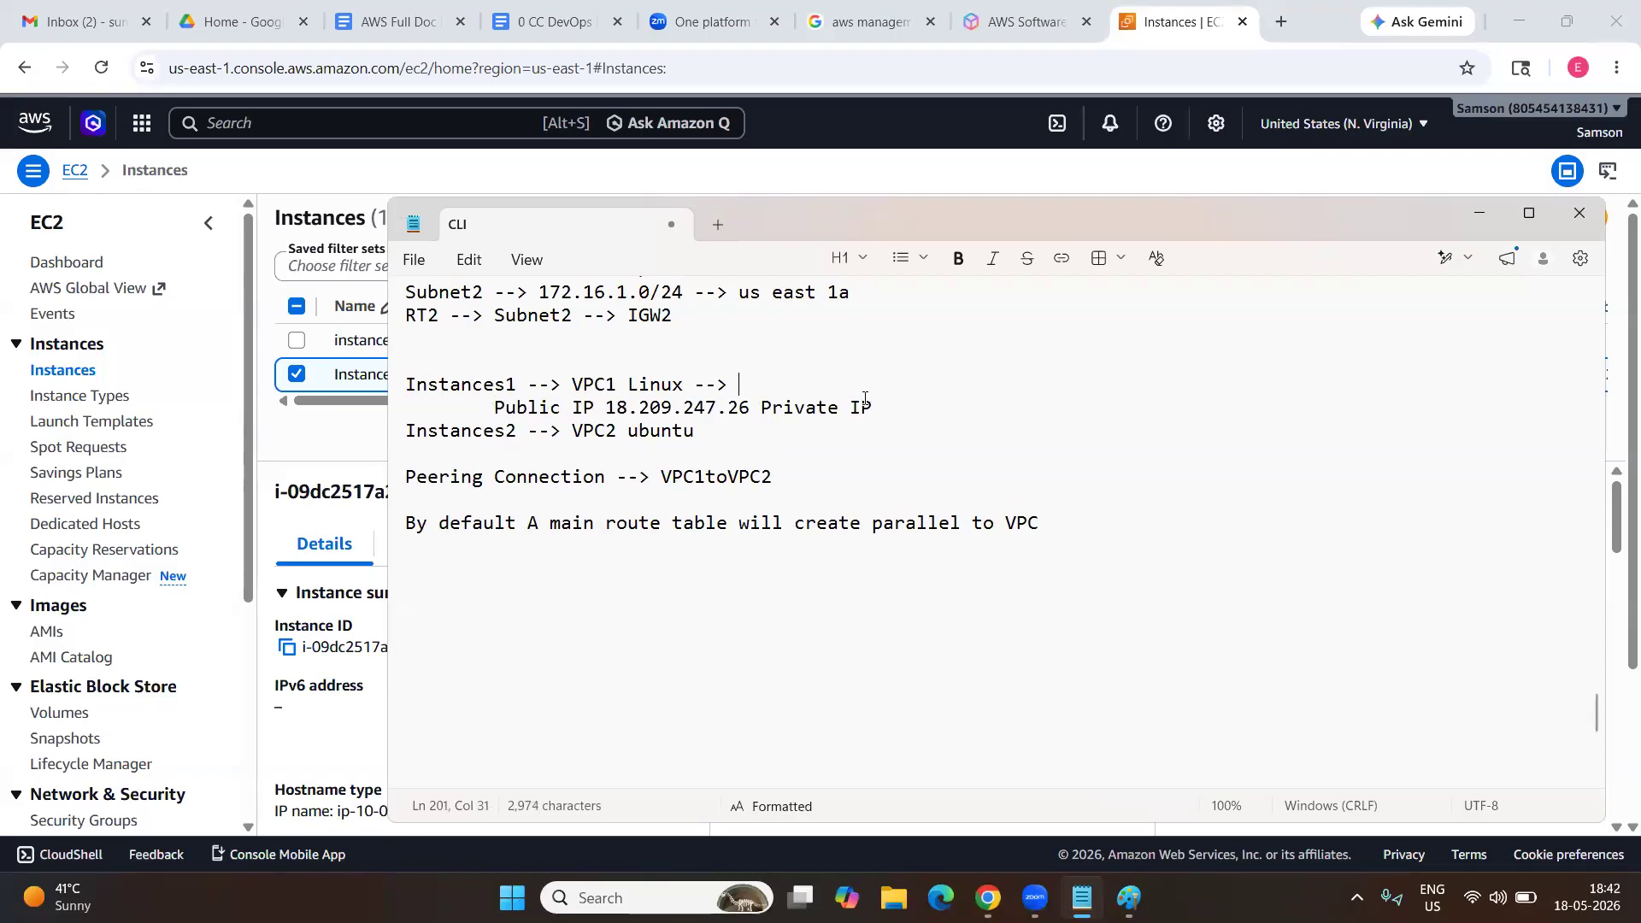
left_click(767, 408)
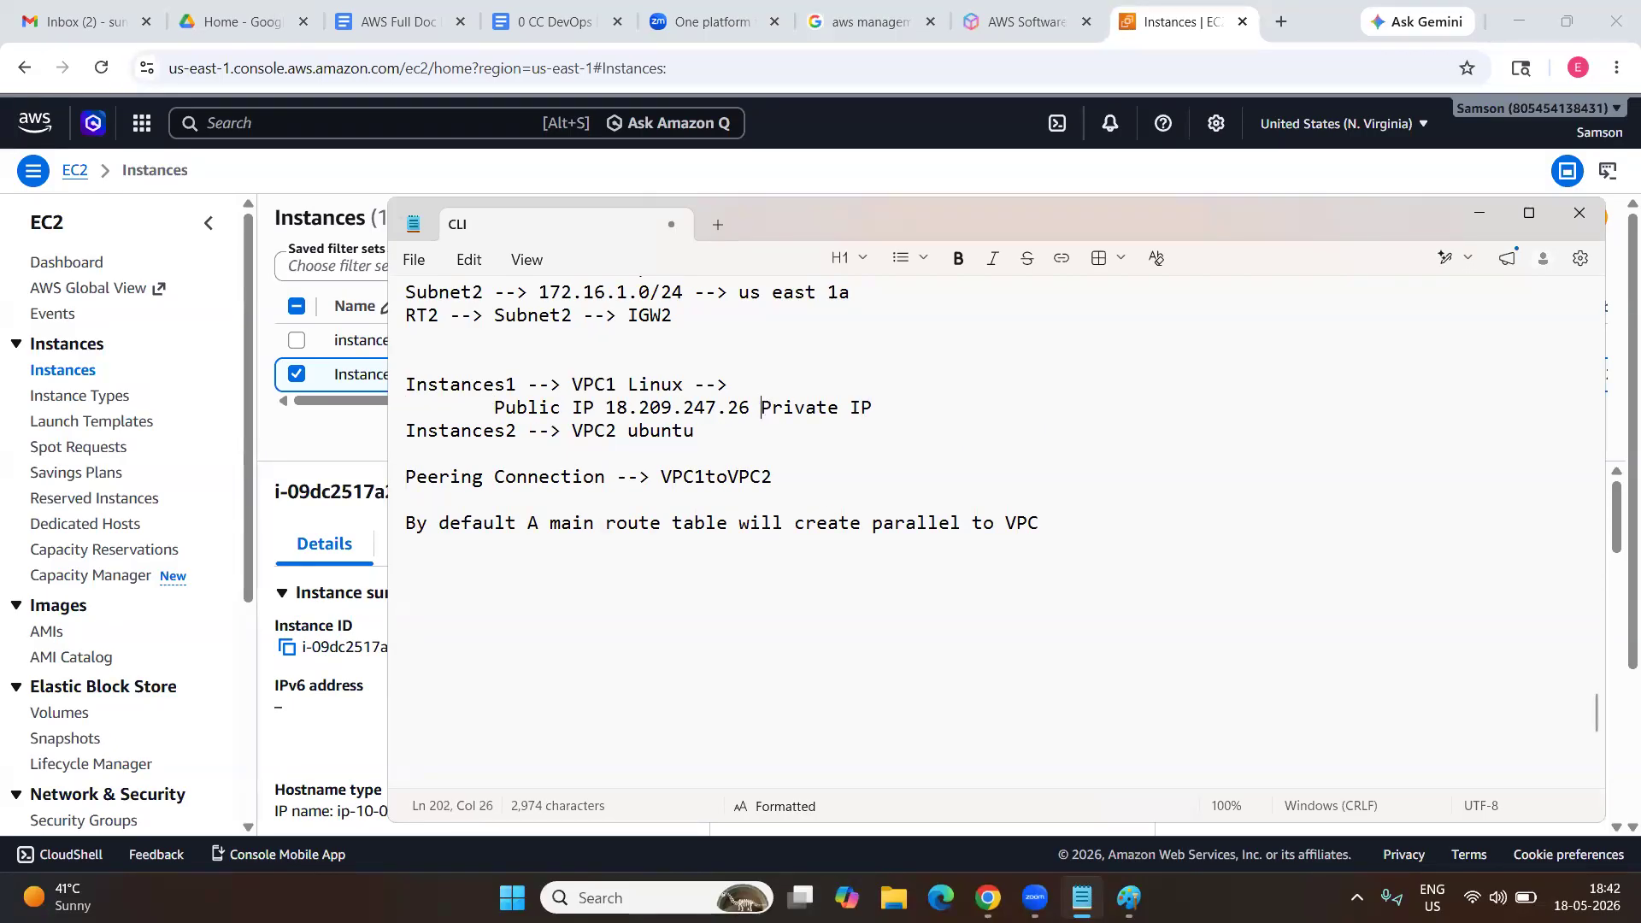
key("Return")
key("Tab")
left_click(664, 422)
left_click(596, 402)
key("Tab")
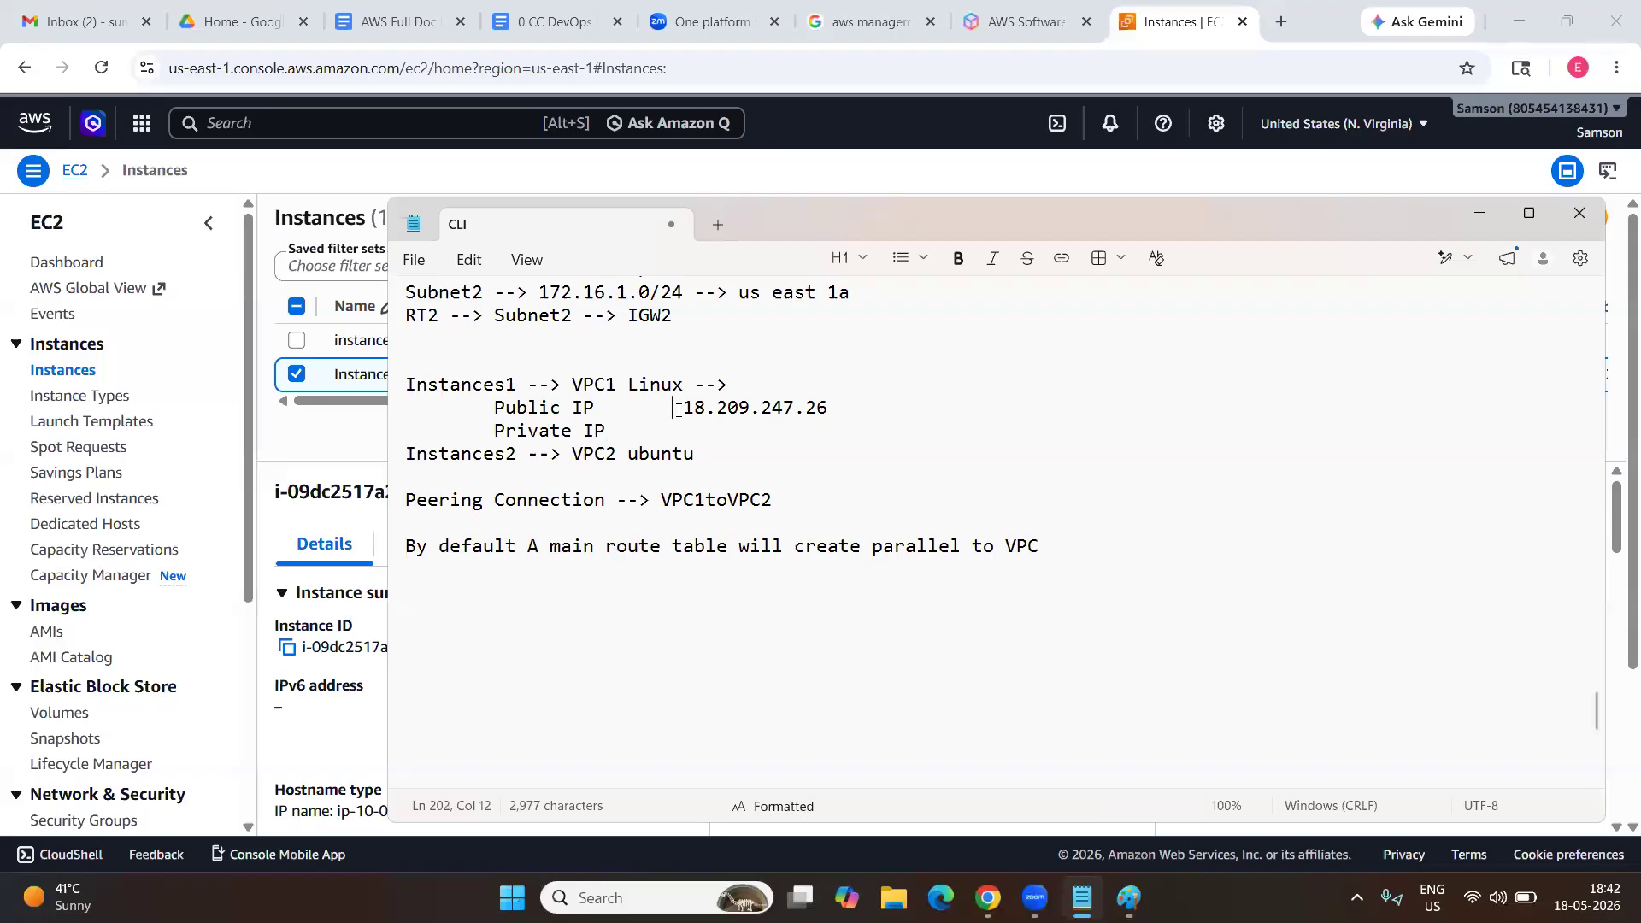
key("BackSpace")
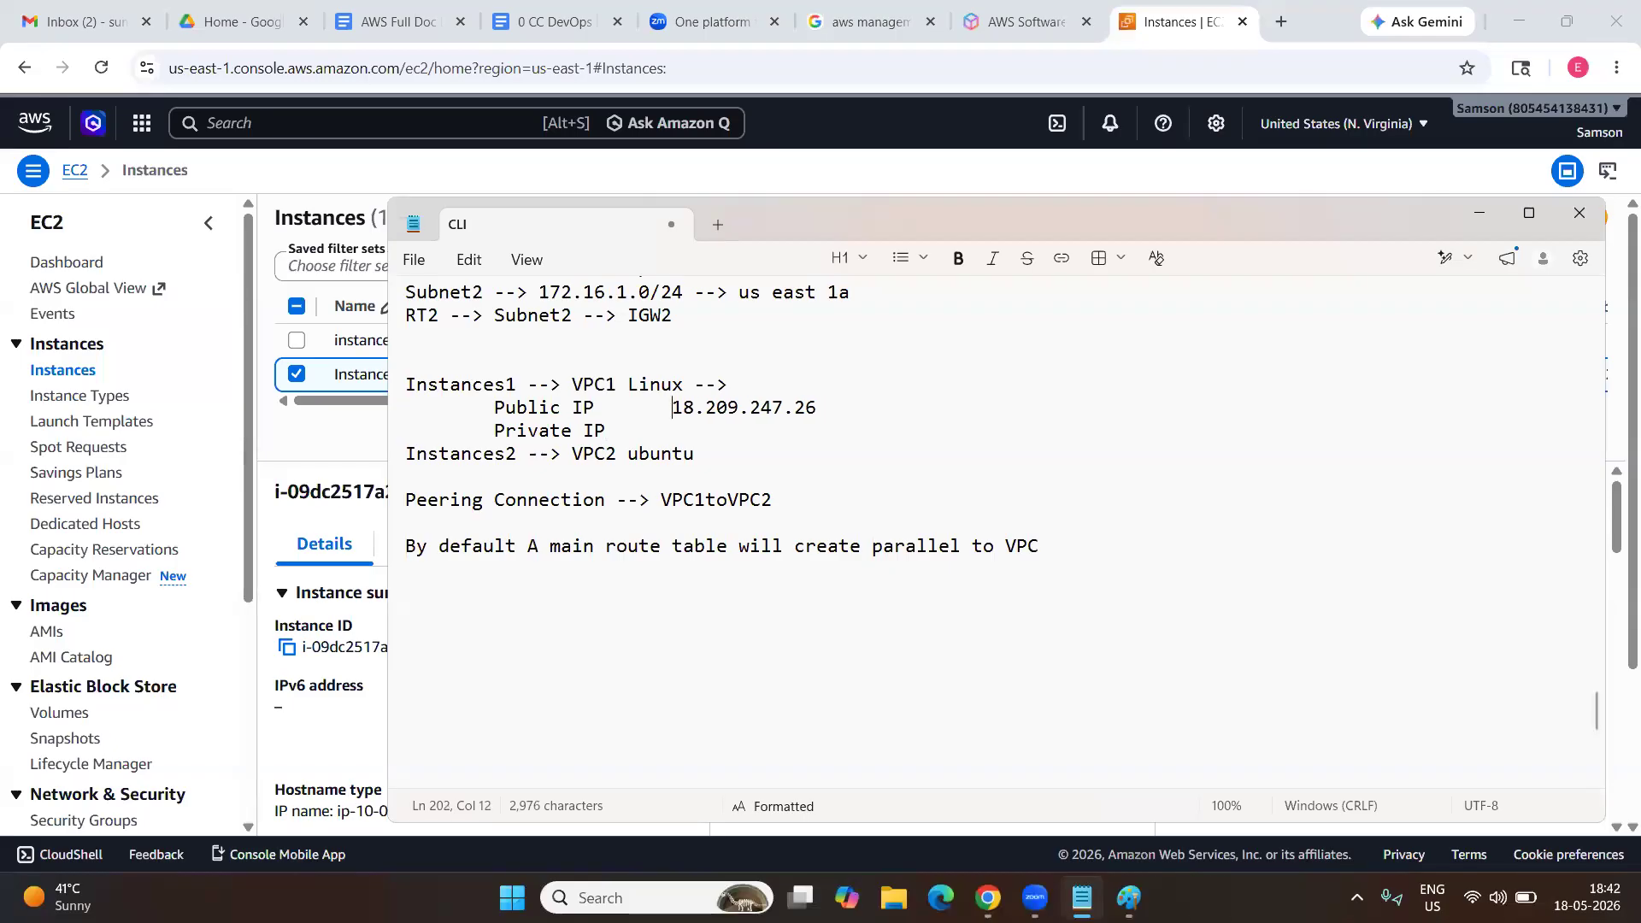
Copy Instance1's private IPv4 address from the EC2 console and paste 10.0.1.64 beside Private IP in the notes.
key("Down")
key("End")
key("Tab")
key("alt+Tab")
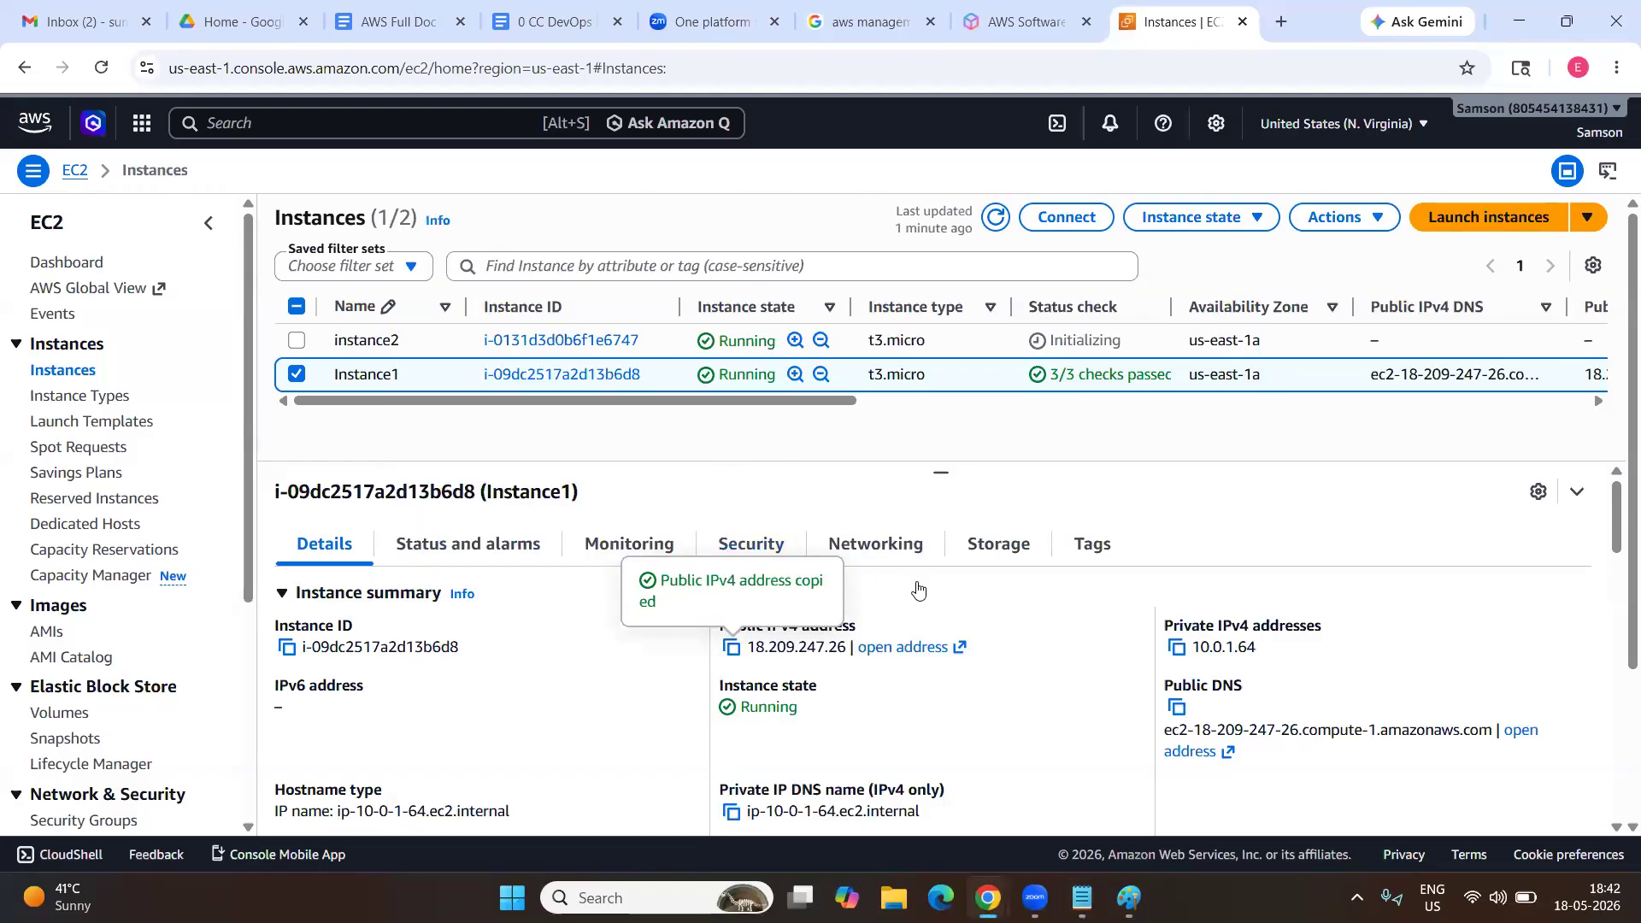
left_click(1177, 647)
key("alt+Tab")
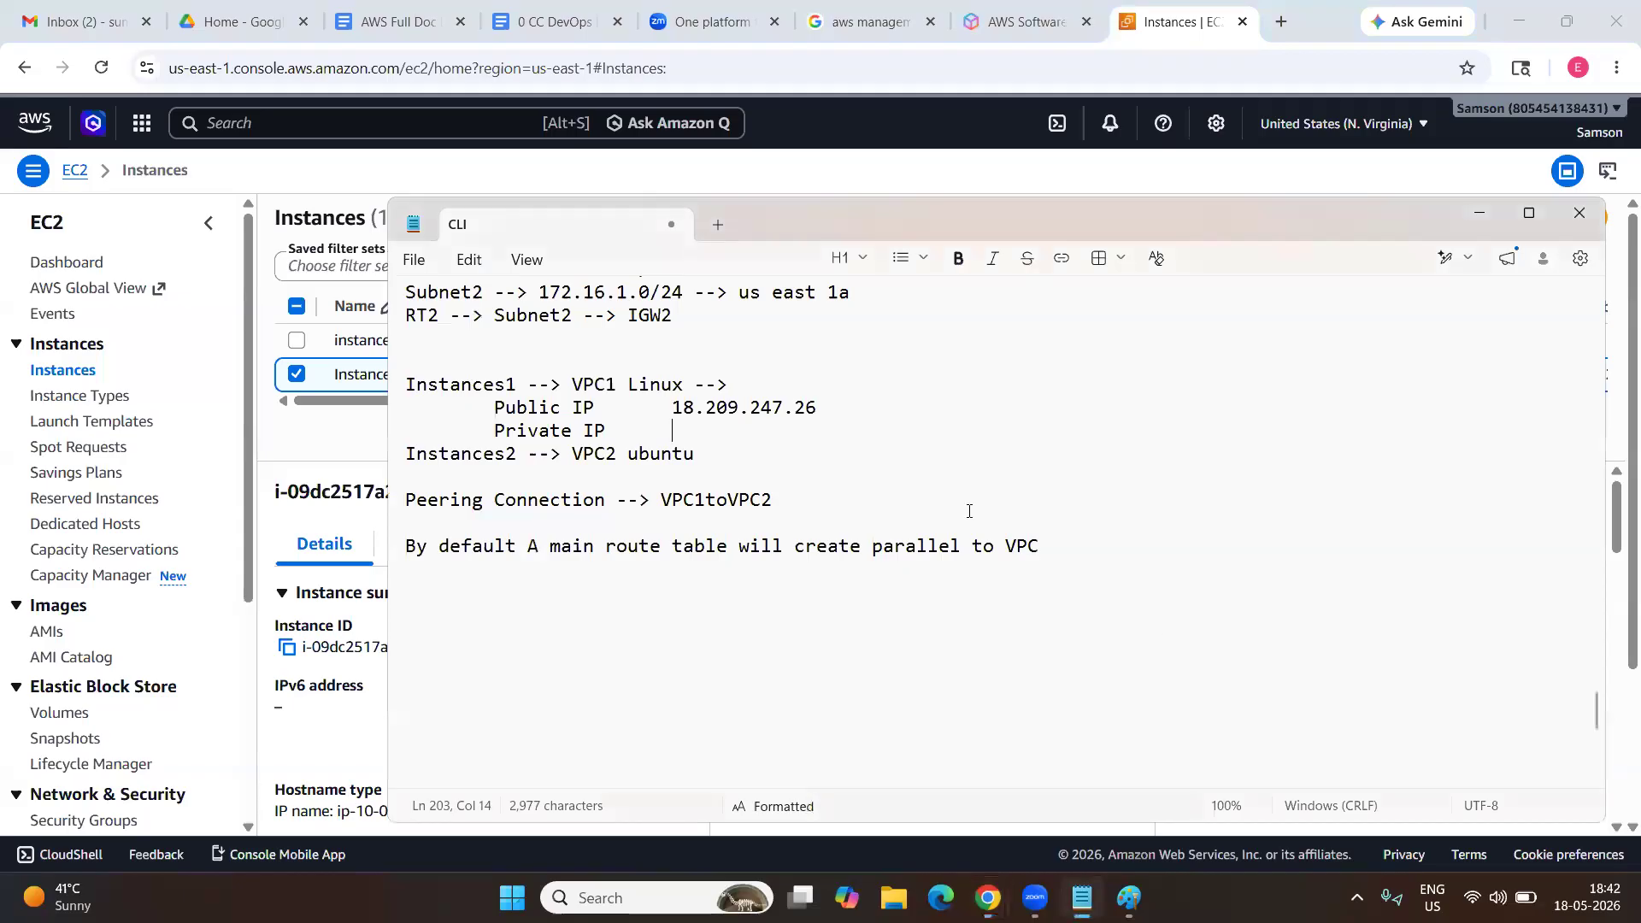
key("ctrl+v")
Add an indented "Public IP" line under the Instances2 VPC2 ubuntu entry, with tab spacing after the label.
left_click(734, 454)
key("Return")
key("Tab")
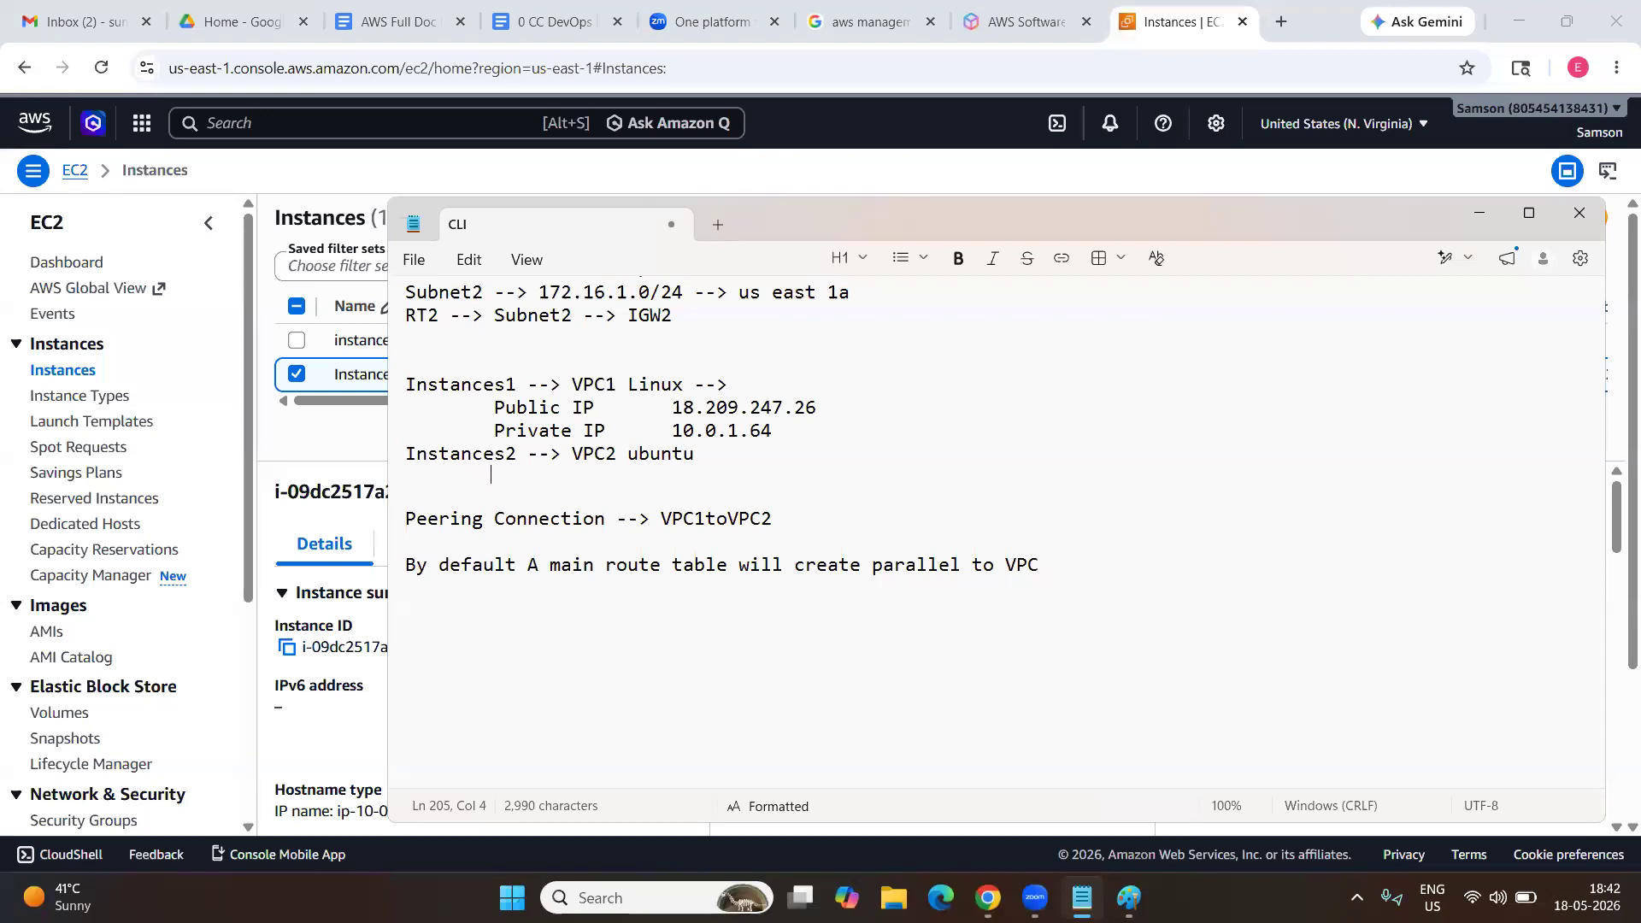
key("Tab")
type("Public ")
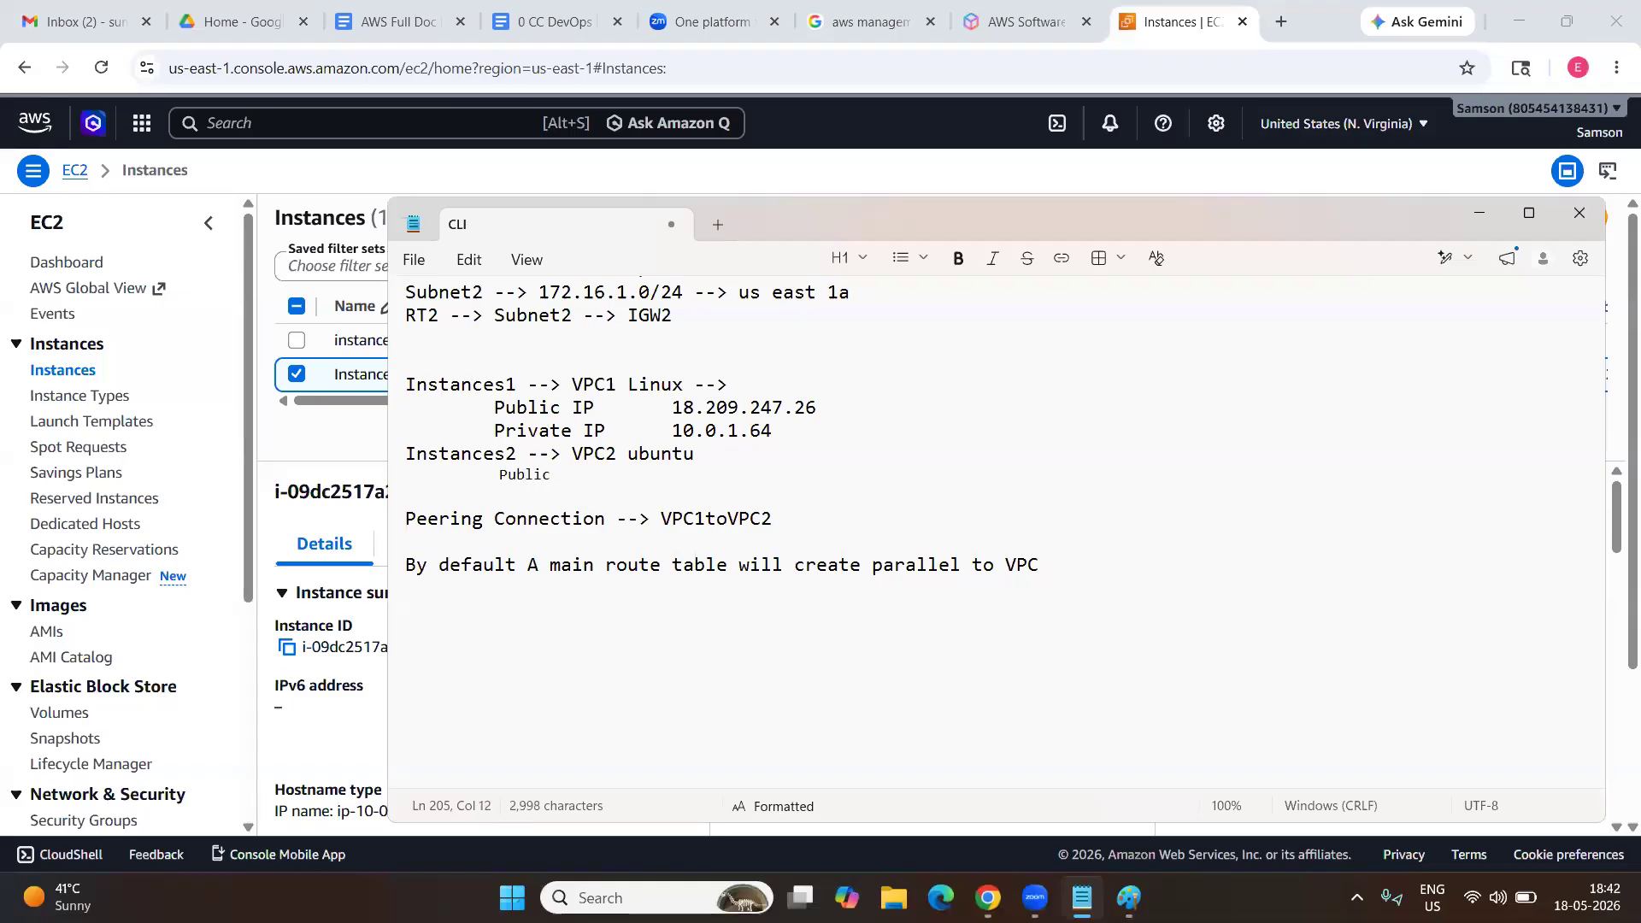
type("IP")
key("Tab")
key("Tab")
Select only instance2 in the EC2 instances list, and start another indented line below its Public IP in the notes.
key("alt+Tab")
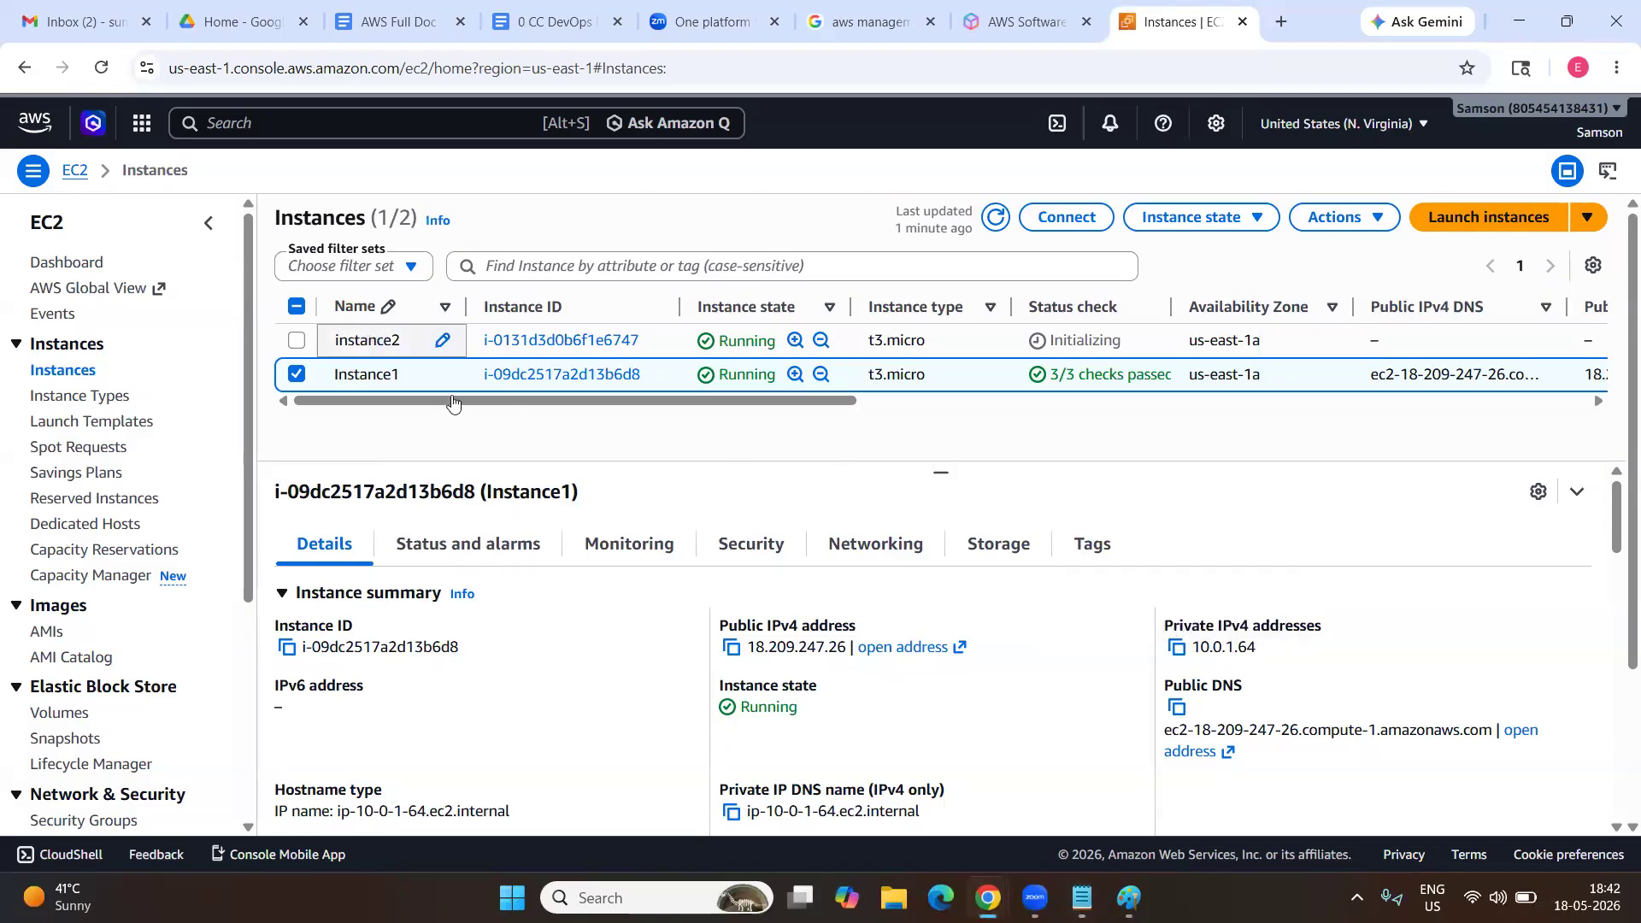
left_click(368, 340)
key("alt+Tab")
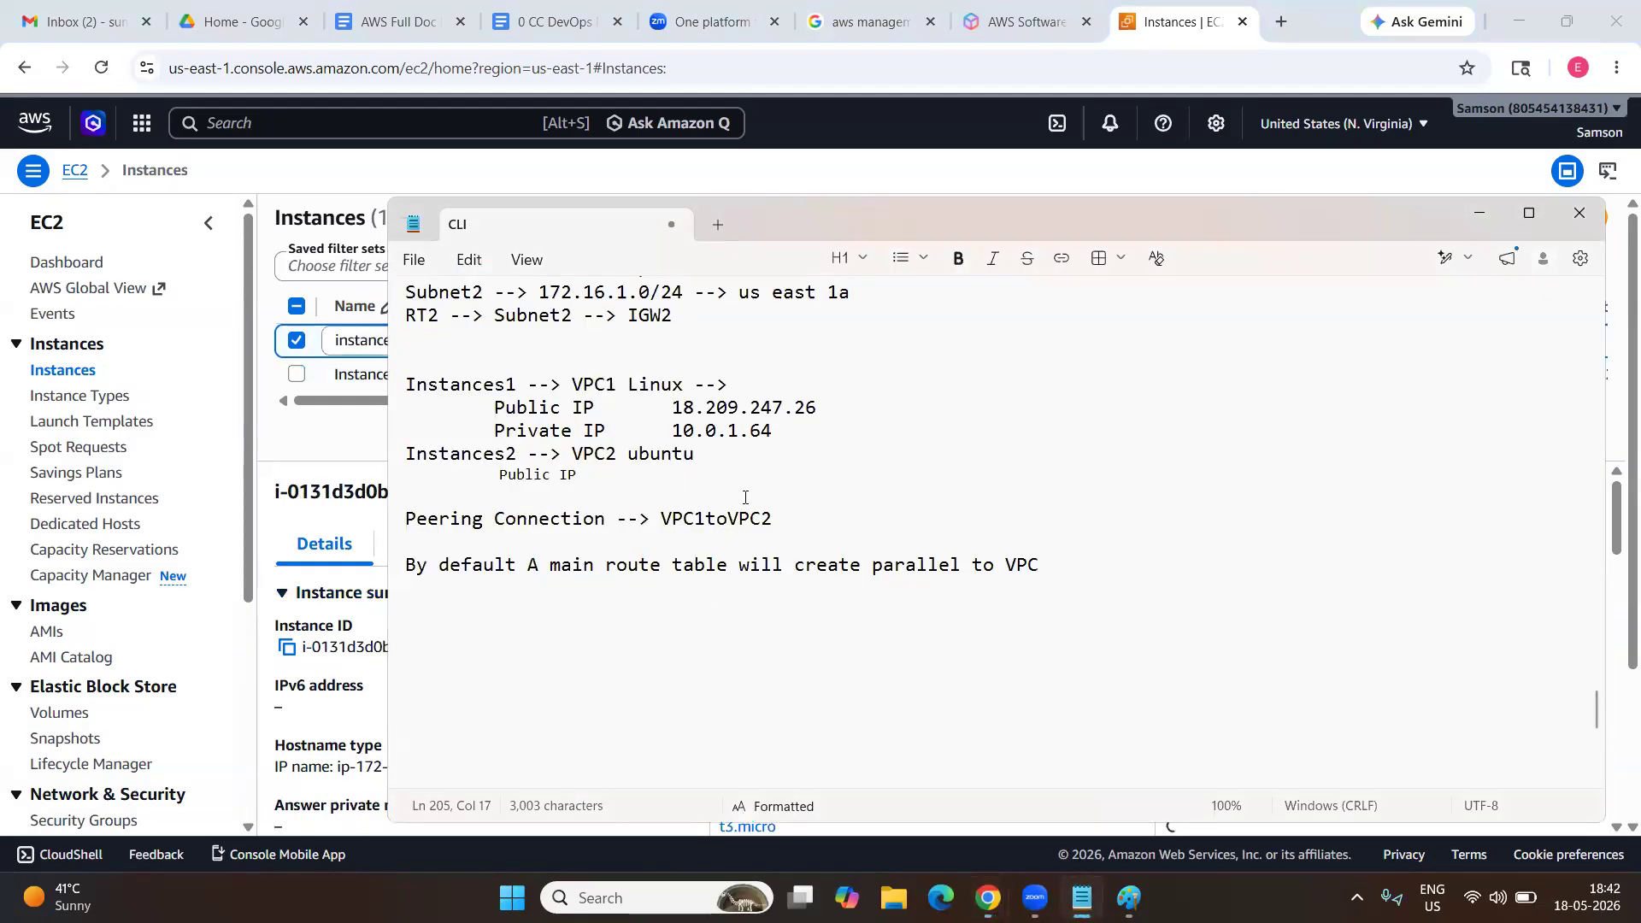
key("Return")
key("Tab")
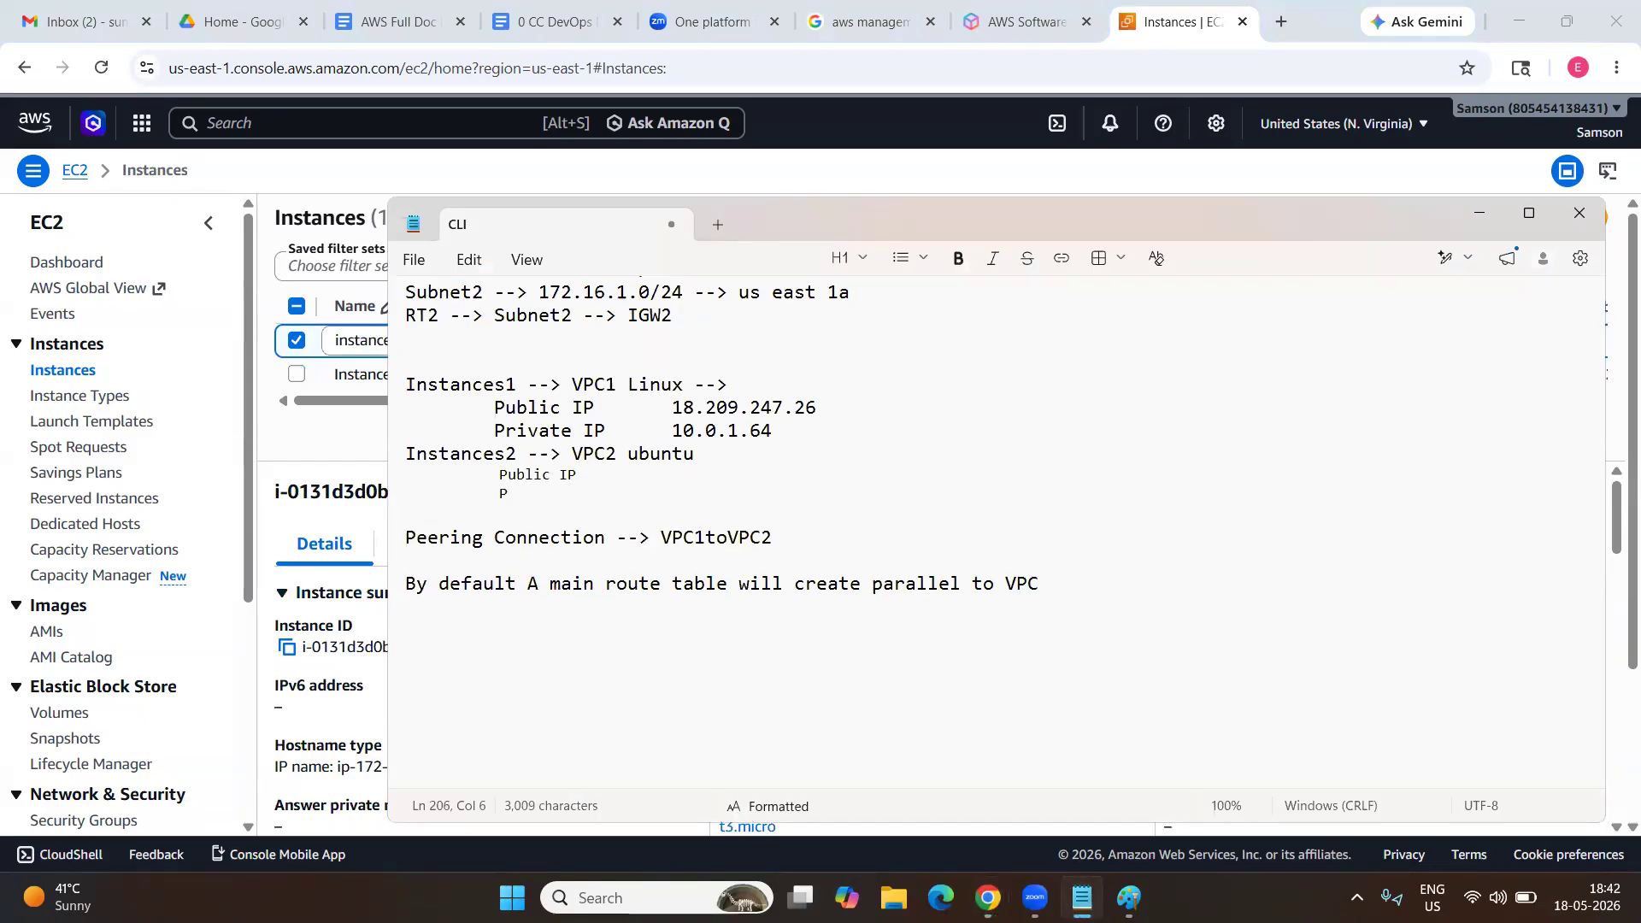
Select the entire notes document and open the text style choices.
key("ctrl+a")
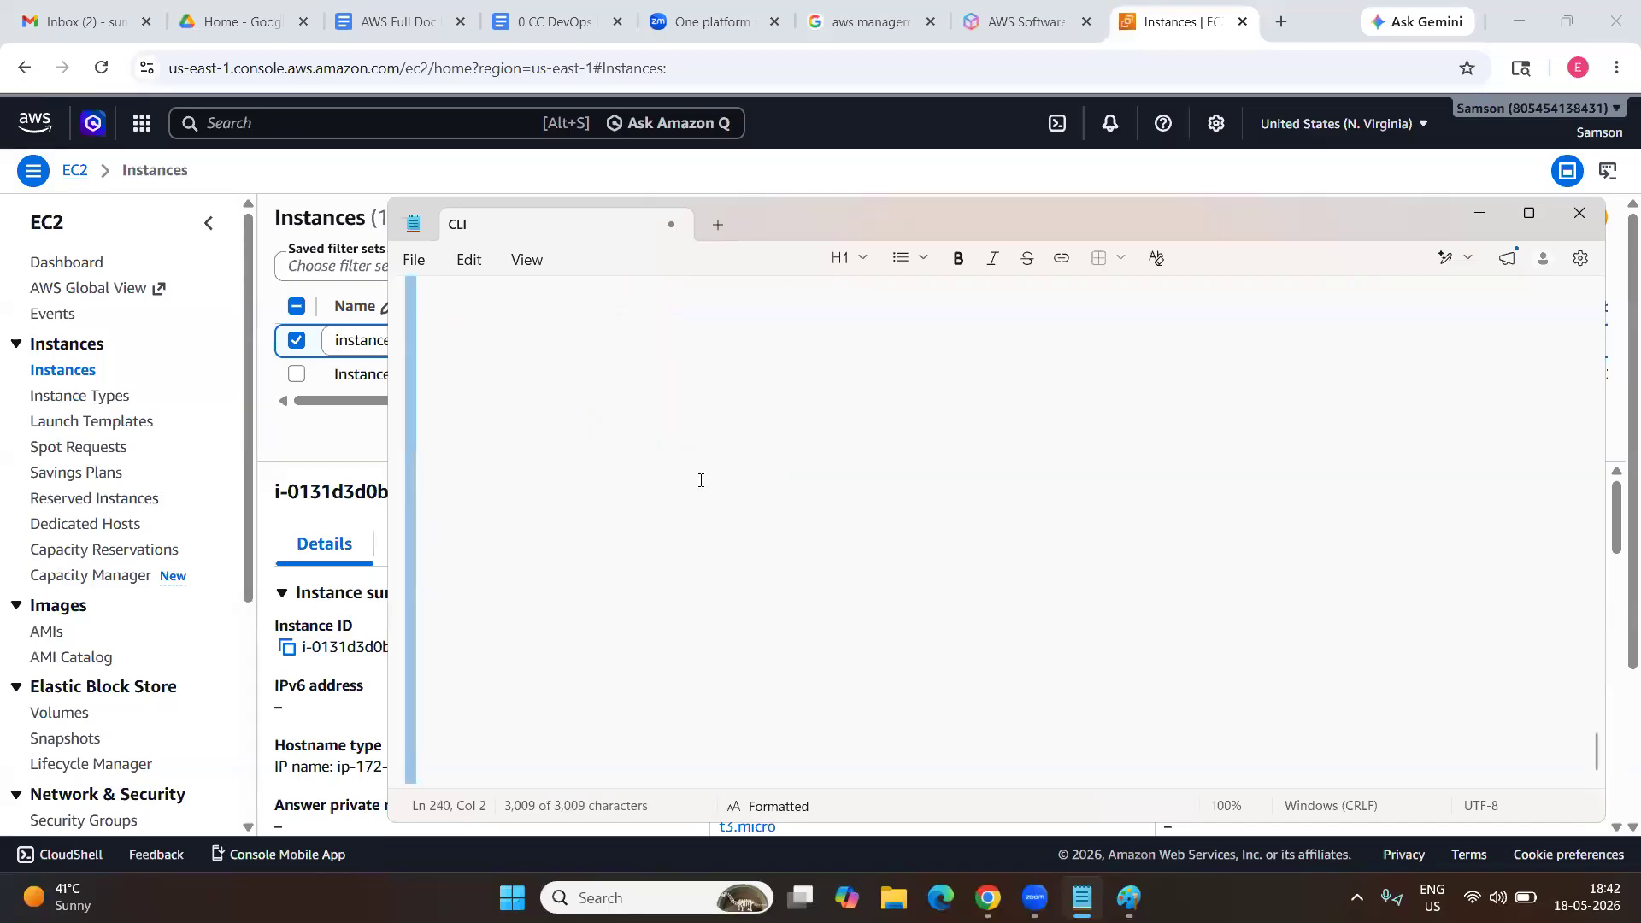
left_click(859, 260)
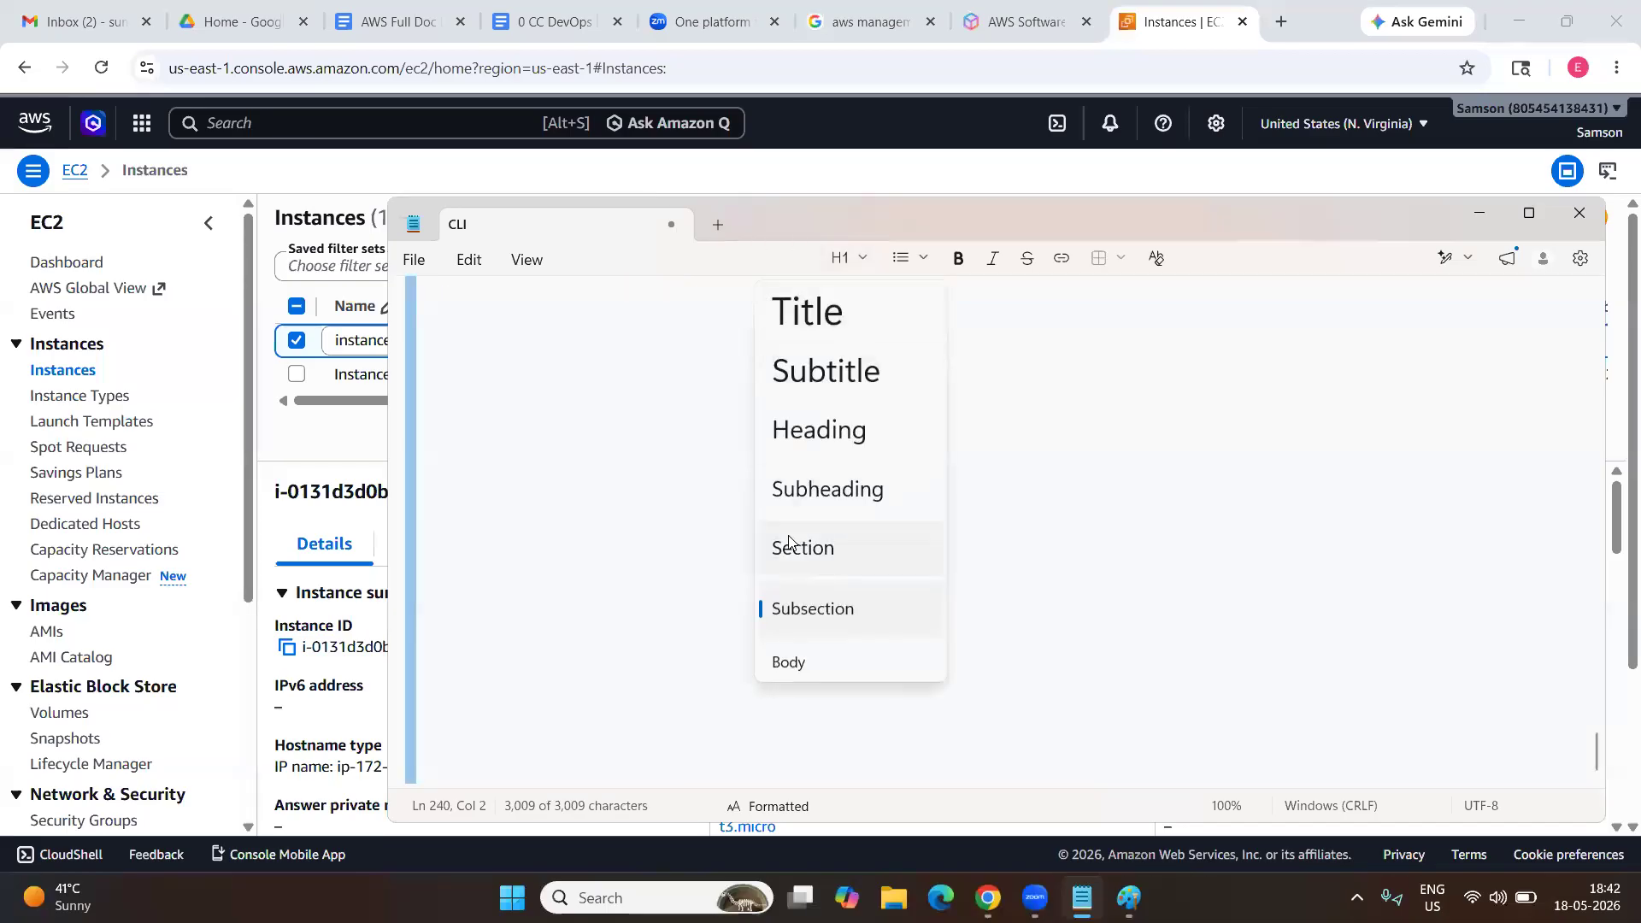
In the notes, align the Public IP line under Instances2 and complete the line below it as "Private IP".
left_click(800, 601)
left_click(711, 535)
scroll(713, 537, "down", 20)
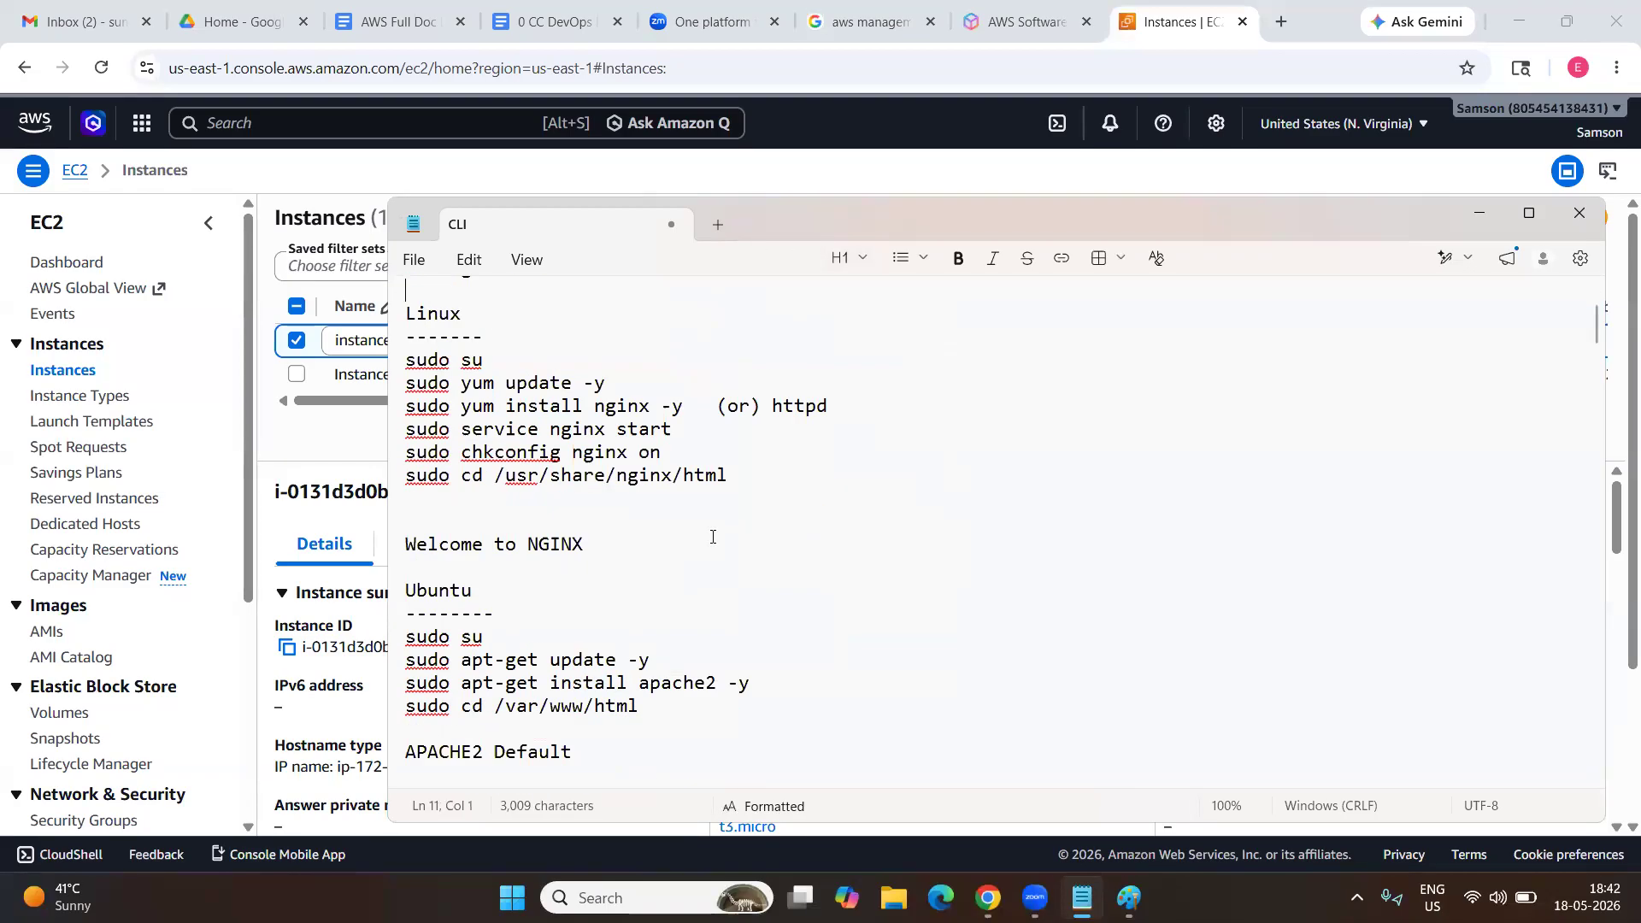
scroll(713, 536, "up", 15)
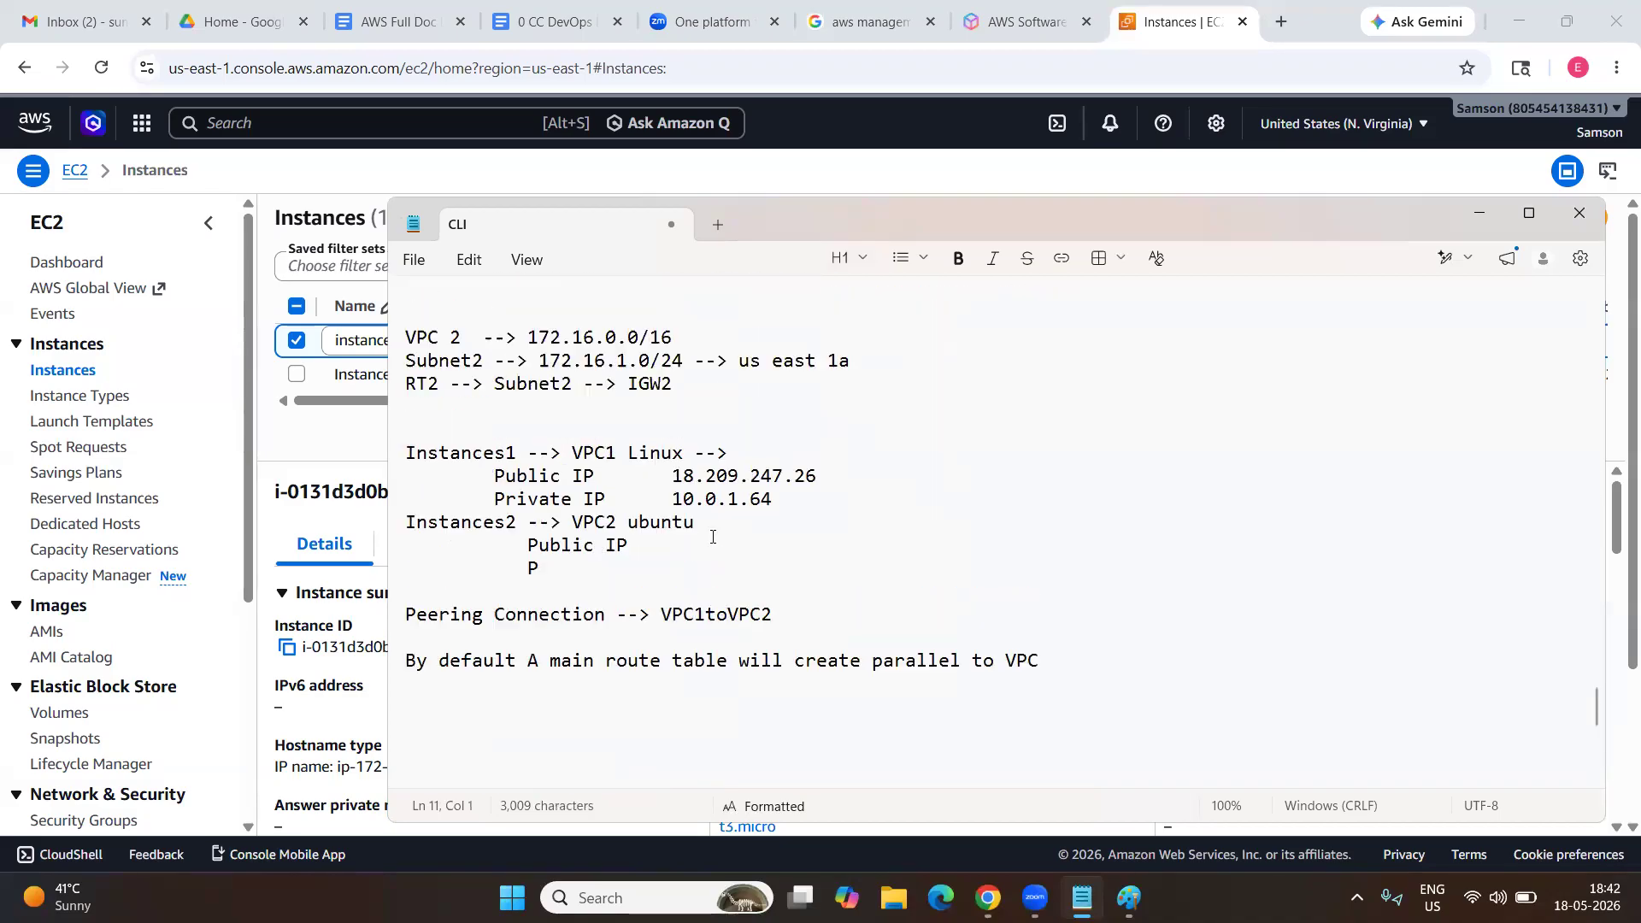
scroll(713, 537, "down", 7)
scroll(713, 537, "down", 1)
left_click(596, 633)
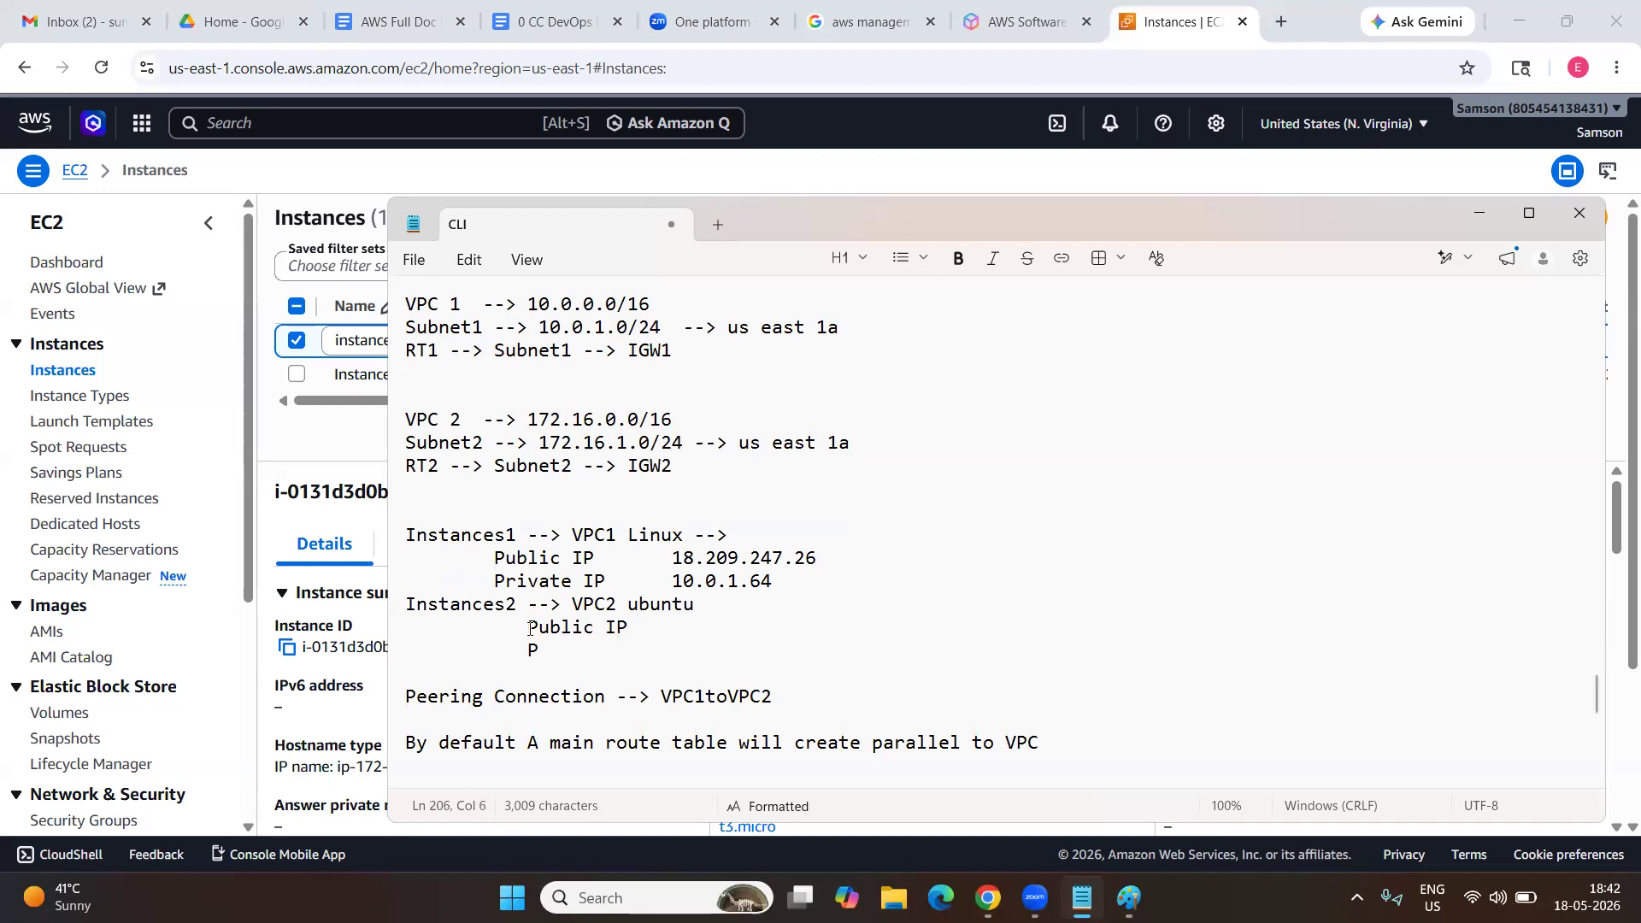
key("BackSpace")
key("BackSpace")
key("BackSpace")
key("BackSpace")
key("BackSpace")
type("Private IP")
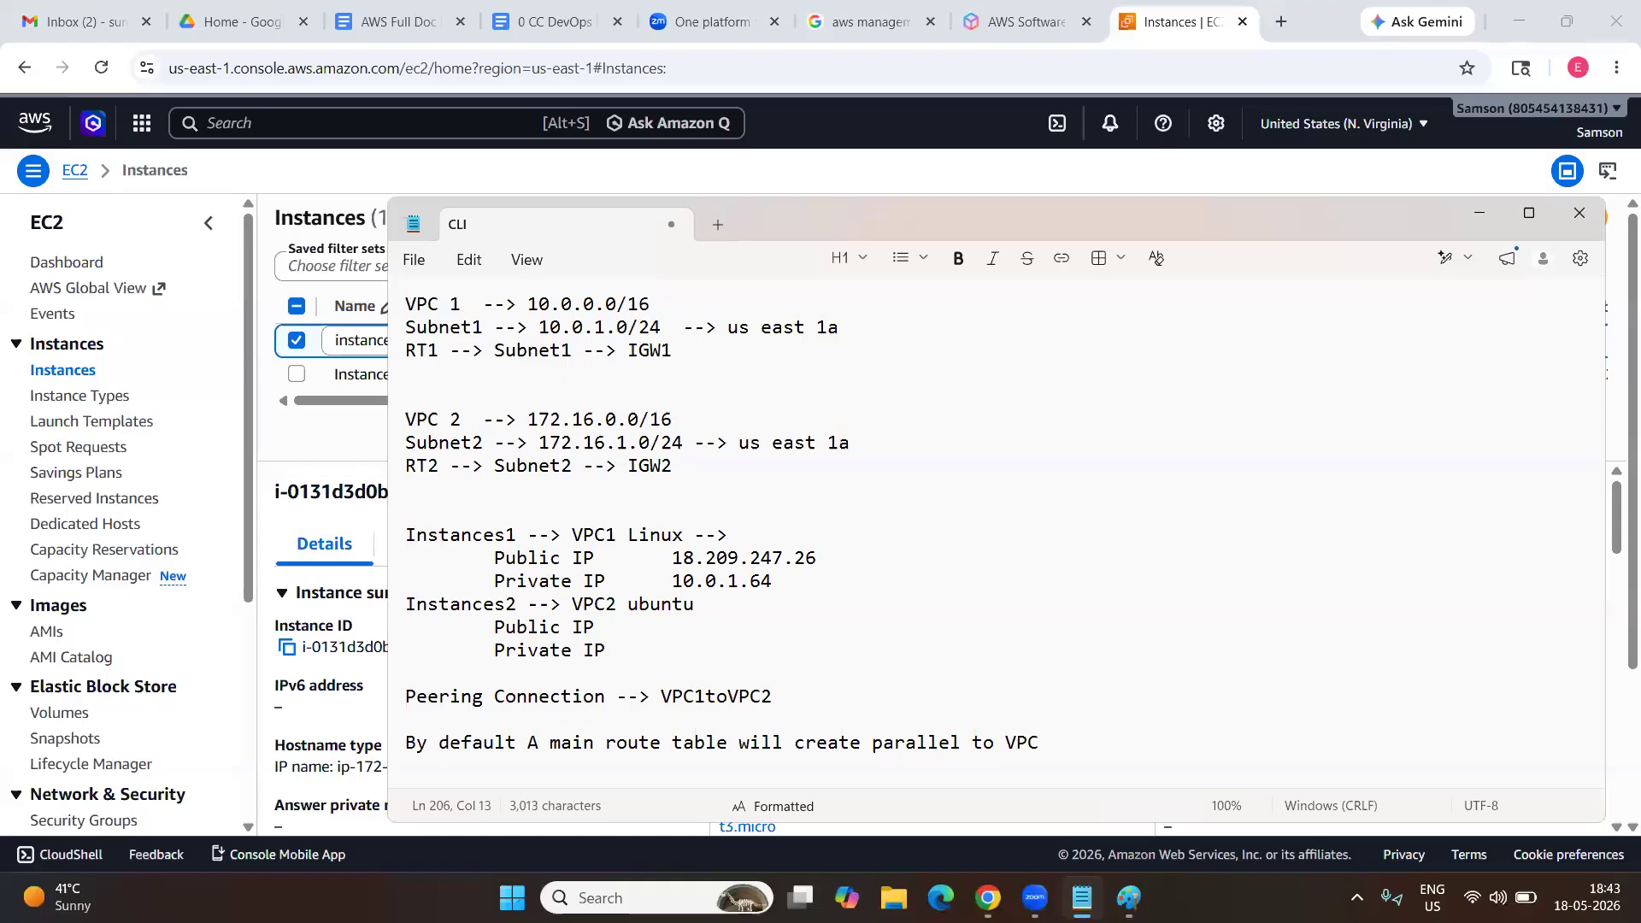
In the EC2 console, save the name instance2 and copy that instance's private IPv4 address into the notes beside Instances2's Private IP.
key("alt+Tab")
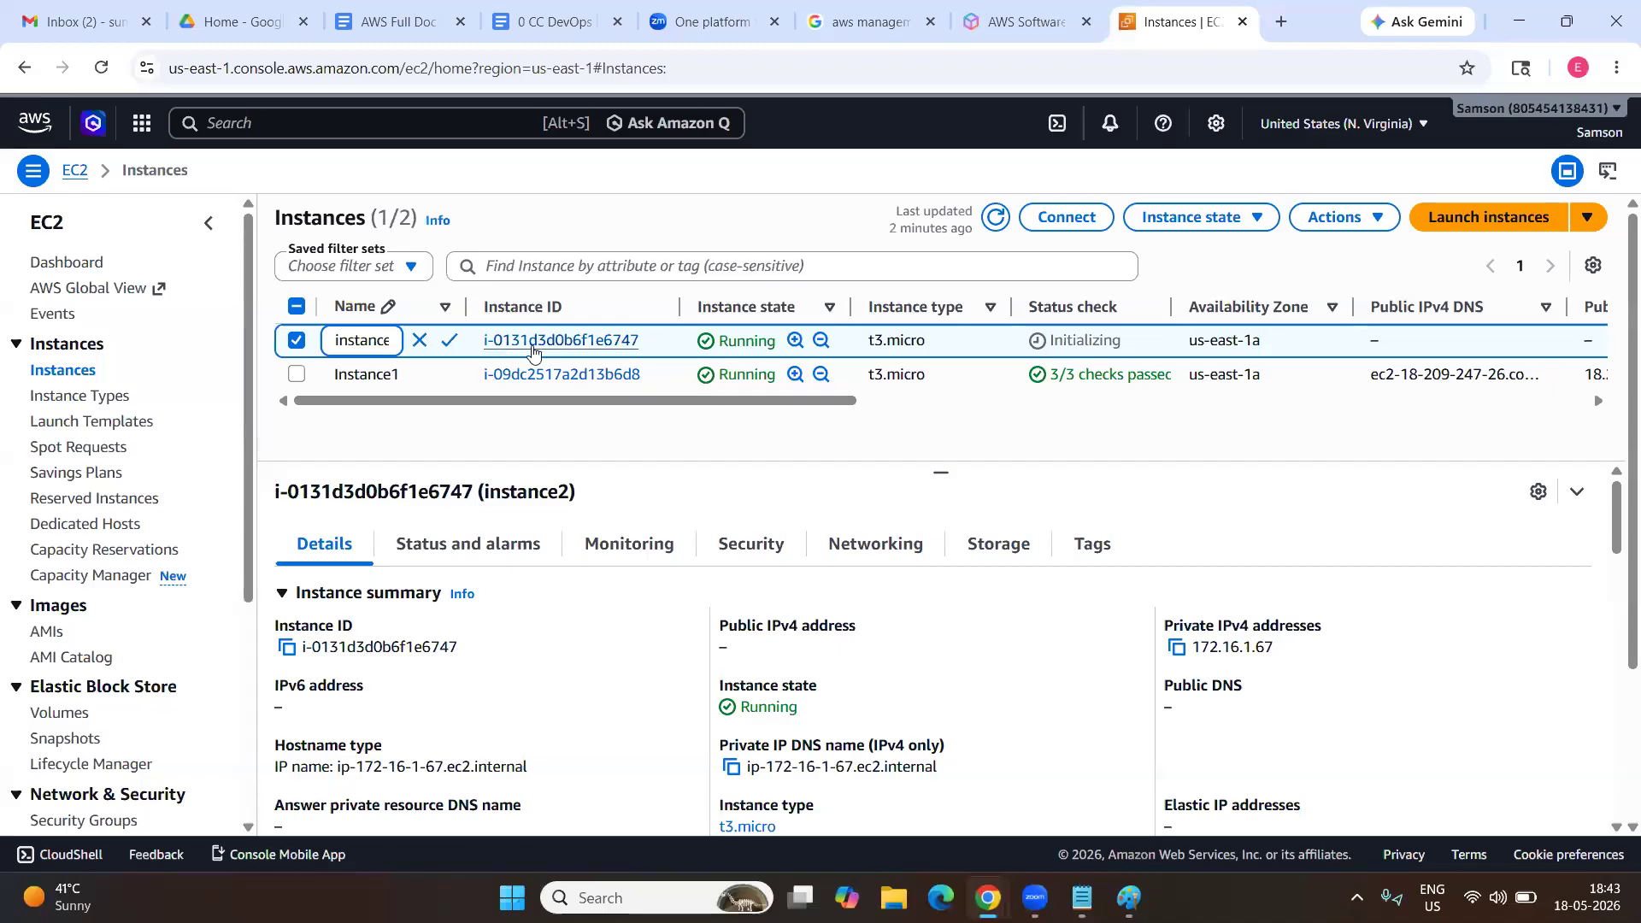
left_click(449, 340)
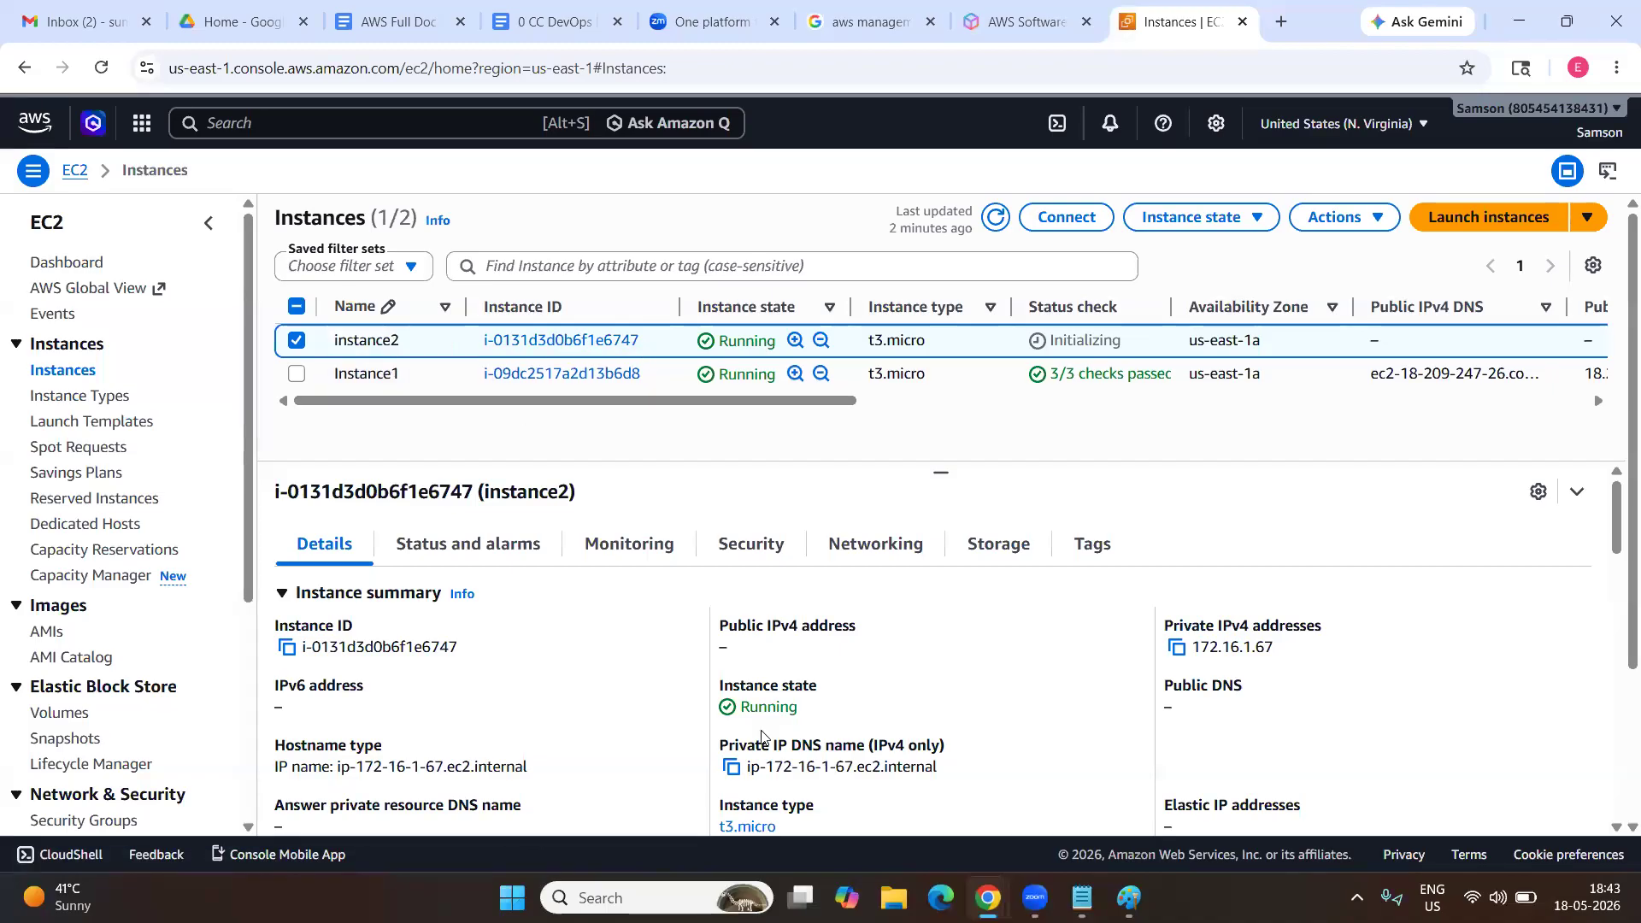
left_click(1176, 648)
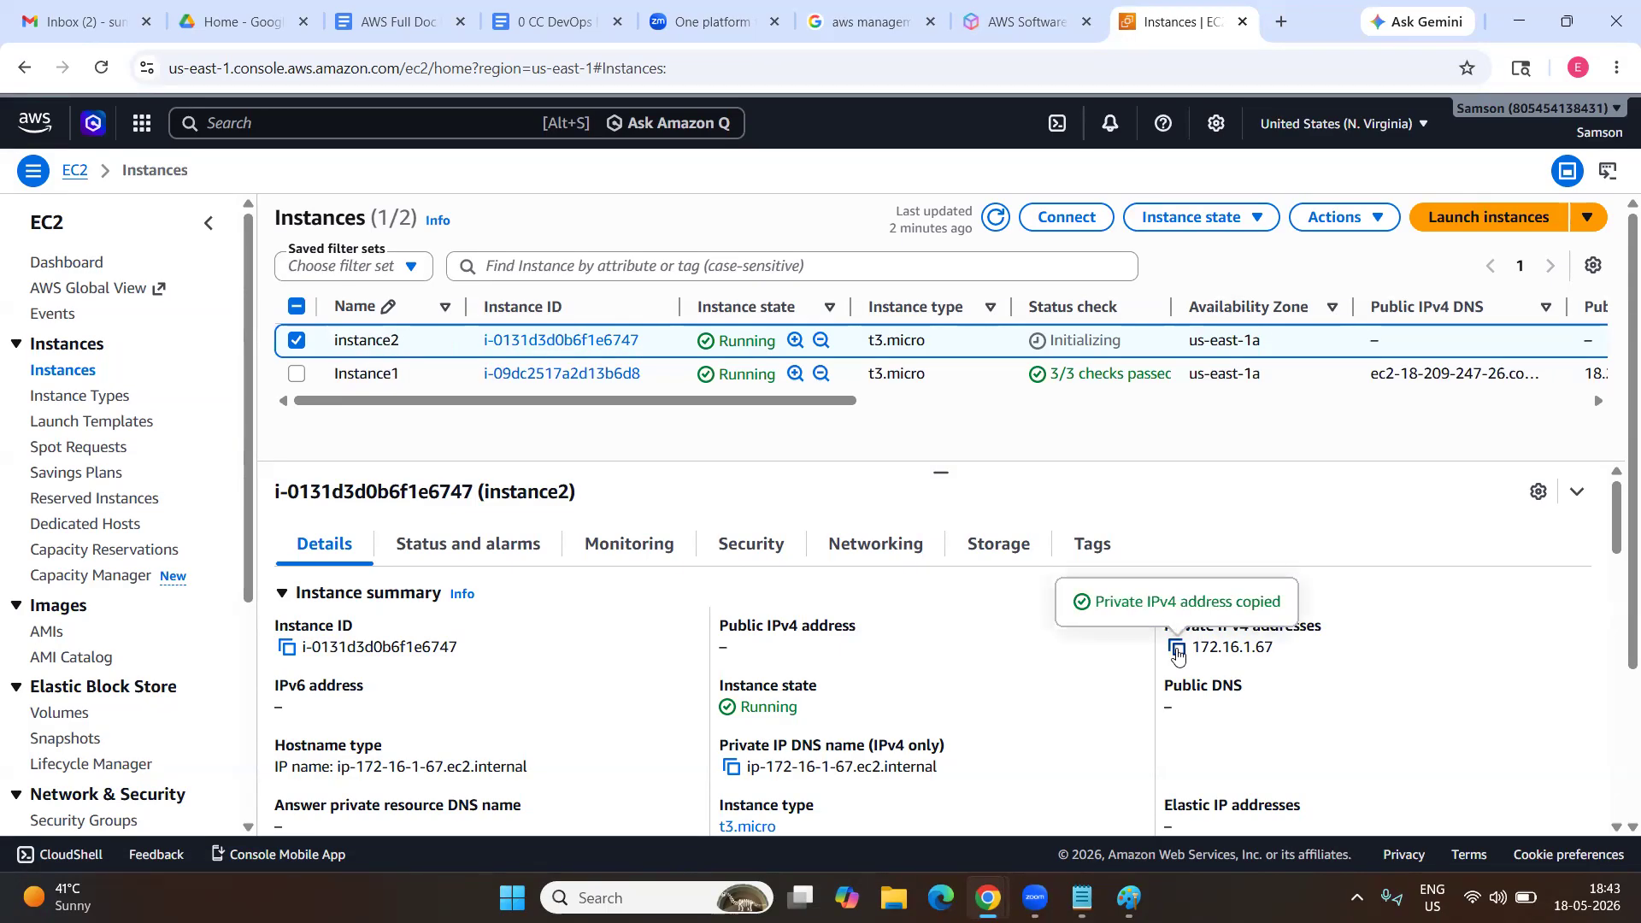
key("alt+Tab")
key("ctrl+v")
key("alt+Tab")
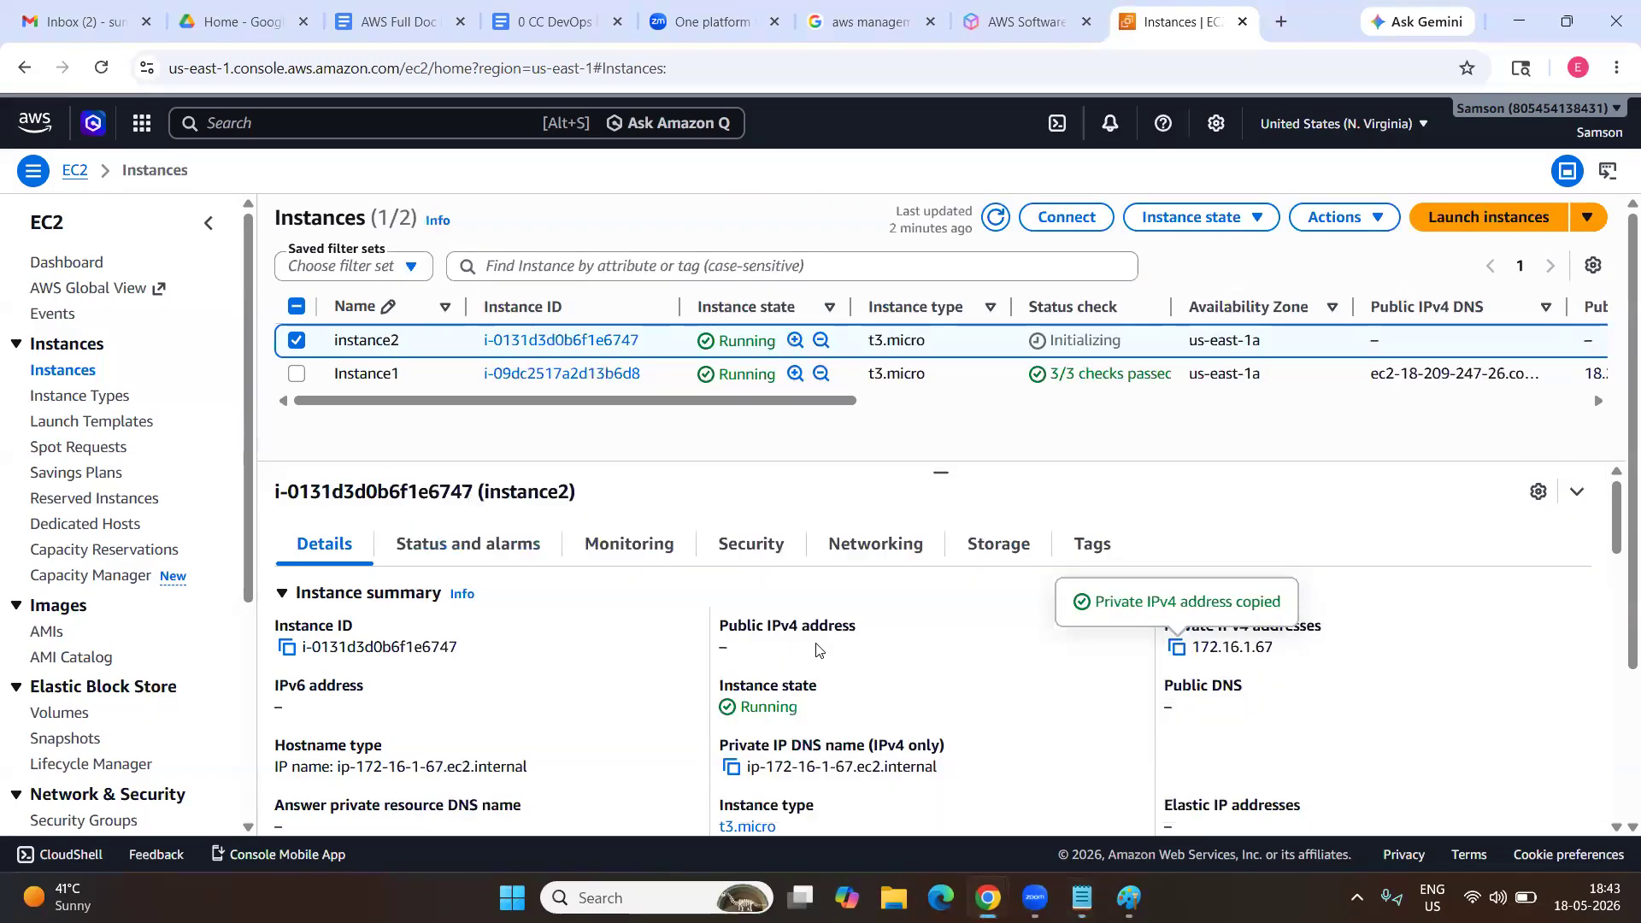
left_click_drag(726, 640, 723, 625)
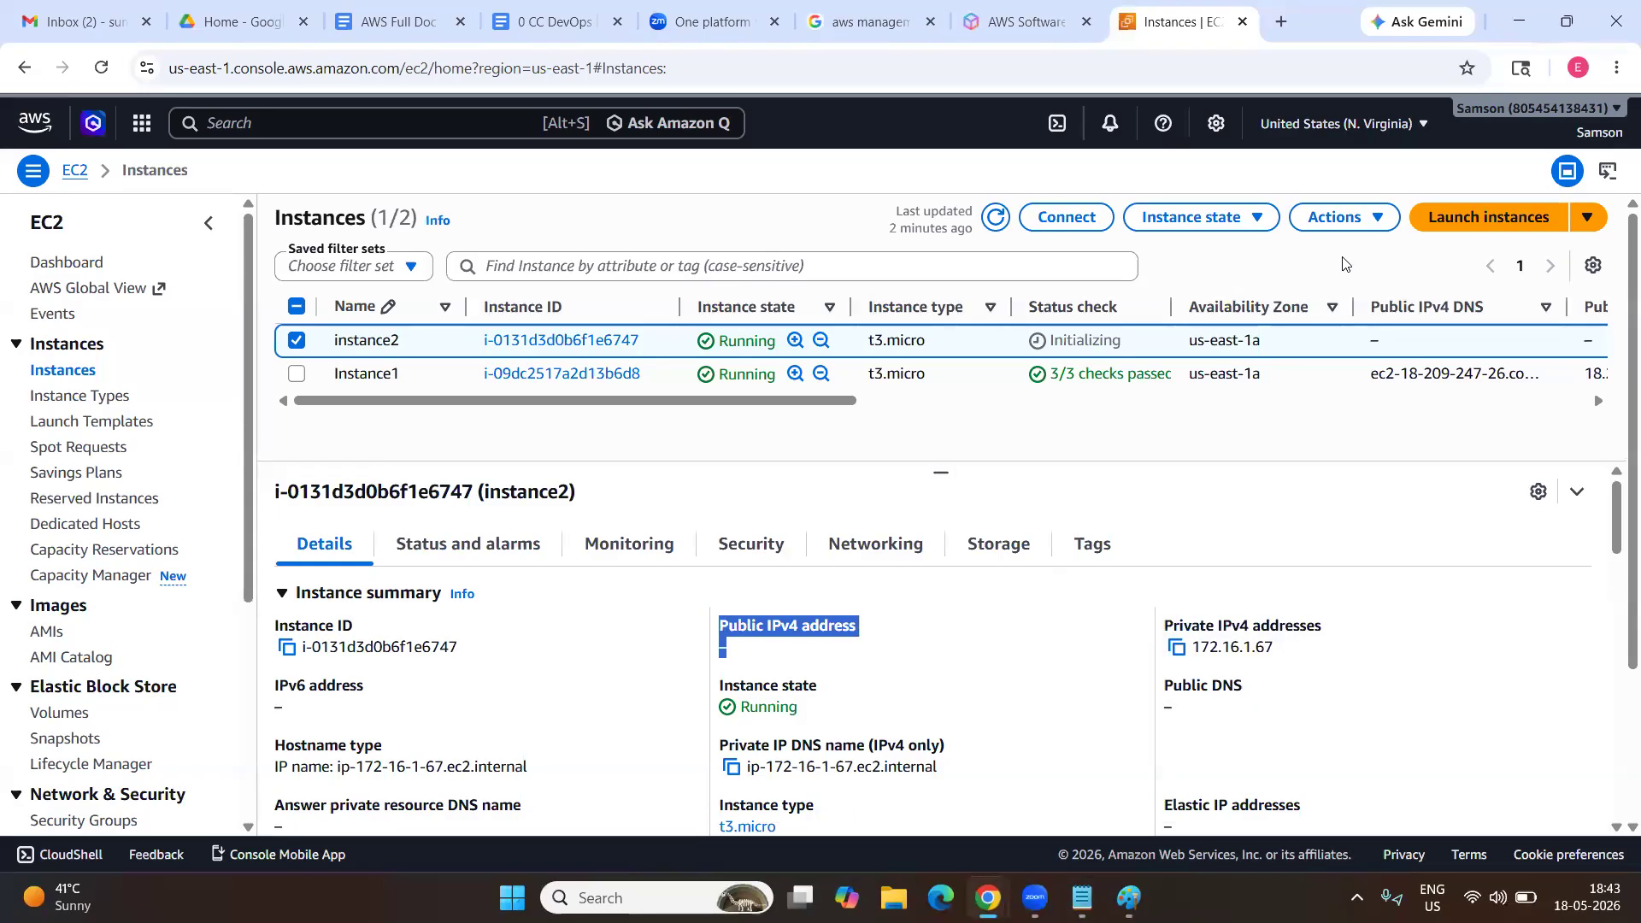
left_click(782, 631)
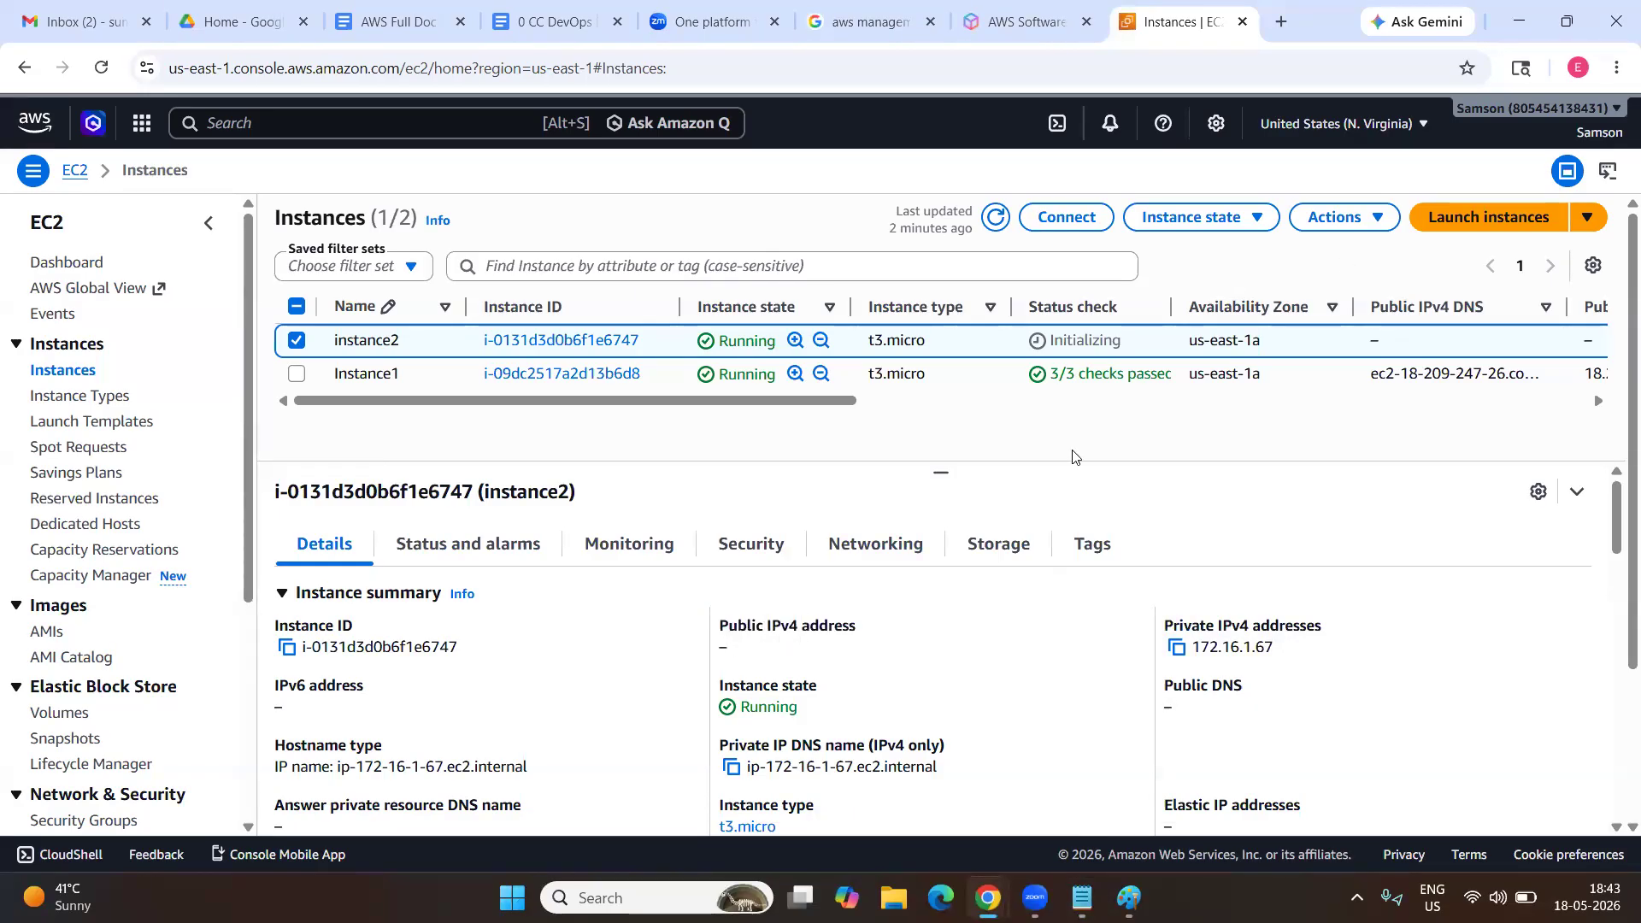
Start launching a new EC2 instance and open its network settings for editing.
left_click(1470, 233)
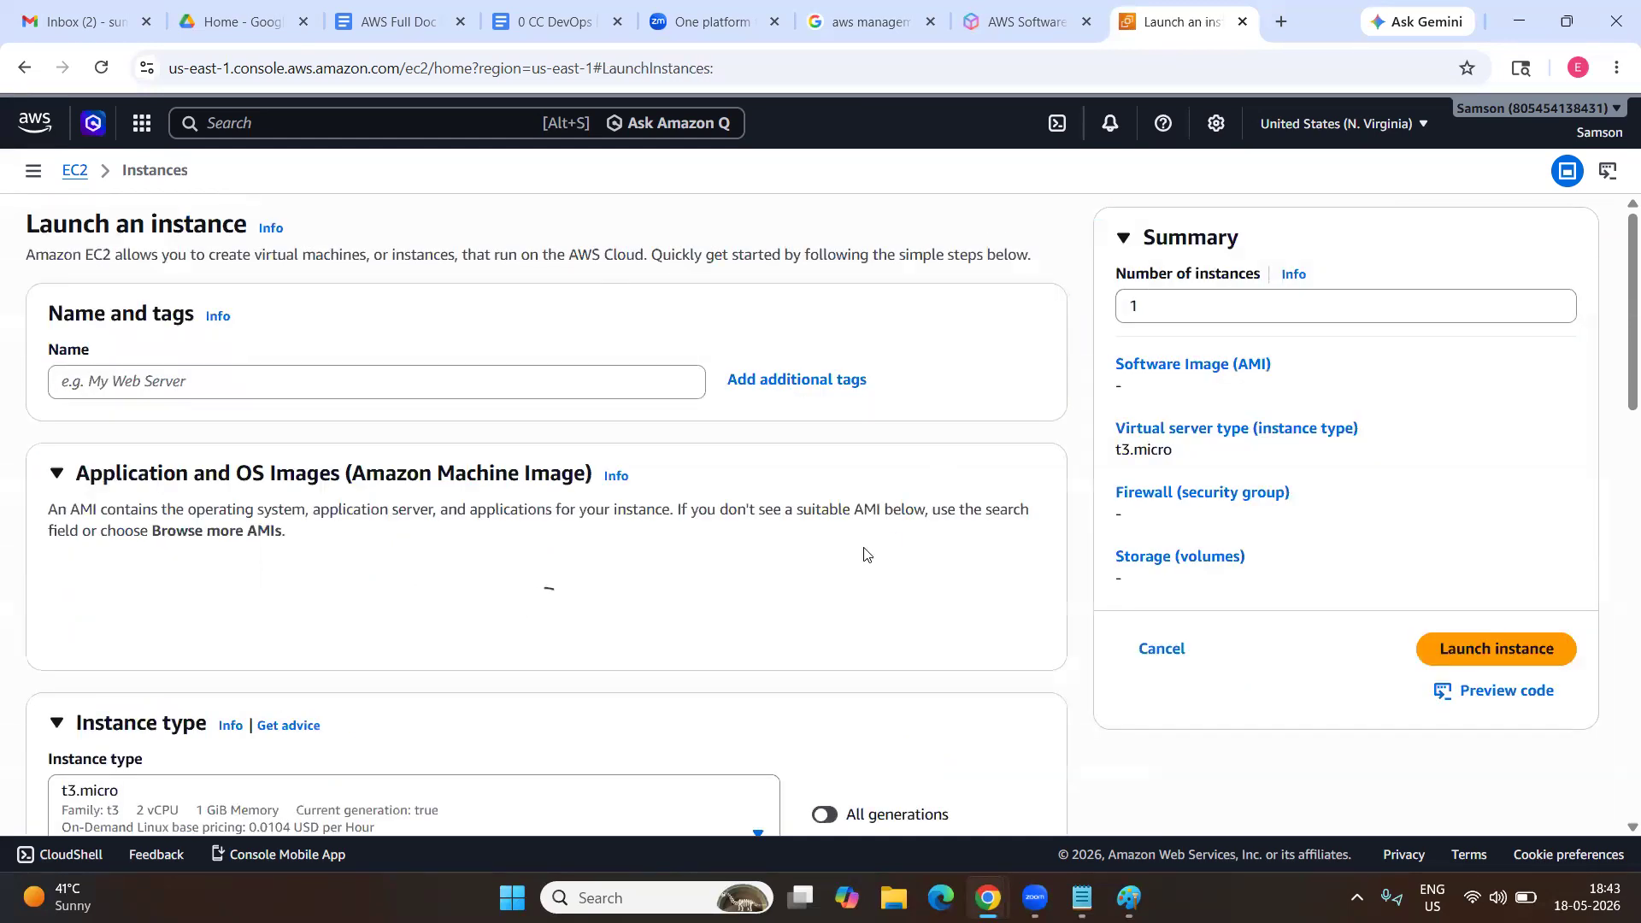
scroll(863, 553, "down", 10)
scroll(863, 554, "down", 5)
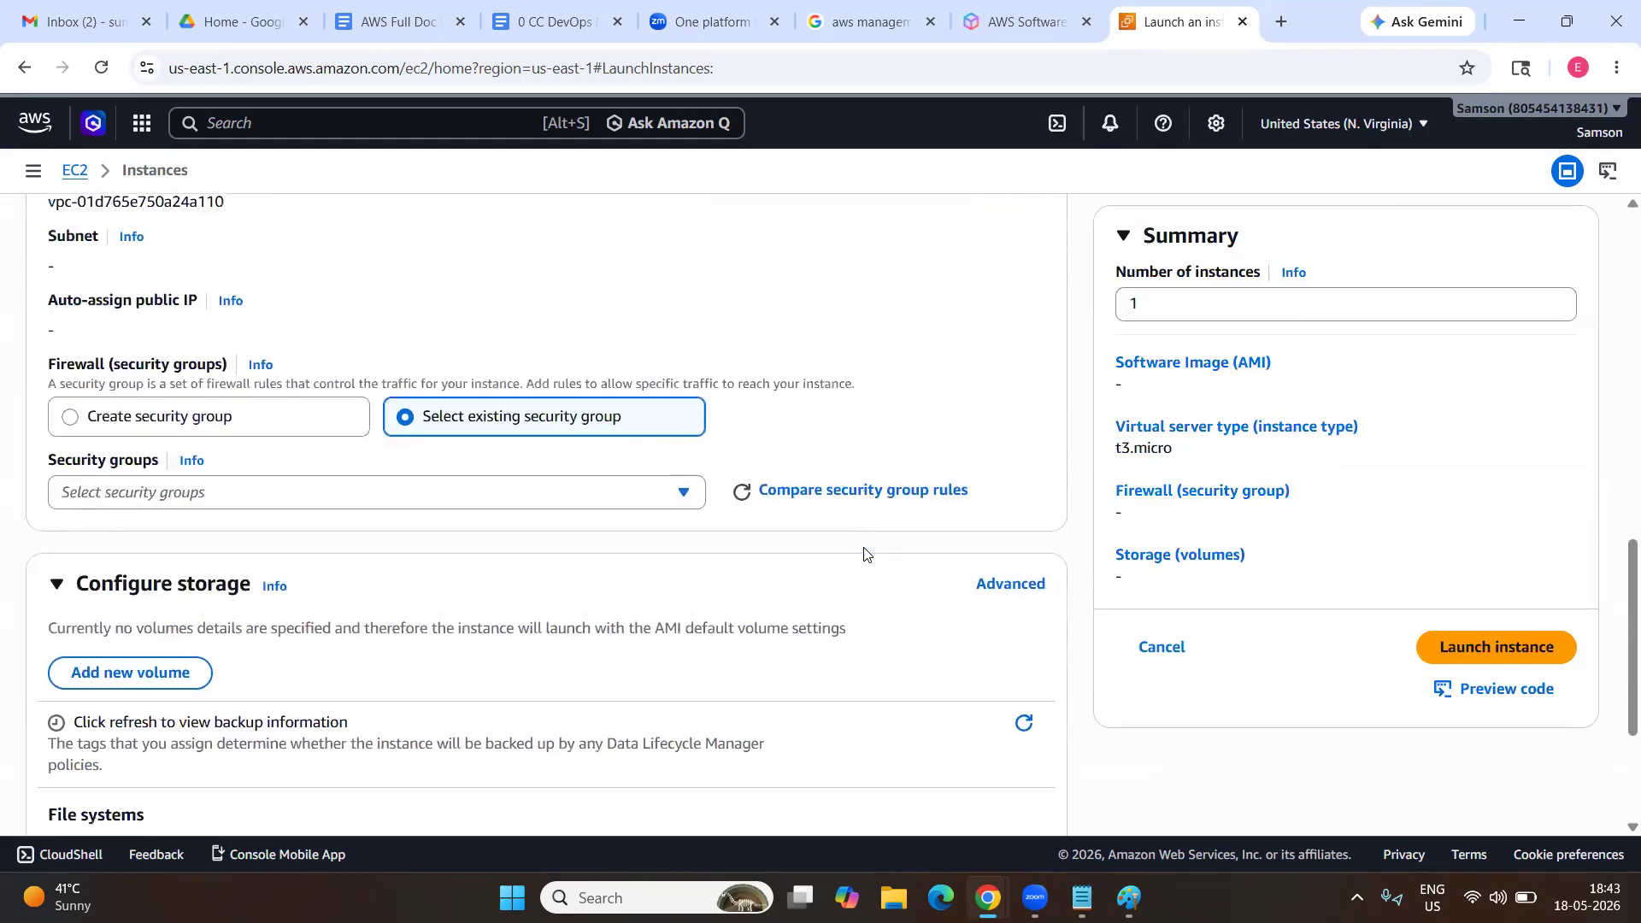
scroll(863, 554, "down", 4)
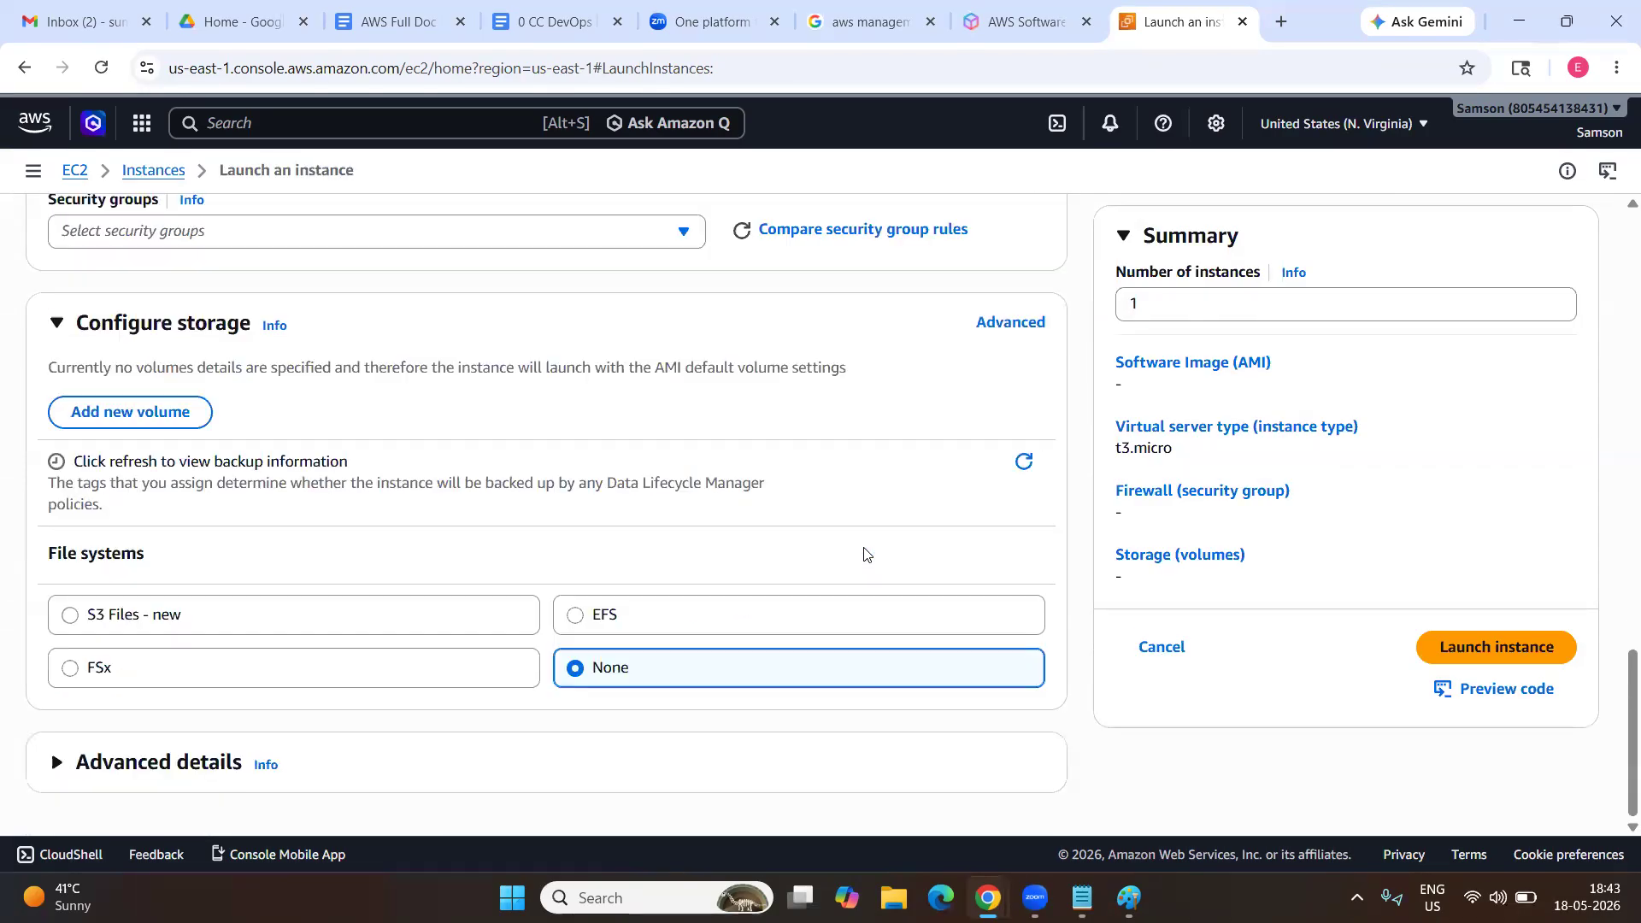
scroll(867, 554, "up", 5)
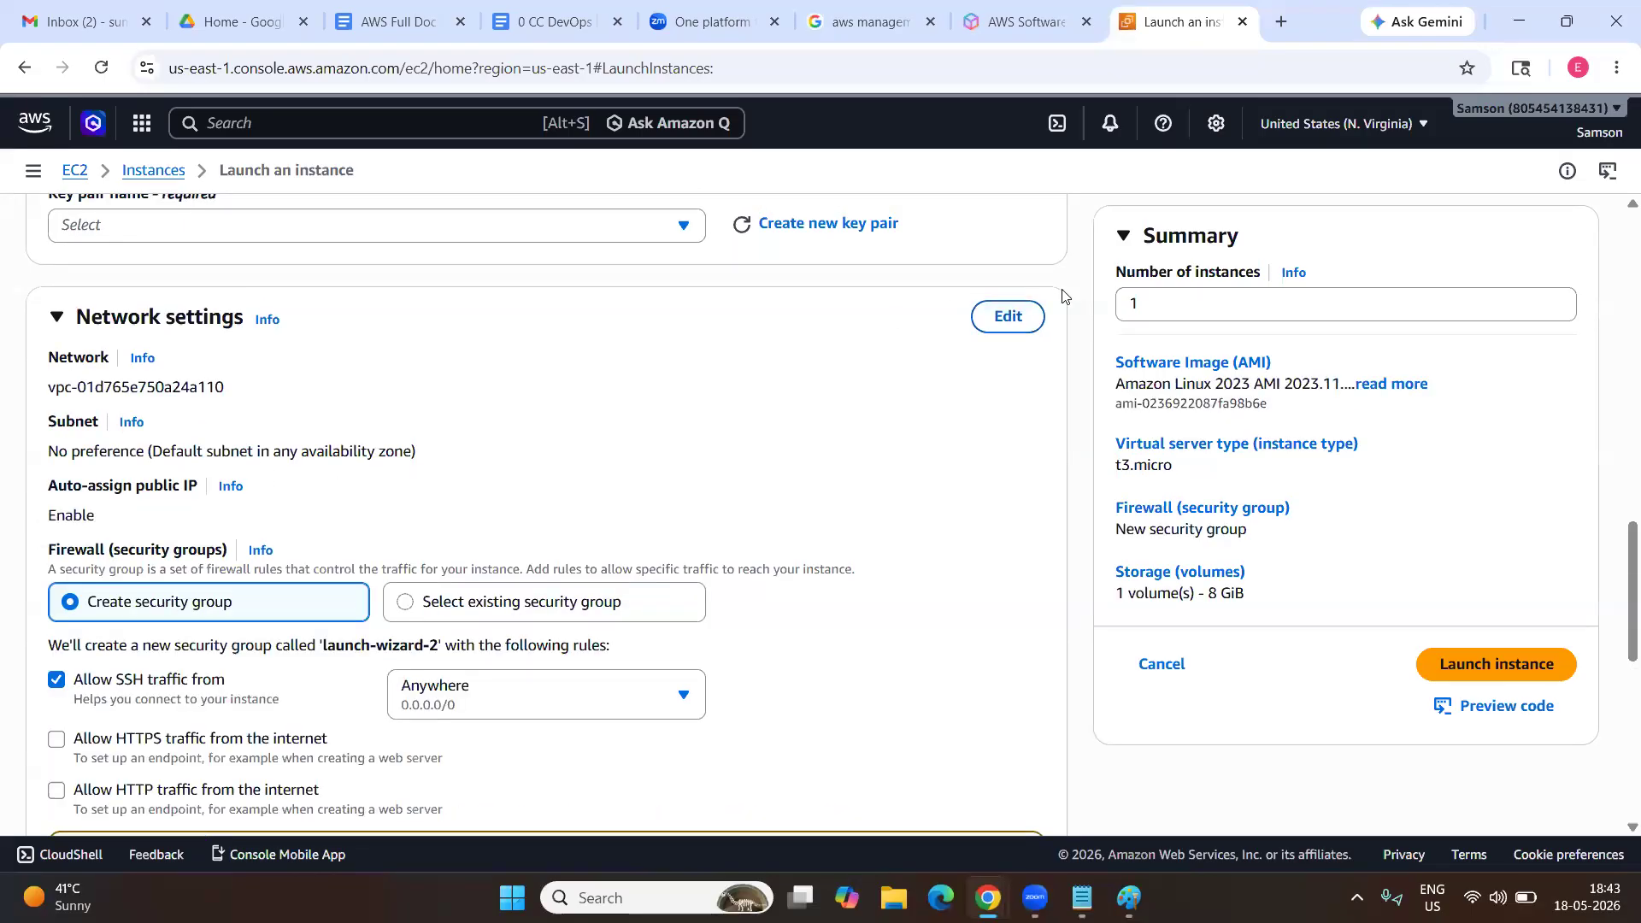
left_click(1007, 317)
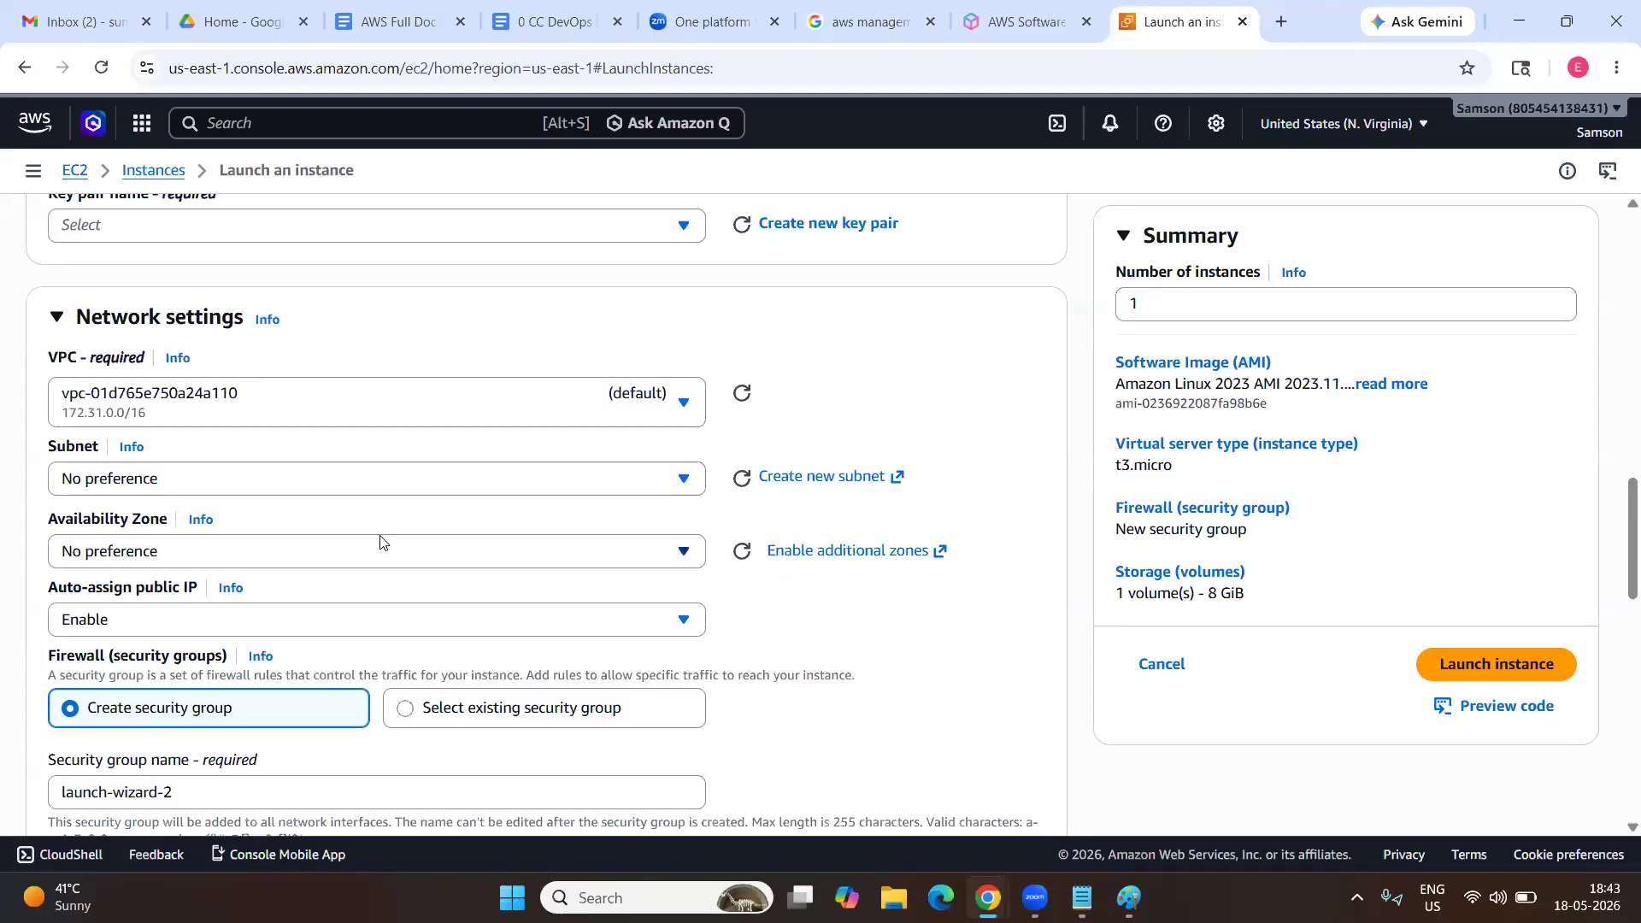
Look at the auto-assign public IP options and select vpc1 as the new instance's network.
left_click_drag(40, 591, 199, 596)
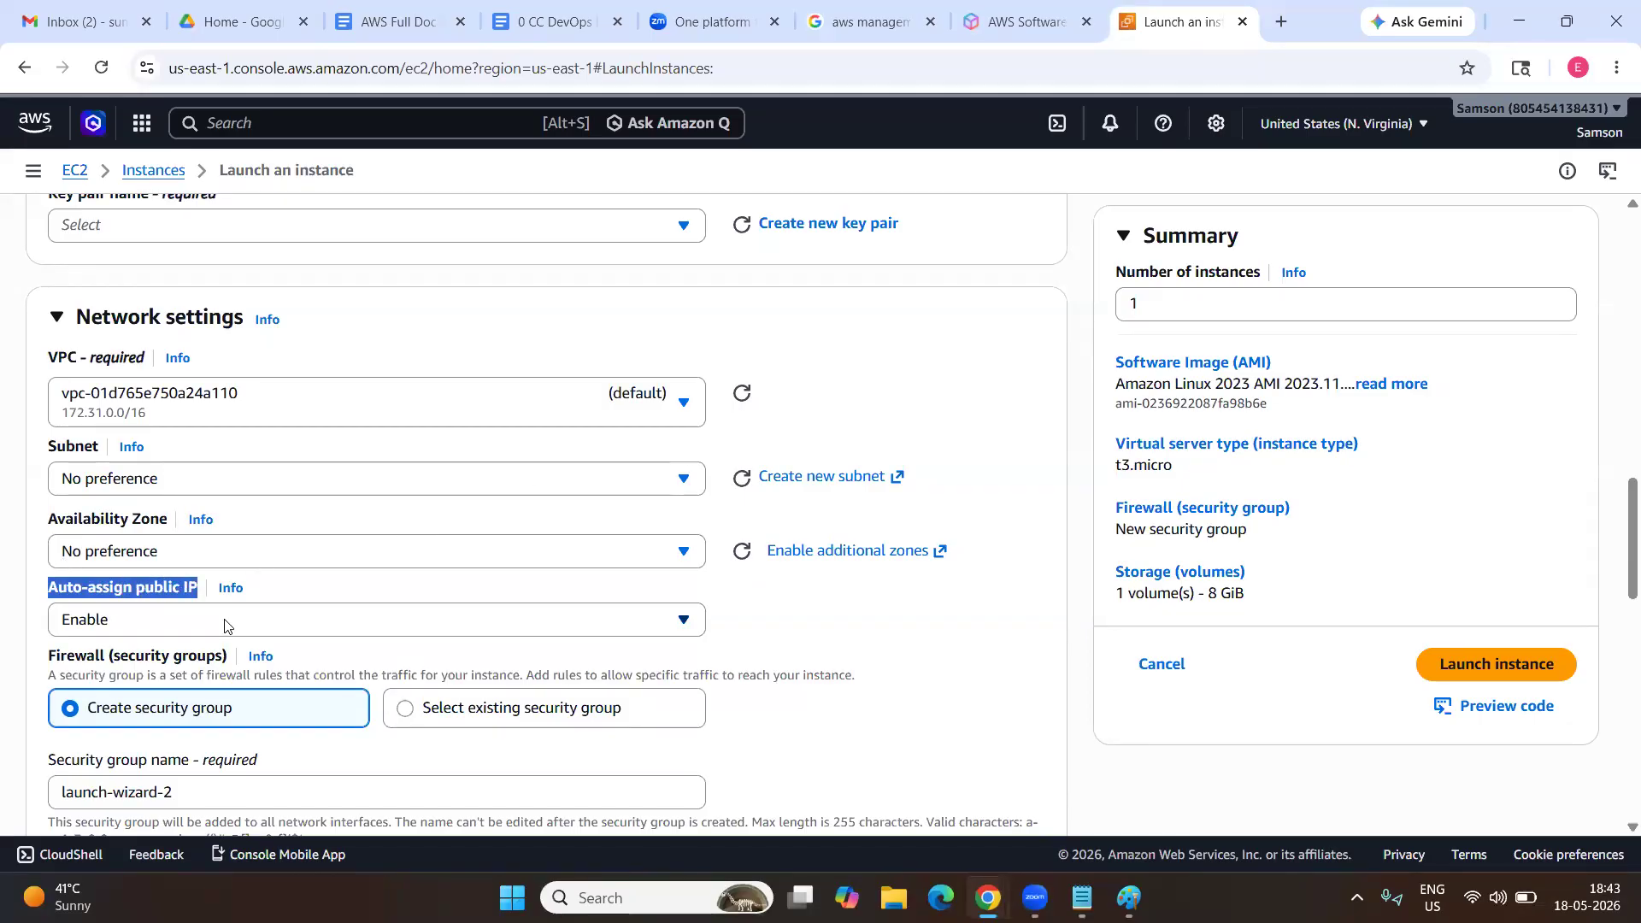
left_click(227, 621)
left_click(145, 696)
left_click(329, 409)
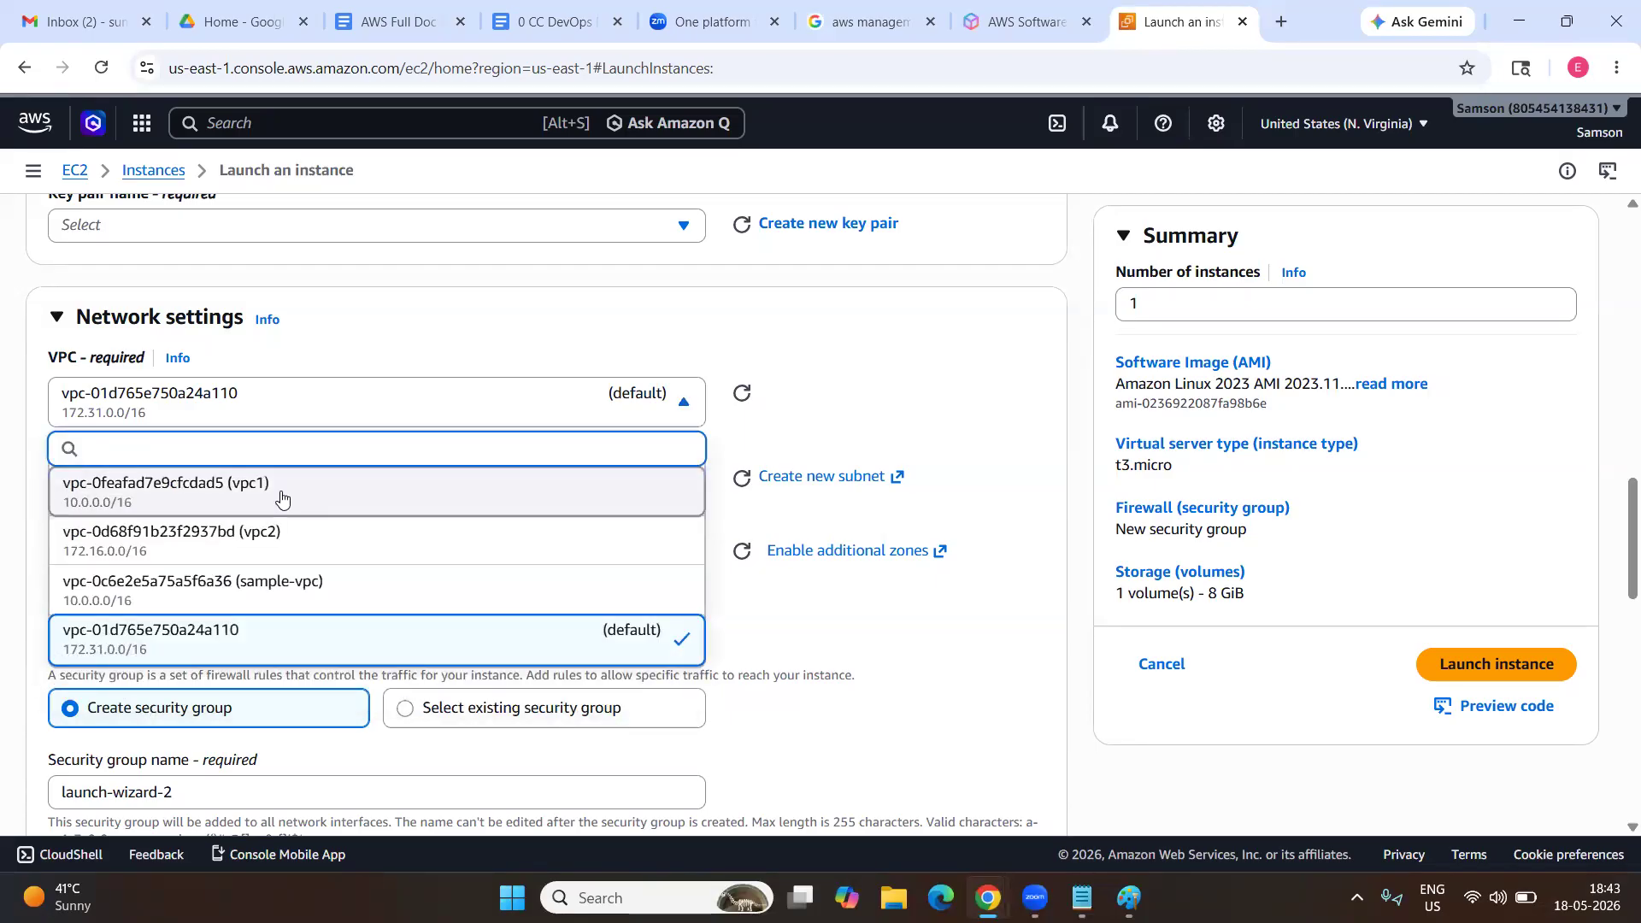
left_click(330, 470)
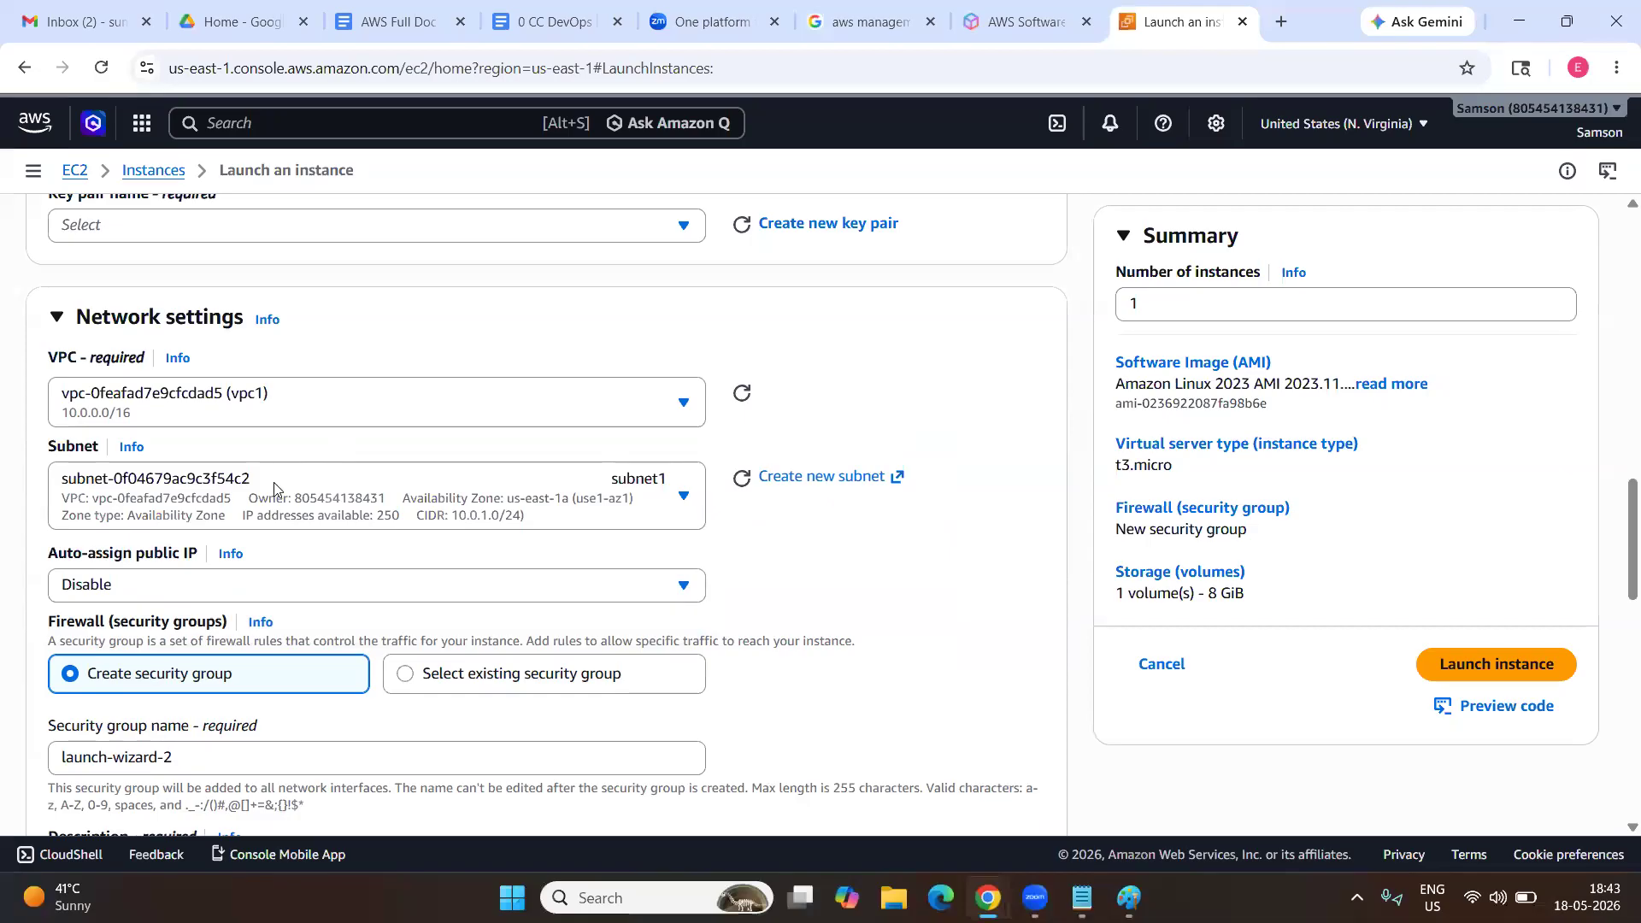
Set auto-assign public IP to Enable for subnet1, and return it to Disable.
left_click(114, 588)
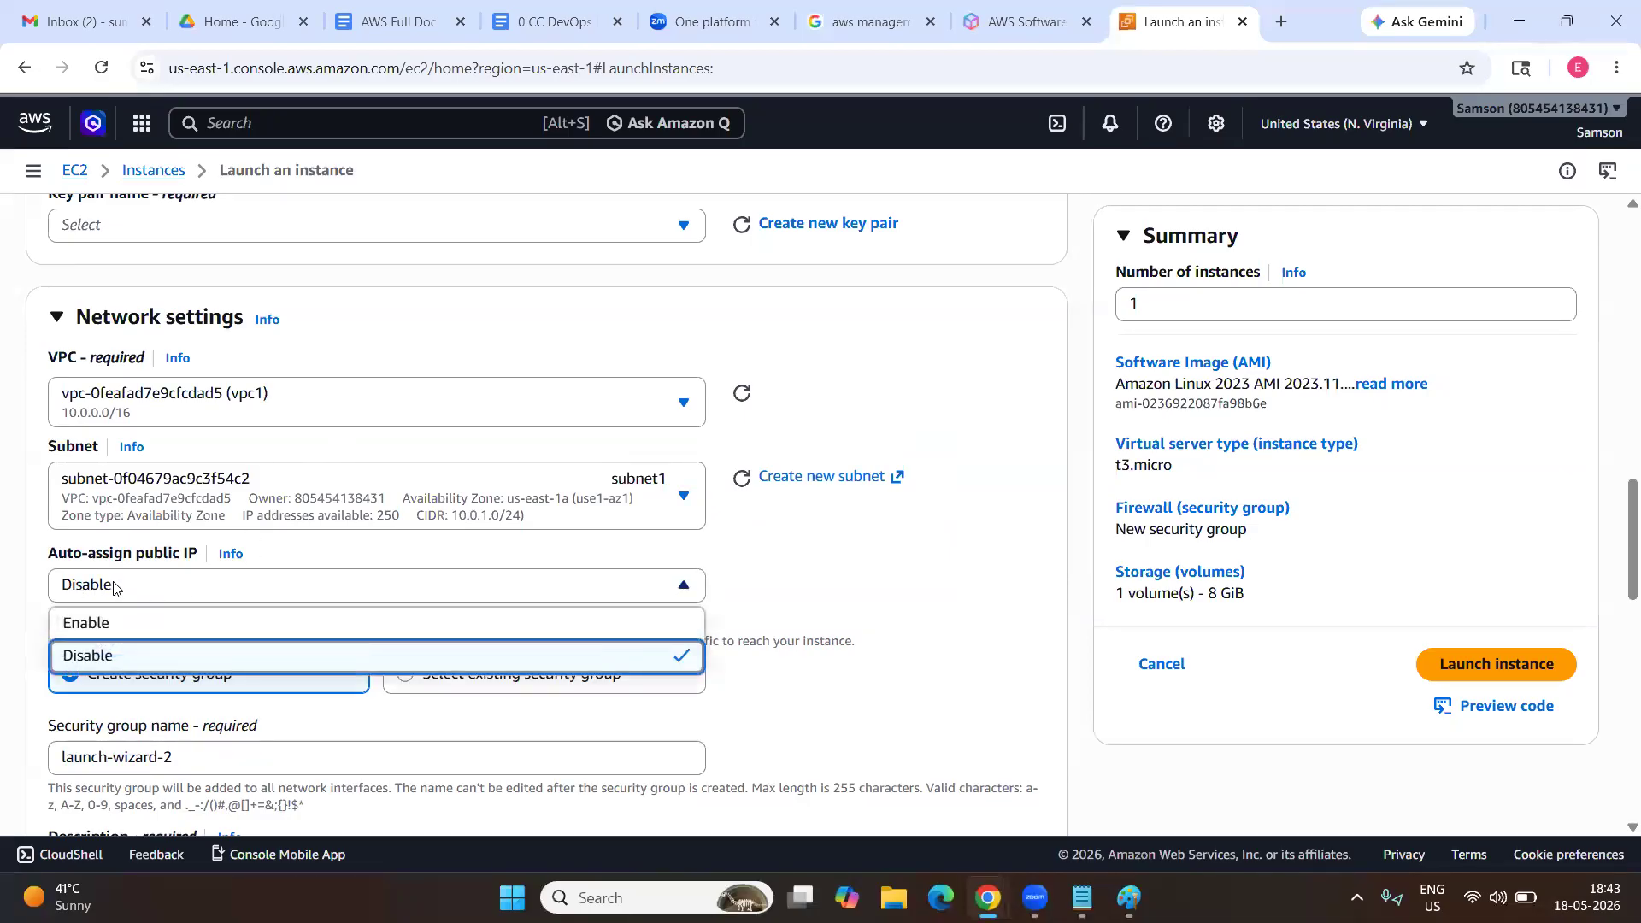
left_click(92, 634)
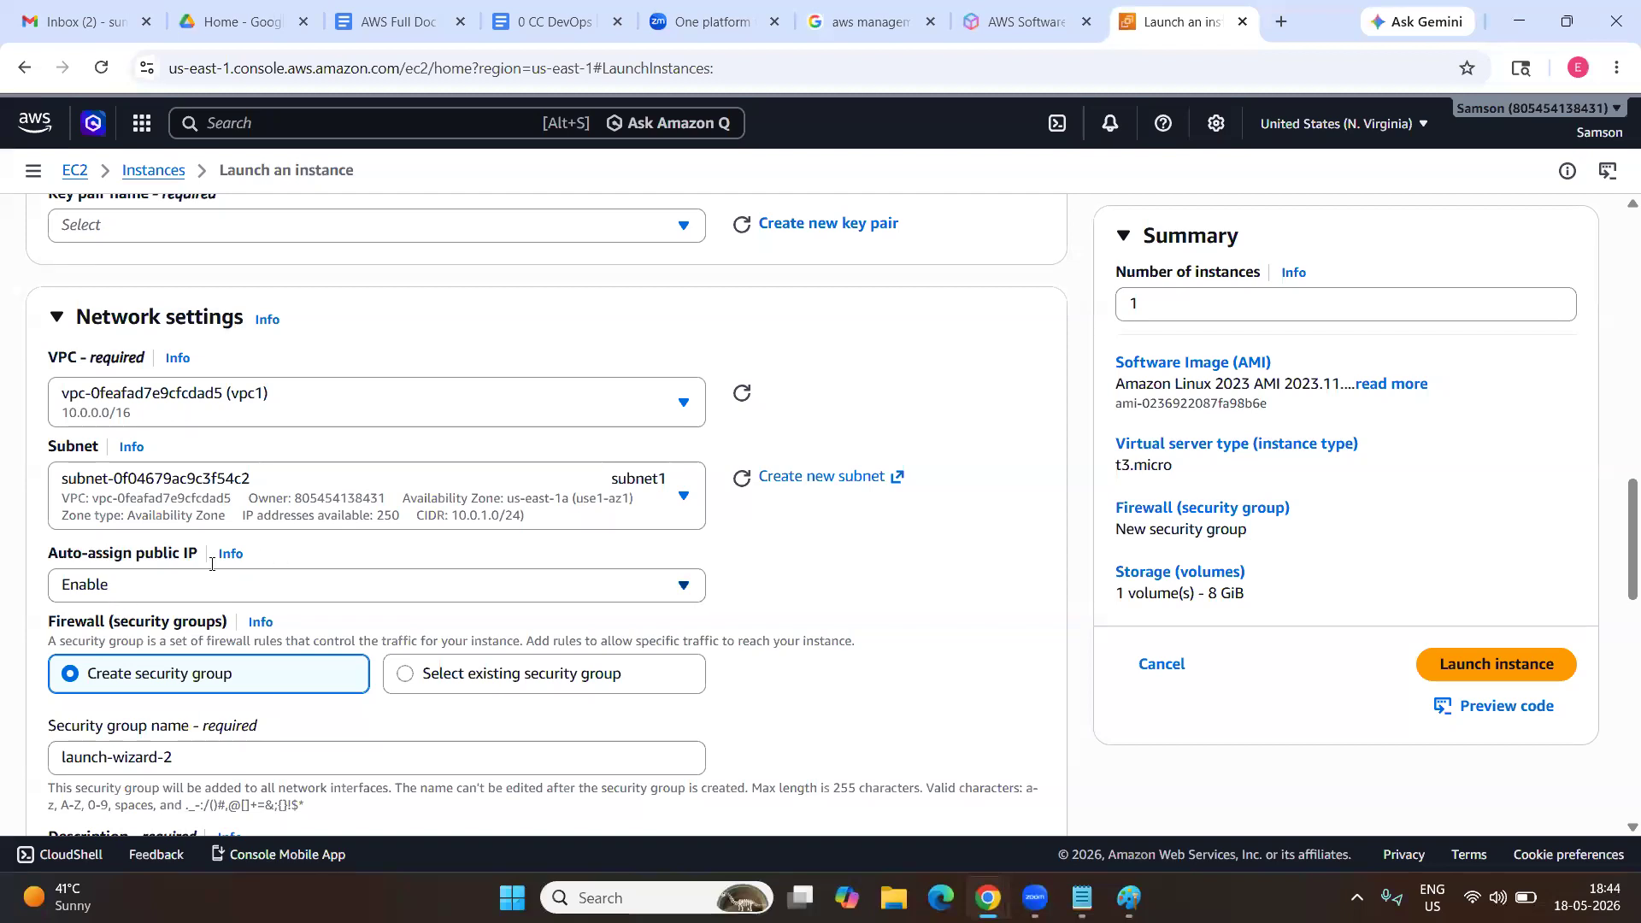
left_click(132, 589)
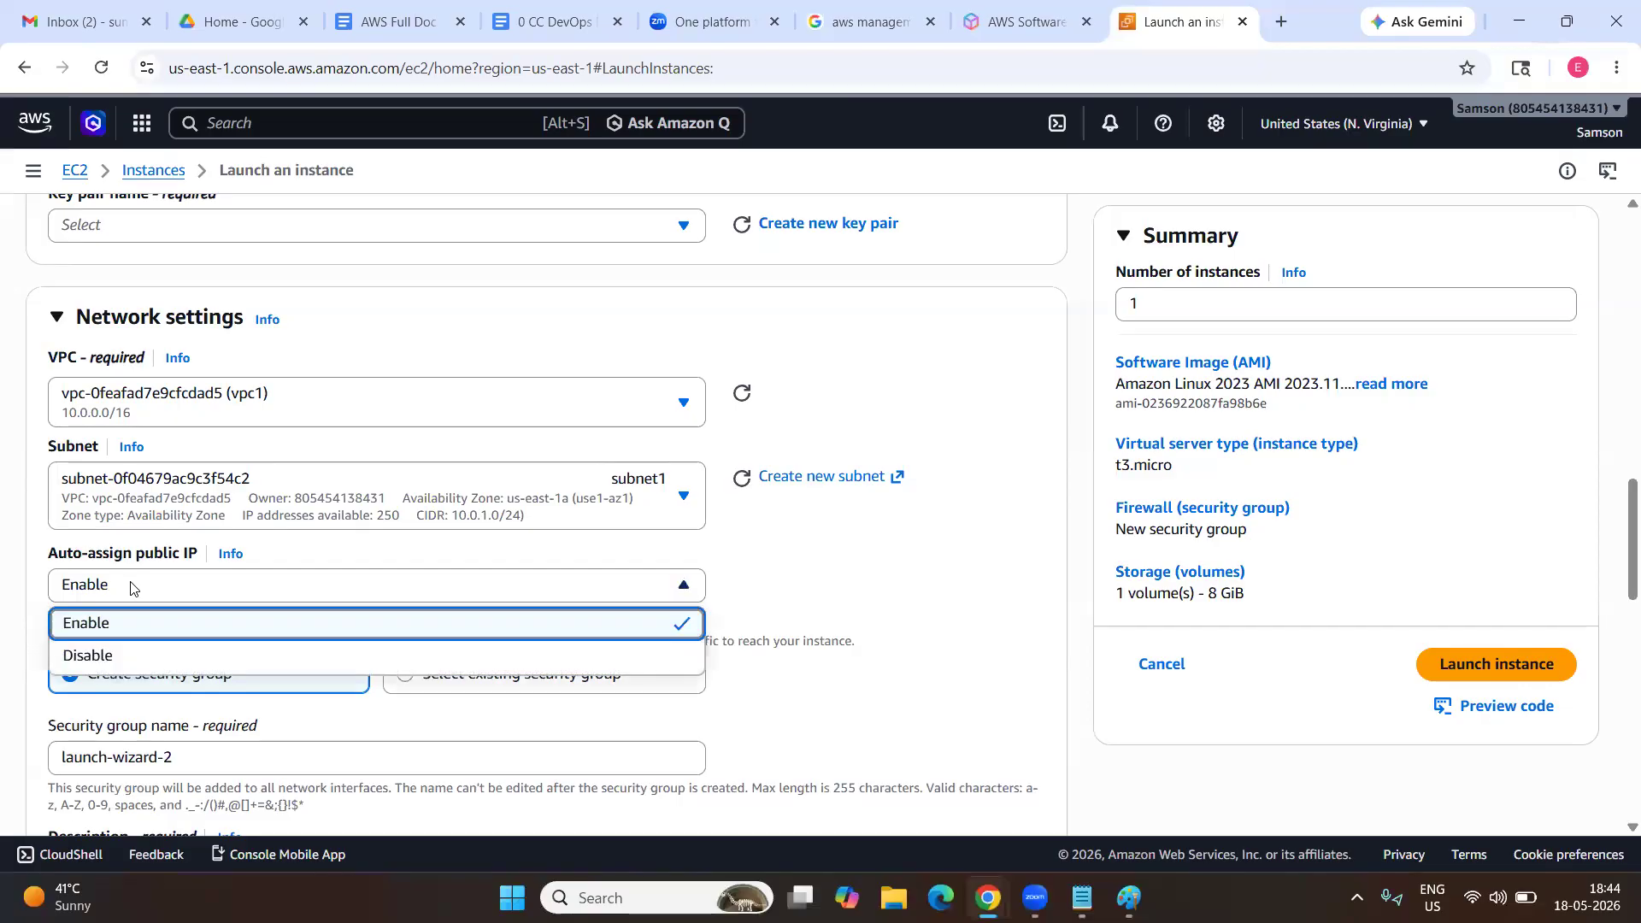
left_click(115, 658)
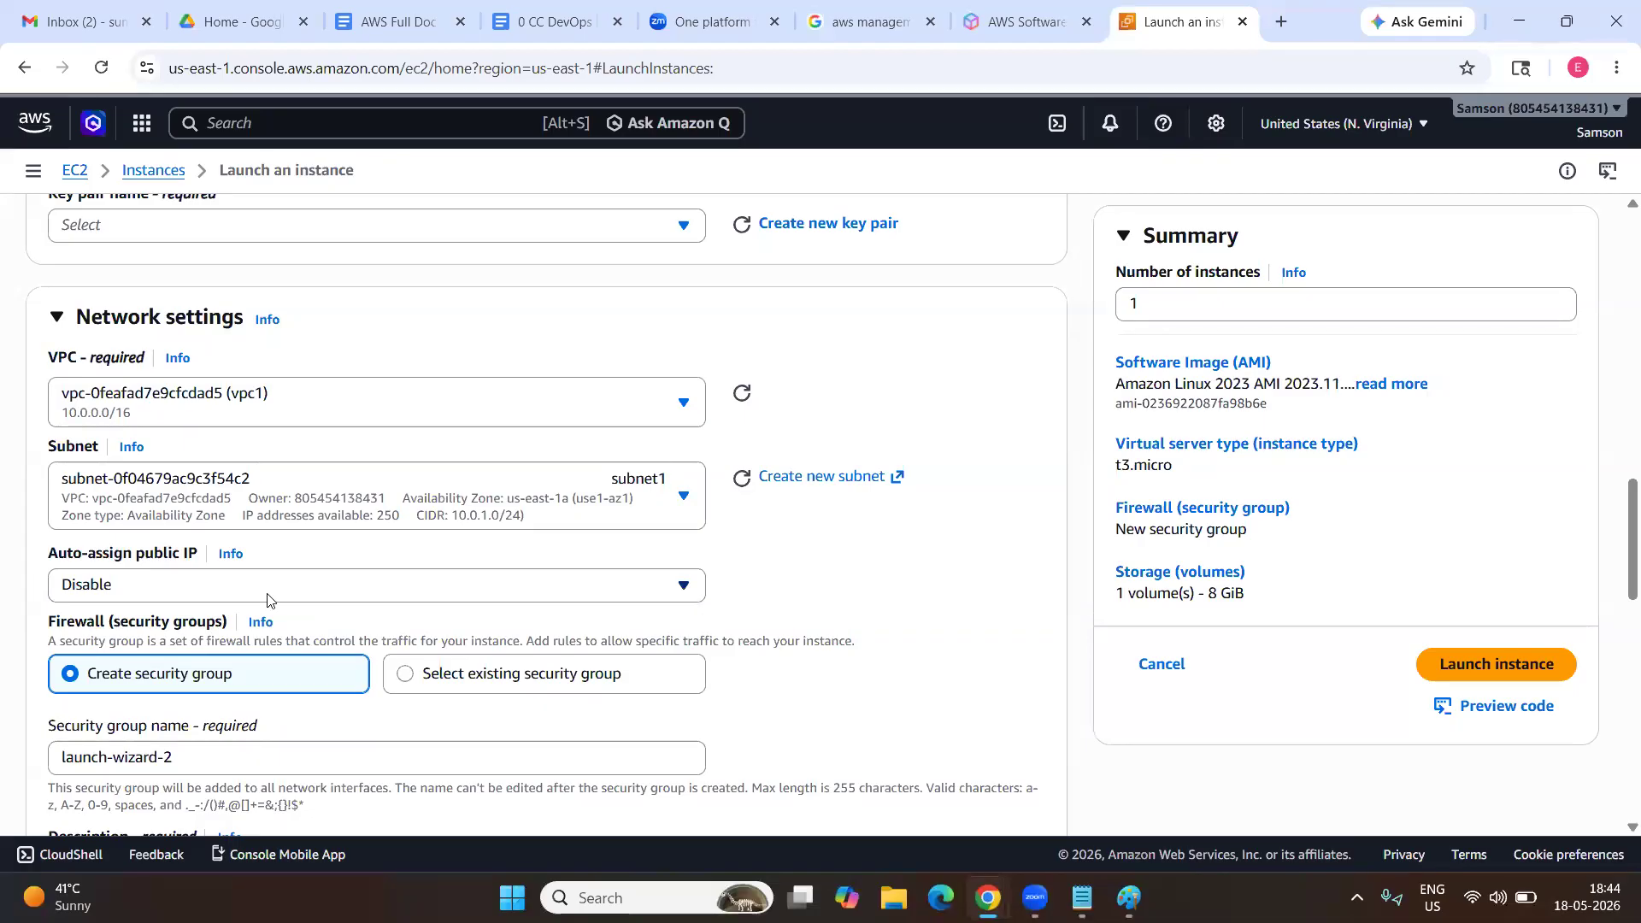
Abandon the new instance launch form and return to the Instances list.
left_click(134, 590)
left_click(135, 590)
left_click(134, 590)
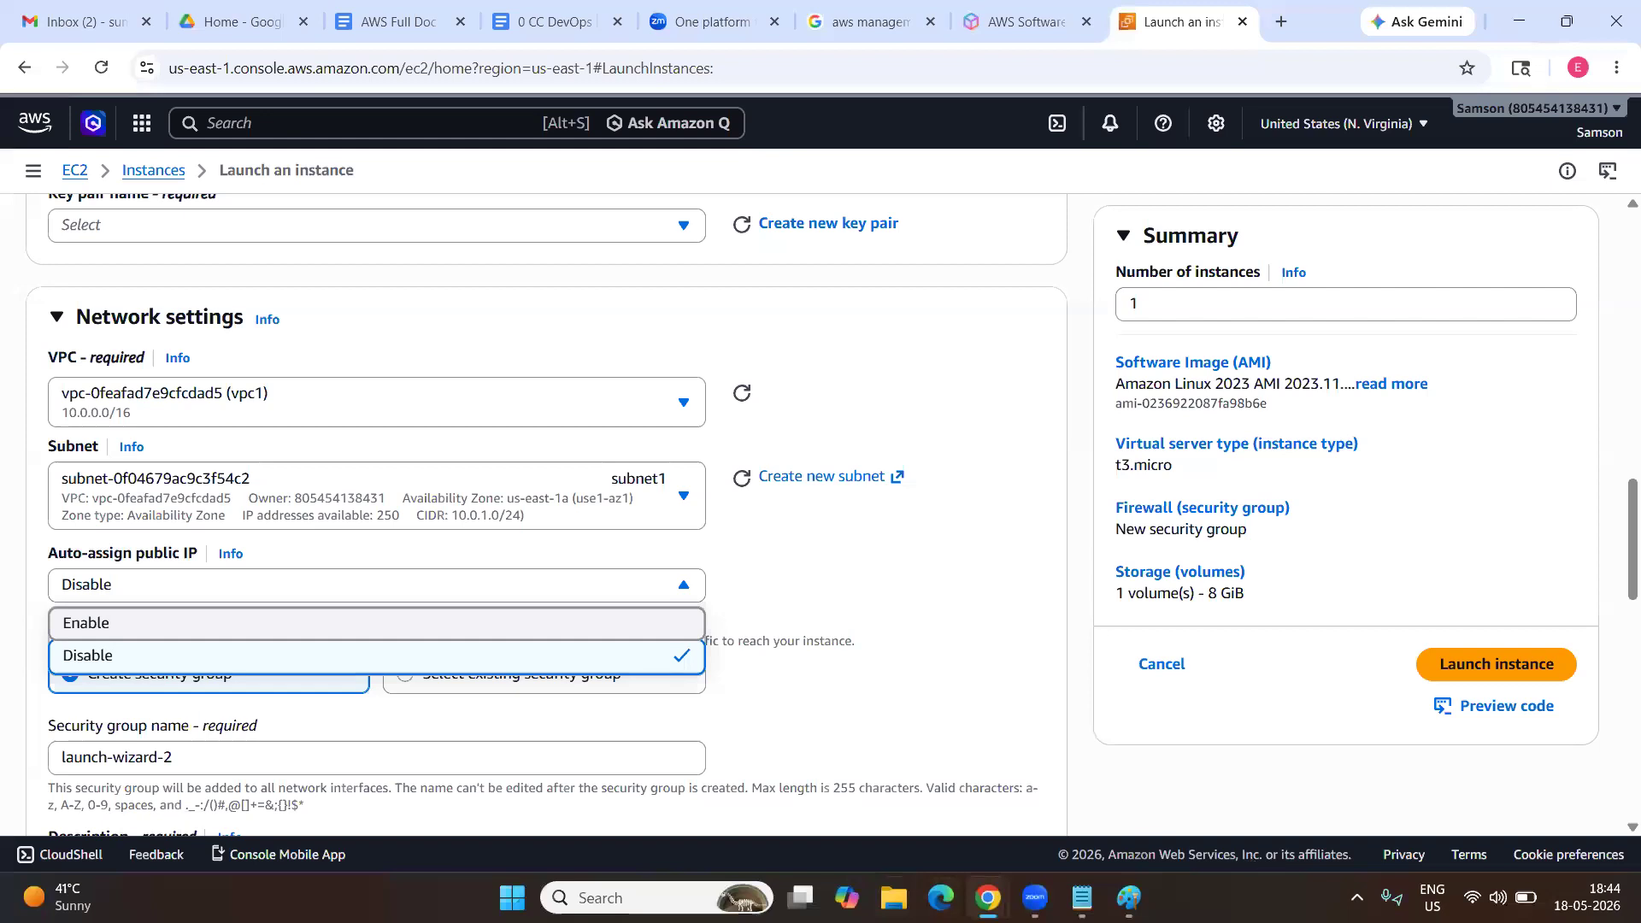
mouse_move(1035, 898)
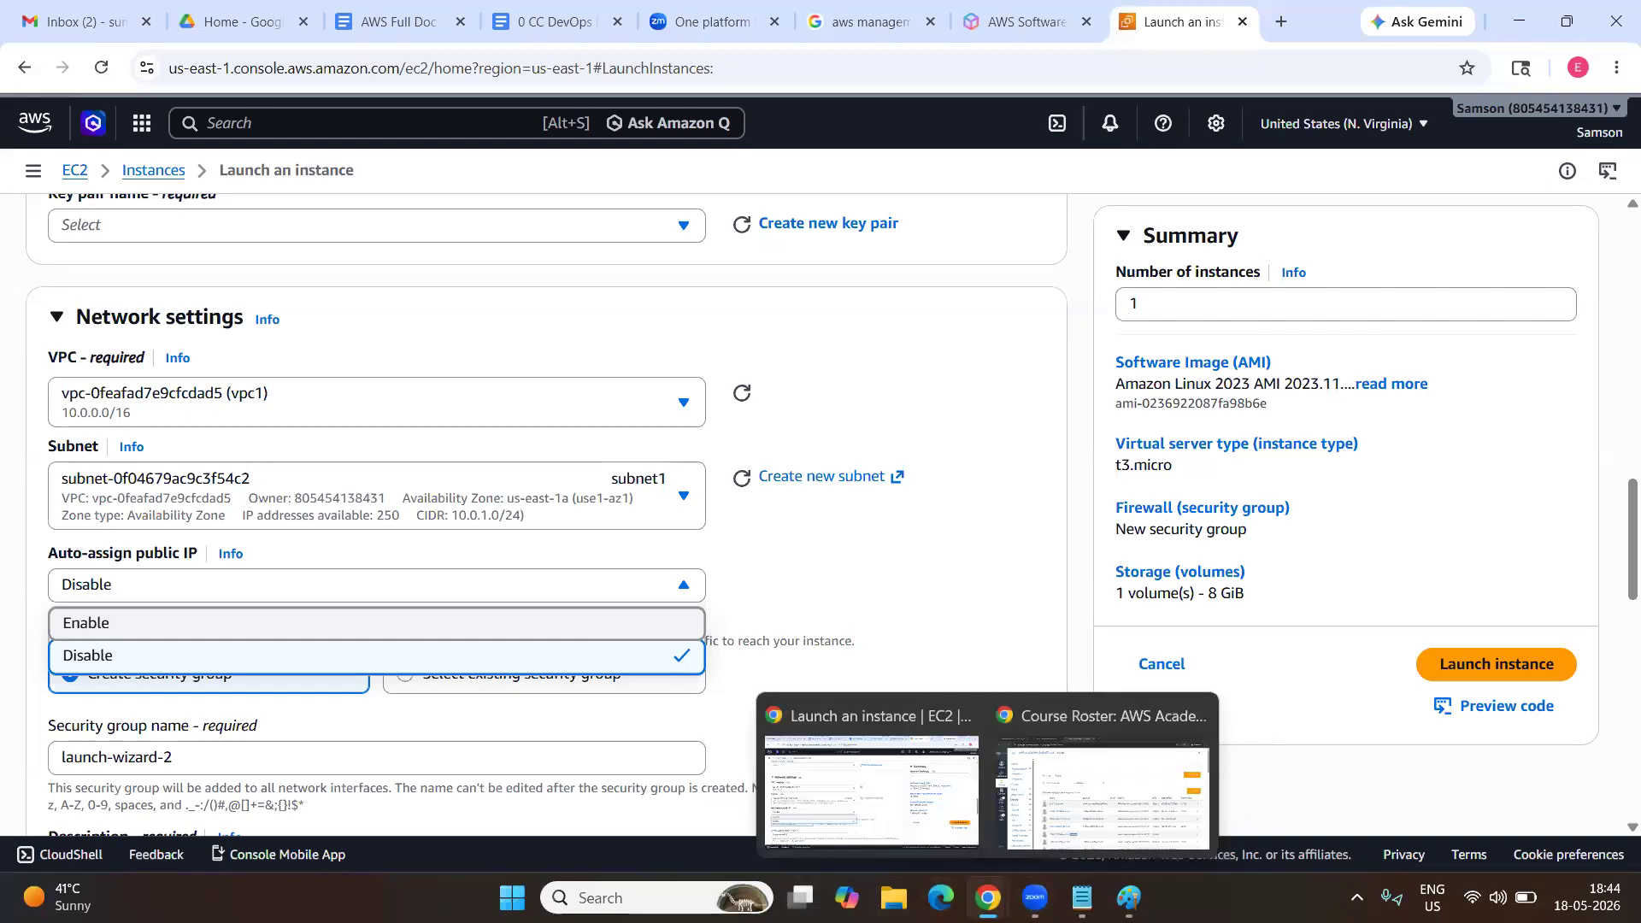
left_click(988, 898)
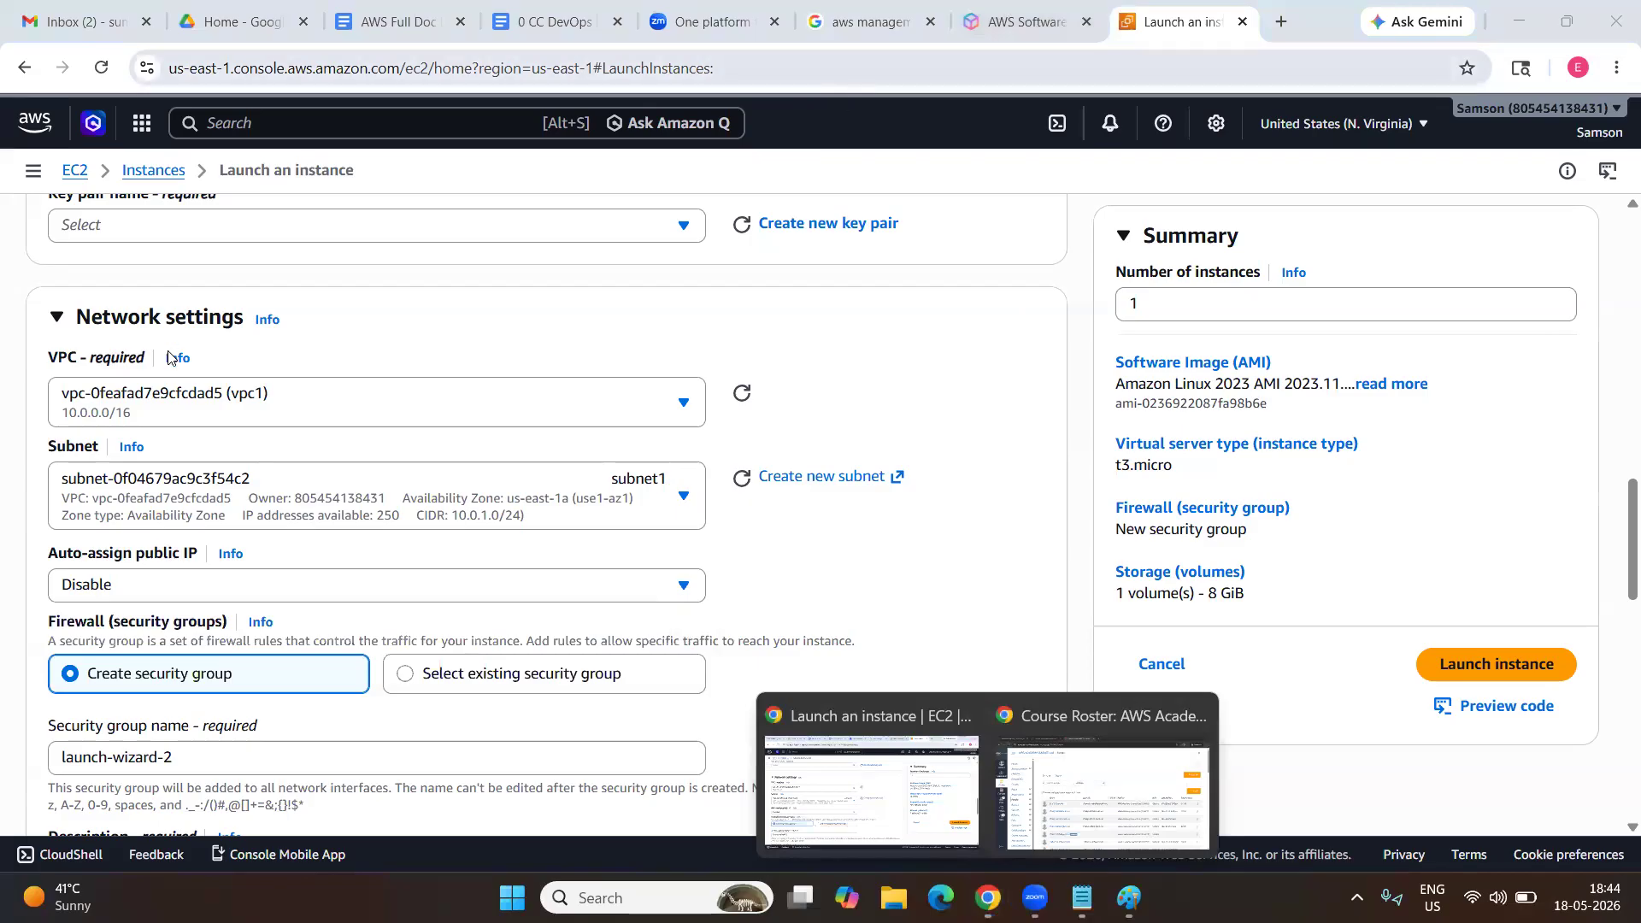
scroll(168, 357, "up", 10)
left_click(158, 171)
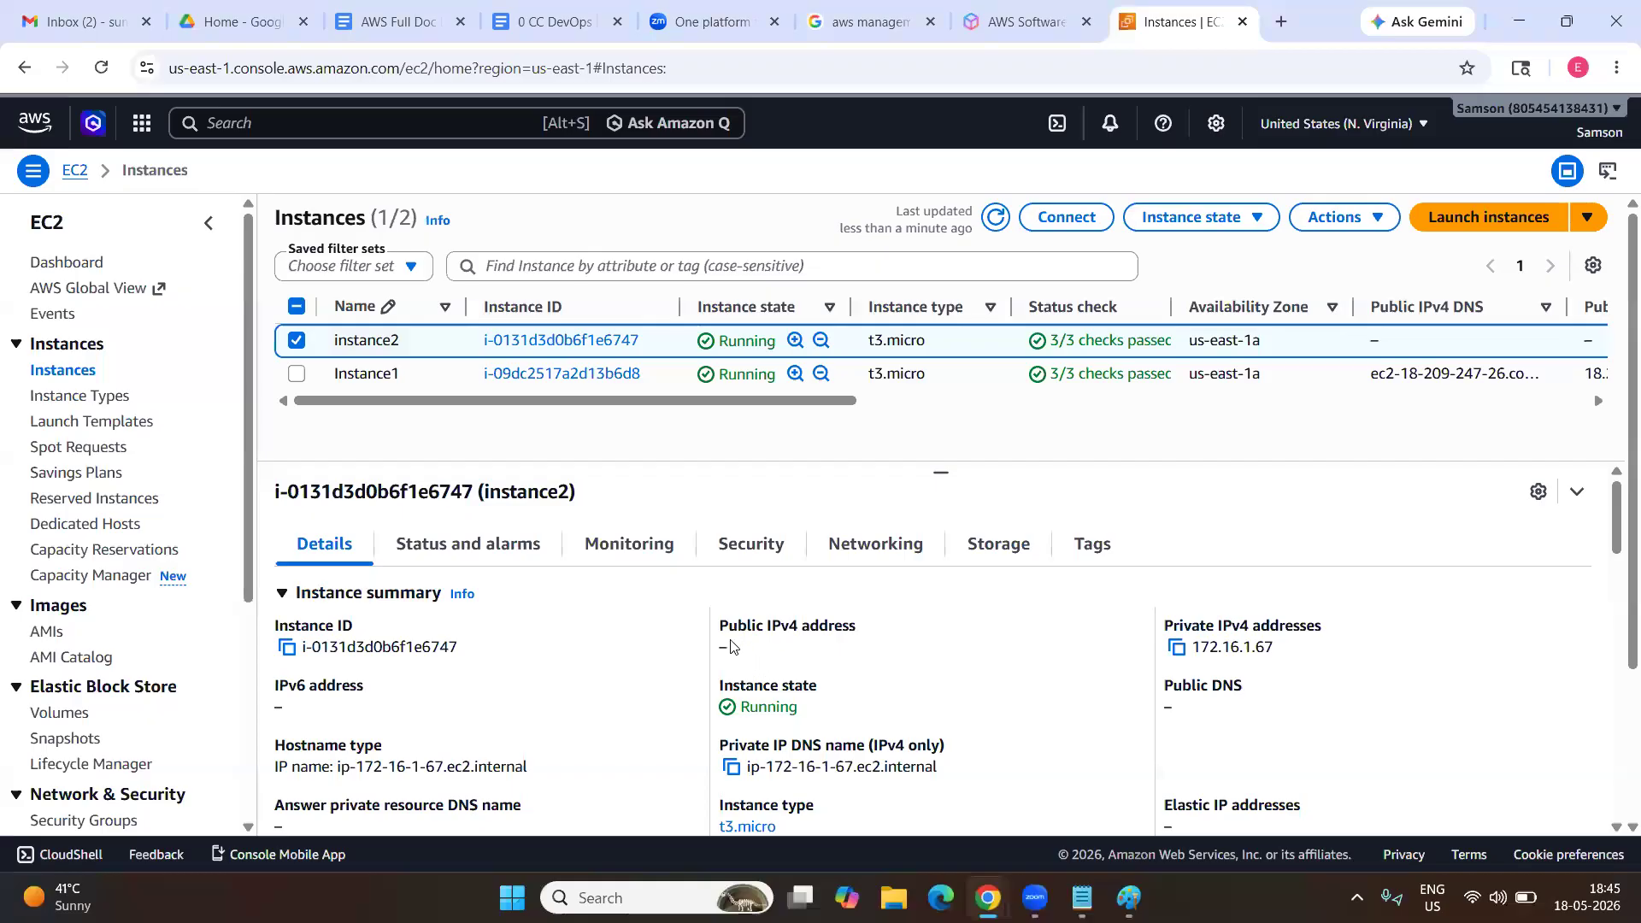
Examine the public IPv4 address and public DNS fields in instance2's summary.
left_click_drag(731, 647, 716, 633)
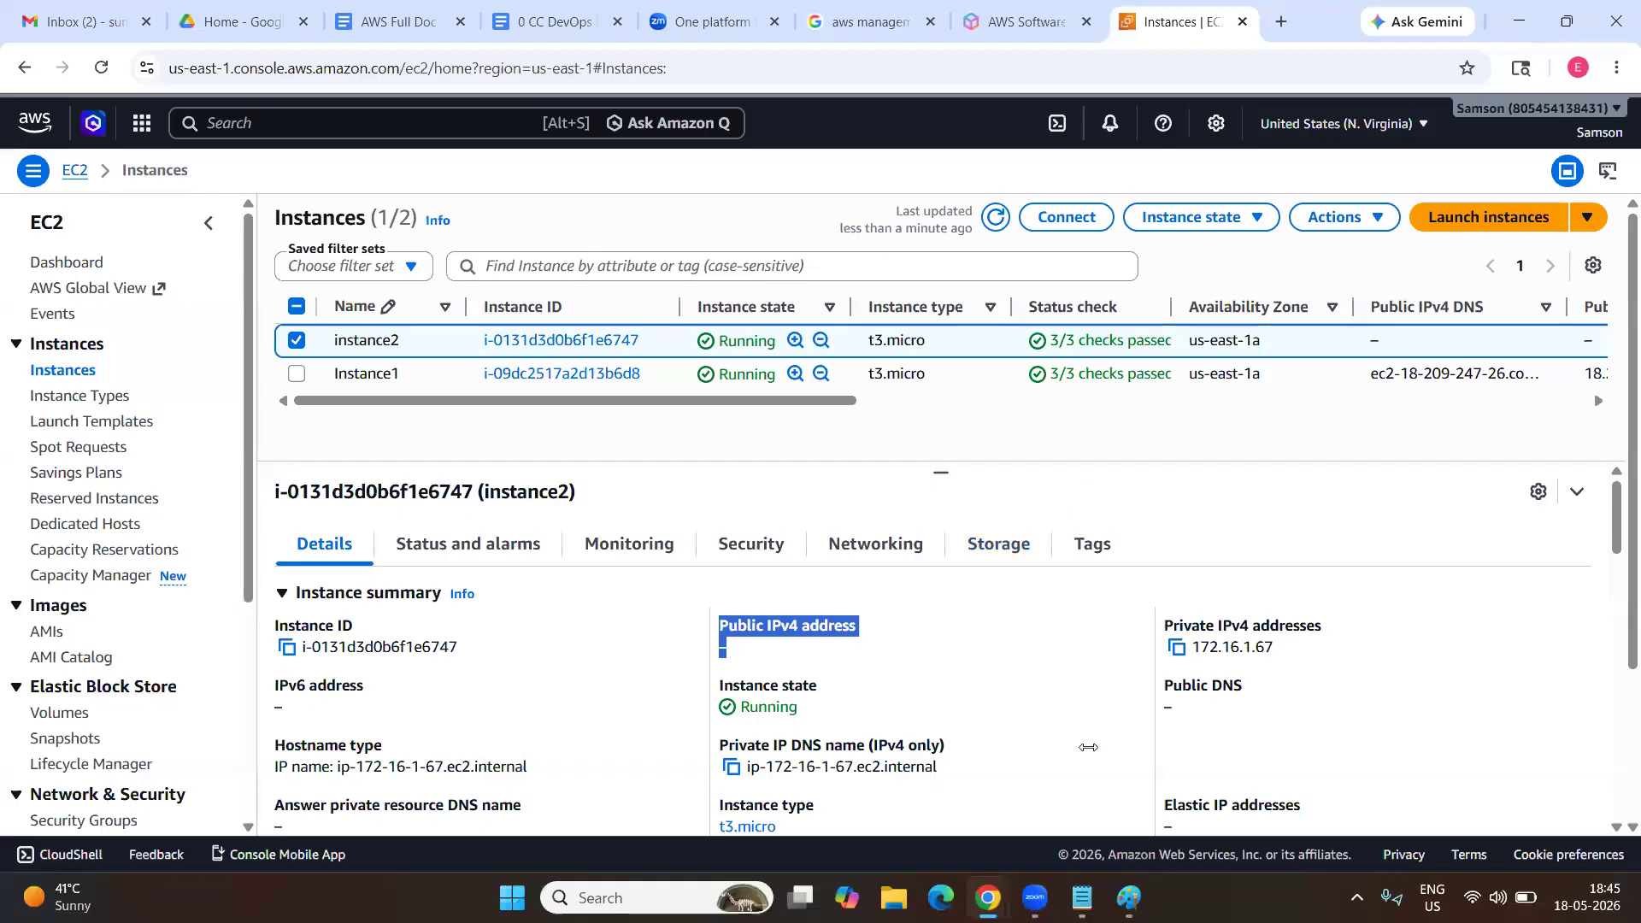
left_click_drag(1088, 747, 1153, 701)
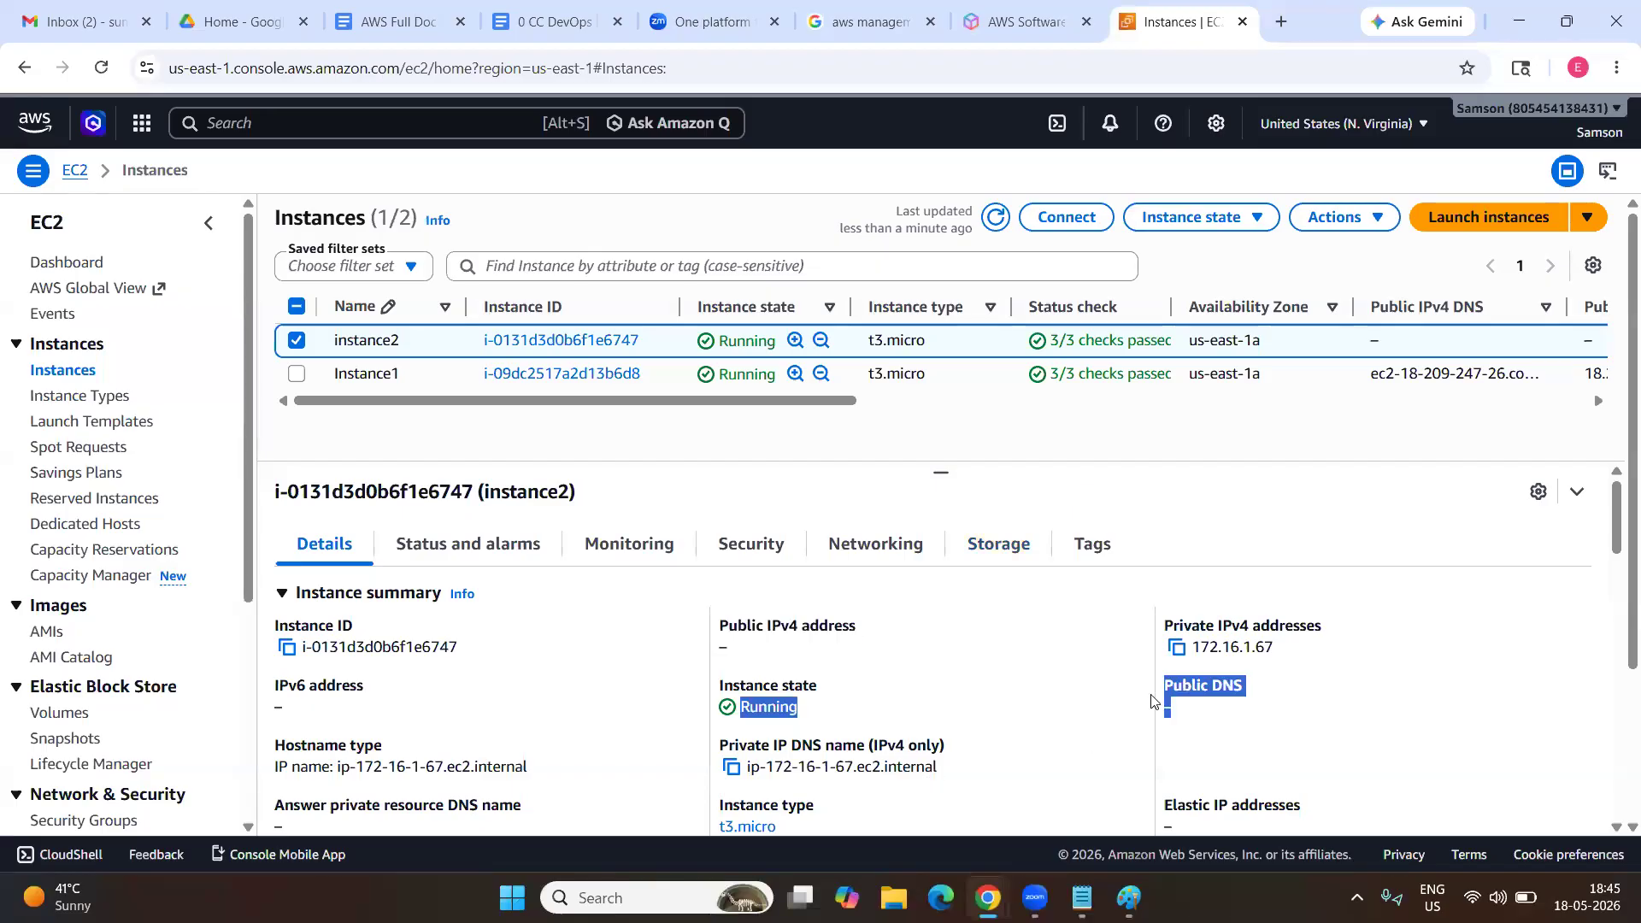
left_click(1218, 706)
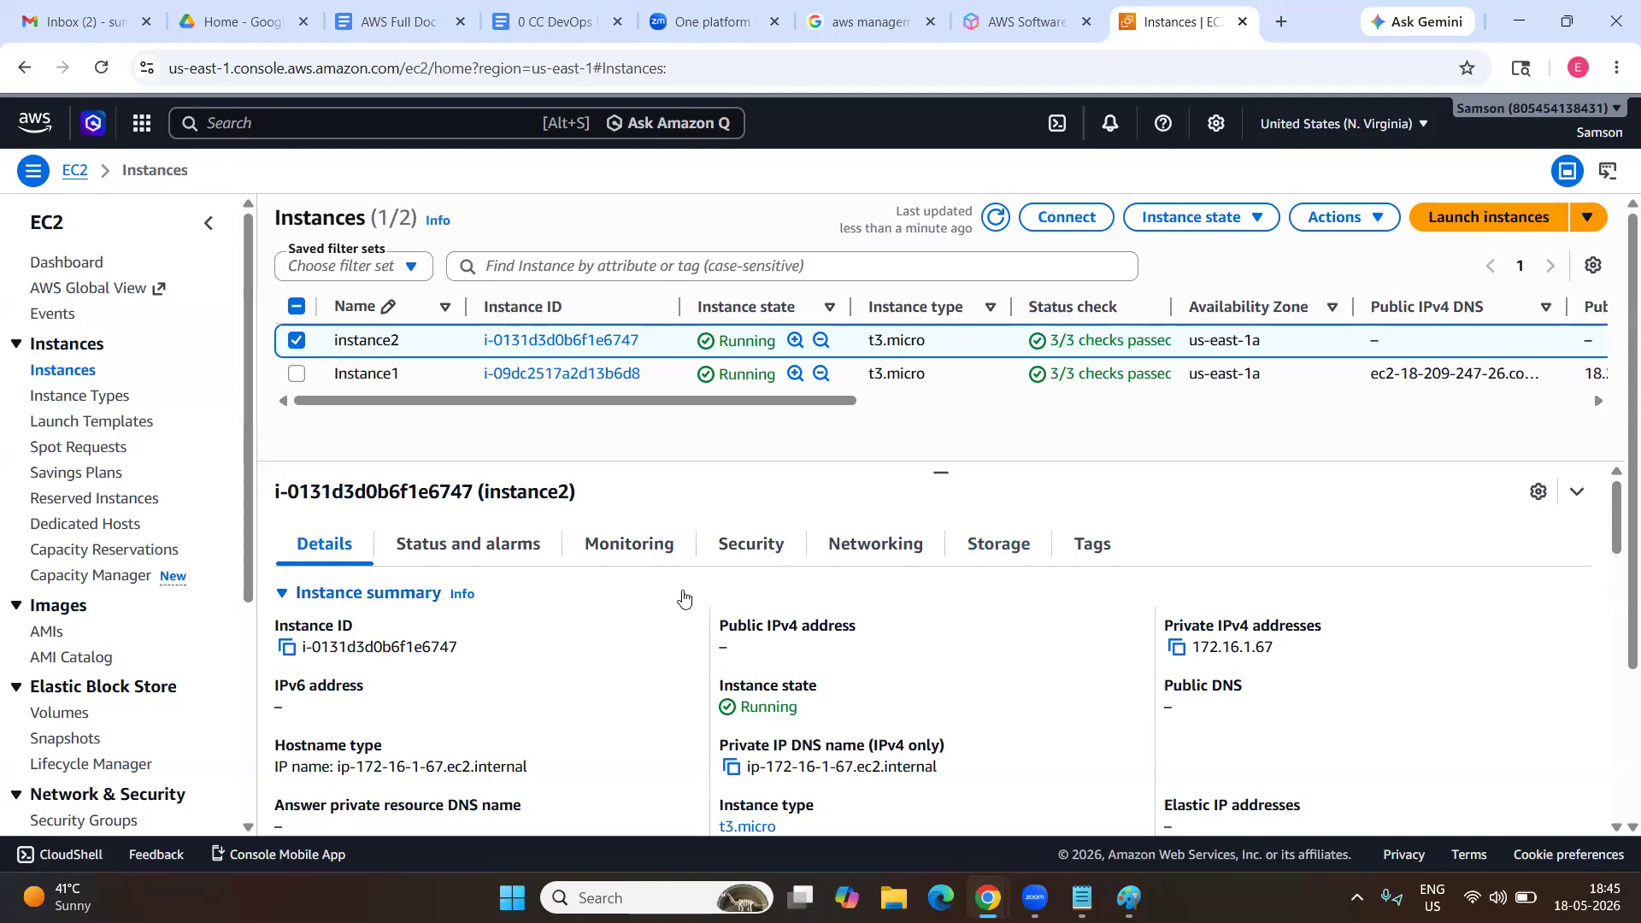
Open subnet2's page from instance2's networking details.
left_click(882, 561)
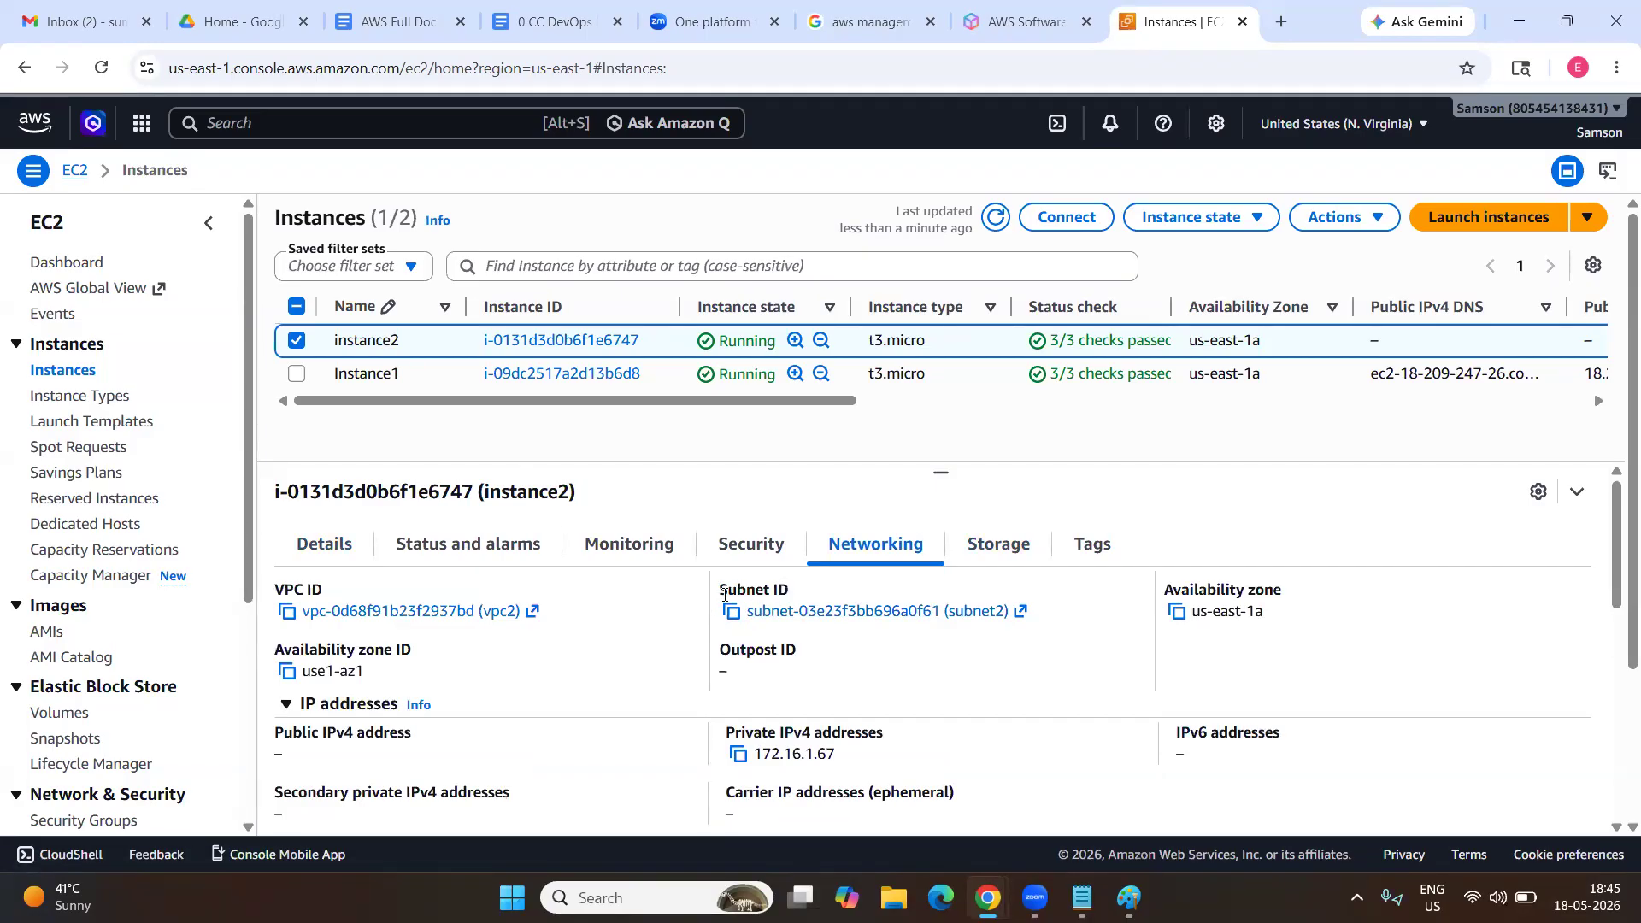
left_click_drag(787, 589, 728, 589)
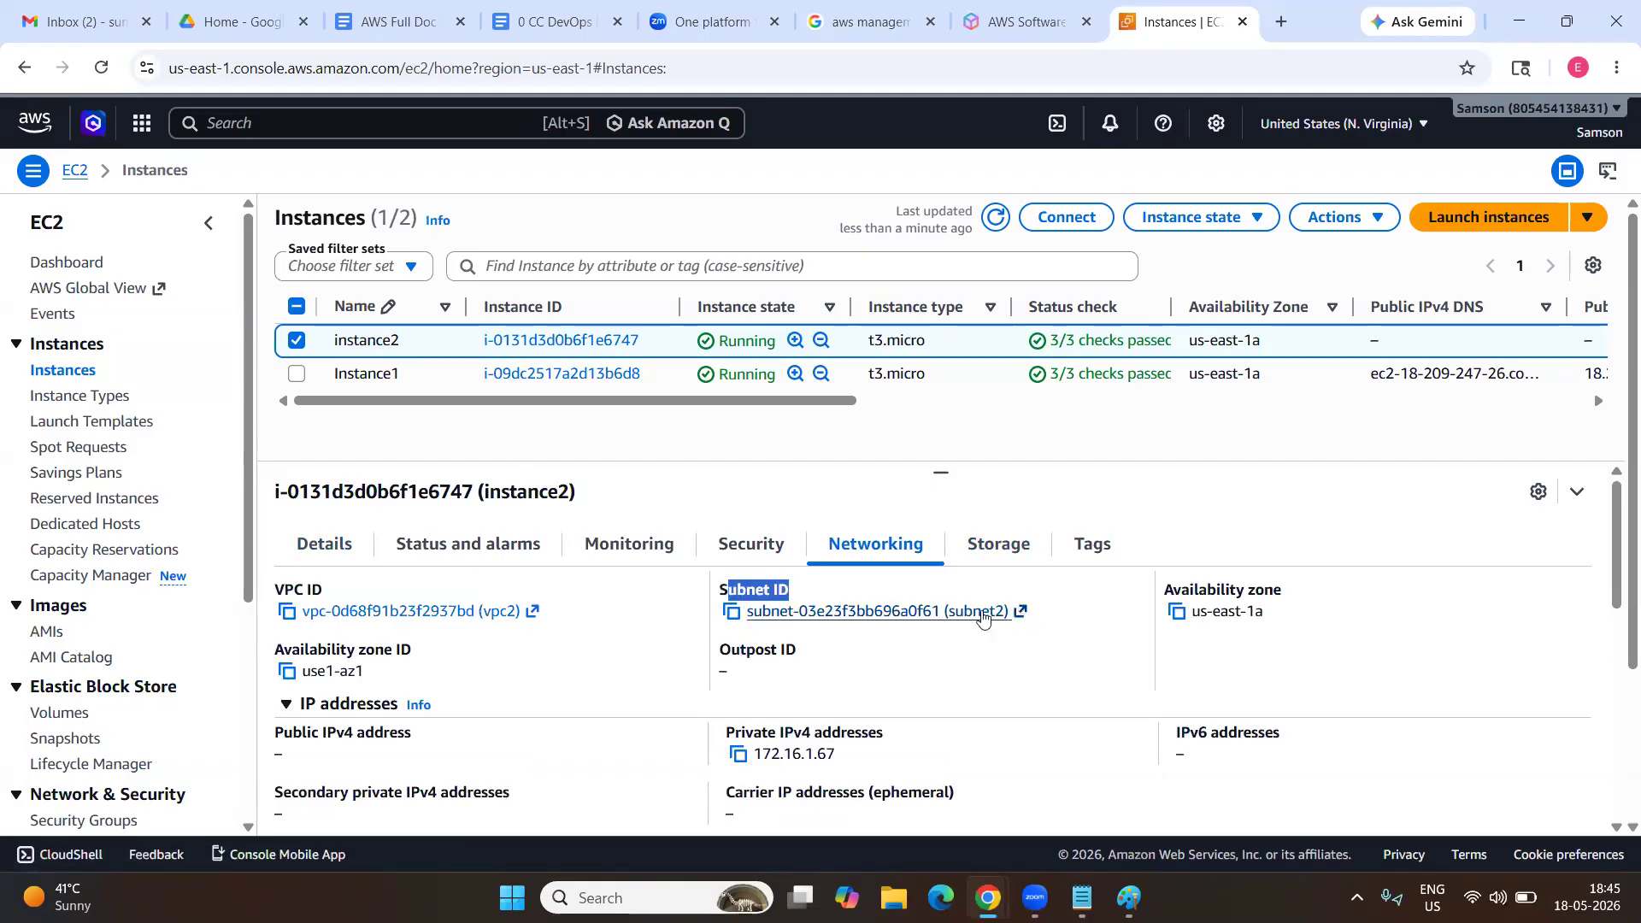
left_click(1000, 612)
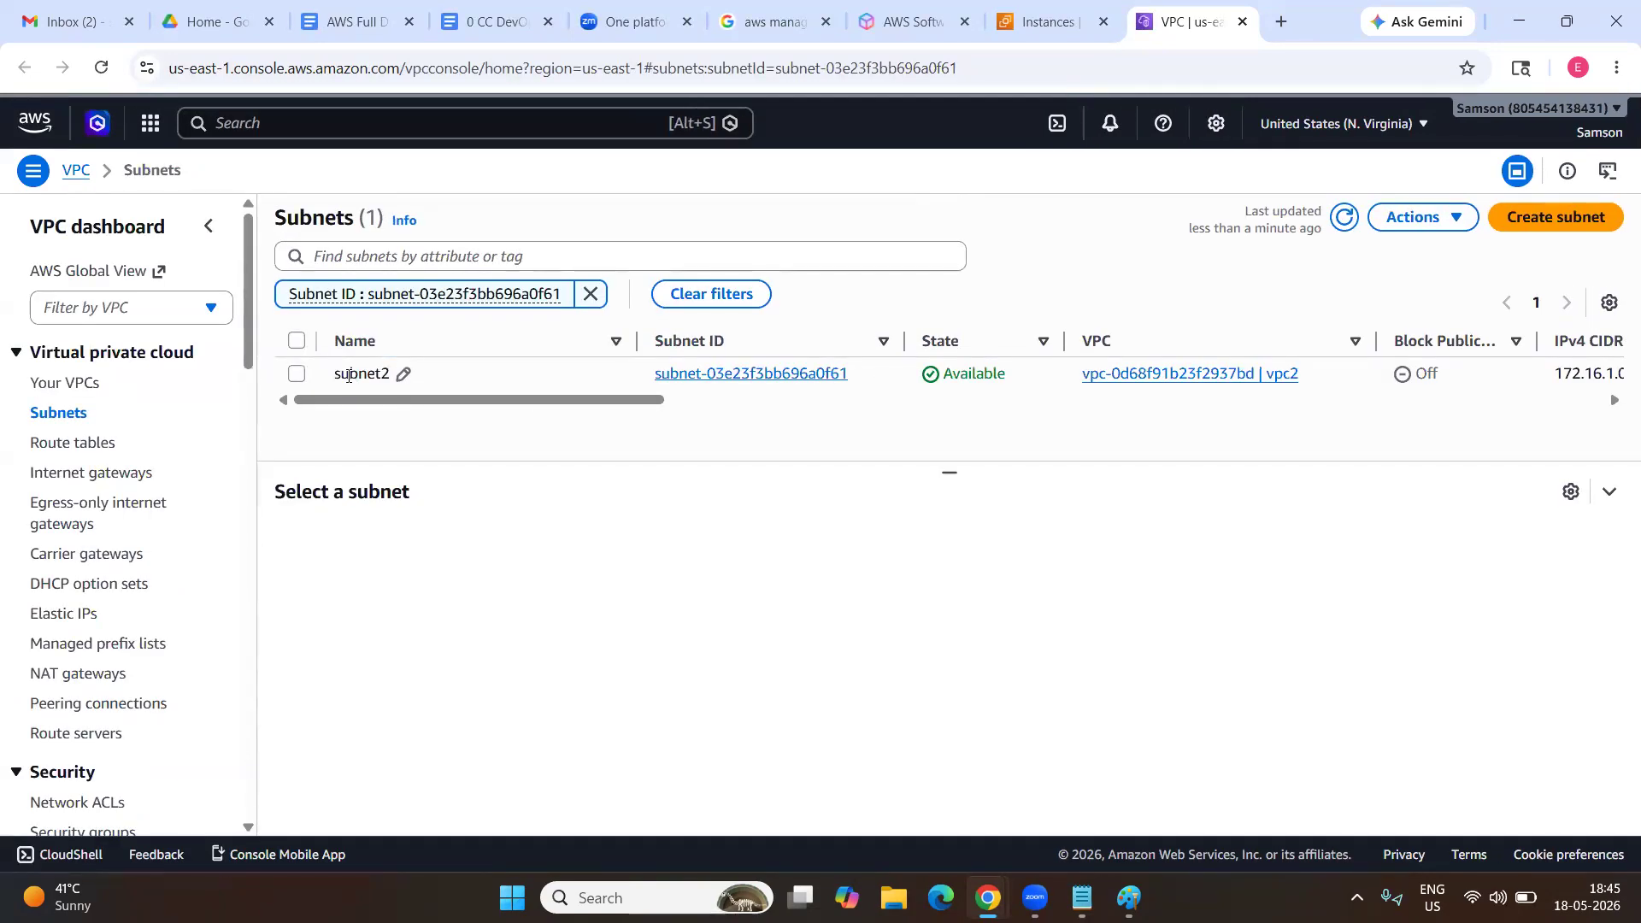
Enable auto-assign public IPv4 address in subnet2's settings and save the change.
double_click(336, 376)
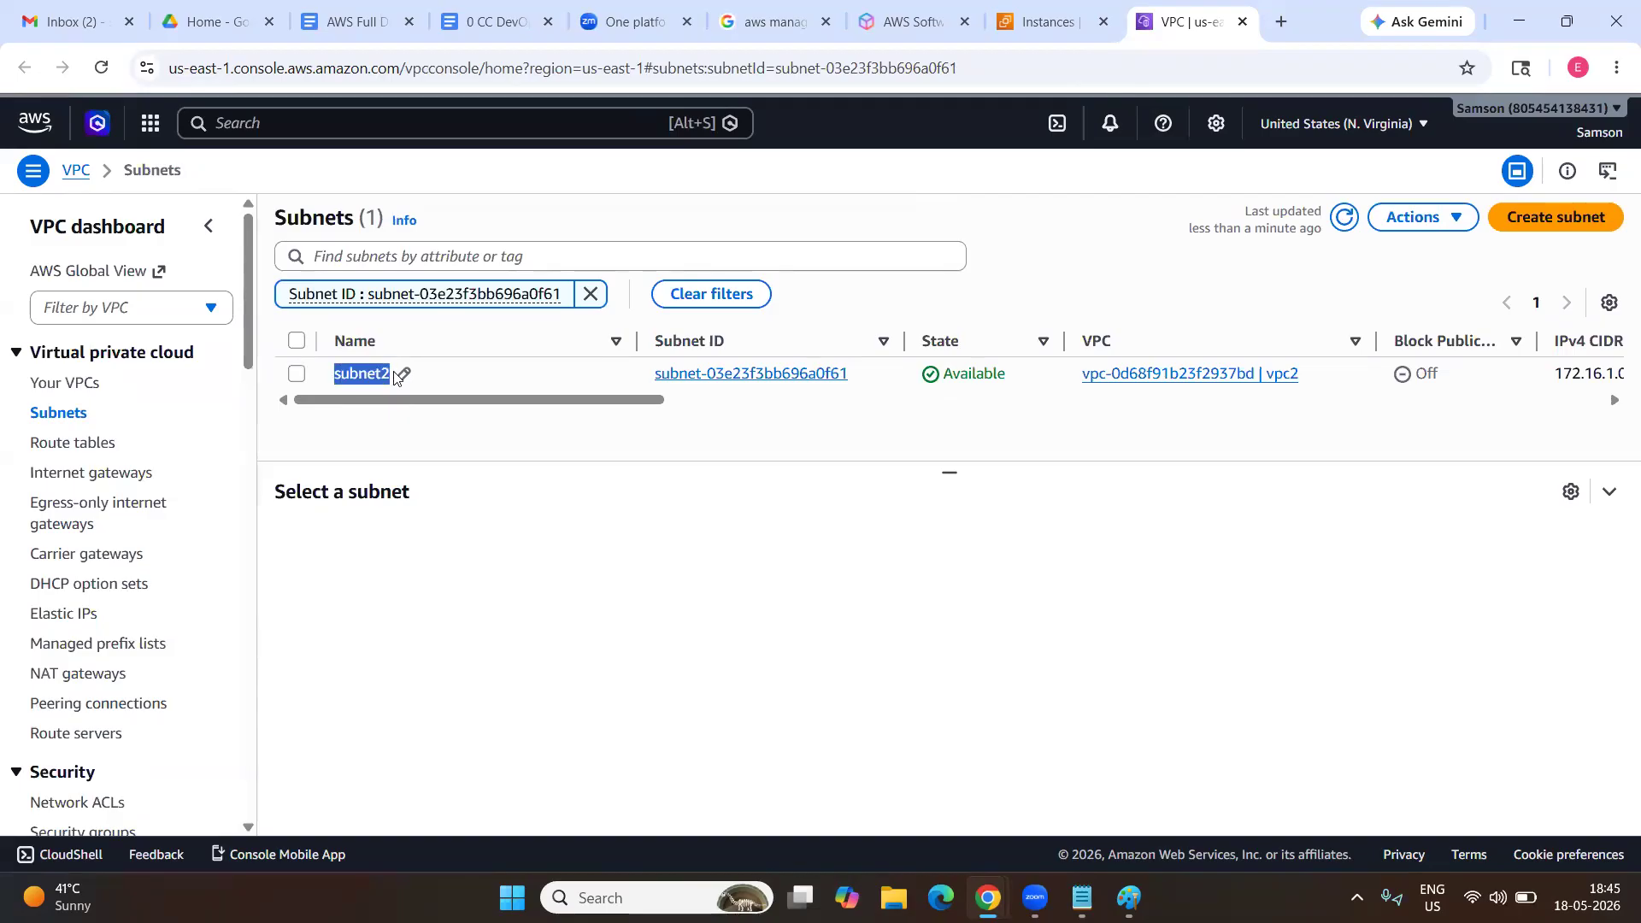
right_click(561, 371)
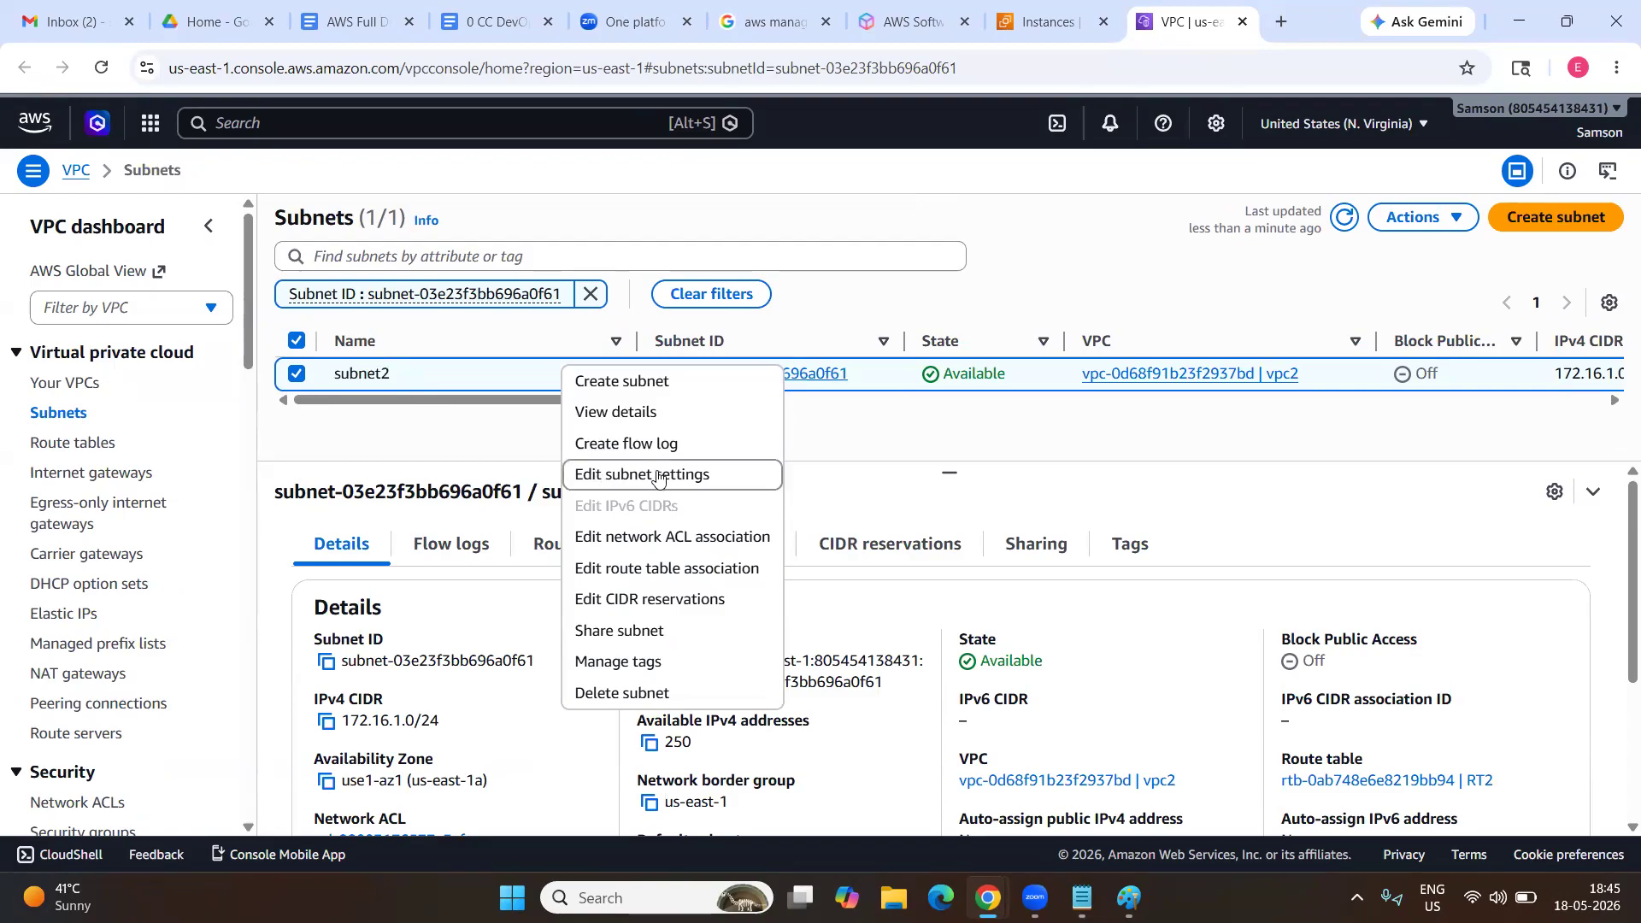
left_click(657, 475)
scroll(435, 485, "down", 1)
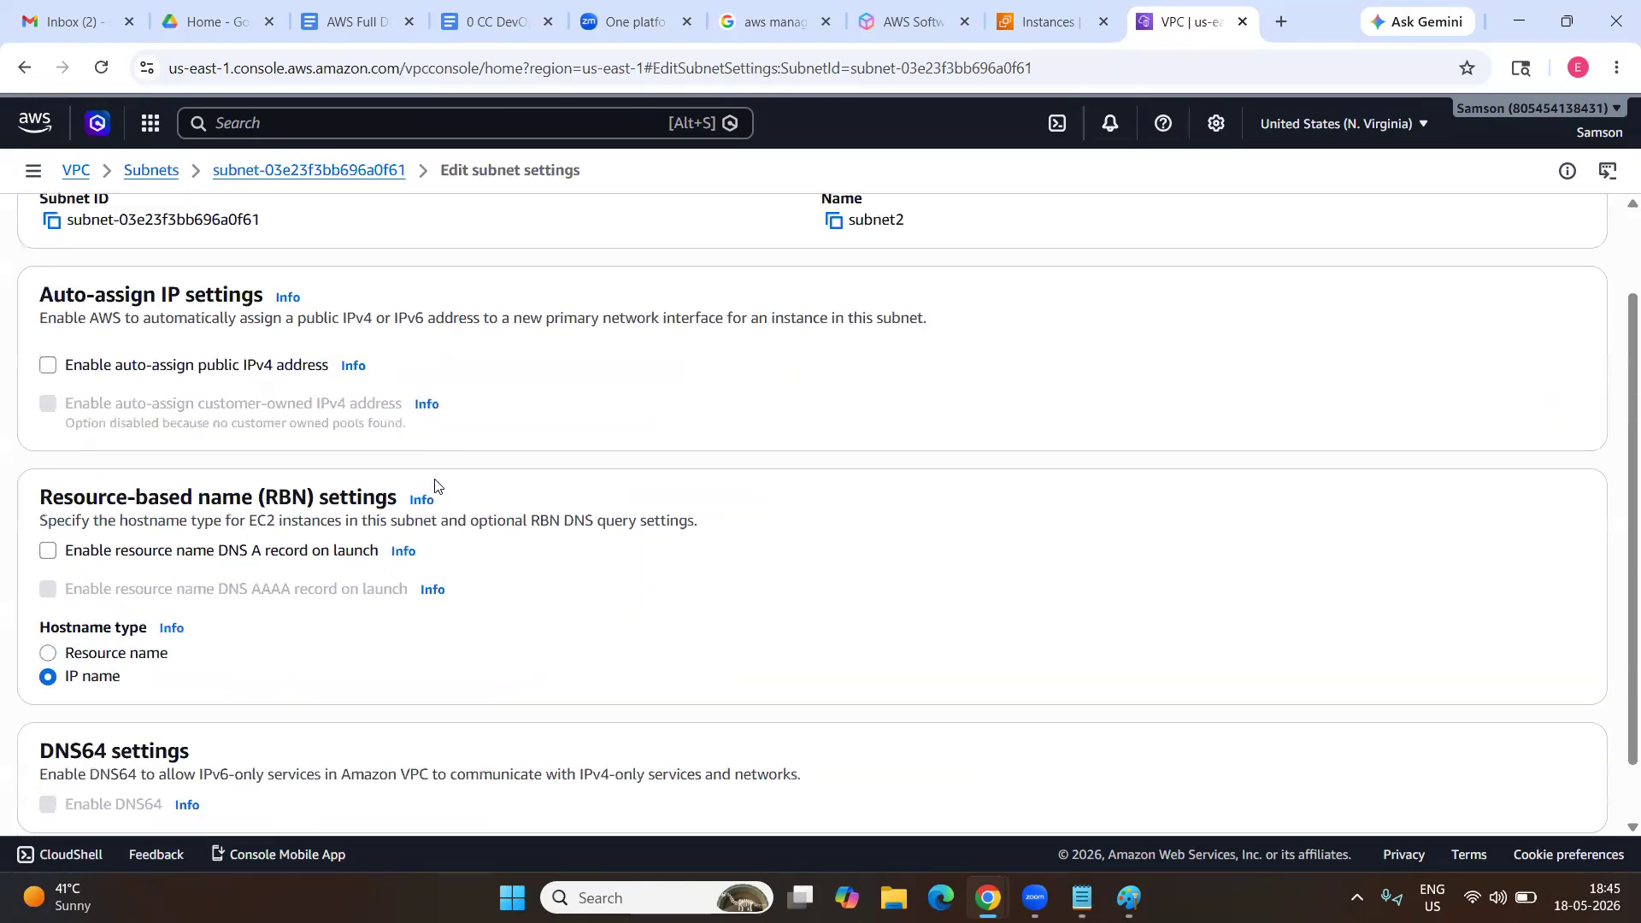
left_click(48, 366)
scroll(575, 390, "down", 1)
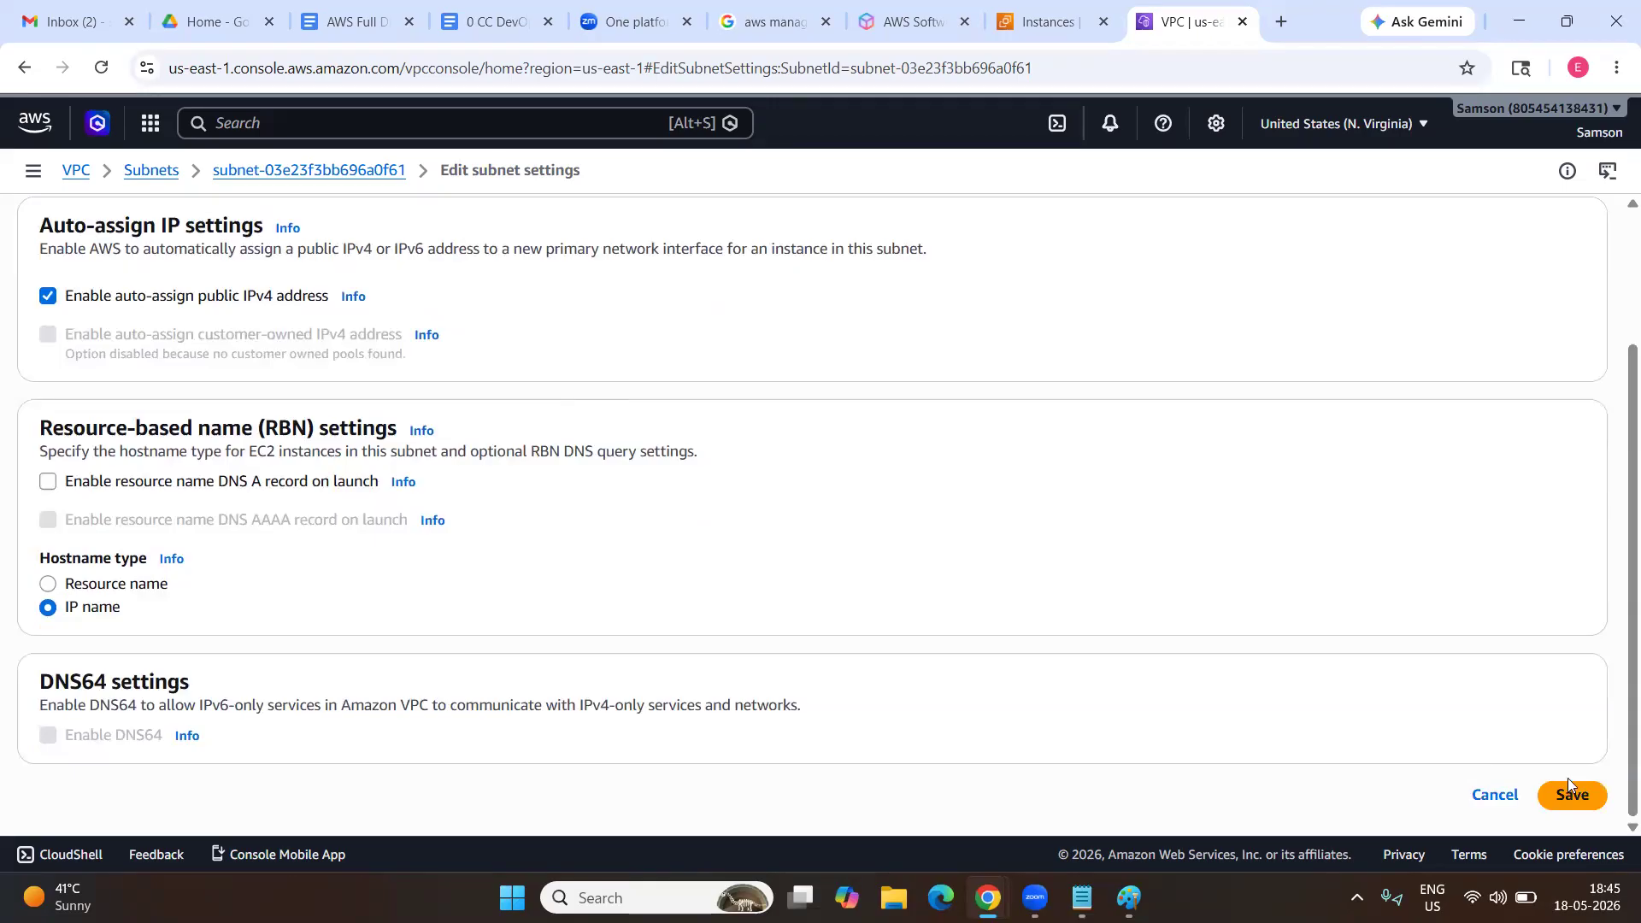
left_click(1564, 808)
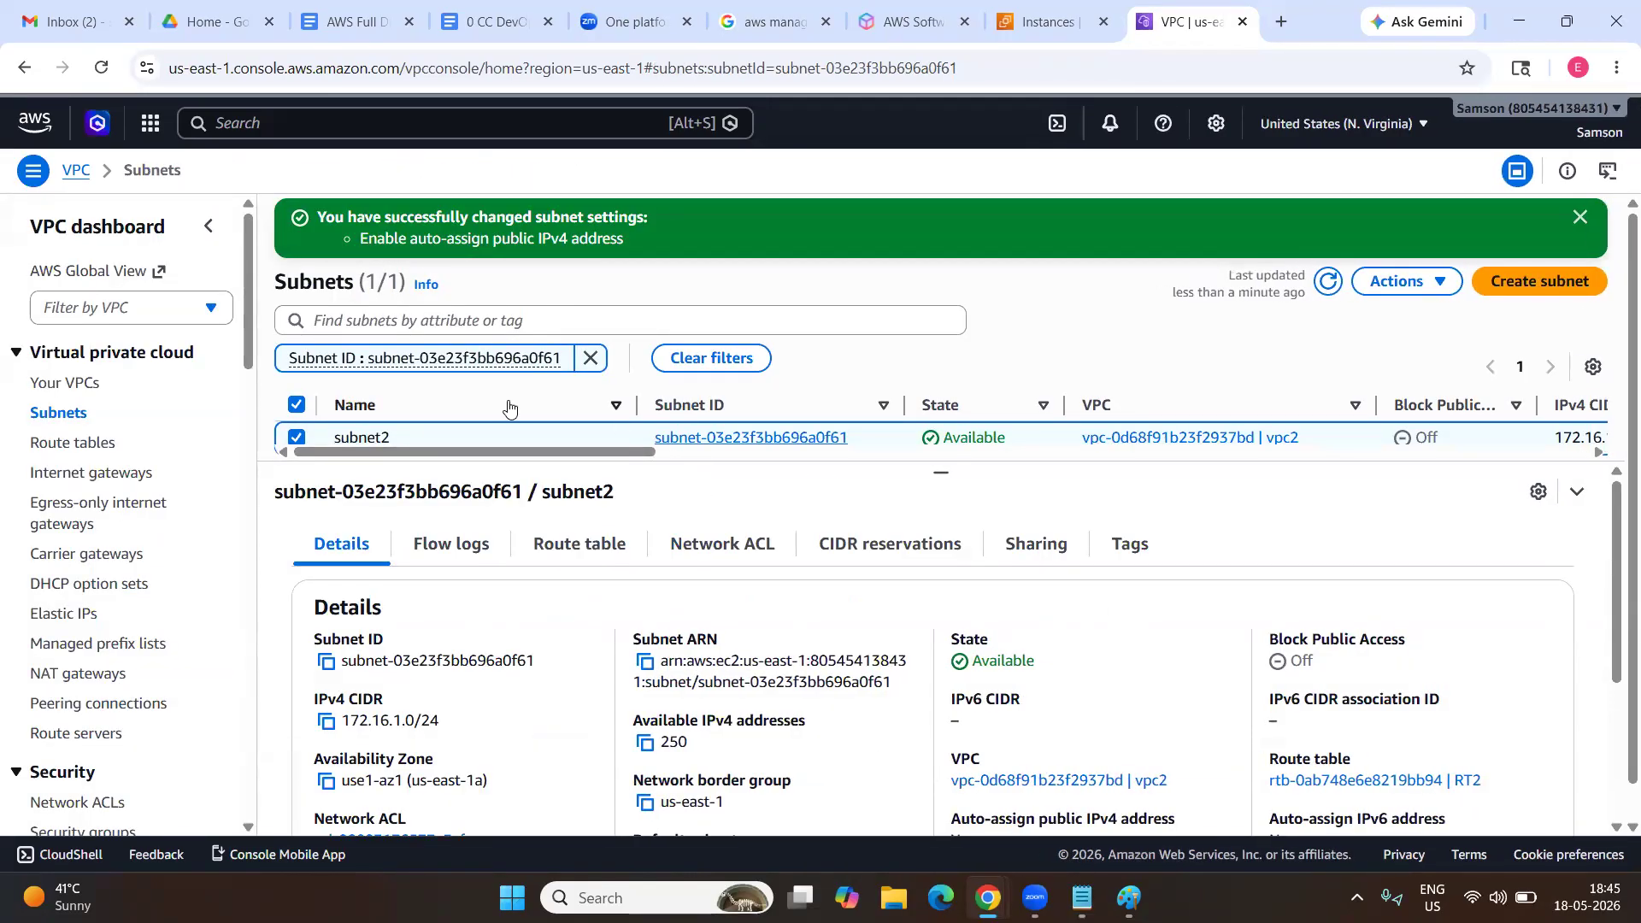
Return to the Instances list, refresh it, and examine the public IPv4 address and other summary details of instance2.
left_click(1245, 28)
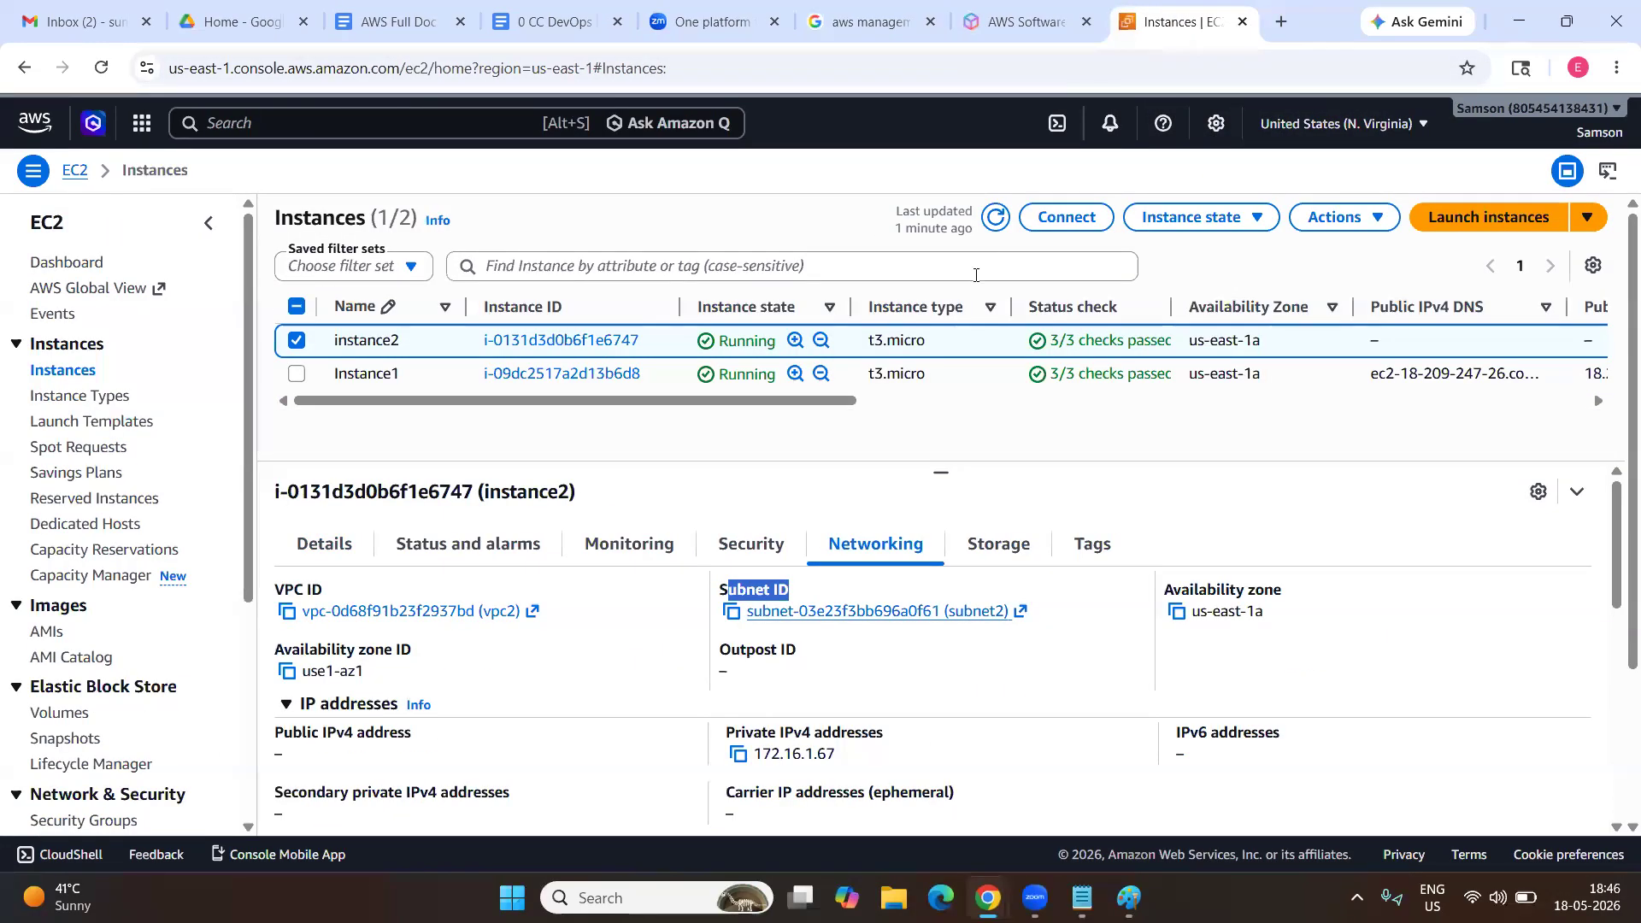
left_click(998, 218)
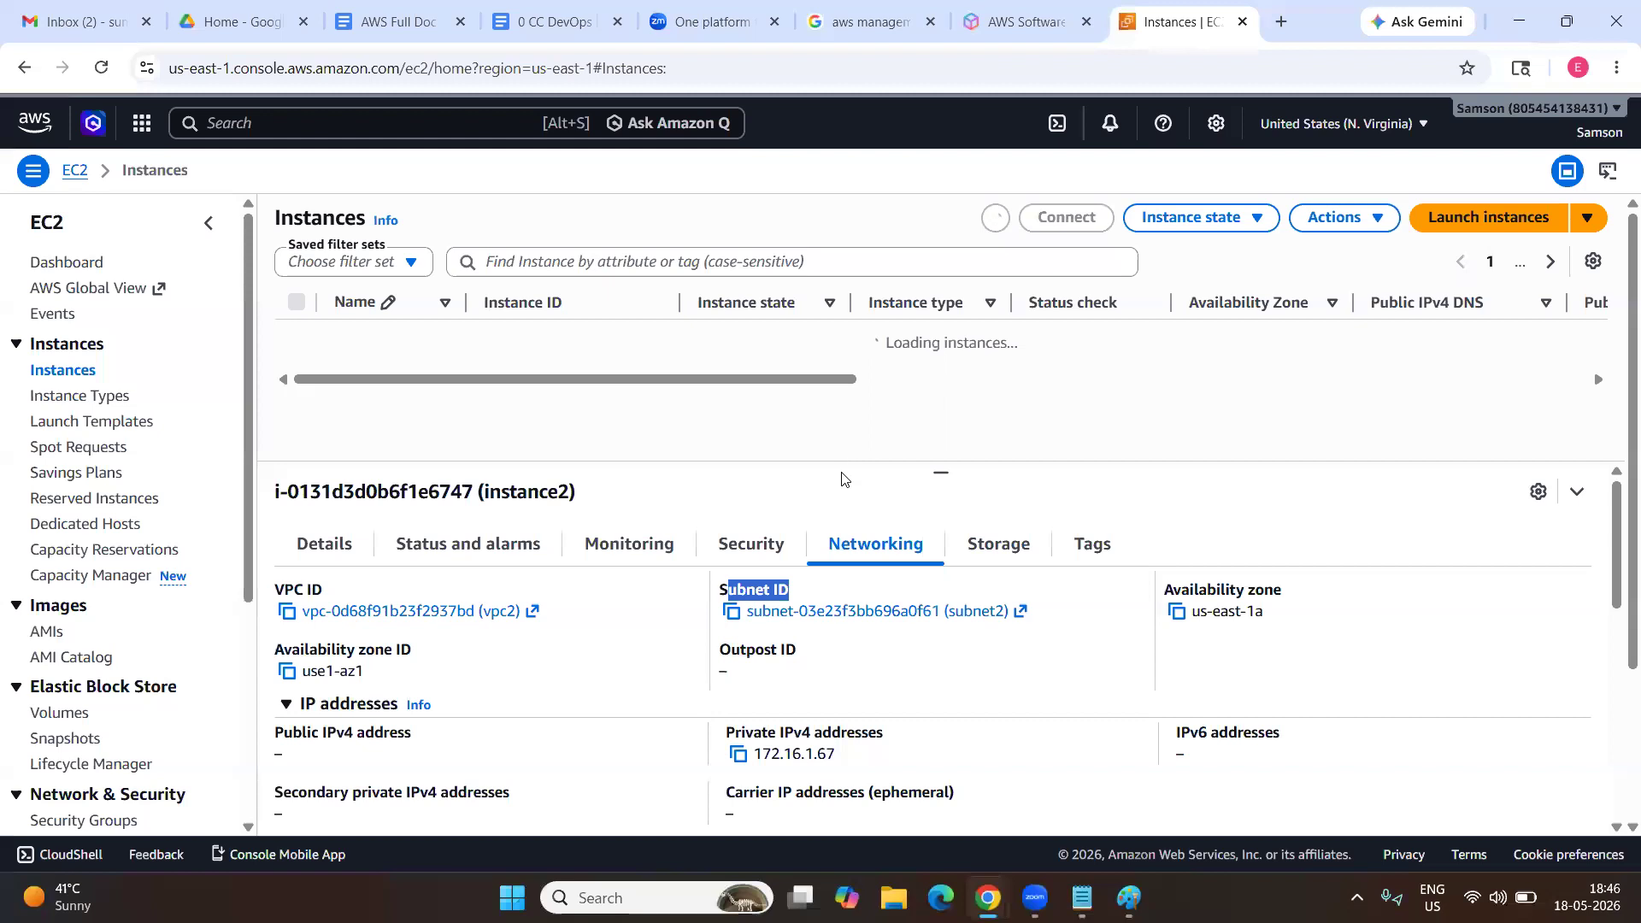
left_click(301, 562)
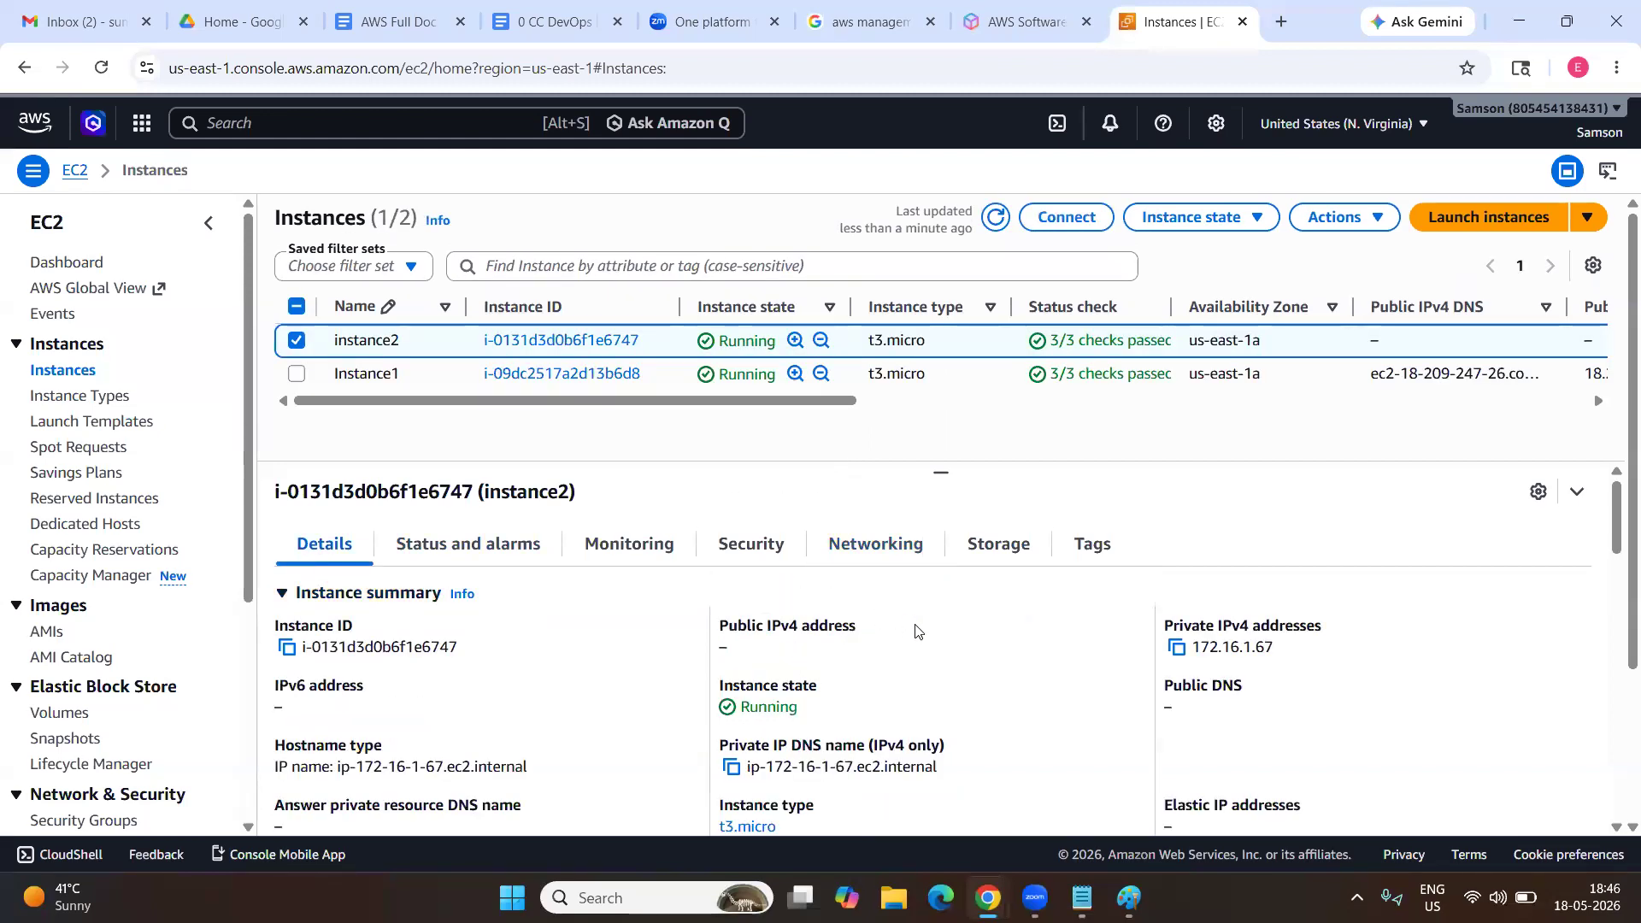
left_click_drag(751, 651, 715, 633)
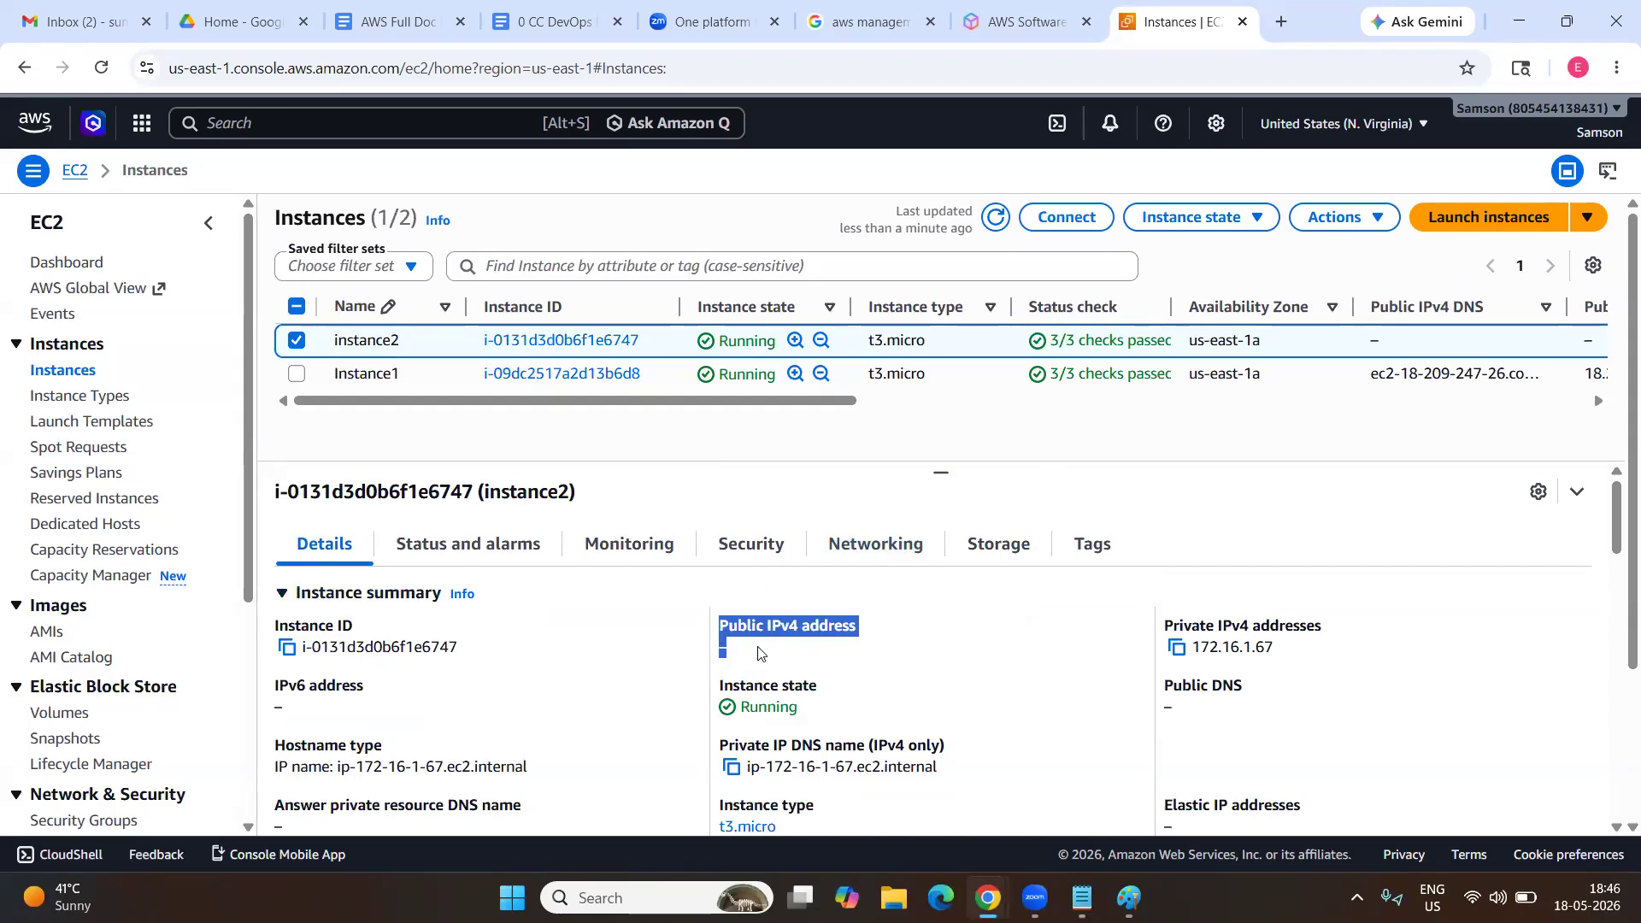
left_click(881, 642)
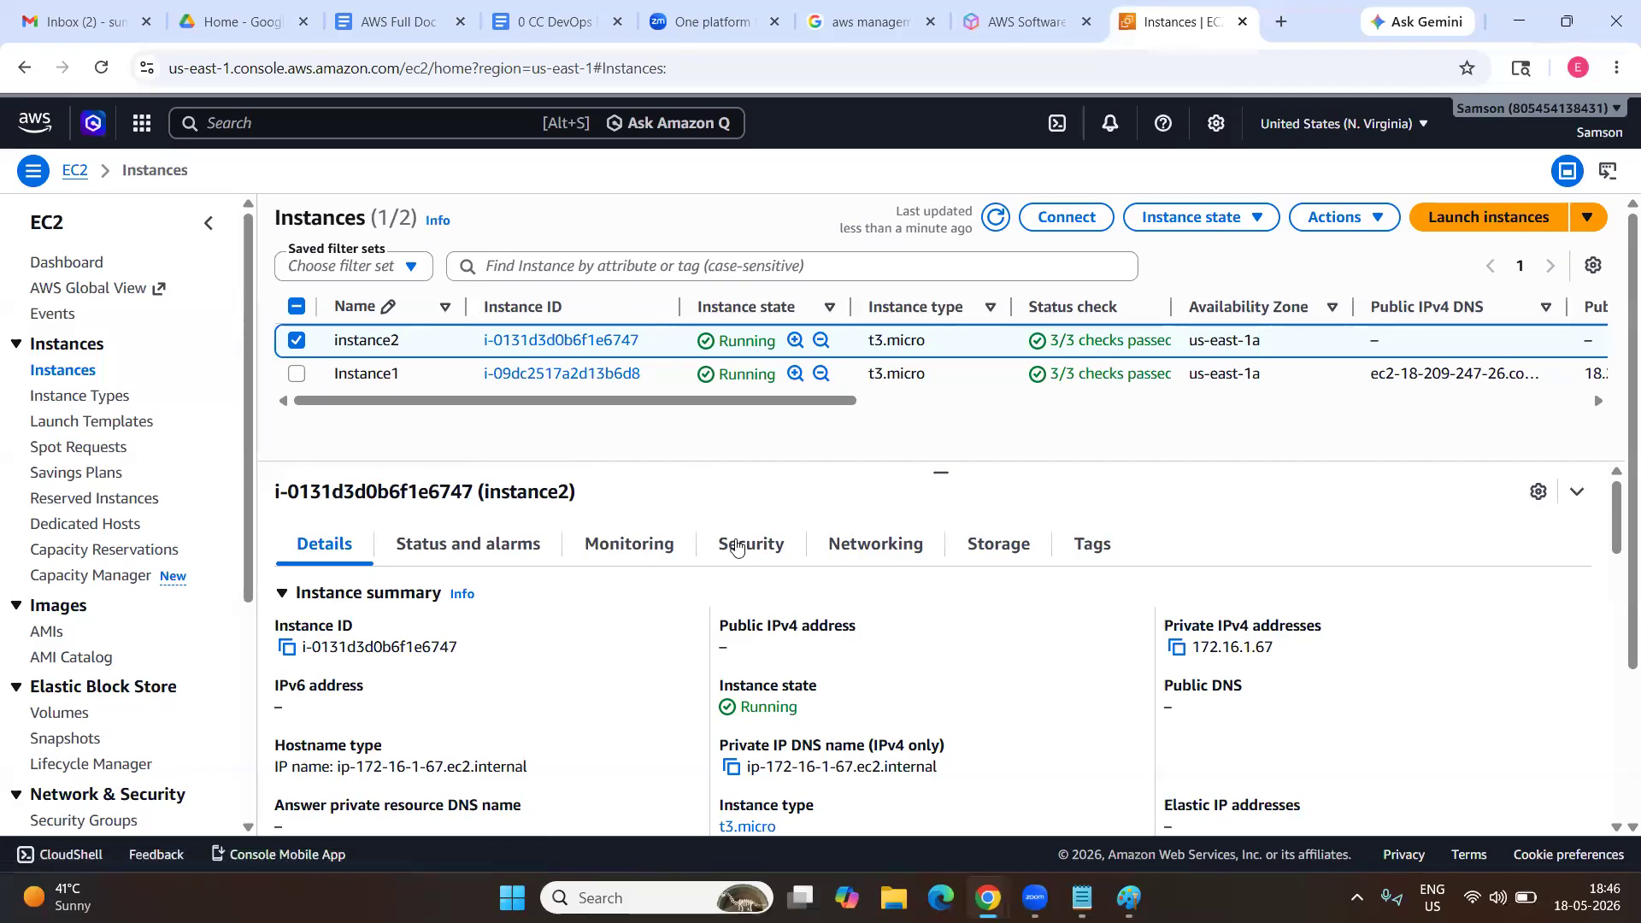
left_click_drag(749, 654, 716, 624)
left_click(733, 656)
scroll(779, 666, "down", 2)
scroll(779, 667, "down", 2)
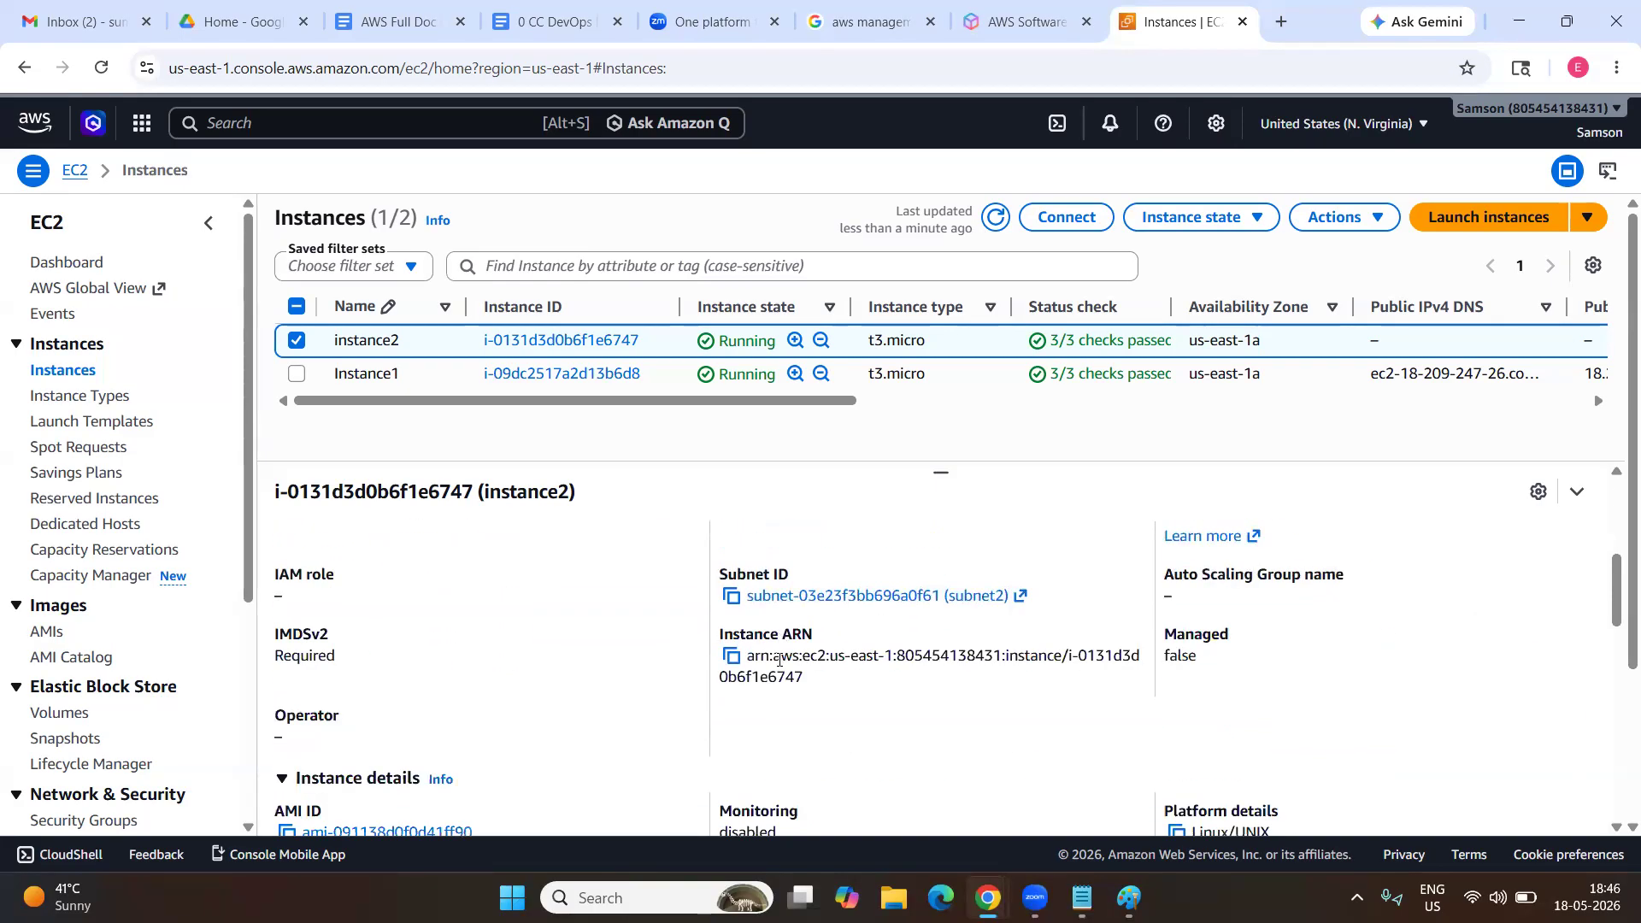
scroll(779, 660, "down", 4)
scroll(779, 666, "up", 7)
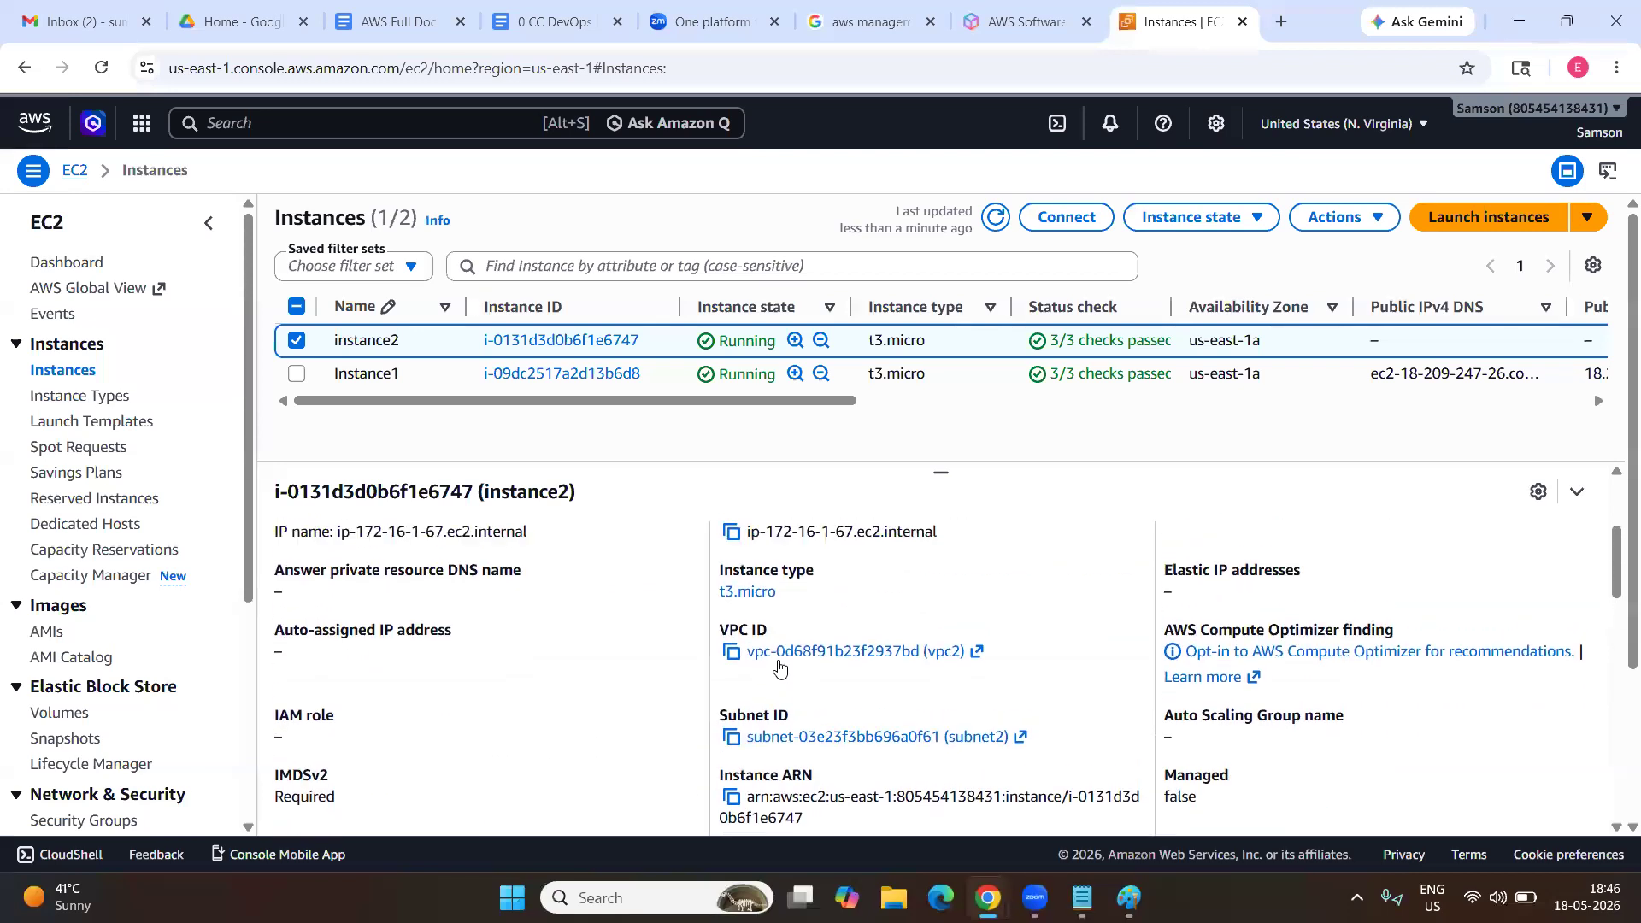
scroll(779, 667, "up", 3)
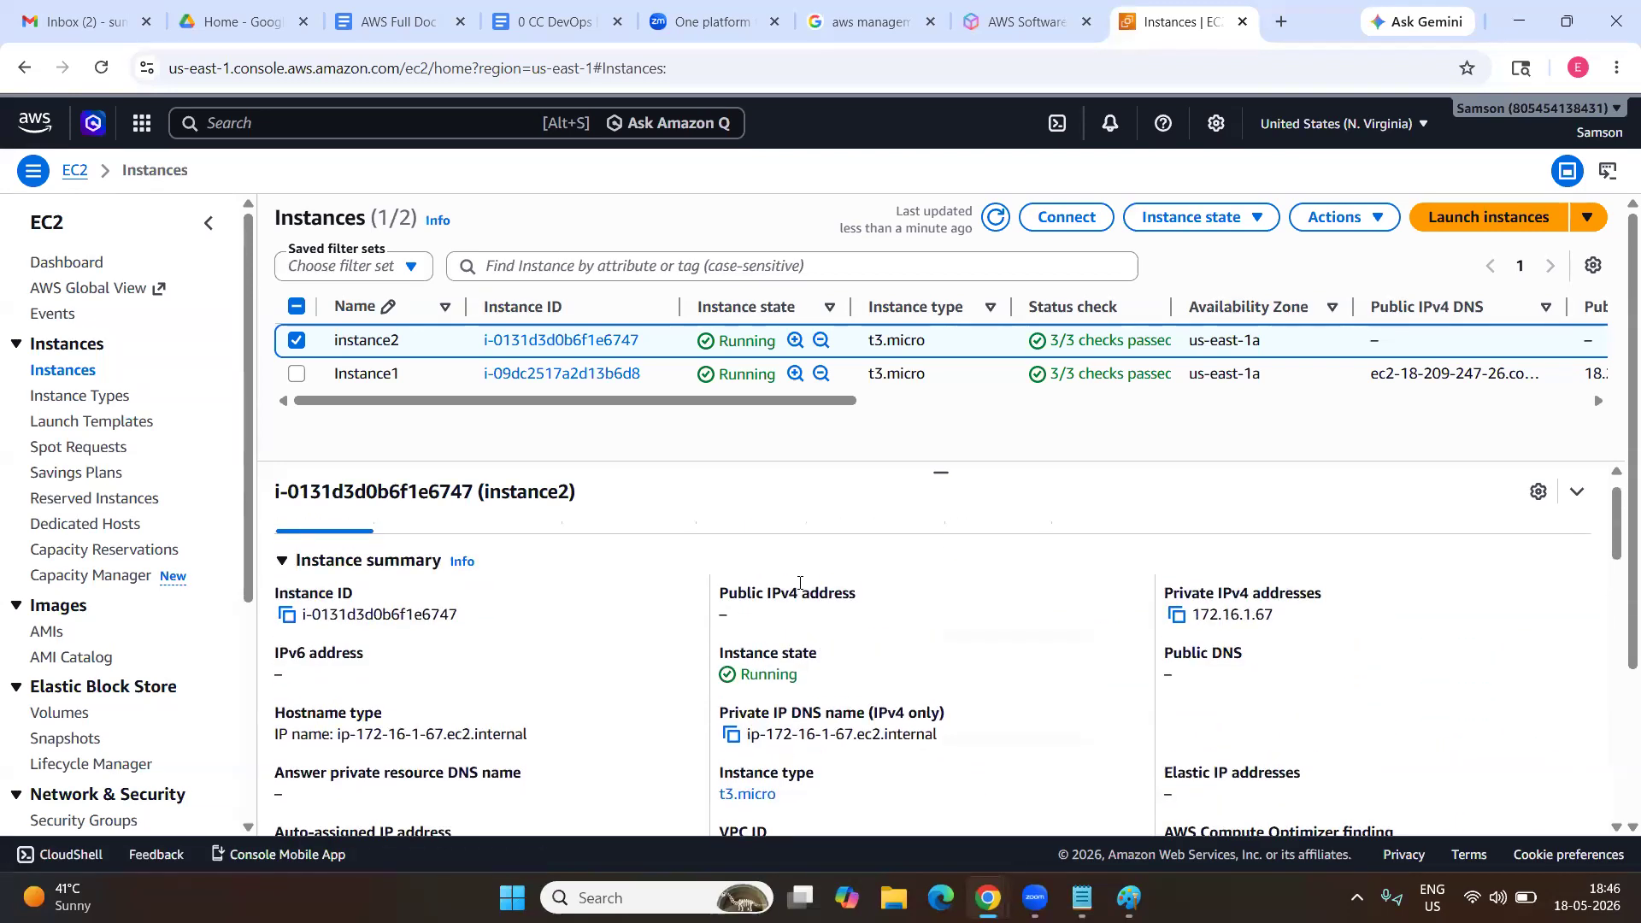
left_click(1278, 25)
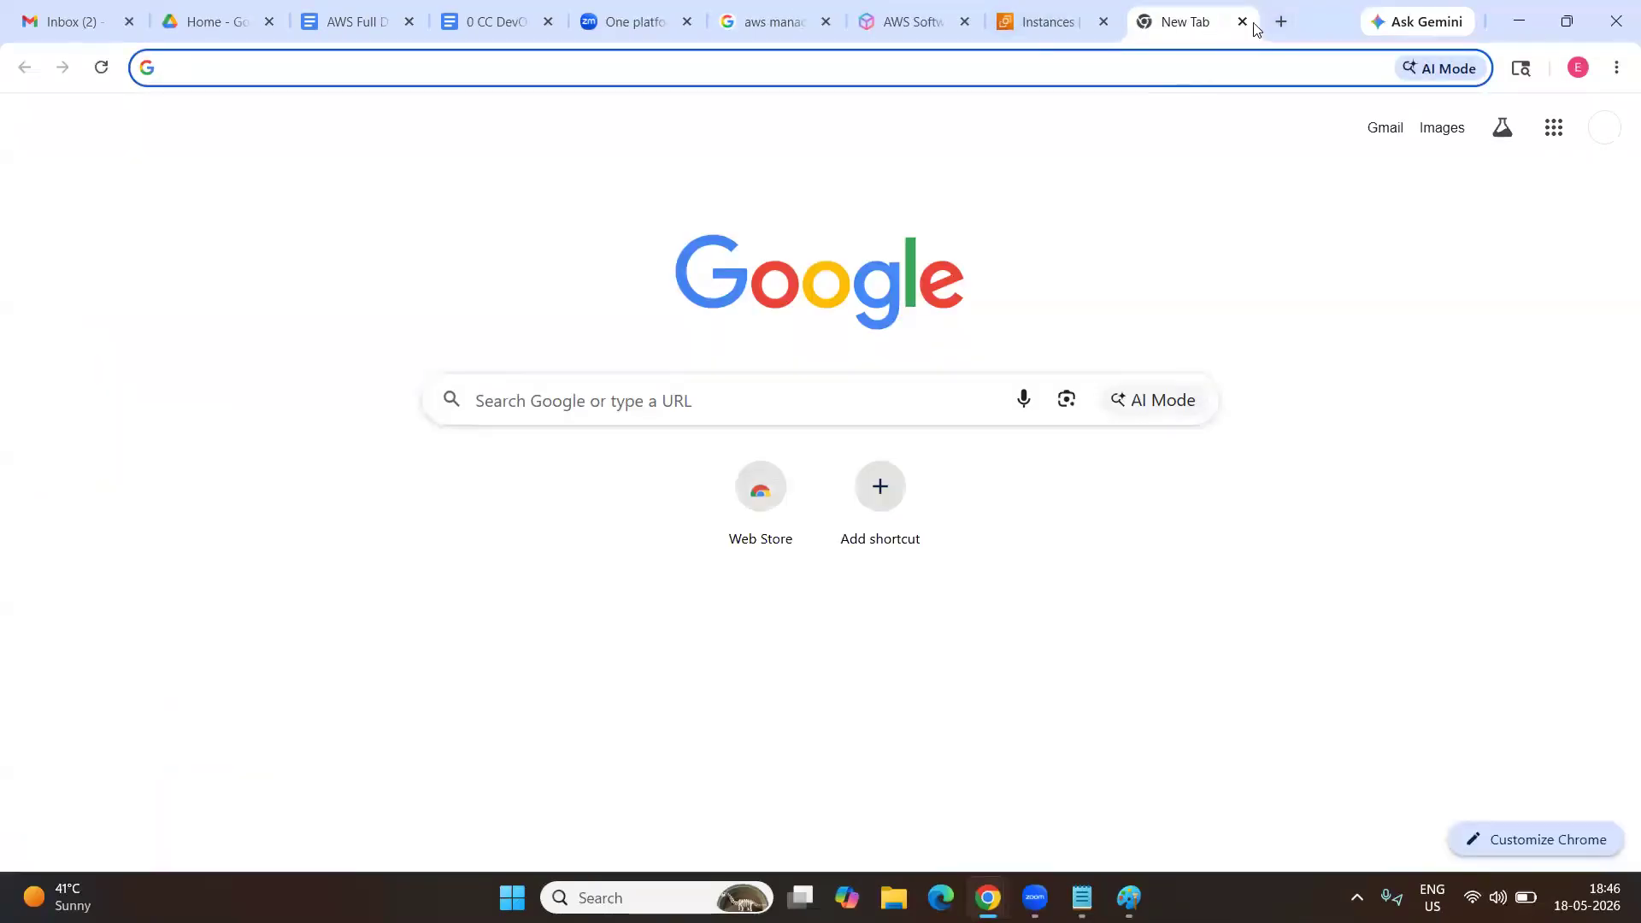
left_click(1241, 23)
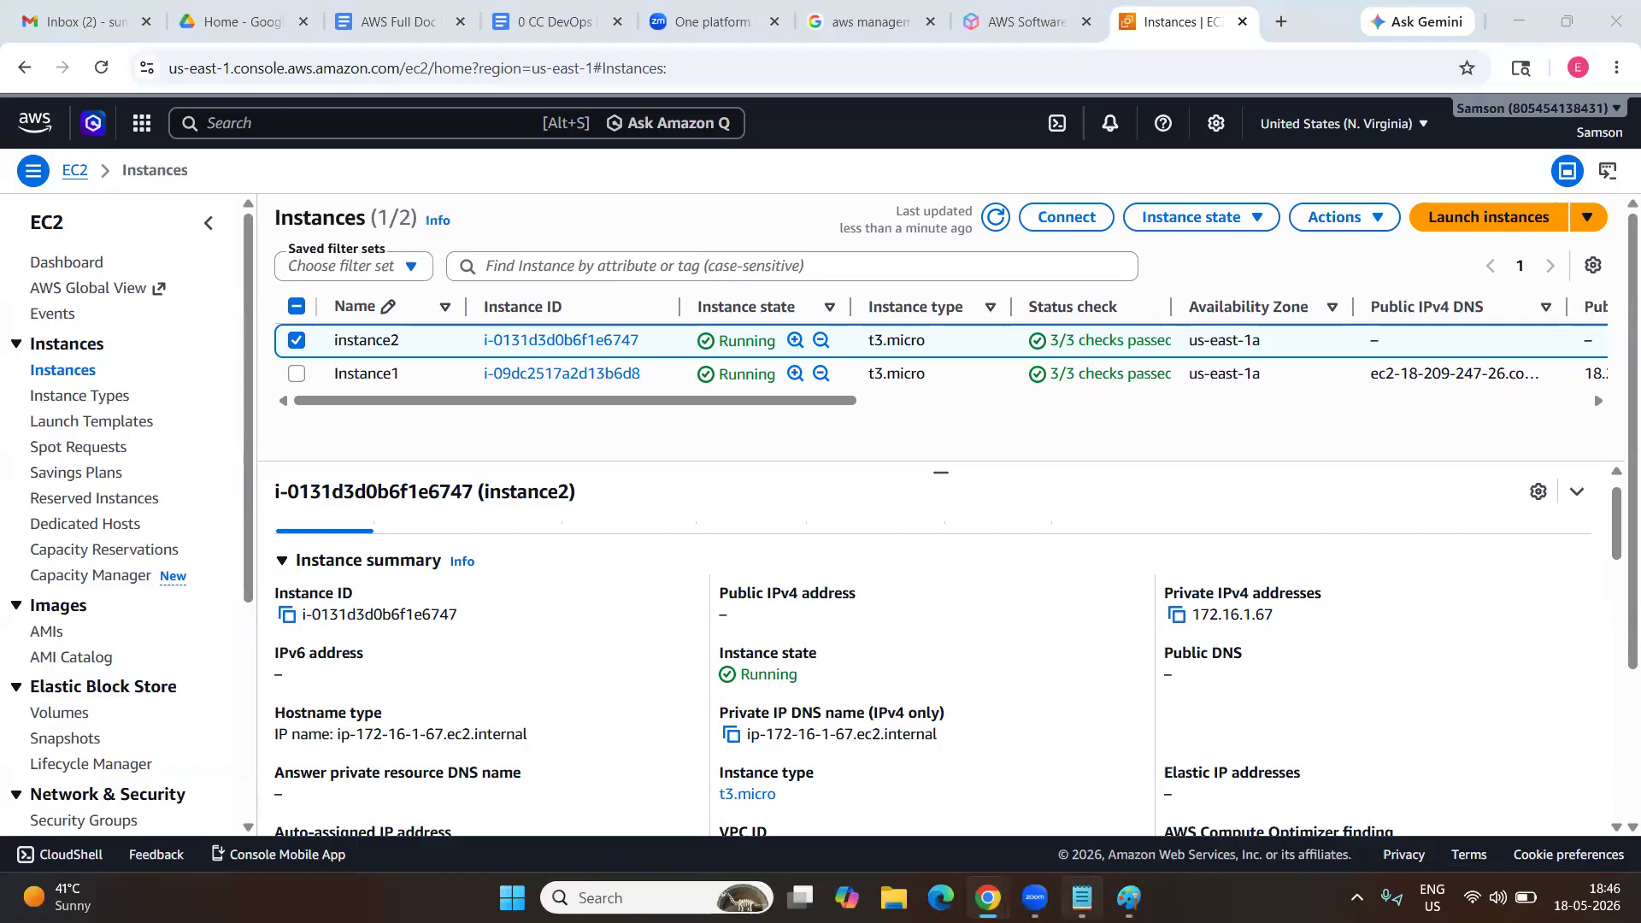
Switch to the CLI notes in Notepad and add an "Elastic IP" heading below the main route table line, followed by blank lines.
left_click(1082, 897)
left_click(1069, 743)
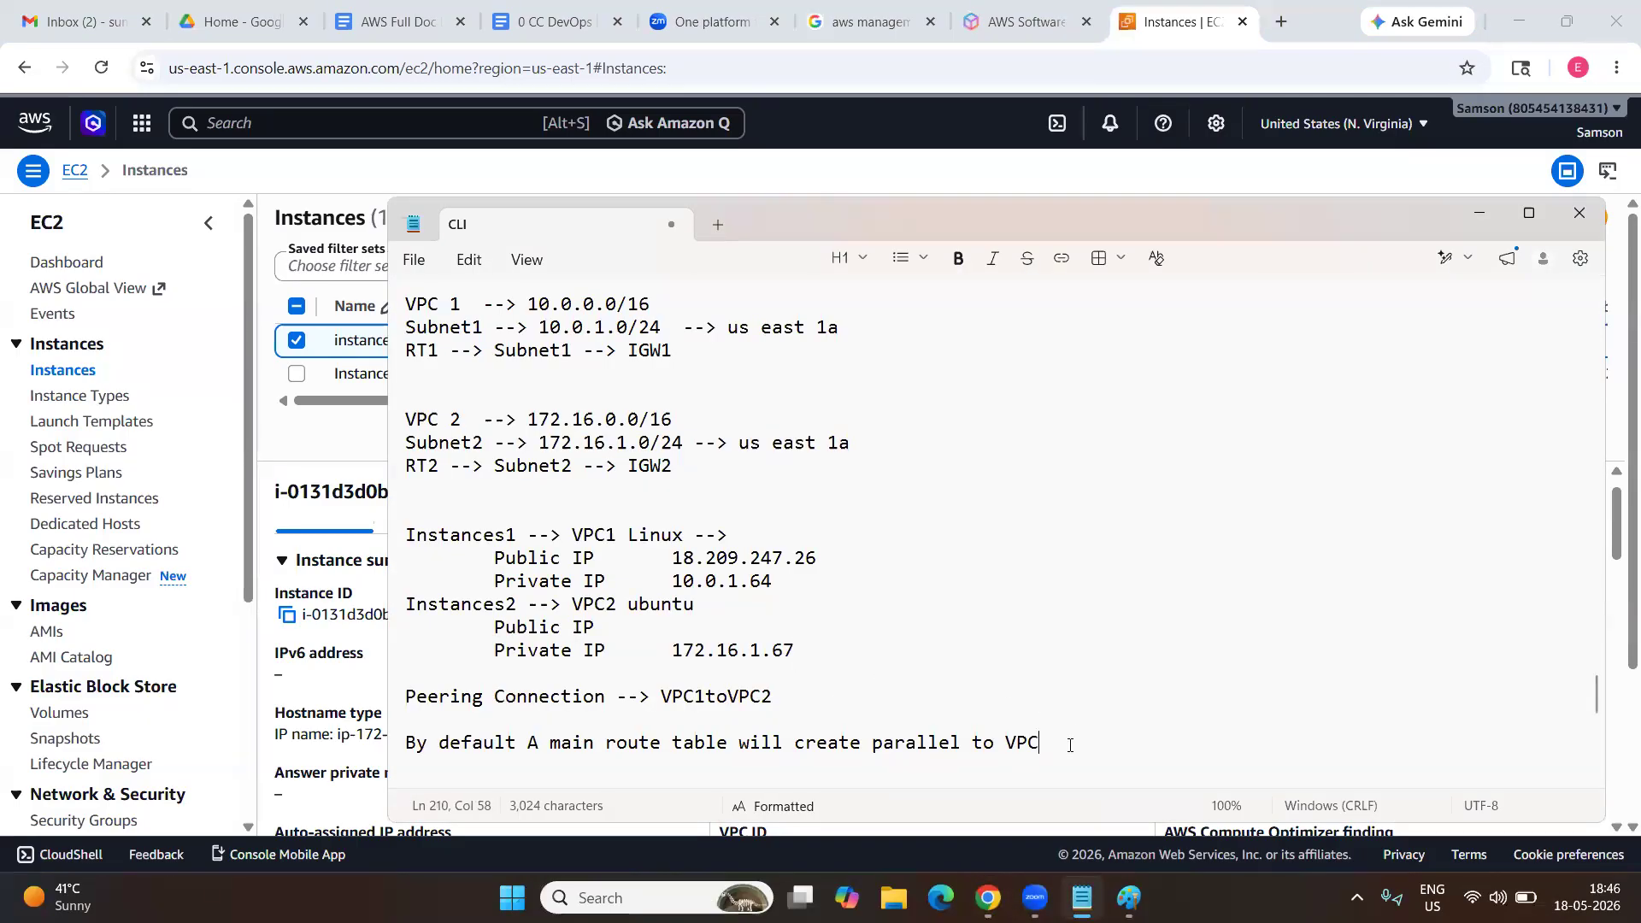
key("Return")
key("Return")
key("Return")
key("Return")
type("Elas")
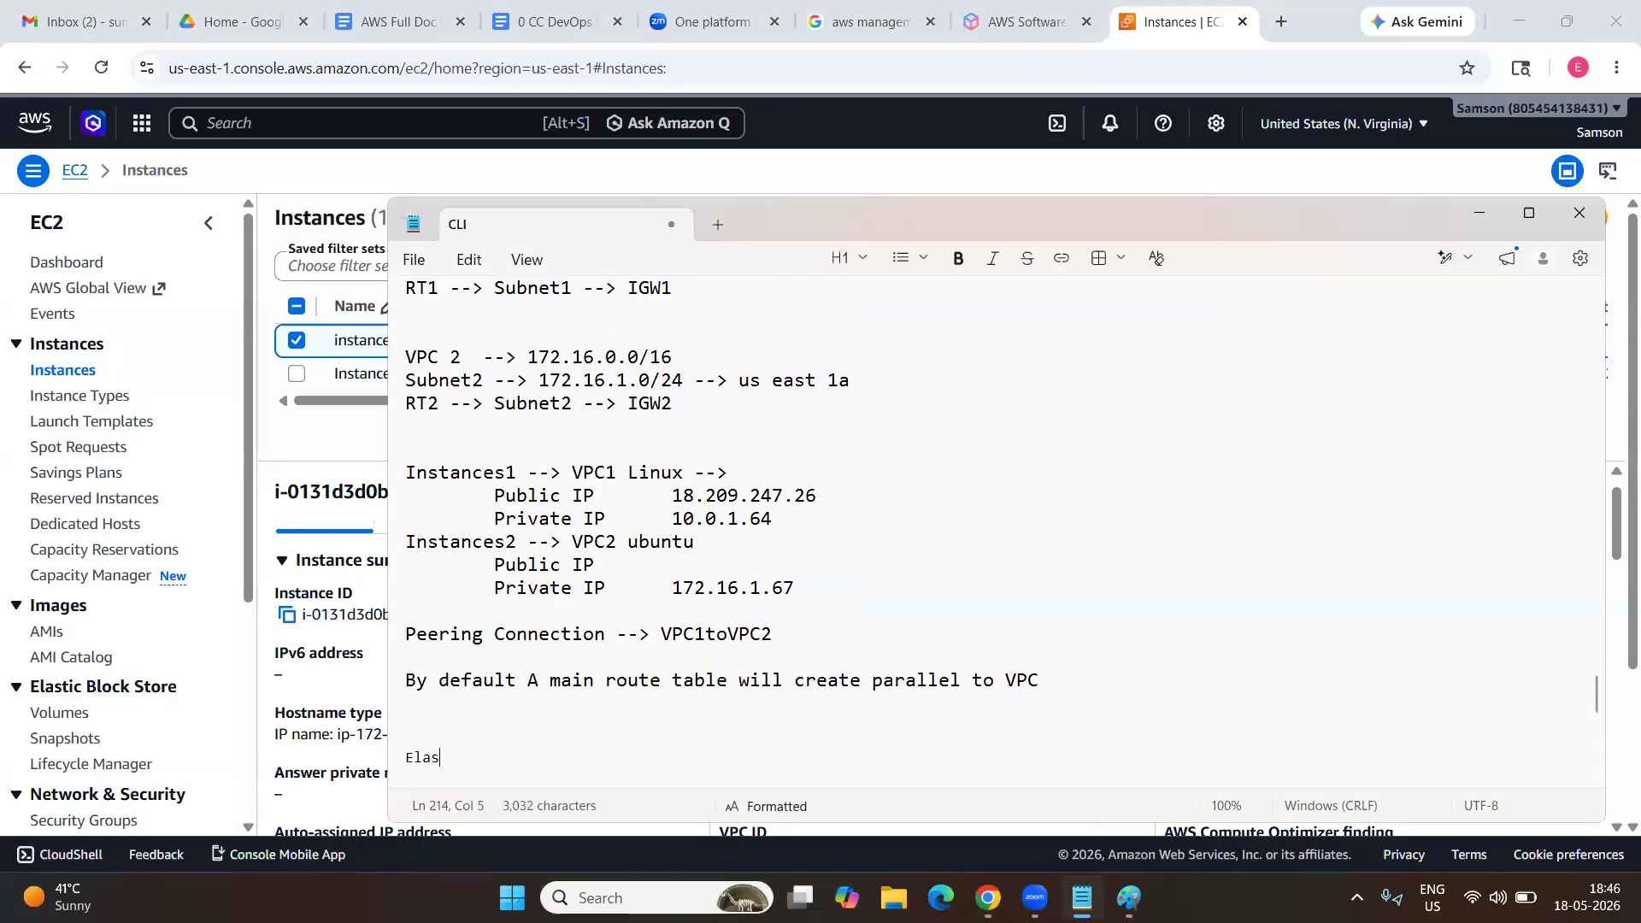
type("tic I")
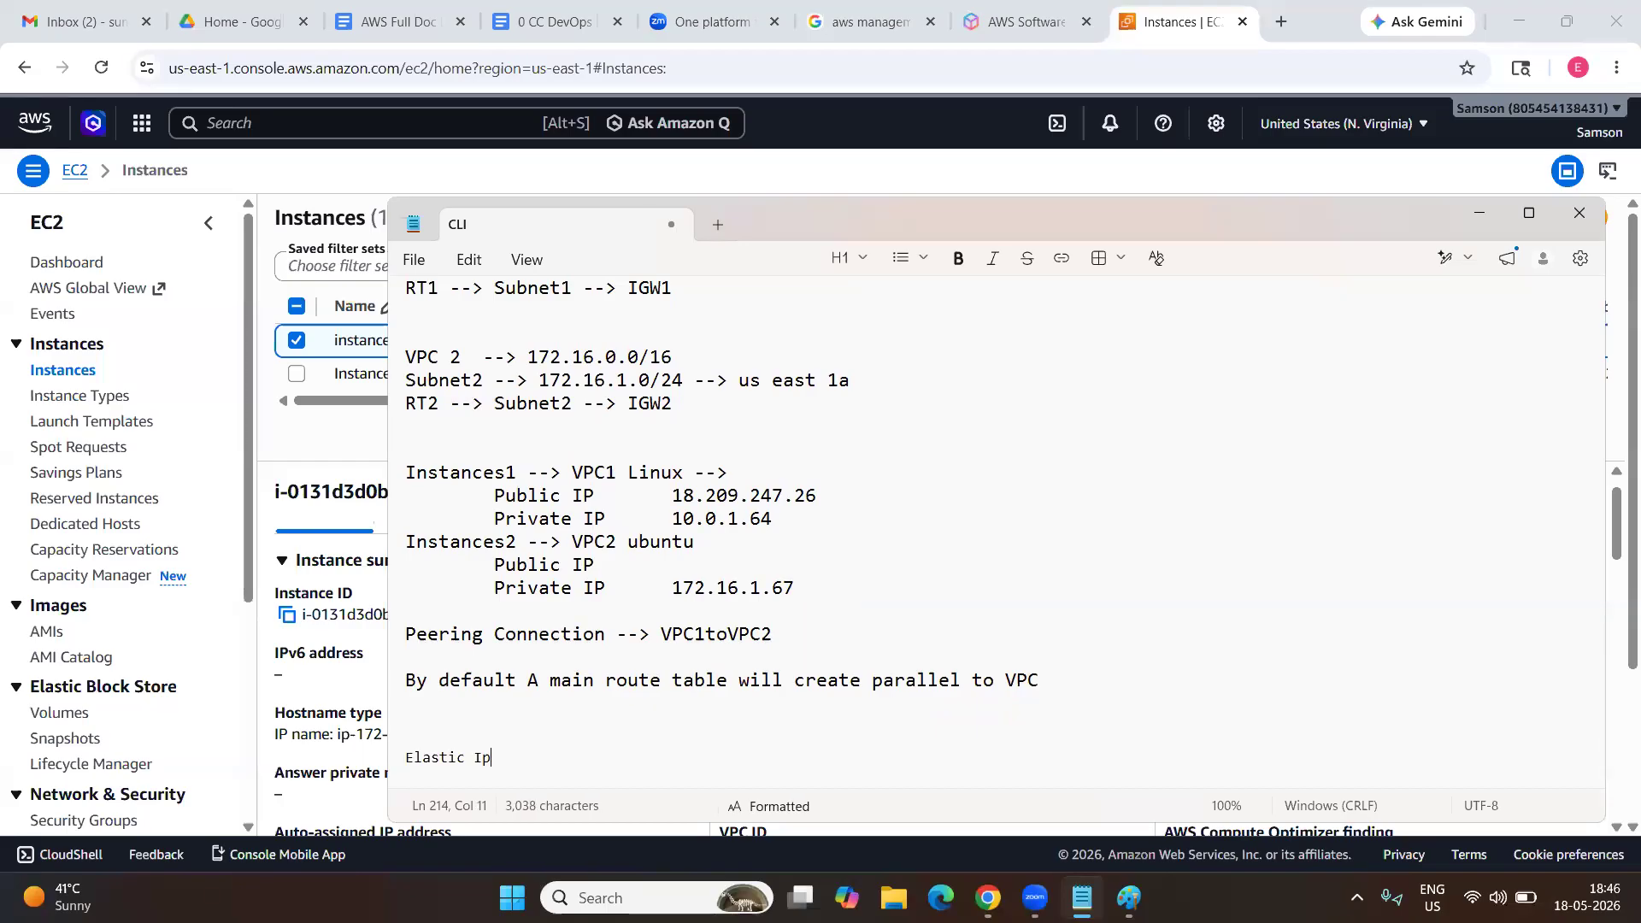
type("P")
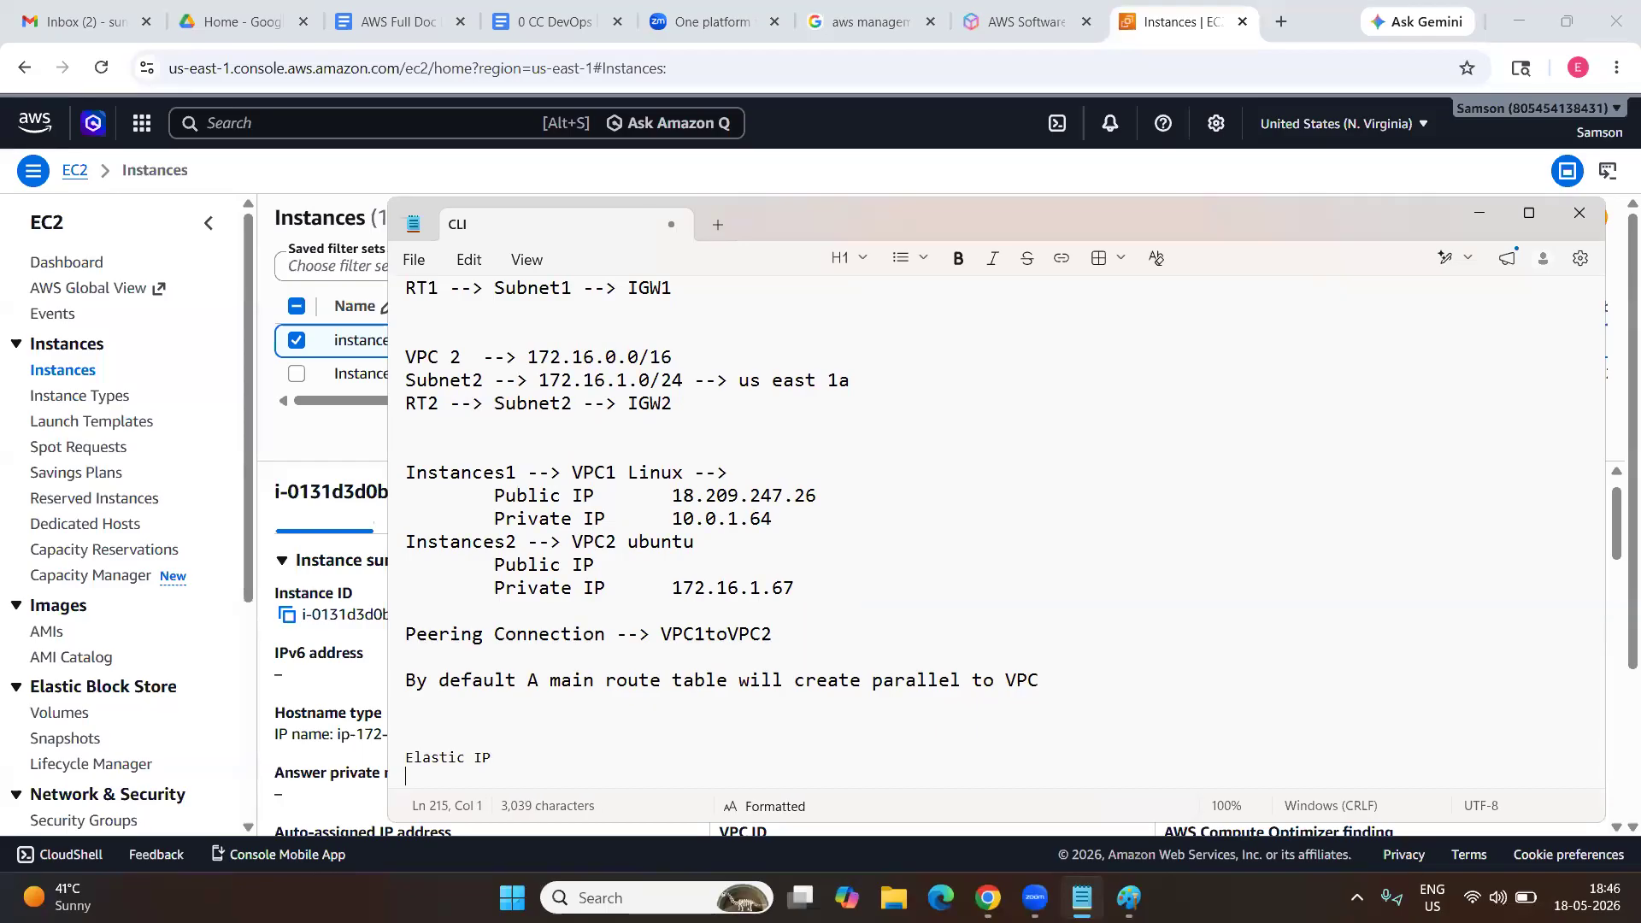
key("Return")
key("Return")
key("Return")
key("Return")
key("Return")
key("Return")
key("Return")
key("Return")
key("Return")
key("Return")
key("Return")
key("Return")
key("Return")
key("Return")
key("Return")
key("Return")
key("Return")
key("Return")
key("Return")
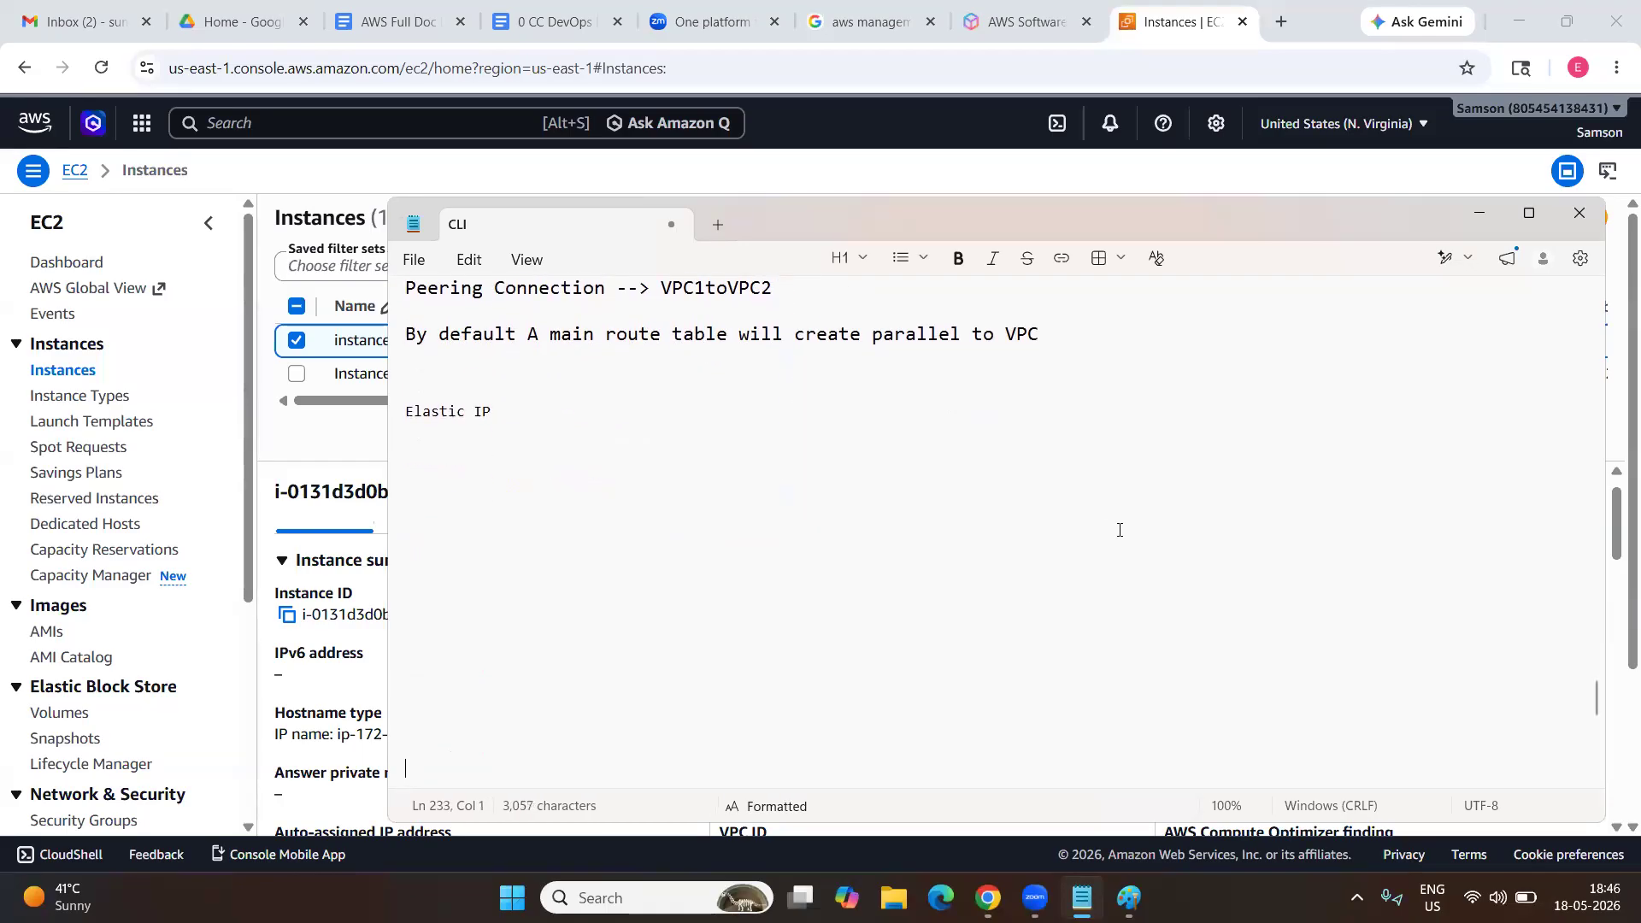
Add the line "Random Static IP Generate" beneath the Elastic IP heading.
left_click(523, 411)
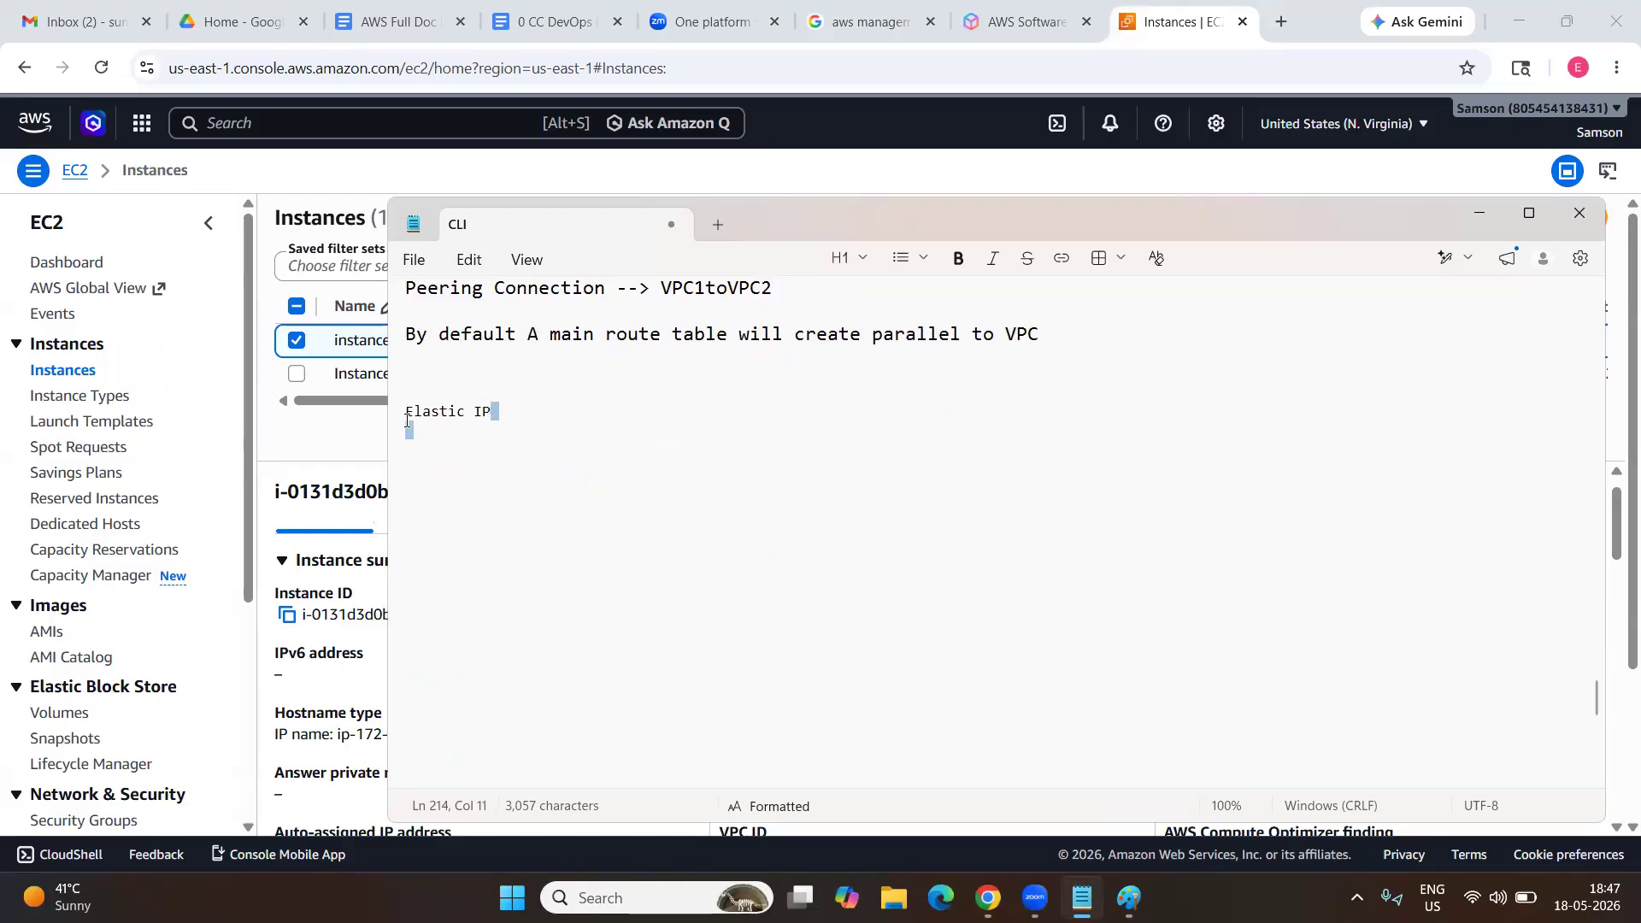
left_click(406, 411, "shift")
left_click(523, 407)
key("Return")
key("Return")
type("Static IP Gene")
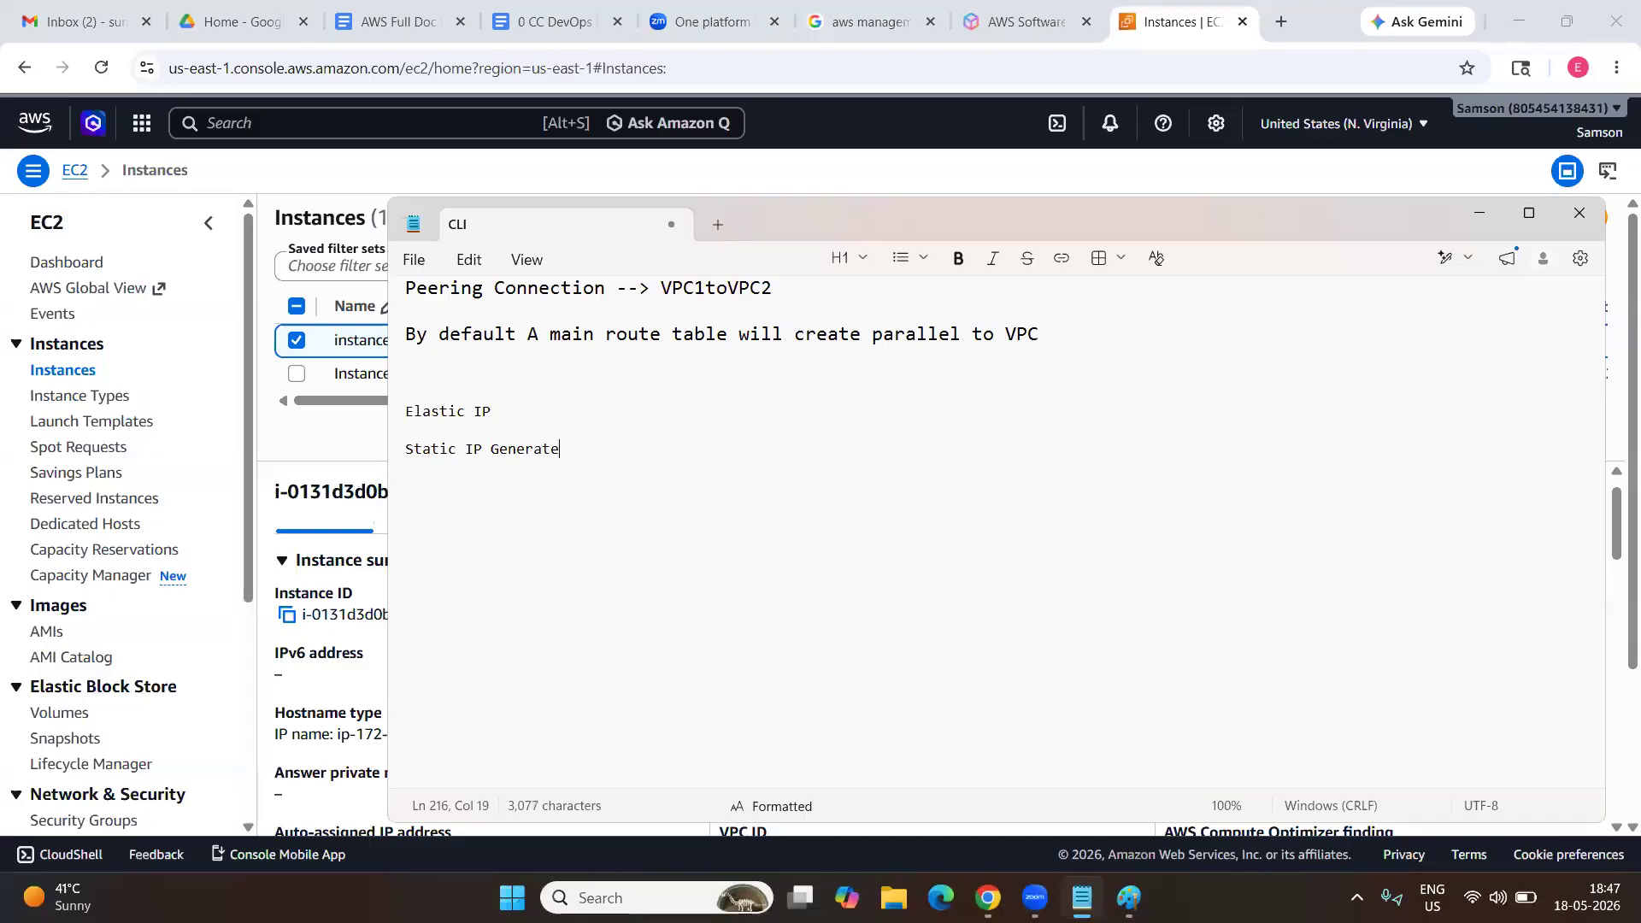
type("rate")
left_click(411, 451)
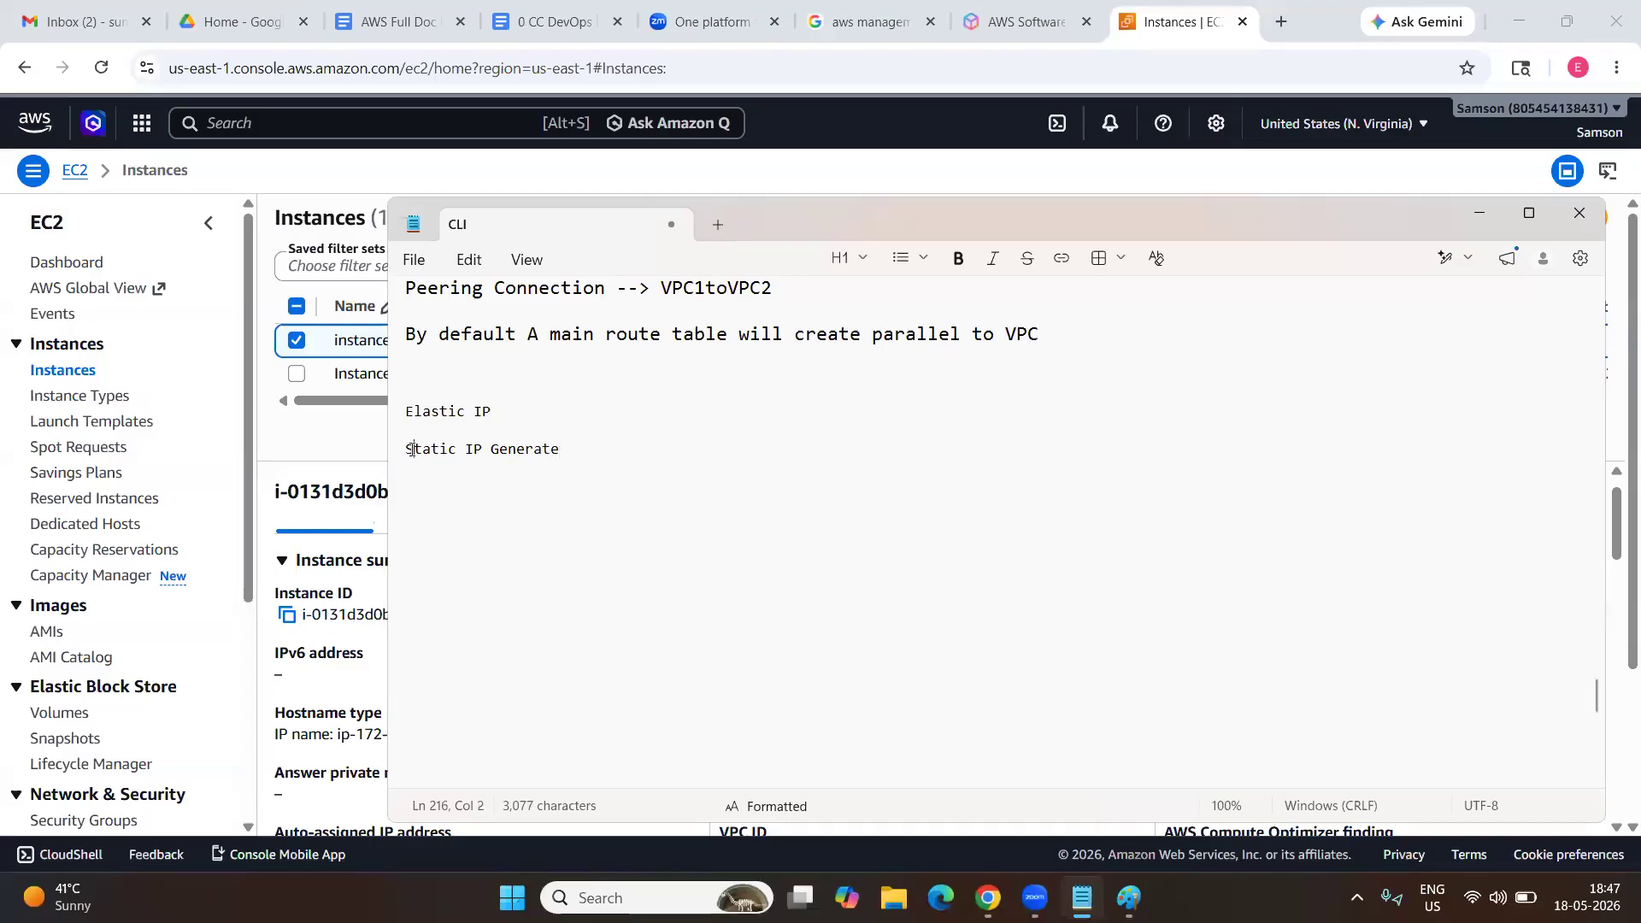
type("Randon")
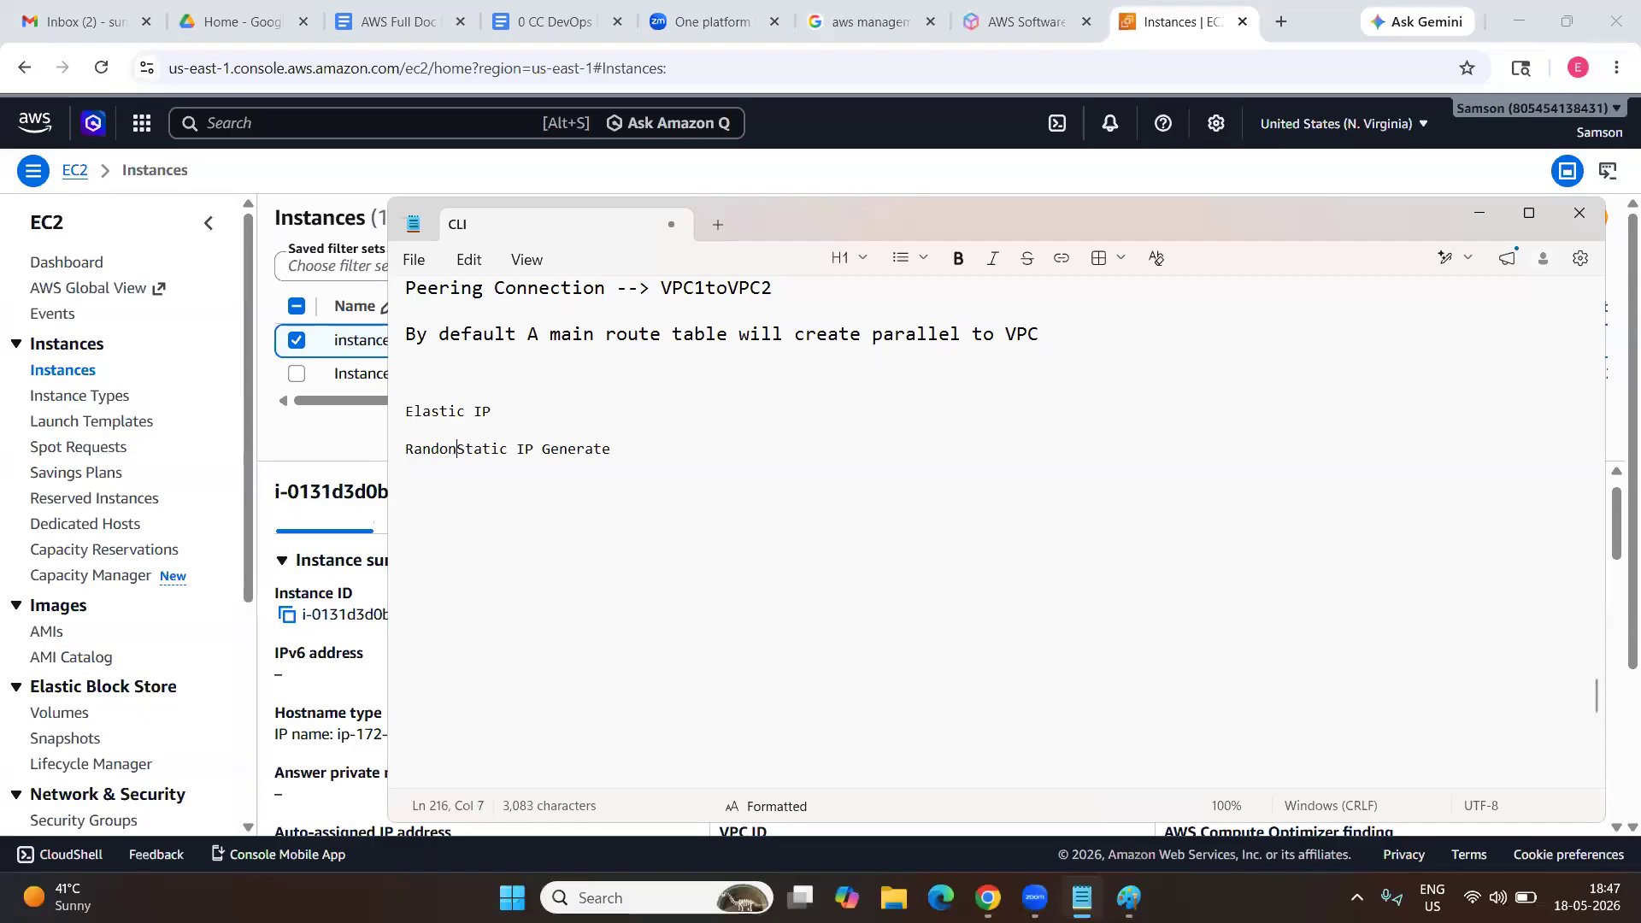
key("BackSpace")
type("m")
Return to the EC2 console and open the Elastic IP addresses page under Network & Security.
scroll(645, 432, "up", 1)
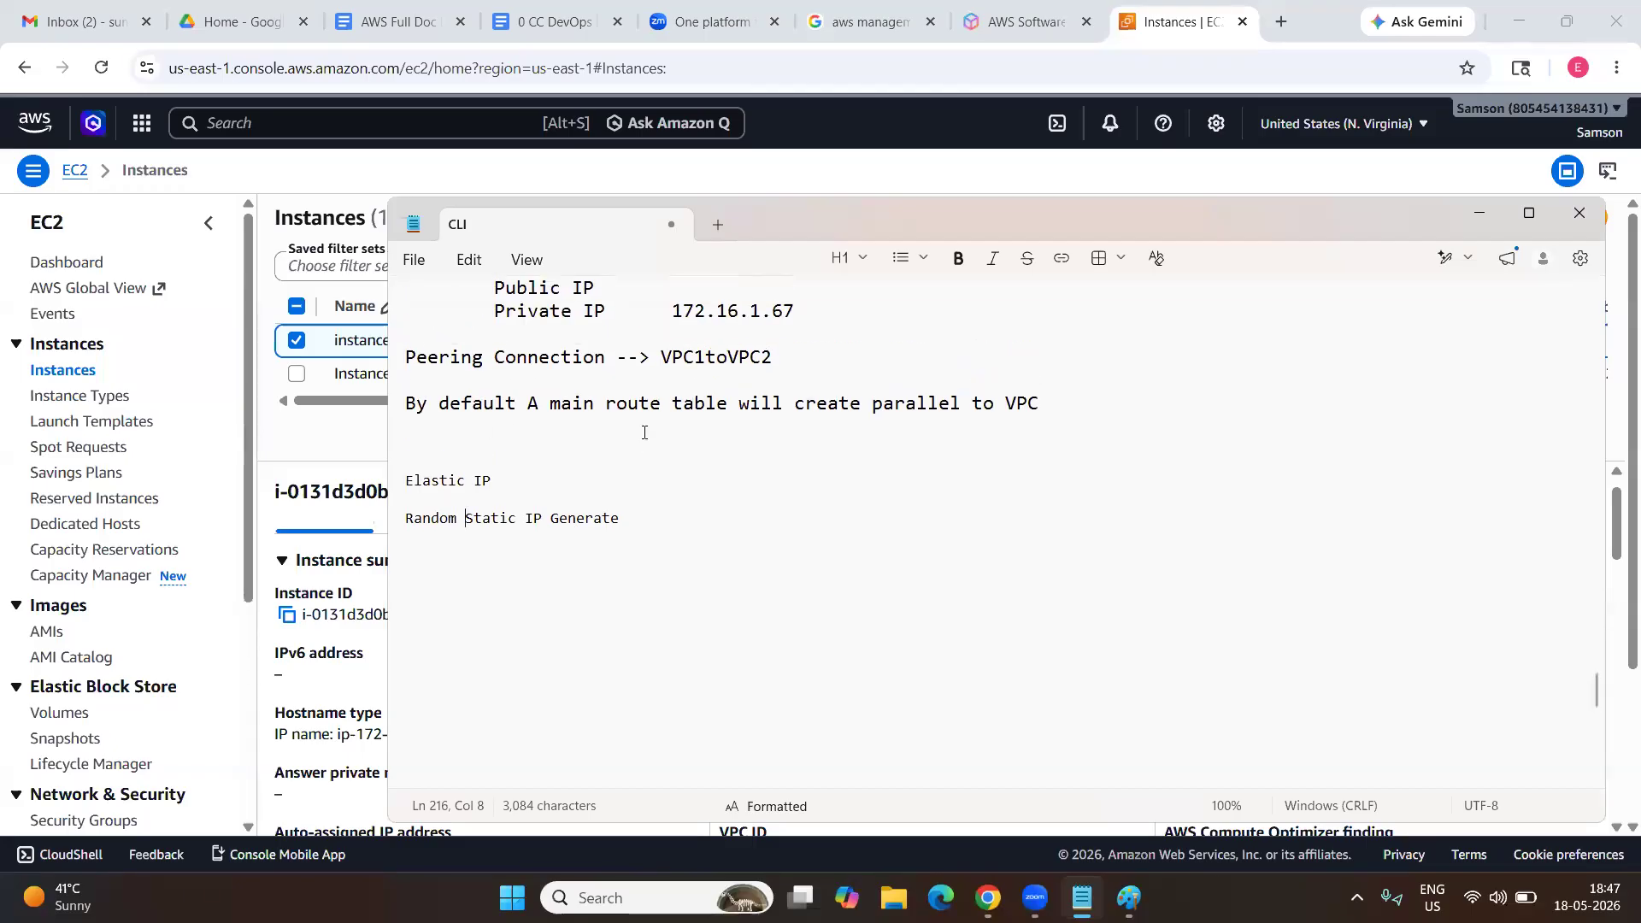
scroll(687, 329, "up", 2)
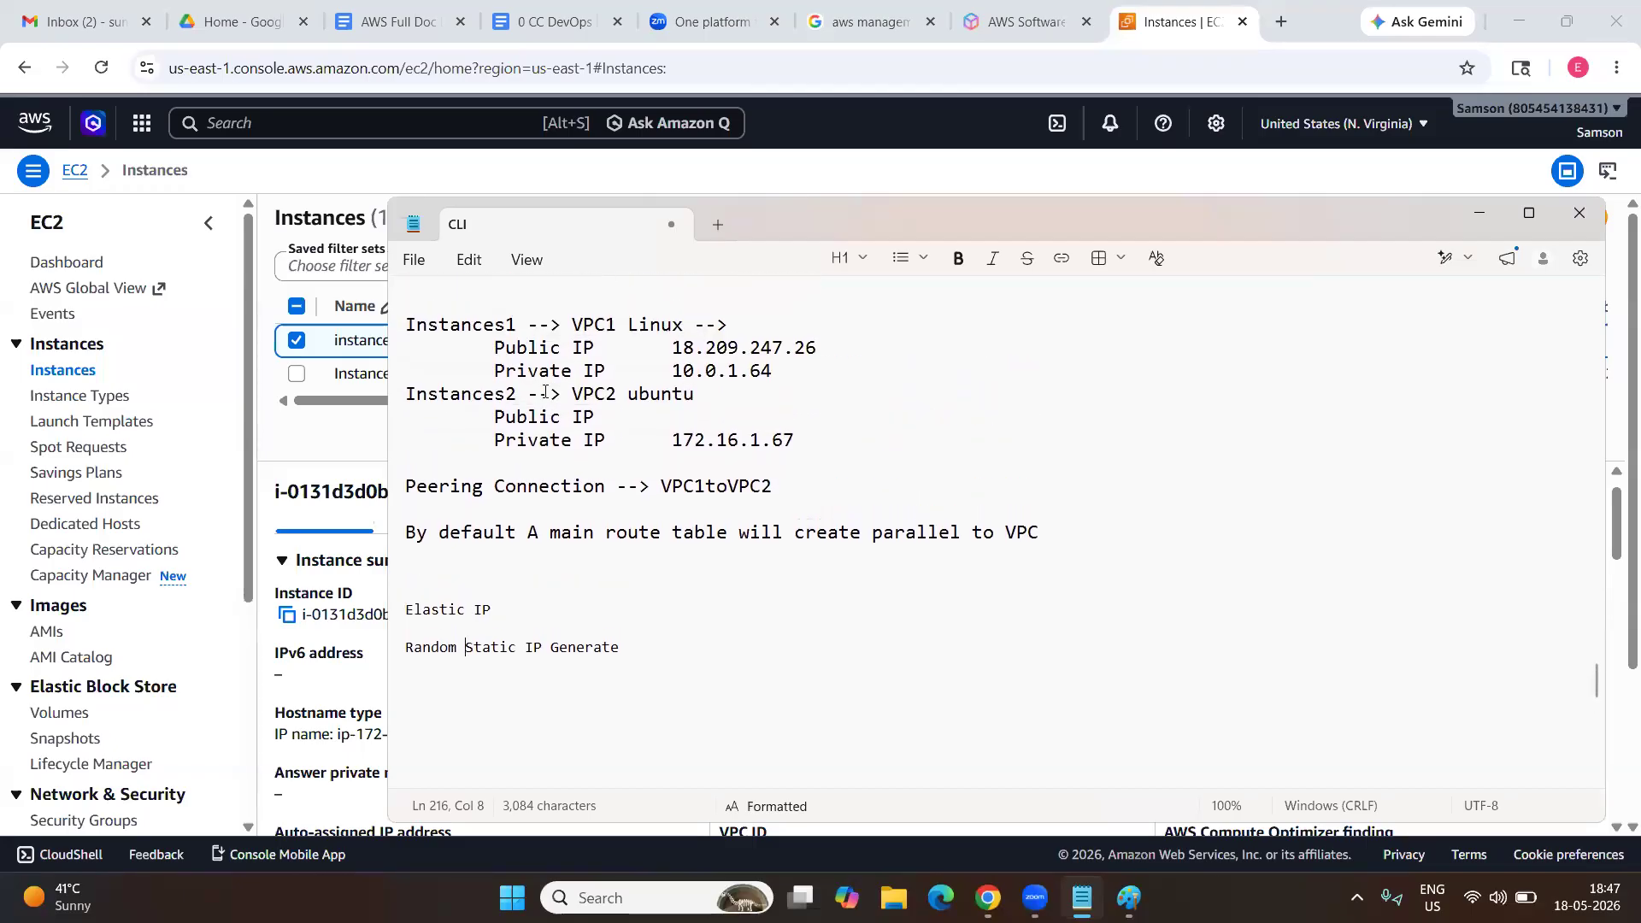
scroll(548, 617, "down", 1)
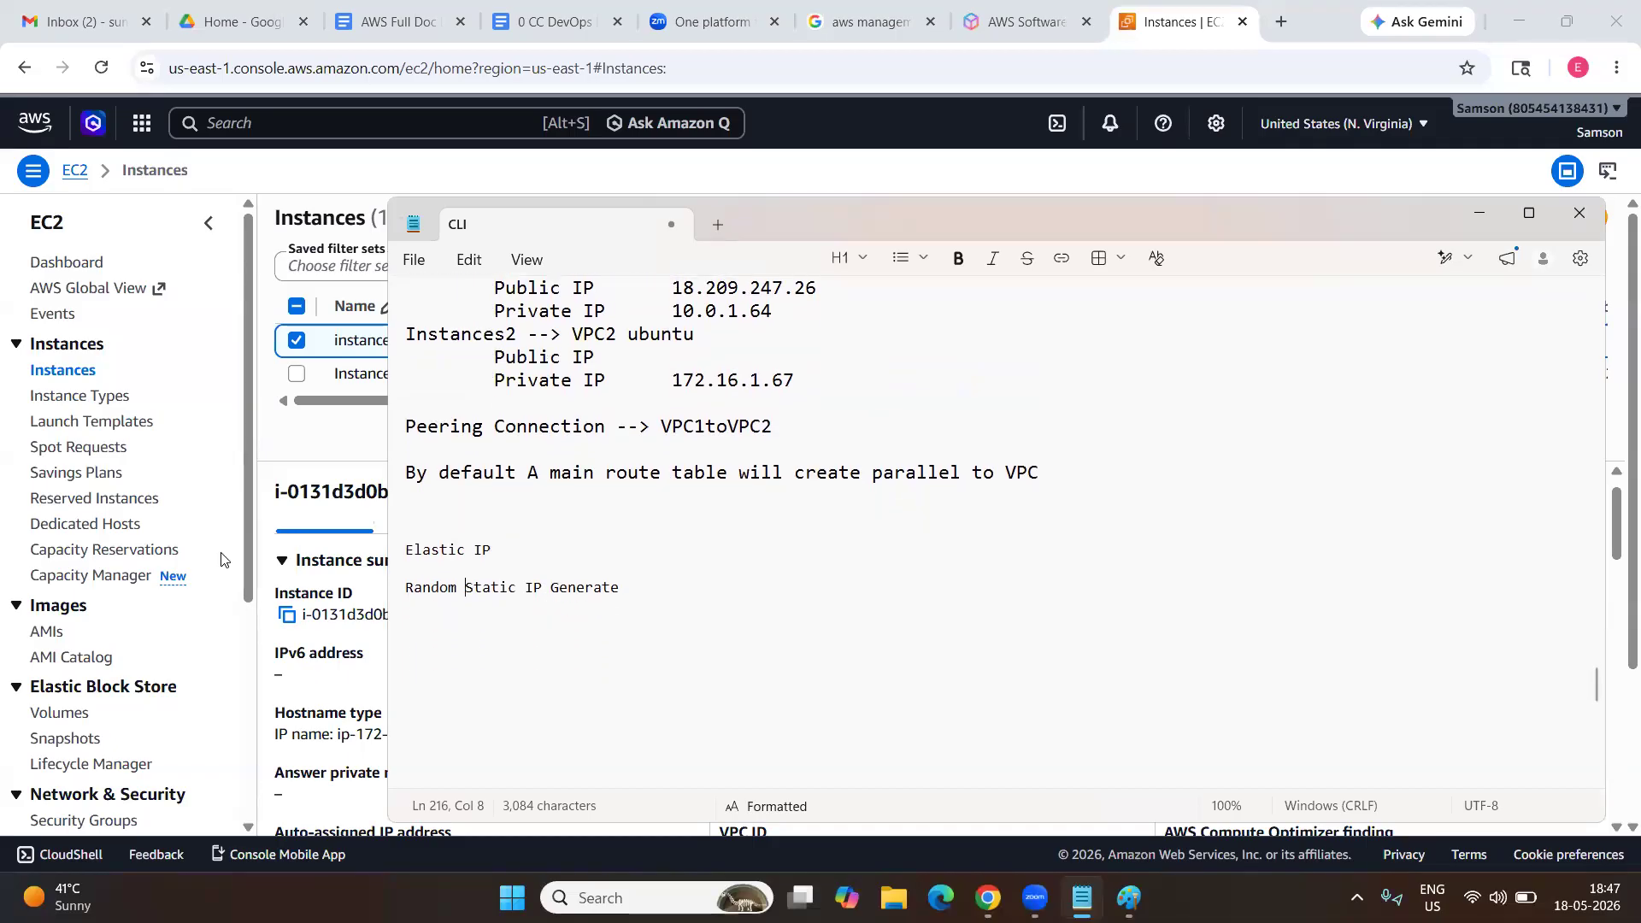
scroll(220, 559, "down", 3)
left_click(267, 304)
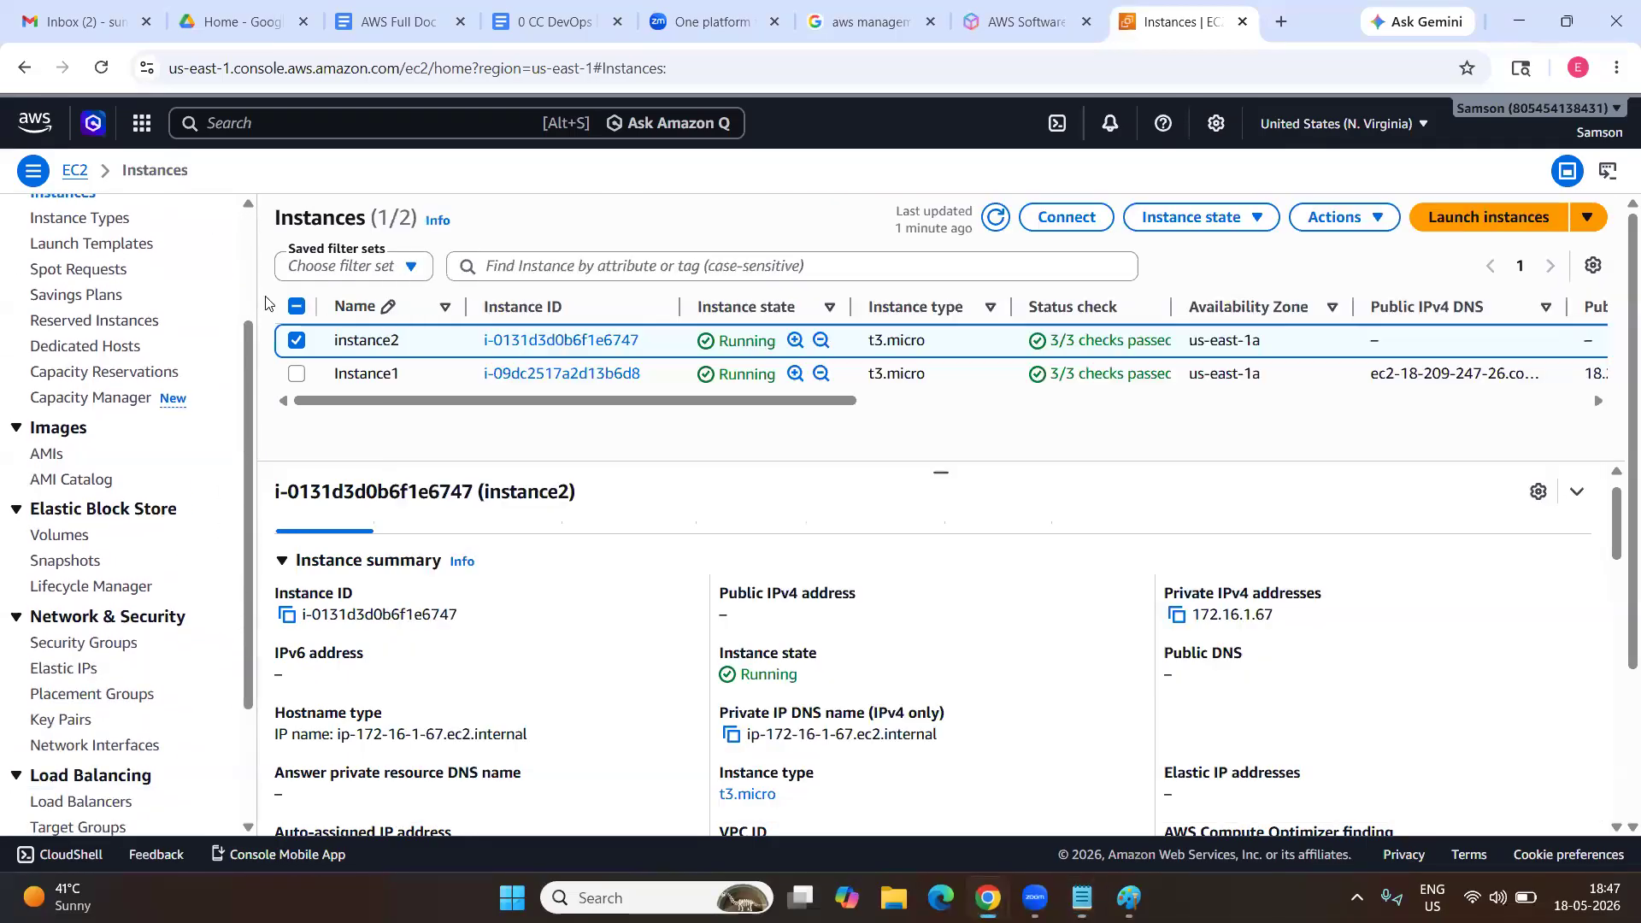
scroll(253, 375, "down", 2)
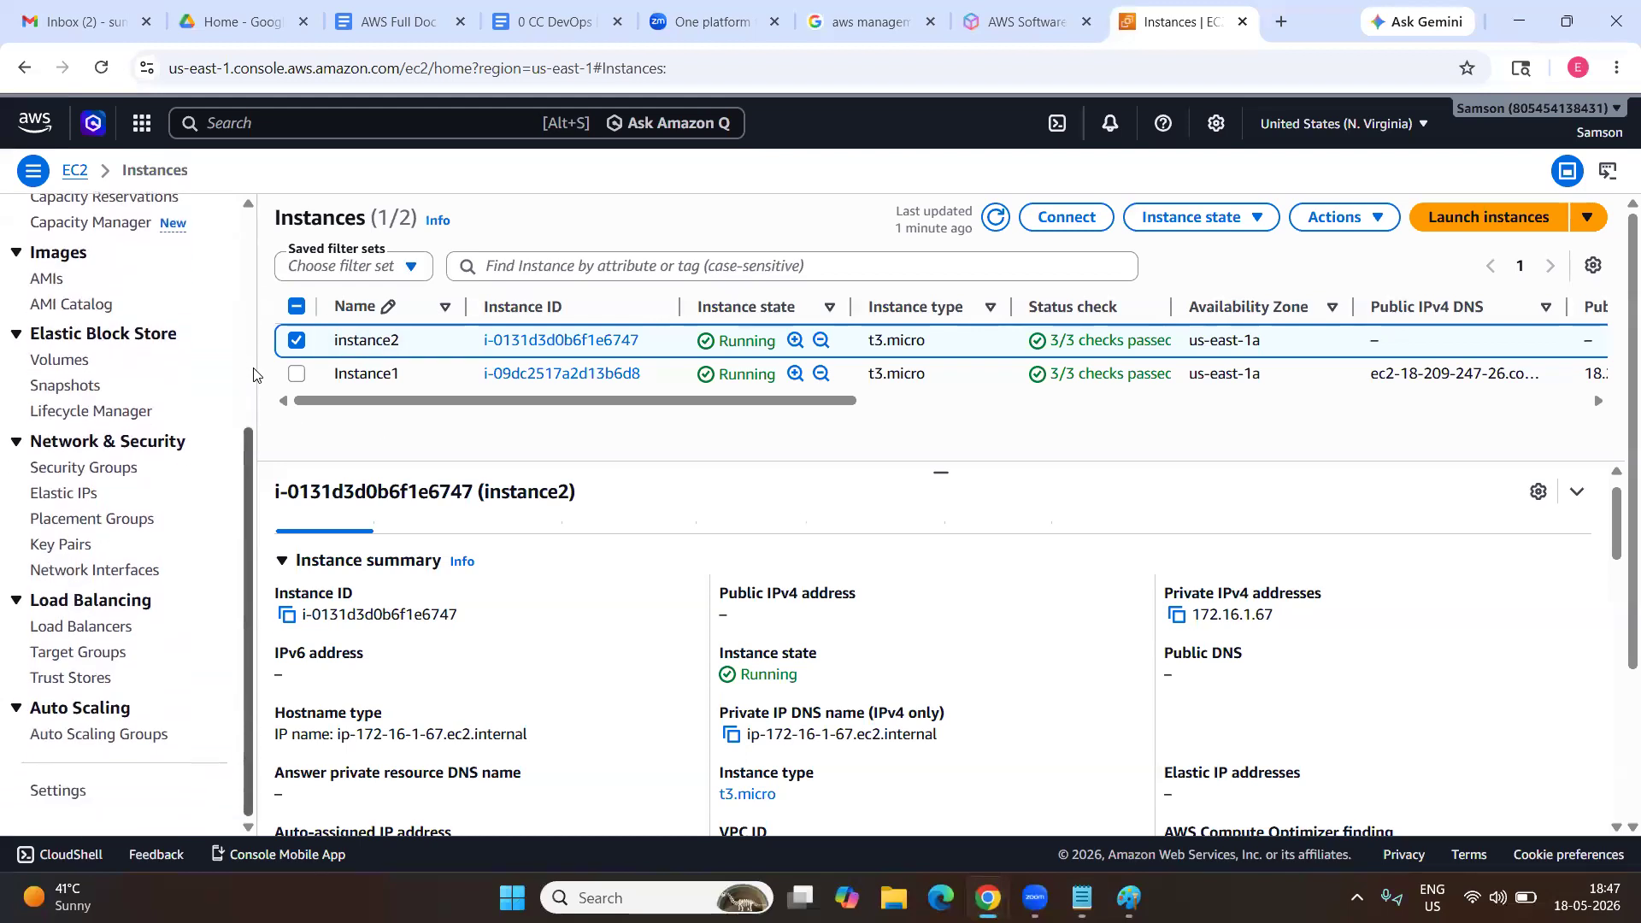
left_click_drag(209, 444, 151, 459)
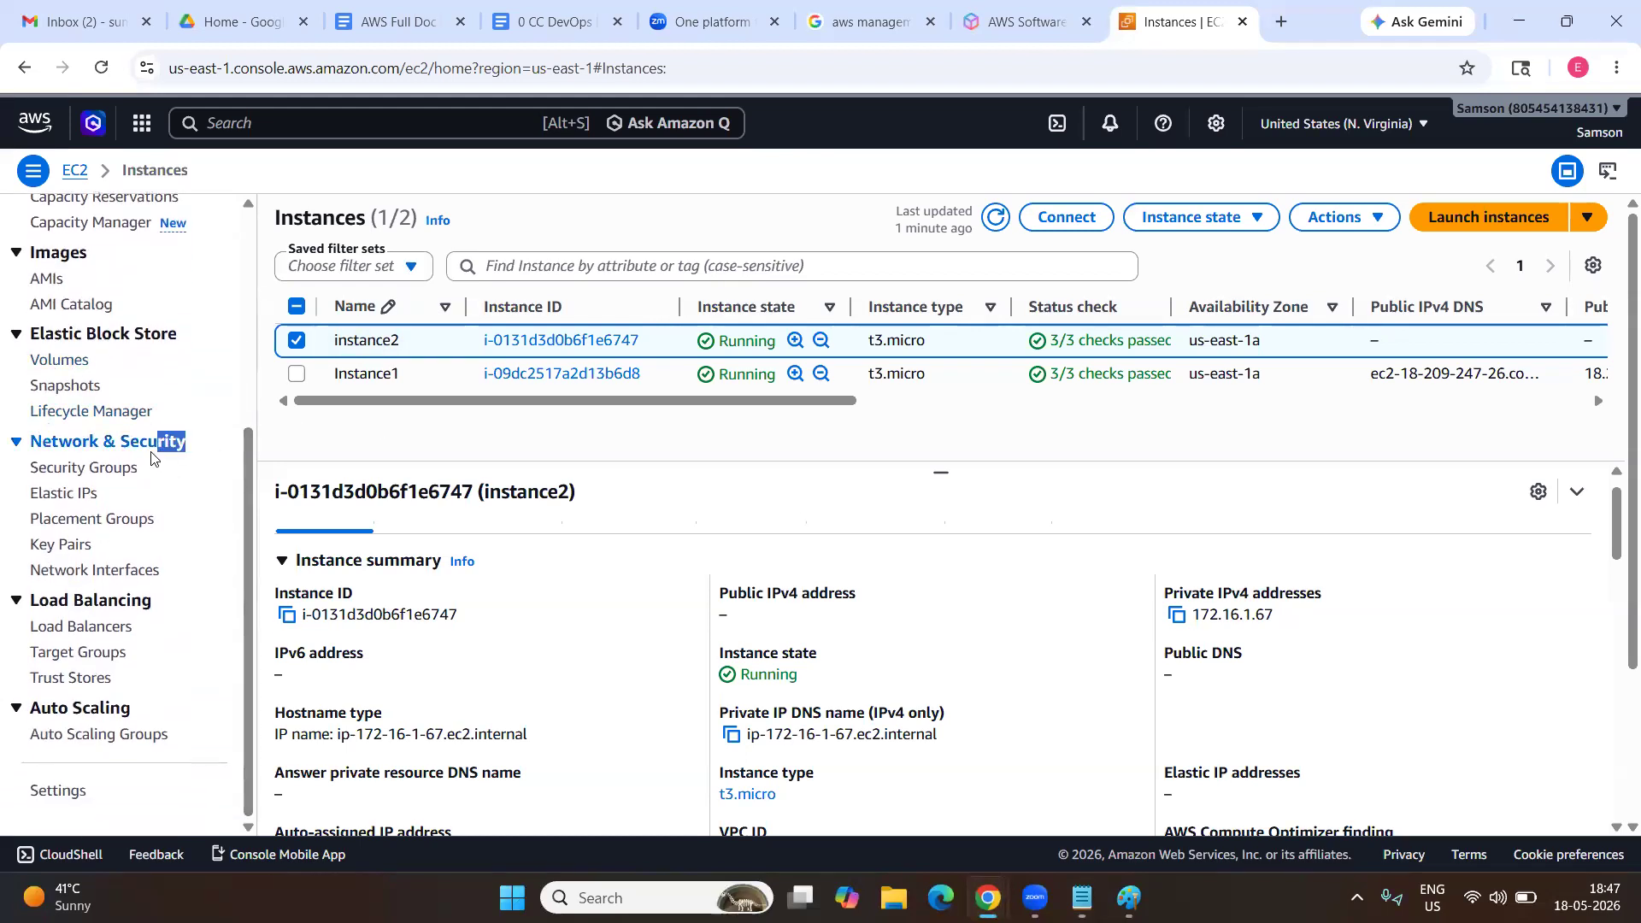
triple_click(41, 441)
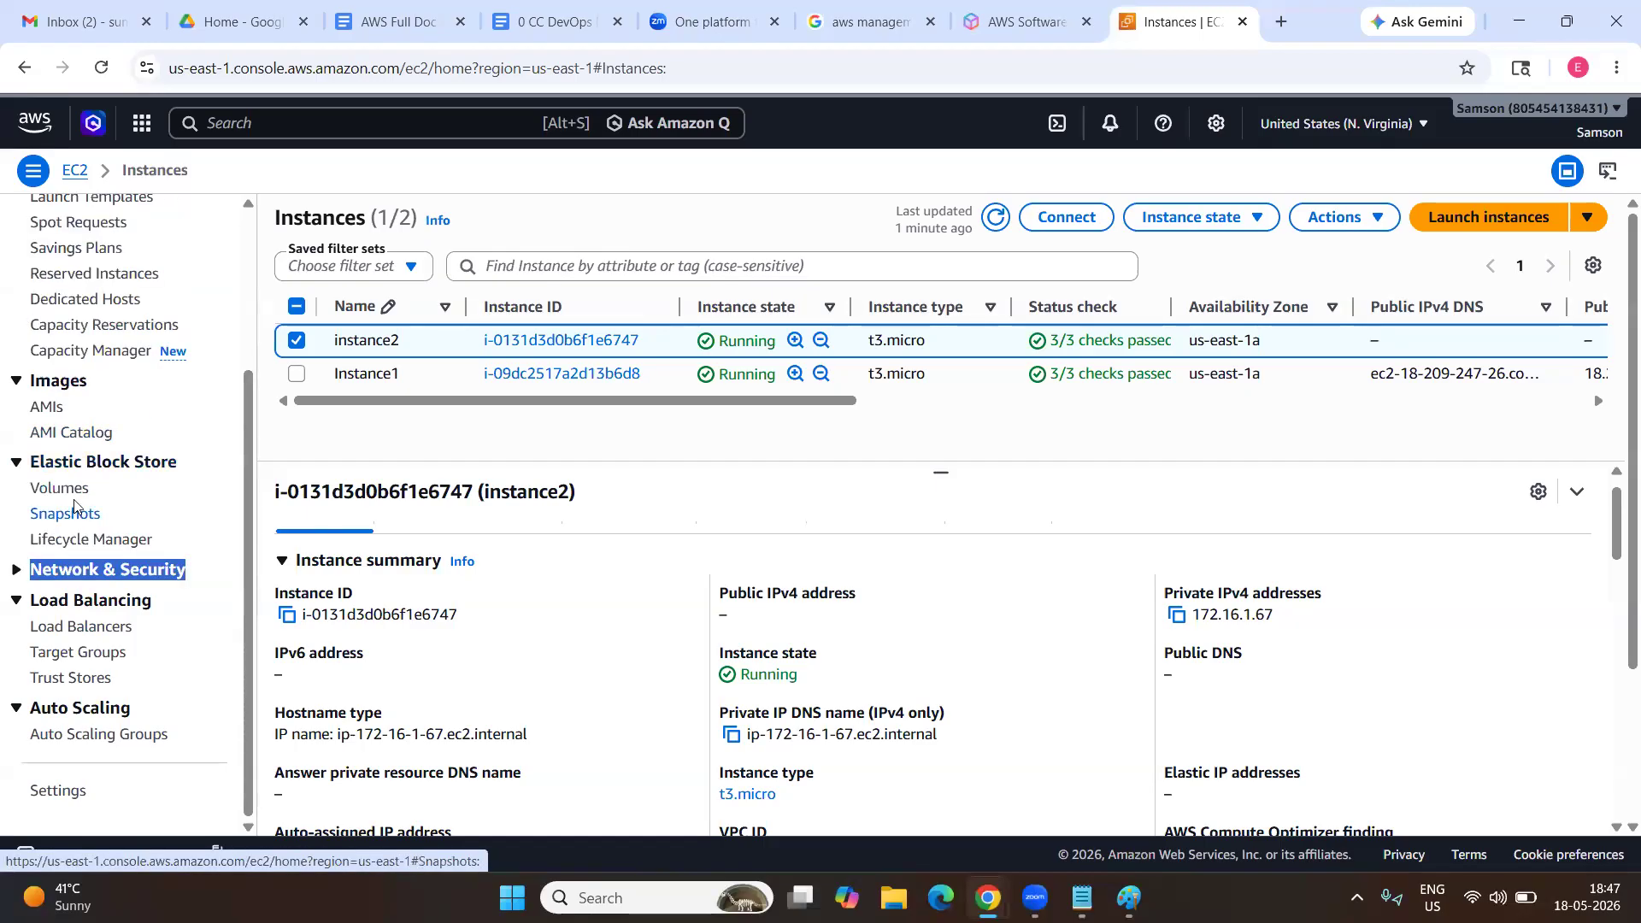
left_click(17, 569)
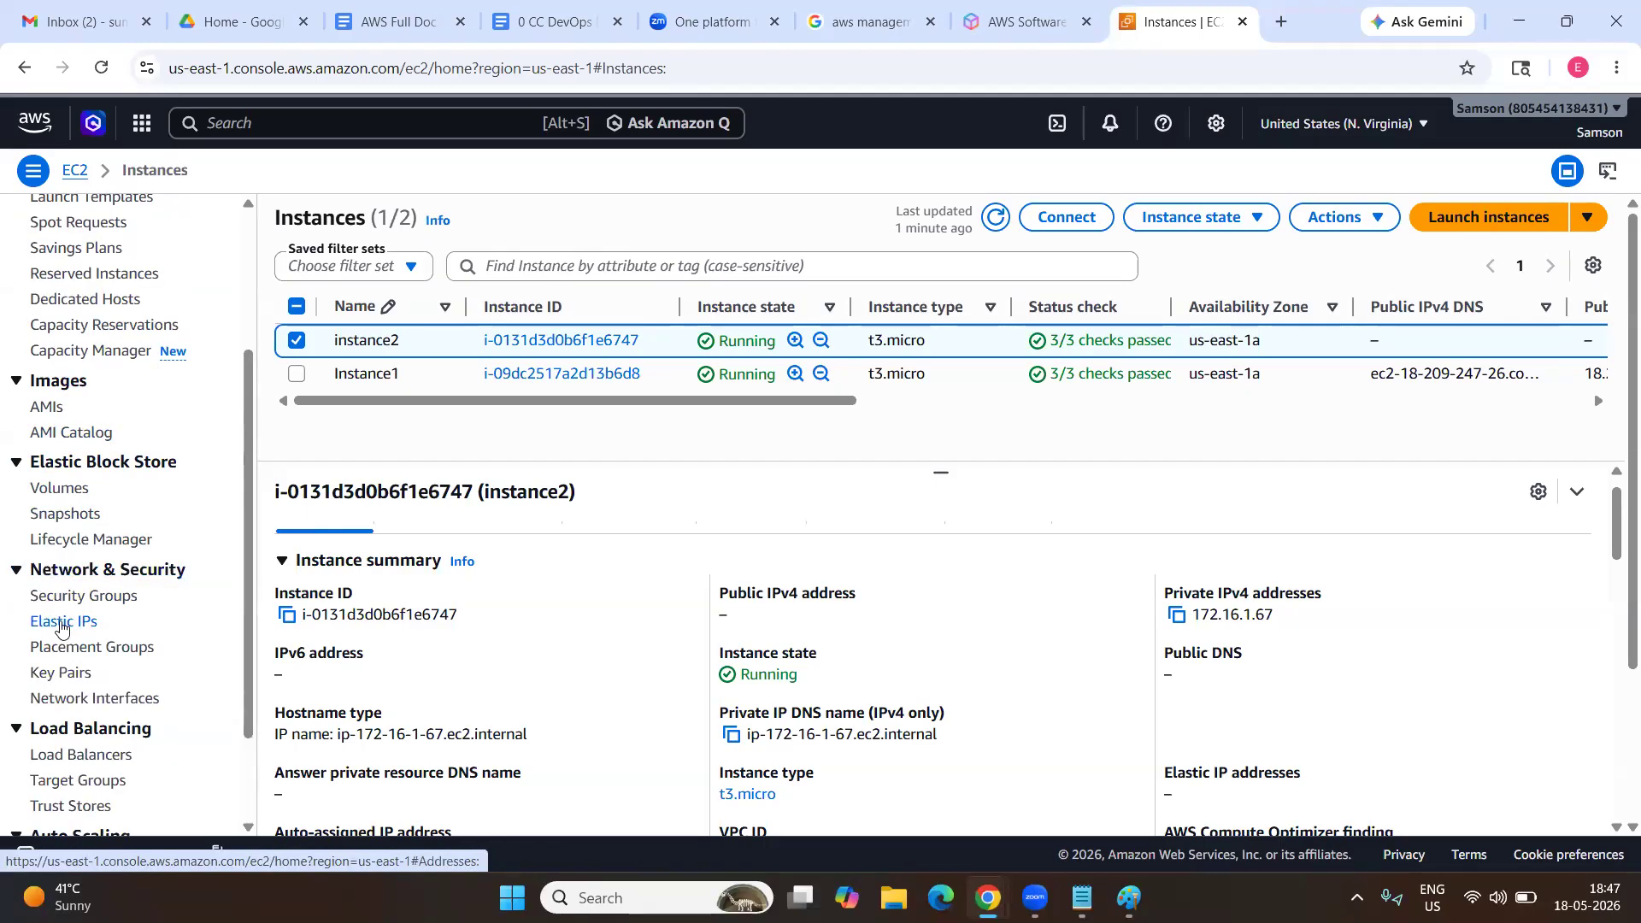
left_click(61, 624)
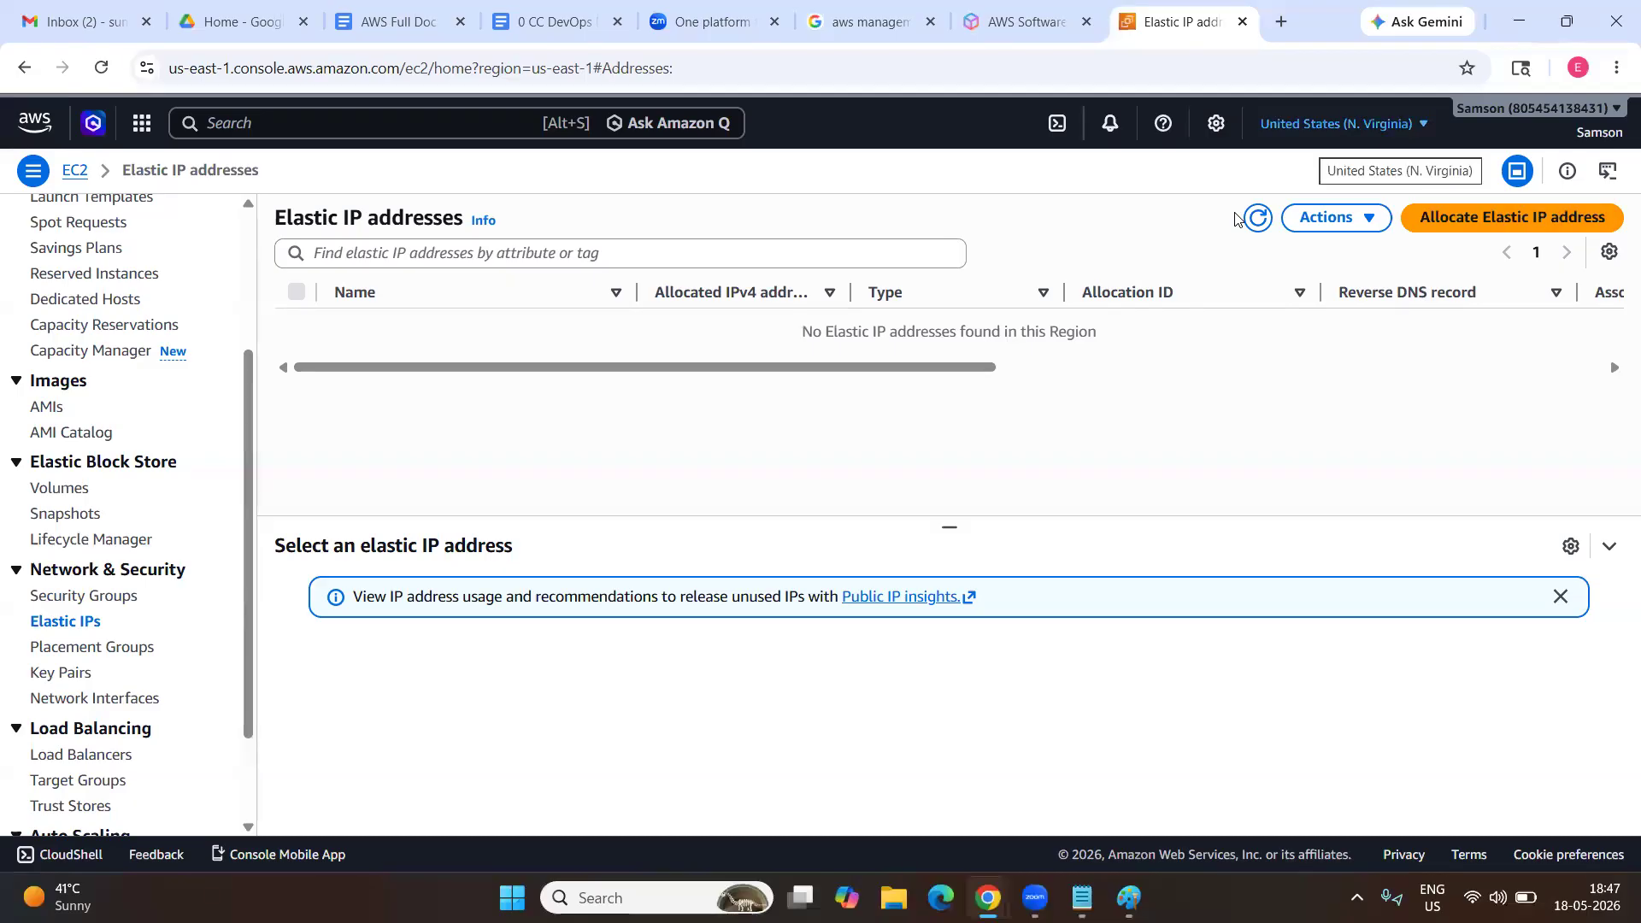
Add the line "5 EIP/Region" below the static IP line in the Notepad notes.
left_click(1081, 897)
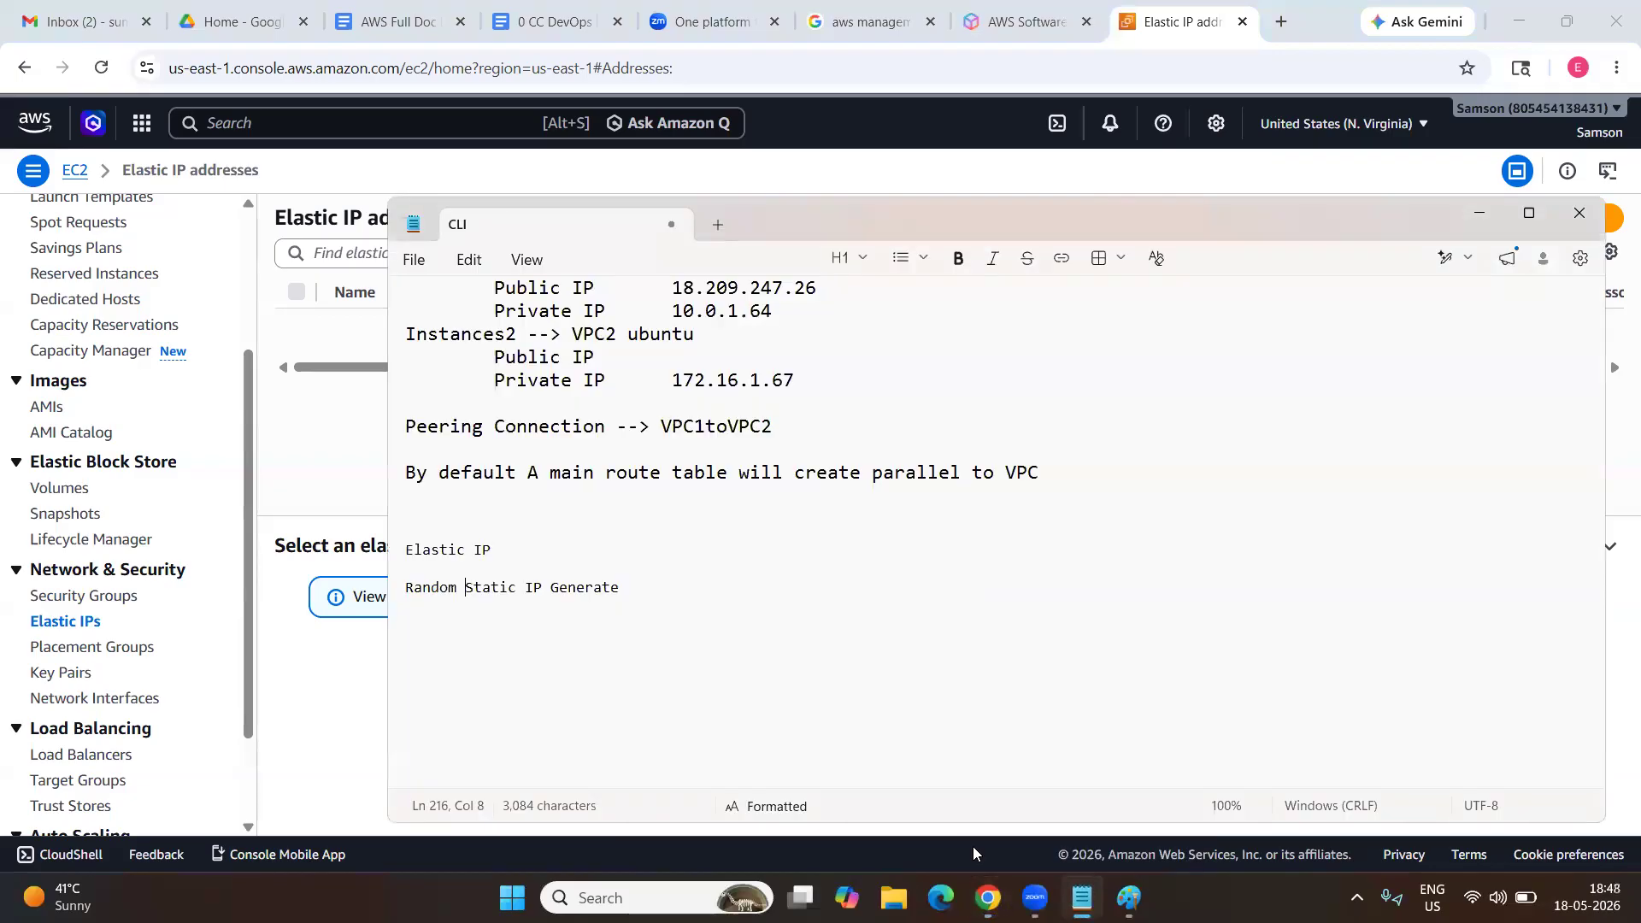
left_click(627, 623)
type("5 EIP/Region")
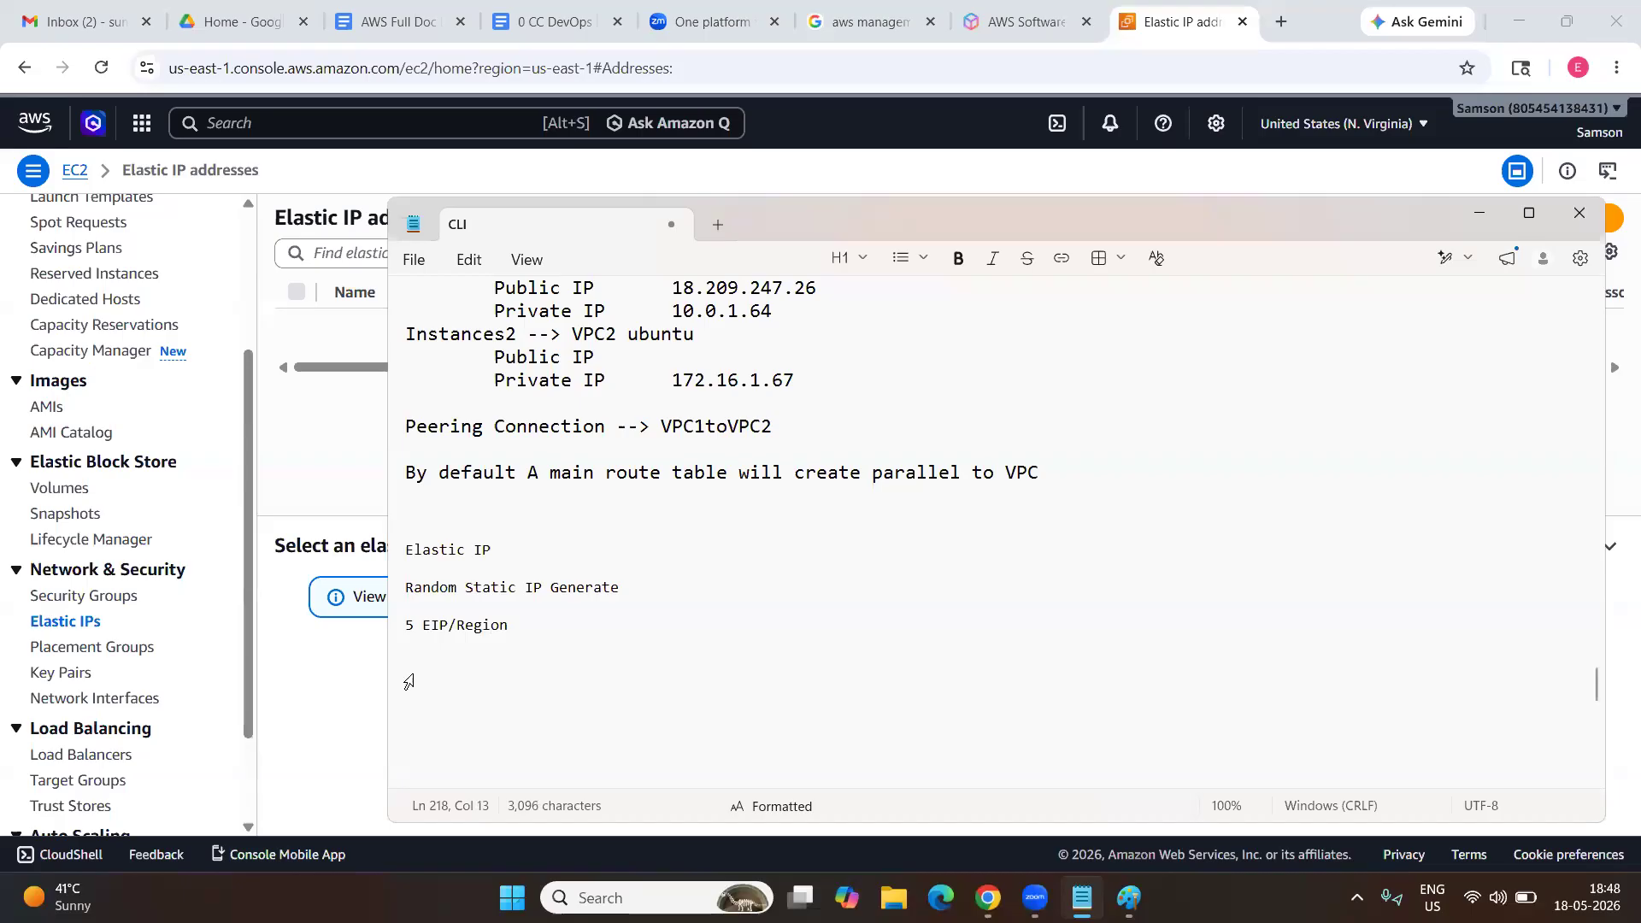
Return to the EC2 console and allocate an Elastic IP from Amazon's pool of IPv4 addresses in the us-east-1 network border group.
left_click(1479, 212)
left_click(1463, 221)
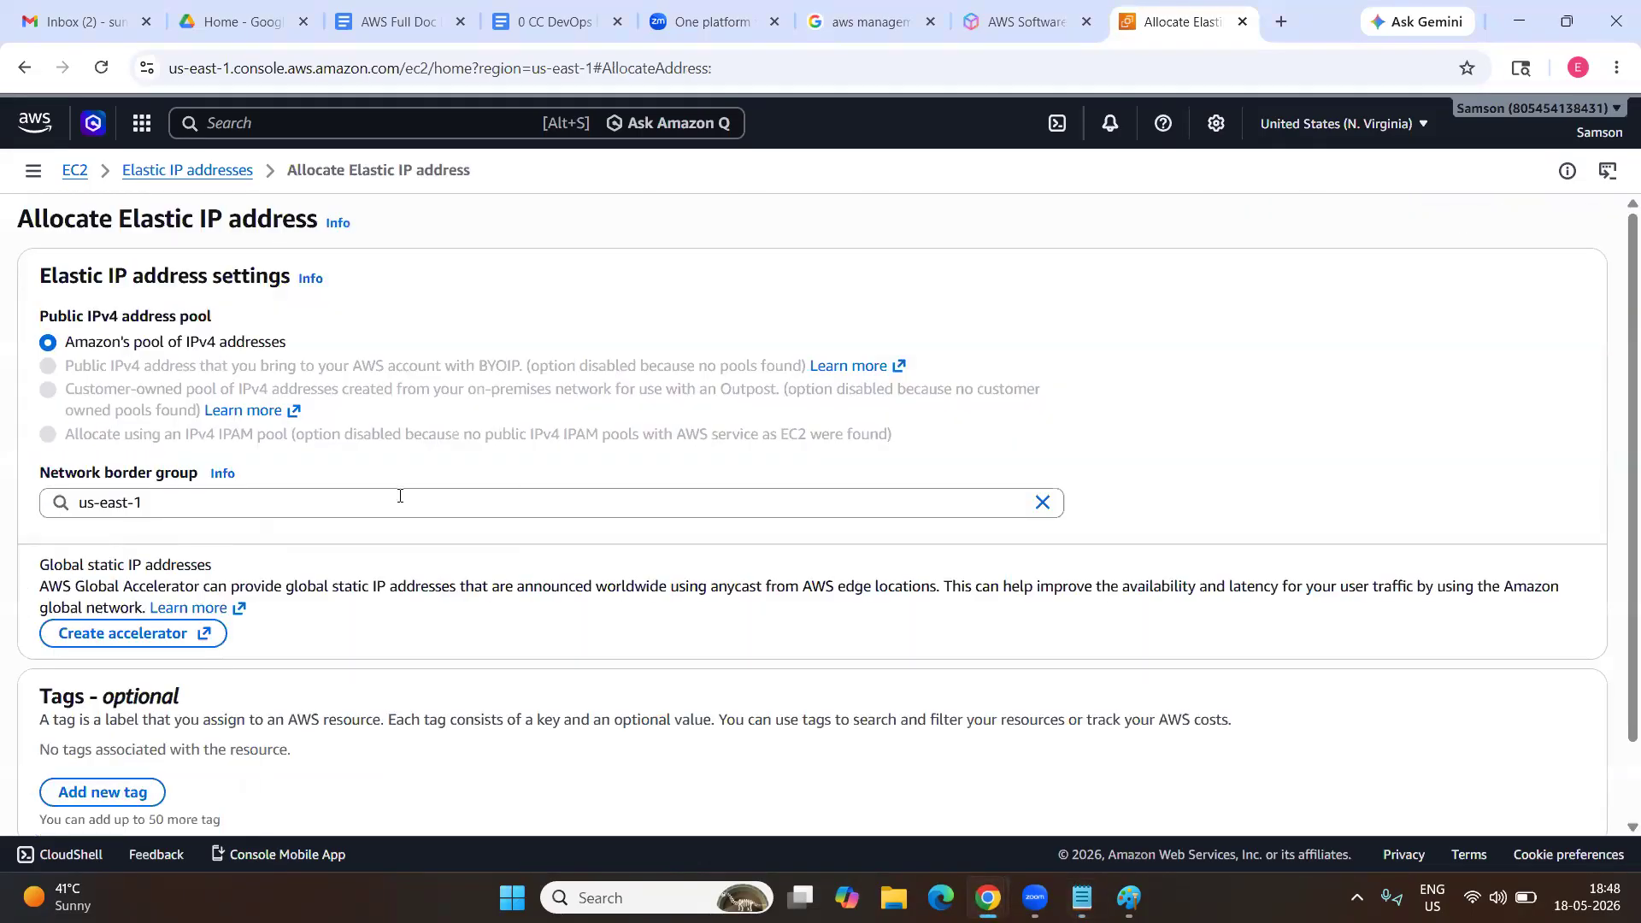
scroll(399, 496, "down", 1)
scroll(599, 340, "up", 1)
left_click_drag(84, 348, 329, 325)
left_click(329, 340)
scroll(329, 416, "down", 1)
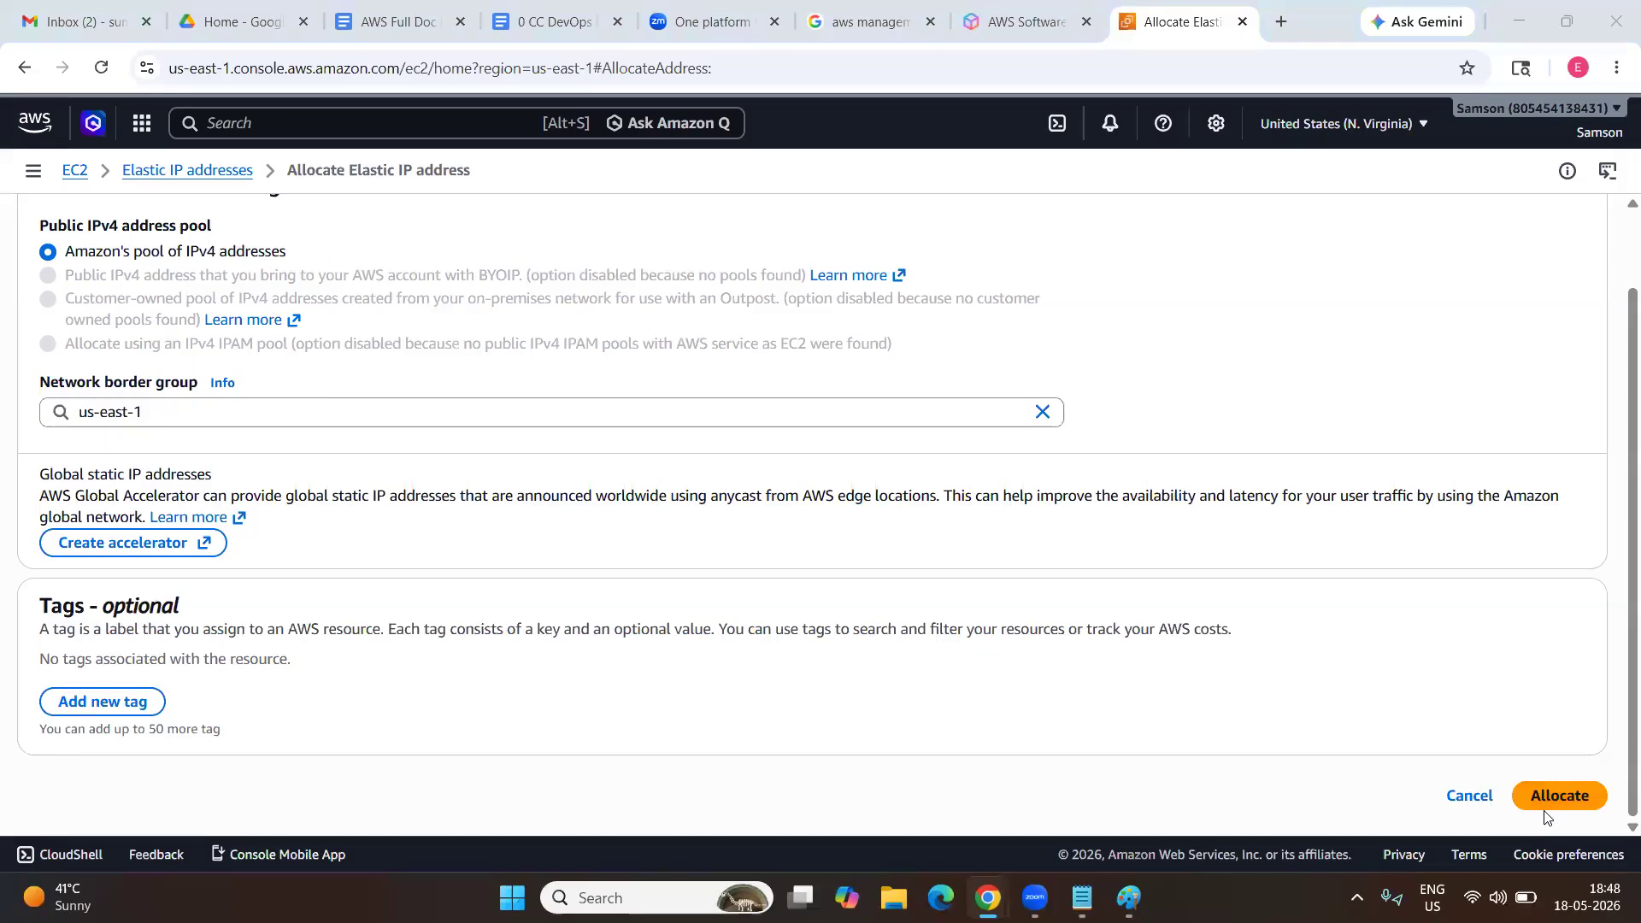
left_click(920, 408)
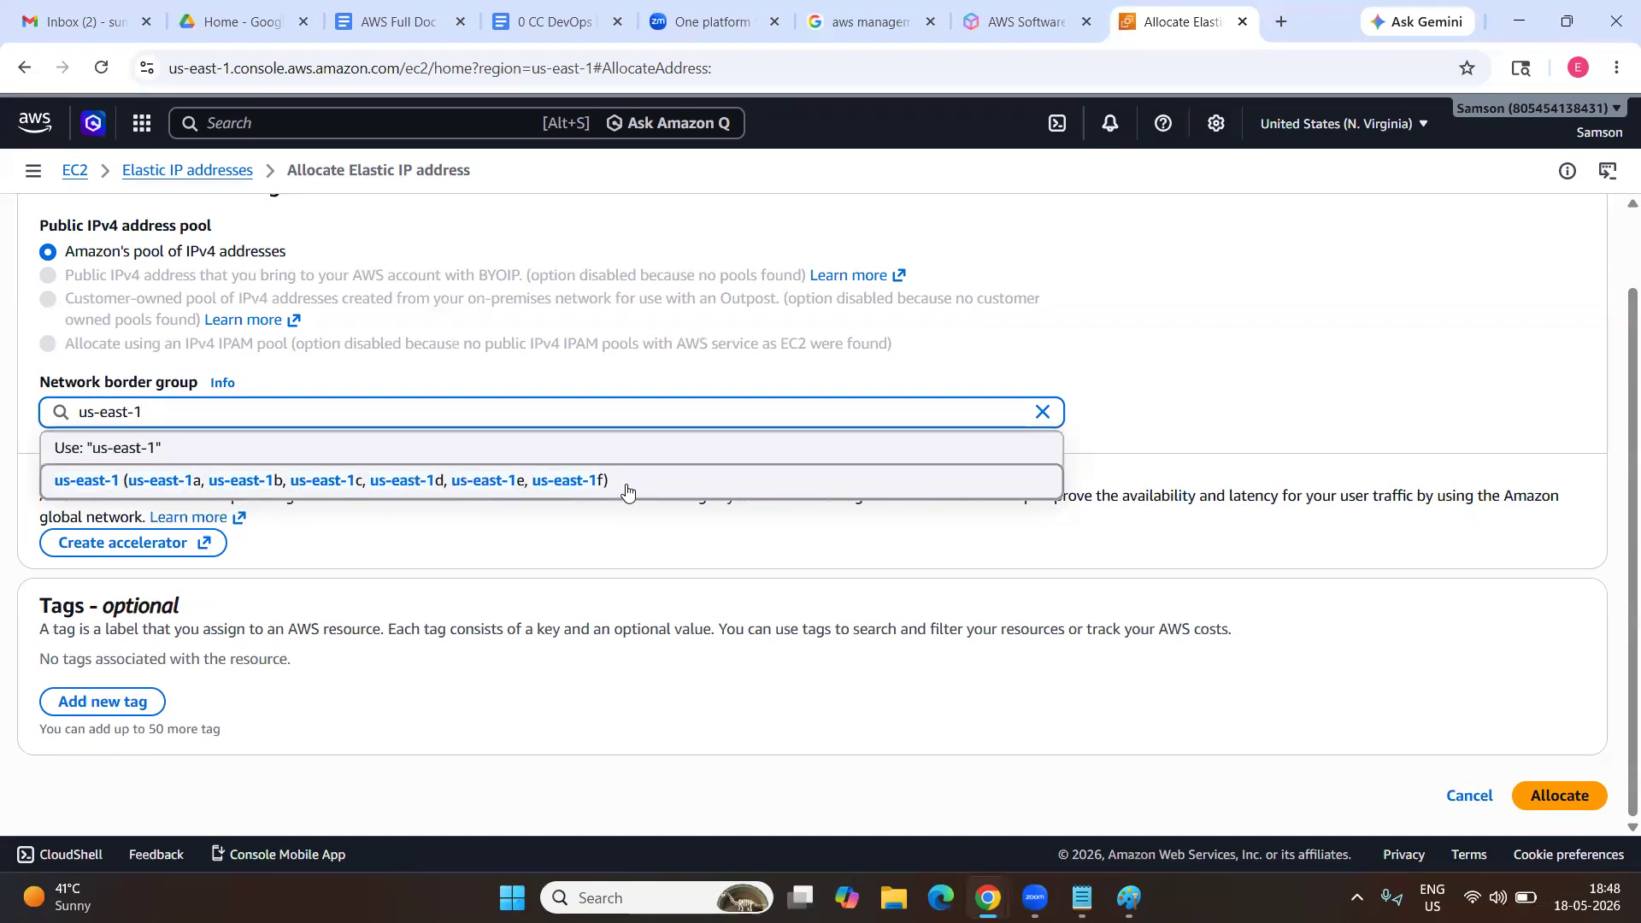
left_click(472, 383)
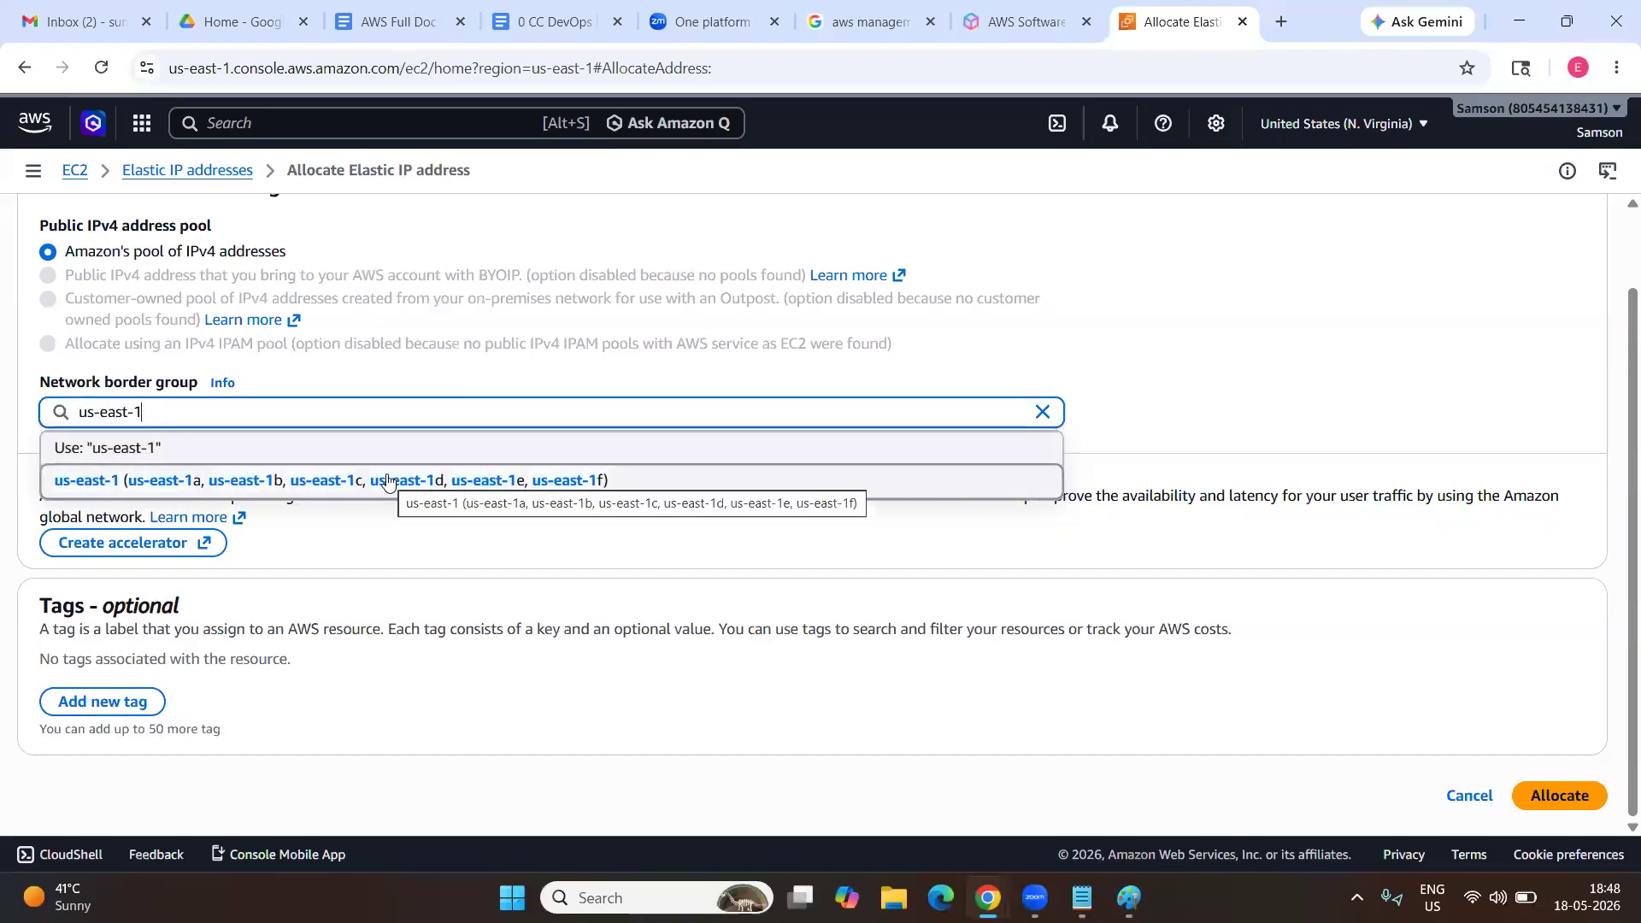
left_click(531, 559)
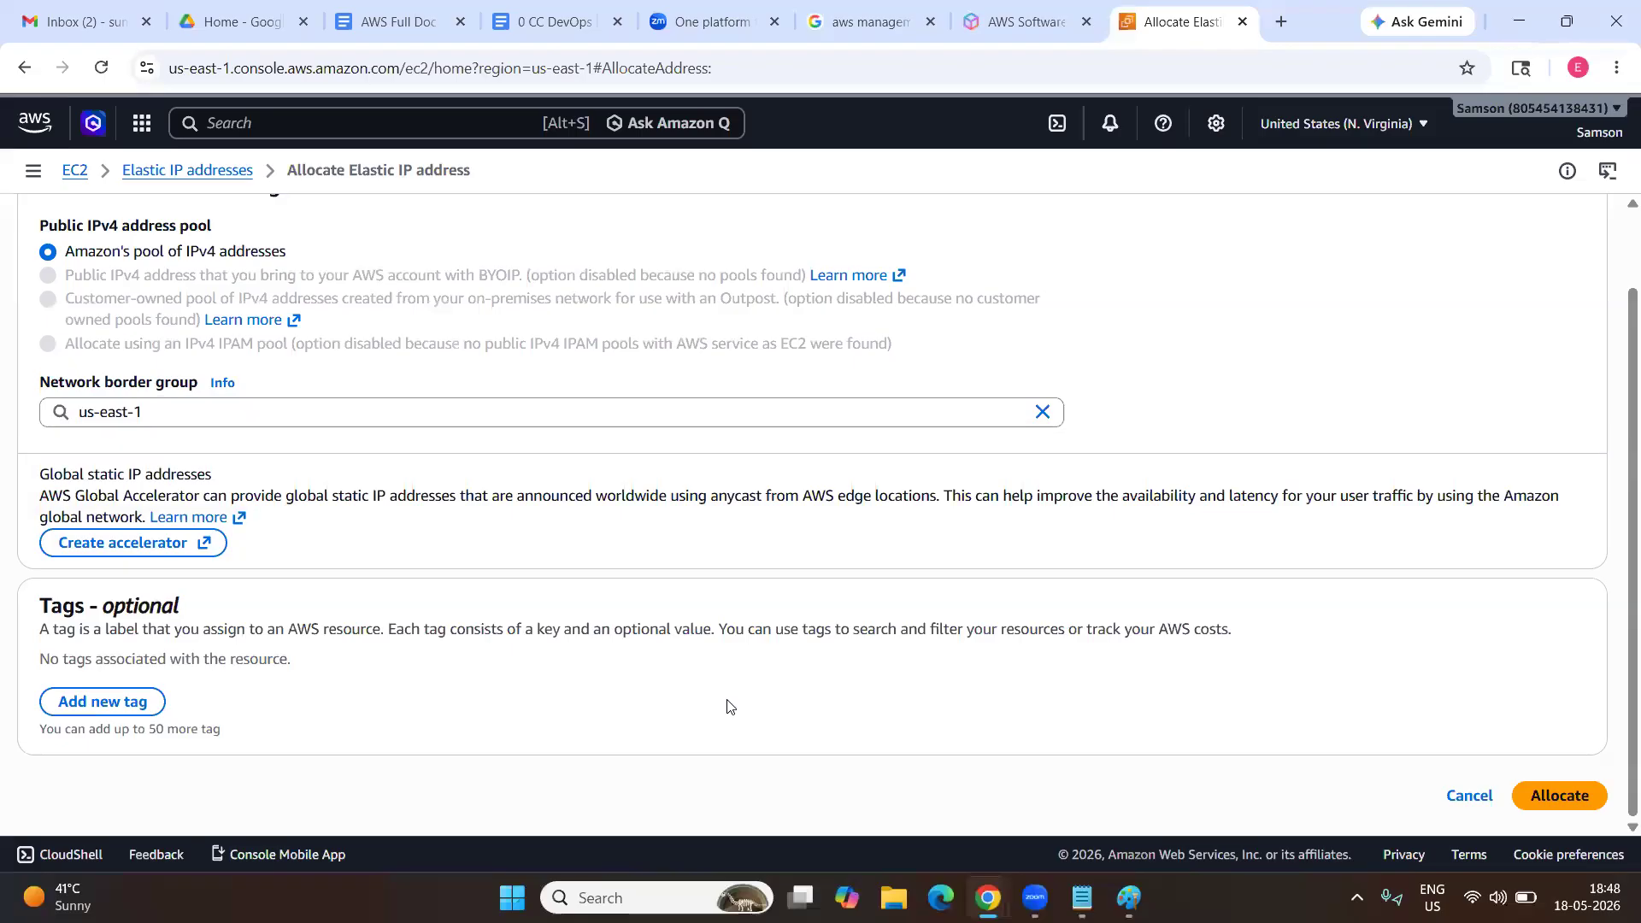
left_click(1558, 805)
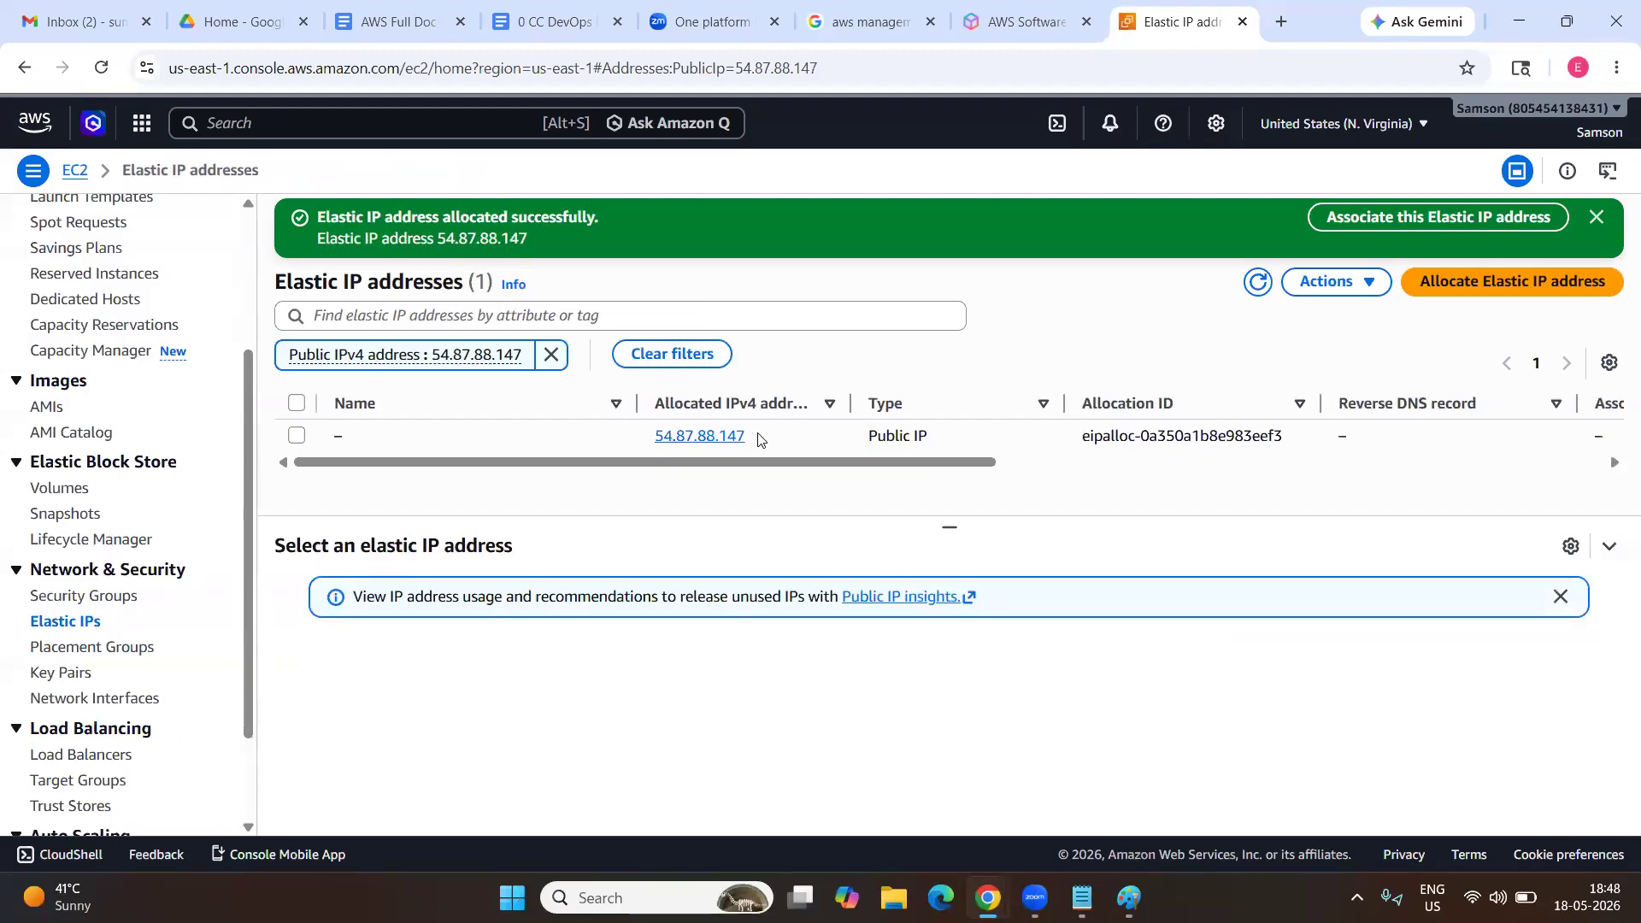
Select the newly allocated Elastic IP address and open its association form.
left_click_drag(758, 439, 645, 445)
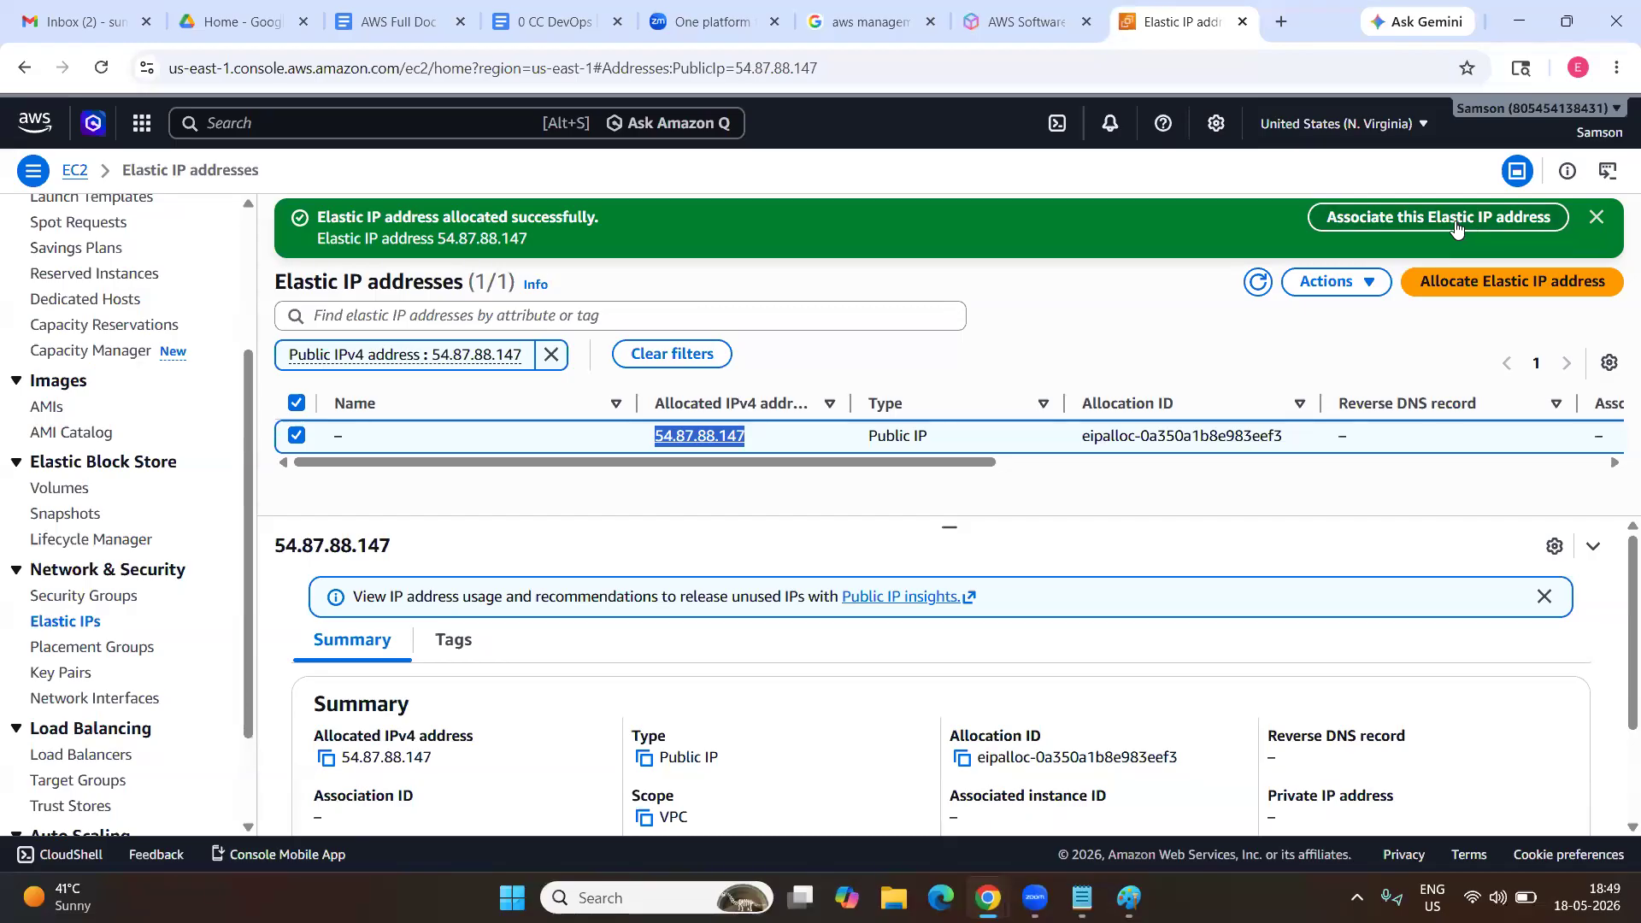
left_click_drag(910, 471, 803, 440)
left_click(804, 441)
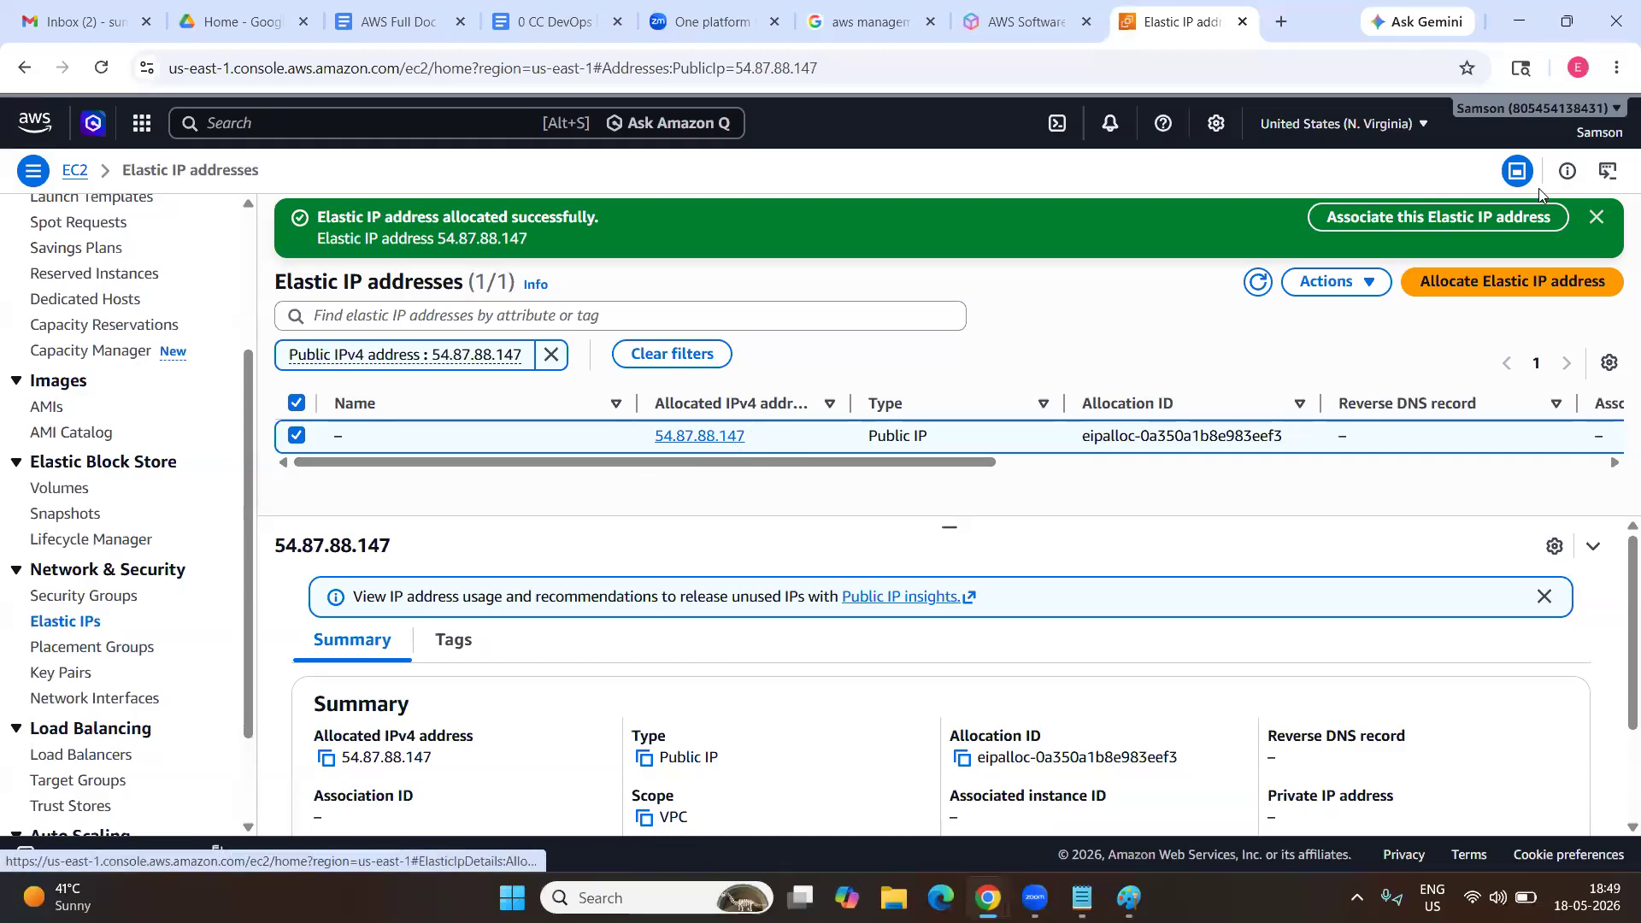
left_click(1518, 219)
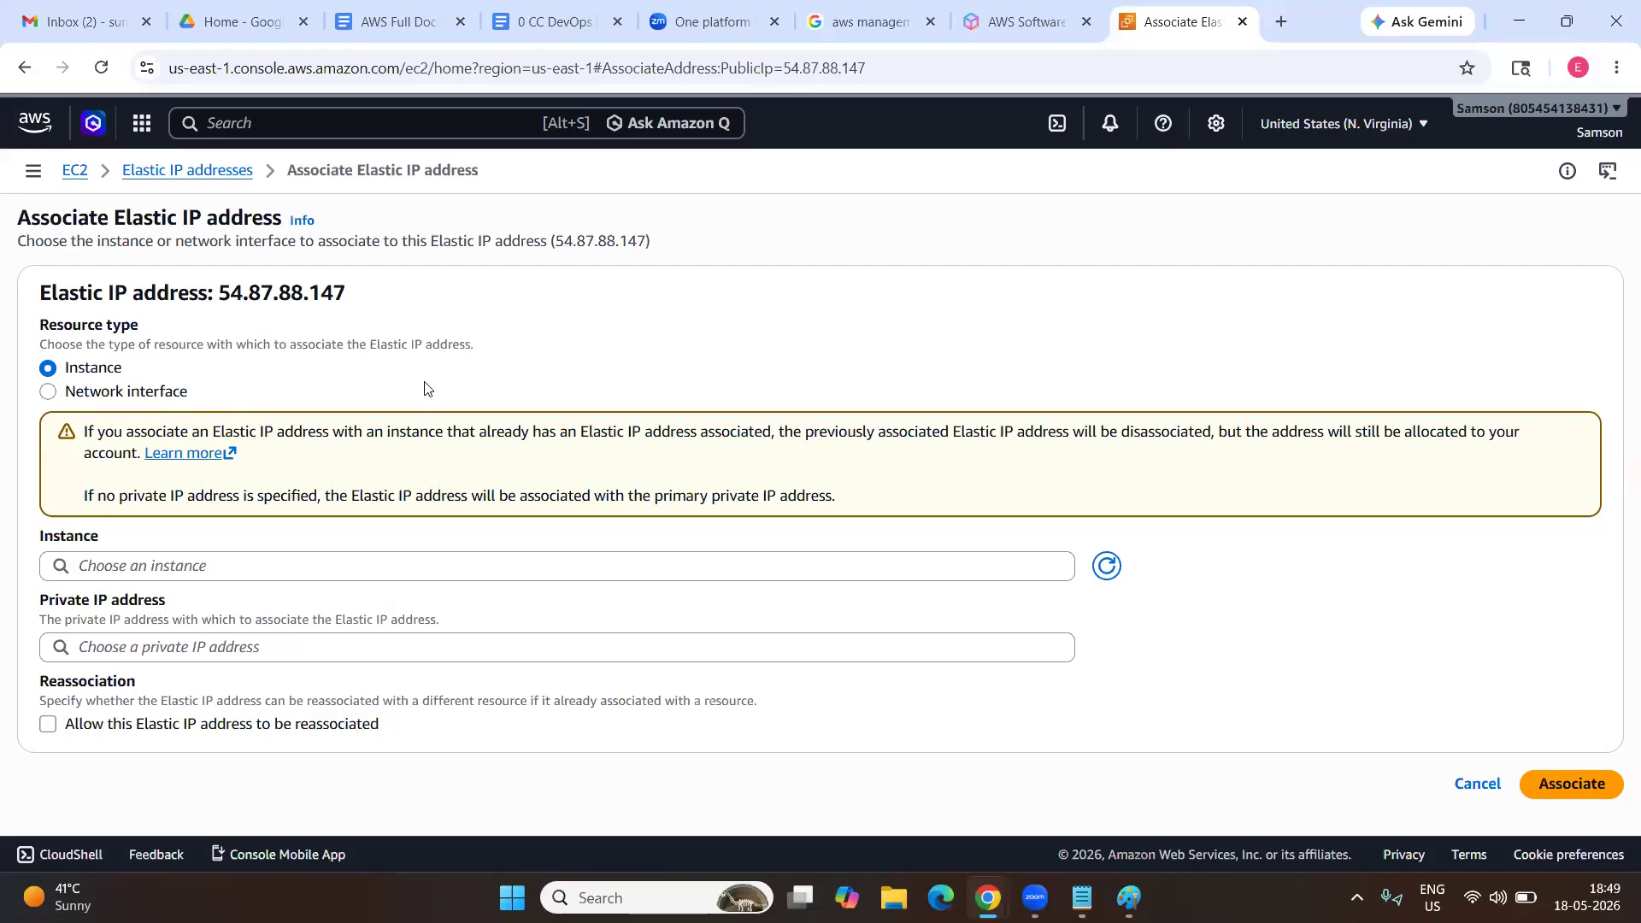
Associate the Elastic IP address with instance2 and its private IP address 172.16.1.67.
left_click(258, 567)
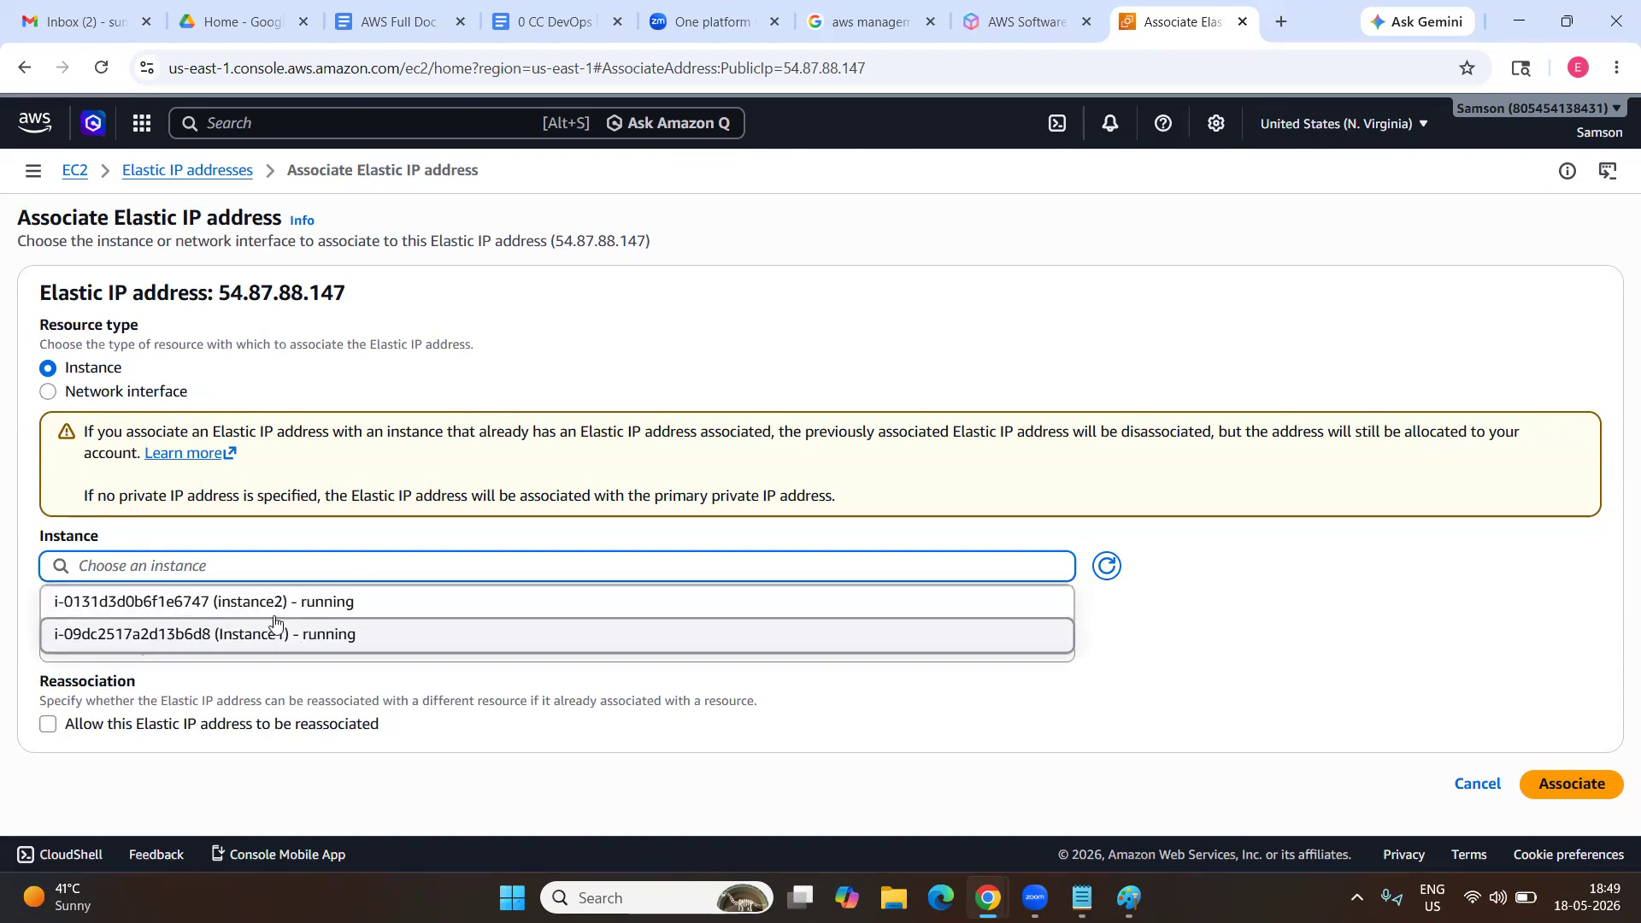
left_click(322, 603)
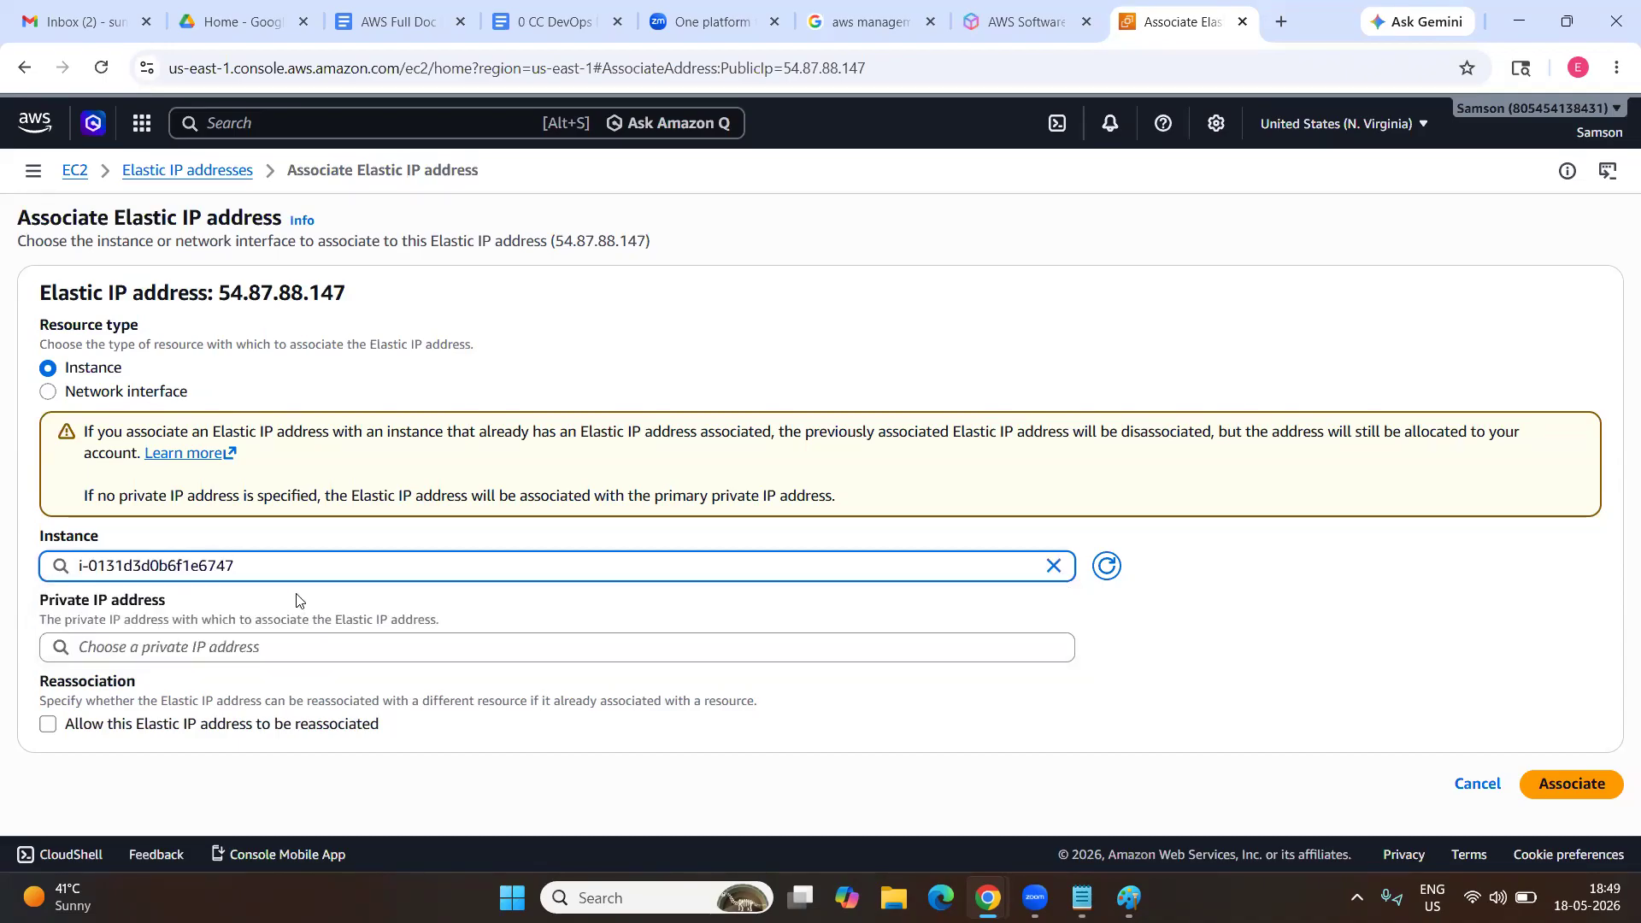
left_click(246, 647)
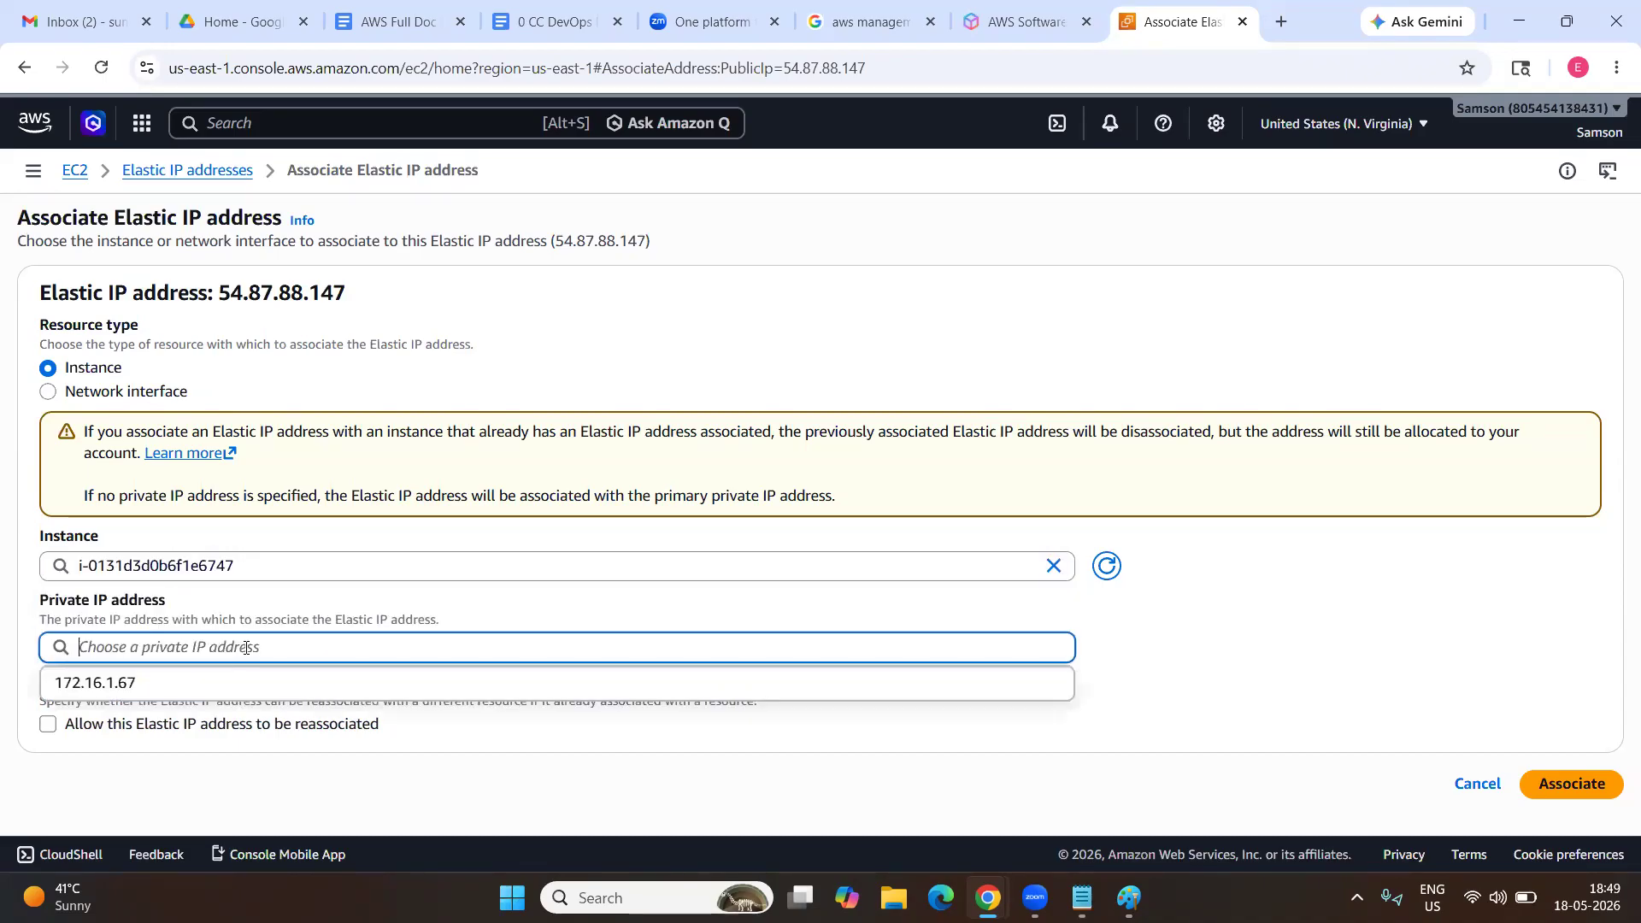
left_click(118, 688)
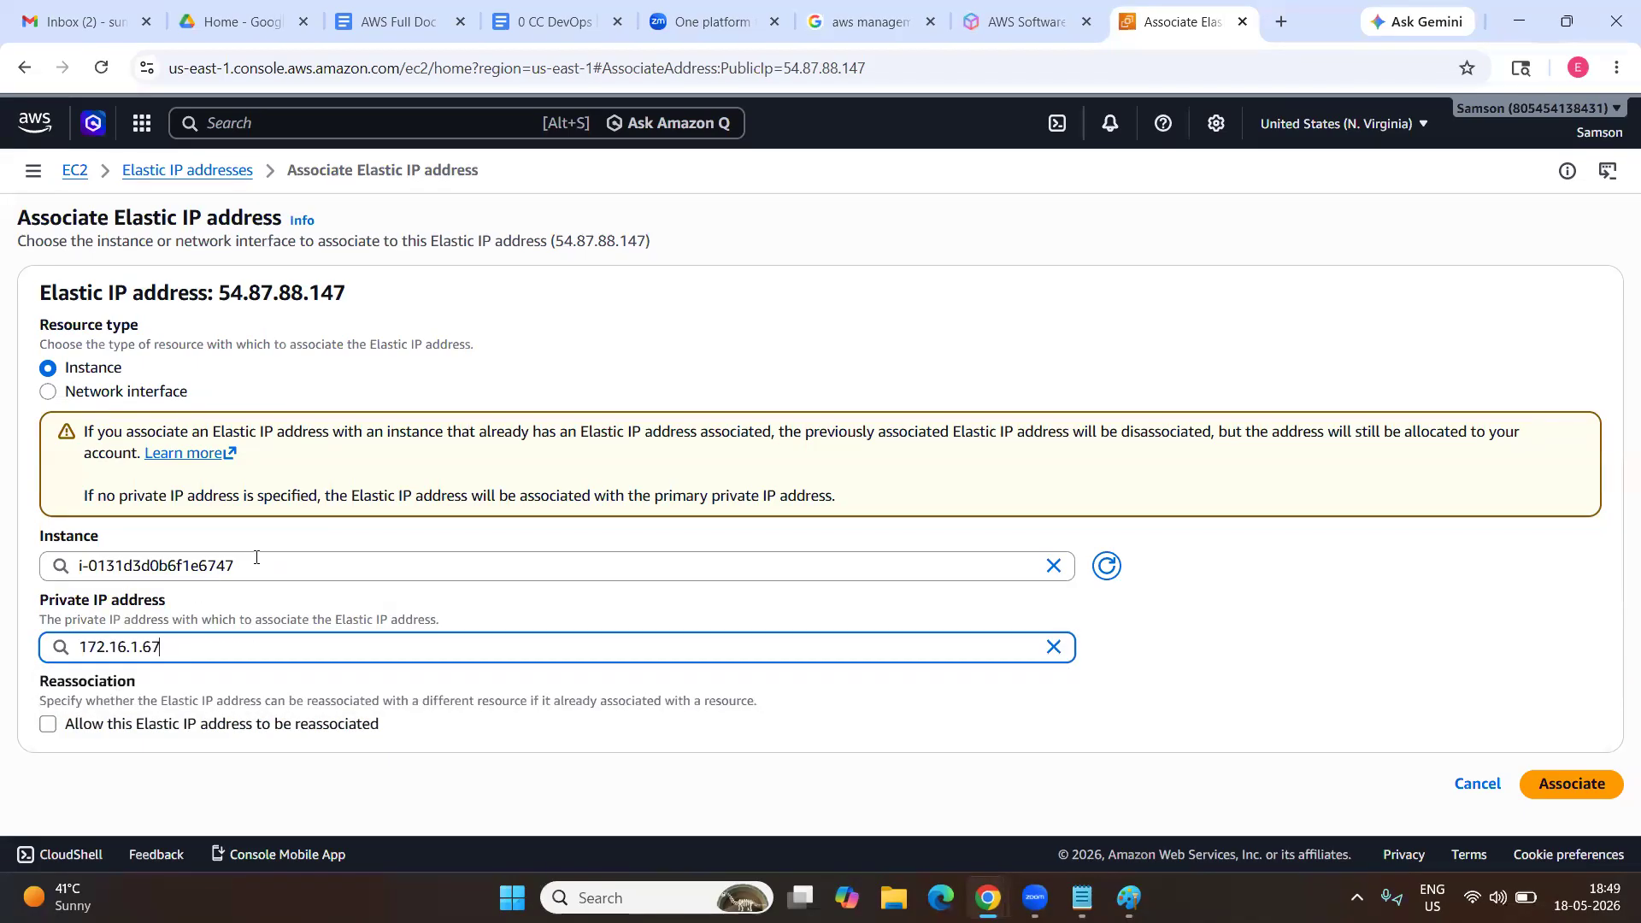
left_click(257, 557)
left_click(246, 633)
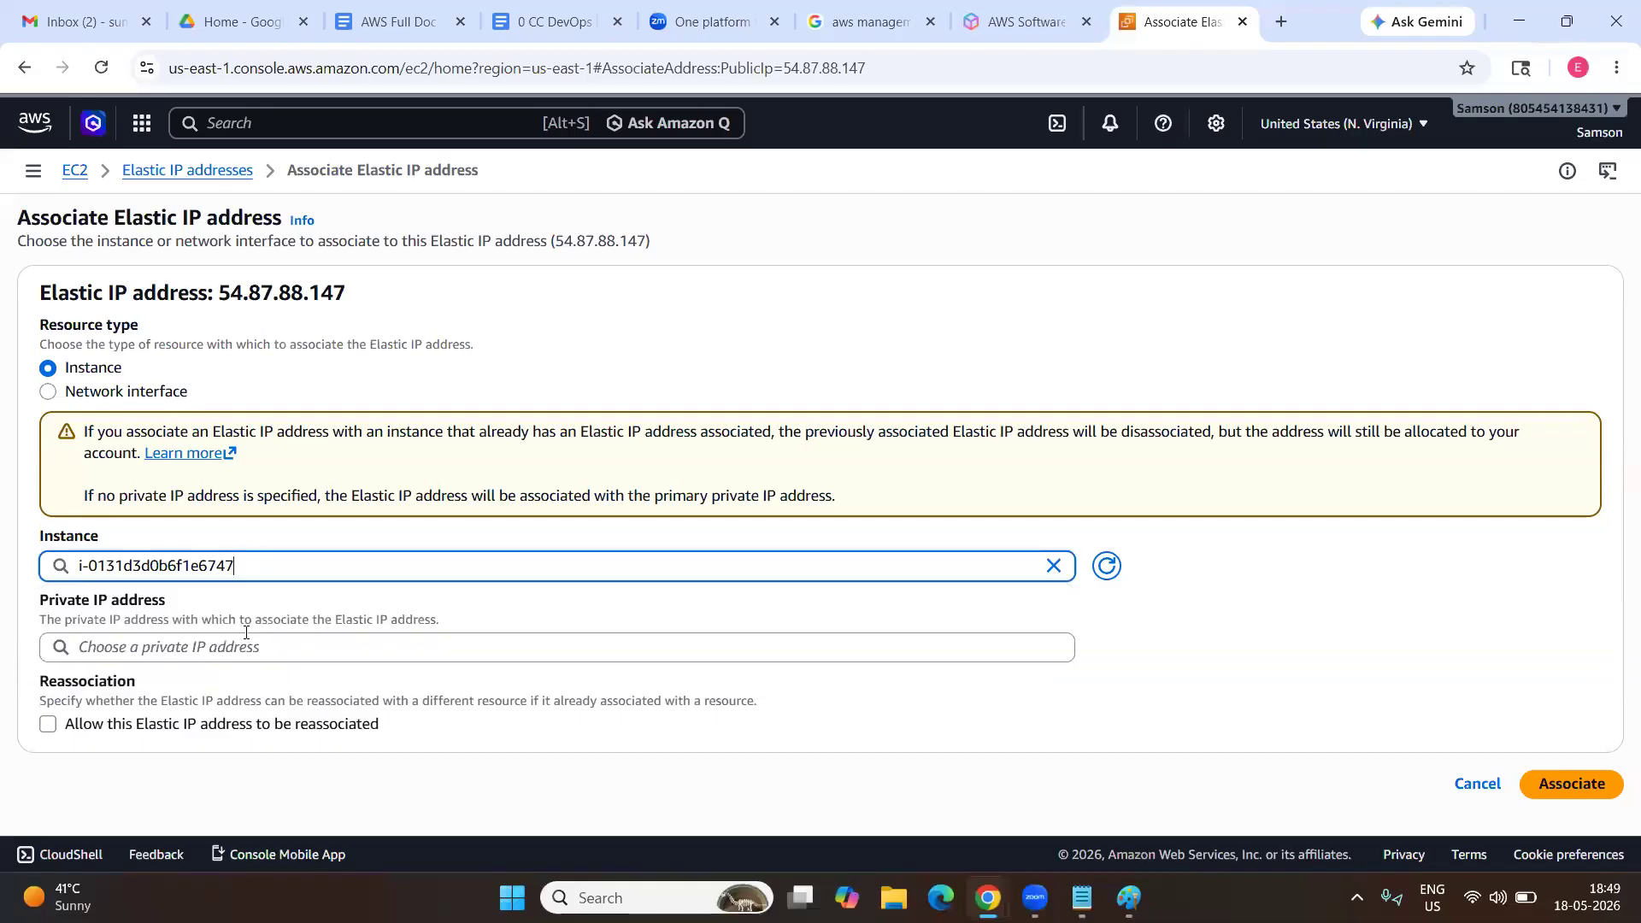
left_click(208, 655)
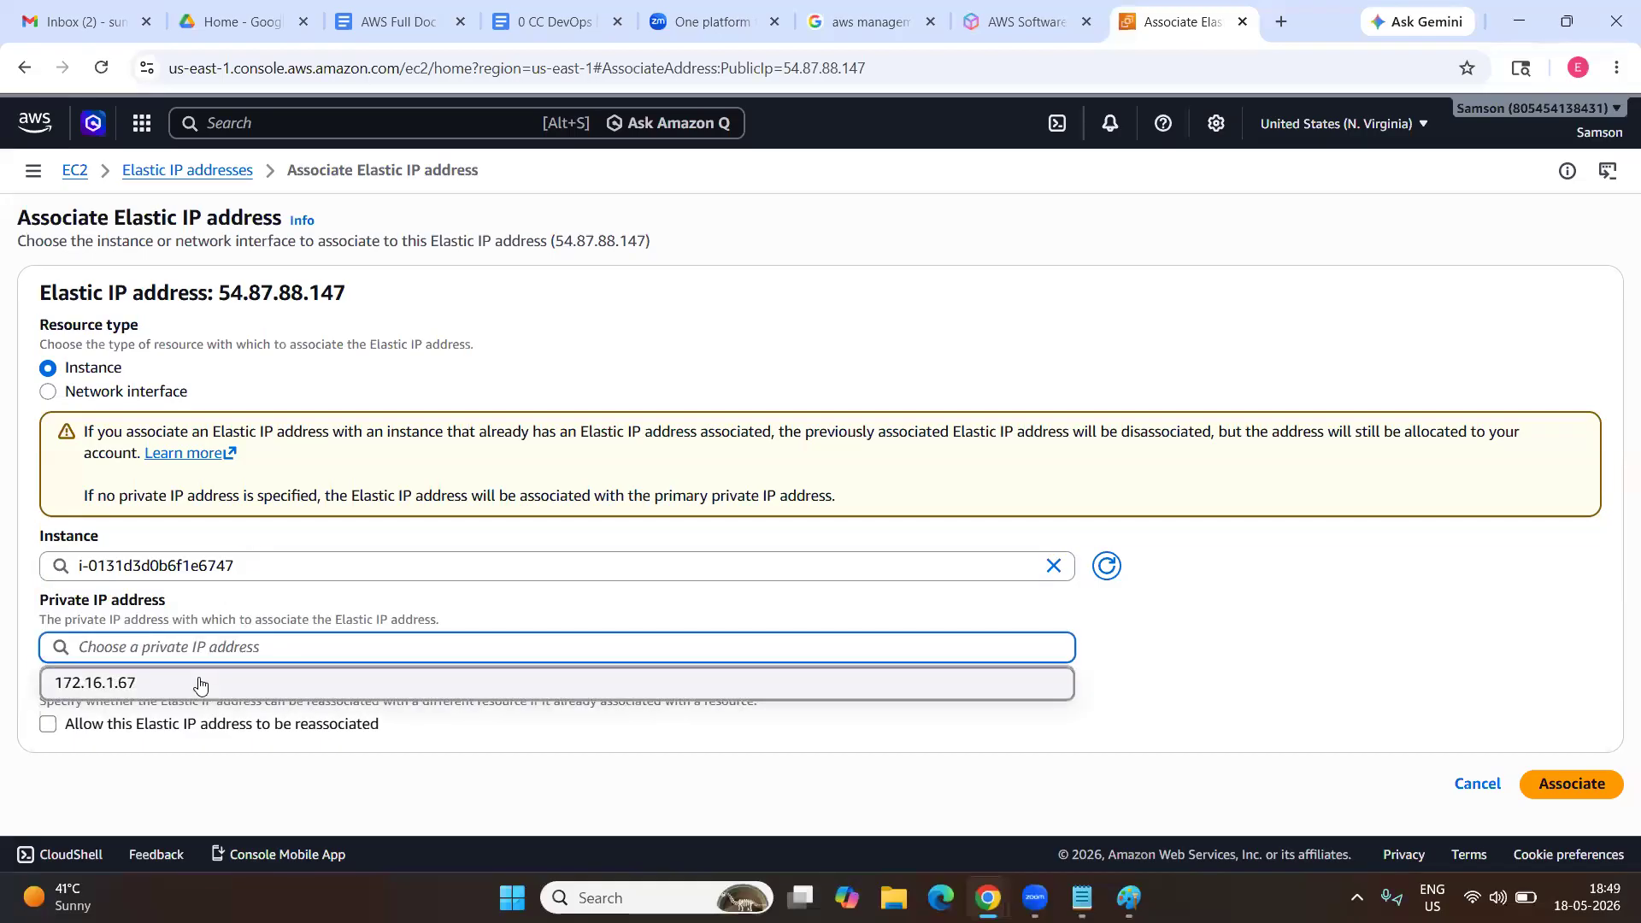
left_click(198, 682)
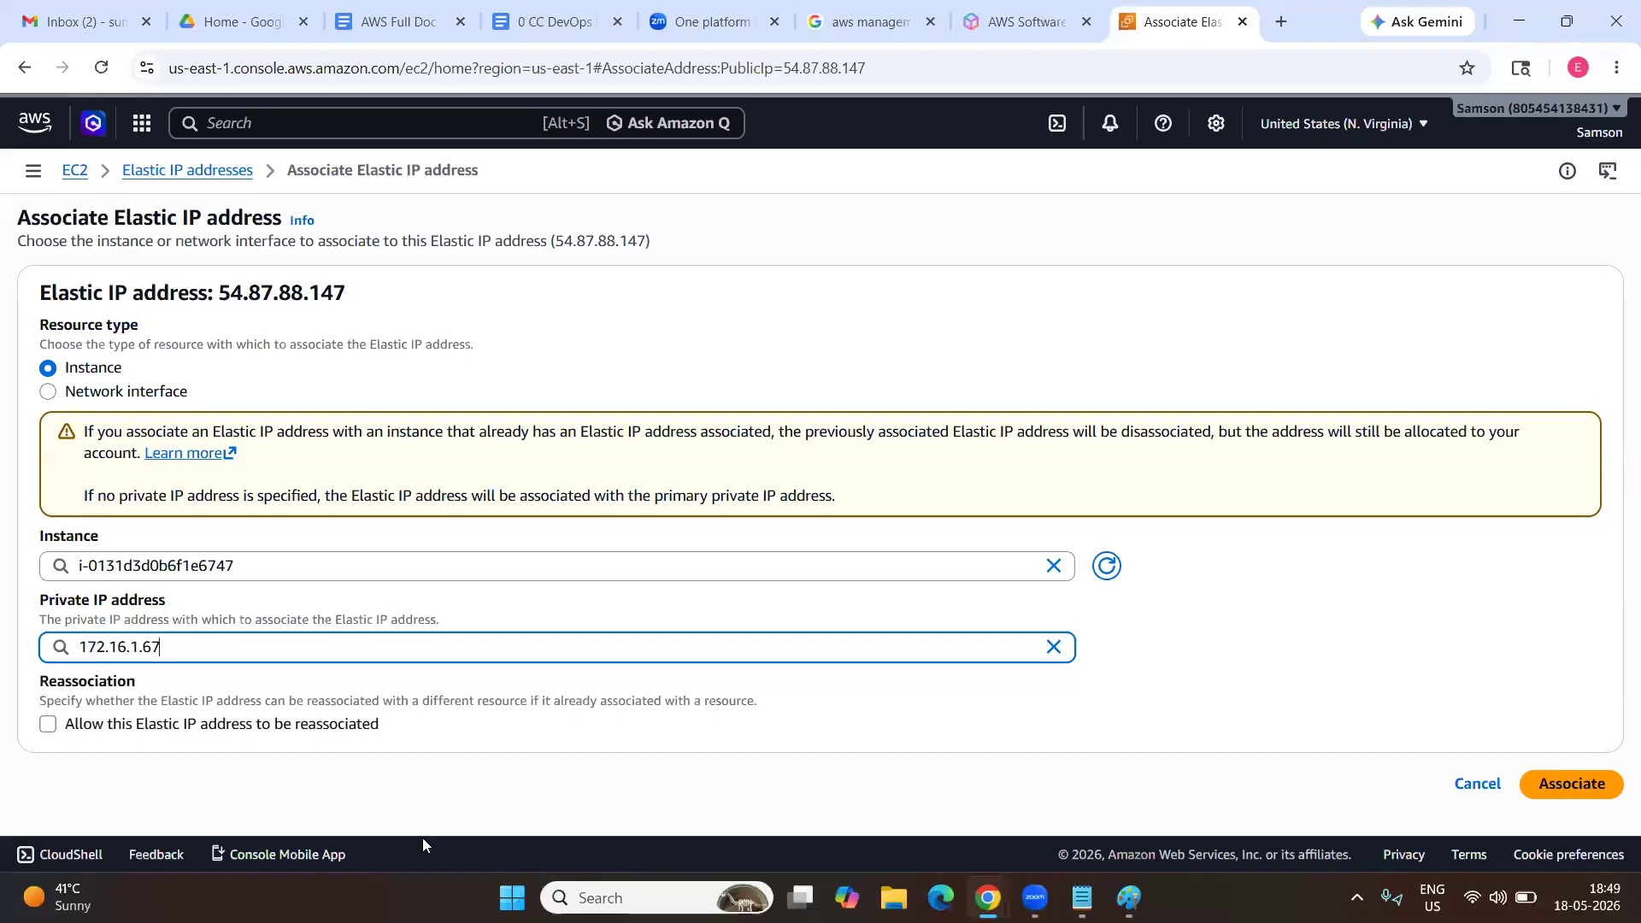
left_click(1573, 782)
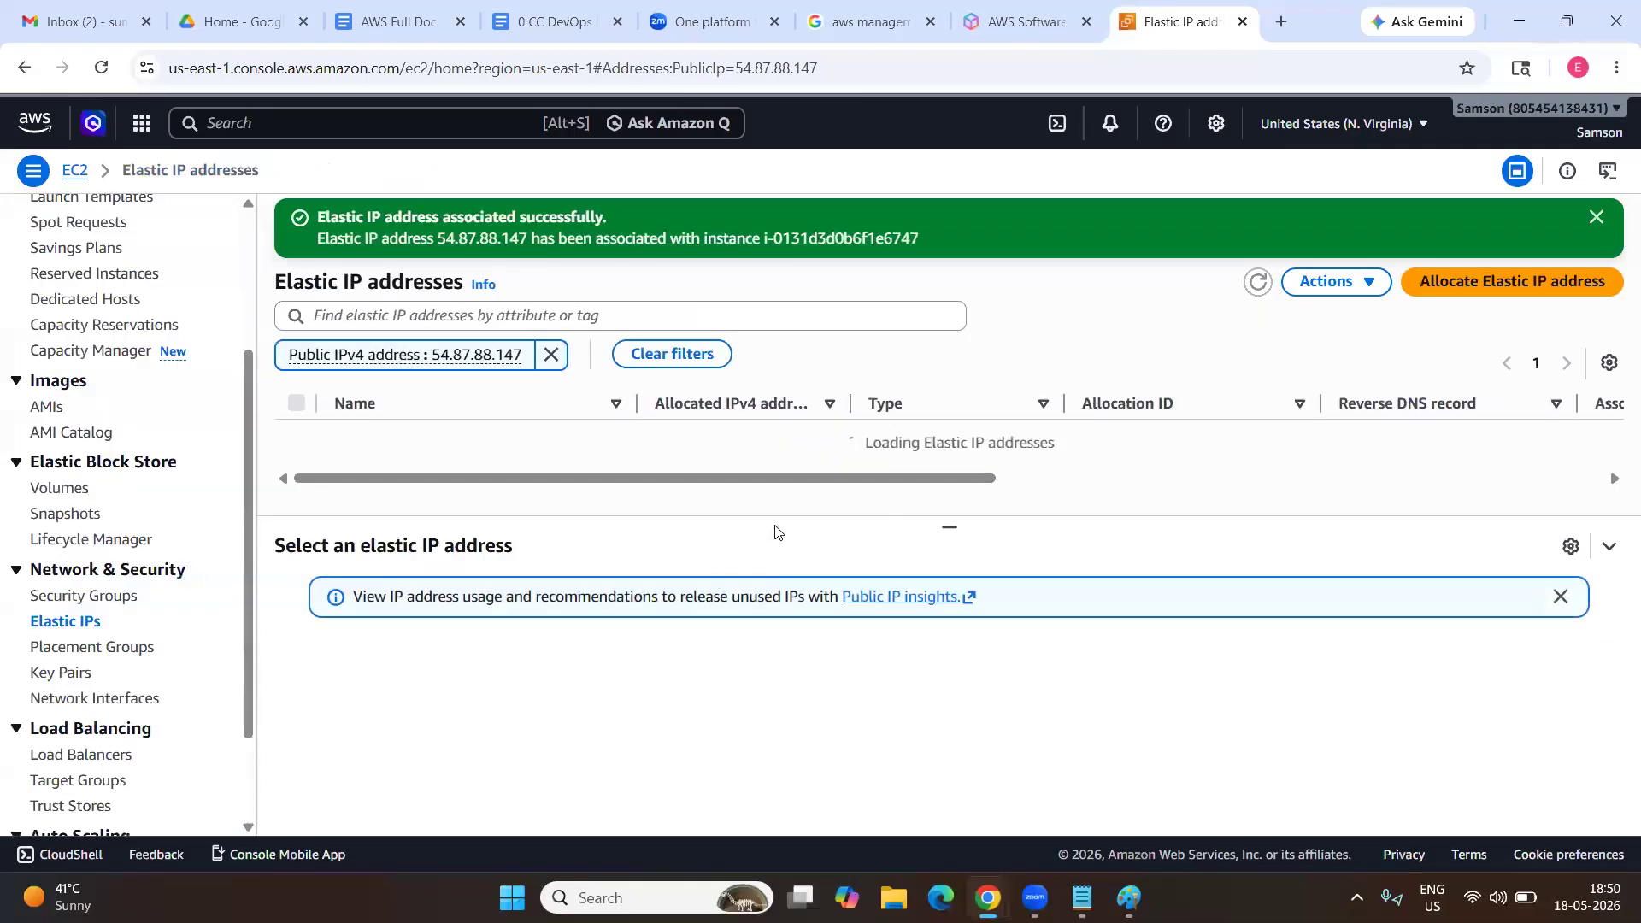
Examine the Elastic IP's associated instance ID, private IP address and network border group in the address list.
scroll(855, 468, "right", 10)
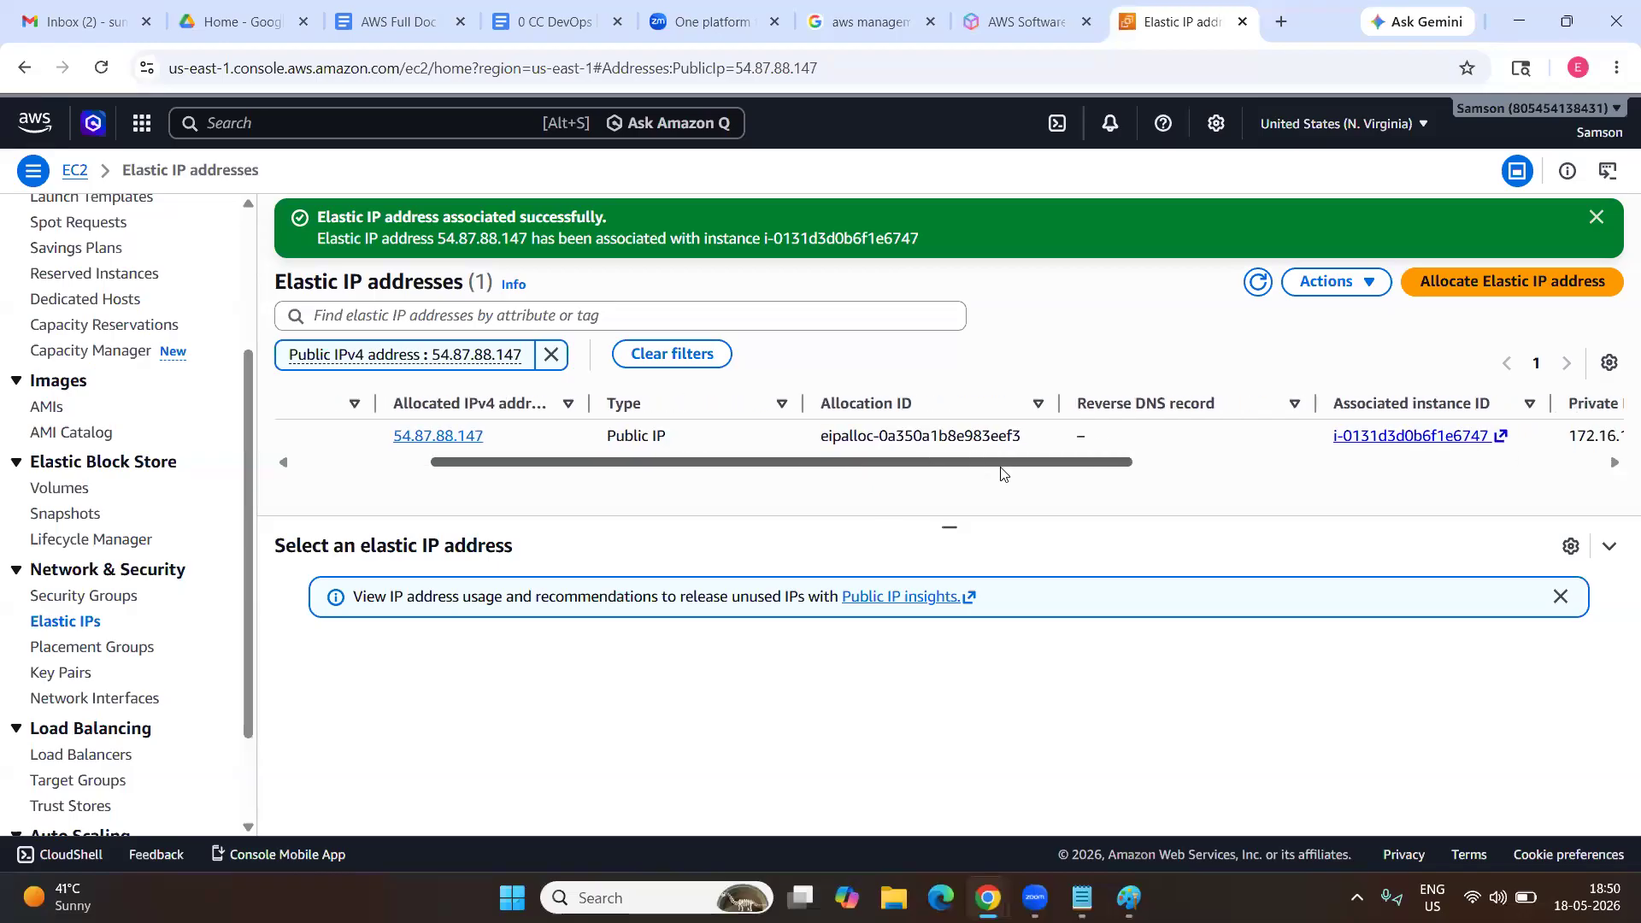
scroll(1030, 476, "right", 3)
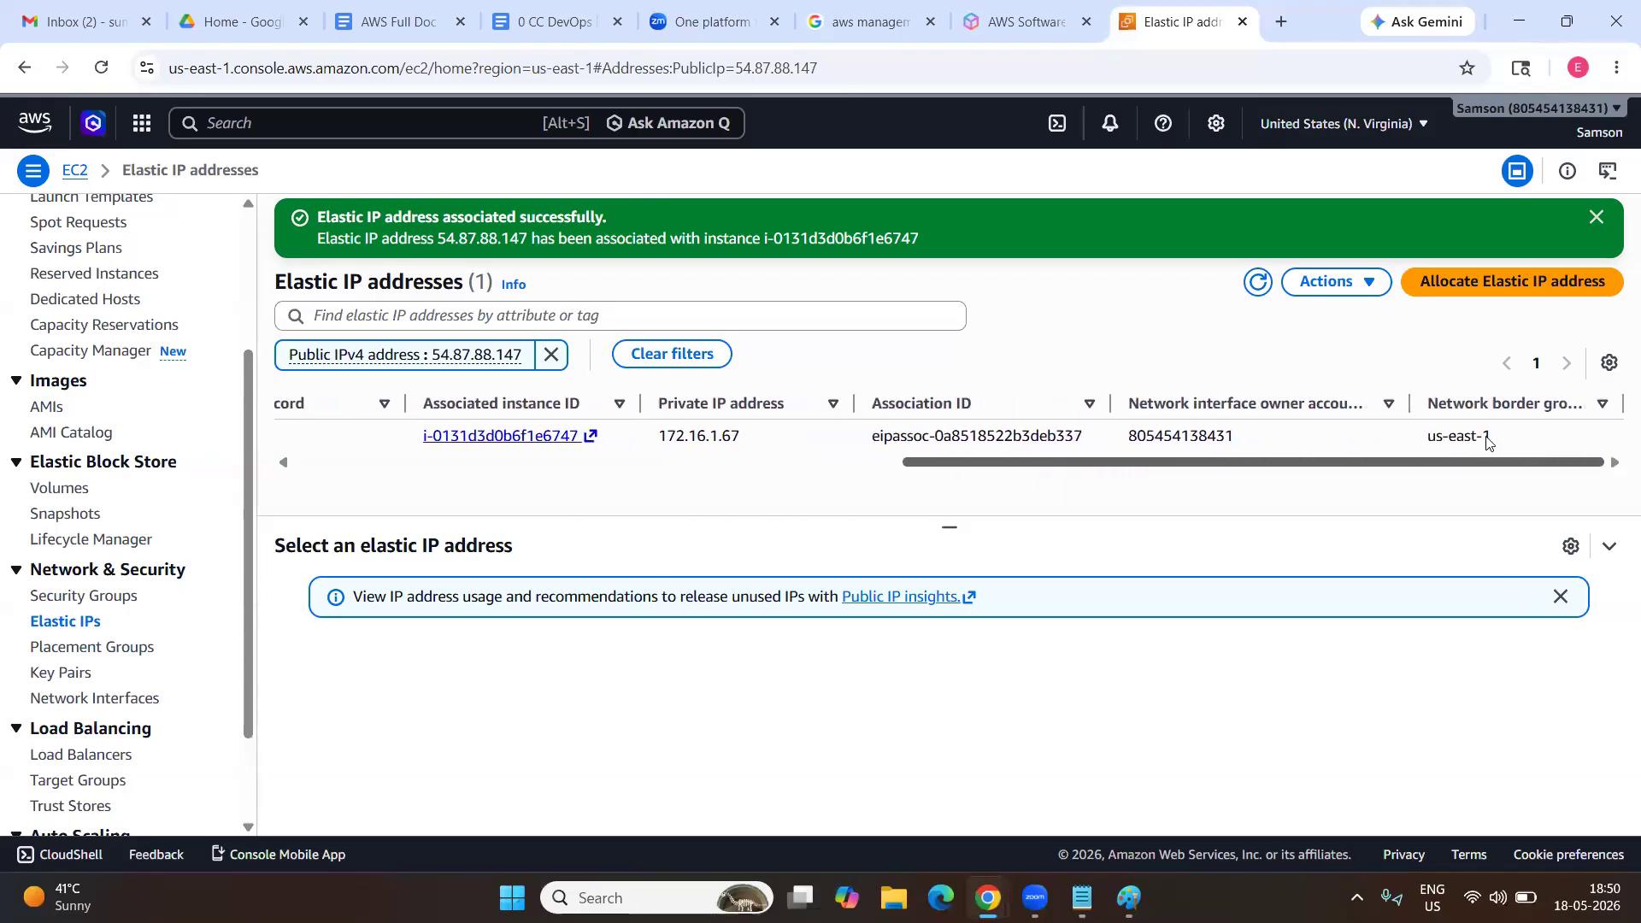
scroll(1026, 474, "left", 8)
scroll(1025, 473, "right", 3)
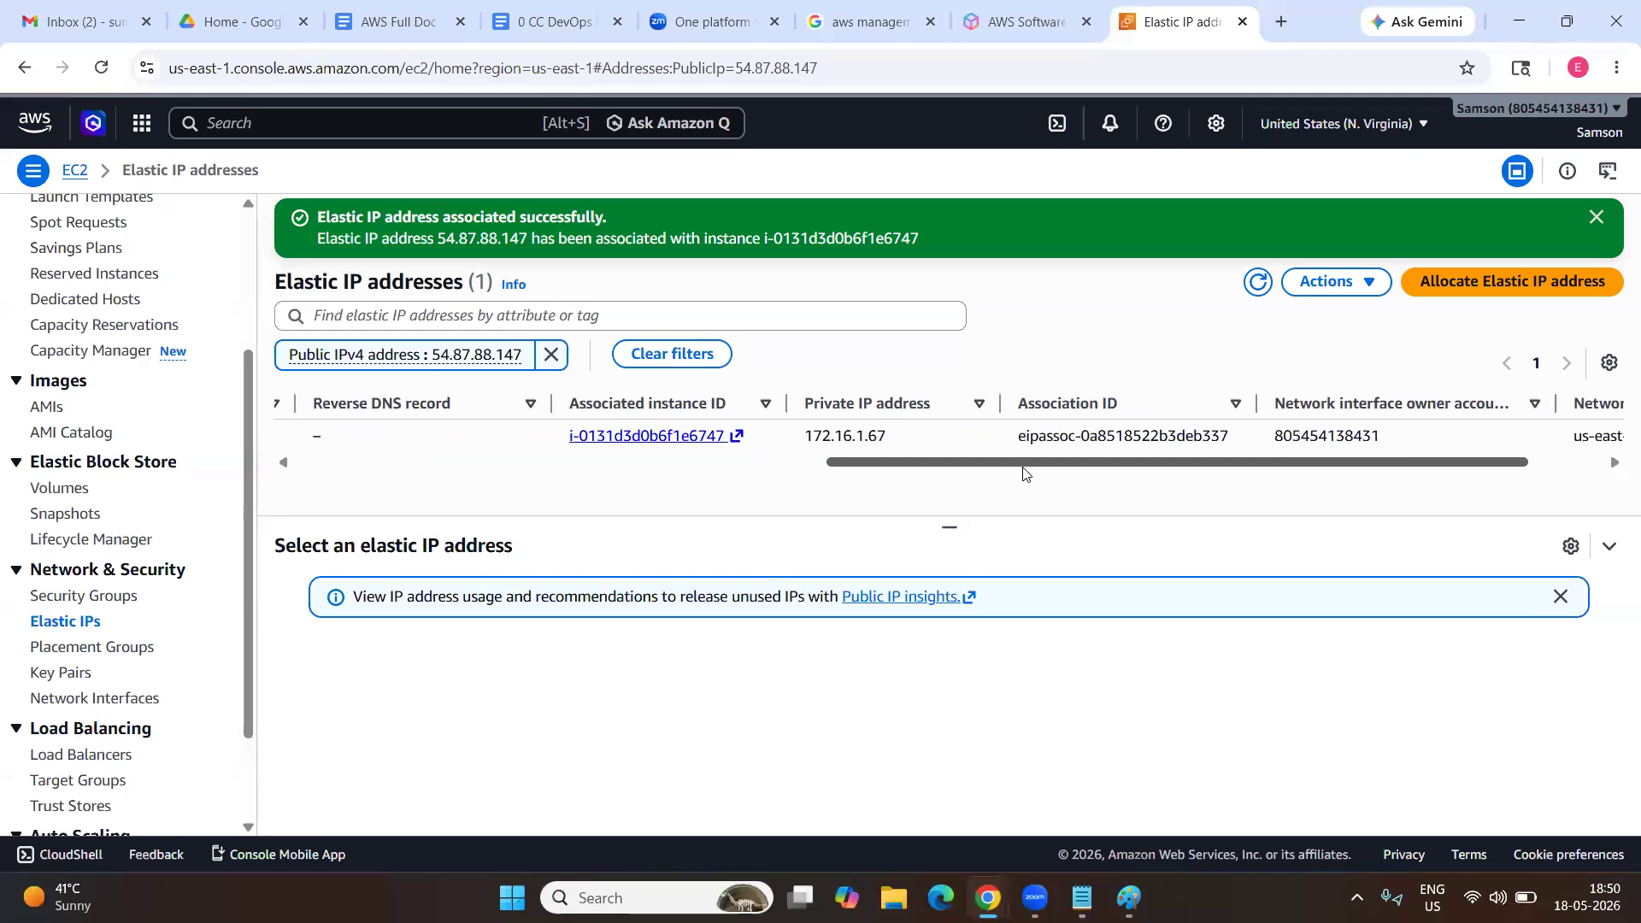
left_click_drag(889, 435, 804, 439)
left_click(858, 474)
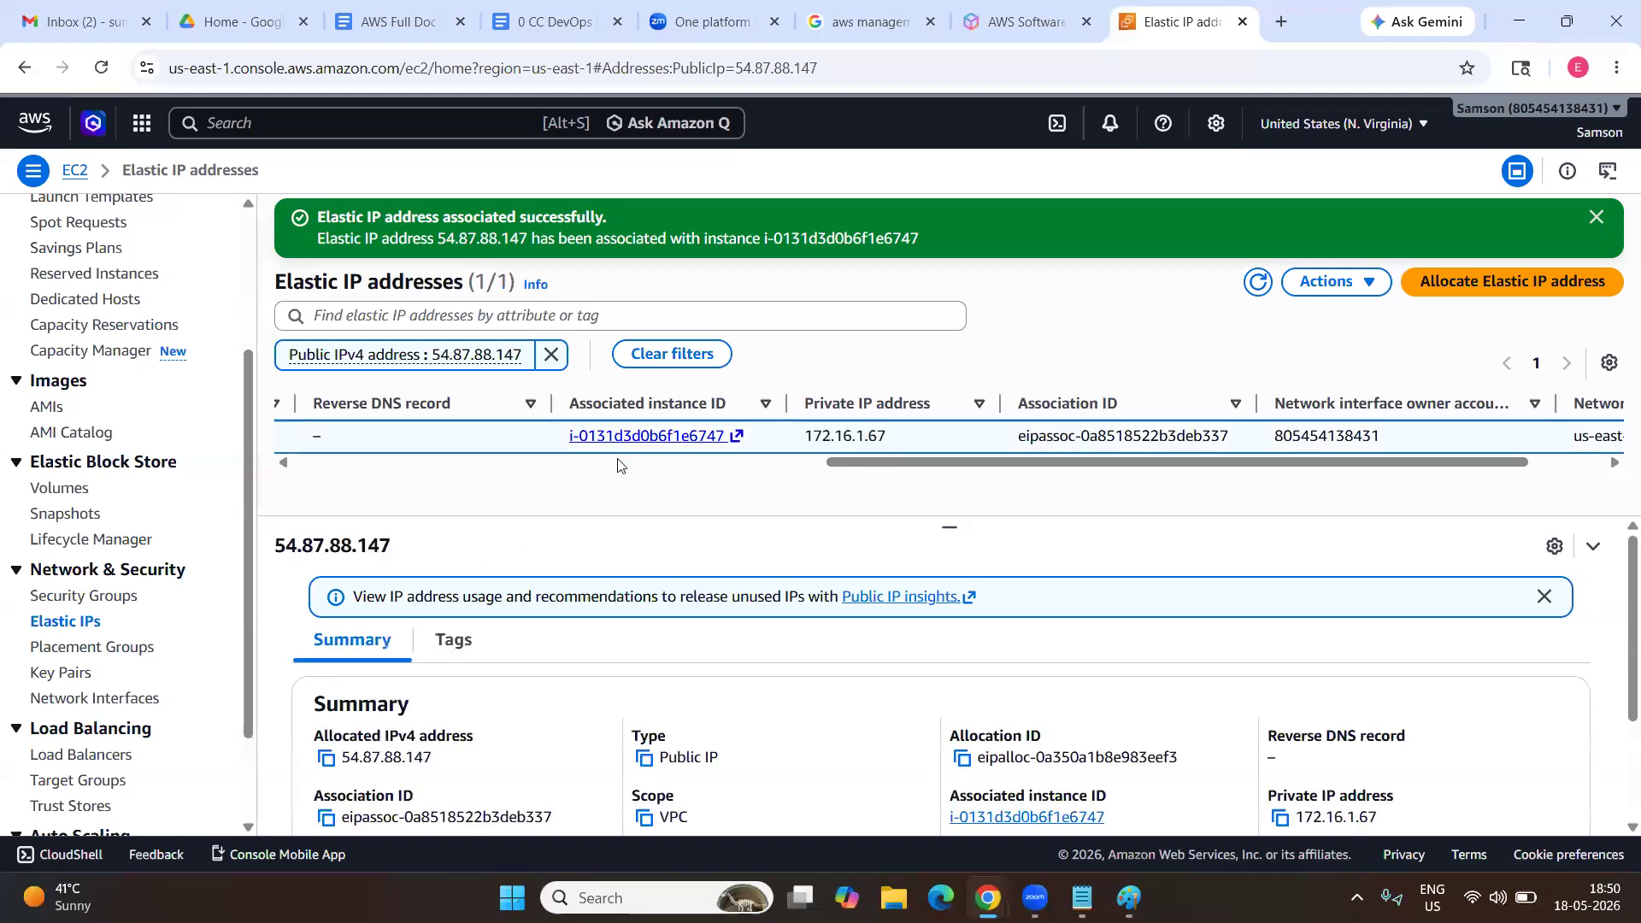
scroll(617, 458, "left", 8)
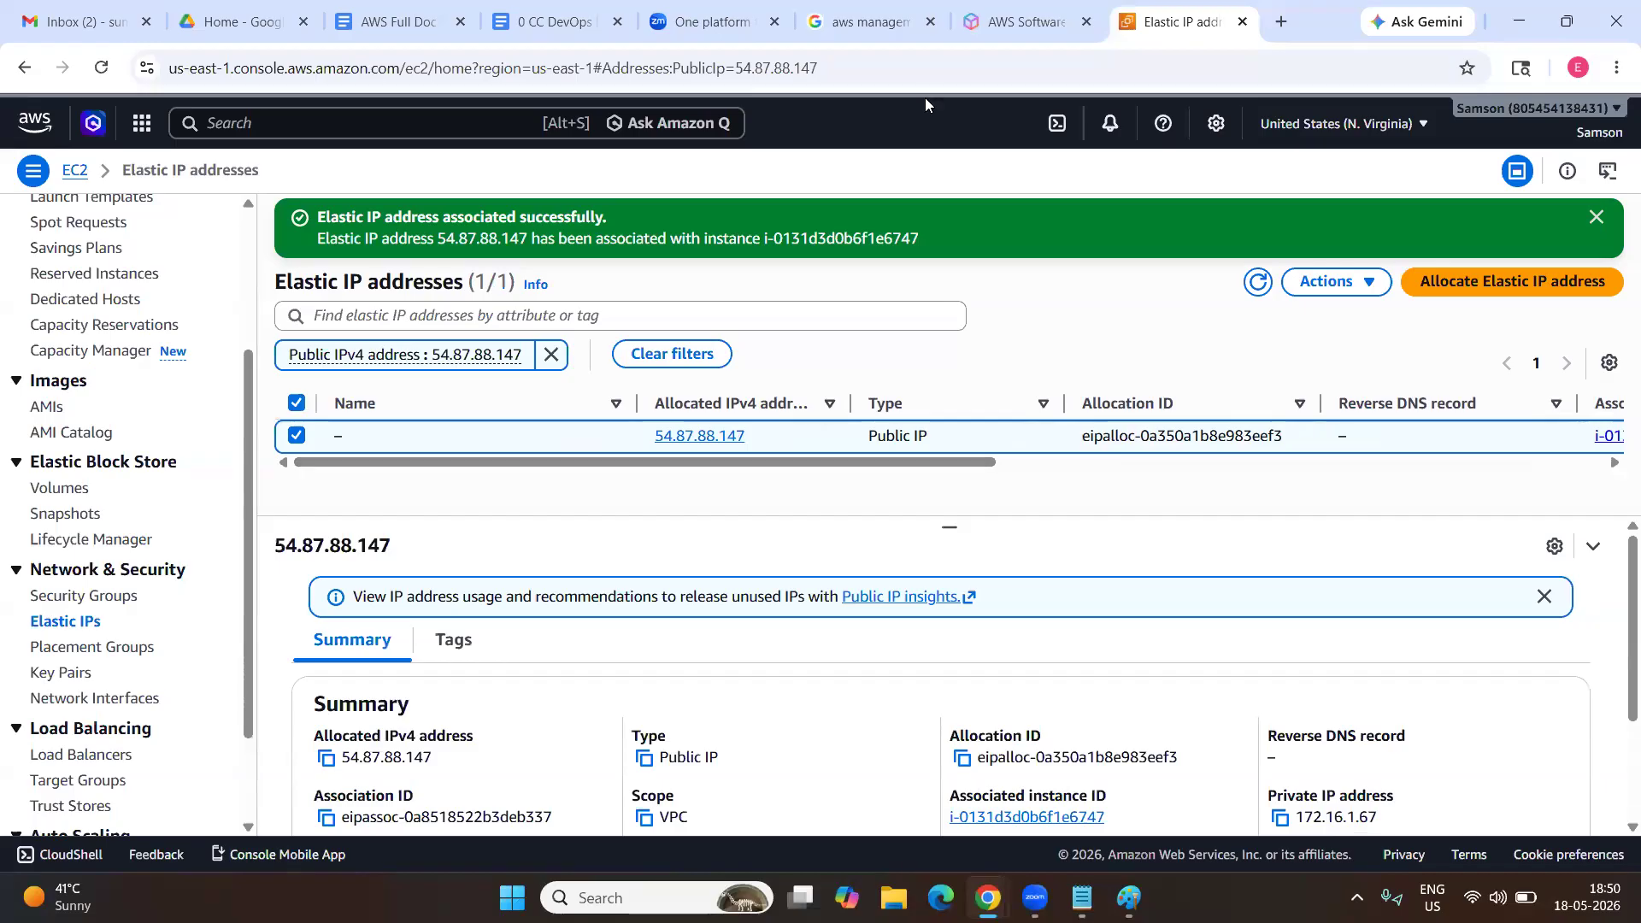
Open the EC2 Instances list and refresh it to load instance2's current public address.
scroll(69, 376, "up", 3)
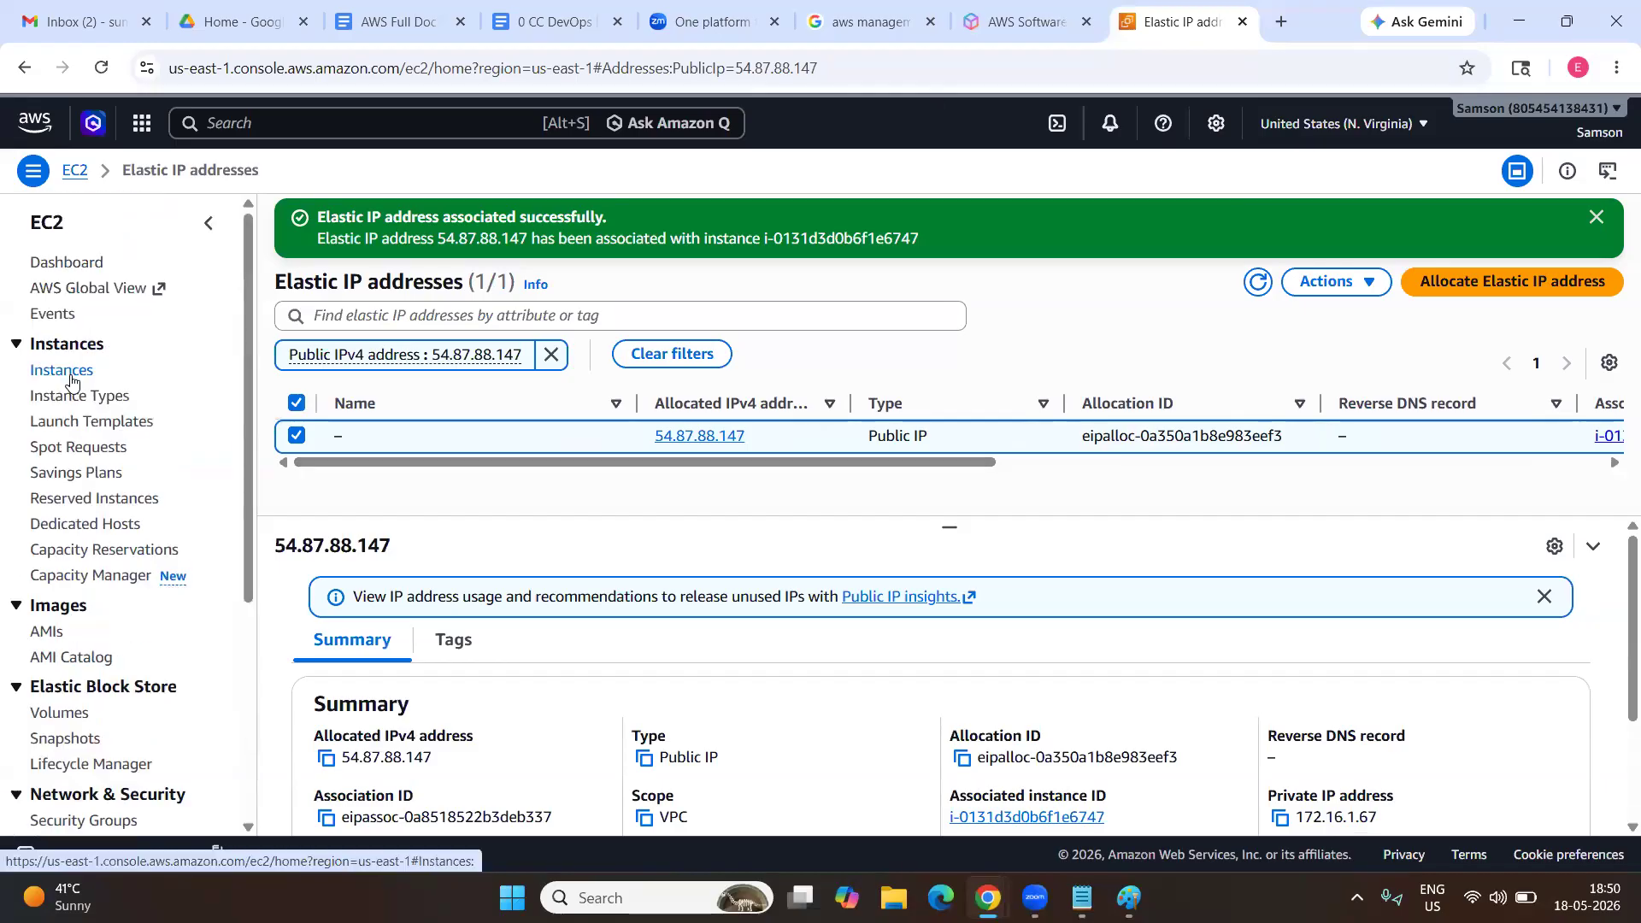
left_click(71, 376)
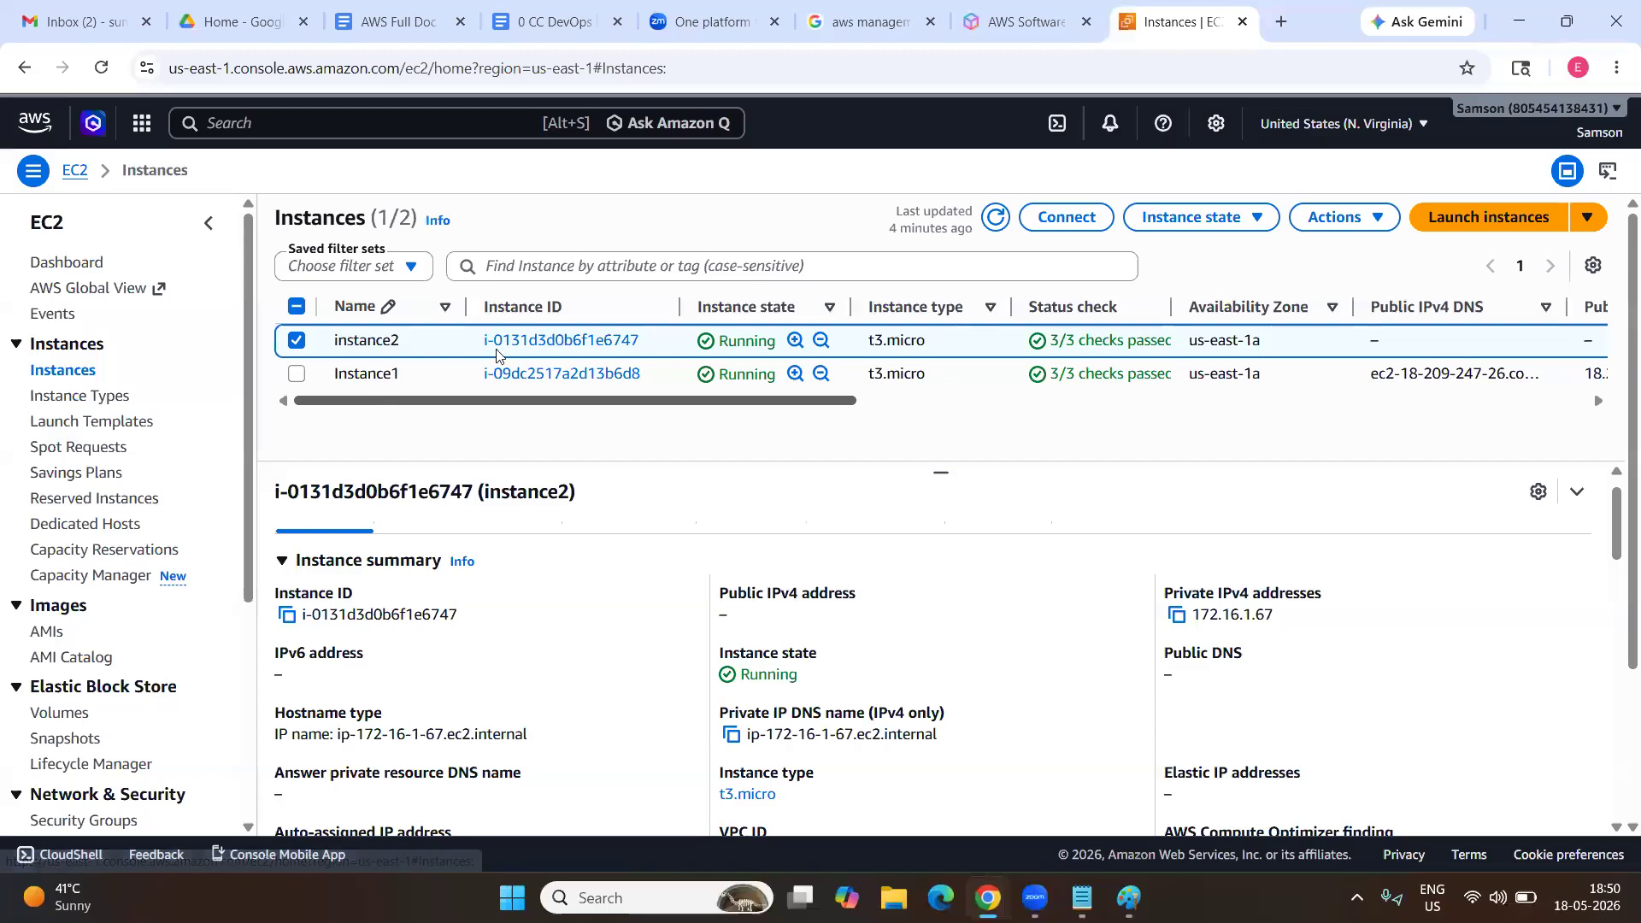
left_click(996, 218)
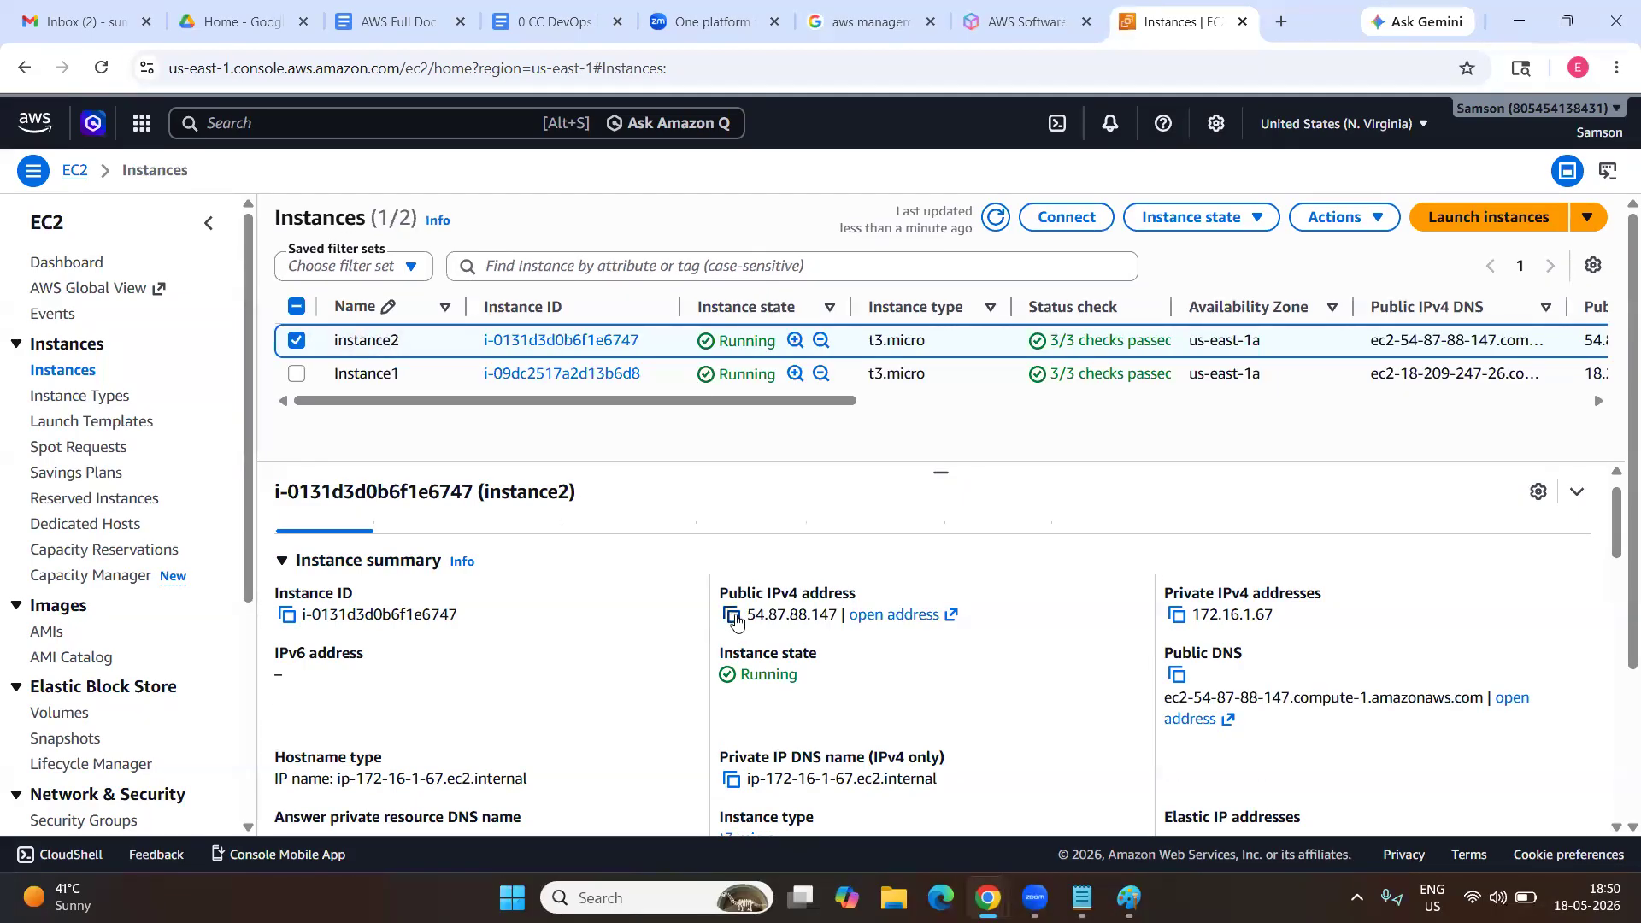
Copy instance2's public IPv4 address 54.87.88.147 into the Public IP line under Instances2 in the Notepad CLI notes.
left_click(733, 616)
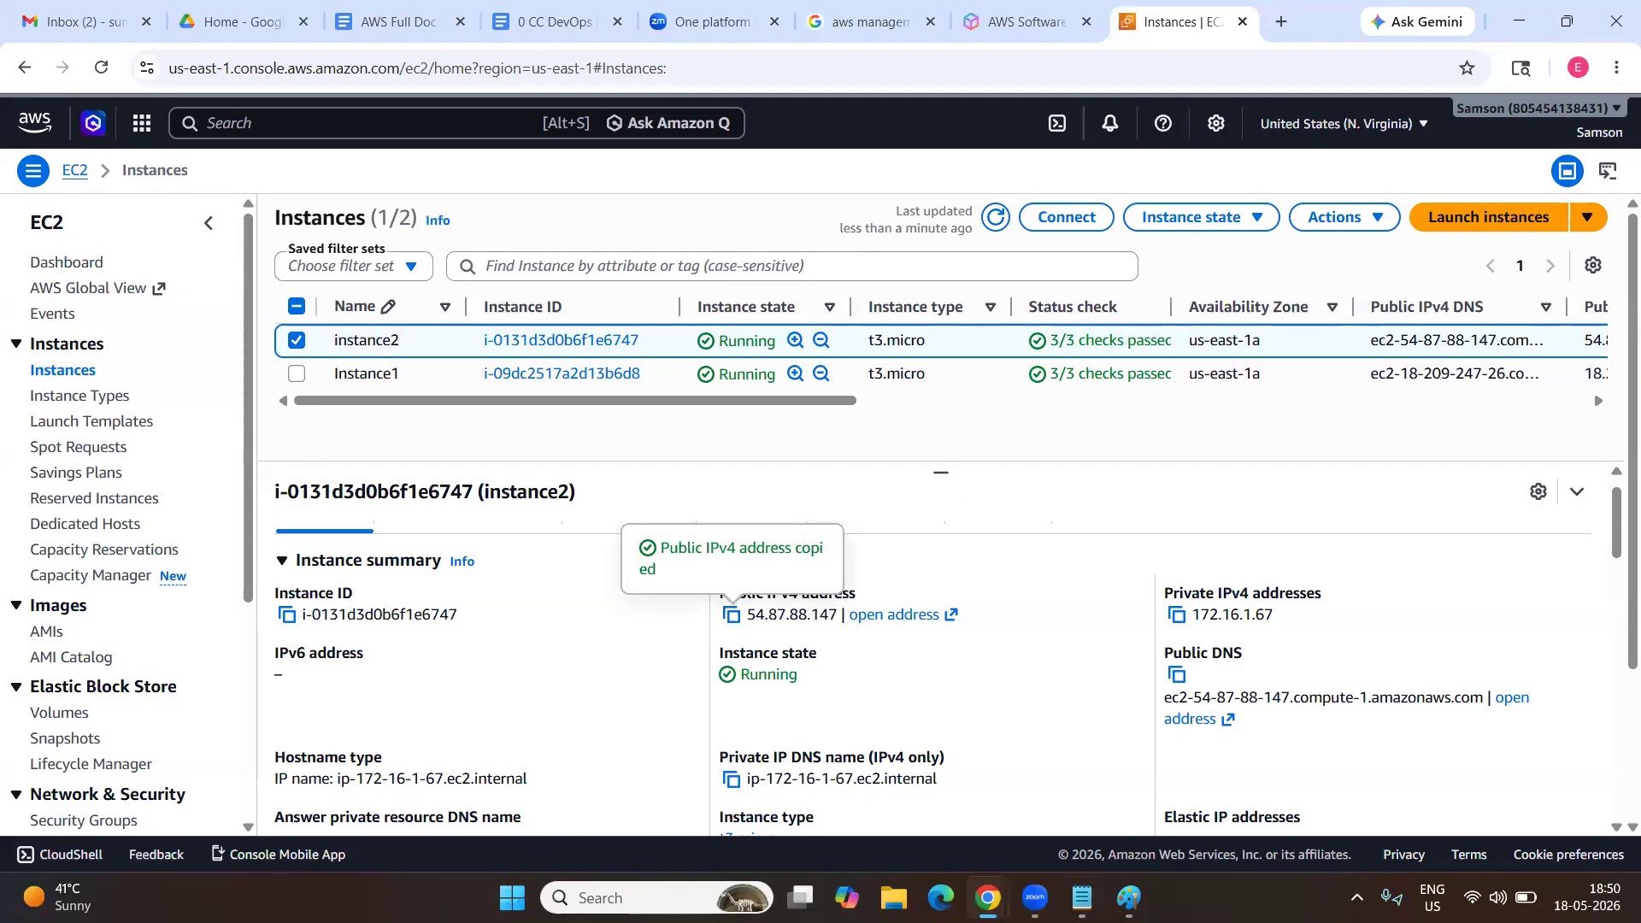
left_click(1082, 898)
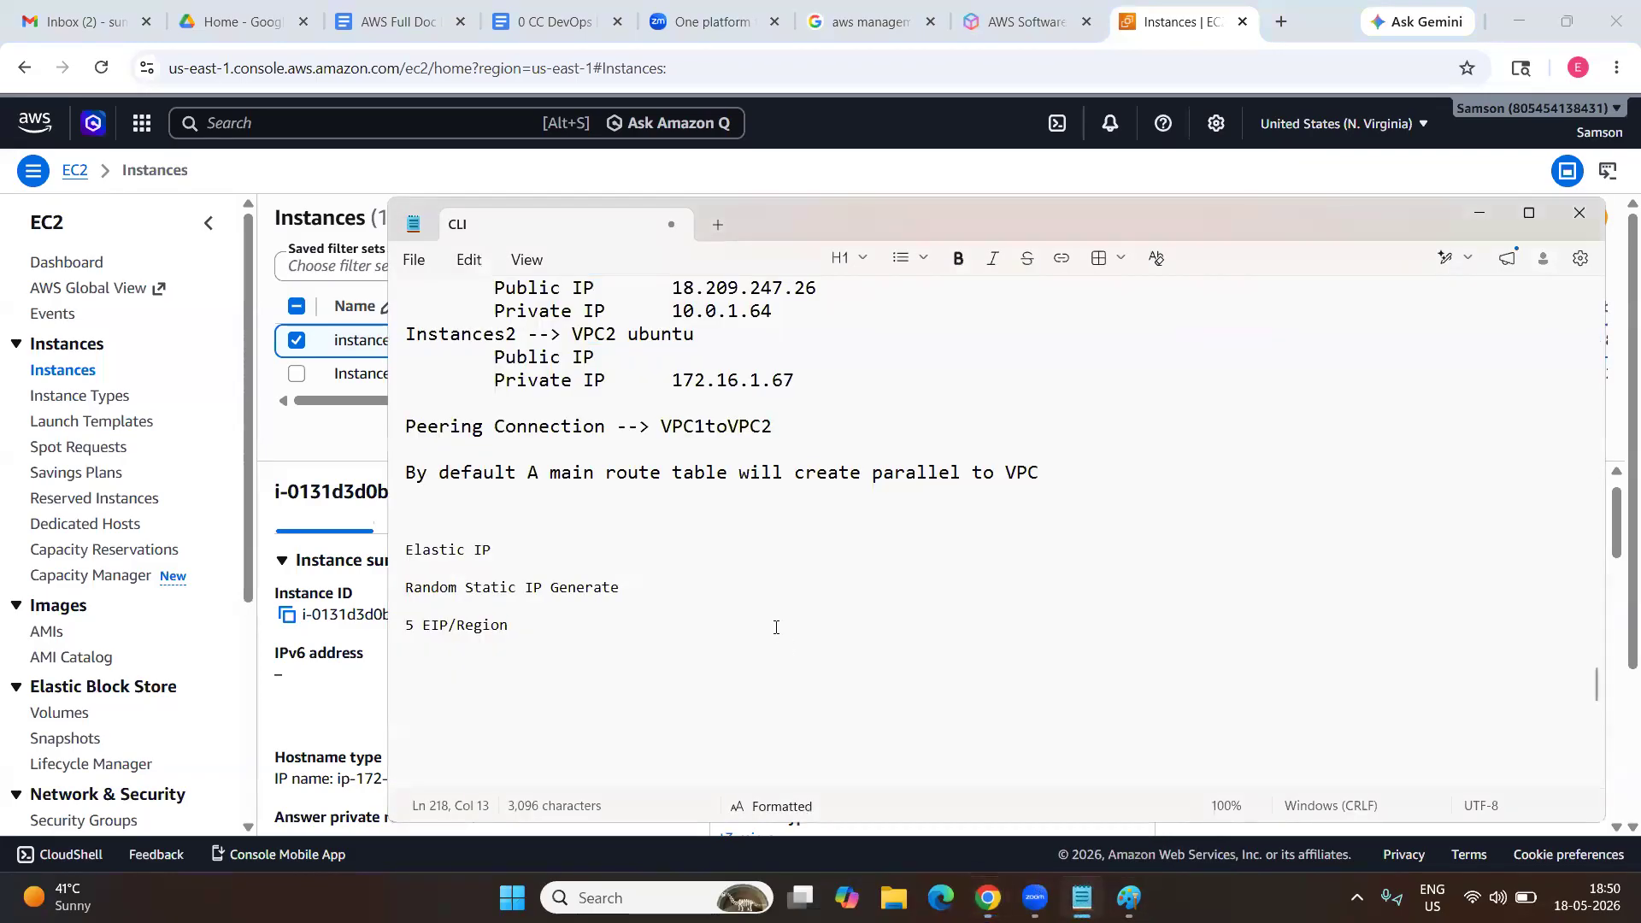
left_click(710, 355)
key("ctrl+v")
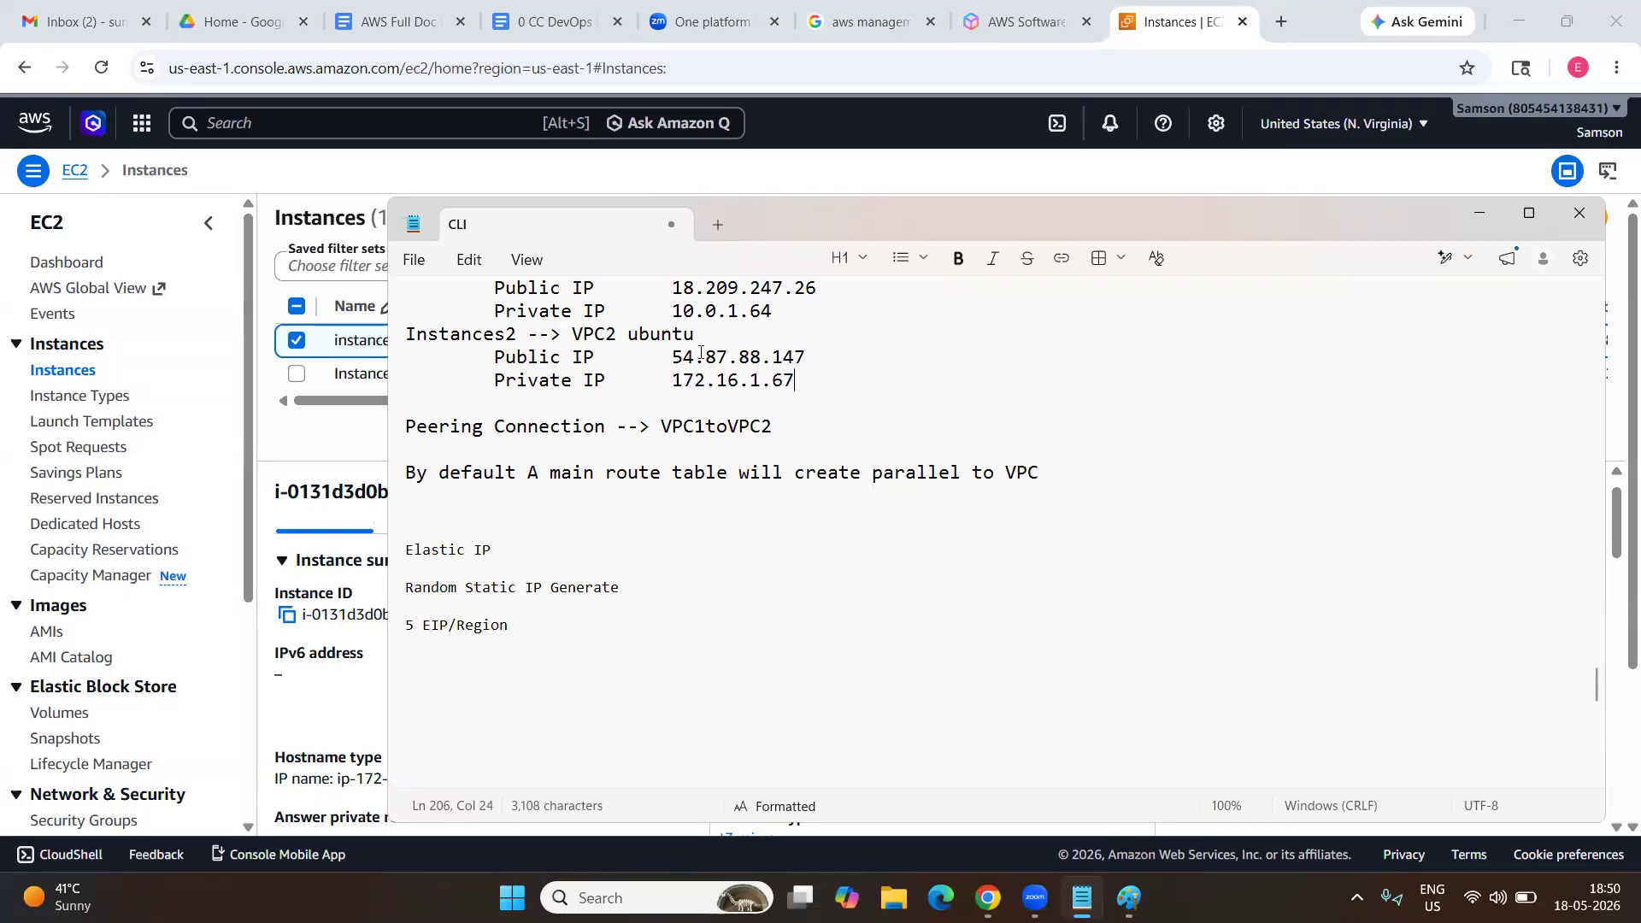
left_click_drag(674, 355, 816, 359)
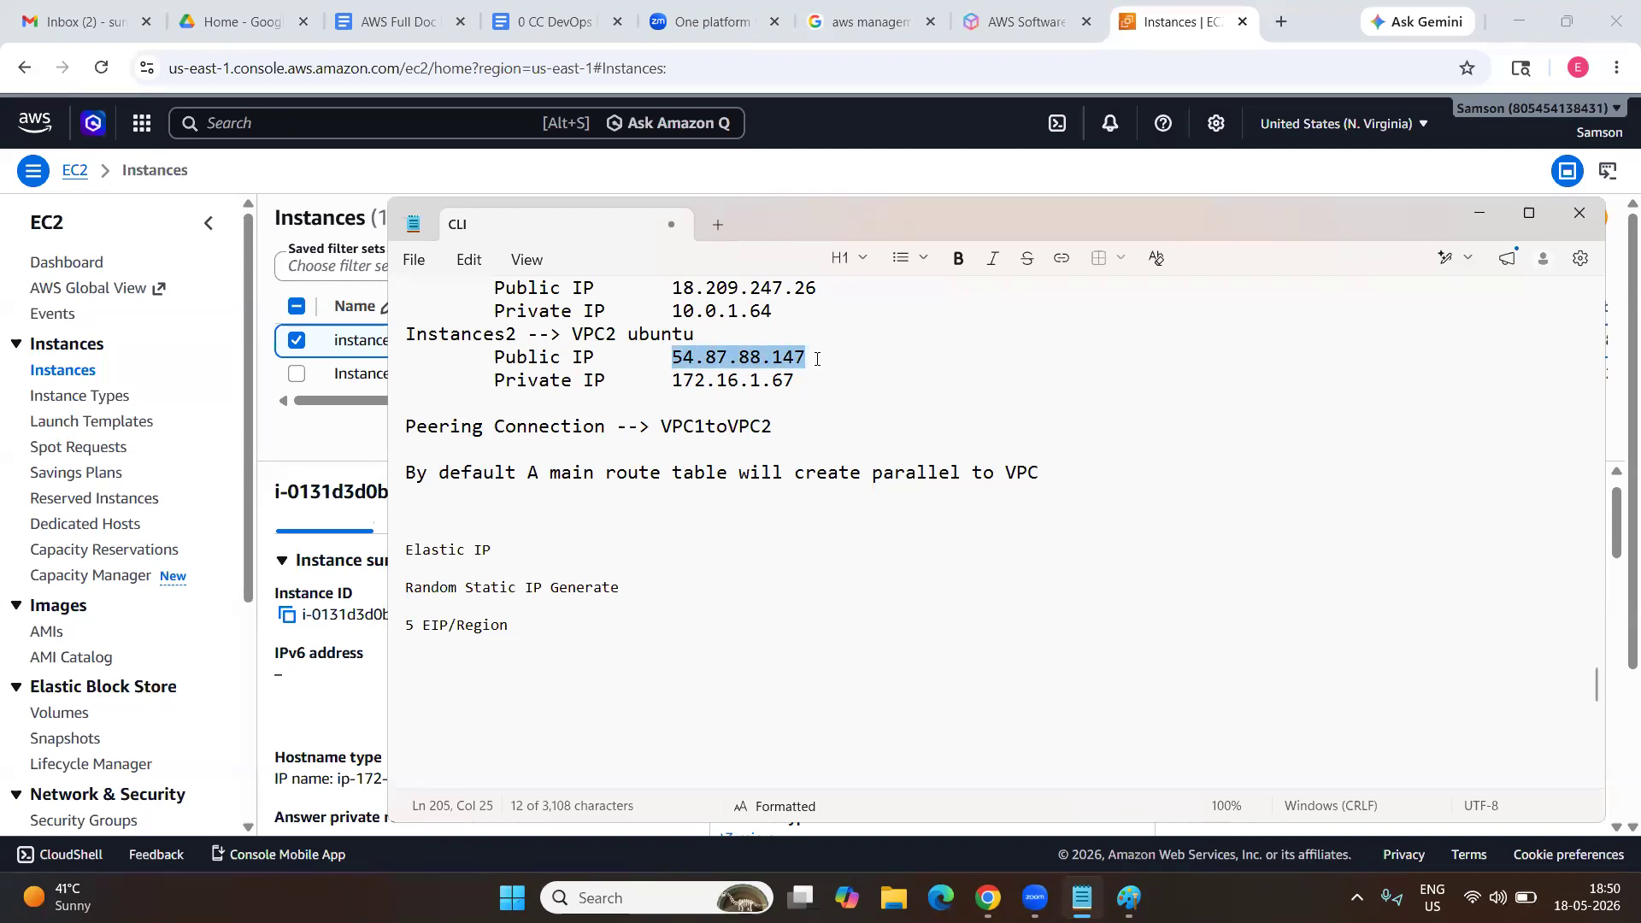
Compare the Instances1 IP entries in the CLI notes with Instance1's details in the EC2 console.
left_click(1488, 211)
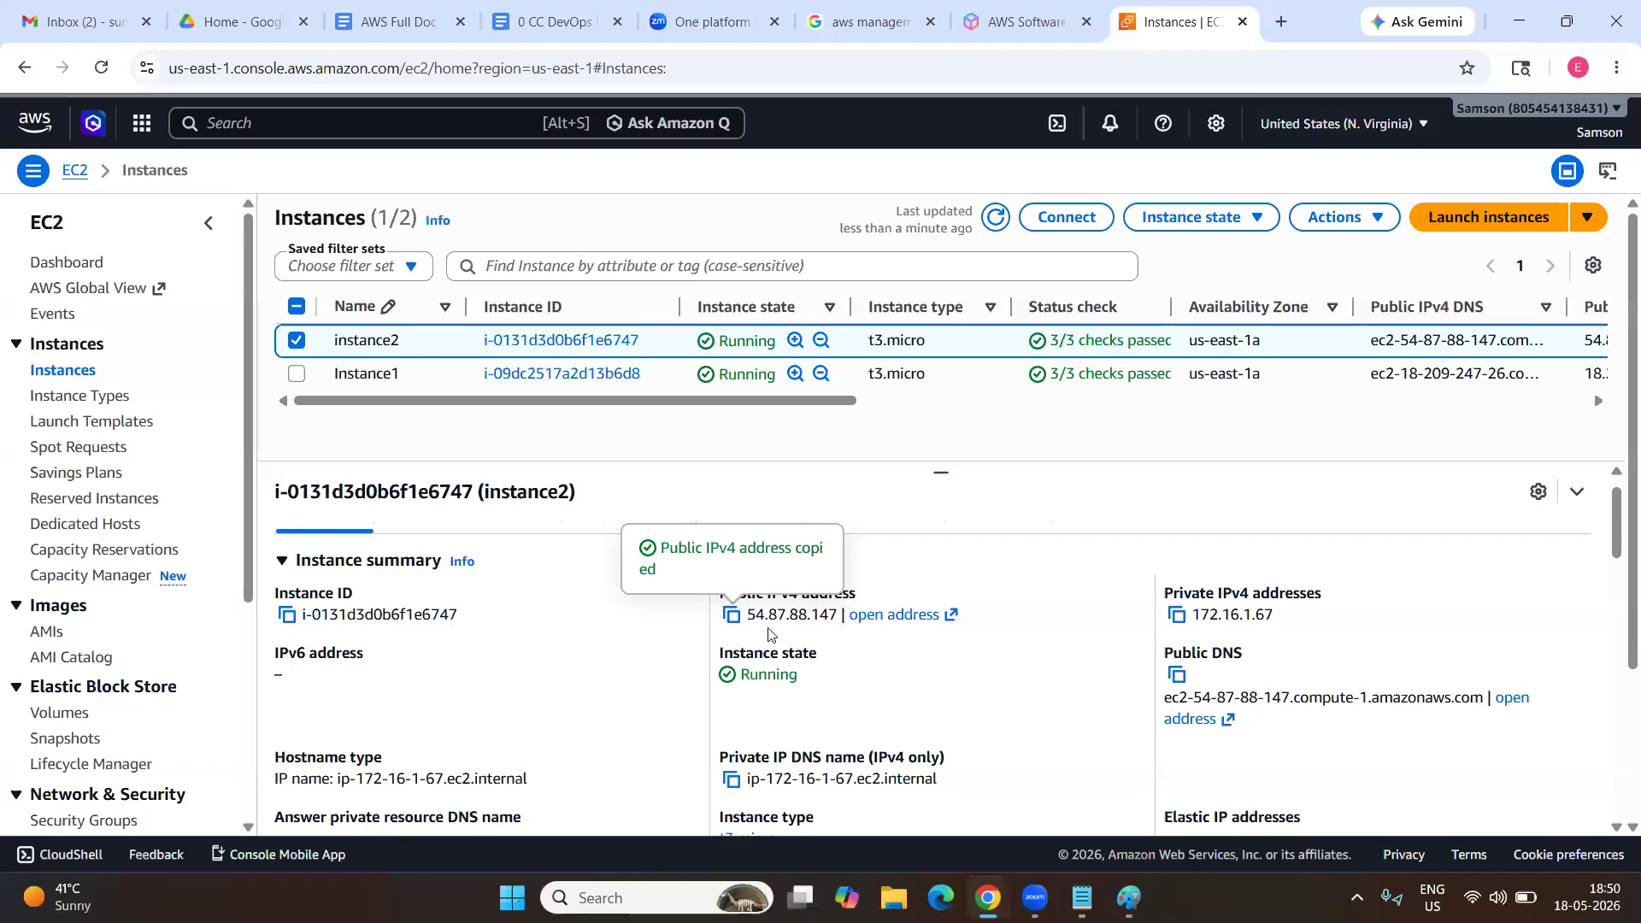
left_click(295, 373)
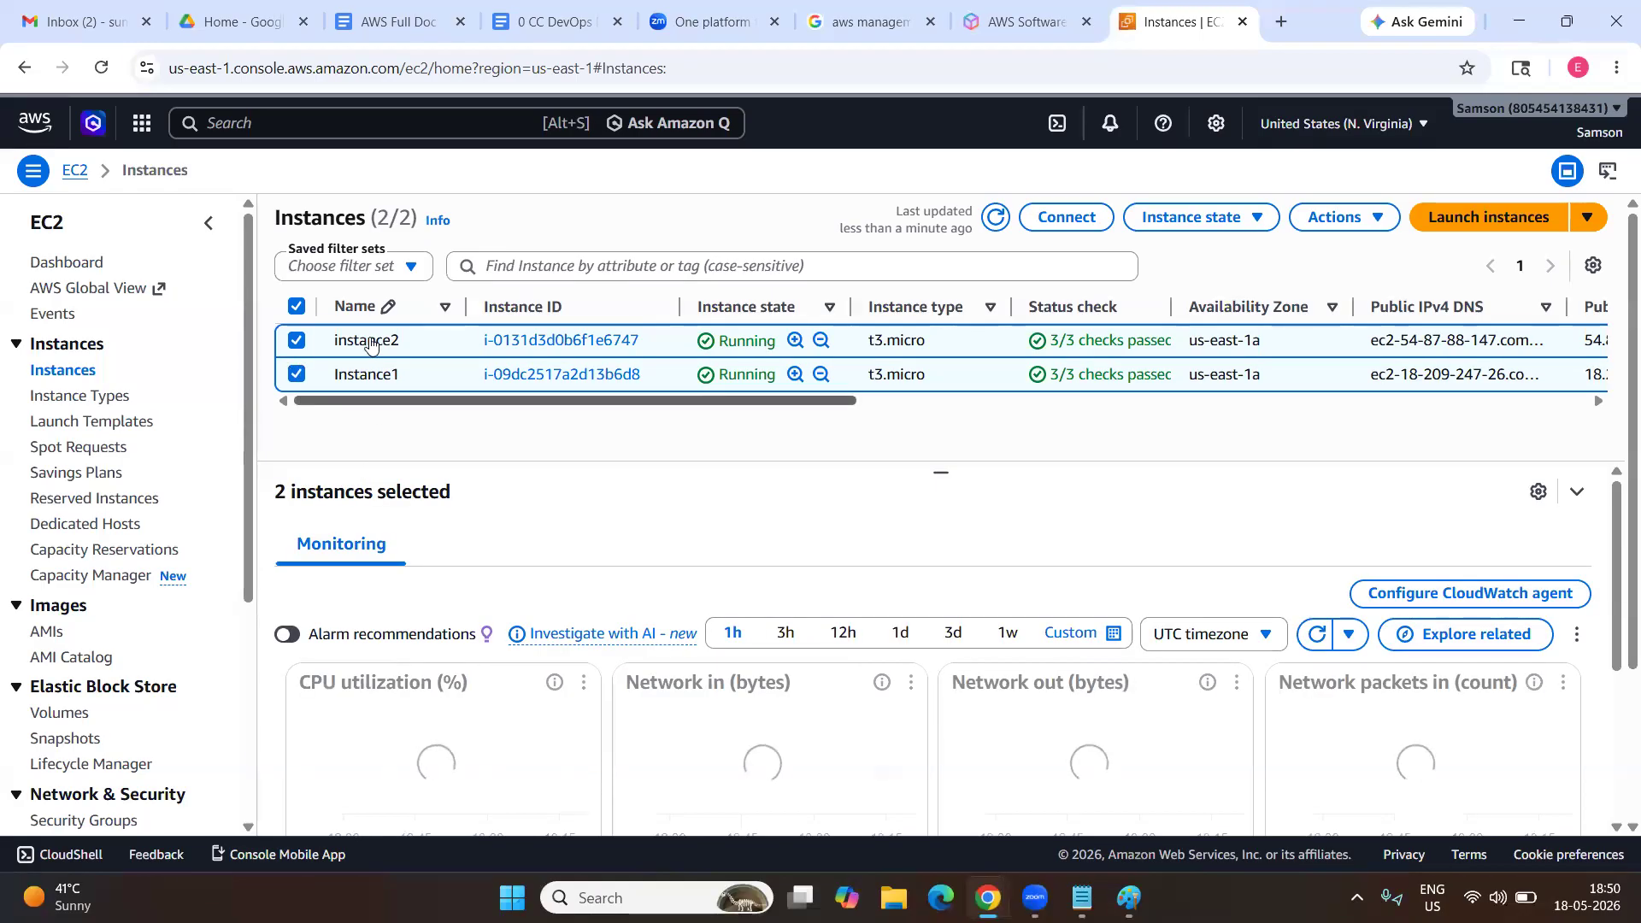
left_click(299, 373)
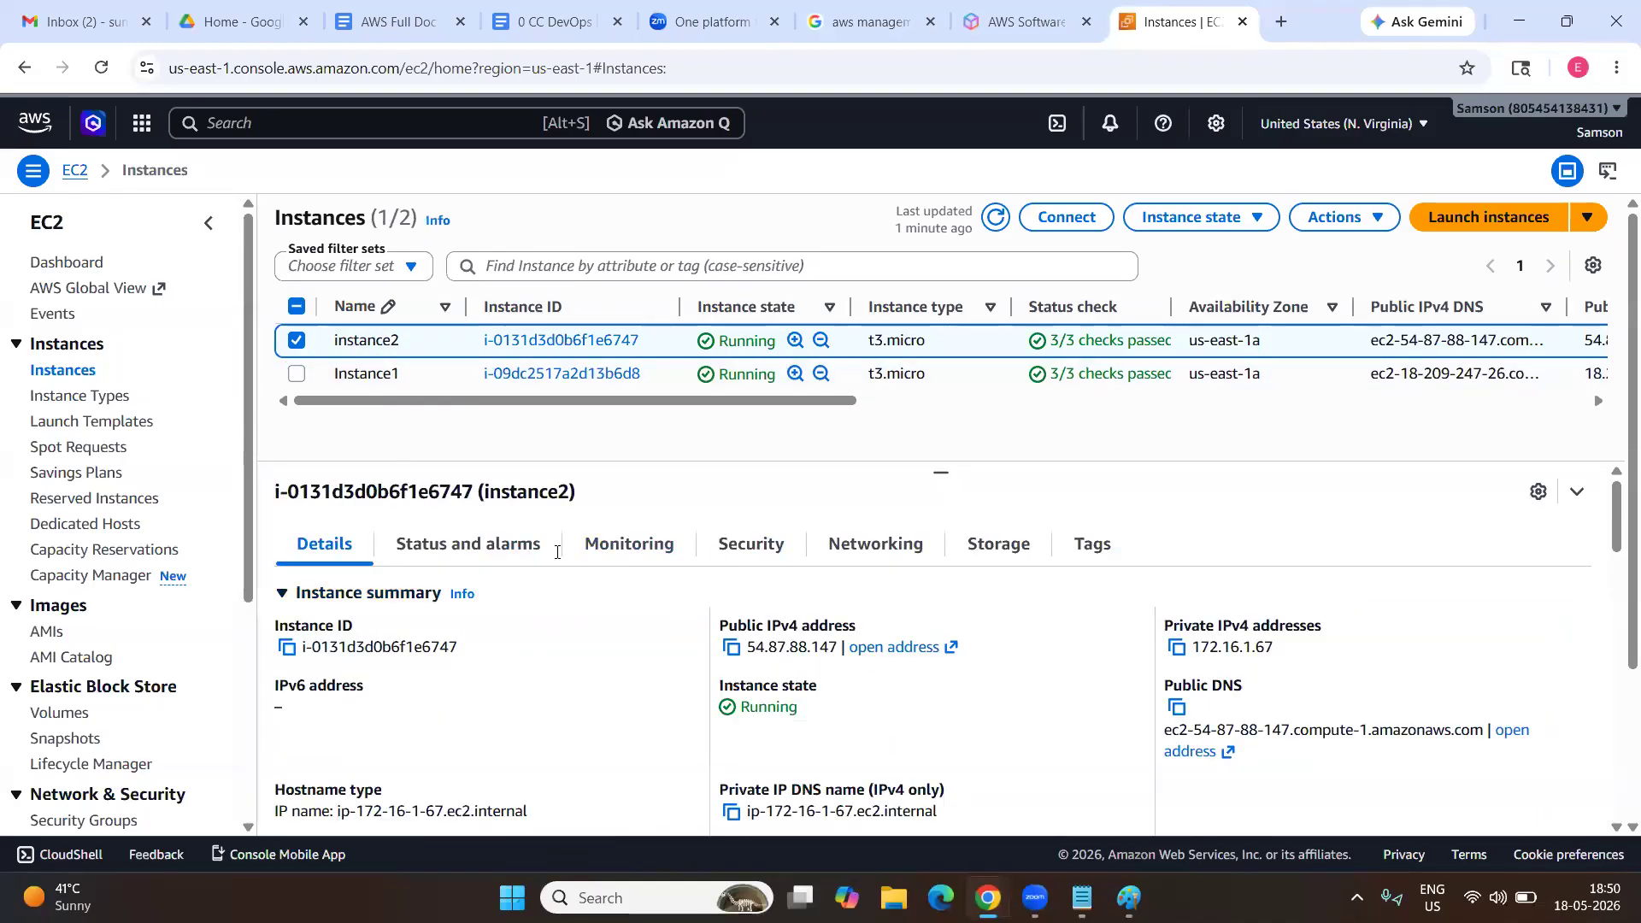
left_click(1082, 897)
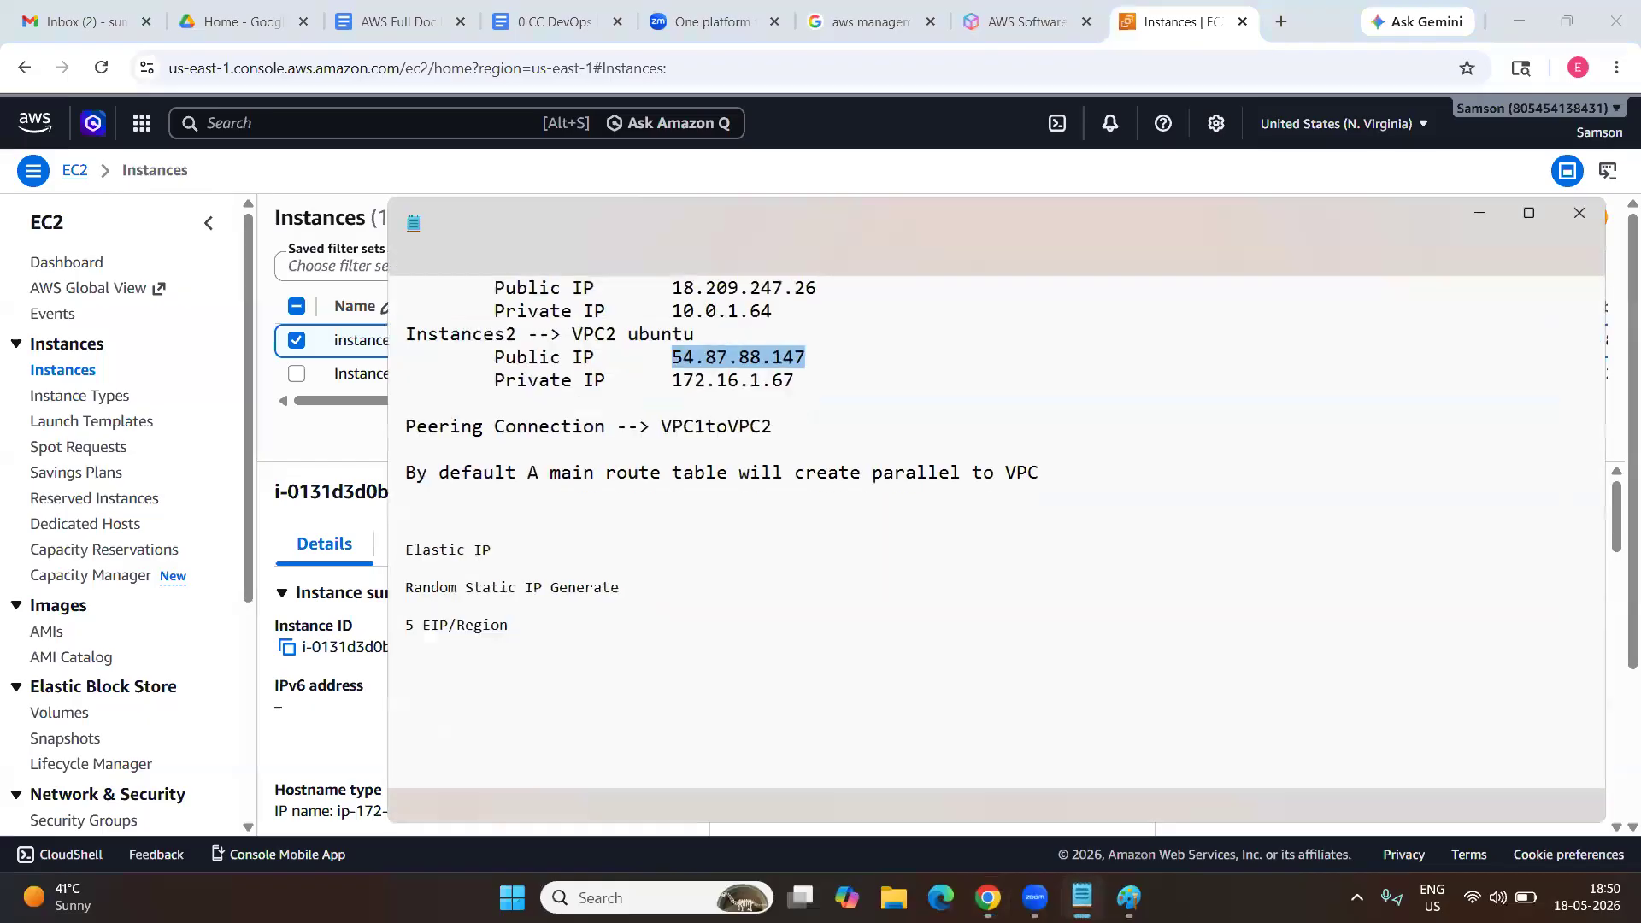
scroll(786, 346, "up", 1)
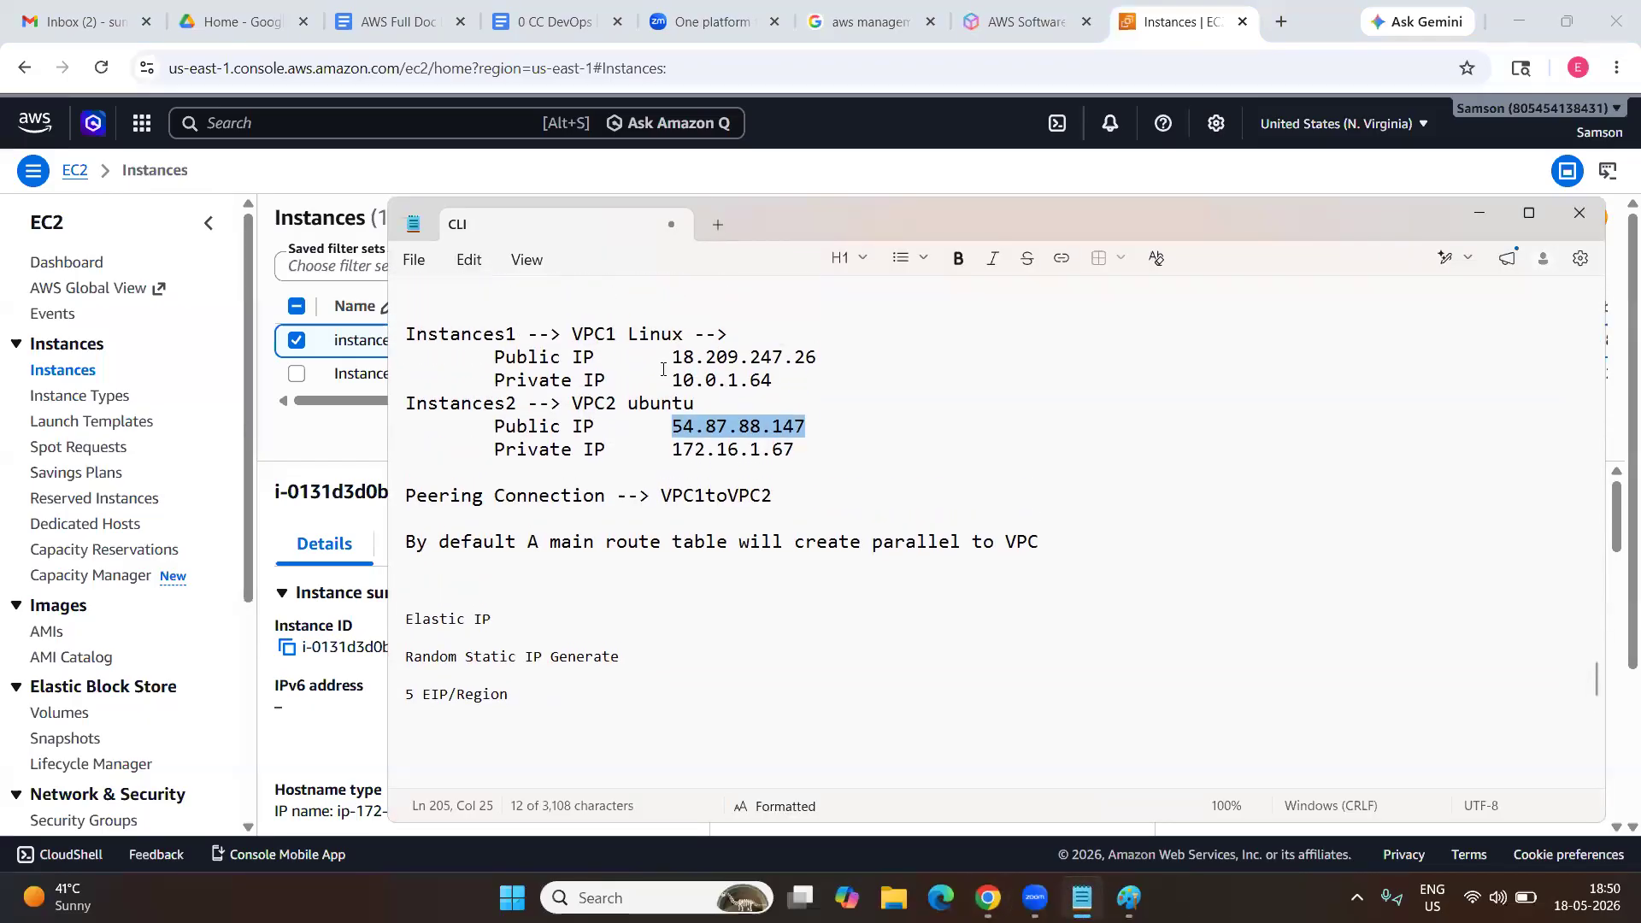
left_click(367, 373)
left_click(368, 373)
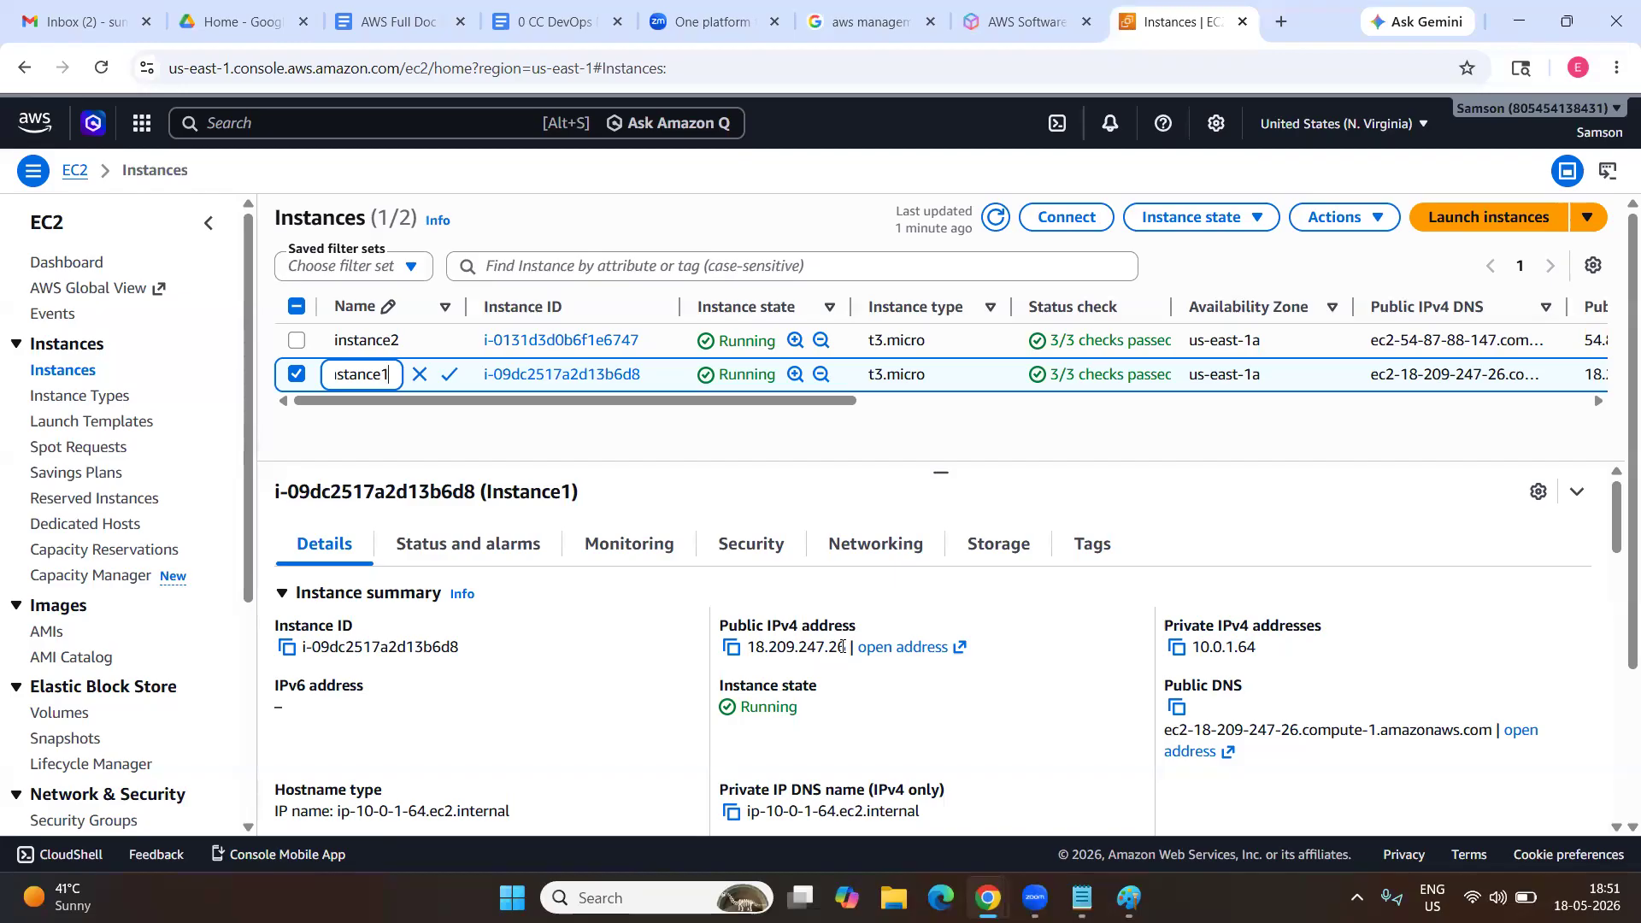
Compare instance2's public and private addresses in the EC2 console with the Instances2 entries in the Notepad CLI notes.
left_click(405, 342)
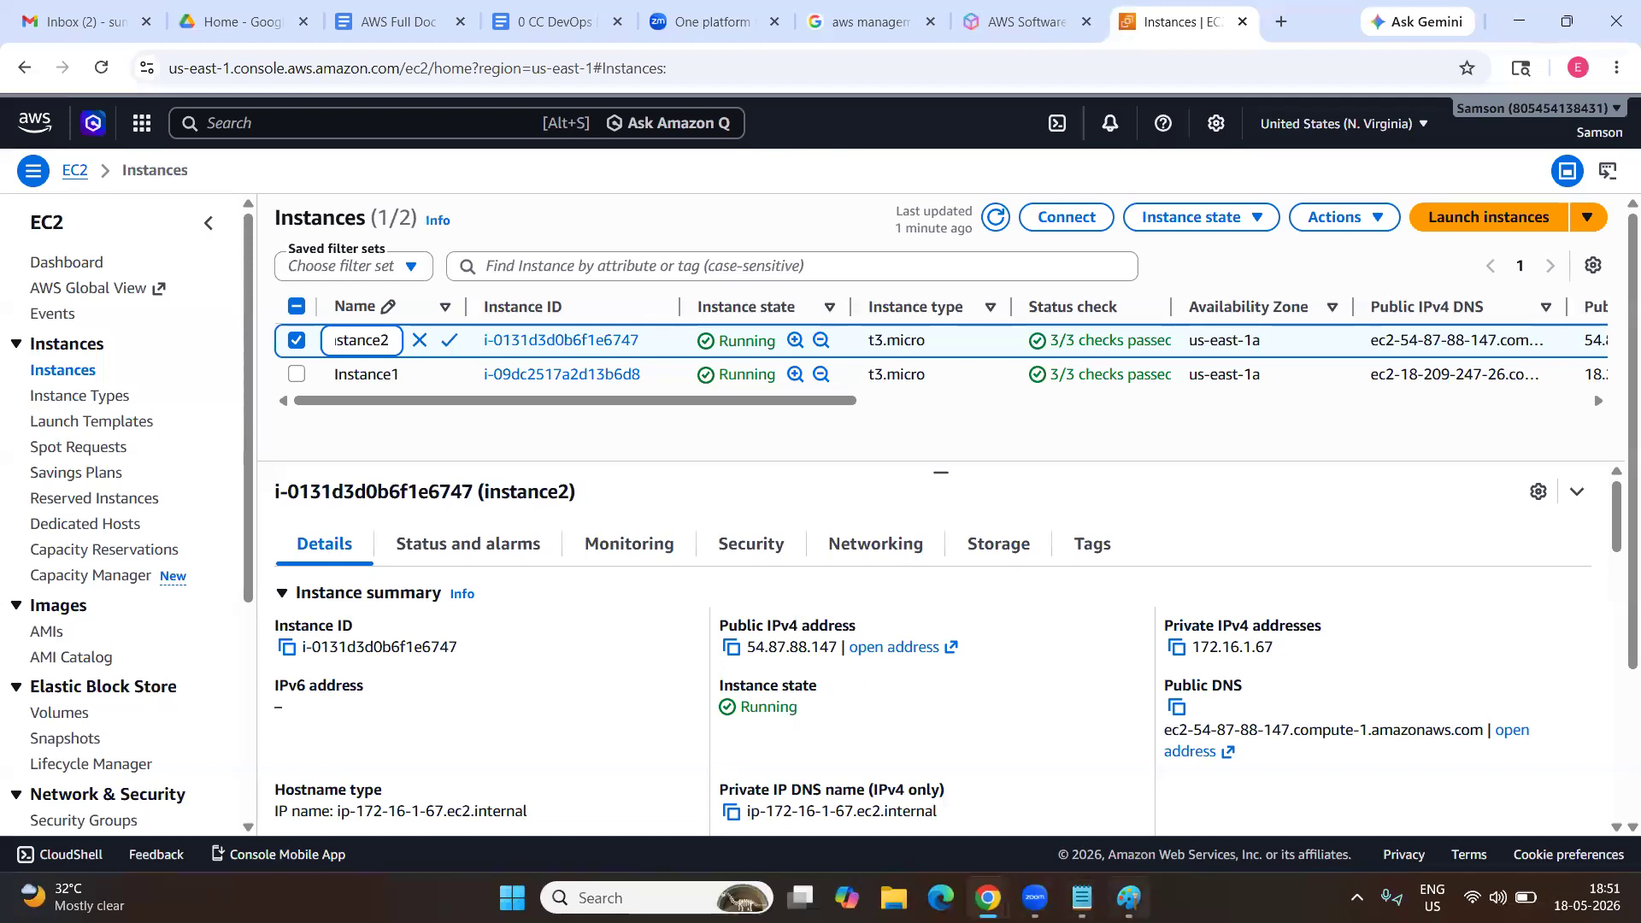
left_click(1082, 898)
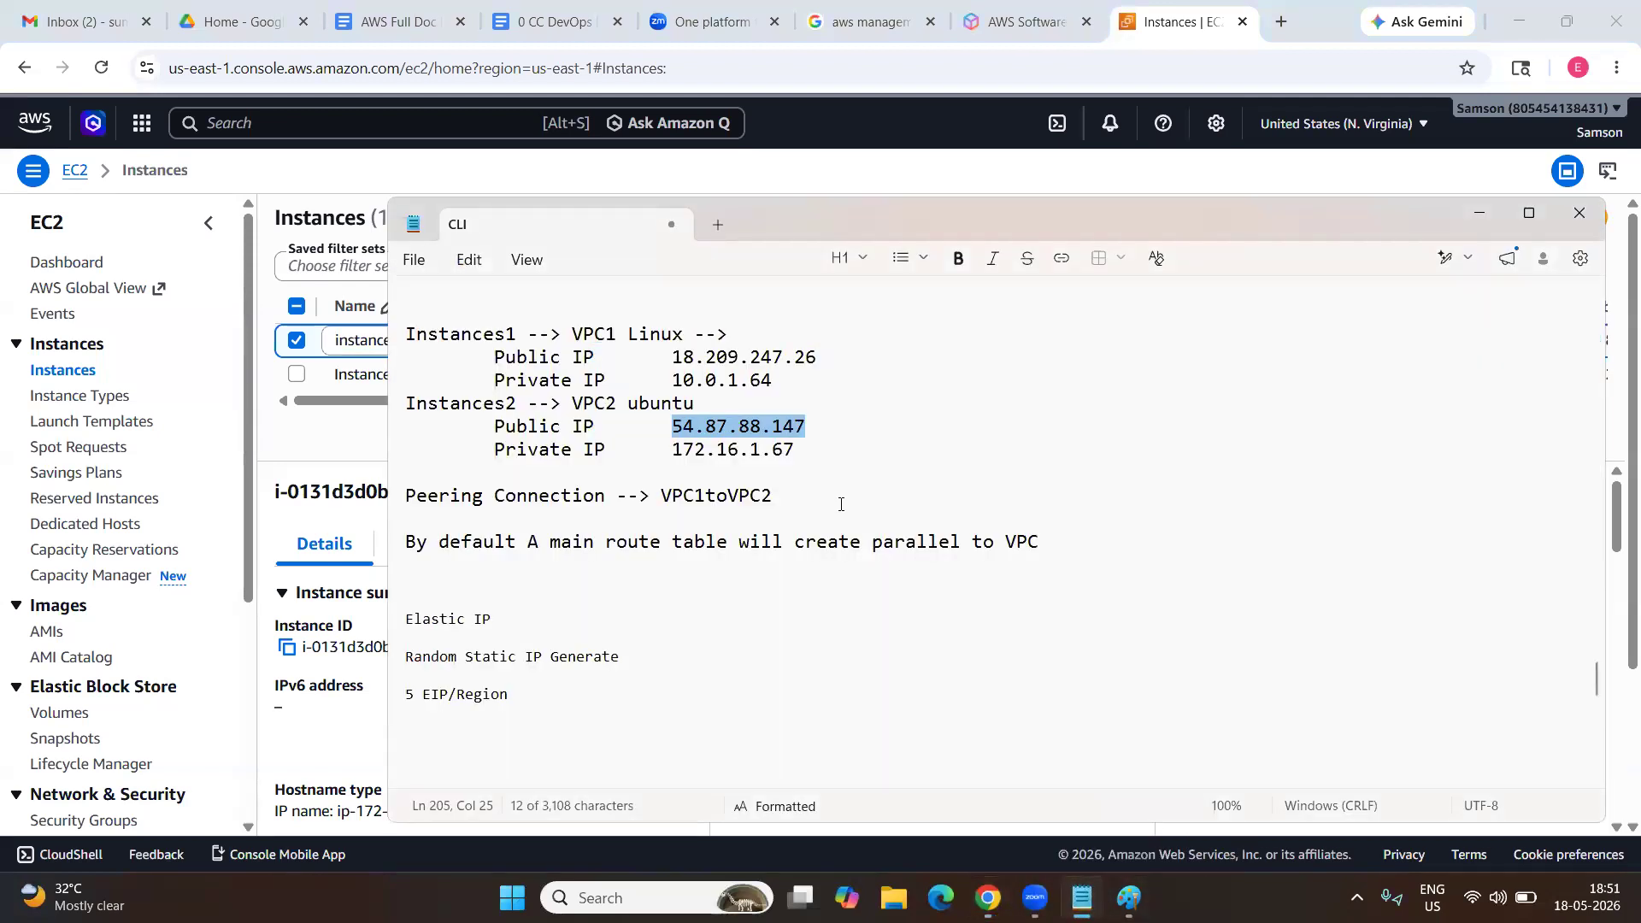
left_click_drag(833, 346, 840, 359)
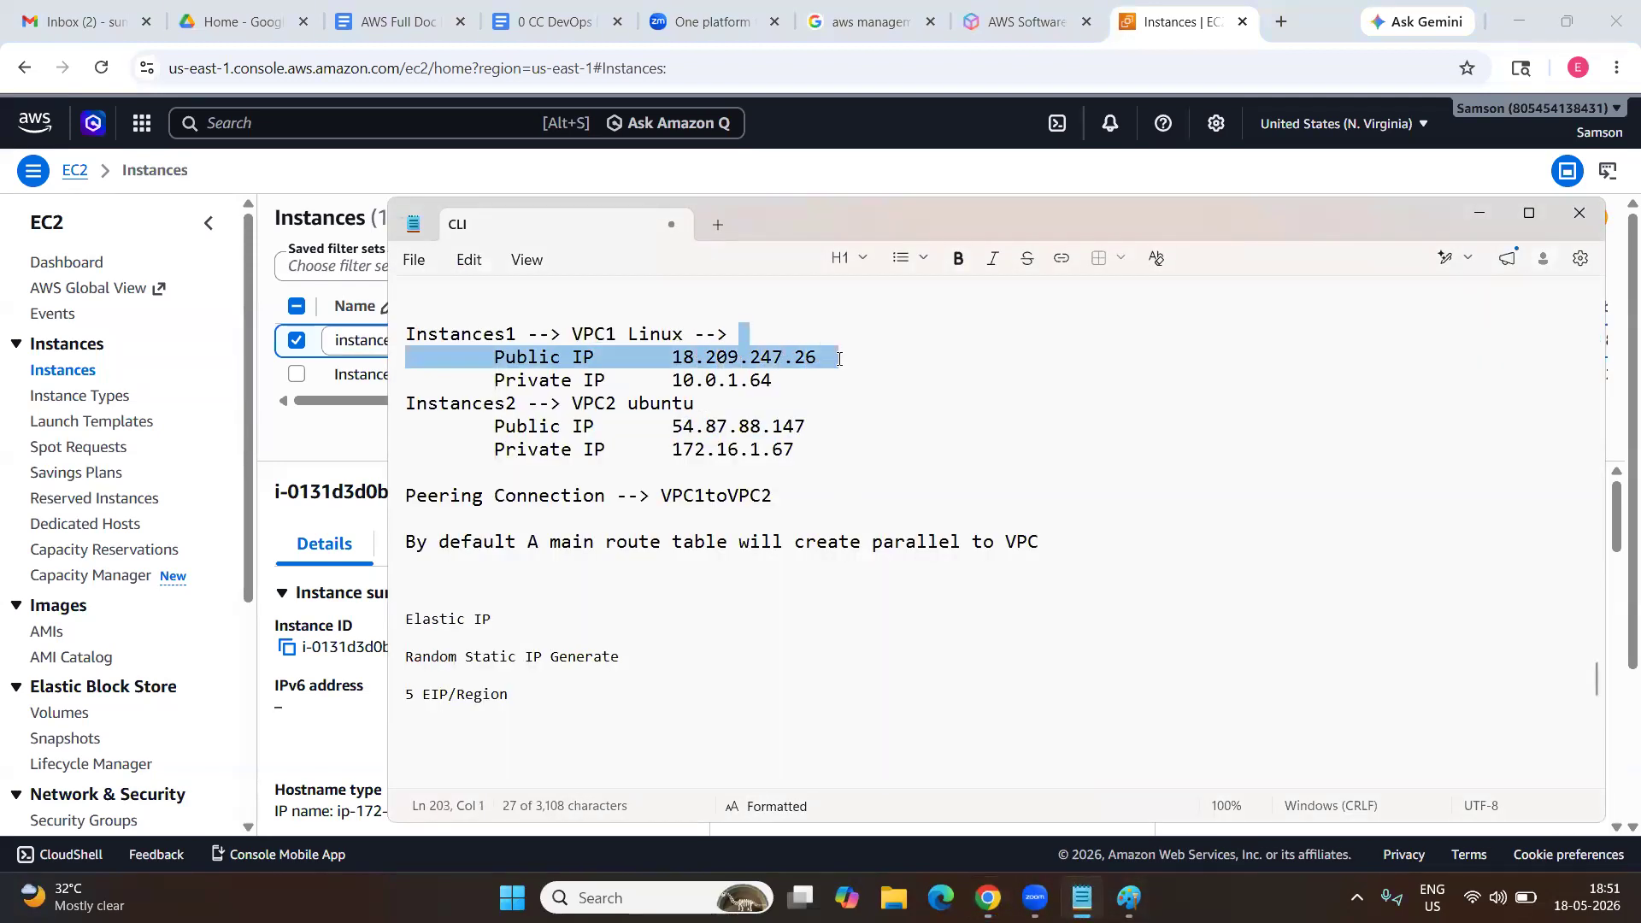
left_click_drag(840, 431, 696, 405)
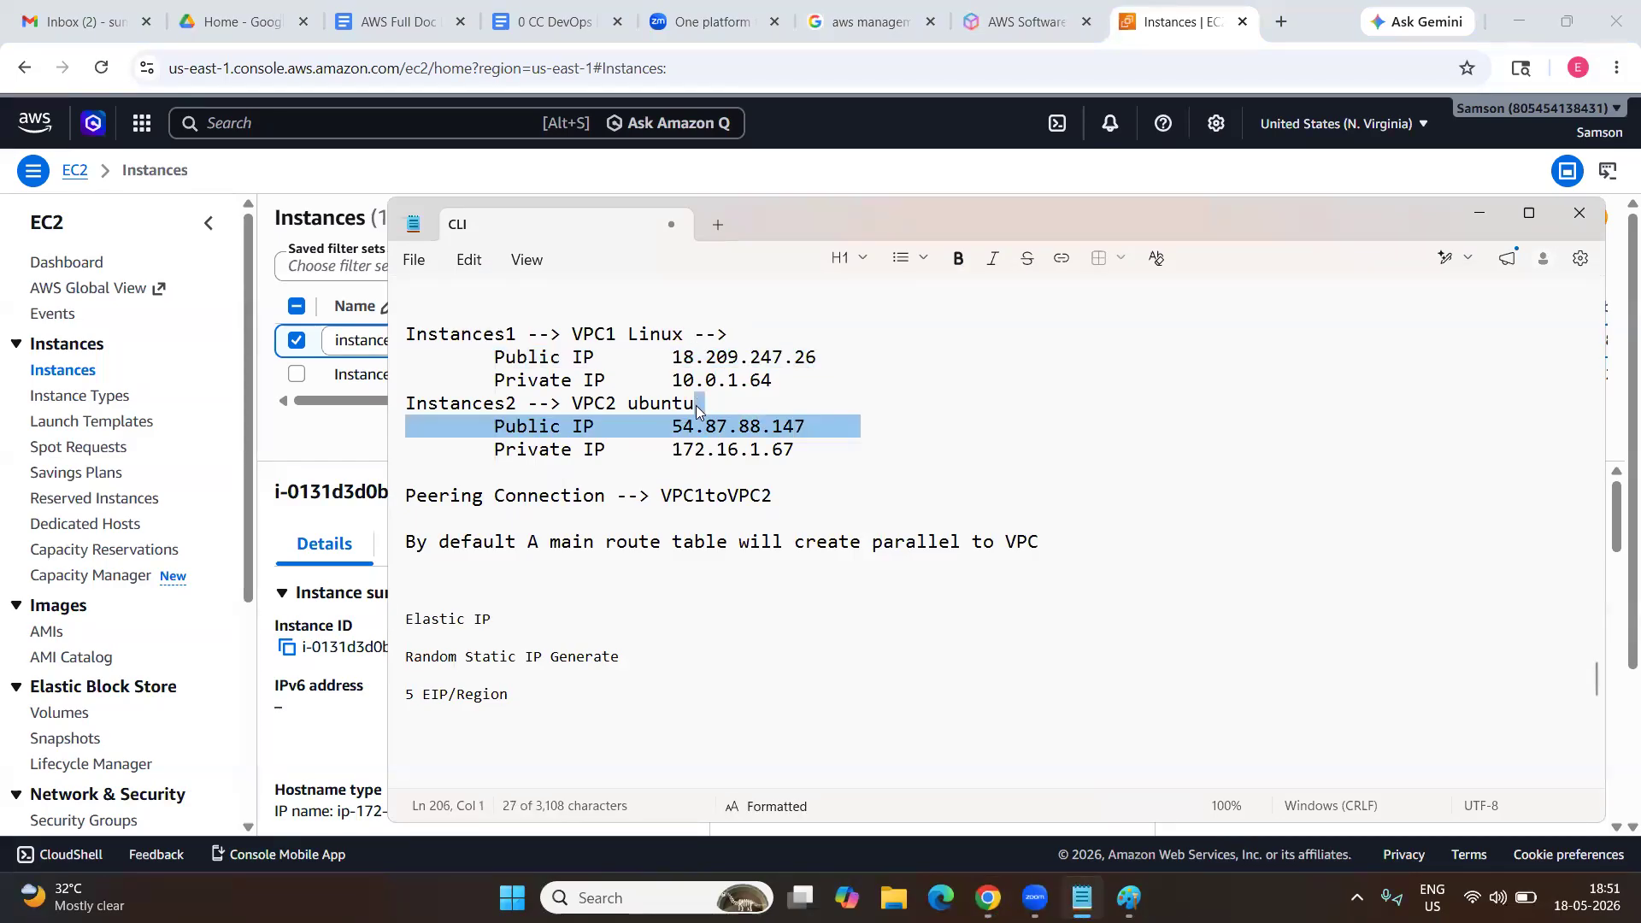
left_click(344, 458)
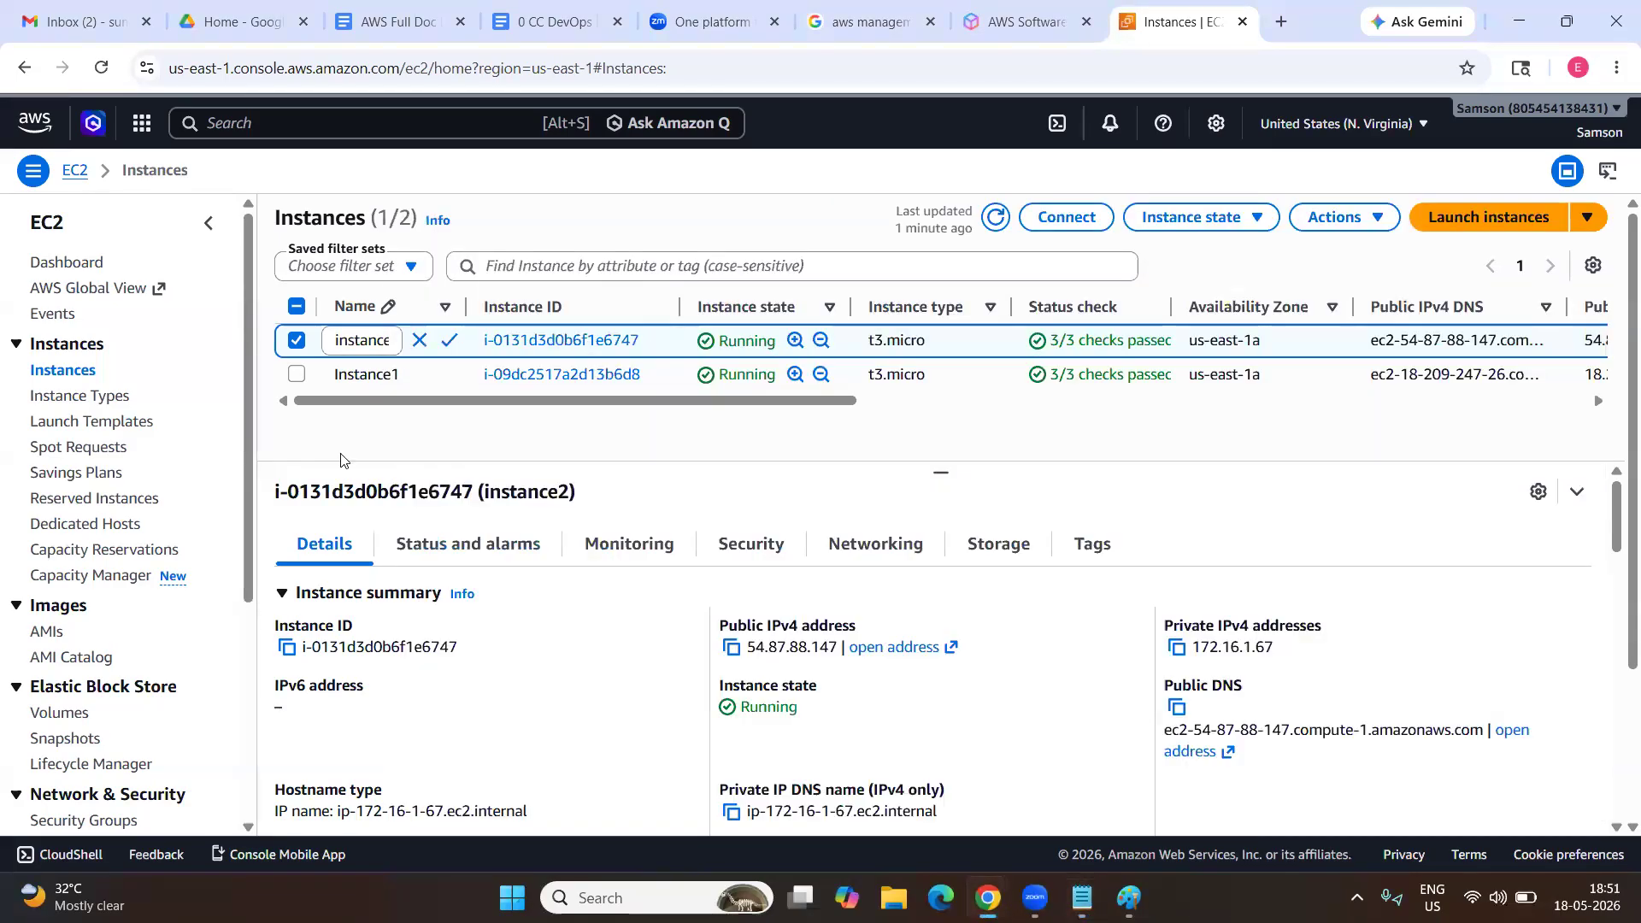
Stop both instance2 and Instance1 in the EC2 console and refresh the Instances list.
left_click(295, 377)
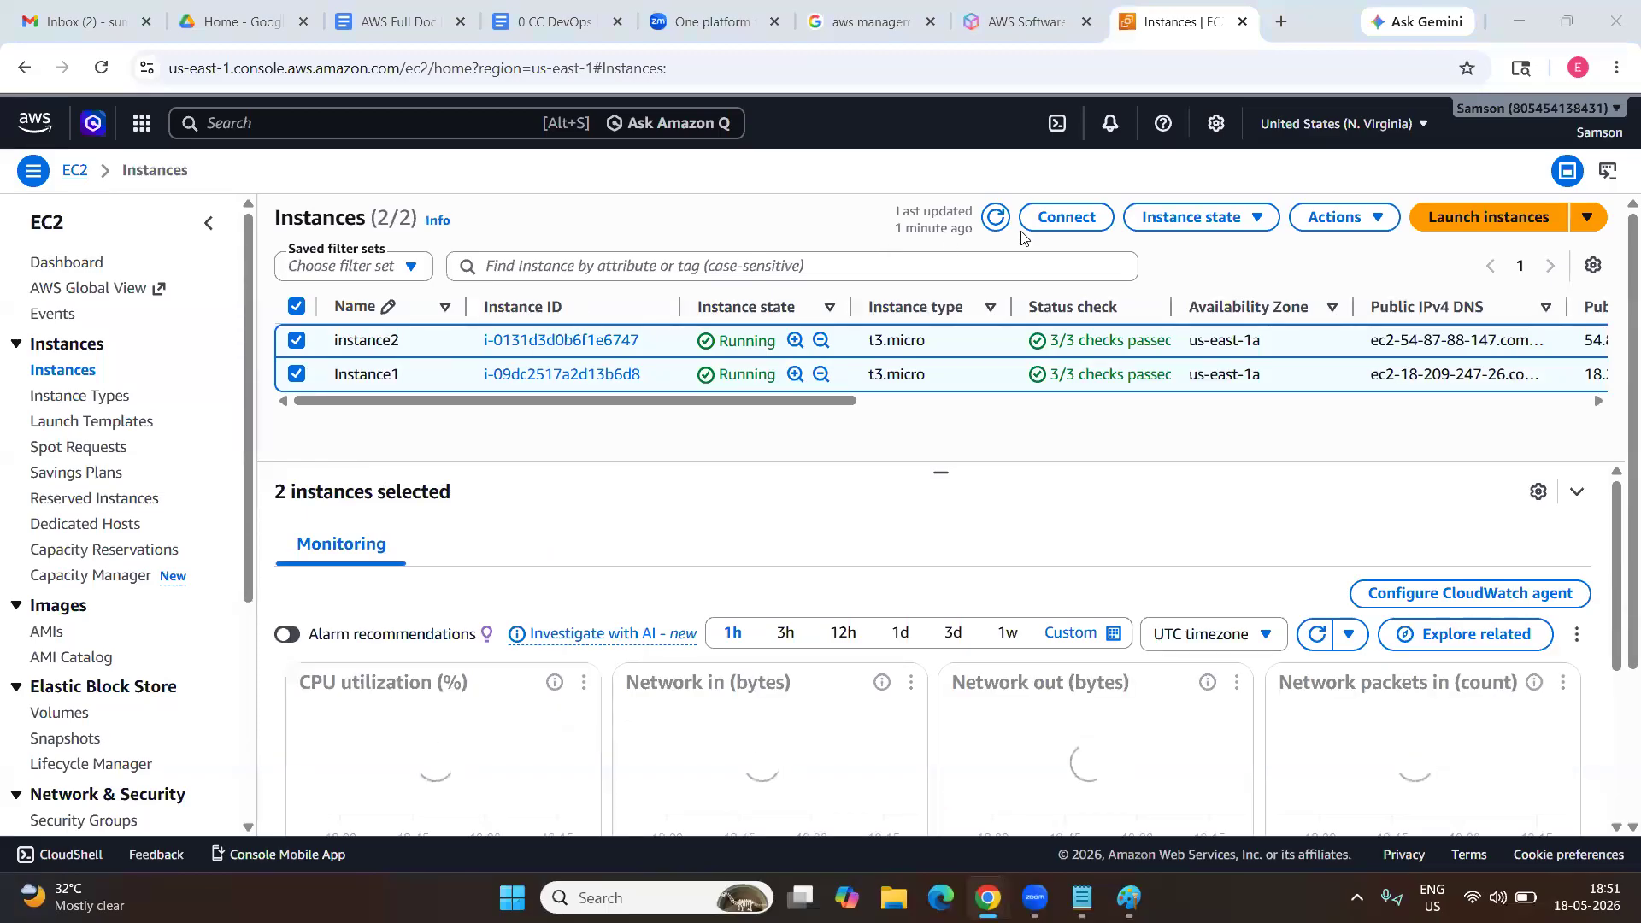
left_click(1222, 224)
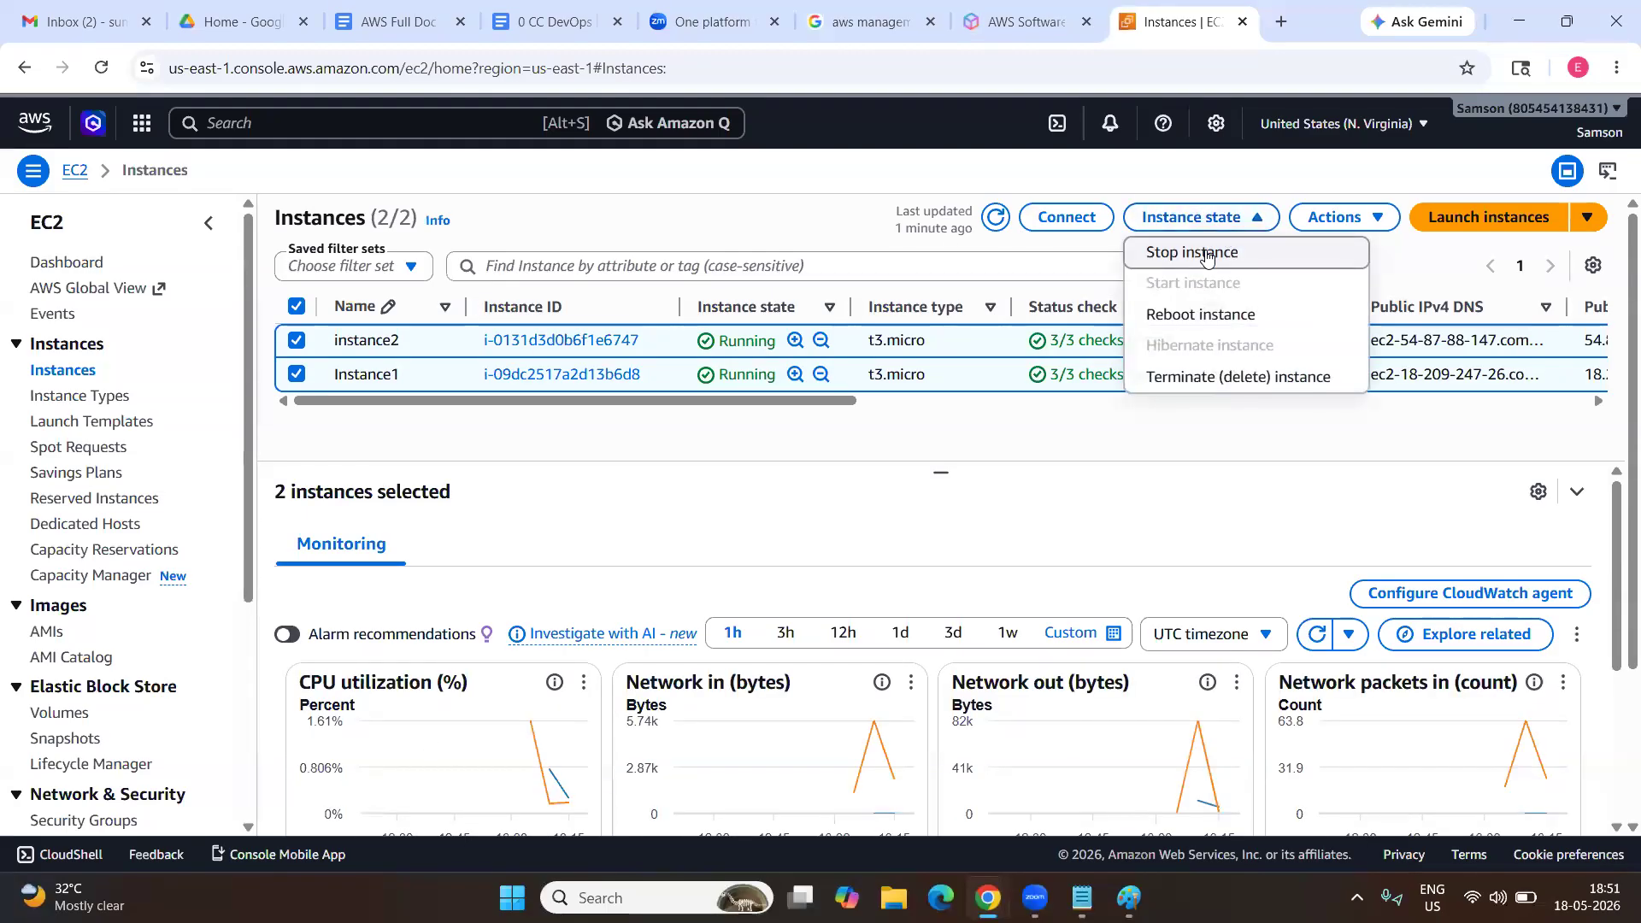
left_click(1206, 256)
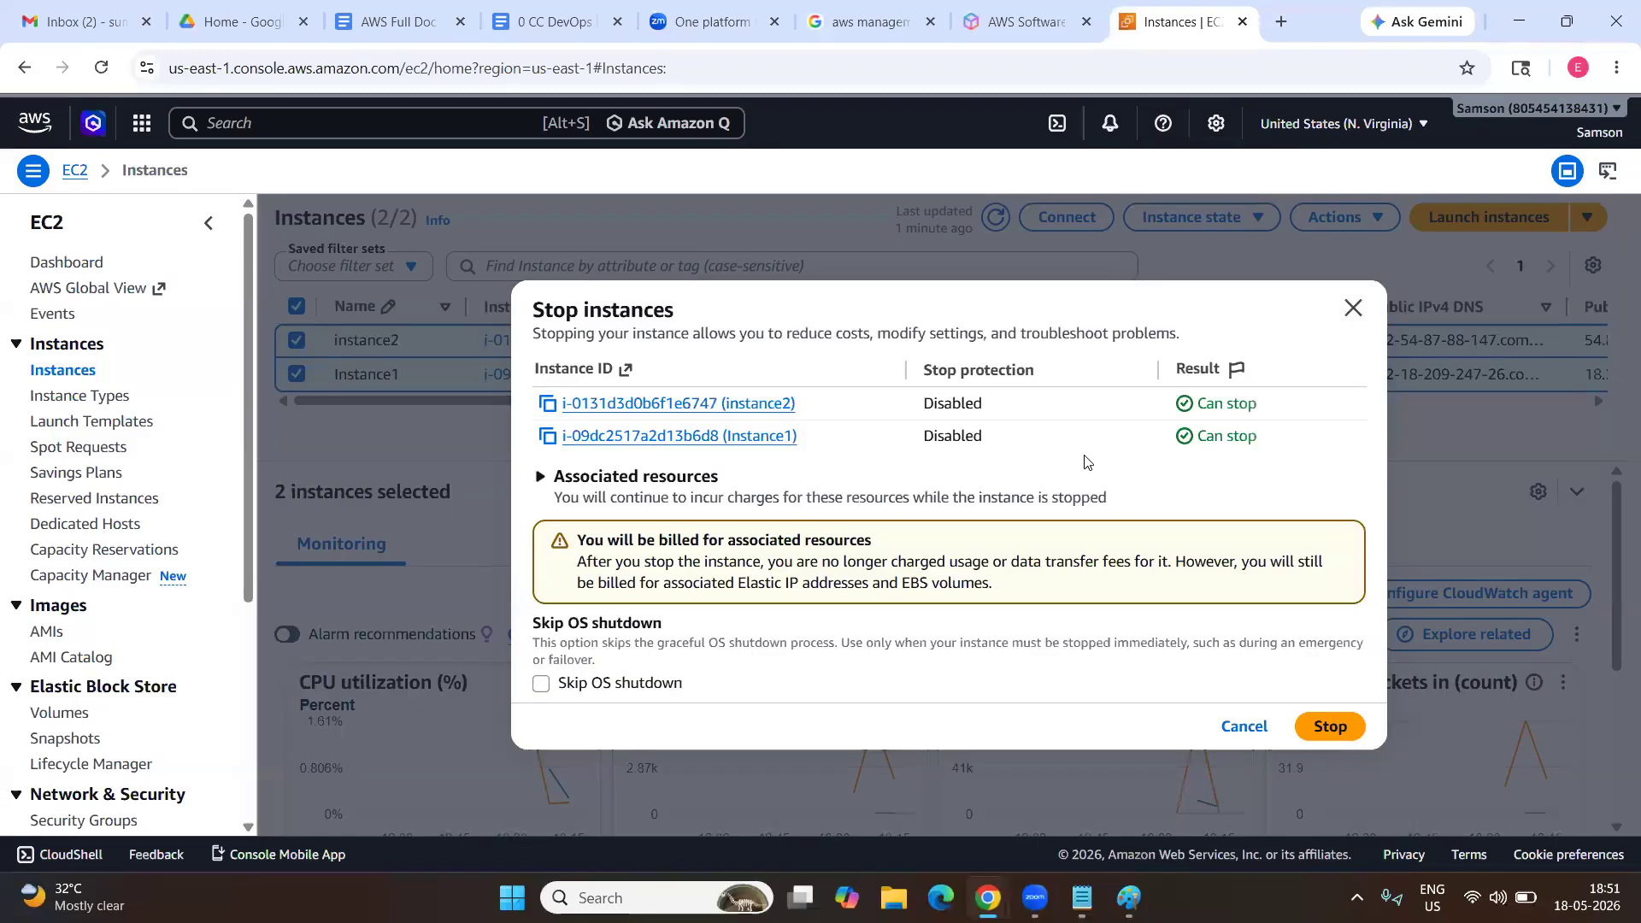
left_click(1330, 728)
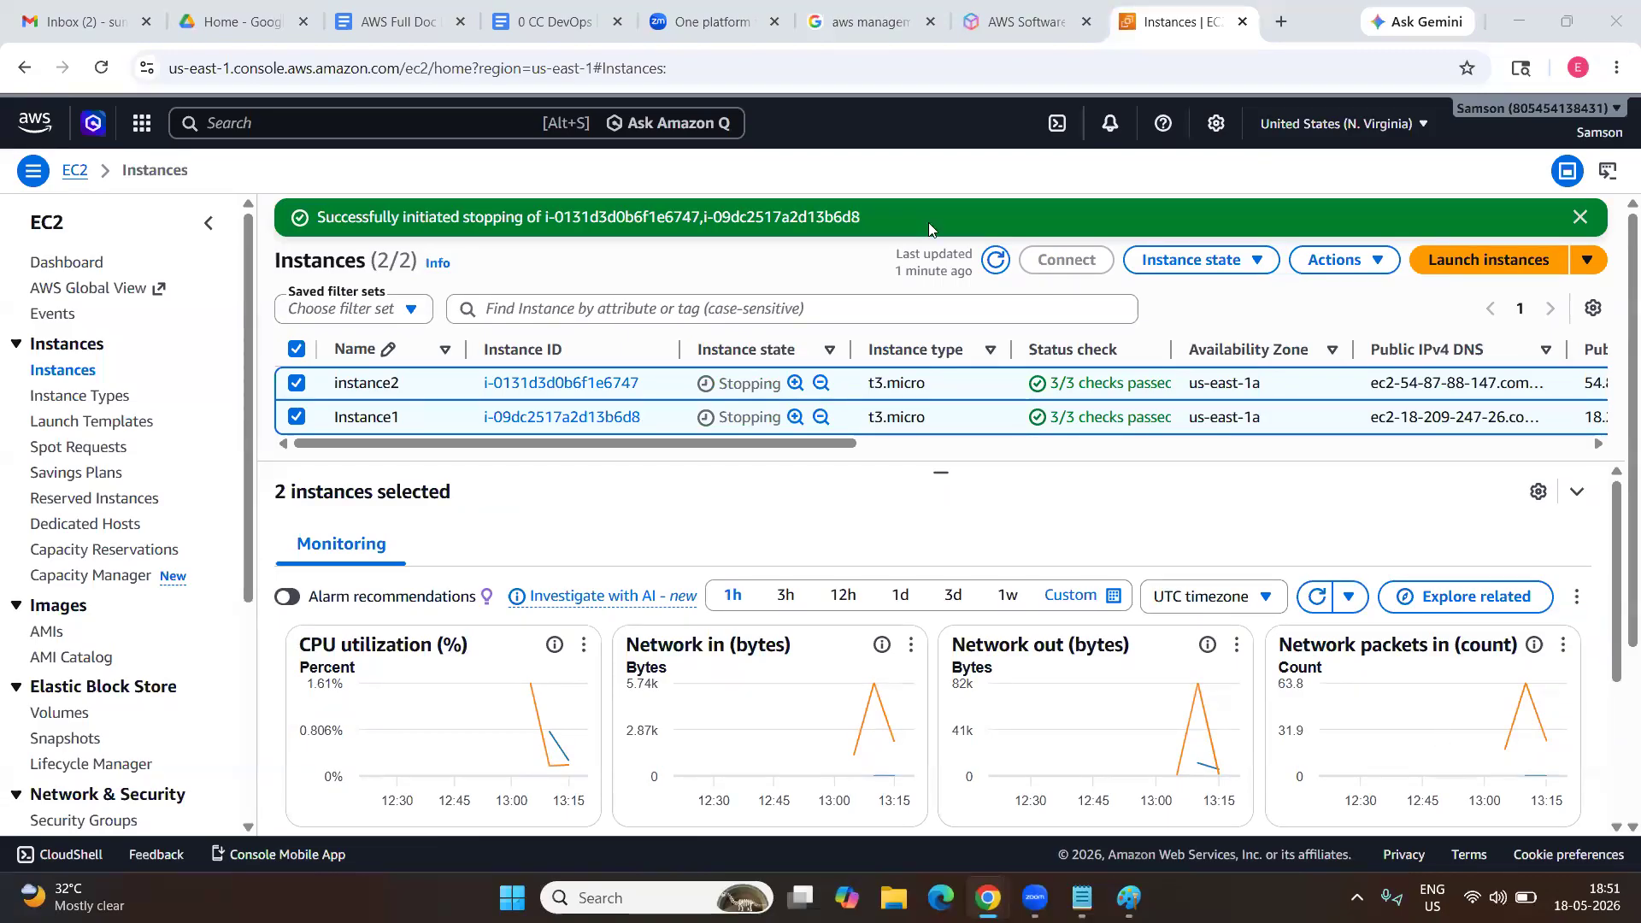
left_click(996, 259)
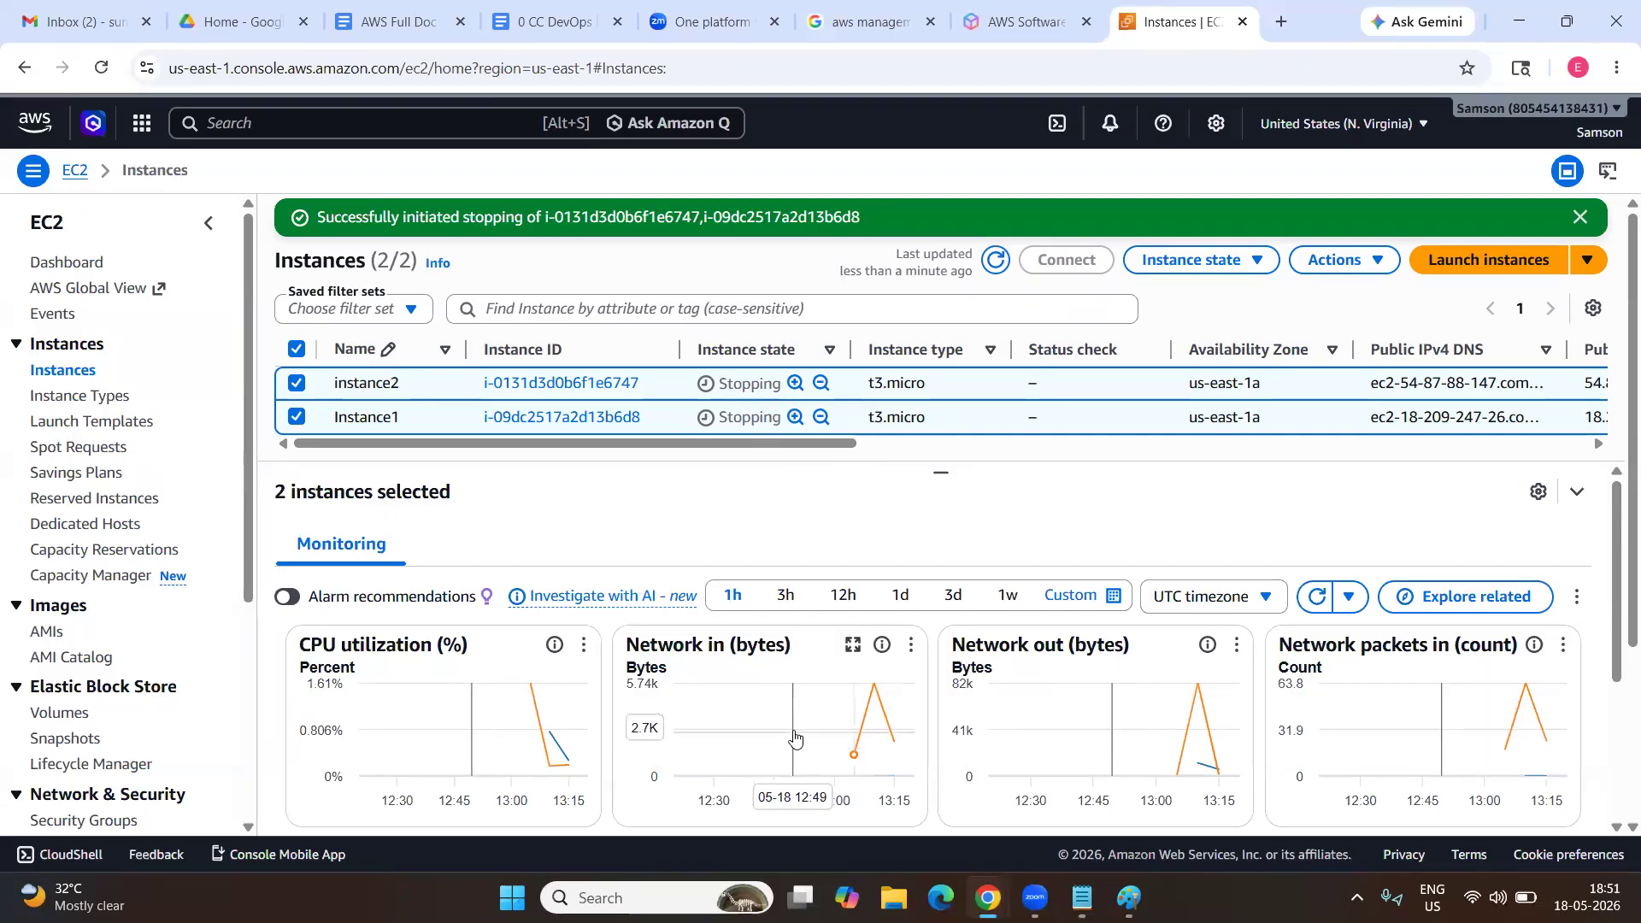
Examine the monitoring graphs for both instances and refresh the Instances list to check their states.
scroll(791, 735, "down", 1)
scroll(794, 737, "down", 1)
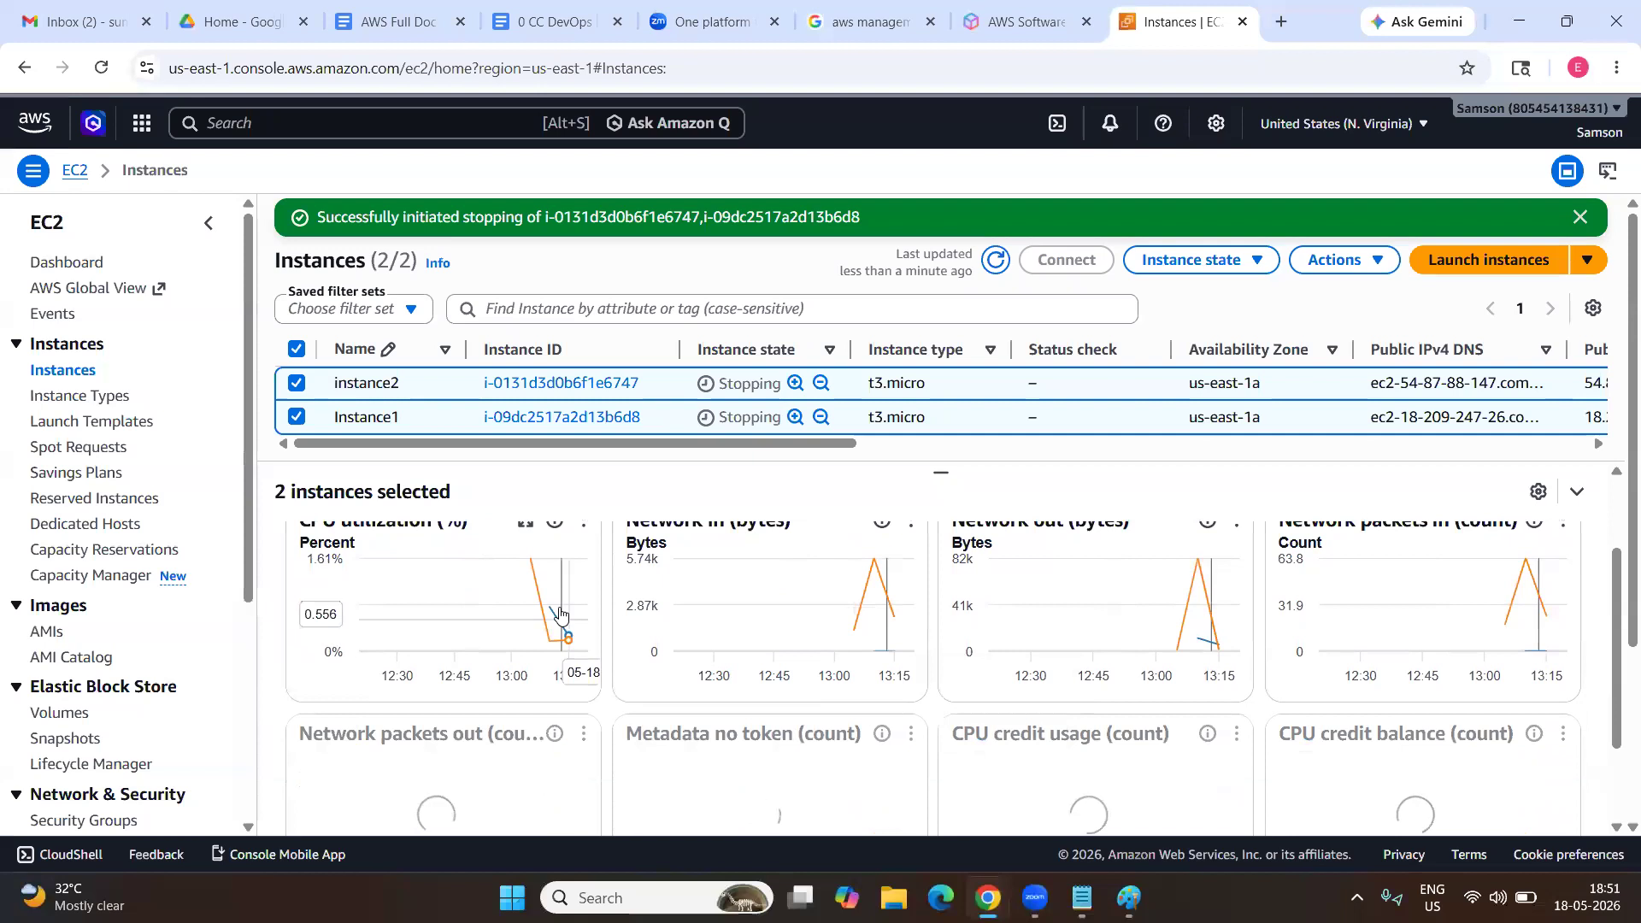
mouse_move(554, 617)
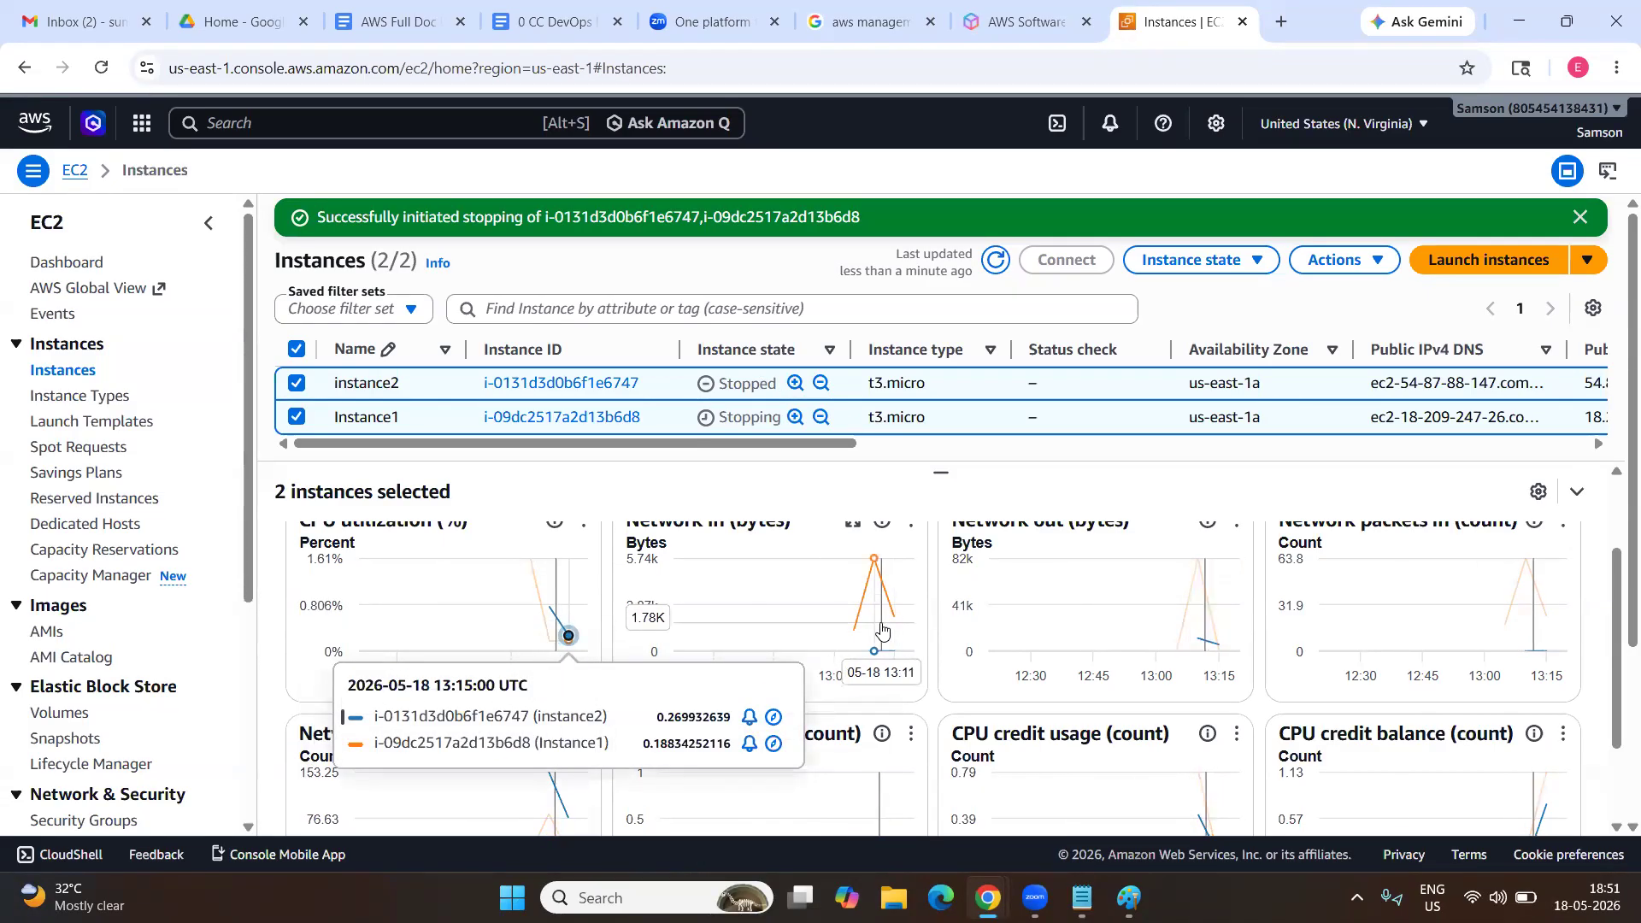
scroll(683, 653, "down", 2)
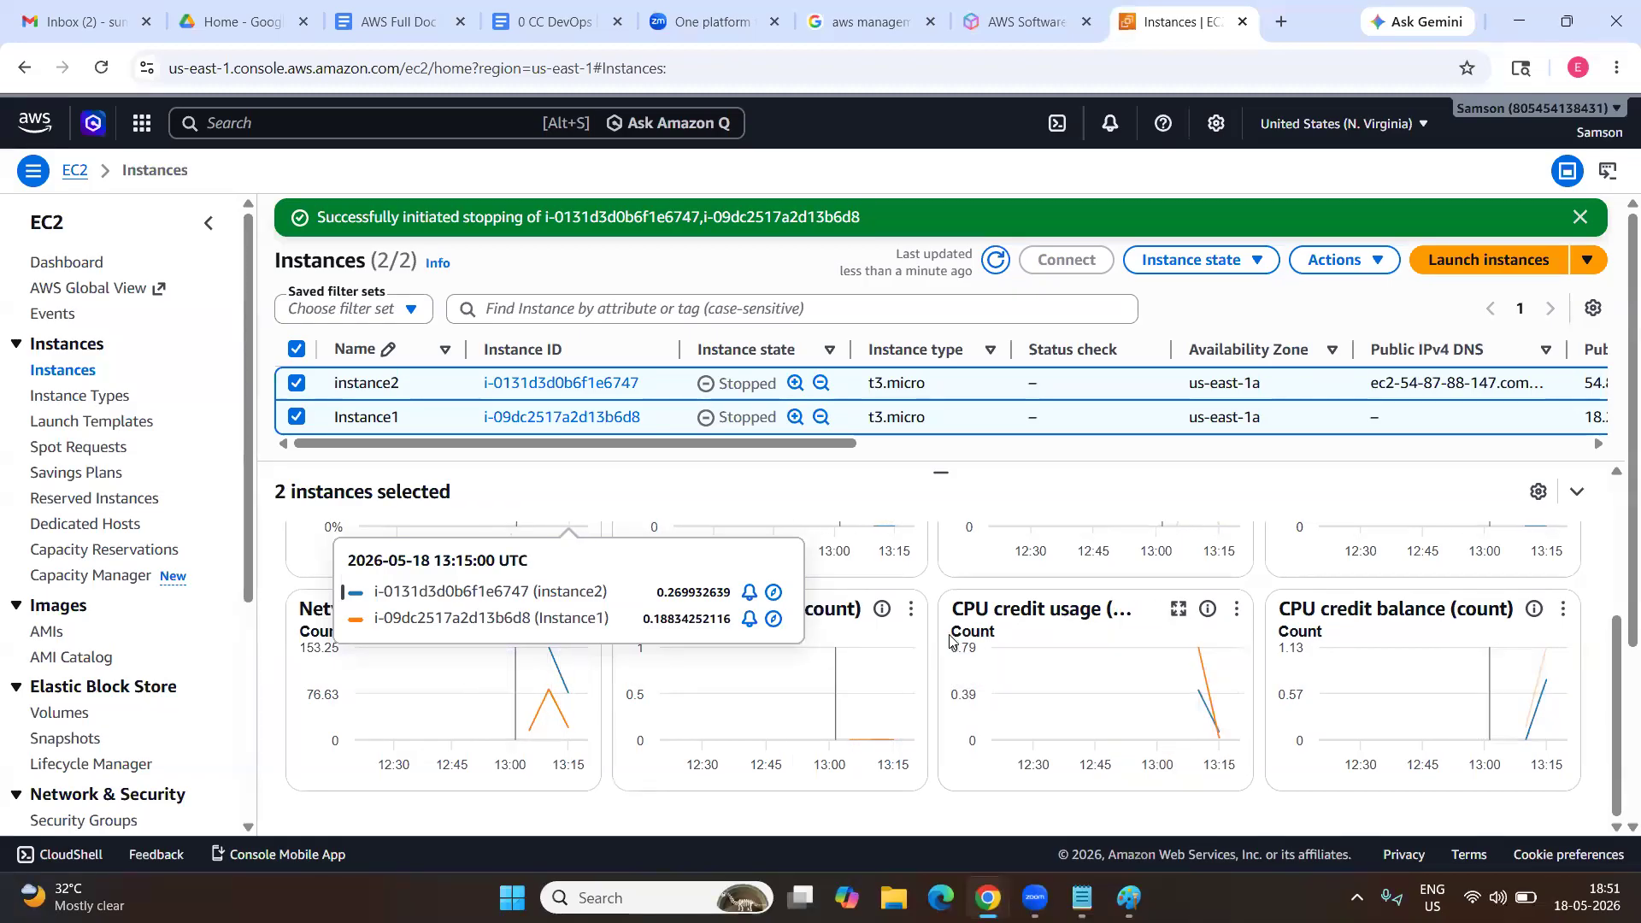
scroll(950, 641, "up", 4)
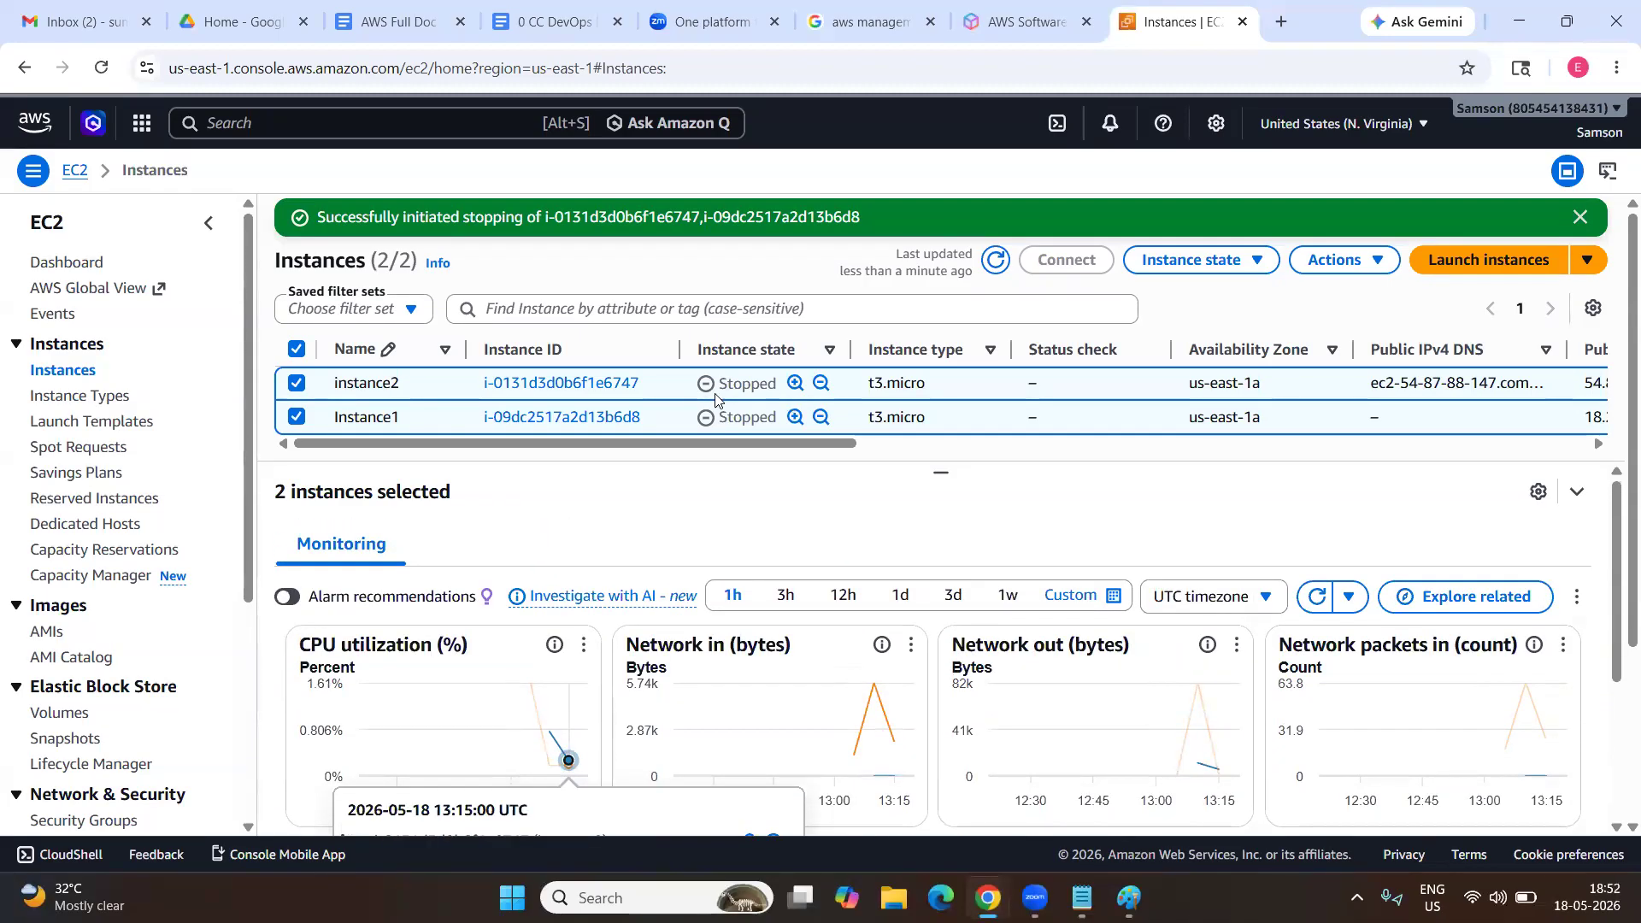
left_click(996, 259)
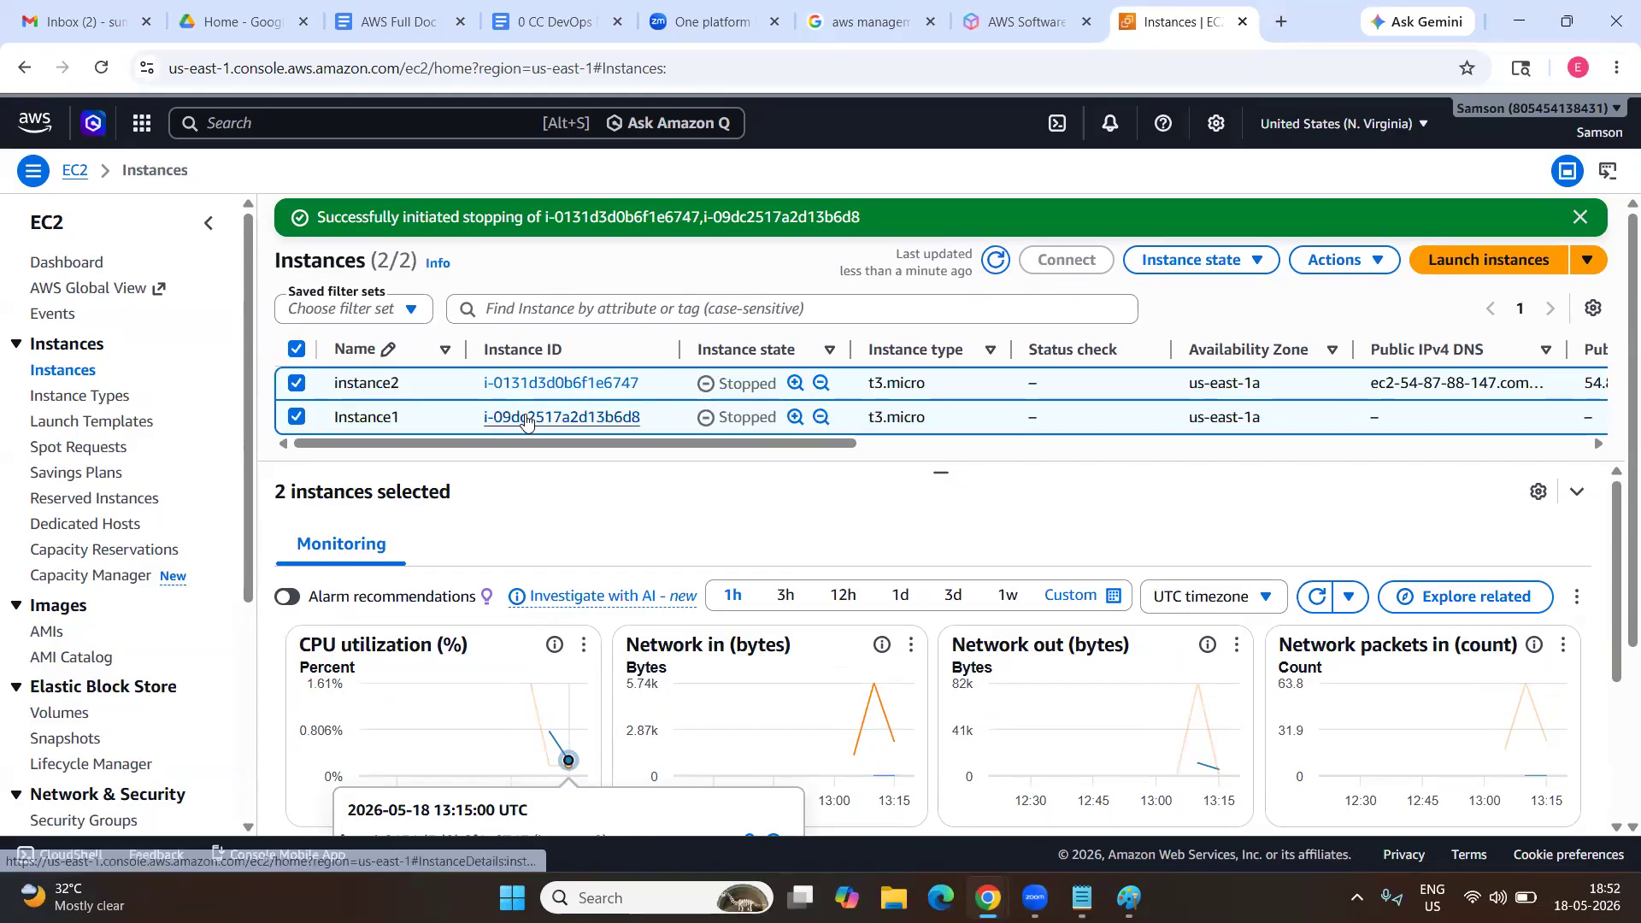
Clear the joint selection and check the public IPv4 address field of the stopped Instance1.
left_click(293, 405)
left_click(296, 410)
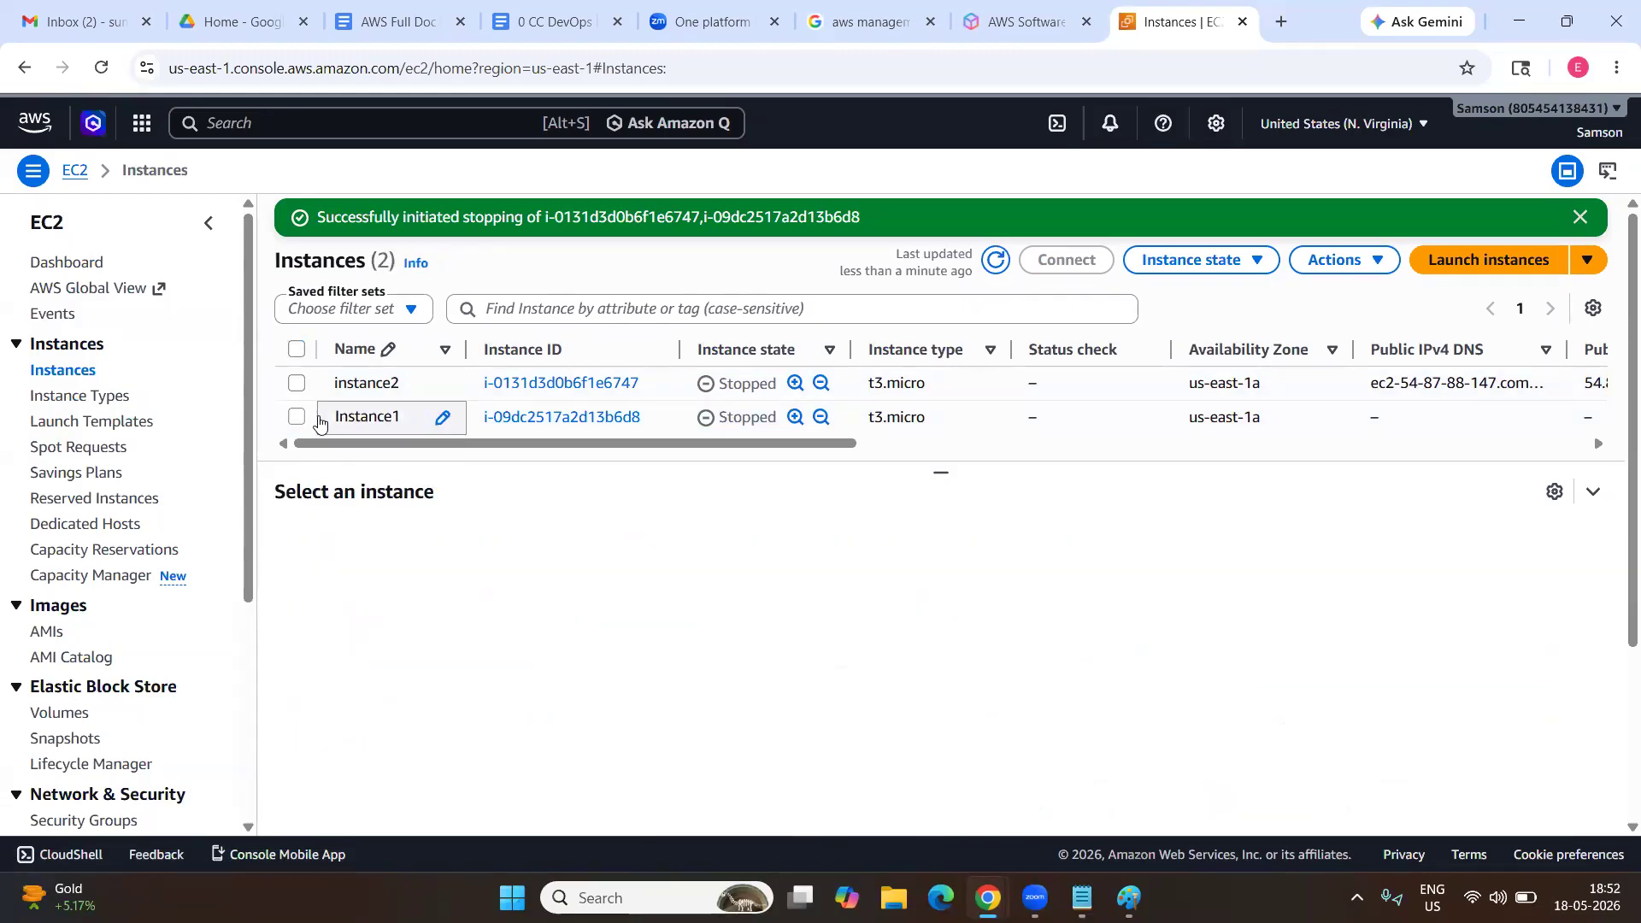
left_click(321, 421)
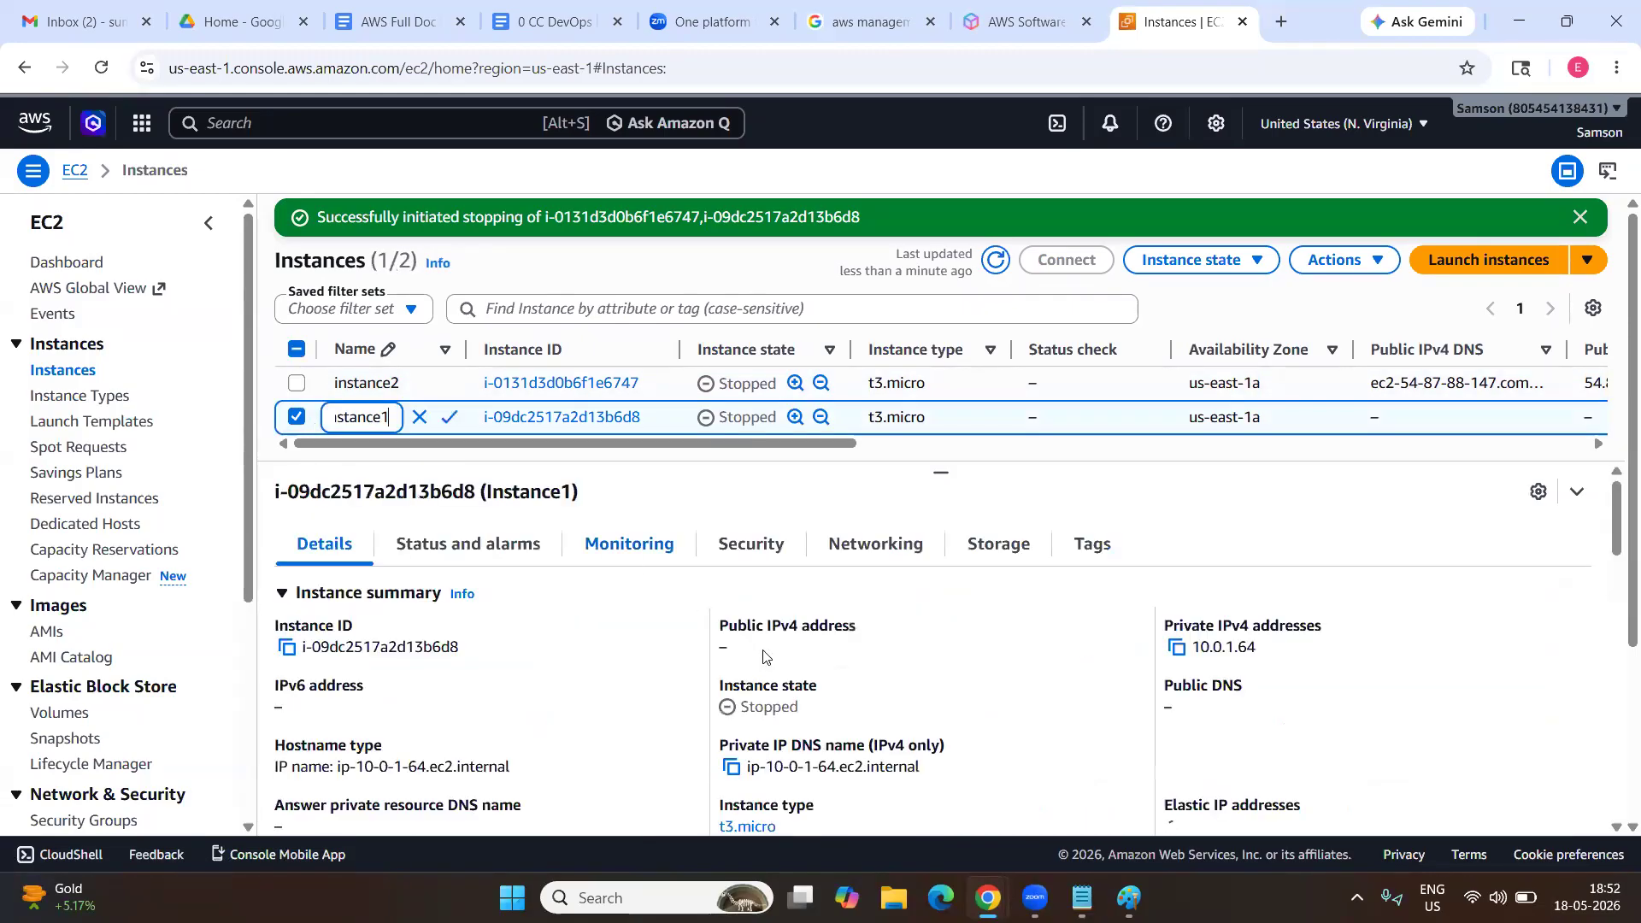
left_click_drag(769, 655, 712, 639)
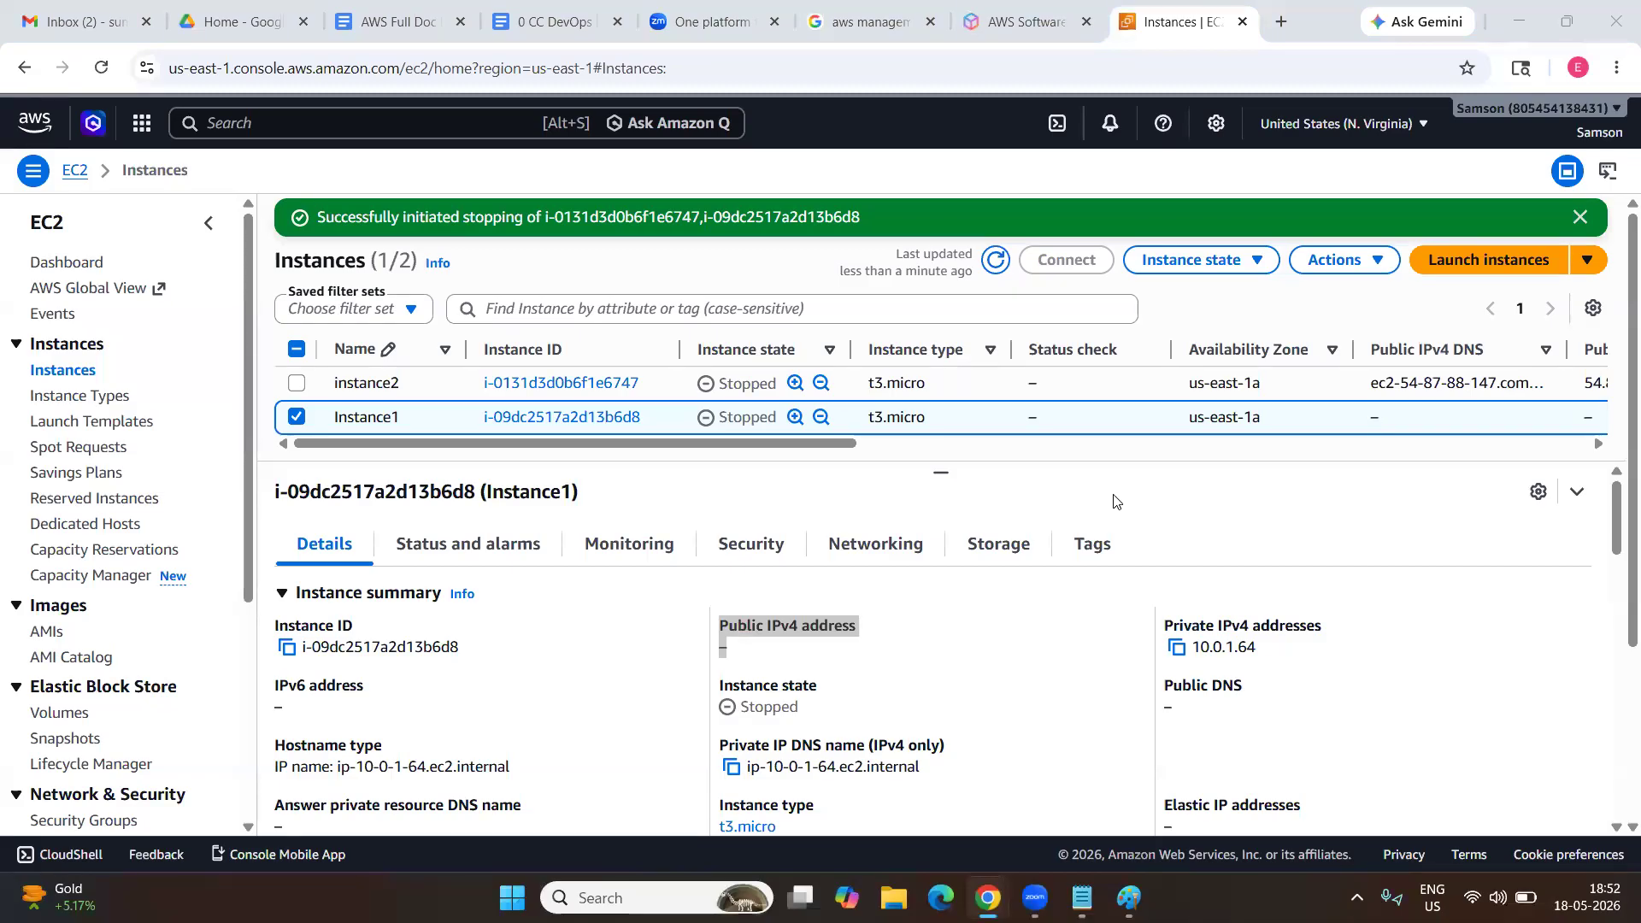
left_click(814, 659)
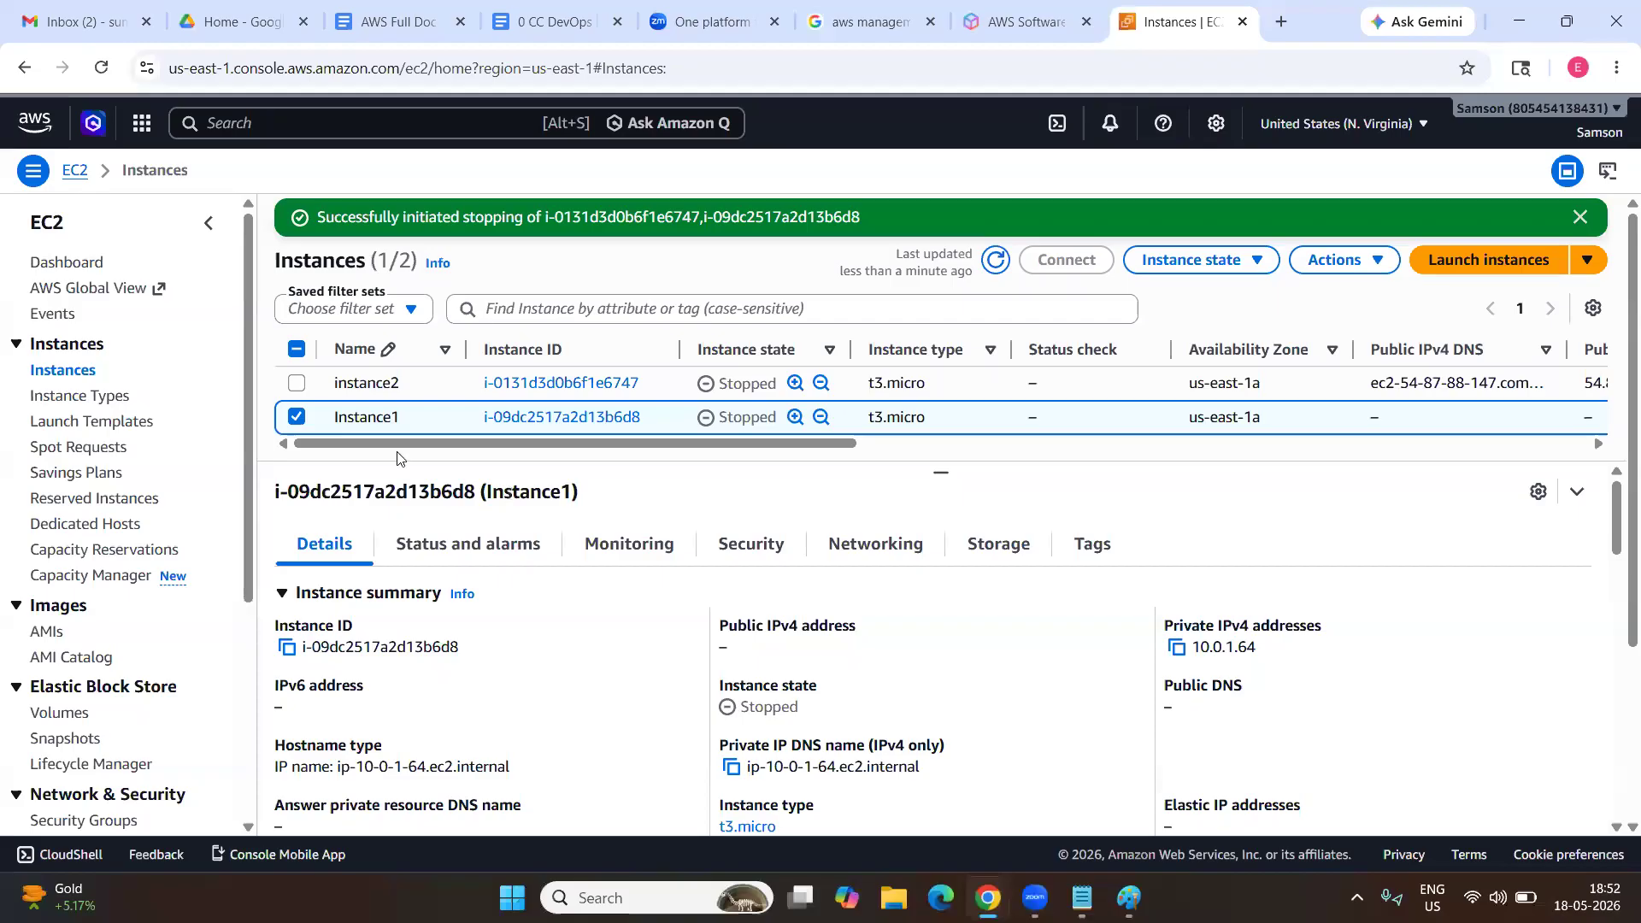
Compare the stopped instance2's state and public IPv4 address with Instance1's public IPv4 address field.
left_click(374, 385)
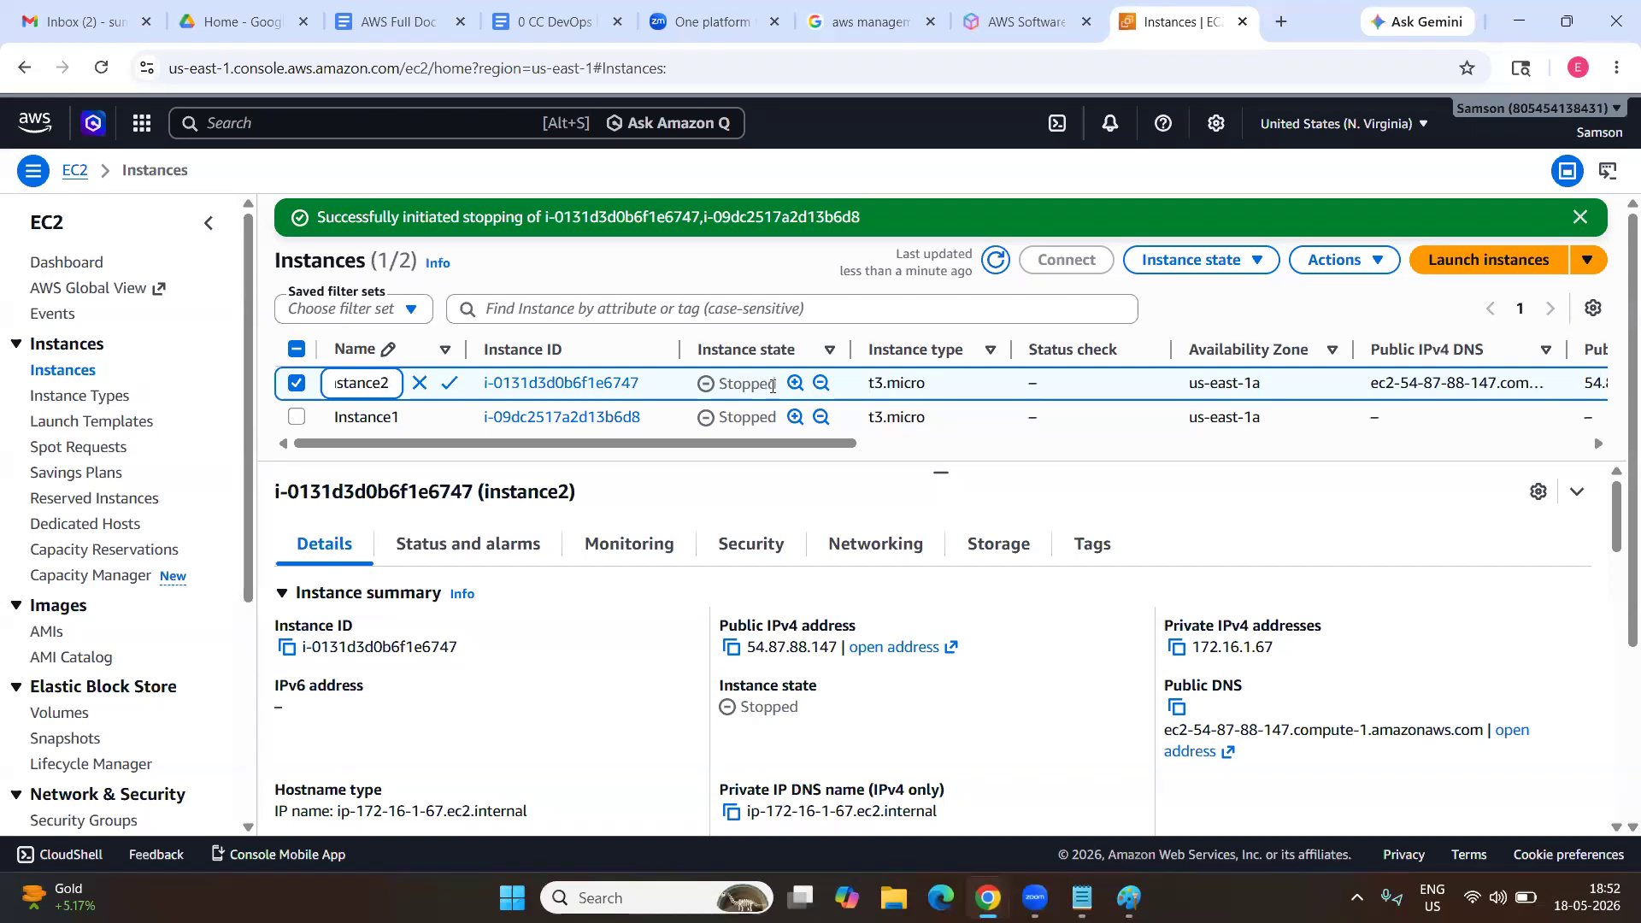
left_click_drag(776, 387, 720, 385)
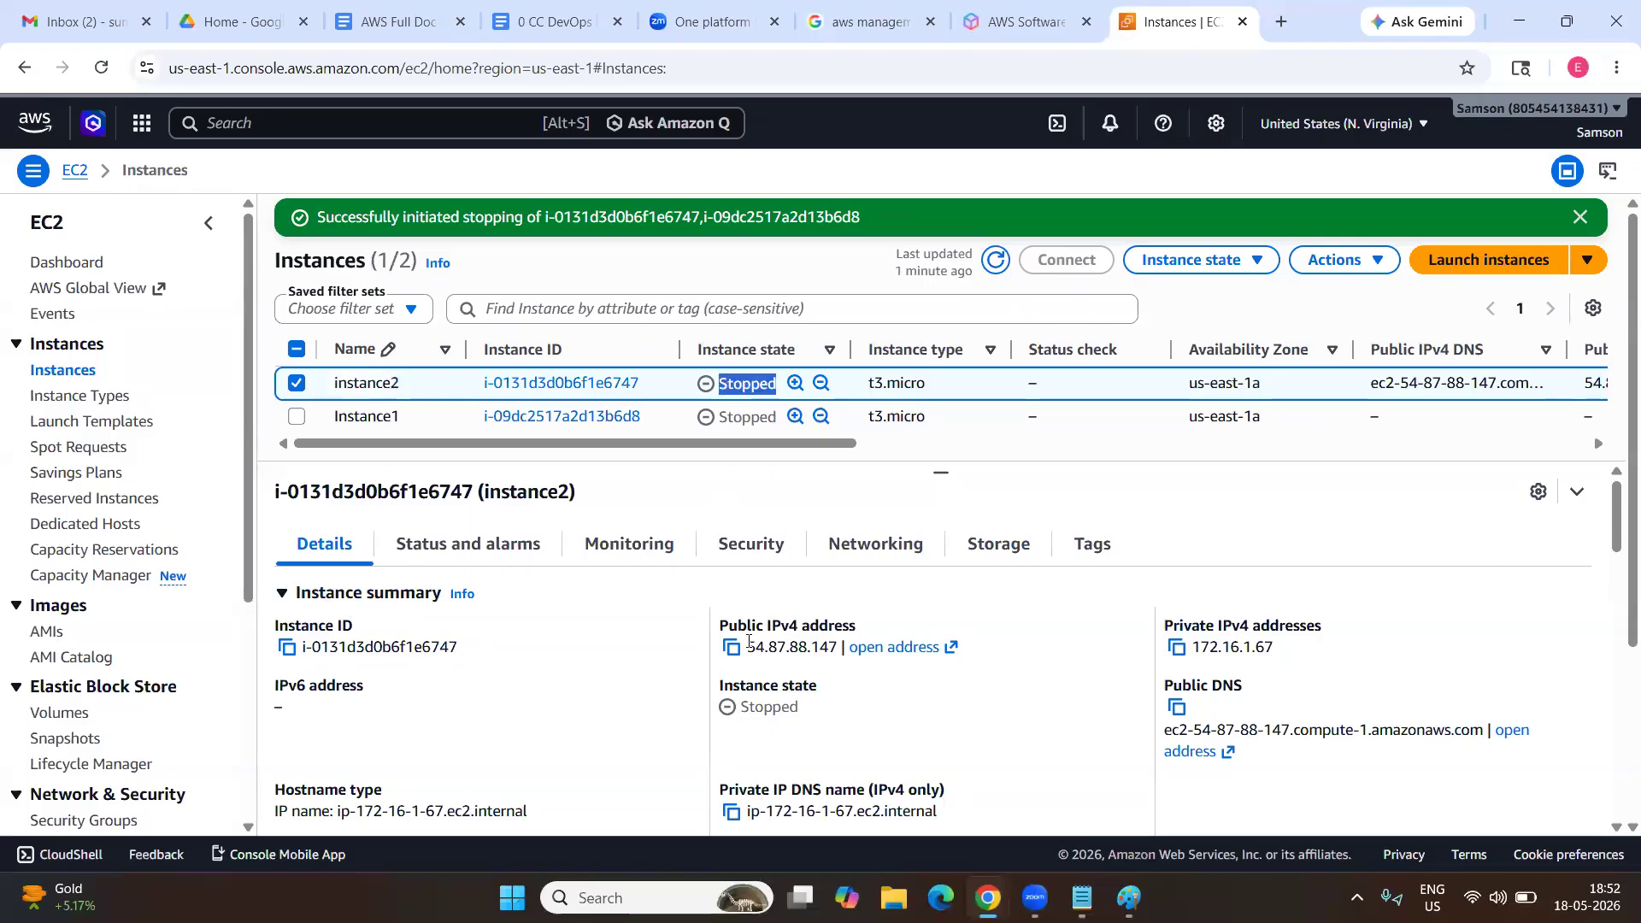
left_click_drag(749, 647, 838, 647)
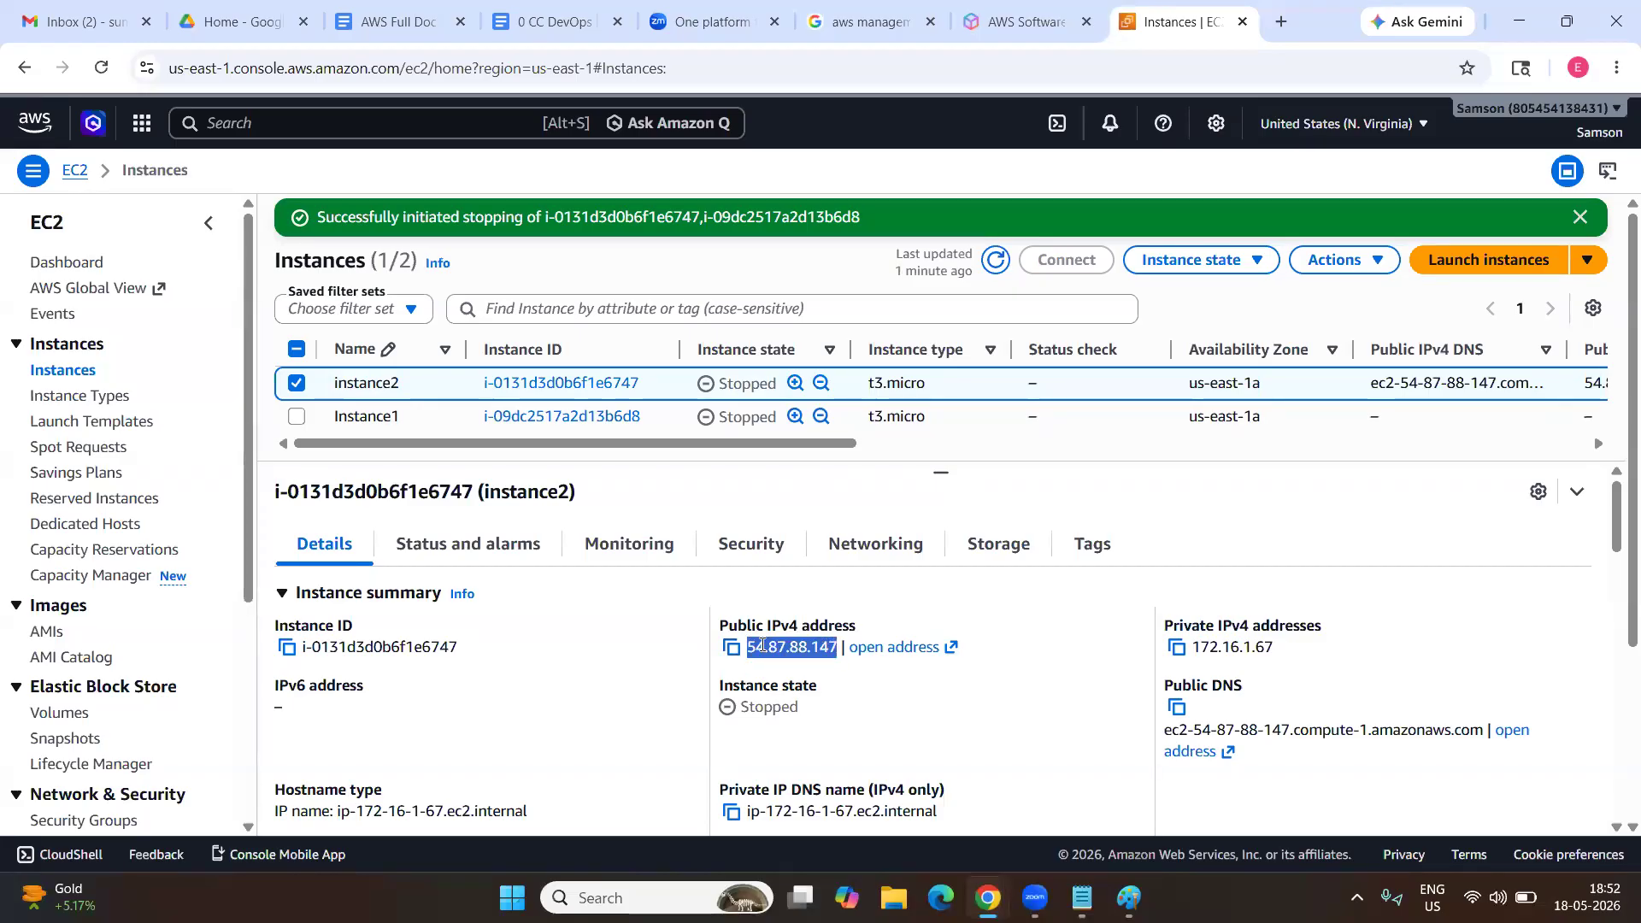
left_click(753, 429)
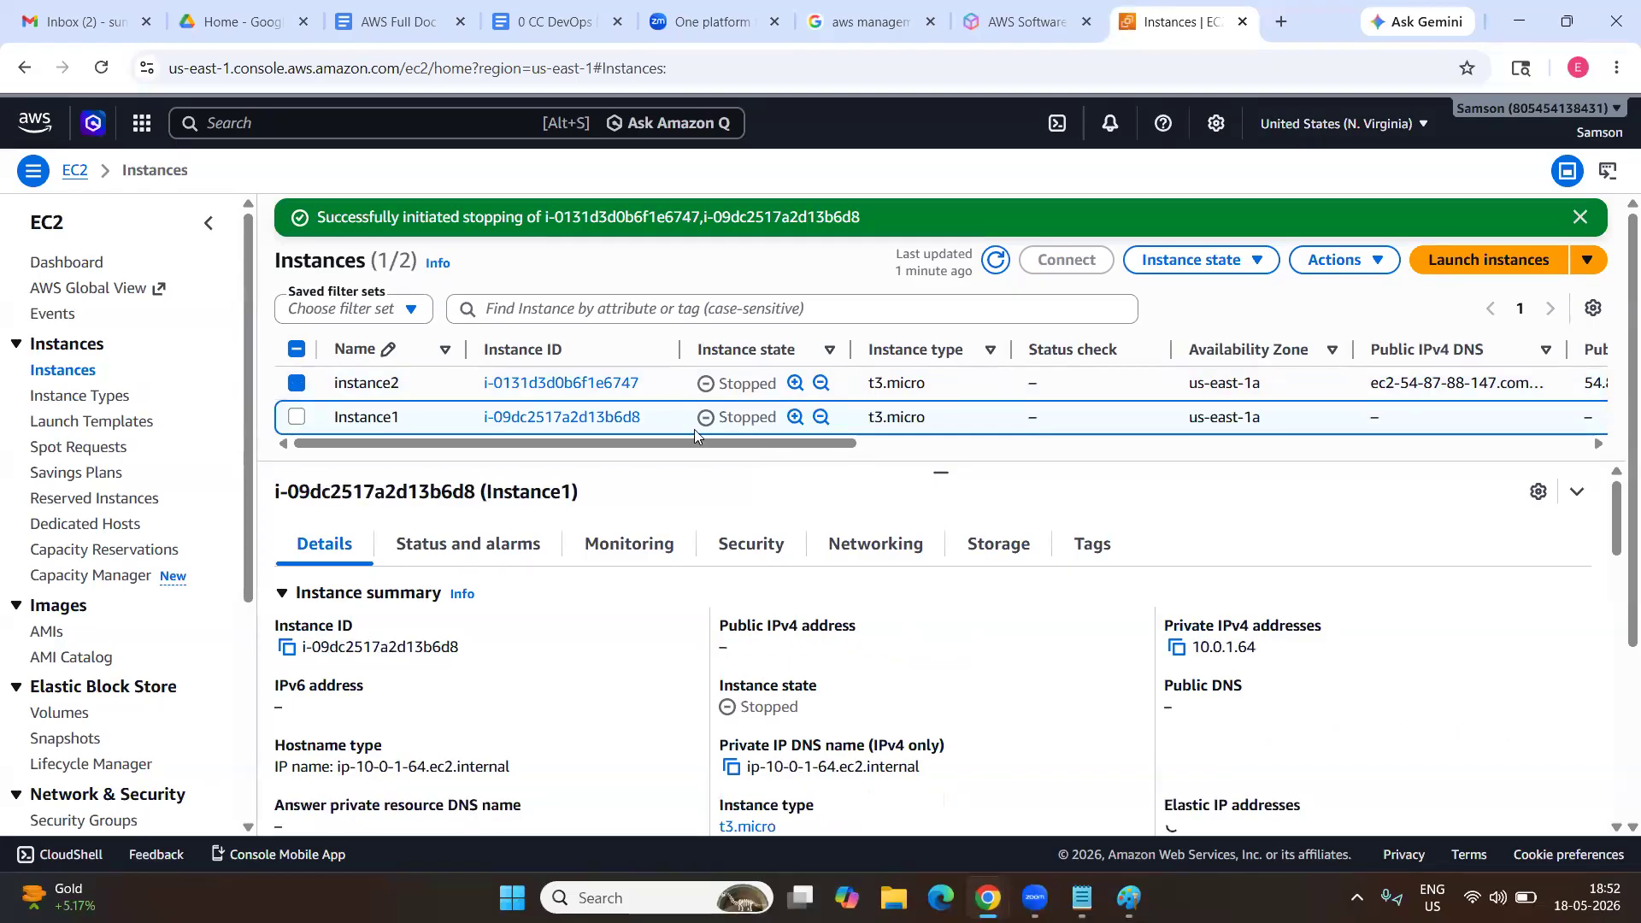
triple_click(718, 641)
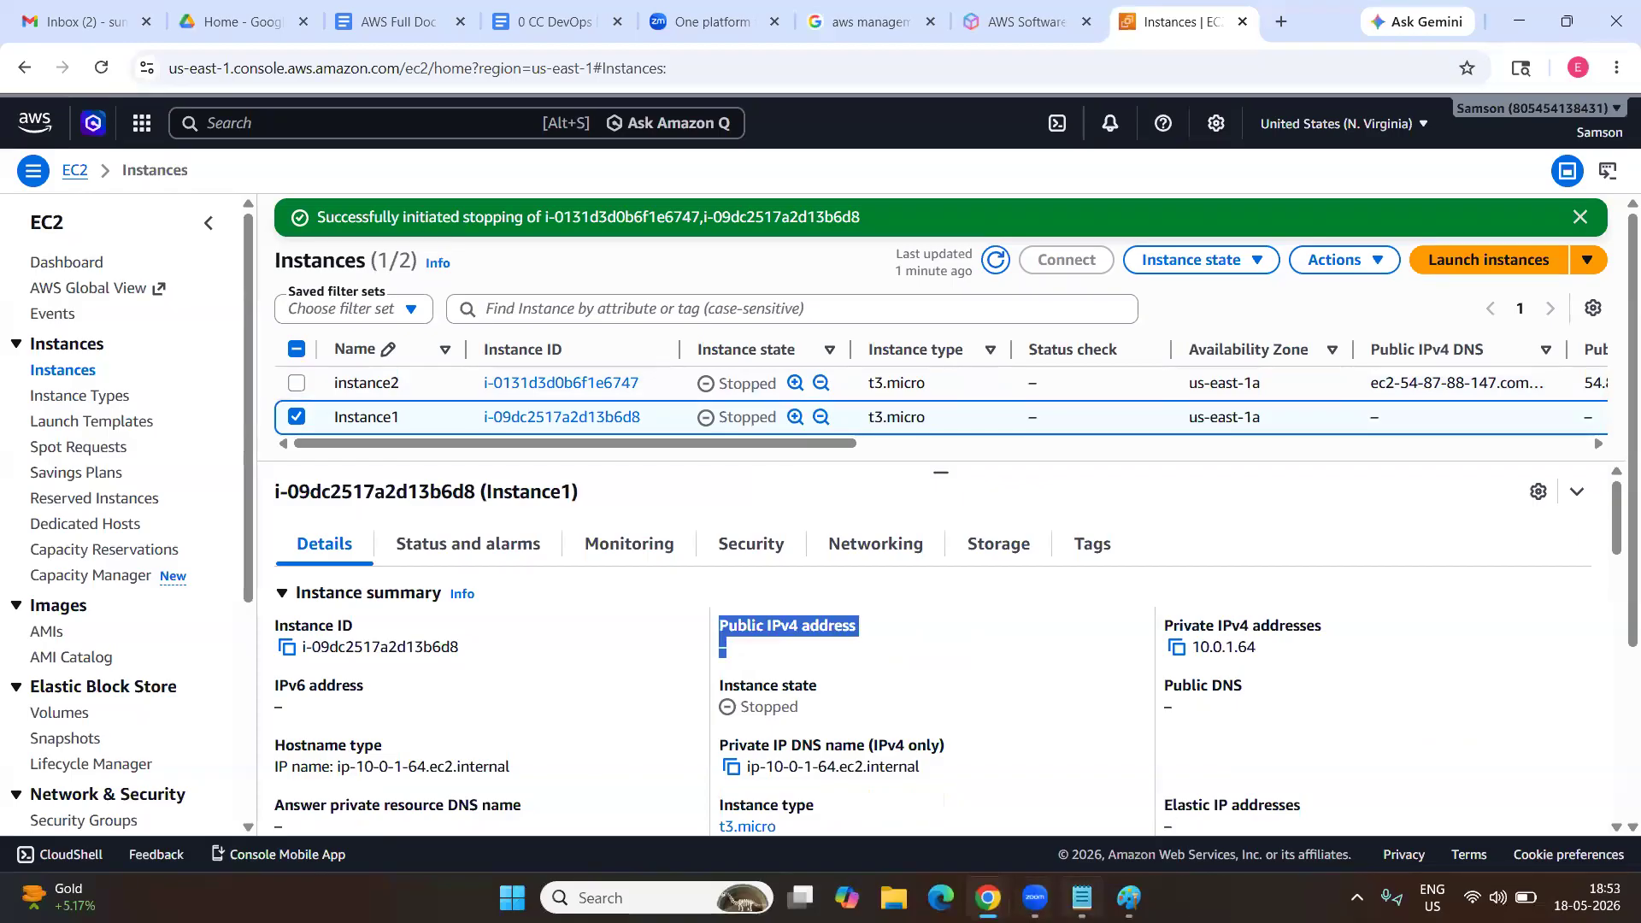
Review the recorded public IP entries of Instances1 and Instances2 in the Notepad CLI notes.
left_click(1082, 898)
left_click(731, 377)
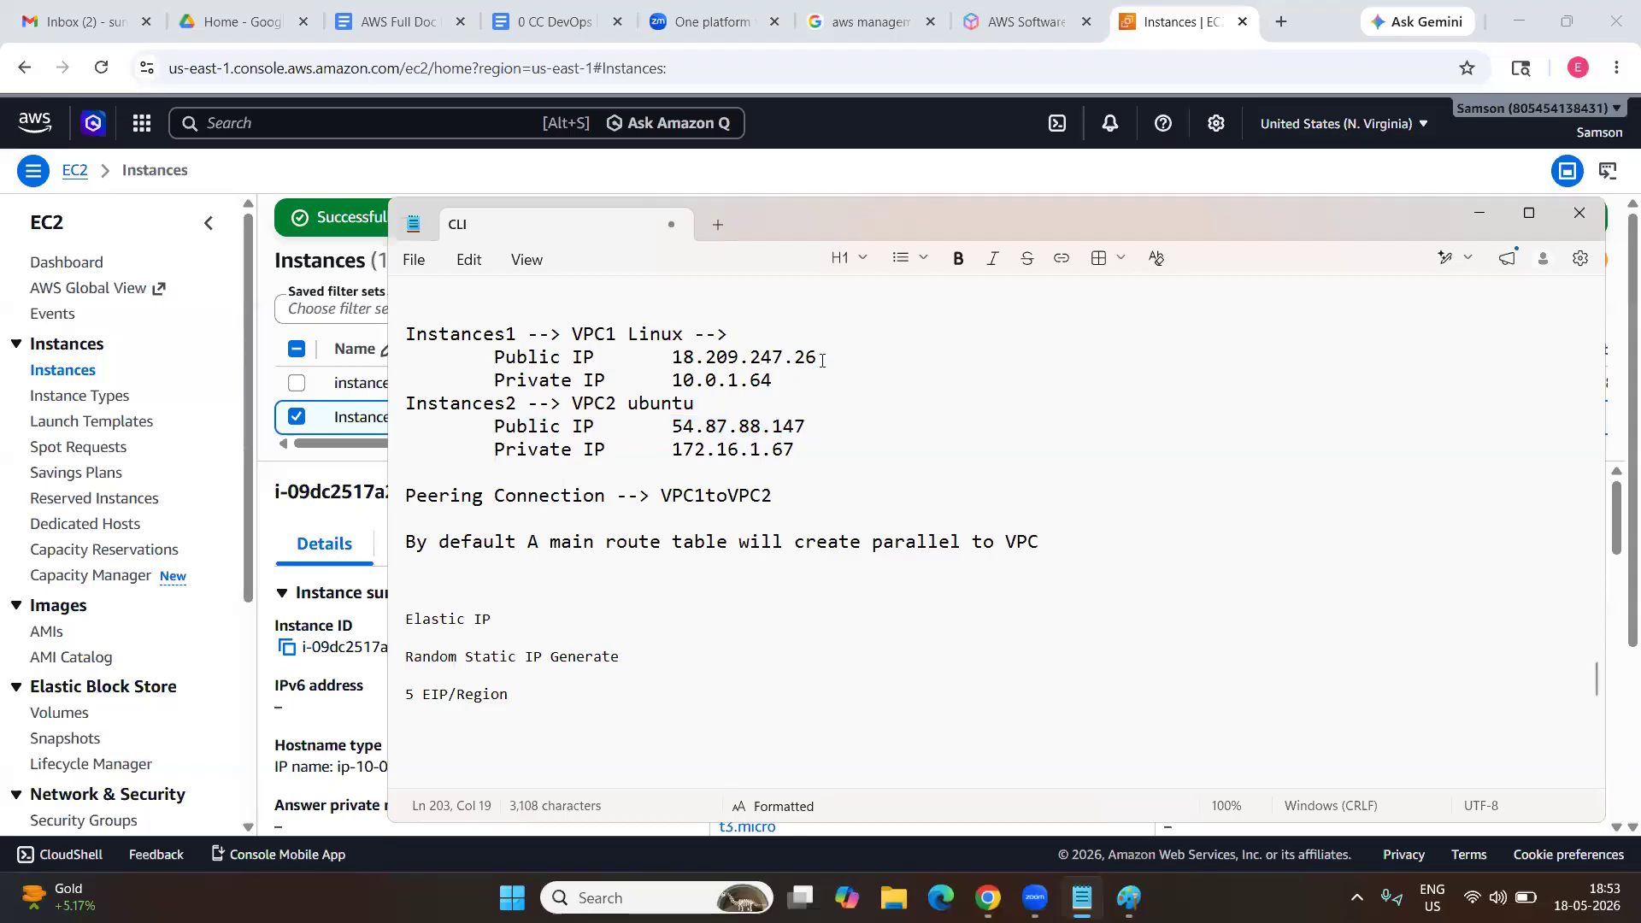
left_click_drag(826, 357, 672, 356)
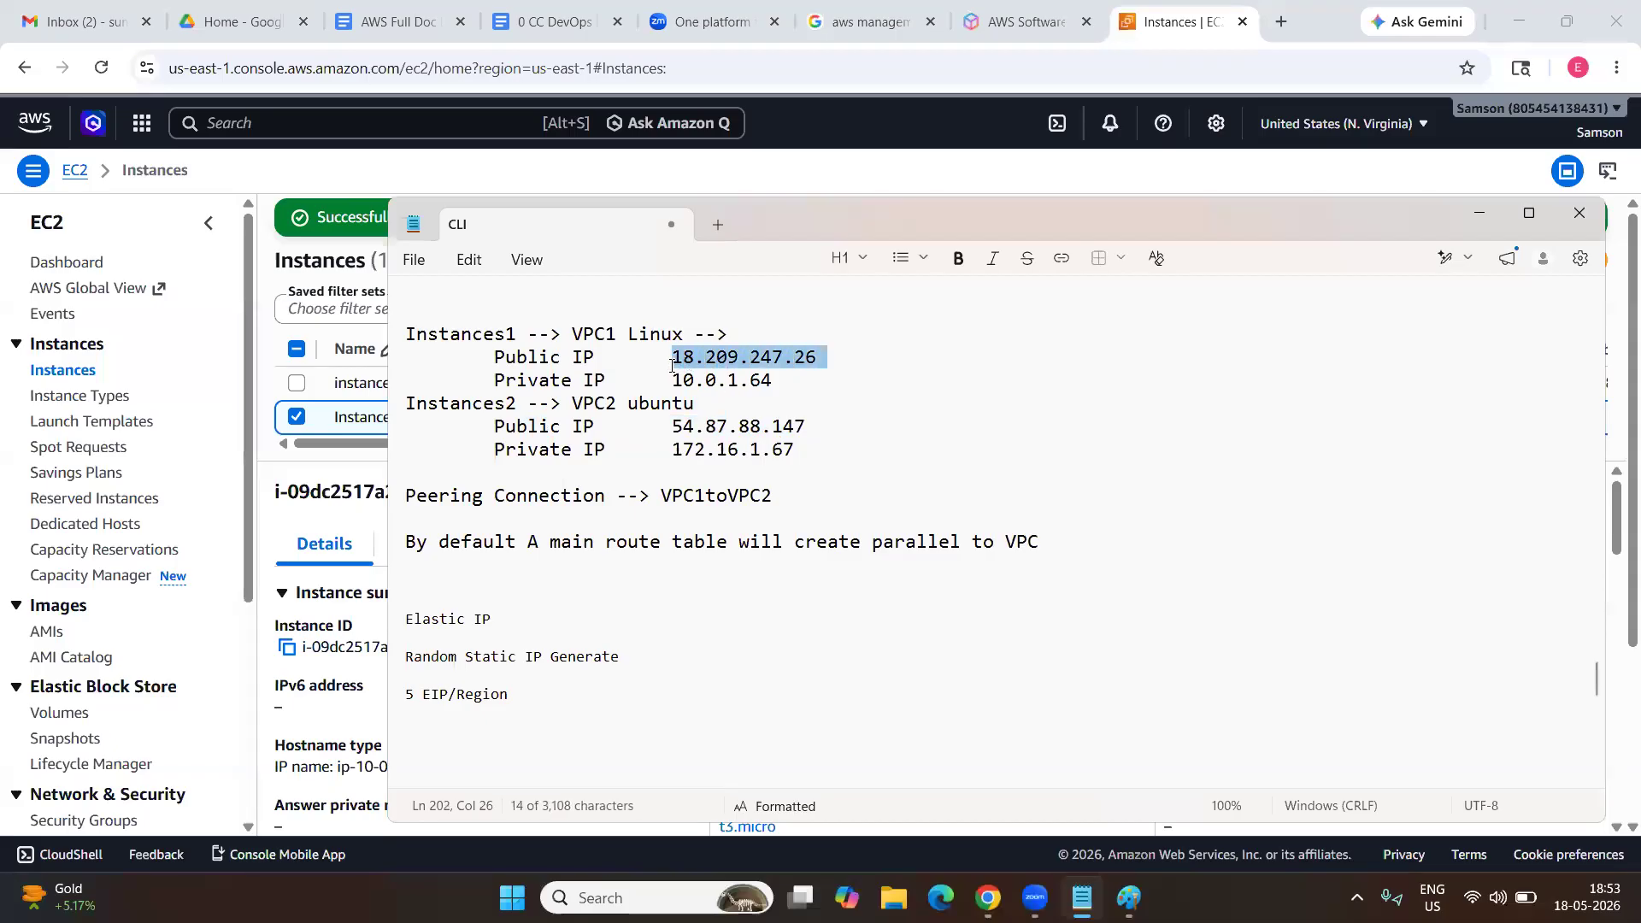
left_click(834, 359)
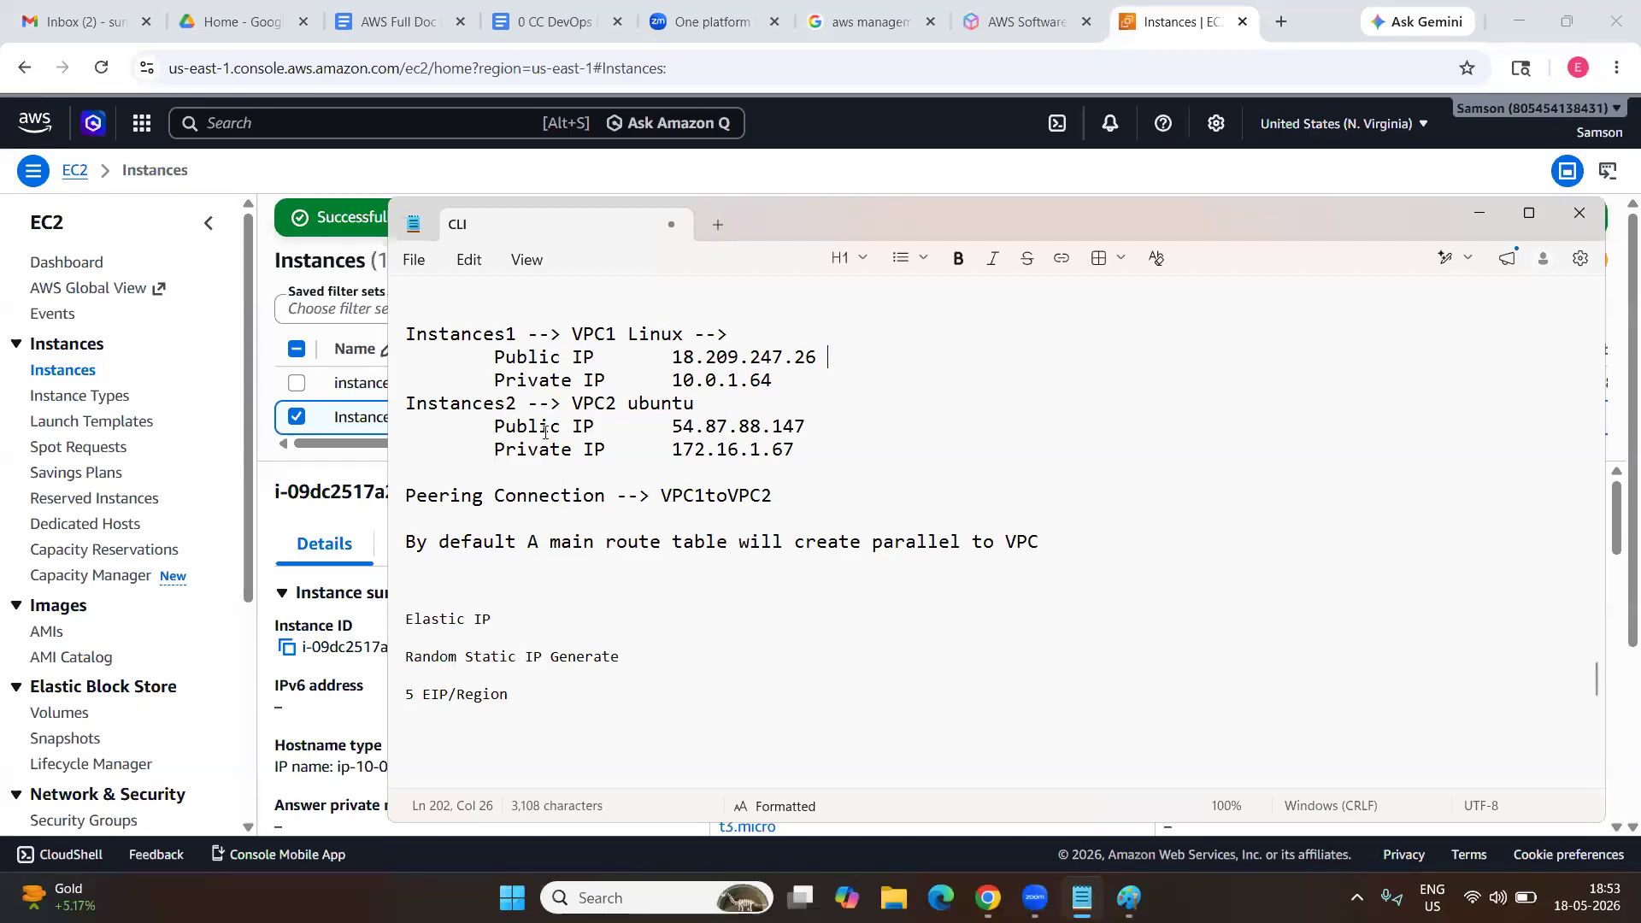
left_click(683, 430)
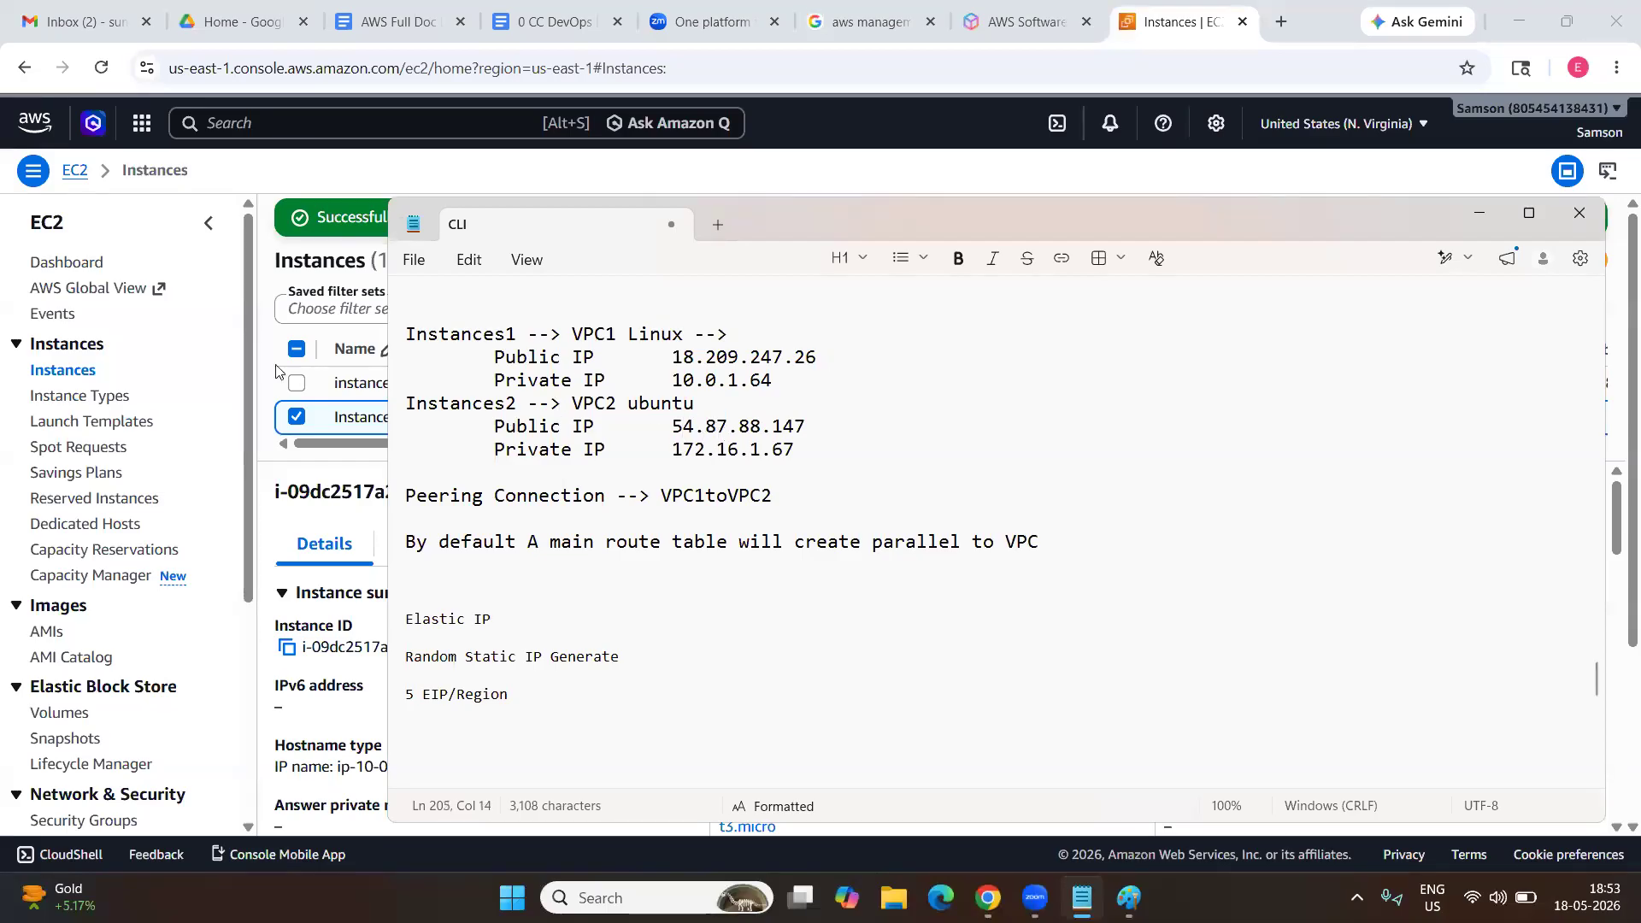
Start both stopped instances, instance2 and Instance1, in the EC2 console.
left_click(311, 383)
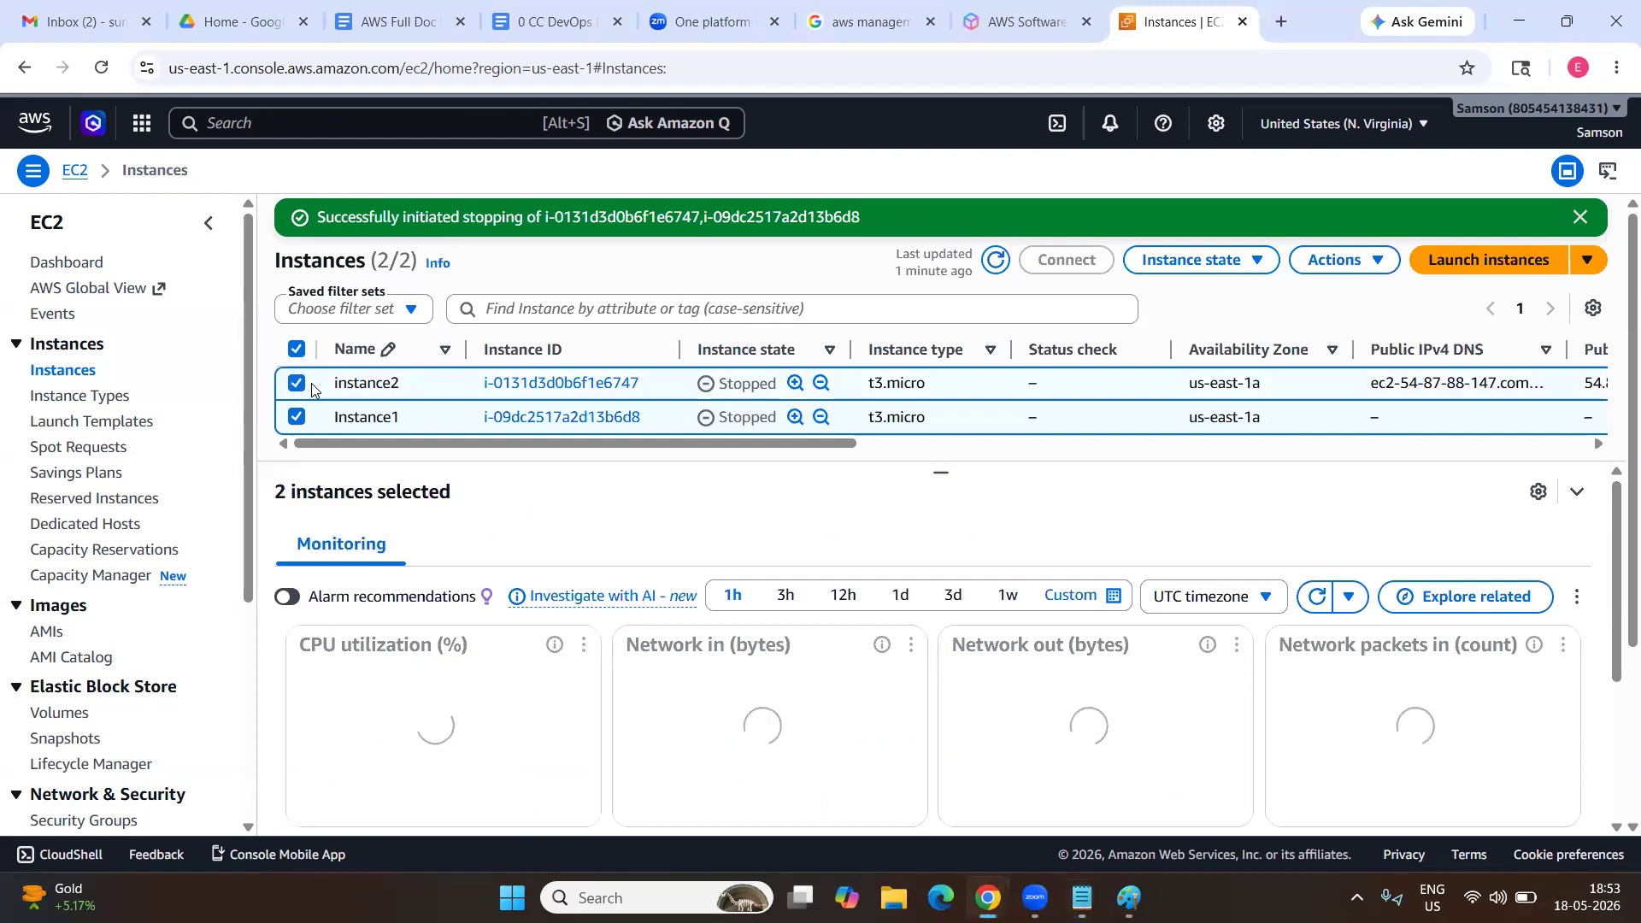
left_click(311, 383)
left_click(369, 427)
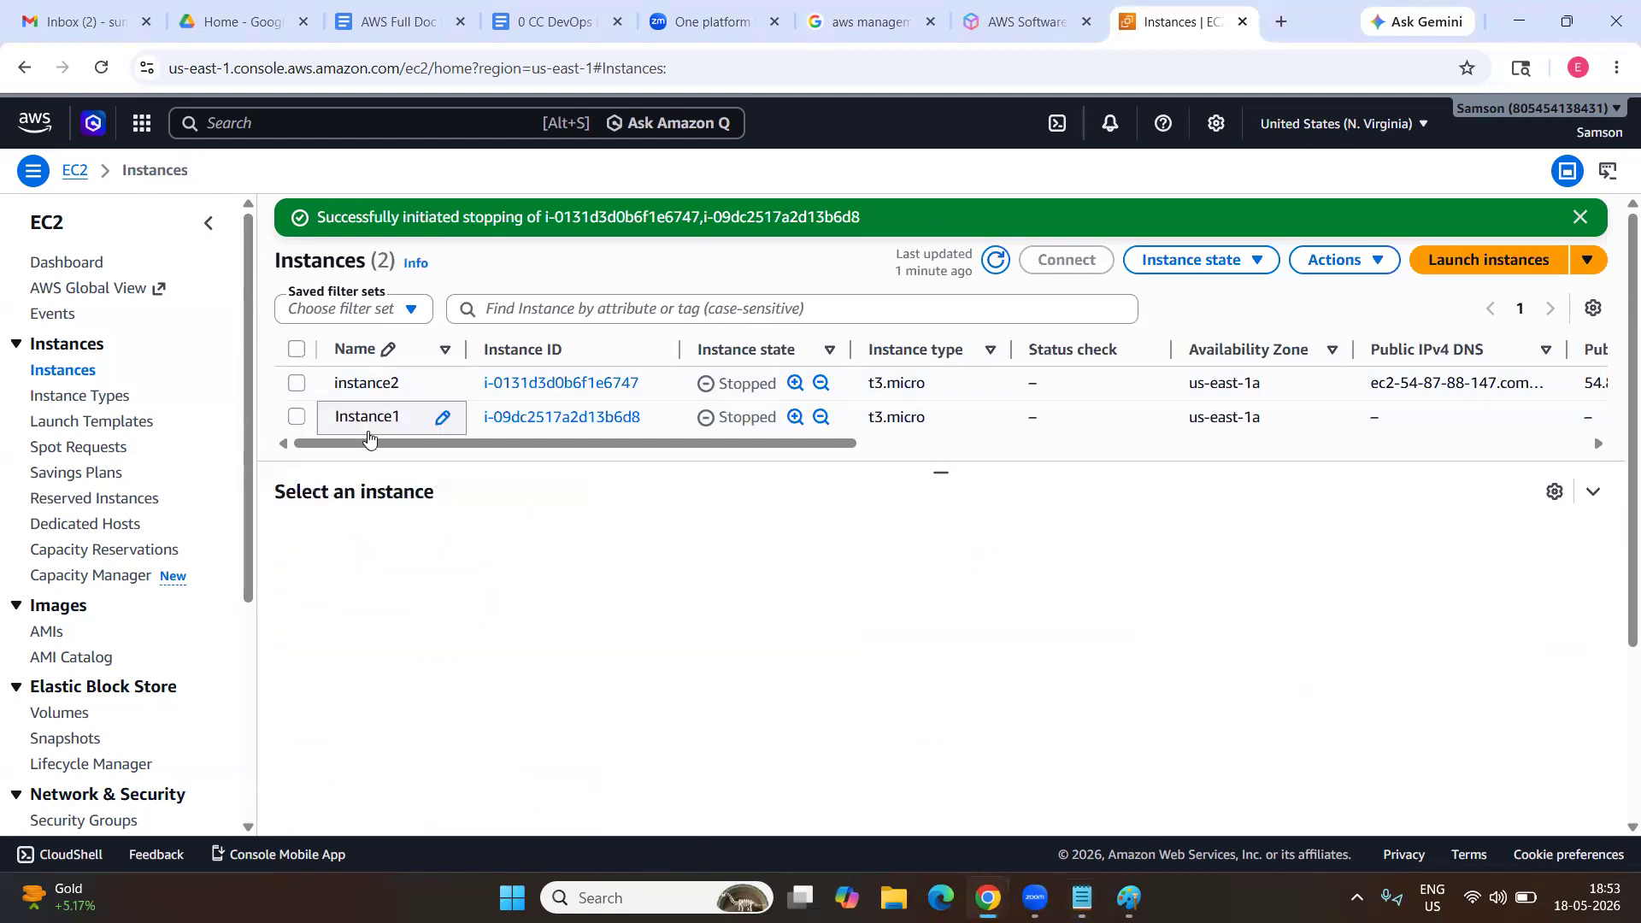
left_click(348, 394)
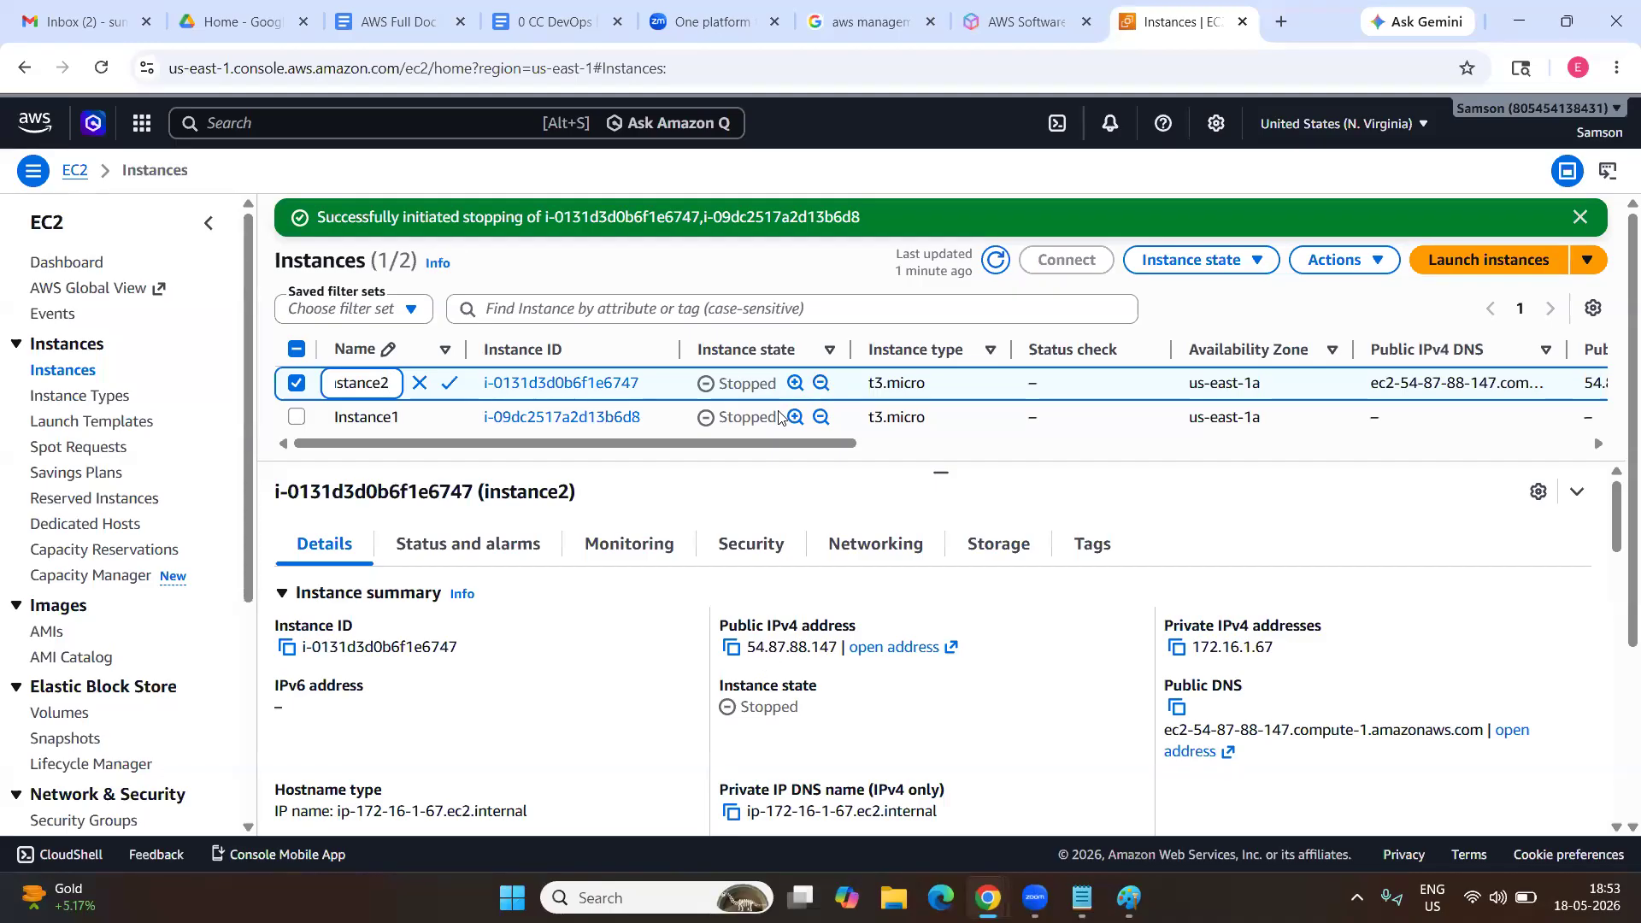
left_click(295, 418)
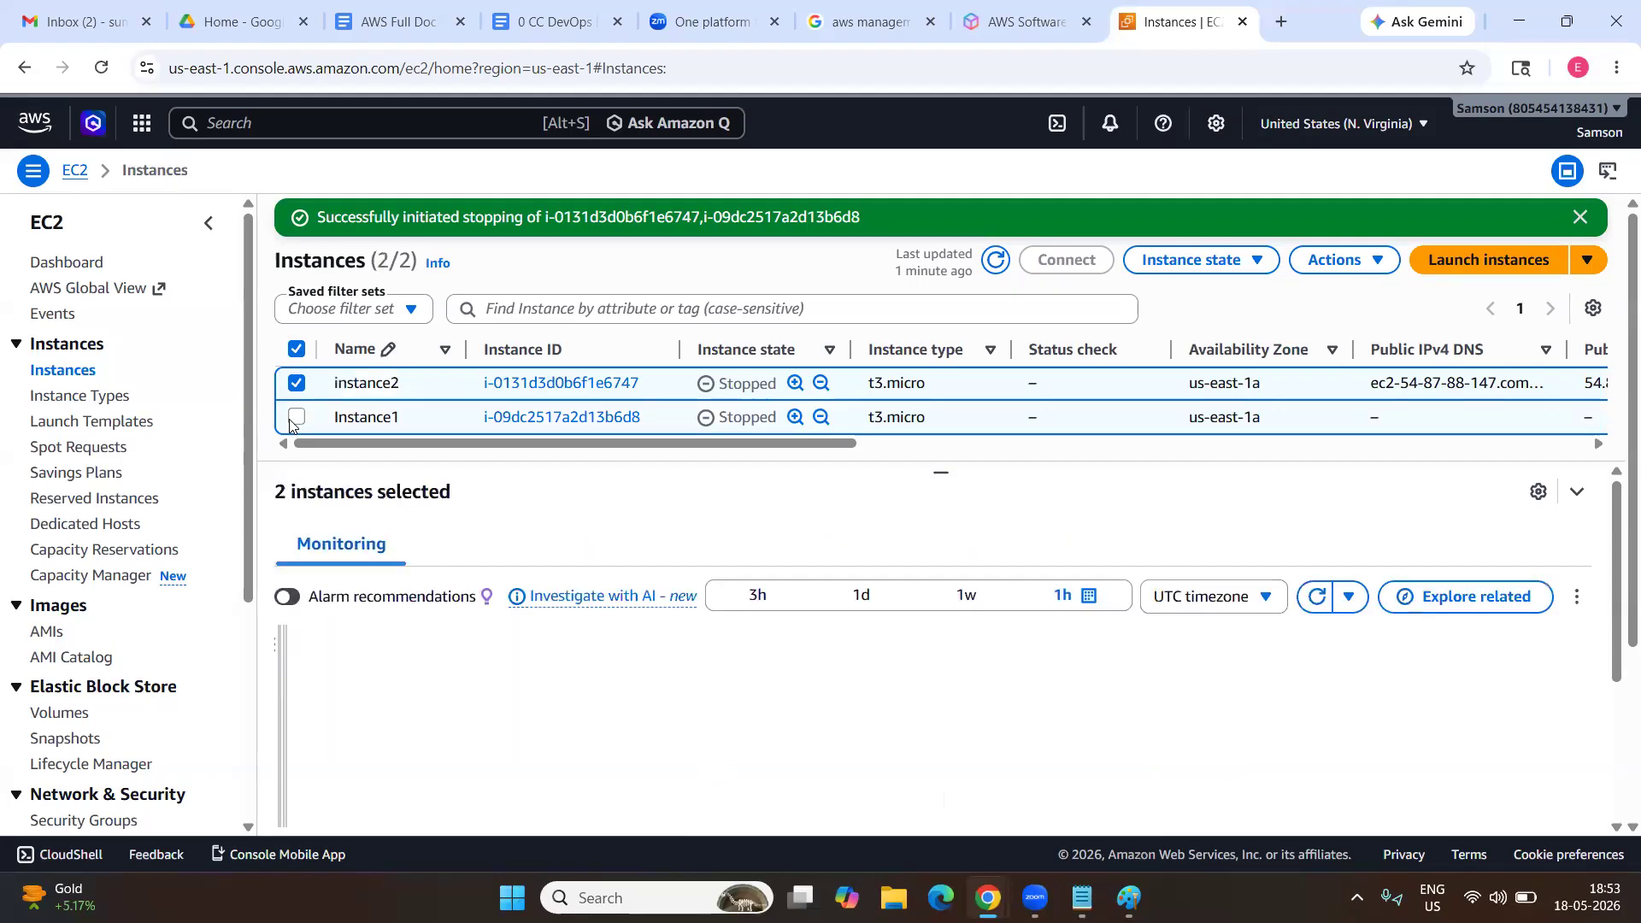
left_click(1147, 268)
left_click(1150, 328)
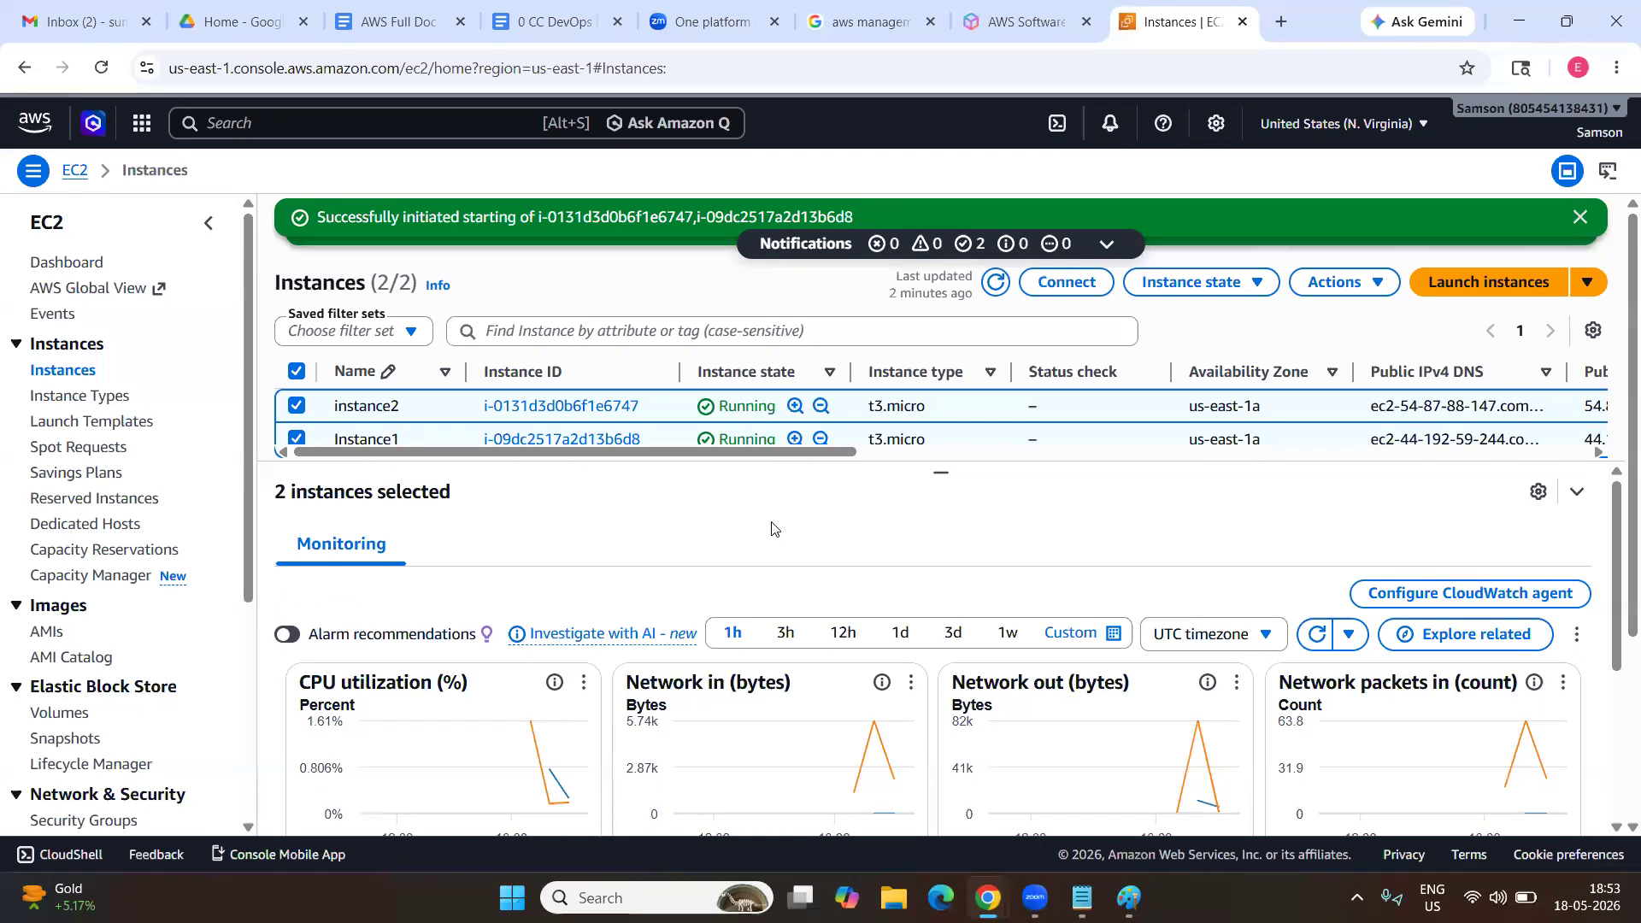
Refresh the EC2 instance list and replace the joint selection with instance2 alone.
left_click(994, 283)
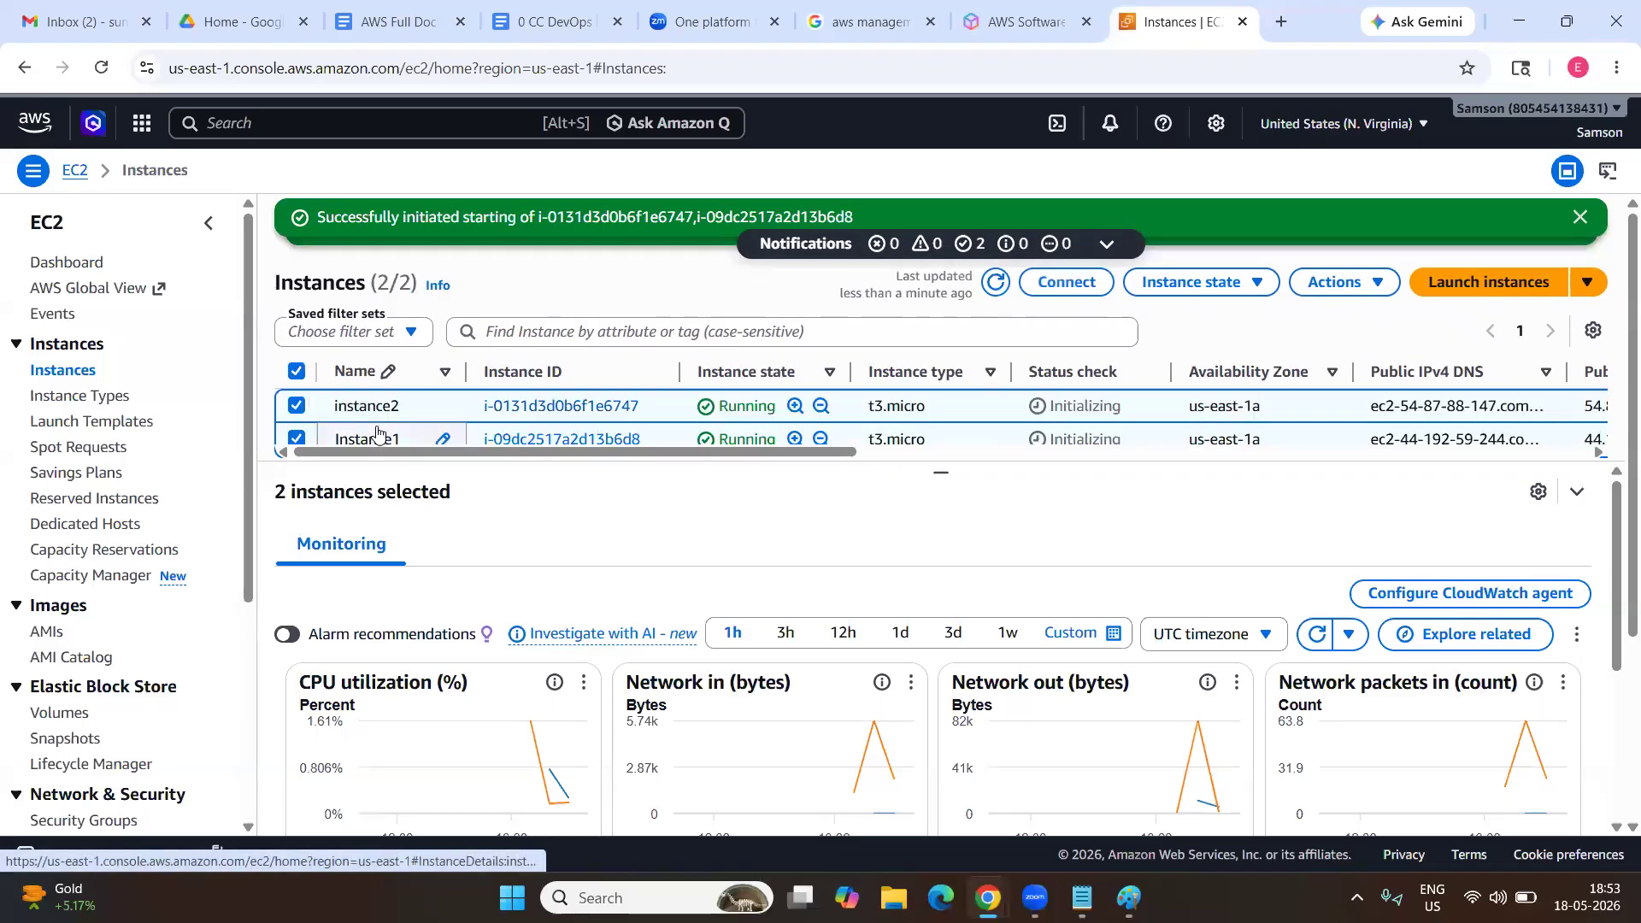
left_click(376, 416)
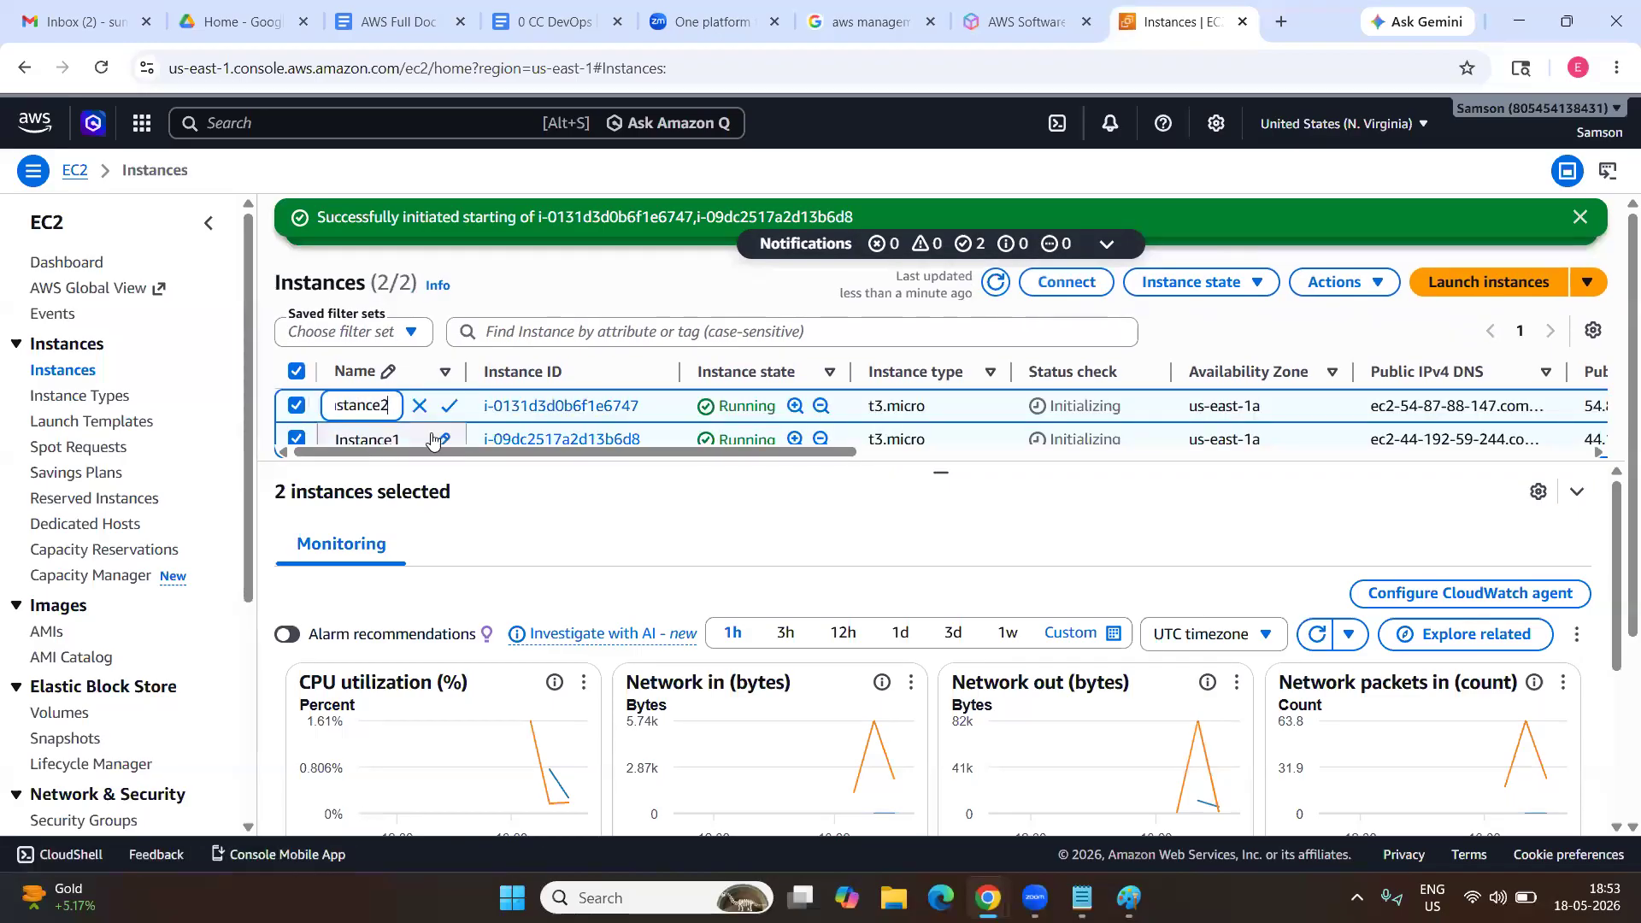
double_click(299, 378)
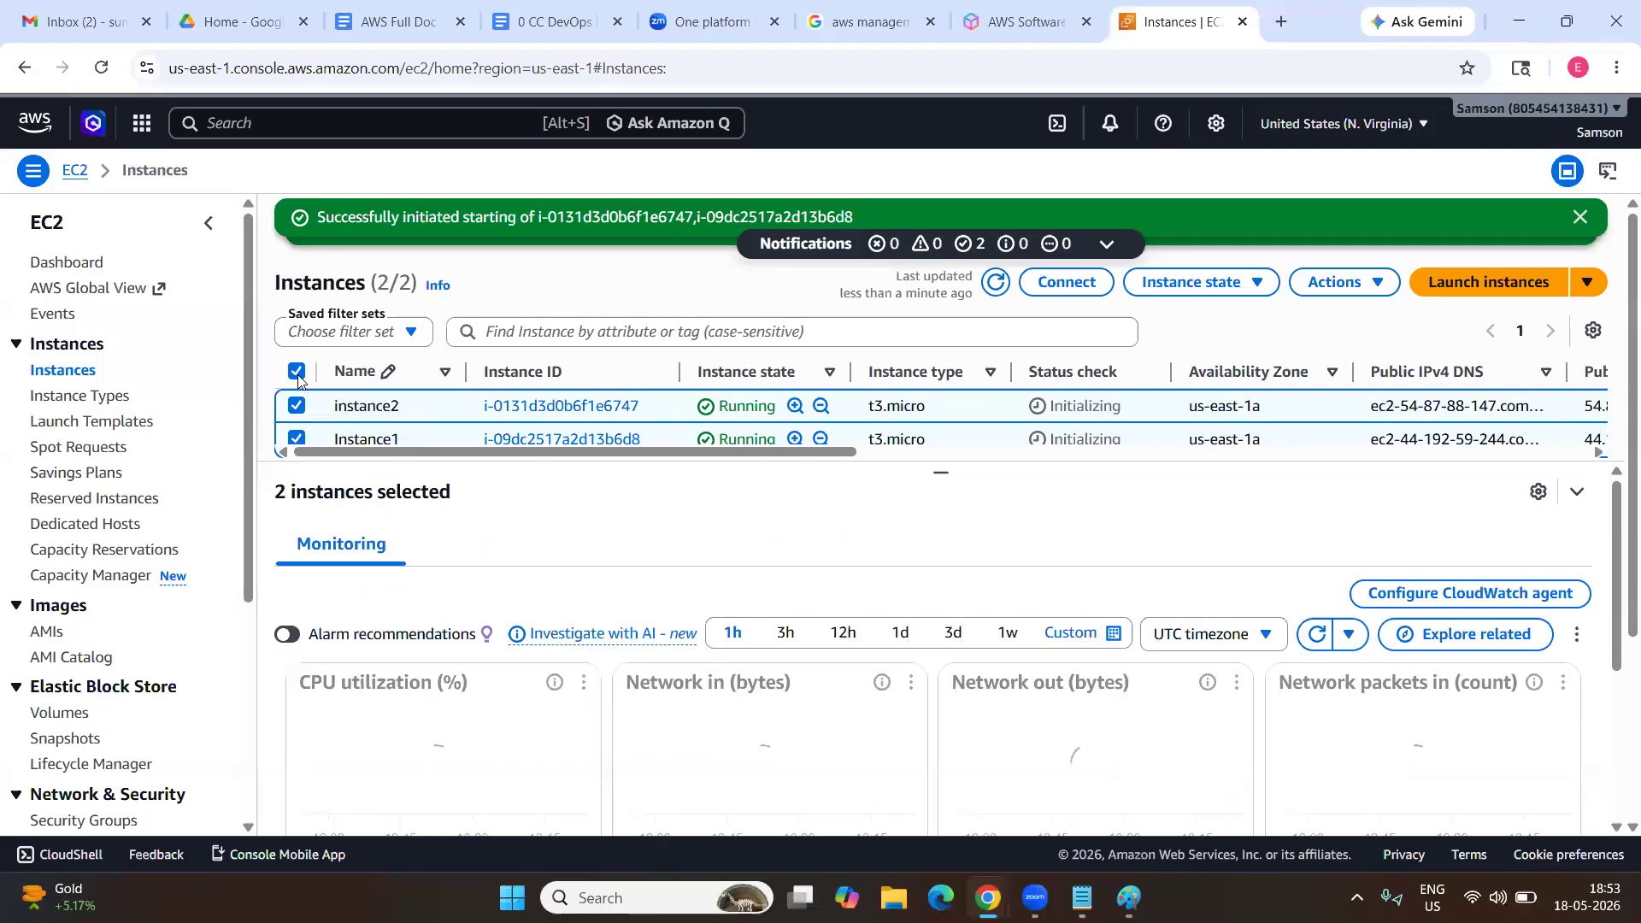
left_click(297, 372)
left_click(489, 410)
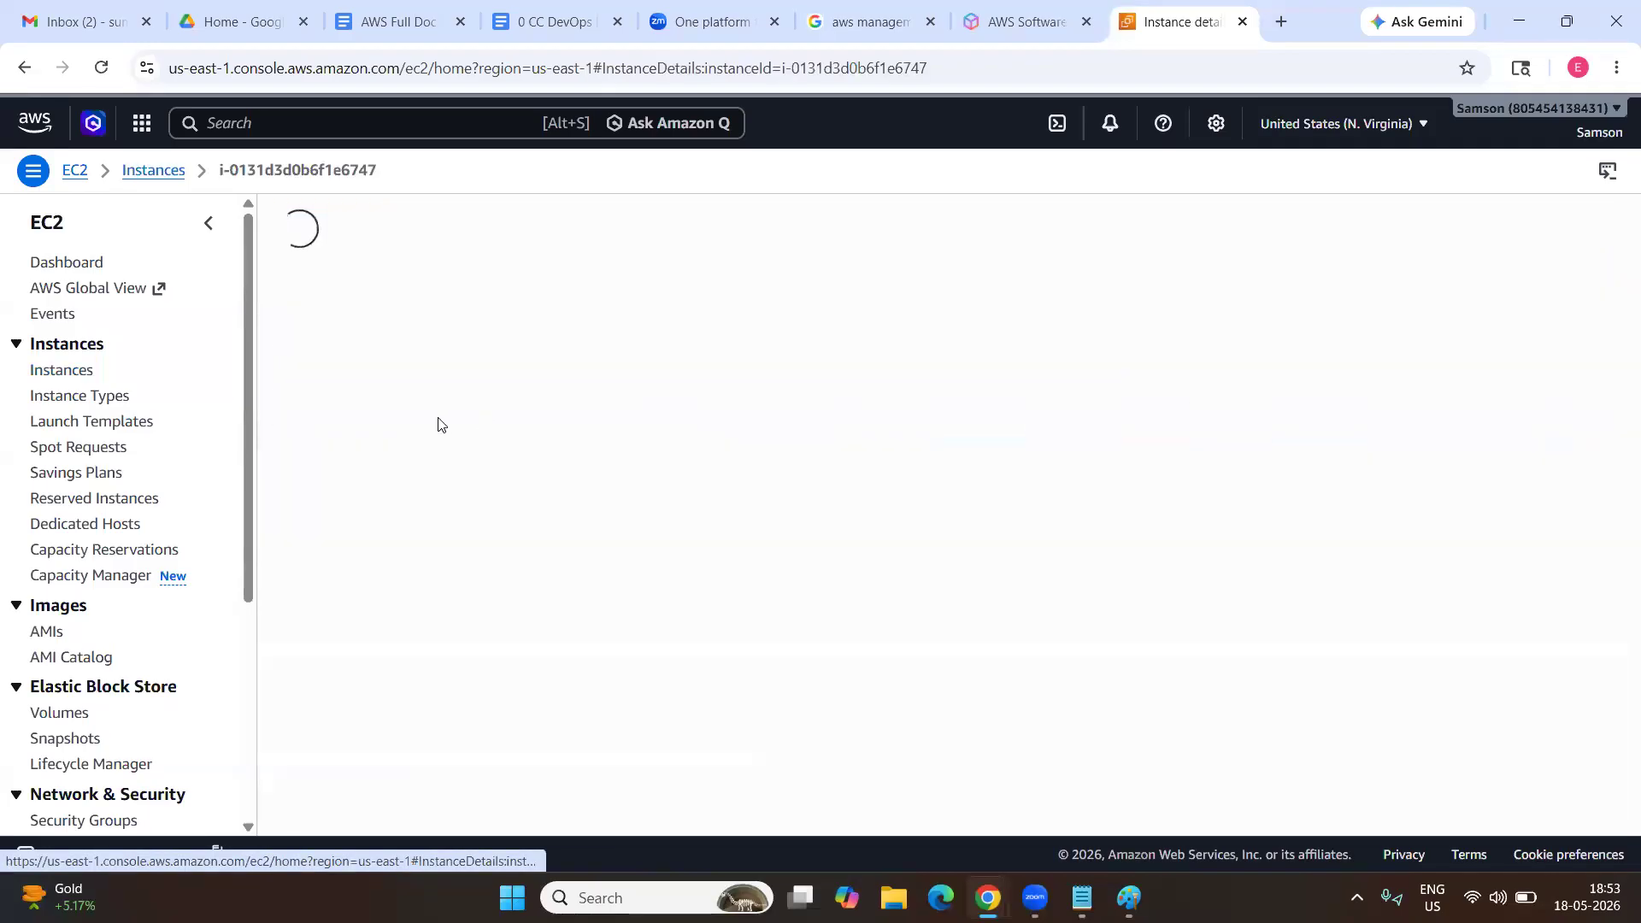
left_click(151, 171)
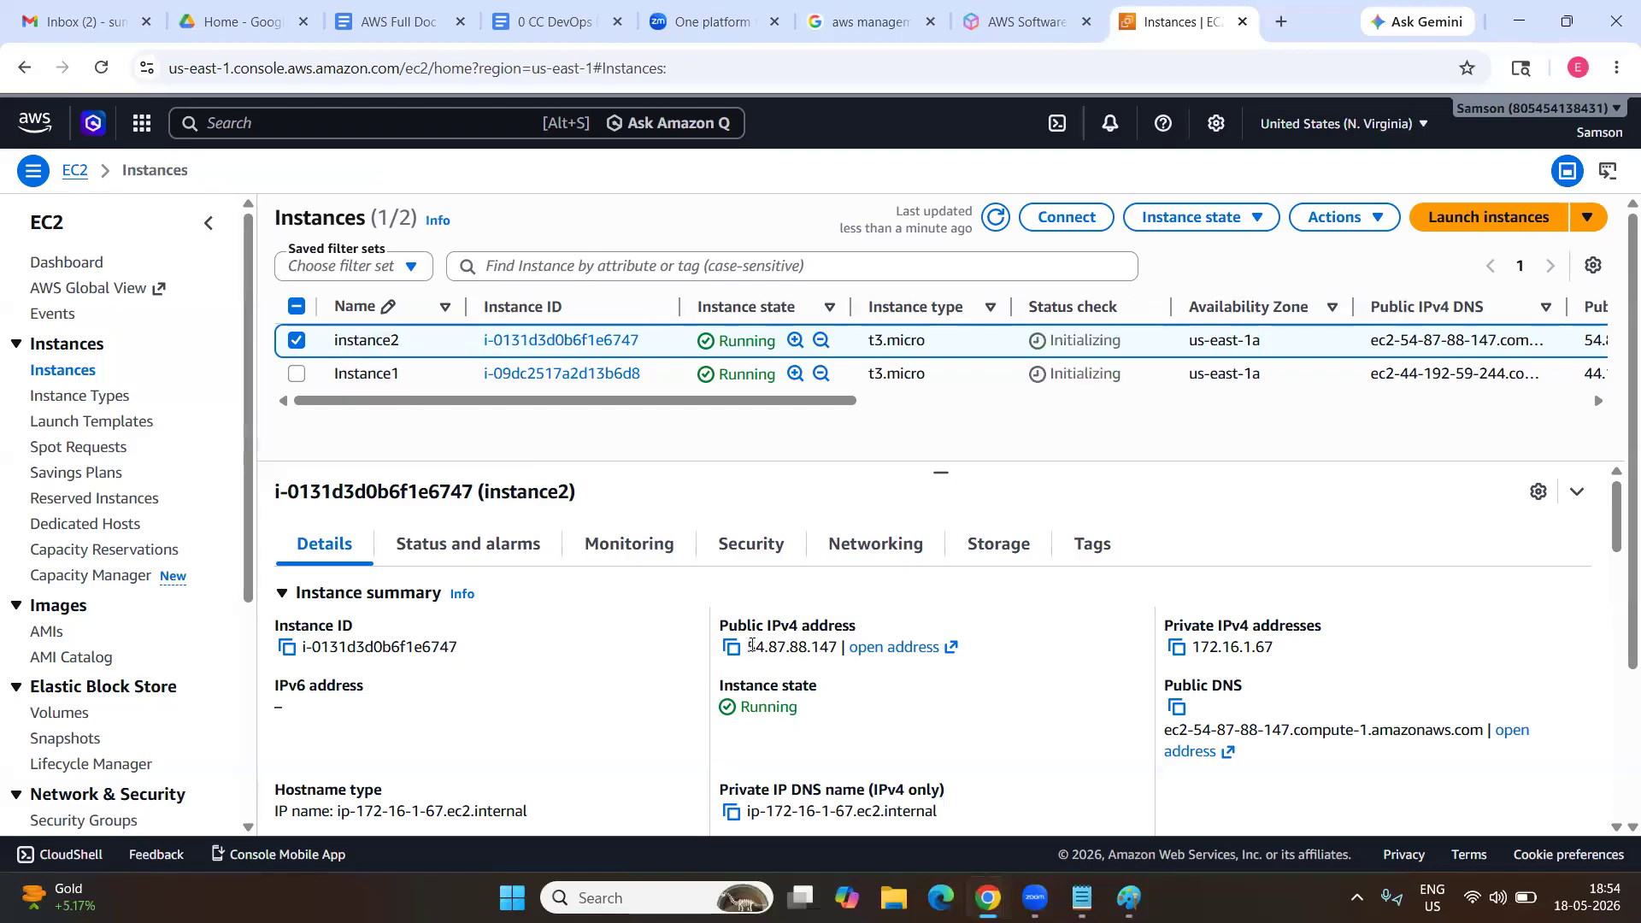
Compare the restarted instance2's public IPv4 address with its recorded public IP in the Notepad CLI notes.
left_click_drag(749, 647, 840, 647)
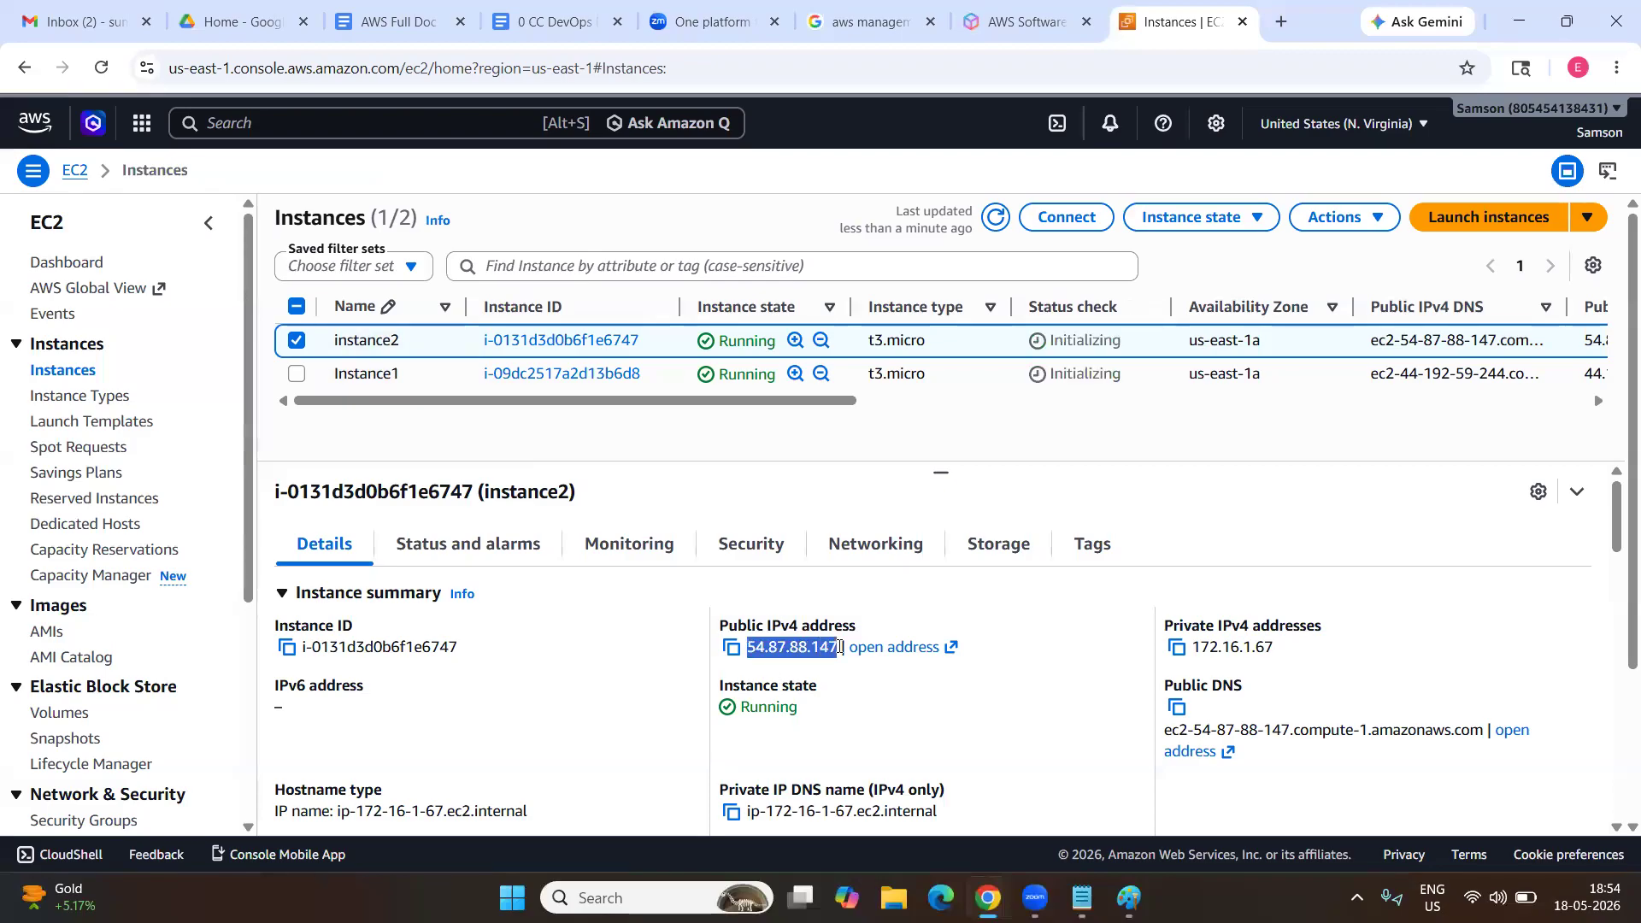
key("alt+Tab")
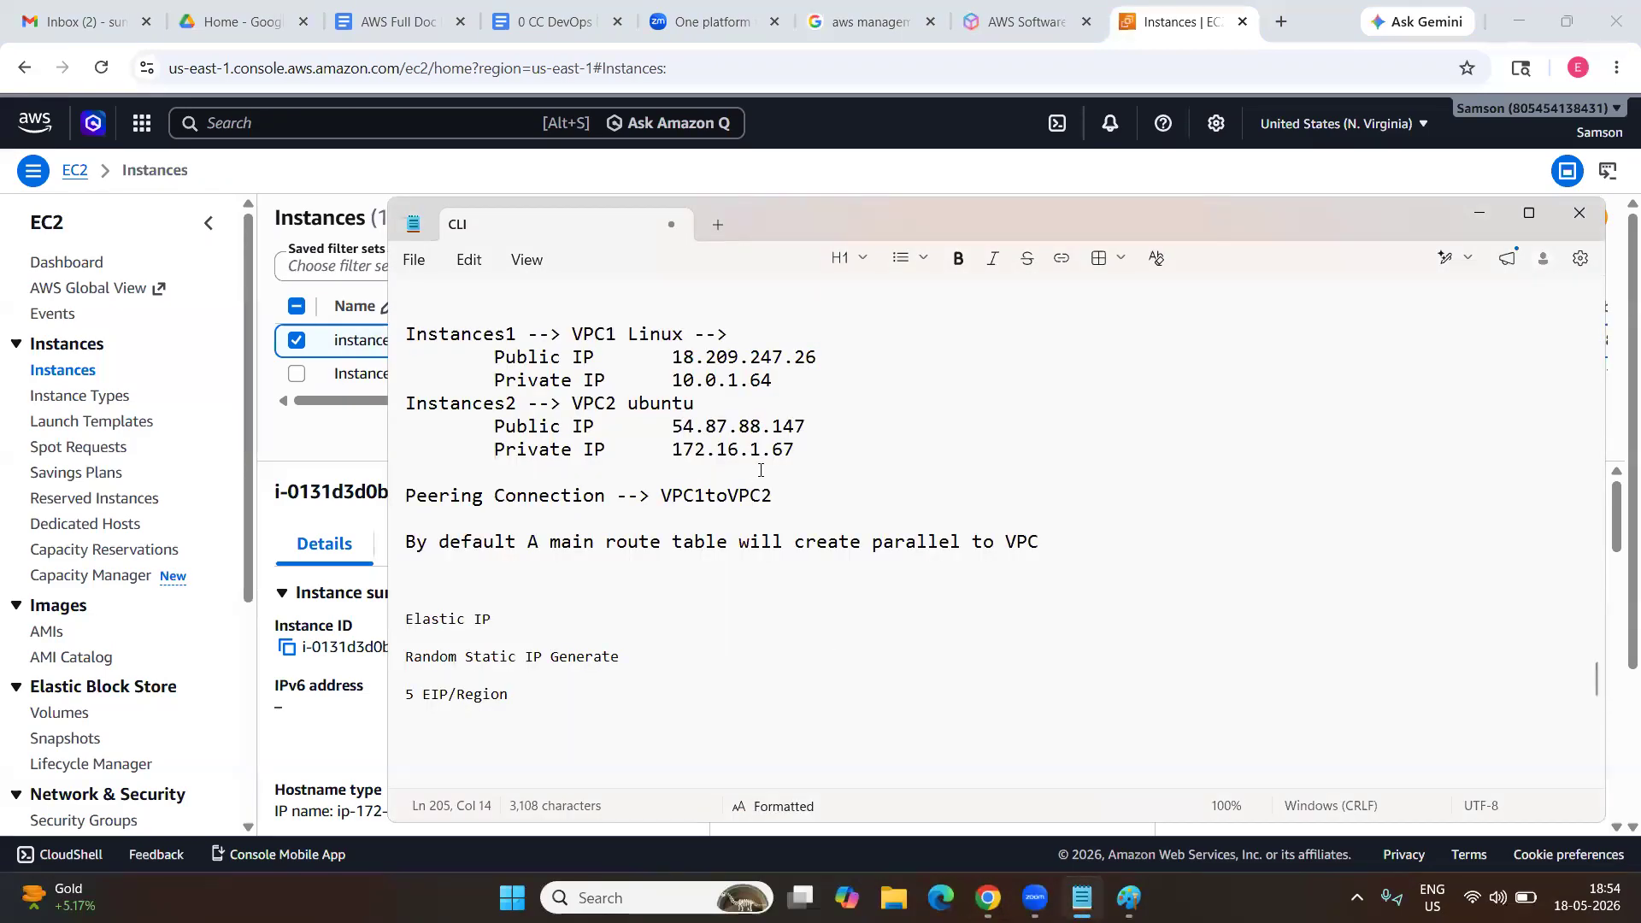
key("alt+Tab")
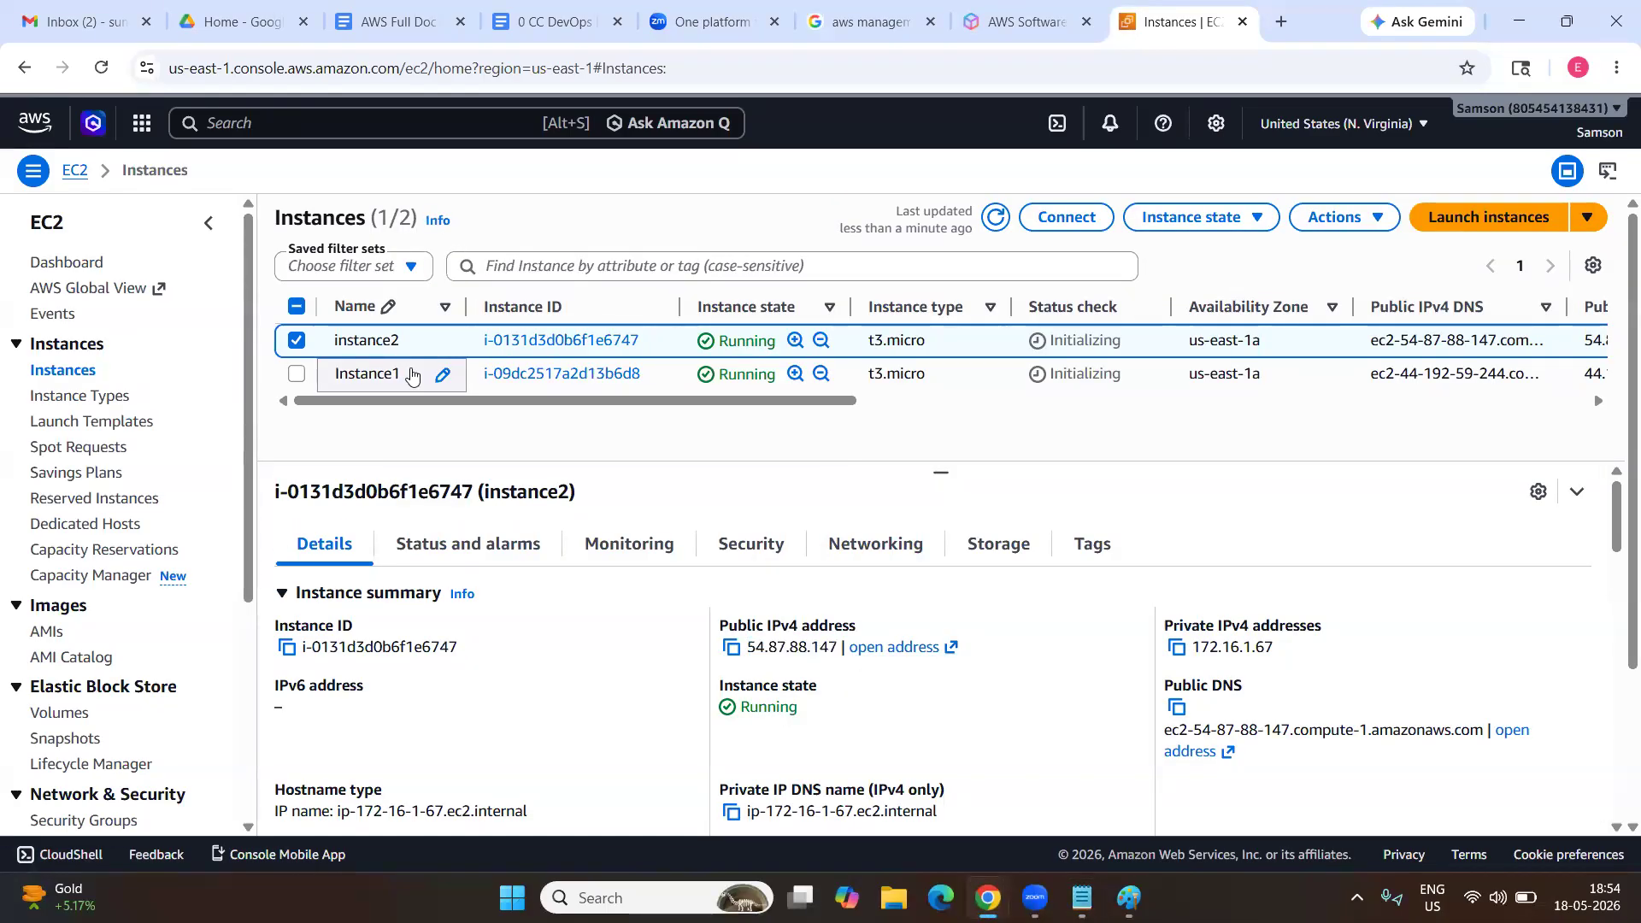
Copy Instance1's new public IPv4 address and replace its recorded public IP in the Notepad notes with 44.192.59.244.
left_click(442, 374)
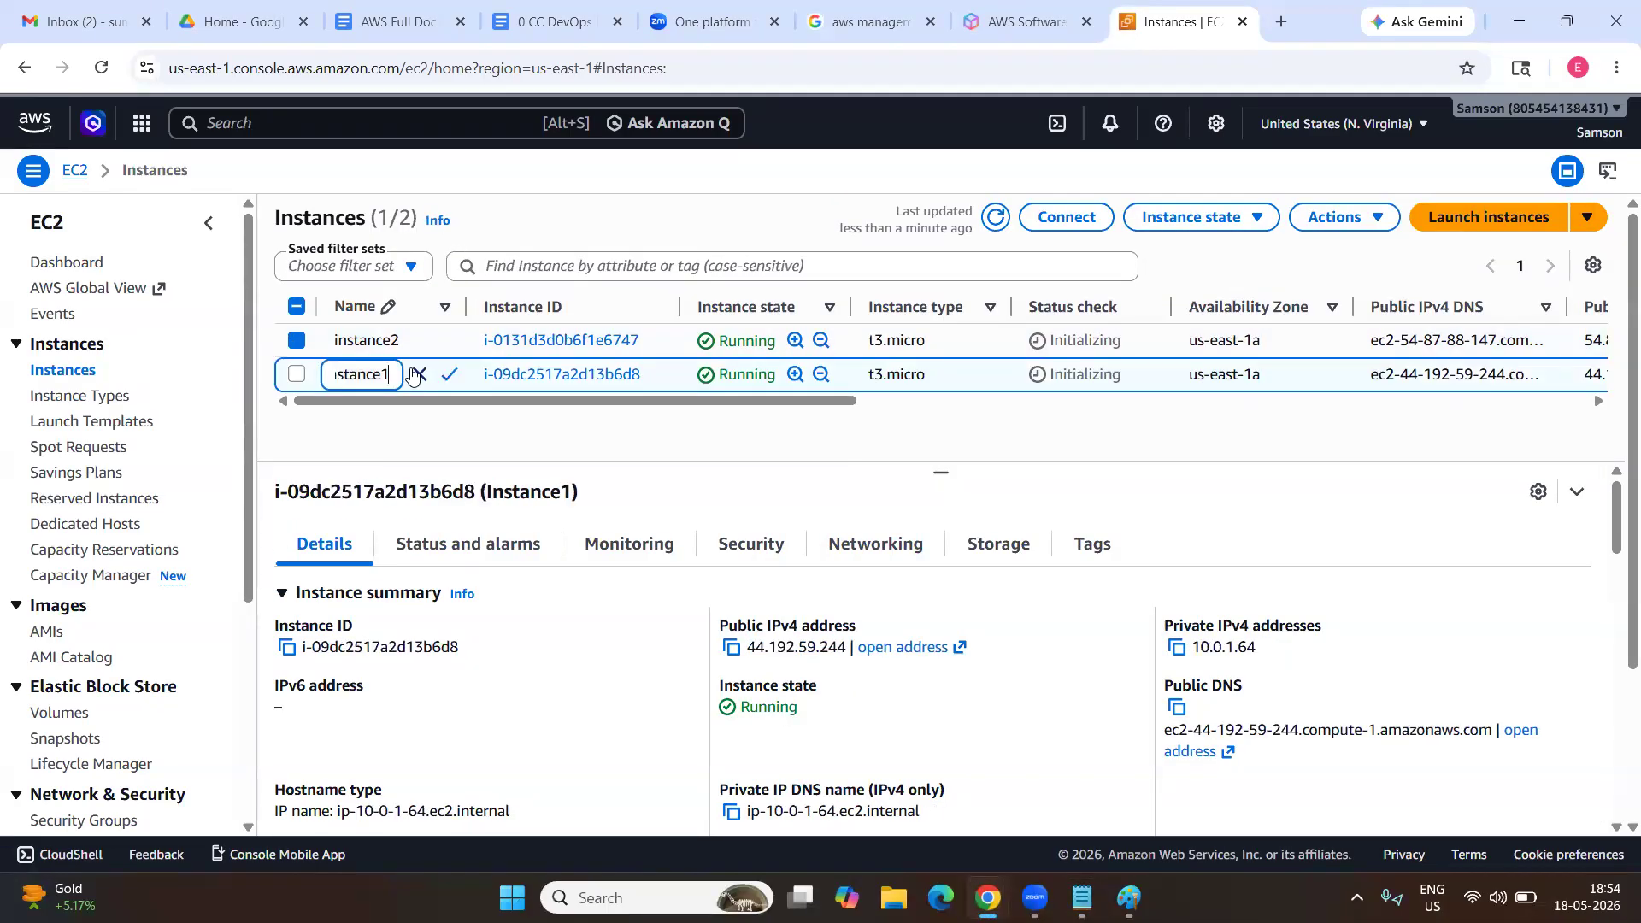
left_click(732, 647)
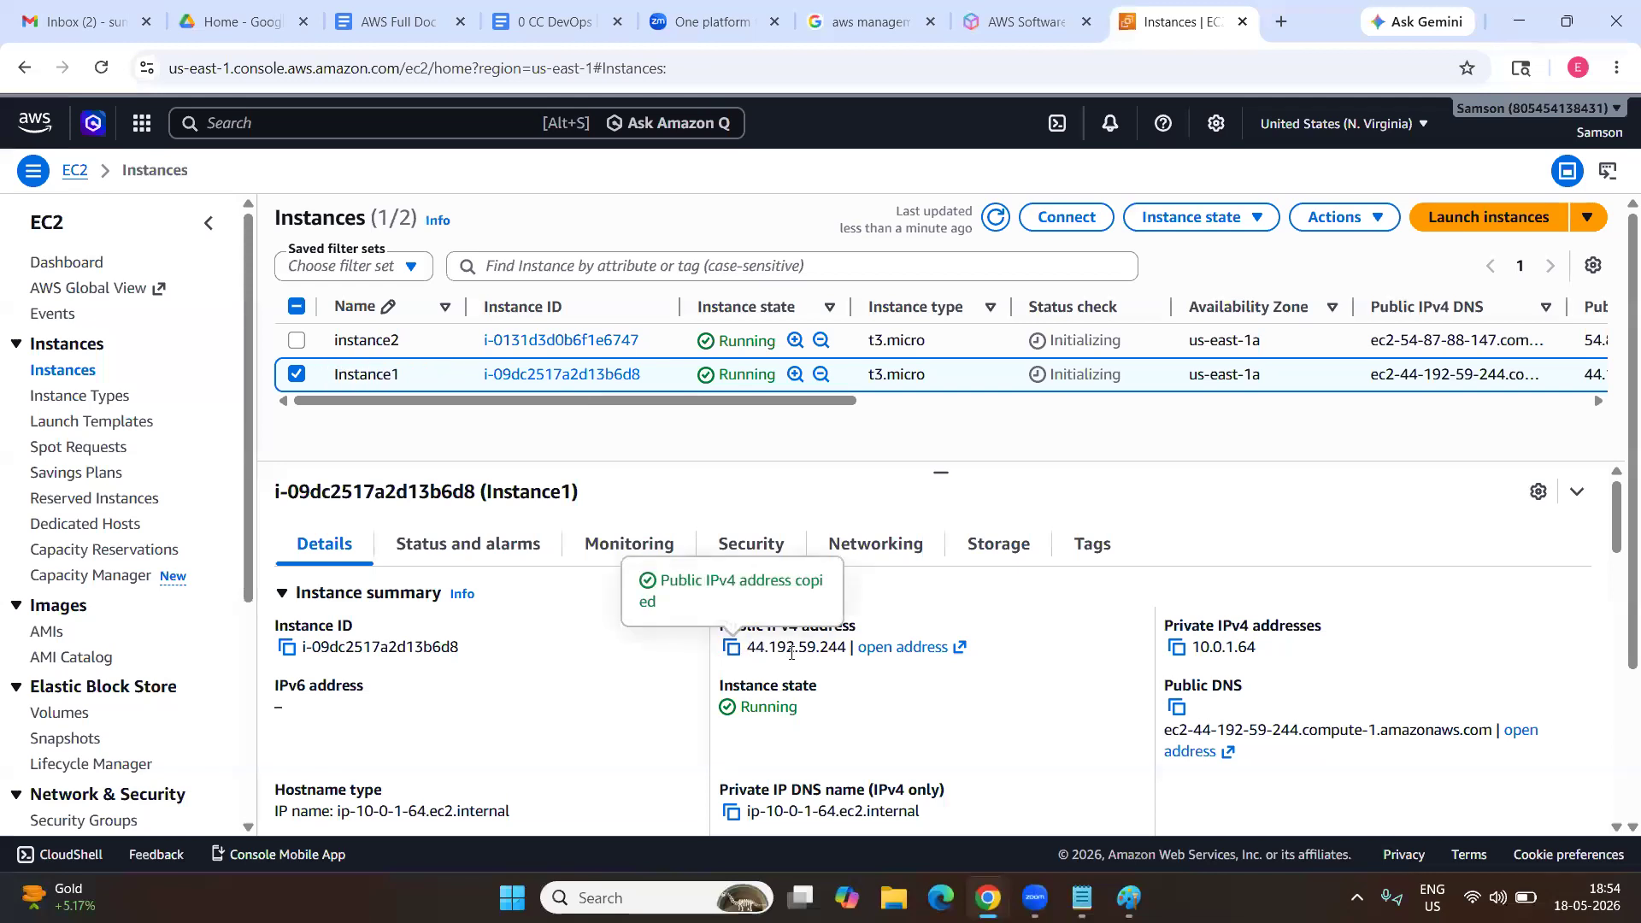
key("alt+Tab")
left_click(847, 360)
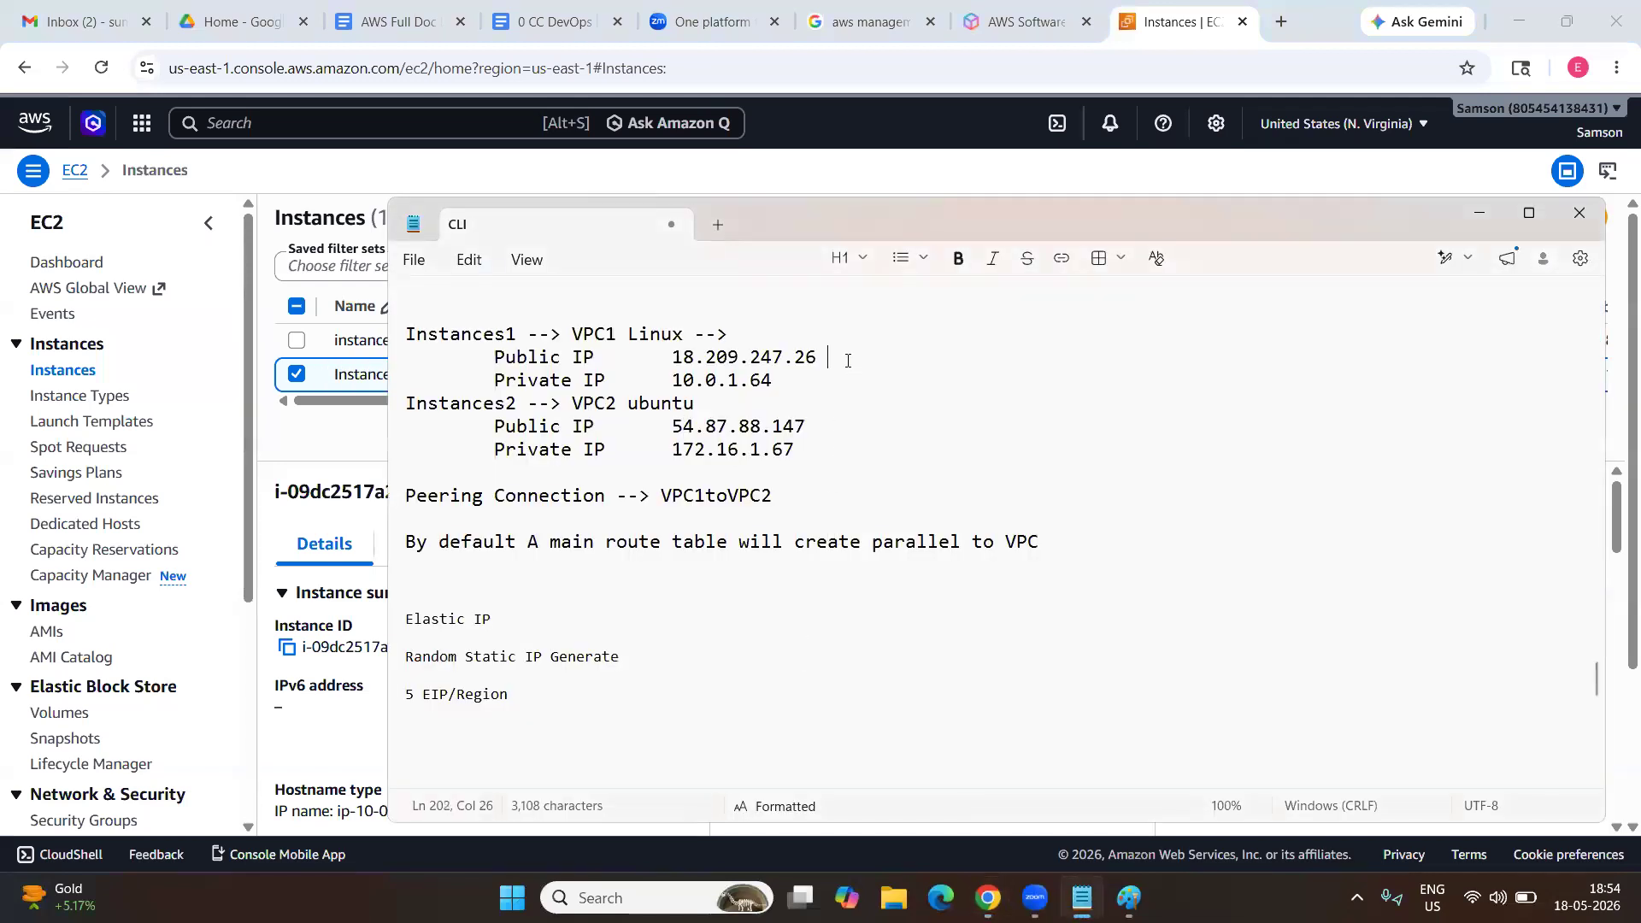
key("ctrl+v")
left_click_drag(830, 356, 678, 357)
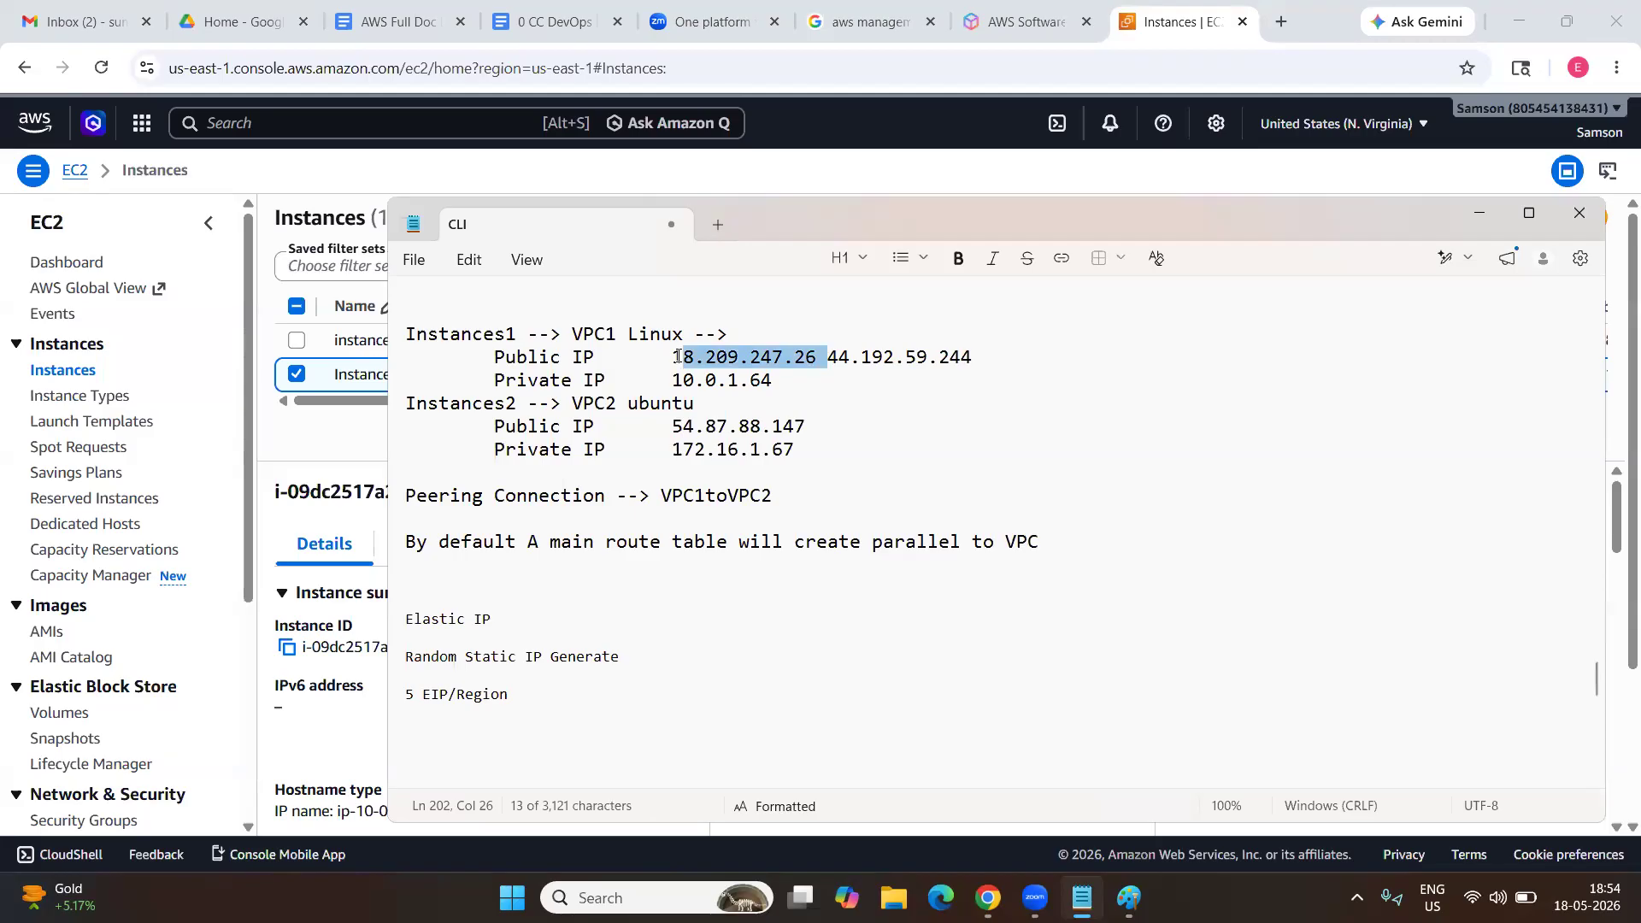
key("BackSpace")
key("BackSpace")
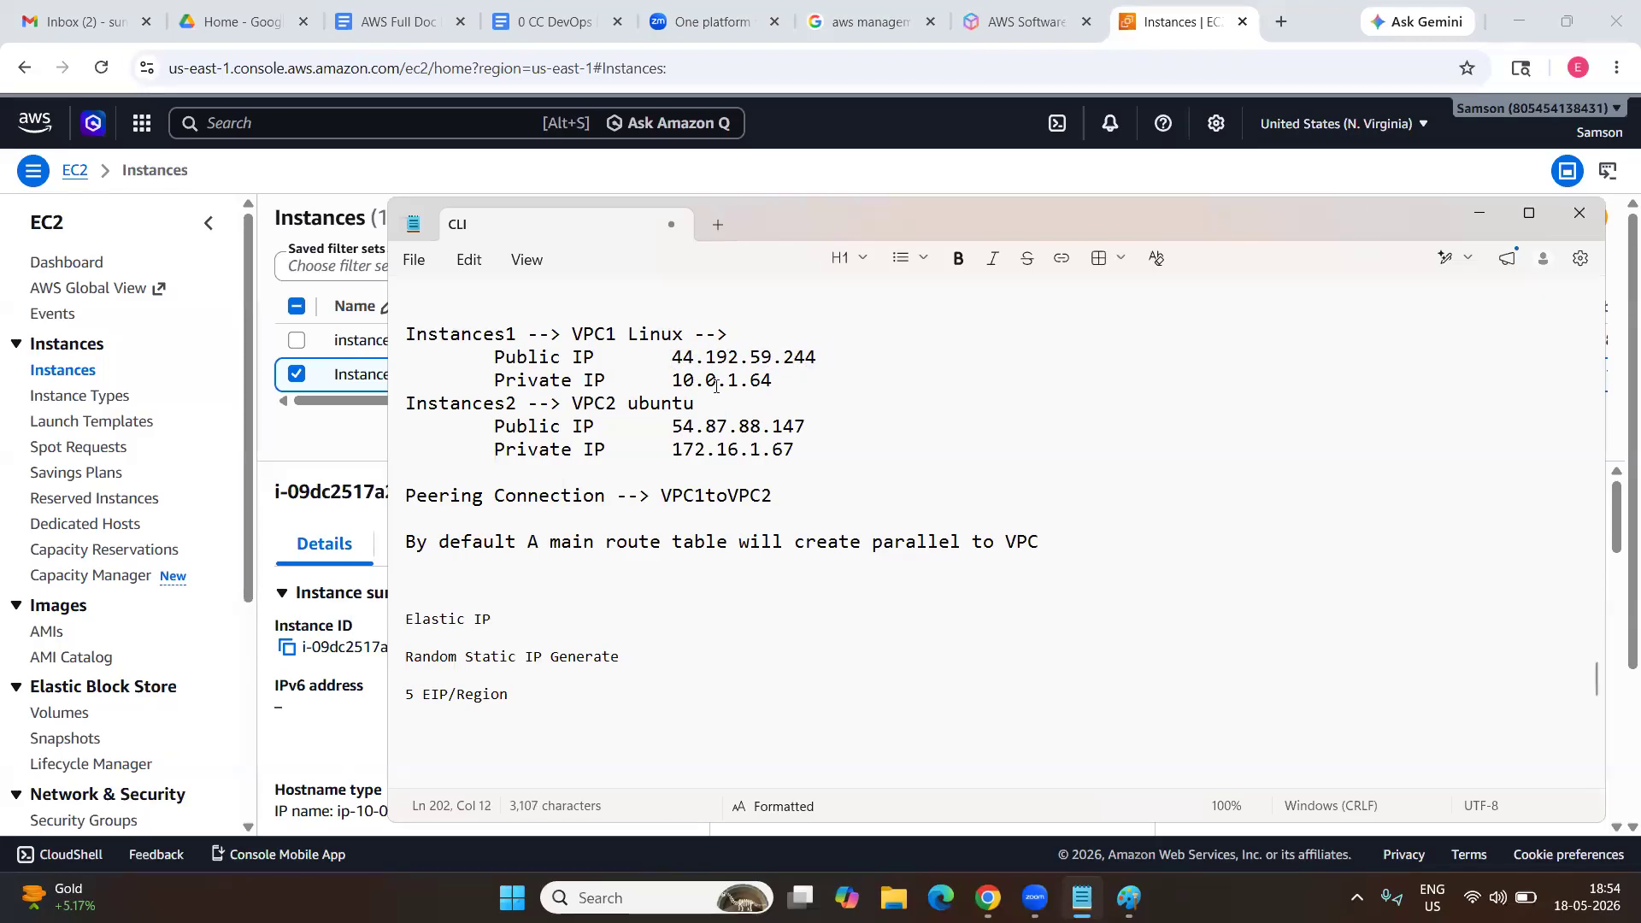
Annotate Instances1's public IP in the Notepad notes with "(Dynamic IP --> AWS)".
left_click(369, 470)
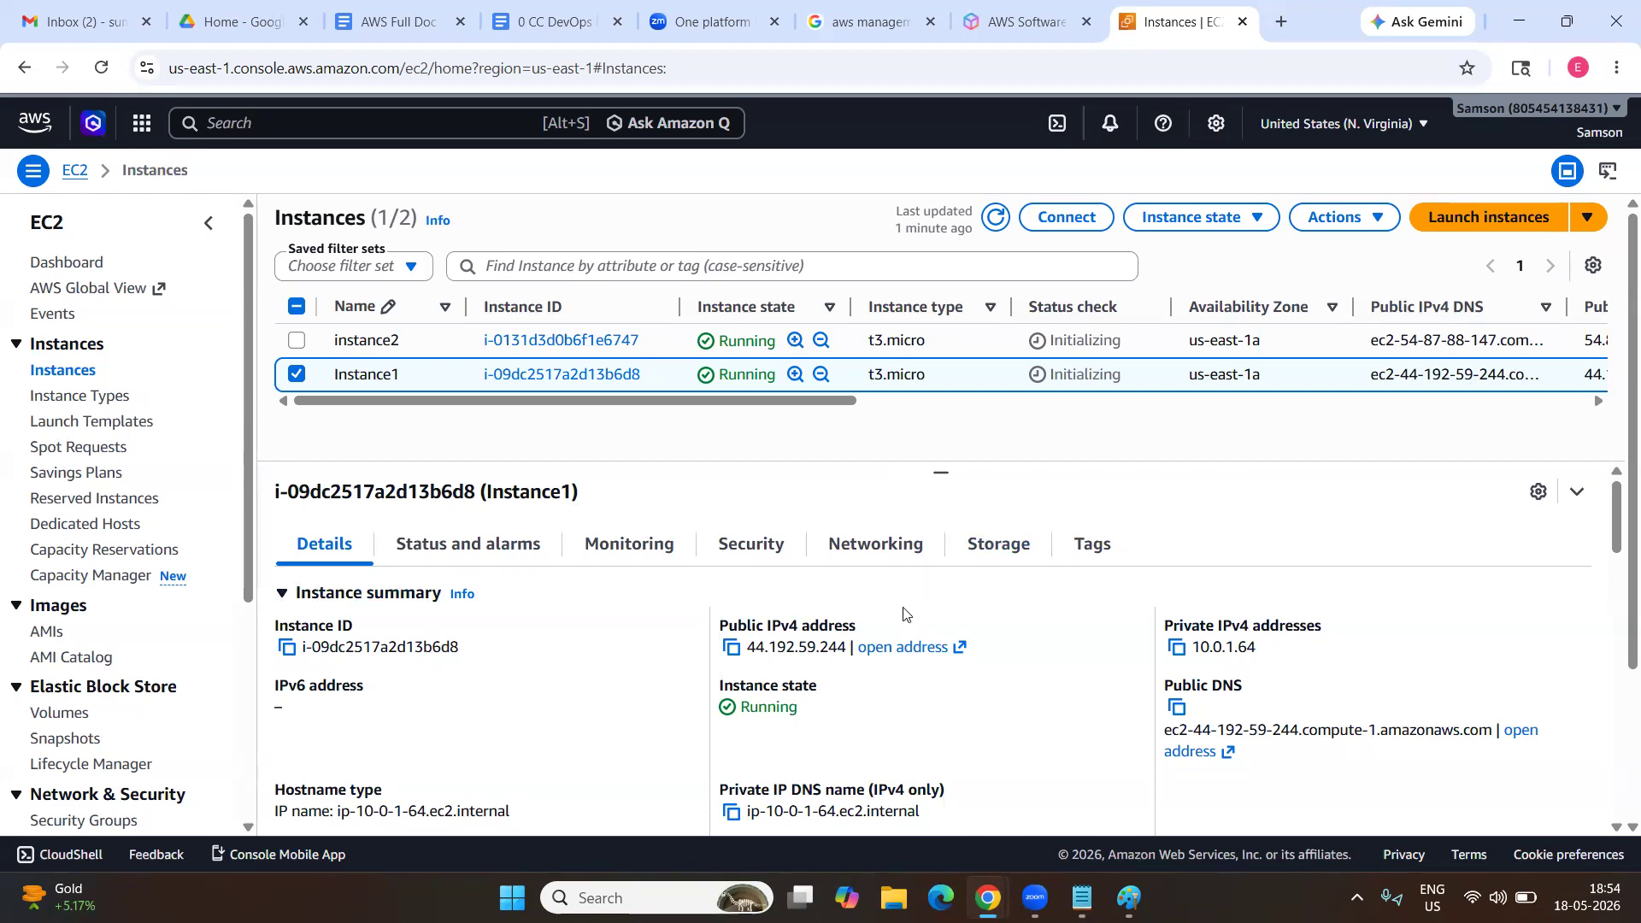
key("alt+Tab")
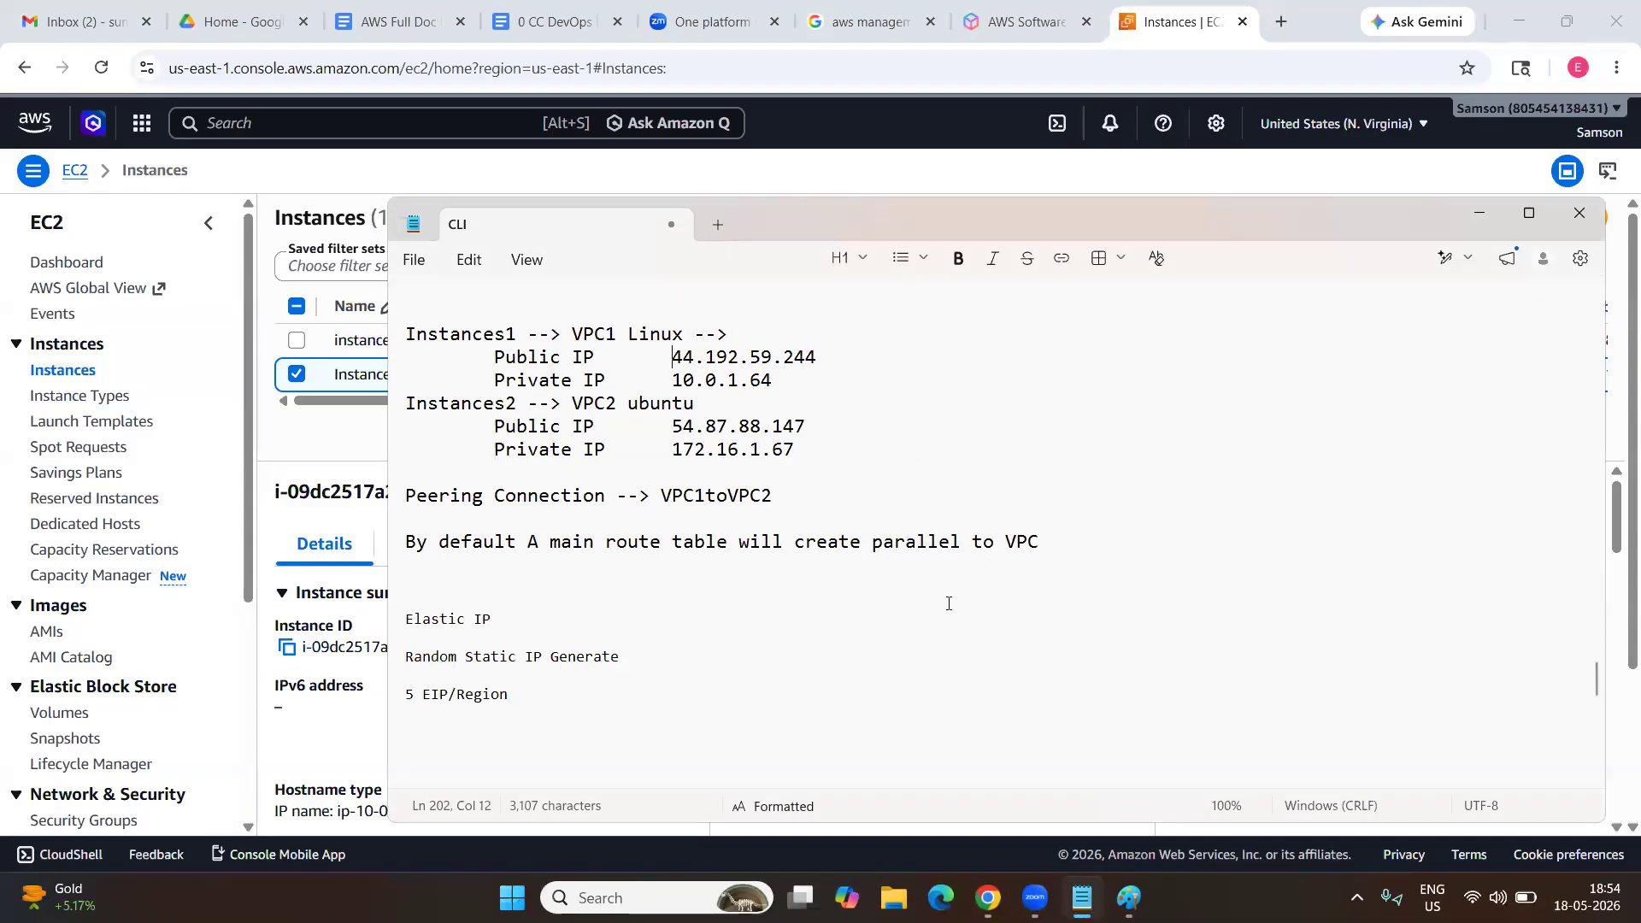
right_click(922, 427)
left_click(867, 358)
type("(Dyna")
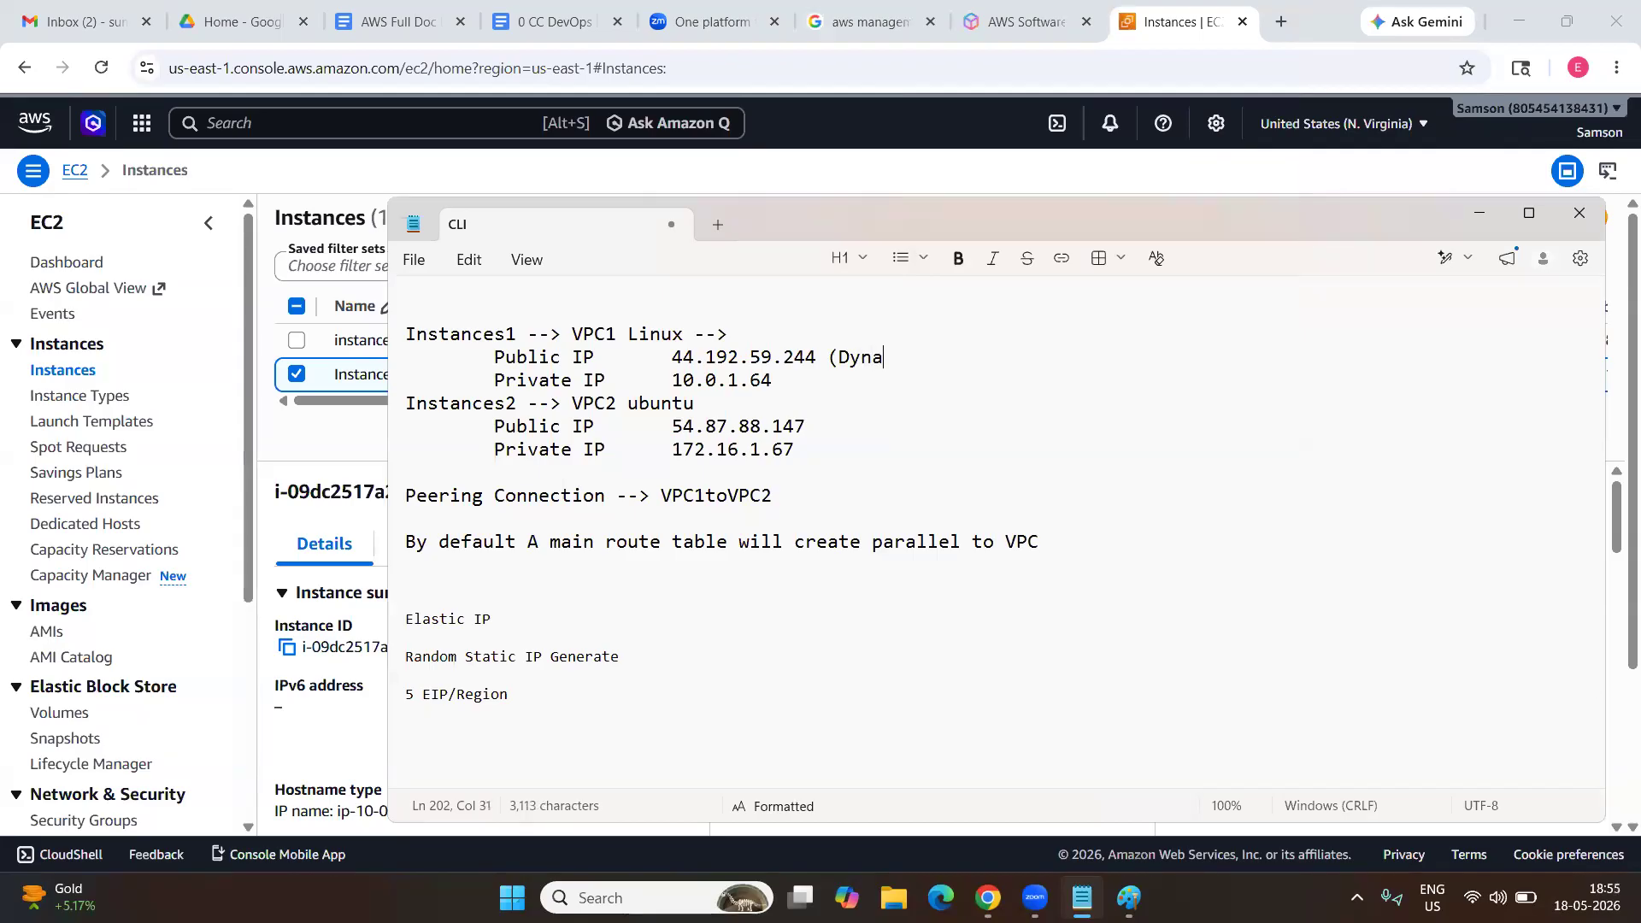
type("mic IP)")
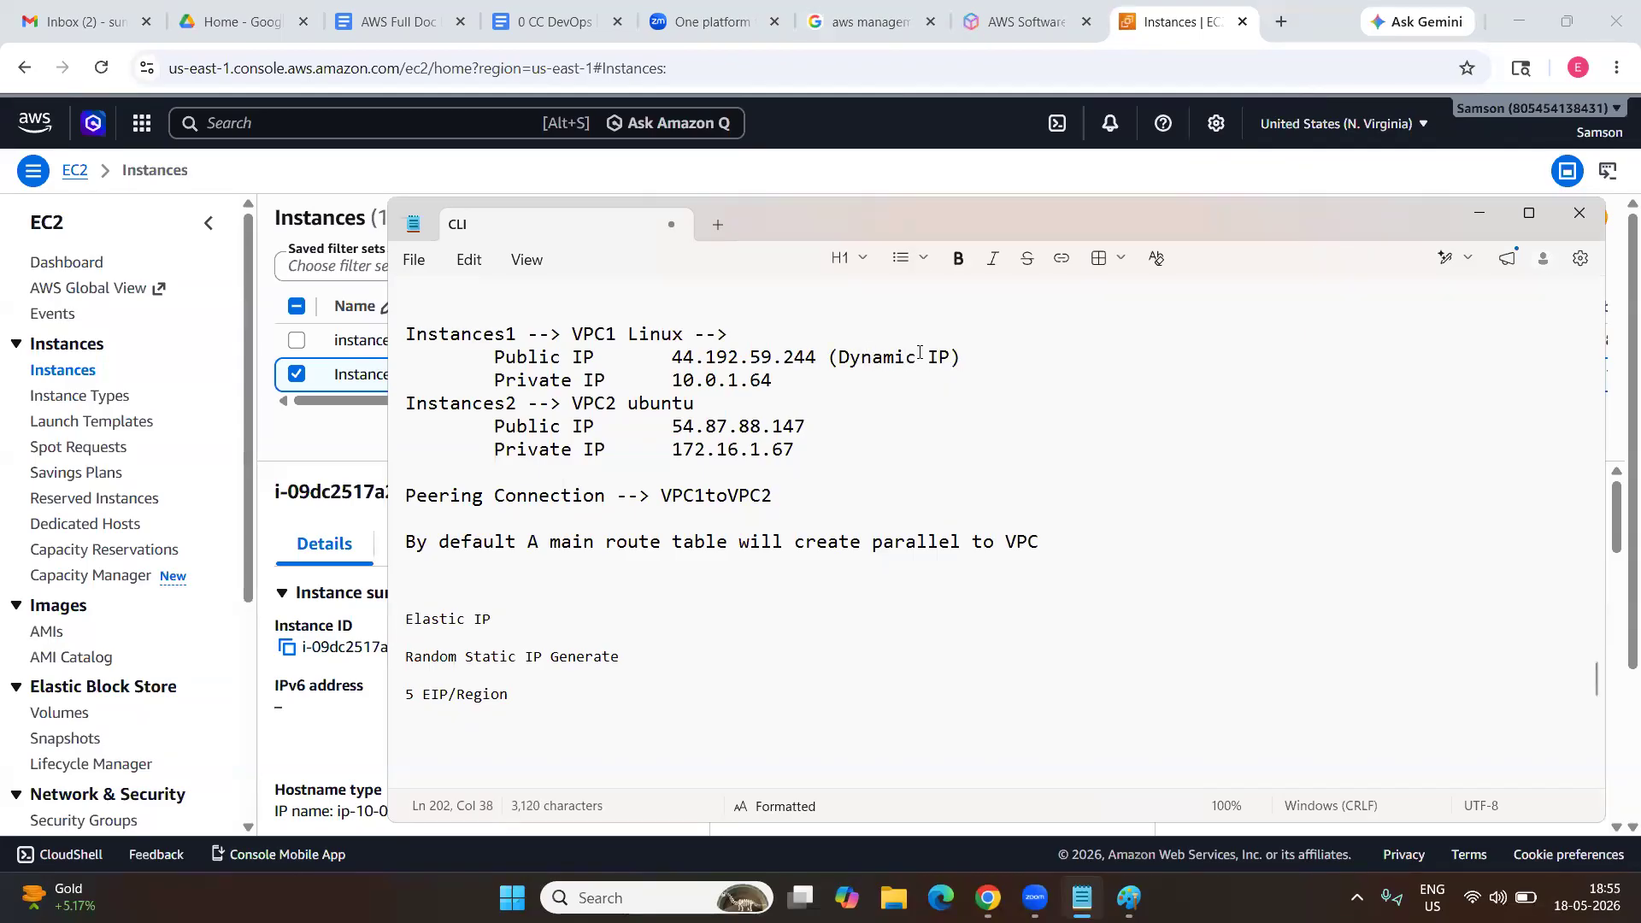
type("  --> AW")
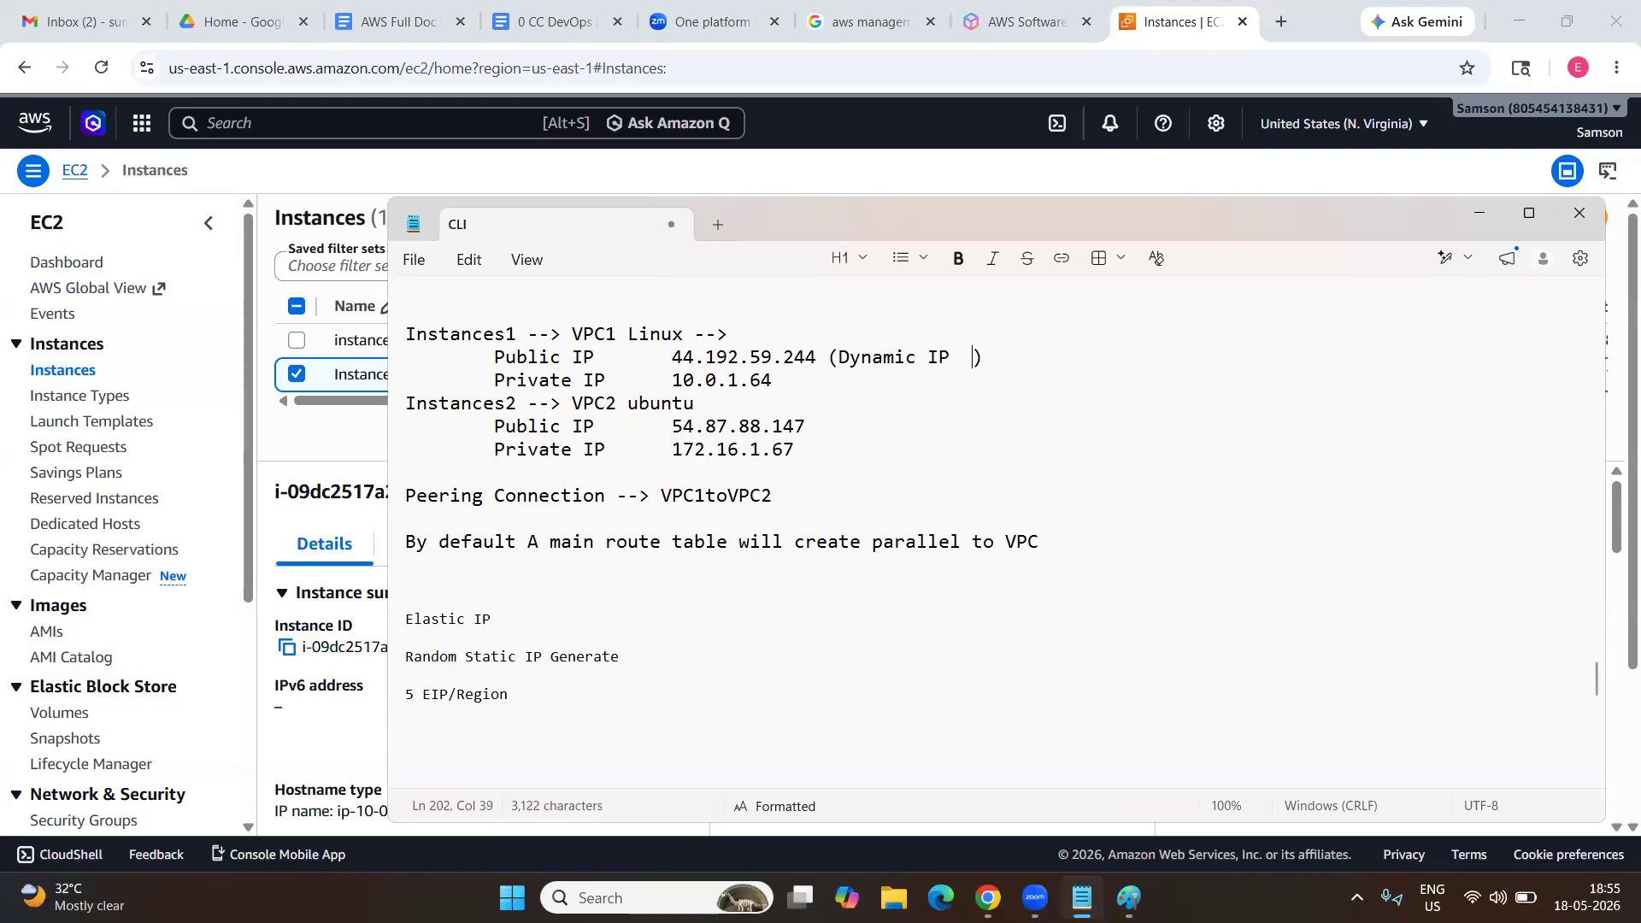
type("S")
key("BackSpace")
Annotate Instances2's public IP in the notes with "(Static IP --> EIP)".
type("(Static IP --?")
key("BackSpace")
type(">E")
key("BackSpace")
type("EIP)")
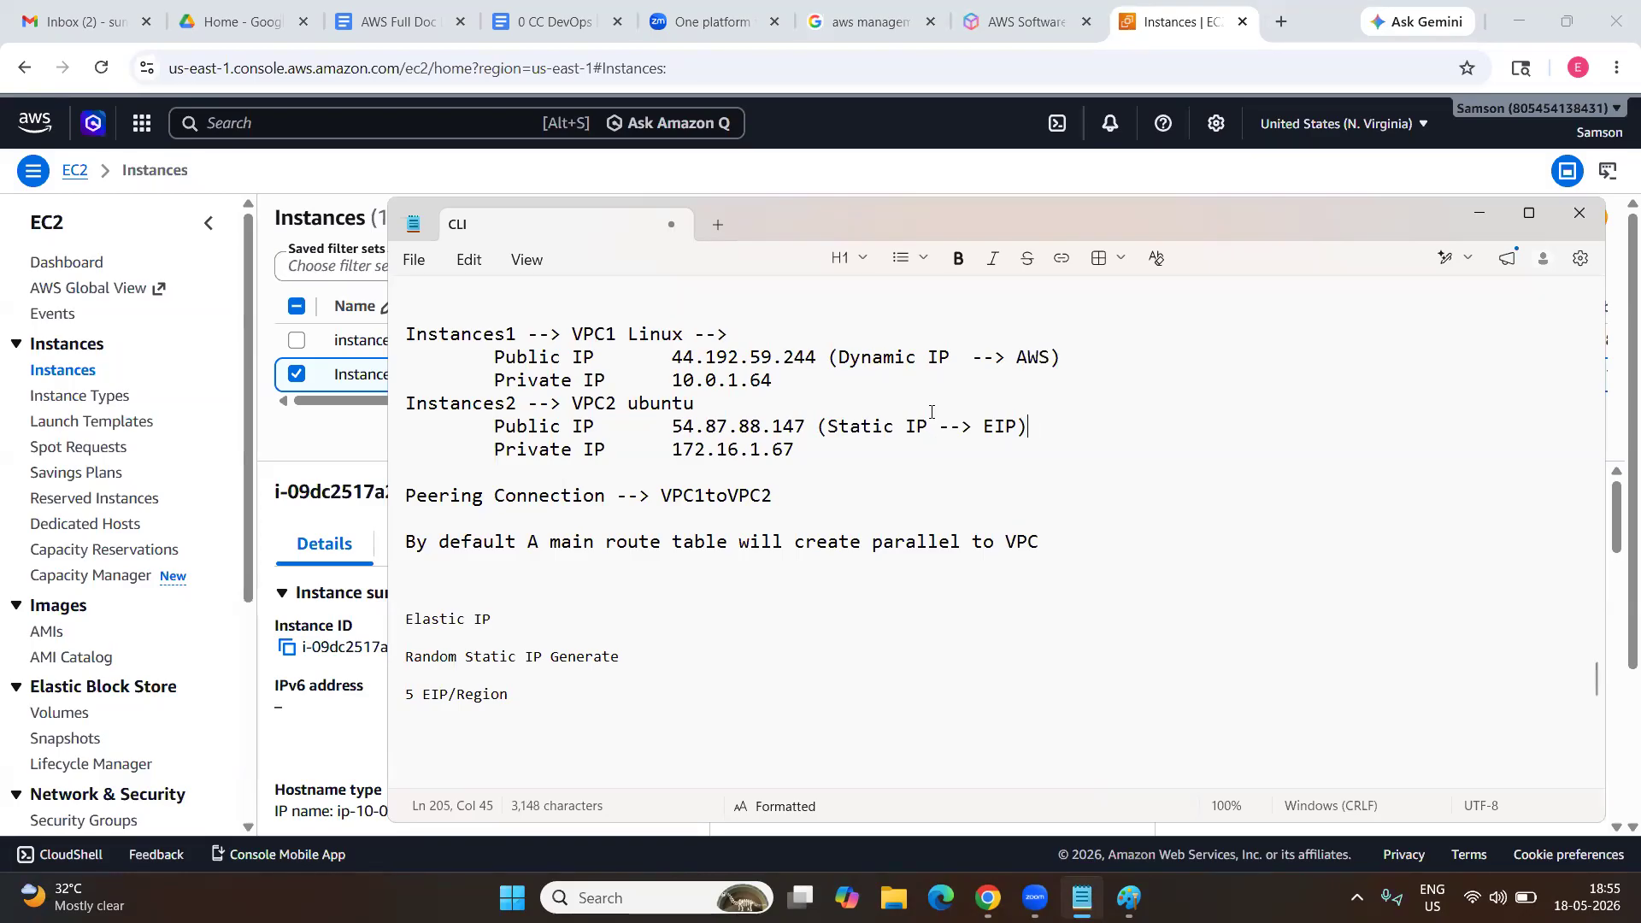
Copy Instances1's public IP from the notes and open 44.192.59.244 in a new Chrome tab.
left_click_drag(672, 361, 818, 361)
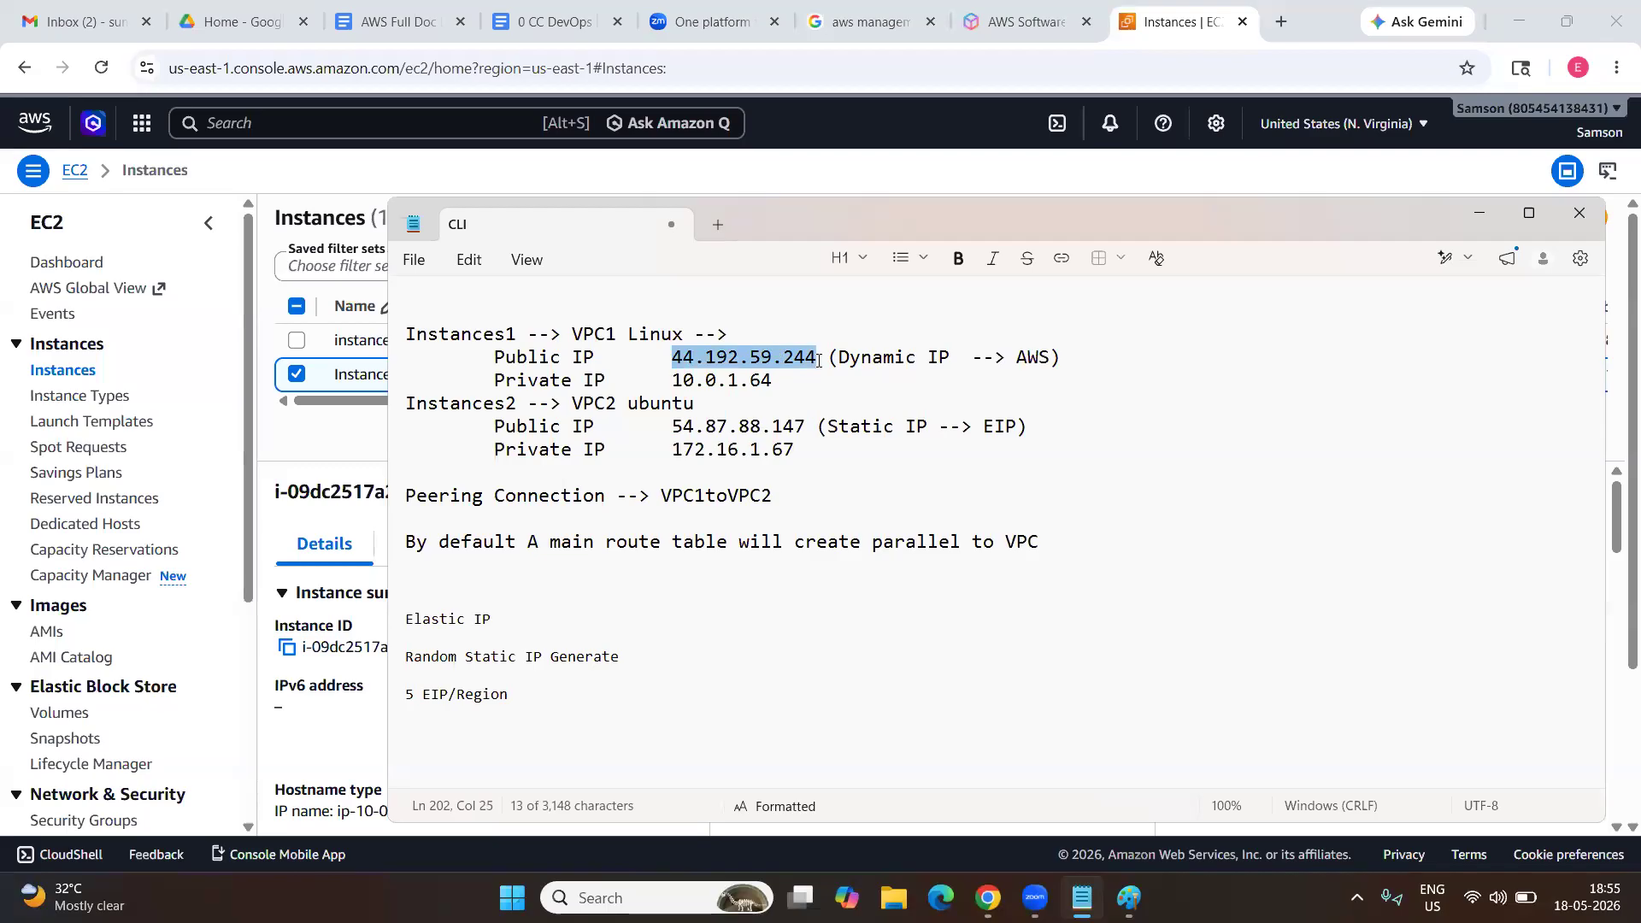
left_click(1298, 29)
left_click(1280, 22)
key("ctrl+v")
key("Return")
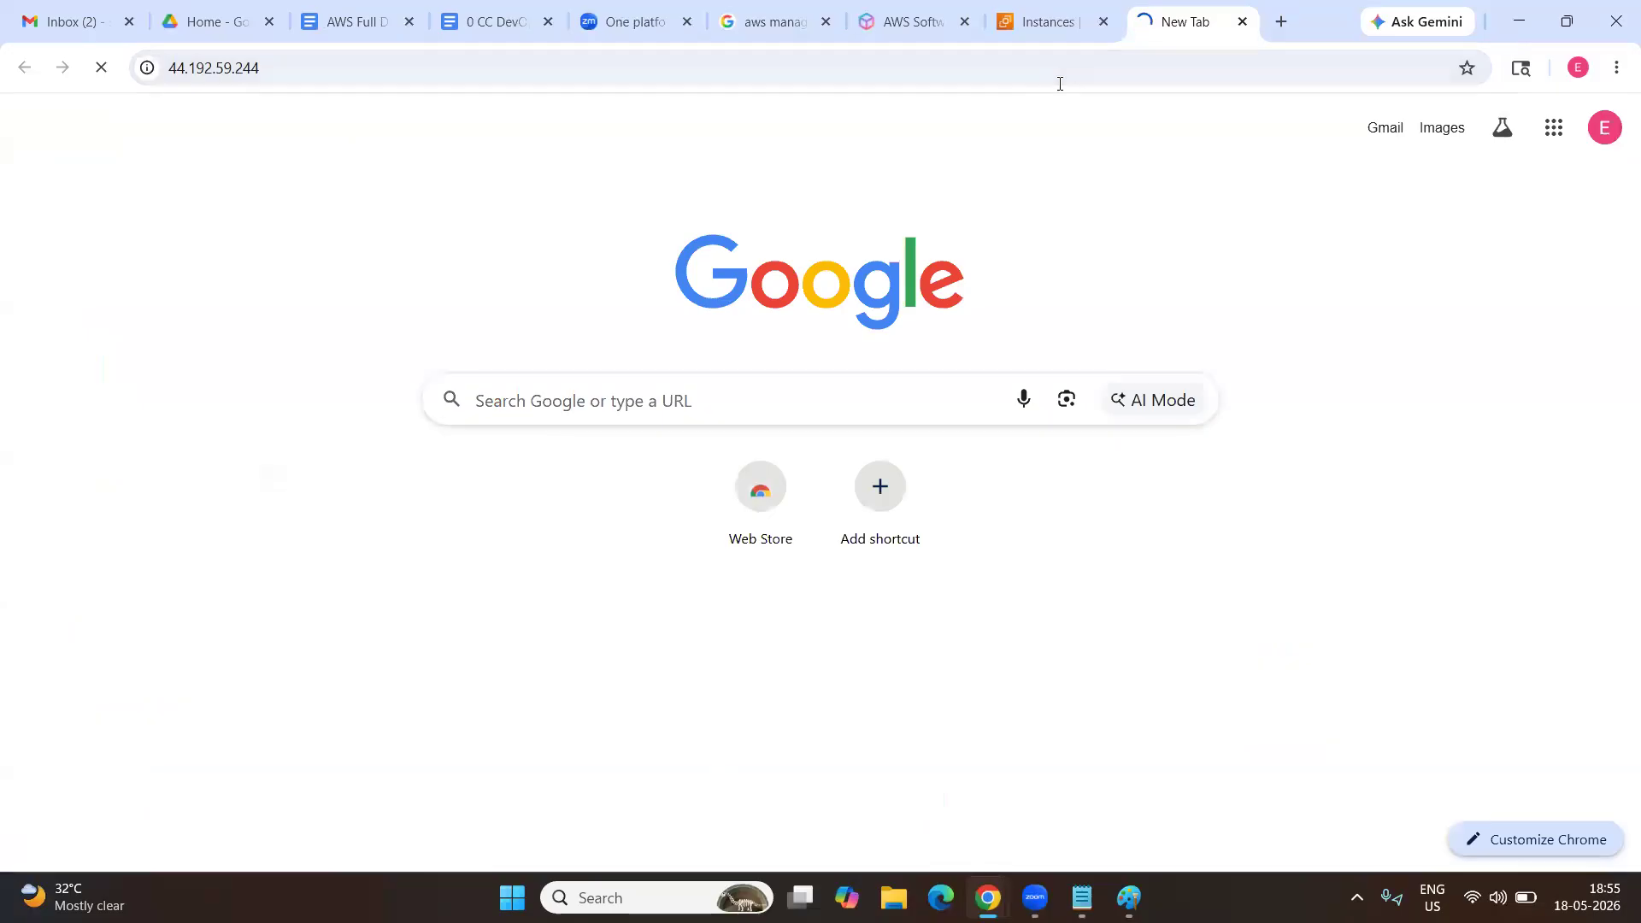
Copy instance2's public IPv4 address from the EC2 console and open 54.87.88.147 in a new browser tab.
left_click(1065, 38)
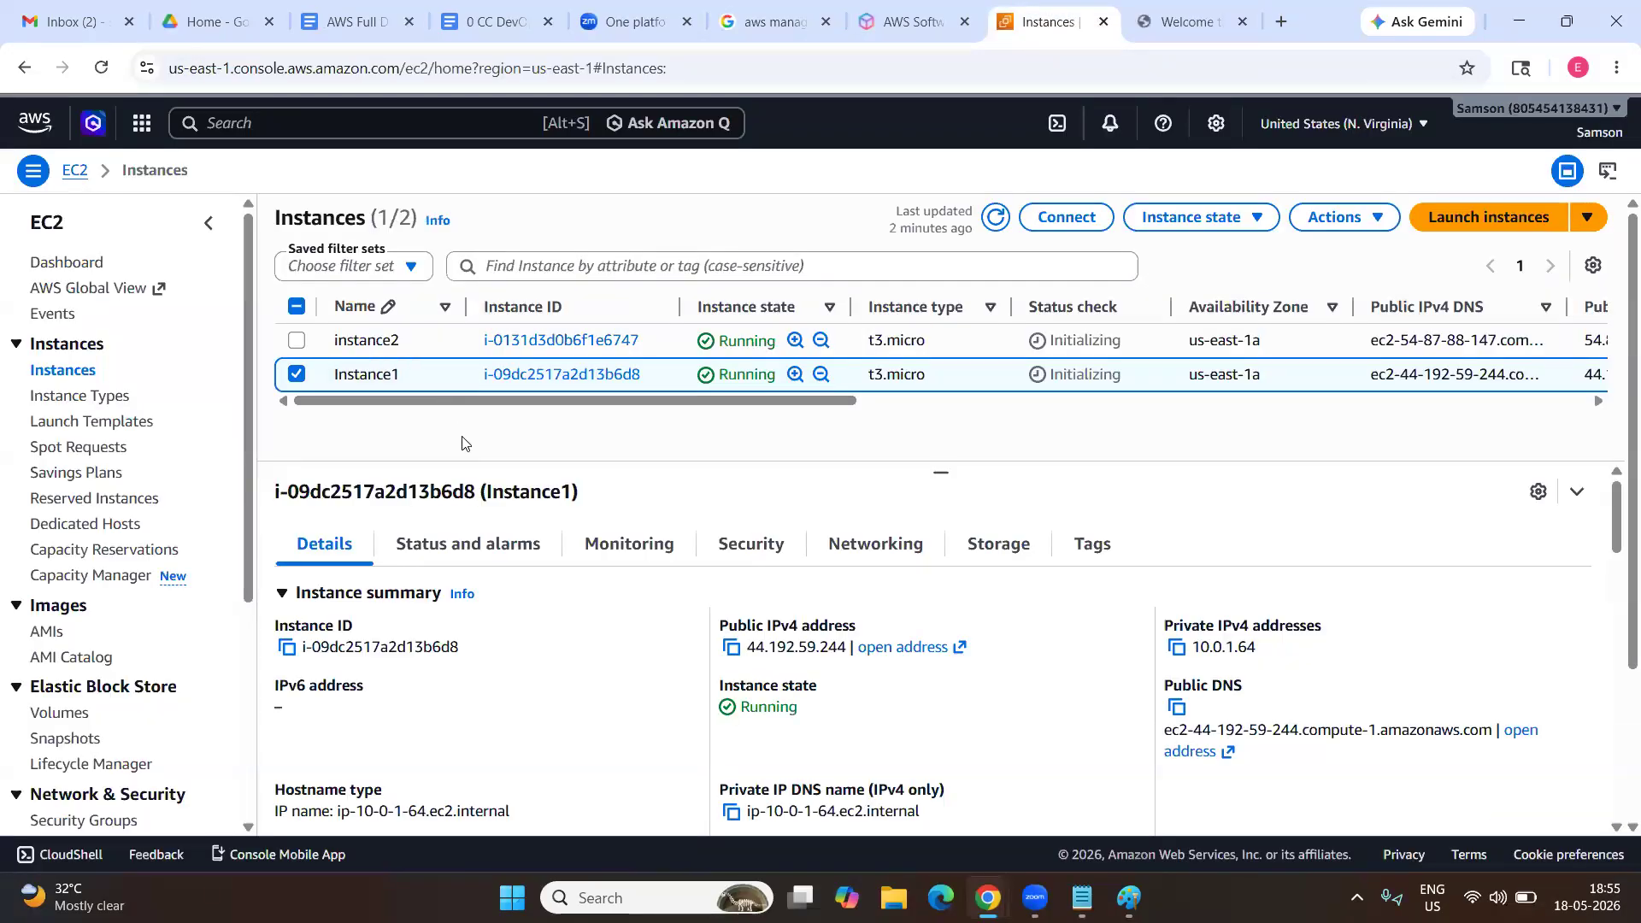
left_click(405, 338)
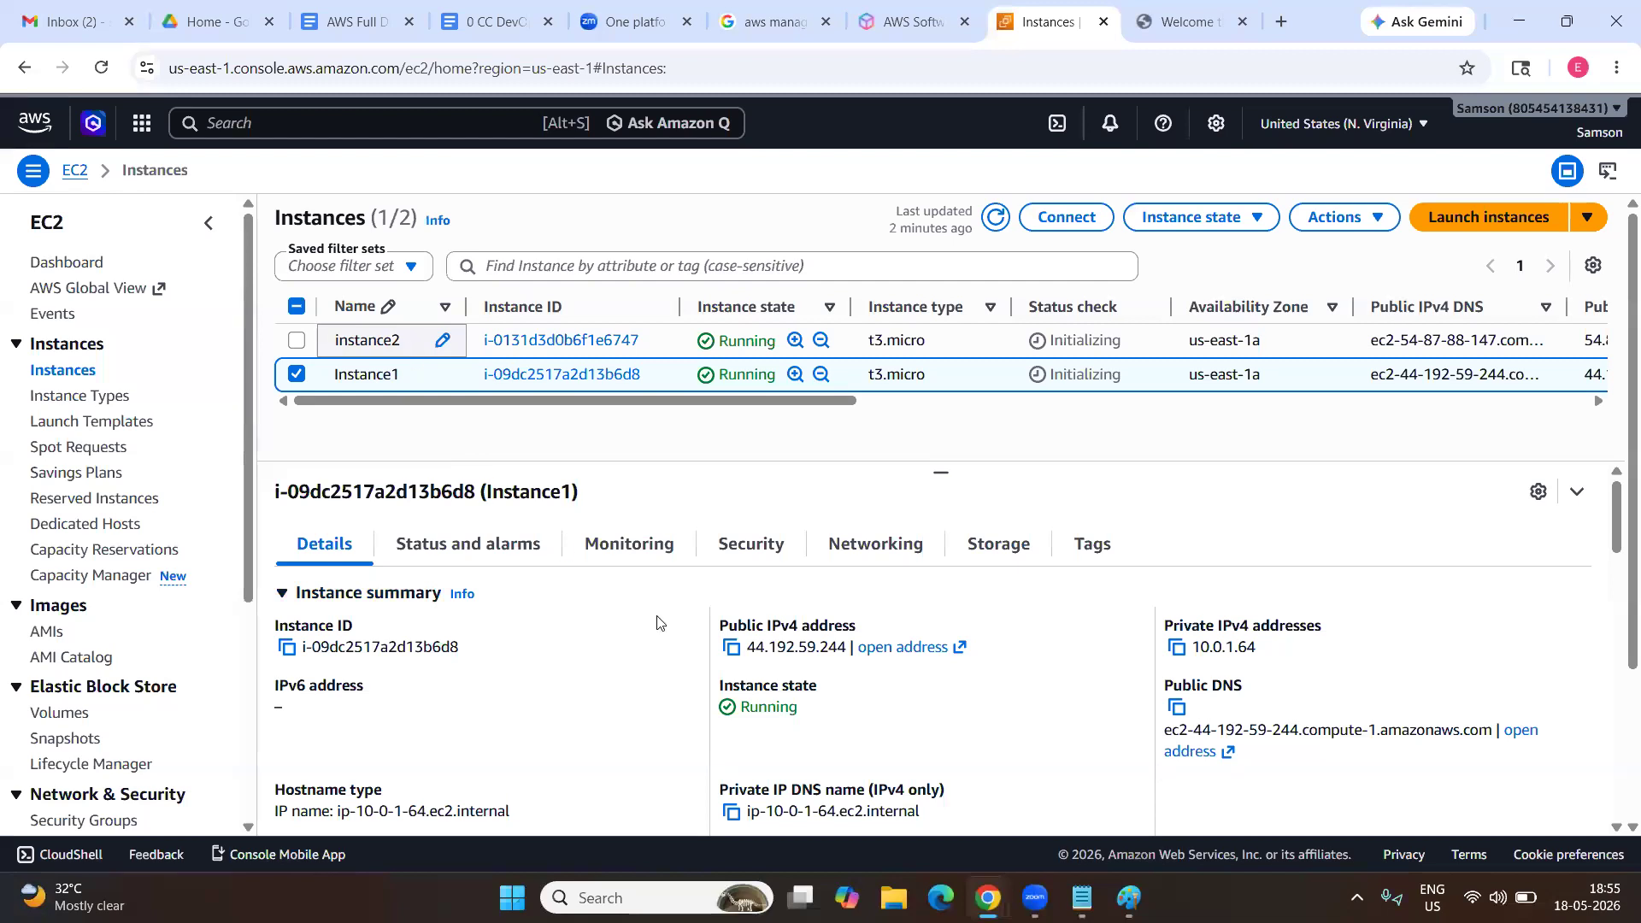
left_click(732, 647)
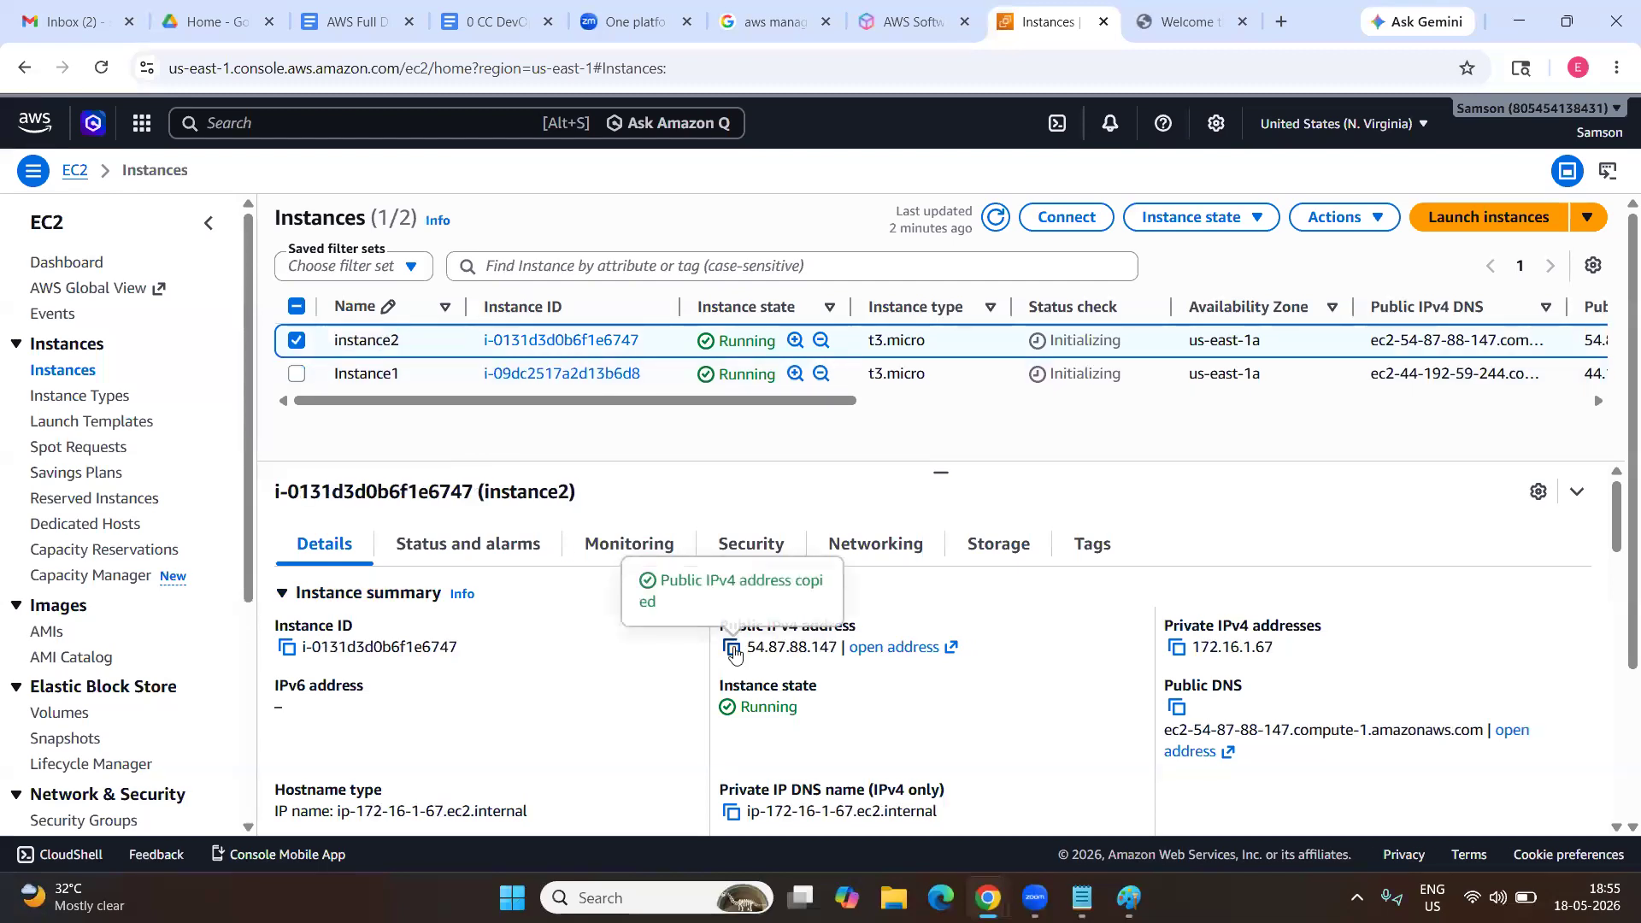
left_click(1280, 21)
key("ctrl+v")
key("Return")
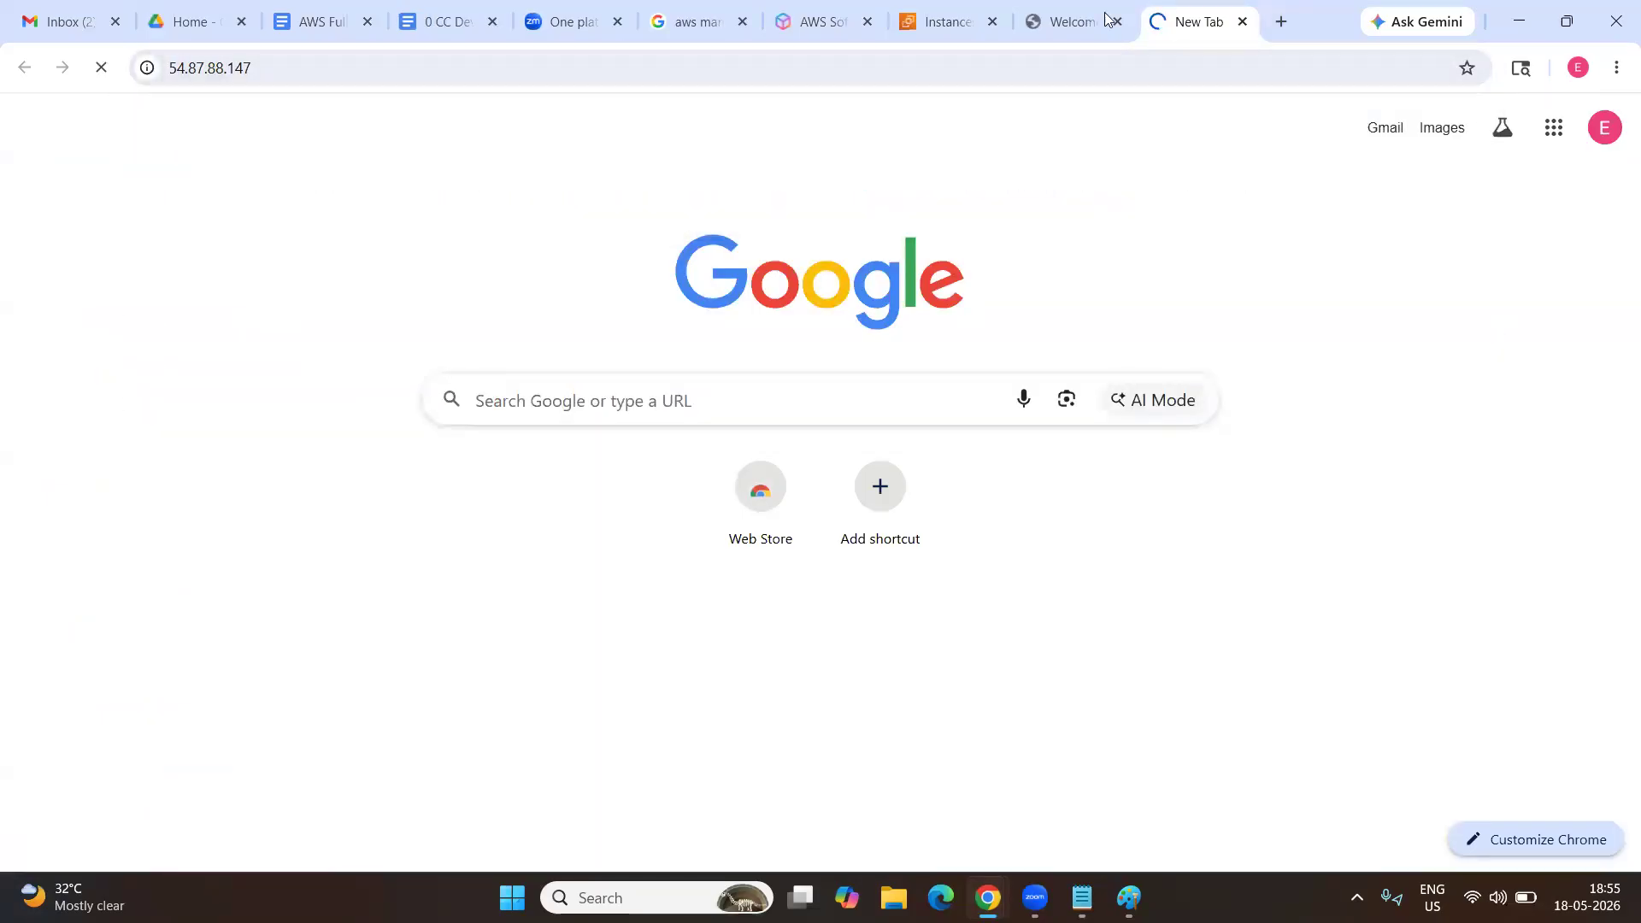
Check the page served at 44.192.59.244 and reload the page at 54.87.88.147.
left_click(1059, 23)
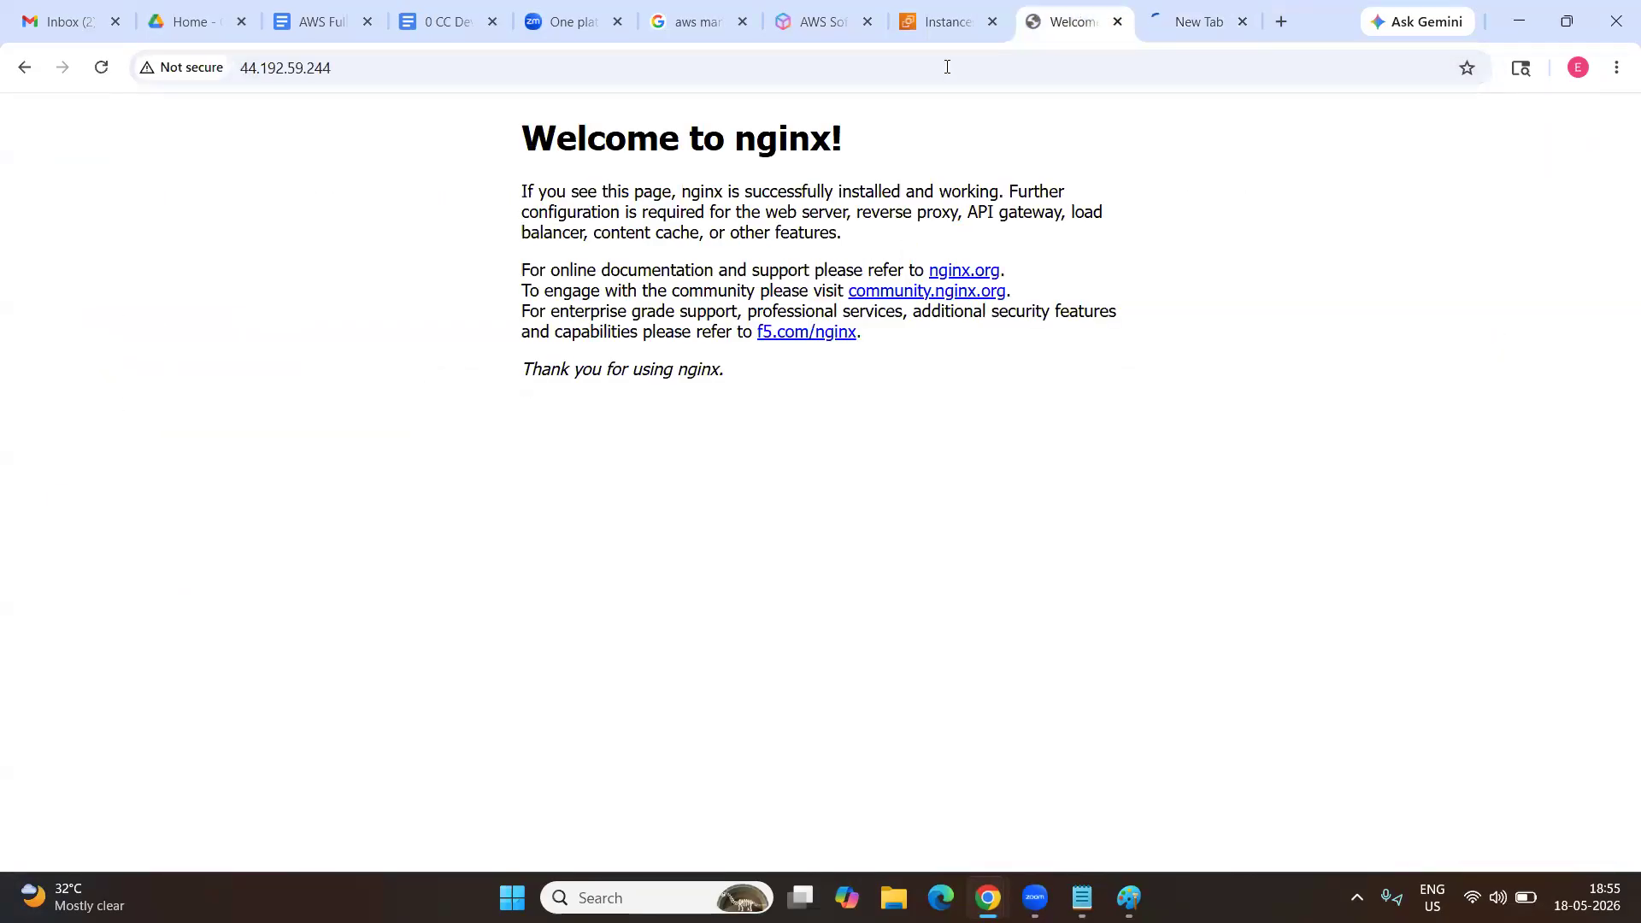
left_click(1191, 26)
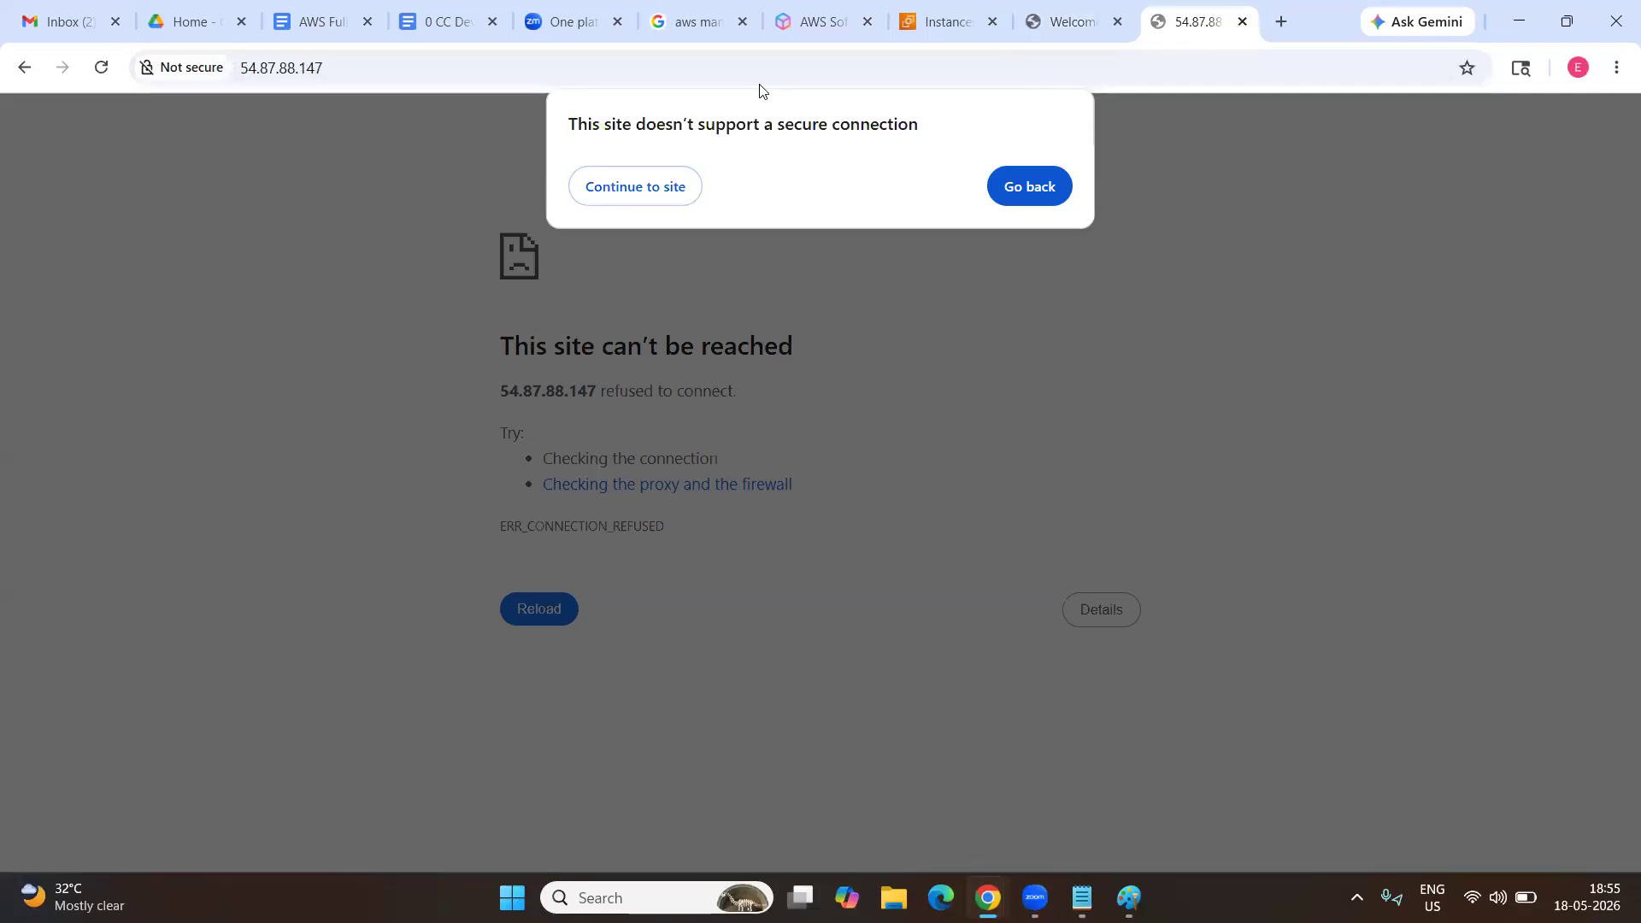
left_click(101, 70)
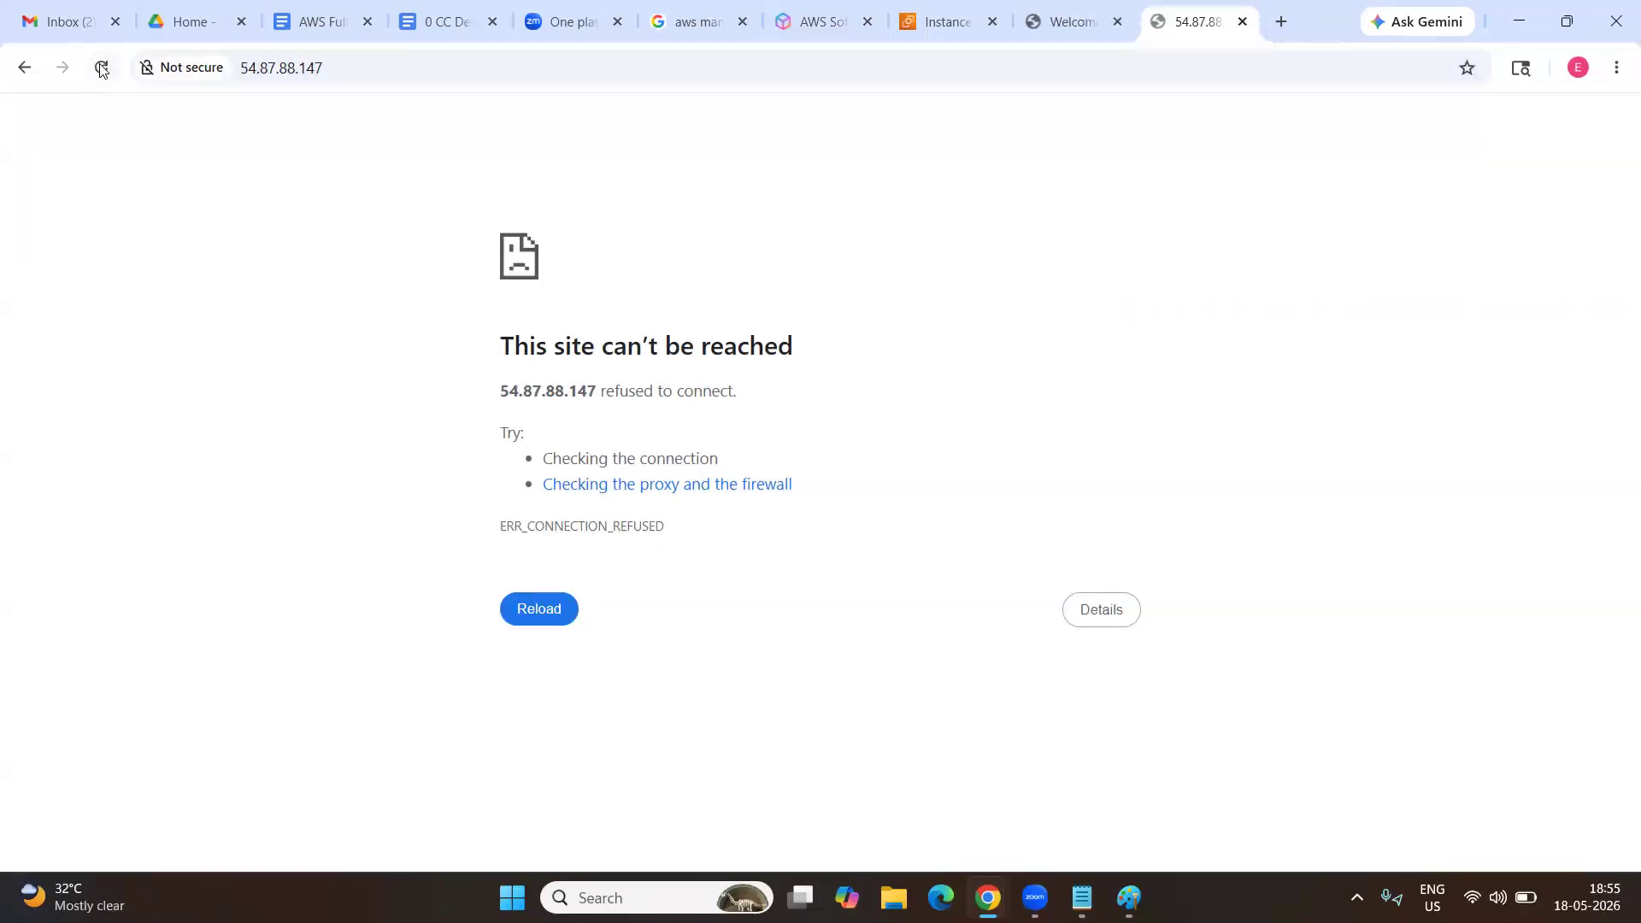
left_click(102, 70)
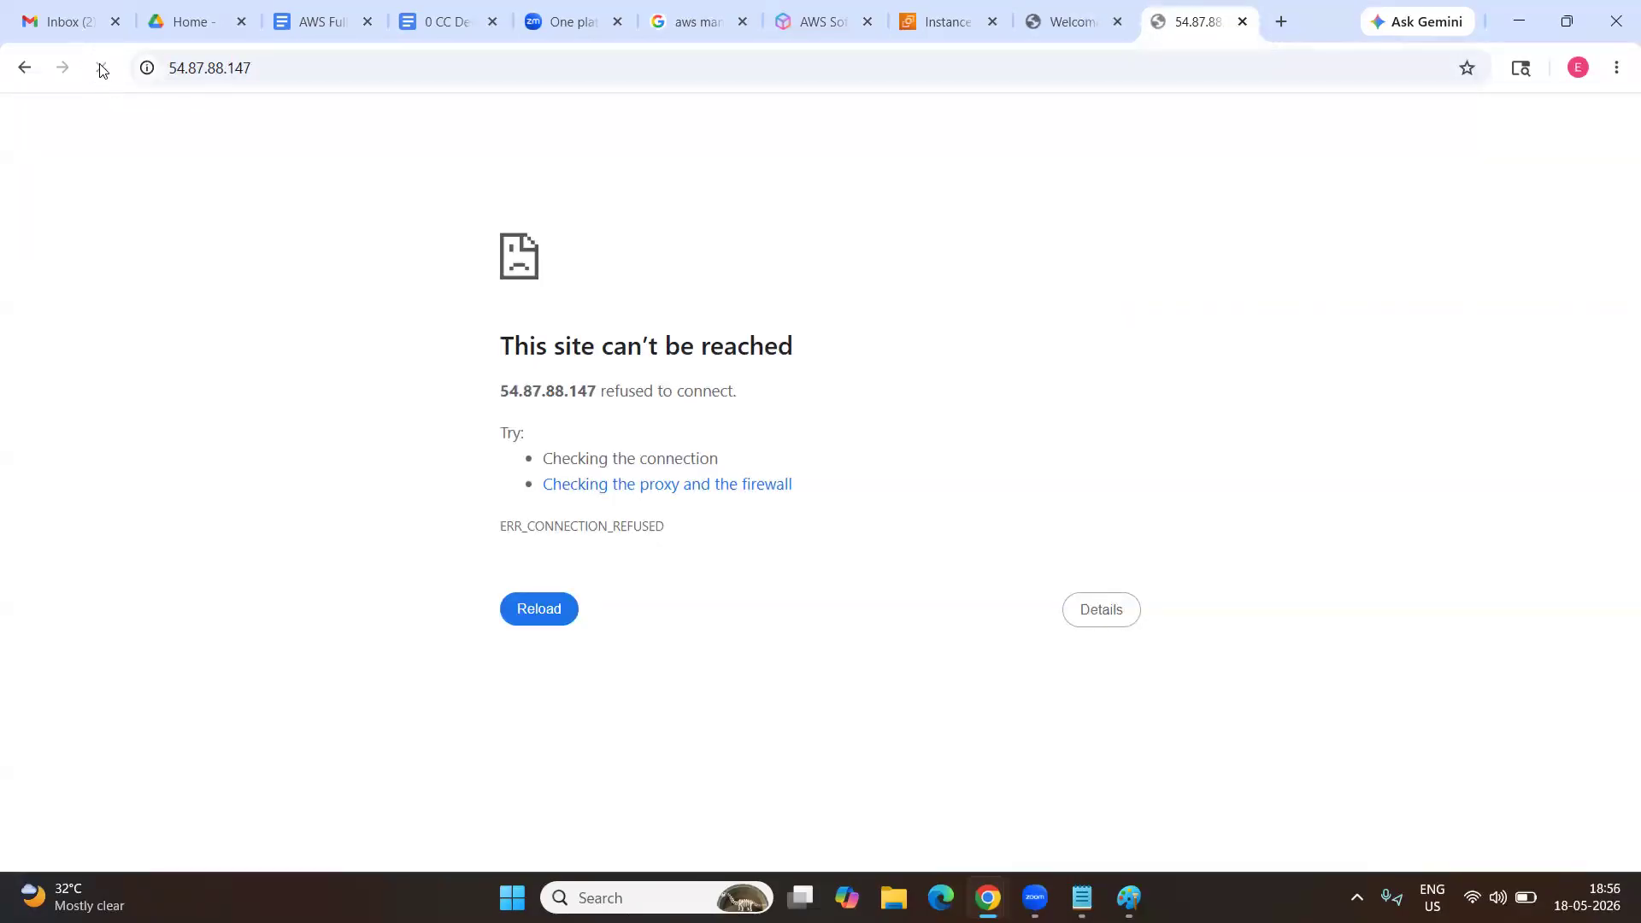
left_click(102, 70)
Compare the pages at 44.192.59.244 and 54.87.88.147 with the public IPs in the notes, and retry instance2's address.
left_click(1054, 24)
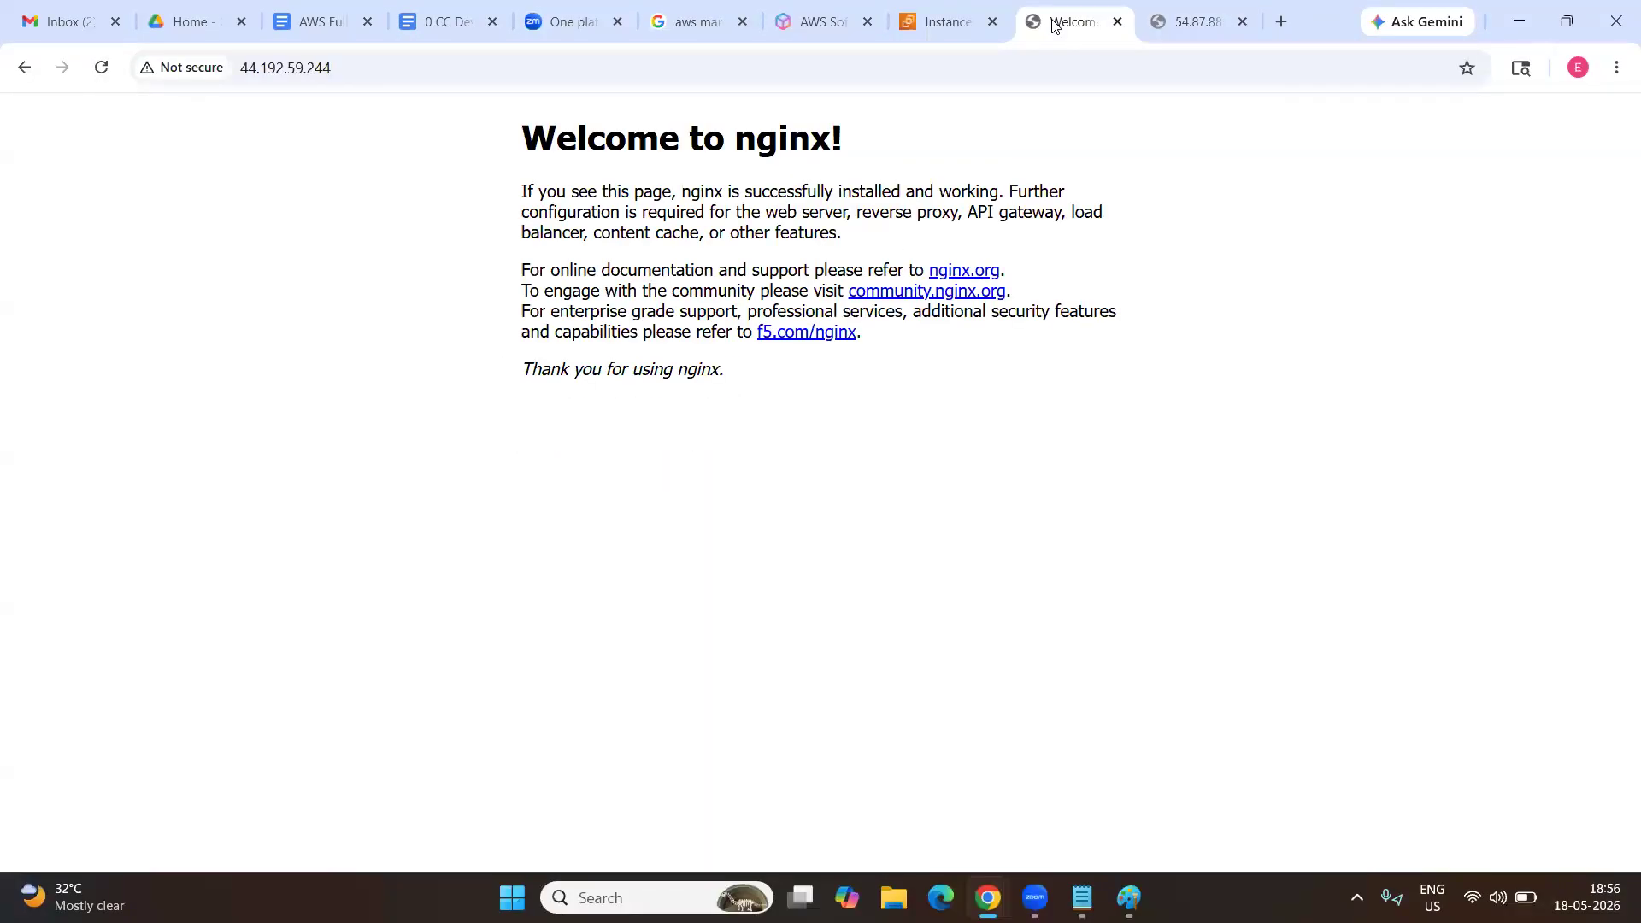
left_click(1196, 23)
key("alt+Tab")
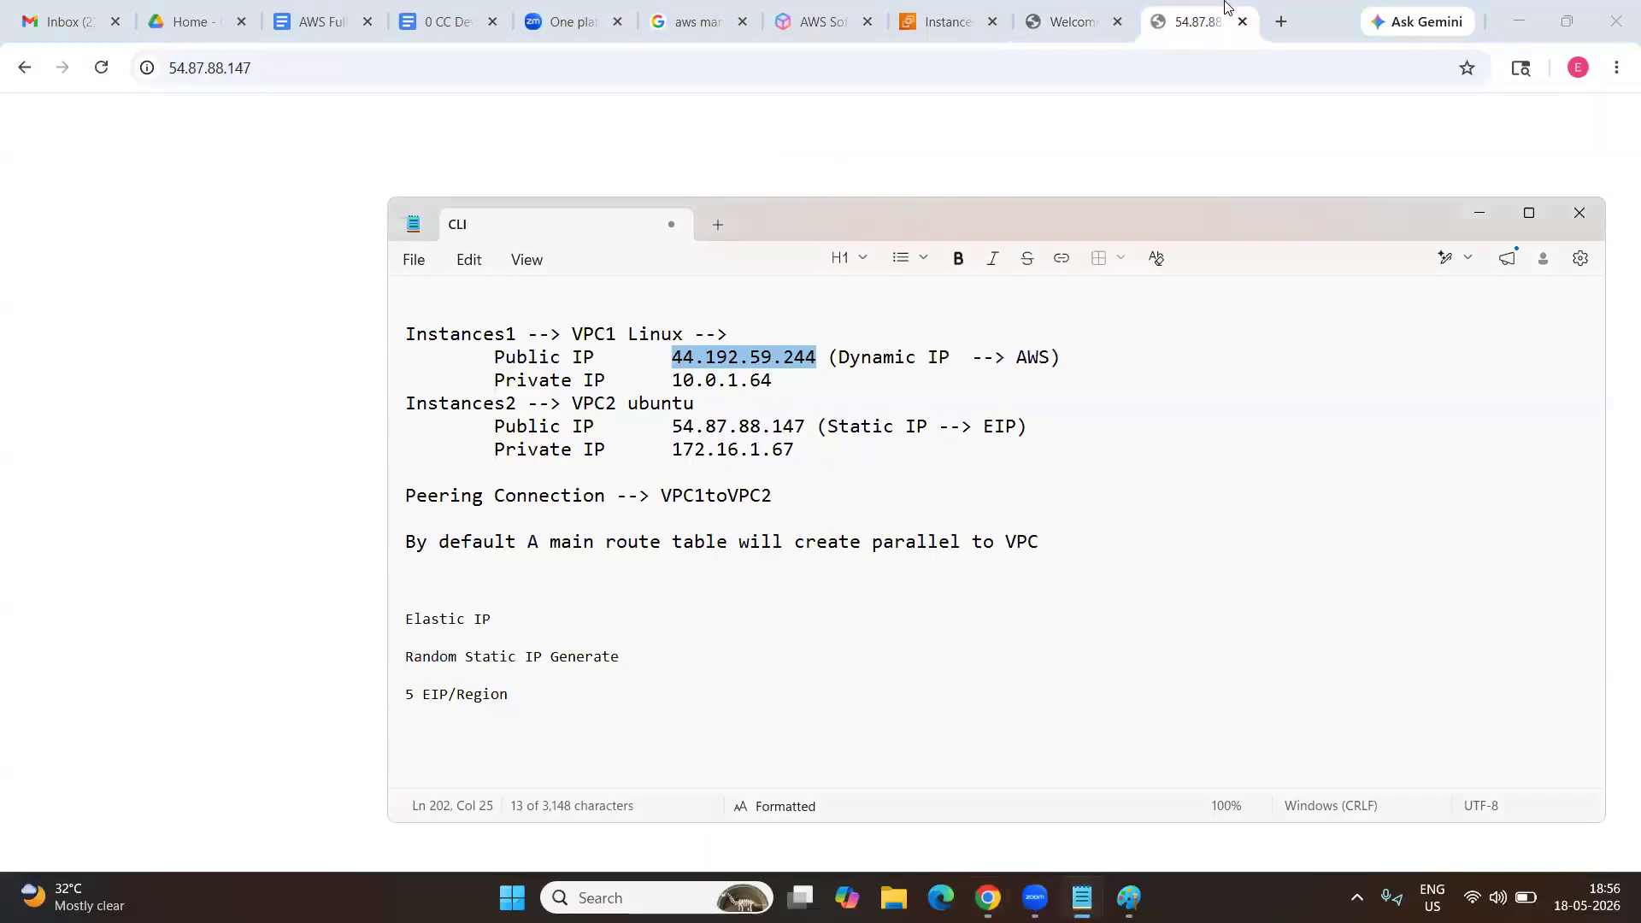
left_click(1100, 17)
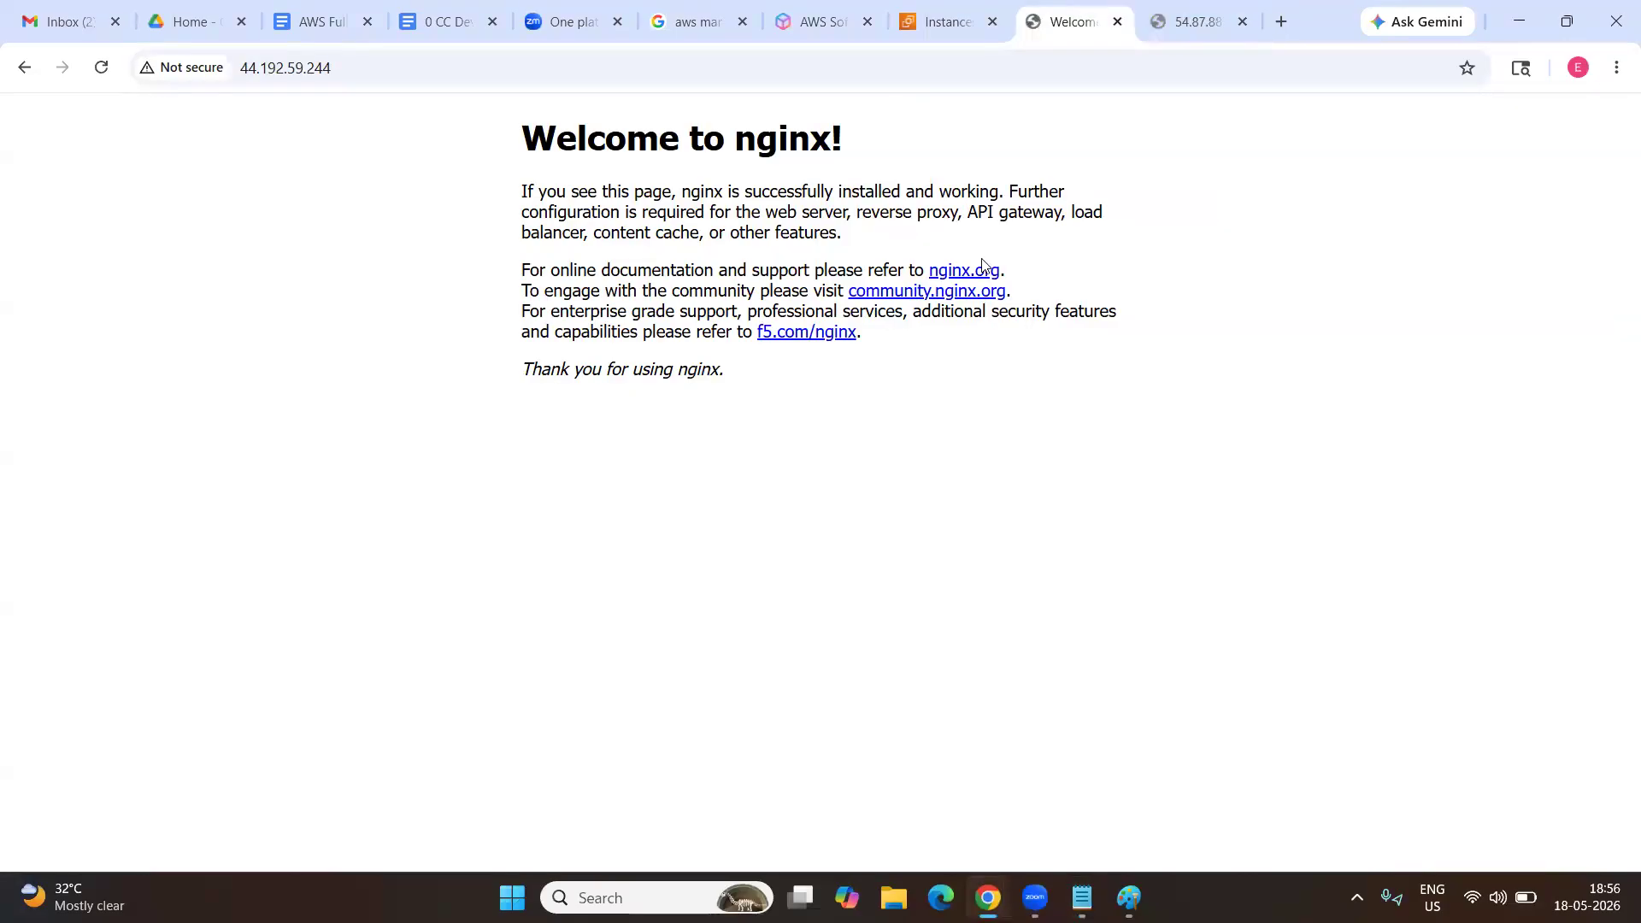
left_click(1164, 17)
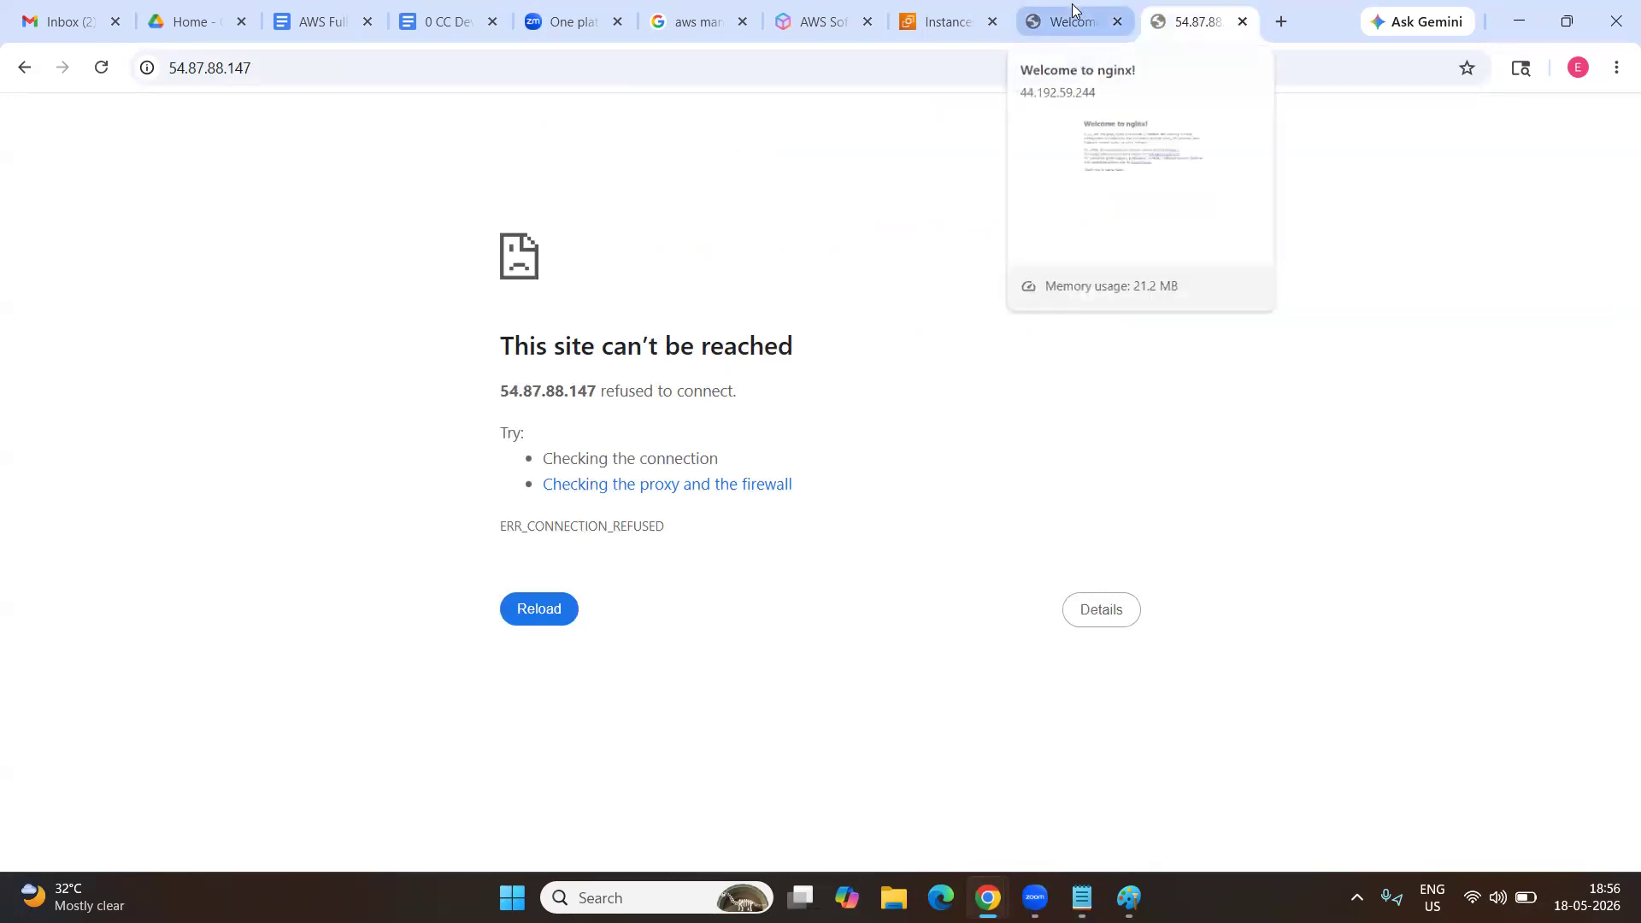
left_click(275, 75)
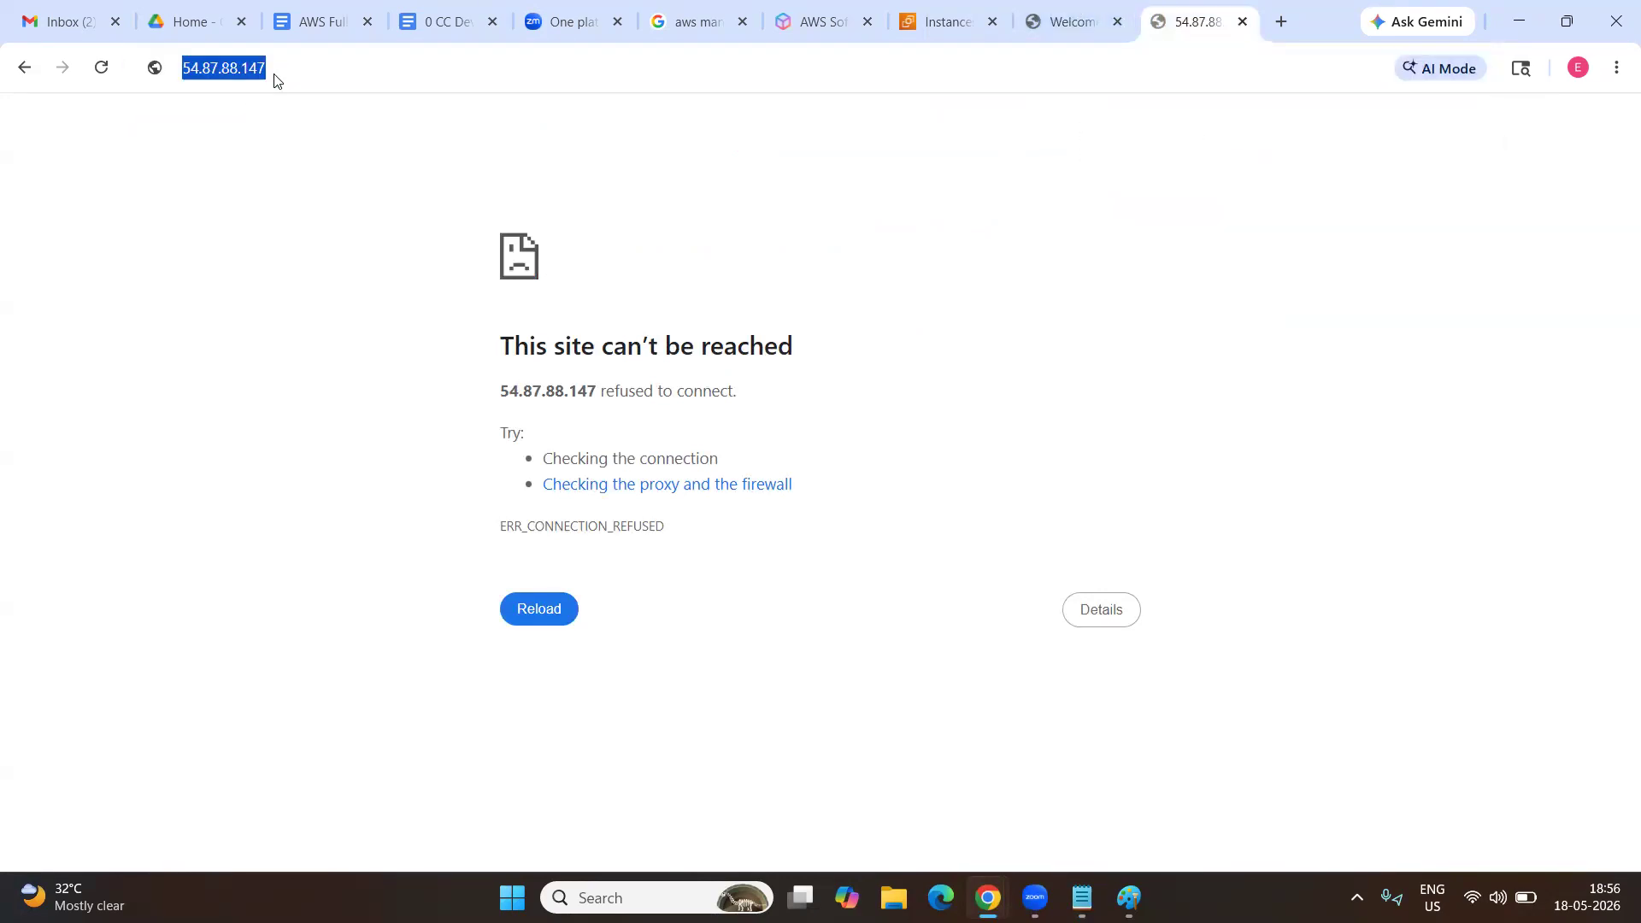
left_click(1060, 13)
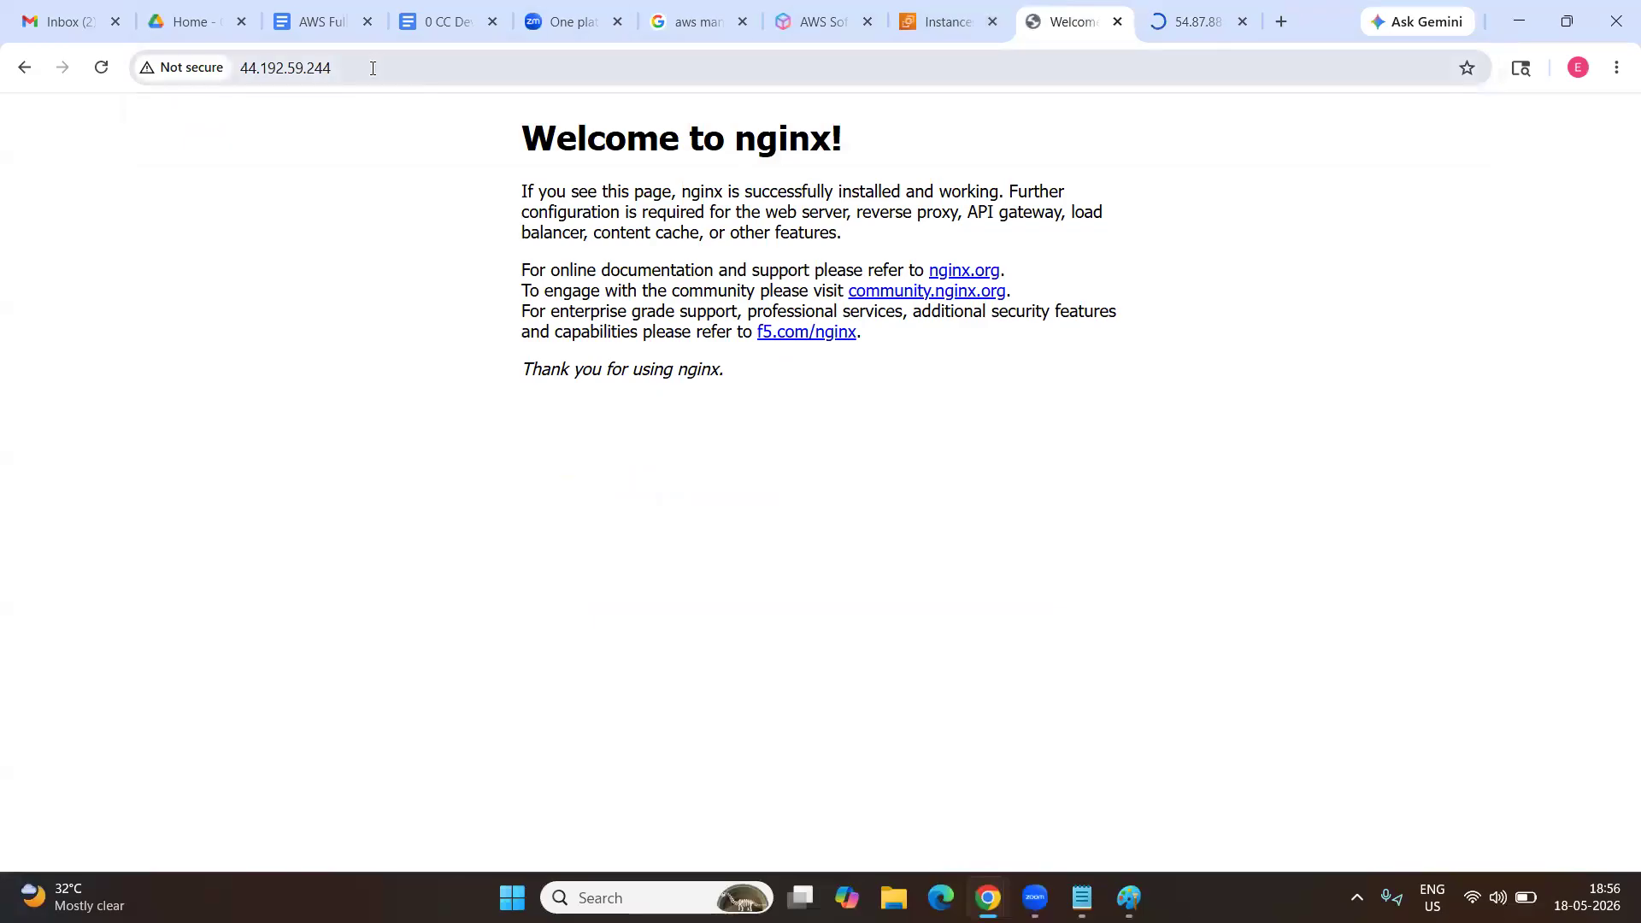
Check the 44.192.59.244 page address against Instances1's dynamic public IP entry in the notes.
left_click(320, 68)
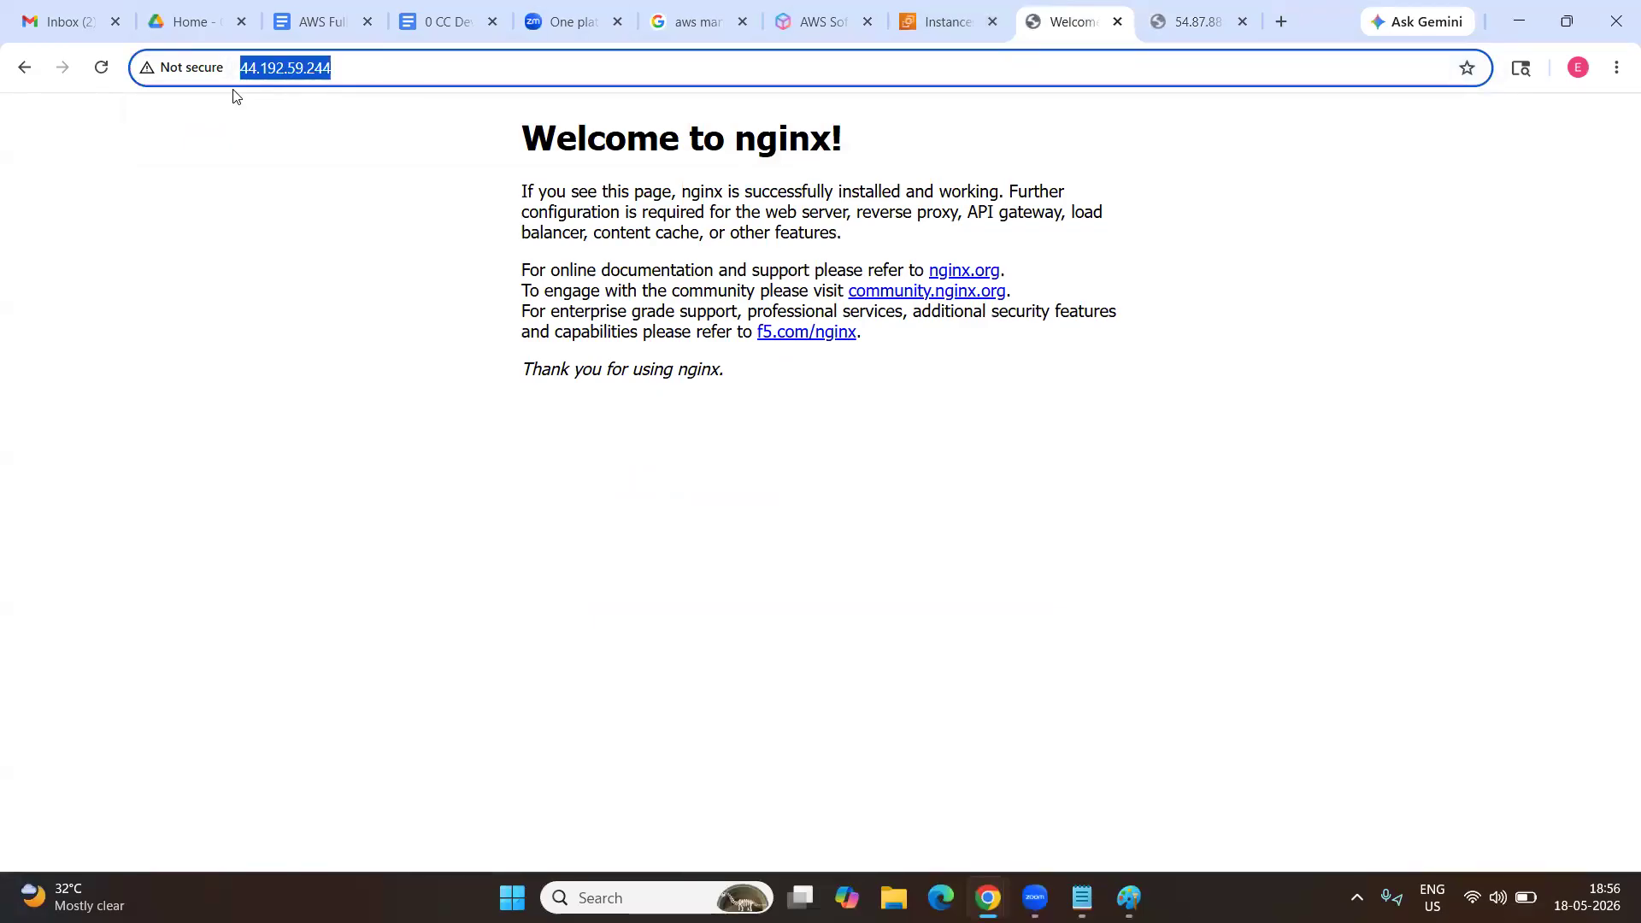
left_click(944, 21)
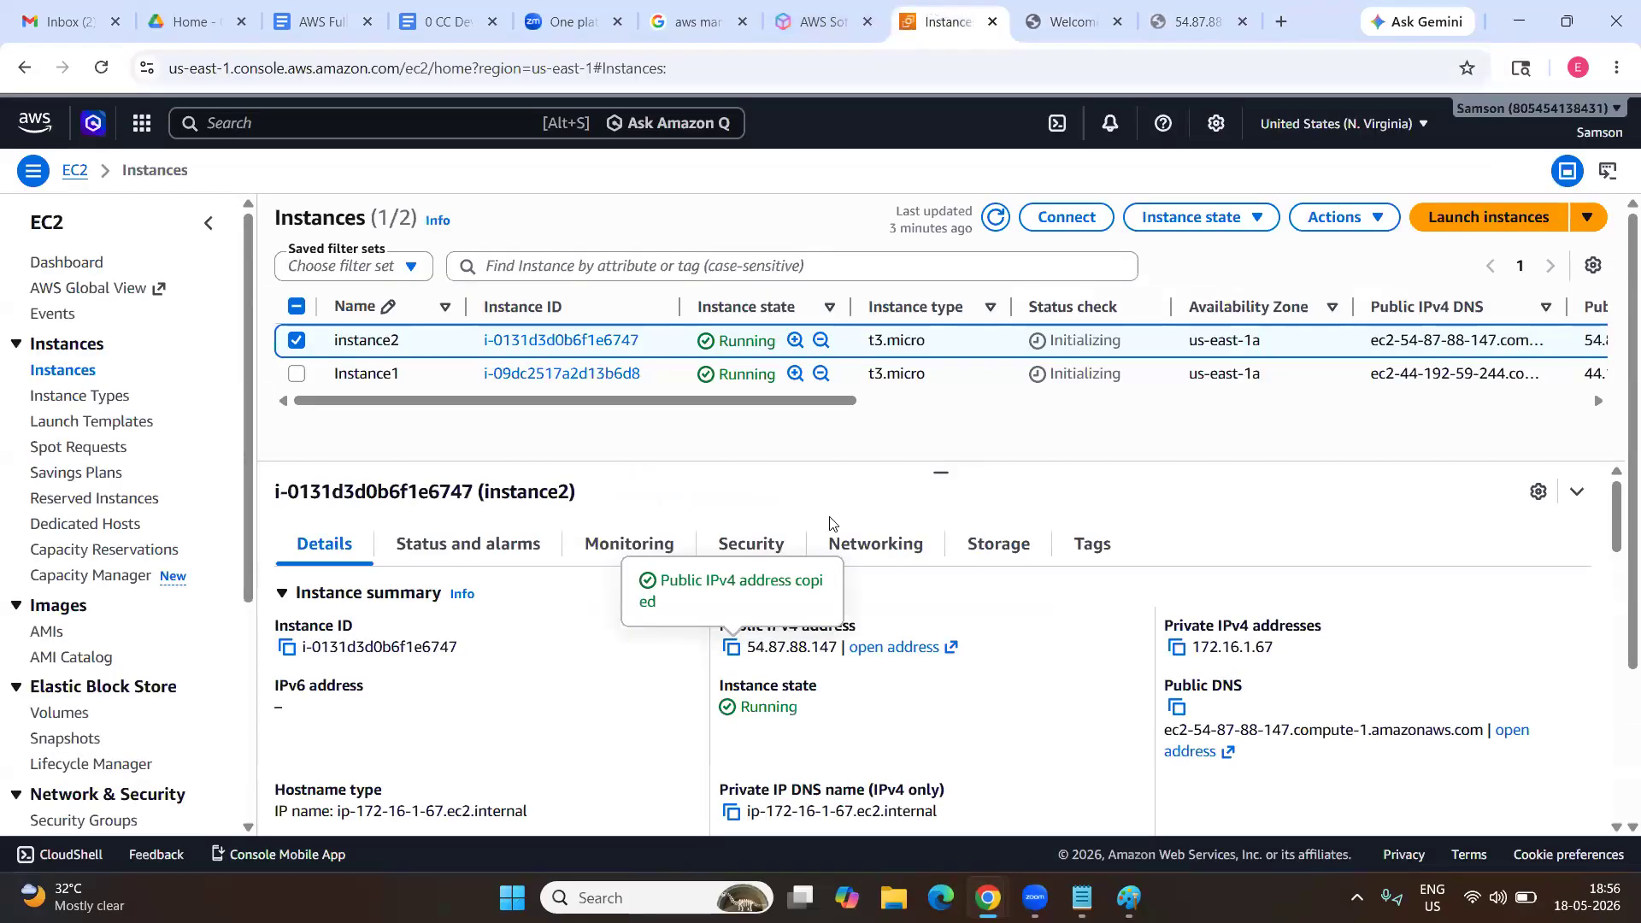
left_click(1082, 897)
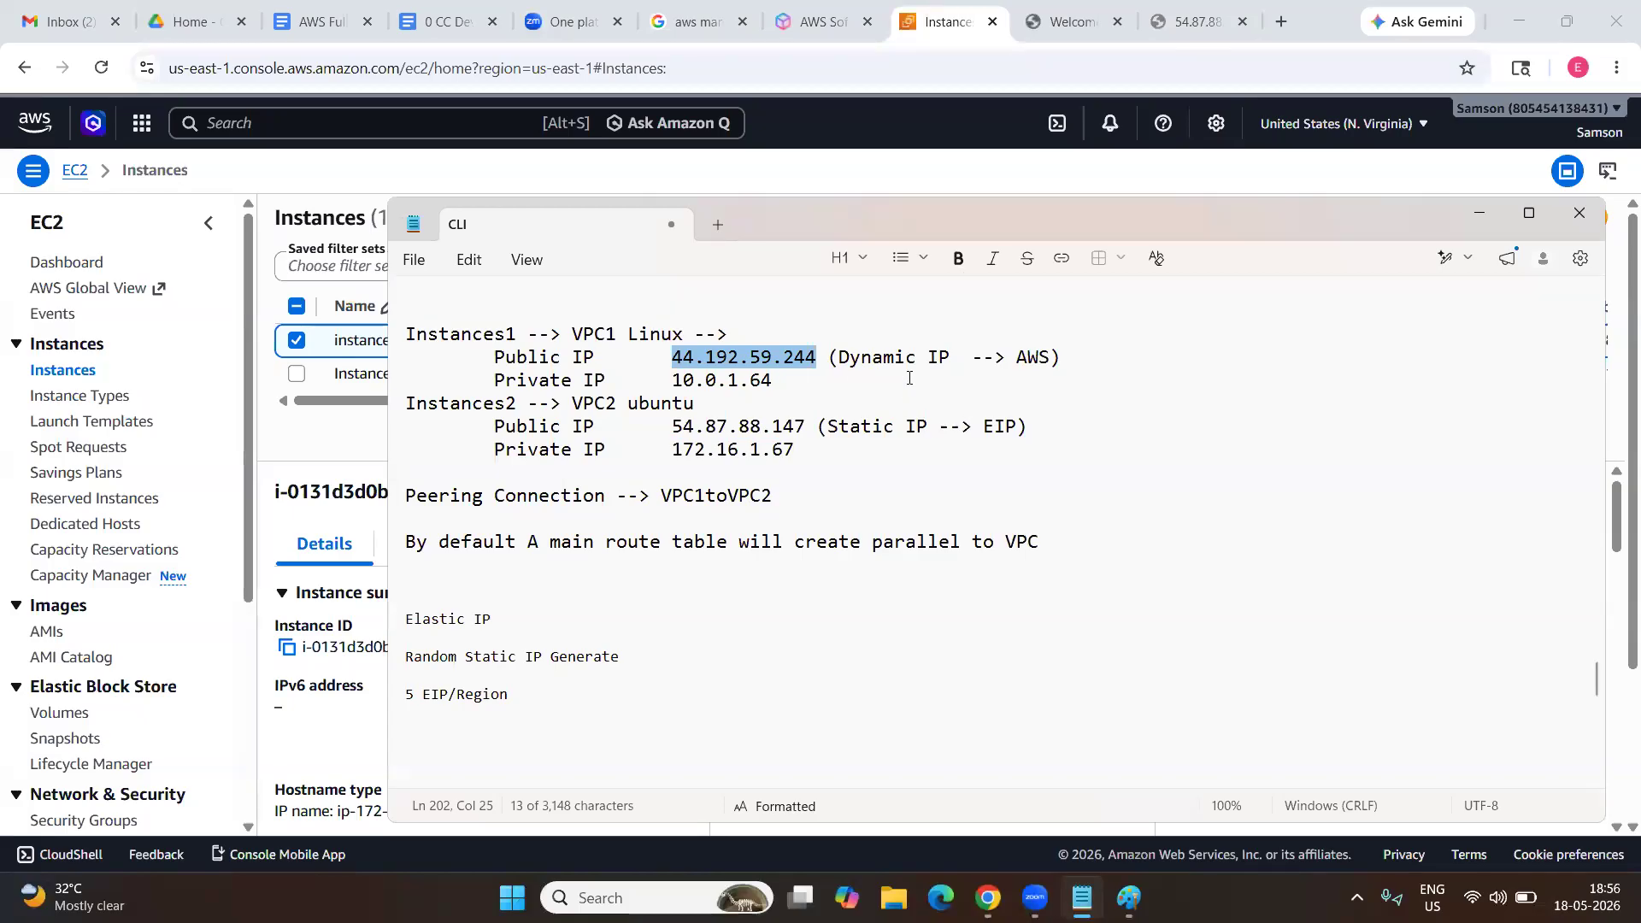
left_click(823, 351)
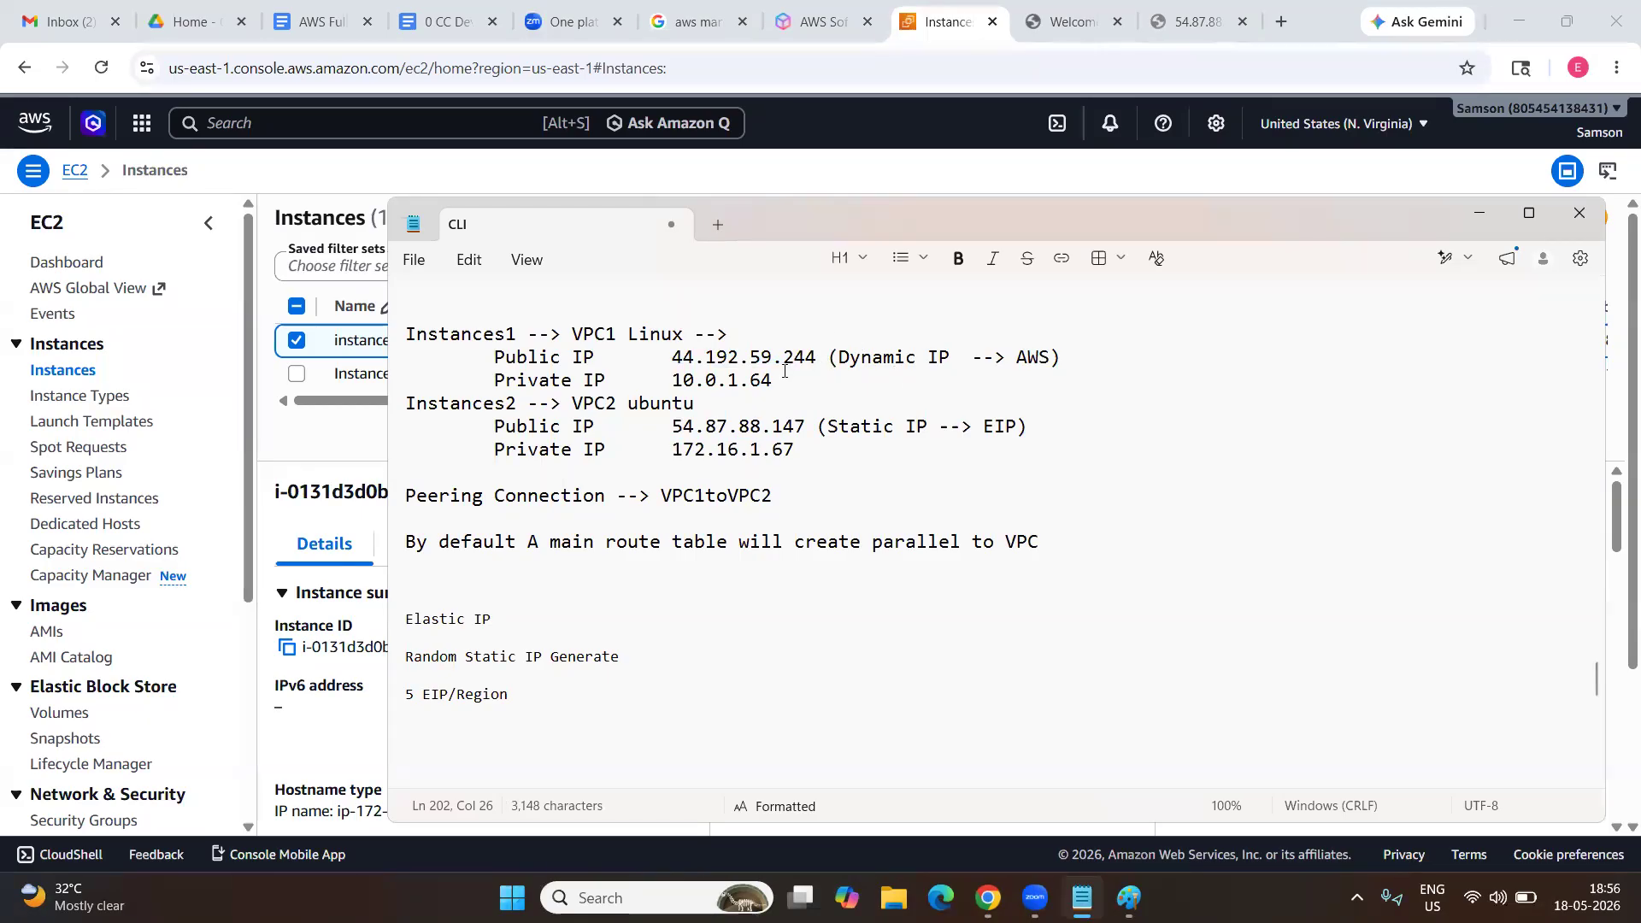
Open facebook.com in a new browser tab as an example of a site reached by its domain name.
left_click(1280, 21)
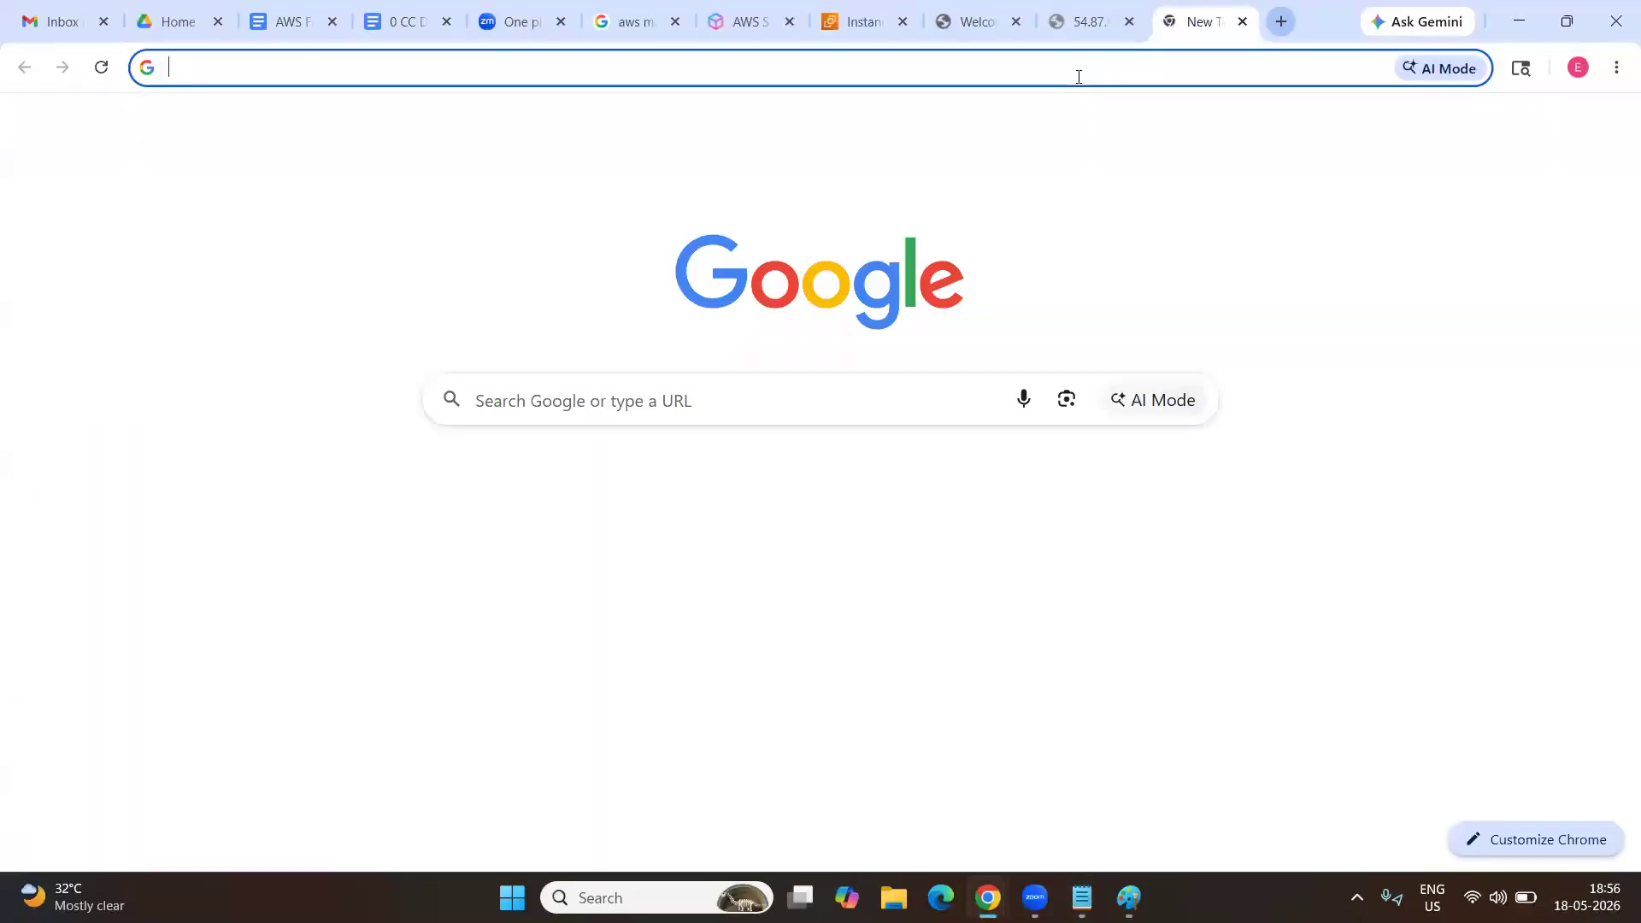
left_click(1078, 78)
type("facebo")
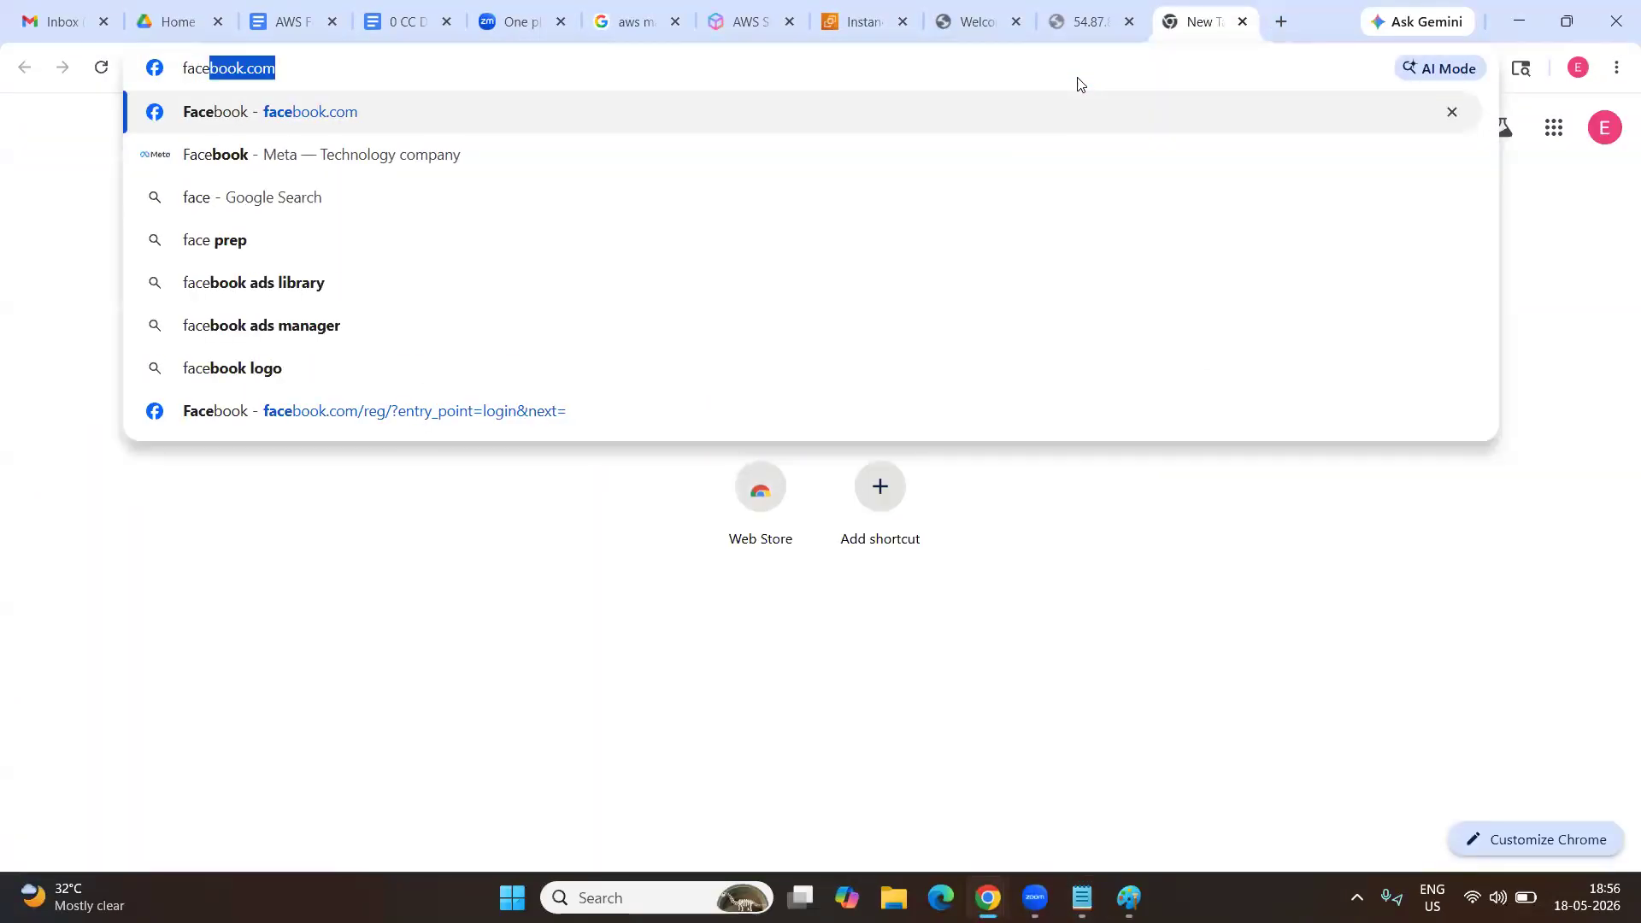
type("ok")
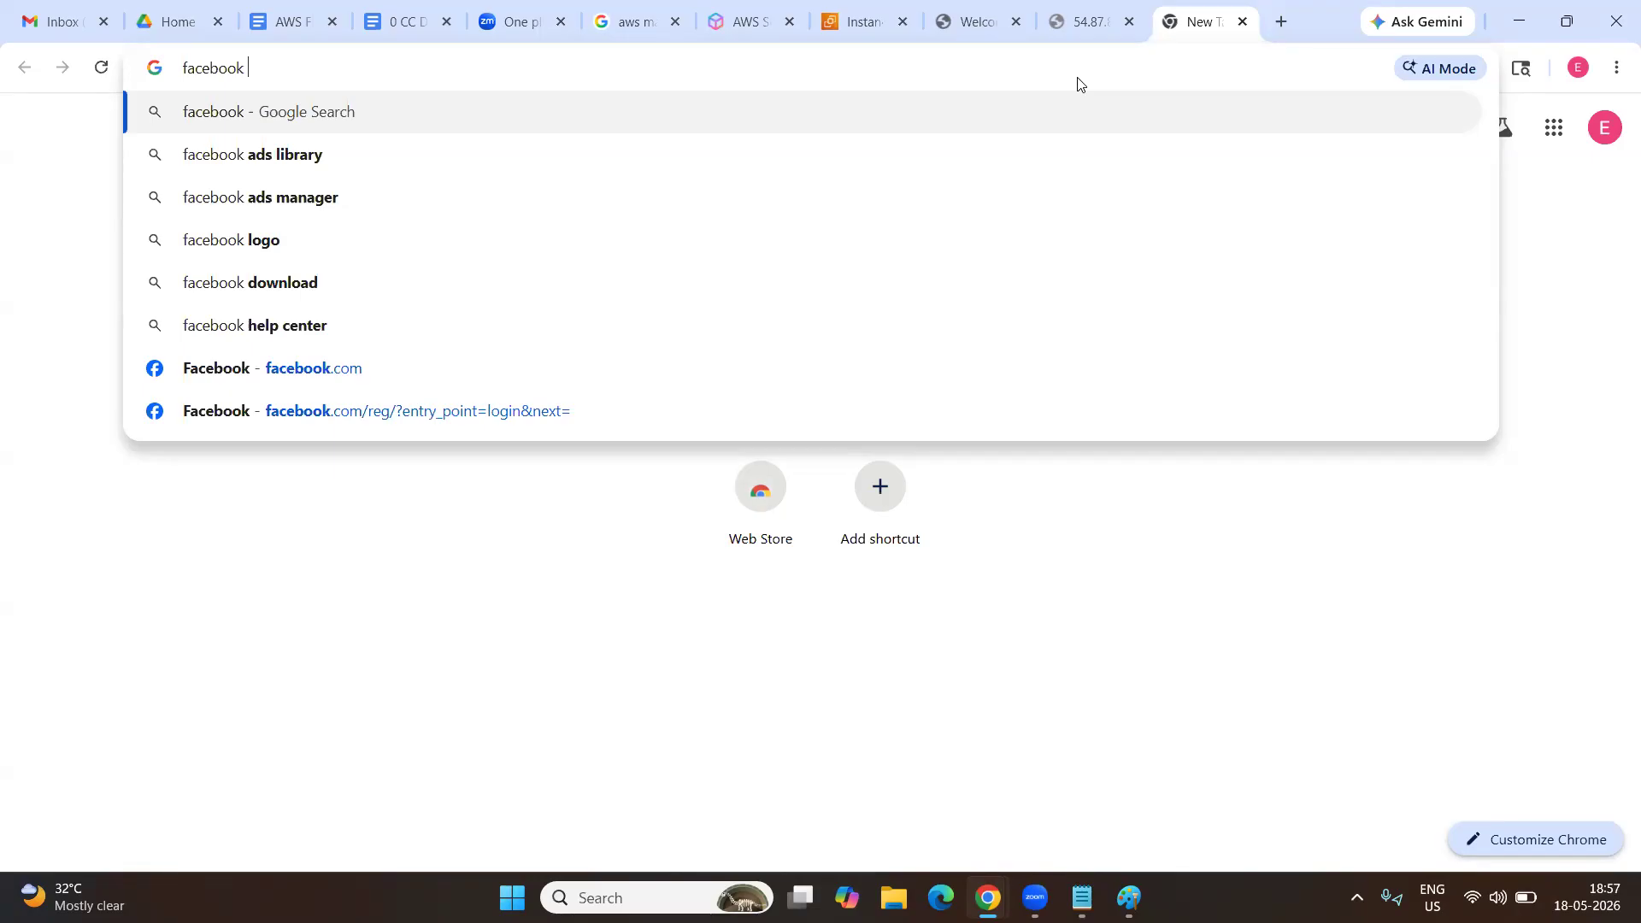
key("BackSpace")
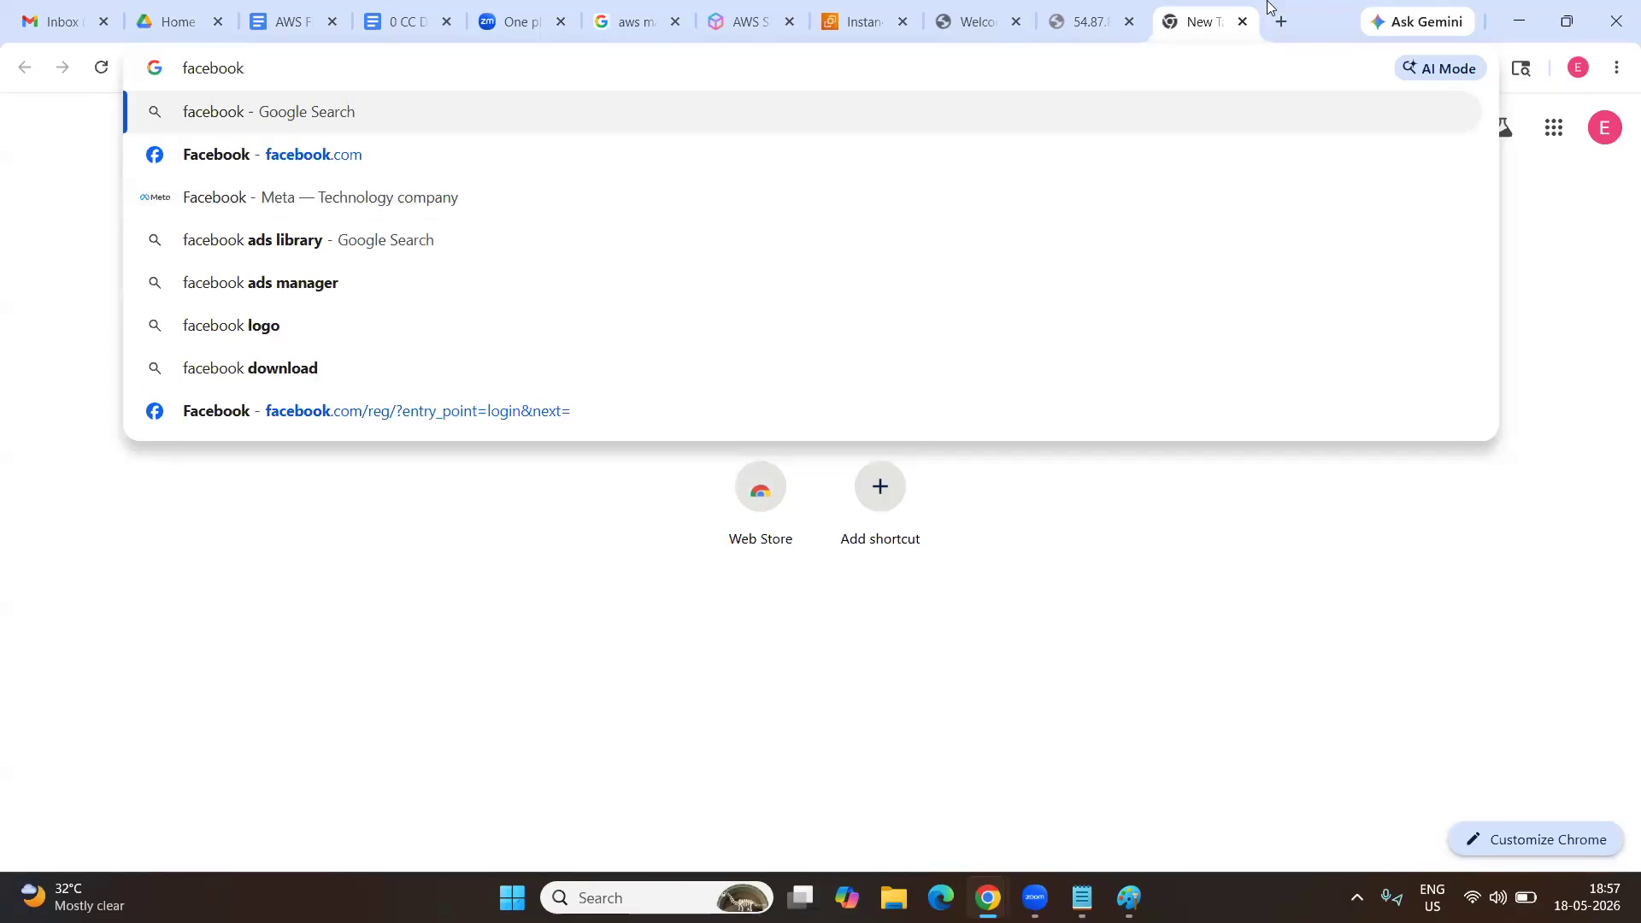
left_click(1065, 20)
left_click(974, 22)
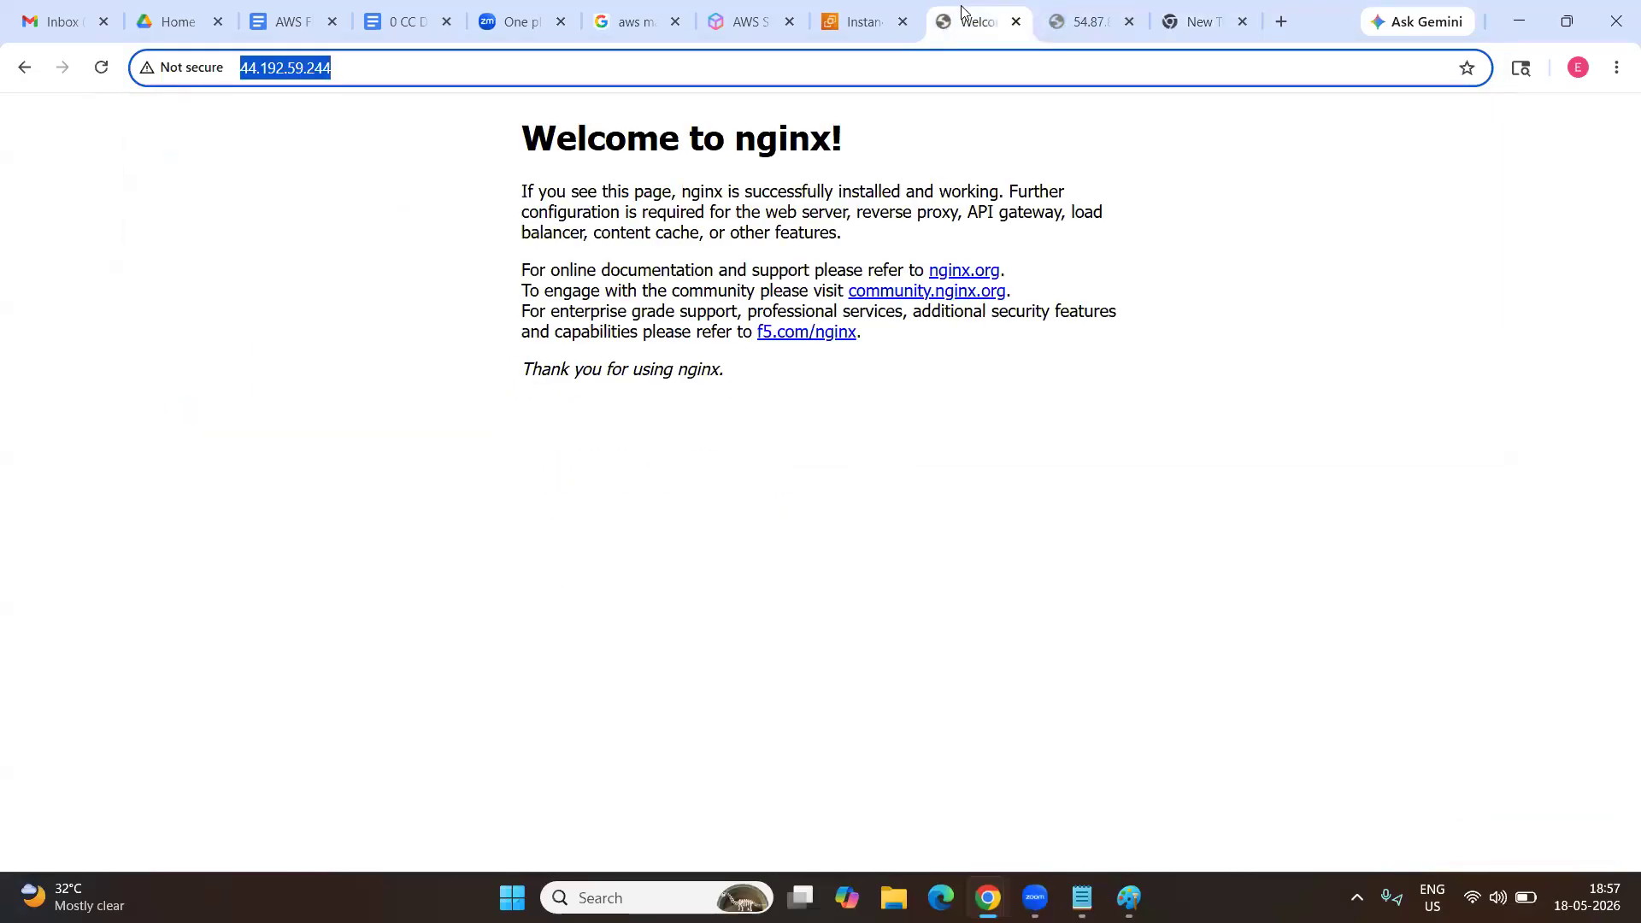
left_click(1193, 19)
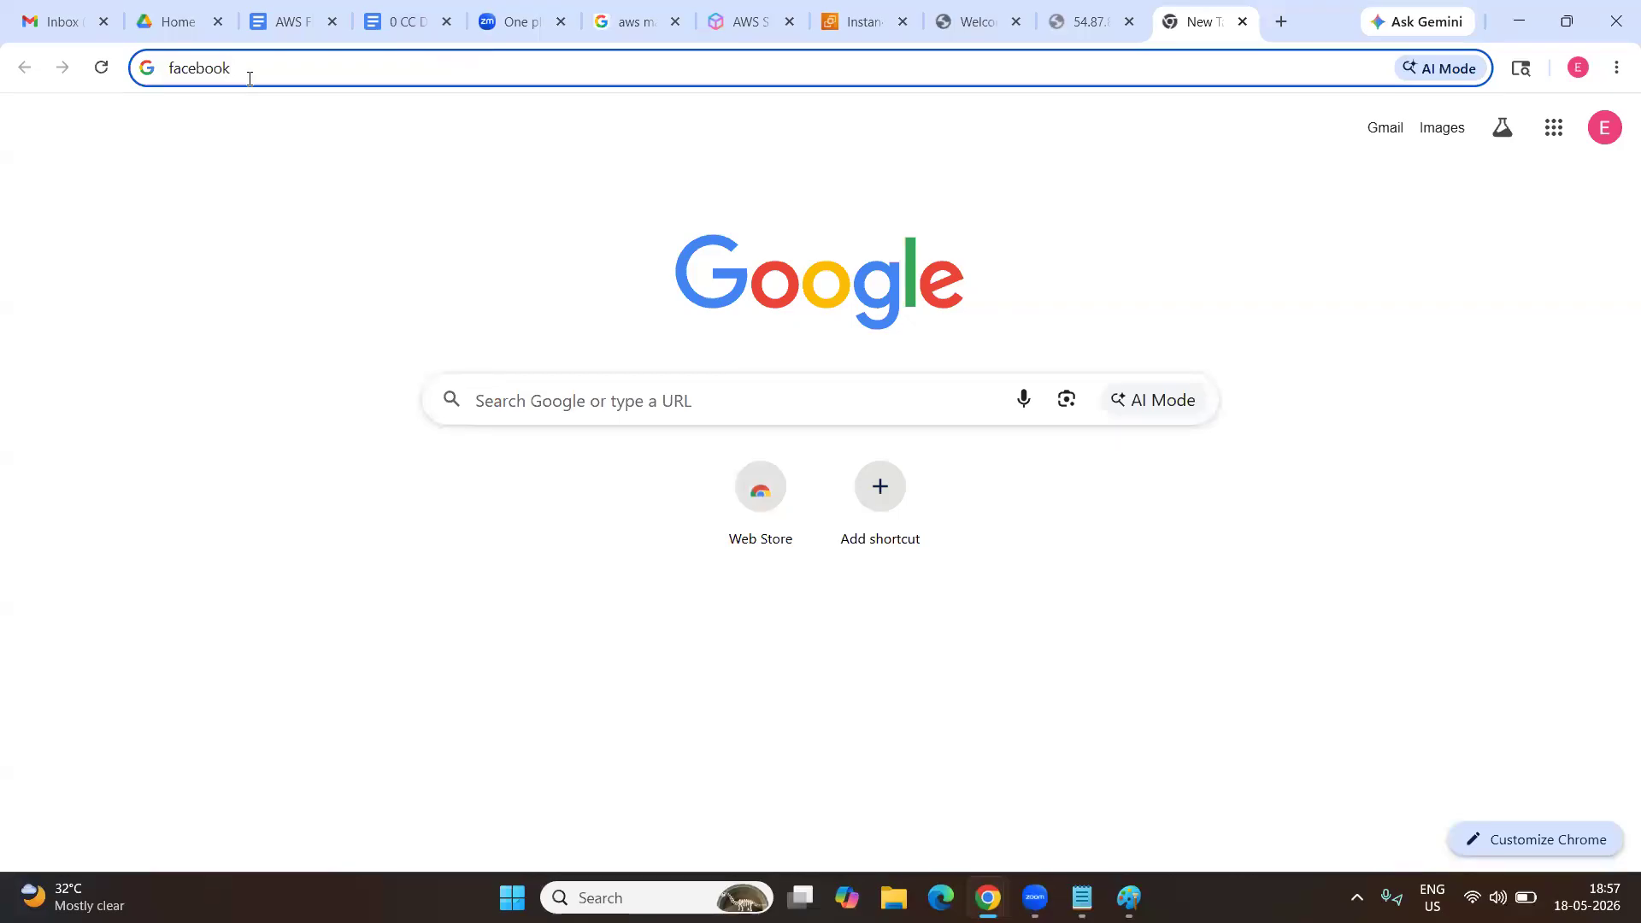
type(".com")
key("Return")
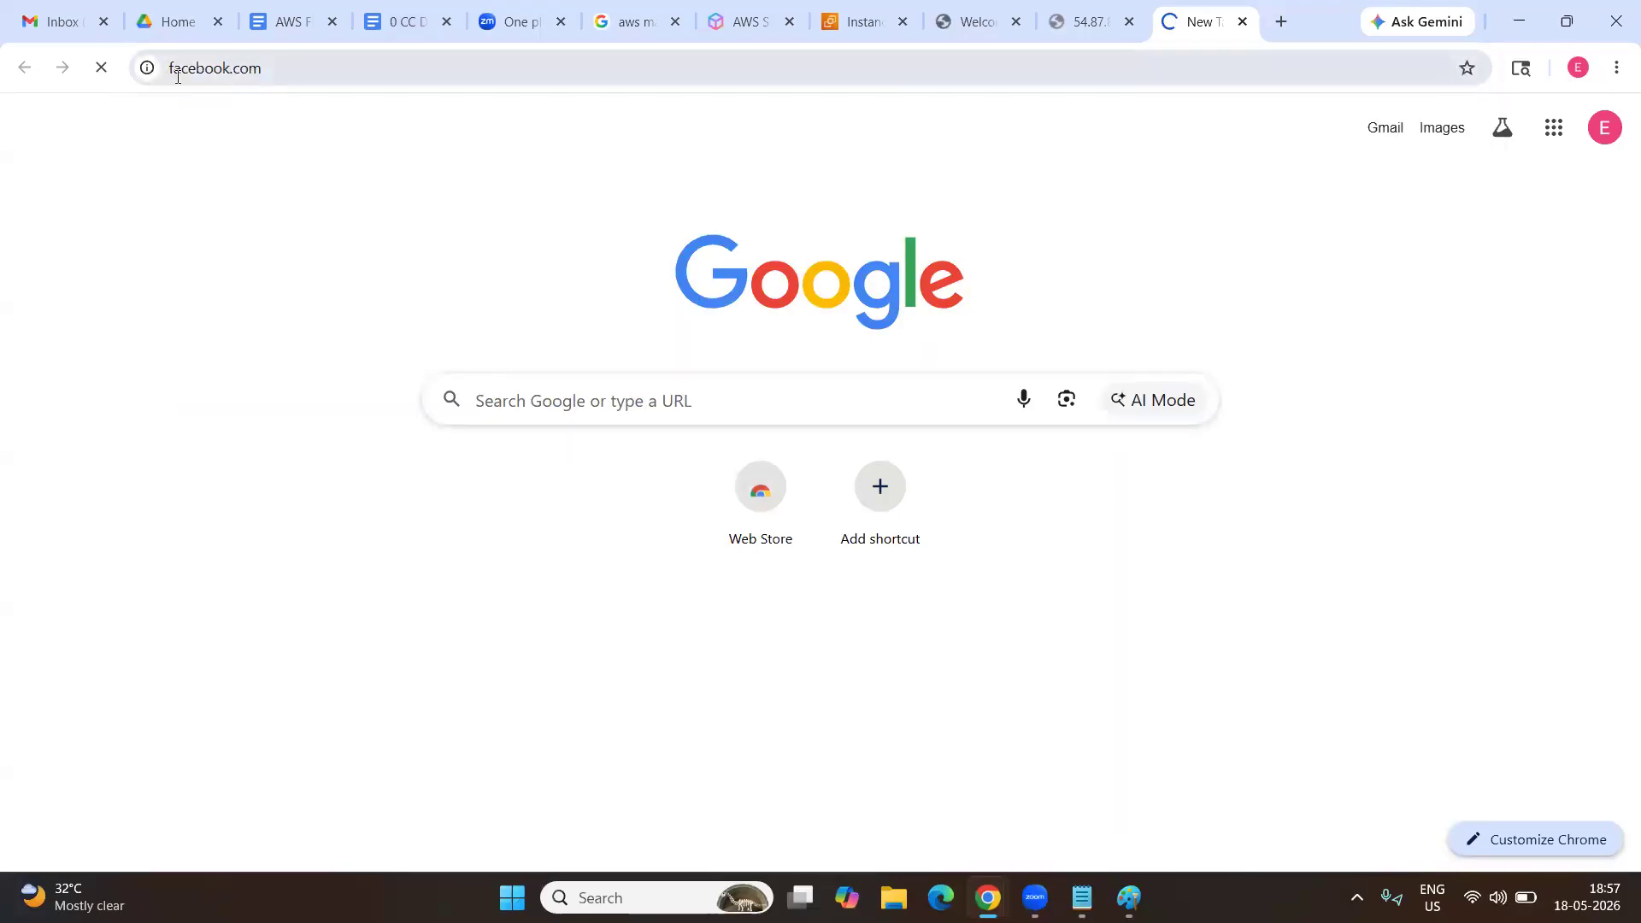
left_click(171, 76)
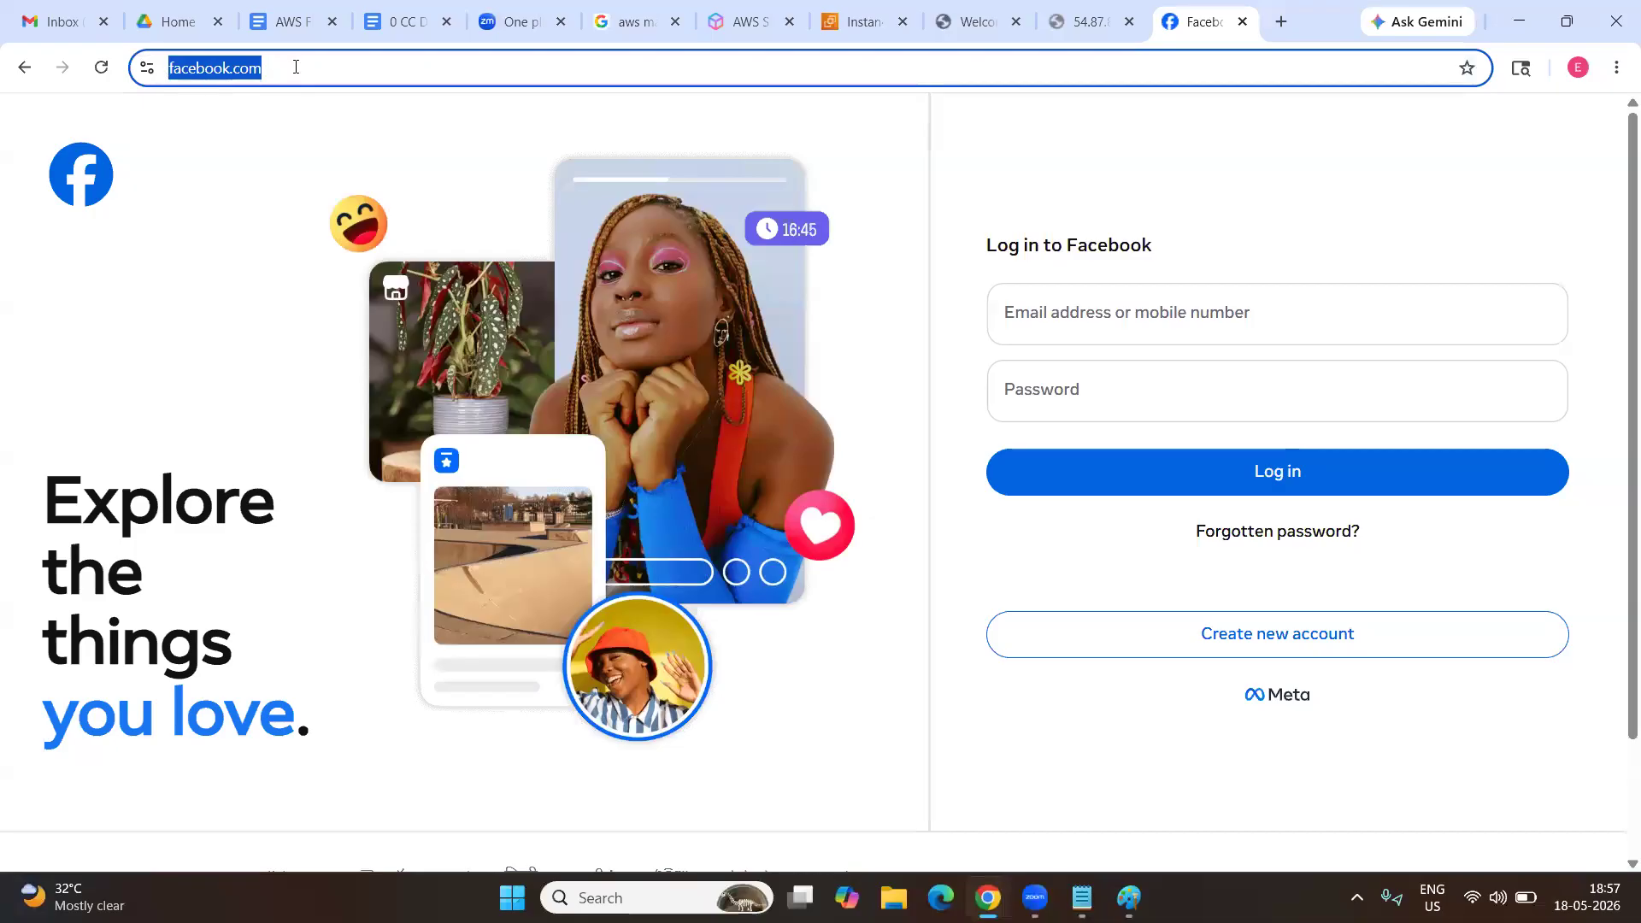
Add the line "Domain Name --> Public IP Address" below "5 EIP/Region" in the CLI notes.
left_click(1083, 897)
scroll(777, 721, "down", 1)
left_click(520, 677)
type("Domain Name --> IP Address")
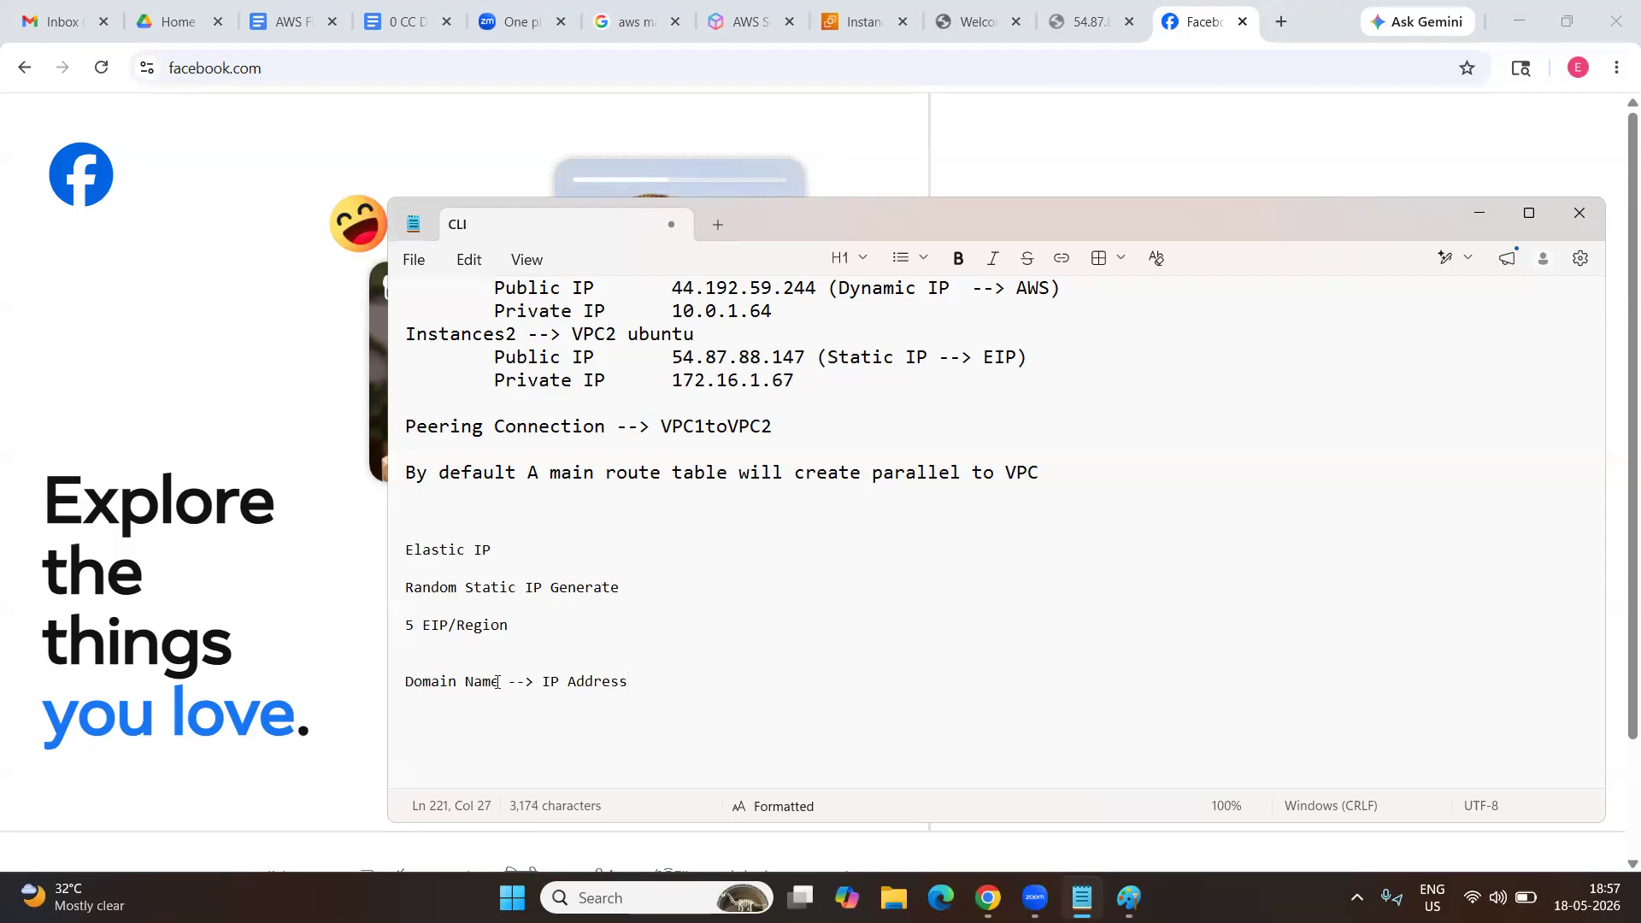
left_click(551, 684)
type("Public")
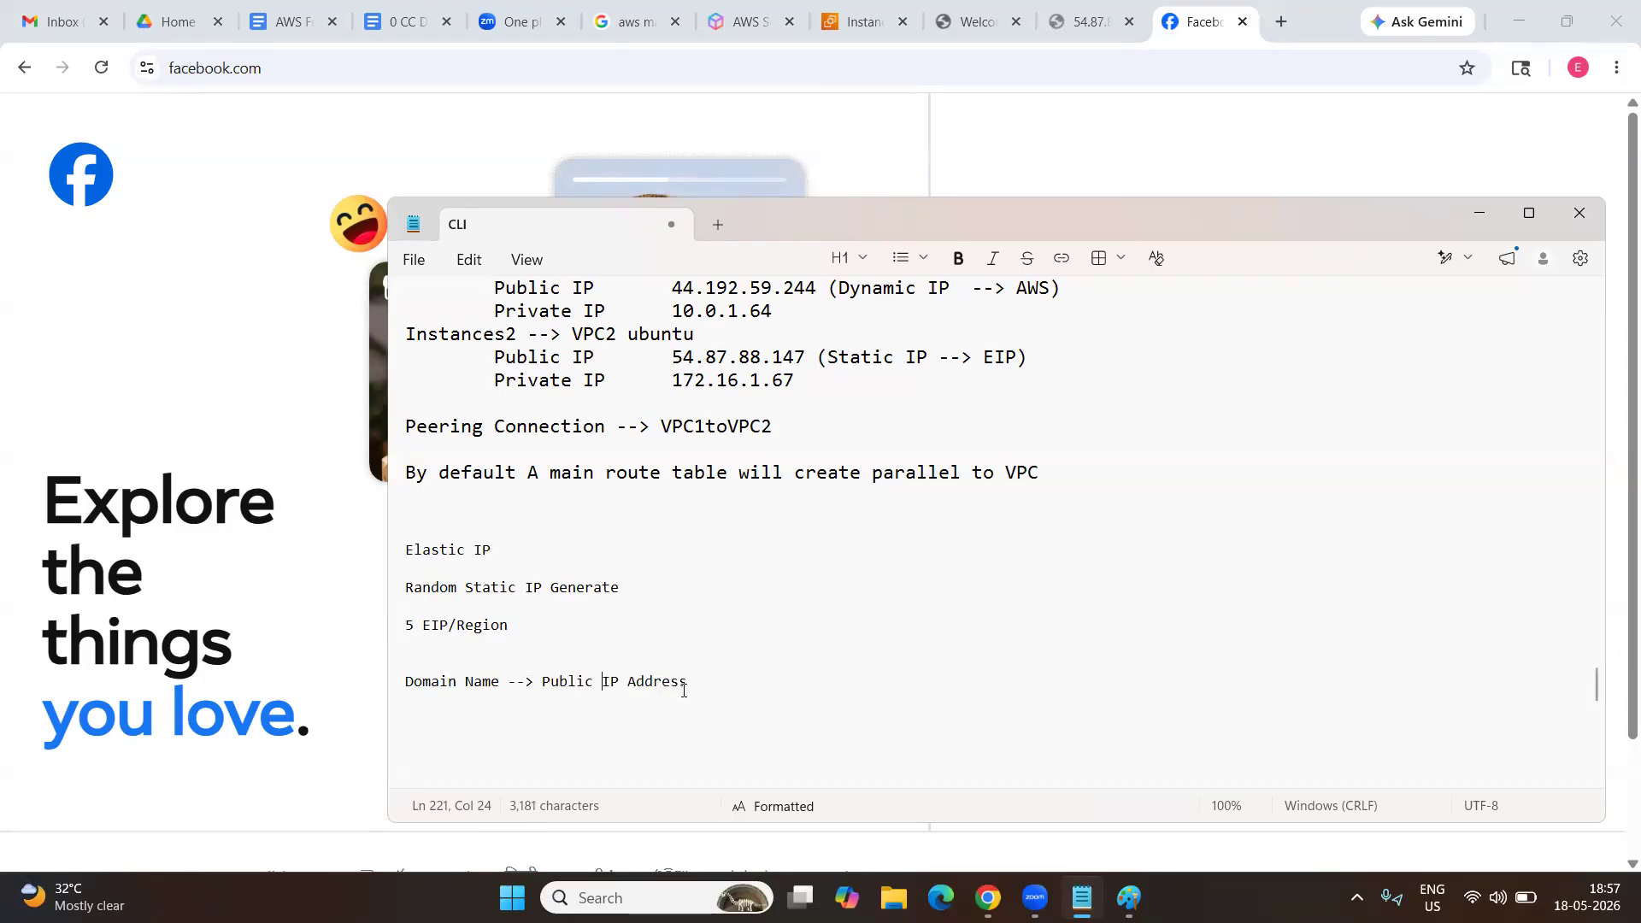
Highlight Public IP Address, Instances2's Static IP label and Instances1's public IP in the notes for comparison.
left_click_drag(683, 689, 548, 688)
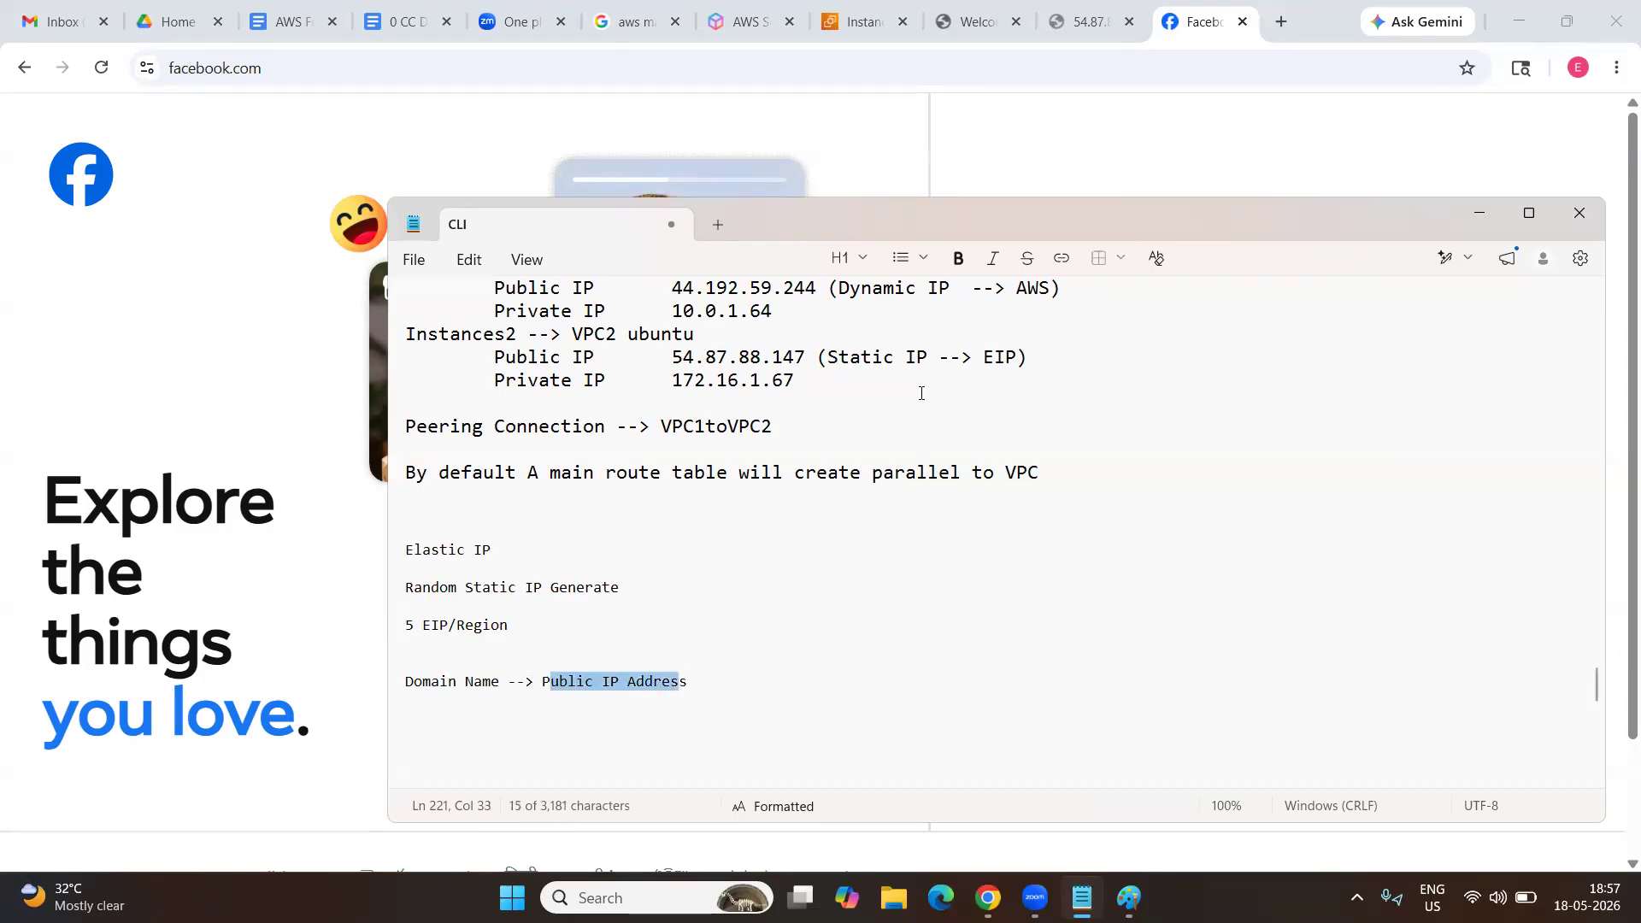
left_click_drag(933, 345, 834, 366)
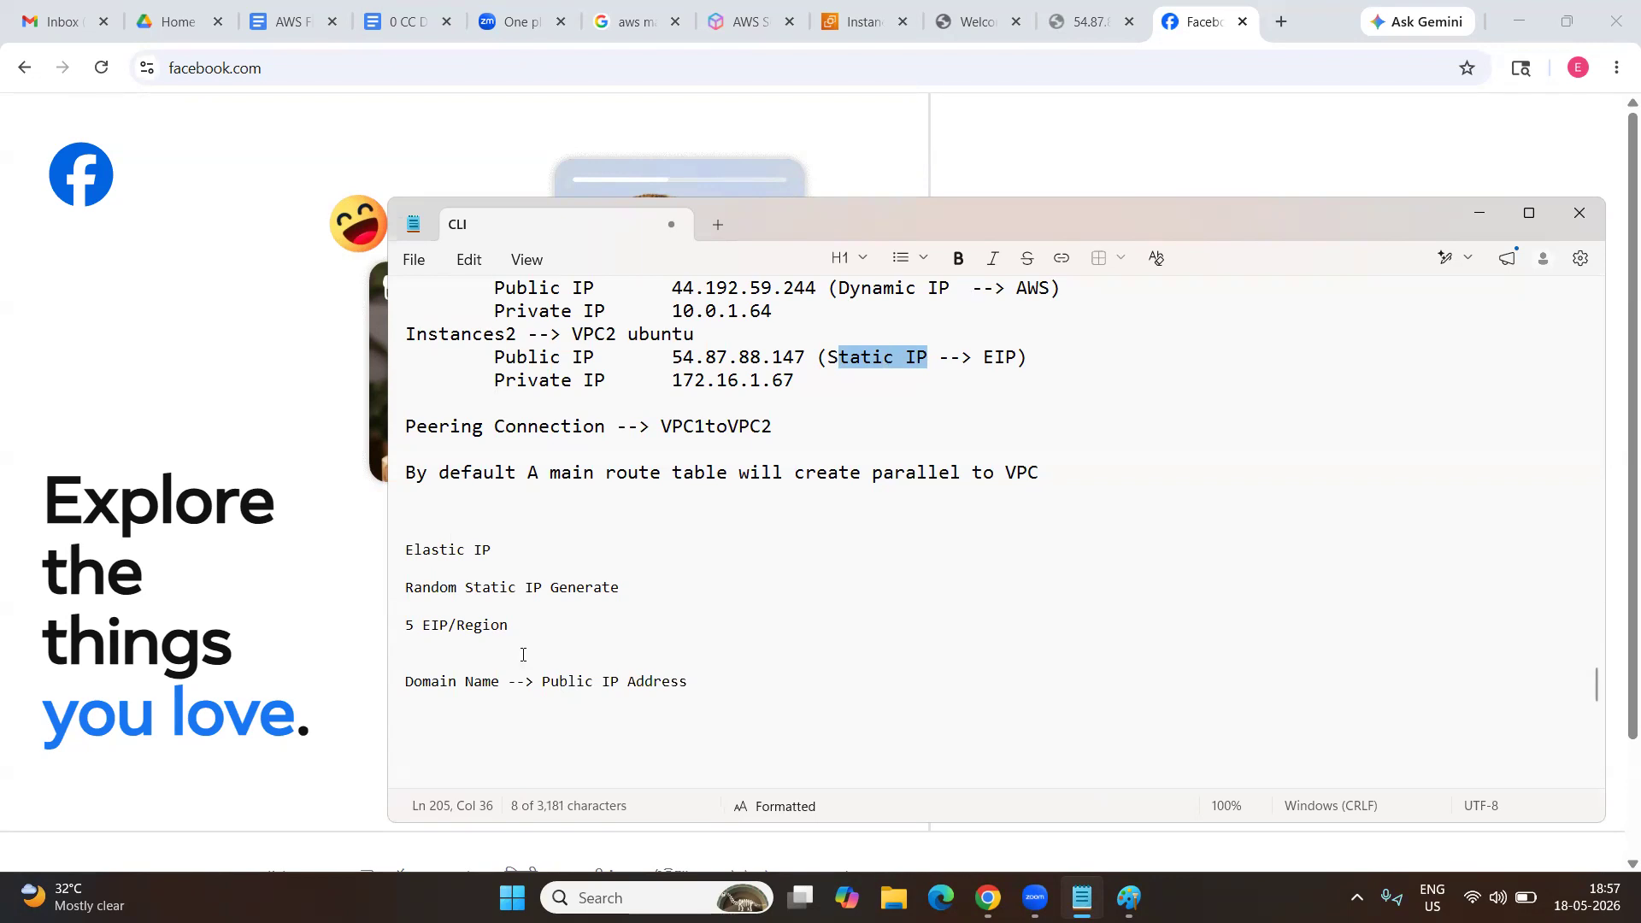
left_click_drag(672, 290, 818, 295)
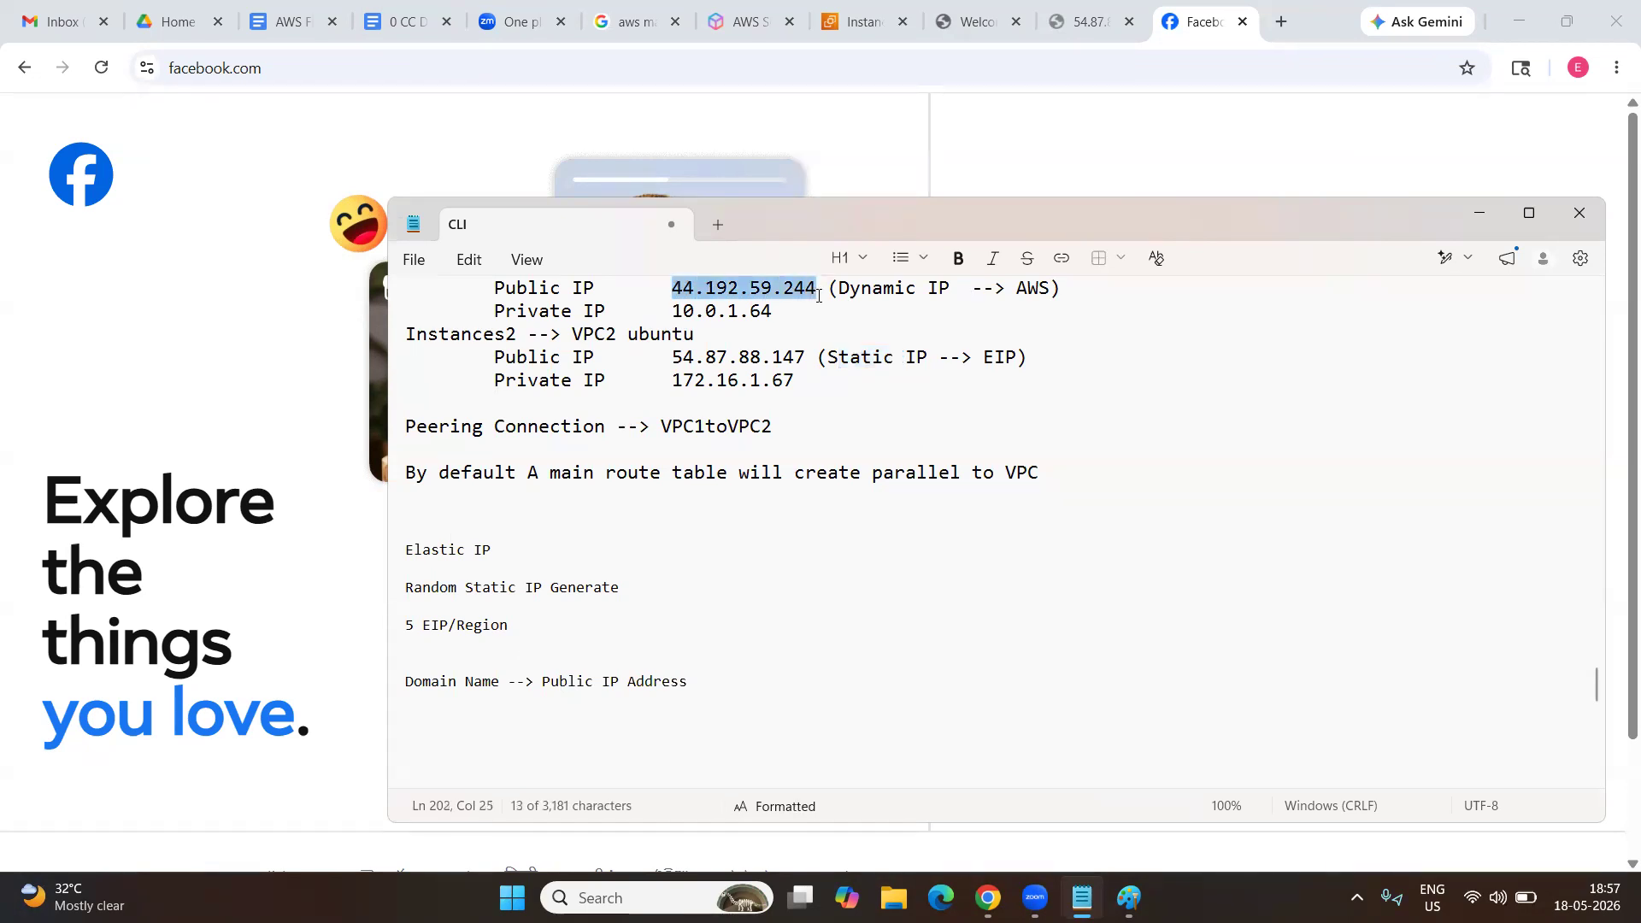
left_click(384, 241)
Connect to Instance1 through EC2 Instance Connect using its public IP and the username ec2-user.
left_click(852, 24)
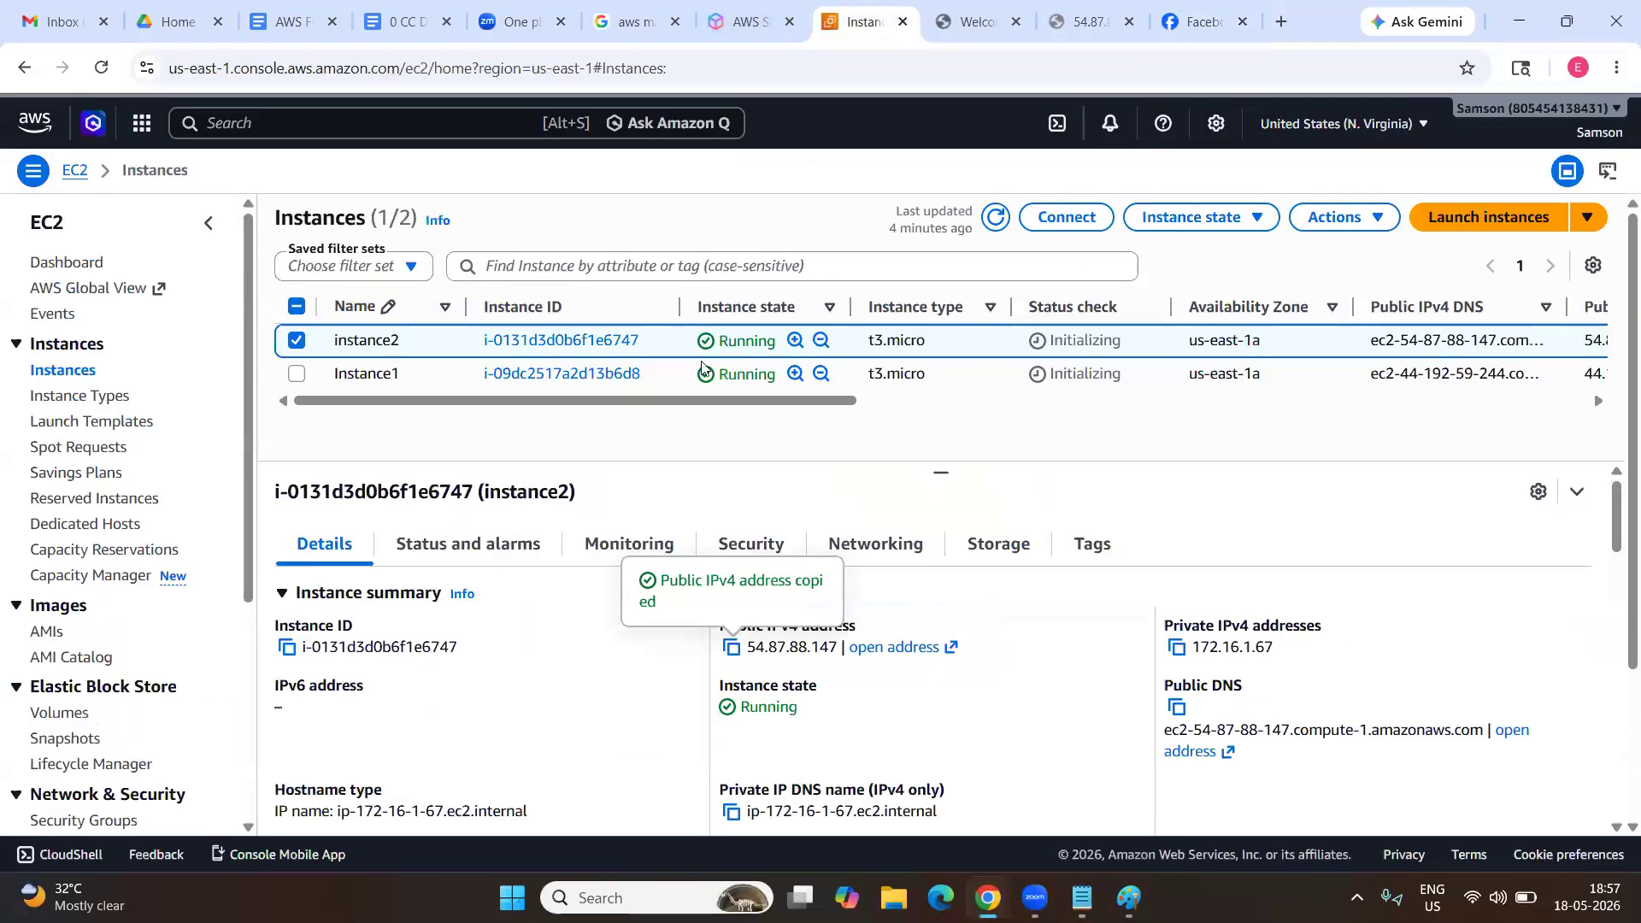
left_click(452, 380)
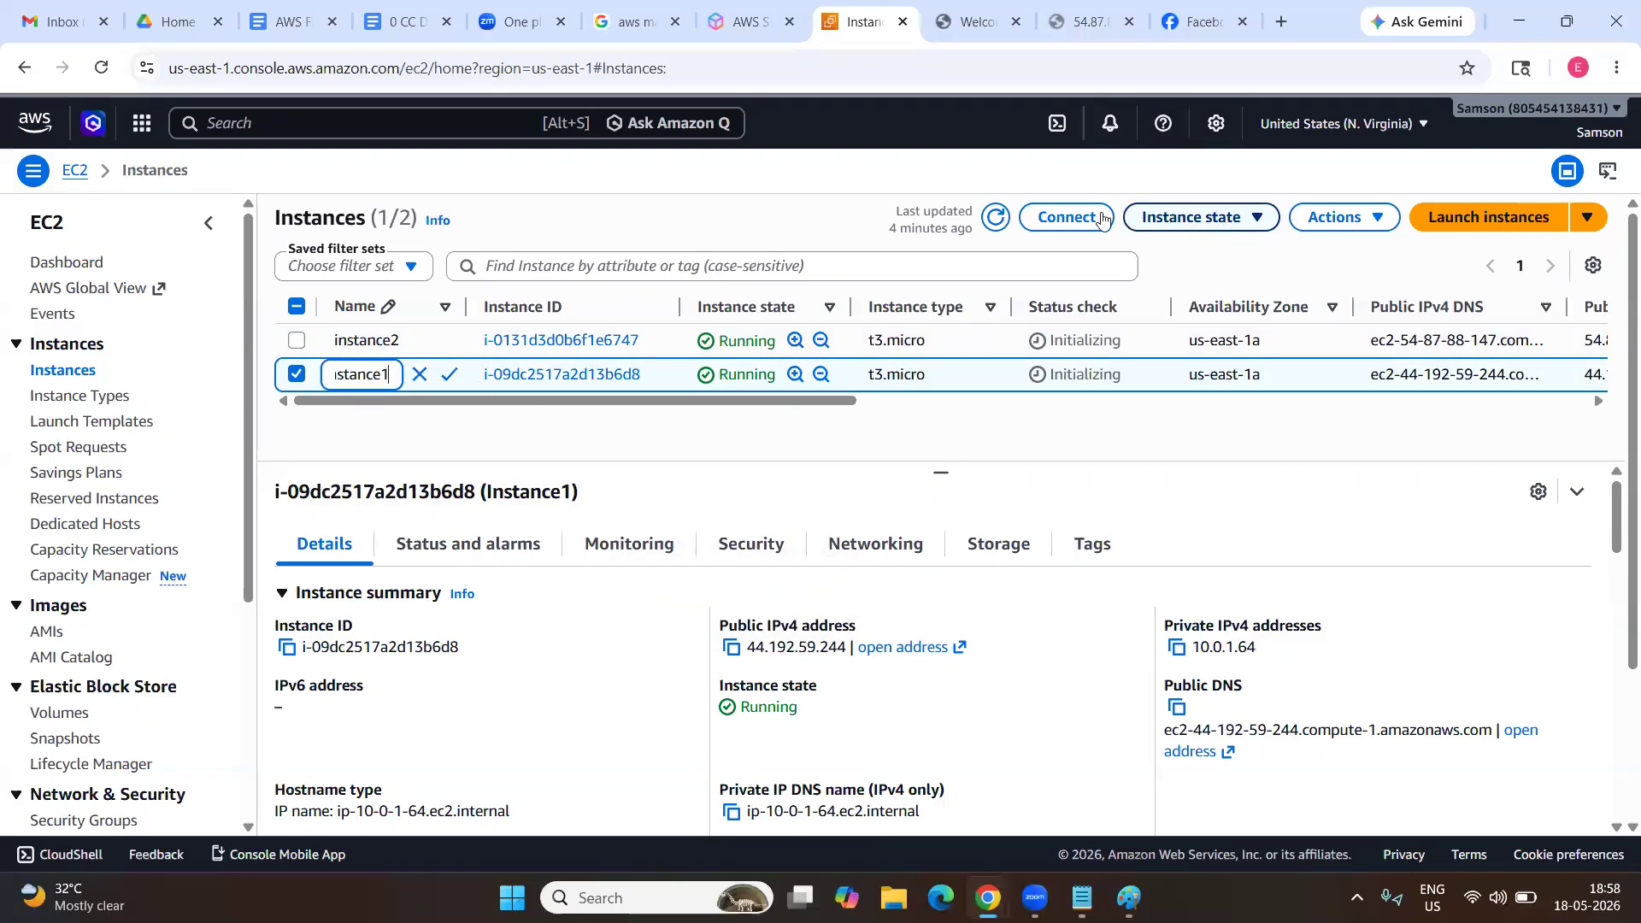
left_click(1067, 217)
scroll(673, 465, "down", 2)
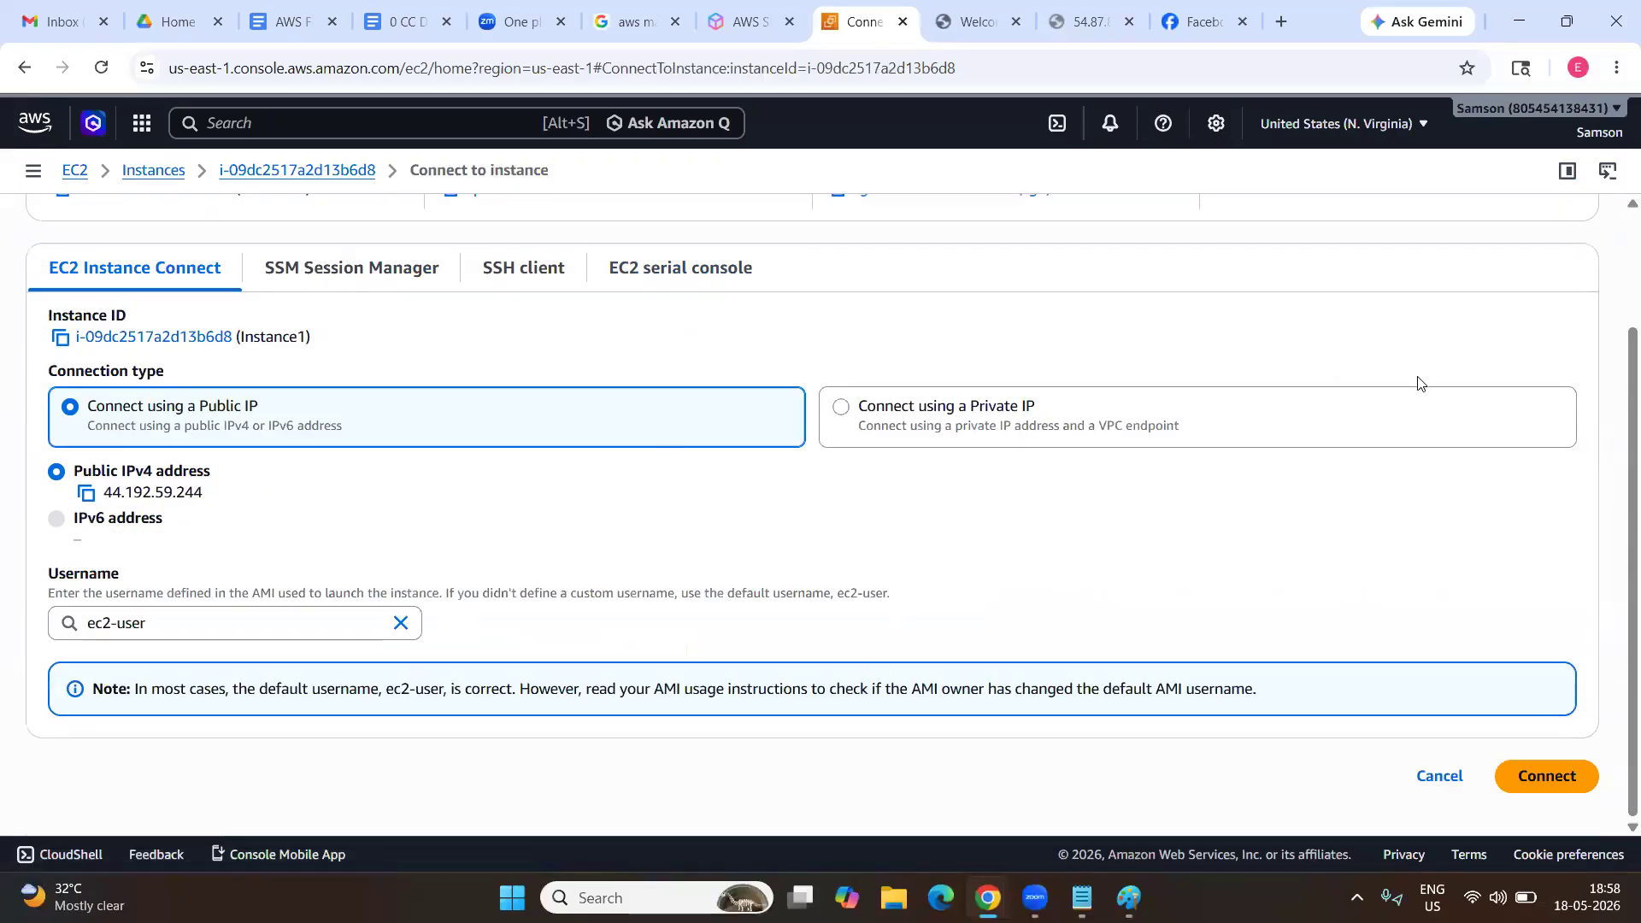
left_click(1550, 788)
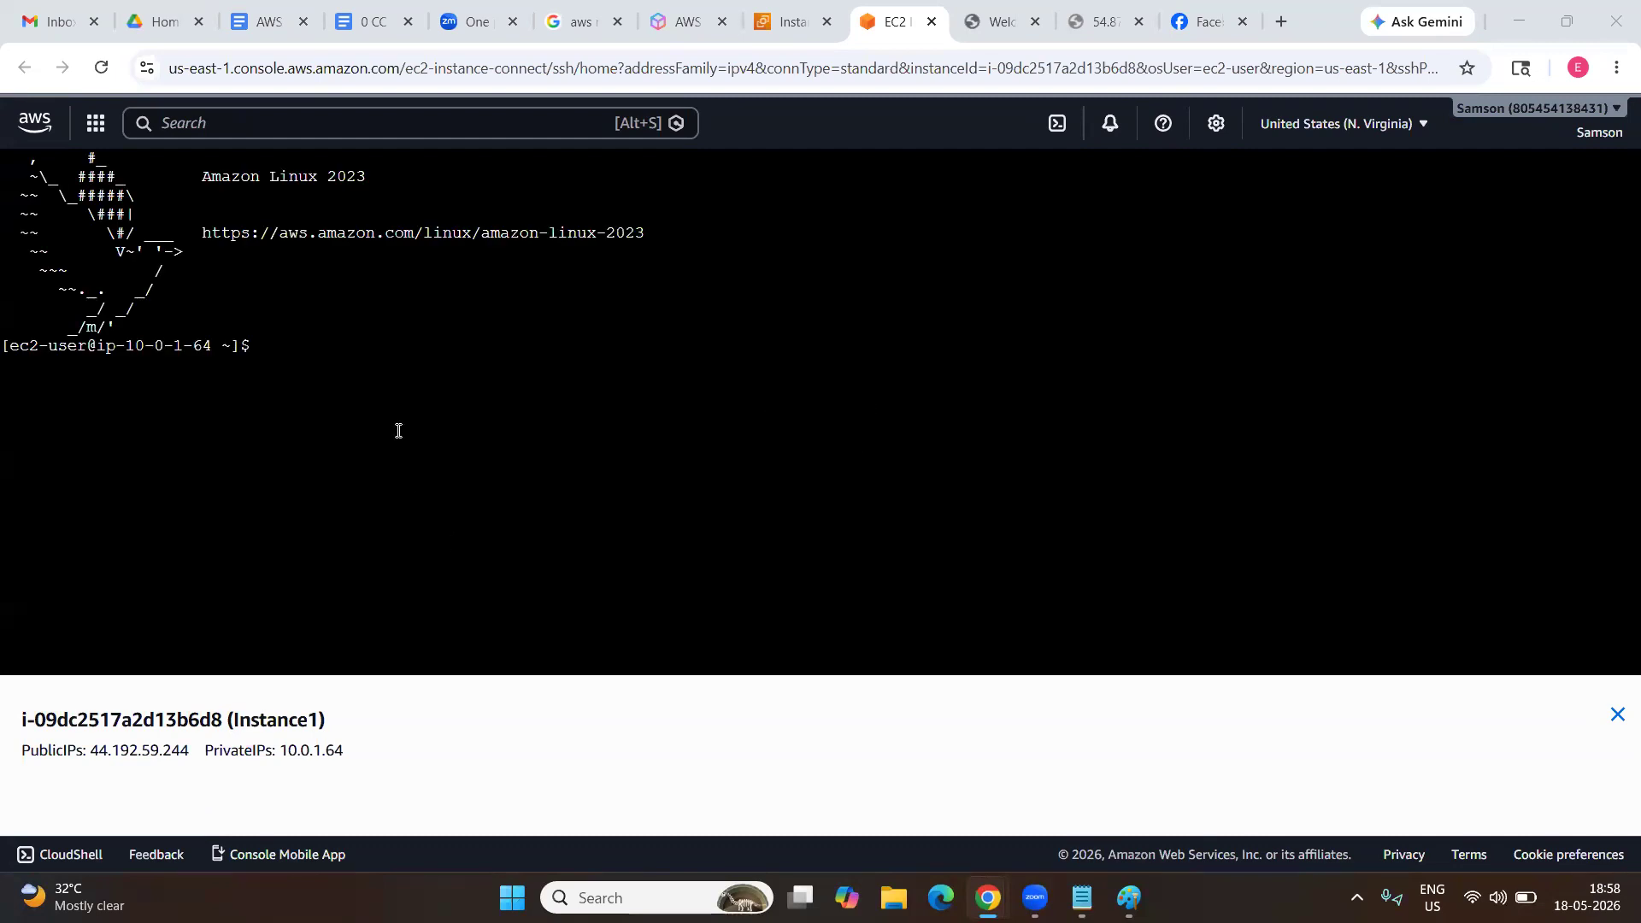
Switch to root with sudo su and list the files in /usr/share/nginx/html on Instance1.
left_click(307, 351)
type("sudo su")
key("Return")
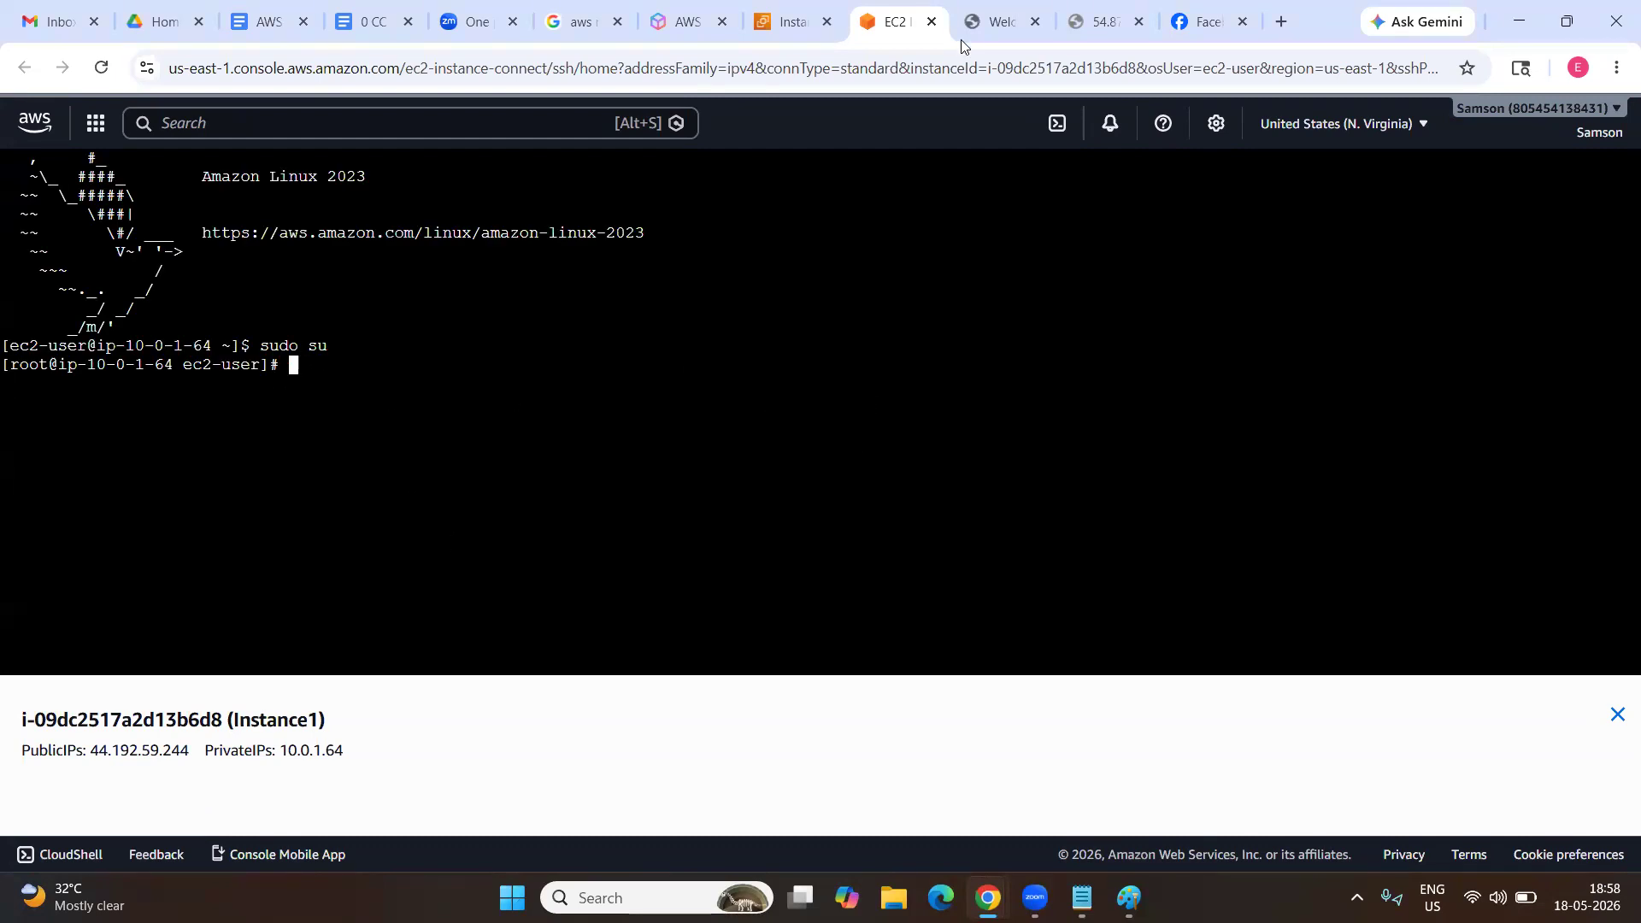
type("cd /usr/share/ngin")
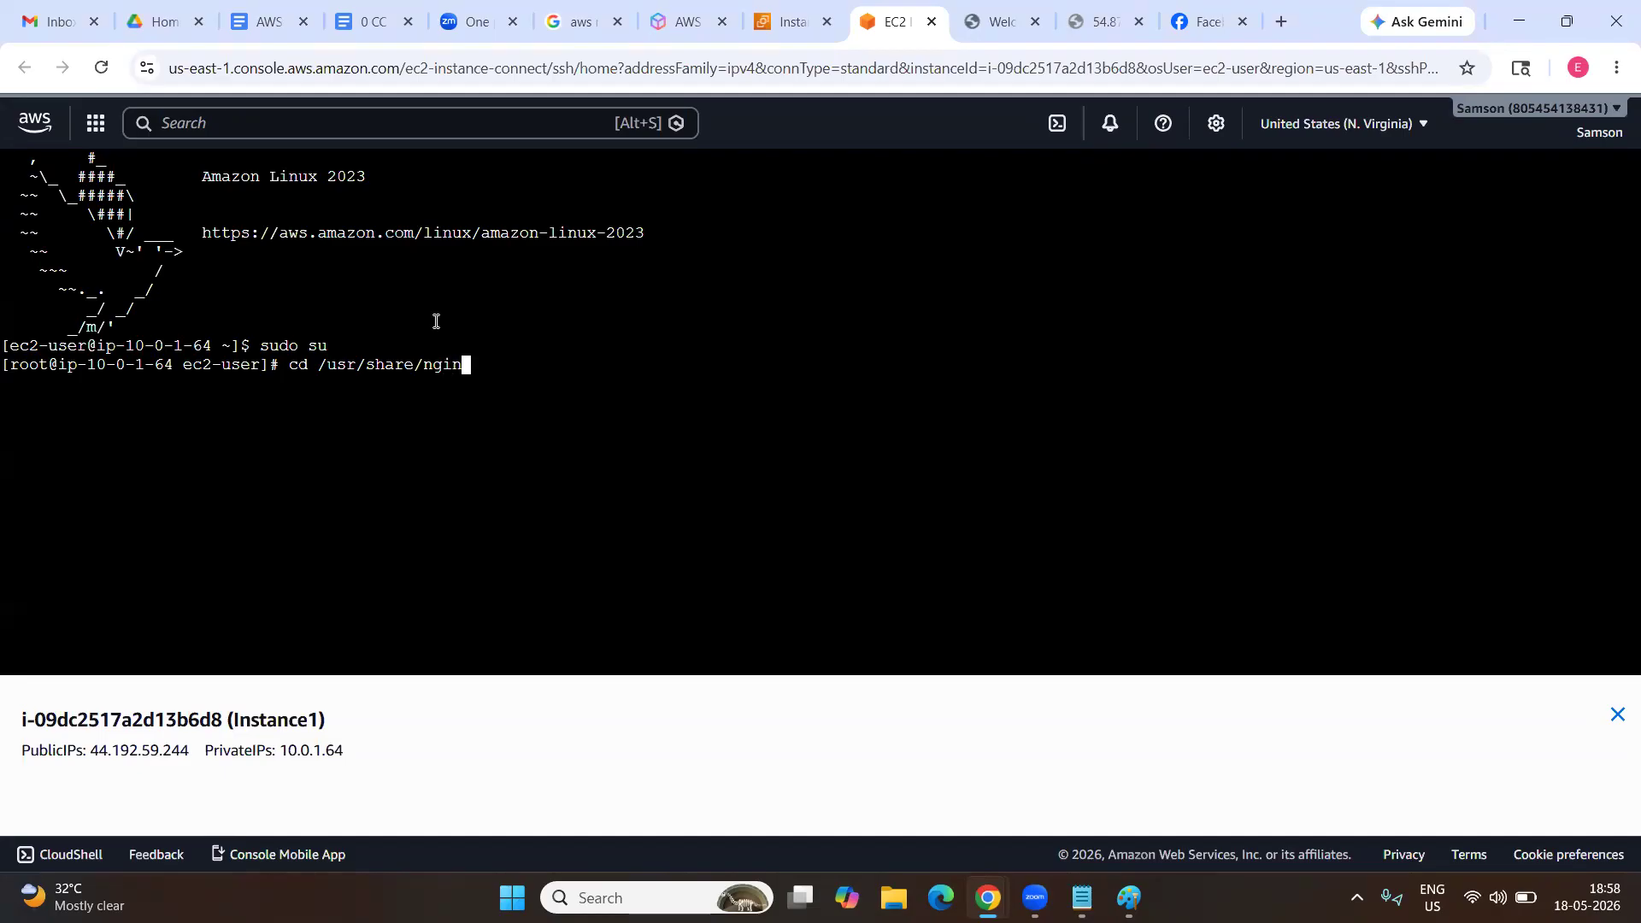
type("x/html")
key("Return")
type("ls")
key("Return")
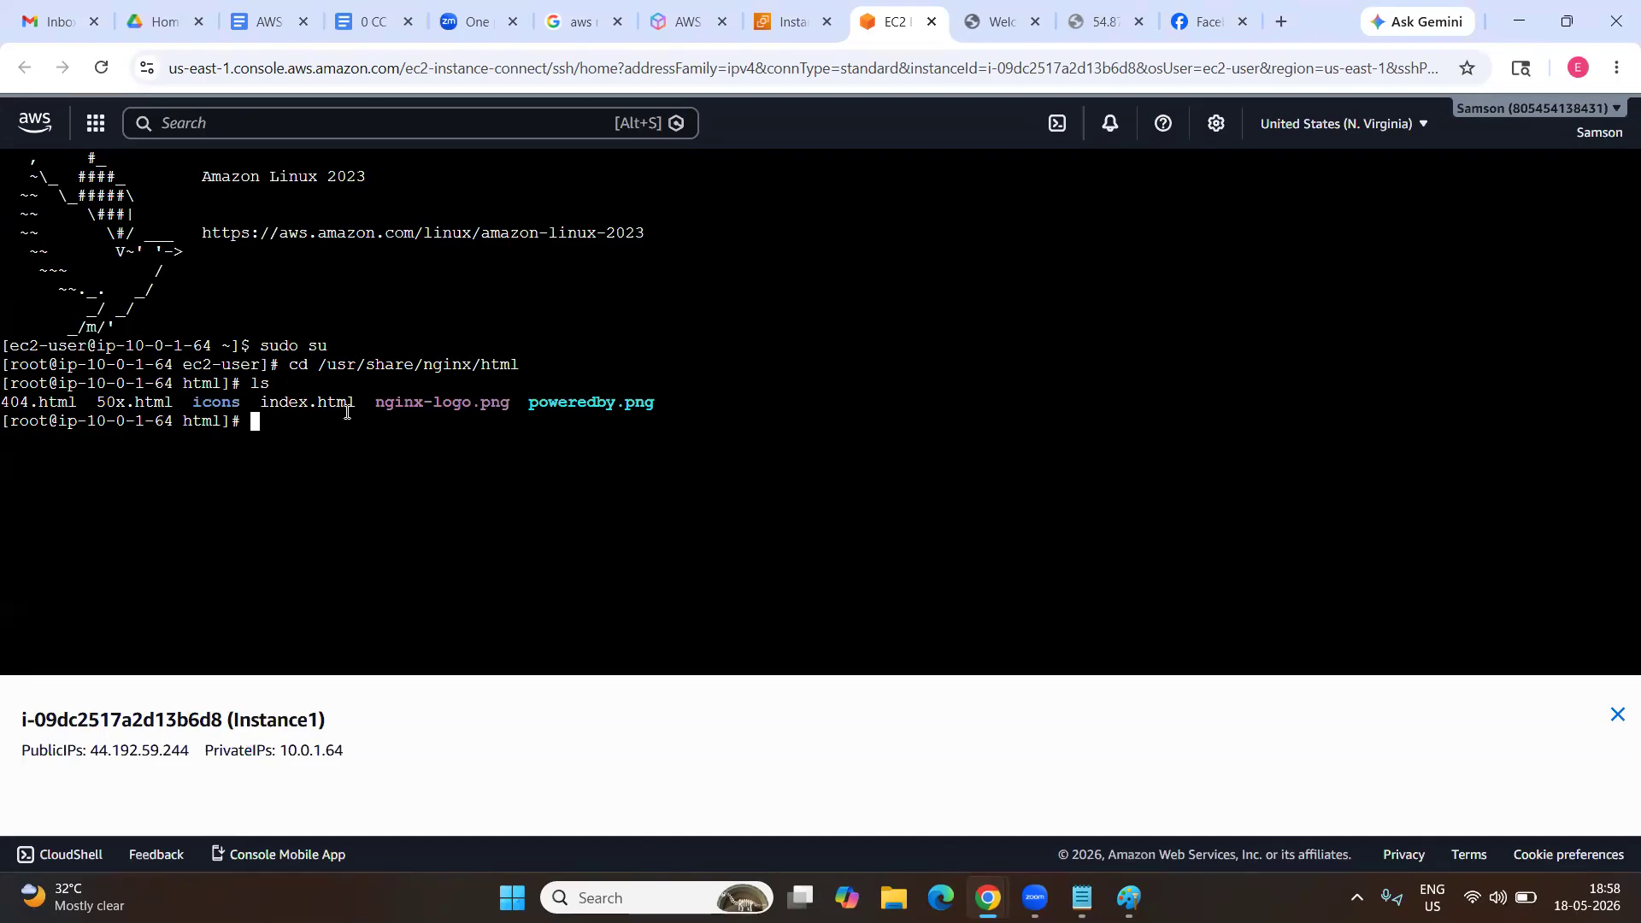
Open index.html in nano and delete all of its lines.
type("nano index.html")
key("Return")
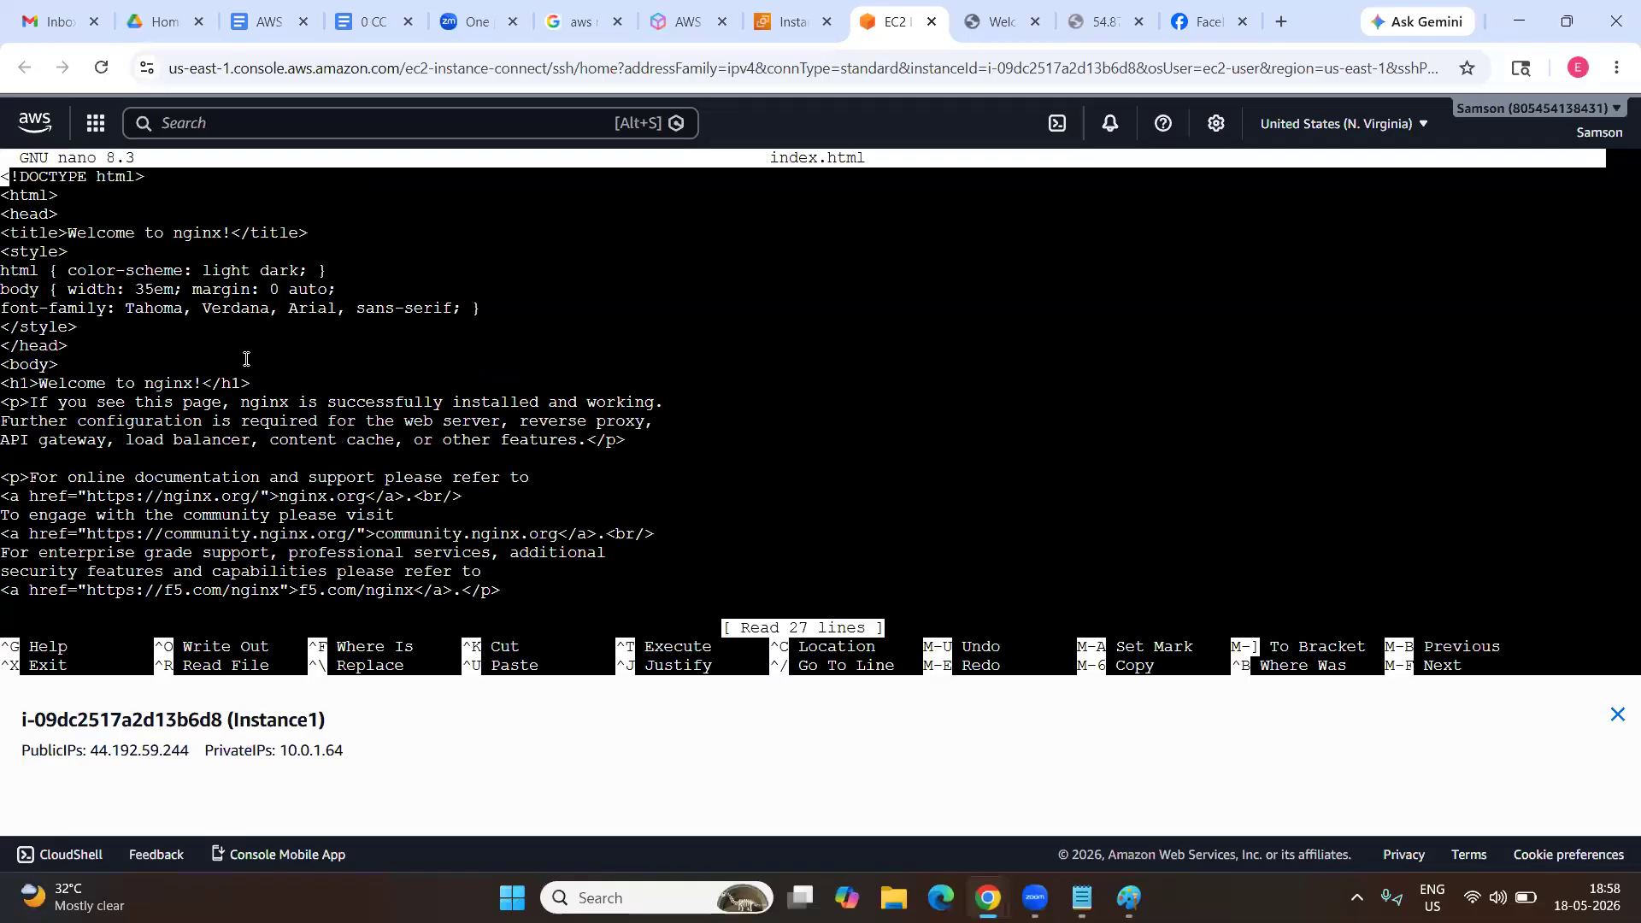
key("Down")
key("Down")
key("Down")
key("Down")
key("Down")
key("ctrl+k")
key("ctrl+k")
key("ctrl+k")
key("ctrl+k")
key("ctrl+k")
key("ctrl+k")
key("ctrl+k")
key("ctrl+k")
key("ctrl+k")
key("ctrl+k")
key("ctrl+k")
key("ctrl+k")
key("ctrl+k")
key("ctrl+k")
key("ctrl+k")
key("ctrl+k")
key("ctrl+k")
key("ctrl+k")
key("ctrl+k")
key("ctrl+k")
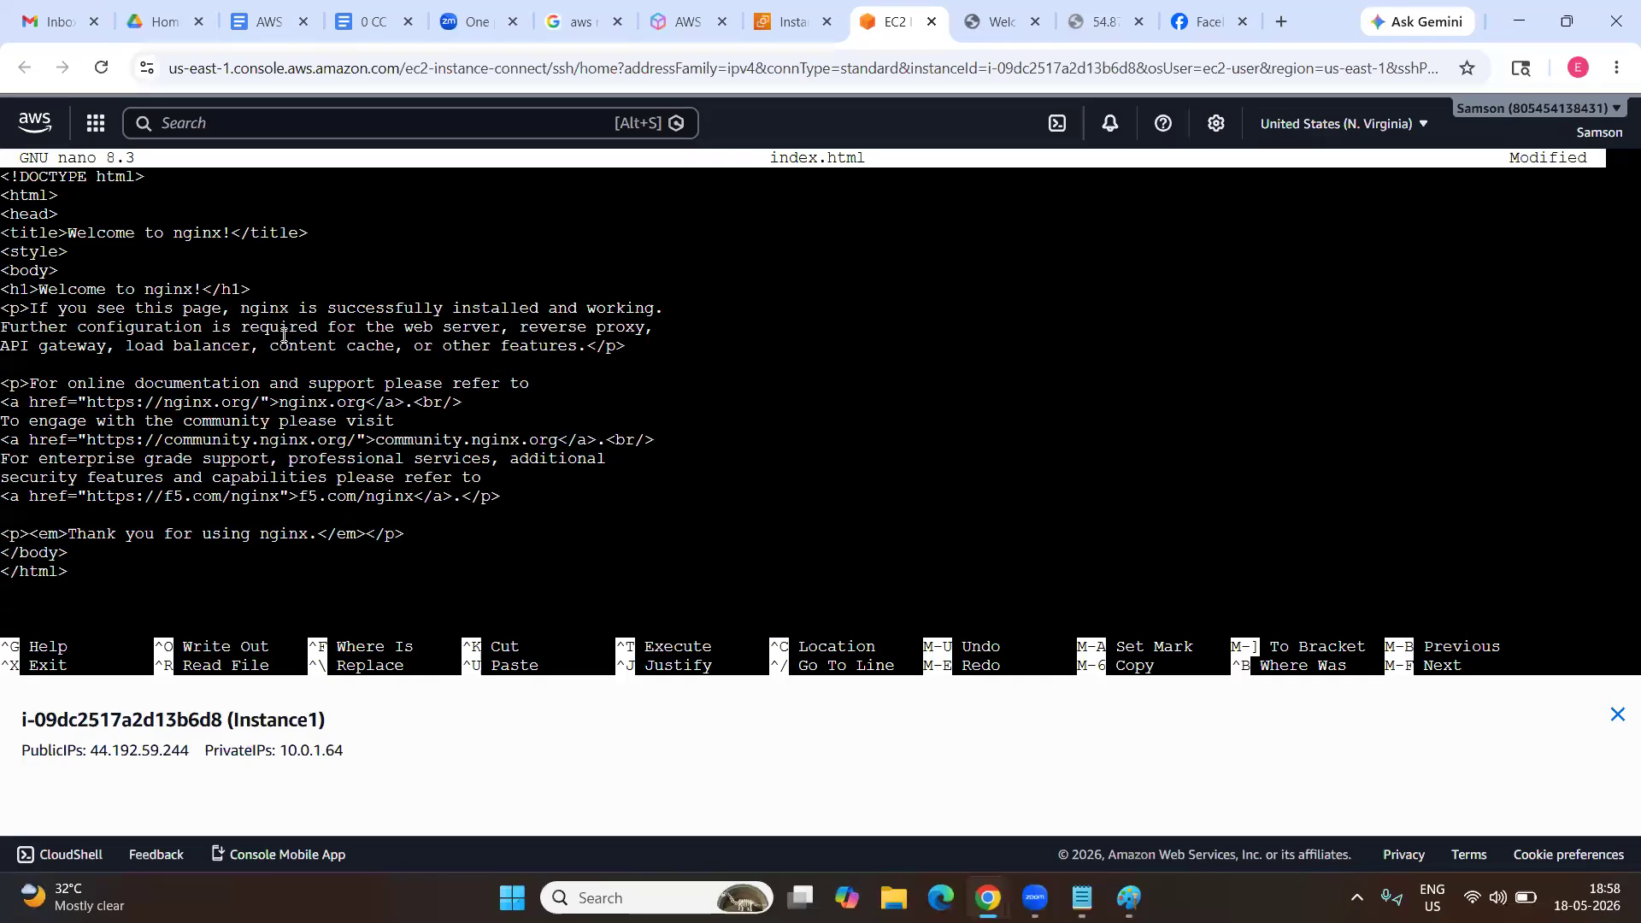
key("Up")
key("Up")
key("Up")
key("Up")
key("Up")
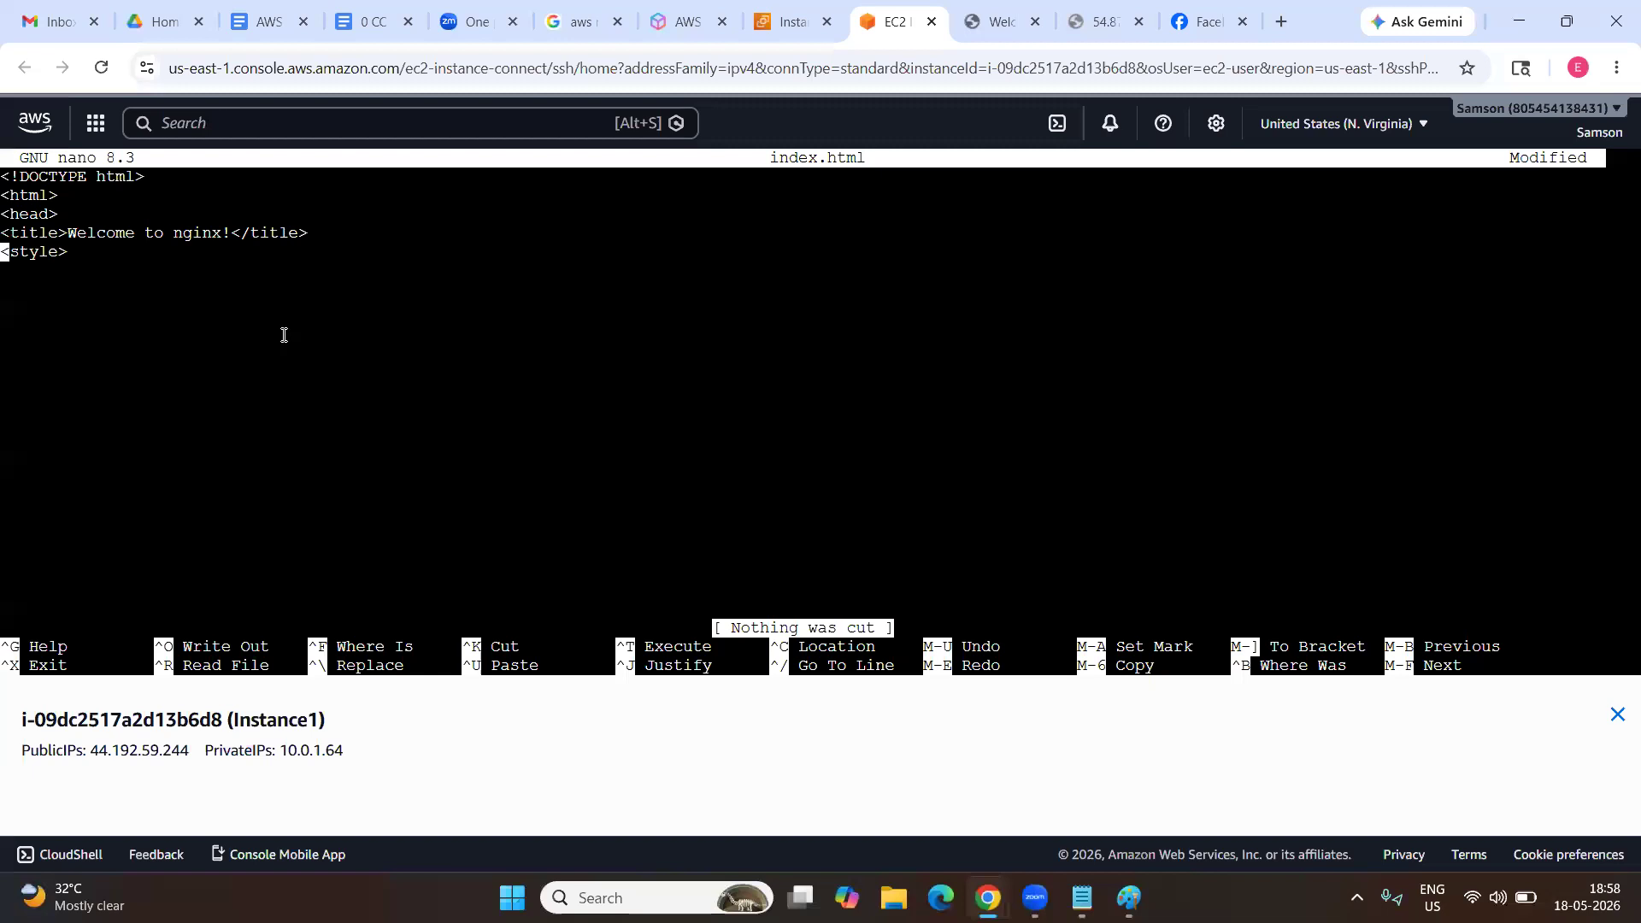
key("ctrl+k")
key("ctrl+k")
key("ctrl+k")
key("ctrl+k")
key("ctrl+k")
key("ctrl+k")
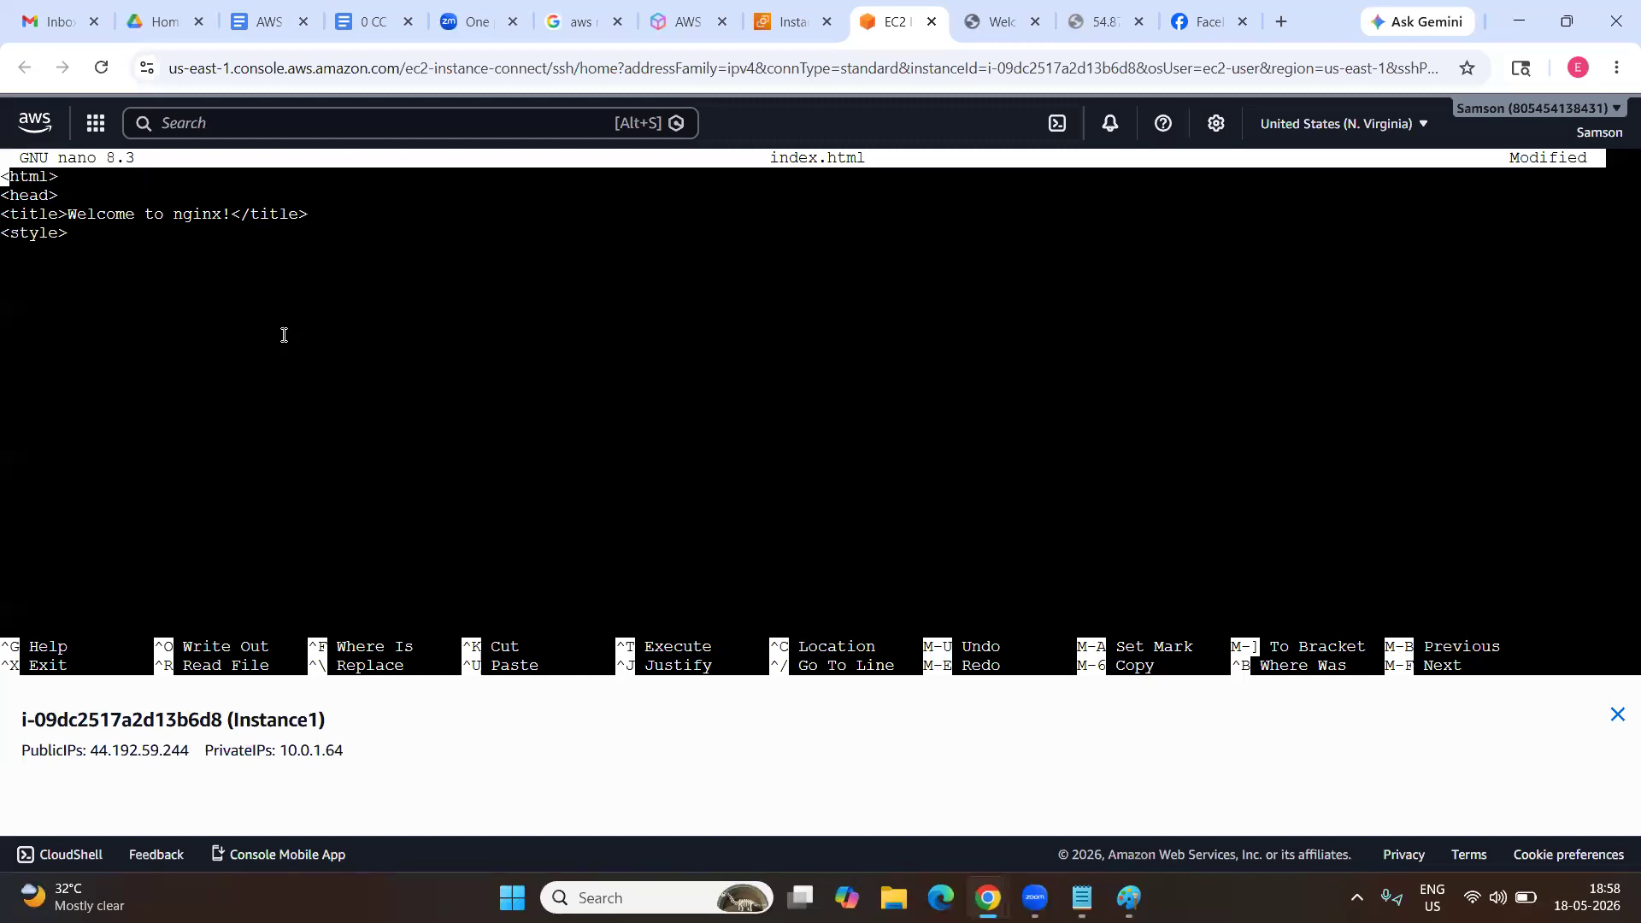
Open the source of the facebook.com page, turn on line wrap, and copy all of the code.
left_click(1192, 33)
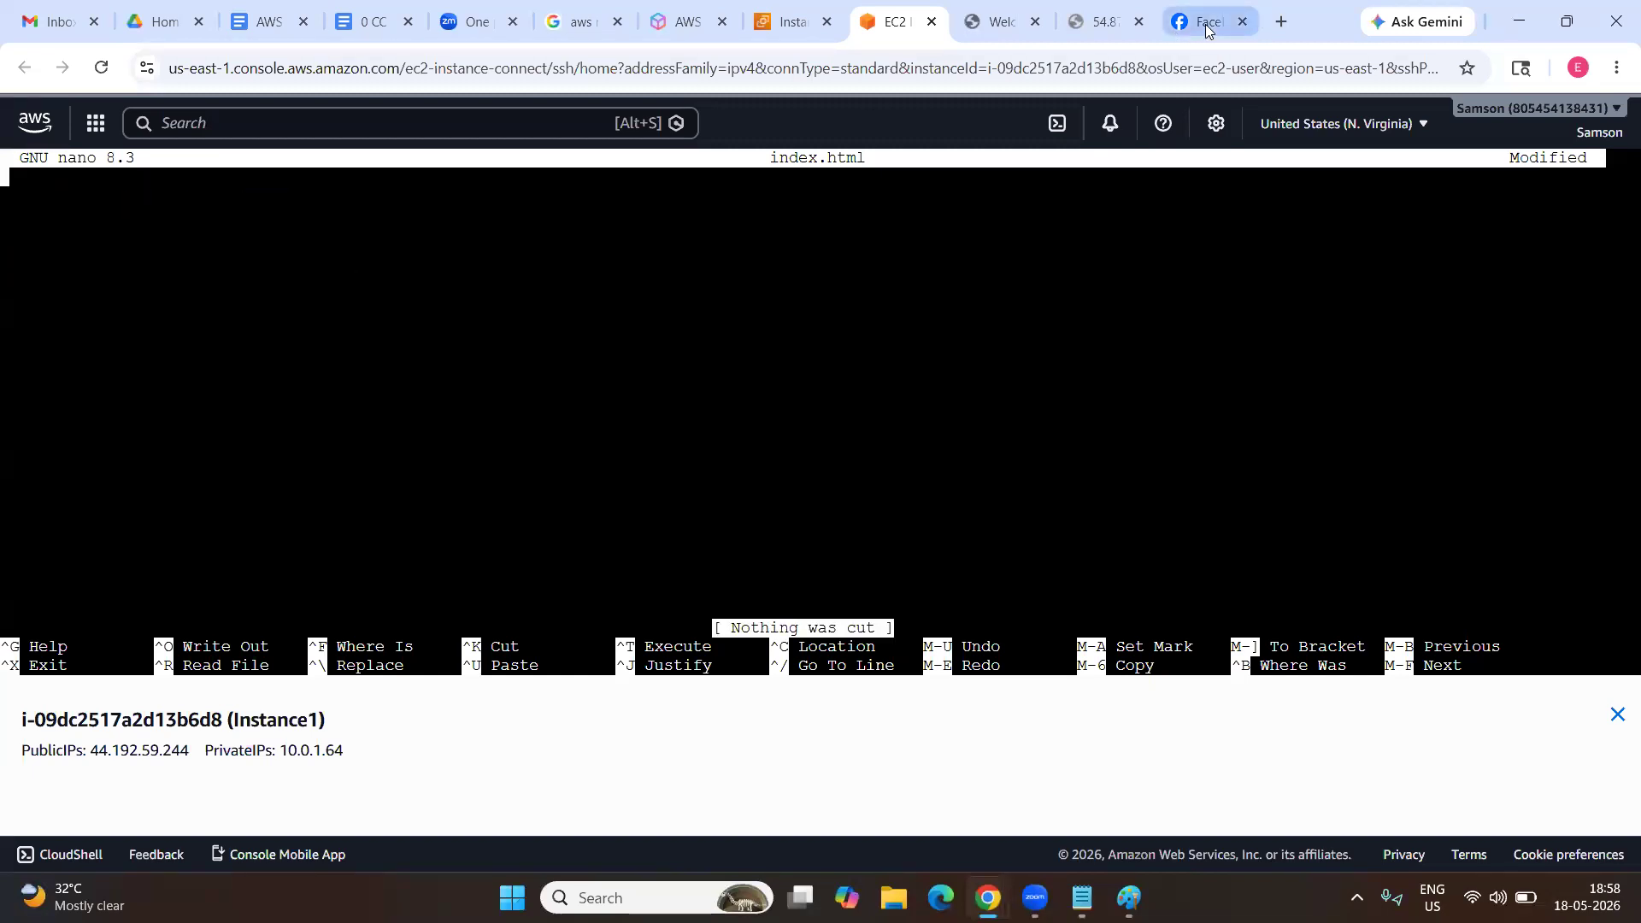
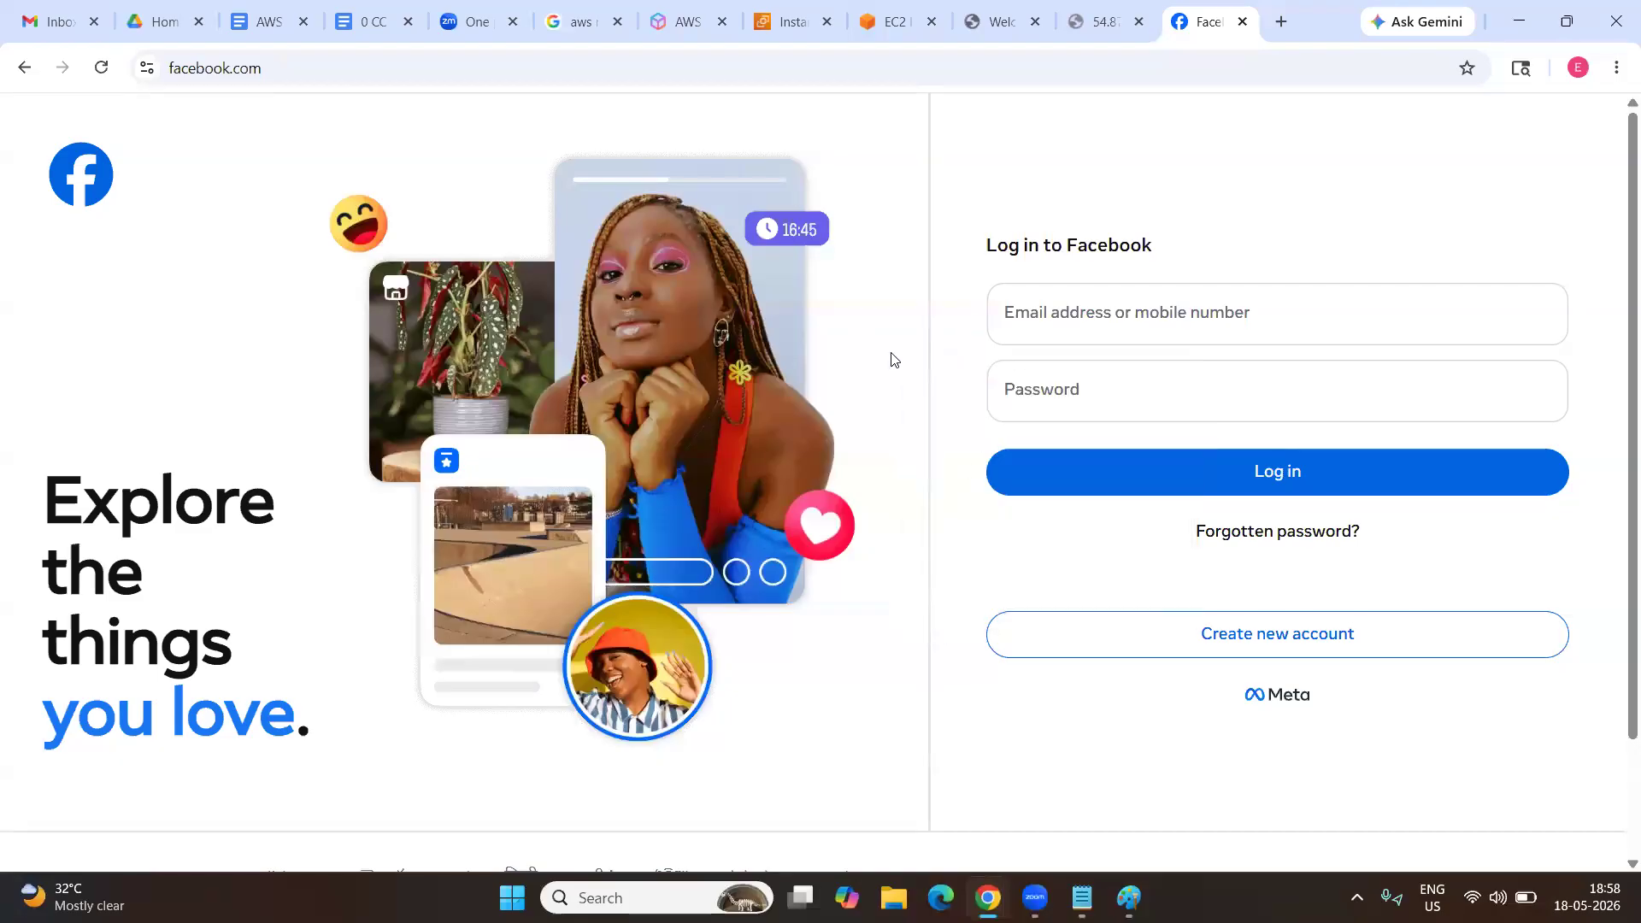
key("ctrl+u")
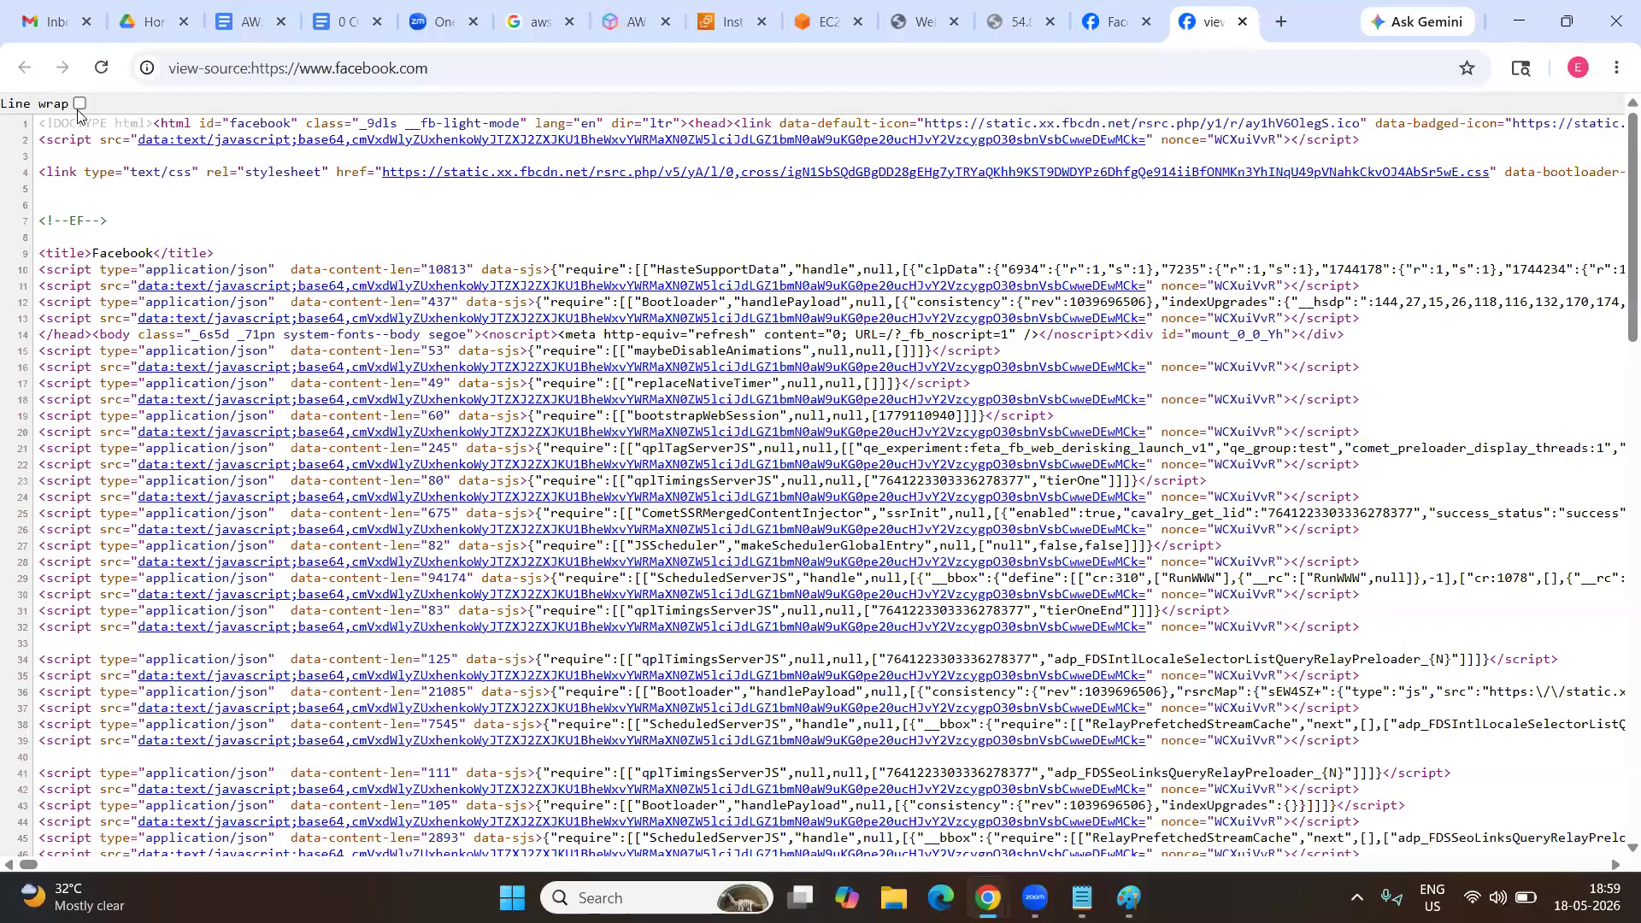
left_click(80, 103)
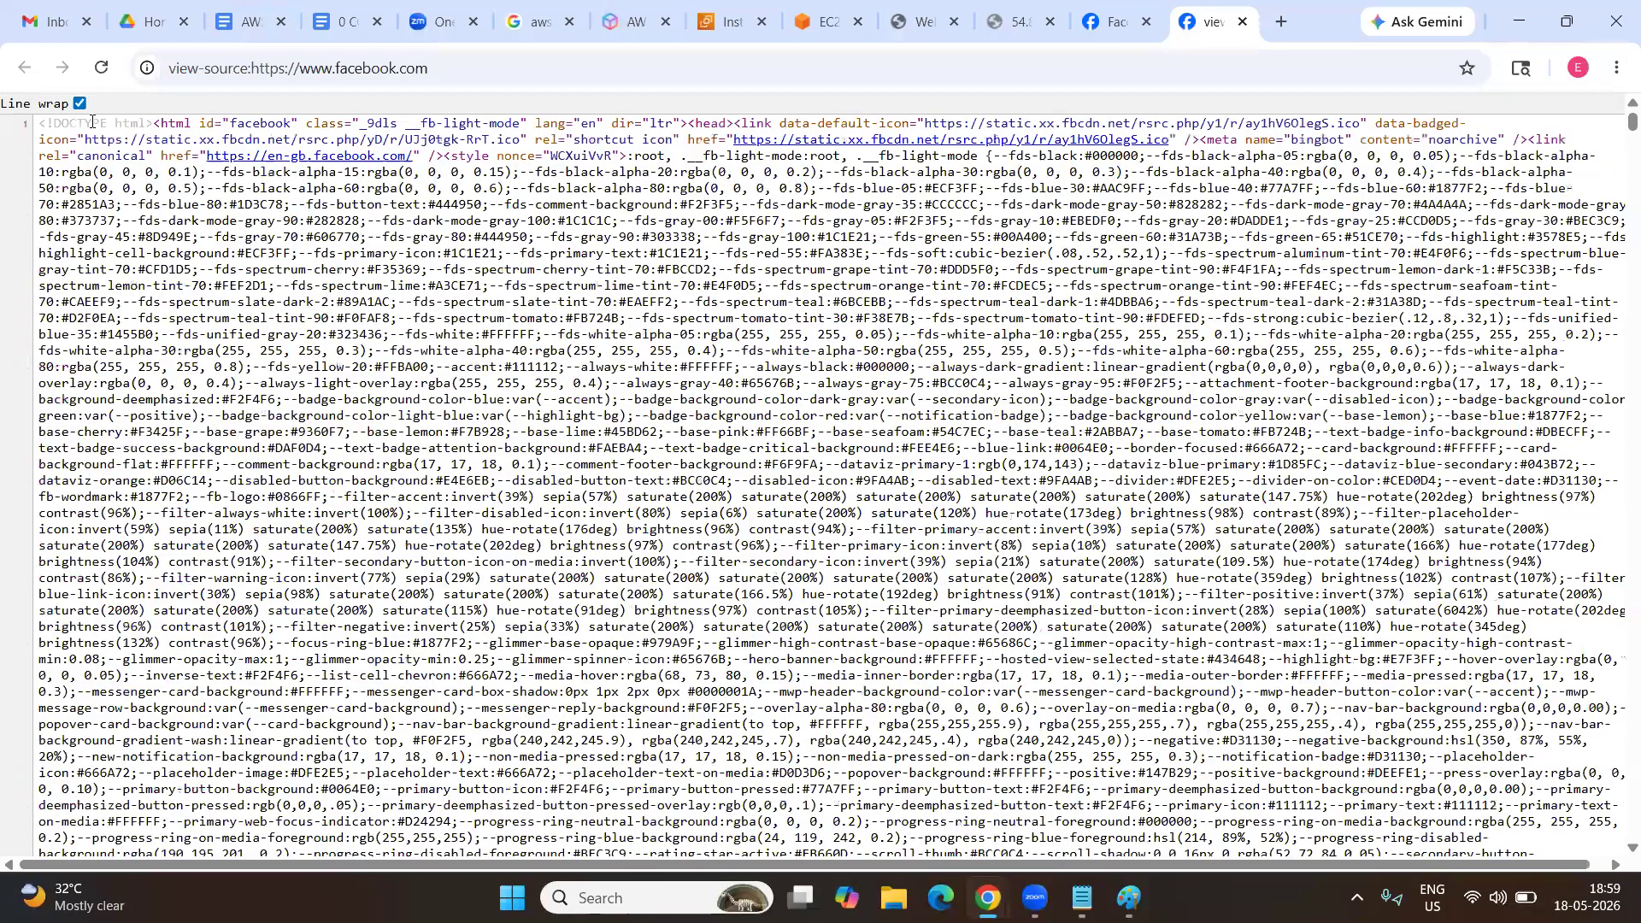
key("ctrl+a")
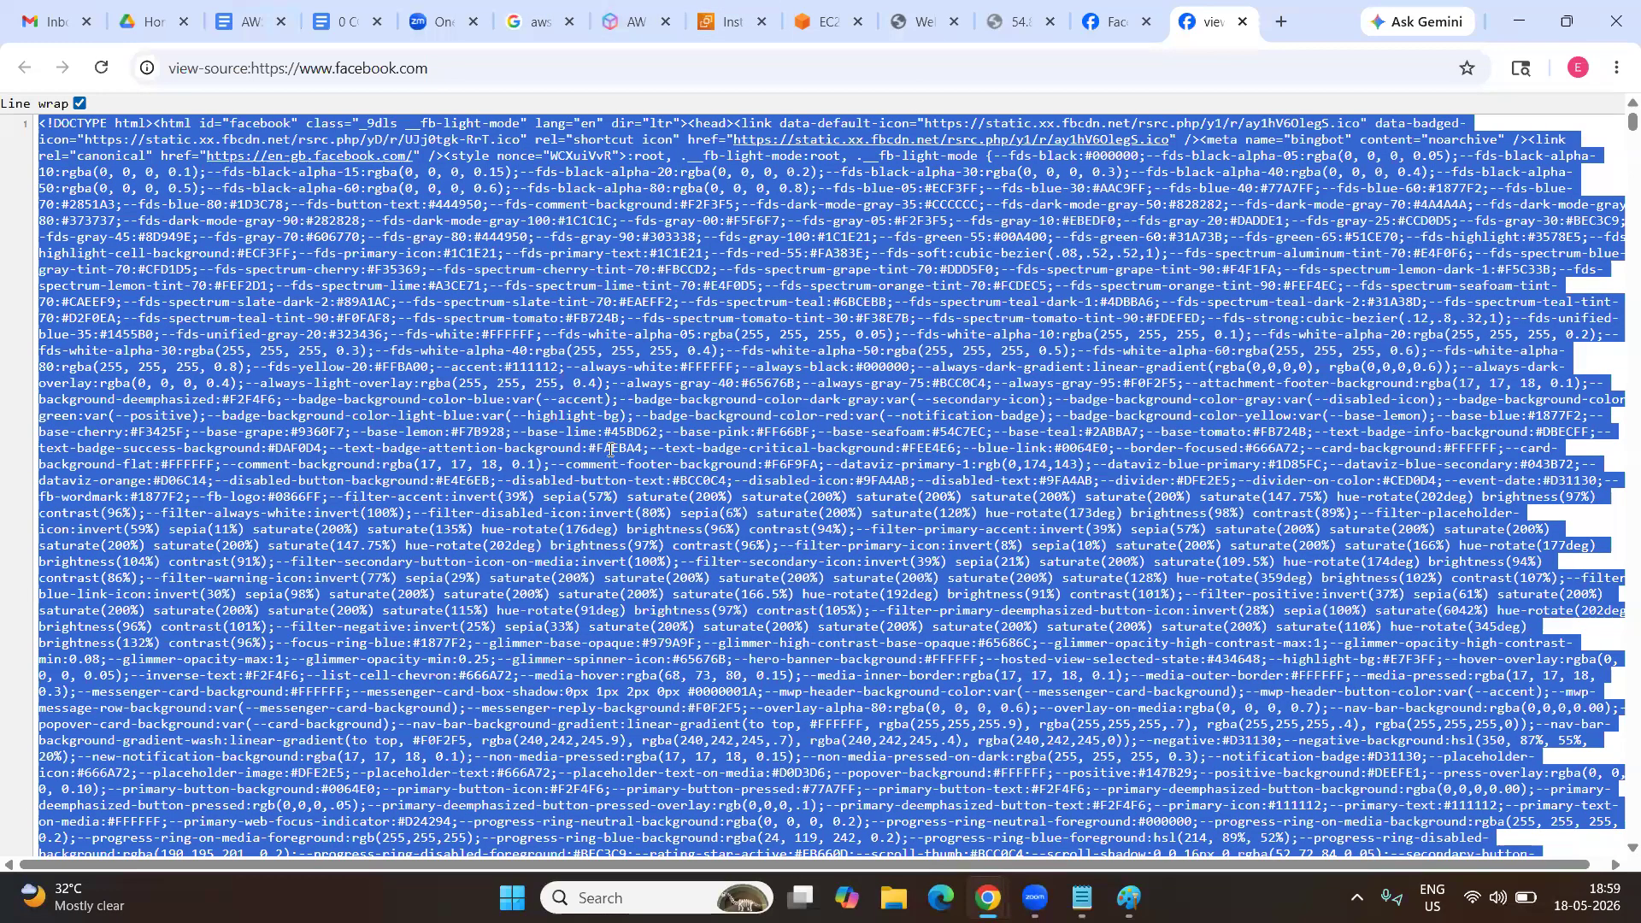
Paste the copied Facebook page source into the emptied index.html in nano on Instance1.
left_click(932, 30)
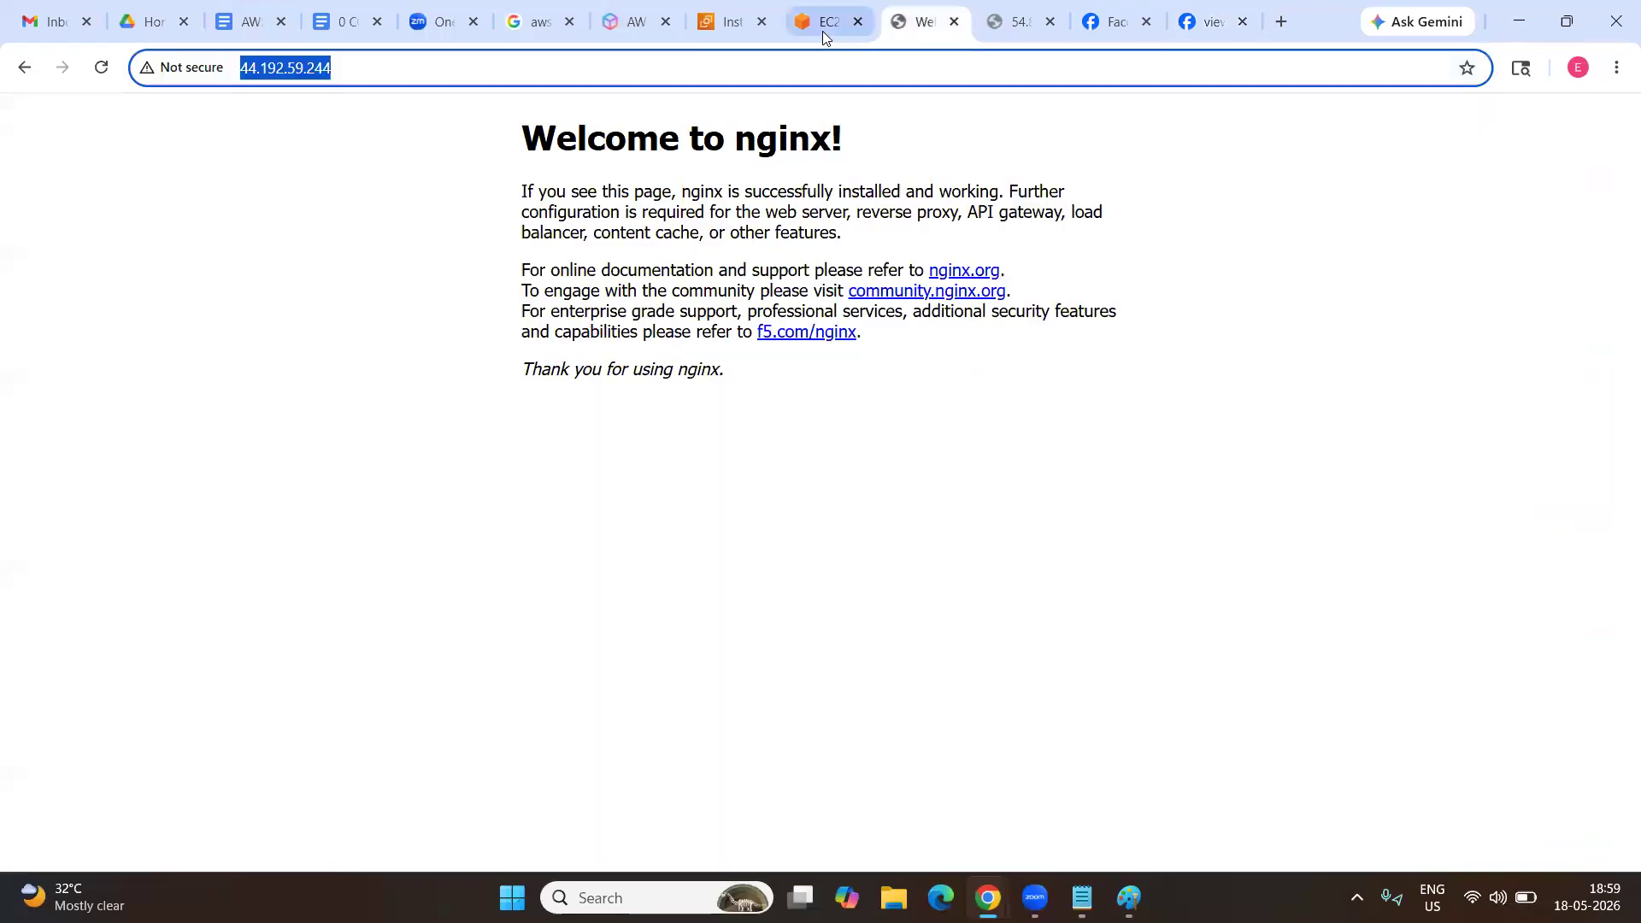
left_click(819, 31)
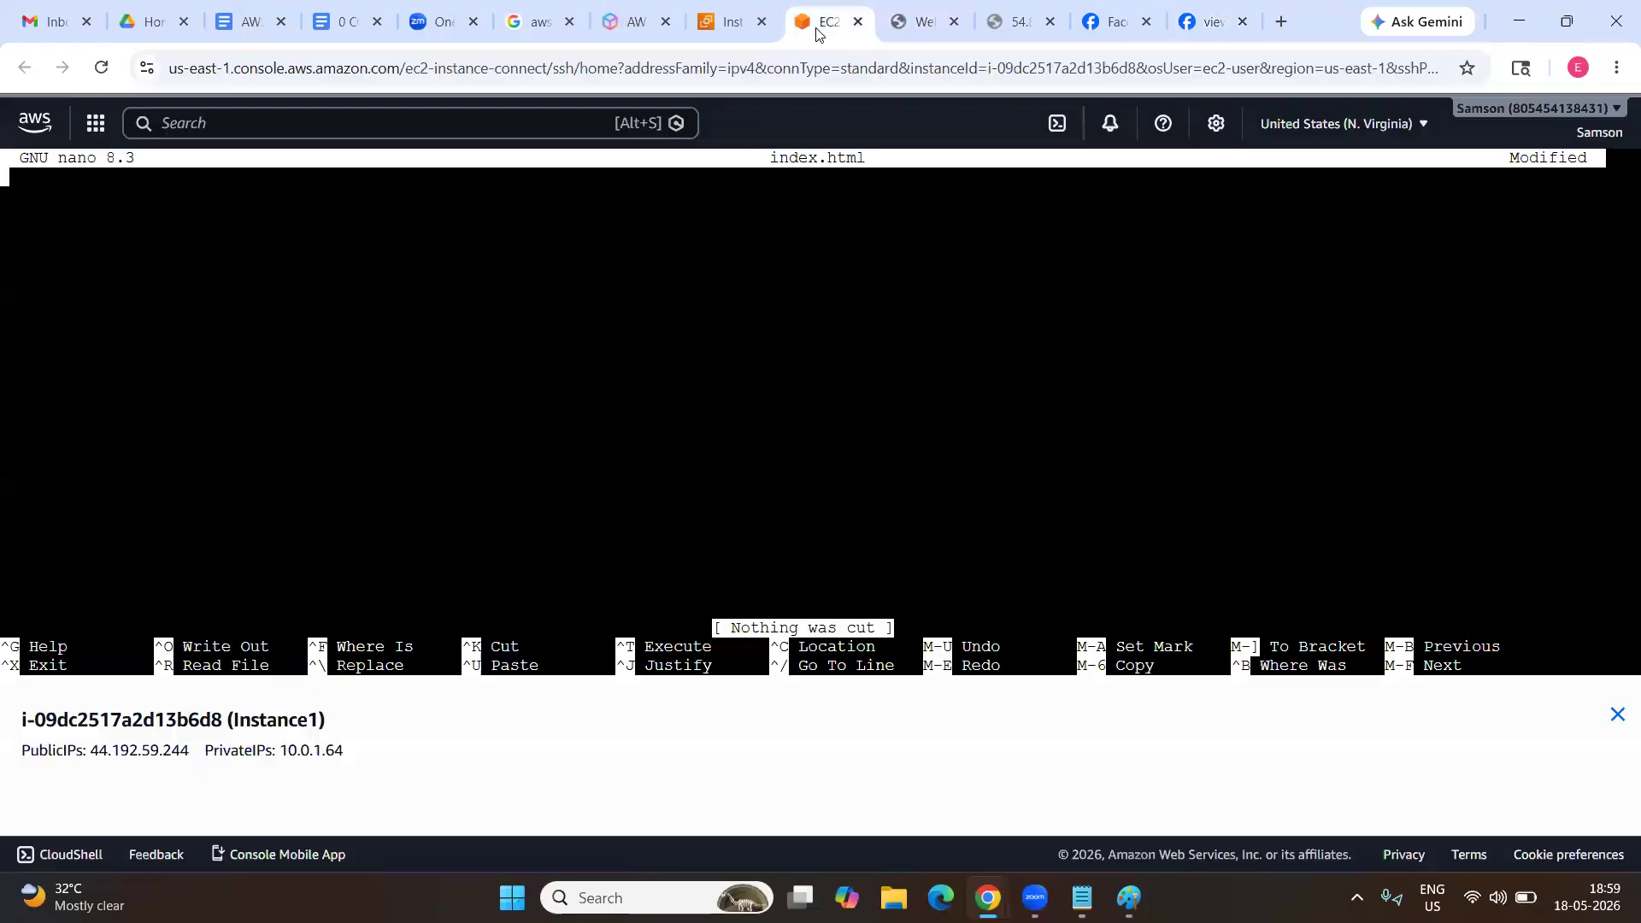
right_click(604, 232)
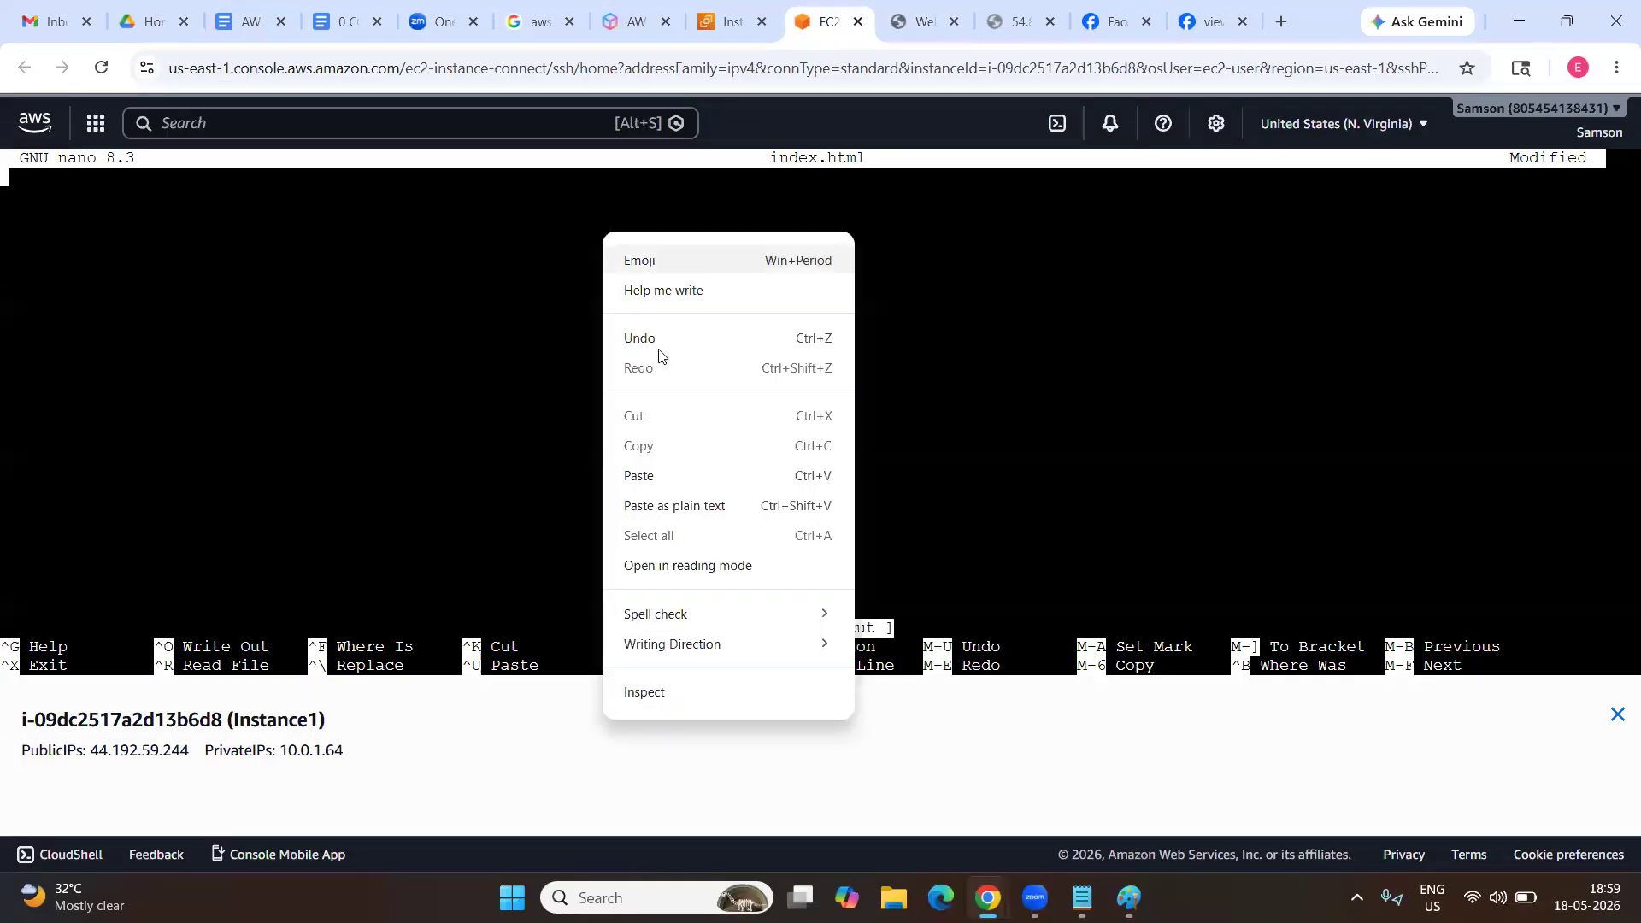
left_click(679, 483)
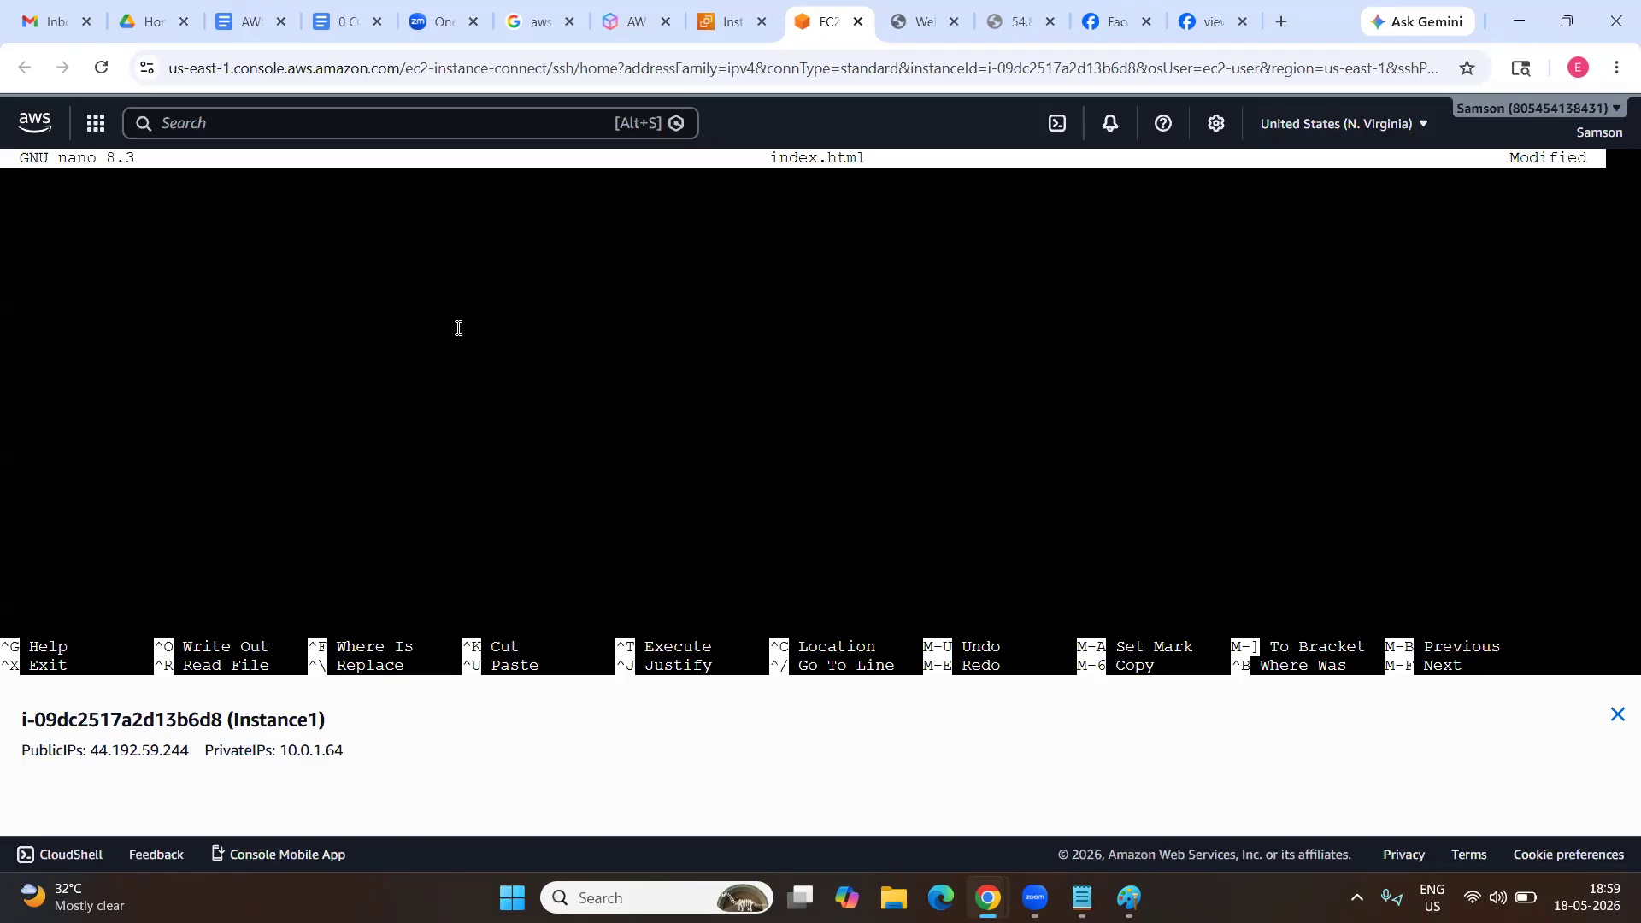
key("ctrl+v")
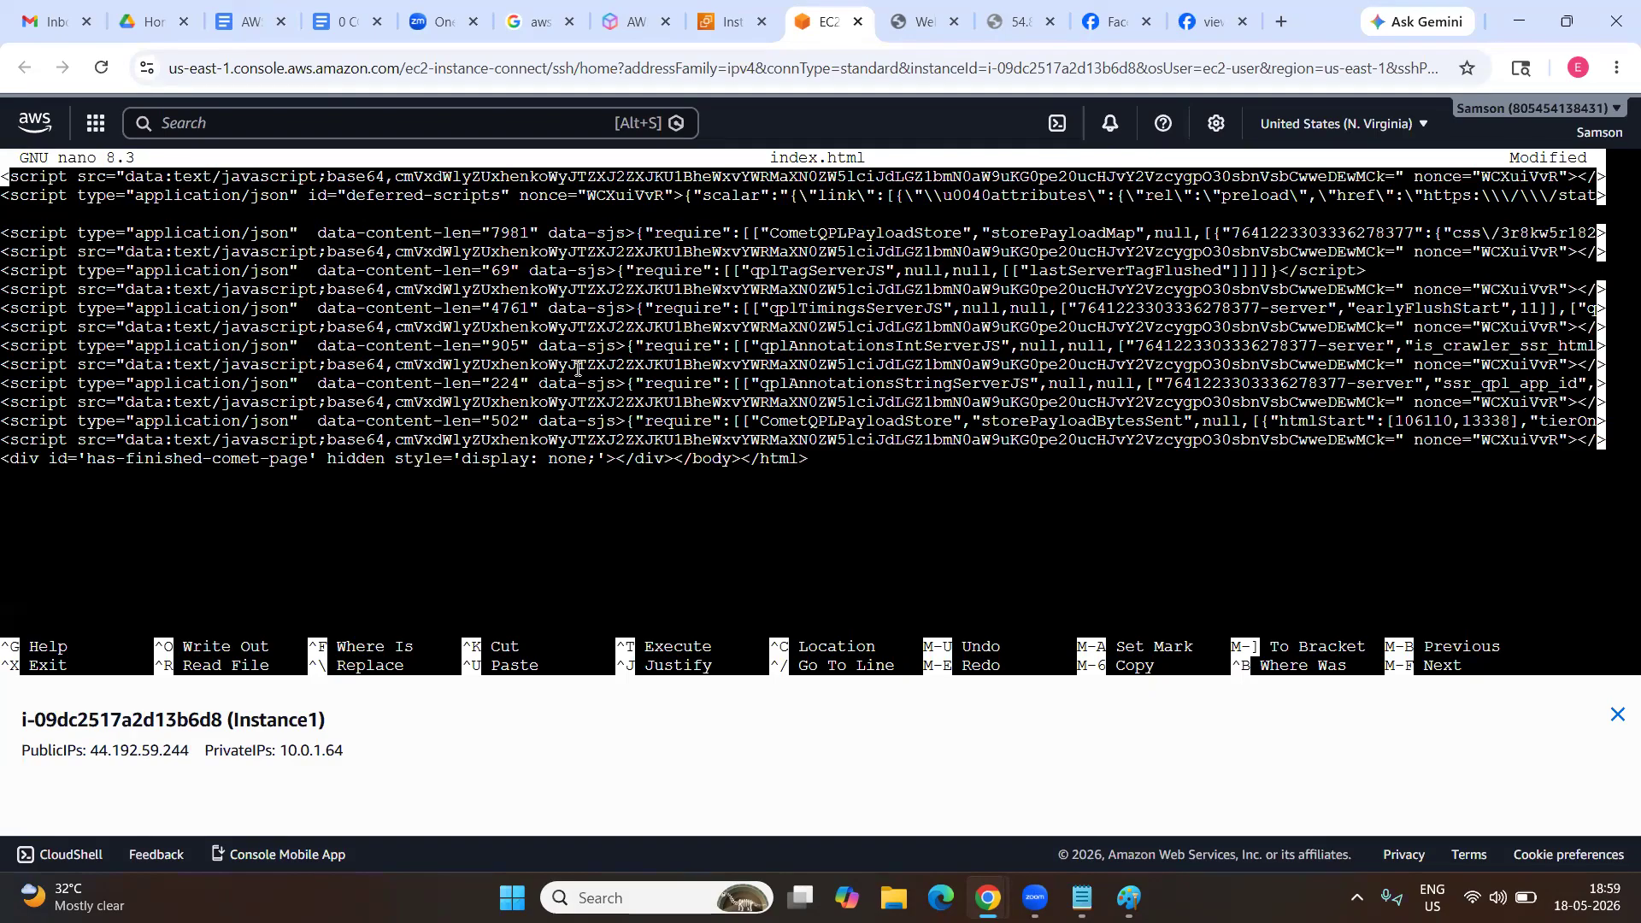
Look through the pasted code, save it to index.html, and exit nano.
scroll(579, 369, "up", 5)
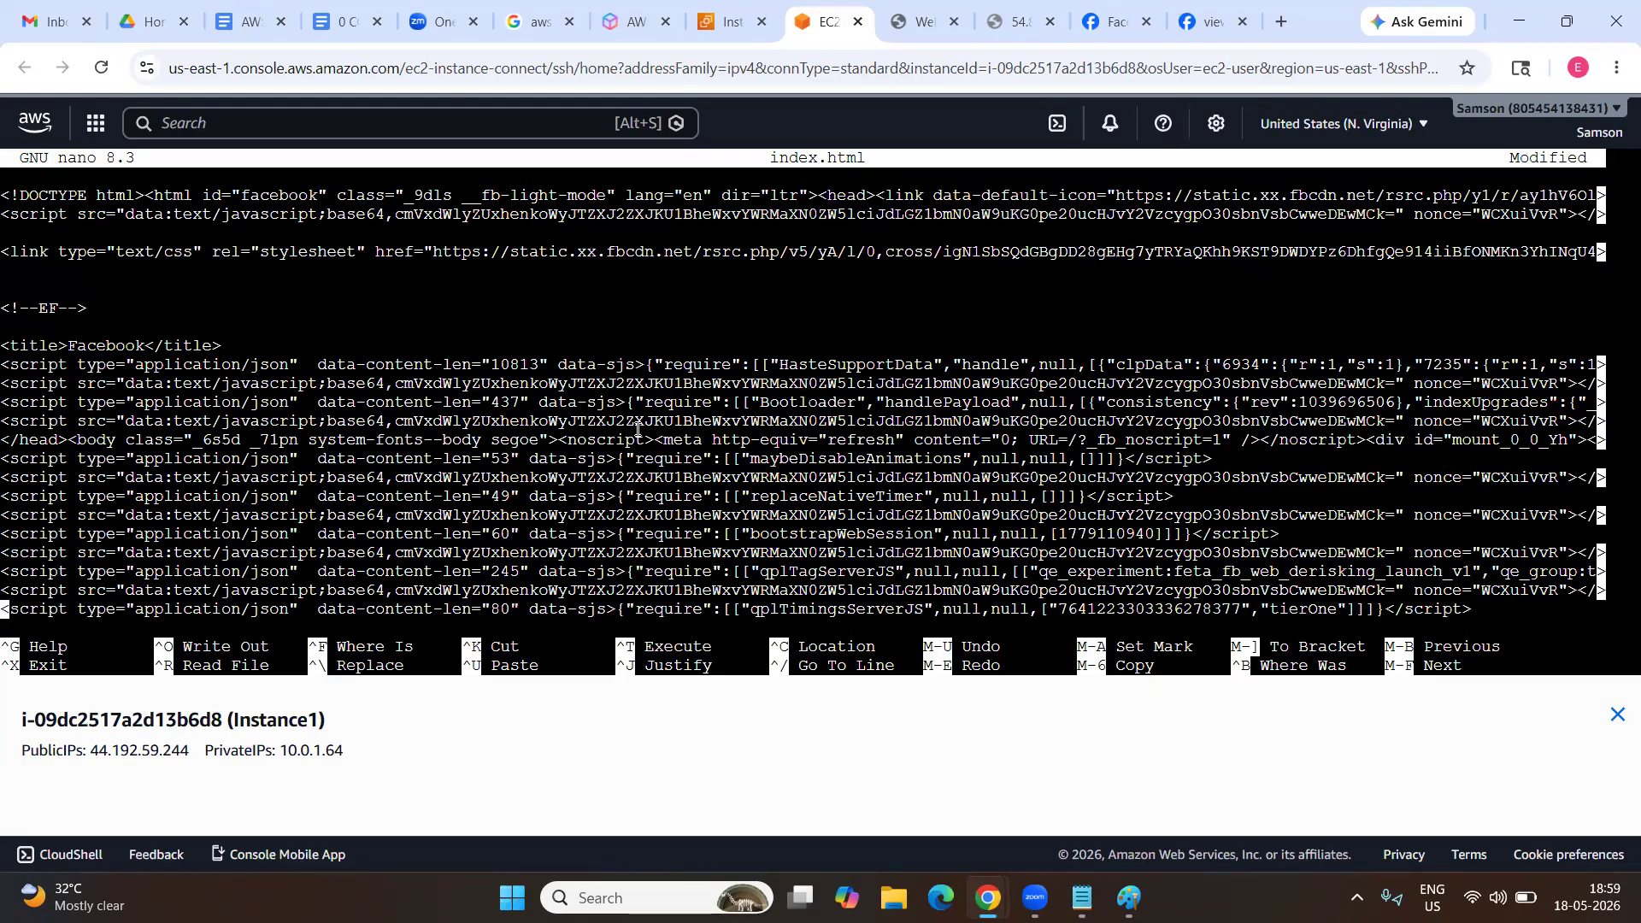
scroll(410, 463, "down", 6)
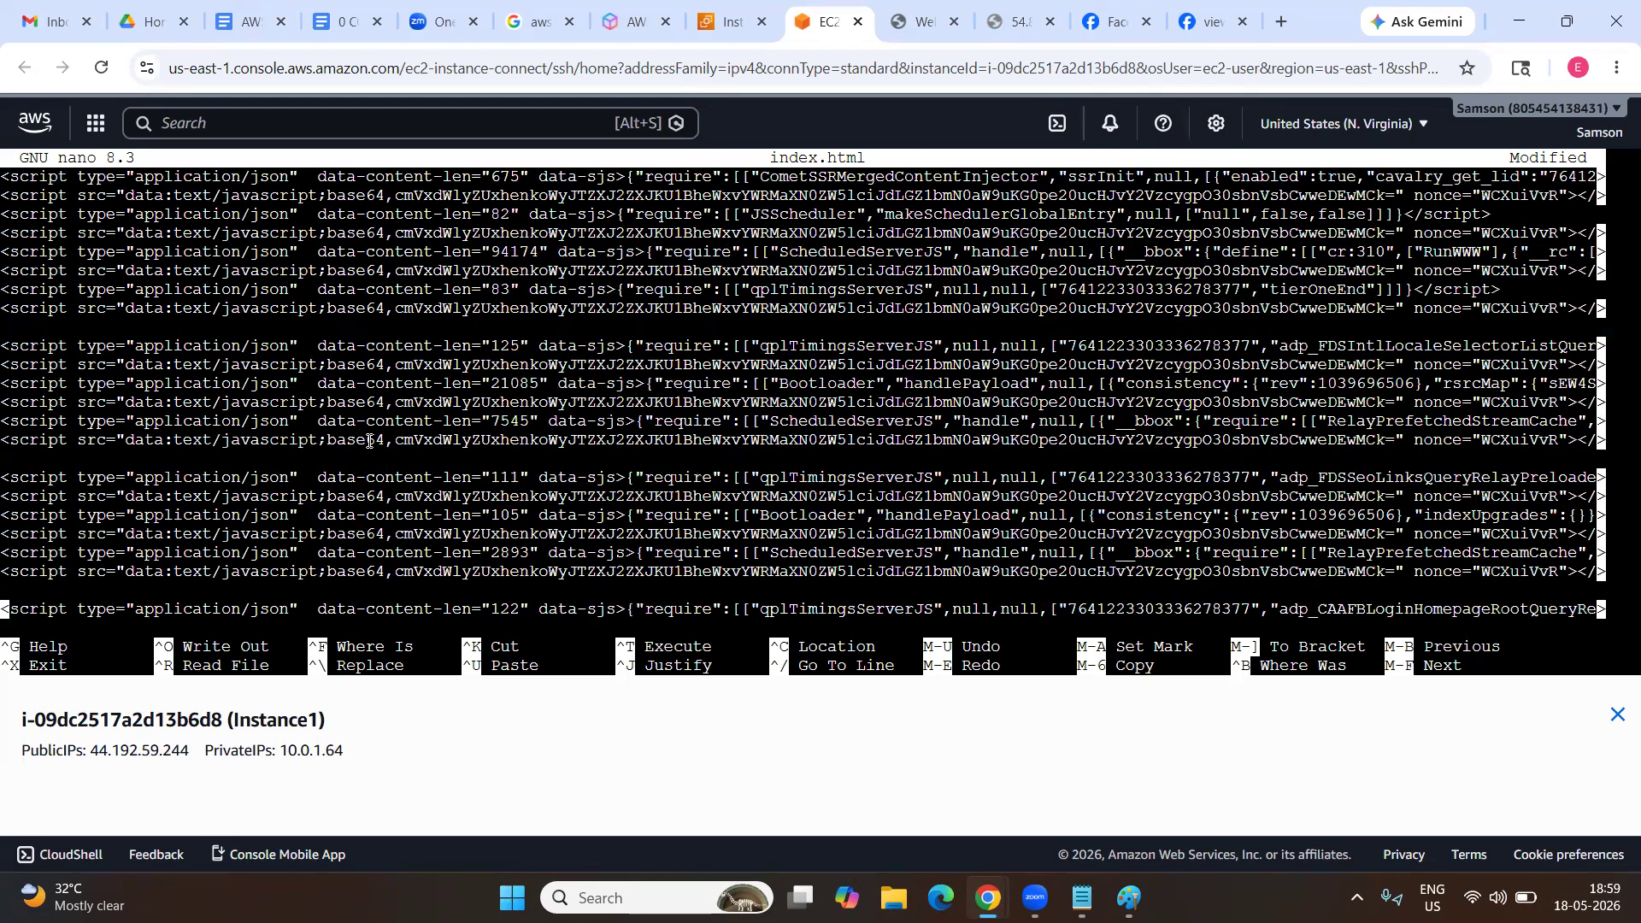
key("ctrl+x")
key("y")
key("Return")
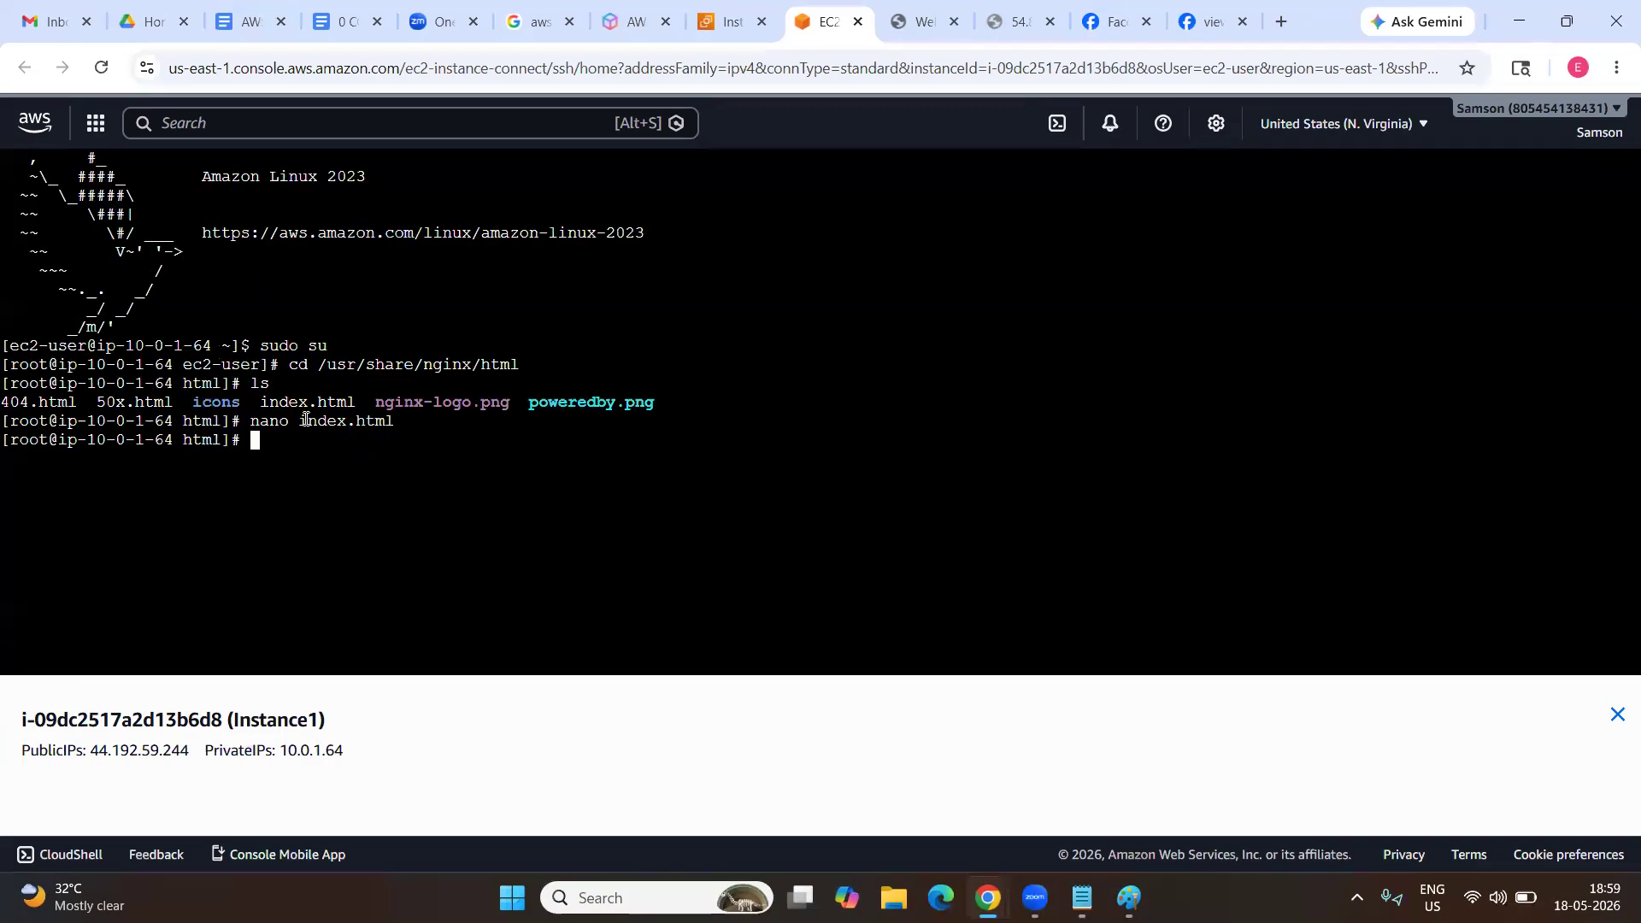
Reload Instance1's web page at 44.192.59.244 and highlight the IP in the address.
left_click(930, 25)
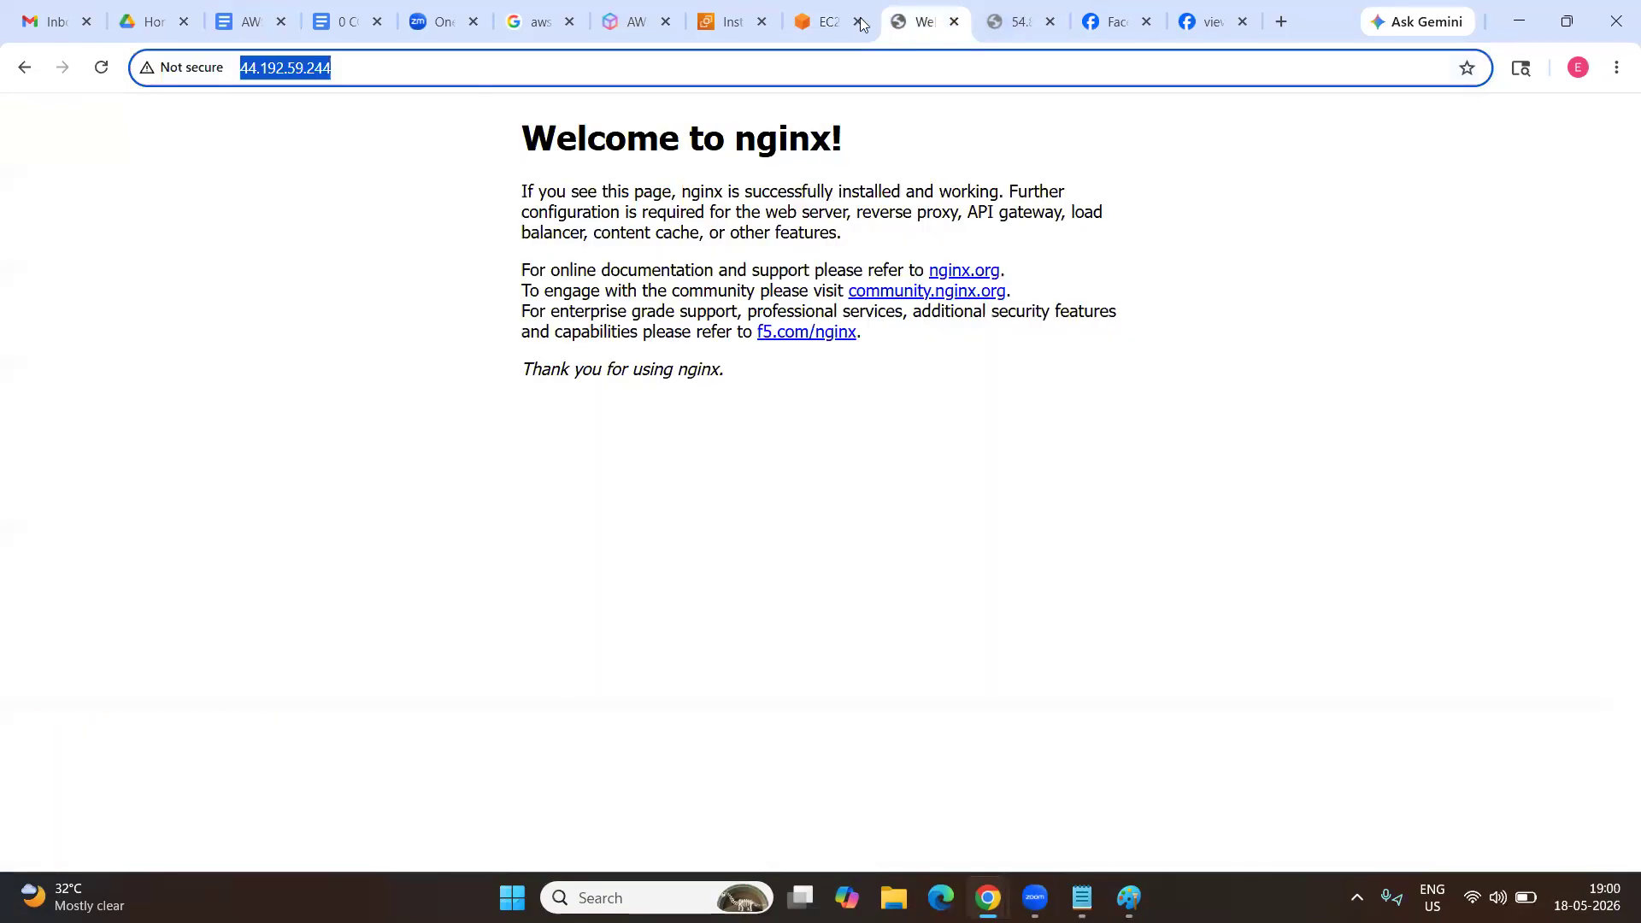
left_click(104, 69)
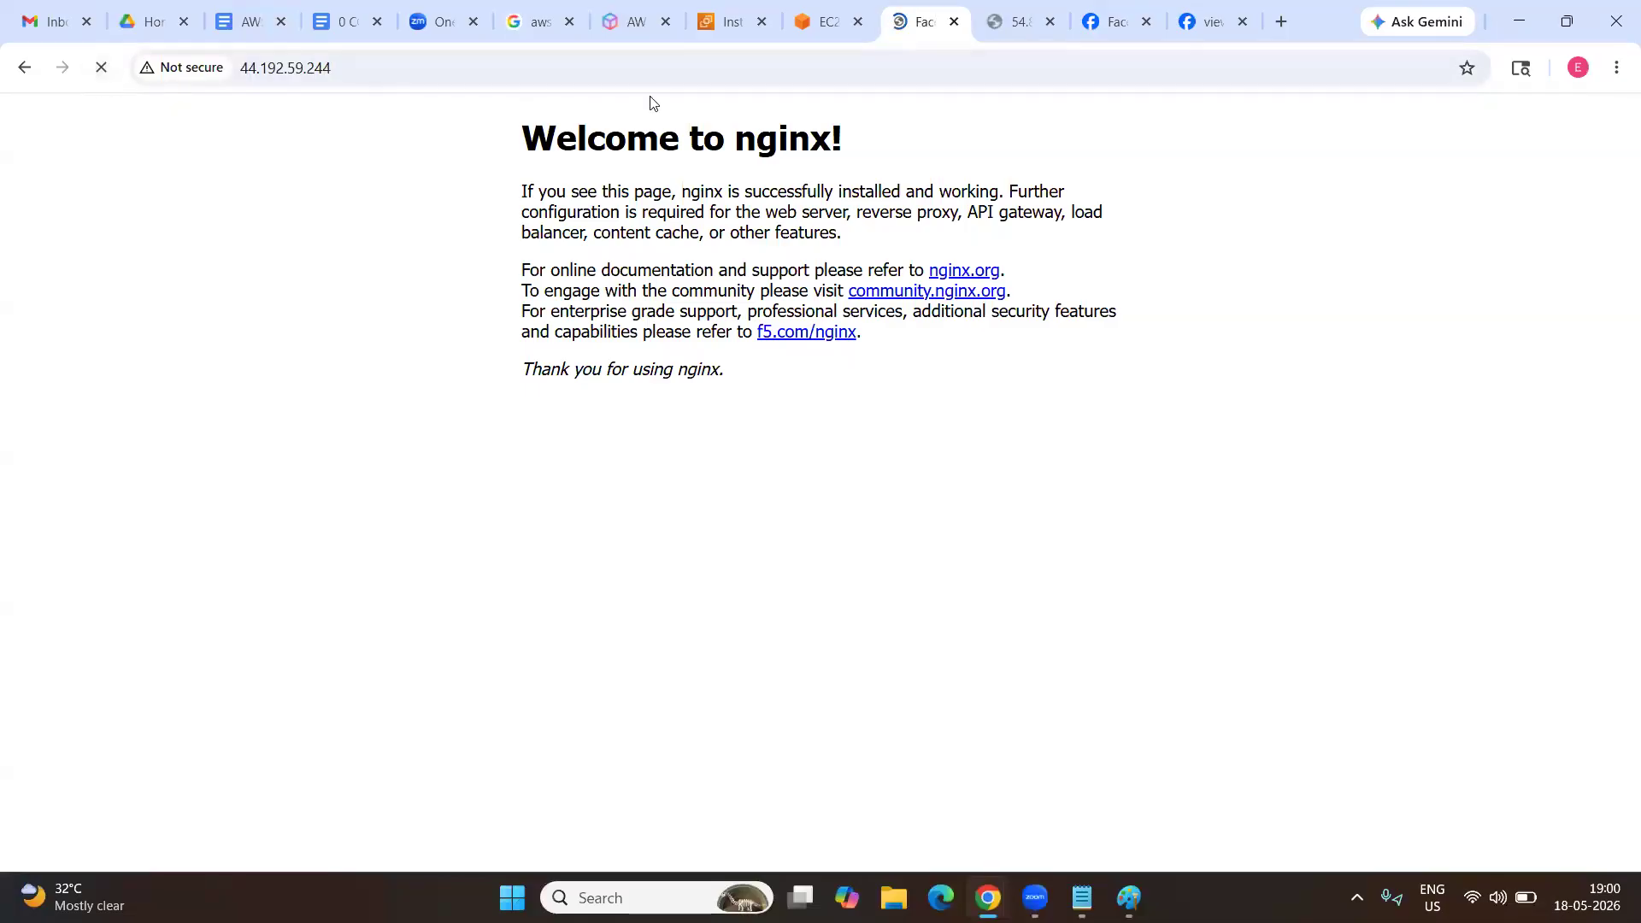
left_click_drag(355, 76, 238, 73)
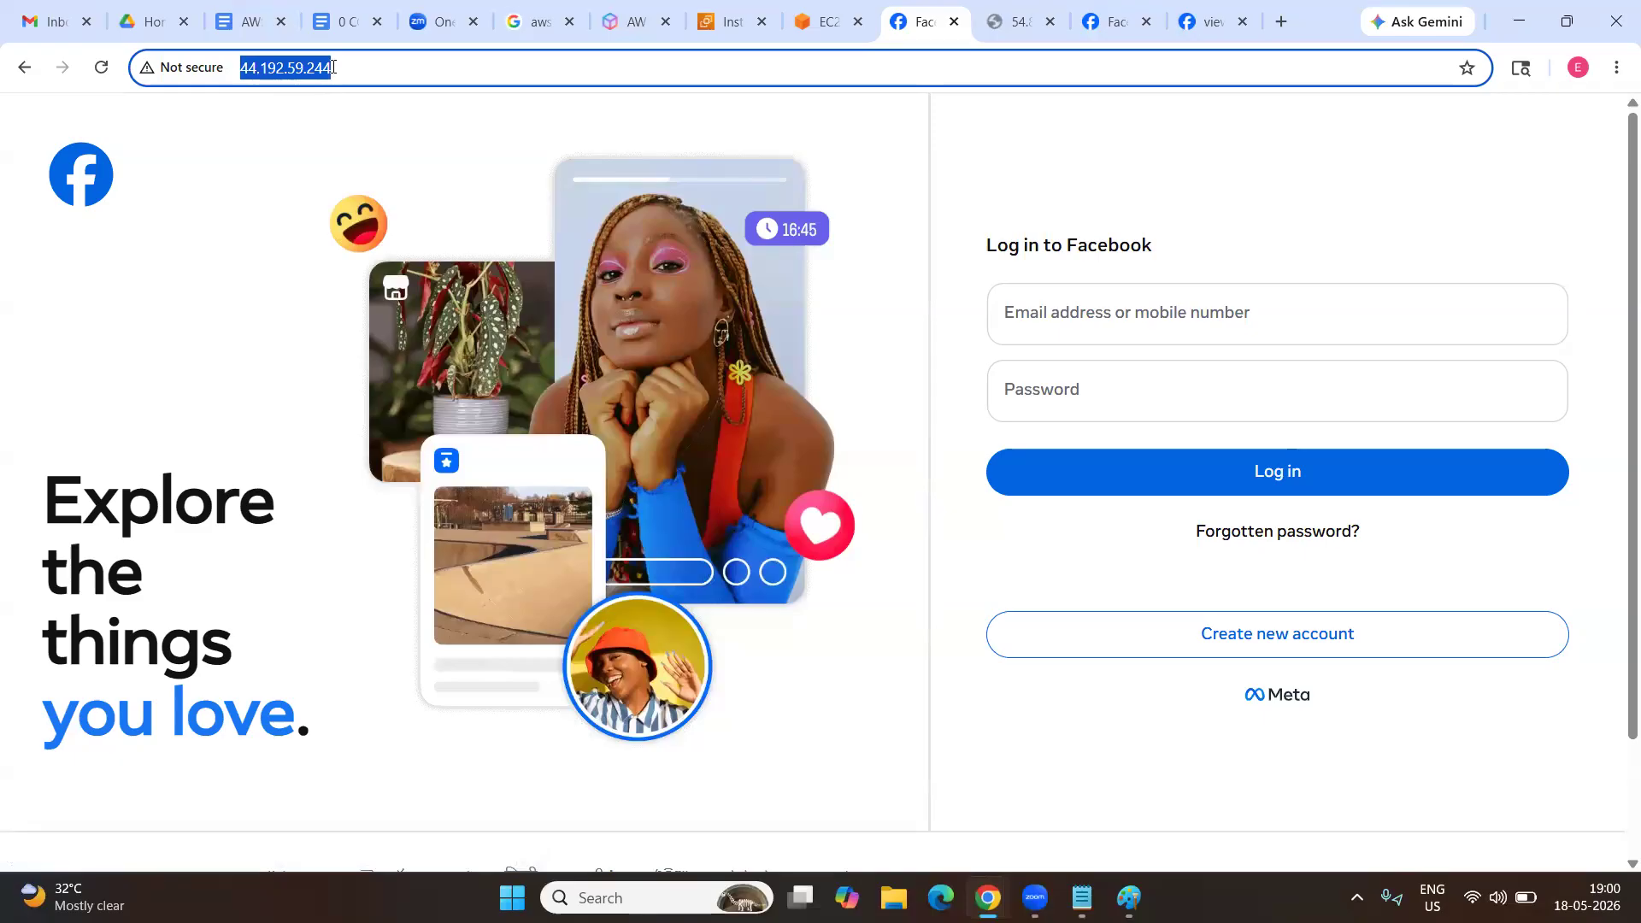
left_click_drag(335, 68, 240, 70)
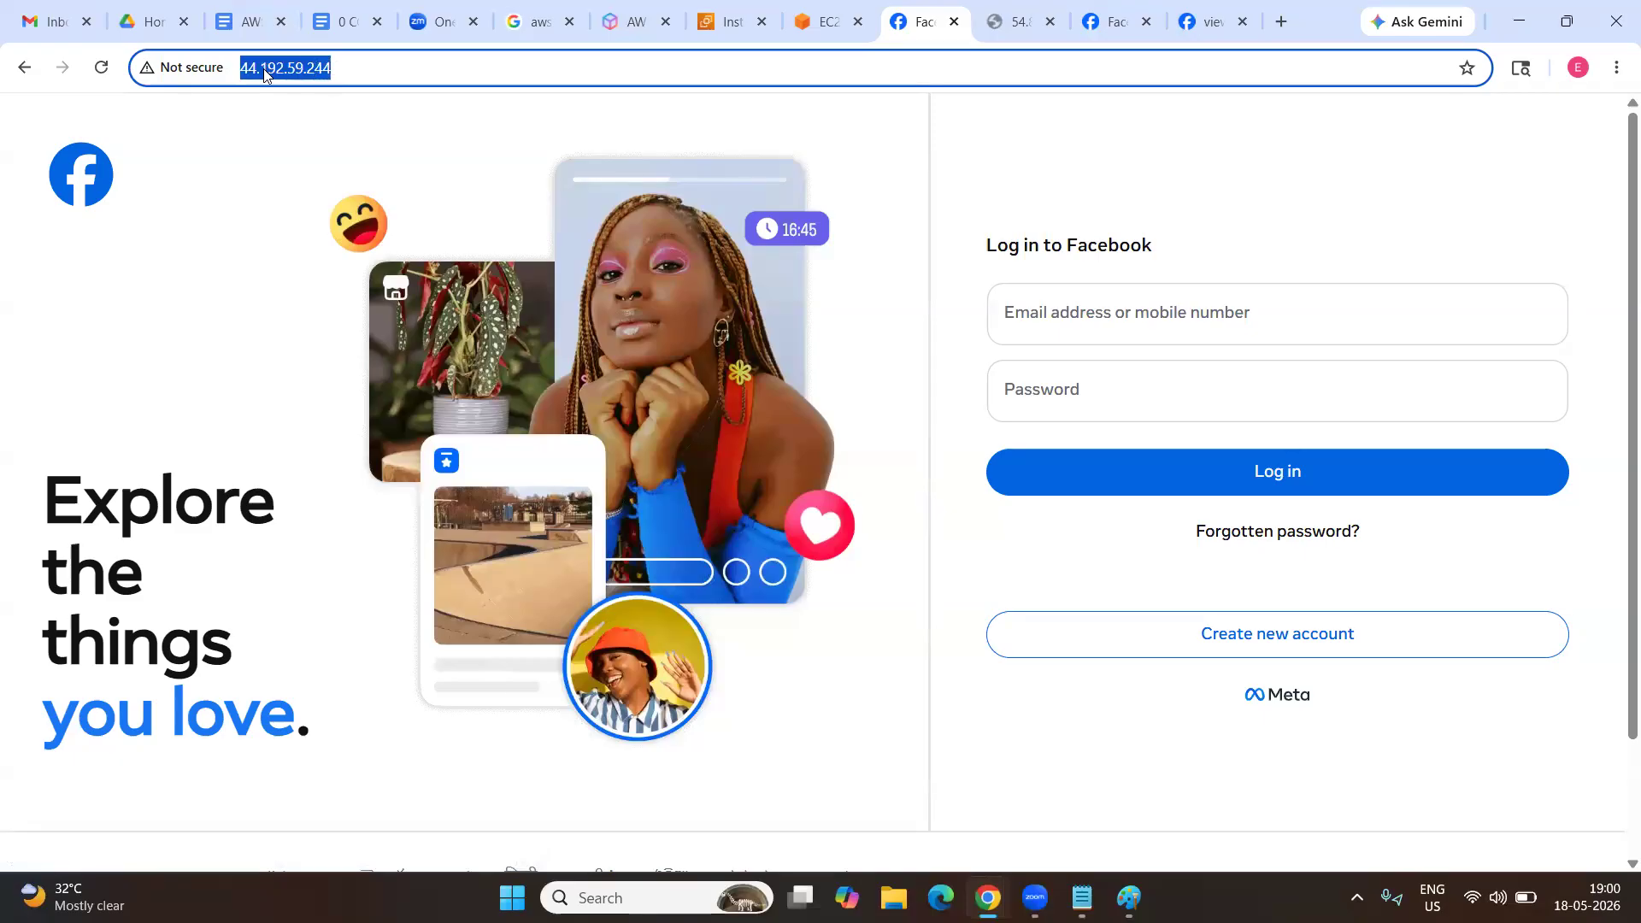
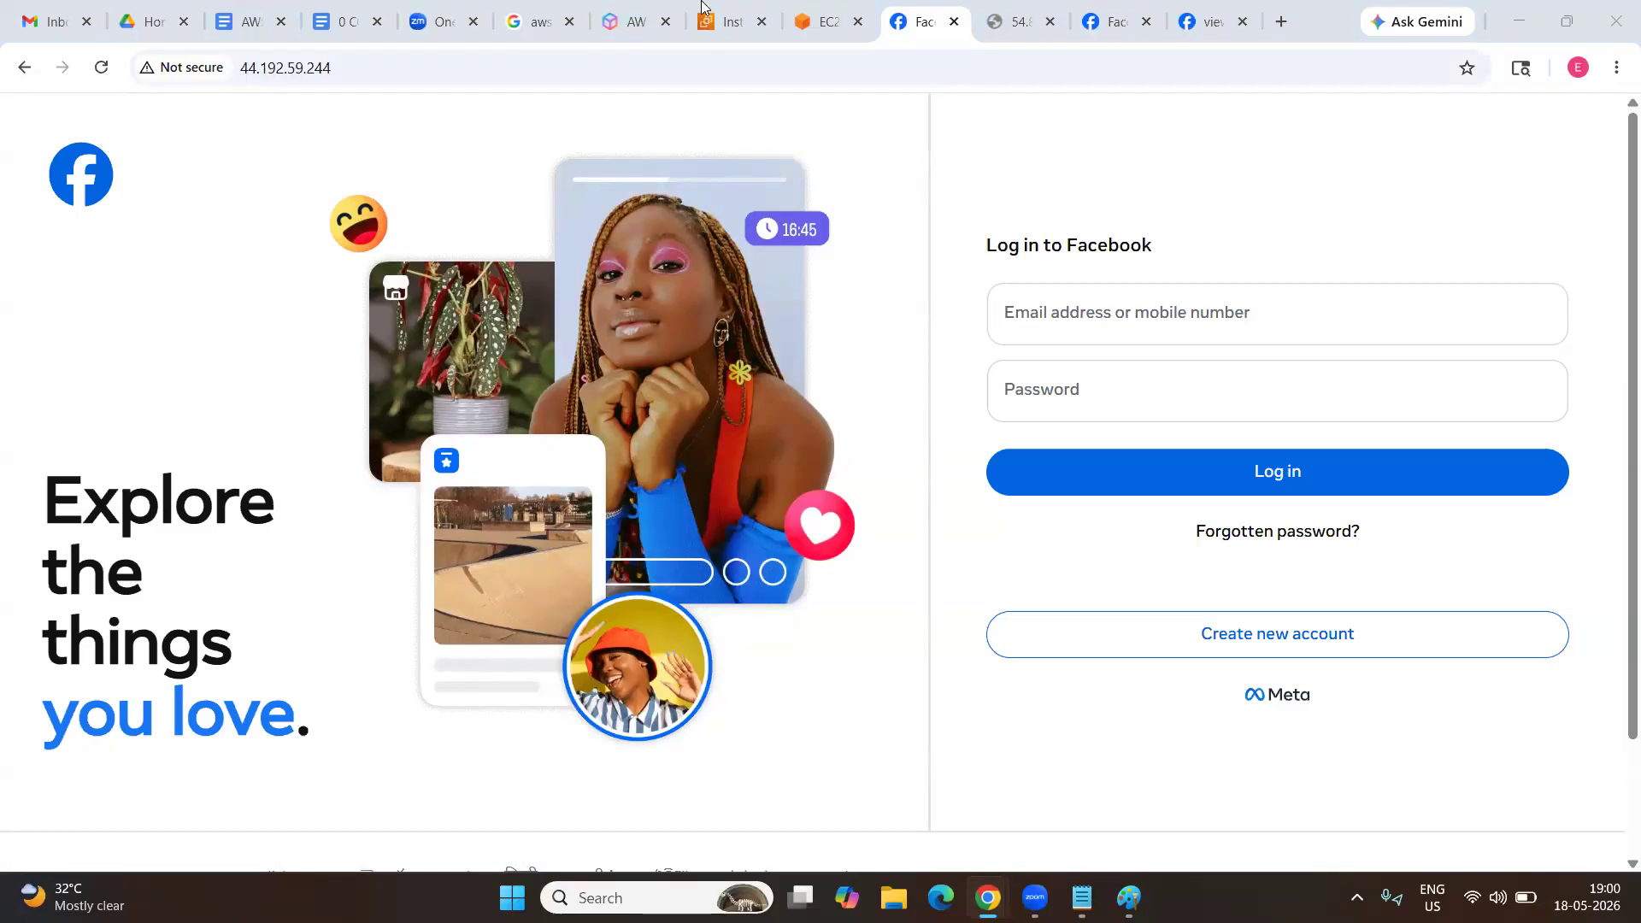
Stop Instance1 in the EC2 instances list and refresh the list.
left_click(726, 17)
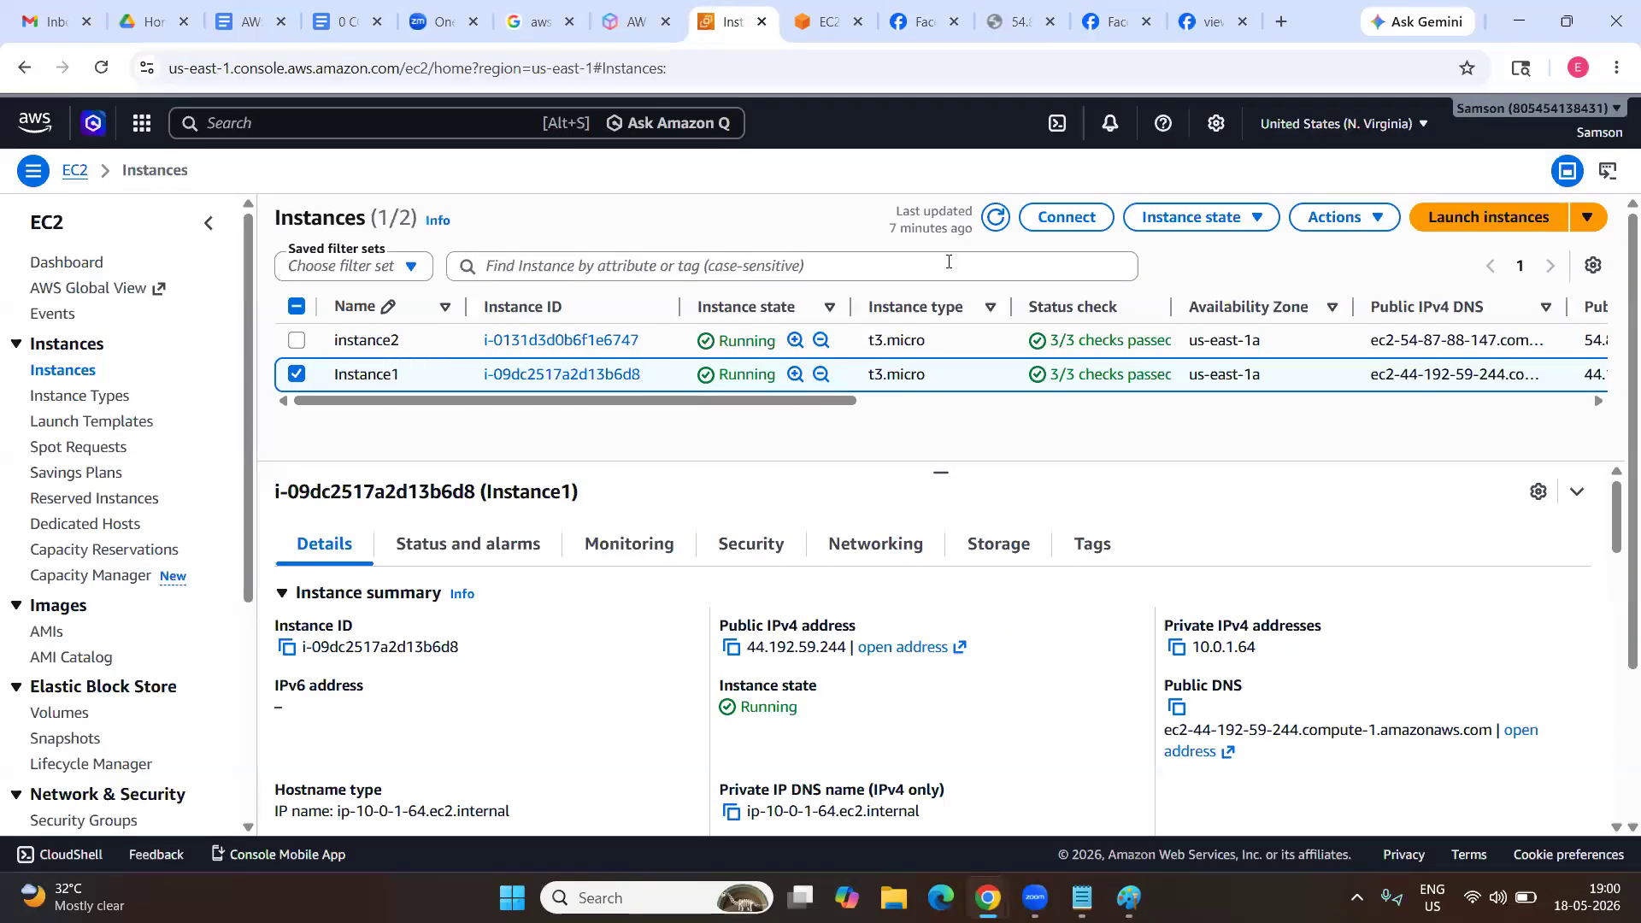
left_click(1197, 217)
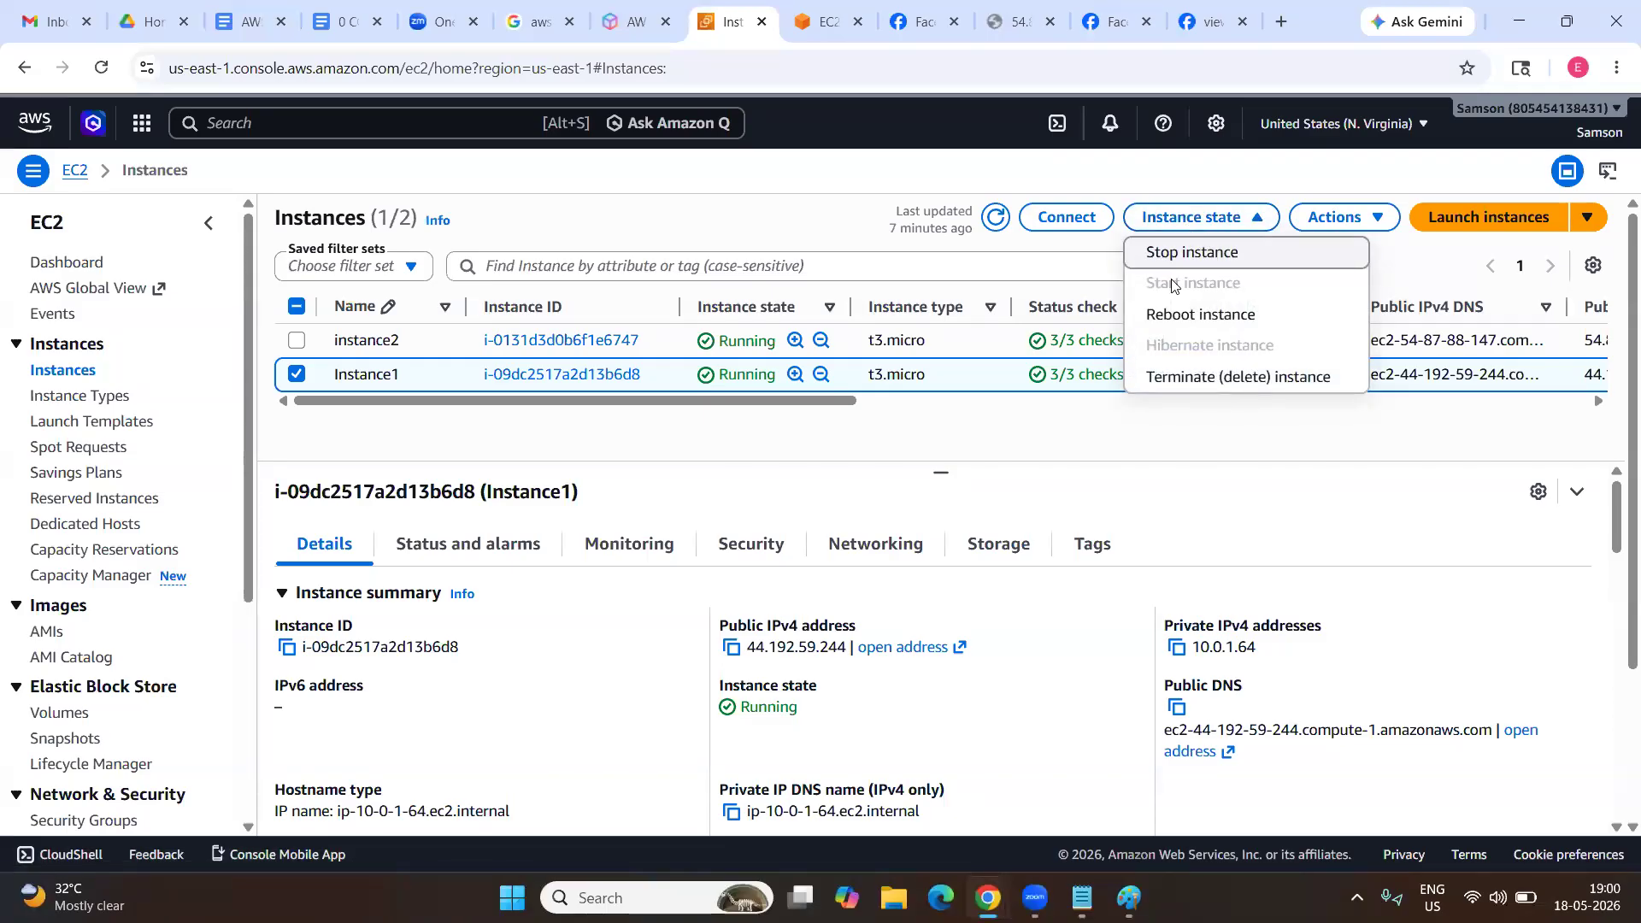
left_click(1200, 253)
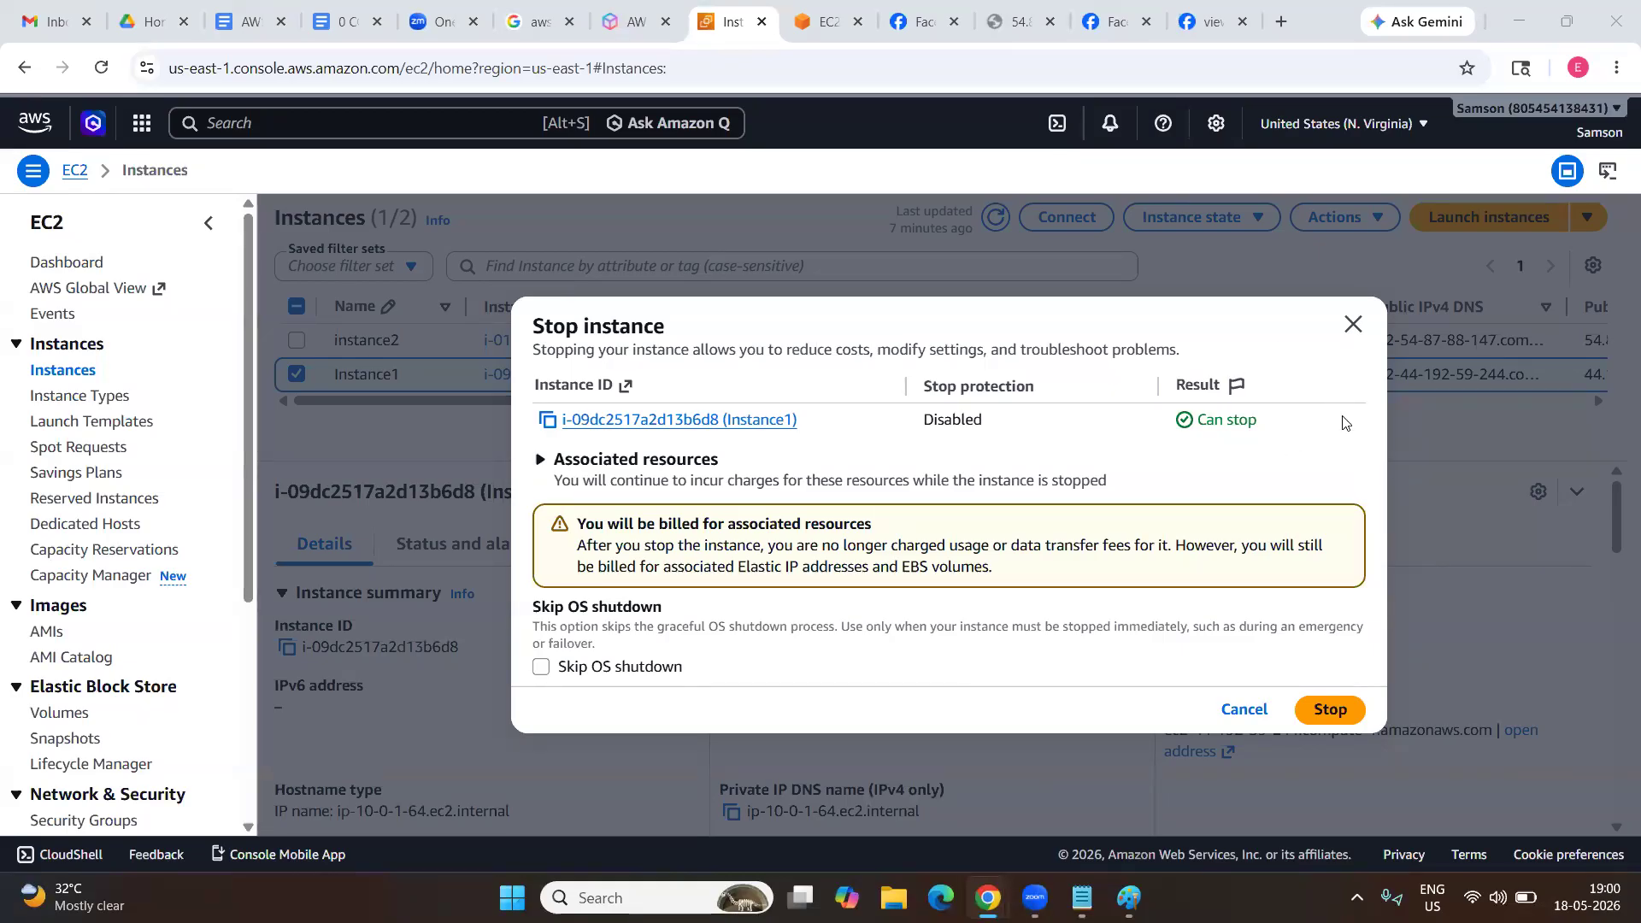
left_click(1330, 710)
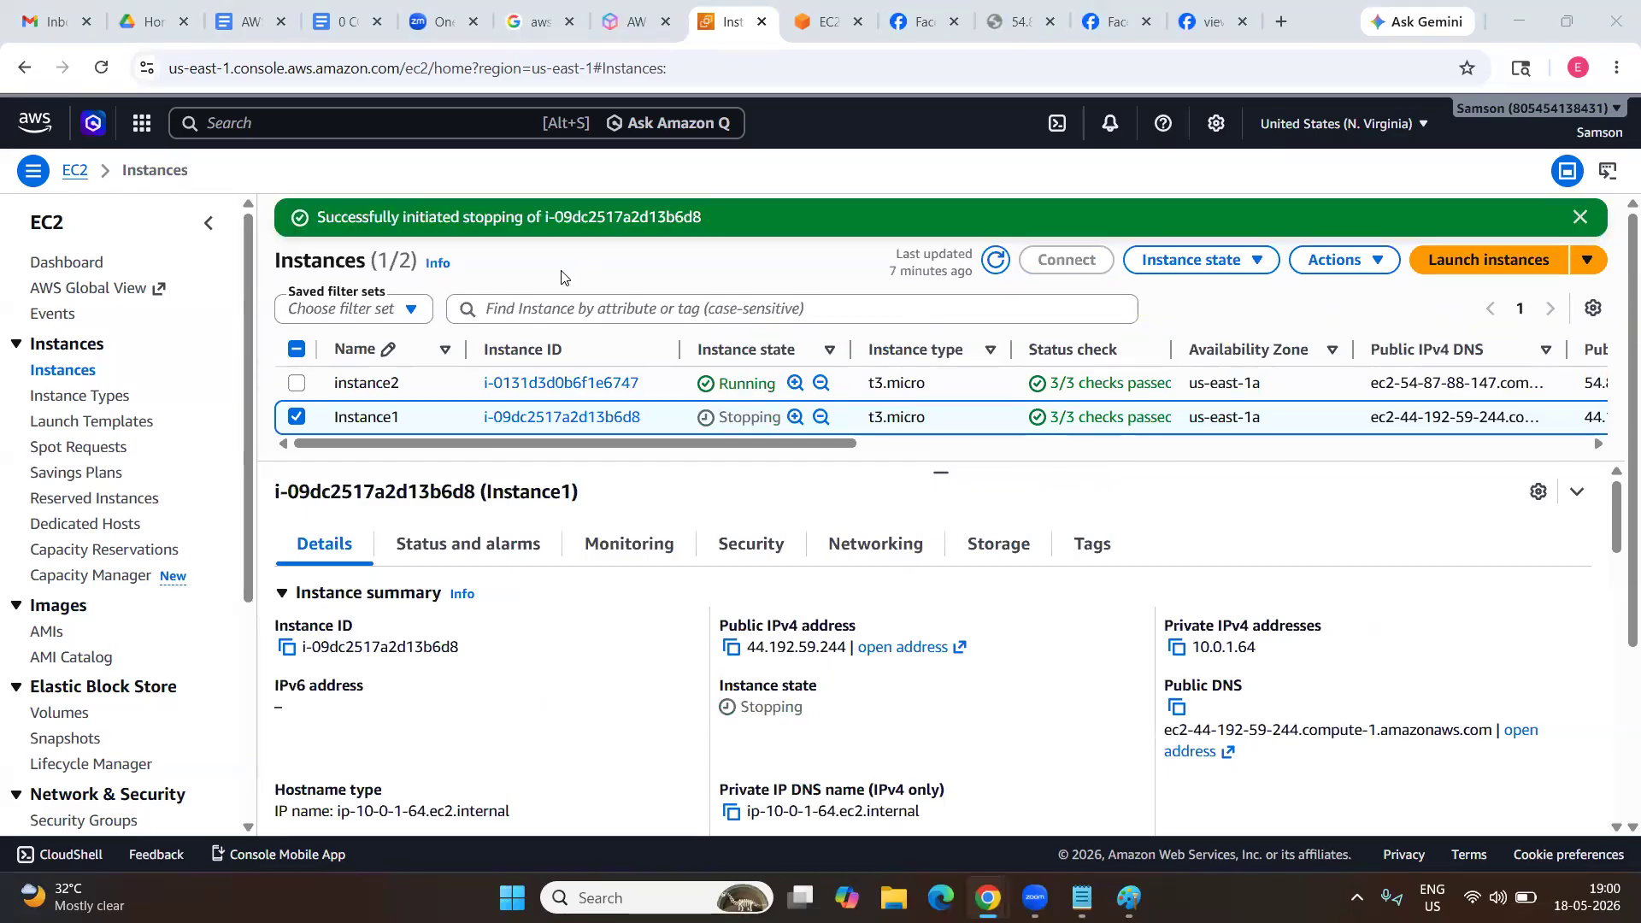
left_click(1001, 260)
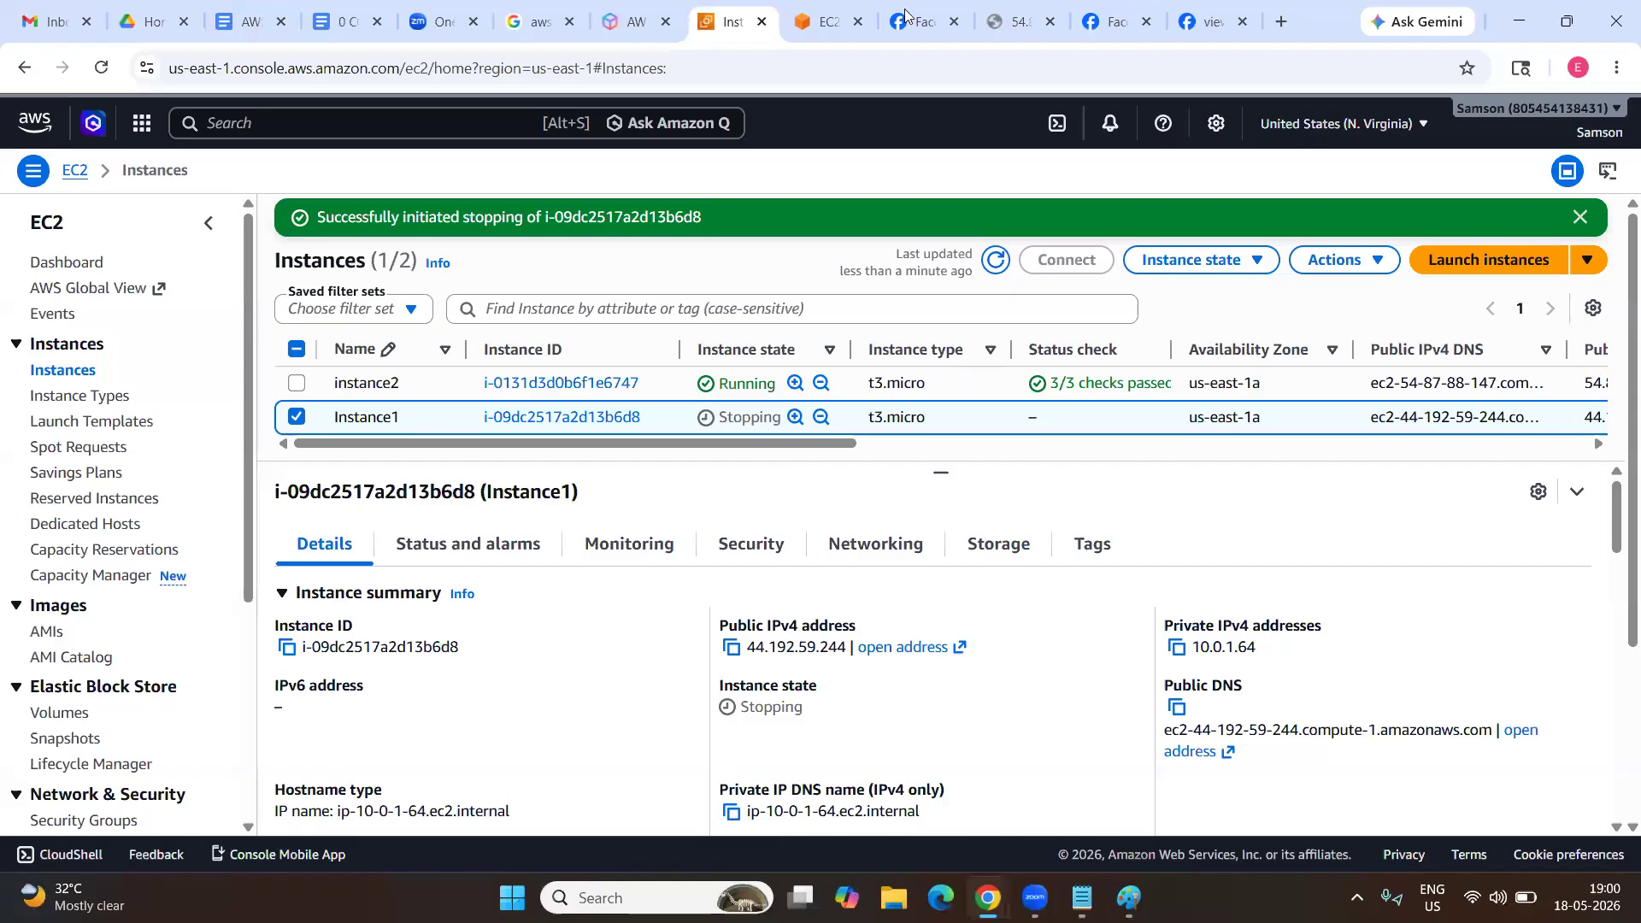
Reload the page at 44.192.59.244 to test whether the site still responds after stopping Instance1.
left_click(936, 21)
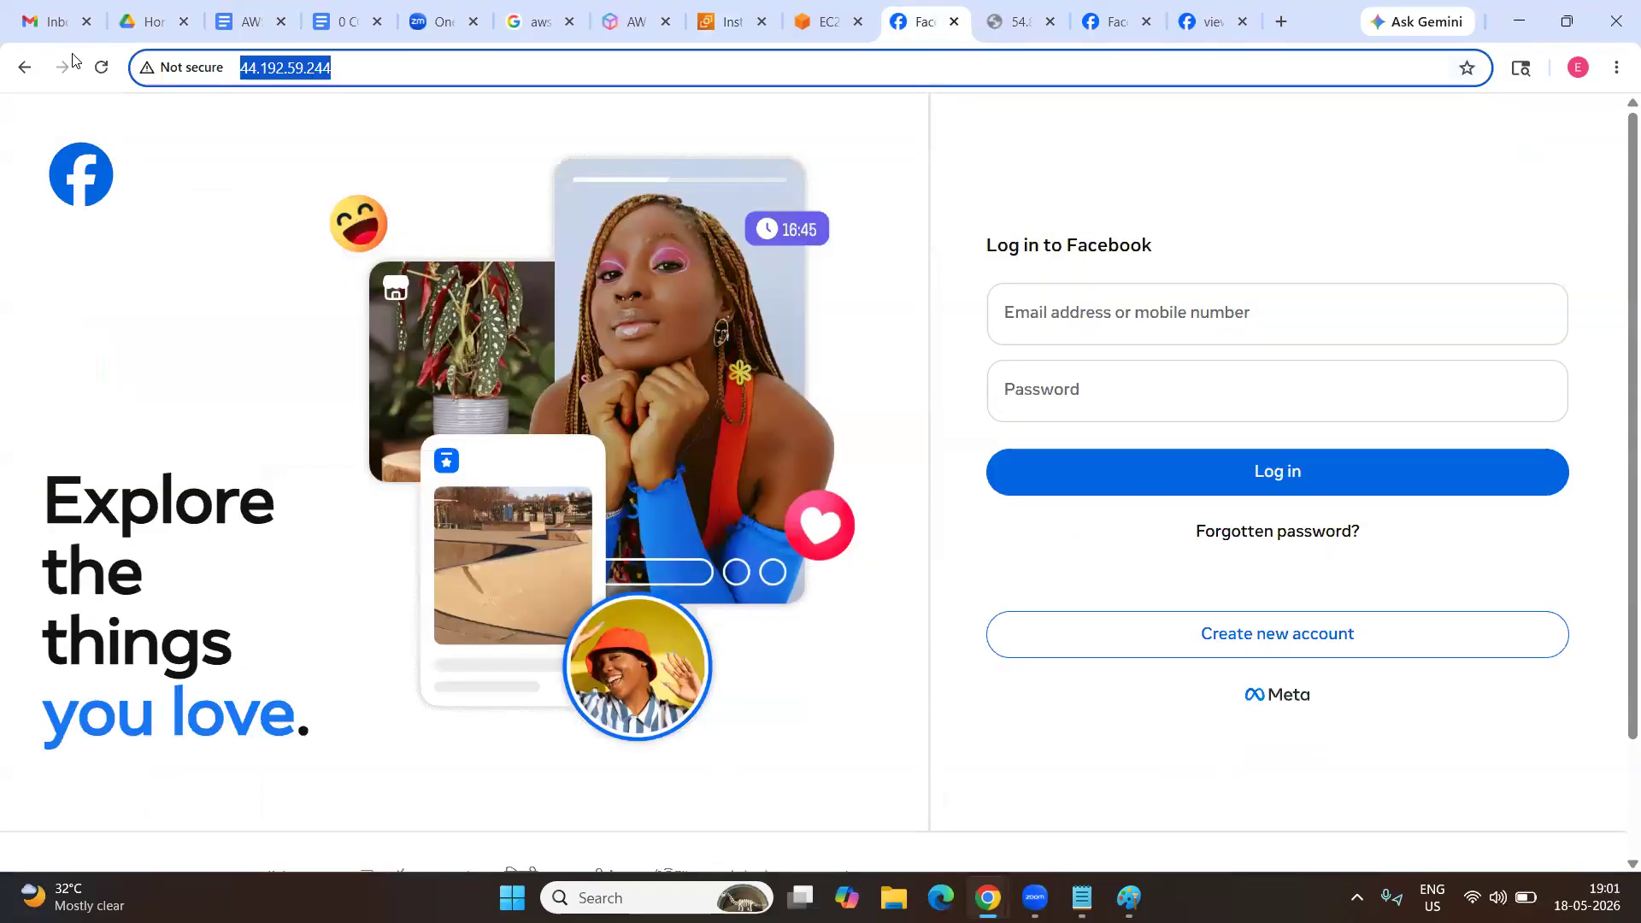
left_click(101, 69)
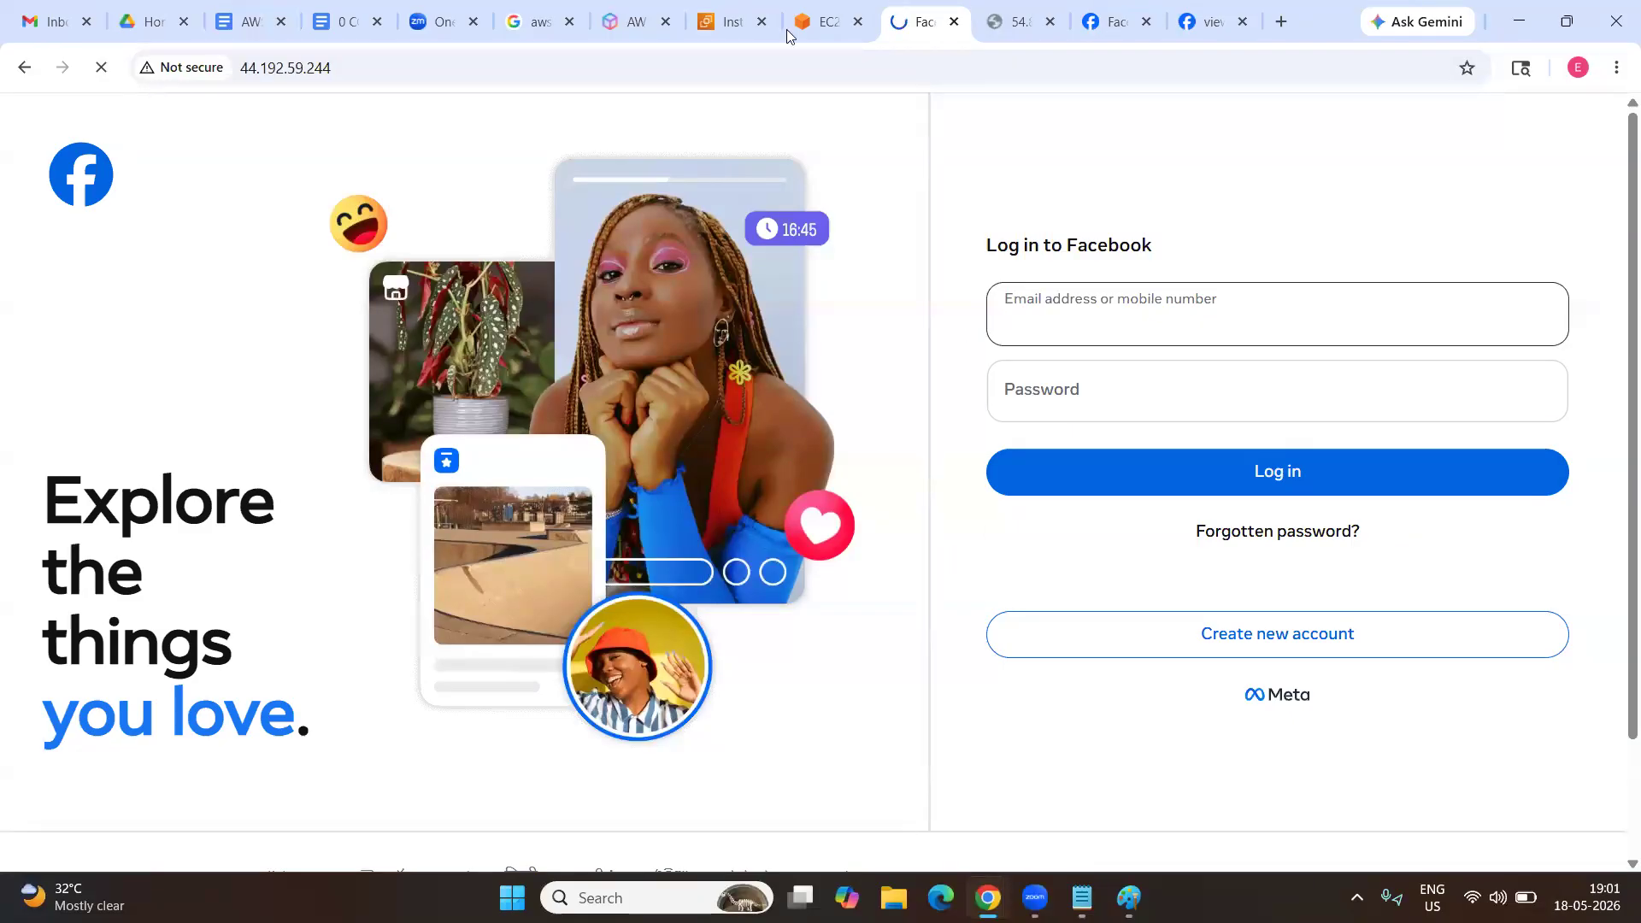
left_click(410, 69)
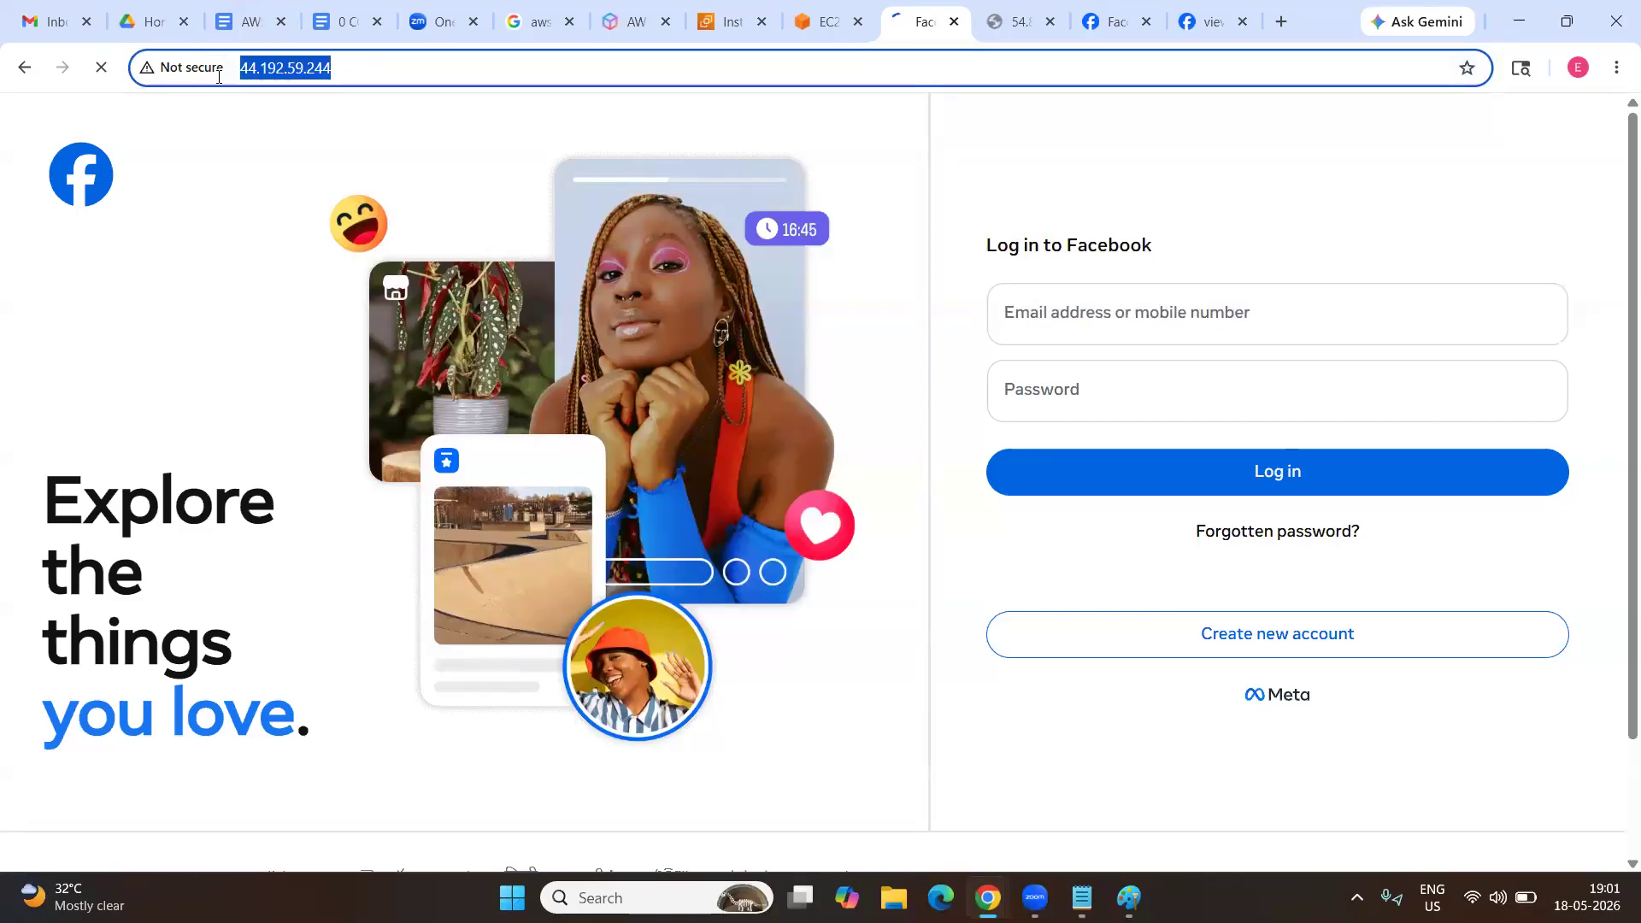
left_click(354, 68)
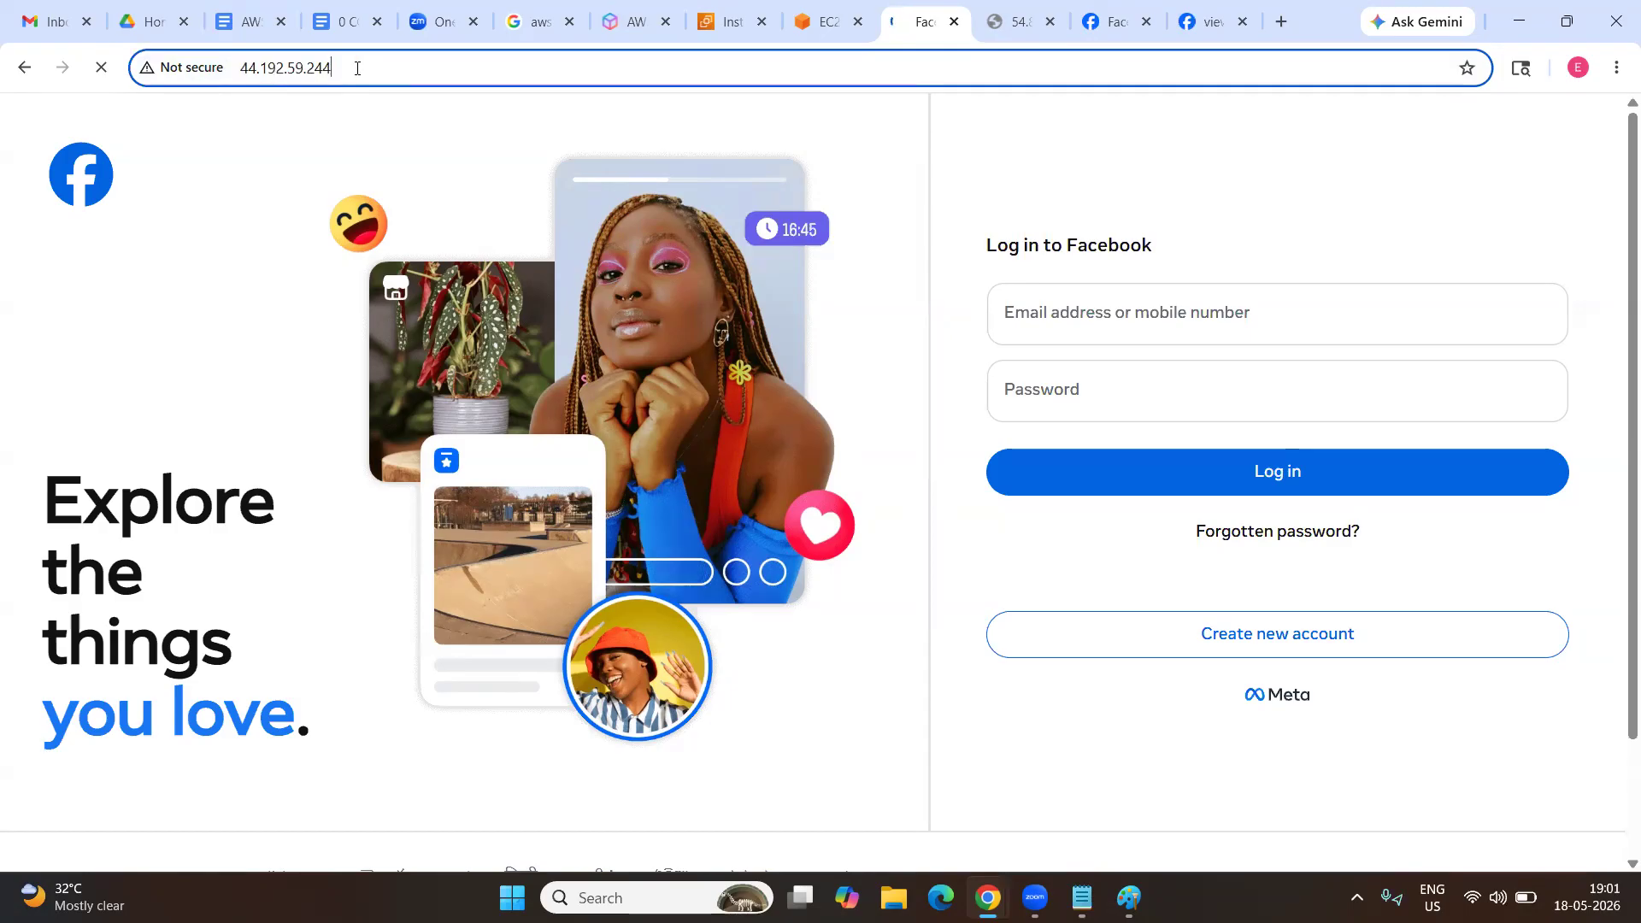
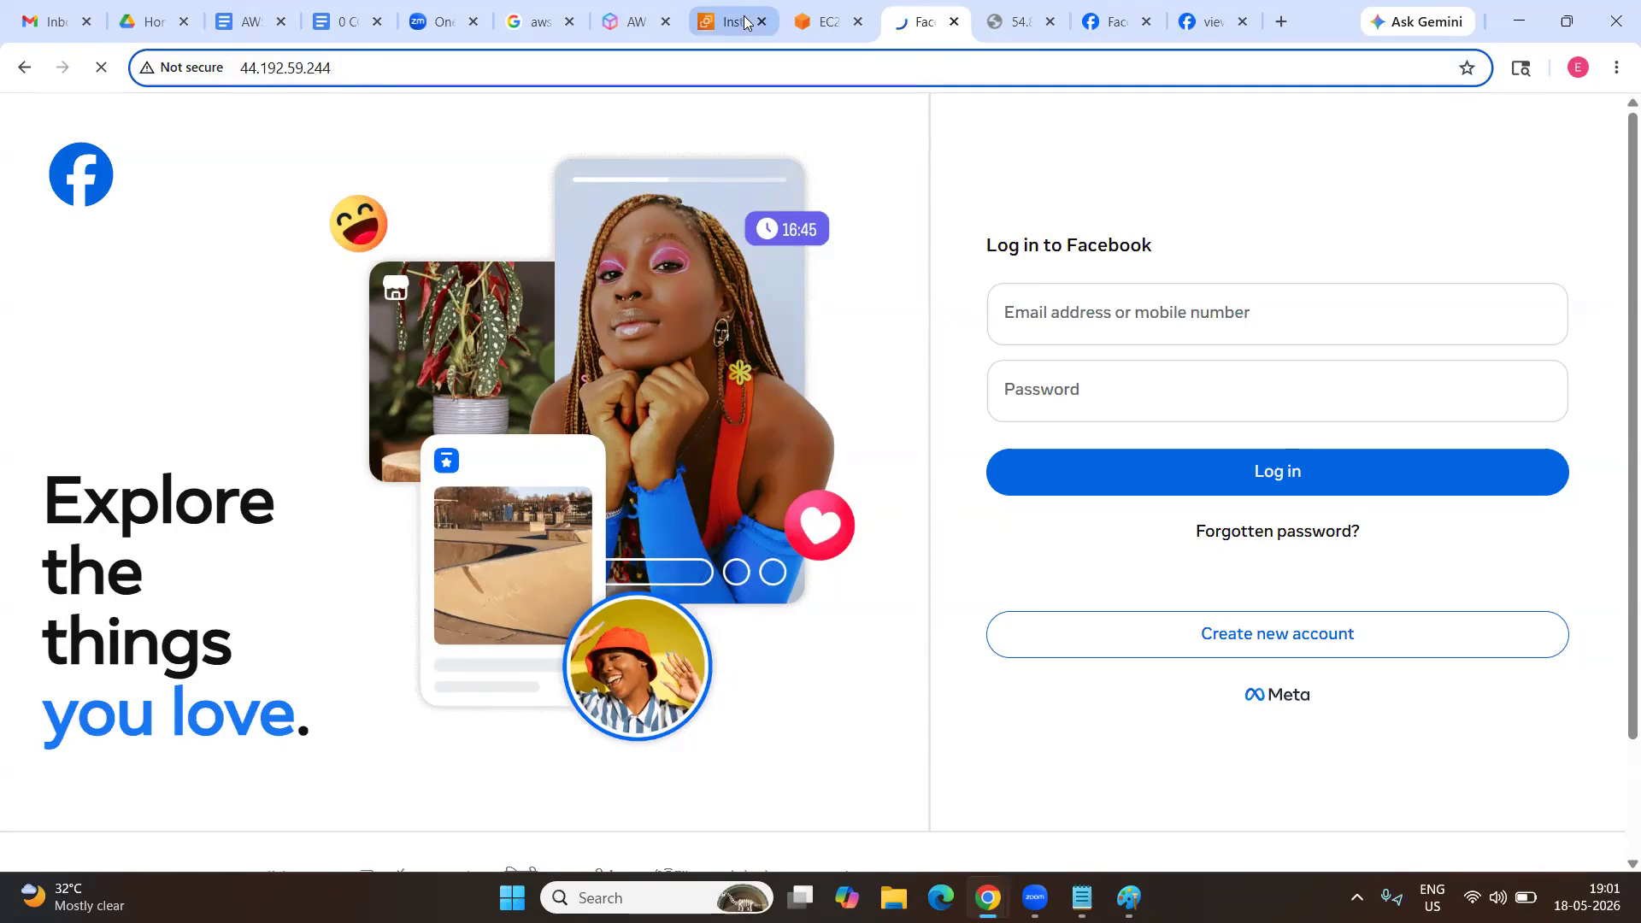
Refresh the instances list to check Instance1's state, and highlight the IP and error heading on its web page.
left_click(733, 21)
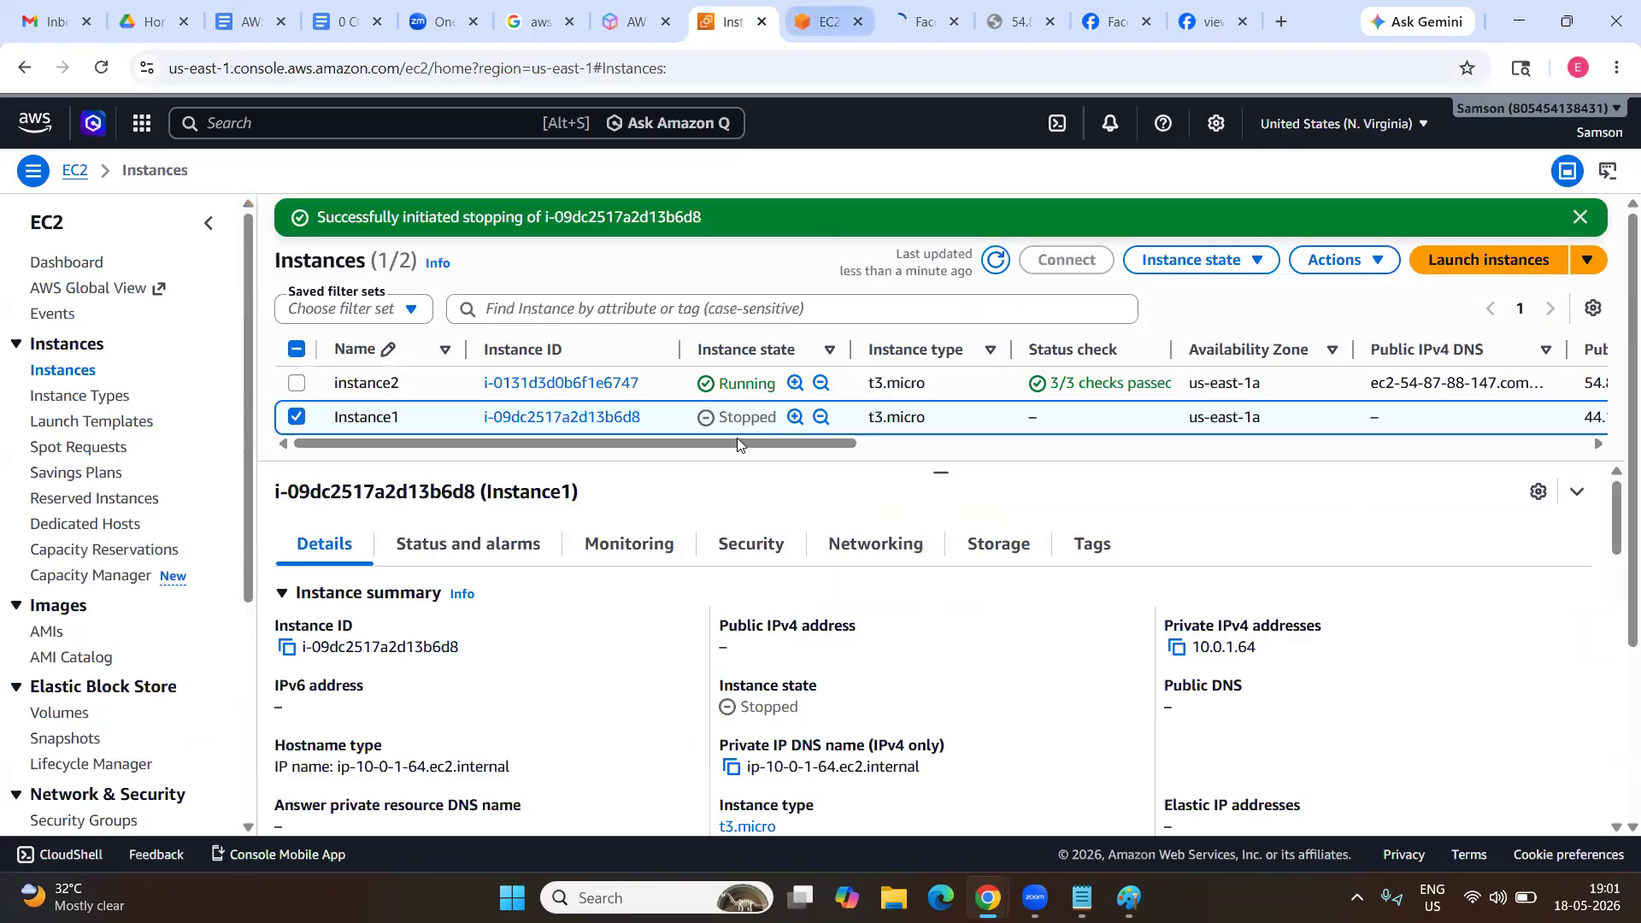
left_click(996, 260)
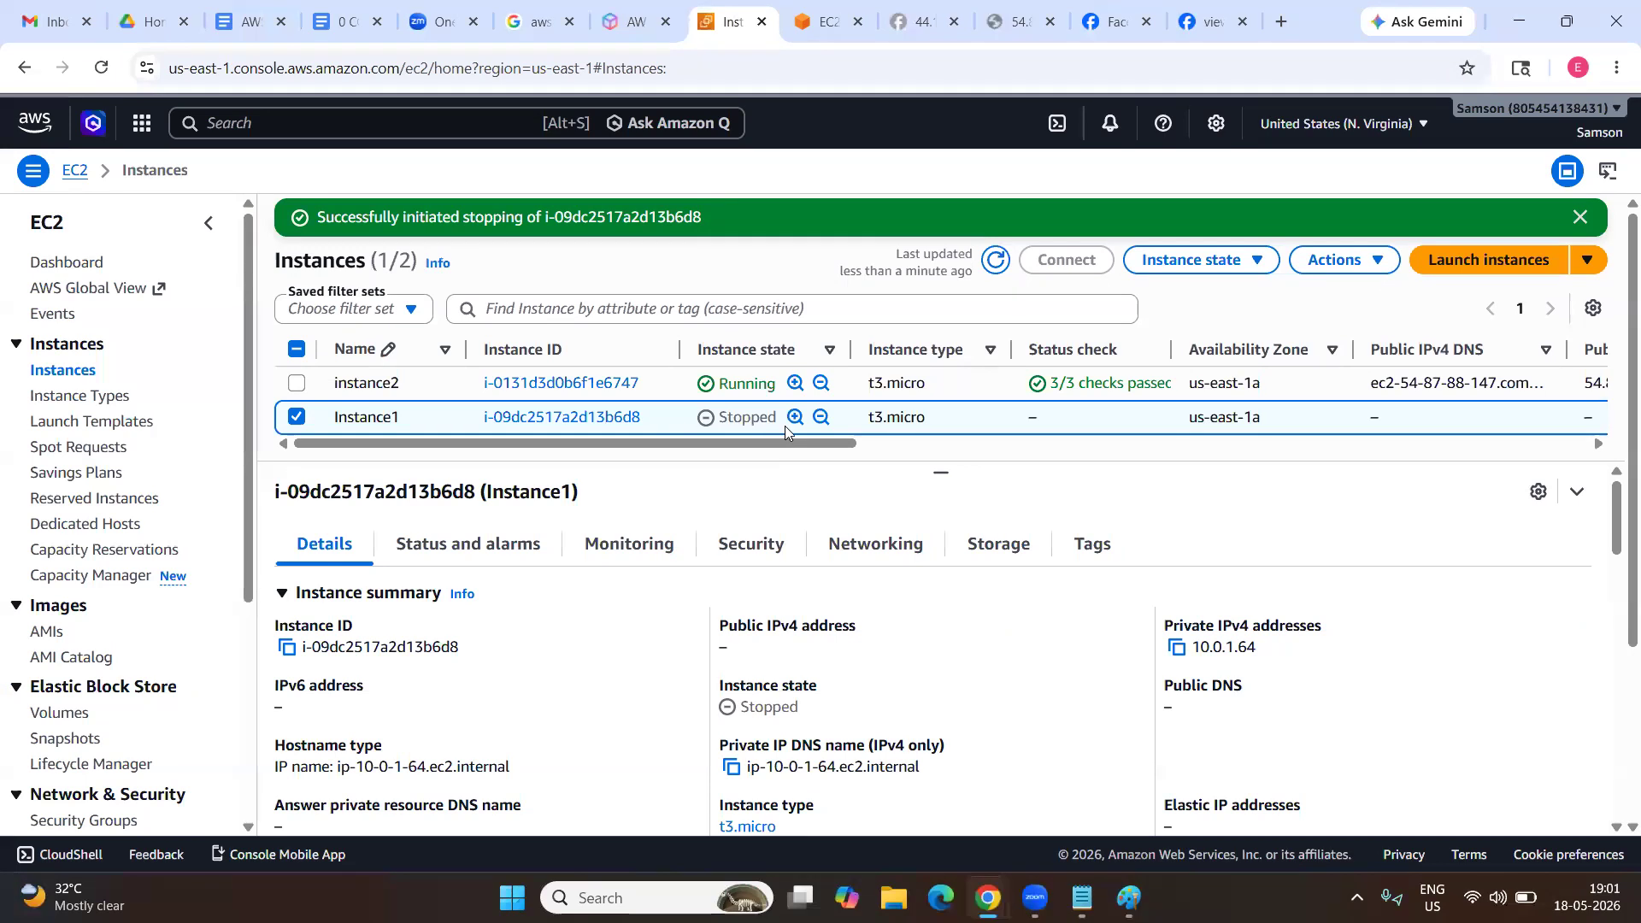
left_click(908, 32)
left_click_drag(264, 69, 174, 70)
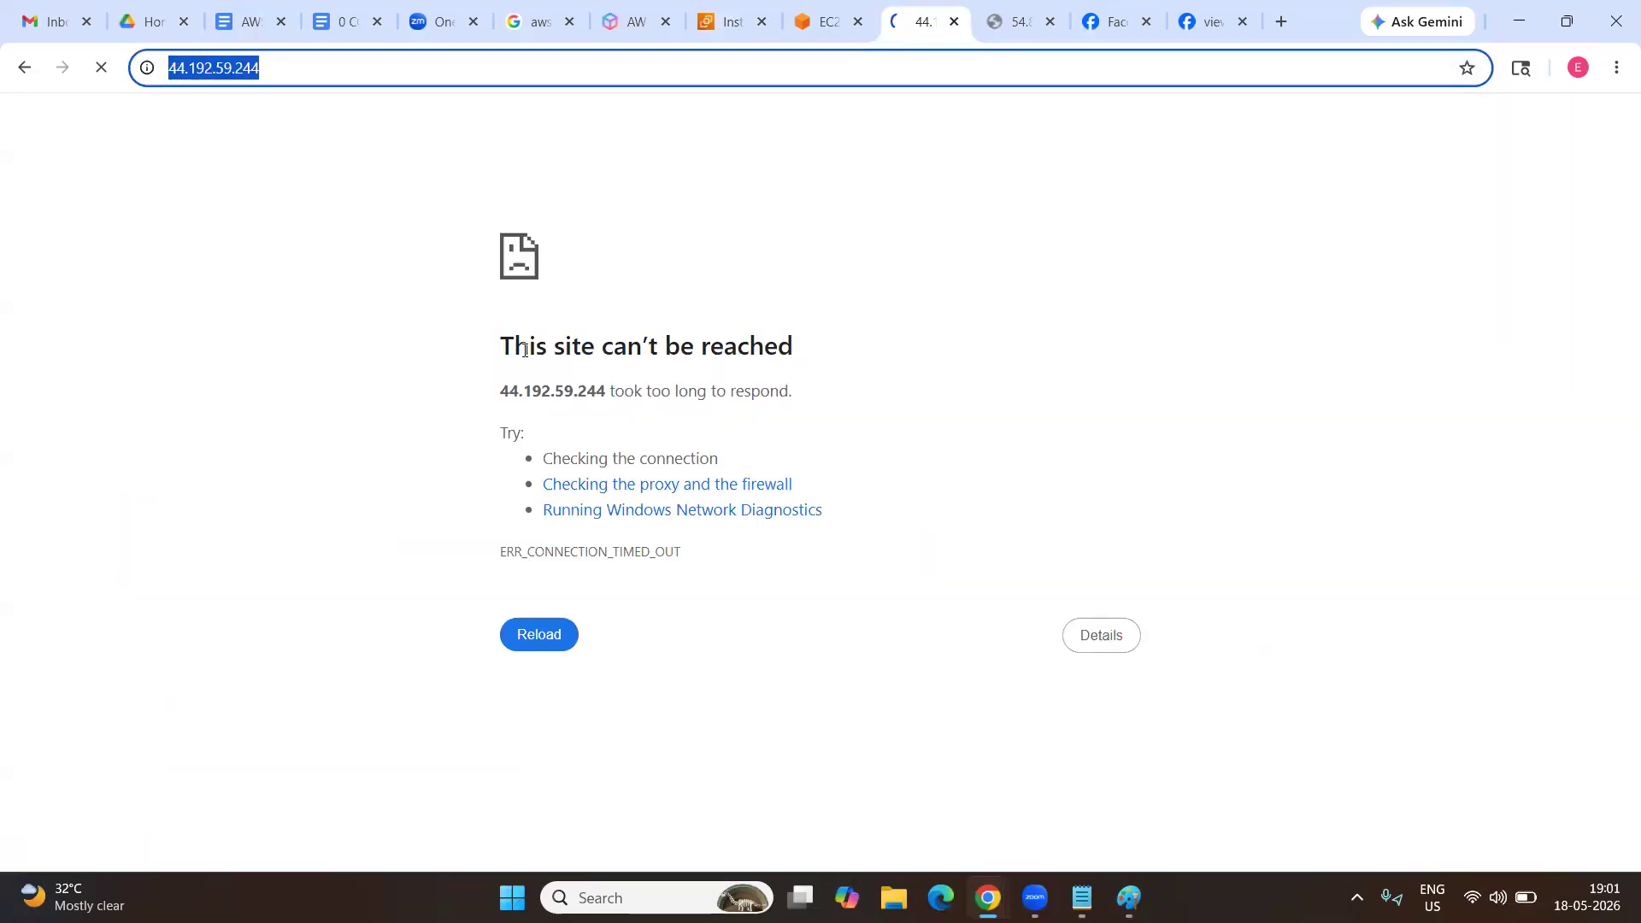
left_click(588, 346)
triple_click(588, 346)
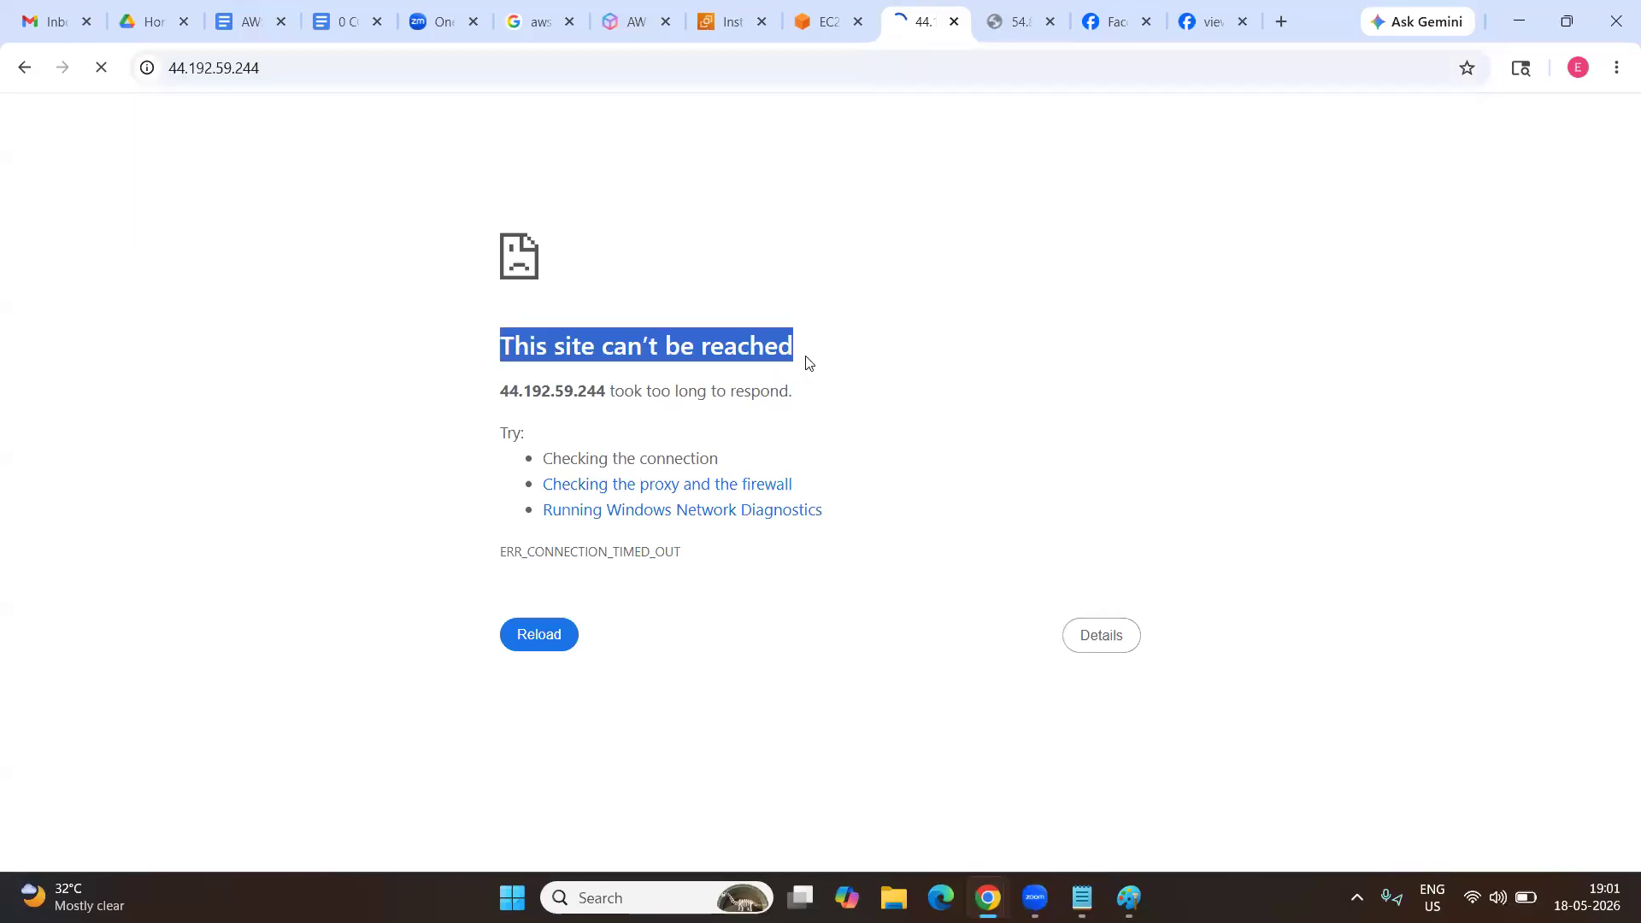
Start Instance1 again from the EC2 instances list.
left_click(733, 23)
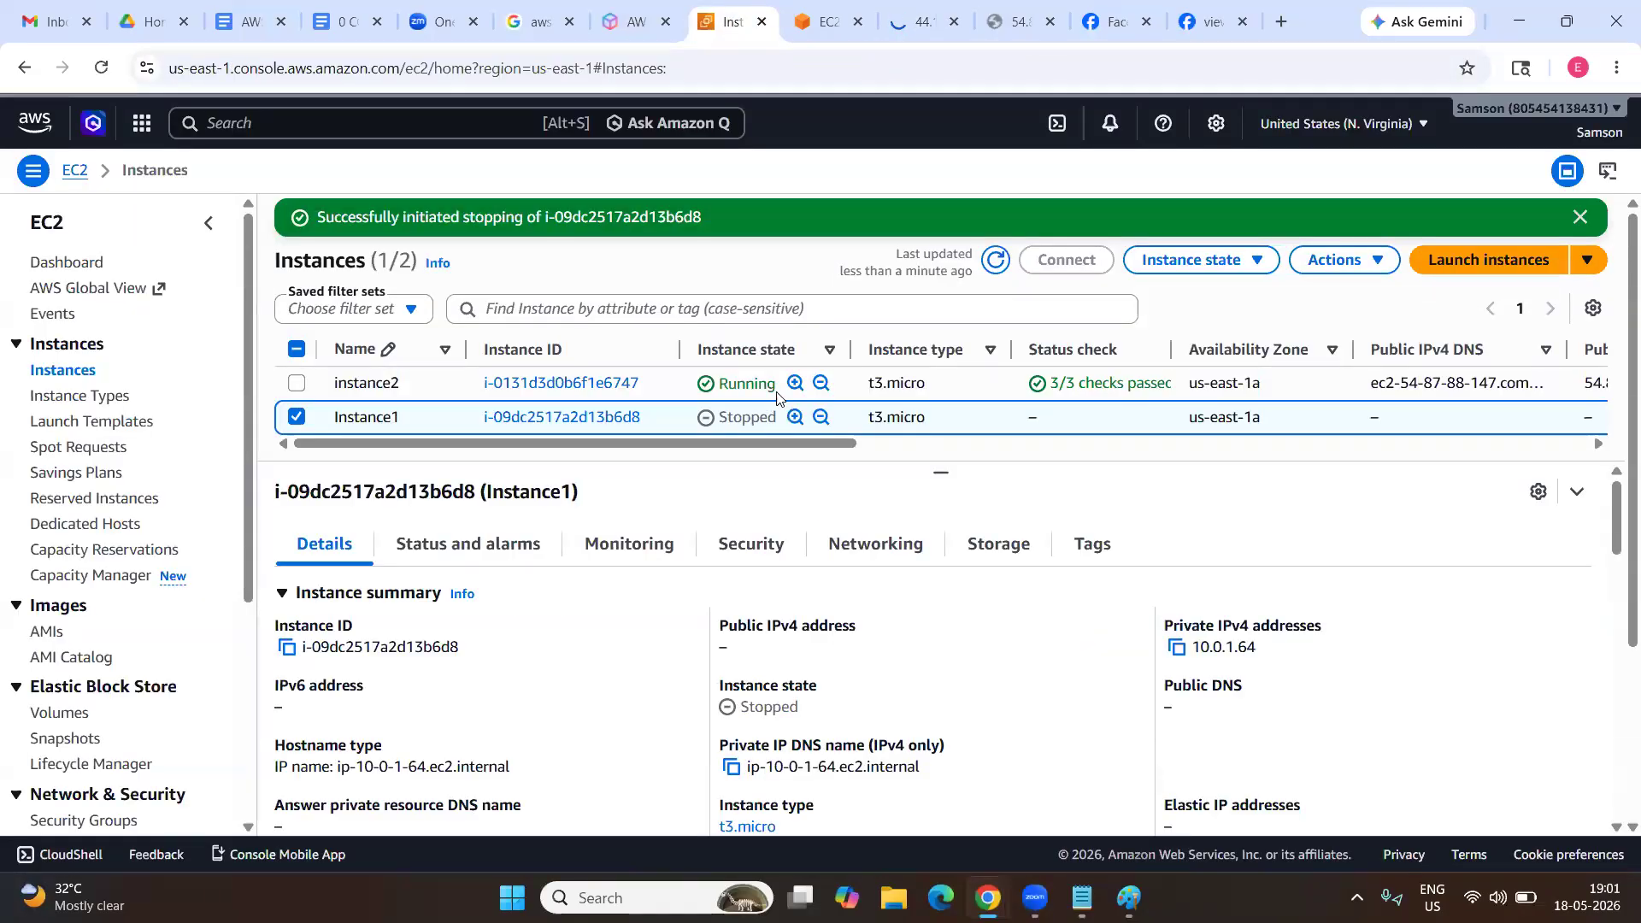
left_click(1188, 260)
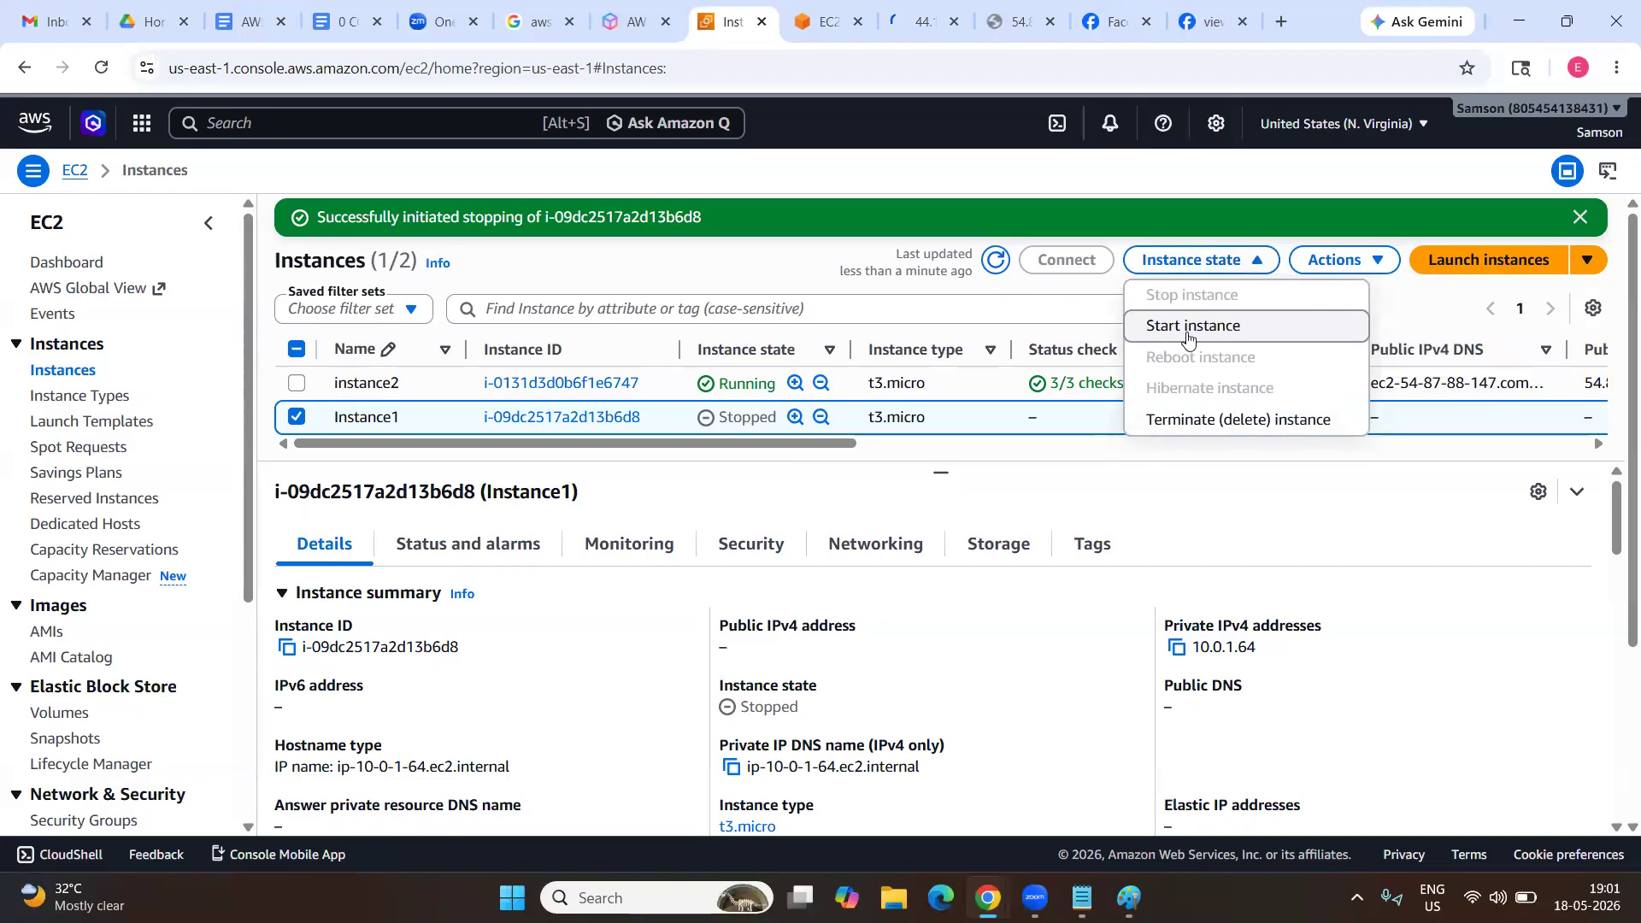
left_click(1188, 333)
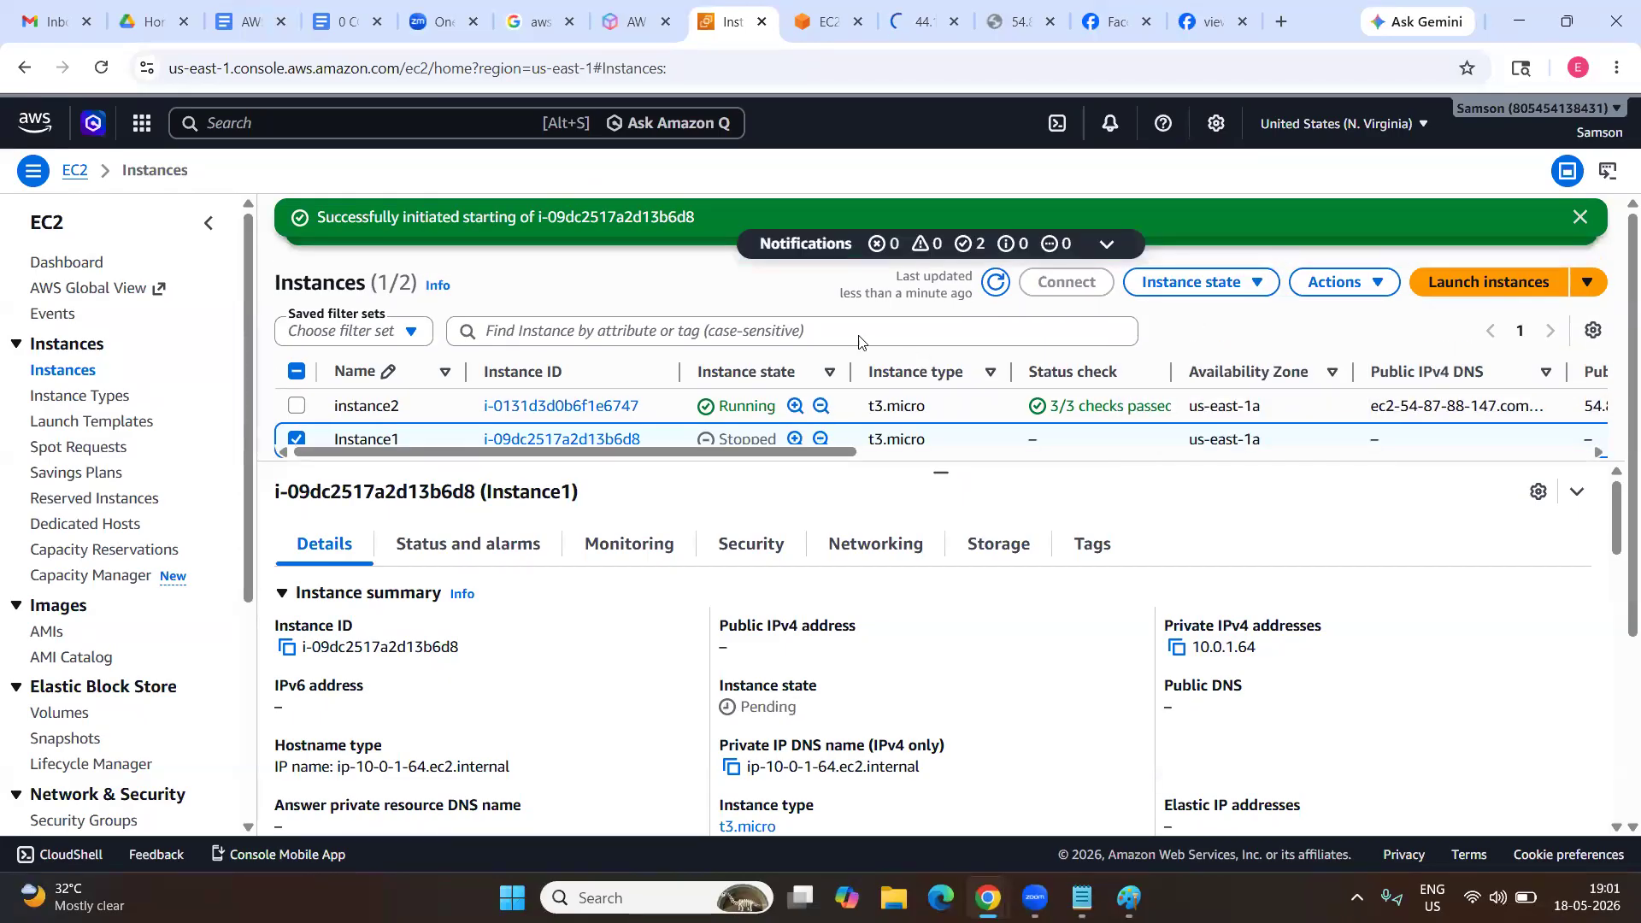
Refresh the EC2 instances list and copy Instance1's newly assigned public IPv4 address.
left_click(998, 287)
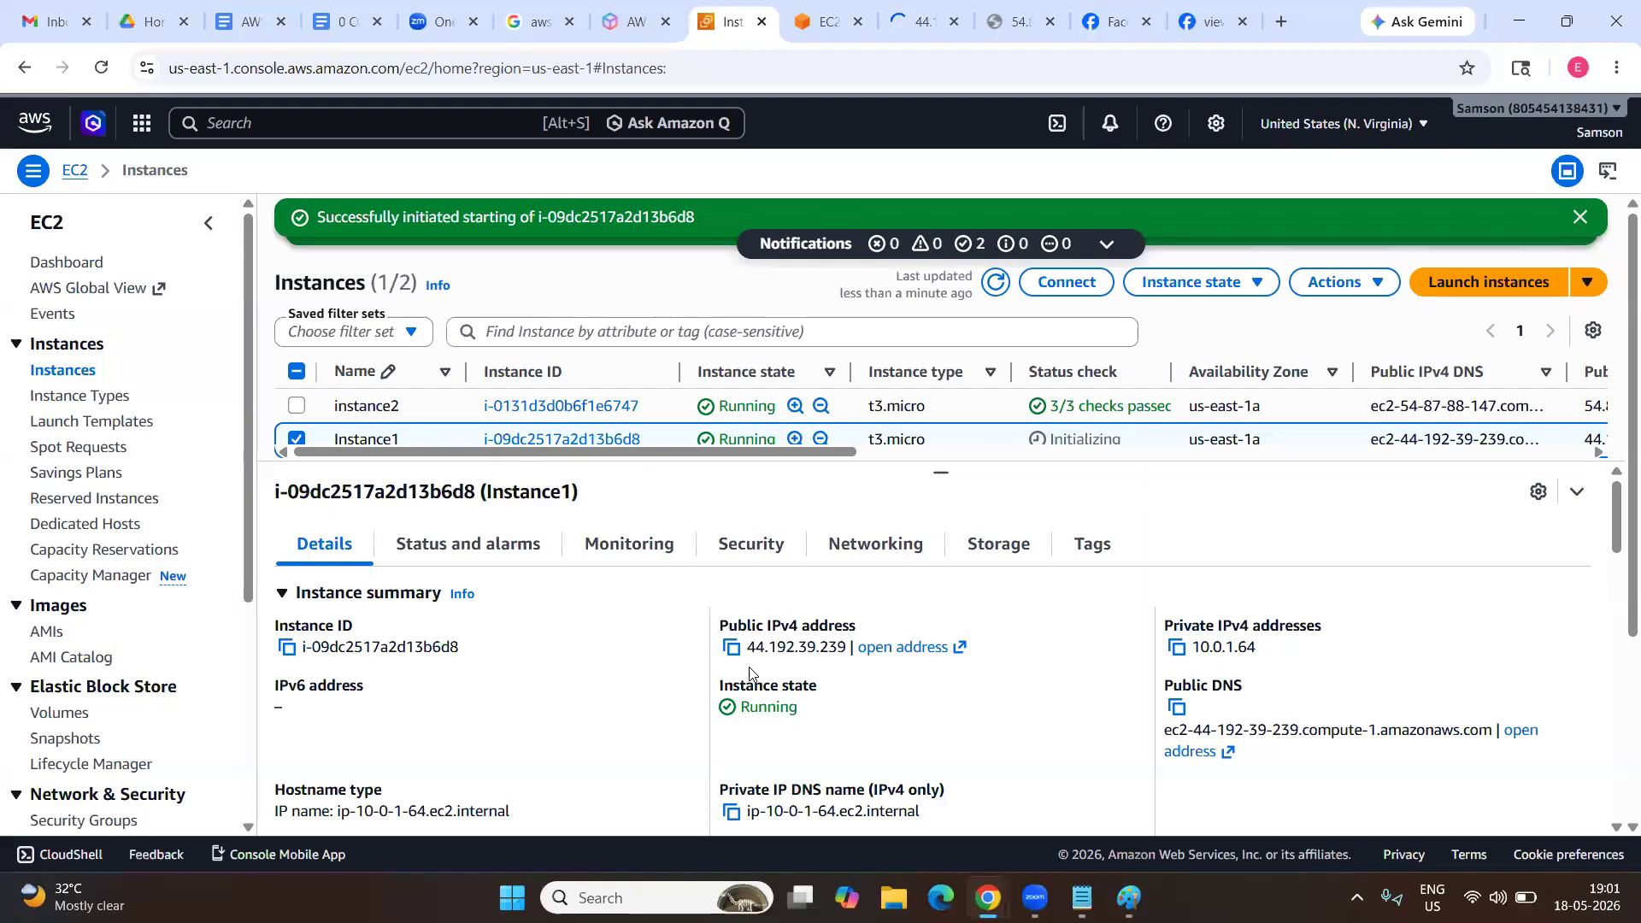
left_click(731, 648)
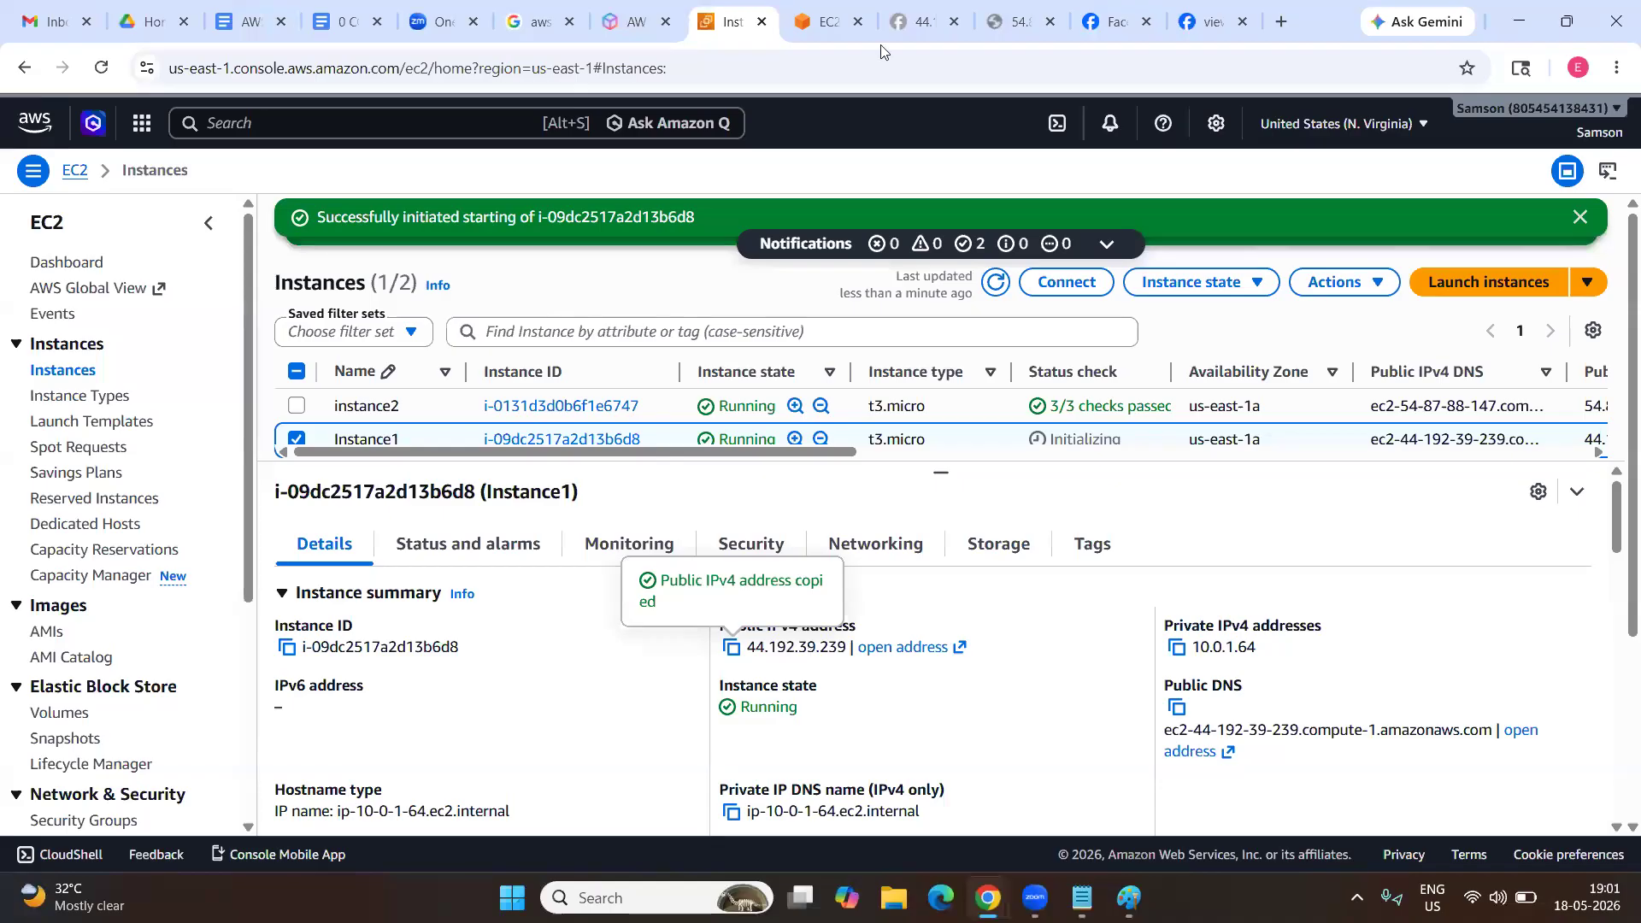
left_click(921, 19)
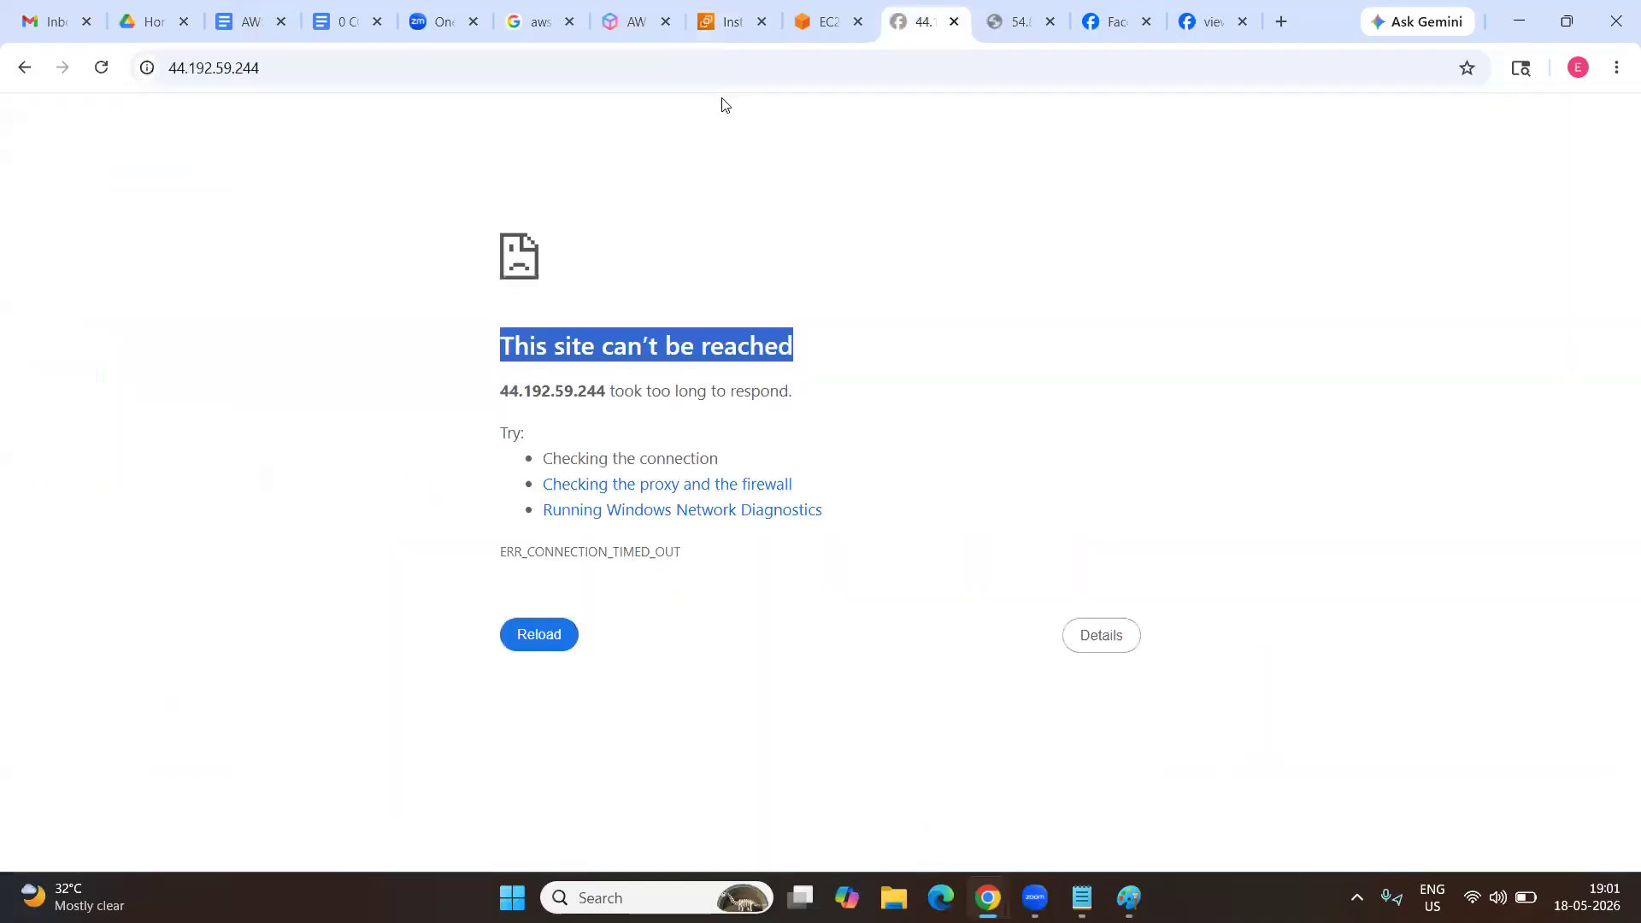
left_click(731, 21)
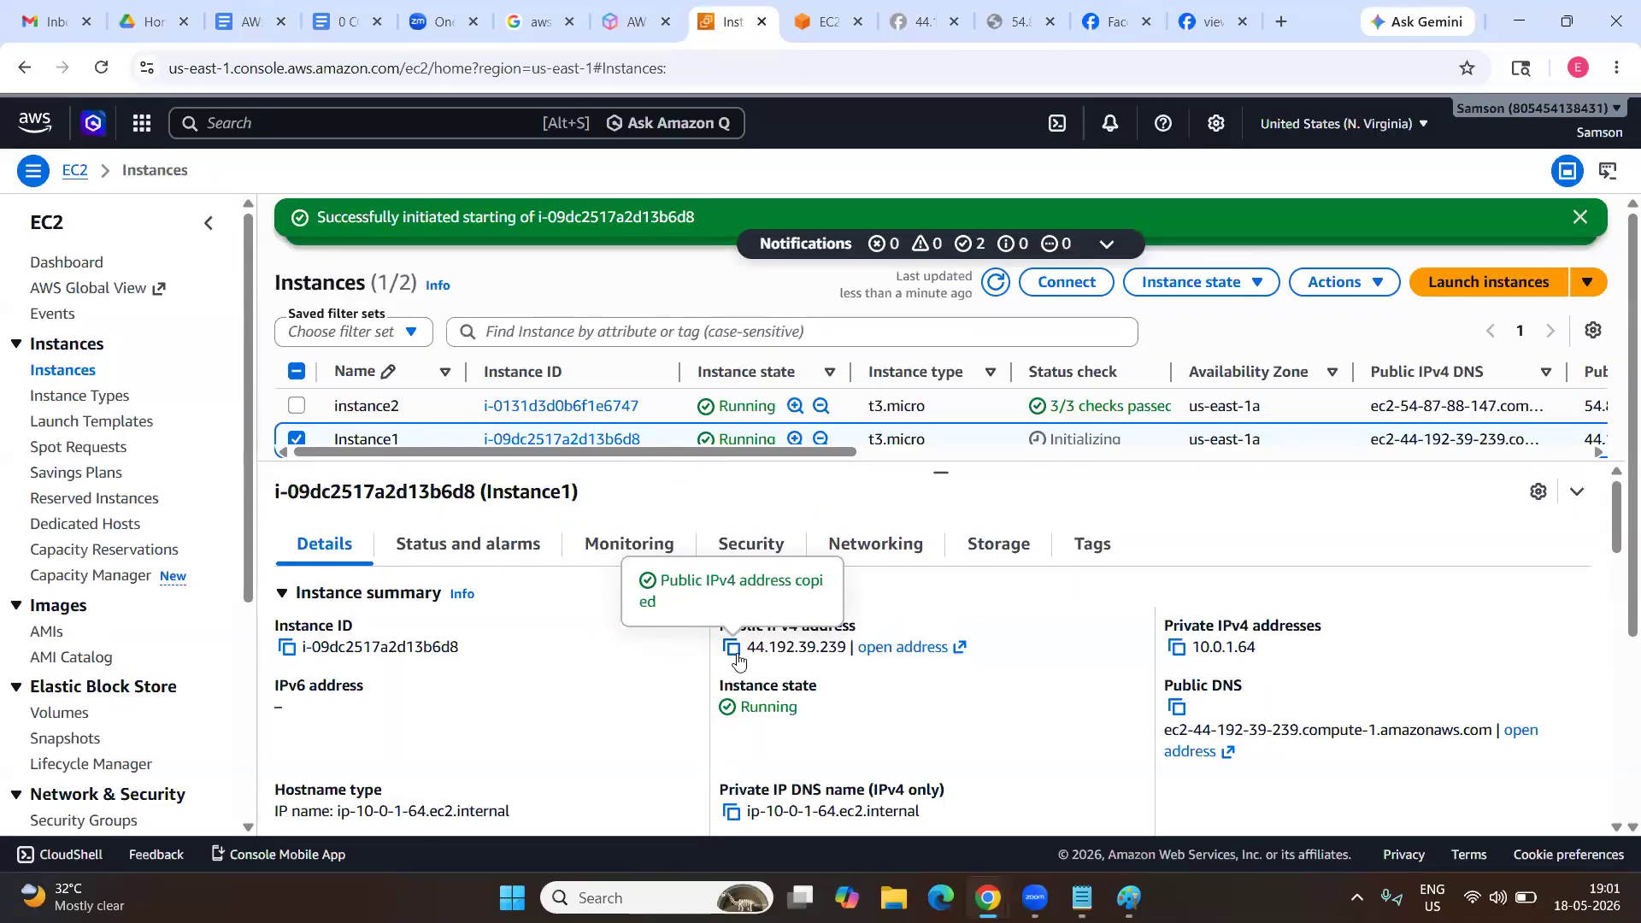
Switch to the CLI notes in Notepad and add 44.192.39.239 after the Dynamic IP remark on Instances1's Public IP line.
mouse_move(1082, 897)
left_click(1081, 821)
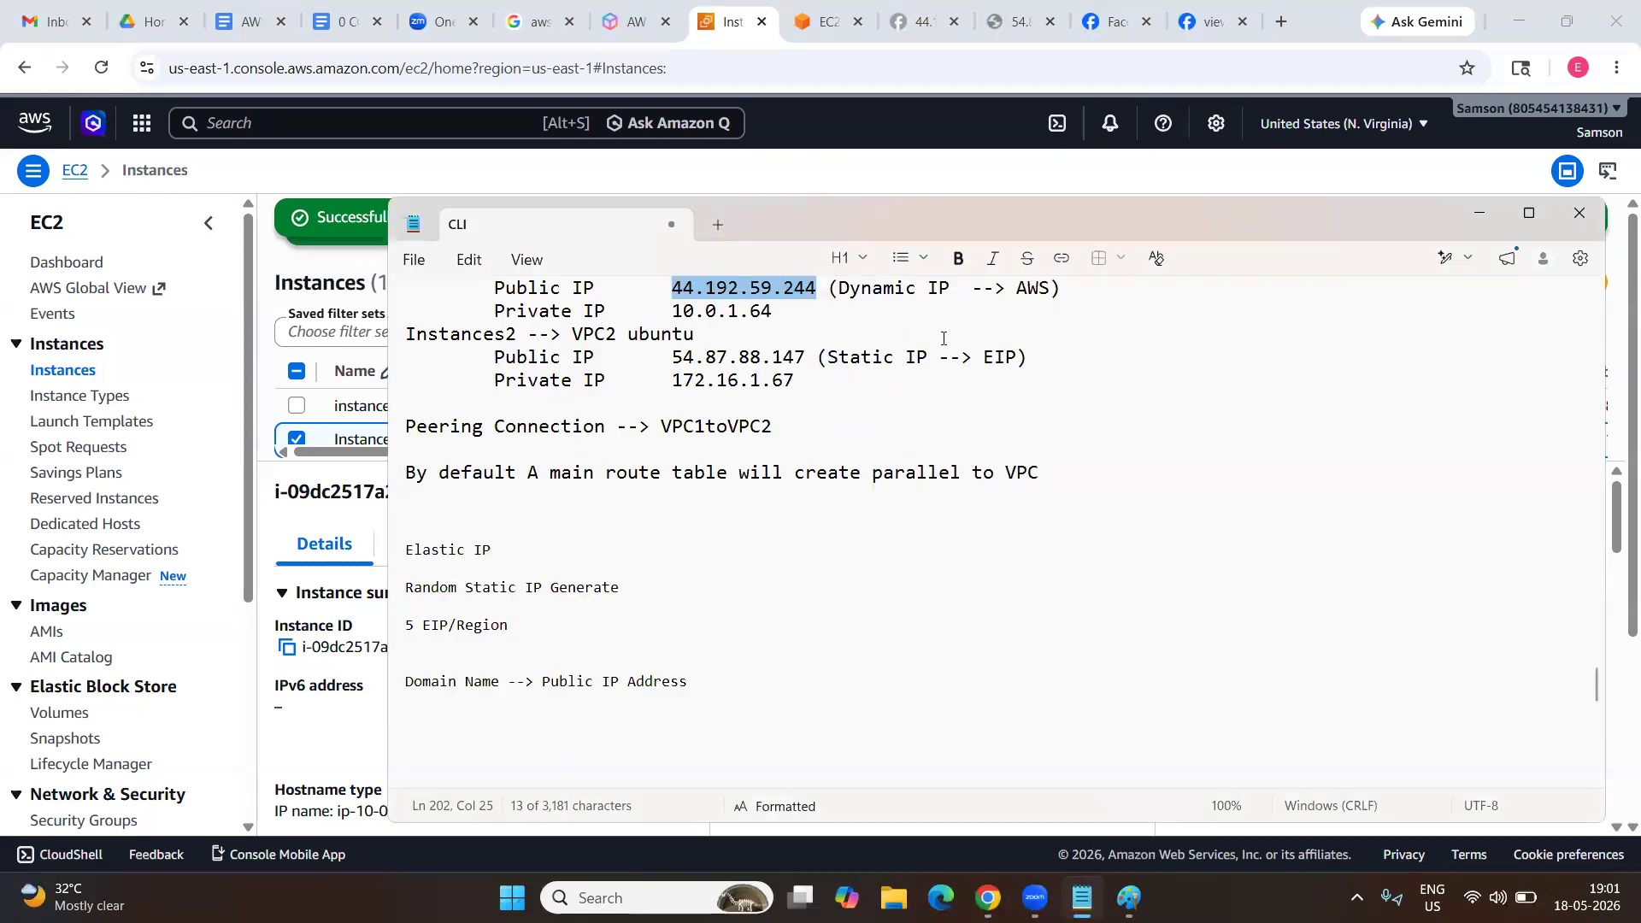
scroll(1089, 422, "up", 3)
left_click(1091, 422)
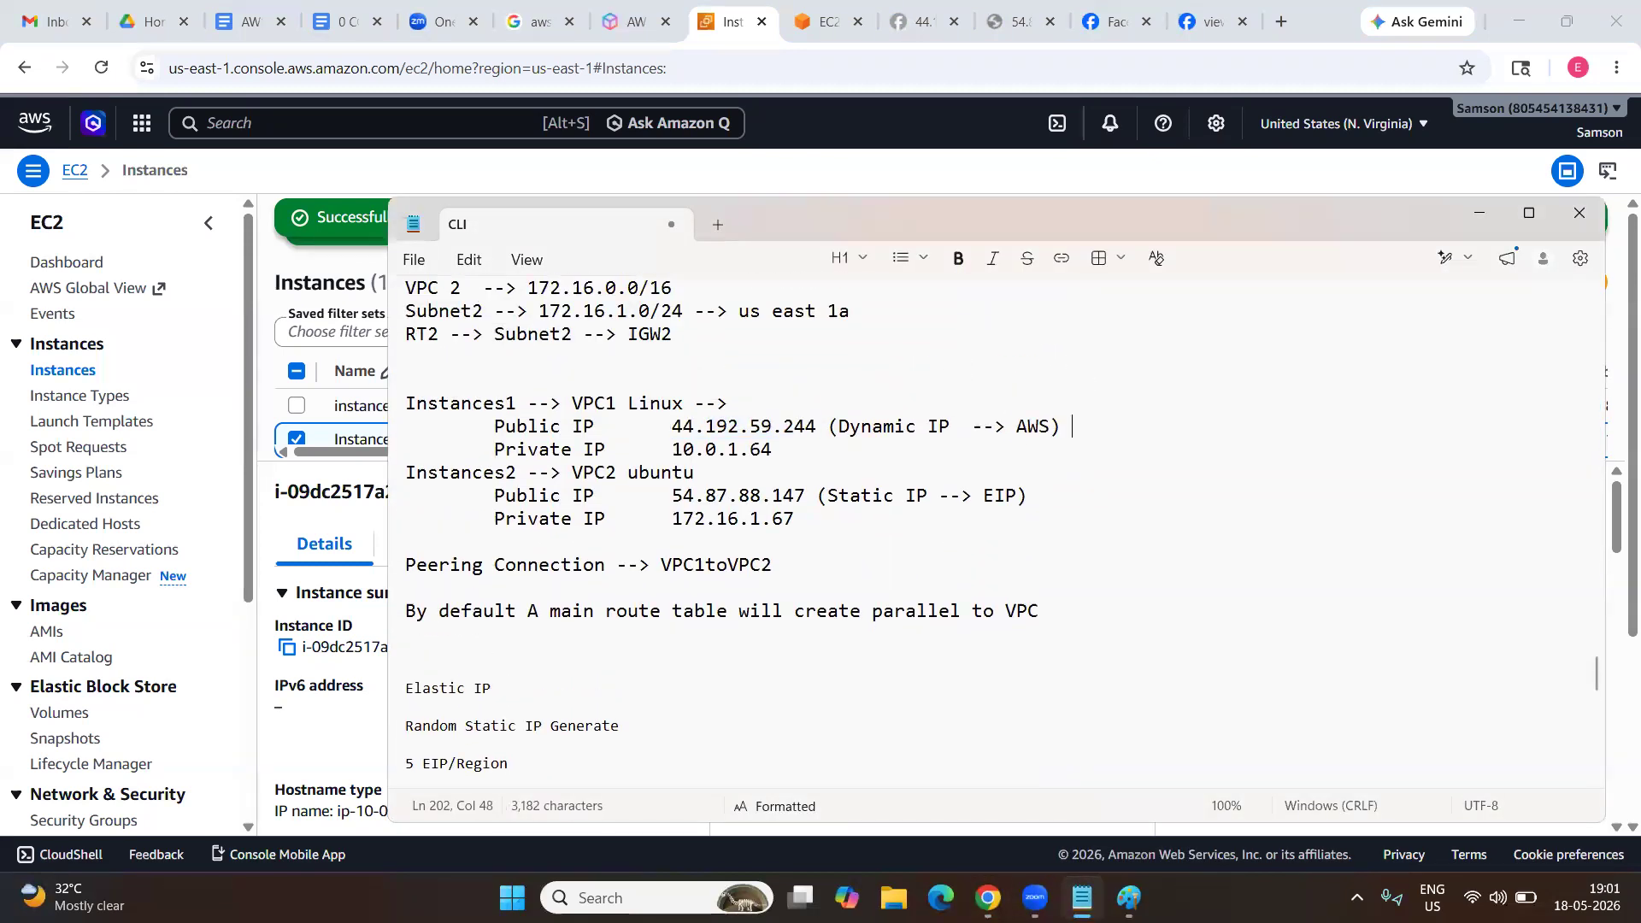
key("ctrl+v")
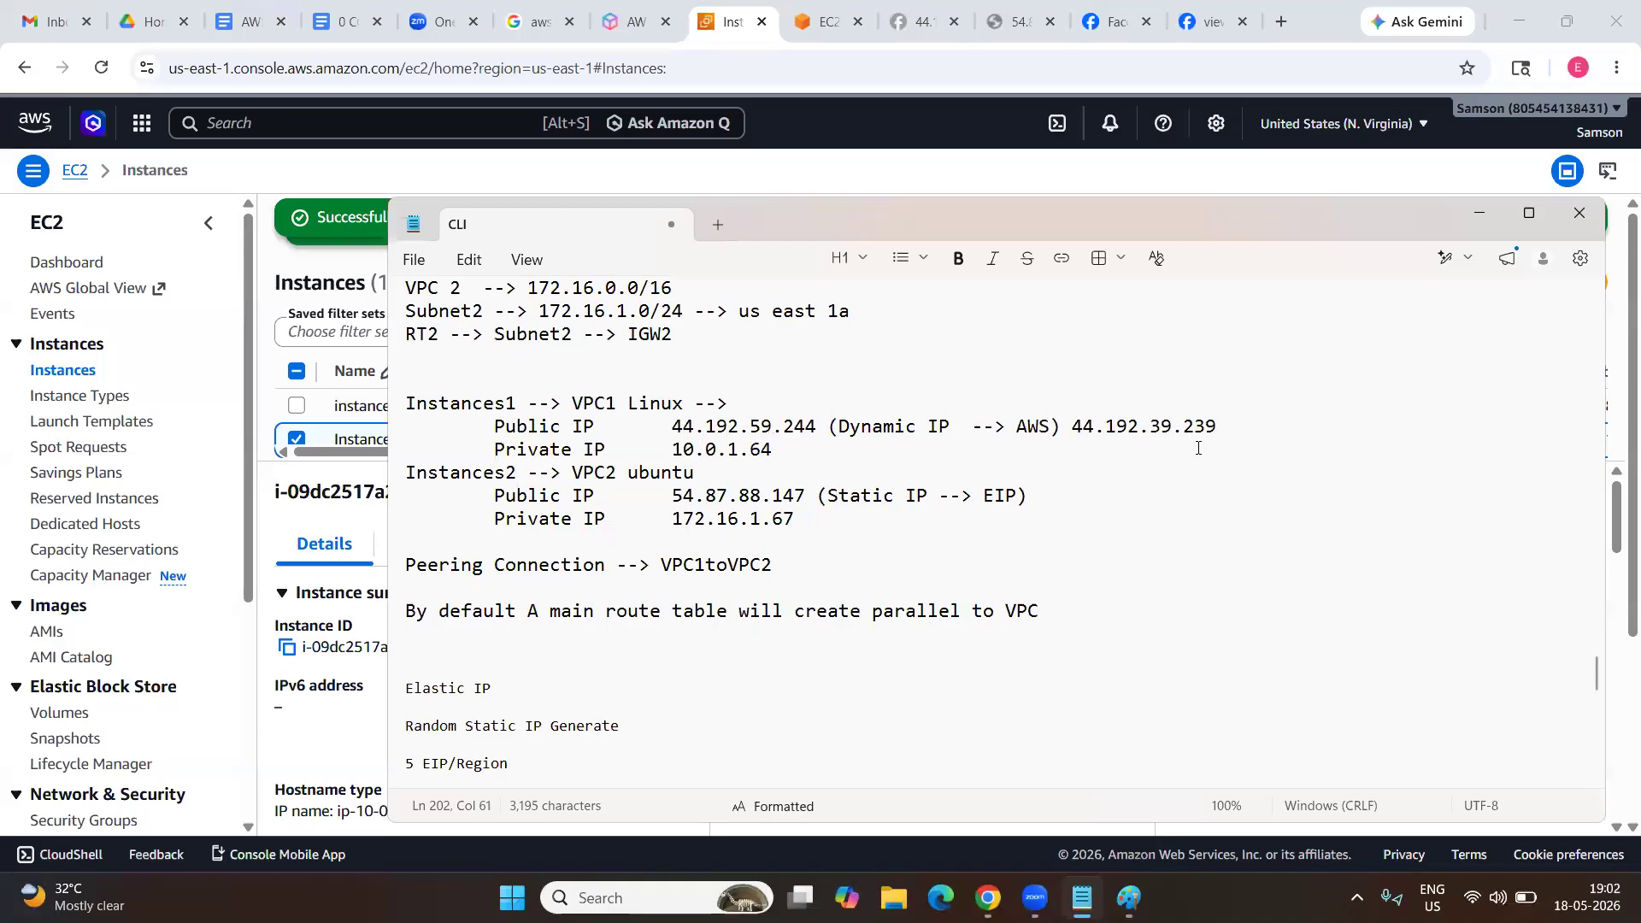
left_click_drag(1251, 426, 1076, 435)
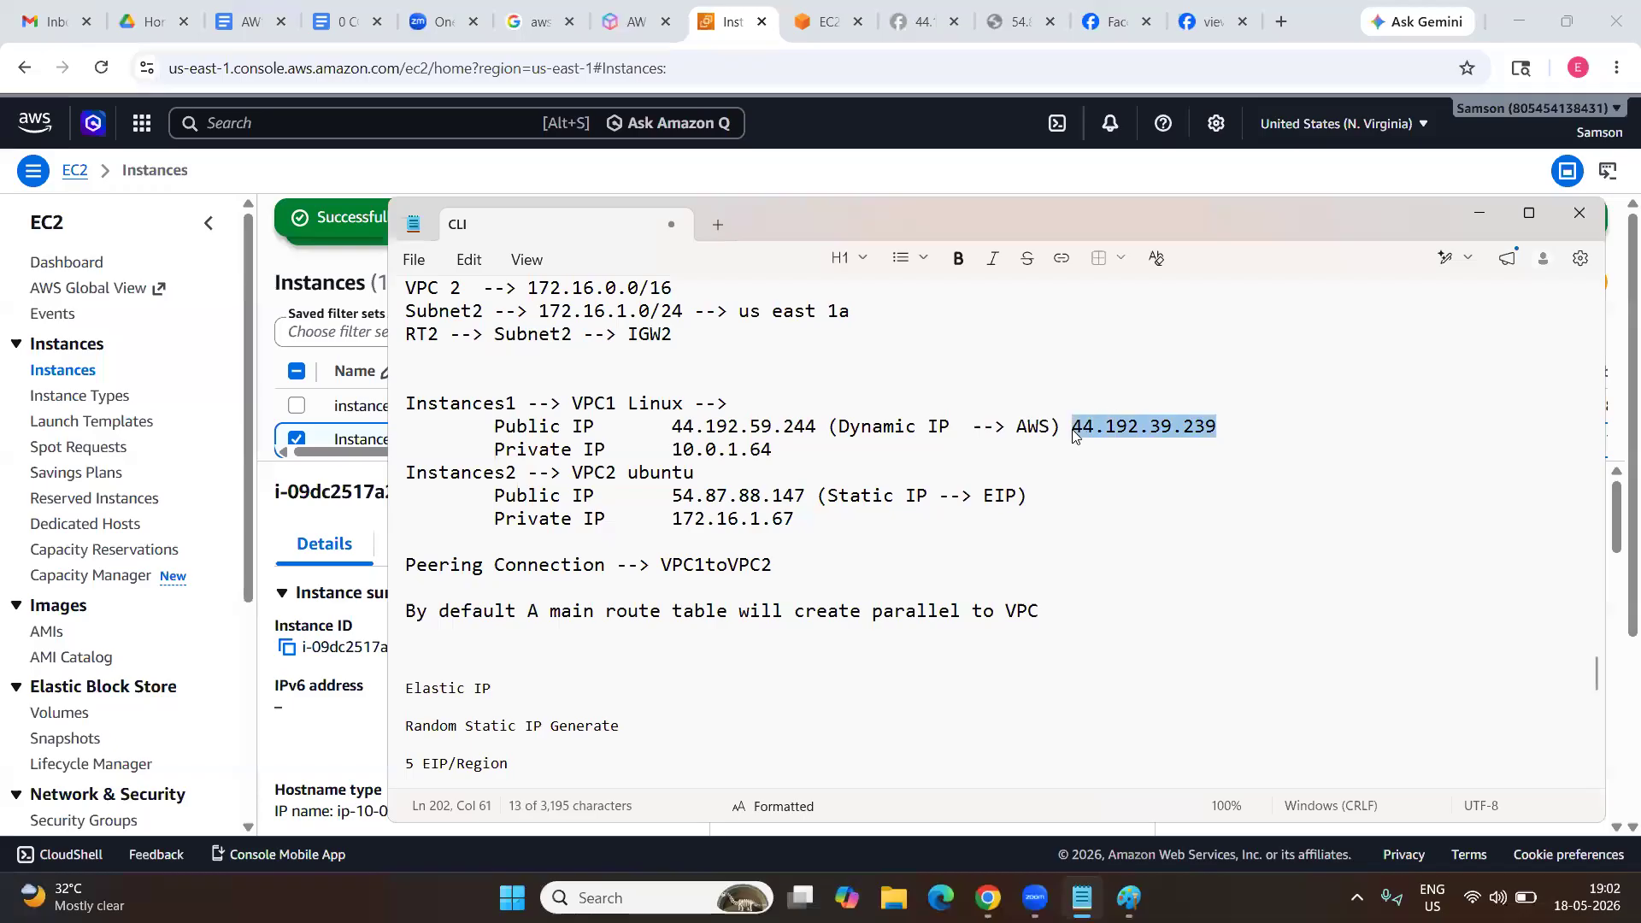
Load 44.192.39.239 in a new browser tab to test the hosted page, and copy its URL.
left_click(923, 22)
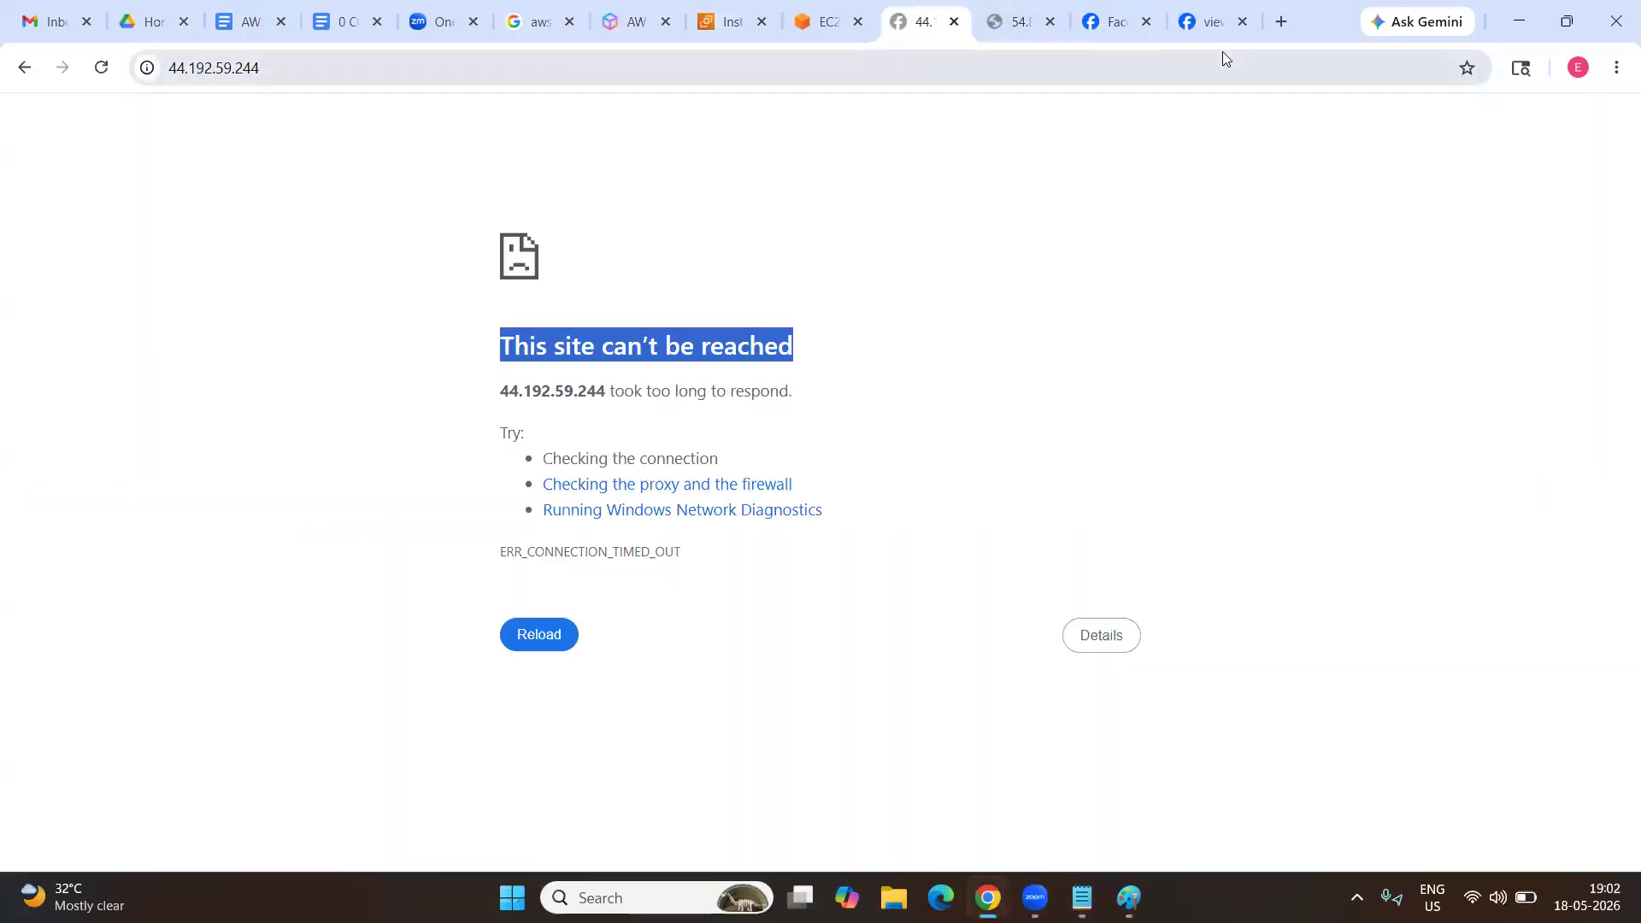
left_click(1282, 36)
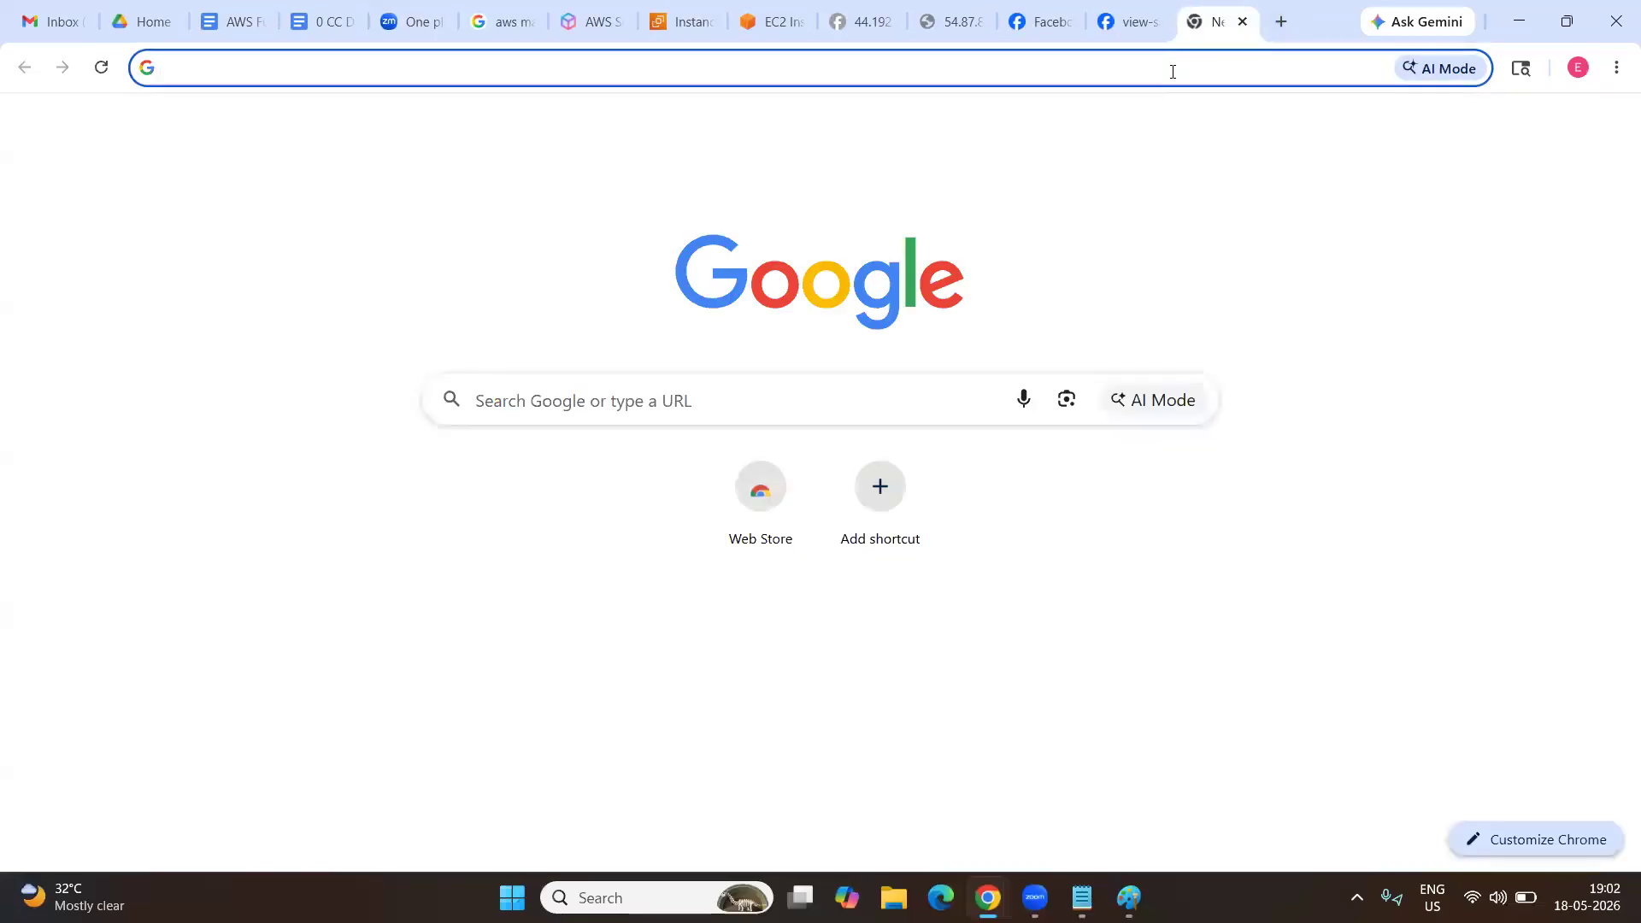
key("ctrl+v")
key("Return")
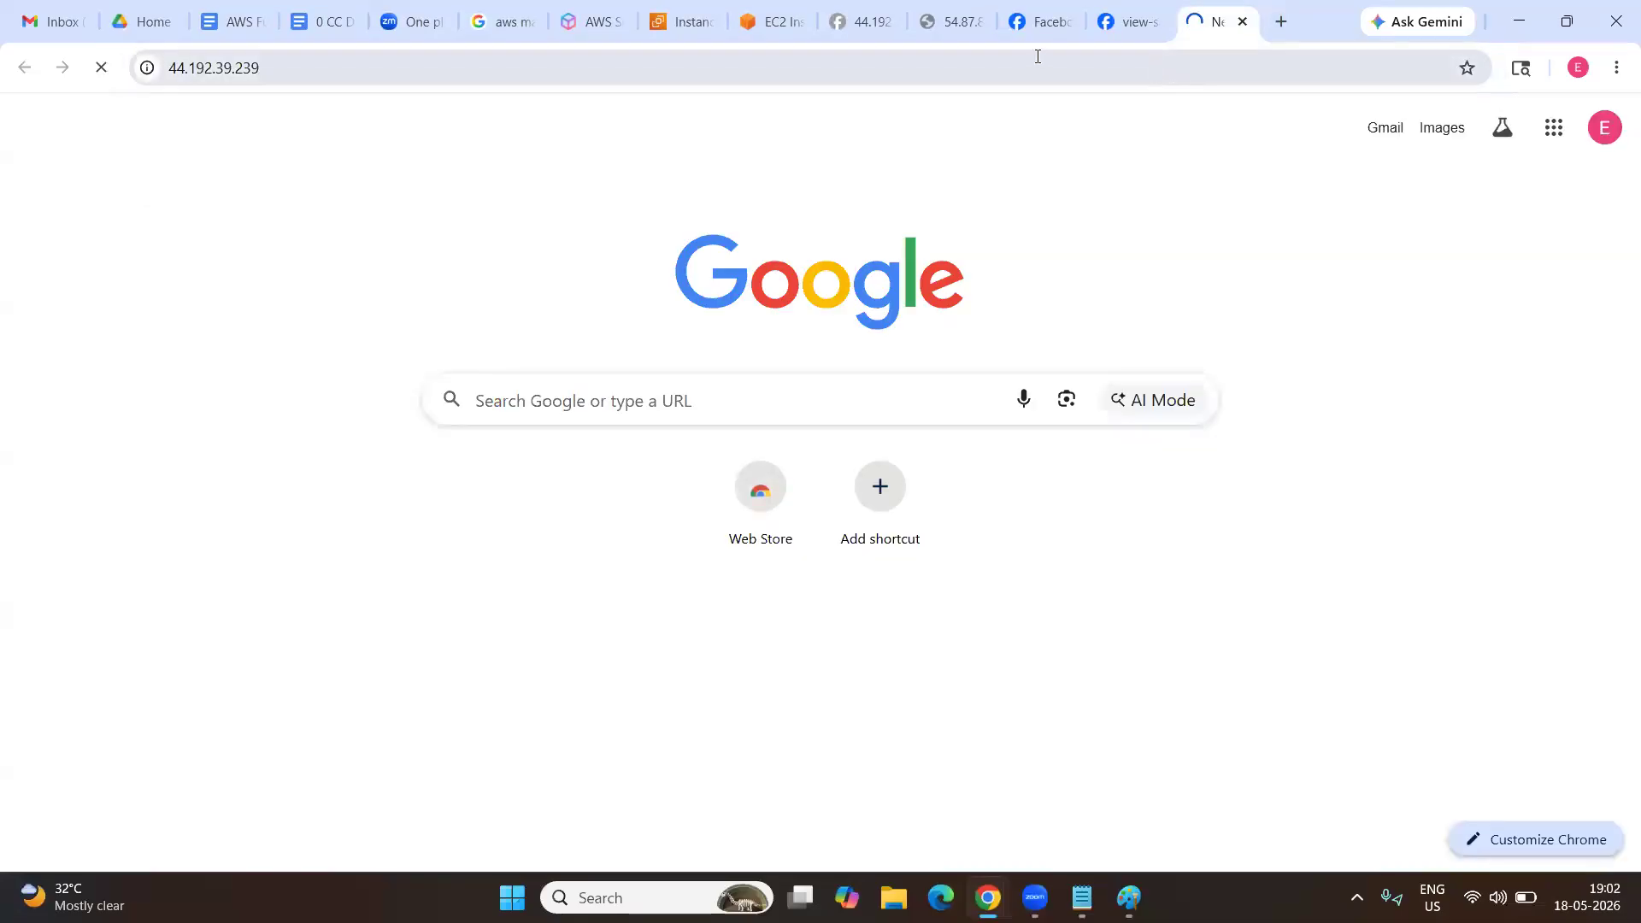
left_click(306, 69)
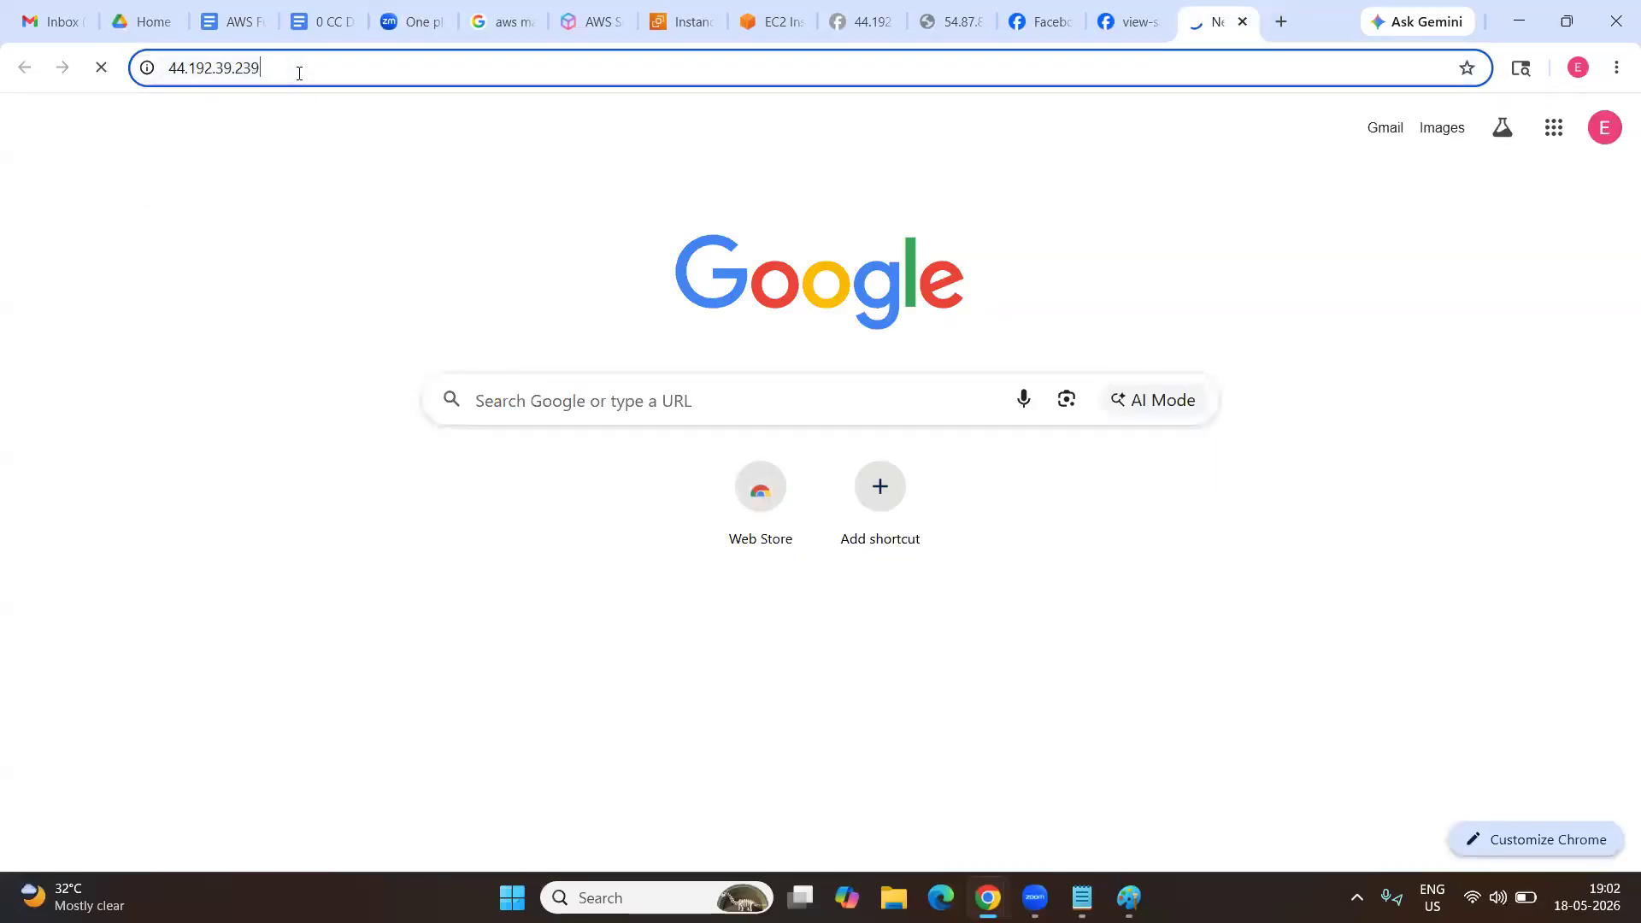
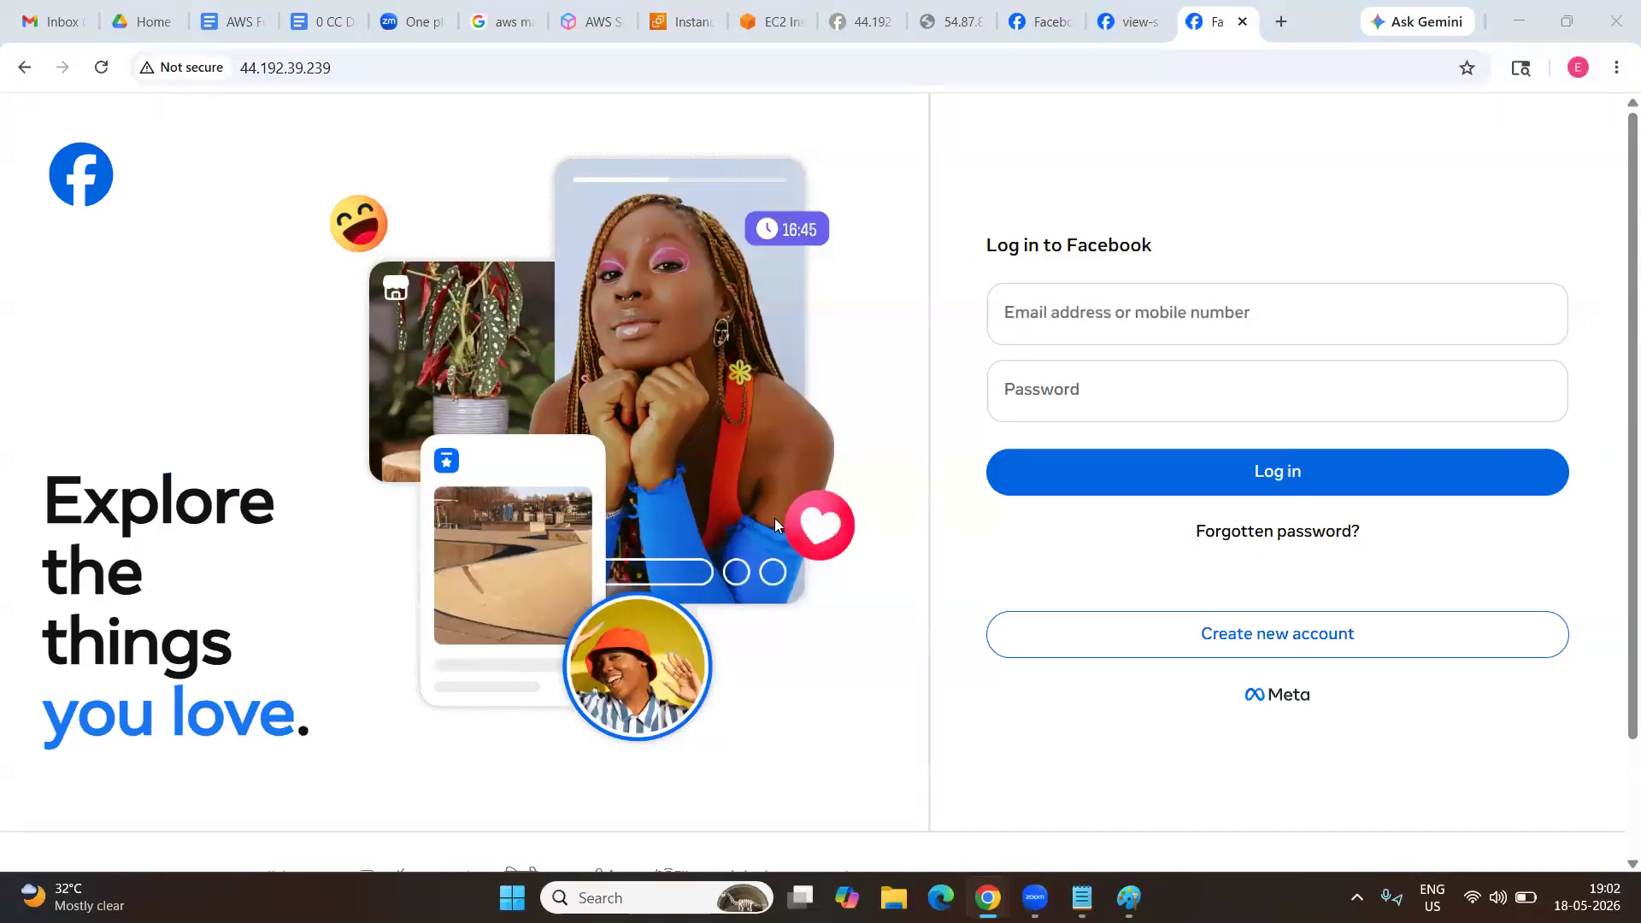
left_click(330, 61)
key("ctrl+l")
View the VPC diagram in Paint and reload the page at the old address 44.192.59.244.
left_click(848, 24)
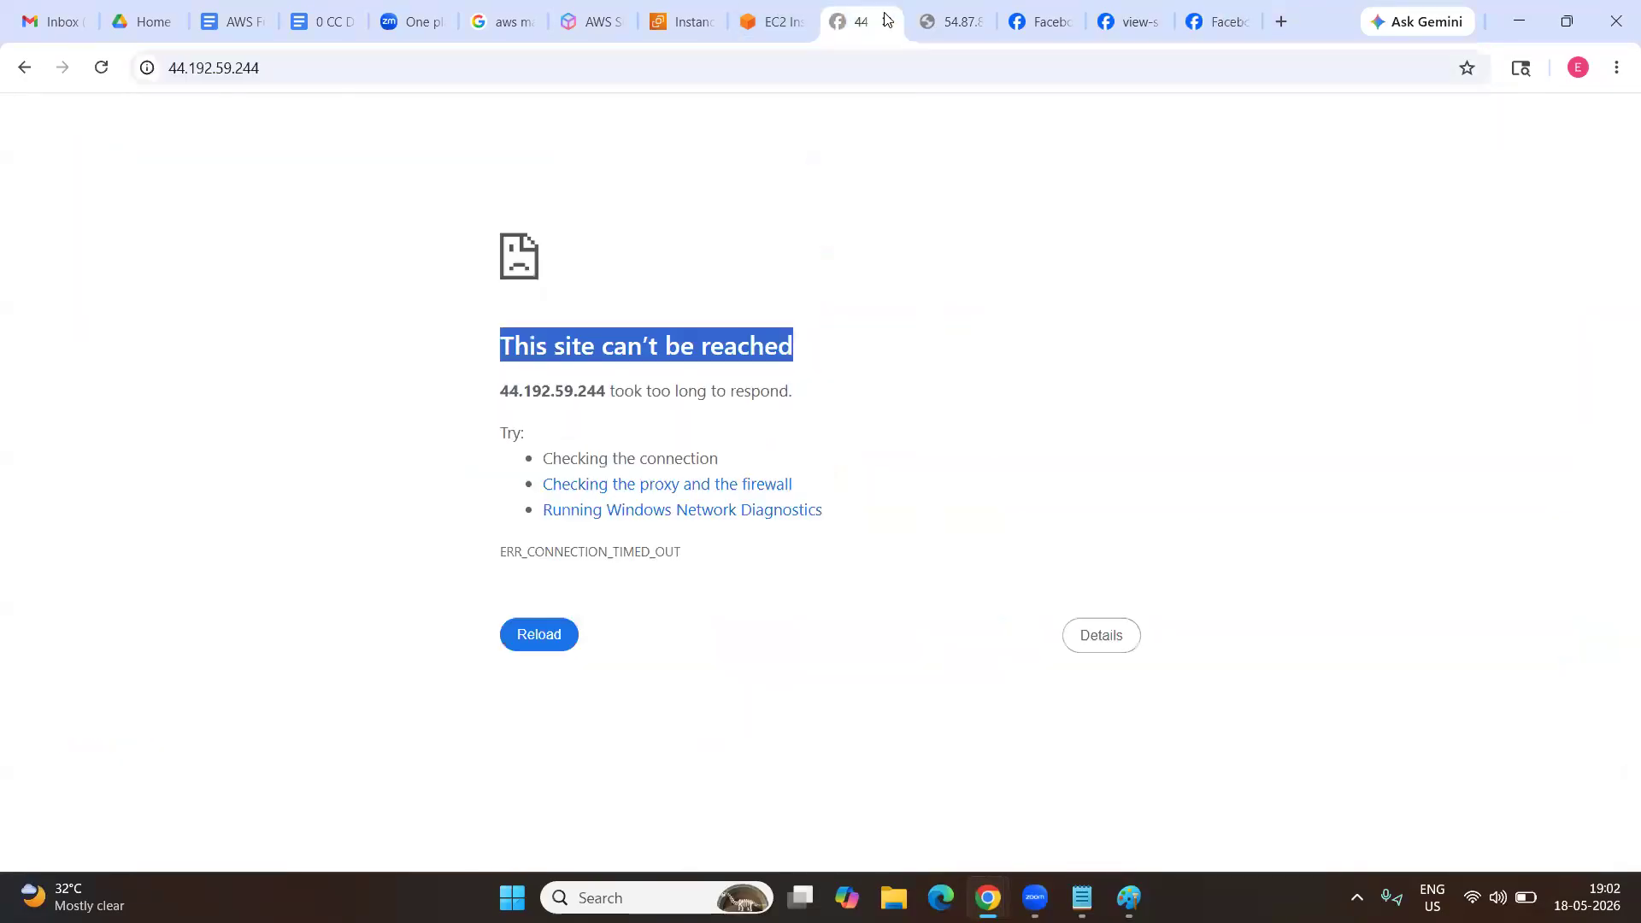
left_click(1129, 897)
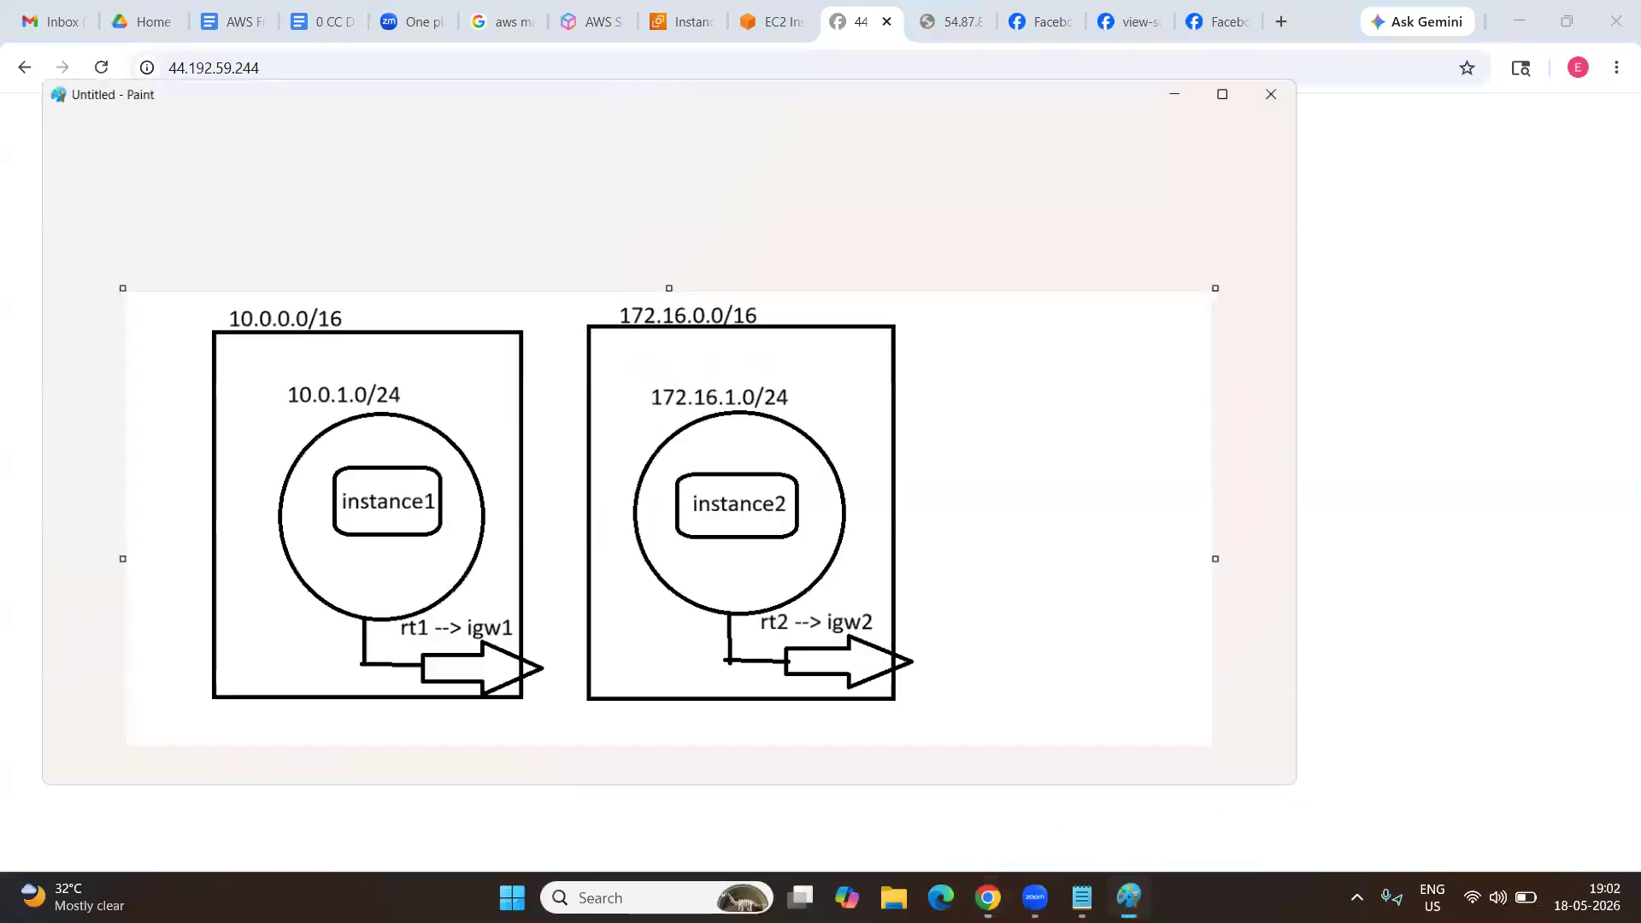
left_click(872, 39)
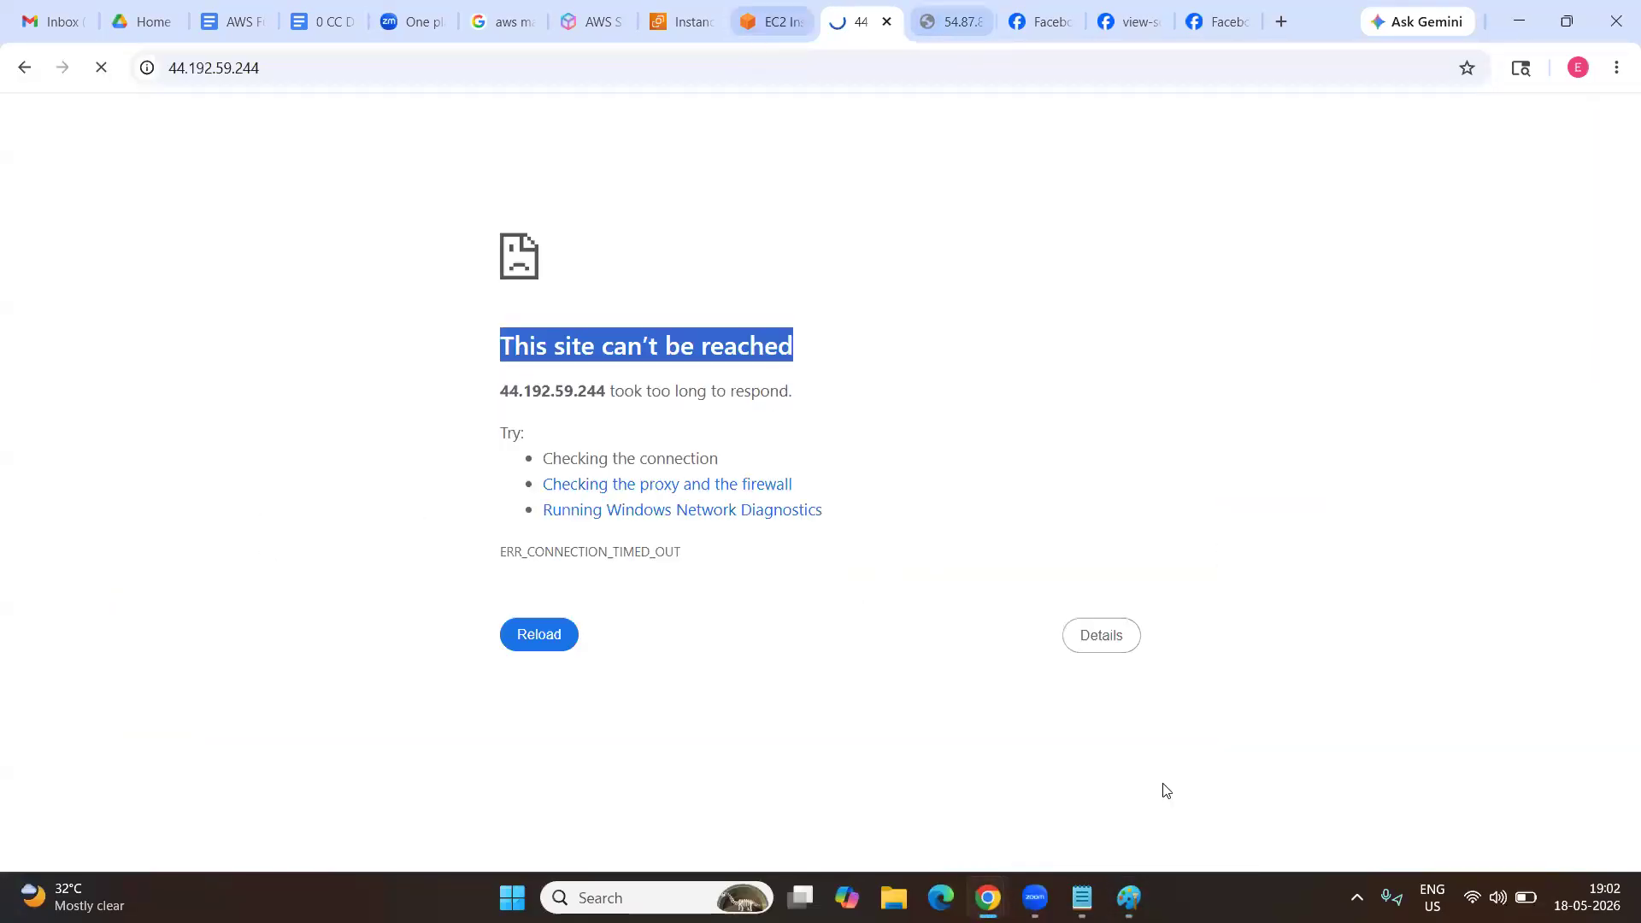
left_click(1082, 897)
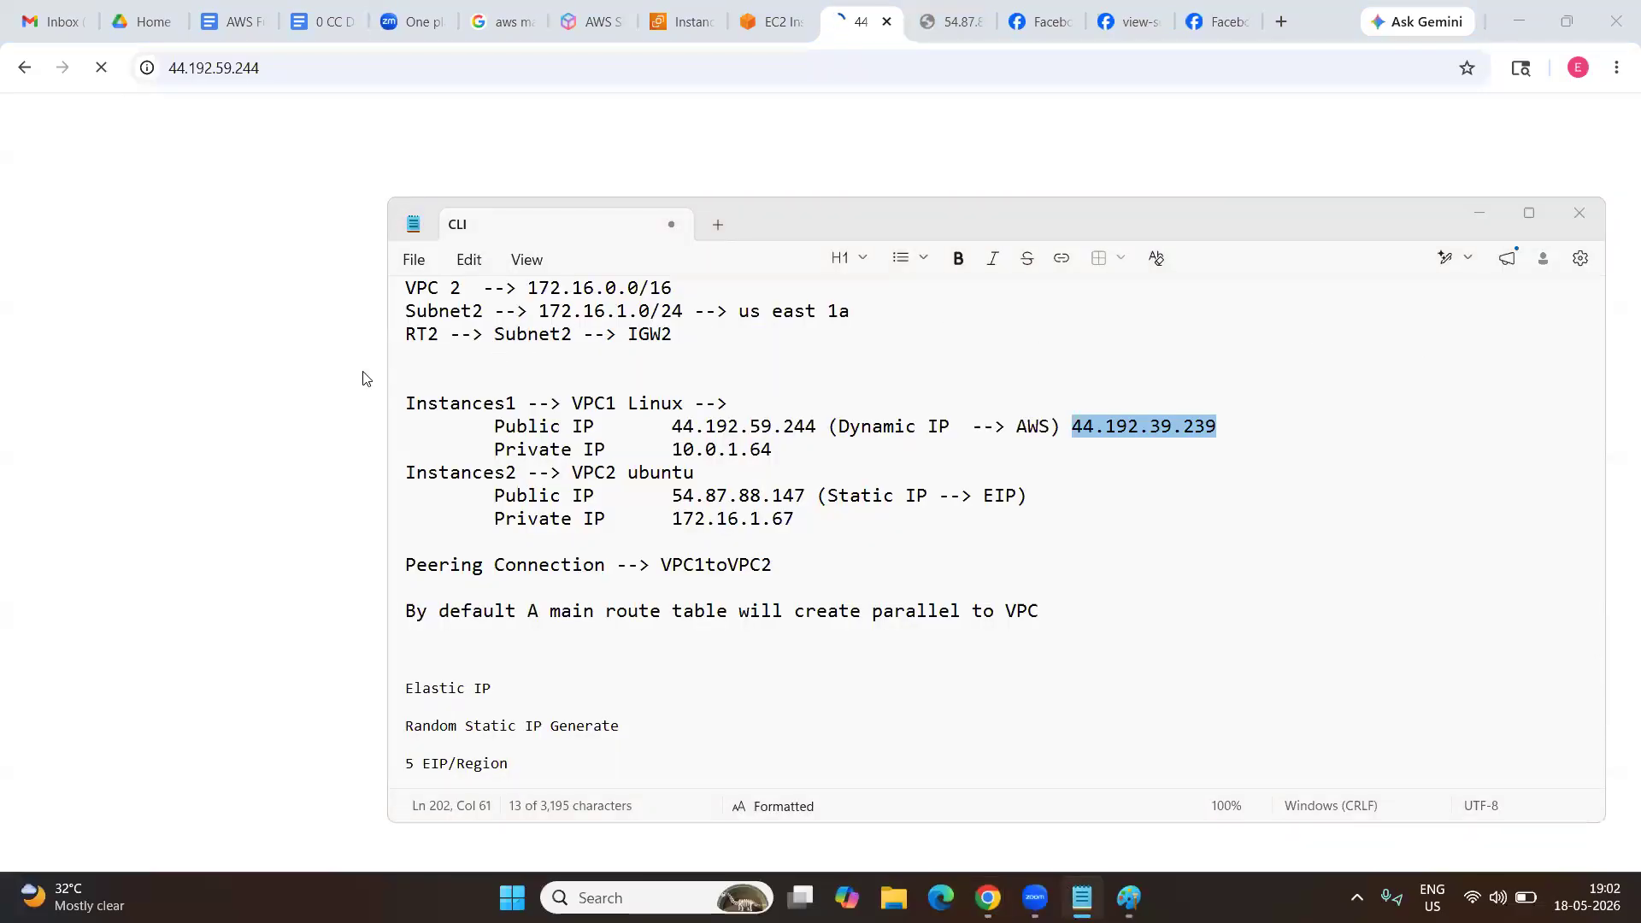
scroll(540, 375, "down", 10)
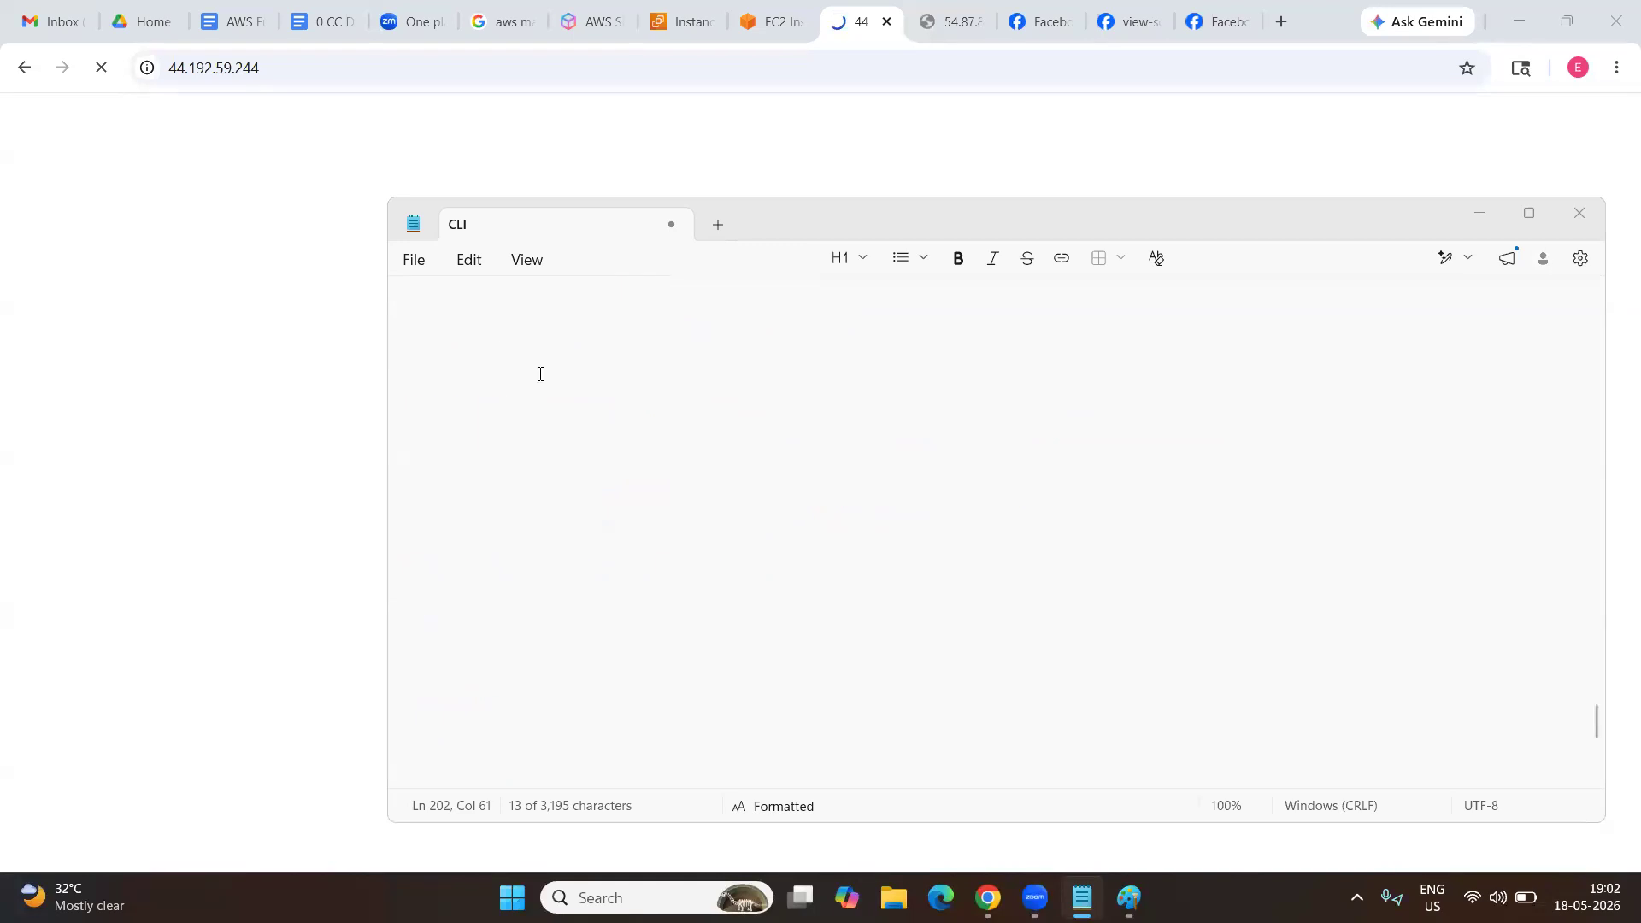
scroll(585, 460, "up", 5)
left_click(431, 407)
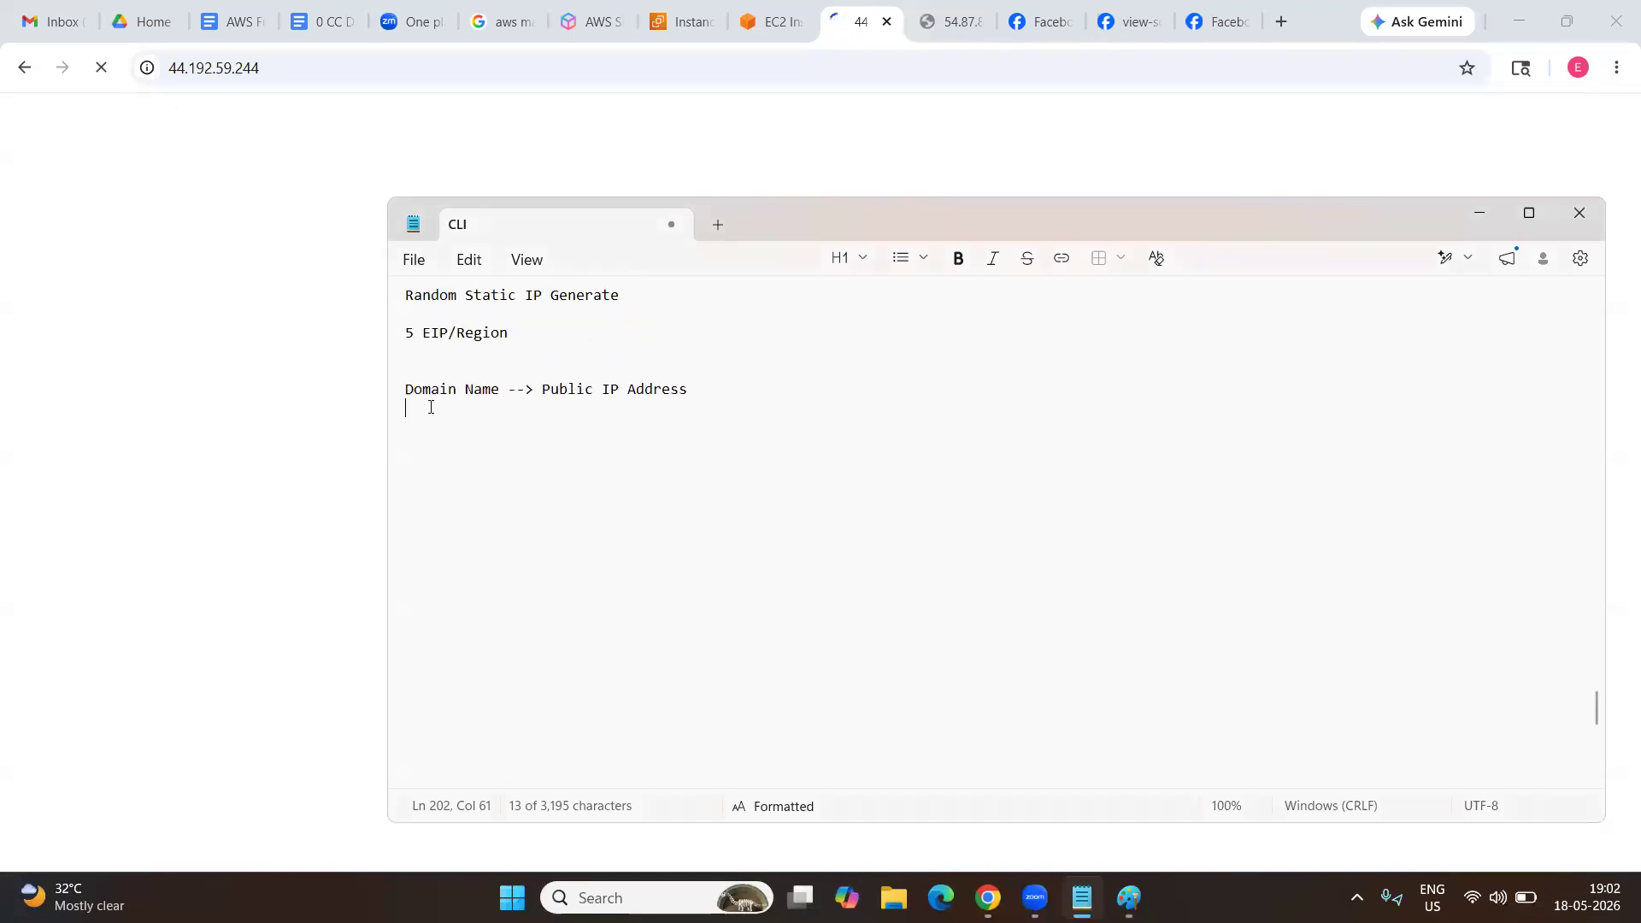
key("Return")
type("face")
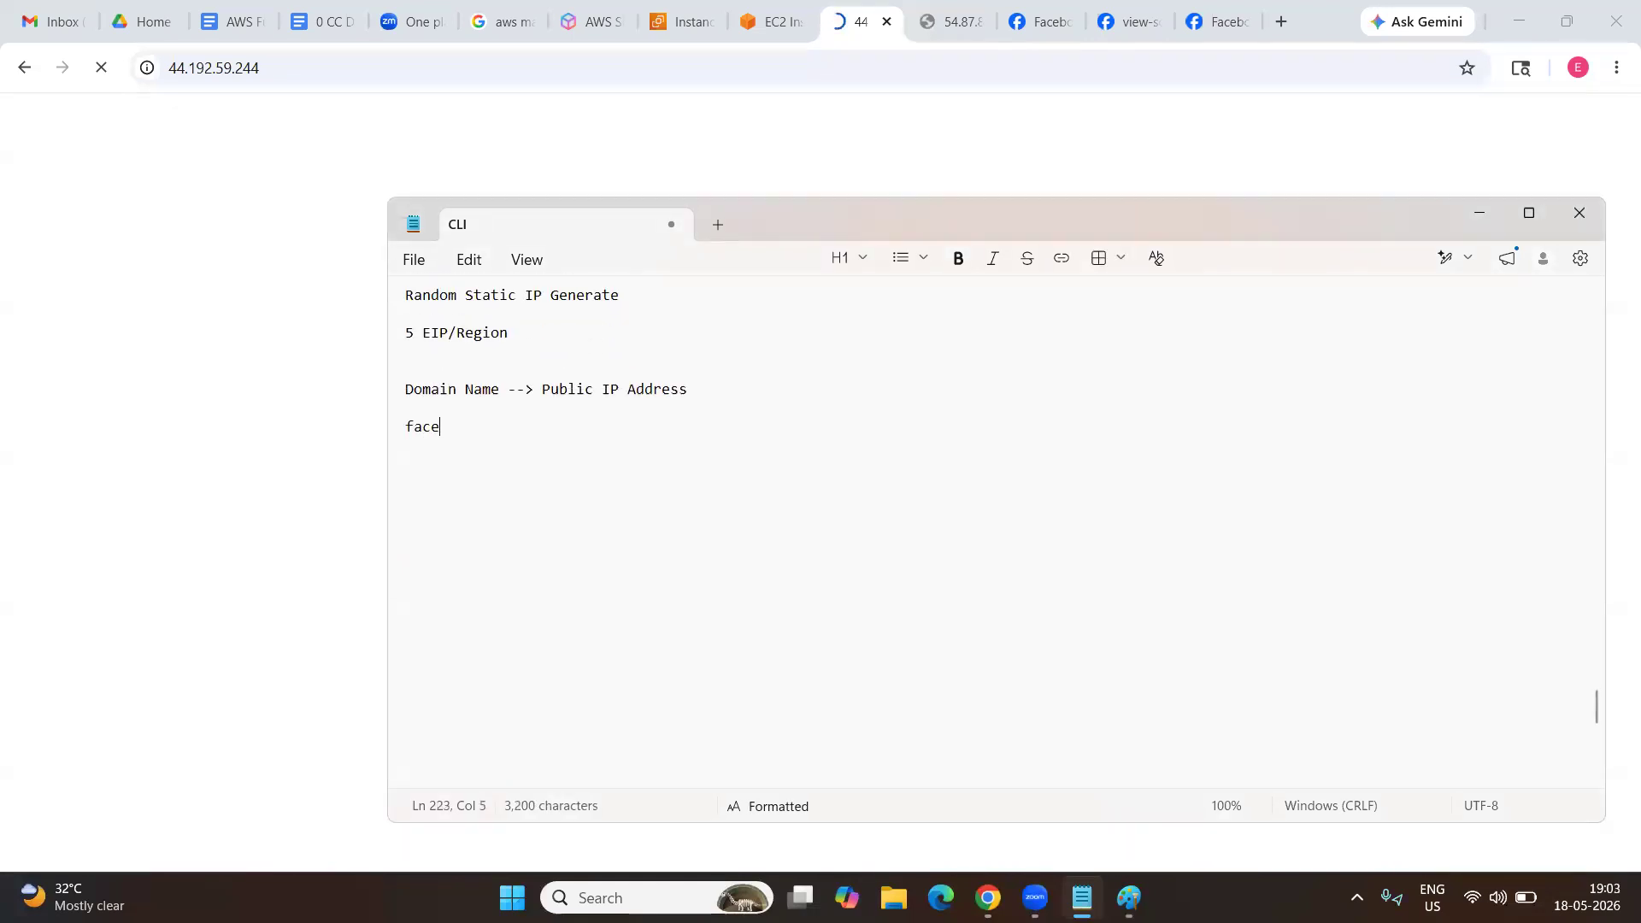
type("book.com  --")
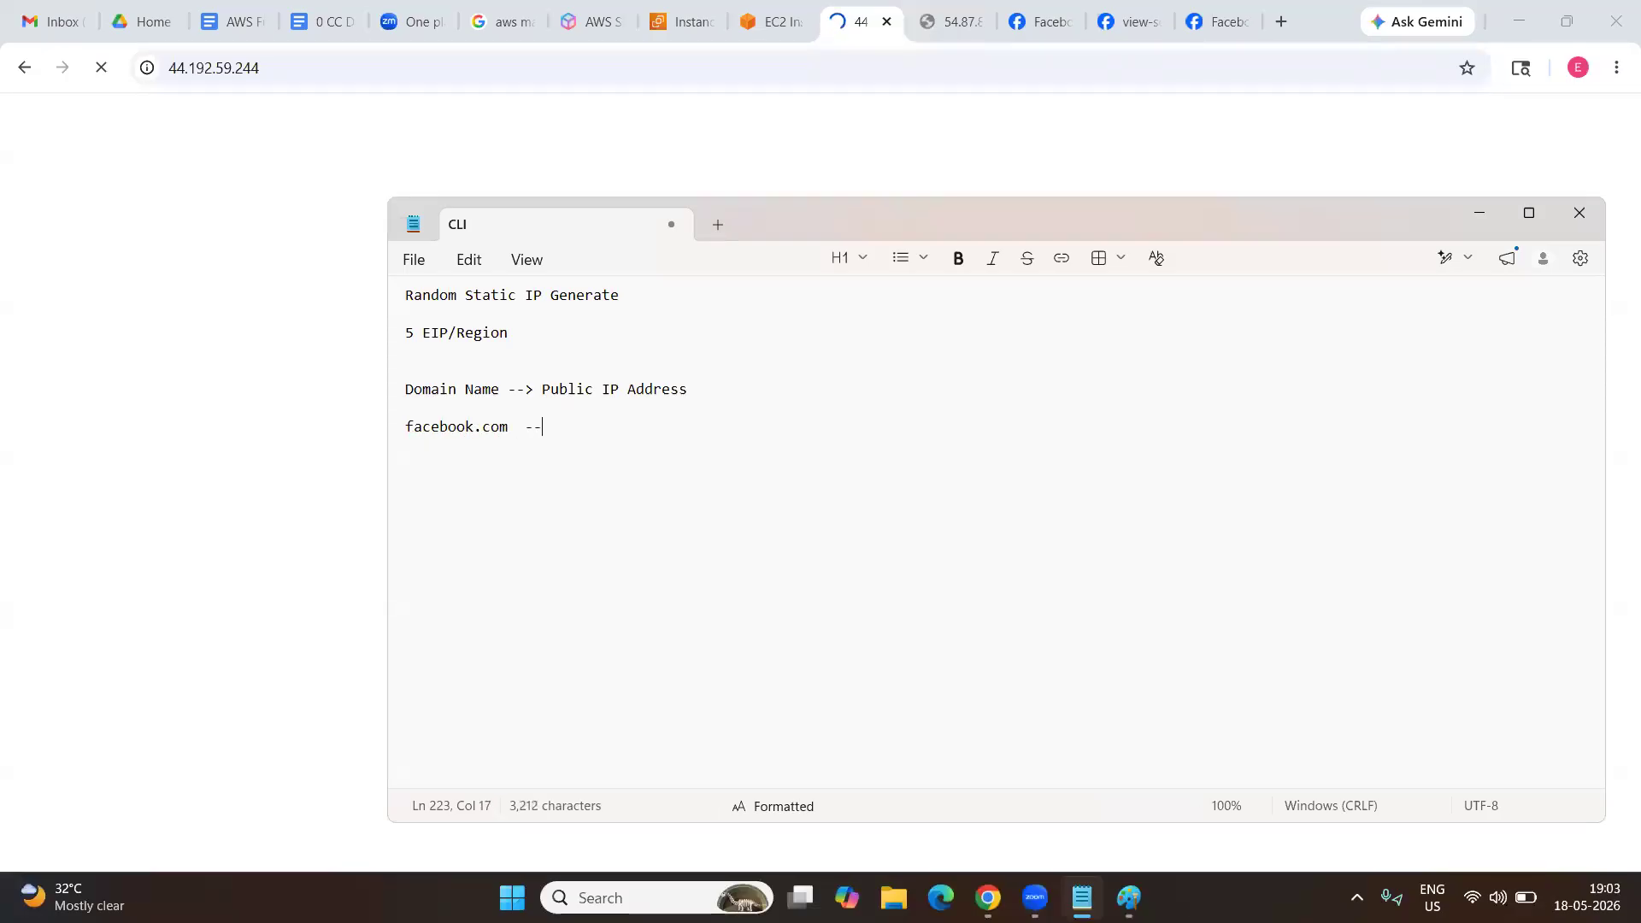
type(">")
type("http://44.192.59.244/")
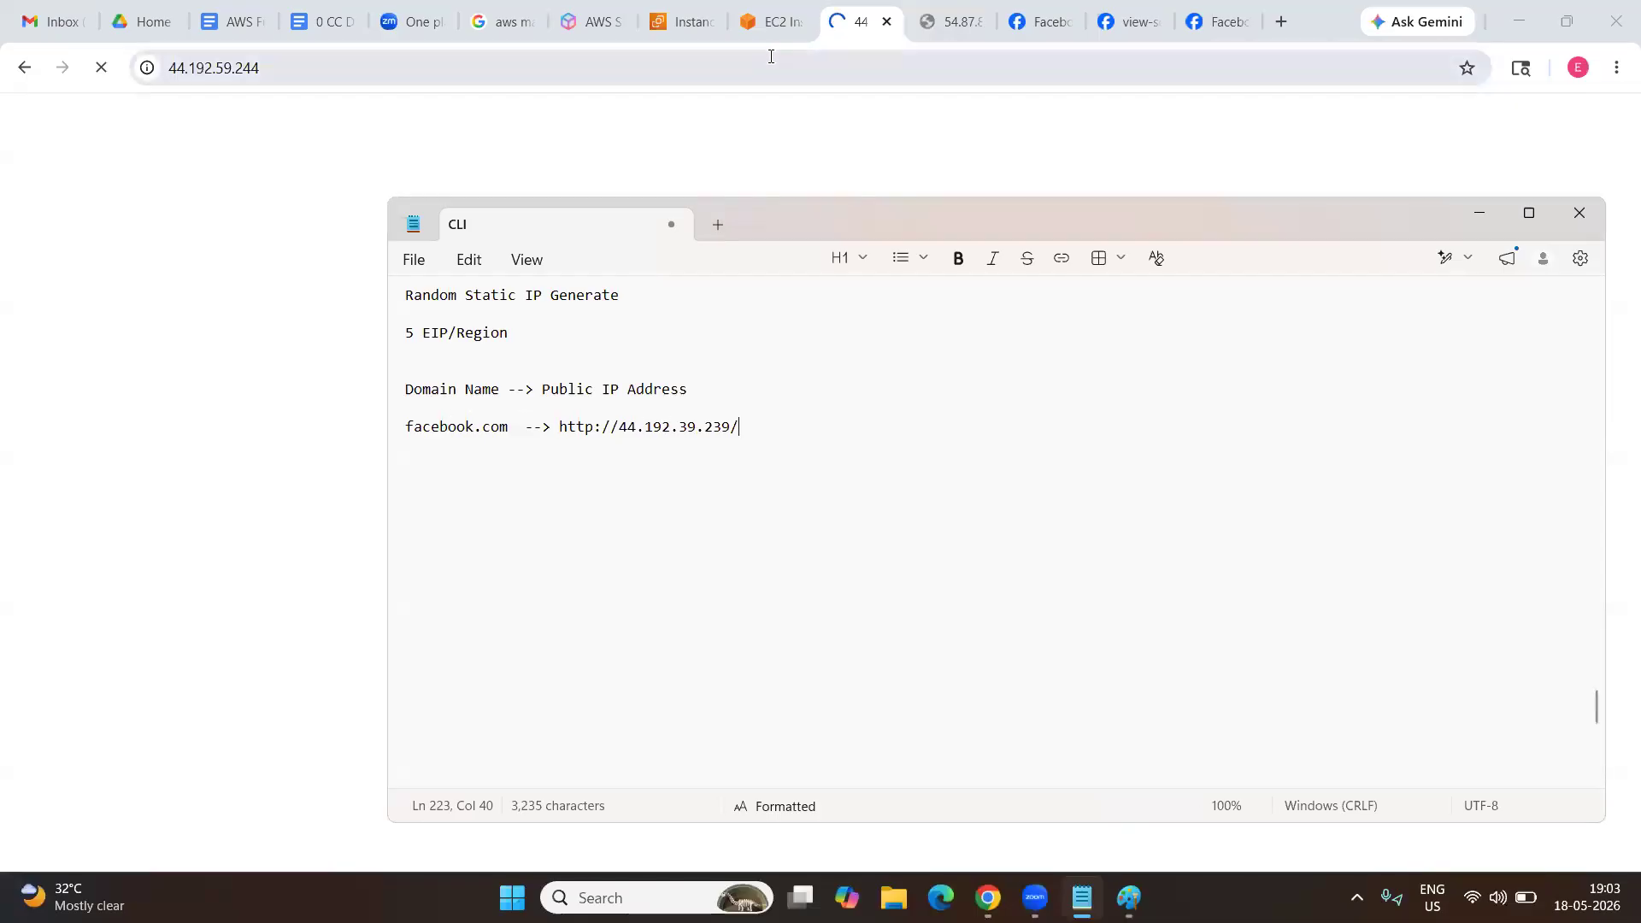
left_click(311, 102)
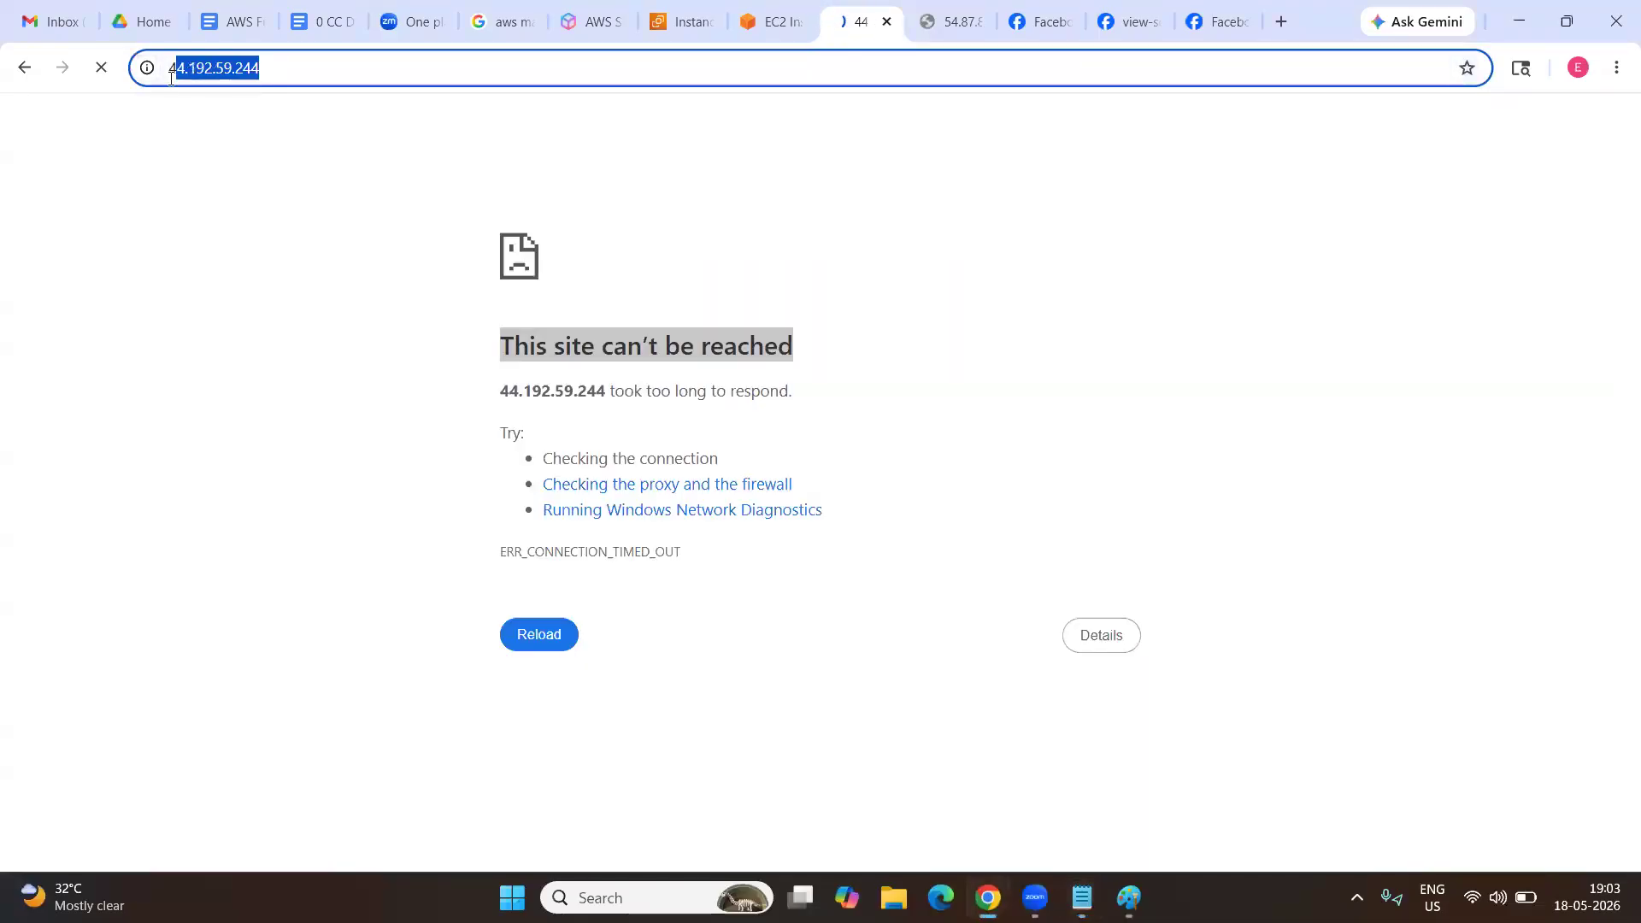
key("alt+Tab")
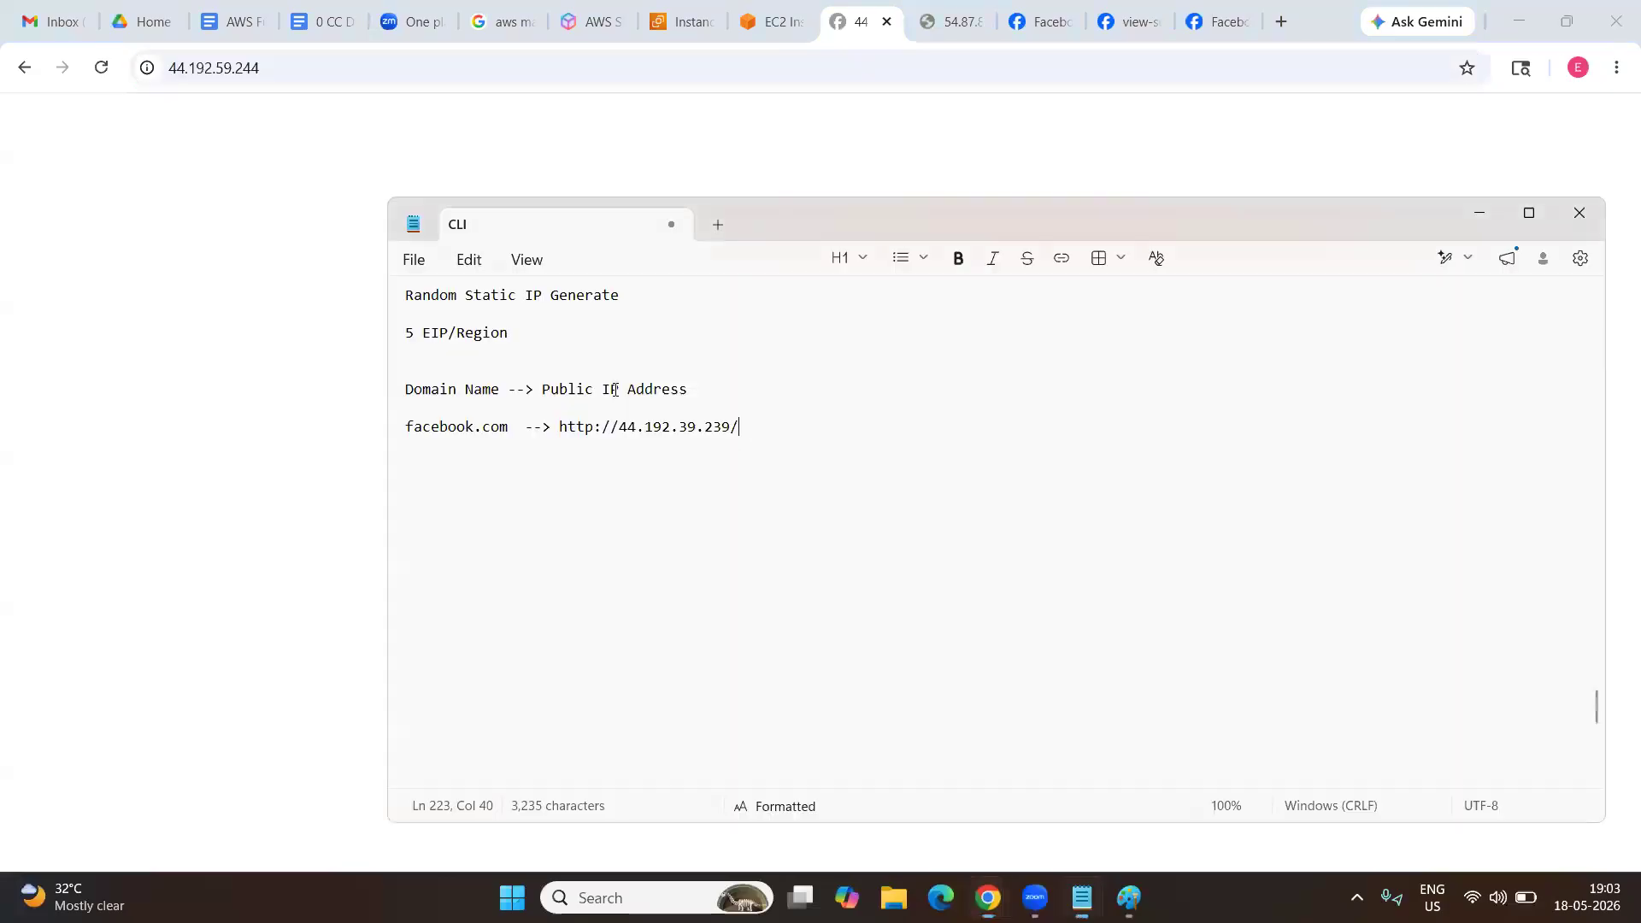
left_click(560, 428)
type("http://44.192.59.244/")
type("or")
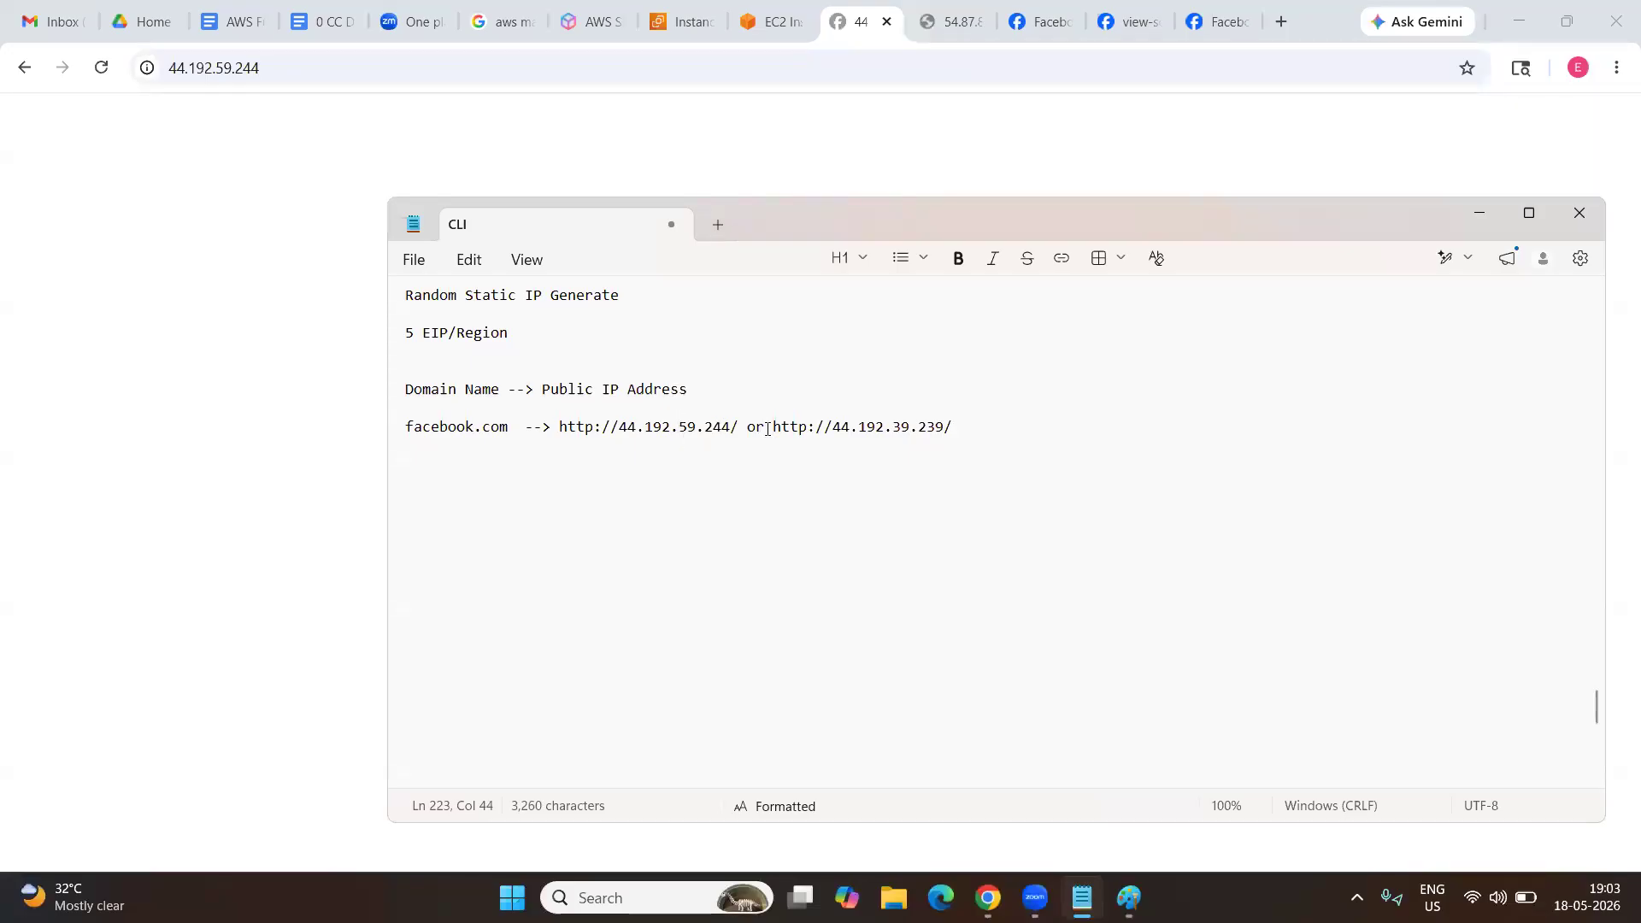
left_click_drag(407, 427, 508, 432)
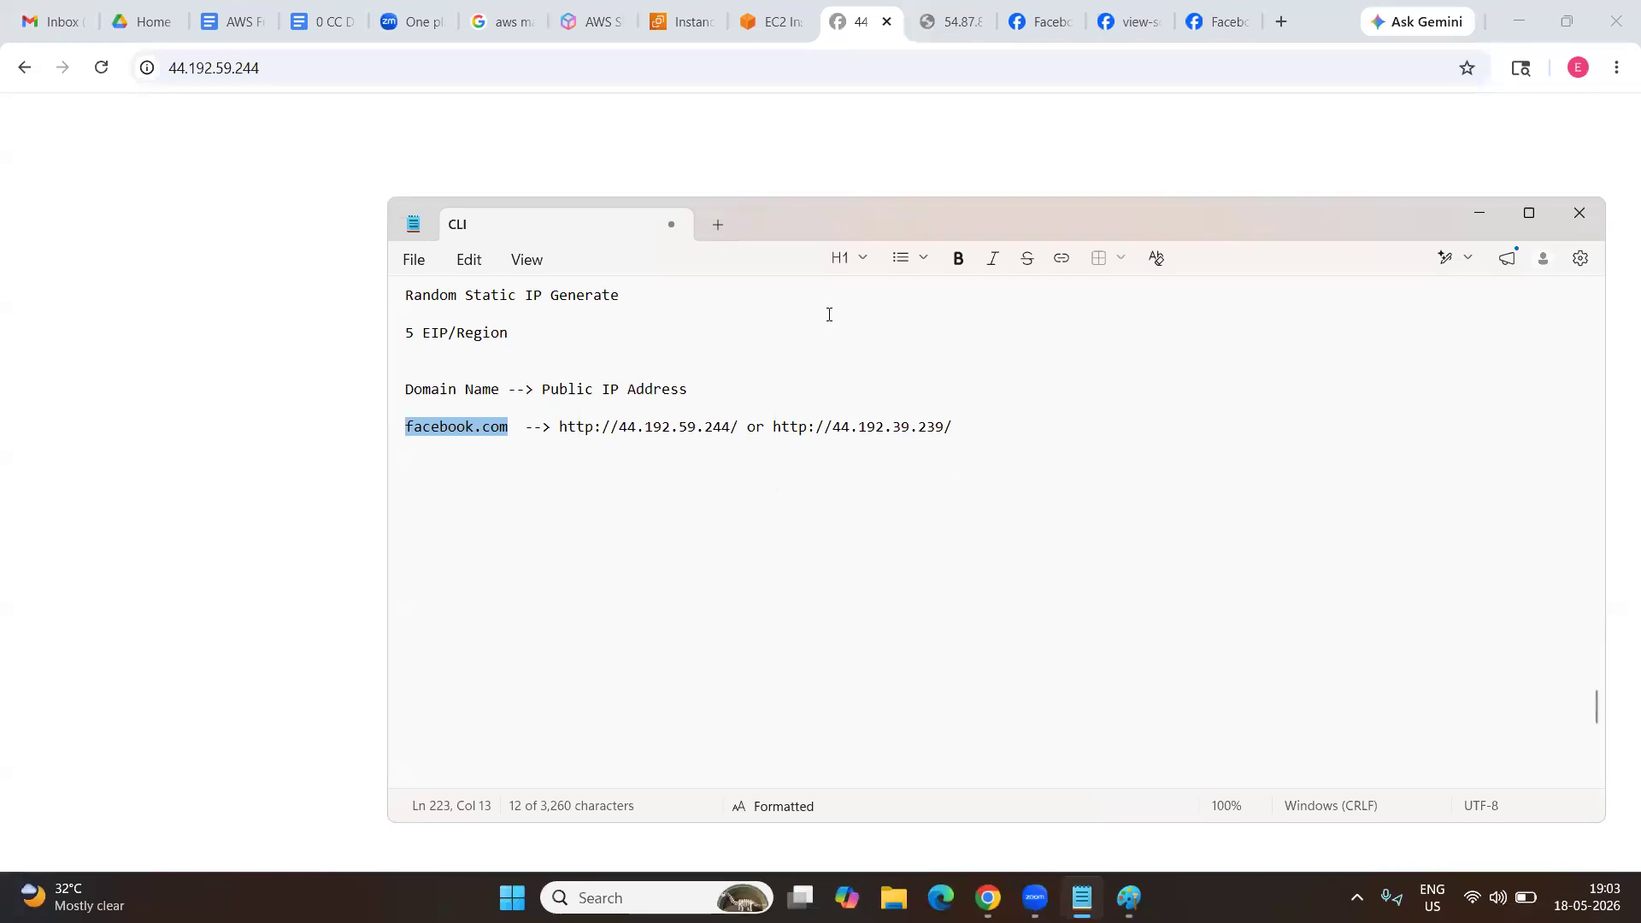
Return to the EC2 instances list, select instance2 and copy its public IPv4 address.
left_click(707, 25)
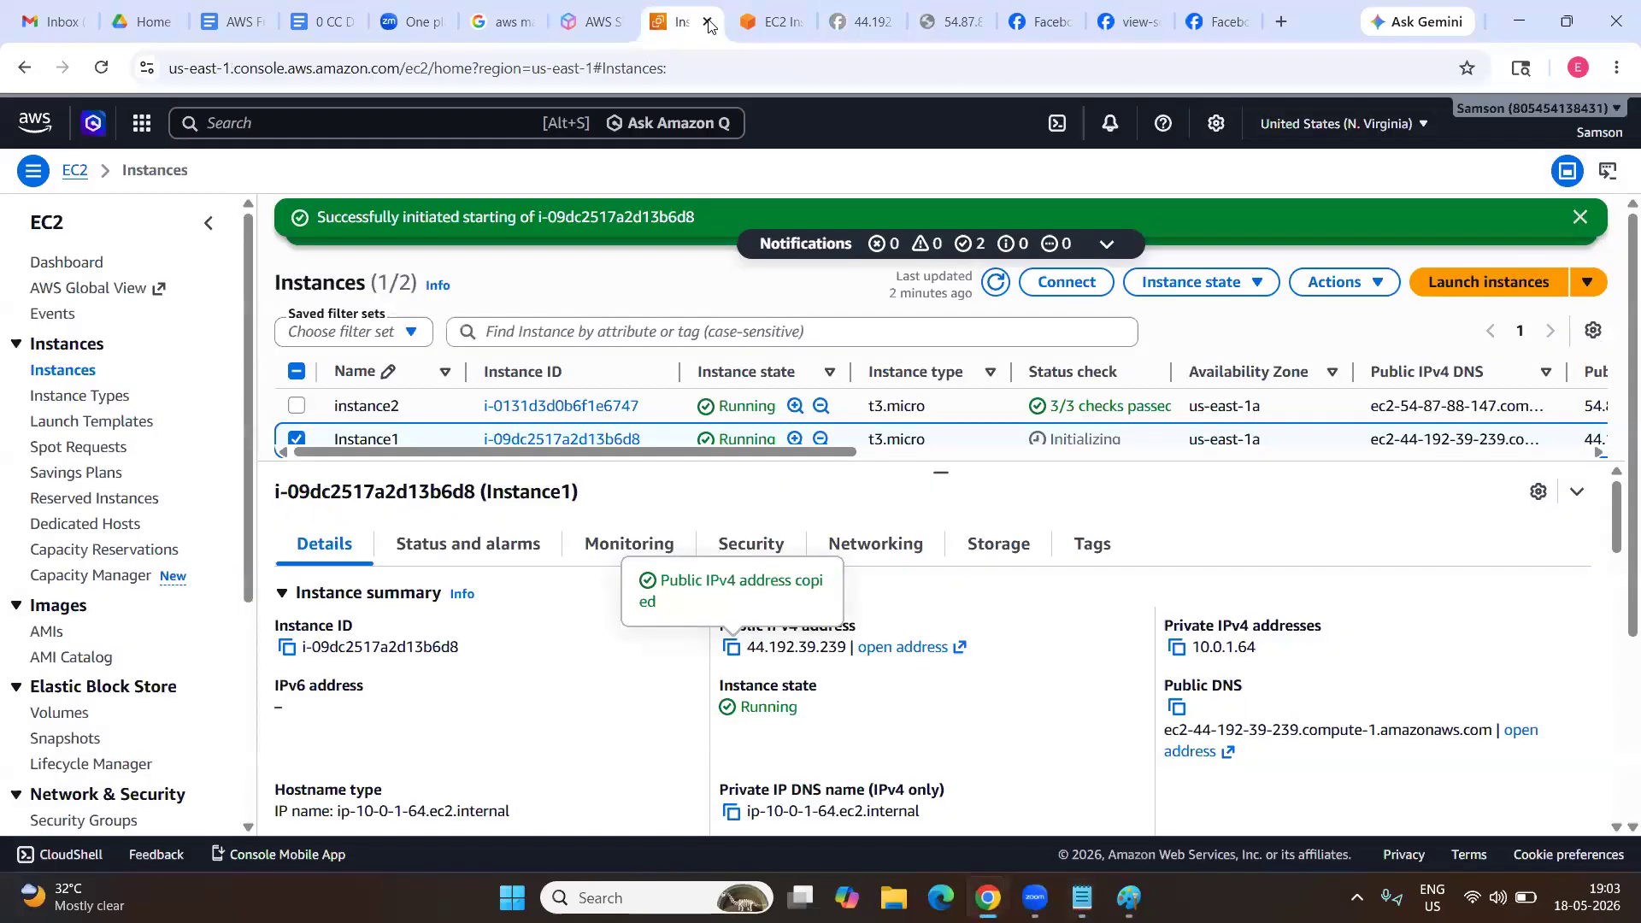
left_click(433, 416)
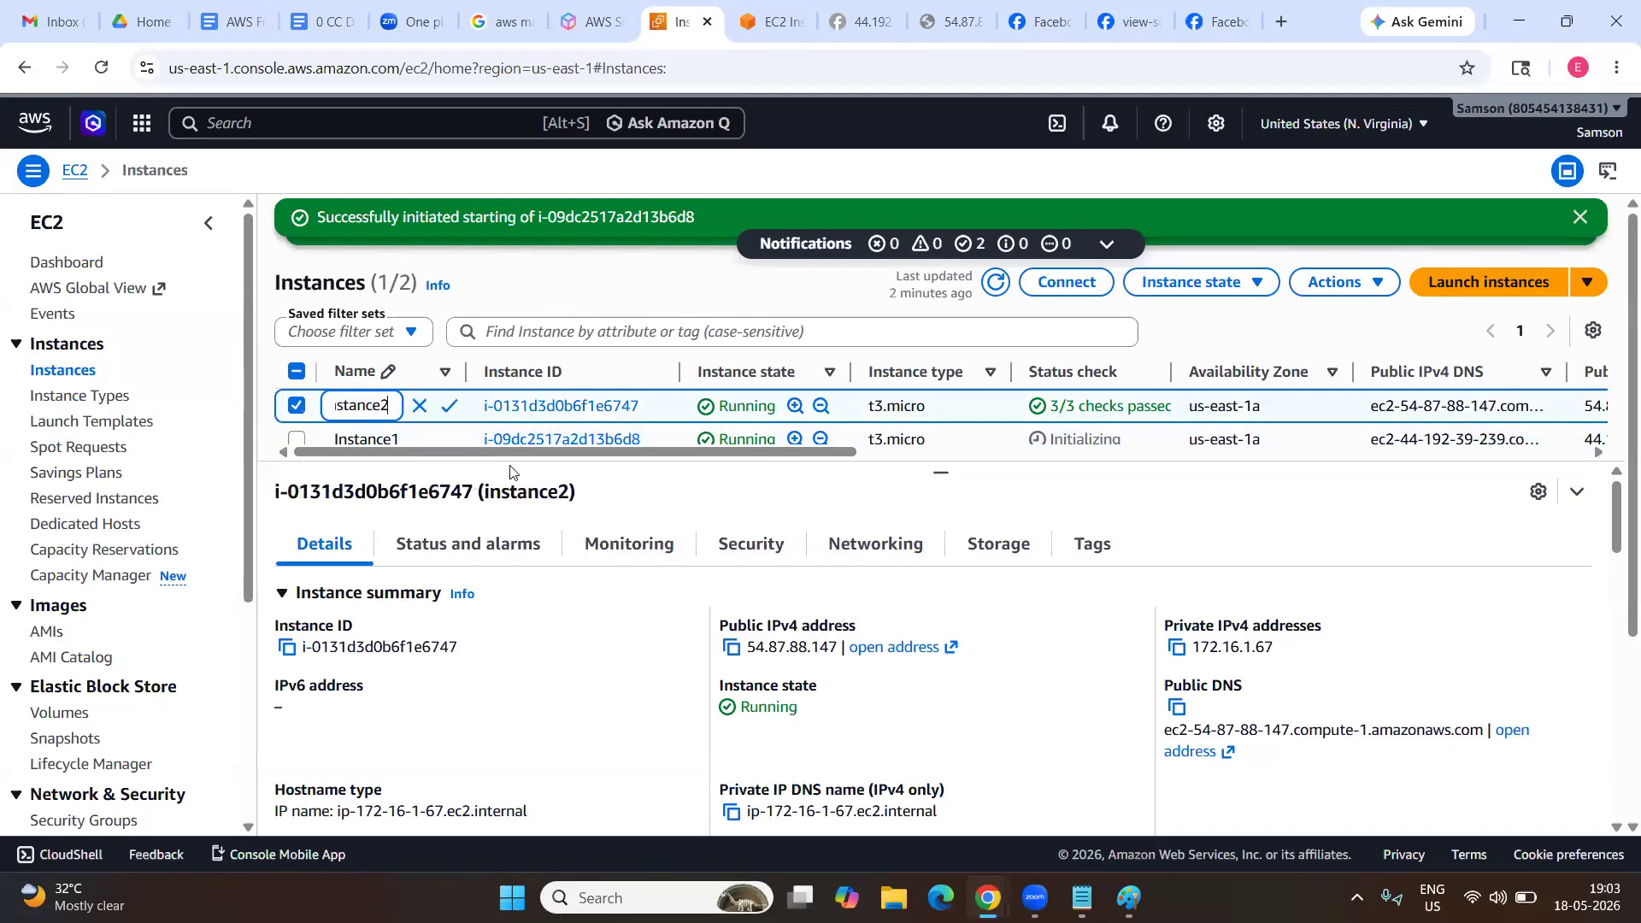
left_click(732, 647)
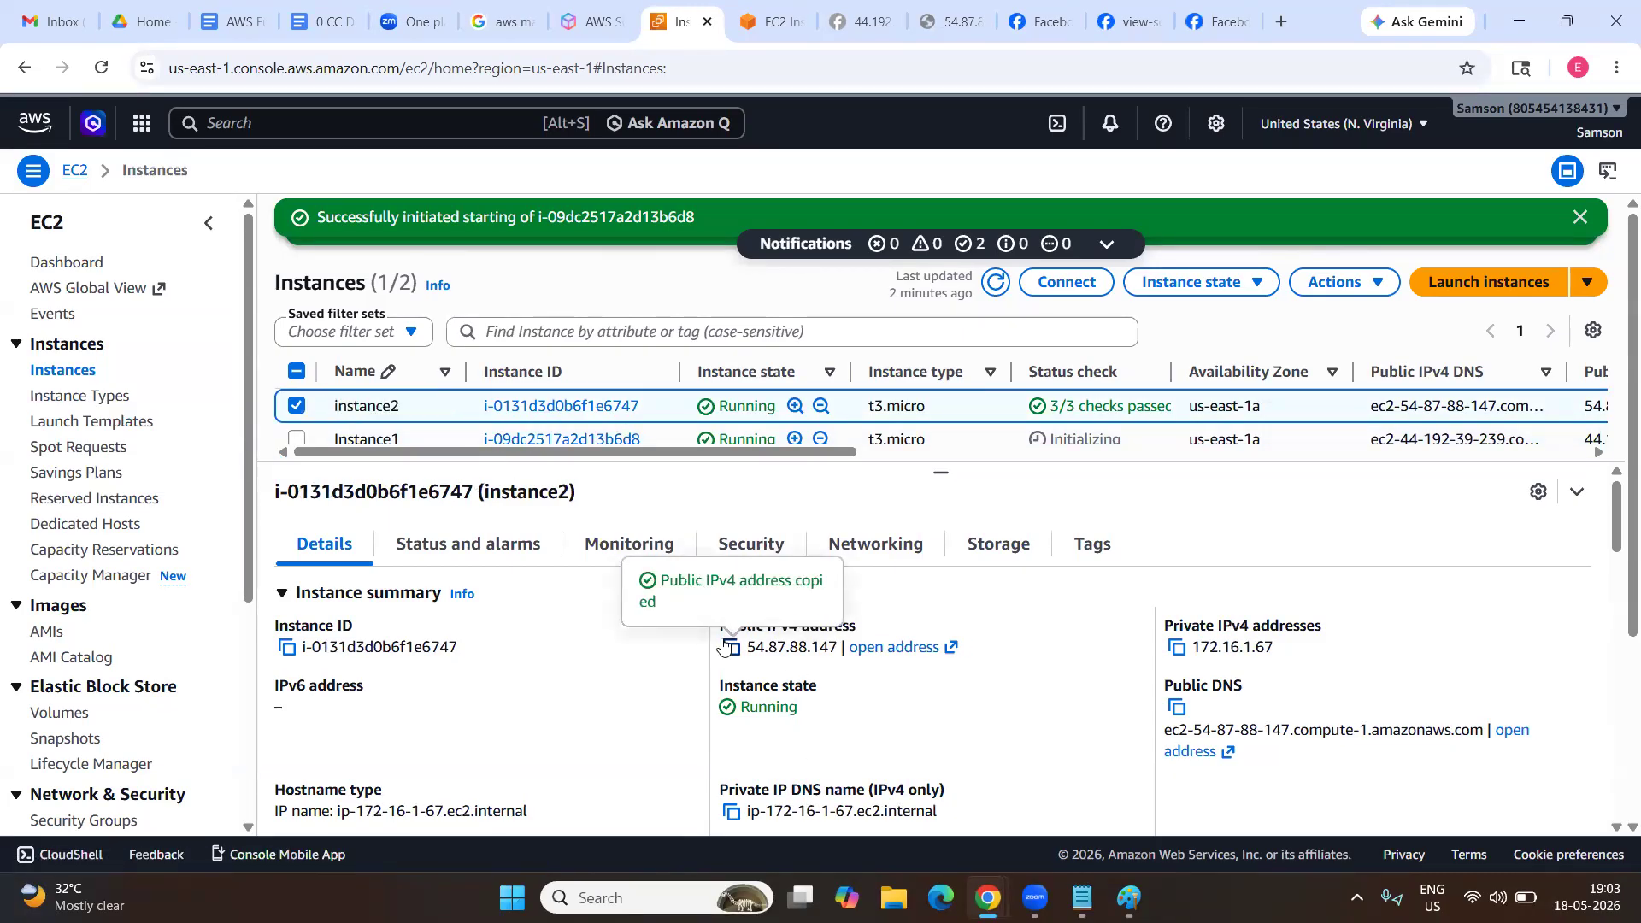
Open the connection page for instance2 and launch an EC2 Instance Connect session using the public IP.
left_click(1067, 282)
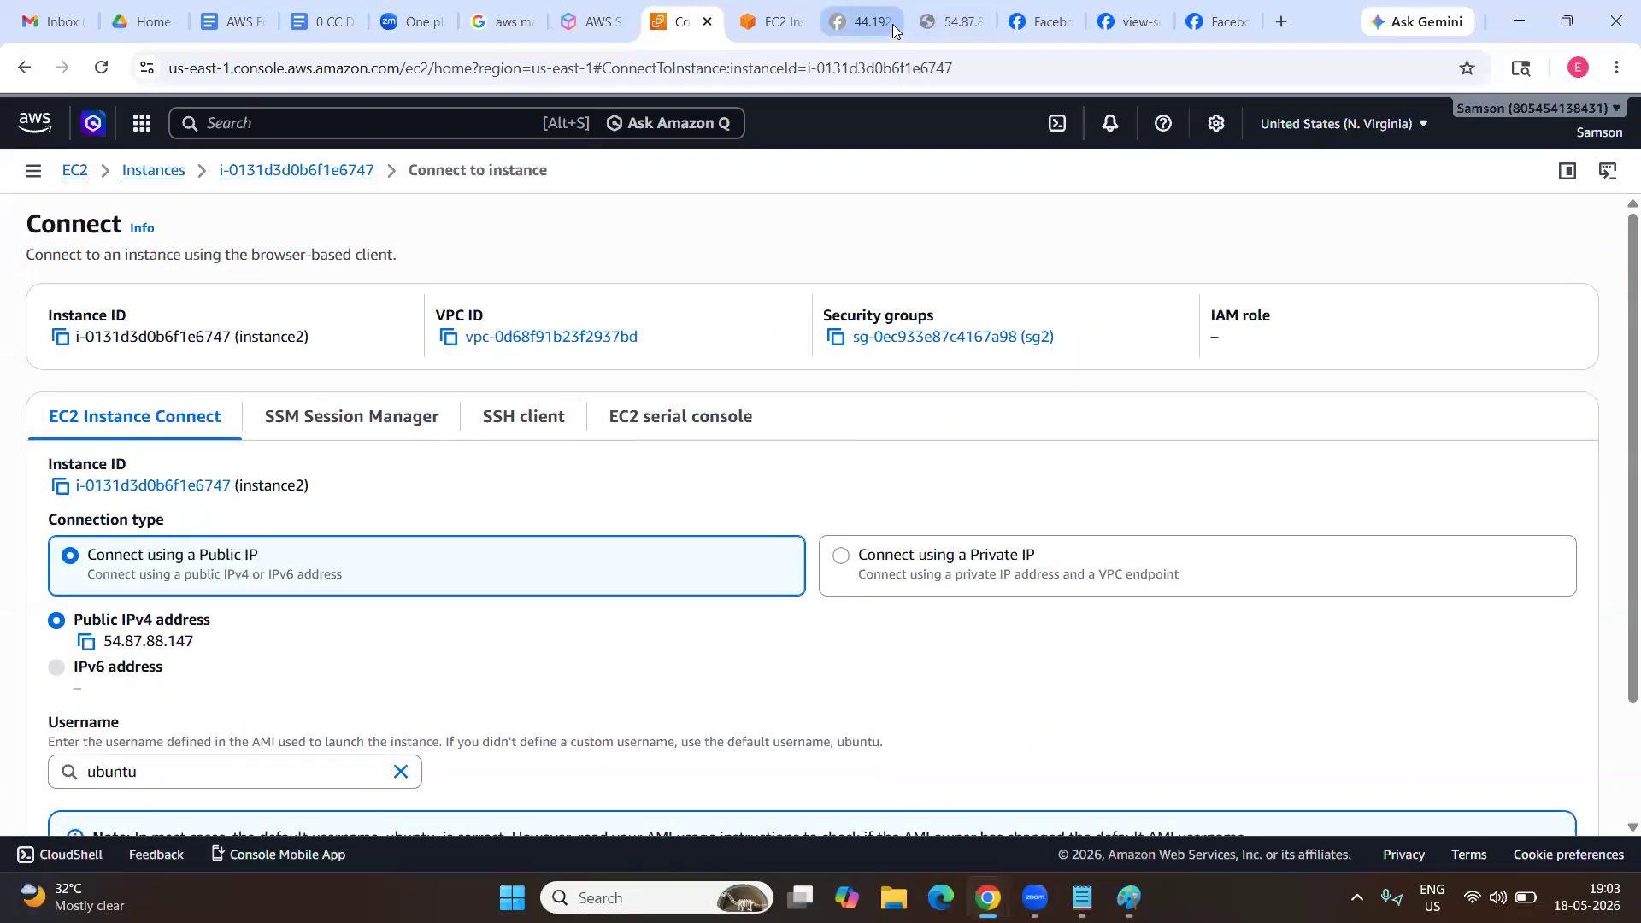
scroll(402, 537, "down", 2)
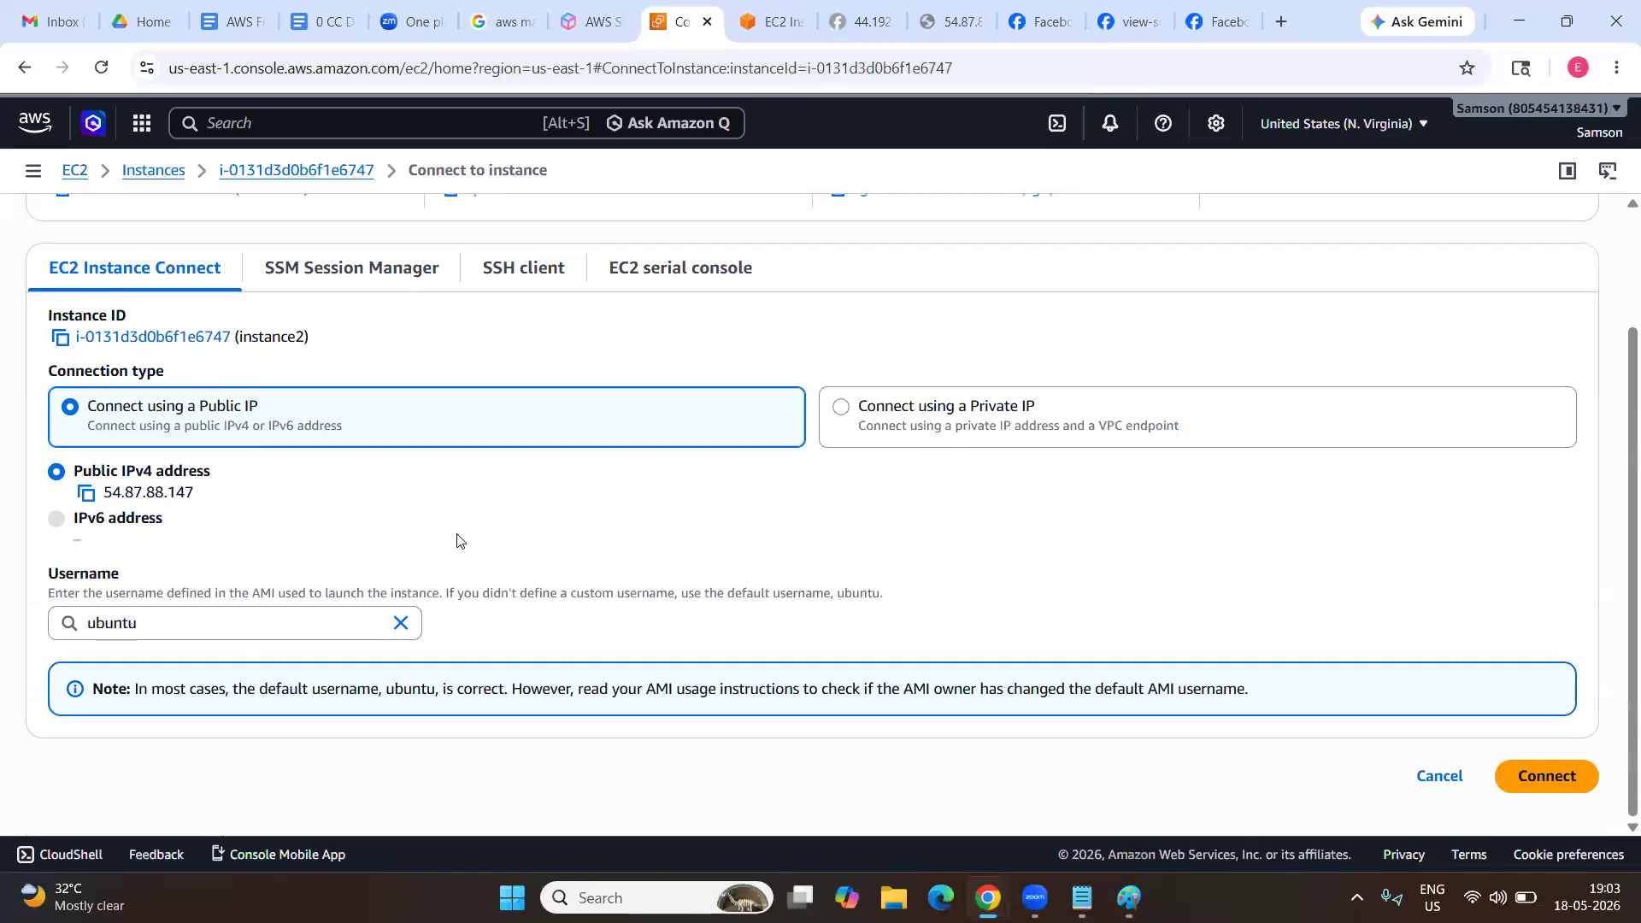
left_click(1538, 778)
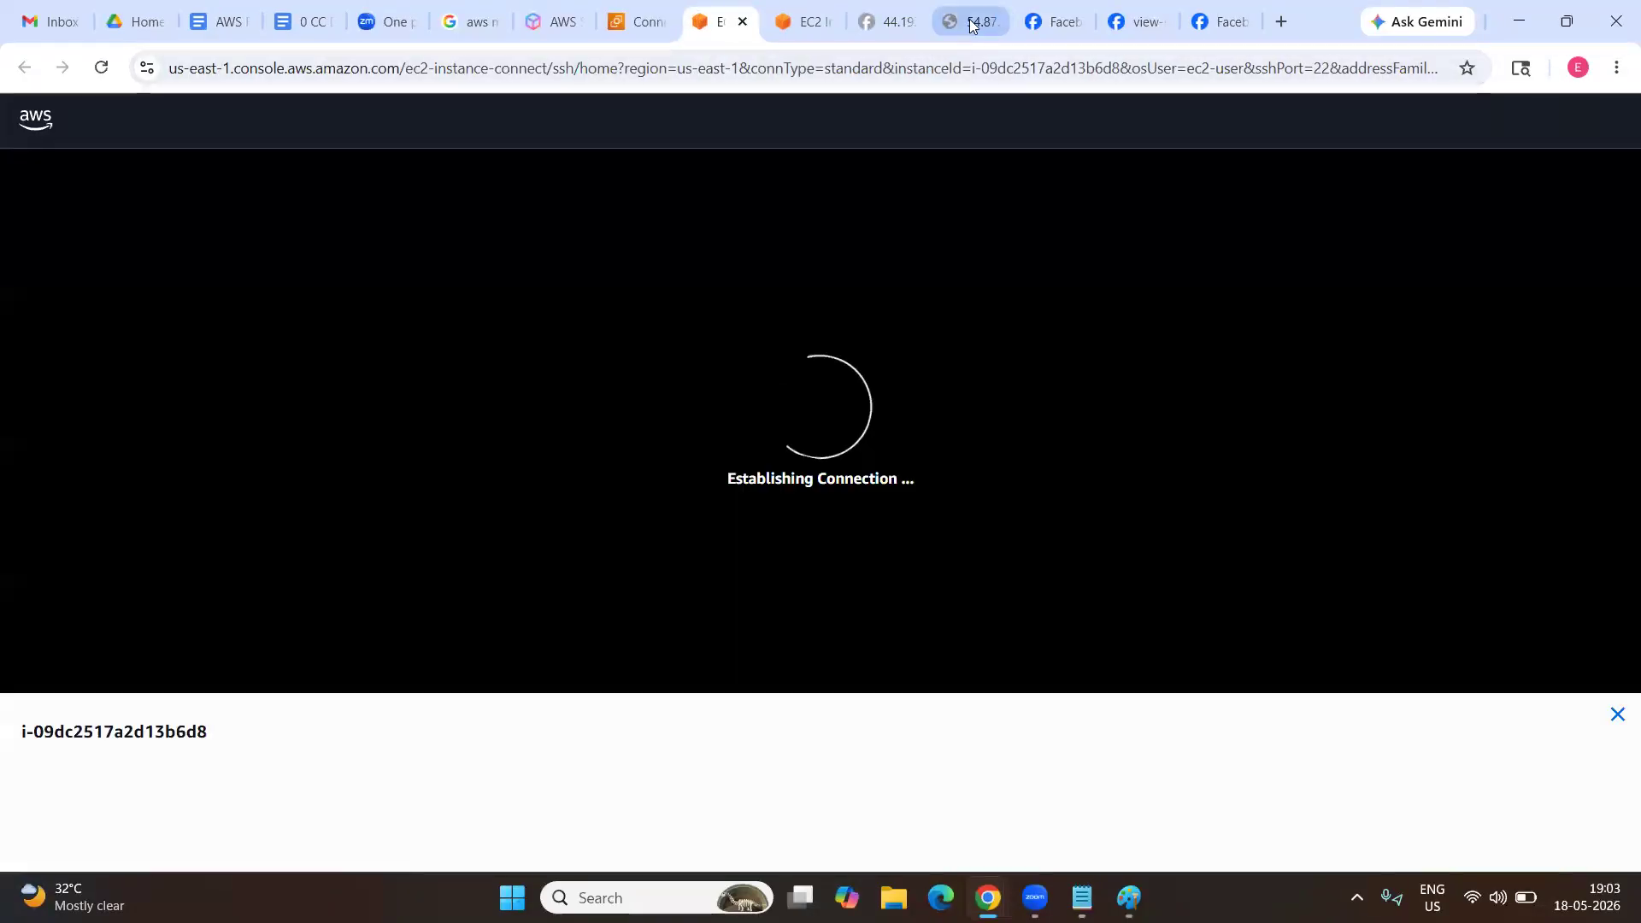
Reload the page at 54.87.88.147 to test it, and return to the EC2 Instance Connect session.
left_click(971, 21)
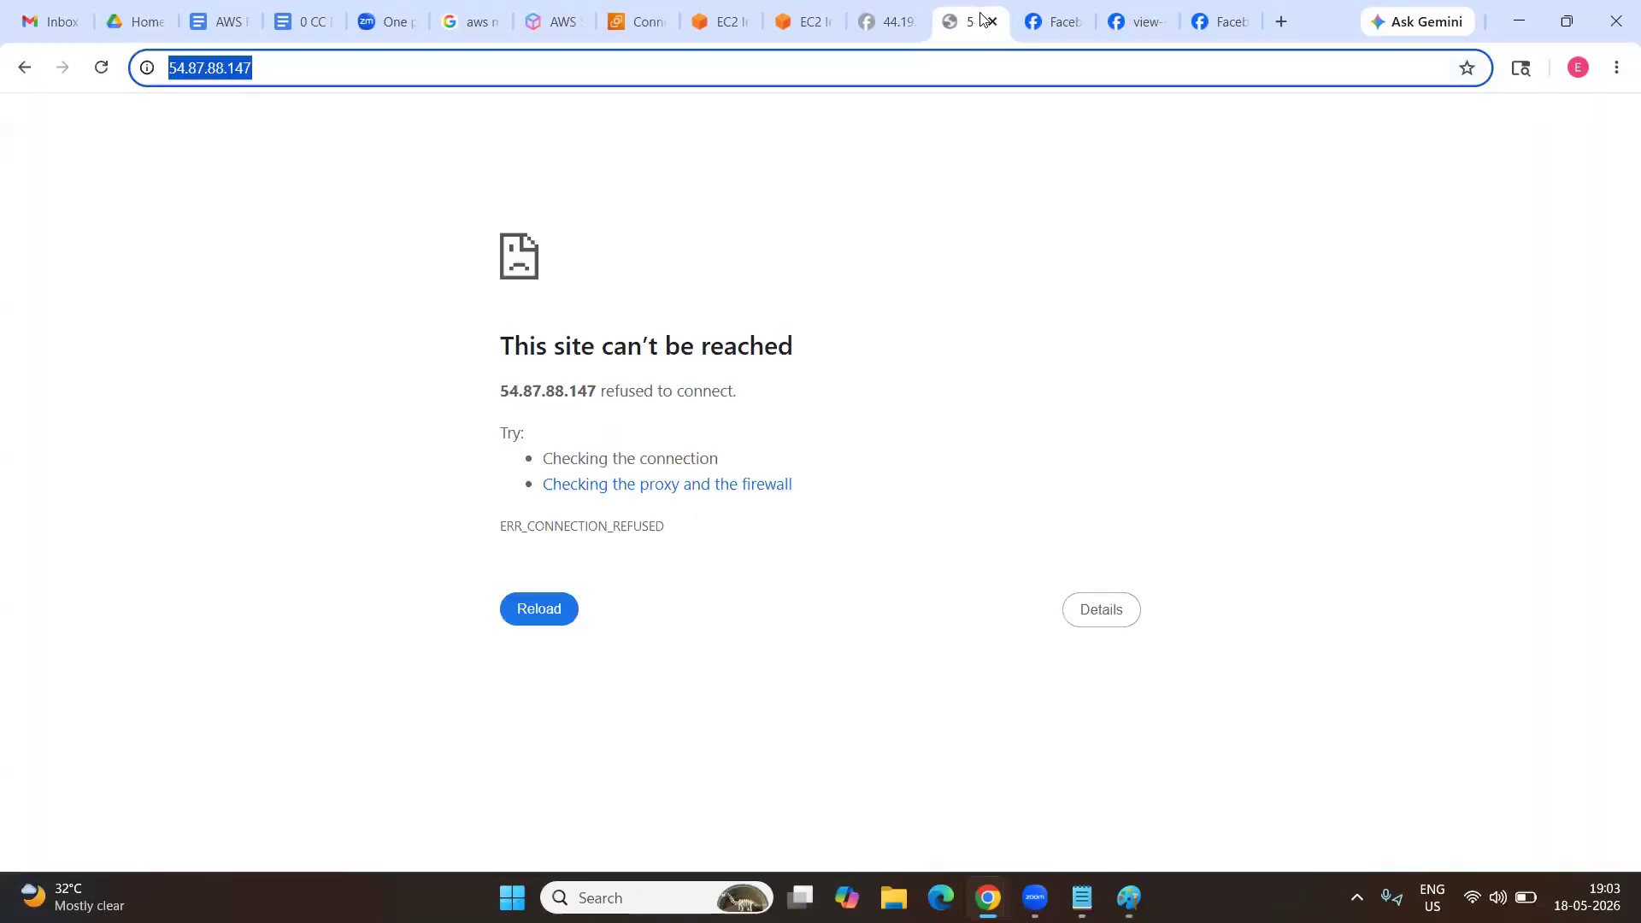
left_click(102, 67)
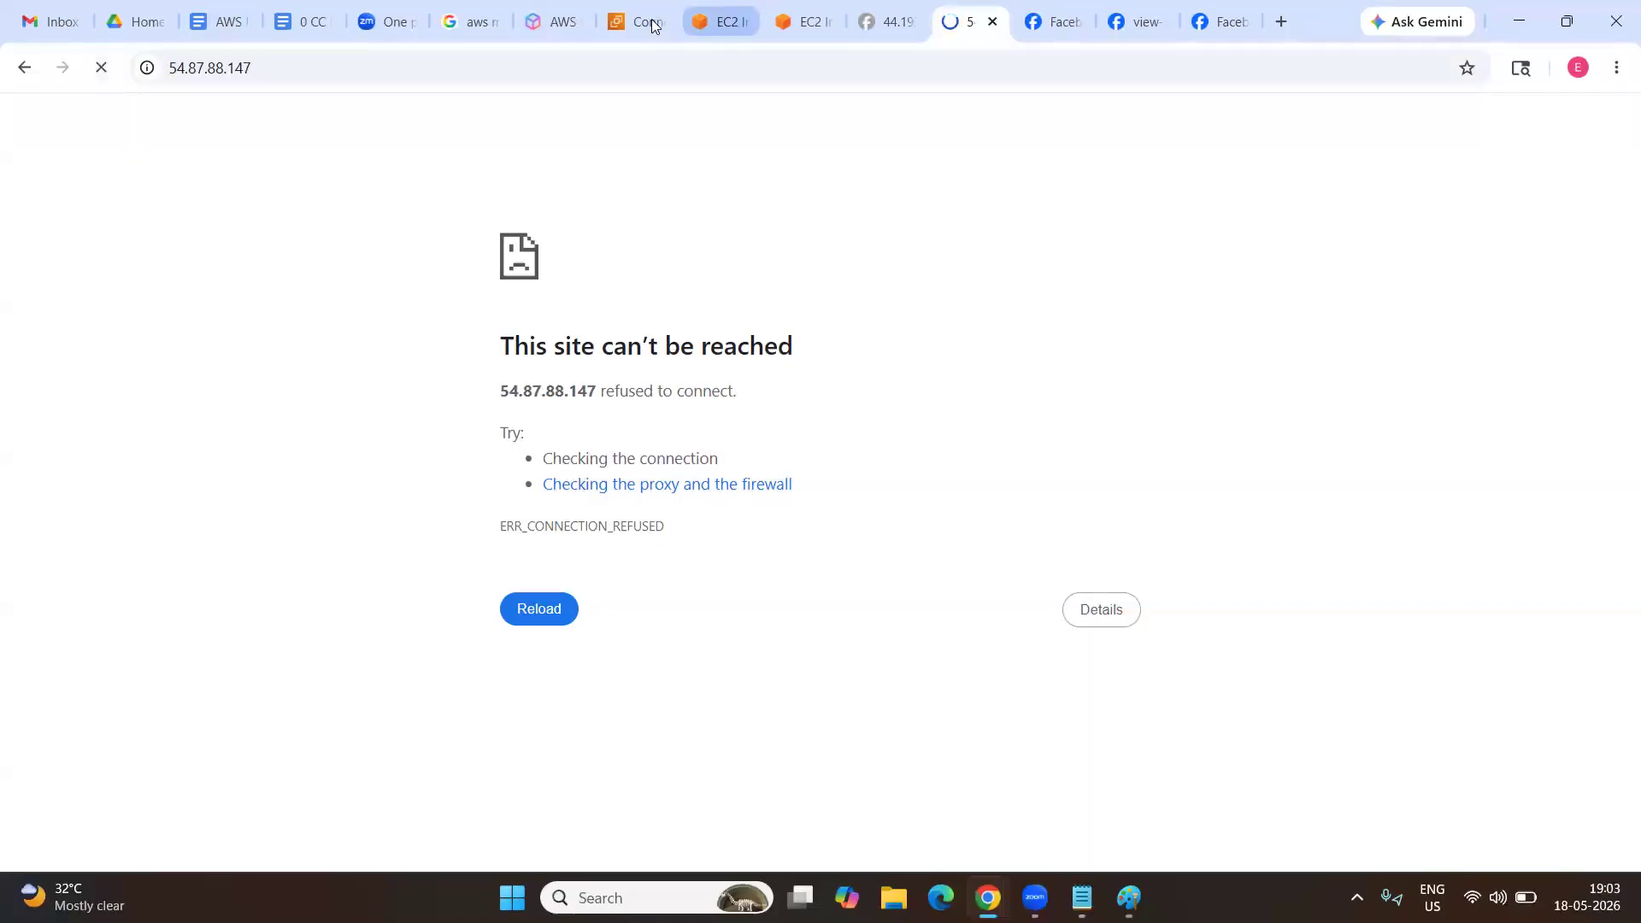
left_click(719, 23)
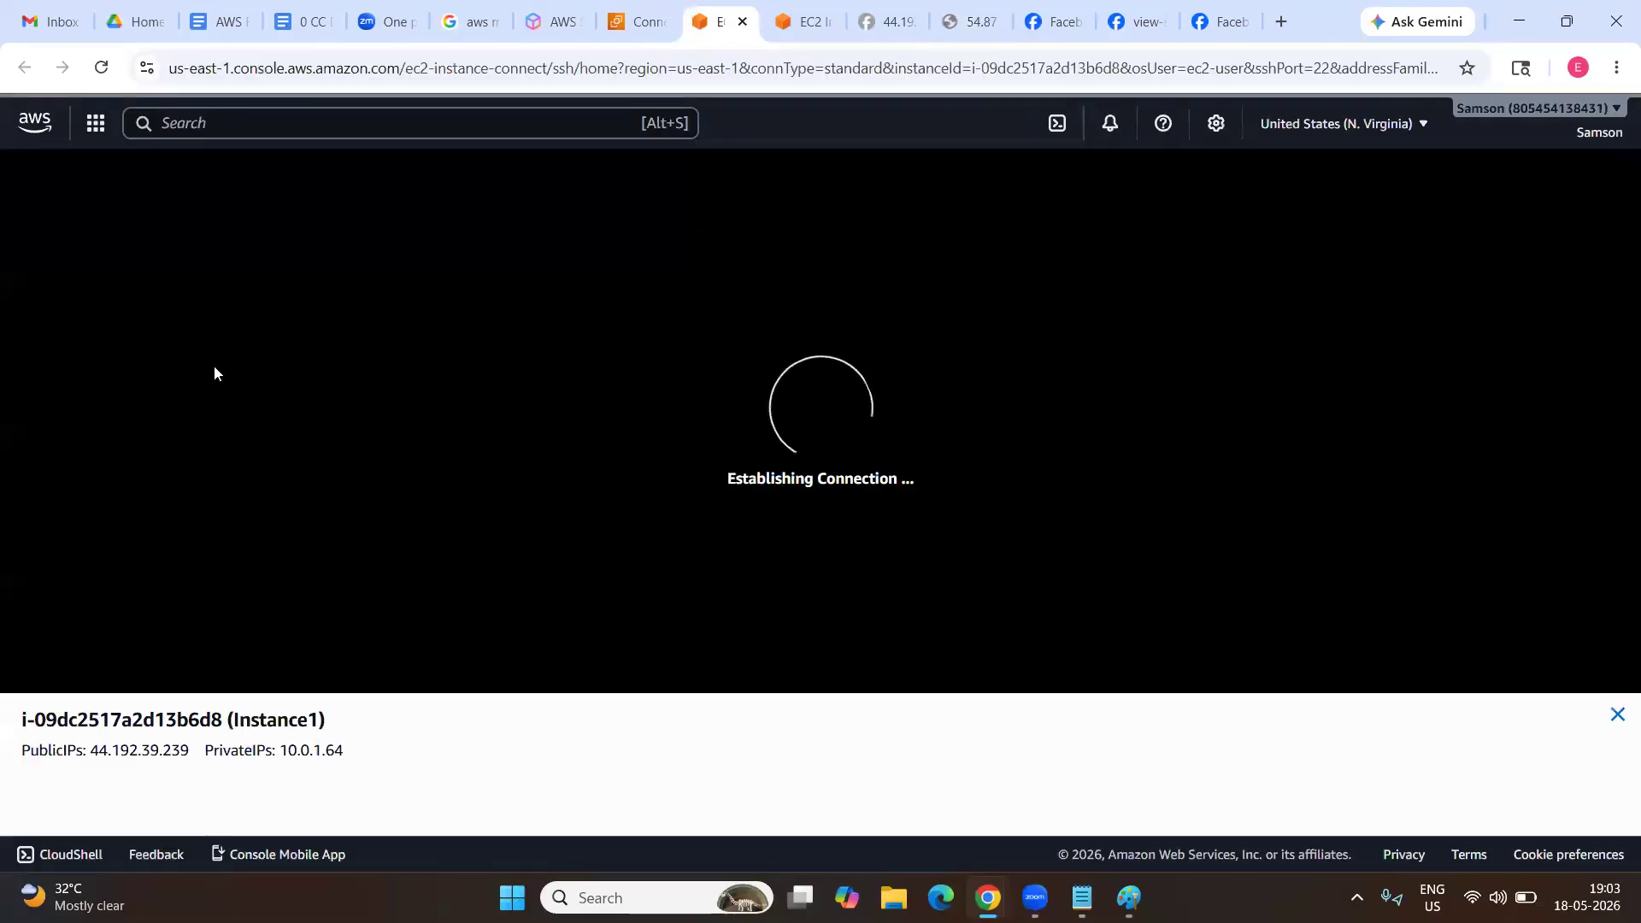
Check the two open EC2 Instance Connect sessions and close the newer one for Instance1.
left_click(806, 8)
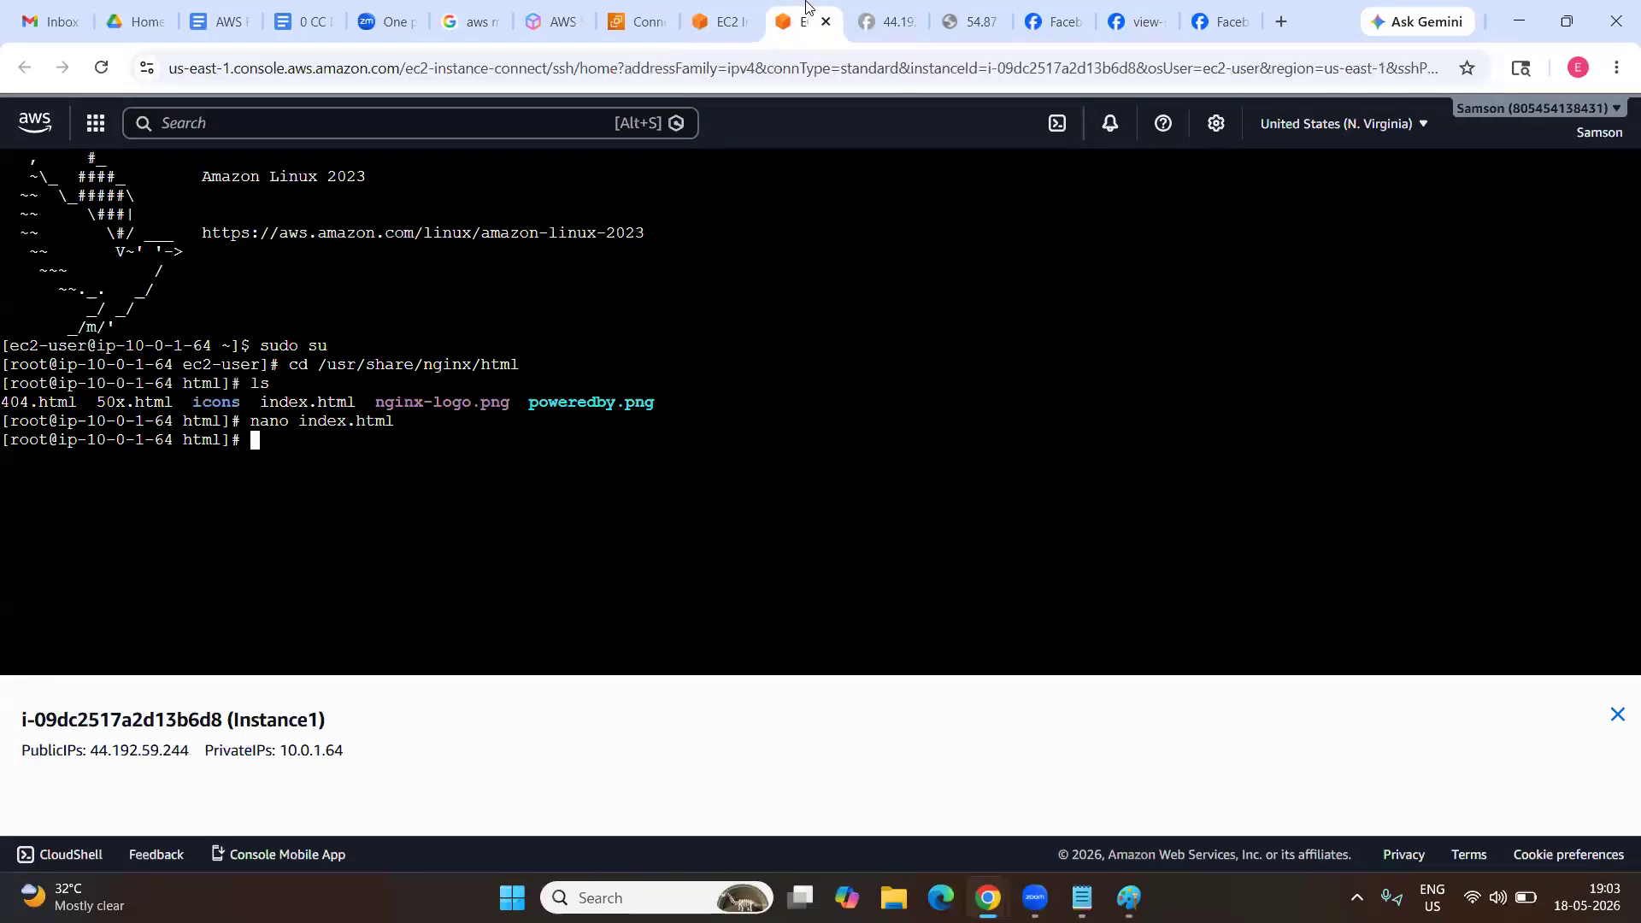
left_click(726, 9)
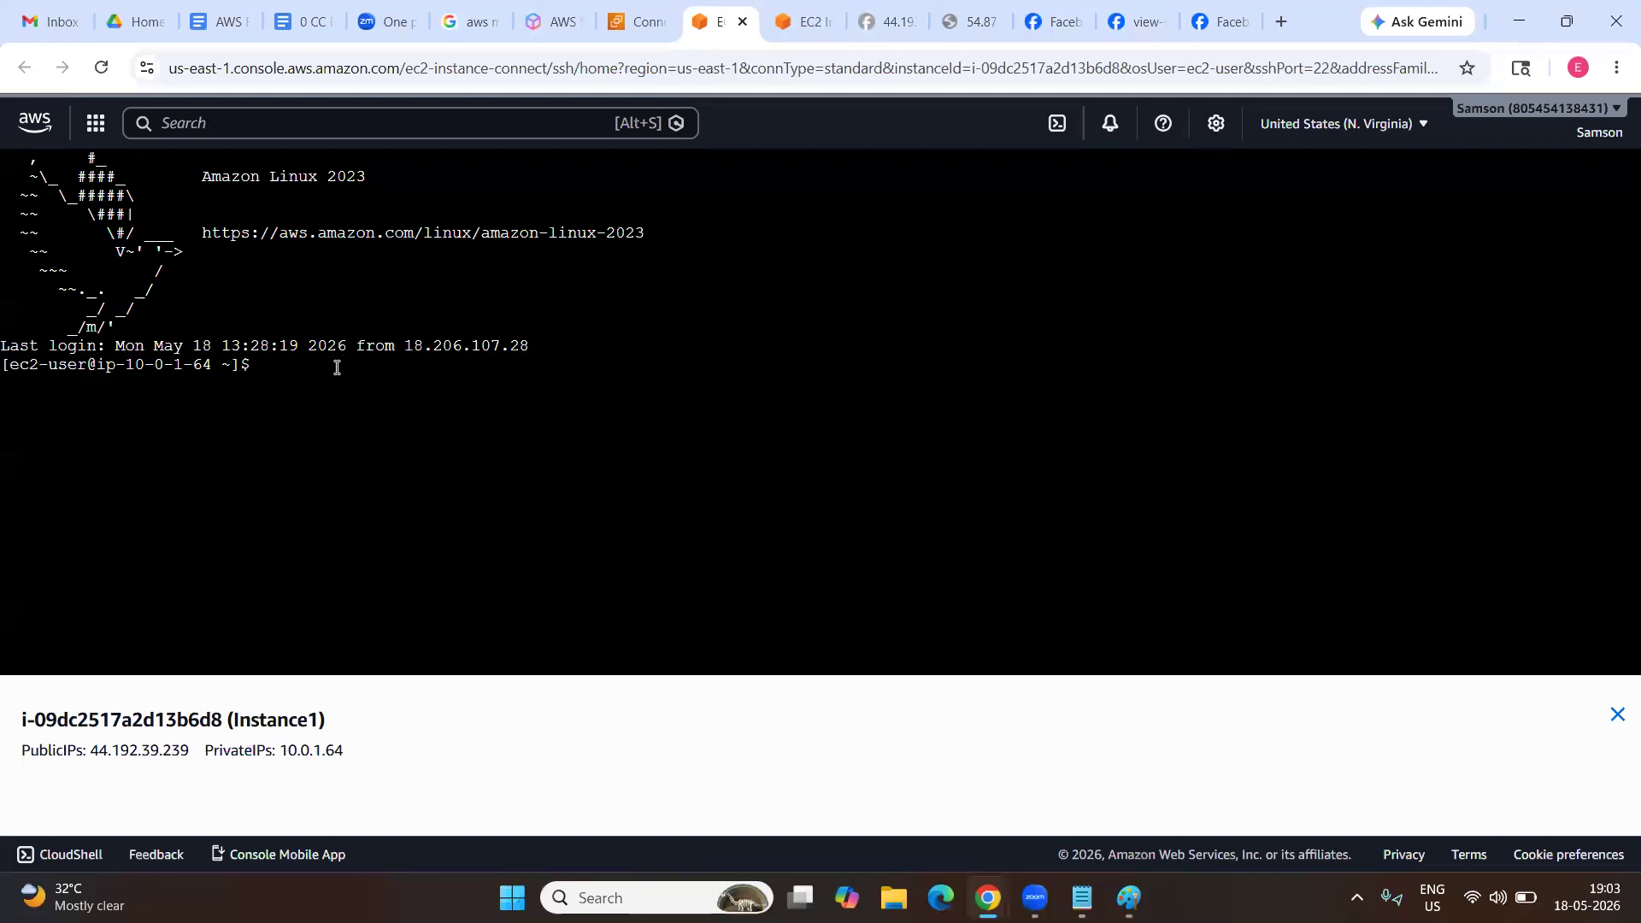
left_click(742, 21)
Return to the EC2 instances list, select instance2 and launch an EC2 Instance Connect session as ubuntu using its public IP.
left_click(626, 24)
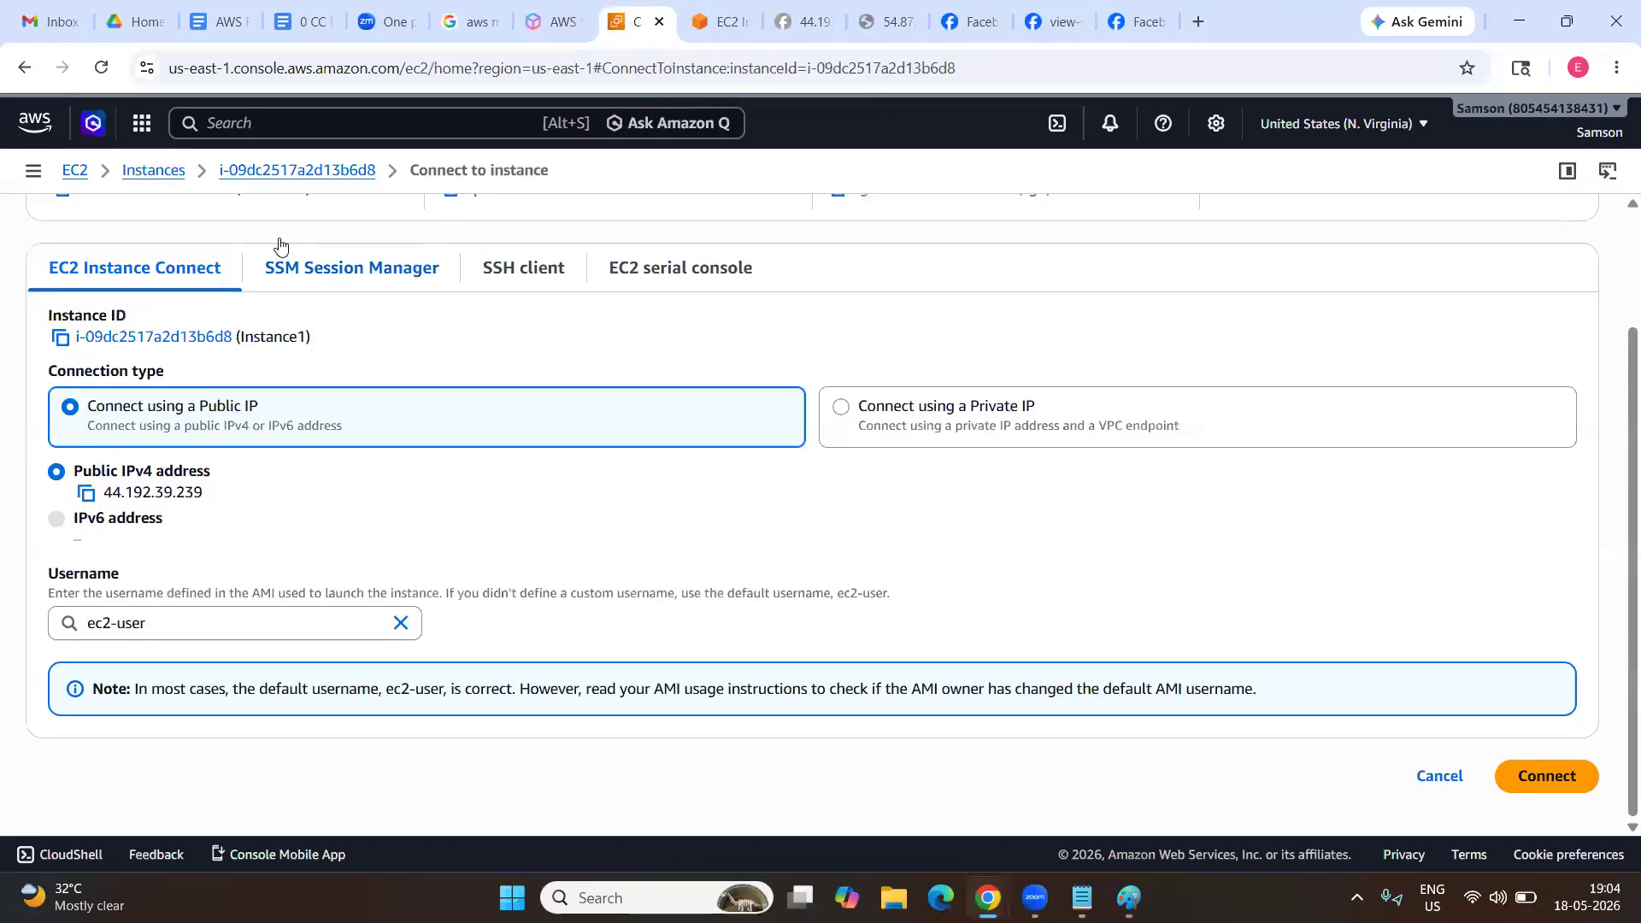
scroll(348, 332, "up", 3)
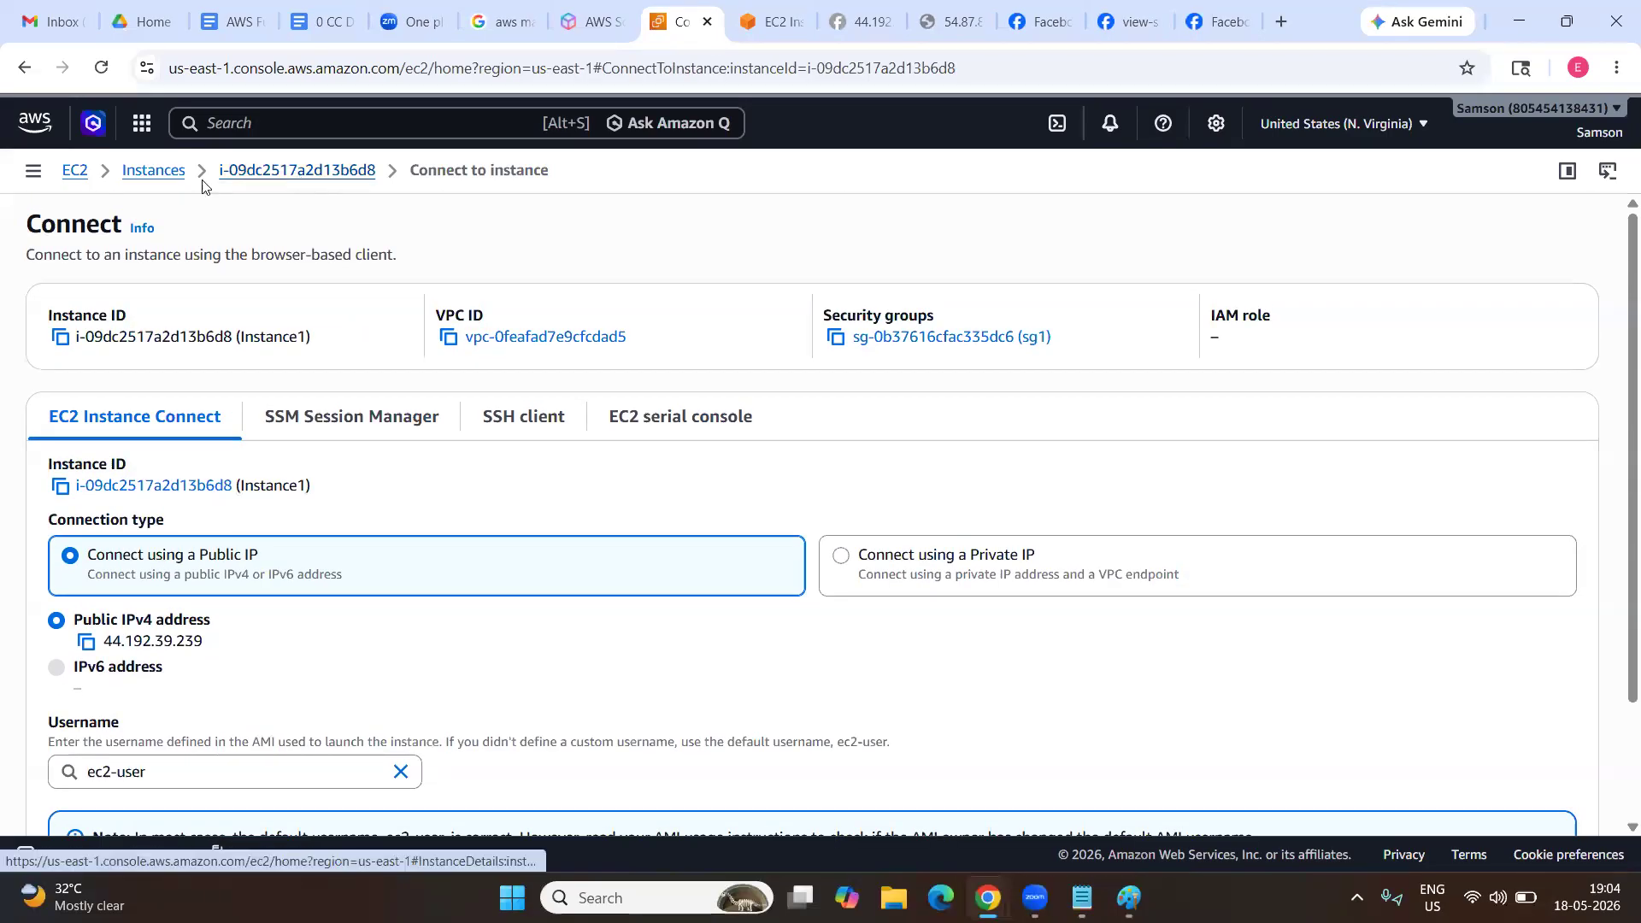
left_click(154, 173)
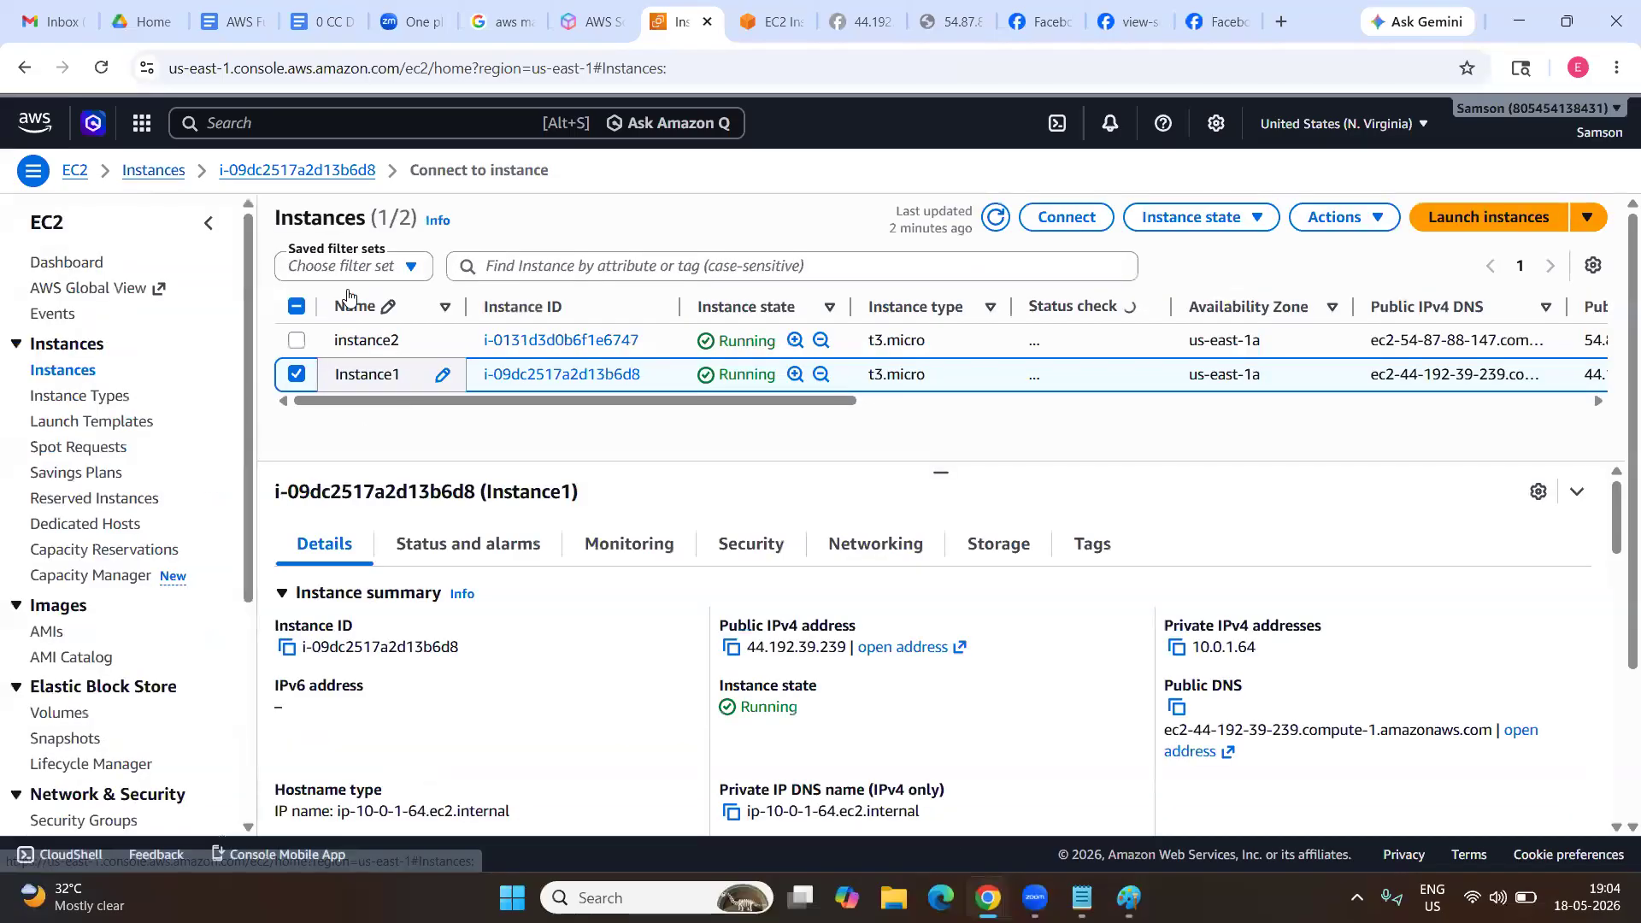
left_click(407, 349)
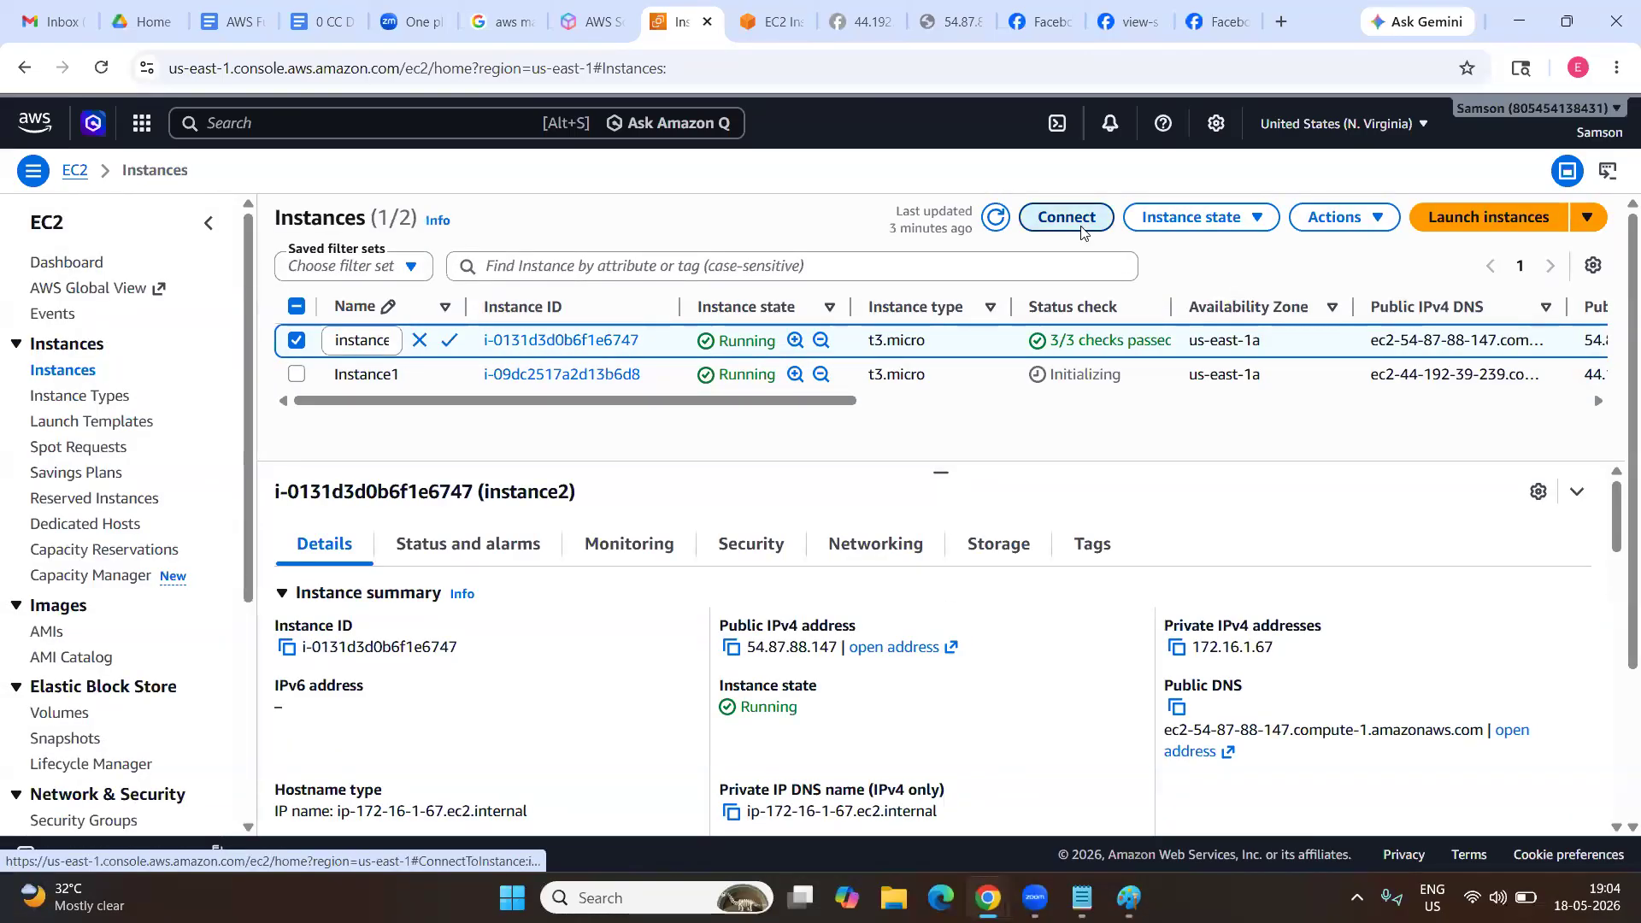
left_click(1081, 233)
scroll(1206, 697, "down", 2)
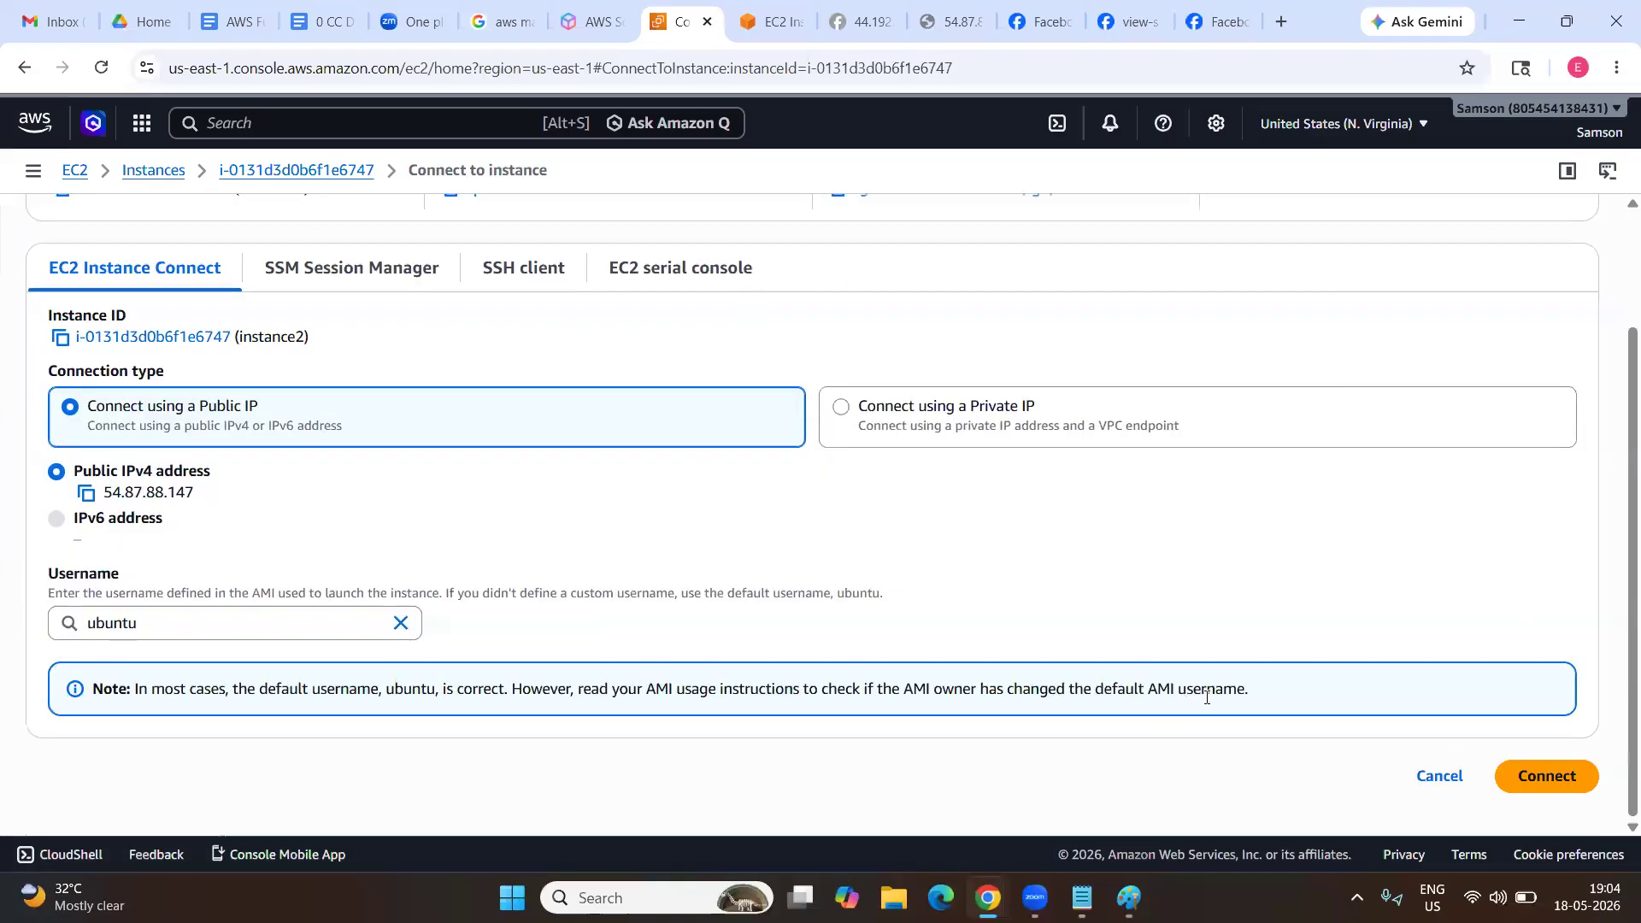
left_click(1571, 785)
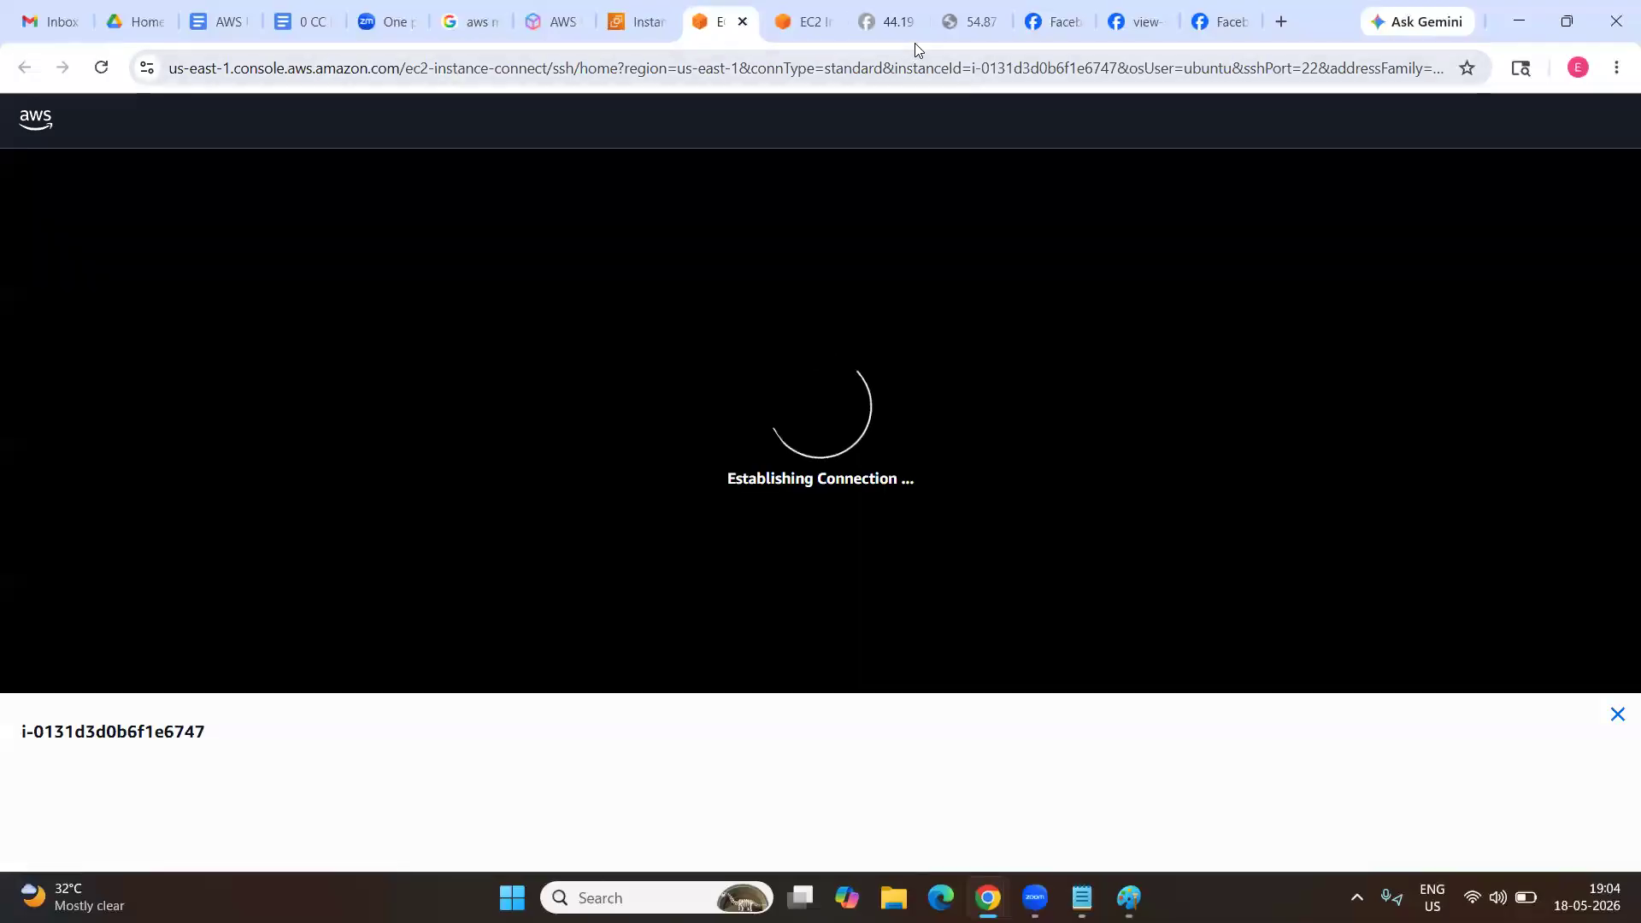
Close the earlier Instance1 web page, the original Facebook page and its page-source view, keeping the page at 44.192.39.239.
left_click(896, 26)
left_click(910, 24)
left_click(976, 28)
left_click(987, 31)
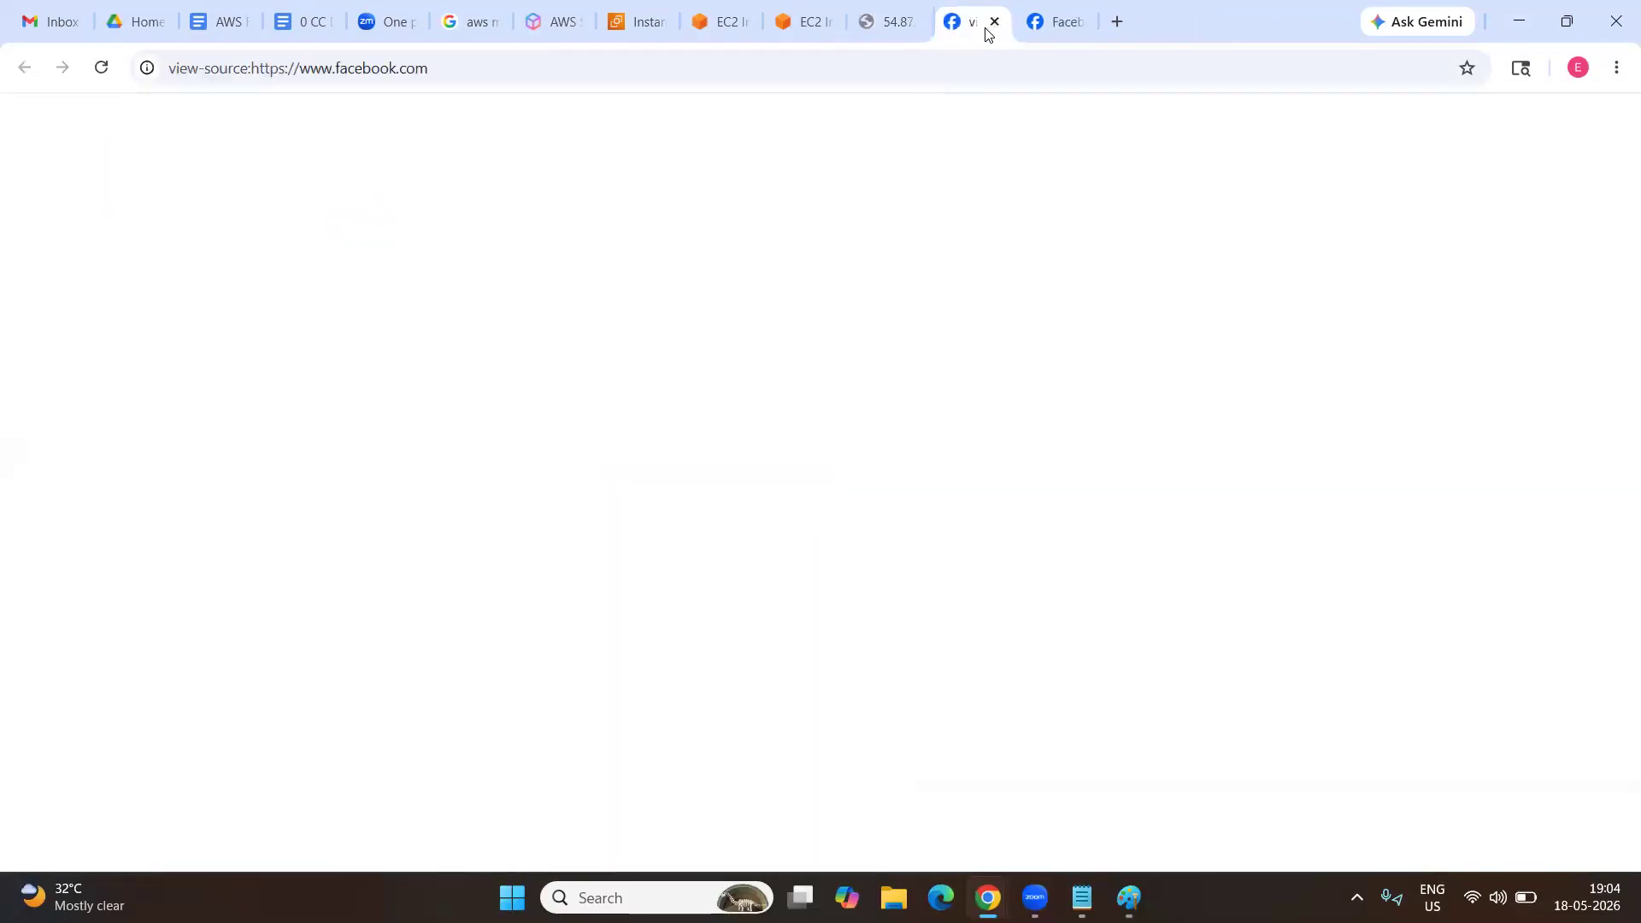
left_click(987, 31)
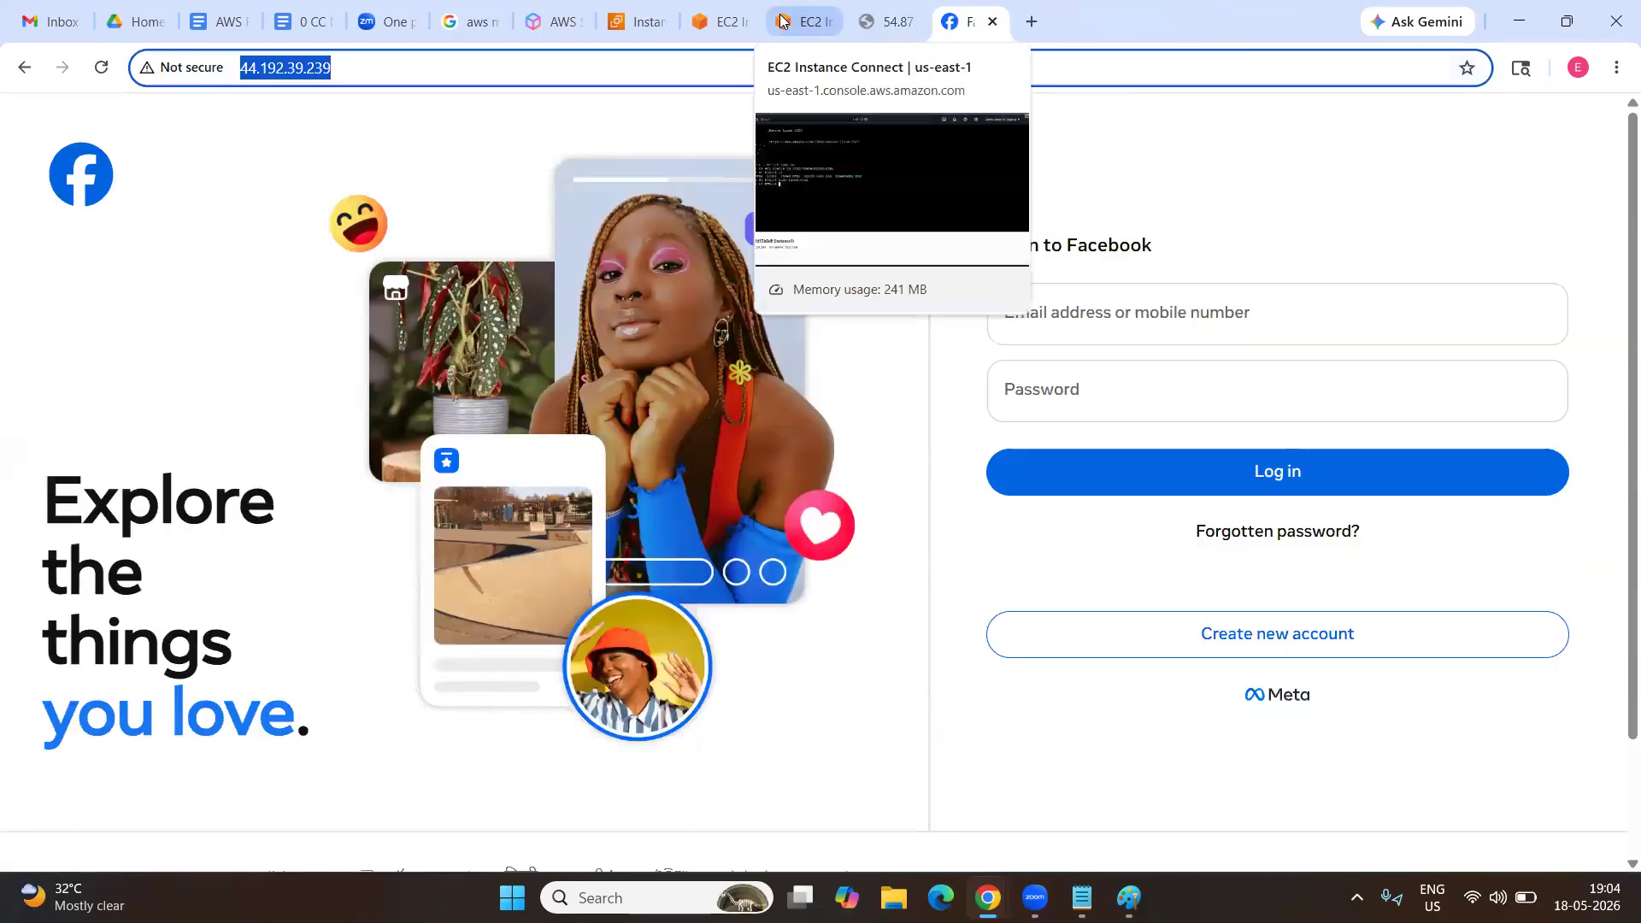
In instance2's session, switch to root with "sudo su" and refresh the package lists with "apt-get update -y".
left_click(718, 23)
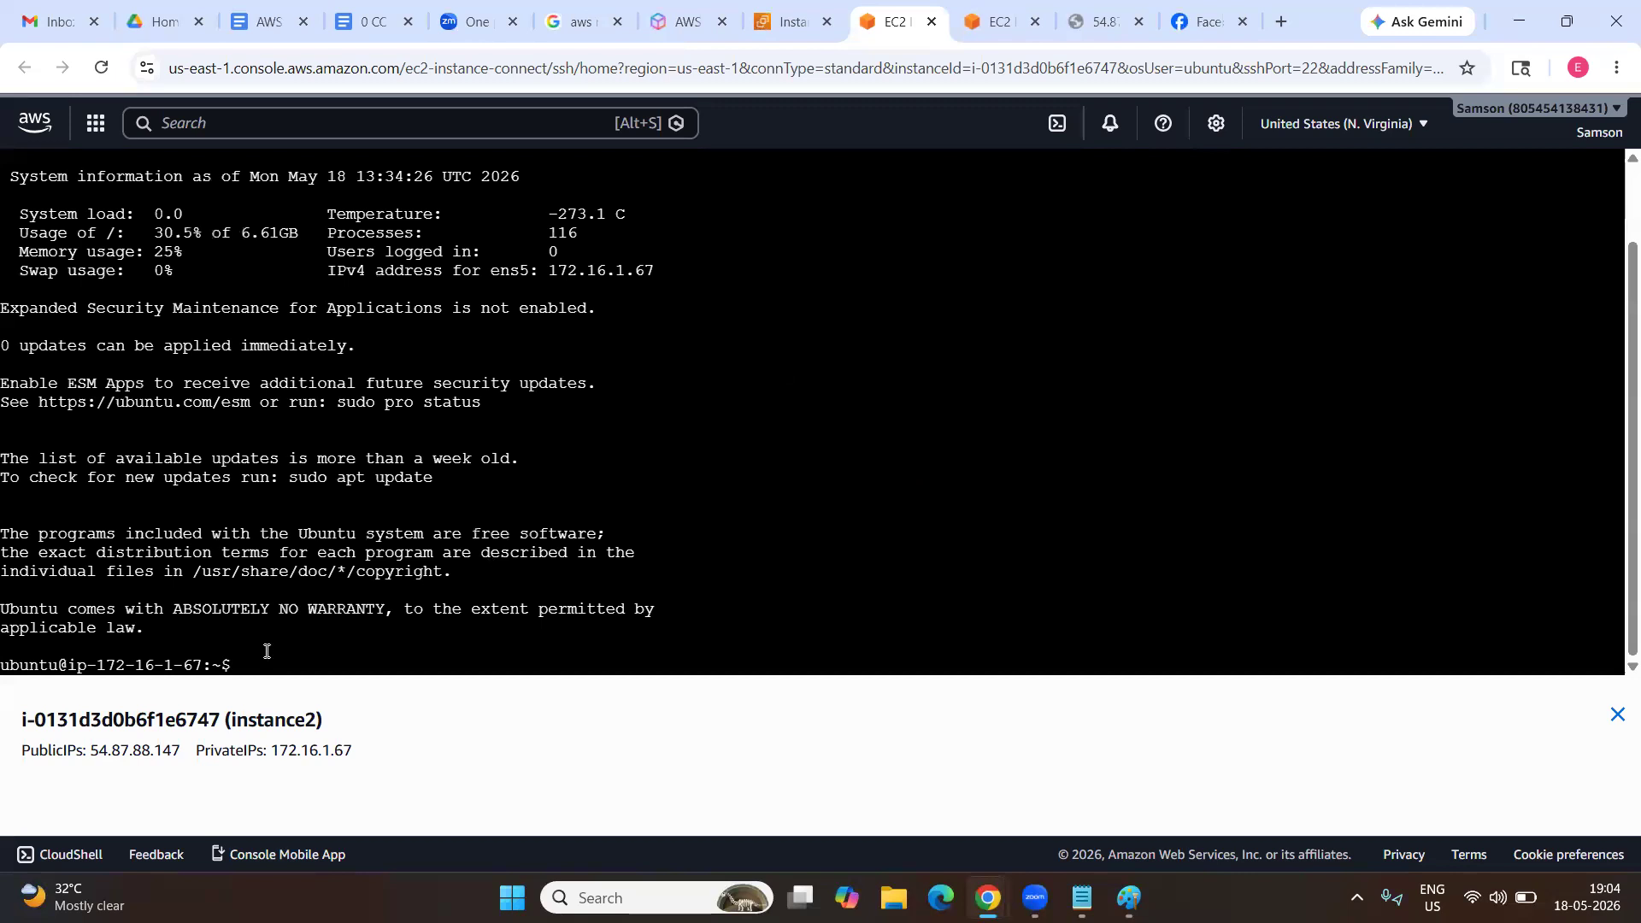
type("sudo su")
key("Return")
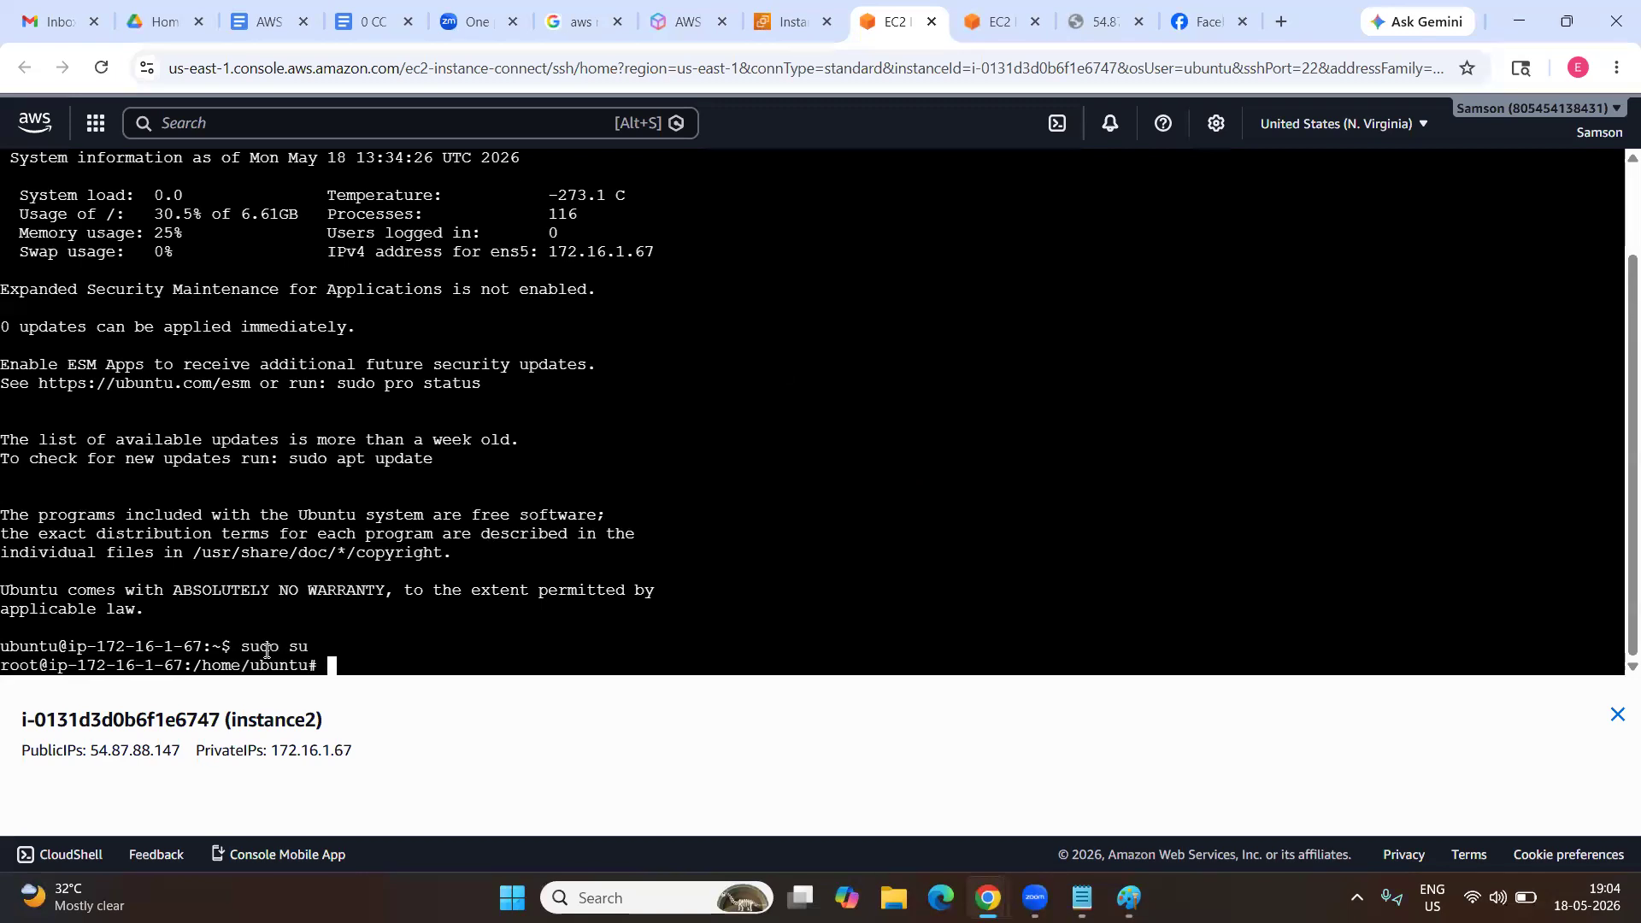
type("apt-get update -y")
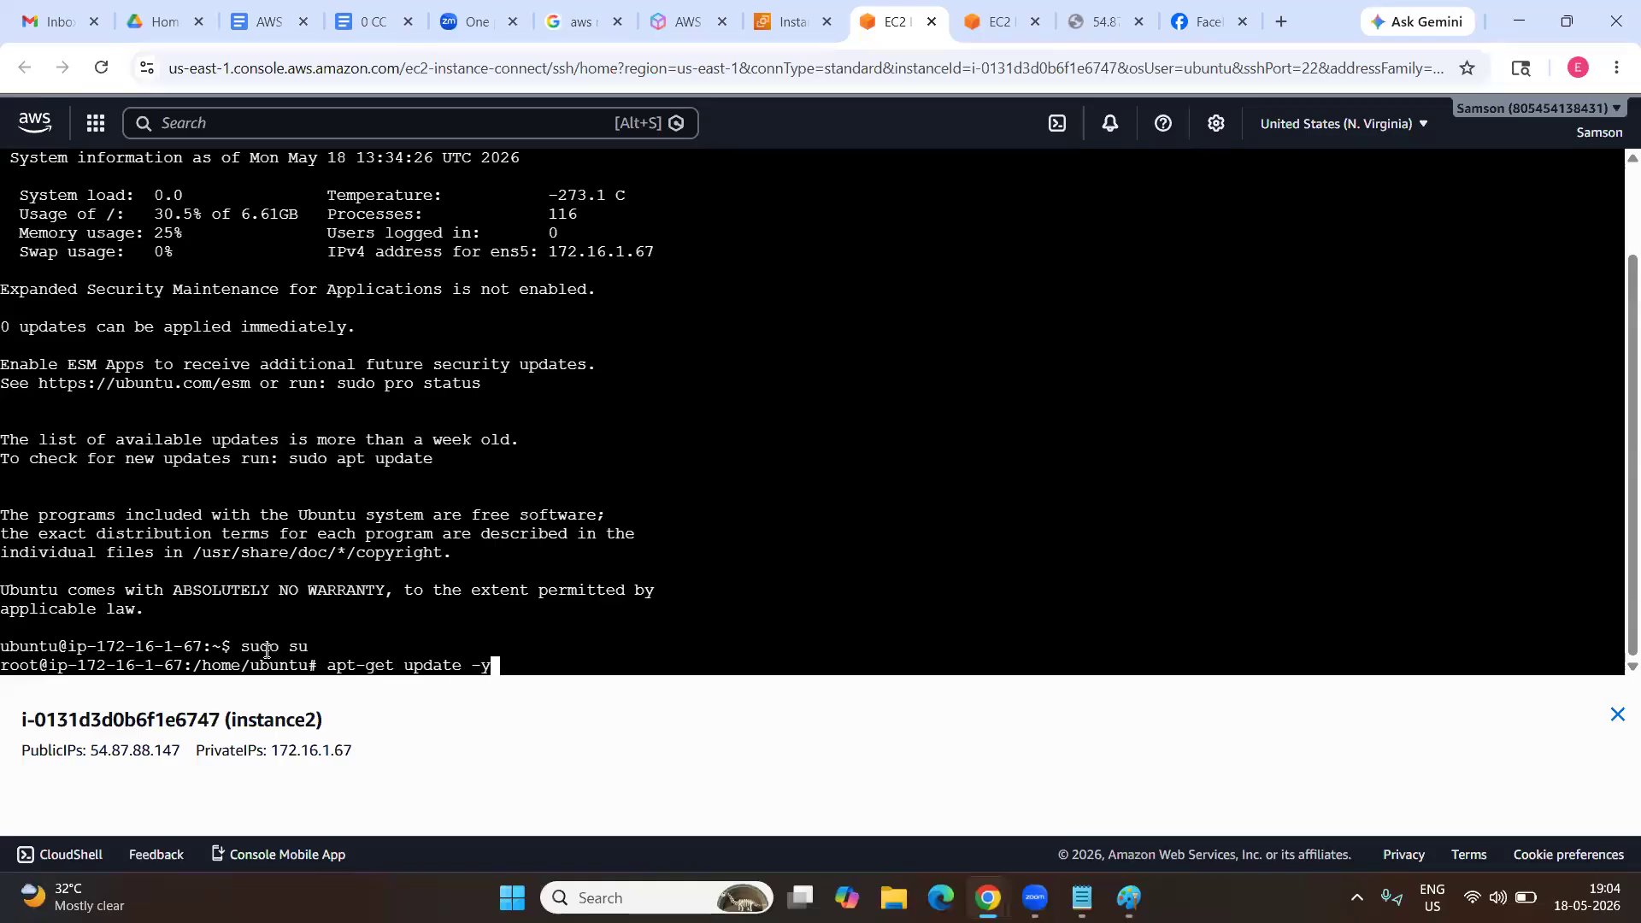
key("Return")
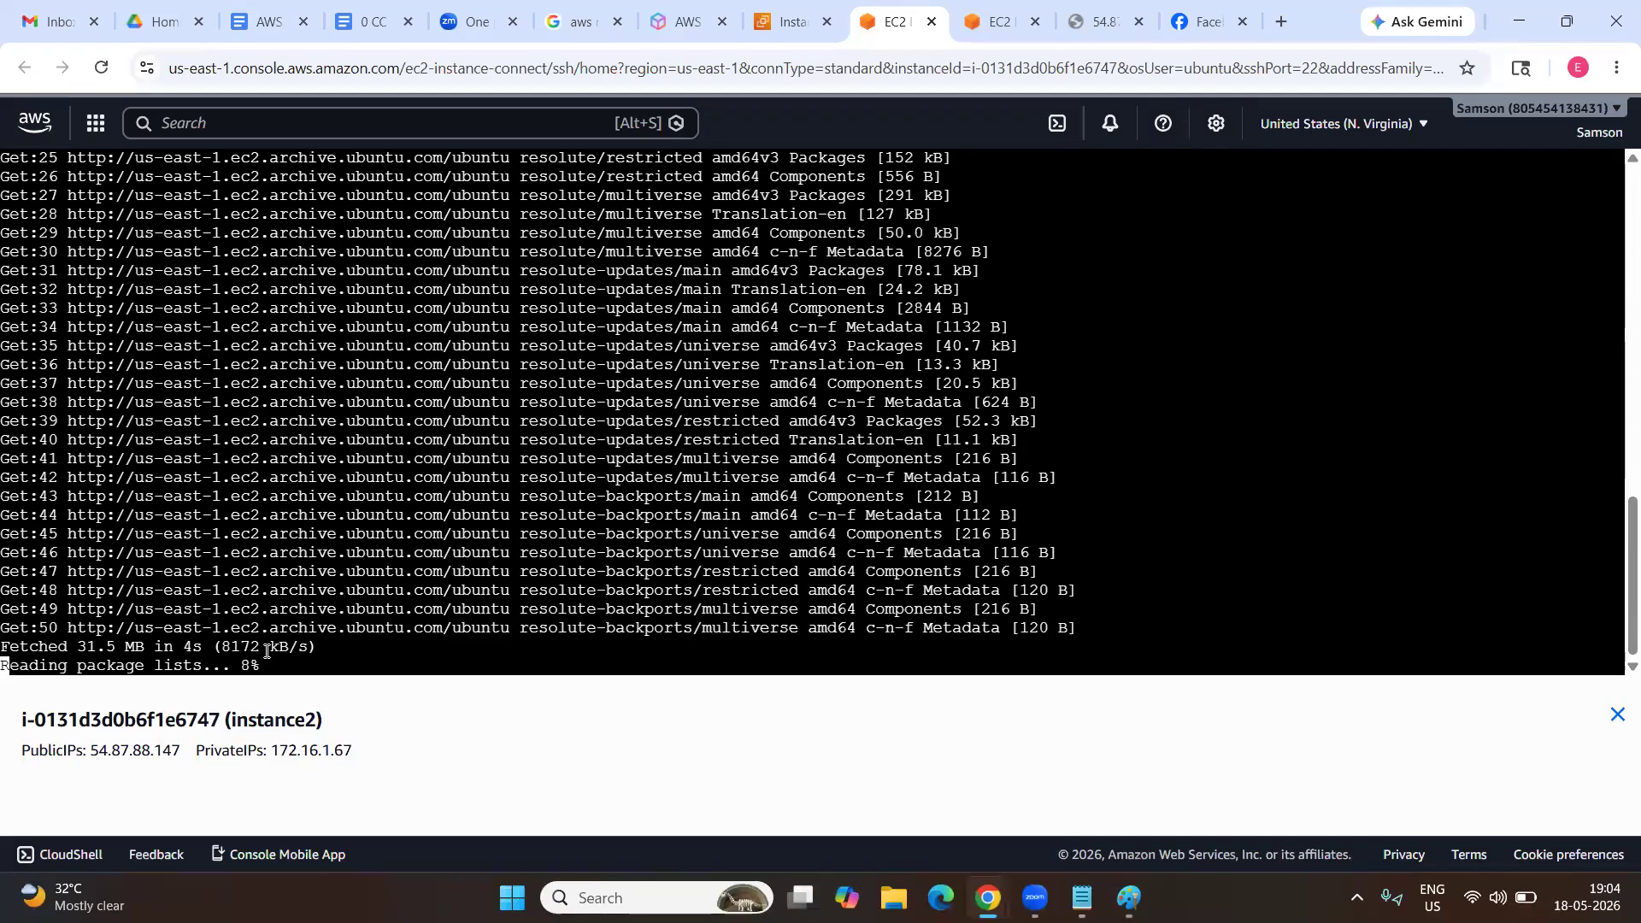
Install Apache on instance2 with "apt-get install apache2 -y" and reload the page at 54.87.88.147 to test the server.
type("a")
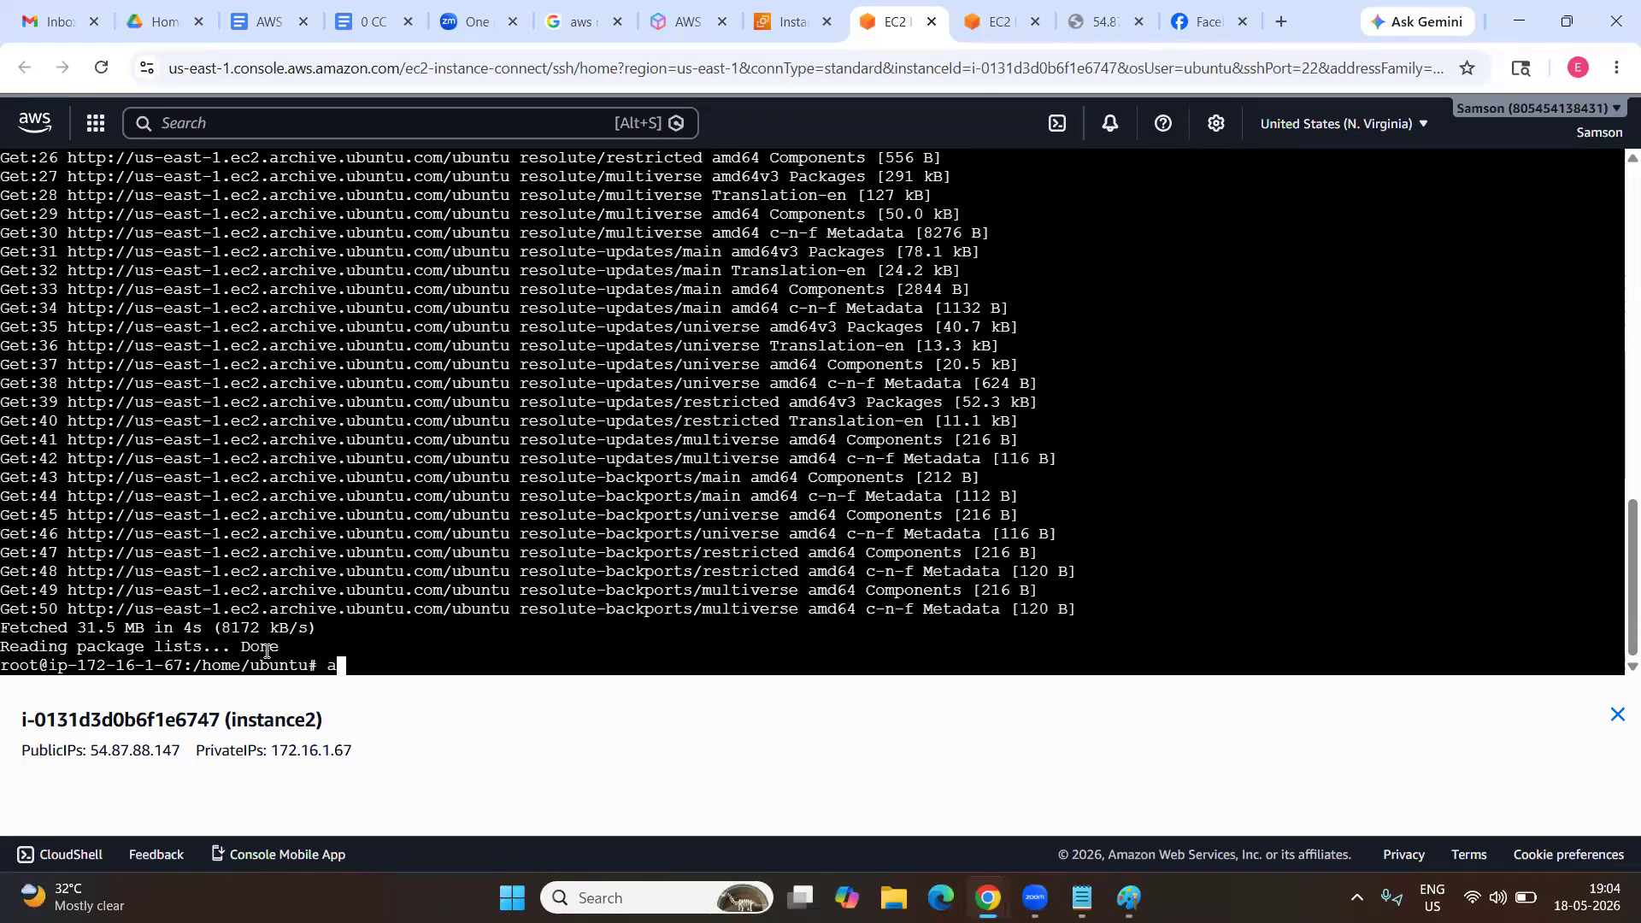
type("pt-get install apache2 -y")
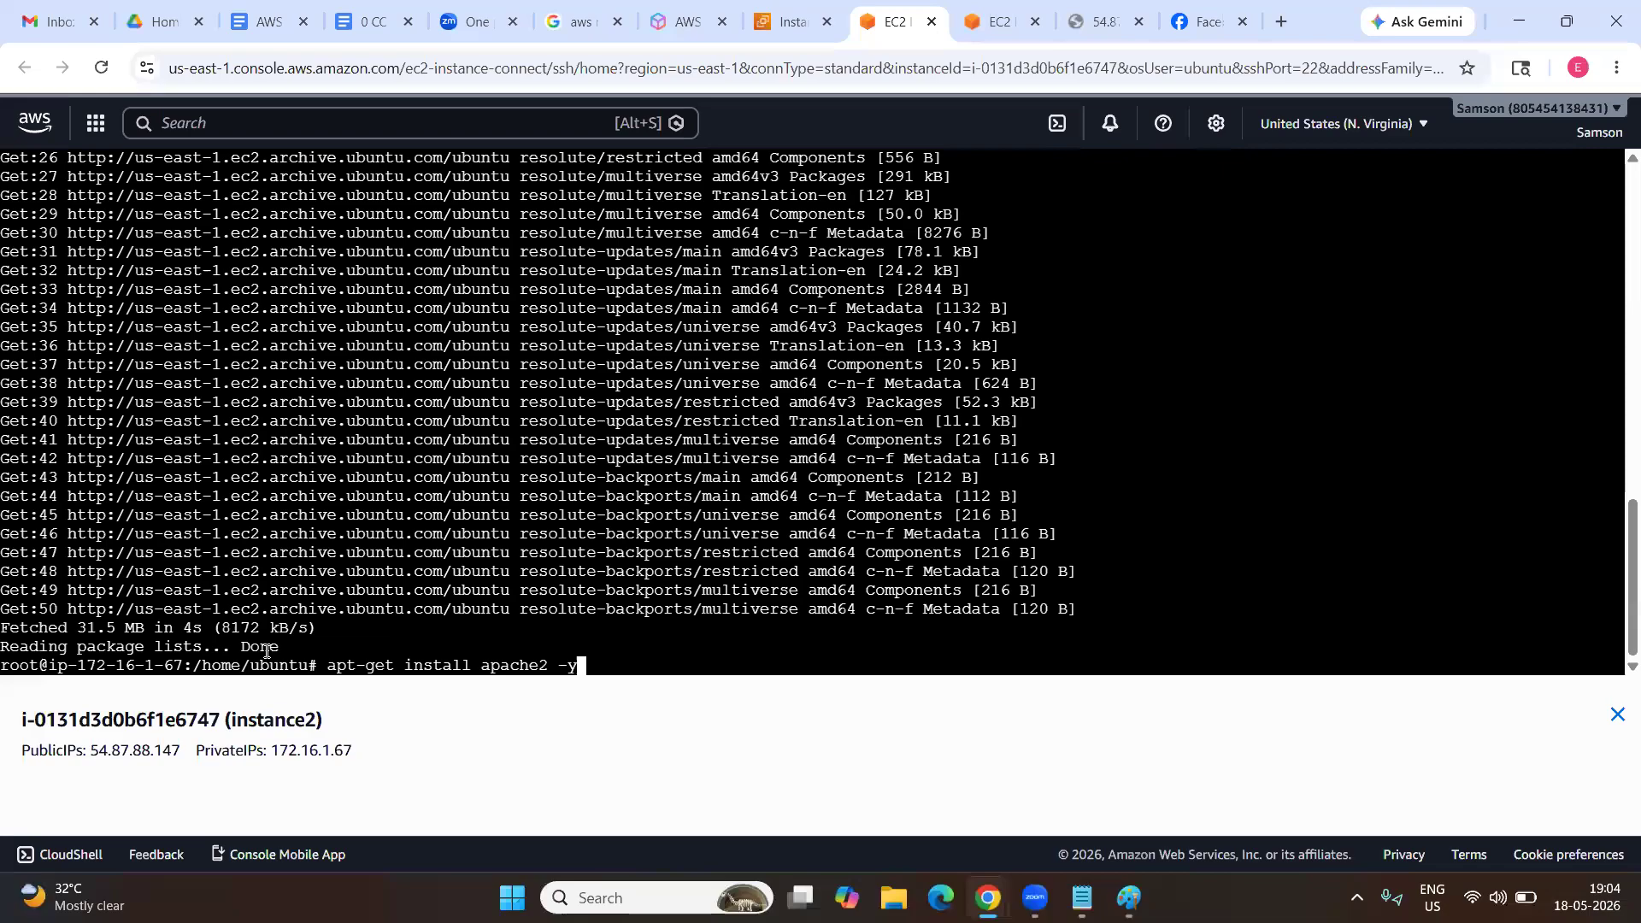
key("Return")
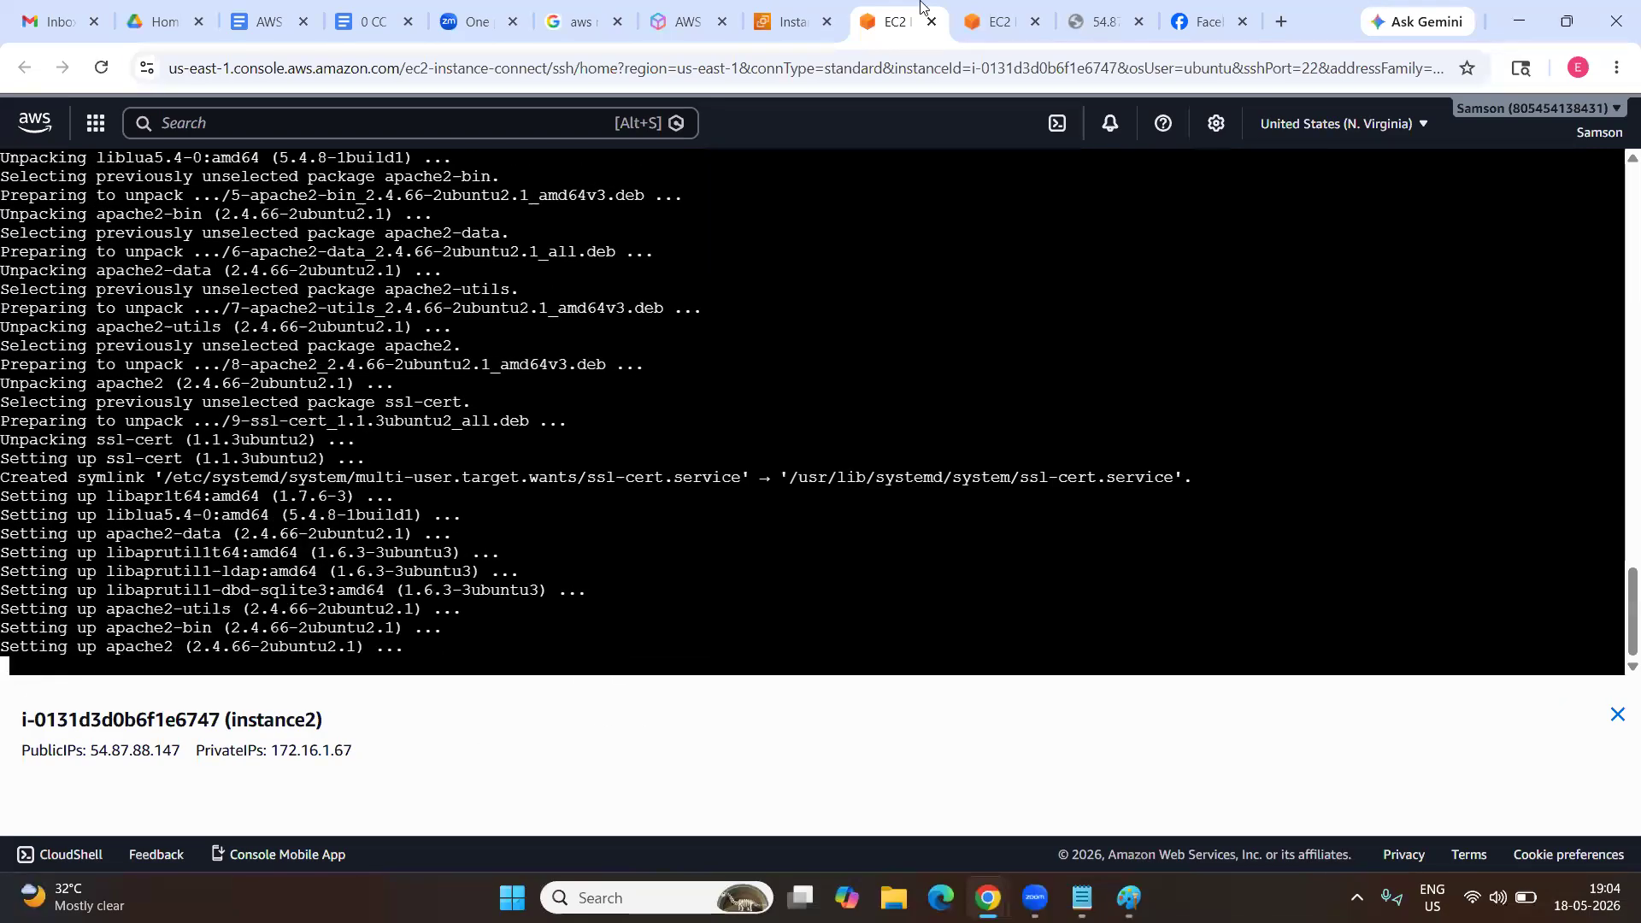
left_click(1103, 24)
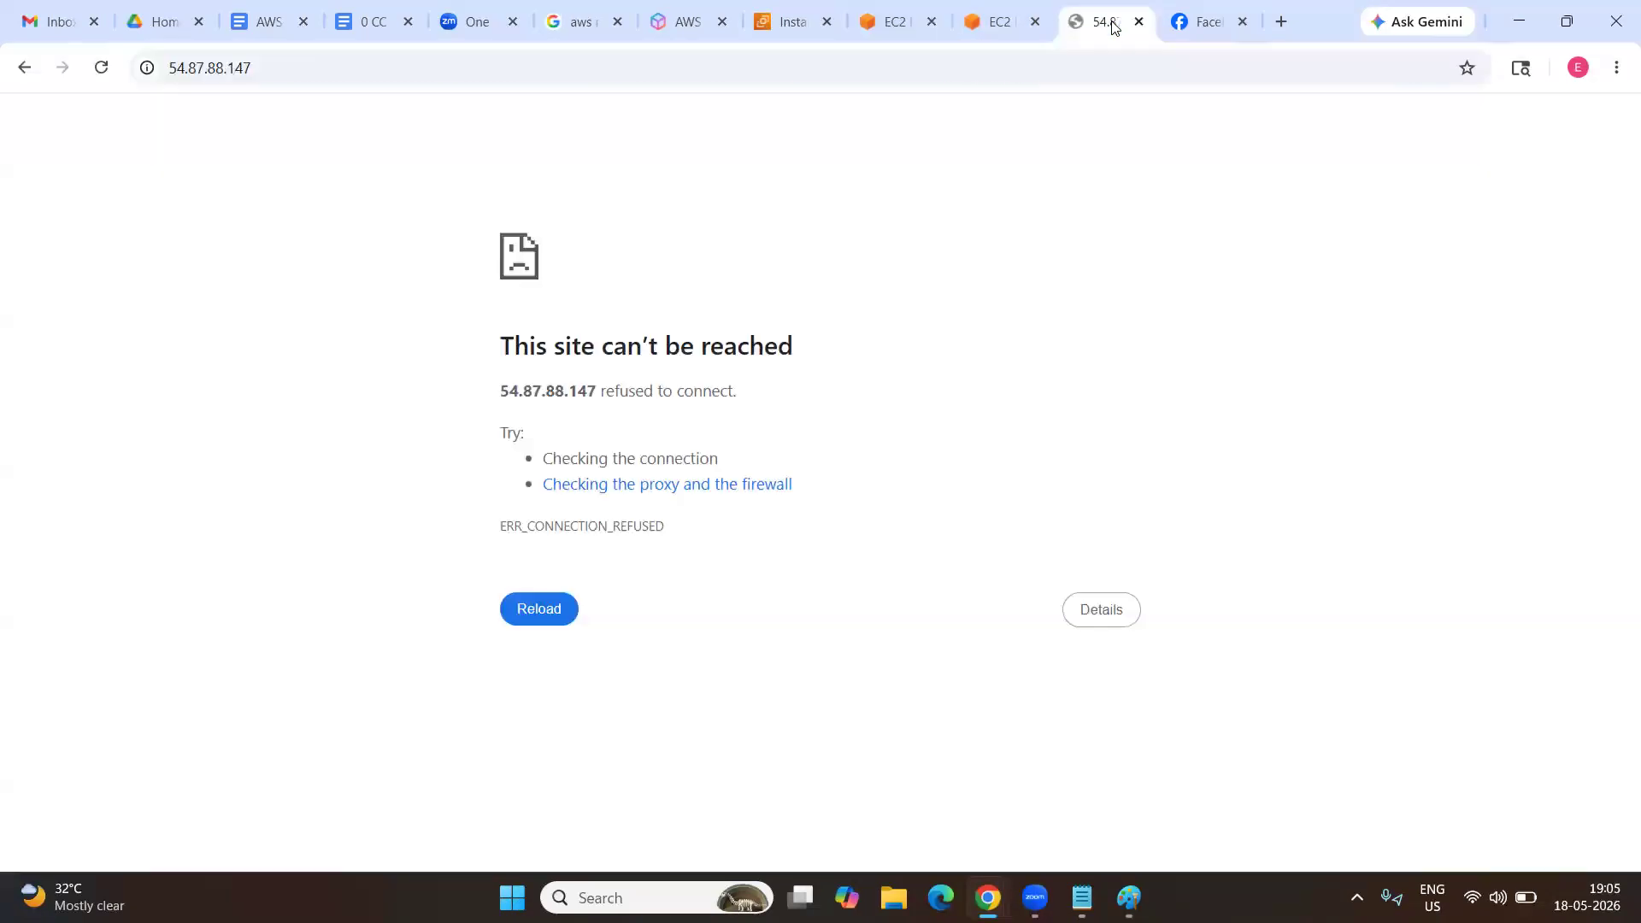
left_click(101, 71)
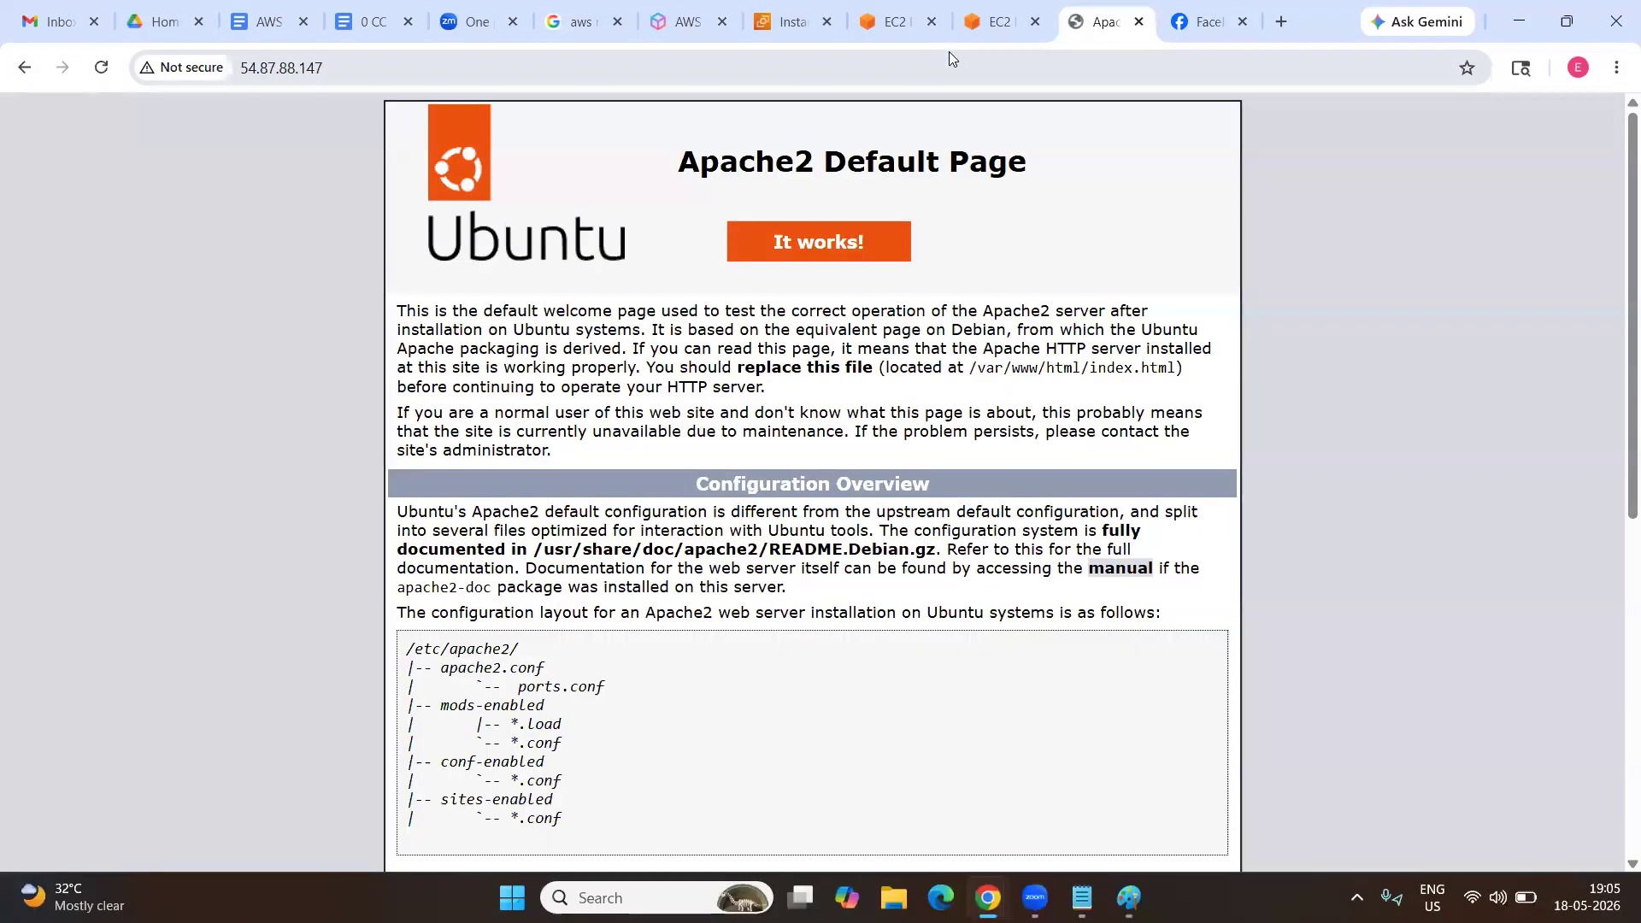
In instance2's session, change to the /var/www/html directory and open index.html in nano.
left_click(893, 20)
type("cd /v")
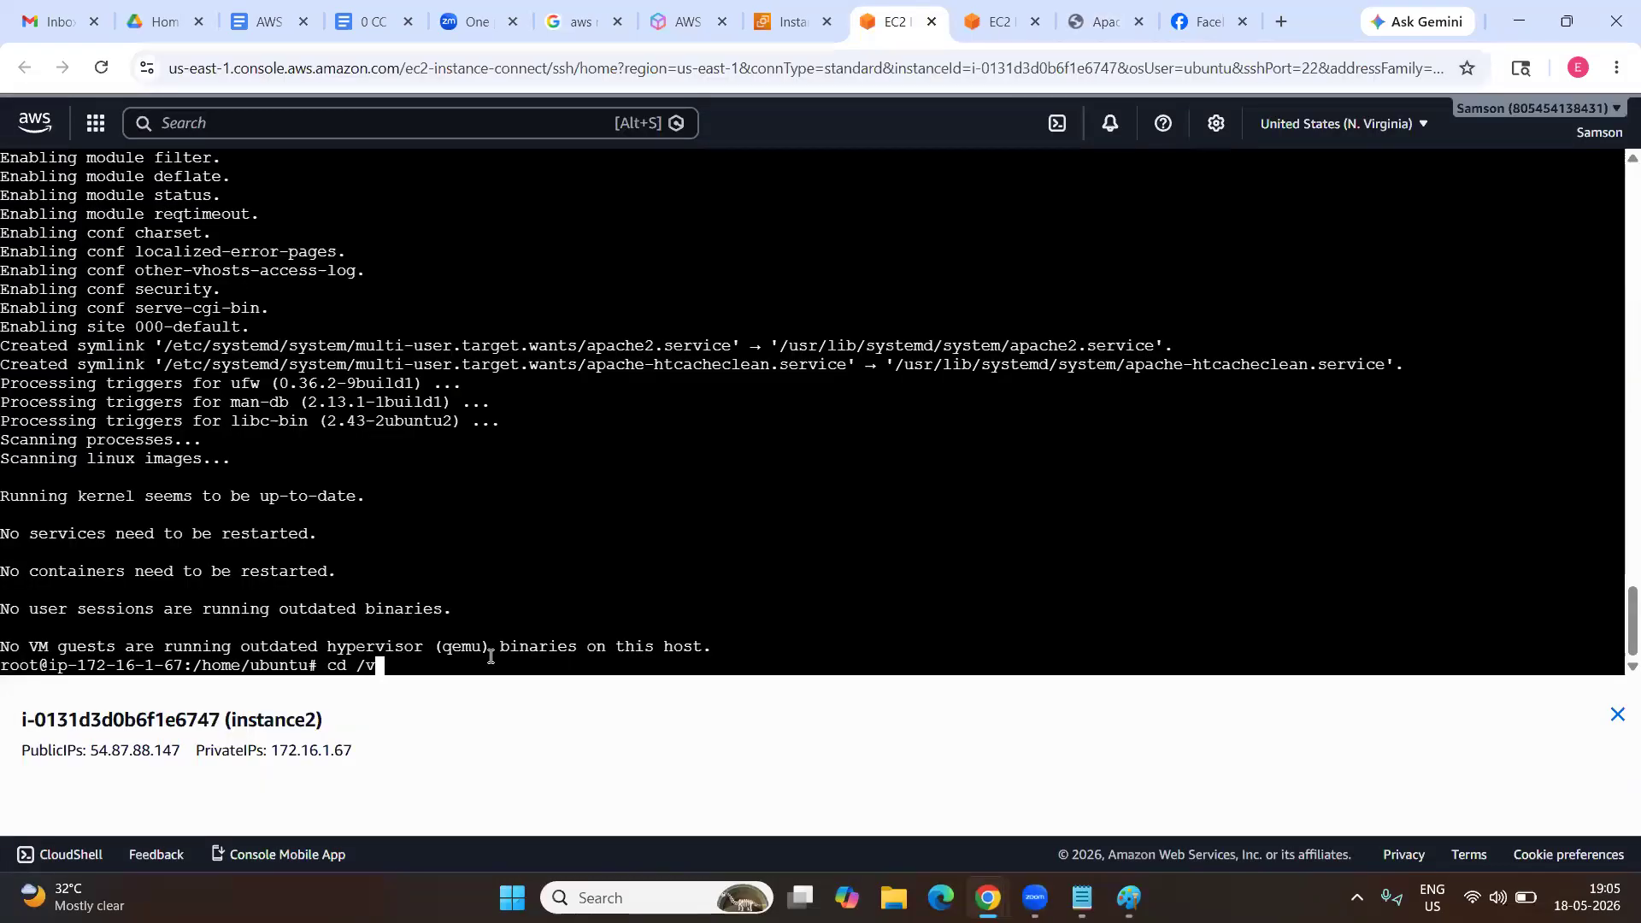
type("ar/www/html")
key("Return")
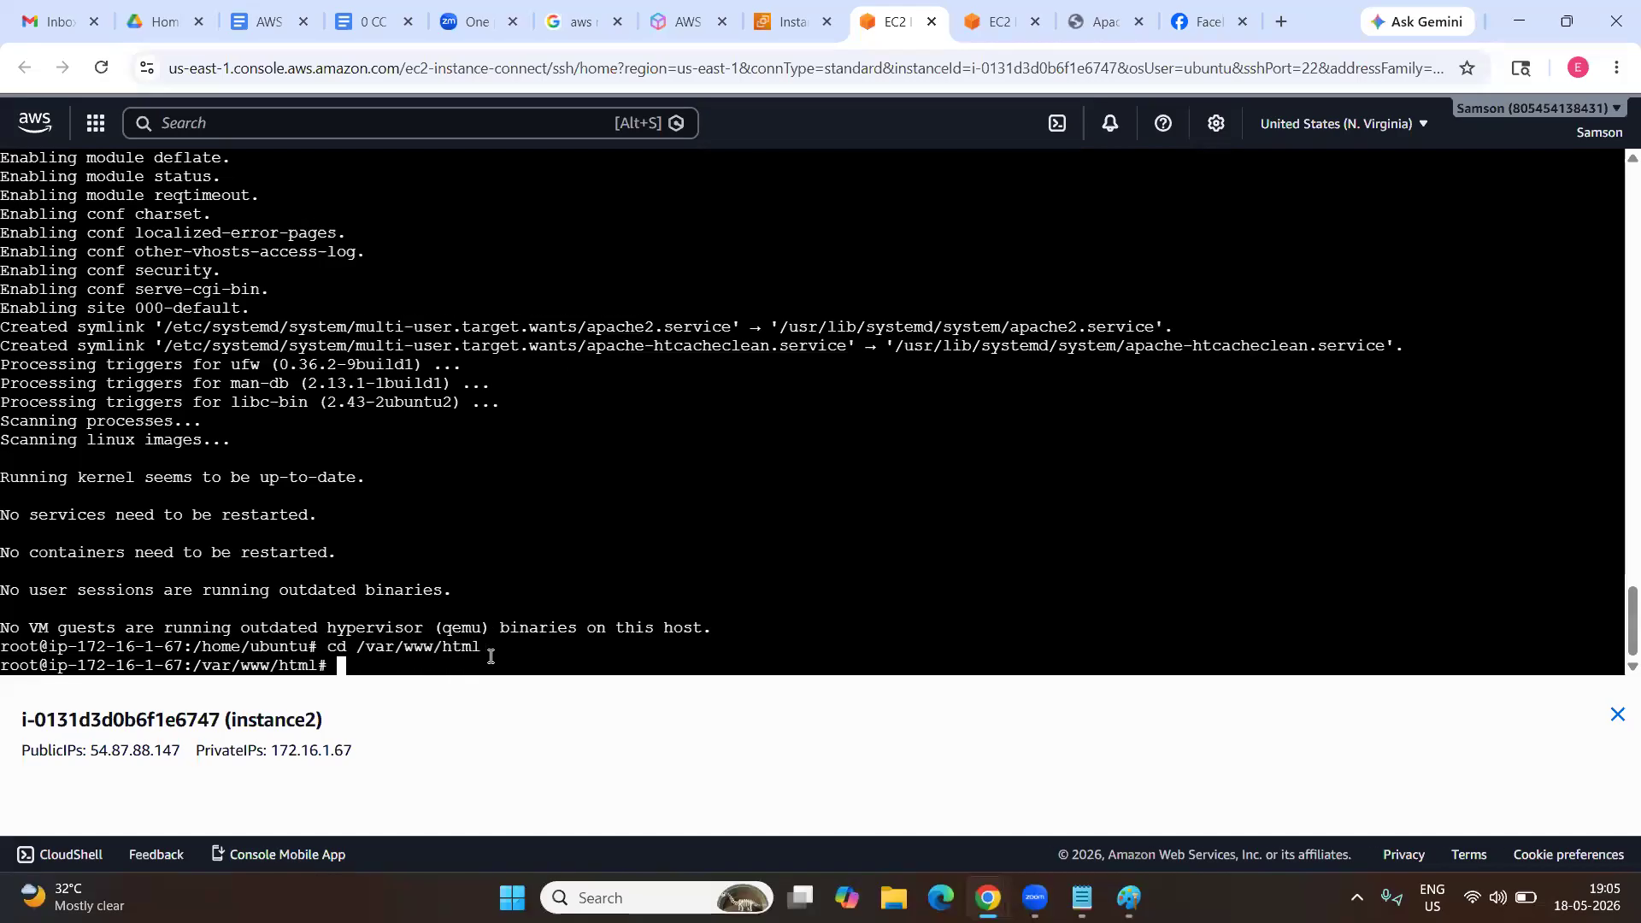
type("nano index.html")
key("Return")
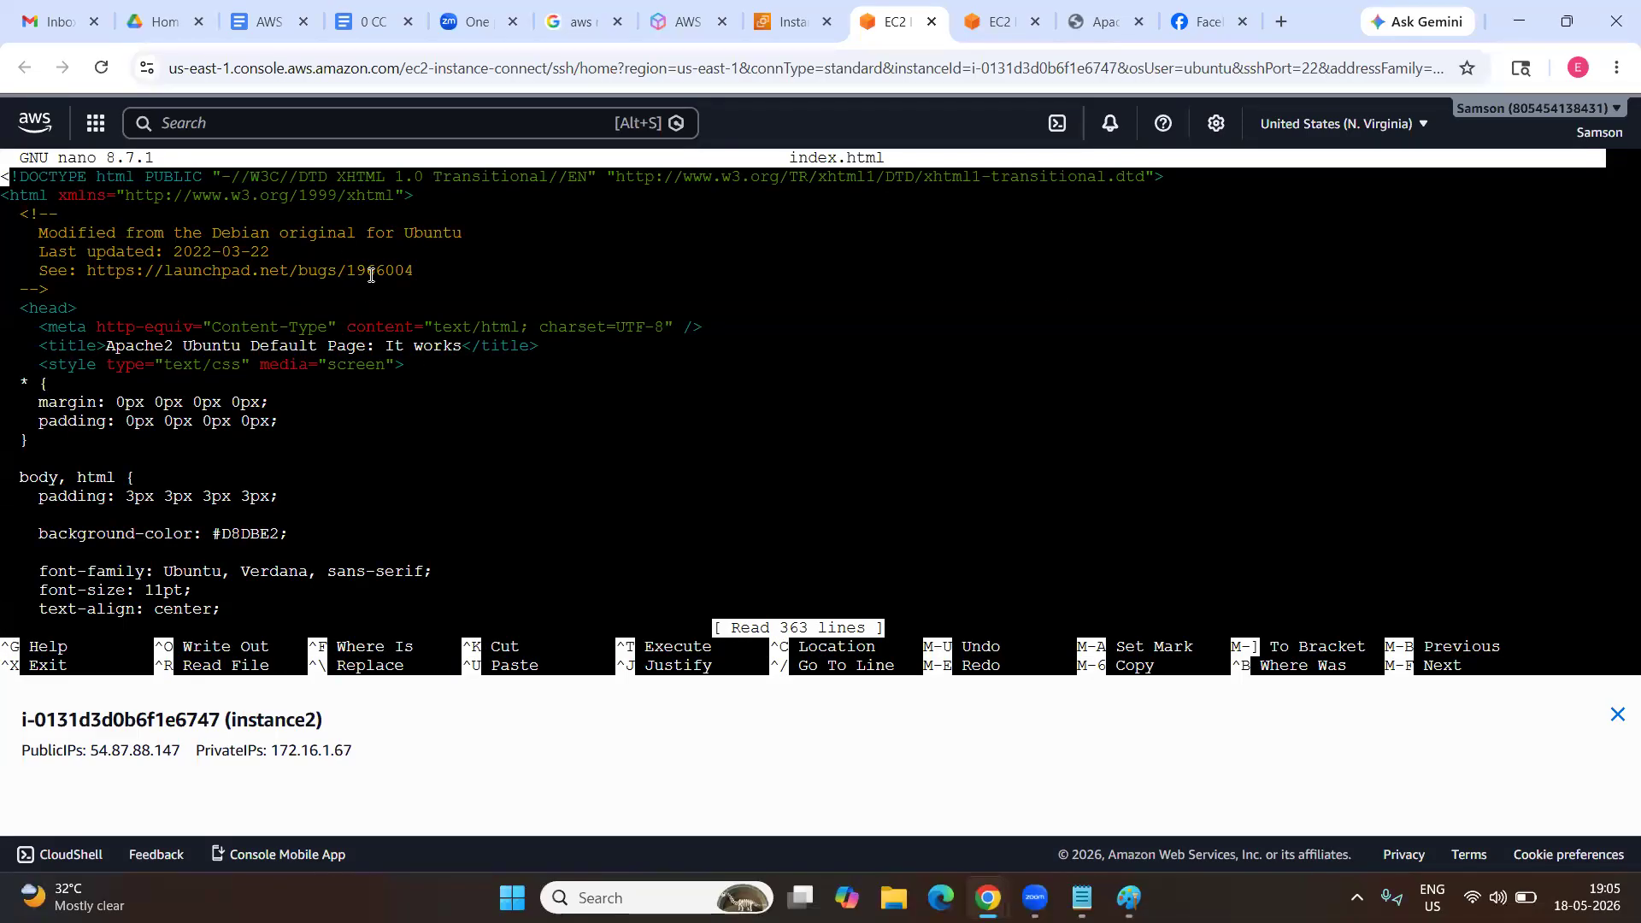
Cut every line of Apache's default index.html so the file is empty.
scroll(371, 275, "down", 15)
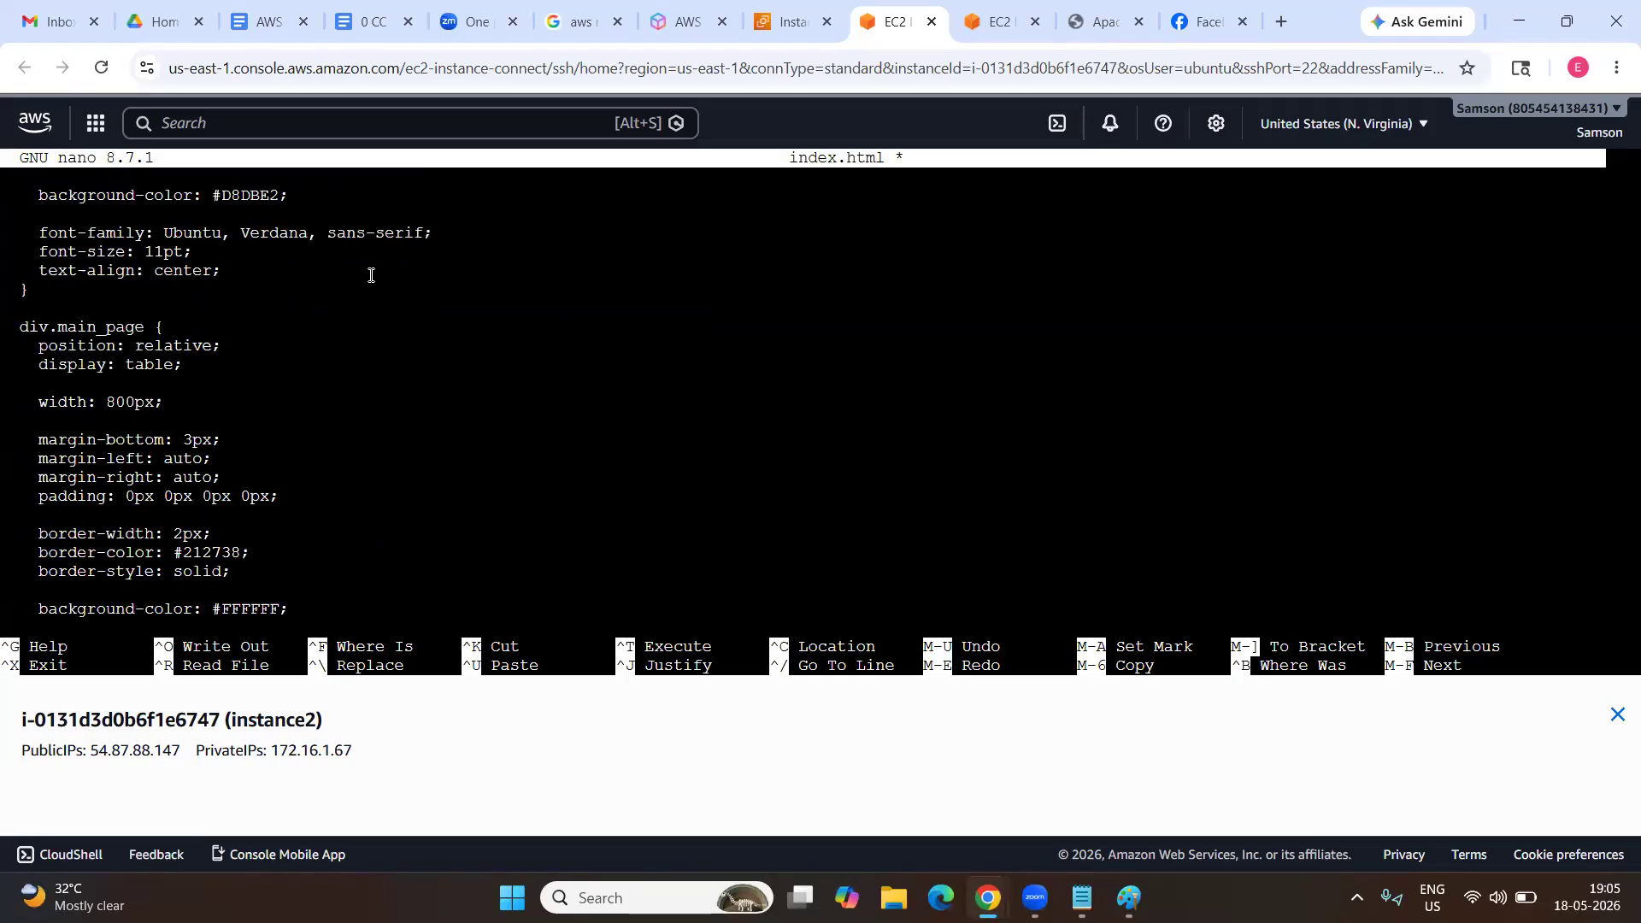
scroll(371, 275, "down", 20)
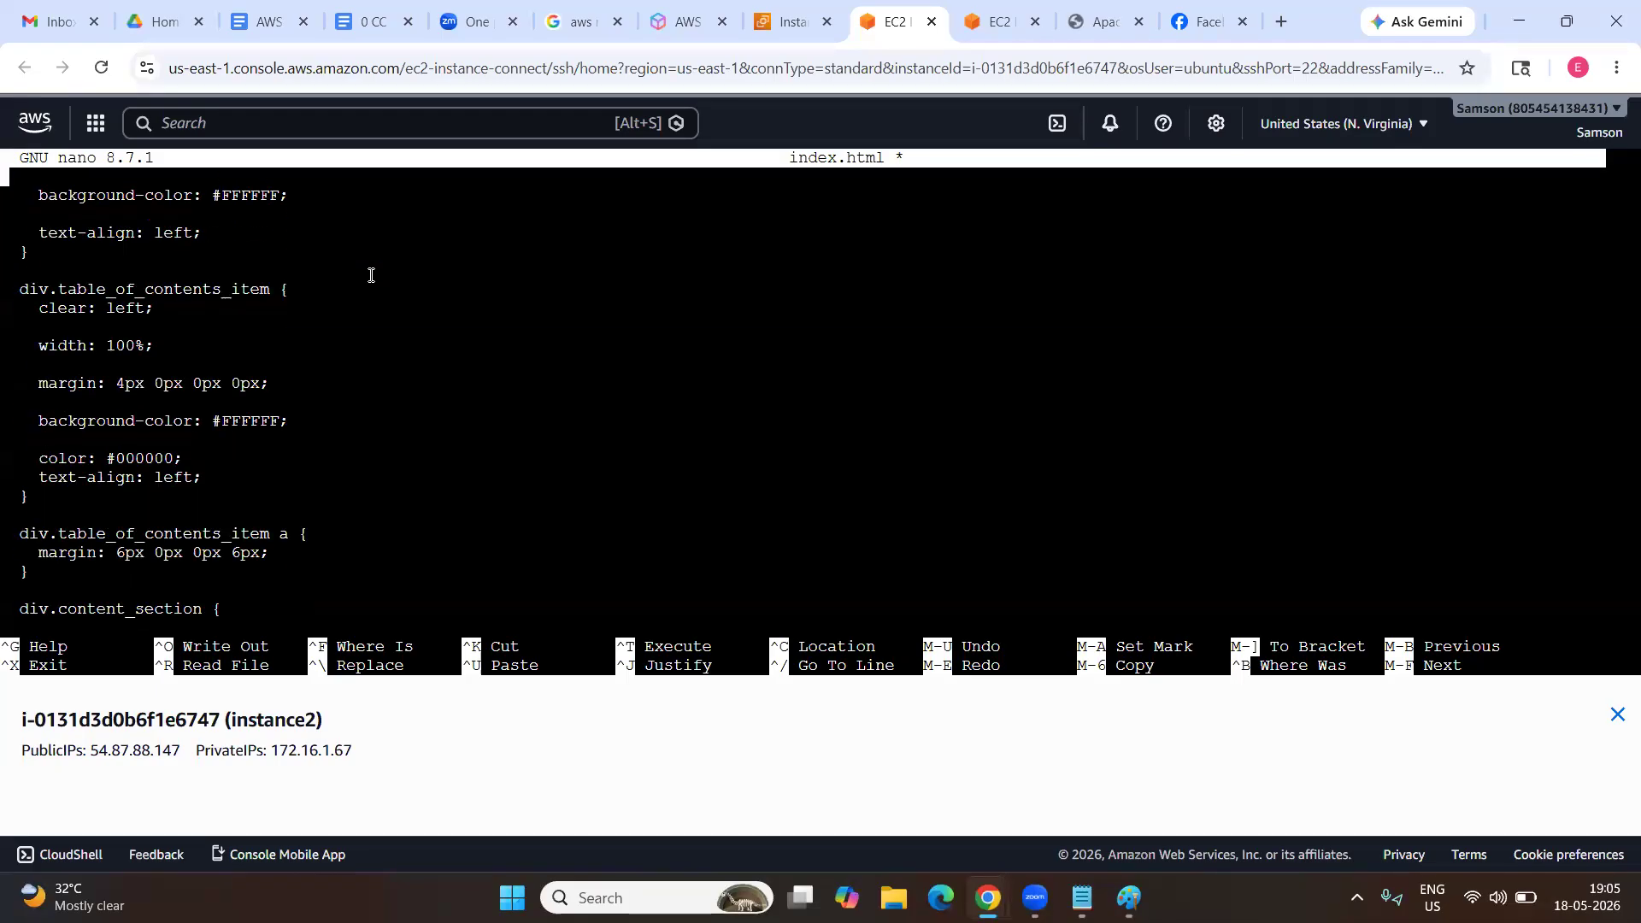
scroll(371, 275, "down", 20)
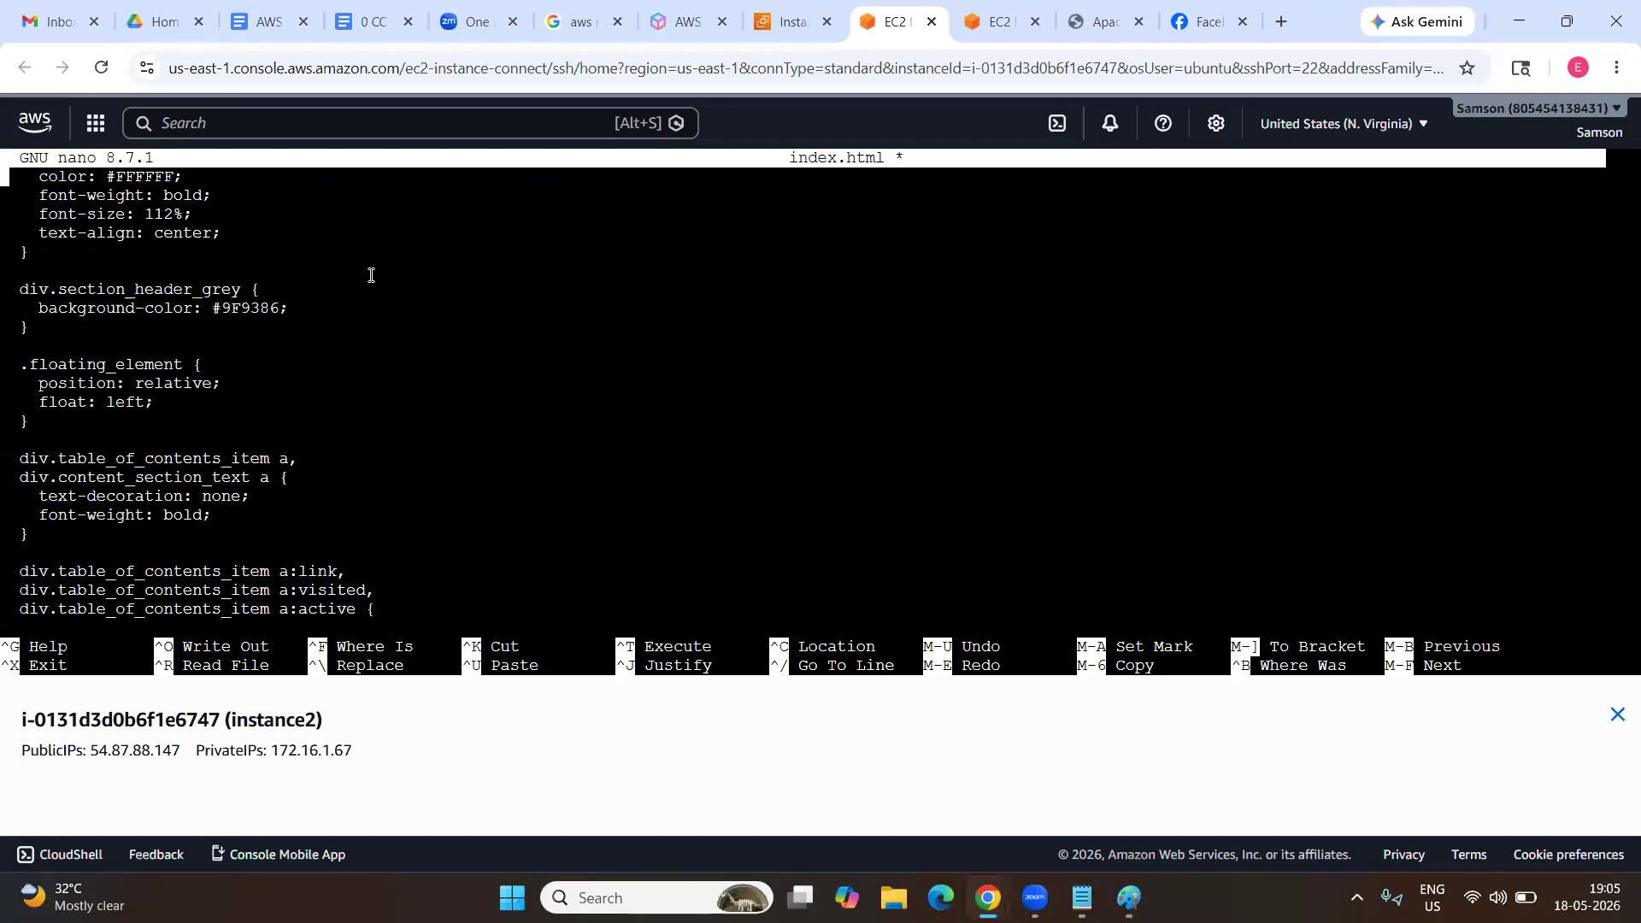
scroll(371, 275, "down", 20)
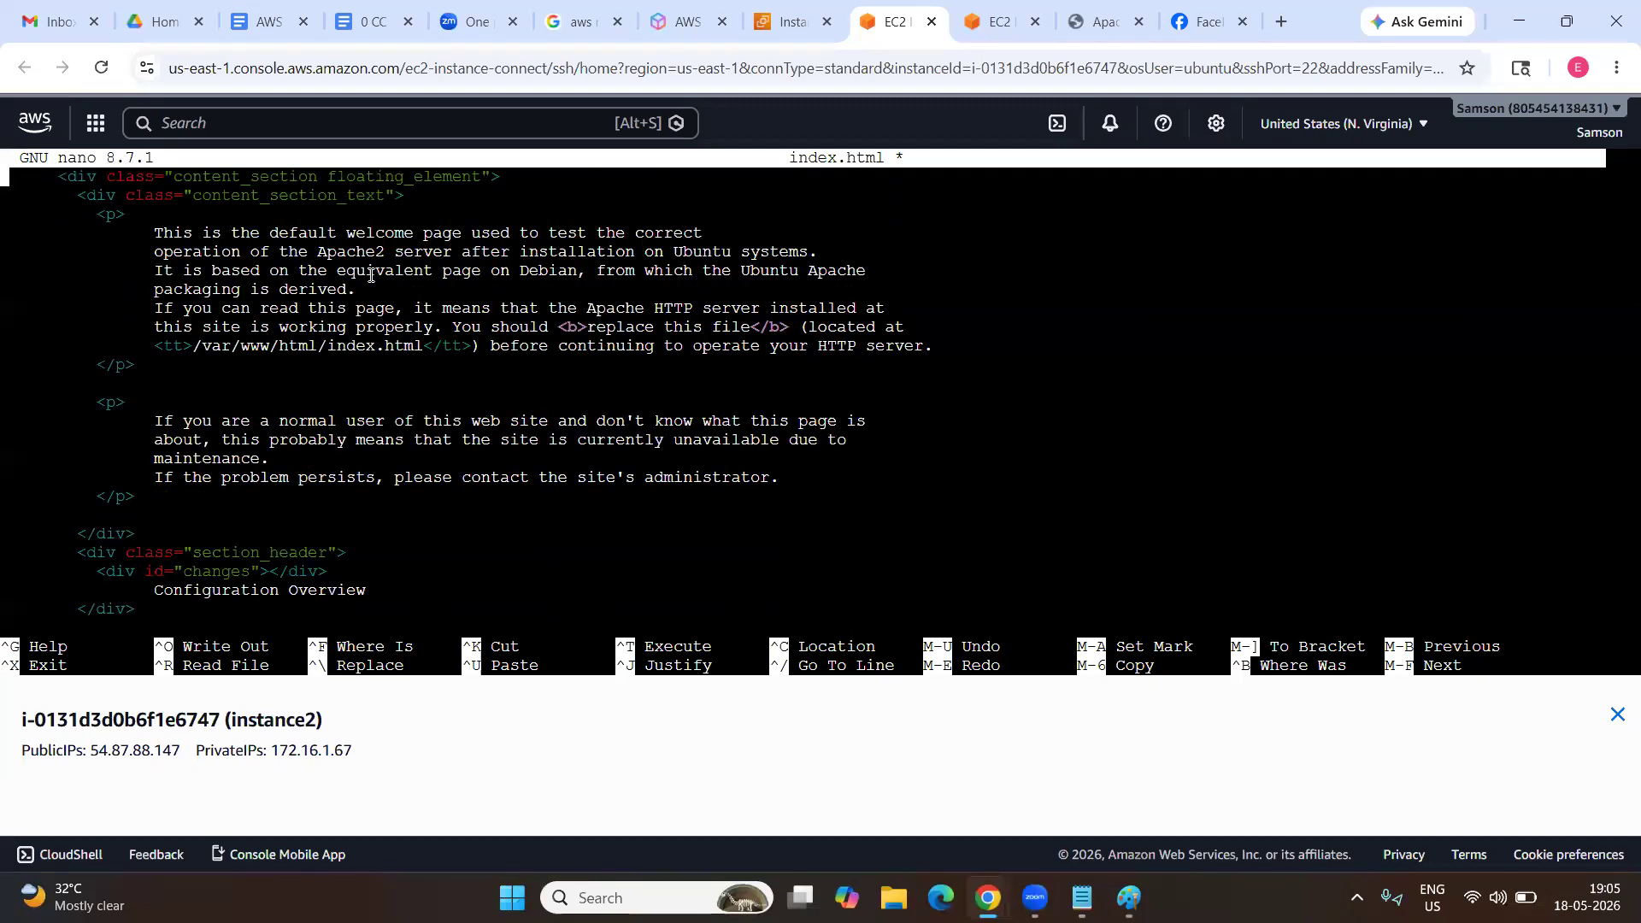
scroll(371, 275, "down", 20)
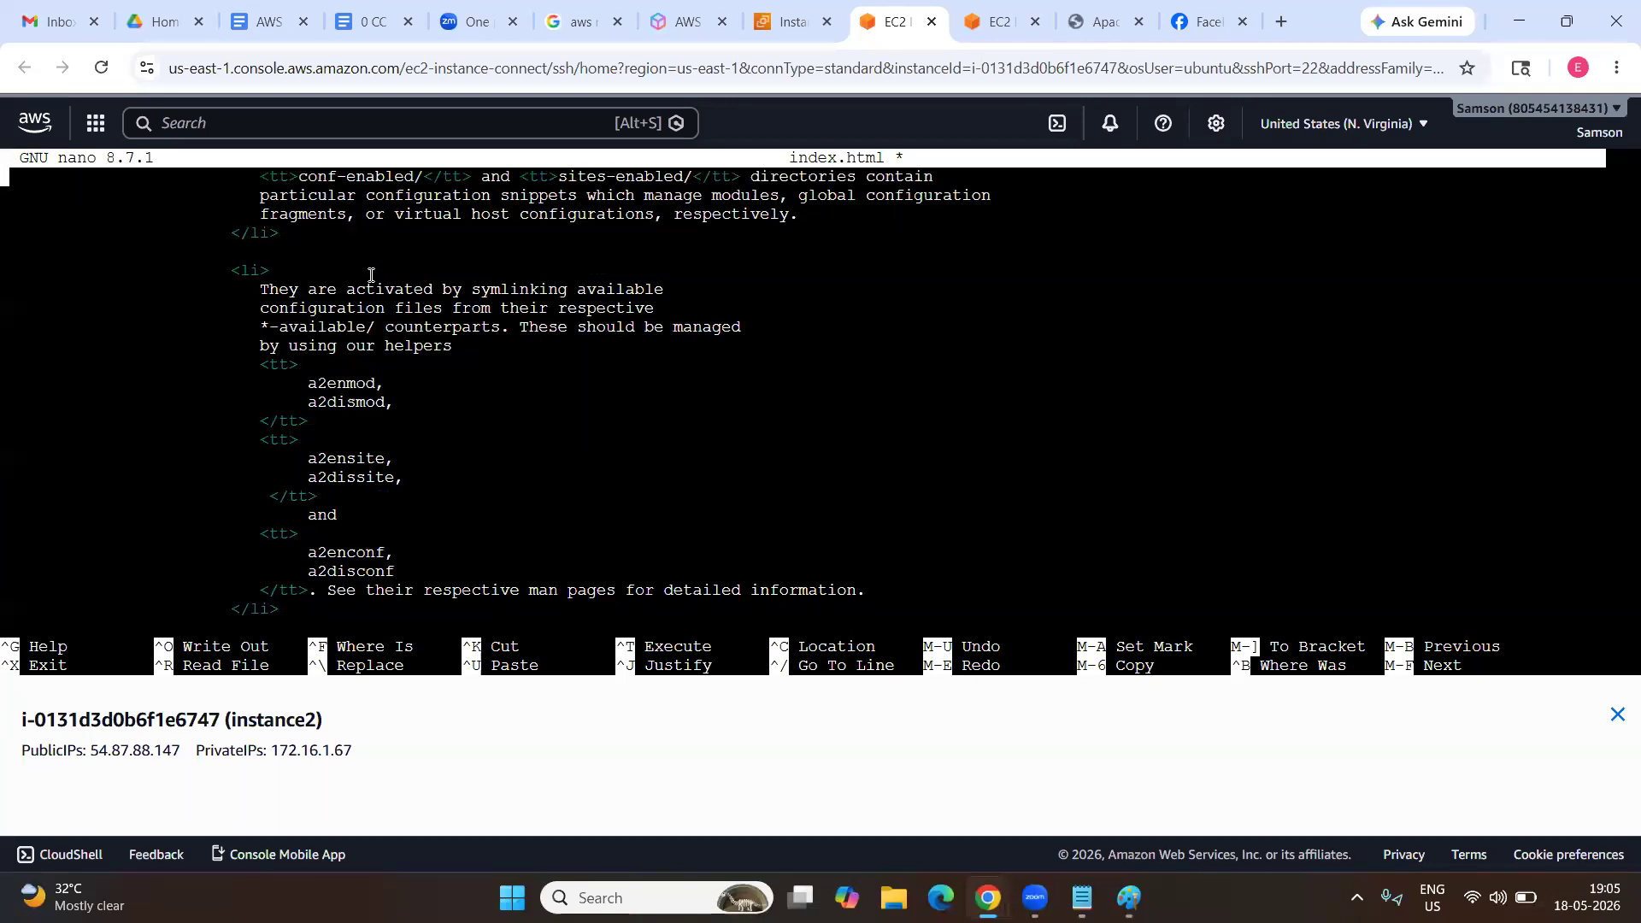
scroll(370, 275, "down", 15)
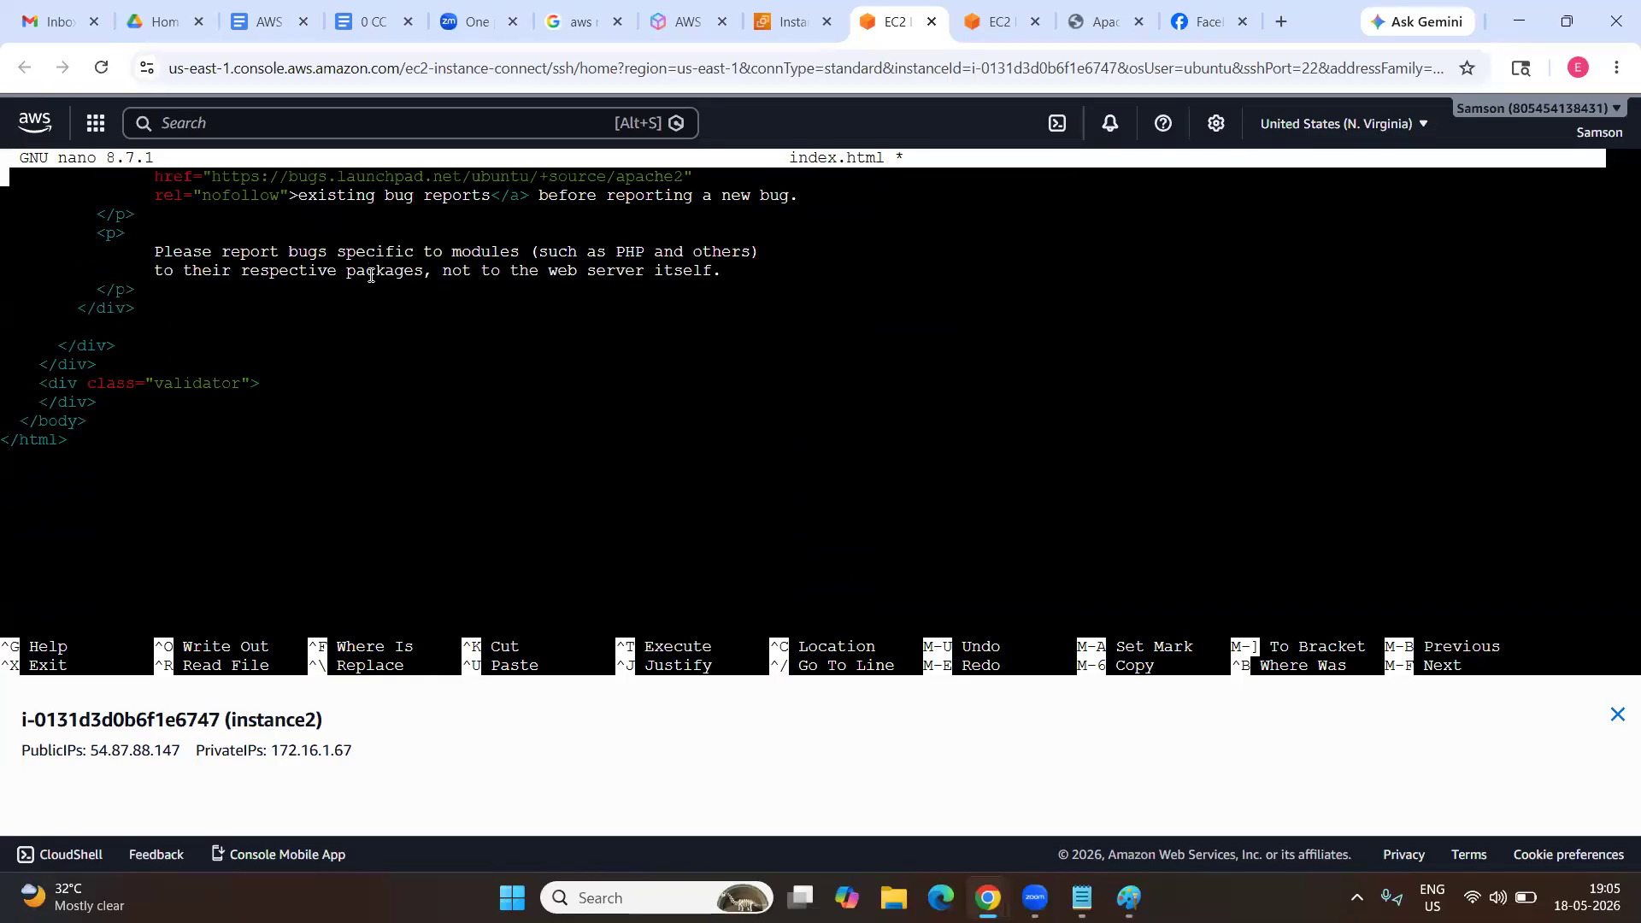
key("ctrl+k")
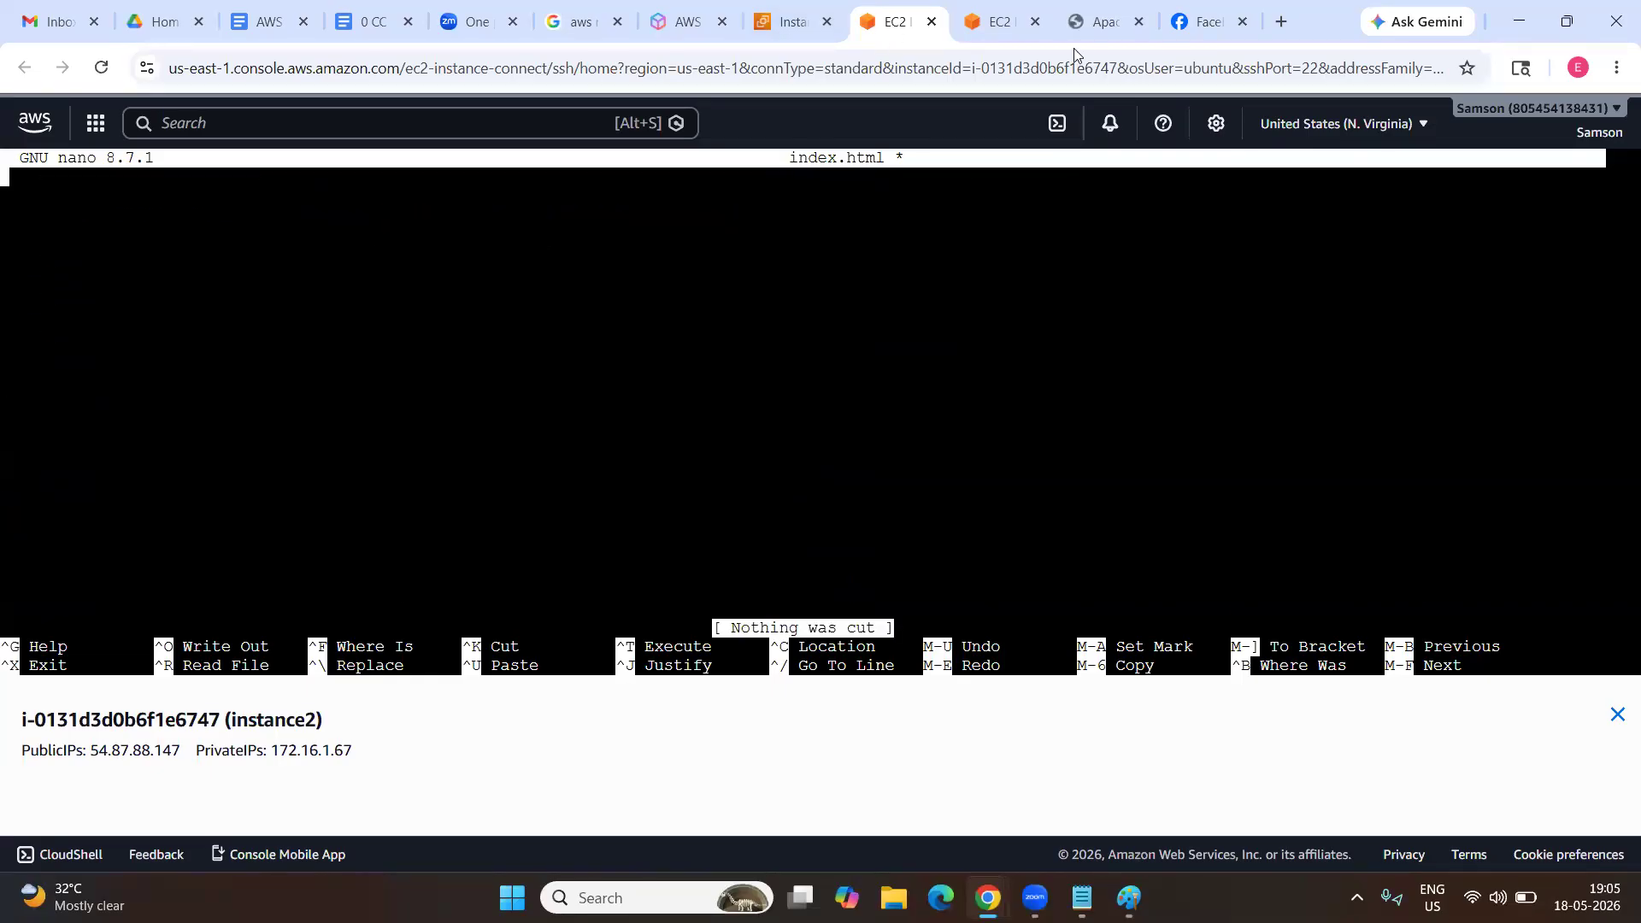
Search Google for "gvpce" in a new browser tab.
left_click(1280, 22)
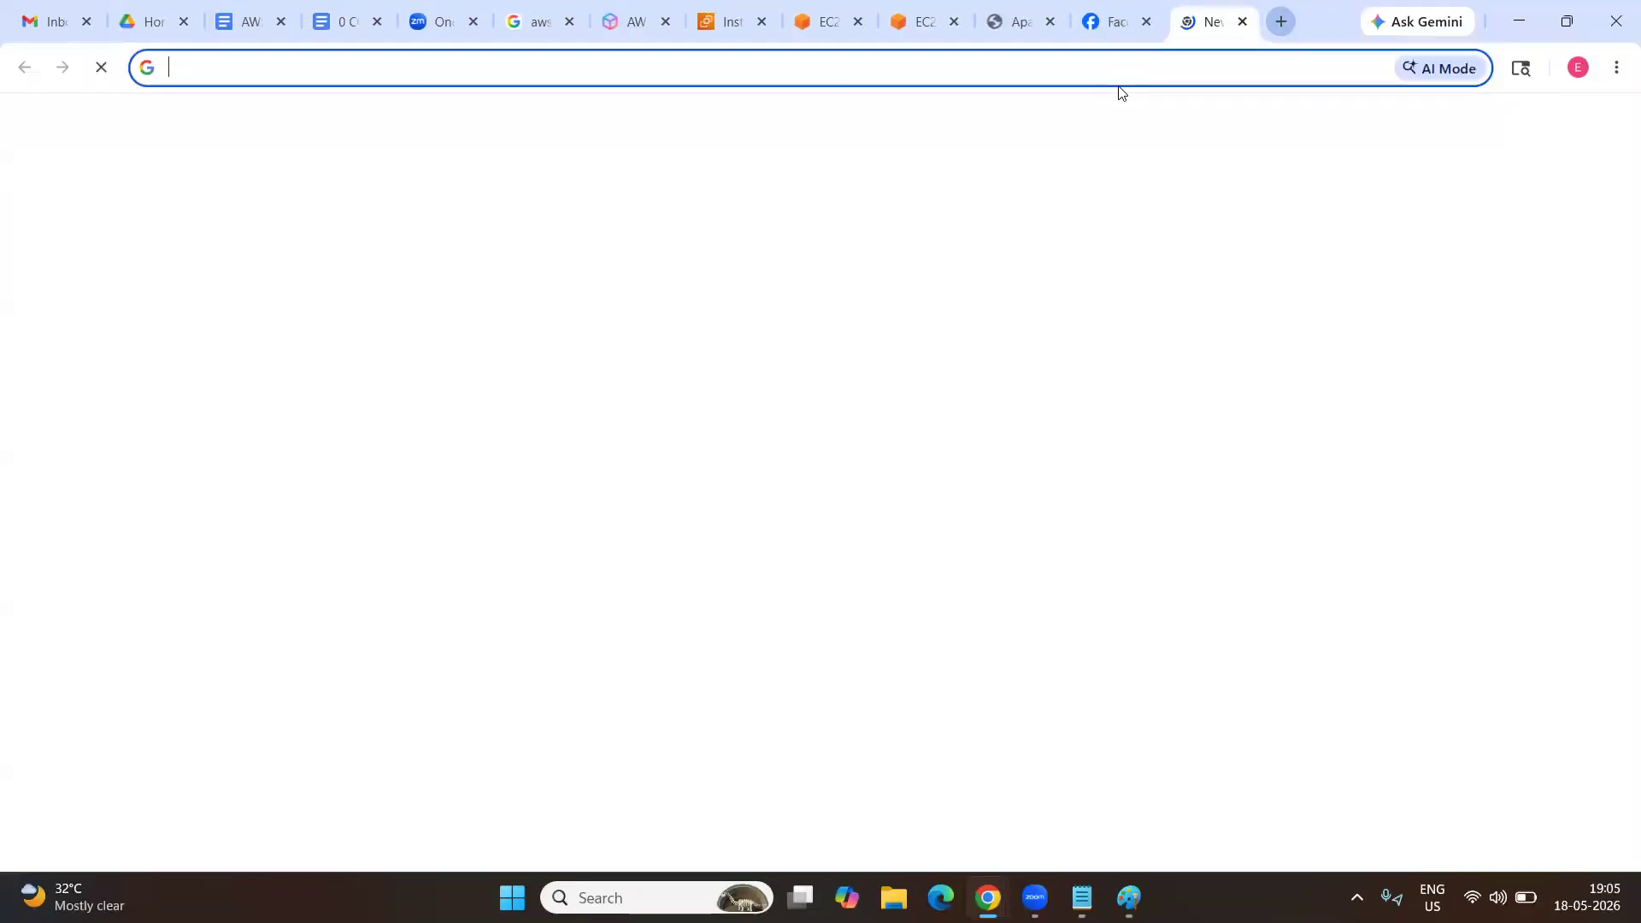
left_click(1115, 62)
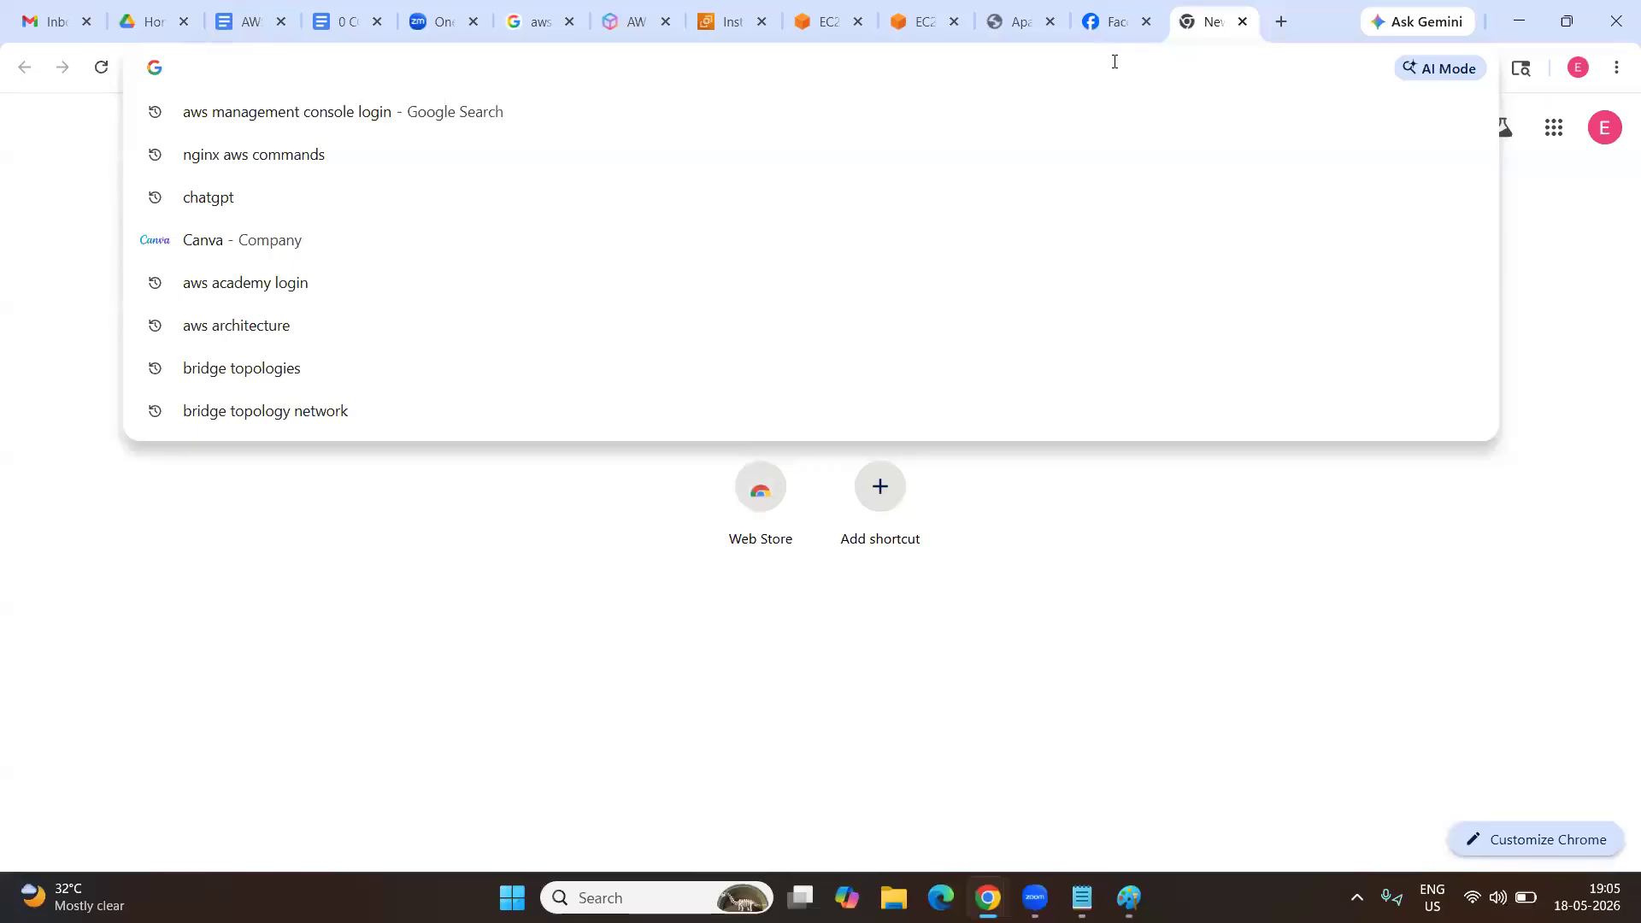
type("sr")
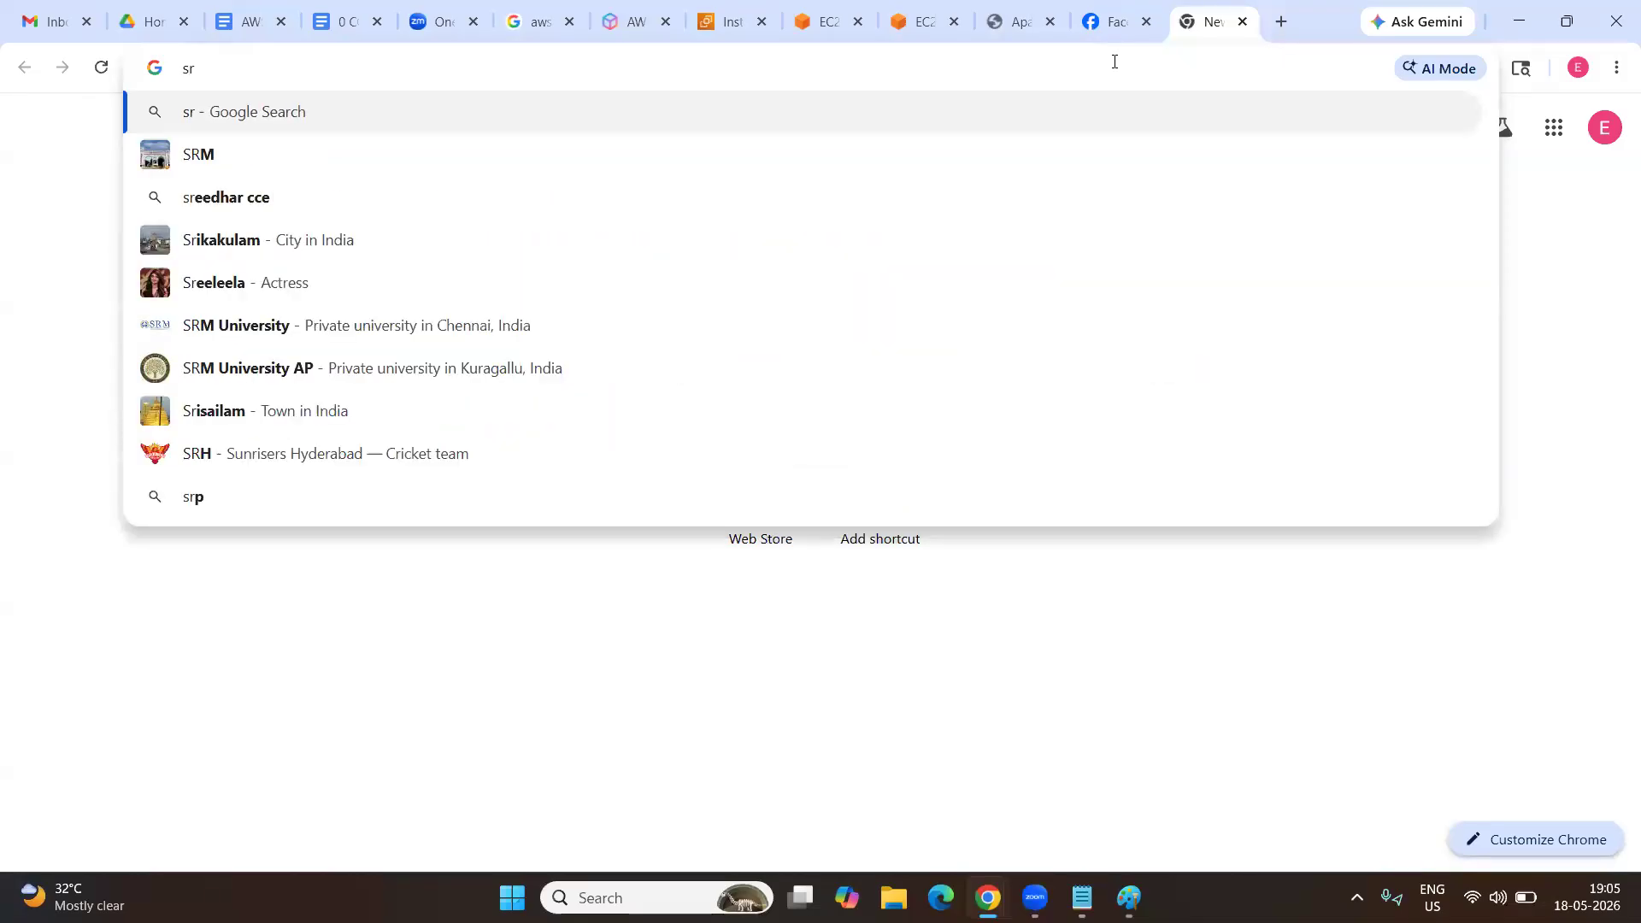
key("BackSpace")
key("BackSpace")
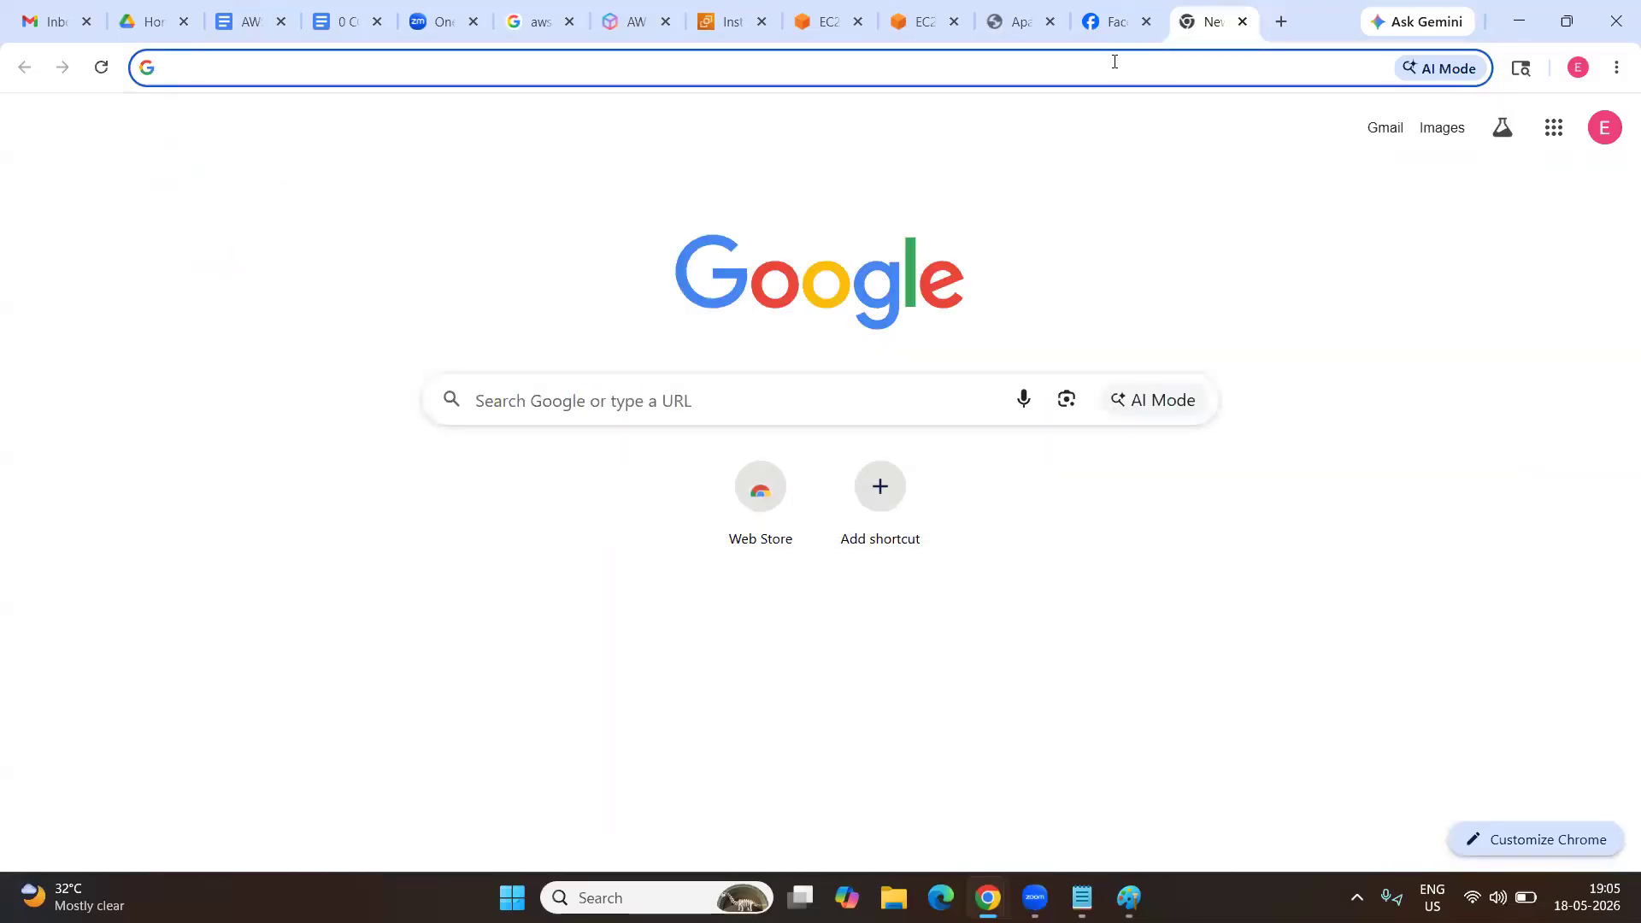
type("gvpce")
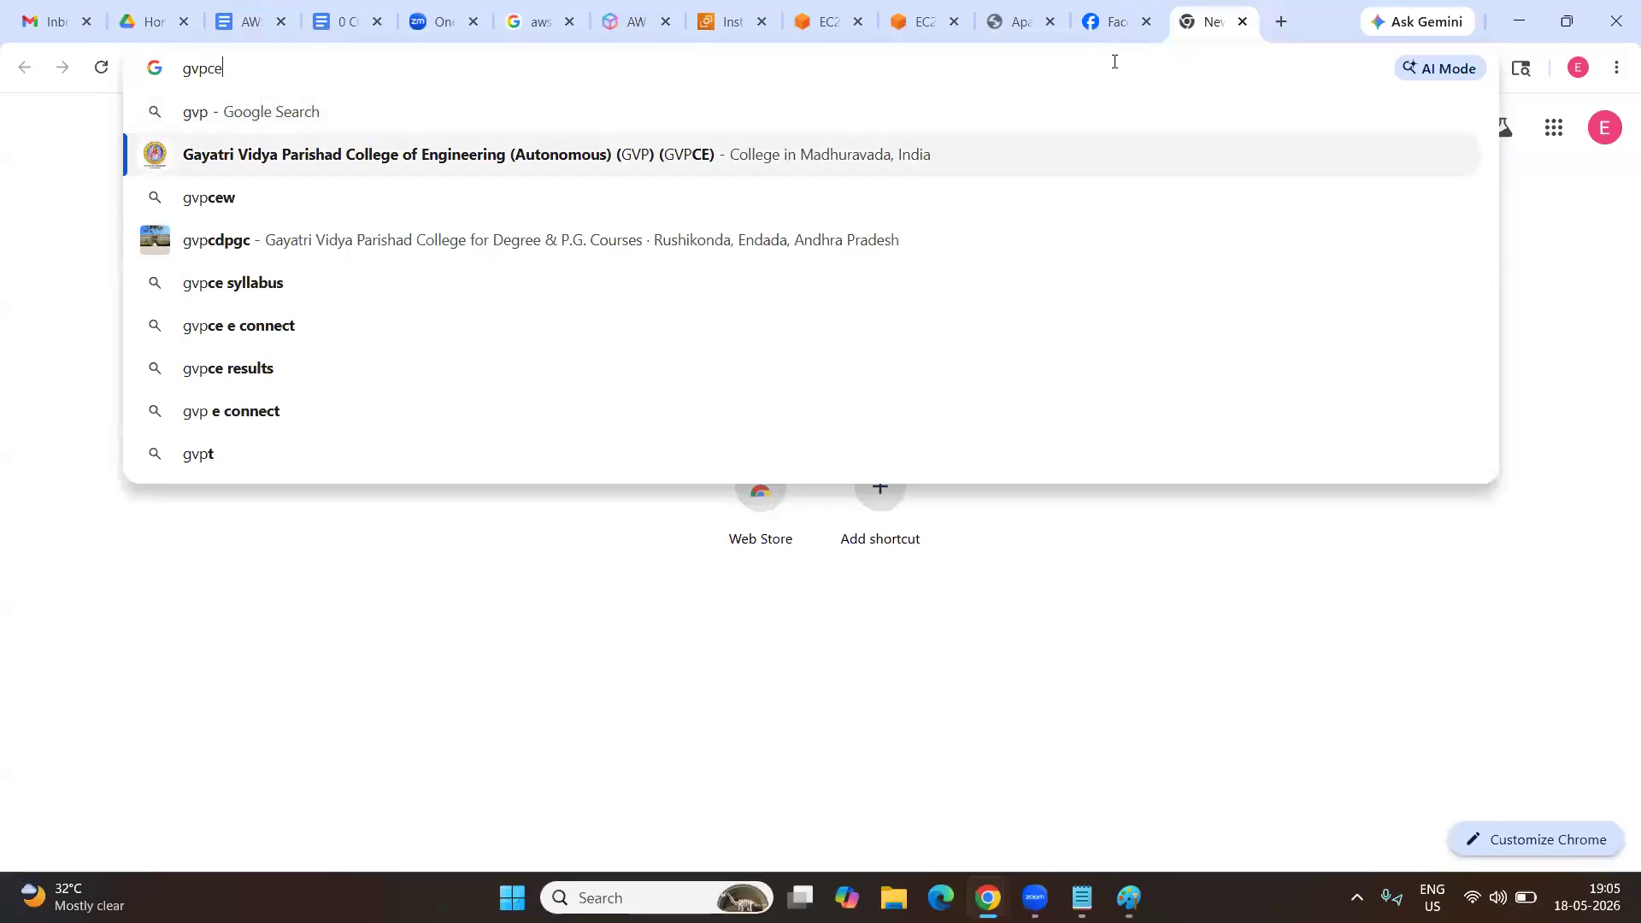
key("Return")
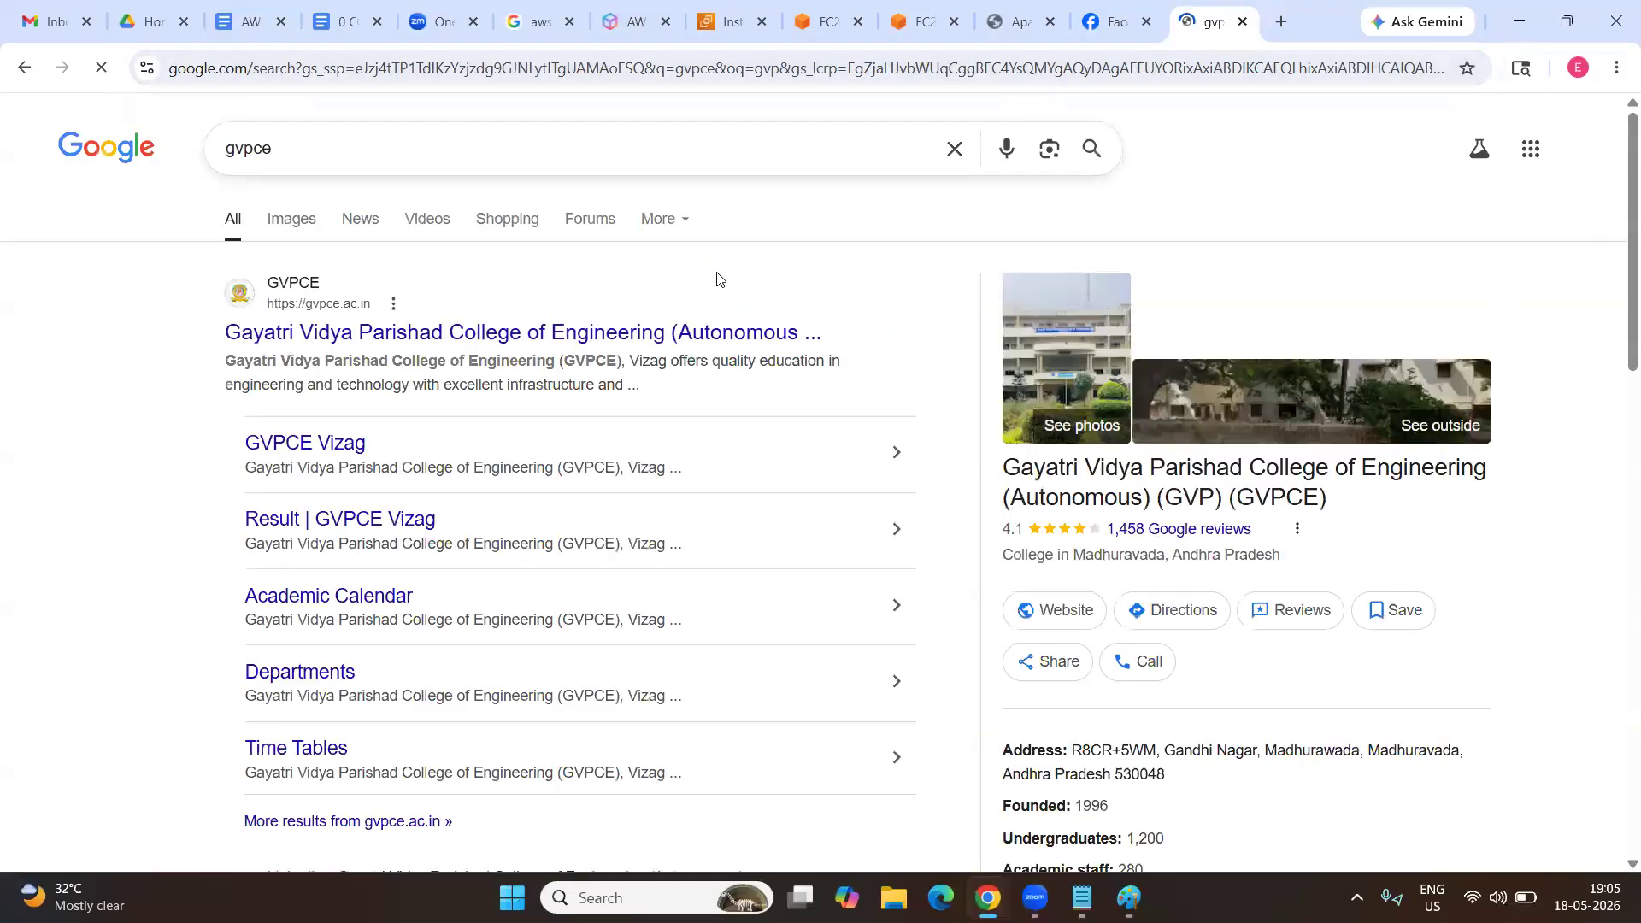
Open the gvpce.ac.in website, dismiss its enquiry popup, and copy the page's entire source code.
left_click(725, 332)
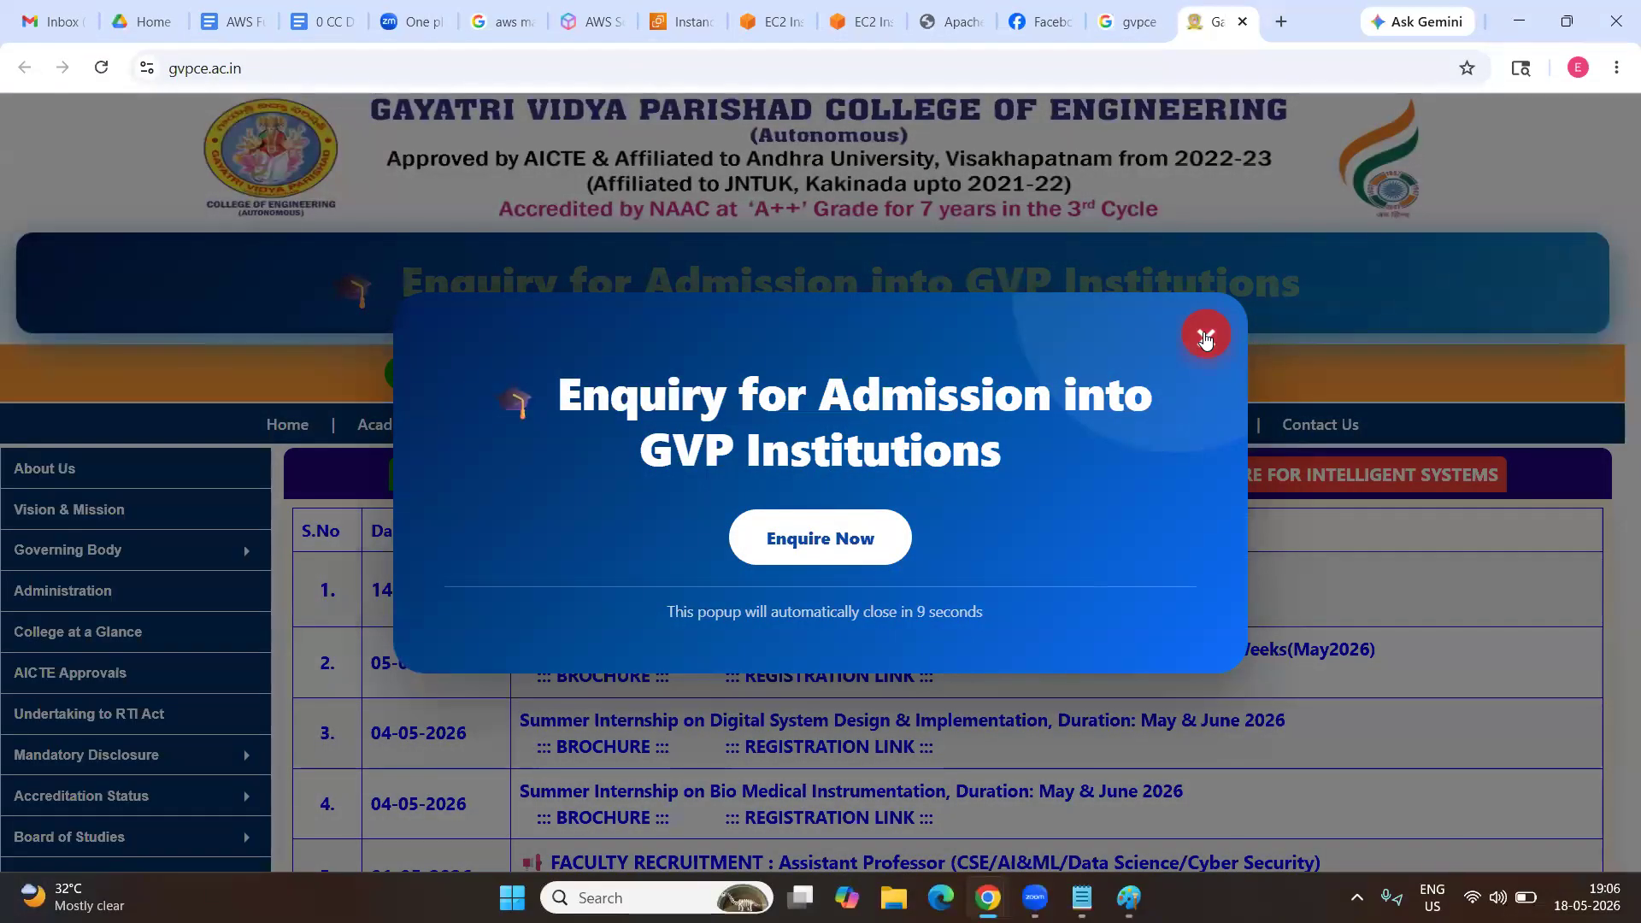
left_click(1205, 337)
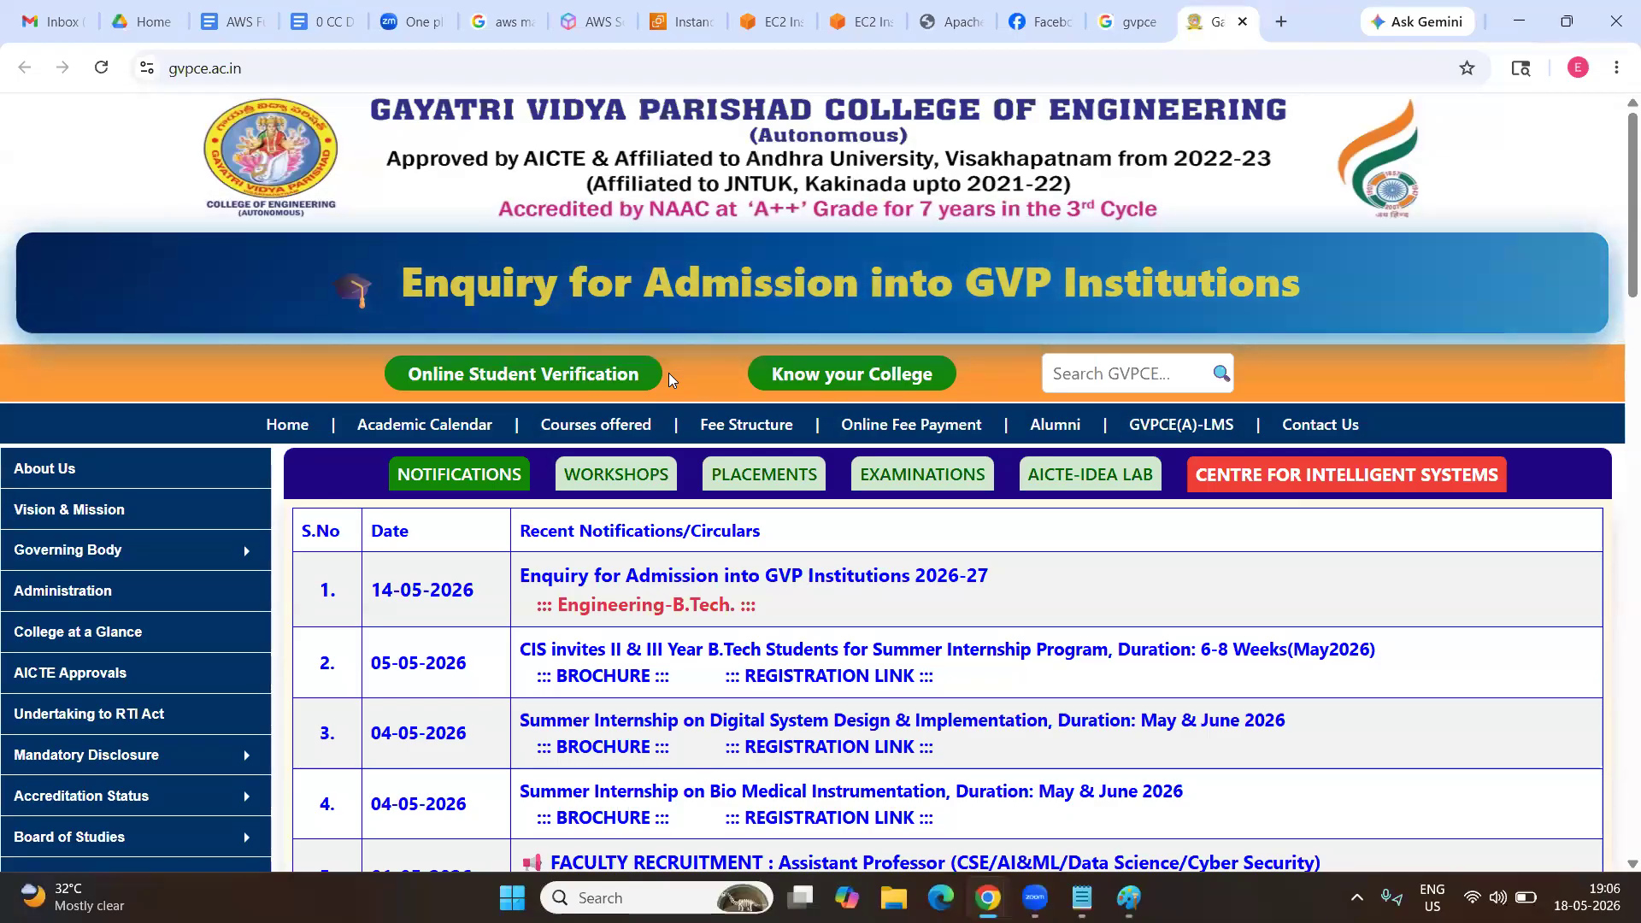
key("ctrl+u")
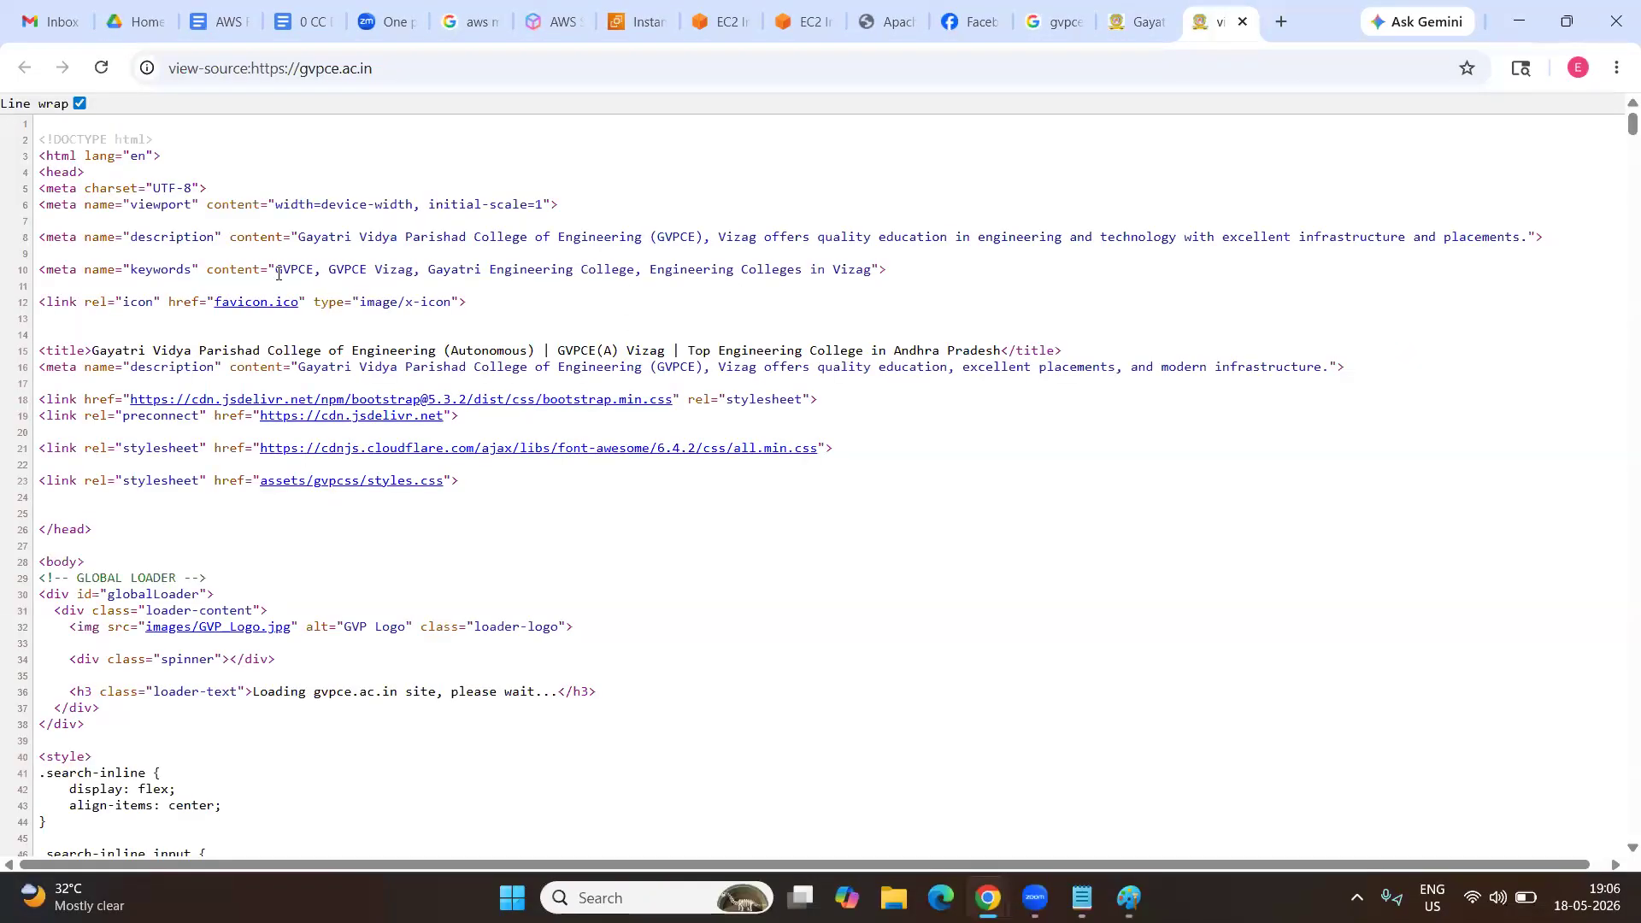
key("ctrl+a")
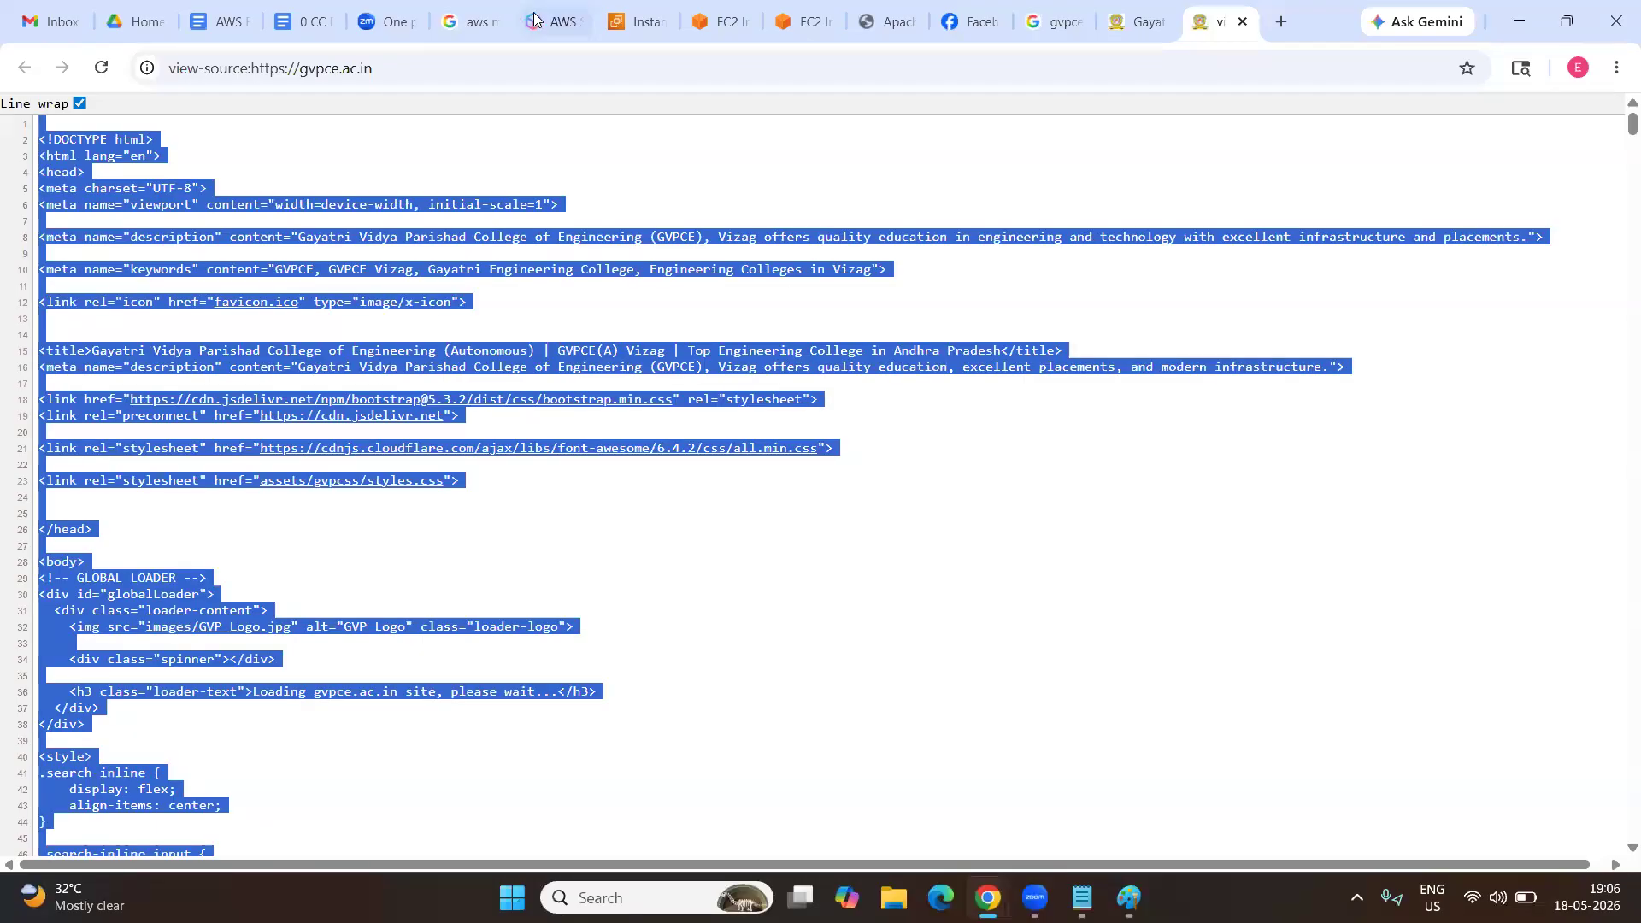
Paste the copied gvpce.ac.in source into instance2's empty index.html in nano, save the file and exit the editor.
left_click(721, 23)
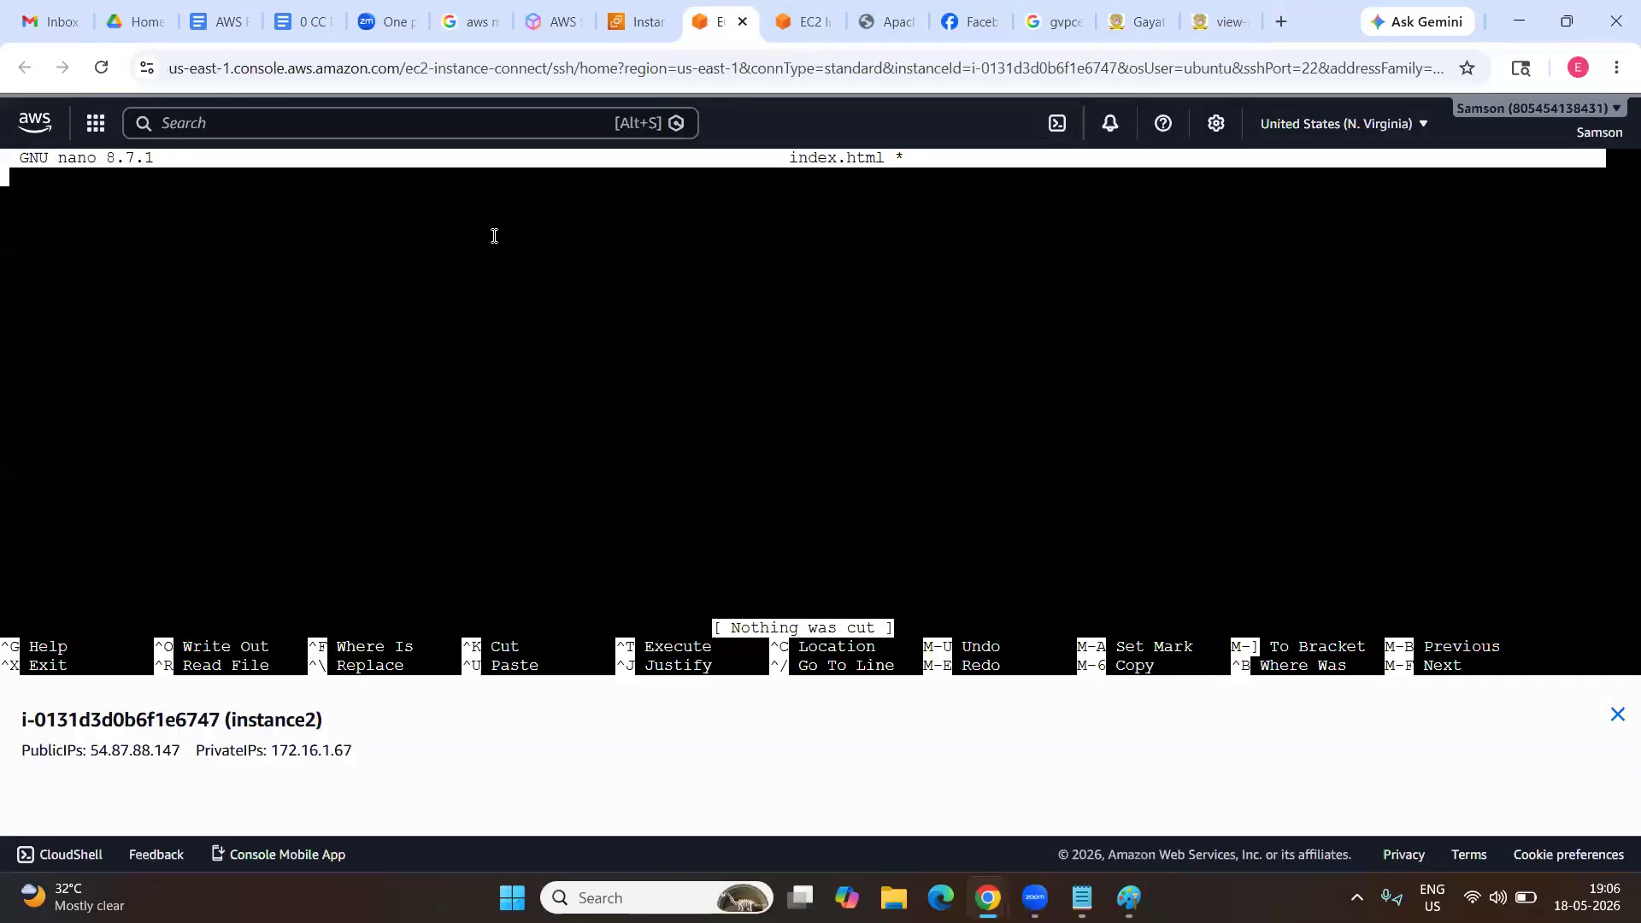
right_click(435, 256)
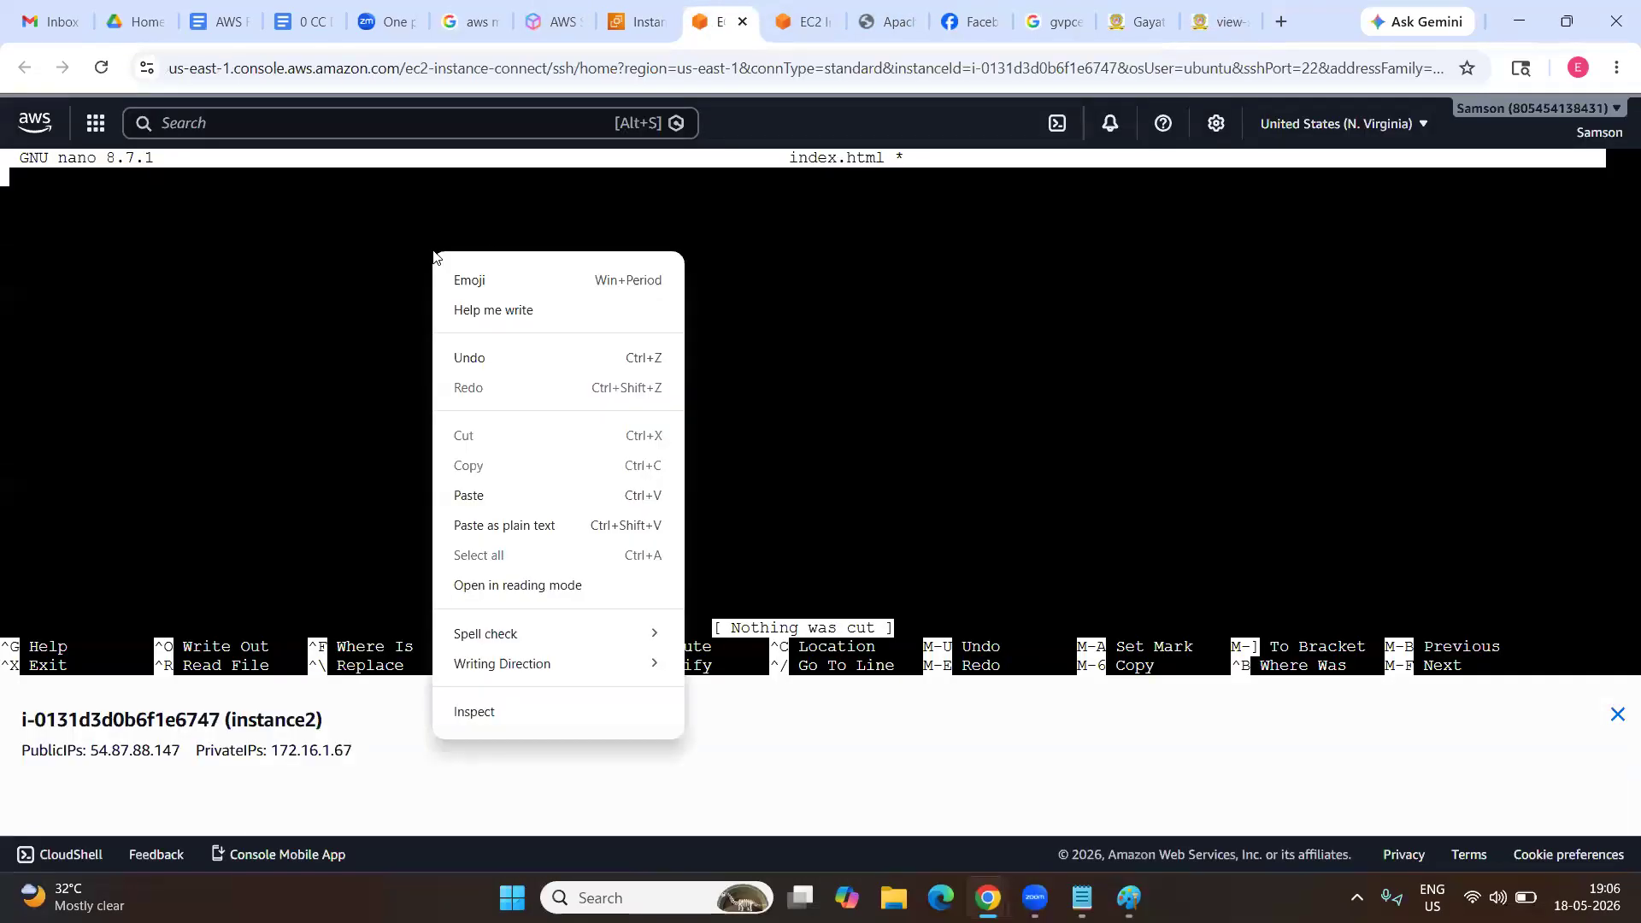
left_click(527, 499)
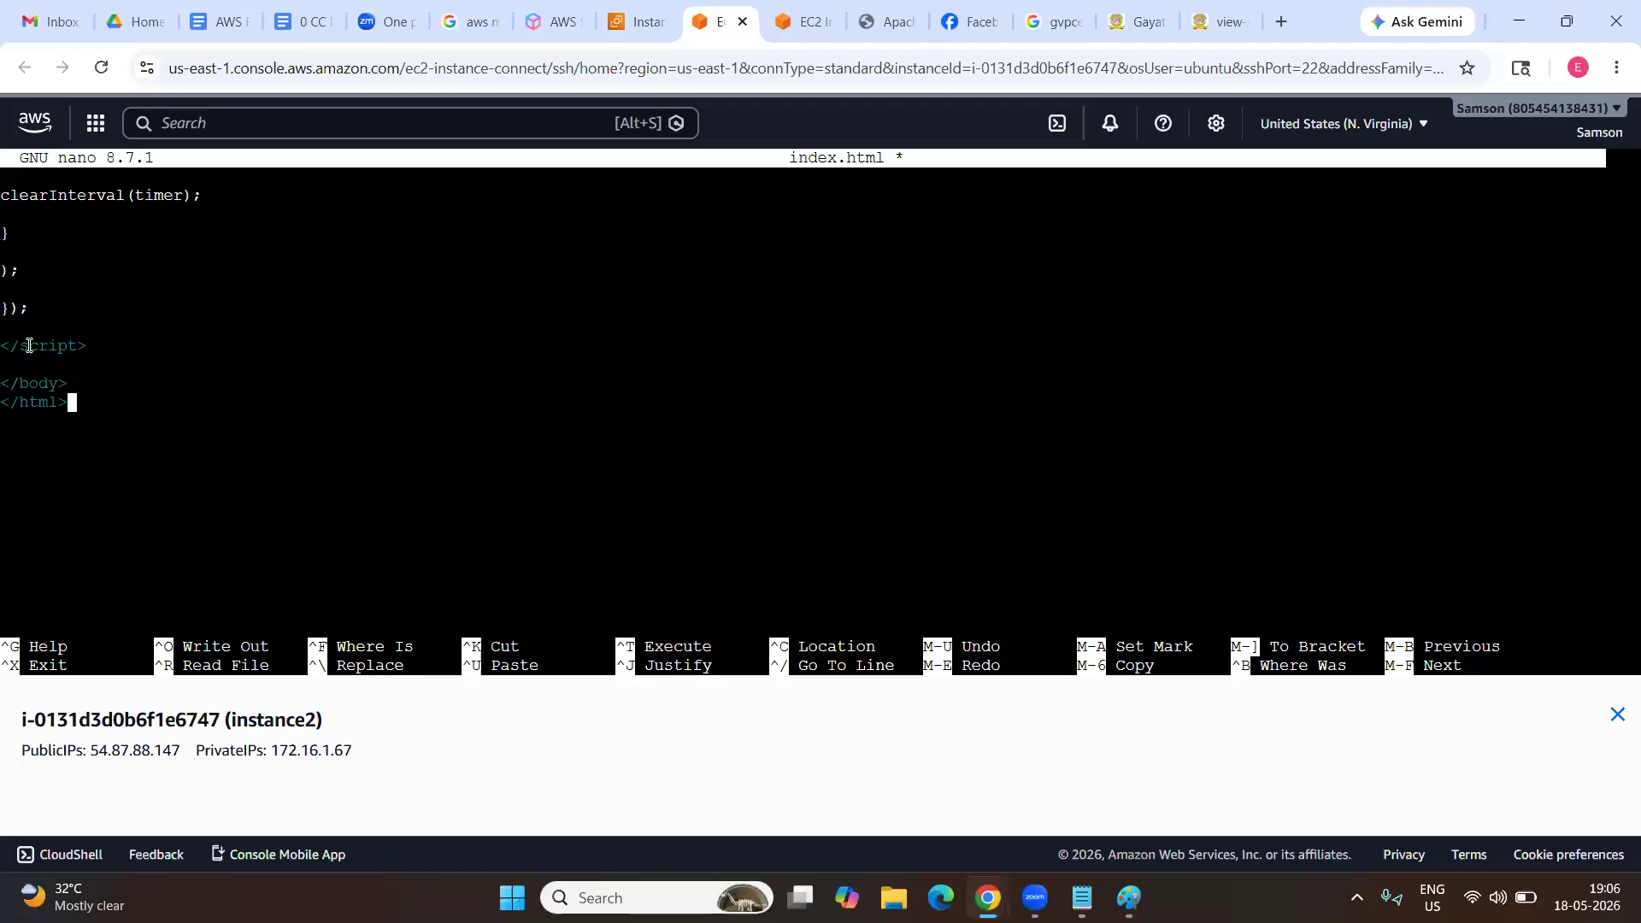
scroll(157, 309, "up", 10)
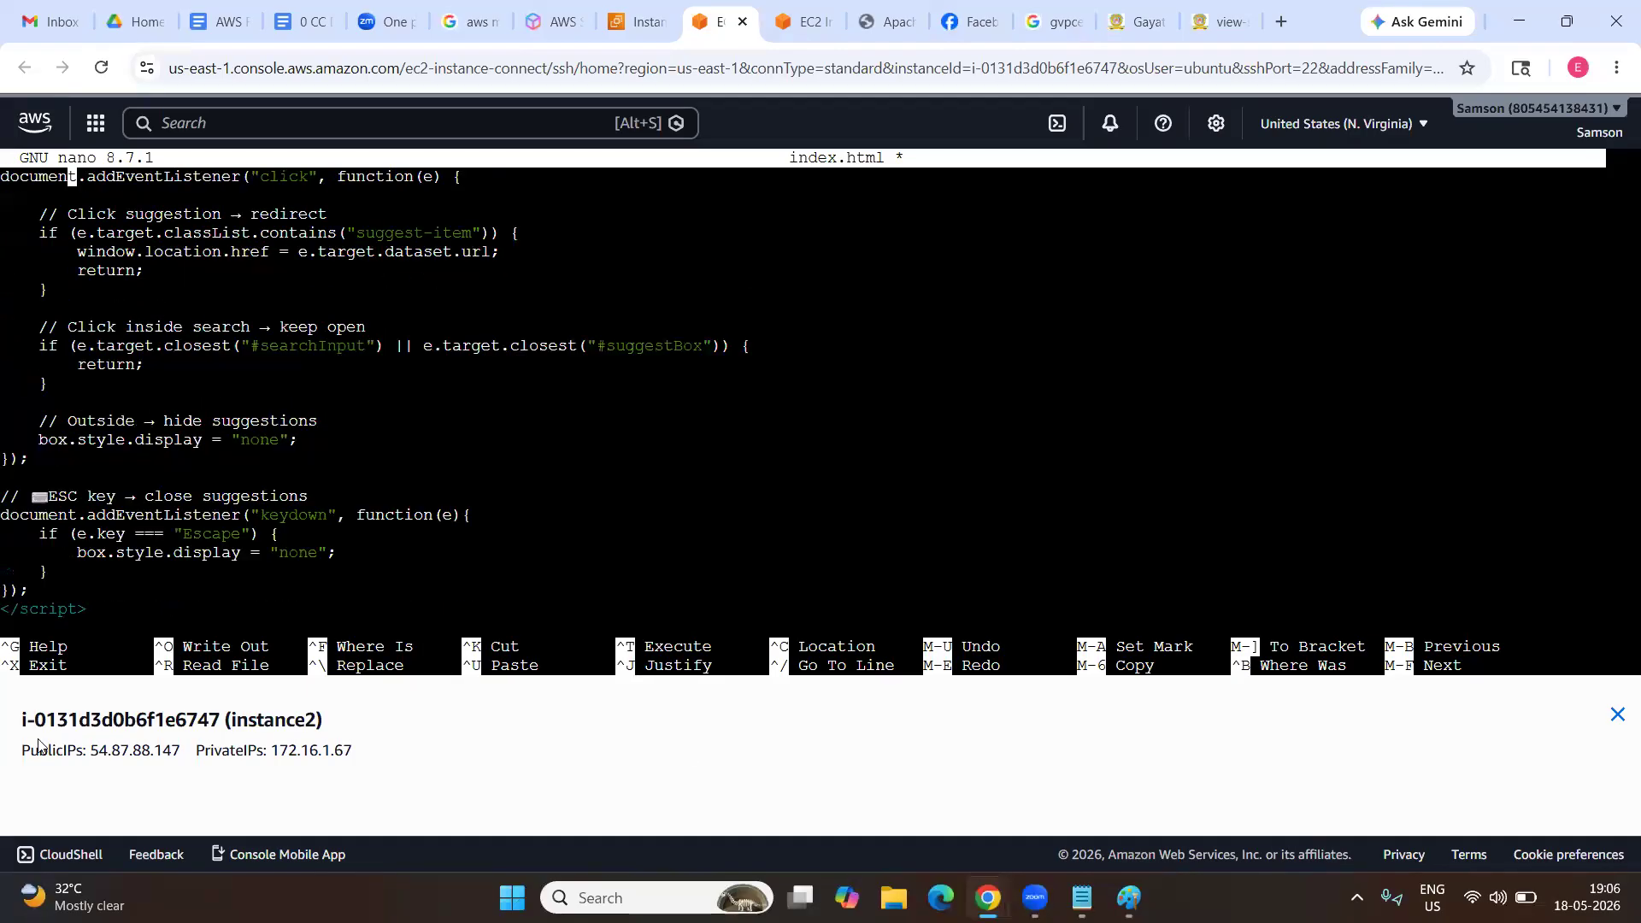
key("ctrl+o")
key("Return")
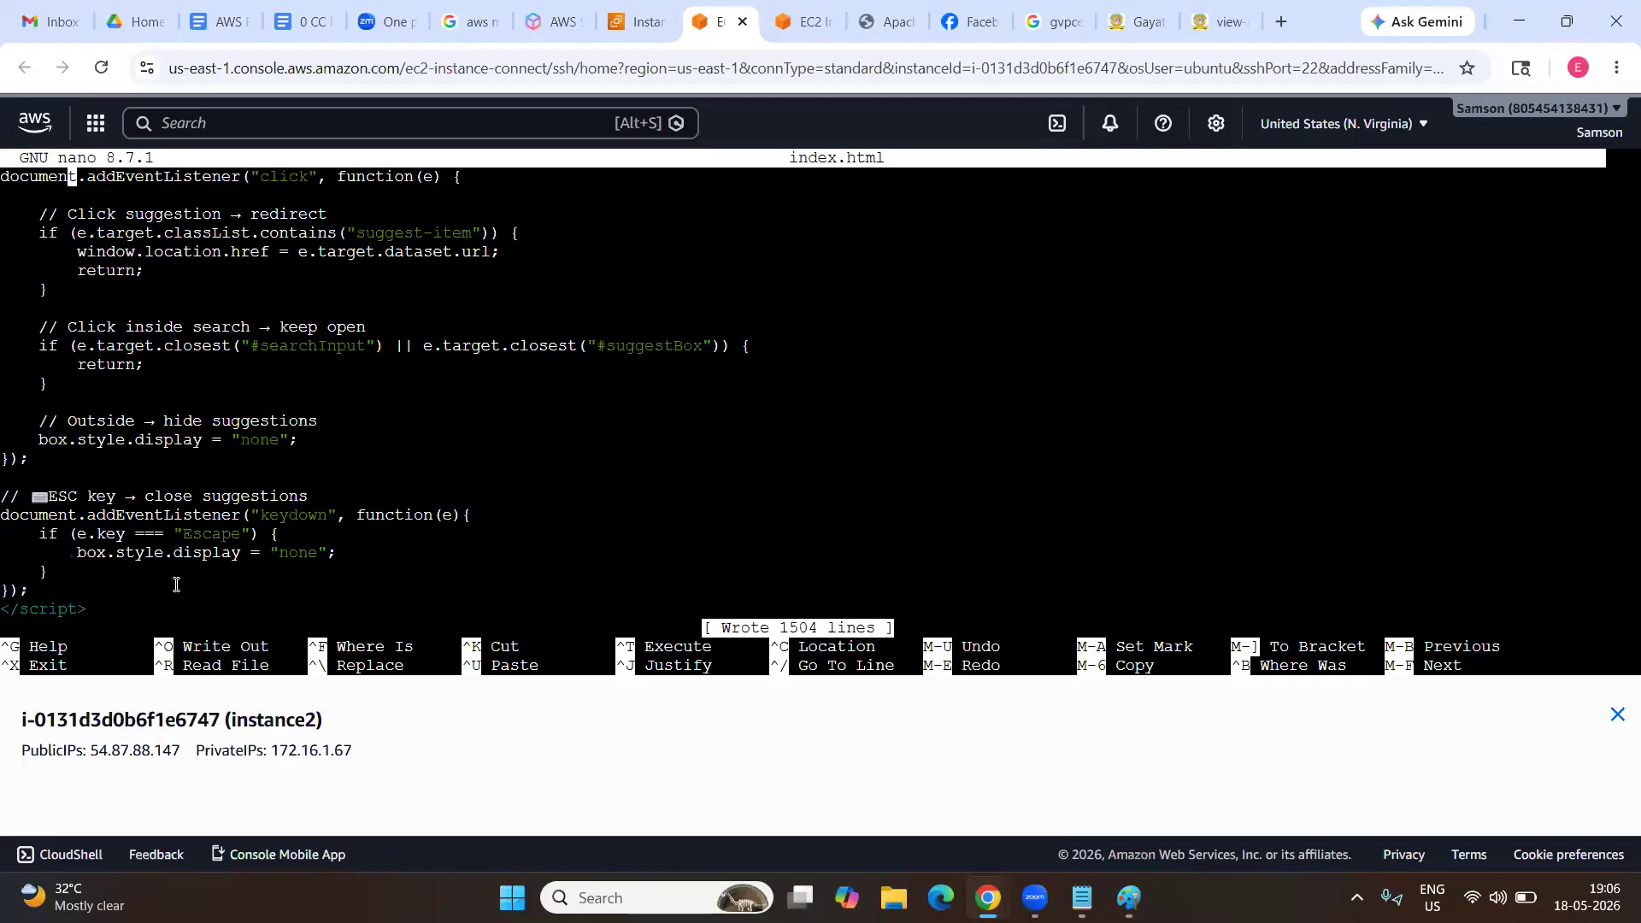
key("ctrl+x")
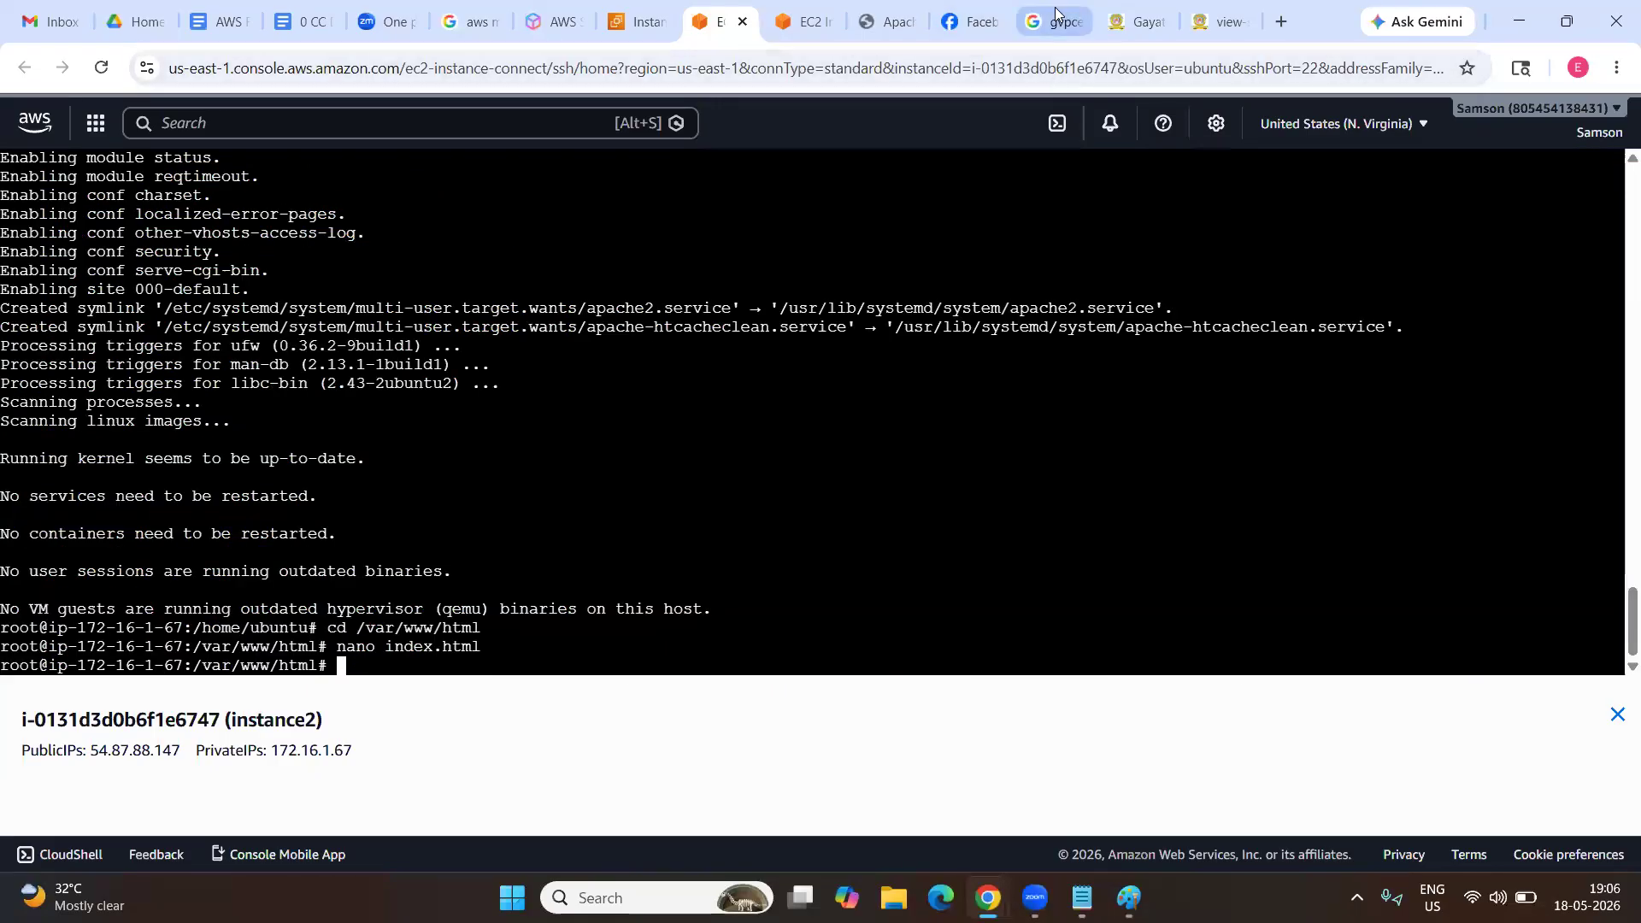
Reload the page at 54.87.88.147 to test the hosted copy and dismiss its enquiry popup.
left_click(881, 23)
left_click(102, 69)
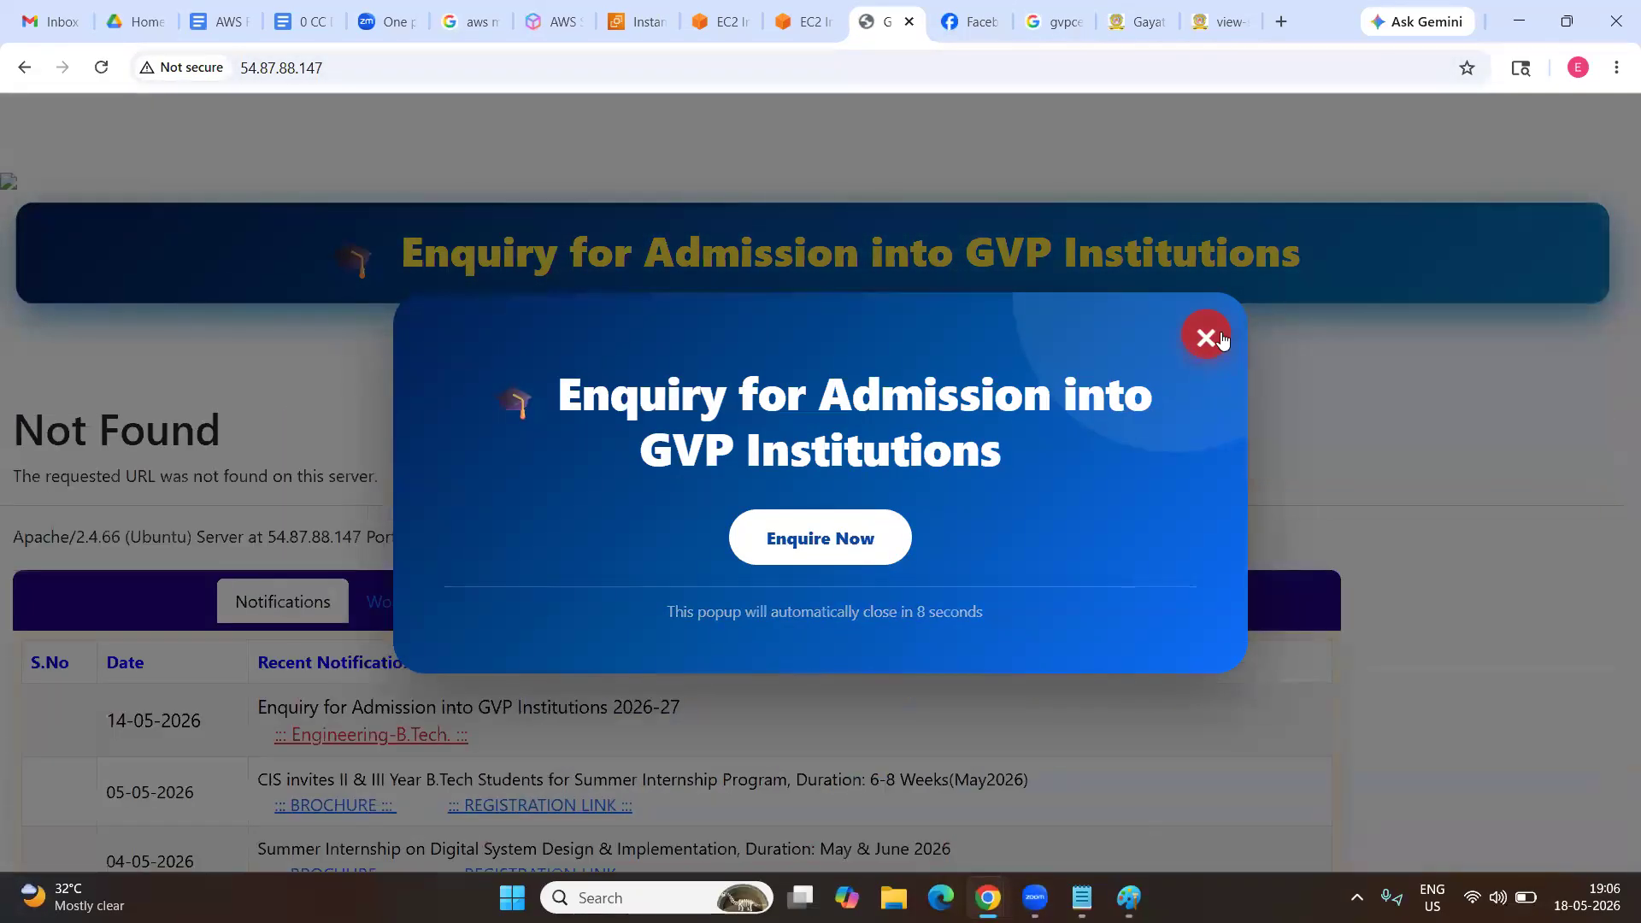
left_click(1212, 340)
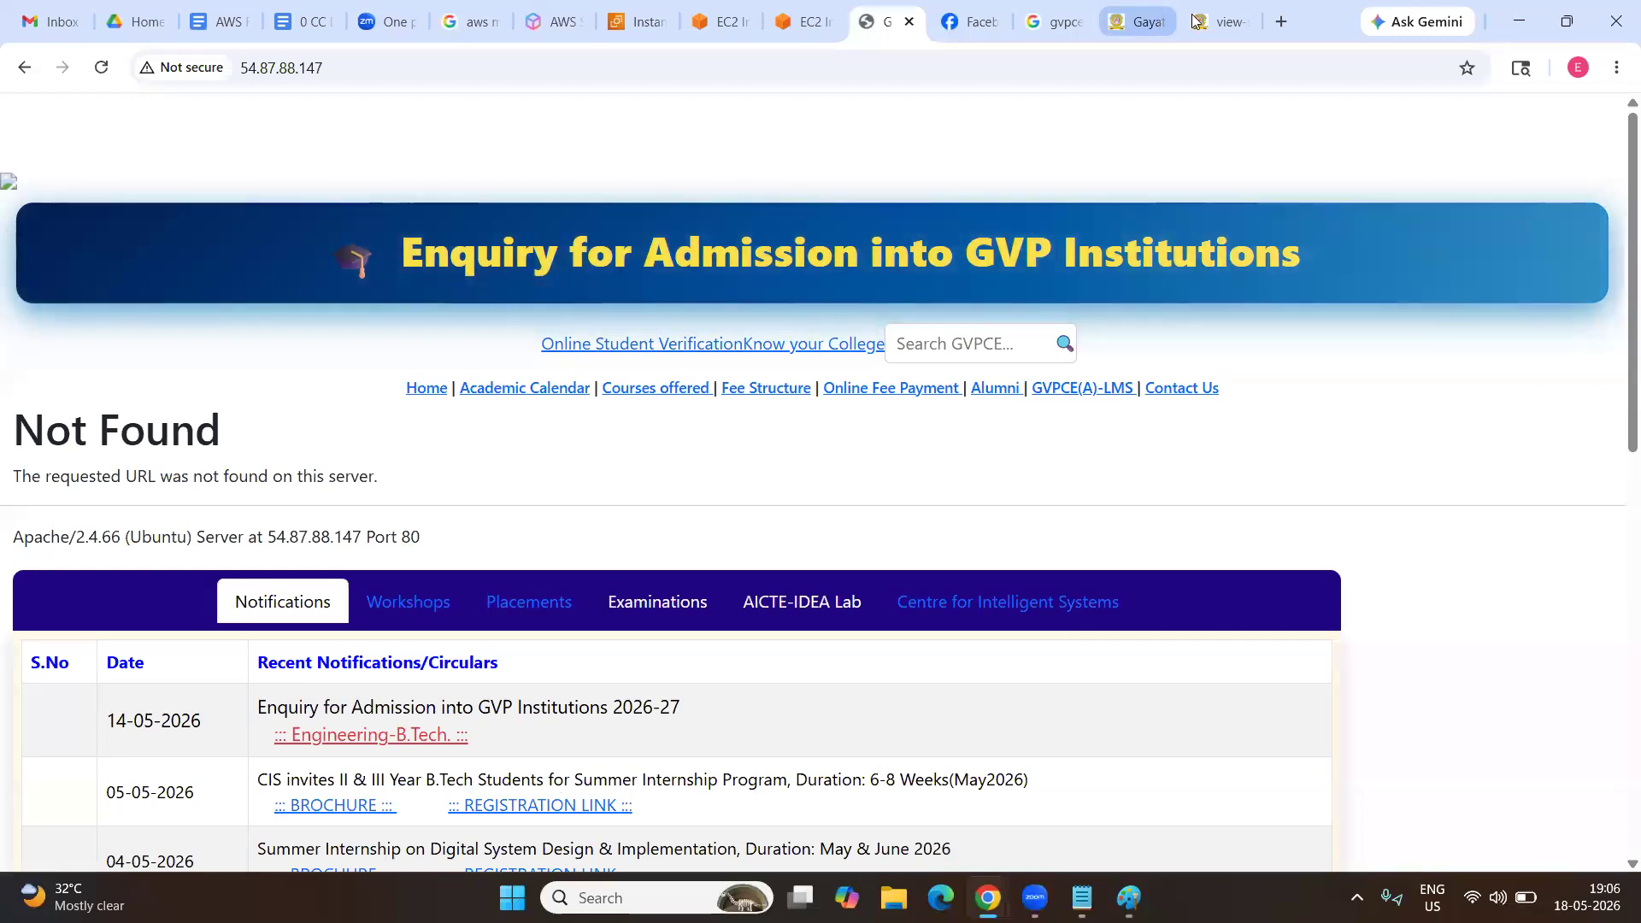
Compare the original gvpce.ac.in home page with the copy hosted at 54.87.88.147, from header to footer.
left_click(1222, 21)
left_click(1144, 24)
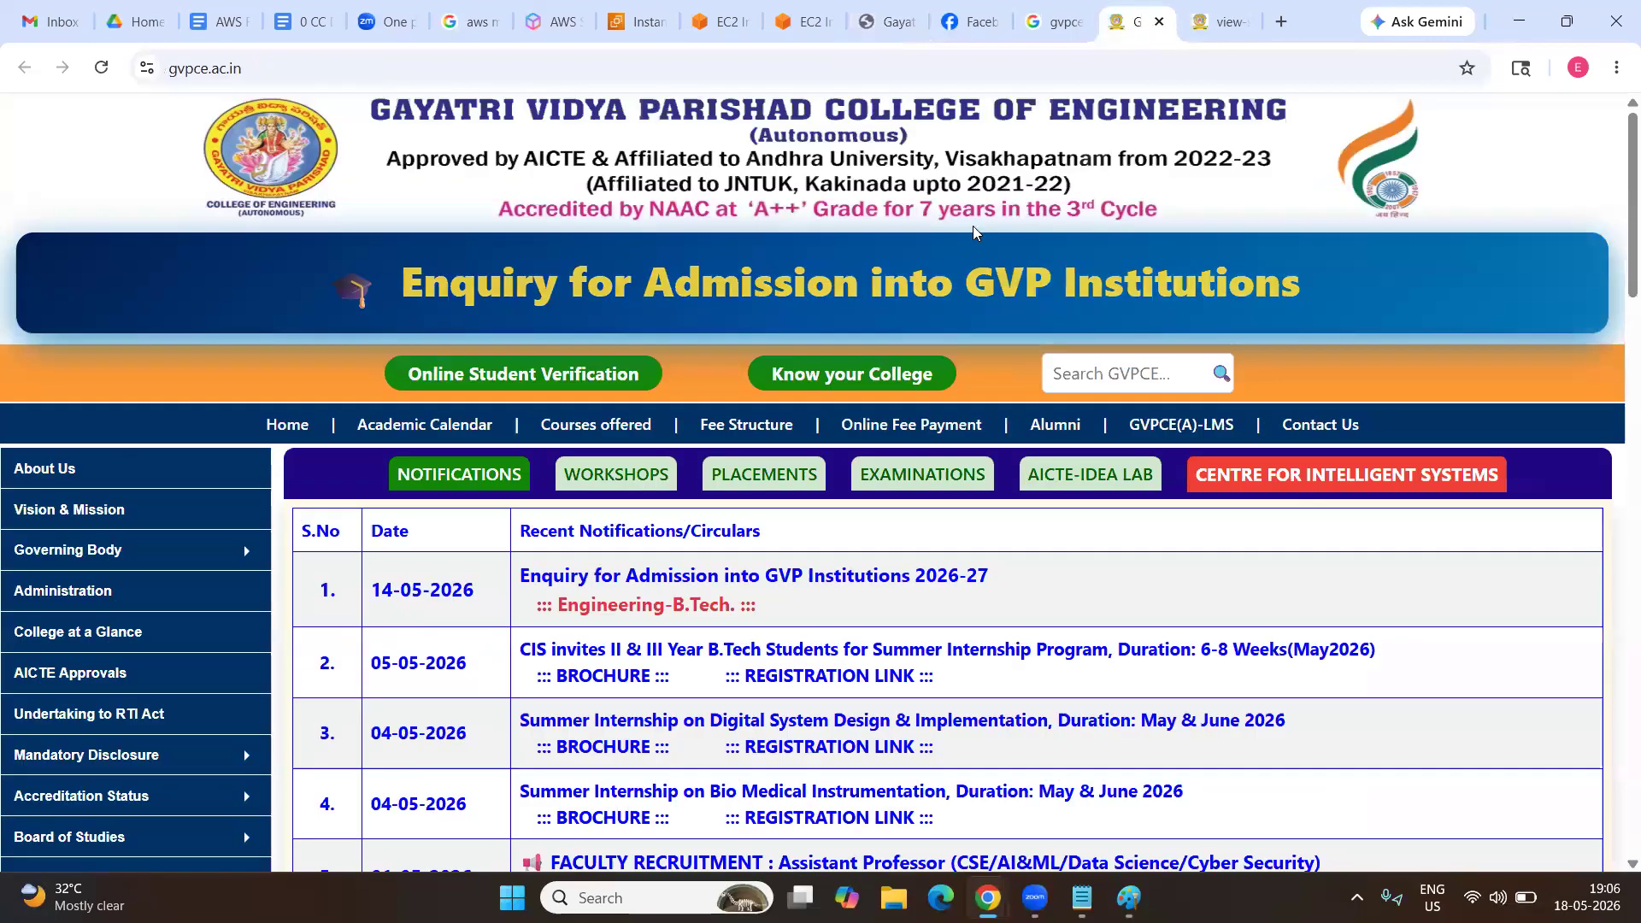
scroll(703, 505, "down", 10)
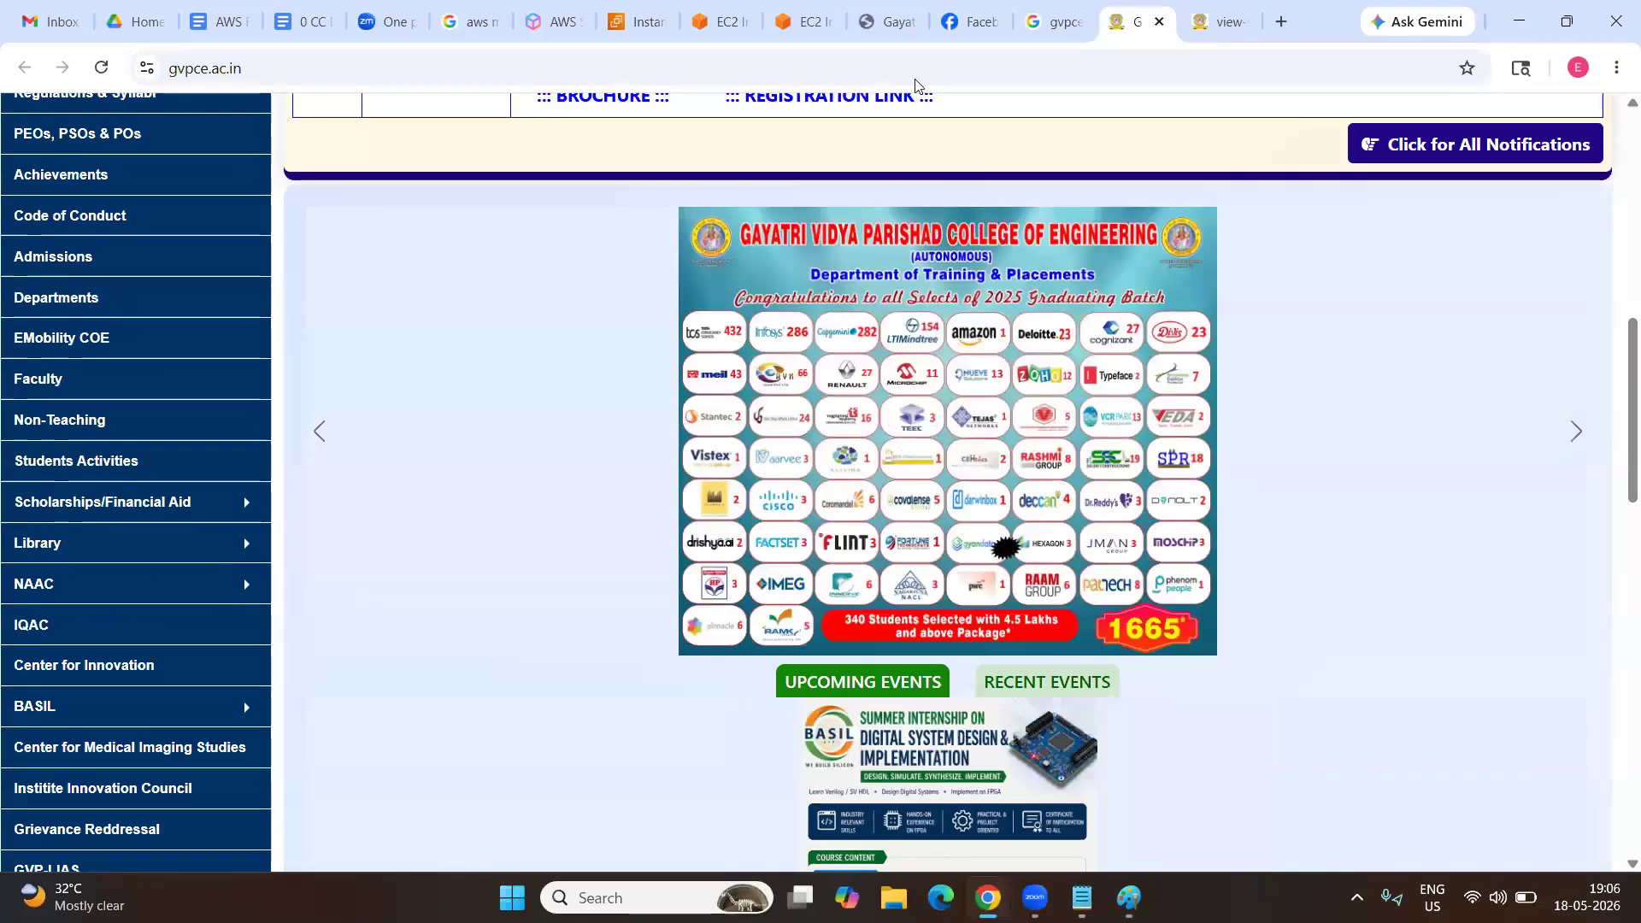
left_click(889, 22)
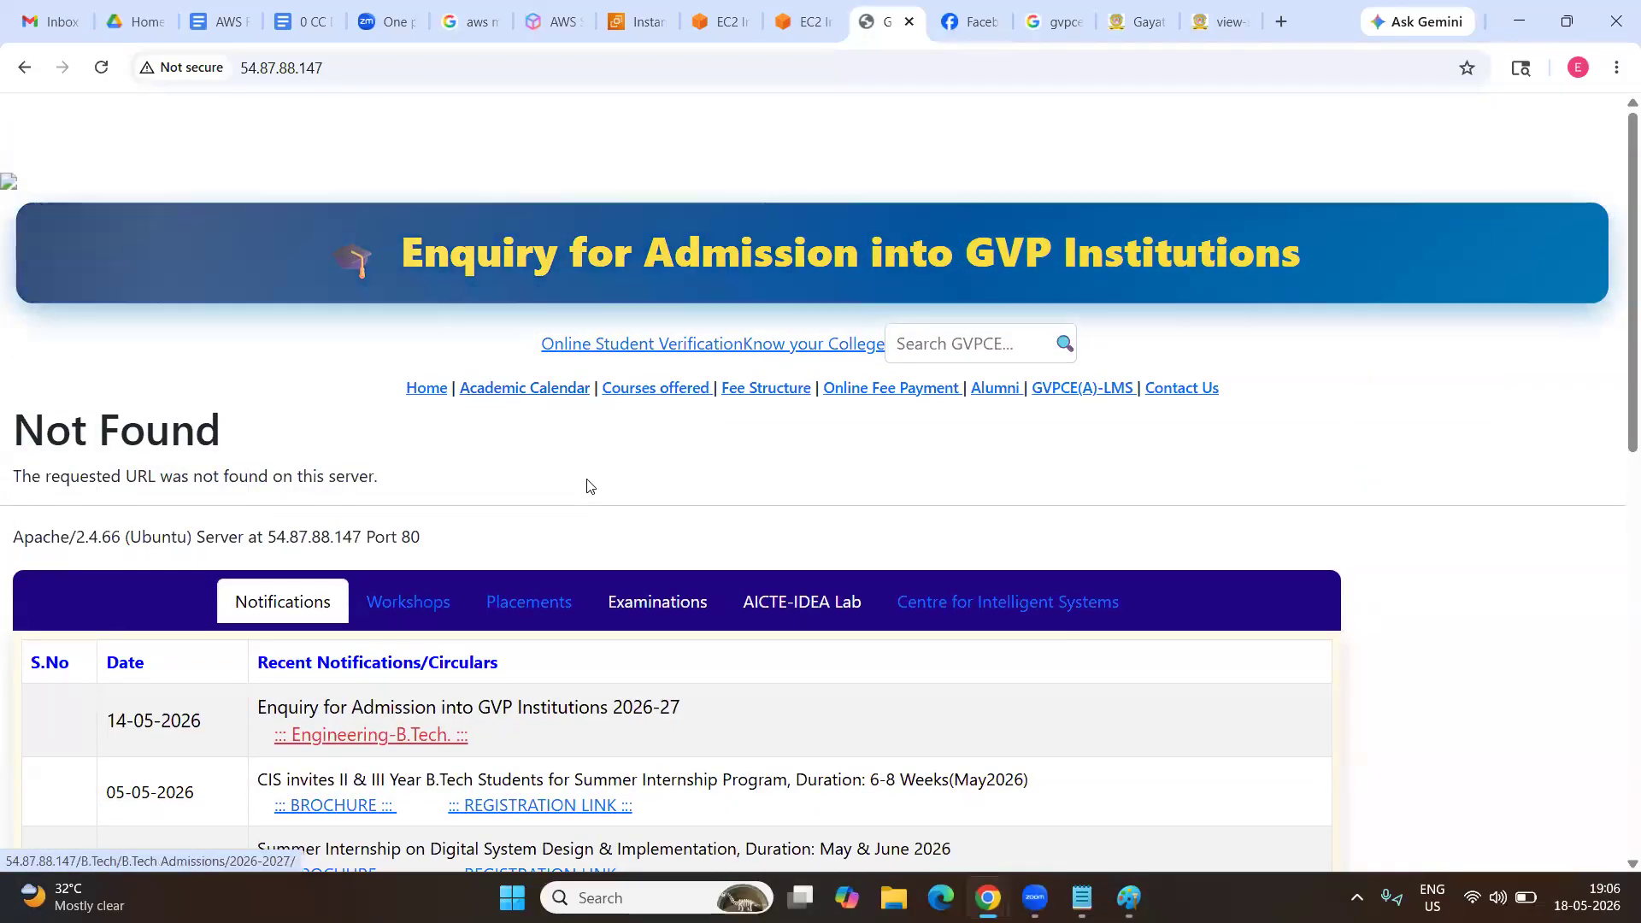
scroll(586, 479, "down", 10)
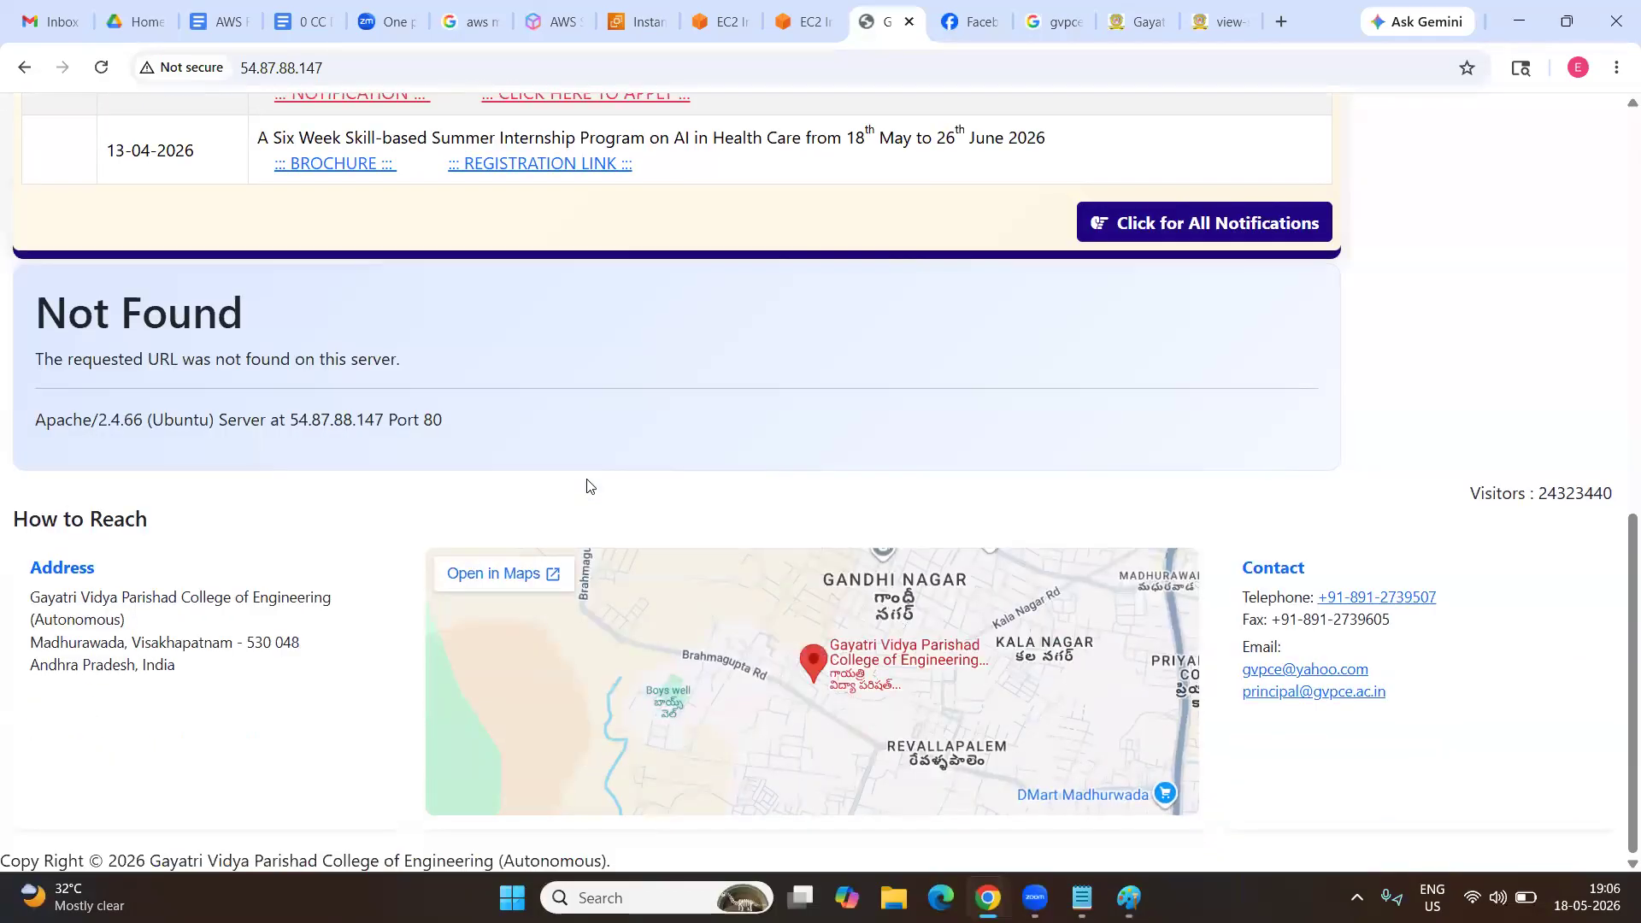
scroll(587, 487, "up", 1)
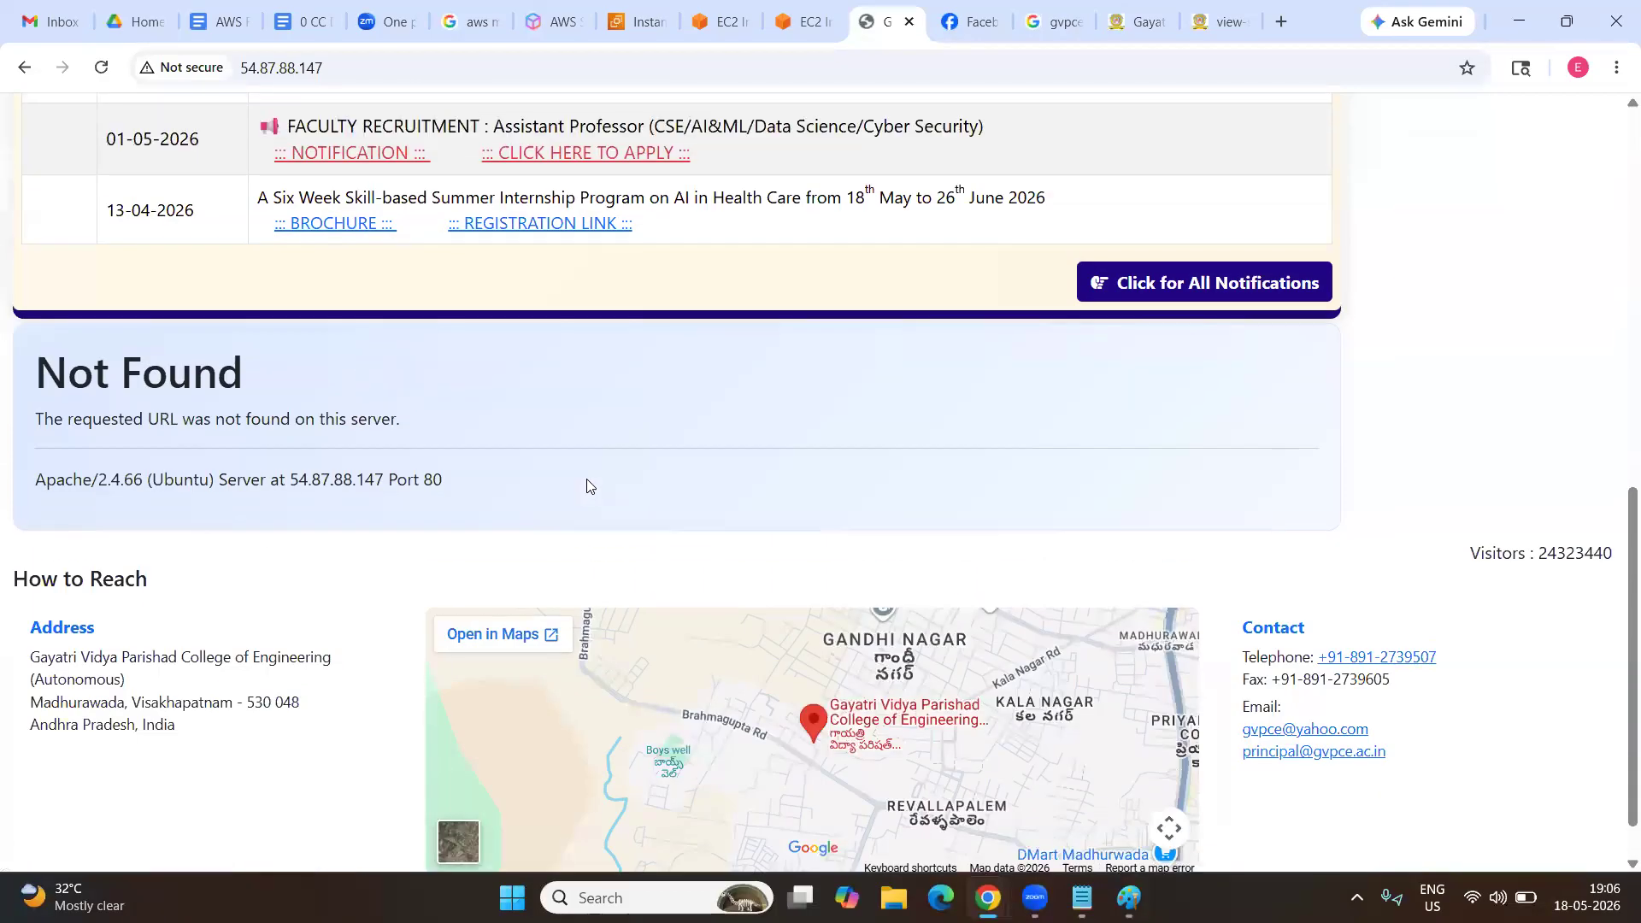
scroll(347, 407, "up", 10)
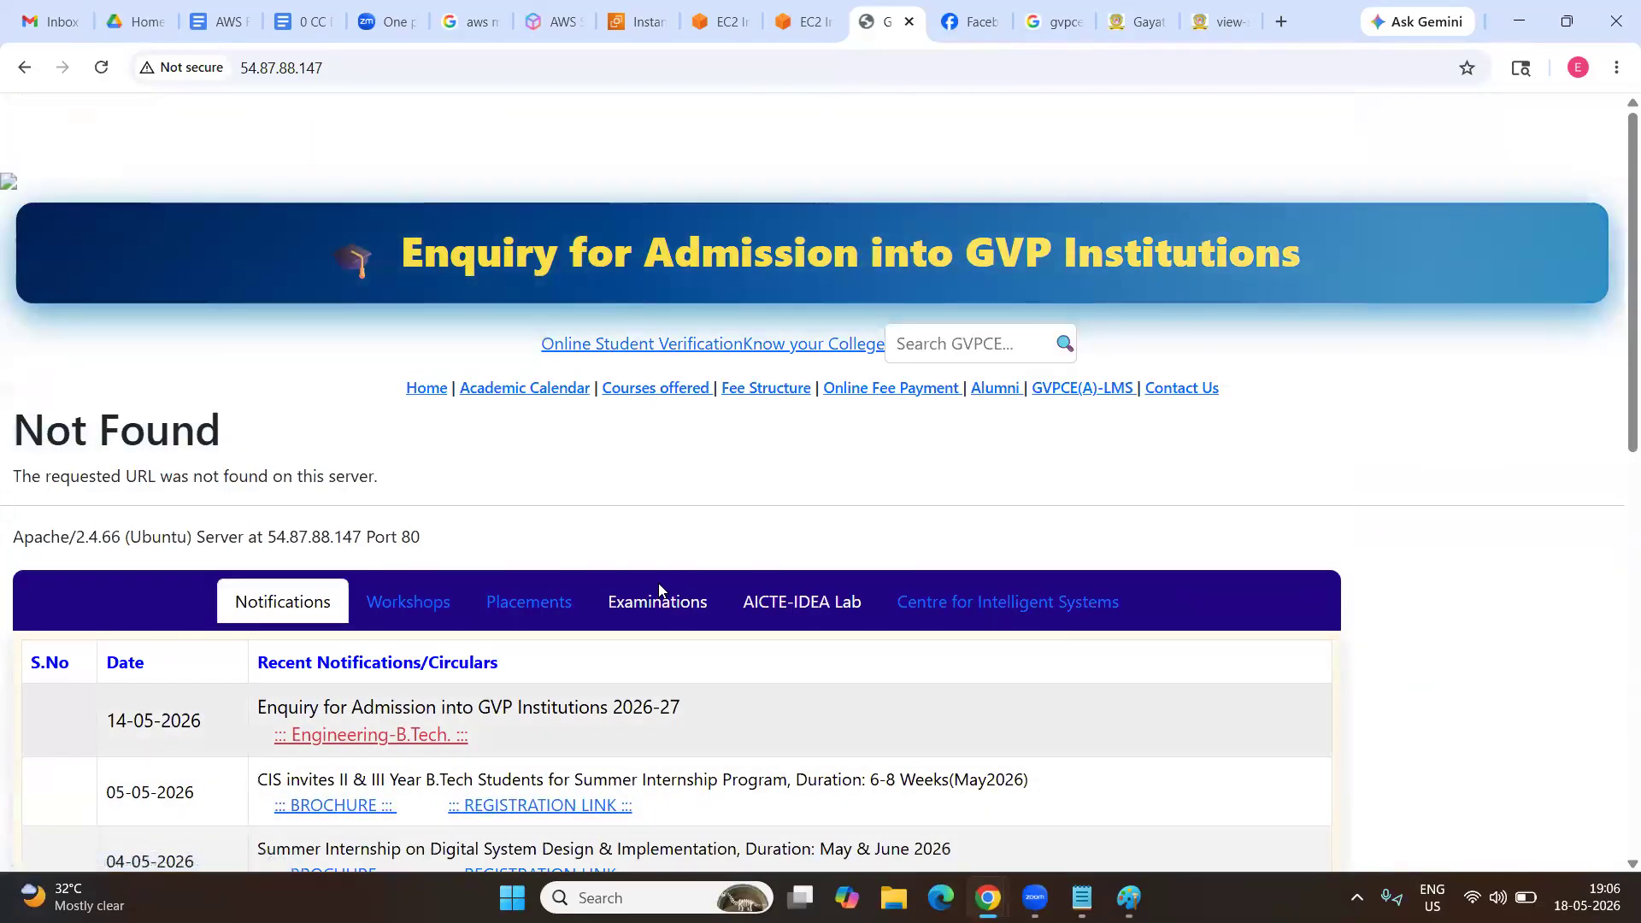
Stop instance2 in the EC2 instance list, refresh the list and check the instance's public IPv4 address.
left_click(639, 26)
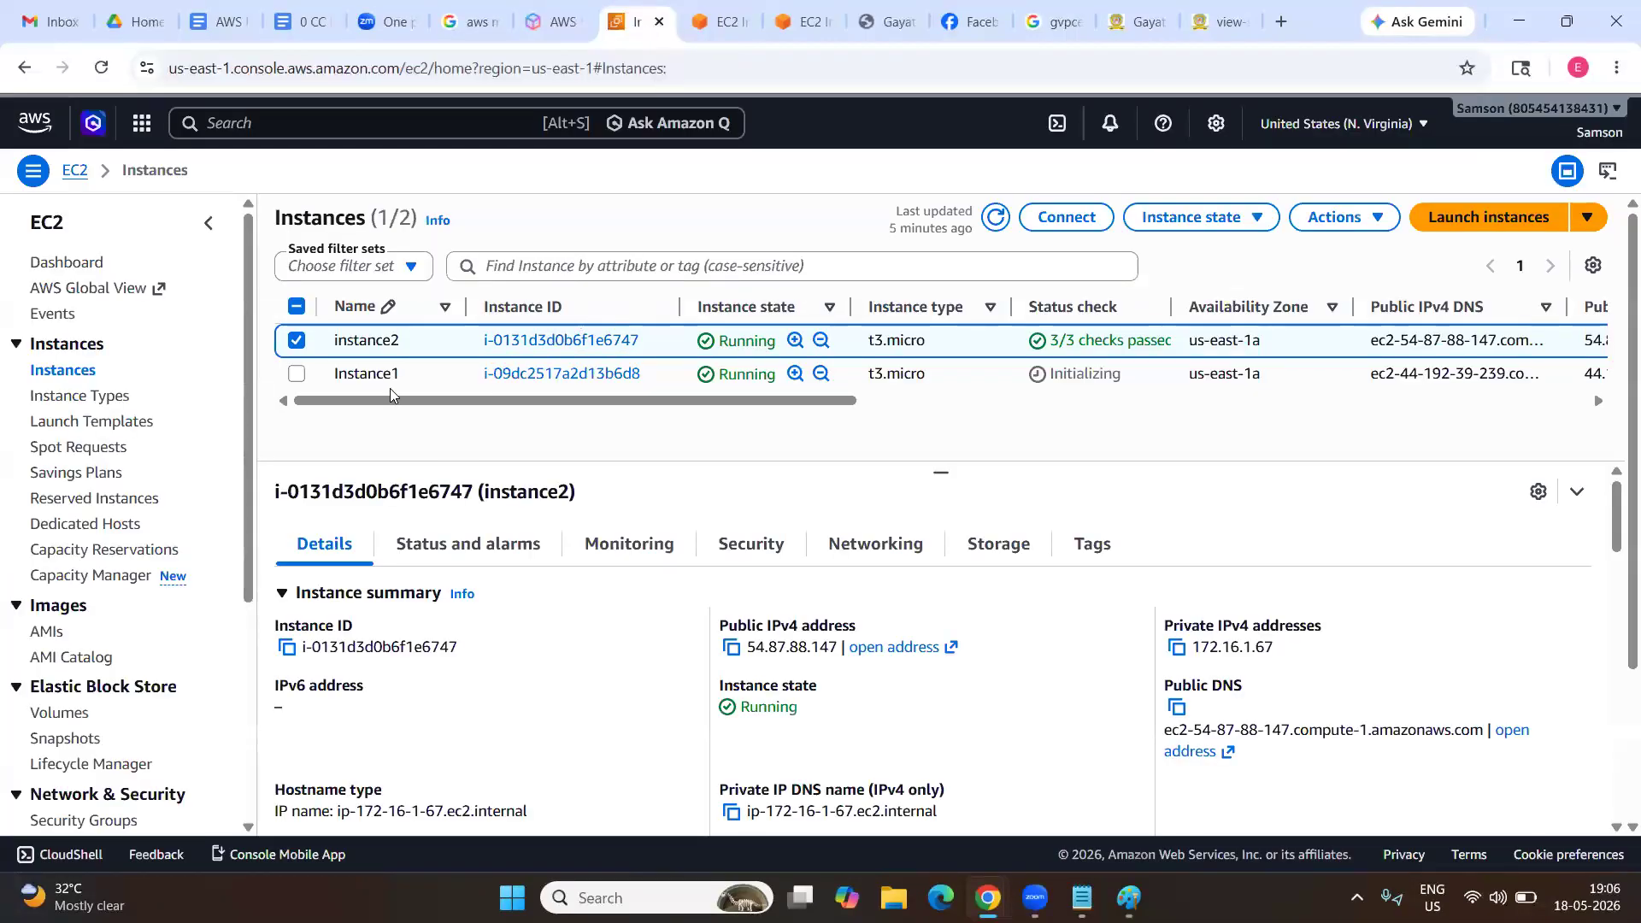
left_click(1192, 217)
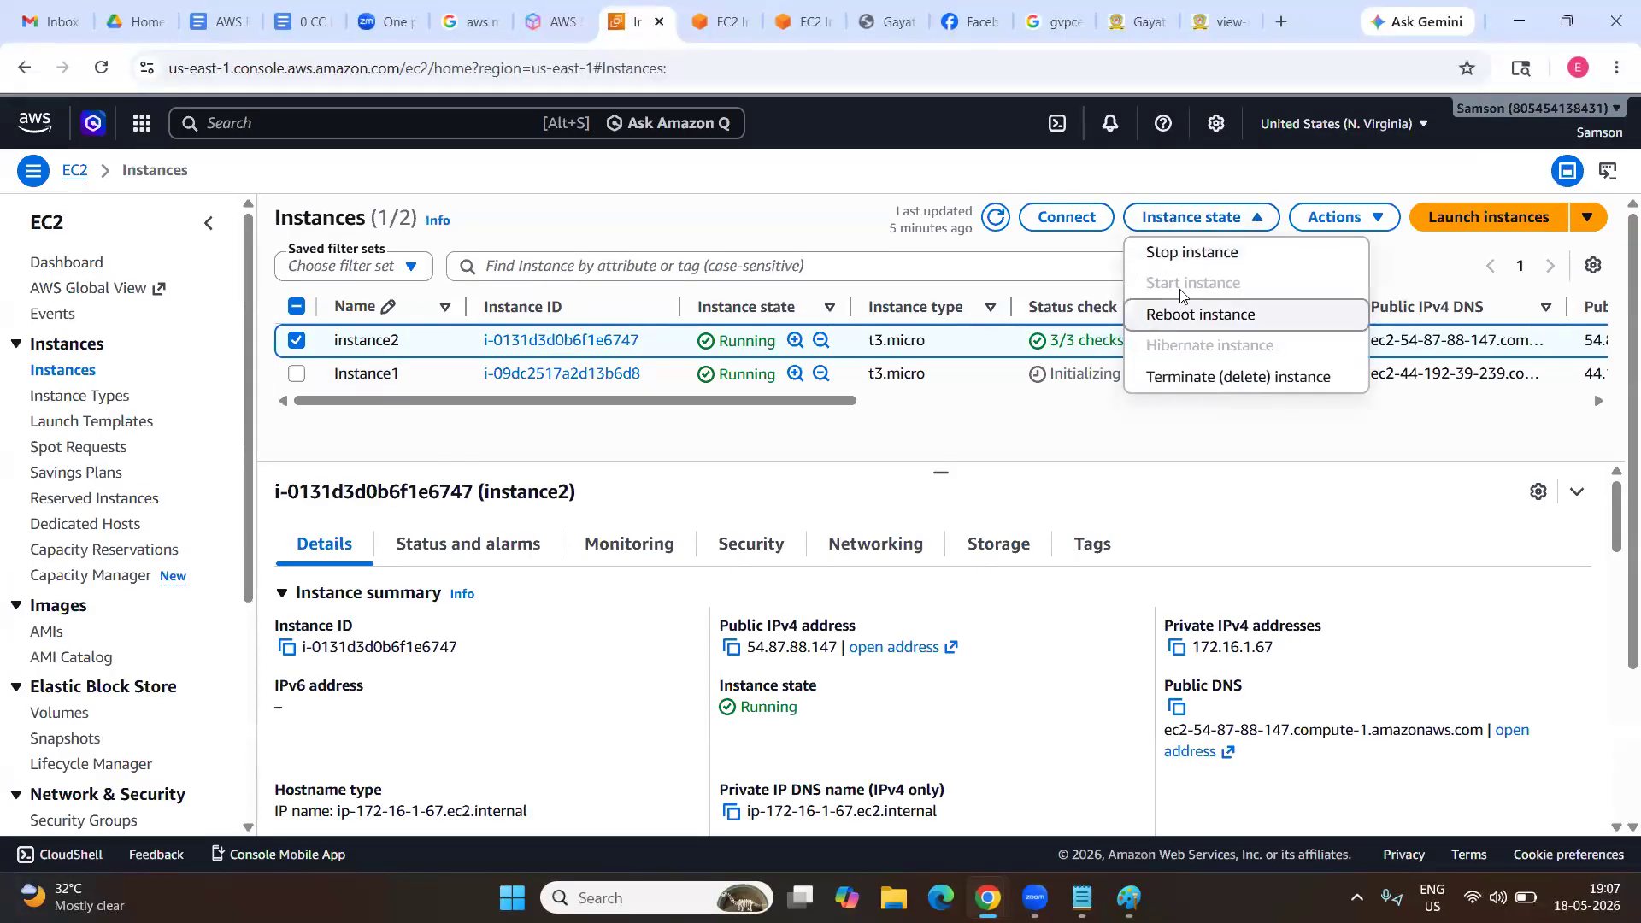
left_click(1221, 257)
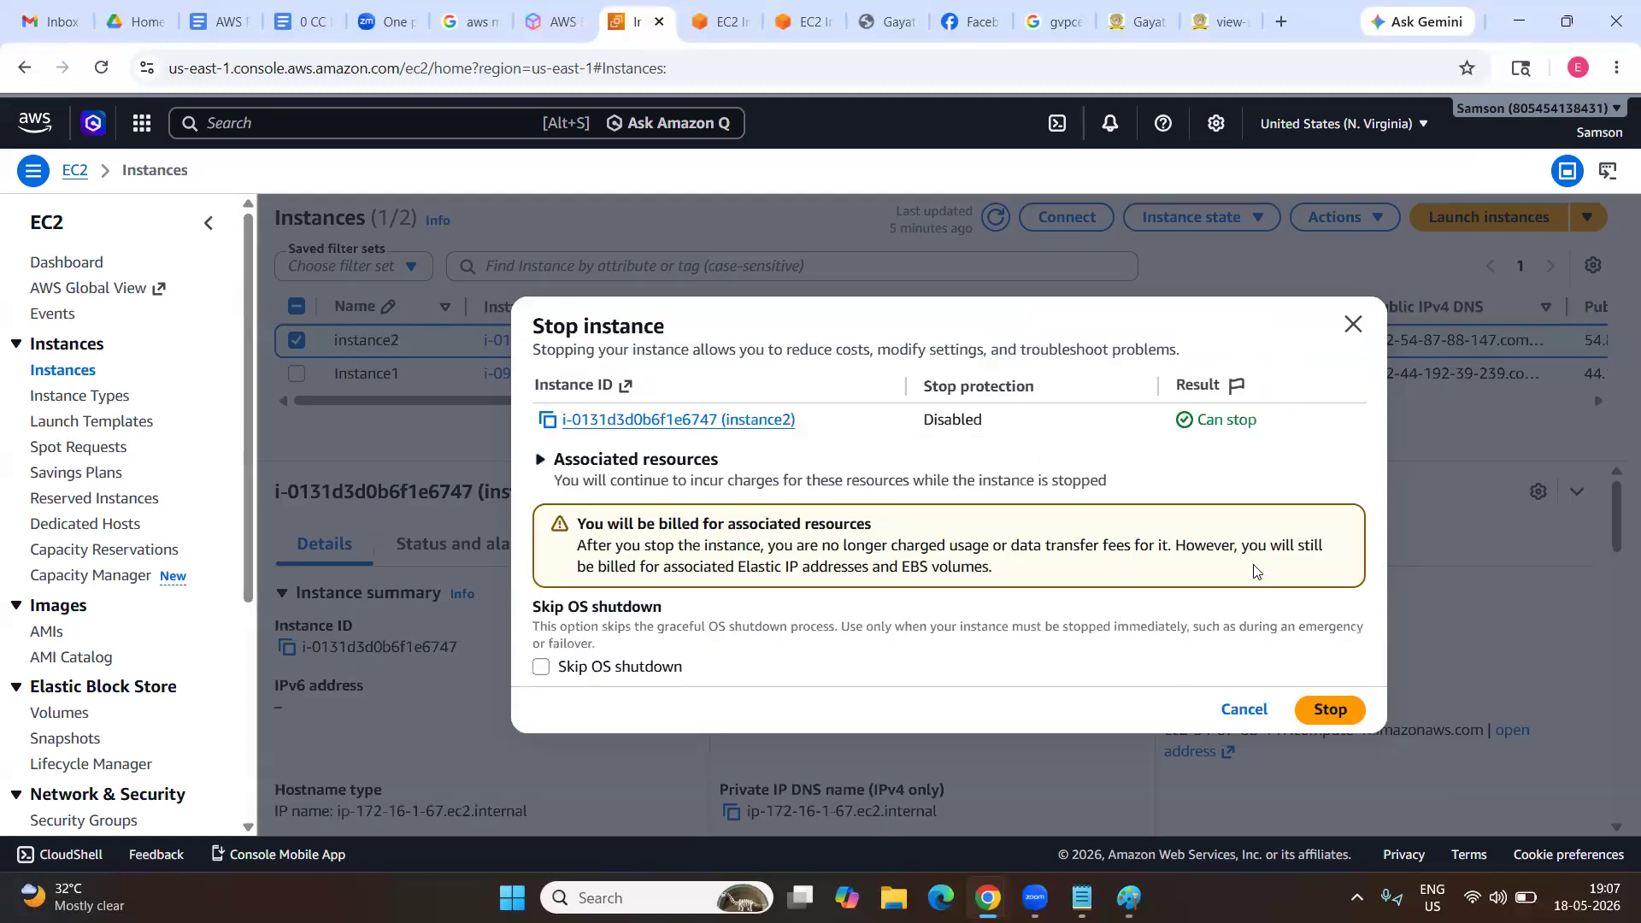
left_click(1330, 710)
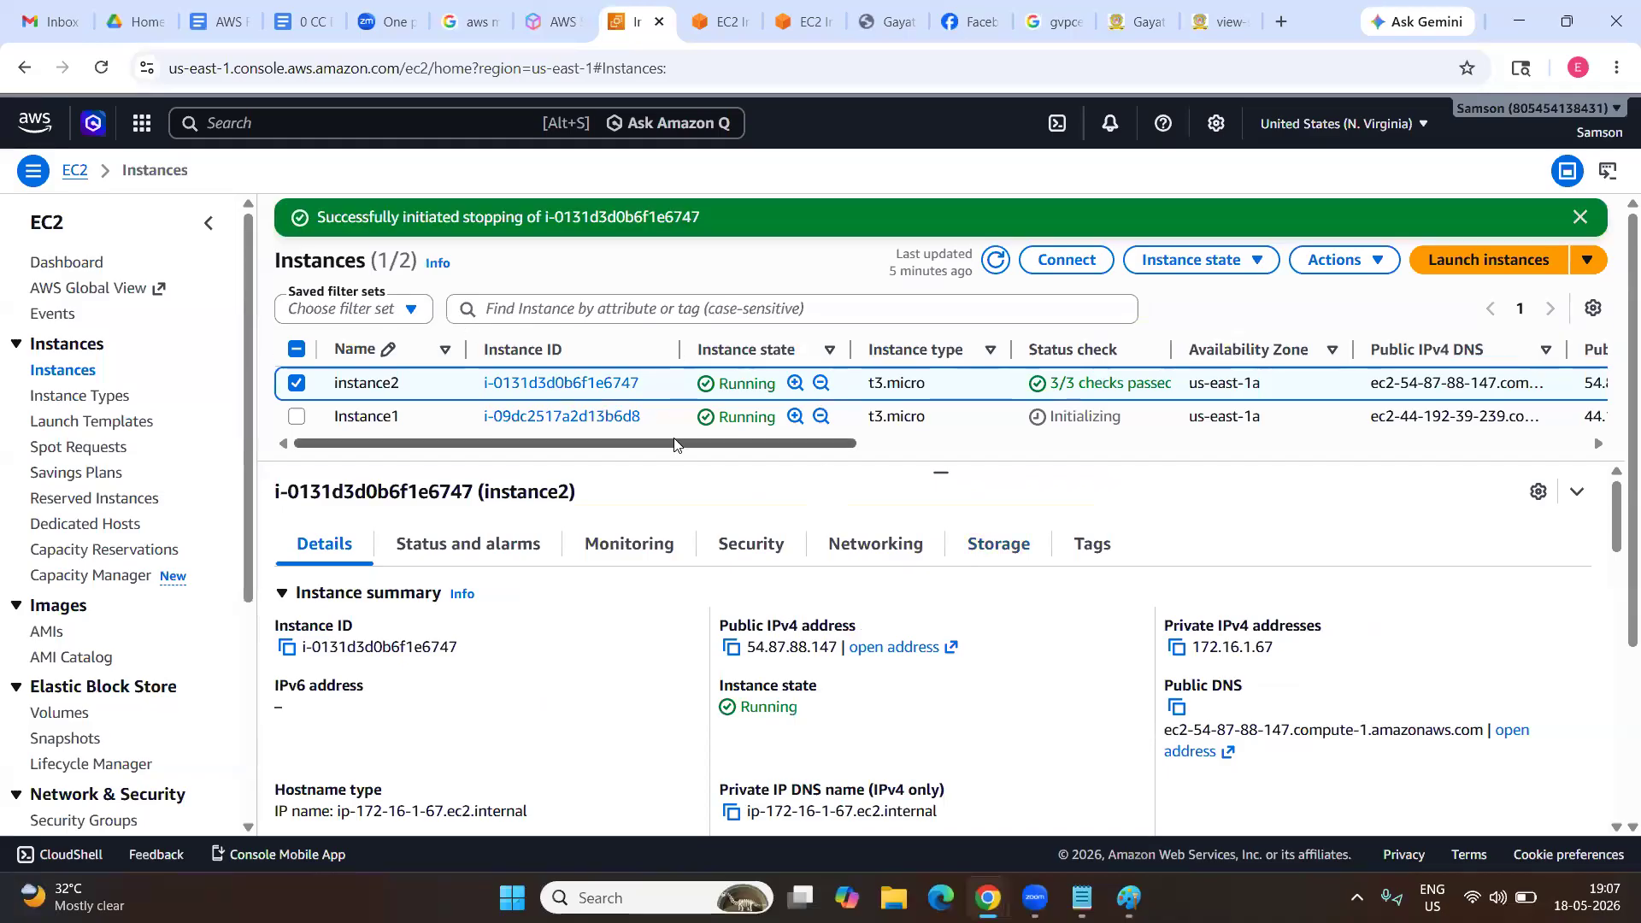
left_click(997, 261)
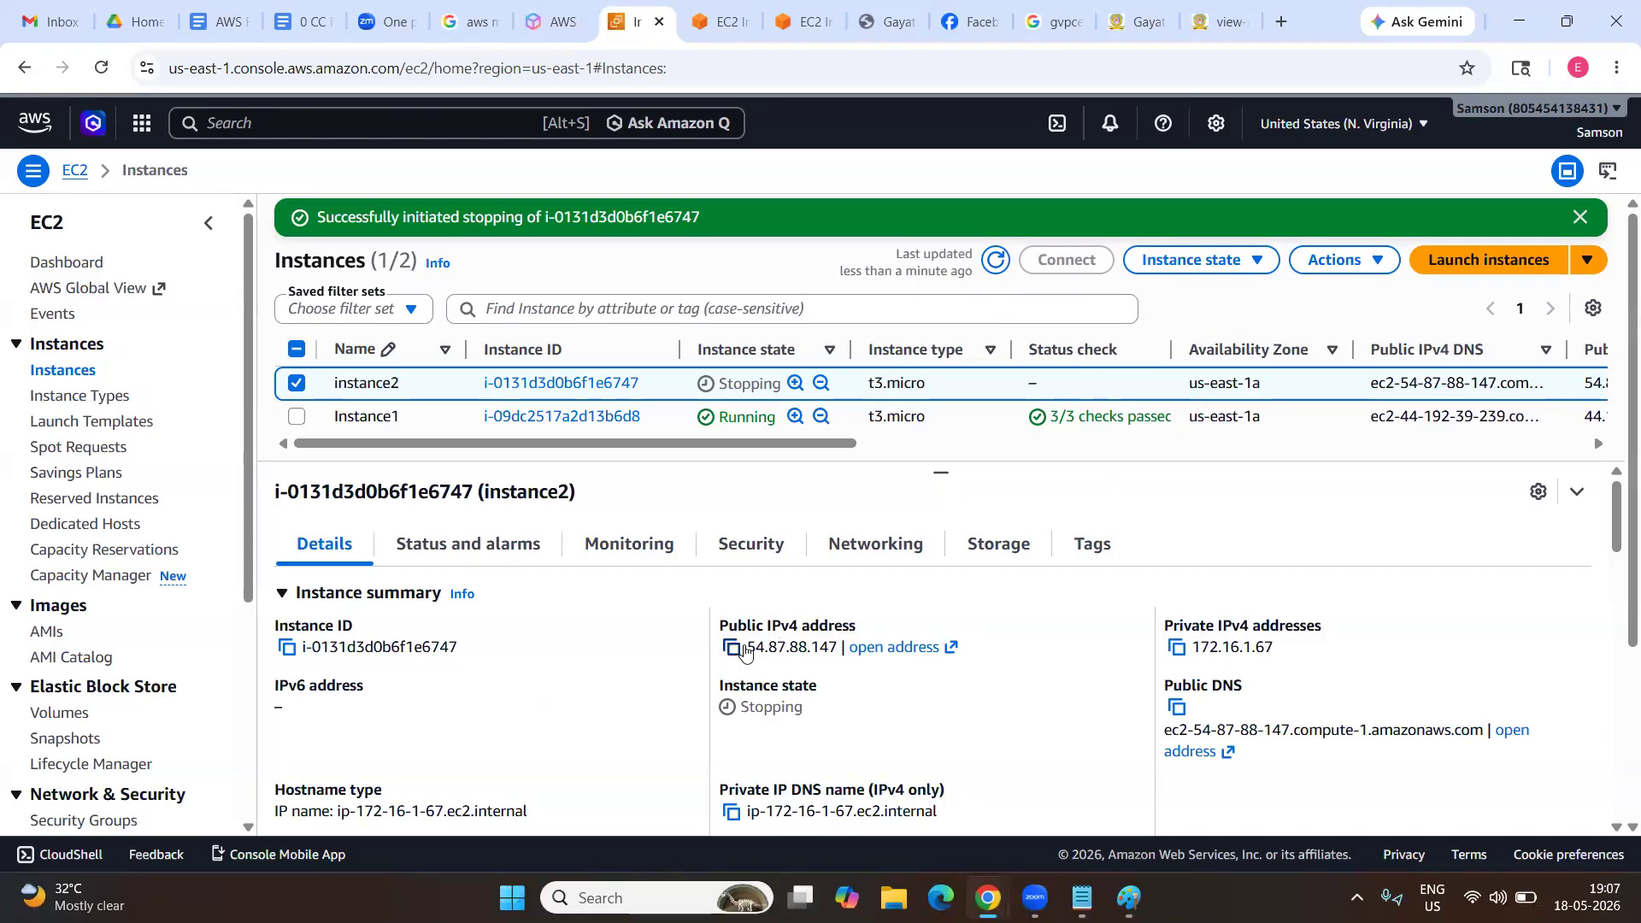
left_click_drag(748, 652, 834, 649)
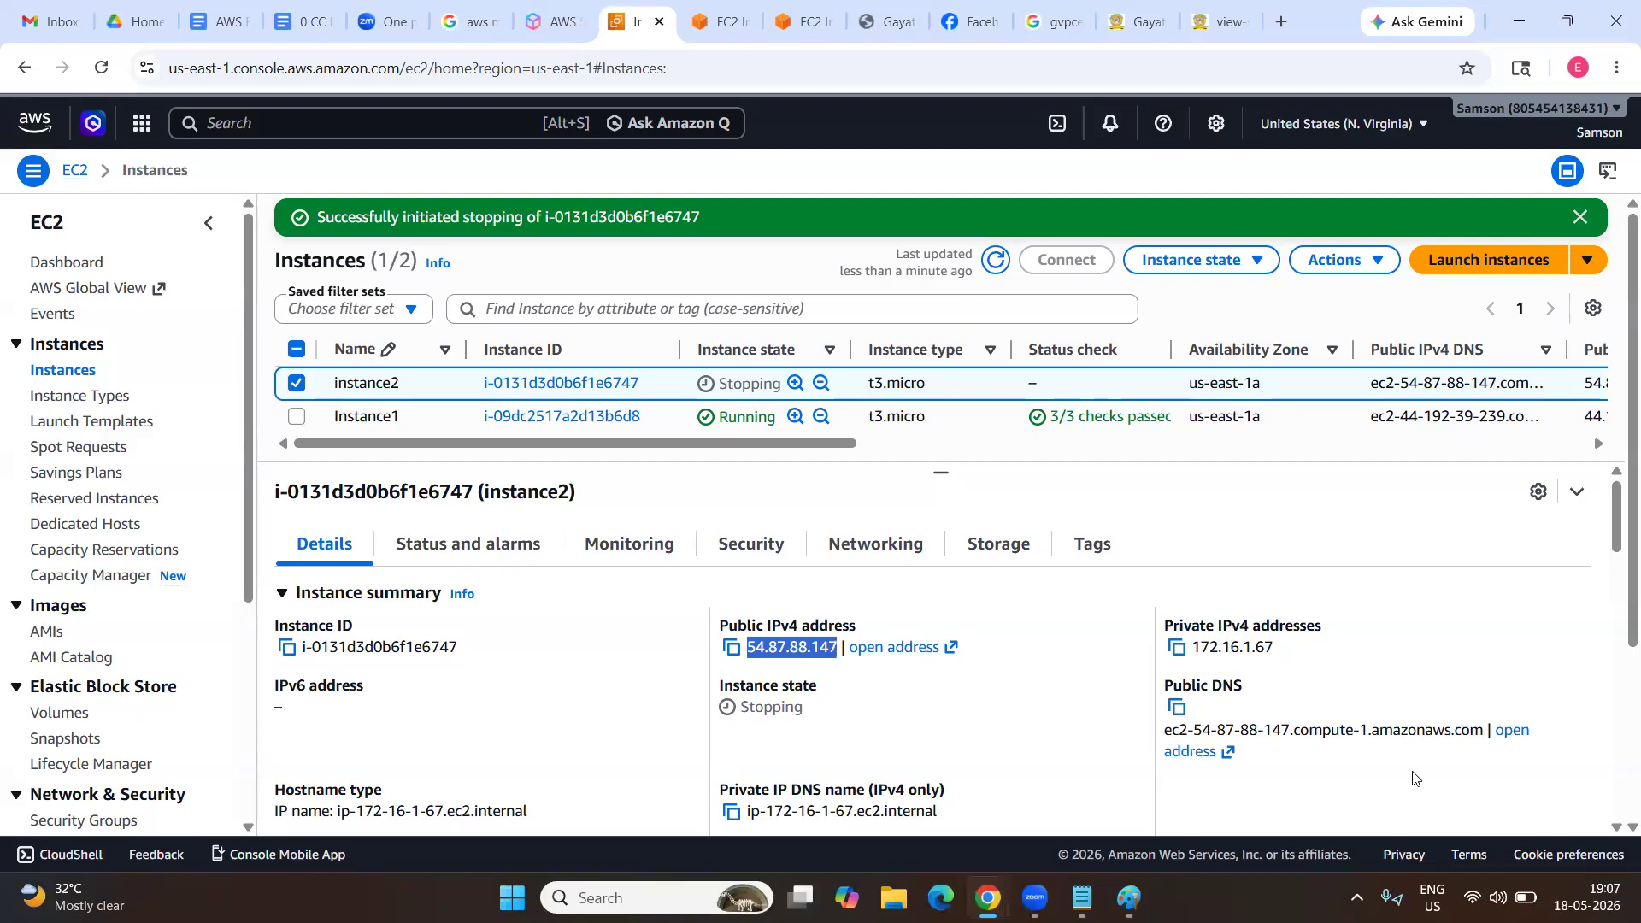
key("alt+Tab")
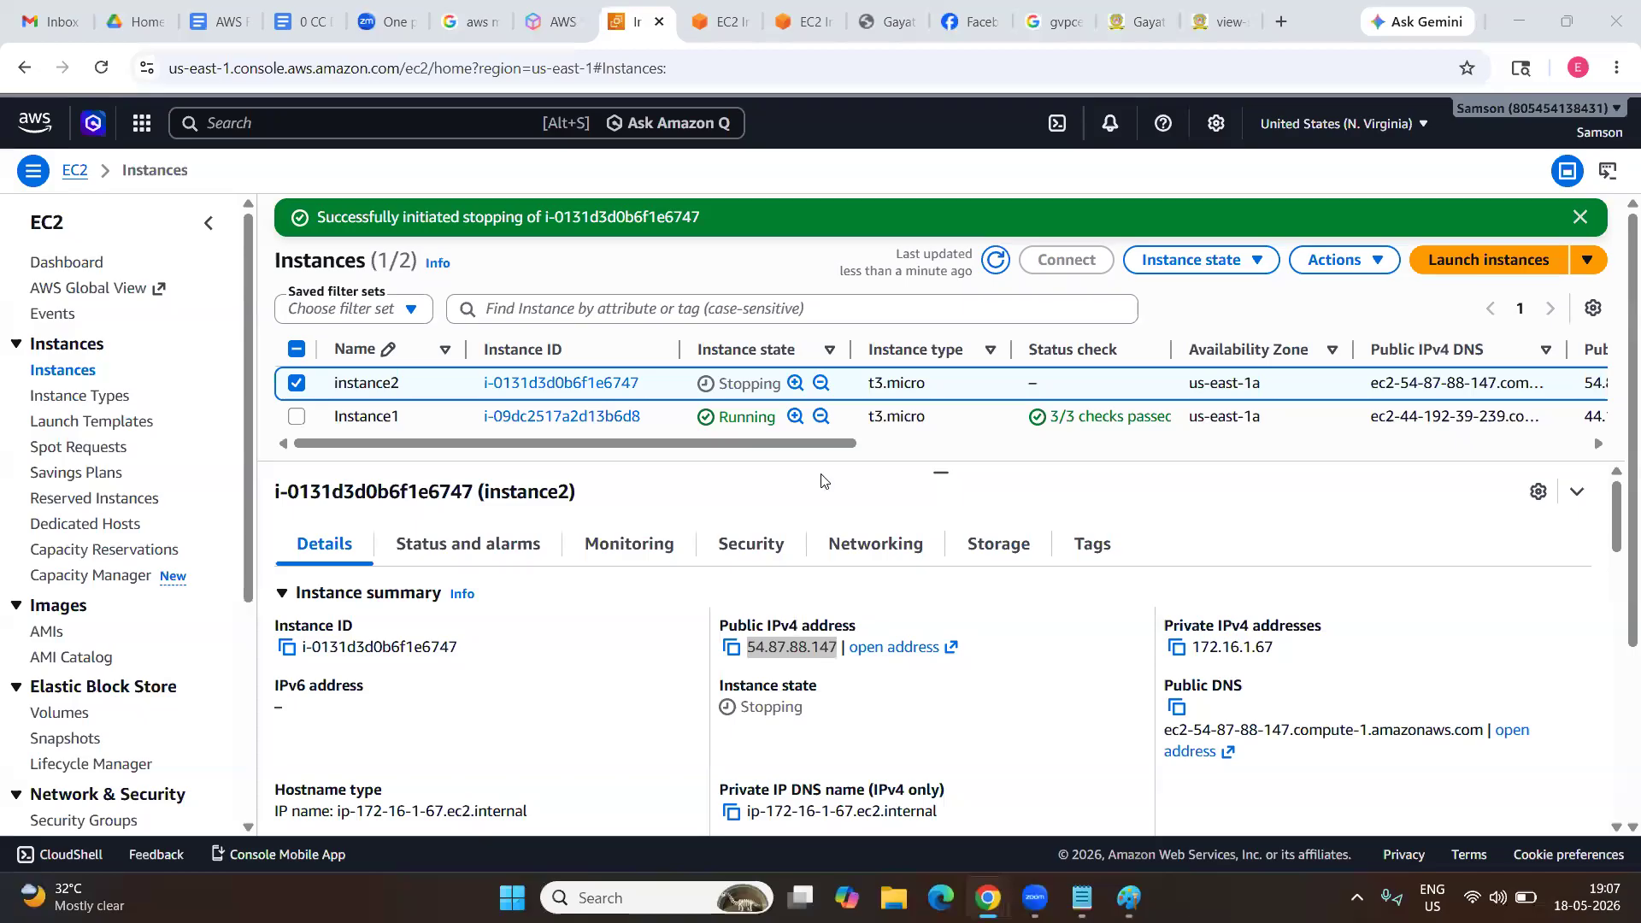
Close the browser tabs with the page source, the gvpce.ac.in site, the Google search and the Facebook copy.
left_click(1235, 24)
left_click(1244, 22)
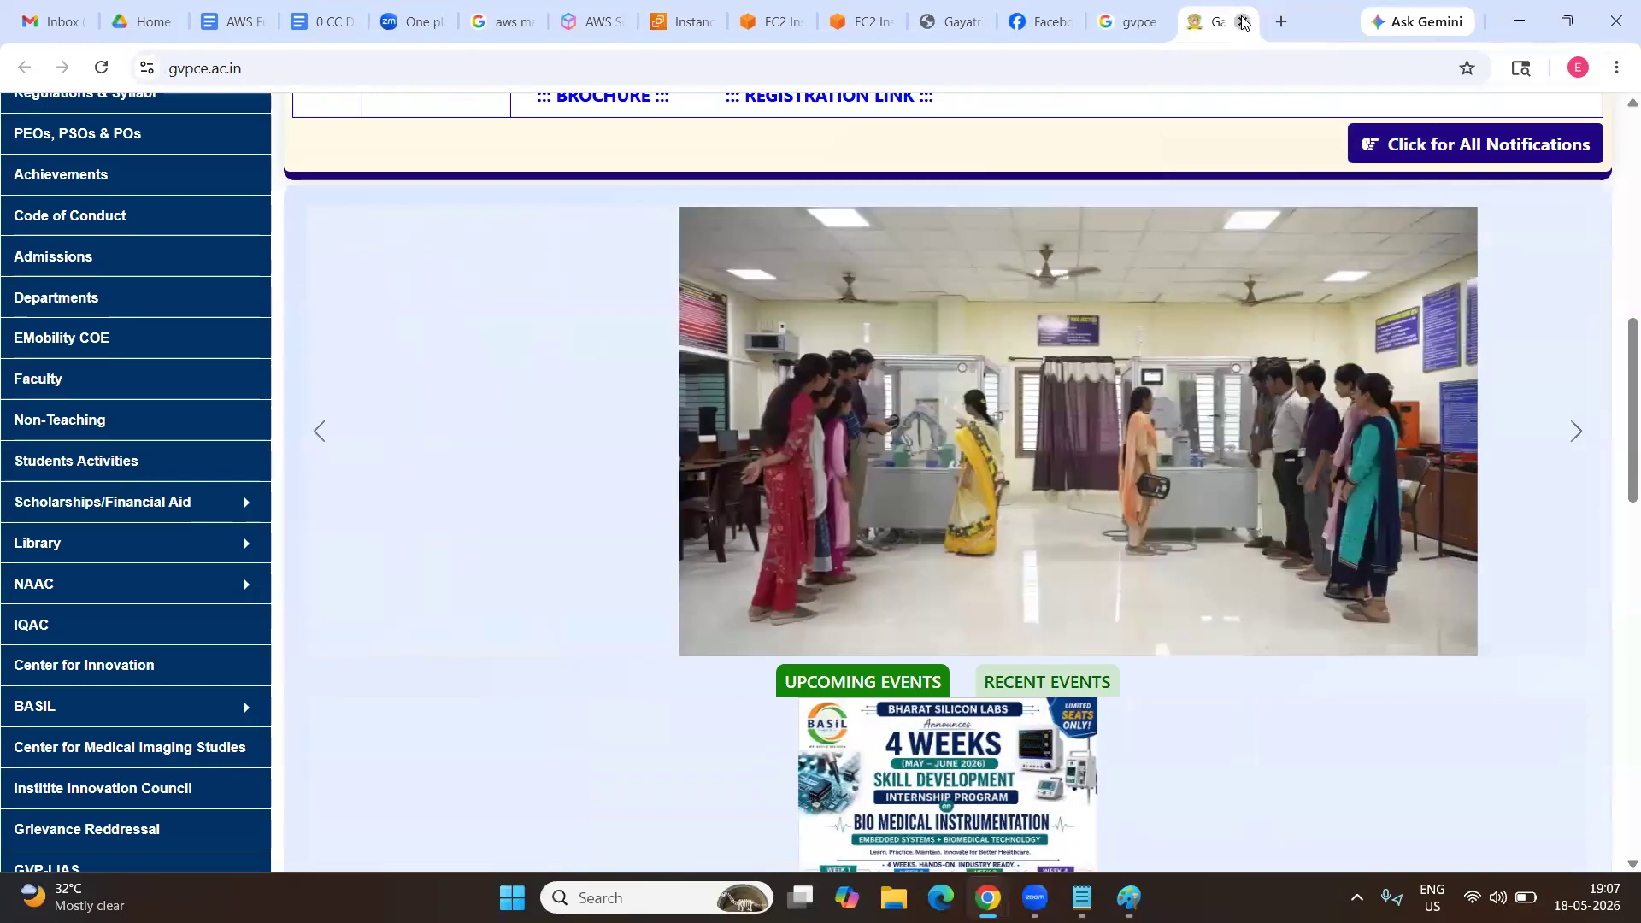
left_click(1243, 22)
left_click(1244, 21)
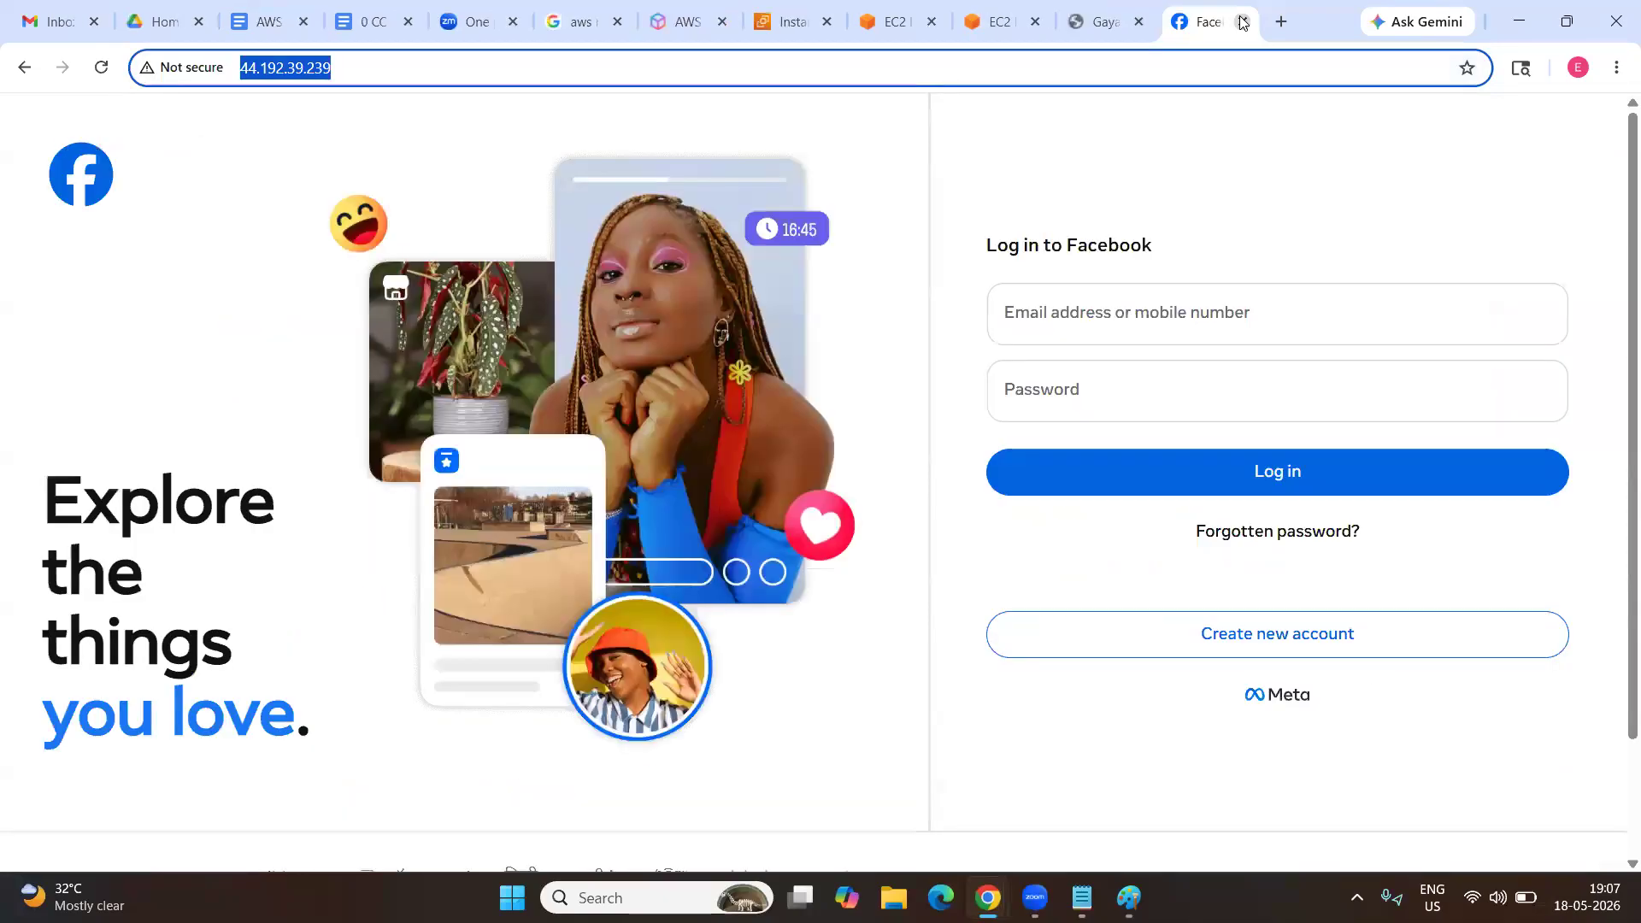
left_click(1243, 21)
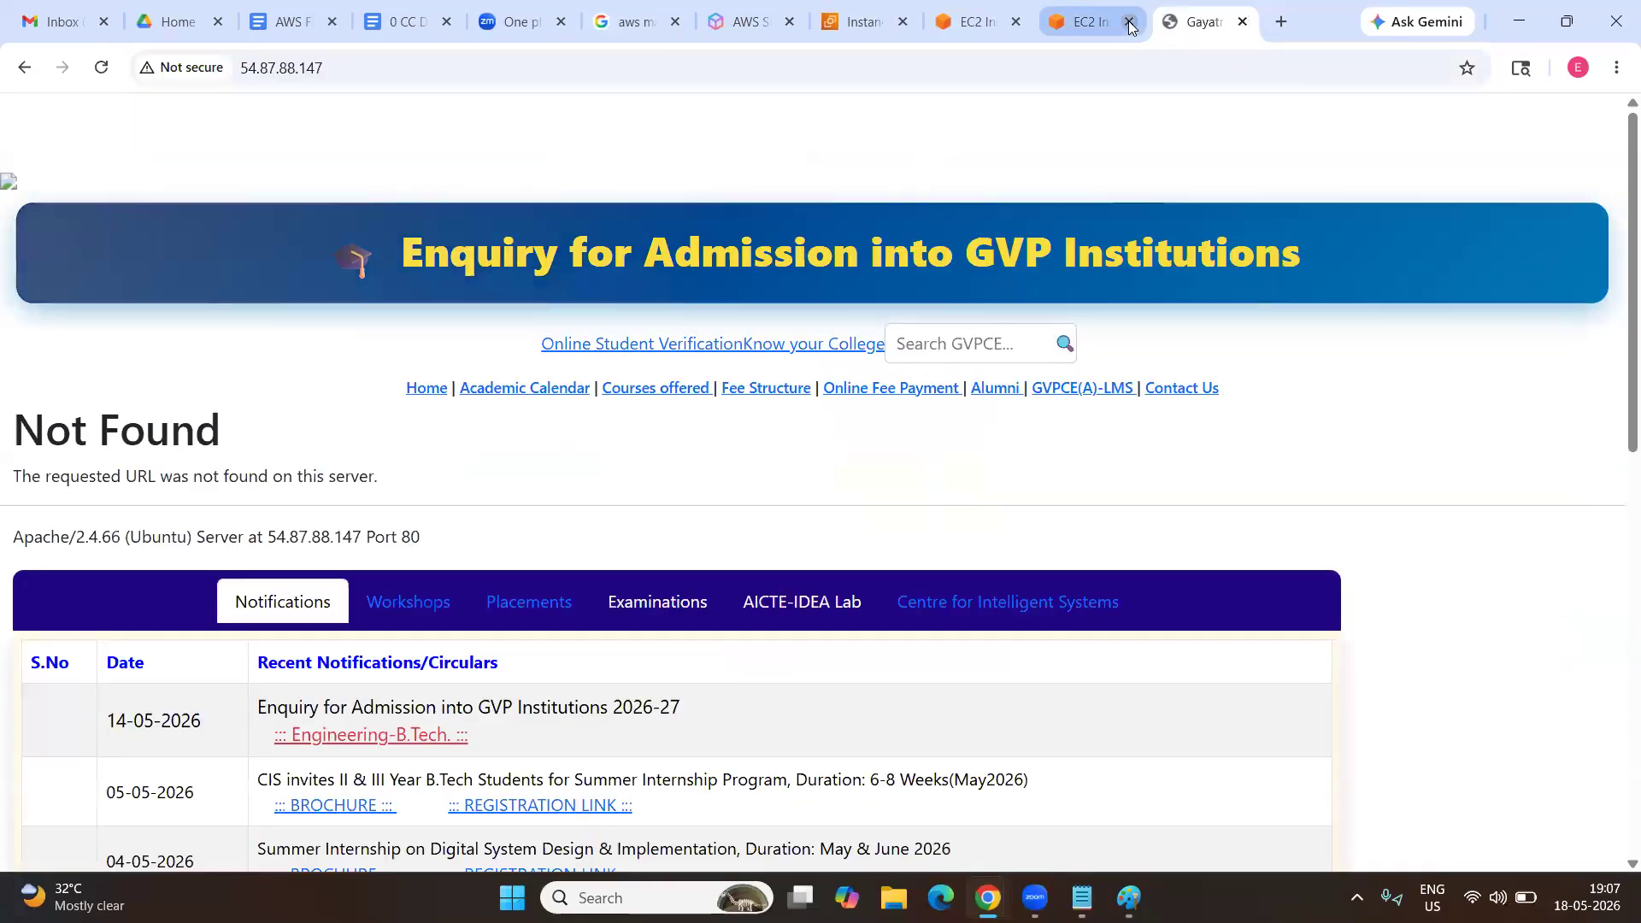
Reload the site at 54.87.88.147 and check its response against instance2's state in the EC2 instance list.
left_click(951, 25)
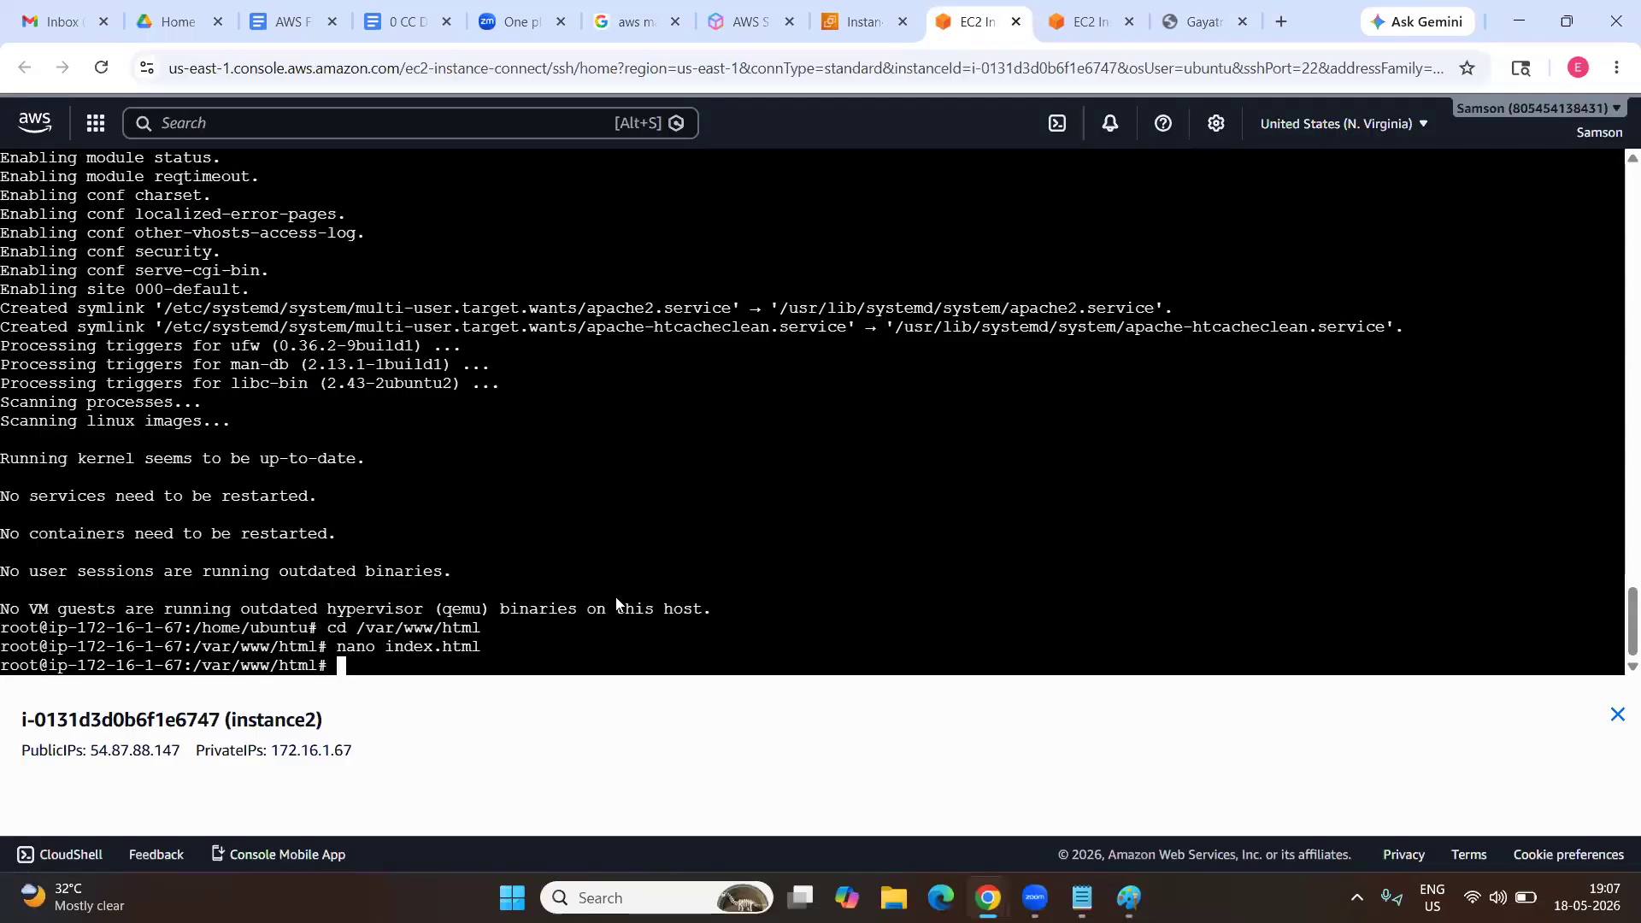
left_click(1222, 16)
left_click(108, 78)
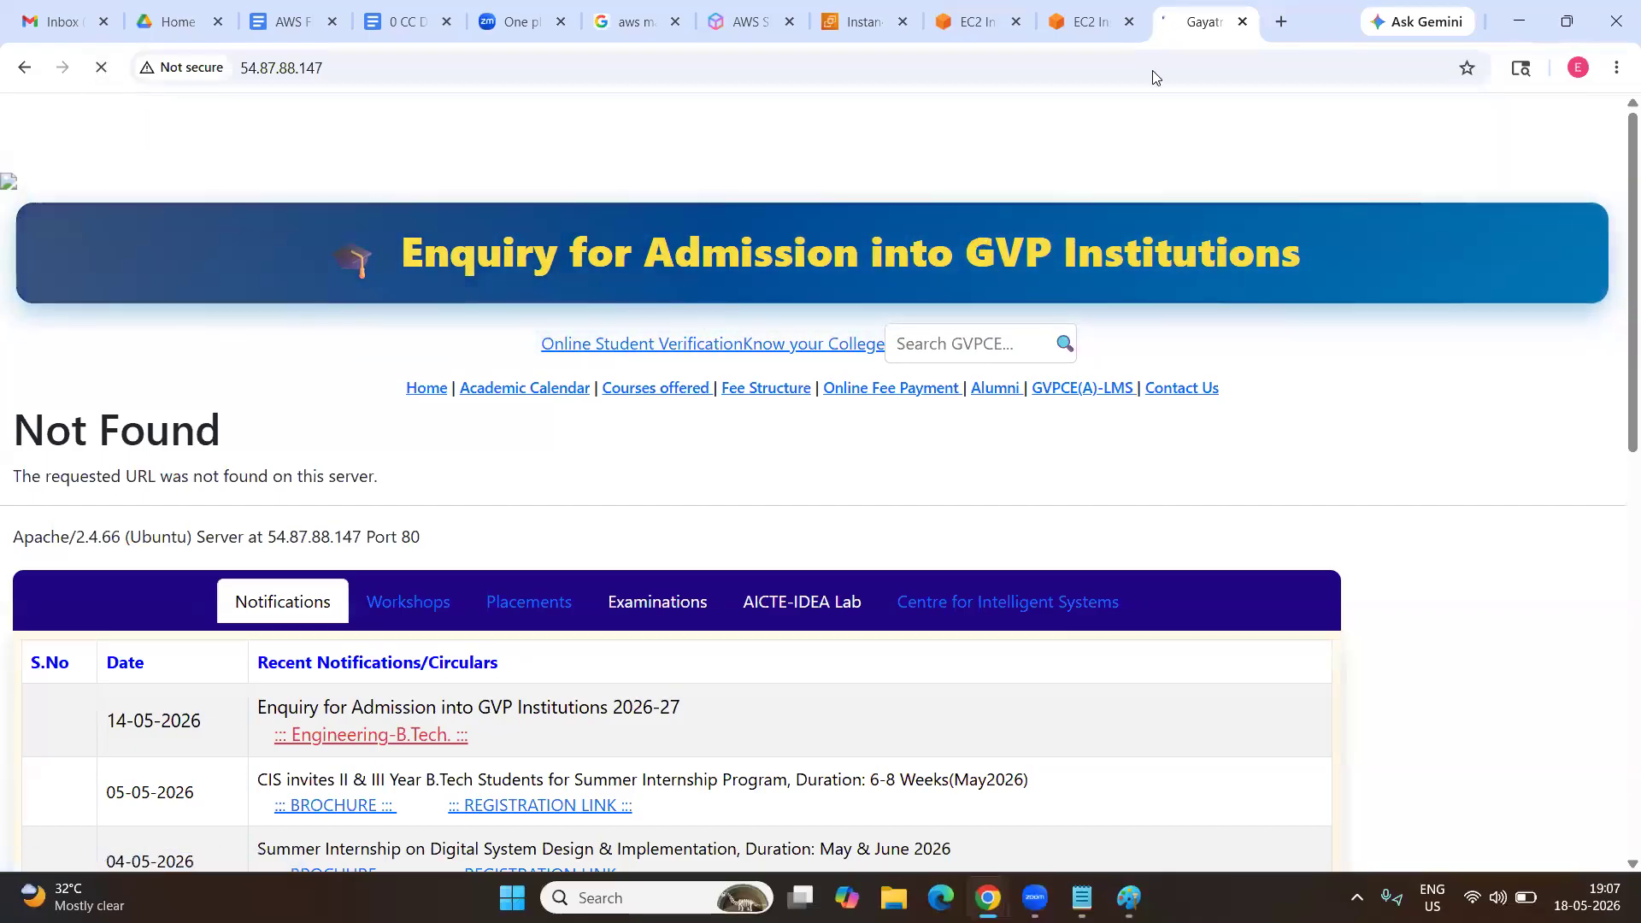
left_click(974, 23)
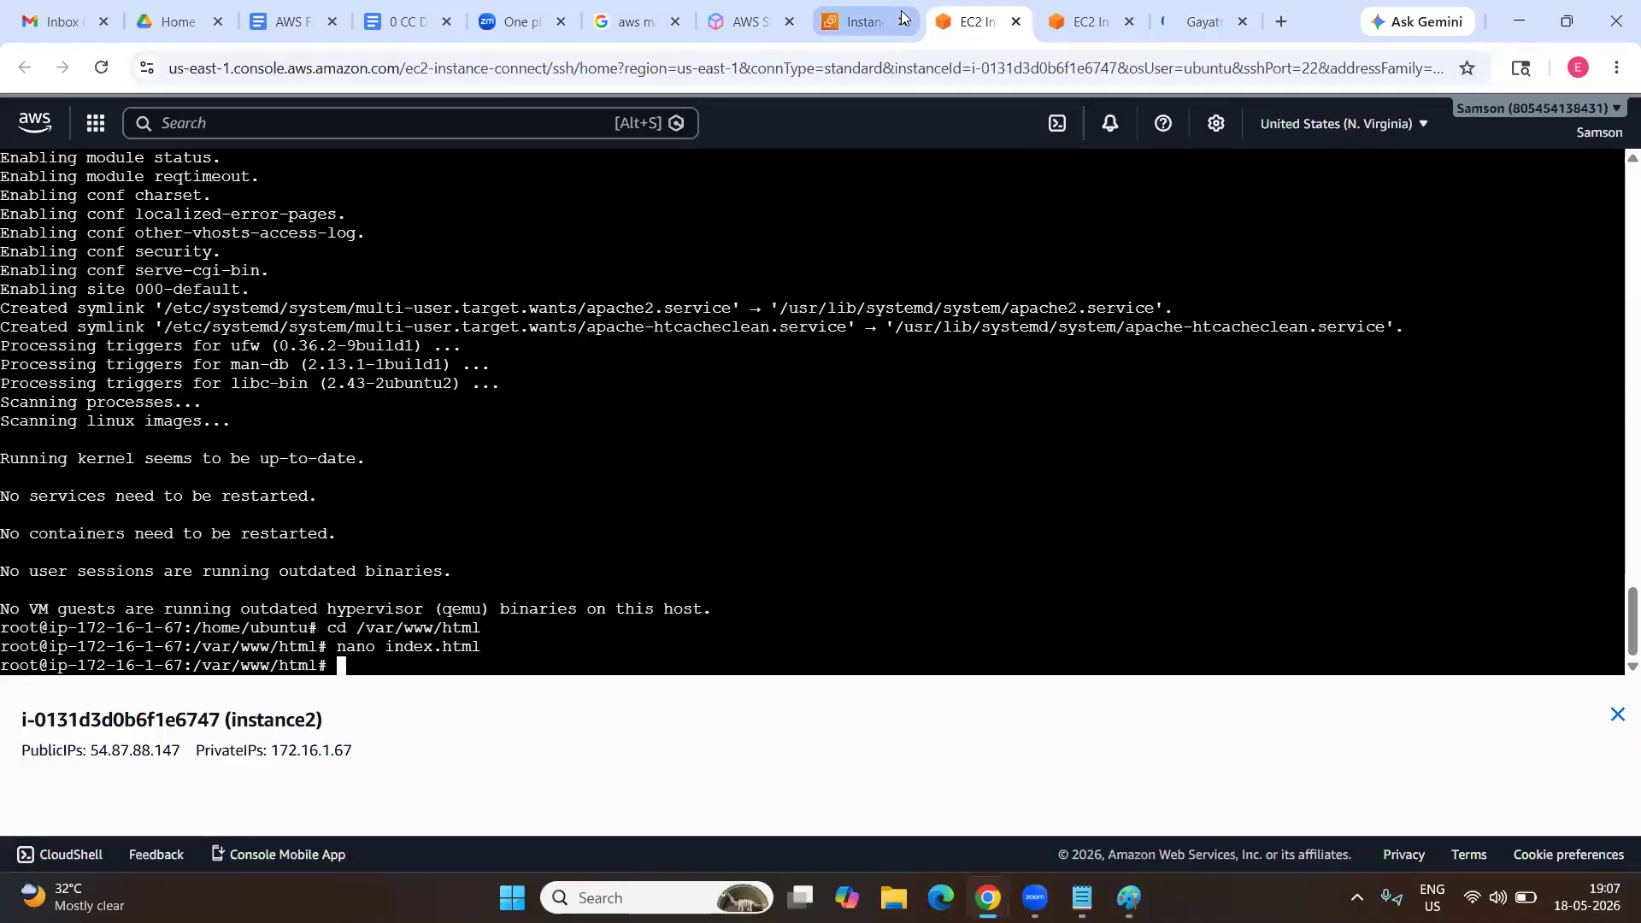
left_click(849, 19)
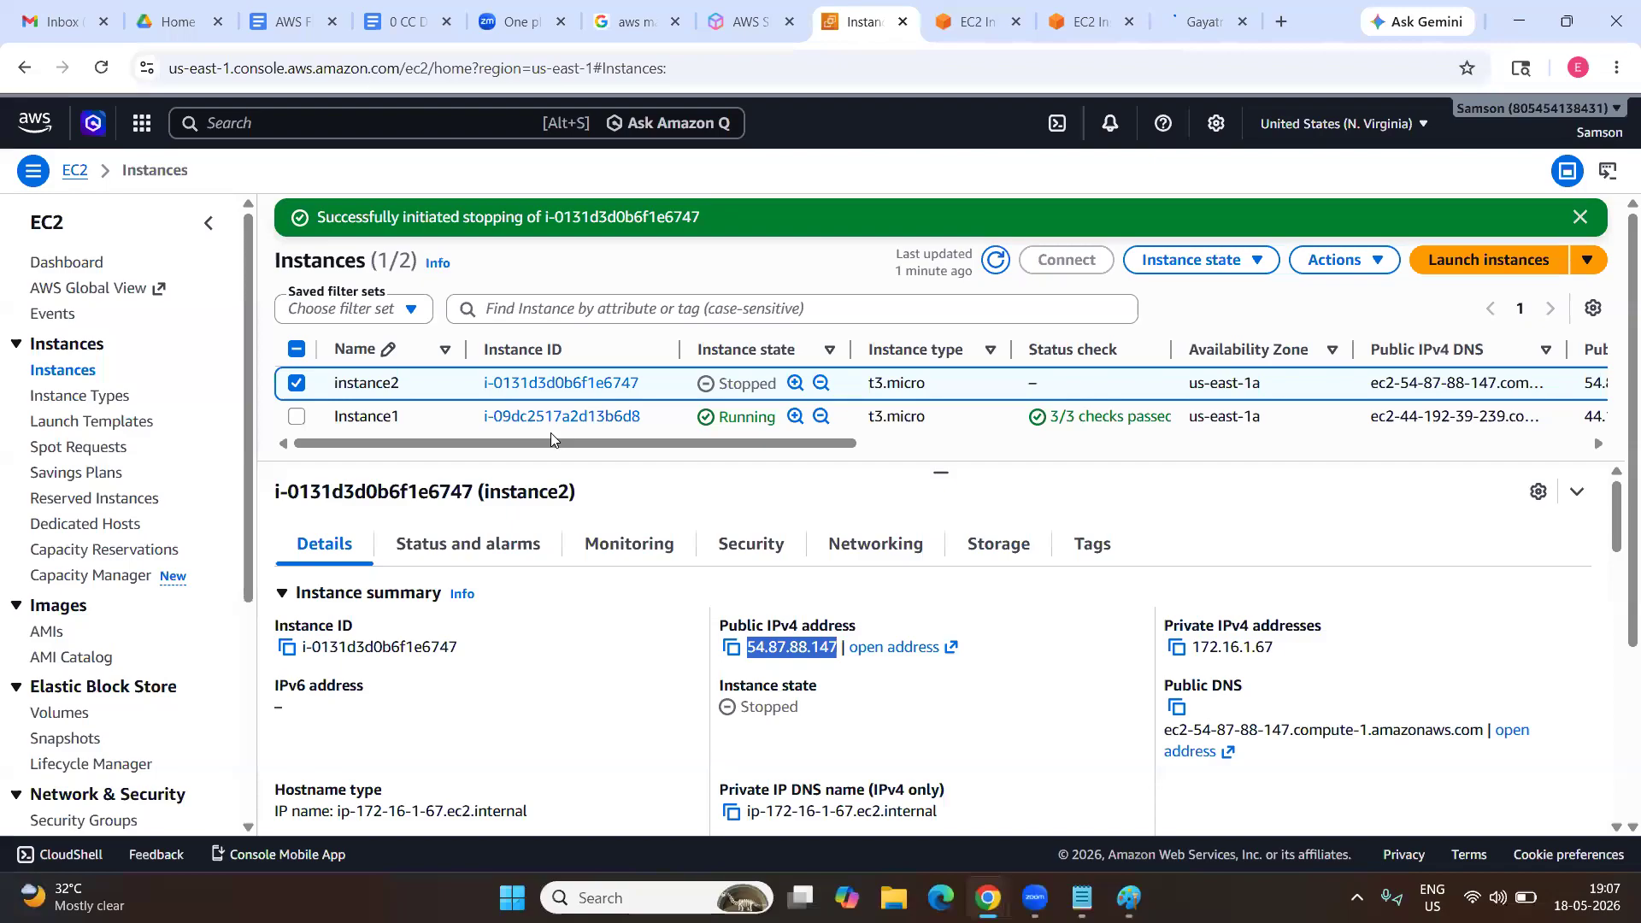
left_click(1199, 18)
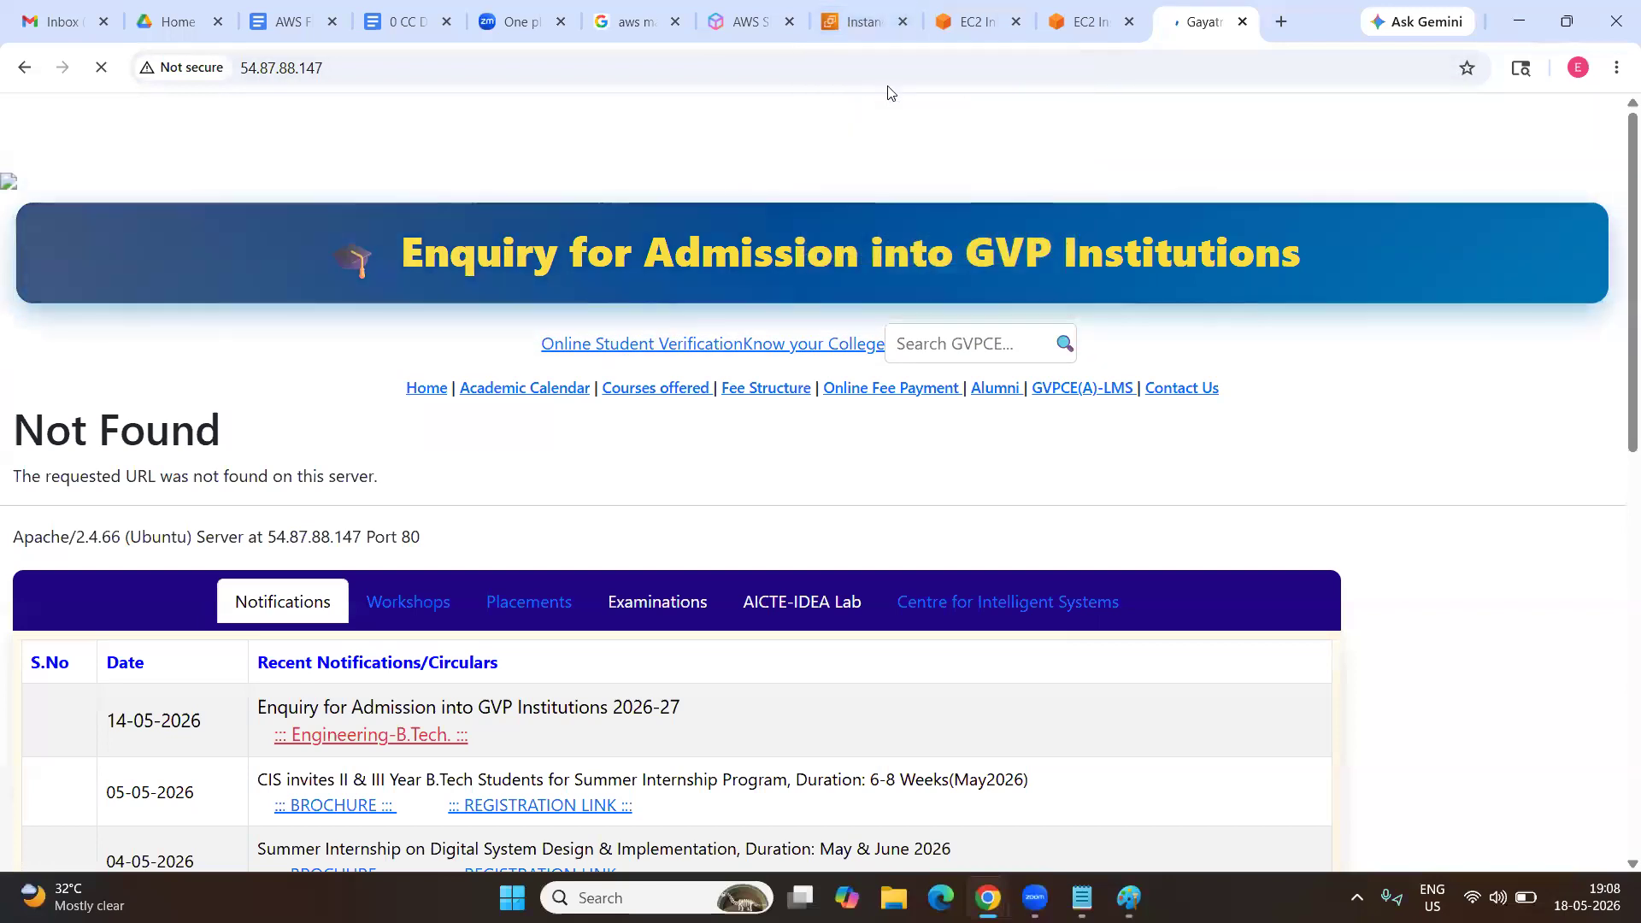
Start instance2 again from the EC2 instance list.
left_click(881, 24)
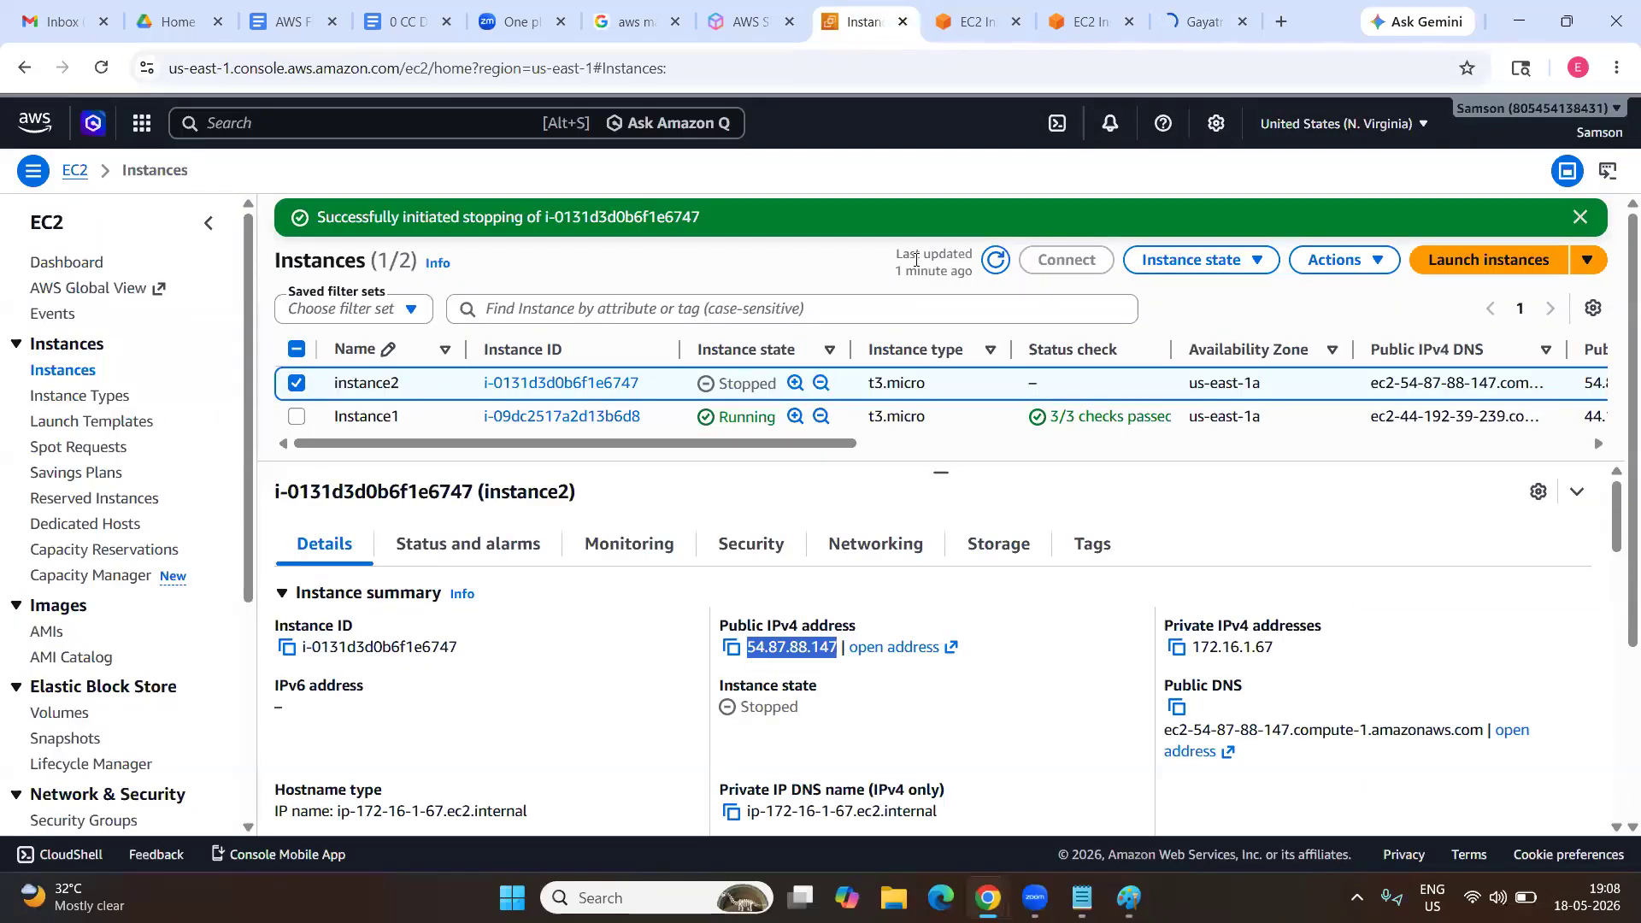
left_click(1183, 263)
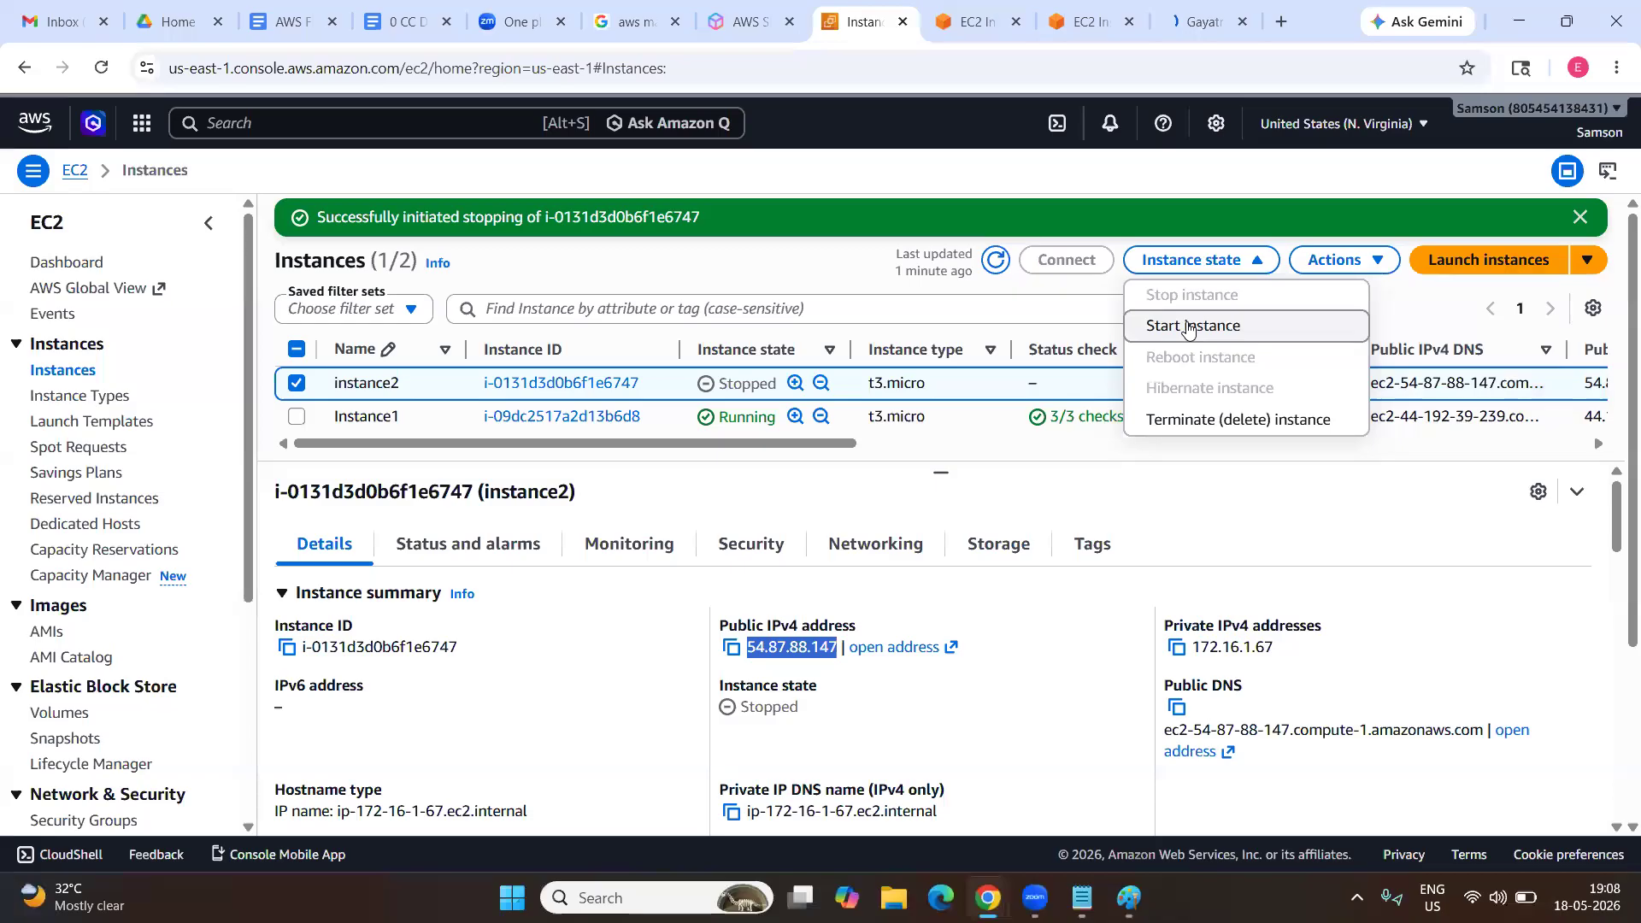
left_click(1188, 326)
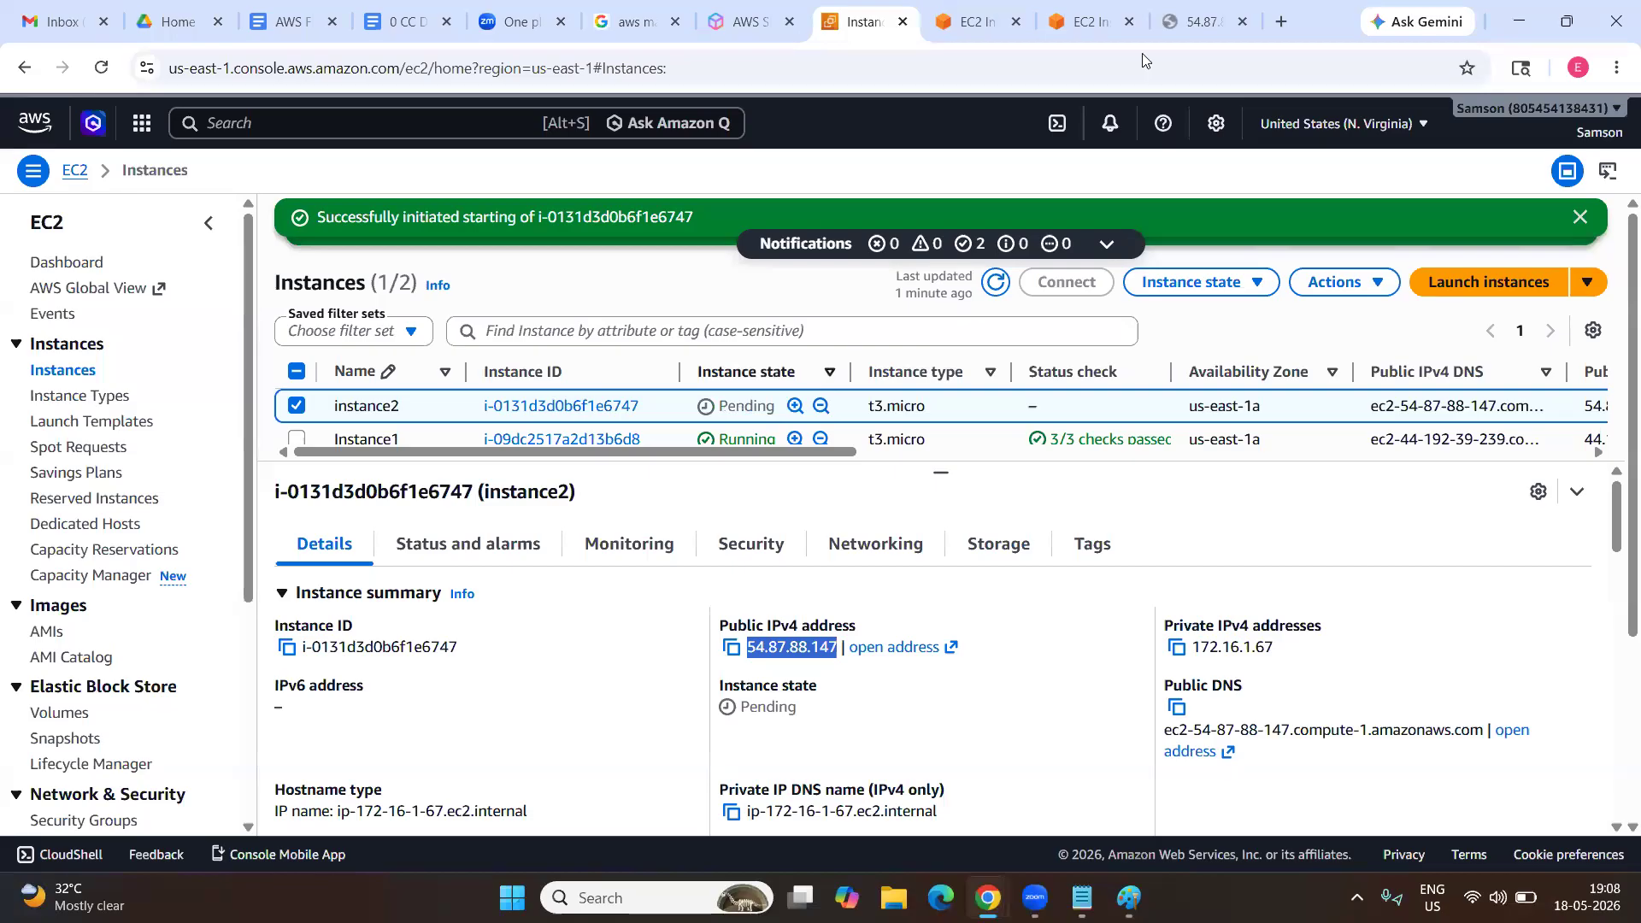
Check the site at 54.87.88.147 while instance2 starts up, refreshing the EC2 instance list and comparing the address with the instance's state.
left_click(1202, 23)
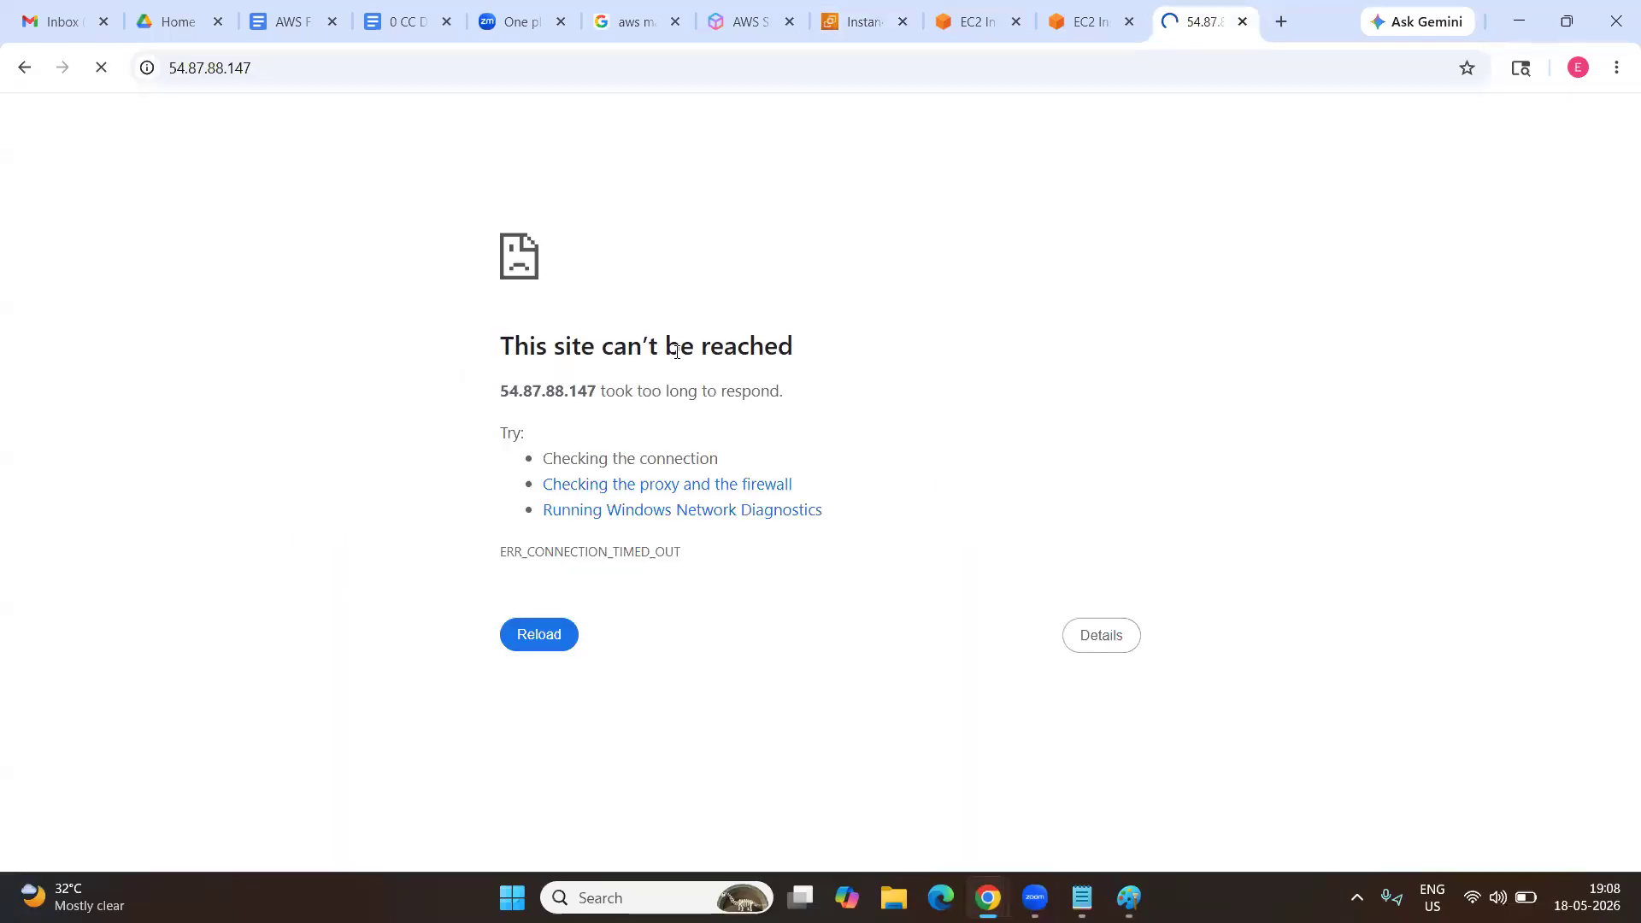
left_click_drag(267, 79, 169, 73)
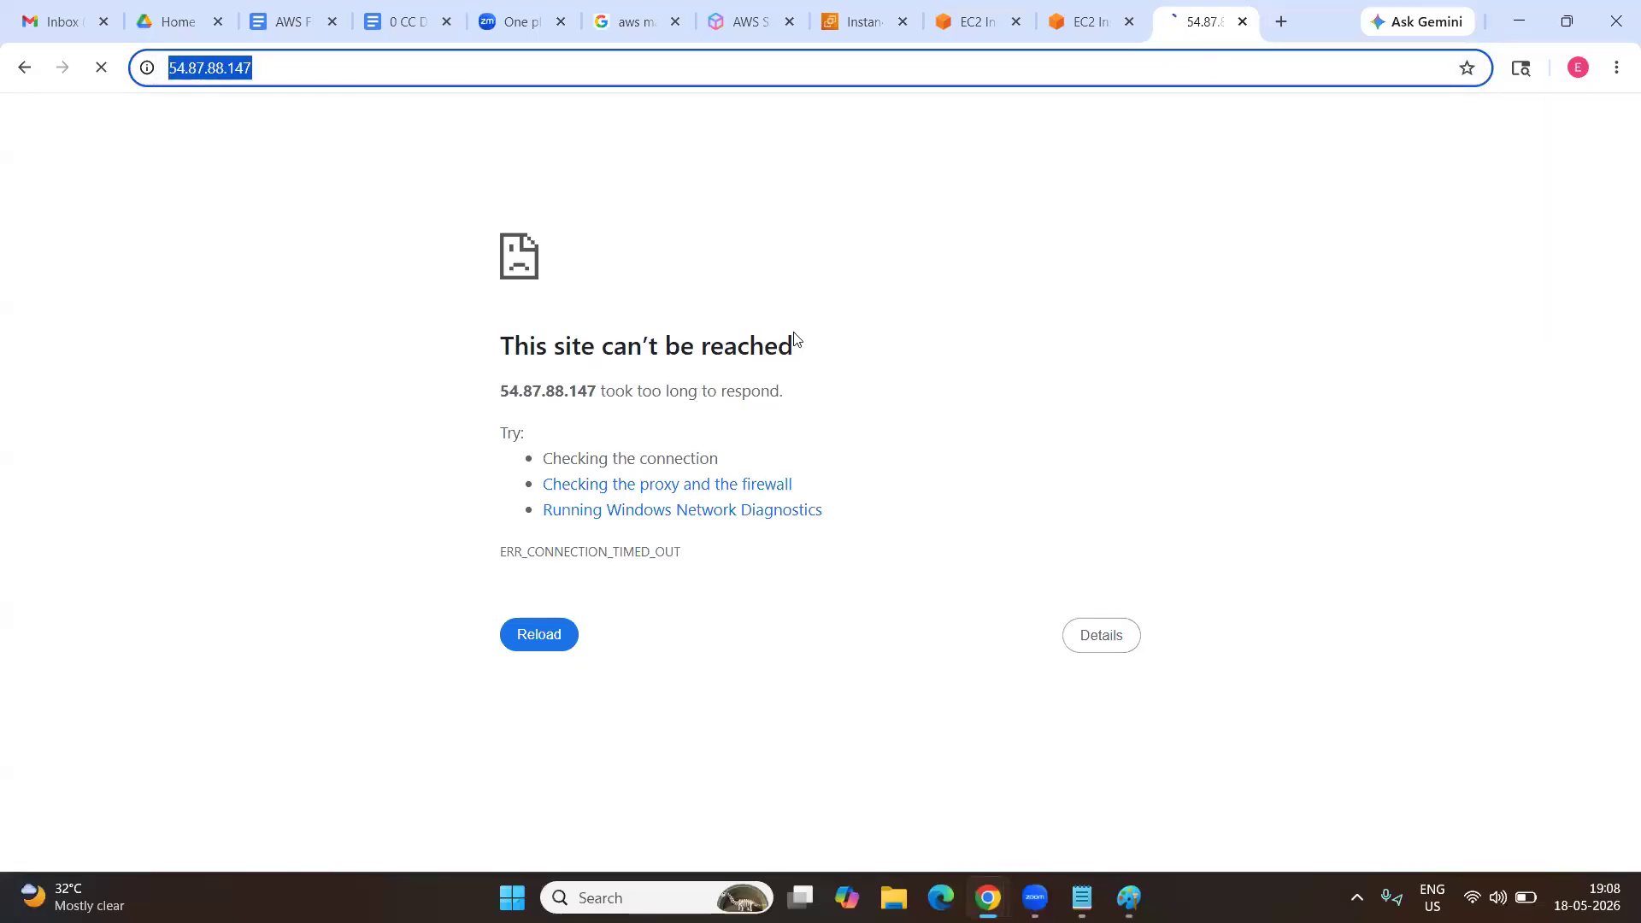
left_click(853, 26)
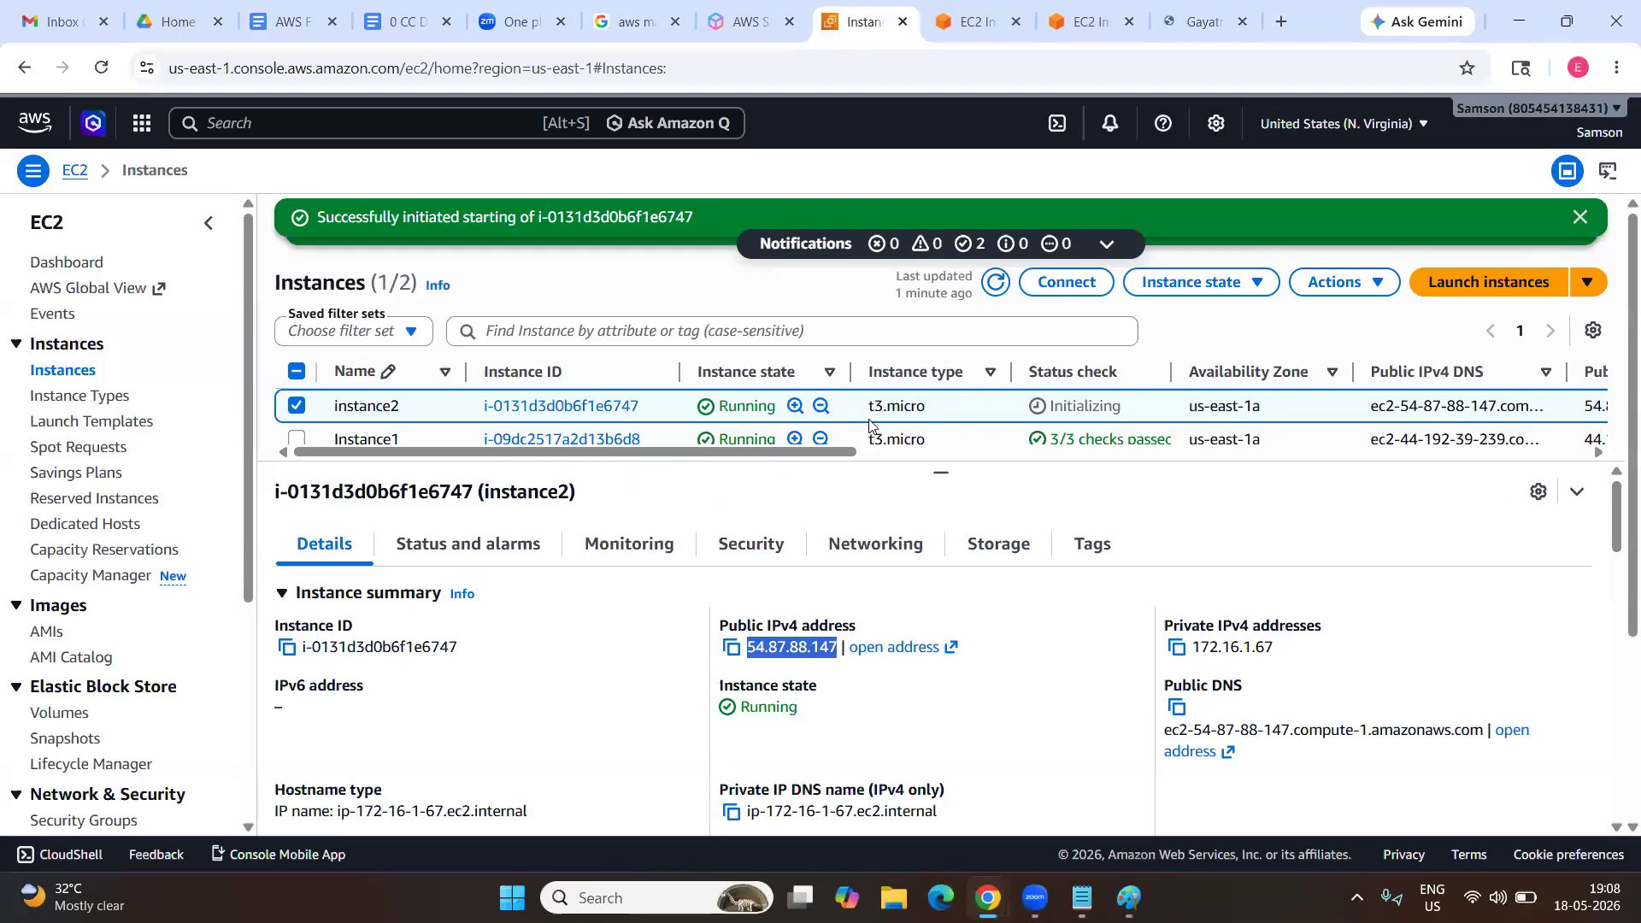
left_click(996, 285)
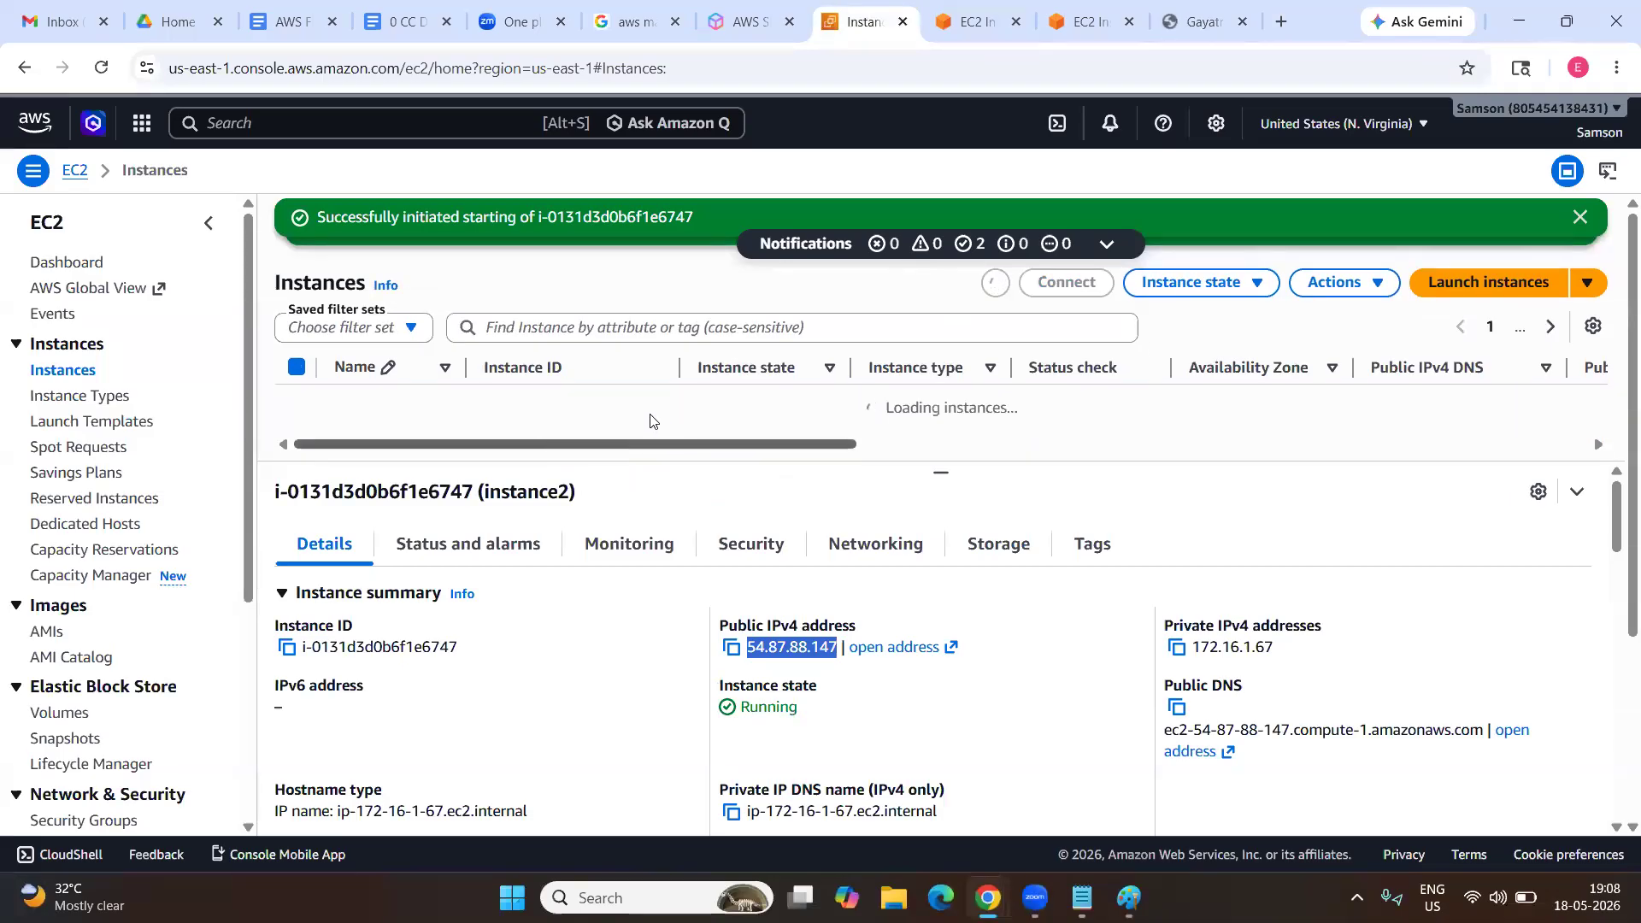
left_click(1192, 25)
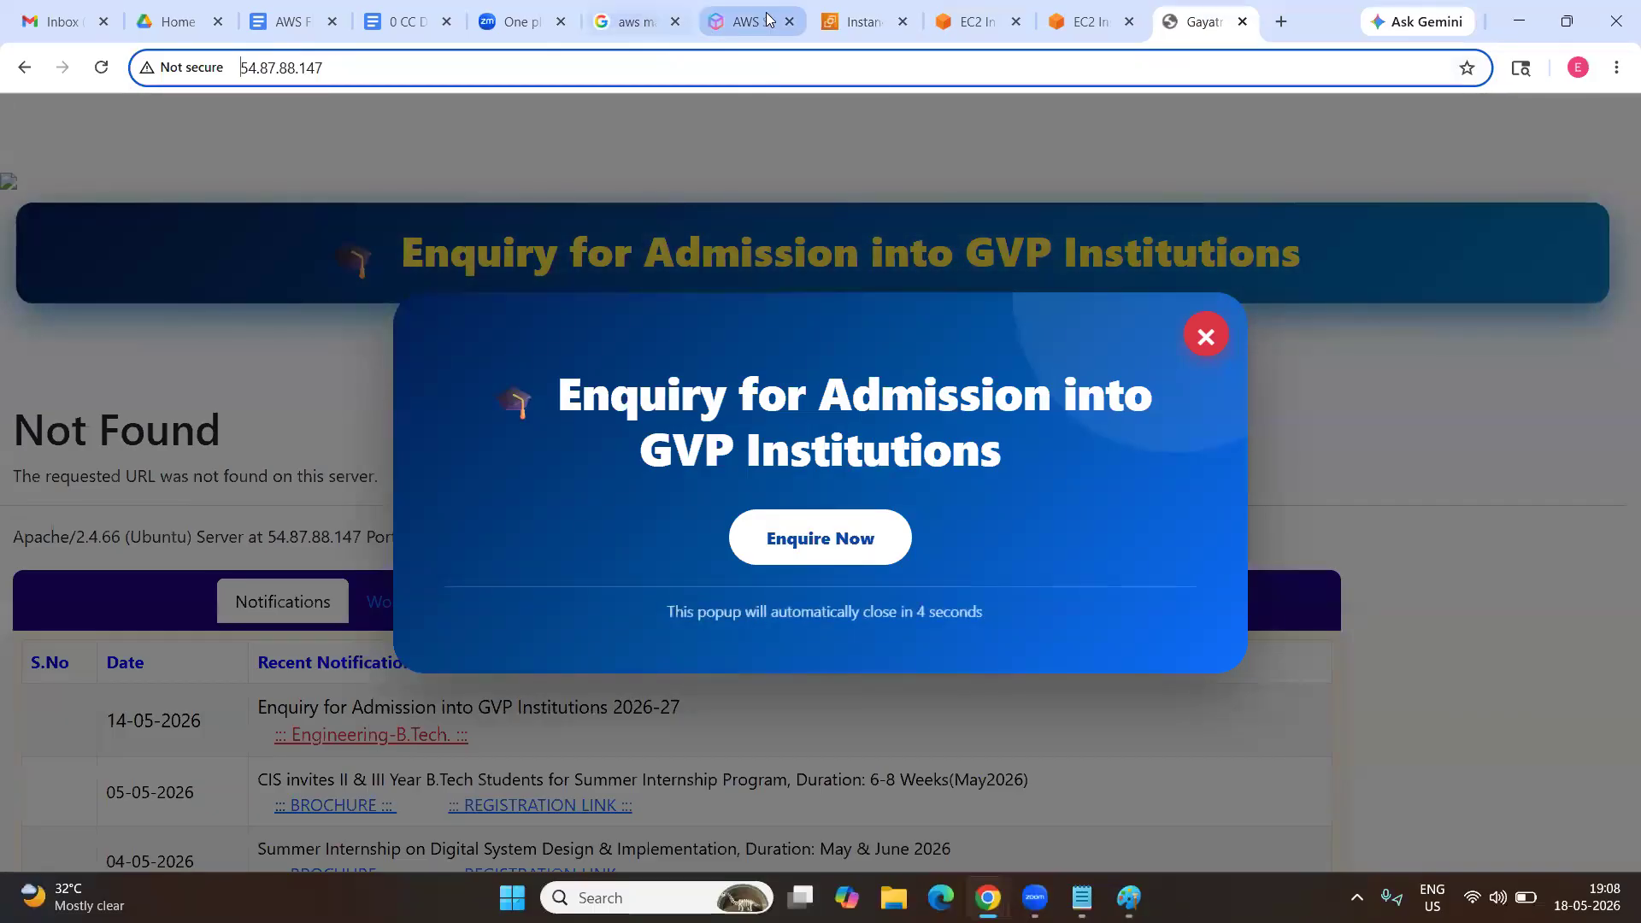
left_click(859, 23)
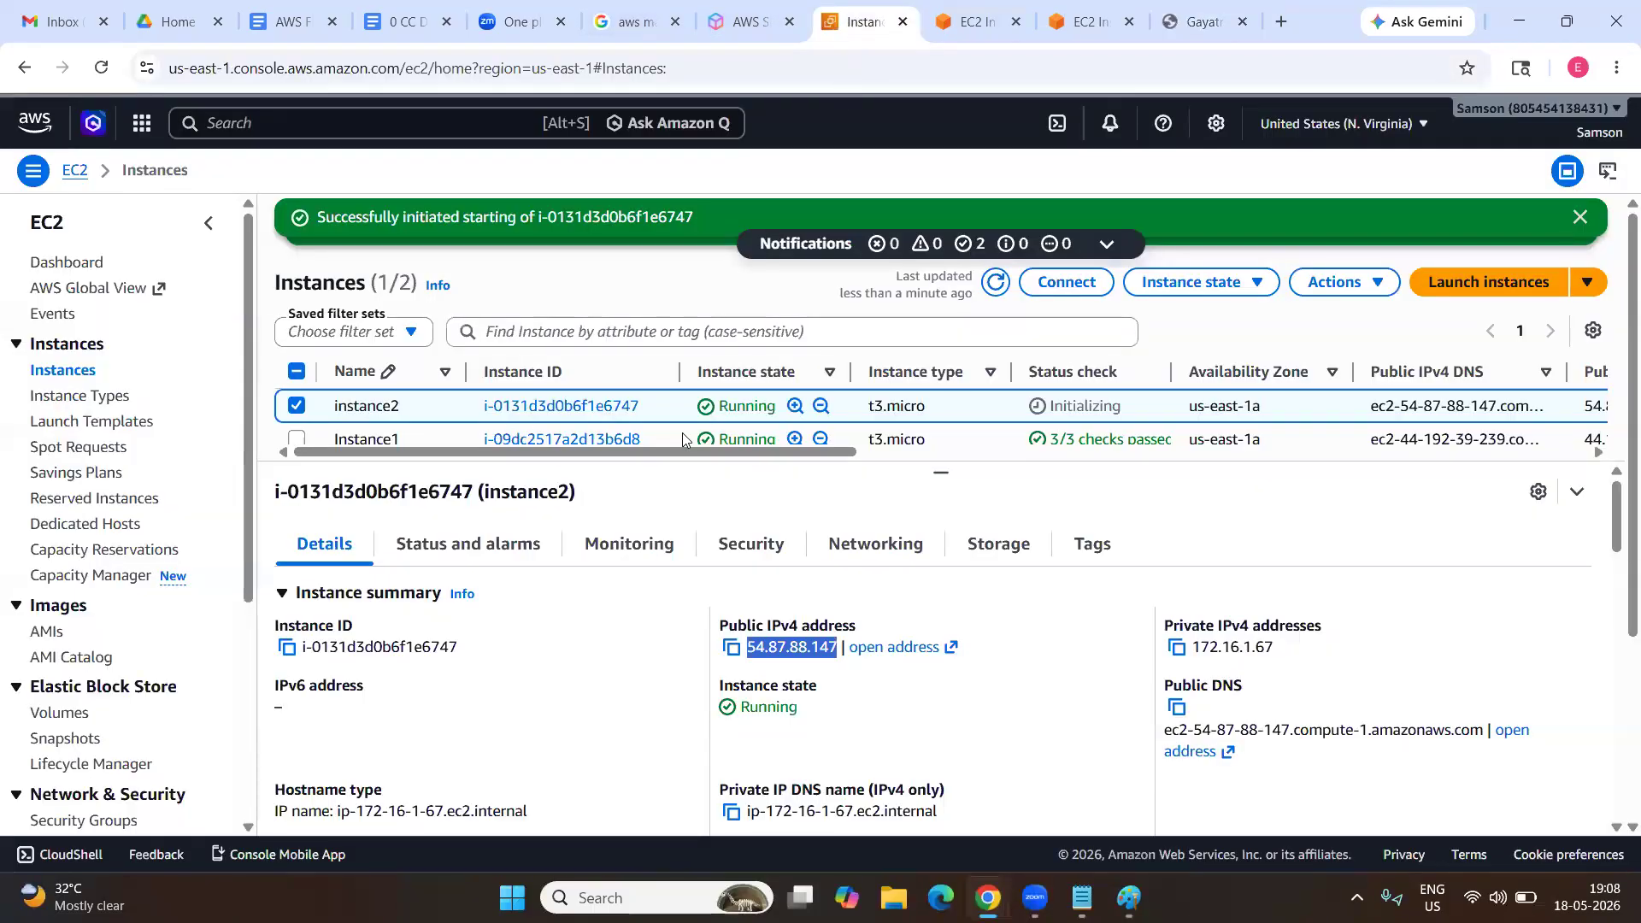
left_click(1186, 32)
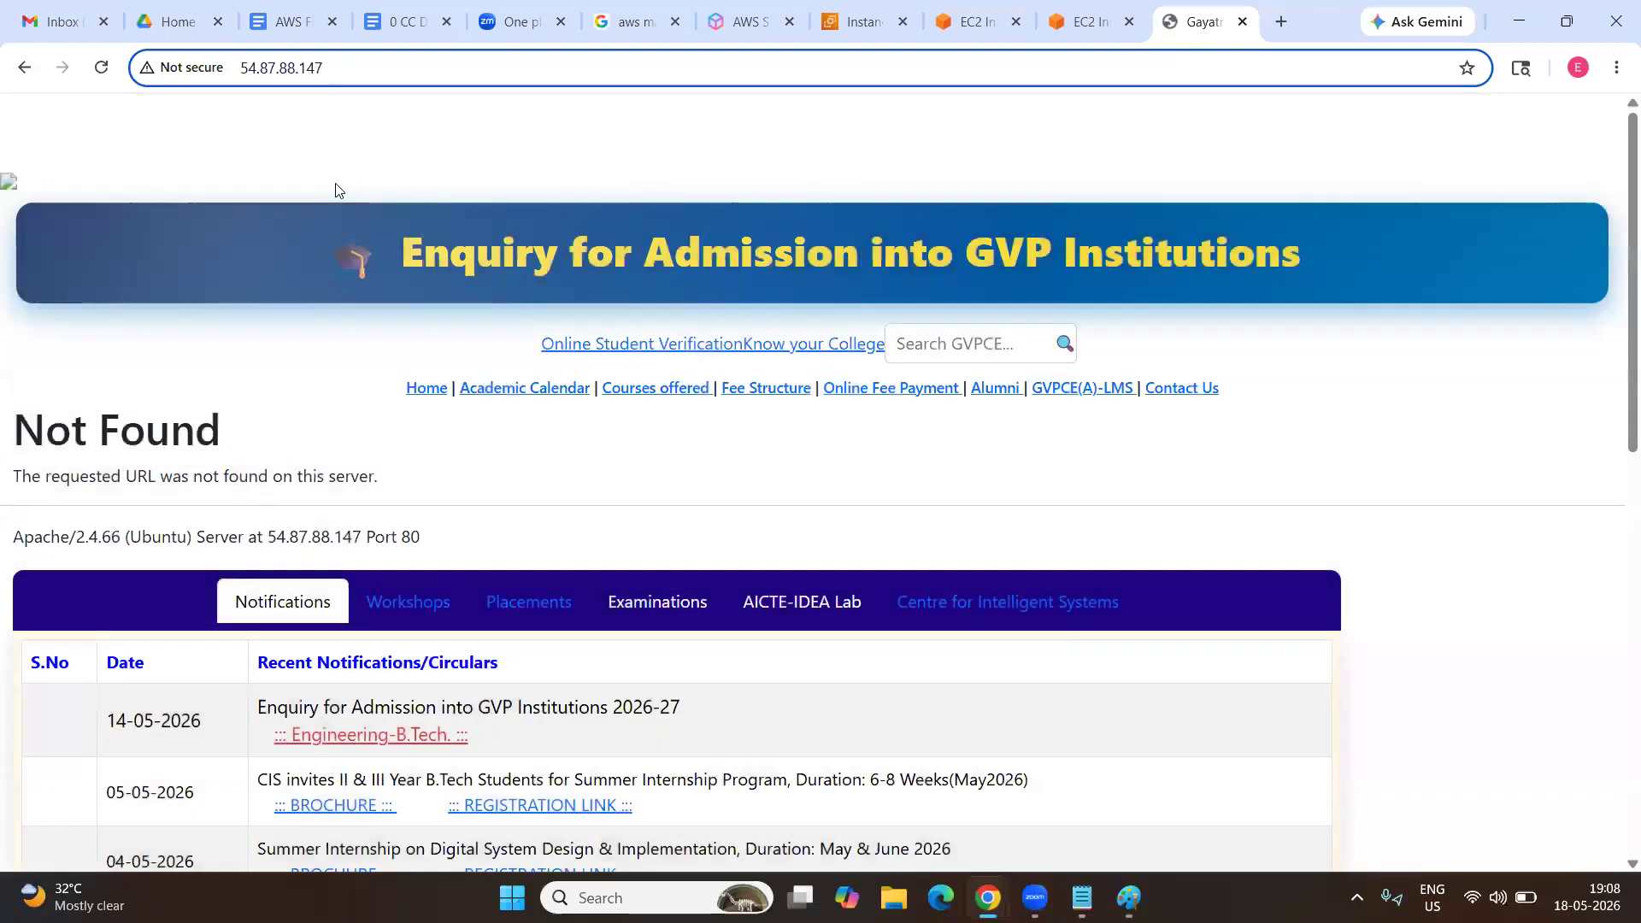
left_click_drag(364, 76, 242, 85)
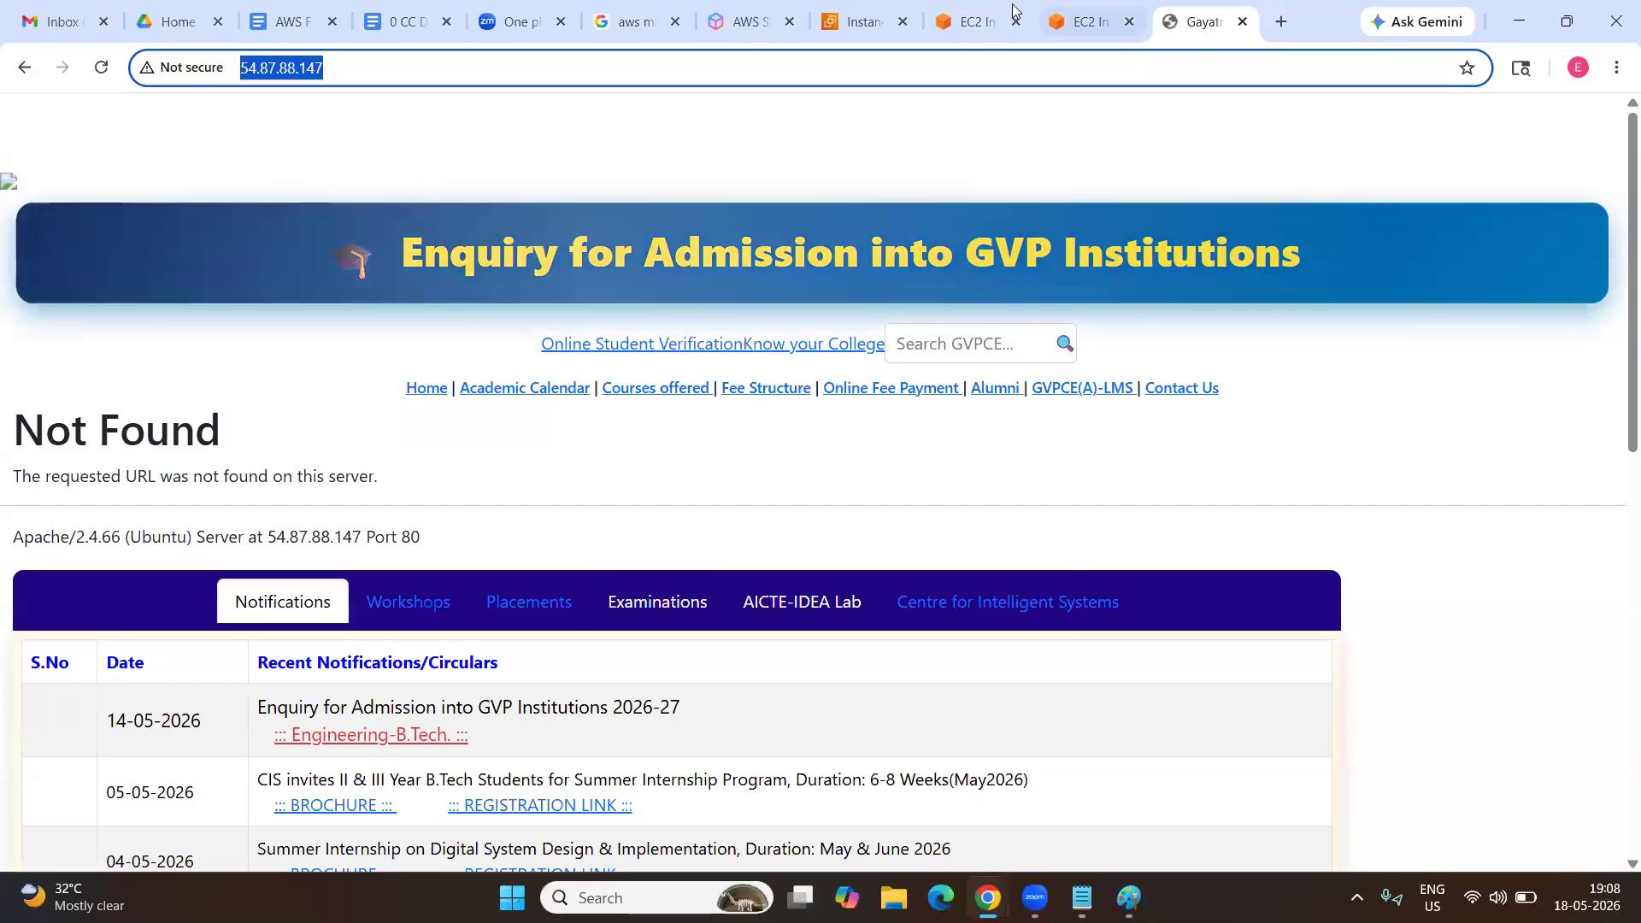
Compare the public IP in instance2's terminal session and the EC2 instance details with the address of the hosted site.
left_click(975, 9)
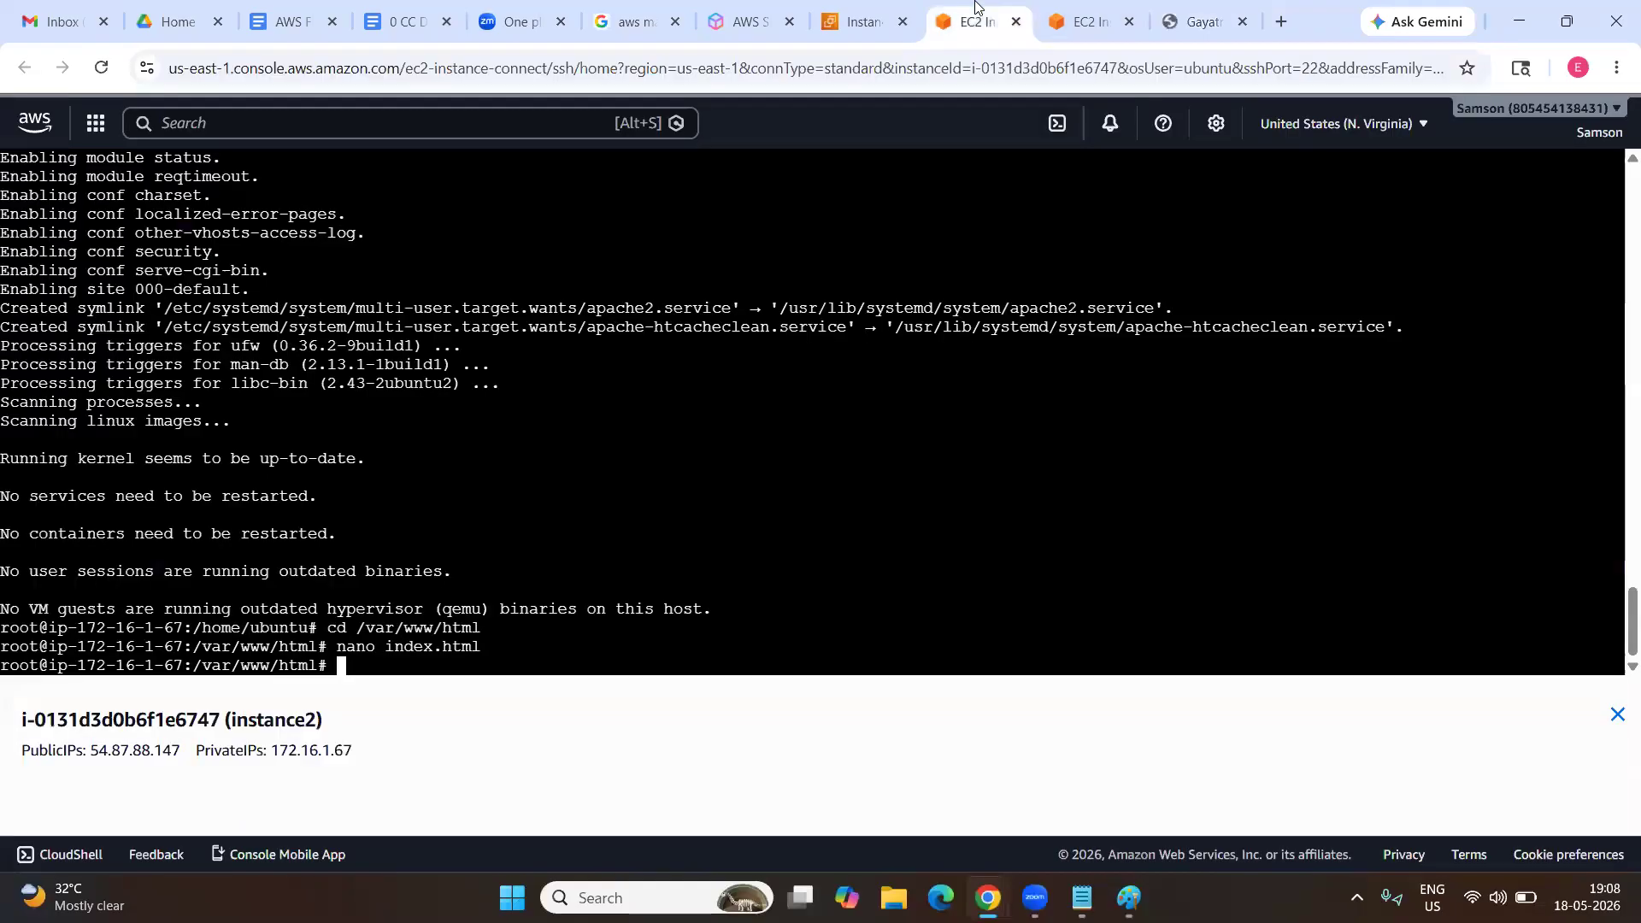
left_click(875, 14)
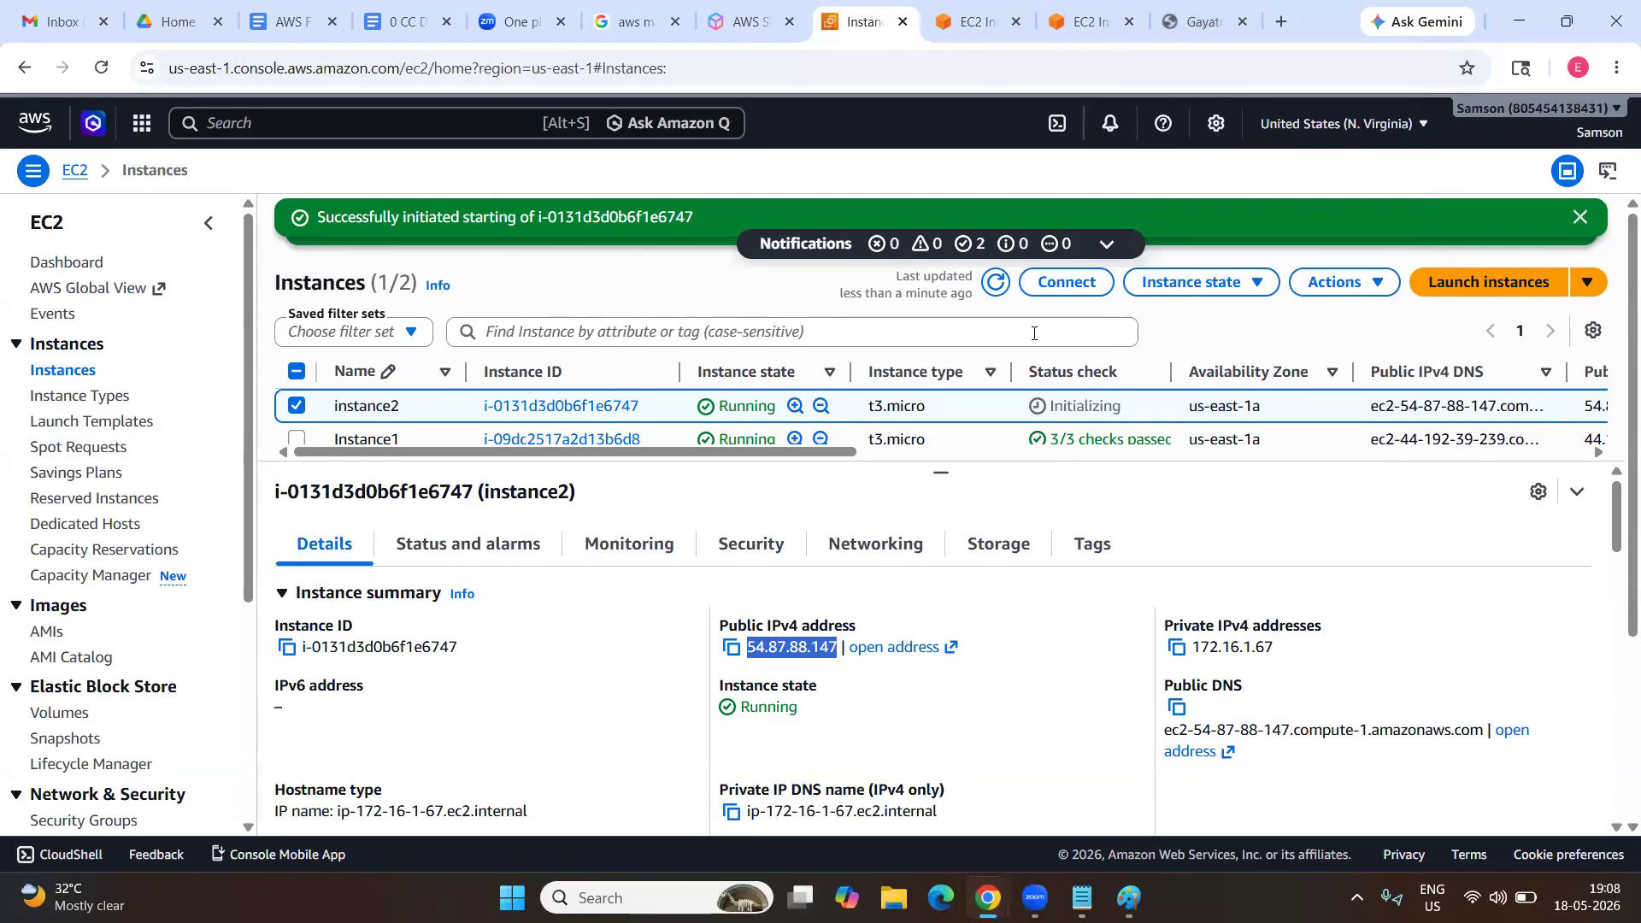
left_click(1164, 39)
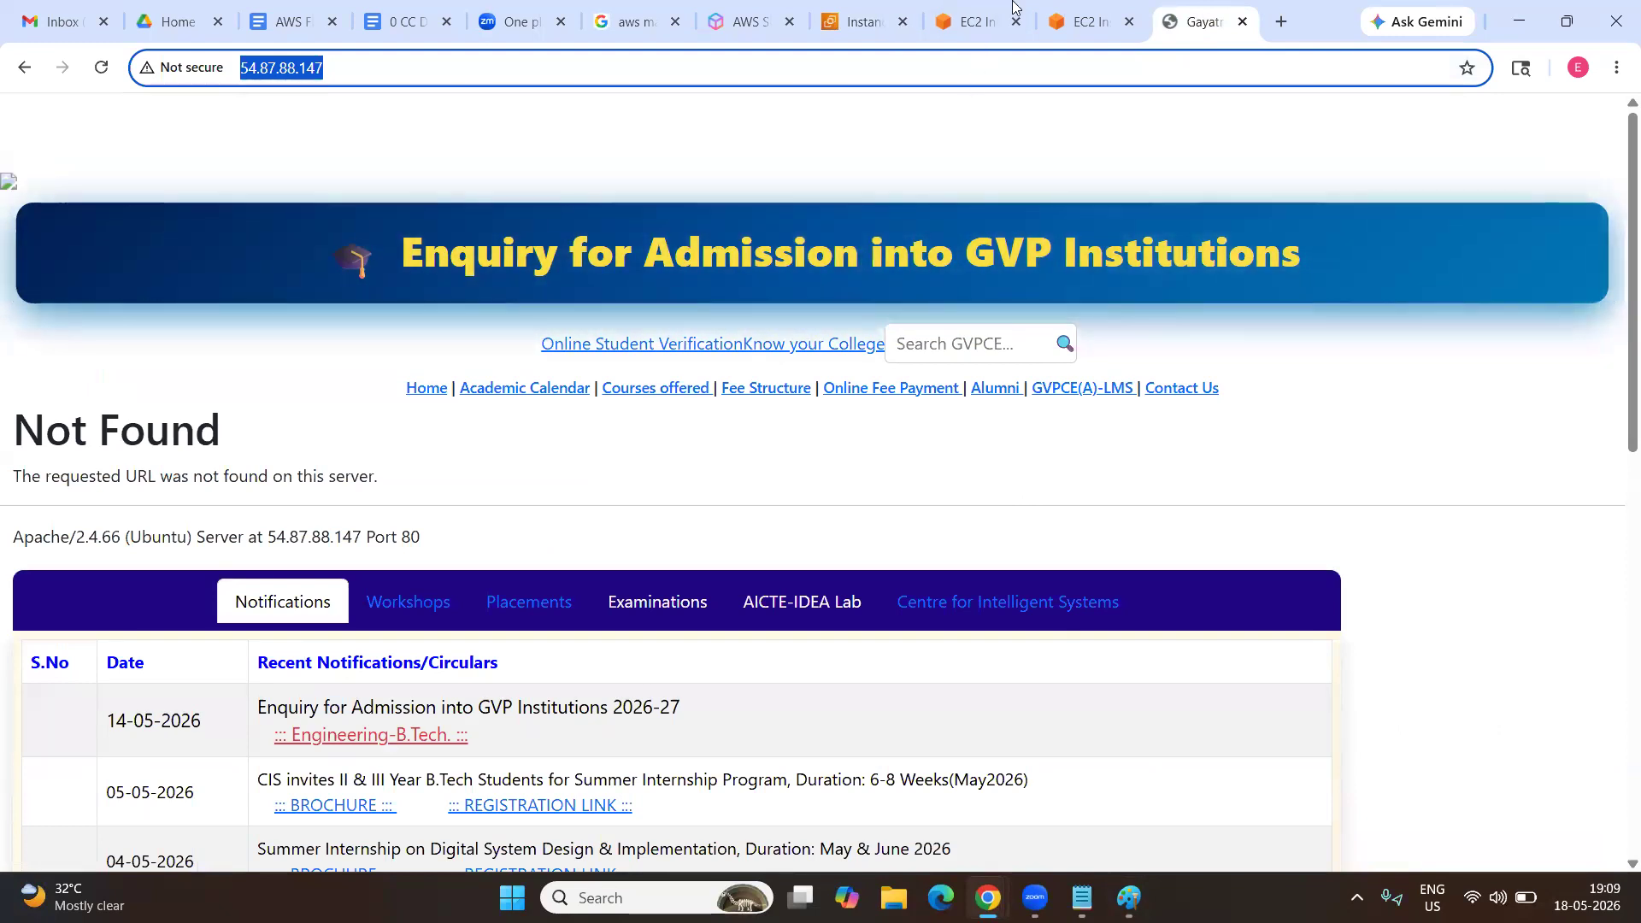
left_click(995, 28)
left_click(864, 26)
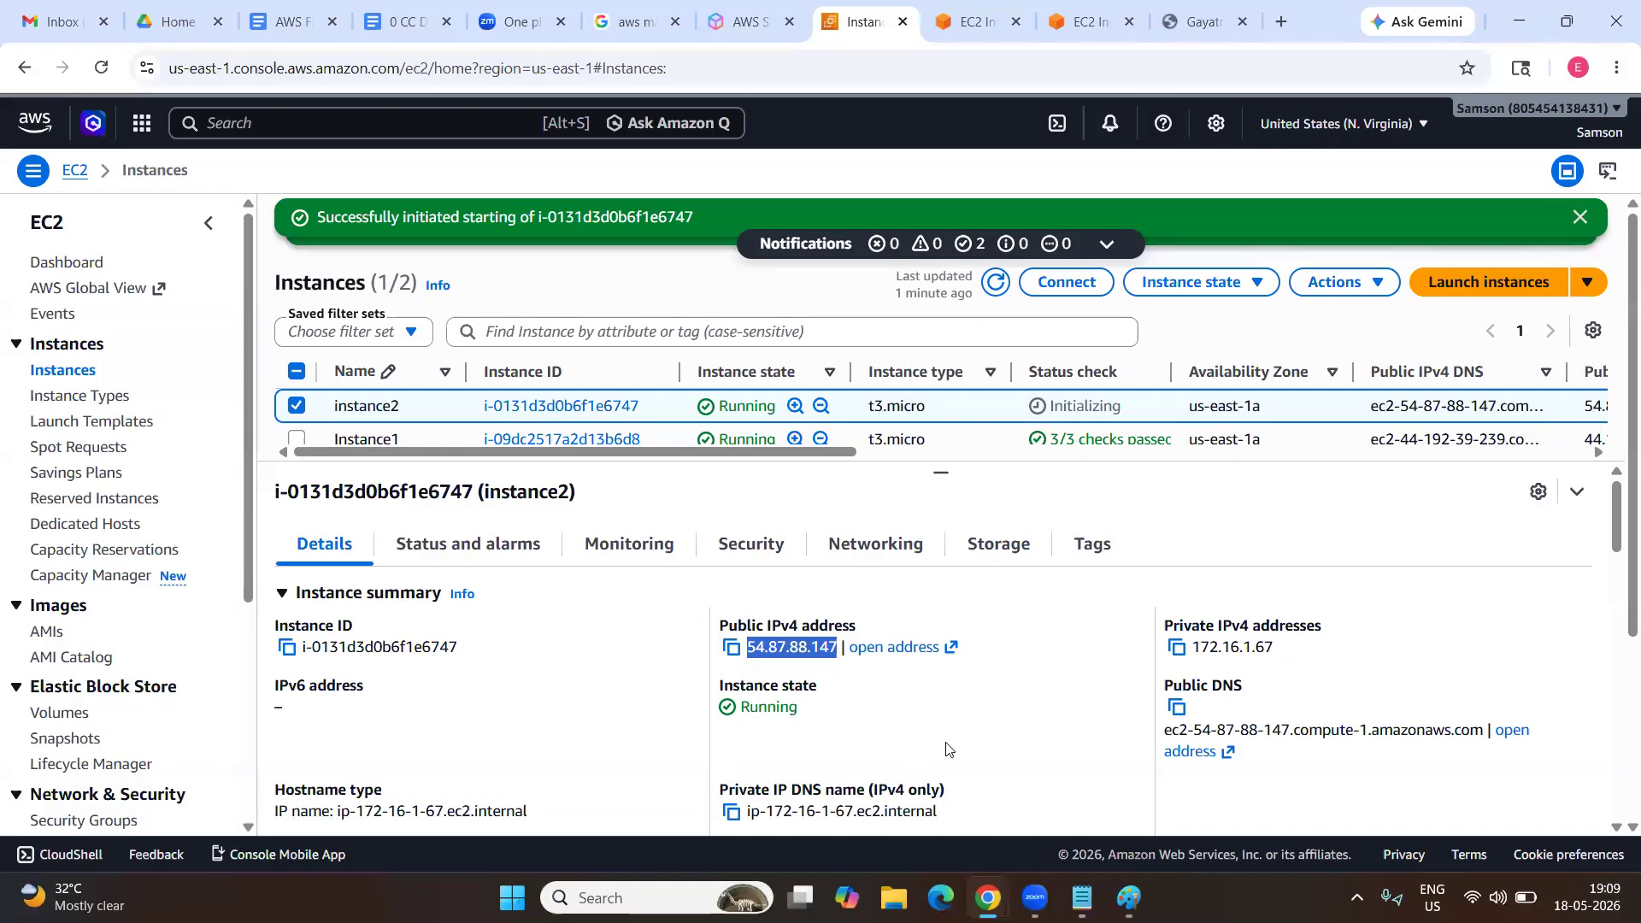
Switch to the CLI notes in Notepad and review instance2's static public IP line and the Elastic IP and domain name notes.
key("alt+Tab")
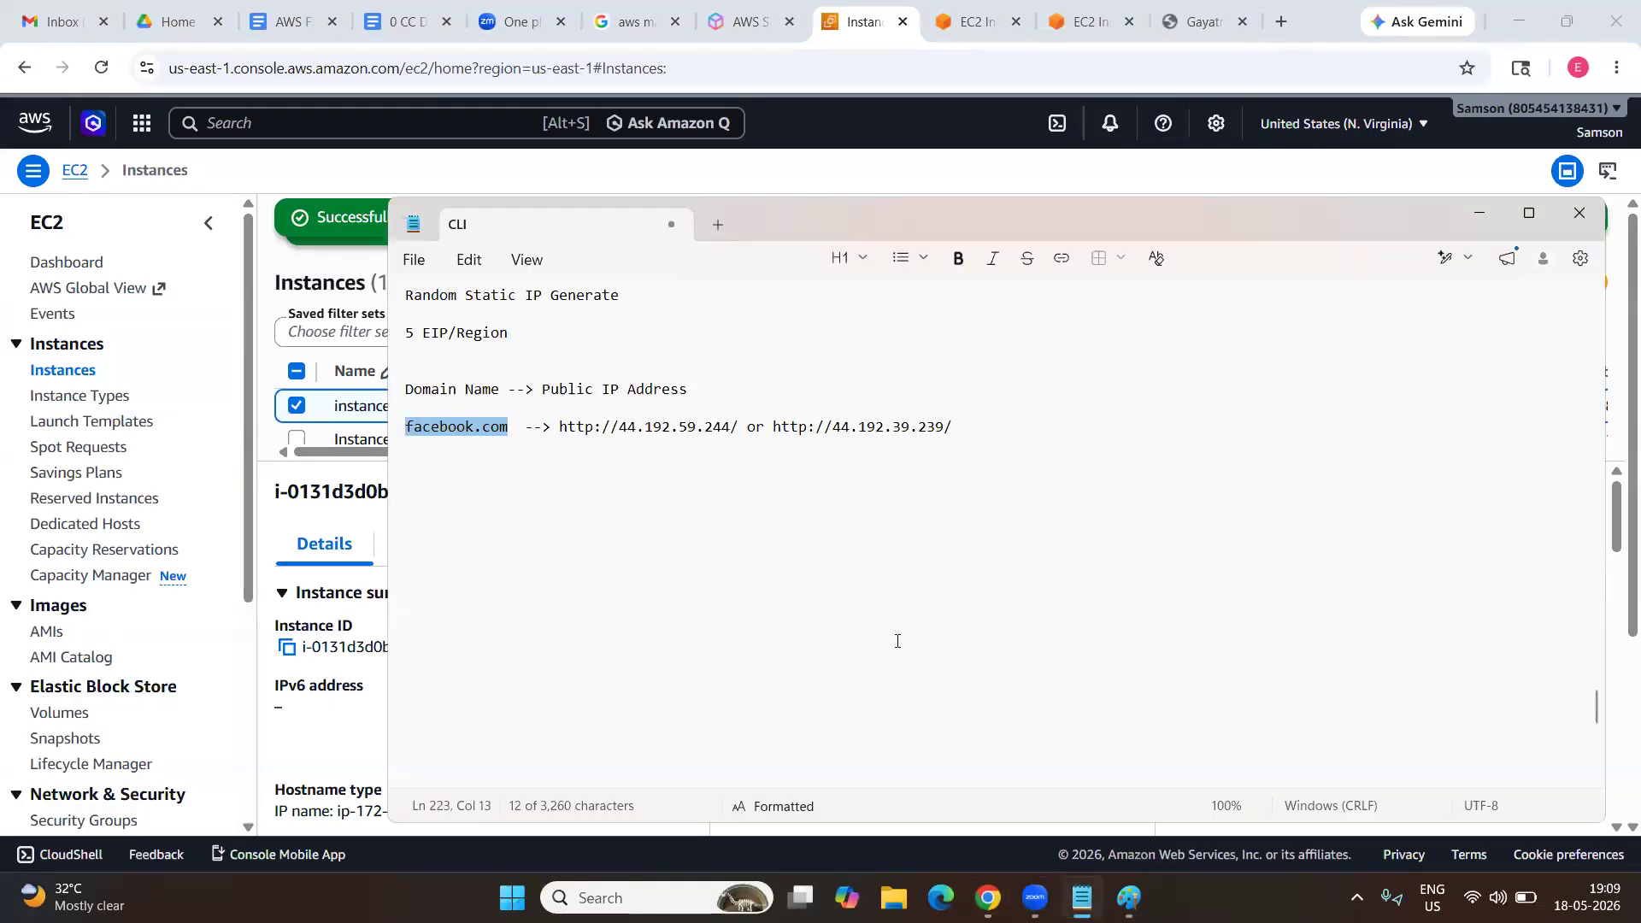
scroll(897, 641, "up", 3)
scroll(897, 641, "up", 3)
left_click_drag(1041, 554, 732, 556)
left_click_drag(669, 551, 529, 551)
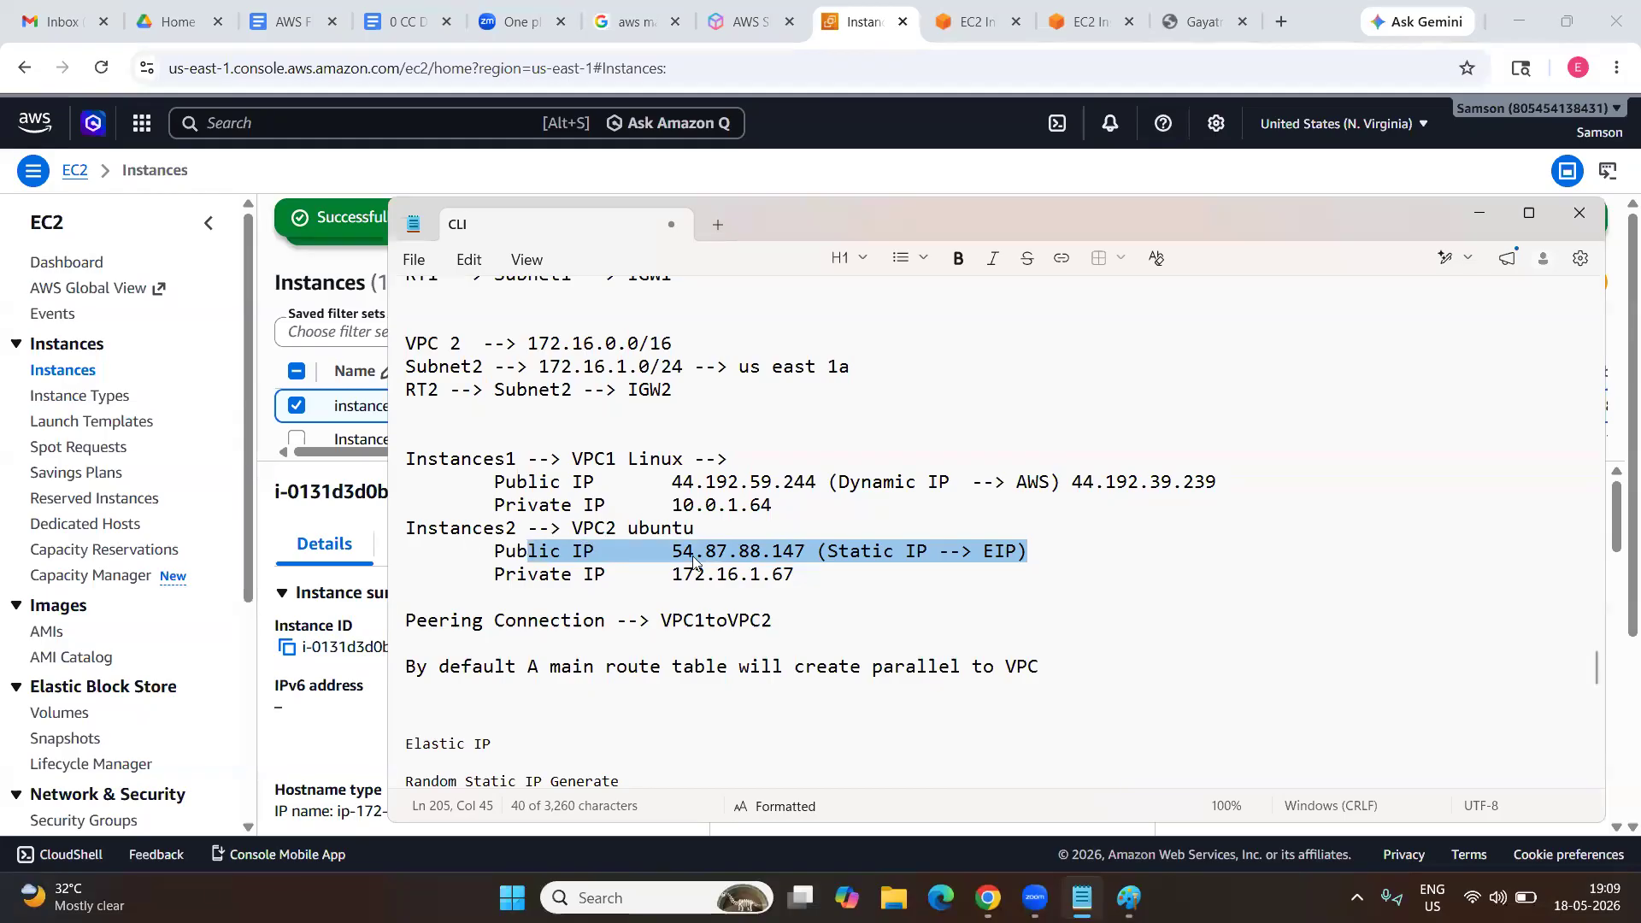
scroll(1093, 557, "down", 5)
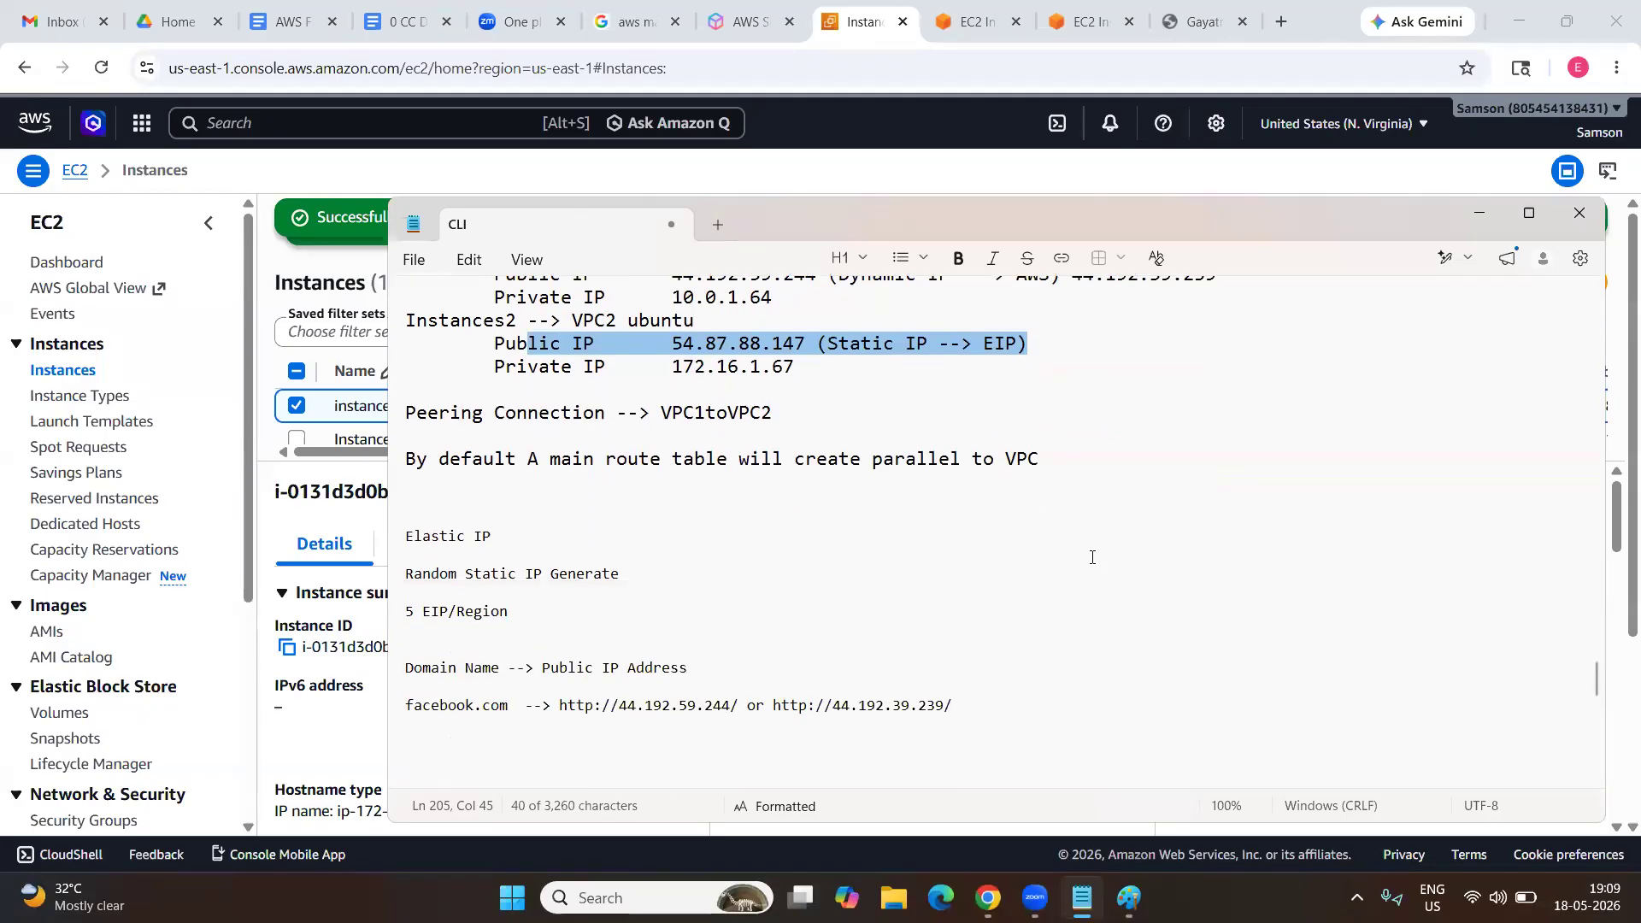
left_click(1418, 339)
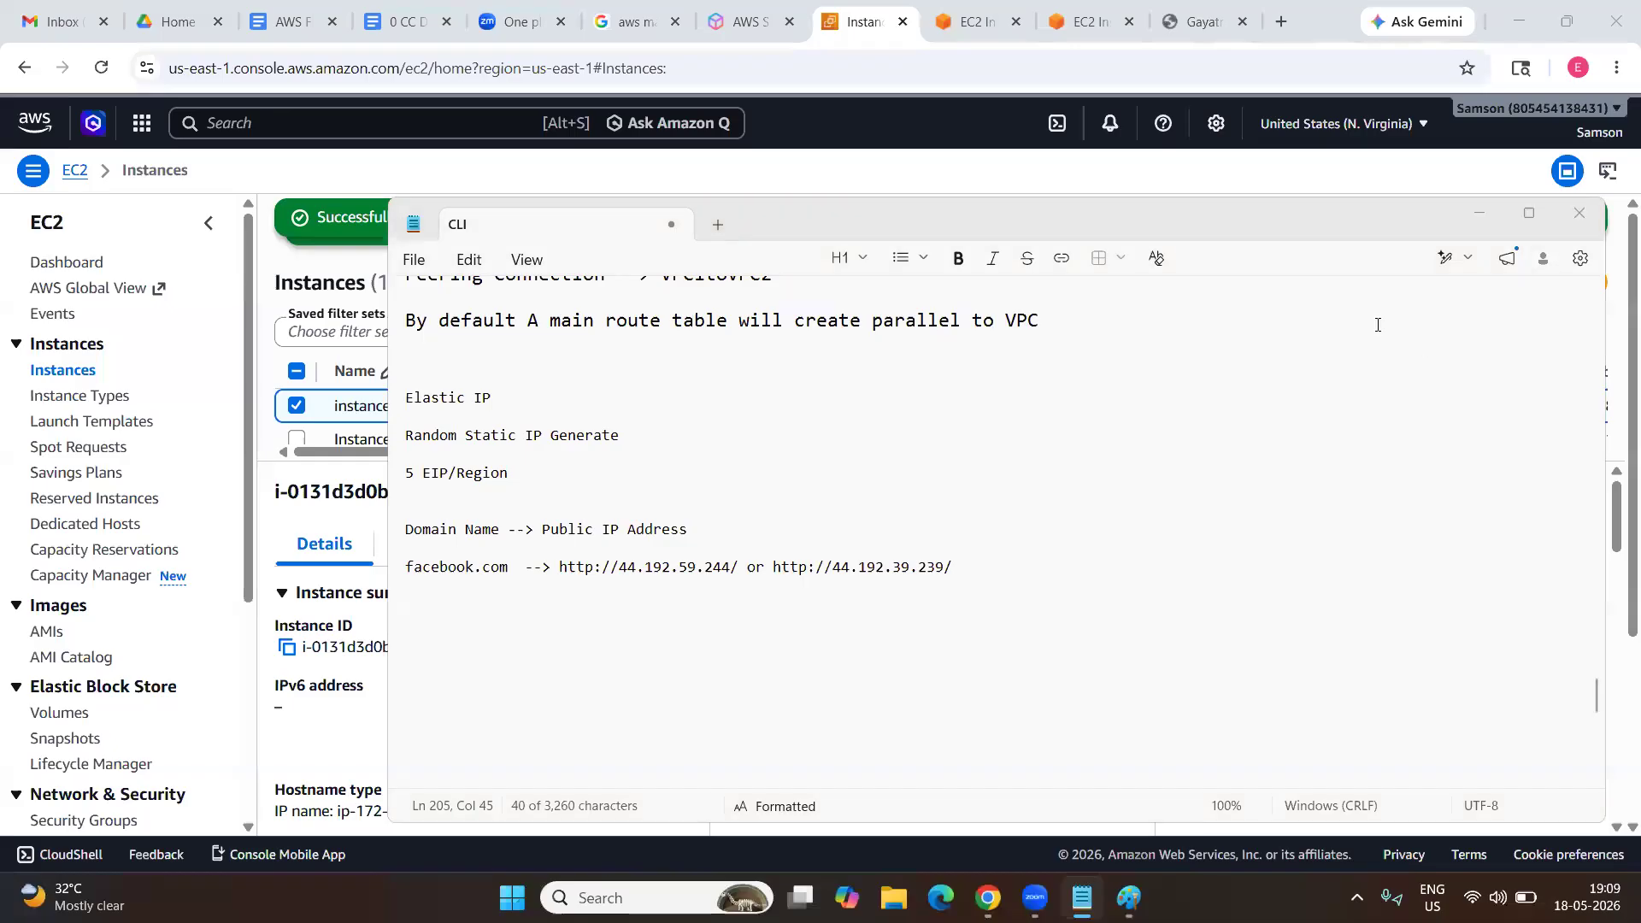
left_click(1477, 220)
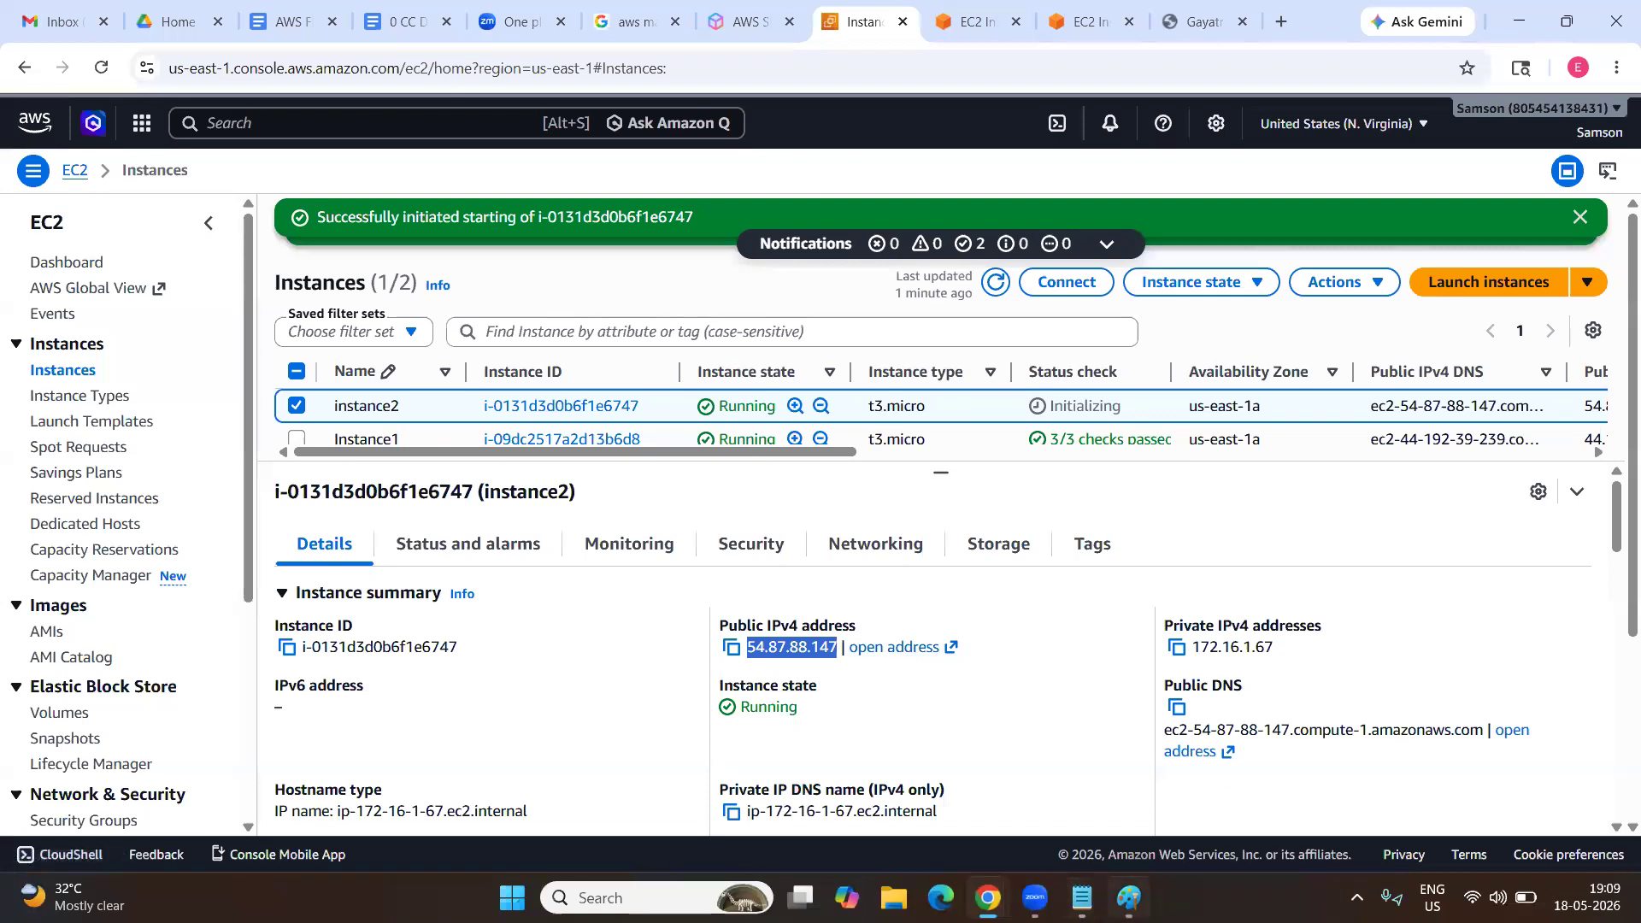
left_click(1082, 898)
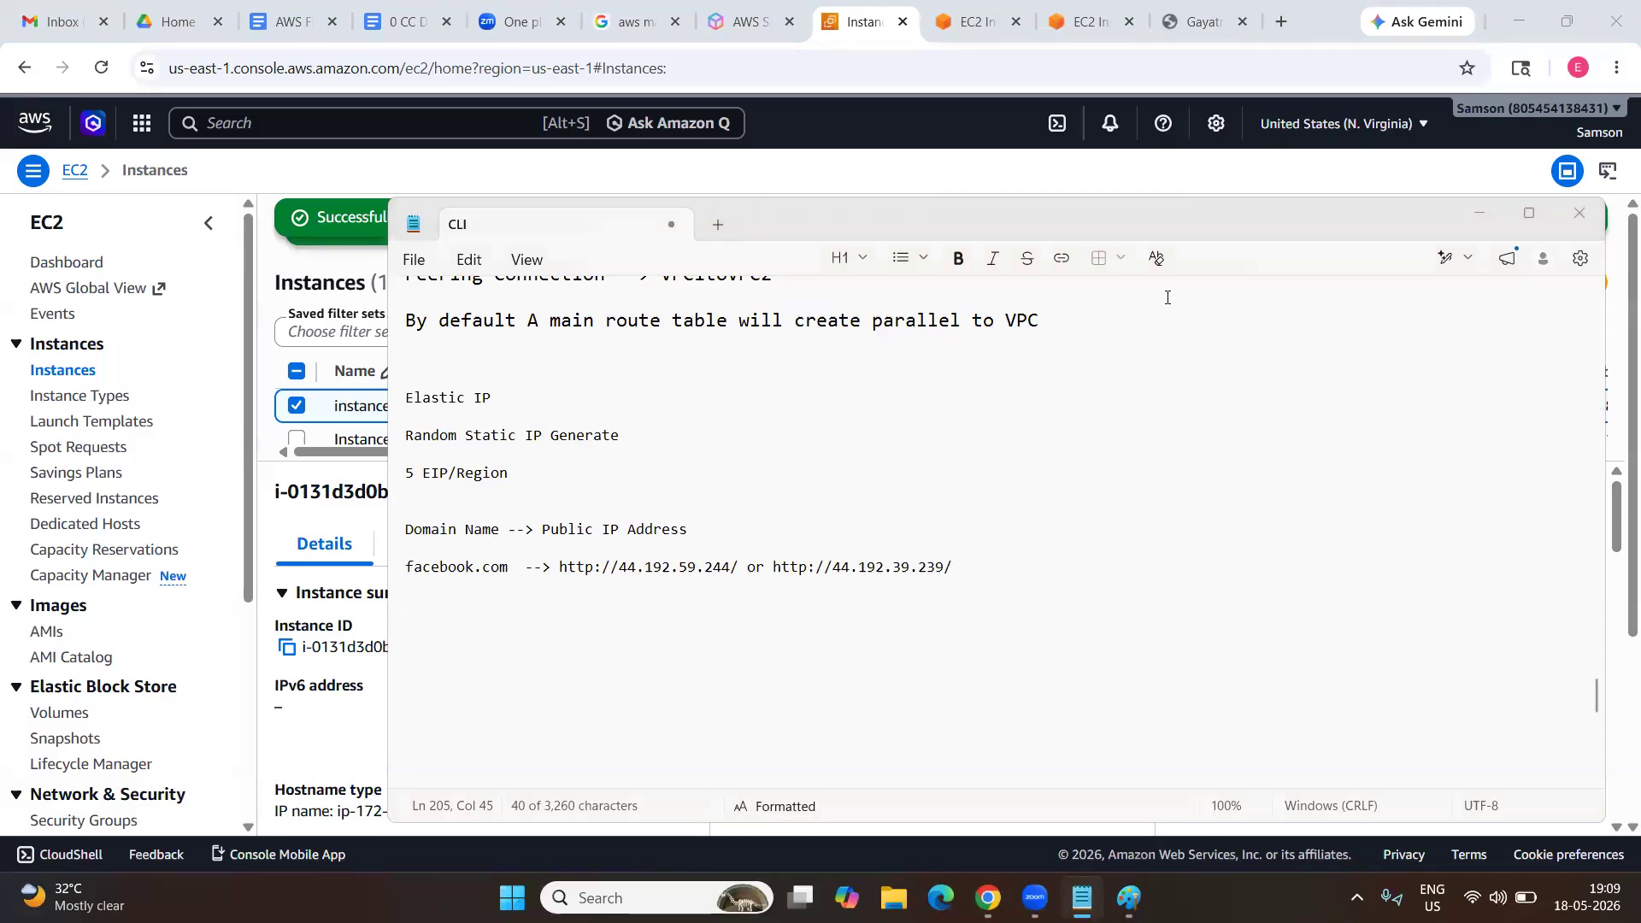
left_click(1480, 215)
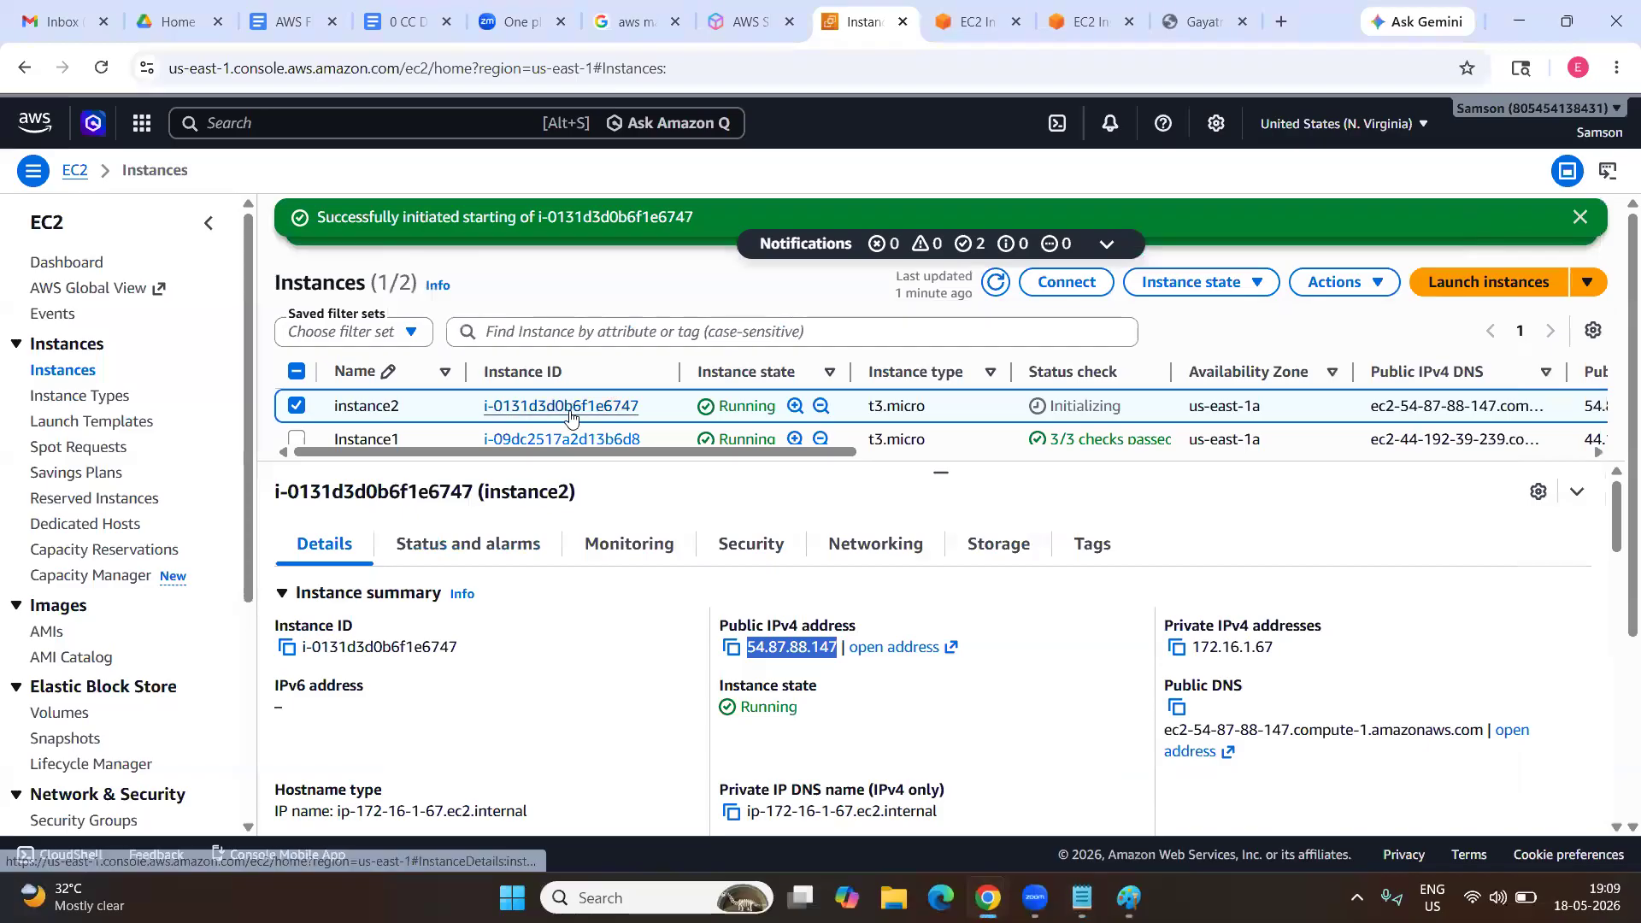
Stop both instance2 and Instance1 together and enlarge the instance list area to show both rows.
left_click(297, 440)
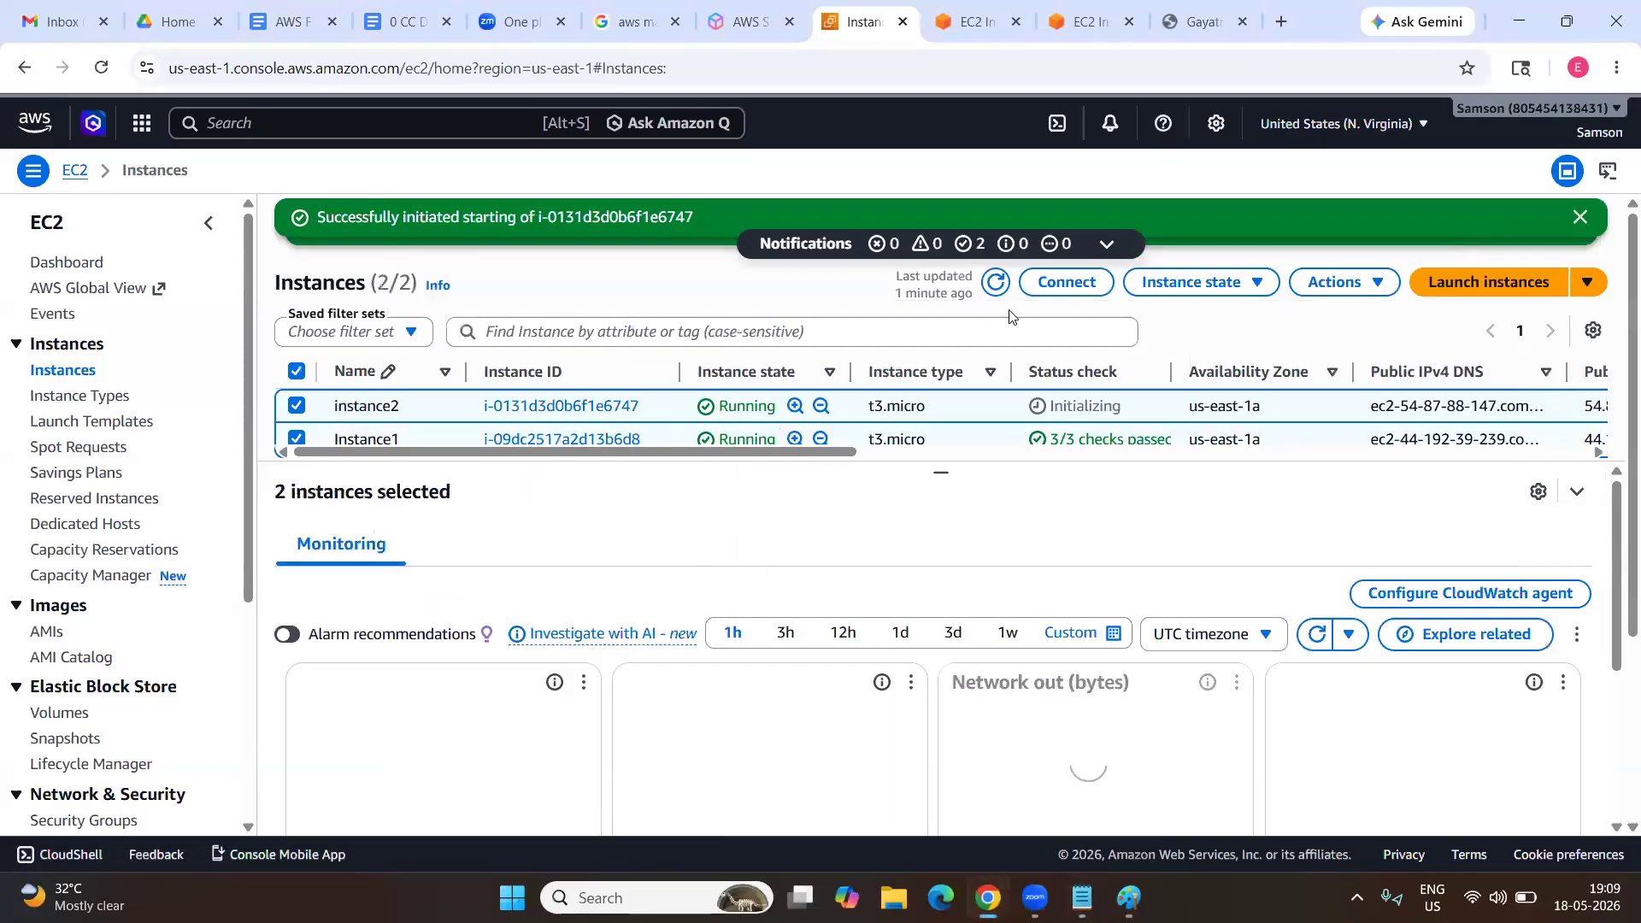
left_click(1199, 285)
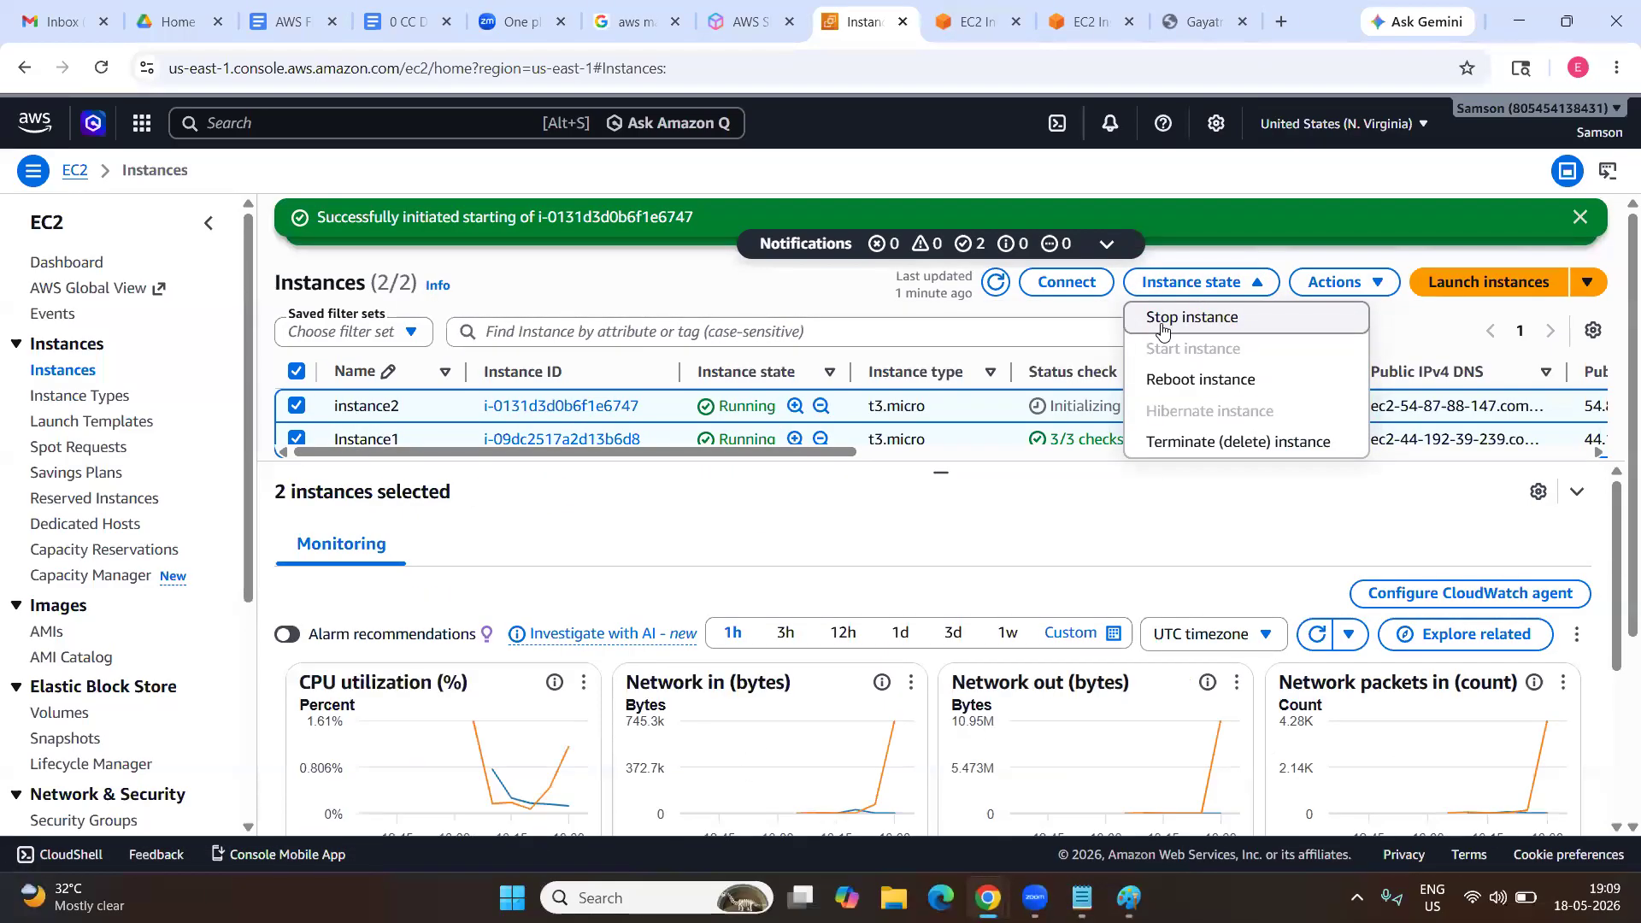
left_click(1162, 320)
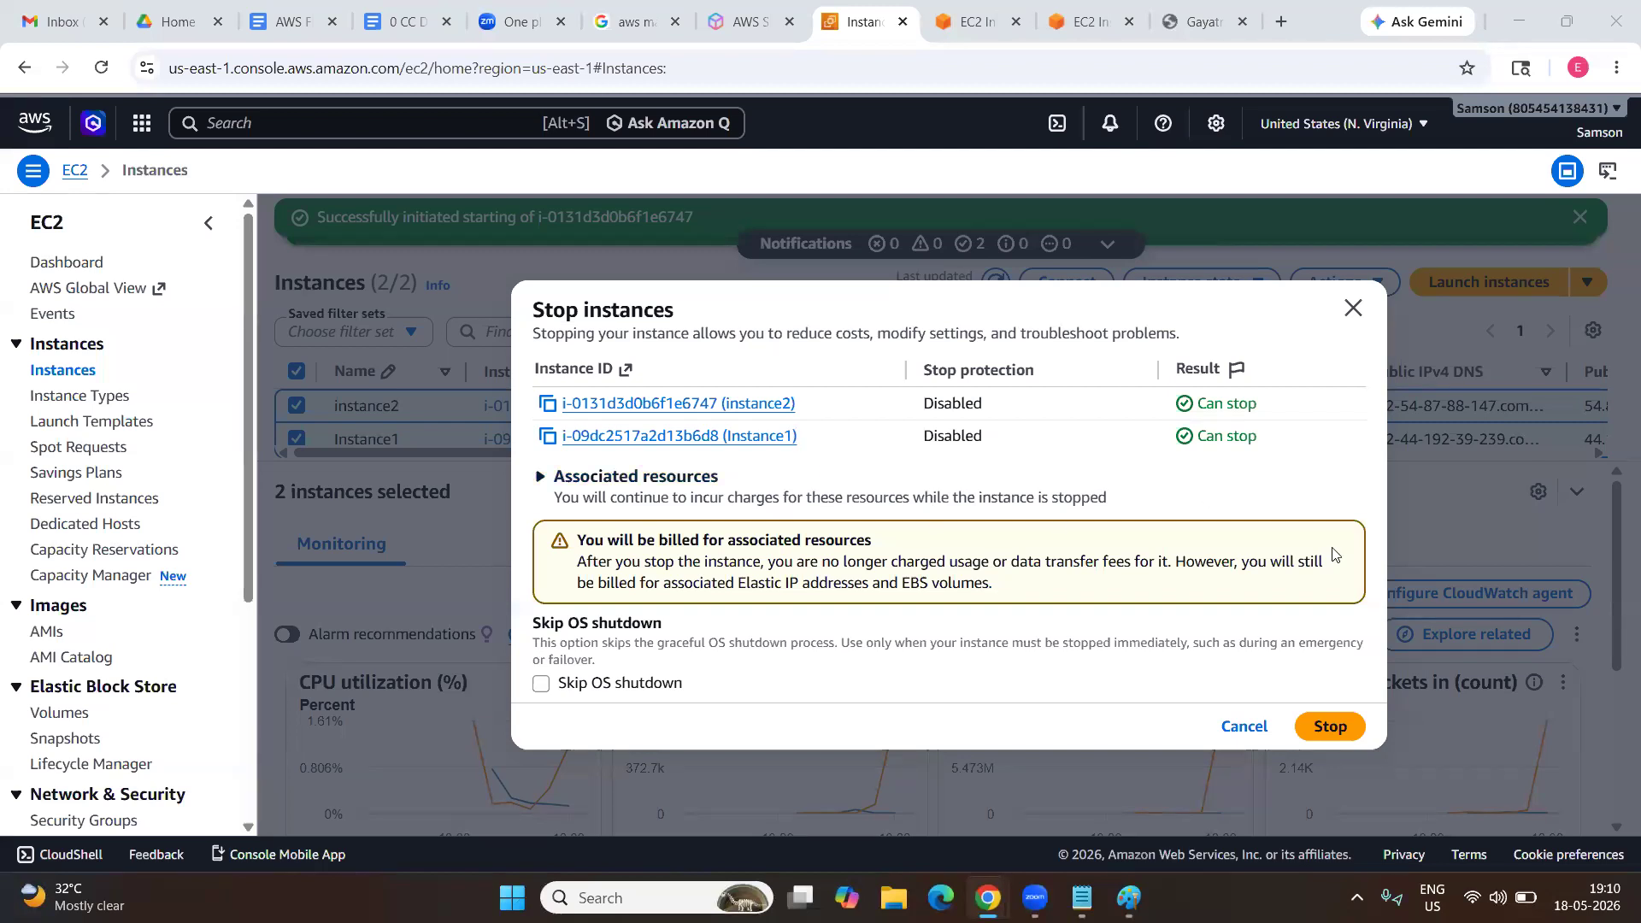
left_click(1339, 727)
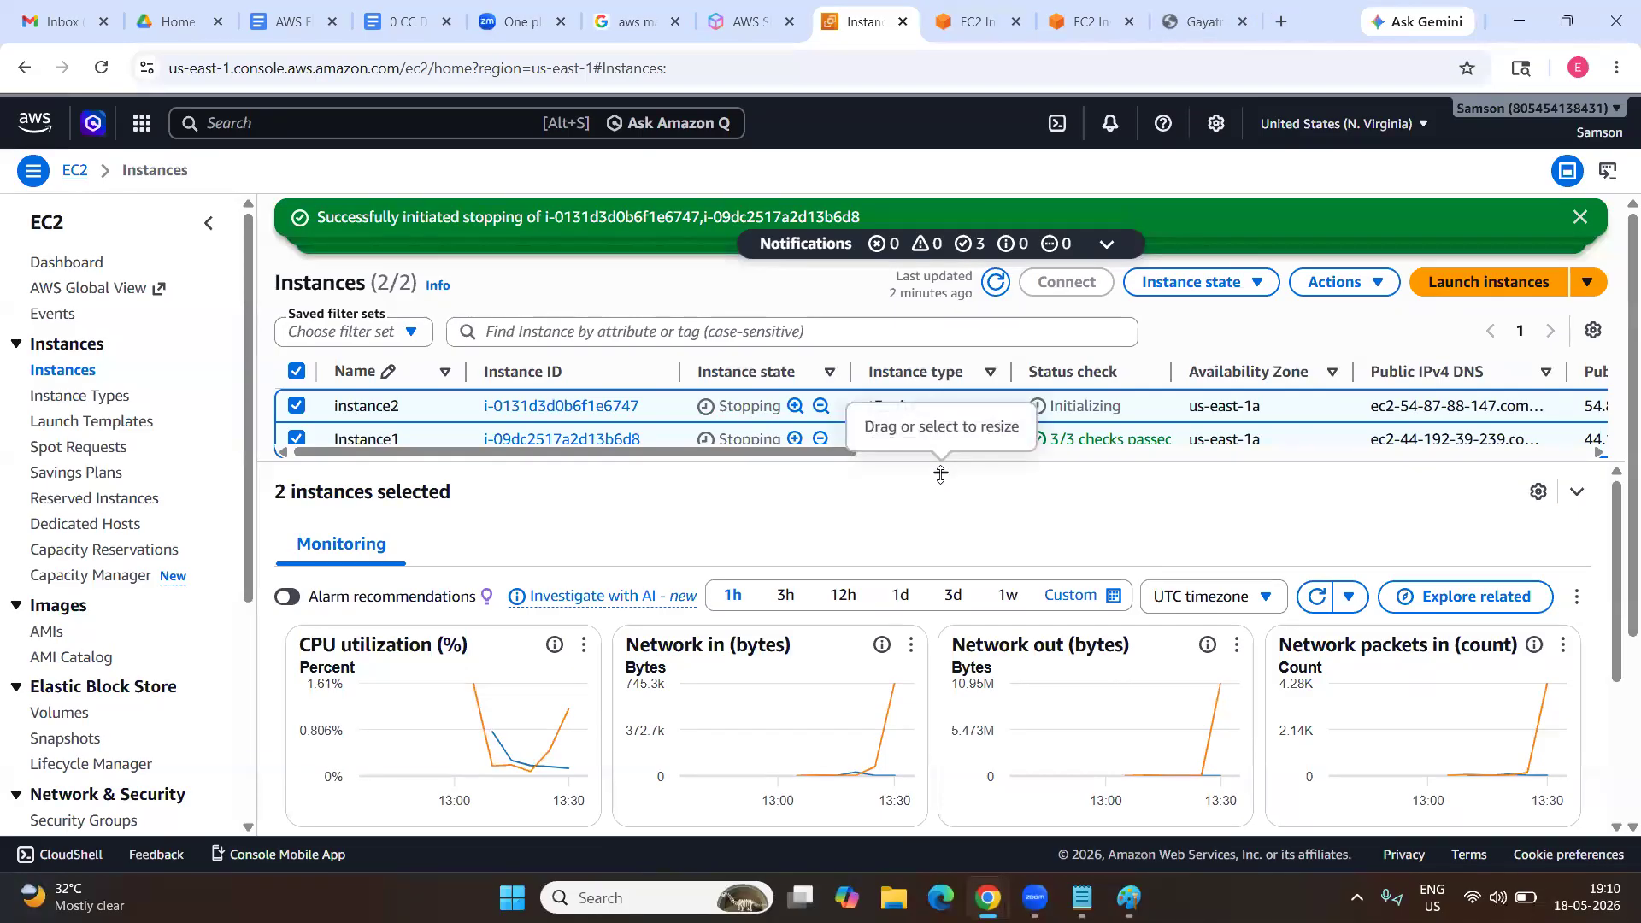
left_click_drag(940, 474, 941, 535)
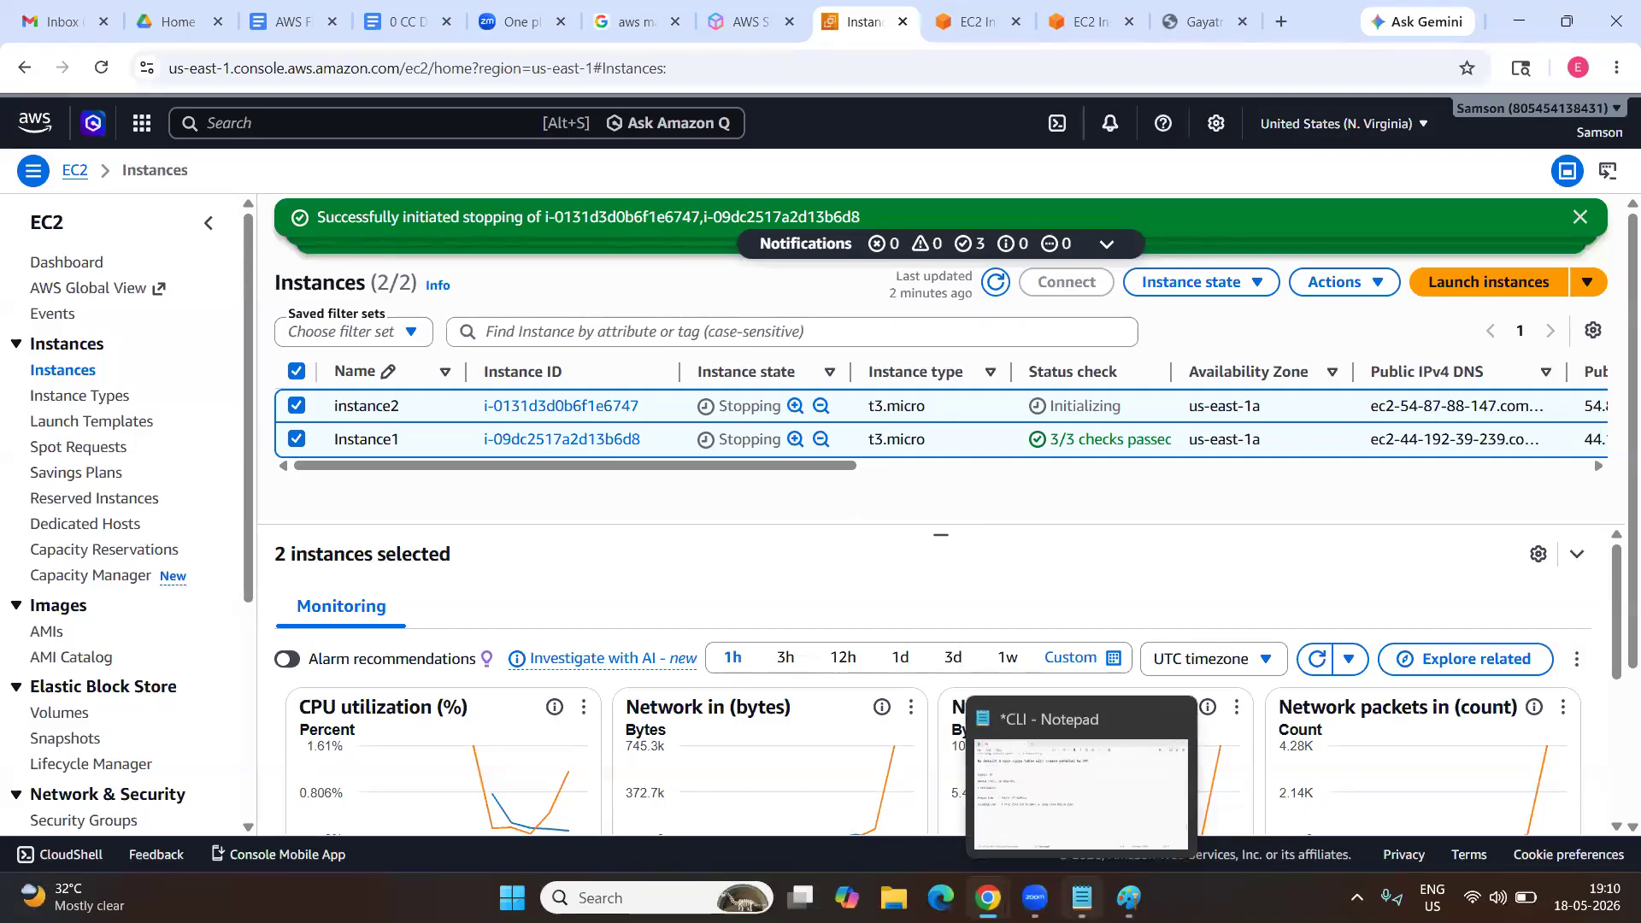
Bring up the VPC diagram in Paint and close the CLI notes in Notepad.
left_click(1082, 898)
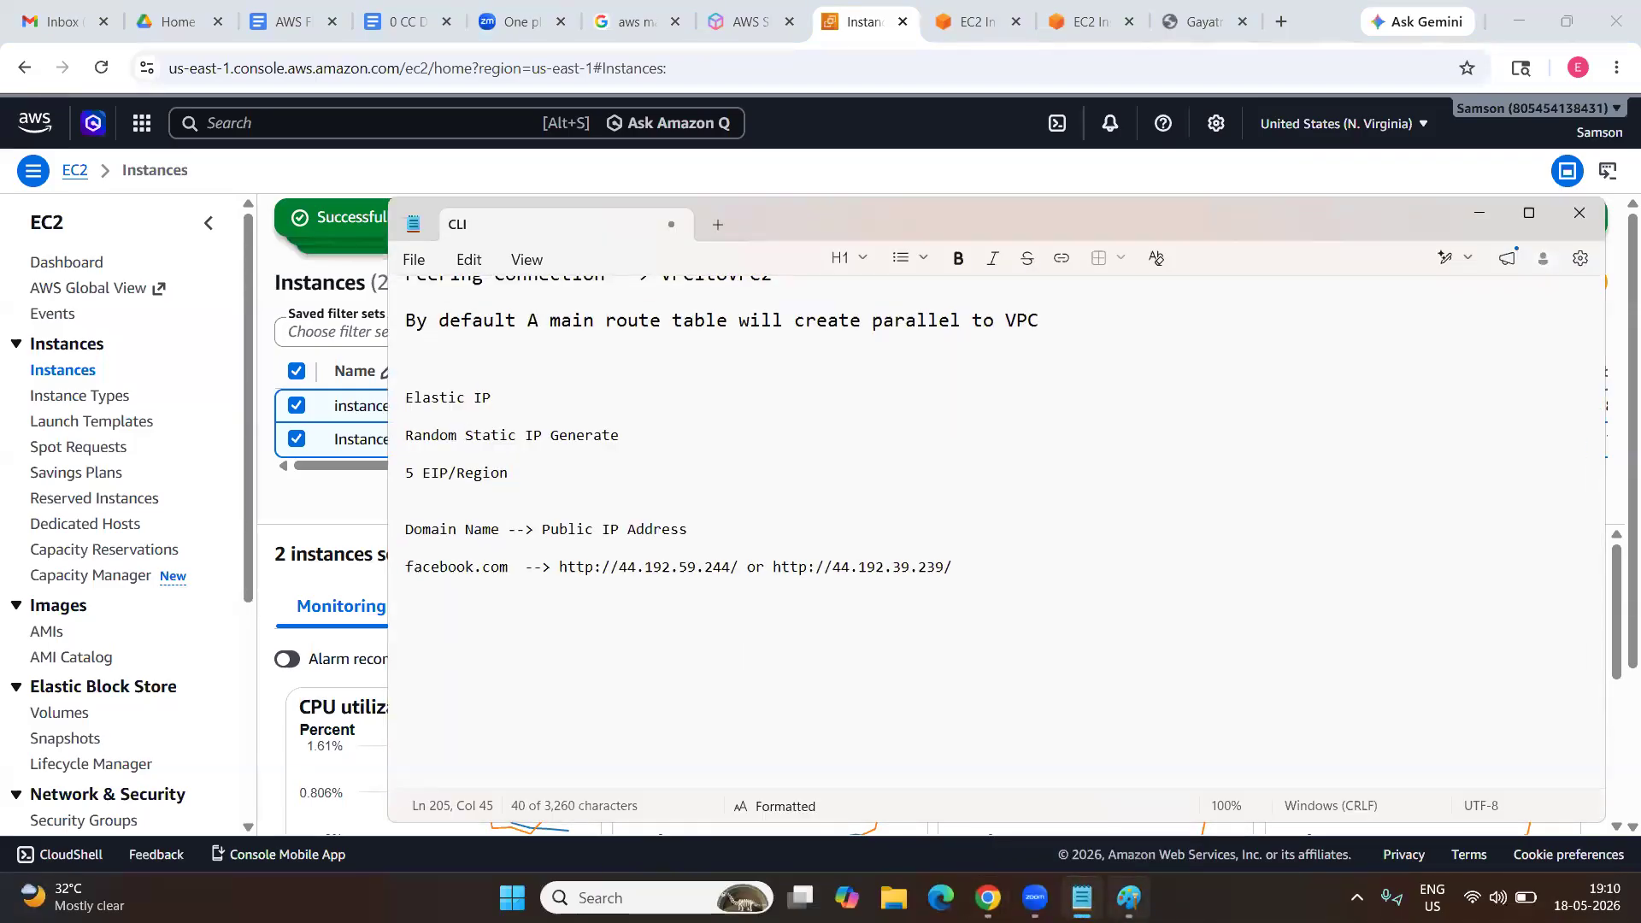
left_click(1129, 897)
left_click(1082, 897)
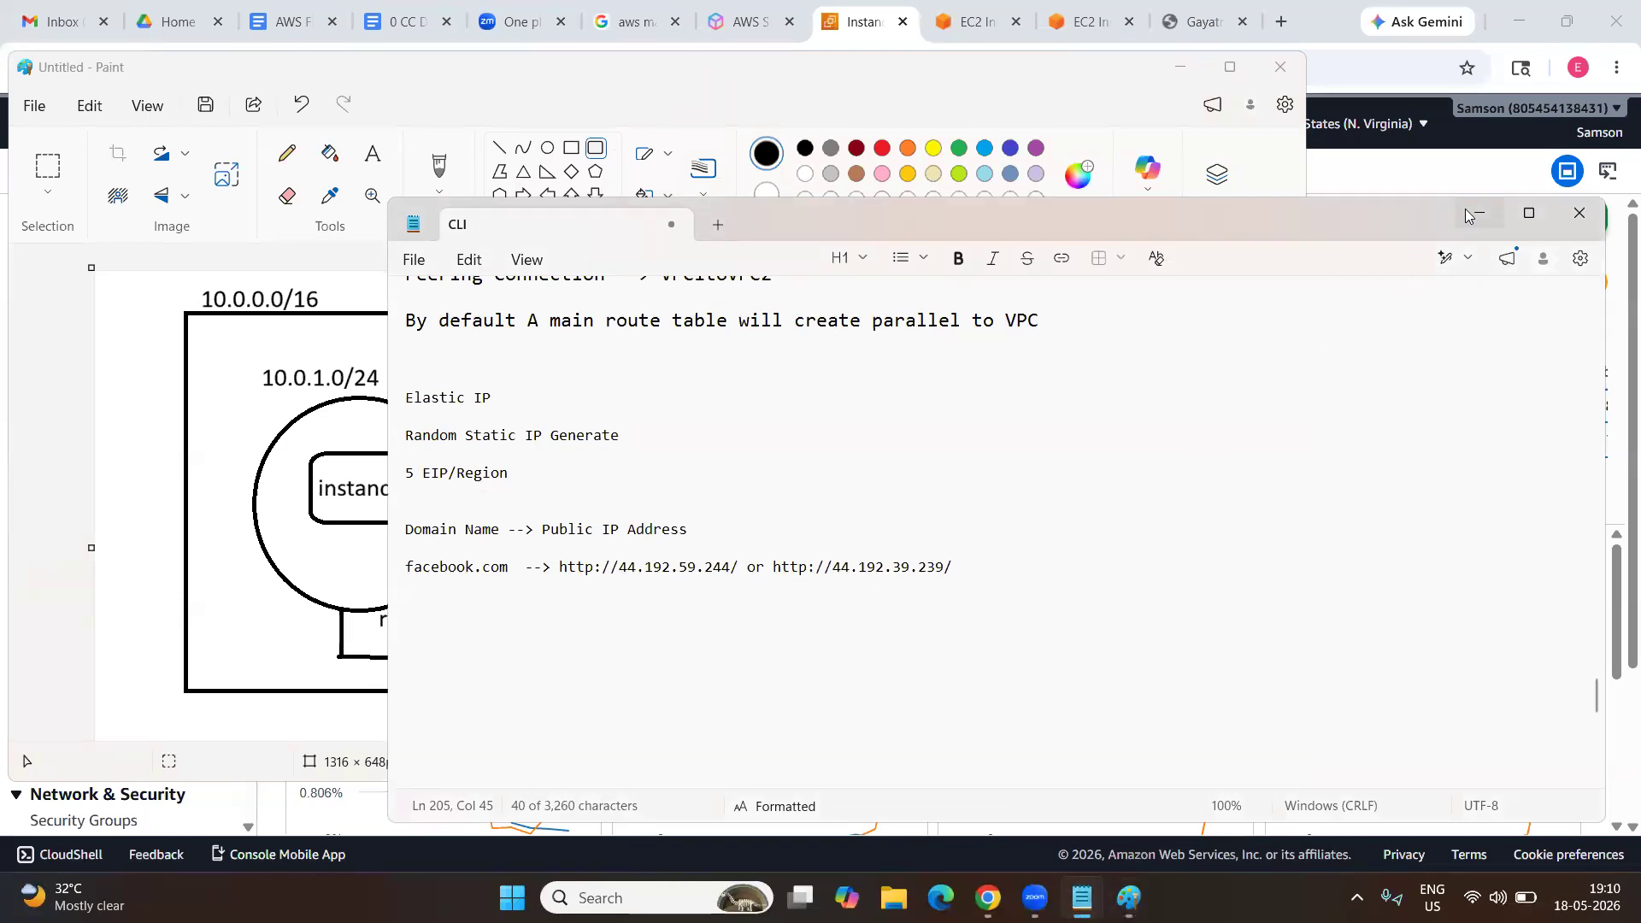
left_click(1578, 221)
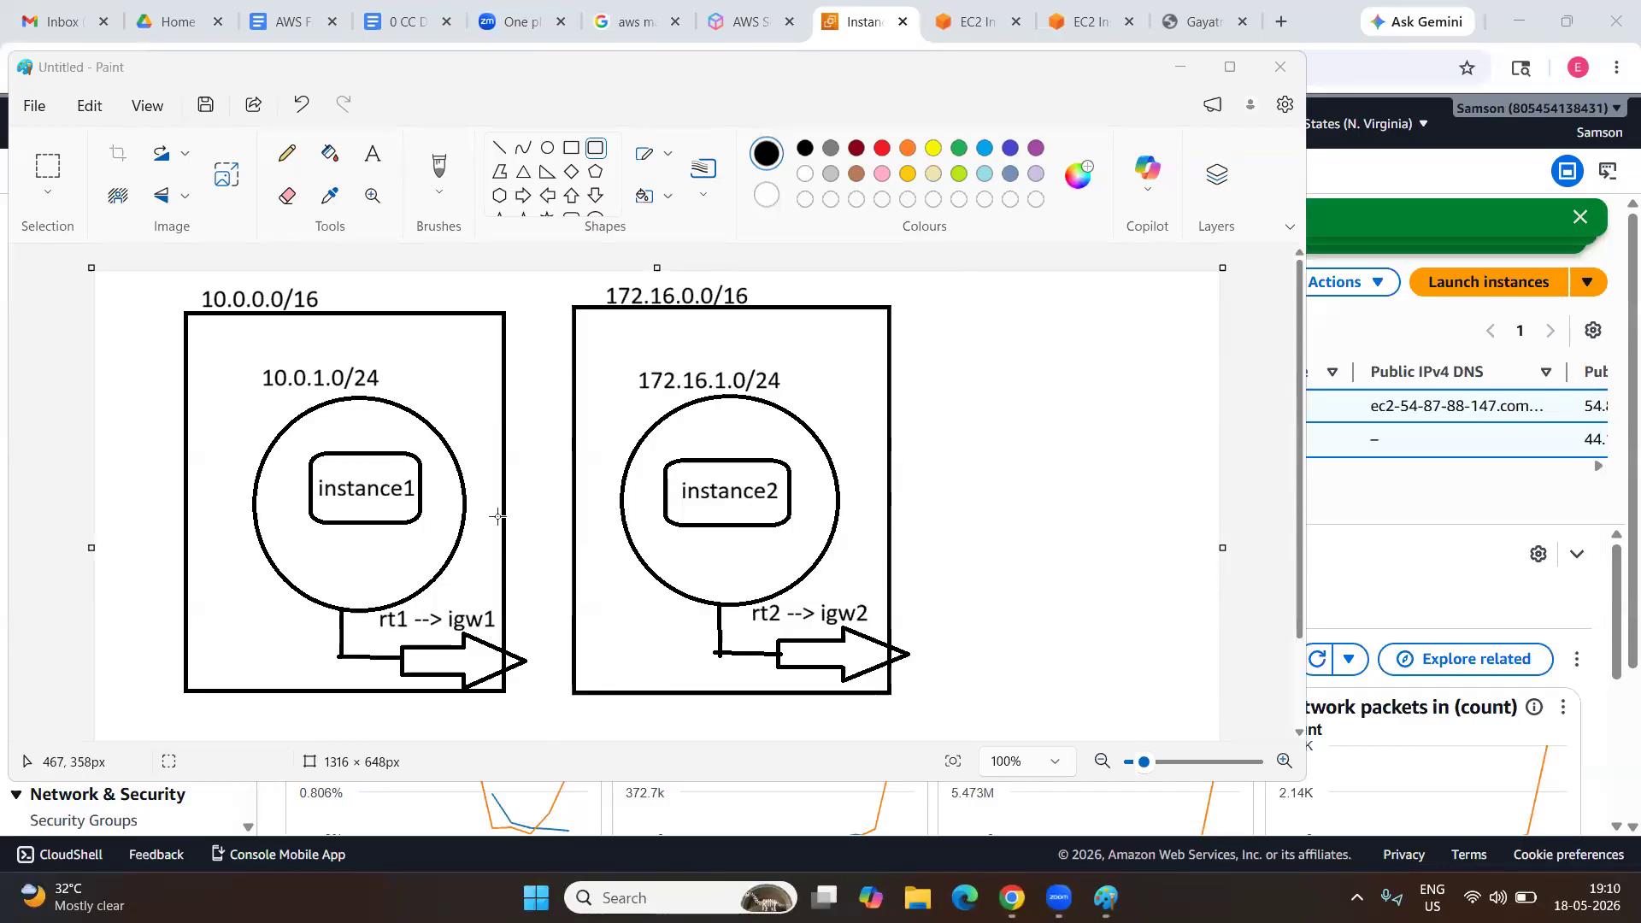
Draw a connecting shape between the two VPC boxes in the diagram and undo it.
left_click_drag(500, 490, 586, 490)
key("ctrl+z")
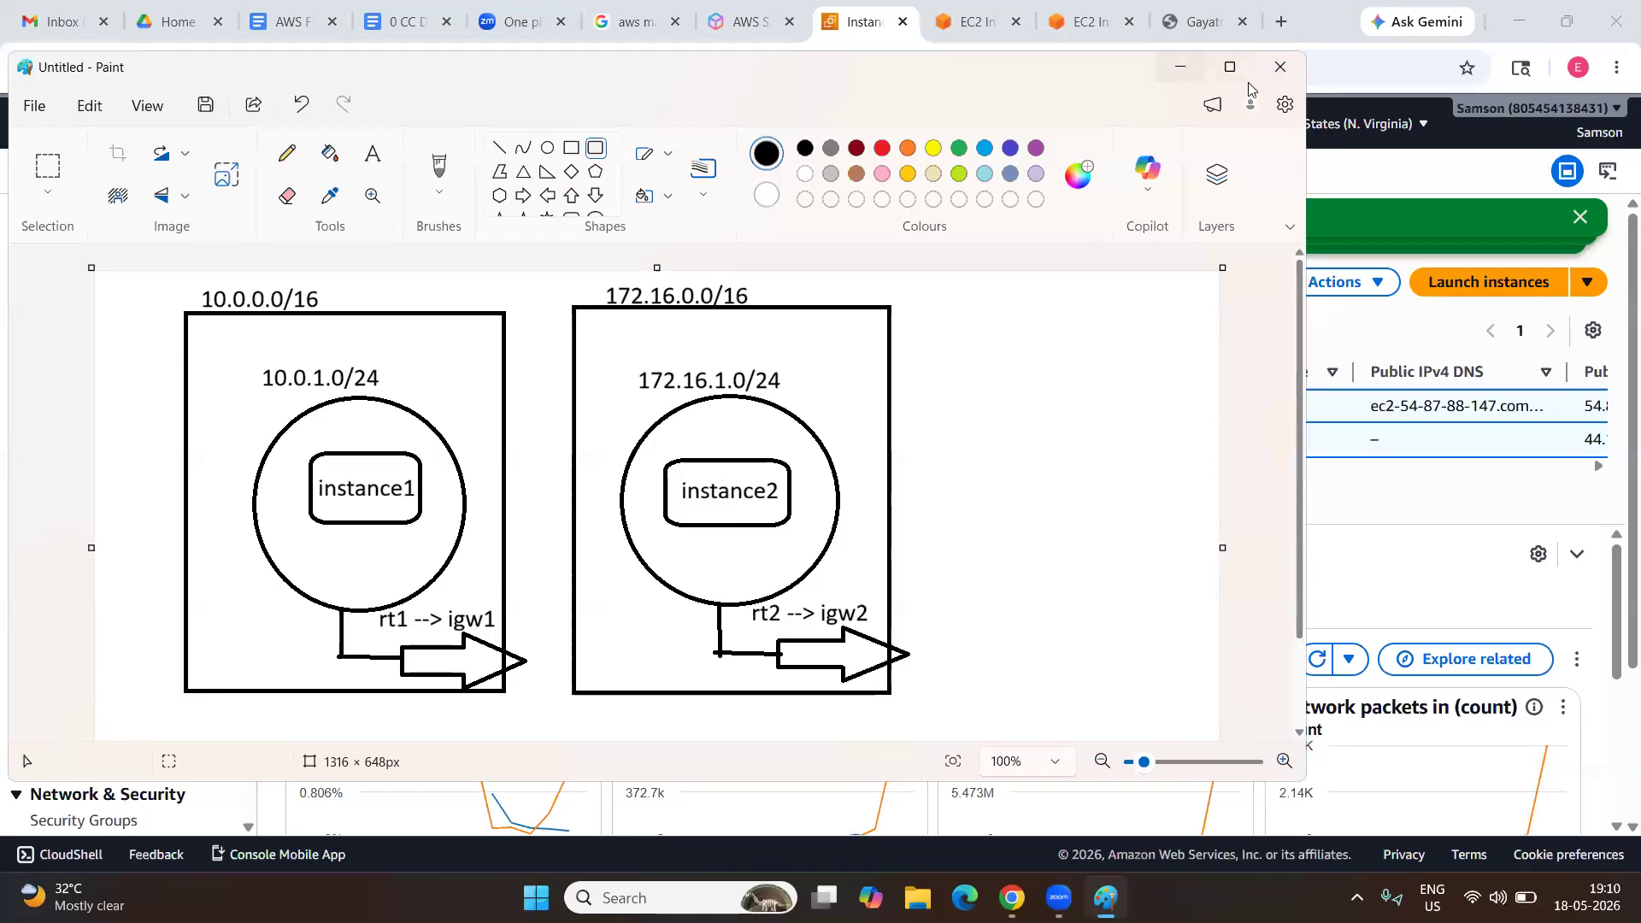
Save the VPC diagram to the Desktop as a PNG named Untitled1, keeping the existing Untitled file, and close Paint.
left_click(1277, 71)
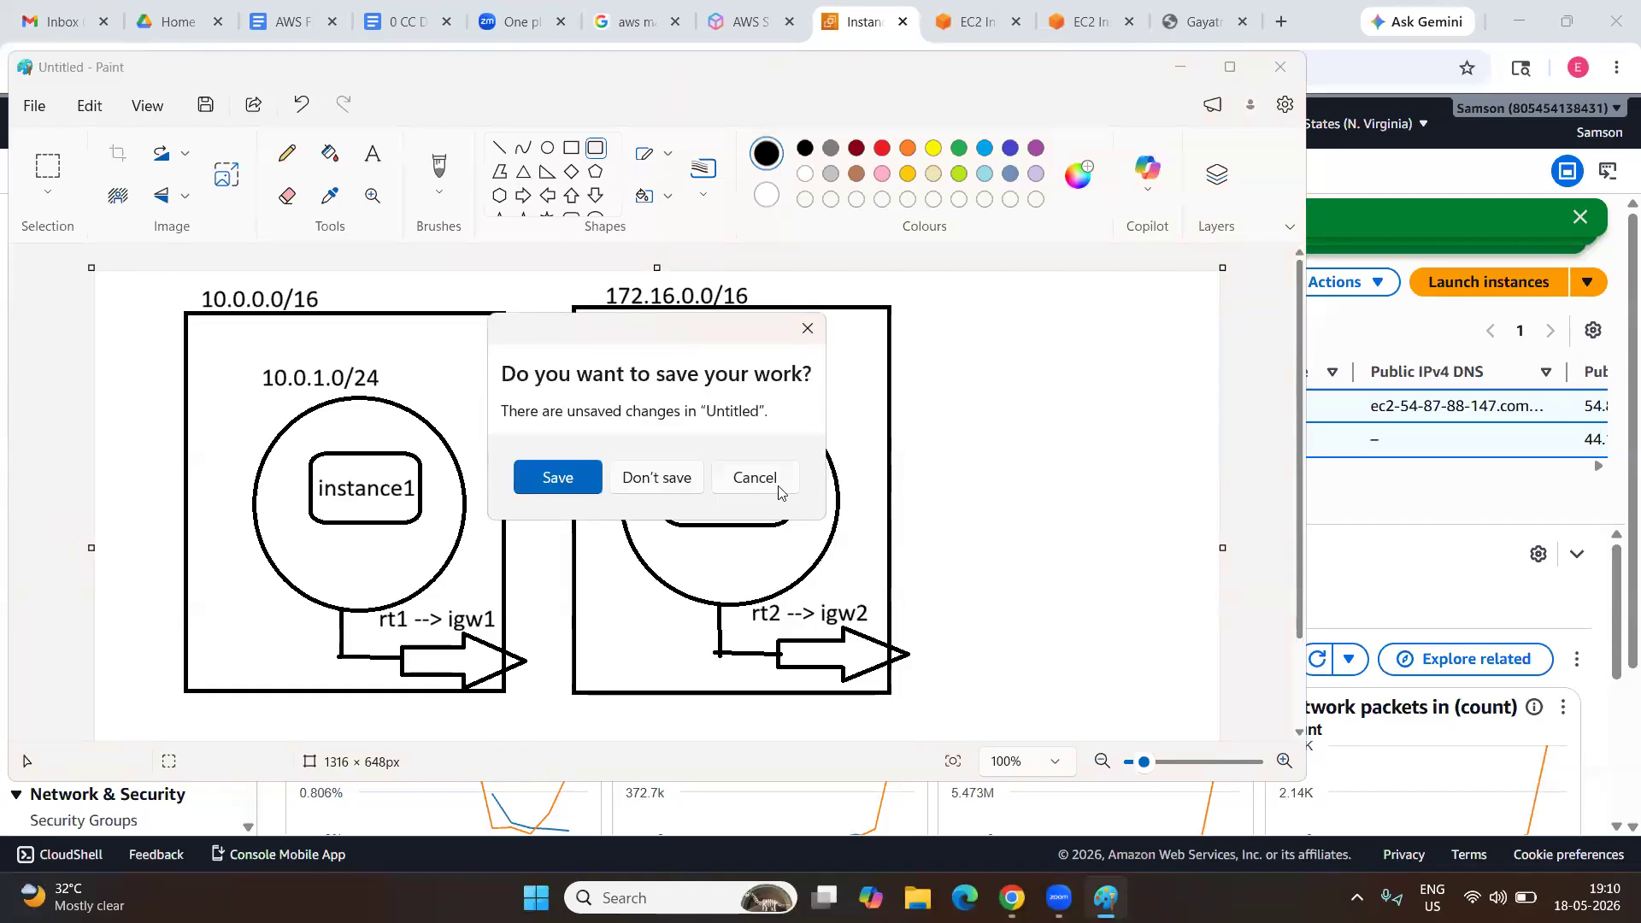
left_click(544, 480)
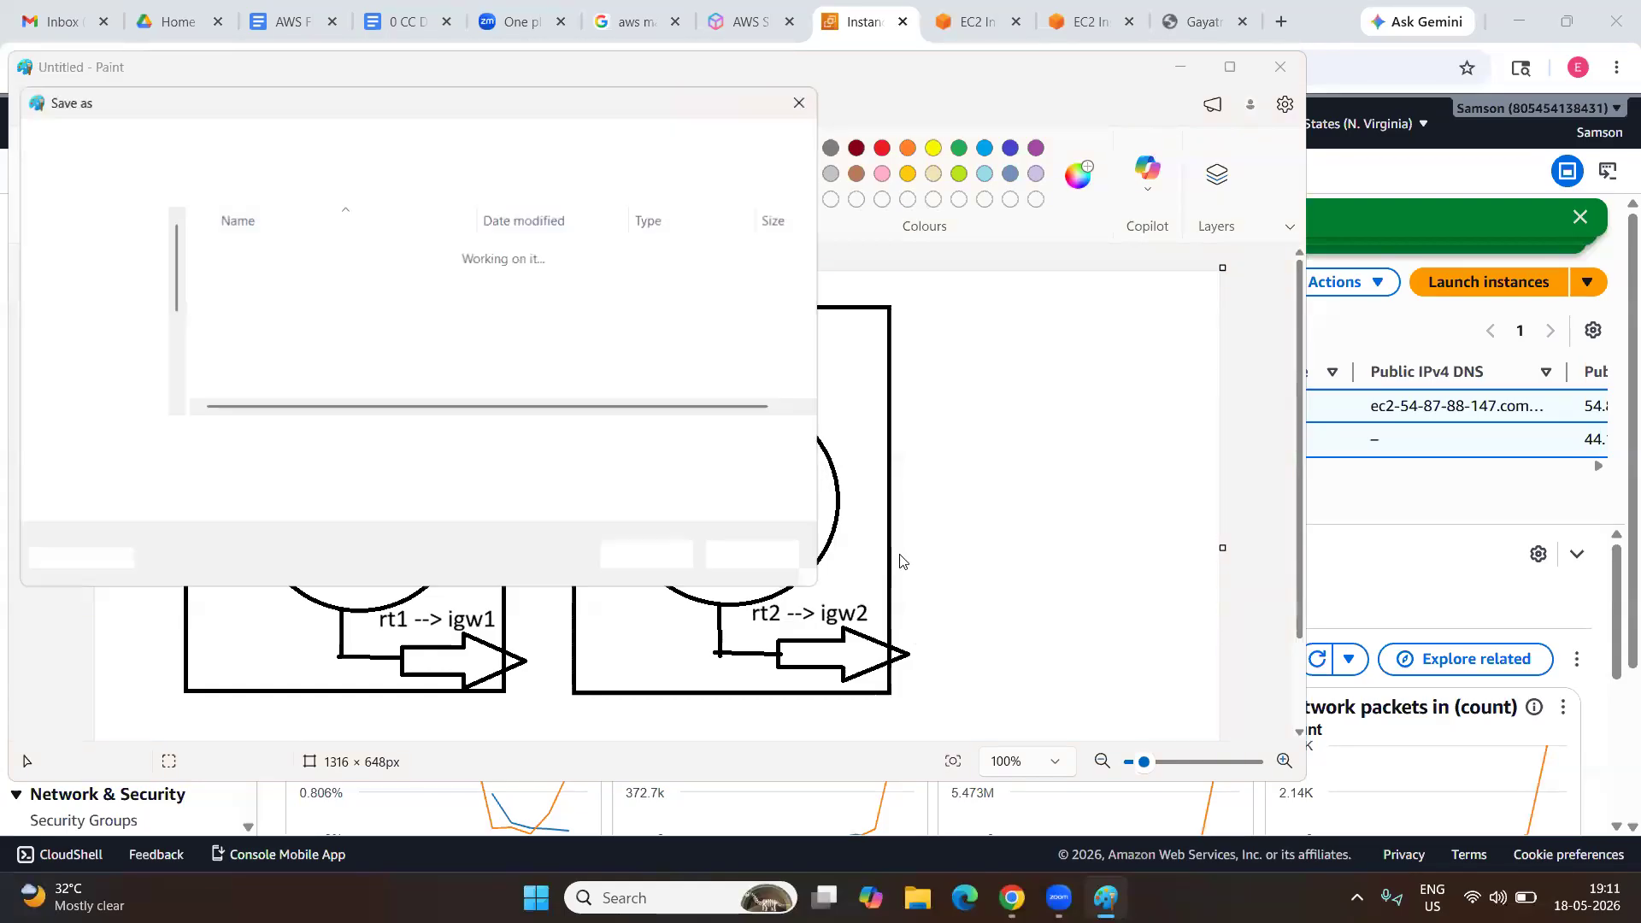
left_click(671, 565)
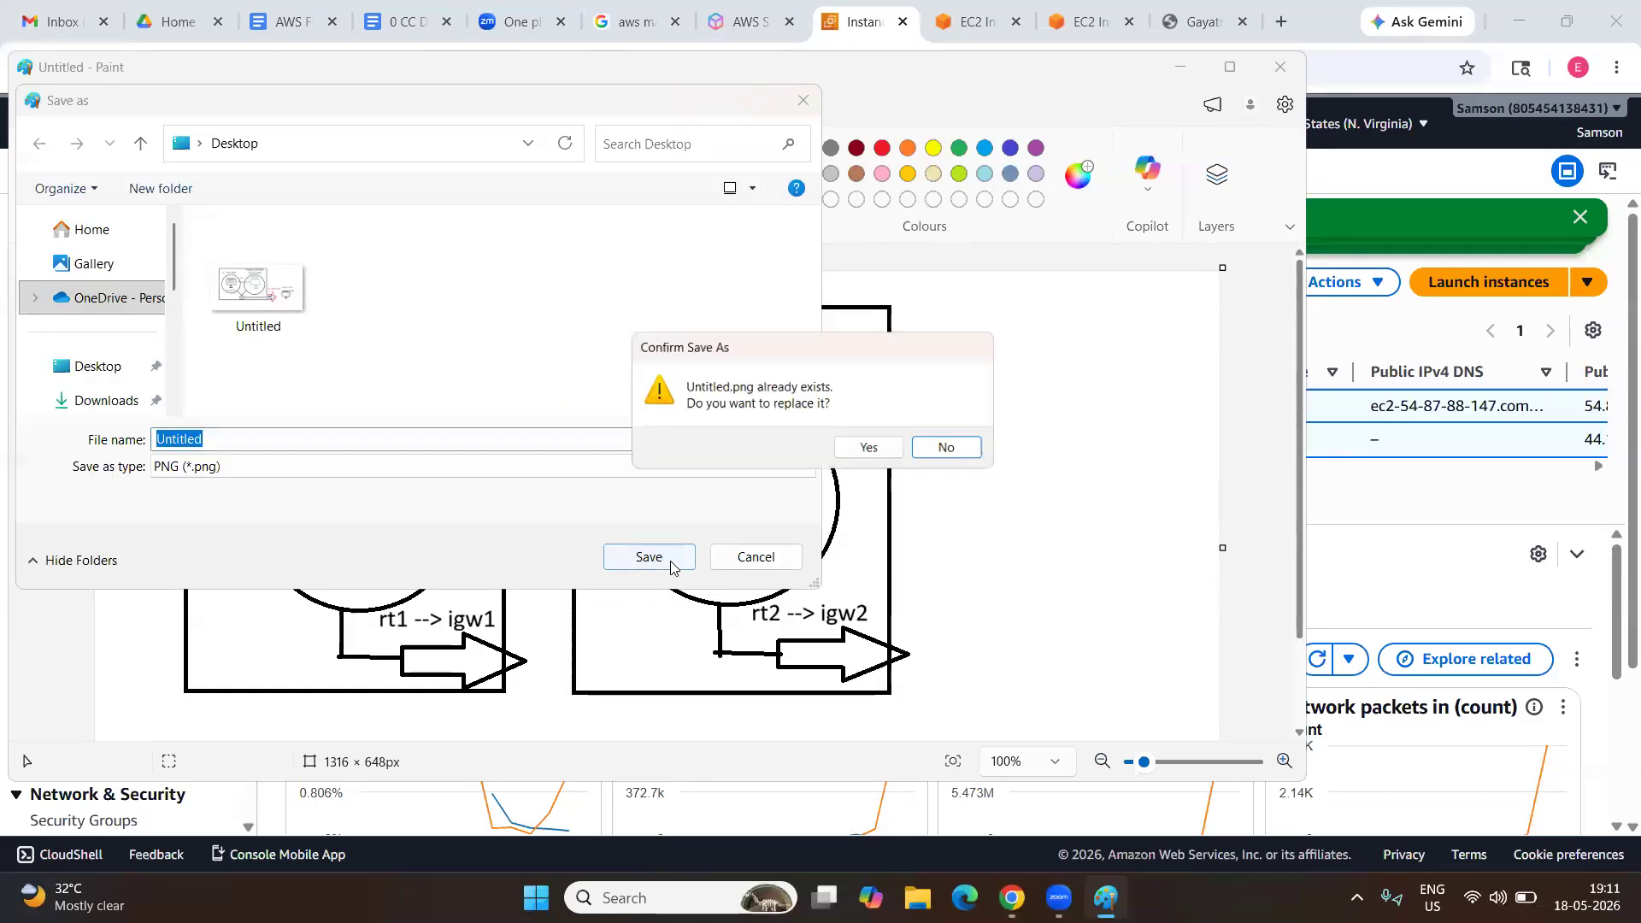
left_click(938, 451)
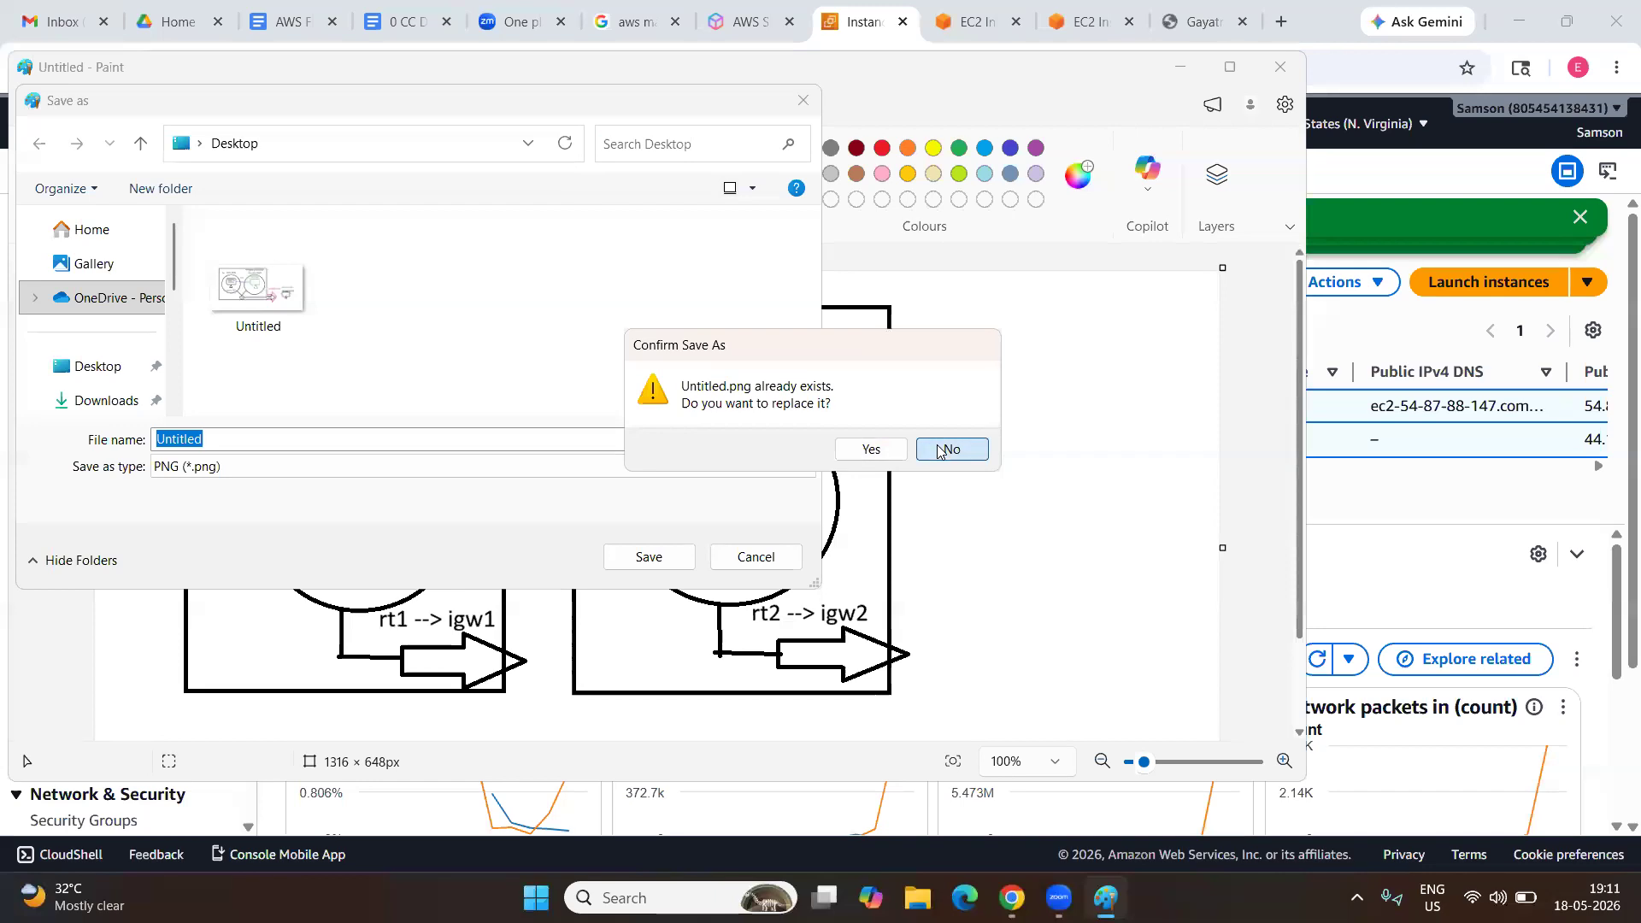
left_click(539, 436)
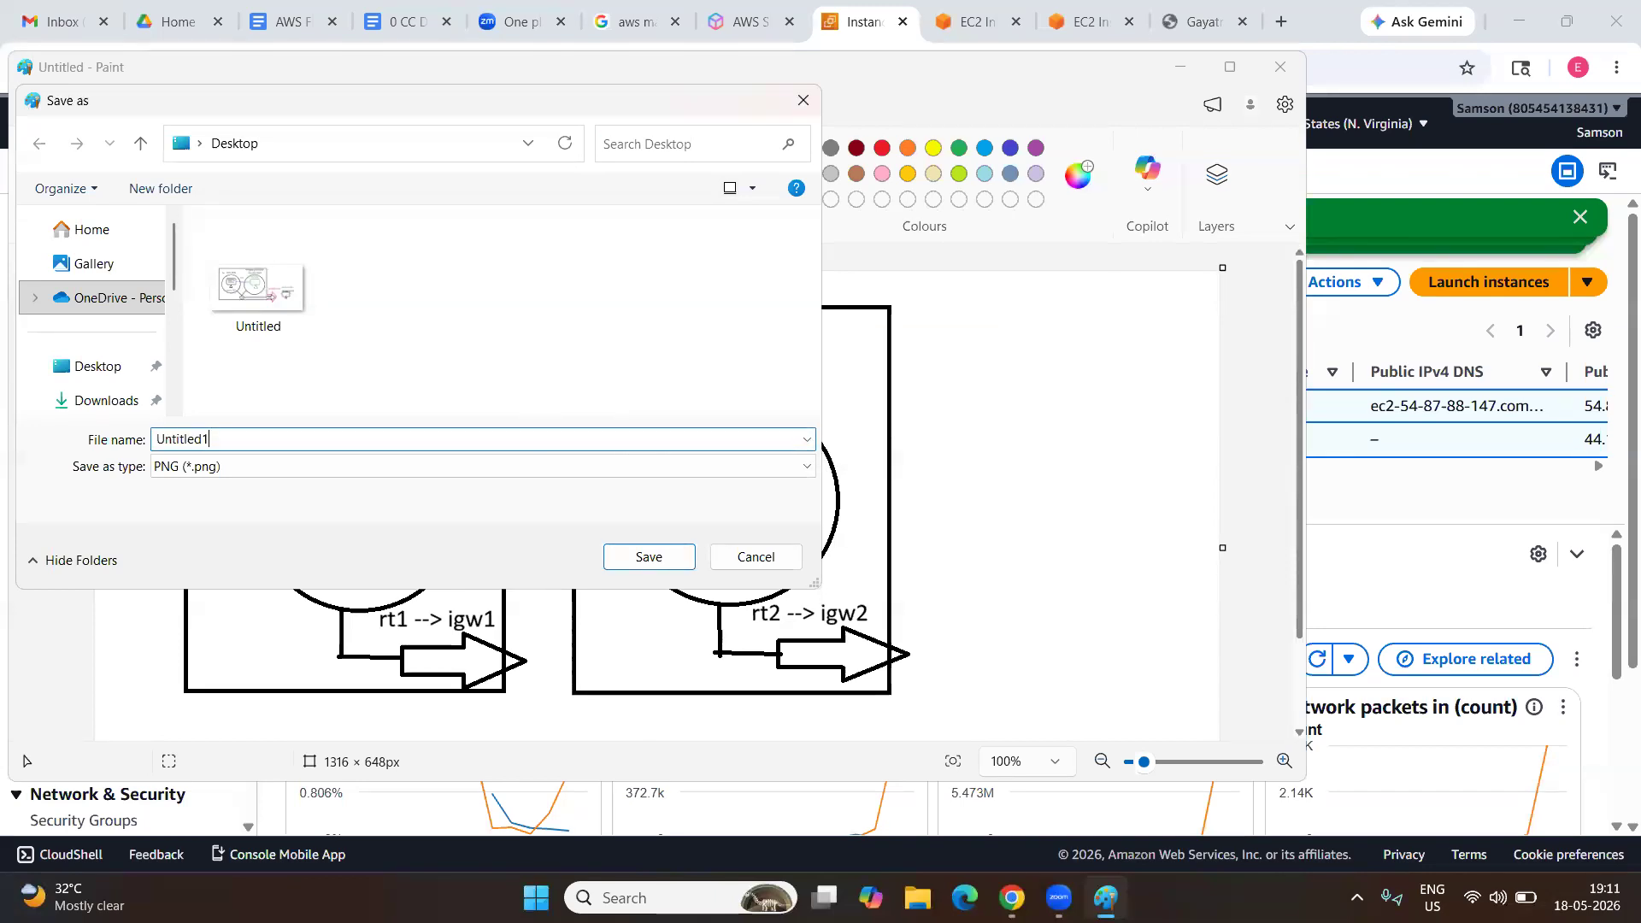
type("1")
left_click(647, 556)
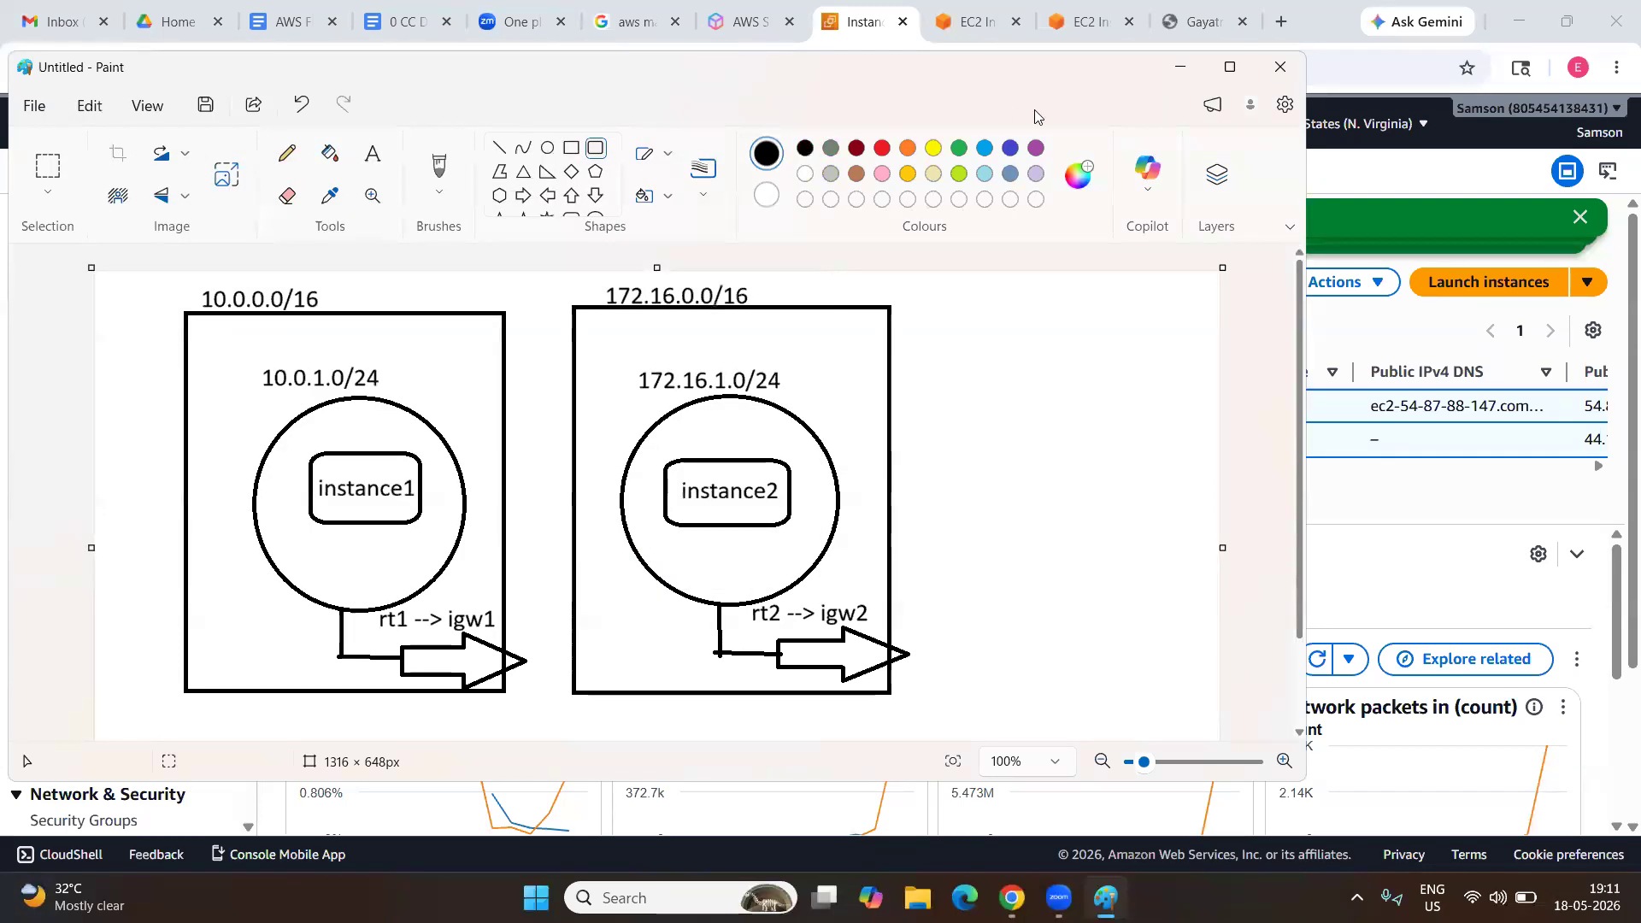
key("alt+F4")
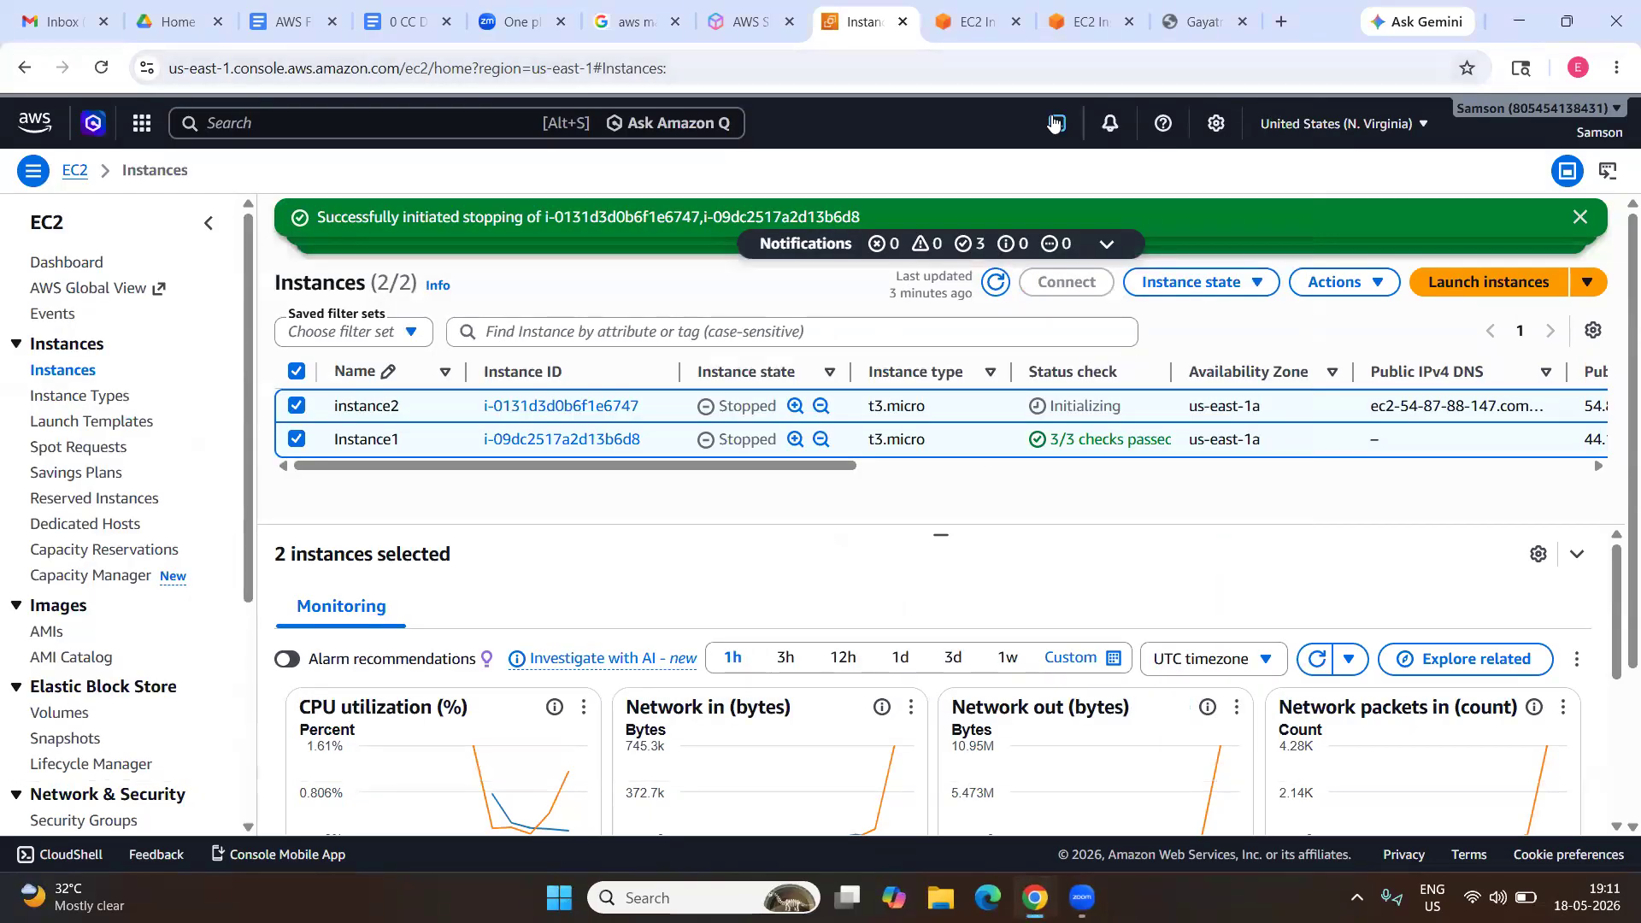
Close the college website tab served from instance2, reopen it and dismiss its admission enquiry popup.
left_click(1242, 22)
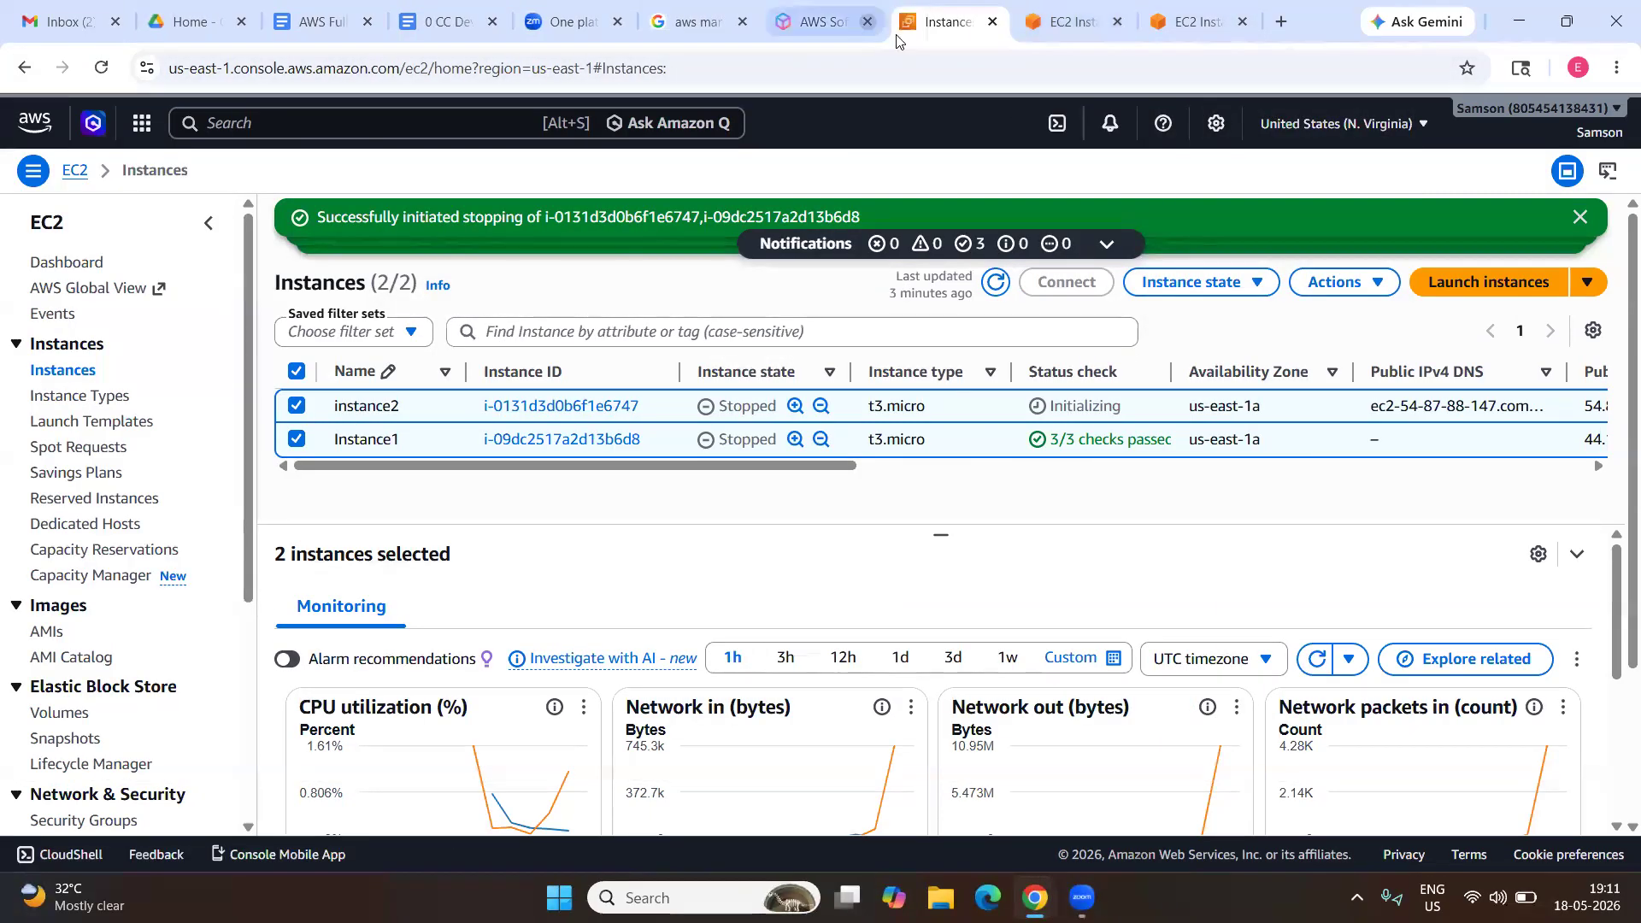
mouse_move(1083, 897)
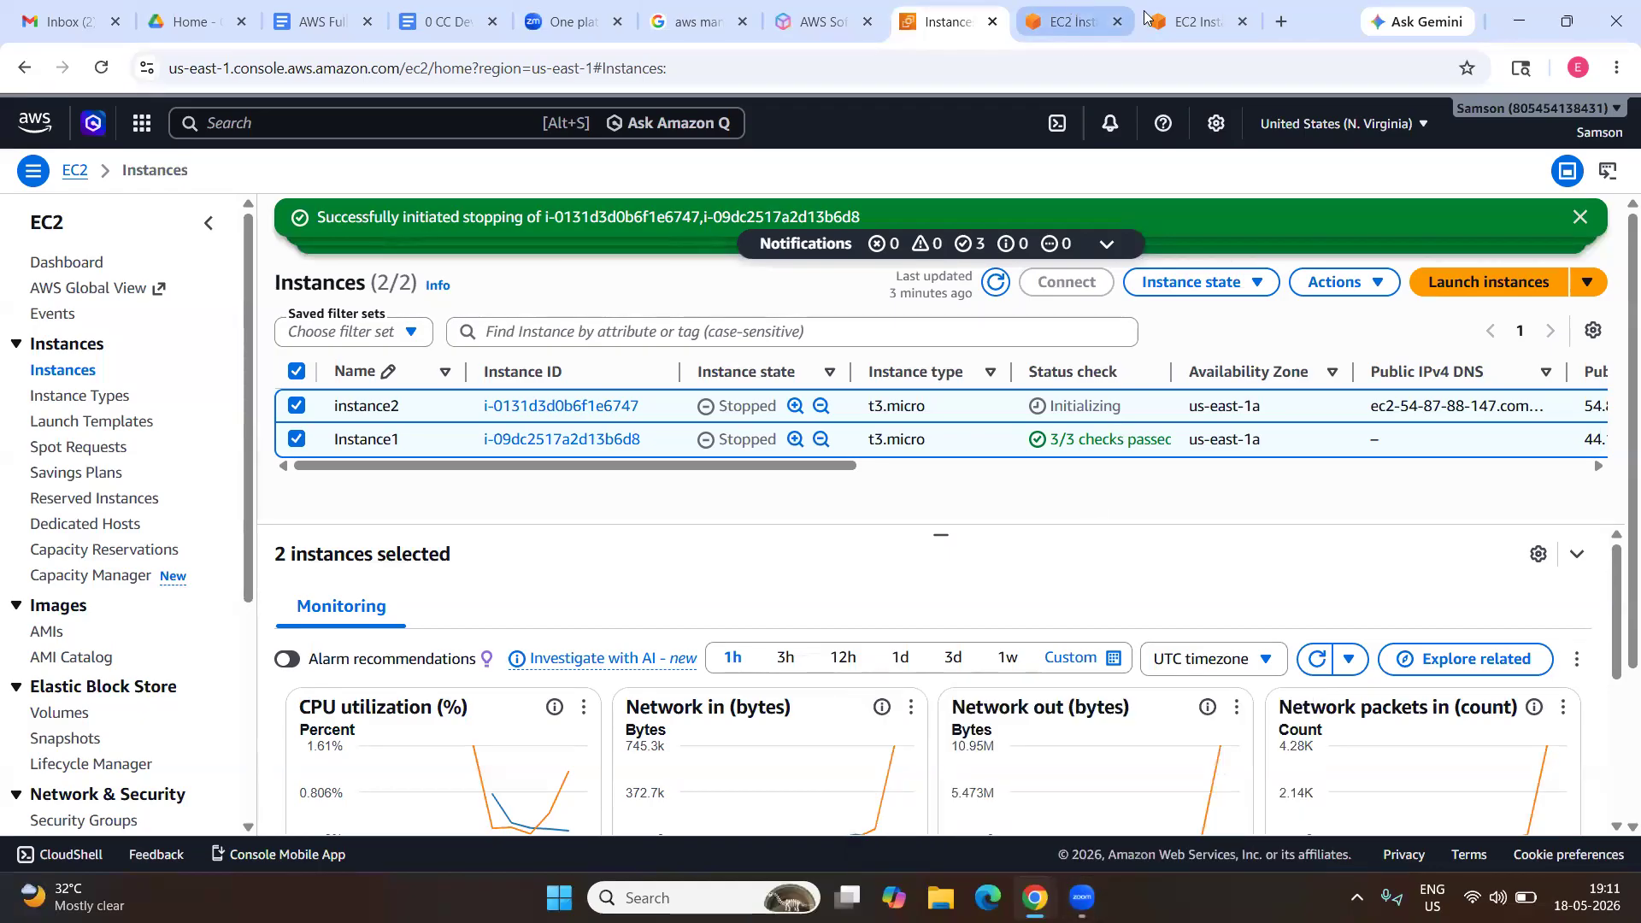
key("ctrl+shift+t")
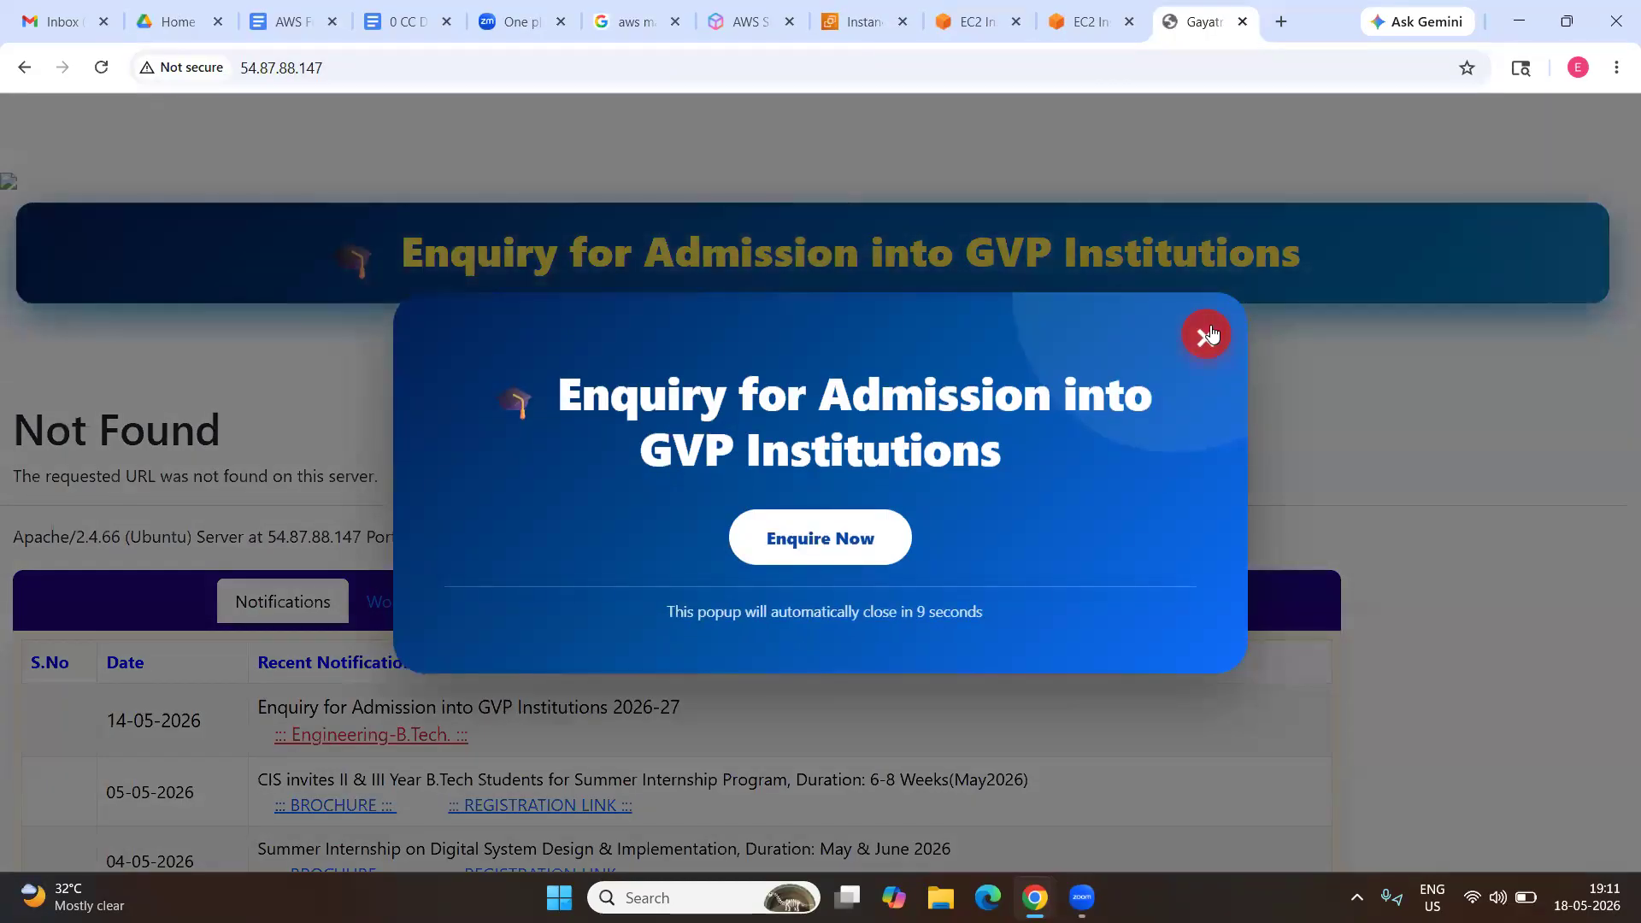
left_click(1205, 331)
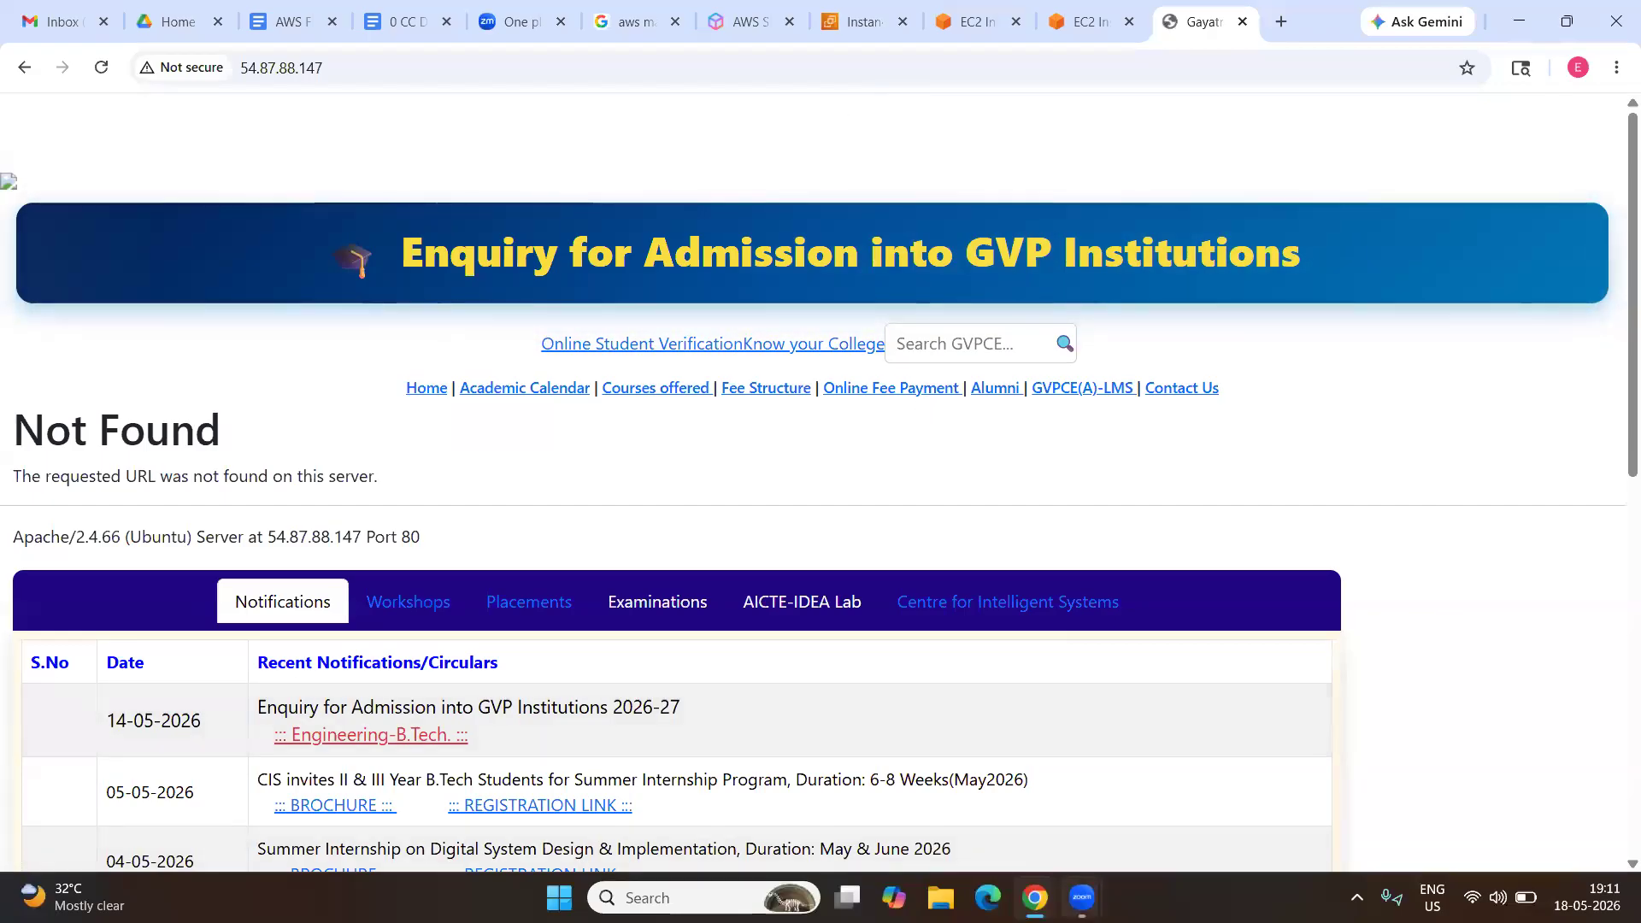
left_click(1195, 831)
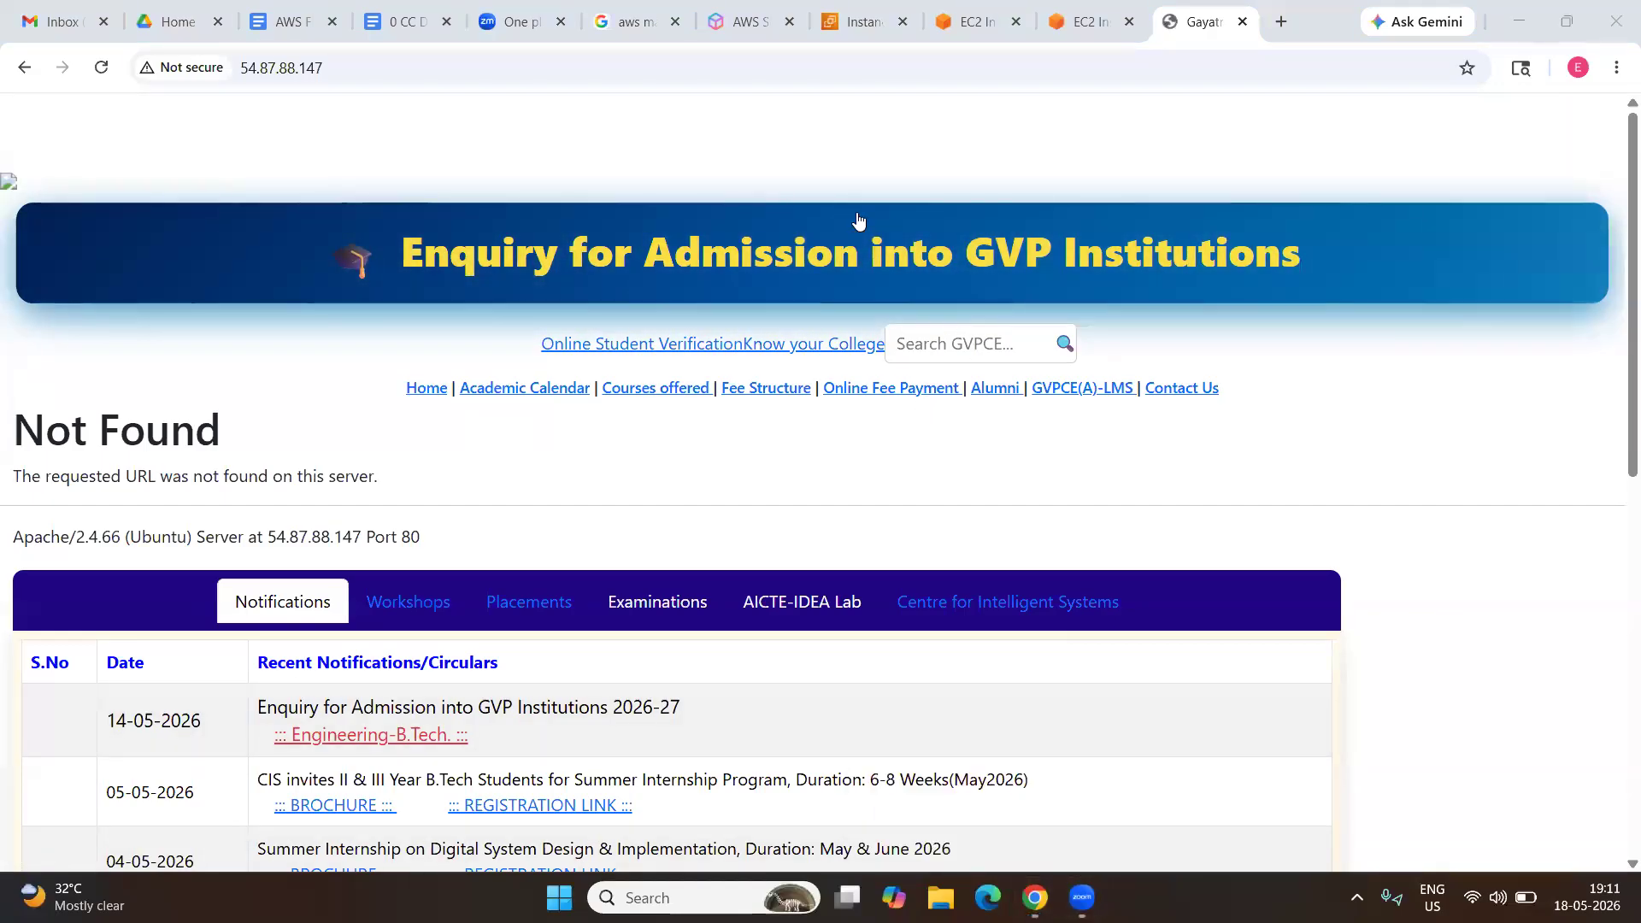